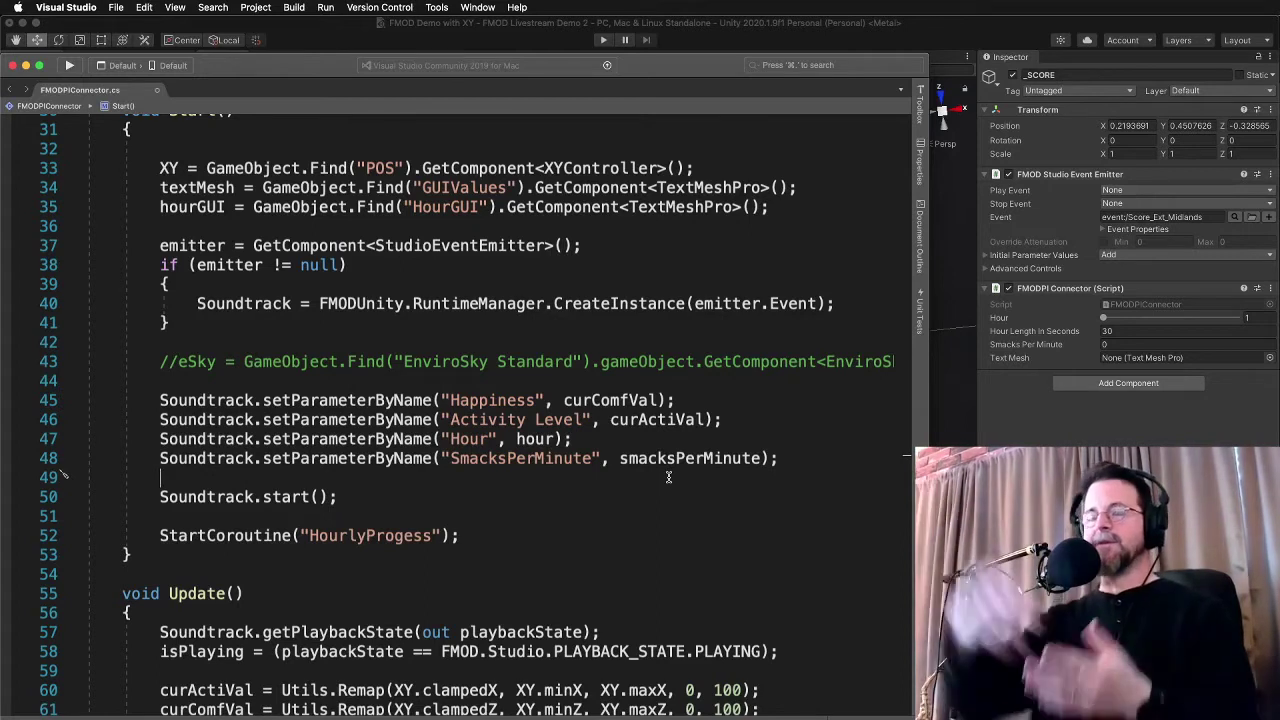
Highlight the SmacksPerMinute parameter name in the script, and switch to FMOD Studio to open the Score_Playtime A event
{"action": "double_click", "coordinate": [530, 460]}
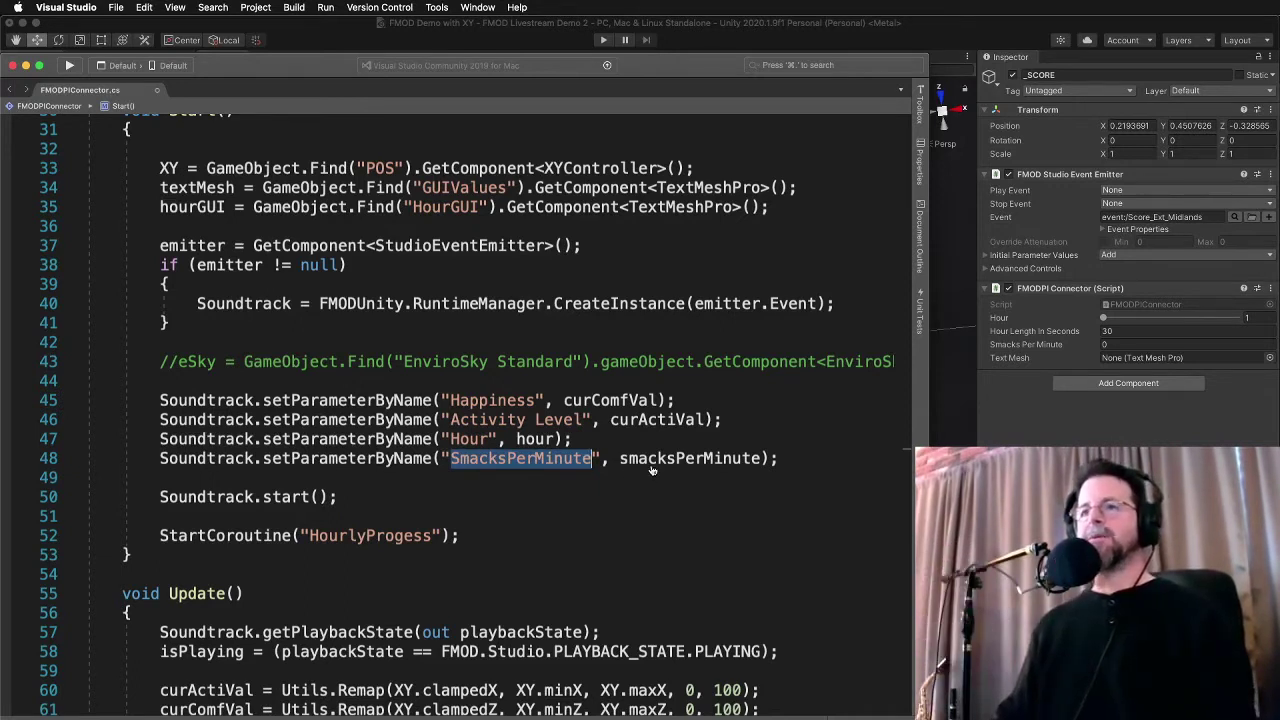
{"action": "key", "text": "super+Tab"}
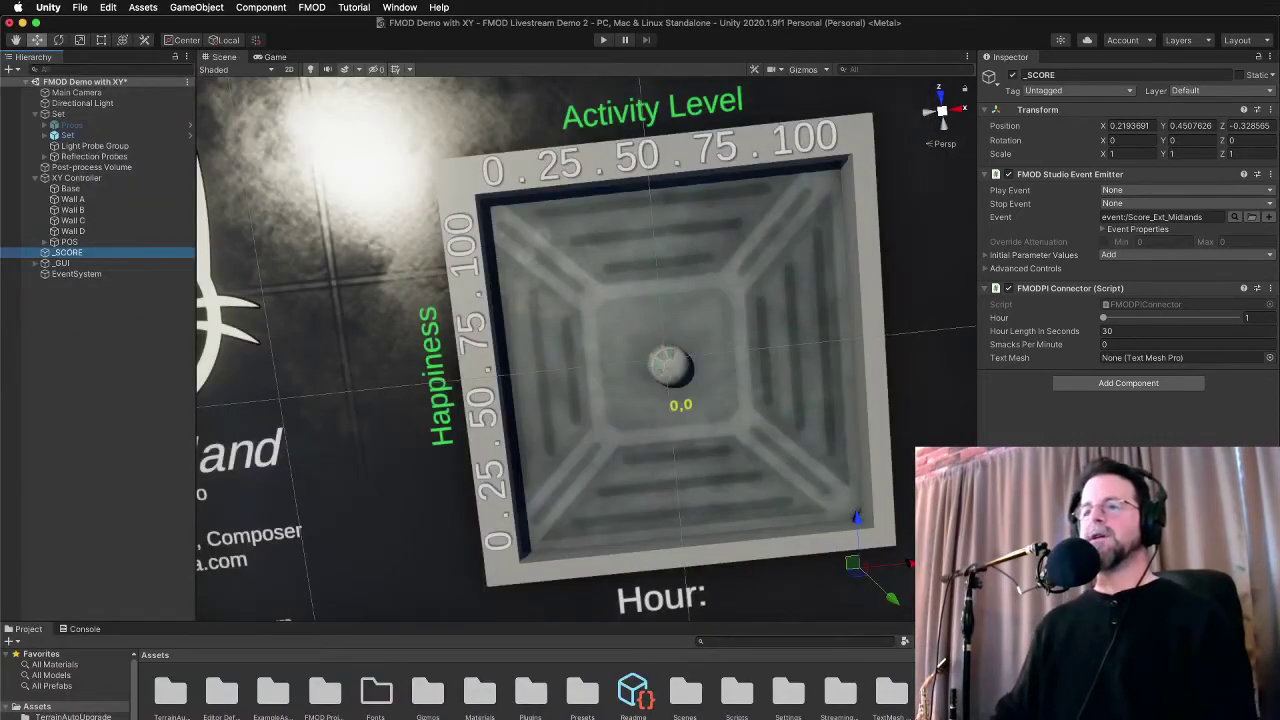
{"action": "key", "text": "super+Tab"}
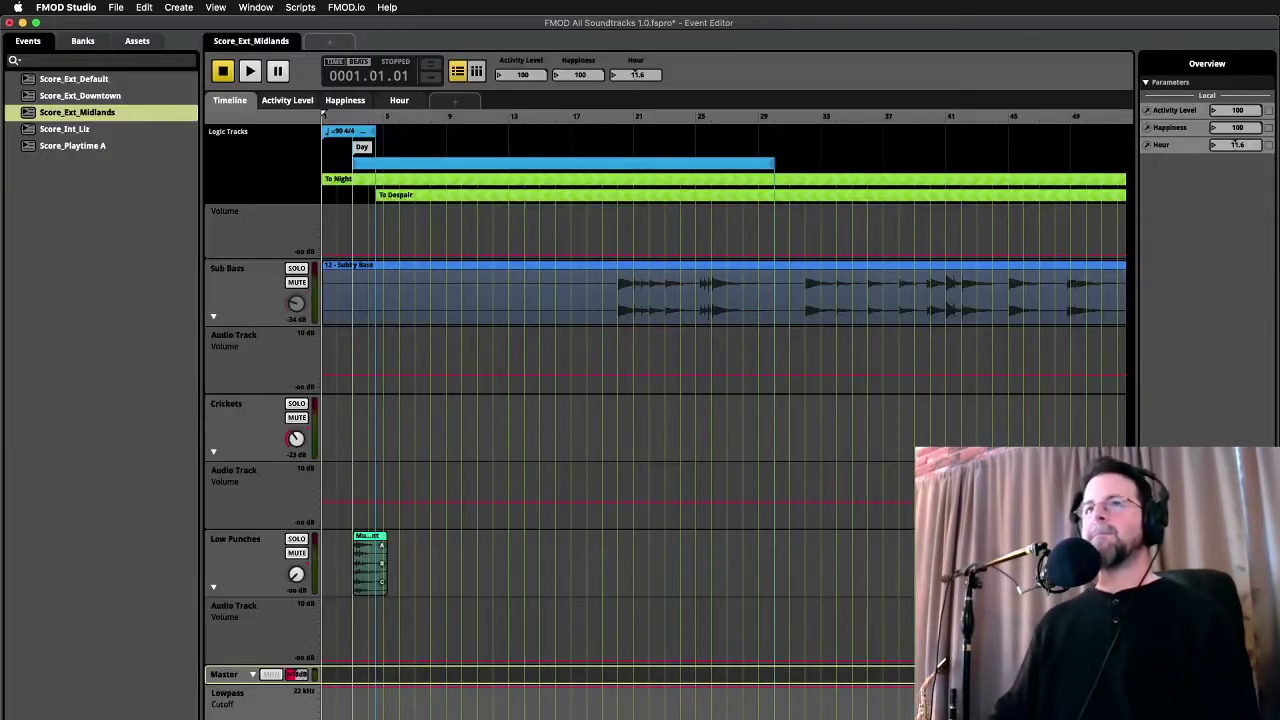
{"action": "left_click", "coordinate": [85, 144]}
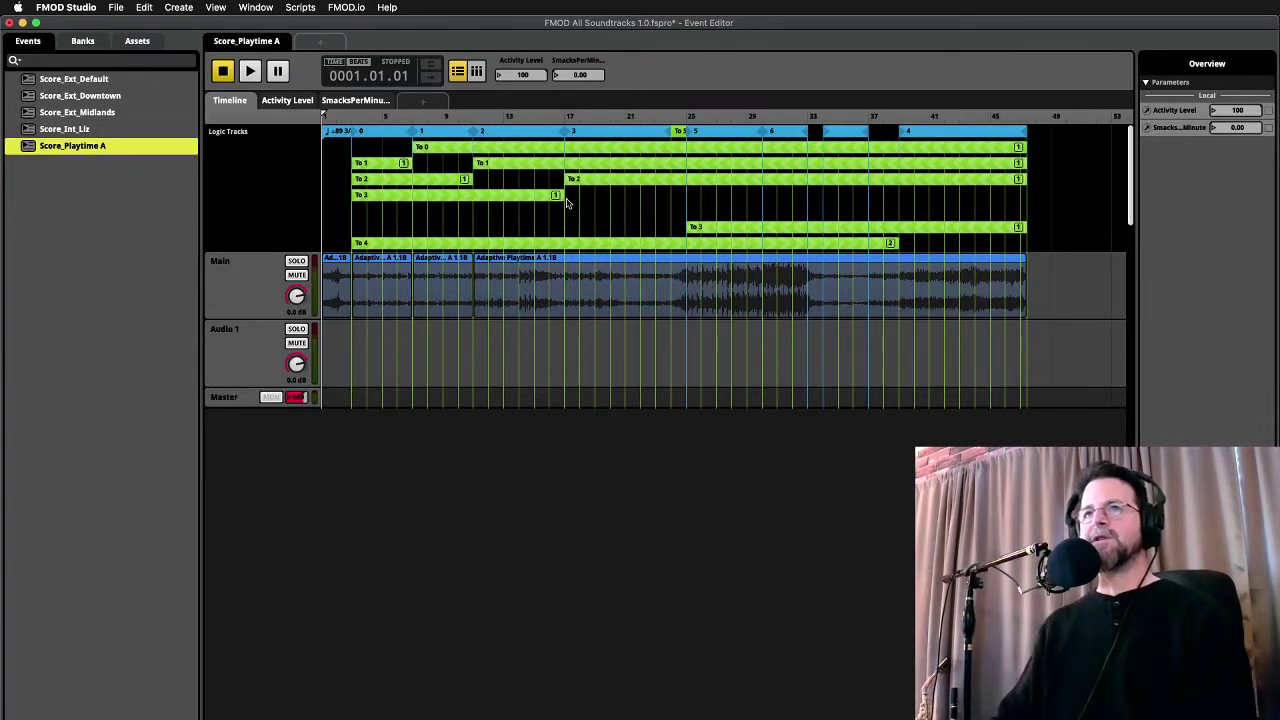
Audition Score_Playtime A while raising SmacksPerMinute past 29, and inspect the event's SmacksPerMinute and Activity Level parameter sheets
{"action": "key", "text": "space"}
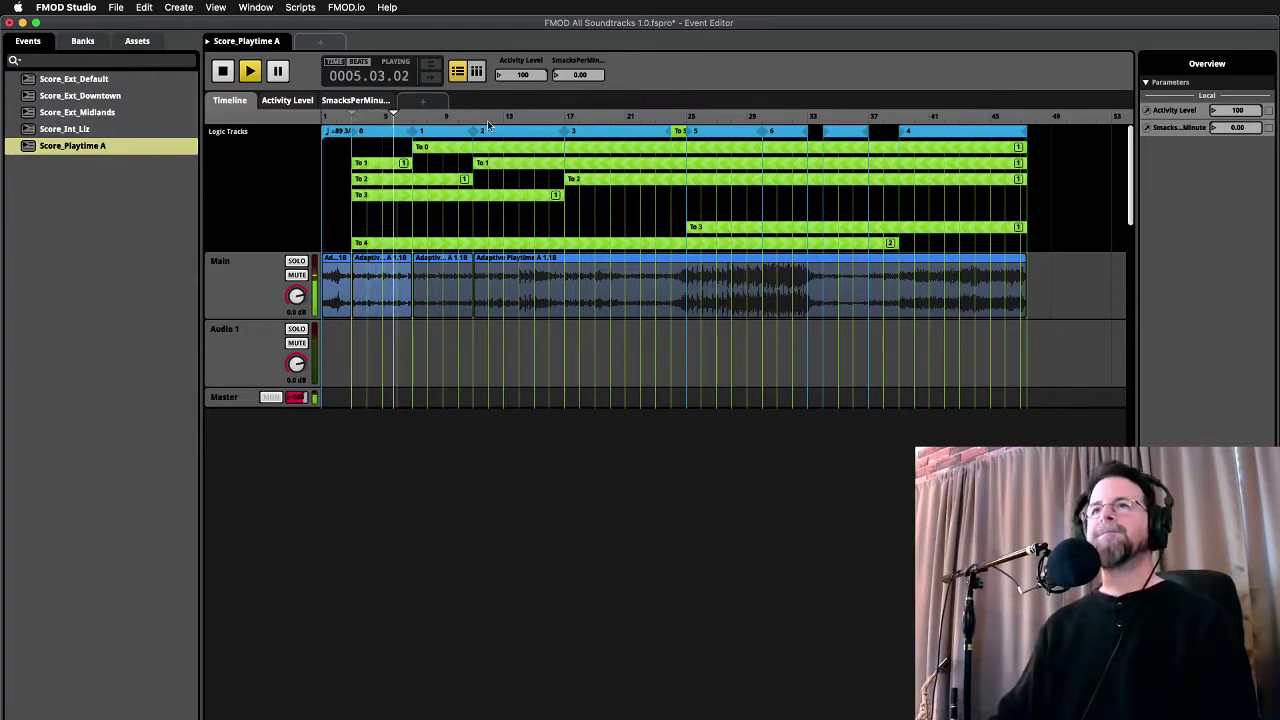
{"action": "left_click", "coordinate": [272, 397]}
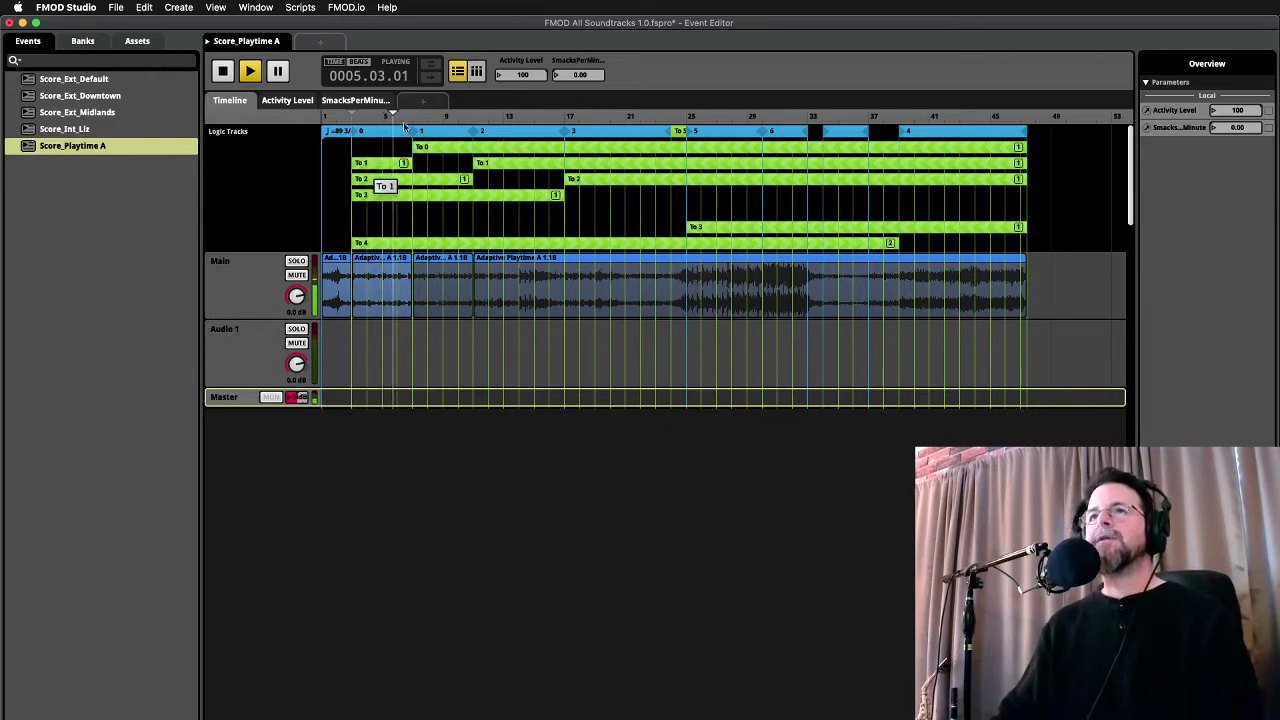
{"action": "left_click", "coordinate": [365, 104]}
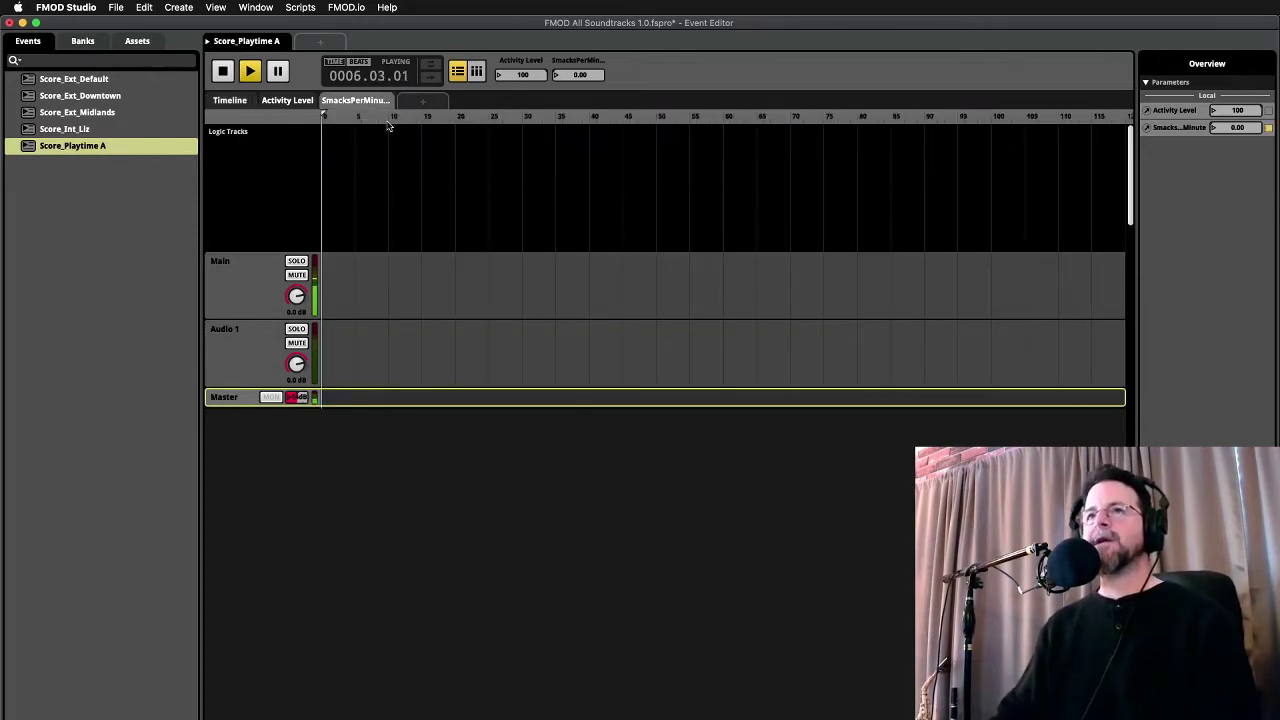
{"action": "left_click", "coordinate": [231, 101]}
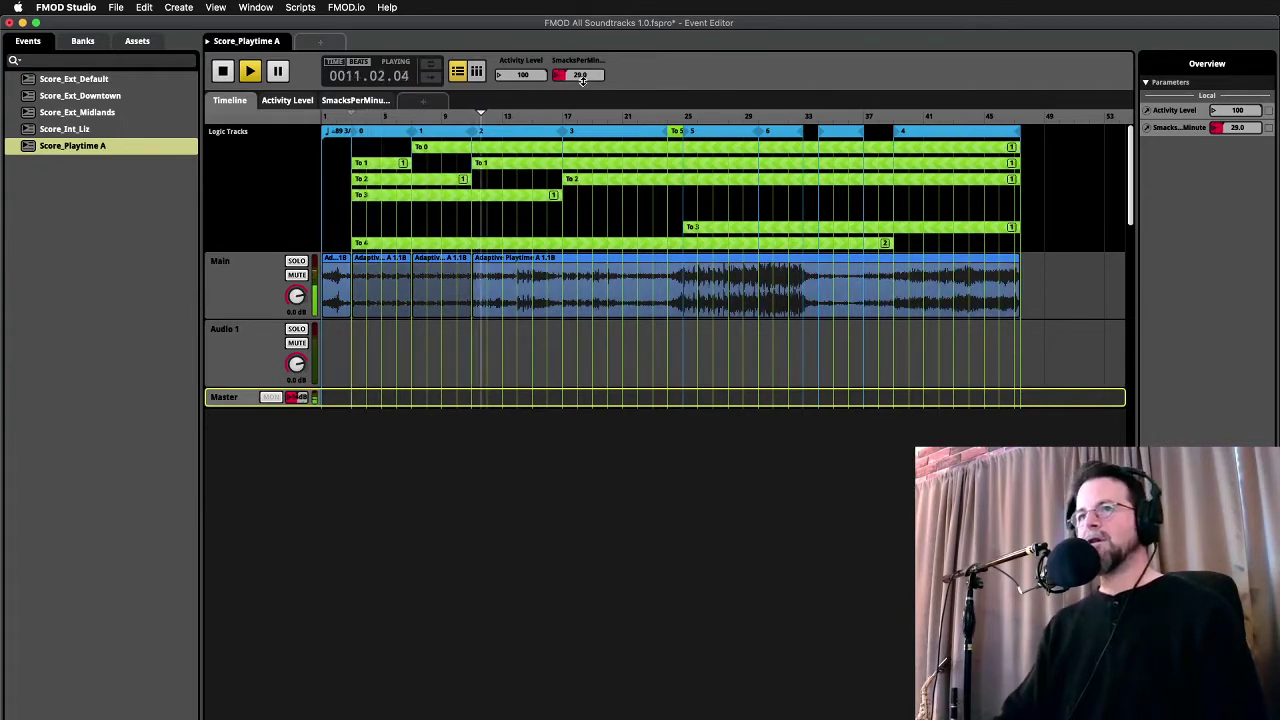
{"action": "mouse_move", "coordinate": [583, 80]}
{"action": "left_mouse_down"}
{"action": "mouse_move", "coordinate": [583, 60]}
{"action": "mouse_move", "coordinate": [591, 90]}
{"action": "mouse_move", "coordinate": [595, 75]}
{"action": "left_mouse_up"}
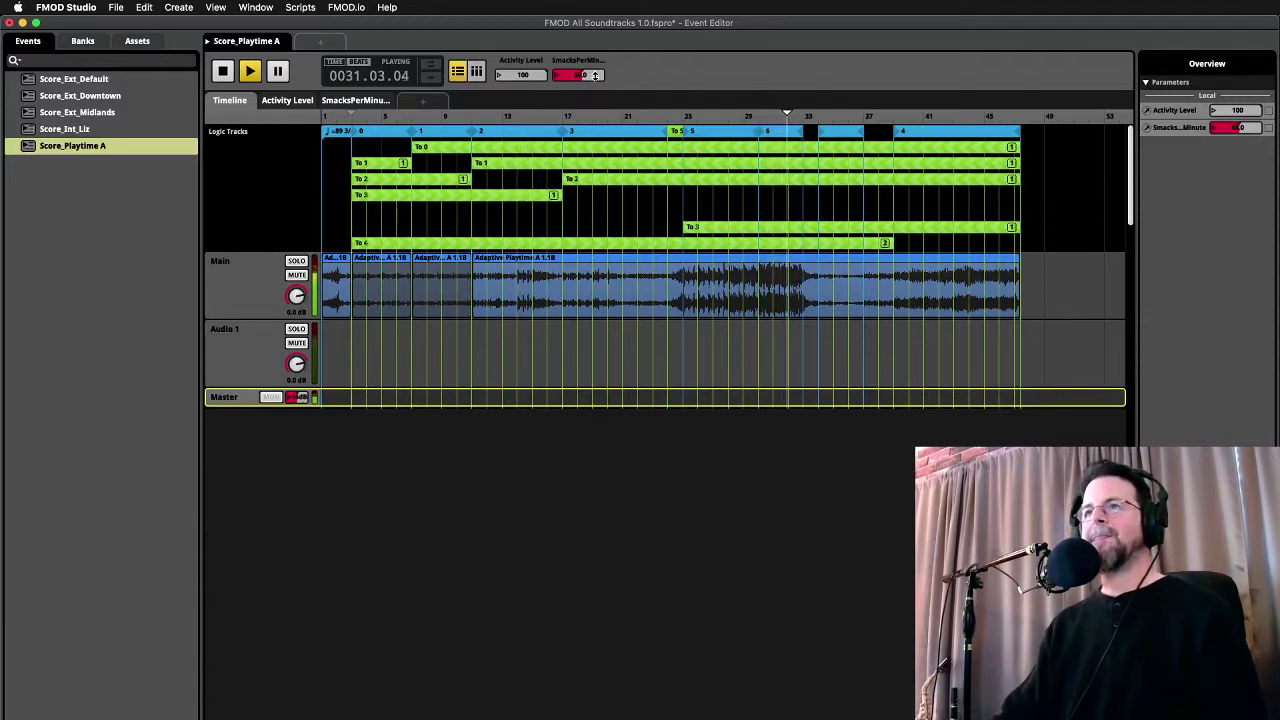
{"action": "key", "text": "space"}
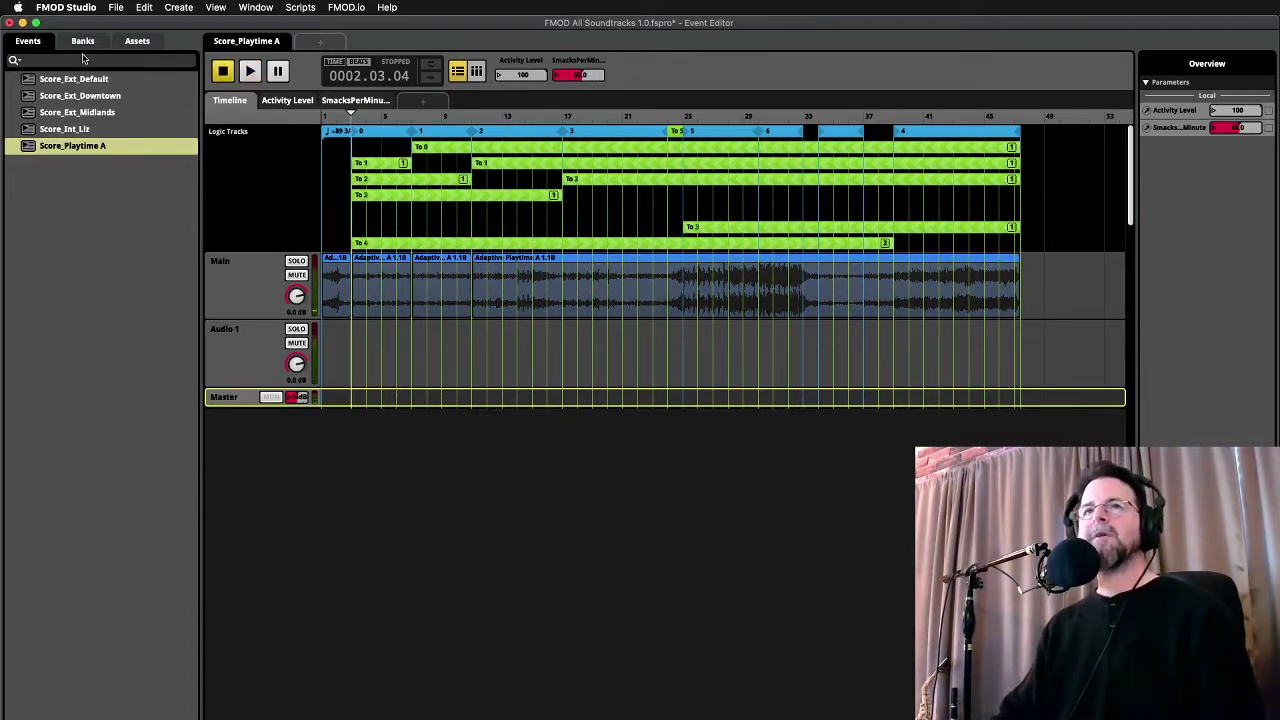
{"action": "left_click", "coordinate": [706, 116]}
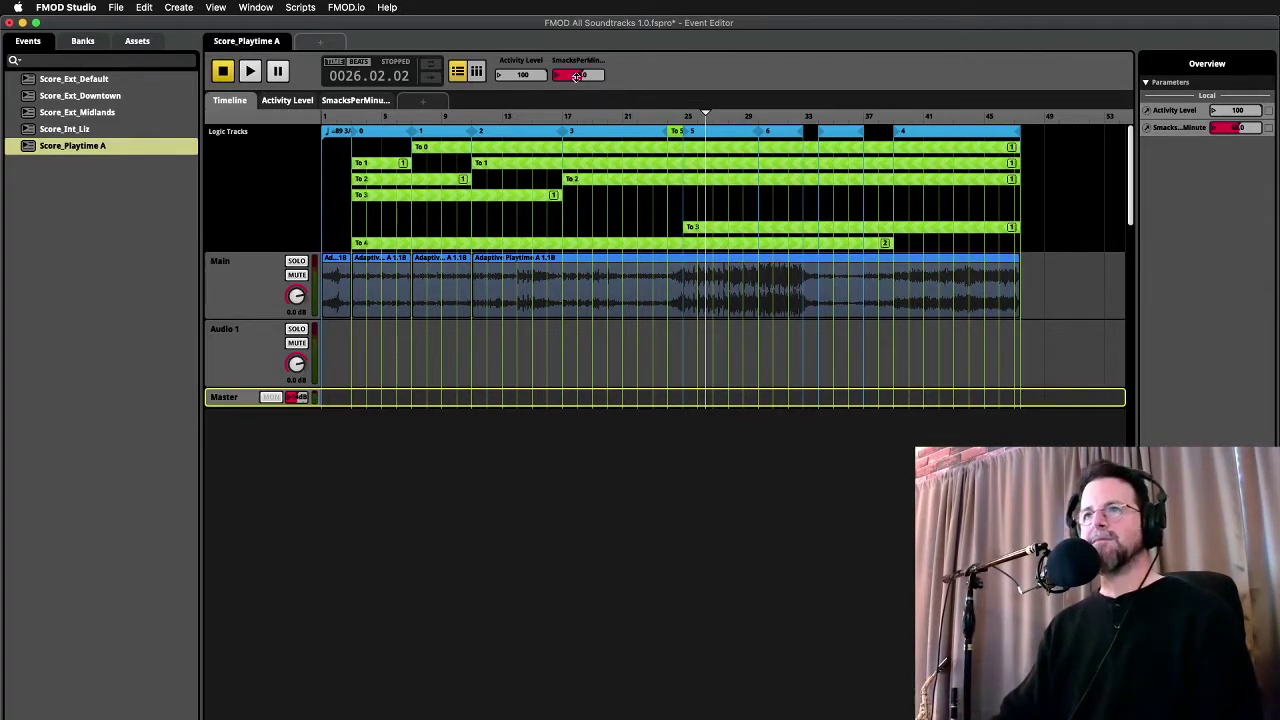
{"action": "left_click", "coordinate": [287, 100]}
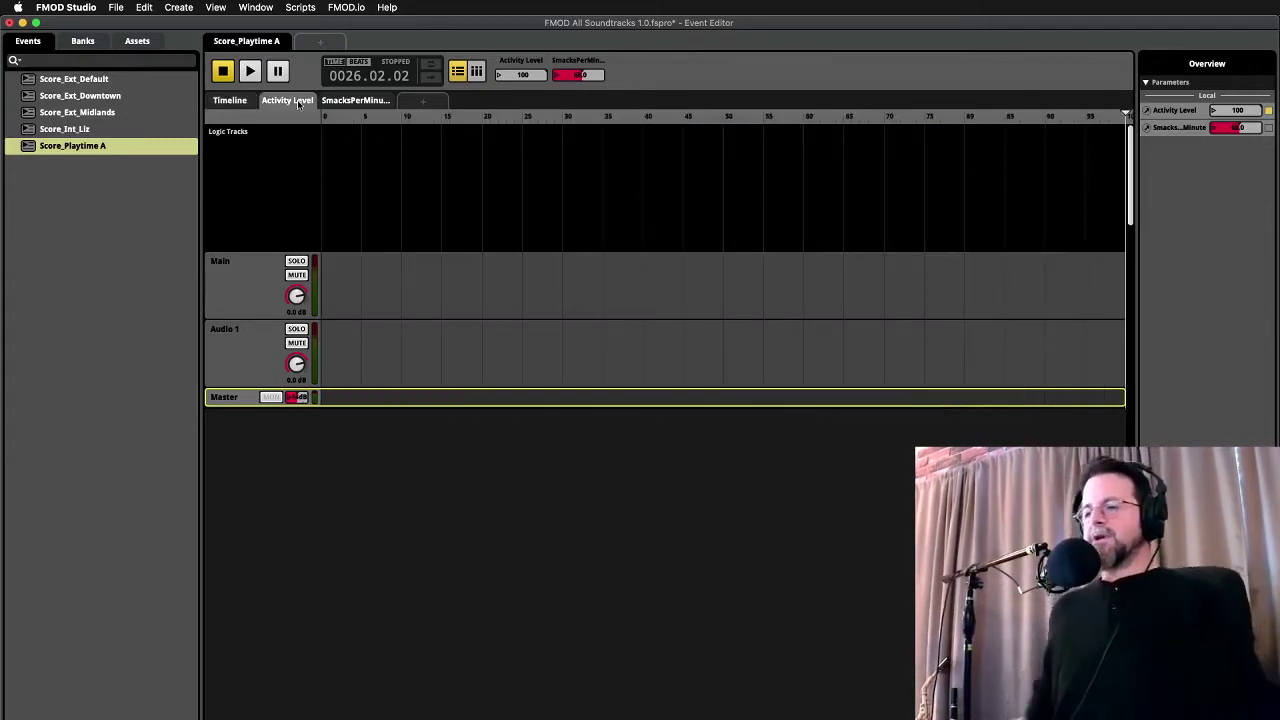
Open the Score_Ext_Midlands event, view the matching Activity Level and Happiness grid in Unity, and return to FMOD Studio
{"action": "left_click", "coordinate": [96, 114]}
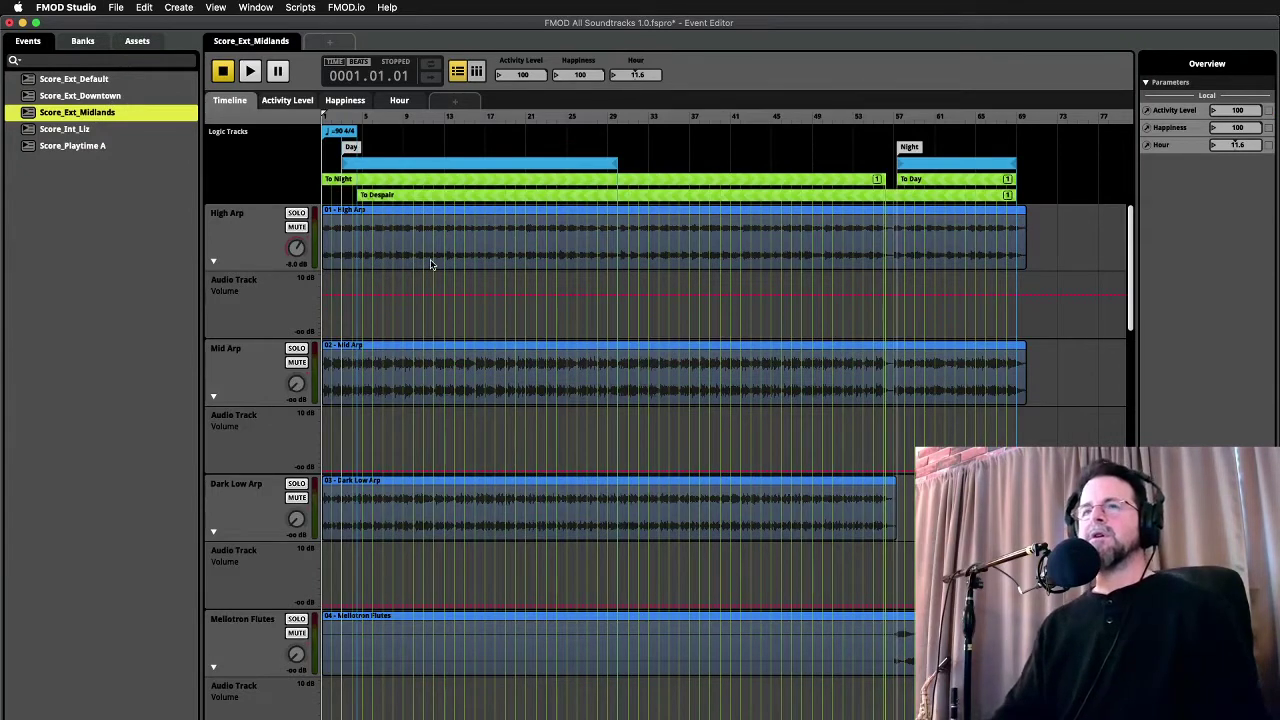
{"action": "key", "text": "super+Tab"}
{"action": "key", "text": "Tab"}
{"action": "key", "text": "Tab"}
{"action": "left_click", "coordinate": [588, 480]}
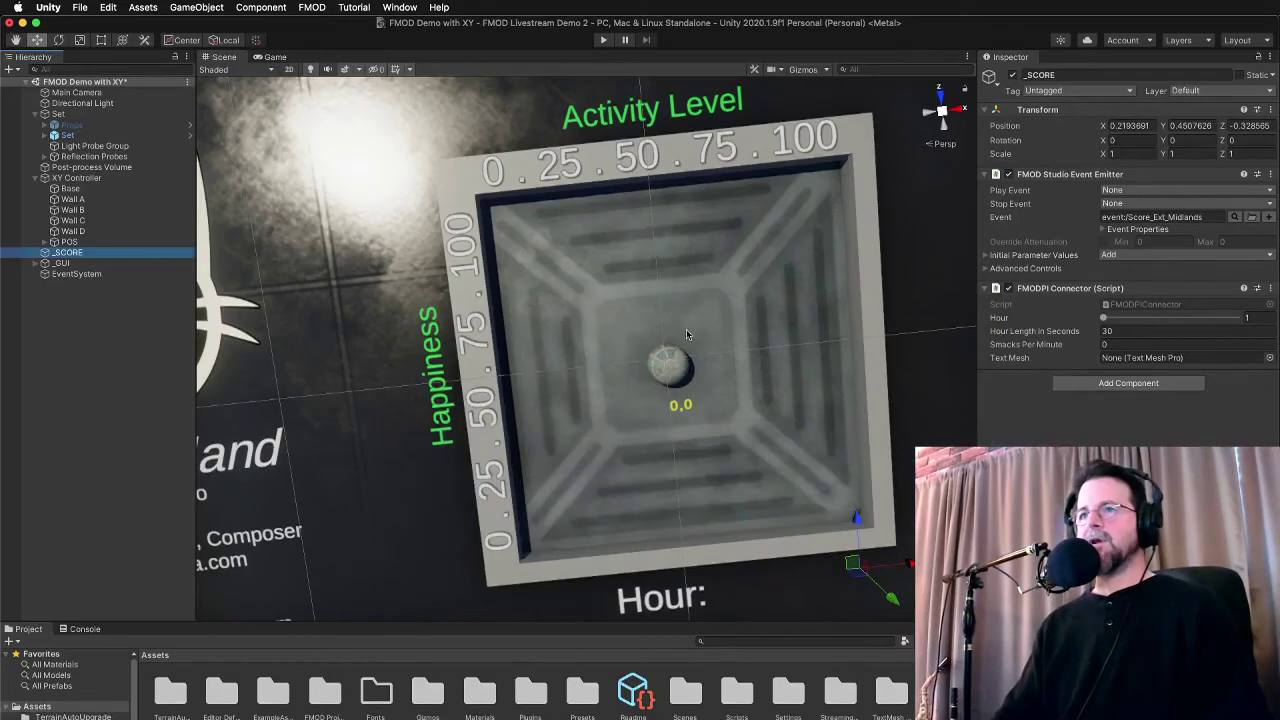
{"action": "key", "text": "super+Tab"}
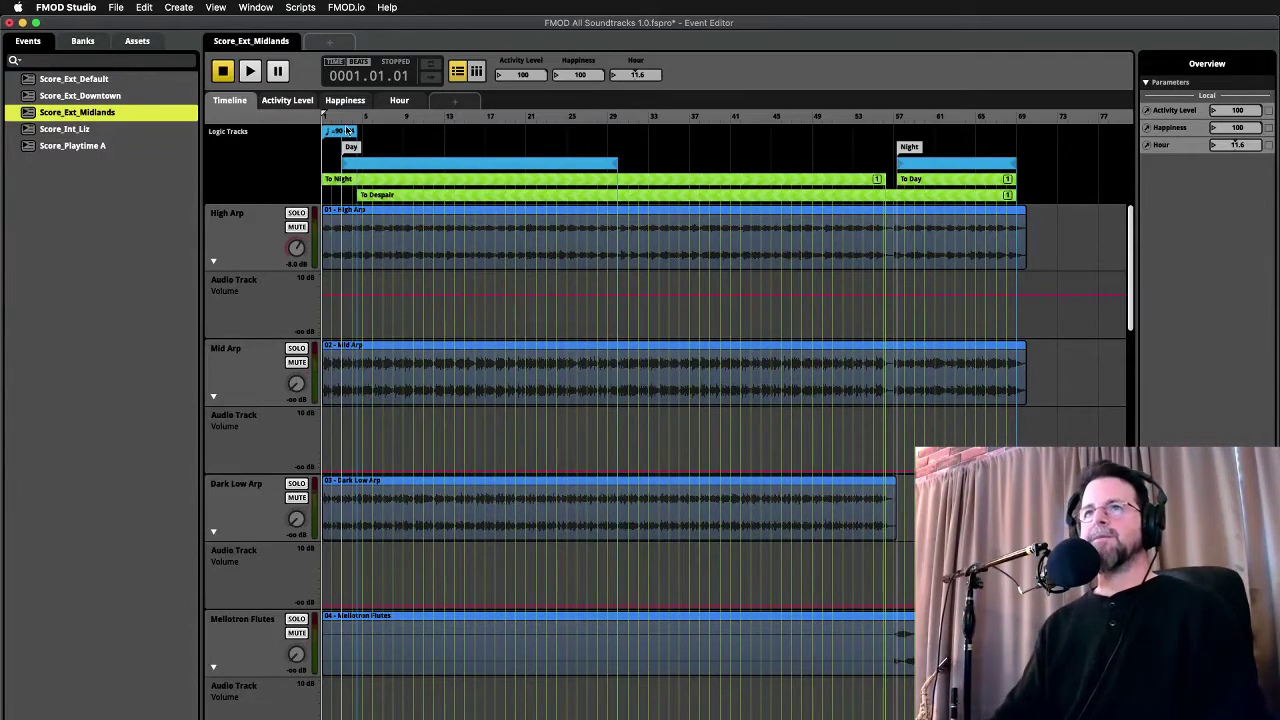
Play Score_Ext_Midlands with Activity Level at about 52, and adjust Happiness to about 39 on its parameter sheet
{"action": "left_click", "coordinate": [309, 121]}
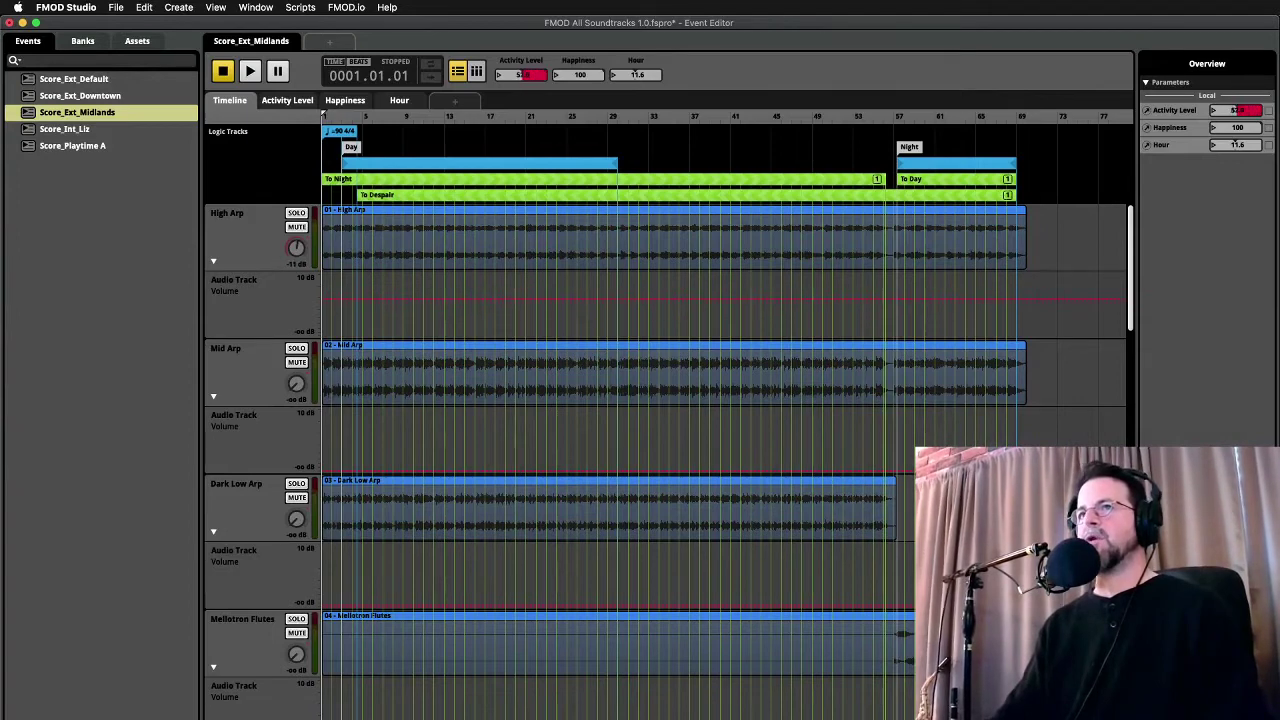
{"action": "key", "text": "space"}
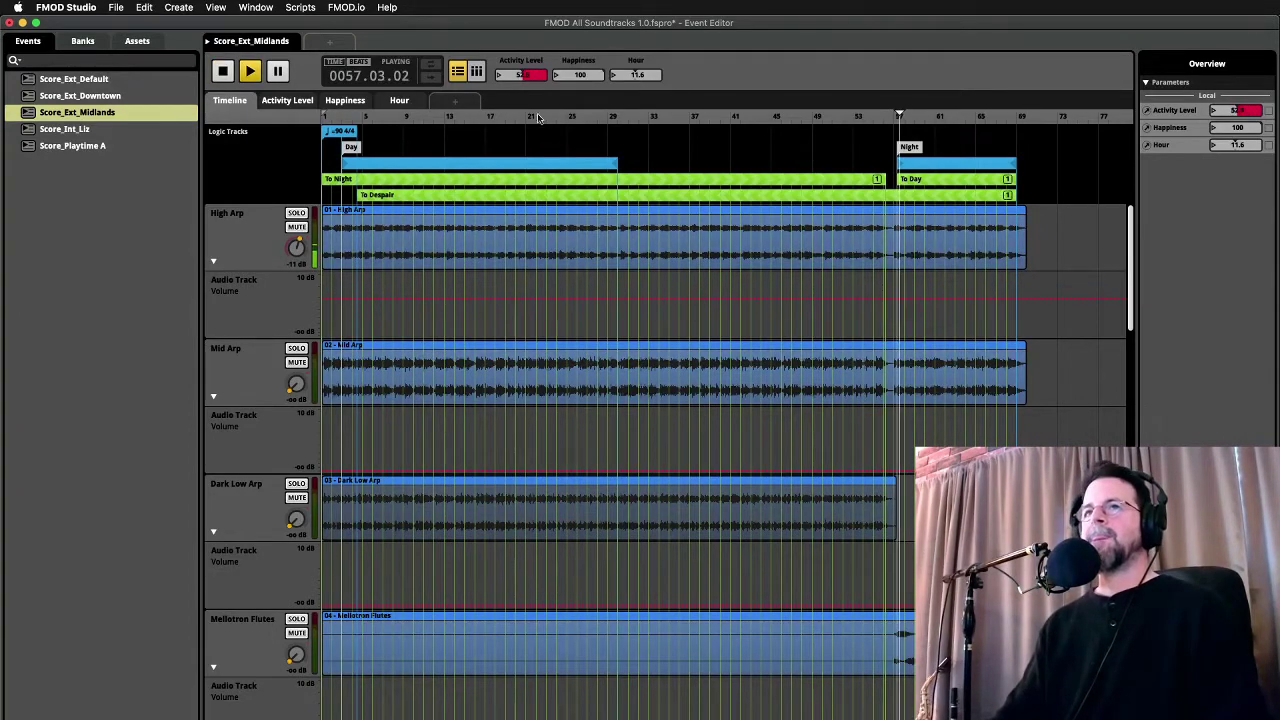
{"action": "left_click", "coordinate": [344, 121]}
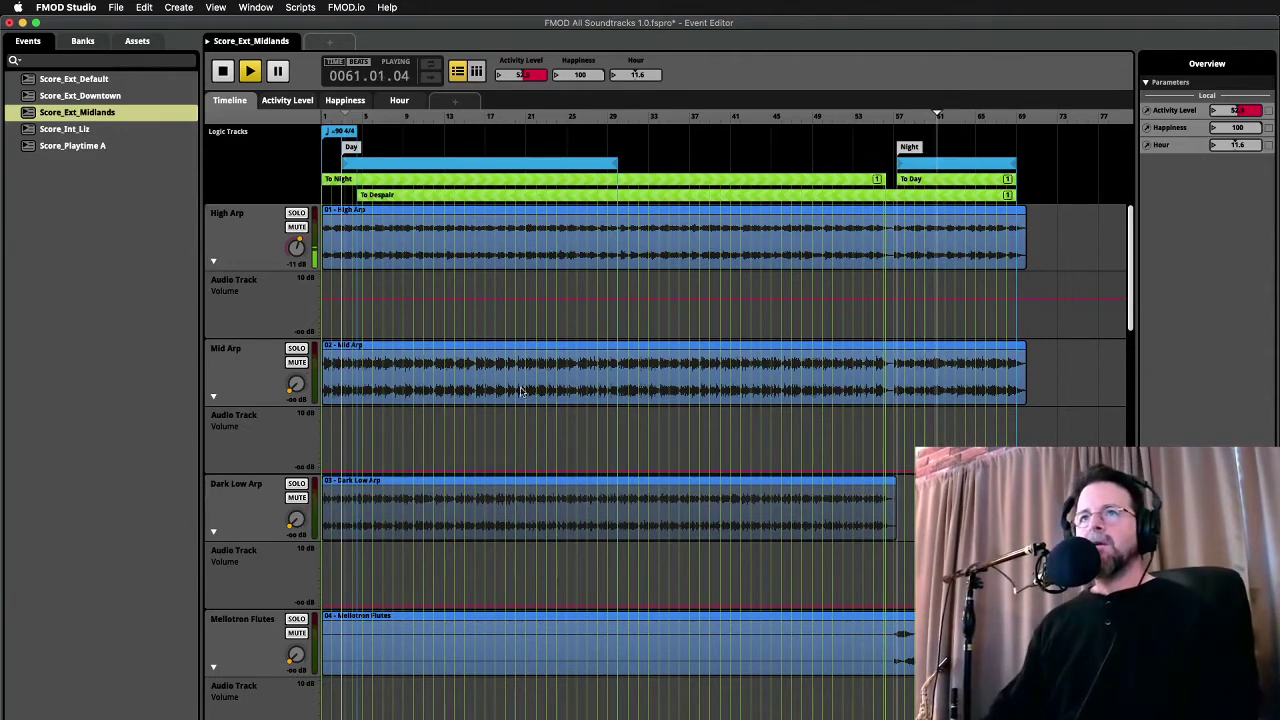
{"action": "left_click", "coordinate": [588, 75]}
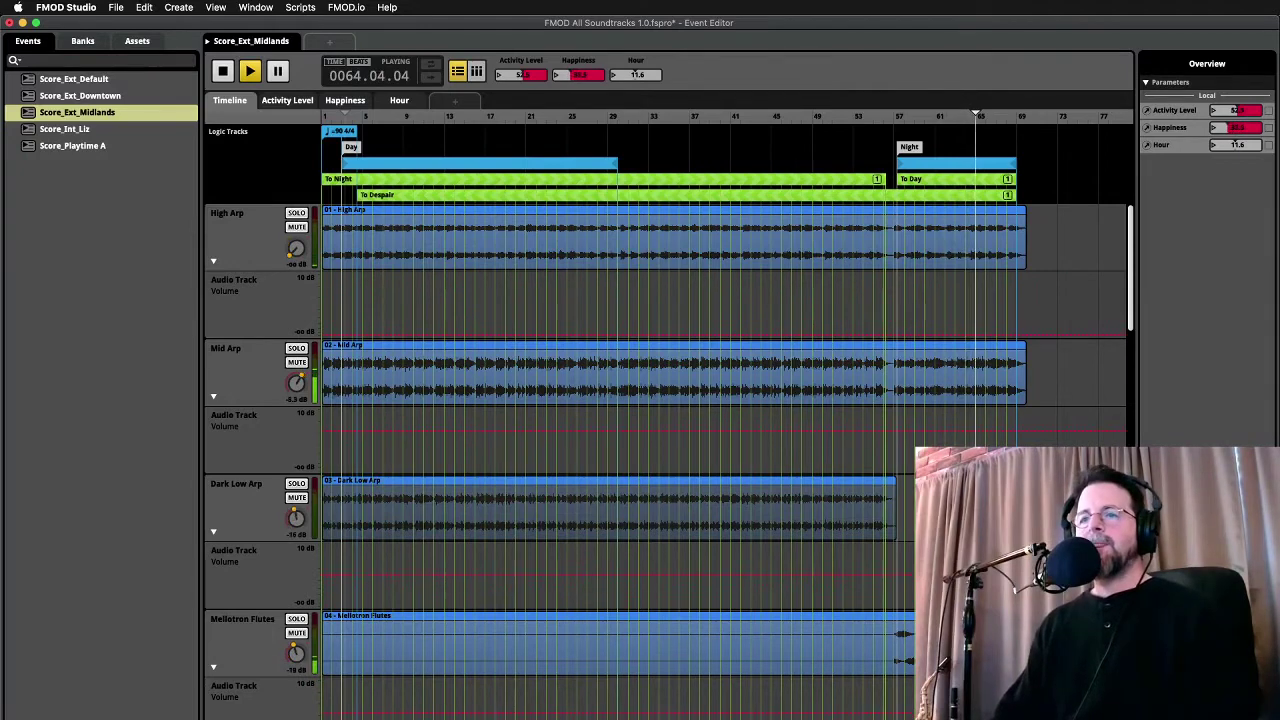
{"action": "left_click", "coordinate": [360, 102]}
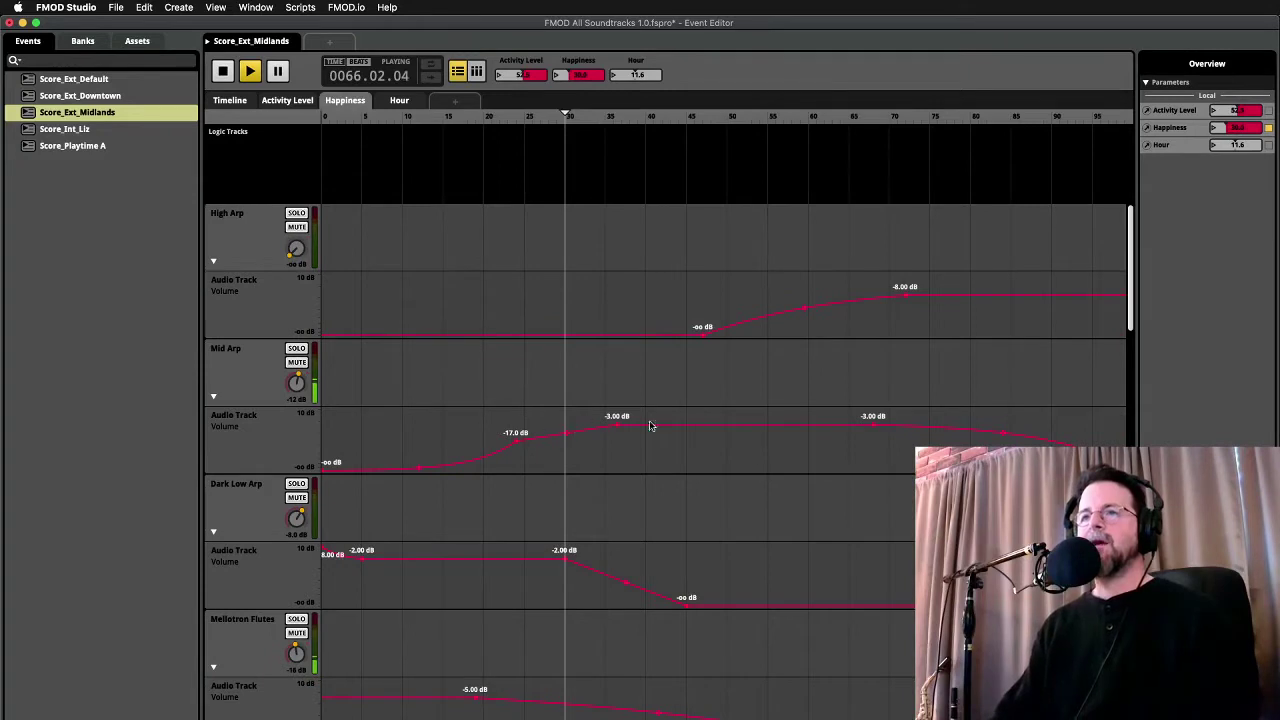
{"action": "left_click_drag", "start_coordinate": [568, 117], "coordinate": [636, 118]}
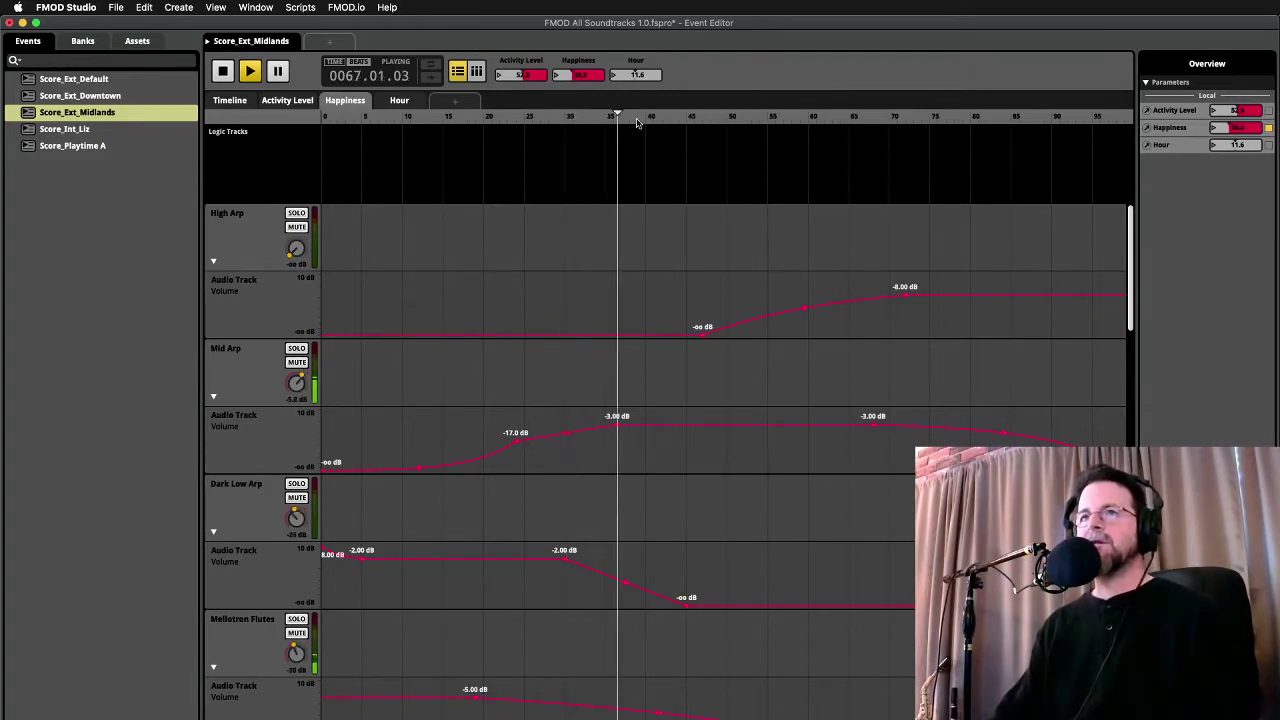
Solo the High Arp track and raise Happiness to 71.3 to hear its volume automation
{"action": "left_click", "coordinate": [239, 227]}
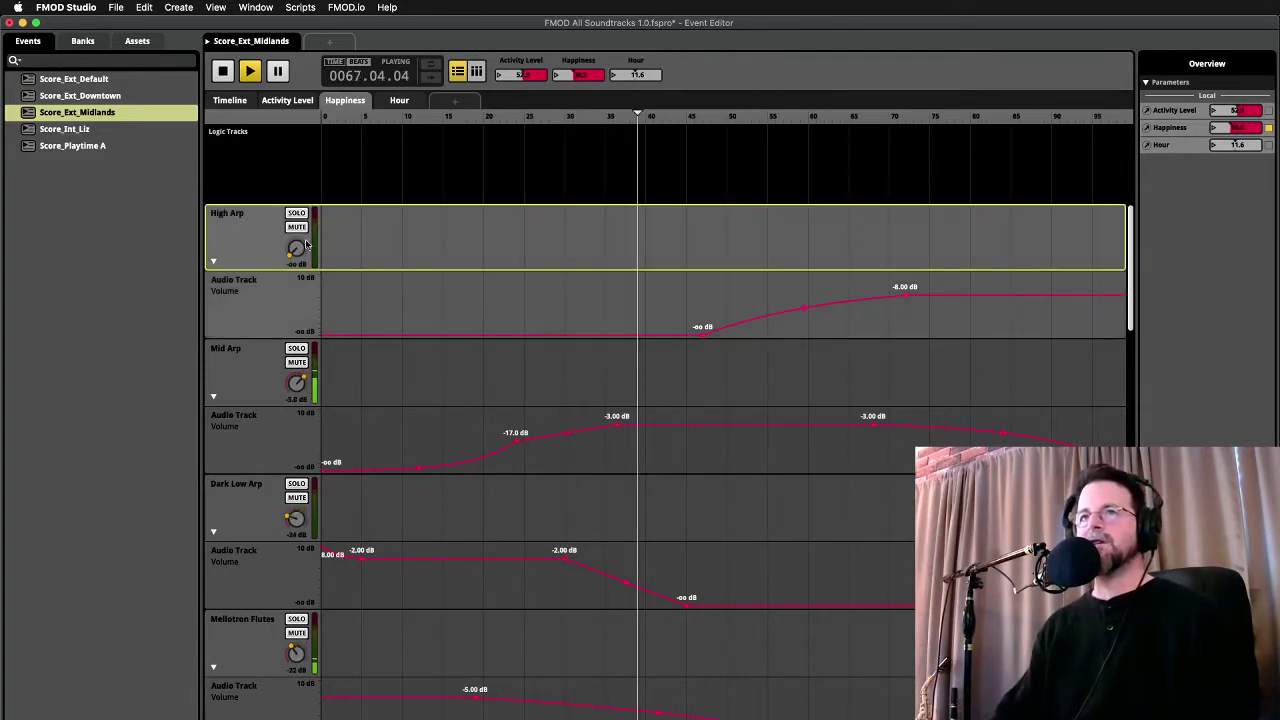
{"action": "left_click", "coordinate": [230, 101]}
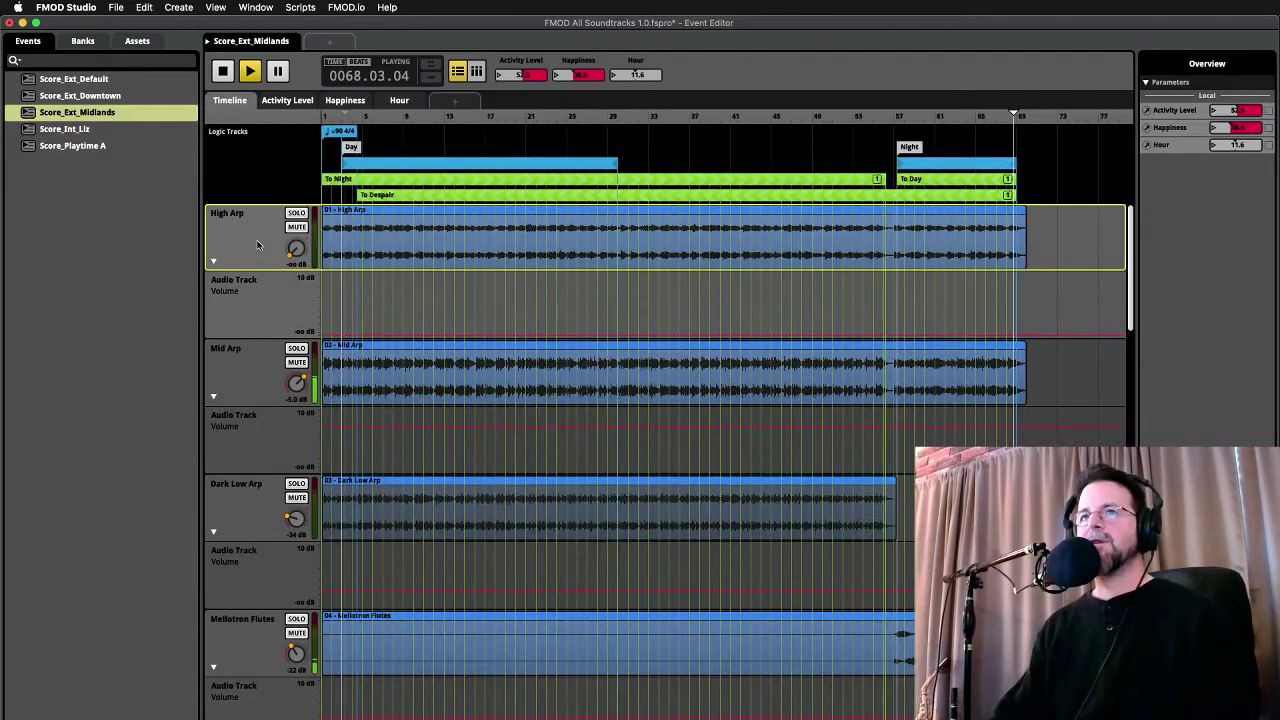
{"action": "left_click", "coordinate": [304, 215]}
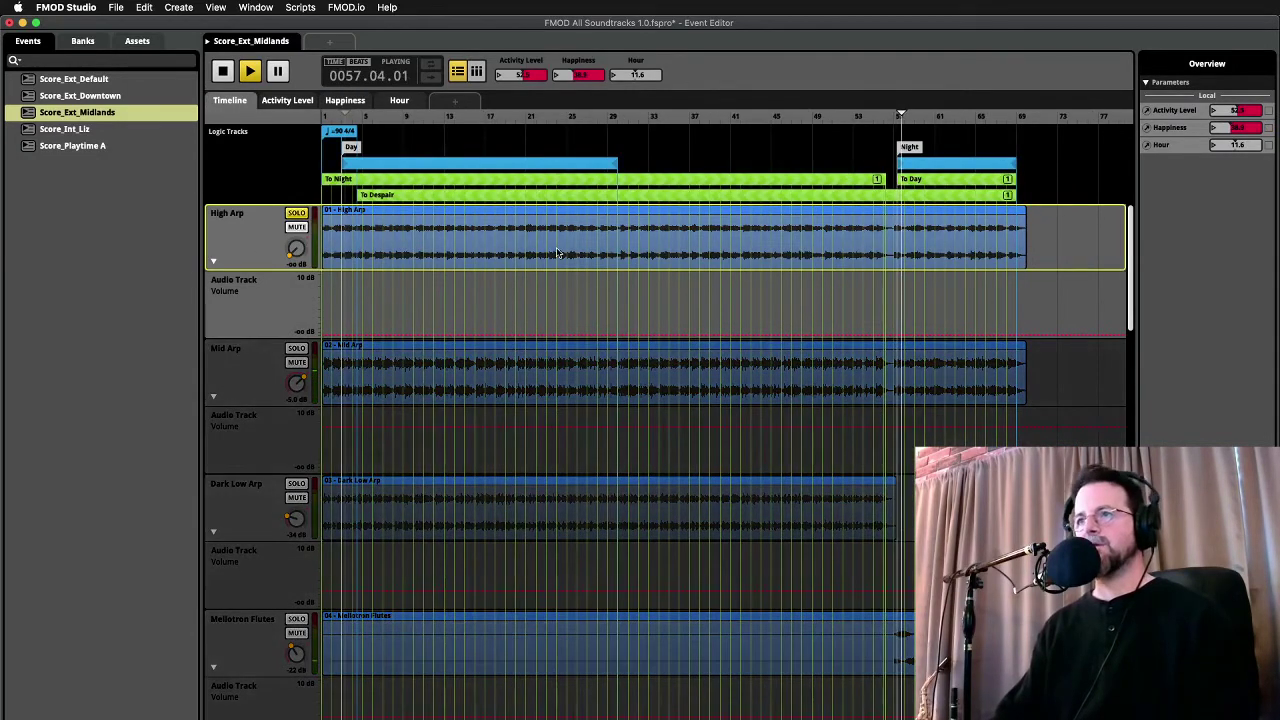
{"action": "left_click", "coordinate": [344, 101]}
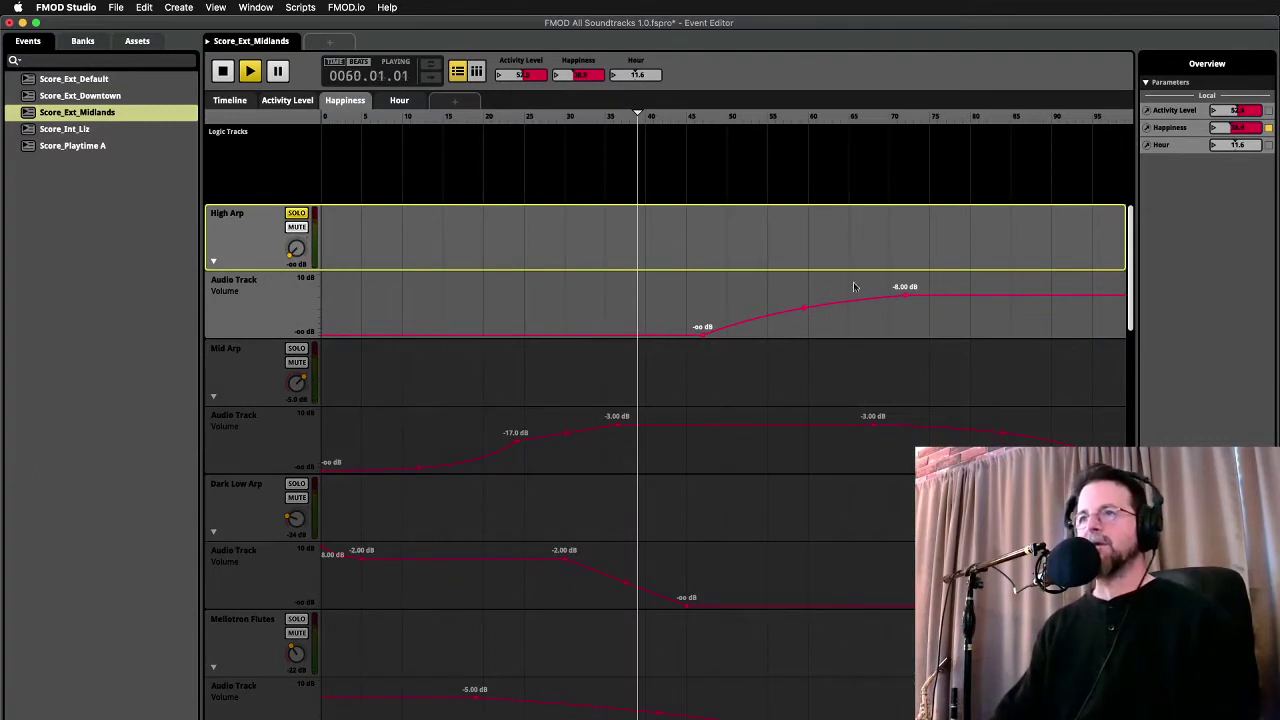
{"action": "left_click_drag", "start_coordinate": [826, 122], "coordinate": [943, 203]}
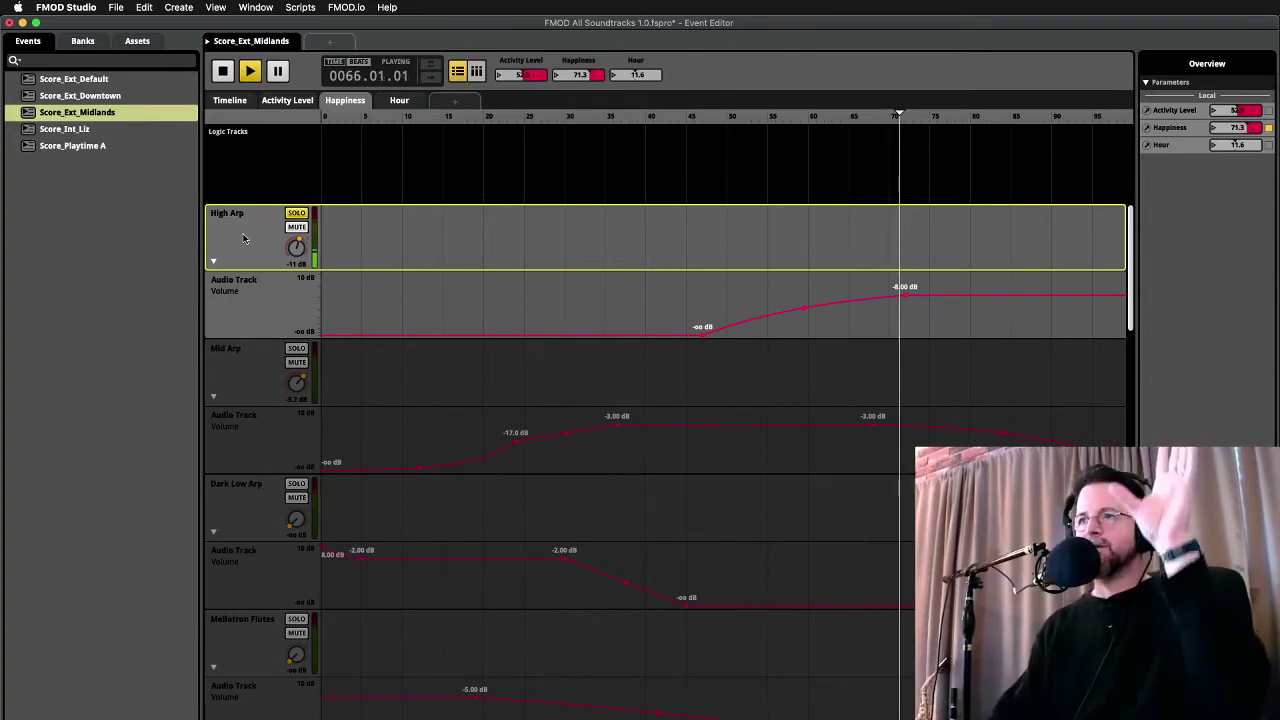
Solo the Mid Arp track instead of High Arp and lower Happiness to about 29
{"action": "left_click", "coordinate": [264, 376]}
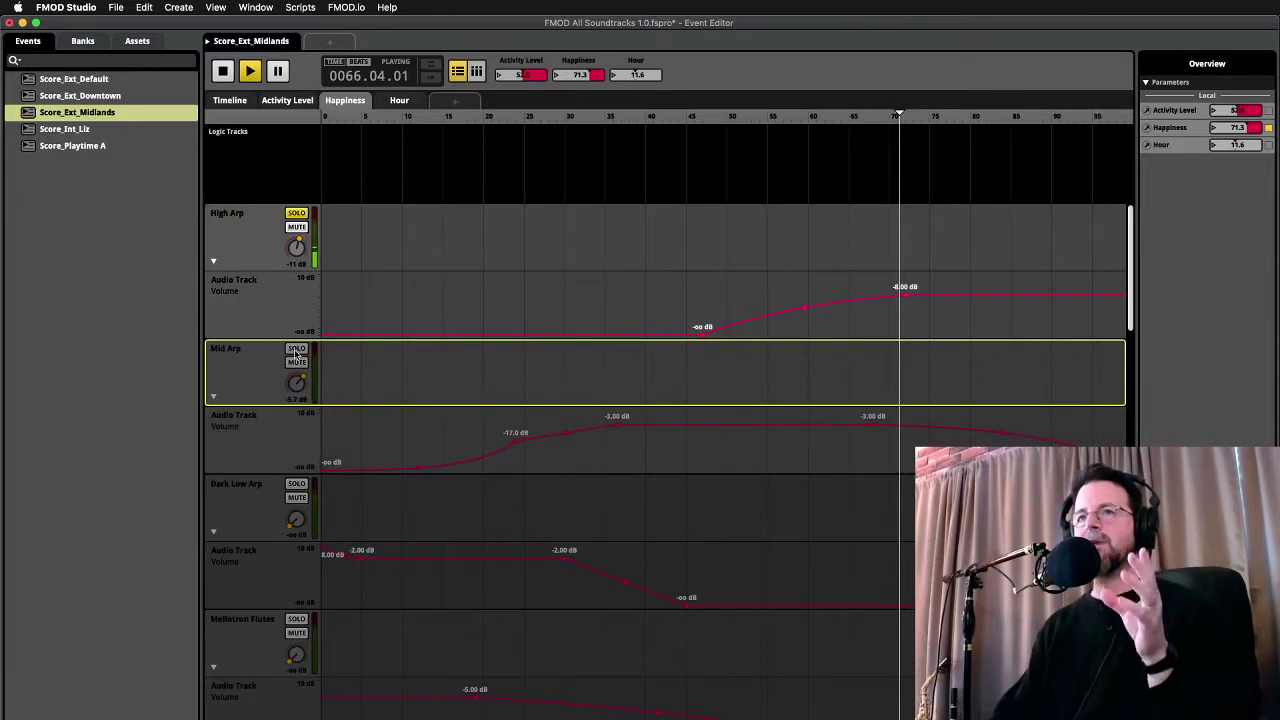
{"action": "left_click", "coordinate": [296, 350]}
{"action": "left_click_drag", "start_coordinate": [910, 118], "coordinate": [559, 190]}
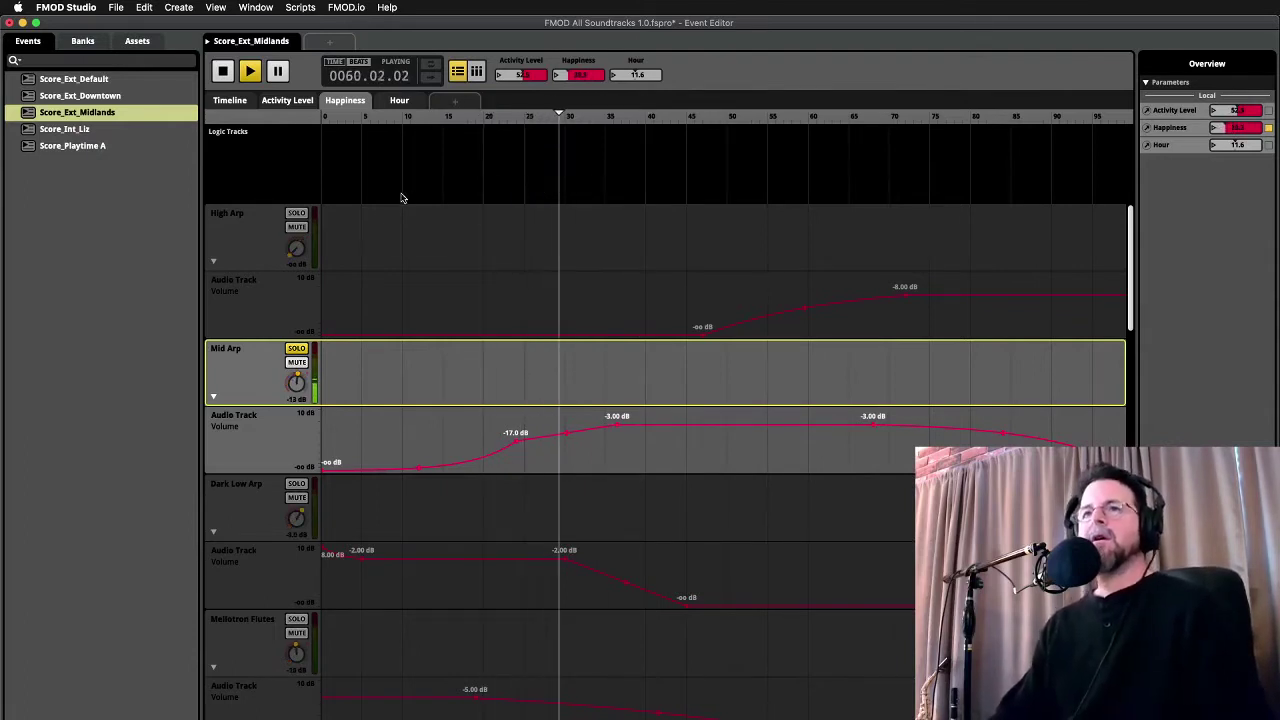
Solo High Arp together with Mid Arp, and sweep Happiness up to 93.6 to hear the crossfade between them
{"action": "left_click", "coordinate": [297, 214]}
{"action": "left_click_drag", "start_coordinate": [563, 133], "coordinate": [786, 127]}
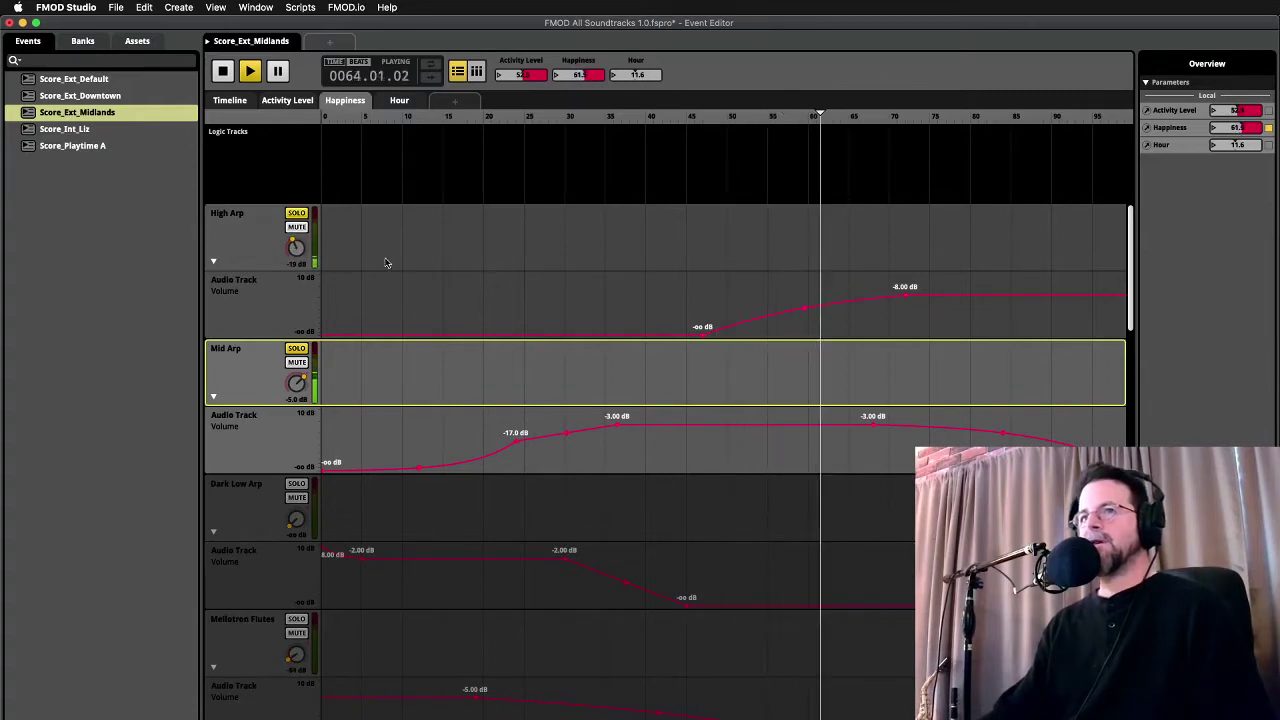
{"action": "left_click_drag", "start_coordinate": [820, 118], "coordinate": [938, 130]}
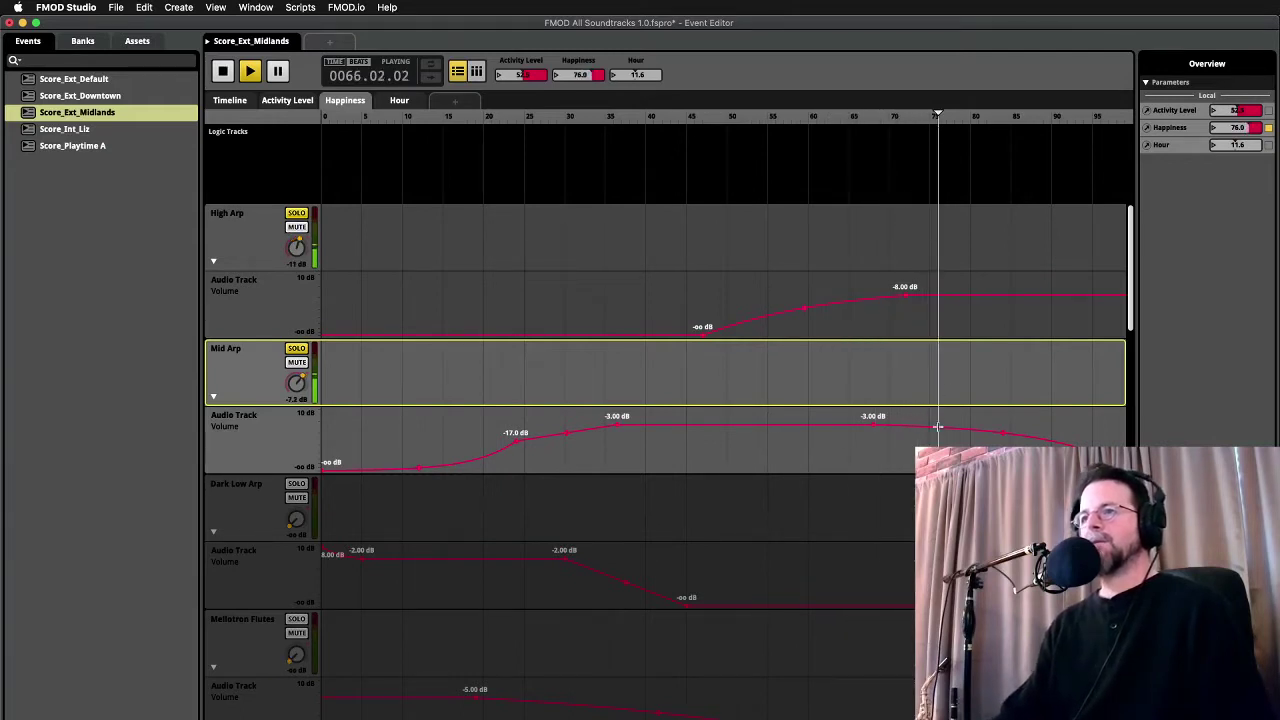
{"action": "left_click_drag", "start_coordinate": [997, 121], "coordinate": [1075, 131]}
Add a -8 dB point near the end of High Arp's Happiness volume curve, raise its endpoint to -4 dB, and lower Happiness to about 30
{"action": "left_click", "coordinate": [1085, 295]}
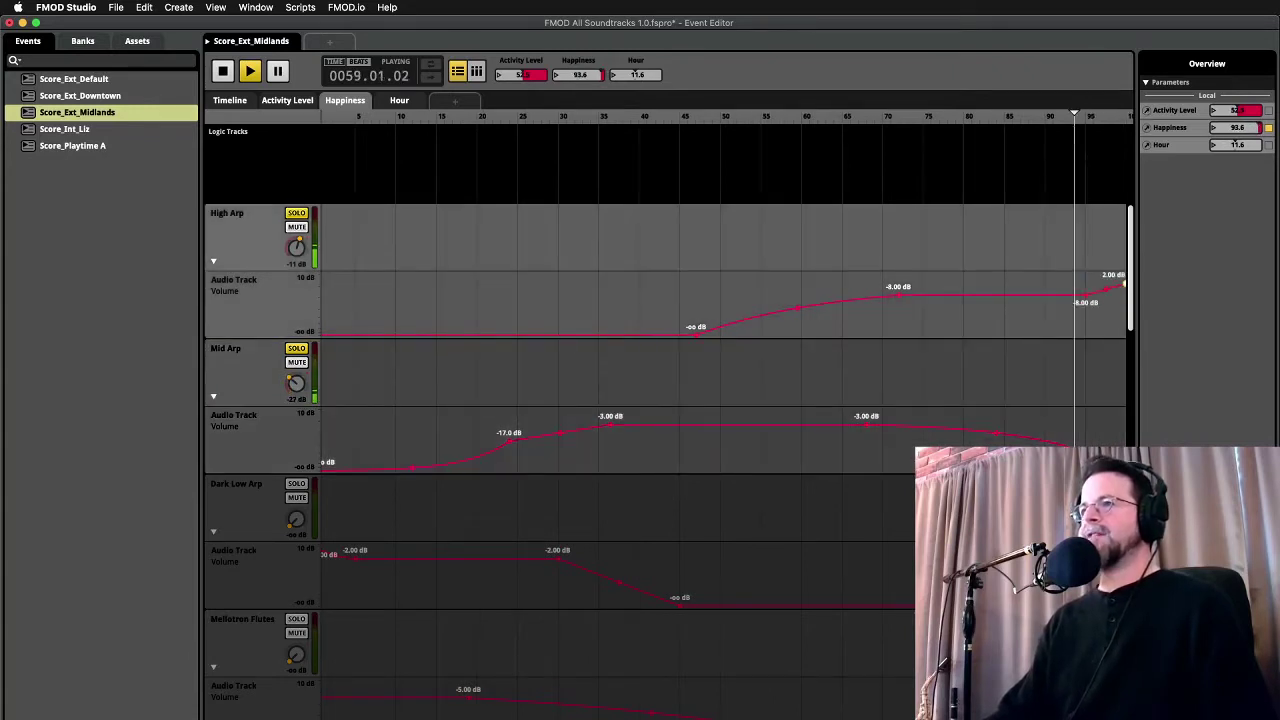
{"action": "left_click_drag", "start_coordinate": [1081, 131], "coordinate": [1119, 127]}
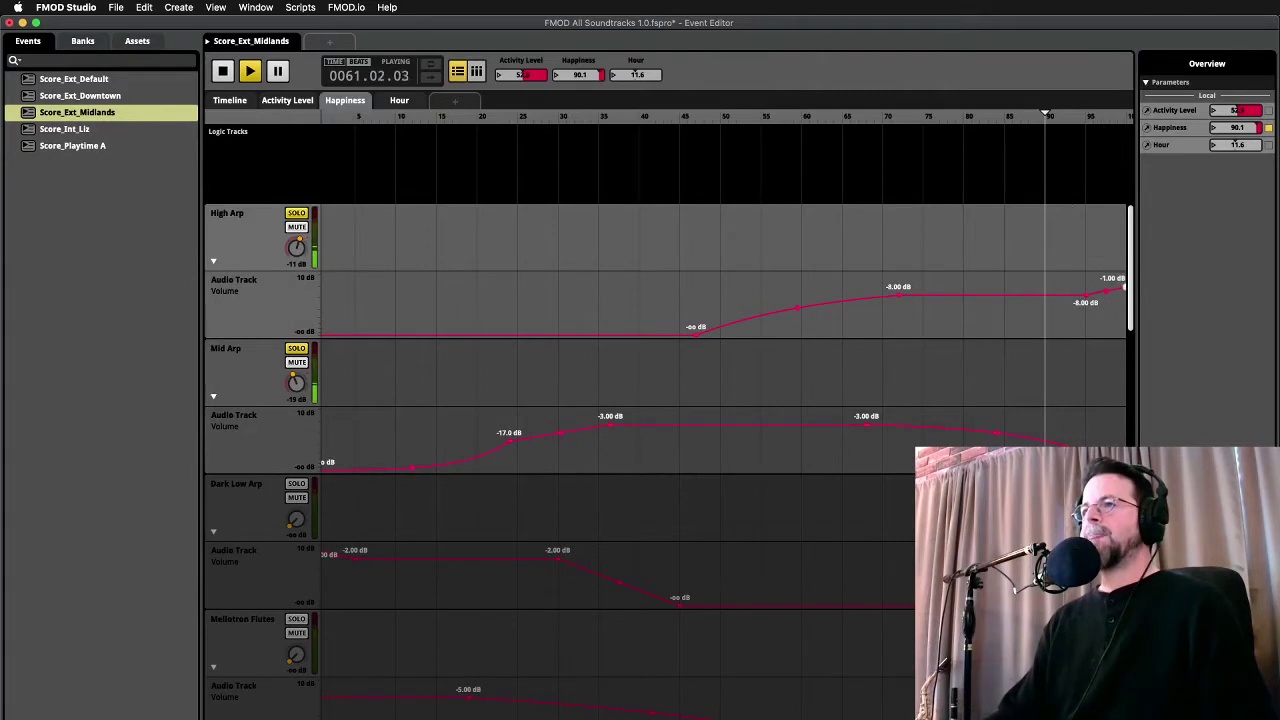
{"action": "left_click_drag", "start_coordinate": [1030, 135], "coordinate": [570, 185]}
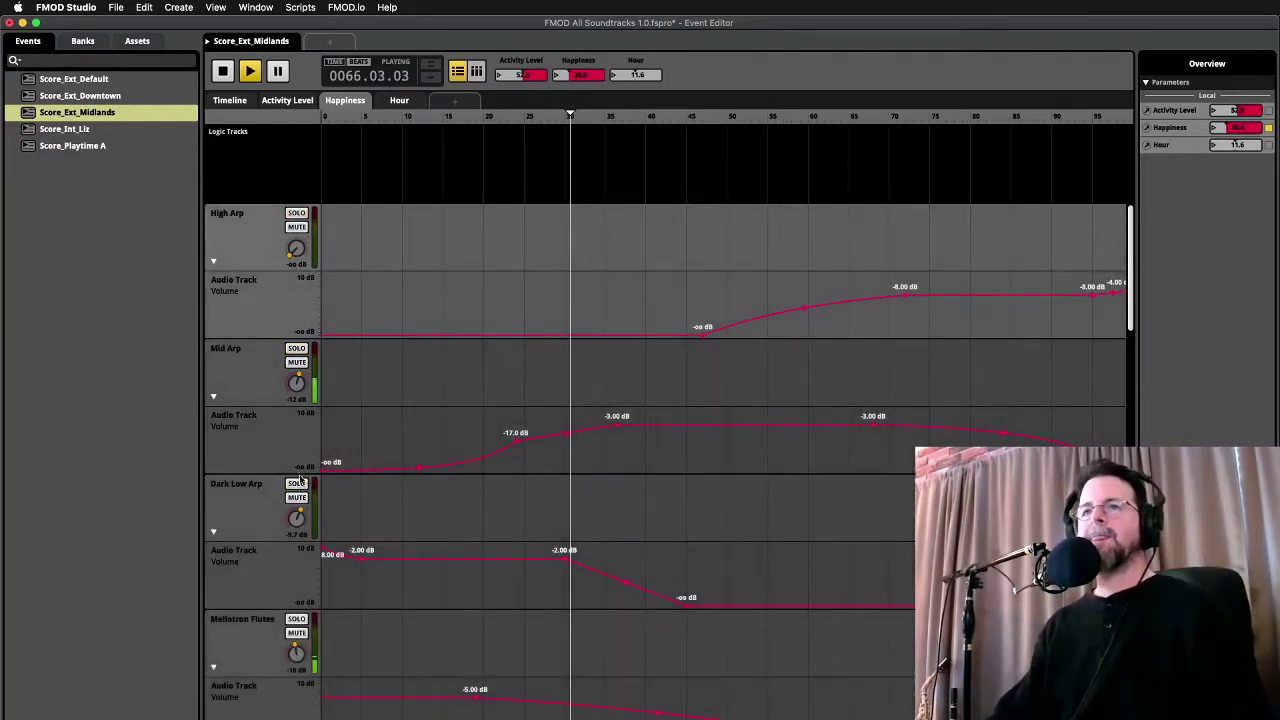
Solo the Dark Low Arp track with Happiness at about 15, stop playback, and place the timeline playhead at about bar 15
{"action": "left_click", "coordinate": [297, 483]}
{"action": "left_click_drag", "start_coordinate": [575, 128], "coordinate": [441, 130]}
{"action": "left_click", "coordinate": [229, 101]}
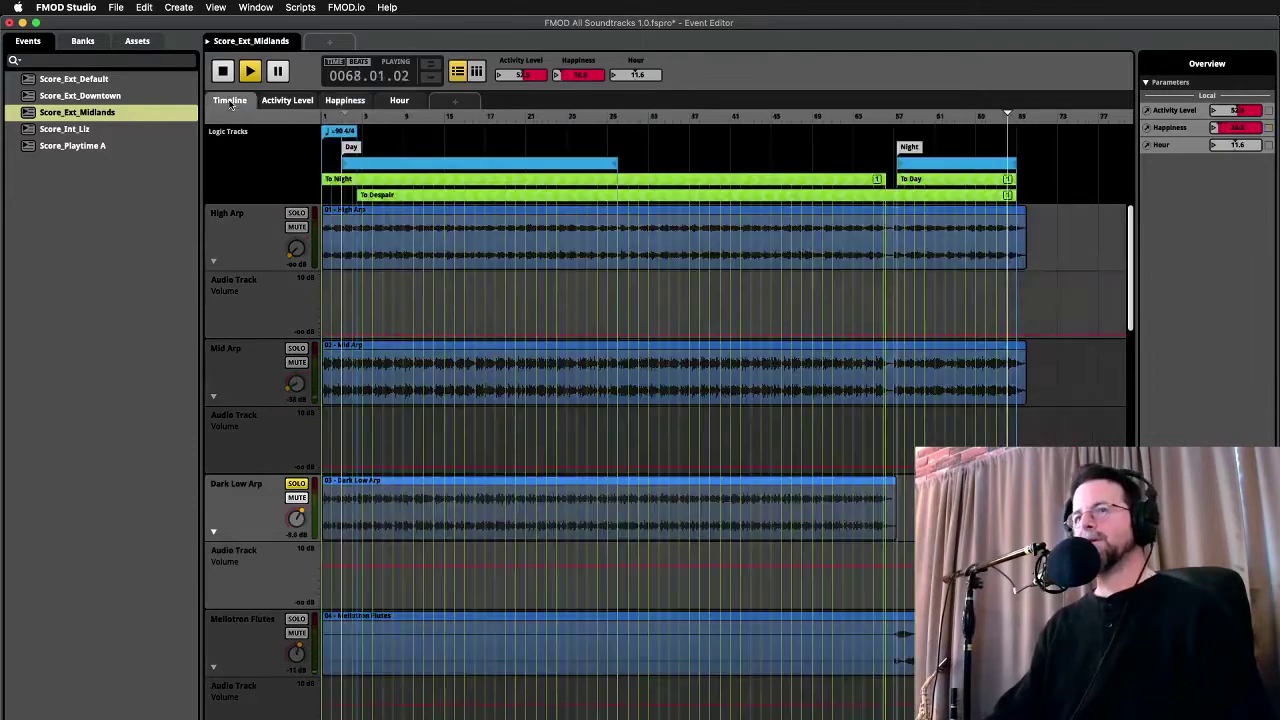
{"action": "key", "text": "space"}
{"action": "left_click", "coordinate": [468, 123]}
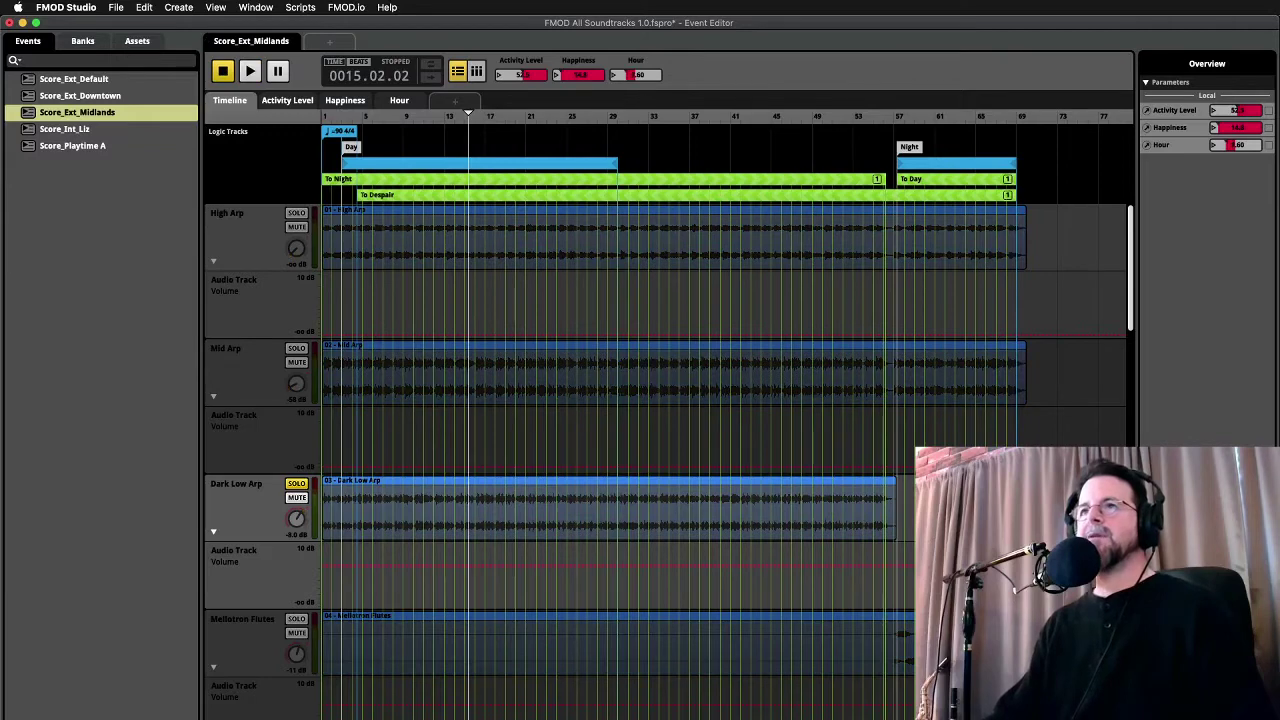
Play the soloed Dark Low Arp track and show its volume curve over the Happiness parameter
{"action": "key", "text": "space"}
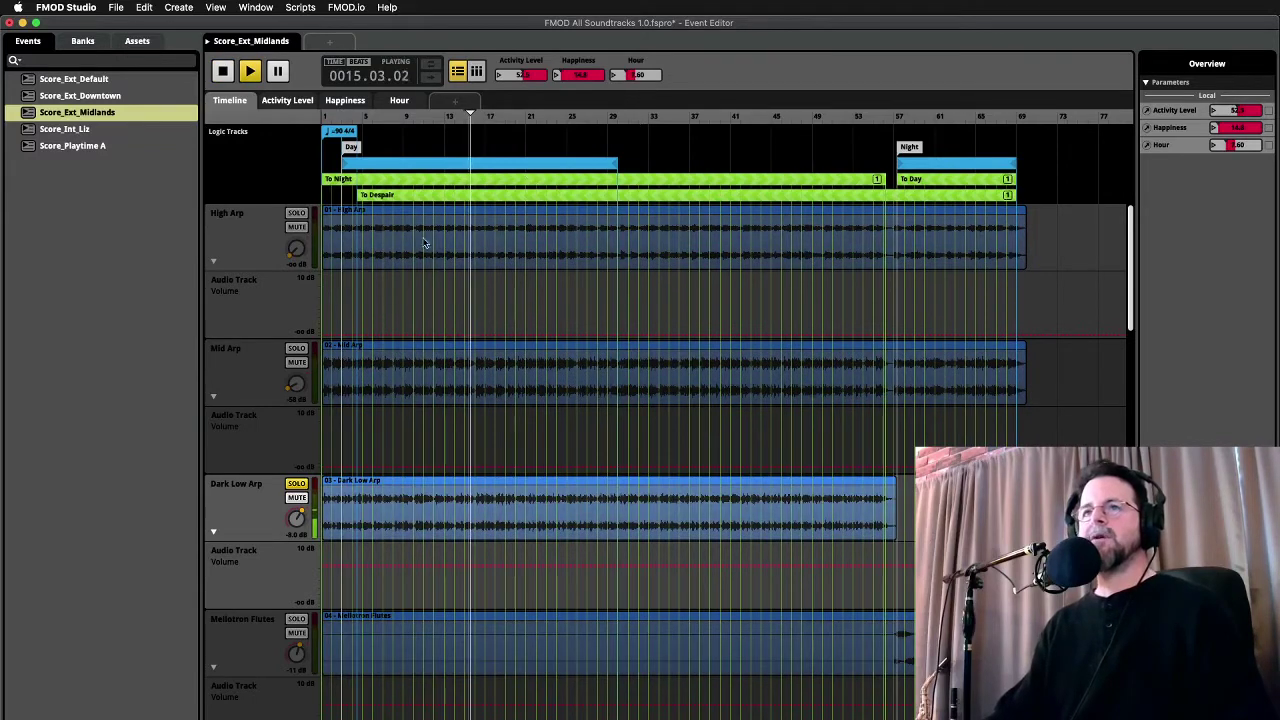
{"action": "left_click", "coordinate": [230, 490]}
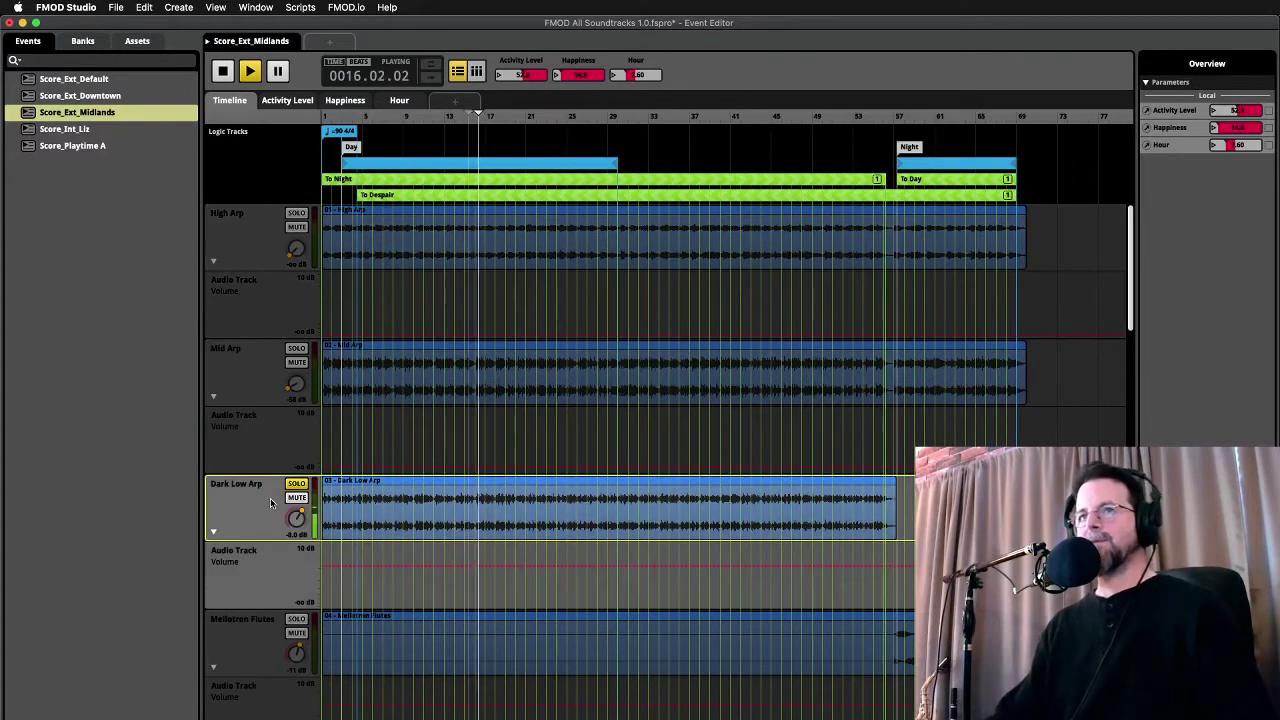
{"action": "left_click", "coordinate": [345, 100]}
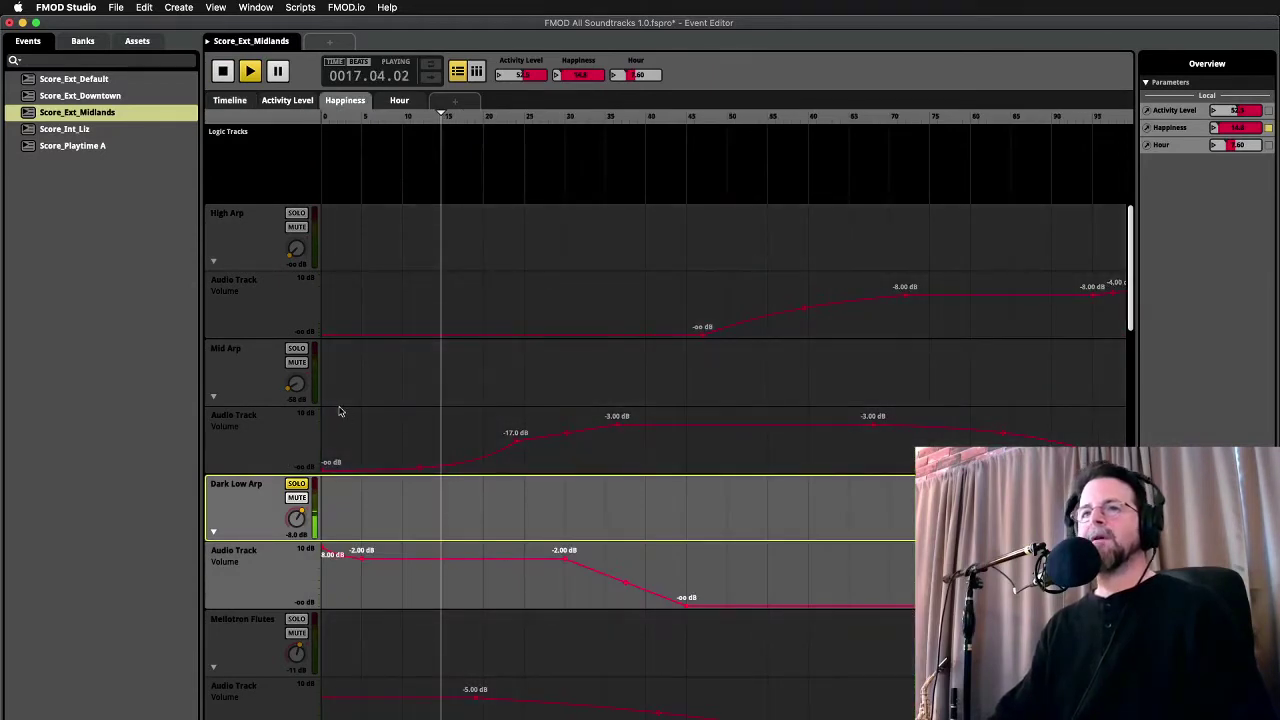
Solo Mid Arp and High Arp with Dark Low Arp, and sweep Happiness up to about 45 and back to about 23
{"action": "left_click", "coordinate": [297, 350]}
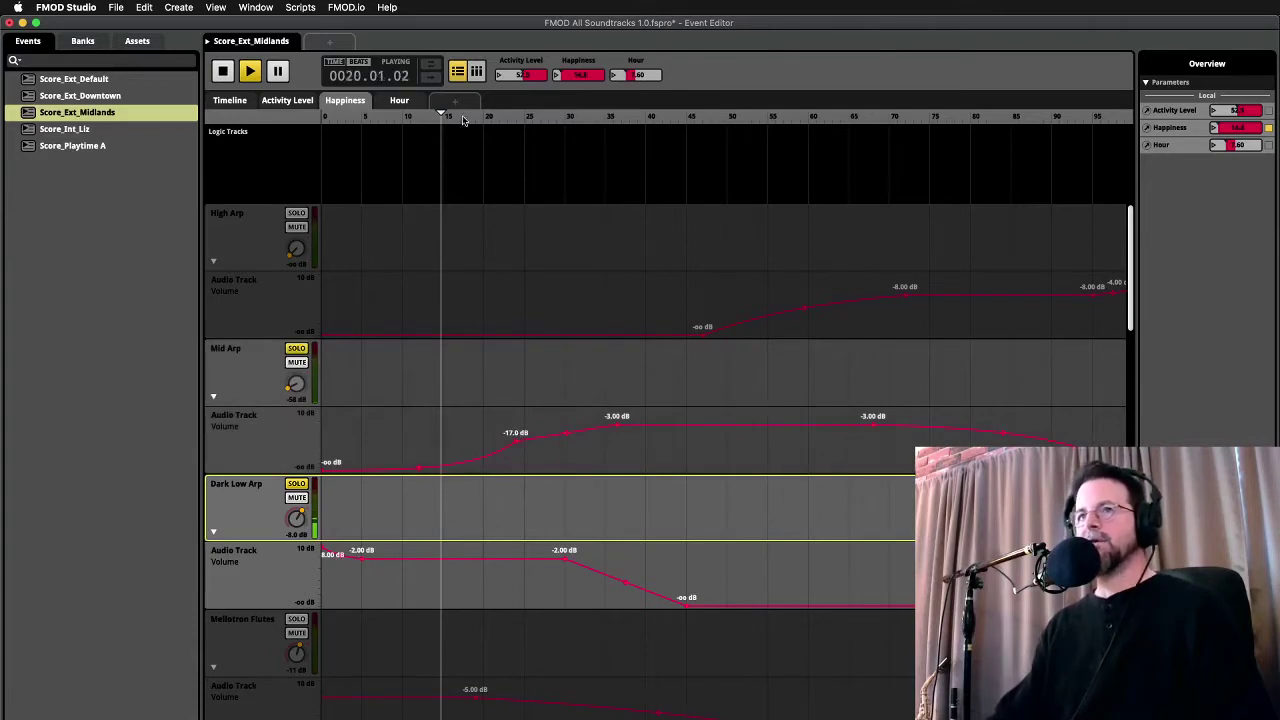
{"action": "left_click_drag", "start_coordinate": [447, 117], "coordinate": [632, 354]}
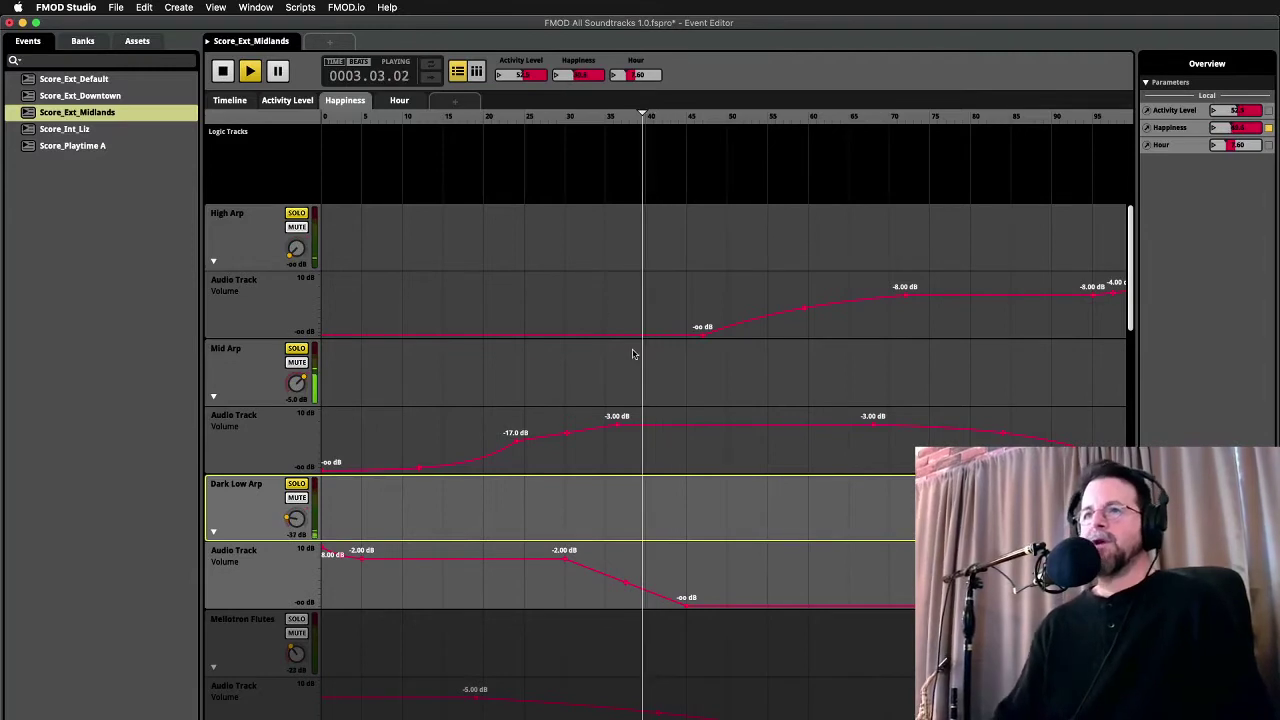
{"action": "left_click", "coordinate": [688, 119]}
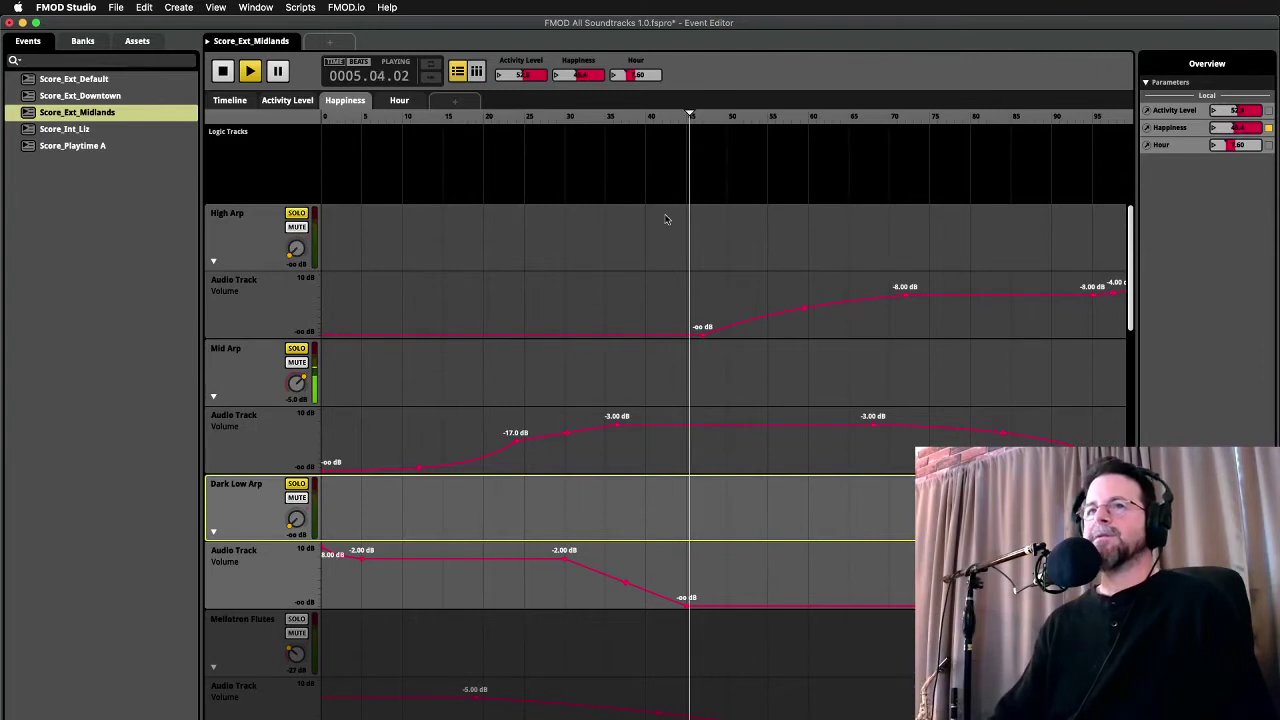
{"action": "left_click_drag", "start_coordinate": [686, 130], "coordinate": [508, 217]}
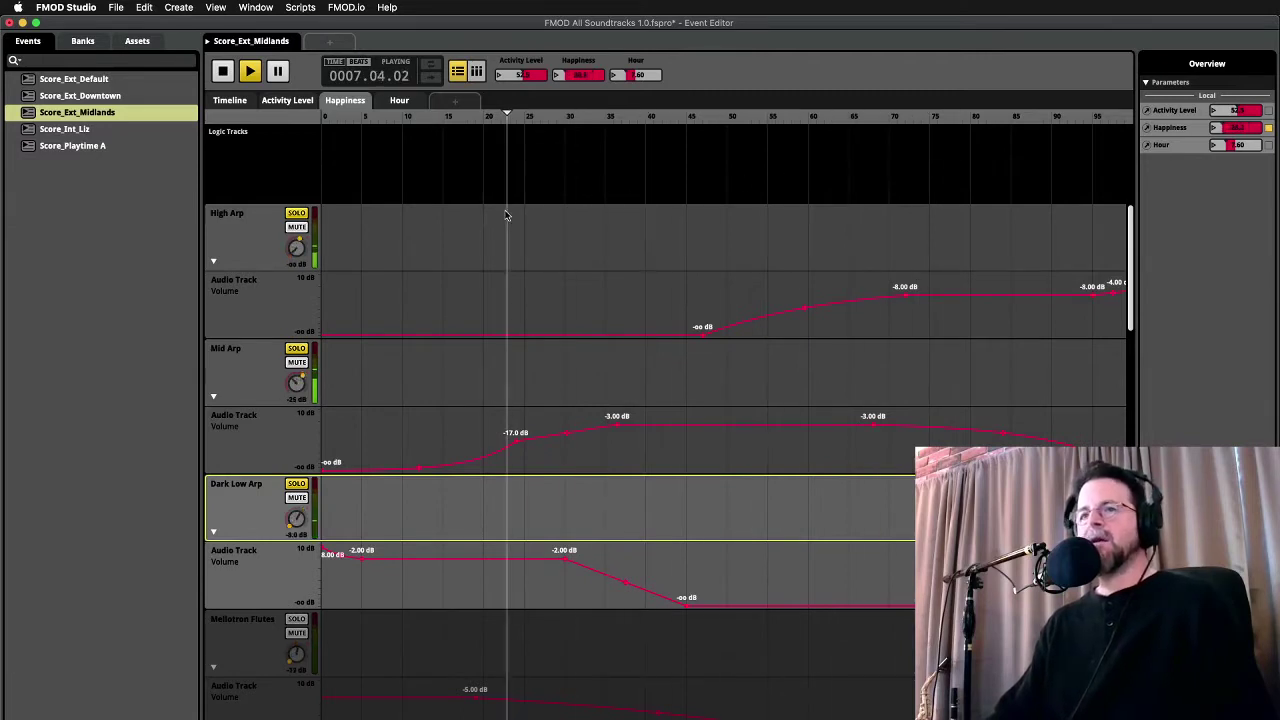
Remove the solos from High Arp, Mid Arp and Dark Low Arp, and stop playback
{"action": "left_click", "coordinate": [304, 216]}
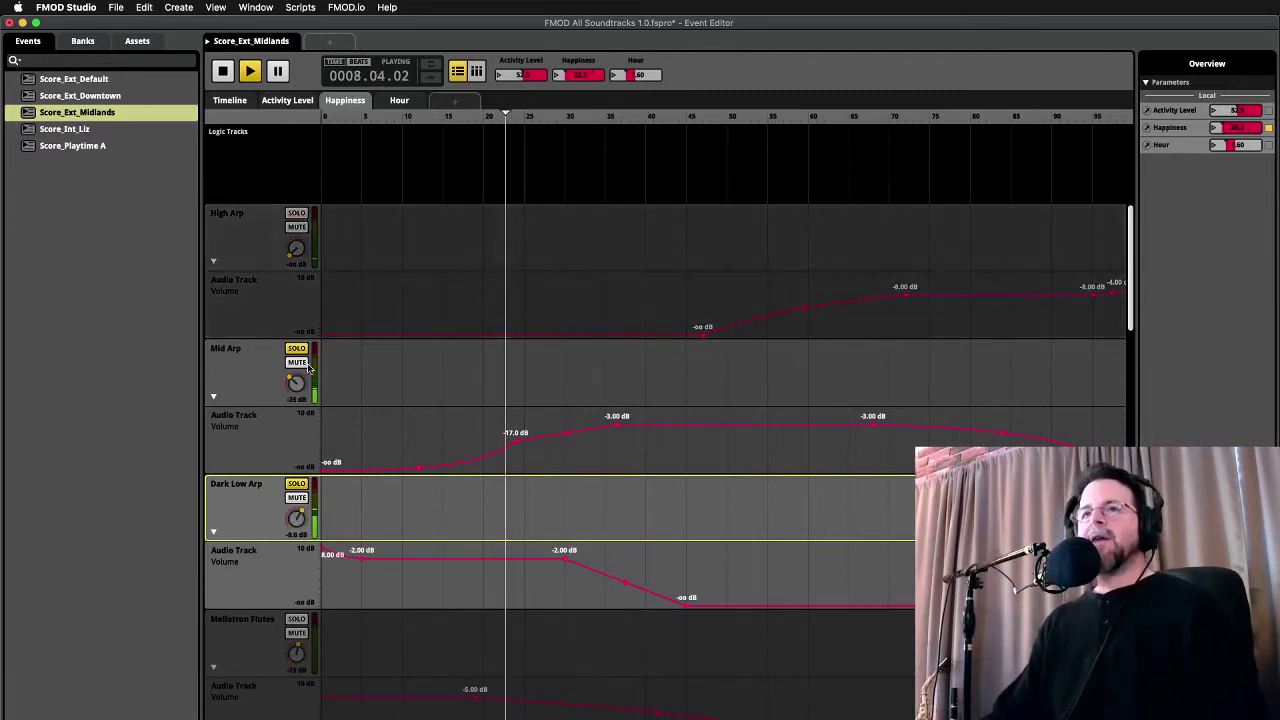
{"action": "left_click", "coordinate": [296, 350]}
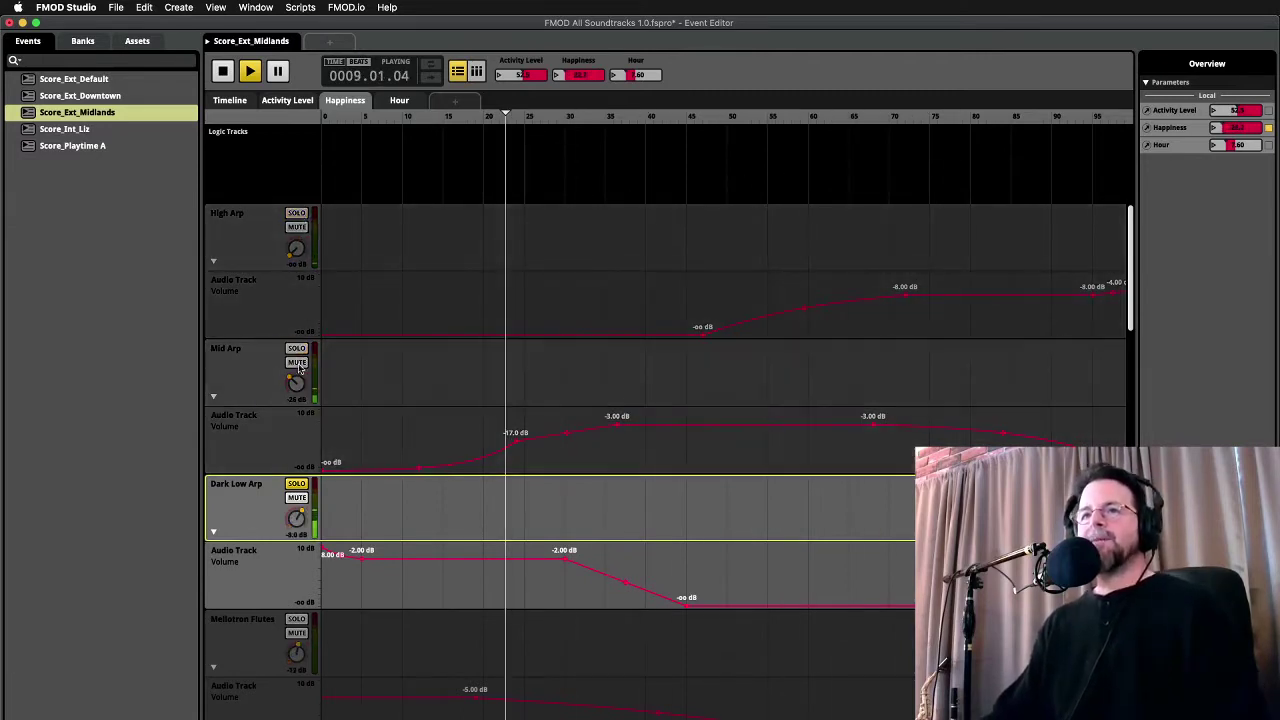
{"action": "left_click", "coordinate": [296, 484]}
{"action": "key", "text": "space"}
Select the Crickets track and show its volume curve over the Activity Level parameter
{"action": "scroll", "coordinate": [420, 443], "scroll_direction": "down", "scroll_amount": 9}
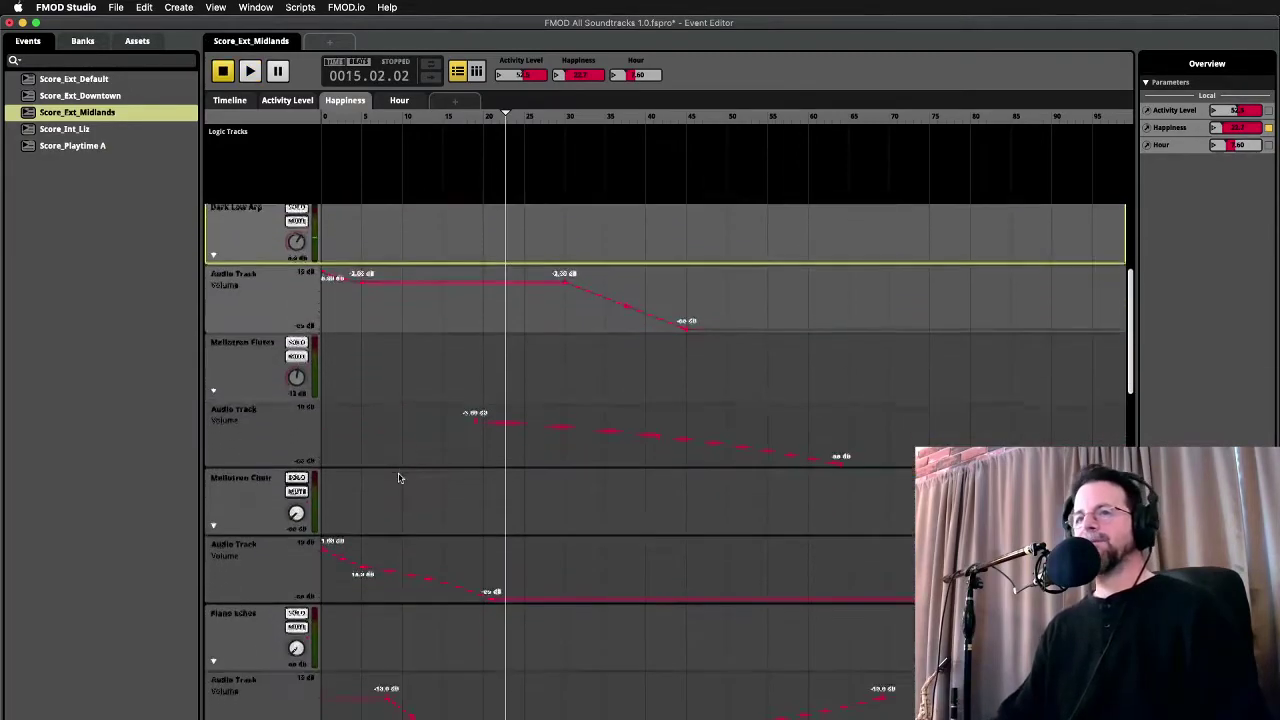
{"action": "scroll", "coordinate": [398, 478], "scroll_direction": "down", "scroll_amount": 7}
{"action": "scroll", "coordinate": [390, 478], "scroll_direction": "down", "scroll_amount": 13}
{"action": "scroll", "coordinate": [386, 480], "scroll_direction": "down", "scroll_amount": 13}
{"action": "scroll", "coordinate": [386, 480], "scroll_direction": "down", "scroll_amount": 12}
{"action": "scroll", "coordinate": [760, 405], "scroll_direction": "down", "scroll_amount": 2}
{"action": "left_click", "coordinate": [240, 425]}
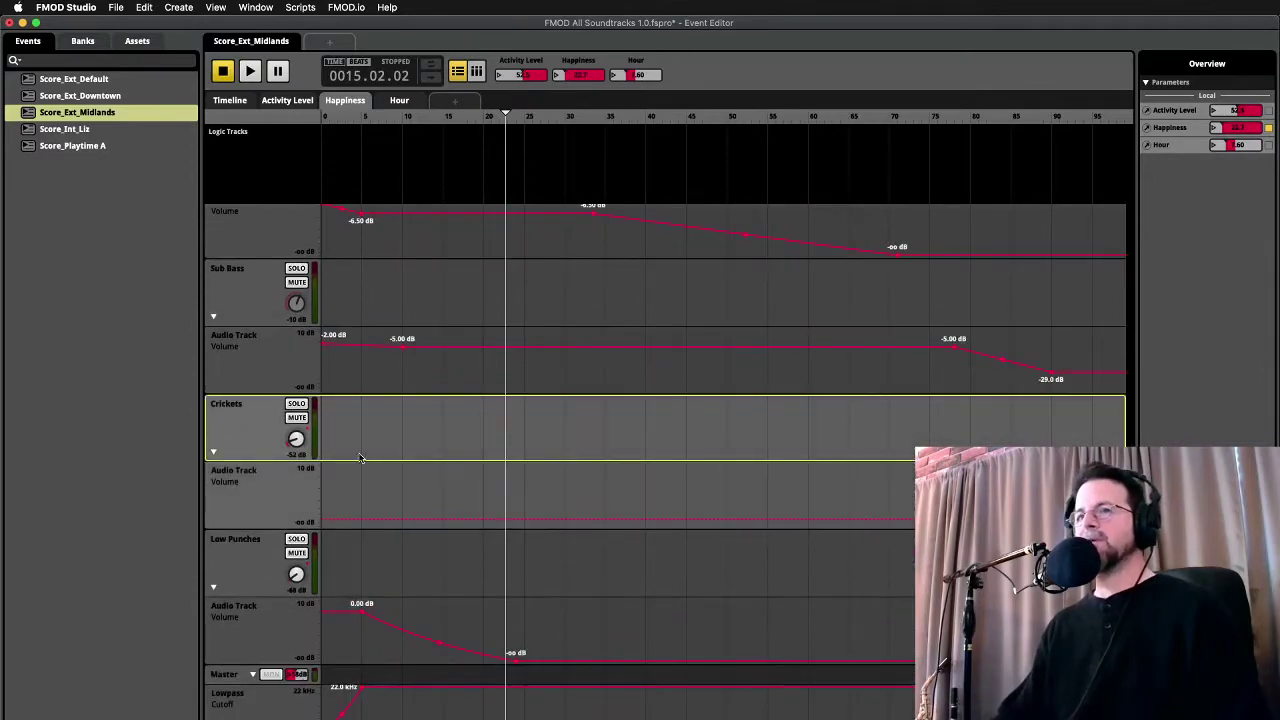
{"action": "left_click", "coordinate": [290, 101]}
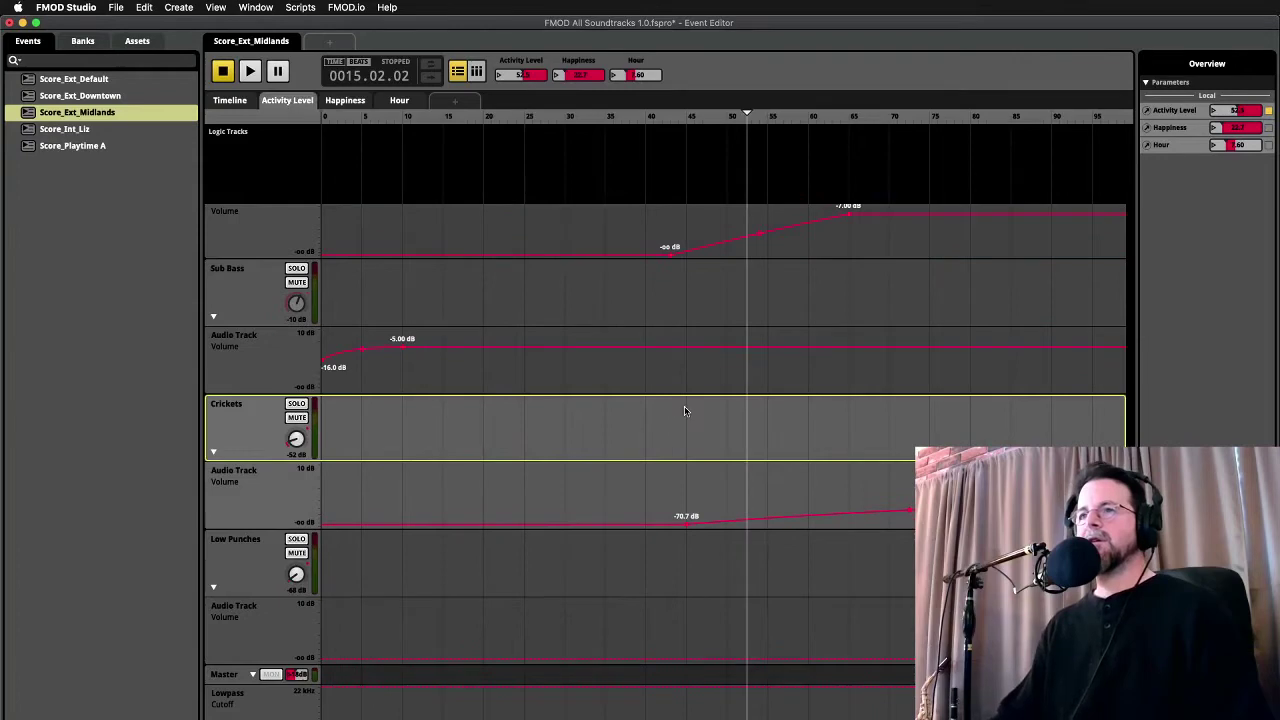
Start timeline playback from about bar 26 and set Hour to about 12.4 to hear the move into the Night section
{"action": "left_click", "coordinate": [228, 104]}
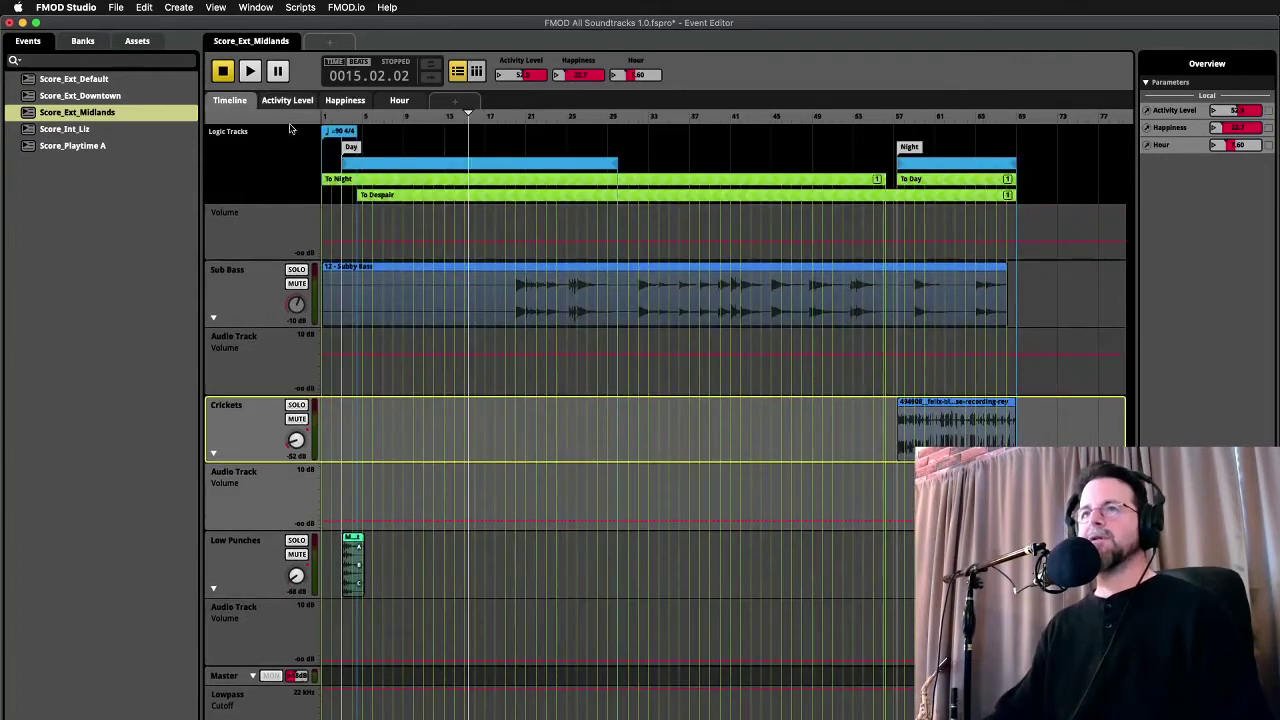
{"action": "left_click", "coordinate": [899, 118]}
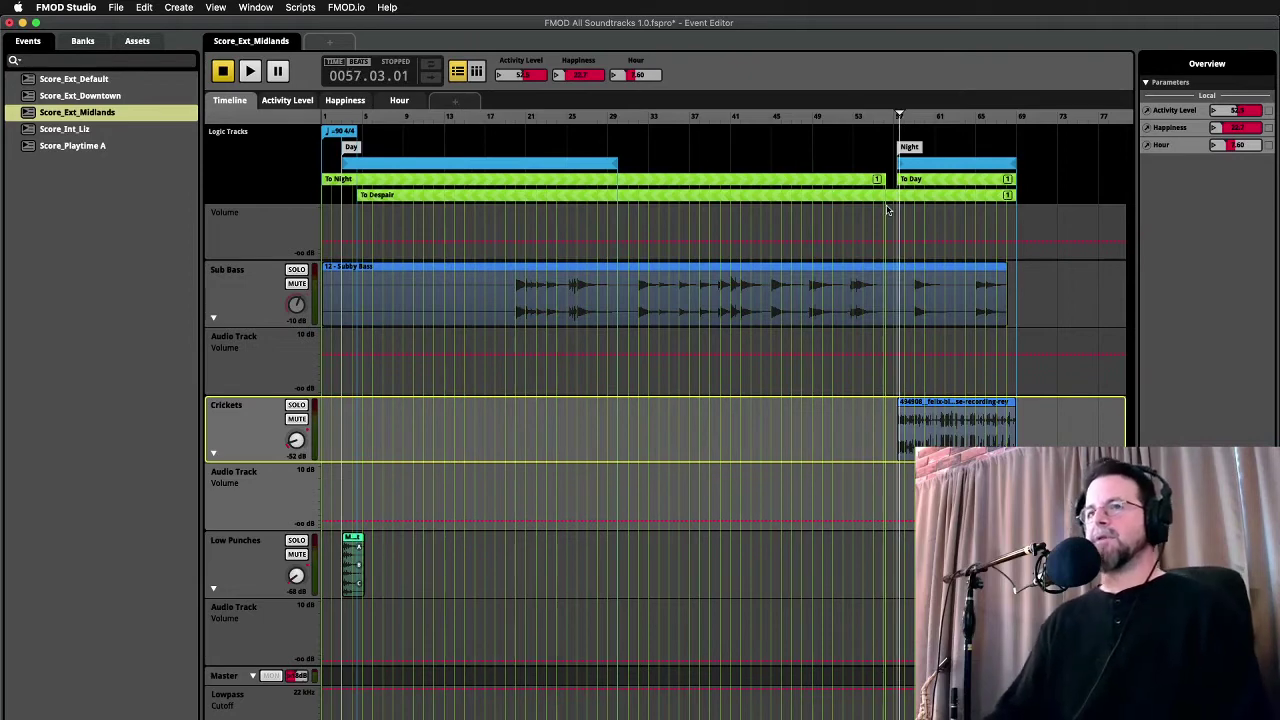
{"action": "left_click_drag", "start_coordinate": [904, 127], "coordinate": [580, 115]}
{"action": "key", "text": "space"}
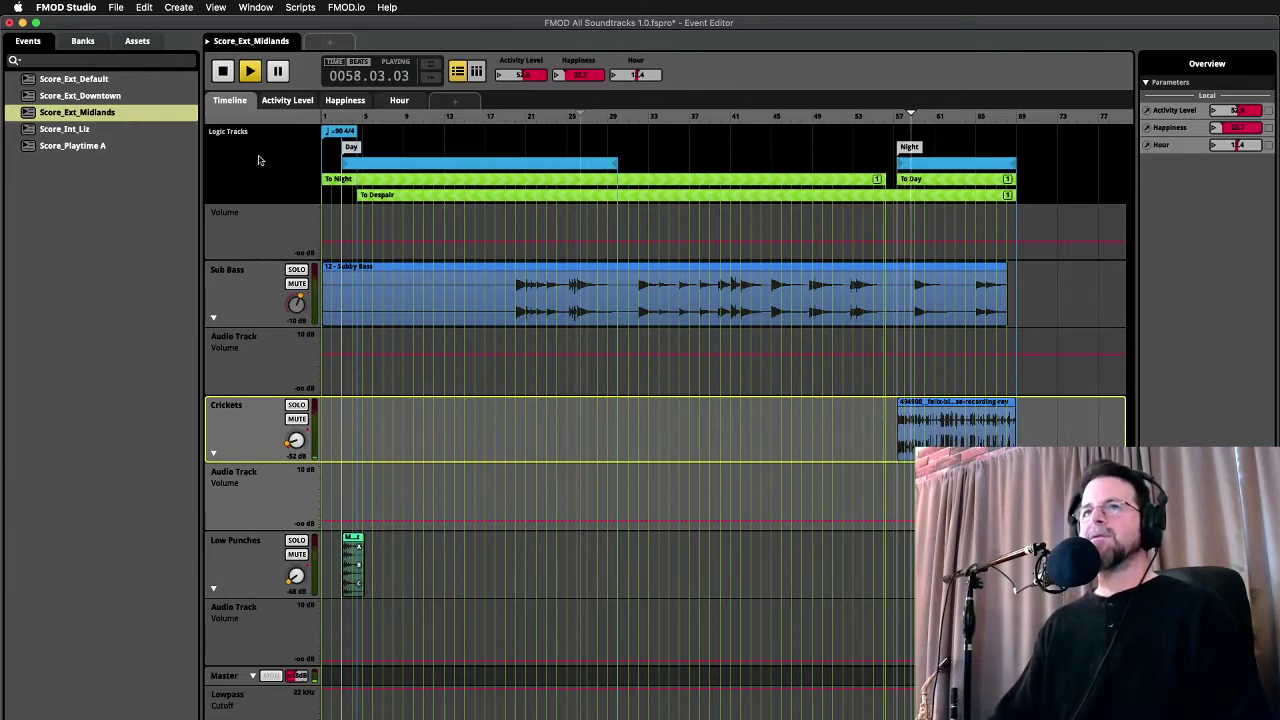
Compare the Crickets curves over Hour, Happiness and Activity Level, and raise Activity Level to 96.1 during playback
{"action": "left_click", "coordinate": [336, 101]}
{"action": "left_click", "coordinate": [396, 101]}
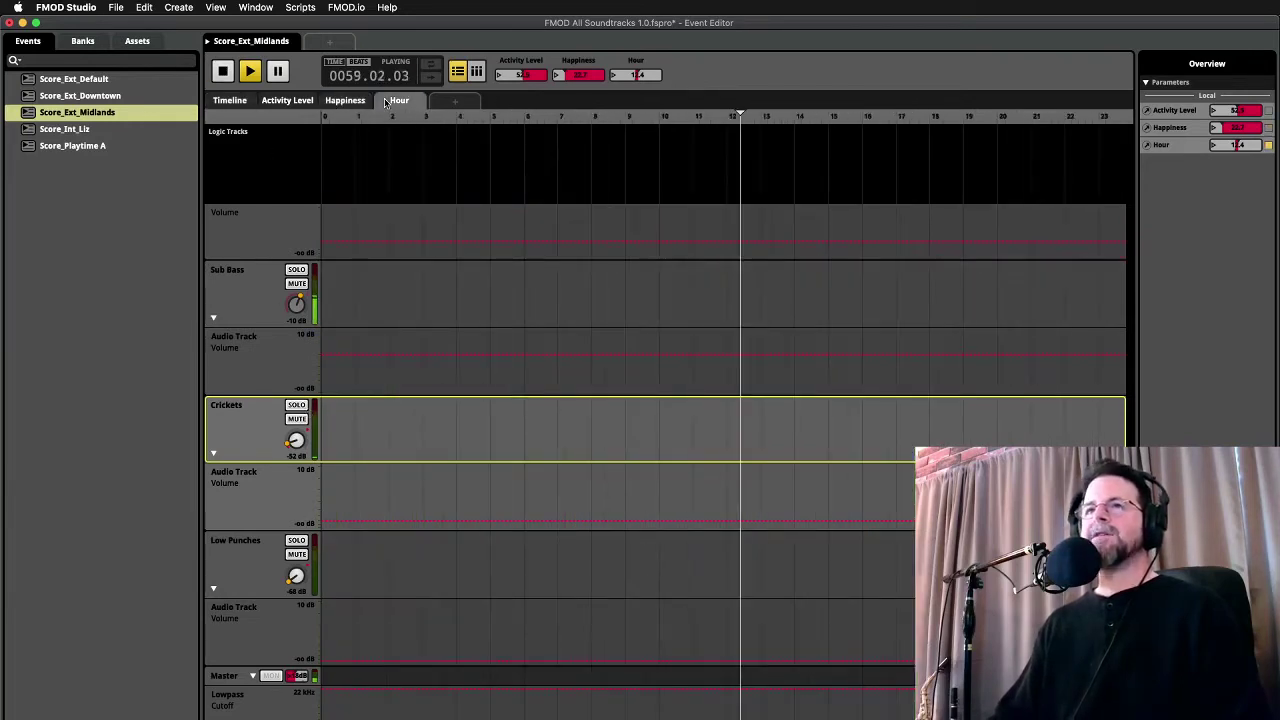
{"action": "left_click", "coordinate": [349, 101]}
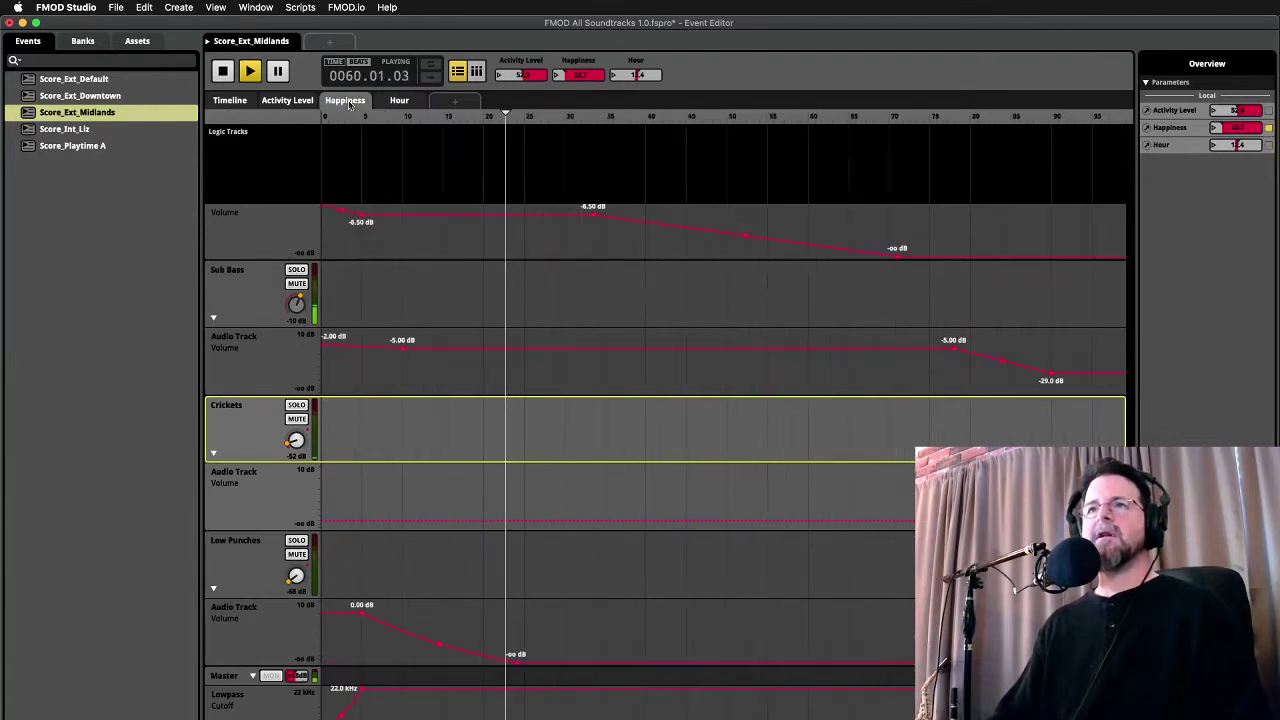
{"action": "left_click", "coordinate": [293, 101]}
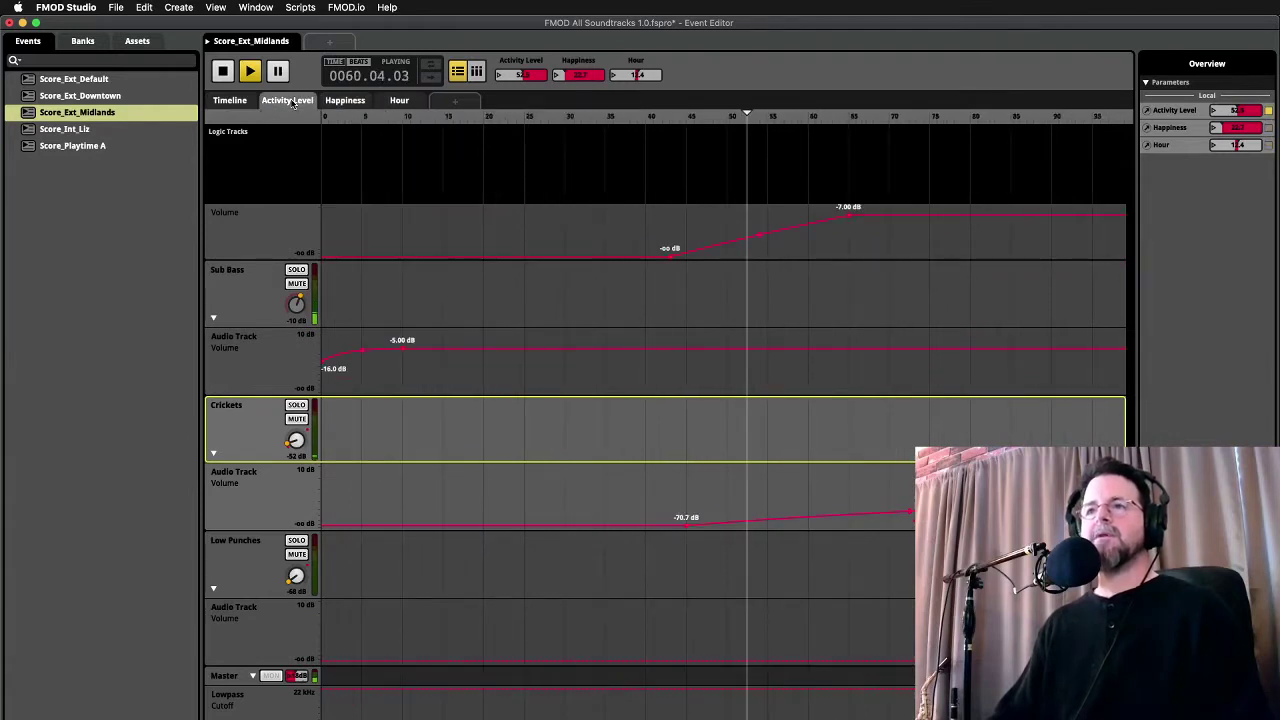
{"action": "left_click_drag", "start_coordinate": [766, 141], "coordinate": [1073, 137]}
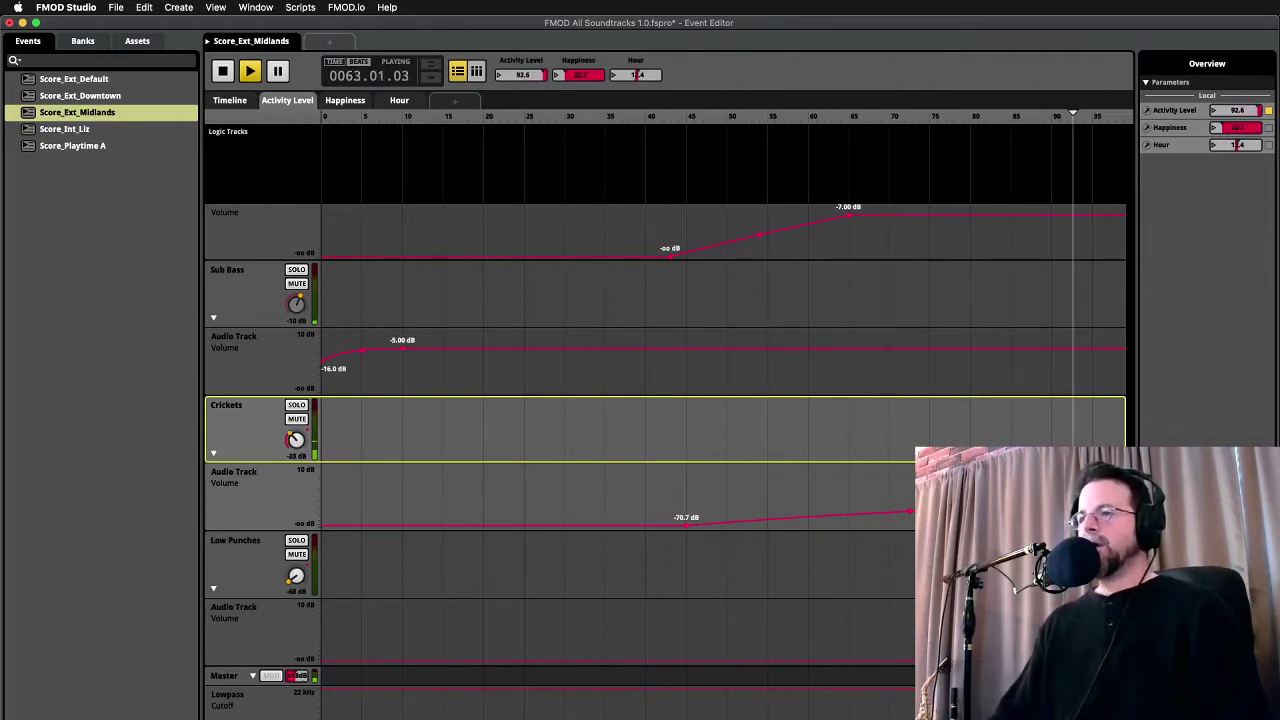
{"action": "mouse_move", "coordinate": [1076, 125]}
{"action": "left_mouse_down"}
{"action": "mouse_move", "coordinate": [1118, 122]}
{"action": "mouse_move", "coordinate": [1095, 121]}
{"action": "left_mouse_up"}
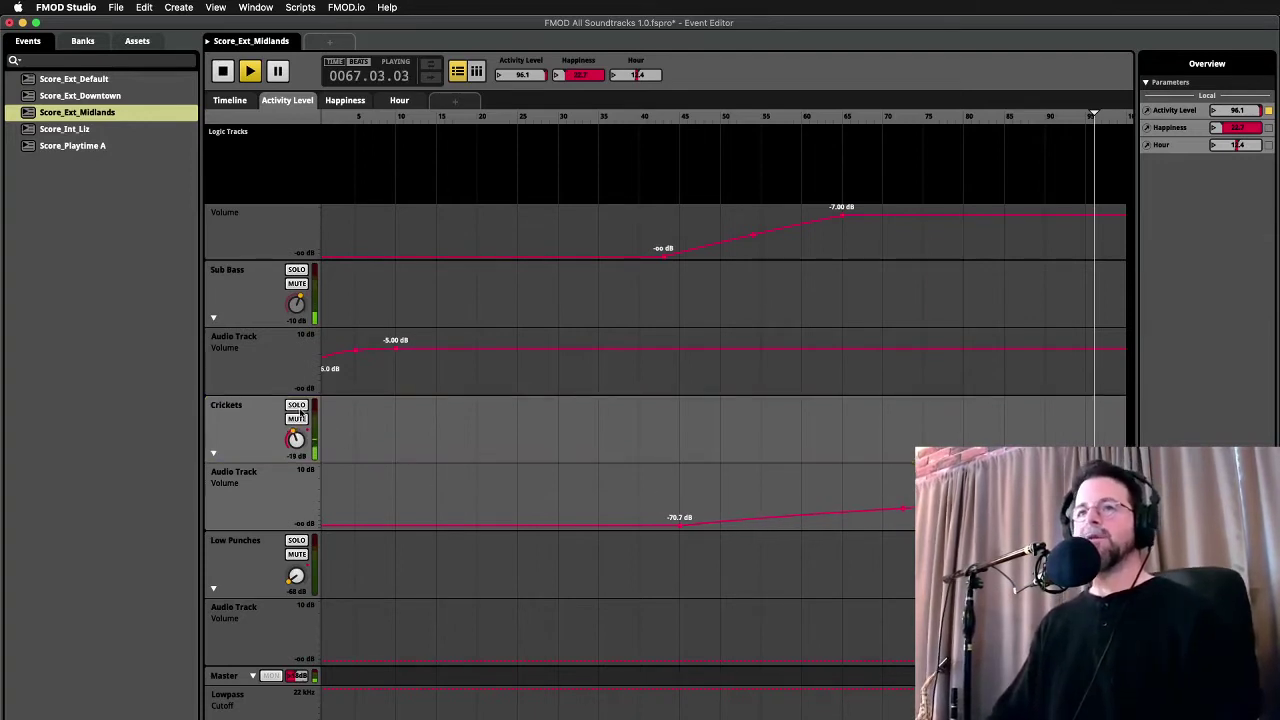
Solo the Crickets track to hear it alone, and remove the solo before stopping playback
{"action": "left_click", "coordinate": [297, 406]}
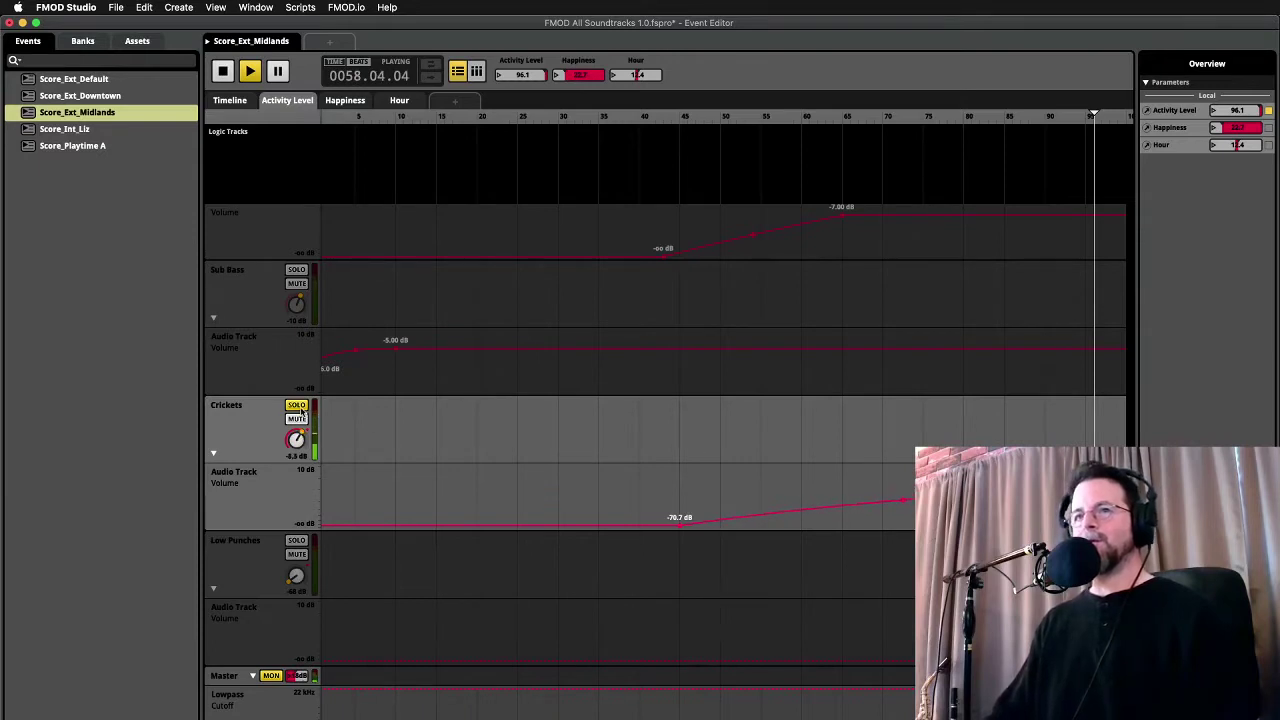
{"action": "left_click", "coordinate": [298, 407]}
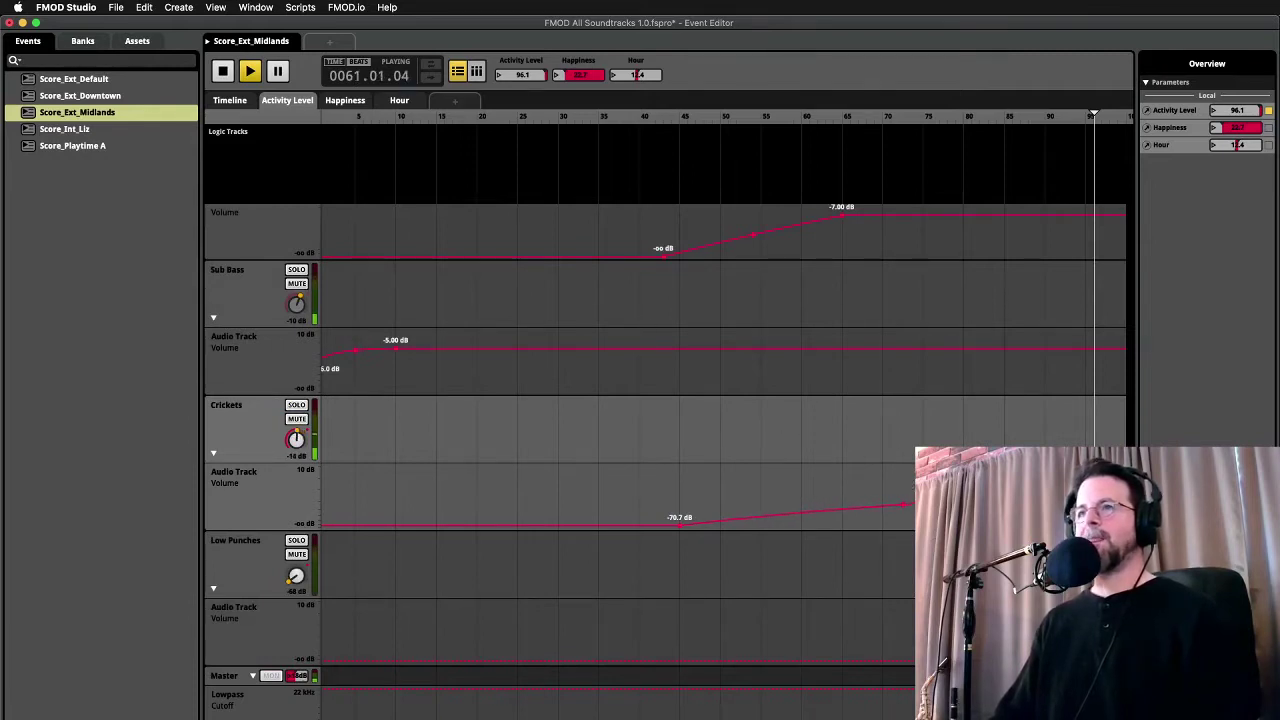
{"action": "key", "text": "space"}
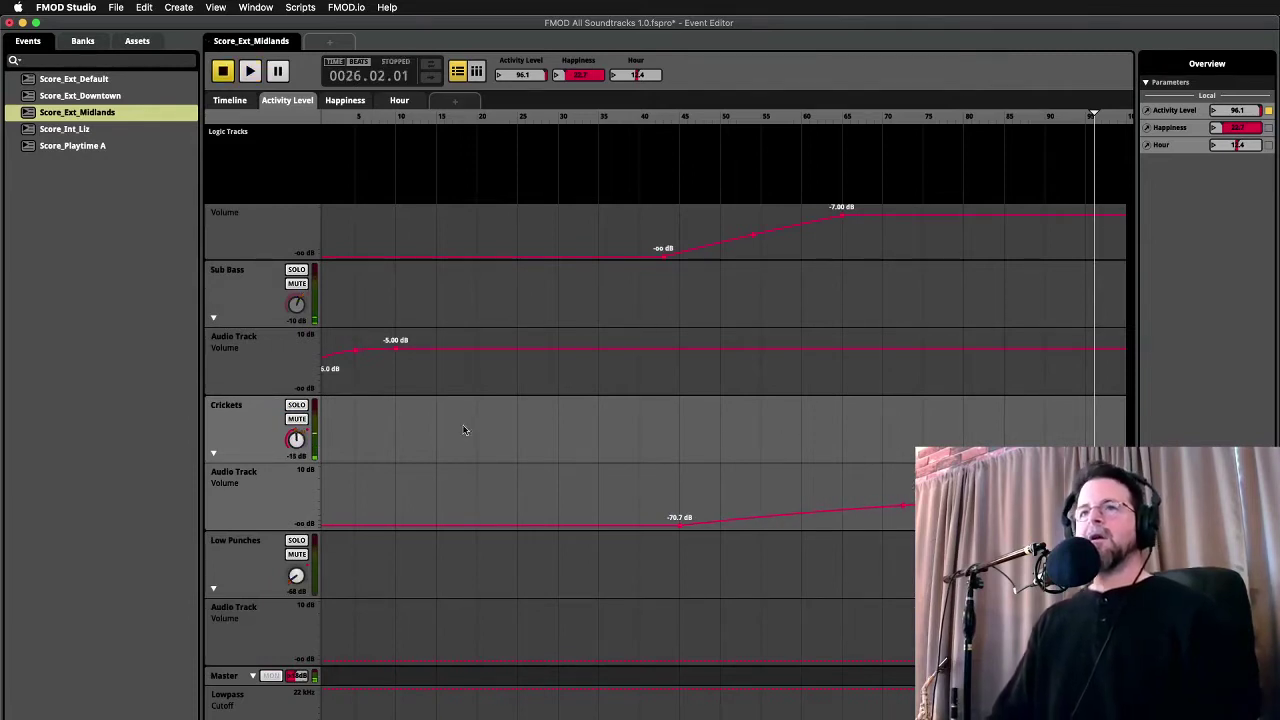
Open the Audio Bin and expand the Instrument Tracks folder and its 04 - Midlands subfolder
{"action": "scroll", "coordinate": [418, 338], "scroll_direction": "down", "scroll_amount": 10}
{"action": "scroll", "coordinate": [418, 338], "scroll_direction": "up", "scroll_amount": 15}
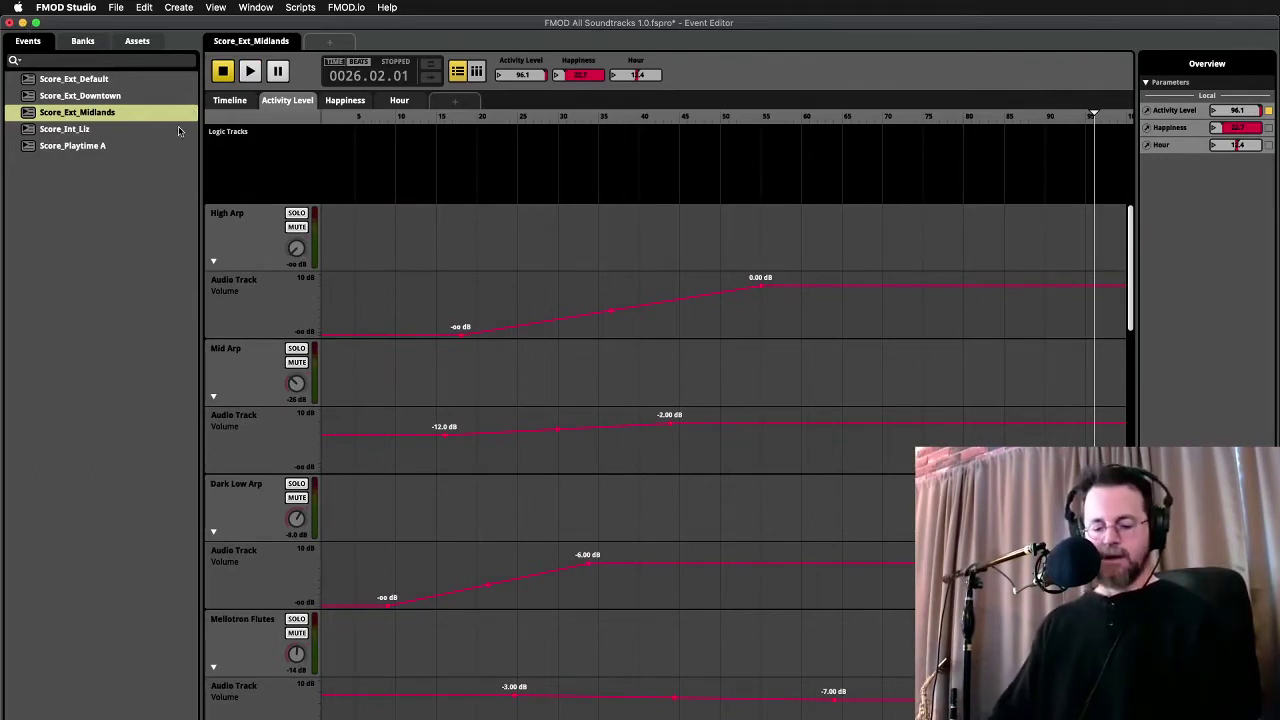
{"action": "key", "text": "super+2"}
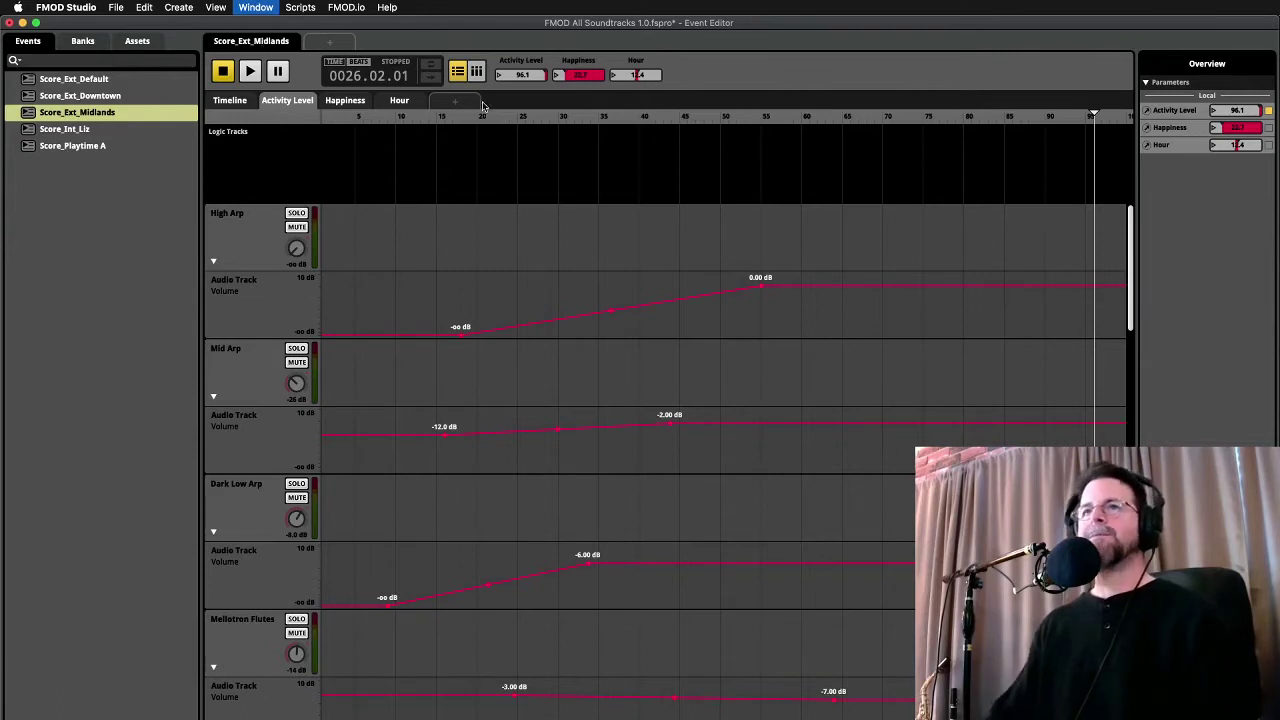
{"action": "left_click_drag", "start_coordinate": [815, 240], "coordinate": [803, 209]}
{"action": "left_click", "coordinate": [718, 267]}
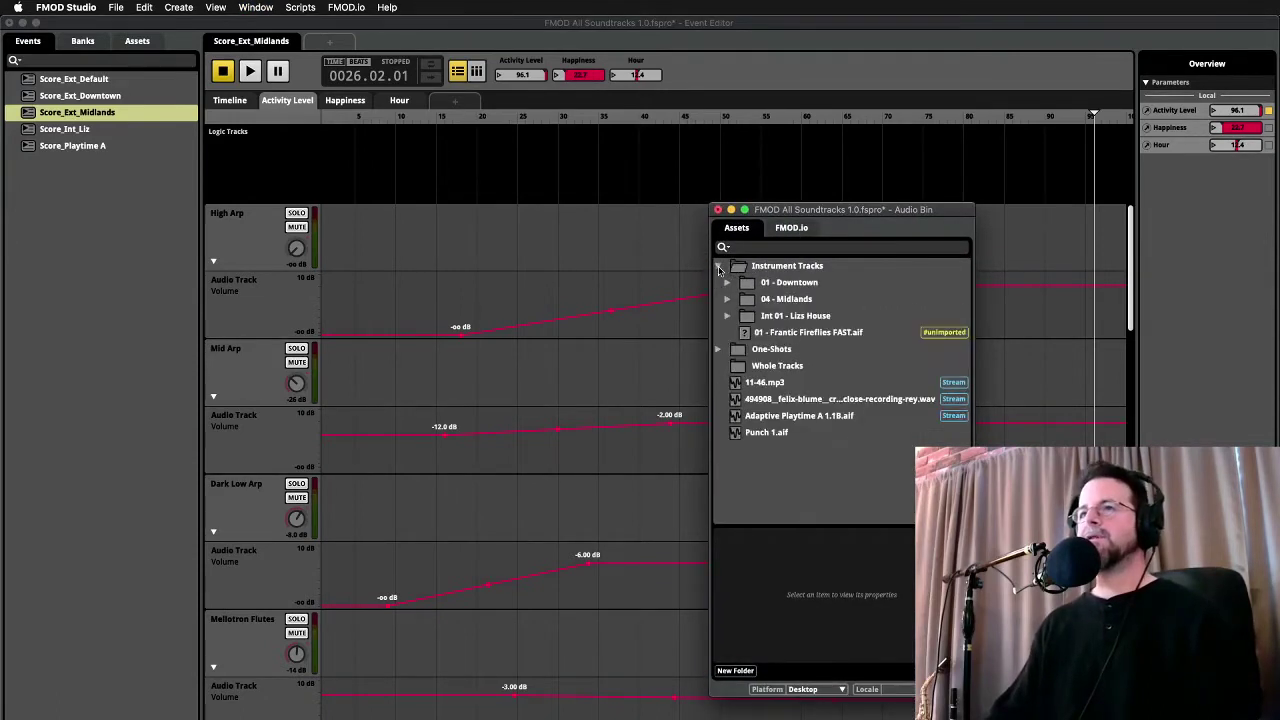
{"action": "left_click_drag", "start_coordinate": [821, 216], "coordinate": [855, 178]}
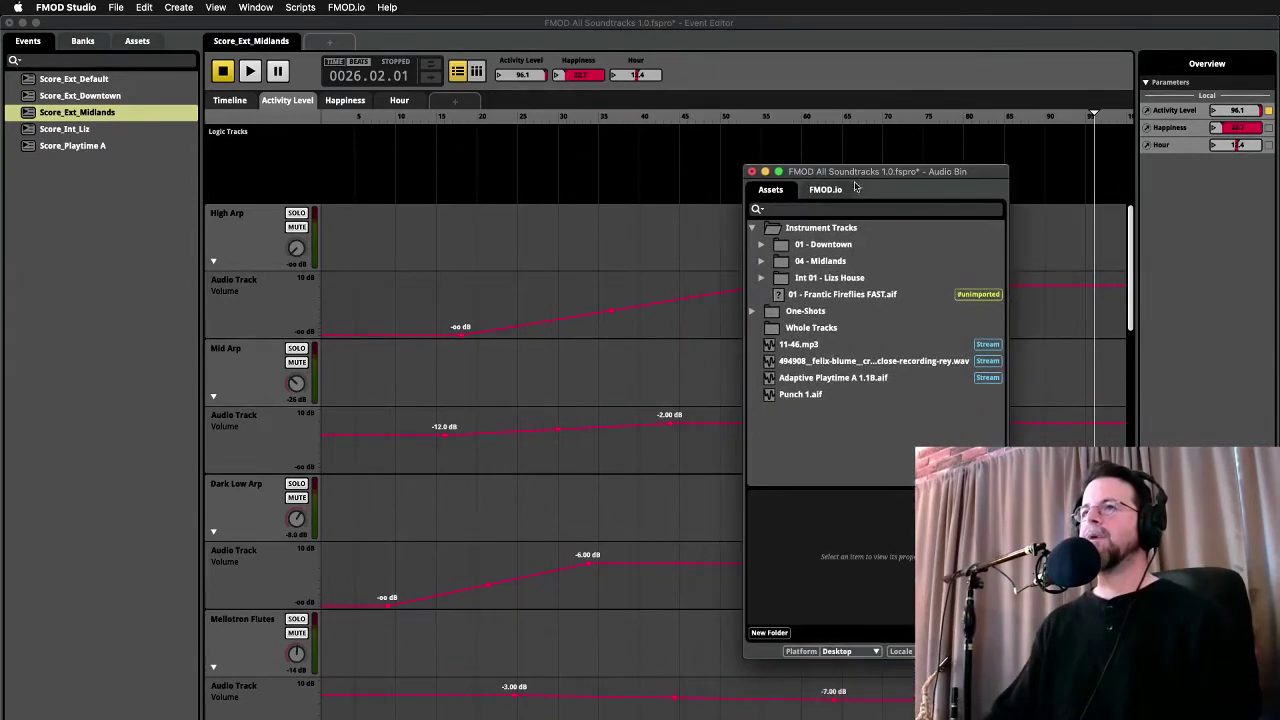
{"action": "left_click", "coordinate": [761, 261]}
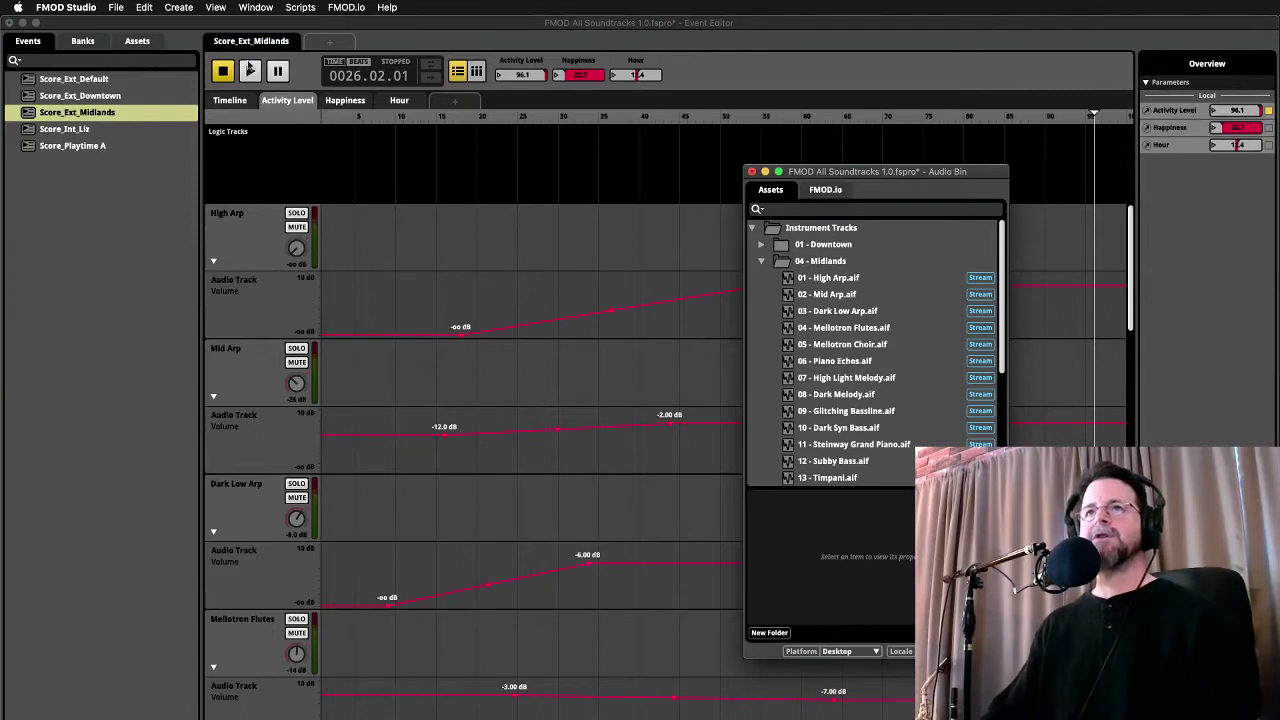
Show the event's timeline and select the Midlands assets from 01 - High Arp.aif through 15 - Distorted Beat.aif
{"action": "left_click", "coordinate": [232, 104]}
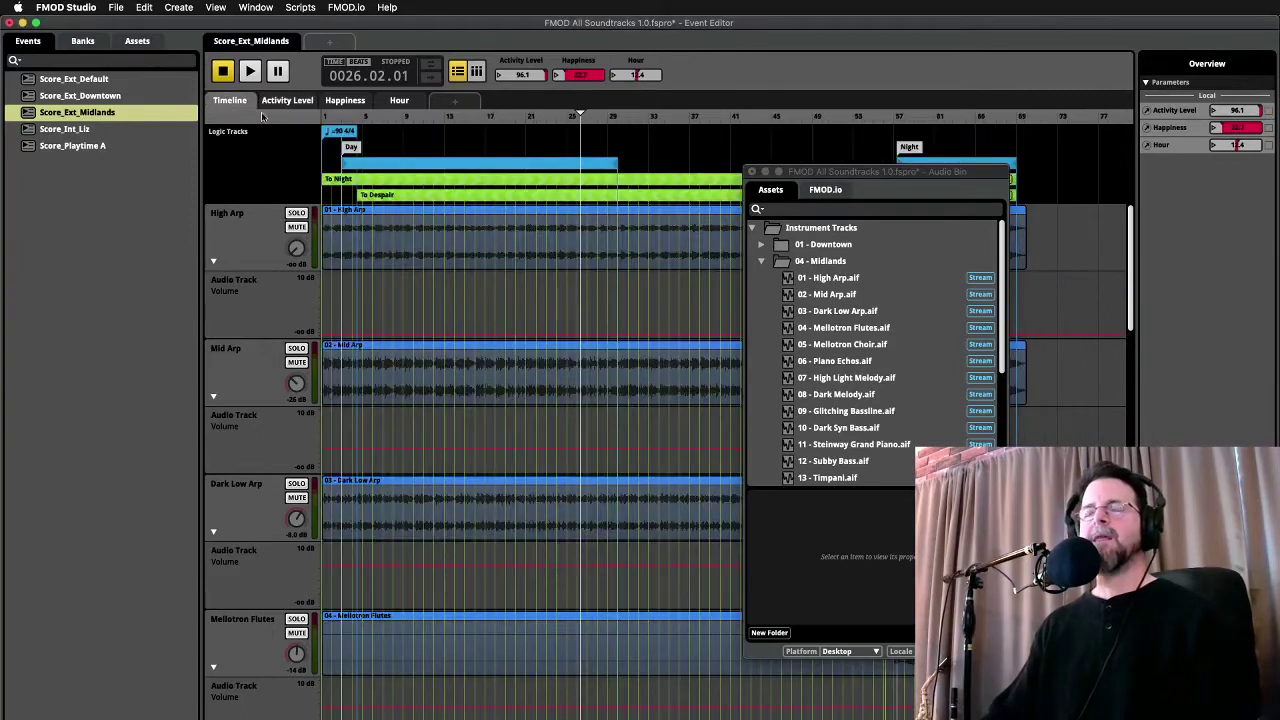
{"action": "left_click", "coordinate": [848, 299]}
{"action": "left_click", "coordinate": [828, 278]}
{"action": "scroll", "coordinate": [855, 380], "scroll_direction": "down", "scroll_amount": 5}
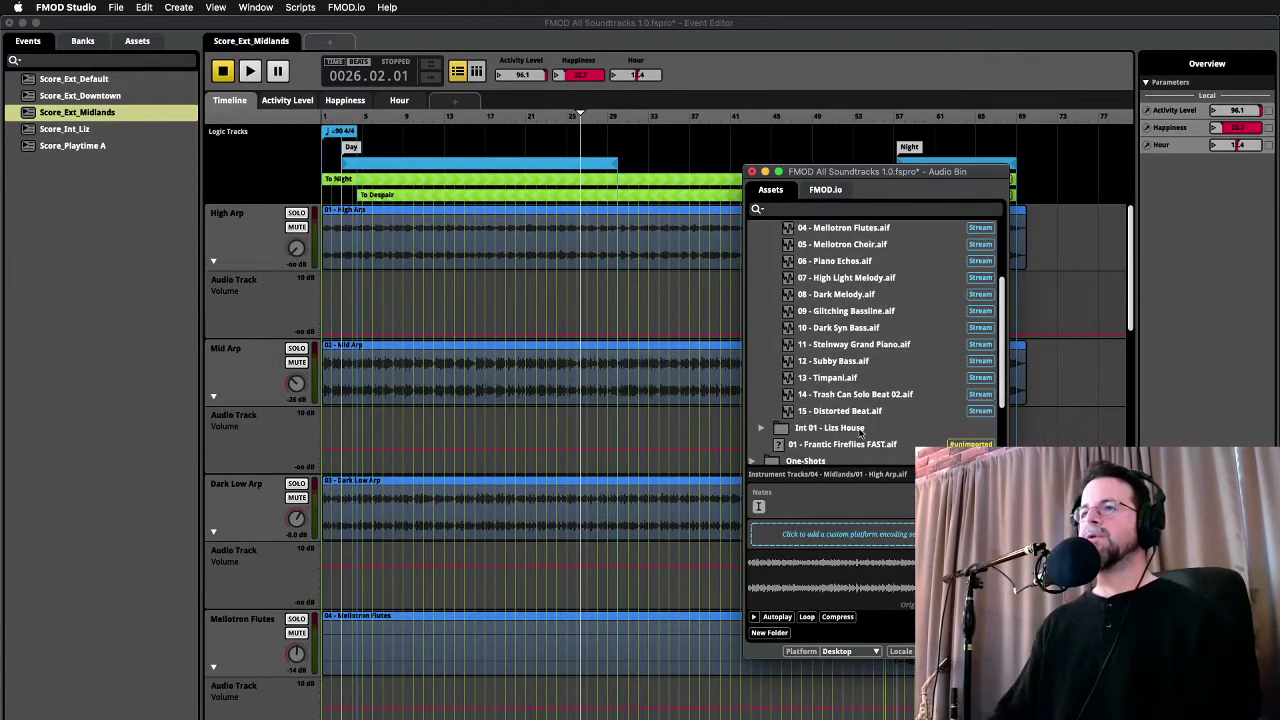
{"action": "left_click", "coordinate": [840, 412], "text": "shift"}
{"action": "scroll", "coordinate": [886, 342], "scroll_direction": "up", "scroll_amount": 5}
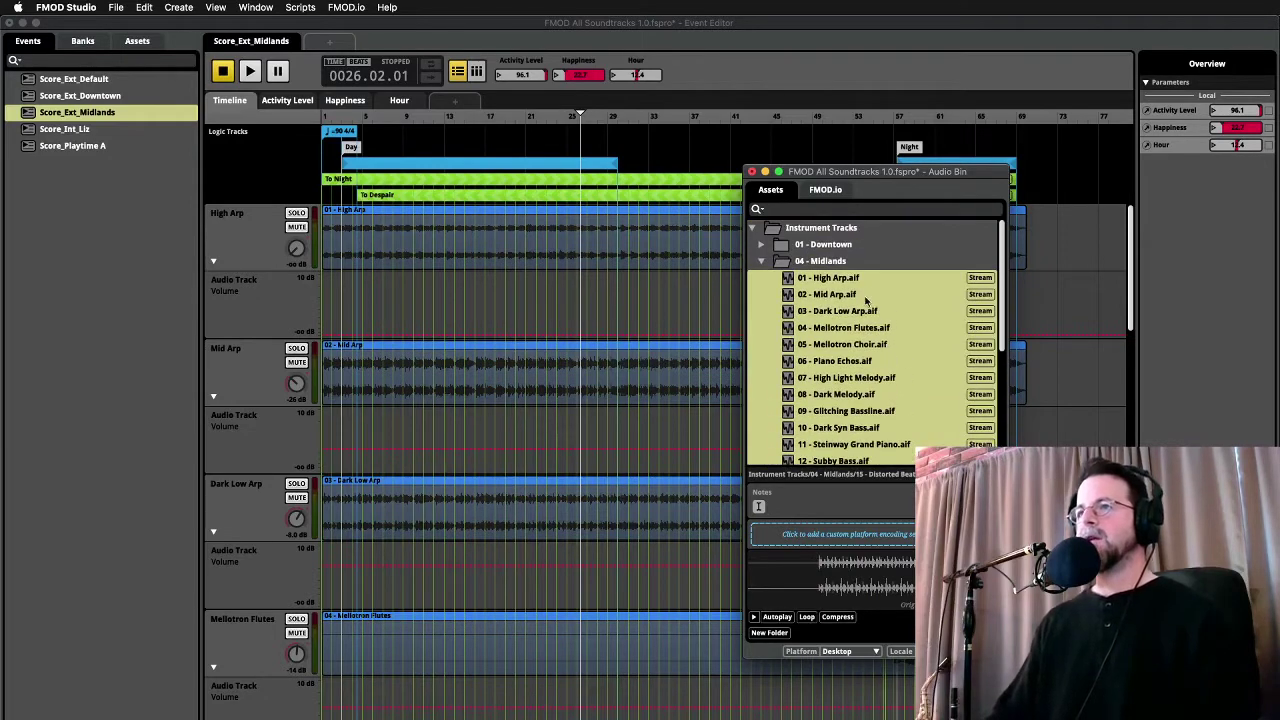
Inspect 01 - High Arp.aif and audition 02 - Mid Arp.aif in the Audio Bin
{"action": "left_click", "coordinate": [838, 279]}
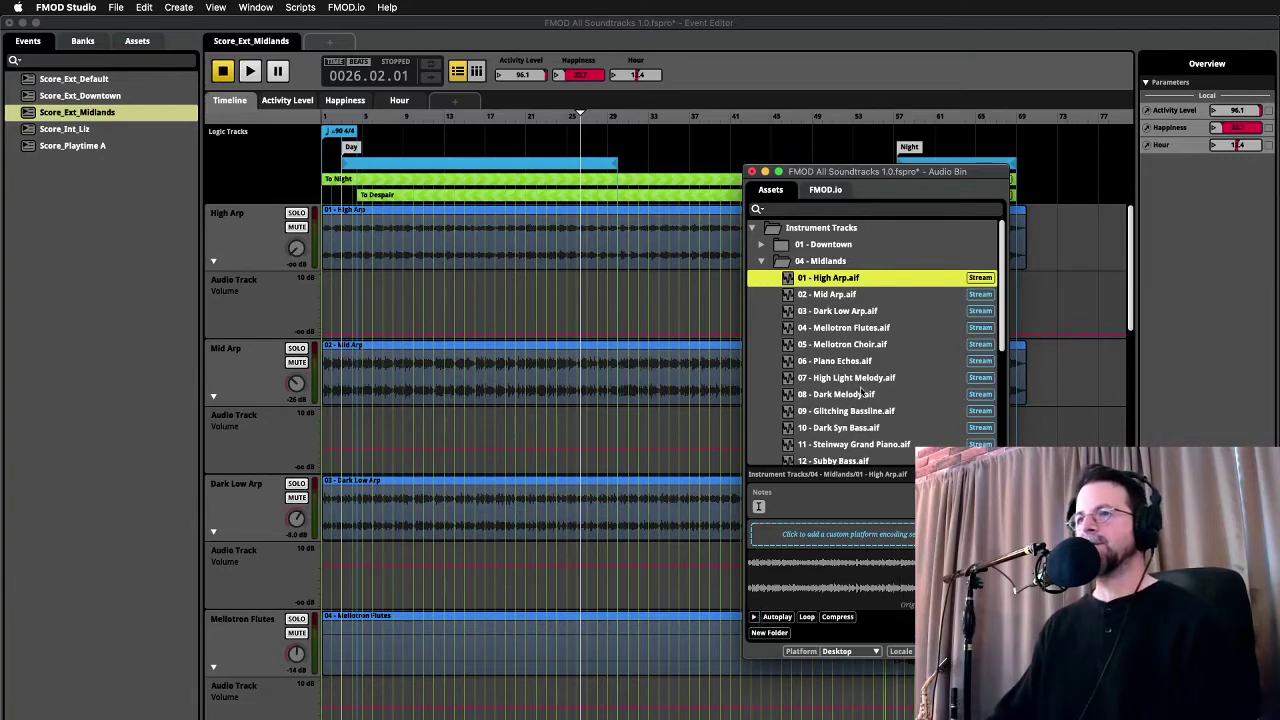
{"action": "left_click", "coordinate": [840, 296]}
{"action": "left_click", "coordinate": [754, 617]}
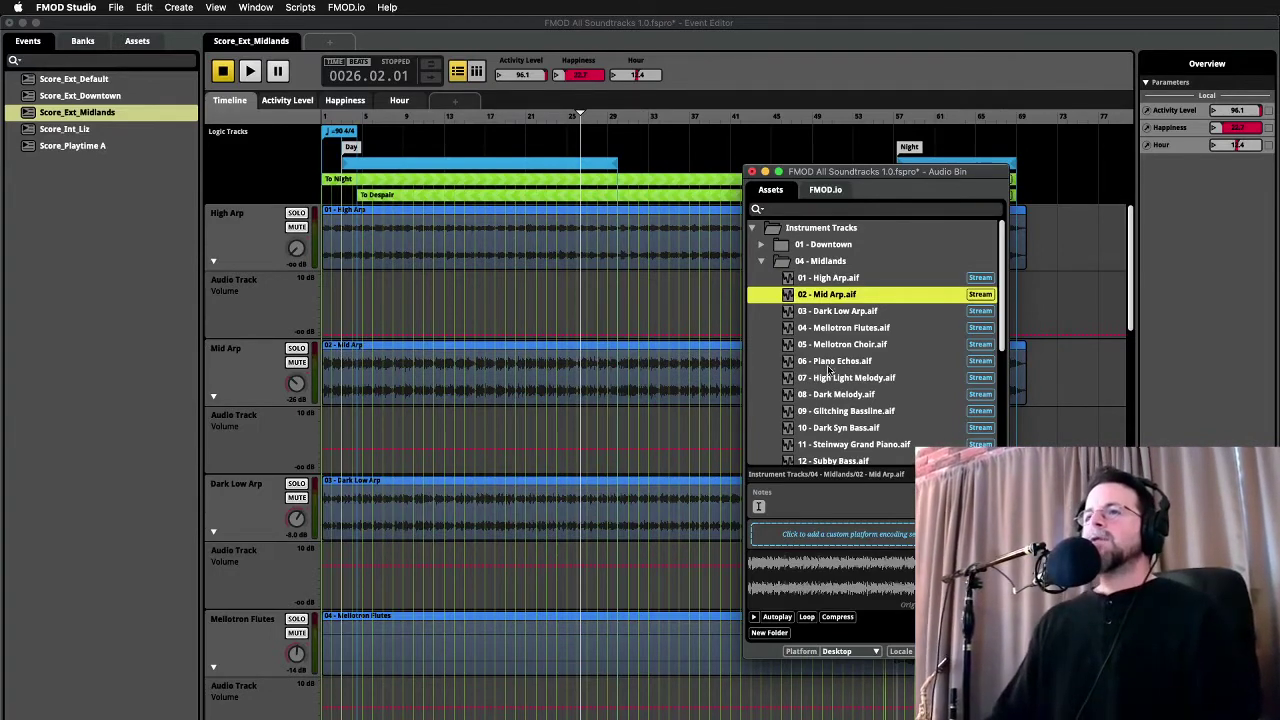
Reselect the whole set of Midlands instrument files, 01 - High Arp.aif to 15 - Distorted Beat.aif, in the Audio Bin
{"action": "left_click", "coordinate": [826, 281]}
{"action": "scroll", "coordinate": [848, 413], "scroll_direction": "down", "scroll_amount": 3}
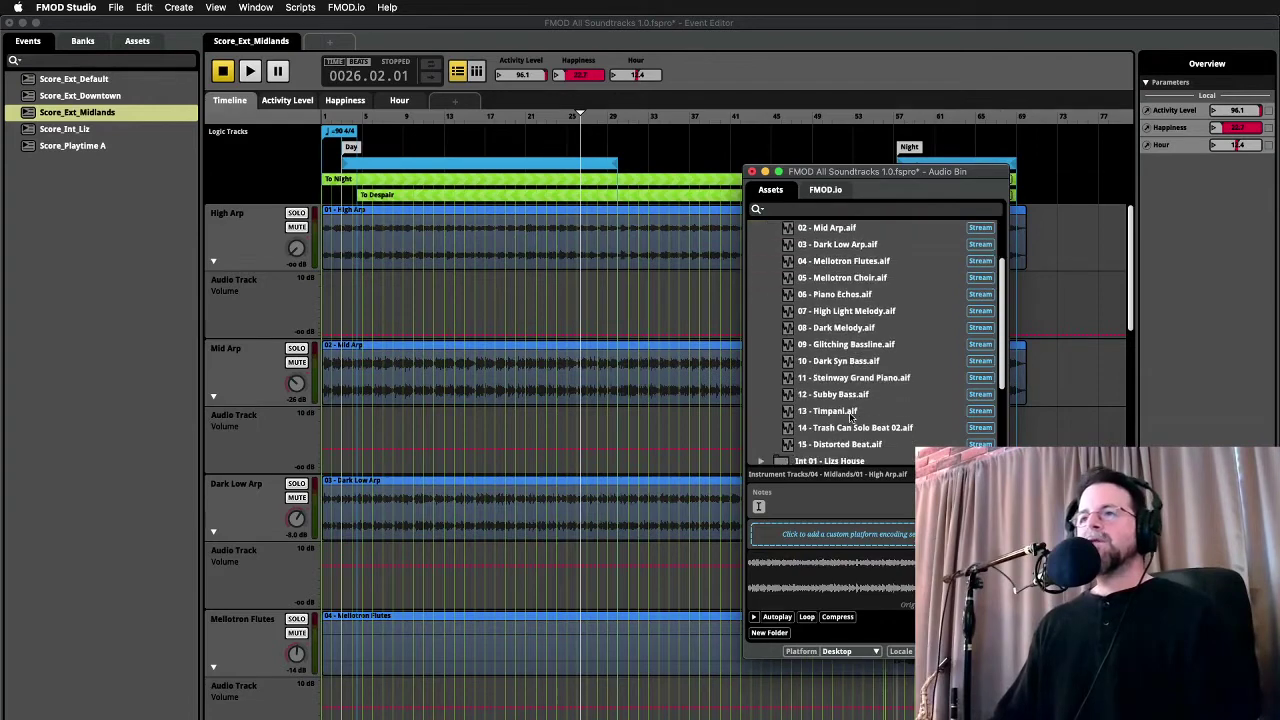
{"action": "left_click", "coordinate": [838, 430], "text": "shift"}
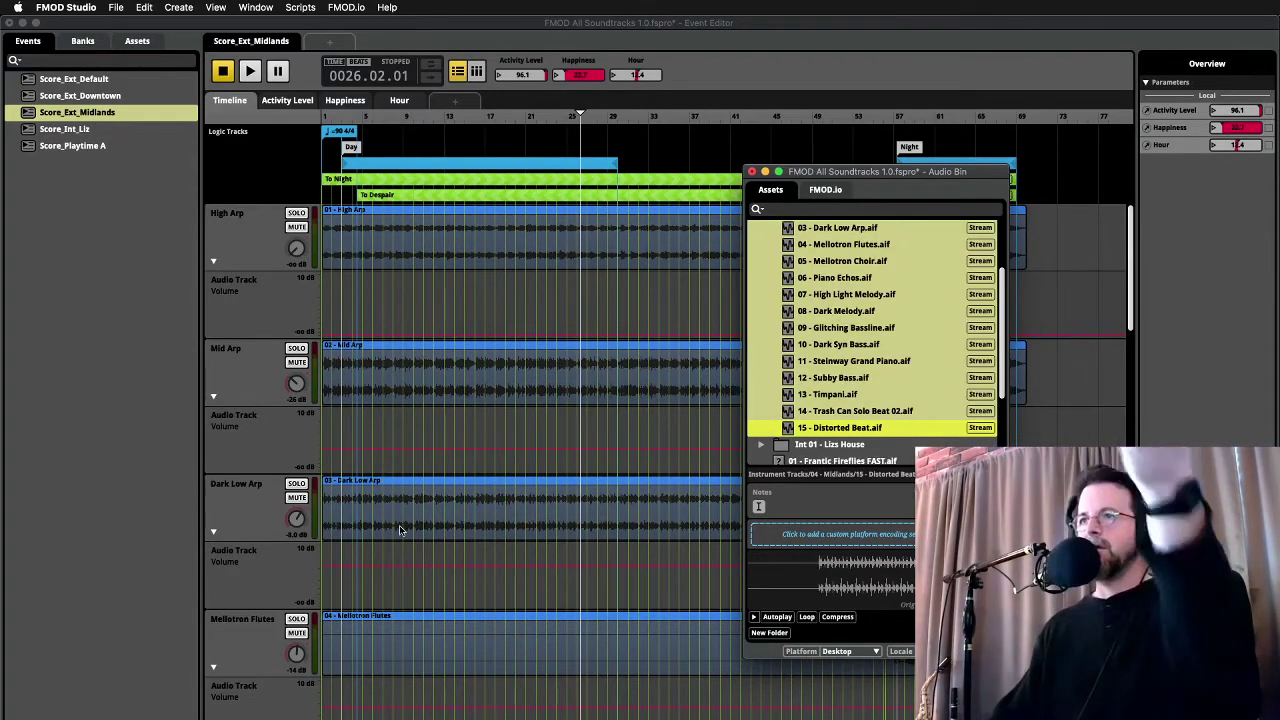
Close the Audio Bin and switch to the Midlands A 1.0 project in Logic Pro
{"action": "left_click", "coordinate": [755, 172]}
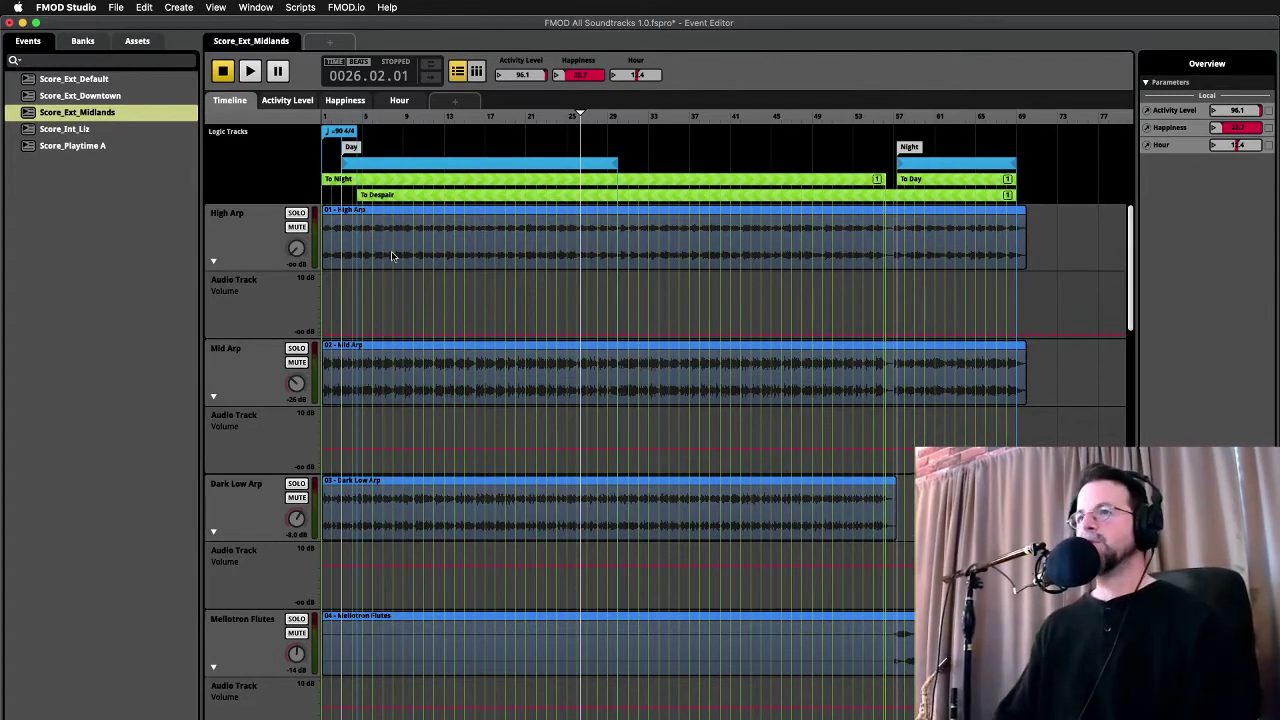
{"action": "scroll", "coordinate": [460, 325], "scroll_direction": "down", "scroll_amount": 3}
{"action": "scroll", "coordinate": [460, 325], "scroll_direction": "up", "scroll_amount": 3}
{"action": "key", "text": "super+Tab"}
{"action": "key", "text": "super+Tab"}
{"action": "key", "text": "super+Tab"}
{"action": "key", "text": "super+Tab"}
{"action": "key", "text": "super+Tab"}
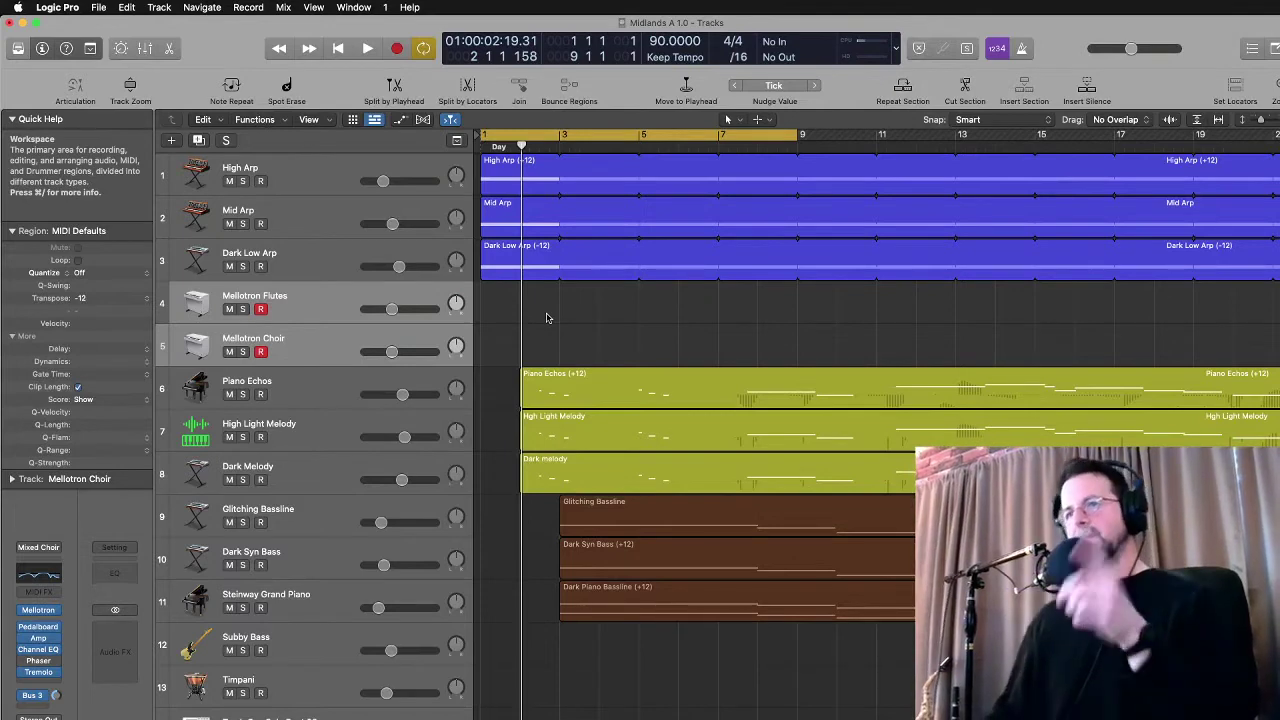
Play the Midlands arrangement with all instrument tracks and both the Day and Night sections in view
{"action": "left_click", "coordinate": [308, 224]}
{"action": "key", "text": "super+Up"}
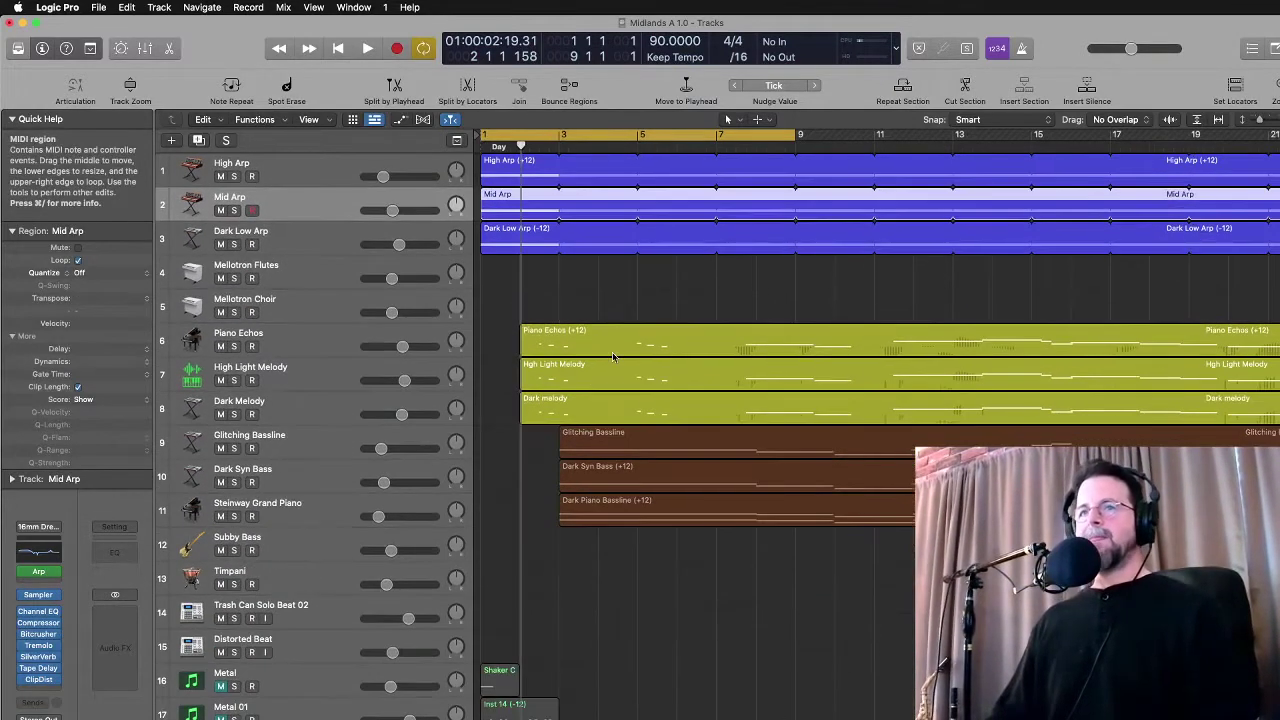
{"action": "left_click", "coordinate": [304, 672]}
{"action": "left_click", "coordinate": [598, 595]}
{"action": "key", "text": "space"}
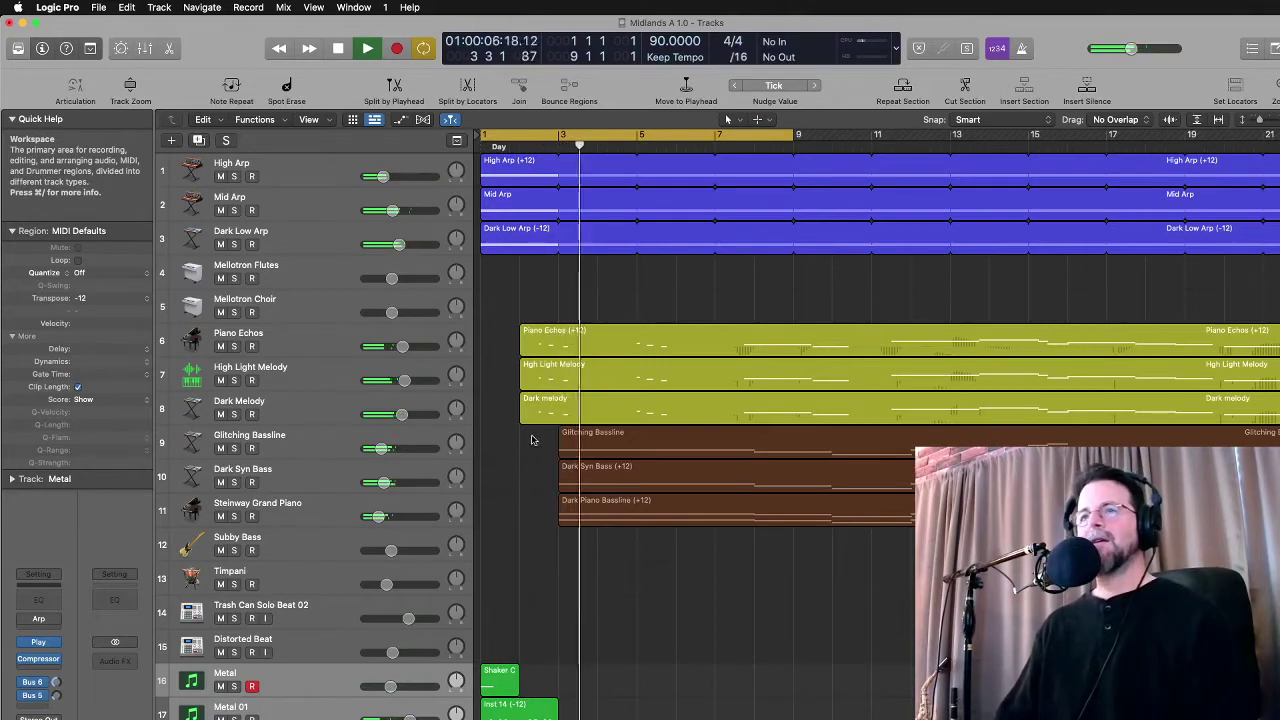
{"action": "key", "text": "super+Left"}
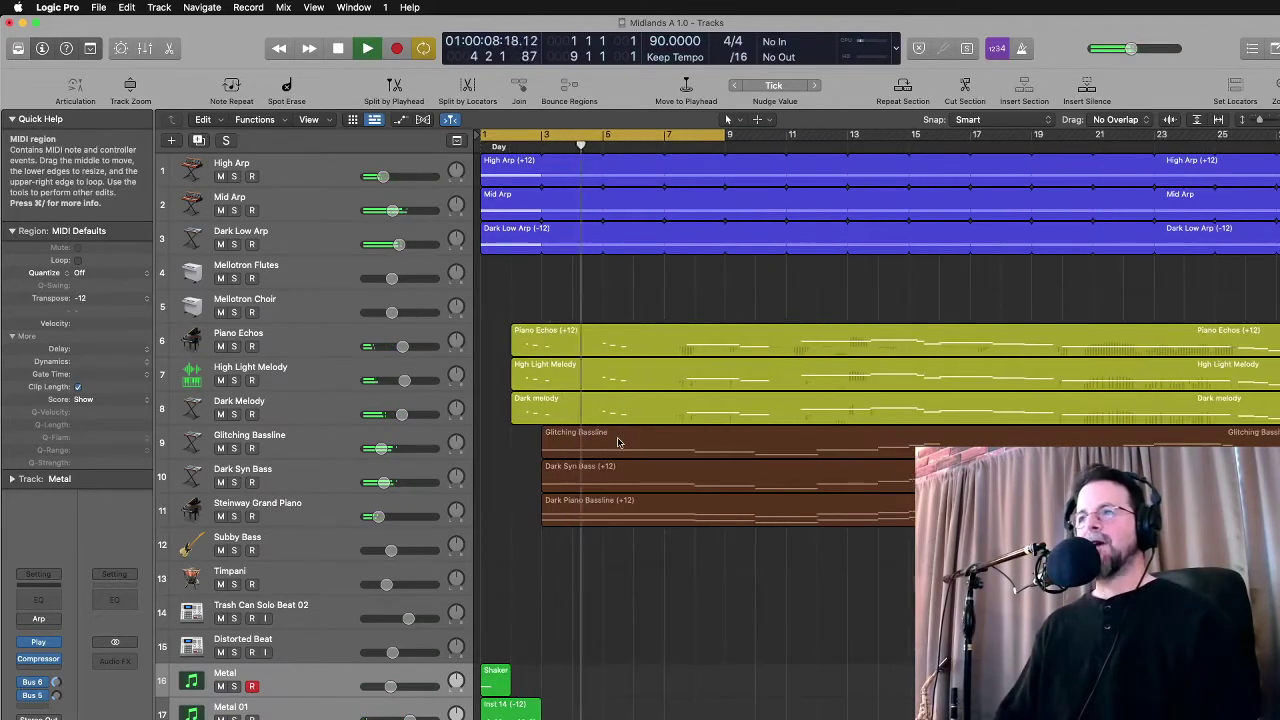
{"action": "key", "text": "super+Left"}
{"action": "key", "text": "super+Left"}
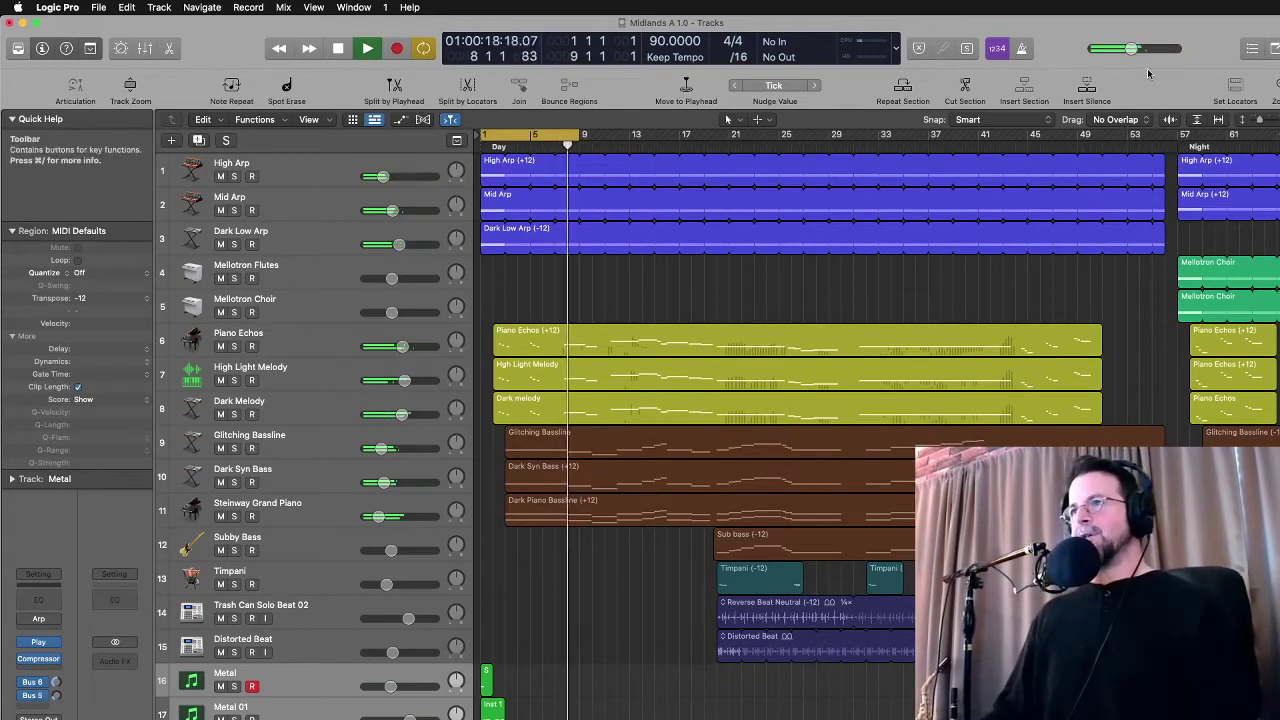
Lower the master volume, then stop playback and turn off the cycle range
{"action": "left_click_drag", "start_coordinate": [1130, 49], "coordinate": [1089, 52]}
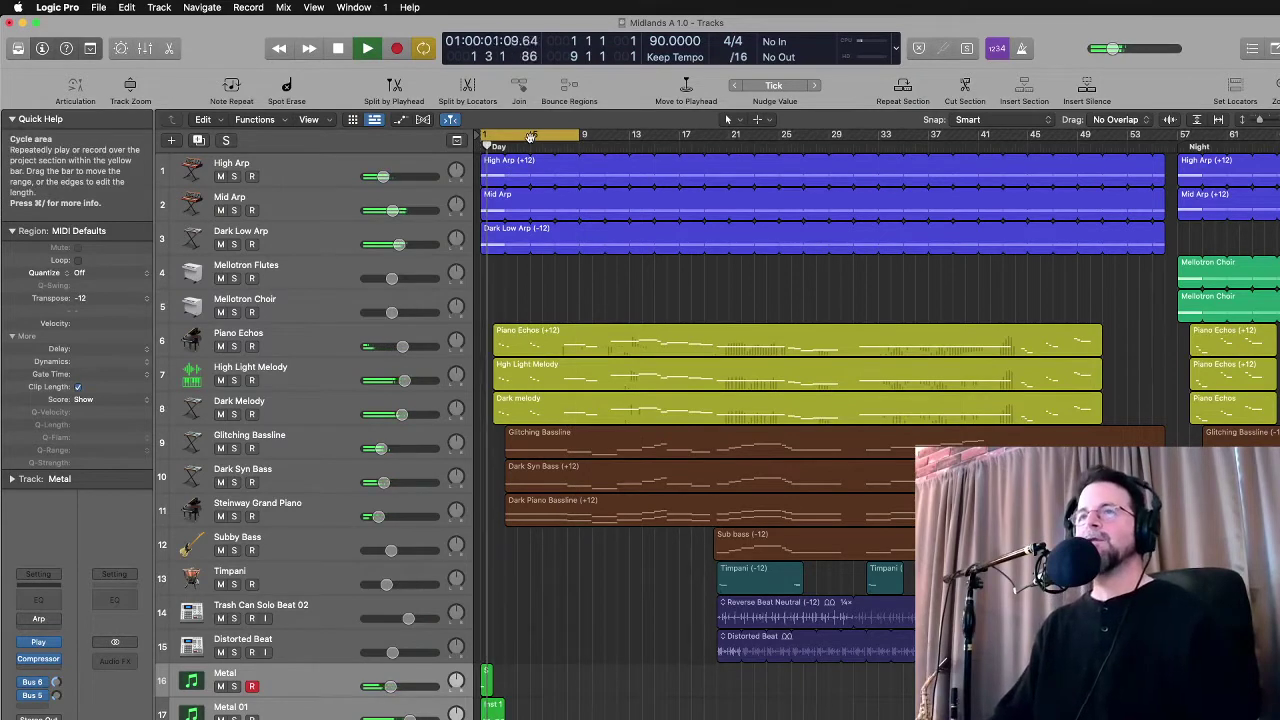
{"action": "key", "text": "space"}
{"action": "left_click", "coordinate": [530, 137]}
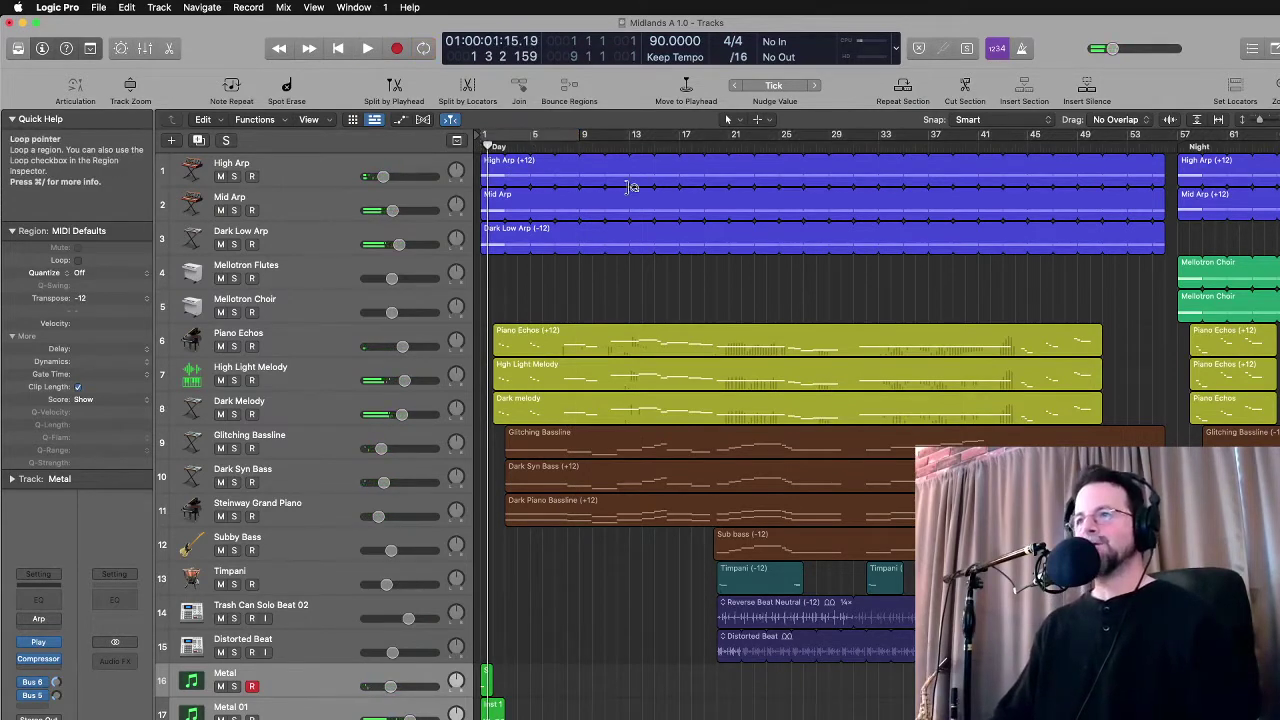
Return the playhead to the start of the project and select the High Arp track
{"action": "left_click", "coordinate": [414, 168]}
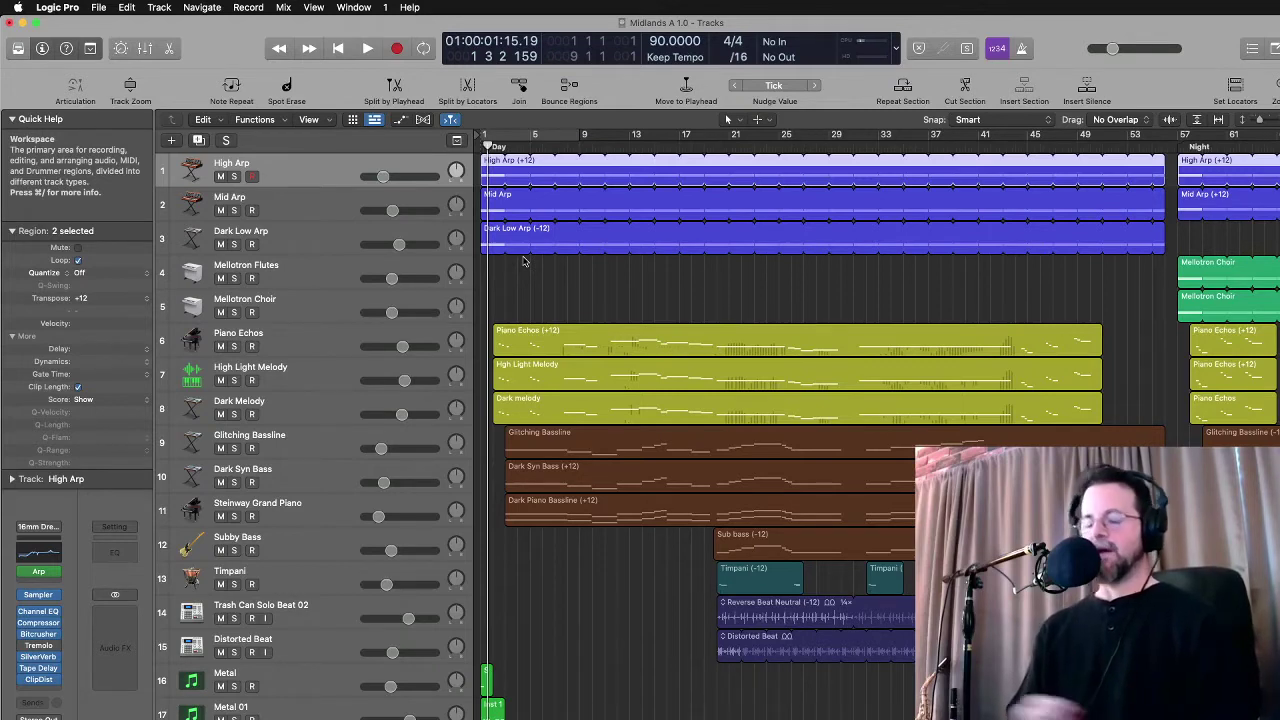
{"action": "key", "text": "Return"}
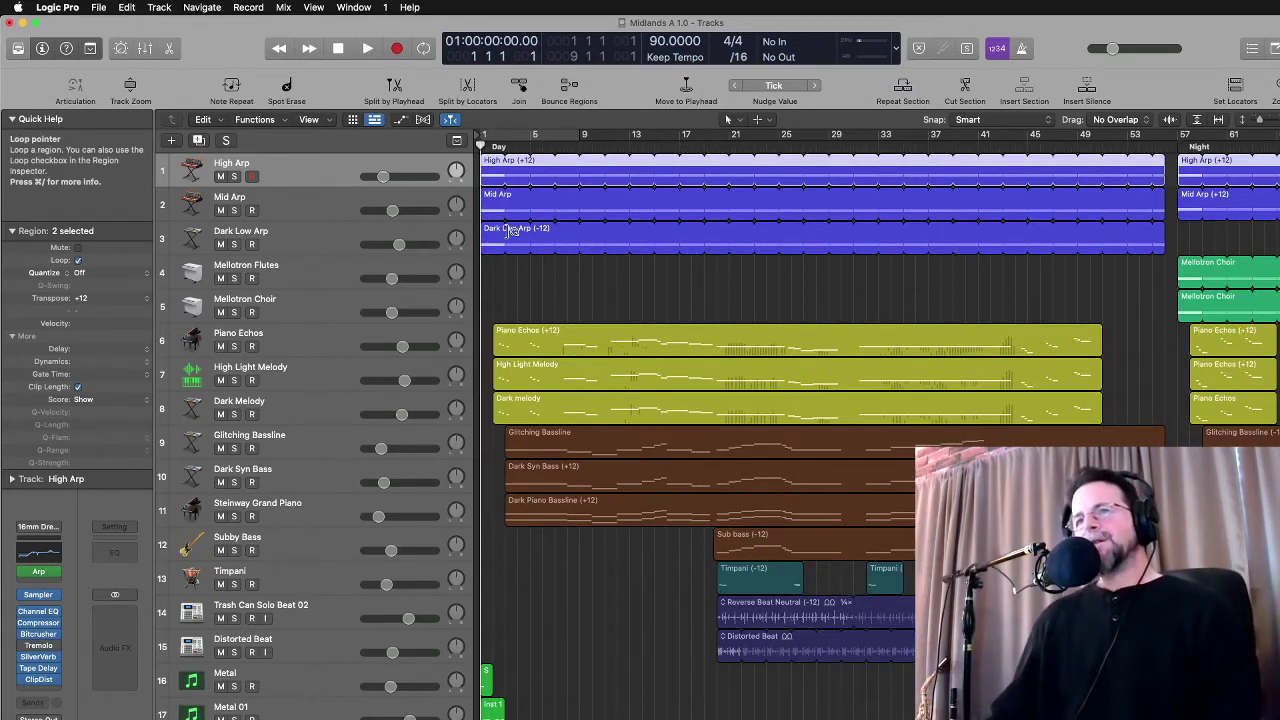
{"action": "left_click", "coordinate": [495, 270]}
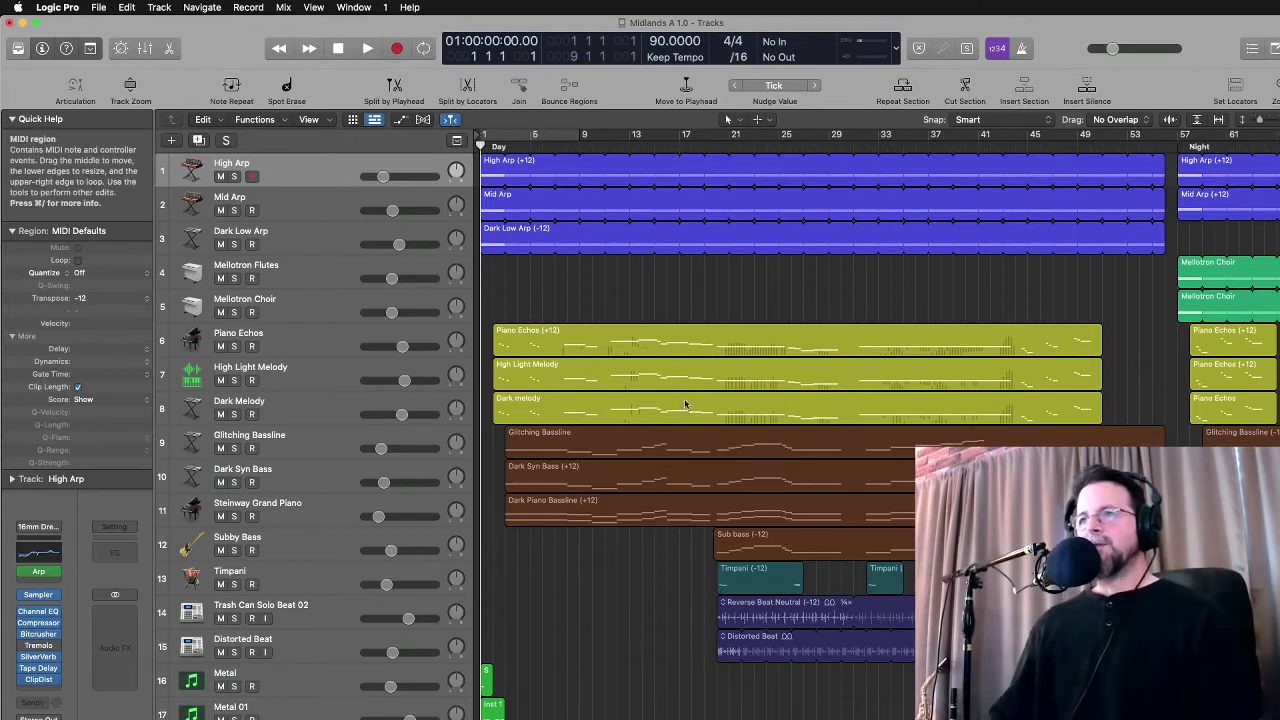
{"action": "left_click", "coordinate": [319, 179]}
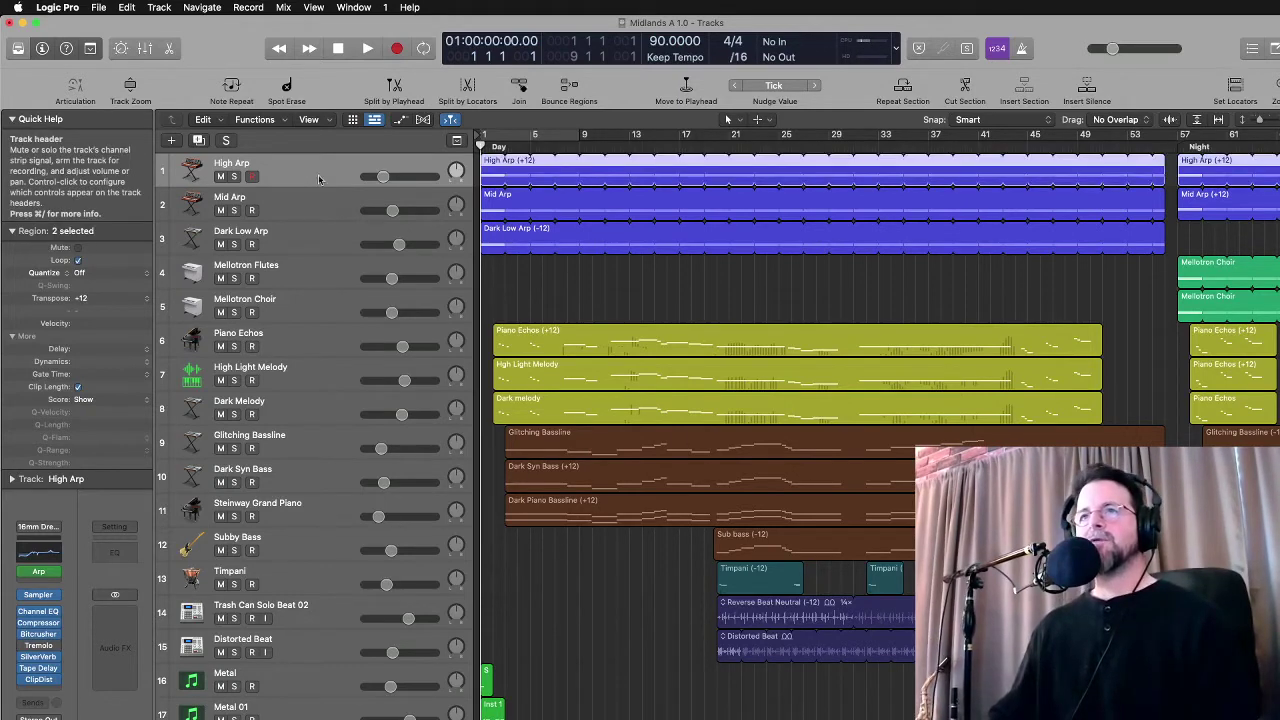
Solo the High Arp, Piano Echos, High Light Melody and Subby Bass tracks
{"action": "left_click", "coordinate": [234, 177]}
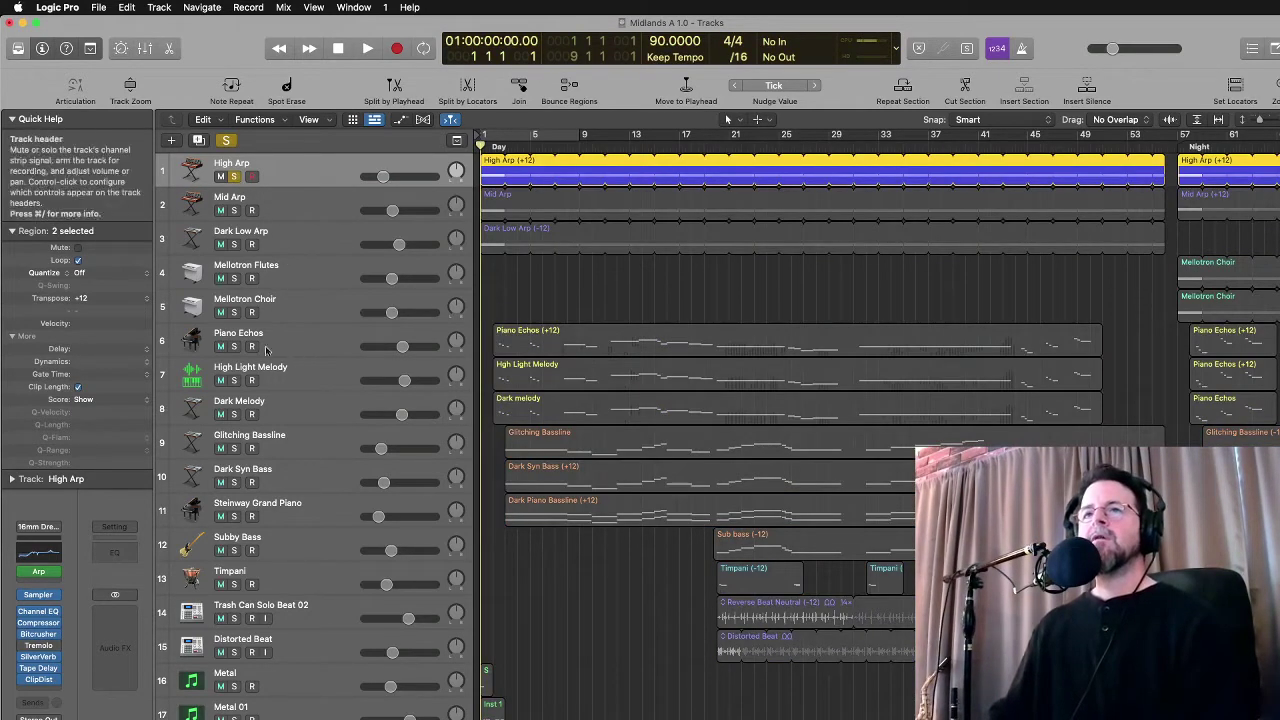
{"action": "left_click", "coordinate": [234, 346]}
{"action": "left_click", "coordinate": [234, 380]}
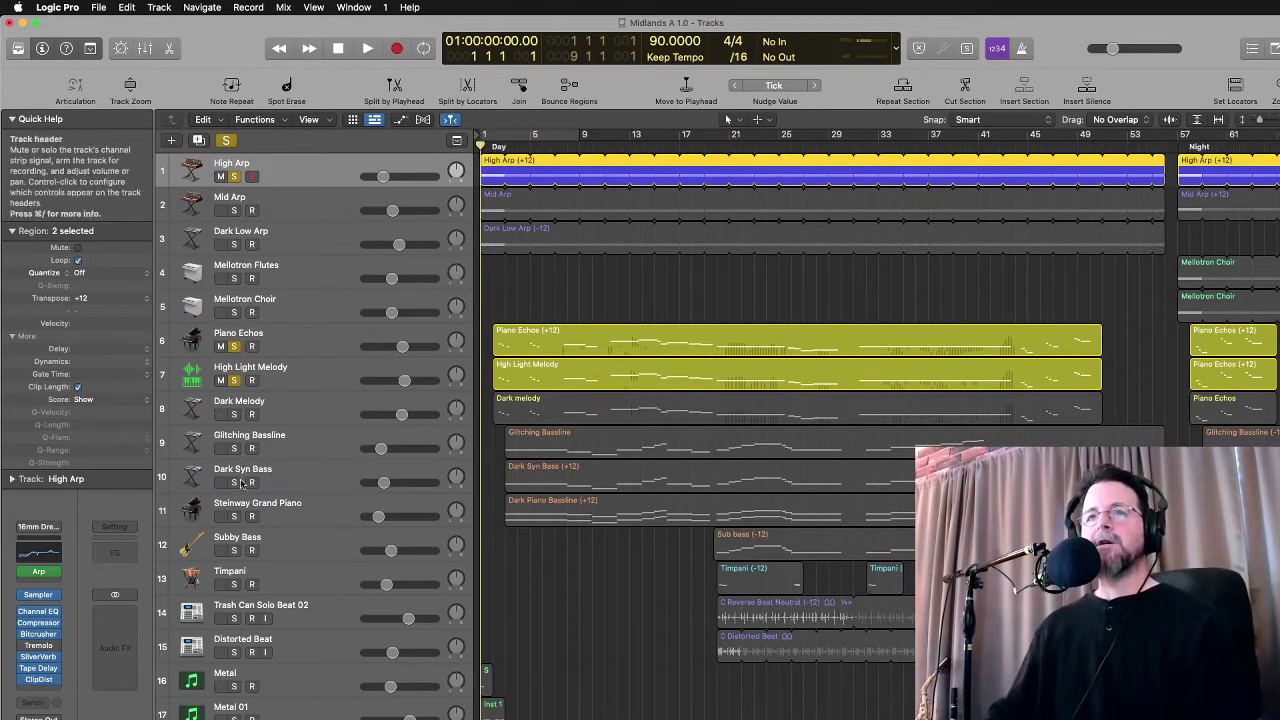
{"action": "left_click", "coordinate": [234, 517]}
{"action": "left_click", "coordinate": [234, 517]}
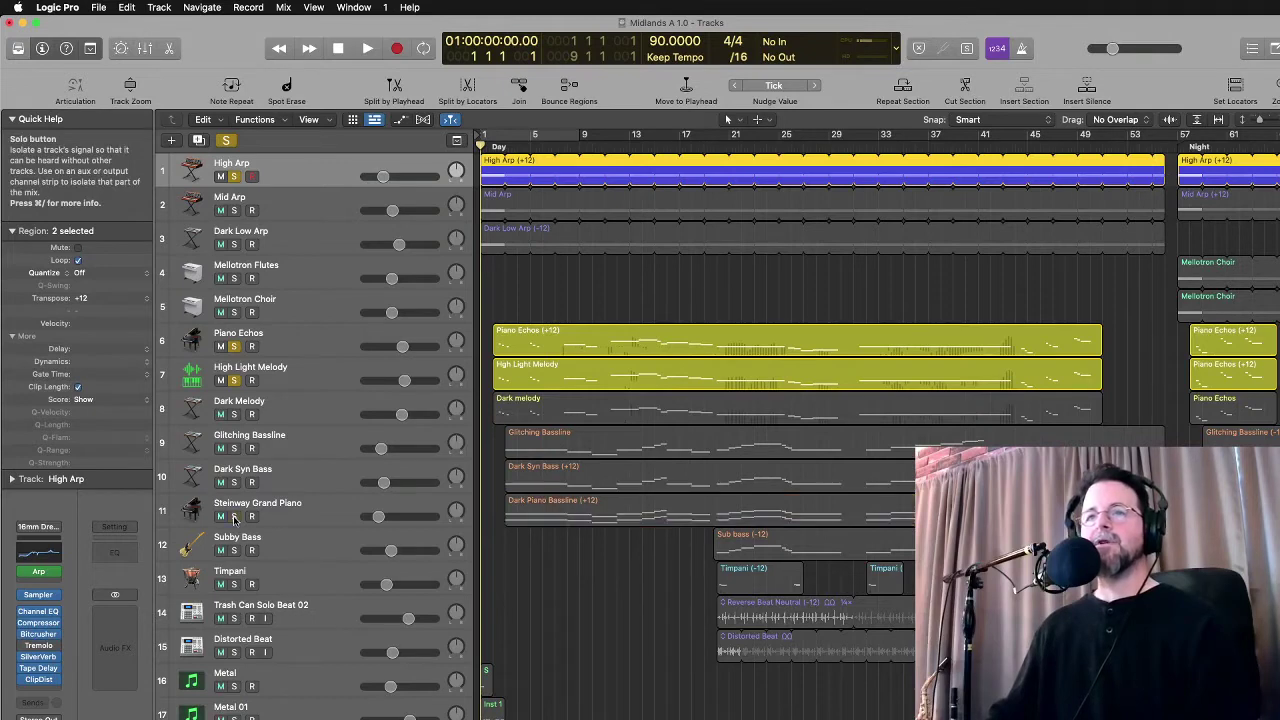
{"action": "left_click", "coordinate": [235, 551]}
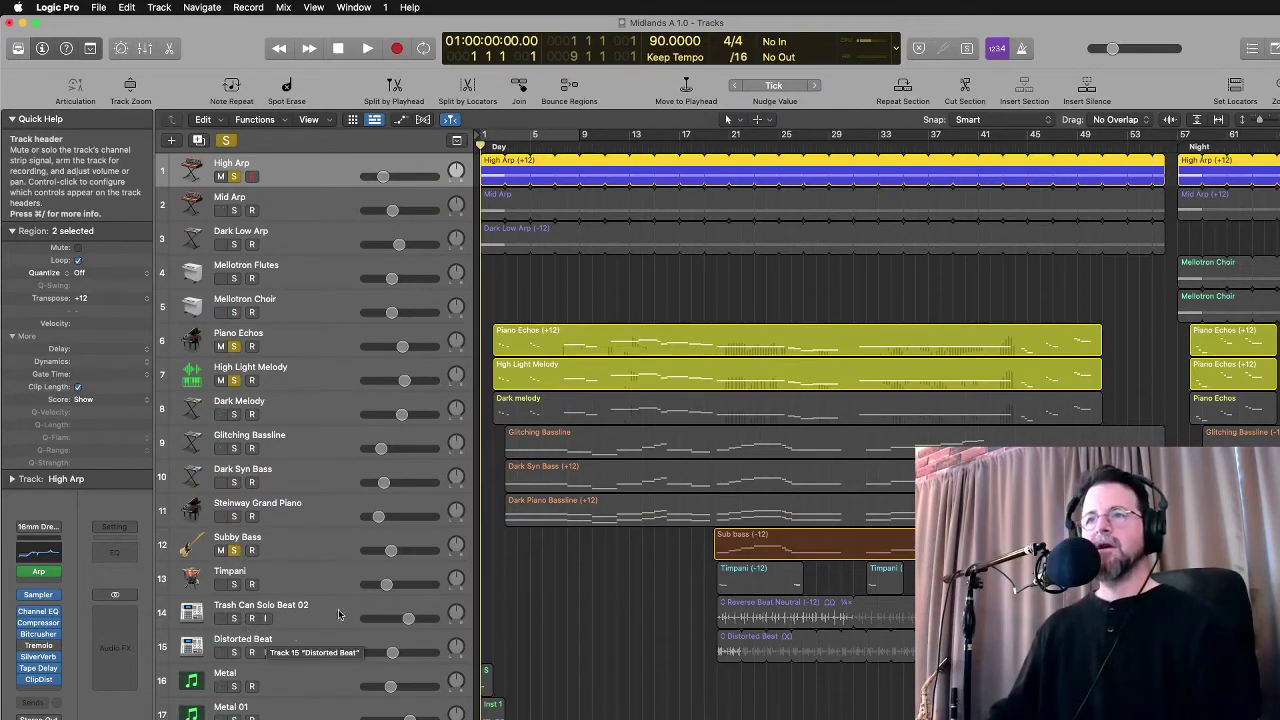
Select the High Light Melody track and play the soloed mix with the master volume raised
{"action": "left_click", "coordinate": [325, 345]}
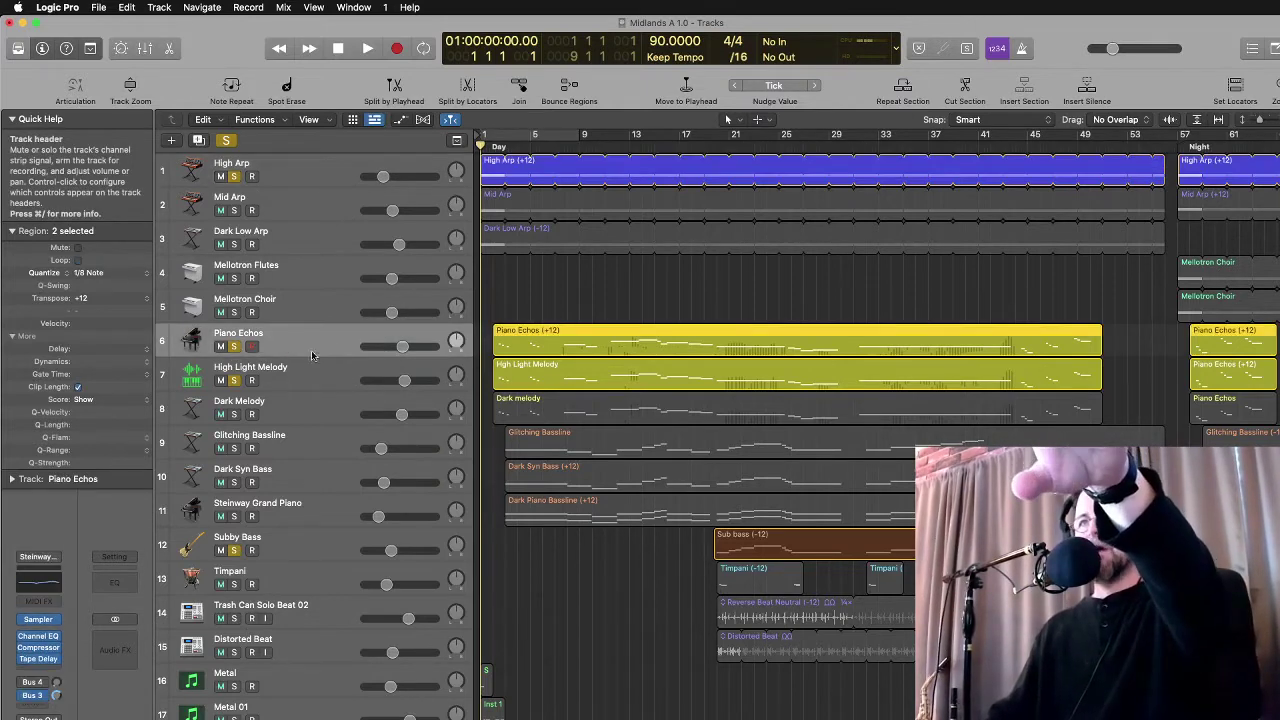
{"action": "left_click", "coordinate": [288, 380]}
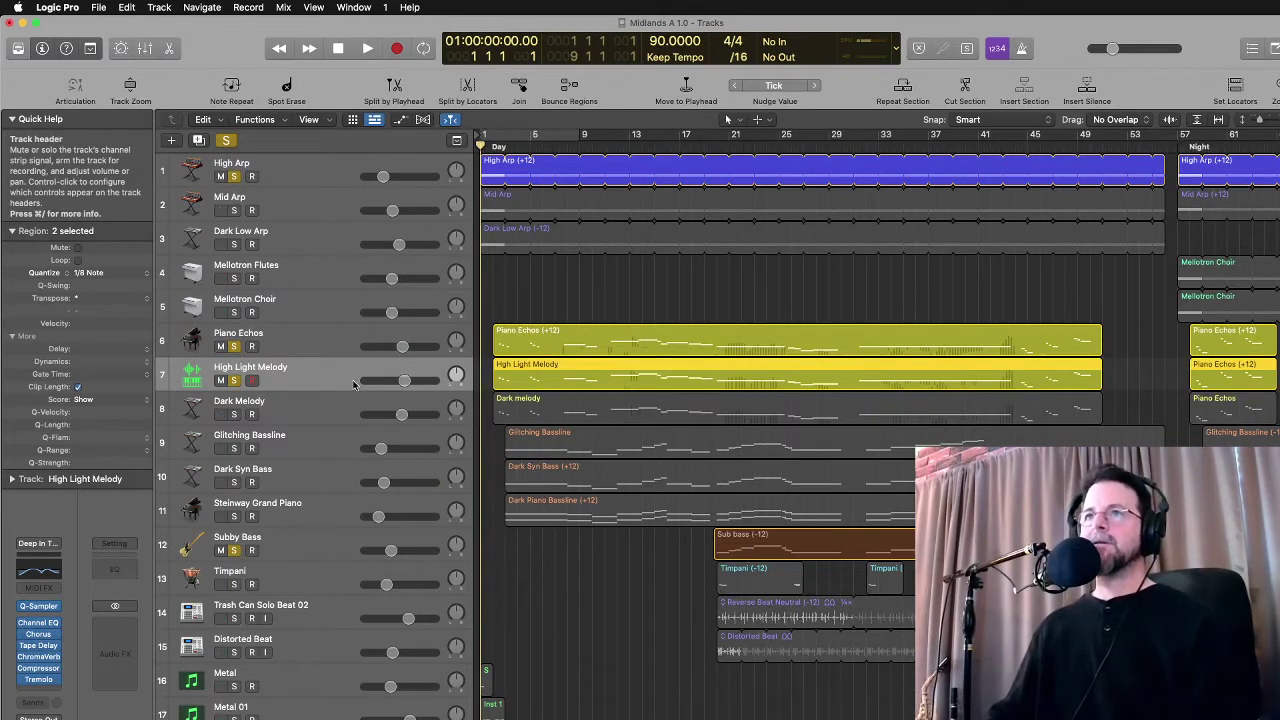
{"action": "key", "text": "space"}
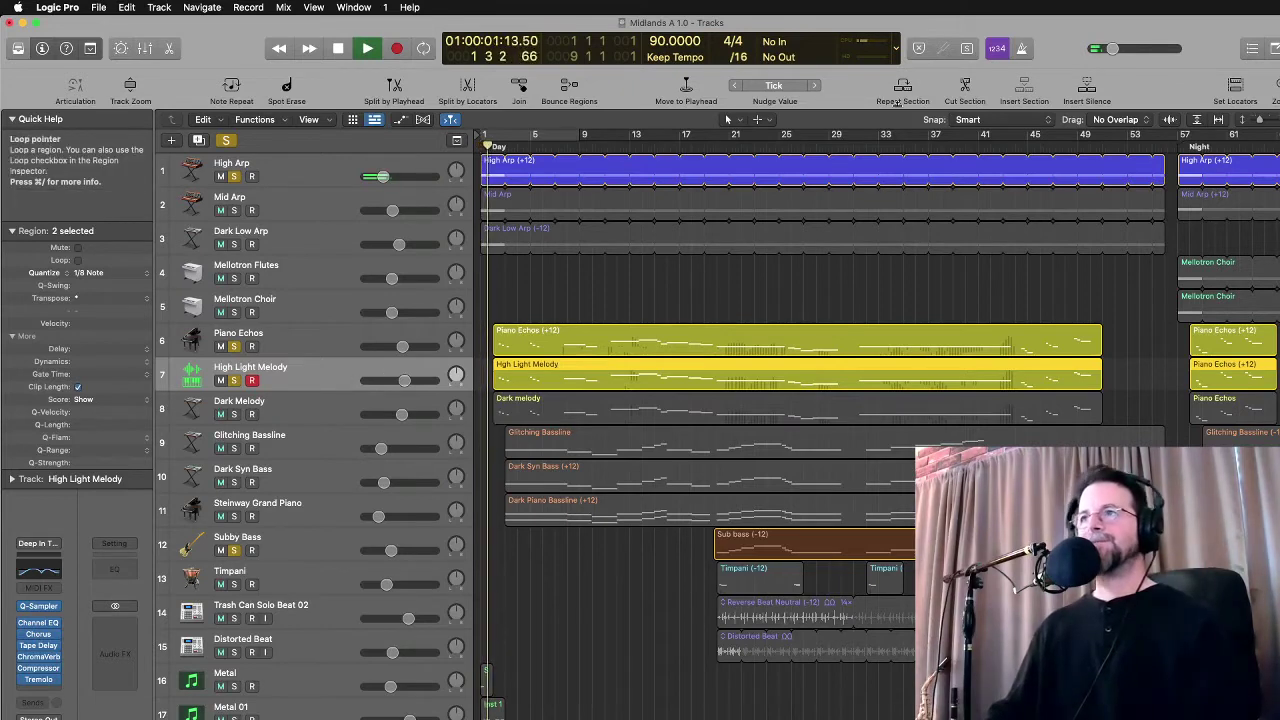
{"action": "left_click_drag", "start_coordinate": [1138, 47], "coordinate": [1152, 47]}
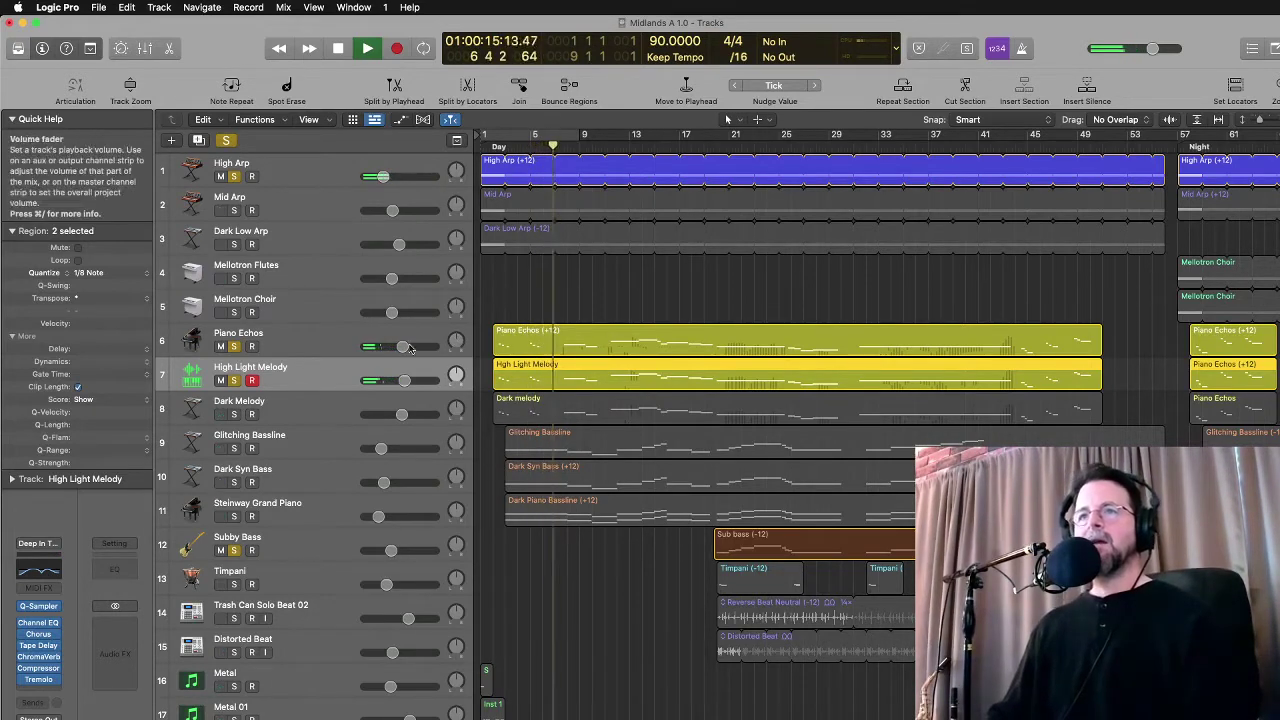
Add Mid Arp, Dark Melody and Dark Syn Bass to the soloed tracks and slightly lower the volume of Piano Echos
{"action": "left_click", "coordinate": [233, 210]}
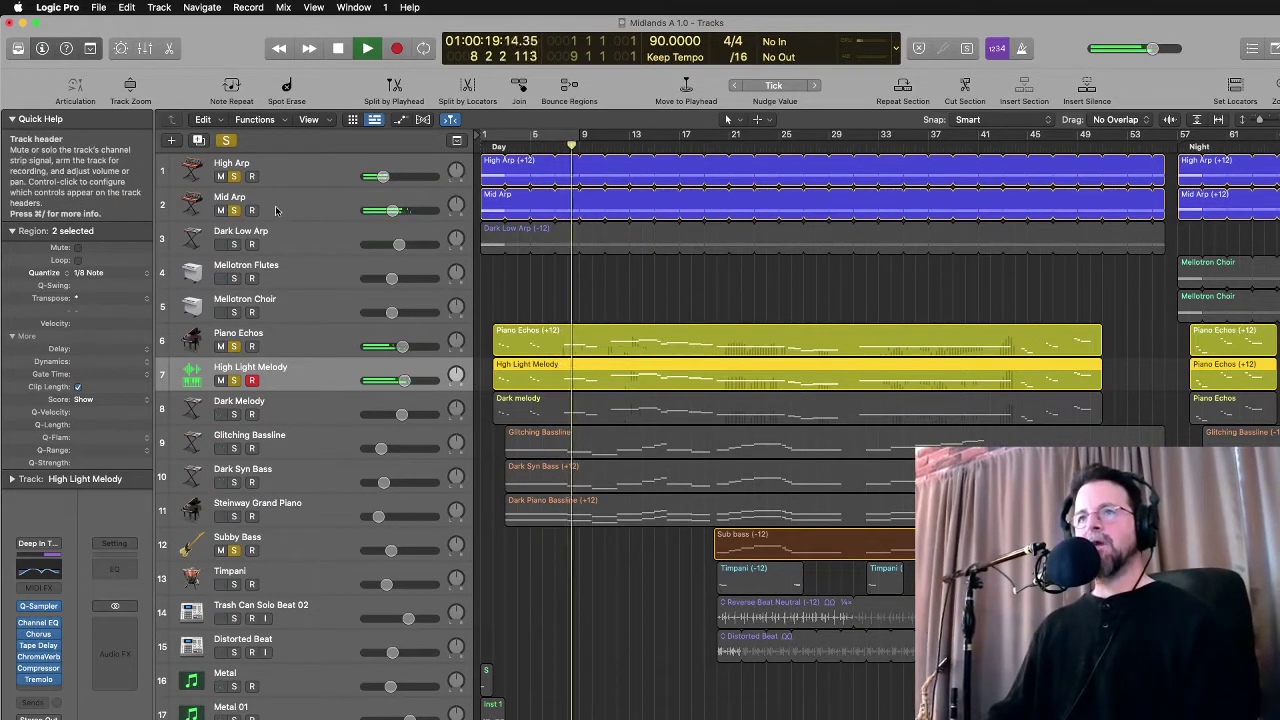
{"action": "left_click_drag", "start_coordinate": [402, 346], "coordinate": [398, 346]}
{"action": "left_click", "coordinate": [234, 414]}
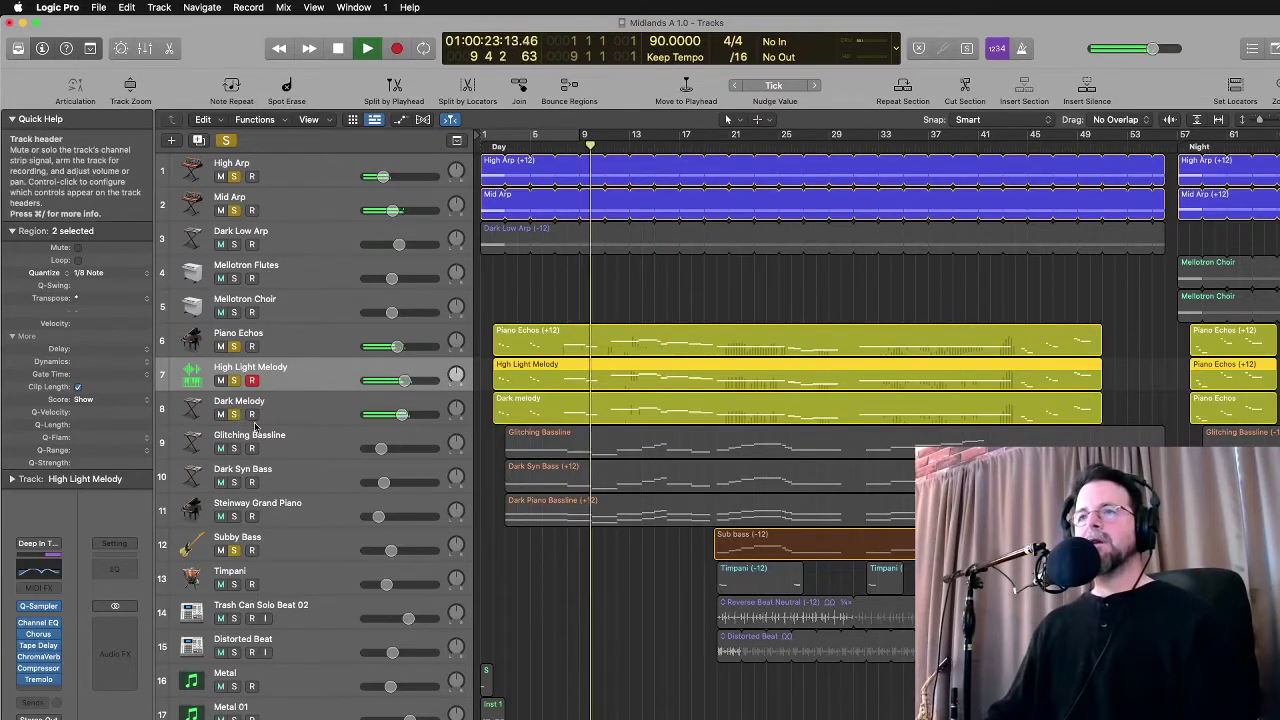
{"action": "left_click", "coordinate": [321, 414]}
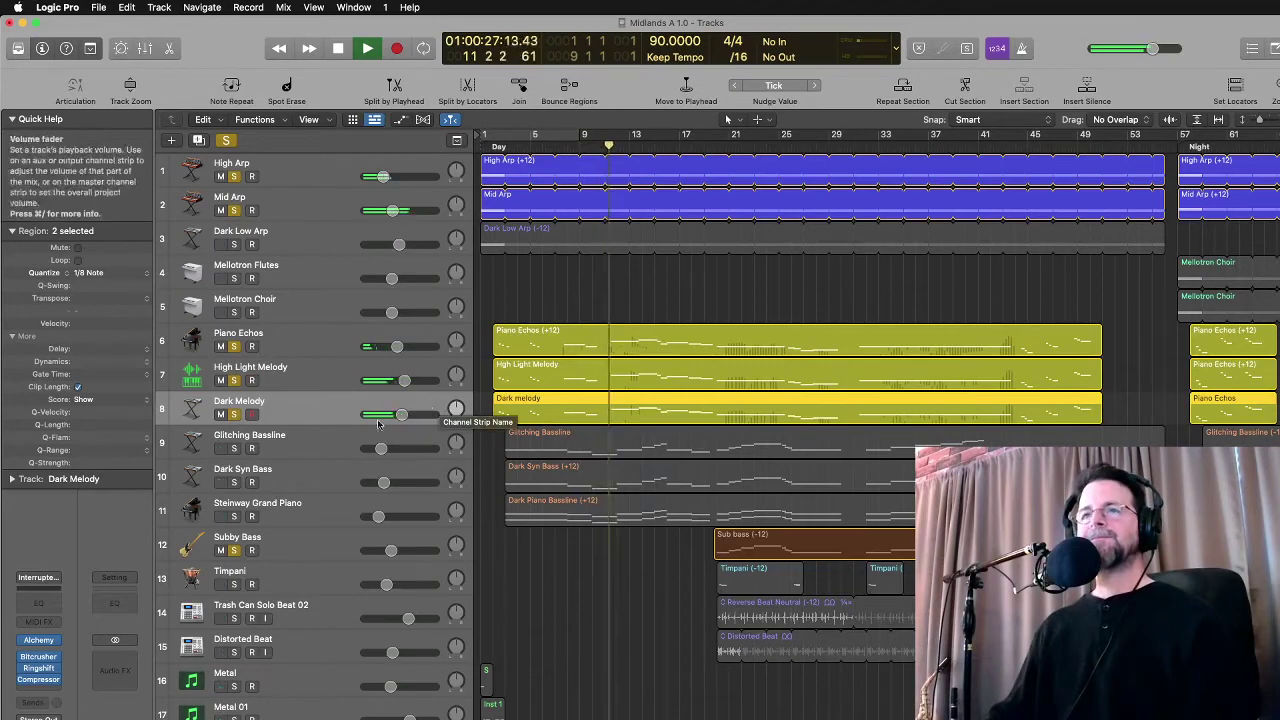
{"action": "left_click", "coordinate": [234, 482]}
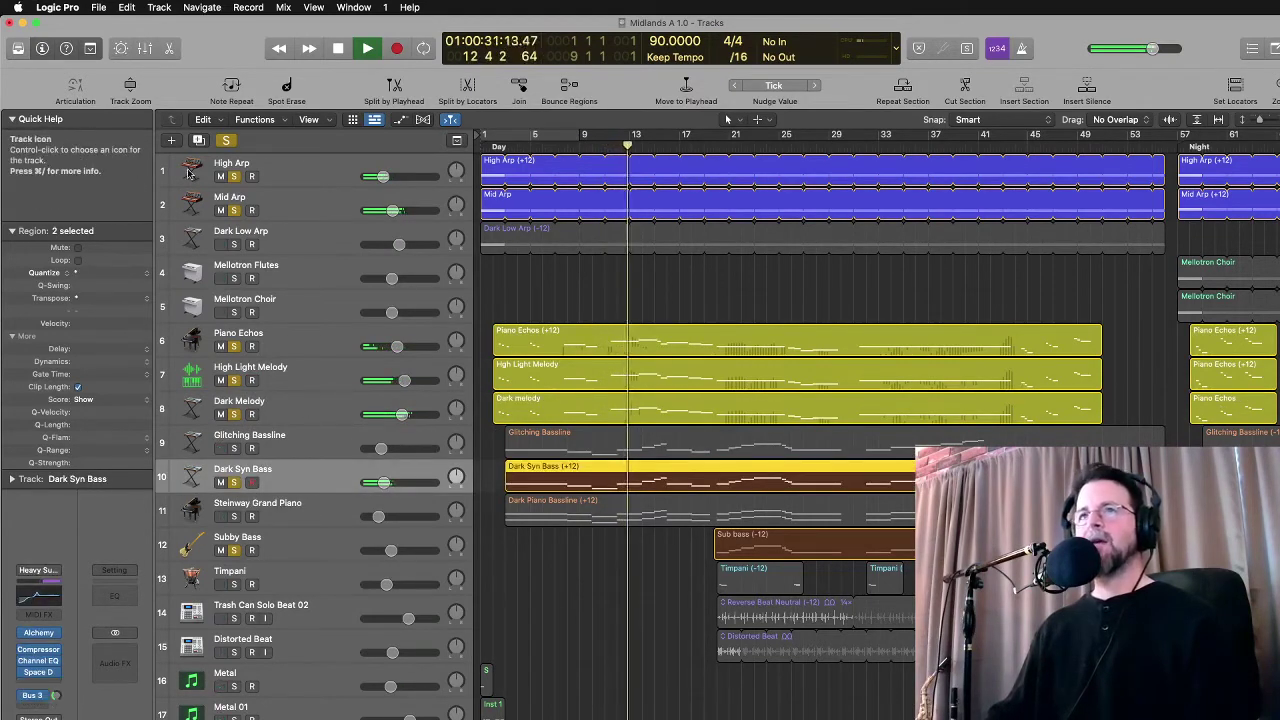
Remove High Arp and Piano Echos from the solo mix and add Steinway Grand Piano at a volume of -12.8 dB
{"action": "left_click", "coordinate": [234, 176]}
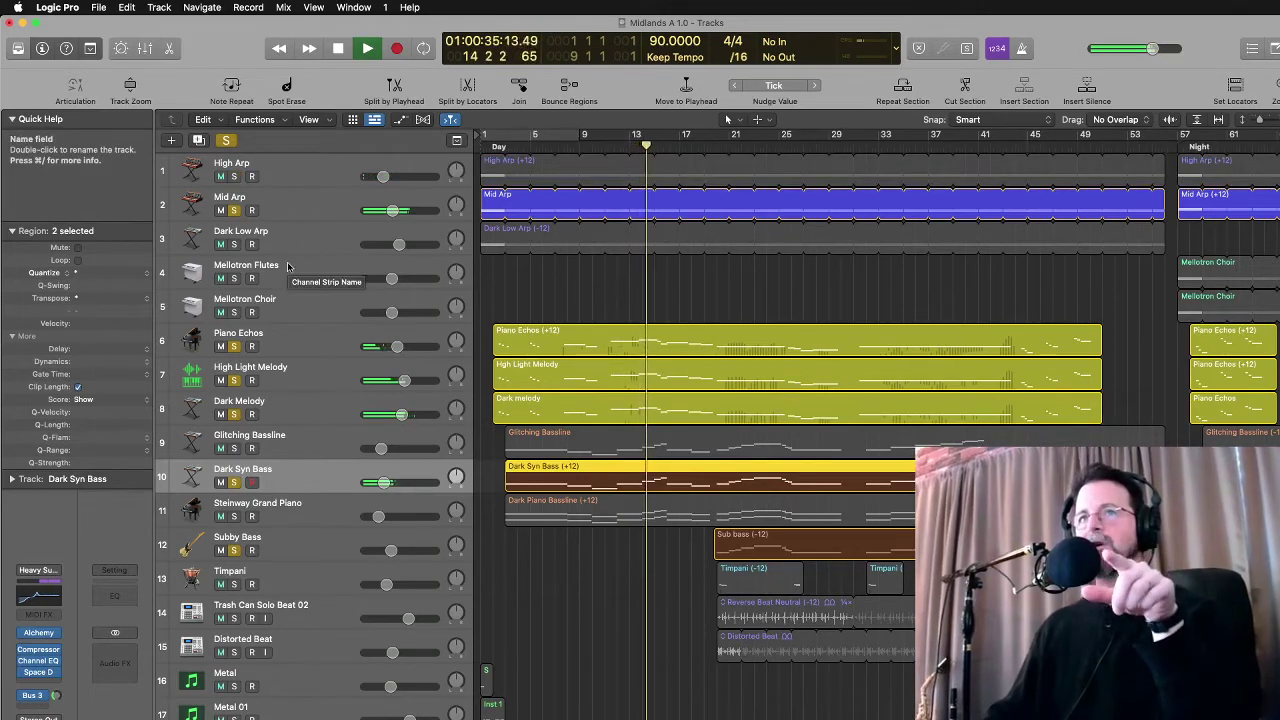
{"action": "left_click", "coordinate": [234, 346]}
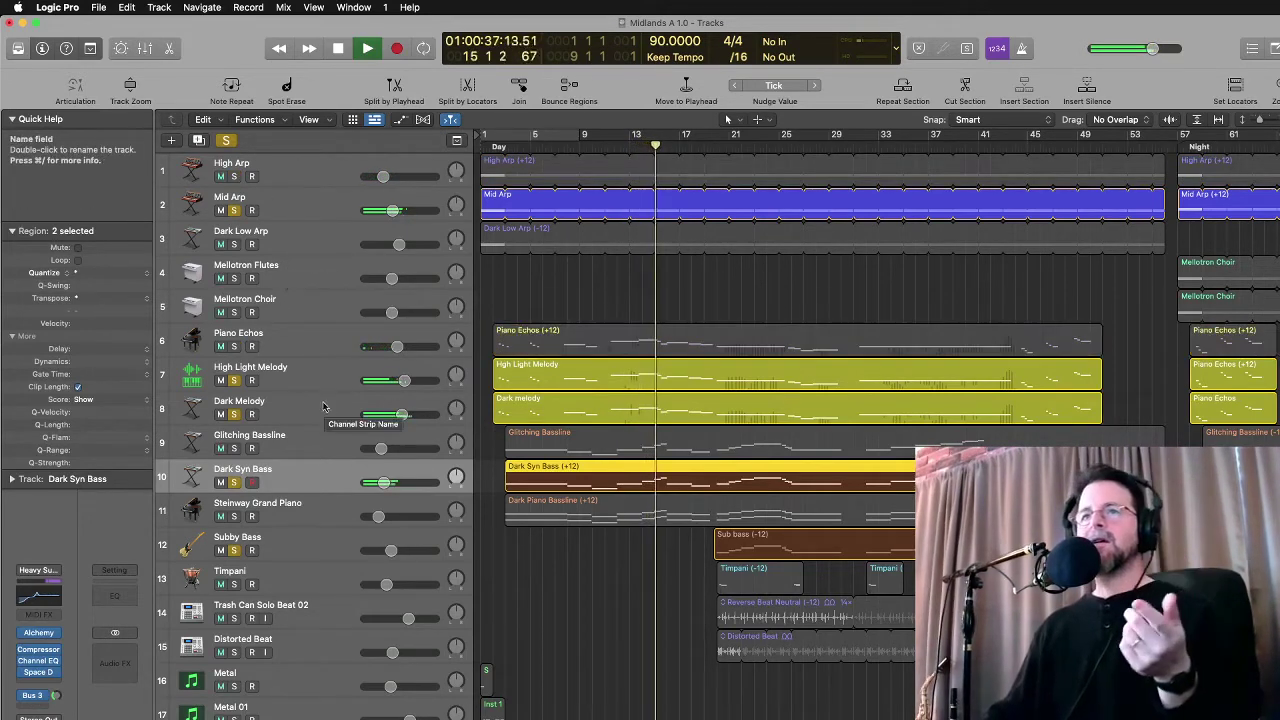
{"action": "left_click", "coordinate": [234, 517]}
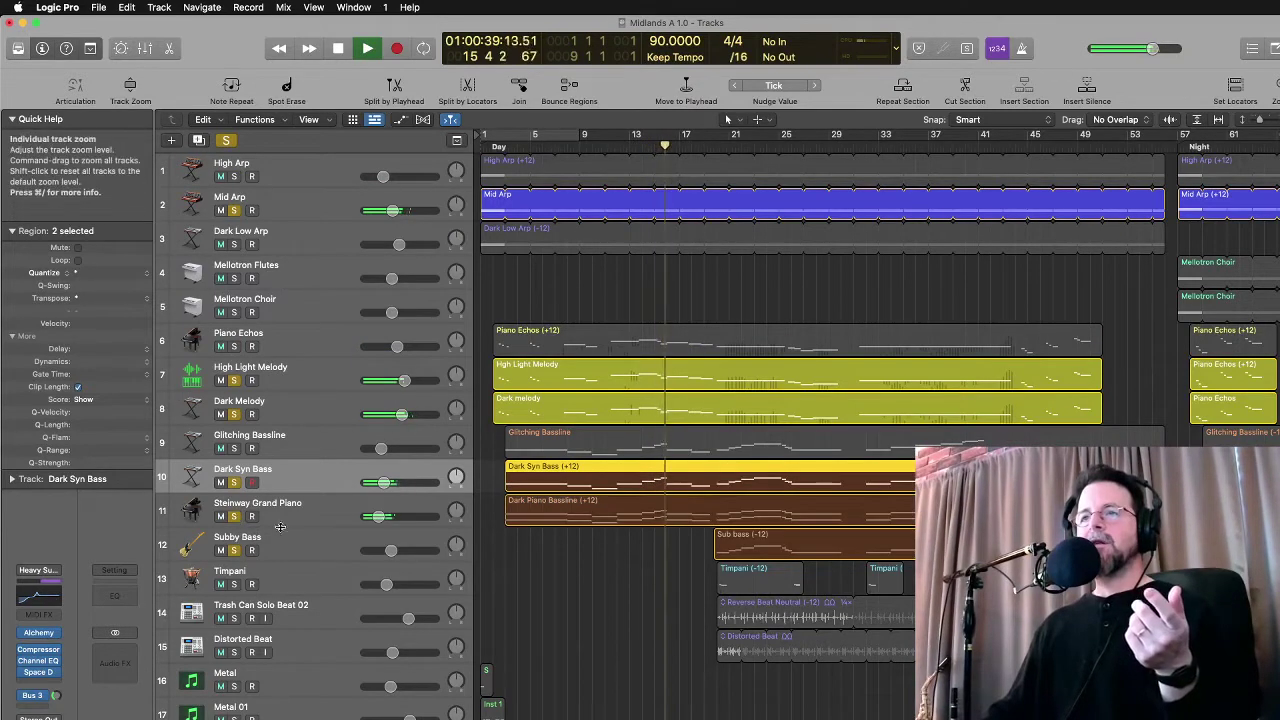
{"action": "mouse_move", "coordinate": [380, 516]}
{"action": "left_click_drag", "start_coordinate": [378, 516], "coordinate": [387, 516]}
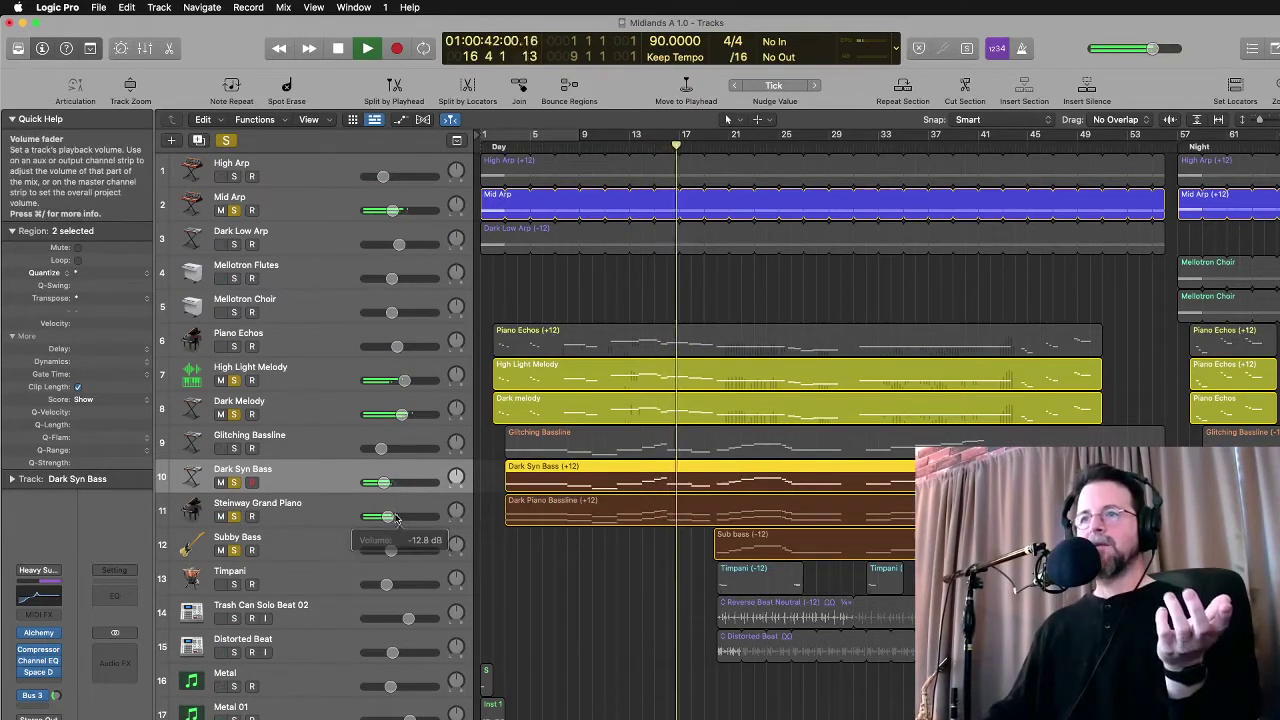
Replace Mid Arp with Dark Low Arp in the solo mix, and reduce the Subby Bass volume before stopping playback
{"action": "left_click", "coordinate": [234, 245]}
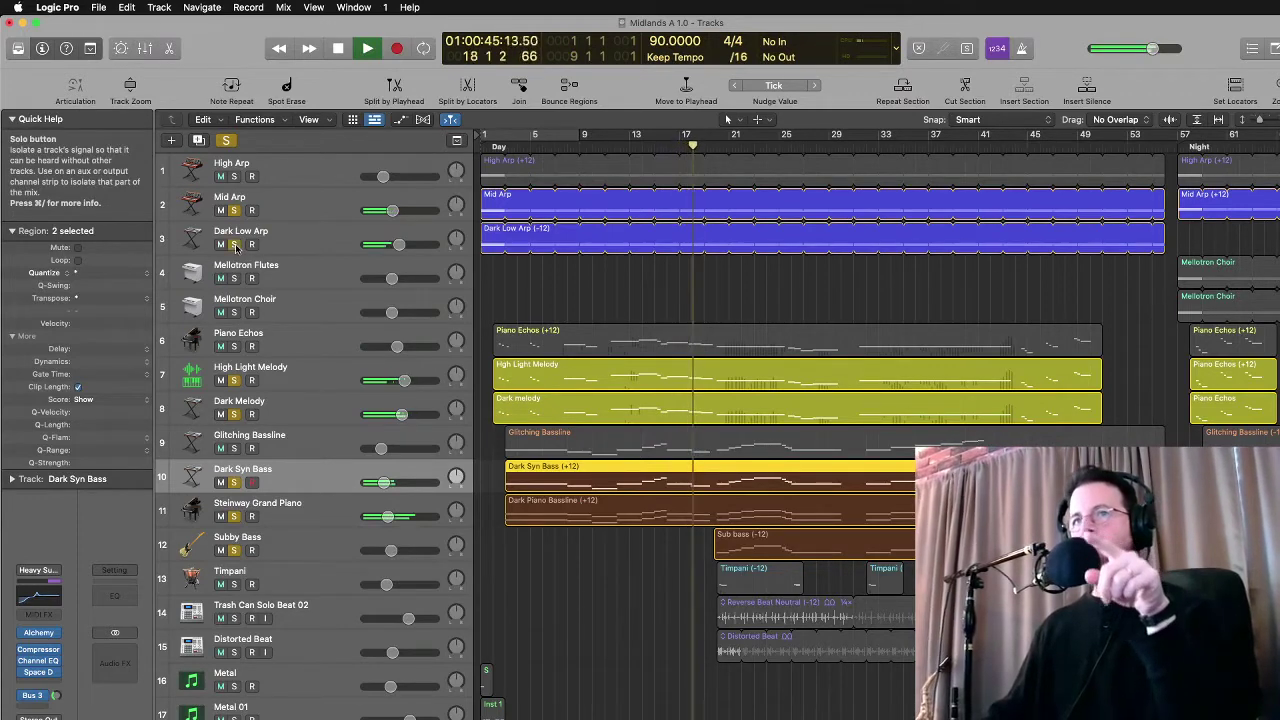
{"action": "left_click_drag", "start_coordinate": [393, 211], "coordinate": [366, 222]}
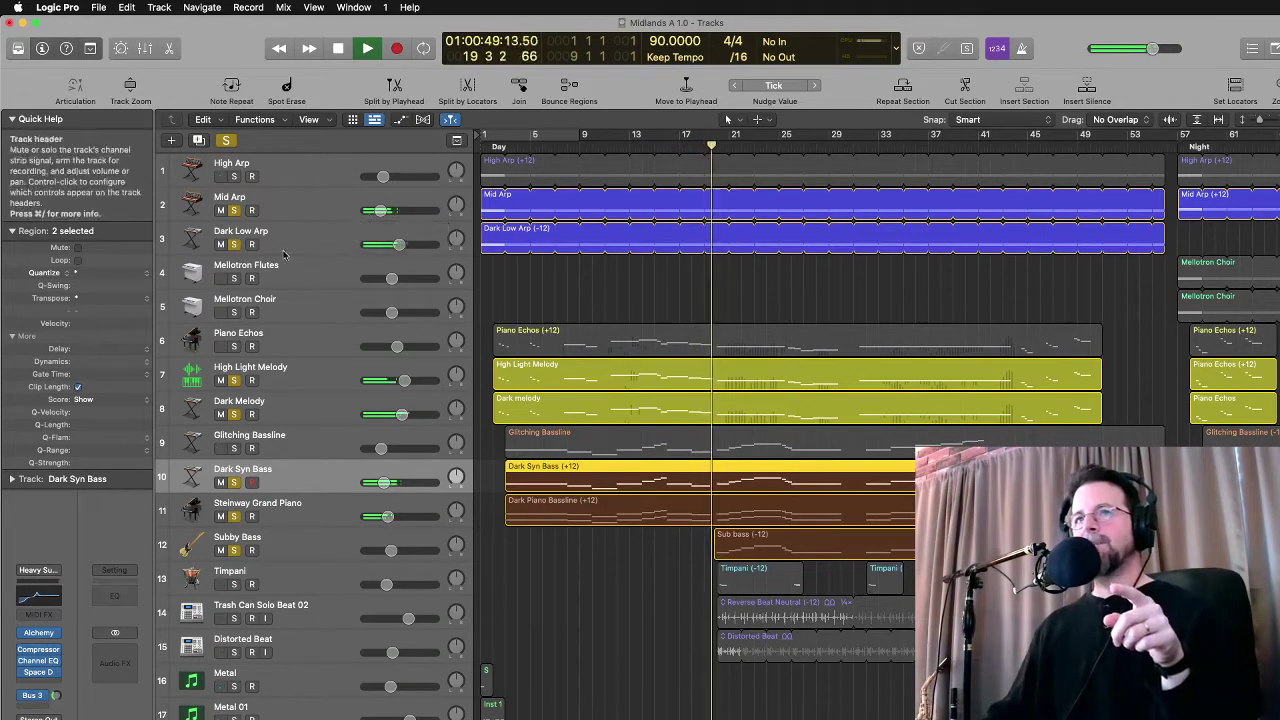
{"action": "left_click", "coordinate": [234, 210]}
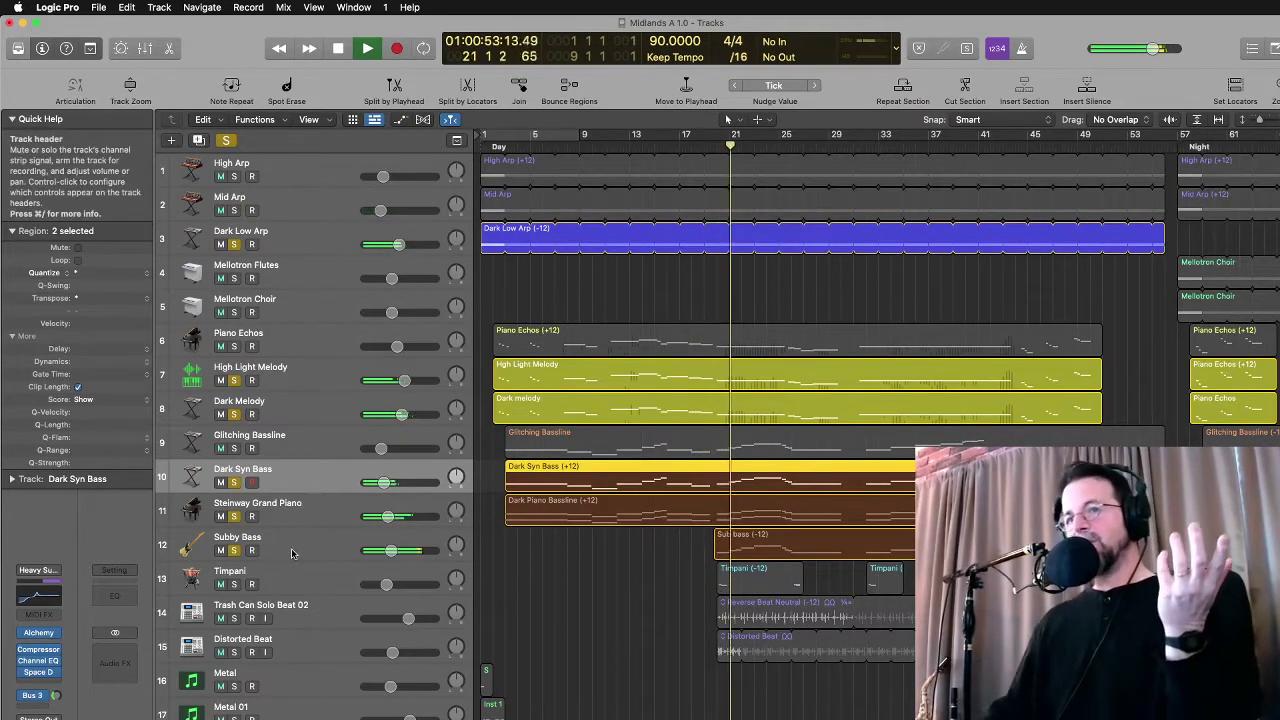
{"action": "left_click_drag", "start_coordinate": [392, 550], "coordinate": [384, 551]}
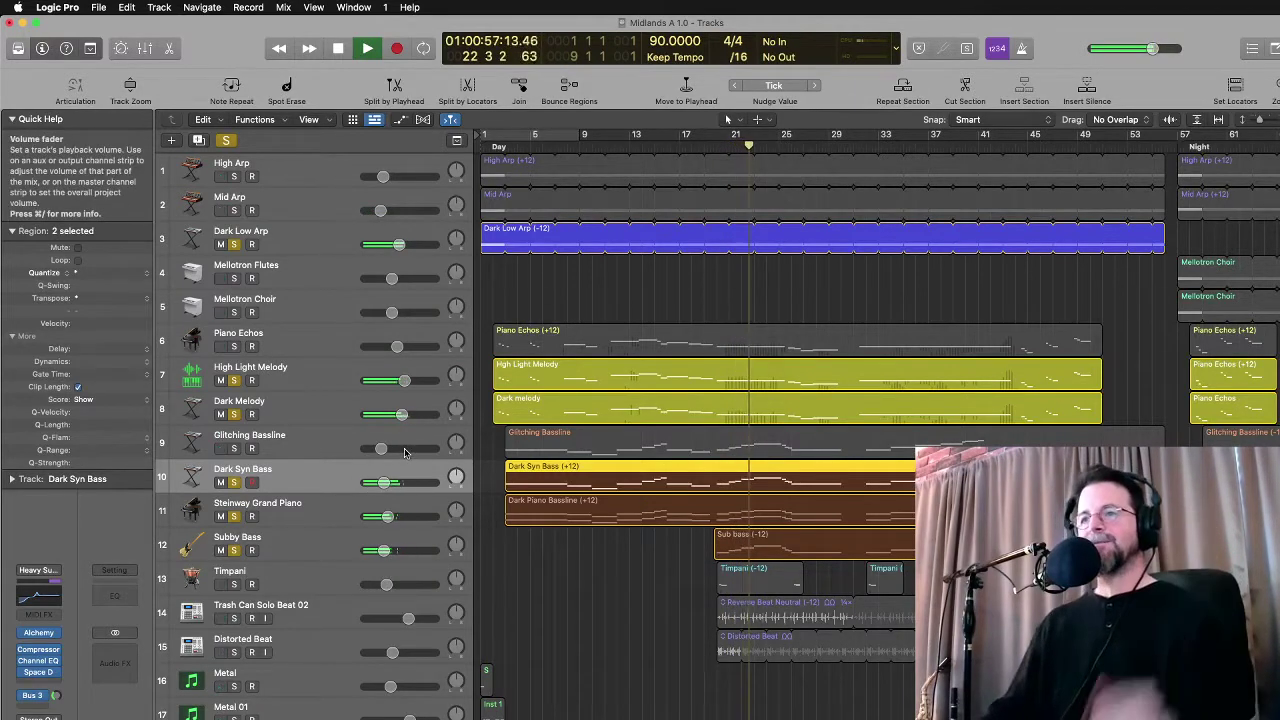
{"action": "key", "text": "space"}
{"action": "left_click", "coordinate": [490, 452]}
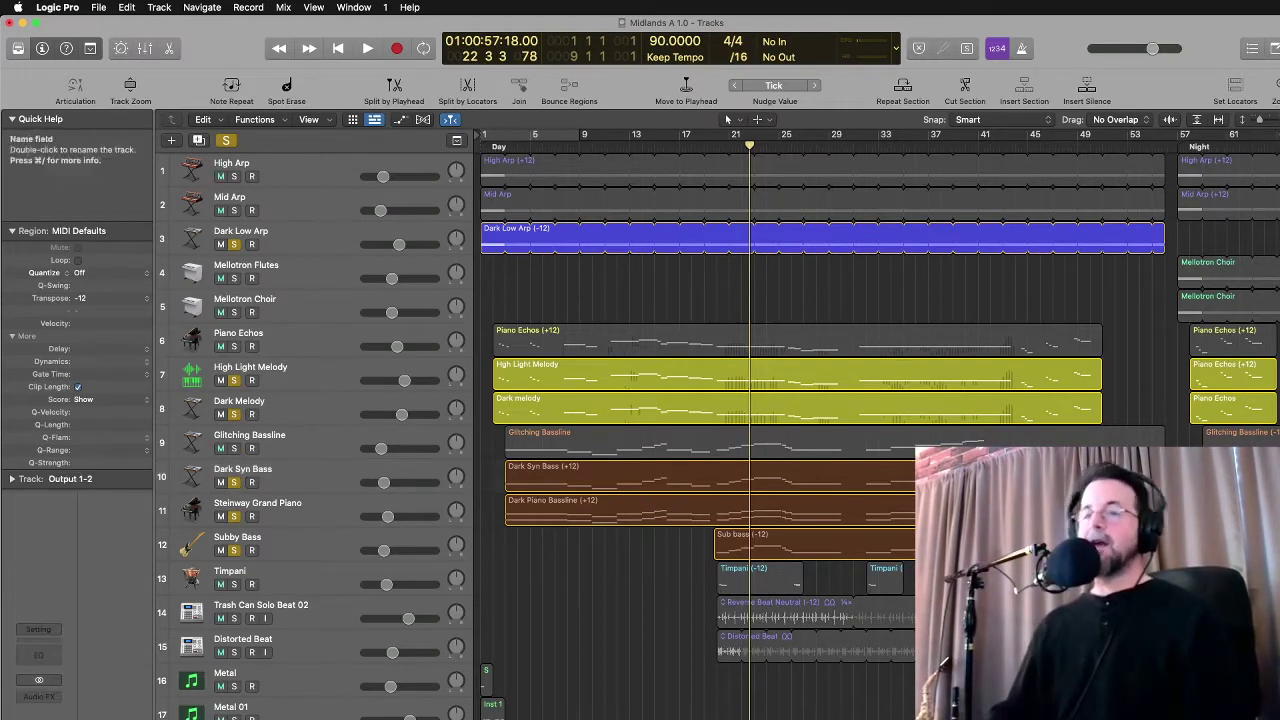
Lower the volume of all tracks together, taking High Arp to -20.0 dB, and select only the Steinway Grand Piano track
{"action": "key", "text": "super+a"}
{"action": "left_click_drag", "start_coordinate": [385, 178], "coordinate": [376, 203]}
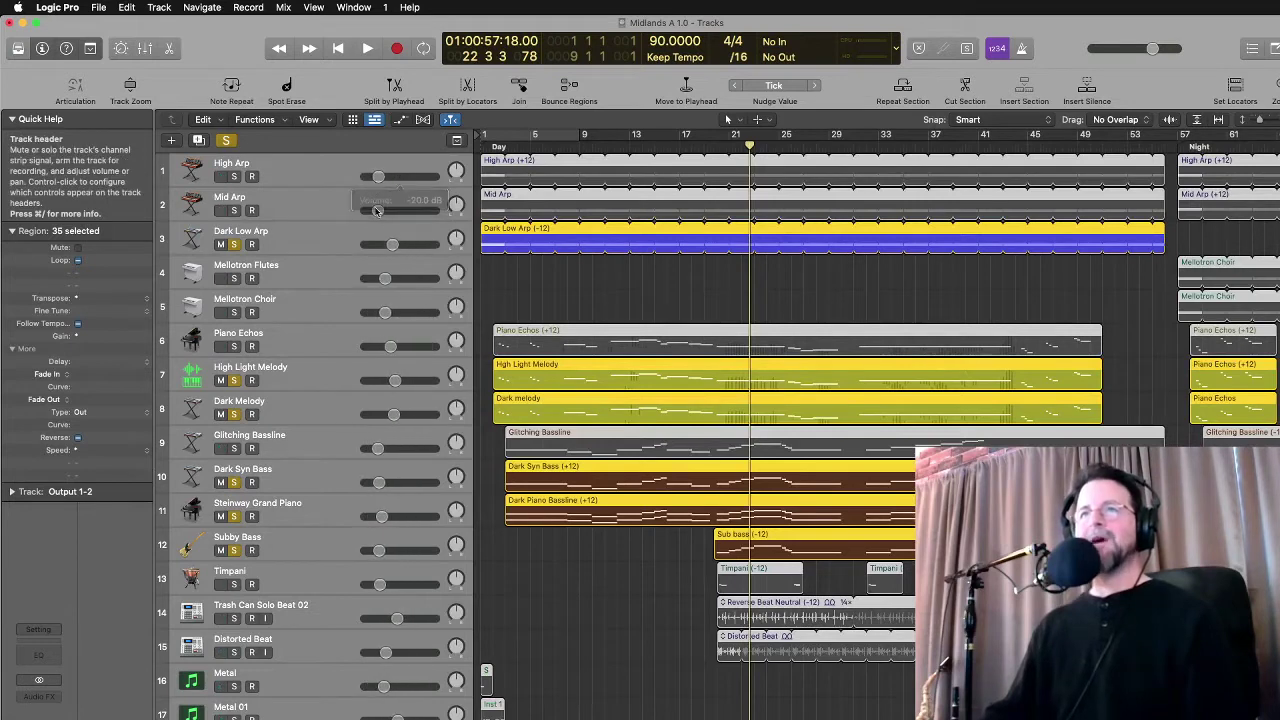
{"action": "left_click", "coordinate": [302, 510]}
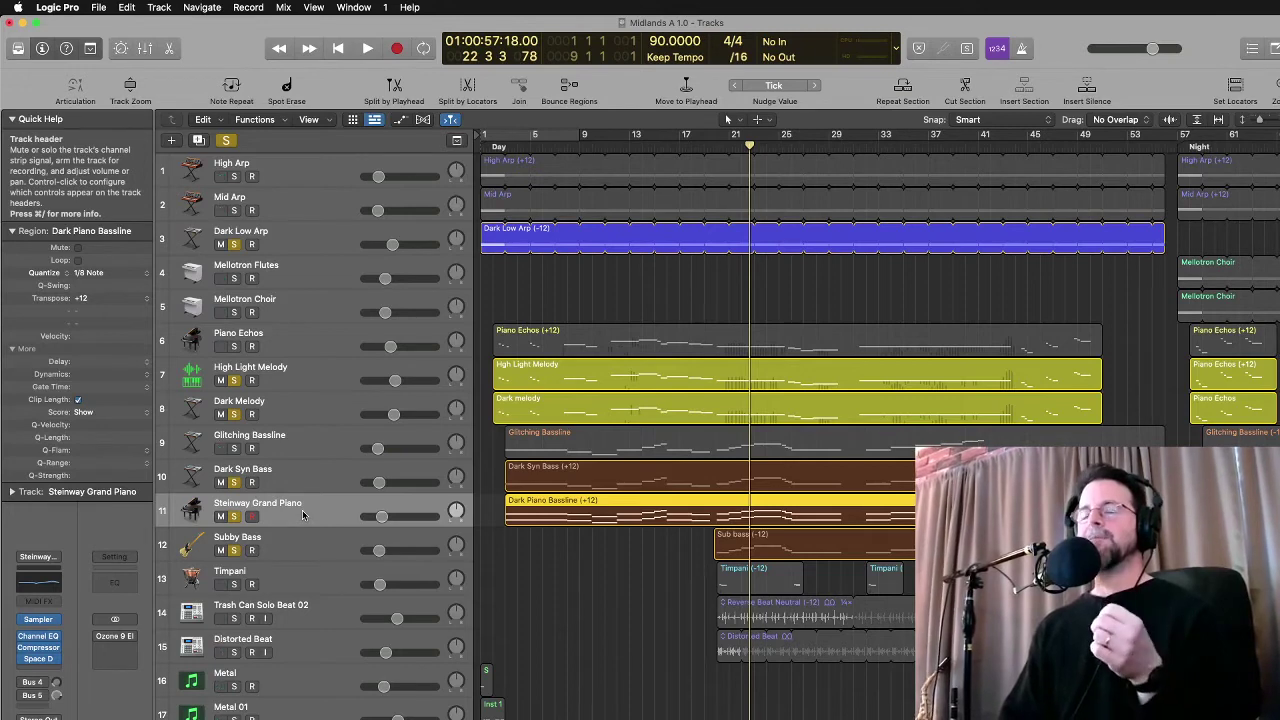
Clear the solo from all tracks, deselect the regions, and return the playhead to the start of the project
{"action": "left_click", "coordinate": [234, 380], "text": "alt"}
{"action": "left_click", "coordinate": [547, 302]}
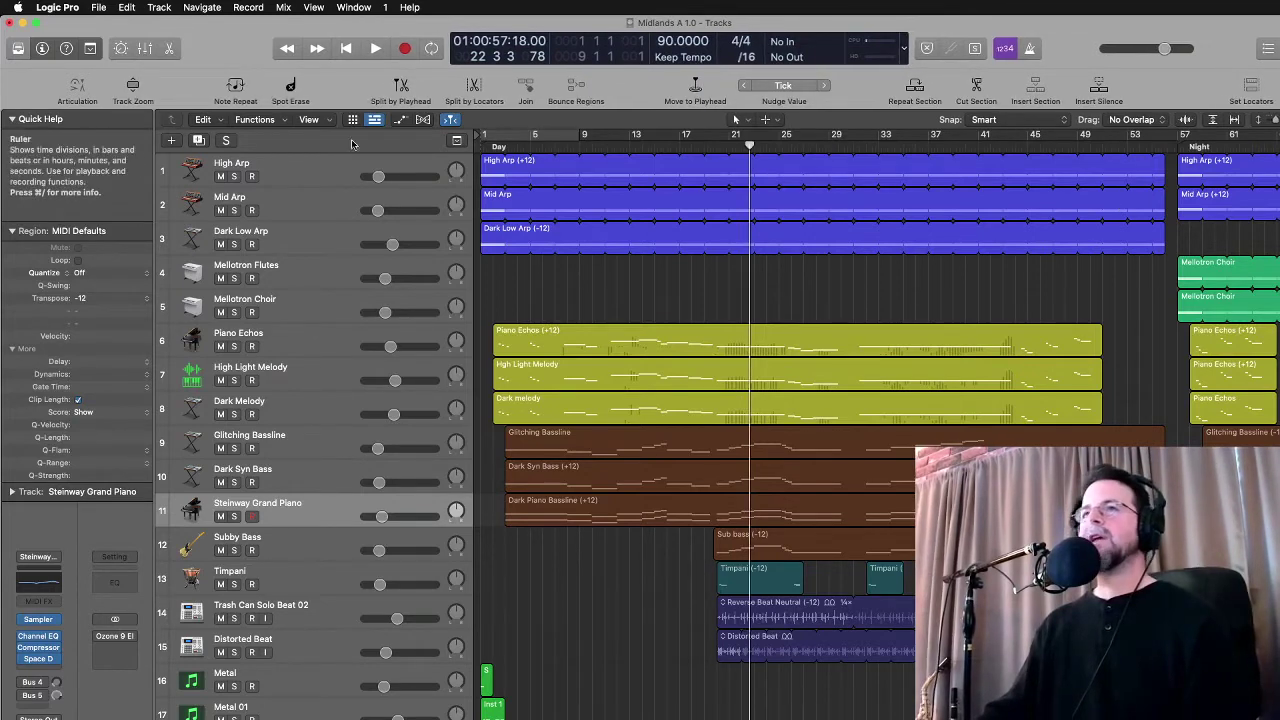
{"action": "key", "text": "Return"}
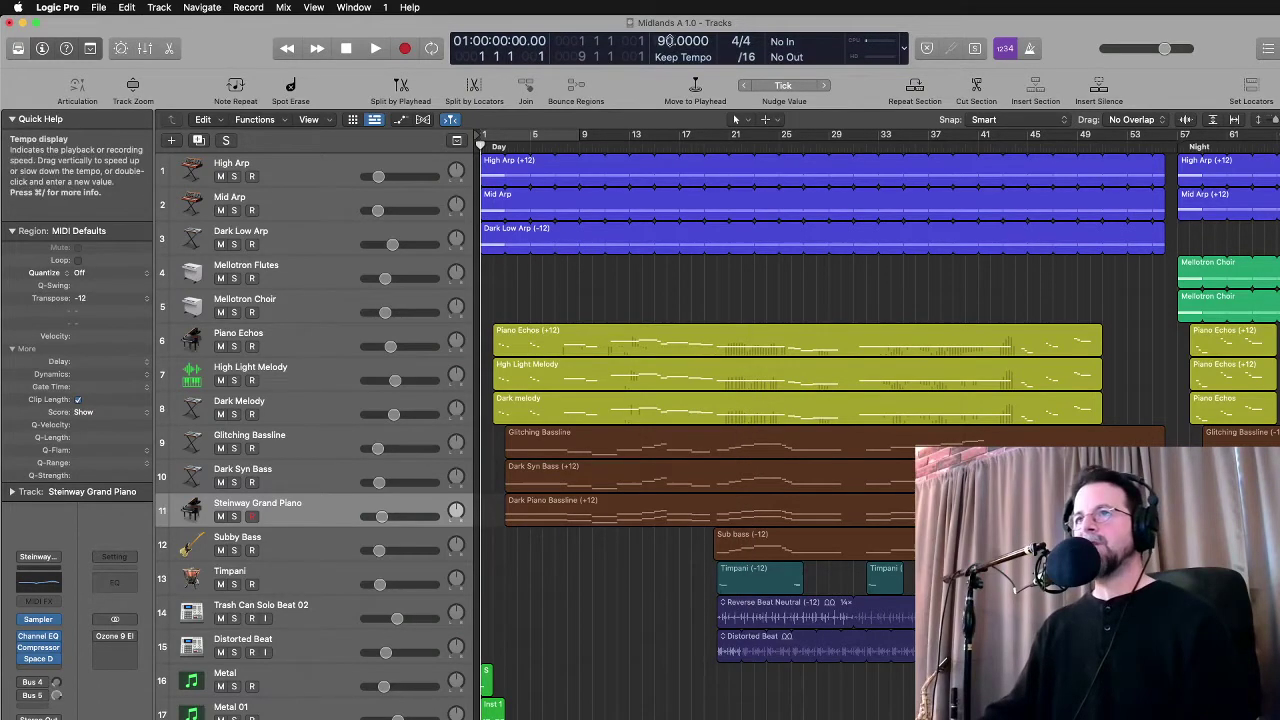
View the settings for exporting all tracks as audio files, and close them without exporting
{"action": "left_click", "coordinate": [99, 7]}
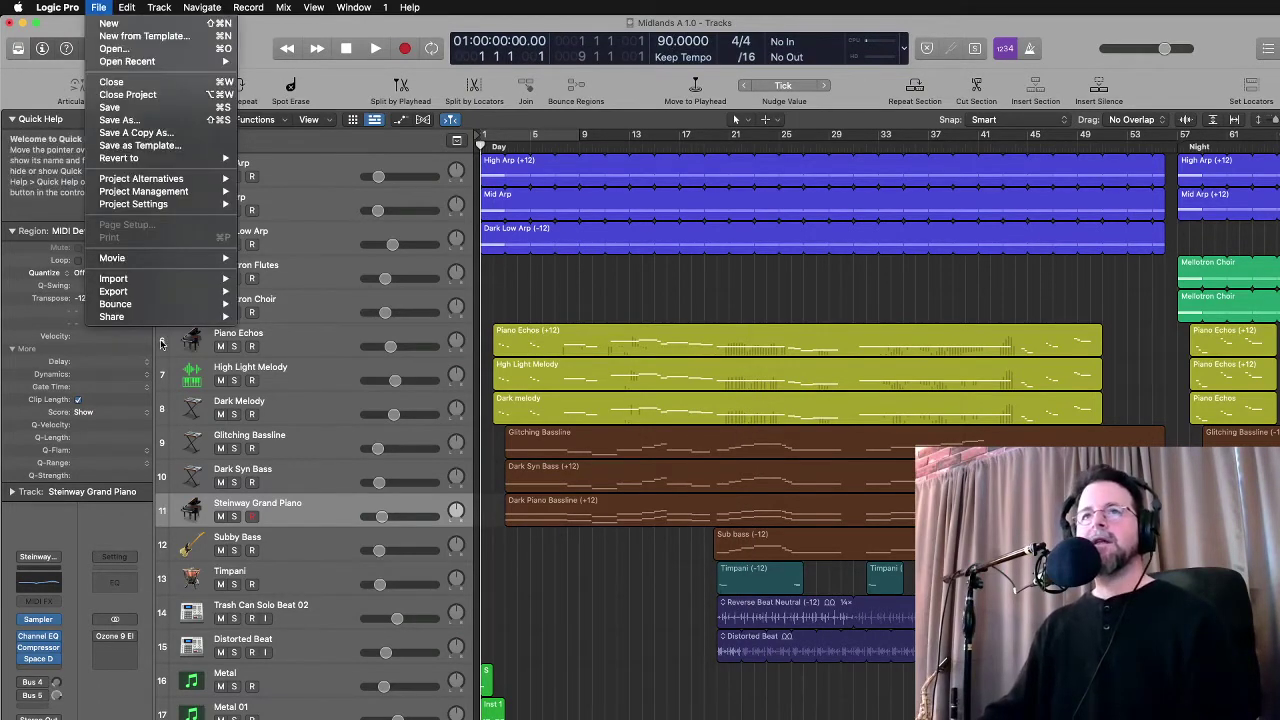
{"action": "mouse_move", "coordinate": [165, 295]}
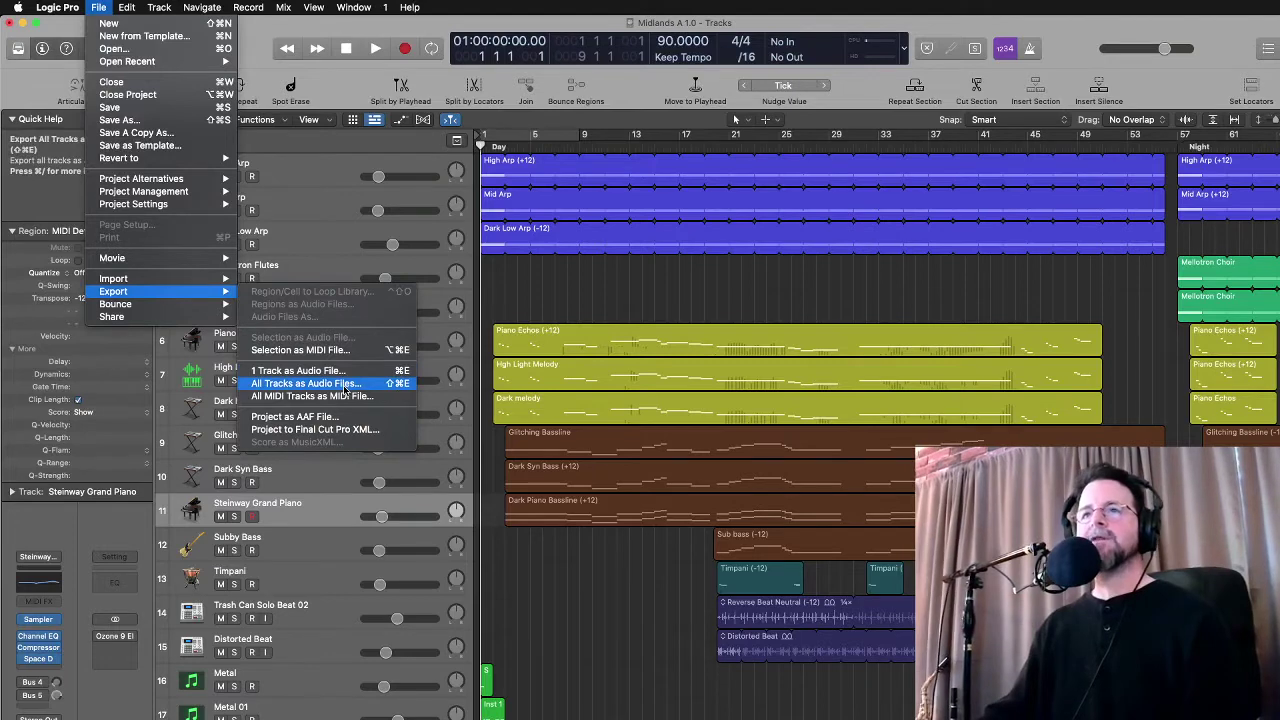
{"action": "left_click", "coordinate": [300, 381]}
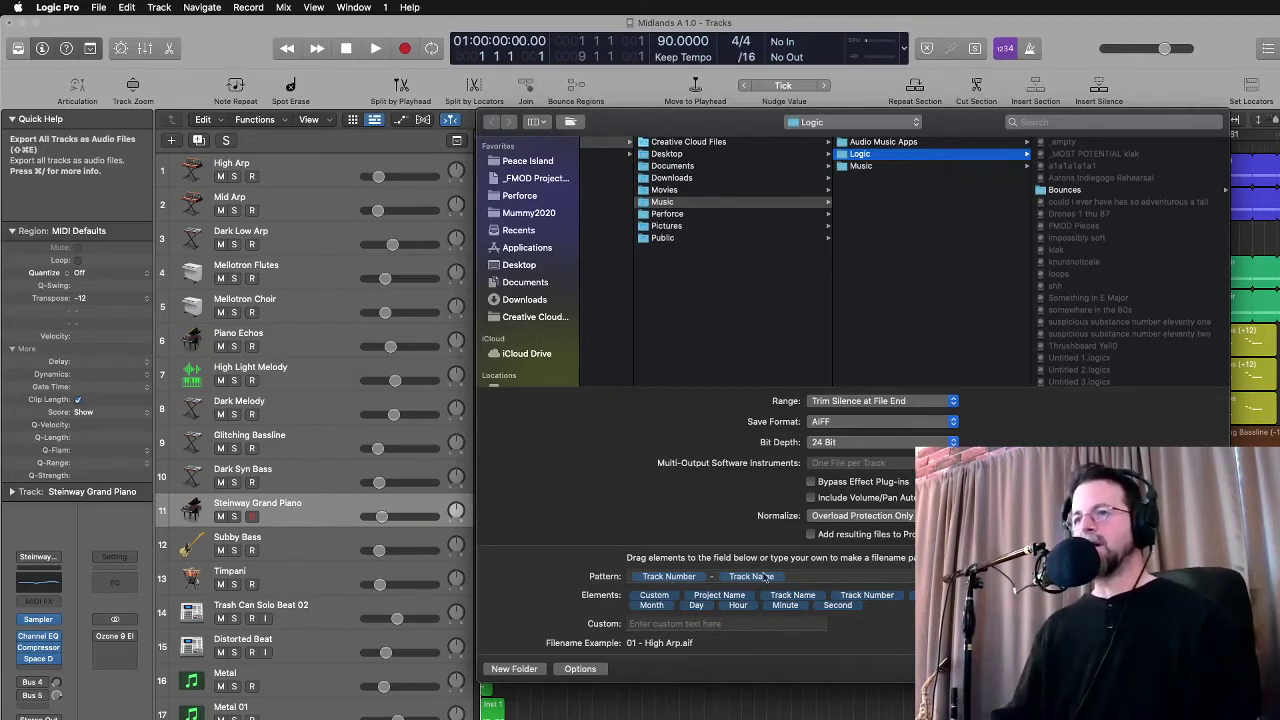
{"action": "key", "text": "Escape"}
Switch to Finder and preview 01 - High Arp.aif in the Tracks for FMOD folder
{"action": "key", "text": "super+Tab"}
{"action": "key", "text": "Tab"}
{"action": "key", "text": "Tab"}
{"action": "key", "text": "Tab"}
{"action": "key", "text": "Tab"}
{"action": "key", "text": "Tab"}
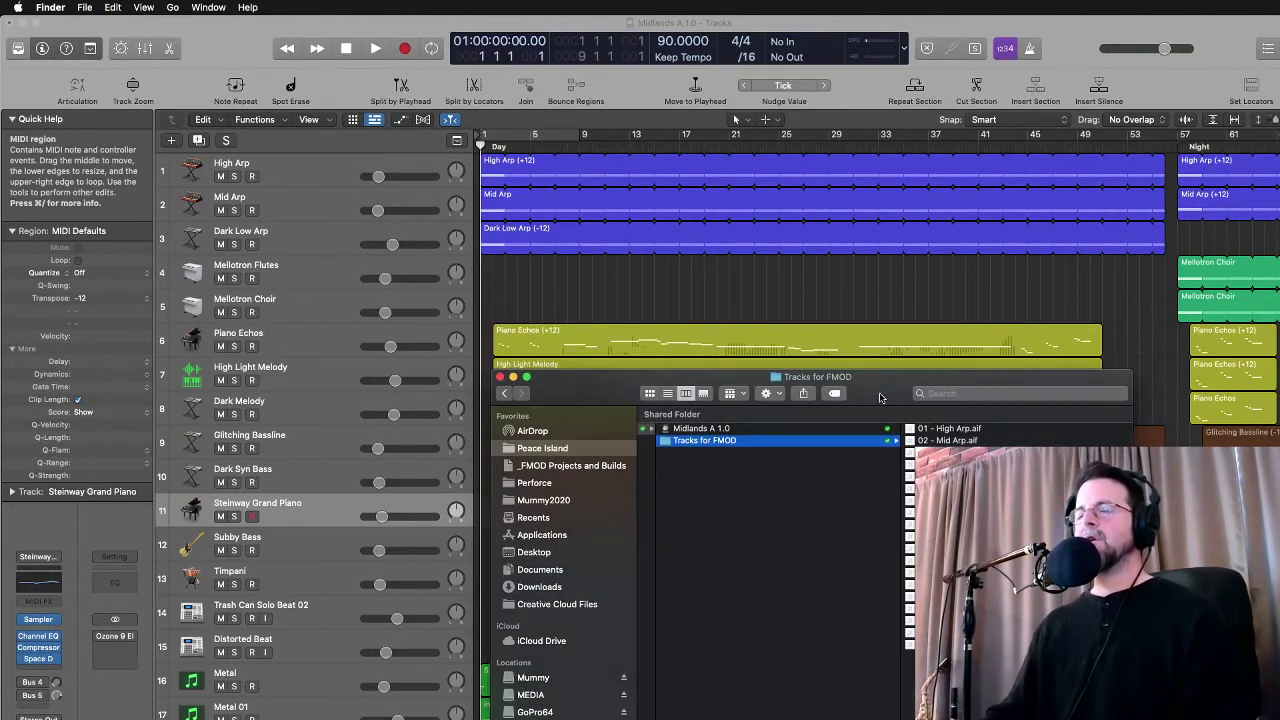
{"action": "key", "text": "Right"}
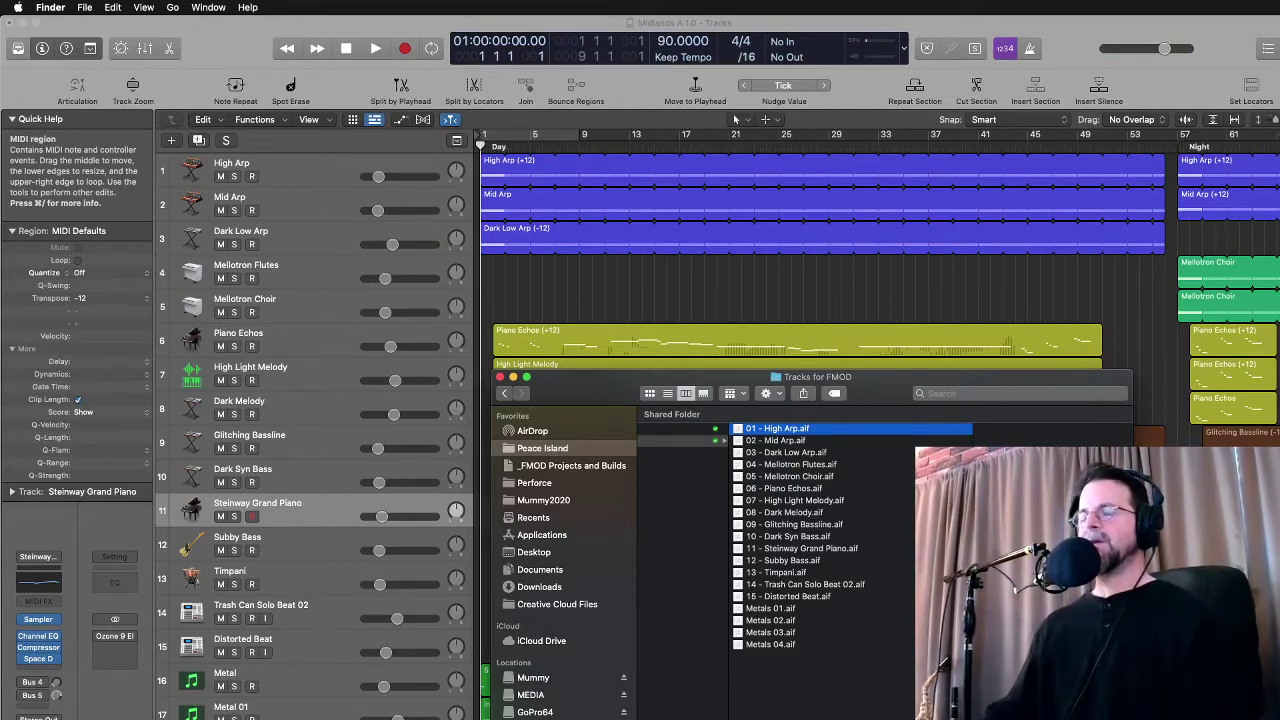
{"action": "key", "text": "space"}
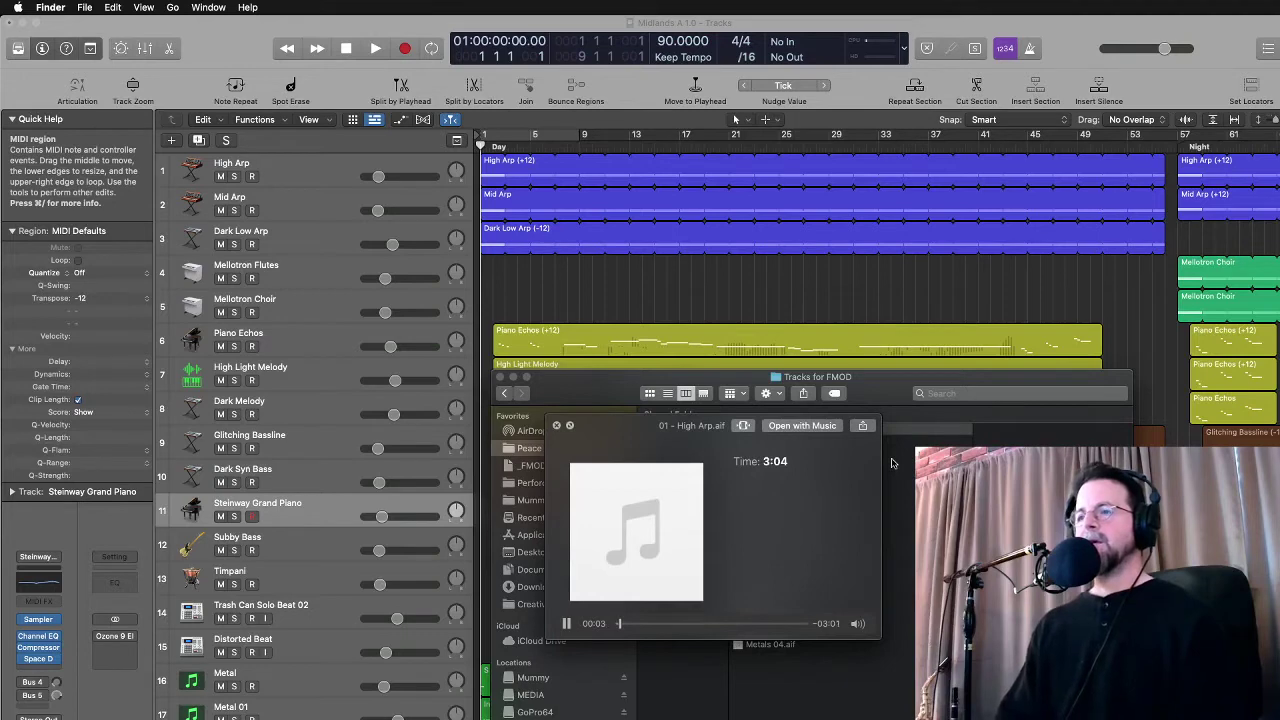
{"action": "key", "text": "space"}
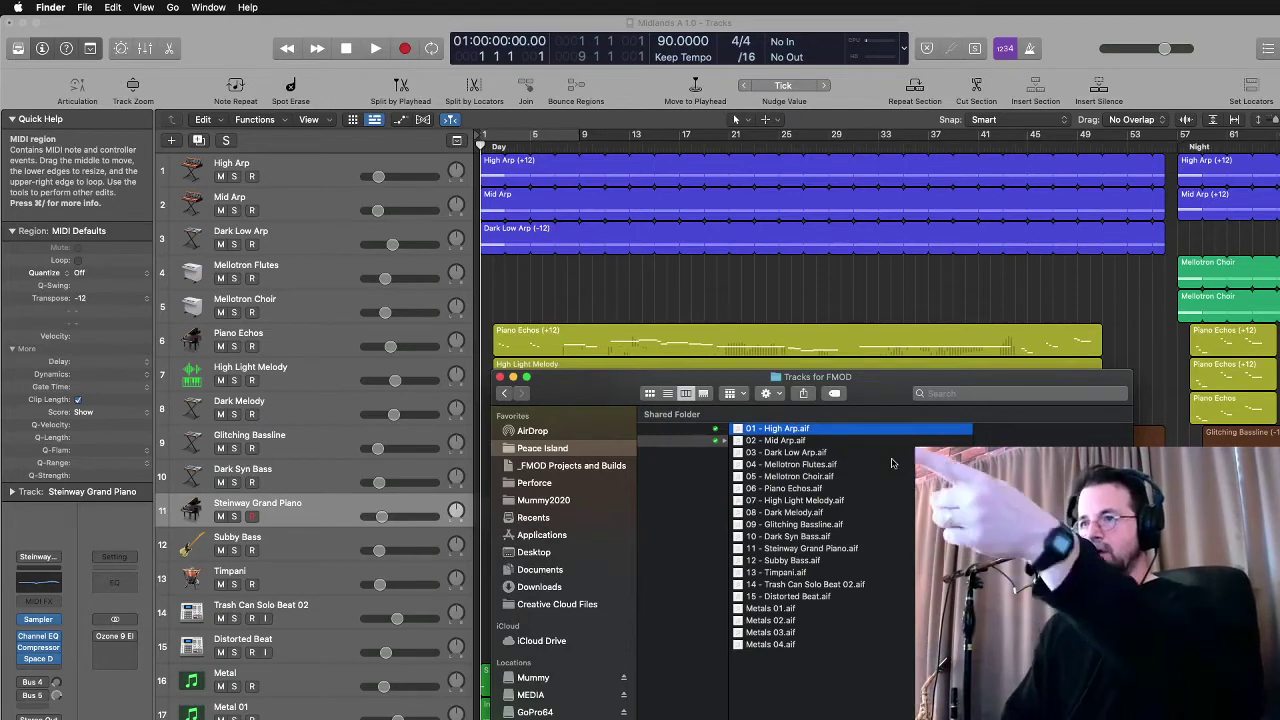
Preview 06 - Piano Echos.aif in the exported tracks, and select the files Metals 01.aif through Metals 04.aif
{"action": "key", "text": "Down"}
{"action": "key", "text": "Down"}
{"action": "key", "text": "Down"}
{"action": "key", "text": "Down"}
{"action": "key", "text": "Down"}
{"action": "key", "text": "Down"}
{"action": "key", "text": "Down"}
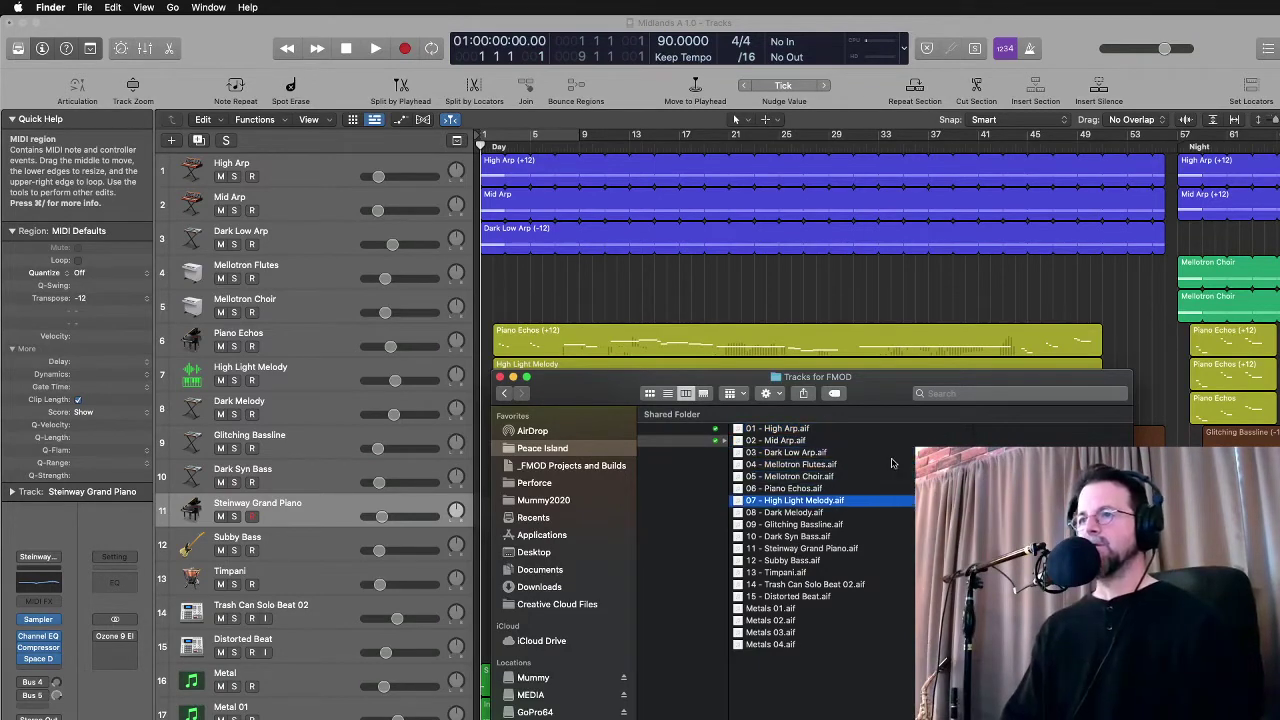
{"action": "key", "text": "Up"}
{"action": "key", "text": "Down"}
{"action": "key", "text": "Down"}
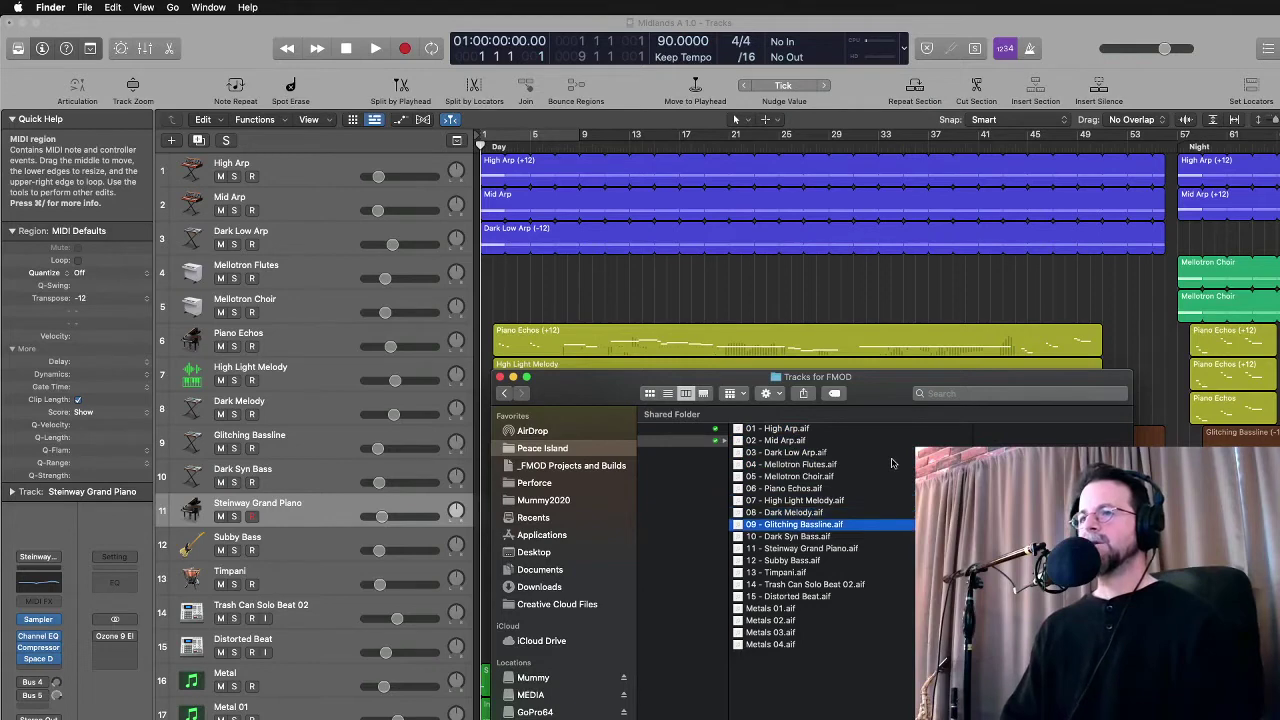
{"action": "key", "text": "Up"}
{"action": "key", "text": "Up"}
{"action": "key", "text": "Up"}
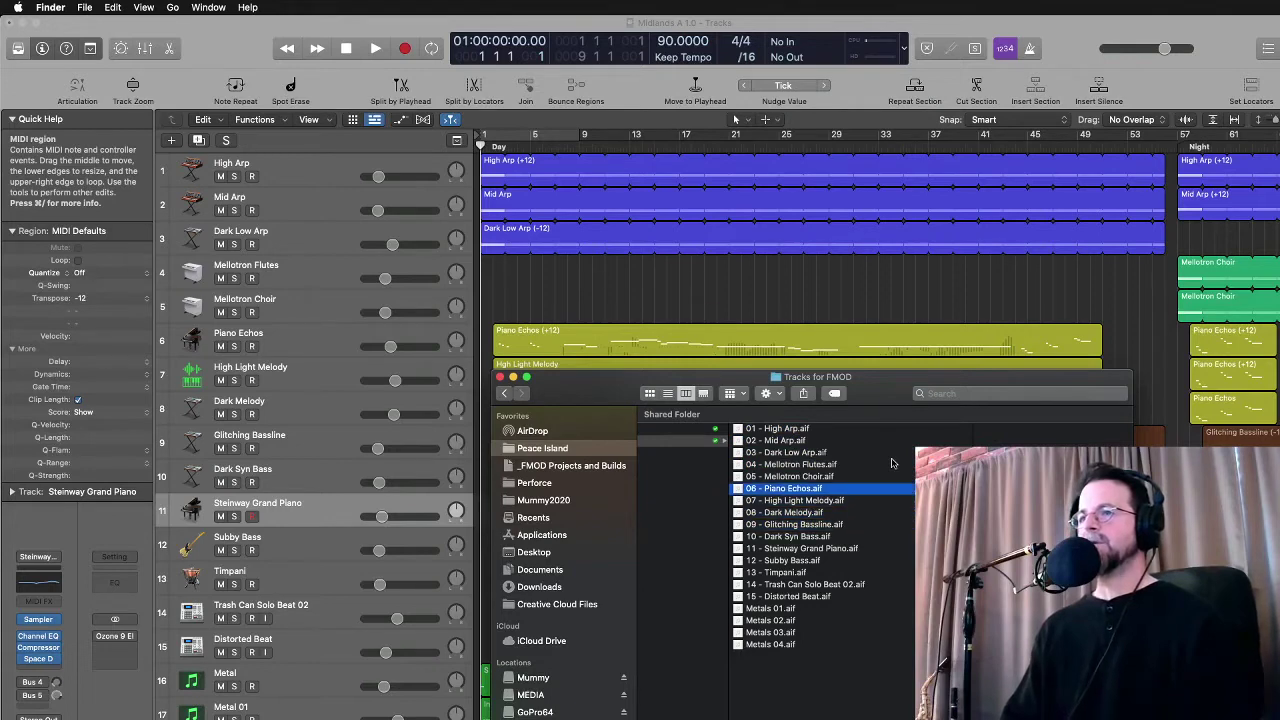
{"action": "key", "text": "space"}
{"action": "left_click_drag", "start_coordinate": [850, 428], "coordinate": [1096, 543]}
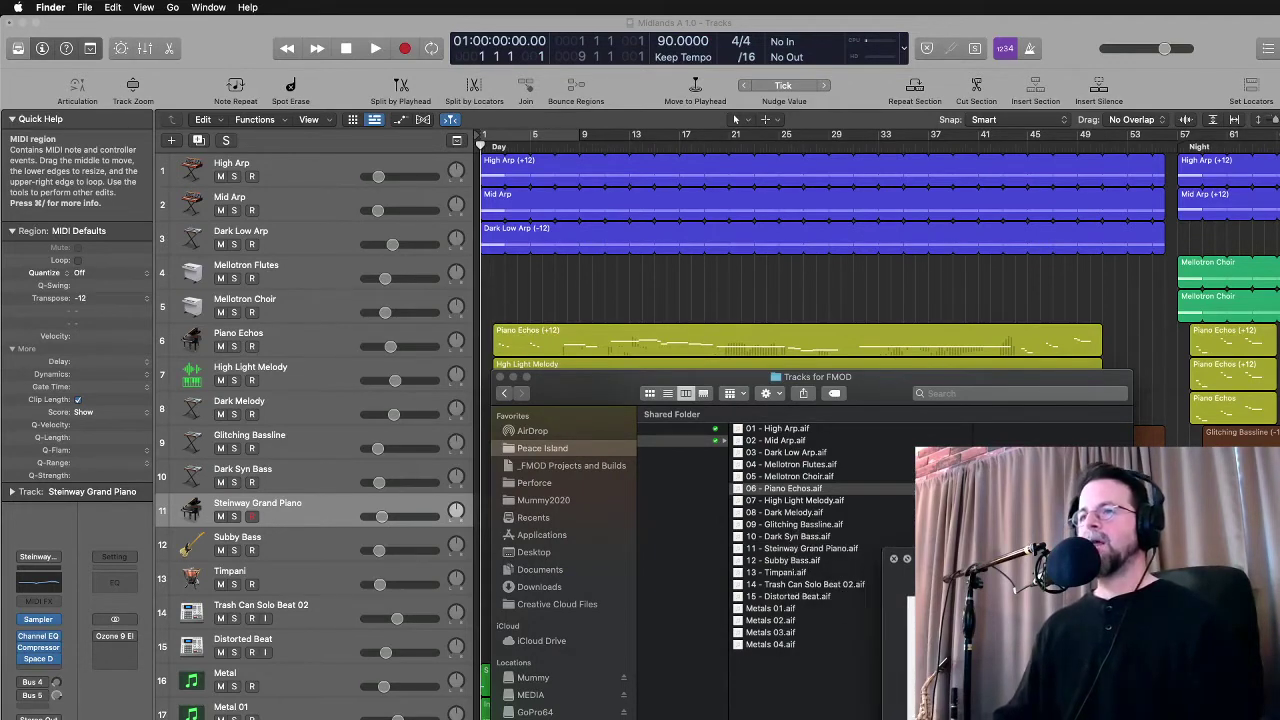
{"action": "key", "text": "space"}
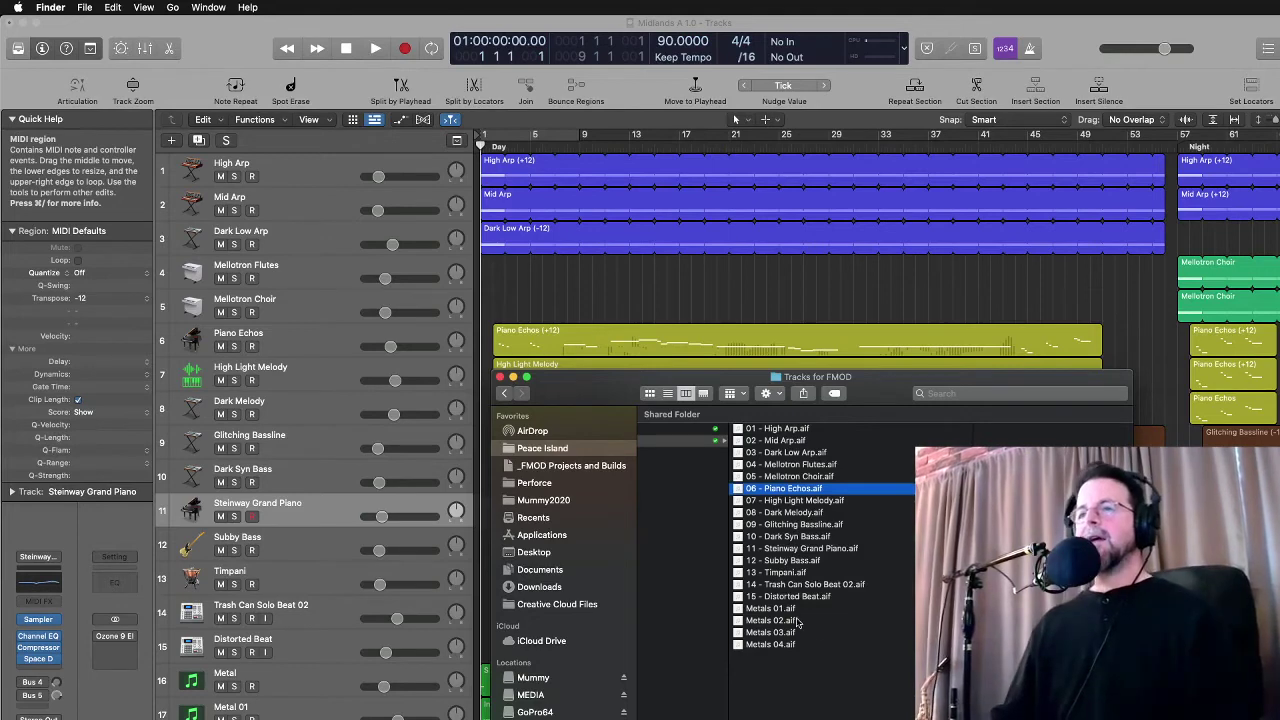
{"action": "left_click_drag", "start_coordinate": [805, 604], "coordinate": [825, 650]}
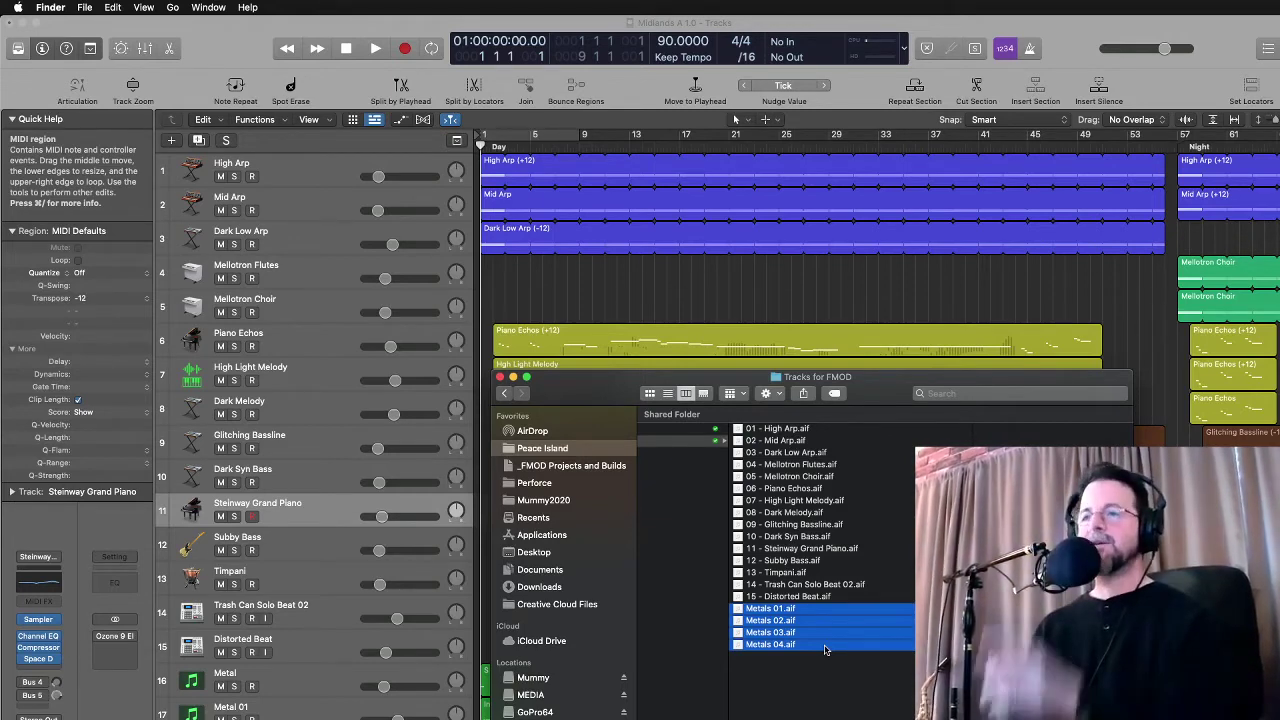
Switch back to Logic Pro, solo the Metal and Metal 01 tracks, record-enable Metal, and play them briefly
{"action": "left_click", "coordinate": [360, 680]}
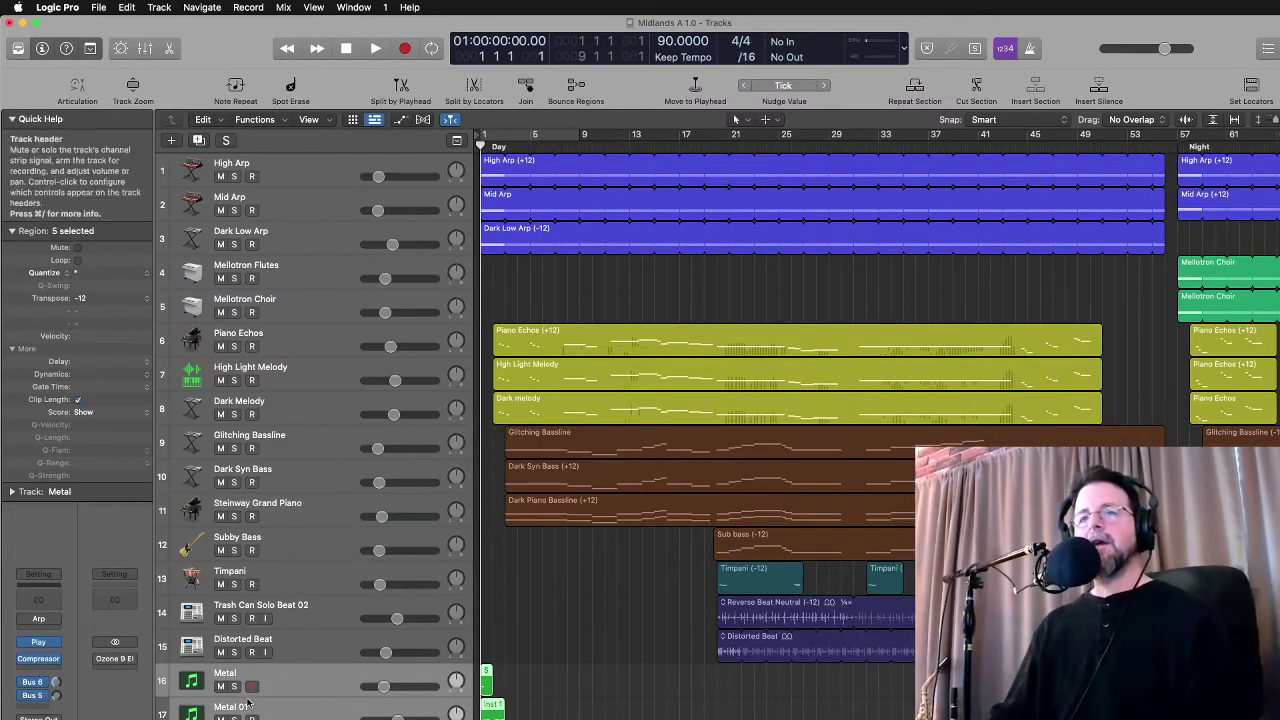
{"action": "left_click", "coordinate": [234, 686]}
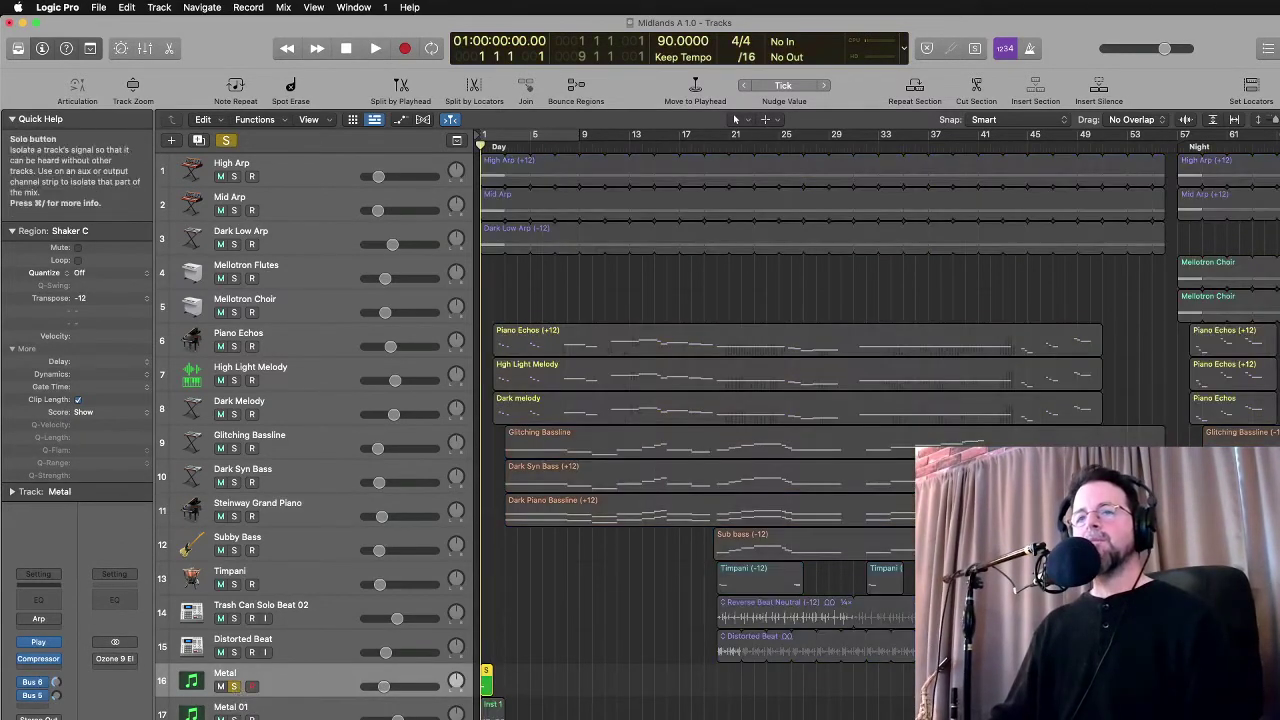
{"action": "left_click", "coordinate": [234, 686]}
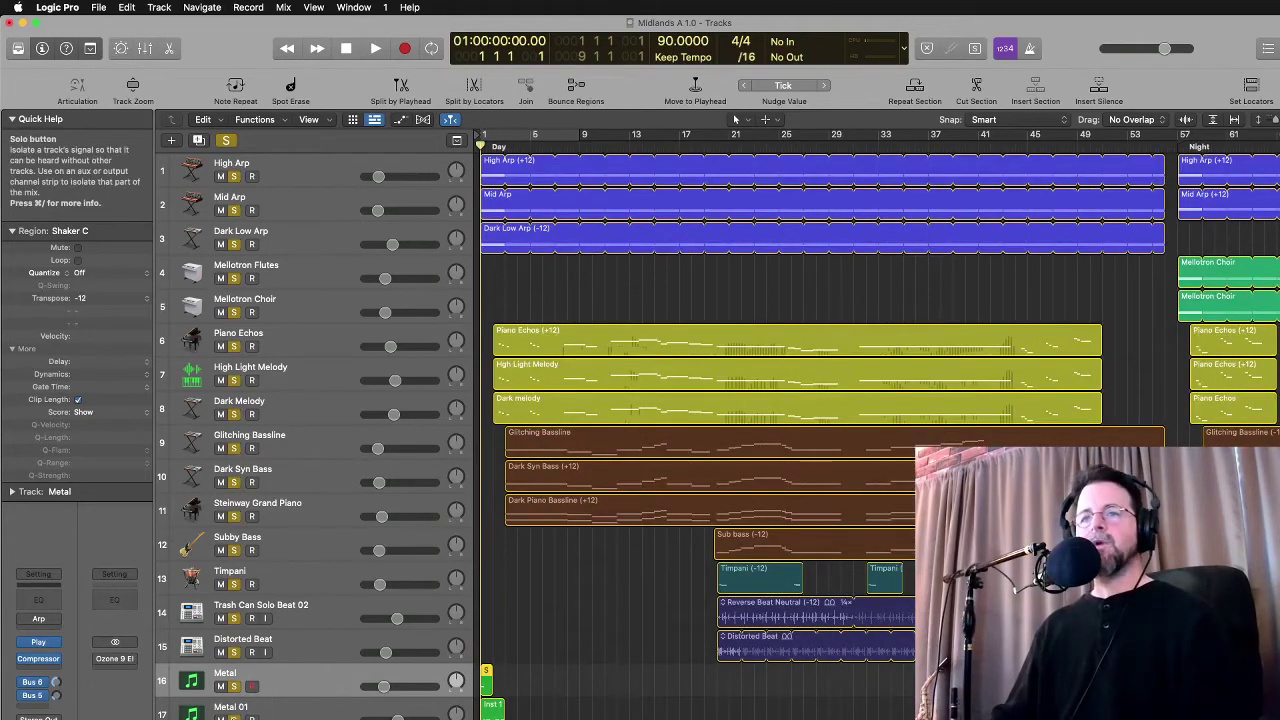
{"action": "left_click", "coordinate": [234, 686]}
{"action": "left_click", "coordinate": [253, 686]}
{"action": "key", "text": "space"}
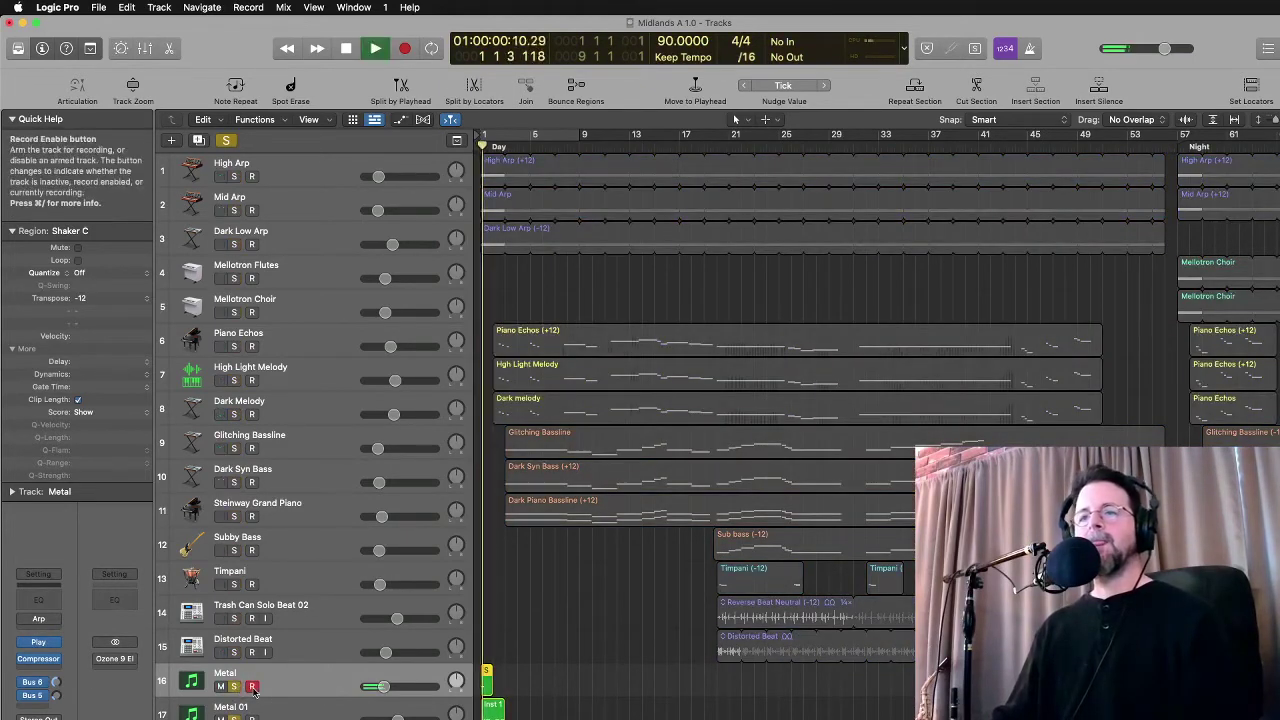
{"action": "key", "text": "space"}
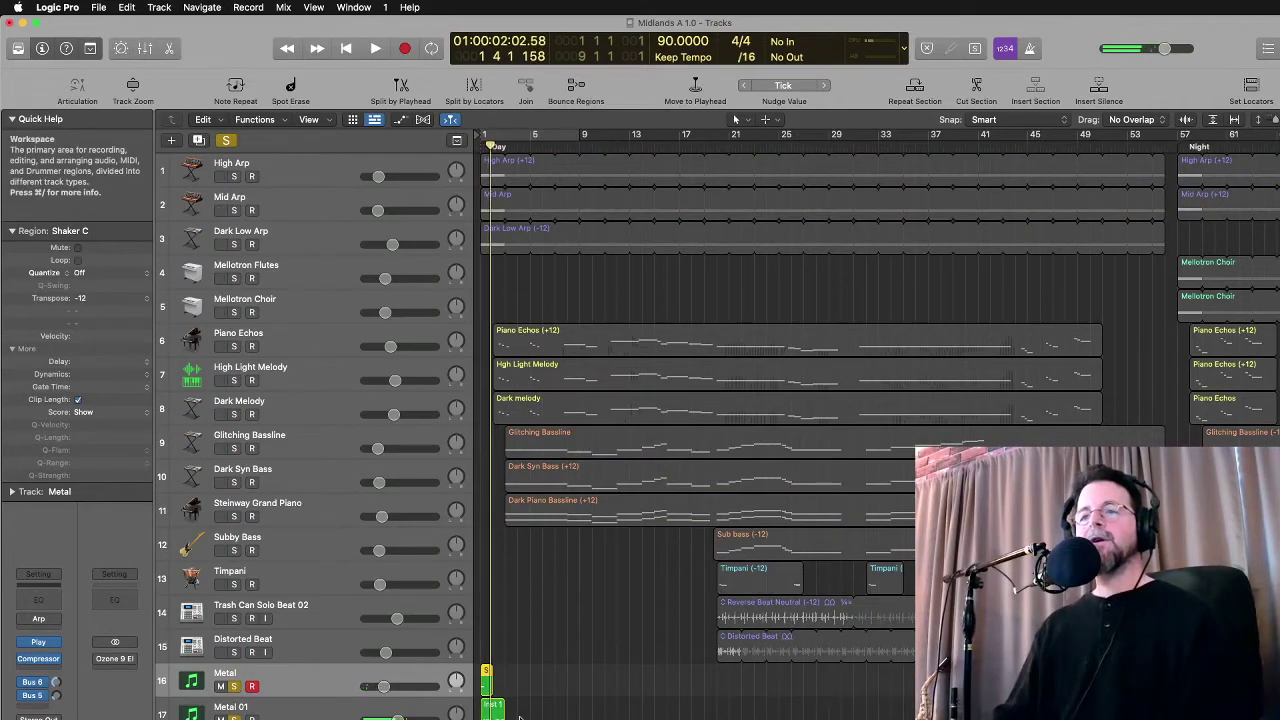
Turn on cycle mode, audition the Metal track alone, and clear its solo
{"action": "left_click", "coordinate": [488, 682]}
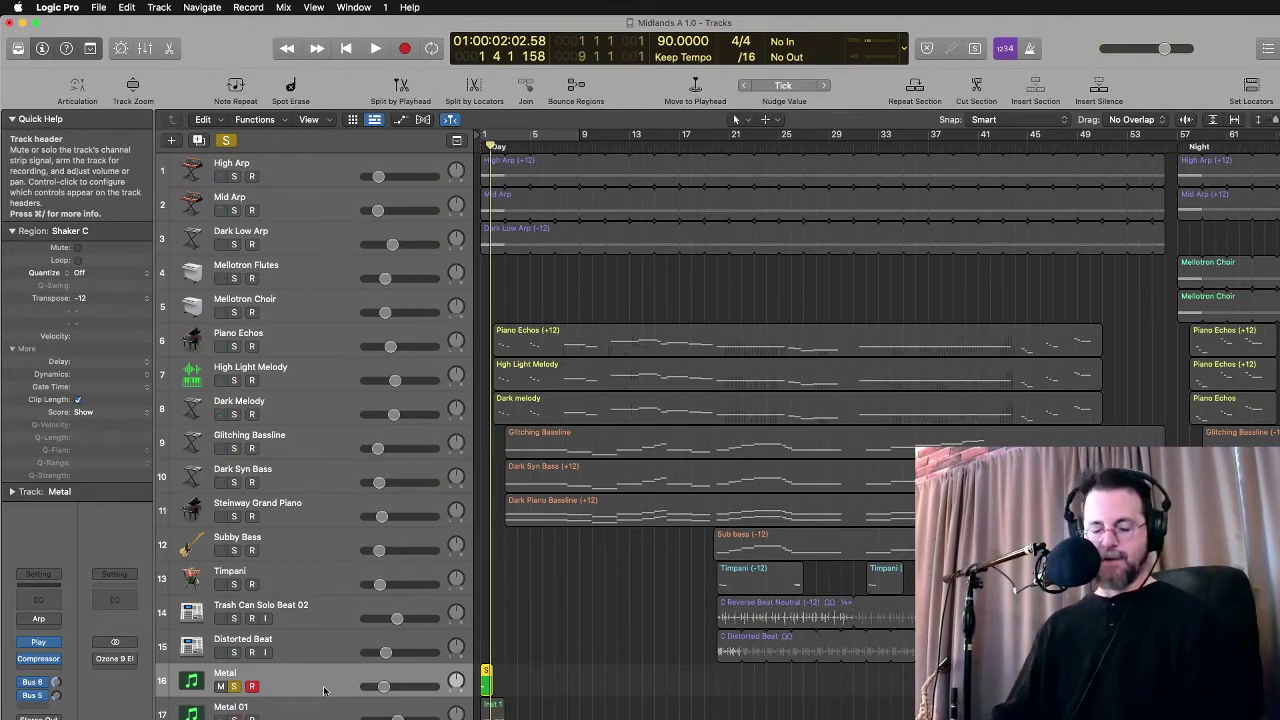
{"action": "key", "text": "c"}
{"action": "key", "text": "space"}
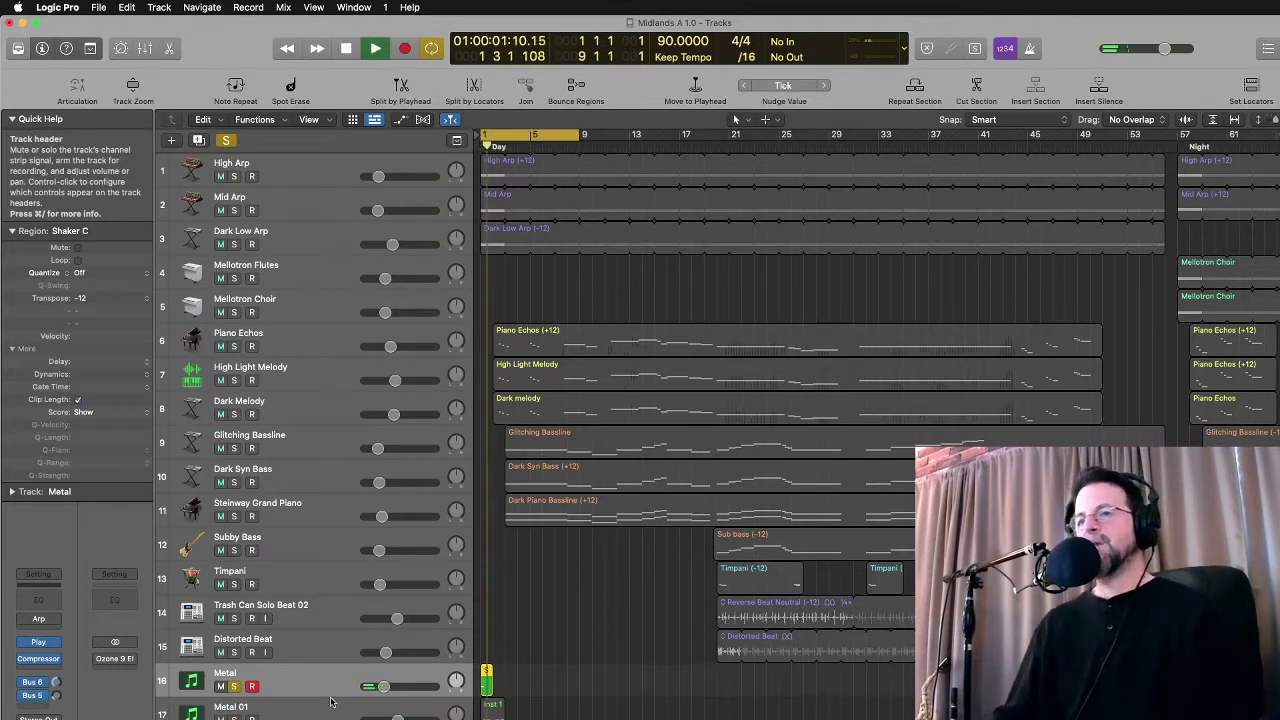
{"action": "key", "text": "space"}
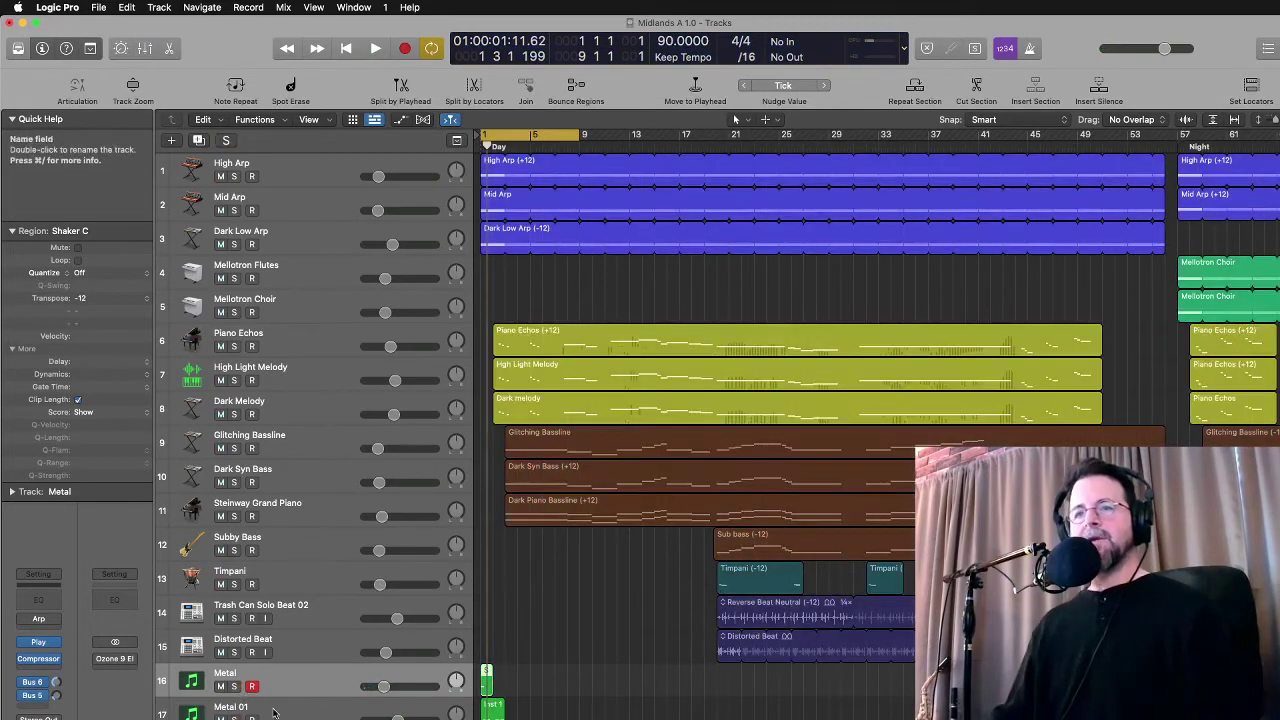
Audition Metal soloed together with Metal 01, and replay Metal alone from the project start
{"action": "left_click", "coordinate": [273, 712]}
{"action": "key", "text": "s"}
{"action": "left_click", "coordinate": [234, 686]}
{"action": "key", "text": "space"}
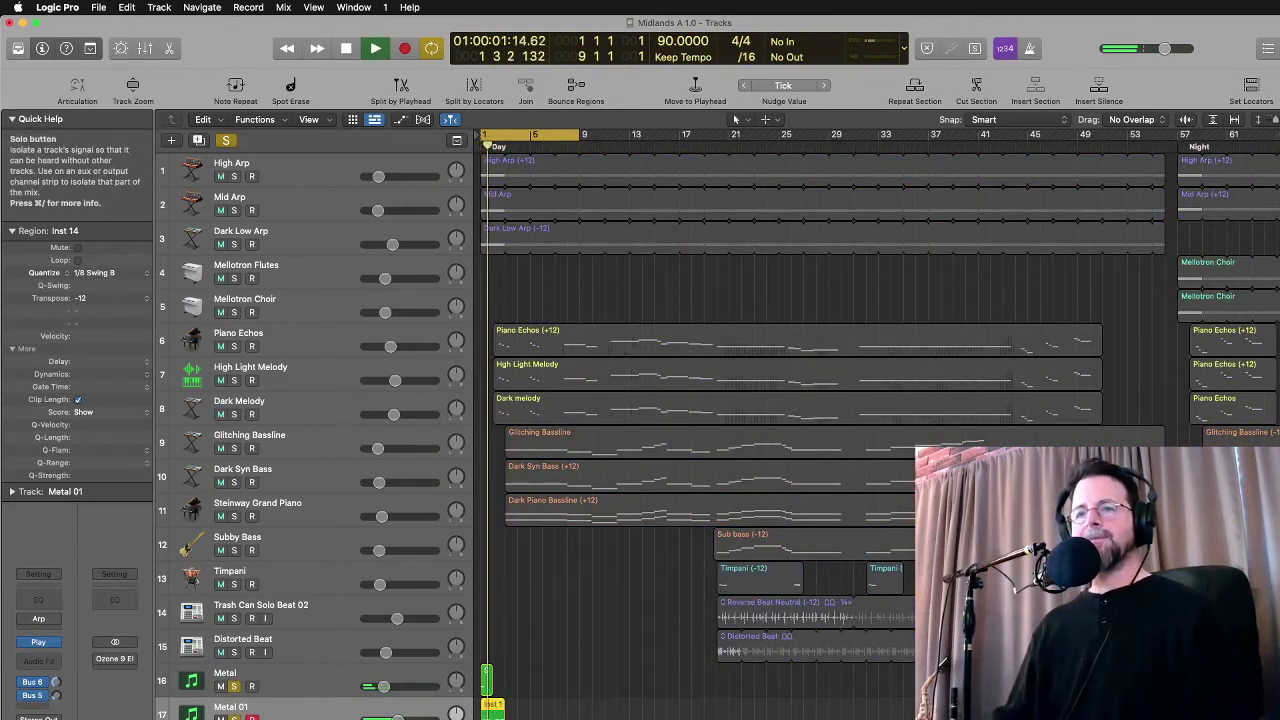
{"action": "key", "text": "Return"}
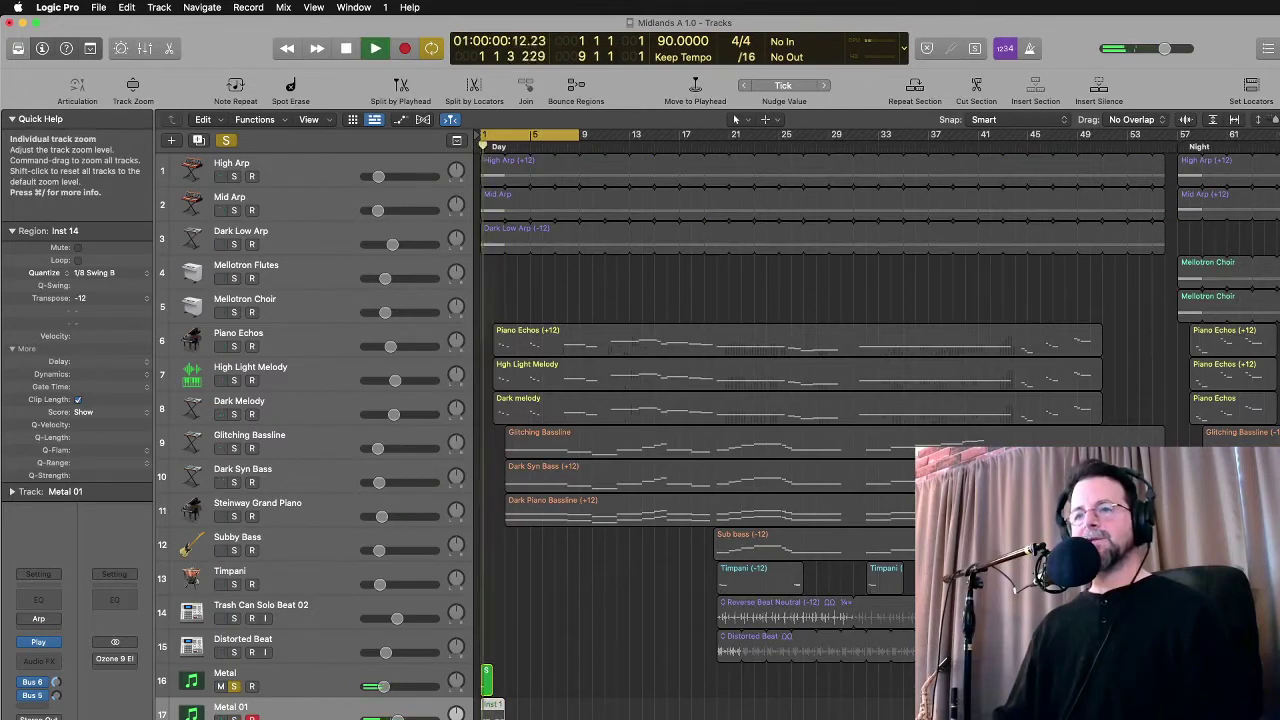
{"action": "key", "text": "space"}
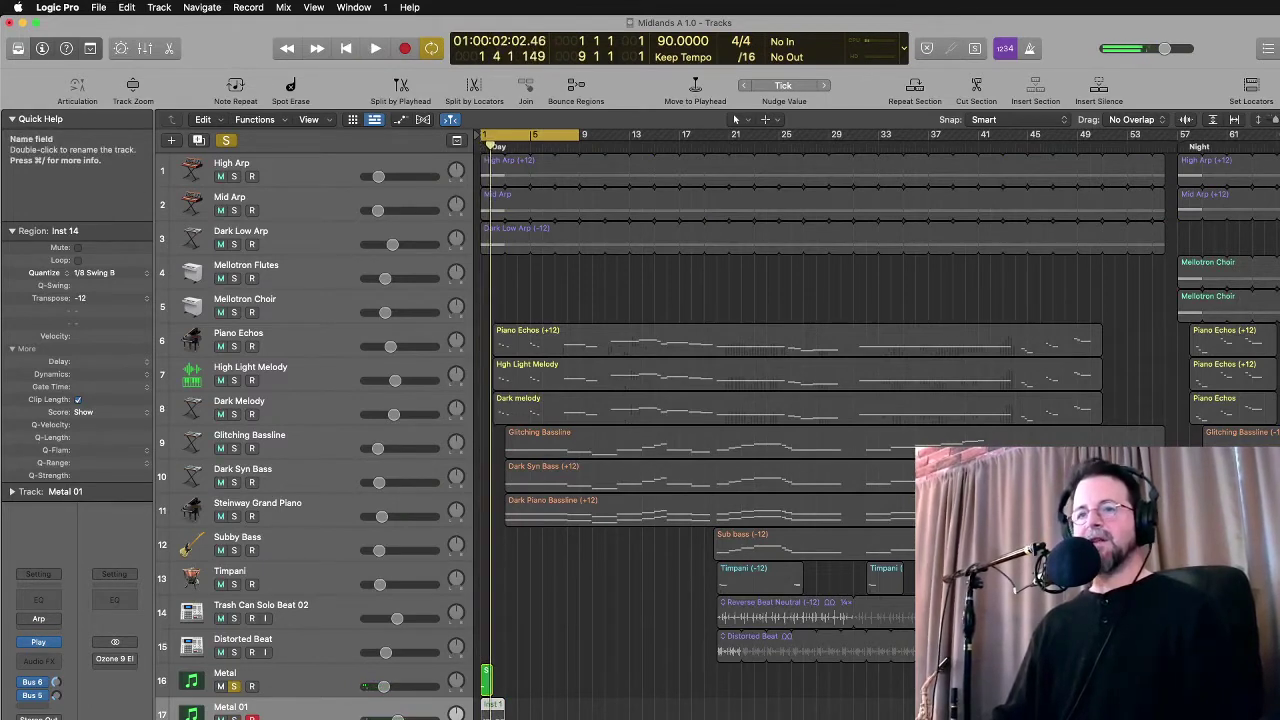
{"action": "key", "text": "space"}
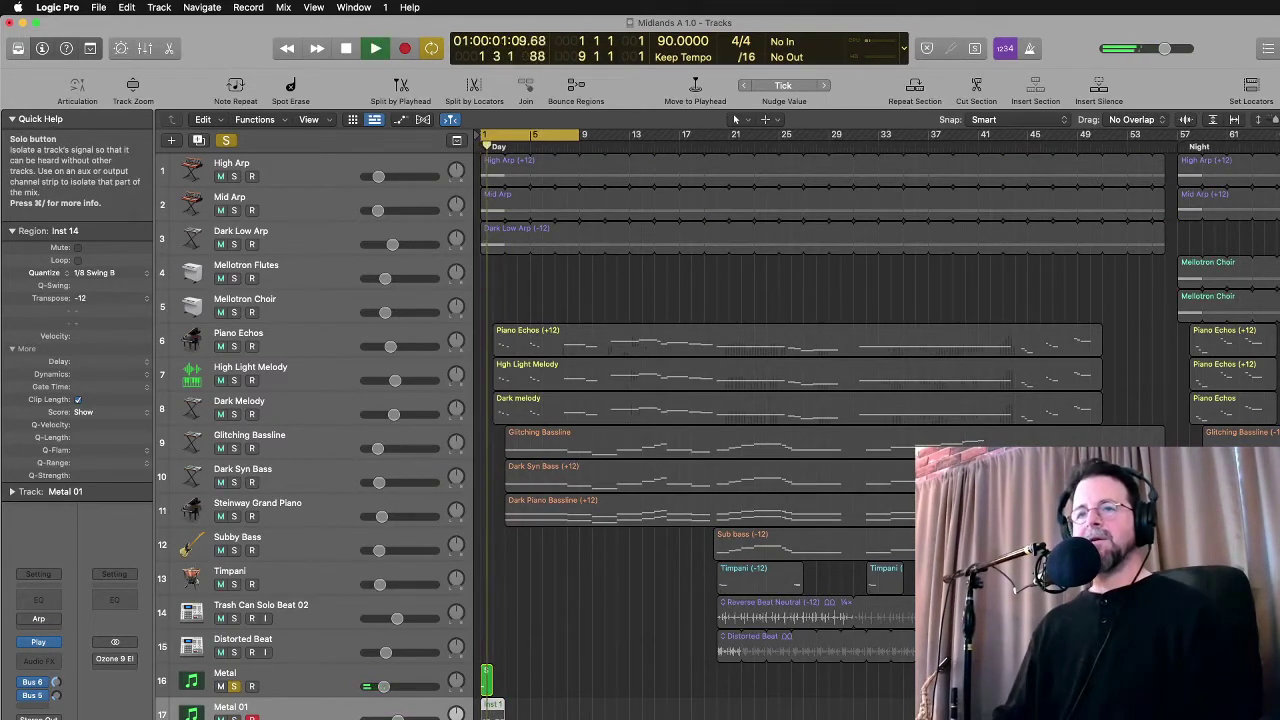
{"action": "key", "text": "space"}
Take the Metal track out of solo and audition the other metal layers, leaving Metal 04 selected and soloed
{"action": "key", "text": "s"}
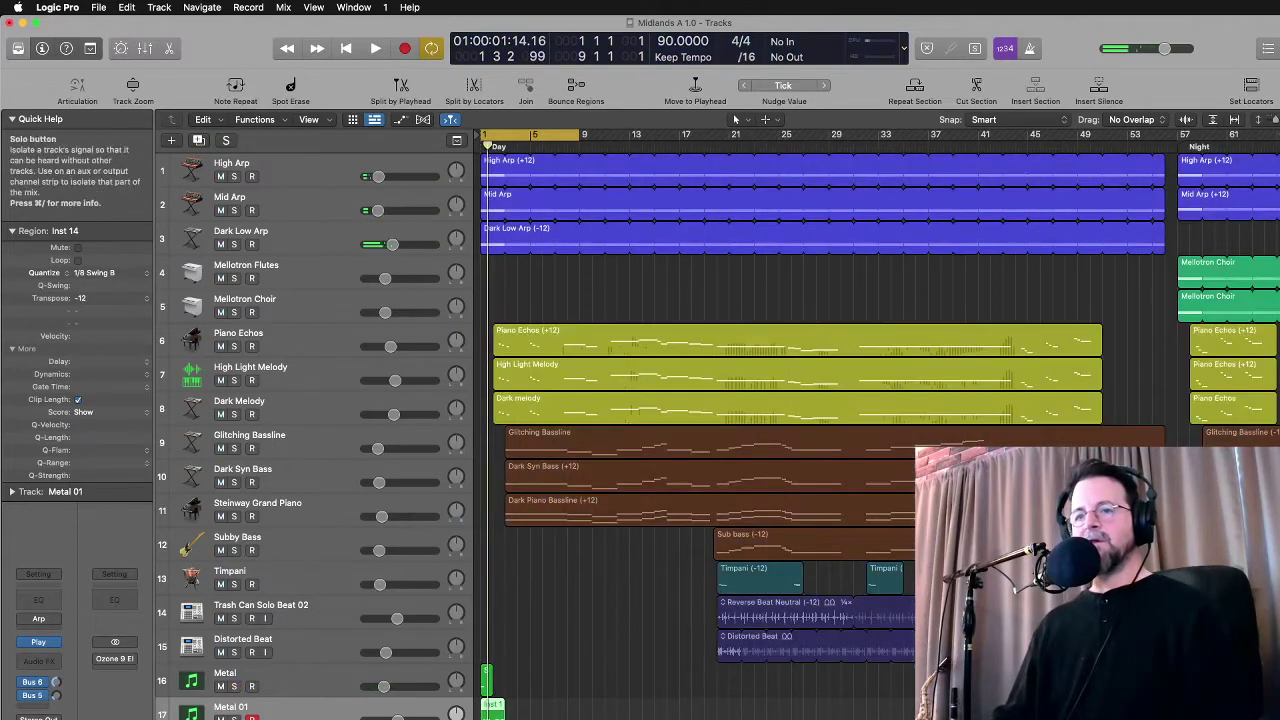
{"action": "key", "text": "s"}
{"action": "key", "text": "space"}
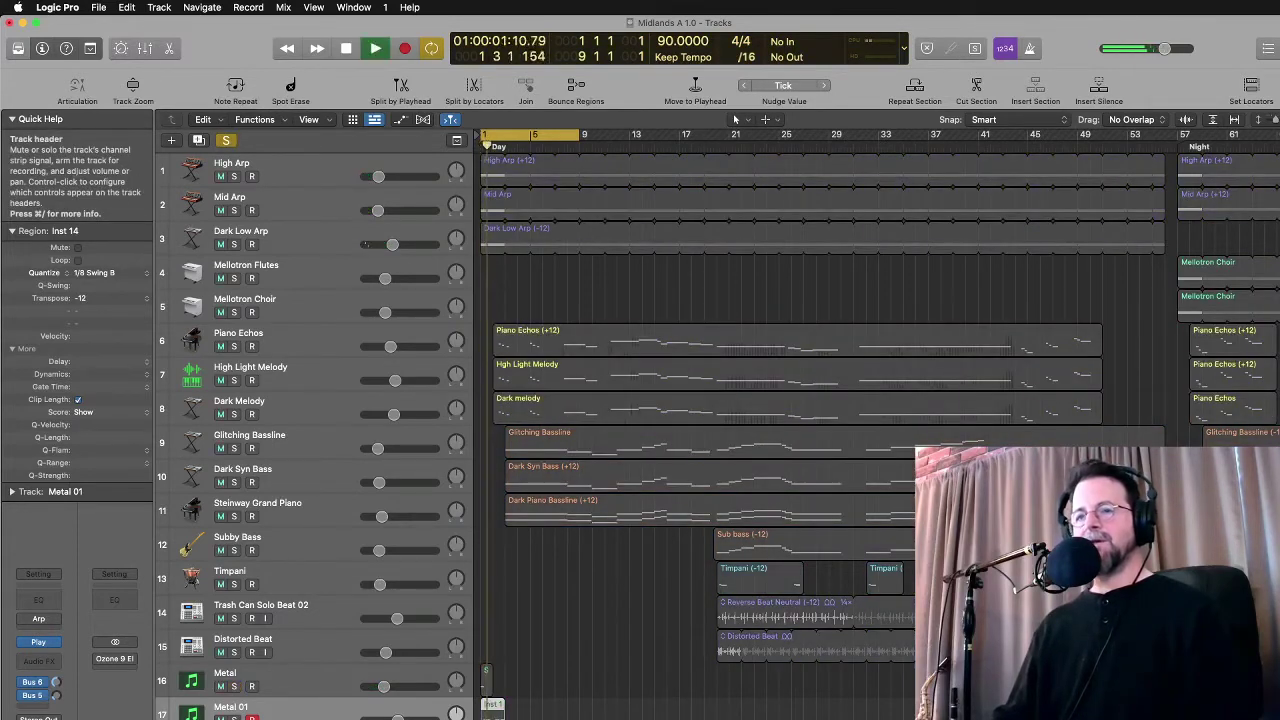
{"action": "key", "text": "space"}
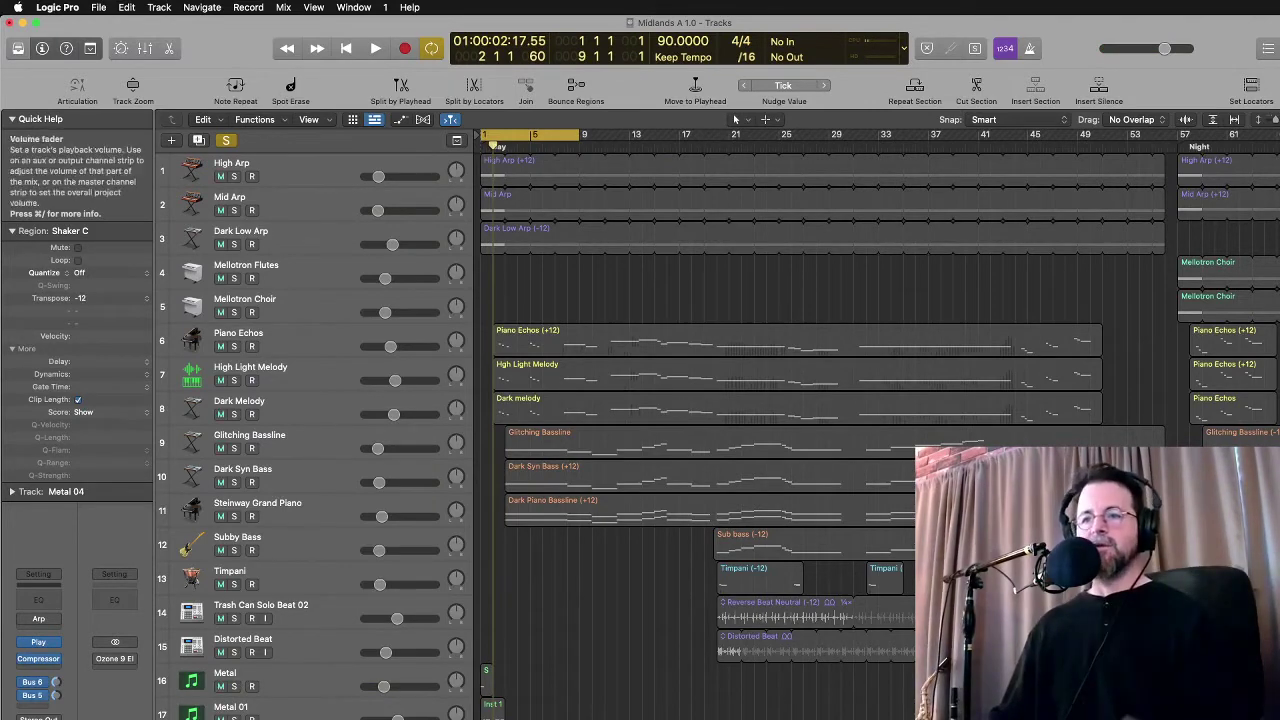
Show the Metal 04 region in the Piano Roll and compare its playback with the Bus 6 and Bus 5 sends bypassed and active
{"action": "key", "text": "p"}
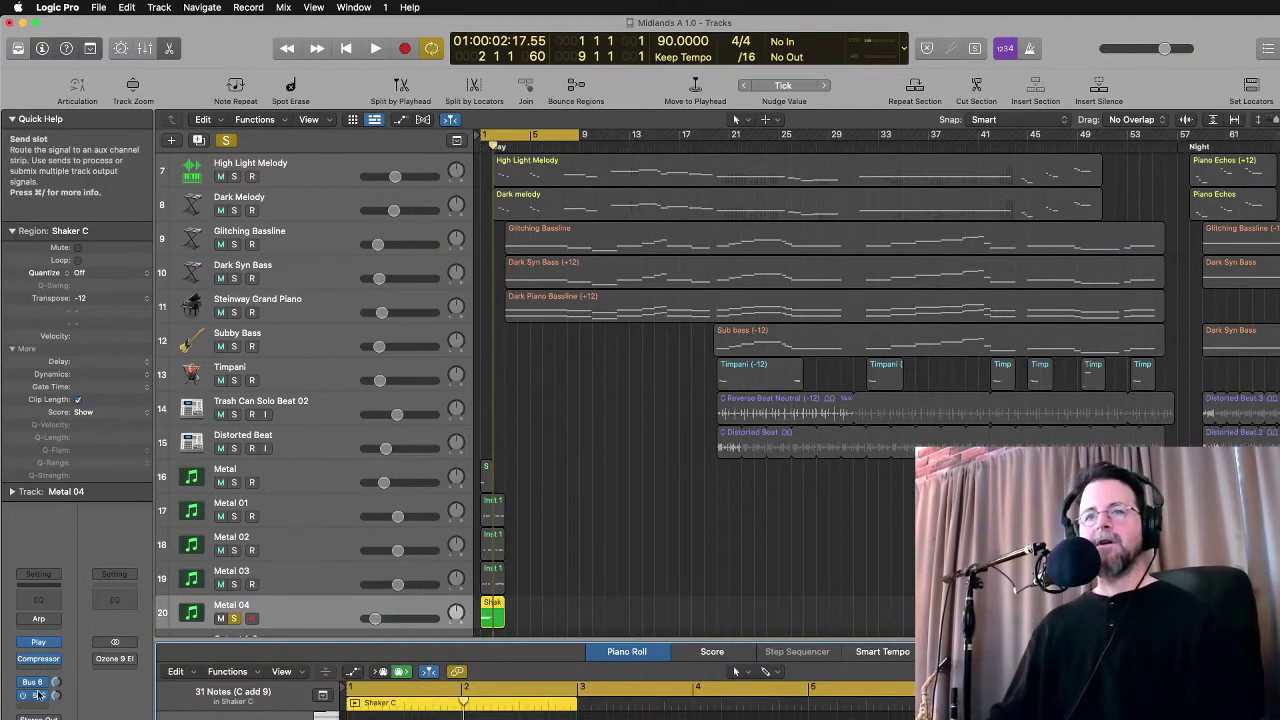
{"action": "key", "text": "space"}
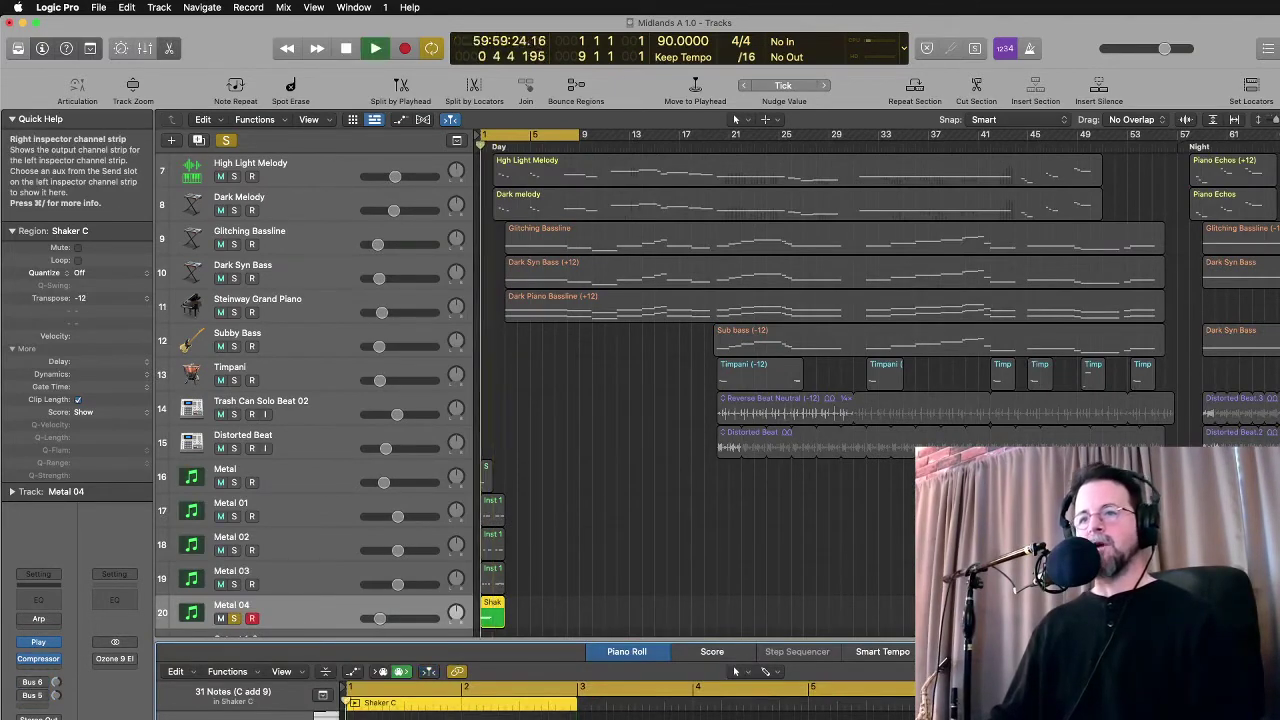
{"action": "key", "text": "space"}
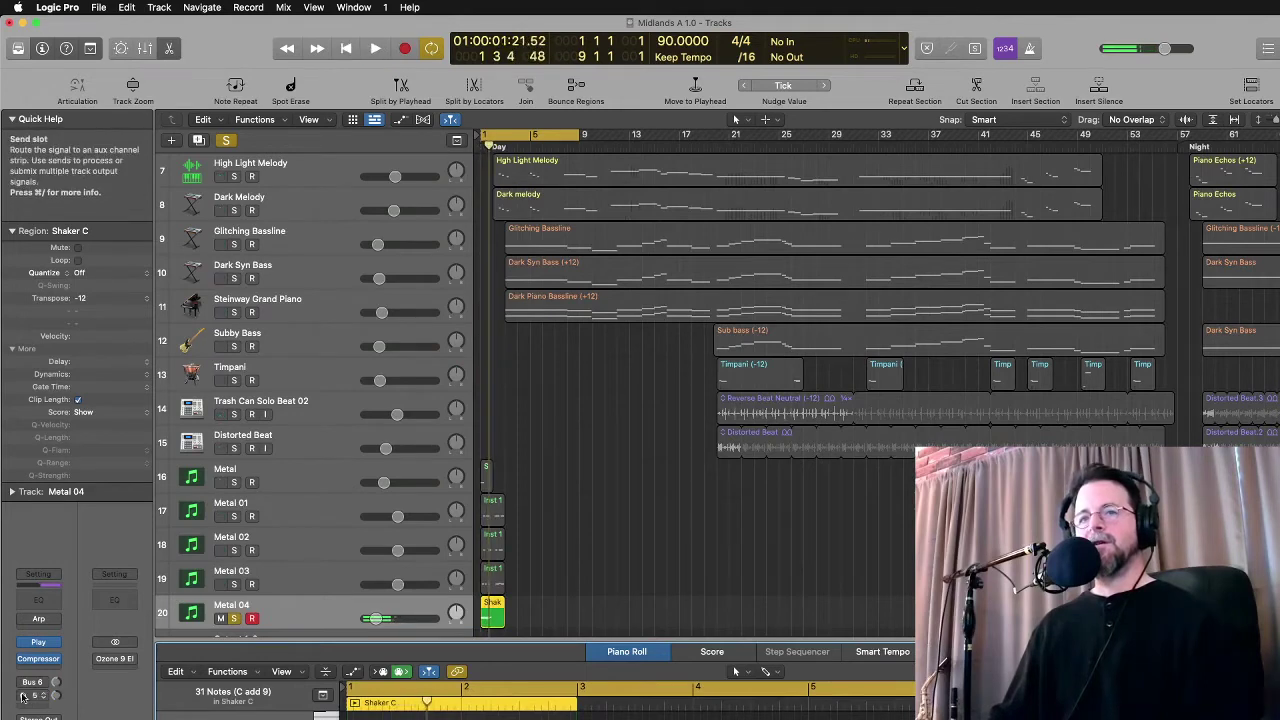
{"action": "key", "text": "space"}
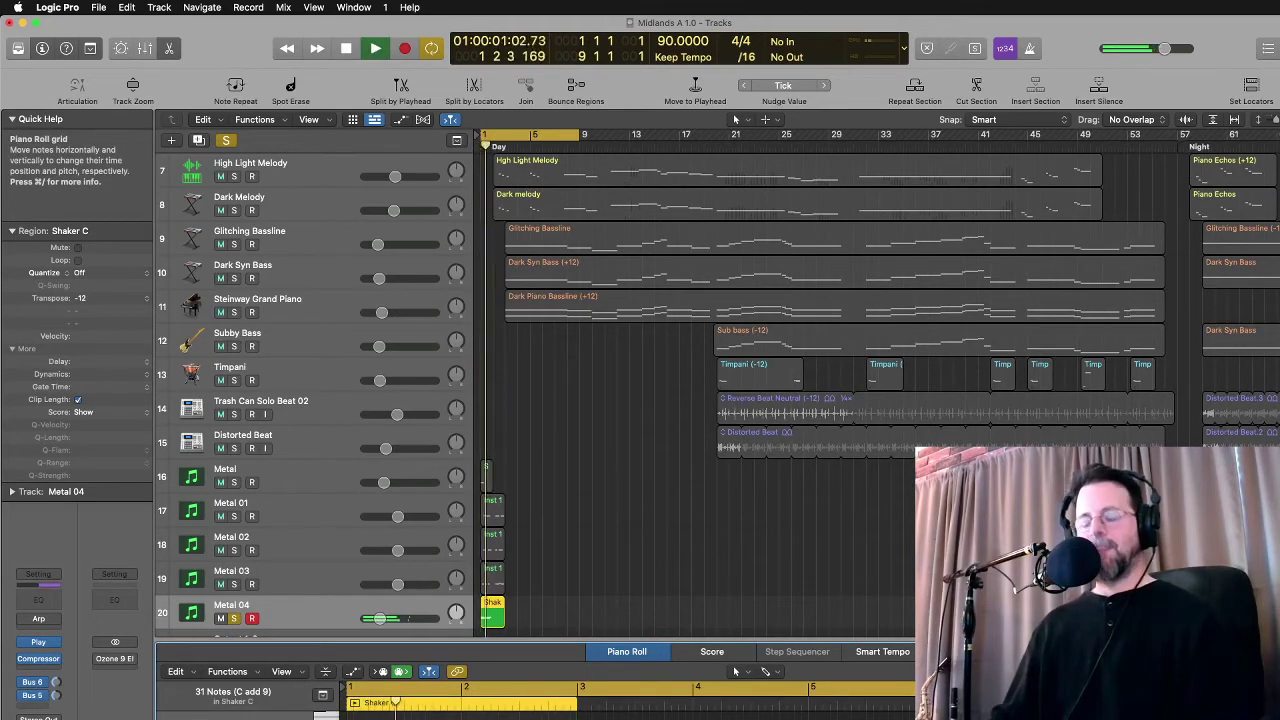
{"action": "key", "text": "space"}
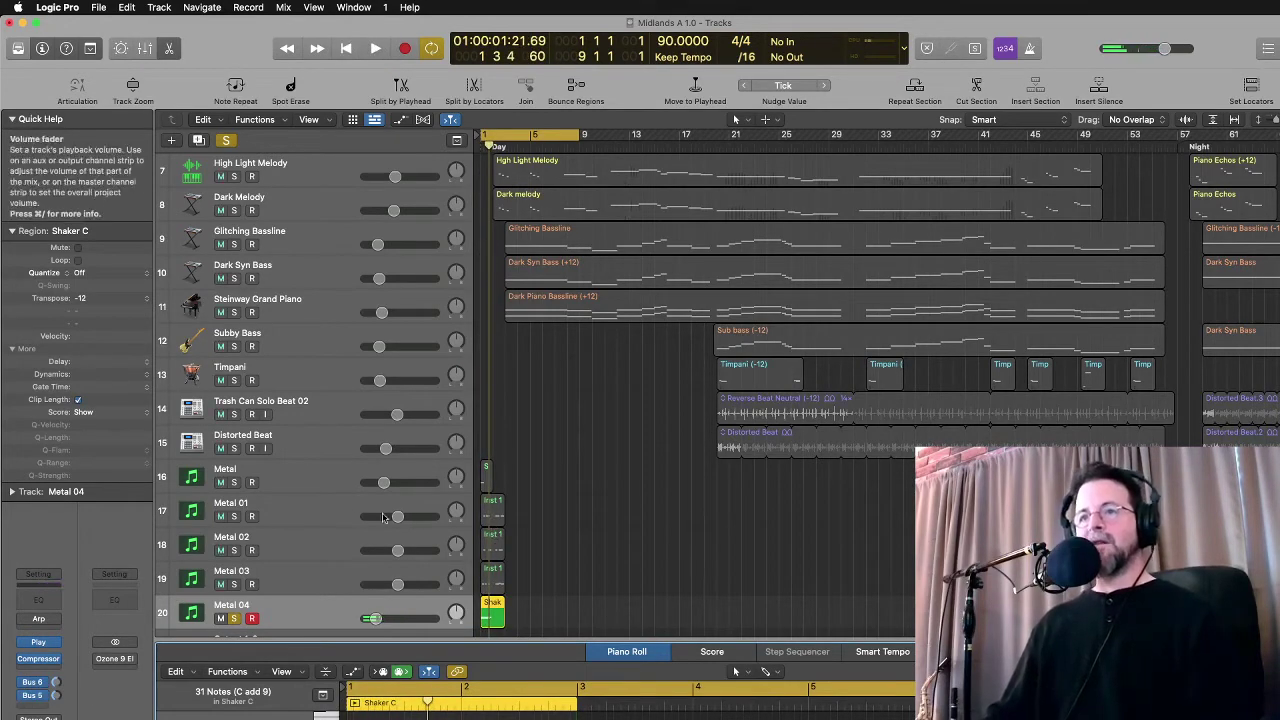
Select the tracks from Metal 01 to Metal 04 together and turn off cycle mode
{"action": "left_click", "coordinate": [300, 508], "text": "shift"}
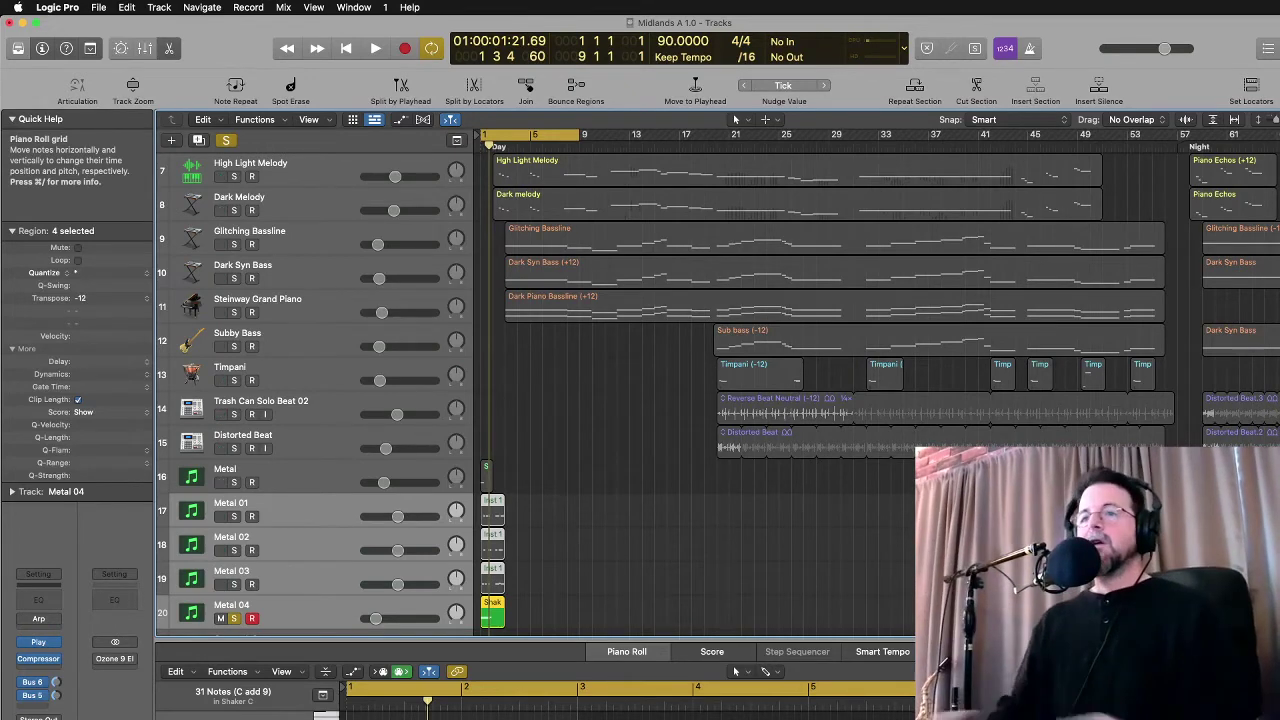
{"action": "left_click", "coordinate": [548, 138]}
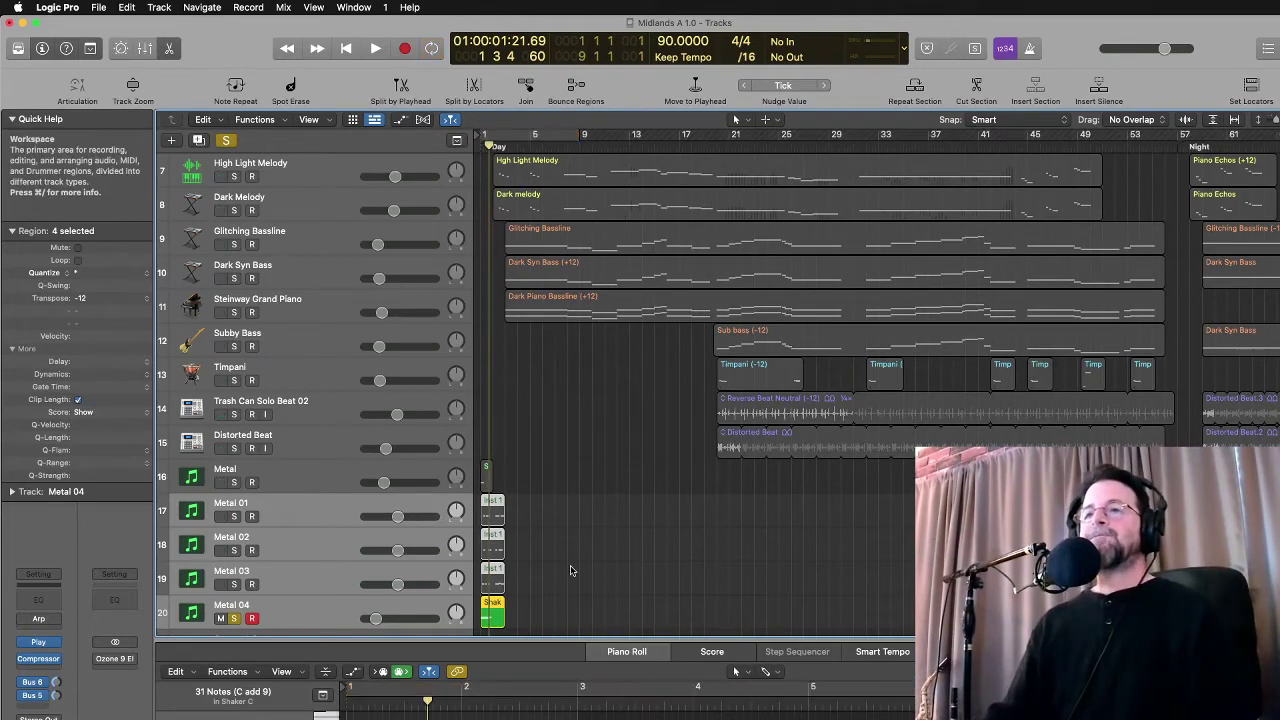
{"action": "left_click", "coordinate": [570, 571]}
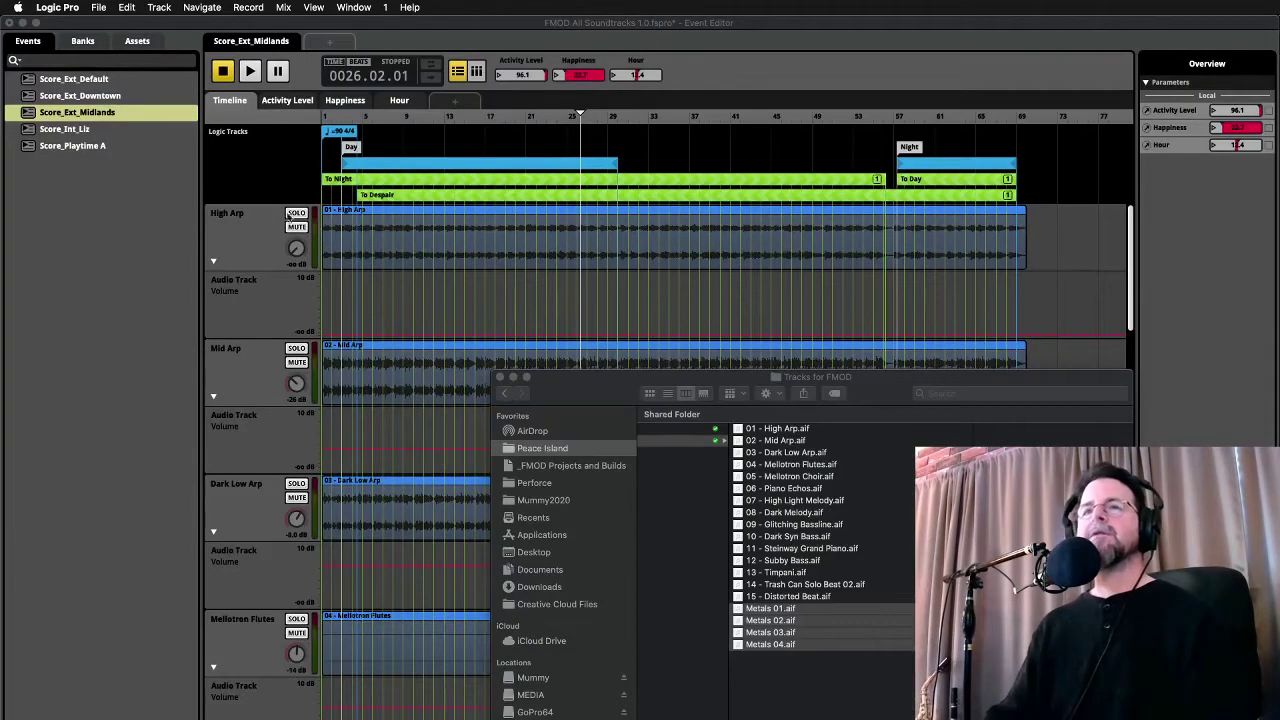
Switch to FMOD Studio and create a new 2D timeline event named Midlands 2
{"action": "left_click", "coordinate": [134, 177]}
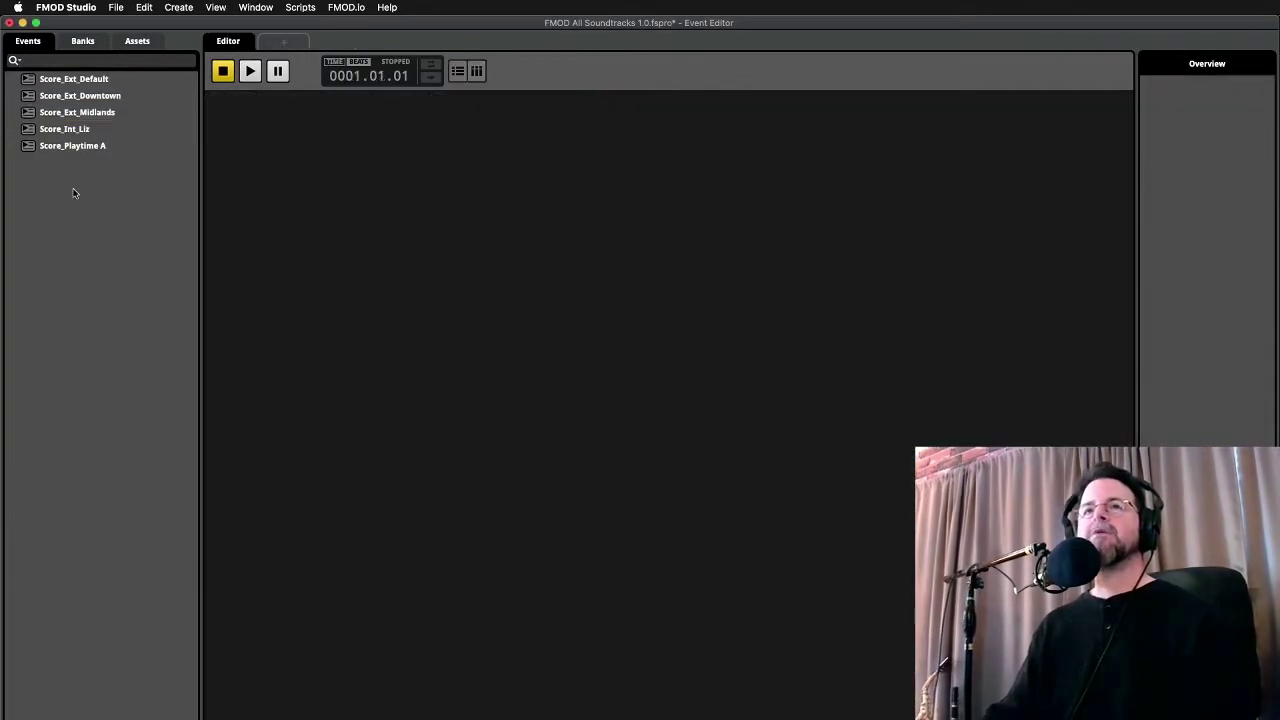
{"action": "right_click", "coordinate": [83, 197]}
{"action": "mouse_move", "coordinate": [83, 197]}
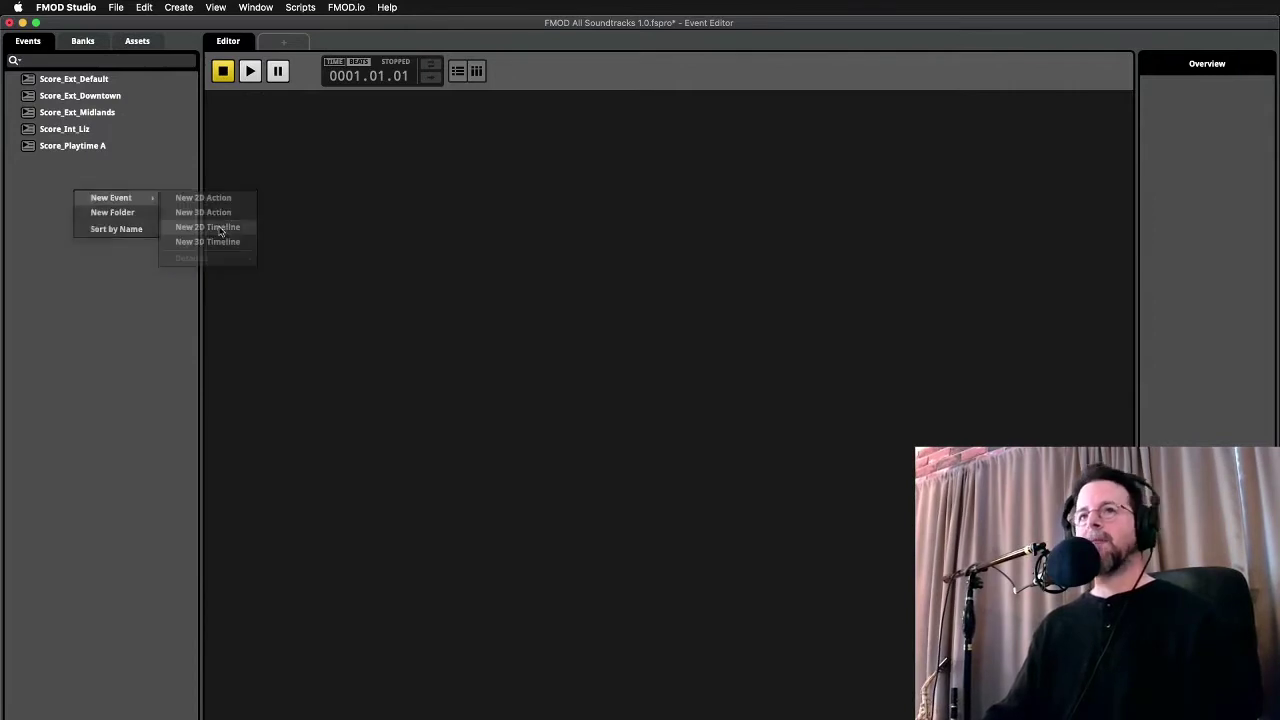
{"action": "left_click", "coordinate": [205, 226]}
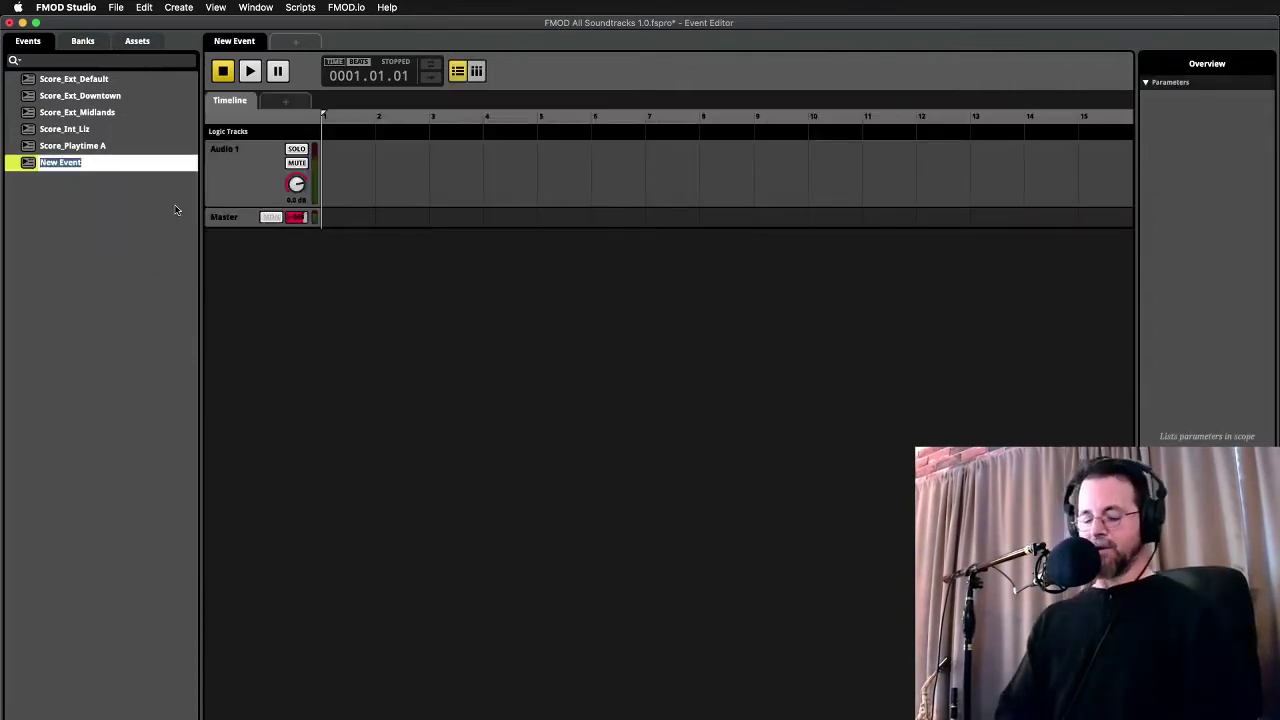
{"action": "type", "text": "Midlands 2"}
{"action": "key", "text": "Return"}
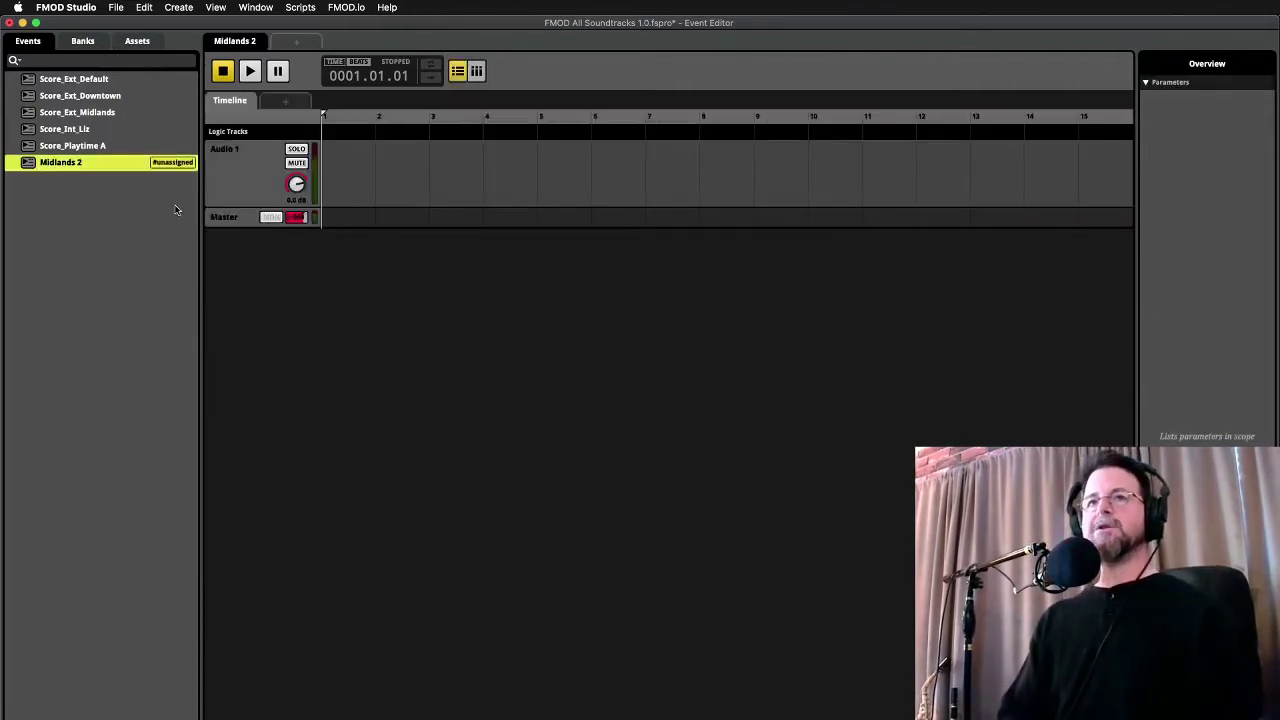
Assign the Midlands 2 event to the Master bank
{"action": "right_click", "coordinate": [173, 163]}
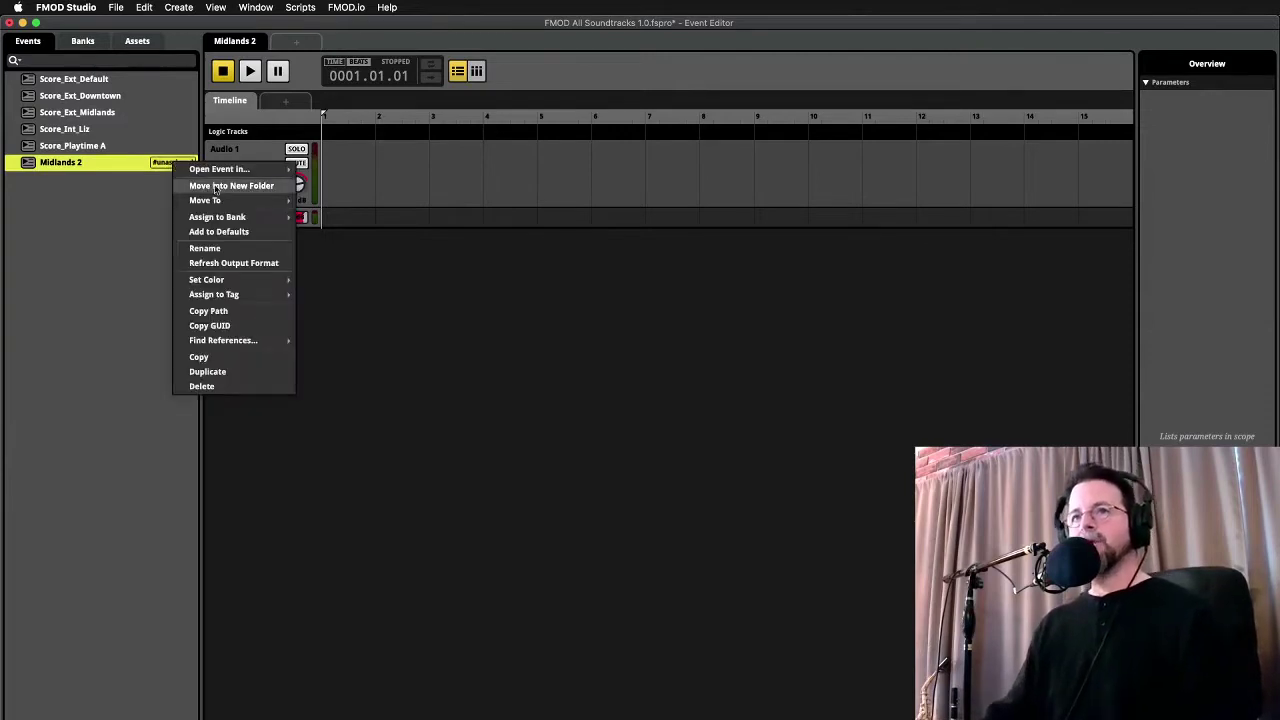
{"action": "mouse_move", "coordinate": [245, 216]}
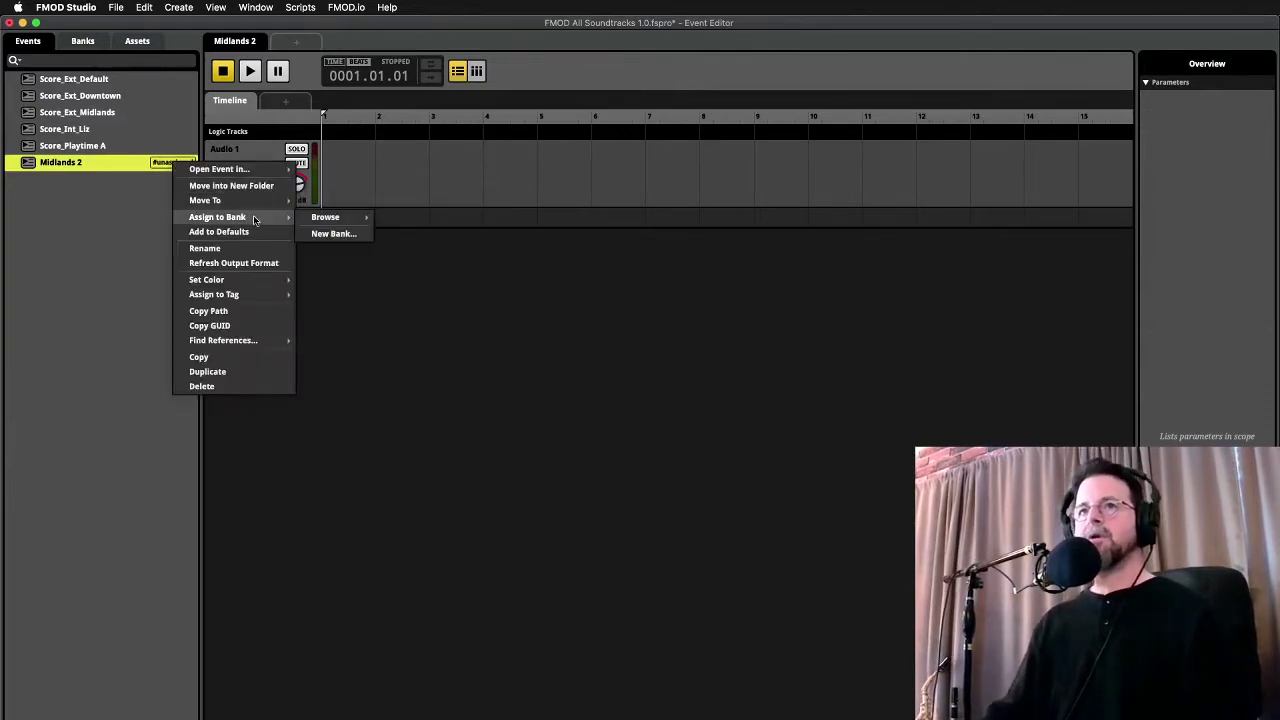
{"action": "mouse_move", "coordinate": [365, 220]}
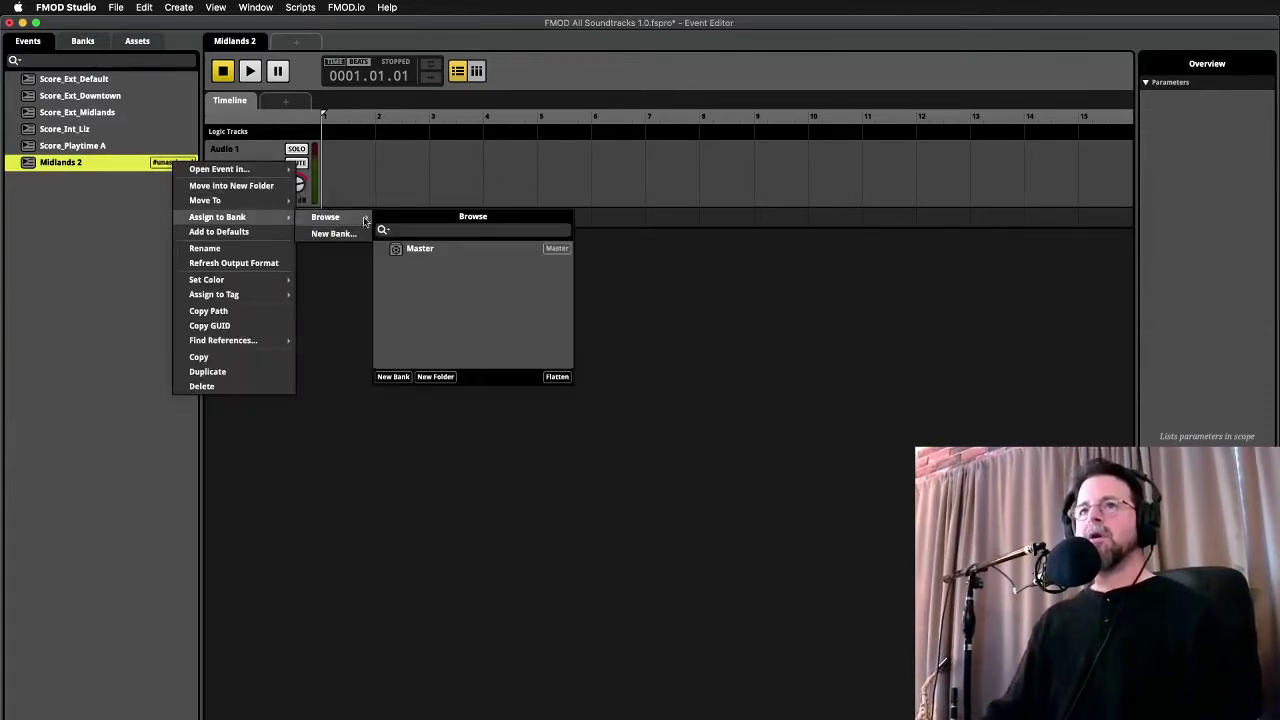
{"action": "left_click", "coordinate": [420, 249]}
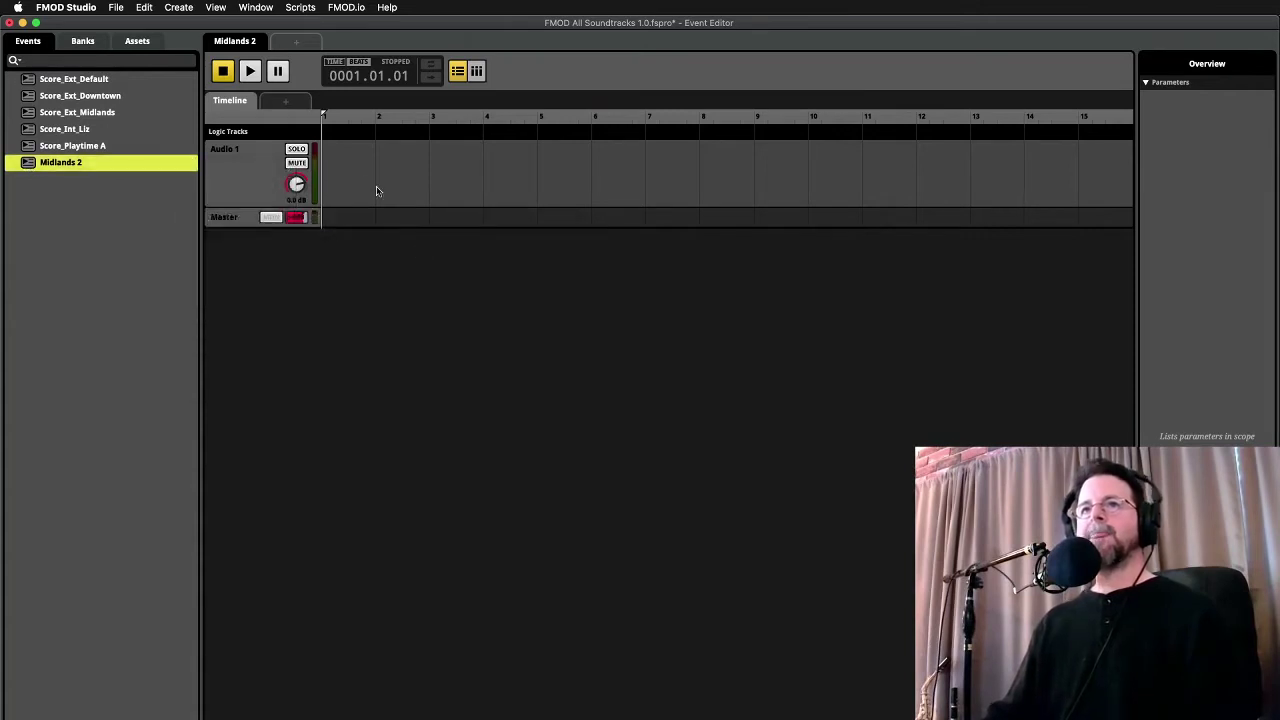
{"action": "key", "text": "super+Tab"}
{"action": "key", "text": "super+Tab"}
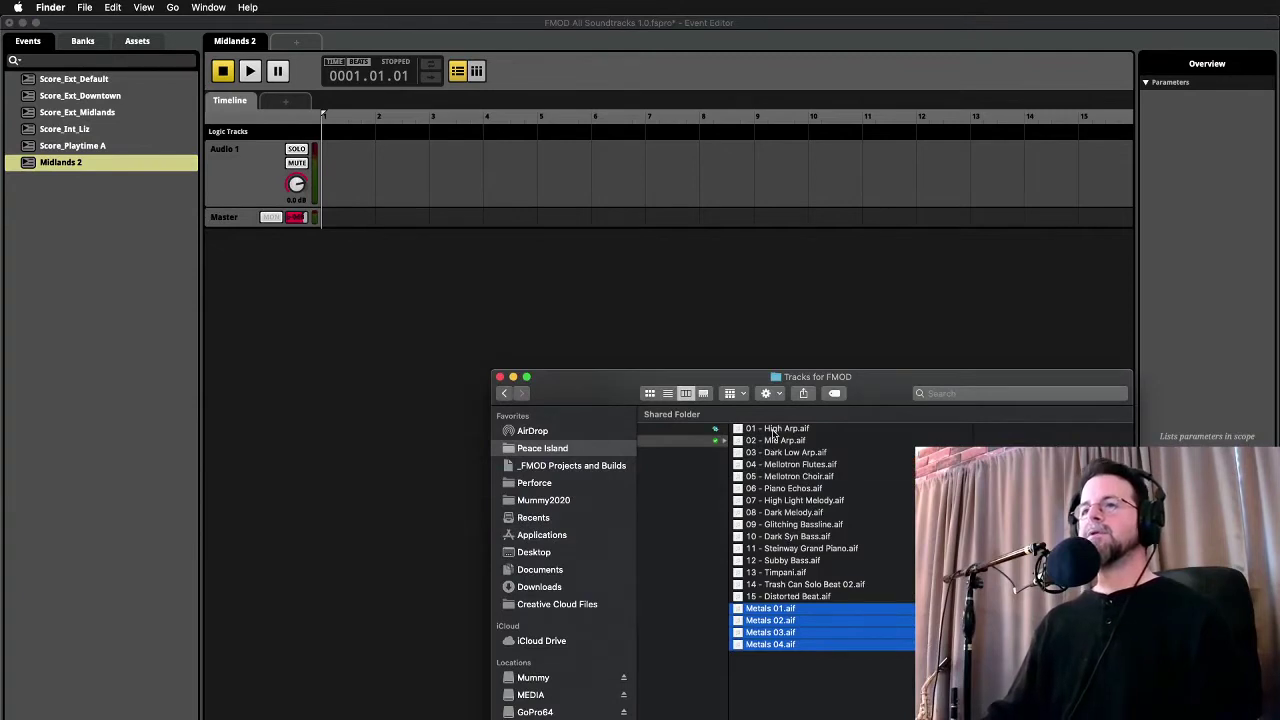
{"action": "key", "text": "super+a"}
{"action": "left_click", "coordinate": [320, 263]}
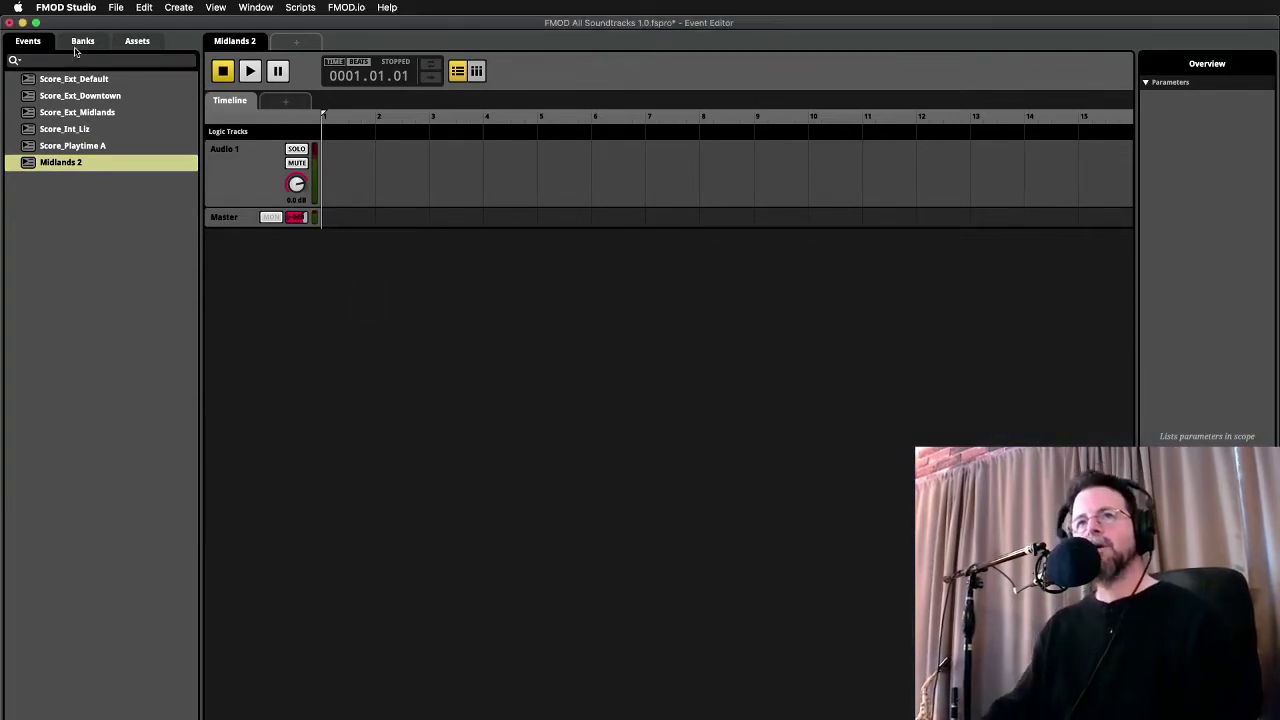
Create a new empty FMOD project, and select all audio files in Finder's Tracks for FMOD folder
{"action": "left_click", "coordinate": [115, 8]}
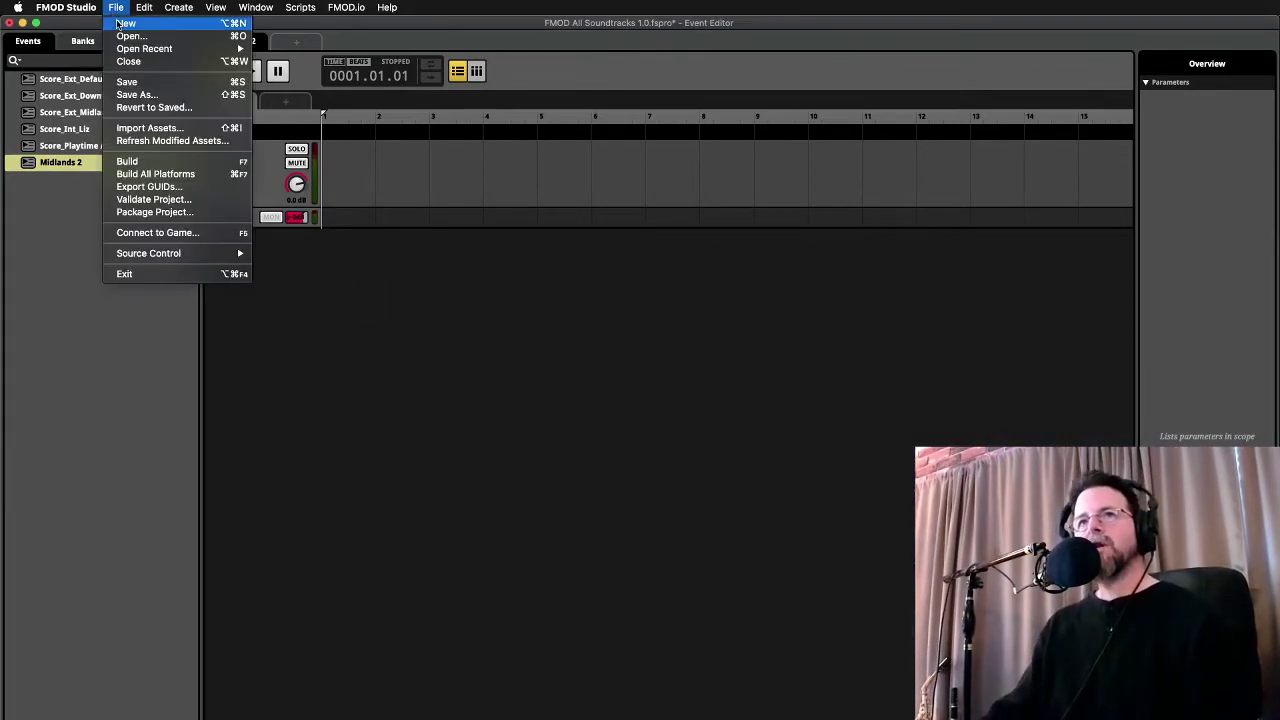
{"action": "left_click", "coordinate": [219, 54]}
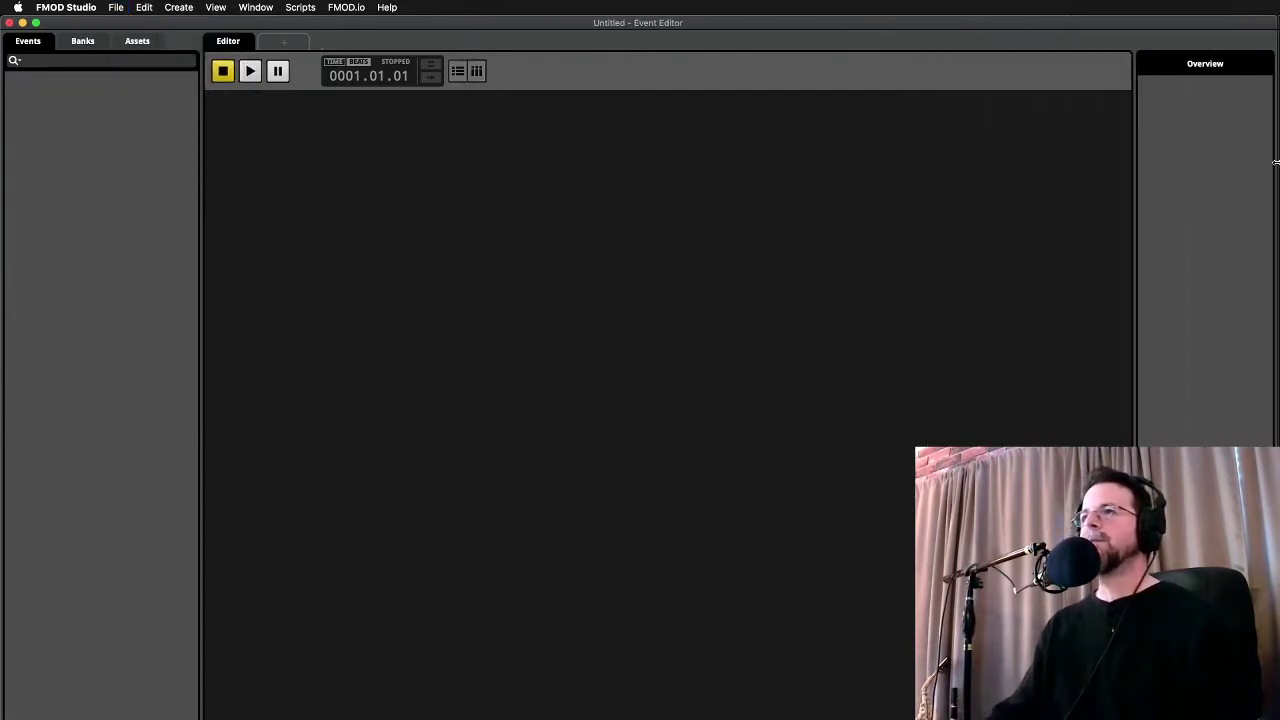
{"action": "key", "text": "super+Tab"}
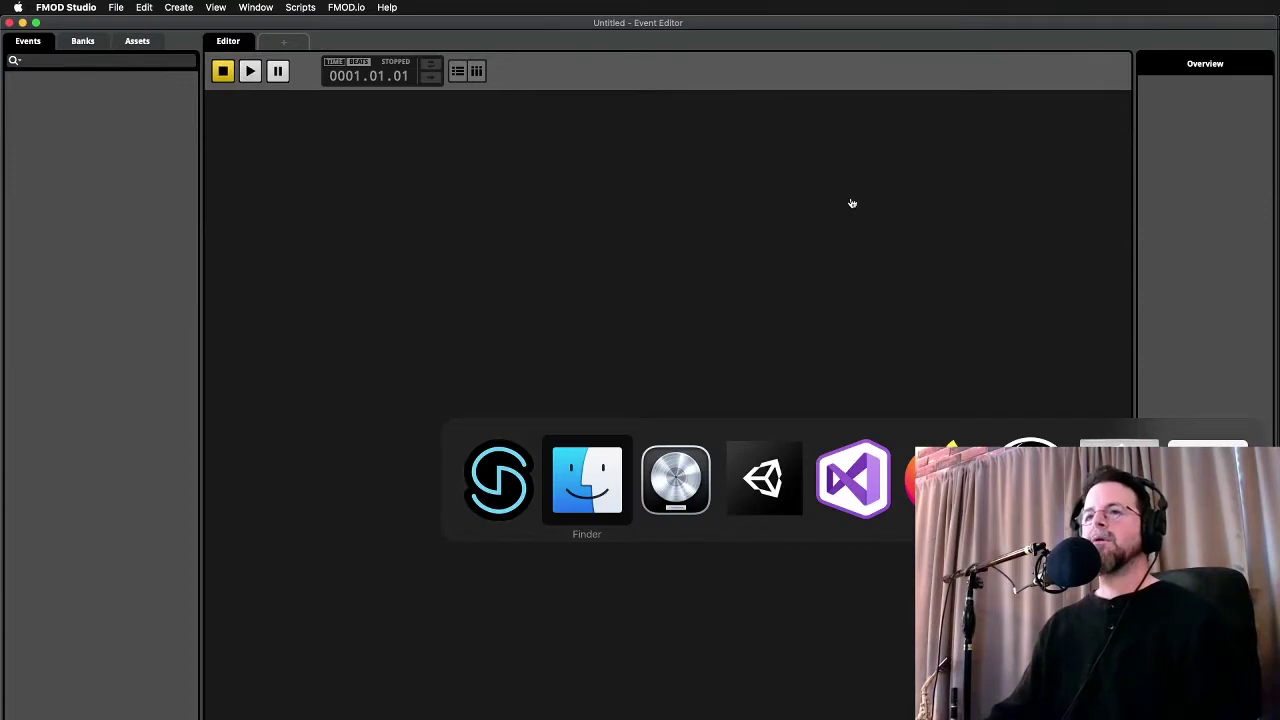
{"action": "key", "text": "super+a"}
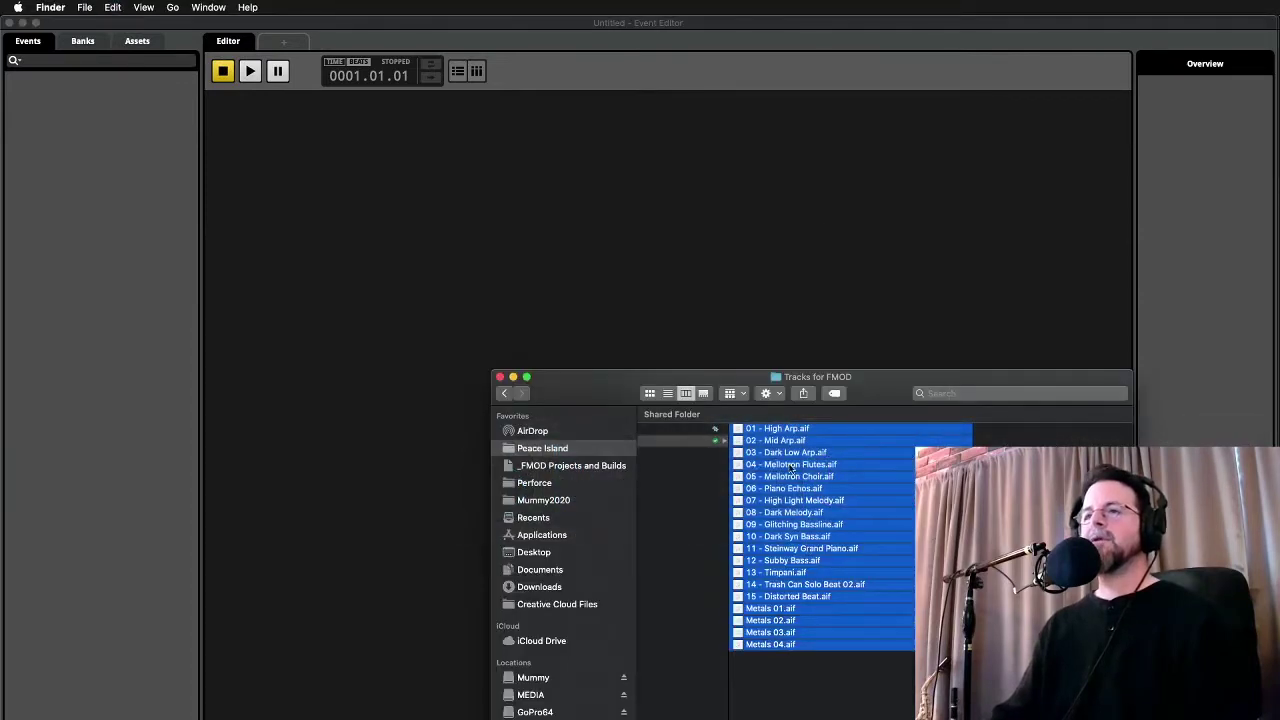
Return to the new FMOD project and create a 2D timeline event named Midlands
{"action": "left_click", "coordinate": [113, 153]}
{"action": "right_click", "coordinate": [77, 129]}
{"action": "mouse_move", "coordinate": [88, 132]}
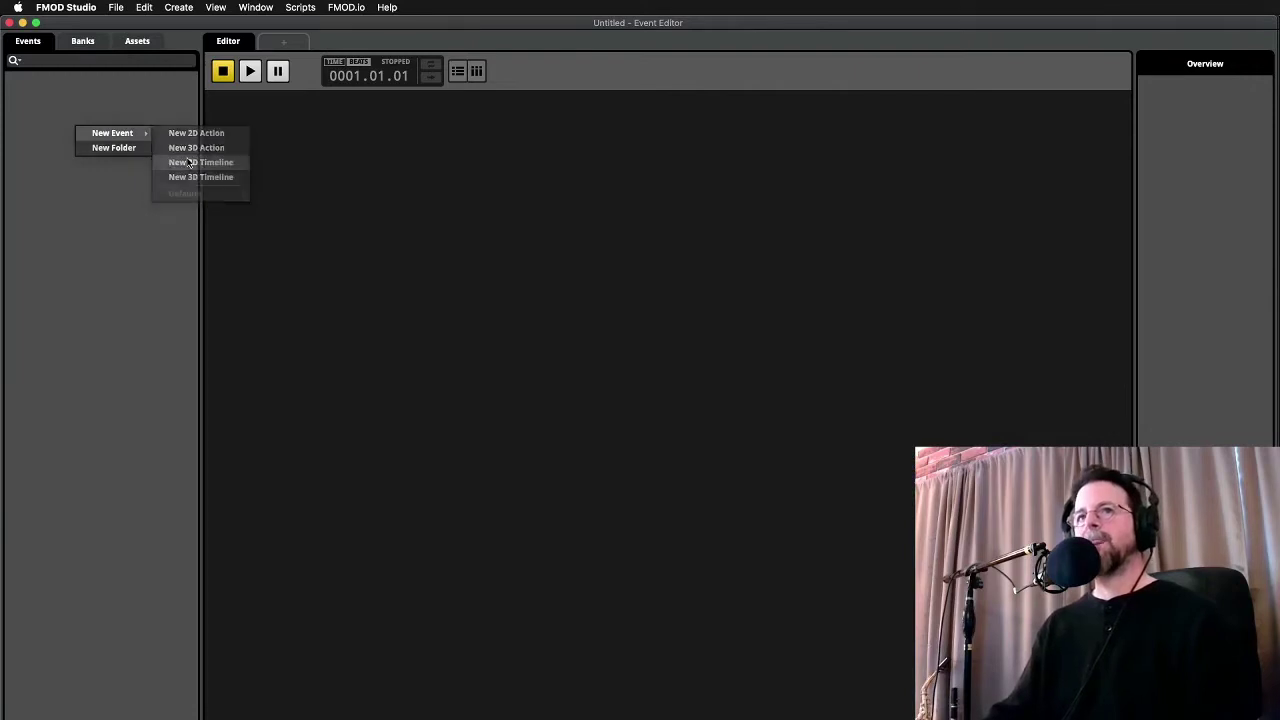
{"action": "left_click", "coordinate": [200, 162]}
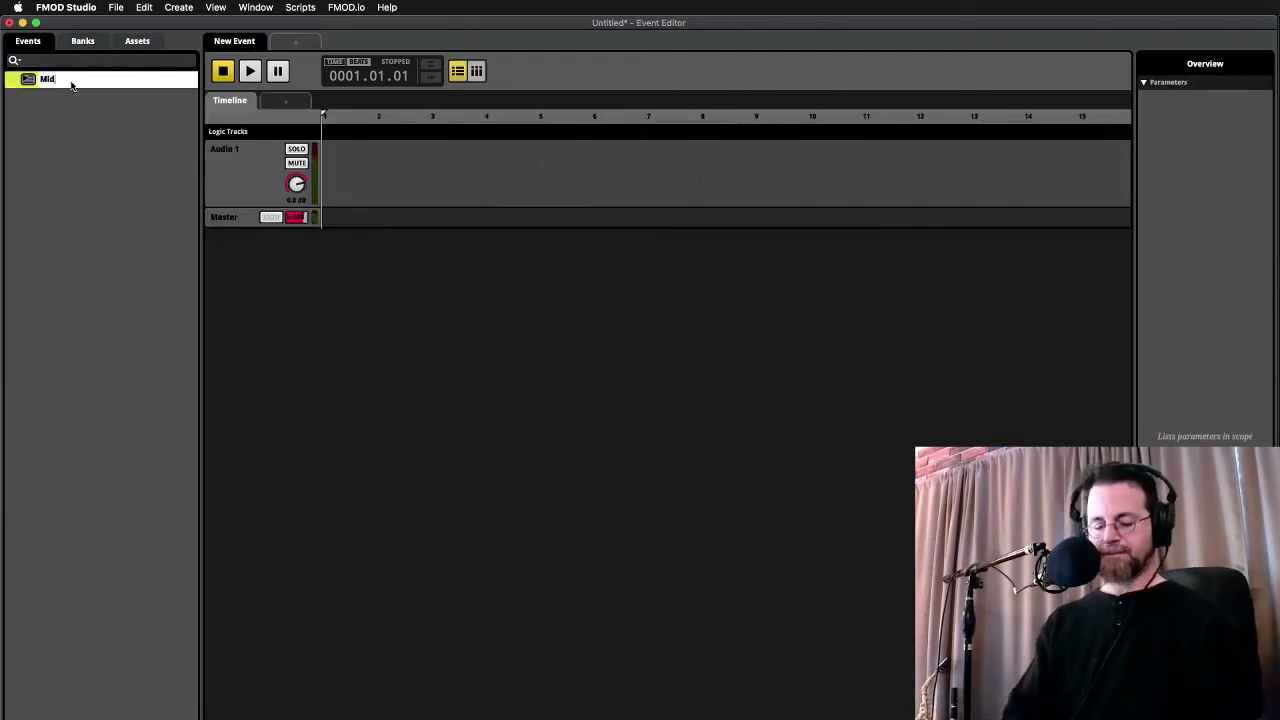
{"action": "type", "text": "Midlands"}
{"action": "key", "text": "Return"}
Assign the Midlands event to the Master bank
{"action": "right_click", "coordinate": [175, 81]}
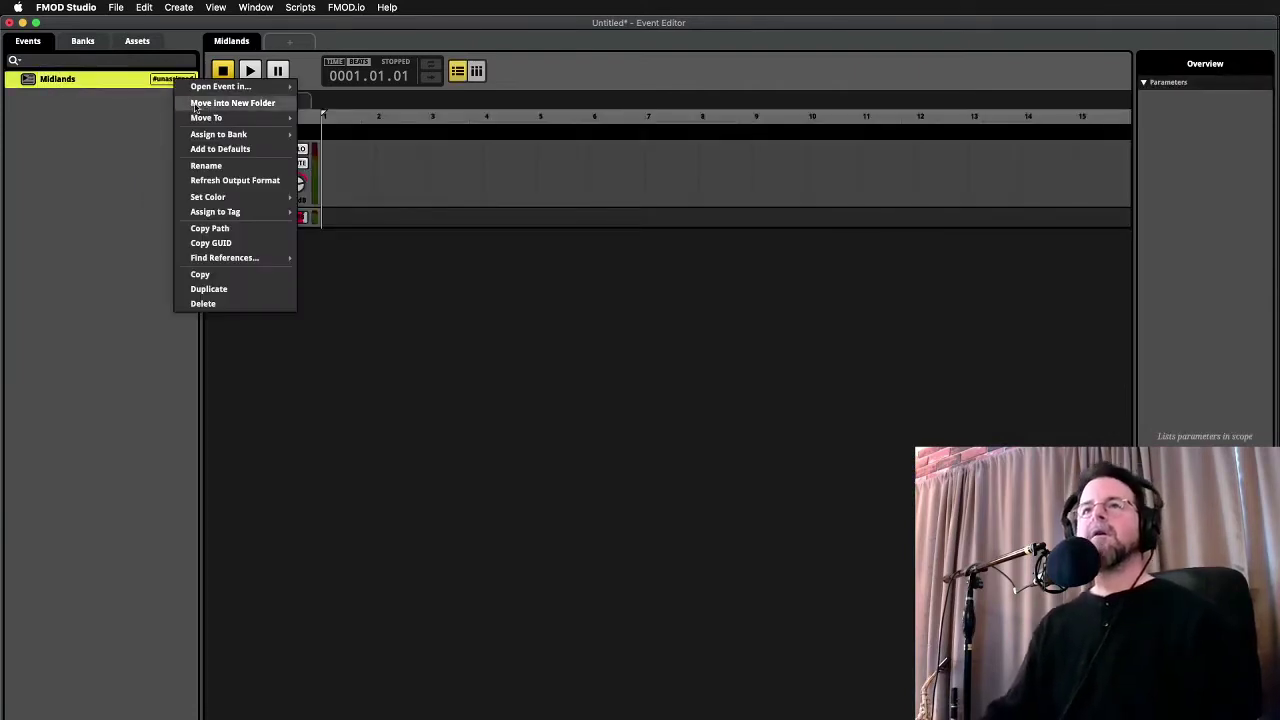
{"action": "mouse_move", "coordinate": [238, 138]}
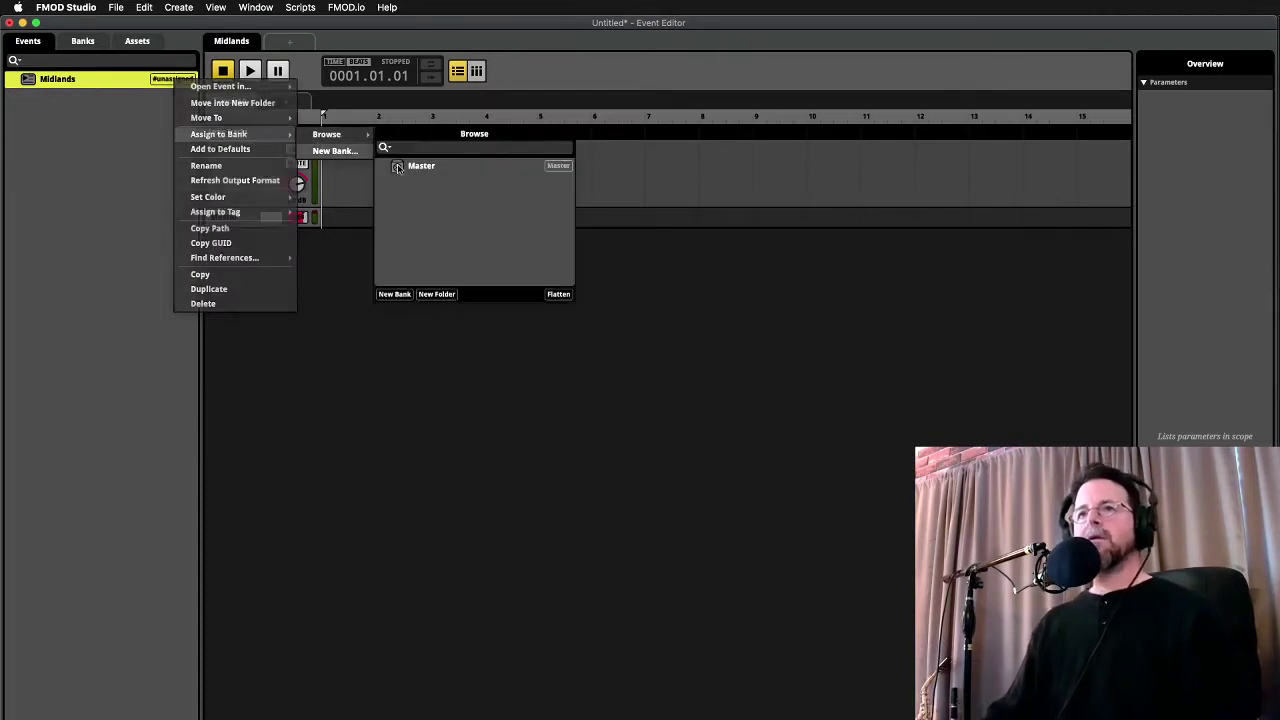
{"action": "left_click", "coordinate": [397, 167]}
Add the files 01 - High Arp.aif to 15 - Distorted Beat.aif from Finder to the Midlands event, each on its own audio track
{"action": "key", "text": "super+Tab"}
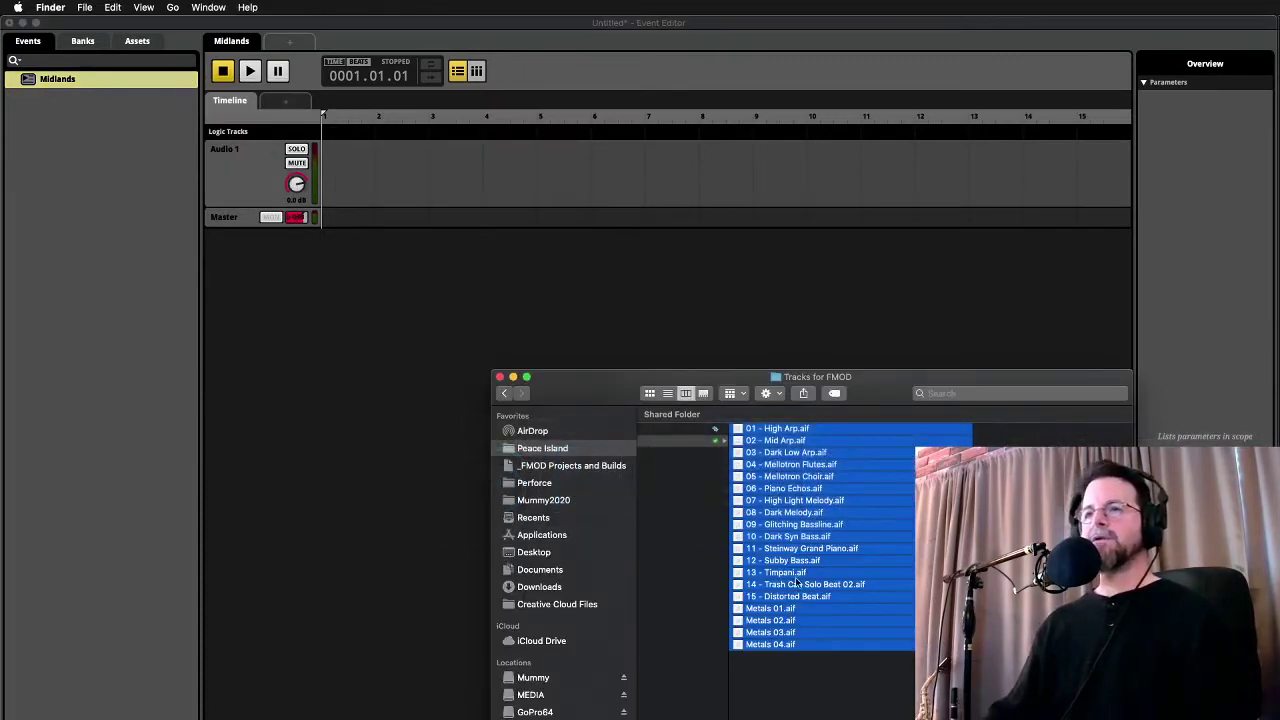
{"action": "left_click", "coordinate": [808, 597]}
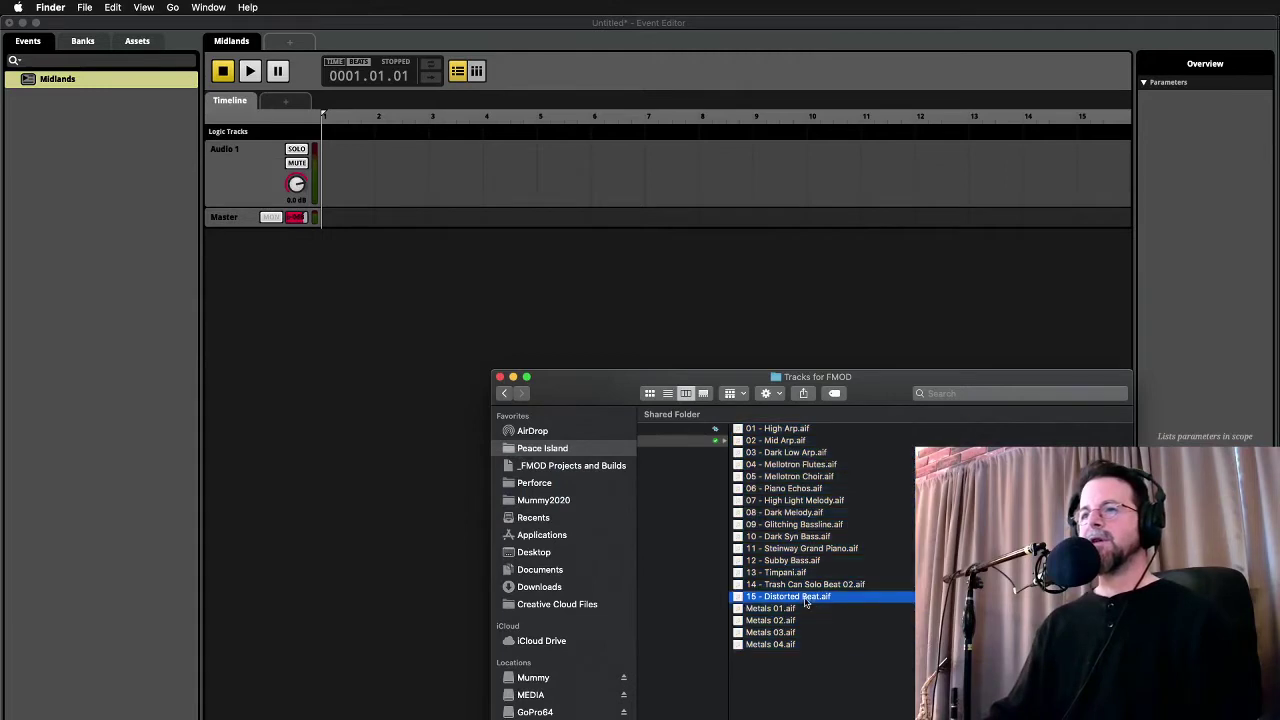
{"action": "left_click", "coordinate": [778, 430], "text": "shift"}
{"action": "left_click_drag", "start_coordinate": [793, 432], "coordinate": [254, 186]}
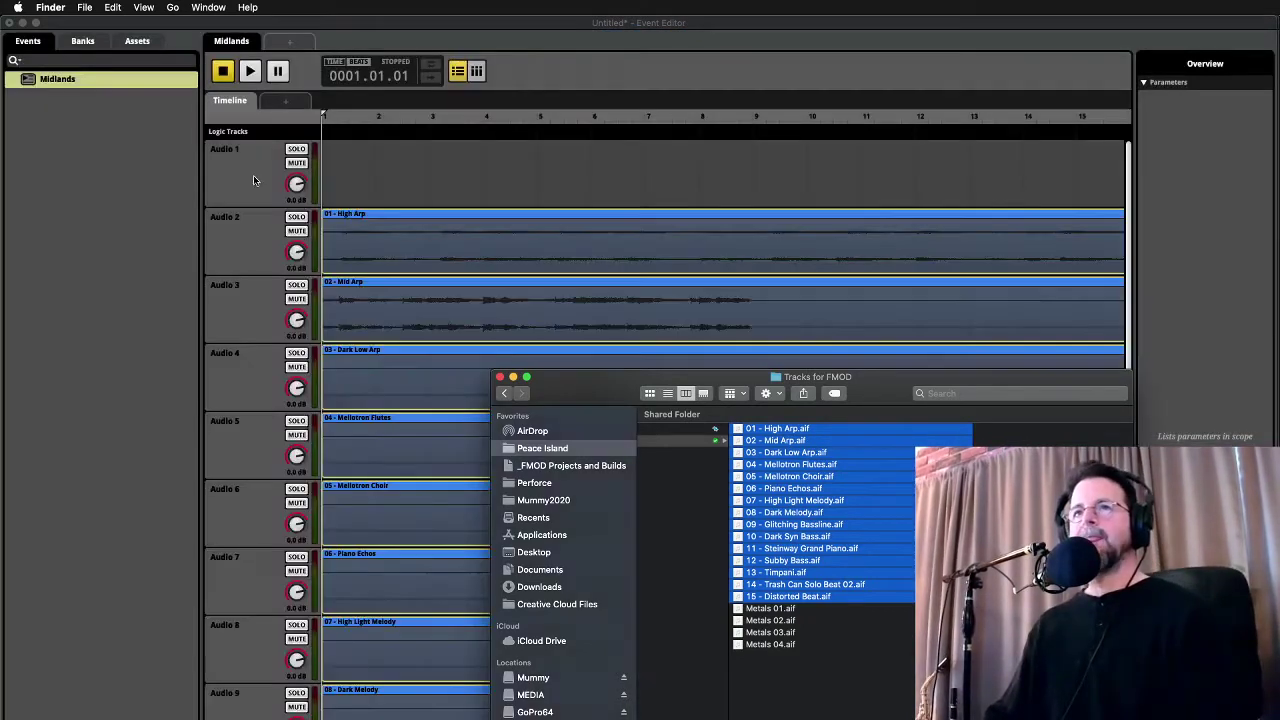
Rename the empty Audio 1 track as Metals
{"action": "left_click", "coordinate": [253, 177]}
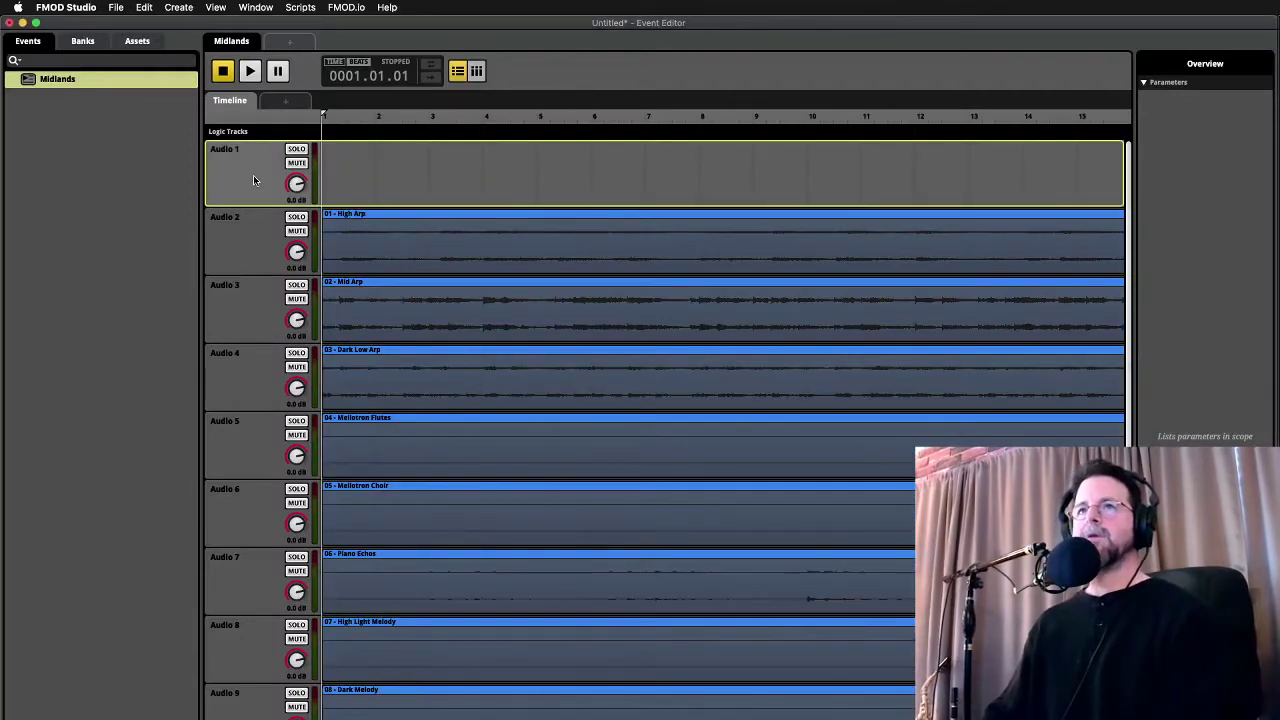
{"action": "key", "text": "cmd+v"}
{"action": "key", "text": "cmd+z"}
{"action": "double_click", "coordinate": [252, 150]}
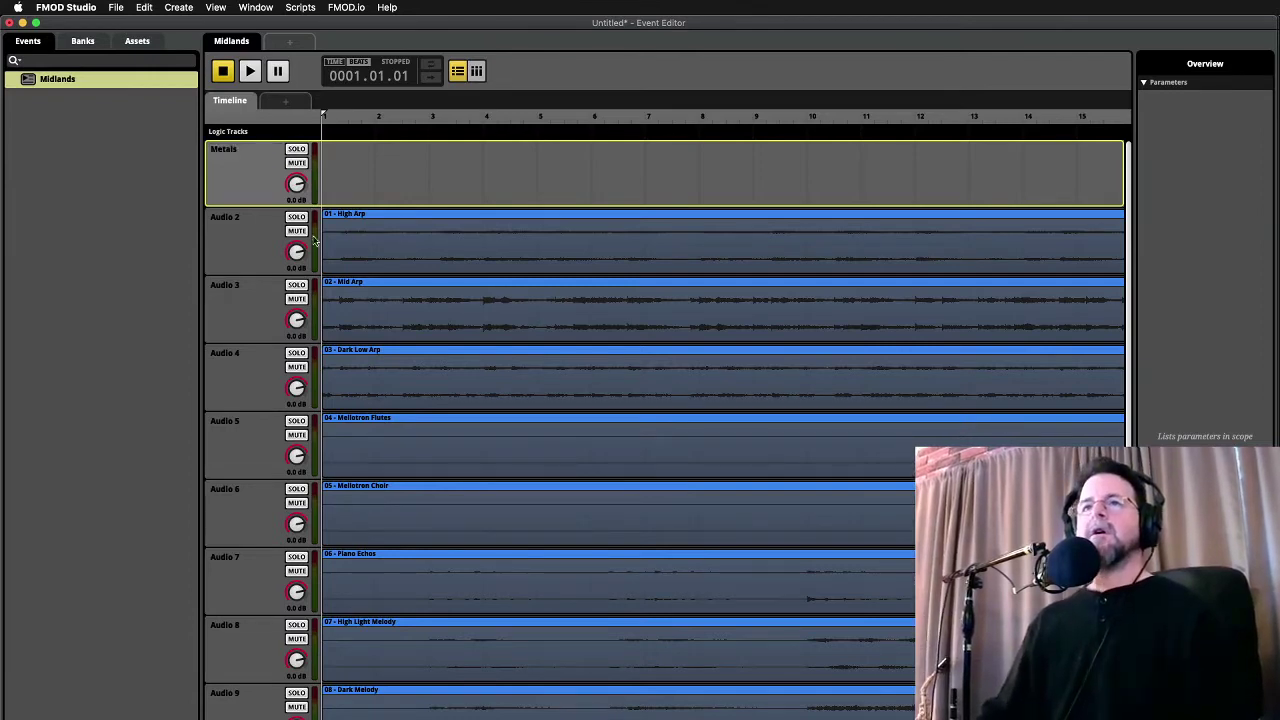
Select the Mid Arp and Dark Low Arp clips and briefly play the Midlands event from its start
{"action": "left_click", "coordinate": [248, 233]}
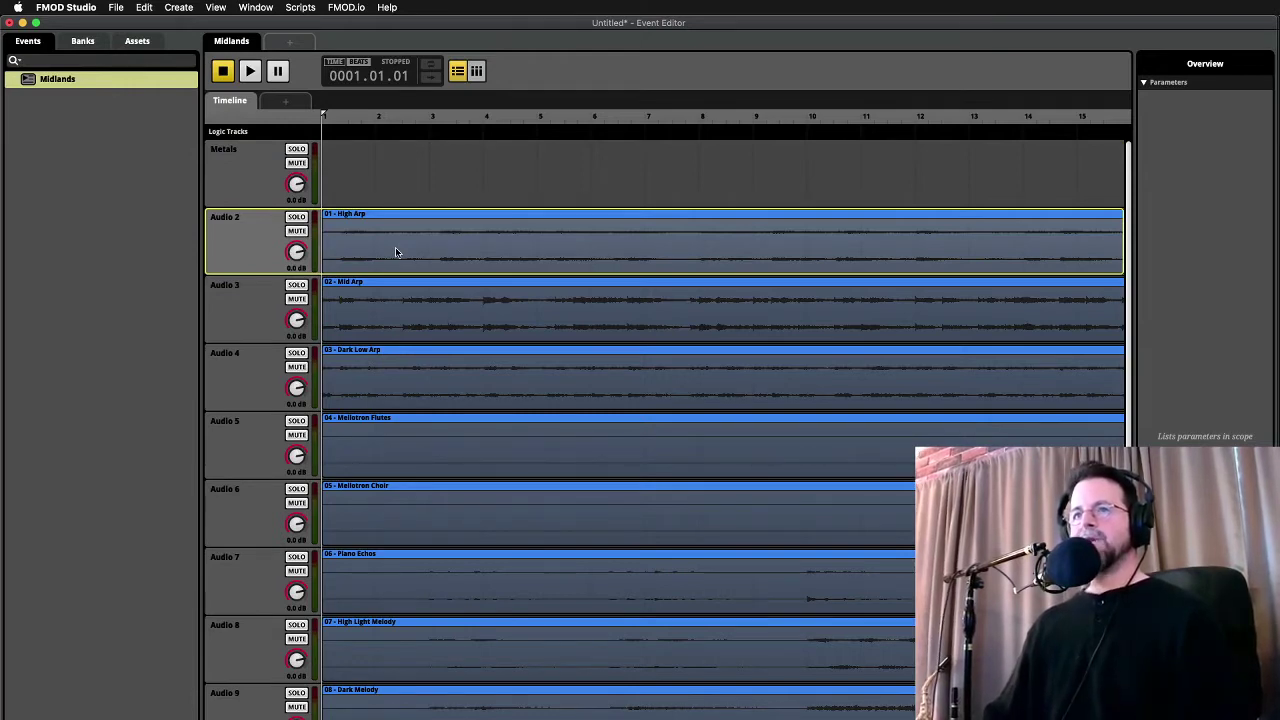
{"action": "left_click", "coordinate": [344, 215]}
{"action": "left_click", "coordinate": [358, 364], "text": "shift"}
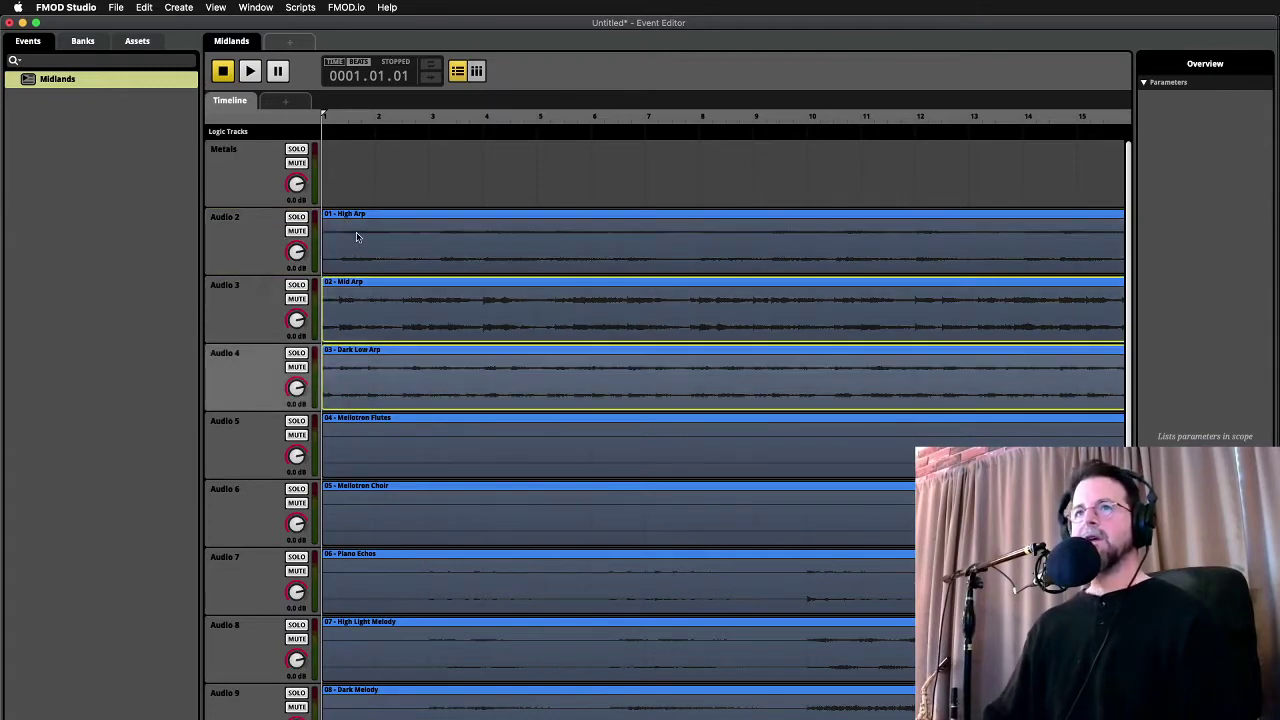
{"action": "key", "text": "space"}
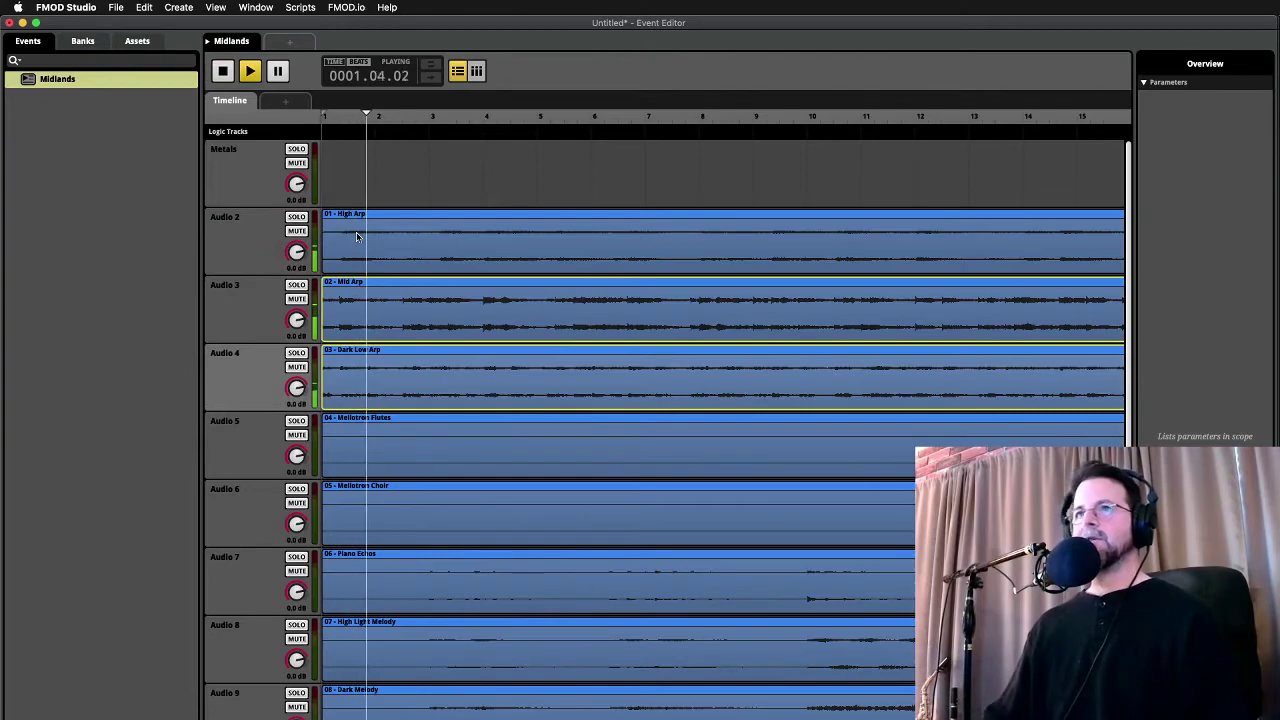
{"action": "key", "text": "space"}
Mute the Audio 5, Audio 6 and Audio 7 tracks holding Mellotron Flutes, Mellotron Choir and Piano Echos
{"action": "scroll", "coordinate": [417, 349], "scroll_direction": "down", "scroll_amount": 5}
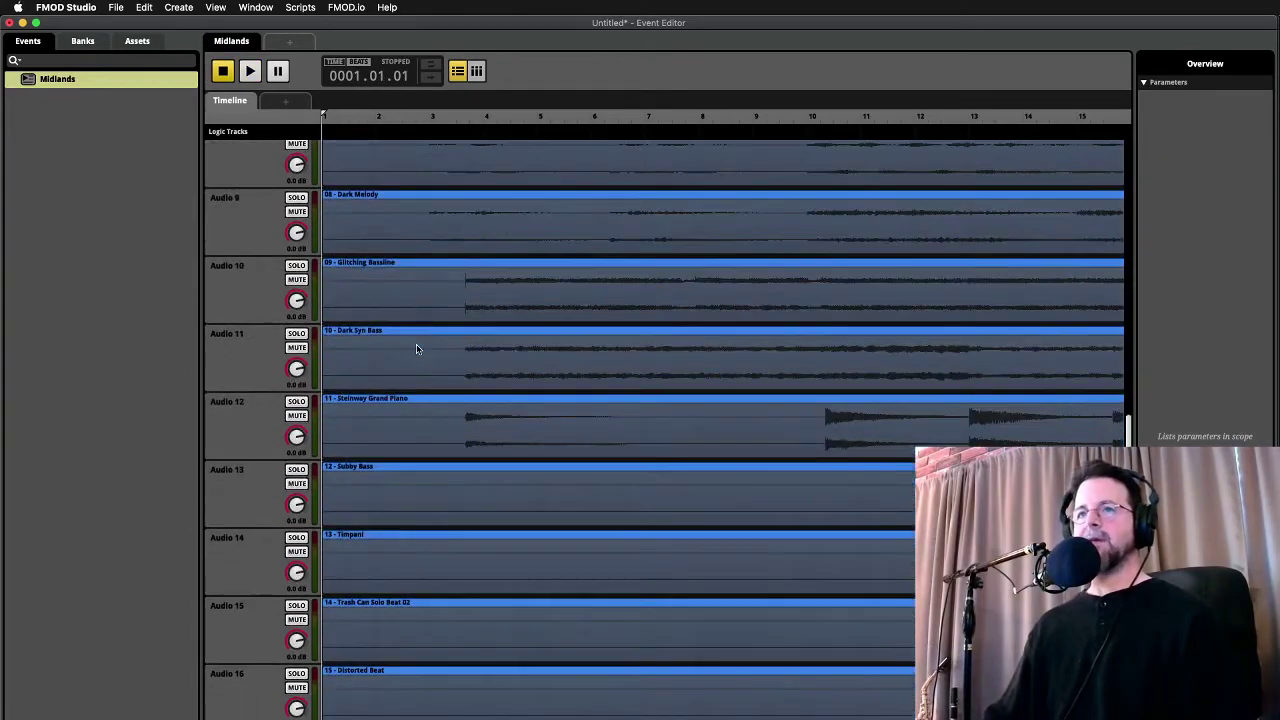
{"action": "scroll", "coordinate": [433, 349], "scroll_direction": "up", "scroll_amount": 5}
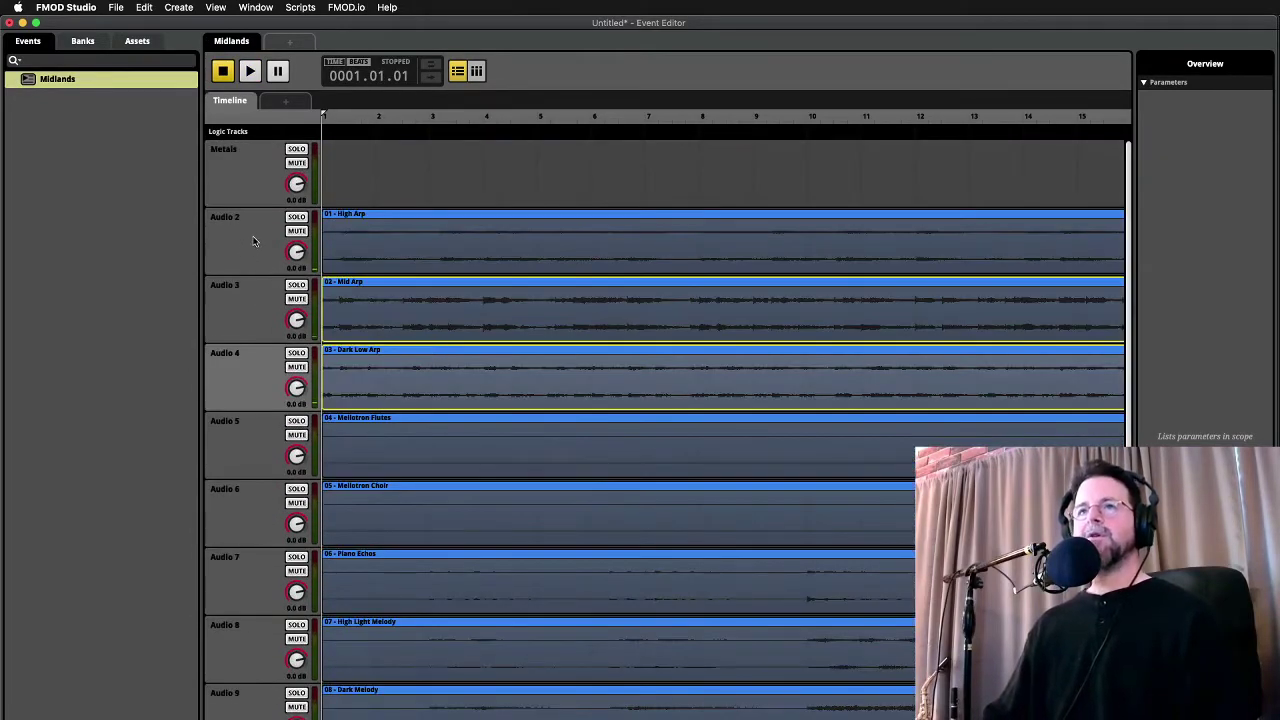
{"action": "left_click", "coordinate": [296, 435]}
{"action": "left_click", "coordinate": [298, 503]}
{"action": "left_click", "coordinate": [296, 571]}
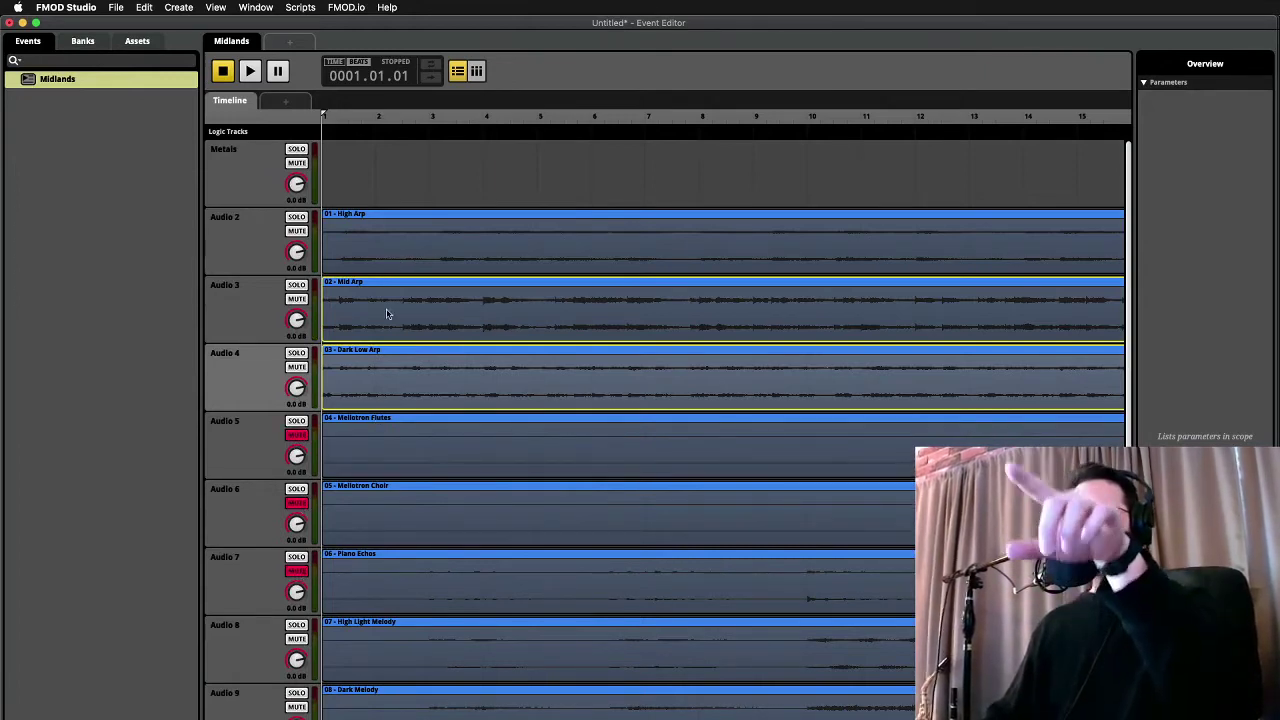
Mute the Audio 8 through Audio 13 tracks, plus the Audio 15 and Audio 16 tracks
{"action": "scroll", "coordinate": [334, 512], "scroll_direction": "down", "scroll_amount": 5}
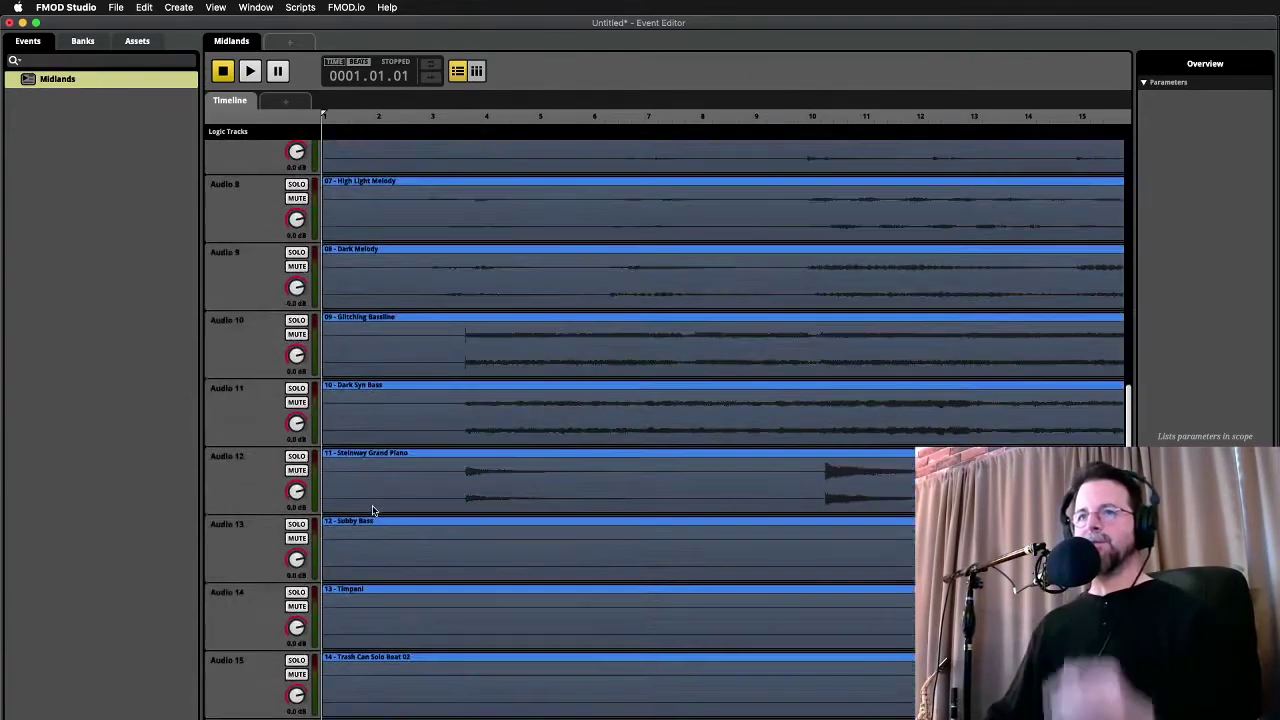
{"action": "left_click", "coordinate": [297, 323]}
{"action": "left_click", "coordinate": [297, 390]}
{"action": "left_click", "coordinate": [297, 458]}
{"action": "left_click", "coordinate": [297, 526]}
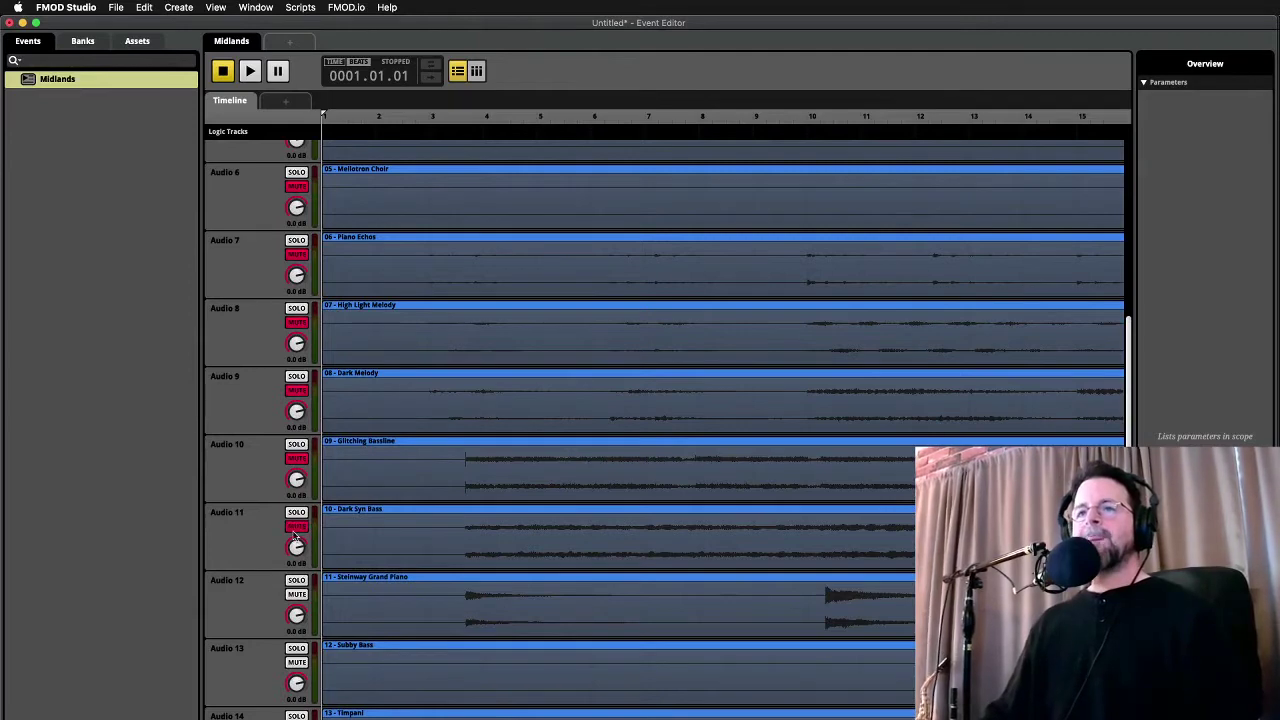
{"action": "left_click", "coordinate": [297, 594]}
{"action": "left_click", "coordinate": [297, 663]}
{"action": "scroll", "coordinate": [300, 665], "scroll_direction": "down", "scroll_amount": 3}
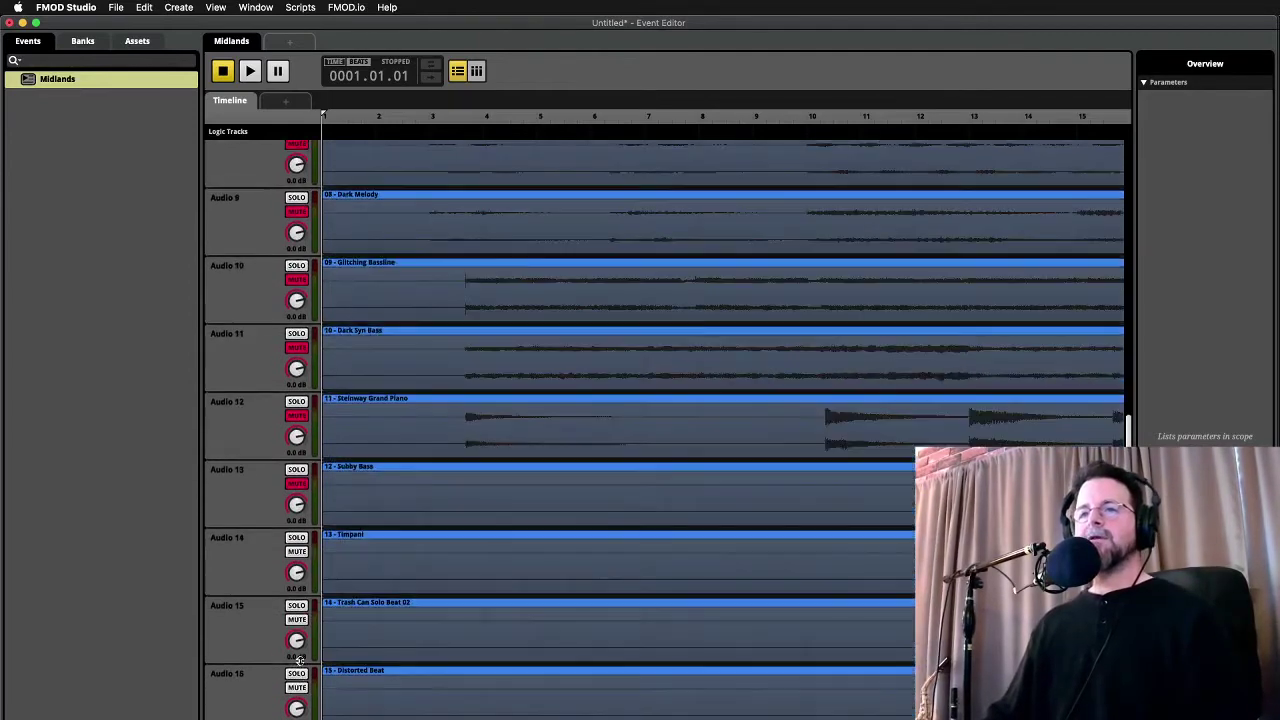
{"action": "left_click", "coordinate": [297, 620]}
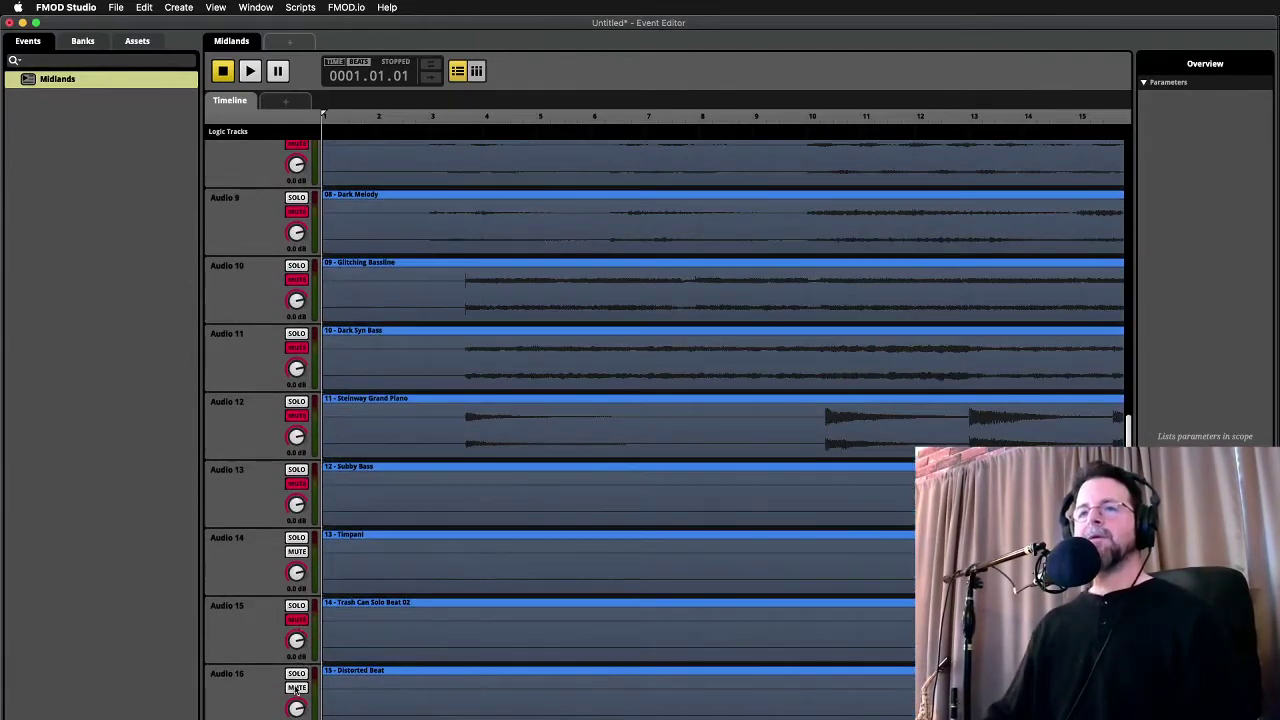
{"action": "left_click", "coordinate": [297, 688]}
{"action": "scroll", "coordinate": [271, 553], "scroll_direction": "up", "scroll_amount": 9}
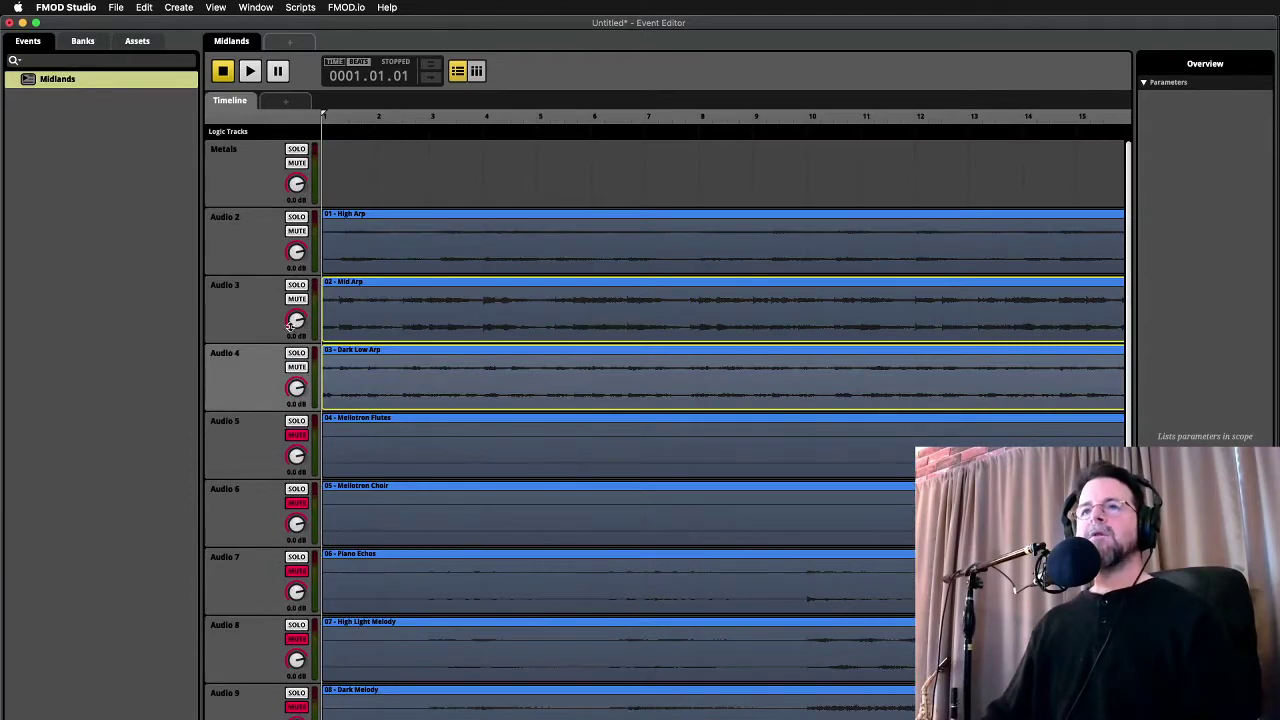
Add a parameter sheet for a continuous user parameter named Health, with a range of 0 to 100 and an initial value of 100
{"action": "left_click", "coordinate": [240, 224]}
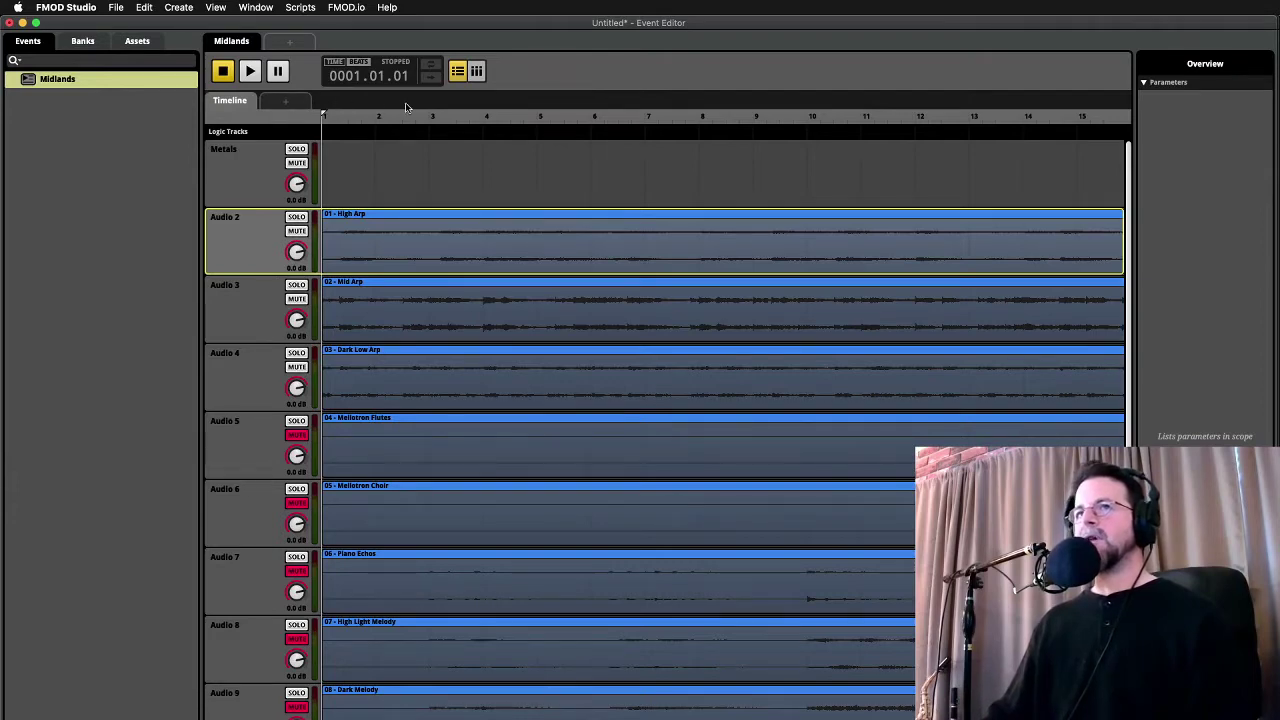
{"action": "left_click", "coordinate": [290, 103]}
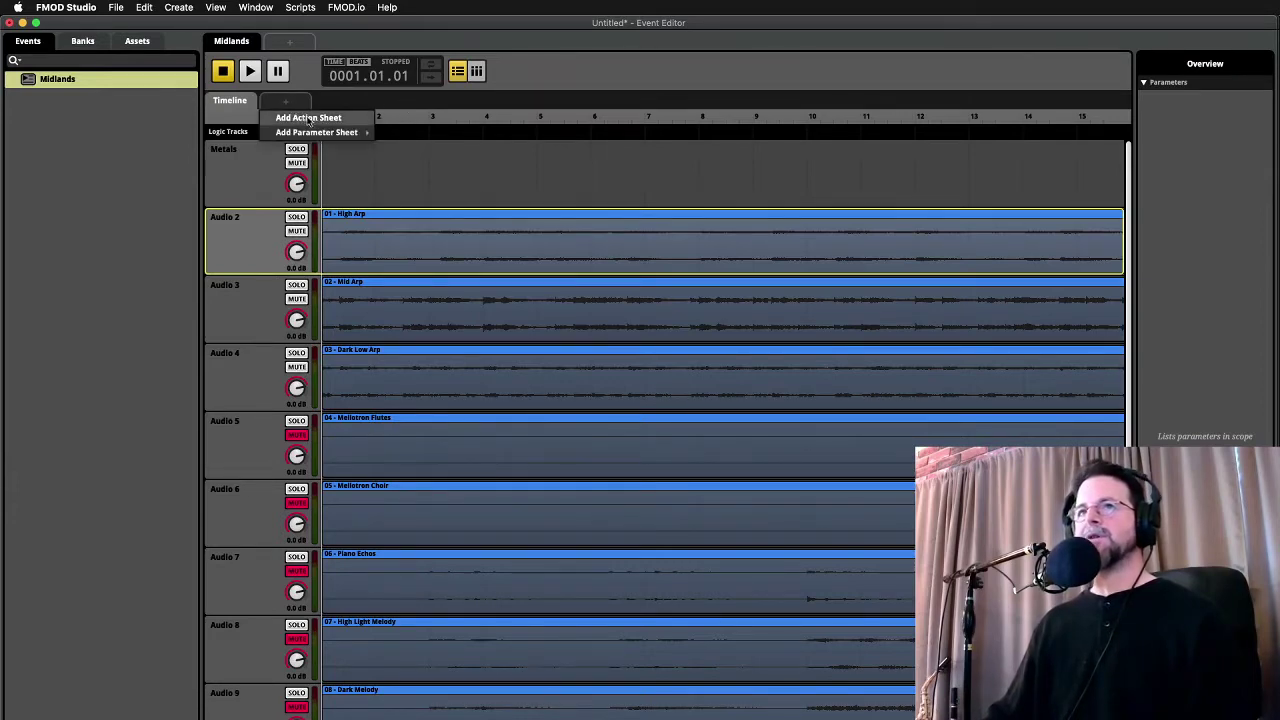
{"action": "mouse_move", "coordinate": [328, 134]}
{"action": "left_click", "coordinate": [410, 292]}
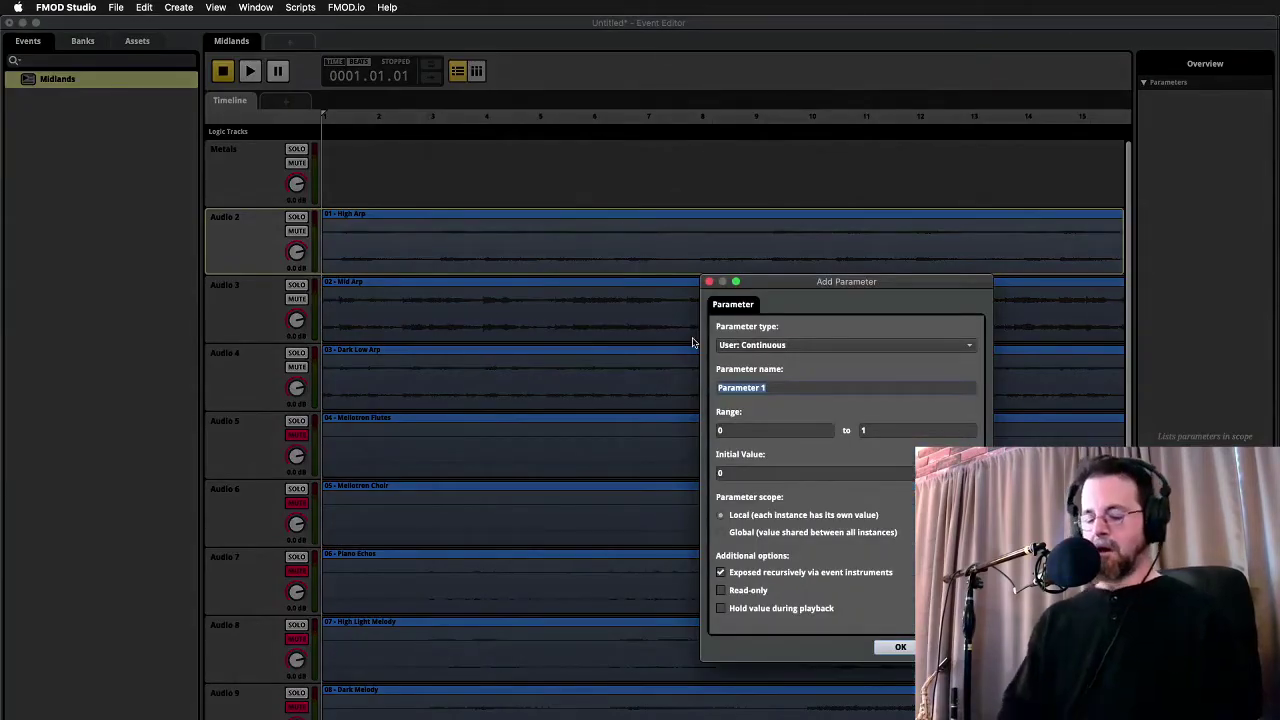
{"action": "type", "text": "Health"}
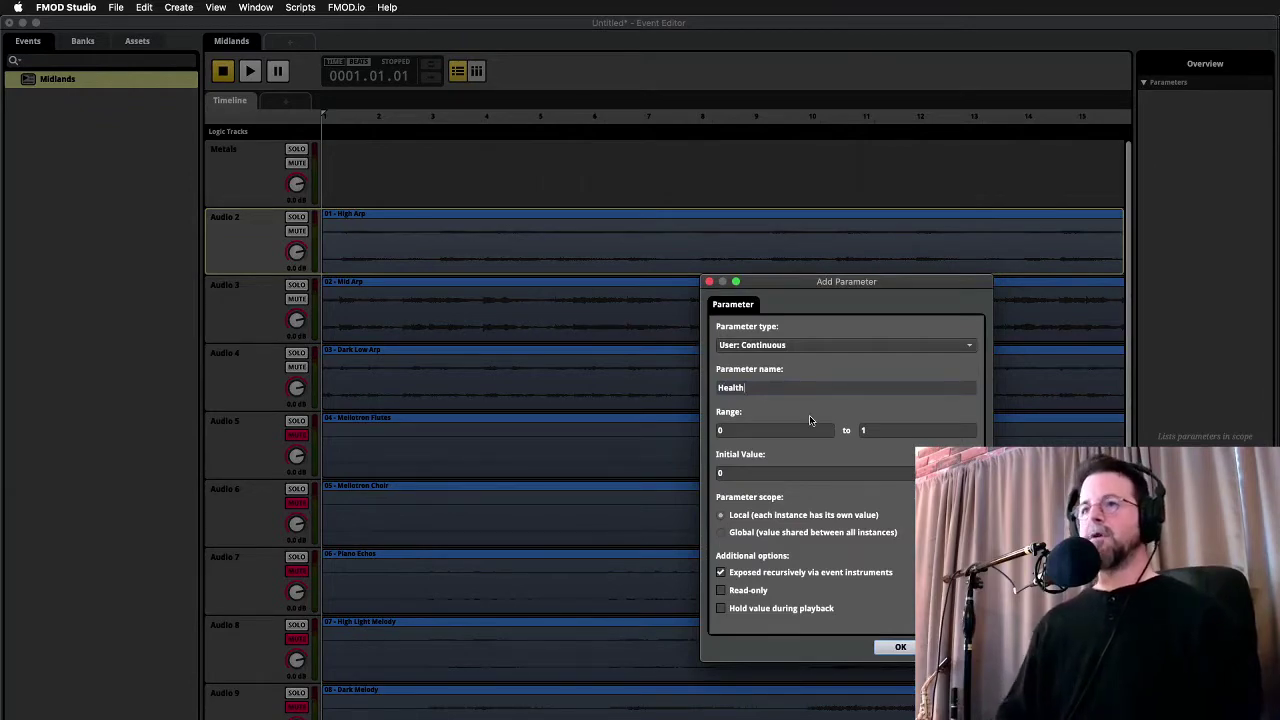
{"action": "key", "text": "super+a"}
{"action": "type", "text": "Content"}
{"action": "key", "text": "super+a"}
{"action": "key", "text": "BackSpace"}
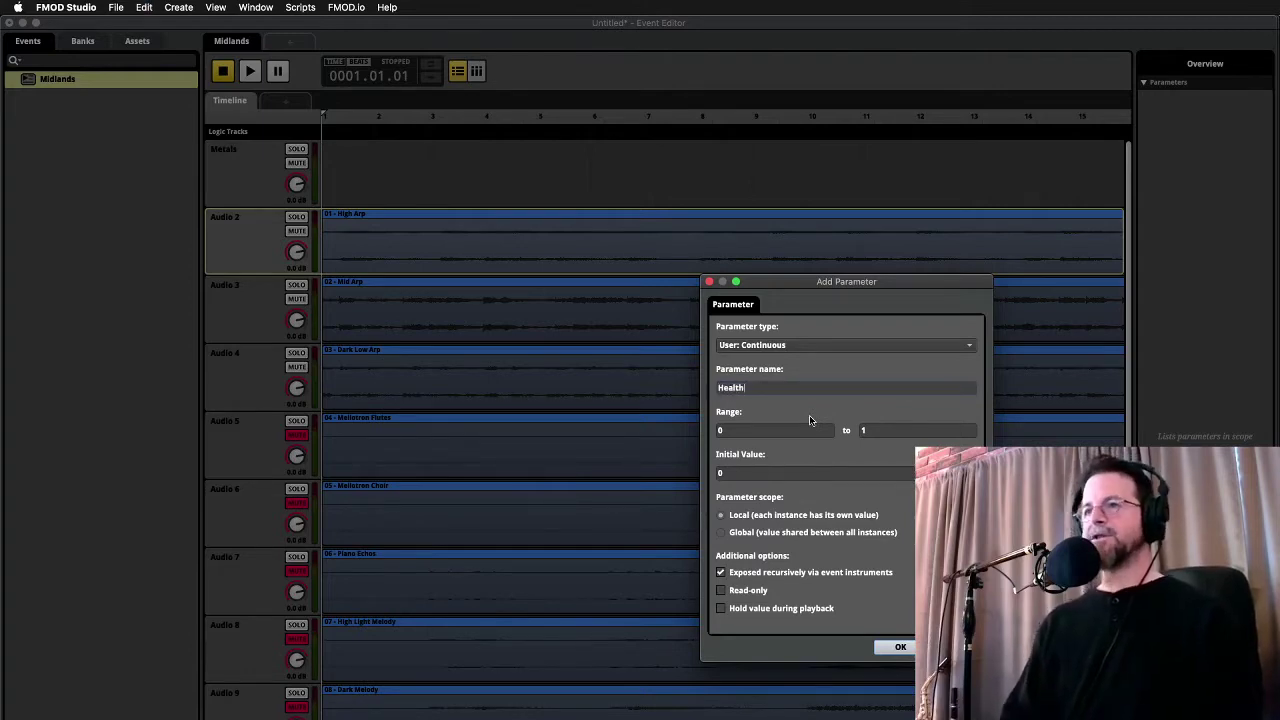
{"action": "left_click", "coordinate": [879, 430]}
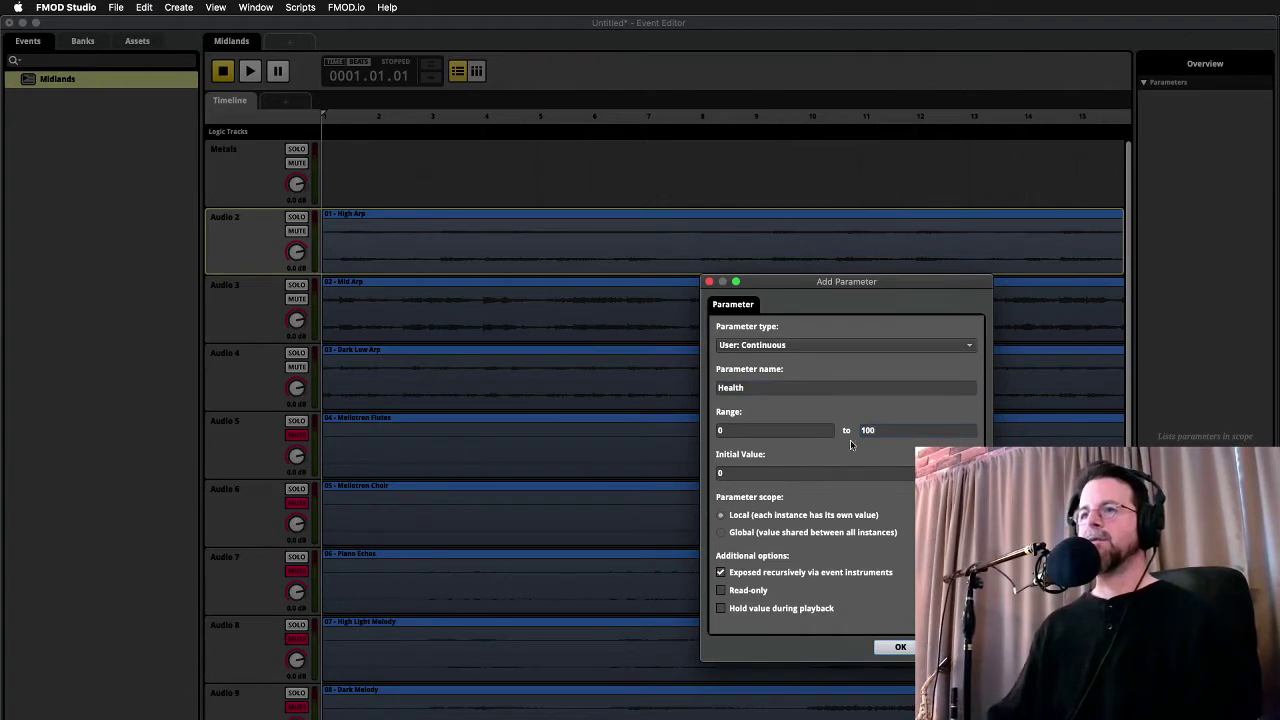
{"action": "left_click", "coordinate": [757, 474]}
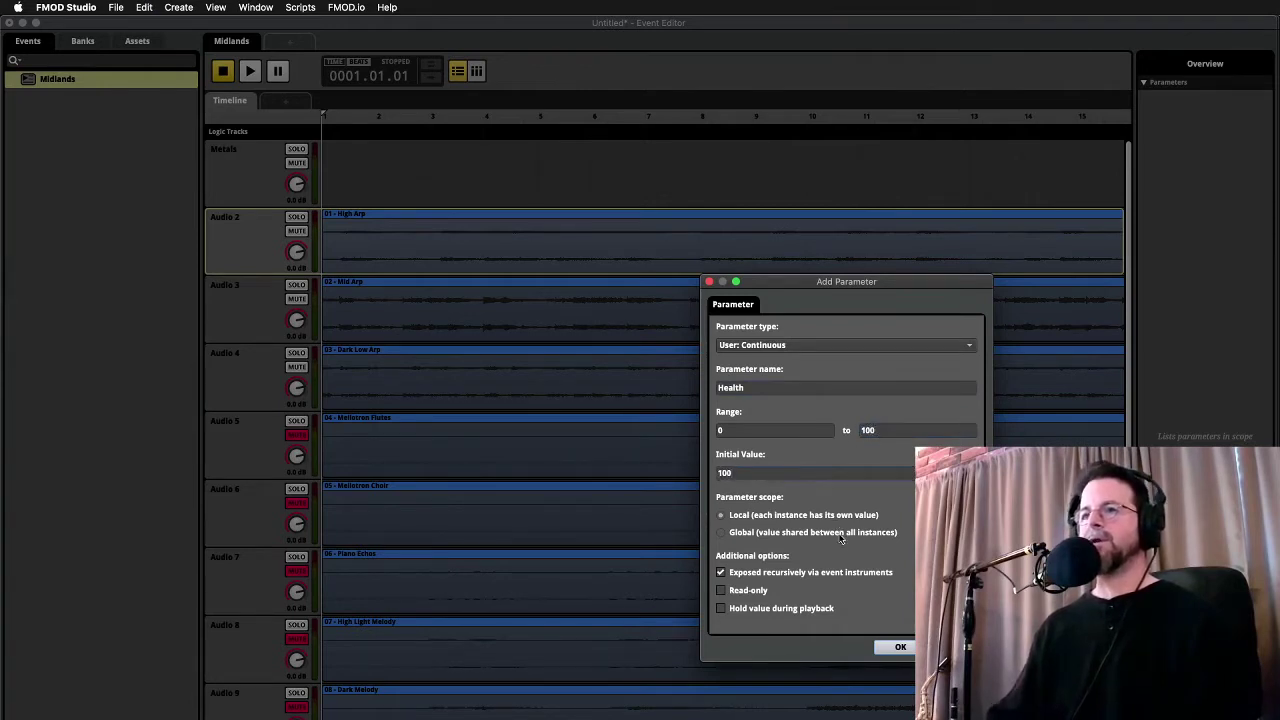
{"action": "left_click", "coordinate": [907, 647]}
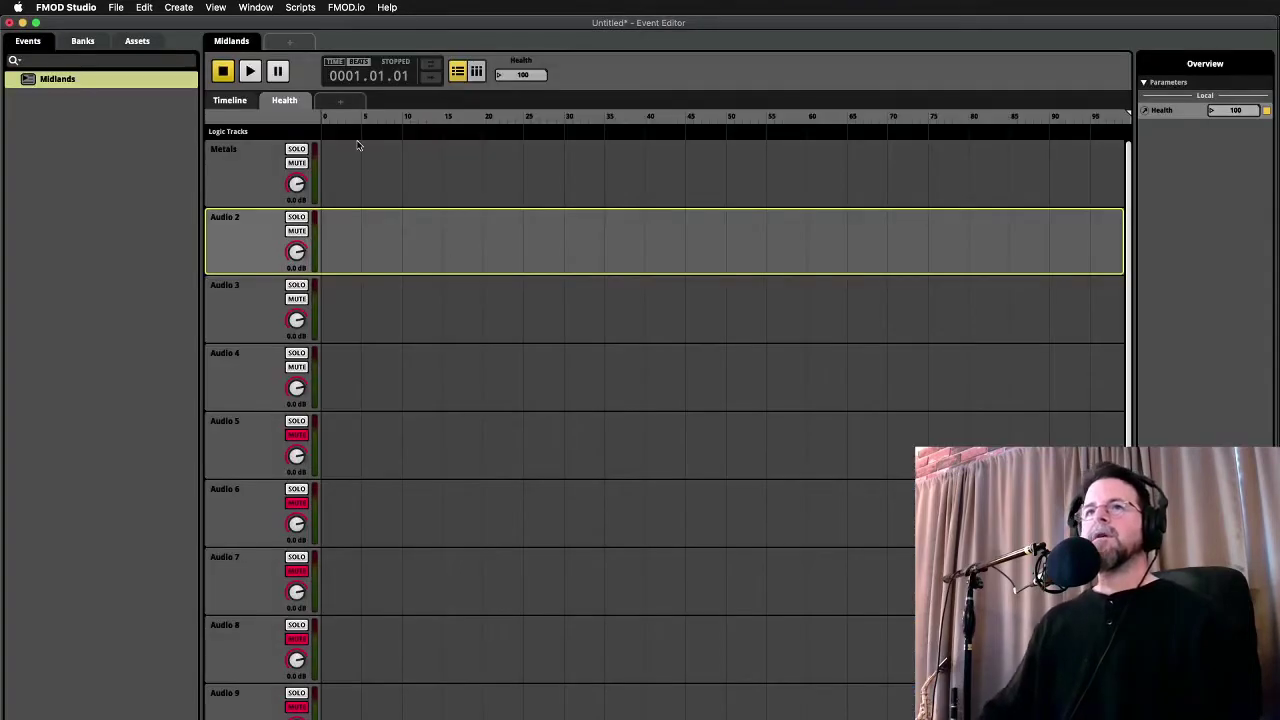
Scrub the Health sheet and the Timeline in turn, leaving the playback position near bar 14 and Health at about 40
{"action": "left_click", "coordinate": [285, 102]}
{"action": "mouse_move", "coordinate": [552, 122]}
{"action": "left_mouse_down"}
{"action": "mouse_move", "coordinate": [900, 114]}
{"action": "mouse_move", "coordinate": [636, 120]}
{"action": "mouse_move", "coordinate": [766, 120]}
{"action": "left_mouse_up"}
{"action": "left_click", "coordinate": [229, 101]}
{"action": "left_click_drag", "start_coordinate": [480, 118], "coordinate": [452, 121]}
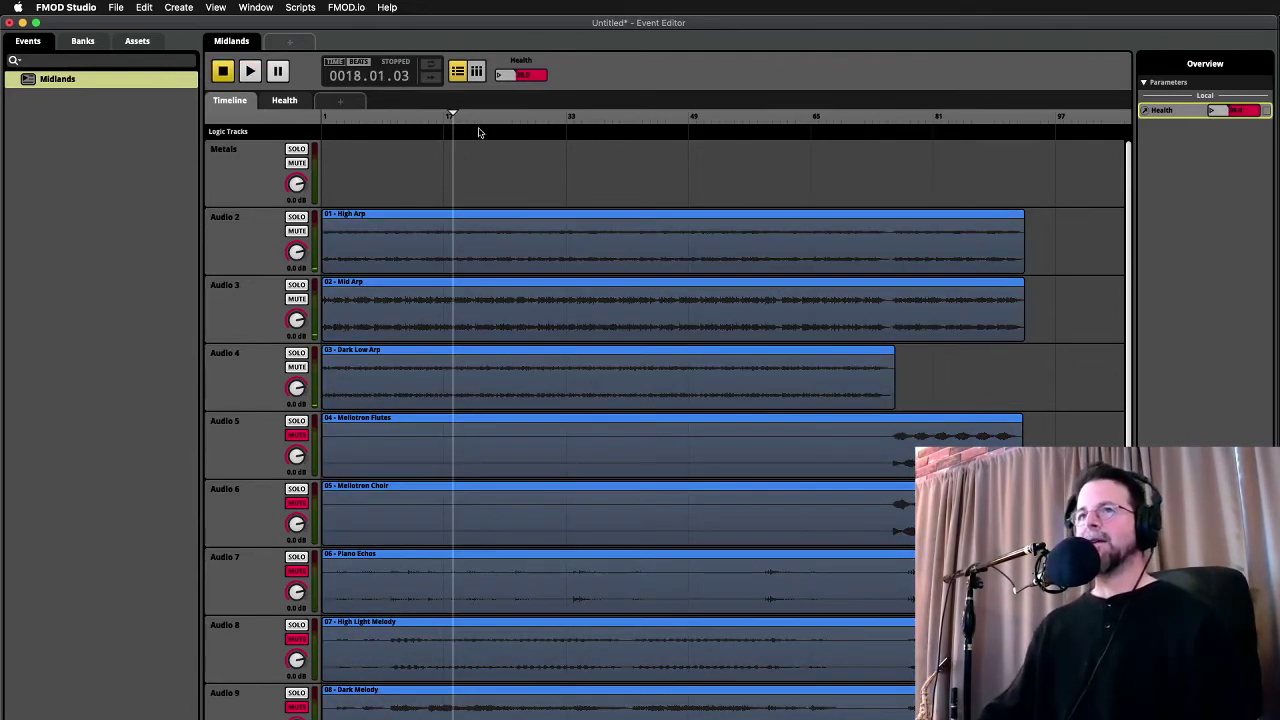
{"action": "mouse_move", "coordinate": [462, 118]}
{"action": "left_mouse_down"}
{"action": "mouse_move", "coordinate": [354, 117]}
{"action": "mouse_move", "coordinate": [934, 120]}
{"action": "mouse_move", "coordinate": [450, 118]}
{"action": "left_mouse_up"}
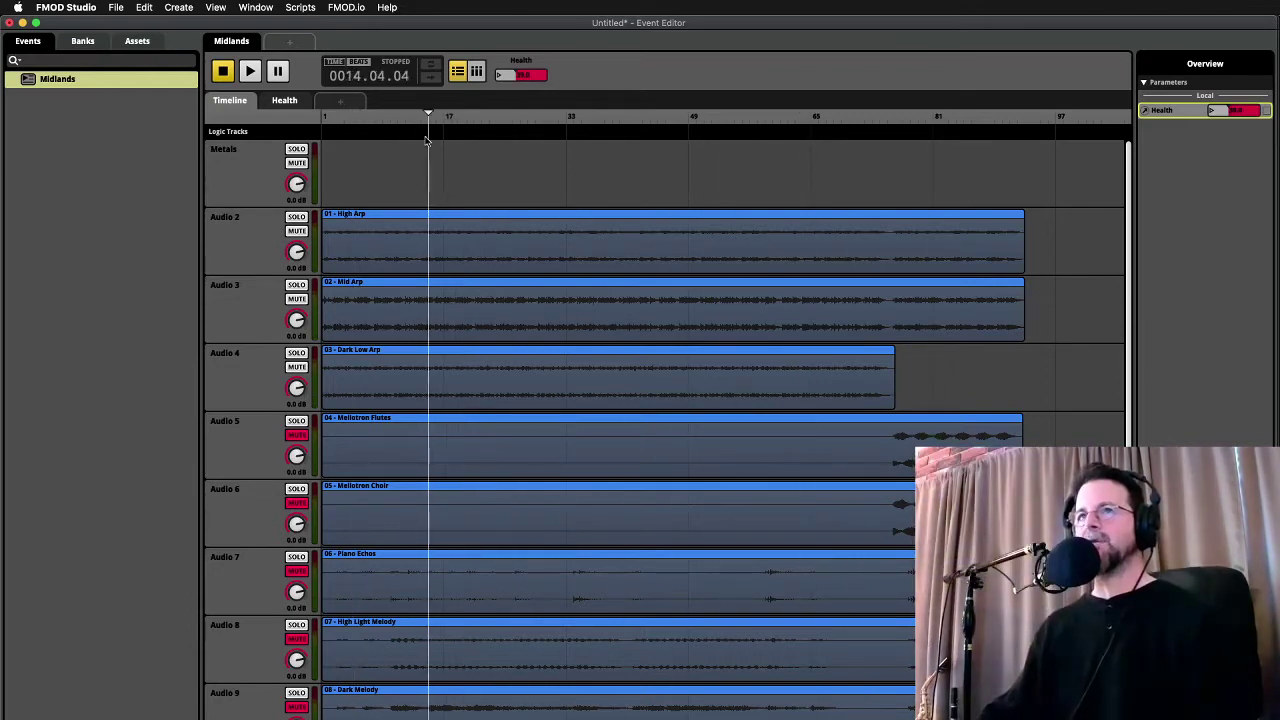
{"action": "left_click", "coordinate": [296, 101]}
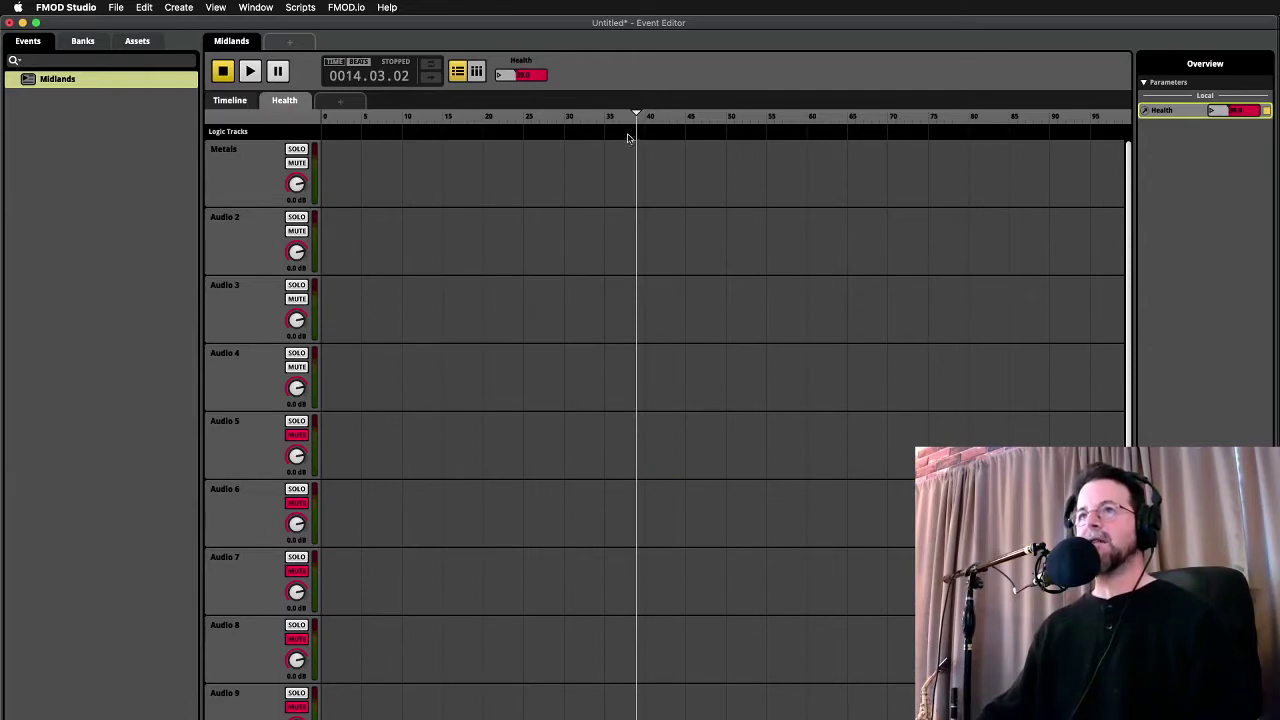
{"action": "mouse_move", "coordinate": [638, 120]}
{"action": "left_mouse_down"}
{"action": "mouse_move", "coordinate": [1074, 126]}
{"action": "mouse_move", "coordinate": [297, 118]}
{"action": "mouse_move", "coordinate": [674, 120]}
{"action": "mouse_move", "coordinate": [645, 120]}
{"action": "left_mouse_up"}
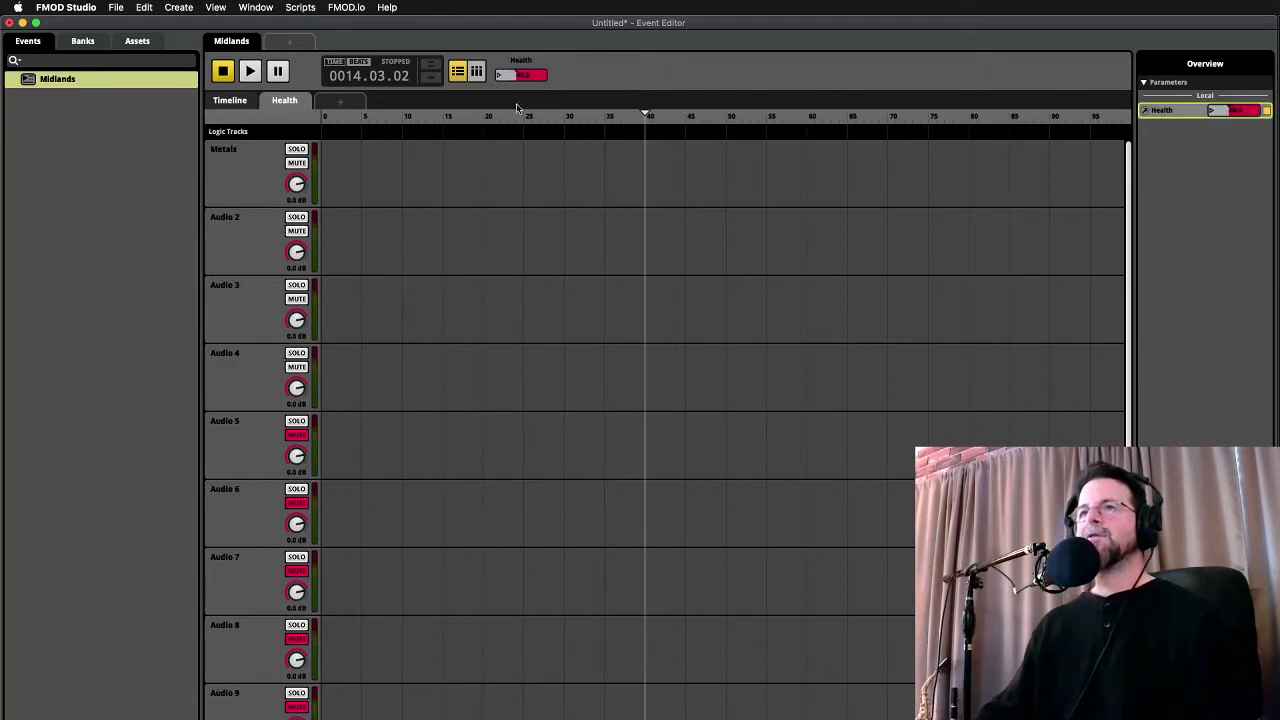
Play the Midlands event while lowering Health to about 21.7, check the Timeline sheet, and stop playback
{"action": "key", "text": "space"}
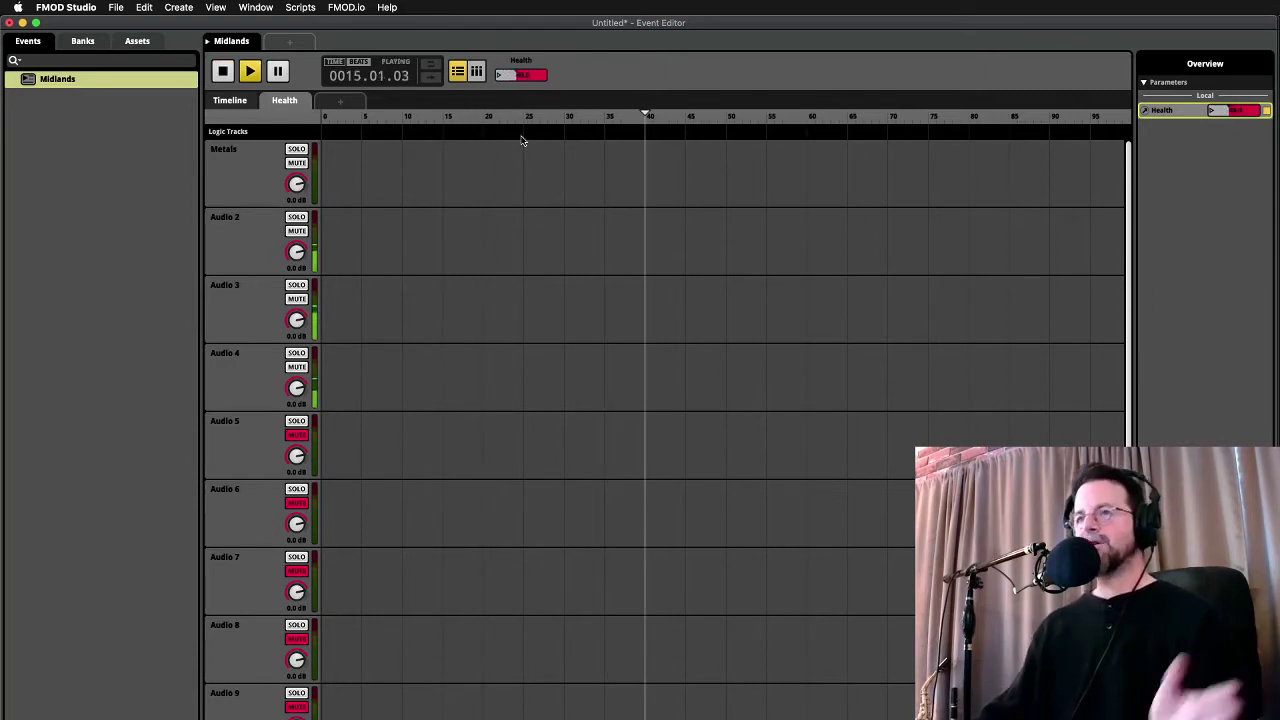
{"action": "mouse_move", "coordinate": [547, 124]}
{"action": "left_mouse_down"}
{"action": "mouse_move", "coordinate": [603, 122]}
{"action": "mouse_move", "coordinate": [469, 122]}
{"action": "mouse_move", "coordinate": [921, 145]}
{"action": "mouse_move", "coordinate": [457, 126]}
{"action": "left_mouse_up"}
{"action": "key", "text": "ctrl+Tab"}
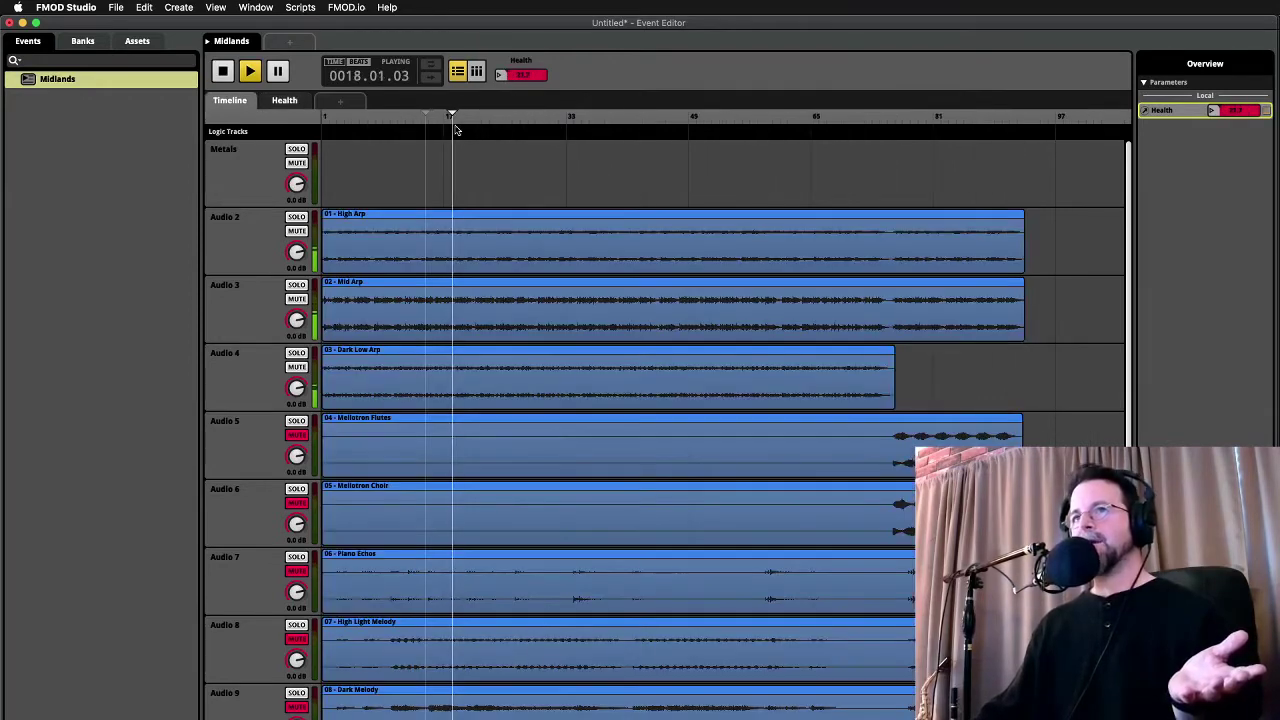
{"action": "key", "text": "ctrl+Tab"}
{"action": "key", "text": "space"}
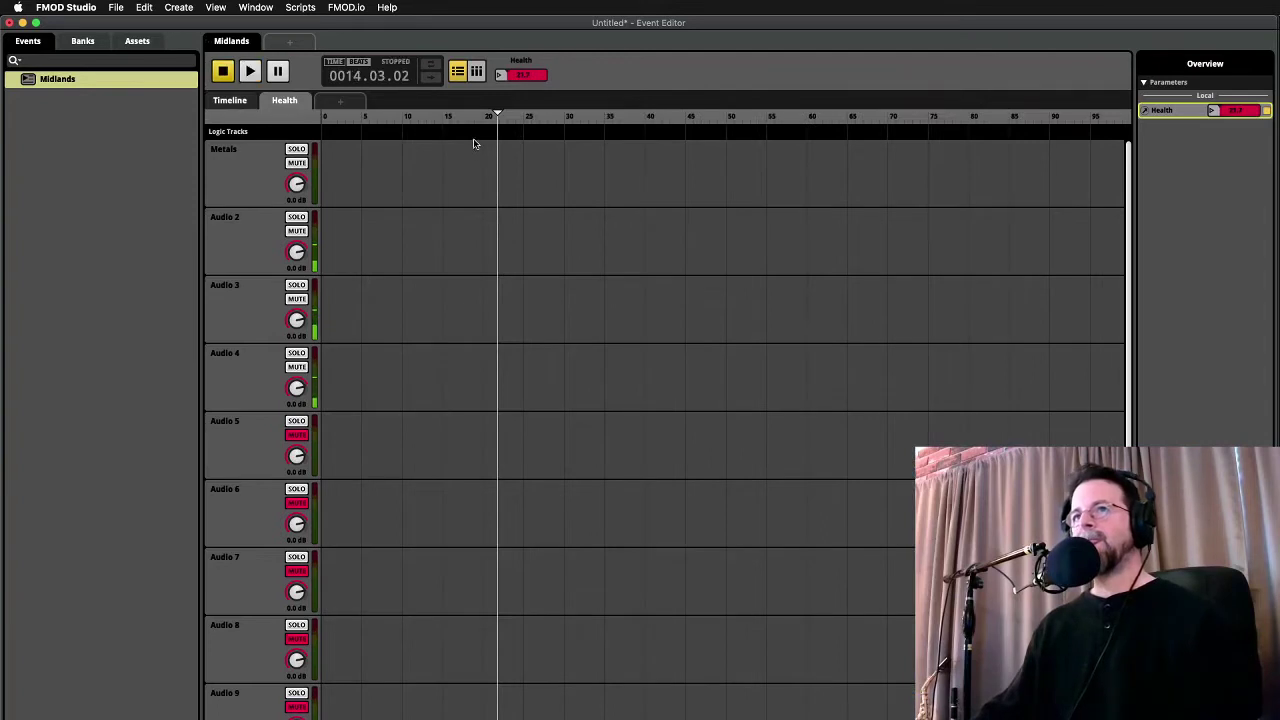
Lower the Audio 2 track's volume to -76 dB and the Audio 3 track's volume to -∞ dB
{"action": "right_click", "coordinate": [298, 254]}
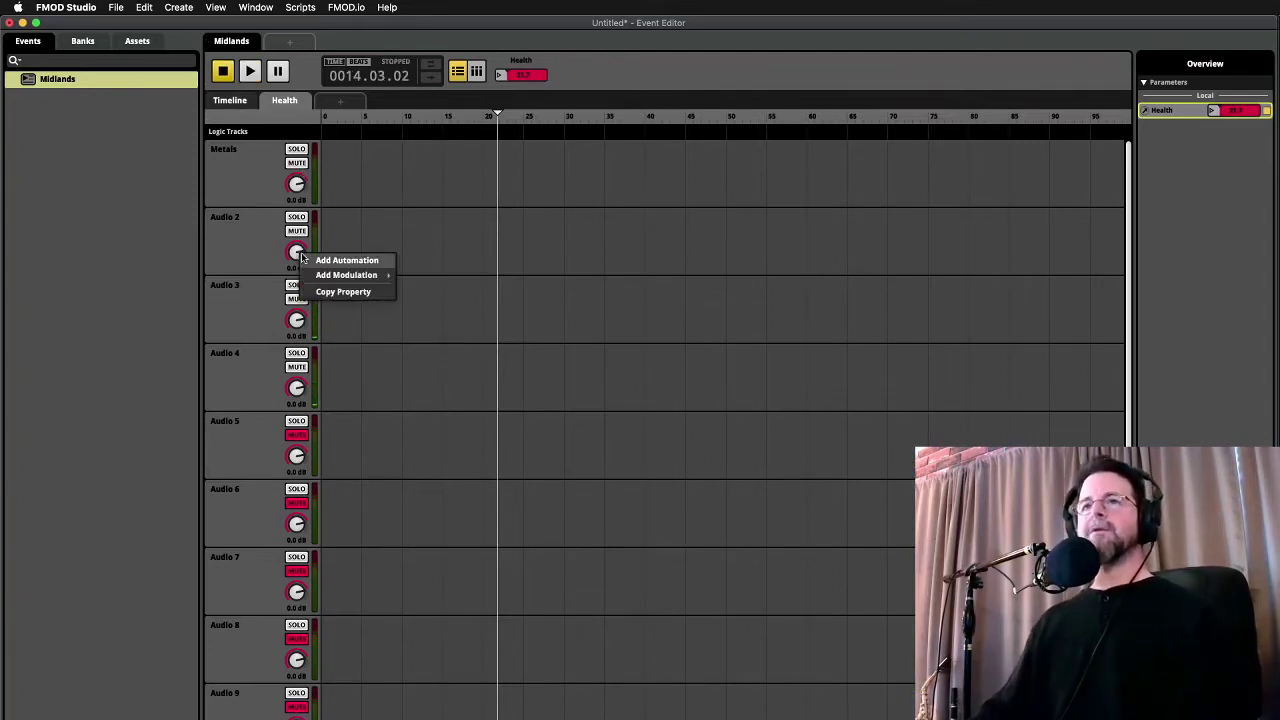
{"action": "left_click", "coordinate": [260, 203]}
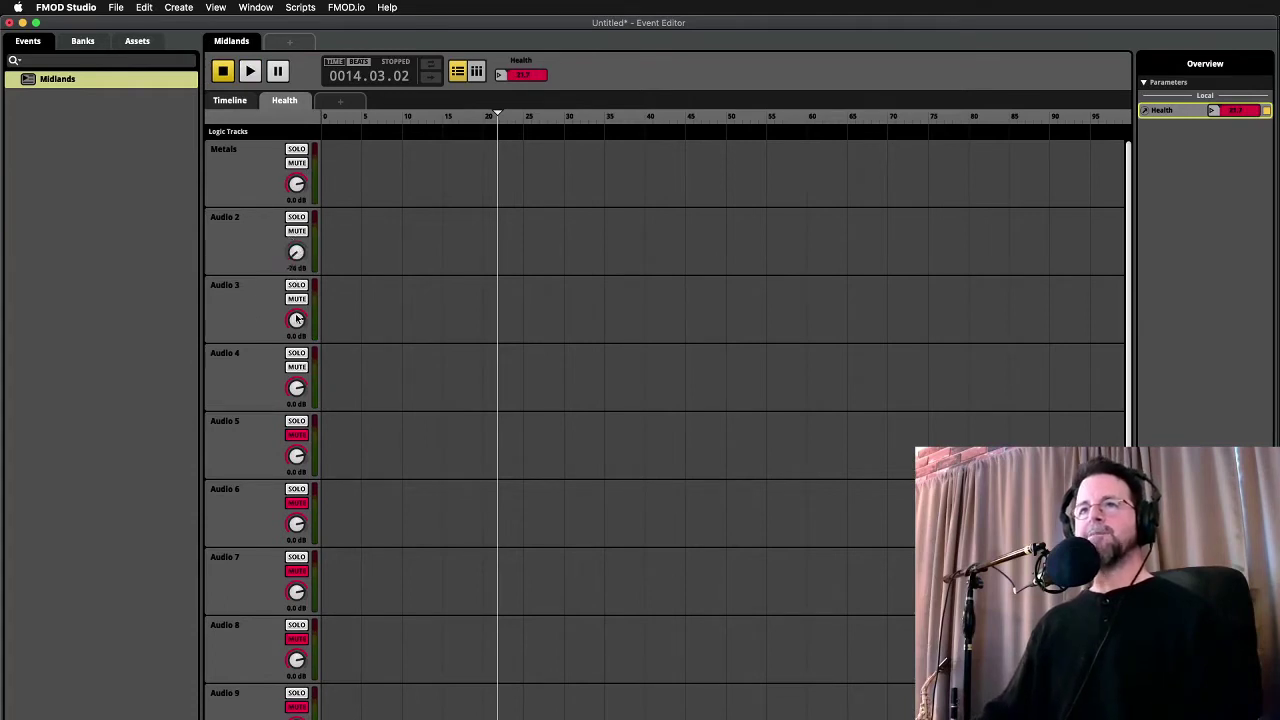
Rename the Audio 2 track as High Arp on the Timeline sheet
{"action": "left_click", "coordinate": [230, 102]}
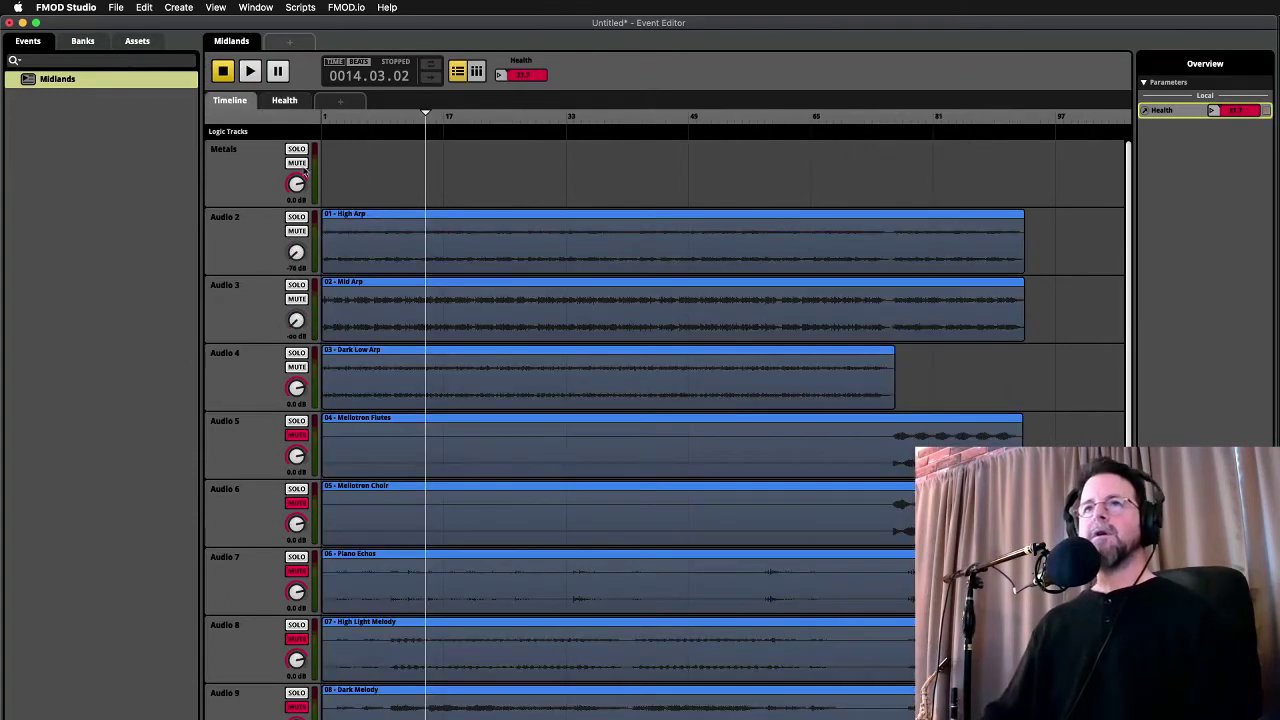
{"action": "left_click", "coordinate": [236, 218]}
{"action": "left_click", "coordinate": [236, 218]}
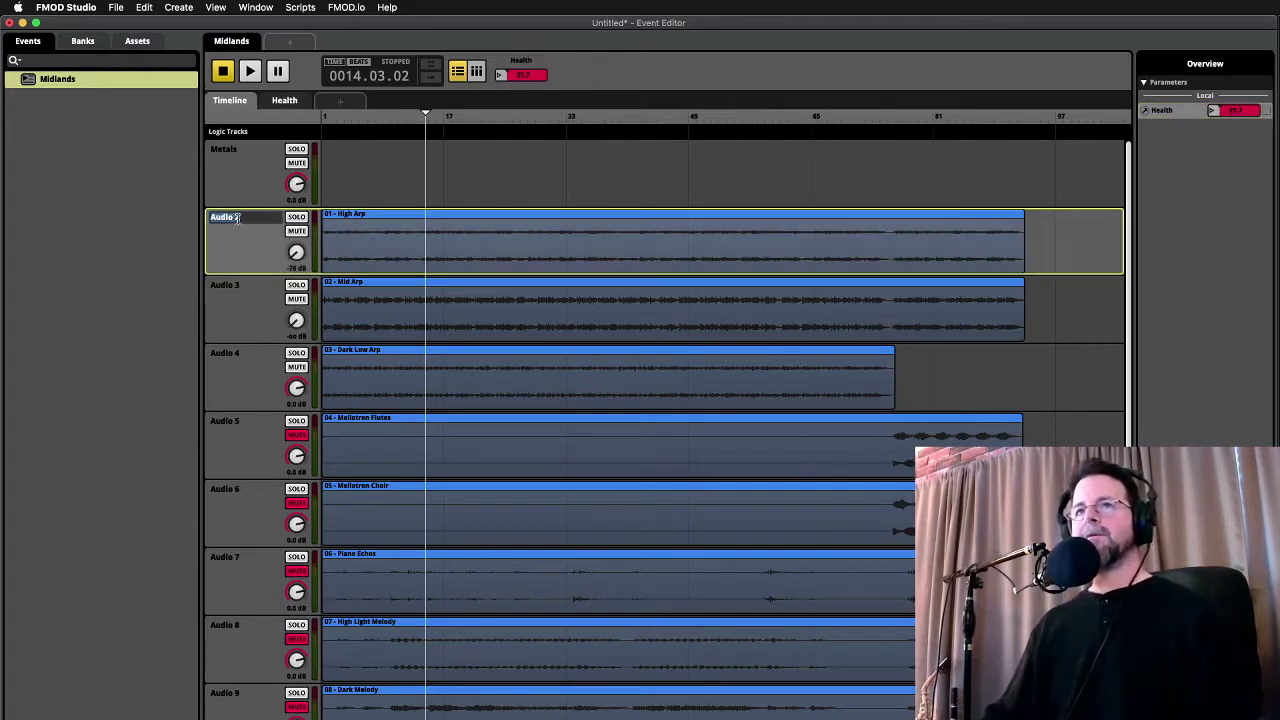
{"action": "type", "text": "High Arp"}
{"action": "key", "text": "Return"}
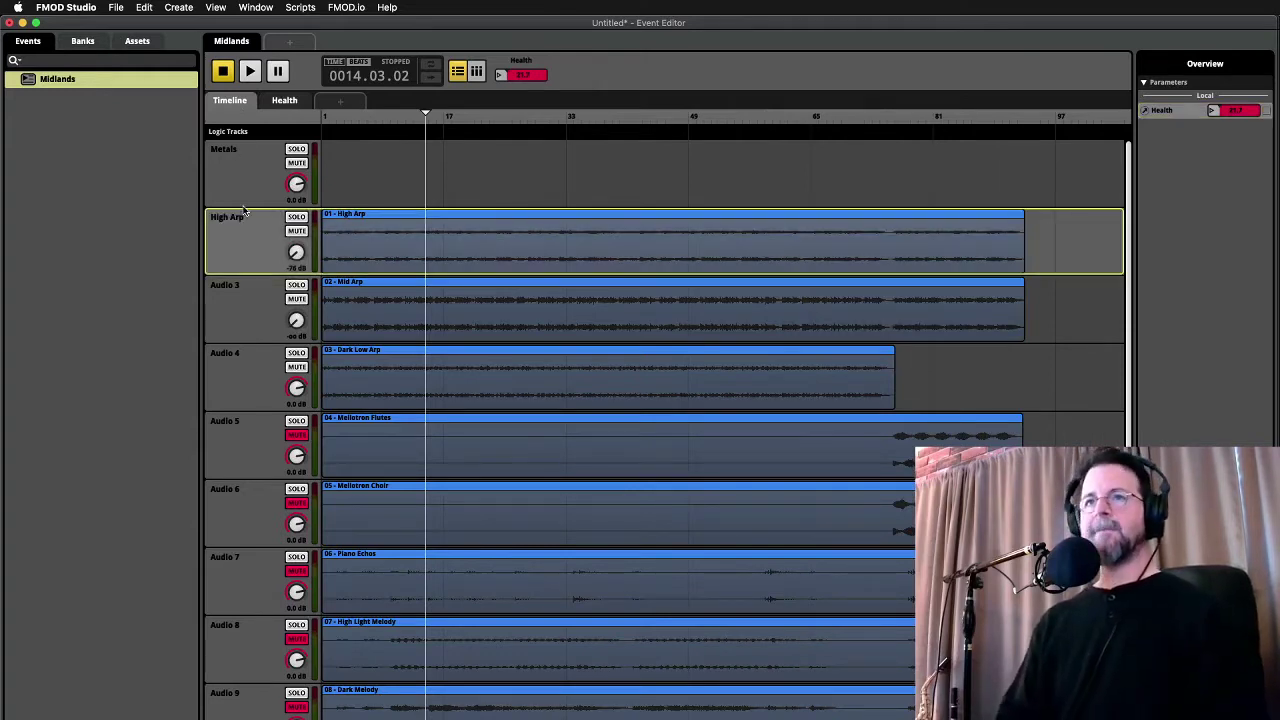
Rename the Audio 3 track as Mid Arp, correcting the misspelled name
{"action": "left_click", "coordinate": [229, 290]}
{"action": "left_click", "coordinate": [229, 288]}
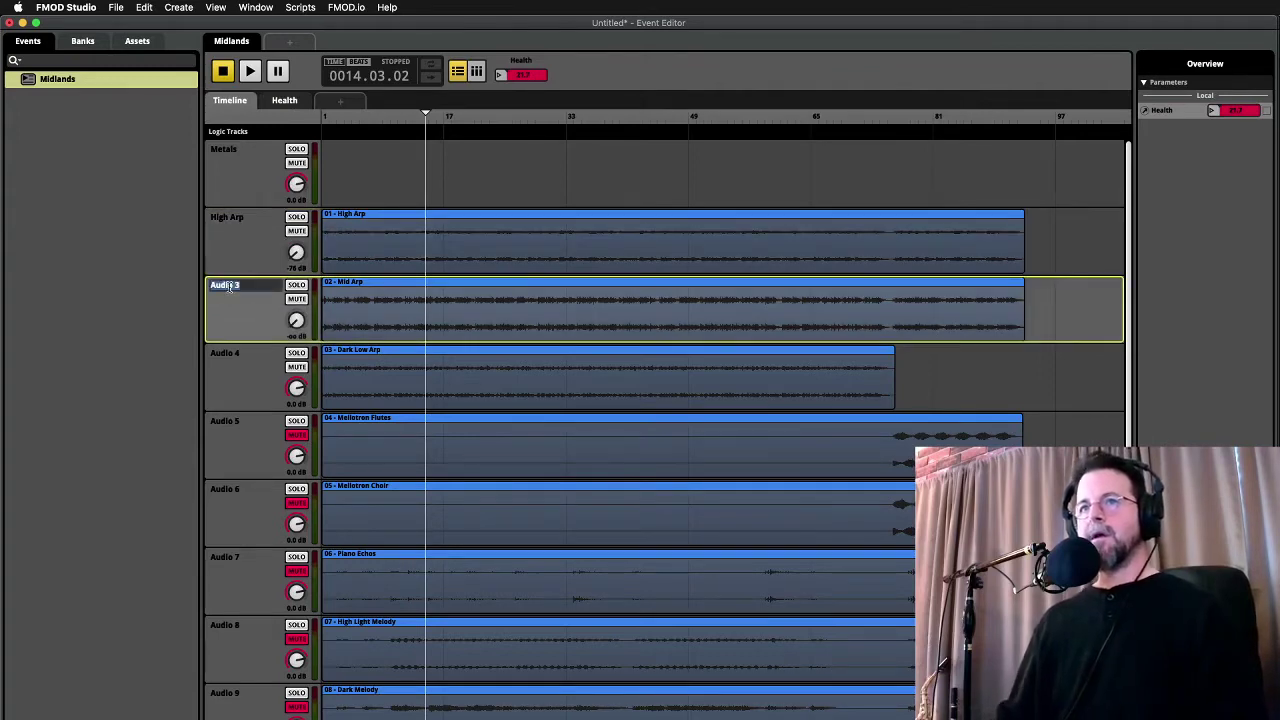
{"action": "type", "text": "Mid Arp"}
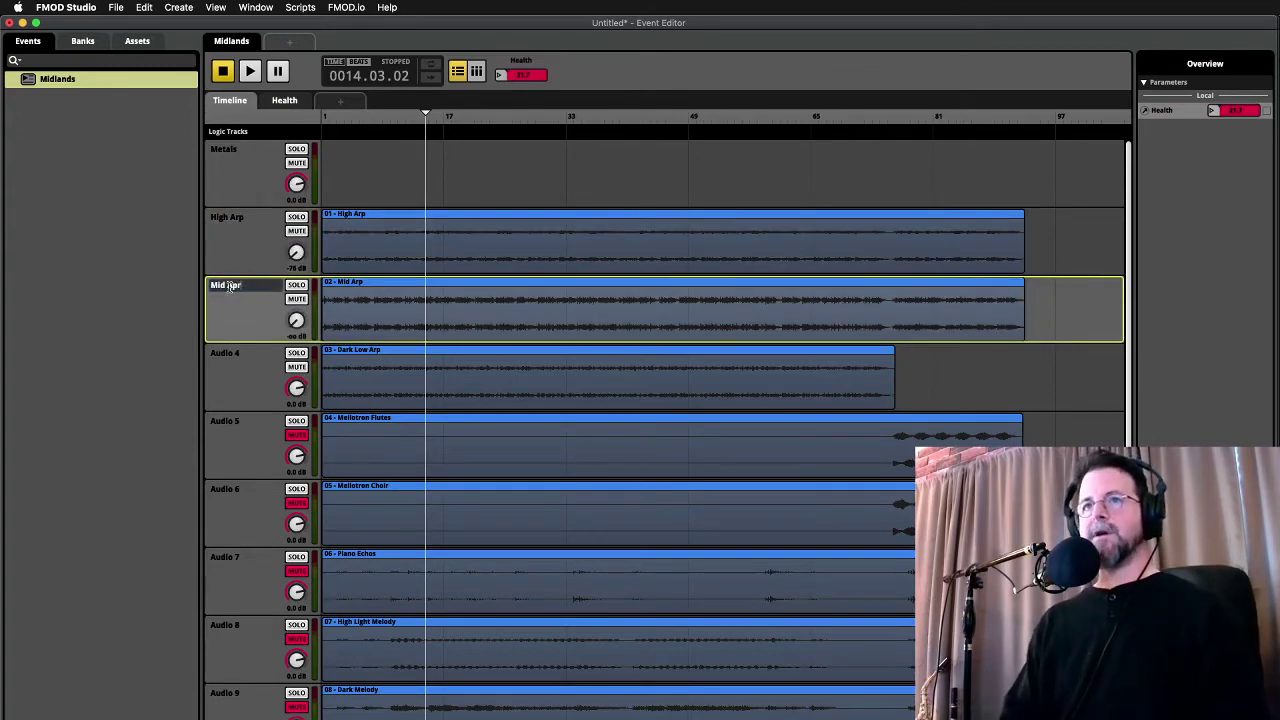
{"action": "left_click", "coordinate": [229, 287]}
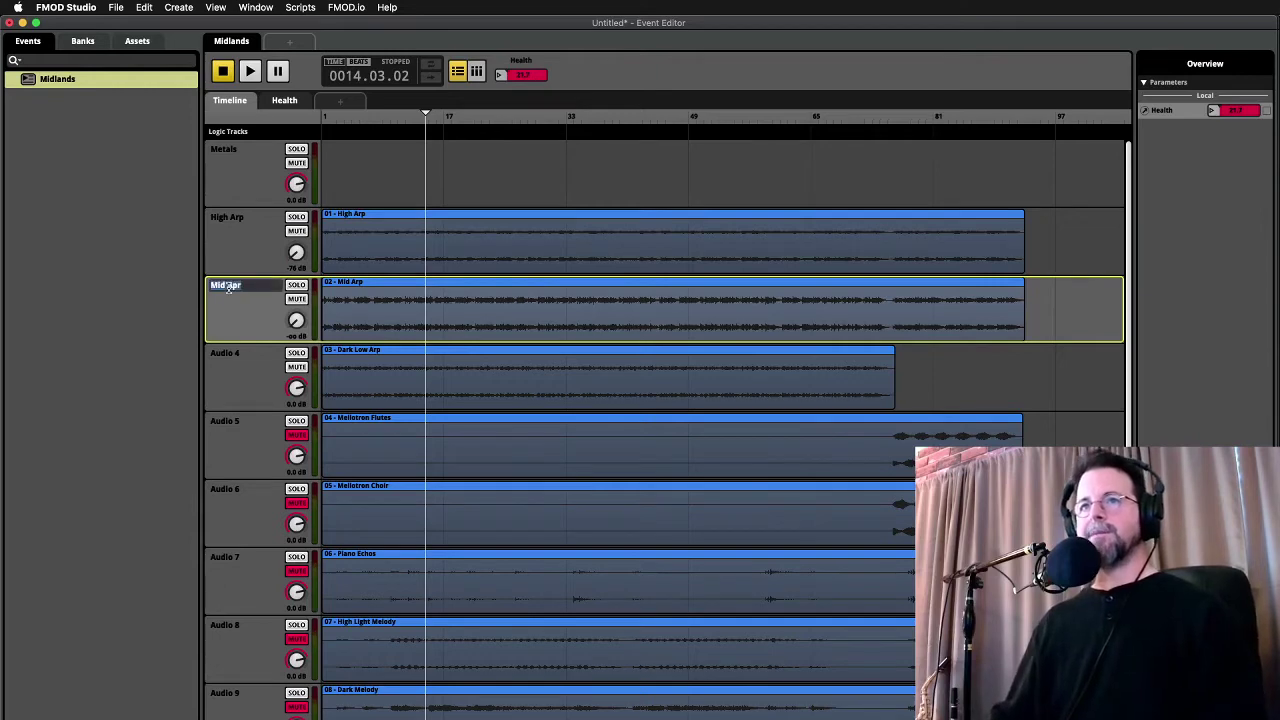
{"action": "key", "text": "Escape"}
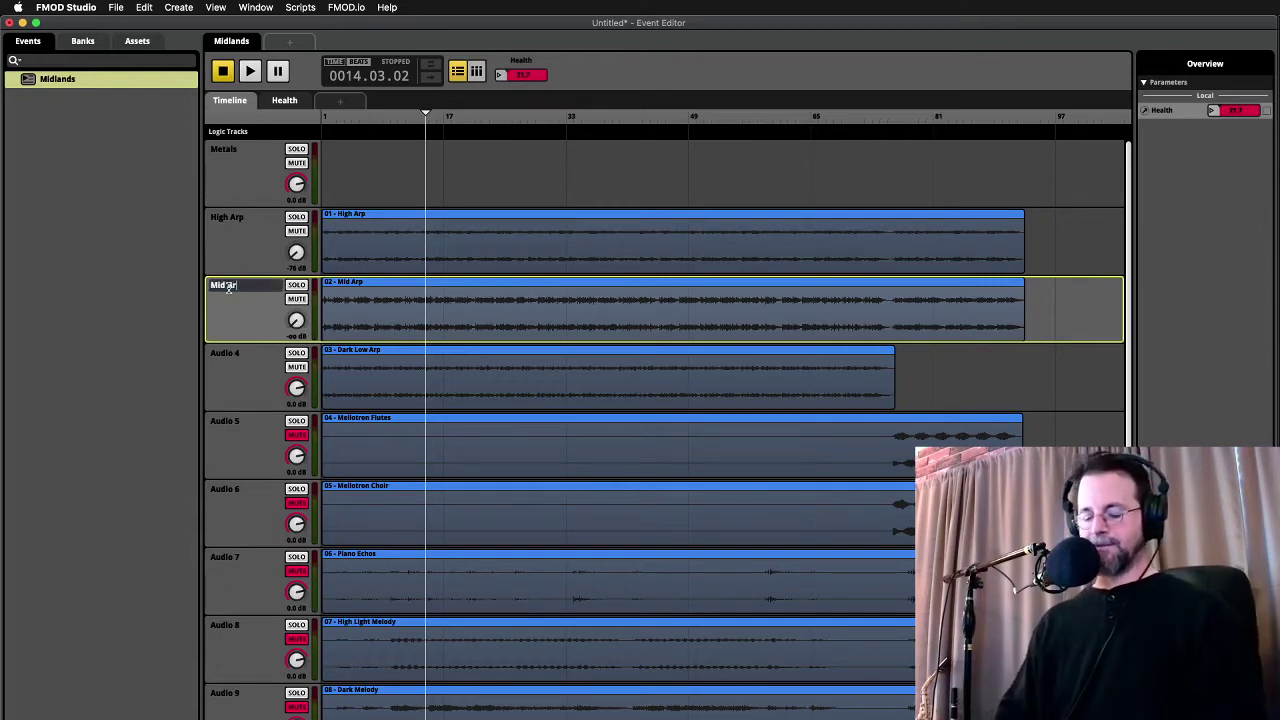
Rename the Audio 4 track holding the Dark Low Arp clip as Dark Arp
{"action": "left_click", "coordinate": [230, 352]}
{"action": "type", "text": "Da"}
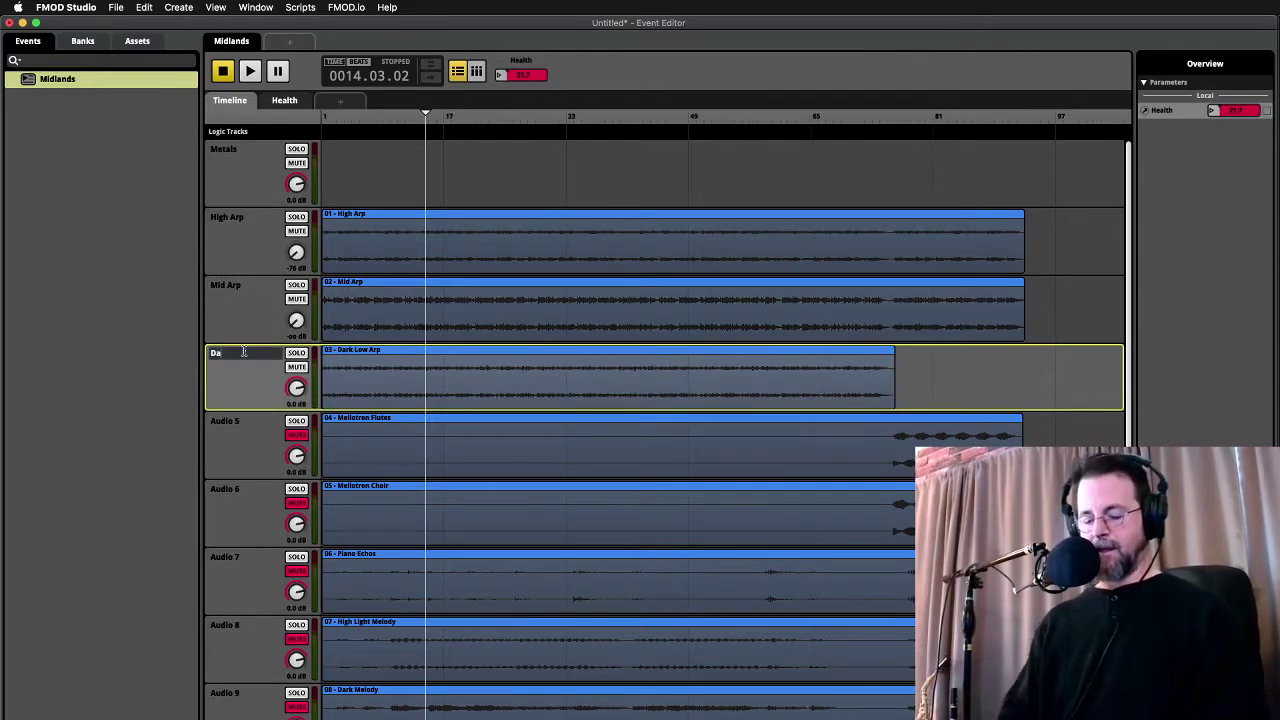
{"action": "key", "text": "Return"}
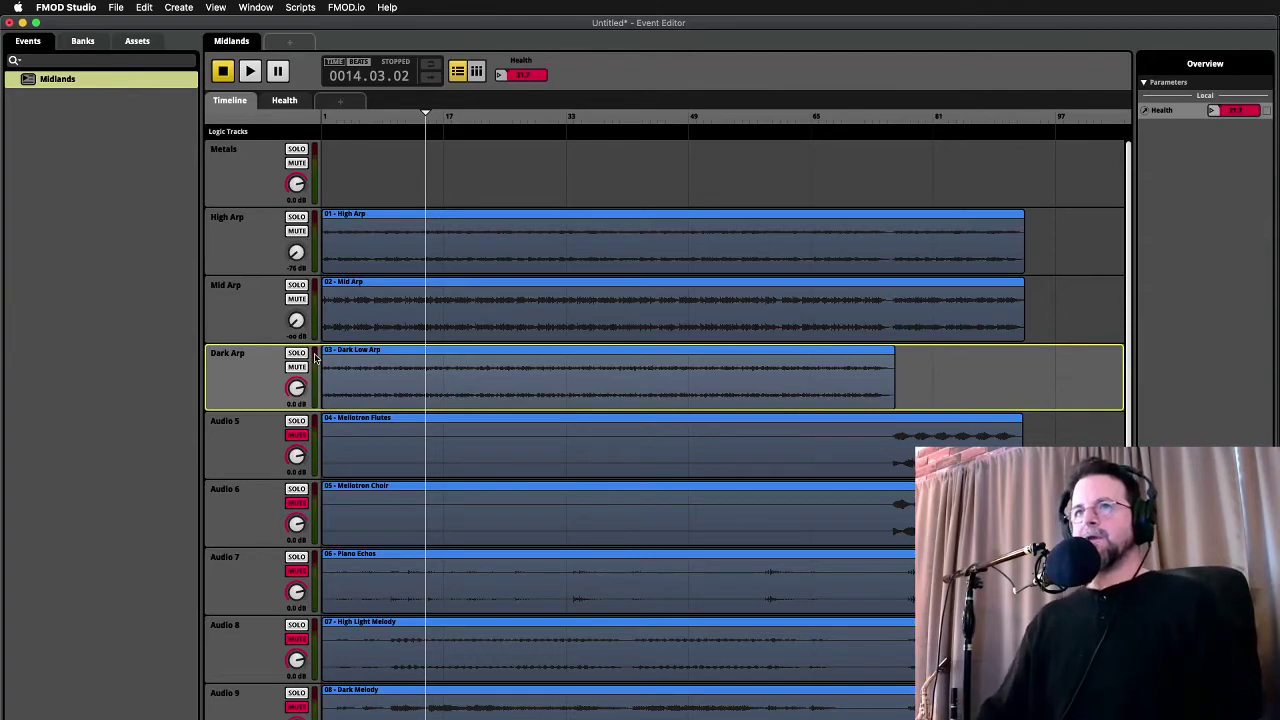
{"action": "left_click", "coordinate": [269, 313]}
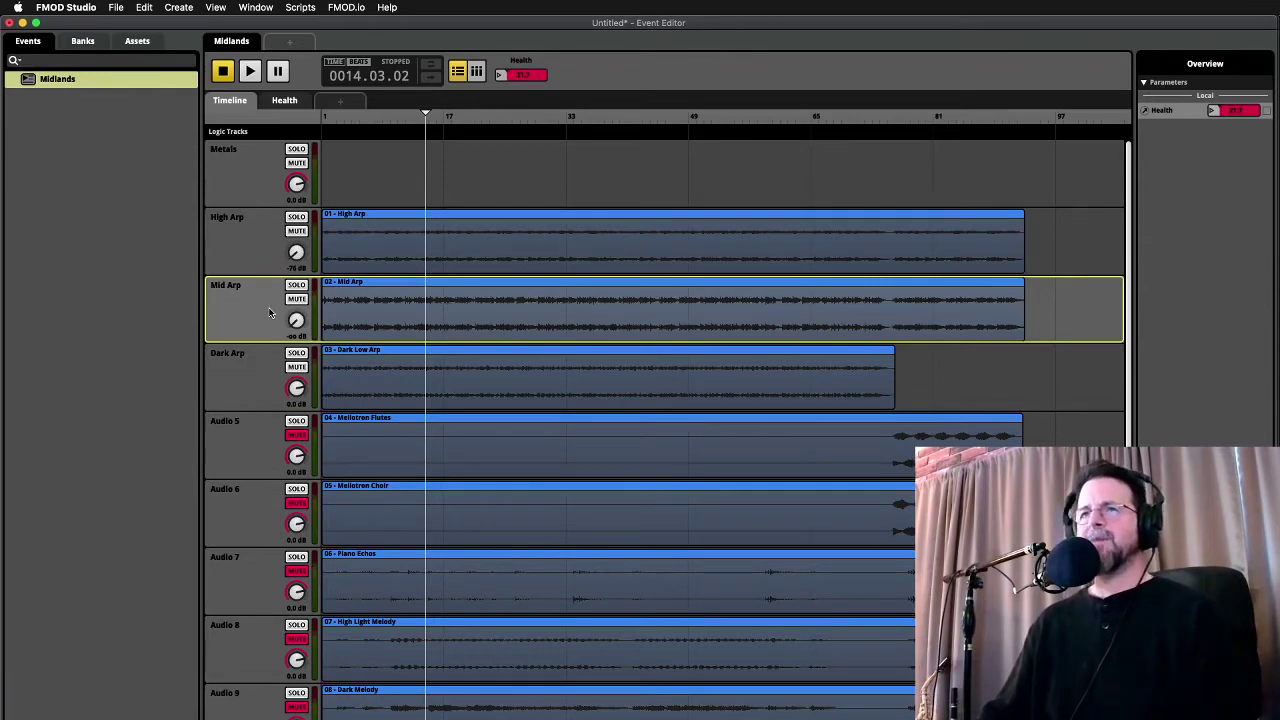
{"action": "left_click", "coordinate": [259, 271]}
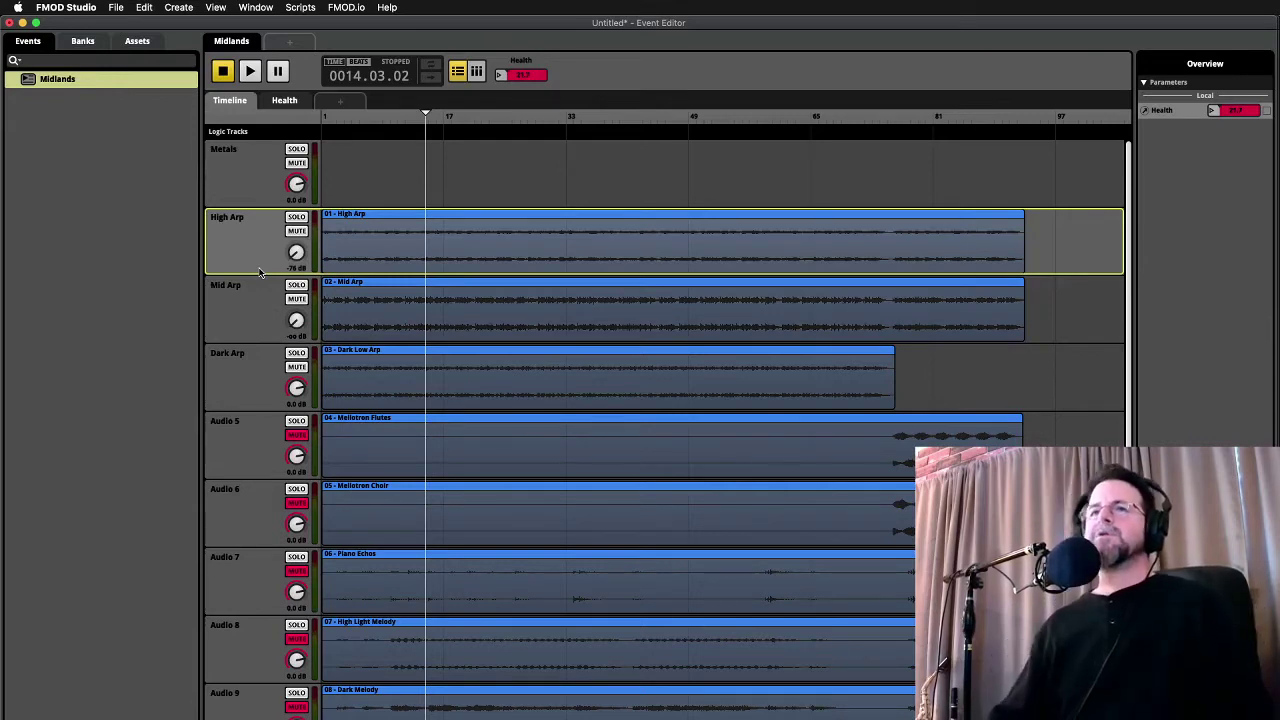
{"action": "left_click", "coordinate": [261, 295]}
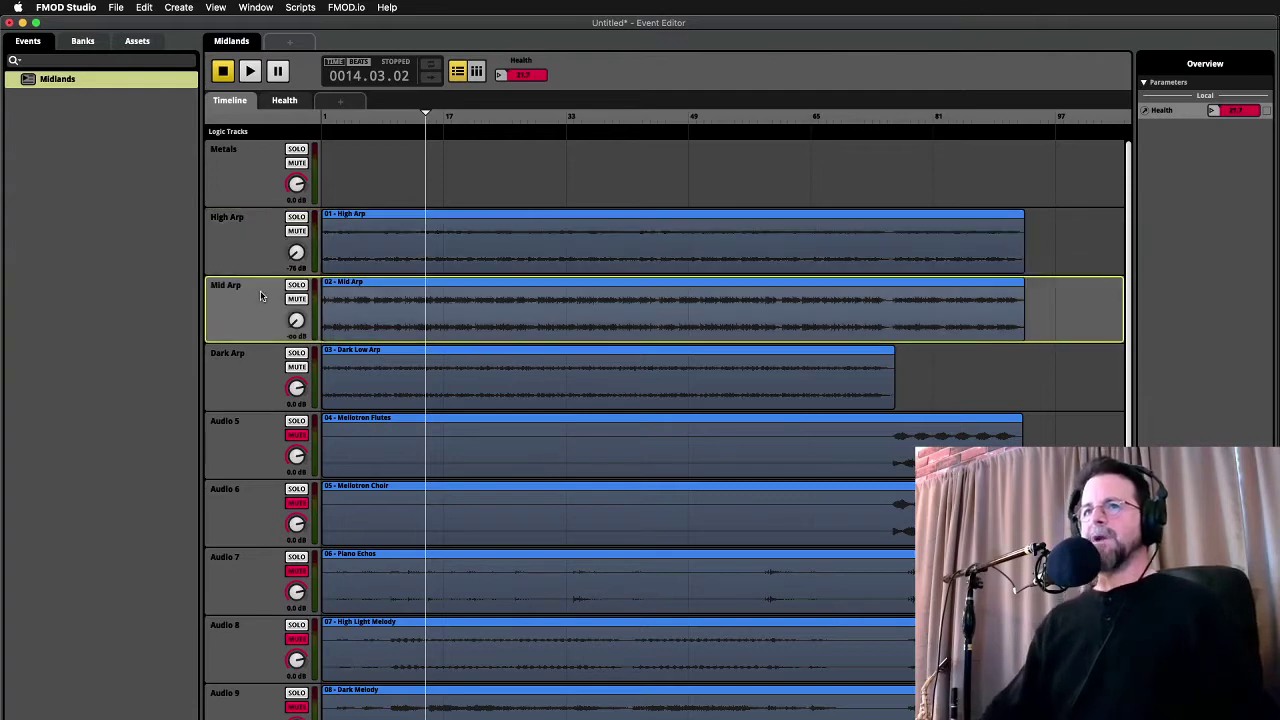
{"action": "left_click", "coordinate": [243, 251]}
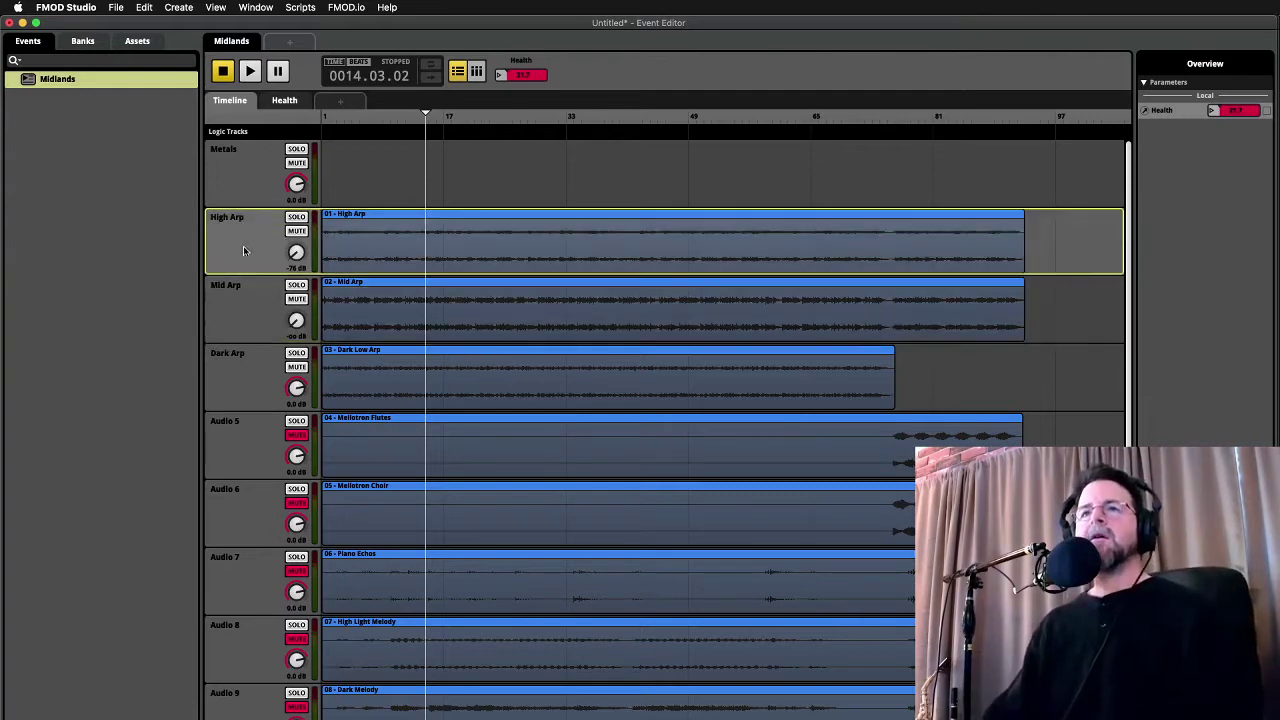
Add volume automation to the High Arp track
{"action": "right_click", "coordinate": [295, 256]}
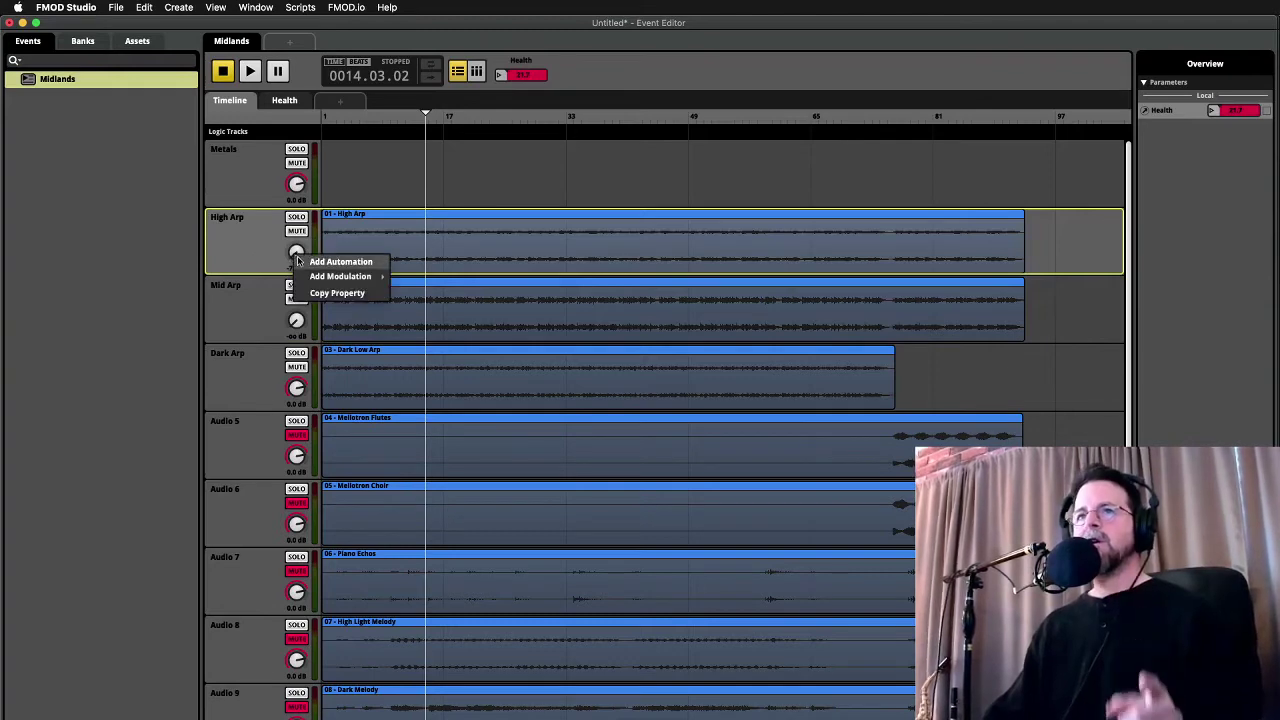
{"action": "left_click", "coordinate": [305, 261]}
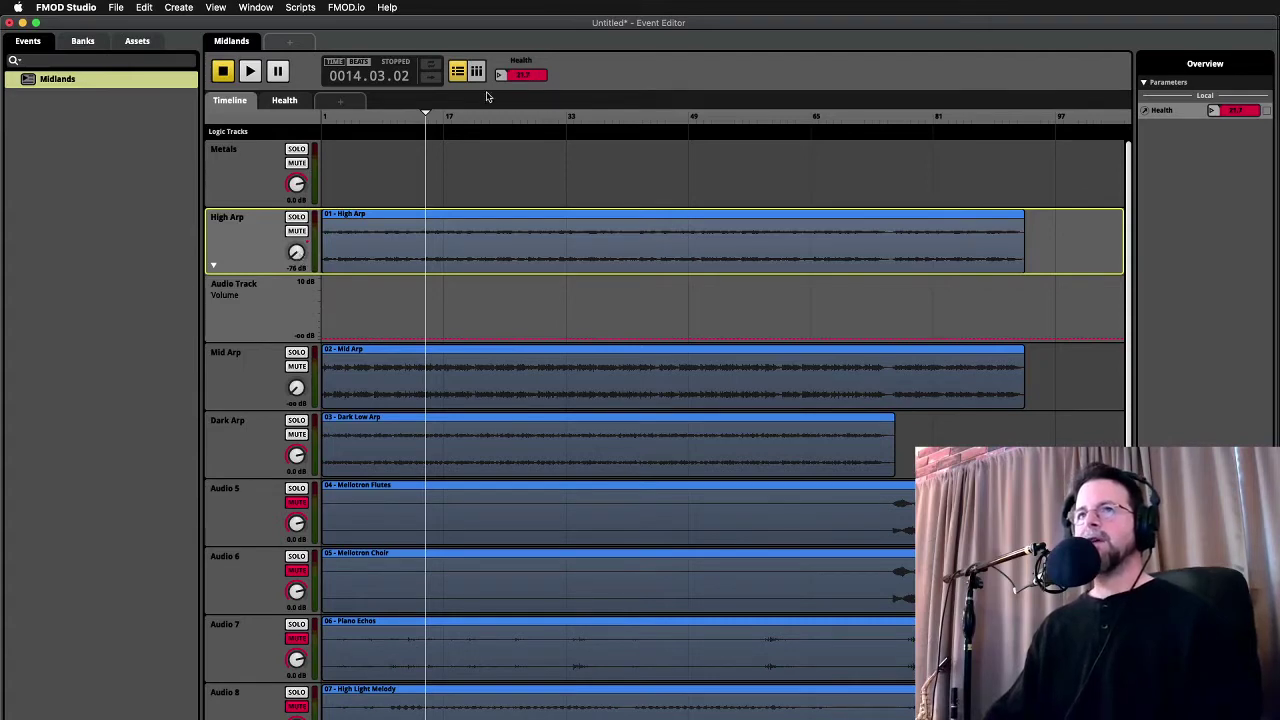
Draw a High Arp volume ramp on the Timeline sheet from -76 dB near bar 37 up to -5 dB near bar 49
{"action": "left_click_drag", "start_coordinate": [470, 112], "coordinate": [563, 112]}
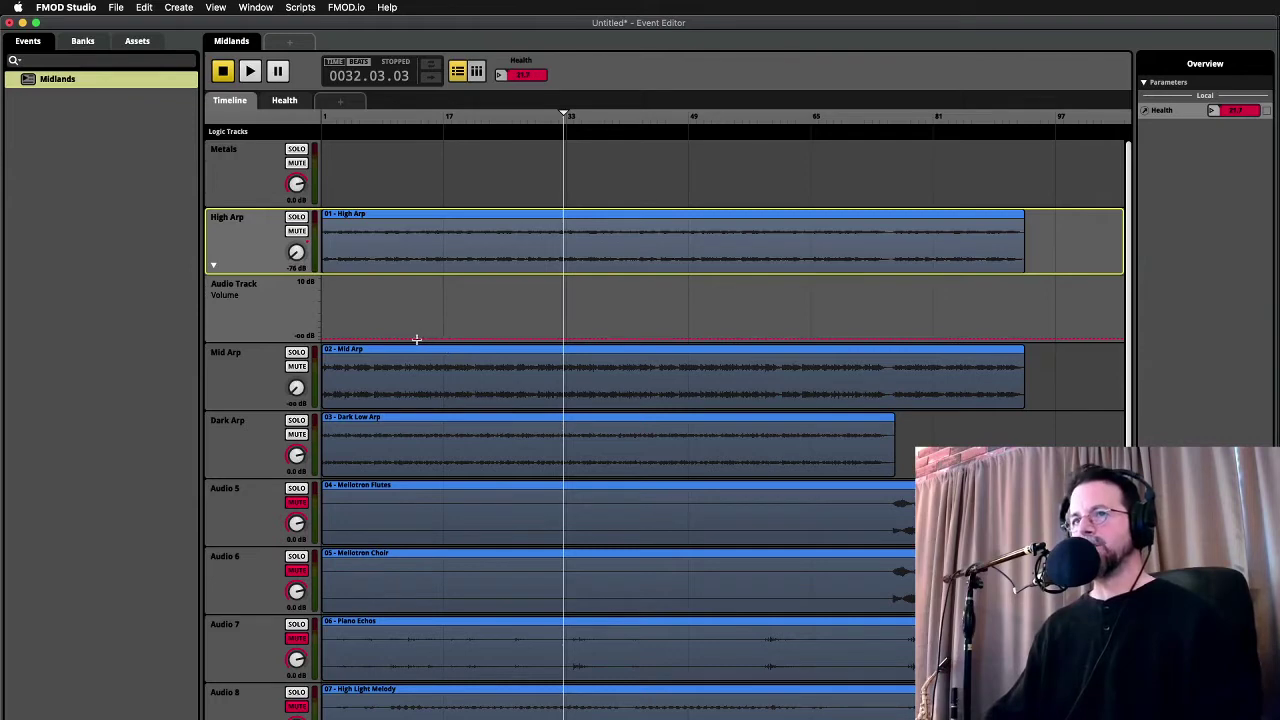
{"action": "left_click", "coordinate": [595, 339]}
{"action": "left_click", "coordinate": [687, 339]}
{"action": "left_click_drag", "start_coordinate": [687, 339], "coordinate": [687, 296]}
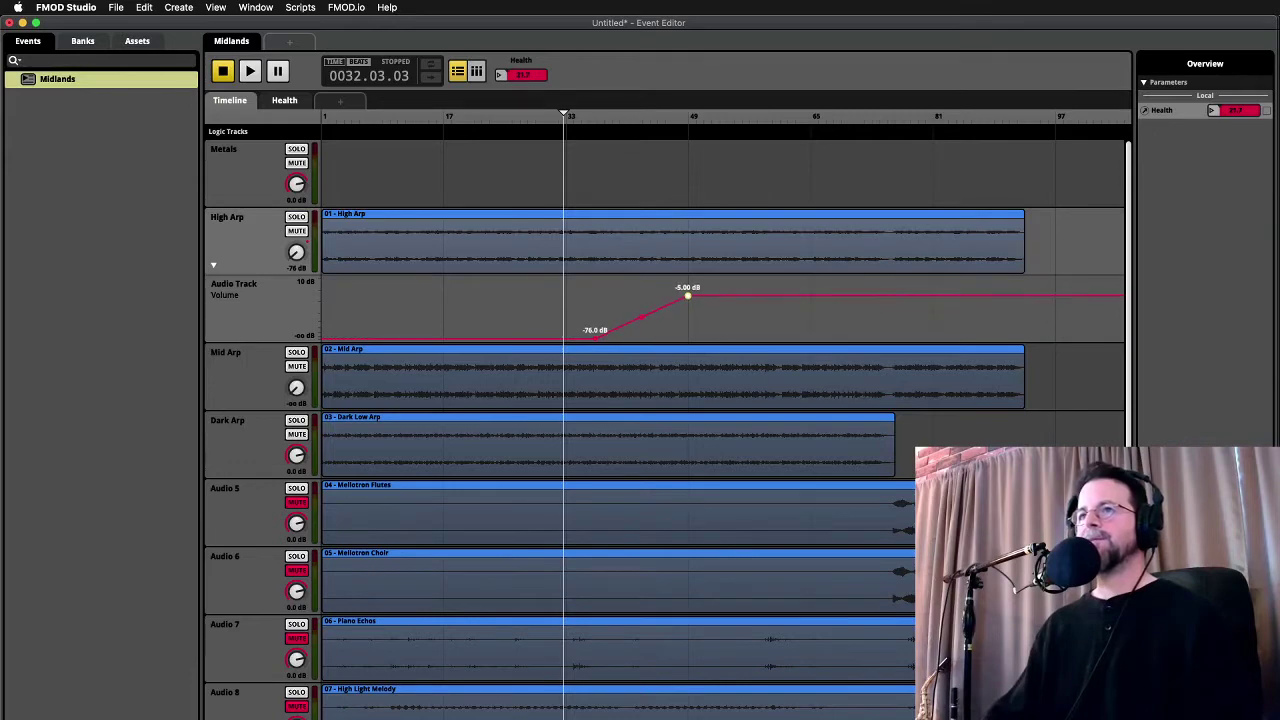
Play the event through the High Arp volume ramp on the Timeline and check the same automation on the Health sheet
{"action": "left_click_drag", "start_coordinate": [567, 120], "coordinate": [533, 118]}
{"action": "key", "text": "space"}
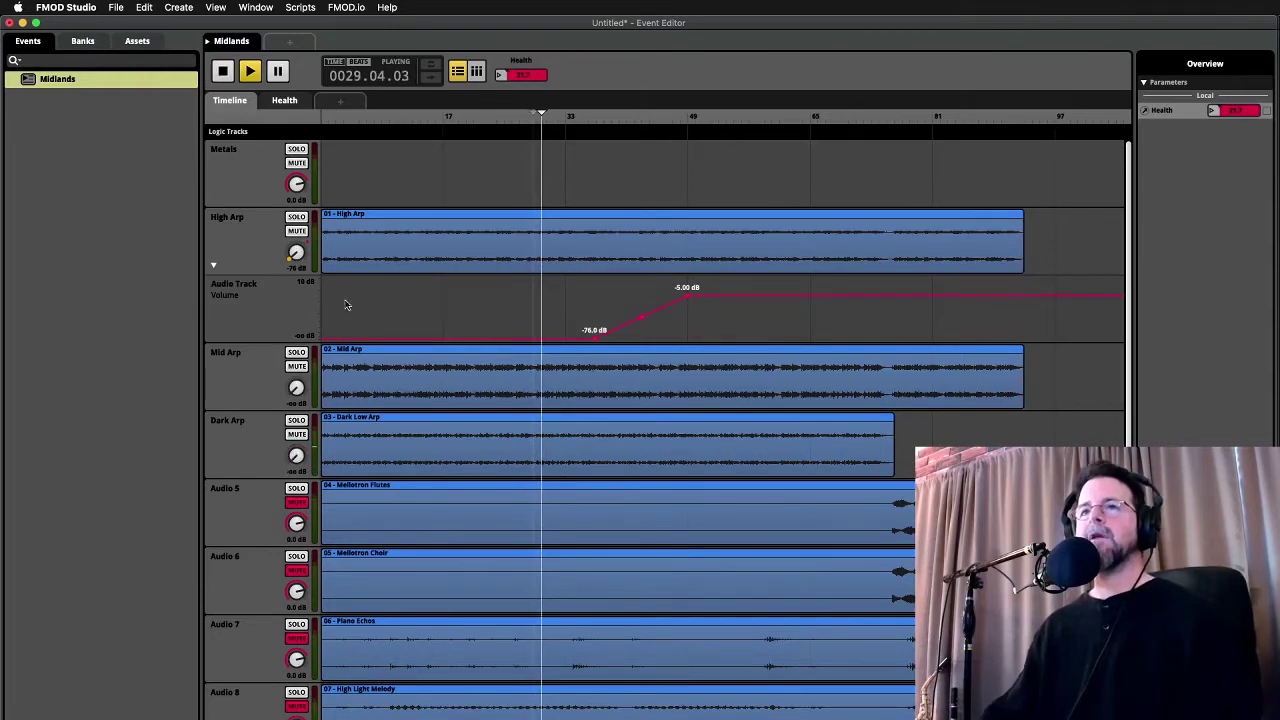
{"action": "mouse_move", "coordinate": [592, 120]}
{"action": "left_mouse_down"}
{"action": "mouse_move", "coordinate": [700, 120]}
{"action": "mouse_move", "coordinate": [666, 119]}
{"action": "left_mouse_up"}
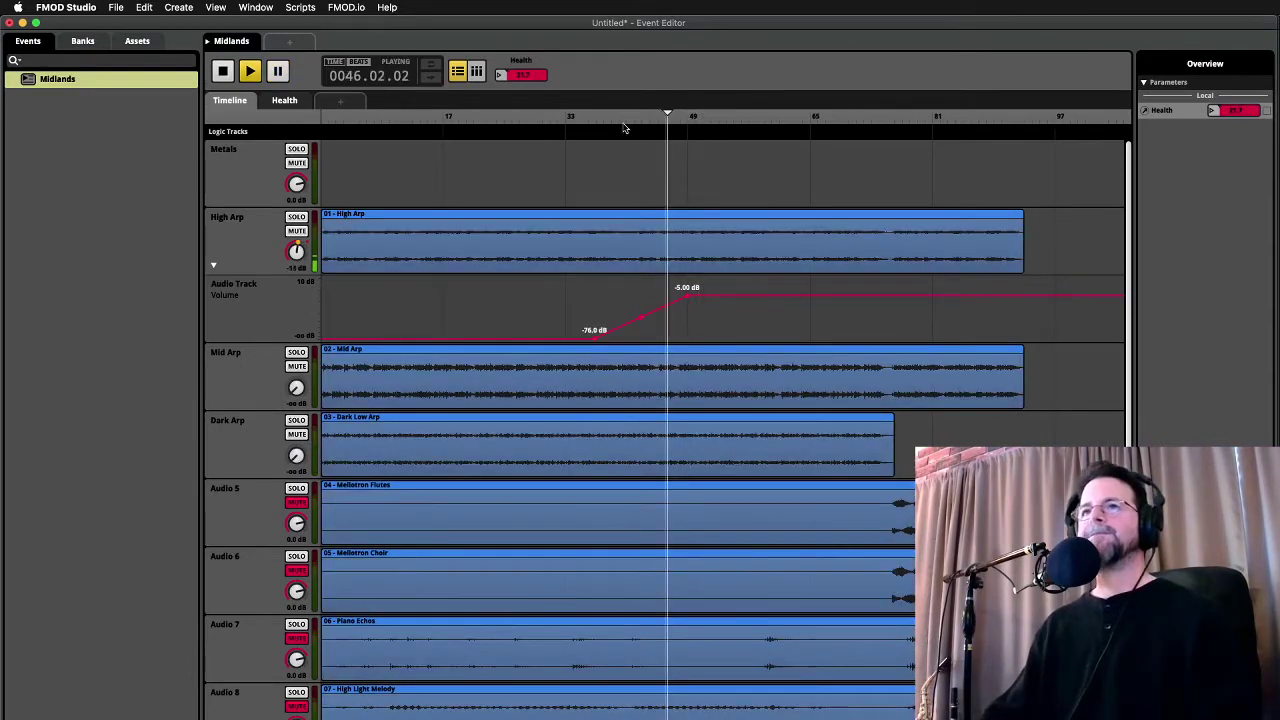
{"action": "key", "text": "ctrl+Tab"}
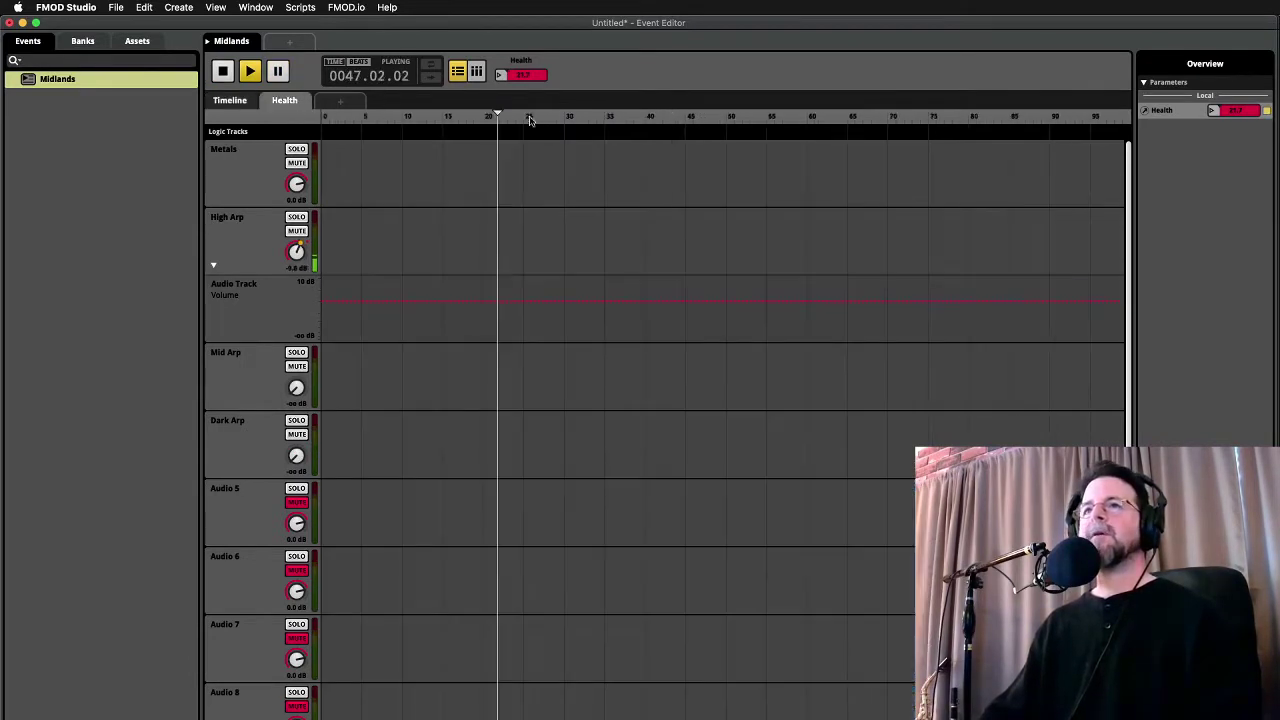
{"action": "key", "text": "space"}
Undo the High Arp volume ramp on the Timeline sheet, keeping the empty automation lane
{"action": "key", "text": "ctrl+Tab"}
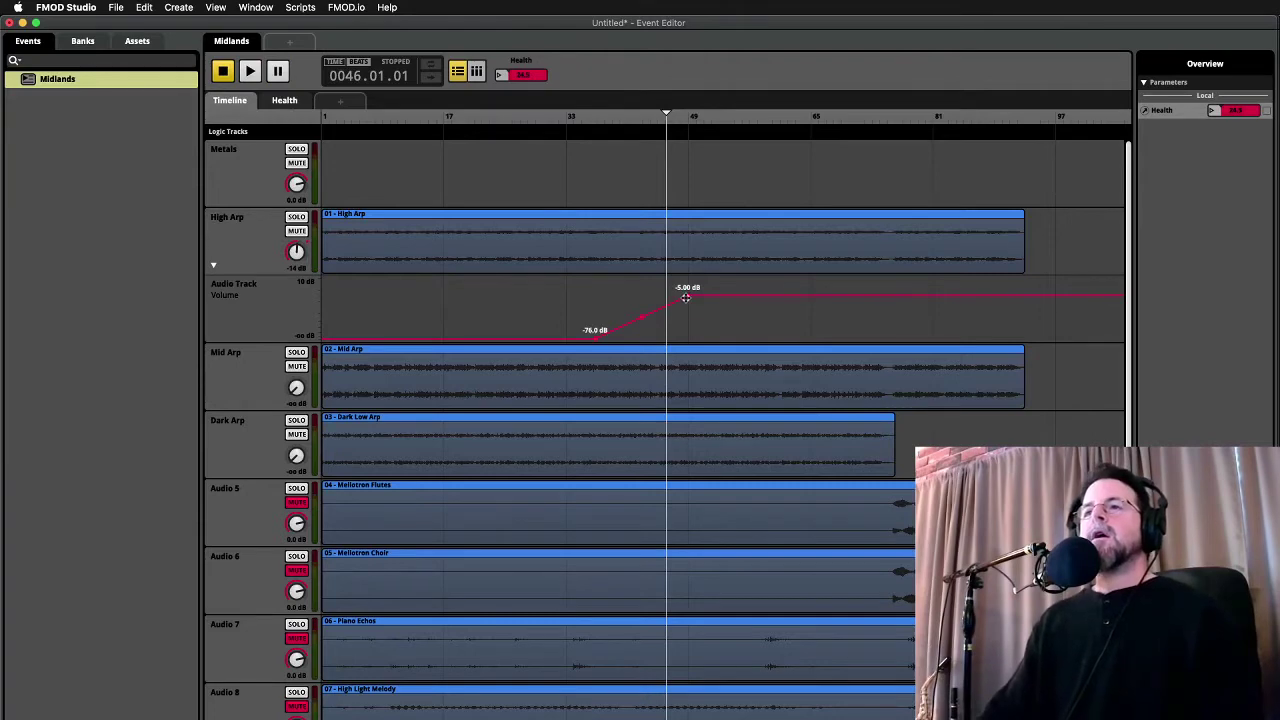
{"action": "key", "text": "super+z"}
{"action": "key", "text": "super+z"}
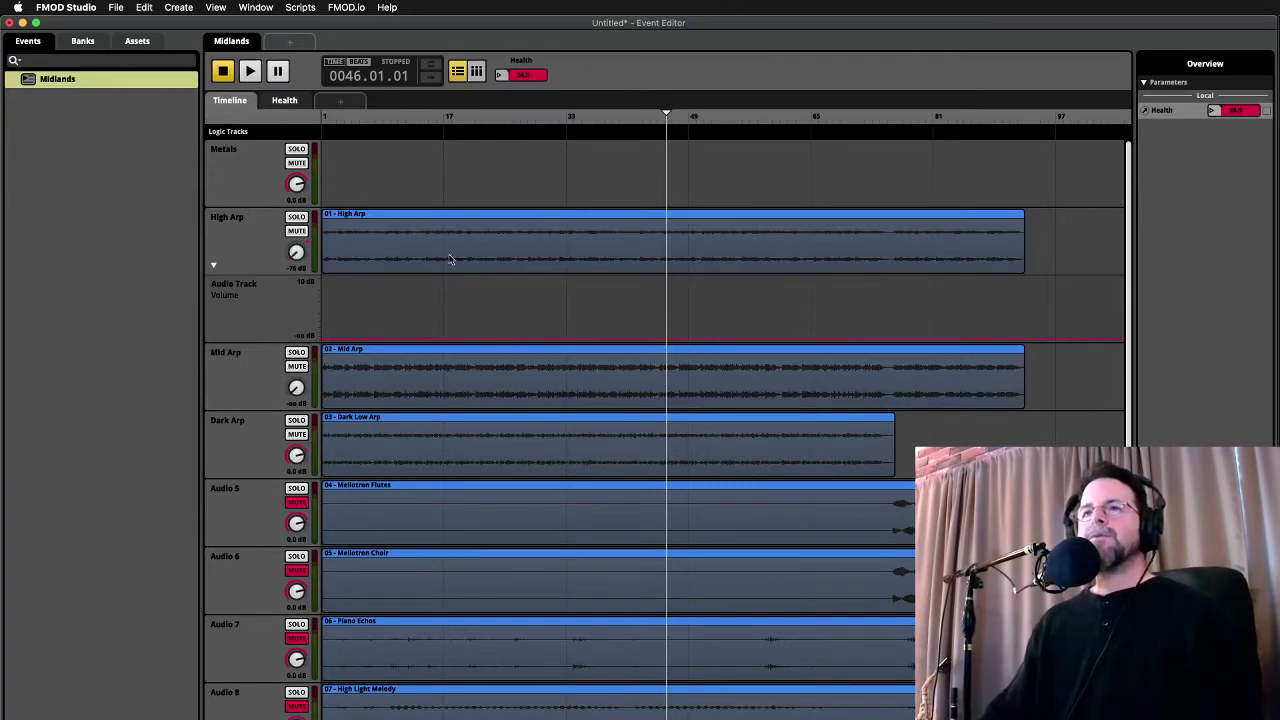
Draw a High Arp volume ramp on the Health sheet from -76 dB at about 40 up to -8 dB at about 50
{"action": "left_click", "coordinate": [290, 104]}
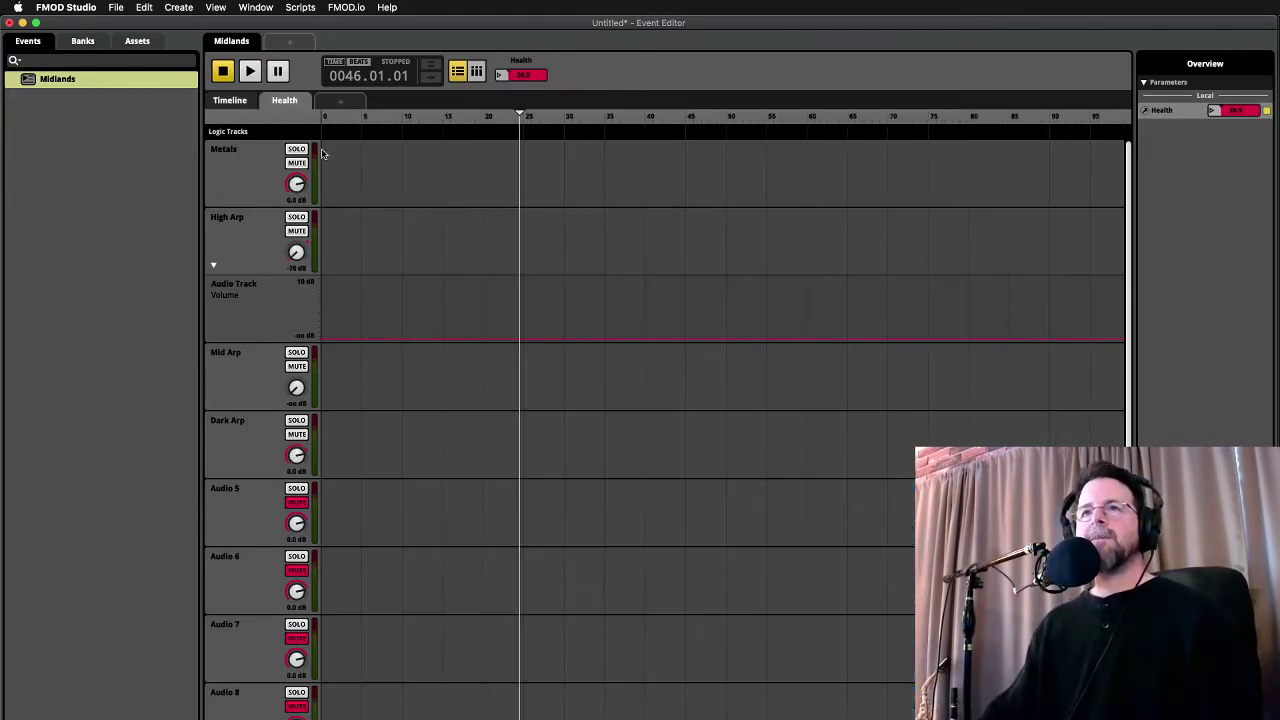
{"action": "left_click", "coordinate": [250, 238]}
{"action": "right_click", "coordinate": [296, 255]}
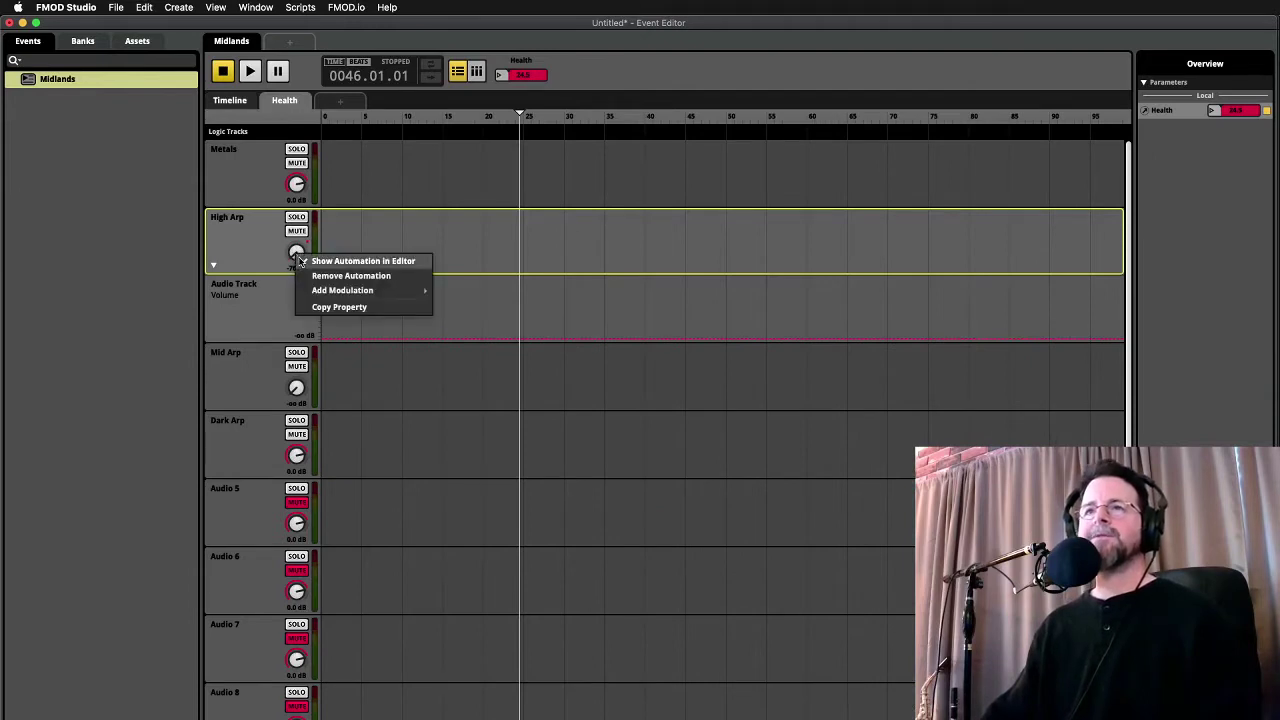
{"action": "left_click", "coordinate": [487, 318]}
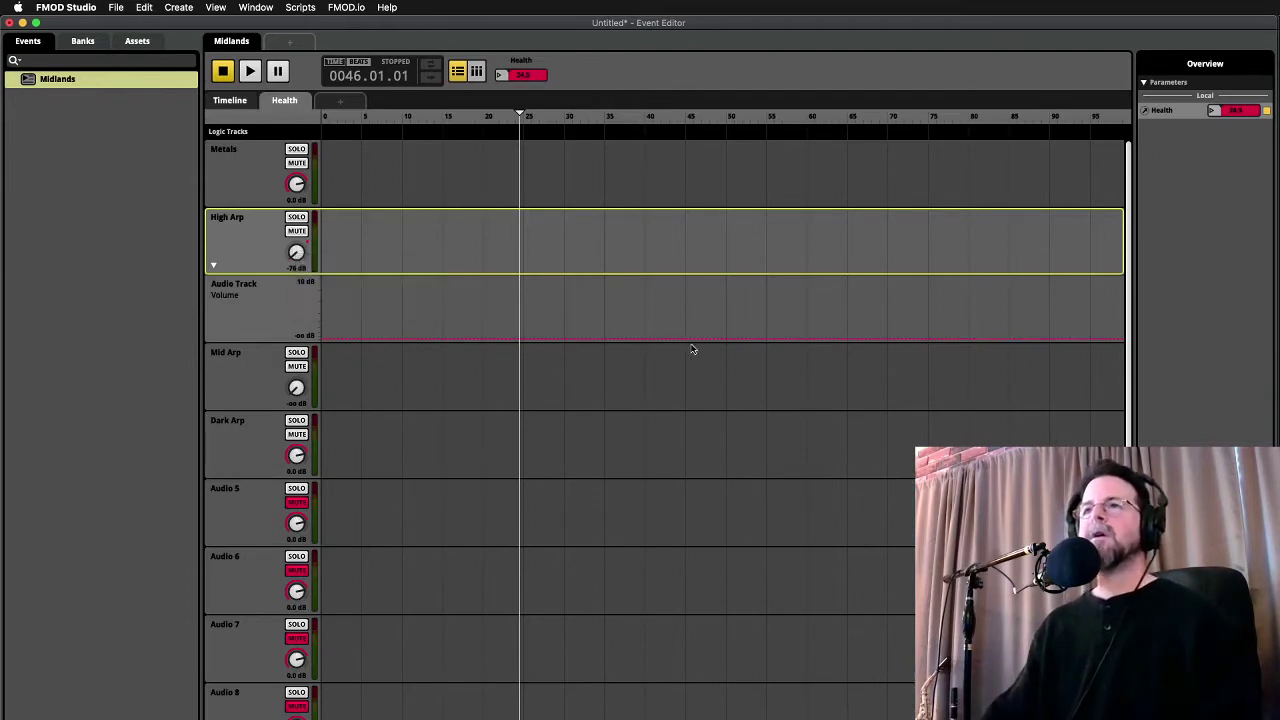
{"action": "left_click", "coordinate": [646, 339]}
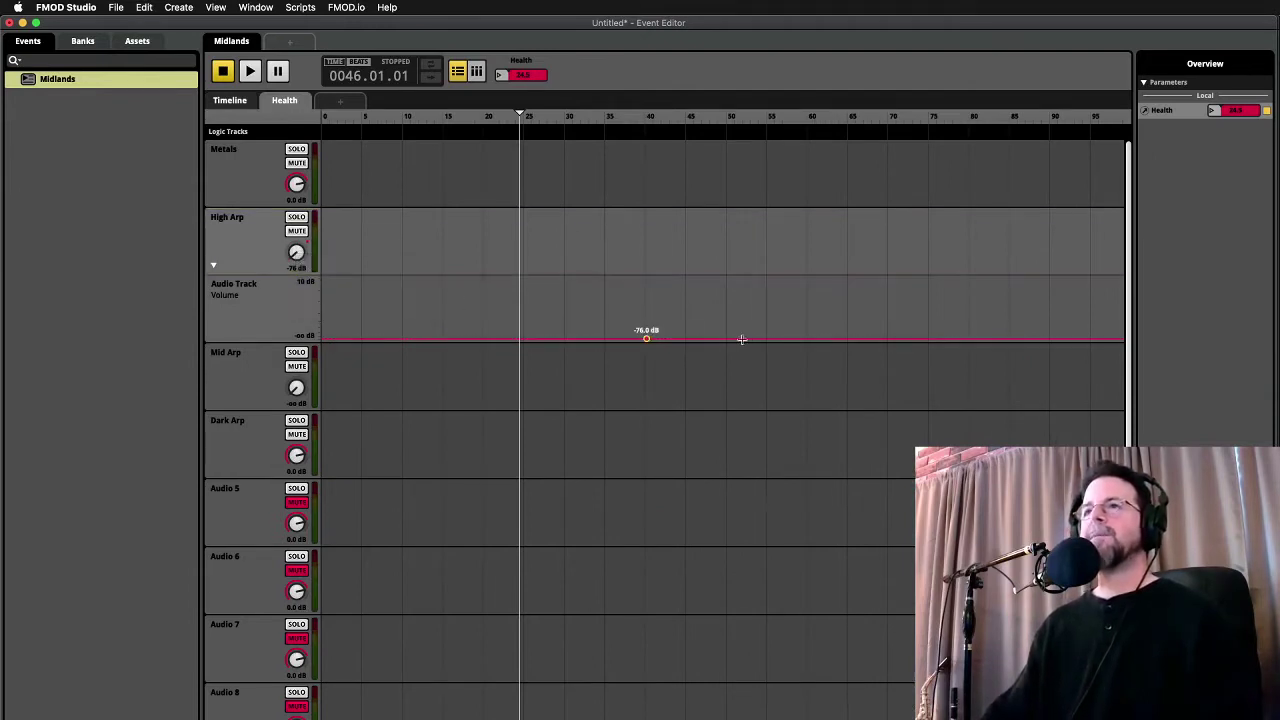
{"action": "left_click_drag", "start_coordinate": [724, 339], "coordinate": [724, 299]}
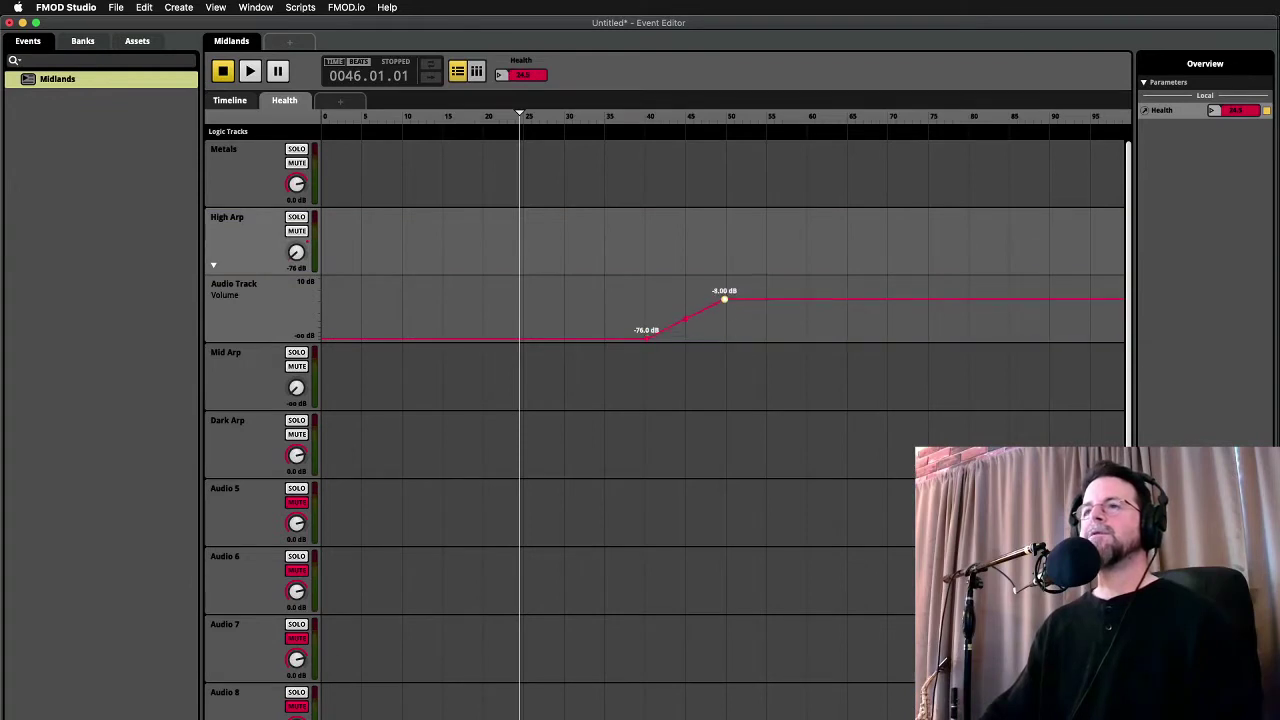
Audition High Arp with Health raised to about 55, and lower the Dark Arp track's volume to -78 dB
{"action": "key", "text": "space"}
{"action": "left_click_drag", "start_coordinate": [641, 117], "coordinate": [769, 120]}
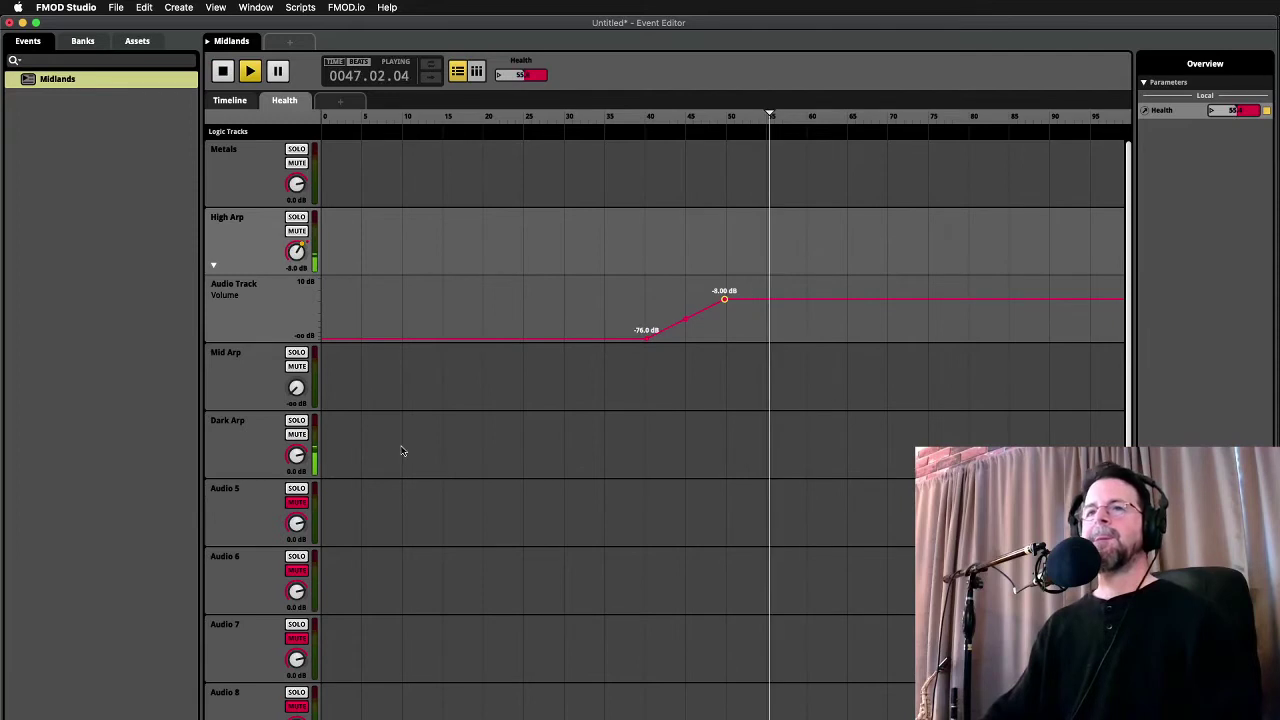
{"action": "left_click_drag", "start_coordinate": [297, 456], "coordinate": [298, 500]}
{"action": "mouse_move", "coordinate": [775, 130]}
{"action": "left_mouse_down"}
{"action": "mouse_move", "coordinate": [597, 120]}
{"action": "mouse_move", "coordinate": [792, 120]}
{"action": "mouse_move", "coordinate": [651, 120]}
{"action": "mouse_move", "coordinate": [743, 120]}
{"action": "left_mouse_up"}
{"action": "key", "text": "space"}
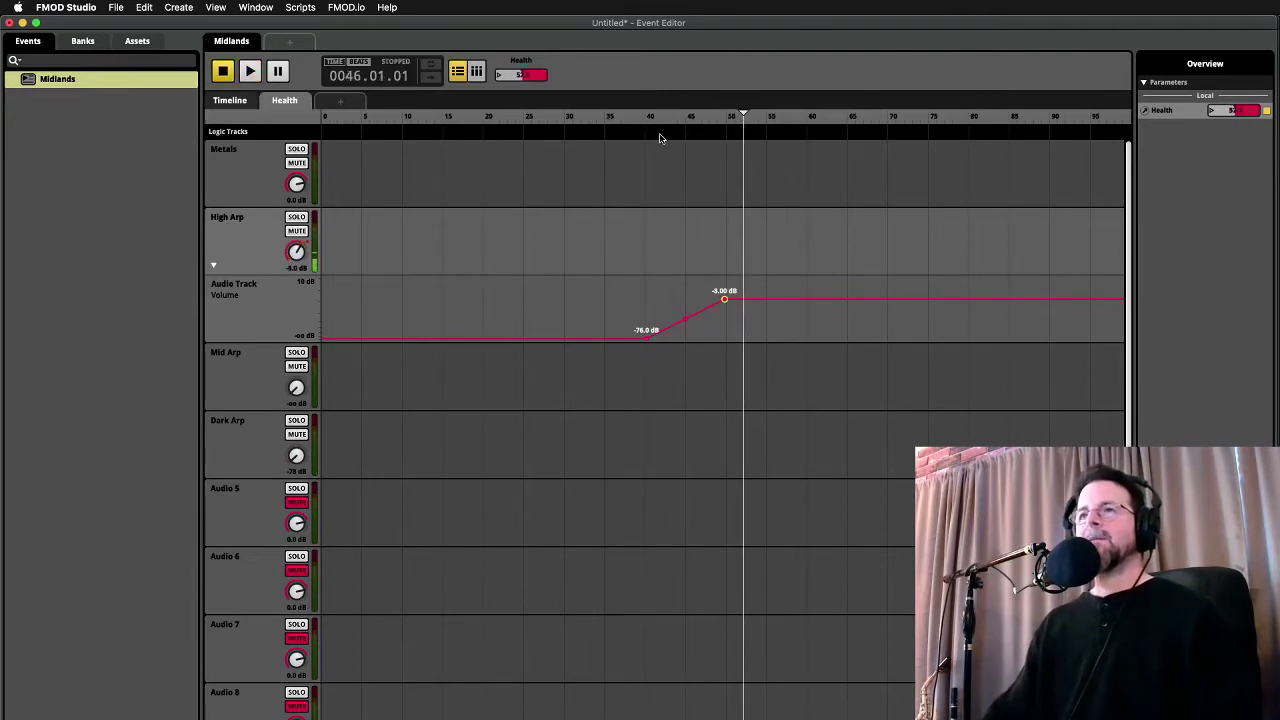
Widen the High Arp volume ramp so it rises from -∞ dB at Health 35 to -8 dB at Health 70
{"action": "left_click", "coordinate": [245, 235]}
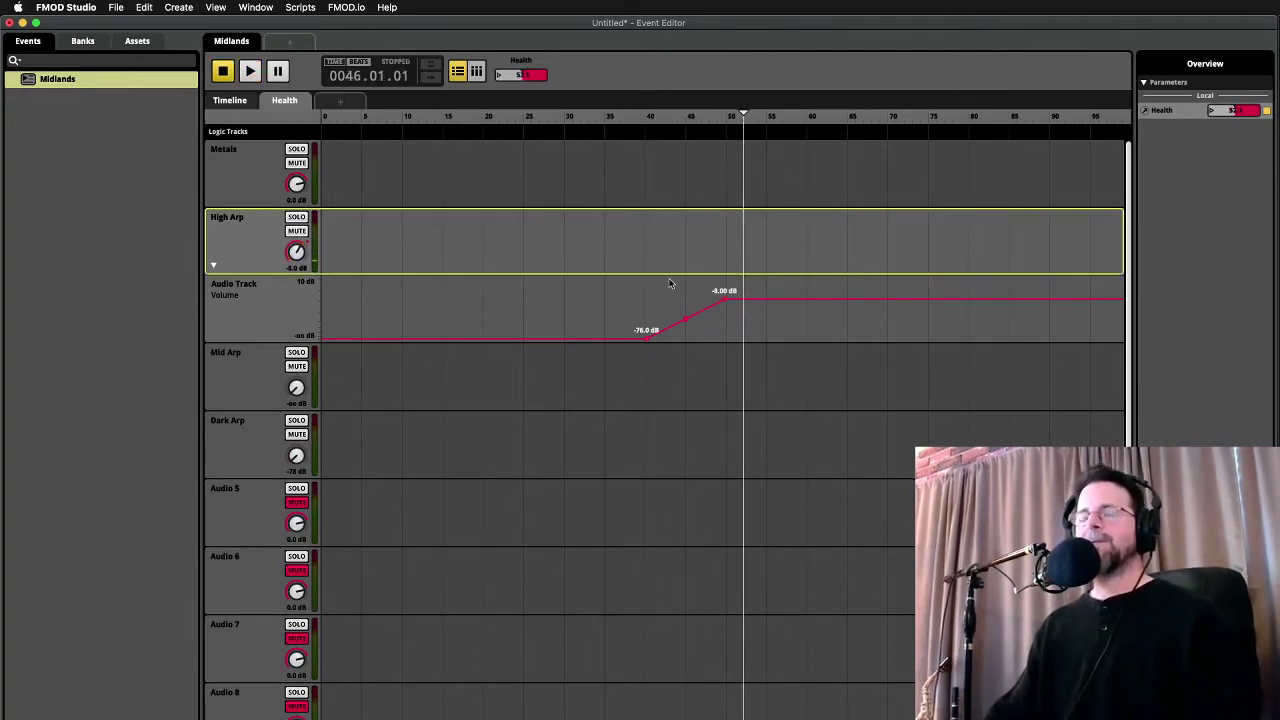
{"action": "left_click_drag", "start_coordinate": [652, 340], "coordinate": [604, 339]}
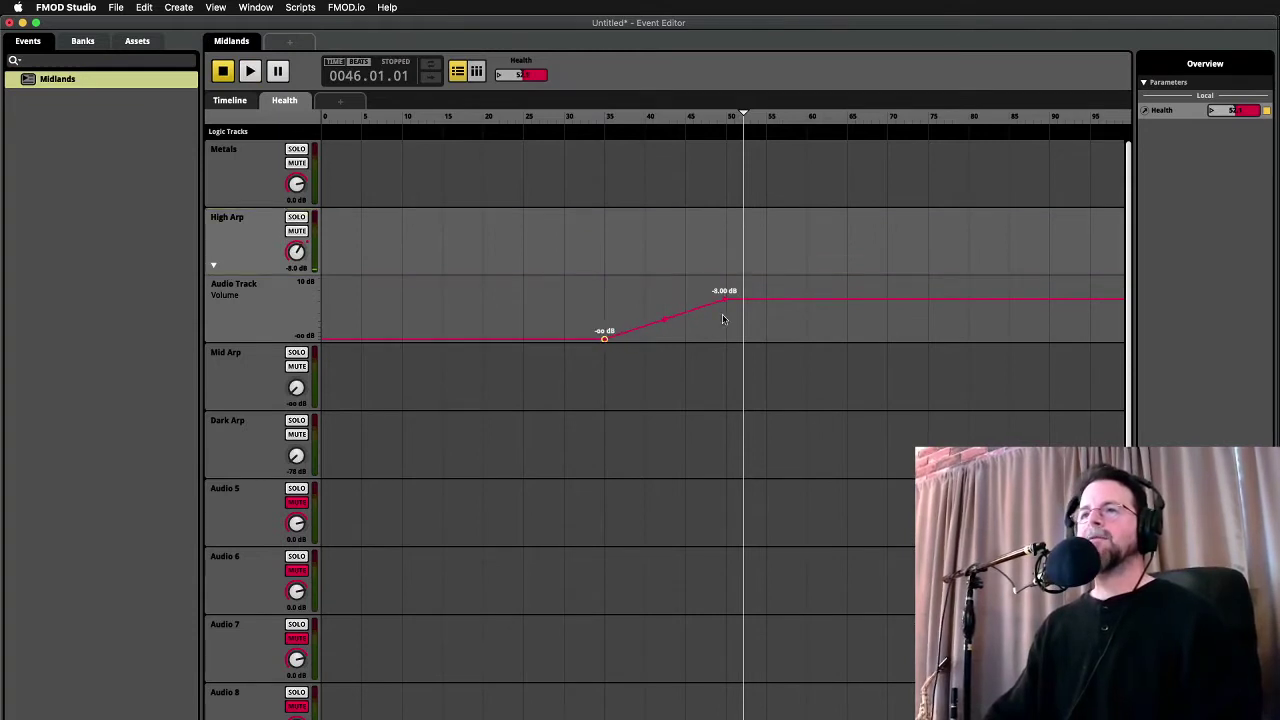
{"action": "left_click_drag", "start_coordinate": [725, 298], "coordinate": [887, 298]}
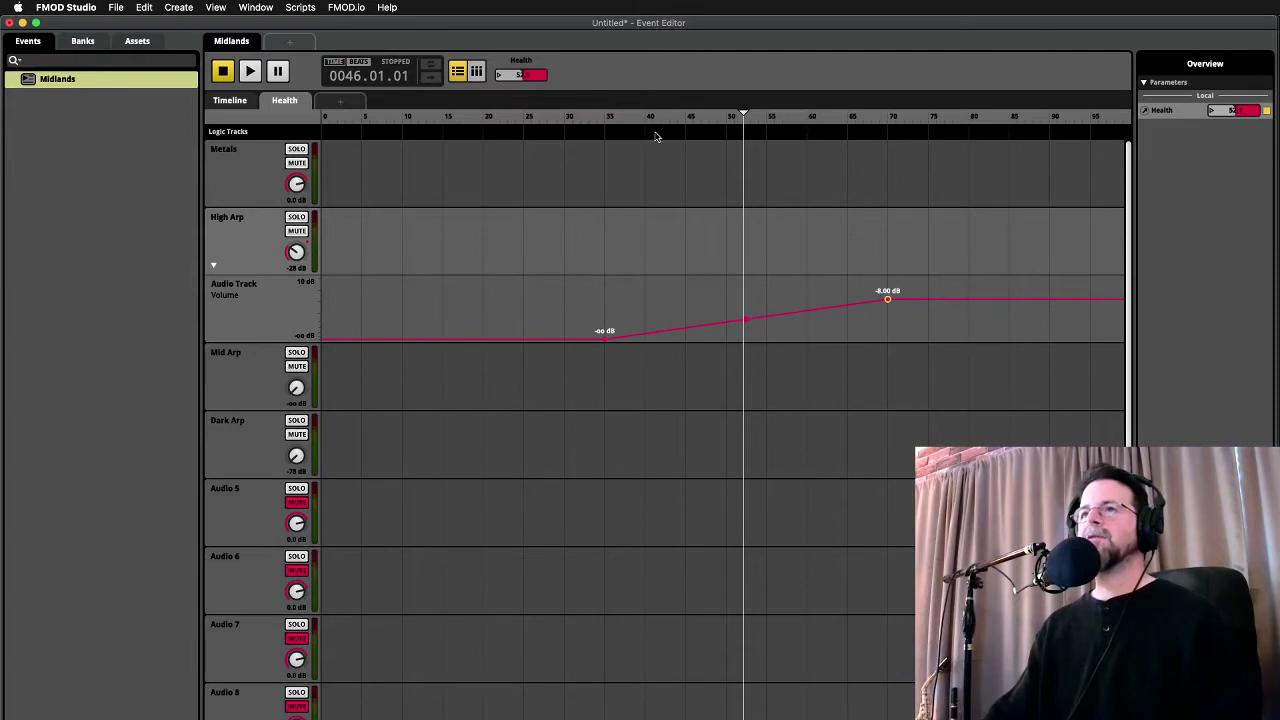
Audition the widened High Arp fade by sweeping Health from about 37 to about 76 and playing the event
{"action": "left_click", "coordinate": [621, 122]}
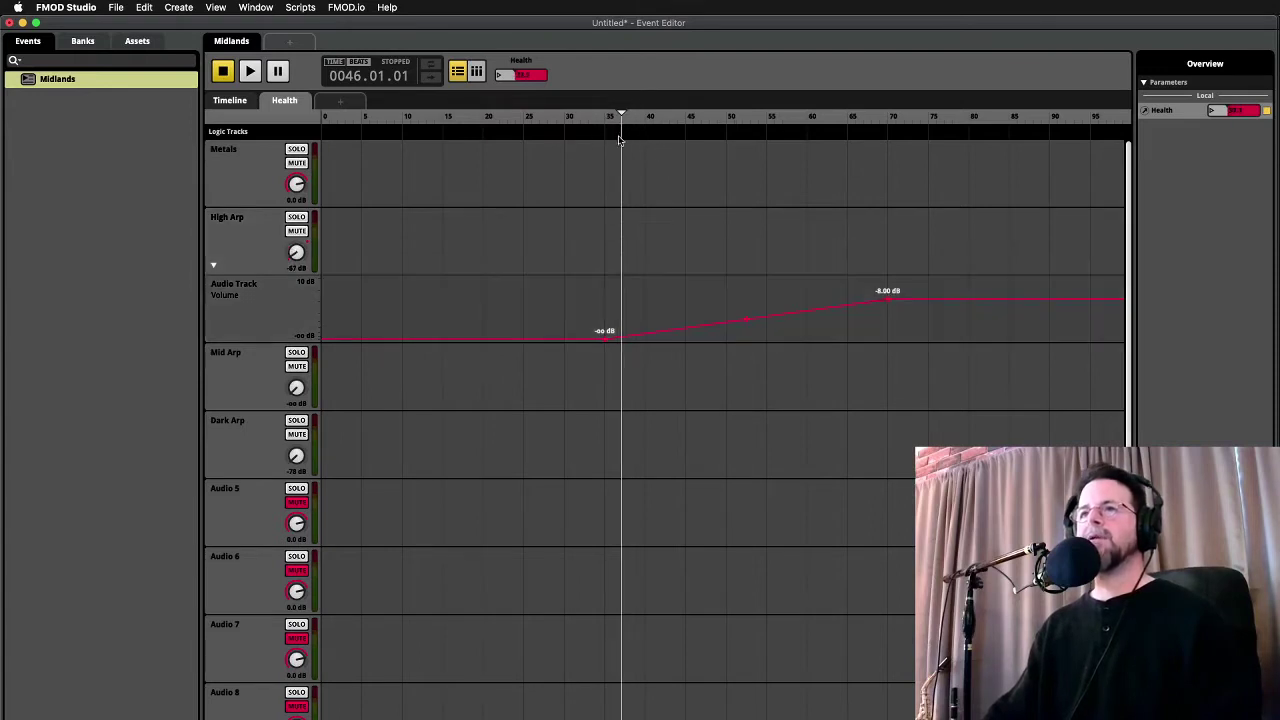
{"action": "mouse_move", "coordinate": [599, 130]}
{"action": "left_mouse_down"}
{"action": "mouse_move", "coordinate": [535, 122]}
{"action": "mouse_move", "coordinate": [931, 124]}
{"action": "left_mouse_up"}
{"action": "key", "text": "space"}
{"action": "left_click", "coordinate": [881, 300]}
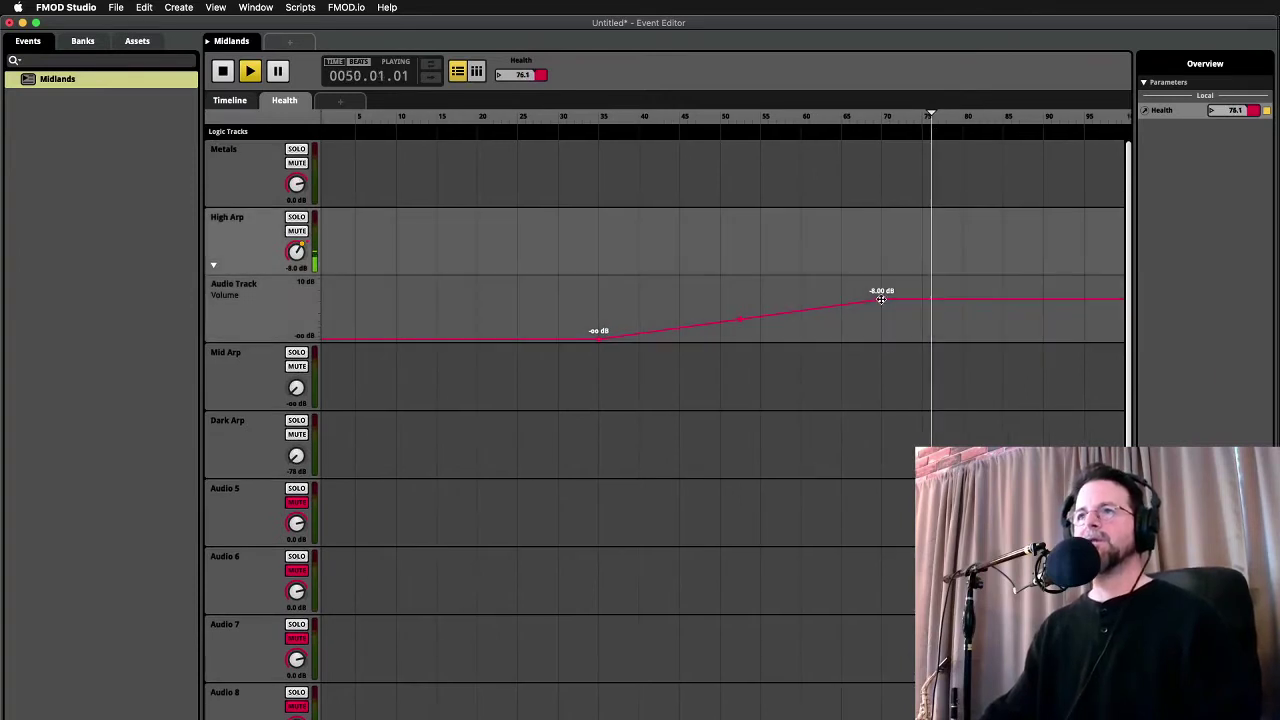
{"action": "key", "text": "space"}
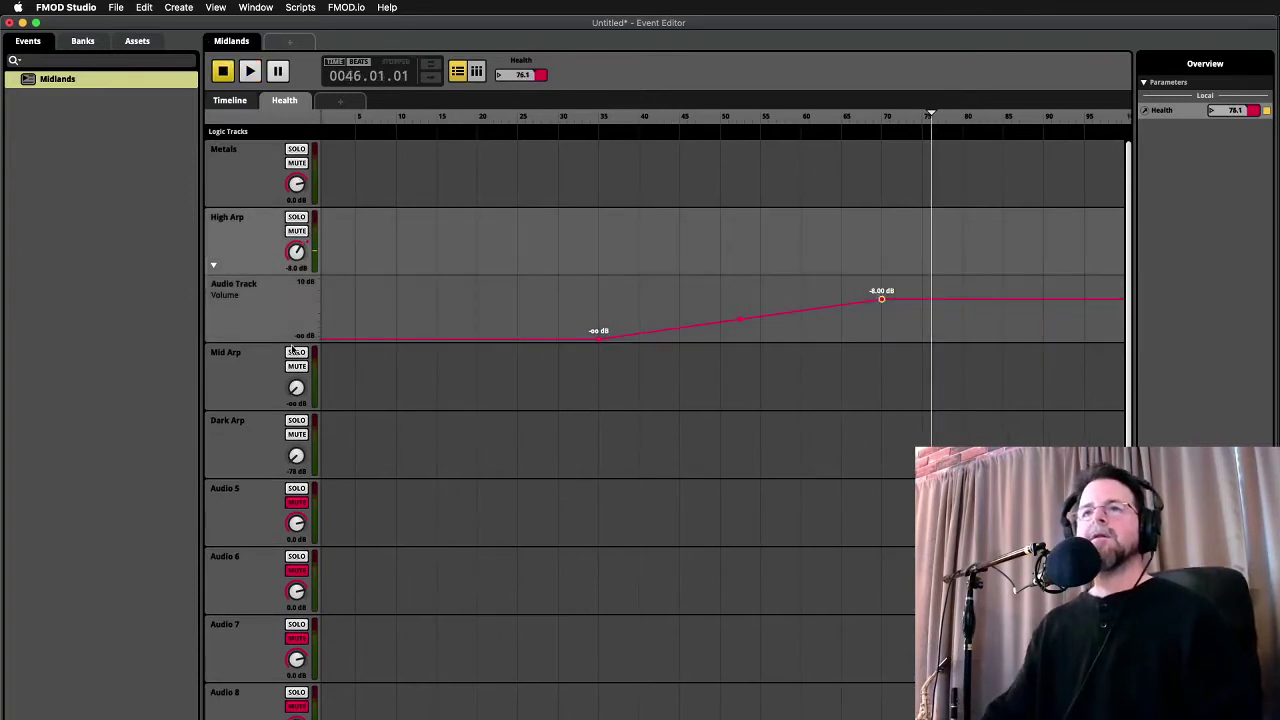
Automate Mid Arp's volume over Health: -∞ dB near 2, -8 dB near 28 and -21 dB near 66, fading down beyond that
{"action": "right_click", "coordinate": [297, 389]}
{"action": "left_click", "coordinate": [340, 396]}
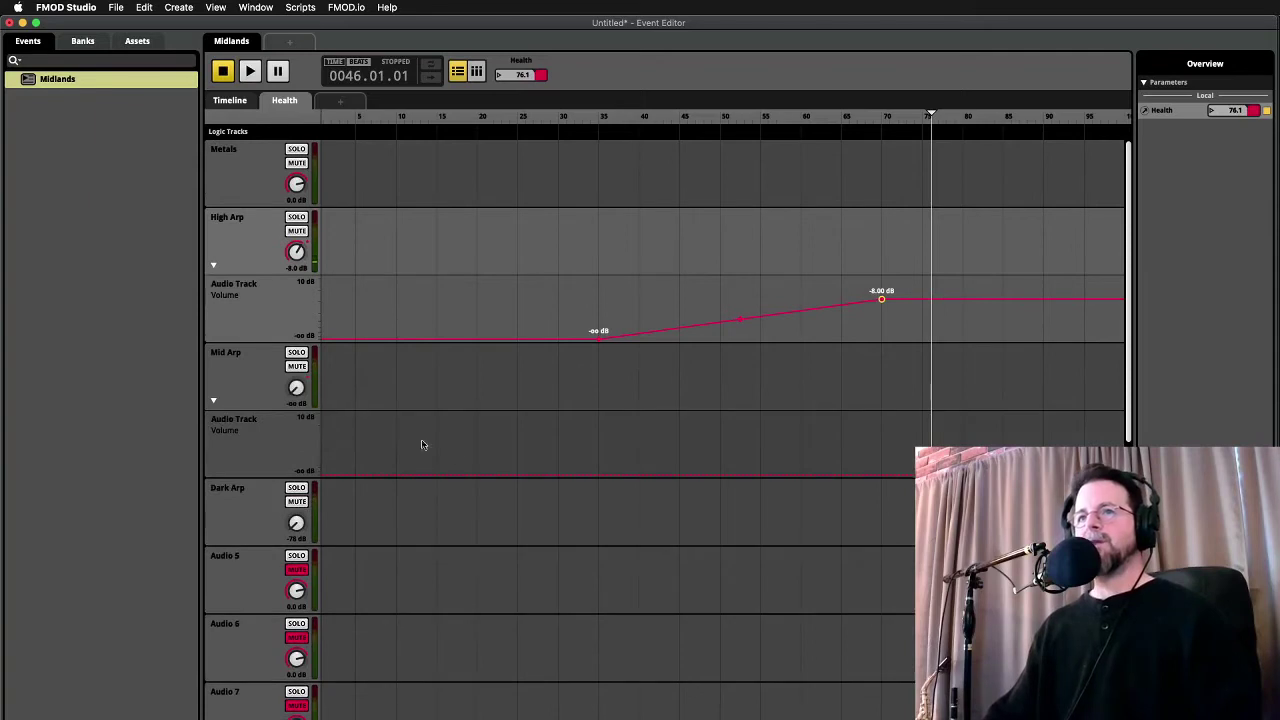
{"action": "left_click", "coordinate": [545, 473]}
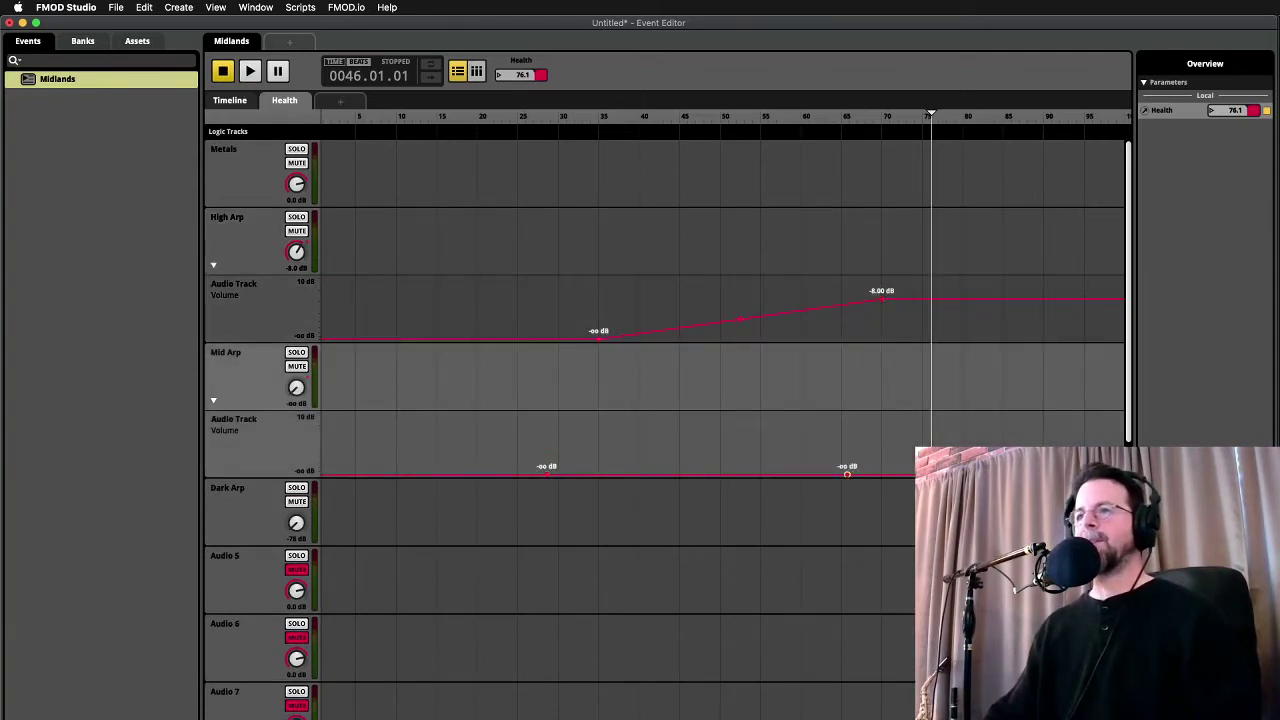
{"action": "left_click", "coordinate": [331, 471]}
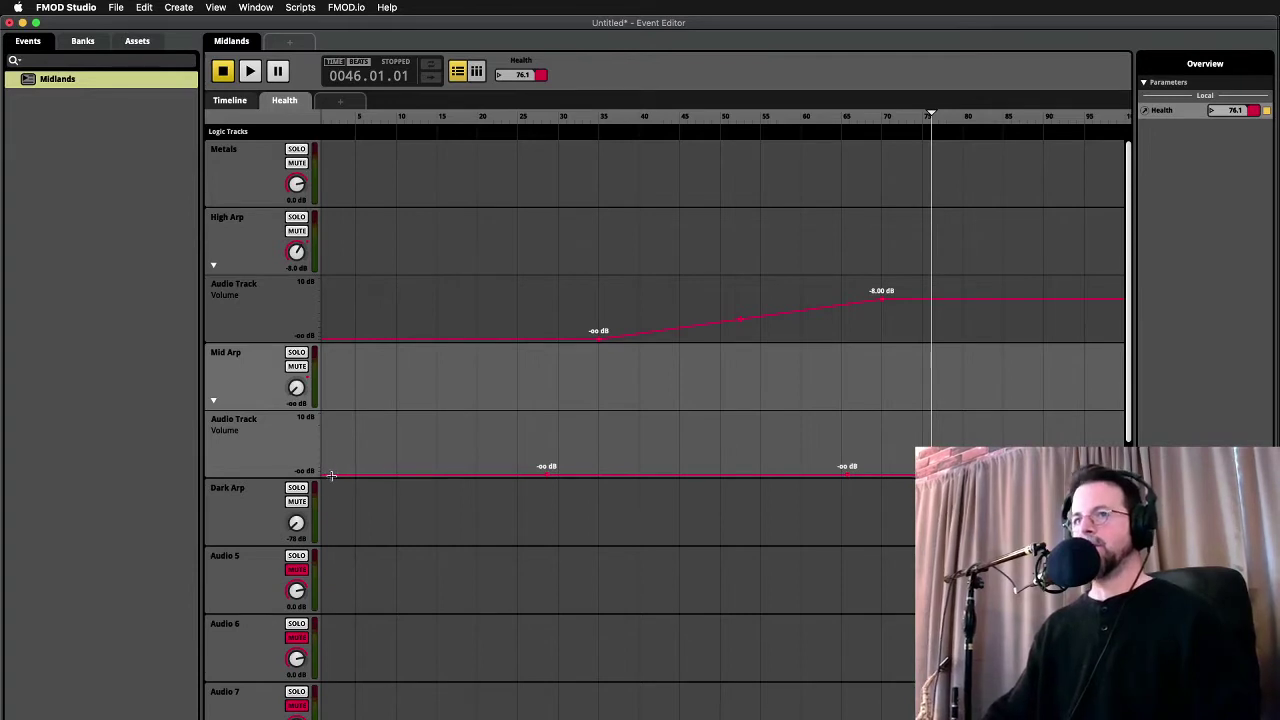
{"action": "left_click_drag", "start_coordinate": [551, 475], "coordinate": [546, 433]}
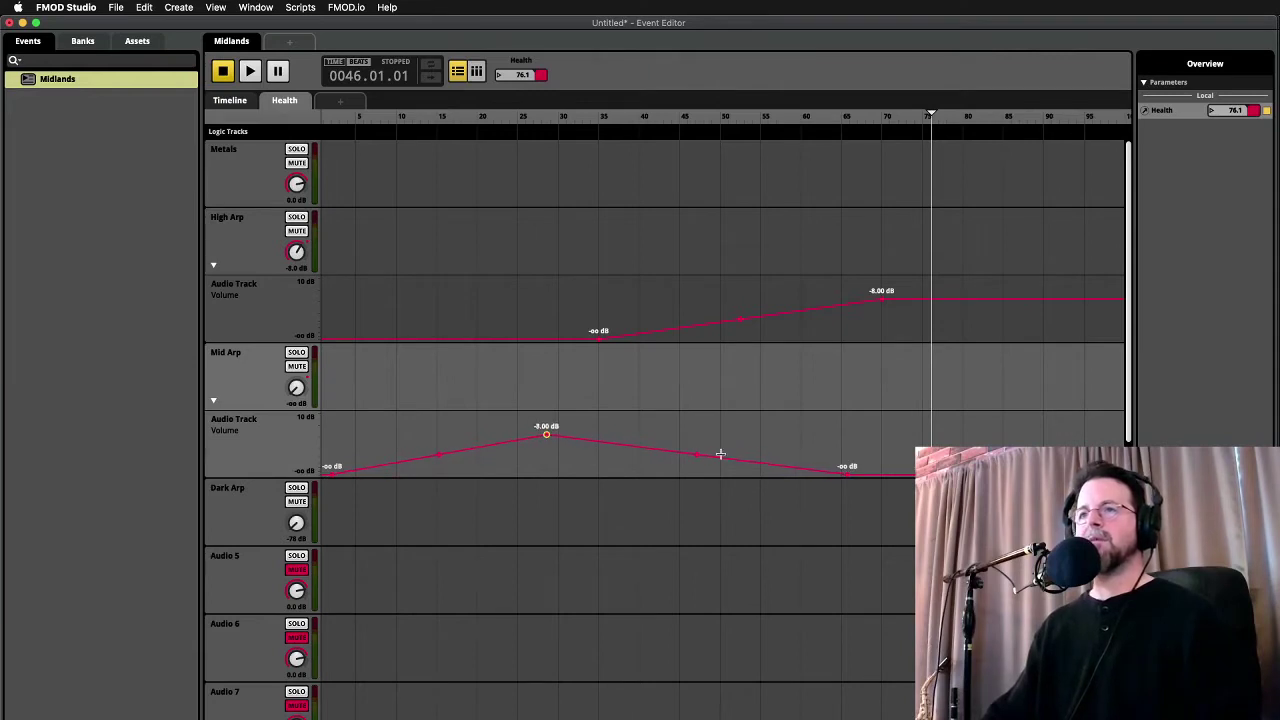
{"action": "left_click_drag", "start_coordinate": [846, 474], "coordinate": [847, 449]}
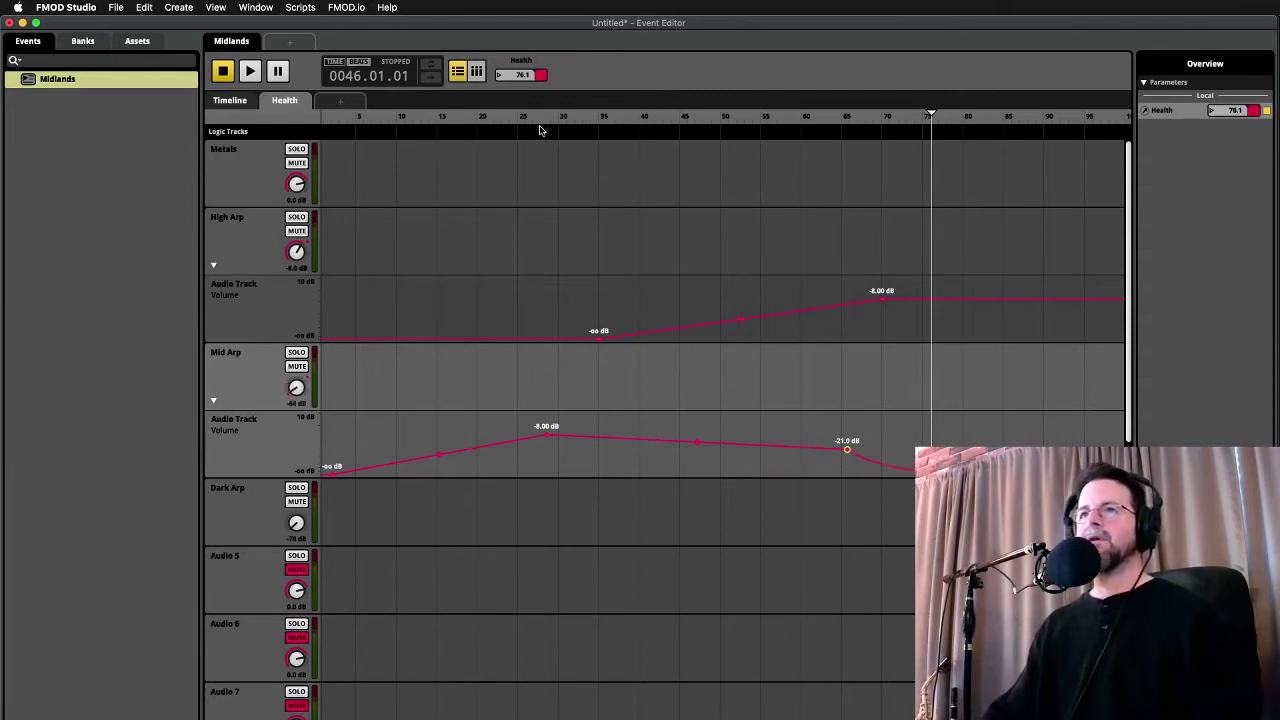
Play the event with Health around 28 to 33 to audition Mid Arp, comparing the Timeline and Health sheets
{"action": "left_click", "coordinate": [586, 118]}
{"action": "key", "text": "space"}
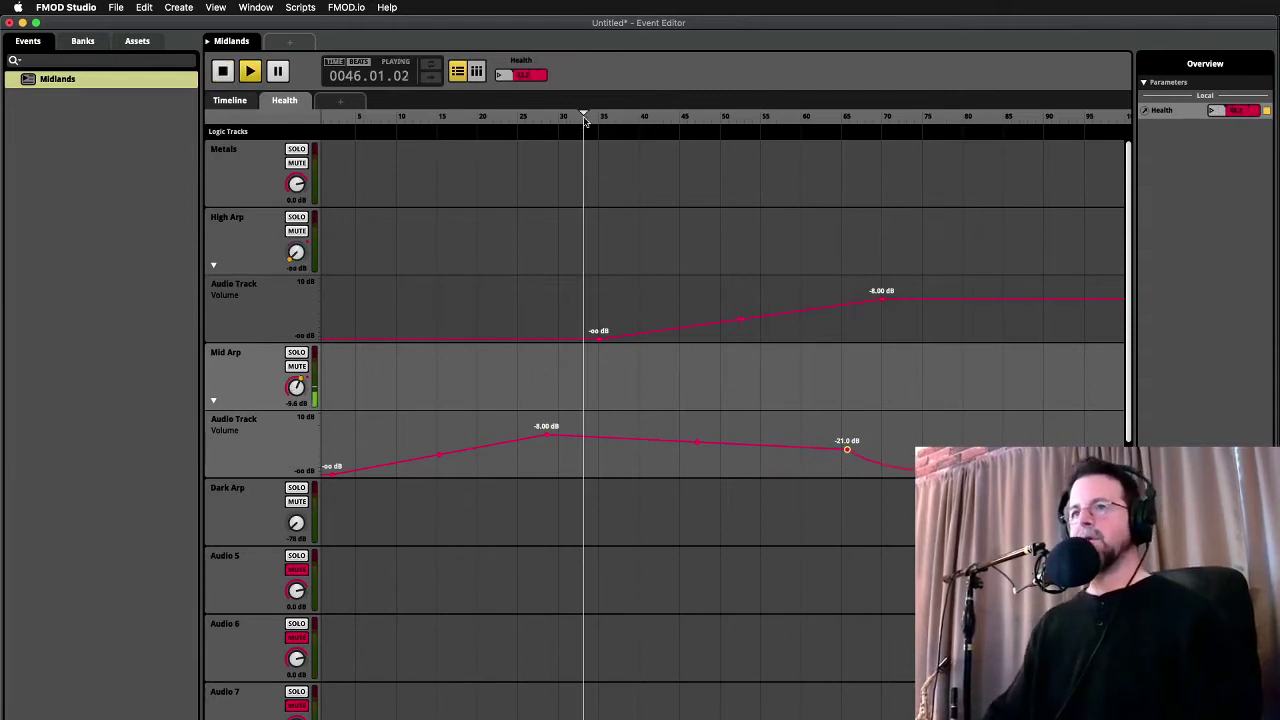
{"action": "mouse_move", "coordinate": [589, 120]}
{"action": "left_mouse_down"}
{"action": "mouse_move", "coordinate": [949, 123]}
{"action": "mouse_move", "coordinate": [623, 170]}
{"action": "mouse_move", "coordinate": [541, 163]}
{"action": "left_mouse_up"}
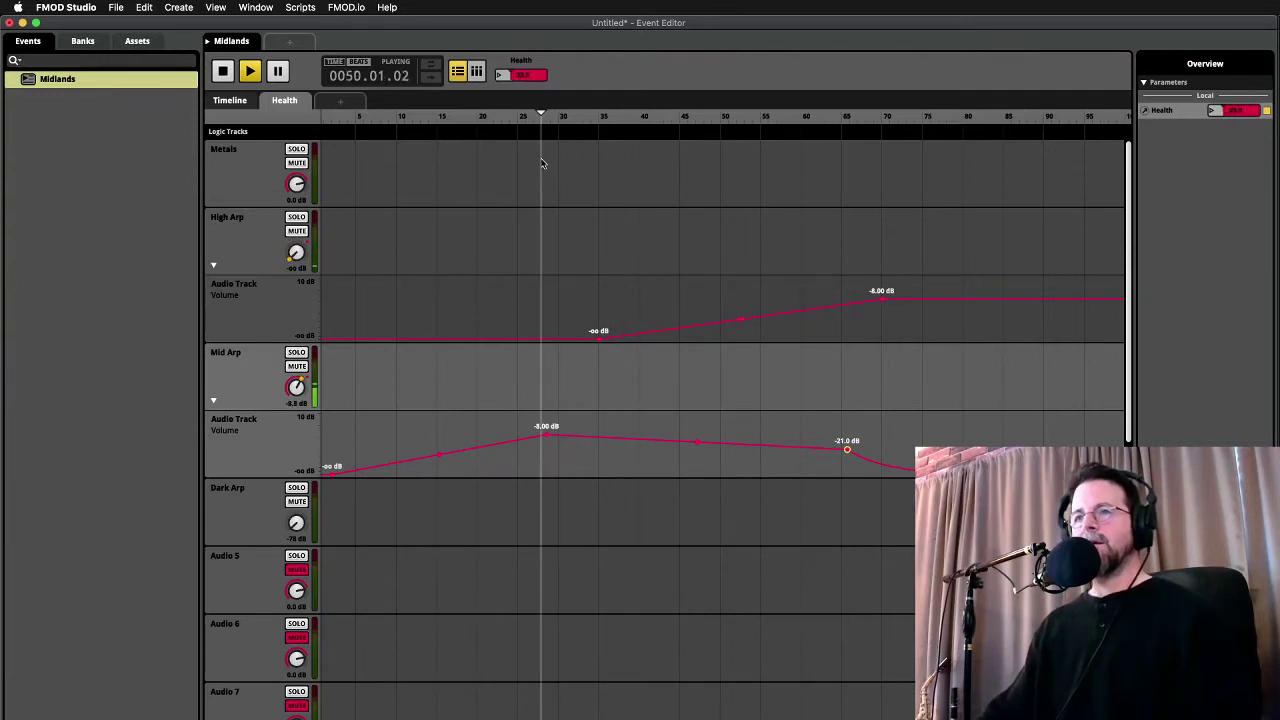
{"action": "left_click", "coordinate": [238, 99]}
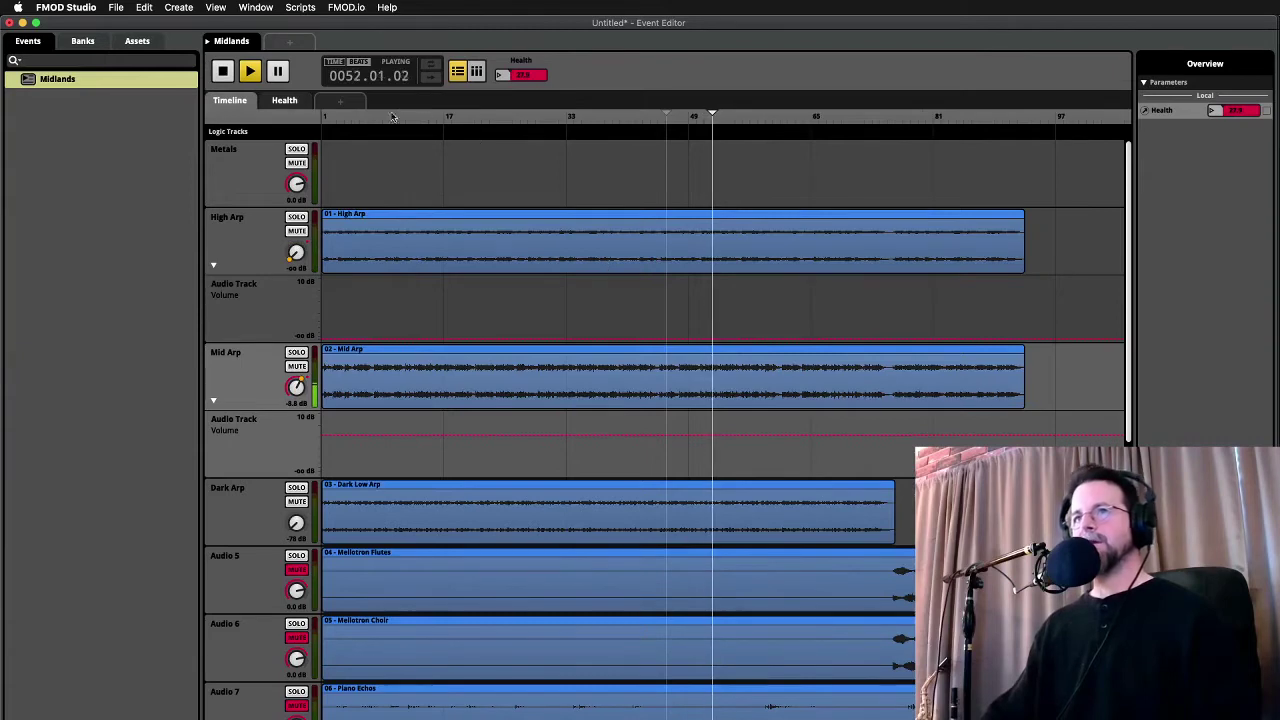
{"action": "left_click", "coordinate": [284, 100]}
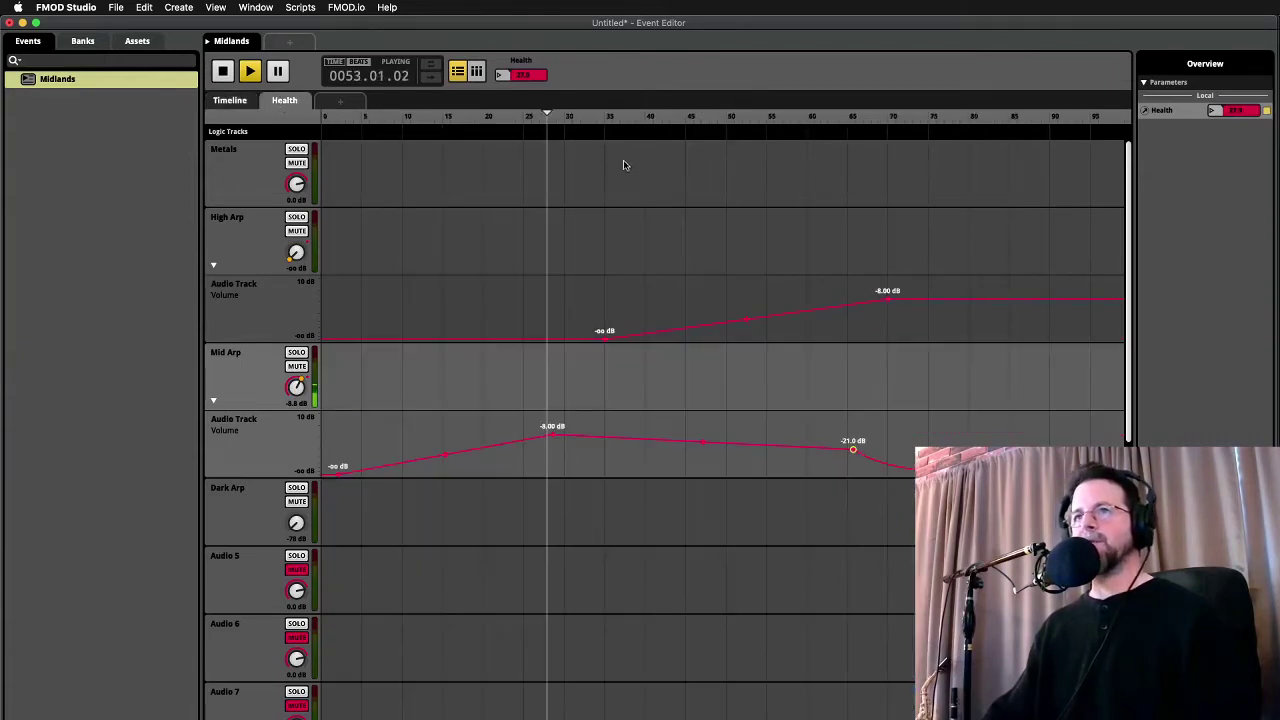
{"action": "mouse_move", "coordinate": [541, 123]}
{"action": "left_mouse_down"}
{"action": "mouse_move", "coordinate": [580, 117]}
{"action": "mouse_move", "coordinate": [561, 118]}
{"action": "left_mouse_up"}
{"action": "key", "text": "space"}
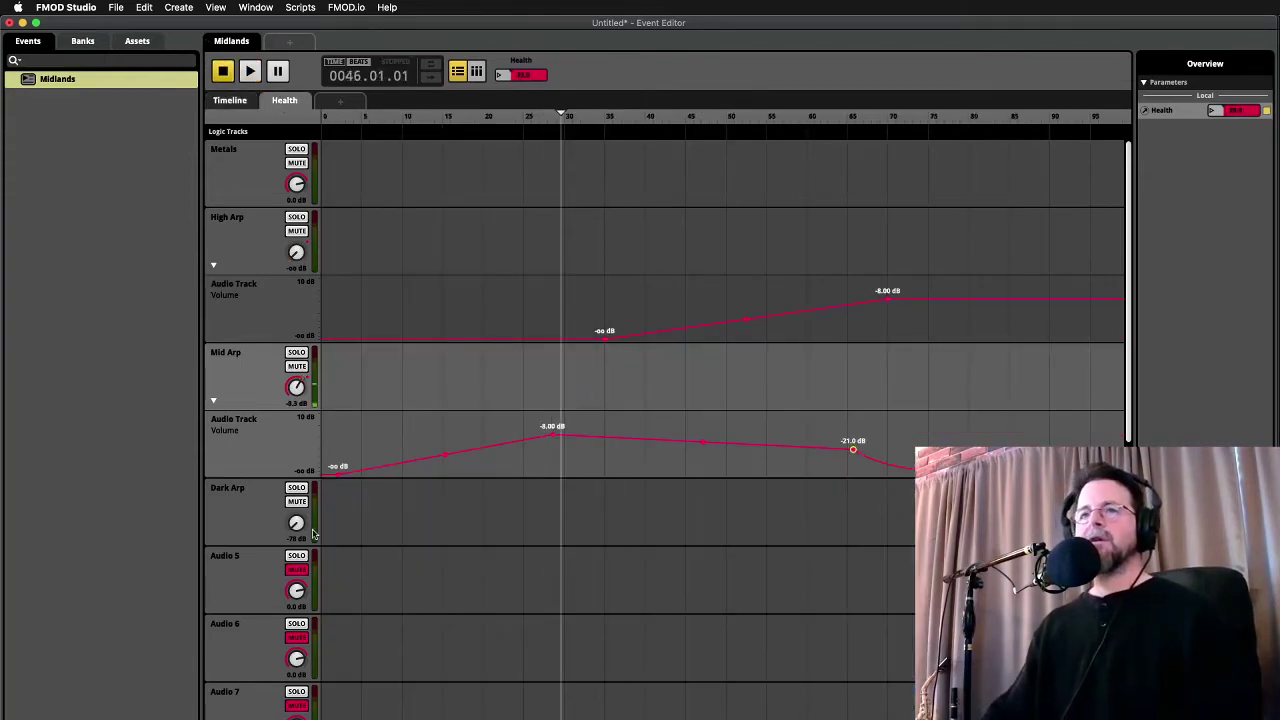
Automate Dark Arp's volume over Health, holding -8 dB up to about 25 and dropping to -78 dB at about 33
{"action": "right_click", "coordinate": [302, 536]}
{"action": "left_click", "coordinate": [330, 531]}
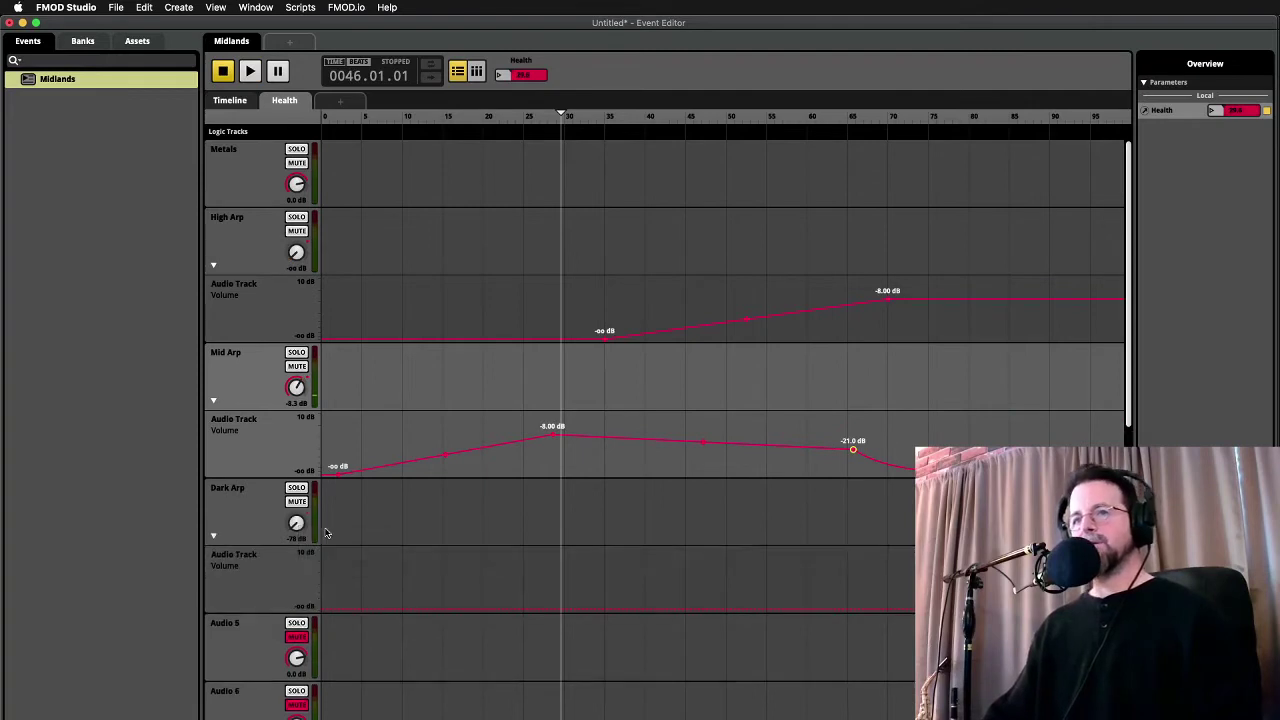
{"action": "left_click", "coordinate": [589, 609]}
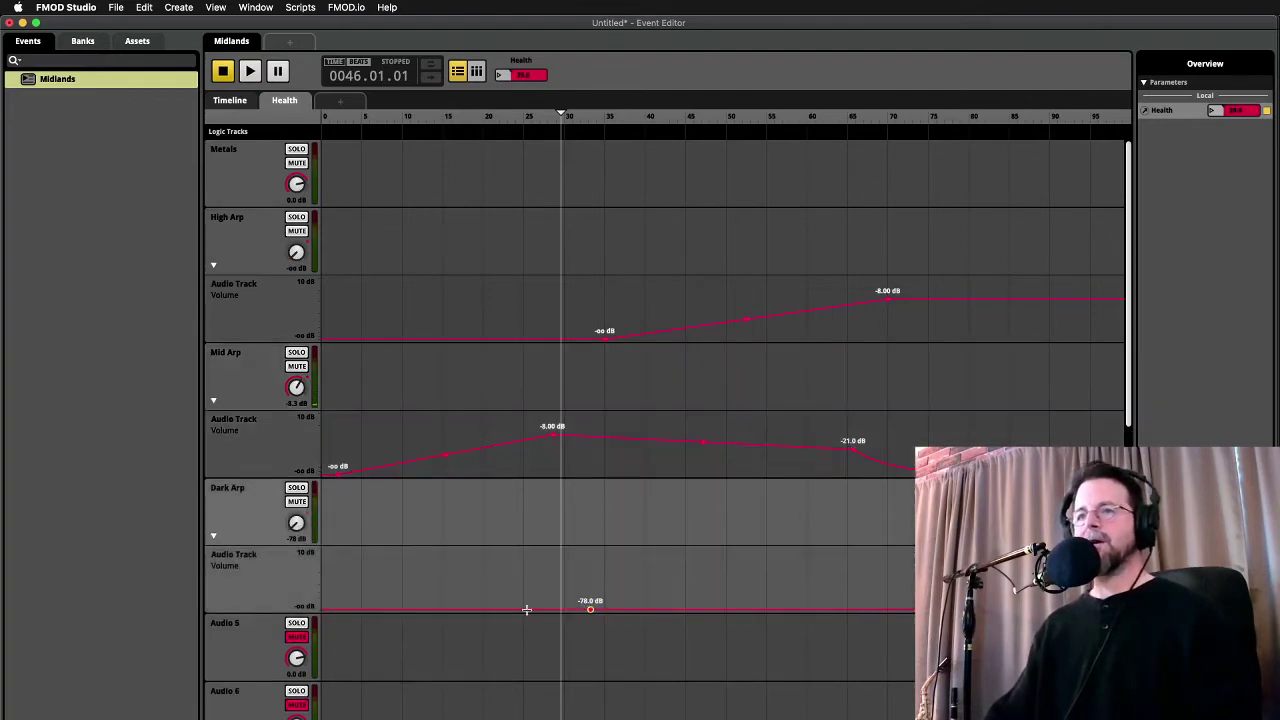
{"action": "left_click_drag", "start_coordinate": [522, 608], "coordinate": [526, 569]}
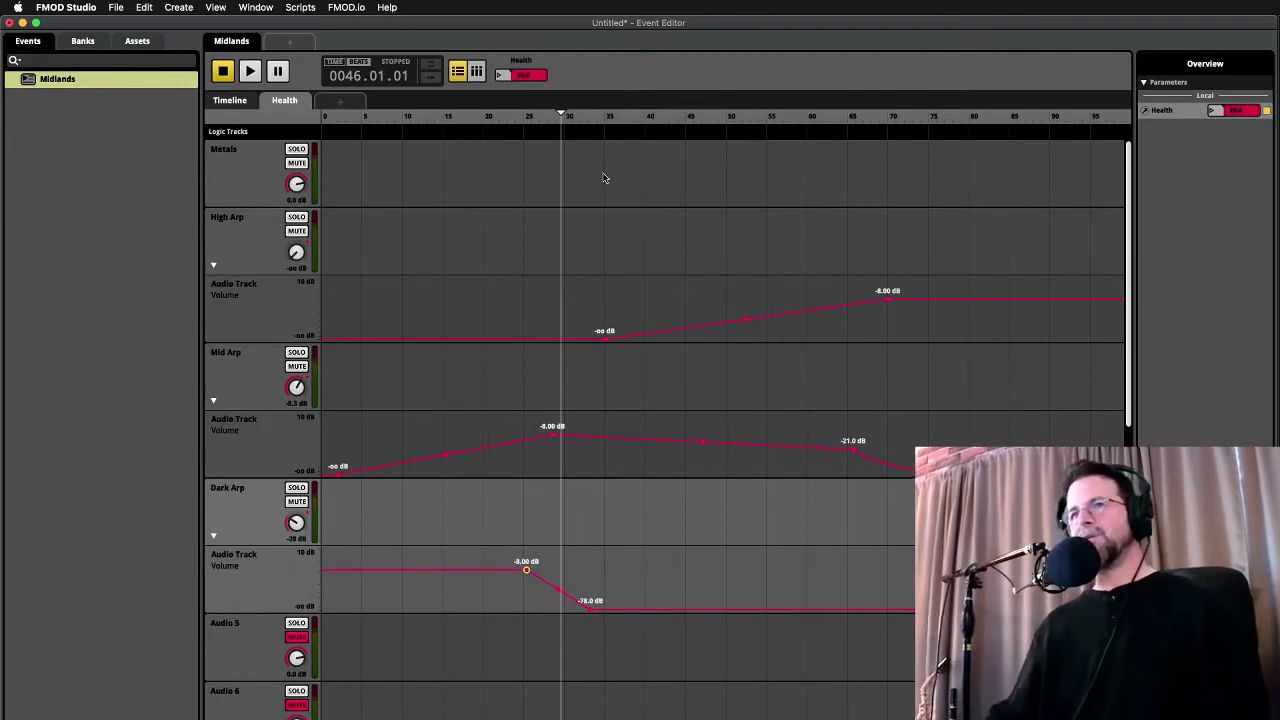
Play the event while moving Health from about 25 down to about 22 to audition the Mid Arp and Dark Arp blend
{"action": "mouse_move", "coordinate": [561, 116]}
{"action": "left_mouse_down"}
{"action": "mouse_move", "coordinate": [588, 116]}
{"action": "mouse_move", "coordinate": [527, 125]}
{"action": "left_mouse_up"}
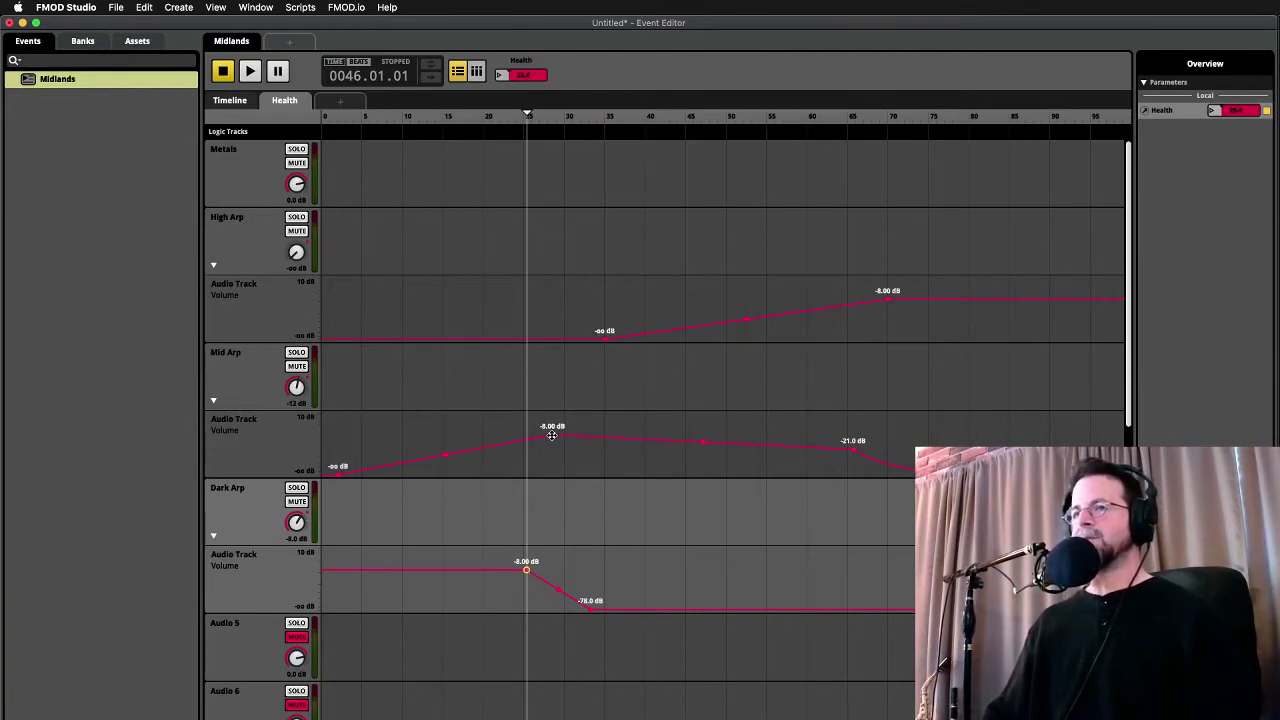
{"action": "key", "text": "space"}
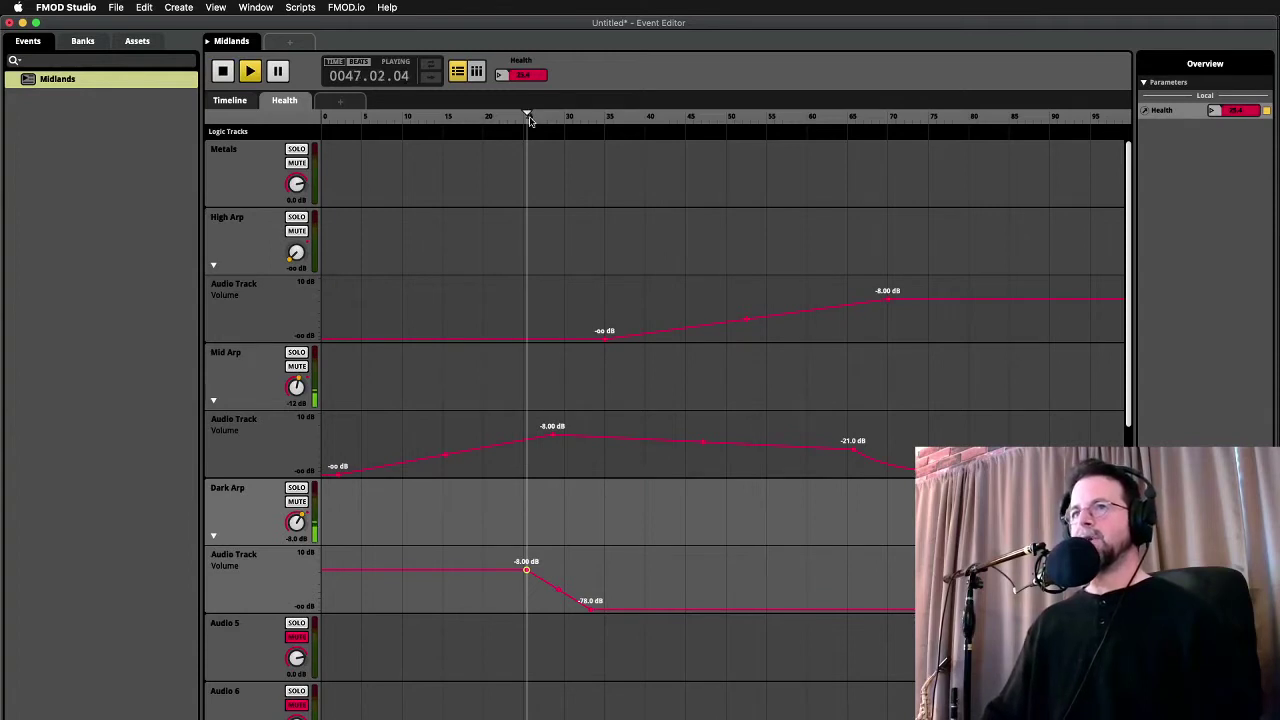
{"action": "mouse_move", "coordinate": [530, 120]}
{"action": "left_mouse_down"}
{"action": "mouse_move", "coordinate": [477, 140]}
{"action": "mouse_move", "coordinate": [700, 171]}
{"action": "mouse_move", "coordinate": [502, 170]}
{"action": "left_mouse_up"}
Lower Dark Arp's volume curve to -10 dB between Health values of about 5 and 25, rising to -2 dB at 0
{"action": "left_click_drag", "start_coordinate": [525, 569], "coordinate": [526, 572]}
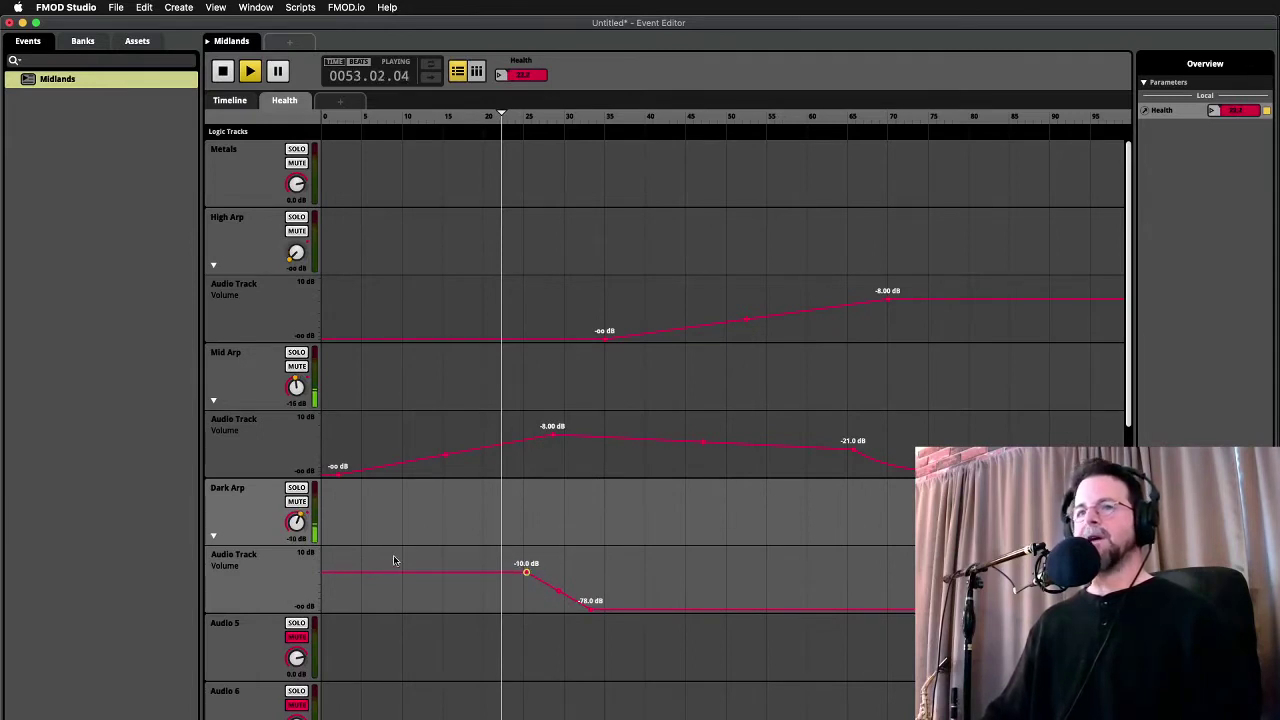
{"action": "left_click_drag", "start_coordinate": [333, 572], "coordinate": [323, 563]}
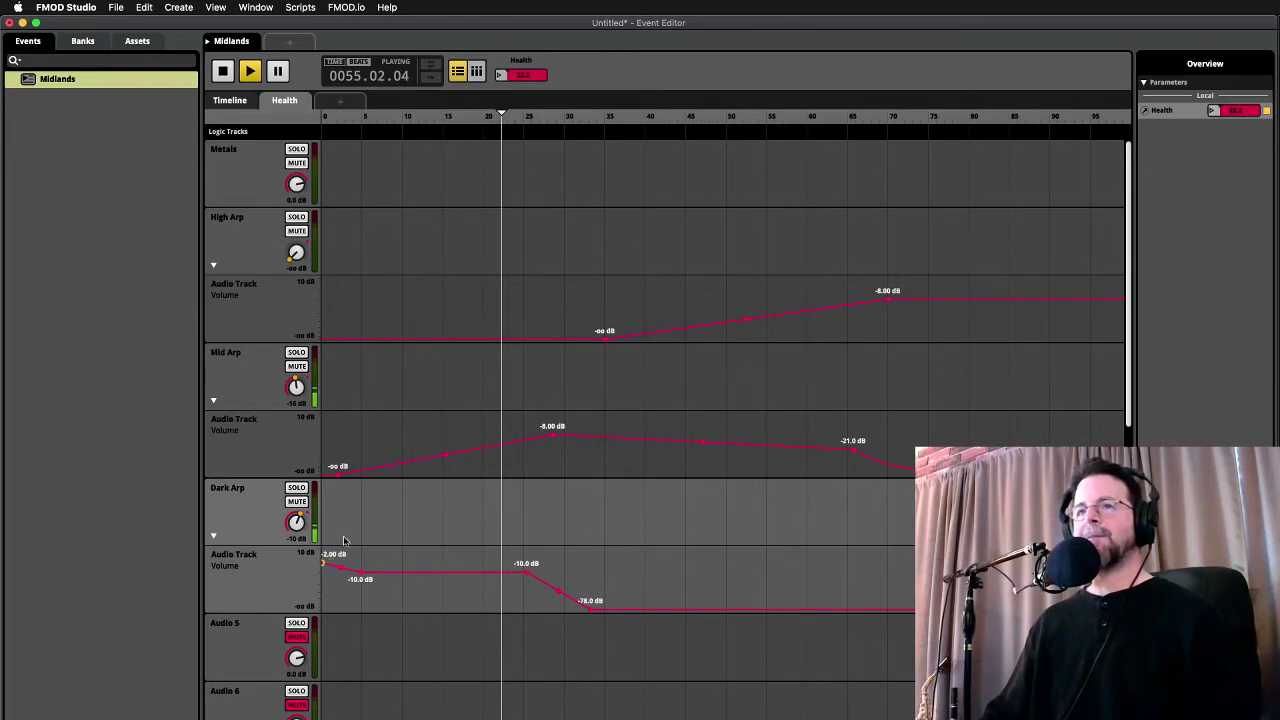
Audition the event with Health at about 3, check the lower tracks for unmuted audio, and stop playback
{"action": "left_click_drag", "start_coordinate": [446, 131], "coordinate": [346, 131]}
{"action": "scroll", "coordinate": [446, 471], "scroll_direction": "down", "scroll_amount": 10}
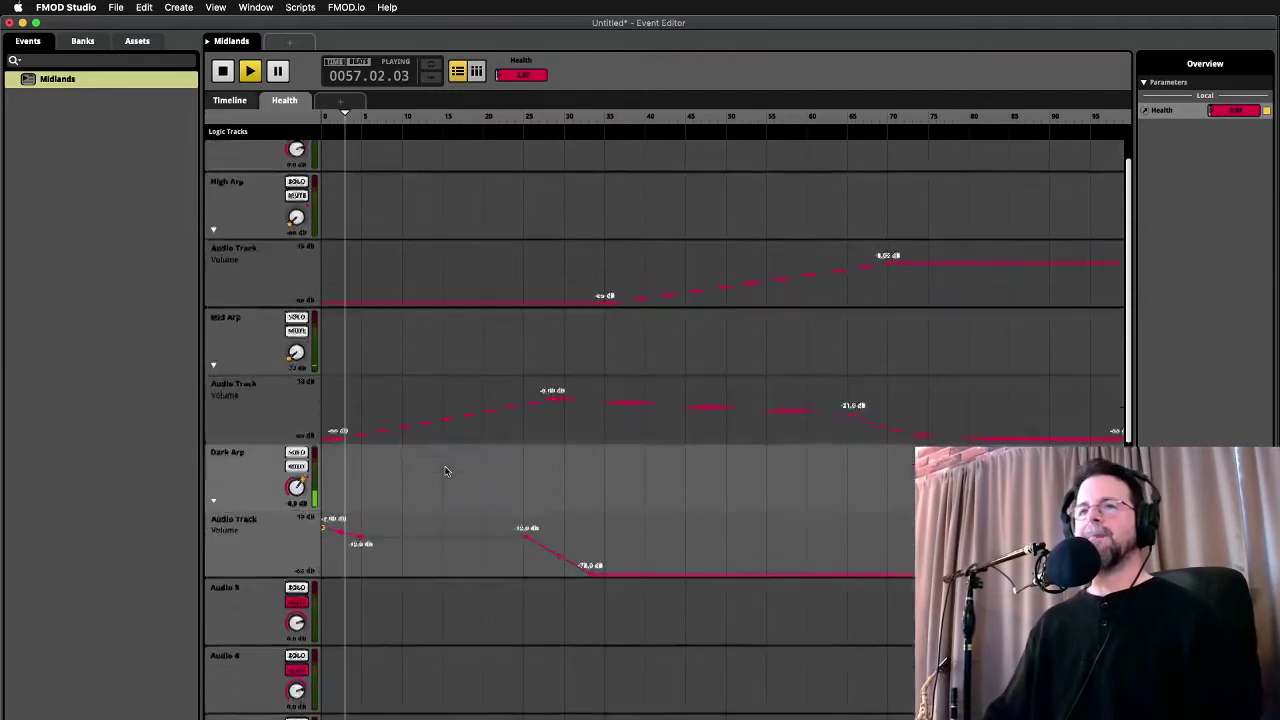
{"action": "scroll", "coordinate": [446, 471], "scroll_direction": "down", "scroll_amount": 4}
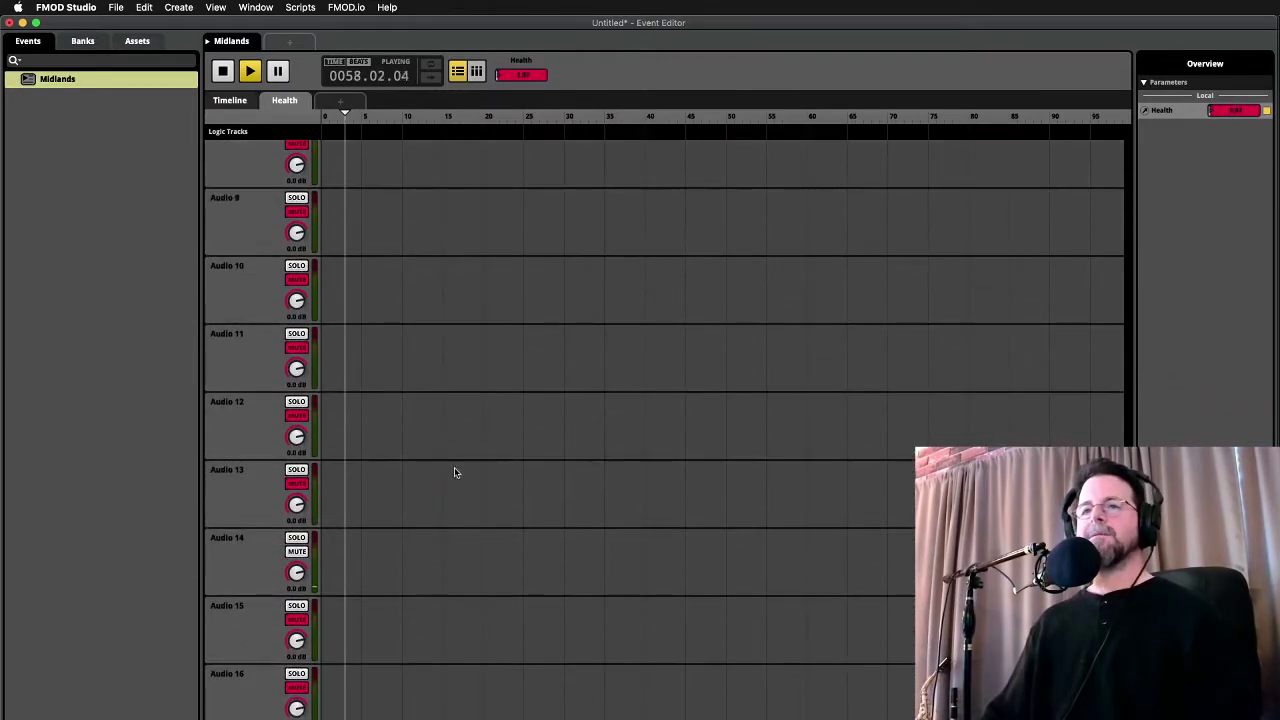
{"action": "scroll", "coordinate": [453, 472], "scroll_direction": "up", "scroll_amount": 14}
{"action": "key", "text": "space"}
Mute the Timpani track, Audio 14, on the Timeline sheet
{"action": "left_click", "coordinate": [218, 103]}
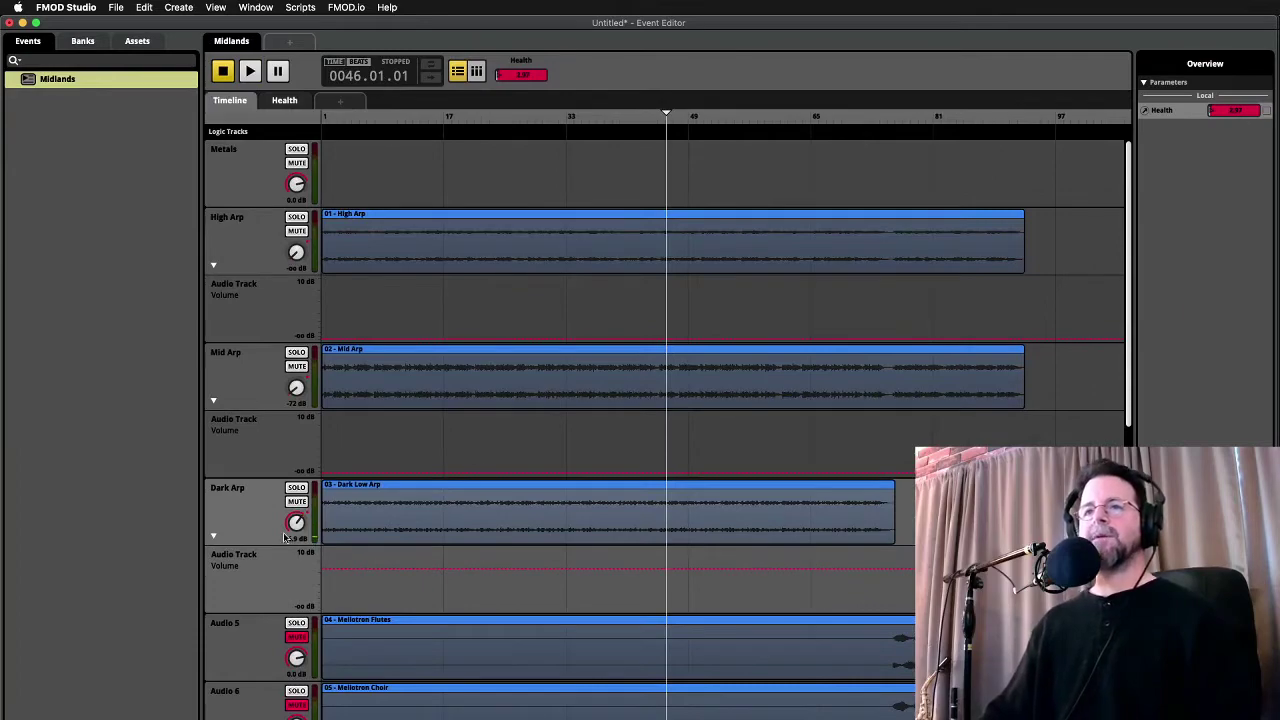
{"action": "scroll", "coordinate": [285, 538], "scroll_direction": "down", "scroll_amount": 11}
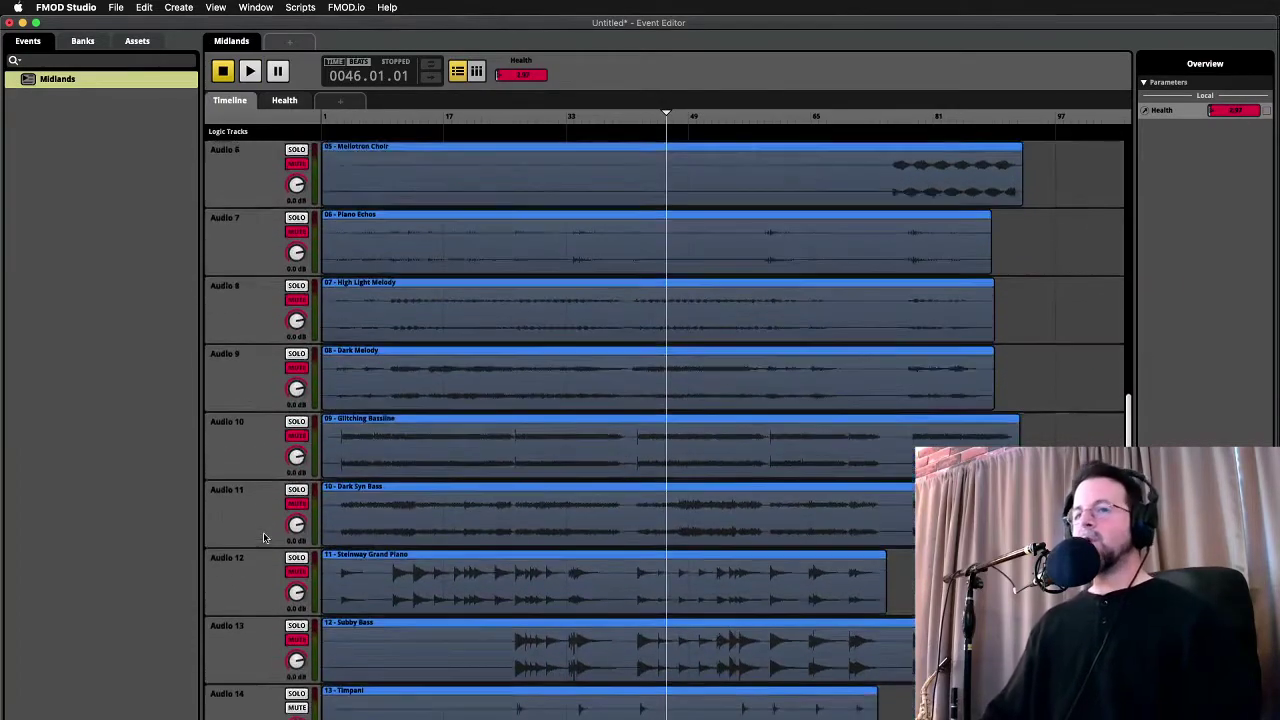
{"action": "scroll", "coordinate": [263, 538], "scroll_direction": "down", "scroll_amount": 5}
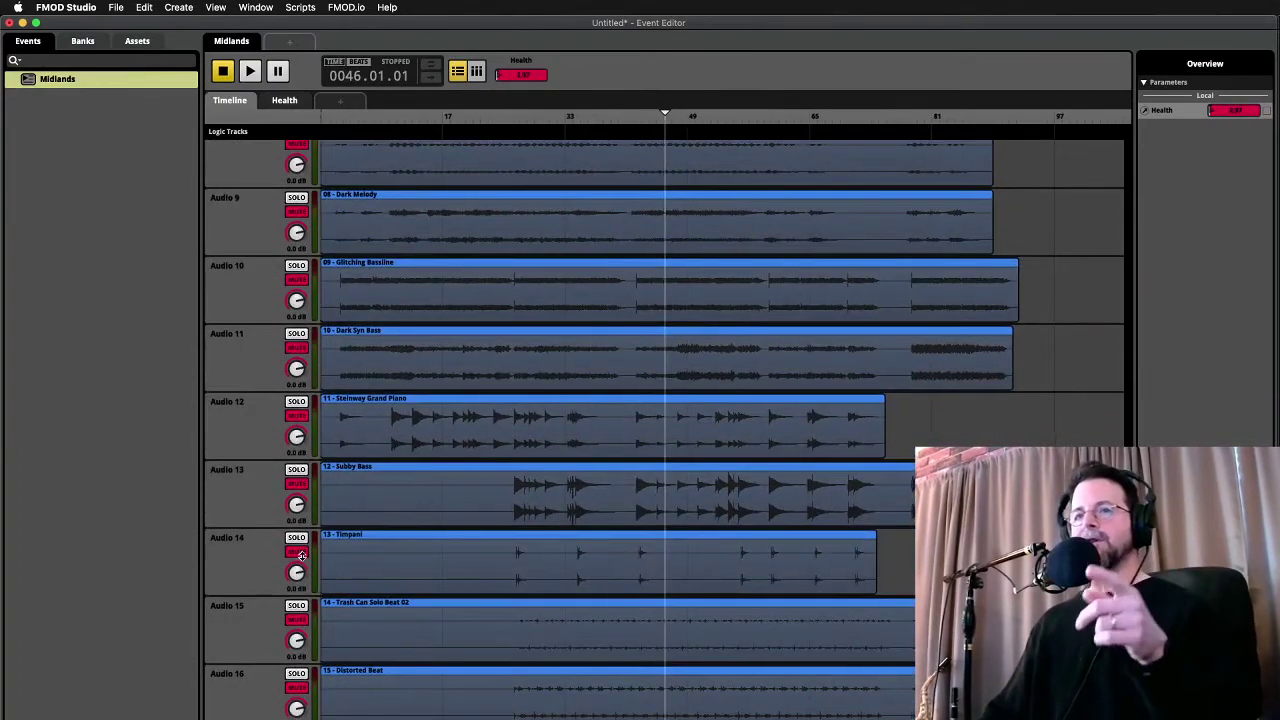
{"action": "scroll", "coordinate": [437, 507], "scroll_direction": "up", "scroll_amount": 15}
{"action": "scroll", "coordinate": [437, 505], "scroll_direction": "down", "scroll_amount": 8}
{"action": "scroll", "coordinate": [374, 291], "scroll_direction": "up", "scroll_amount": 10}
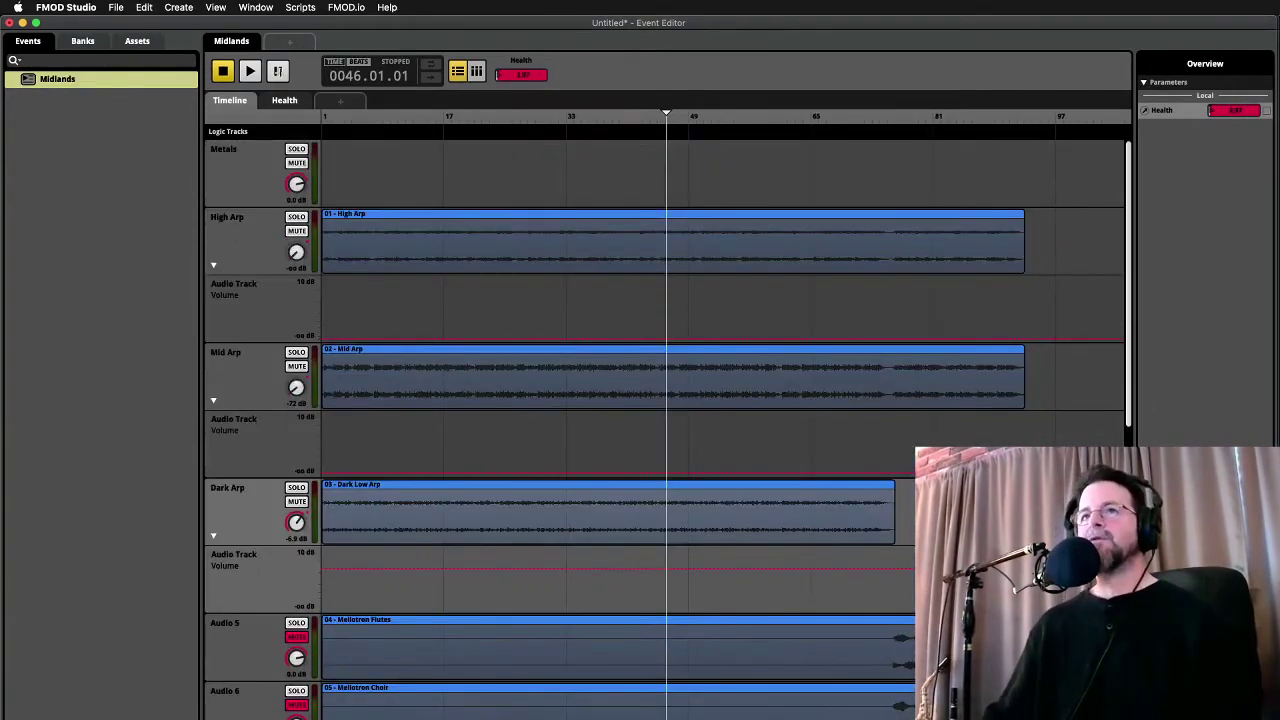
Review the remaining instrument layers on the Timeline sheet, down to the Trash Can Solo Beat and Distorted Beat tracks
{"action": "left_click", "coordinate": [285, 100]}
{"action": "scroll", "coordinate": [414, 470], "scroll_direction": "down", "scroll_amount": 5}
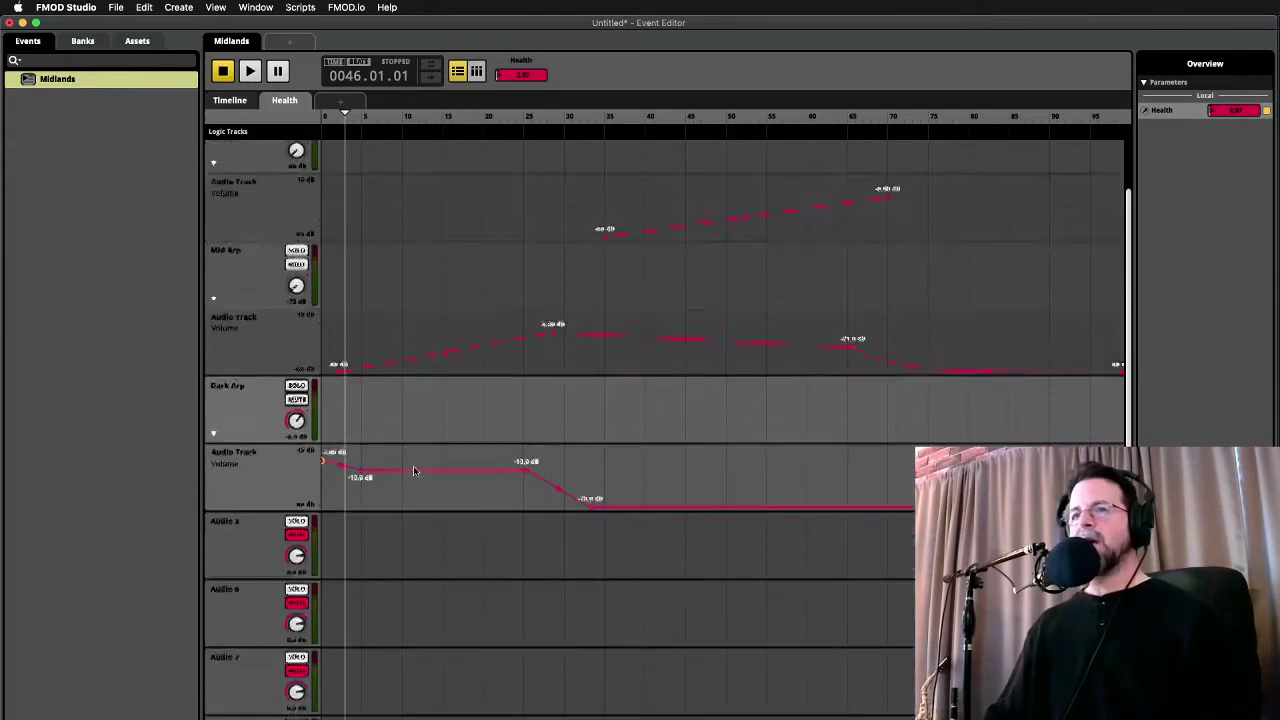
{"action": "left_click", "coordinate": [230, 100]}
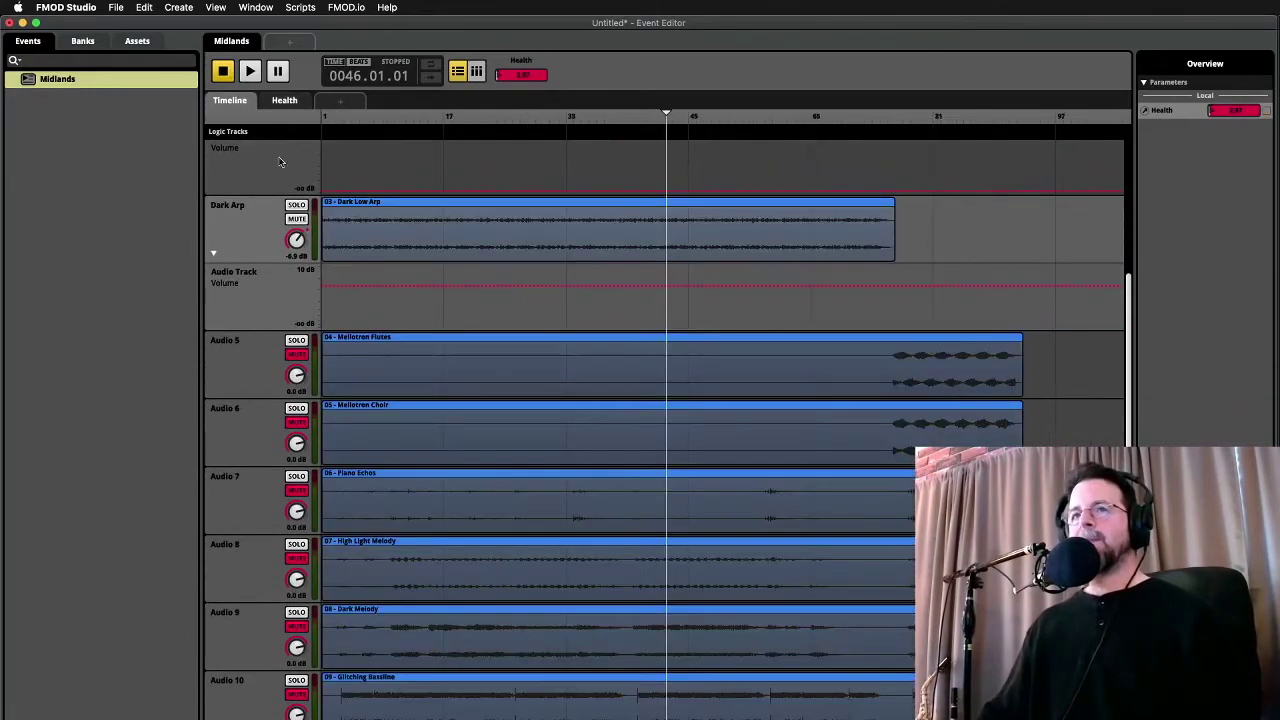
{"action": "left_click", "coordinate": [248, 362]}
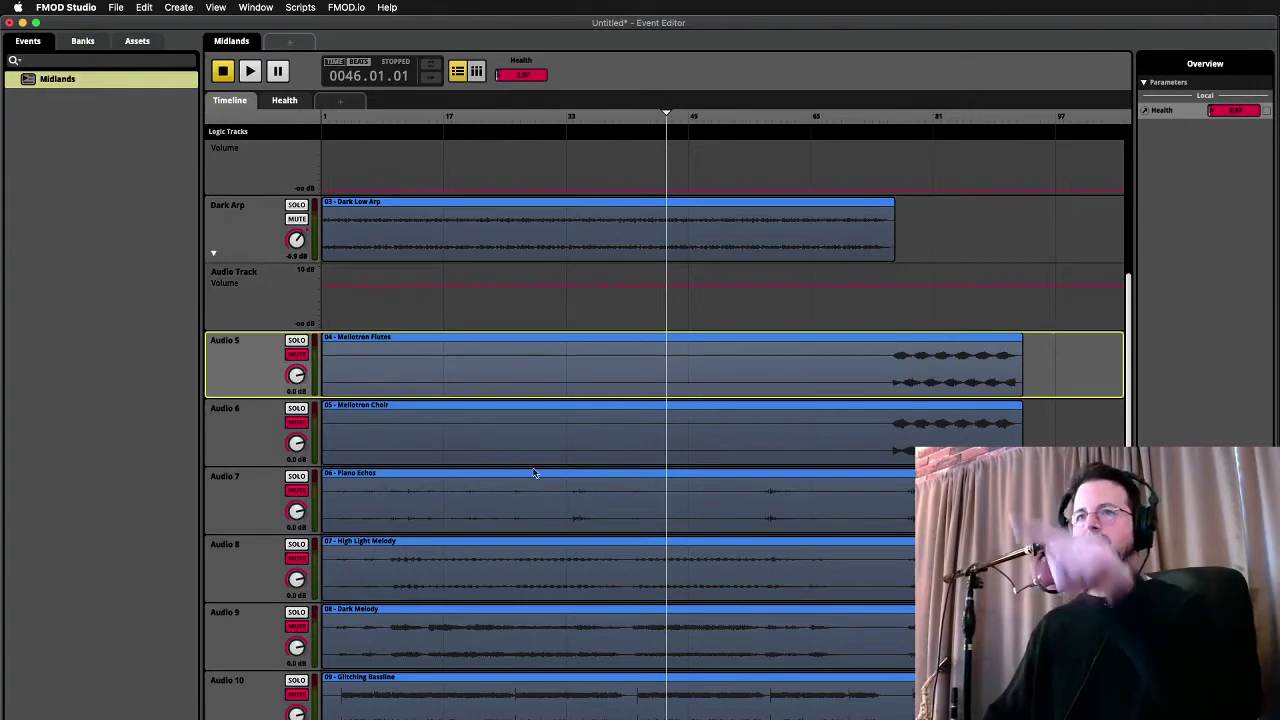
{"action": "left_click", "coordinate": [395, 494]}
{"action": "scroll", "coordinate": [400, 560], "scroll_direction": "down", "scroll_amount": 5}
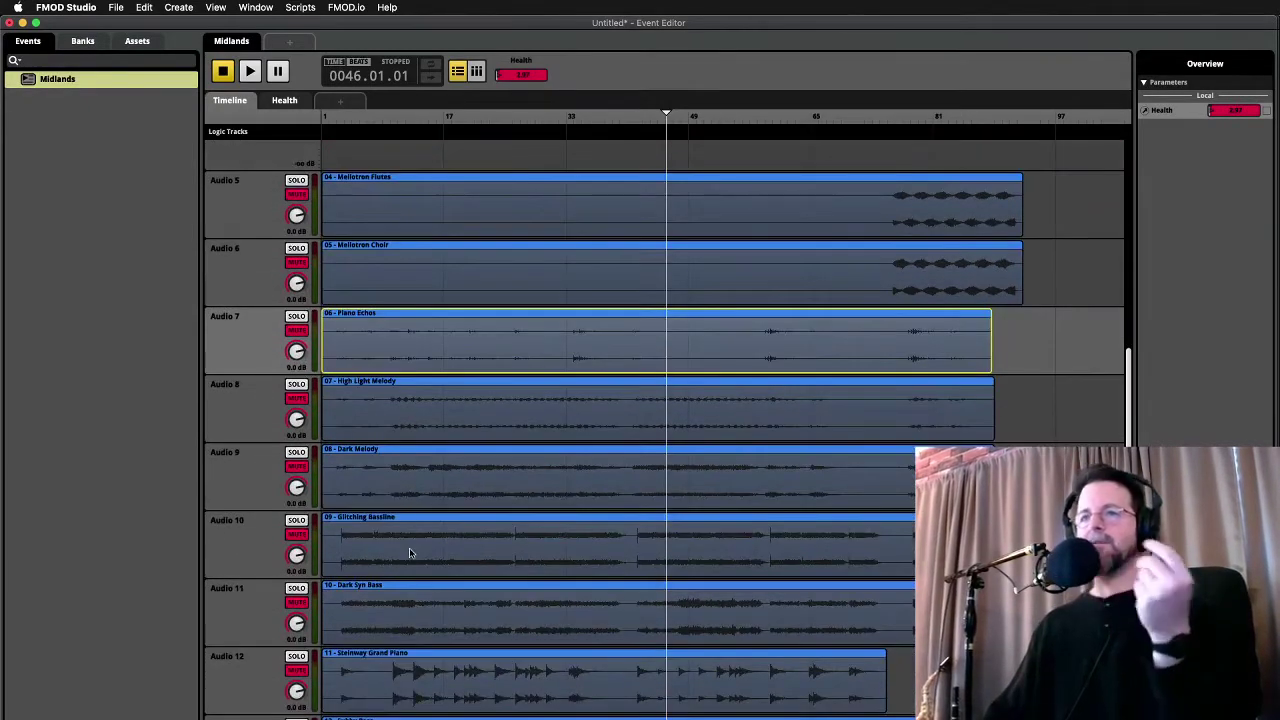
{"action": "scroll", "coordinate": [409, 552], "scroll_direction": "down", "scroll_amount": 8}
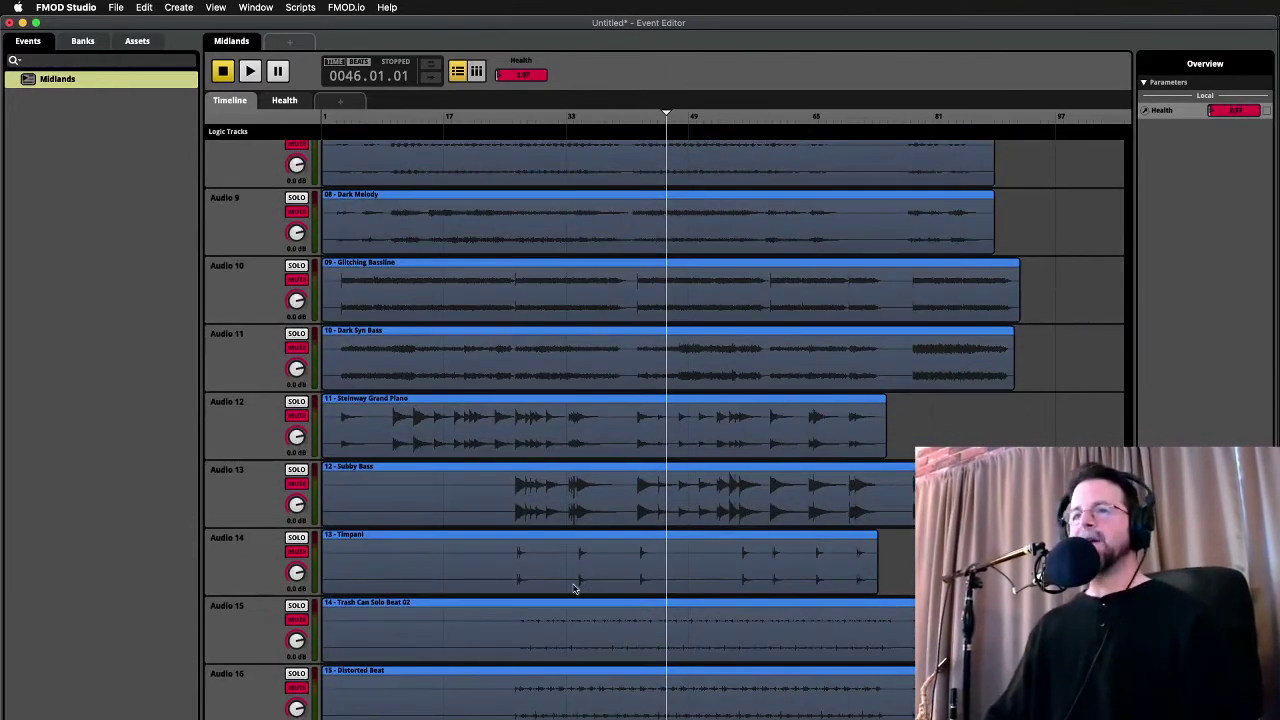
{"action": "left_click", "coordinate": [236, 632]}
{"action": "left_click", "coordinate": [238, 685], "text": "shift"}
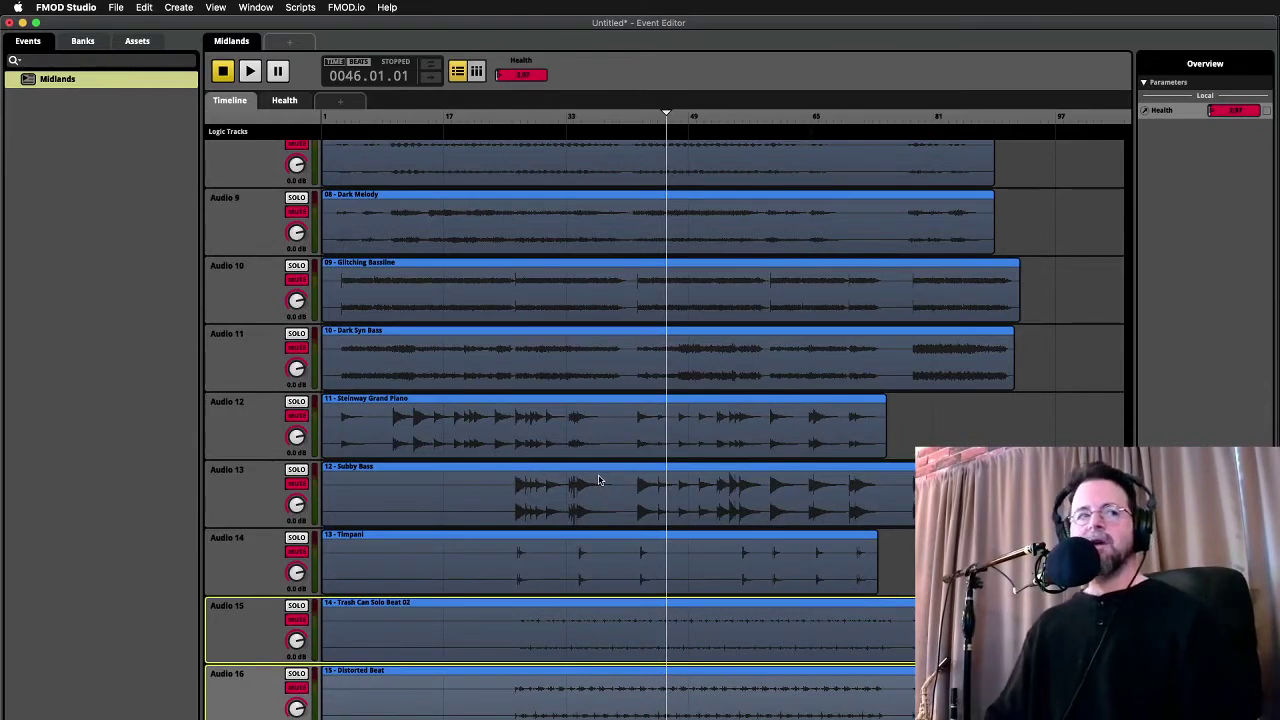
Add a sheet for a new continuous parameter named Activity Level, with a range of 0 to 100 and an initial value of 50
{"action": "left_click", "coordinate": [340, 101]}
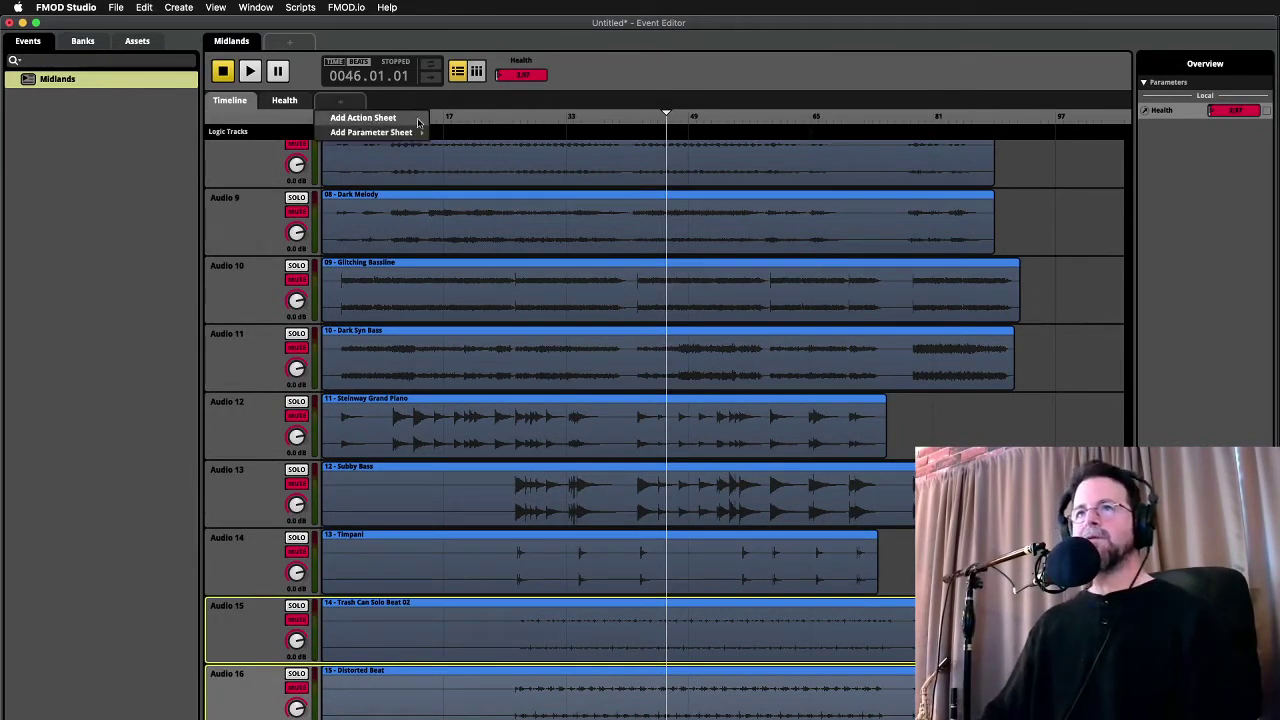
{"action": "mouse_move", "coordinate": [415, 132]}
{"action": "left_click", "coordinate": [474, 292]}
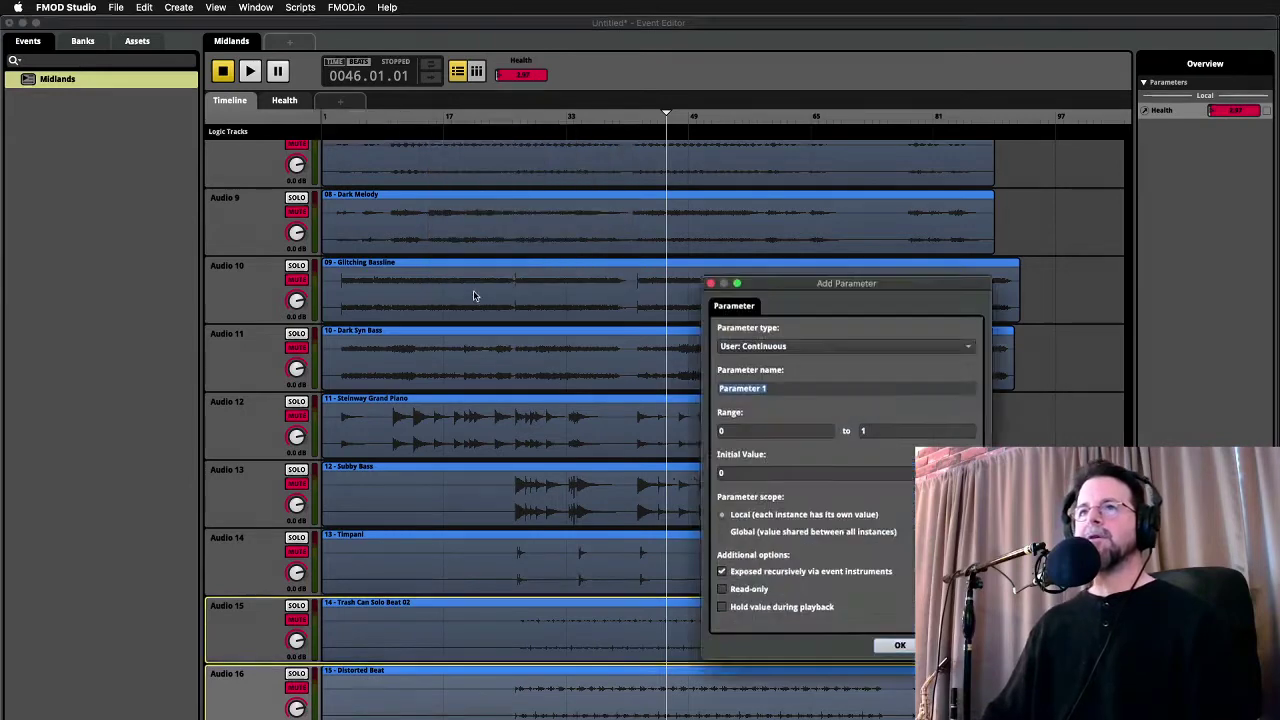
{"action": "type", "text": "Activity Level"}
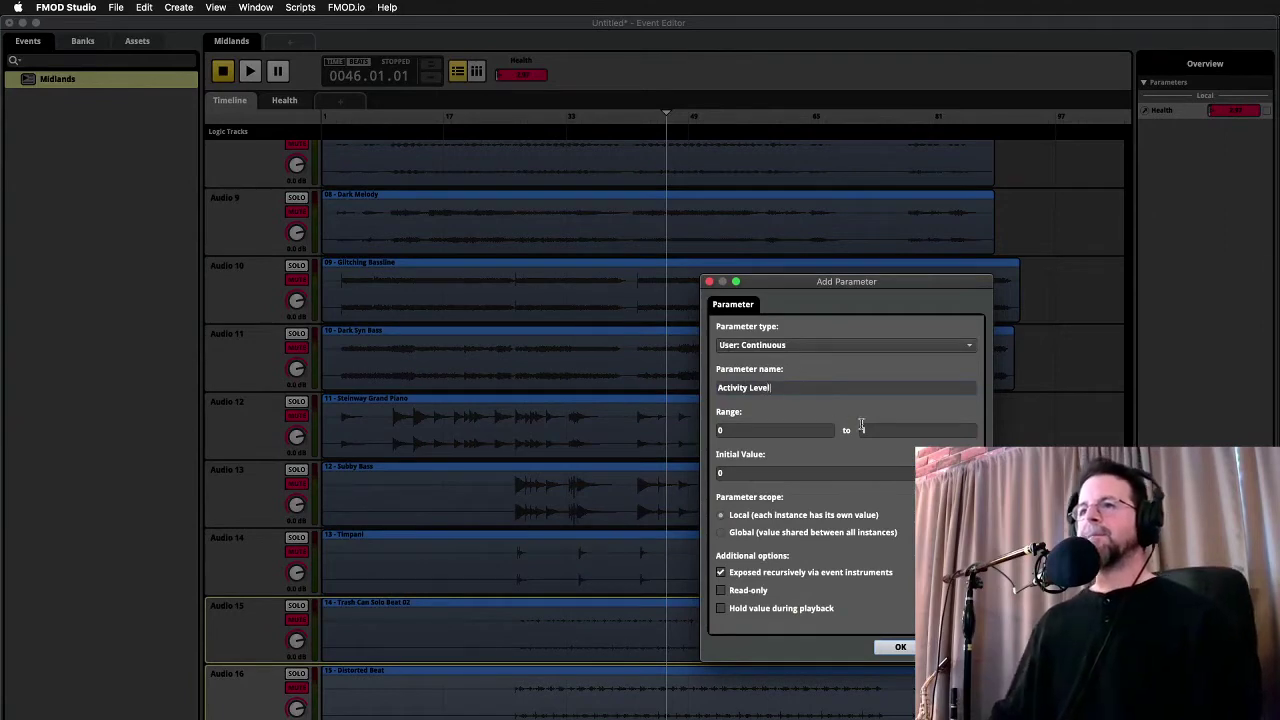
{"action": "left_click", "coordinate": [878, 430]}
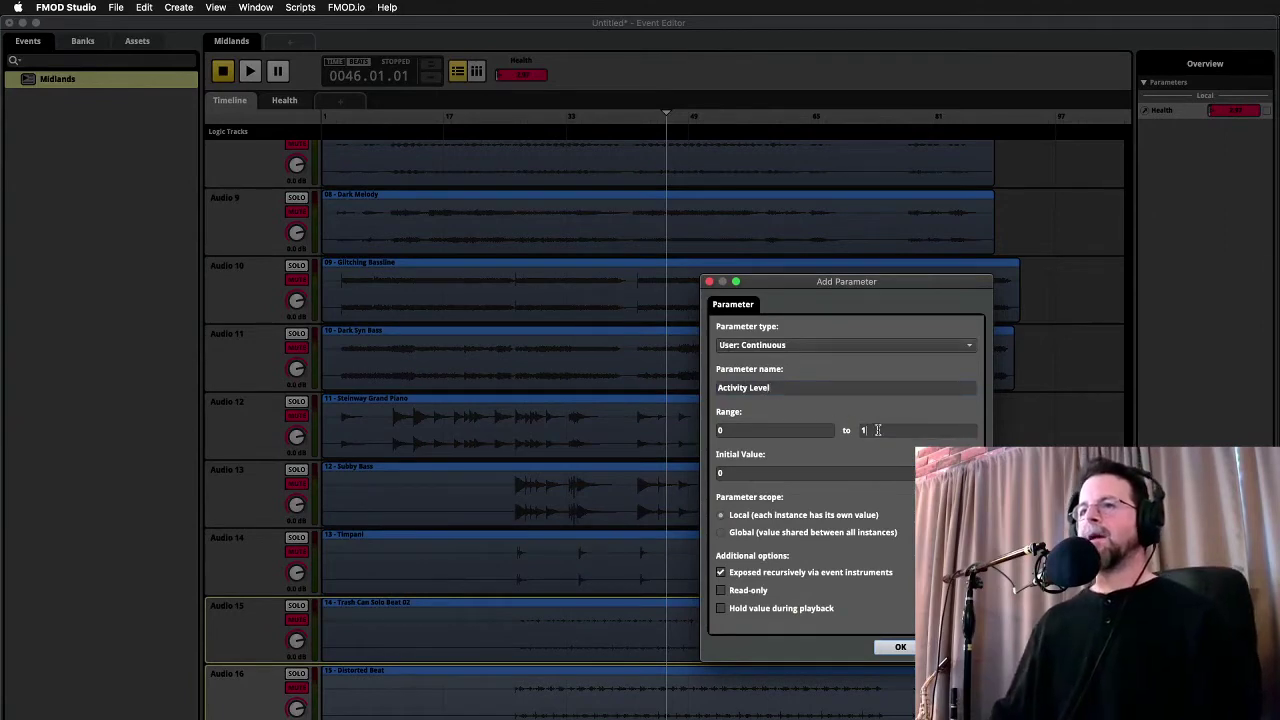
{"action": "left_click", "coordinate": [832, 473]}
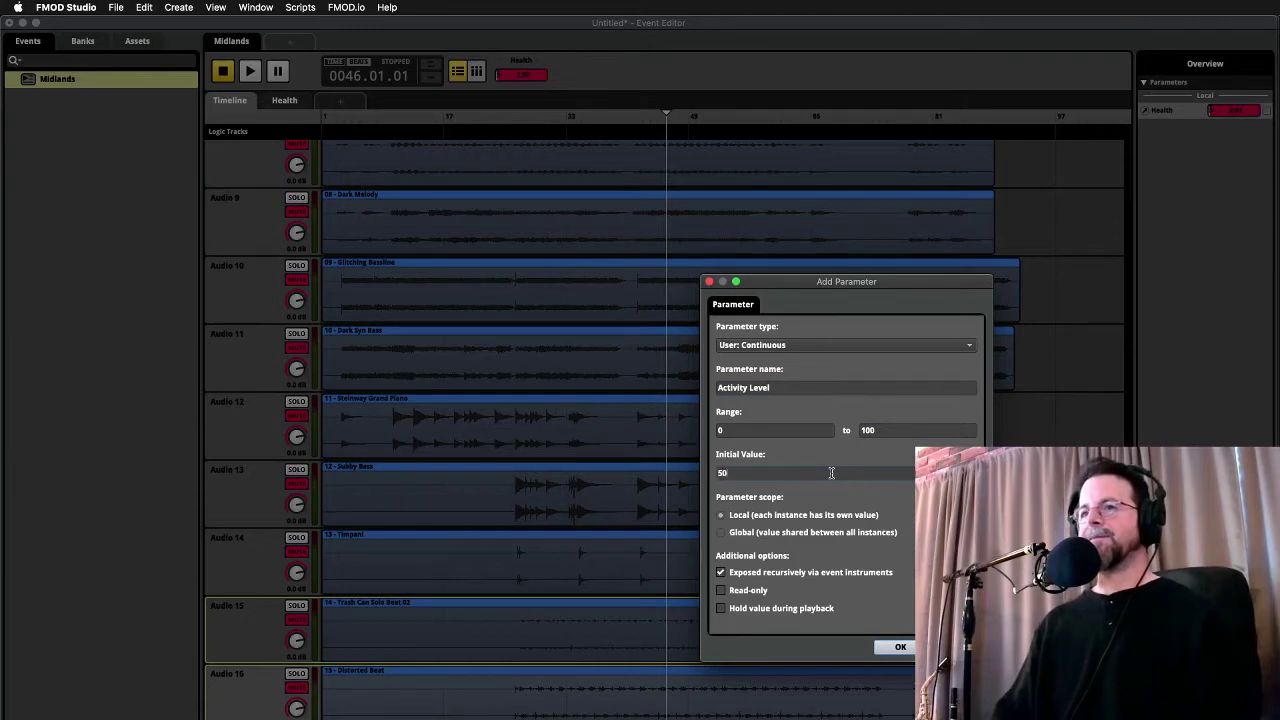
{"action": "left_click", "coordinate": [900, 648]}
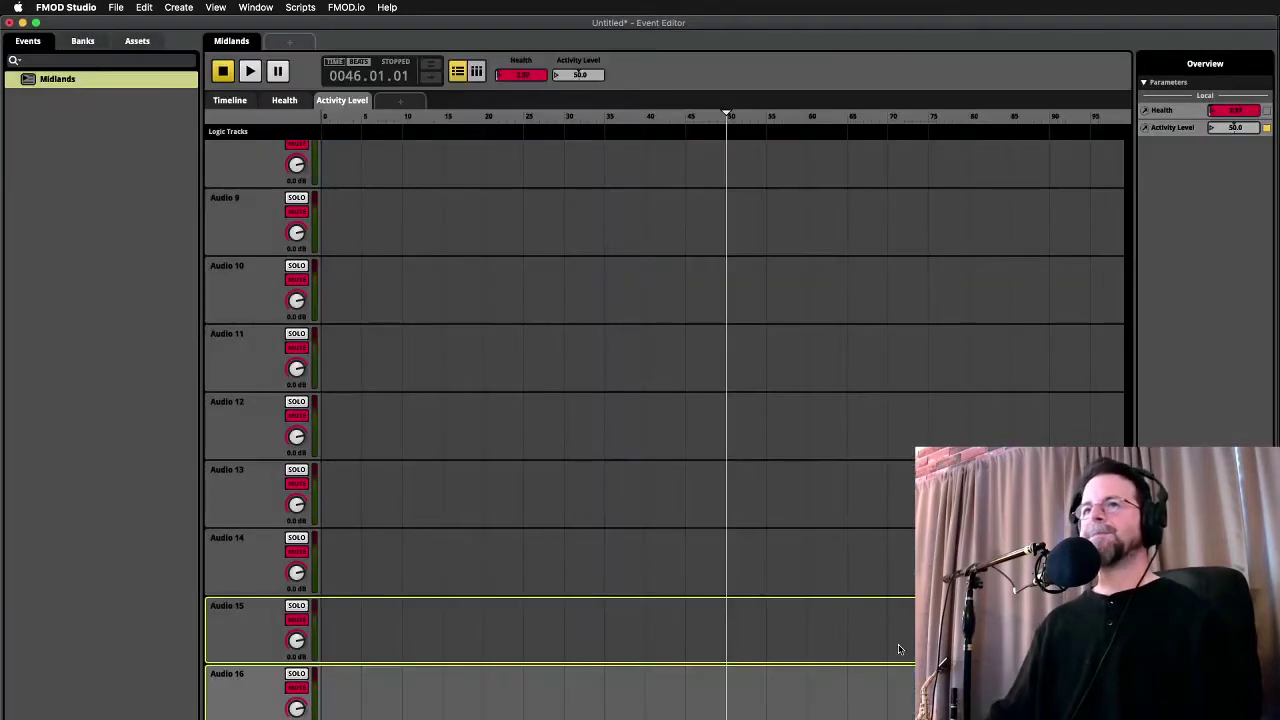
Solo and unmute the Trash Can Solo Beat track, play the event, and rename the track Beat 1
{"action": "left_click", "coordinate": [332, 108]}
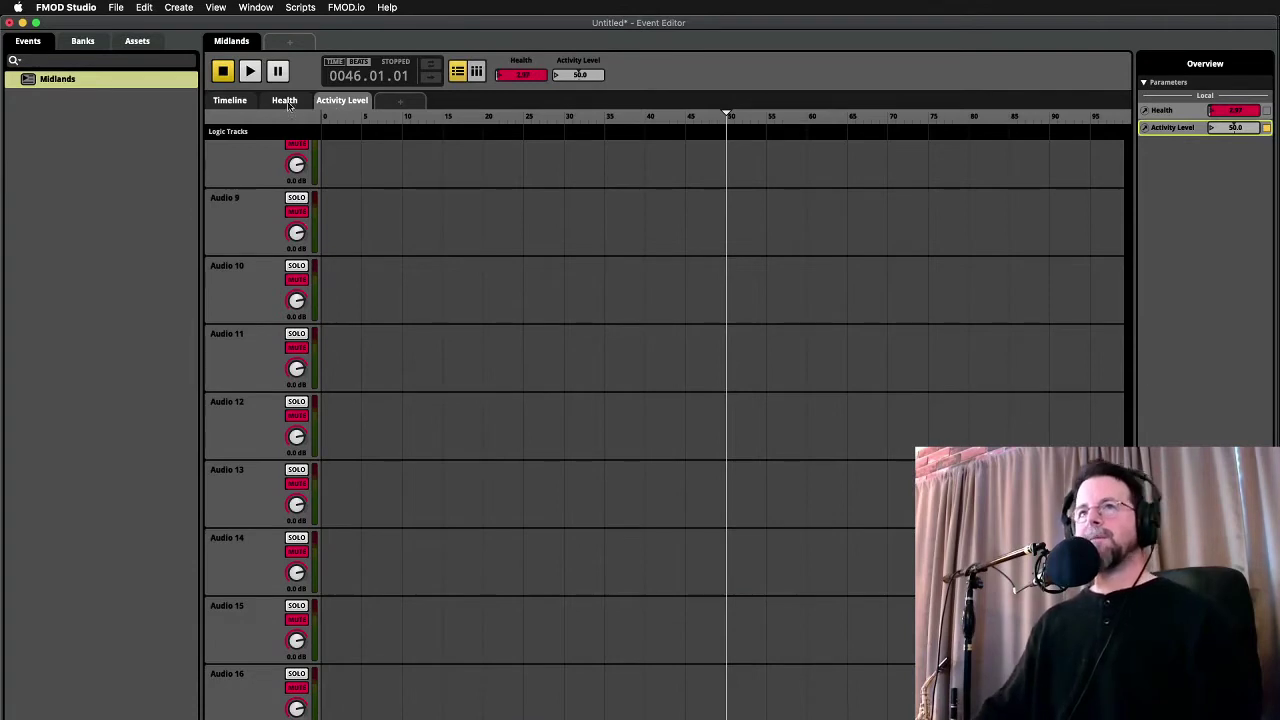
{"action": "left_click", "coordinate": [238, 101]}
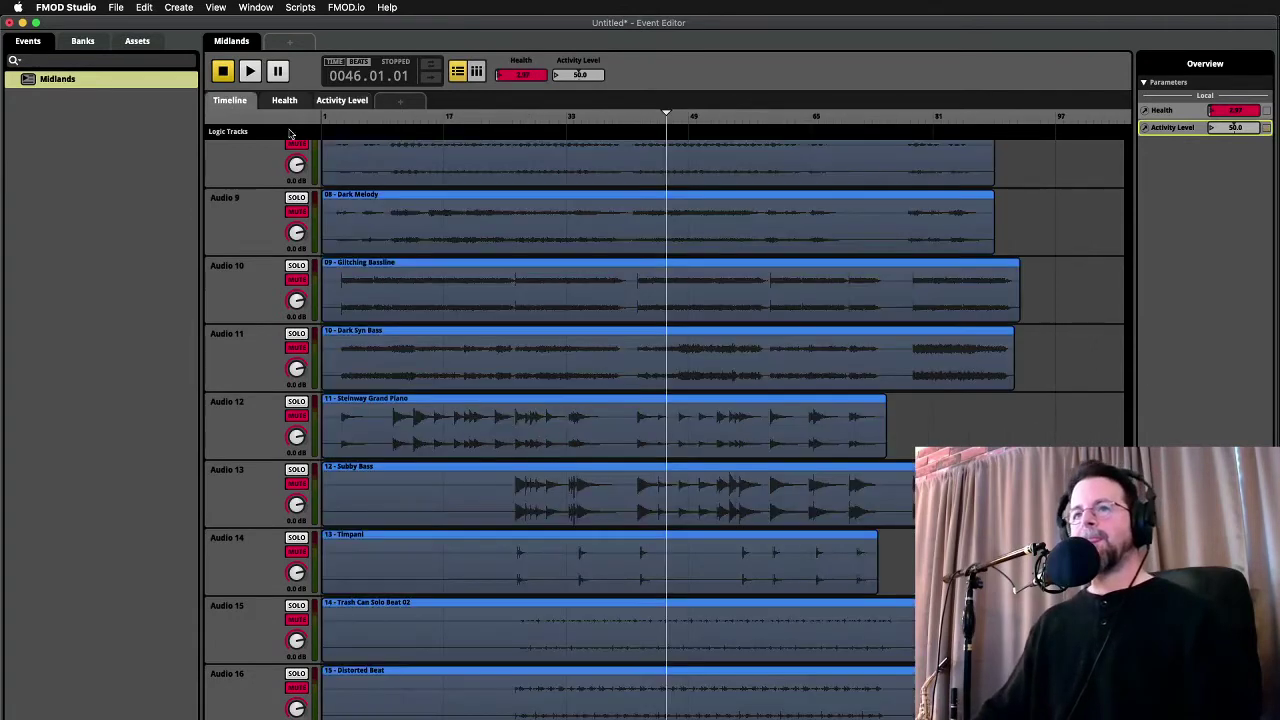
{"action": "left_click", "coordinate": [296, 605]}
{"action": "left_click", "coordinate": [296, 619]}
{"action": "key", "text": "space"}
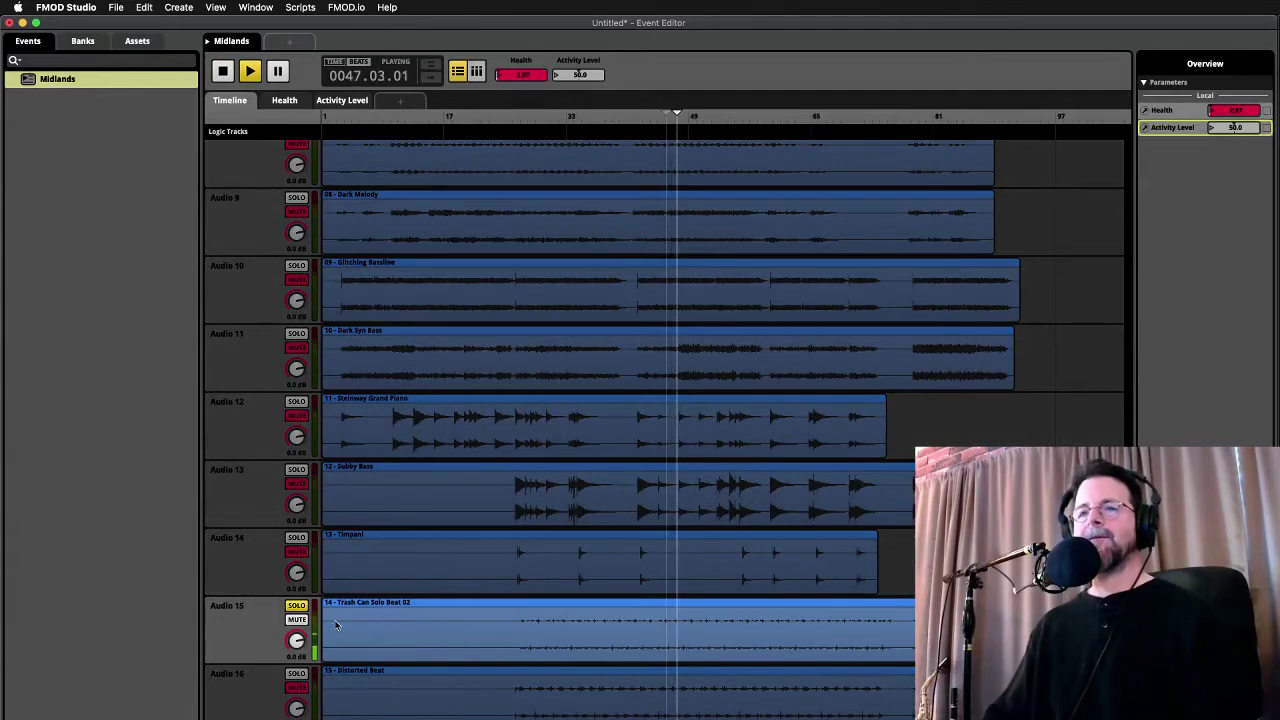
{"action": "double_click", "coordinate": [228, 606]}
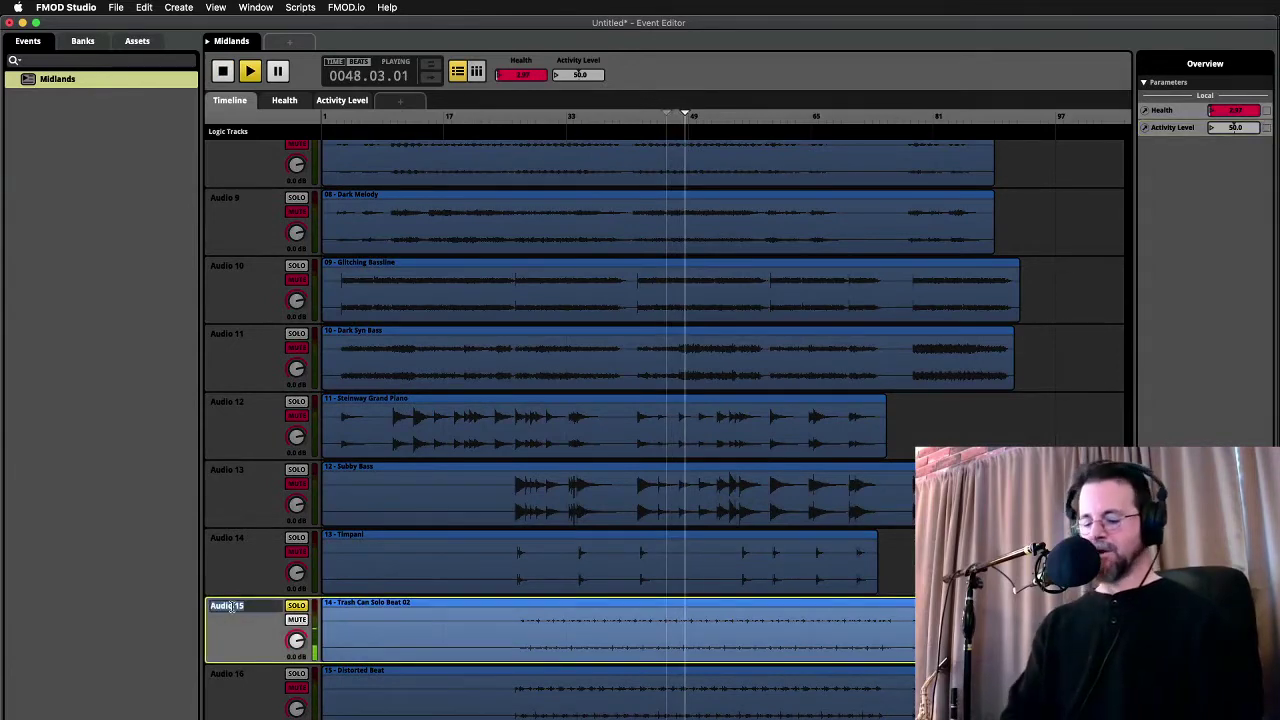
{"action": "type", "text": "Beat 1"}
{"action": "key", "text": "Return"}
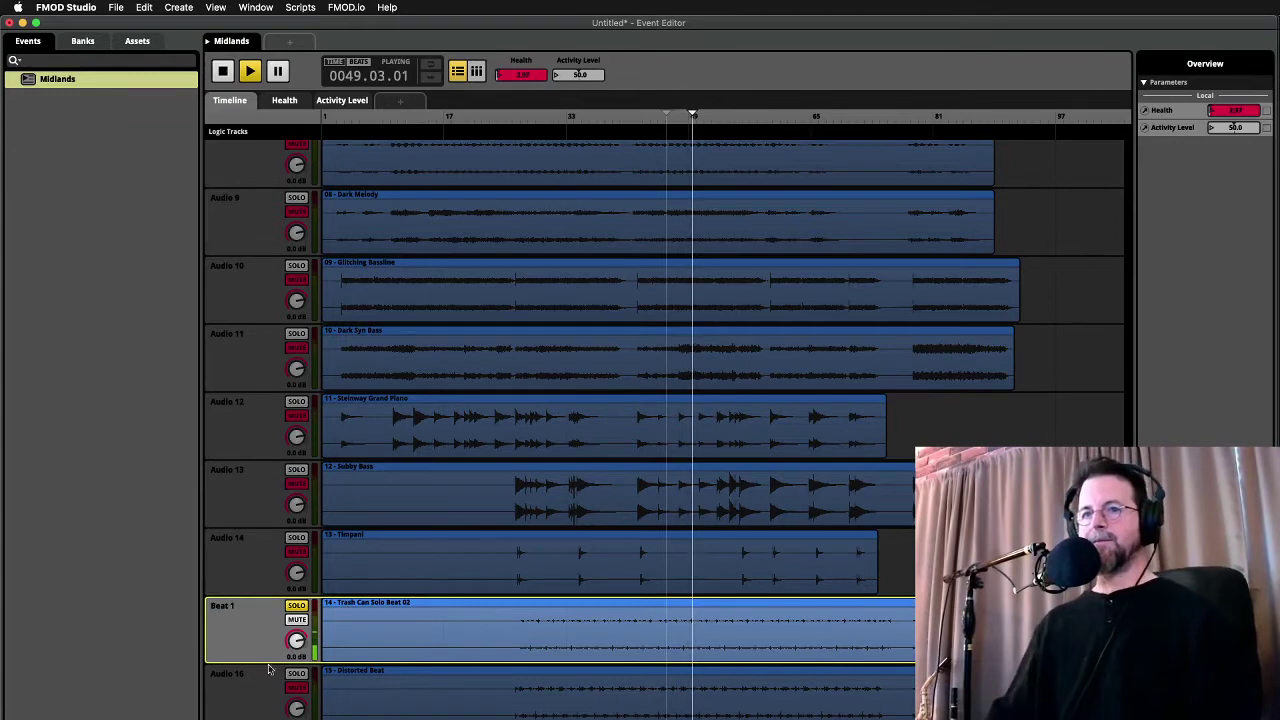
Unmute the Distorted Beat track and rename it Beat 2, clearing the solo and stopping playback
{"action": "double_click", "coordinate": [228, 674]}
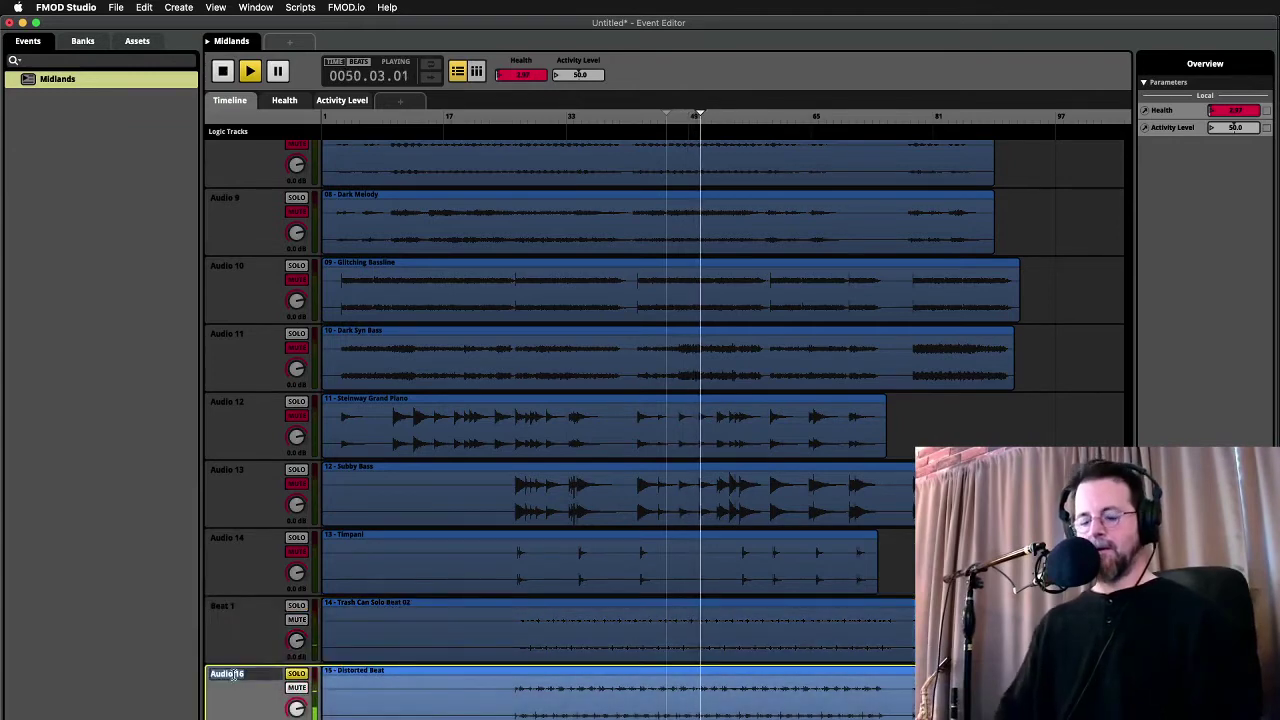
{"action": "type", "text": "Beat 2"}
{"action": "key", "text": "Return"}
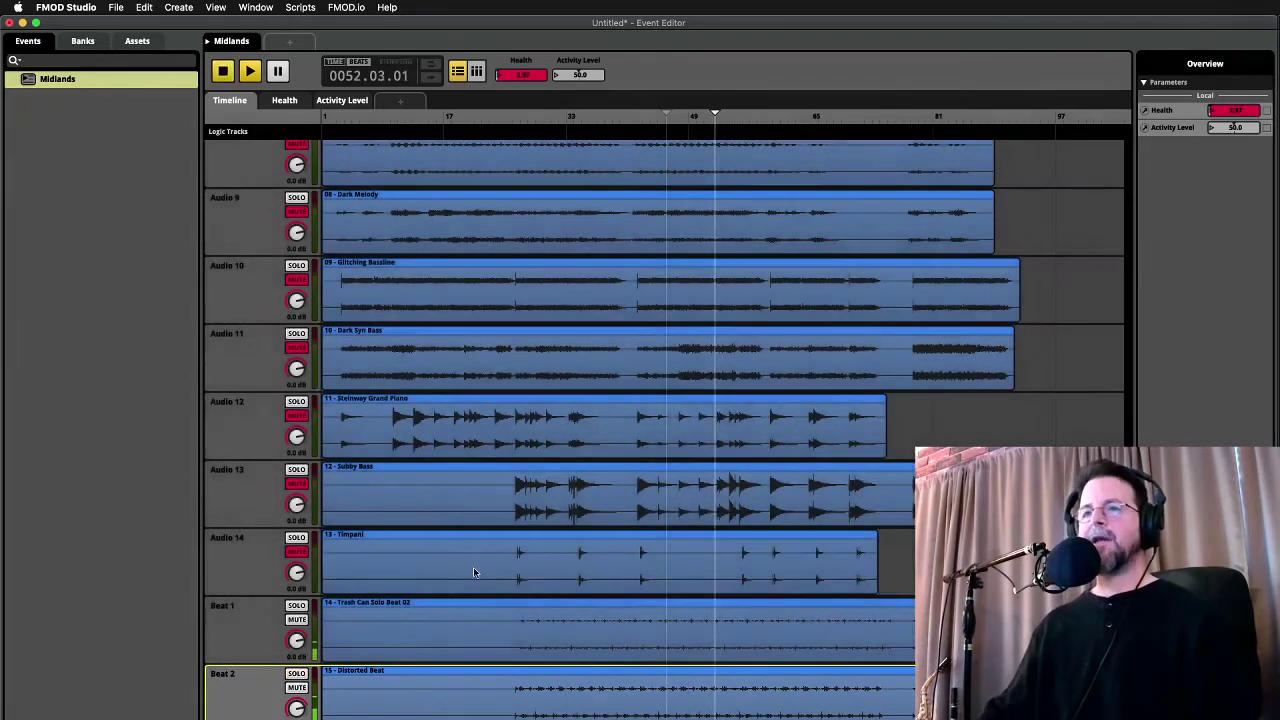
{"action": "key", "text": "space"}
Add volume automation to the Beat 1 and Beat 2 tracks on the Activity Level sheet
{"action": "left_click", "coordinate": [340, 101]}
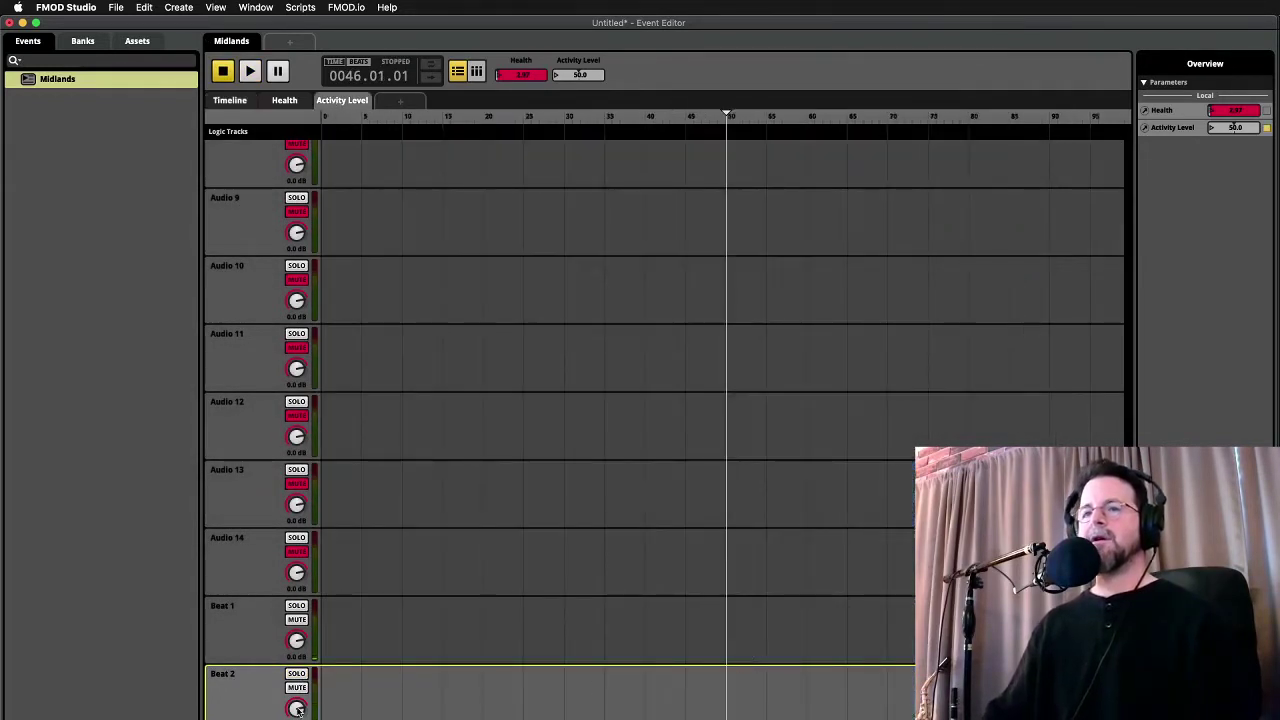
{"action": "right_click", "coordinate": [297, 645]}
{"action": "left_click", "coordinate": [340, 649]}
{"action": "left_click", "coordinate": [256, 624]}
{"action": "scroll", "coordinate": [256, 627], "scroll_direction": "down", "scroll_amount": 3}
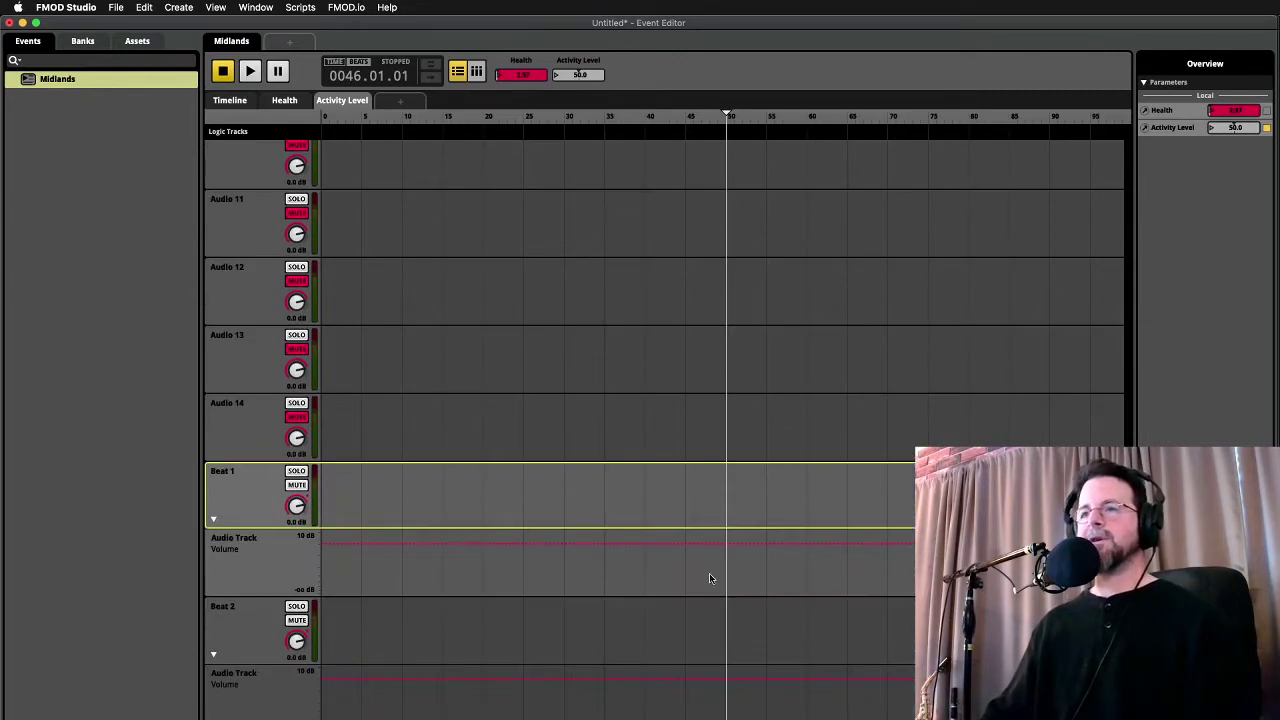
Automate Beat 1's volume over Activity Level, rising from -∞ dB at about 40 to 0 dB at about 56
{"action": "left_click", "coordinate": [663, 542]}
{"action": "left_click", "coordinate": [715, 542]}
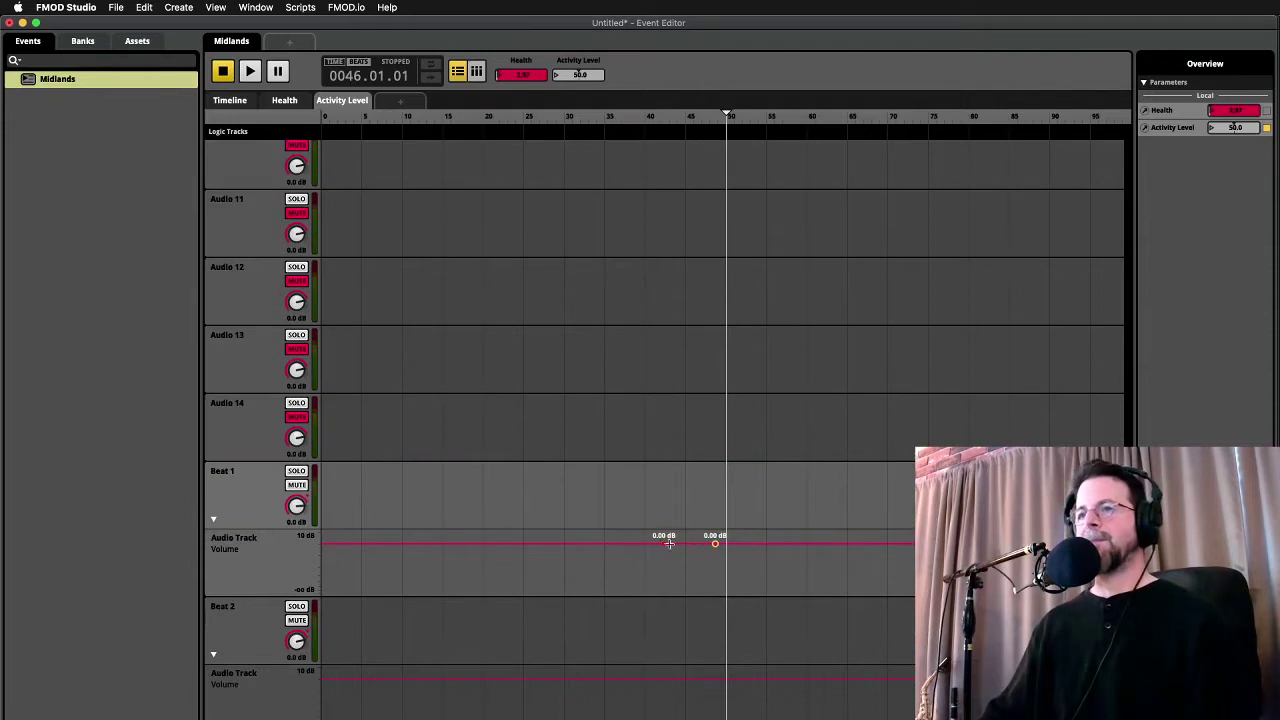
{"action": "left_click_drag", "start_coordinate": [663, 543], "coordinate": [645, 593]}
{"action": "left_click_drag", "start_coordinate": [713, 547], "coordinate": [776, 545]}
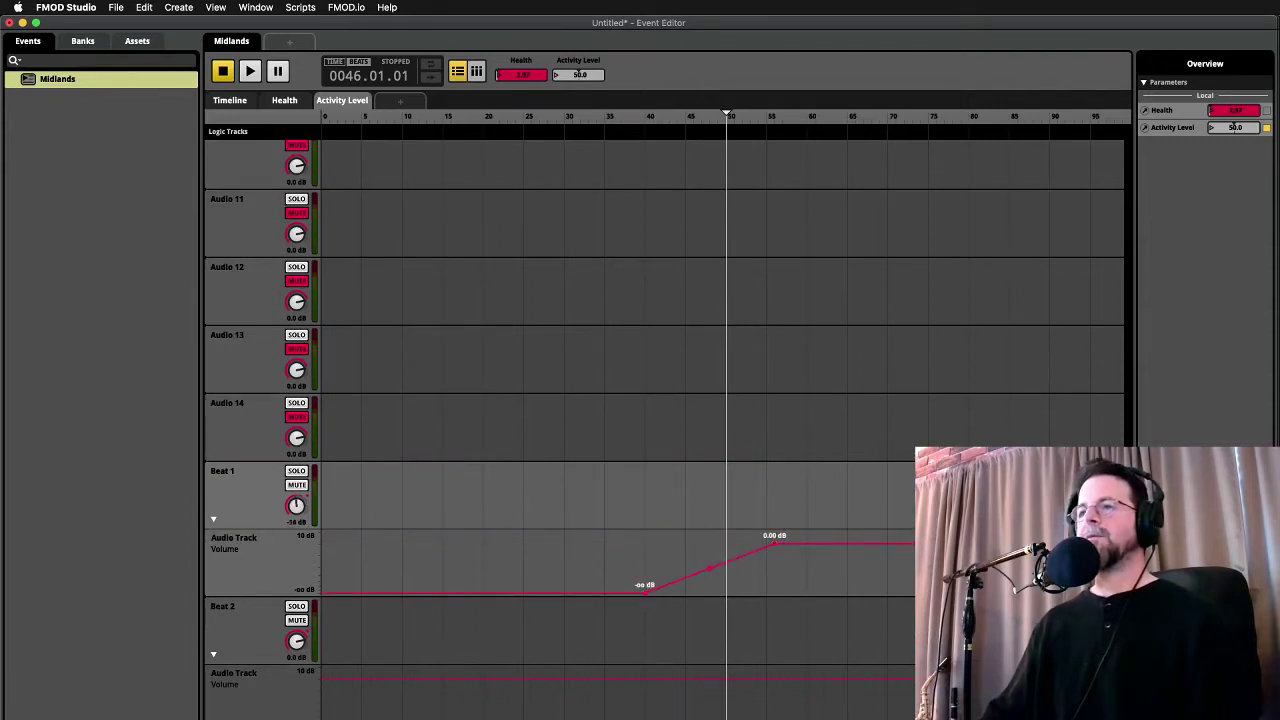
Automate Beat 2's volume over Activity Level, with a -75 dB point at about 63 where the fade-in begins
{"action": "left_click", "coordinate": [801, 680]}
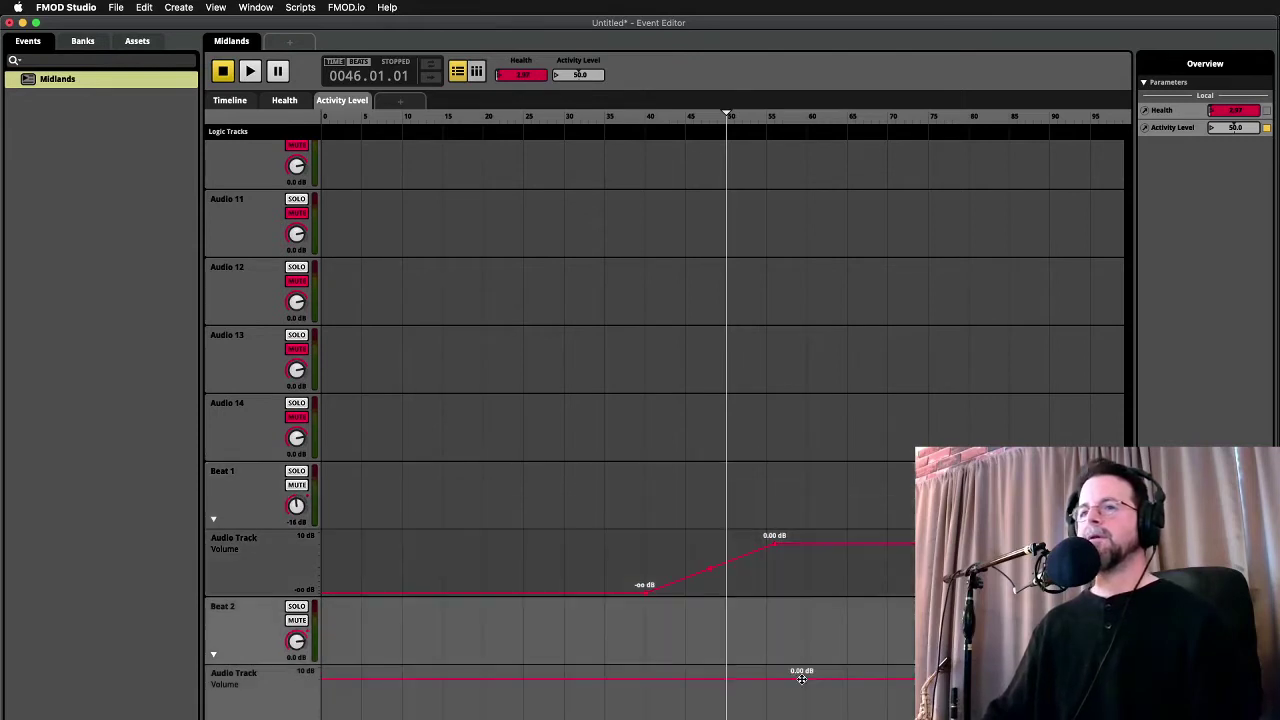
{"action": "left_click_drag", "start_coordinate": [801, 680], "coordinate": [840, 717]}
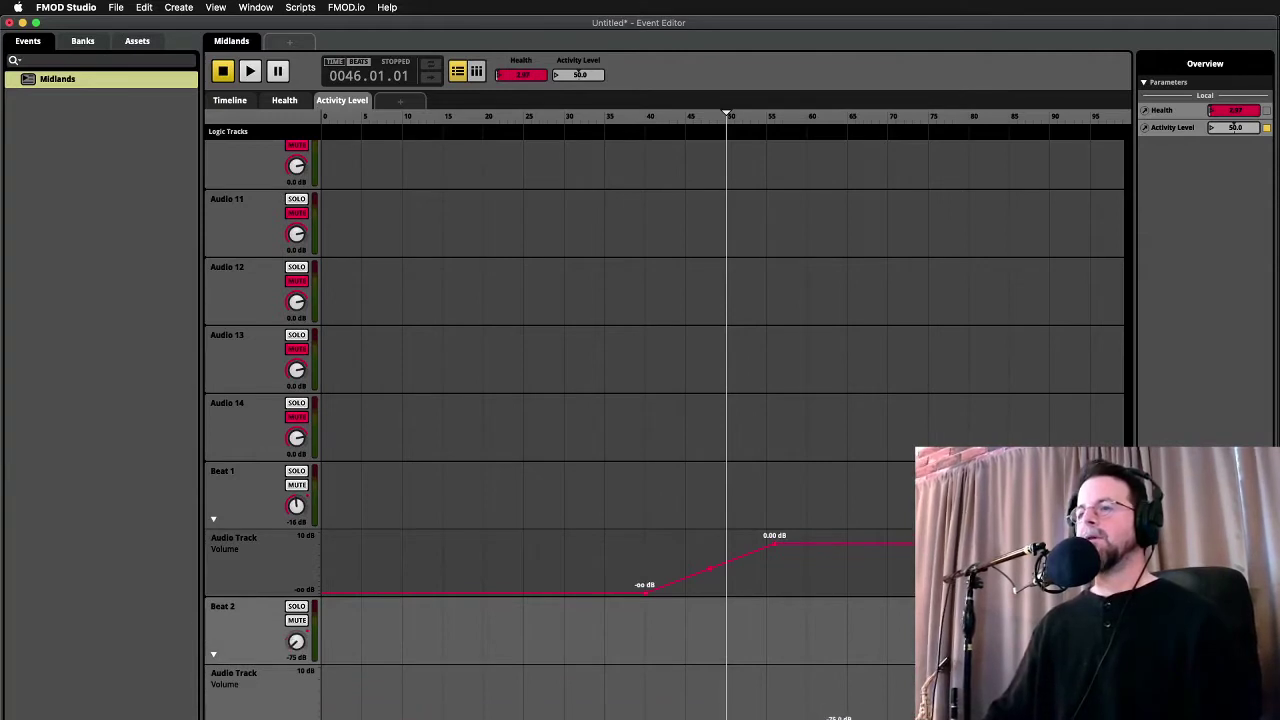
{"action": "scroll", "coordinate": [720, 400], "scroll_direction": "right", "scroll_amount": 1}
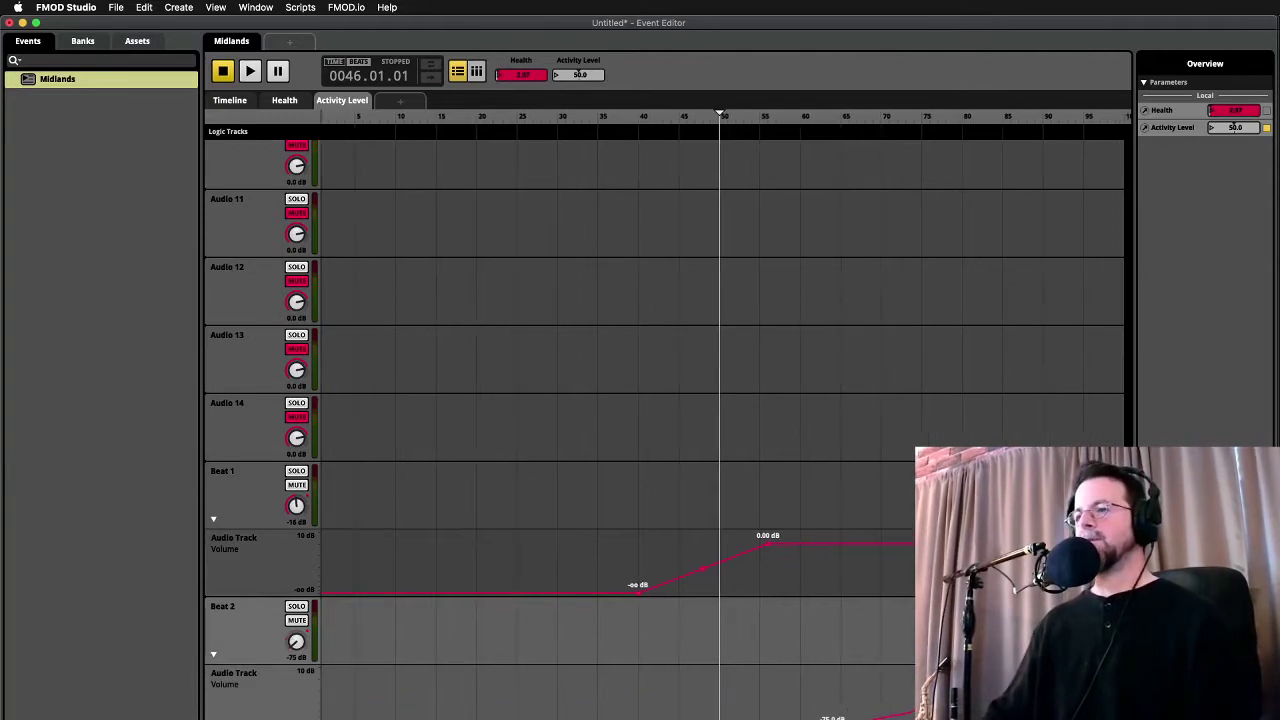
Play the event with Beat 1 and Beat 2 soloed, sweeping Activity Level up to about 80 and back to about 64
{"action": "key", "text": "space"}
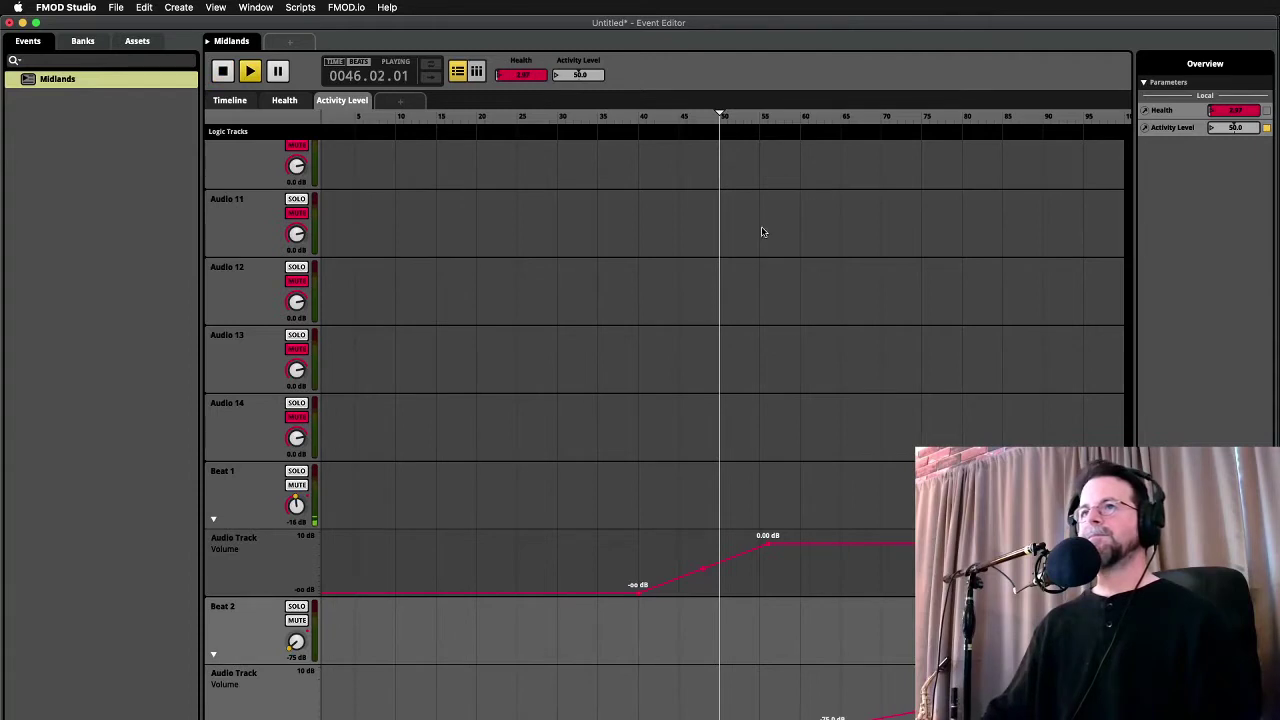
{"action": "left_click", "coordinate": [296, 607]}
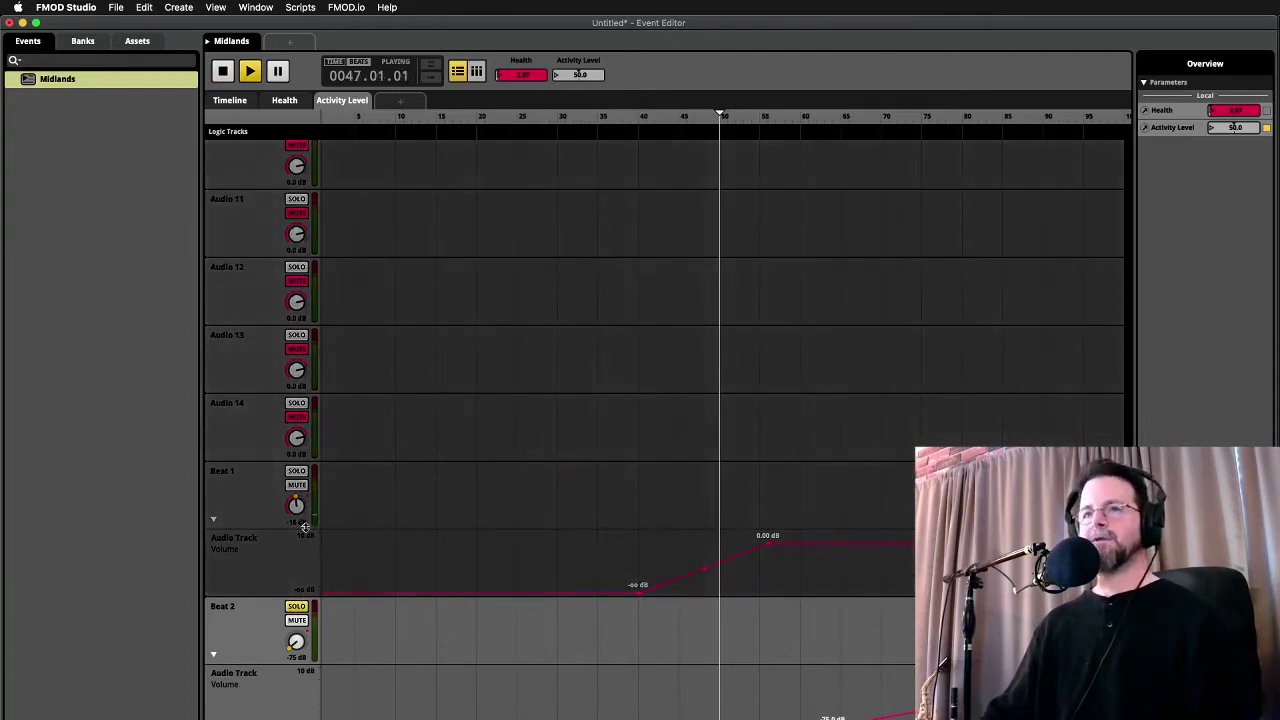
{"action": "left_click", "coordinate": [296, 471]}
{"action": "left_click", "coordinate": [750, 118]}
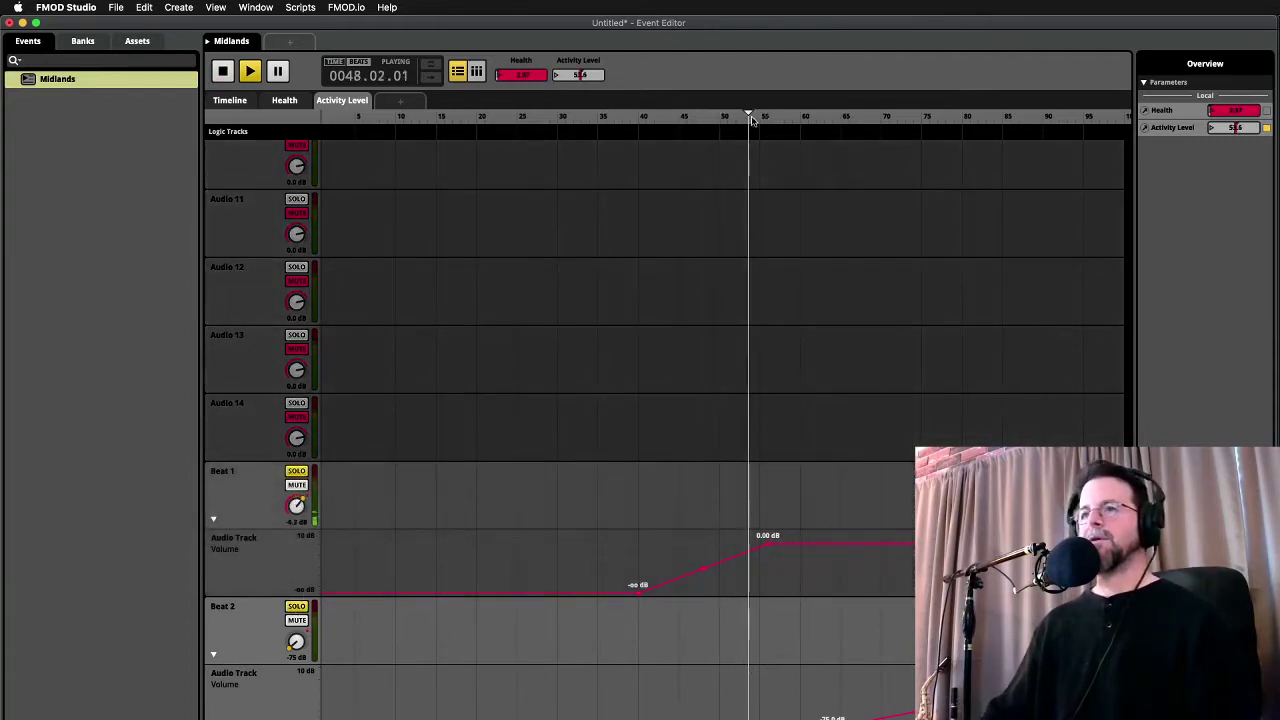
{"action": "left_click_drag", "start_coordinate": [752, 120], "coordinate": [971, 176]}
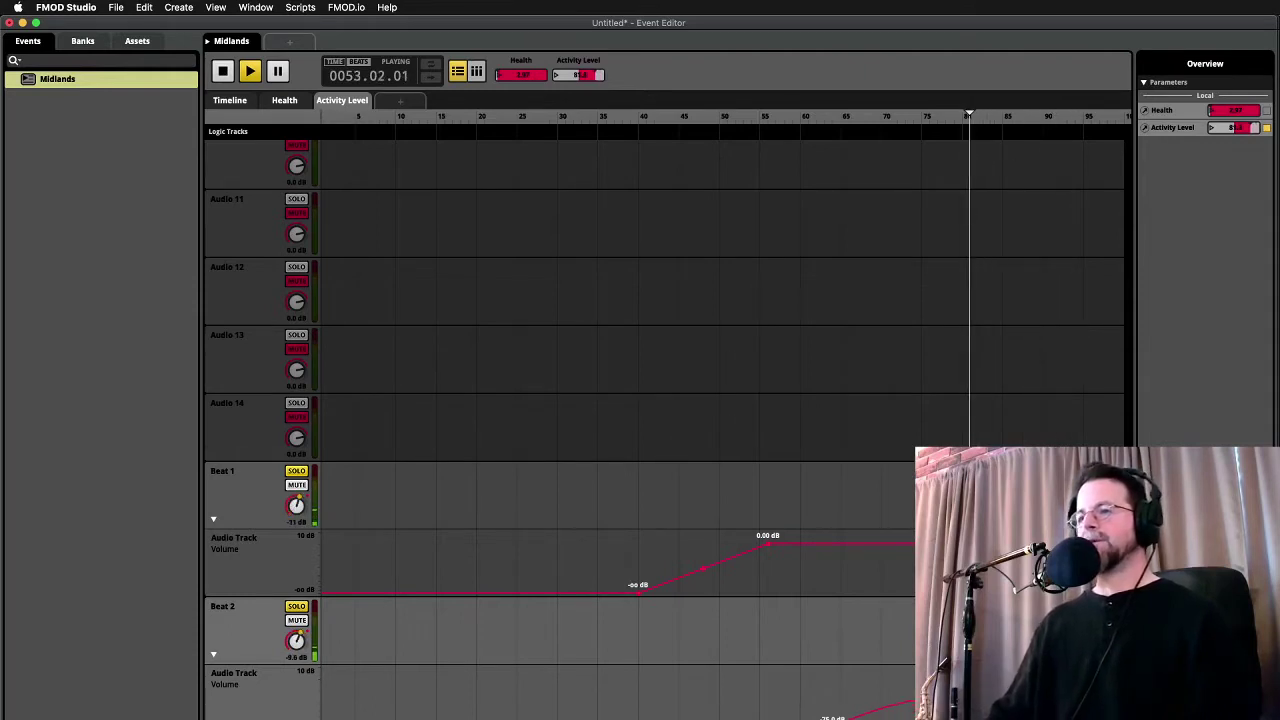
{"action": "left_click_drag", "start_coordinate": [968, 118], "coordinate": [835, 140]}
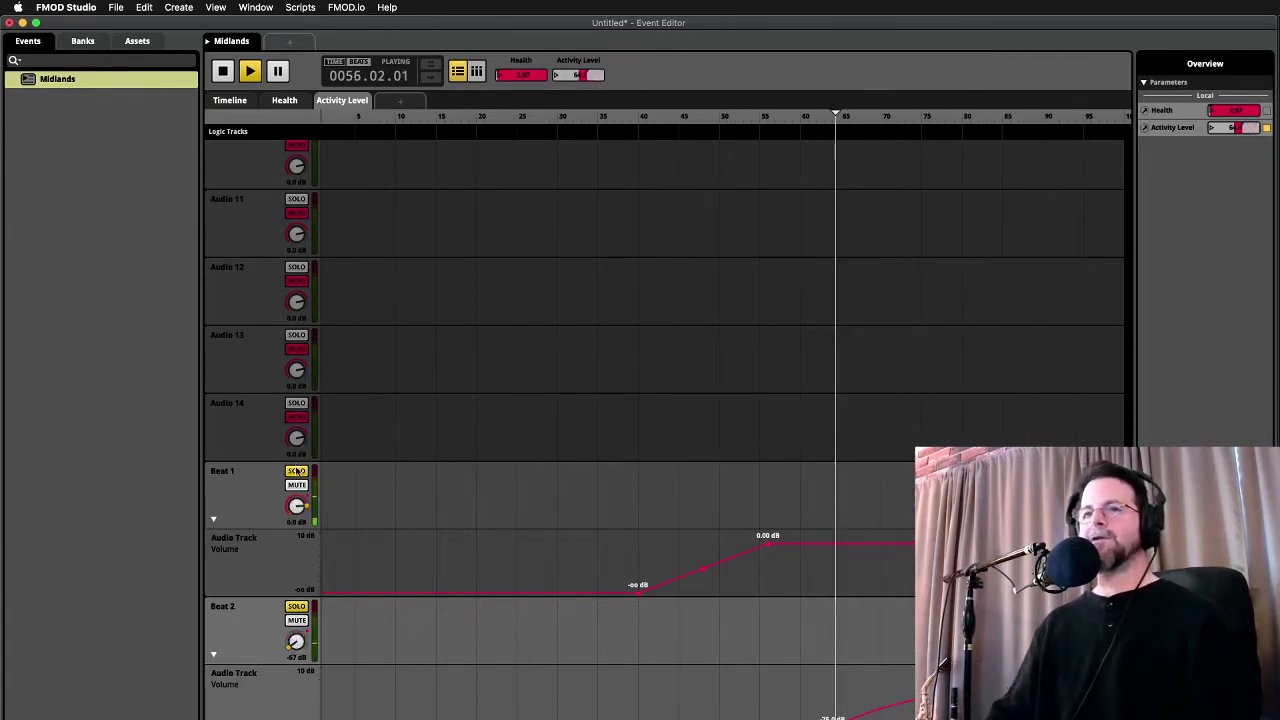
Clear the solos on both beat tracks, raise Activity Level to about 78 during playback, and stop the event
{"action": "left_click", "coordinate": [296, 607]}
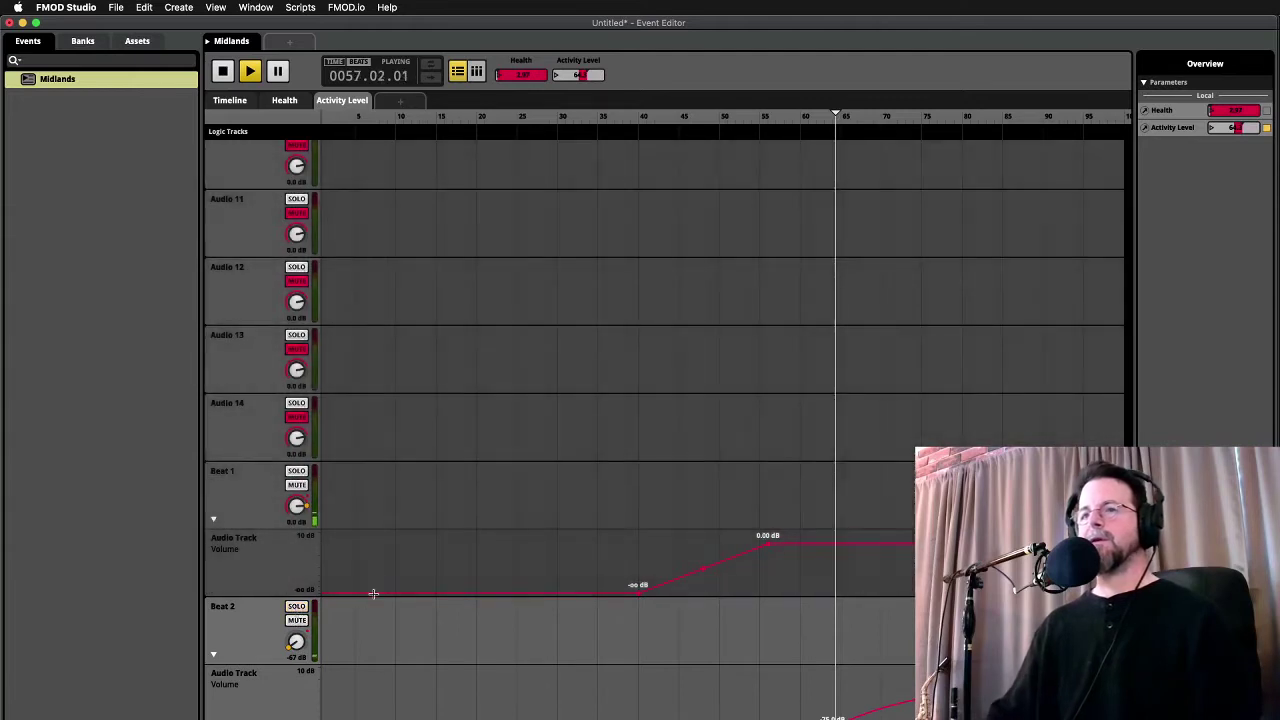
{"action": "left_click_drag", "start_coordinate": [836, 117], "coordinate": [949, 128]}
{"action": "key", "text": "space"}
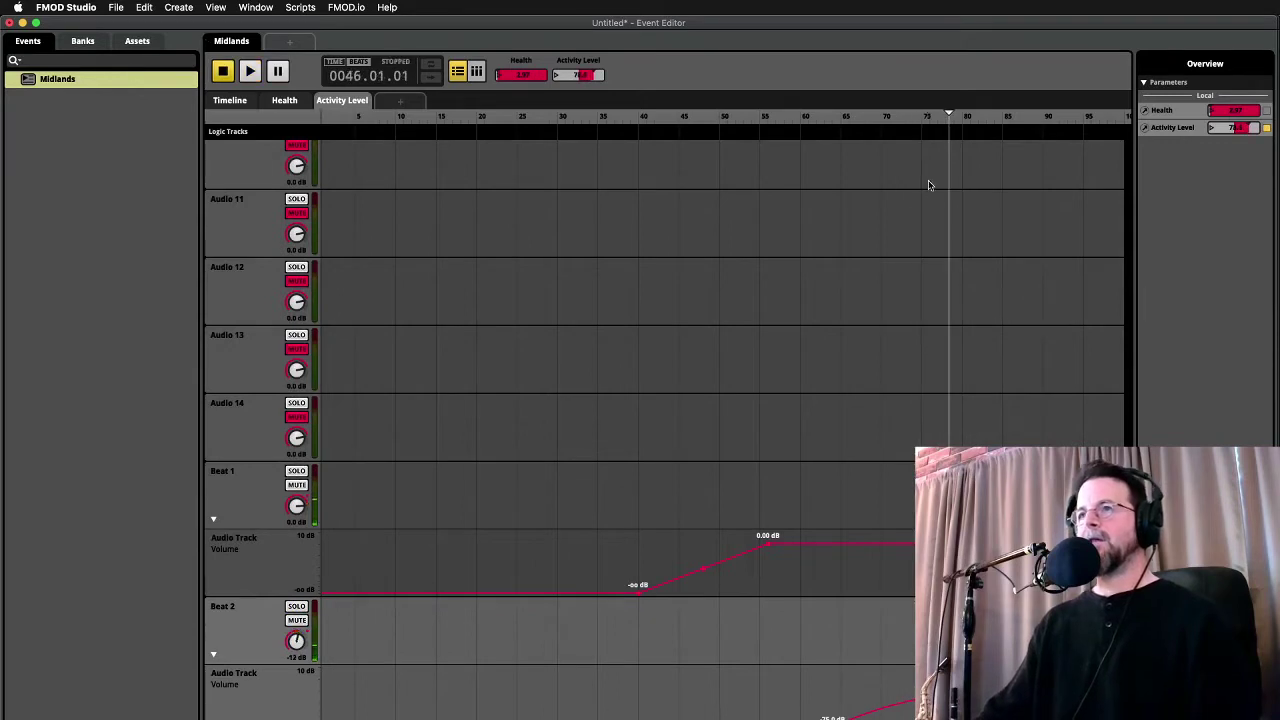
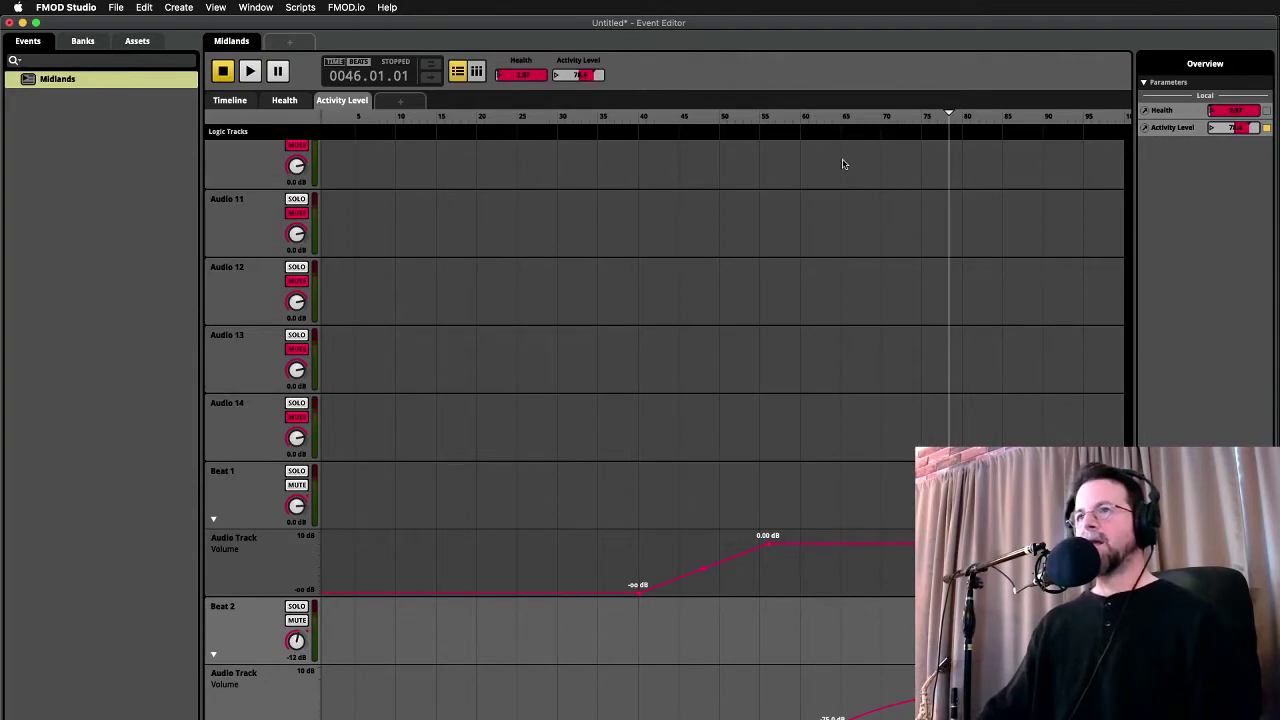
Move Activity Level from about 44 up to about 69 with playback stopped to show the beat fade-ins
{"action": "left_click", "coordinate": [678, 117]}
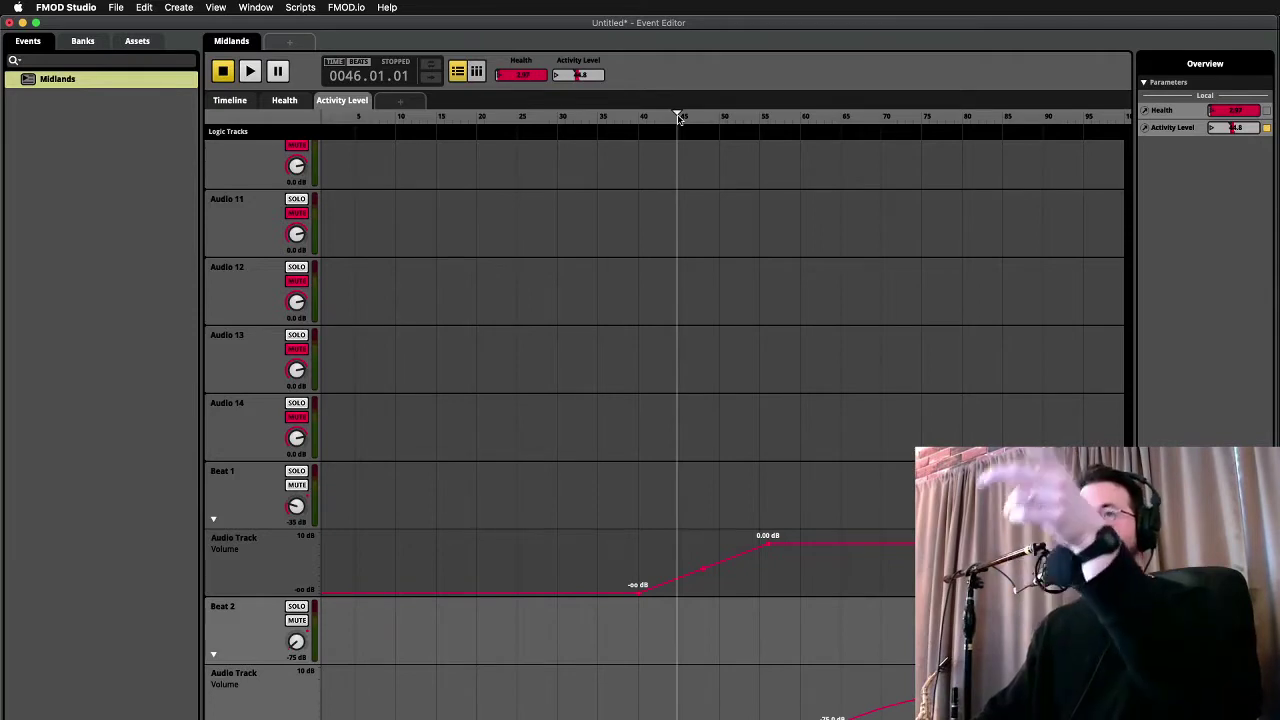
{"action": "left_click", "coordinate": [697, 117]}
{"action": "left_click_drag", "start_coordinate": [716, 117], "coordinate": [875, 117]}
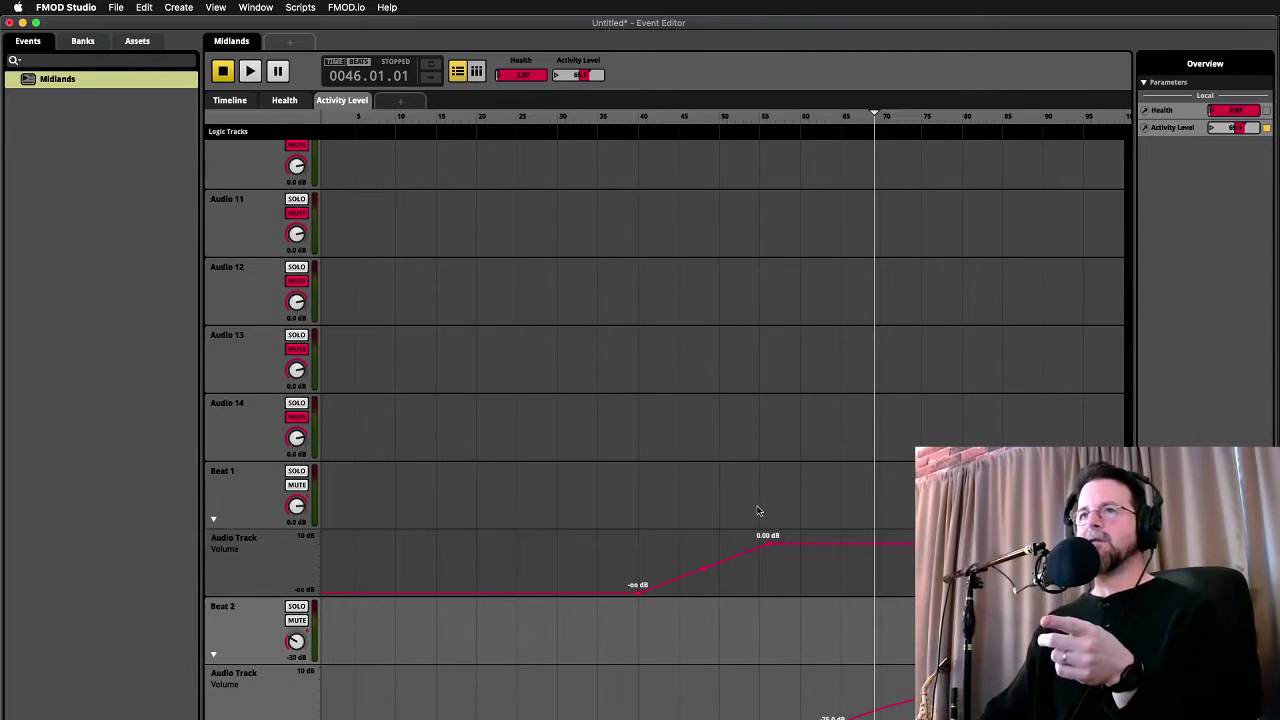
Automate Beat 2's volume on the Health sheet, rising from -∞ dB at about 42 to -8 dB at about 60
{"action": "left_click", "coordinate": [288, 101]}
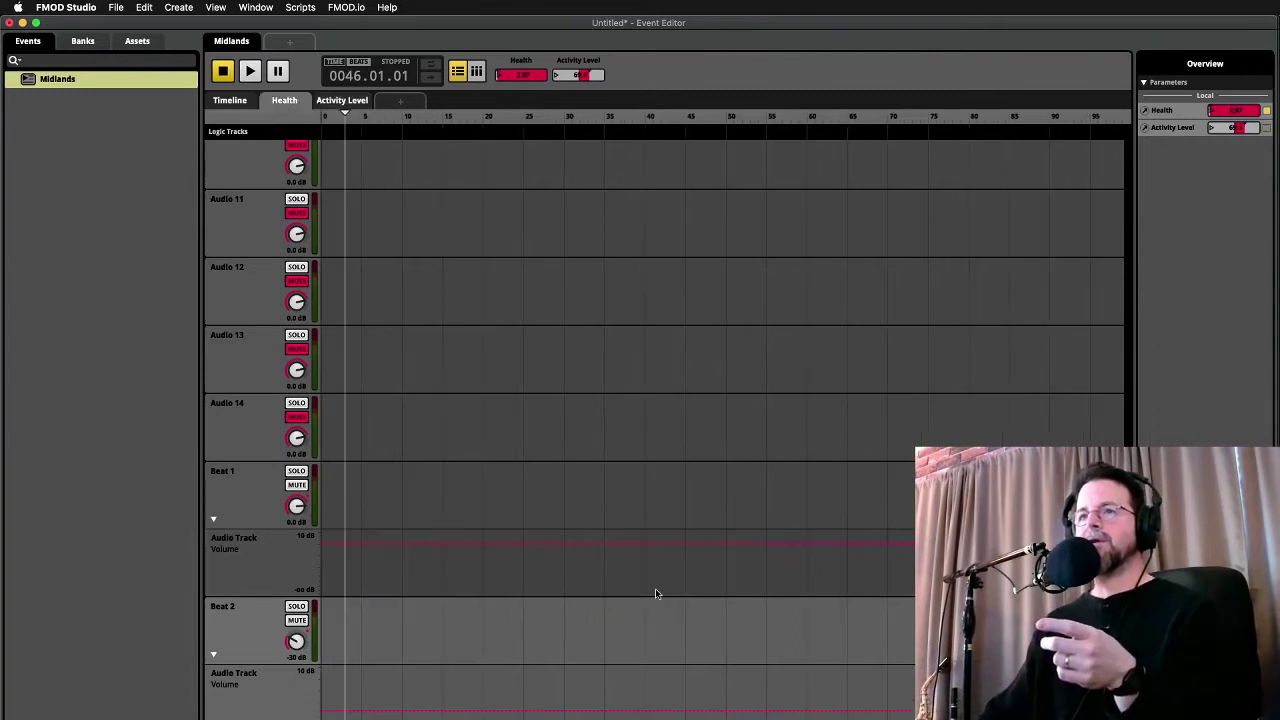
{"action": "left_click", "coordinate": [662, 712]}
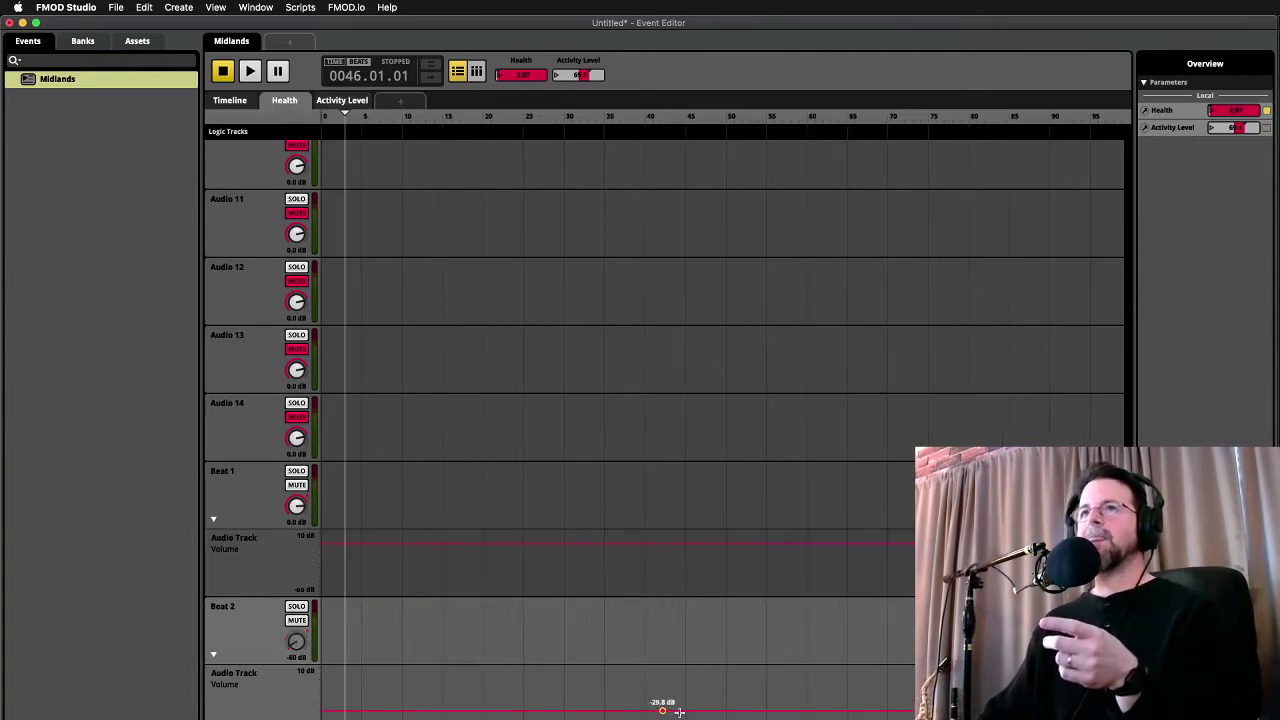
{"action": "left_click", "coordinate": [755, 712]}
{"action": "left_click_drag", "start_coordinate": [662, 710], "coordinate": [662, 719]}
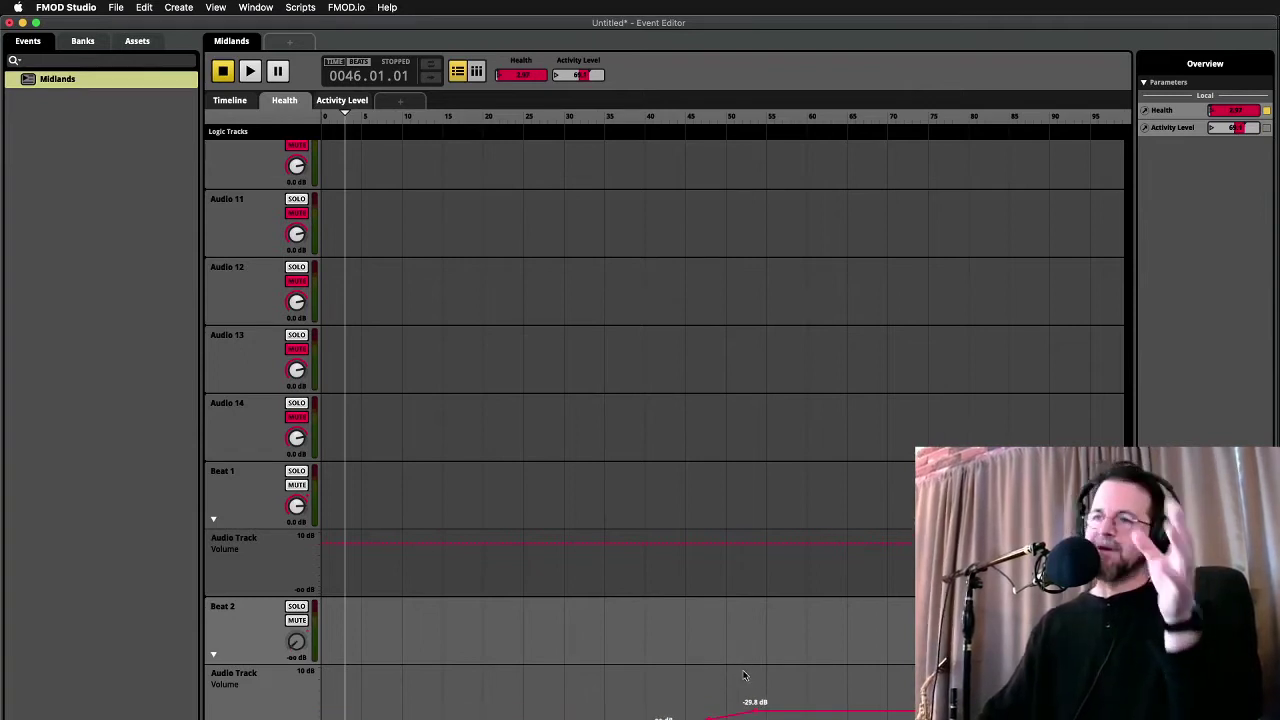
{"action": "left_click_drag", "start_coordinate": [754, 711], "coordinate": [755, 686]}
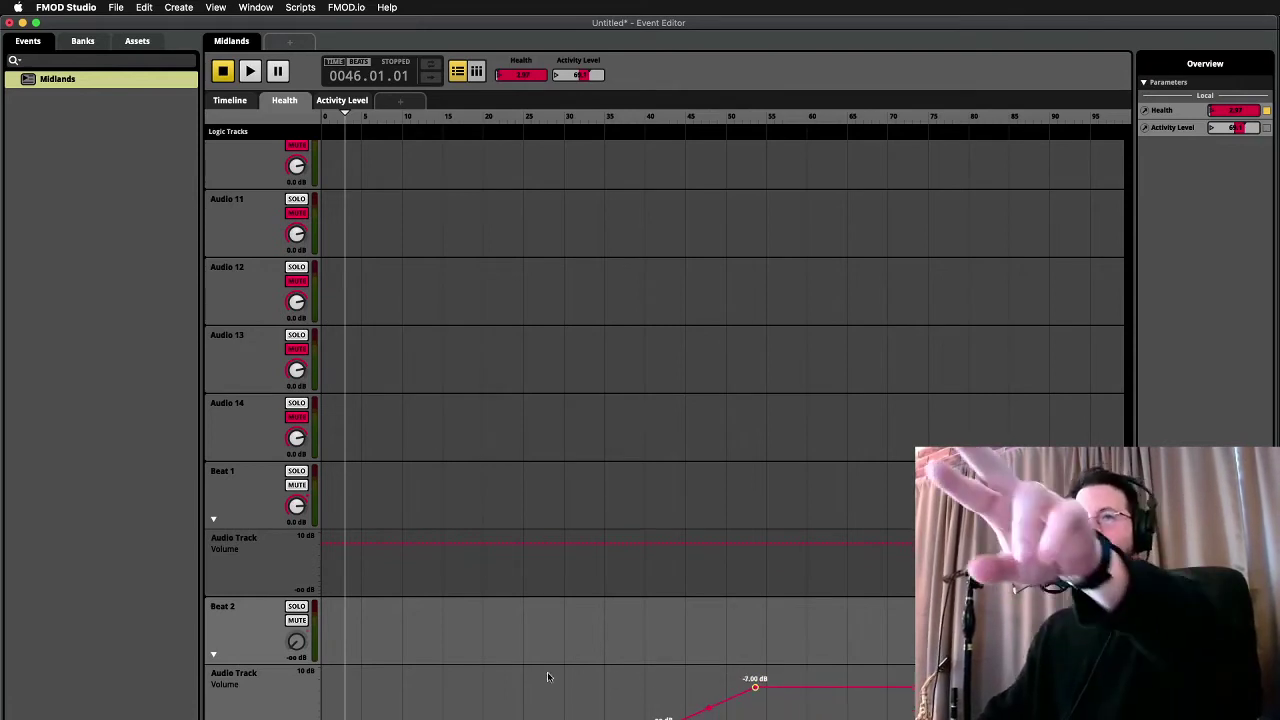
{"action": "left_click_drag", "start_coordinate": [754, 688], "coordinate": [807, 688]}
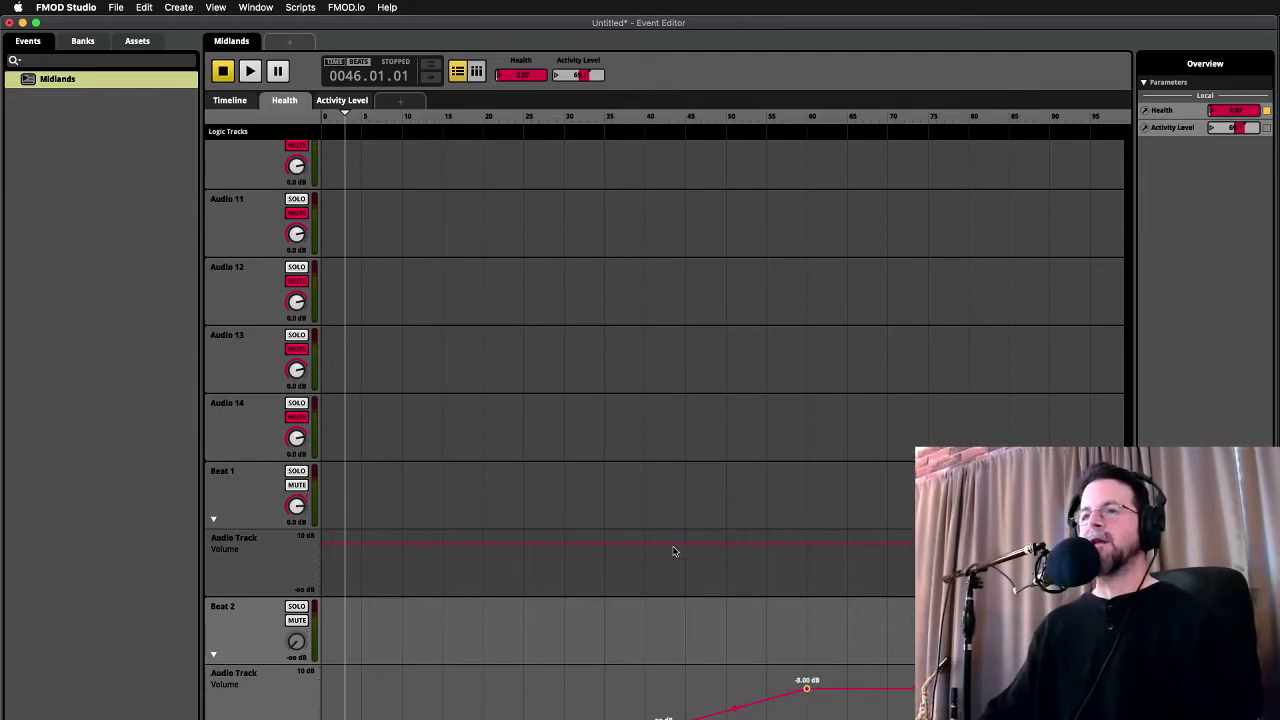
Automate Beat 1's volume over Health, rising from -∞ dB at about 42 to -8 dB at about 60
{"action": "left_click", "coordinate": [659, 541]}
{"action": "left_click_drag", "start_coordinate": [659, 543], "coordinate": [659, 593]}
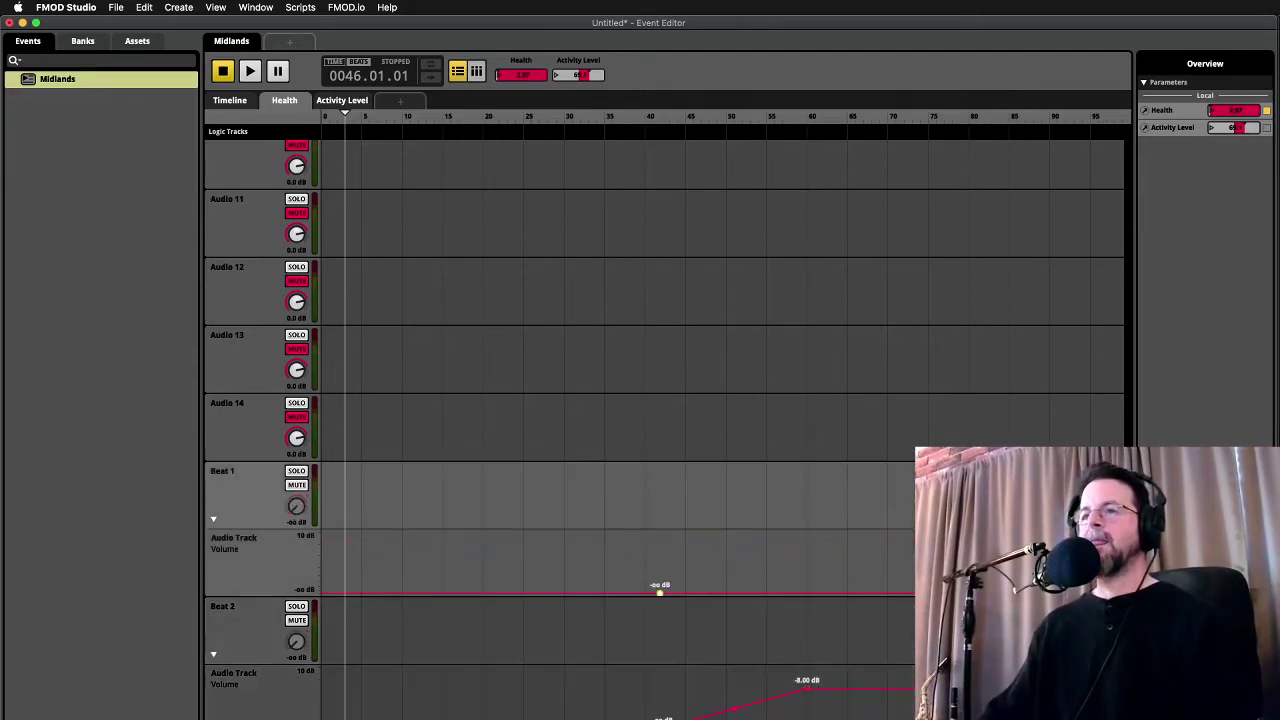
{"action": "left_click", "coordinate": [801, 592]}
{"action": "left_click_drag", "start_coordinate": [806, 591], "coordinate": [806, 552]}
Play the event with Health raised to 68.5 and compare the beat volume curves on the Health and Activity Level sheets
{"action": "key", "text": "space"}
{"action": "left_click_drag", "start_coordinate": [487, 125], "coordinate": [876, 130]}
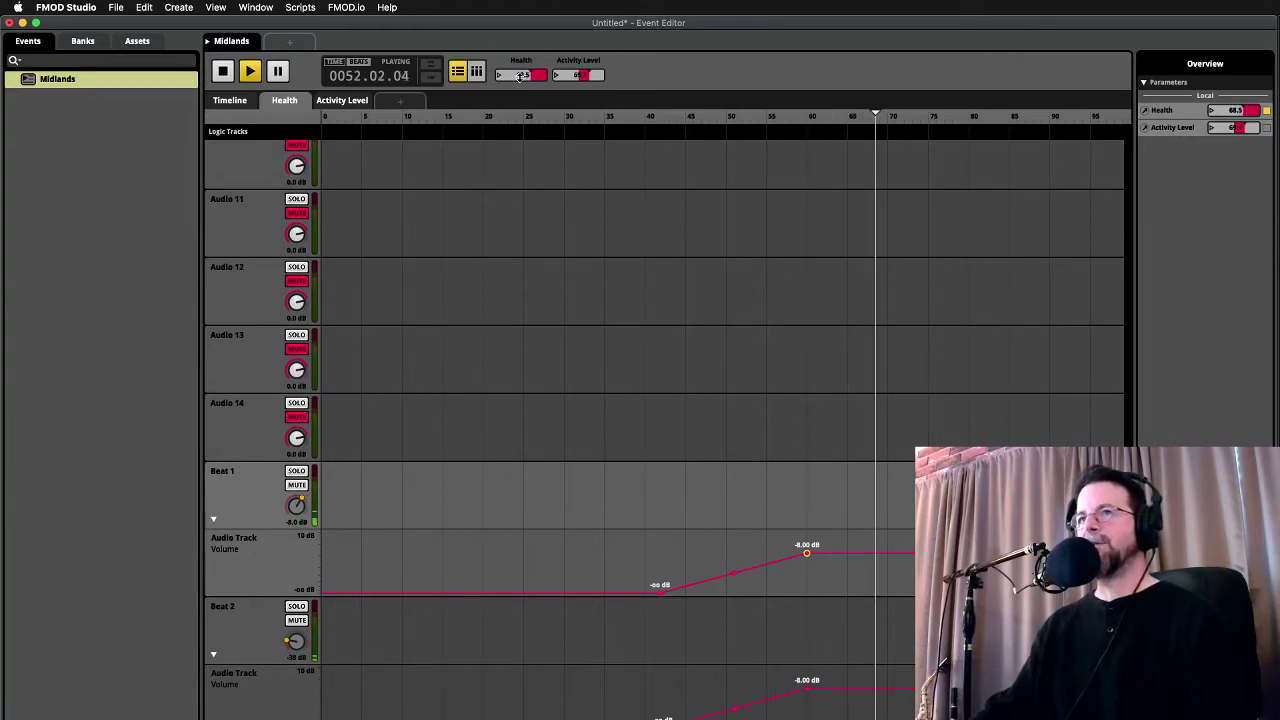
{"action": "left_click", "coordinate": [343, 100]}
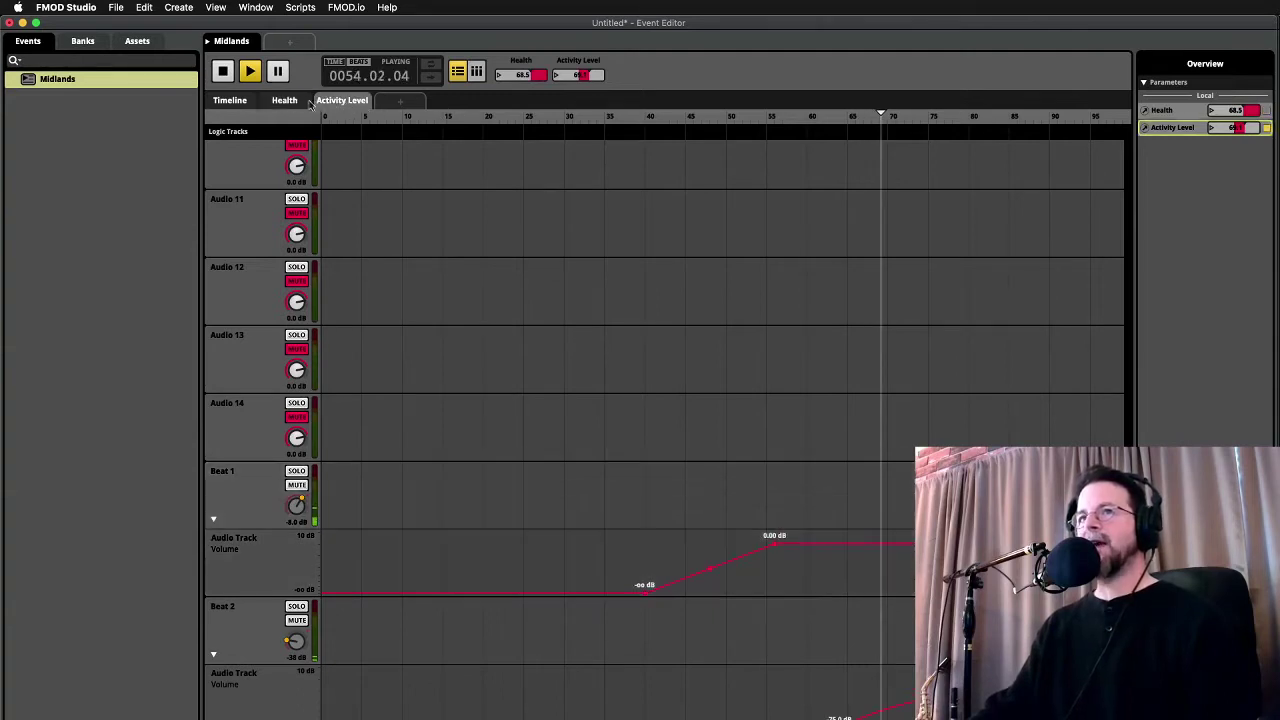
{"action": "left_click", "coordinate": [293, 101]}
{"action": "left_click", "coordinate": [342, 101]}
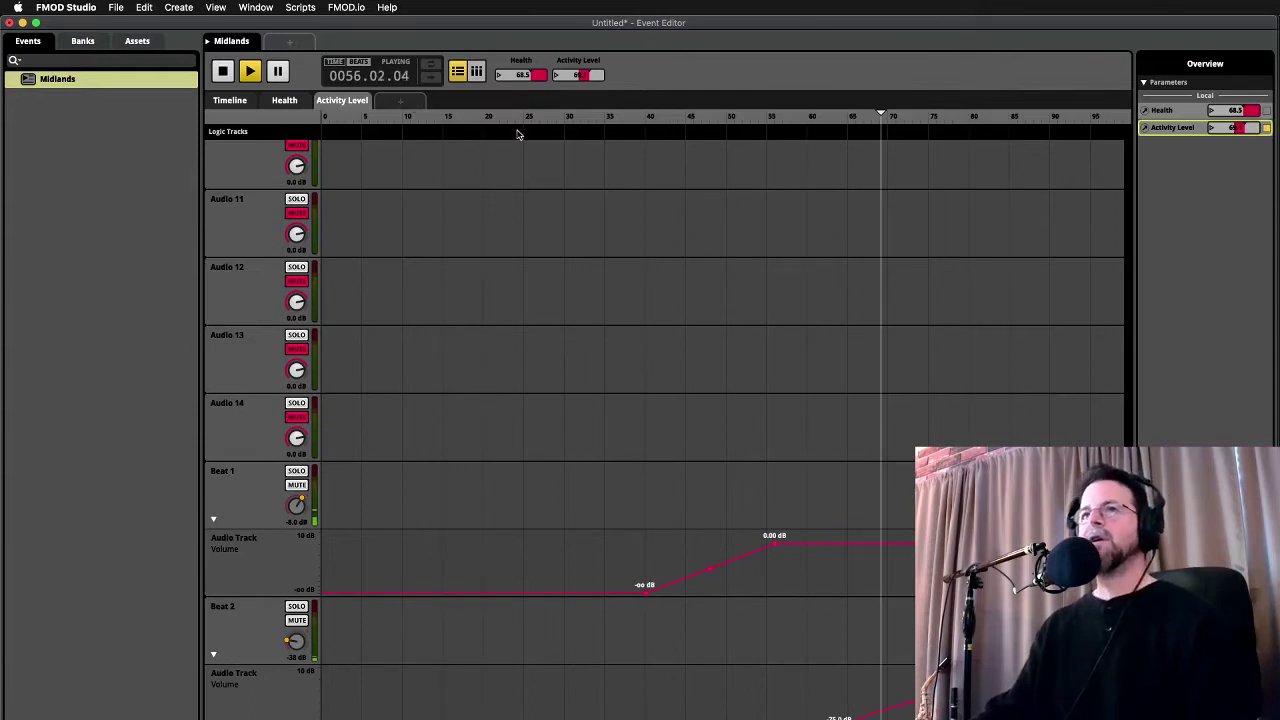
{"action": "left_click", "coordinate": [285, 101]}
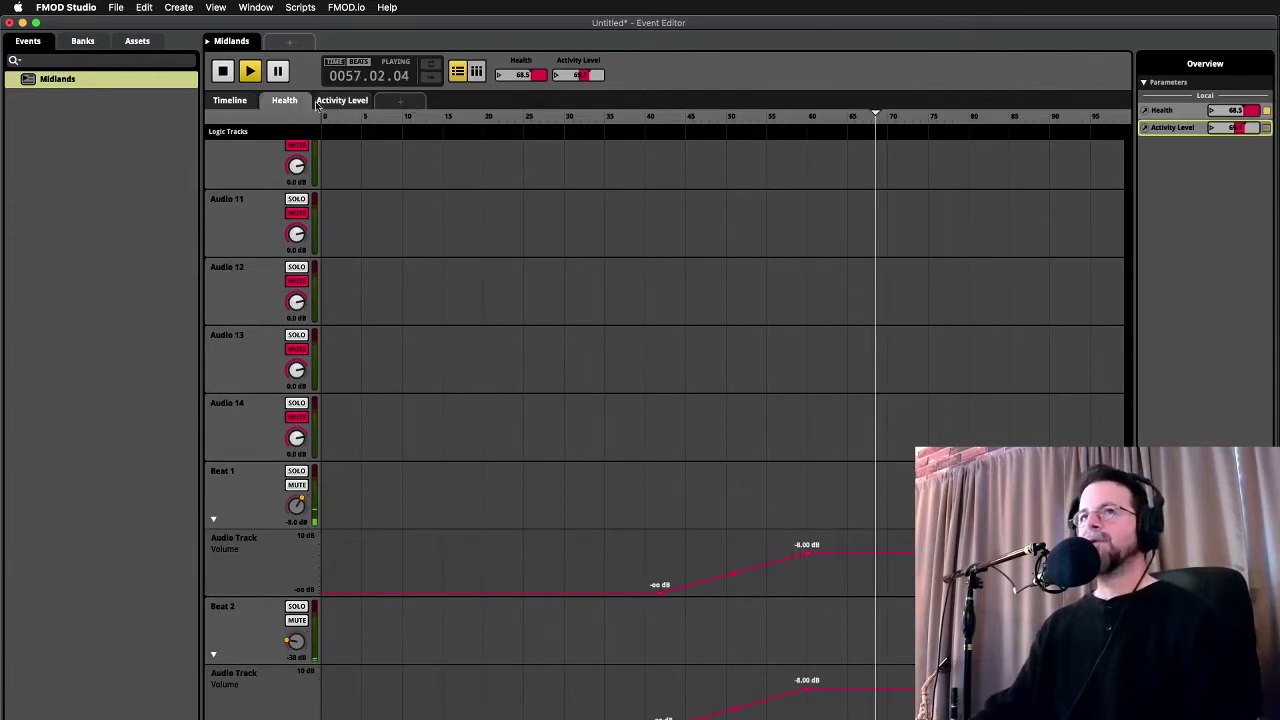
{"action": "left_click", "coordinate": [346, 103]}
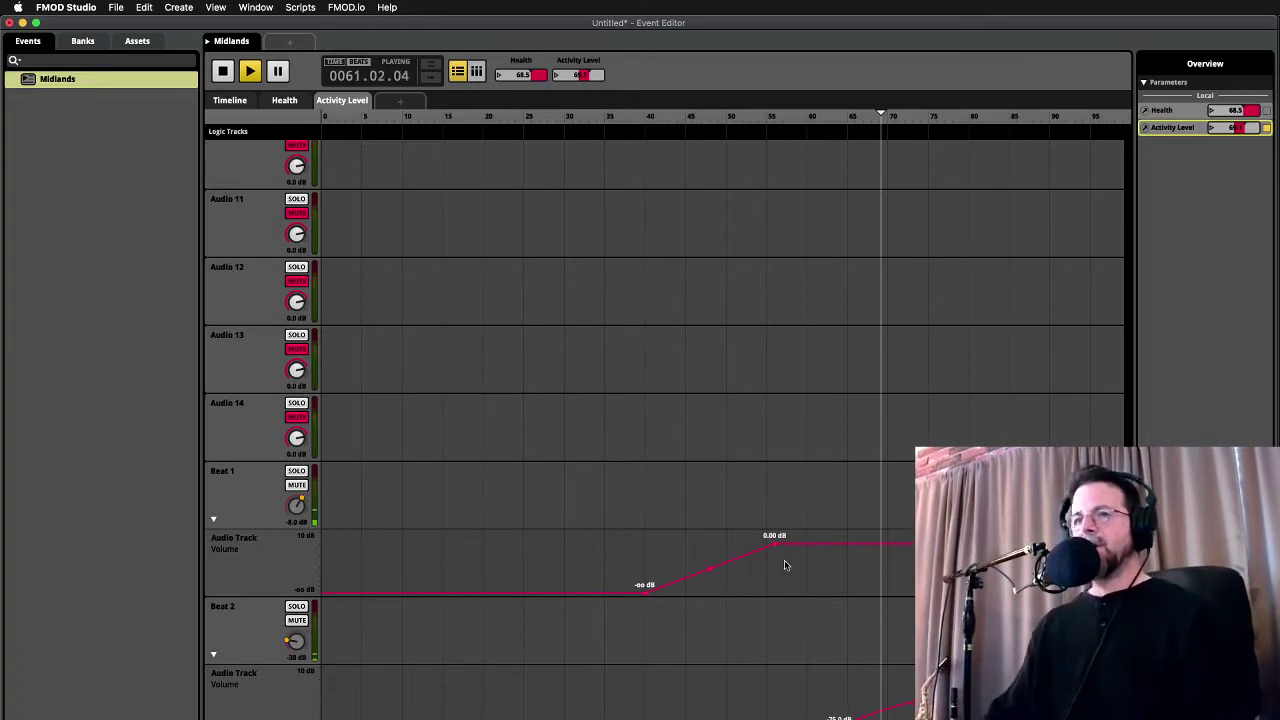
Stop playback and view the arpeggio tracks' volume curves on the Health sheet
{"action": "key", "text": "space"}
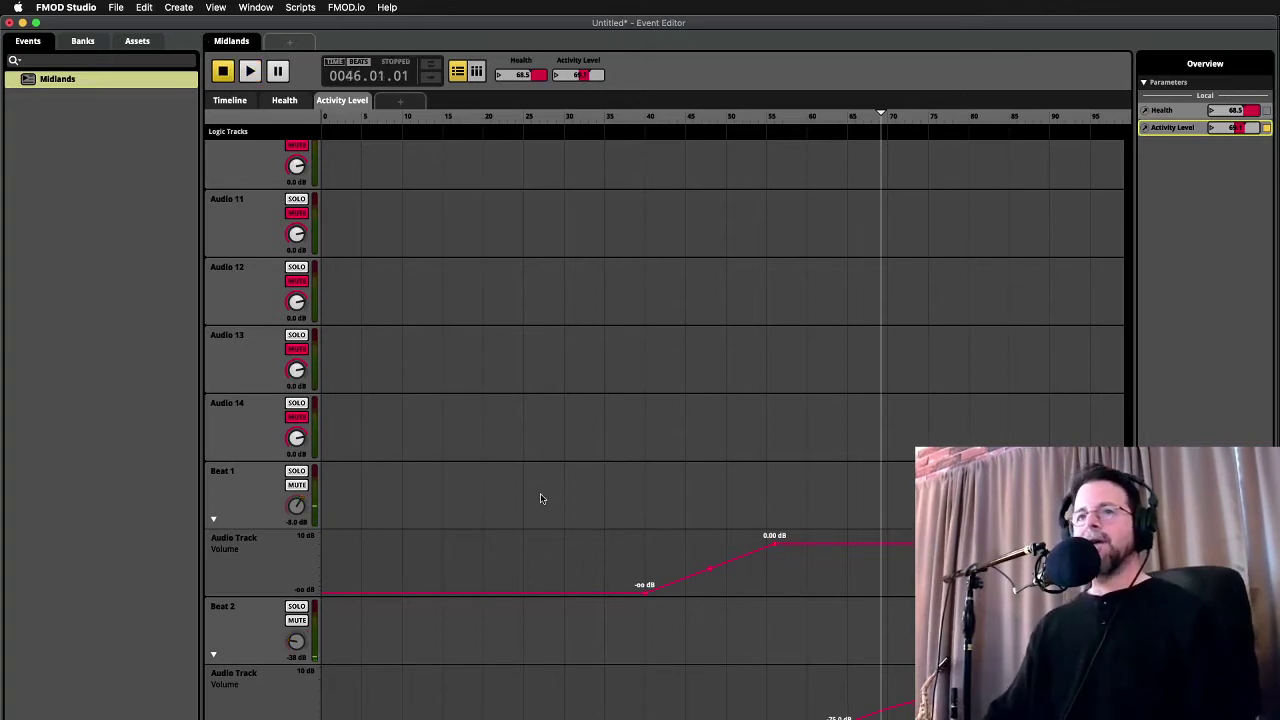
{"action": "scroll", "coordinate": [540, 493], "scroll_direction": "up", "scroll_amount": 10}
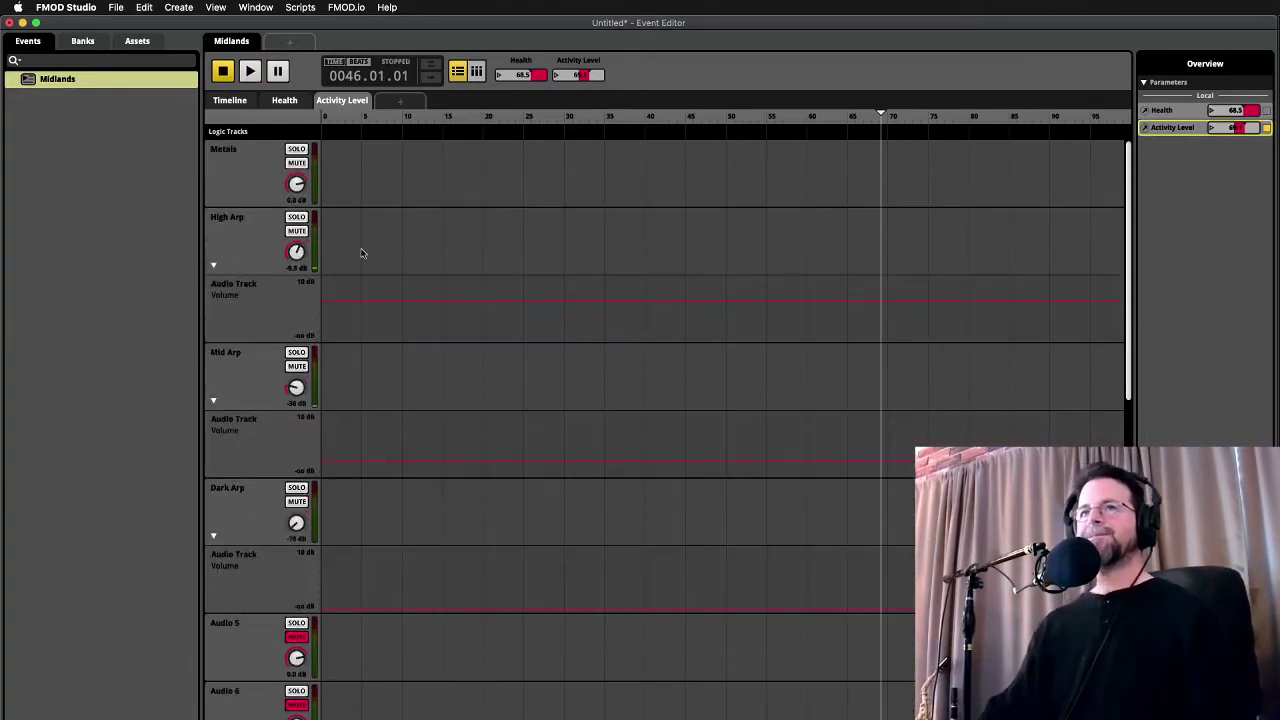
{"action": "left_click", "coordinate": [284, 100]}
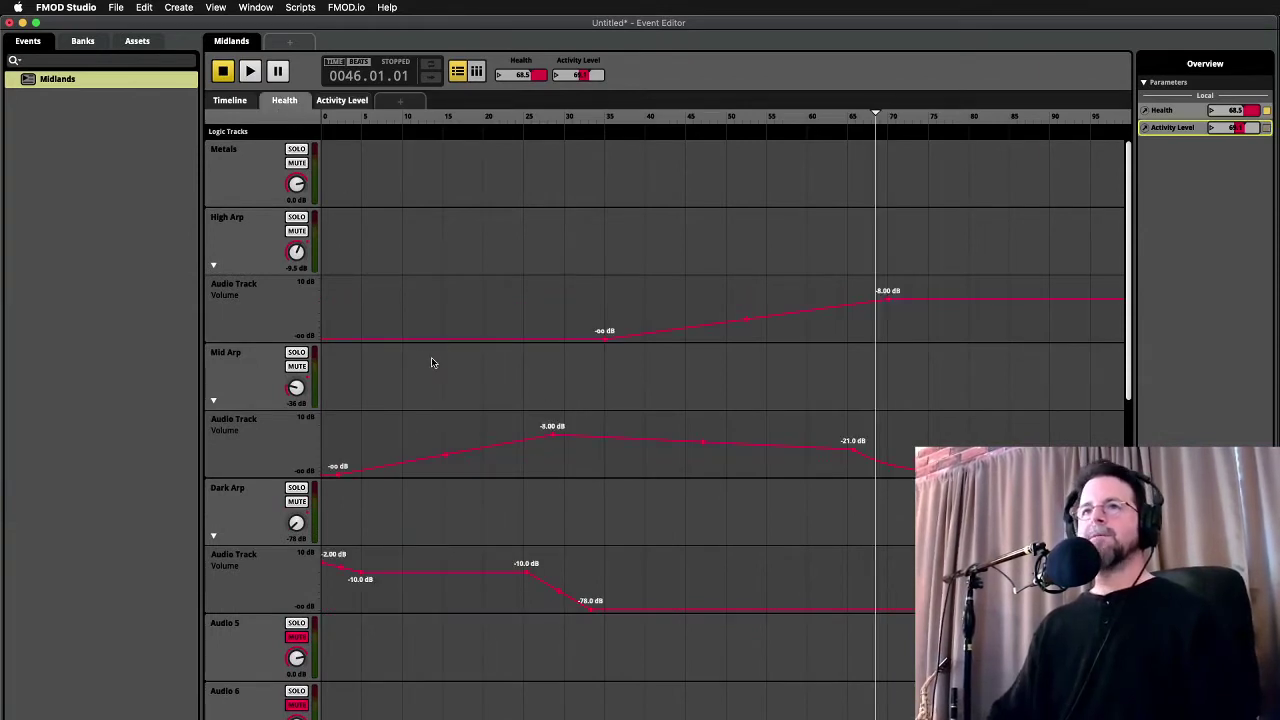
Minimize the untitled project and open the Score_Ext_Midlands event in the FMOD All Soundtracks 1.0 project
{"action": "left_click", "coordinate": [350, 7]}
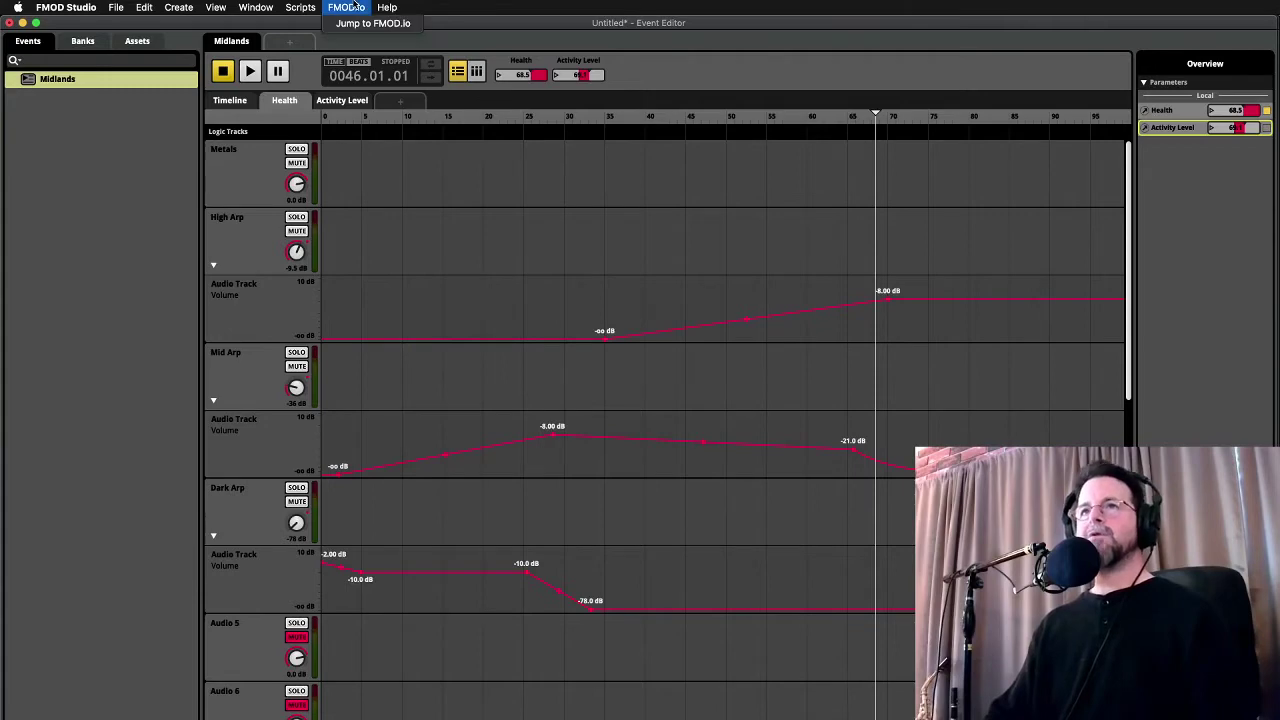
{"action": "left_click", "coordinate": [23, 22]}
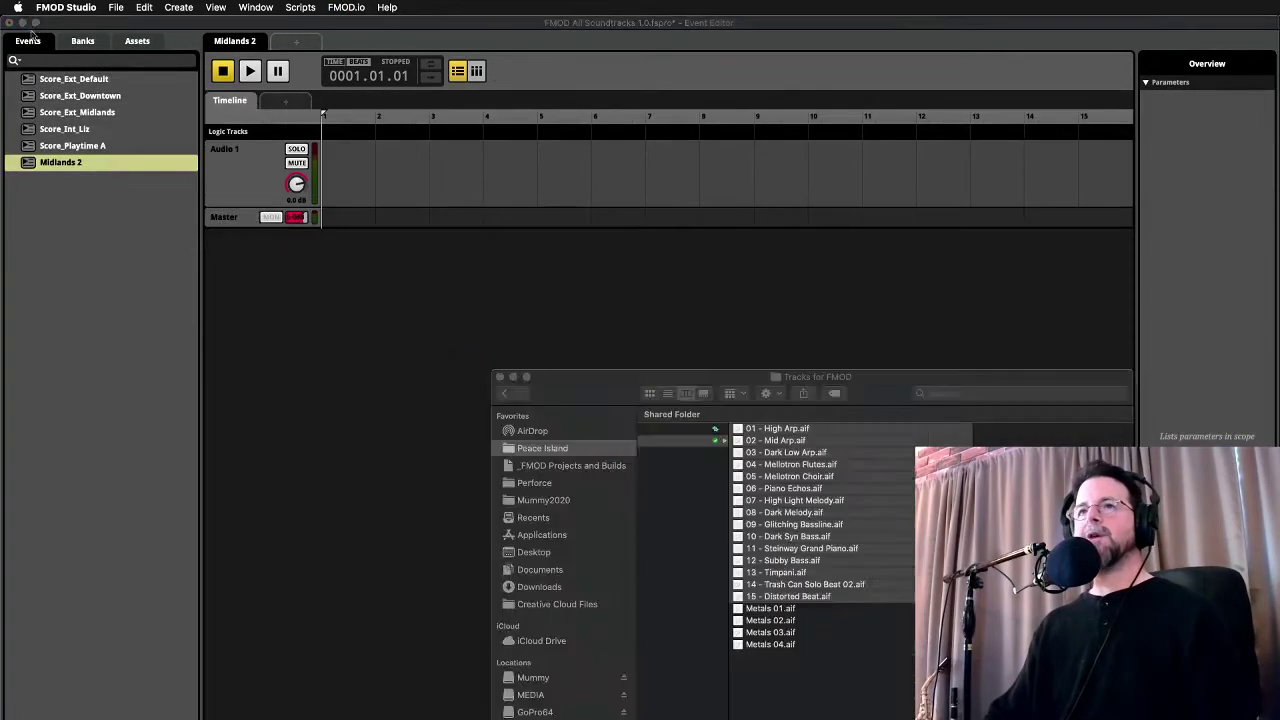
{"action": "left_click", "coordinate": [211, 89]}
{"action": "left_click", "coordinate": [99, 115]}
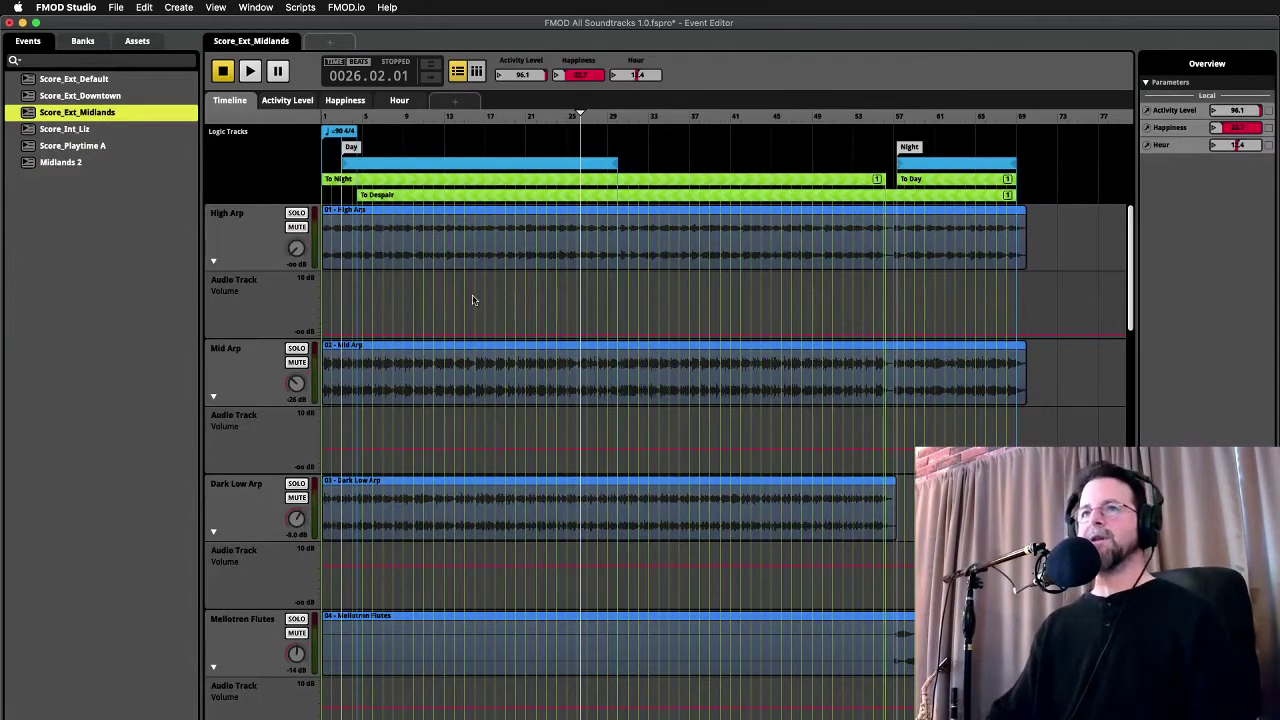
Show the Activity Level sheet of Score_Ext_Midlands and play the event briefly while raising Happiness
{"action": "left_click", "coordinate": [287, 100]}
{"action": "key", "text": "space"}
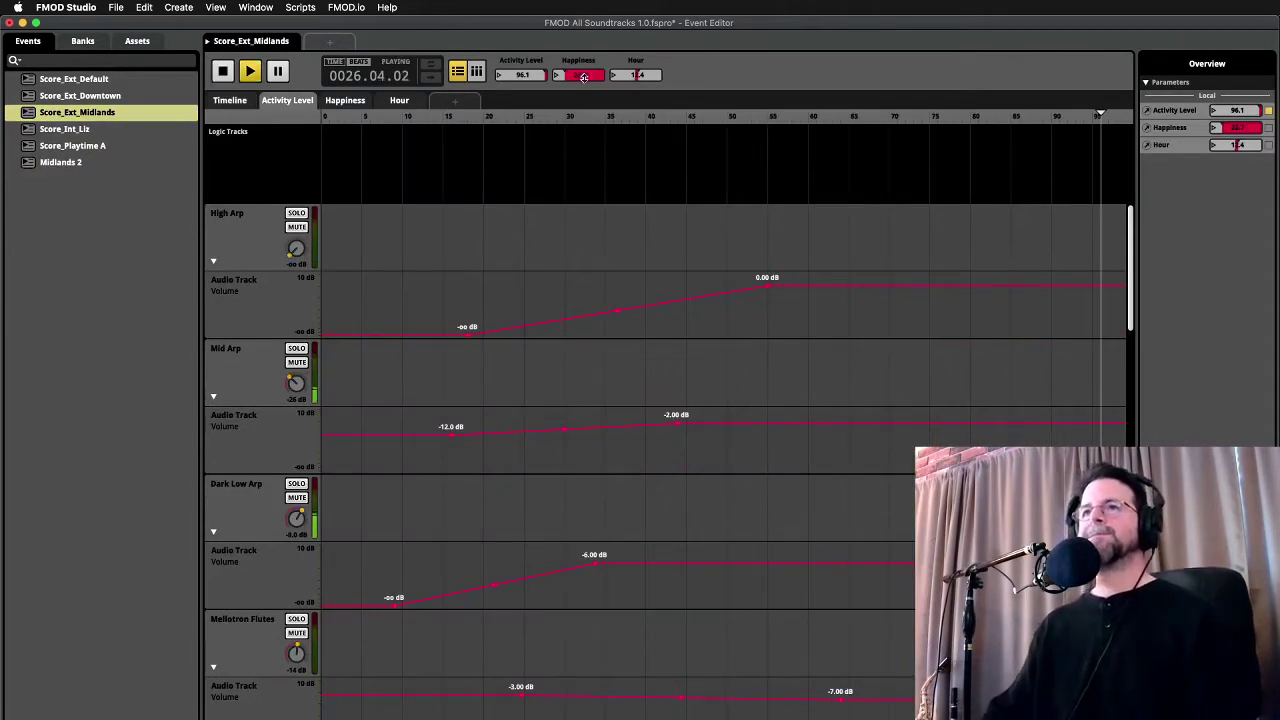
{"action": "key", "text": "space"}
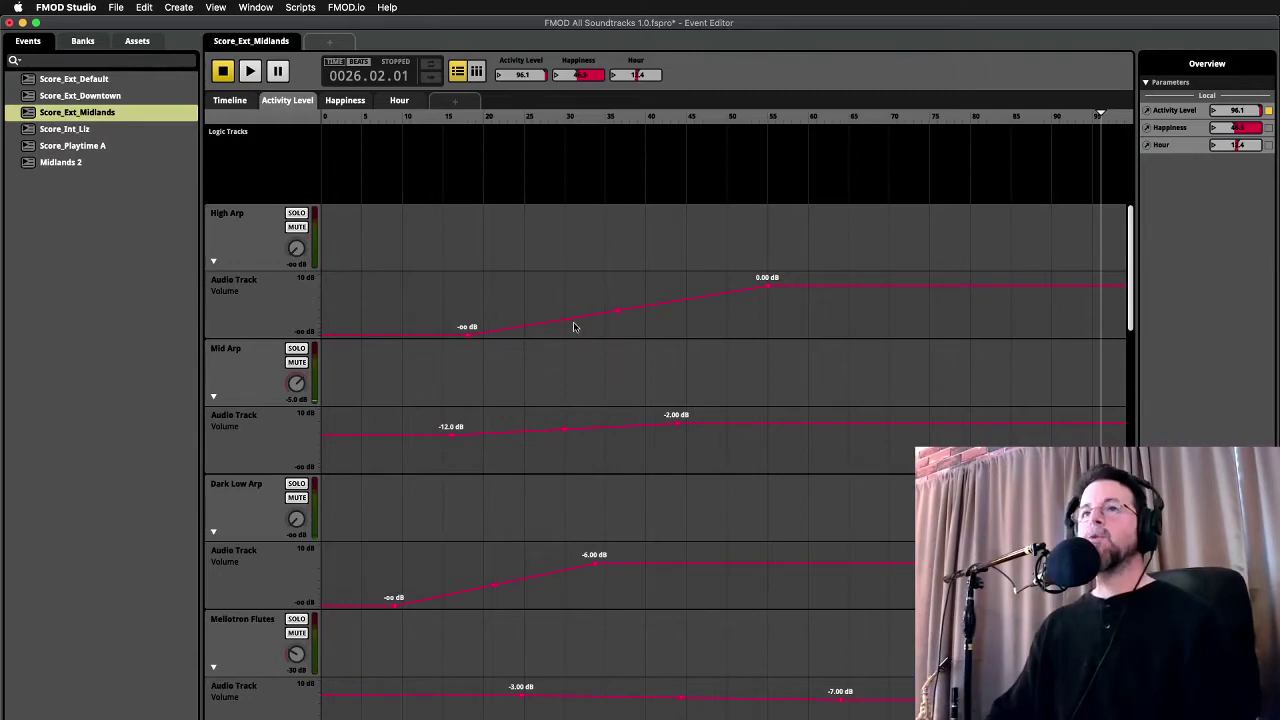
{"action": "key", "text": "super+Tab"}
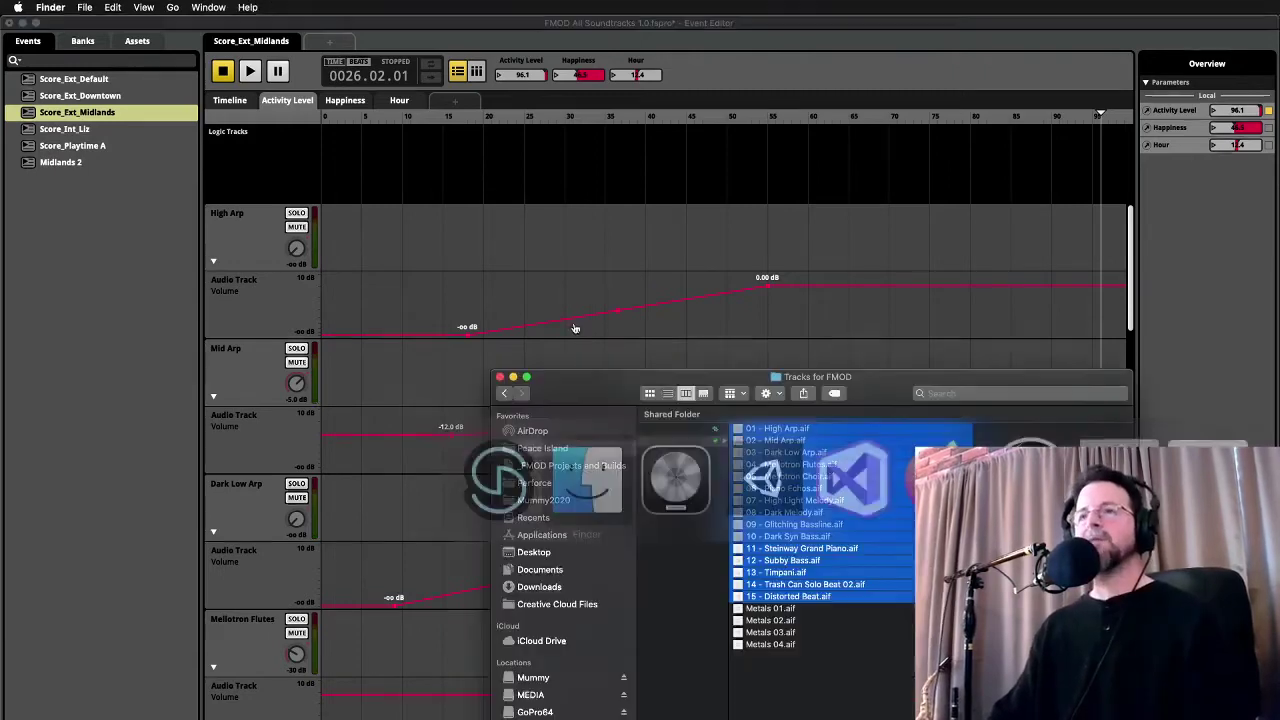
{"action": "key", "text": "super+Tab"}
{"action": "key", "text": "super+Tab"}
{"action": "key", "text": "super+Tab"}
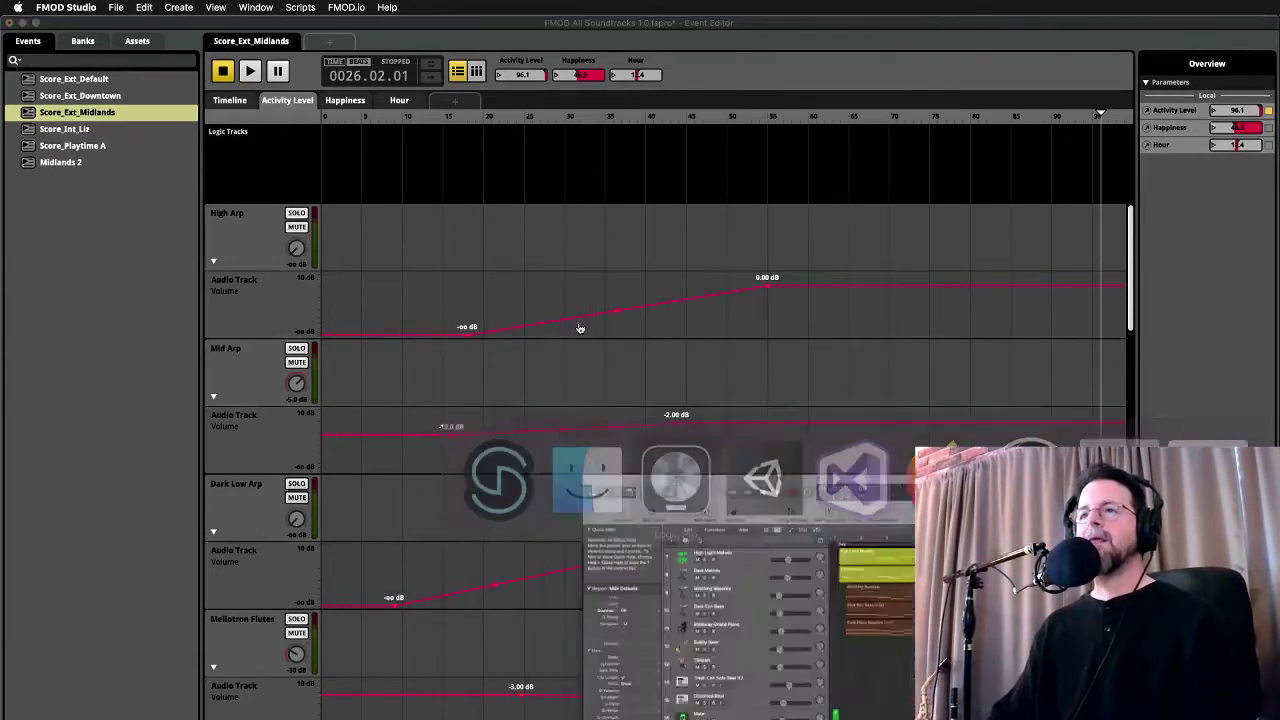
{"action": "key", "text": "super+Tab"}
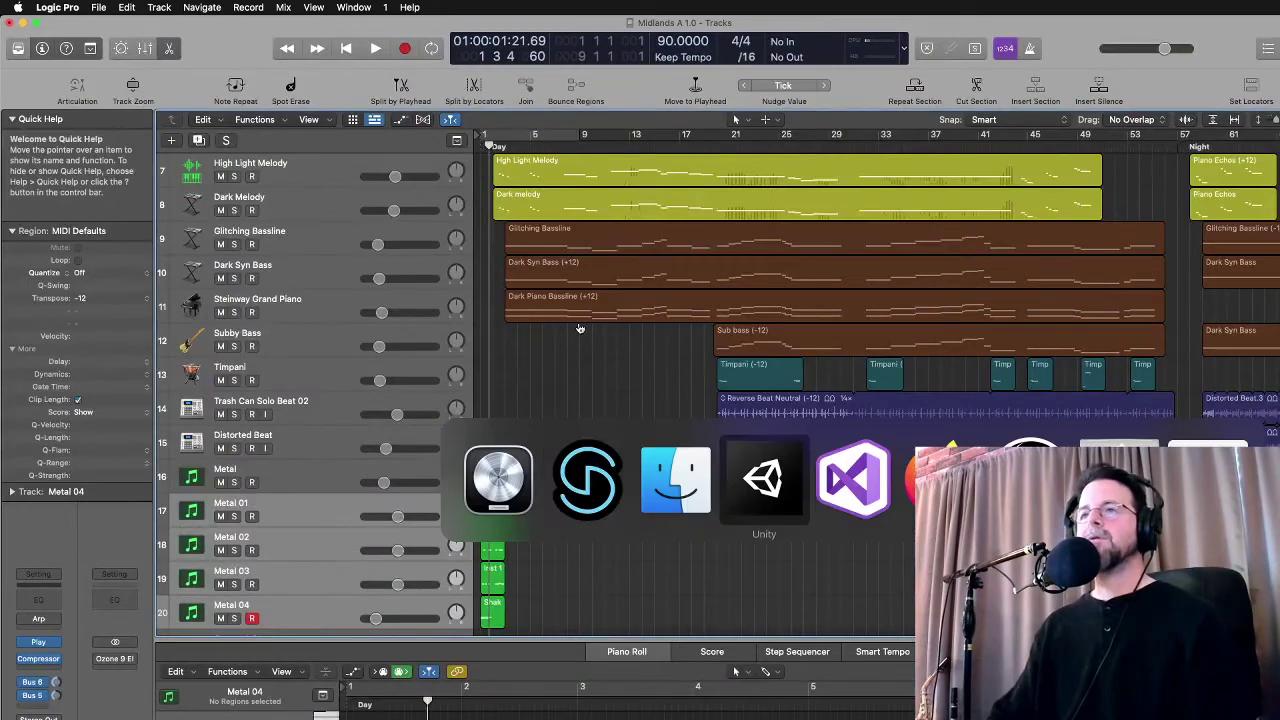
{"action": "left_click", "coordinate": [578, 500]}
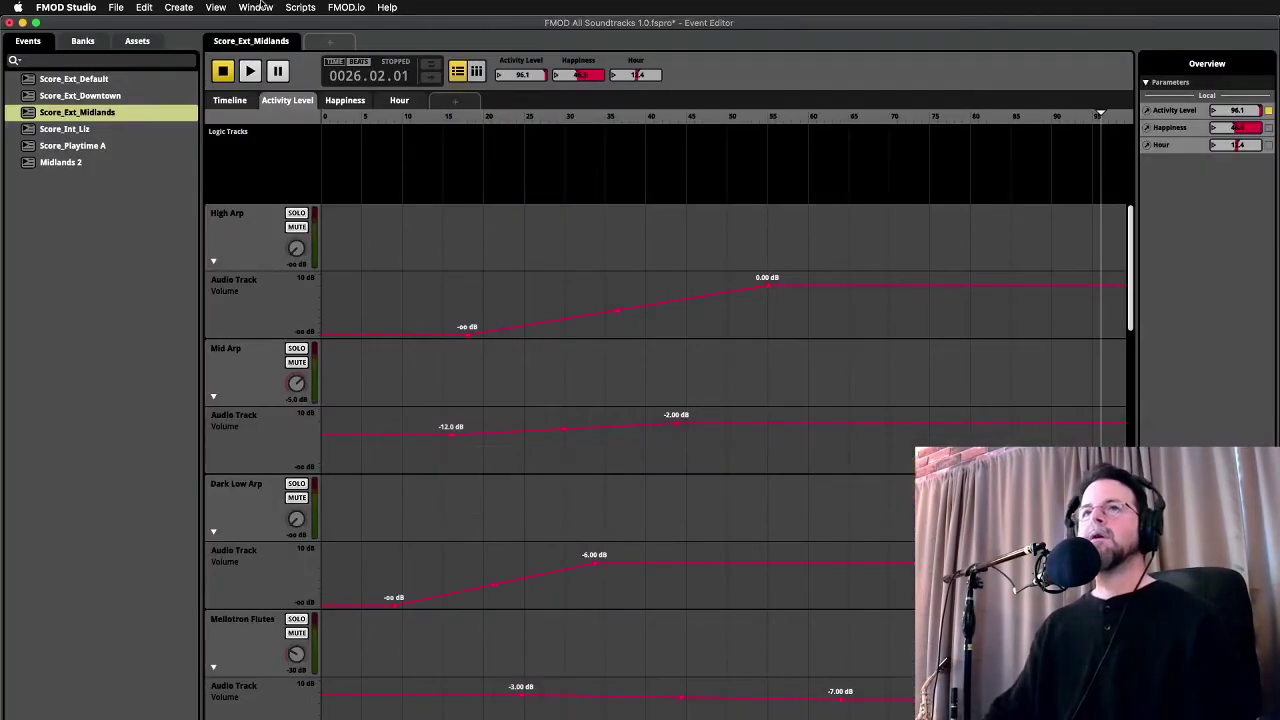
Minimize the FMOD Studio, Logic Pro, Unity, browser, notation, Visual Studio and Loopback windows to uncover the desktop
{"action": "left_click", "coordinate": [23, 23]}
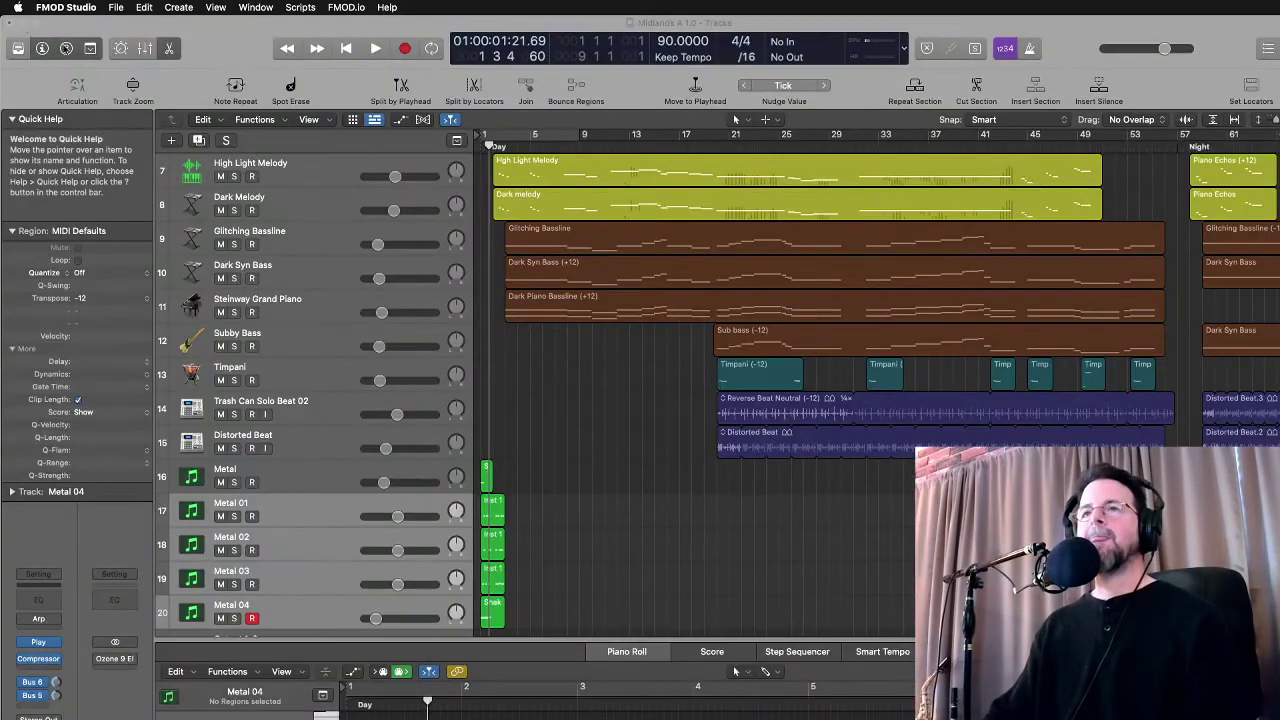
{"action": "left_click", "coordinate": [23, 23]}
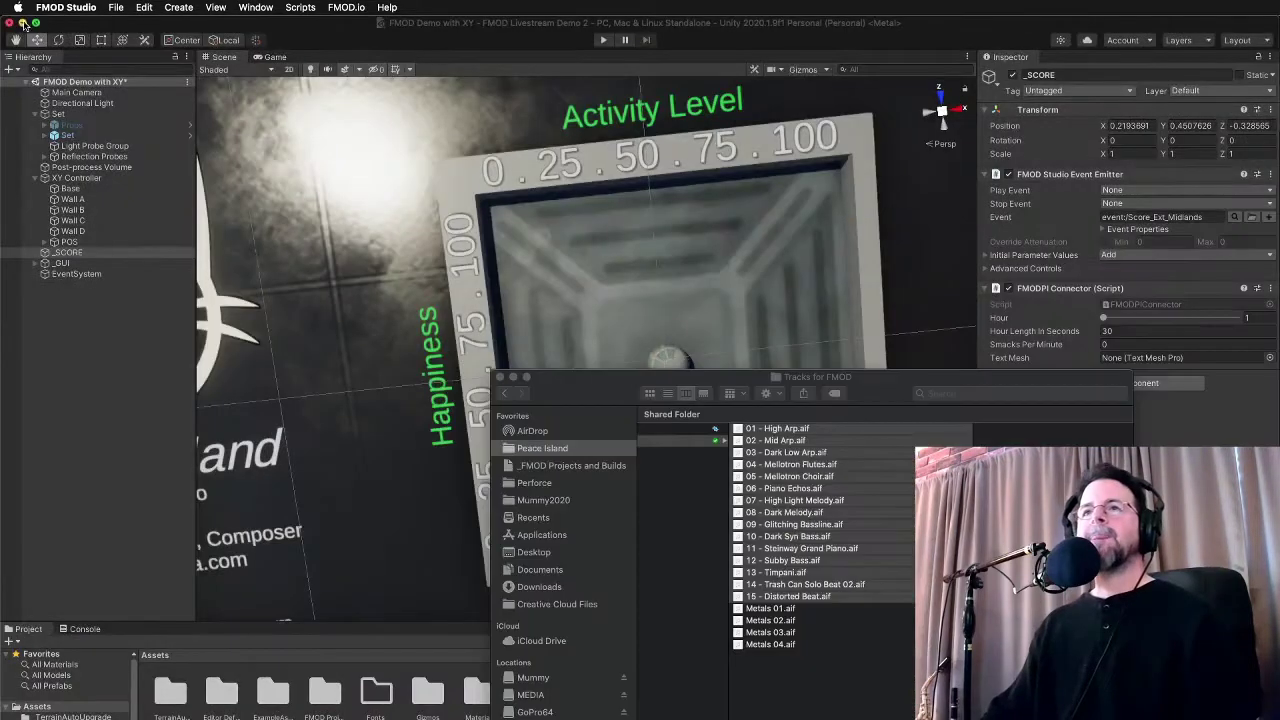
{"action": "left_click", "coordinate": [25, 25]}
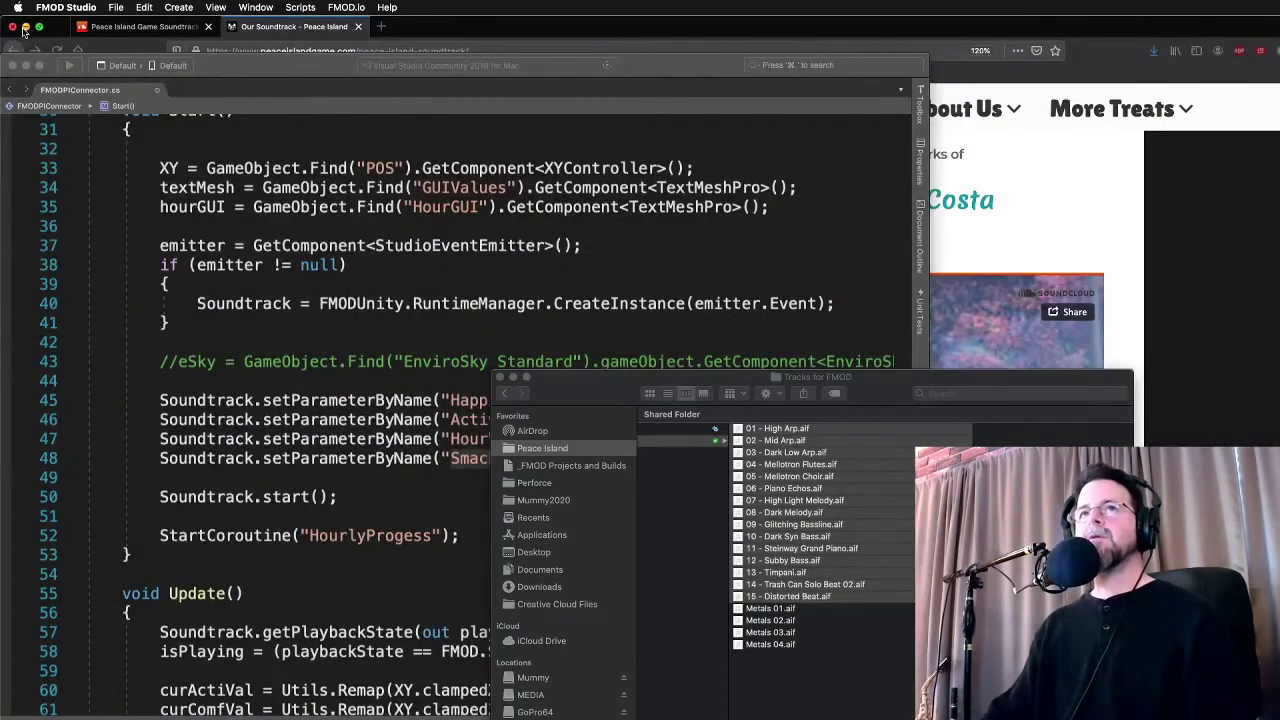
{"action": "left_click", "coordinate": [25, 27]}
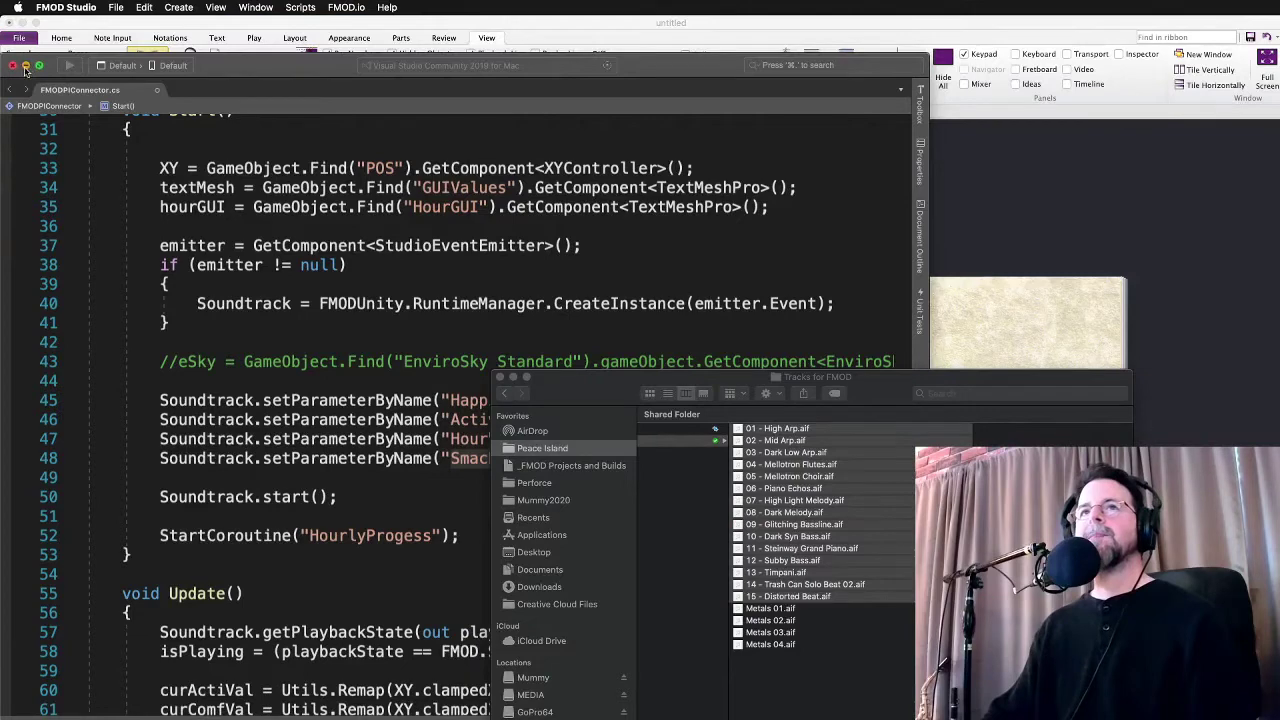
{"action": "left_click", "coordinate": [25, 66]}
{"action": "left_click", "coordinate": [25, 23]}
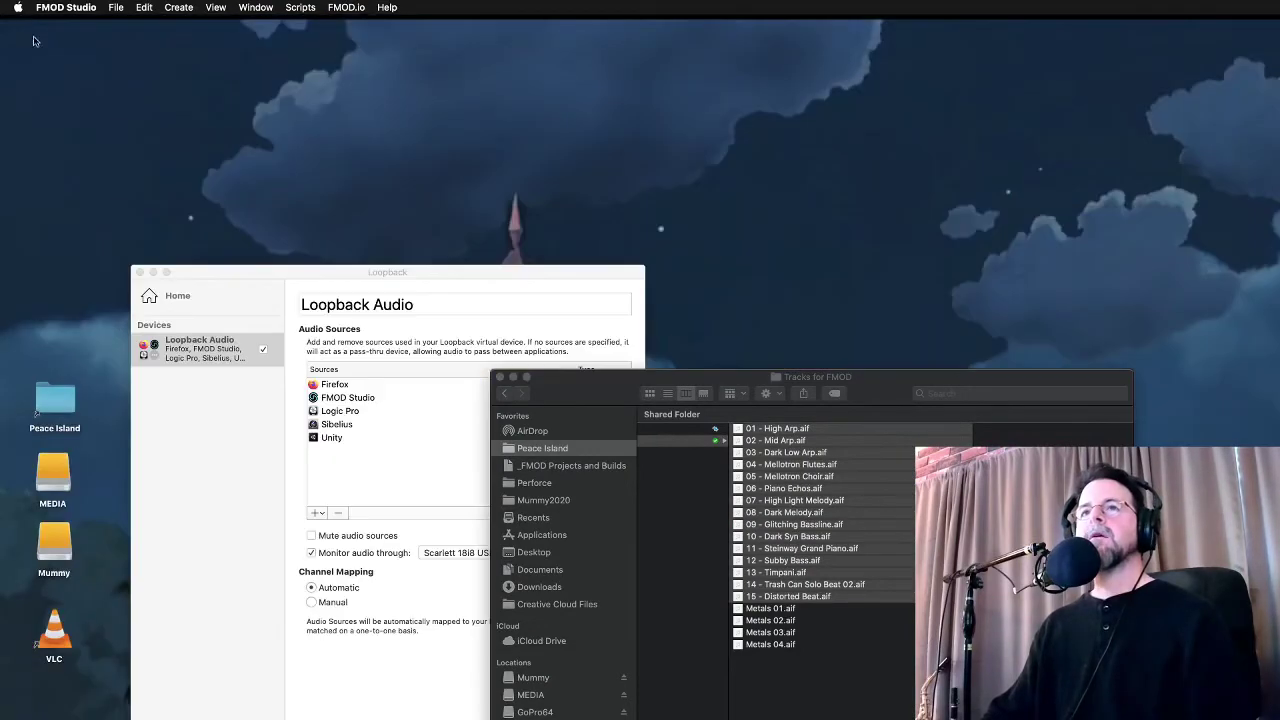
{"action": "left_click", "coordinate": [141, 272]}
Bring up the FMOD Studio project, the FMODPIConnector.cs script in Visual Studio and the Unity scene, and return to FMOD Studio
{"action": "key", "text": "super+Tab"}
{"action": "key", "text": "super+Tab"}
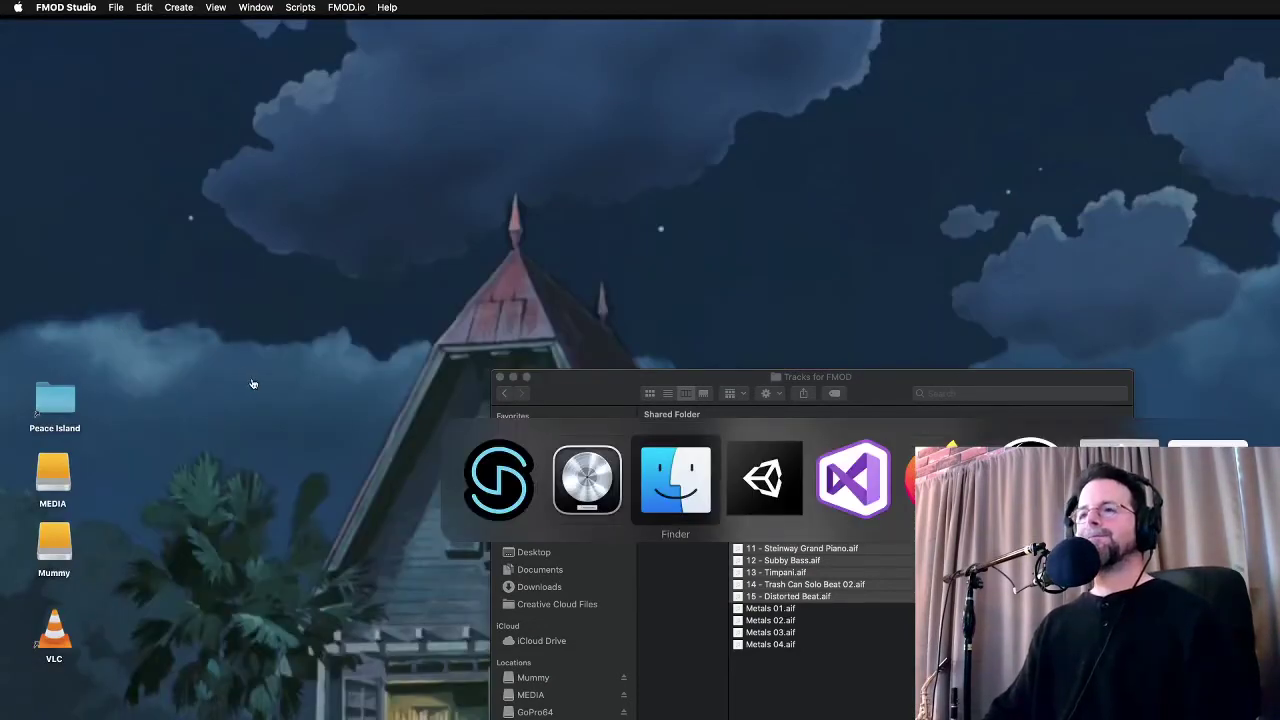
{"action": "key", "text": "super+shift+Tab"}
{"action": "key", "text": "super+shift+Tab"}
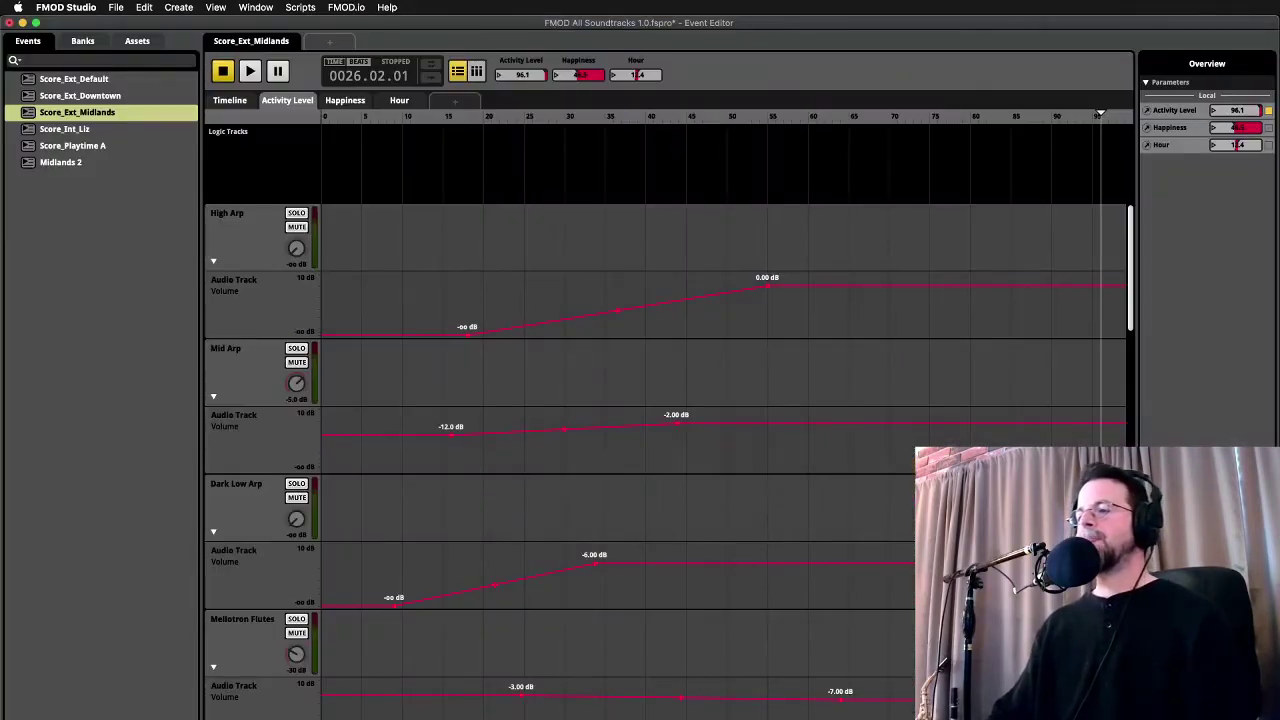
{"action": "key", "text": "super+Tab"}
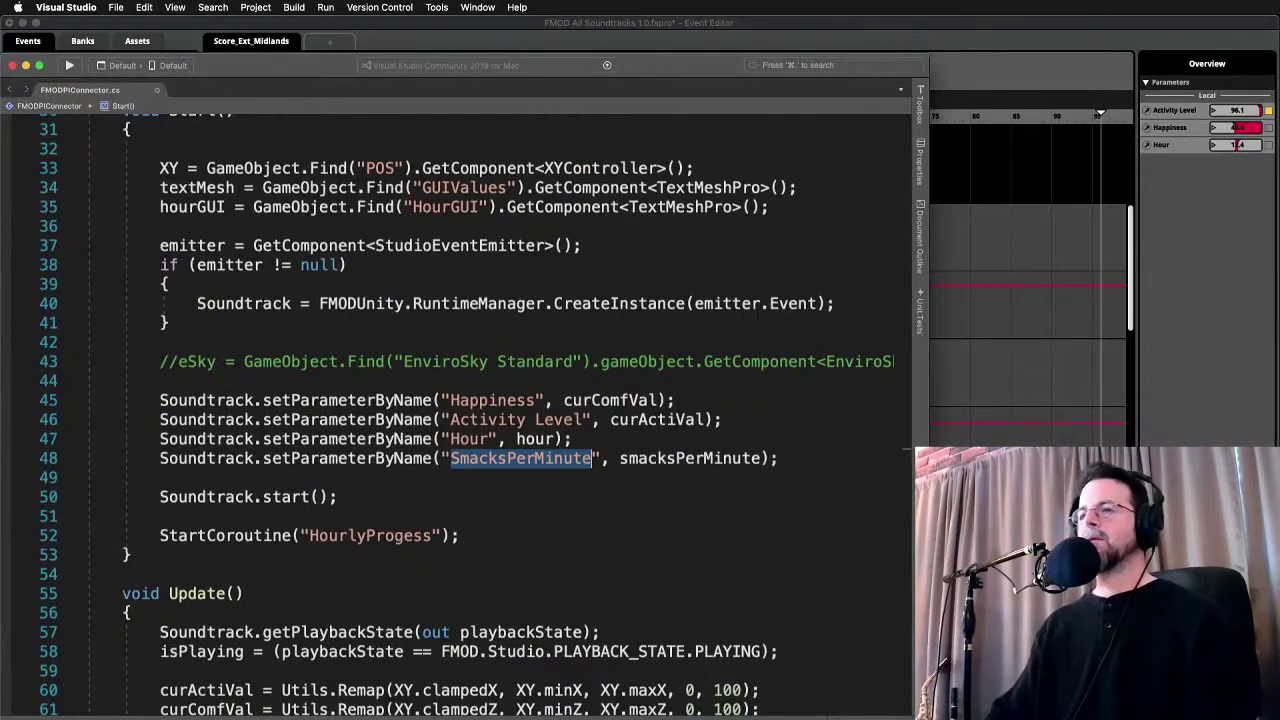
{"action": "key", "text": "super+Tab"}
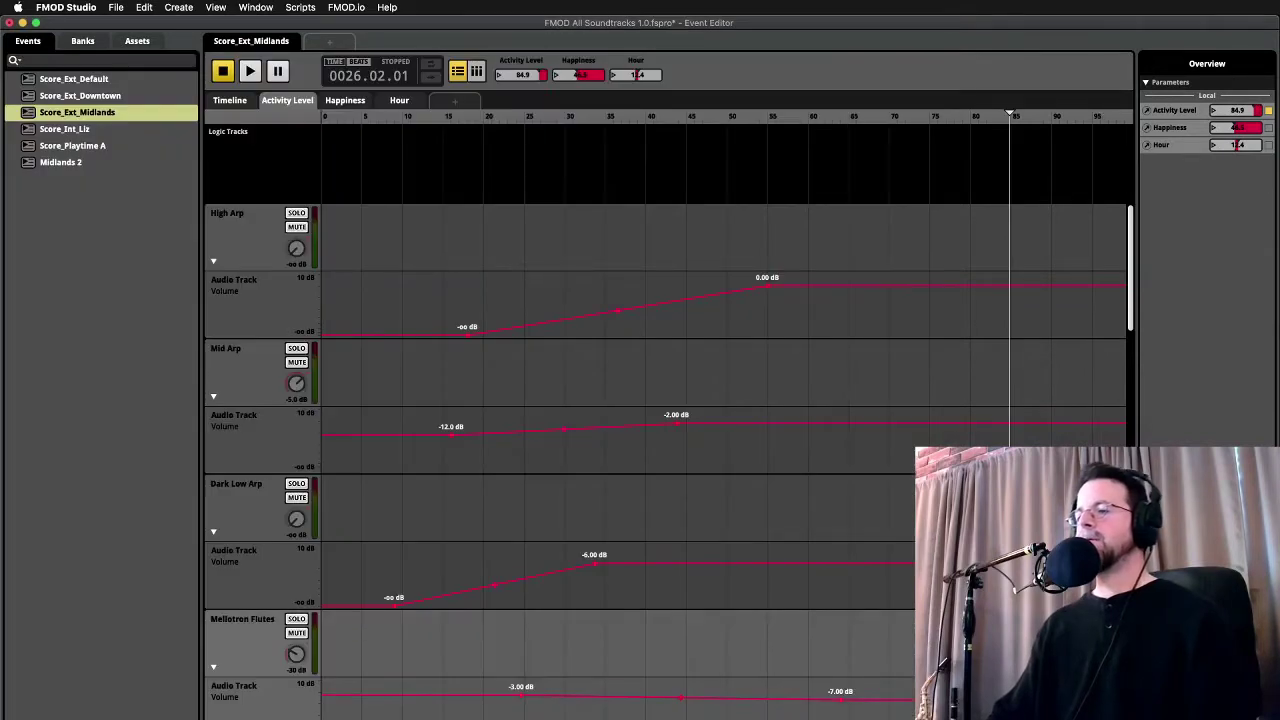
{"action": "key", "text": "super+Tab"}
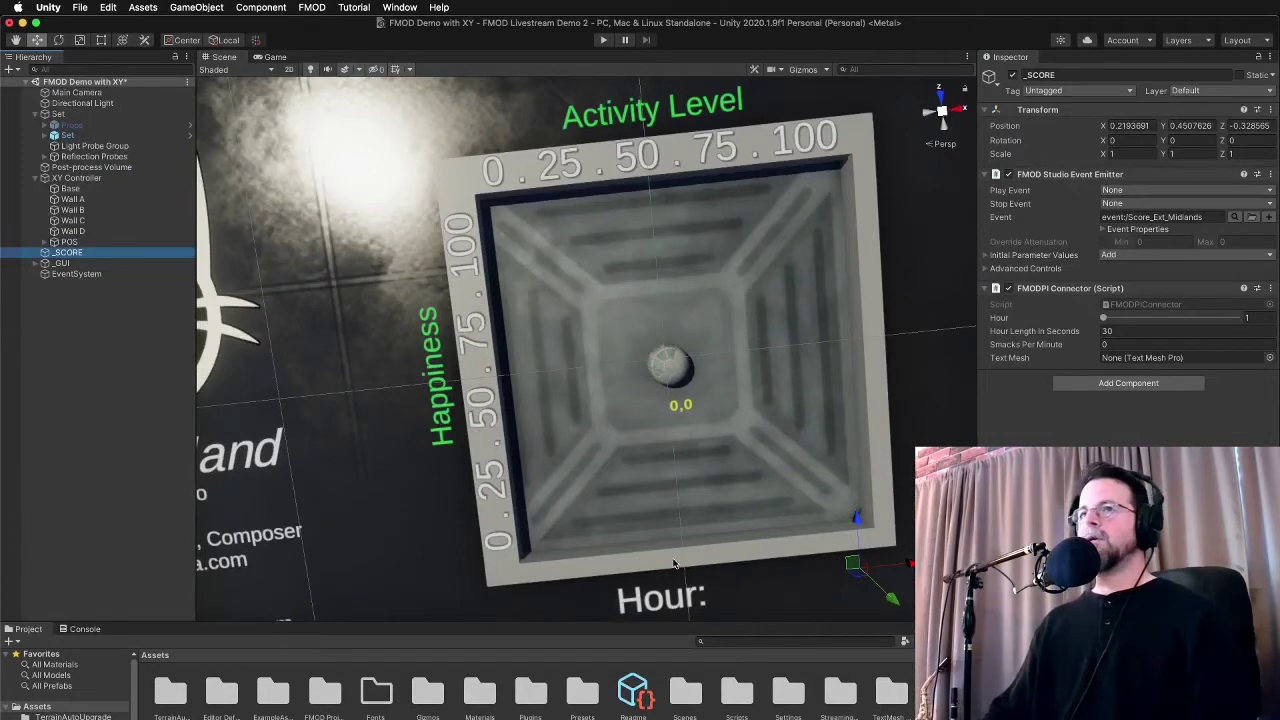
{"action": "key", "text": "super+Tab"}
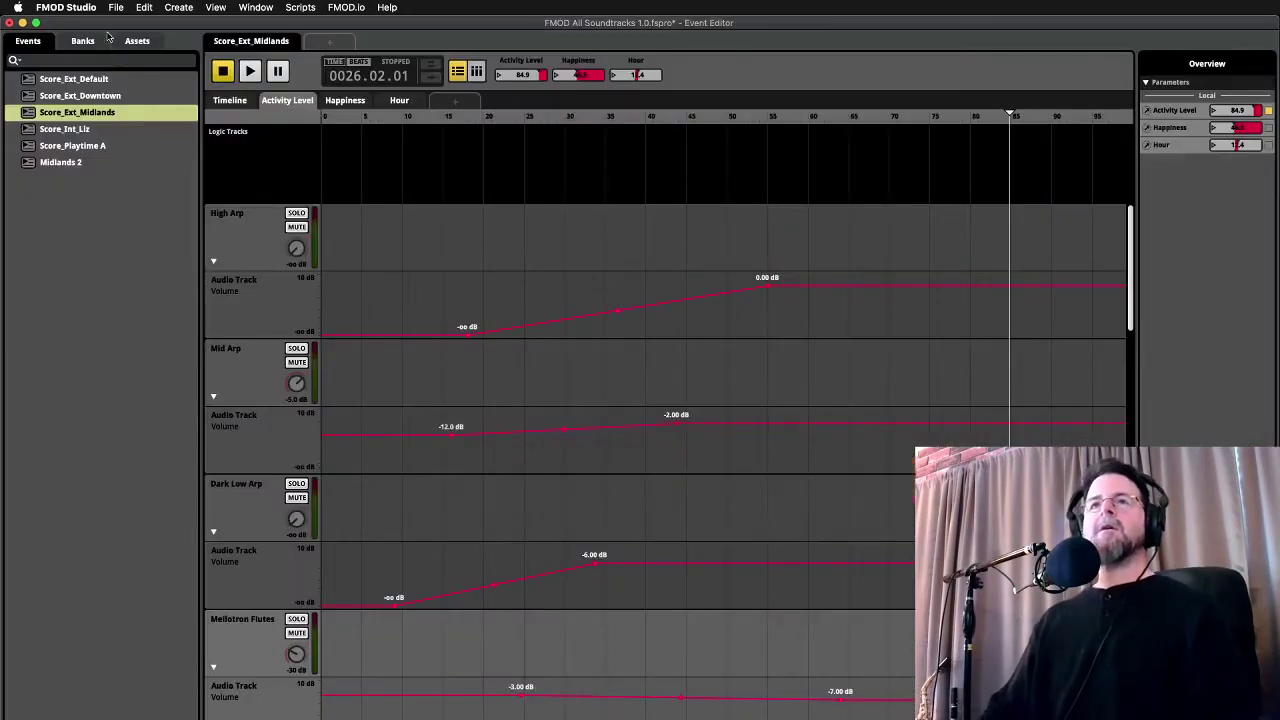
Show the Midlands 2 event's timeline
{"action": "left_click", "coordinate": [118, 8]}
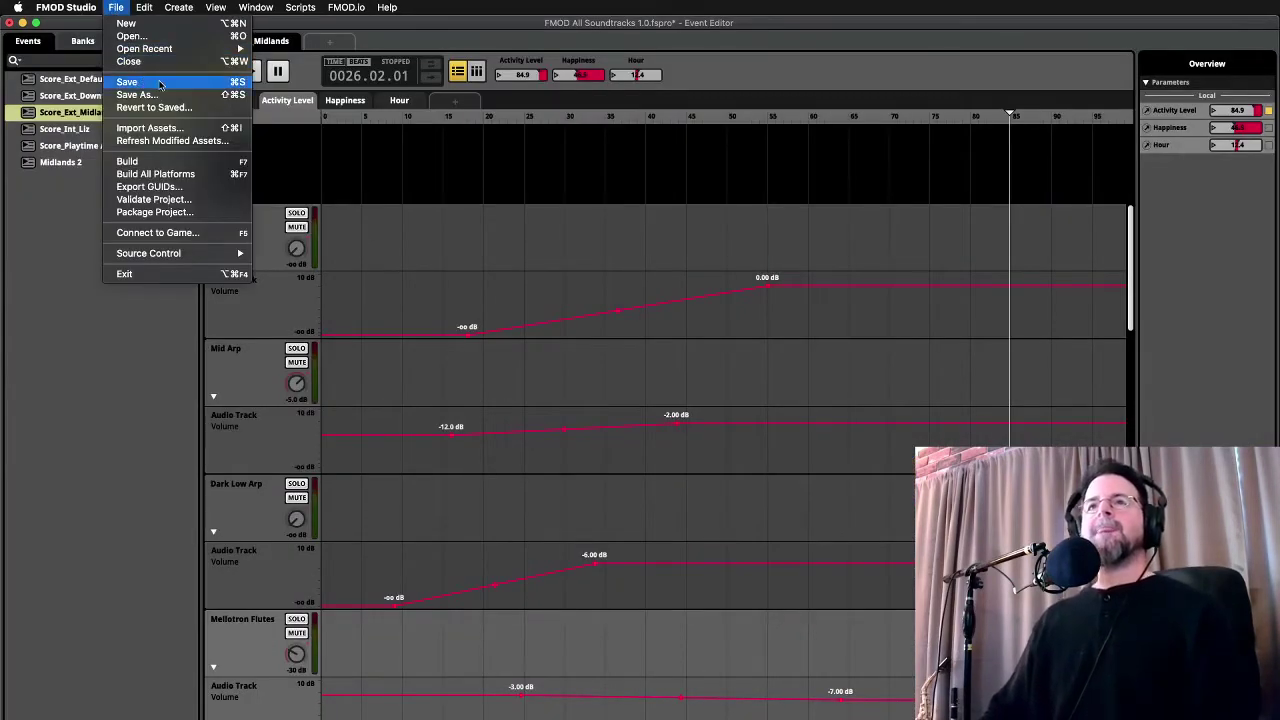
{"action": "left_click", "coordinate": [45, 166]}
{"action": "left_click", "coordinate": [45, 166]}
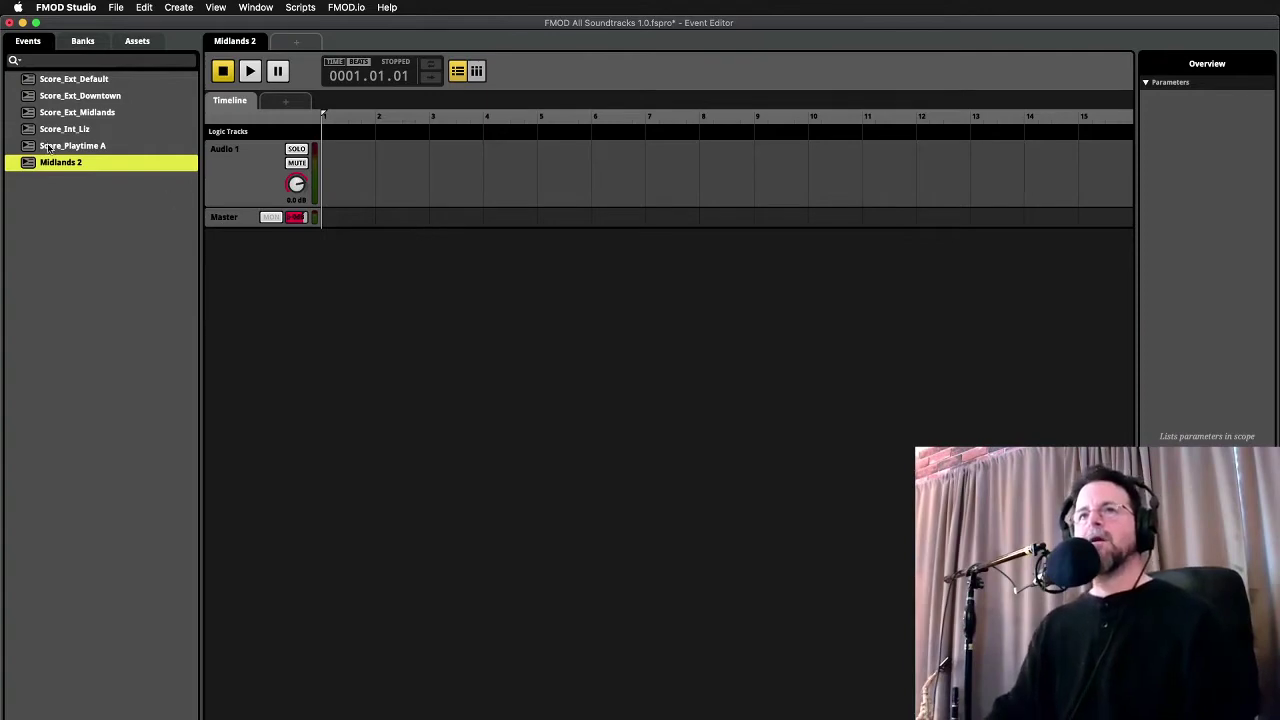
Return to the Score_Ext_Midlands event, show its Timeline with the Low Punches track in view, and play it briefly
{"action": "left_click", "coordinate": [85, 113]}
{"action": "scroll", "coordinate": [400, 440], "scroll_direction": "down", "scroll_amount": 10}
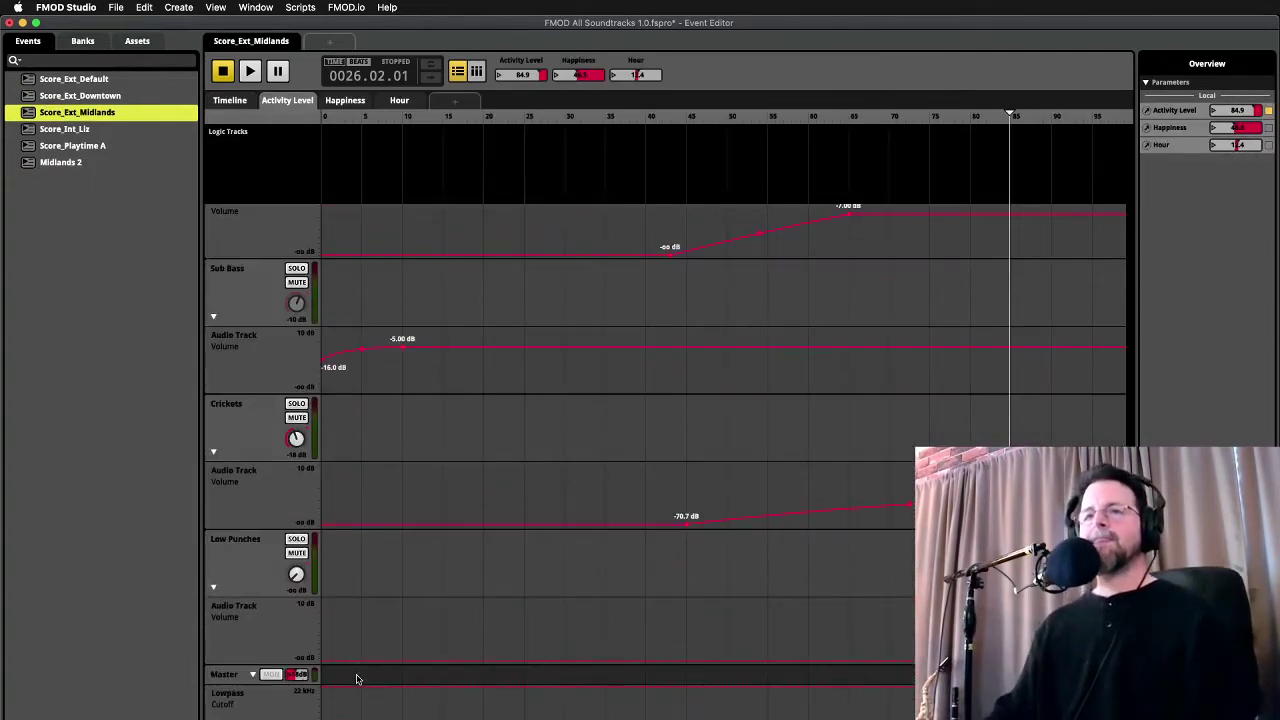
{"action": "left_click", "coordinate": [237, 103]}
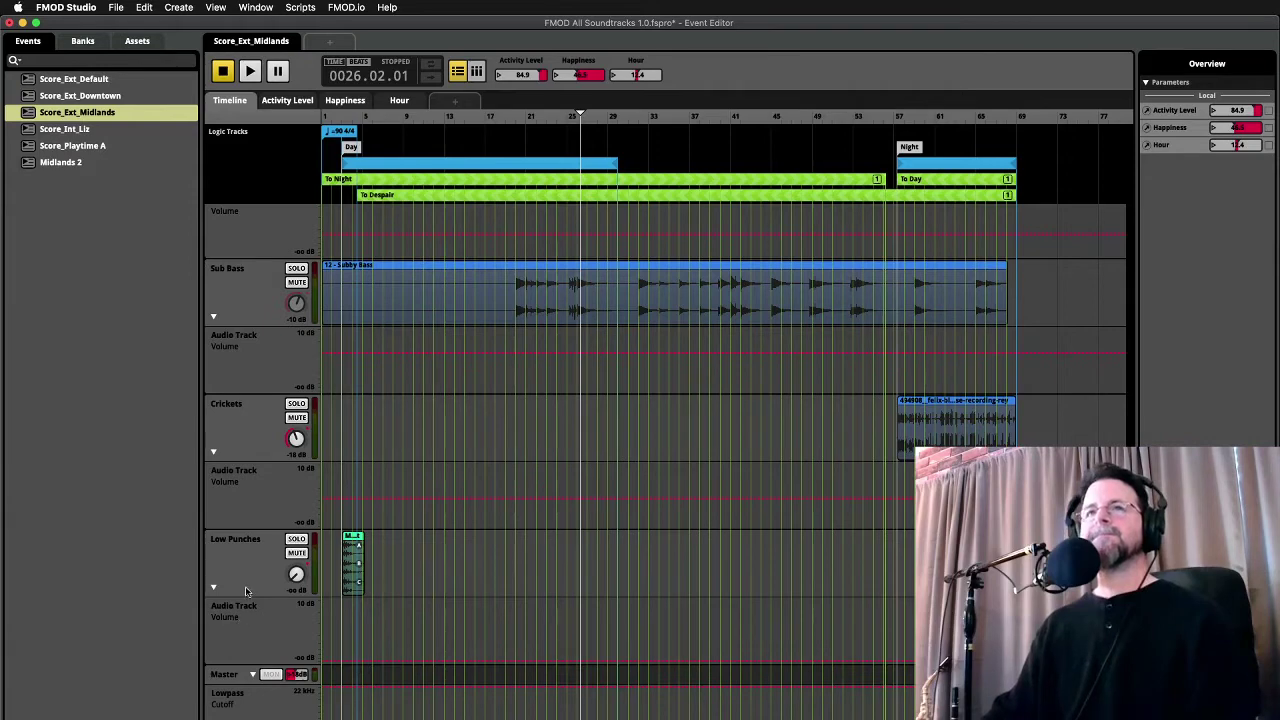
{"action": "key", "text": "space"}
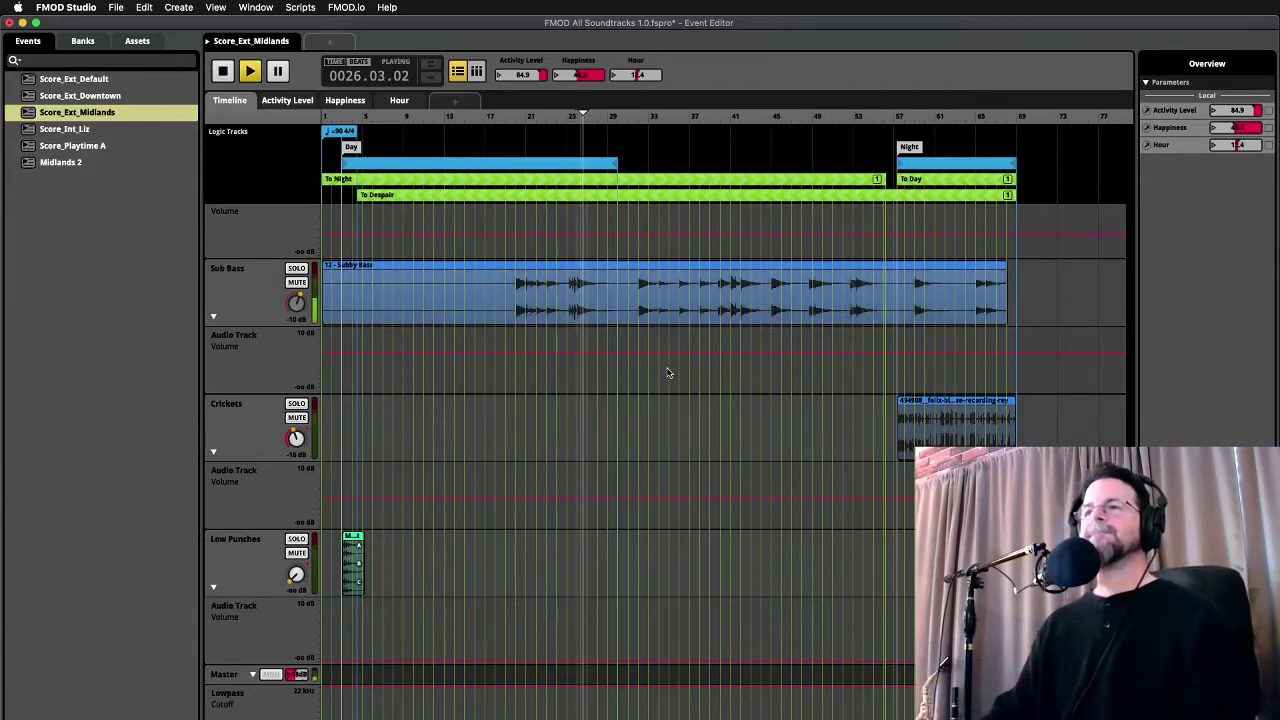
{"action": "key", "text": "space"}
Select the Low Punches track, play the event briefly from bar 3, and examine its multi instrument up close
{"action": "left_click", "coordinate": [230, 553]}
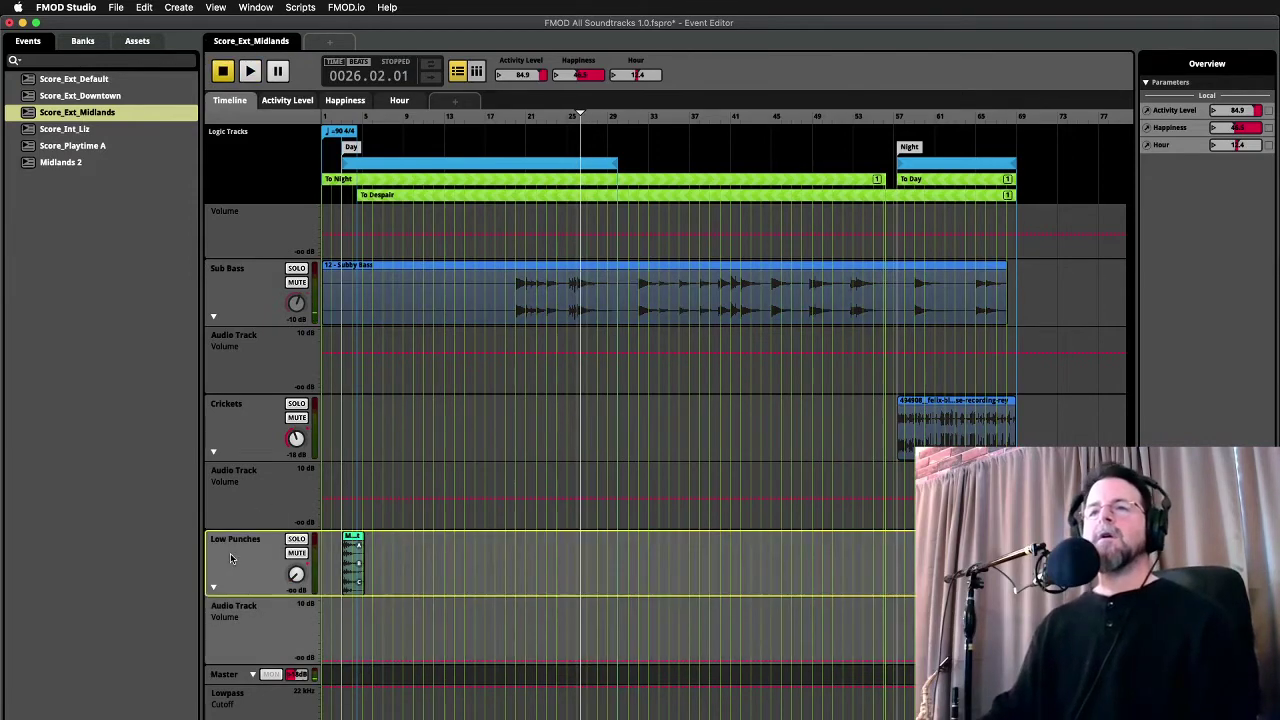
{"action": "left_click", "coordinate": [244, 609]}
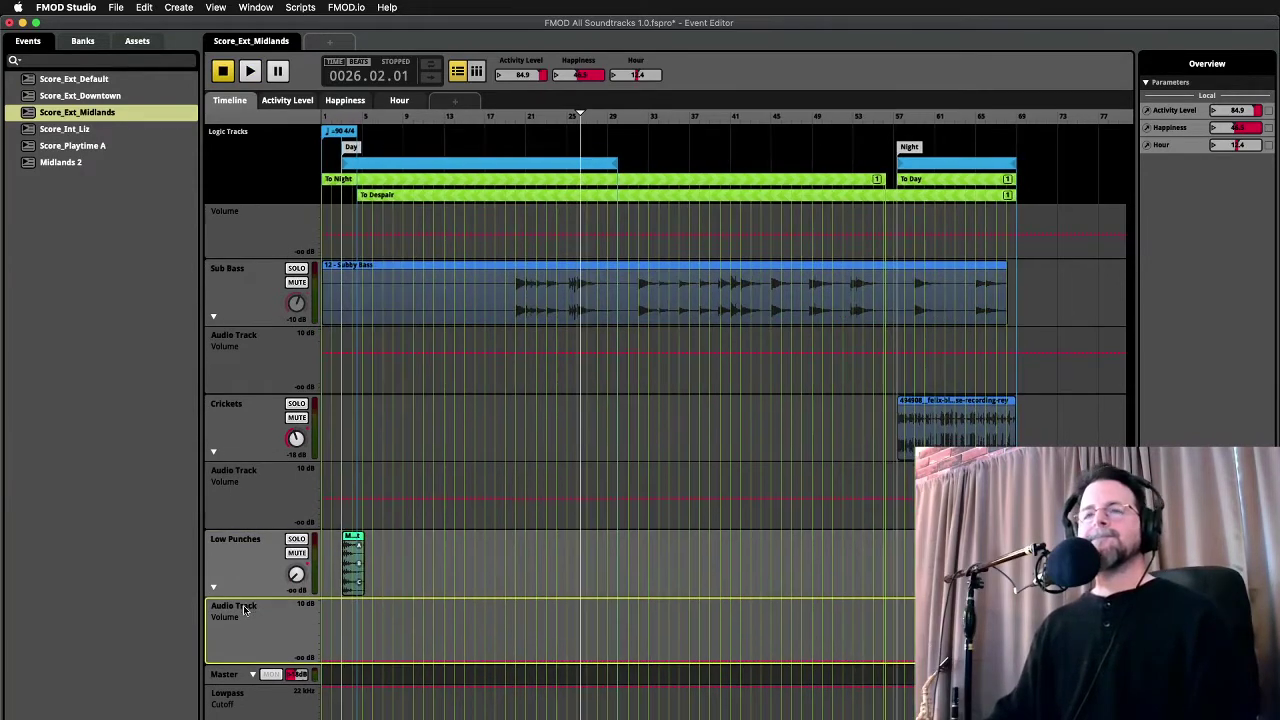
{"action": "left_click", "coordinate": [250, 562]}
{"action": "left_click", "coordinate": [345, 119]}
{"action": "key", "text": "space"}
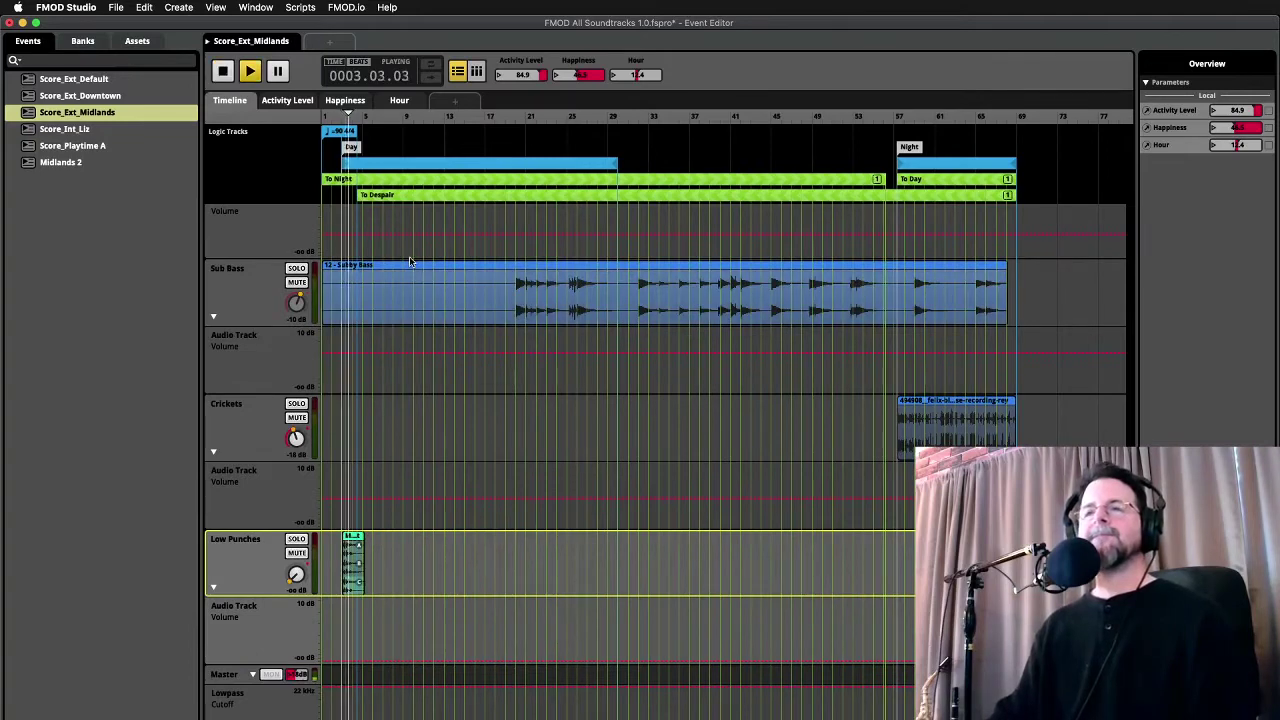
{"action": "key", "text": "space"}
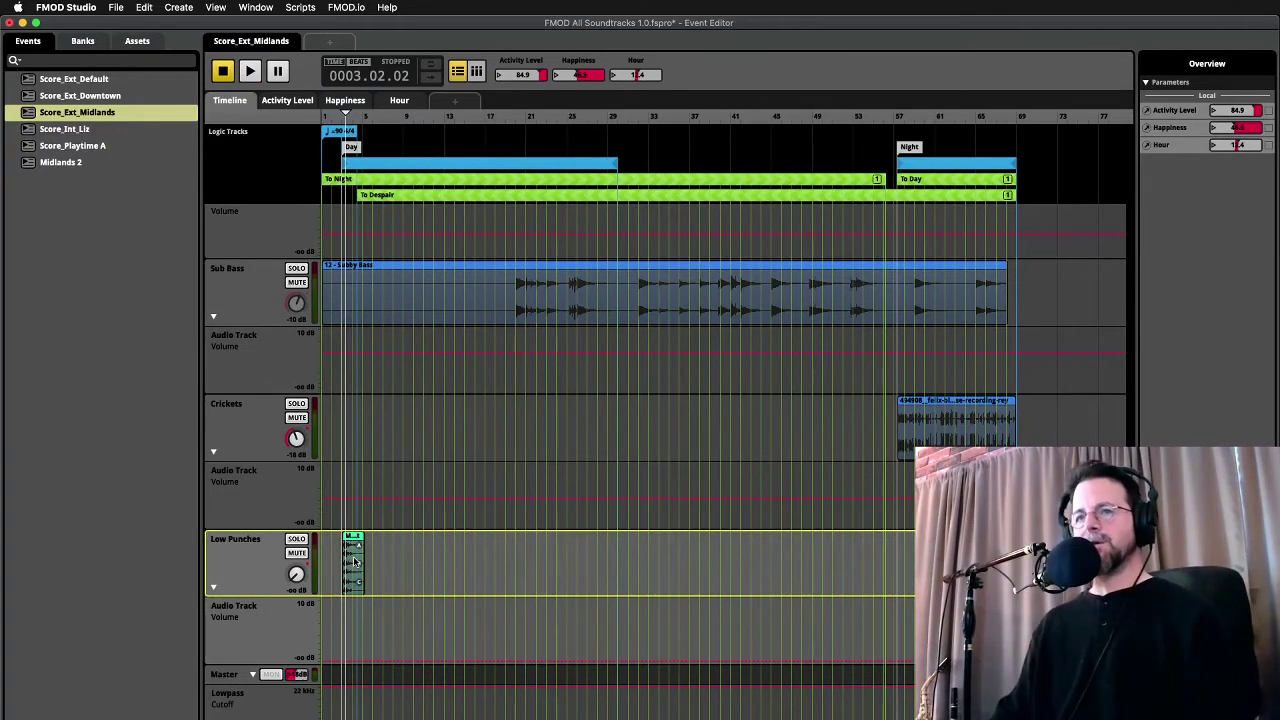
{"action": "scroll", "coordinate": [354, 562], "scroll_direction": "up", "scroll_amount": 8}
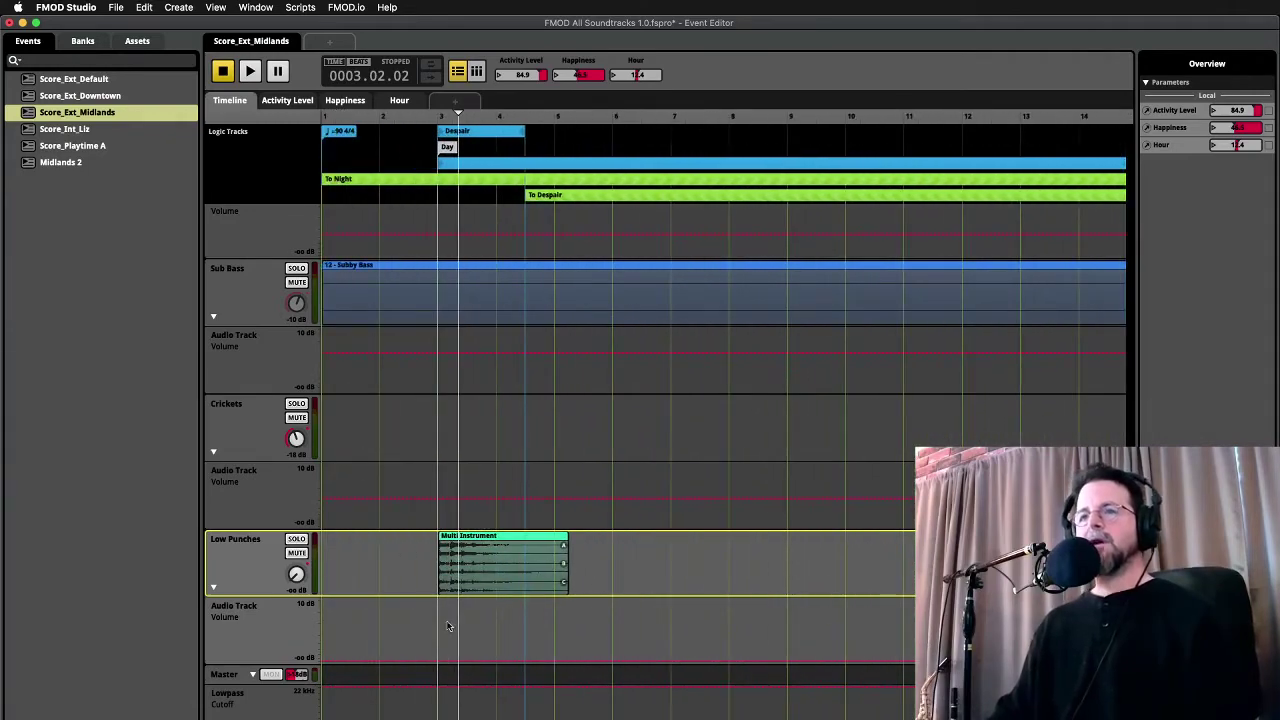
Add an audio track below Low Punches and name it Metals
{"action": "key", "text": "super+Tab"}
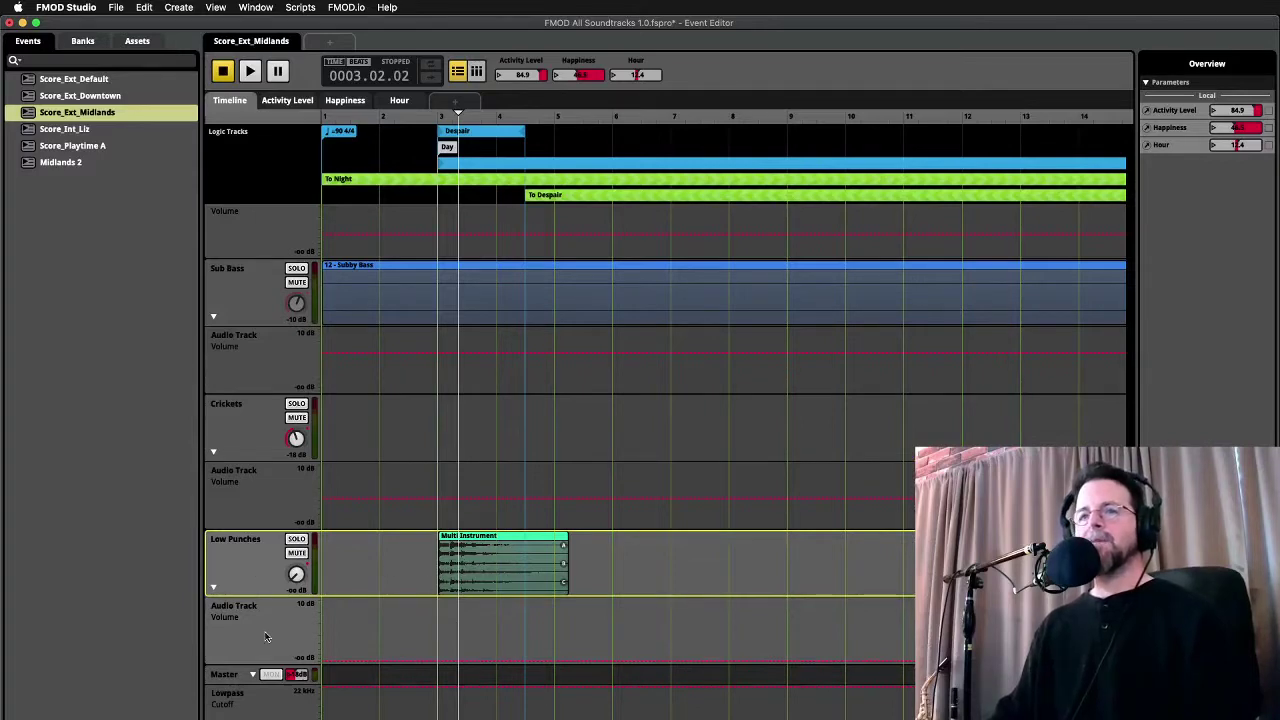
{"action": "right_click", "coordinate": [234, 571]}
{"action": "left_click", "coordinate": [268, 578]}
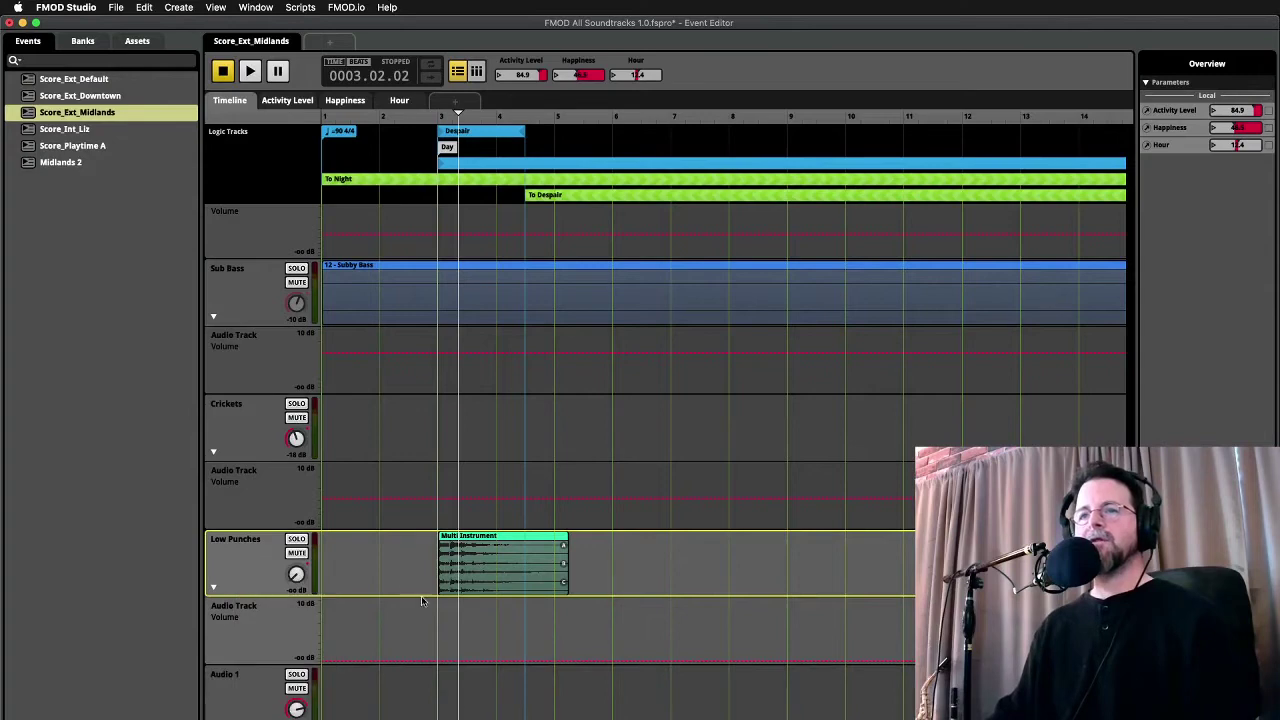
{"action": "scroll", "coordinate": [404, 600], "scroll_direction": "down", "scroll_amount": 2}
{"action": "double_click", "coordinate": [230, 607]}
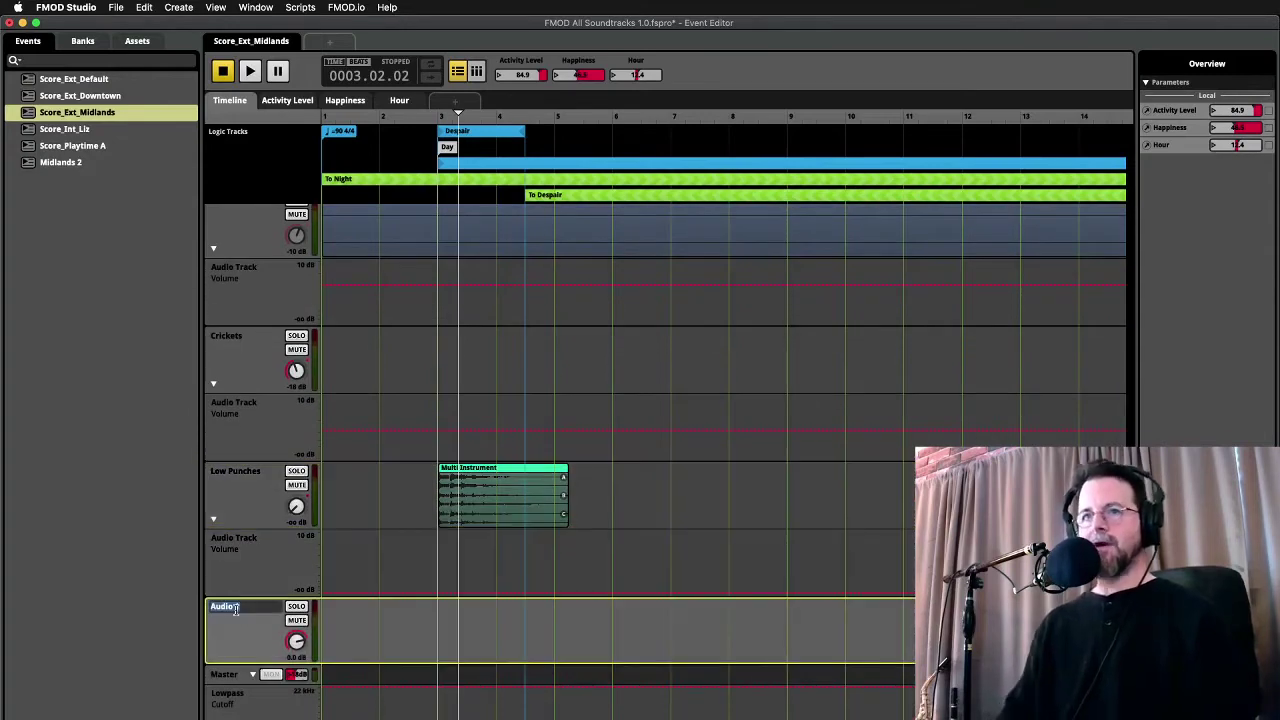
{"action": "type", "text": "Metal"}
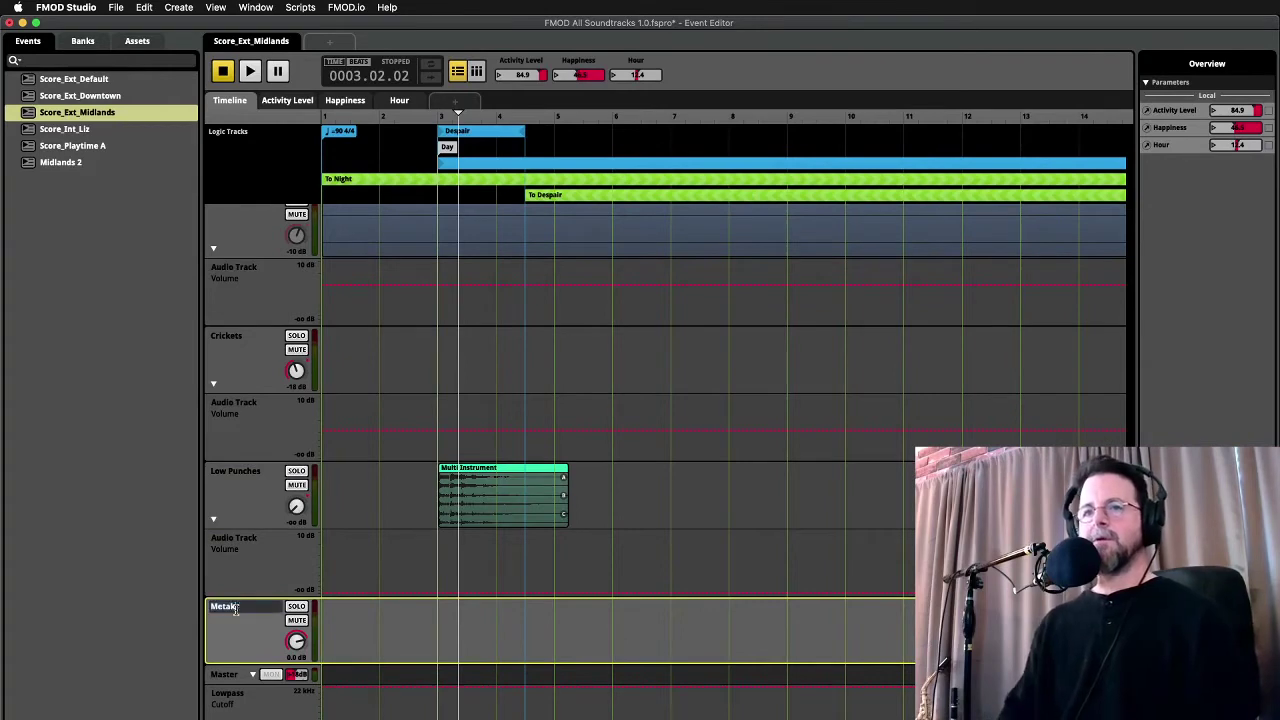
{"action": "type", "text": "s"}
{"action": "key", "text": "Return"}
Place the Metals 01 to 04 audio files from Finder on the Metals track as a multi instrument starting at bar 3
{"action": "key", "text": "super+Tab"}
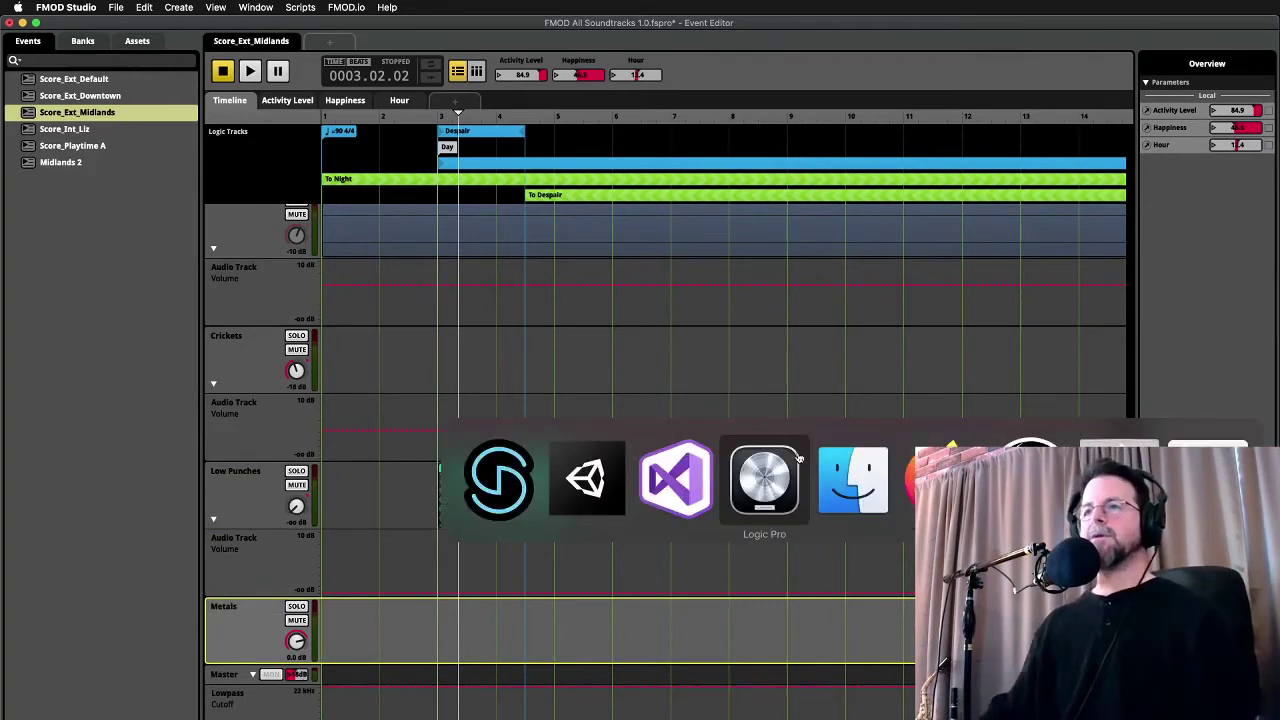
{"action": "left_click", "coordinate": [853, 476]}
{"action": "left_click_drag", "start_coordinate": [772, 644], "coordinate": [477, 615]}
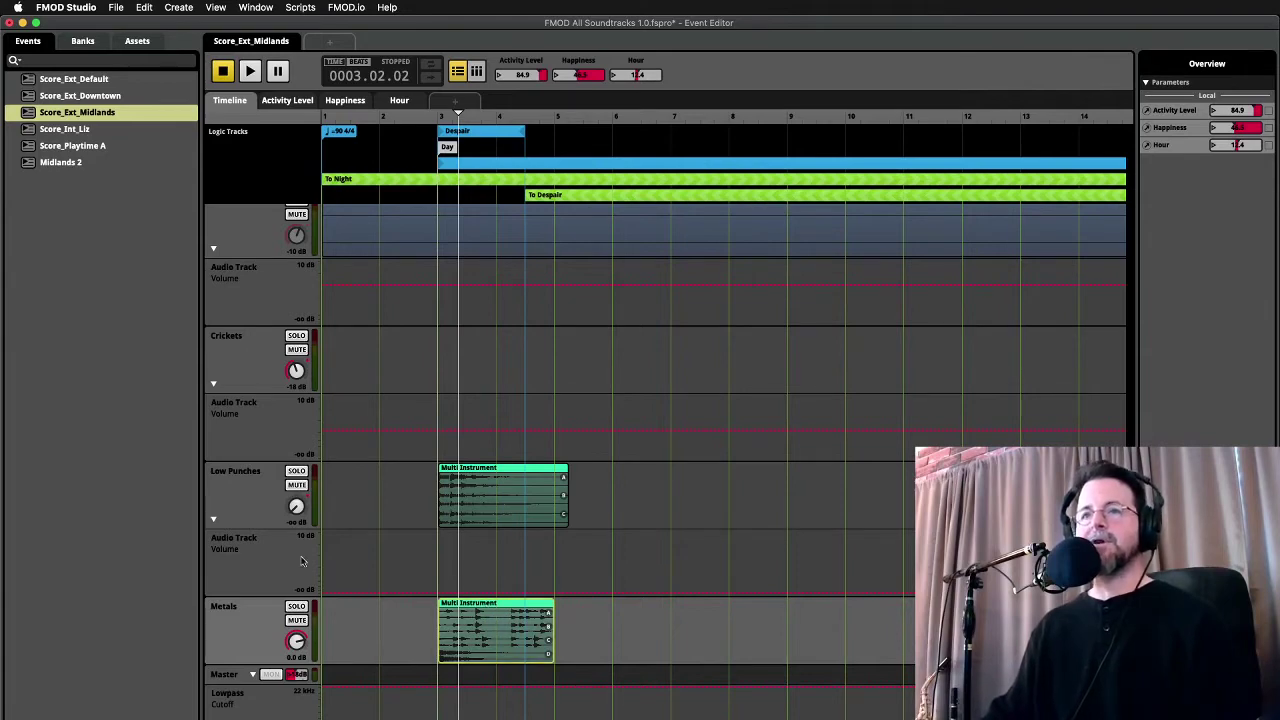
Solo the Metals track, lower Happiness to 0, and play its multi instrument from bar 3
{"action": "left_click", "coordinate": [296, 607]}
{"action": "key", "text": "space"}
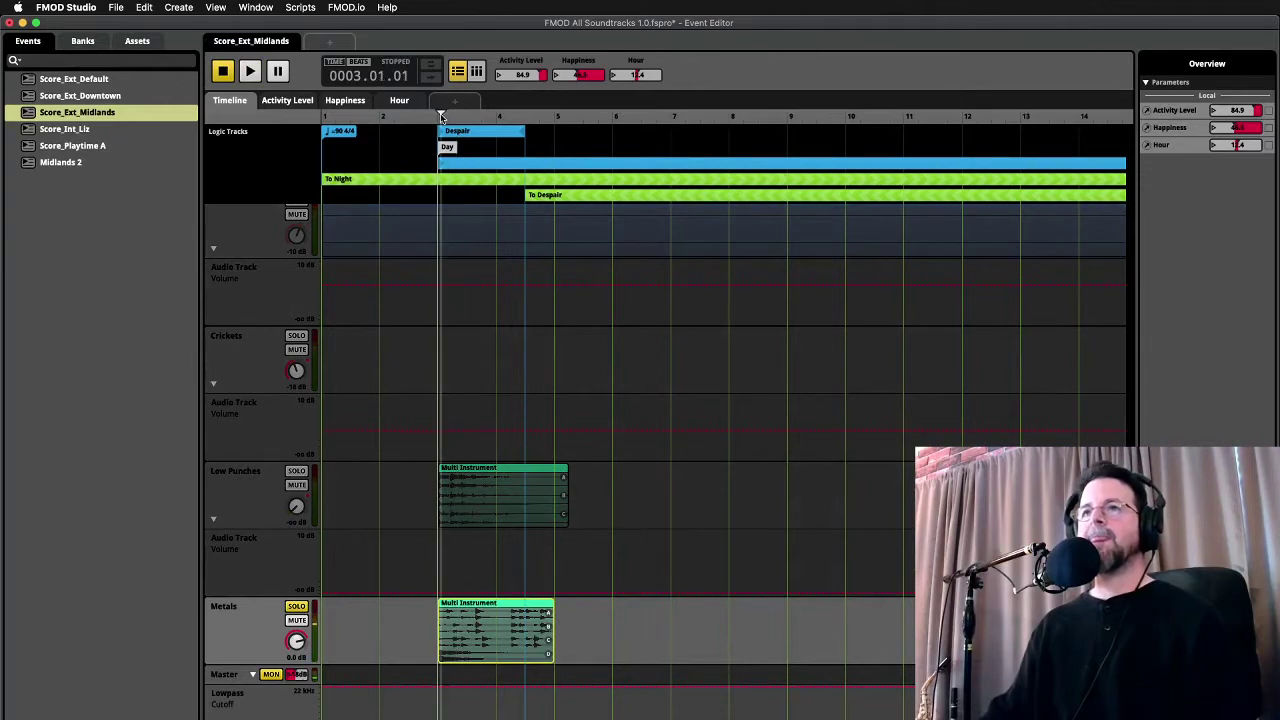
{"action": "mouse_move", "coordinate": [578, 75]}
{"action": "left_mouse_down"}
{"action": "mouse_move", "coordinate": [560, 75]}
{"action": "mouse_move", "coordinate": [585, 75]}
{"action": "left_mouse_up"}
{"action": "key", "text": "space"}
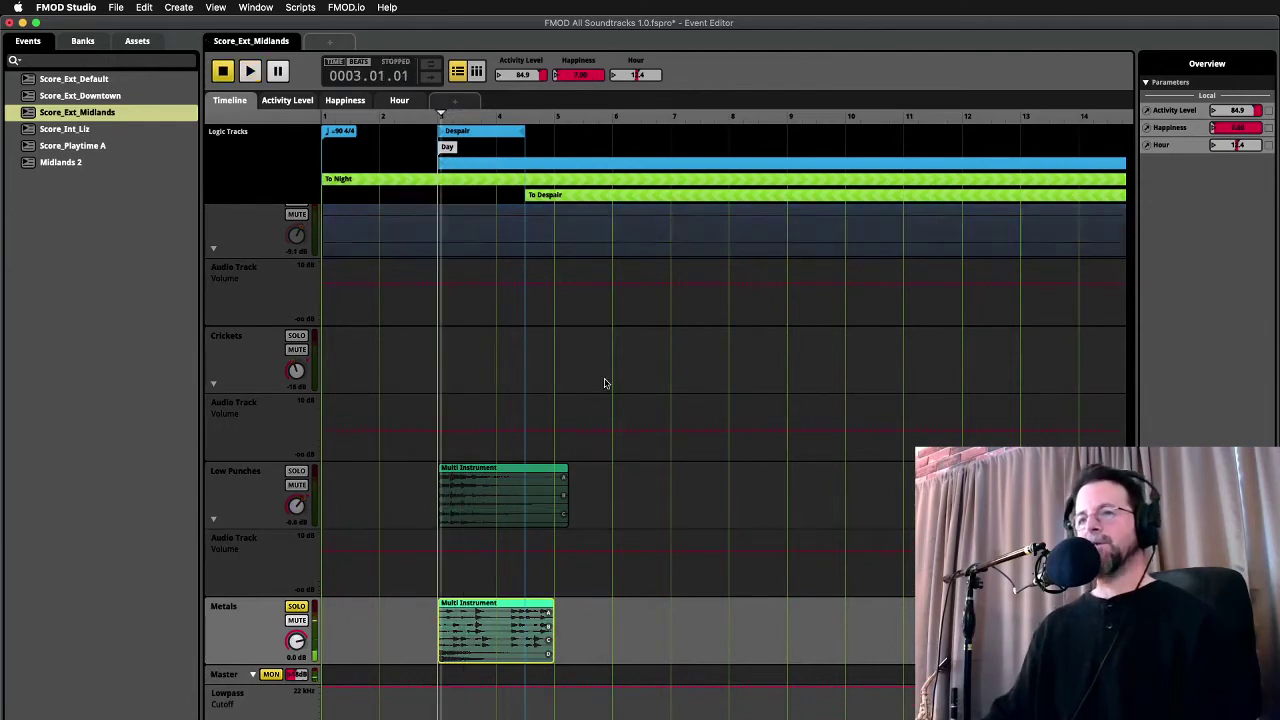
{"action": "key", "text": "space"}
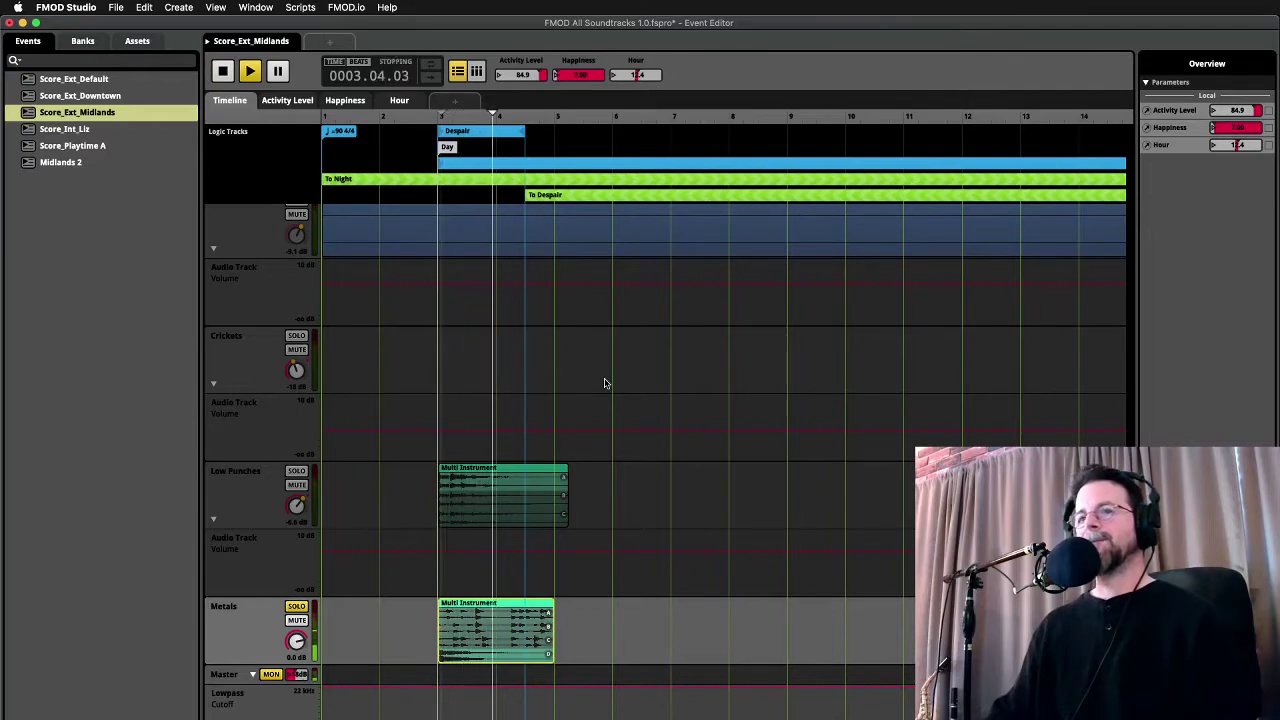
Stop playback and delete the Metals track
{"action": "key", "text": "space"}
{"action": "left_click", "coordinate": [261, 611]}
{"action": "key", "text": "Delete"}
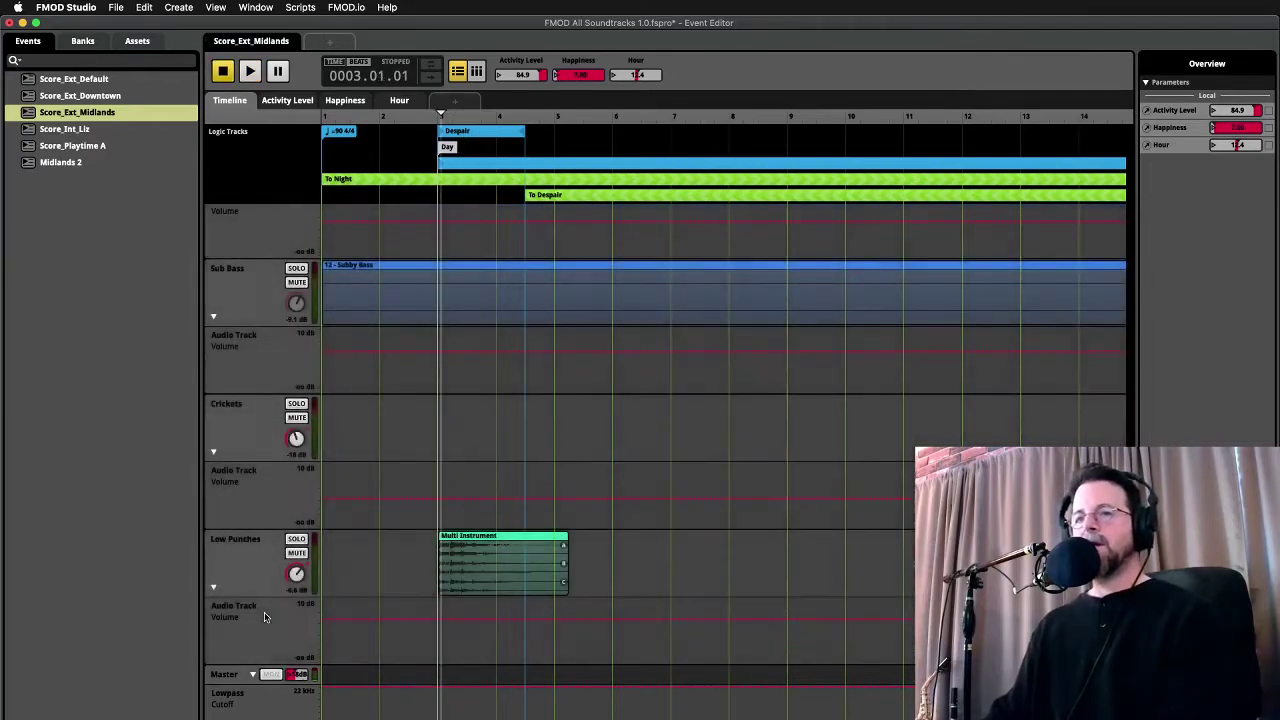
Solo the Low Punches track, lower Happiness, and play its multi instrument from bar 3
{"action": "left_click", "coordinate": [463, 558]}
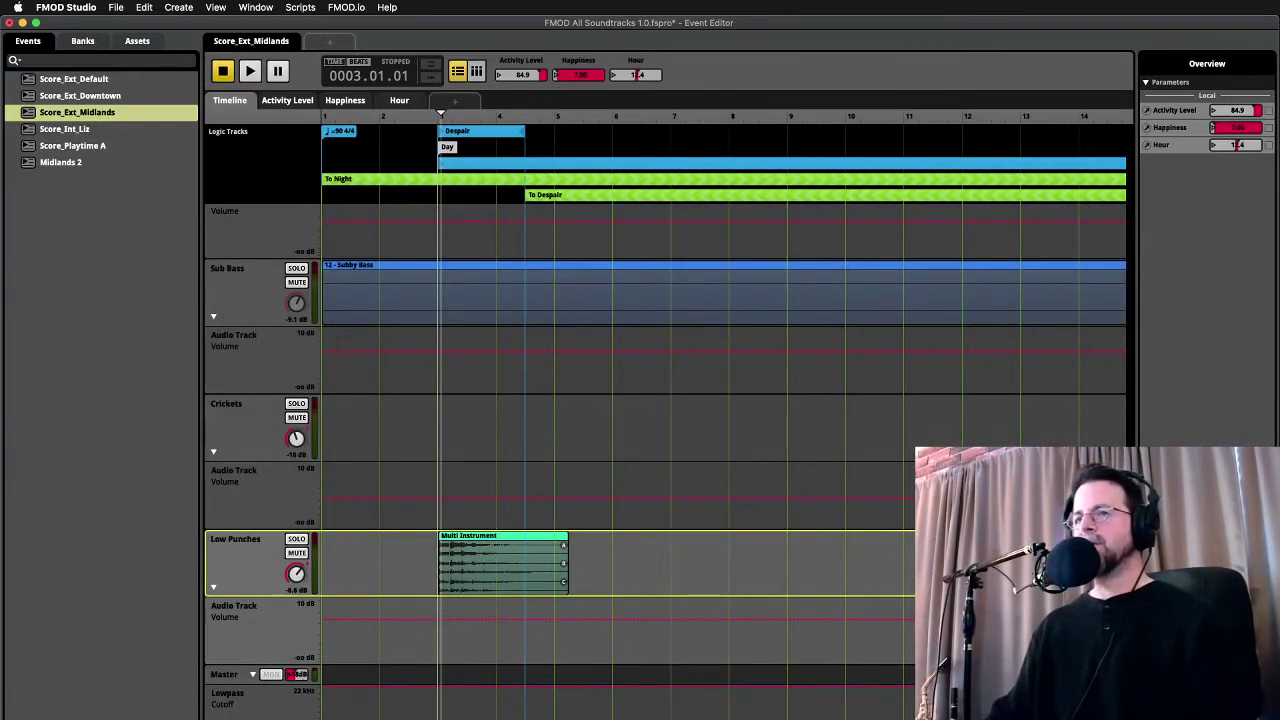
{"action": "key", "text": "space"}
{"action": "key", "text": "space"}
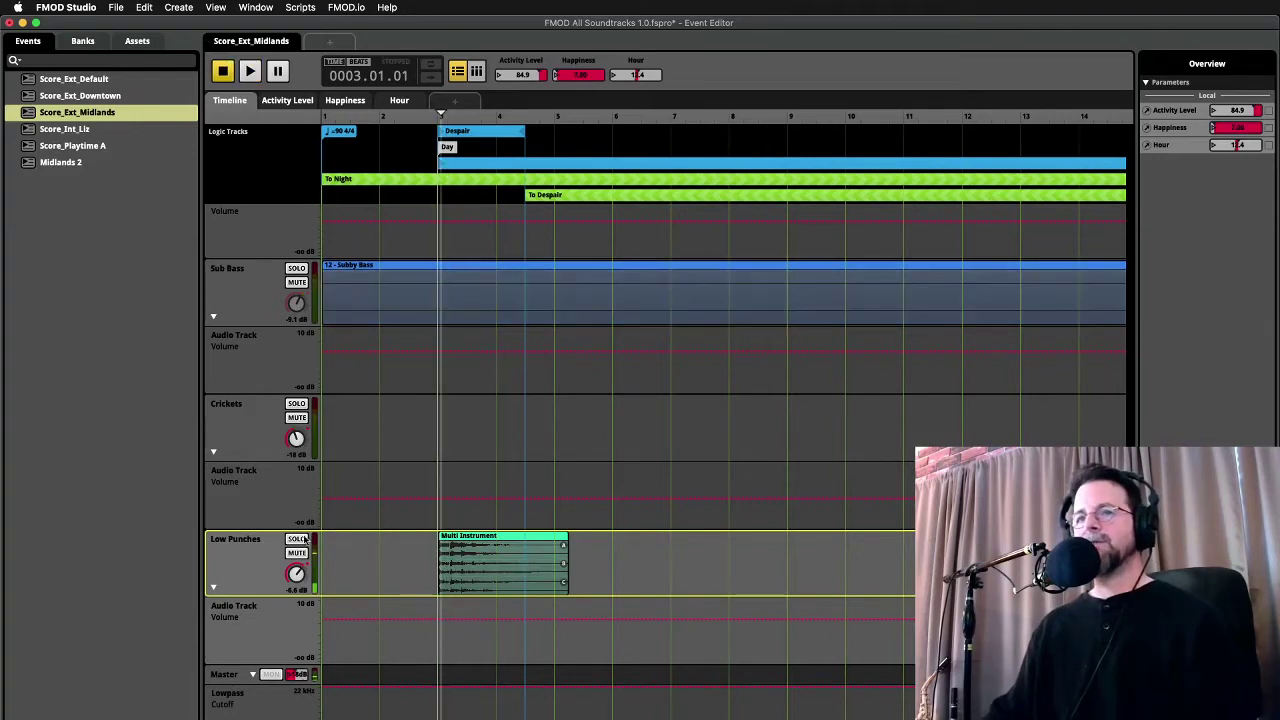
{"action": "left_click", "coordinate": [304, 540]}
{"action": "left_click_drag", "start_coordinate": [594, 74], "coordinate": [594, 64]}
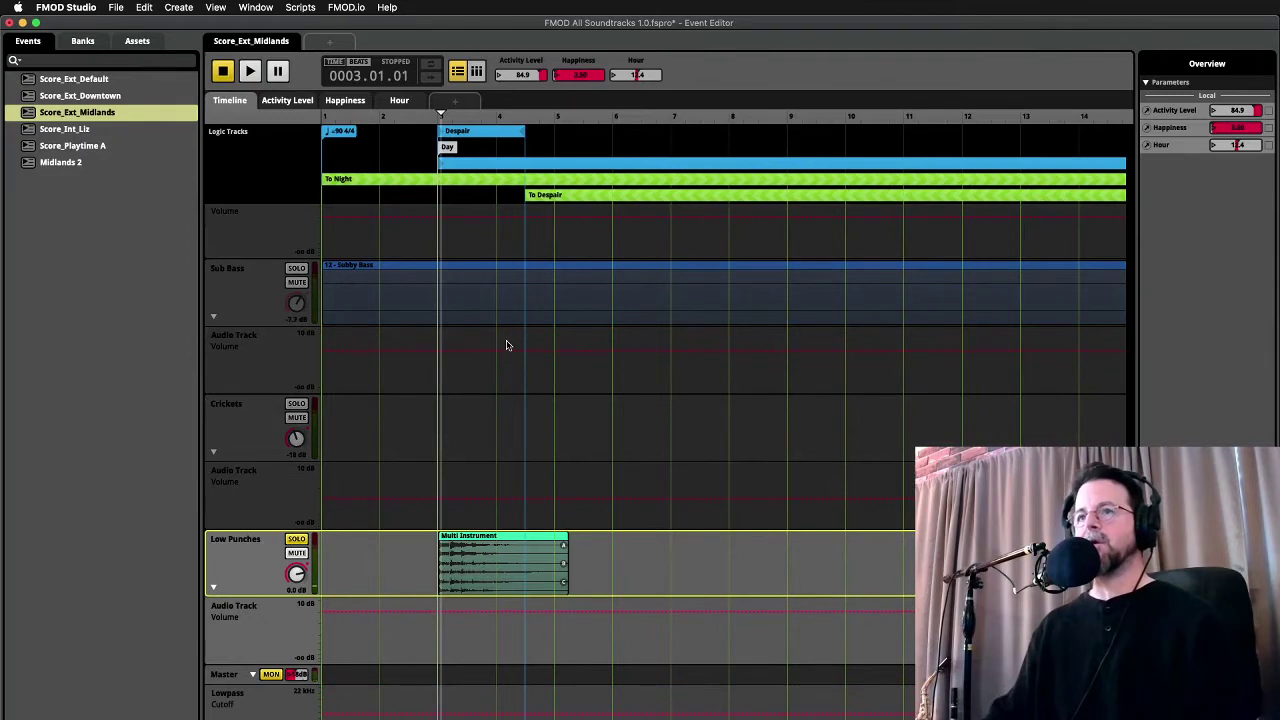
{"action": "key", "text": "space"}
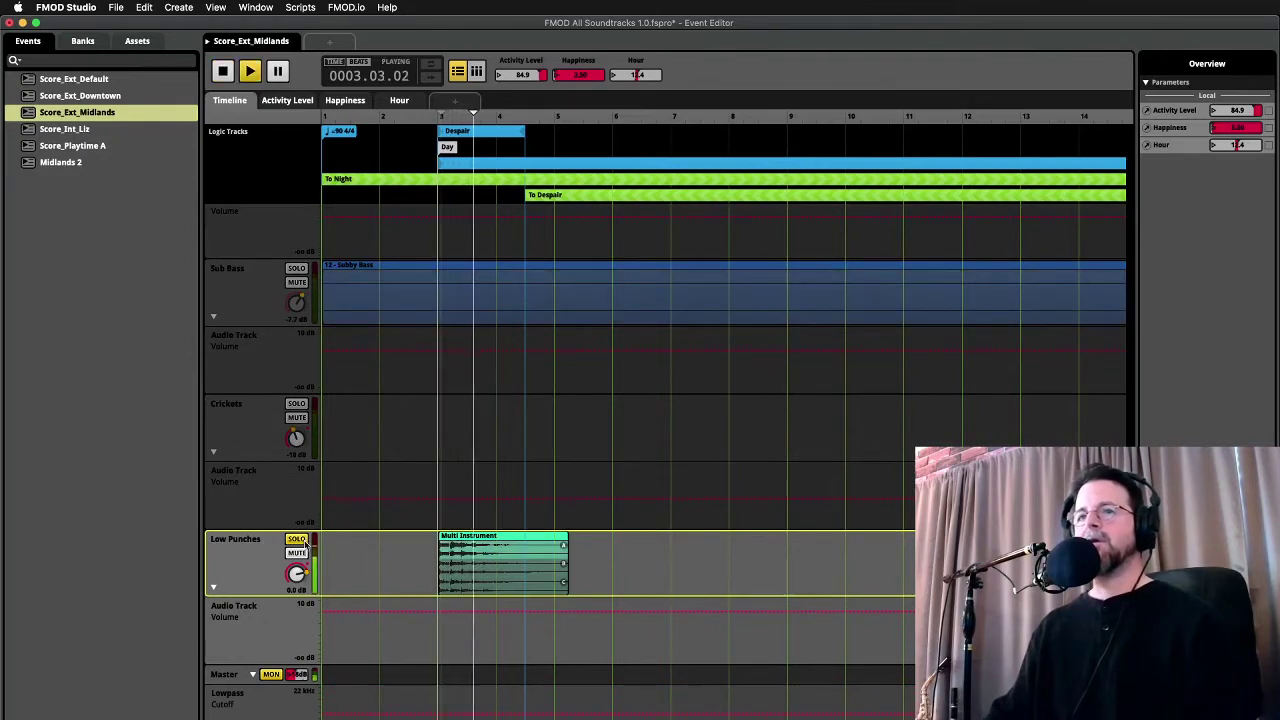
{"action": "key", "text": "space"}
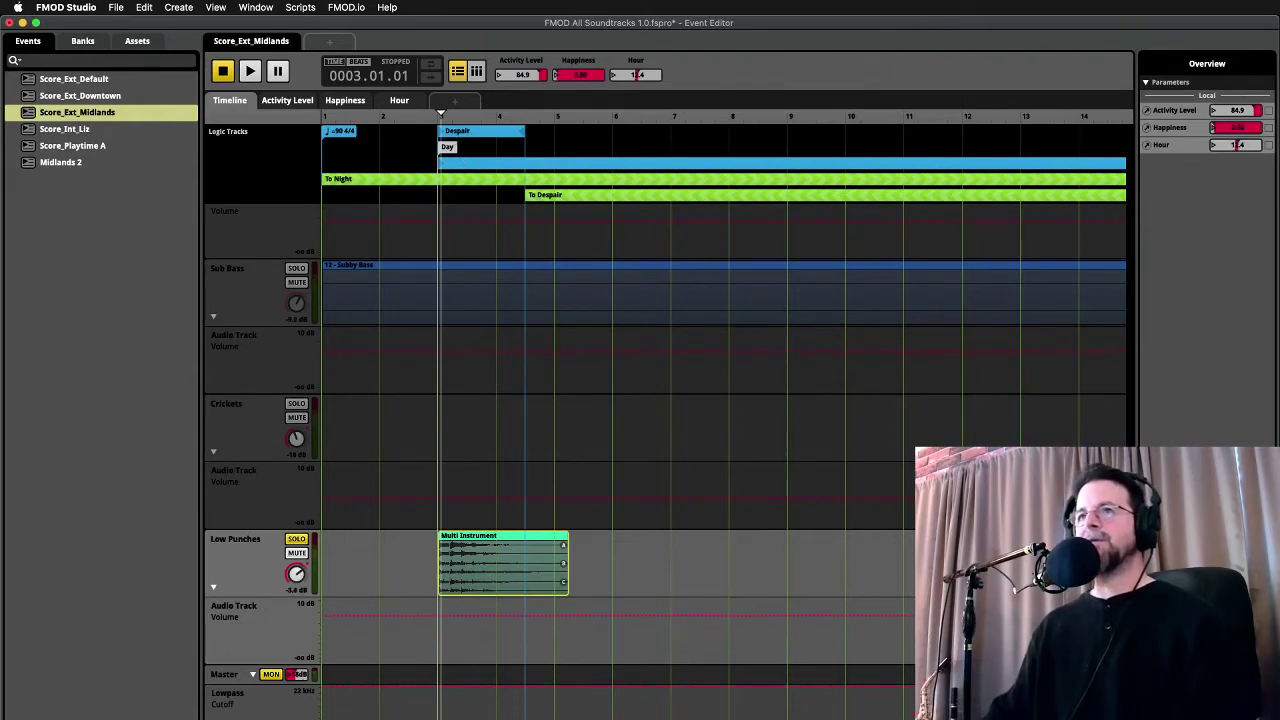
Place the playhead at bar 25 of the Day section, then return it to the Despair region at bar 3
{"action": "scroll", "coordinate": [600, 133], "scroll_direction": "down", "scroll_amount": 6}
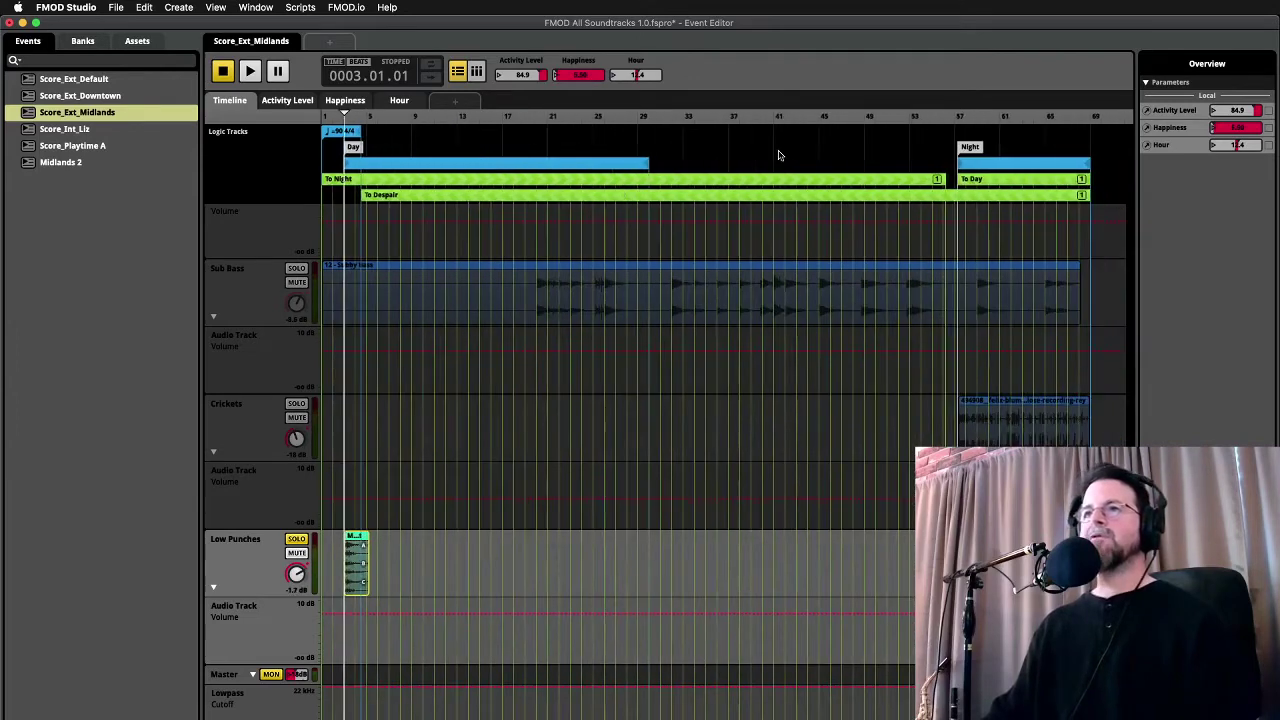
{"action": "left_click", "coordinate": [598, 120]}
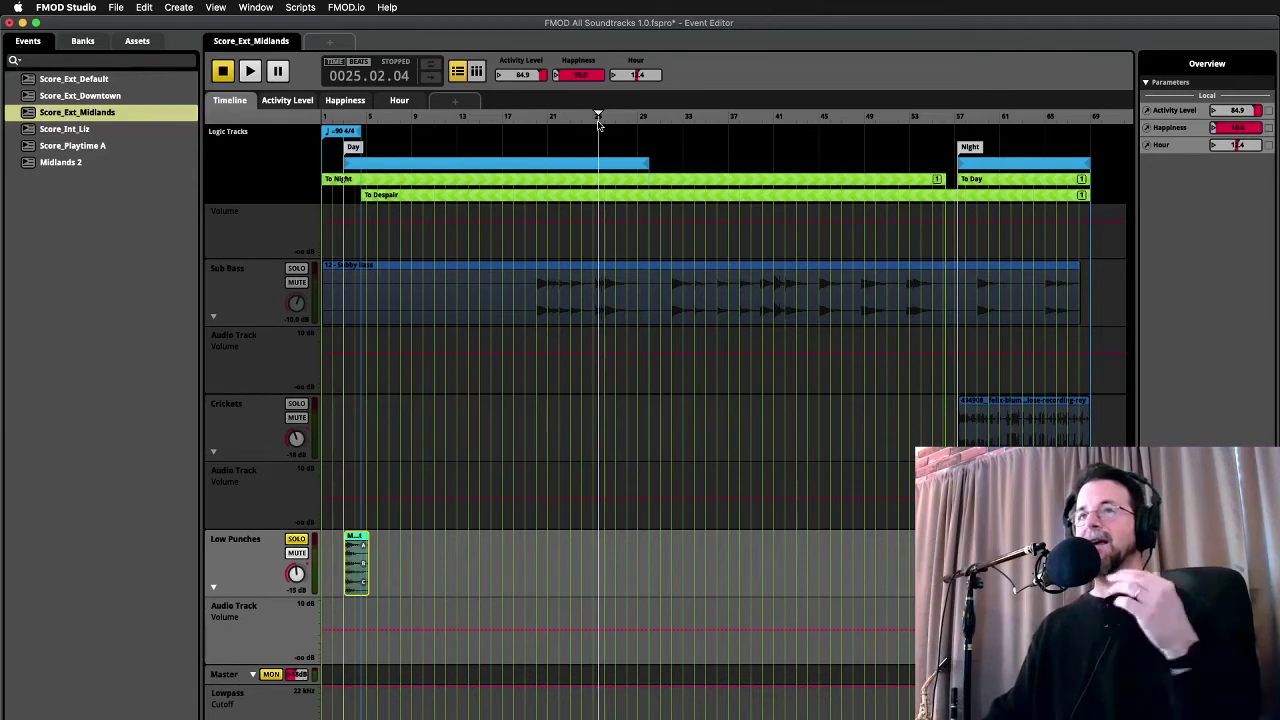
{"action": "left_click", "coordinate": [347, 120]}
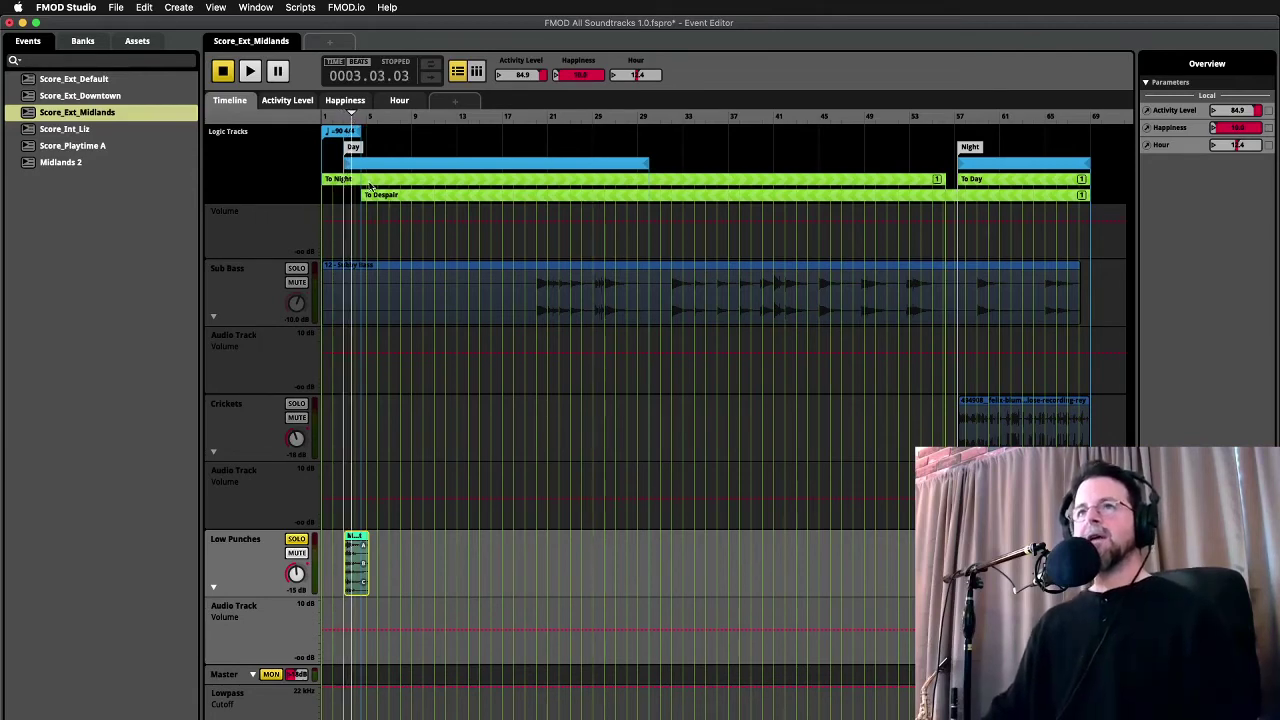
{"action": "scroll", "coordinate": [370, 187], "scroll_direction": "up", "scroll_amount": 5}
{"action": "scroll", "coordinate": [380, 185], "scroll_direction": "left", "scroll_amount": 3}
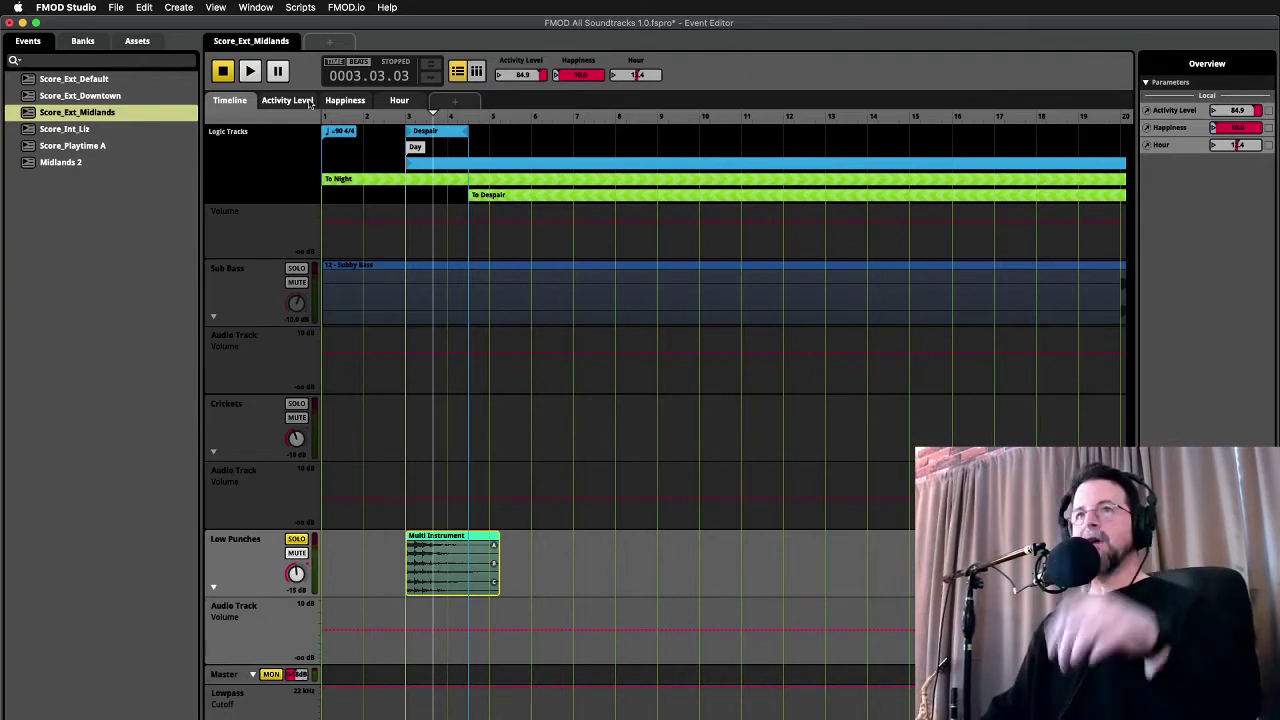
Examine how the Happiness parameter automates the track volumes from Timpani down to Low Punches and the master lowpass
{"action": "left_click", "coordinate": [343, 101]}
{"action": "scroll", "coordinate": [371, 566], "scroll_direction": "up", "scroll_amount": 2}
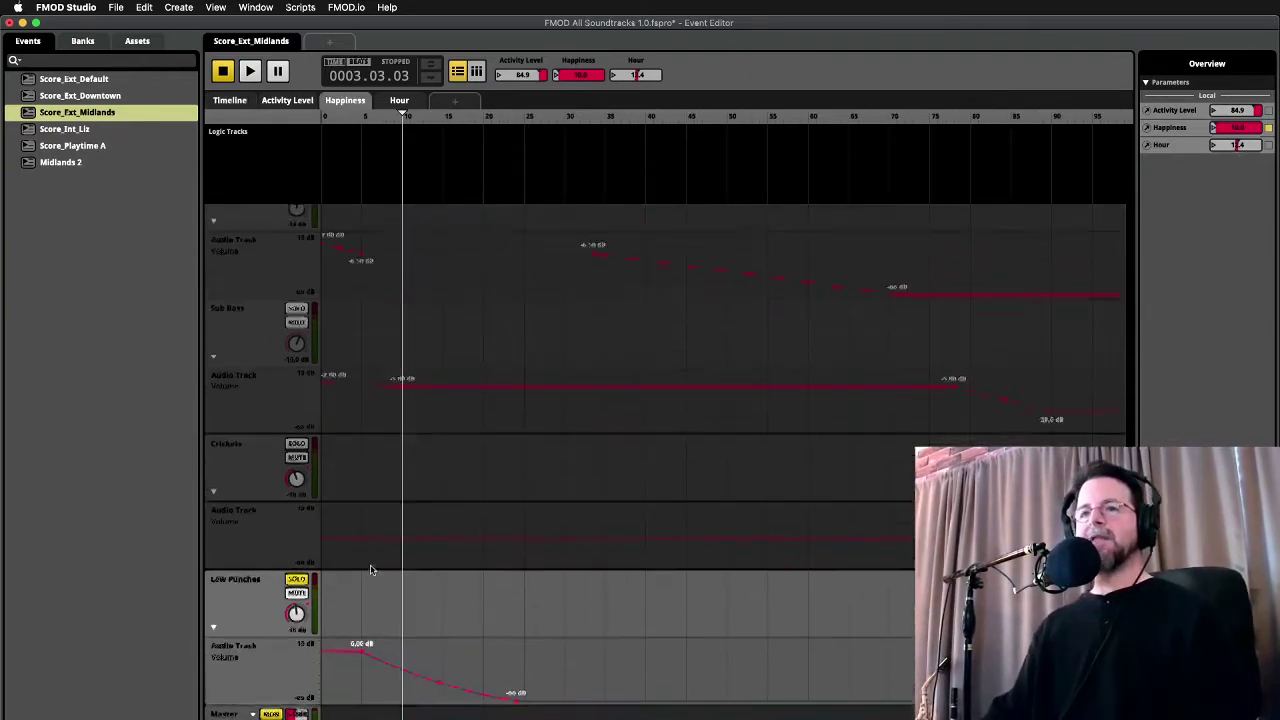
{"action": "left_click", "coordinate": [361, 116]}
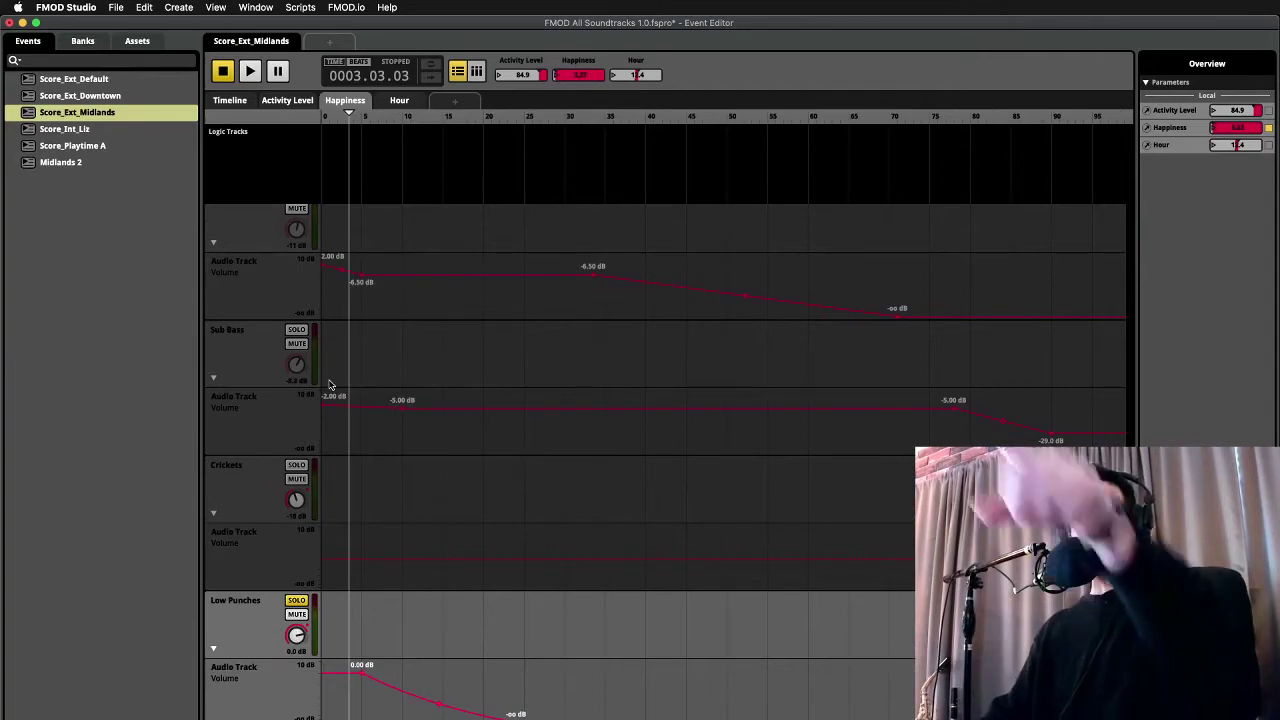
{"action": "scroll", "coordinate": [330, 383], "scroll_direction": "down", "scroll_amount": 3}
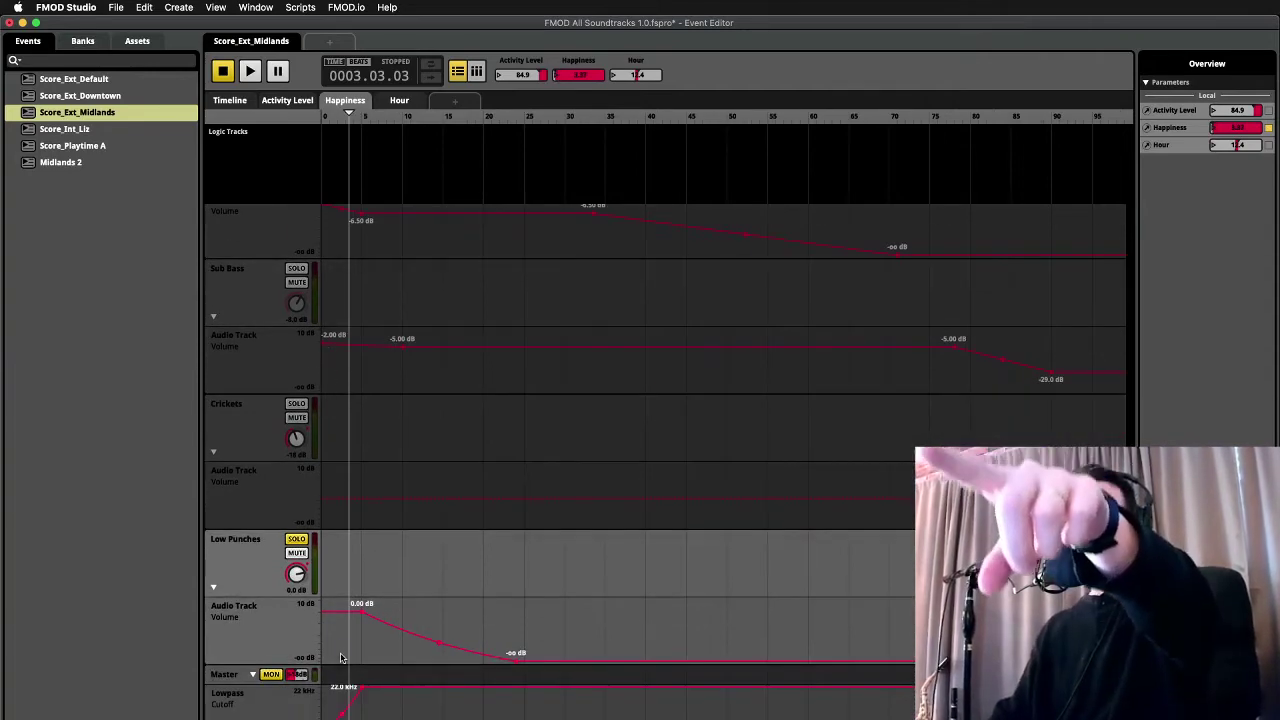
{"action": "scroll", "coordinate": [345, 650], "scroll_direction": "up", "scroll_amount": 5}
{"action": "scroll", "coordinate": [355, 630], "scroll_direction": "up", "scroll_amount": 5}
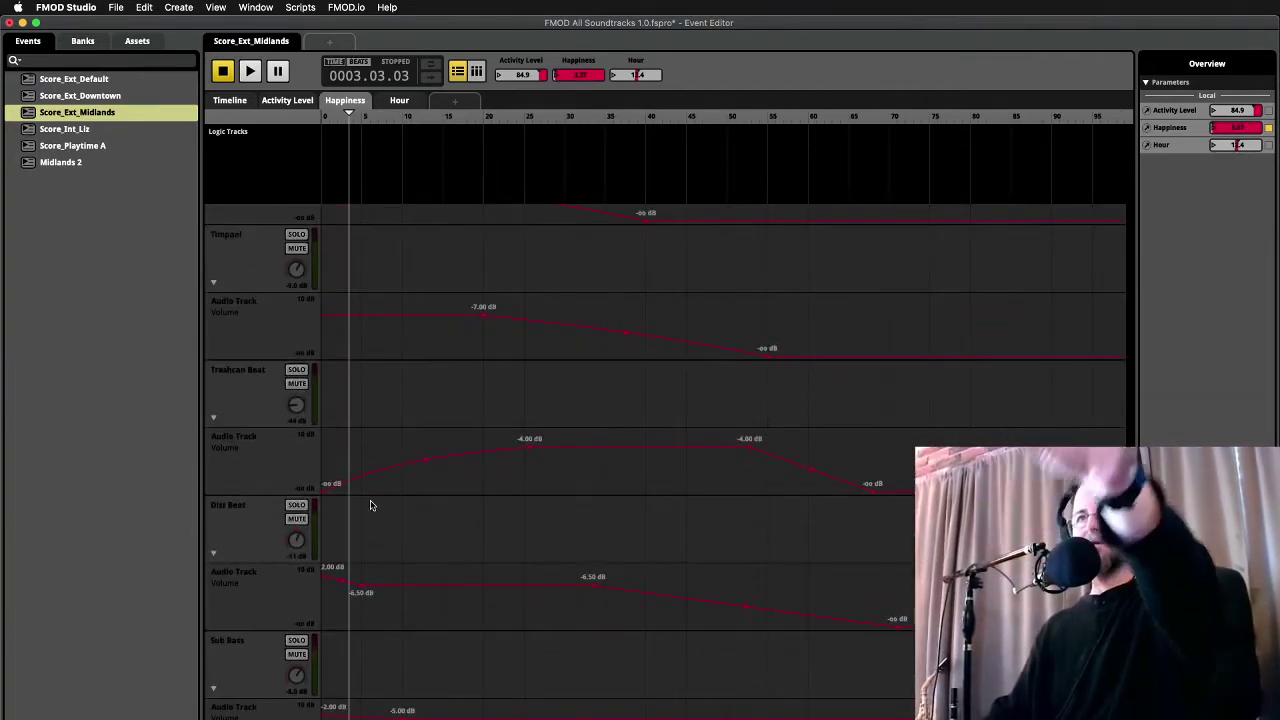
{"action": "scroll", "coordinate": [345, 340], "scroll_direction": "up", "scroll_amount": 1}
{"action": "scroll", "coordinate": [343, 314], "scroll_direction": "down", "scroll_amount": 8}
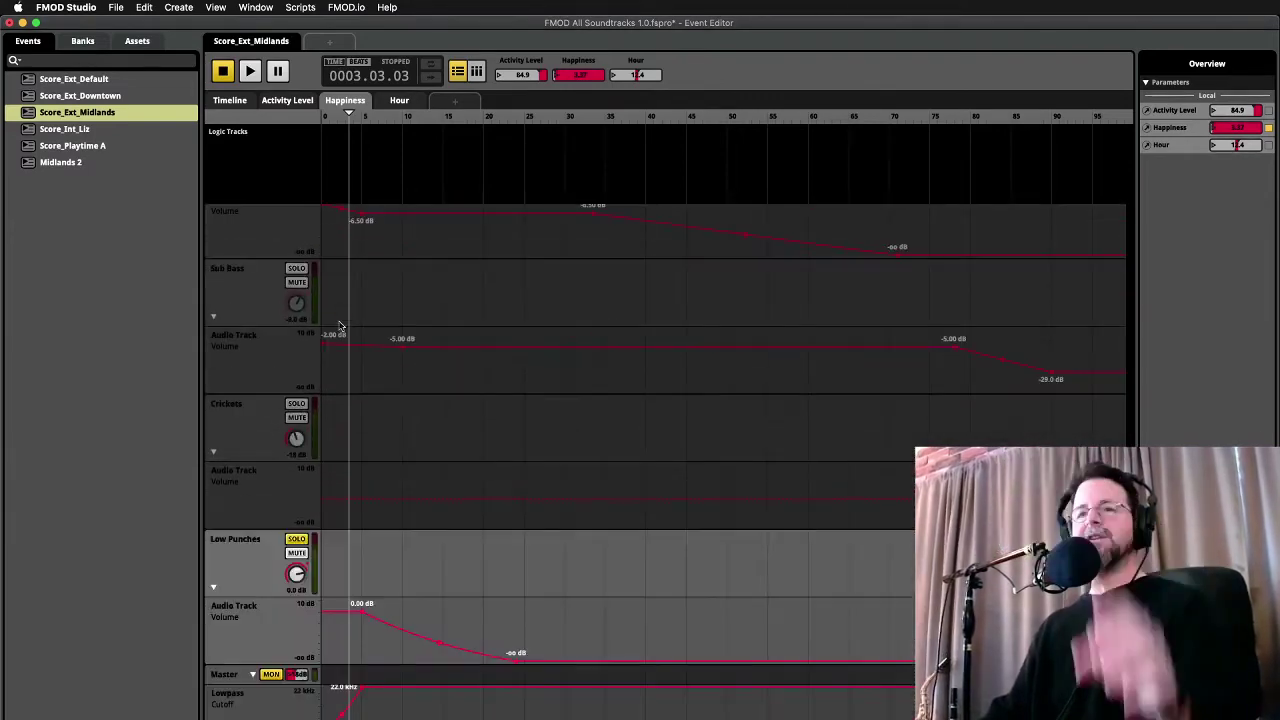
{"action": "left_click", "coordinate": [230, 680]}
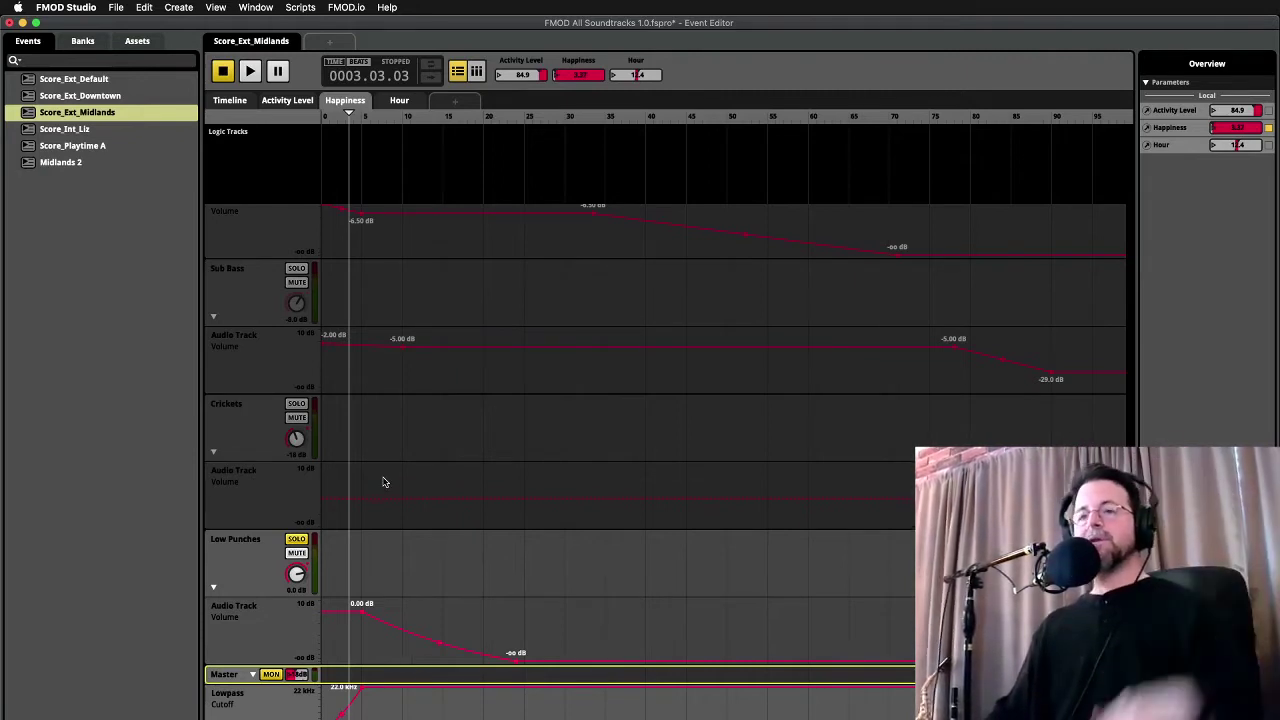
Raise the Happiness parameter past 10, then return to the timeline and unsolo the Low Punches track
{"action": "left_click_drag", "start_coordinate": [349, 117], "coordinate": [353, 117]}
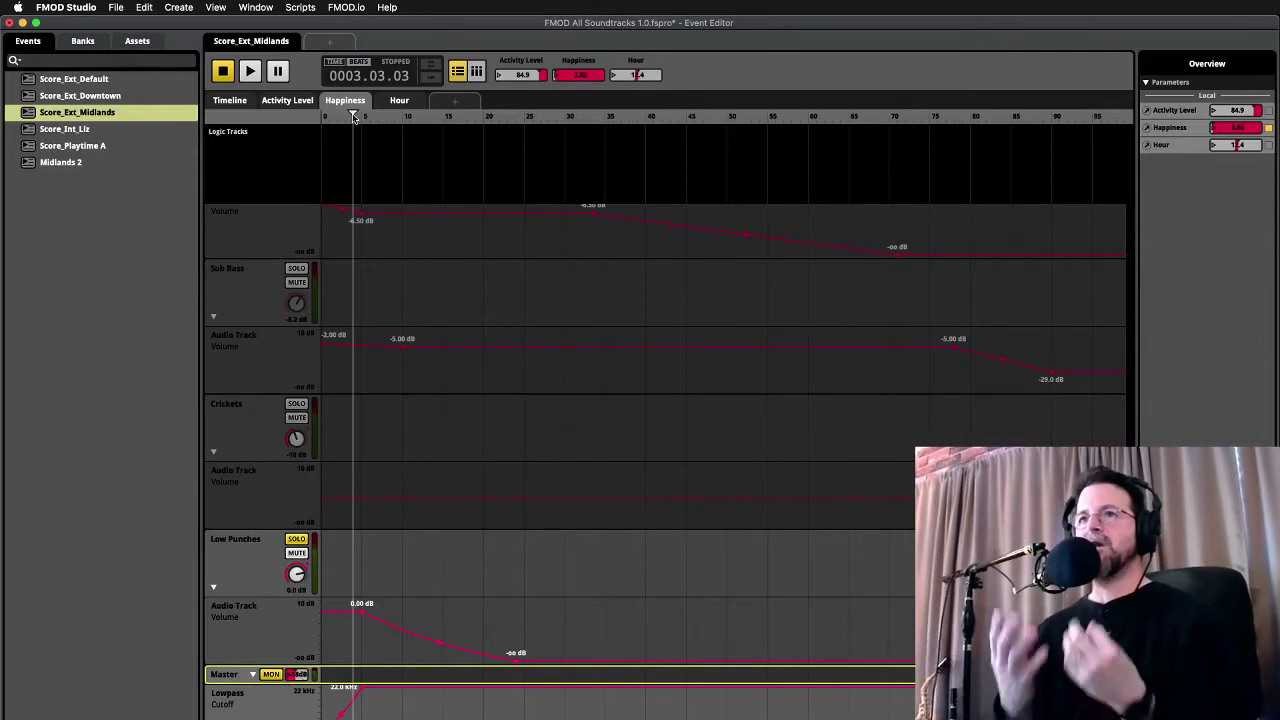
{"action": "scroll", "coordinate": [400, 122], "scroll_direction": "up", "scroll_amount": 1}
{"action": "left_click", "coordinate": [407, 117]}
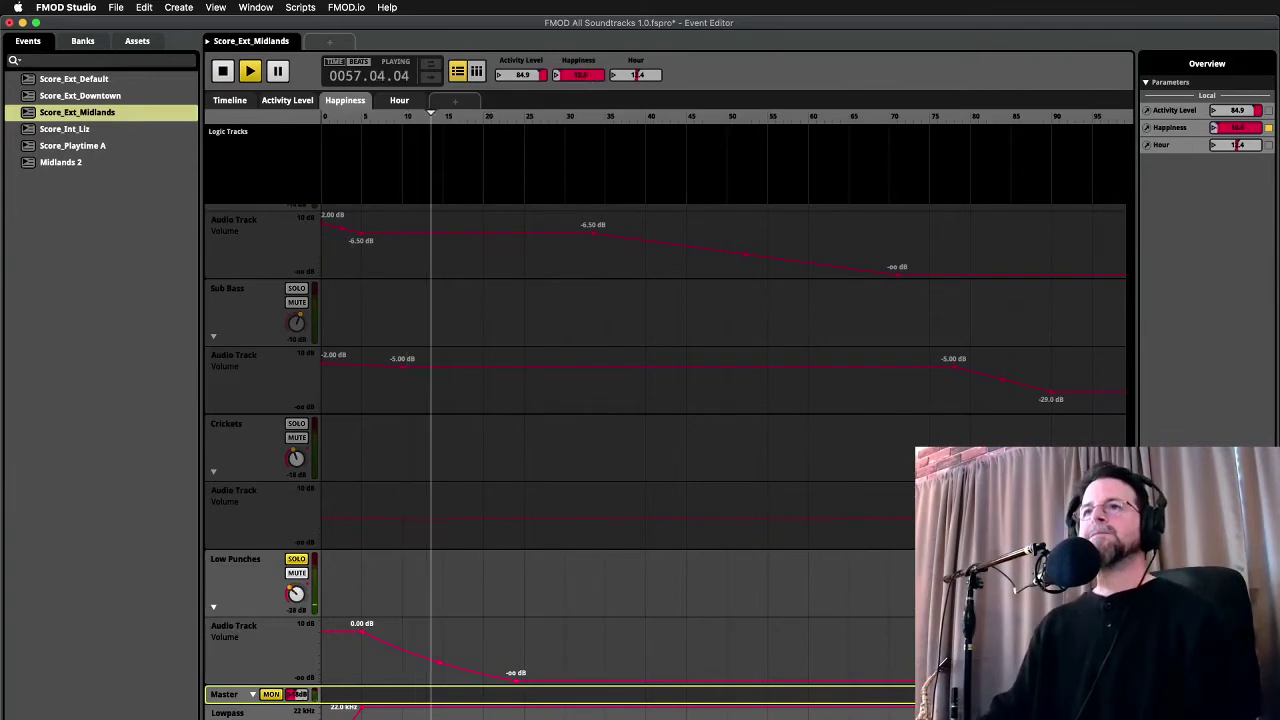
{"action": "left_click", "coordinate": [240, 100]}
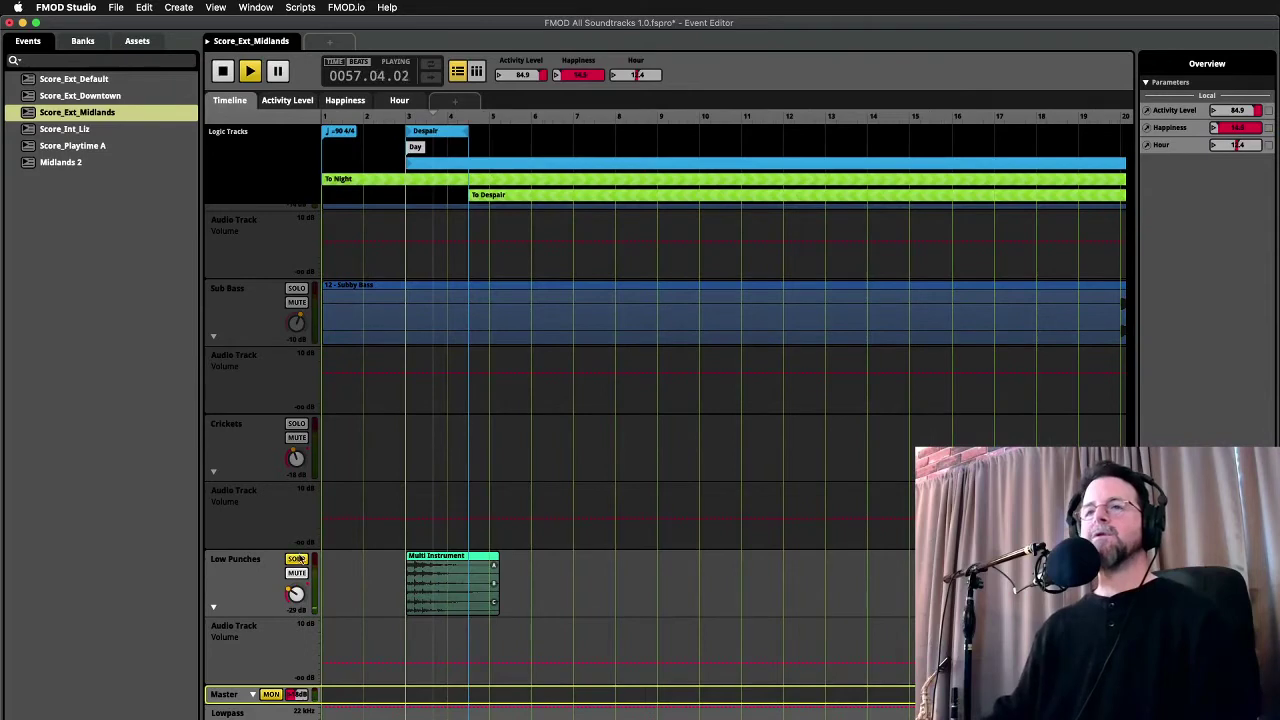
{"action": "left_click", "coordinate": [296, 559]}
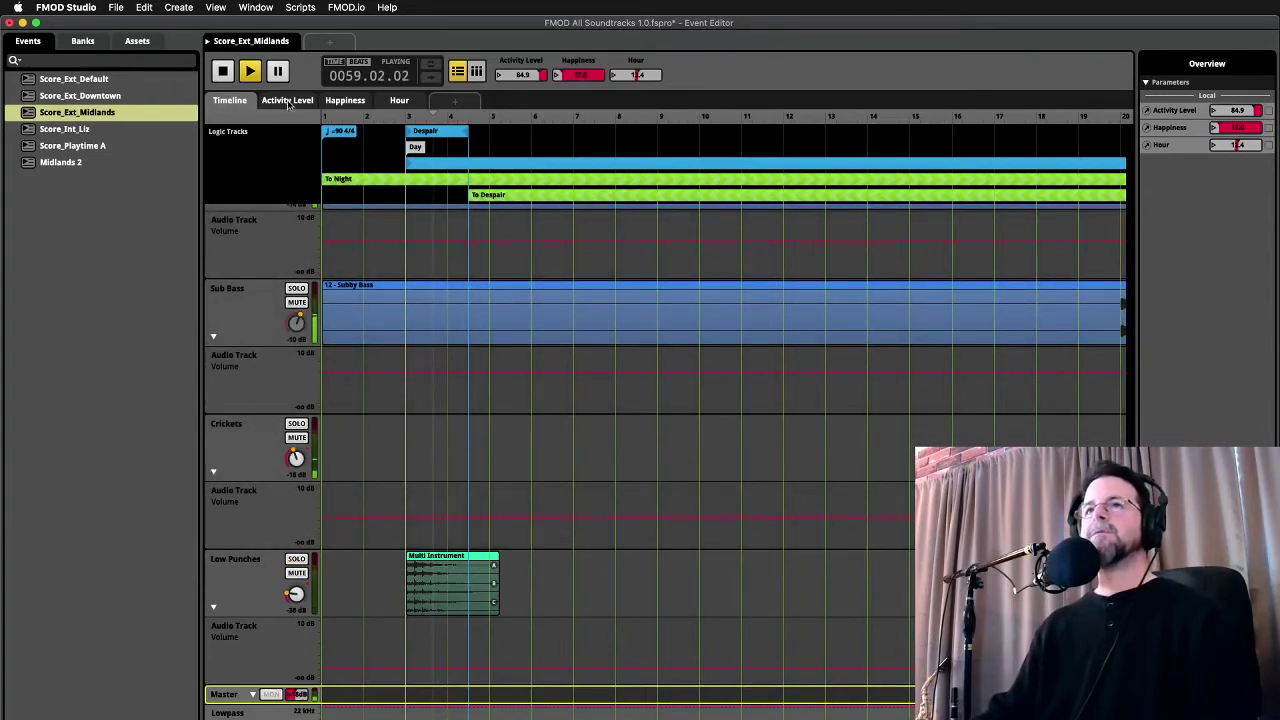
Lower Happiness below 5 during playback, review the full track layout on the timeline, and stop playback
{"action": "left_click", "coordinate": [340, 101]}
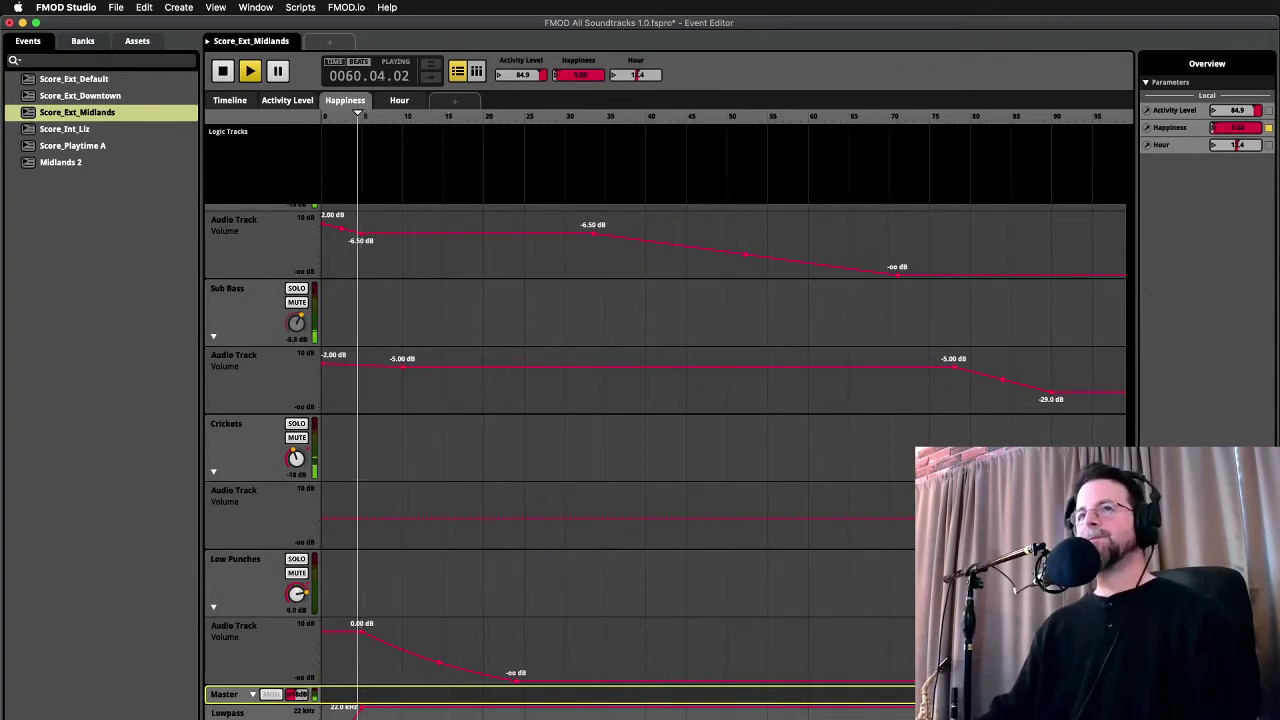
{"action": "left_click", "coordinate": [233, 101]}
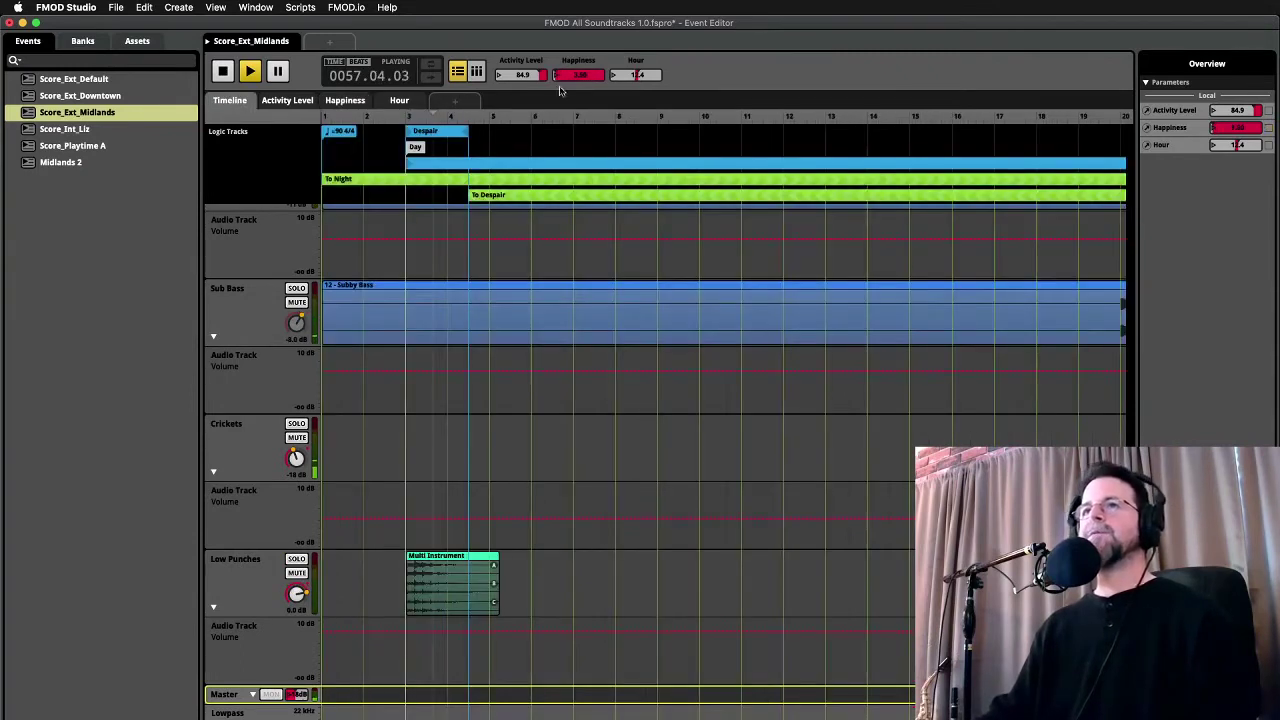
{"action": "scroll", "coordinate": [543, 268], "scroll_direction": "down", "scroll_amount": 10}
{"action": "scroll", "coordinate": [541, 266], "scroll_direction": "up", "scroll_amount": 15}
{"action": "scroll", "coordinate": [542, 266], "scroll_direction": "down", "scroll_amount": 10}
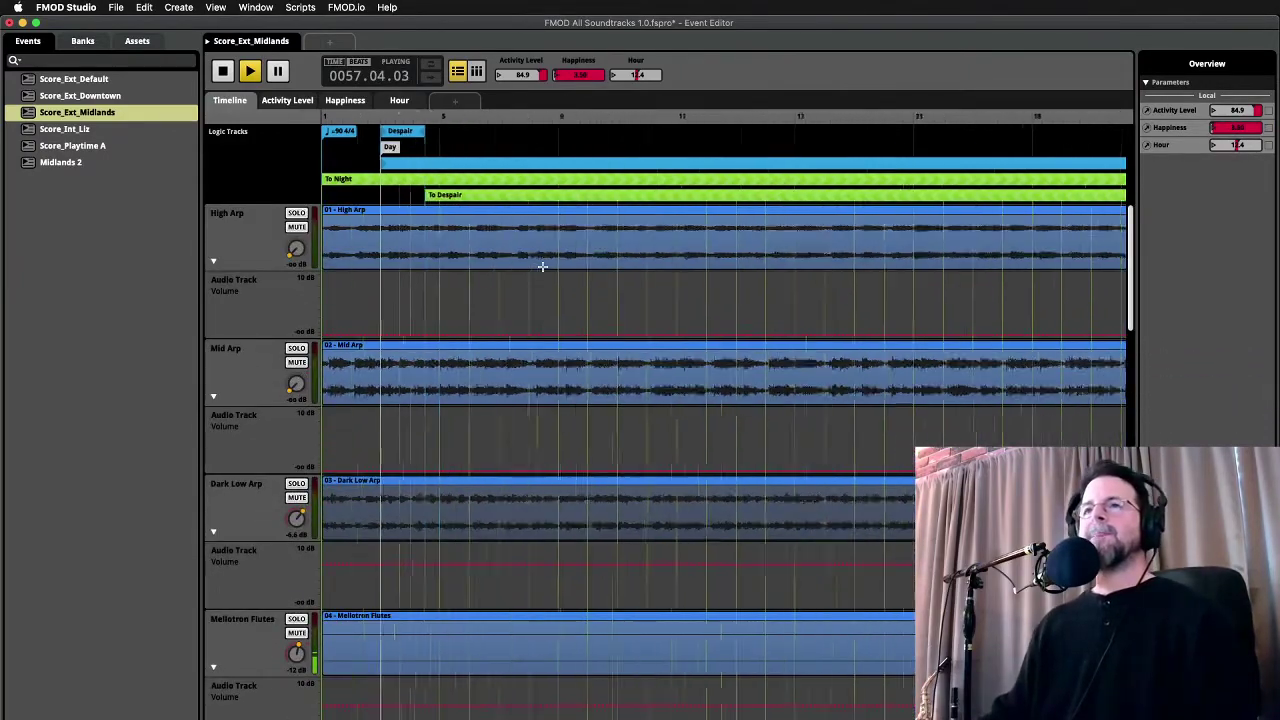
{"action": "key", "text": "space"}
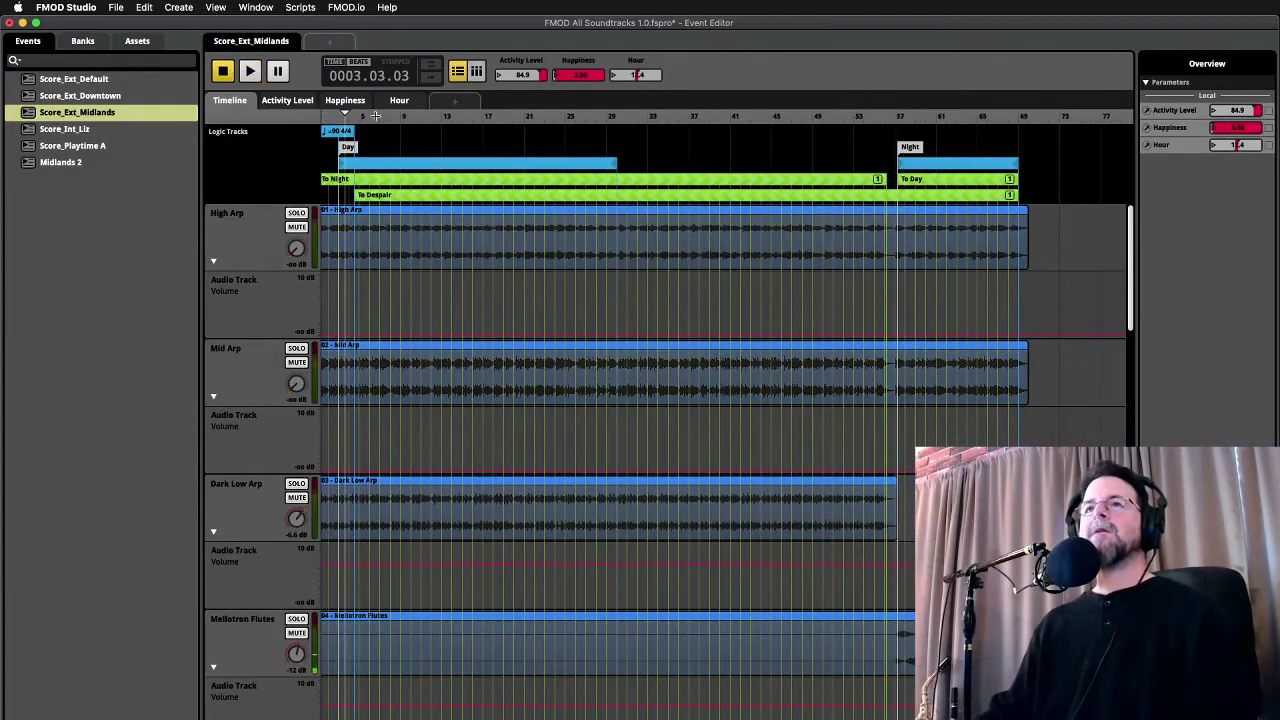
Play the event with Hour lowered to 4.40 to audition the Despair loop, then raise Happiness to exit it
{"action": "key", "text": "space"}
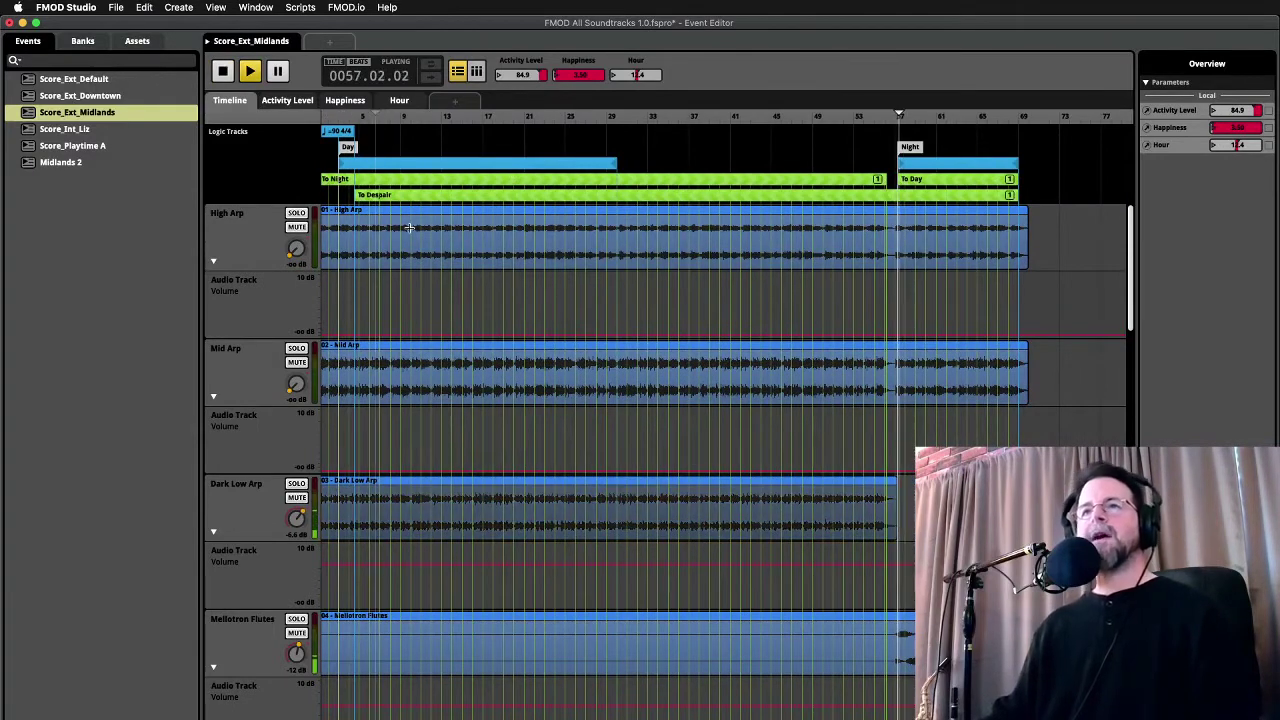
{"action": "key", "text": "space"}
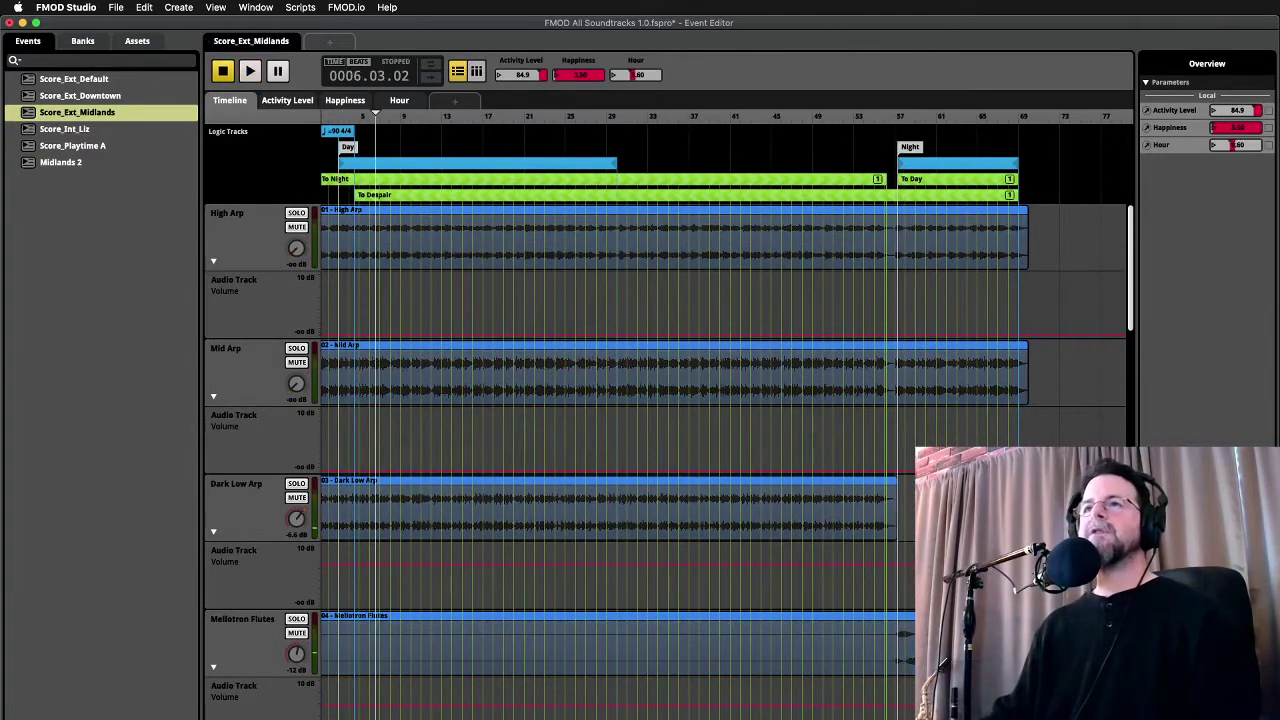
{"action": "key", "text": "space"}
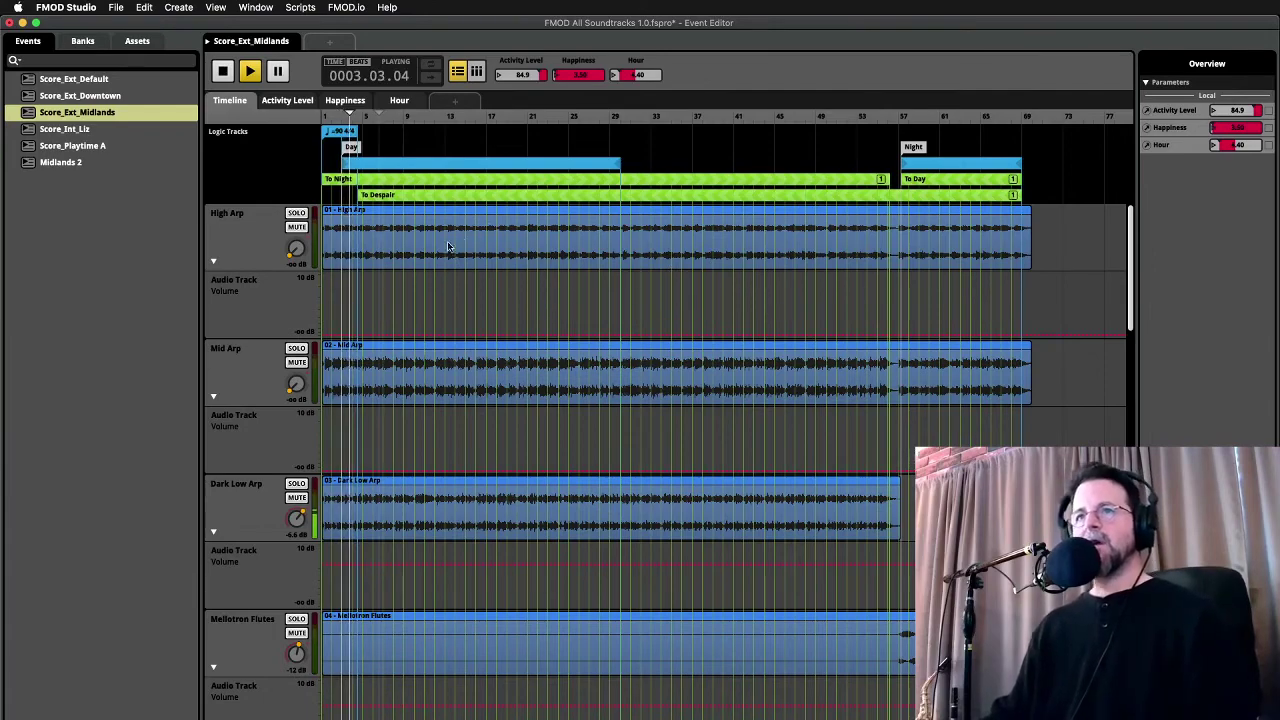
{"action": "scroll", "coordinate": [438, 257], "scroll_direction": "up", "scroll_amount": 3}
{"action": "scroll", "coordinate": [438, 257], "scroll_direction": "up", "scroll_amount": 3}
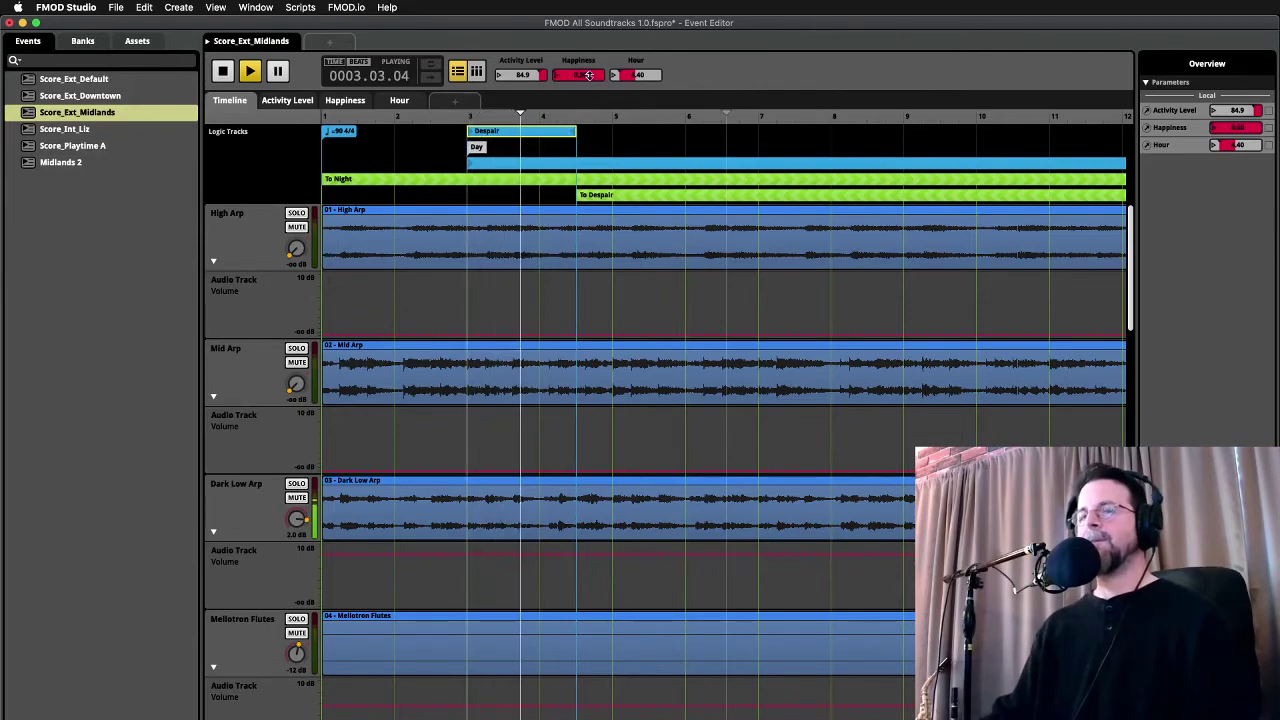
{"action": "scroll", "coordinate": [260, 500], "scroll_direction": "down", "scroll_amount": 10}
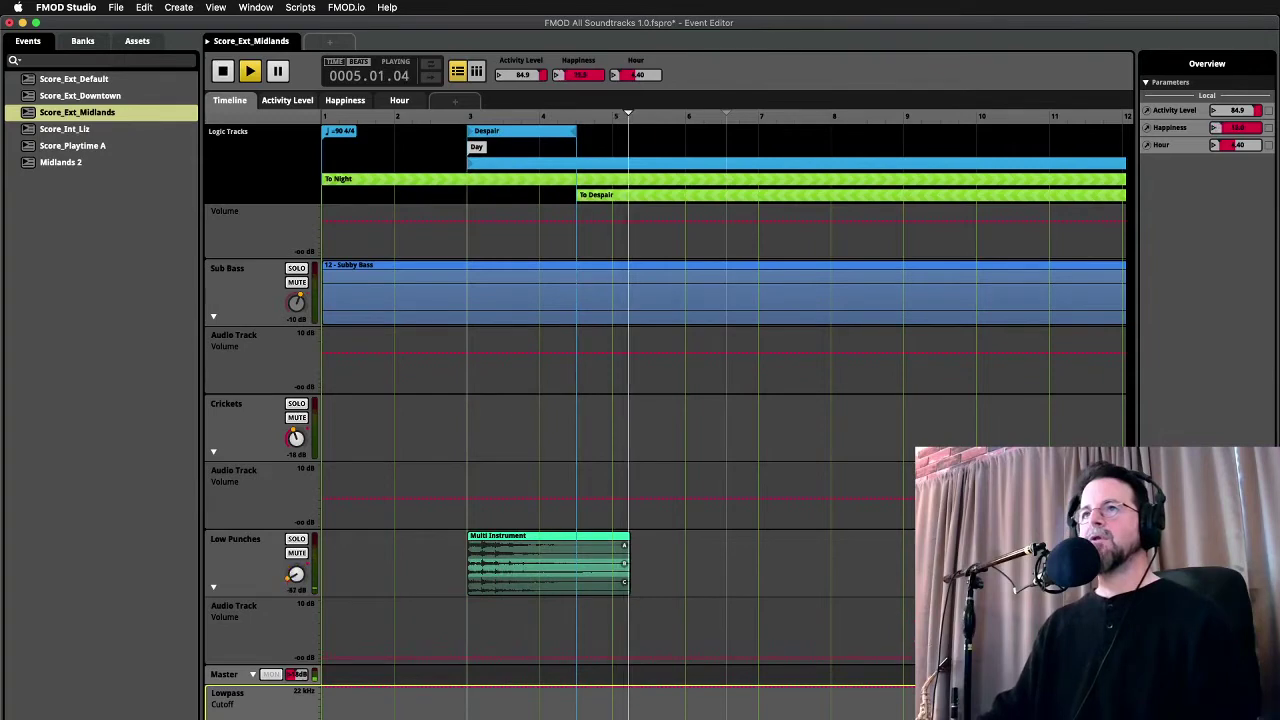
Play the Day section from bar 19 while lowering Activity Level and setting Happiness to about 14, then stop playback
{"action": "scroll", "coordinate": [648, 211], "scroll_direction": "down", "scroll_amount": 10}
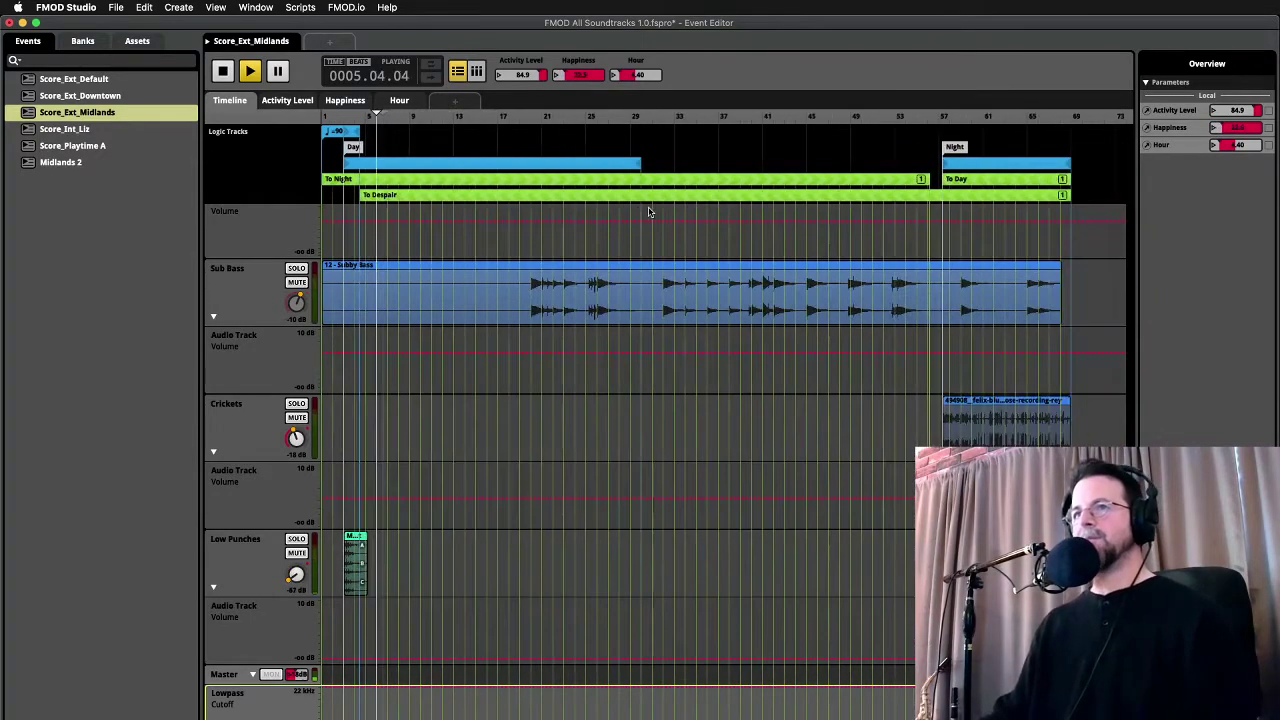
{"action": "left_click", "coordinate": [511, 118]}
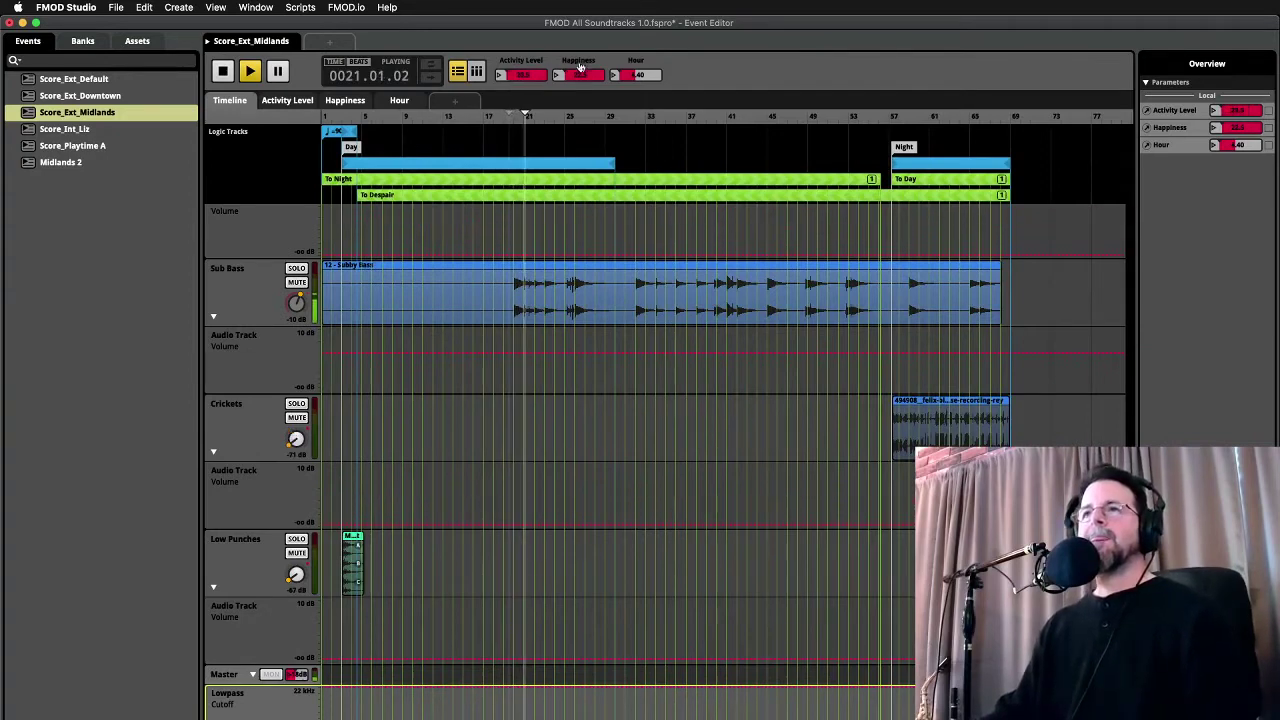
{"action": "left_click_drag", "start_coordinate": [594, 76], "coordinate": [568, 78]}
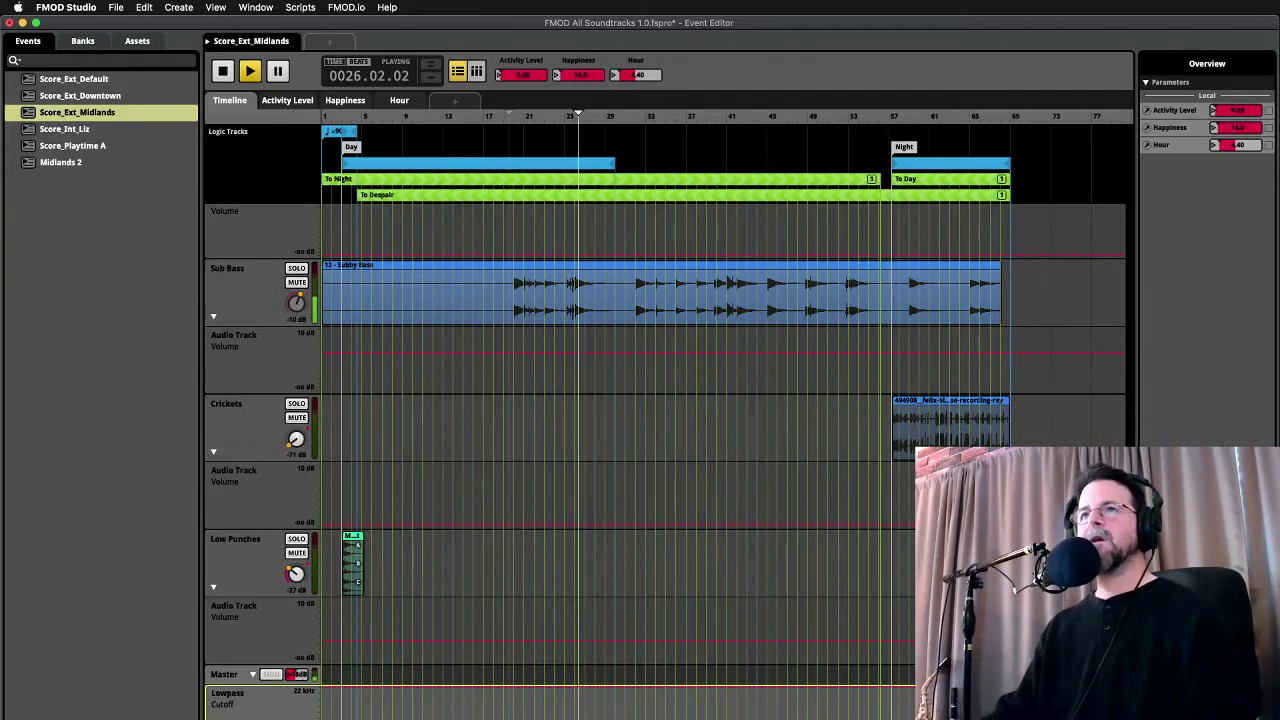
{"action": "key", "text": "space"}
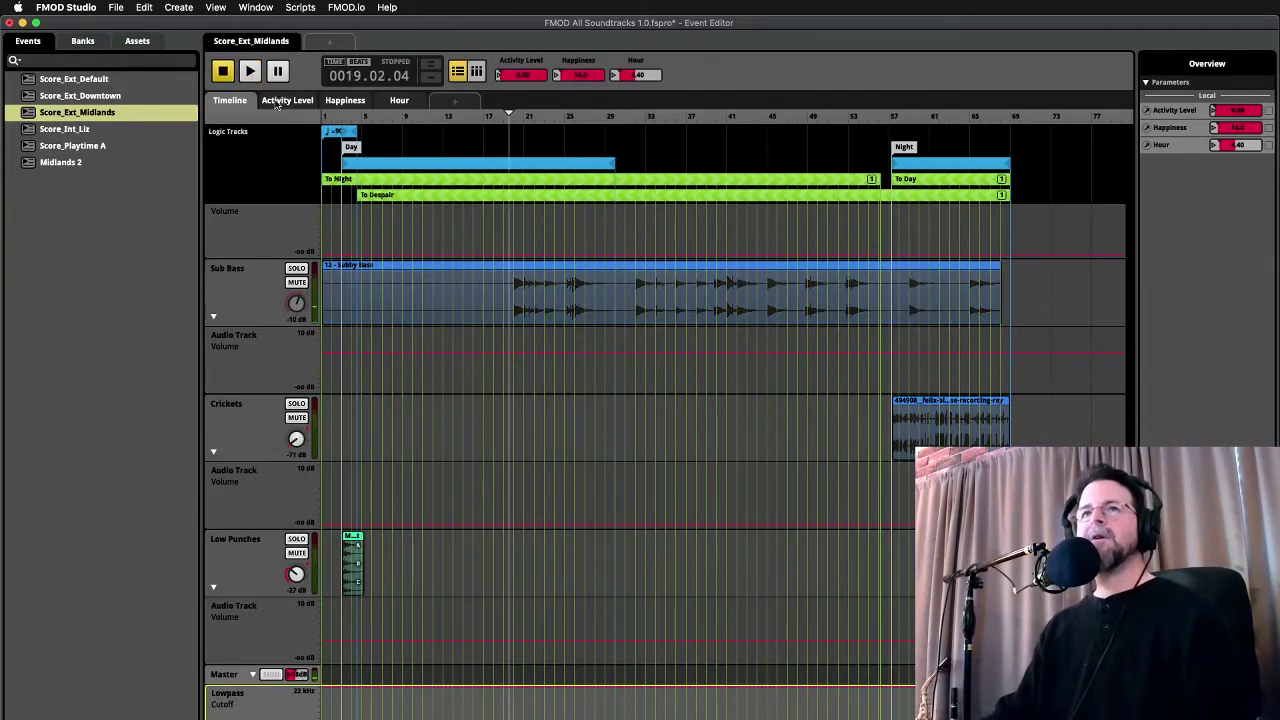
Open the Score_Ext_Downtown event, then minimize the FMOD Studio, Unity, Visual Studio and Finder windows to reveal the desktop
{"action": "left_click", "coordinate": [82, 96]}
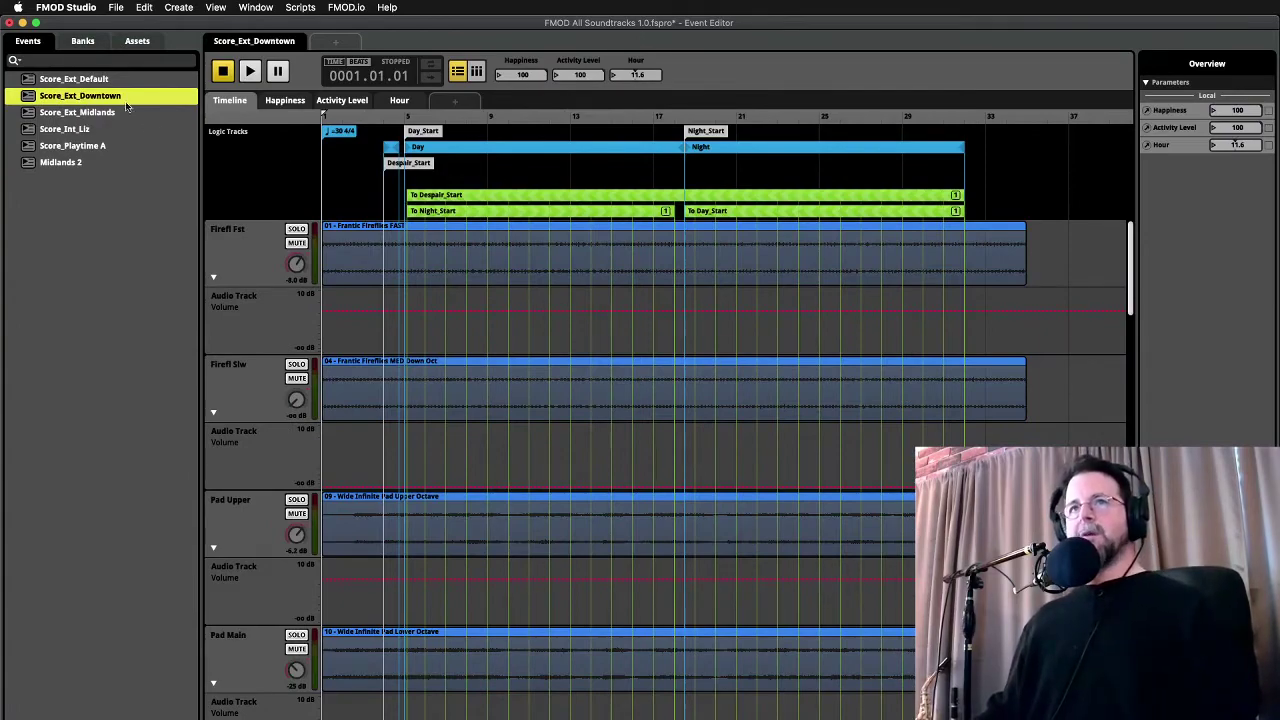
{"action": "left_click", "coordinate": [36, 22]}
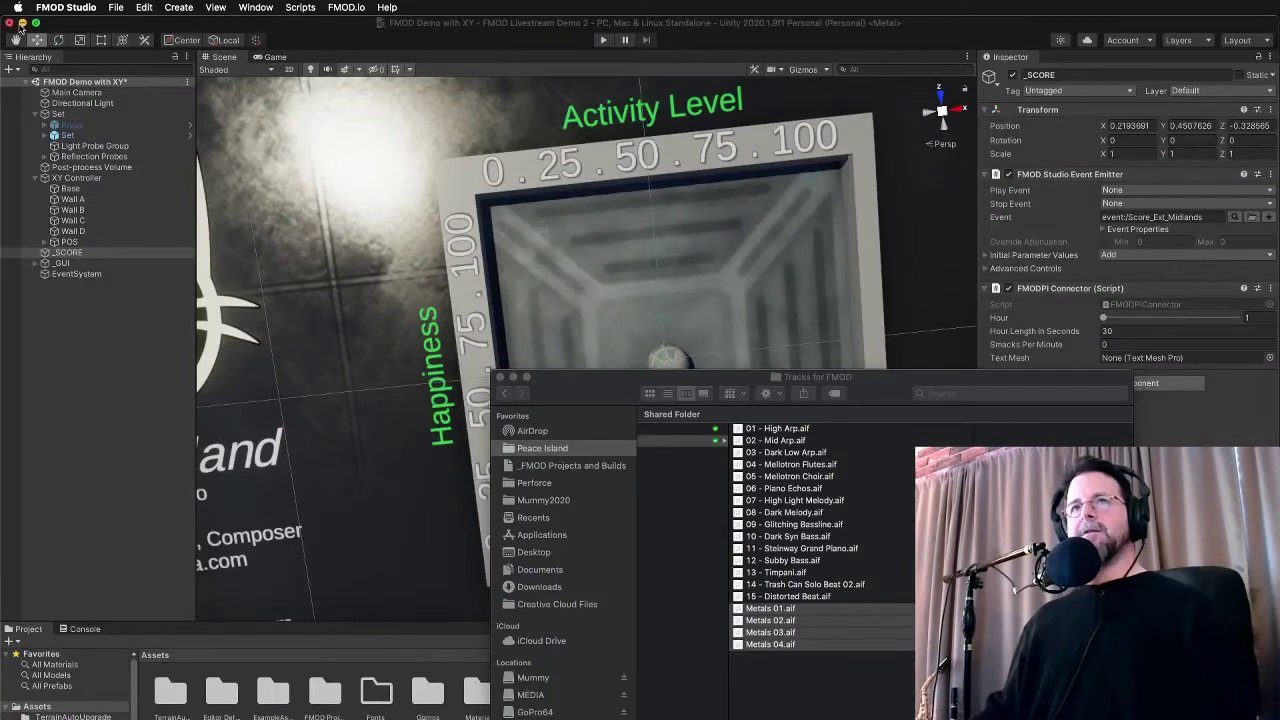
{"action": "left_click", "coordinate": [21, 22]}
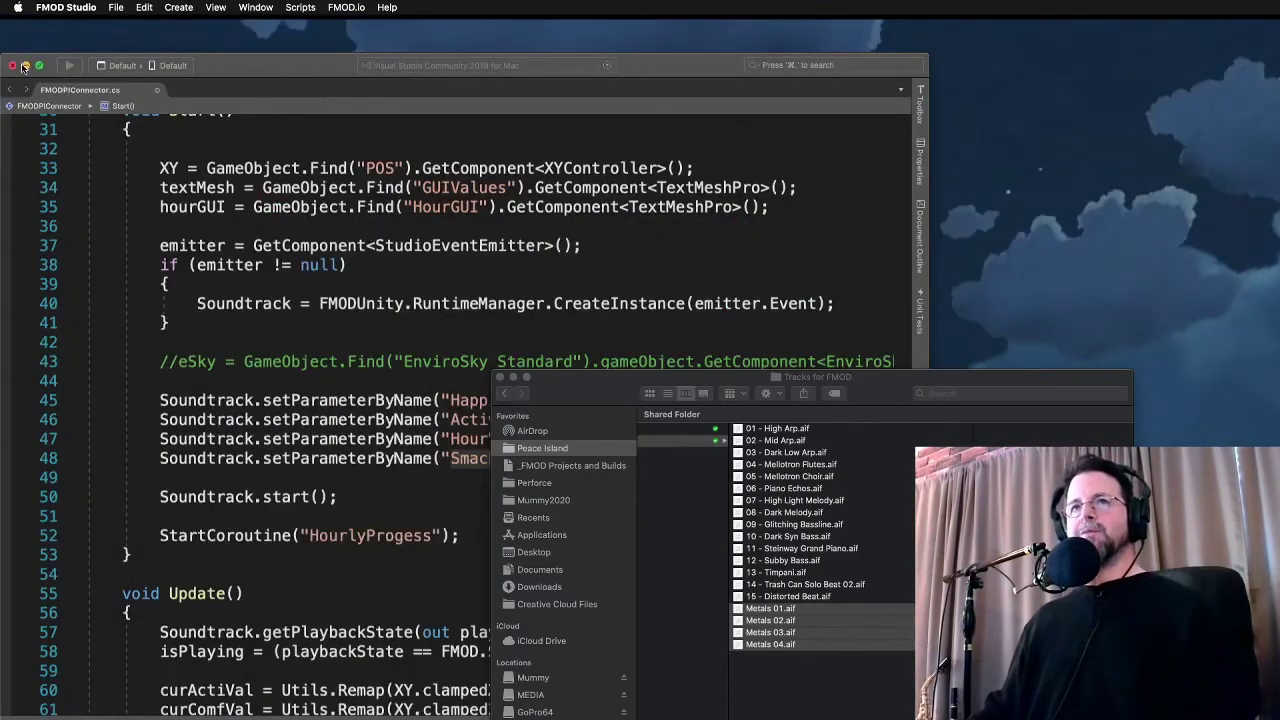
{"action": "left_click", "coordinate": [26, 65]}
{"action": "left_click", "coordinate": [513, 378]}
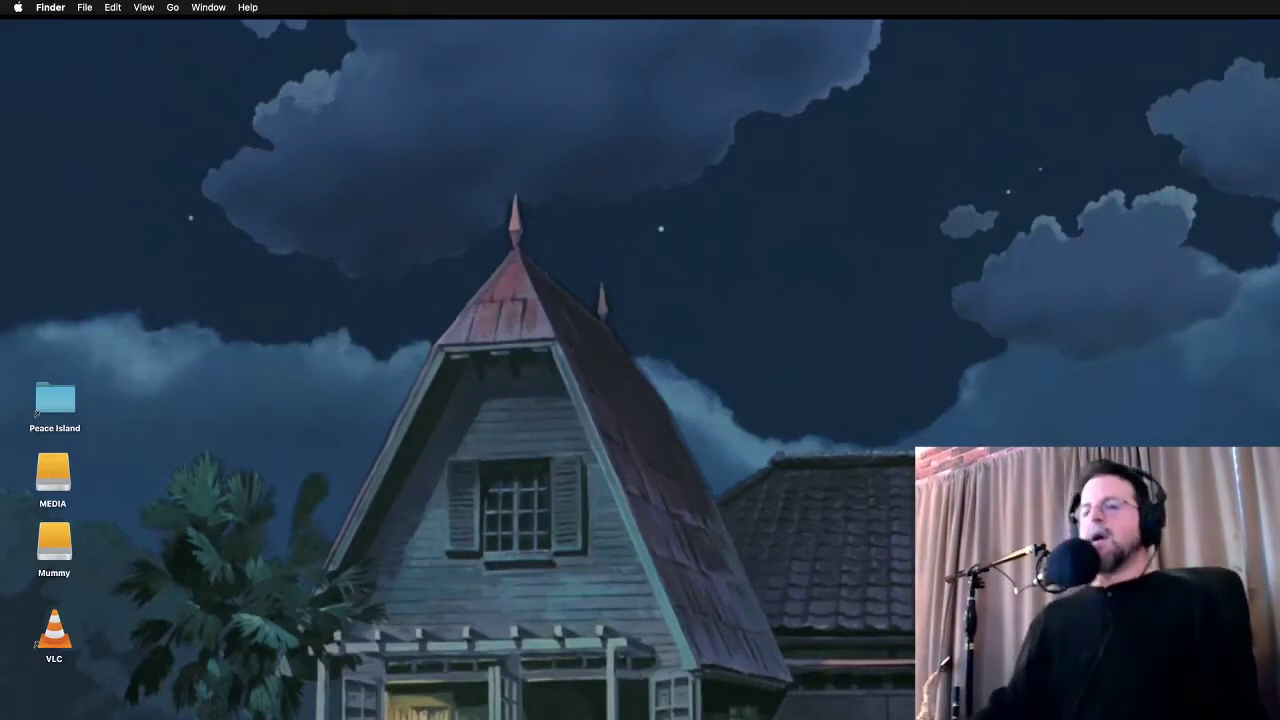
Switch to Sibelius and bring the untitled Timpani score into view
{"action": "key", "text": "super+Tab"}
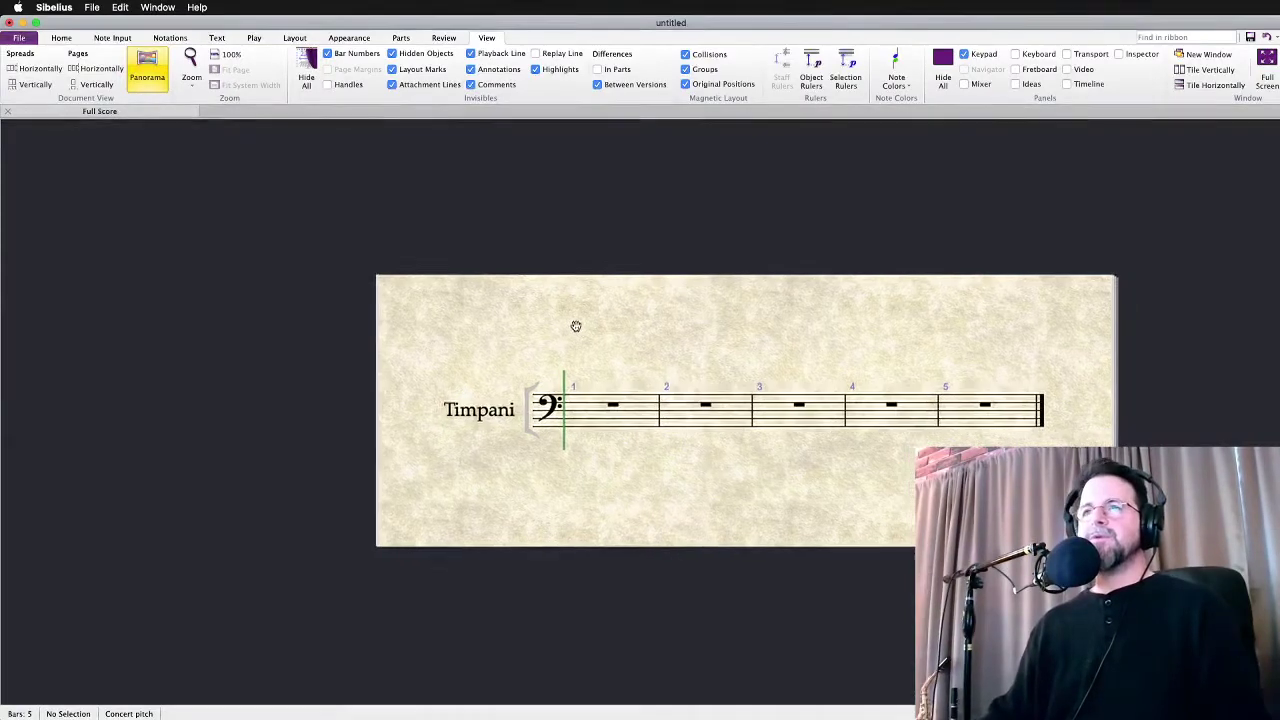
{"action": "left_click_drag", "start_coordinate": [583, 326], "coordinate": [535, 328]}
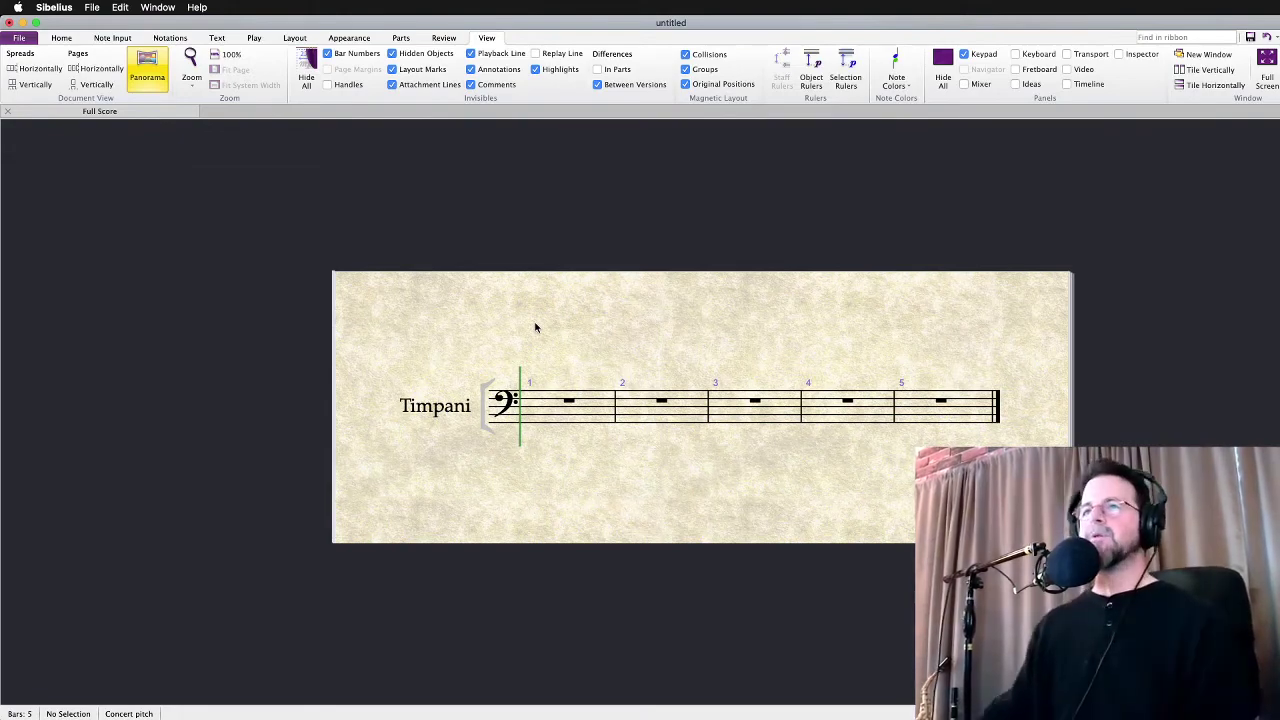
{"action": "scroll", "coordinate": [540, 318], "scroll_direction": "right", "scroll_amount": 5}
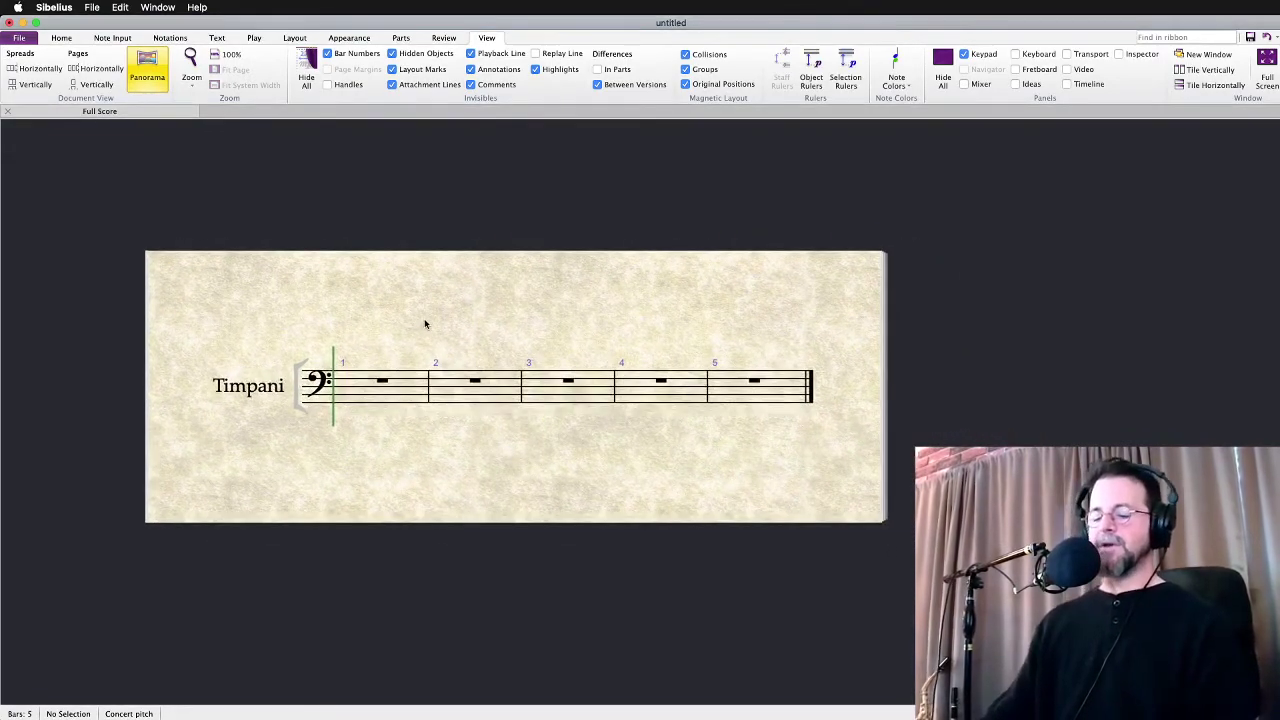
{"action": "key", "text": "i"}
{"action": "left_click_drag", "start_coordinate": [530, 378], "coordinate": [507, 454]}
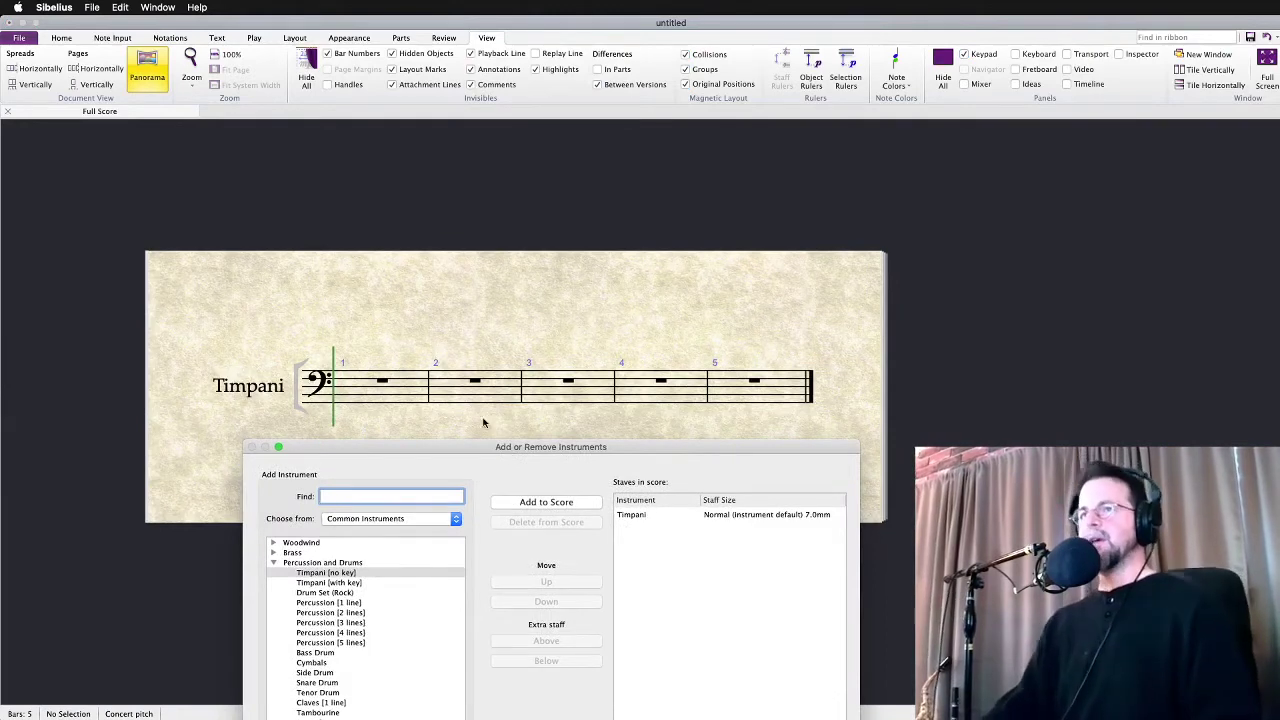
{"action": "key", "text": "Return"}
Extend the Timpani staff to eight bars by selecting bars 1 to 4 and repeating them
{"action": "left_click", "coordinate": [410, 390]}
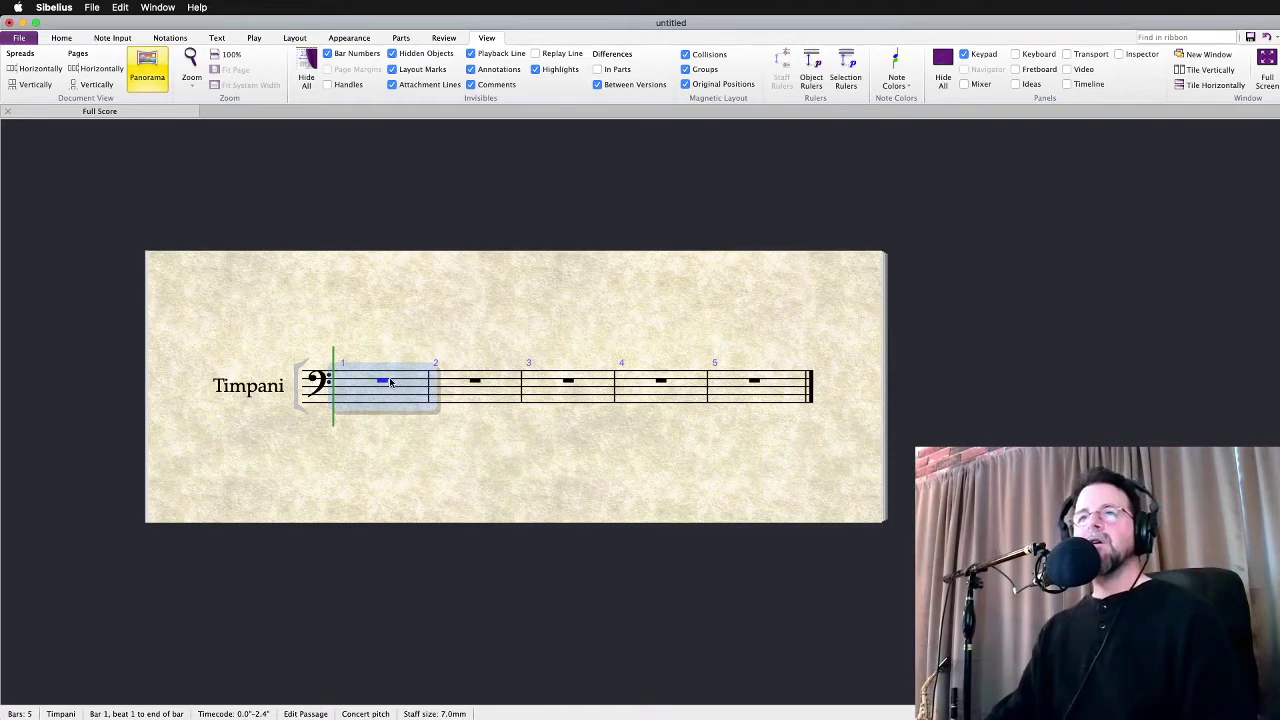
{"action": "left_click", "coordinate": [660, 397], "text": "shift"}
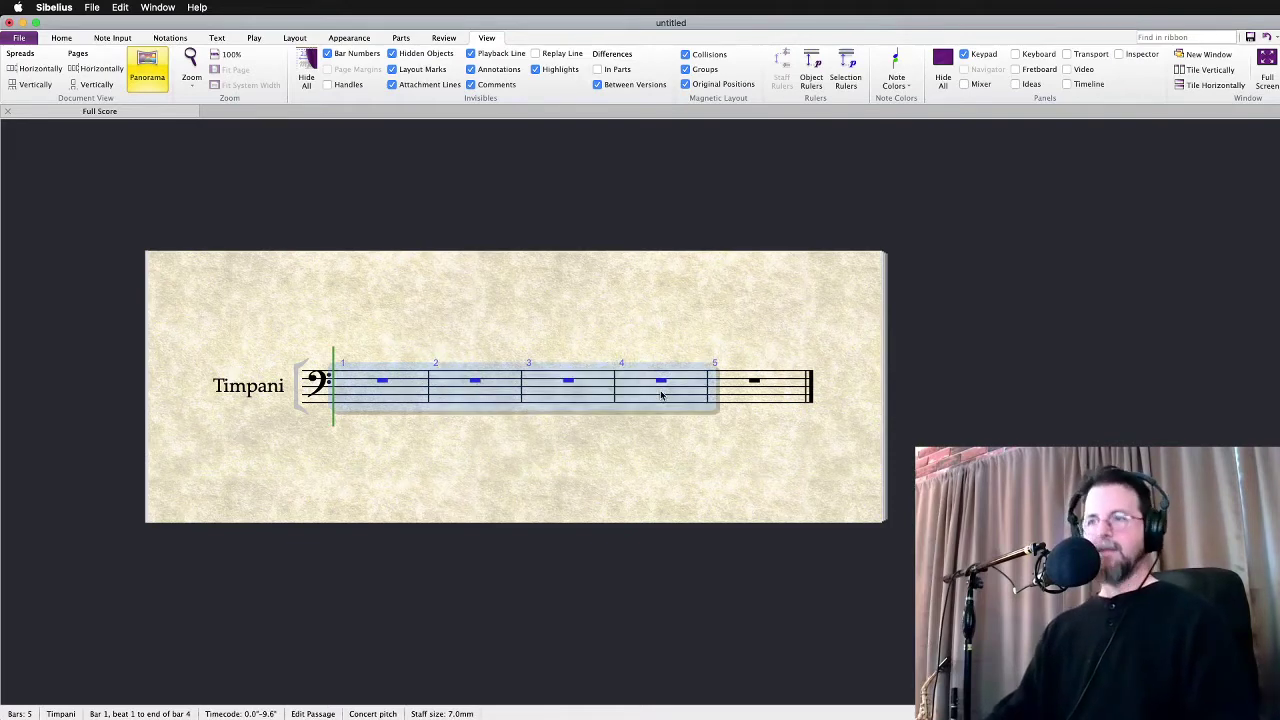
{"action": "key", "text": "r"}
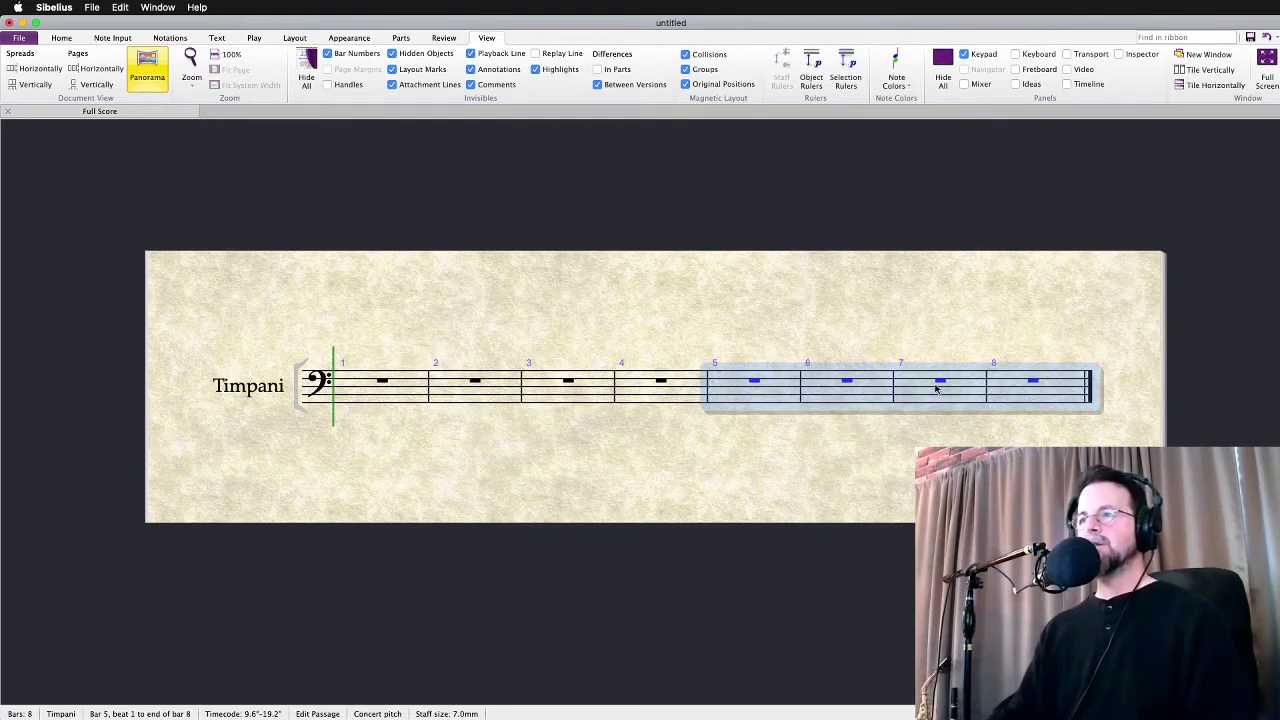
Try repeating the four added bars once more, and undo that last repeat
{"action": "key", "text": "r"}
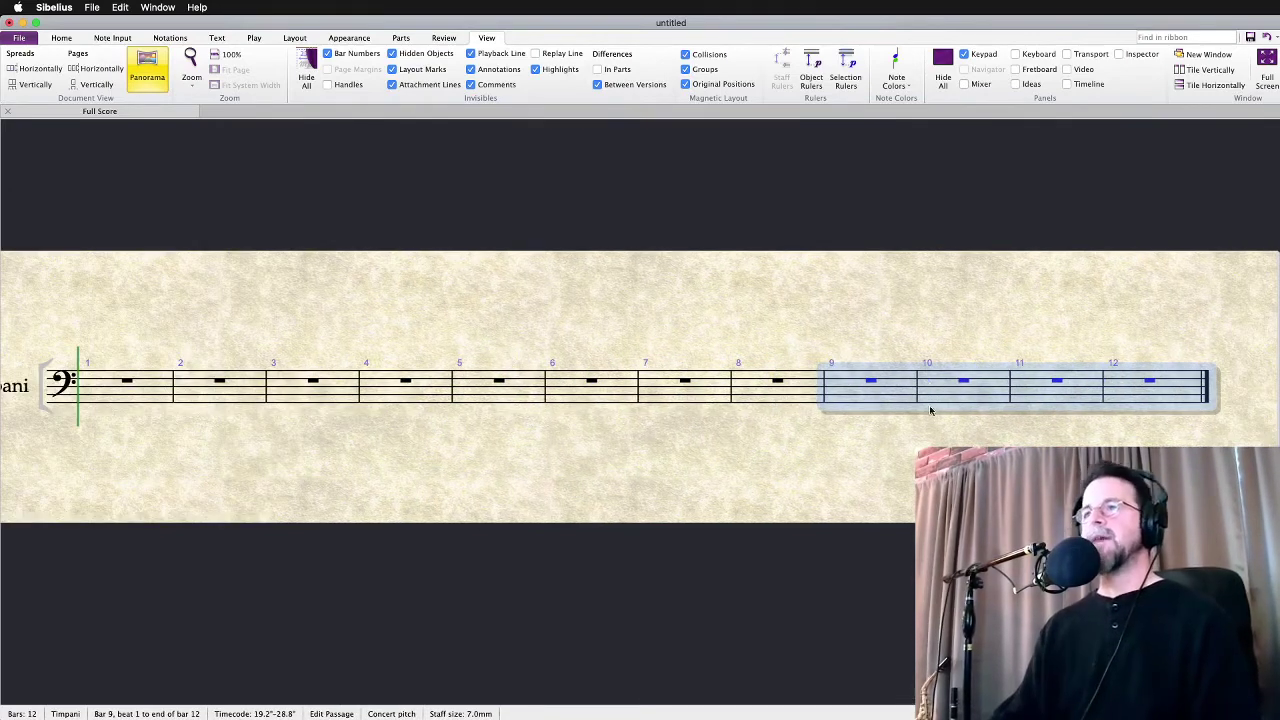
{"action": "scroll", "coordinate": [855, 341], "scroll_direction": "left", "scroll_amount": 2}
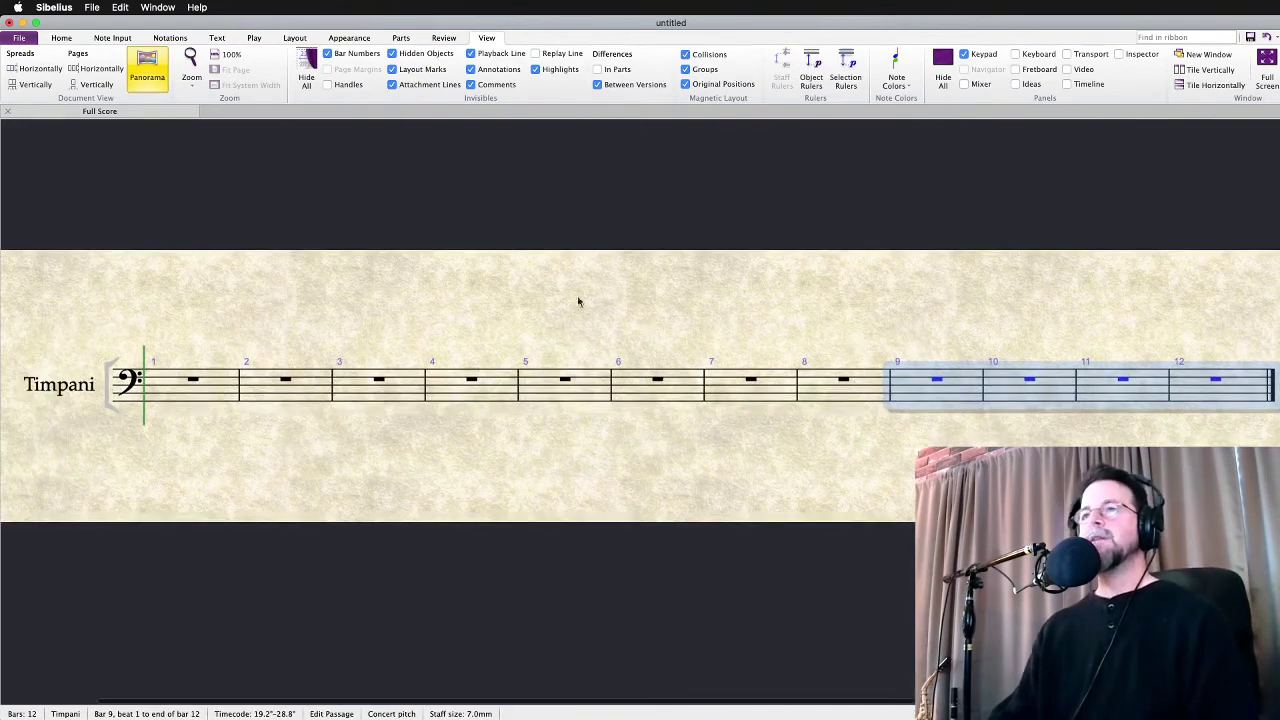
{"action": "left_click", "coordinate": [213, 387]}
{"action": "key", "text": "Home"}
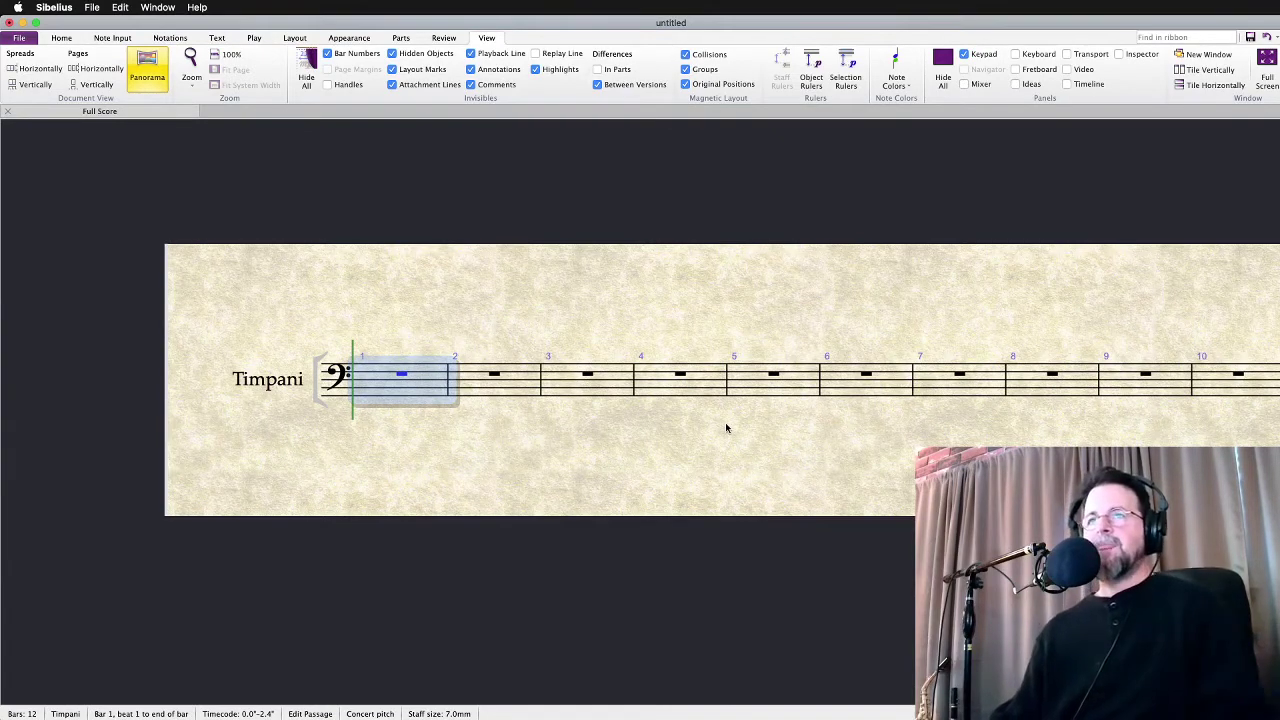
{"action": "key", "text": "super+z"}
{"action": "key", "text": "super+z"}
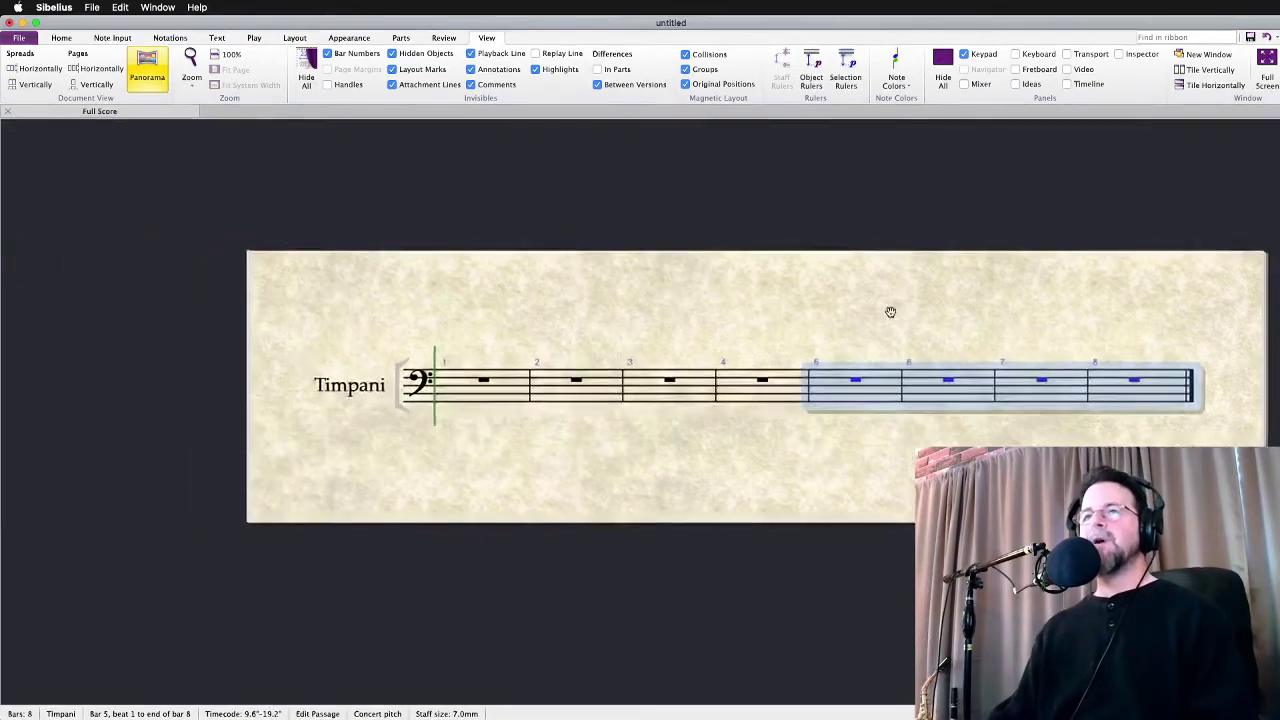
Add two more Timpani [no key] instruments to the score
{"action": "left_click", "coordinate": [493, 394], "text": "shift"}
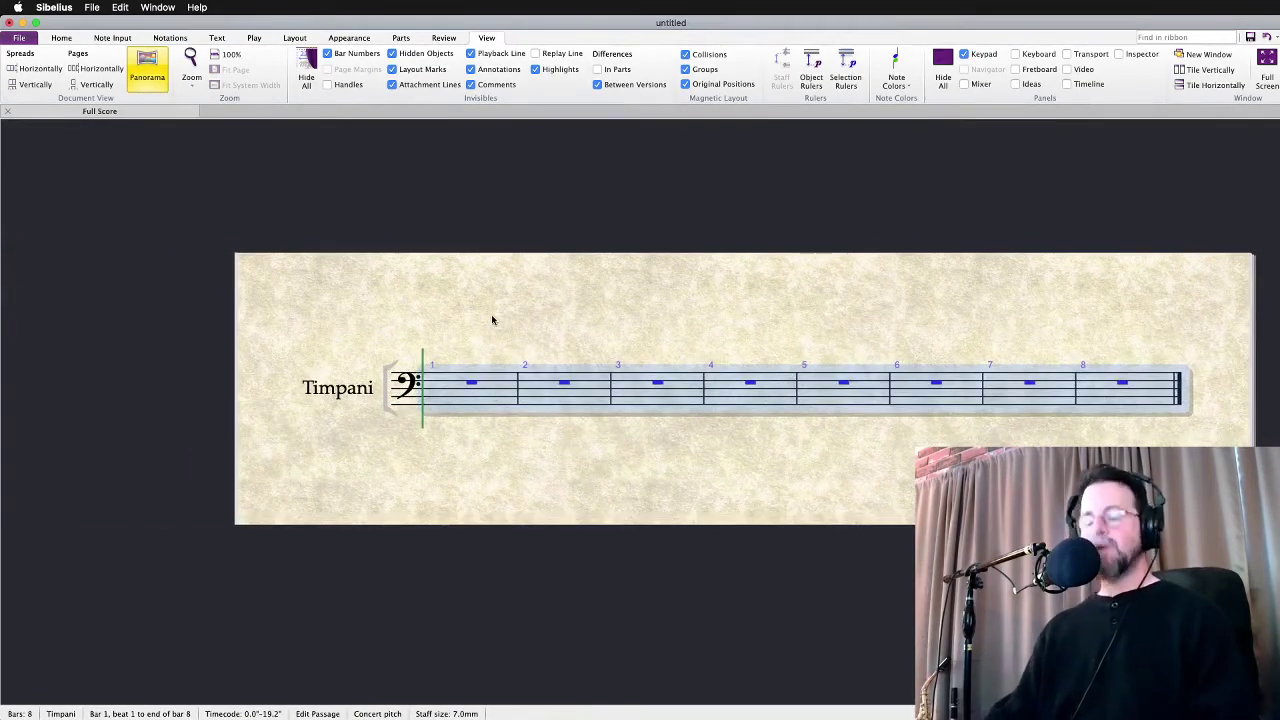
{"action": "key", "text": "i"}
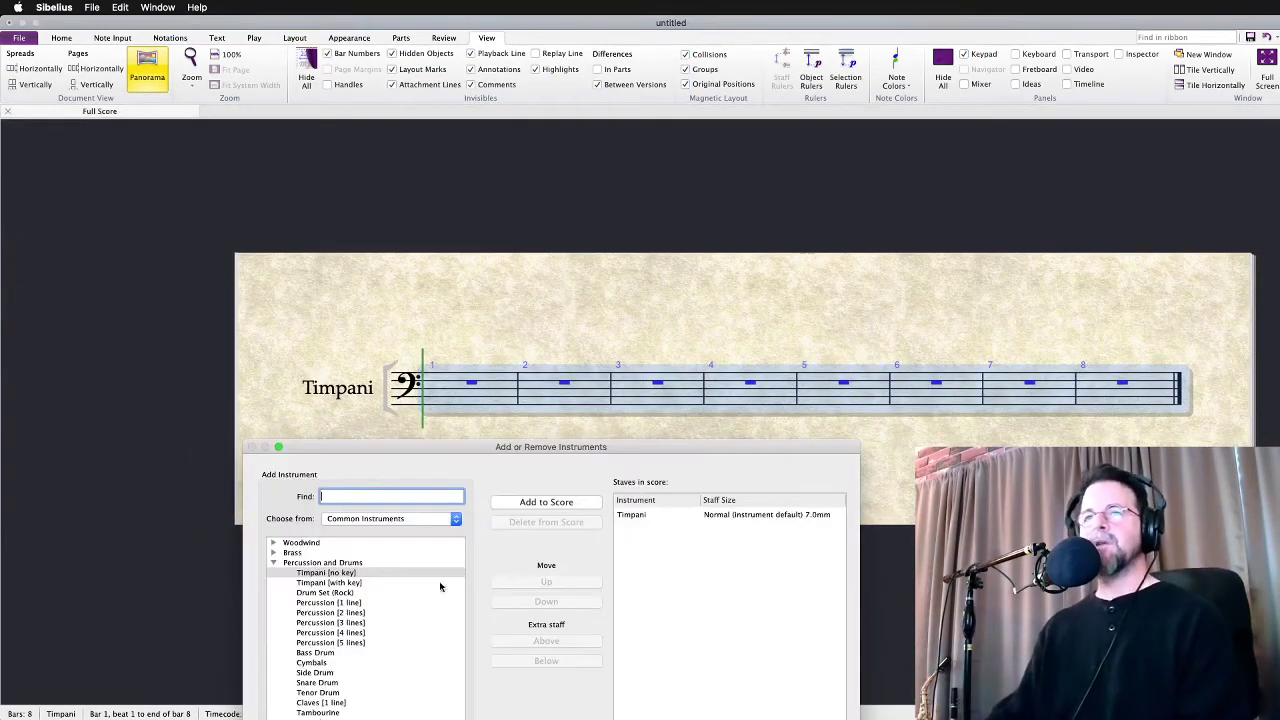
{"action": "double_click", "coordinate": [345, 574]}
{"action": "double_click", "coordinate": [345, 574]}
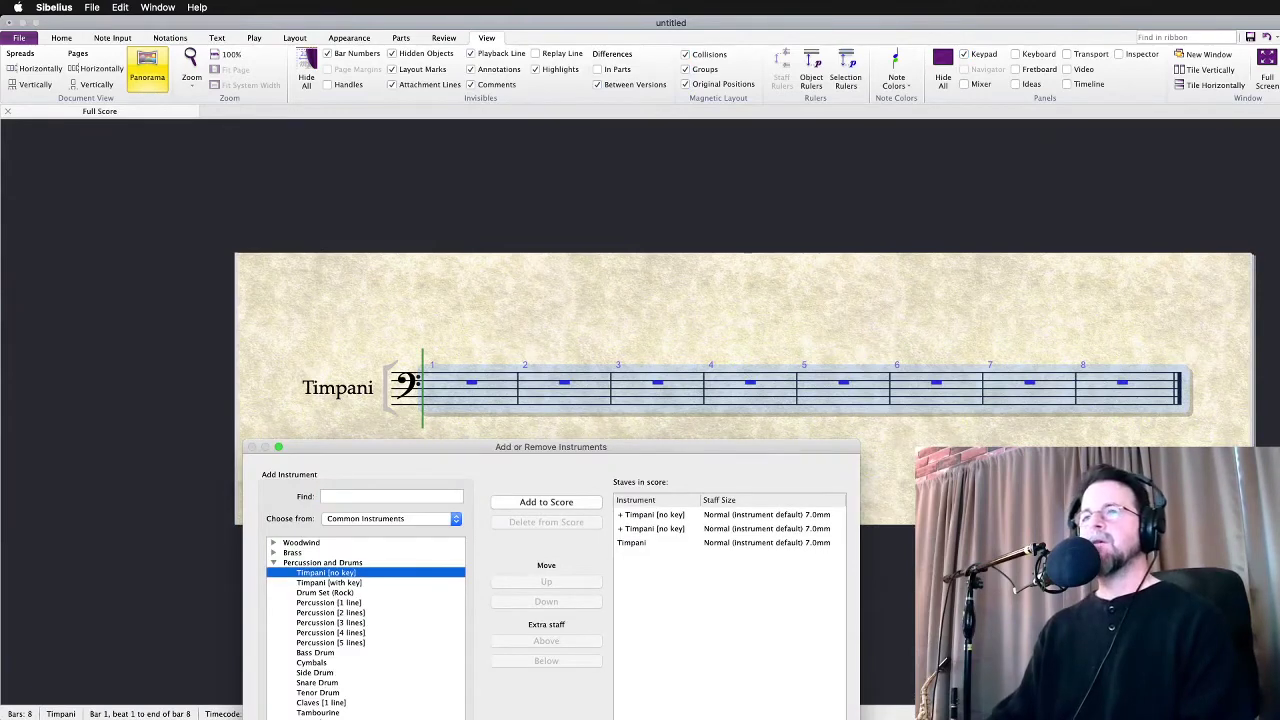
{"action": "key", "text": "Return"}
Rename the three staves from the highest to the lowest as Timpani SLOW, Timpani MED and Timpani FAST
{"action": "double_click", "coordinate": [342, 166]}
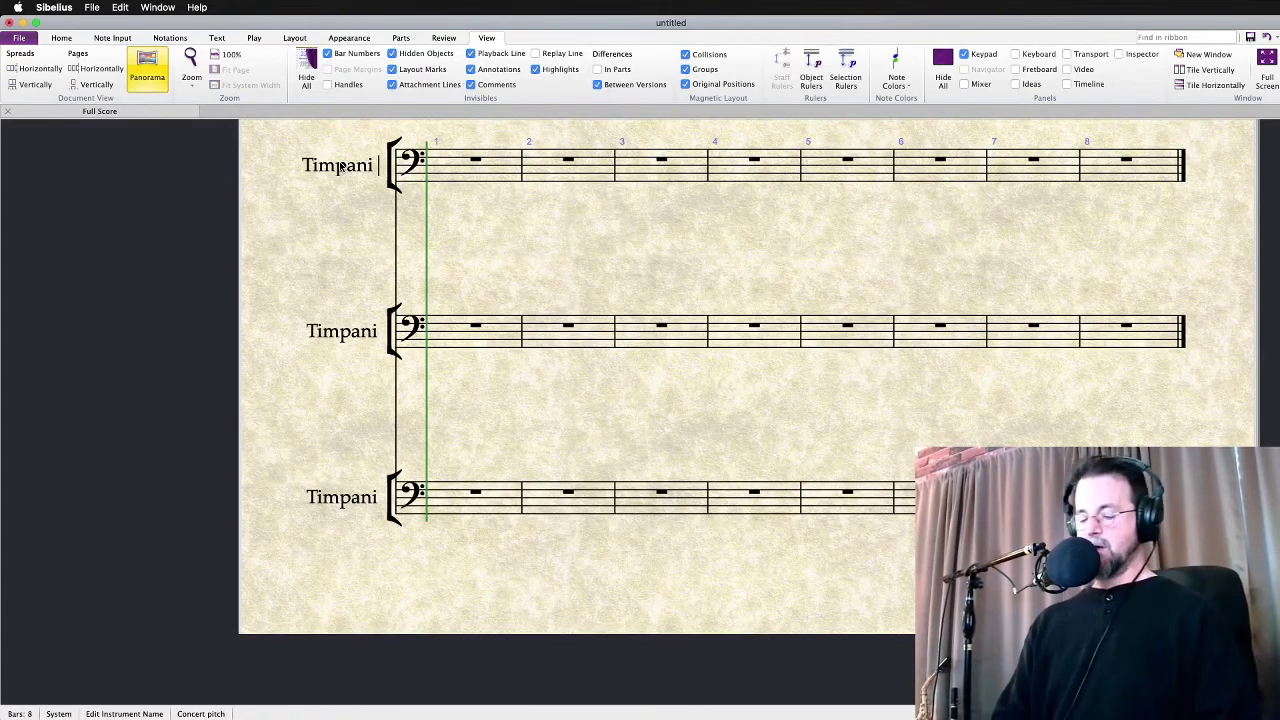
{"action": "type", "text": "SLOW"}
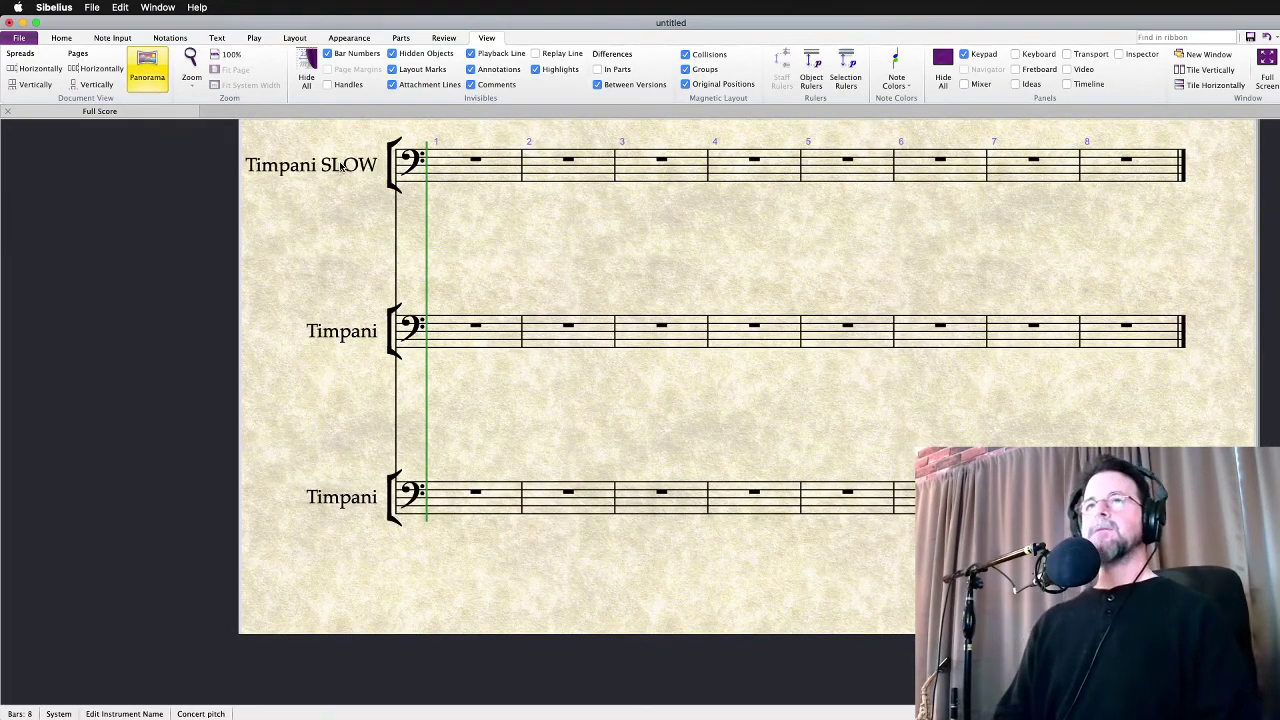
{"action": "left_click", "coordinate": [357, 334]}
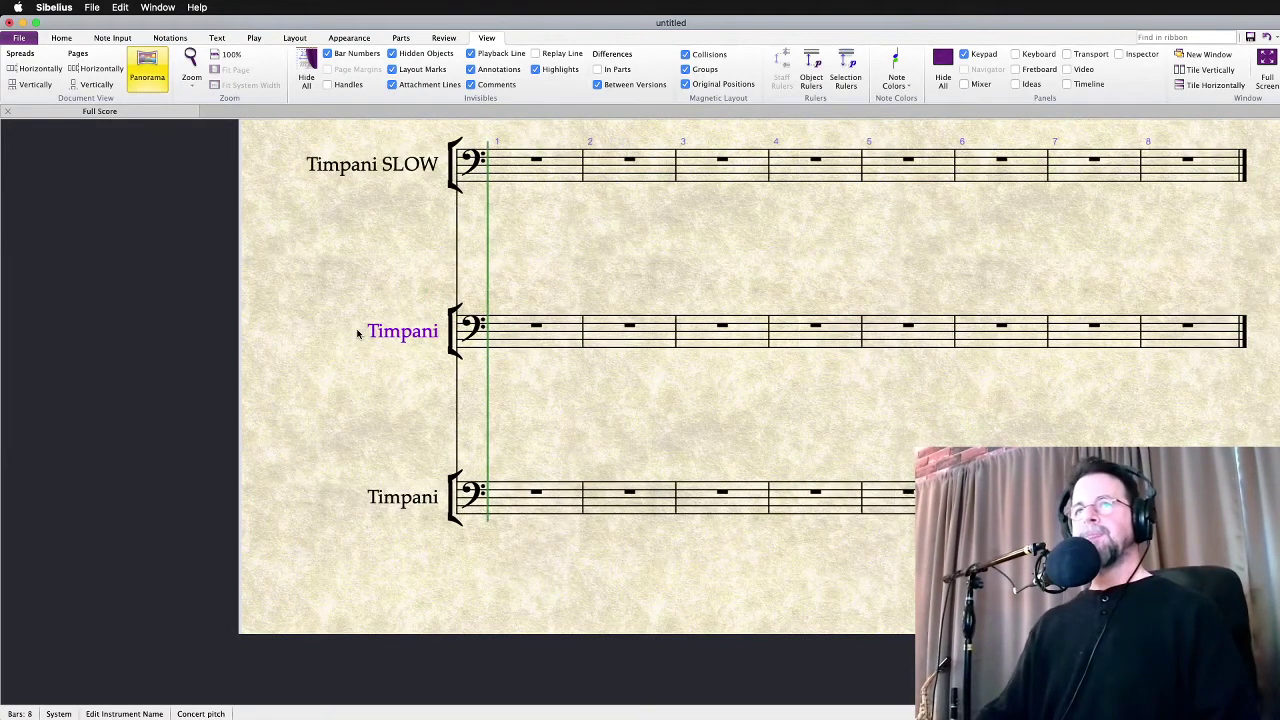
{"action": "double_click", "coordinate": [389, 335]}
{"action": "type", "text": "MED"}
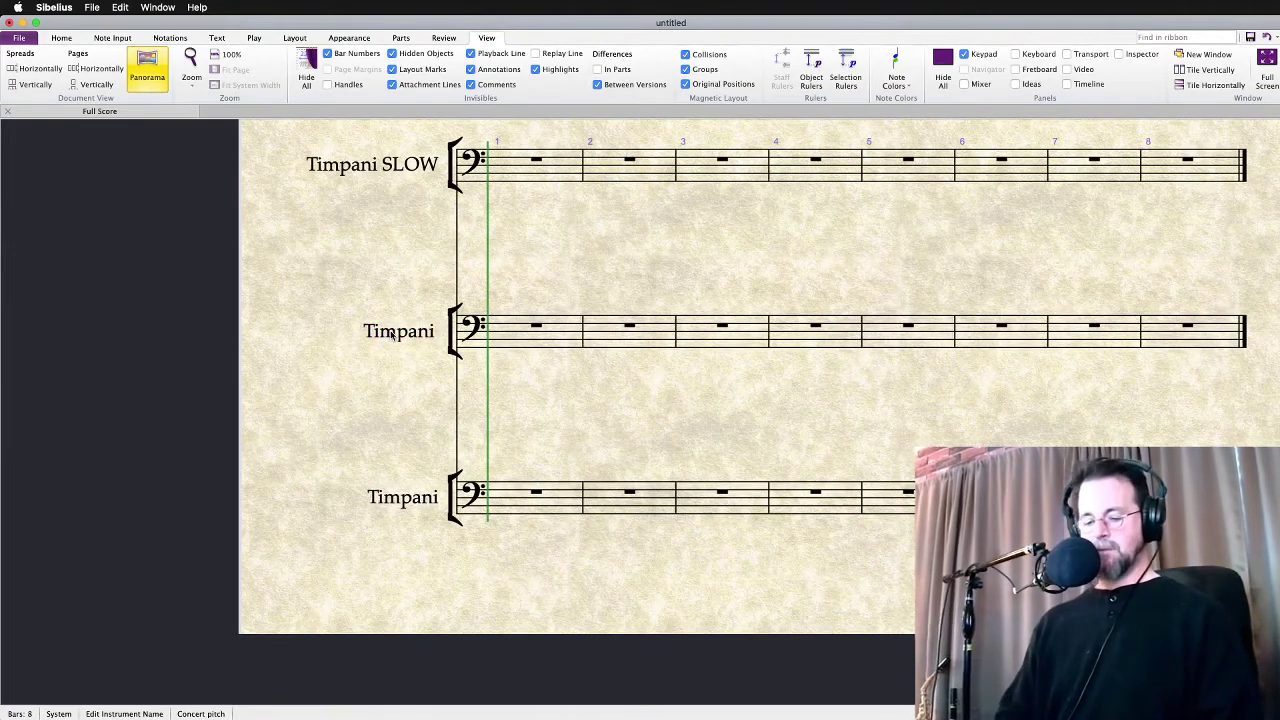
{"action": "double_click", "coordinate": [413, 503]}
{"action": "type", "text": "FAST"}
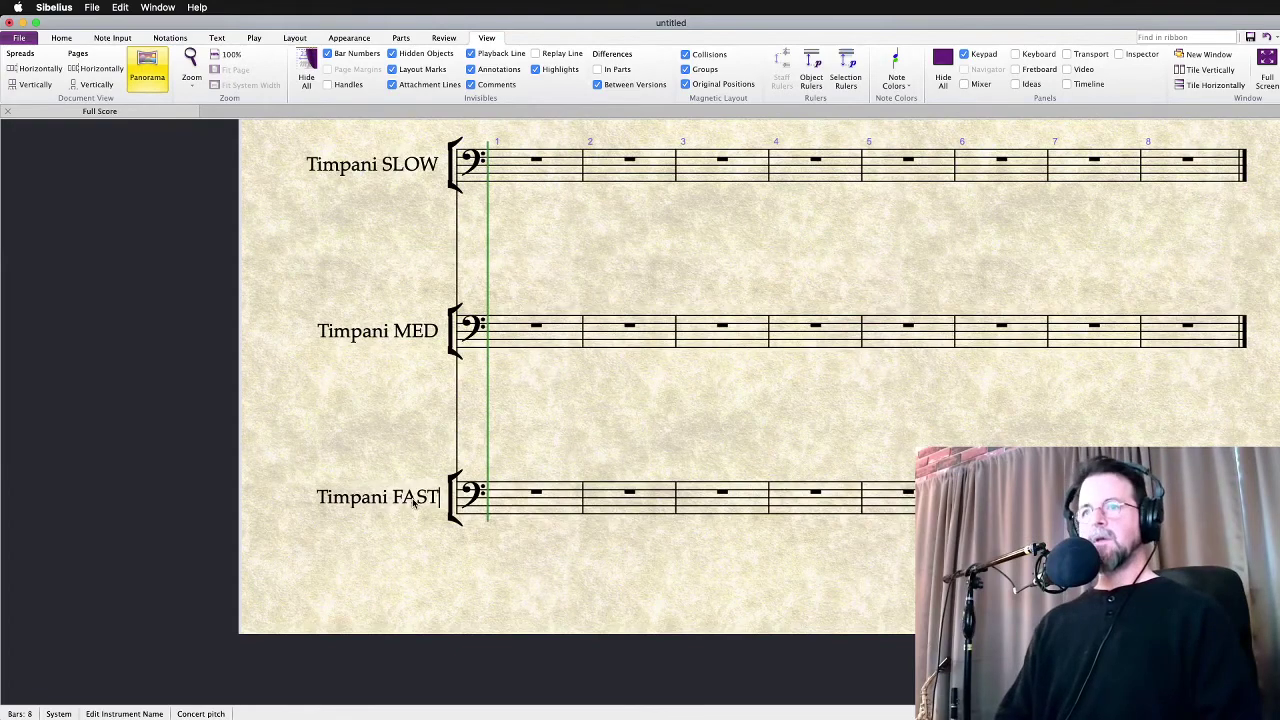
{"action": "left_click", "coordinate": [510, 457]}
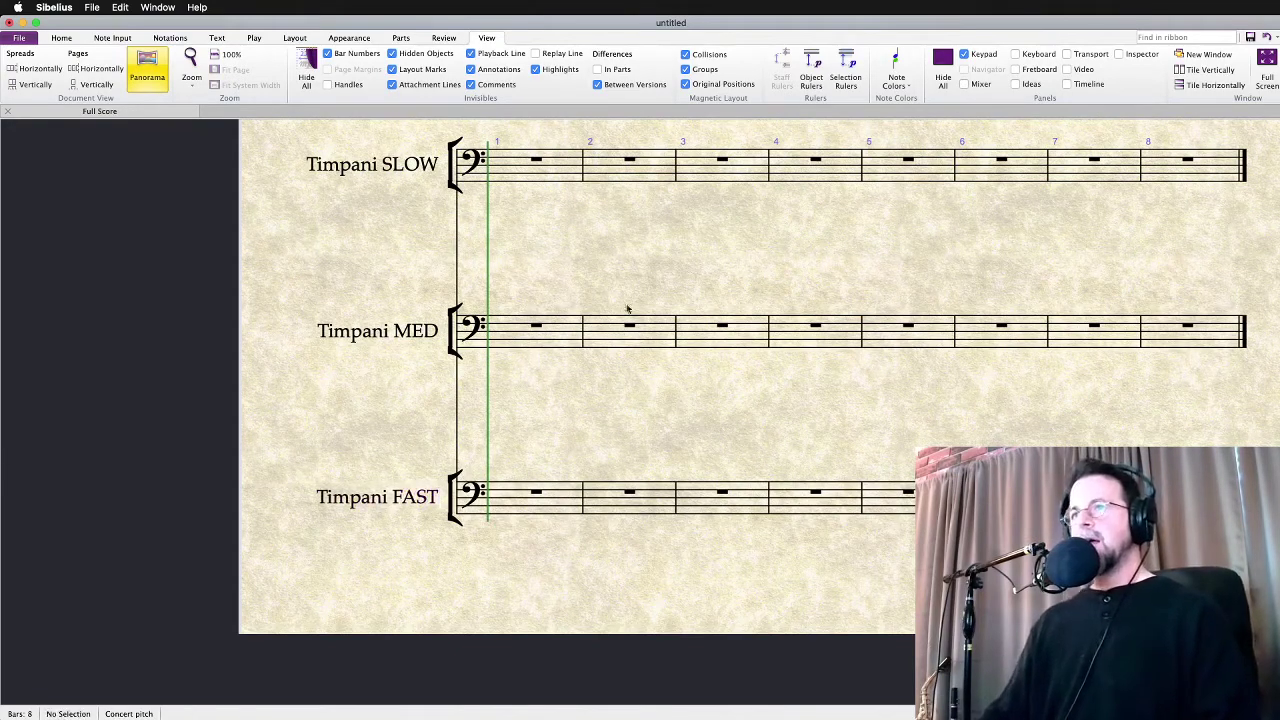
Enter a quarter-note C on beat 1 of bar 1 in the Timpani SLOW staff and lower it an octave to C3
{"action": "scroll", "coordinate": [609, 329], "scroll_direction": "up", "scroll_amount": 2}
{"action": "scroll", "coordinate": [587, 335], "scroll_direction": "down", "scroll_amount": 1}
{"action": "scroll", "coordinate": [580, 343], "scroll_direction": "right", "scroll_amount": 3}
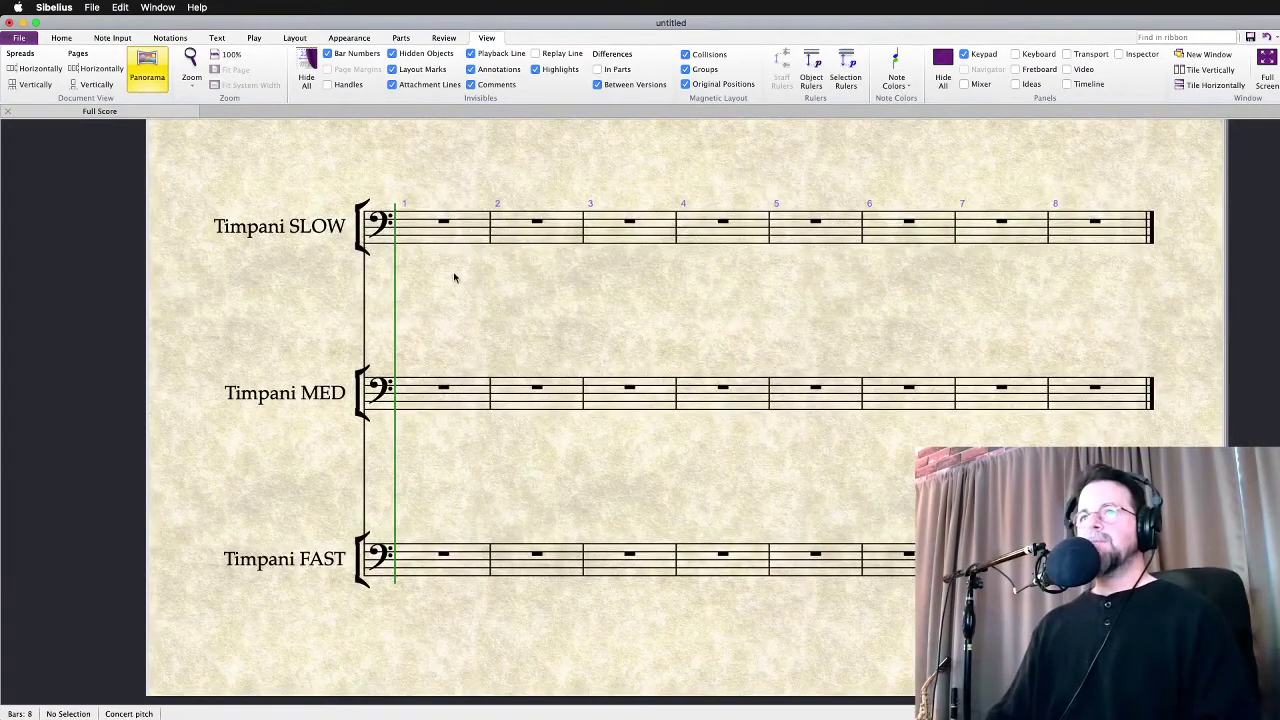
{"action": "left_click", "coordinate": [443, 222]}
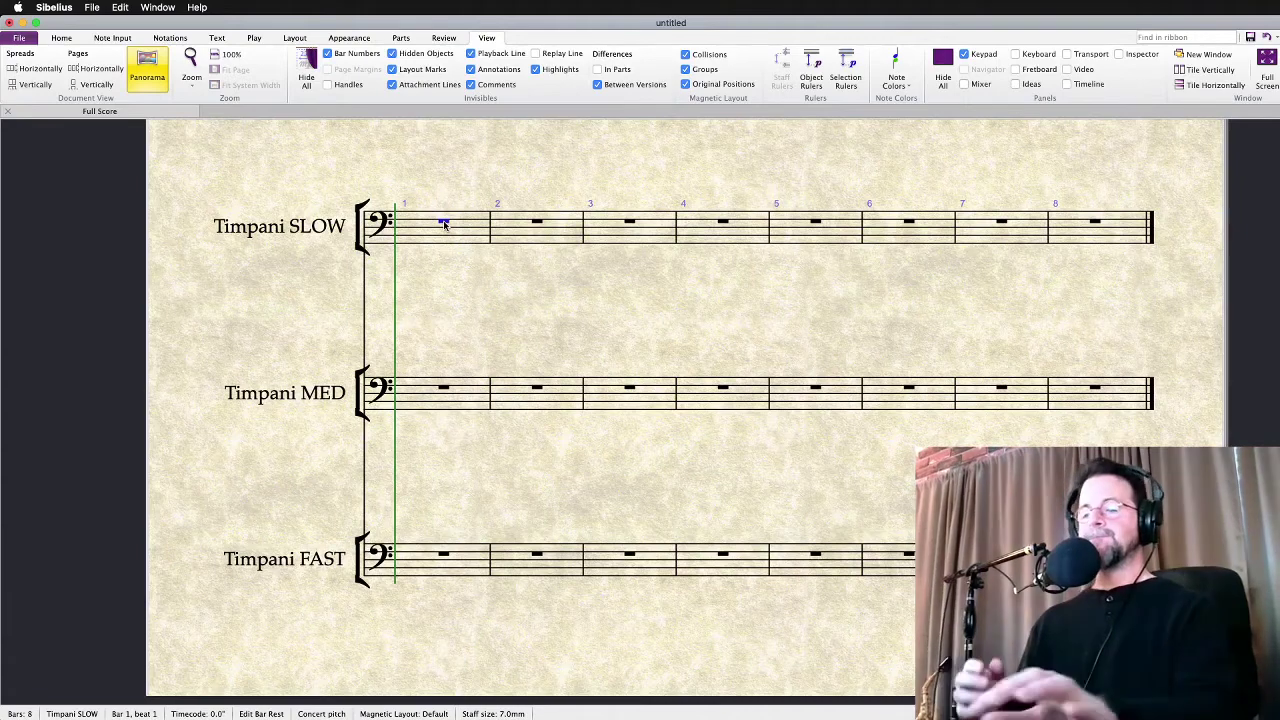
{"action": "key", "text": "c"}
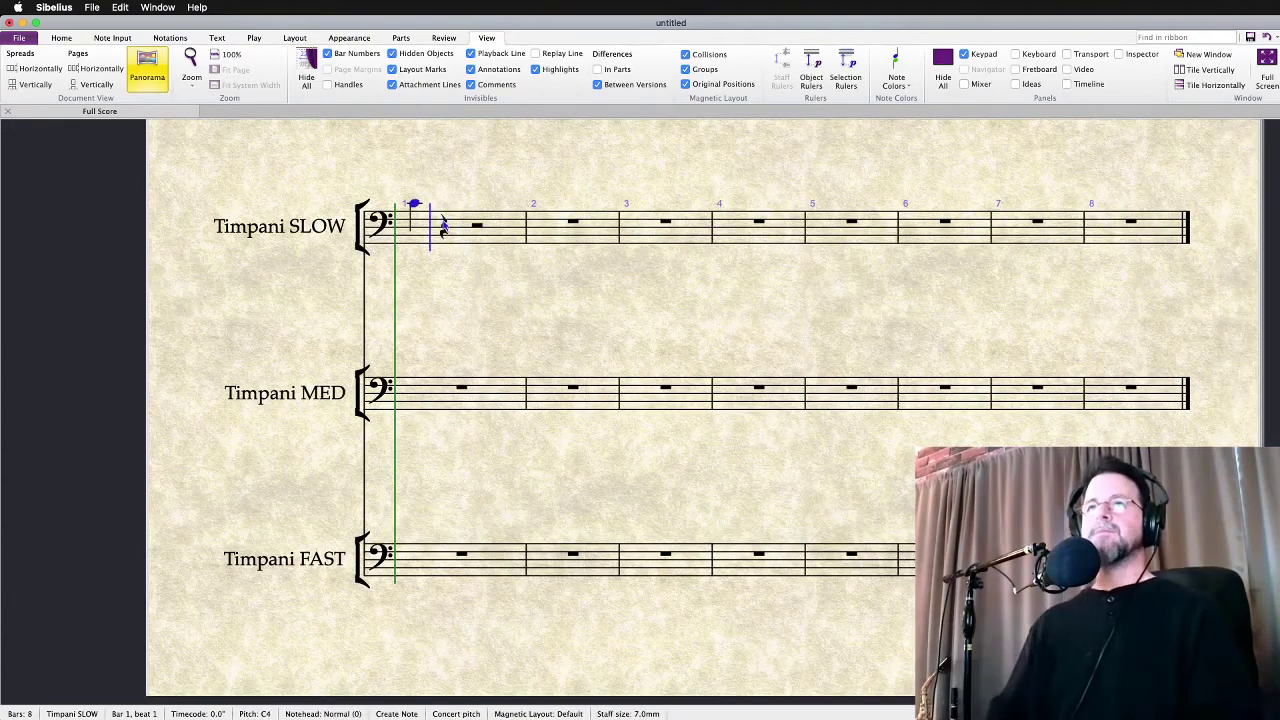
{"action": "key", "text": "Escape"}
{"action": "key", "text": "super+Down"}
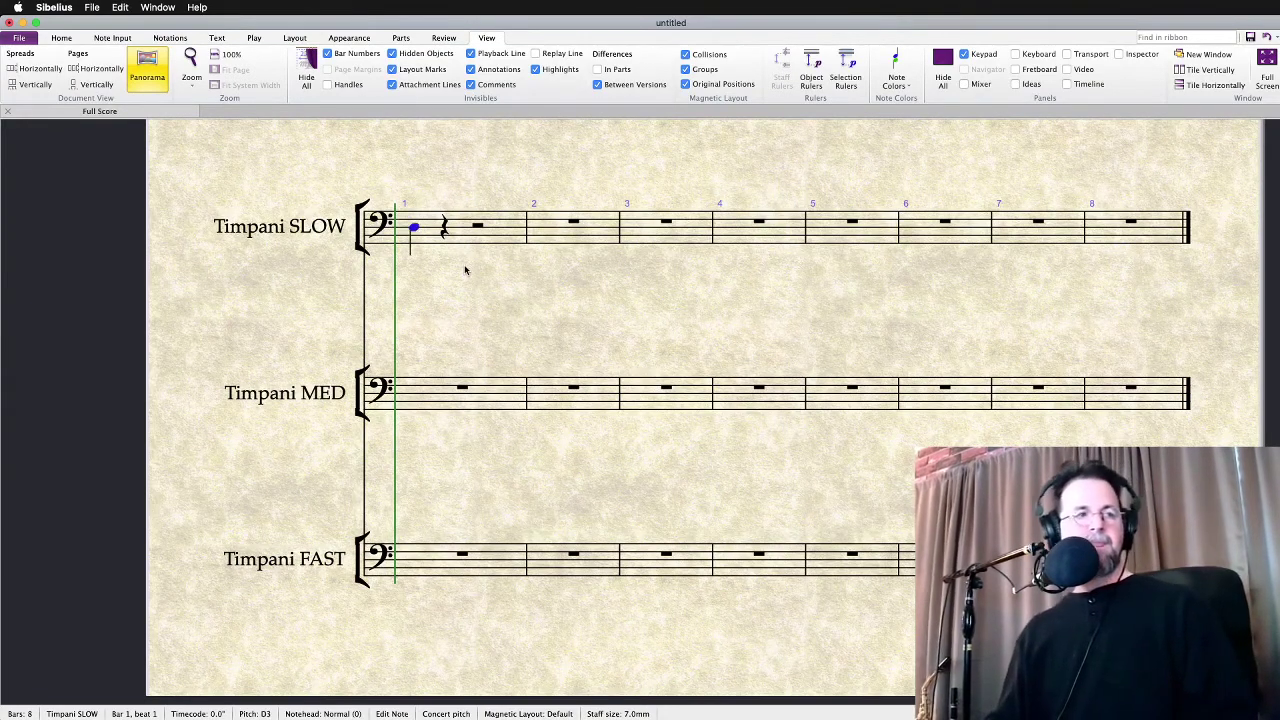
Switch to Loopback, turn off audio monitoring for the Loopback Audio device, and return to Sibelius
{"action": "key", "text": "super+Tab"}
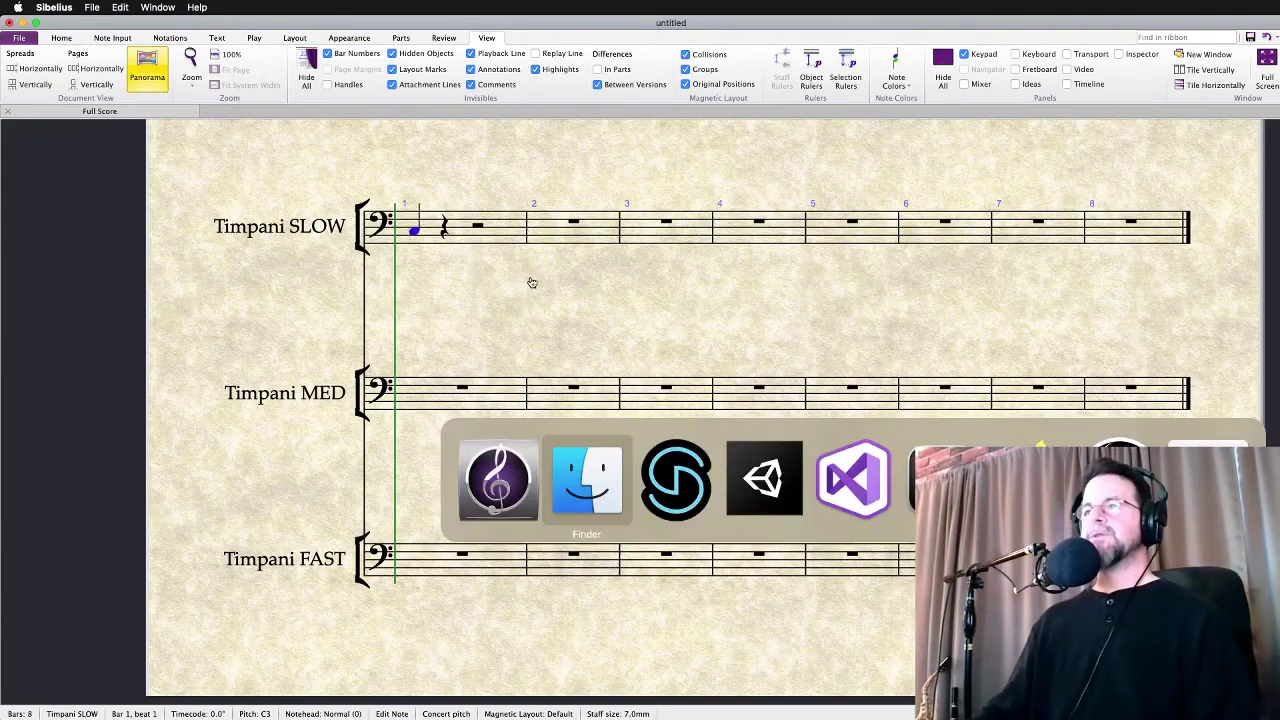
{"action": "key", "text": "super+Tab"}
{"action": "key", "text": "super+Tab"}
{"action": "key", "text": "super+Tab"}
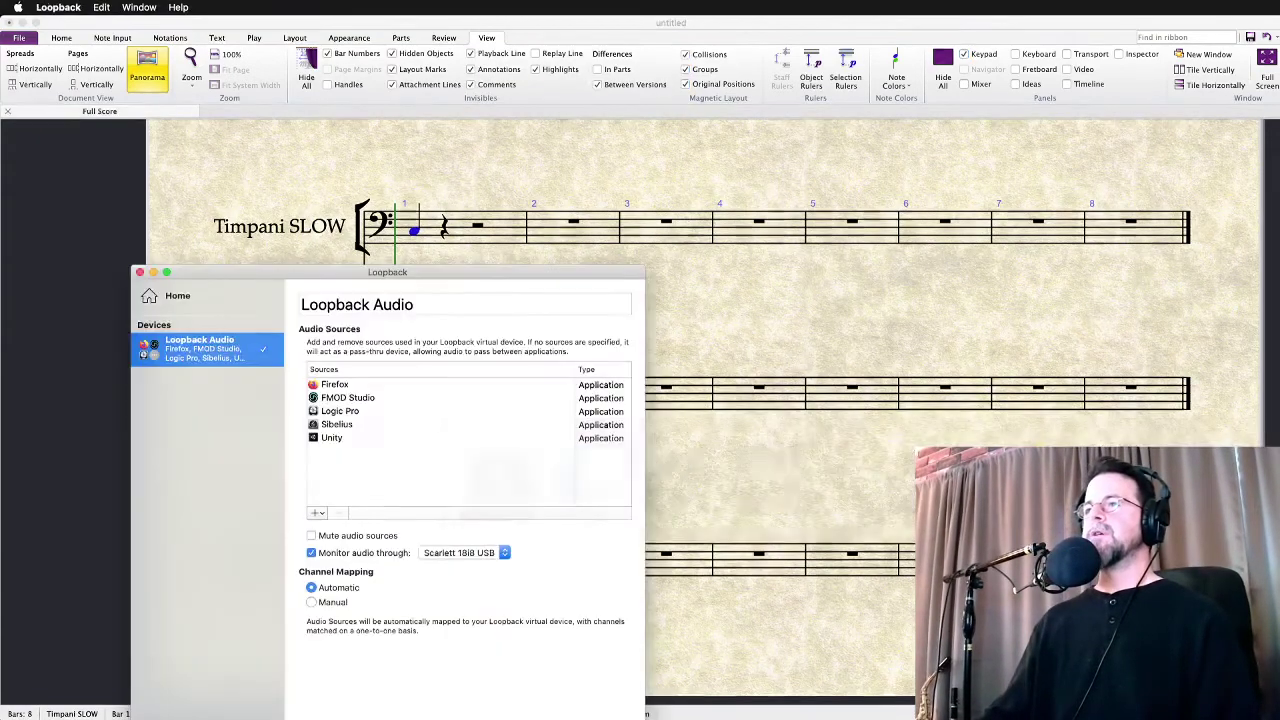
{"action": "left_click", "coordinate": [340, 425]}
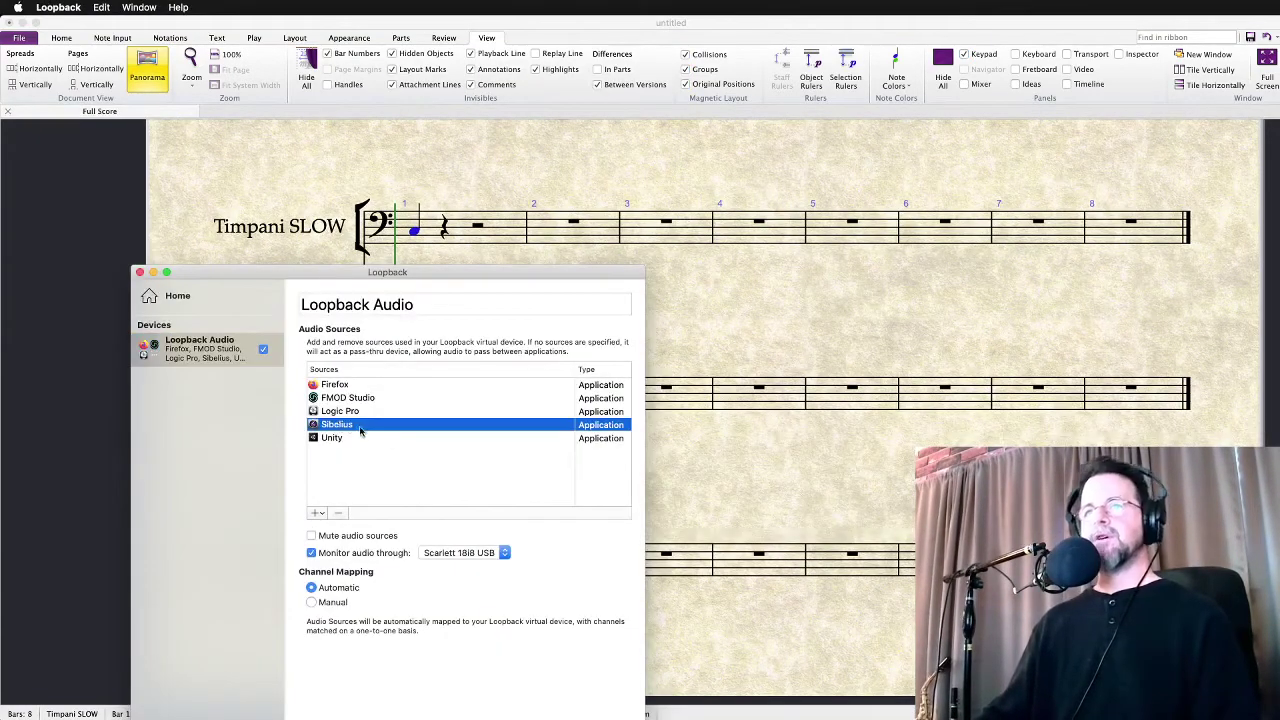
{"action": "left_click", "coordinate": [388, 555]}
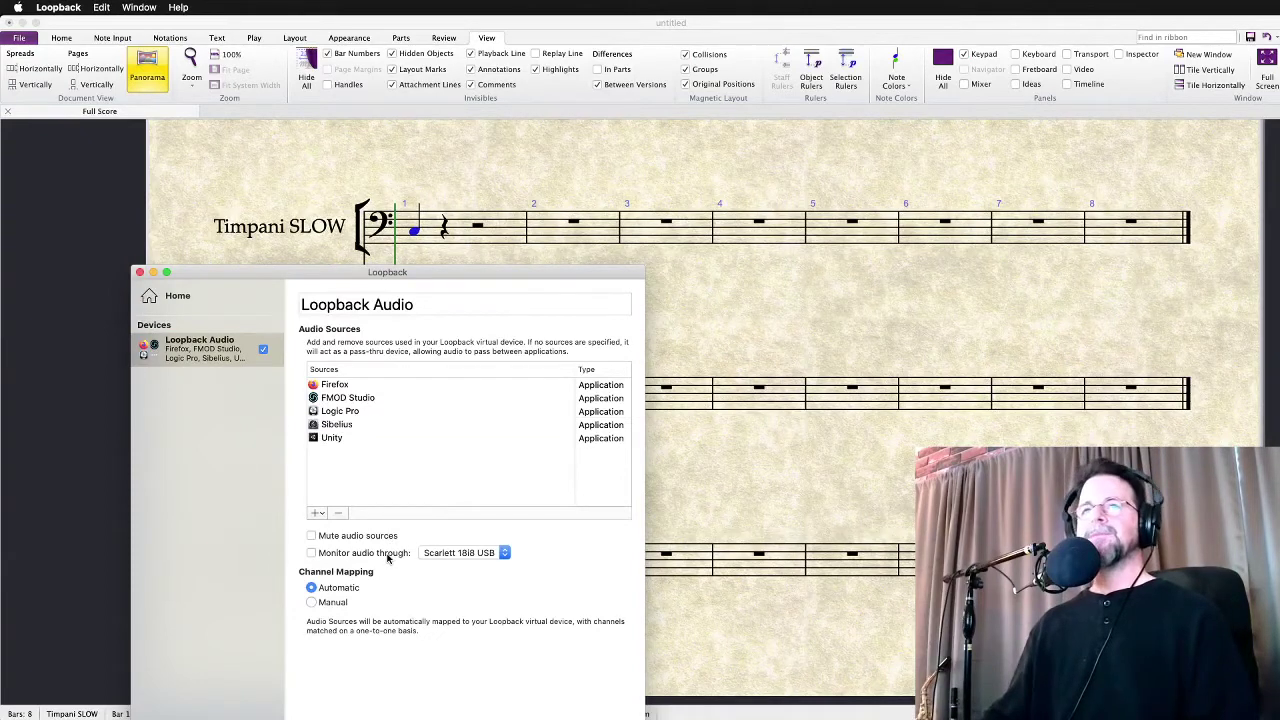
{"action": "left_click", "coordinate": [689, 460]}
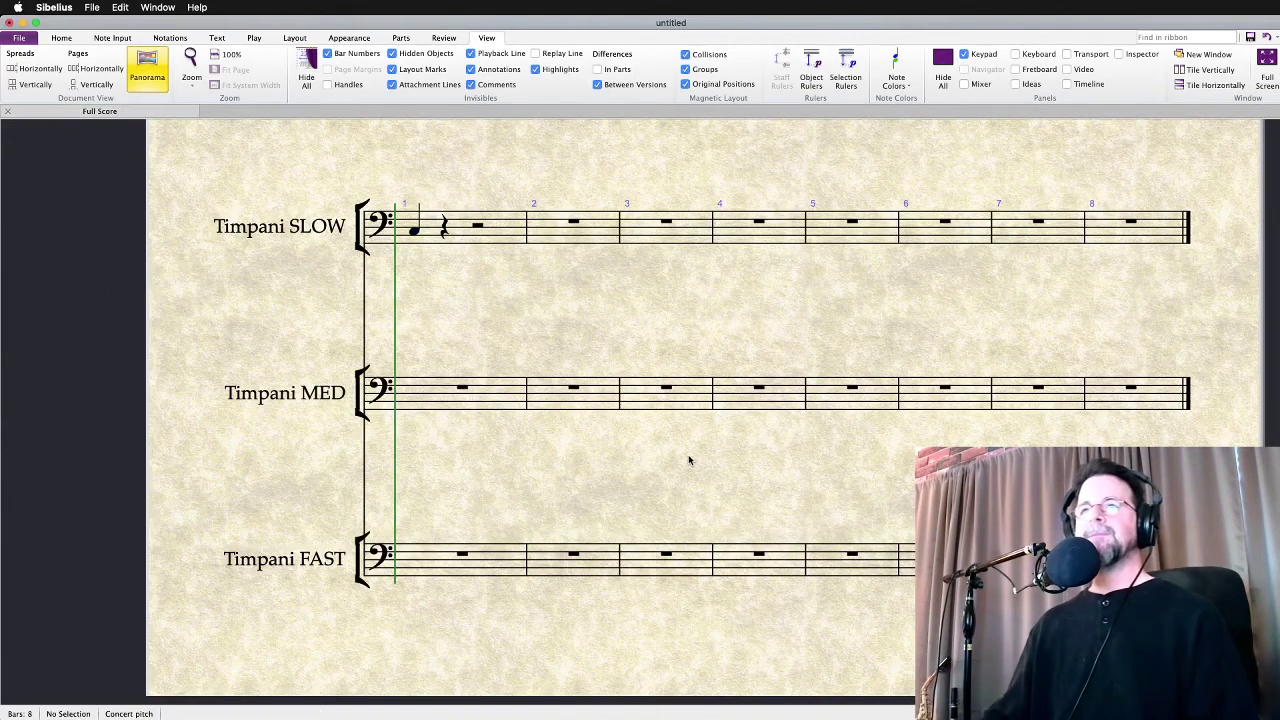
Copy the bar 1 note to beat 3 as G2 in Timpani SLOW, and repeat the bar through bar 4
{"action": "left_click", "coordinate": [418, 232]}
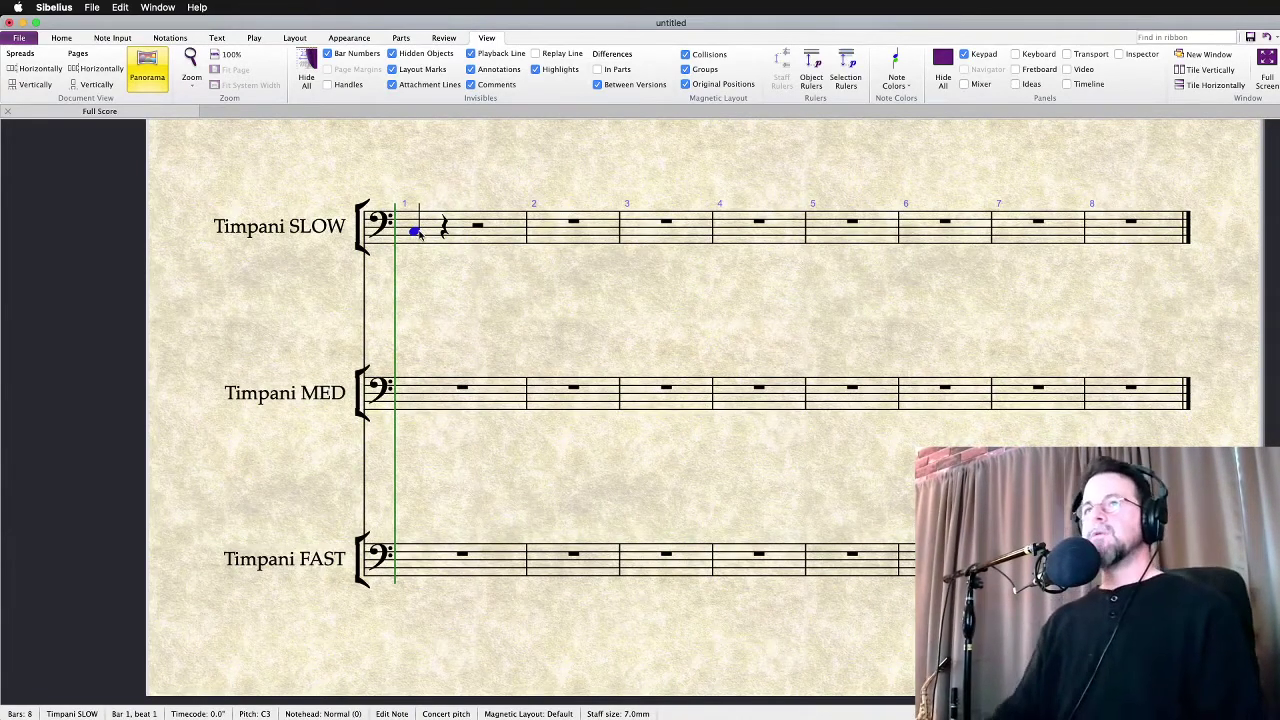
{"action": "left_click", "coordinate": [478, 247]}
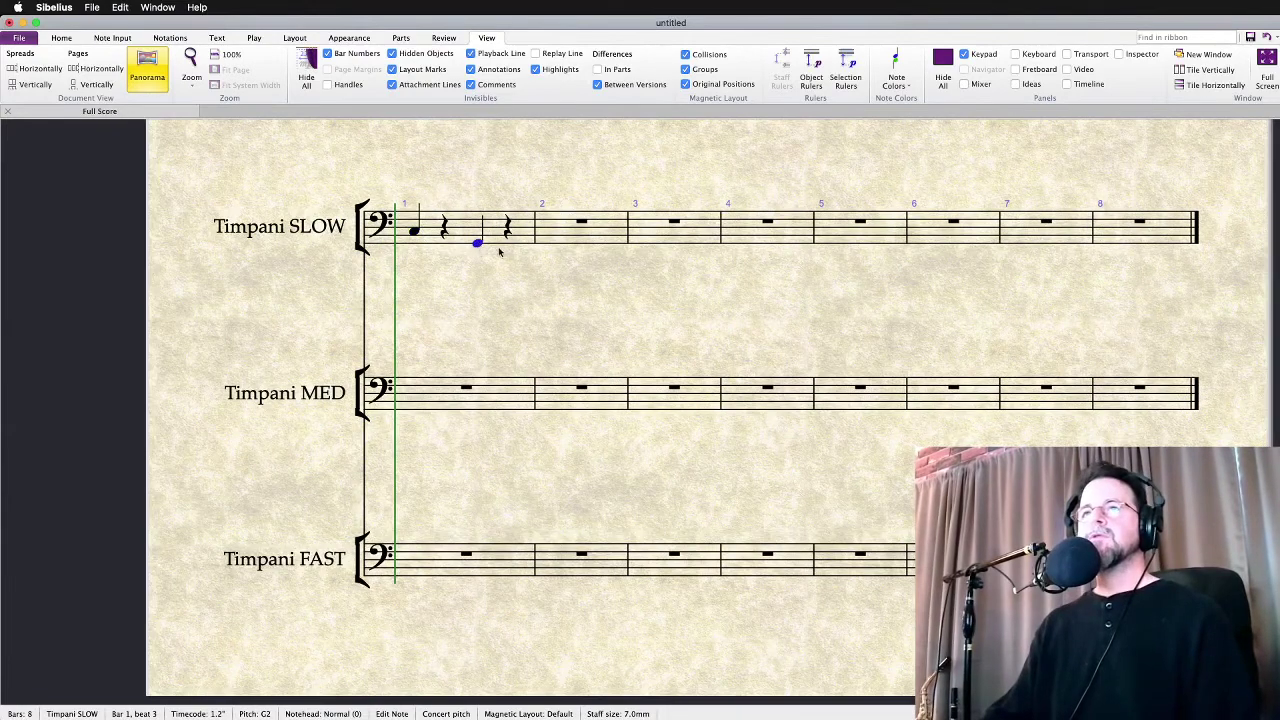
{"action": "left_click", "coordinate": [465, 222]}
{"action": "key", "text": "r"}
{"action": "key", "text": "r"}
{"action": "key", "text": "r"}
{"action": "key", "text": "Escape"}
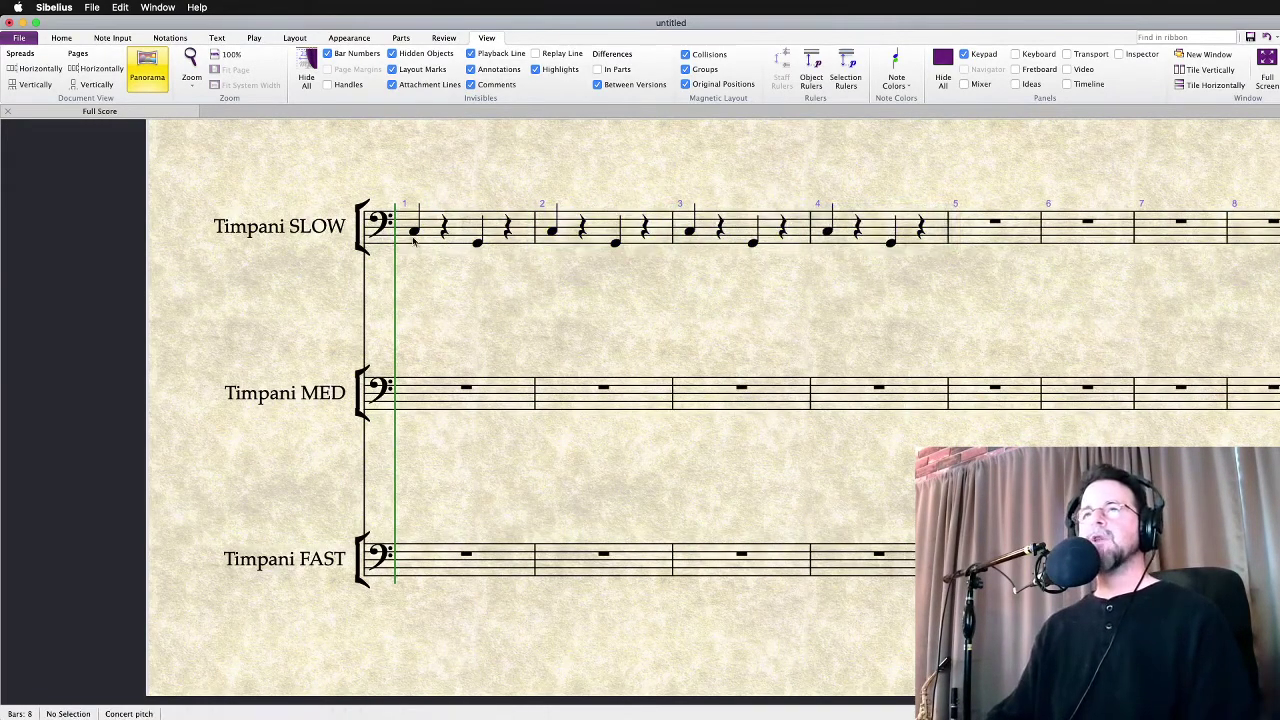
Add dynamics below bar 1 of the Timpani SLOW staff: mf on beat 1 and p on beat 3
{"action": "left_click", "coordinate": [416, 231]}
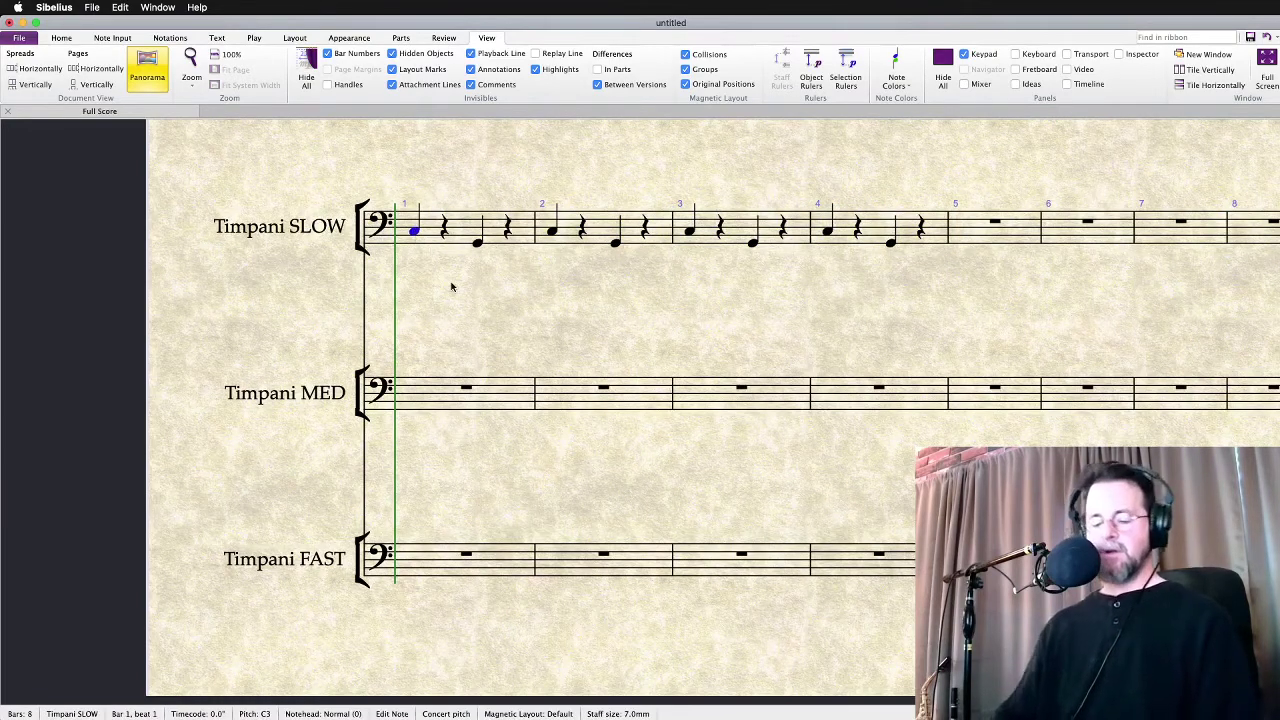
{"action": "key", "text": "super+e"}
{"action": "type", "text": "mf"}
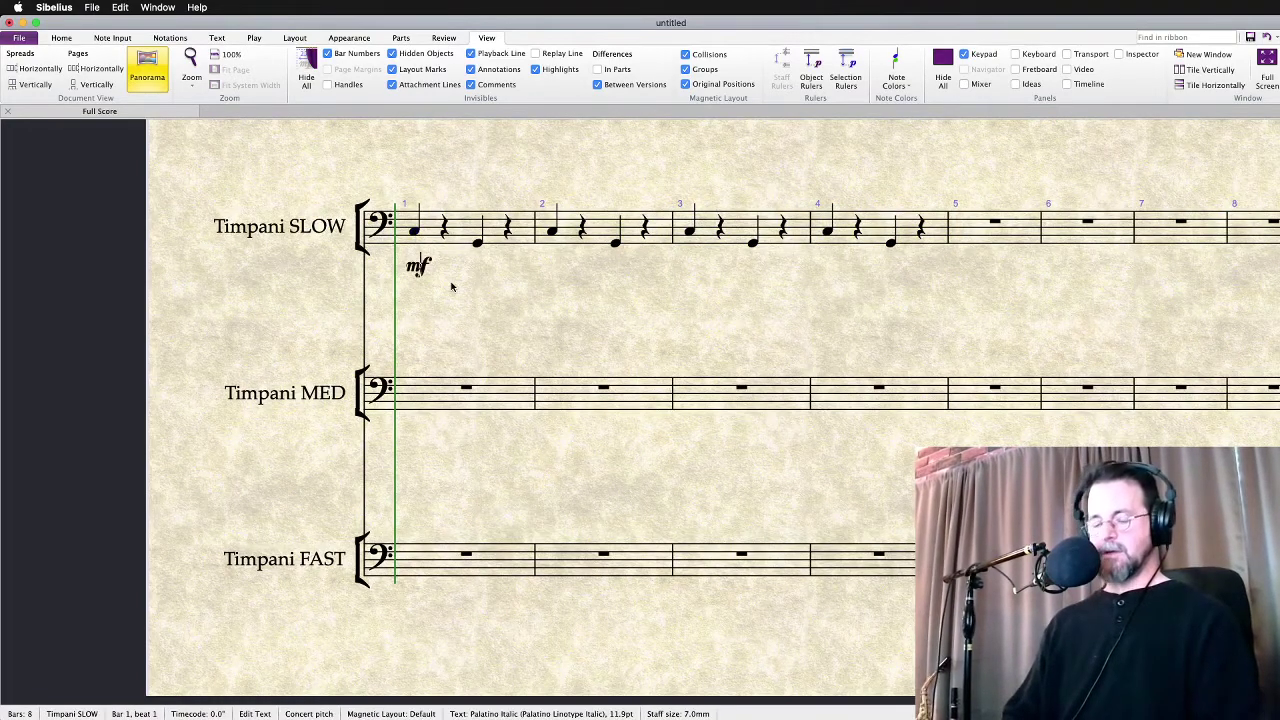
{"action": "key", "text": "Escape"}
{"action": "left_click", "coordinate": [466, 271], "text": "alt"}
{"action": "double_click", "coordinate": [466, 271]}
{"action": "type", "text": "p"}
{"action": "key", "text": "Escape"}
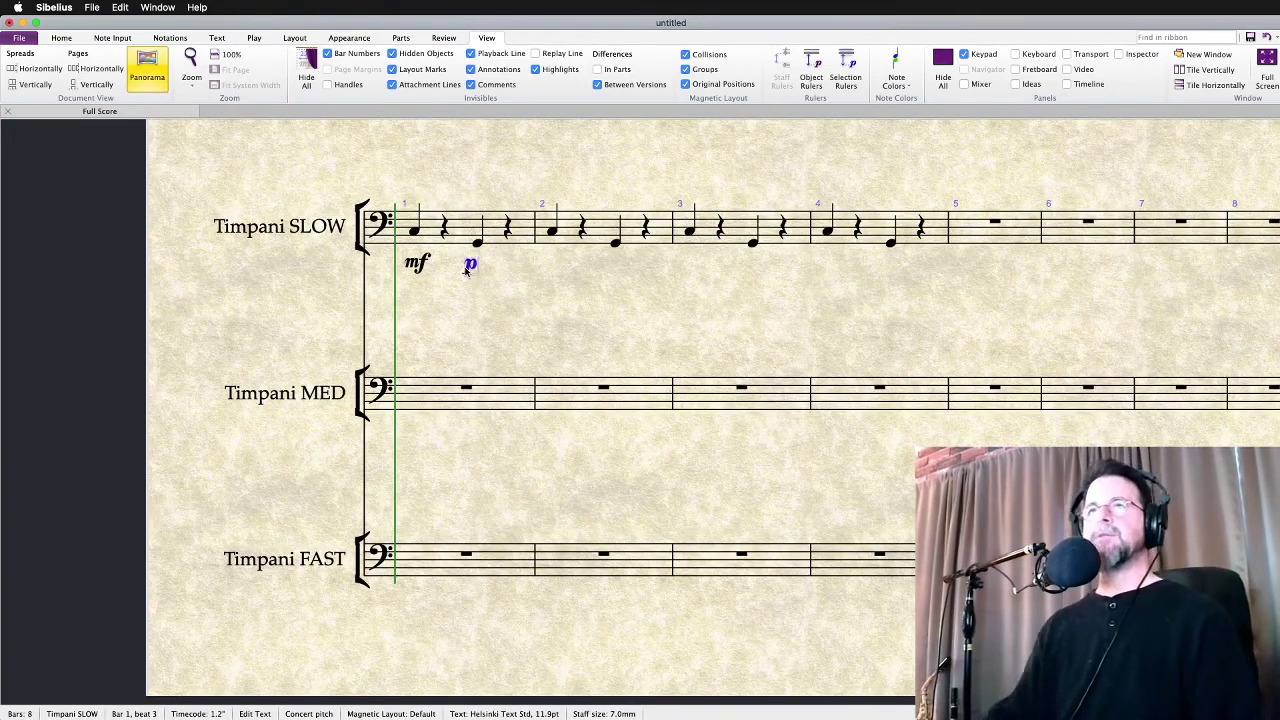
Repeat bar 1 of the Timpani SLOW staff, including its mf and p dynamics, through bar 4
{"action": "key", "text": "Escape"}
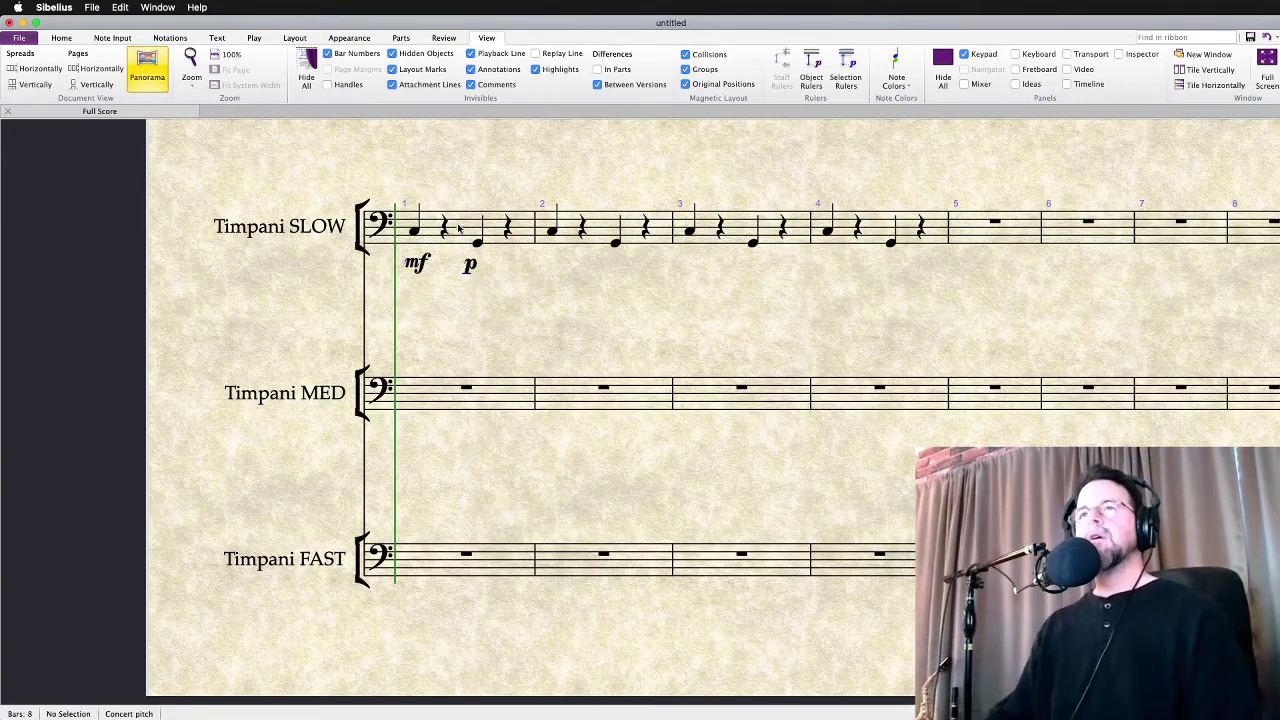
{"action": "left_click", "coordinate": [476, 272]}
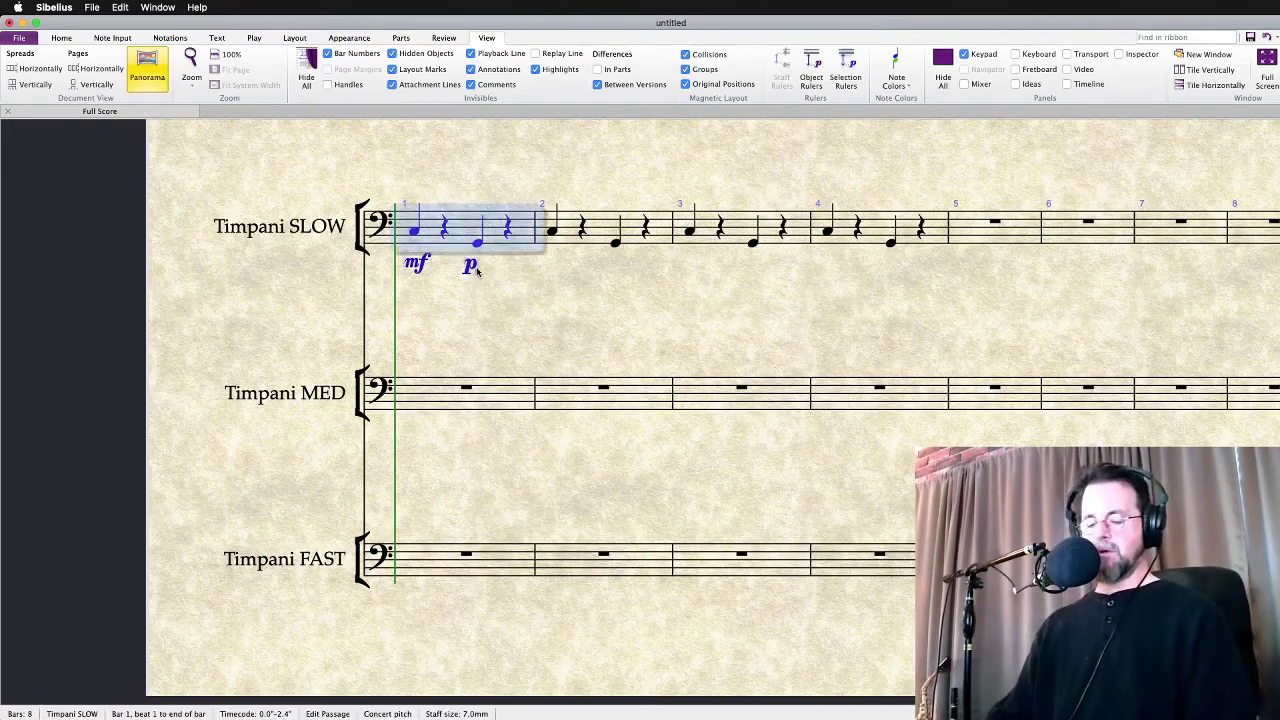
{"action": "key", "text": "r"}
{"action": "key", "text": "r"}
{"action": "key", "text": "r"}
{"action": "key", "text": "Escape"}
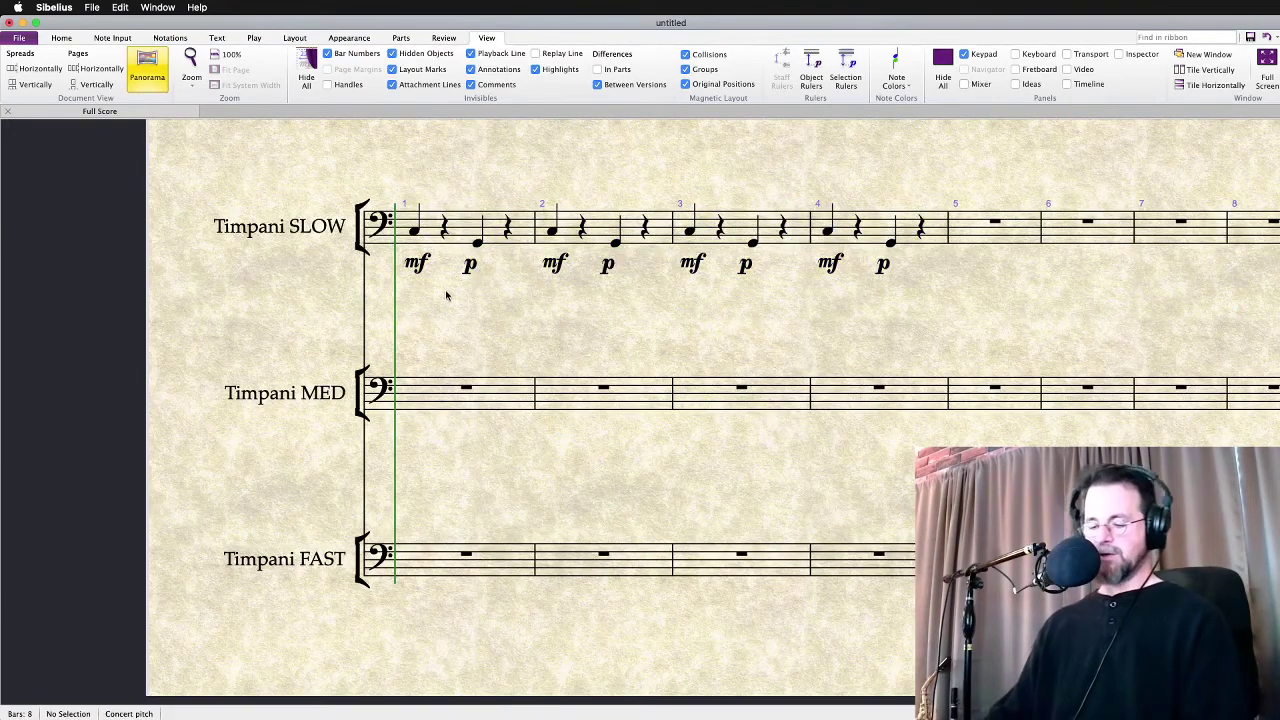
Add a tempo mark of quarter note=70 above bar 1 and play back the opening of the score
{"action": "right_click", "coordinate": [446, 295]}
{"action": "mouse_move", "coordinate": [510, 444]}
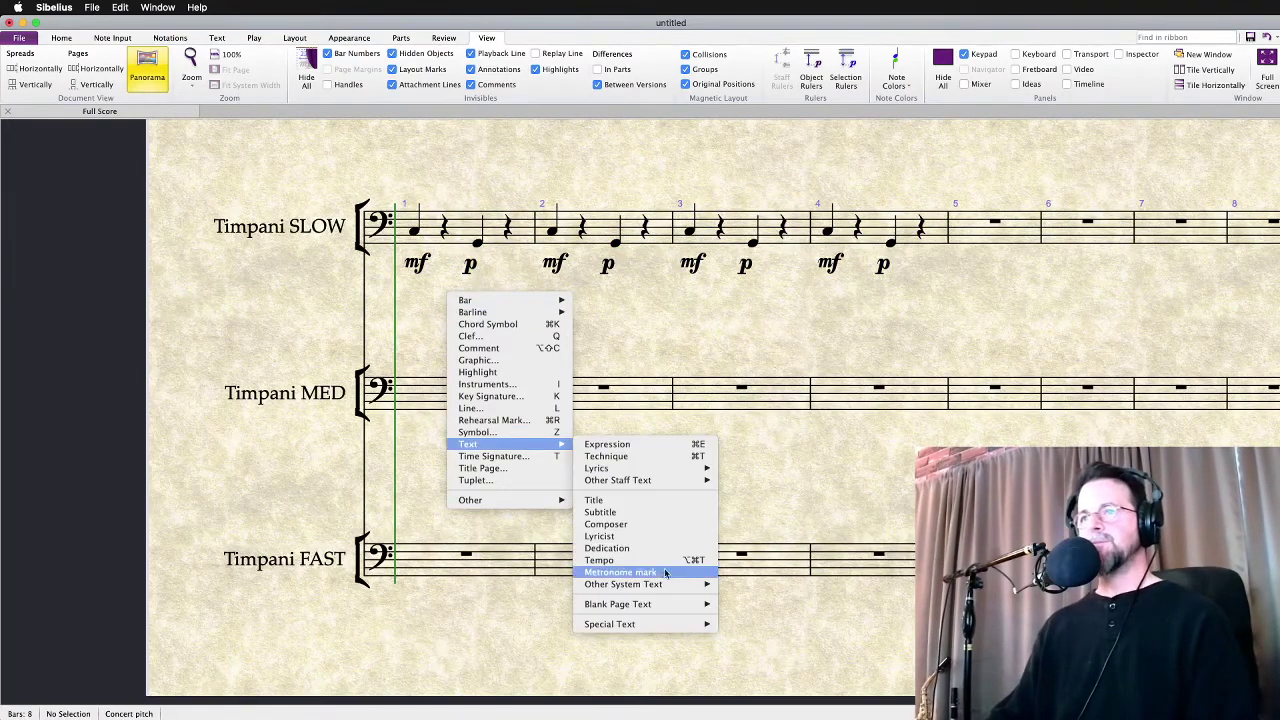
{"action": "left_click", "coordinate": [656, 560]}
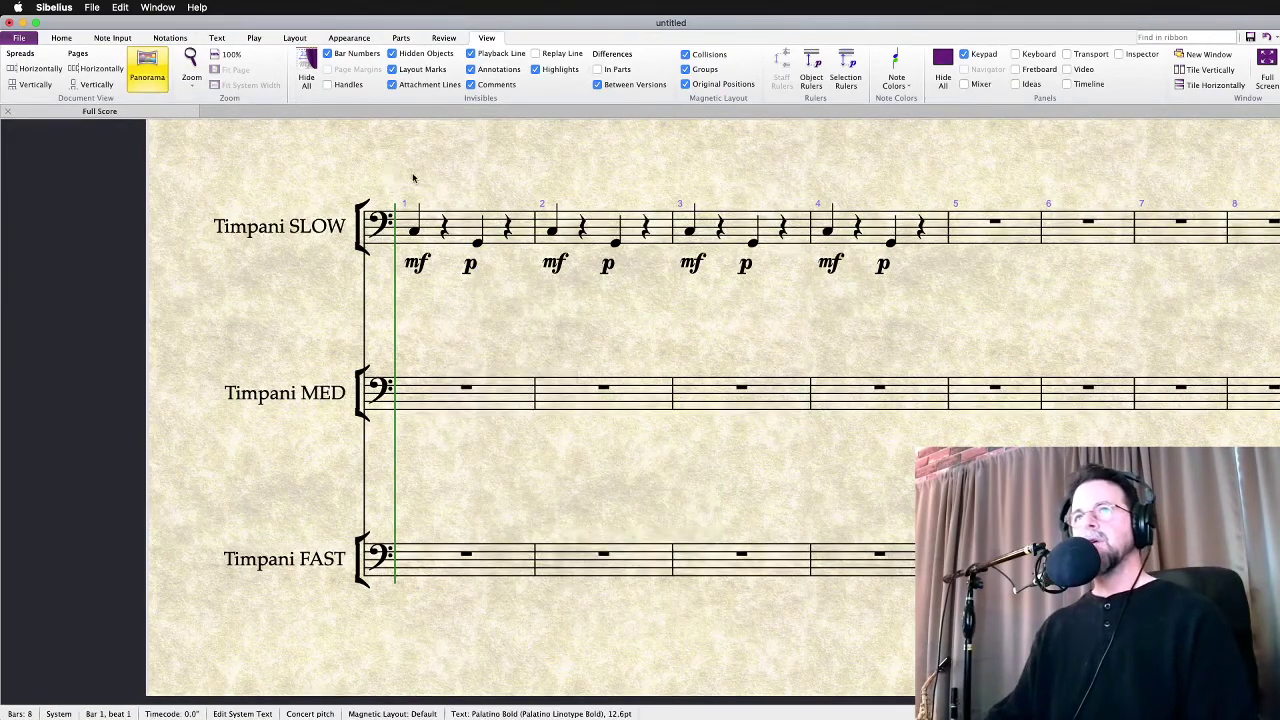
{"action": "left_click", "coordinate": [413, 178]}
{"action": "right_click", "coordinate": [413, 178]}
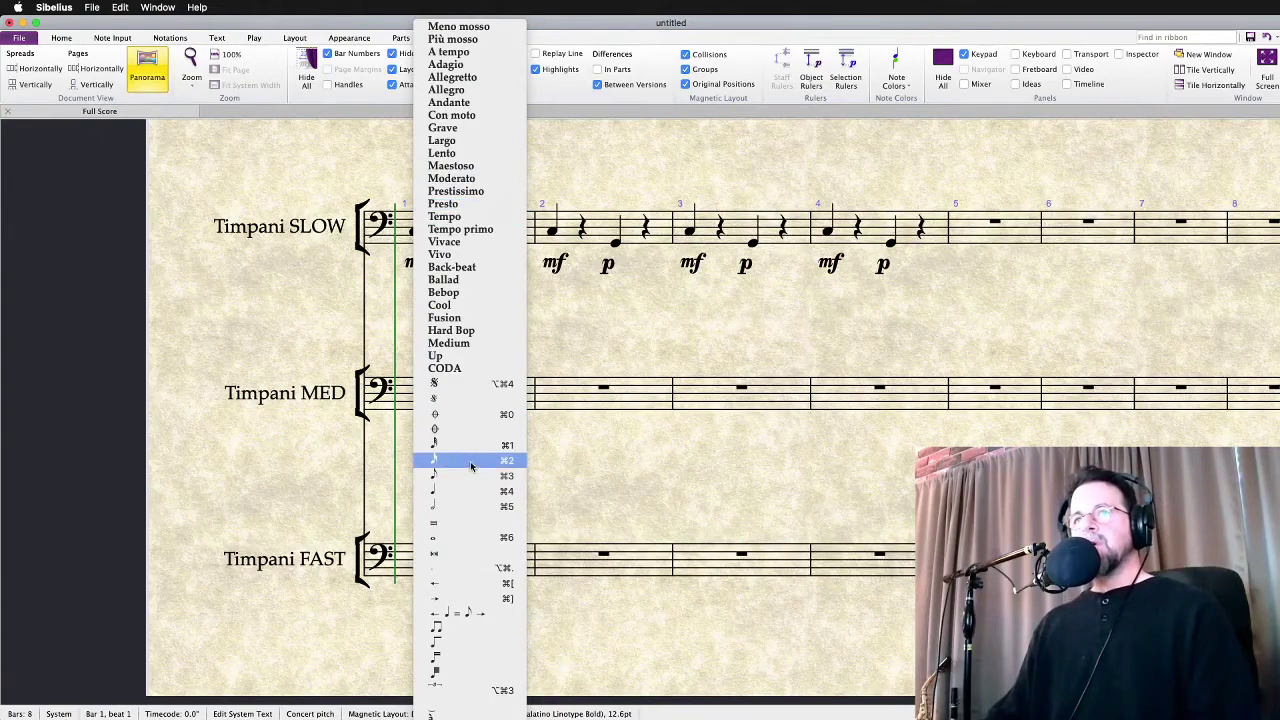
{"action": "left_click", "coordinate": [480, 491]}
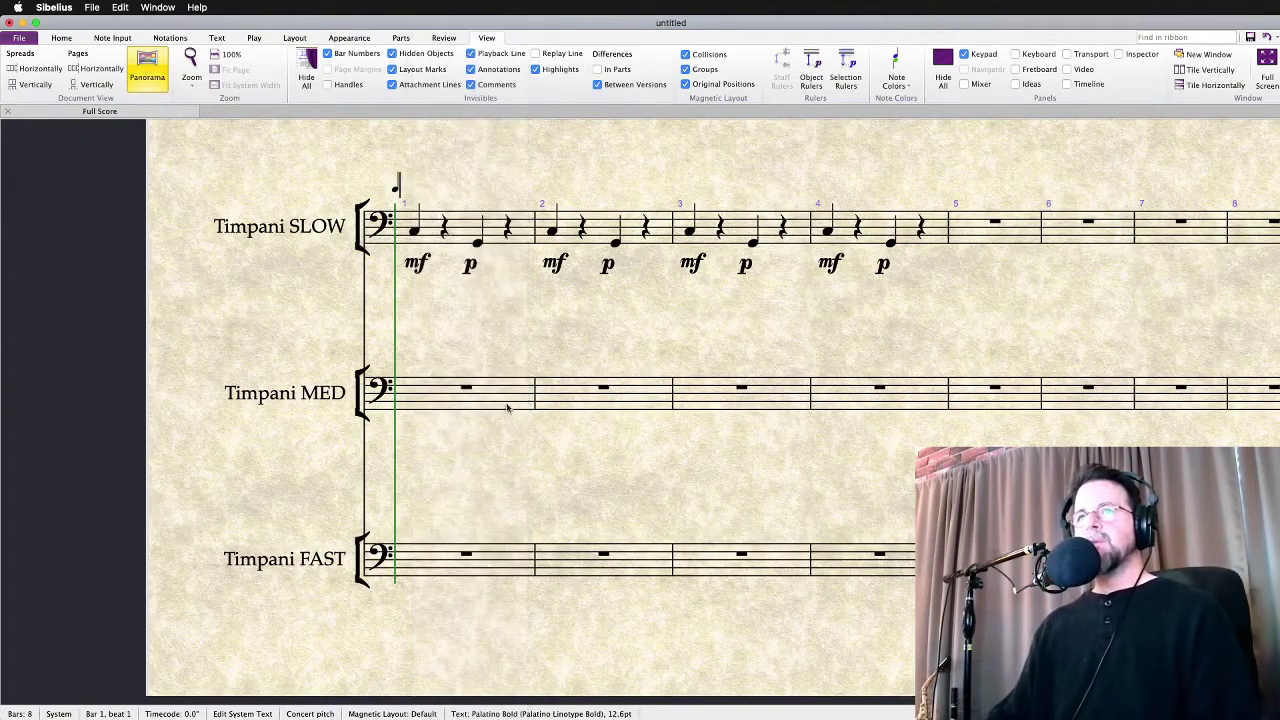
{"action": "type", "text": "="}
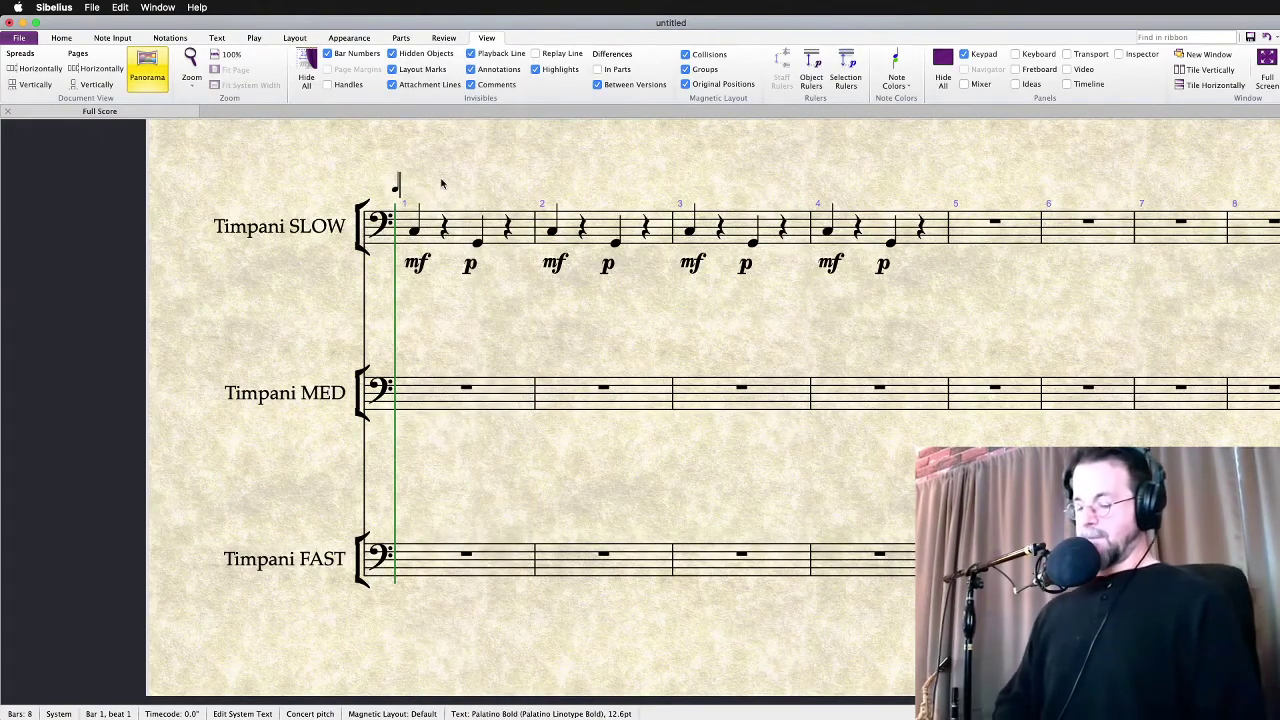
{"action": "type", "text": "70"}
{"action": "key", "text": "Escape"}
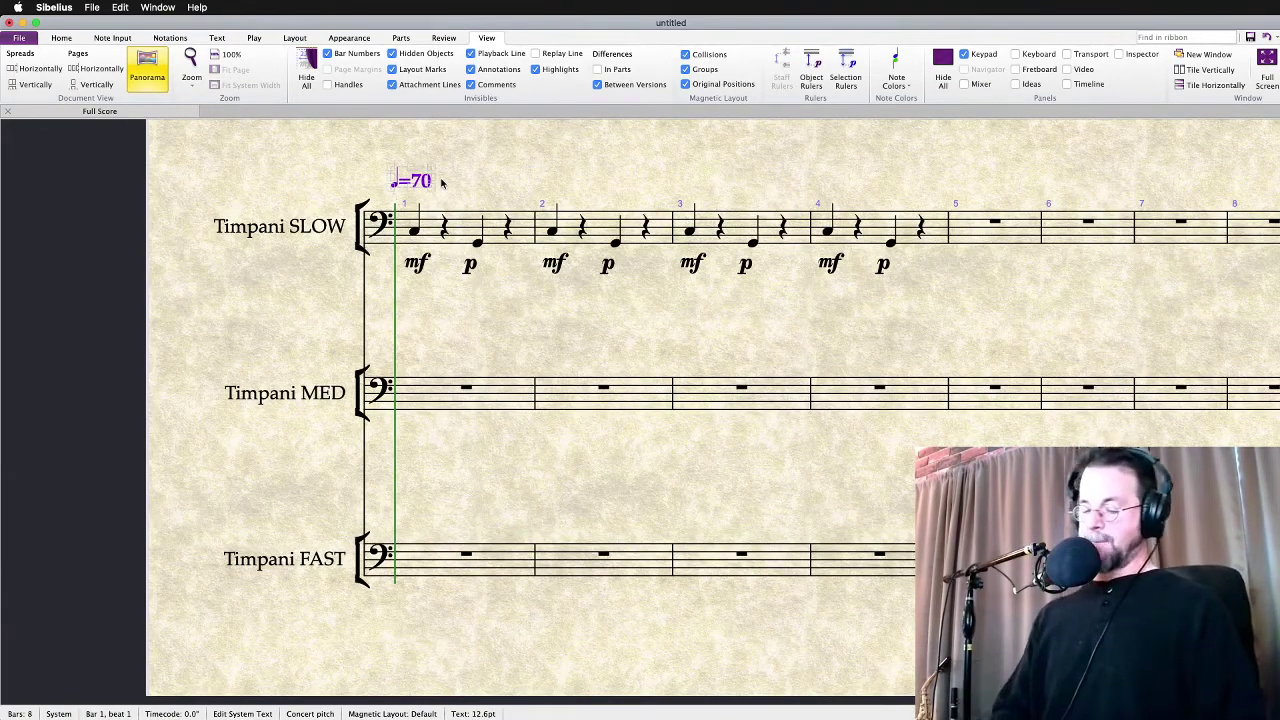
{"action": "key", "text": "space"}
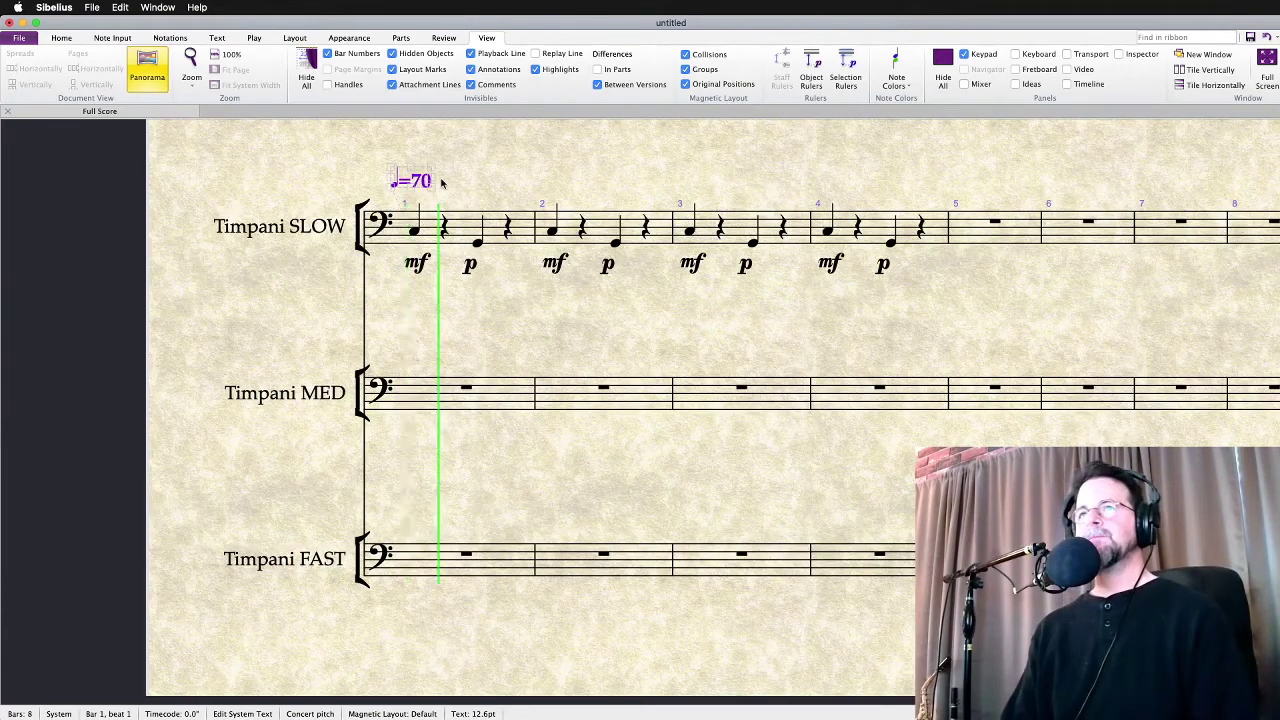
{"action": "key", "text": "space"}
Change the mf dynamics on beat 1 of bars 1 to 4 in Timpani SLOW to mp
{"action": "left_click", "coordinate": [420, 265]}
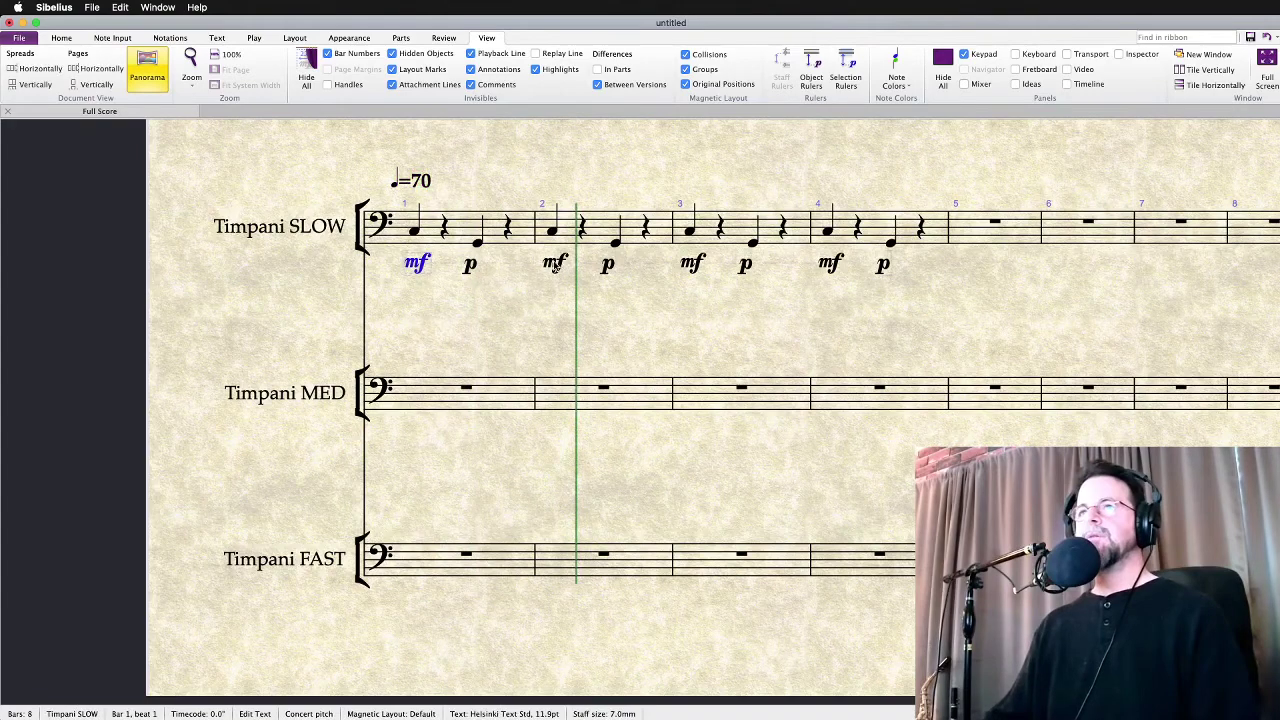
{"action": "left_click", "coordinate": [555, 265], "text": "super"}
{"action": "left_click", "coordinate": [693, 265], "text": "super"}
{"action": "left_click", "coordinate": [831, 264], "text": "super"}
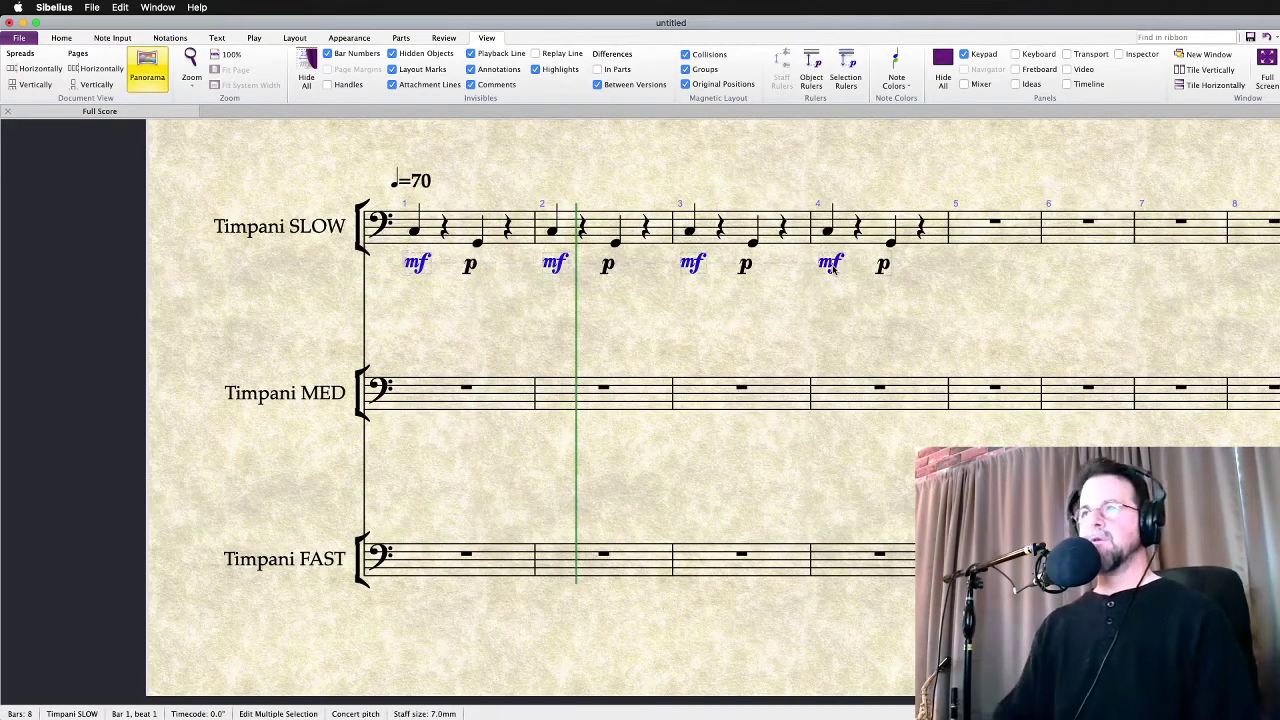
{"action": "key", "text": "ctrl+e"}
{"action": "key", "text": "Escape"}
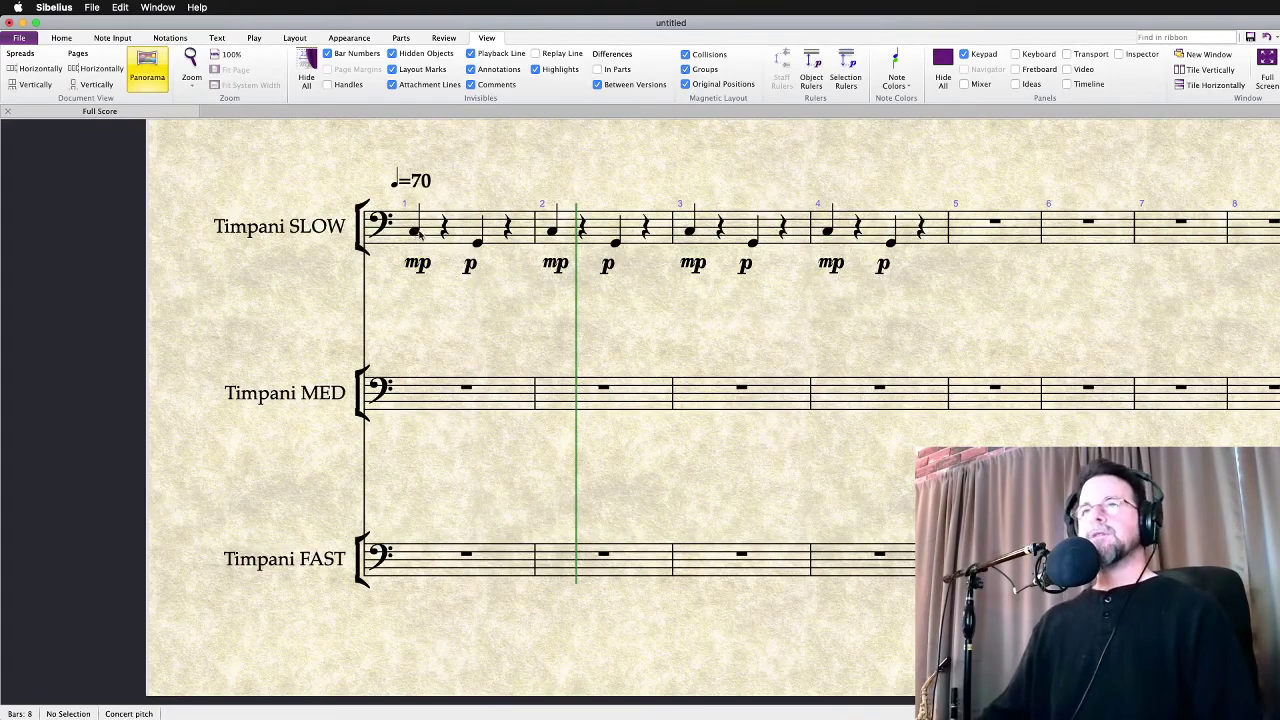
Lower the beat 3 notes in bars 1 to 4 of the Timpani SLOW staff to F2
{"action": "left_click", "coordinate": [478, 244]}
{"action": "left_click", "coordinate": [616, 243], "text": "super"}
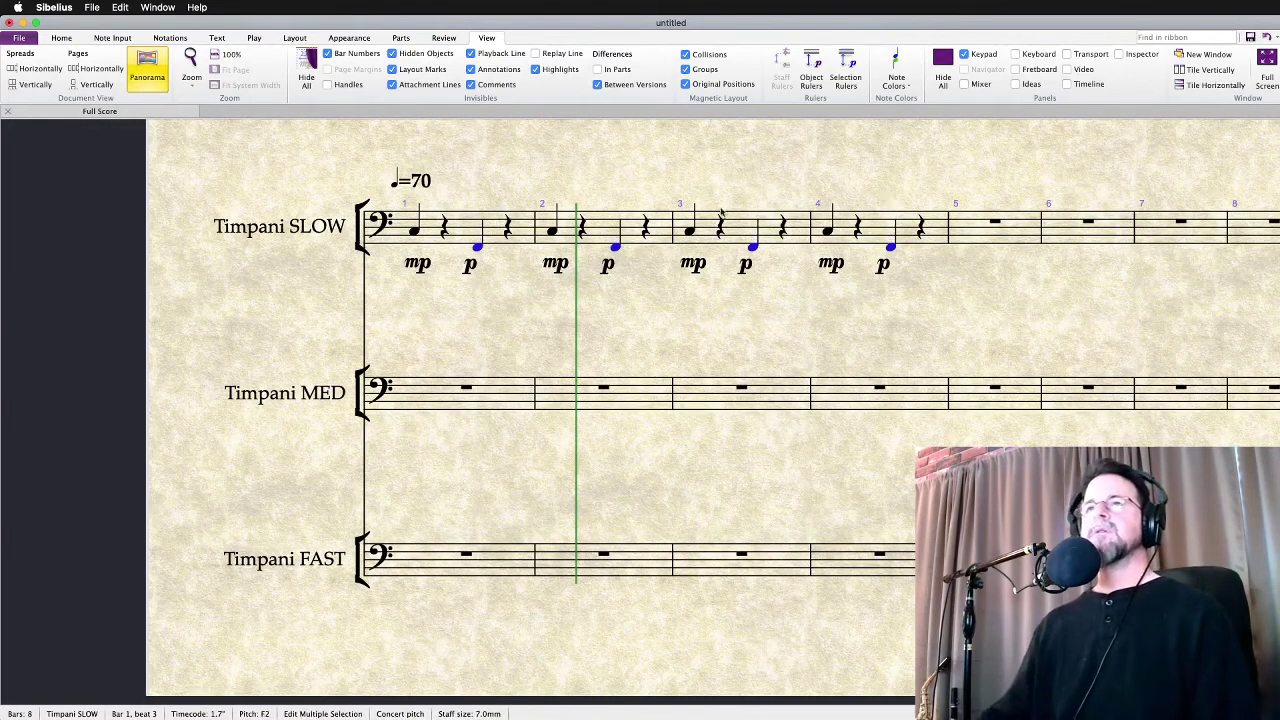
{"action": "left_click", "coordinate": [521, 178]}
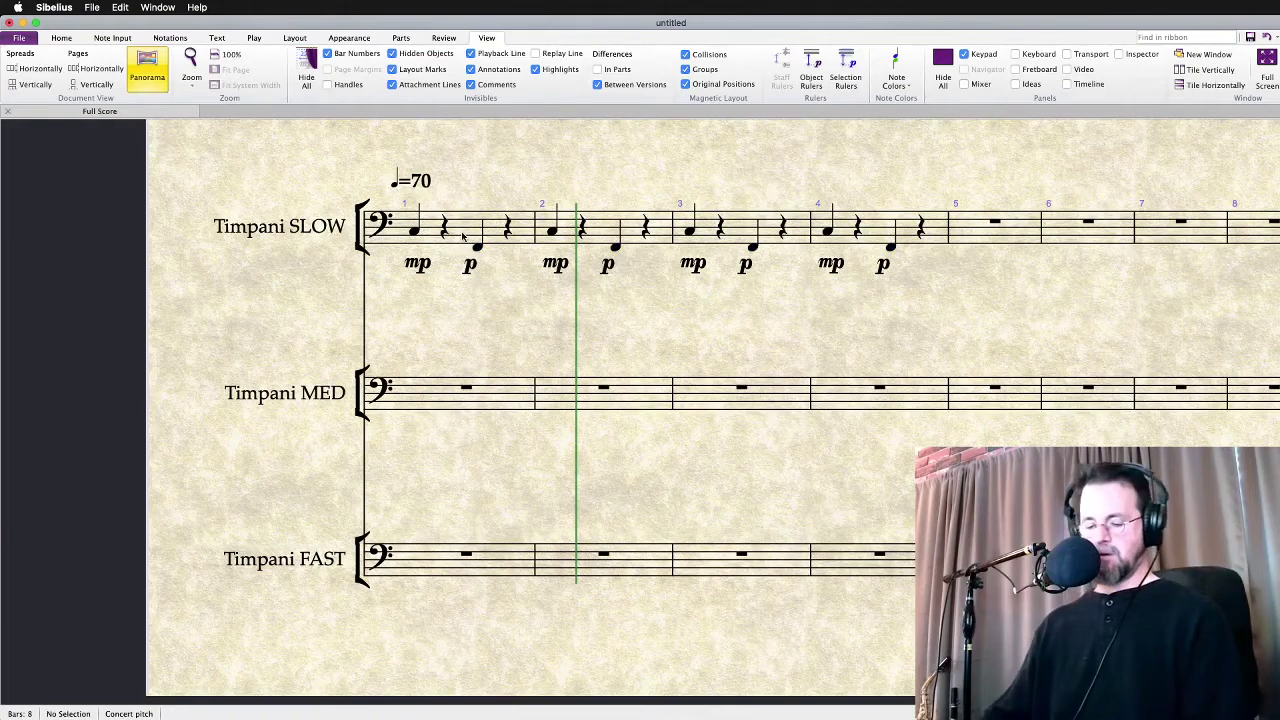
Apply a key signature with four flats at the start of bar 1
{"action": "key", "text": "k"}
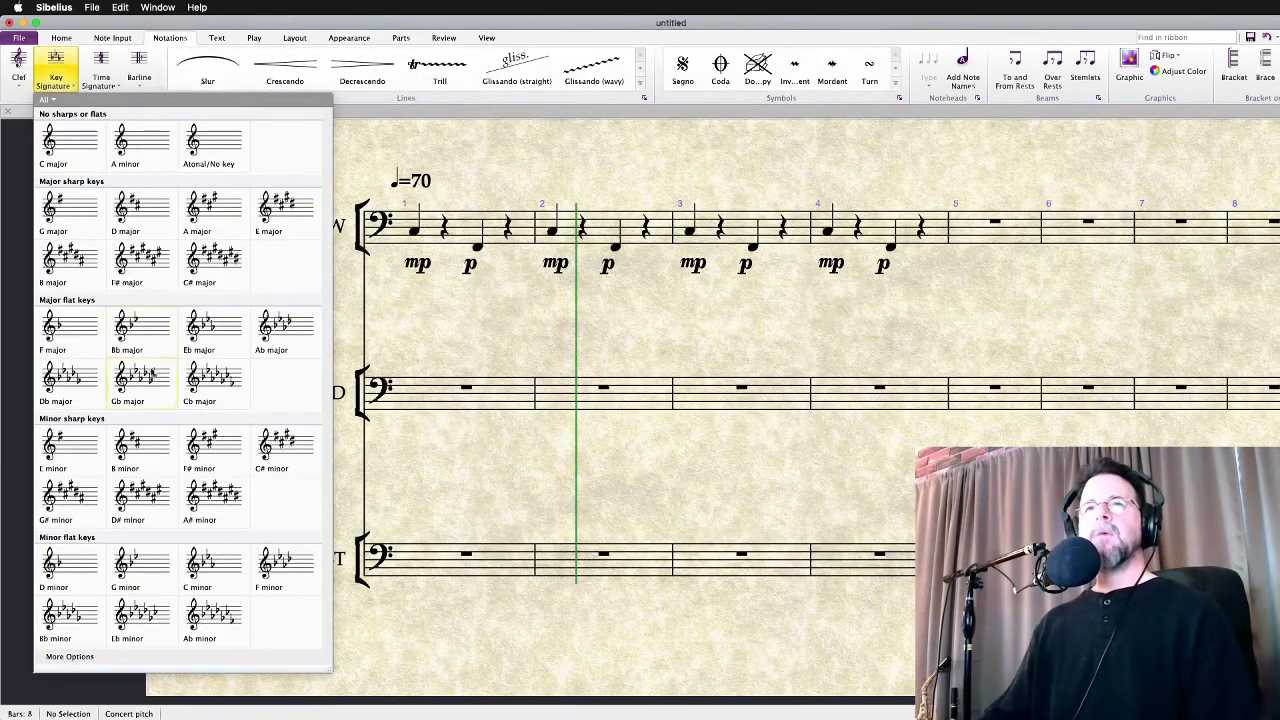
{"action": "key", "text": "Escape"}
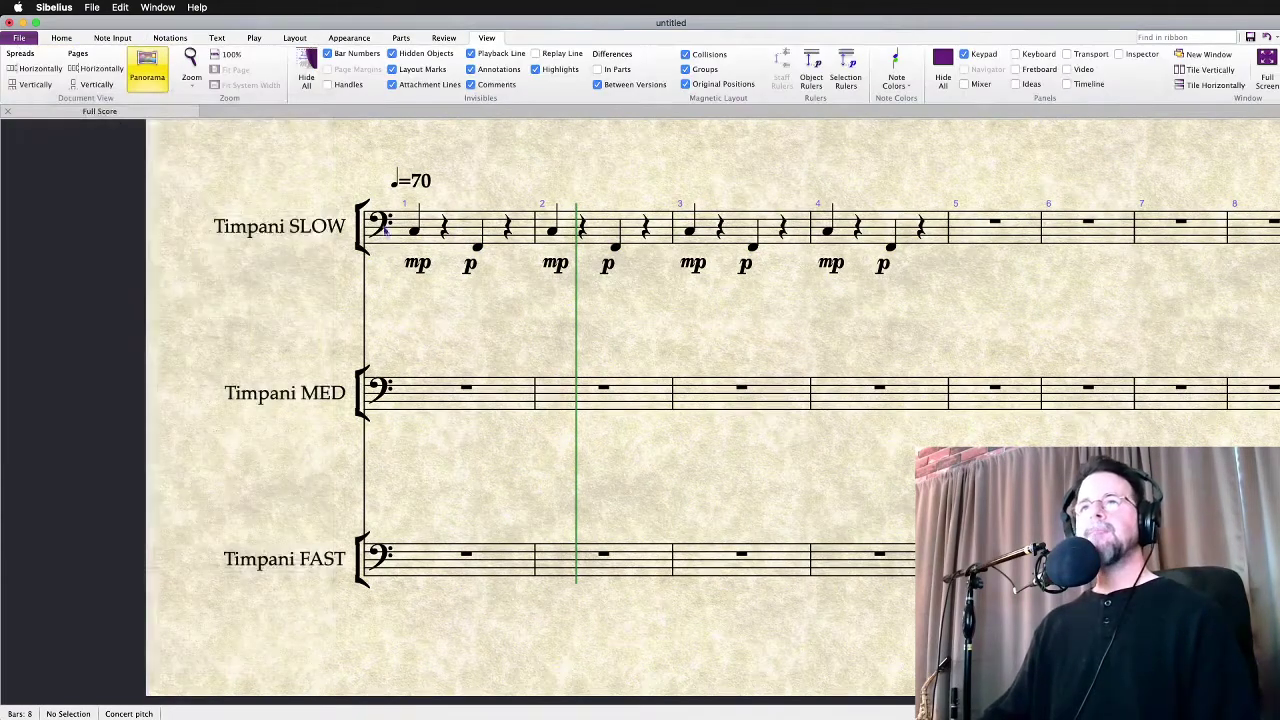
{"action": "left_click", "coordinate": [416, 231]}
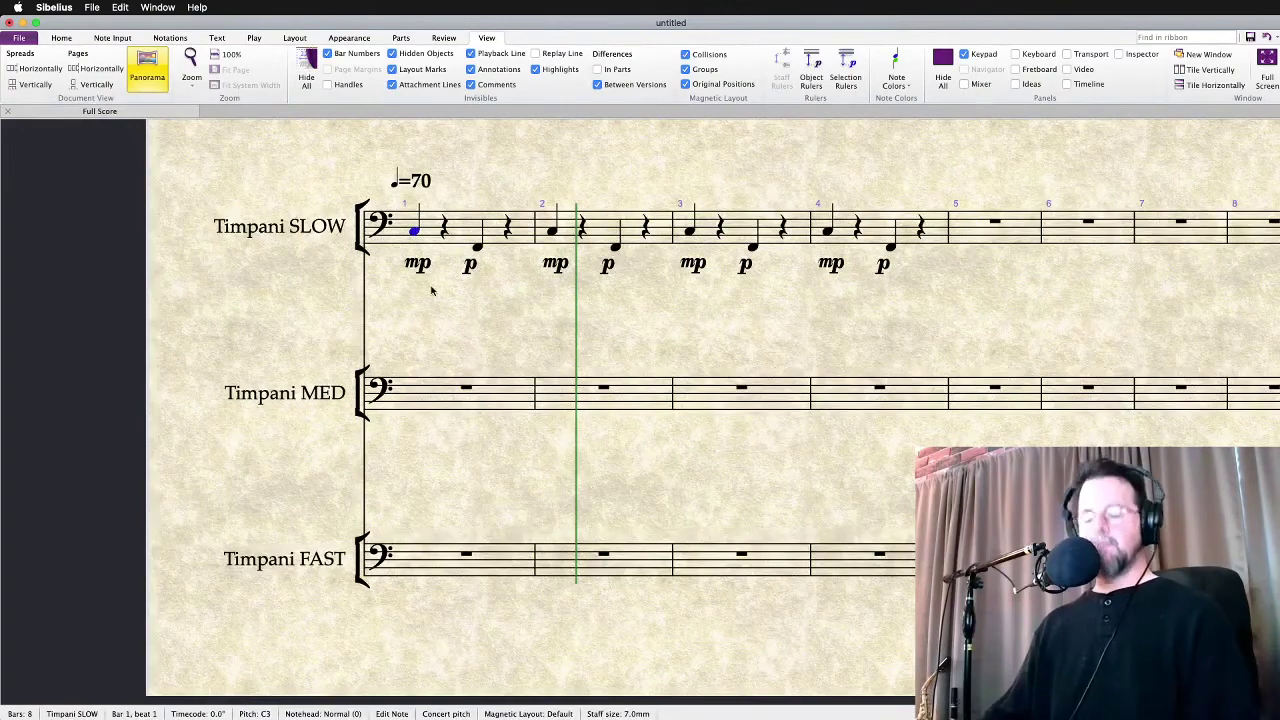
{"action": "key", "text": "k"}
{"action": "key", "text": "Escape"}
{"action": "key", "text": "Escape"}
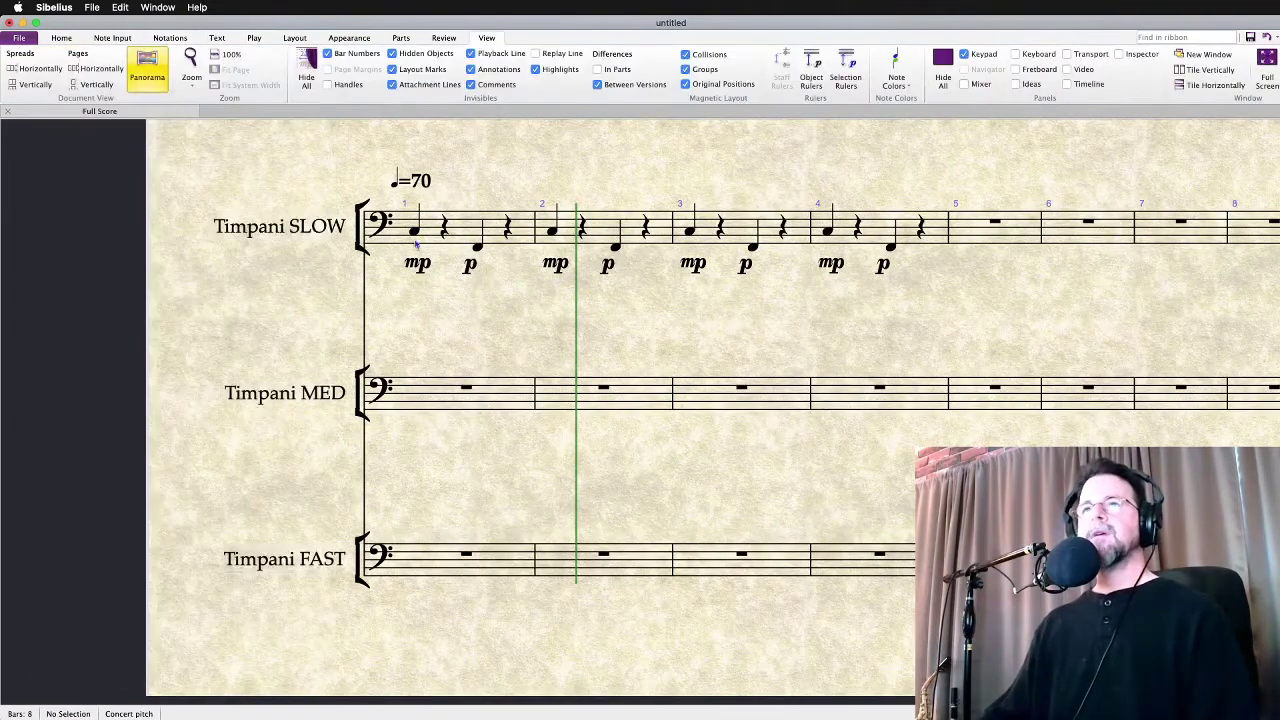
{"action": "left_click", "coordinate": [416, 244]}
{"action": "key", "text": "Escape"}
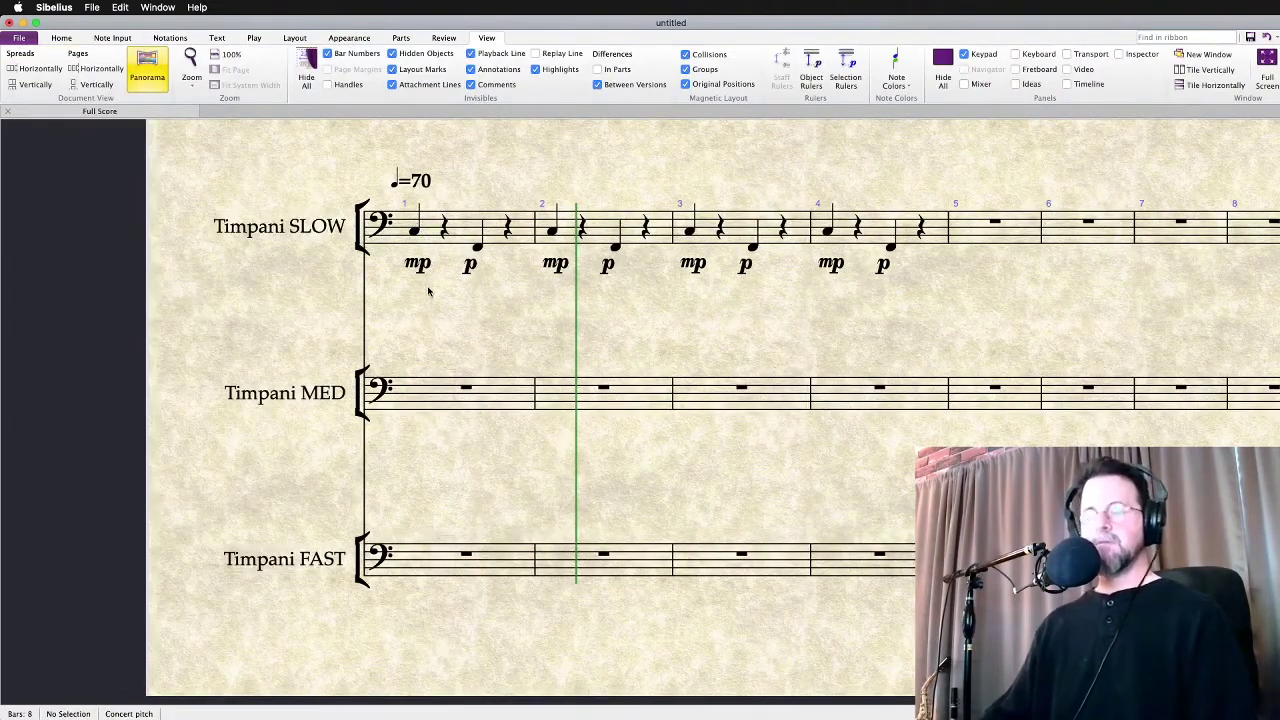
Try placing the four-flat key signature once more in bar 1, next to the first Timpani SLOW note
{"action": "key", "text": "k"}
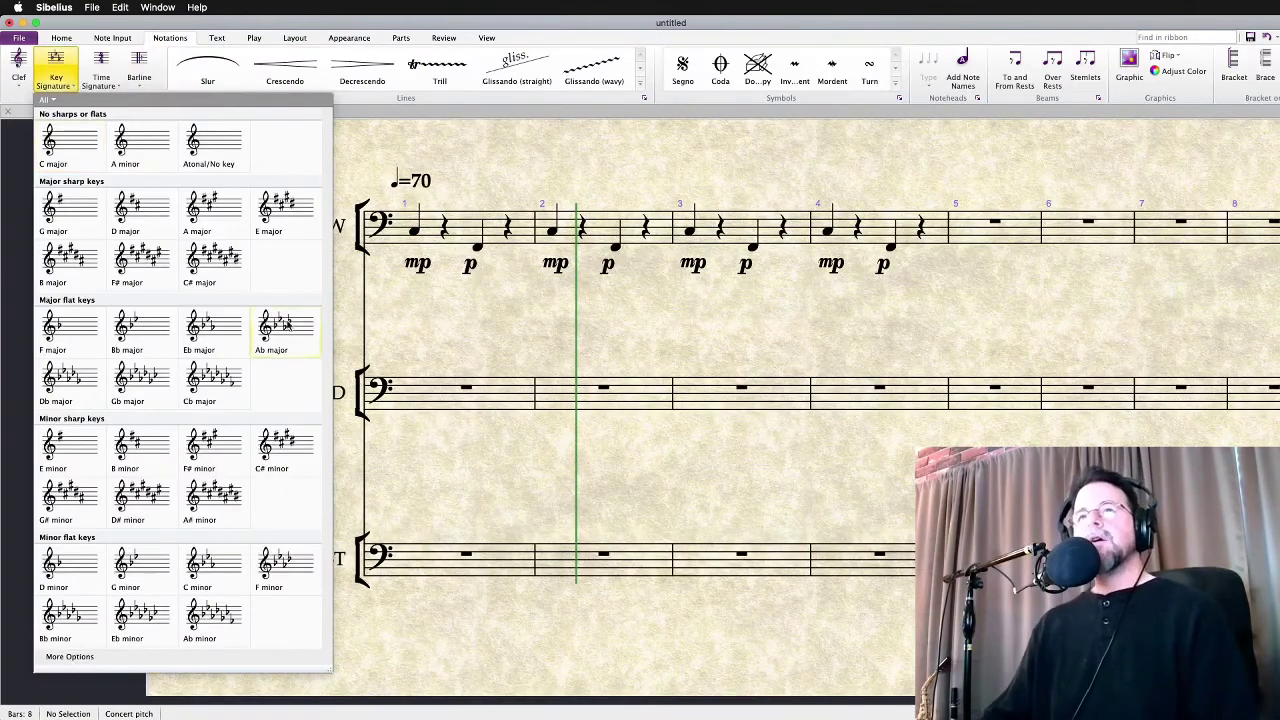
{"action": "key", "text": "Escape"}
{"action": "left_click", "coordinate": [412, 232]}
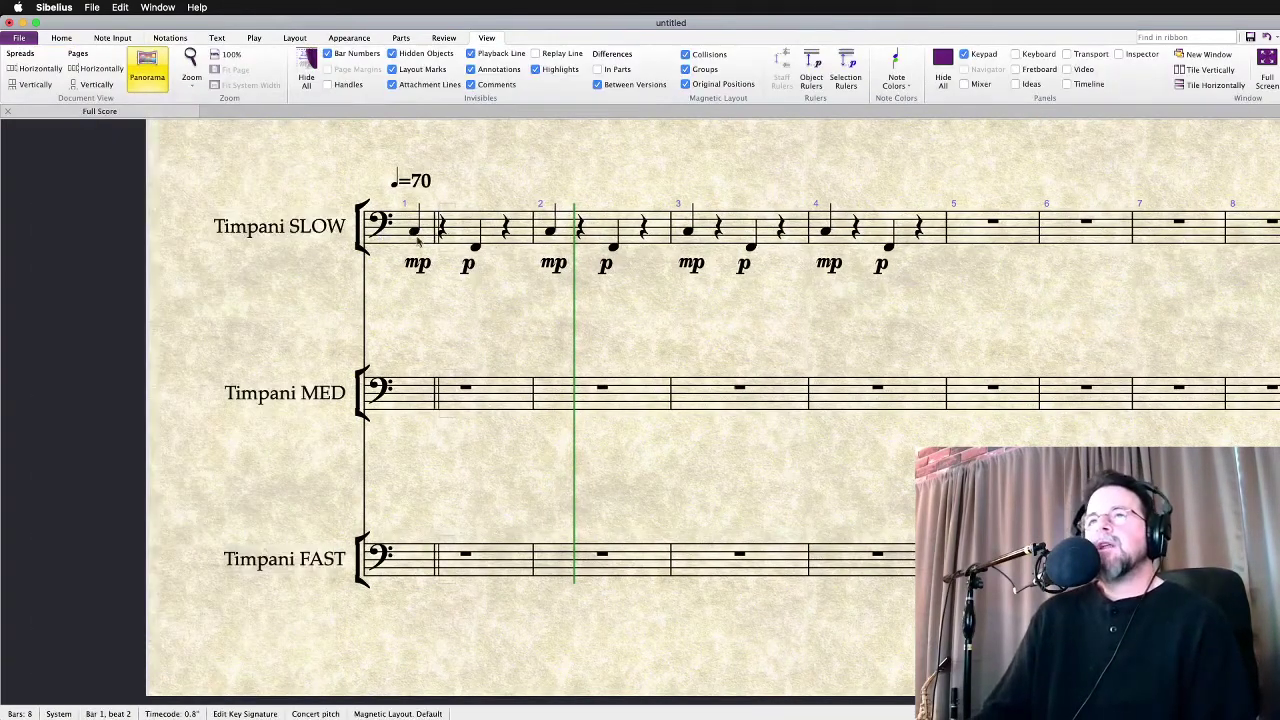
{"action": "key", "text": "Escape"}
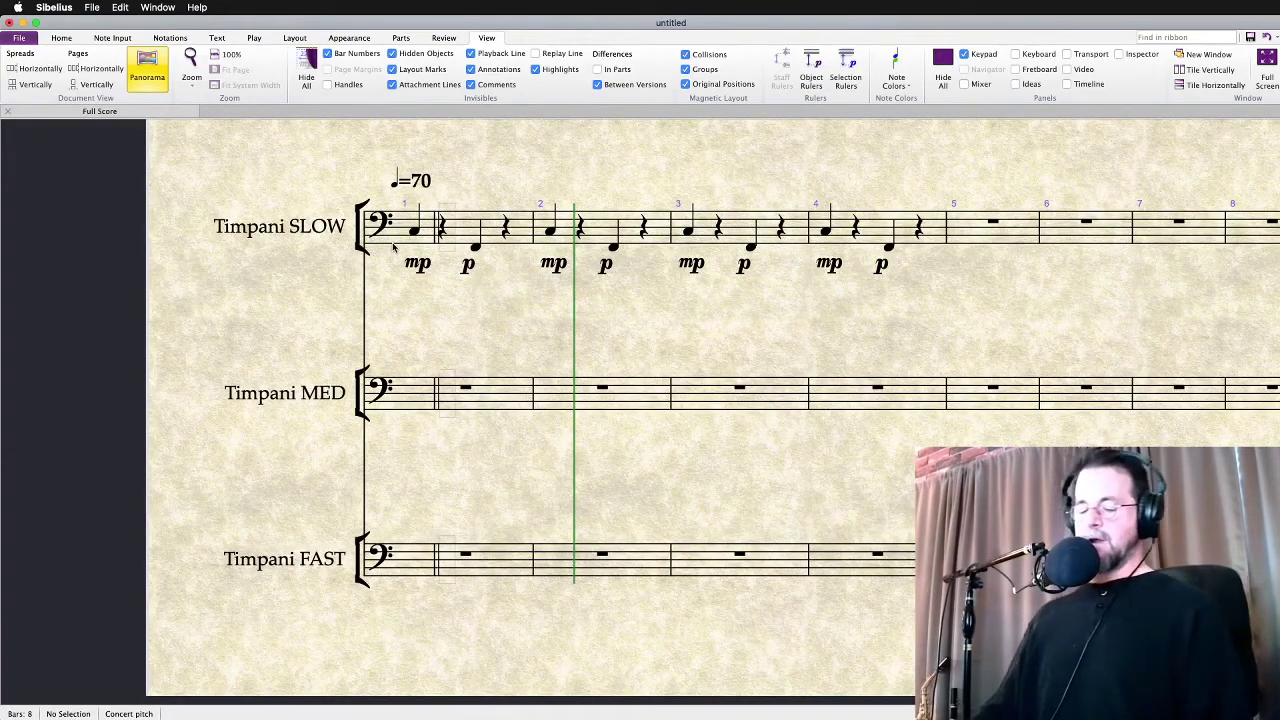
Add a Horn in F from the Brass instruments to the score
{"action": "key", "text": "i"}
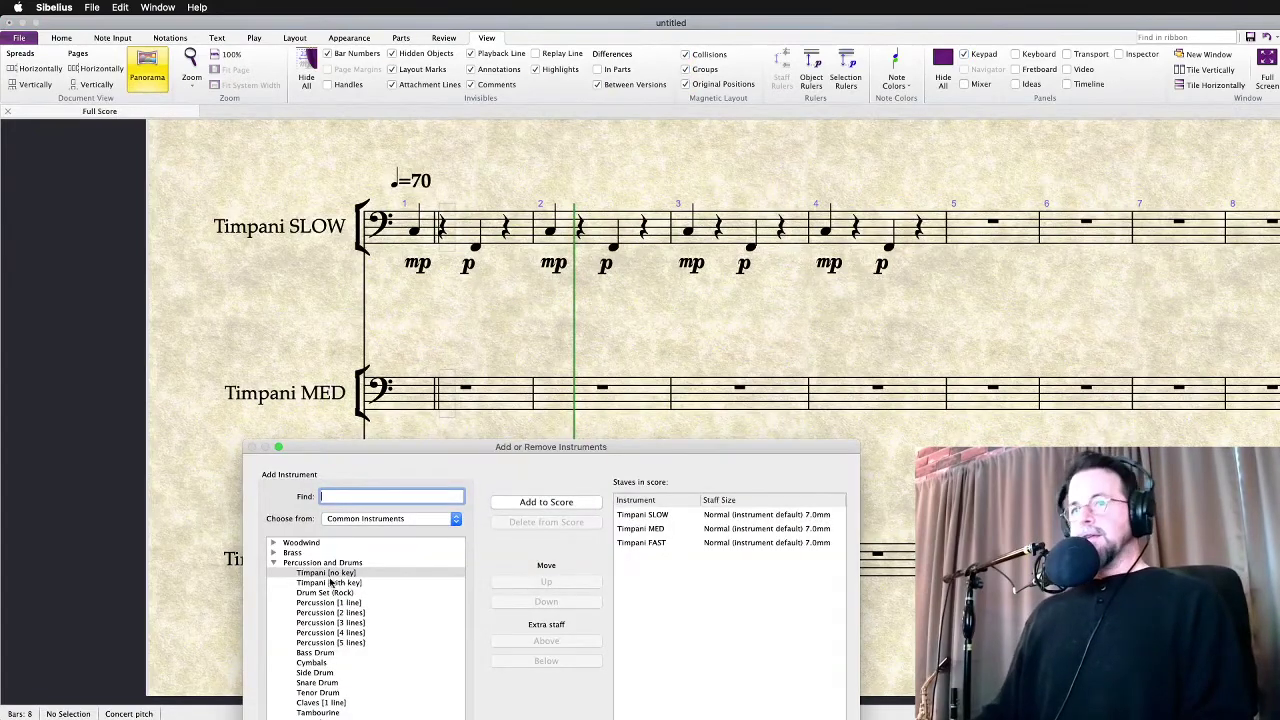
{"action": "left_click", "coordinate": [278, 563]}
{"action": "left_click", "coordinate": [273, 562]}
{"action": "left_click", "coordinate": [273, 552]}
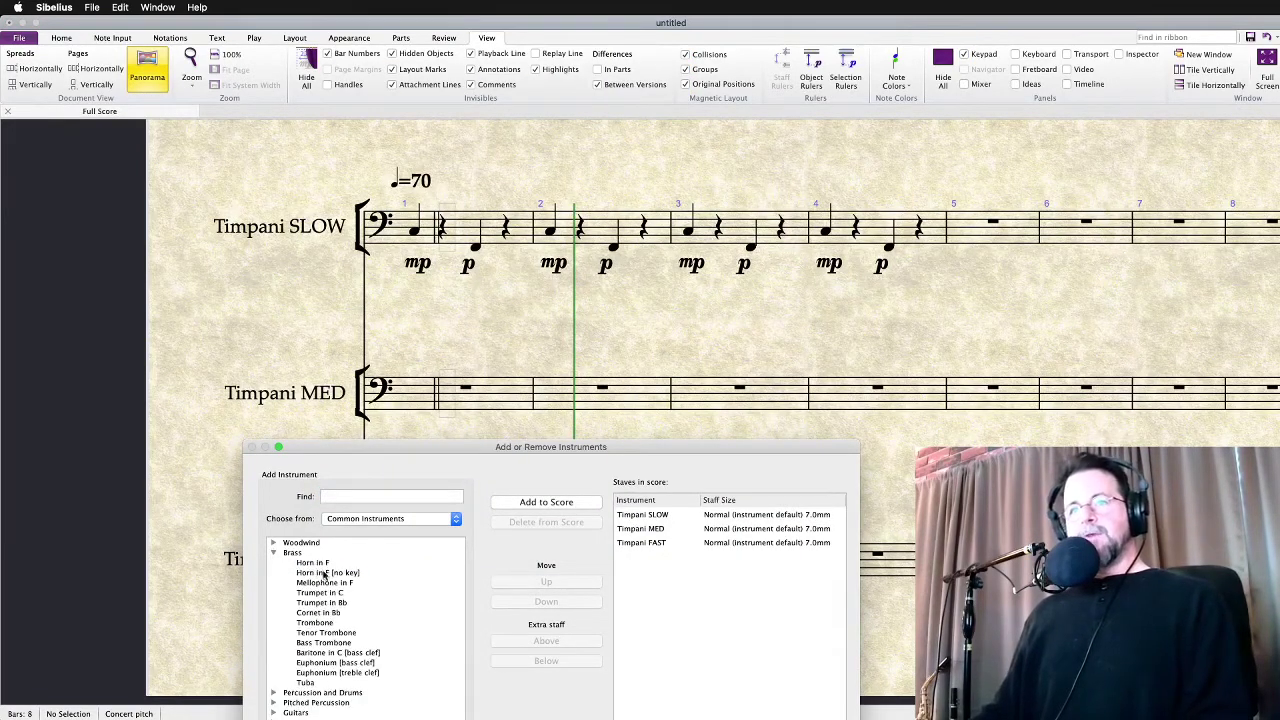
{"action": "left_click", "coordinate": [320, 564]}
{"action": "double_click", "coordinate": [318, 564]}
{"action": "key", "text": "Return"}
Delete the extra key signature and its double barline at beat 2 of bar 1
{"action": "scroll", "coordinate": [432, 329], "scroll_direction": "down", "scroll_amount": 3}
{"action": "scroll", "coordinate": [403, 334], "scroll_direction": "right", "scroll_amount": 2}
{"action": "scroll", "coordinate": [391, 357], "scroll_direction": "up", "scroll_amount": 2}
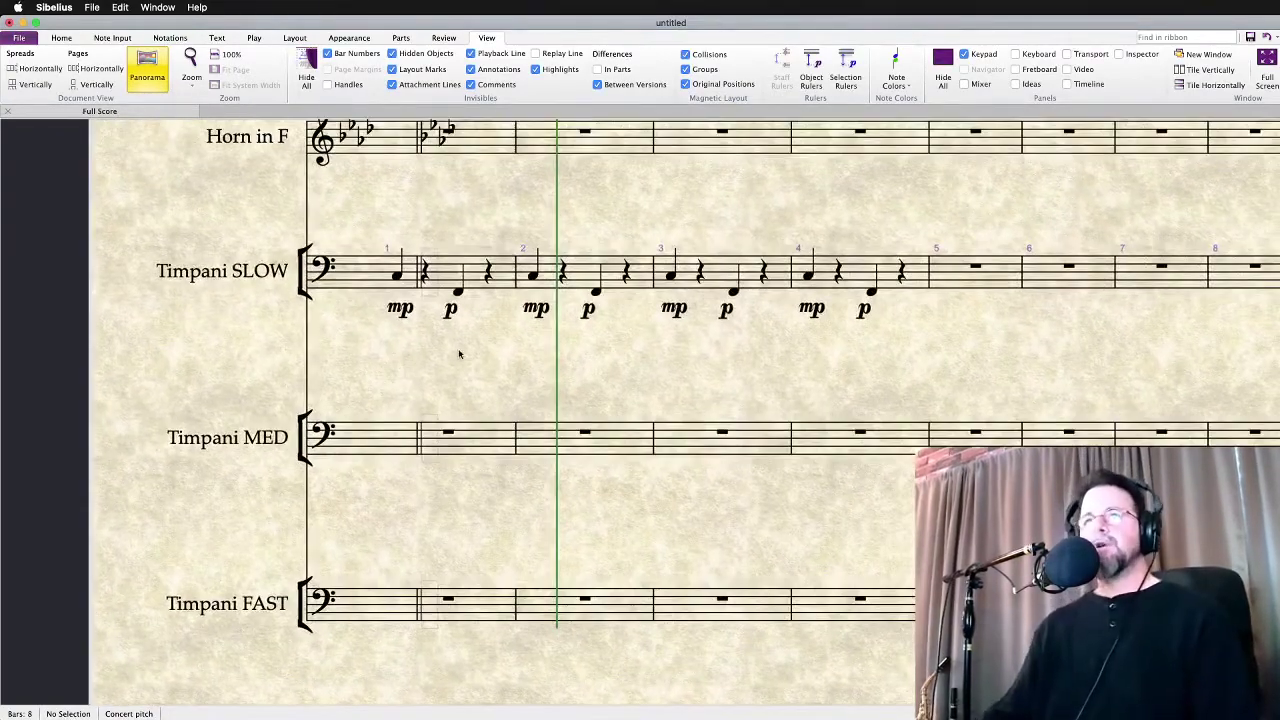
{"action": "left_click", "coordinate": [422, 268], "text": "super"}
{"action": "scroll", "coordinate": [483, 355], "scroll_direction": "up", "scroll_amount": 3}
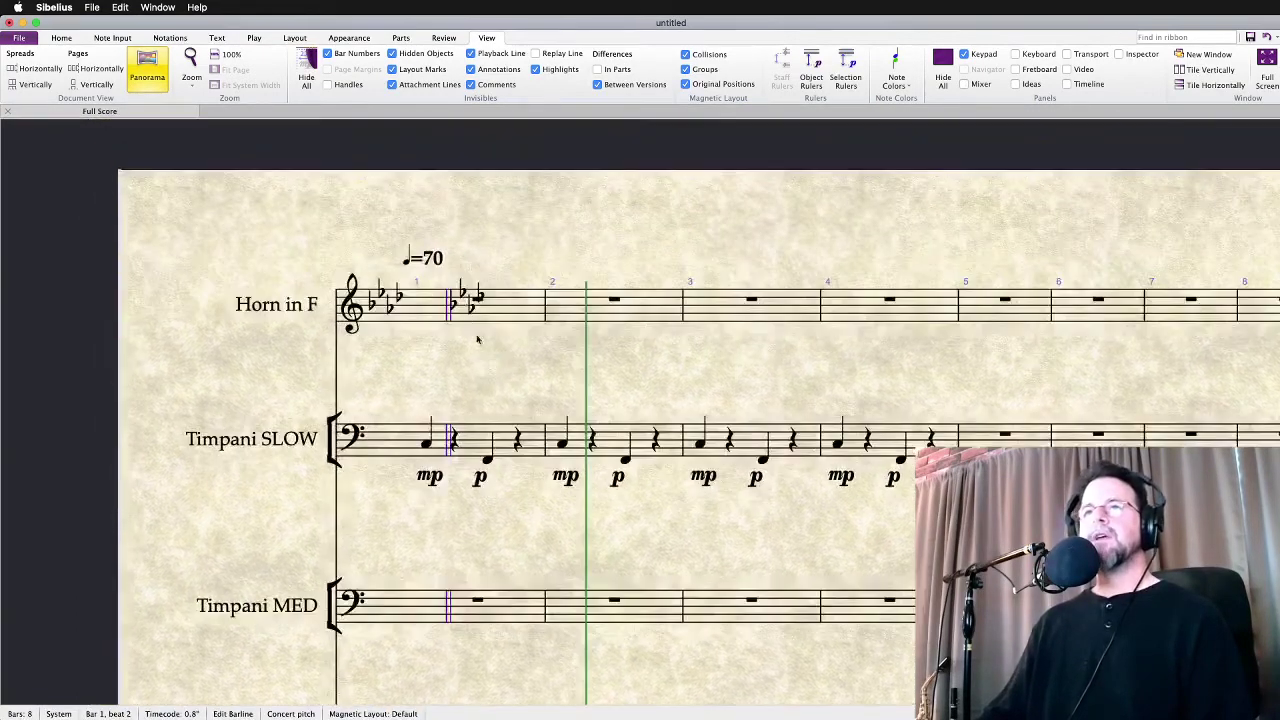
{"action": "left_click", "coordinate": [462, 291]}
{"action": "key", "text": "Delete"}
{"action": "key", "text": "Escape"}
{"action": "left_click_drag", "start_coordinate": [554, 383], "coordinate": [446, 289]}
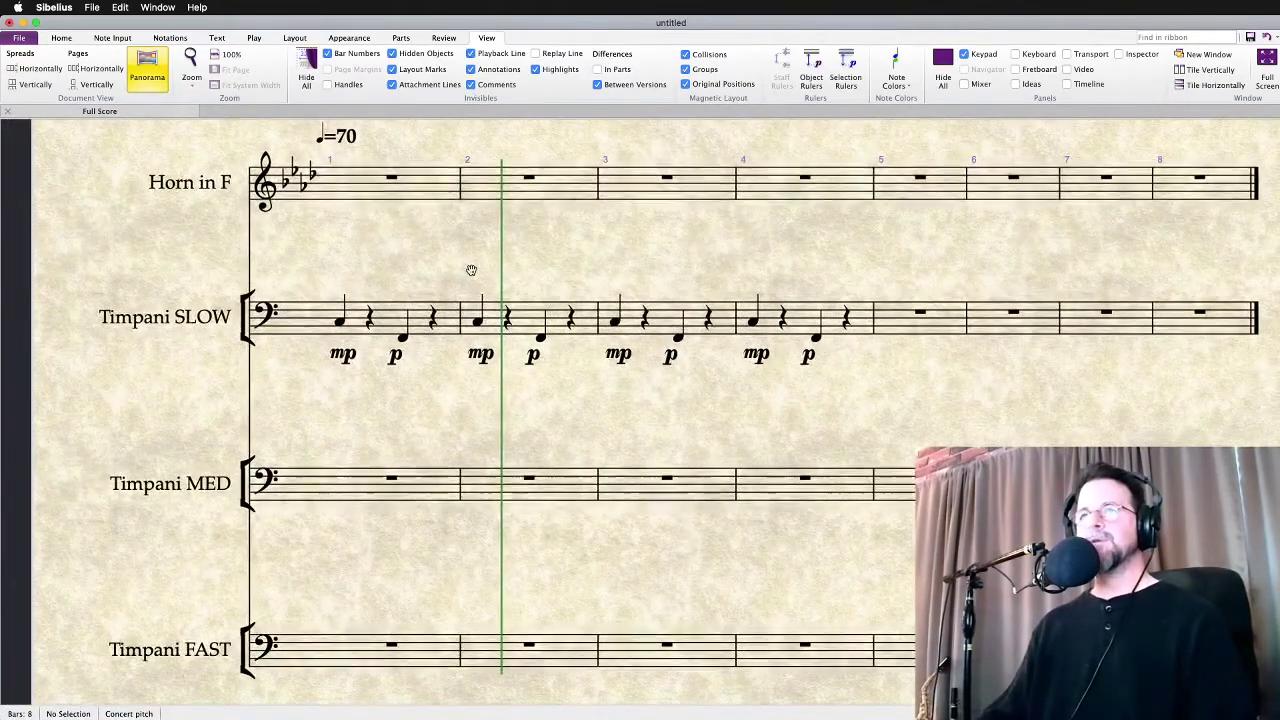
Copy bars 1 to 4 of the Timpani SLOW staff into the Timpani MED staff
{"action": "scroll", "coordinate": [474, 258], "scroll_direction": "down", "scroll_amount": 2}
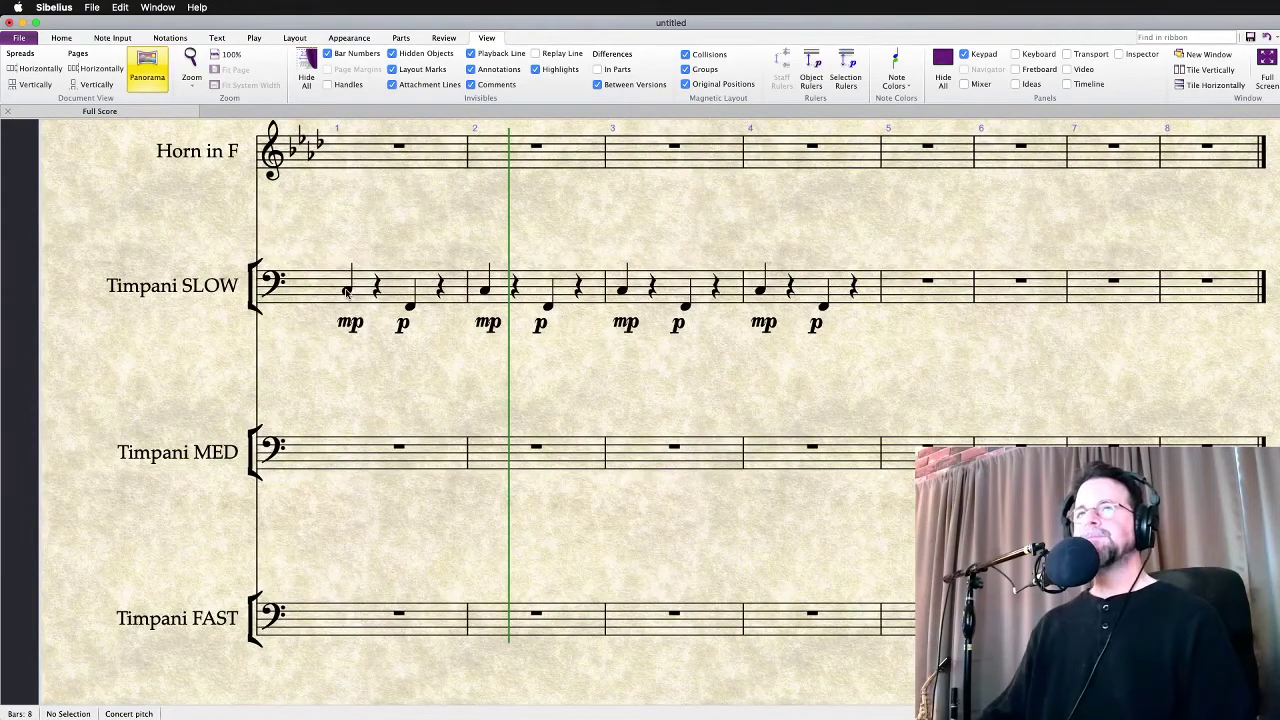
{"action": "left_click", "coordinate": [397, 280]}
{"action": "left_click", "coordinate": [824, 310], "text": "shift"}
{"action": "left_click", "coordinate": [395, 455], "text": "alt"}
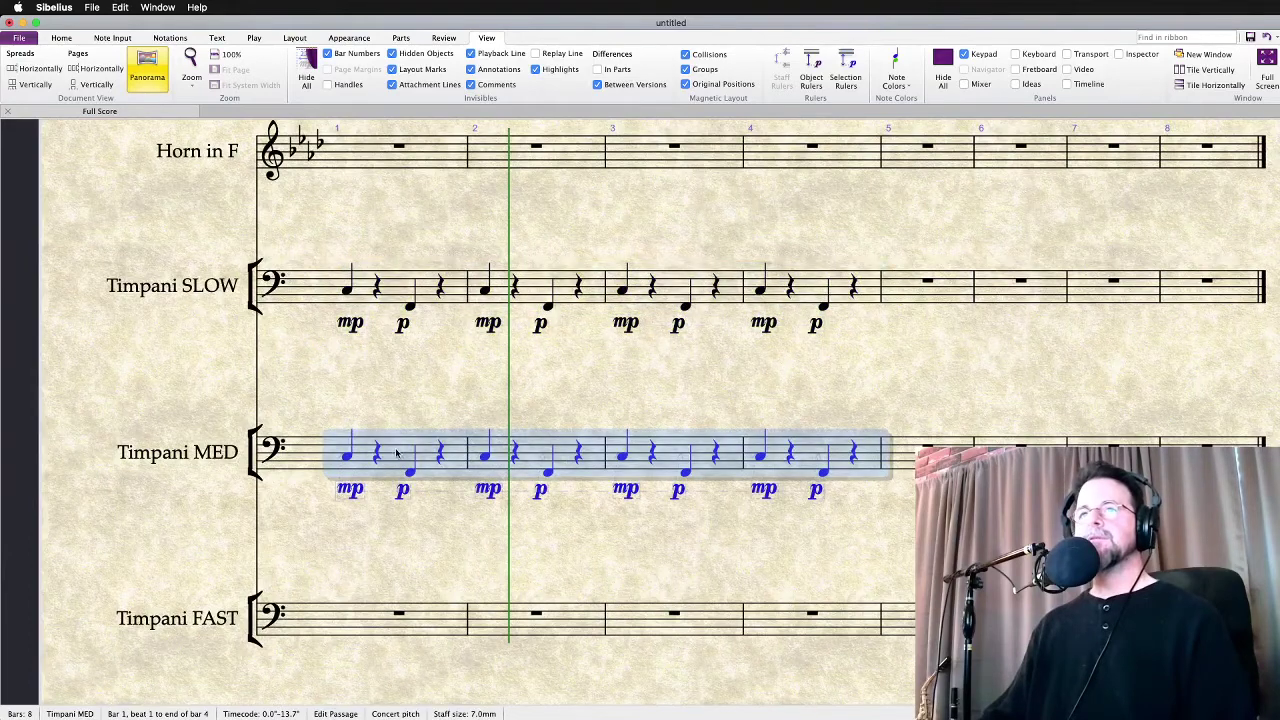
Change the beat 1 note in bar 1 of Timpani MED to two eighth-note Cs, with an accent on the first
{"action": "left_click", "coordinate": [349, 457]}
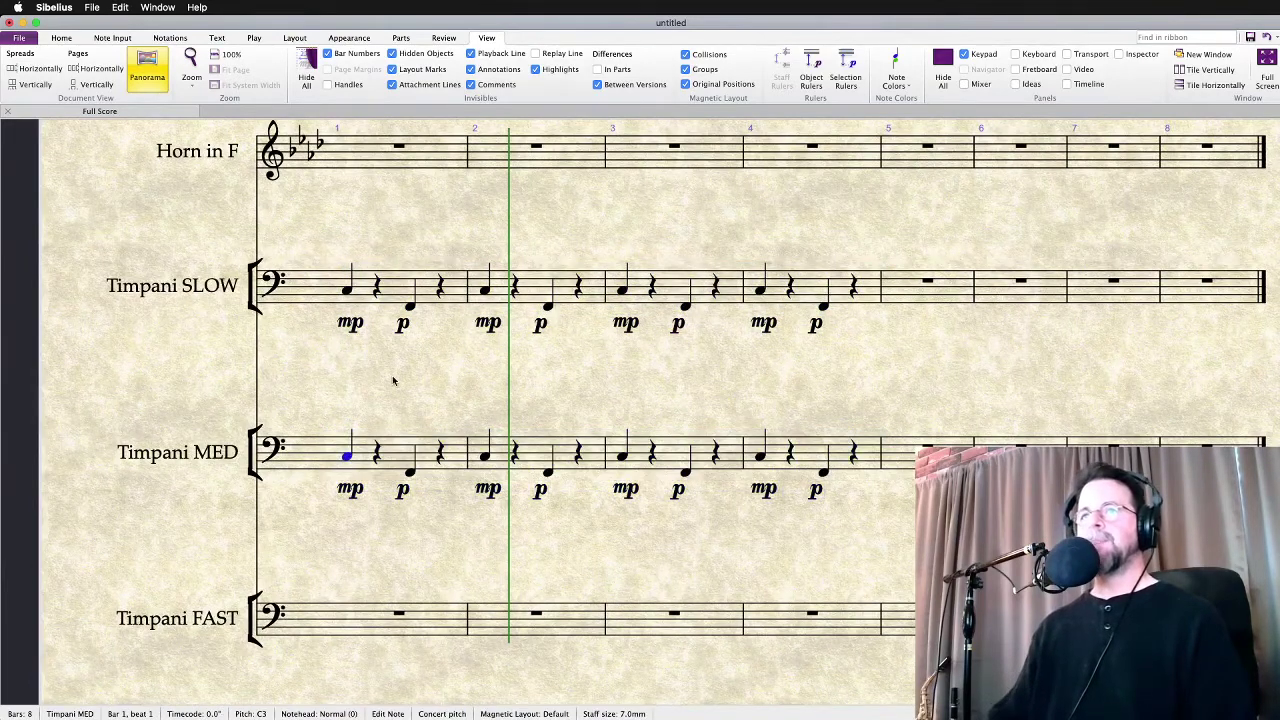
{"action": "key", "text": "4"}
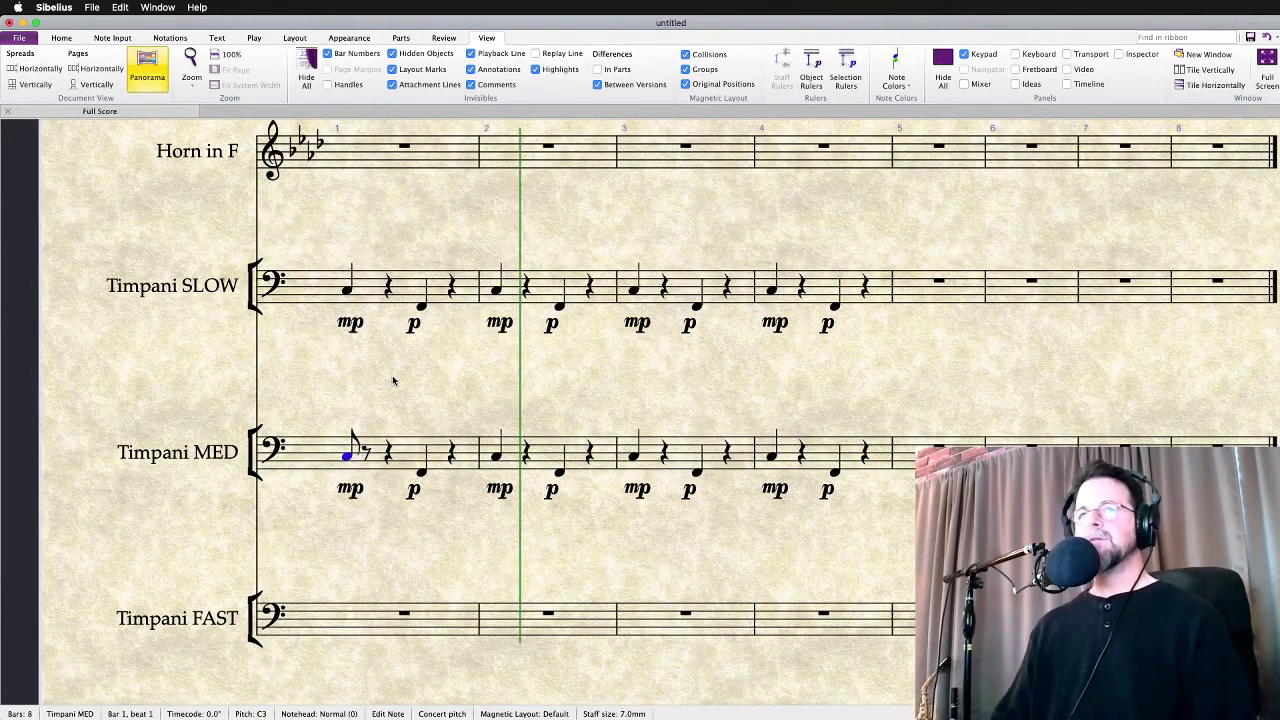
{"action": "key", "text": "r"}
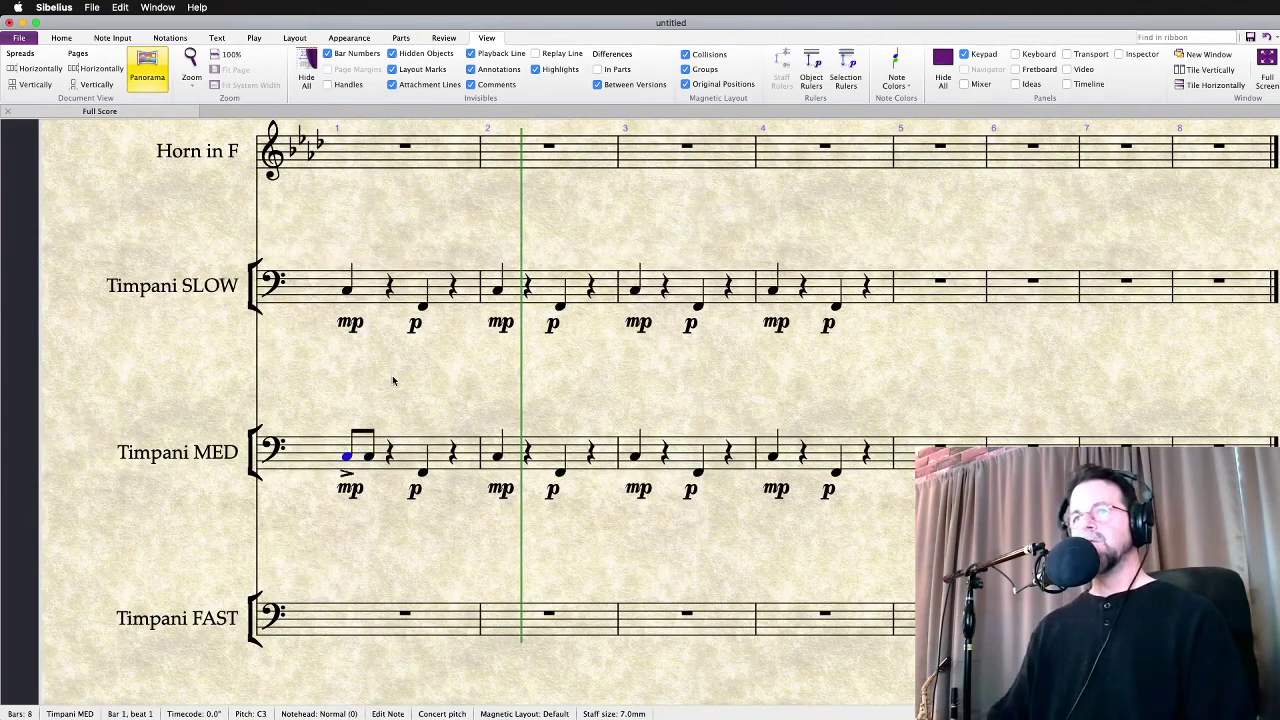
In bar 2 of Timpani MED, fill beat 4 with a dotted eighth rest and a sixteenth-note F slurred into bar 3
{"action": "key", "text": "Right"}
{"action": "key", "text": "Right"}
{"action": "key", "text": "Right"}
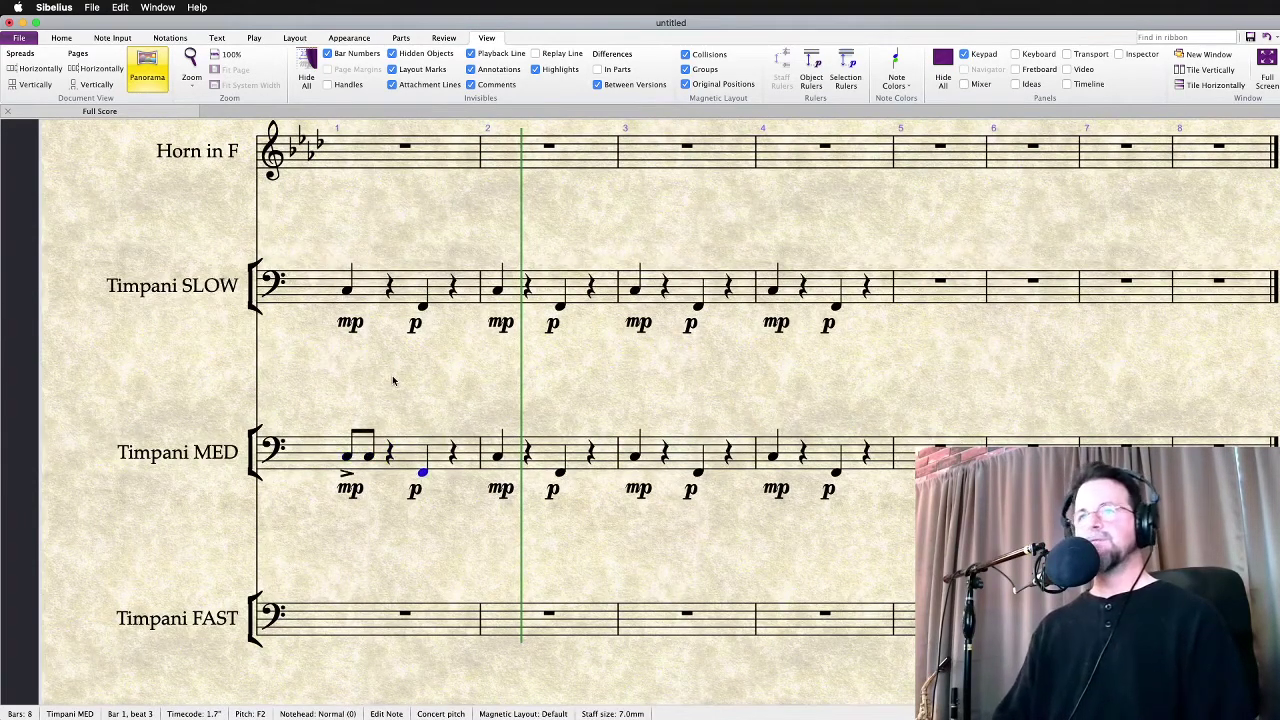
{"action": "key", "text": "Right"}
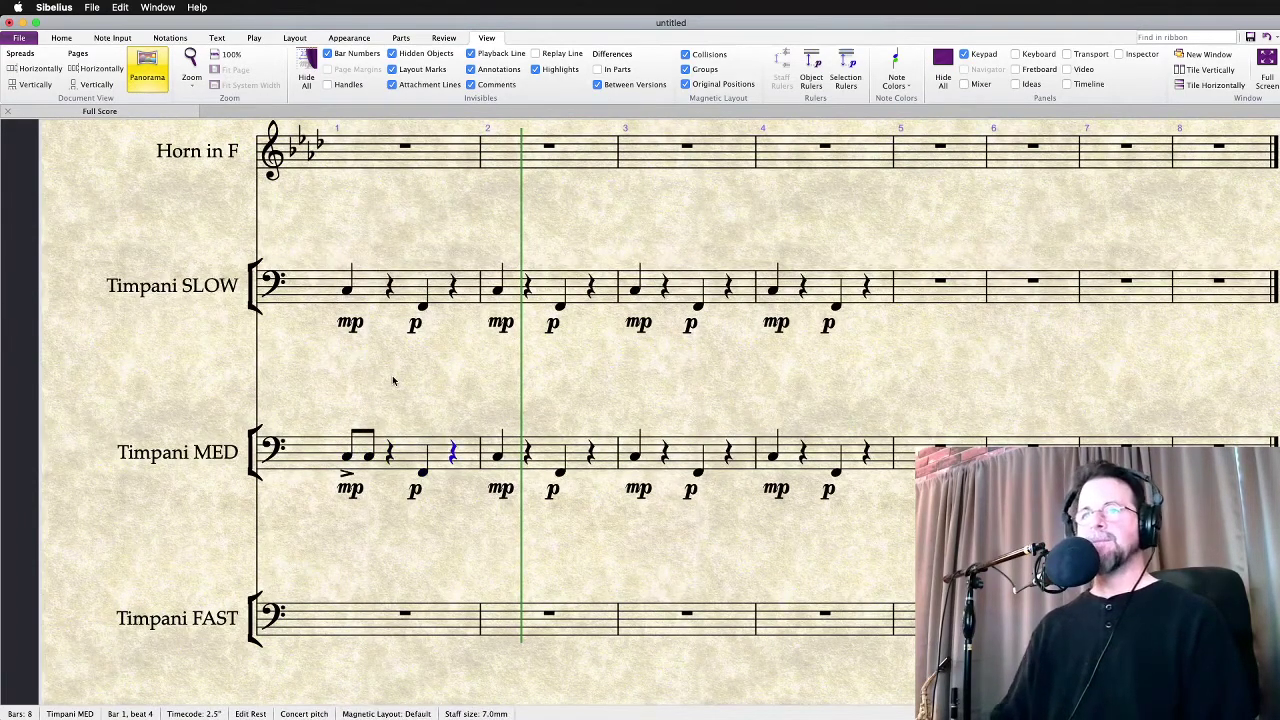
{"action": "left_click", "coordinate": [560, 472]}
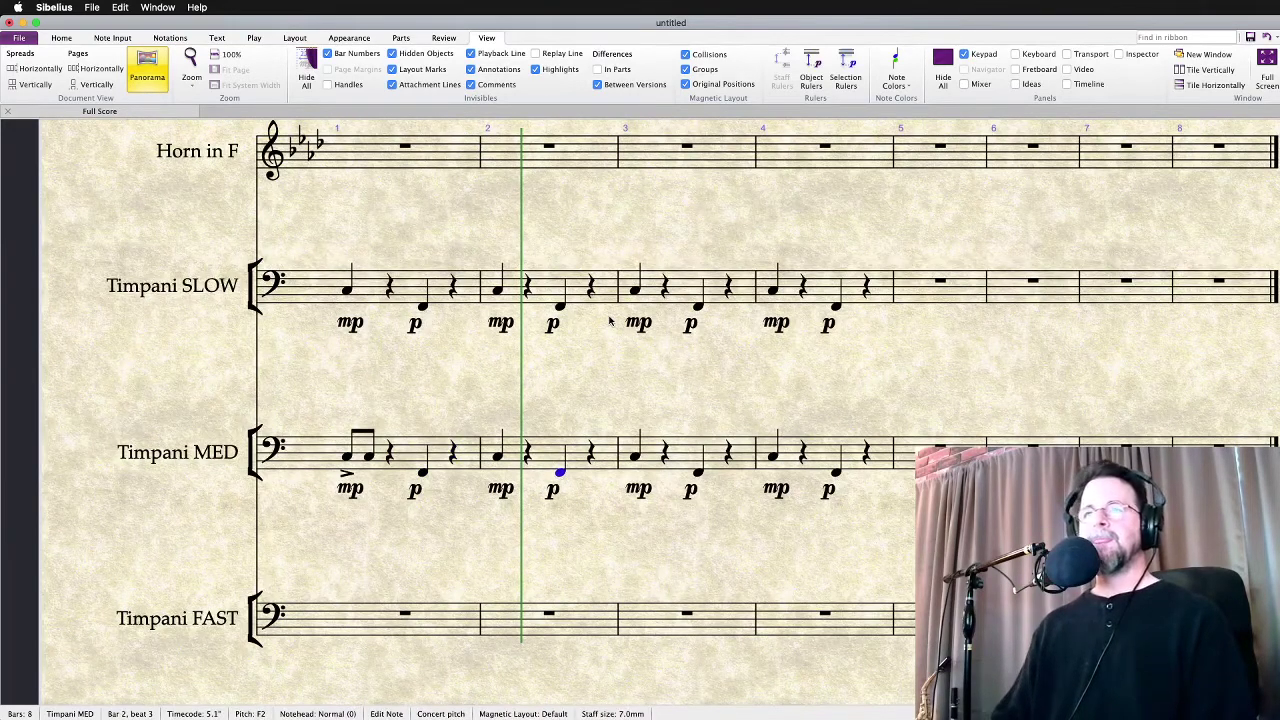
{"action": "key", "text": "r"}
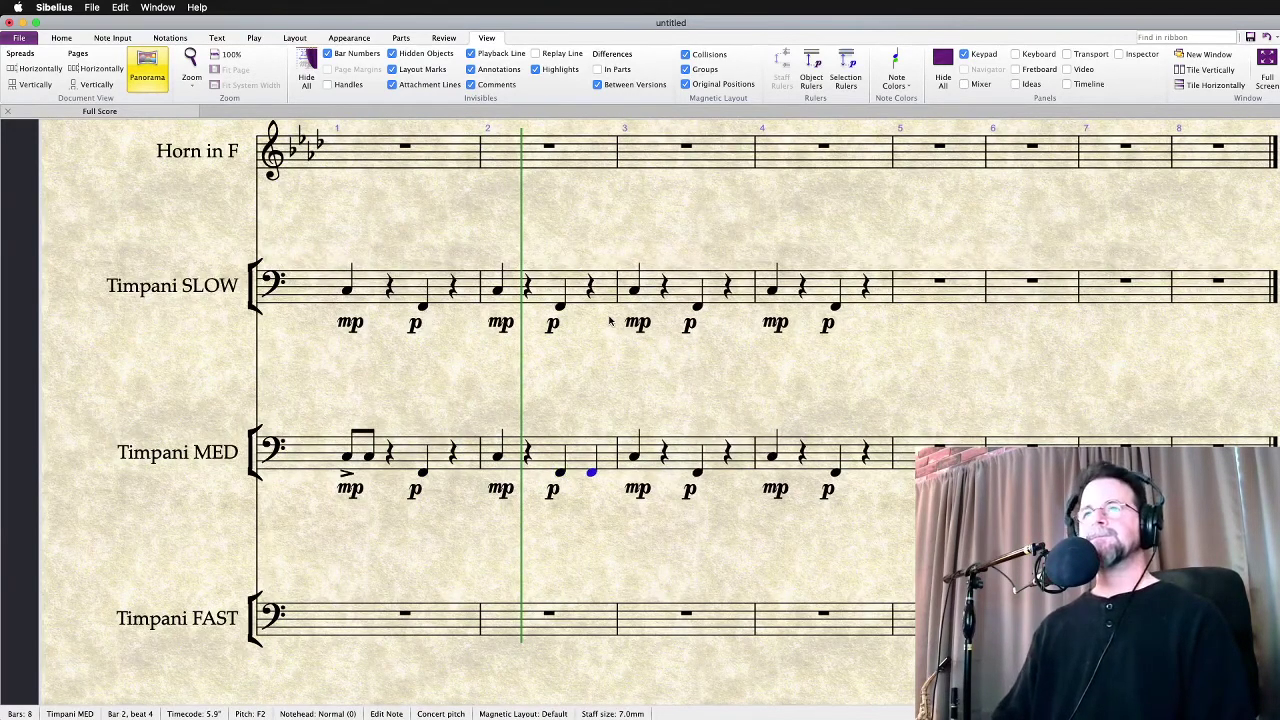
{"action": "key", "text": "3"}
{"action": "key", "text": "period"}
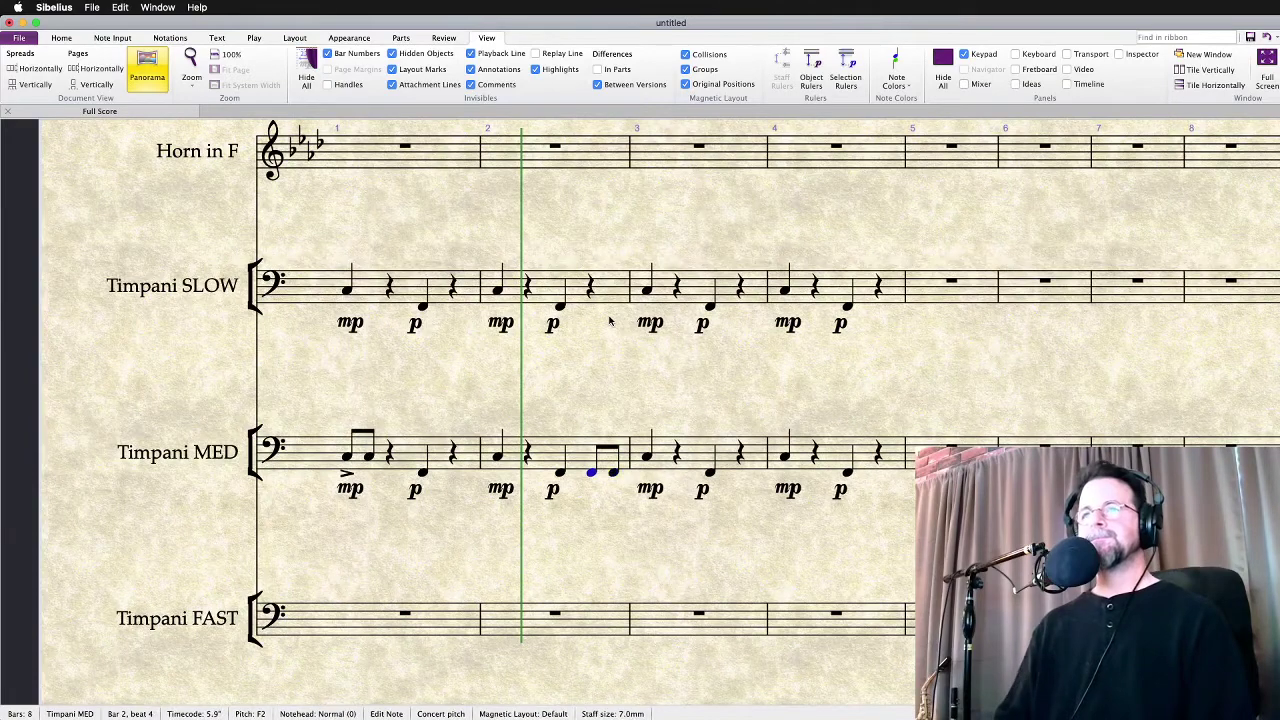
{"action": "key", "text": "Delete"}
{"action": "key", "text": "Right"}
{"action": "key", "text": "s"}
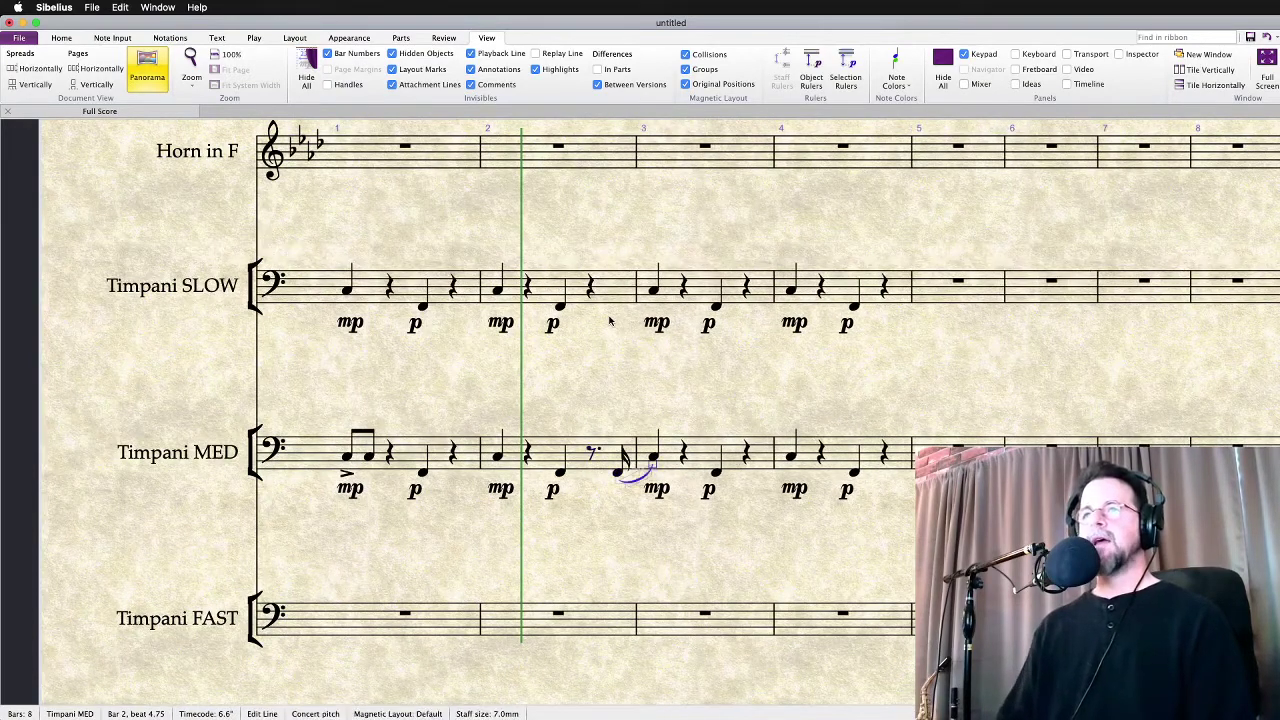
Change the beat 1 note in bar 4 of Timpani MED to two eighth-note Cs, with an accent on the first
{"action": "left_click", "coordinate": [717, 471]}
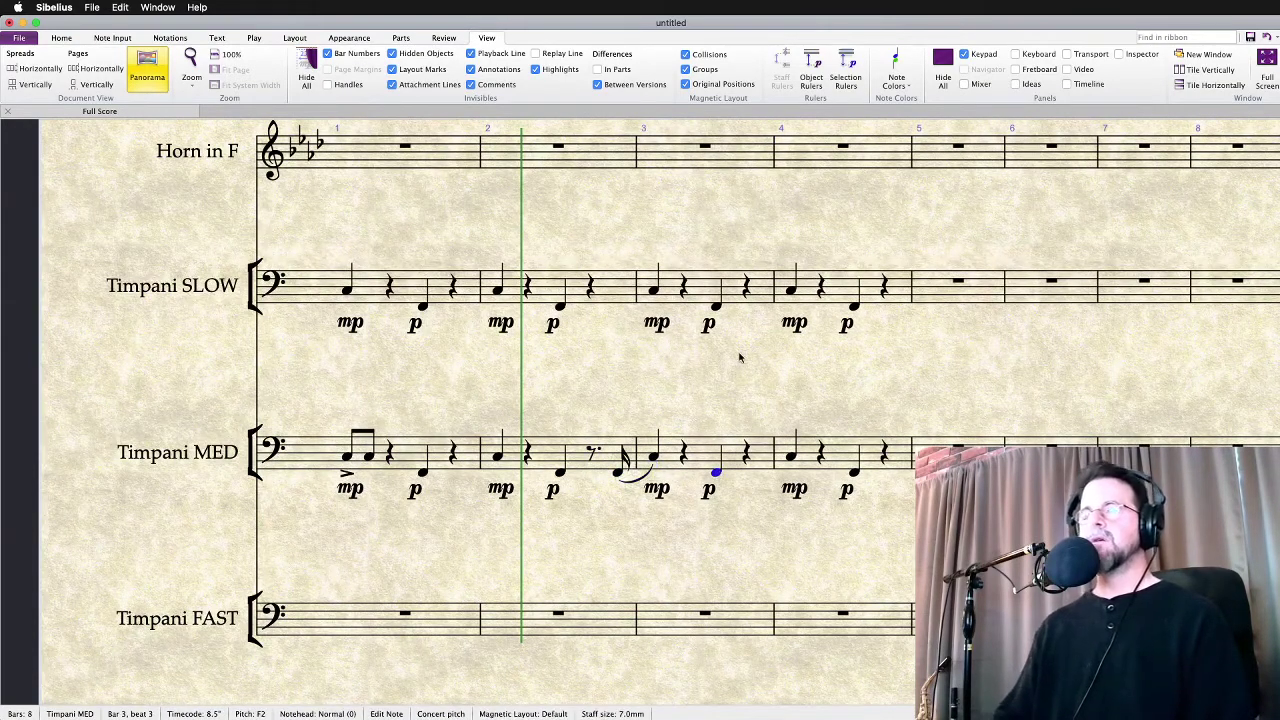
{"action": "key", "text": "Right"}
{"action": "key", "text": "Right"}
{"action": "key", "text": "2"}
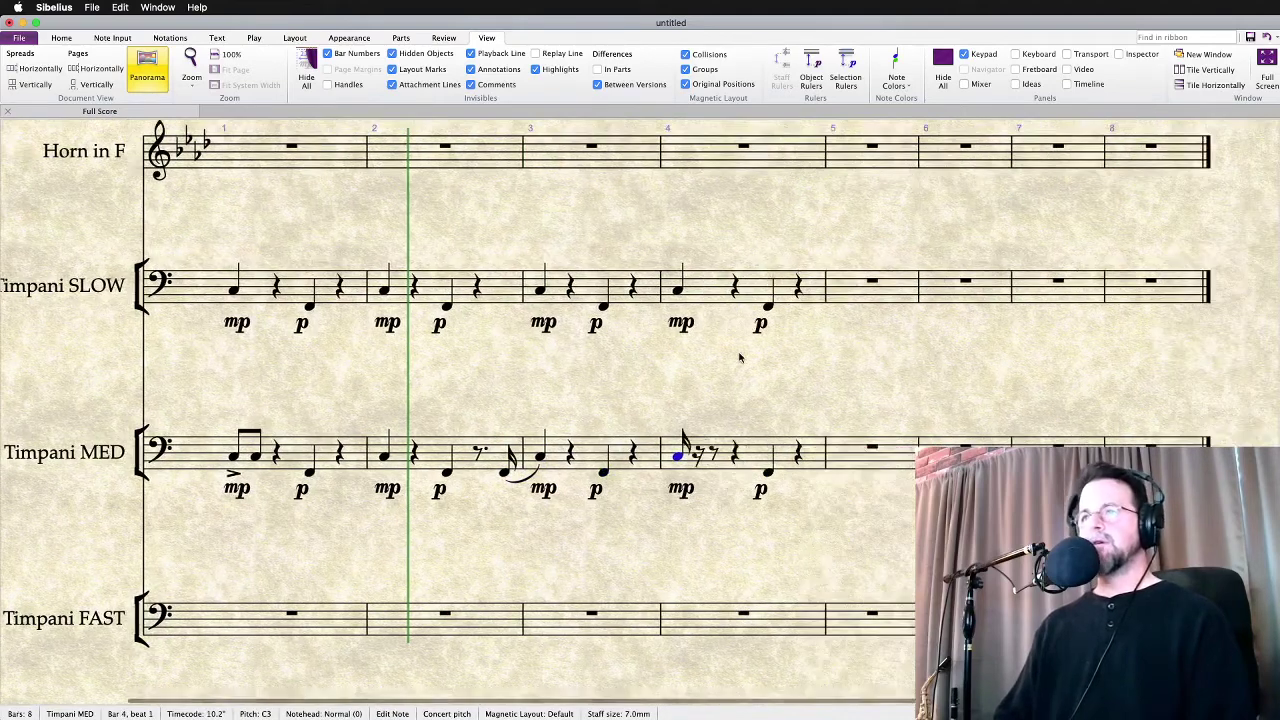
{"action": "key", "text": "c"}
{"action": "key", "text": "KP_Divide"}
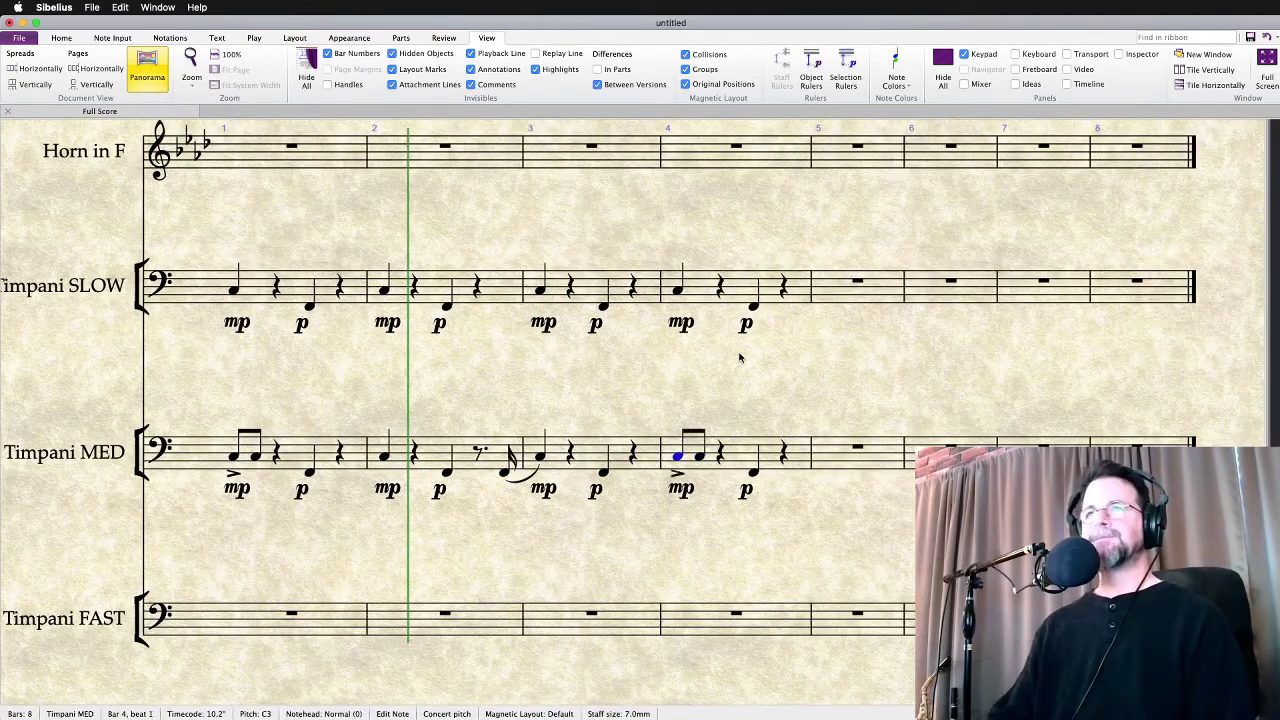
Fill beats 3 and 4 of bar 4 in Timpani MED with four eighth-note Fs and add a diminuendo hairpin under the last three
{"action": "key", "text": "Right"}
{"action": "key", "text": "Right"}
{"action": "key", "text": "Right"}
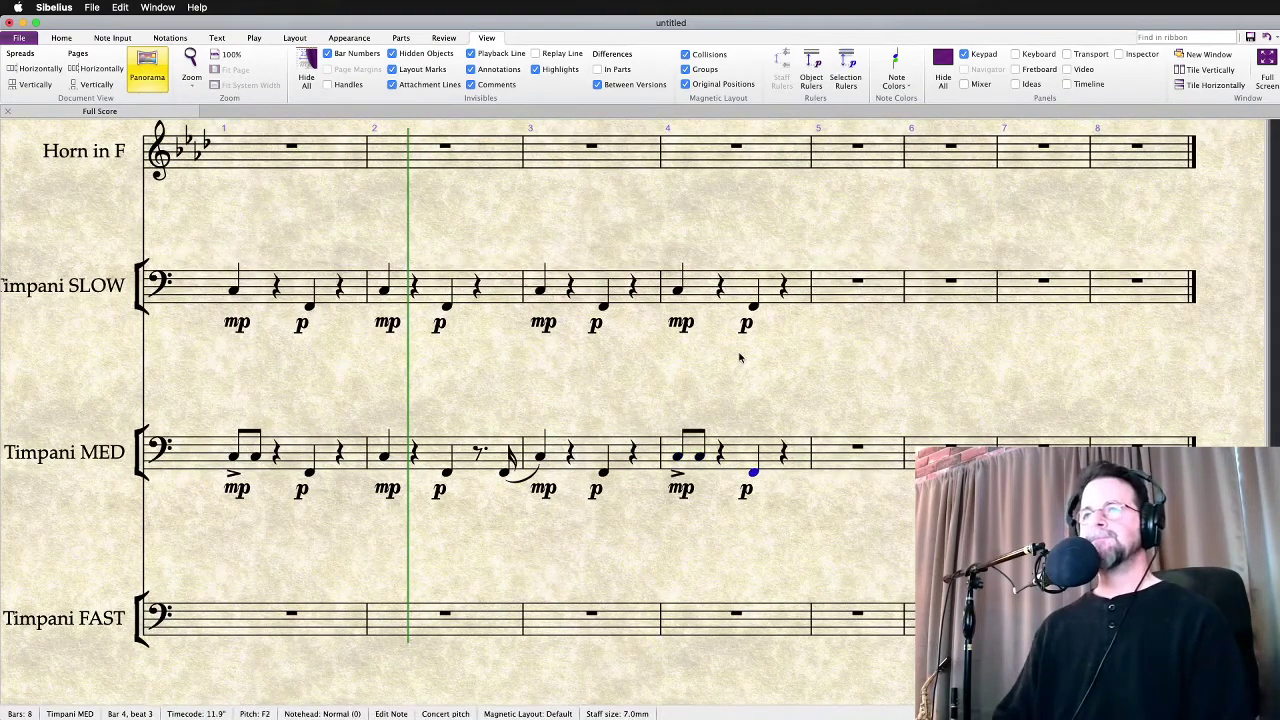
{"action": "key", "text": "KP_3"}
{"action": "key", "text": "f"}
{"action": "key", "text": "f"}
{"action": "key", "text": "f"}
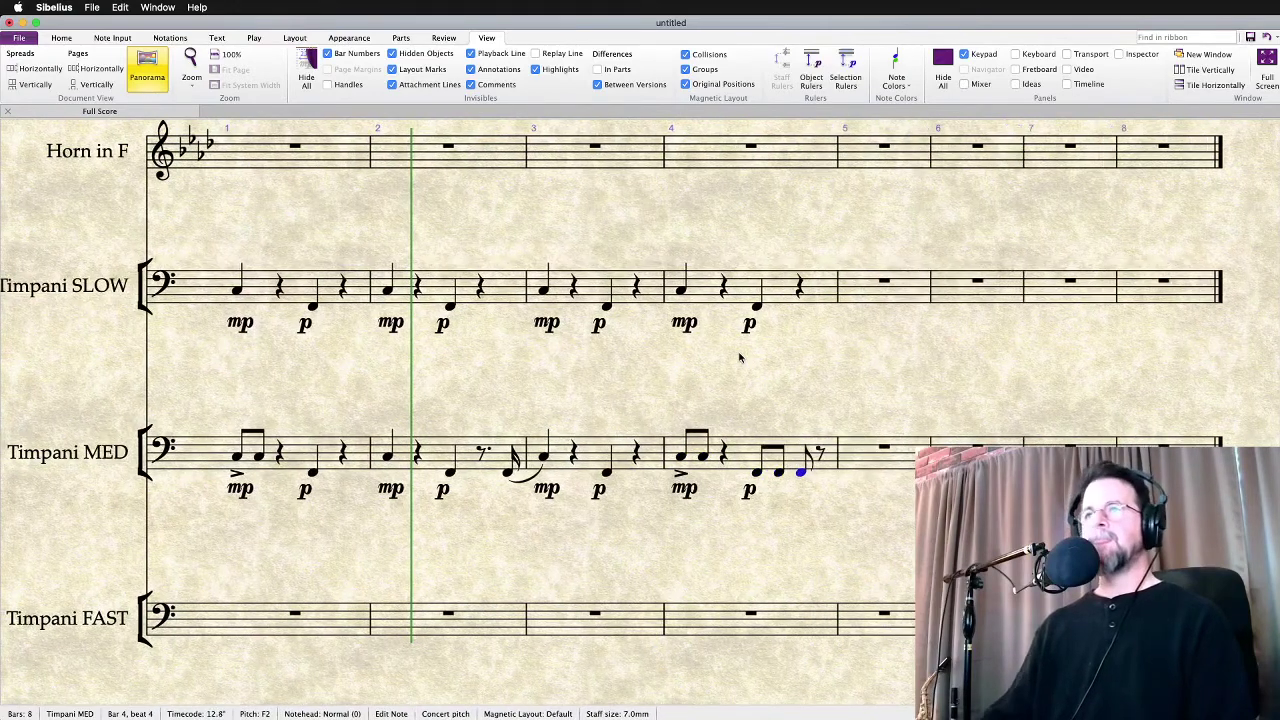
{"action": "left_click", "coordinate": [780, 476], "text": "shift"}
{"action": "key", "text": "shift+period"}
{"action": "key", "text": "Escape"}
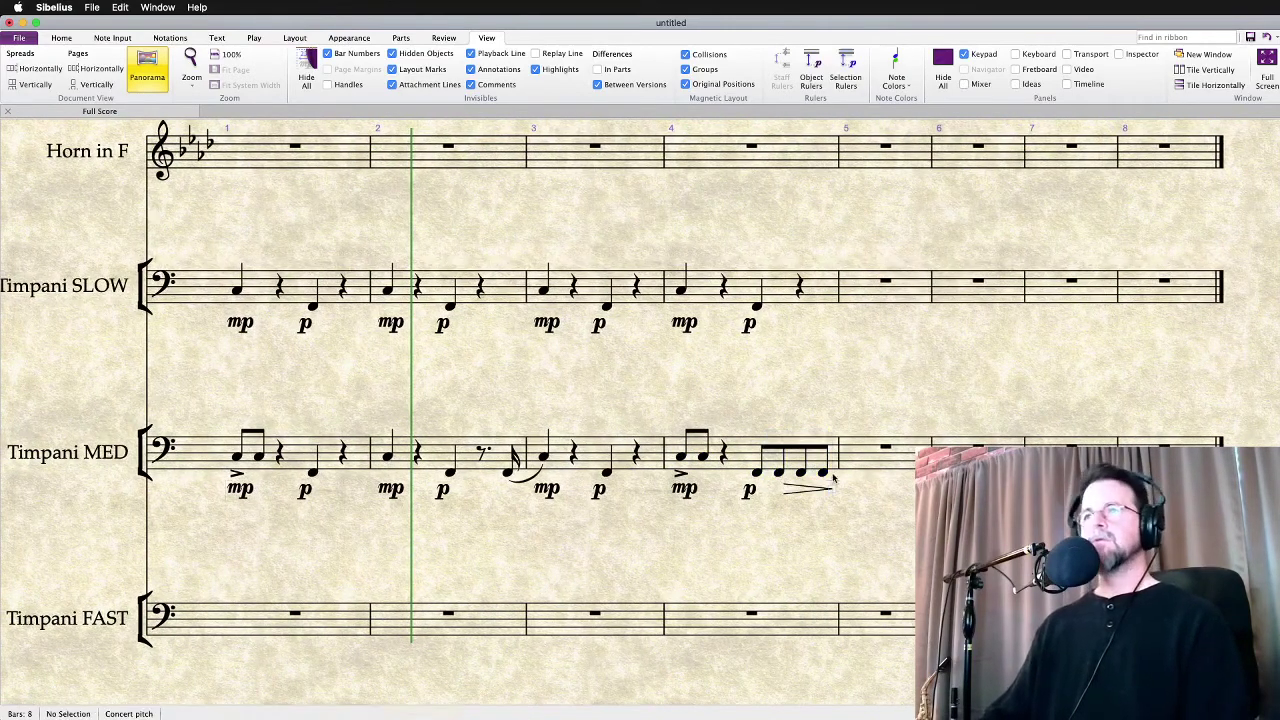
Play back the Timpani MED staff from bar 1 to check the pattern
{"action": "scroll", "coordinate": [310, 450], "scroll_direction": "left", "scroll_amount": 2}
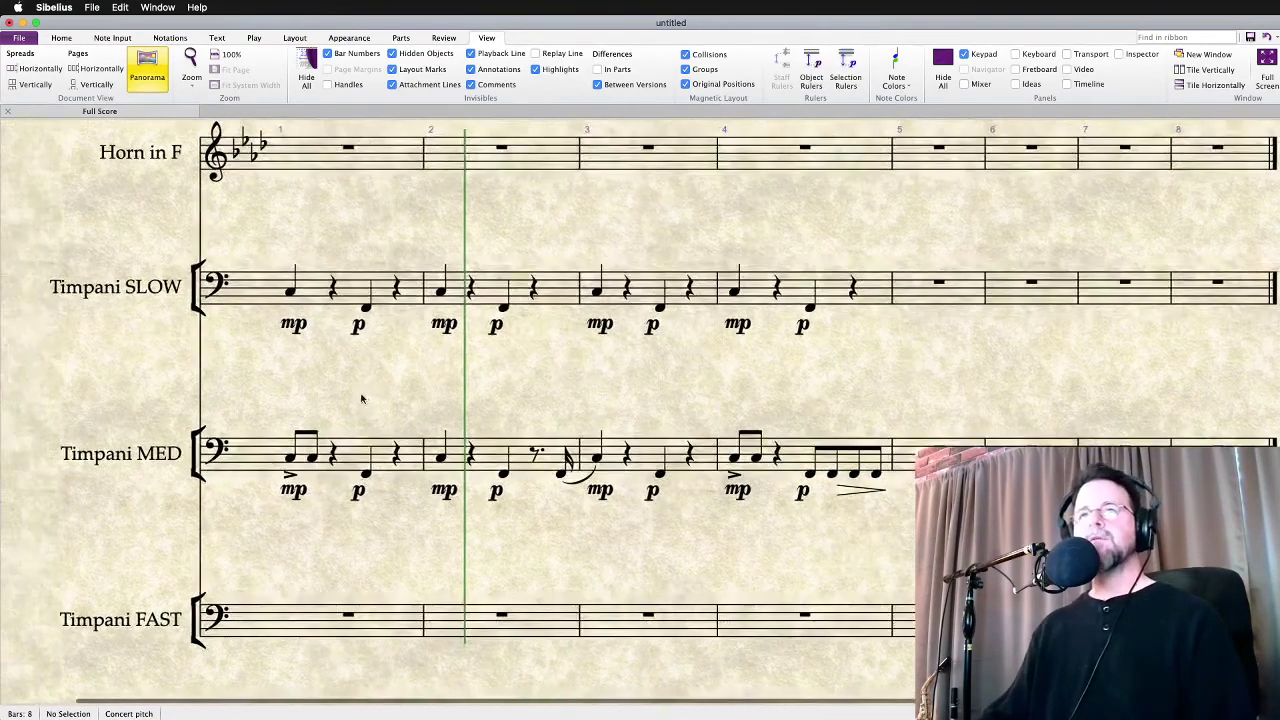
{"action": "left_click", "coordinate": [362, 457]}
{"action": "key", "text": "p"}
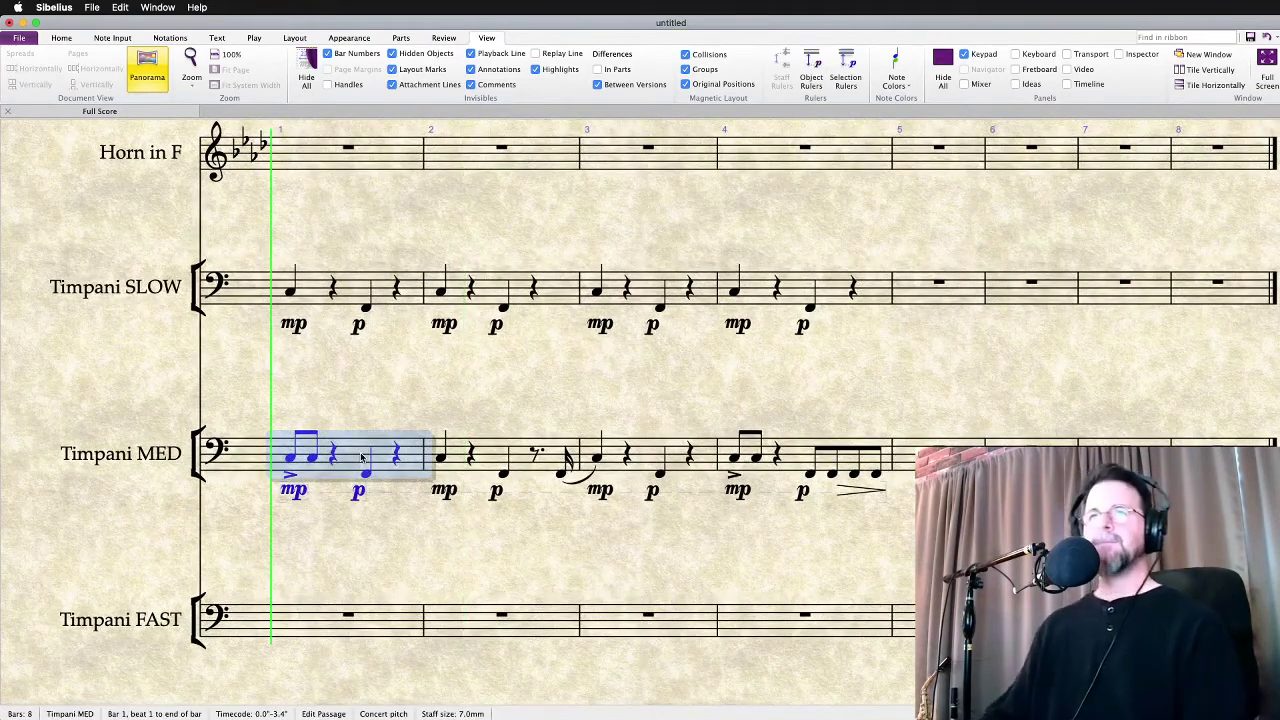
{"action": "left_click", "coordinate": [403, 406]}
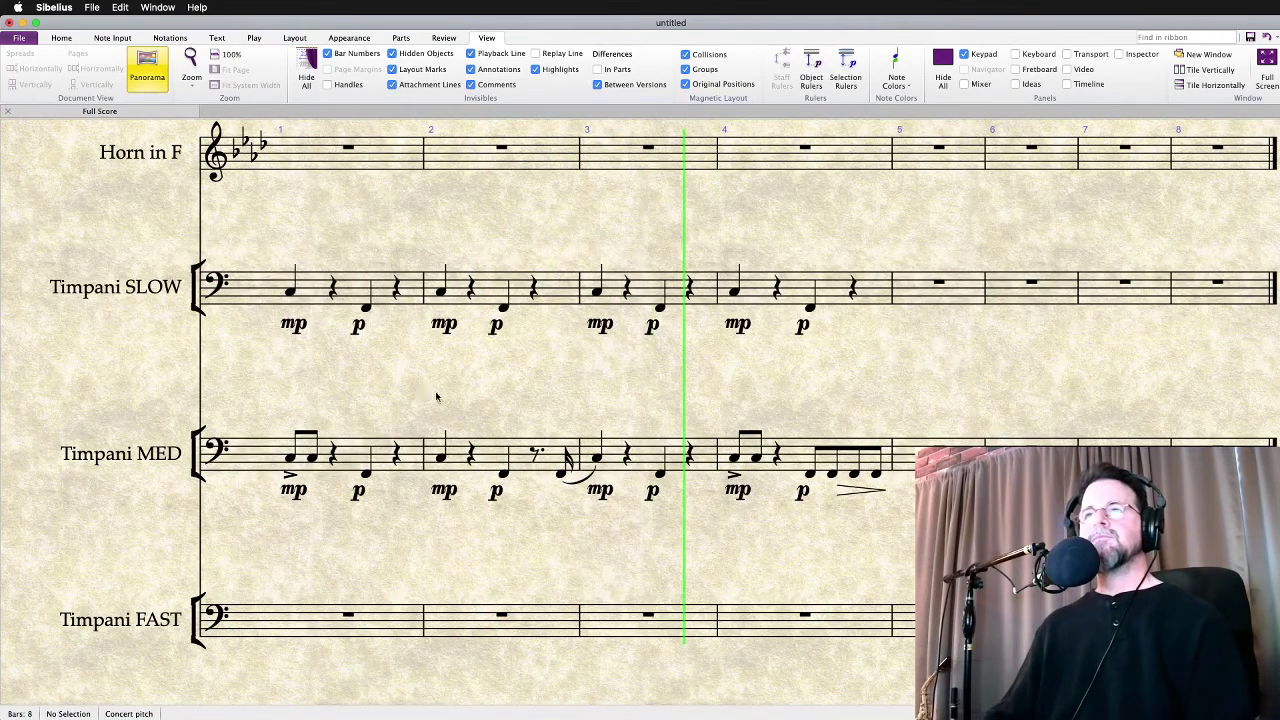
Change the beat 3 notes in bars 1 and 3 of Timpani MED to two eighth-note Fs, accenting the first of each pair
{"action": "left_click", "coordinate": [367, 475]}
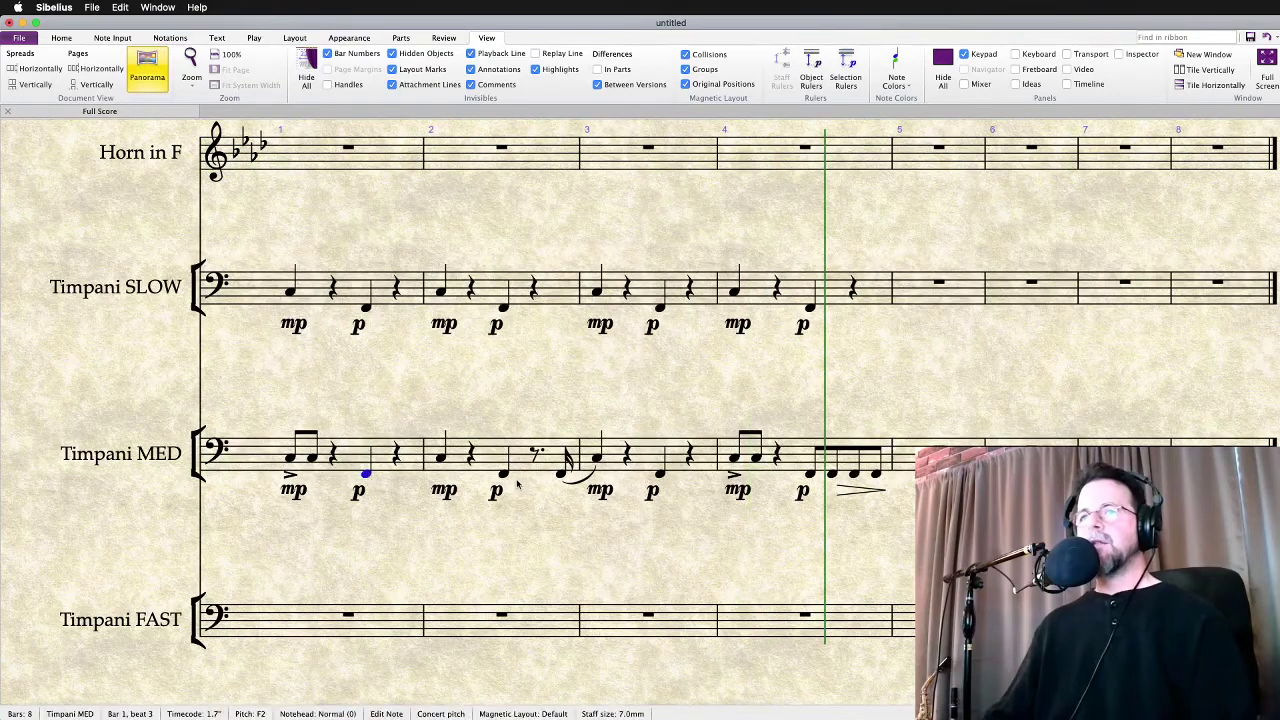
{"action": "left_click", "coordinate": [660, 476], "text": "super"}
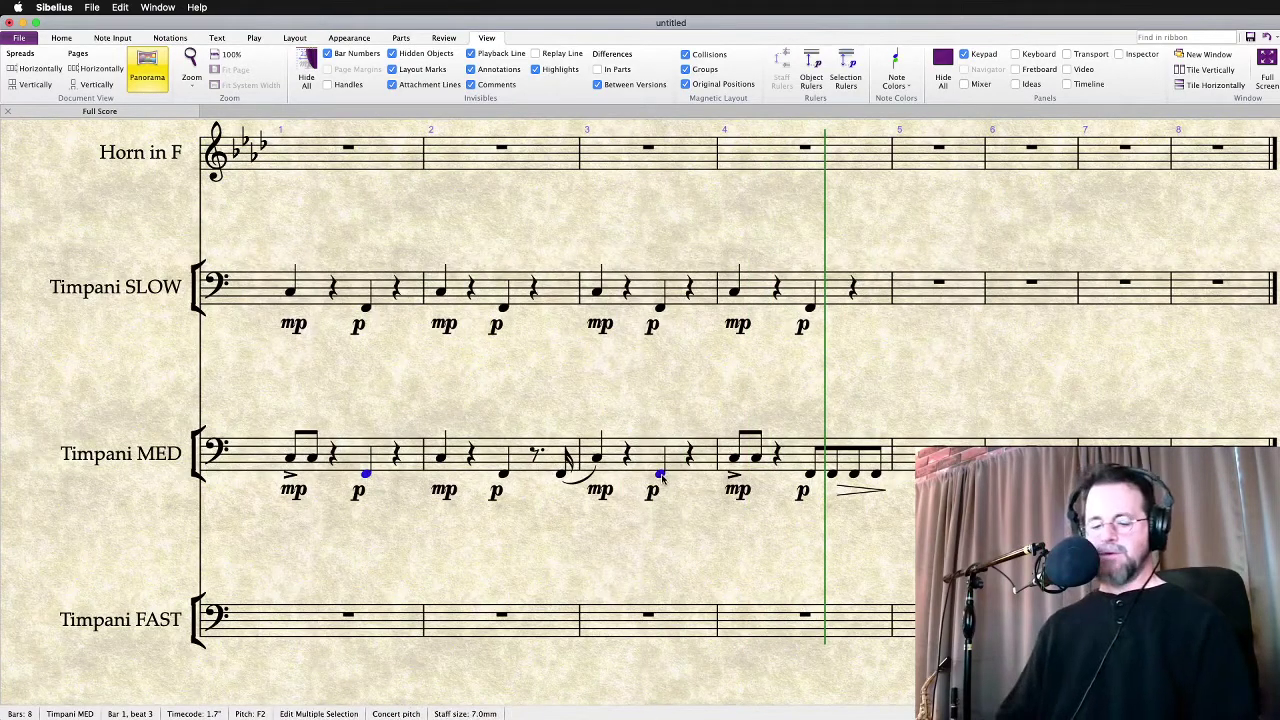
{"action": "key", "text": "3"}
{"action": "key", "text": "r"}
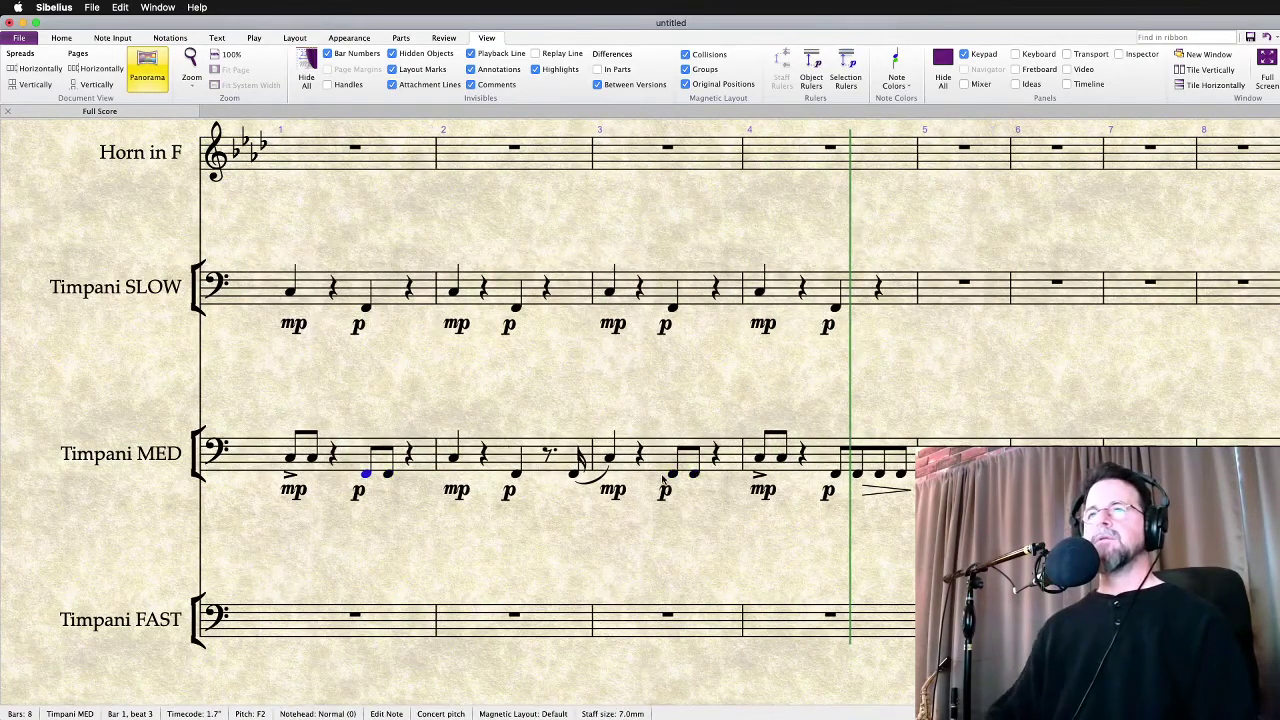
{"action": "key", "text": "KP_Enter"}
{"action": "left_click", "coordinate": [673, 476]}
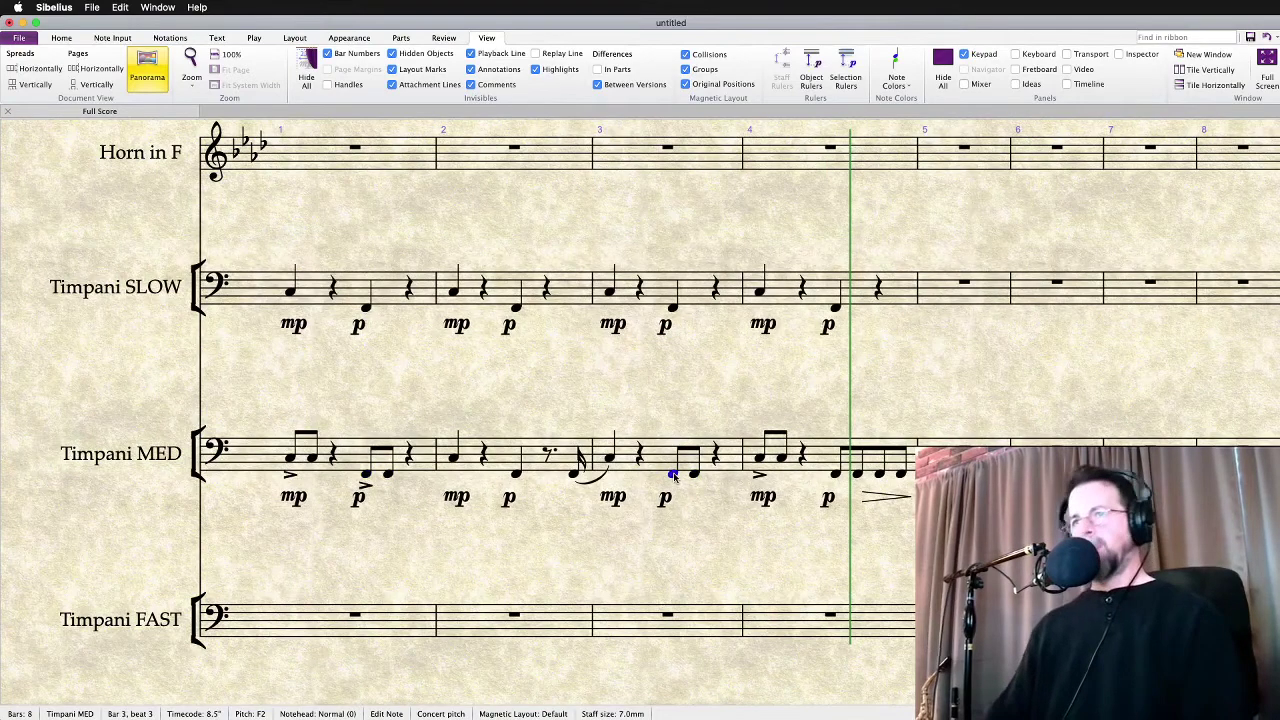
{"action": "key", "text": "KP_Enter"}
{"action": "key", "text": "Escape"}
Copy bars 1 to 4 of the Timpani MED staff into the Timpani FAST staff
{"action": "left_click", "coordinate": [388, 447]}
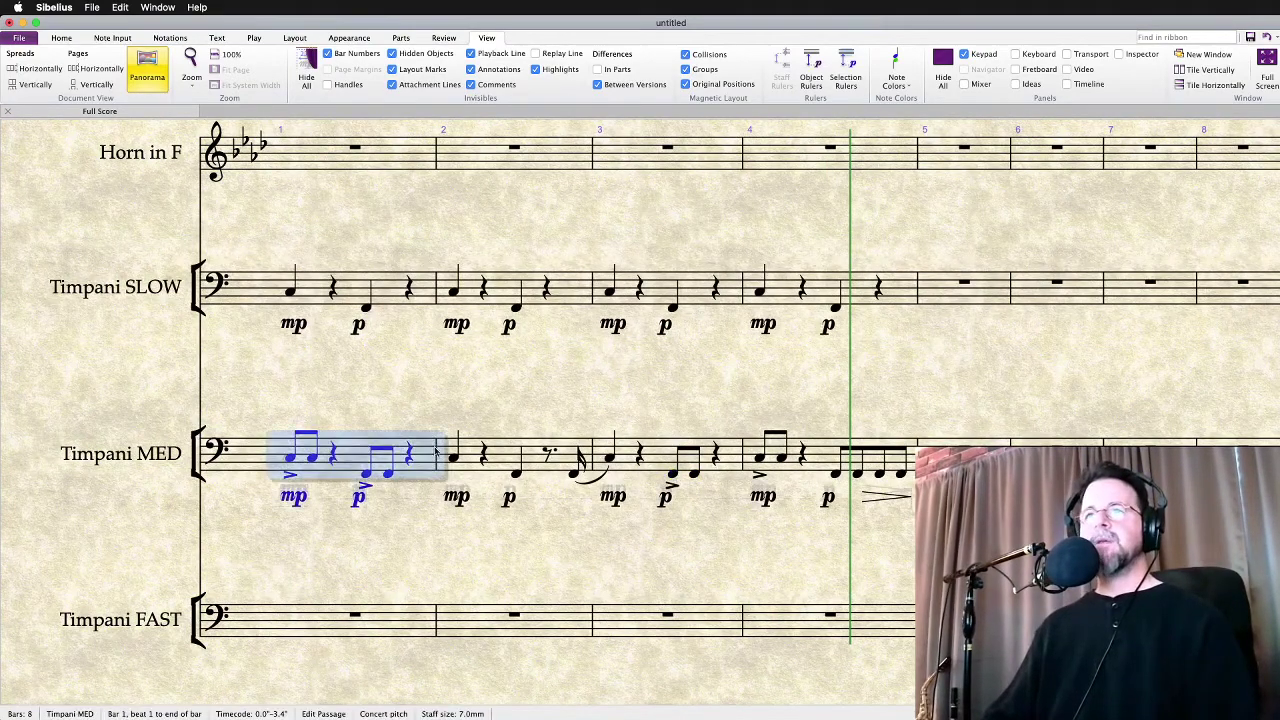
{"action": "left_click", "coordinate": [818, 445], "text": "shift"}
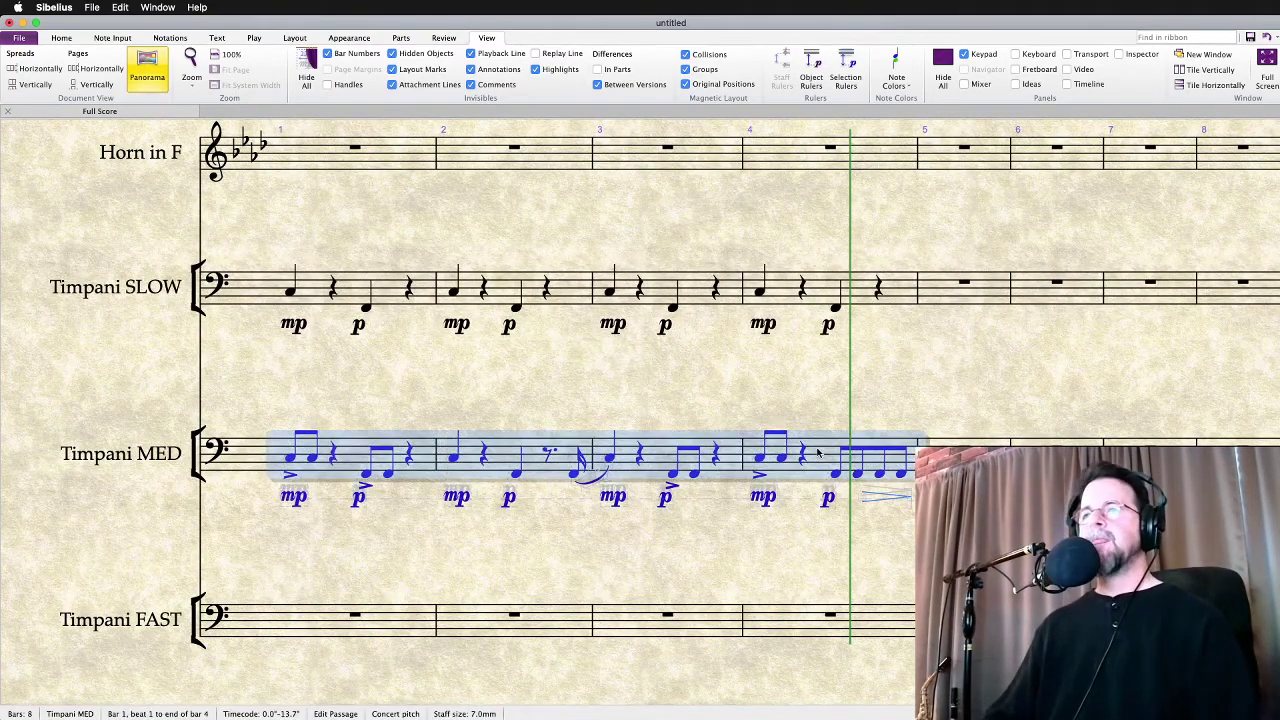
{"action": "left_click", "coordinate": [356, 616]}
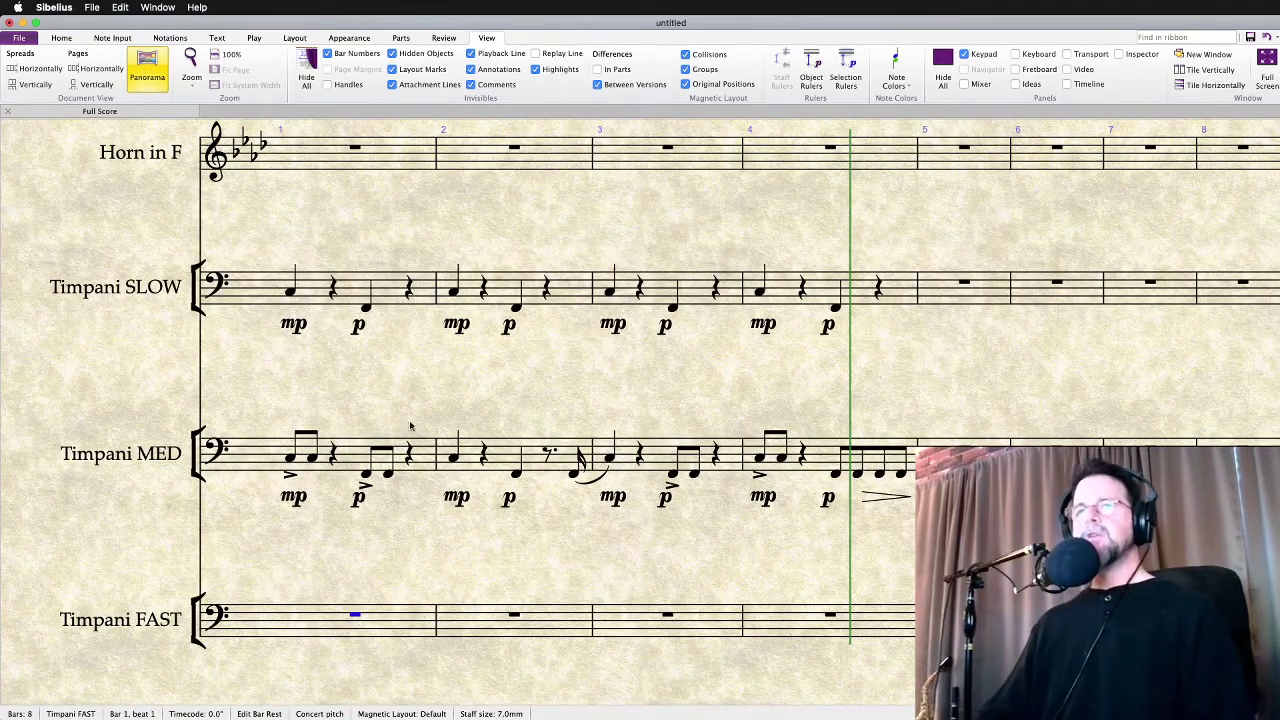
{"action": "left_click", "coordinate": [425, 450]}
{"action": "left_click", "coordinate": [860, 447], "text": "shift"}
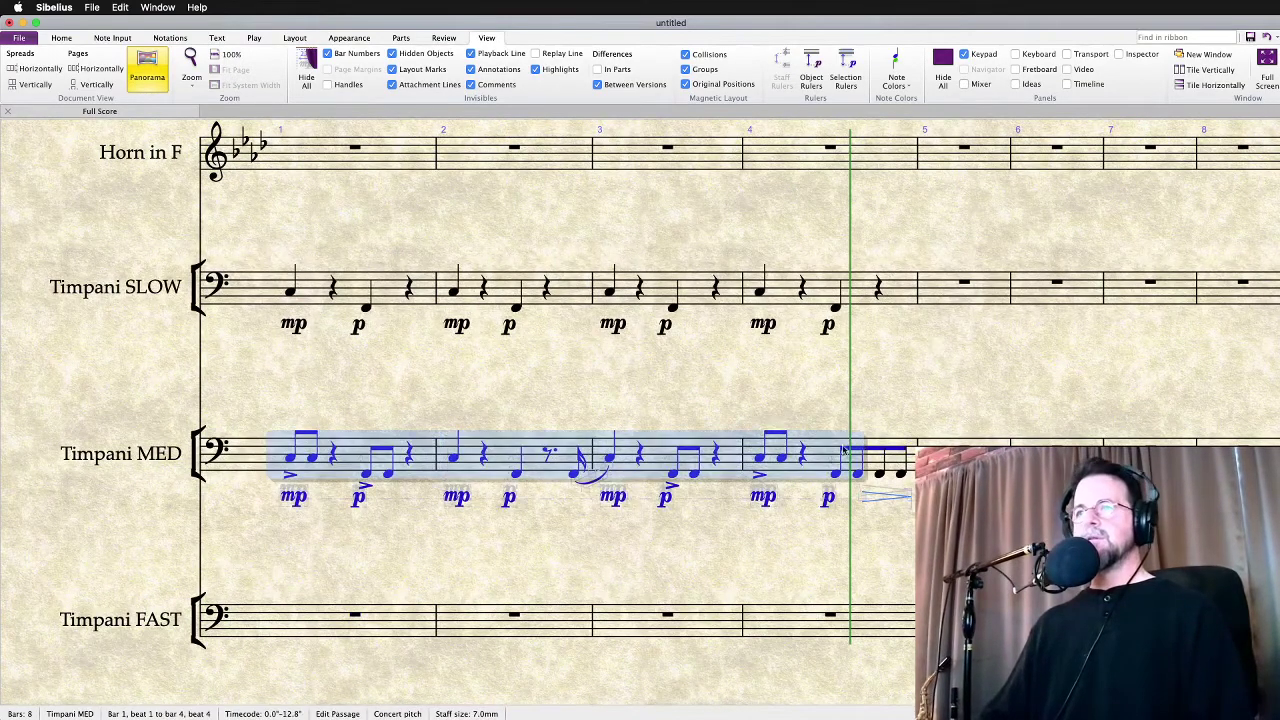
{"action": "left_click", "coordinate": [824, 451], "text": "shift"}
{"action": "left_click", "coordinate": [318, 632], "text": "alt"}
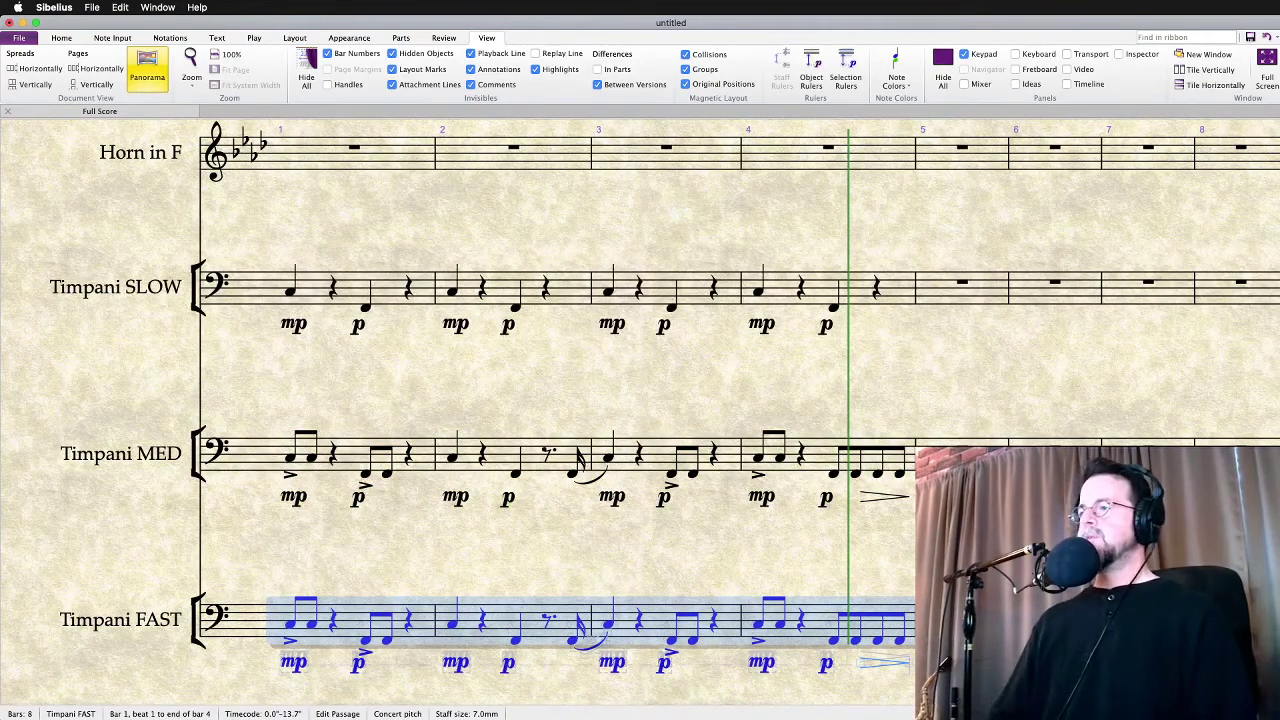
Add a one-slash tremolo to all notes in bars 1 to 4 of Timpani FAST and play back the start
{"action": "left_click_drag", "start_coordinate": [975, 590], "coordinate": [962, 295]}
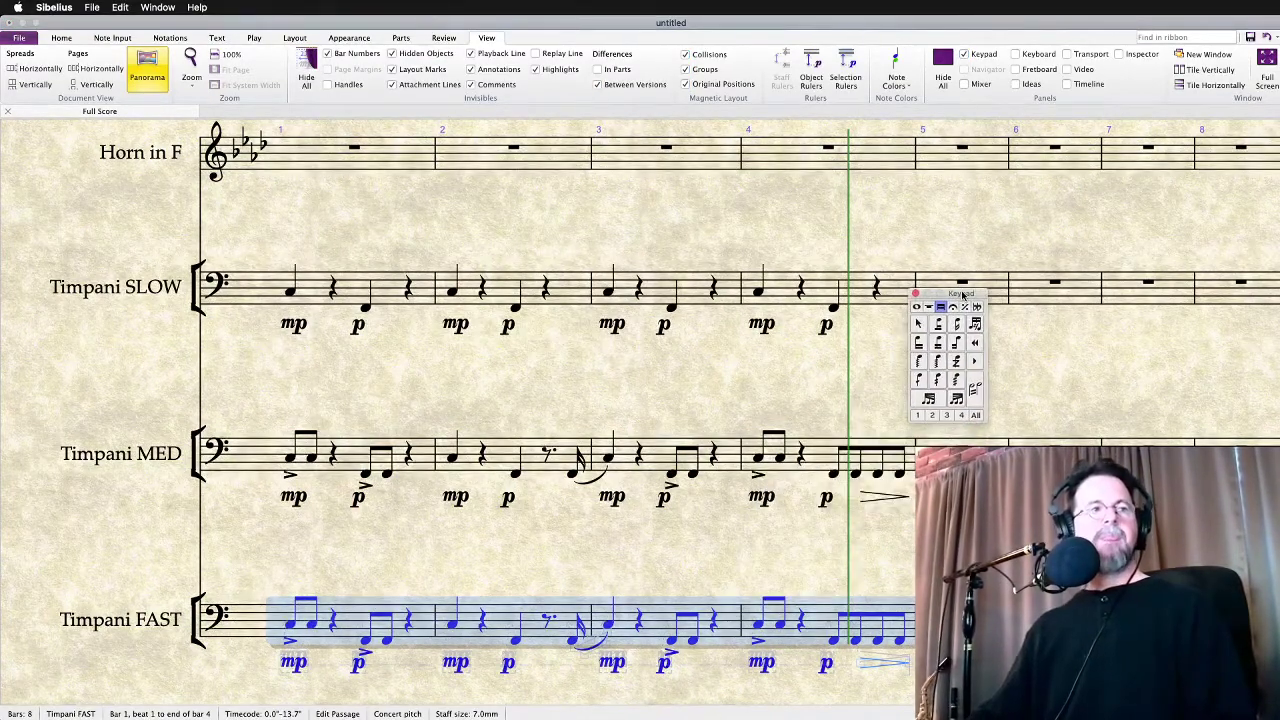
{"action": "left_click", "coordinate": [824, 407]}
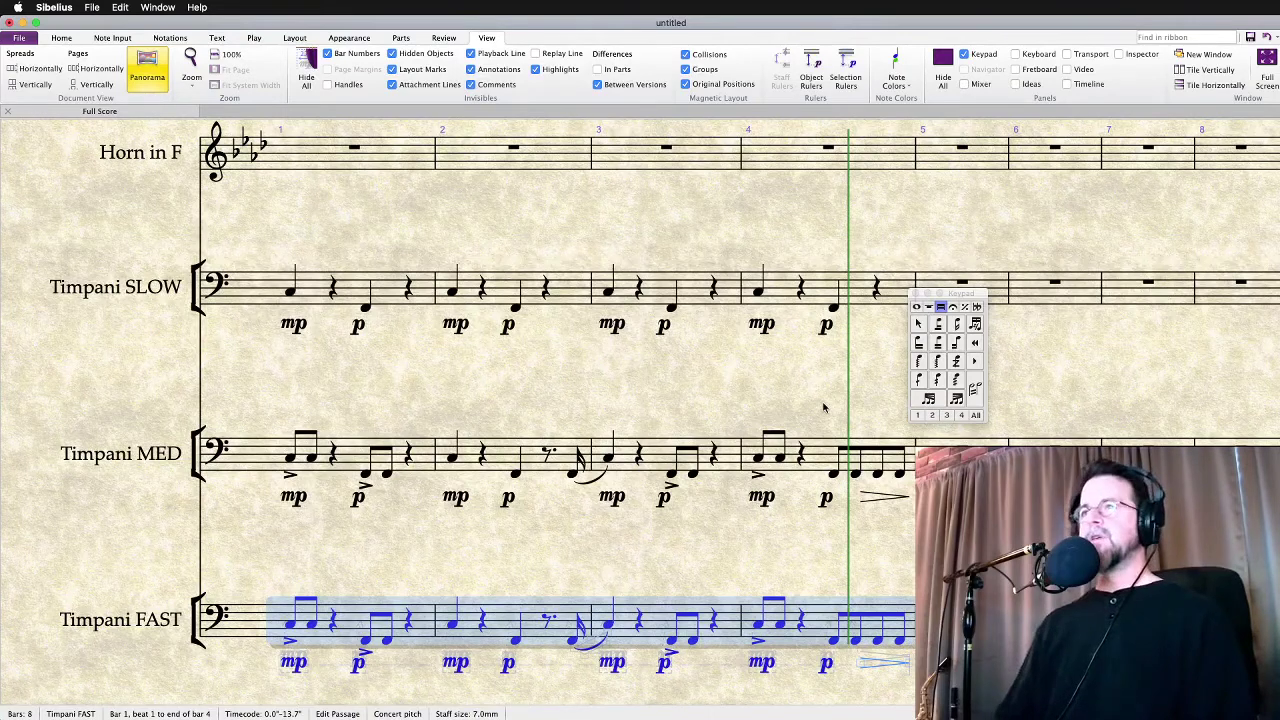
{"action": "key", "text": "1"}
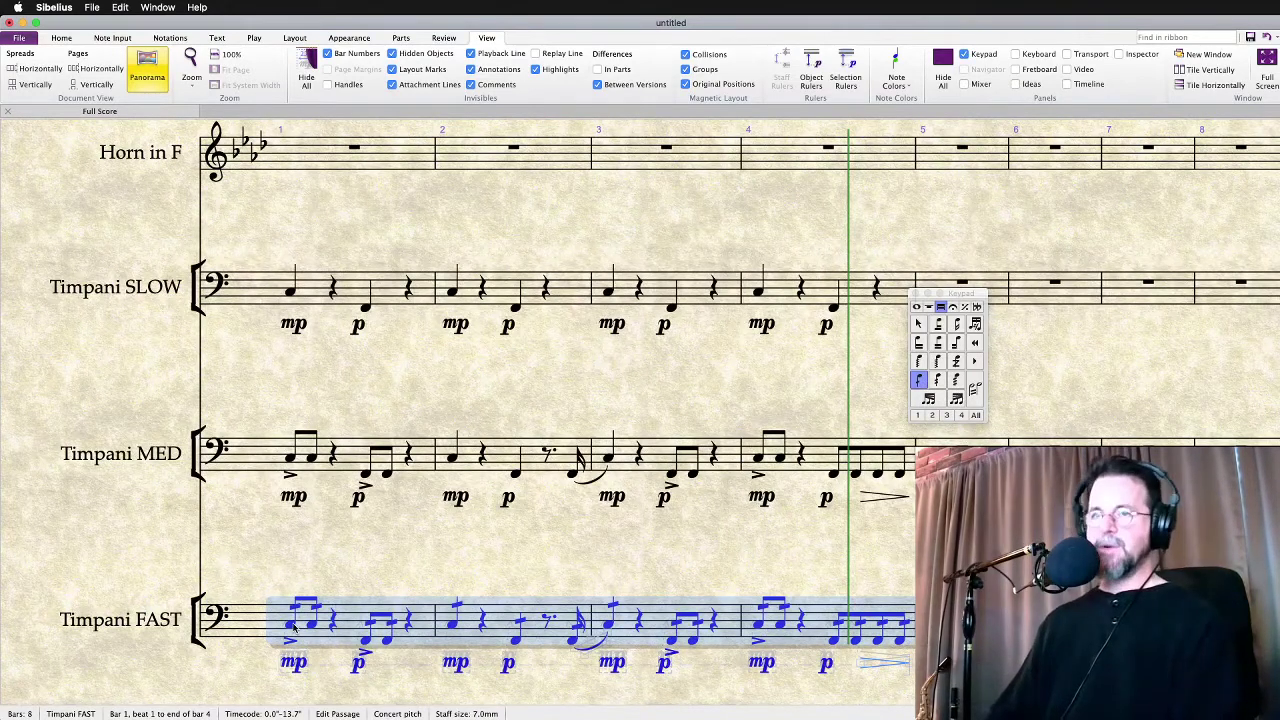
{"action": "key", "text": "p"}
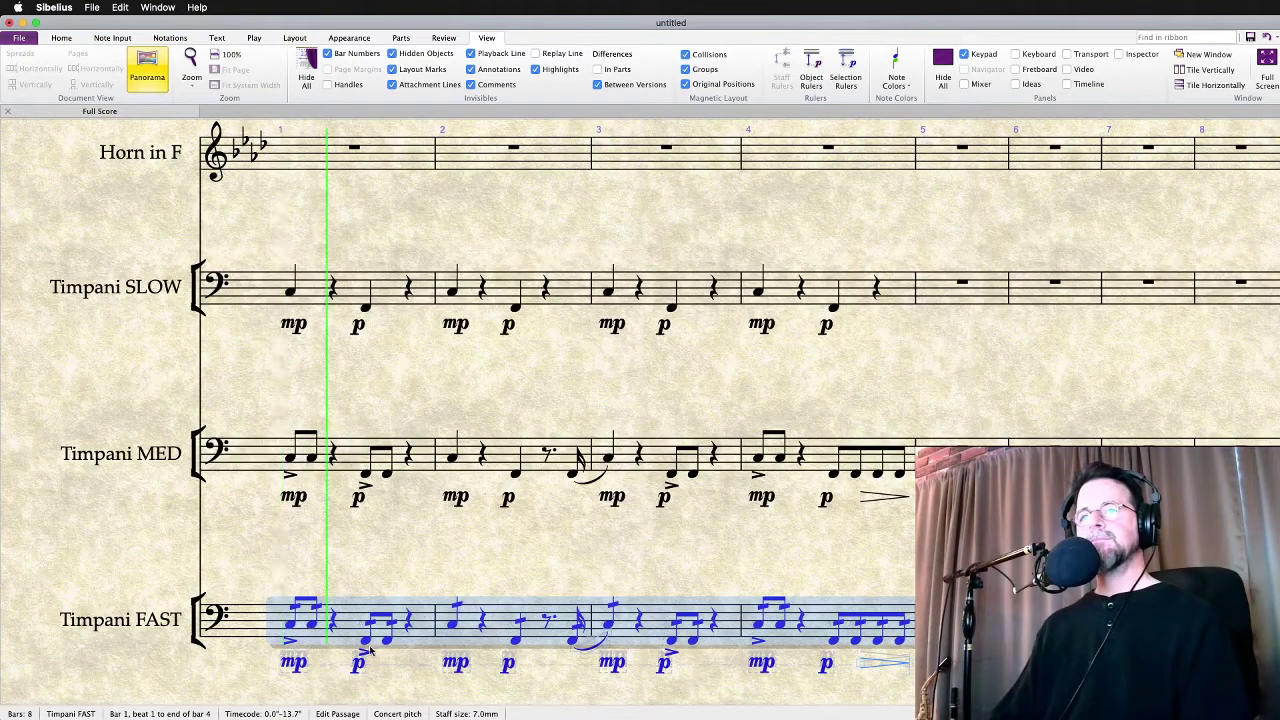
{"action": "key", "text": "Escape"}
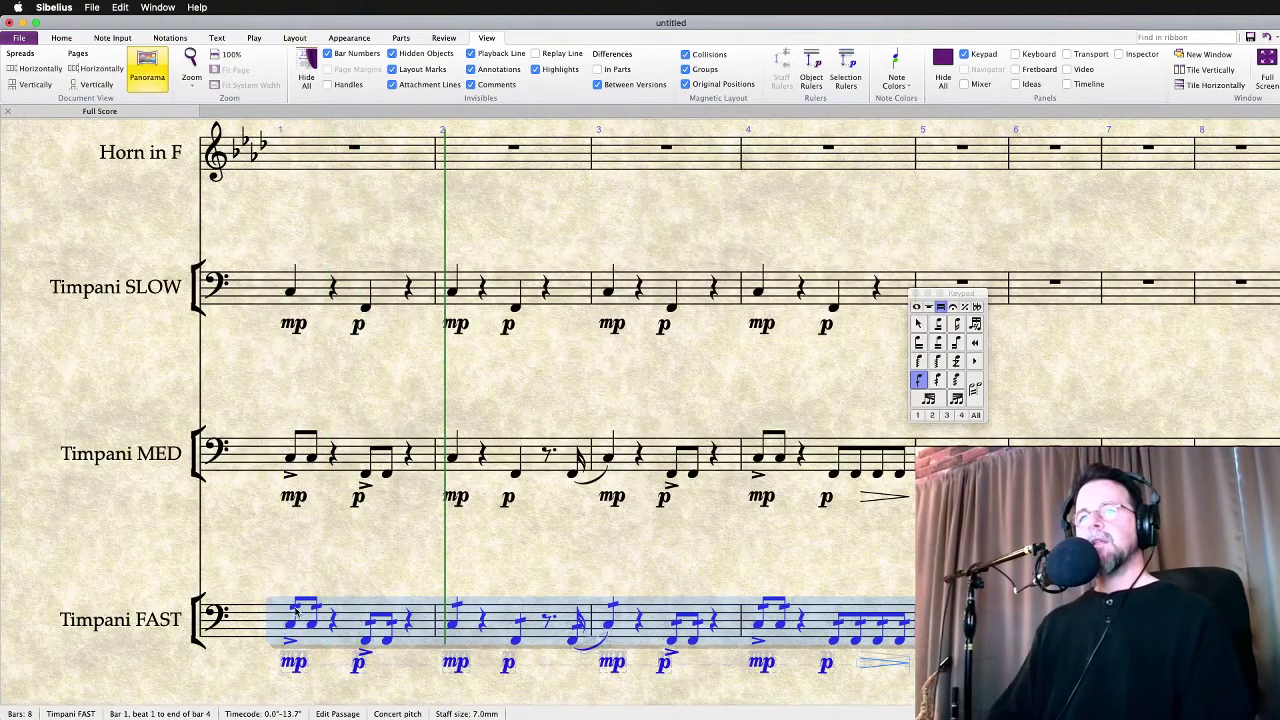
Remove the tremolo slashes from the two beat 1 eighth notes in bar 1 of Timpani FAST
{"action": "left_click", "coordinate": [293, 614]}
{"action": "left_click", "coordinate": [294, 604]}
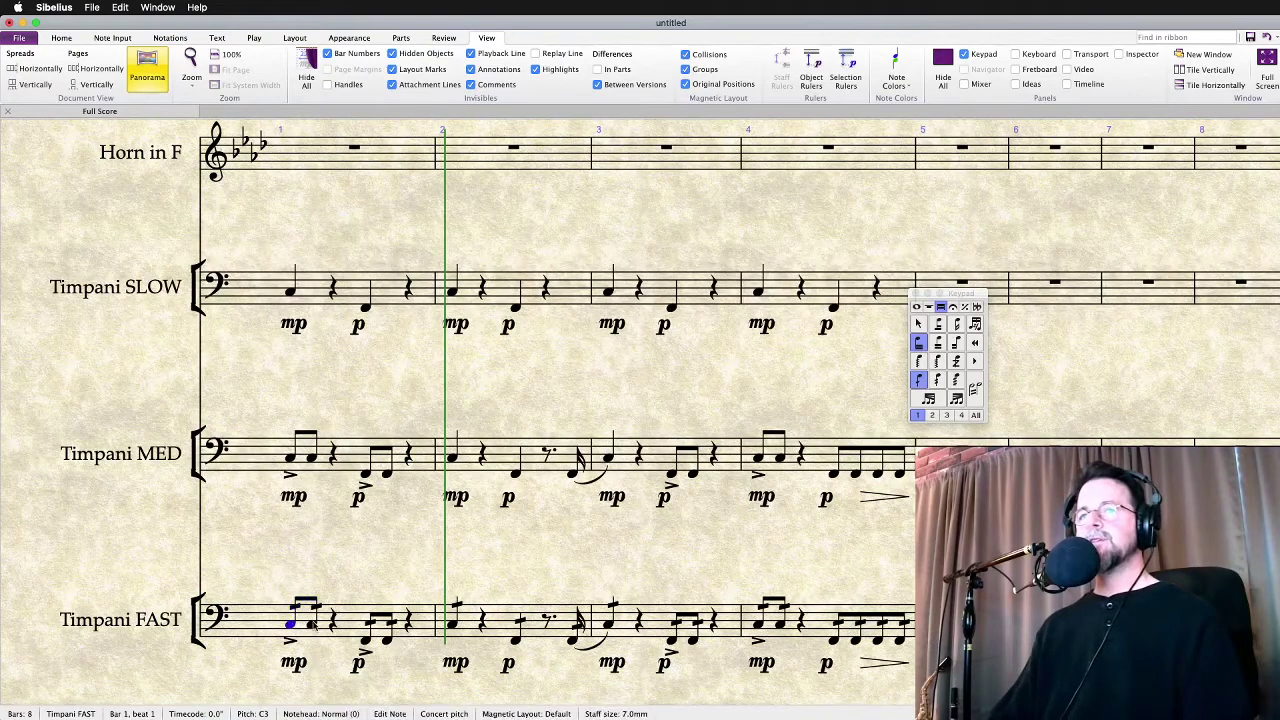
{"action": "left_click", "coordinate": [315, 625], "text": "shift"}
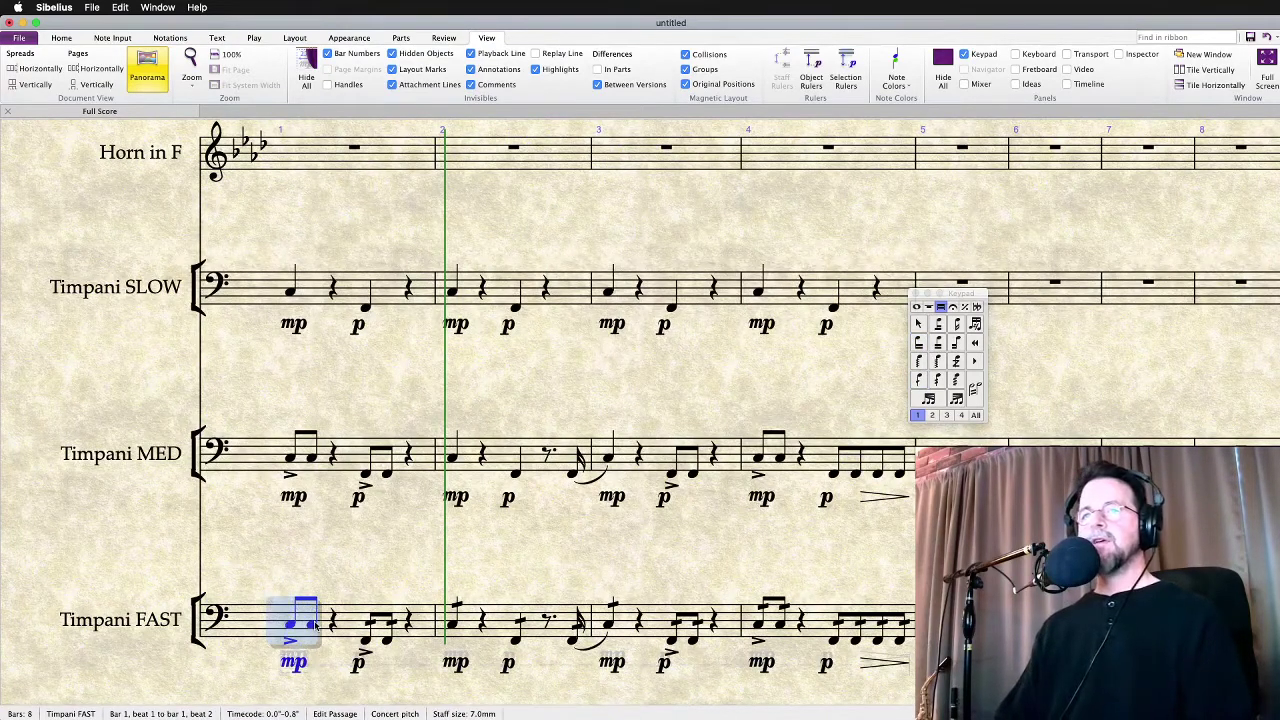
{"action": "key", "text": "super+alt+shift+d"}
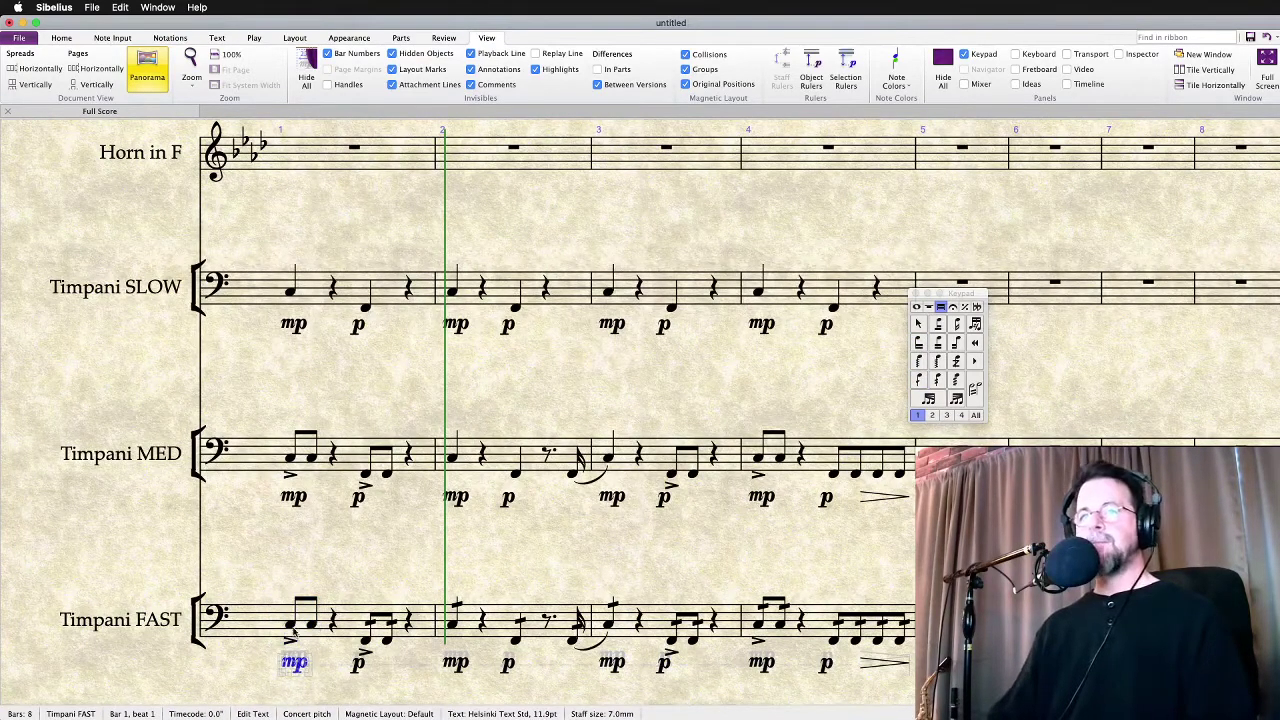
Try shortening the first beat 1 note in bar 1 of Timpani FAST to a sixteenth note without tremolo slashes
{"action": "left_click", "coordinate": [291, 626]}
{"action": "key", "text": "Right"}
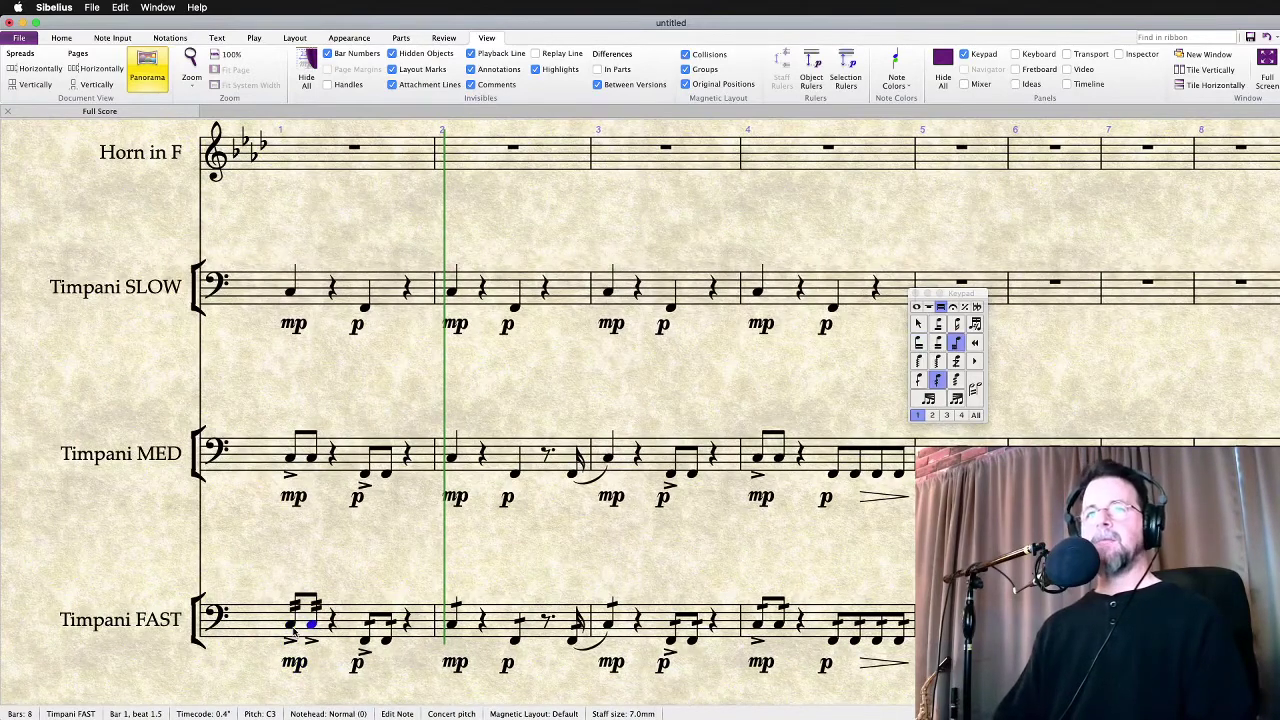
{"action": "key", "text": "Left"}
{"action": "key", "text": "F7"}
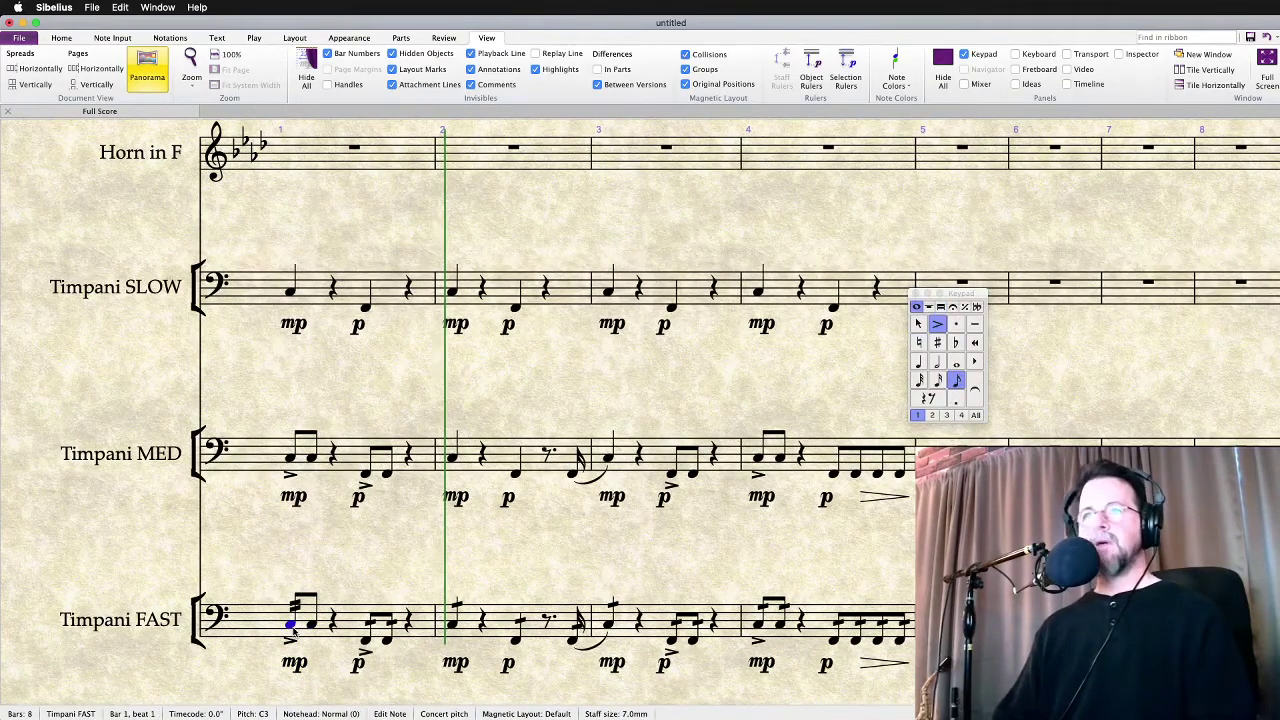
{"action": "key", "text": "2"}
{"action": "key", "text": "F9"}
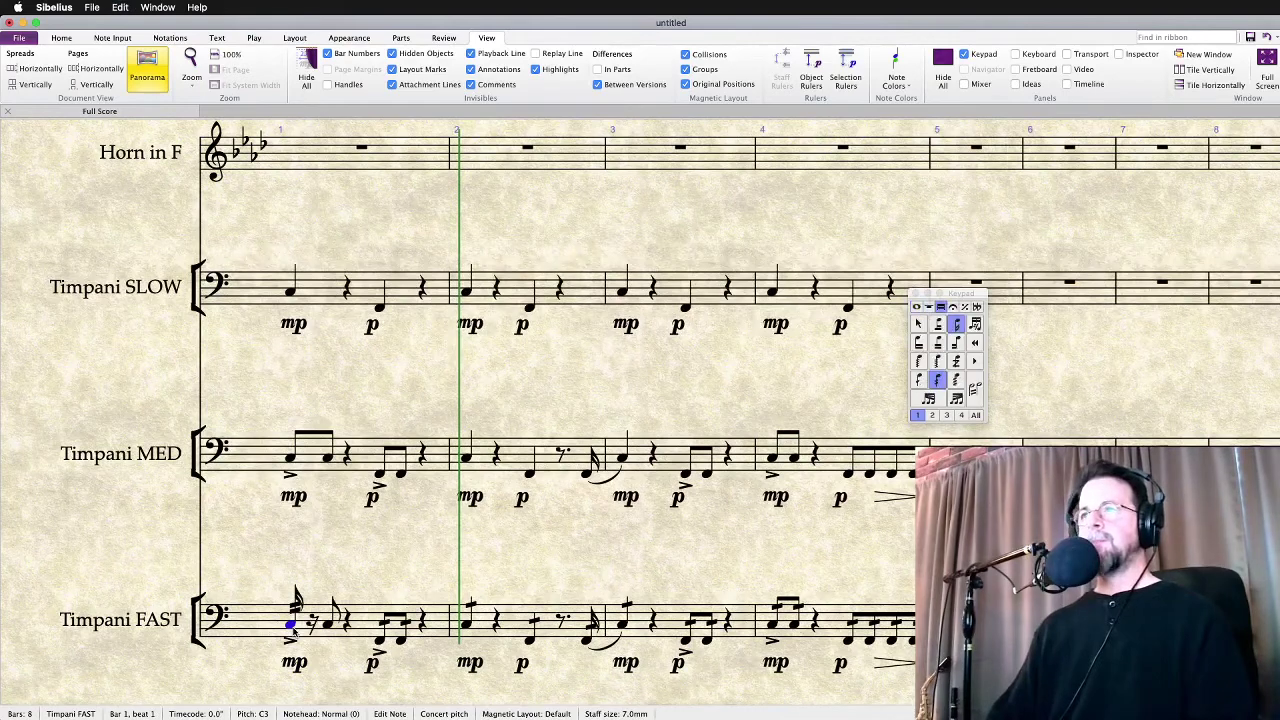
{"action": "key", "text": "2"}
{"action": "key", "text": "F7"}
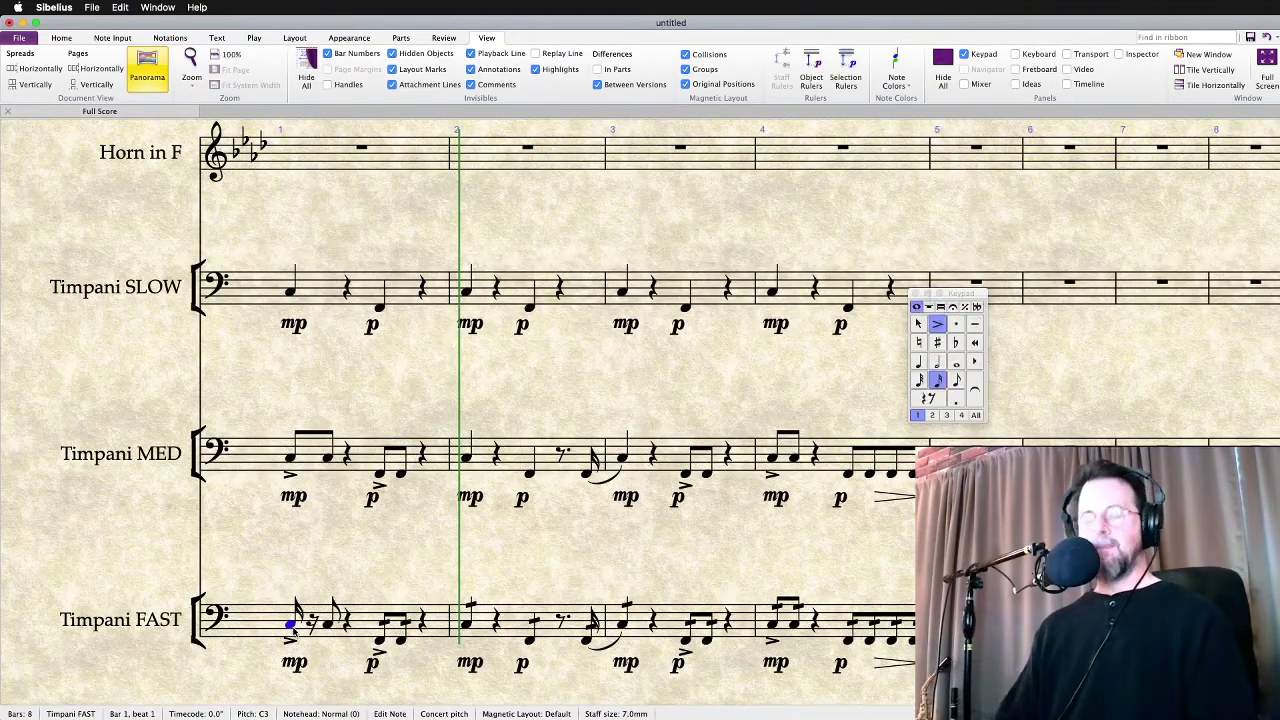
Try filling beat 1 in bar 1 of Timpani FAST with four plain sixteenth-note Cs
{"action": "key", "text": "r"}
{"action": "key", "text": "r"}
{"action": "key", "text": "Left"}
{"action": "key", "text": "KP_Divide"}
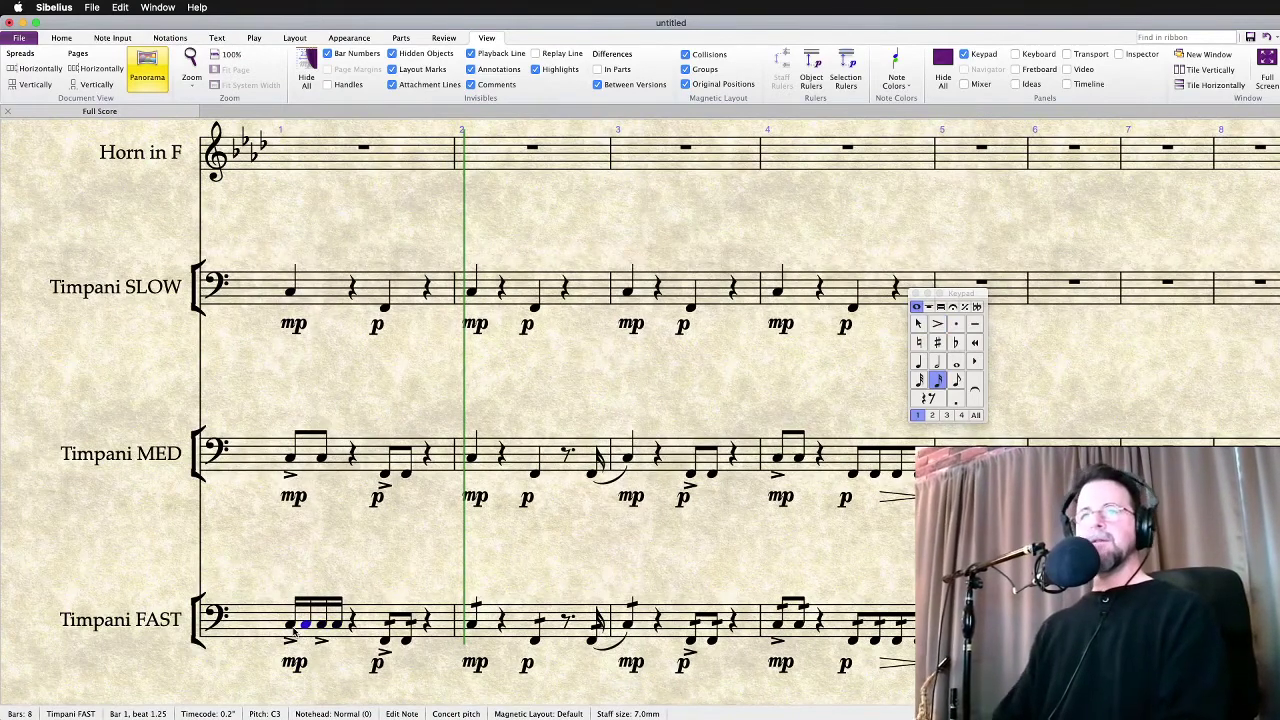
{"action": "key", "text": "Escape"}
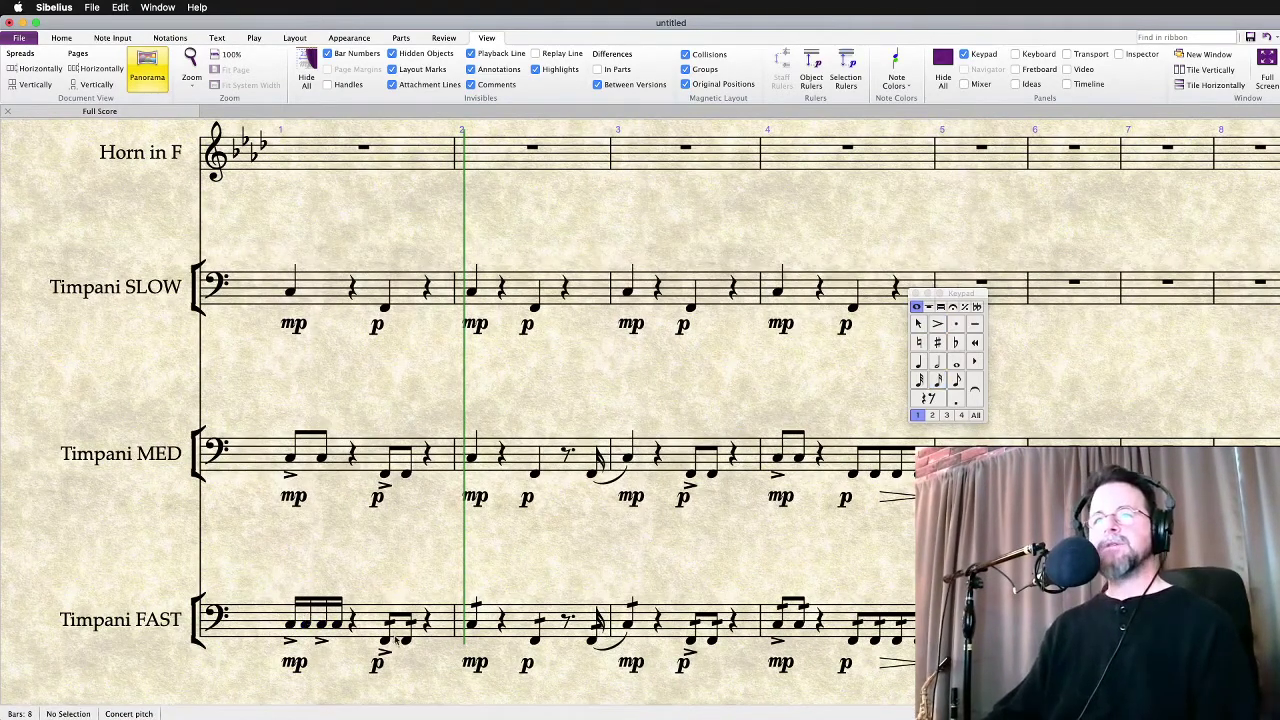
Undo the beat 1 changes in bar 1 of Timpani FAST back to two eighth notes with one-slash tremolos
{"action": "left_click", "coordinate": [337, 629]}
{"action": "key", "text": "4"}
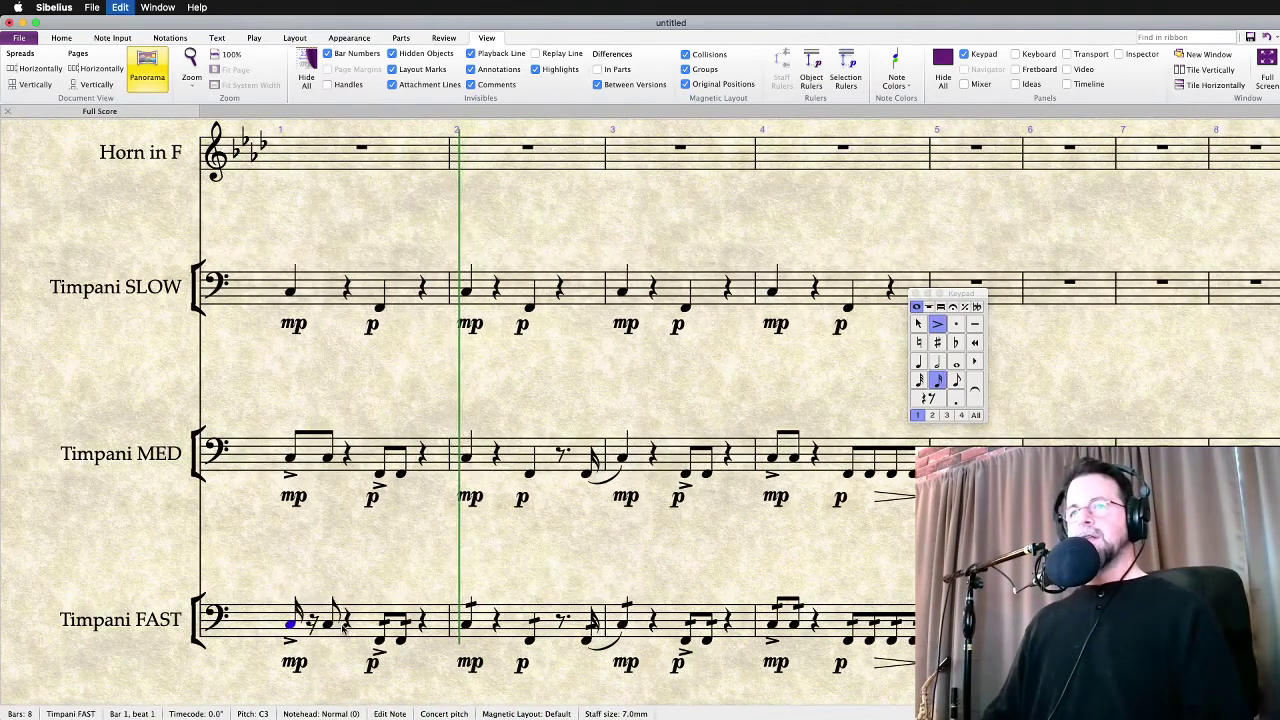
{"action": "key", "text": "3"}
{"action": "key", "text": "shift+Right"}
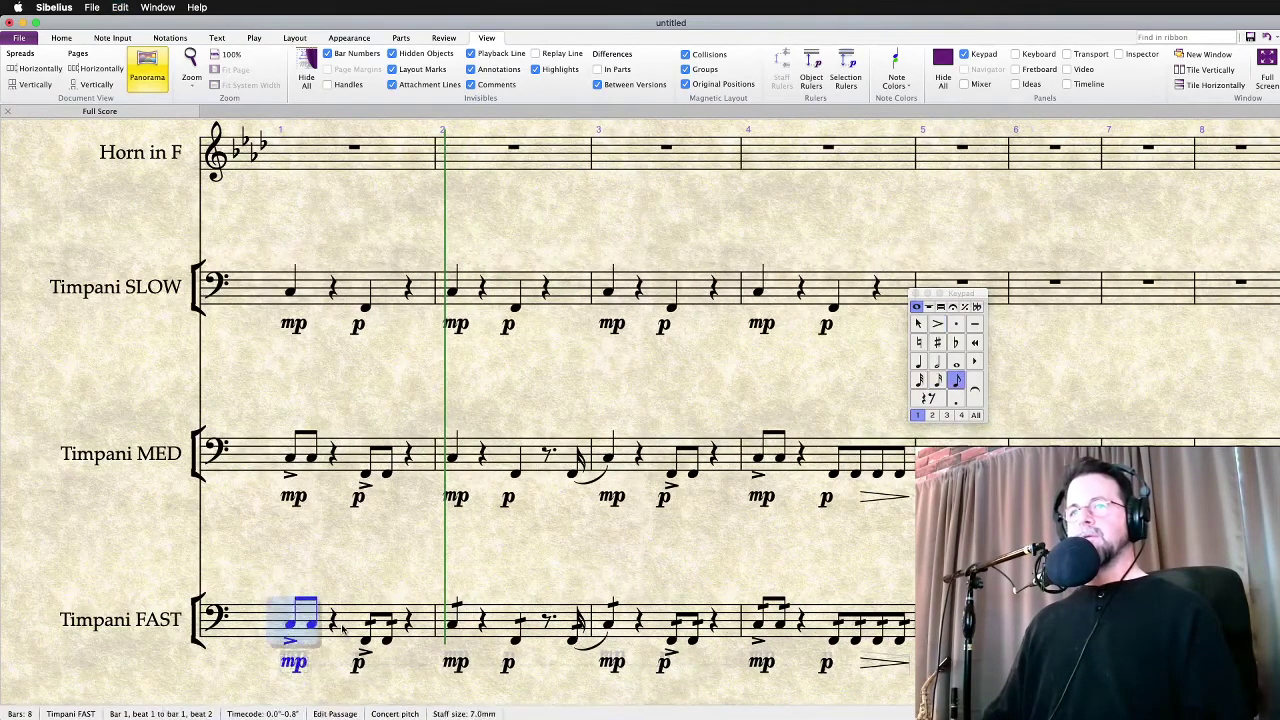
{"action": "double_click", "coordinate": [305, 662]}
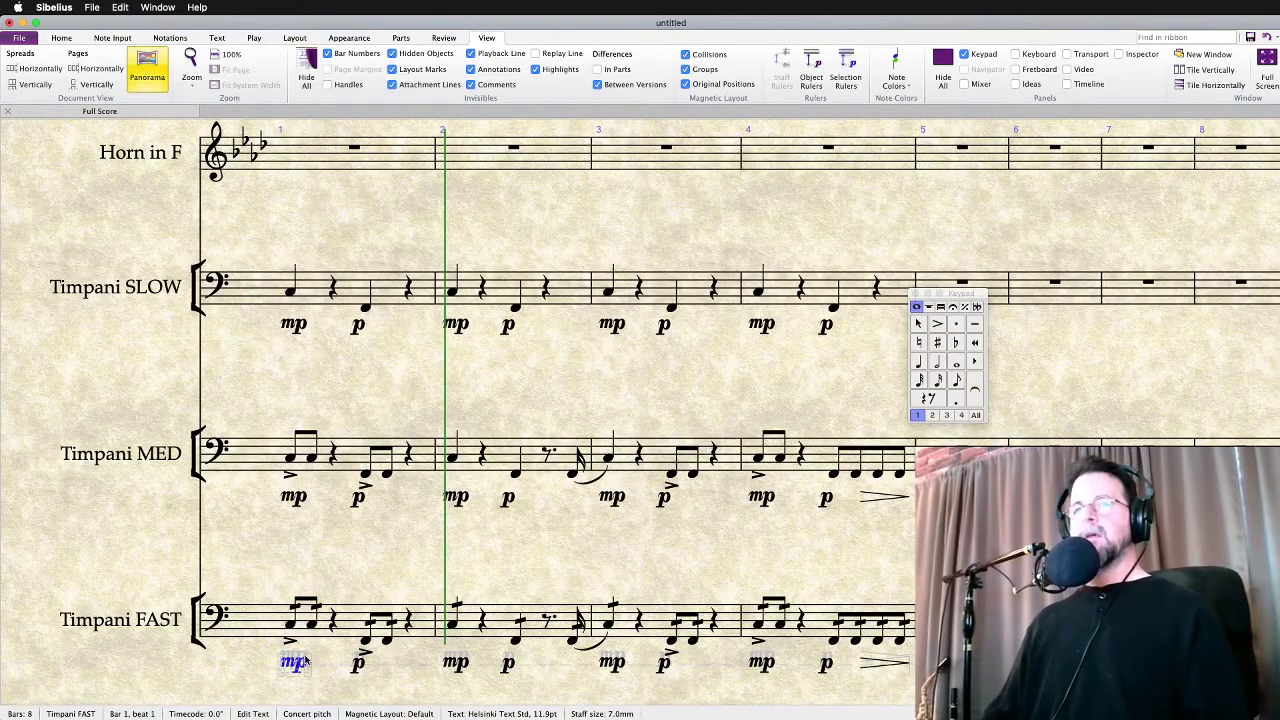
Play back the Timpani FAST staff from bar 1, then stop playback
{"action": "key", "text": "space"}
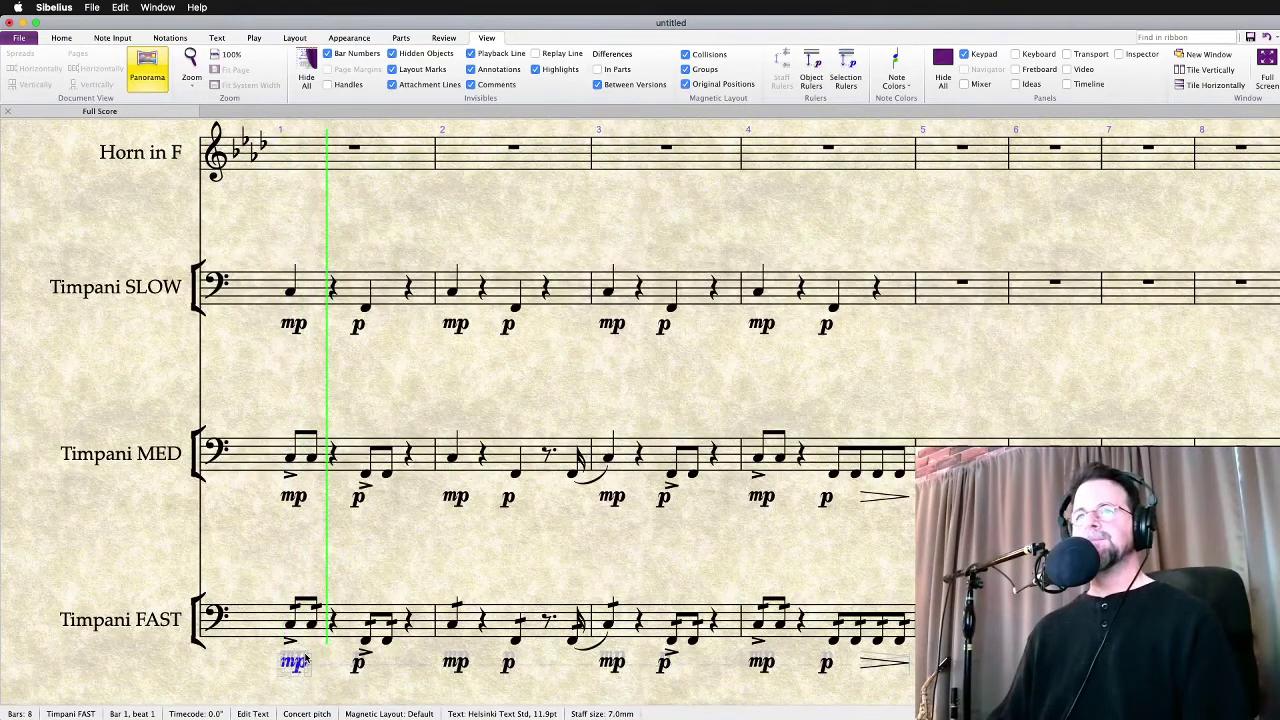
{"action": "key", "text": "Escape"}
{"action": "left_click", "coordinate": [348, 622]}
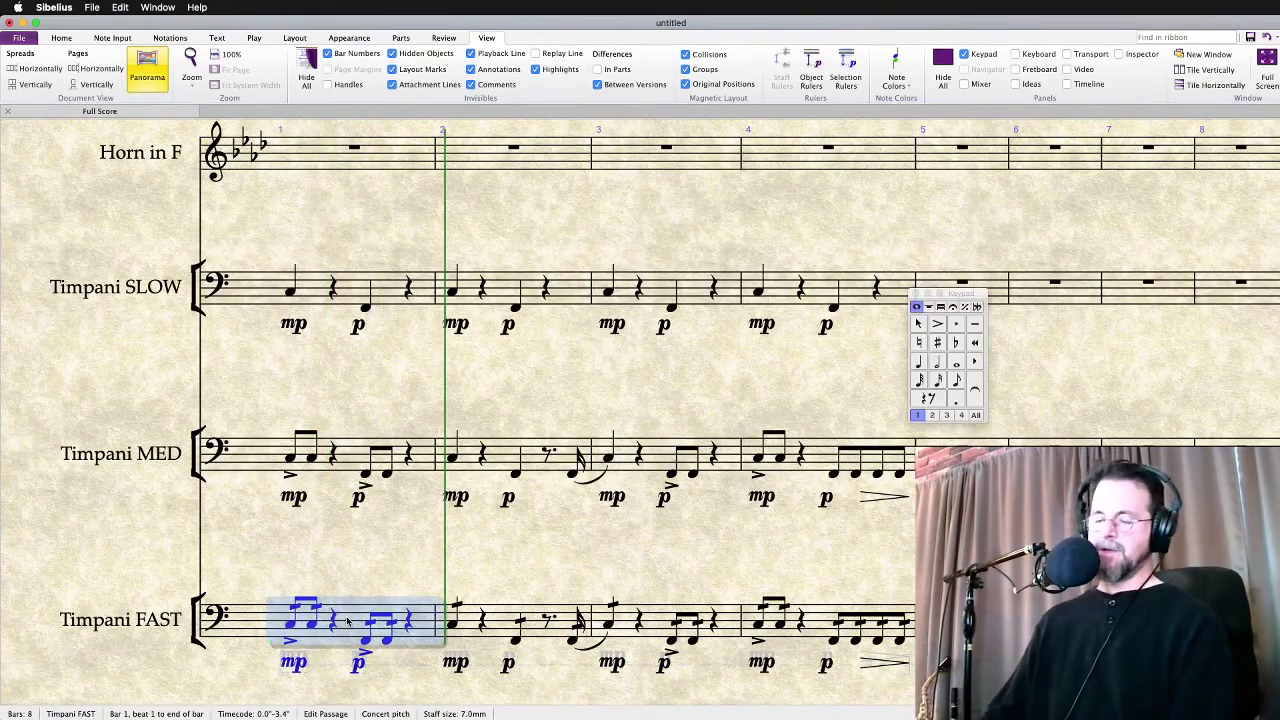
{"action": "key", "text": "p"}
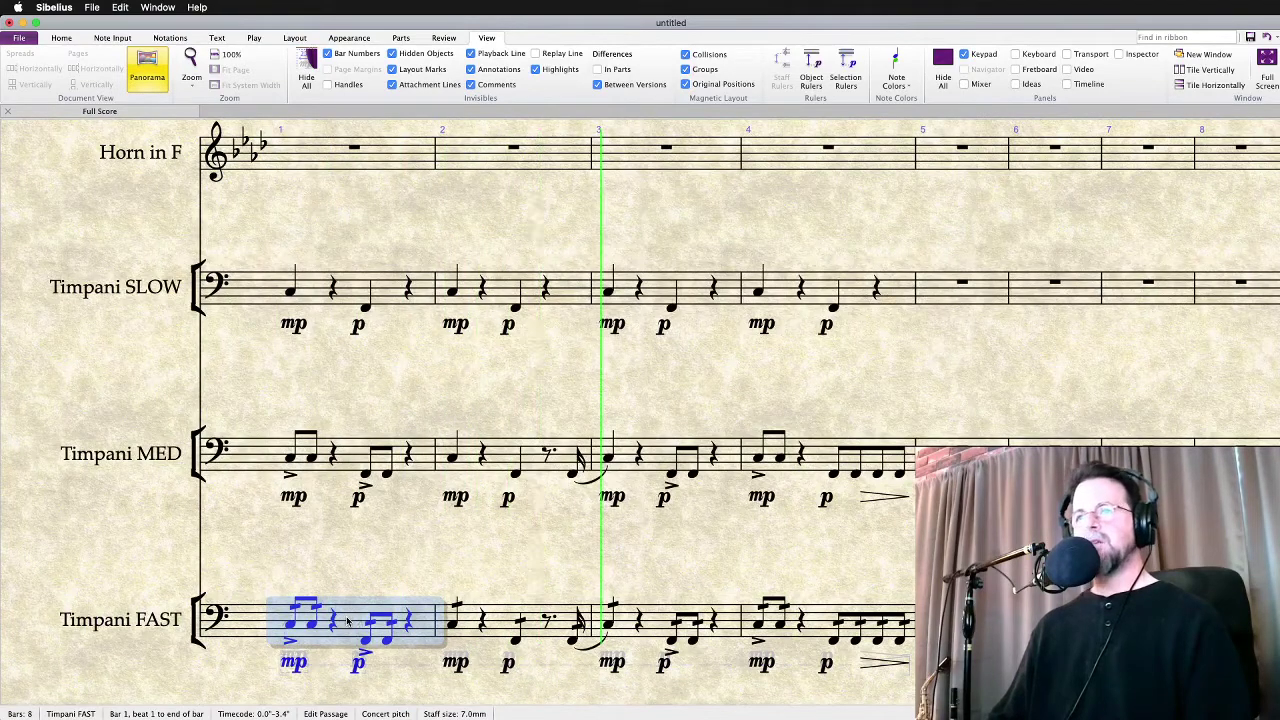
{"action": "left_click", "coordinate": [566, 571]}
{"action": "key", "text": "space"}
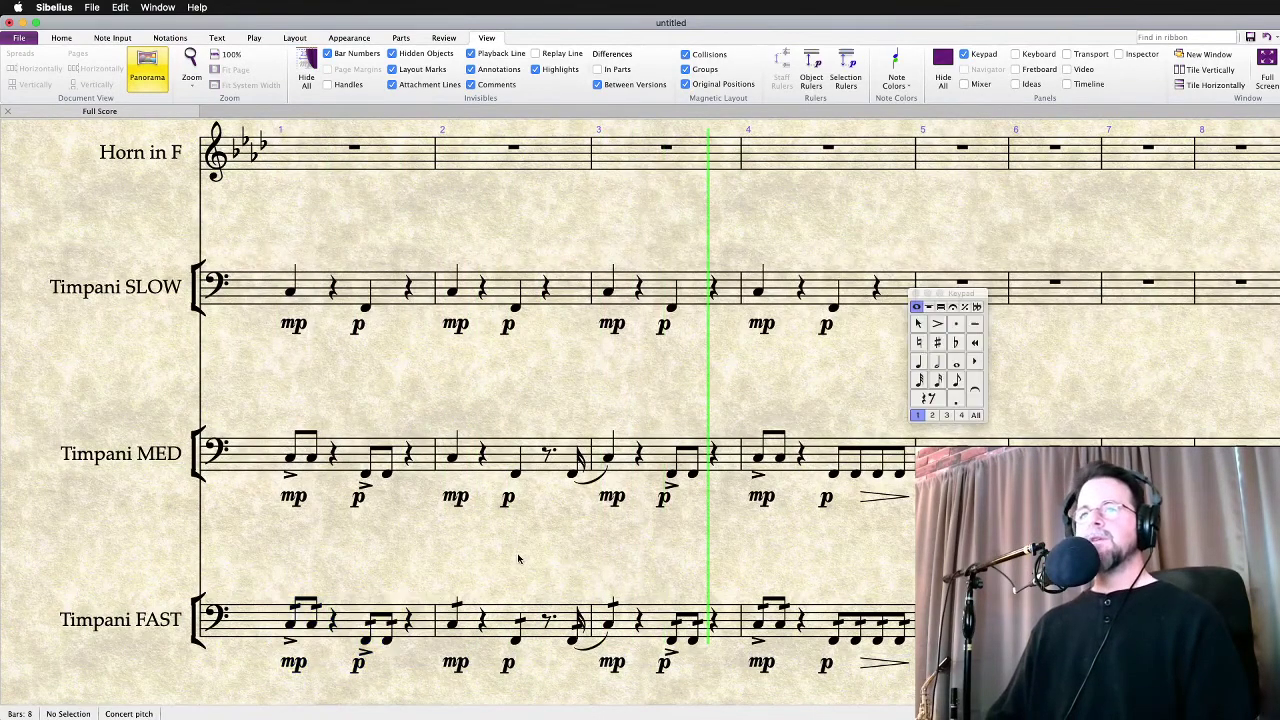
Play back the Timpani SLOW and Timpani MED staves together from bar 1, then clear the selection
{"action": "left_click_drag", "start_coordinate": [496, 540], "coordinate": [491, 517]}
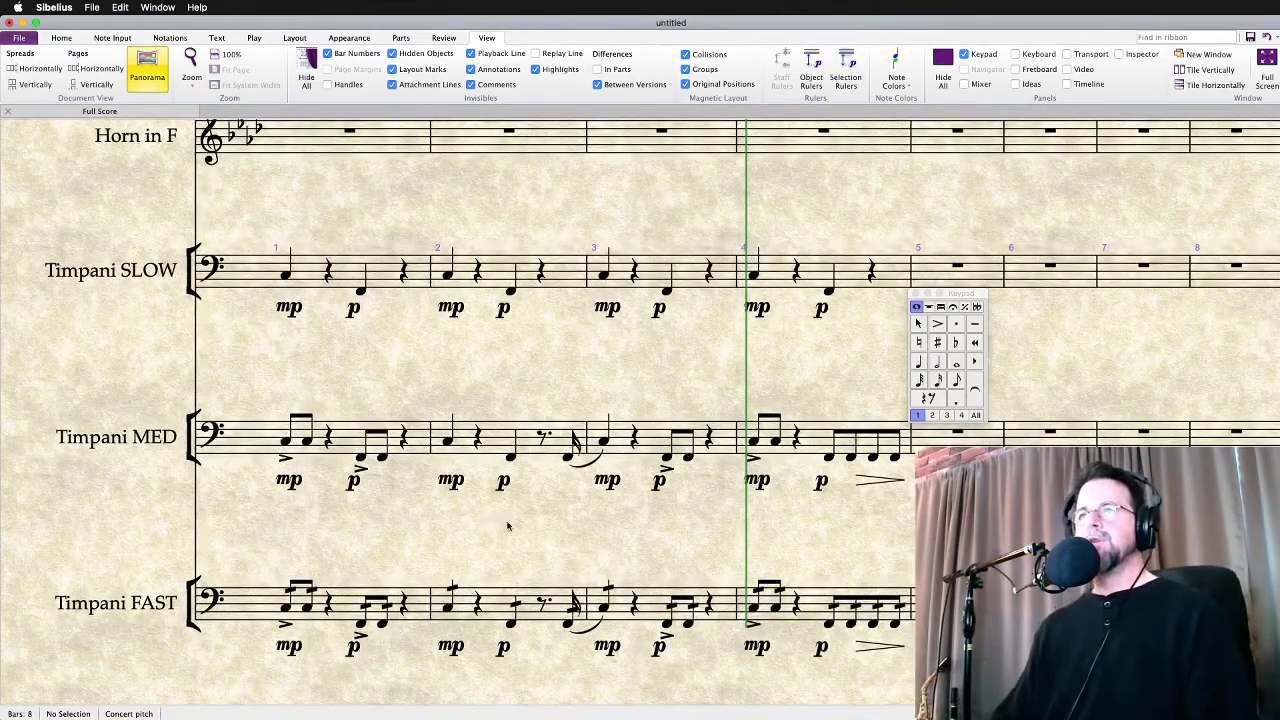
{"action": "scroll", "coordinate": [480, 451], "scroll_direction": "up", "scroll_amount": 6}
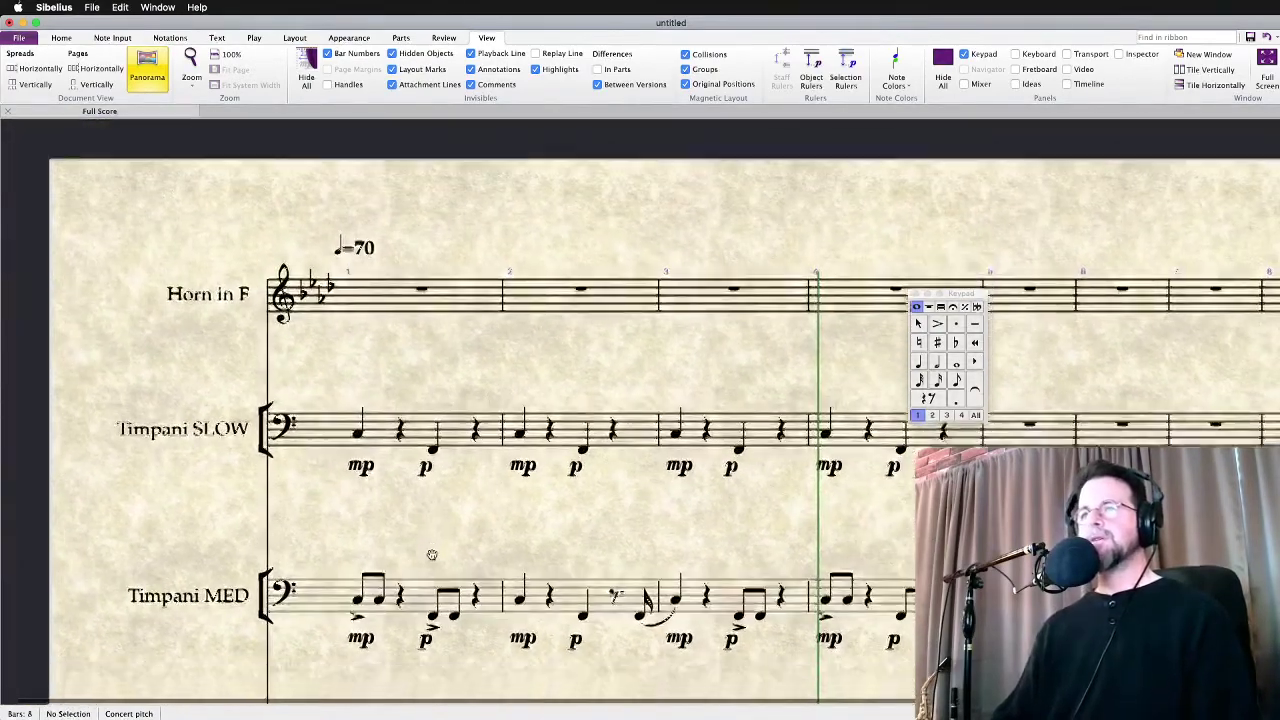
{"action": "left_click_drag", "start_coordinate": [432, 555], "coordinate": [366, 374]}
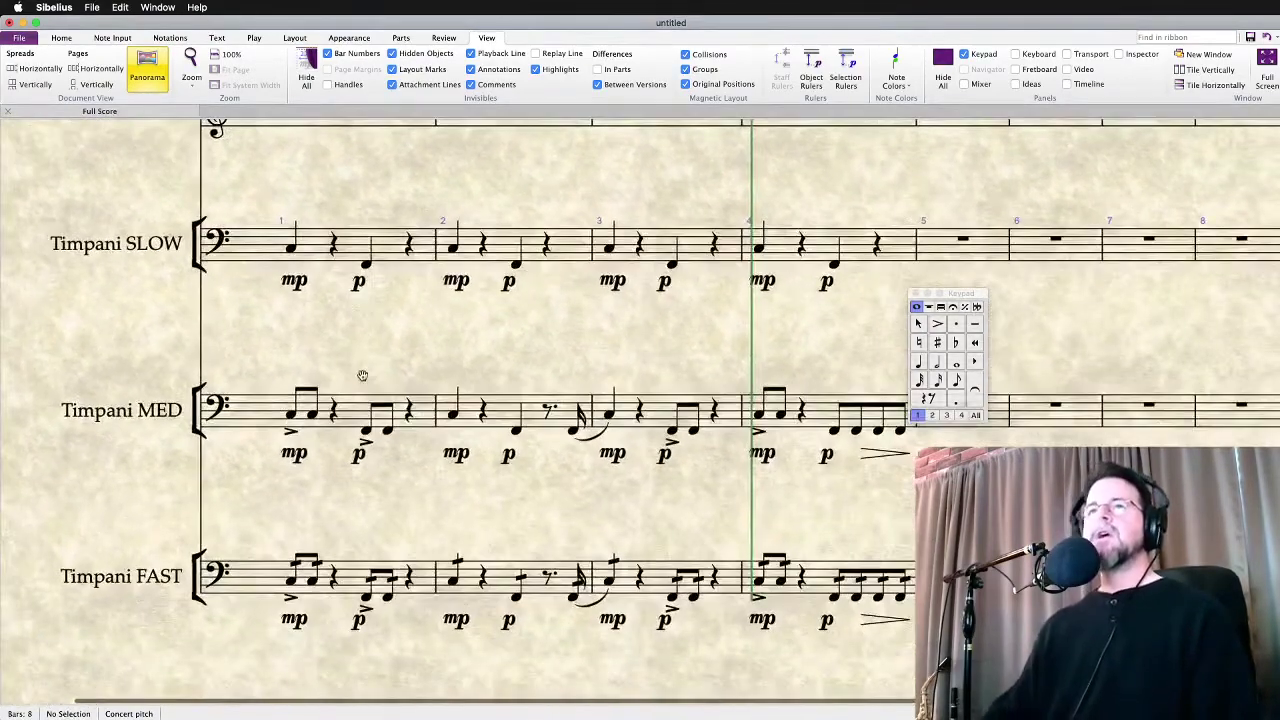
{"action": "left_click", "coordinate": [387, 254]}
{"action": "left_click", "coordinate": [410, 413], "text": "shift"}
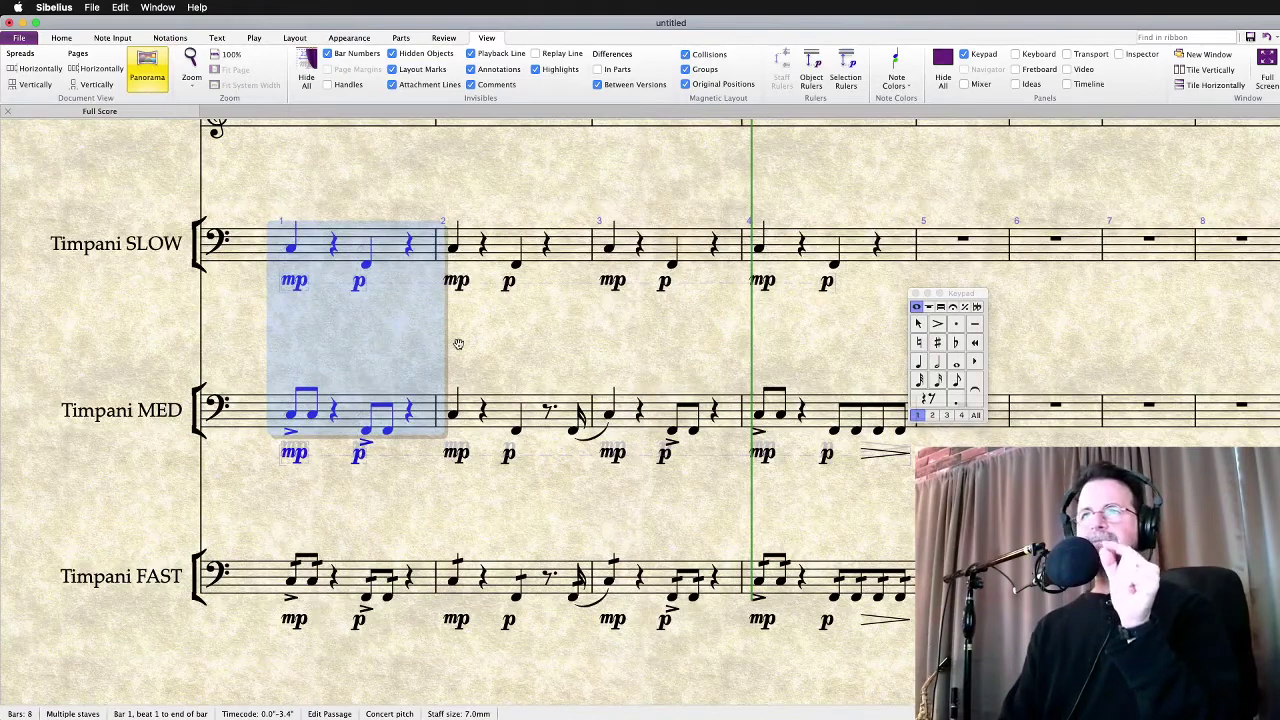
{"action": "key", "text": "space"}
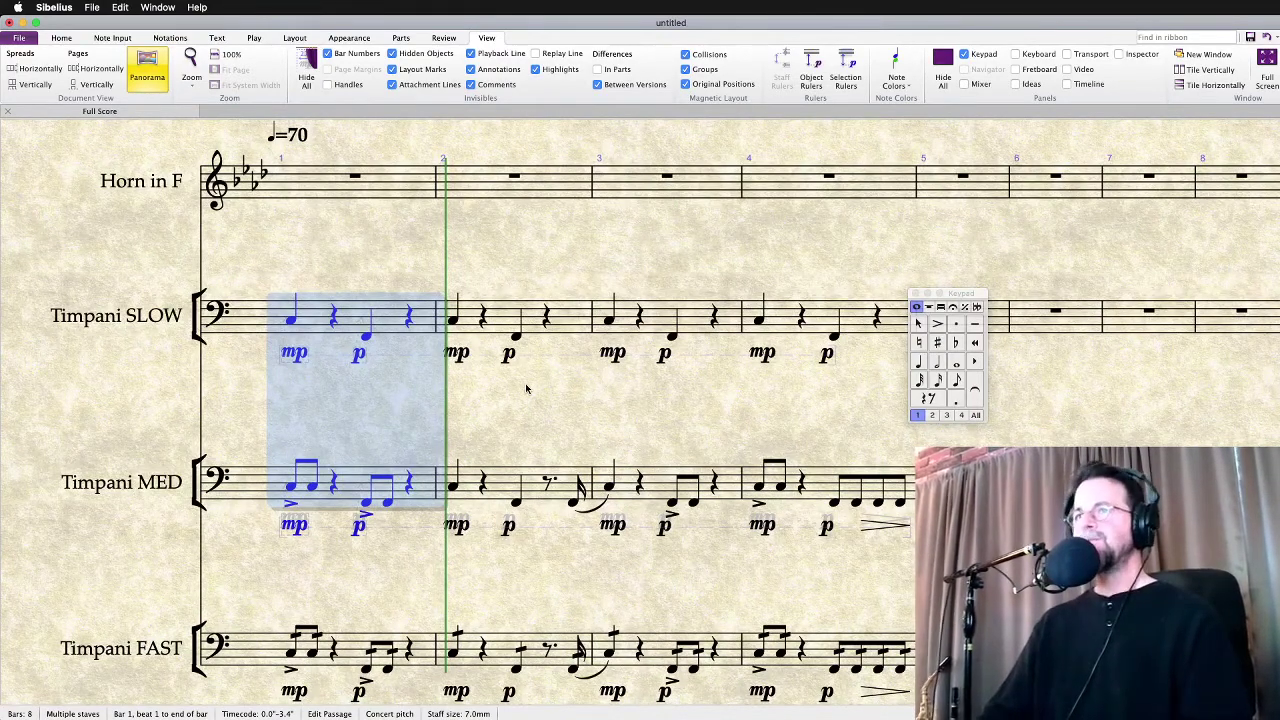
{"action": "key", "text": "Escape"}
{"action": "left_click", "coordinate": [386, 322]}
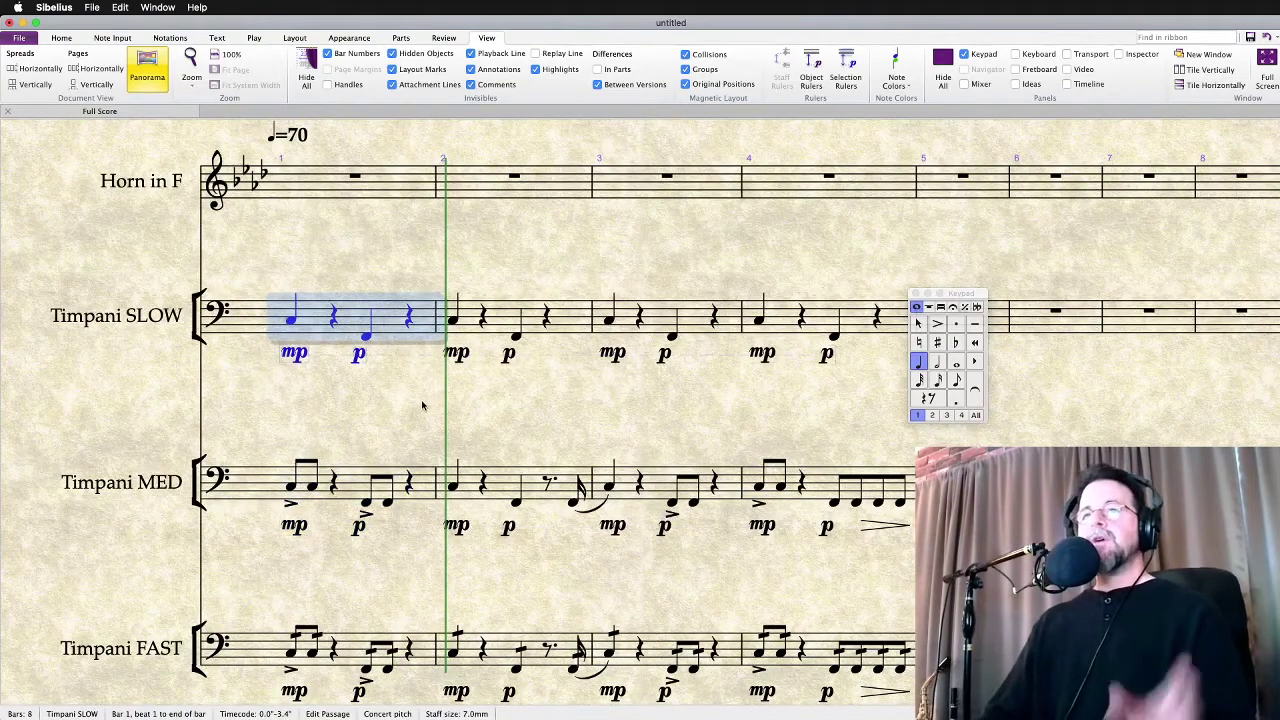
{"action": "left_click", "coordinate": [363, 240]}
{"action": "left_click_drag", "start_coordinate": [363, 240], "coordinate": [362, 257]}
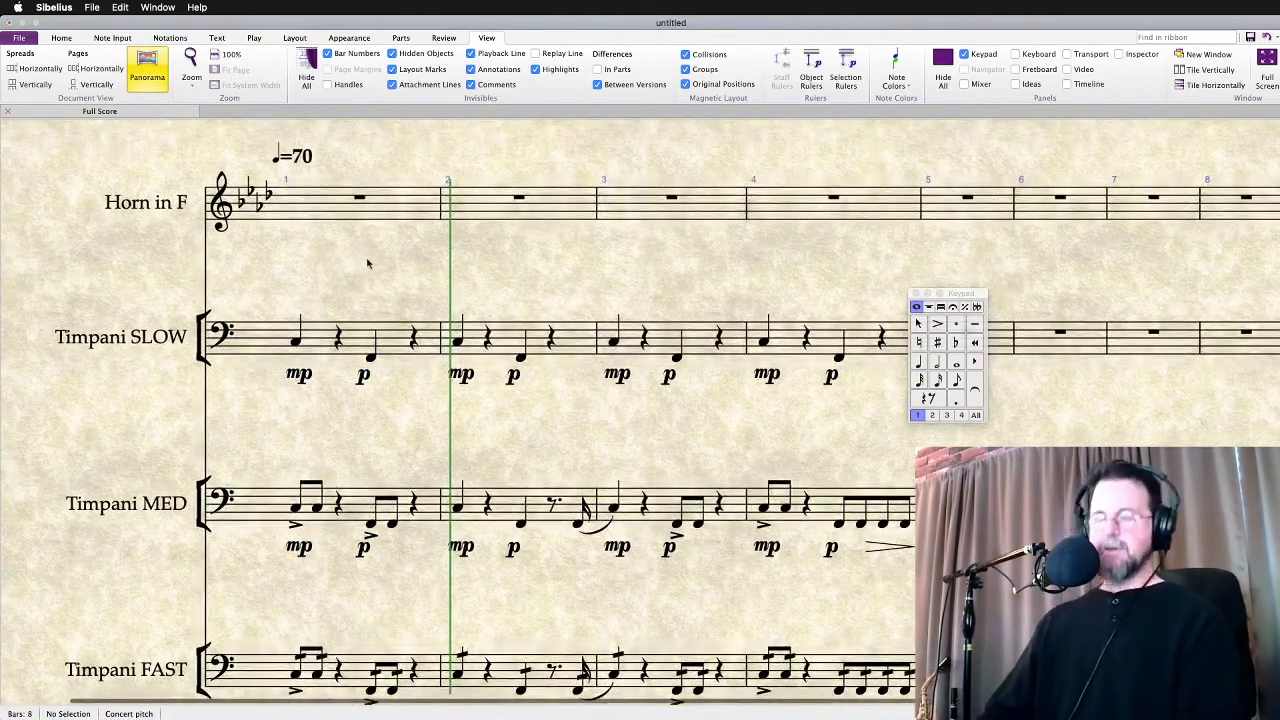
{"action": "key", "text": "i"}
{"action": "left_click_drag", "start_coordinate": [479, 434], "coordinate": [840, 306]}
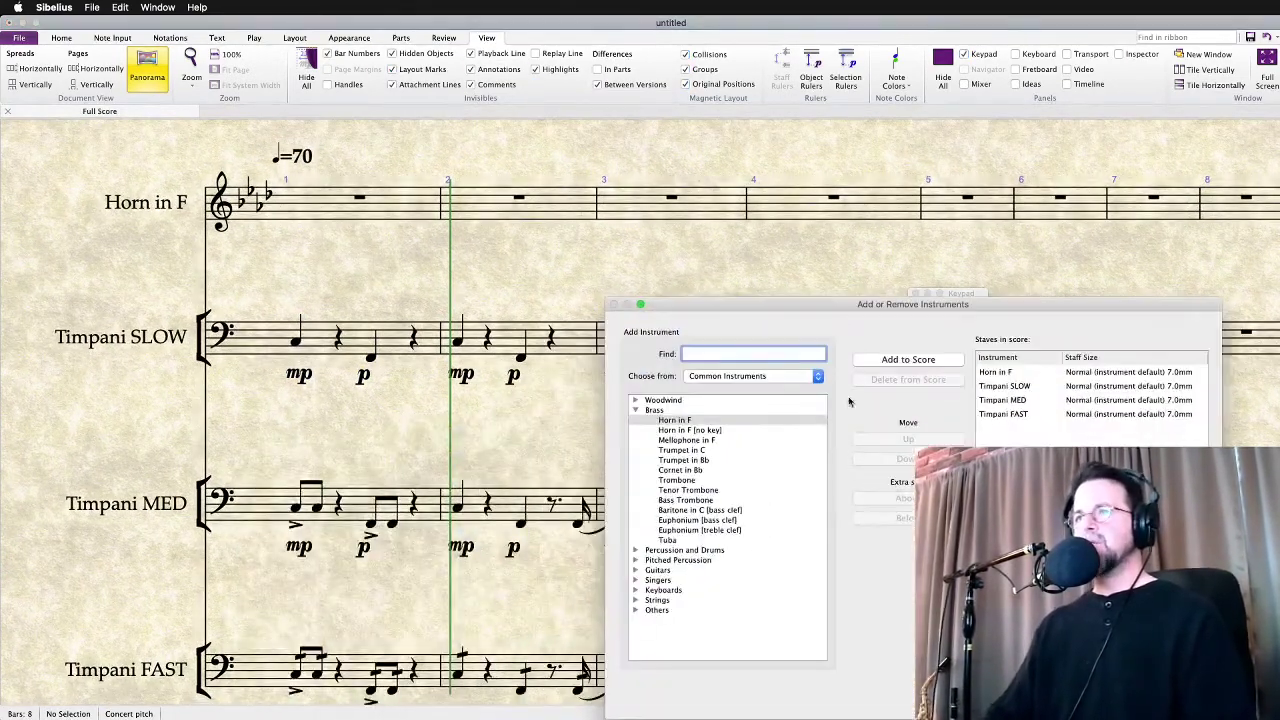
{"action": "left_click", "coordinate": [636, 411]}
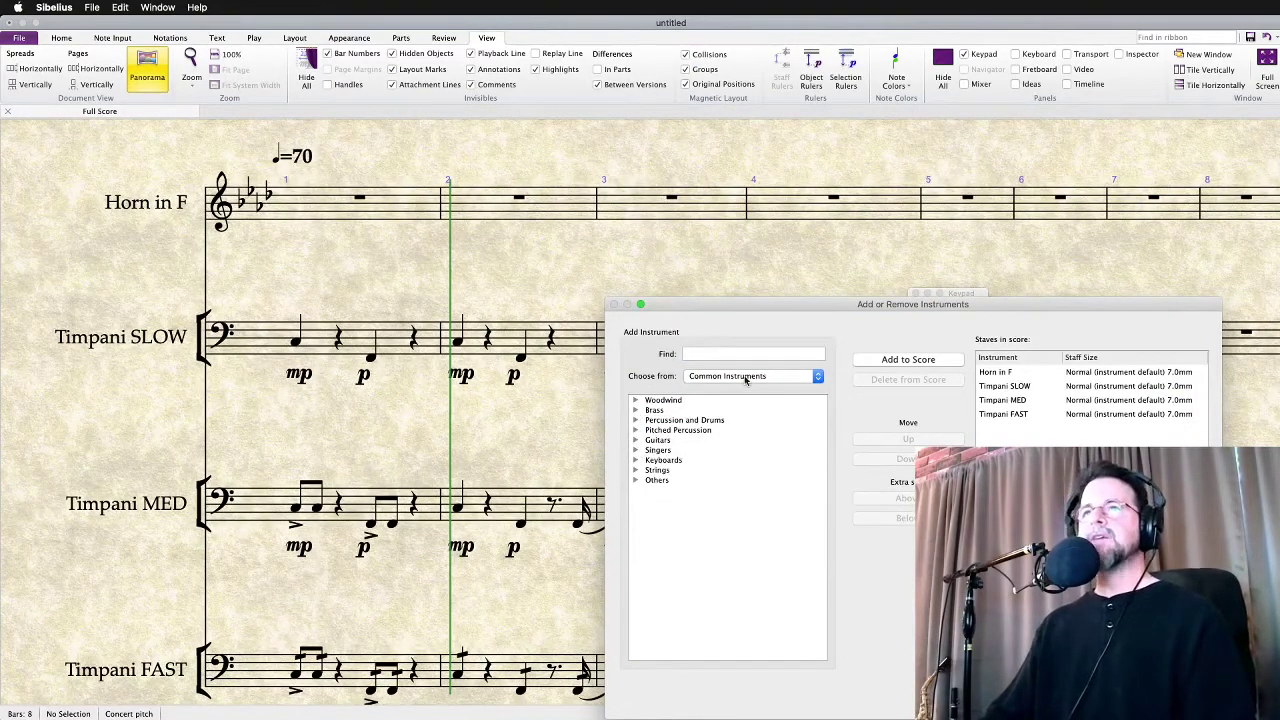
{"action": "key", "text": "Escape"}
{"action": "left_click", "coordinate": [407, 370]}
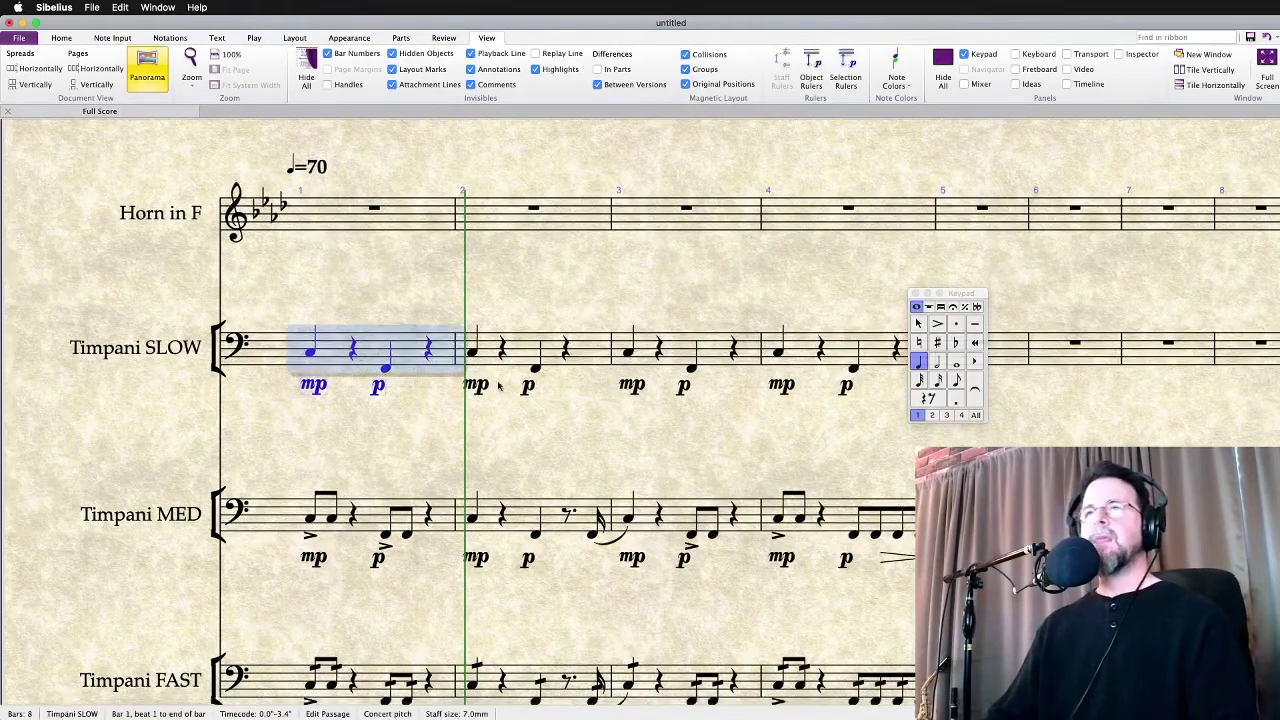
{"action": "key", "text": "Escape"}
Add two Horn in F staves to the score and delete the original Horn in F staff directly above Timpani SLOW
{"action": "key", "text": "i"}
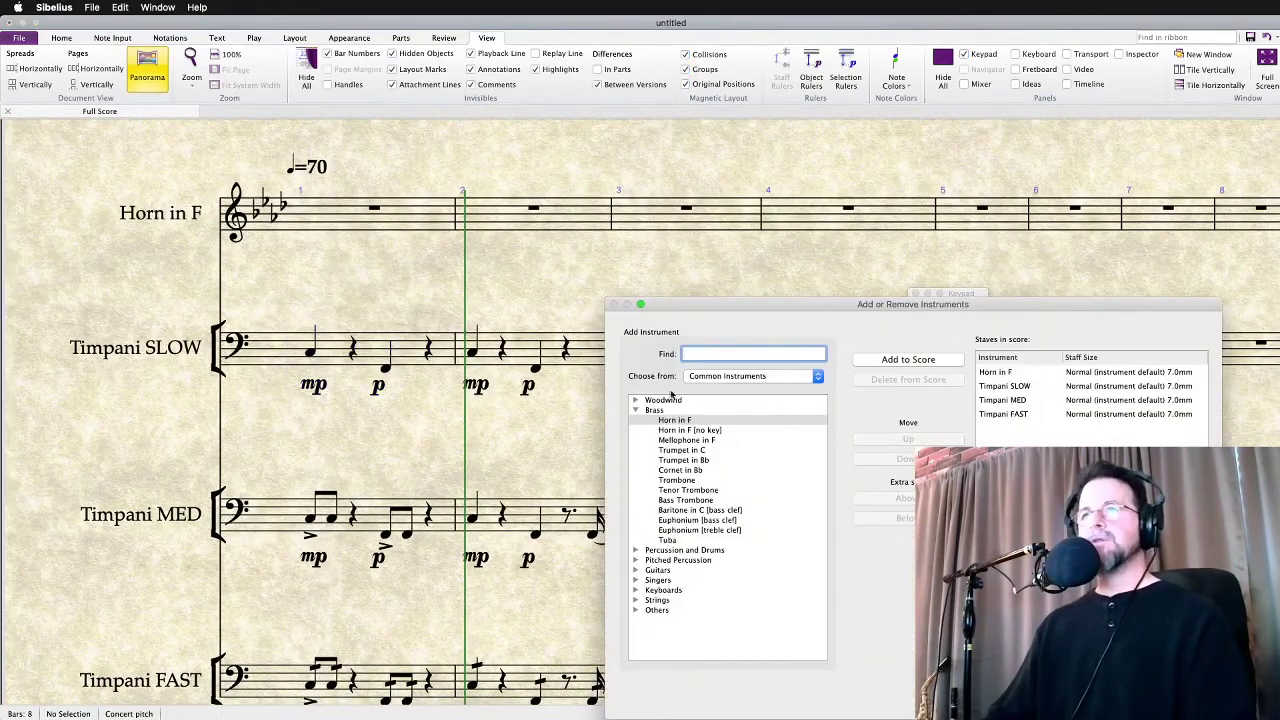
{"action": "double_click", "coordinate": [695, 421]}
{"action": "double_click", "coordinate": [695, 421]}
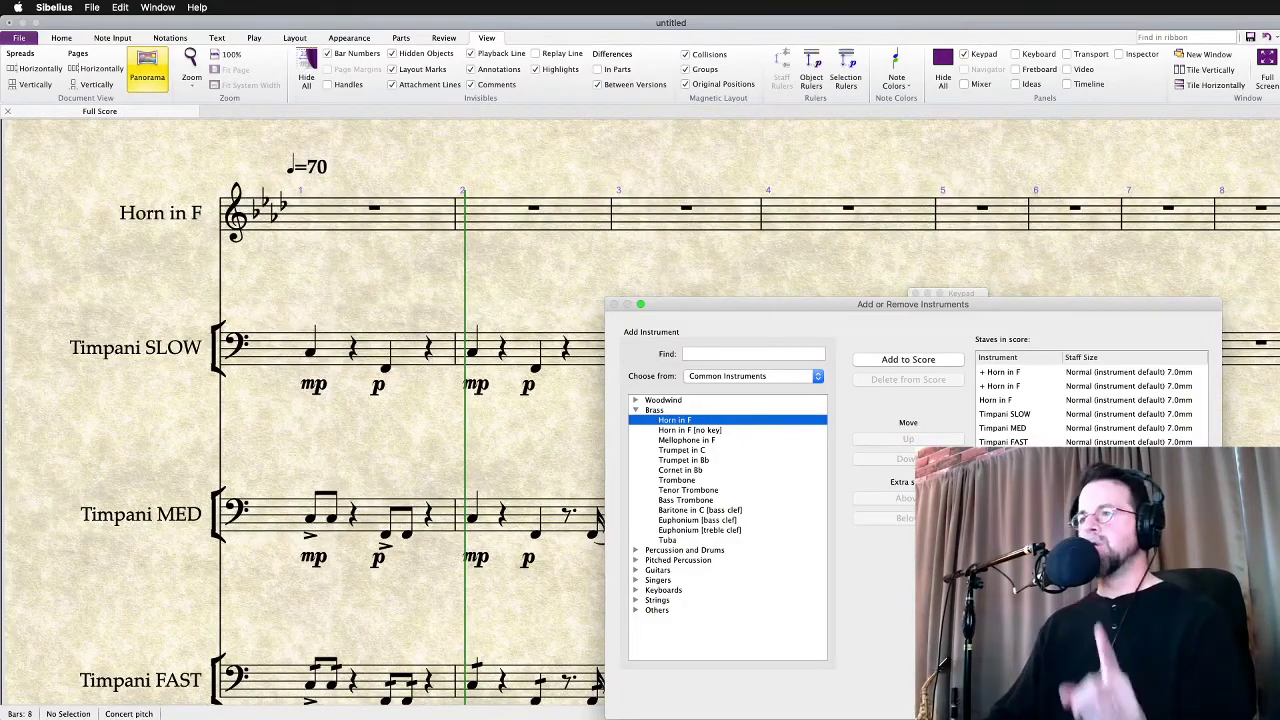
{"action": "key", "text": "Return"}
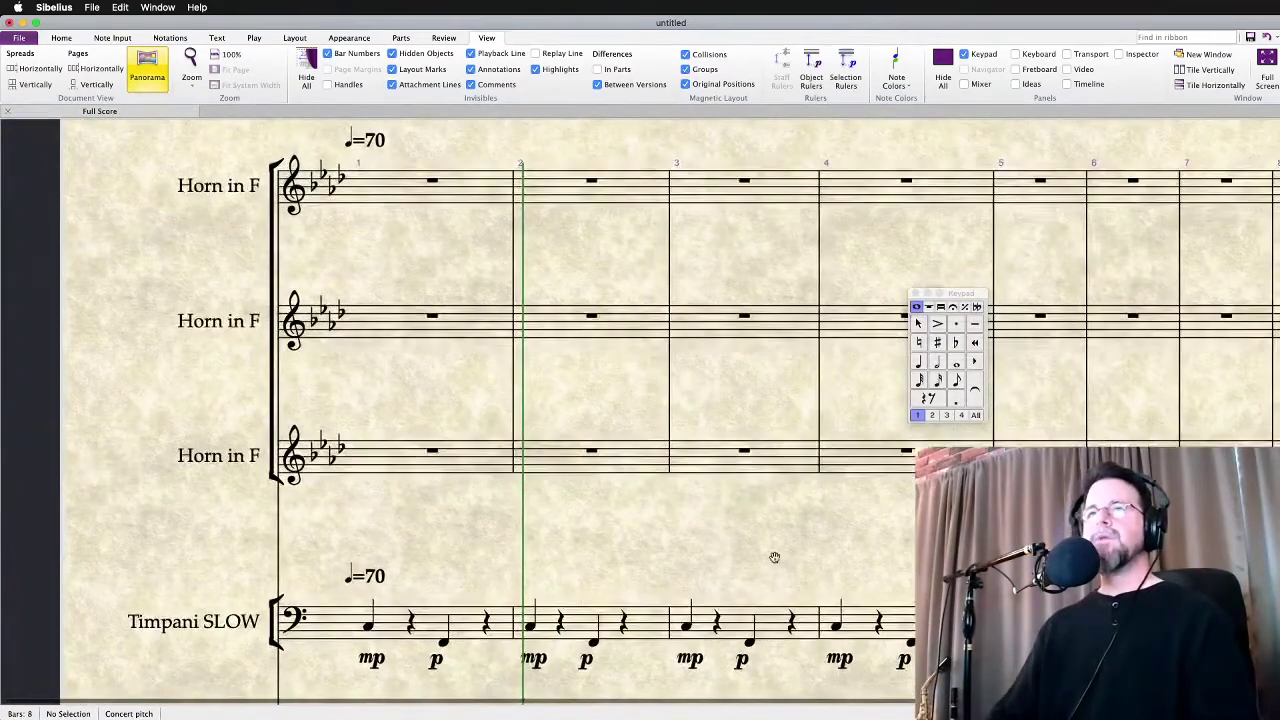
{"action": "triple_click", "coordinate": [482, 458]}
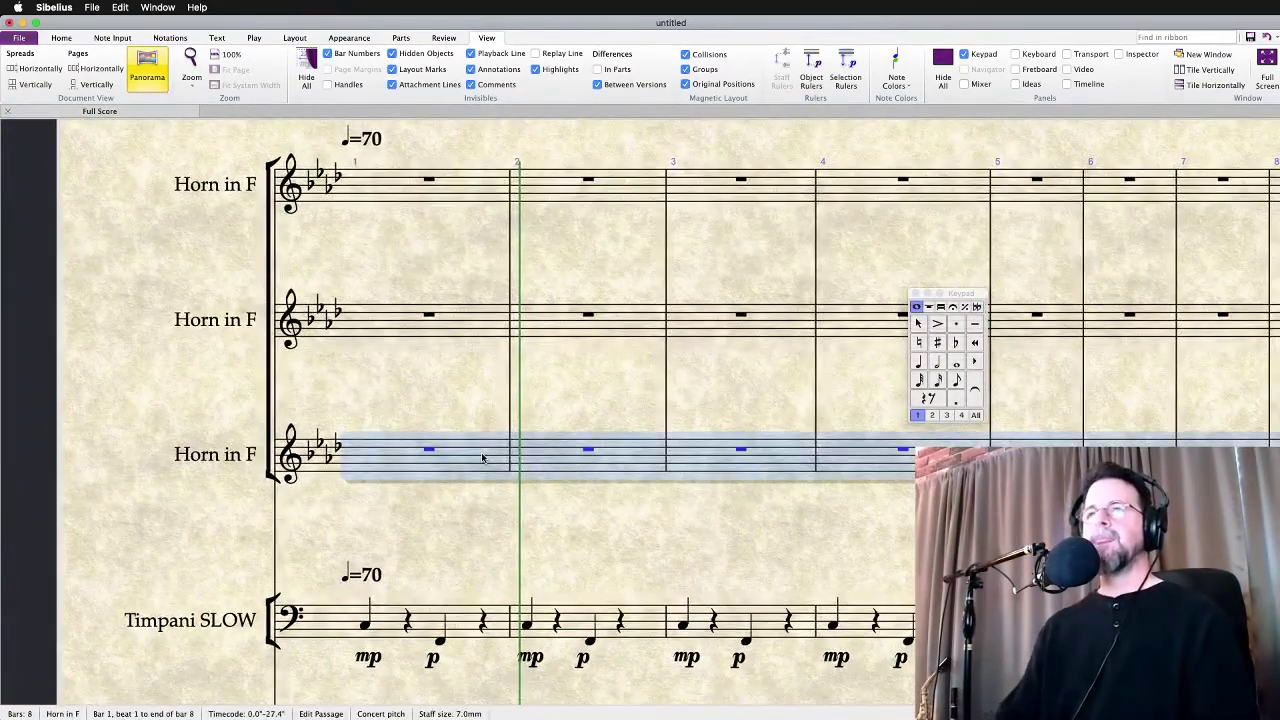
{"action": "key", "text": "Delete"}
Copy bars 1 to 4 of Timpani SLOW into the upper Horn in F staff and add the technique text "mute" at bar 1
{"action": "left_click", "coordinate": [486, 612]}
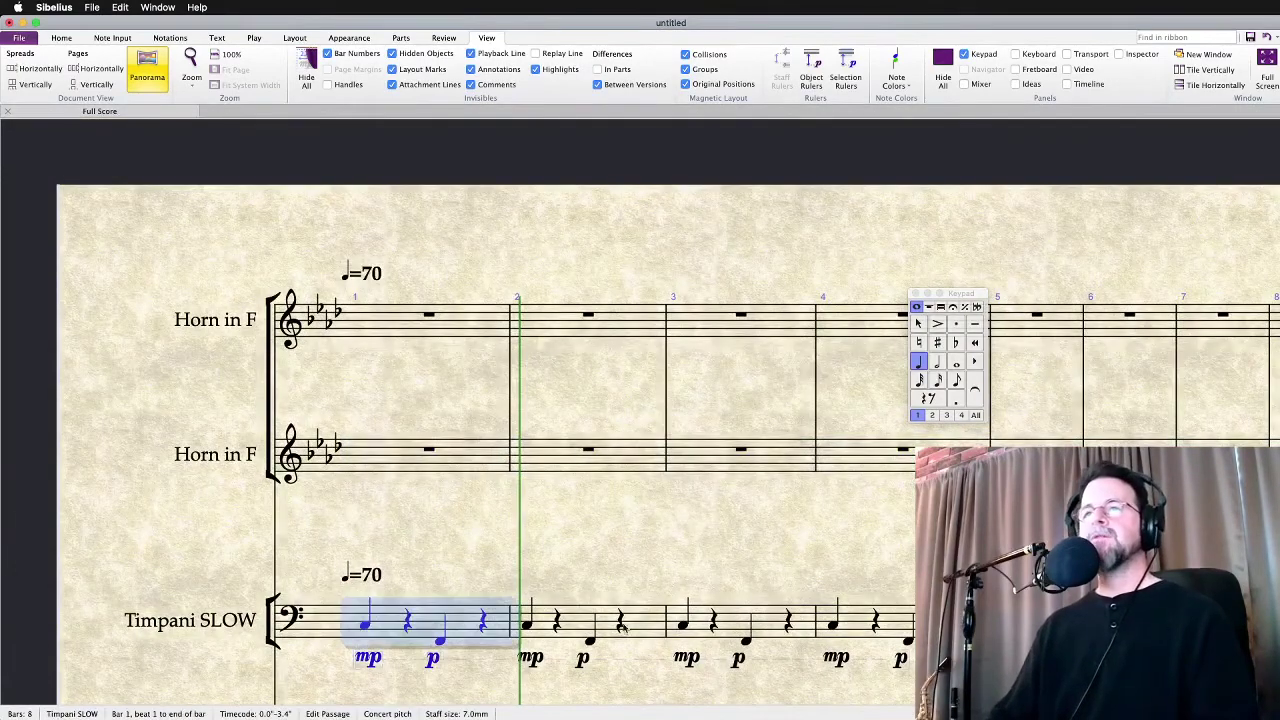
{"action": "left_click", "coordinate": [897, 622], "text": "shift"}
{"action": "left_click", "coordinate": [350, 325], "text": "alt"}
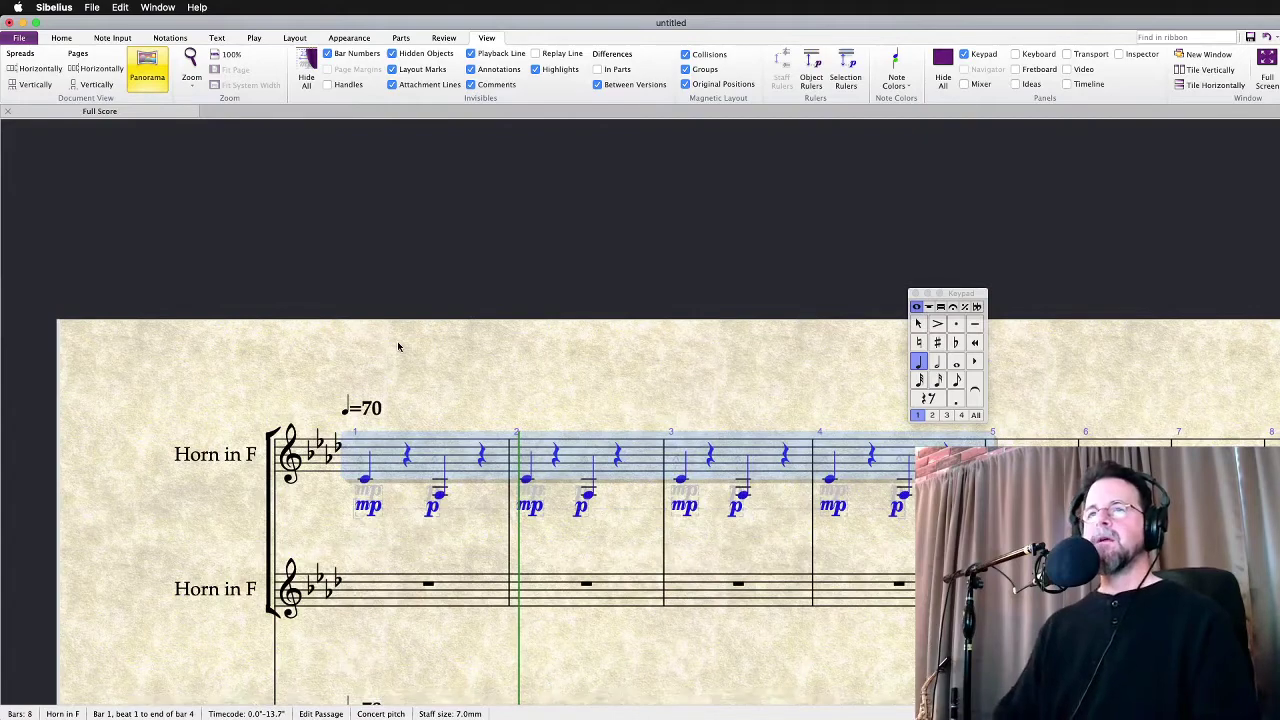
{"action": "key", "text": "super+t"}
{"action": "type", "text": "mute"}
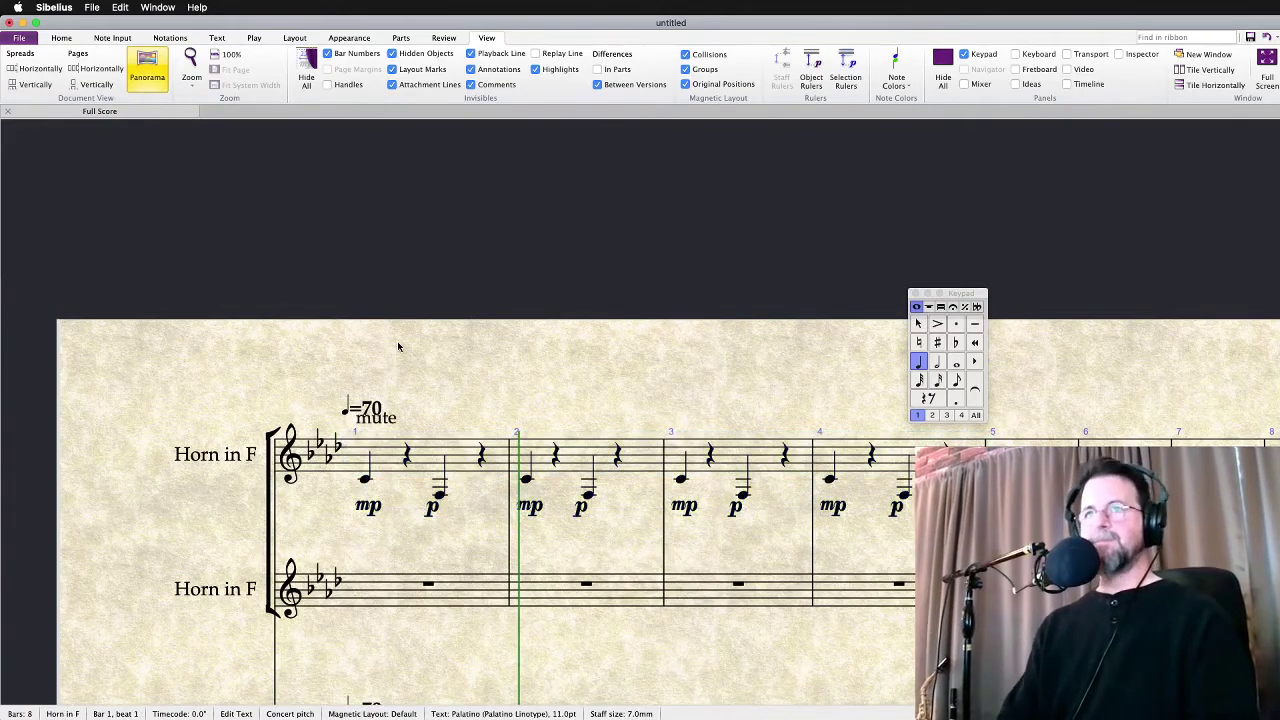
Play back the upper Horn in F staff together with Timpani SLOW from bar 1
{"action": "left_click_drag", "start_coordinate": [489, 351], "coordinate": [415, 133]}
{"action": "left_click_drag", "start_coordinate": [480, 440], "coordinate": [466, 414]}
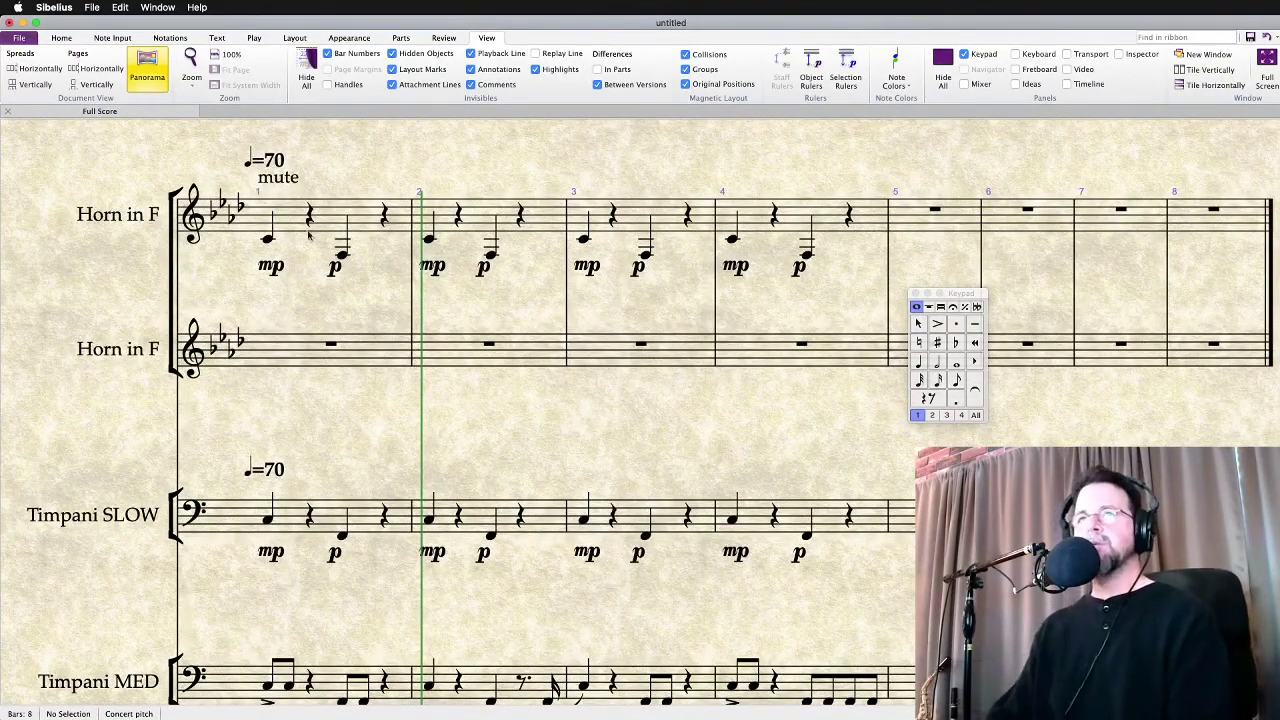
{"action": "key", "text": "space"}
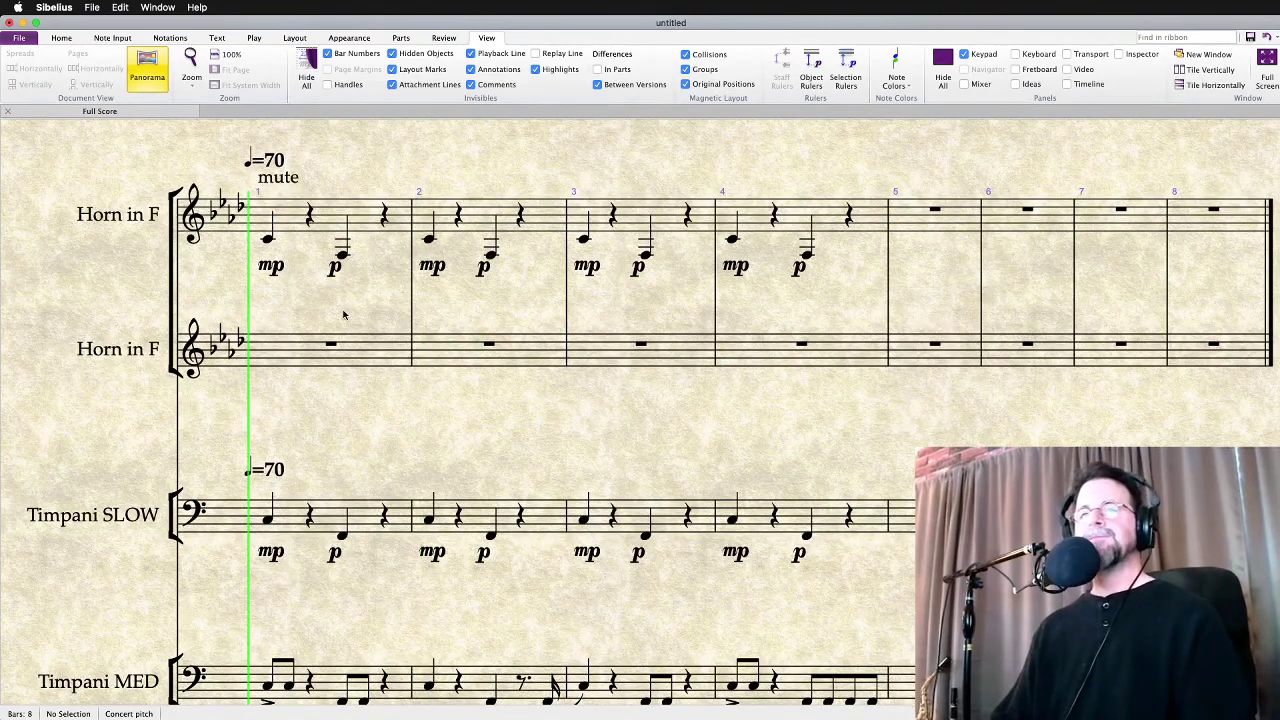
{"action": "key", "text": "space"}
{"action": "left_click", "coordinate": [365, 515]}
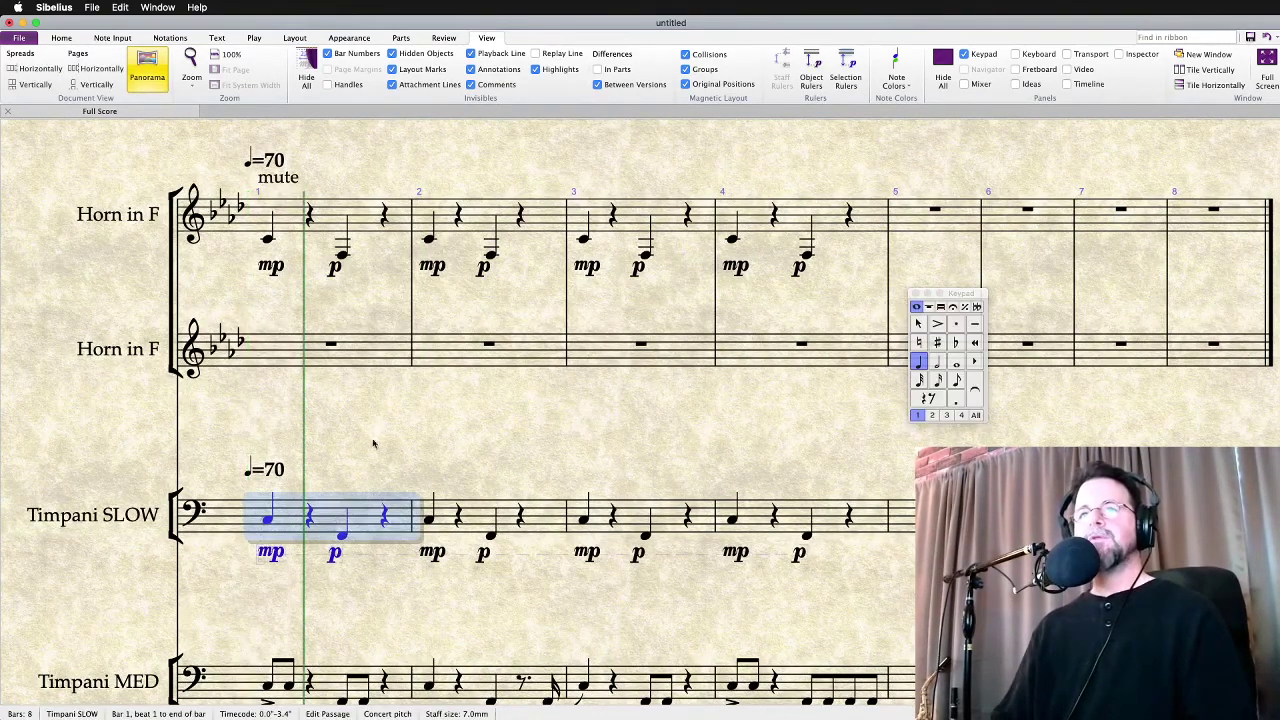
{"action": "left_click", "coordinate": [336, 222], "text": "super"}
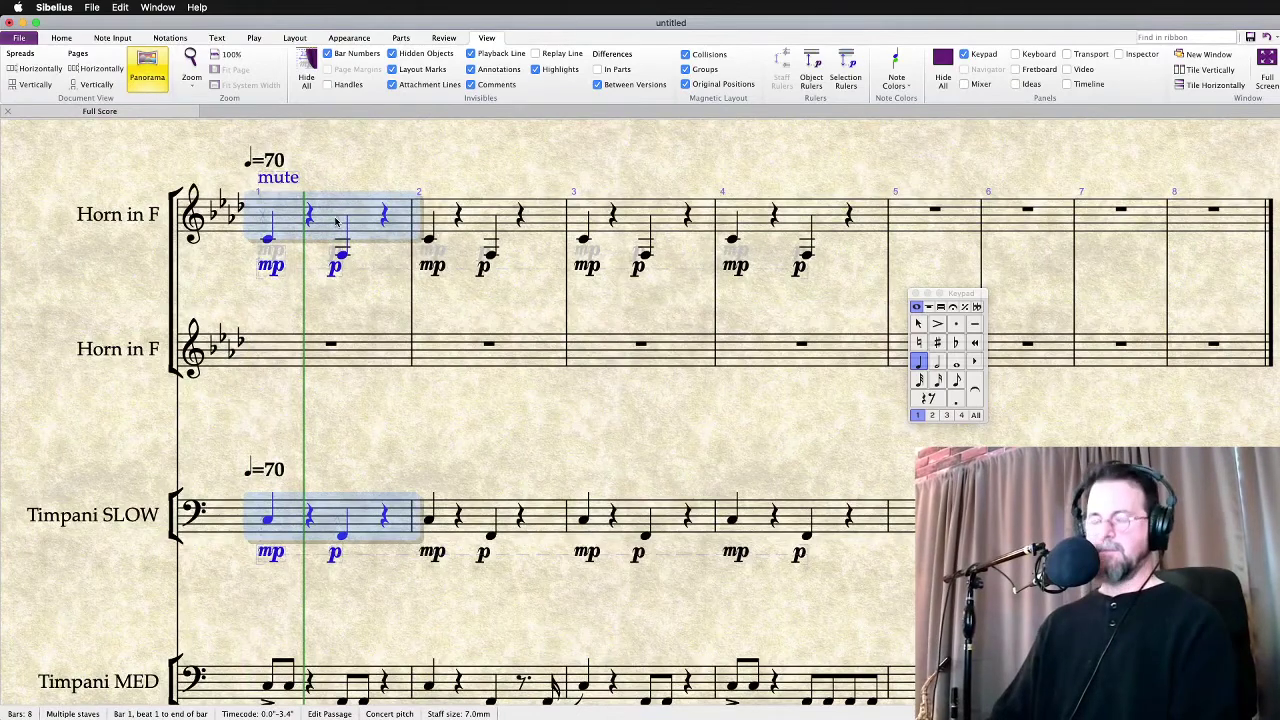
{"action": "key", "text": "space"}
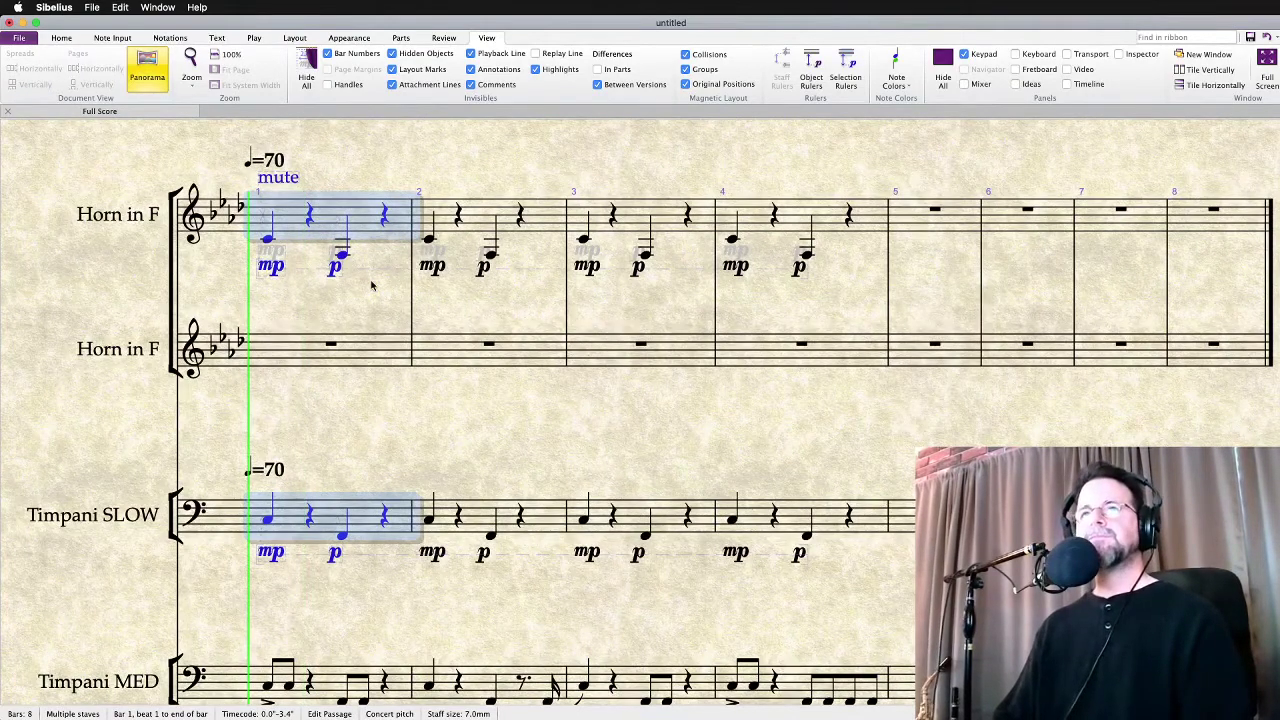
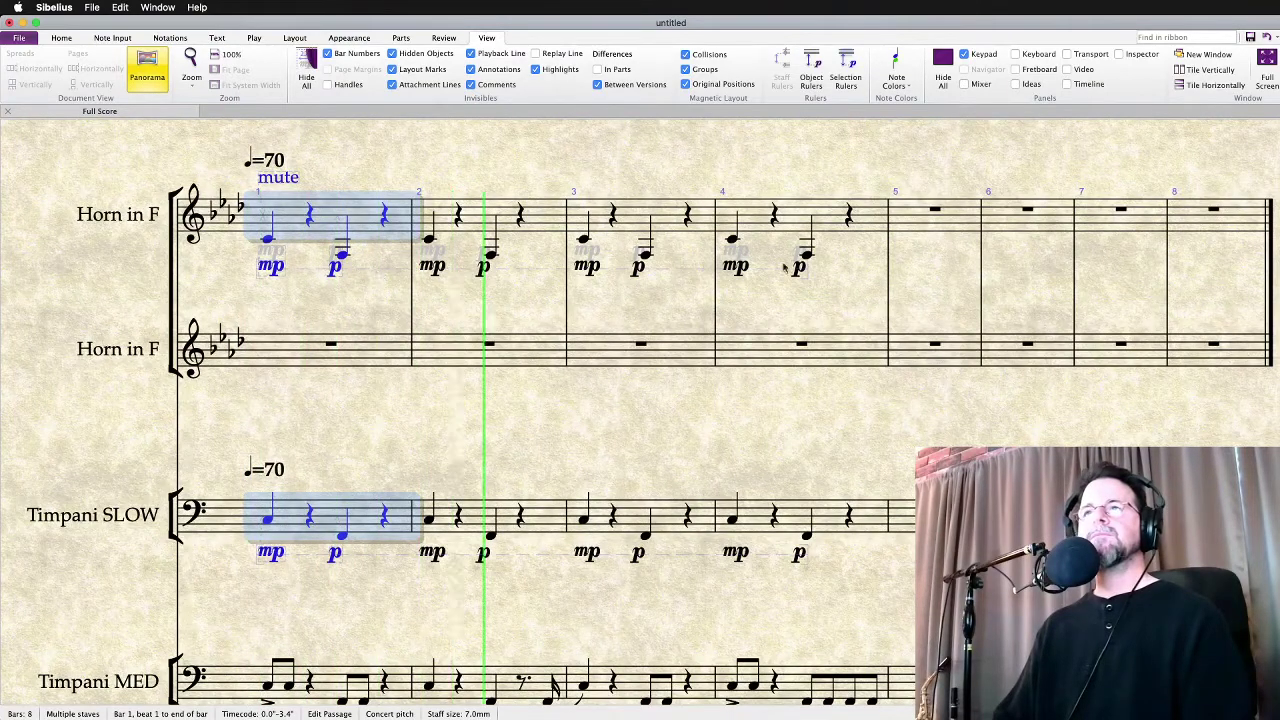
Stop playback, clear the selection and add two Tenor Trombone staves to the score
{"action": "key", "text": "space"}
{"action": "left_click", "coordinate": [824, 220], "text": "shift"}
{"action": "key", "text": "Escape"}
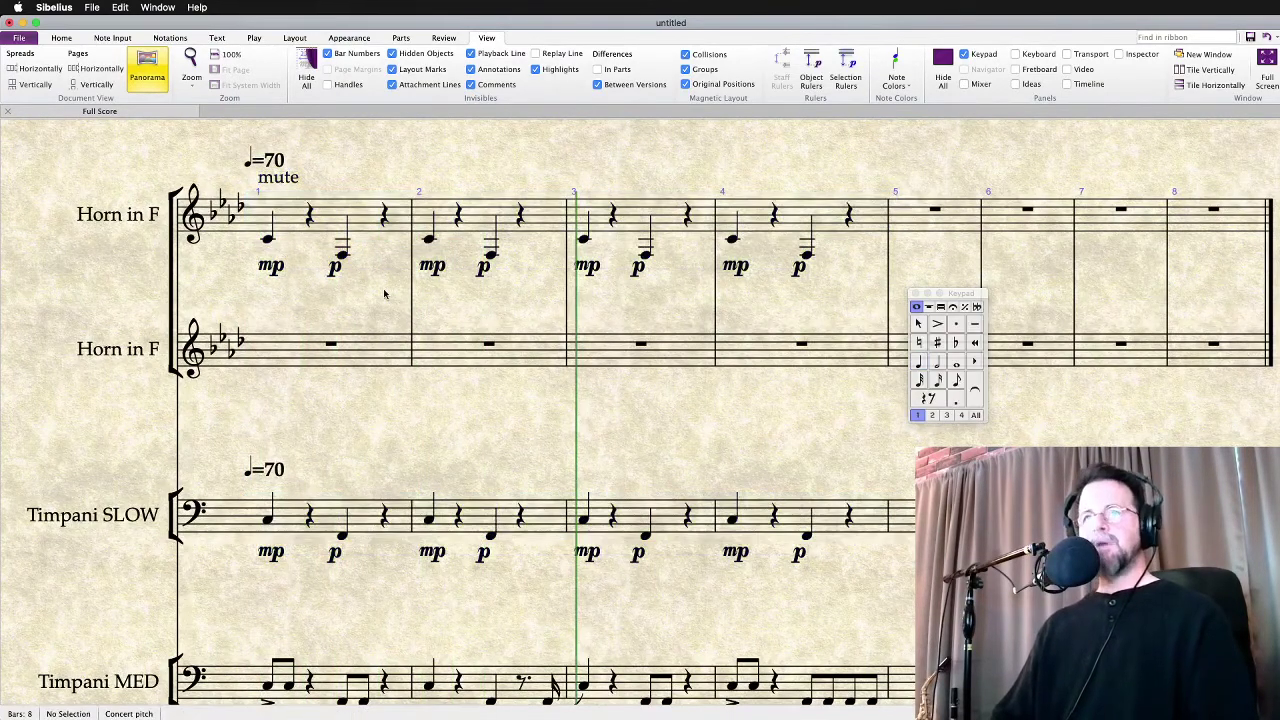
{"action": "key", "text": "i"}
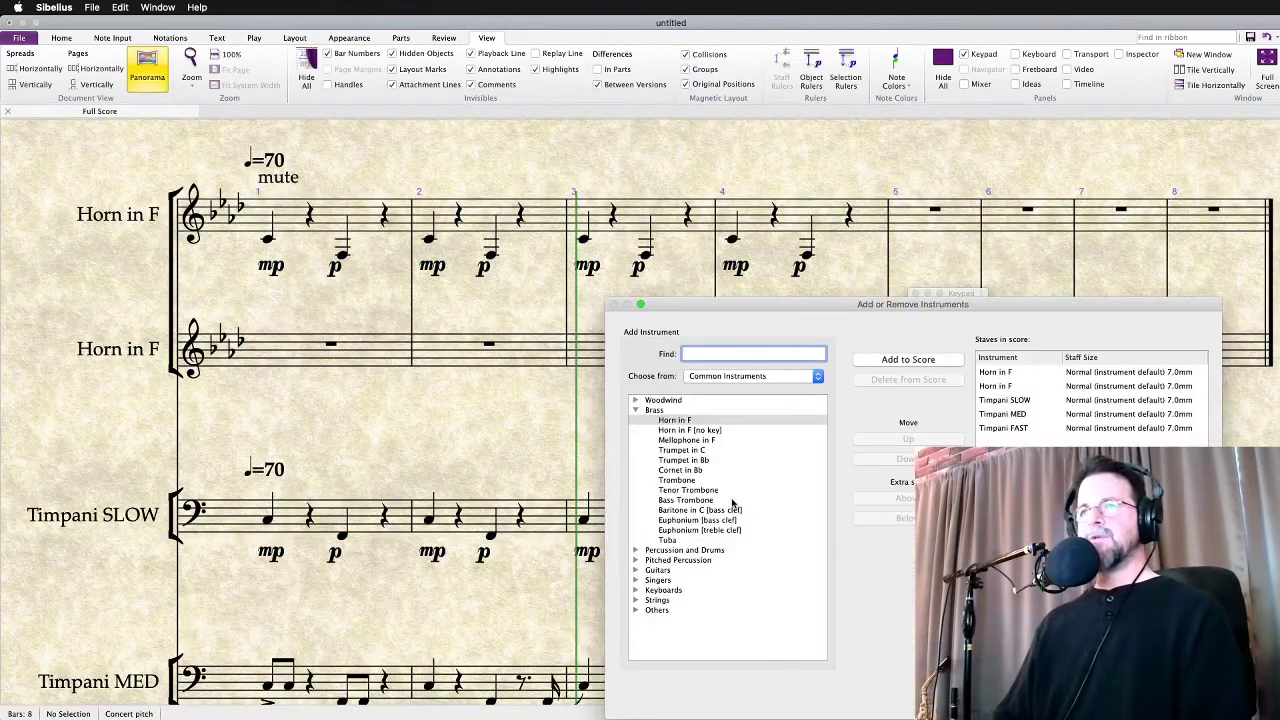
{"action": "double_click", "coordinate": [698, 490]}
{"action": "double_click", "coordinate": [698, 490]}
{"action": "key", "text": "Return"}
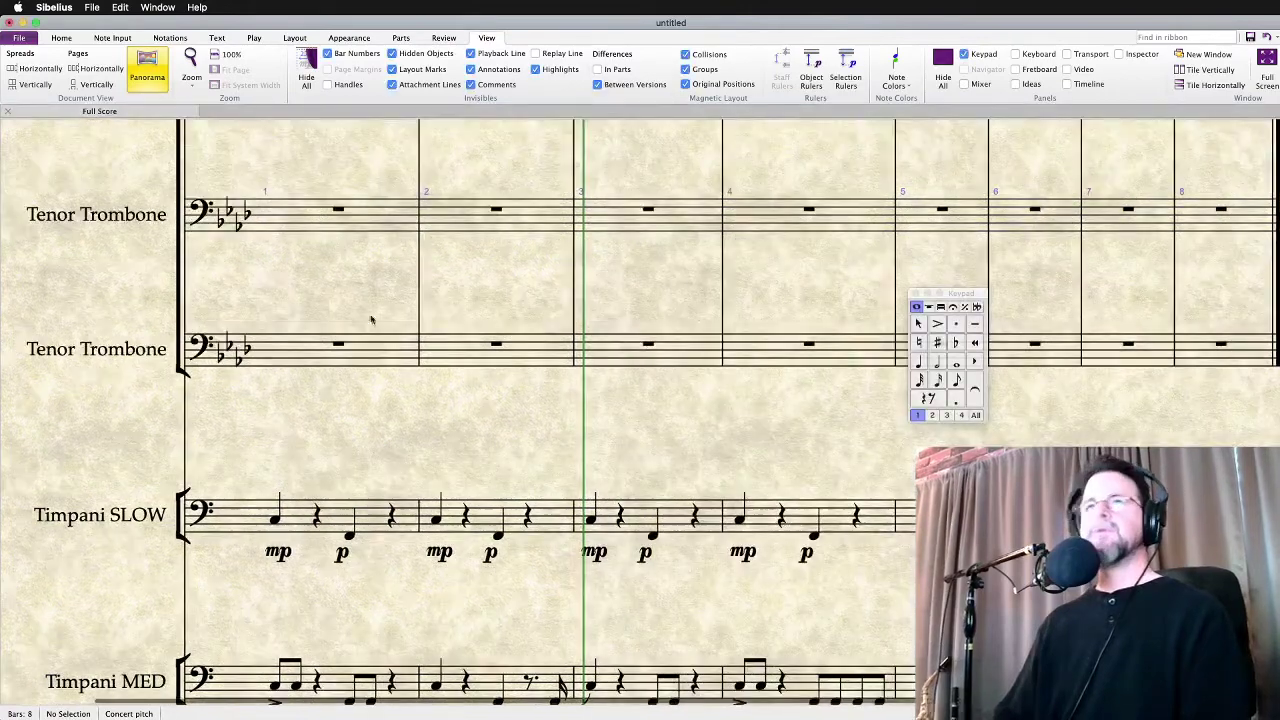
Move bars 1 to 4 of the upper Horn in F into the upper Tenor Trombone staff, one octave lower
{"action": "scroll", "coordinate": [406, 437], "scroll_direction": "up", "scroll_amount": 5}
{"action": "left_click", "coordinate": [422, 195]}
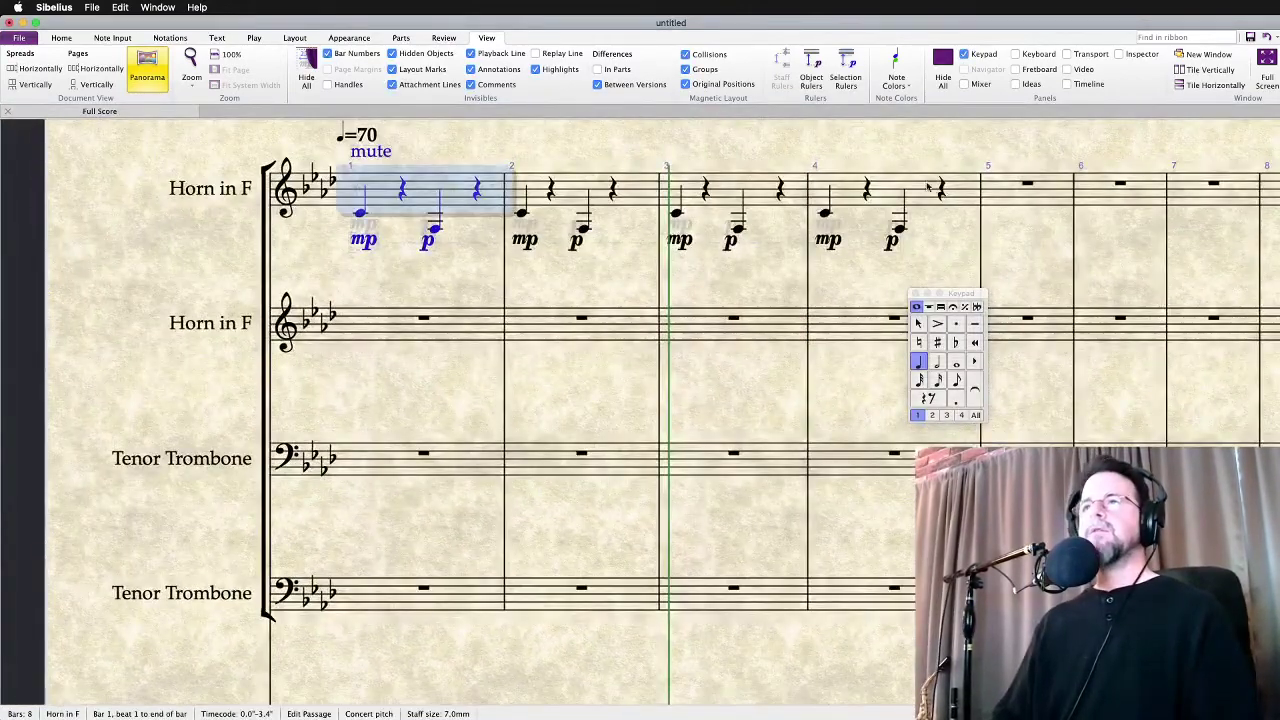
{"action": "left_click", "coordinate": [940, 193], "text": "shift"}
{"action": "key", "text": "Delete"}
{"action": "left_click", "coordinate": [368, 463]}
{"action": "key", "text": "super+v"}
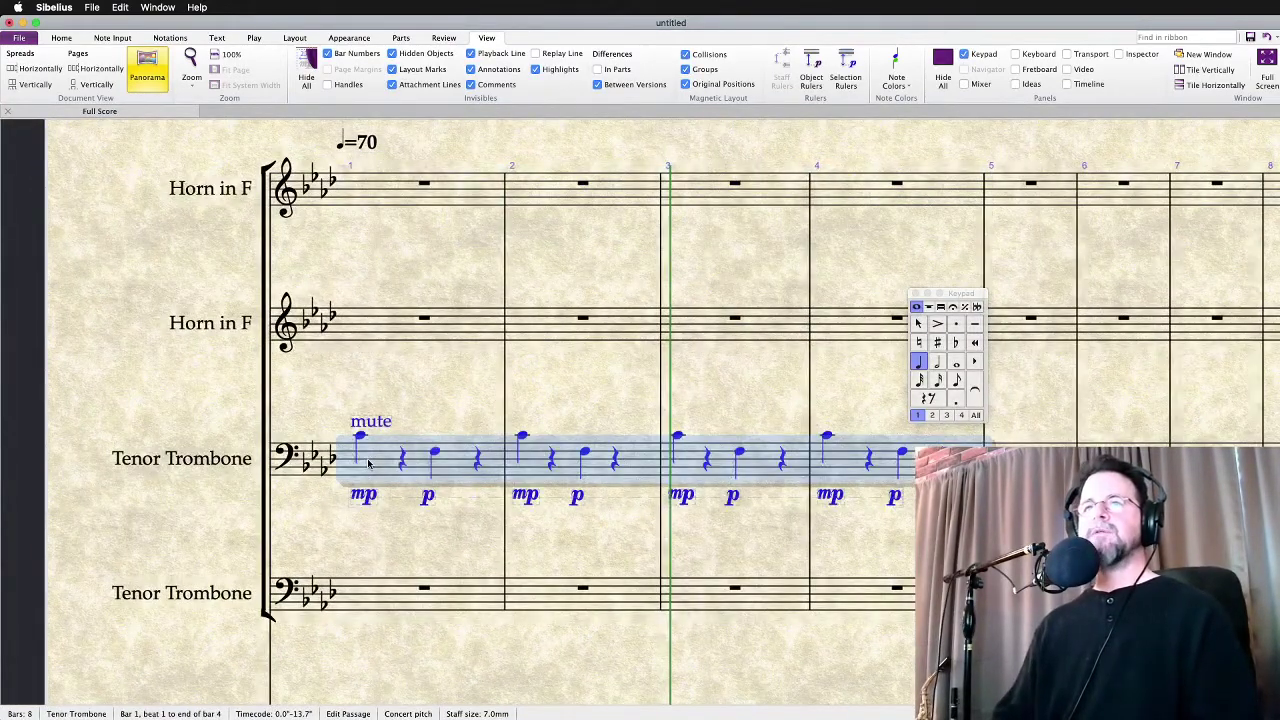
Delete both Horn in F staves from the score
{"action": "left_click", "coordinate": [405, 328]}
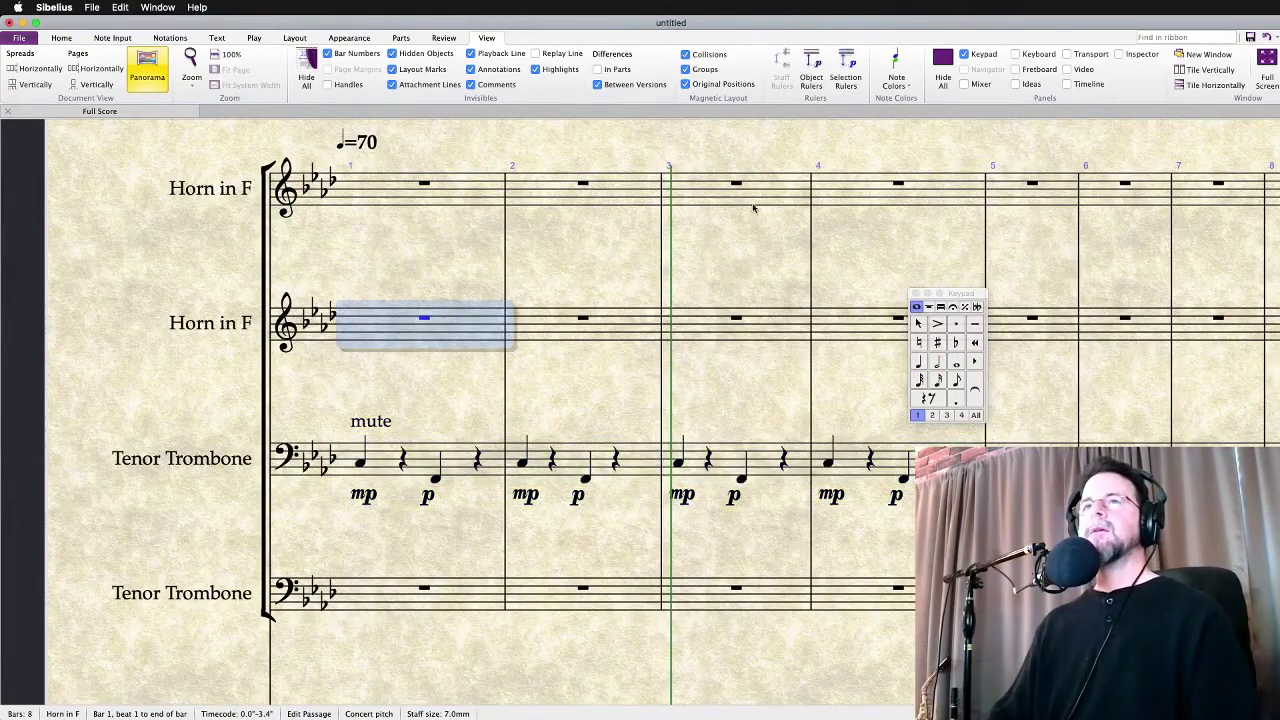
{"action": "double_click", "coordinate": [539, 318]}
{"action": "left_click", "coordinate": [550, 189], "text": "shift"}
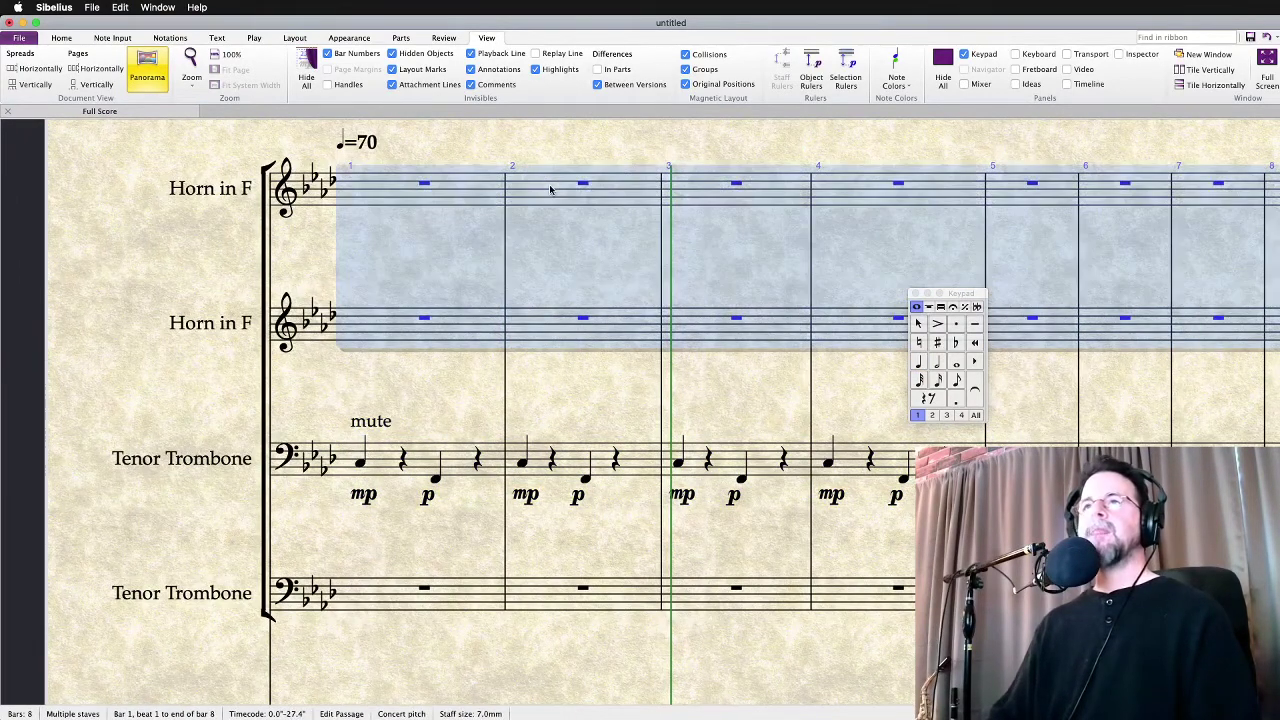
{"action": "key", "text": "Delete"}
{"action": "left_click_drag", "start_coordinate": [571, 384], "coordinate": [429, 274]}
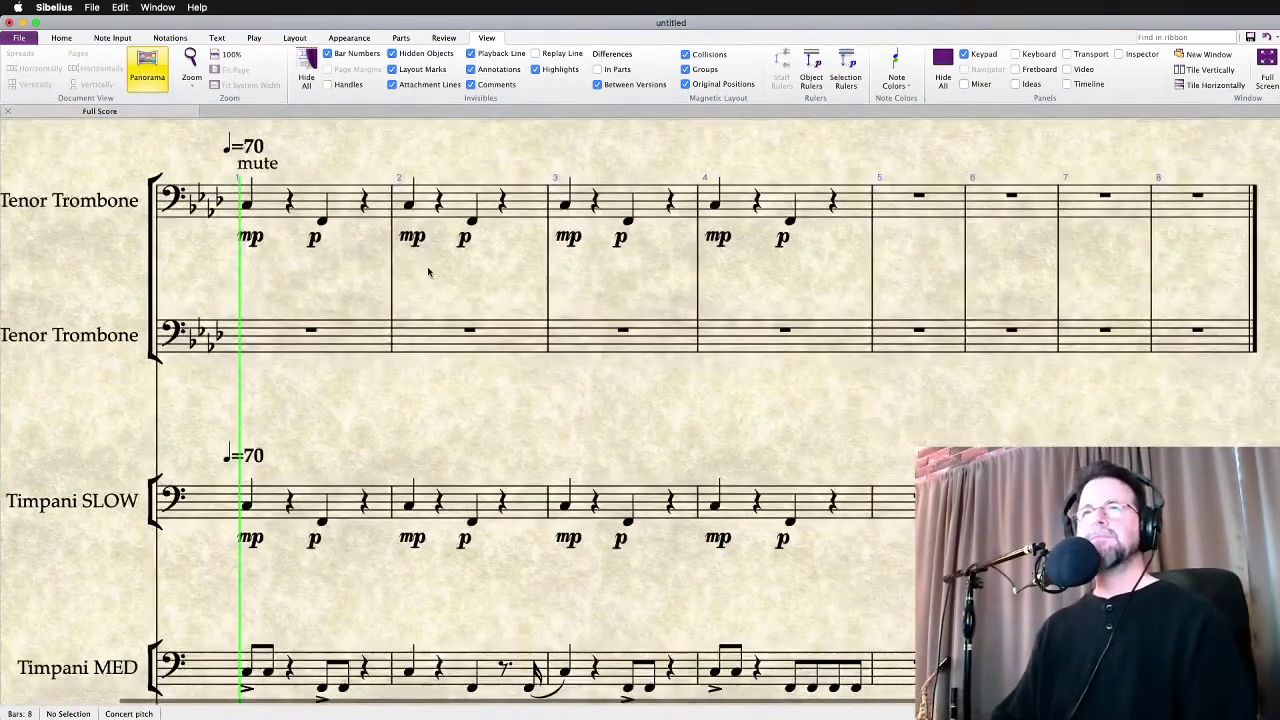
Stop playback and delete the "mute" technique text at bar 1 of the upper Tenor Trombone staff
{"action": "key", "text": "space"}
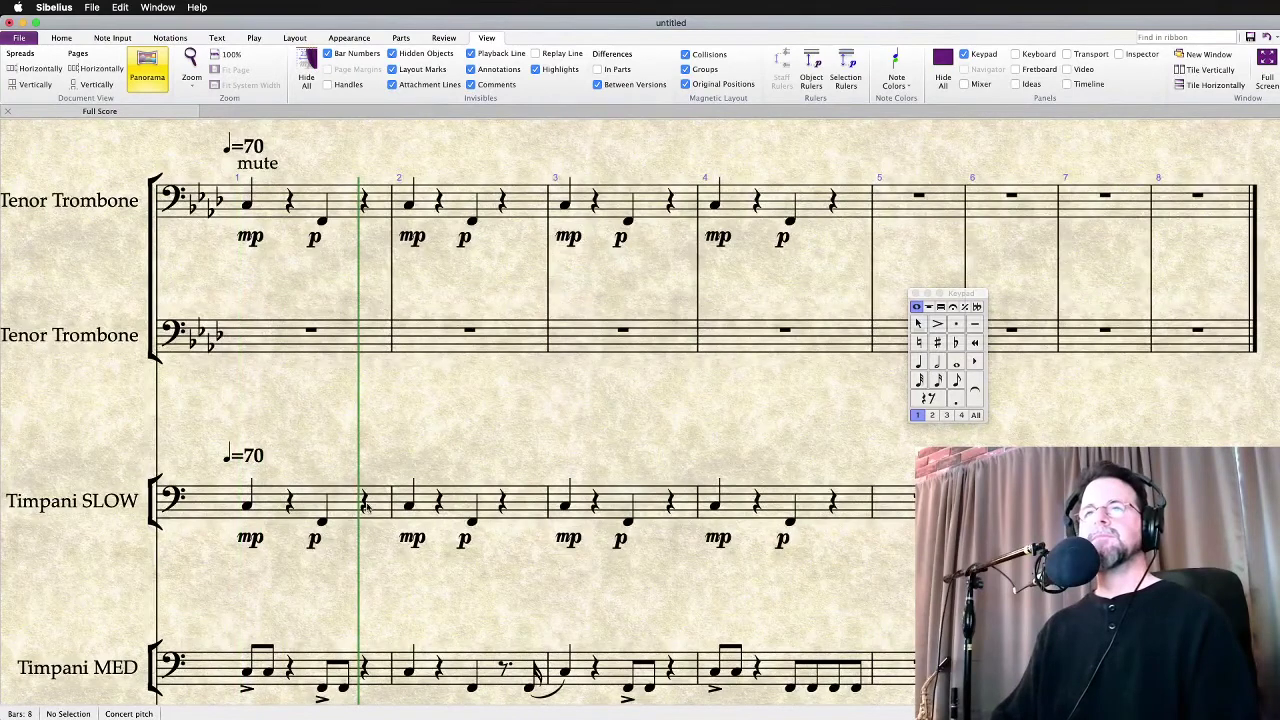
{"action": "left_click", "coordinate": [258, 163]}
{"action": "key", "text": "Delete"}
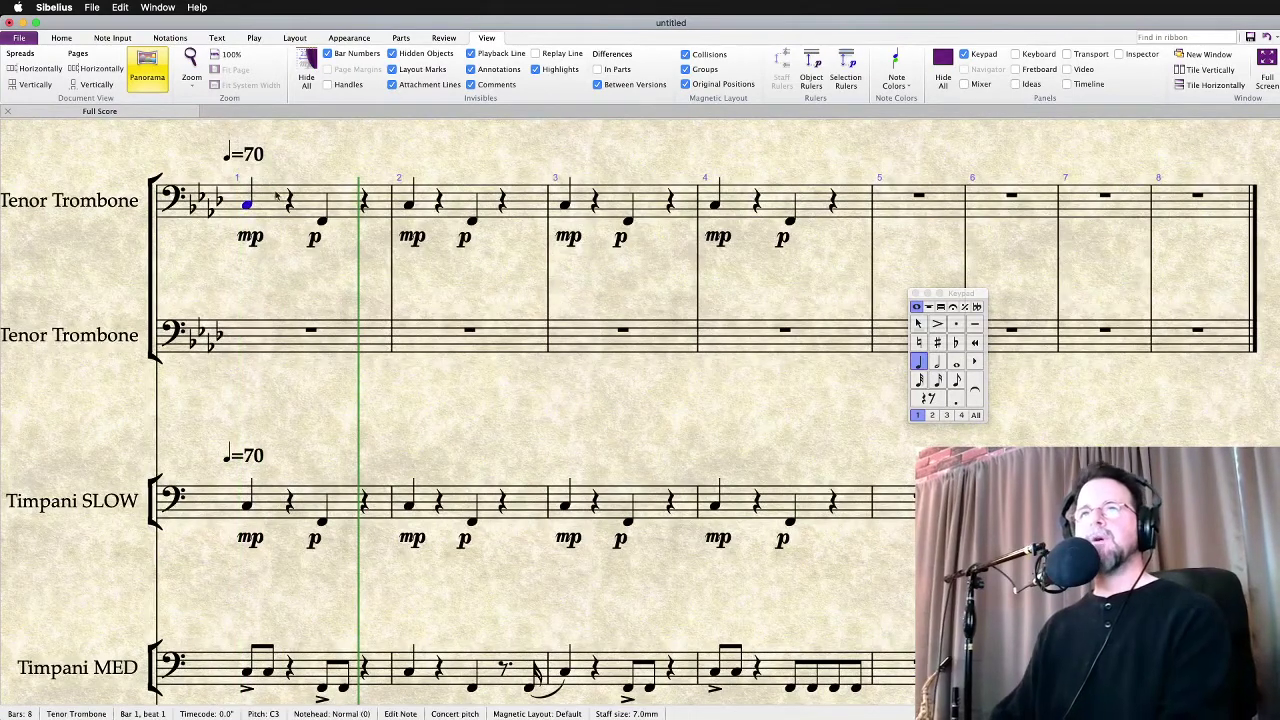
Play back the Tenor Trombone staves together with Timpani SLOW from bar 1, then stop playback
{"action": "left_click", "coordinate": [298, 508], "text": "shift"}
{"action": "key", "text": "space"}
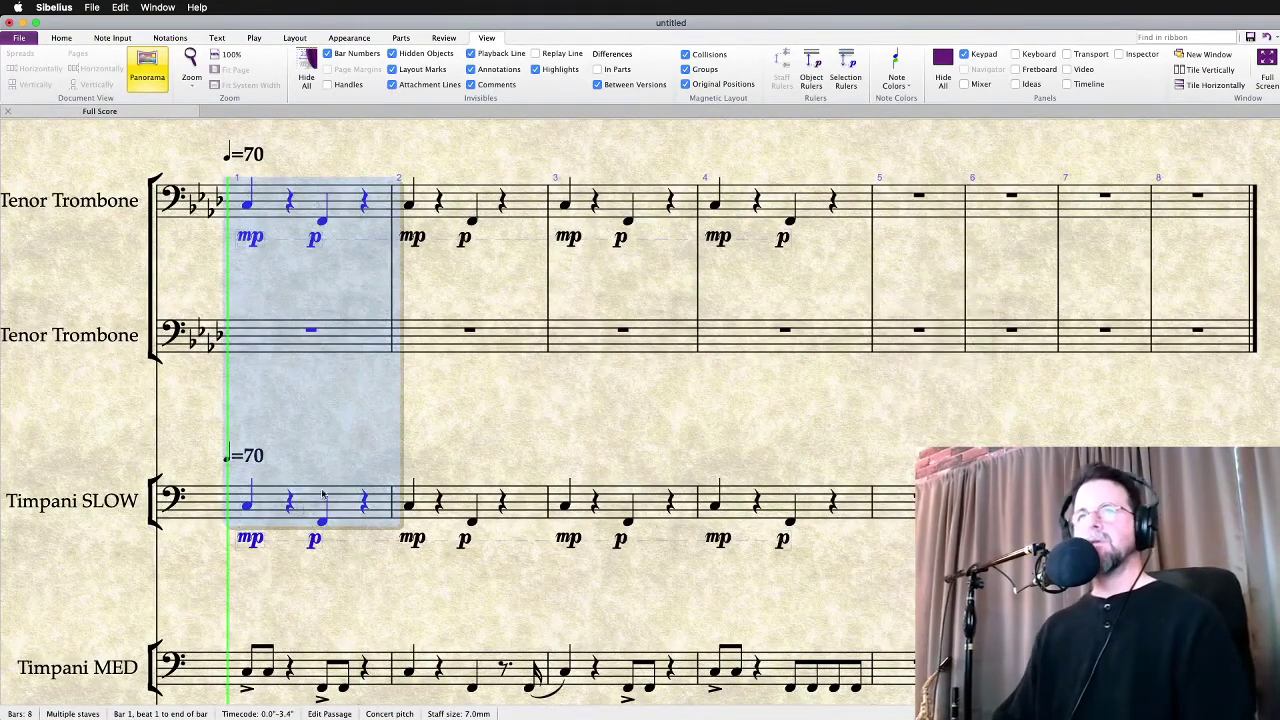
{"action": "left_click", "coordinate": [366, 426]}
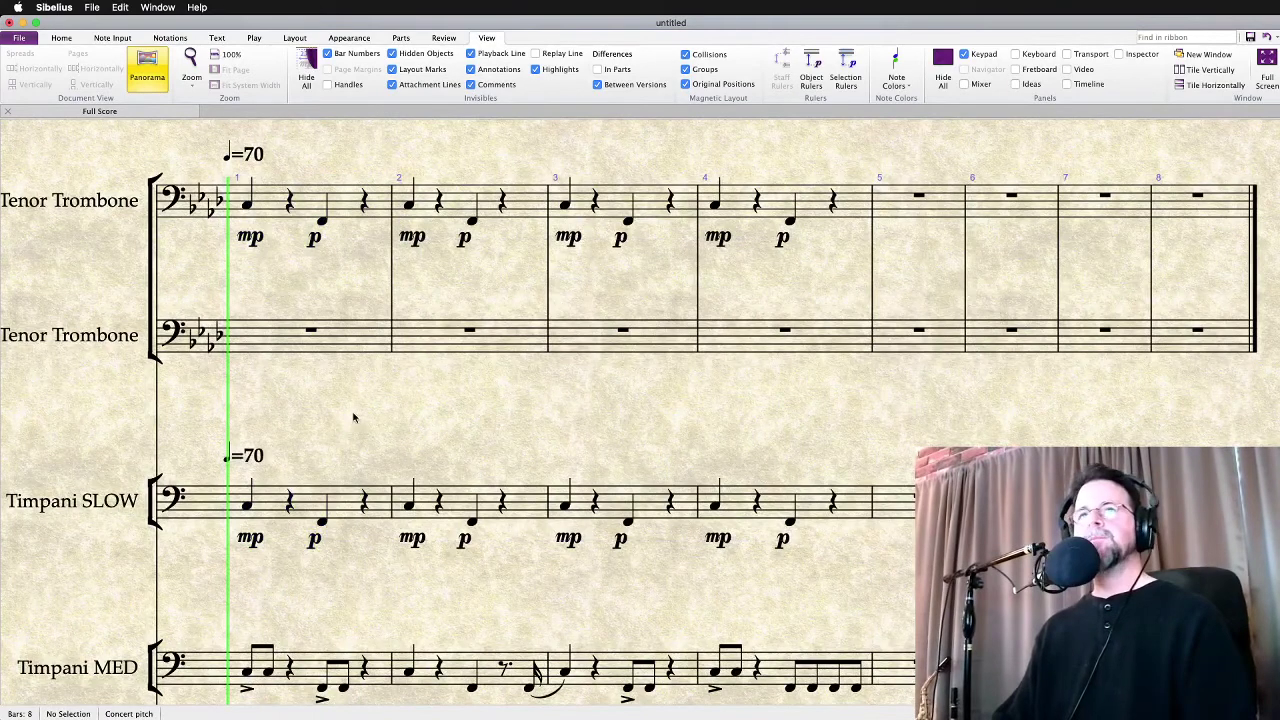
{"action": "left_click_drag", "start_coordinate": [353, 418], "coordinate": [489, 449]}
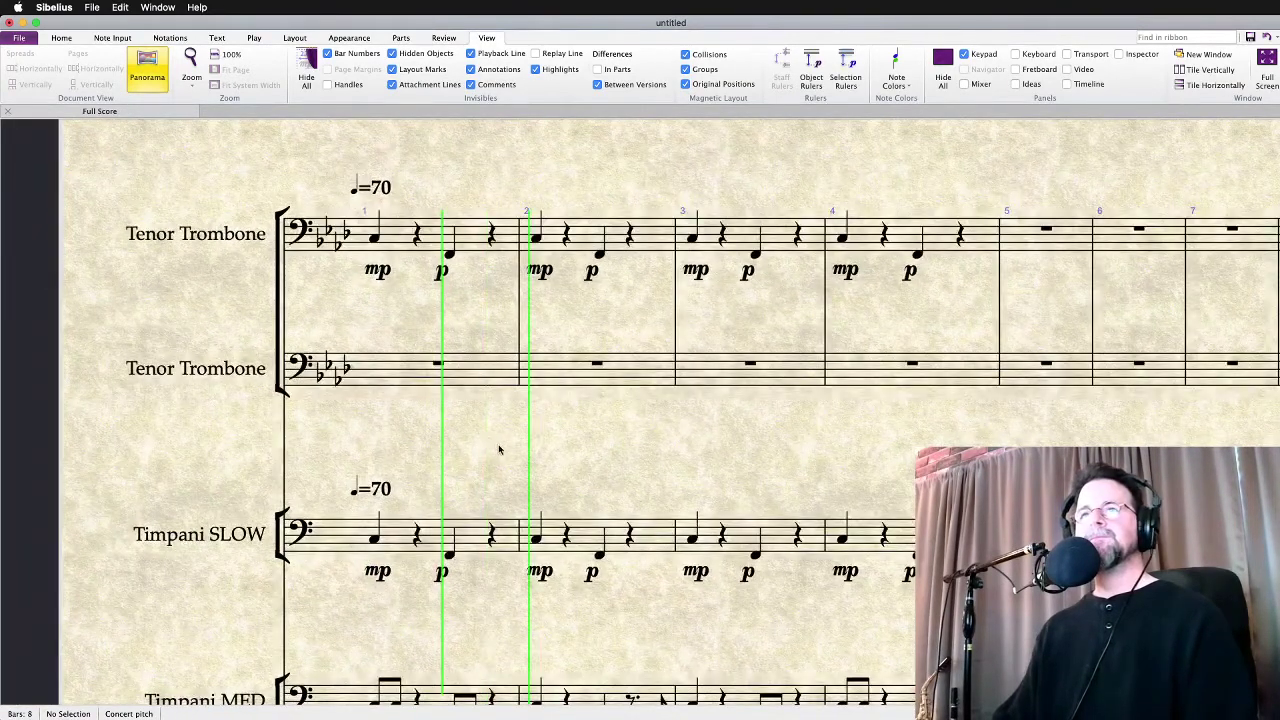
{"action": "left_click_drag", "start_coordinate": [508, 414], "coordinate": [481, 448]}
{"action": "key", "text": "space"}
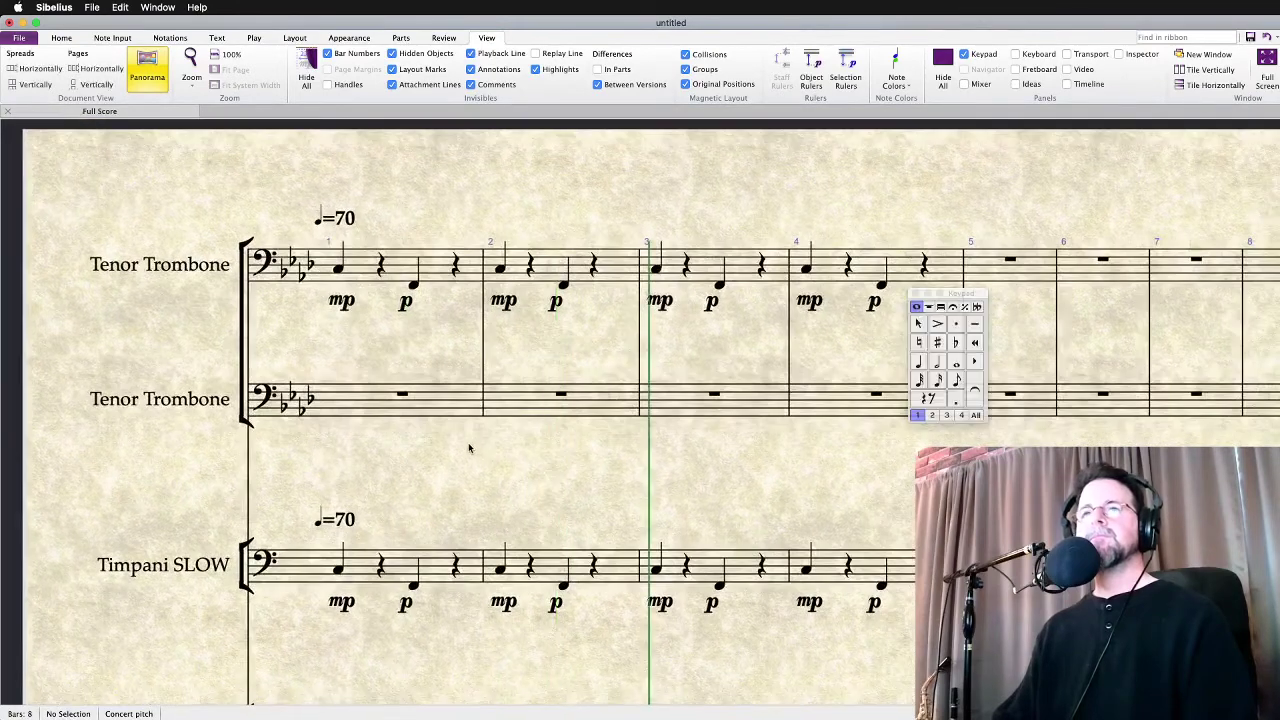
Copy bars 1 to 4 of the upper Tenor Trombone into the lower Tenor Trombone staff
{"action": "left_click", "coordinate": [402, 395]}
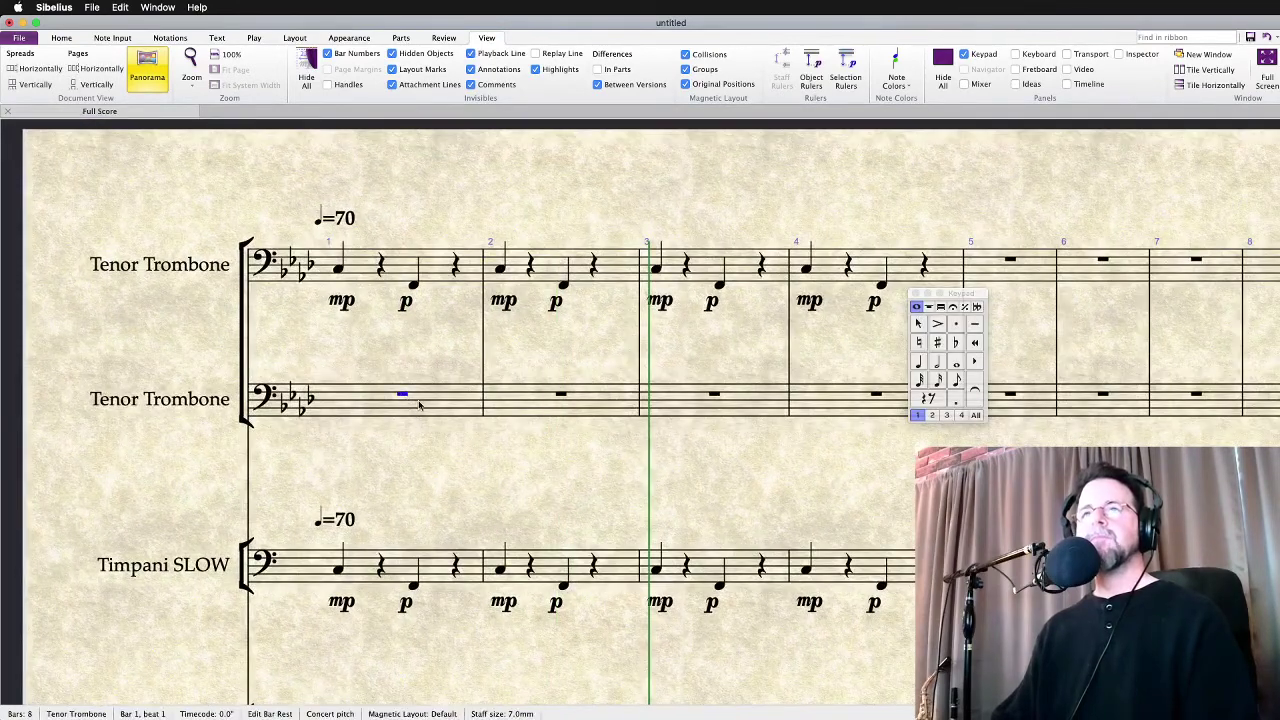
{"action": "left_click", "coordinate": [436, 261]}
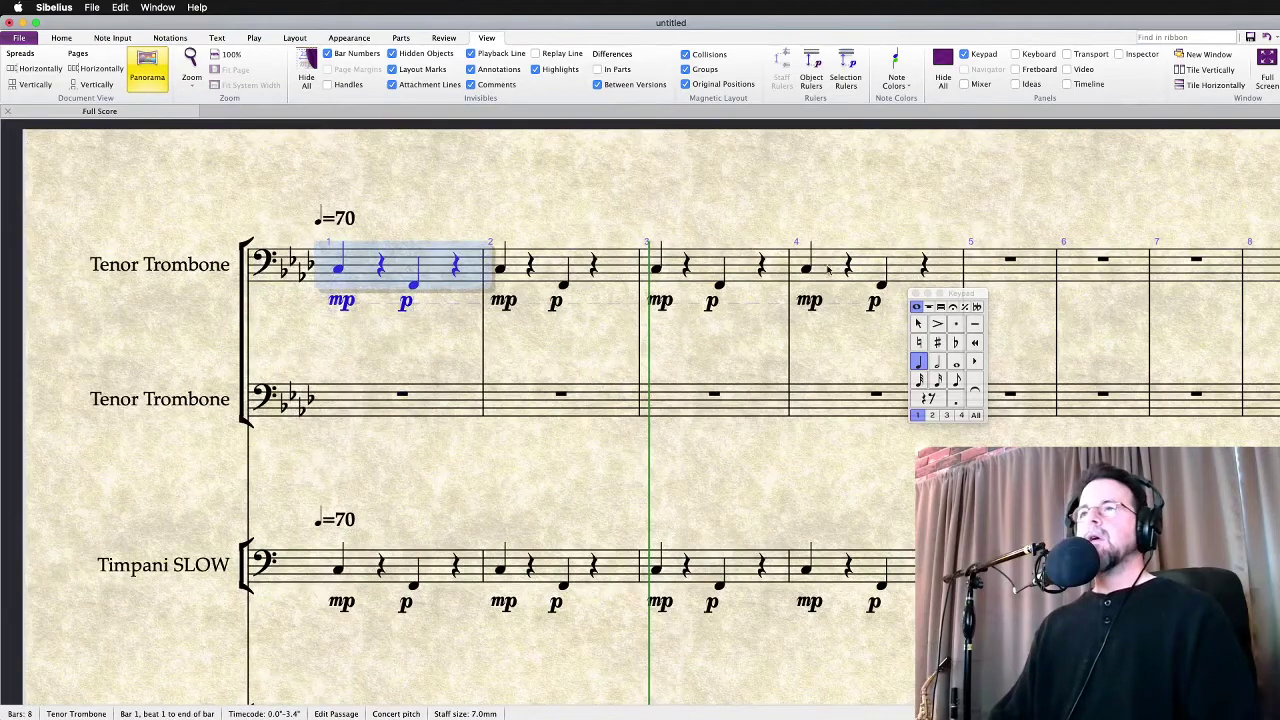
{"action": "left_click", "coordinate": [876, 267], "text": "shift"}
{"action": "left_click", "coordinate": [350, 410], "text": "alt"}
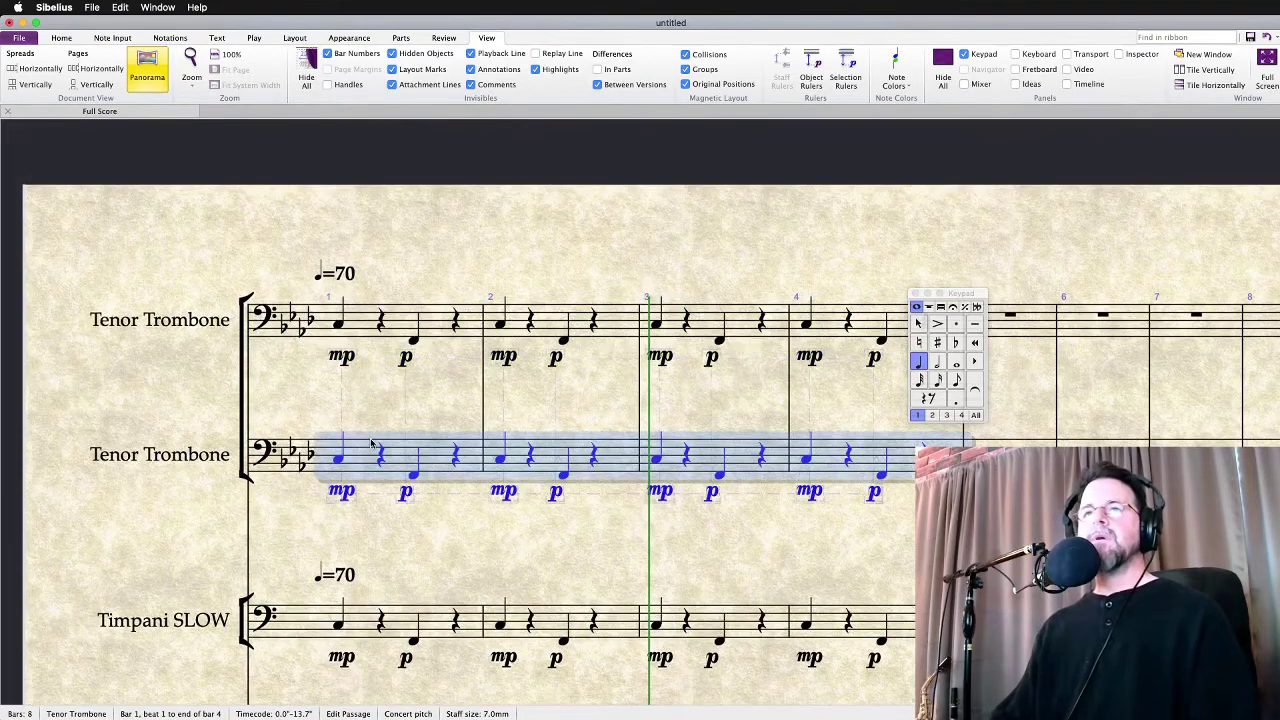
Copy bars 1 to 4 of Timpani MED over the lower Tenor Trombone staff, starting at bar 1, and clear the selection
{"action": "scroll", "coordinate": [374, 458], "scroll_direction": "down", "scroll_amount": 5}
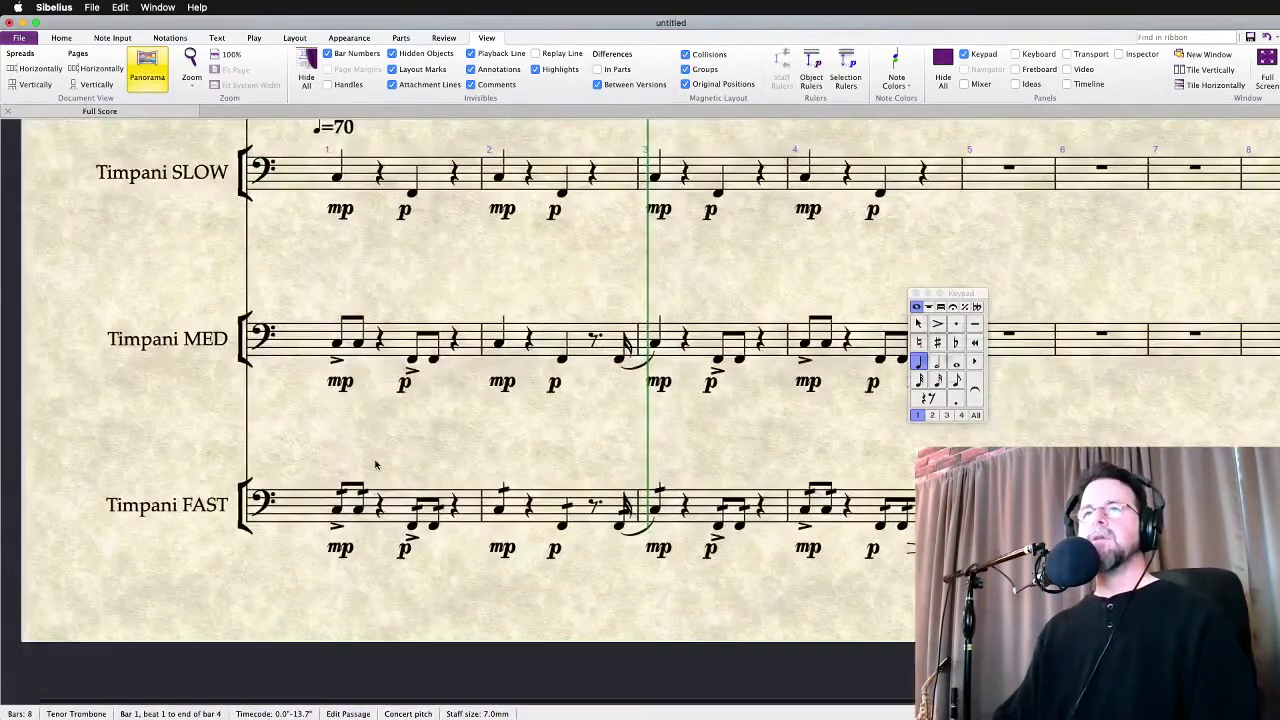
{"action": "scroll", "coordinate": [376, 463], "scroll_direction": "up", "scroll_amount": 1}
{"action": "scroll", "coordinate": [376, 463], "scroll_direction": "up", "scroll_amount": 3}
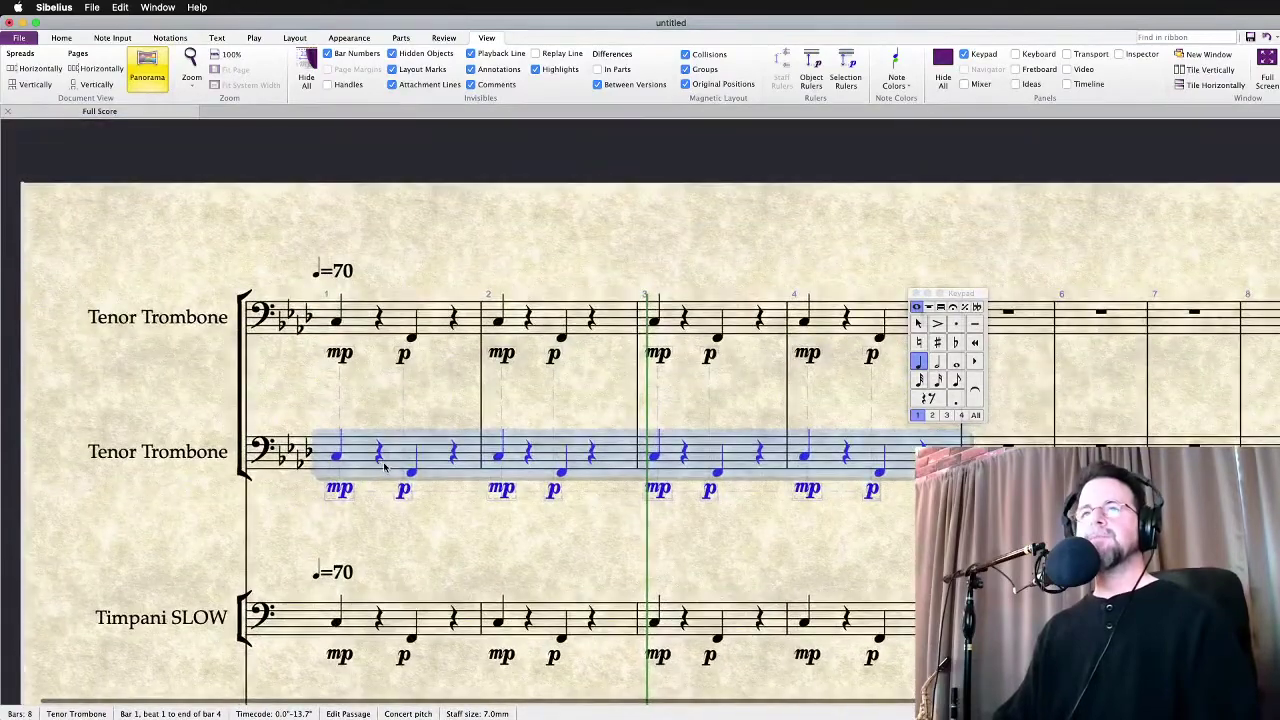
{"action": "scroll", "coordinate": [366, 472], "scroll_direction": "down", "scroll_amount": 4}
{"action": "left_click", "coordinate": [468, 345]}
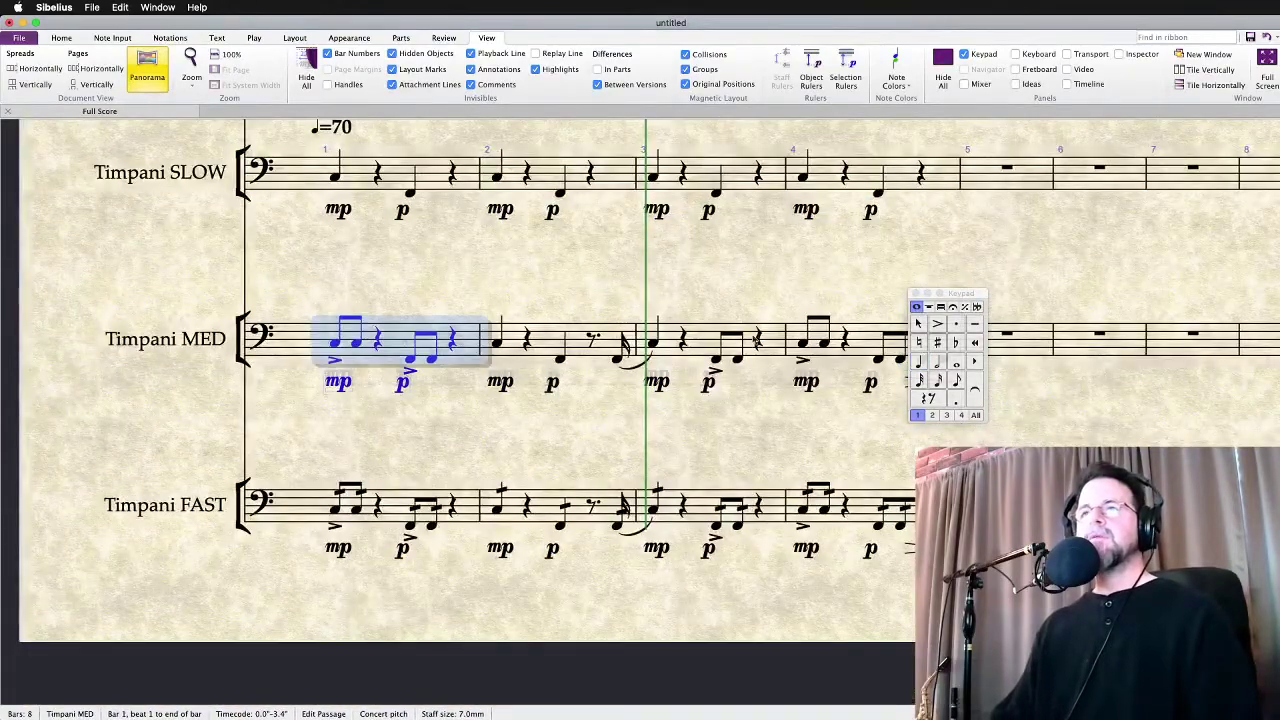
{"action": "left_click", "coordinate": [870, 331], "text": "shift"}
{"action": "scroll", "coordinate": [600, 400], "scroll_direction": "up", "scroll_amount": 4}
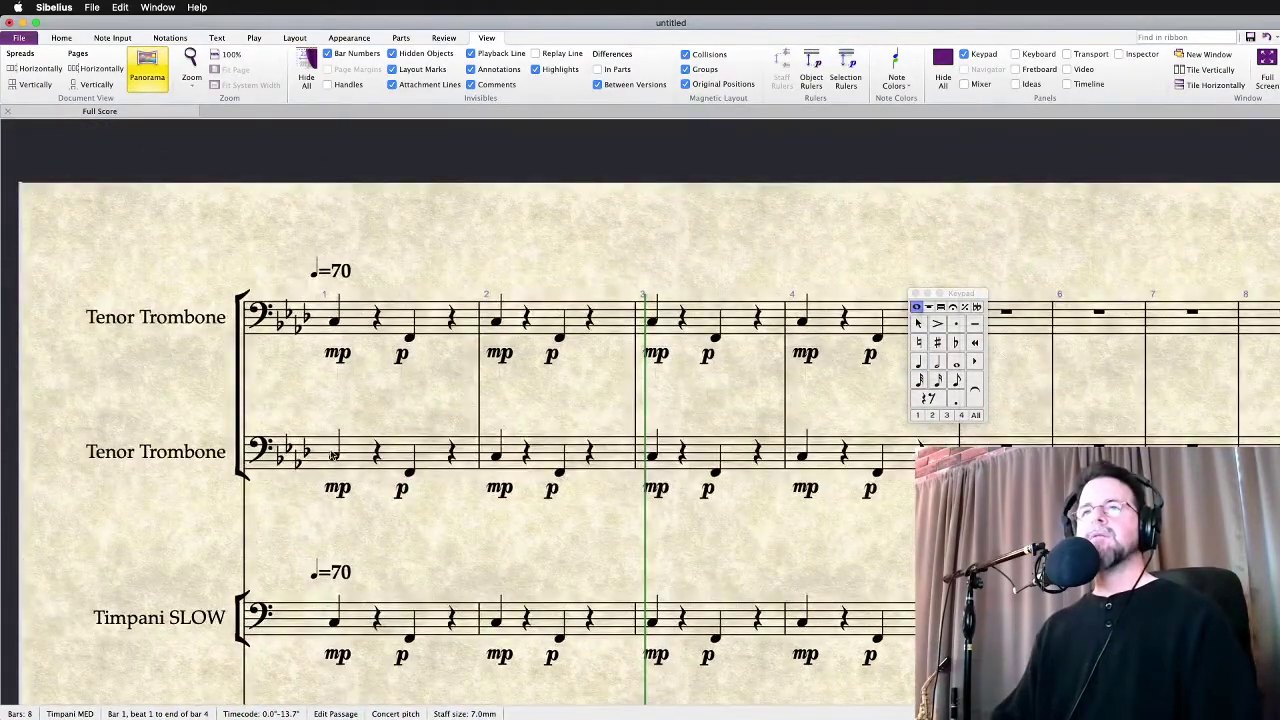
{"action": "left_click", "coordinate": [333, 455], "text": "alt"}
{"action": "key", "text": "Escape"}
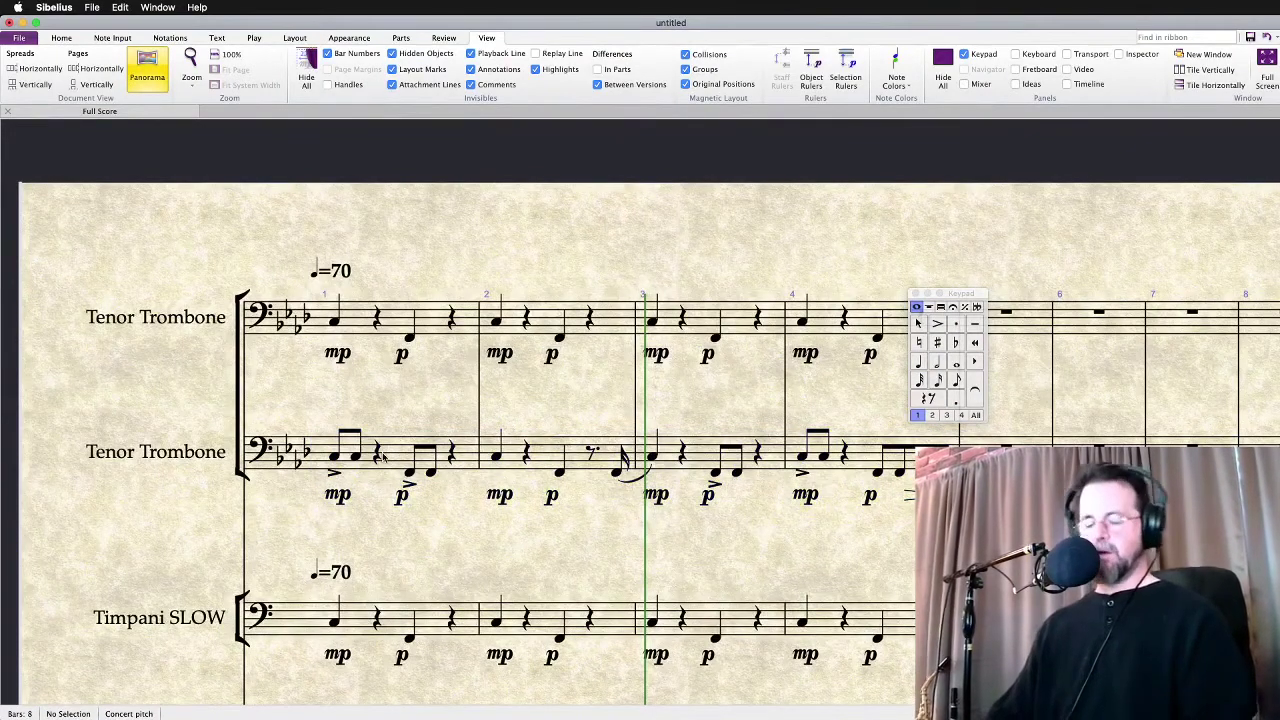
Play back the lower Tenor Trombone together with Timpani SLOW from bar 1, then stop playback
{"action": "left_click", "coordinate": [403, 452]}
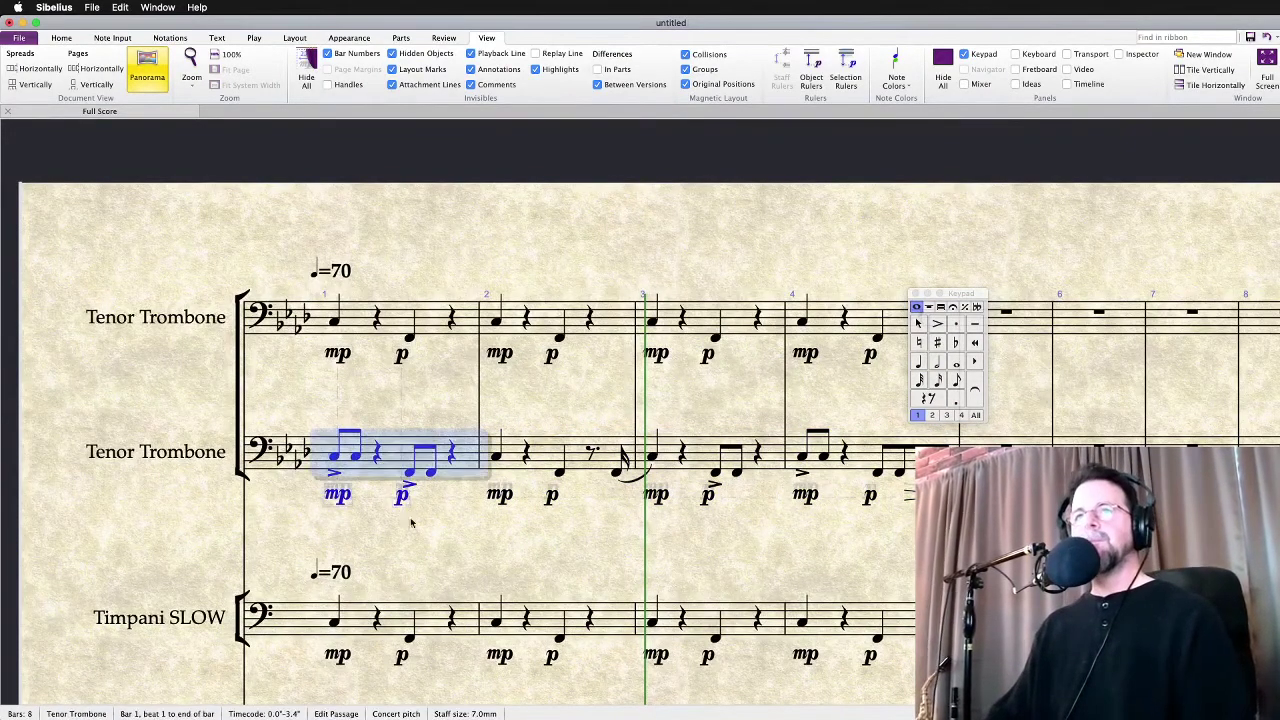
{"action": "left_click", "coordinate": [436, 622], "text": "shift"}
{"action": "key", "text": "p"}
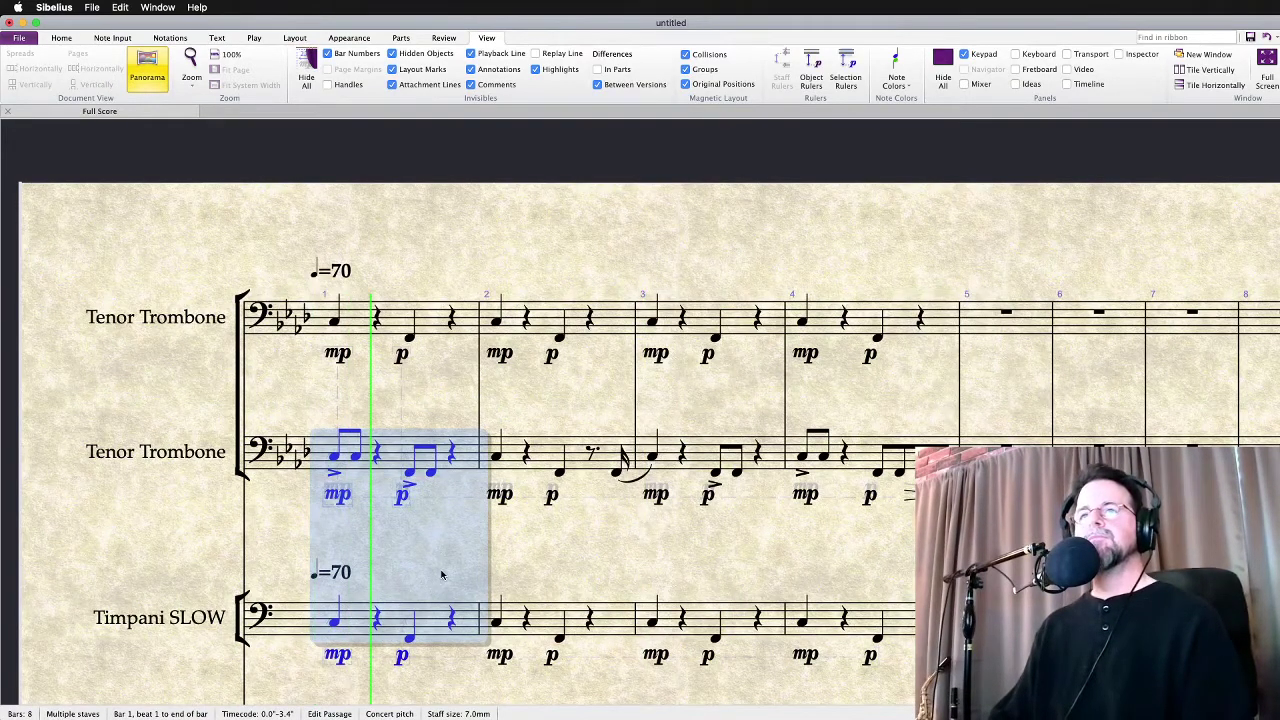
{"action": "left_click", "coordinate": [467, 558]}
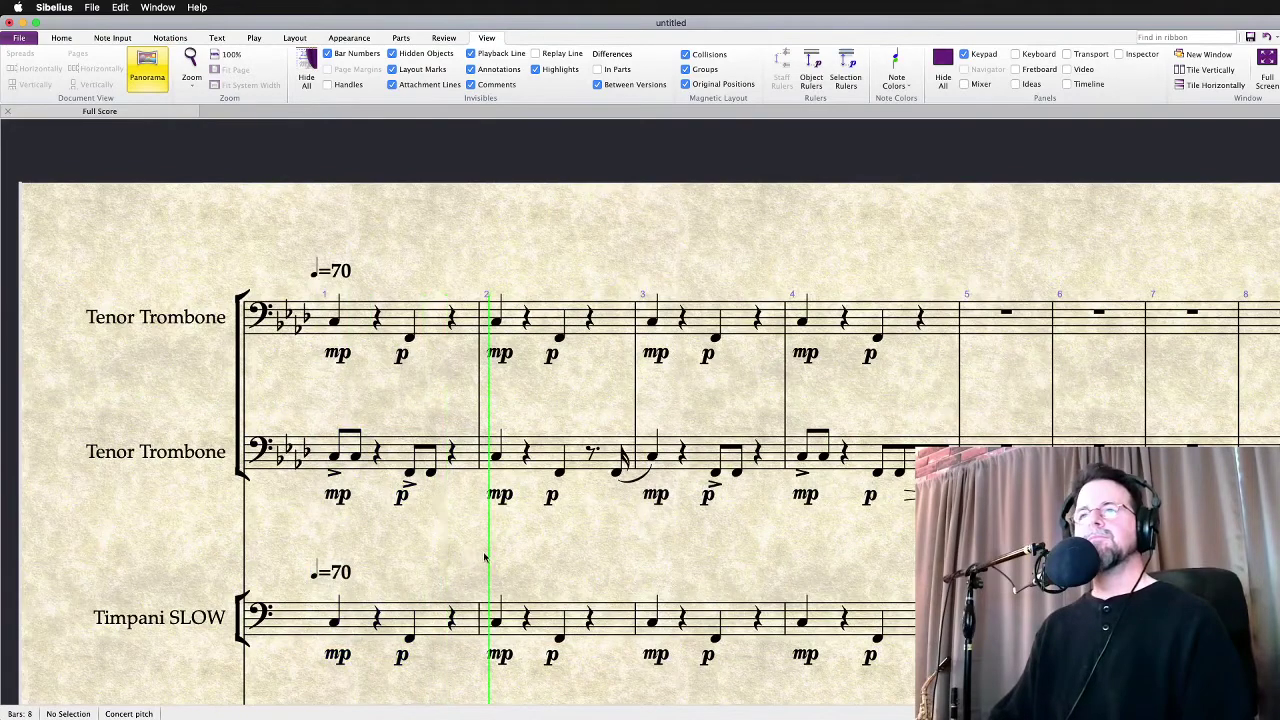
{"action": "key", "text": "Escape"}
Add Violin I, Violin II, Viola, Violoncello and Double Bass staves to the score
{"action": "scroll", "coordinate": [410, 387], "scroll_direction": "up", "scroll_amount": 3}
{"action": "scroll", "coordinate": [410, 387], "scroll_direction": "left", "scroll_amount": 2}
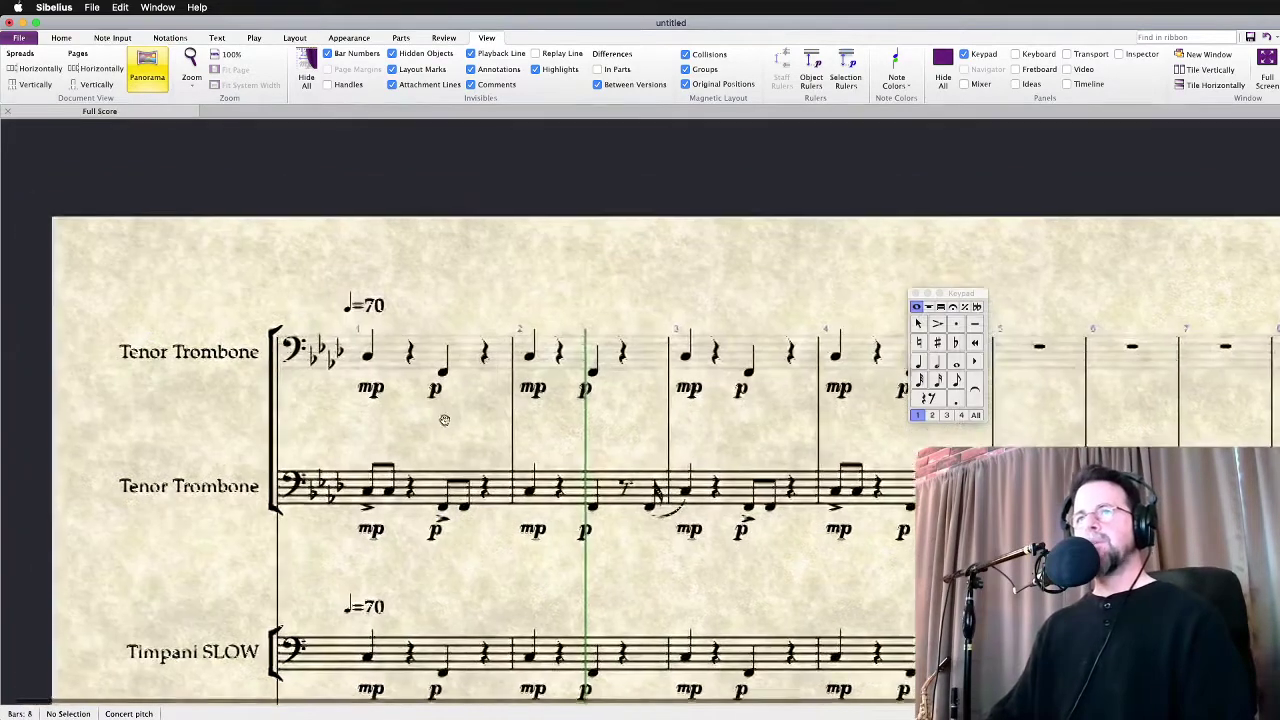
{"action": "key", "text": "i"}
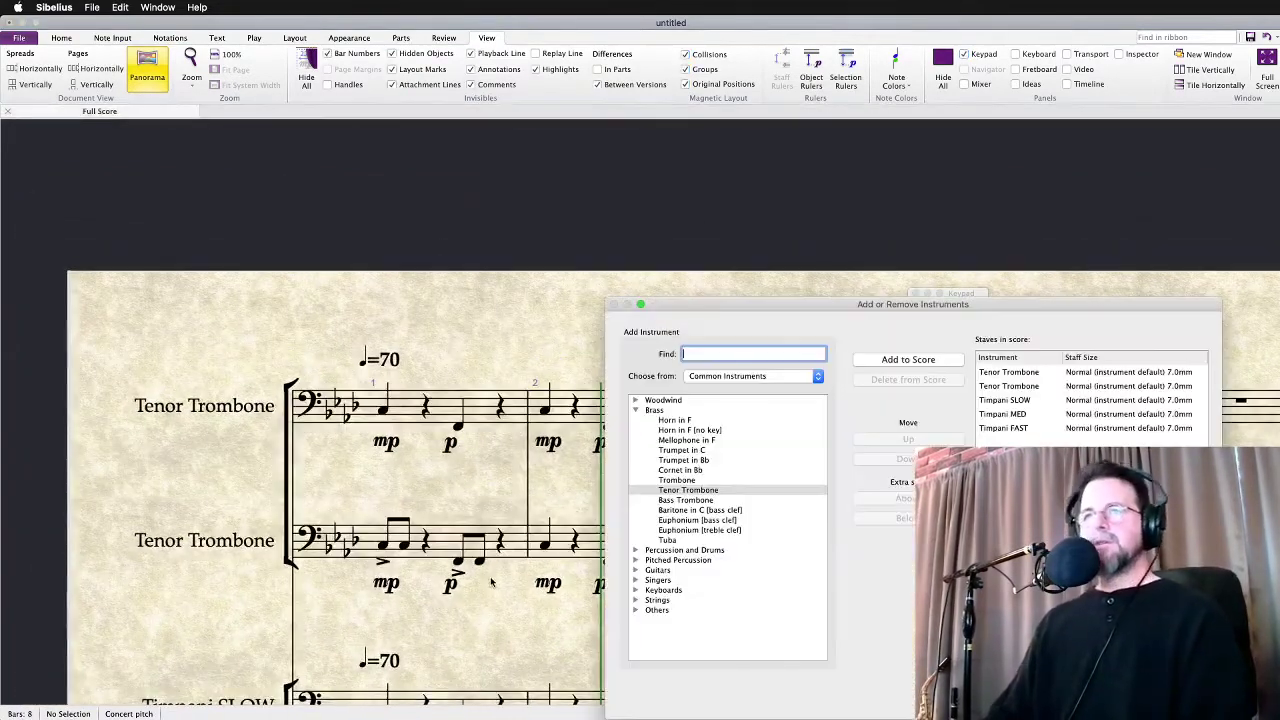
{"action": "left_click", "coordinate": [637, 410]}
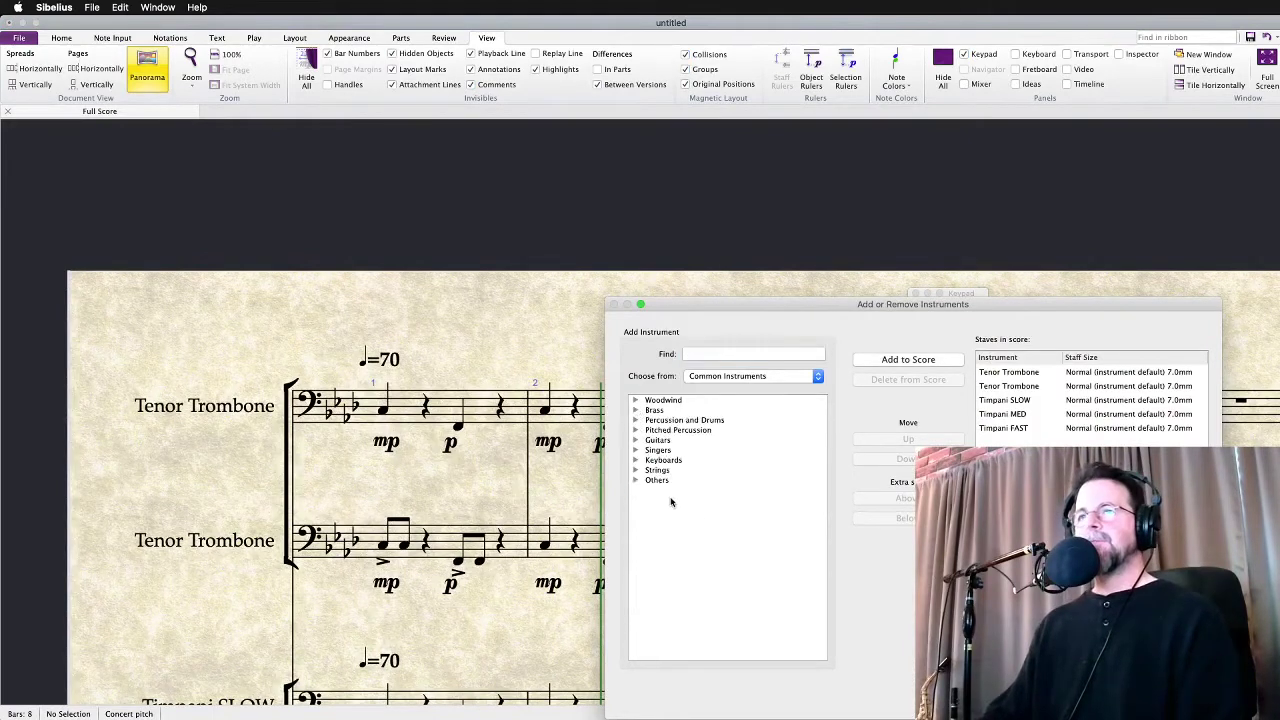
{"action": "left_click", "coordinate": [635, 471]}
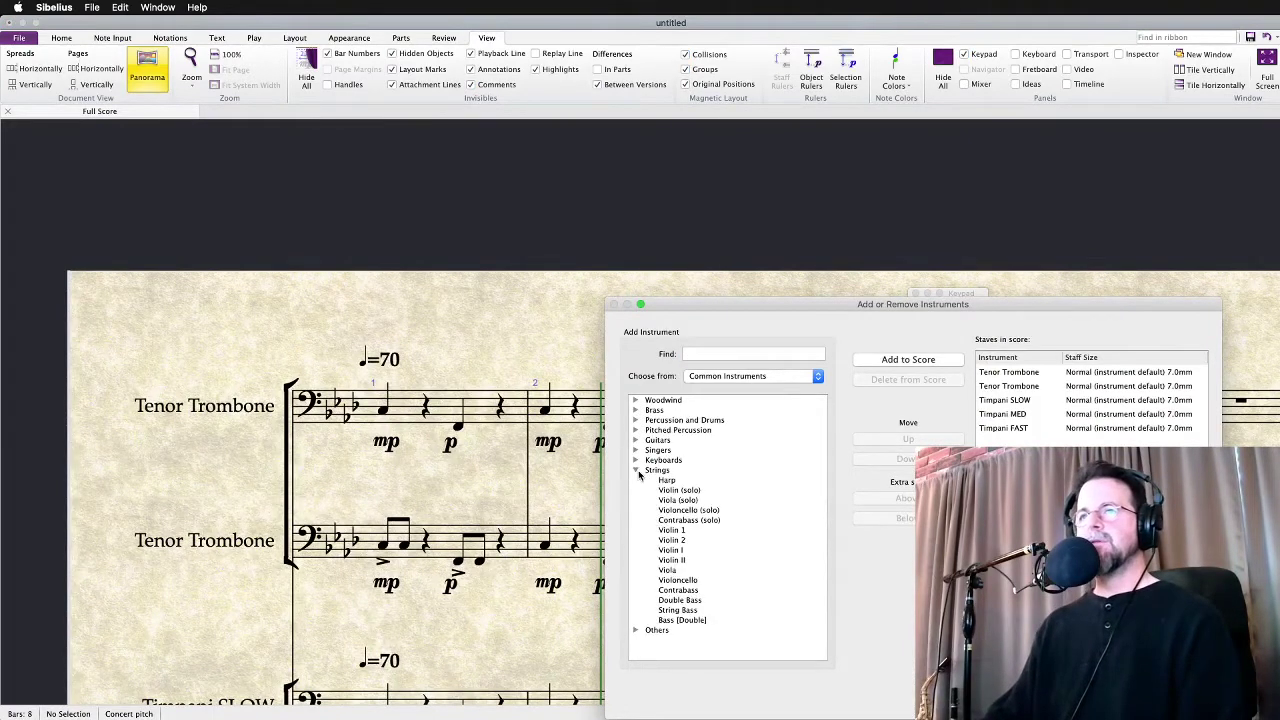
{"action": "double_click", "coordinate": [690, 551]}
{"action": "left_click", "coordinate": [688, 561]}
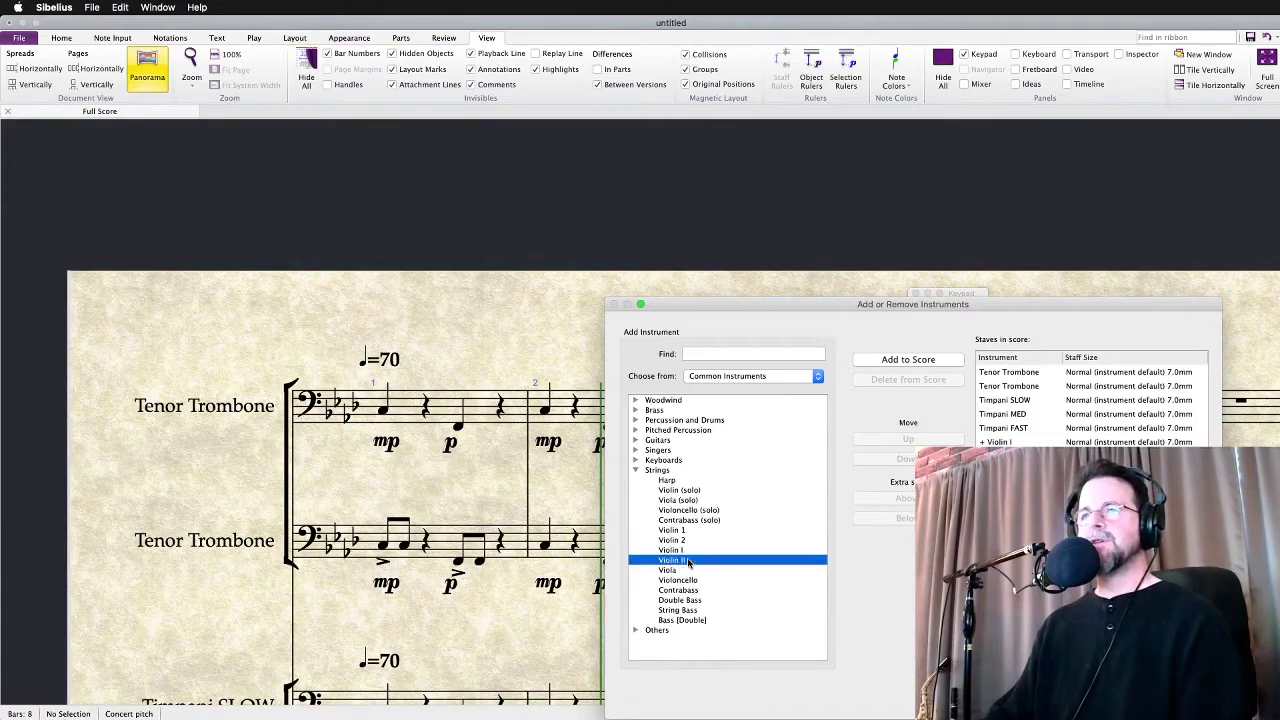
{"action": "left_click", "coordinate": [694, 580]}
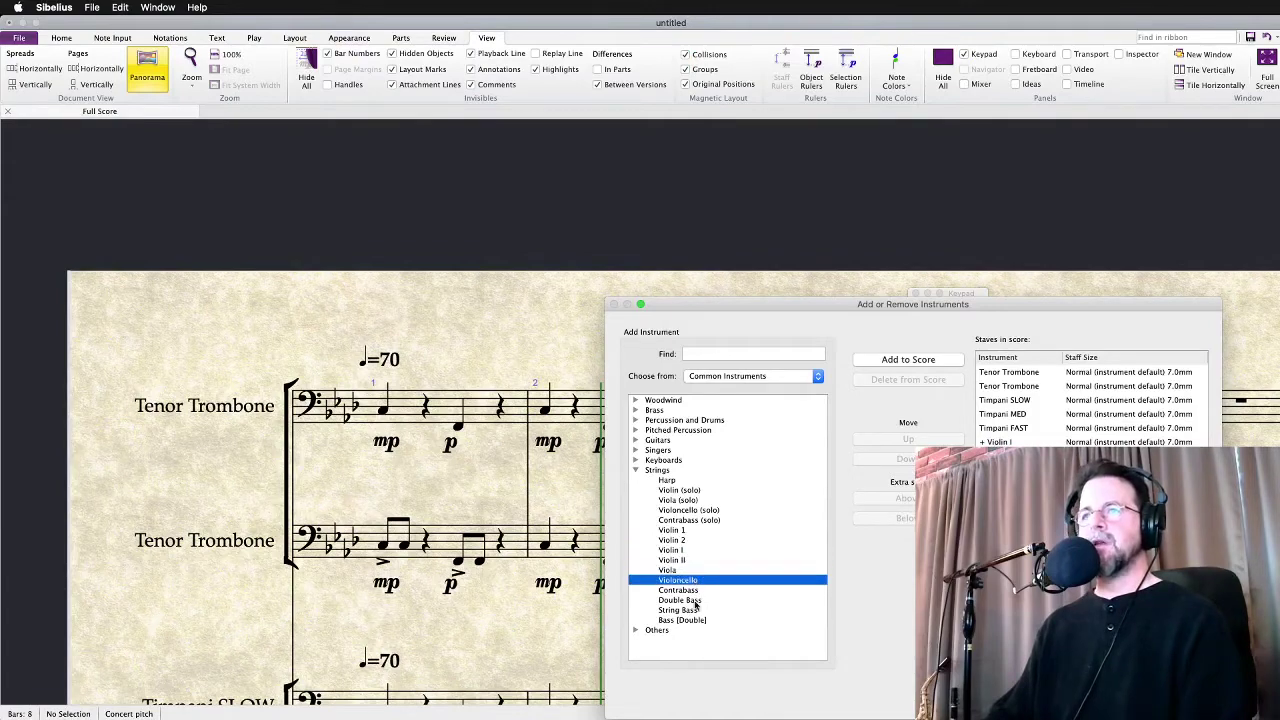
{"action": "left_click", "coordinate": [694, 600]}
{"action": "key", "text": "Return"}
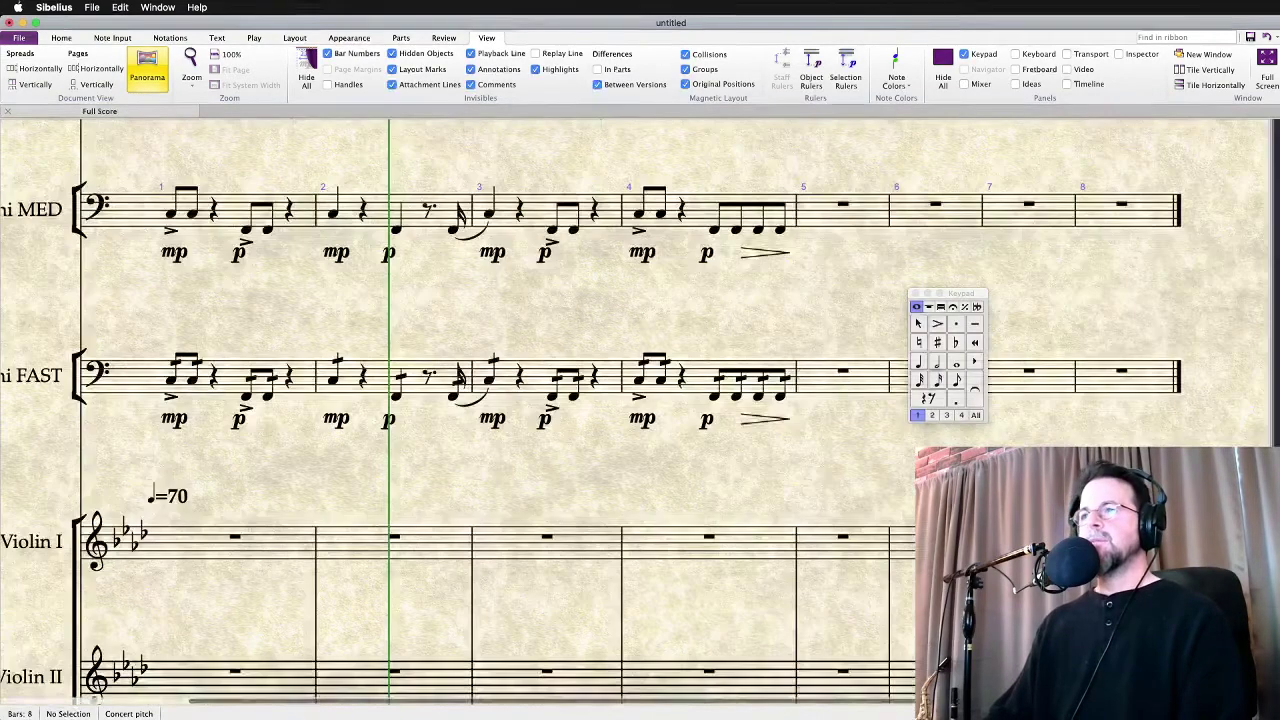
Enter four sixteenth notes alternating G and A-flat on beat 1 of Viola bar 1, lowered one octave to start on G3
{"action": "scroll", "coordinate": [691, 292], "scroll_direction": "up", "scroll_amount": 3}
{"action": "scroll", "coordinate": [691, 292], "scroll_direction": "down", "scroll_amount": 5}
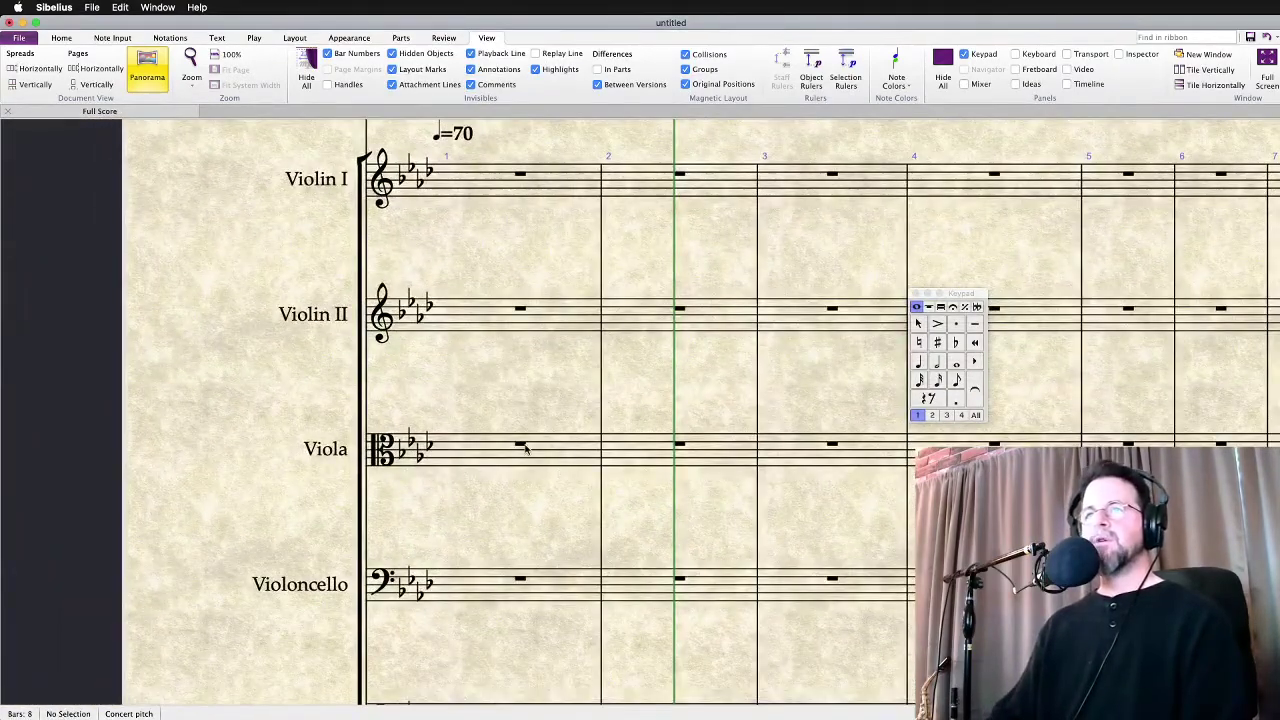
{"action": "left_click", "coordinate": [523, 446]}
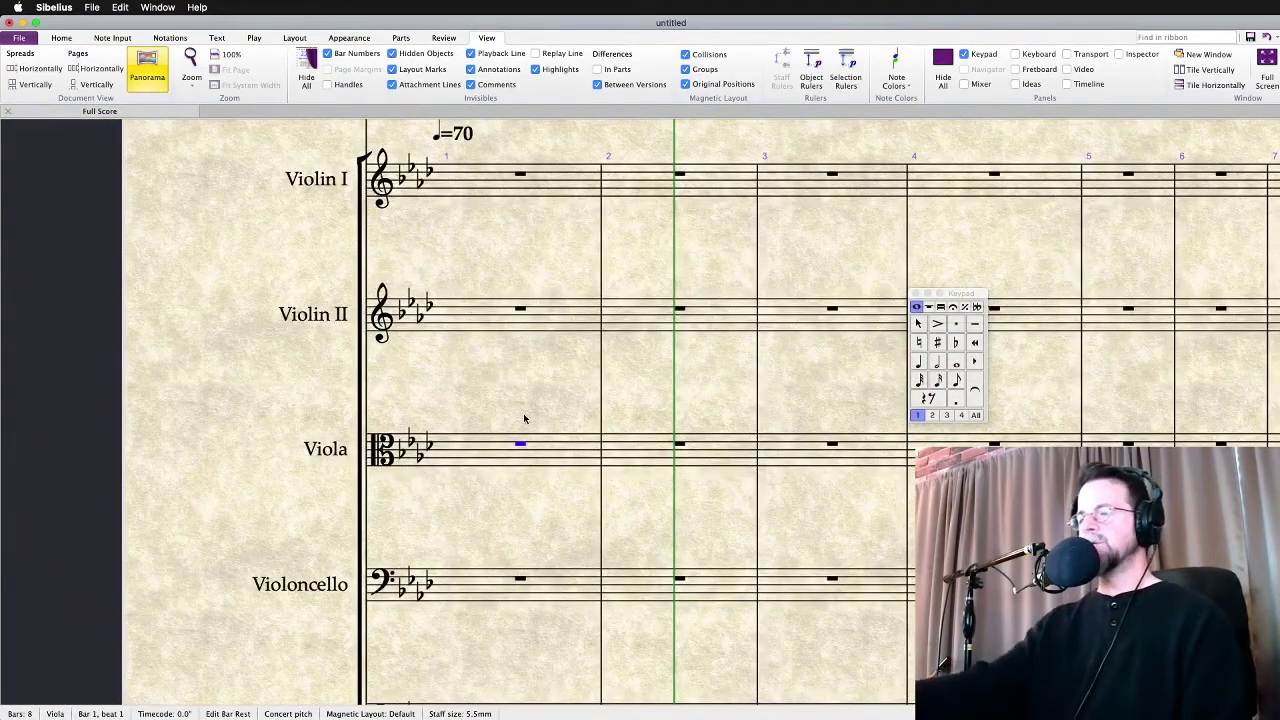
{"action": "type", "text": "1aaaa"}
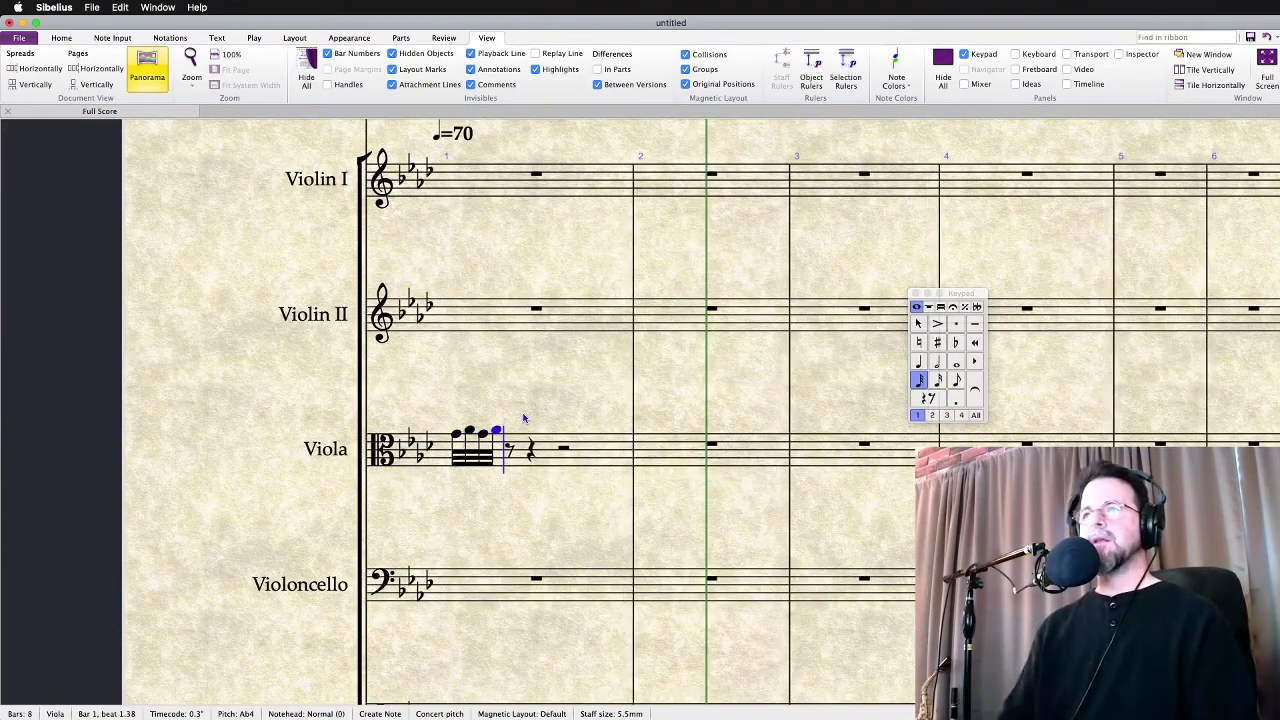
{"action": "type", "text": "2a"}
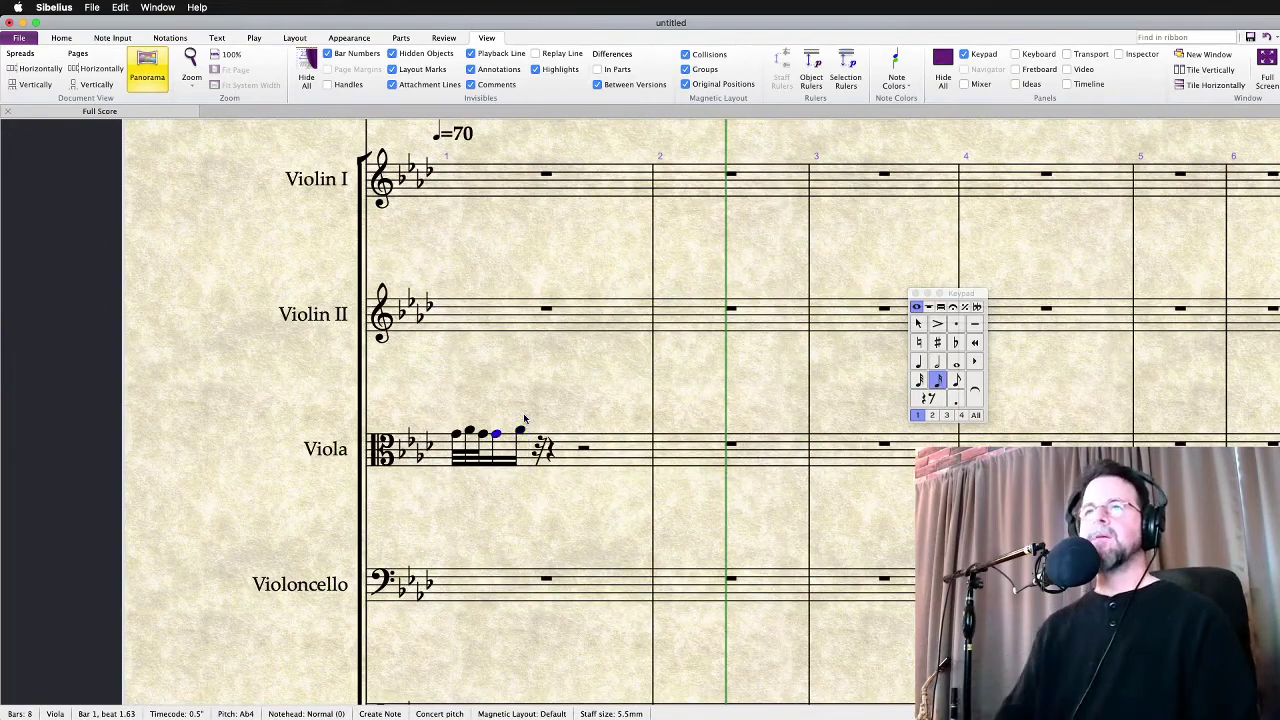
{"action": "key", "text": "Escape"}
{"action": "key", "text": "Left"}
{"action": "key", "text": "Left"}
{"action": "key", "text": "Left"}
{"action": "key", "text": "Left"}
{"action": "key", "text": "Down"}
{"action": "key", "text": "Right"}
{"action": "key", "text": "Right"}
{"action": "key", "text": "Delete"}
{"action": "key", "text": "shift+Right"}
{"action": "key", "text": "shift+Left"}
{"action": "key", "text": "super+Down"}
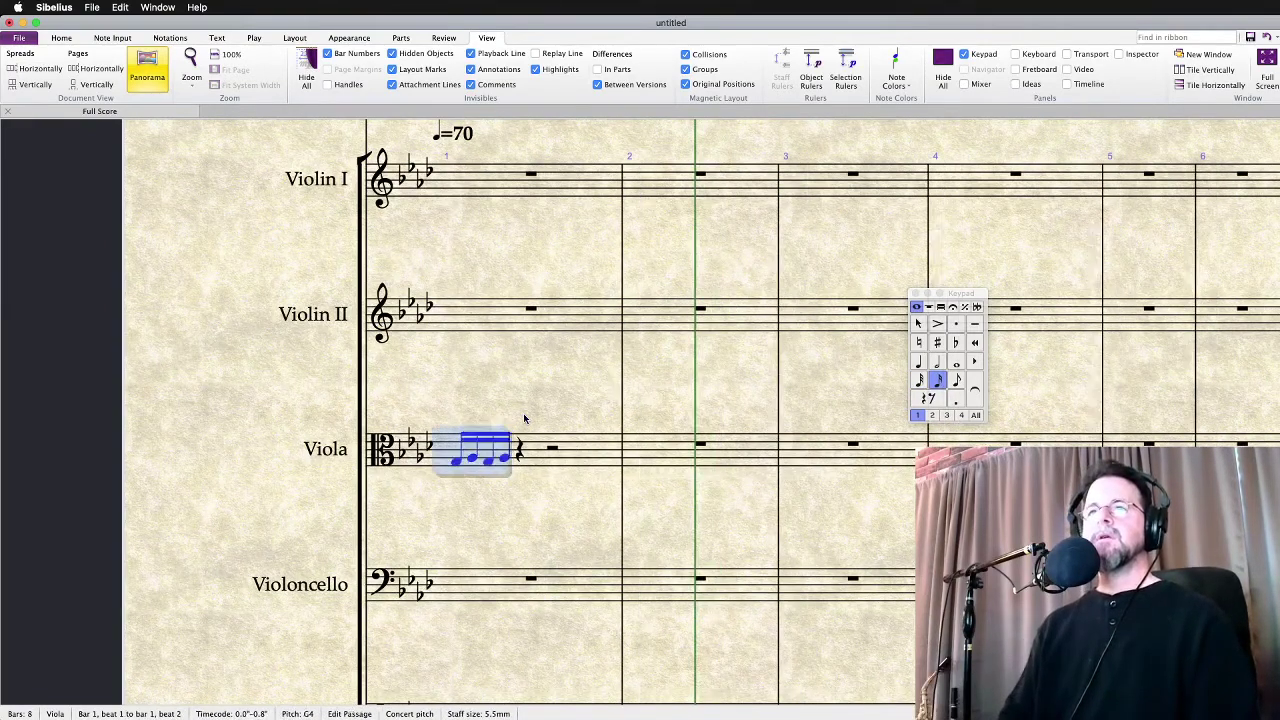
Repeat the four-note Viola group three times to fill bar 1, and clear the selection
{"action": "key", "text": "r"}
{"action": "key", "text": "r"}
{"action": "key", "text": "r"}
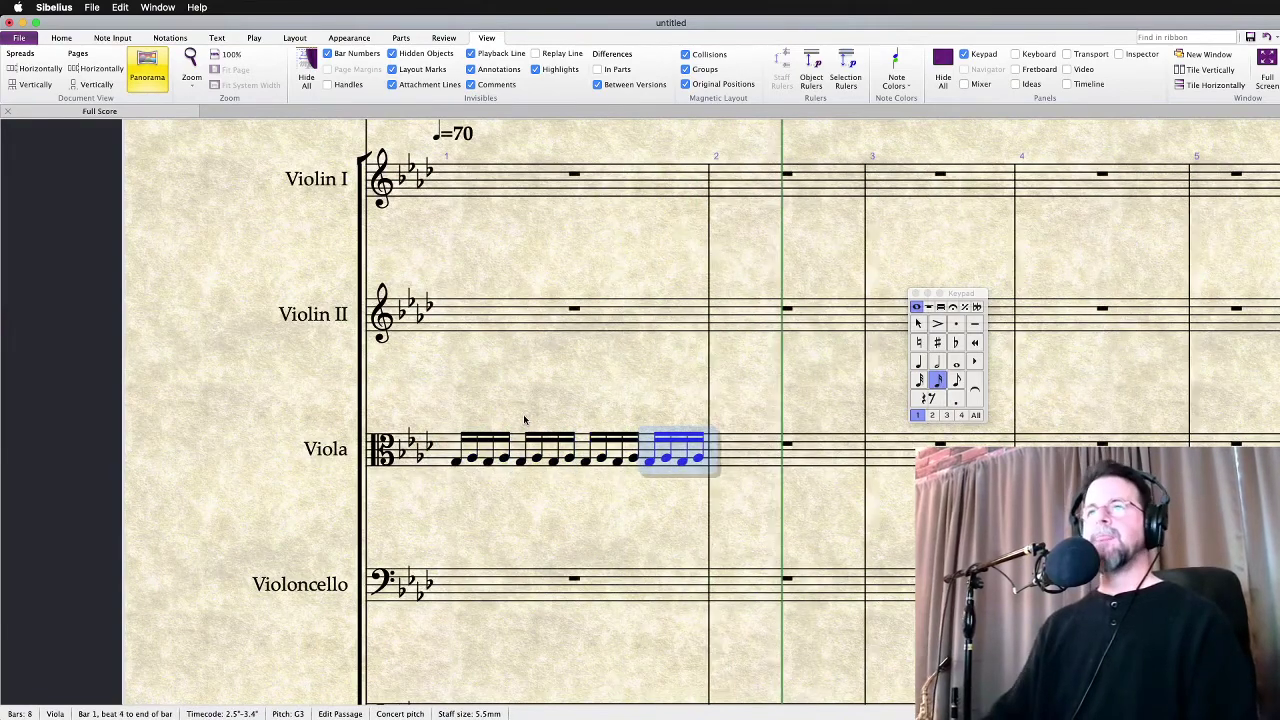
{"action": "key", "text": "Escape"}
Add one slur over all the sixteenth notes in Viola bar 1
{"action": "left_click", "coordinate": [508, 437]}
{"action": "left_click", "coordinate": [652, 454], "text": "shift"}
{"action": "key", "text": "s"}
Mark Viola bar 1 with p on the first note, mf in the middle and p at the end
{"action": "left_click", "coordinate": [457, 461]}
{"action": "key", "text": "super+e"}
{"action": "type", "text": "p"}
{"action": "key", "text": "Escape"}
{"action": "left_click", "coordinate": [683, 497], "text": "alt"}
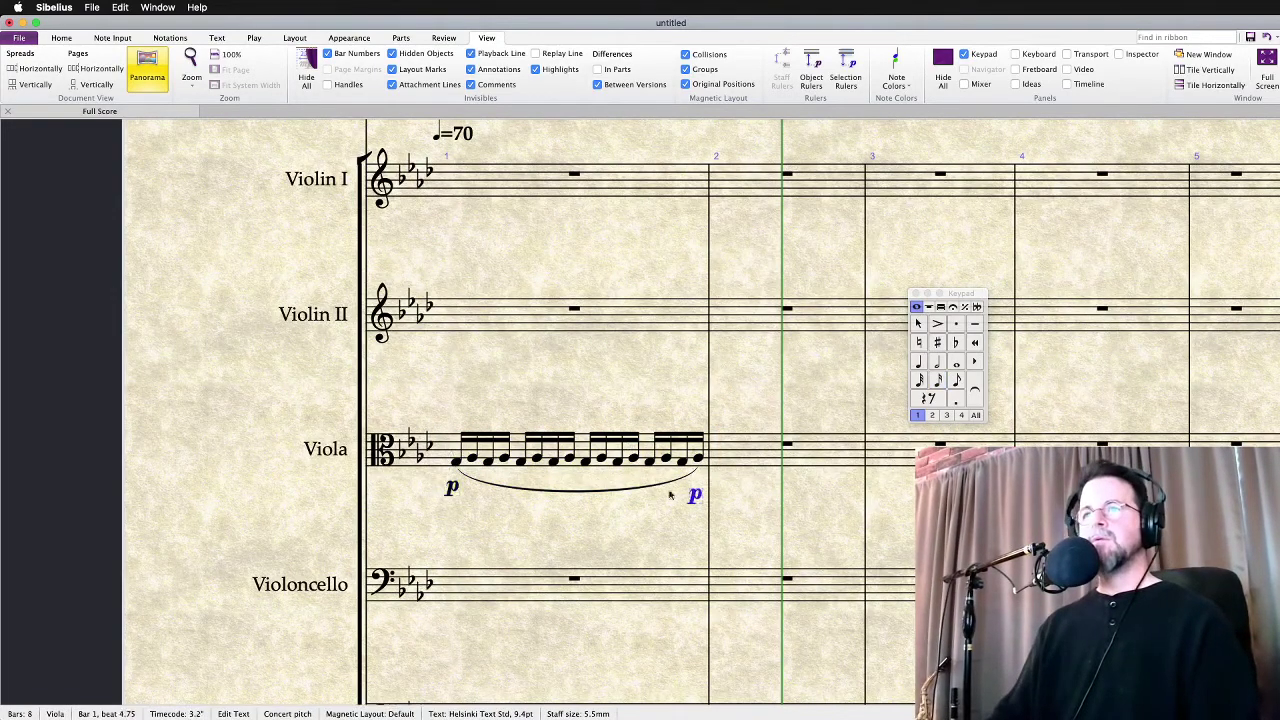
{"action": "left_click", "coordinate": [574, 502], "text": "alt"}
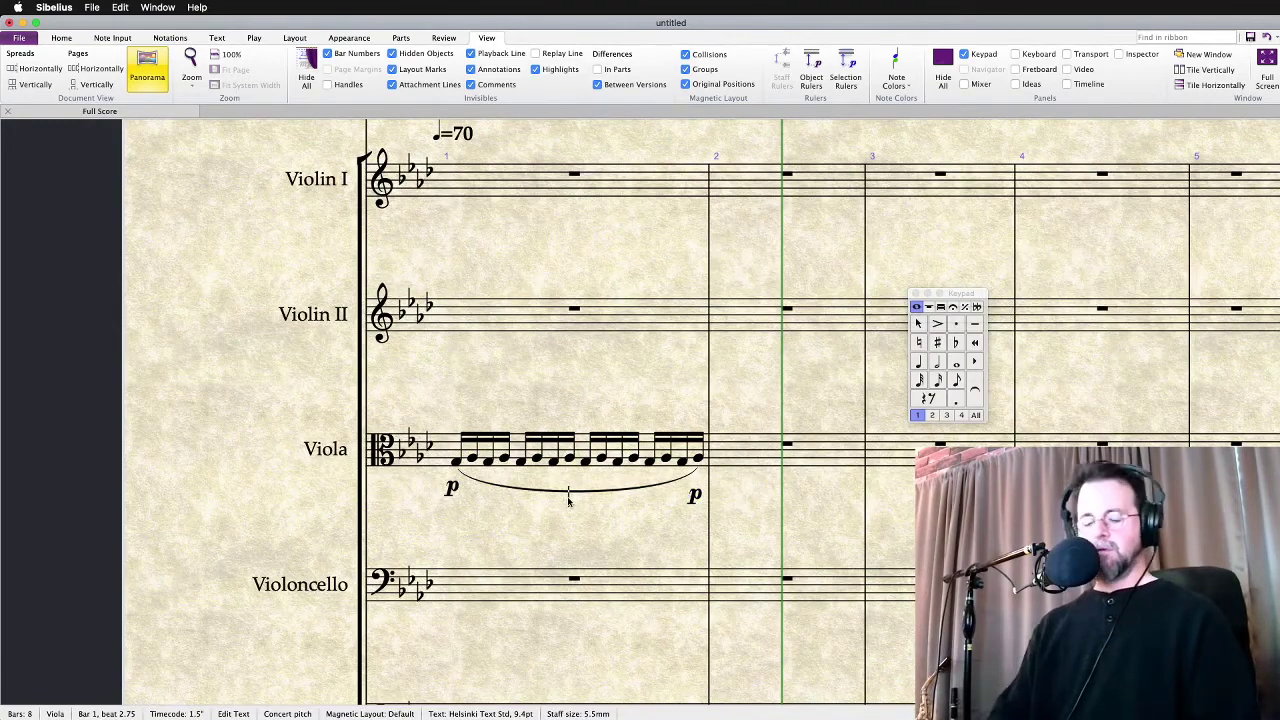
{"action": "type", "text": "mf"}
{"action": "key", "text": "Escape"}
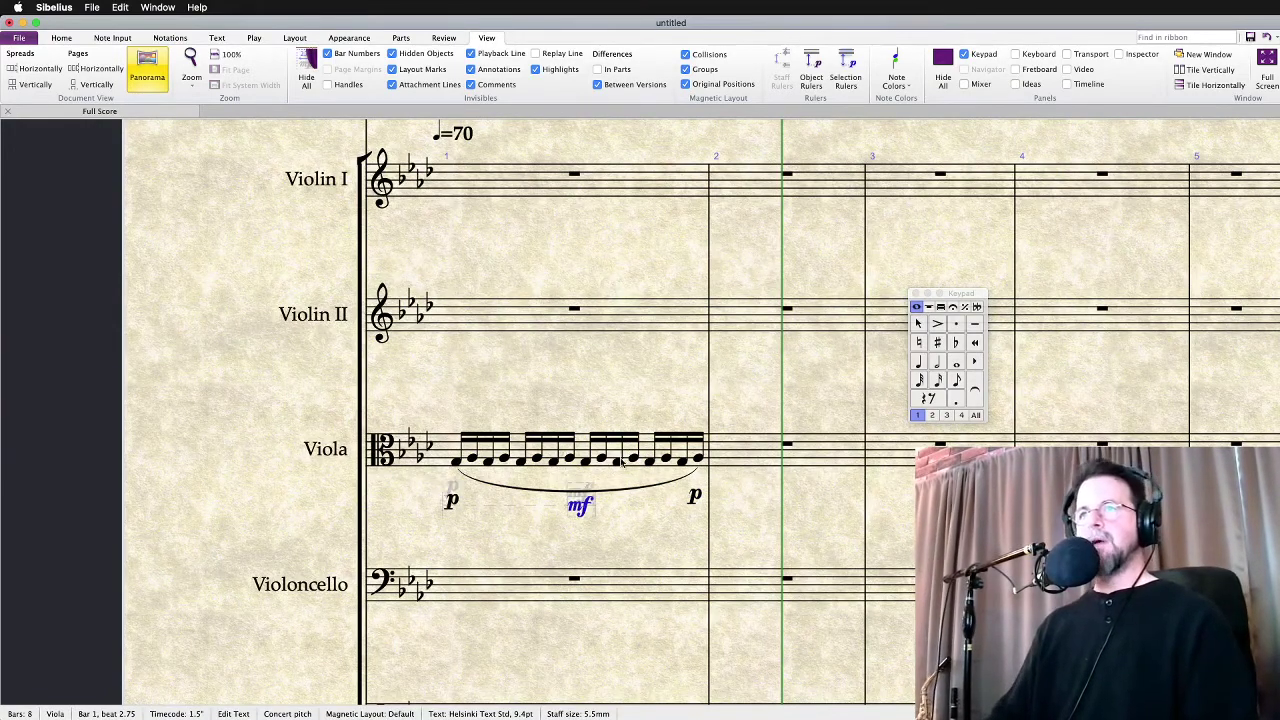
Add a crescendo hairpin from p to mf and a diminuendo hairpin from mf to the final p in Viola bar 1
{"action": "left_click", "coordinate": [619, 462]}
{"action": "left_click", "coordinate": [679, 463], "text": "shift"}
{"action": "key", "text": "shift+period"}
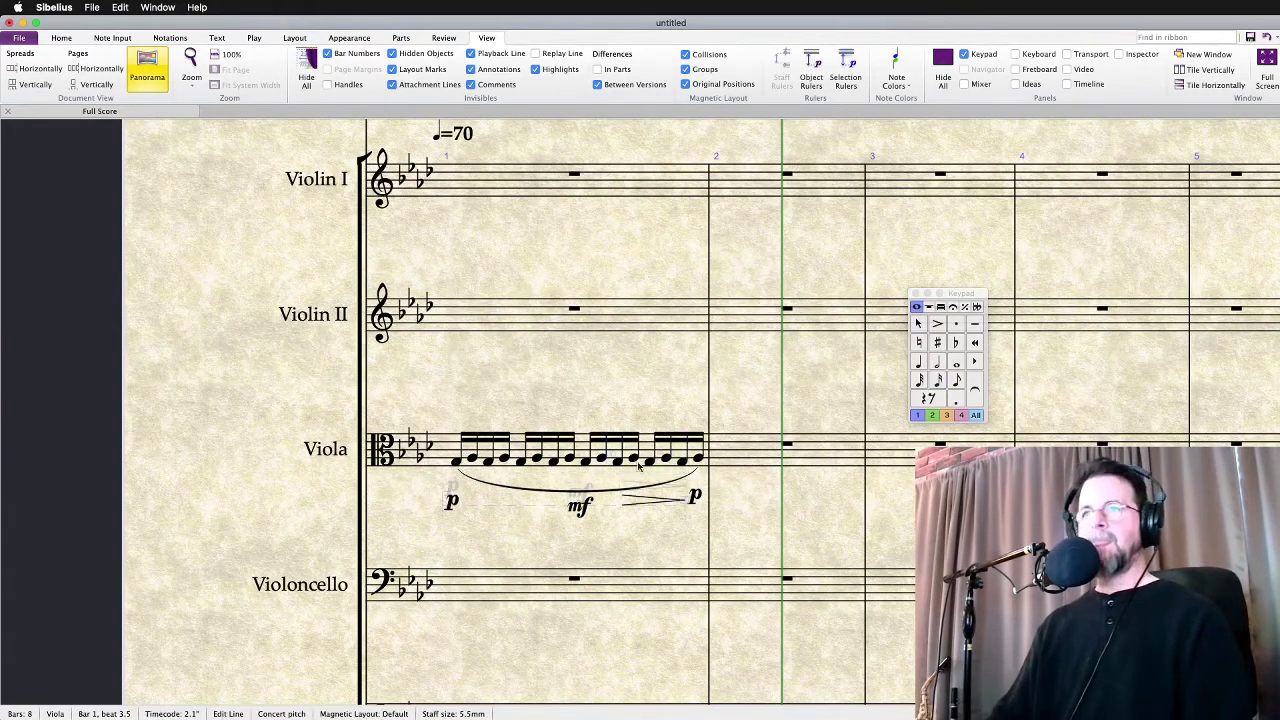
{"action": "left_click", "coordinate": [568, 457]}
{"action": "left_click", "coordinate": [478, 461], "text": "shift"}
{"action": "key", "text": "Escape"}
Play back Viola bar 1 on its own and clear the selection
{"action": "left_click", "coordinate": [453, 450]}
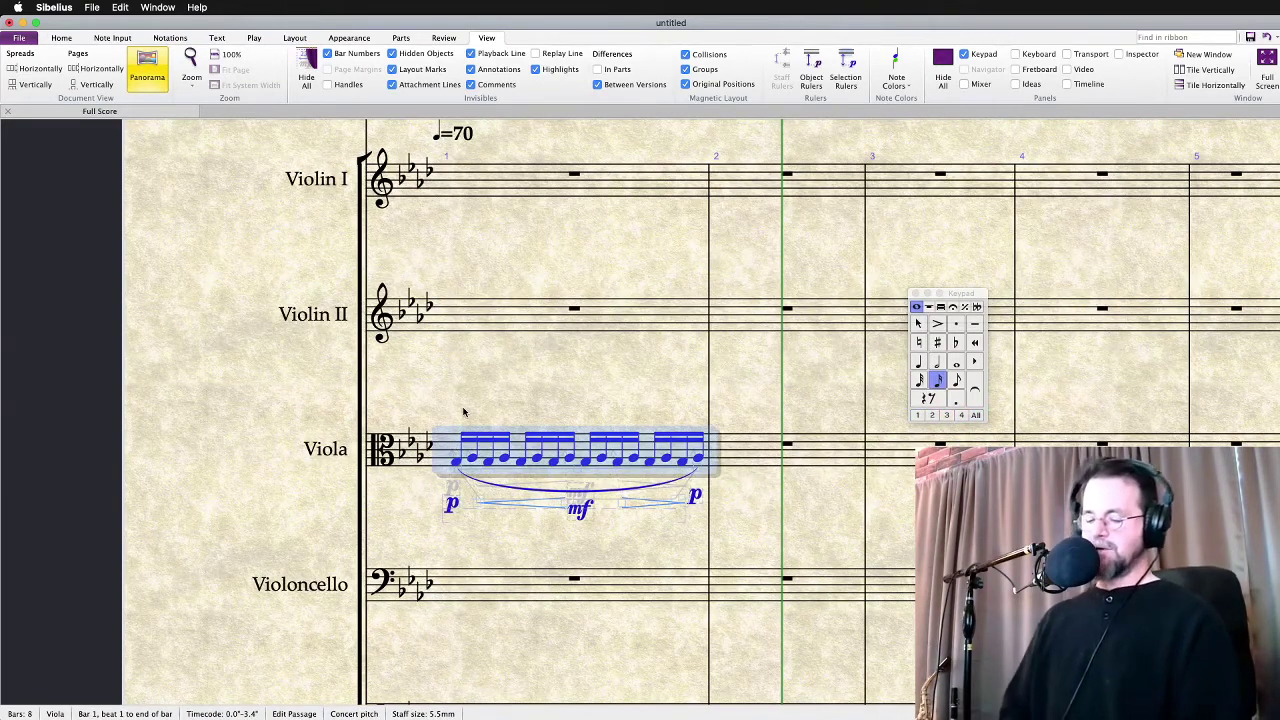
{"action": "key", "text": "p"}
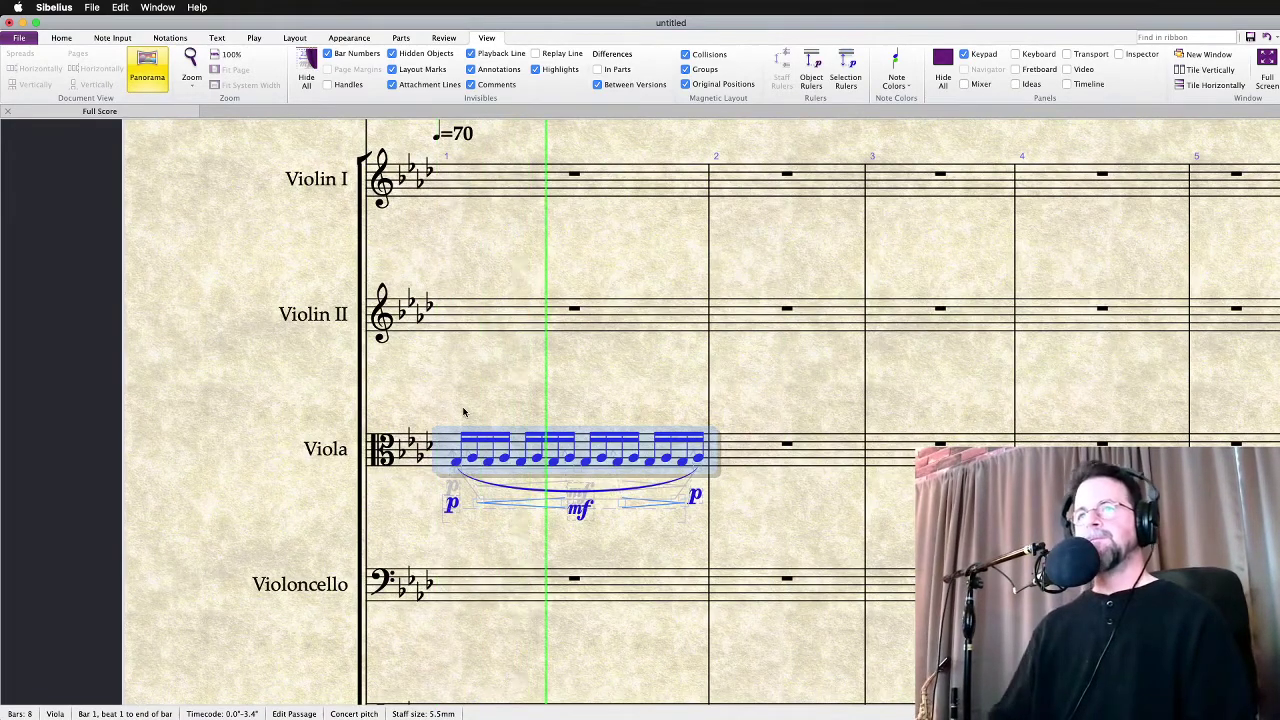
{"action": "left_click", "coordinate": [578, 381]}
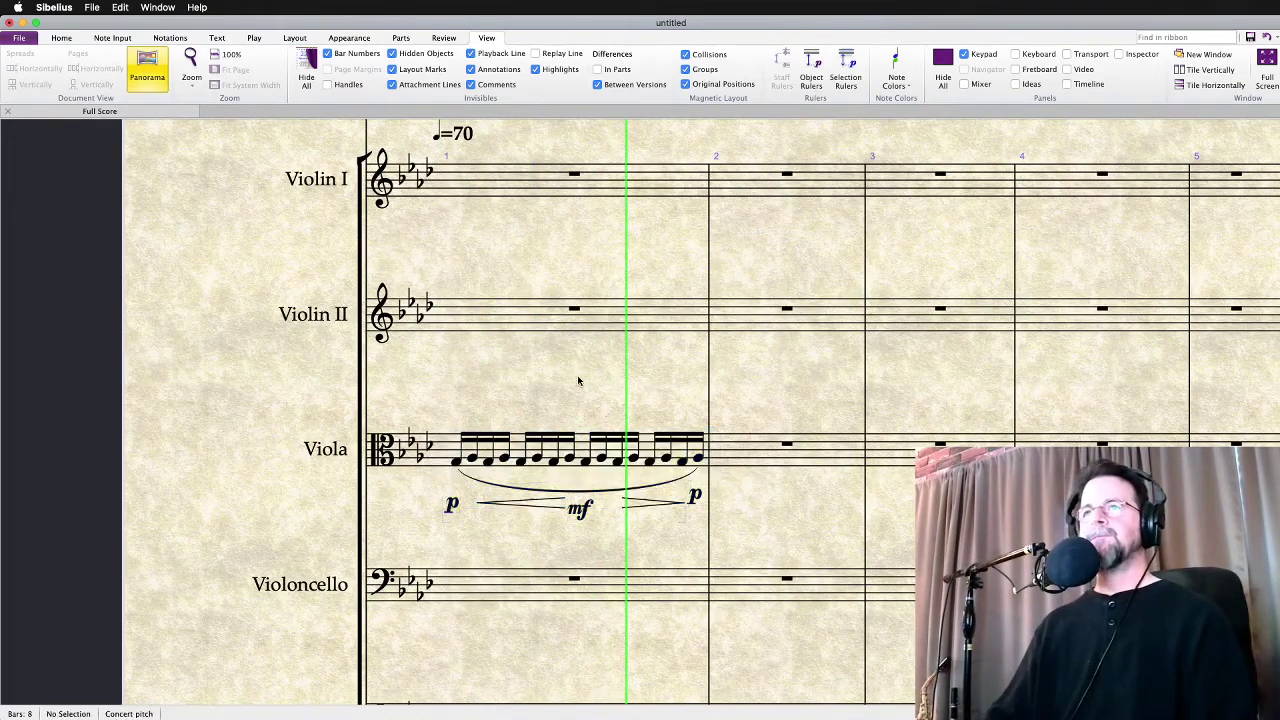
Copy Viola bar 1 into Violoncello bar 1 and rework its dynamics to start at mf with a diminuendo to p mid-bar
{"action": "left_click", "coordinate": [583, 446]}
{"action": "left_click", "coordinate": [486, 582], "text": "alt"}
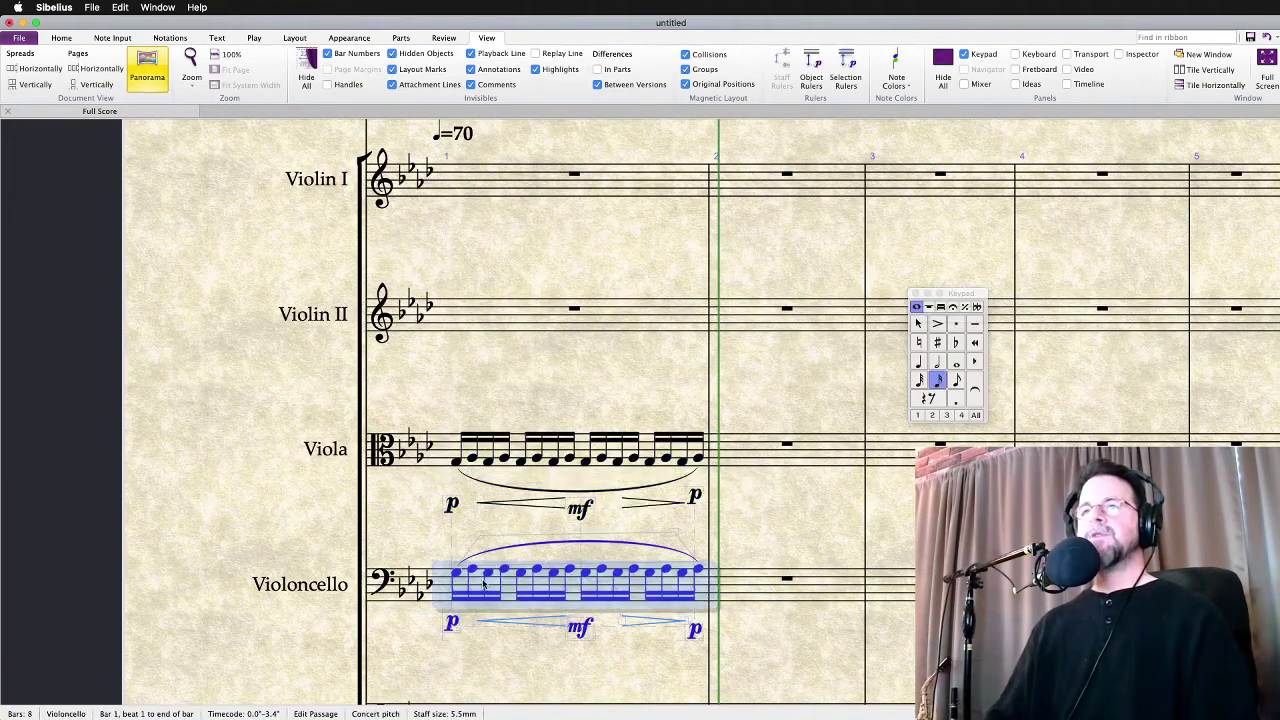
{"action": "left_click", "coordinate": [451, 626]}
{"action": "key", "text": "Delete"}
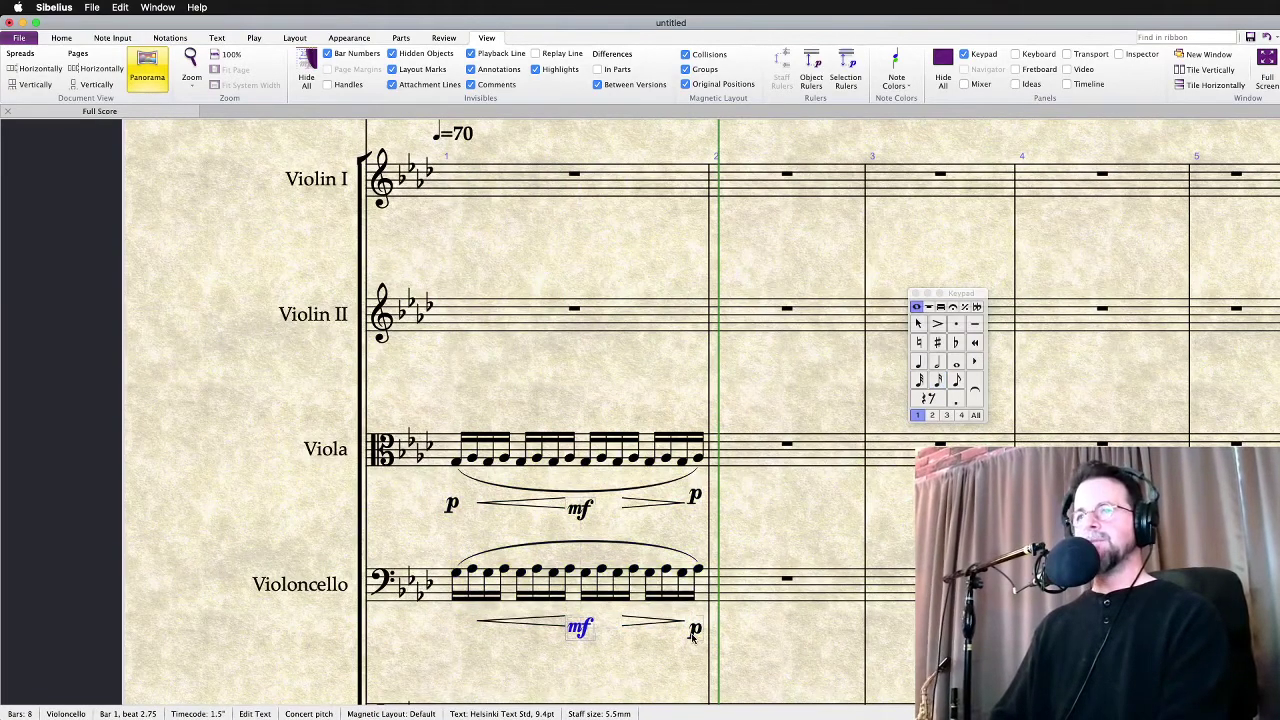
{"action": "left_click_drag", "start_coordinate": [591, 634], "coordinate": [466, 634]}
{"action": "left_click", "coordinate": [525, 621]}
{"action": "key", "text": "Delete"}
{"action": "left_click_drag", "start_coordinate": [695, 630], "coordinate": [518, 623]}
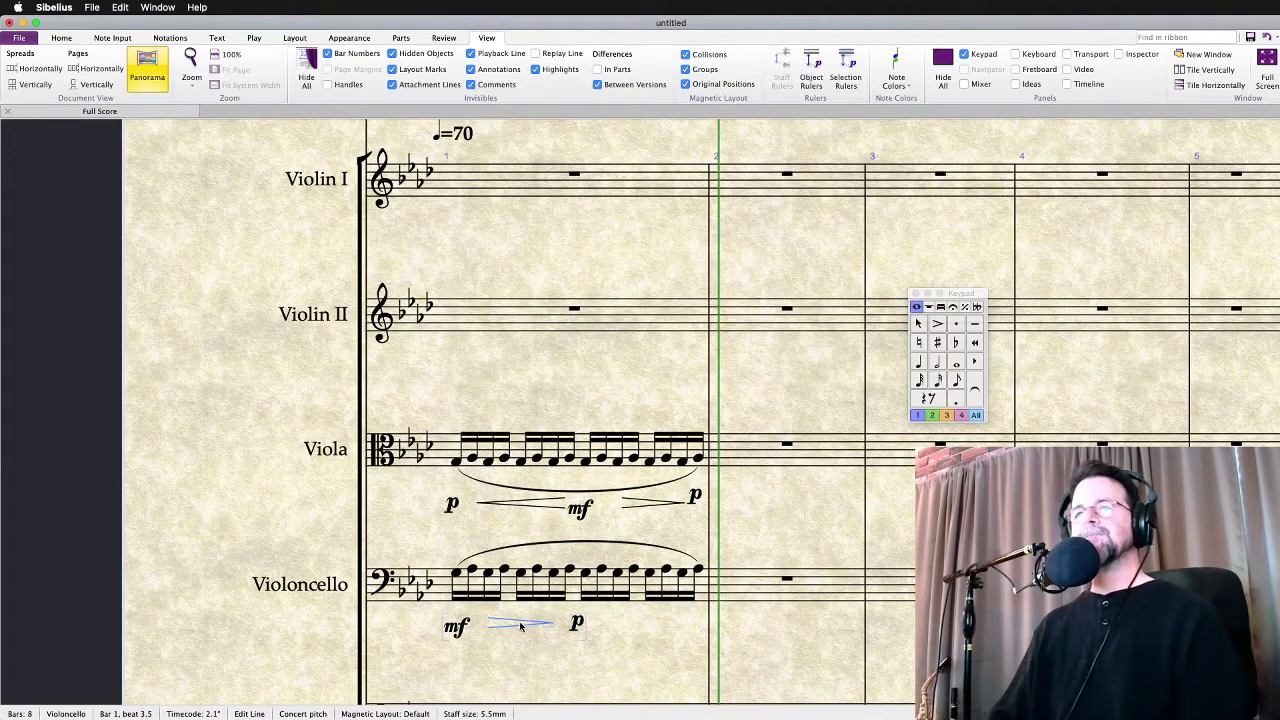
Add a crescendo hairpin over the second half of Violoncello bar 1, ending in mf on the last notes
{"action": "left_click", "coordinate": [600, 572]}
{"action": "left_click", "coordinate": [667, 572], "text": "shift"}
{"action": "key", "text": "shift+comma"}
{"action": "key", "text": "super+e"}
{"action": "left_click", "coordinate": [686, 621]}
{"action": "key", "text": "super+m"}
{"action": "key", "text": "super+f"}
Play back bar 1 of the Viola and Violoncello together, and clear the selection
{"action": "left_click", "coordinate": [459, 625]}
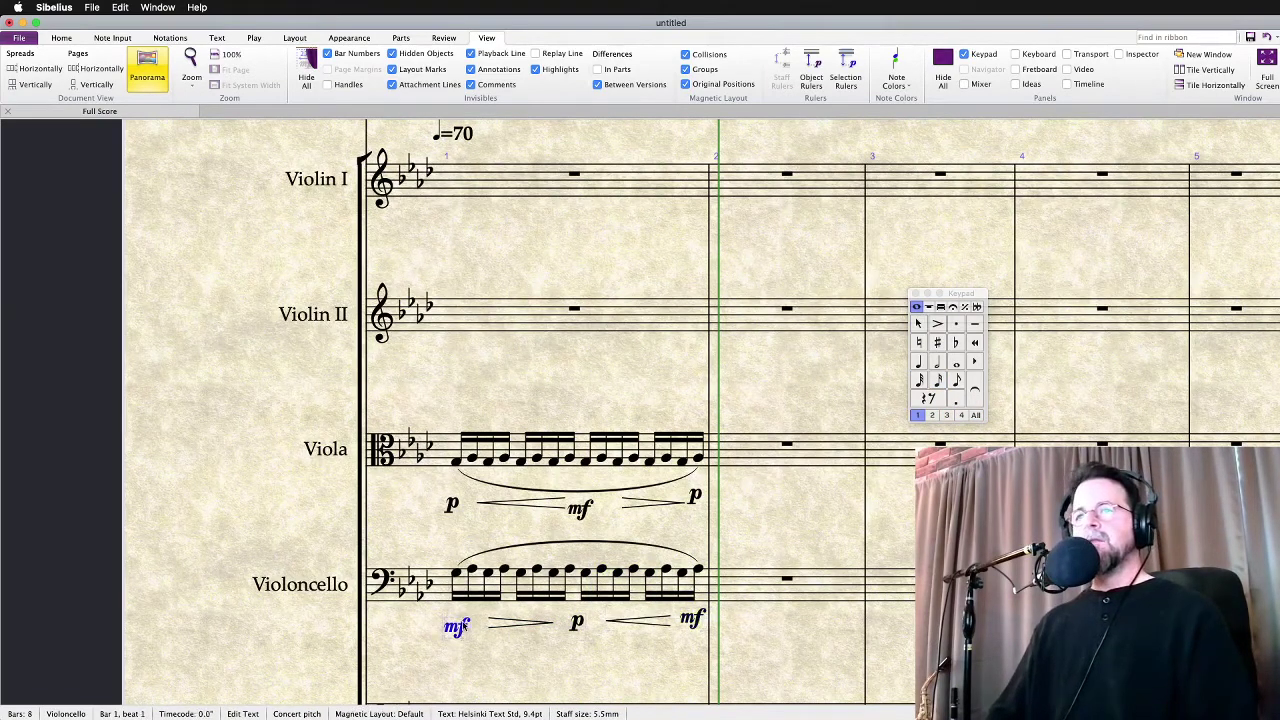
{"action": "left_click", "coordinate": [455, 450], "text": "shift"}
{"action": "key", "text": "p"}
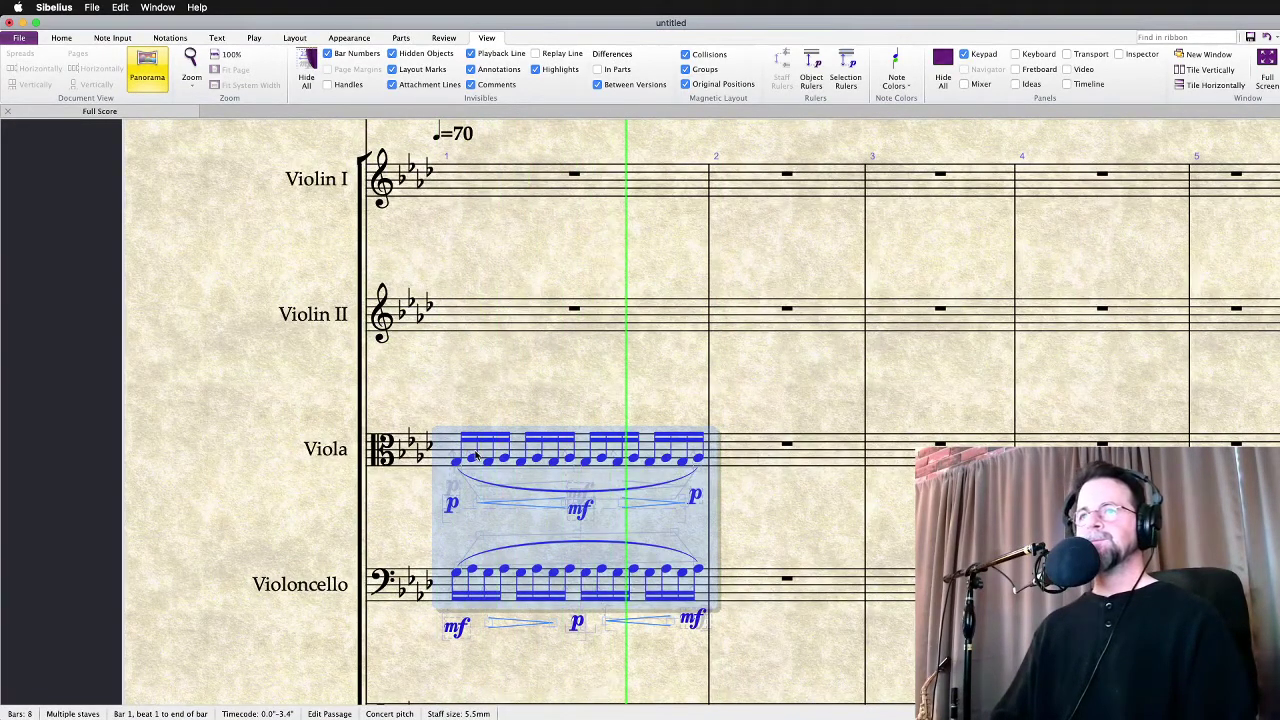
{"action": "left_click", "coordinate": [563, 403]}
{"action": "key", "text": "Escape"}
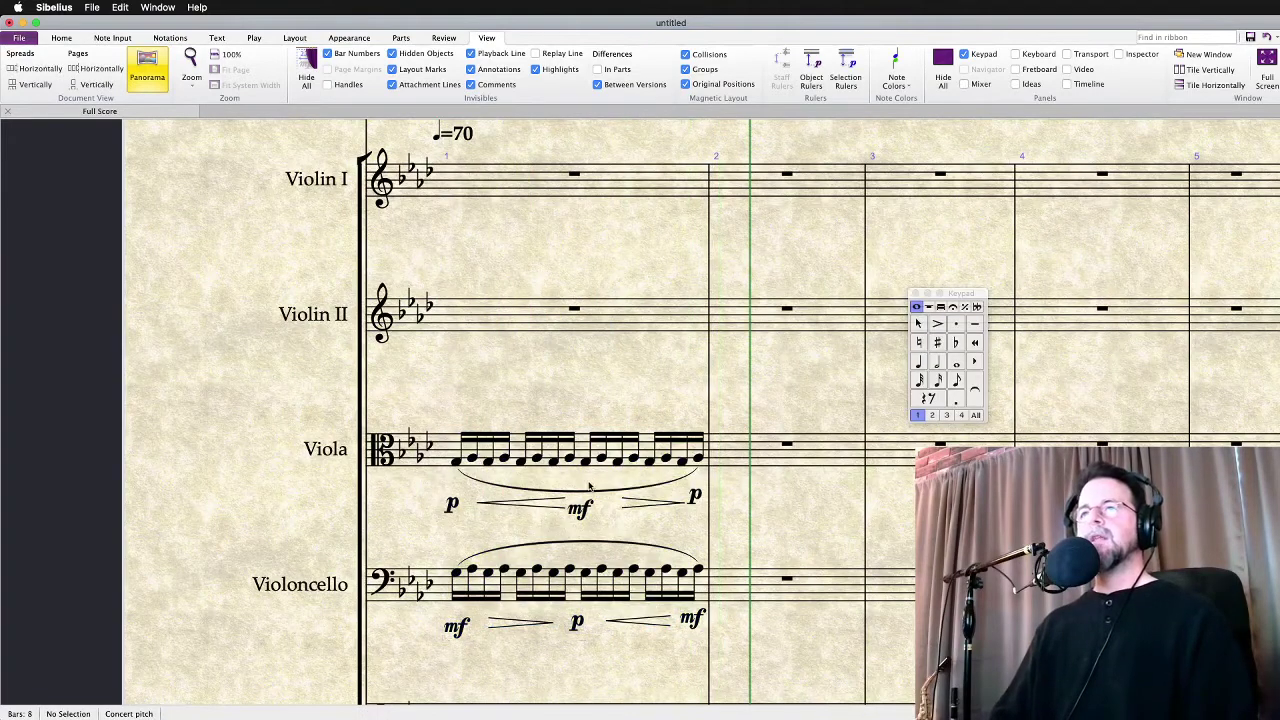
Play back Viola bar 1 alone and again together with Violoncello bar 1
{"action": "left_click", "coordinate": [585, 446]}
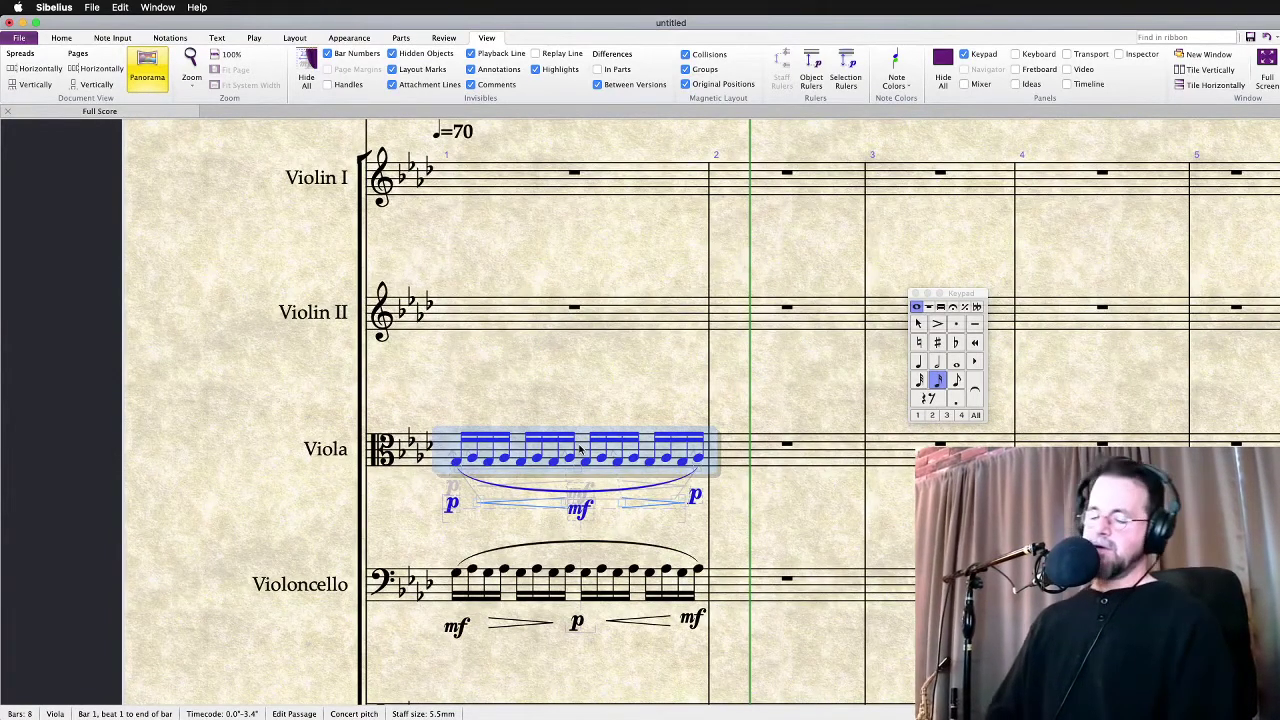
{"action": "key", "text": "p"}
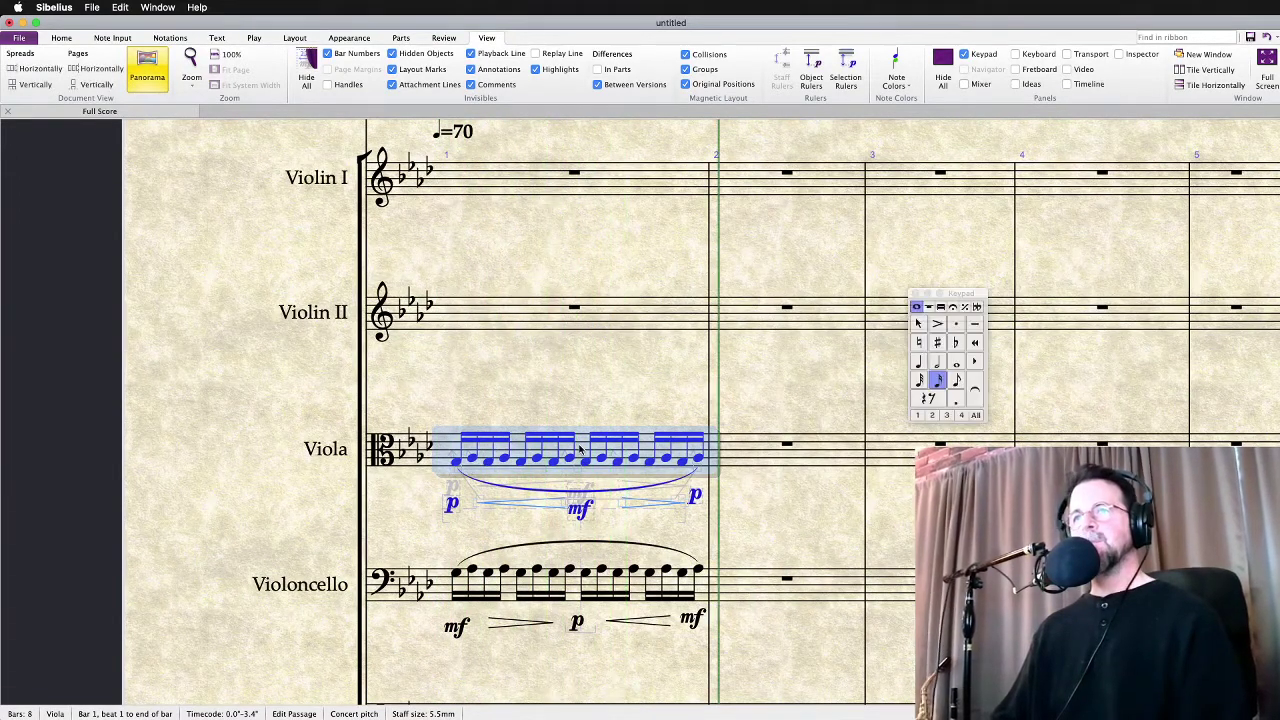
{"action": "left_click", "coordinate": [636, 591], "text": "shift"}
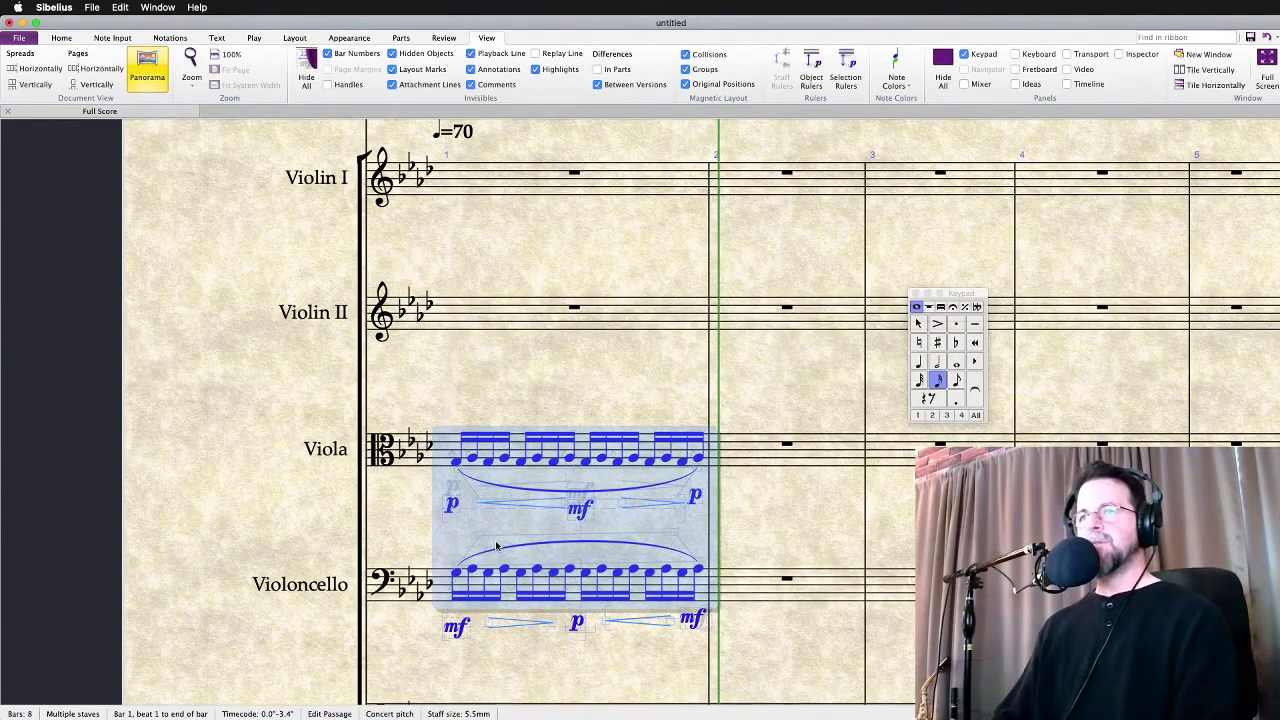
{"action": "key", "text": "space"}
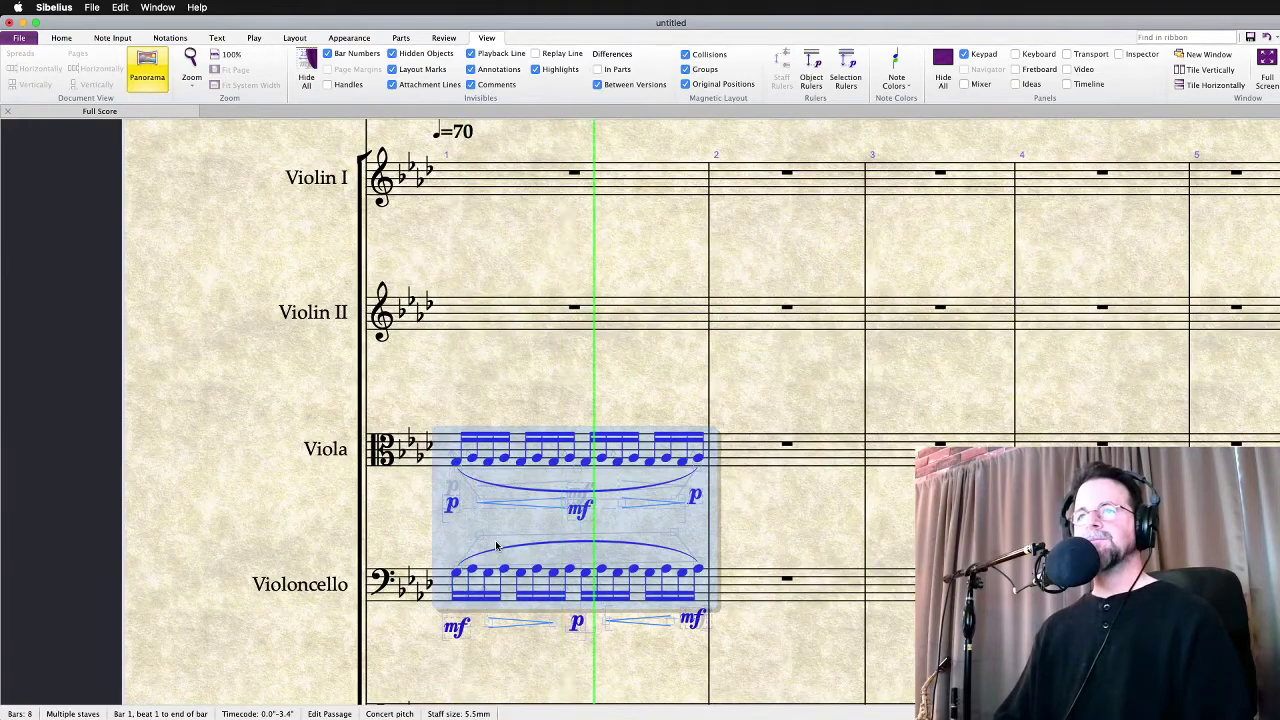
{"action": "key", "text": "space"}
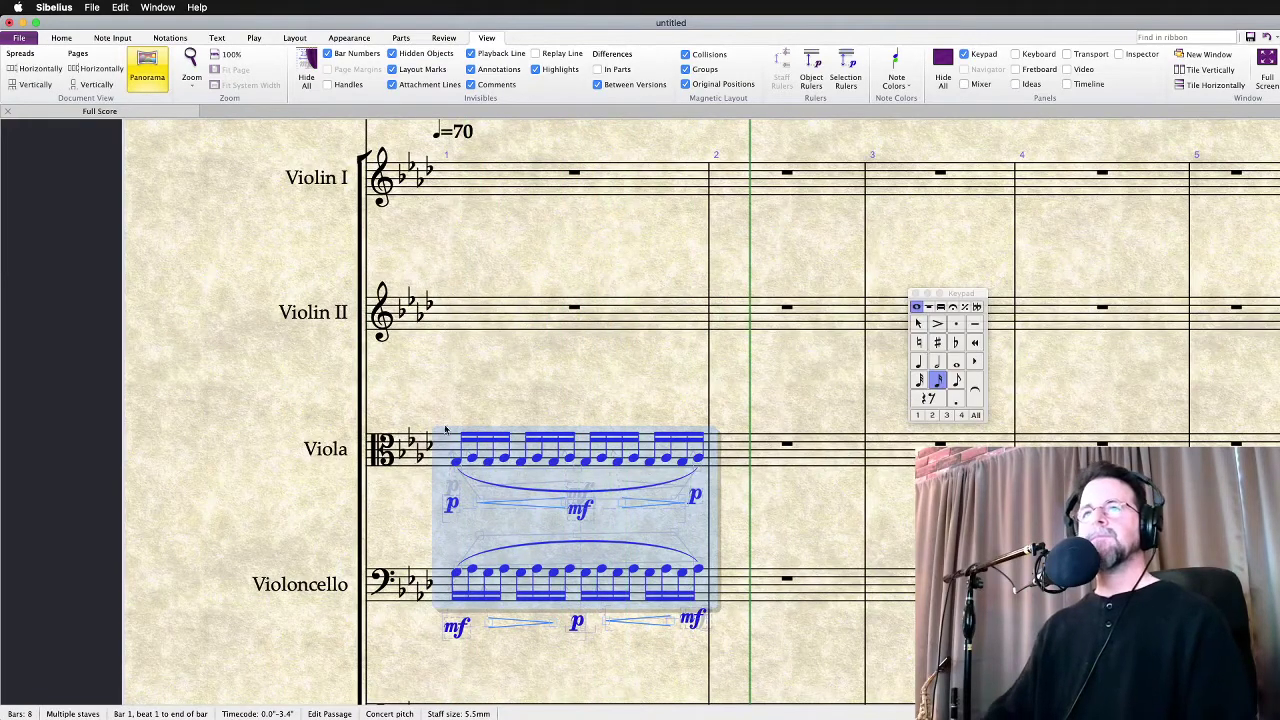
Copy Viola bar 1 into Violin II bar 1, remove its hairpins and final p, and move the mf to the end of the bar
{"action": "left_click", "coordinate": [452, 436]}
{"action": "left_click", "coordinate": [481, 315], "text": "alt"}
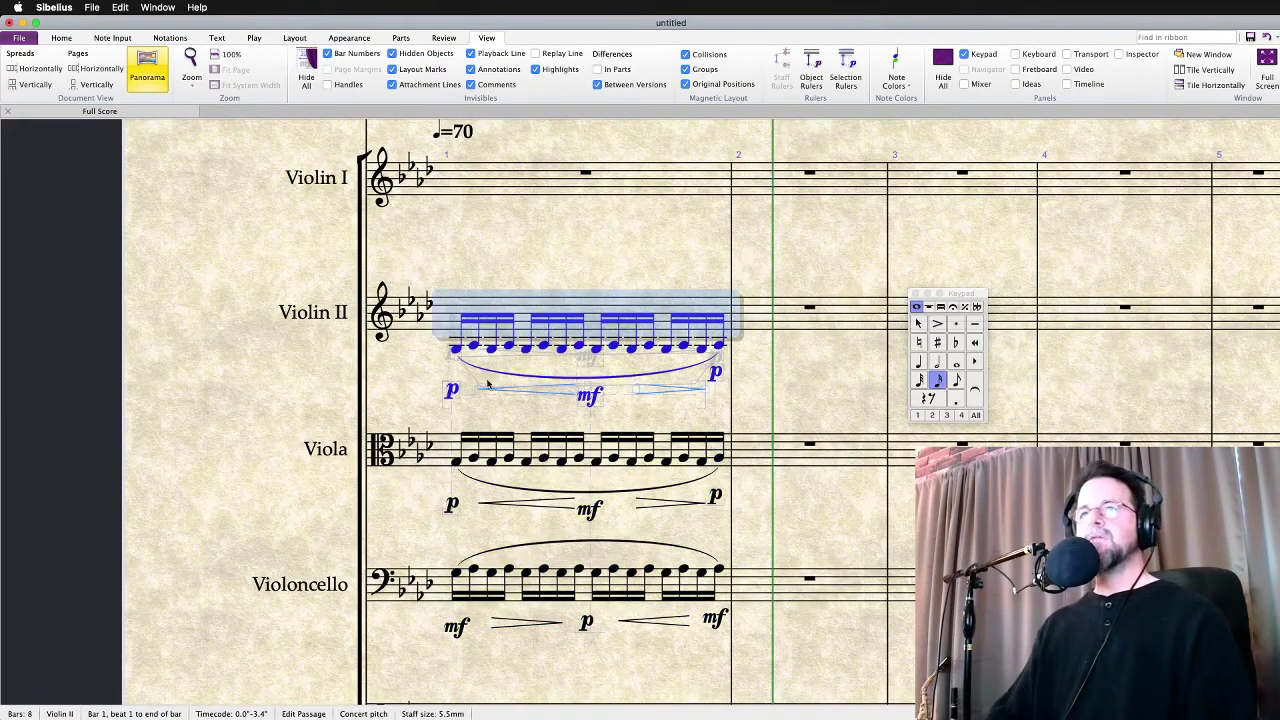
{"action": "left_click", "coordinate": [452, 390]}
{"action": "left_click", "coordinate": [589, 392]}
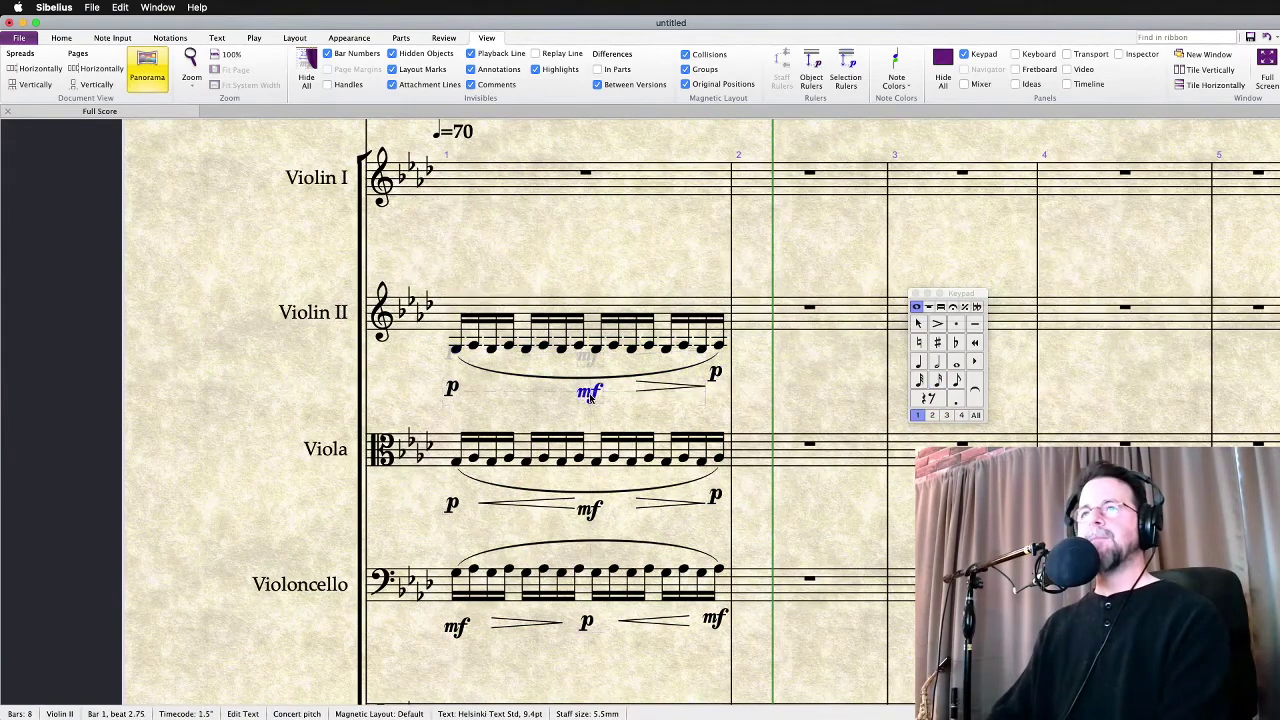
{"action": "left_click", "coordinate": [668, 390]}
{"action": "left_click", "coordinate": [715, 374], "text": "super"}
{"action": "key", "text": "Delete"}
{"action": "left_click_drag", "start_coordinate": [600, 396], "coordinate": [717, 396]}
Add a crescendo hairpin across all of Violin II bar 1 and change its closing dynamic to mp
{"action": "left_click", "coordinate": [662, 313]}
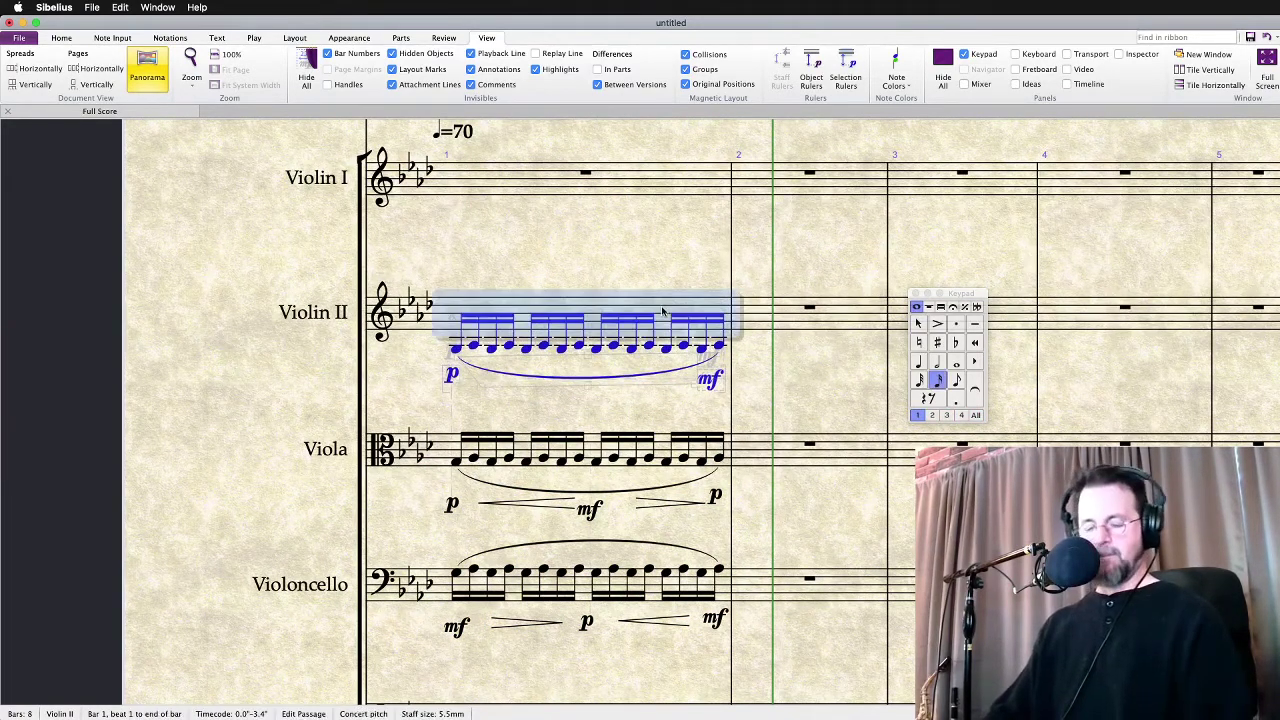
{"action": "key", "text": "h"}
{"action": "left_click", "coordinate": [451, 389]}
{"action": "left_click", "coordinate": [709, 394]}
{"action": "type", "text": "p"}
{"action": "key", "text": "Escape"}
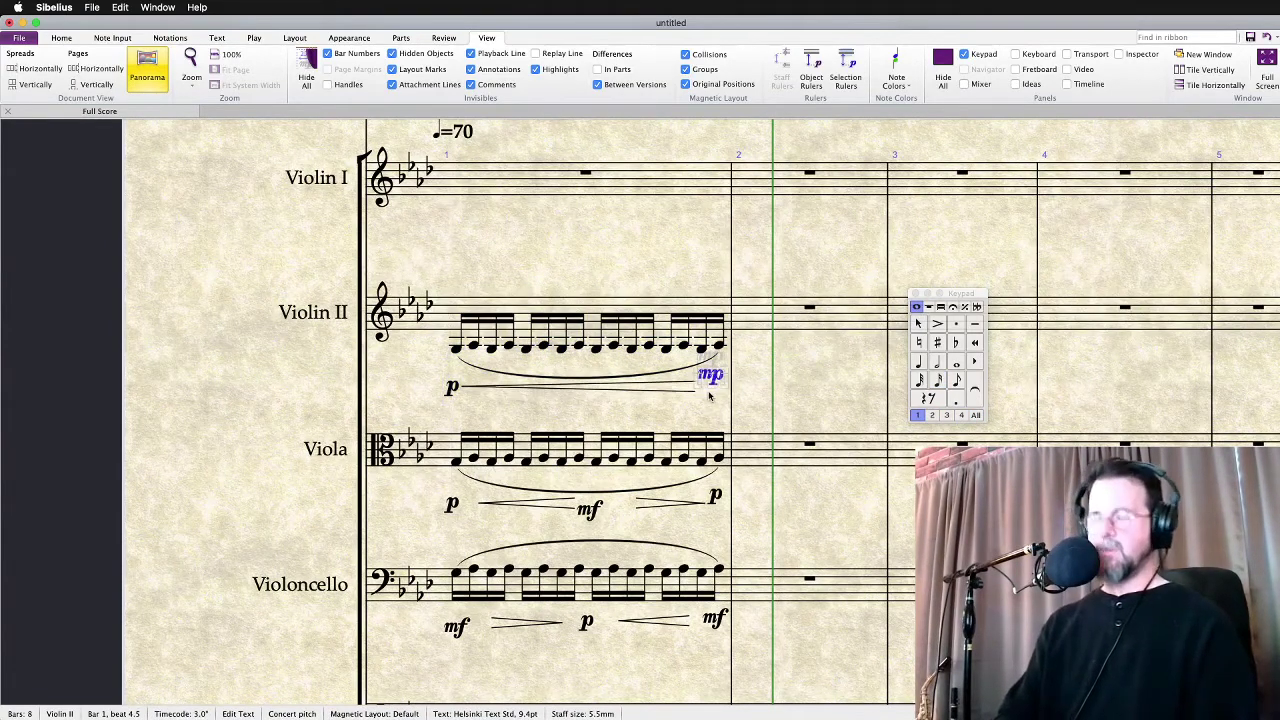
{"action": "key", "text": "Escape"}
Play back bar 1 of Violin II, Viola and Violoncello together, then stop playback
{"action": "left_click", "coordinate": [512, 307]}
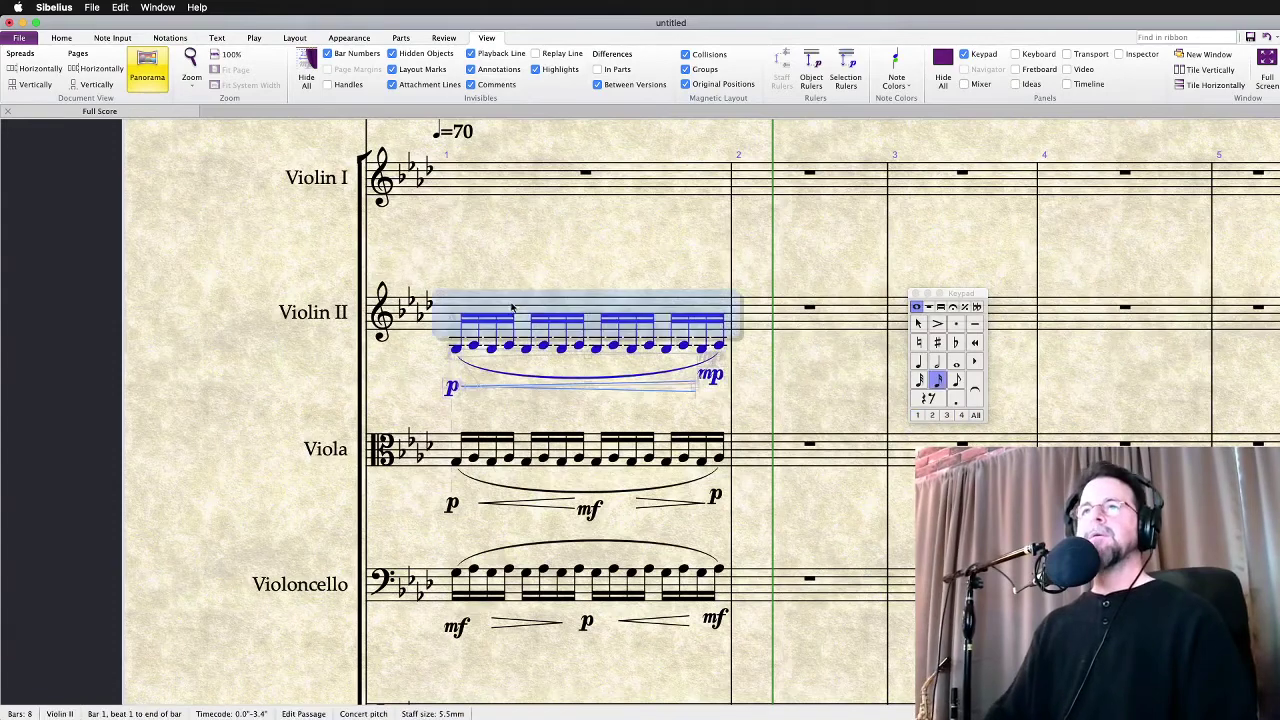
{"action": "left_click", "coordinate": [512, 598], "text": "shift"}
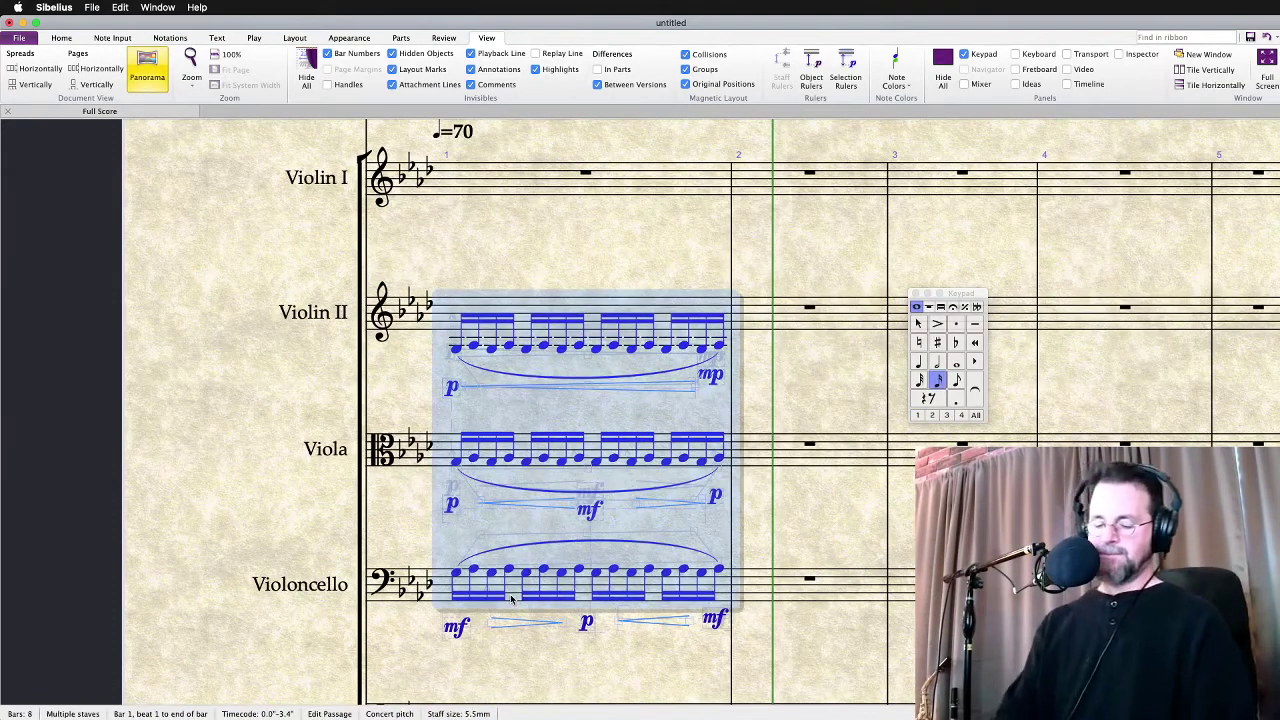
{"action": "key", "text": "space"}
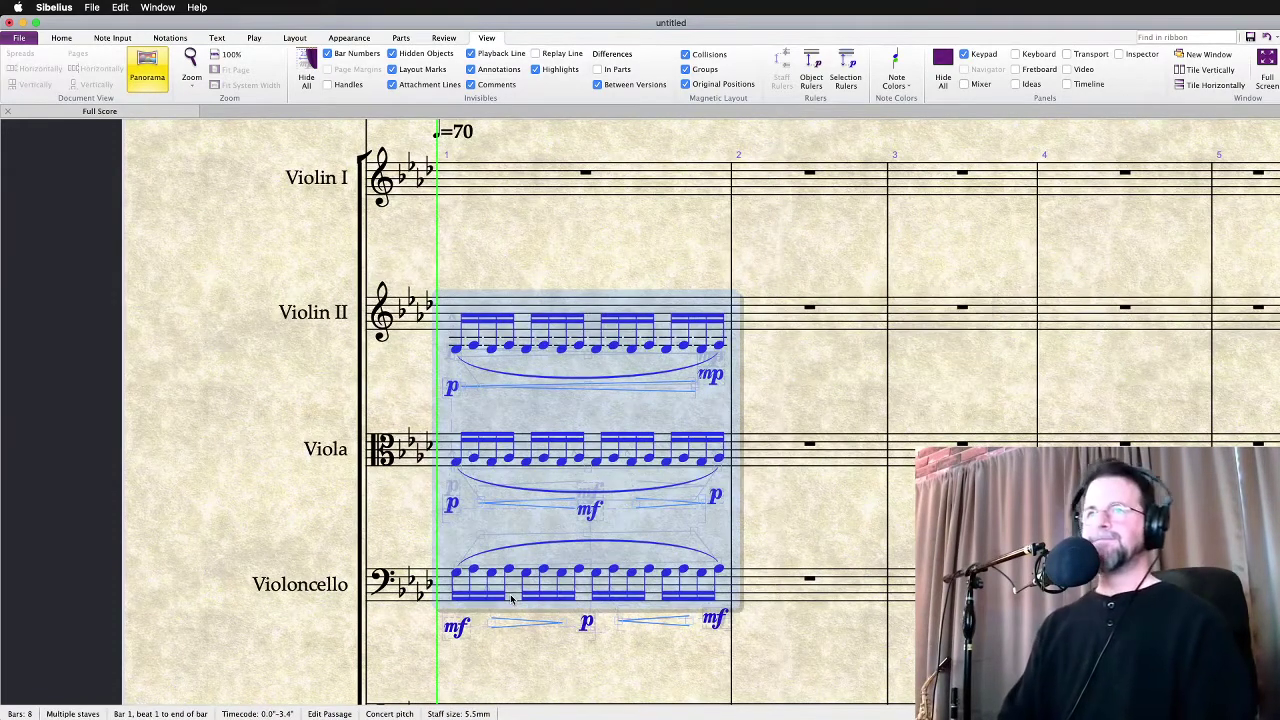
{"action": "left_click", "coordinate": [502, 404]}
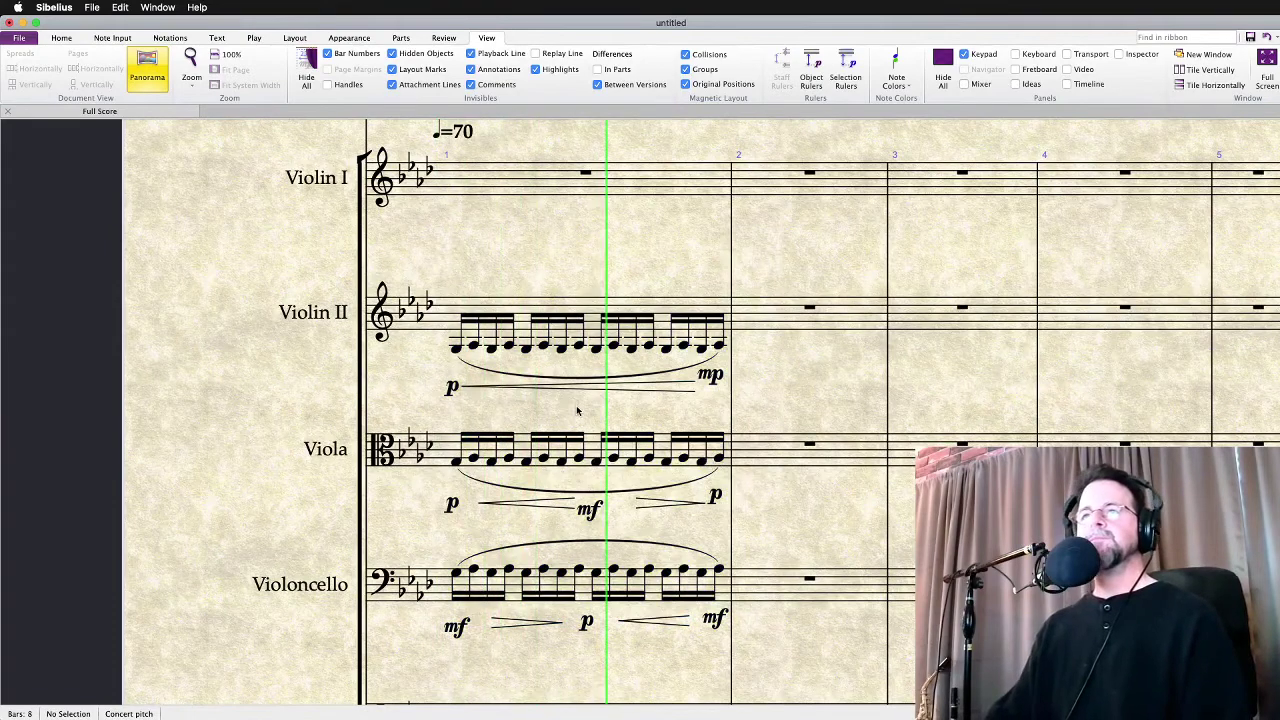
{"action": "key", "text": "space"}
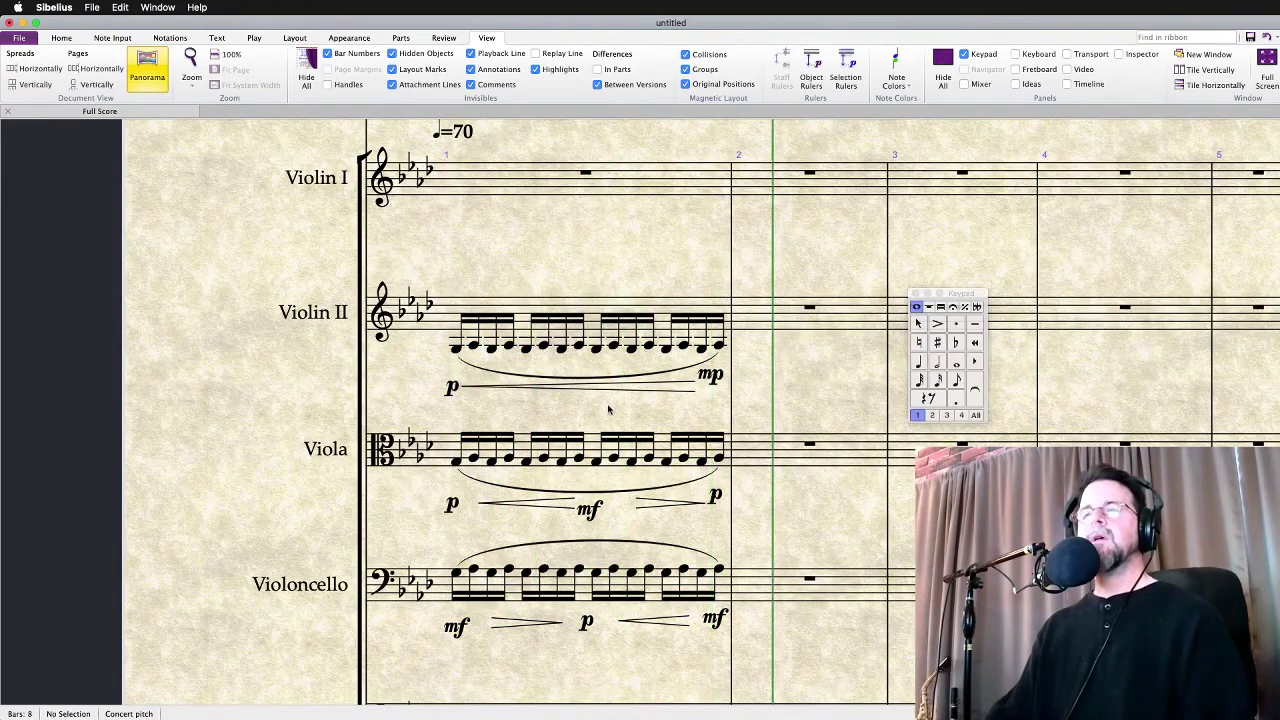
{"action": "left_click", "coordinate": [590, 314]}
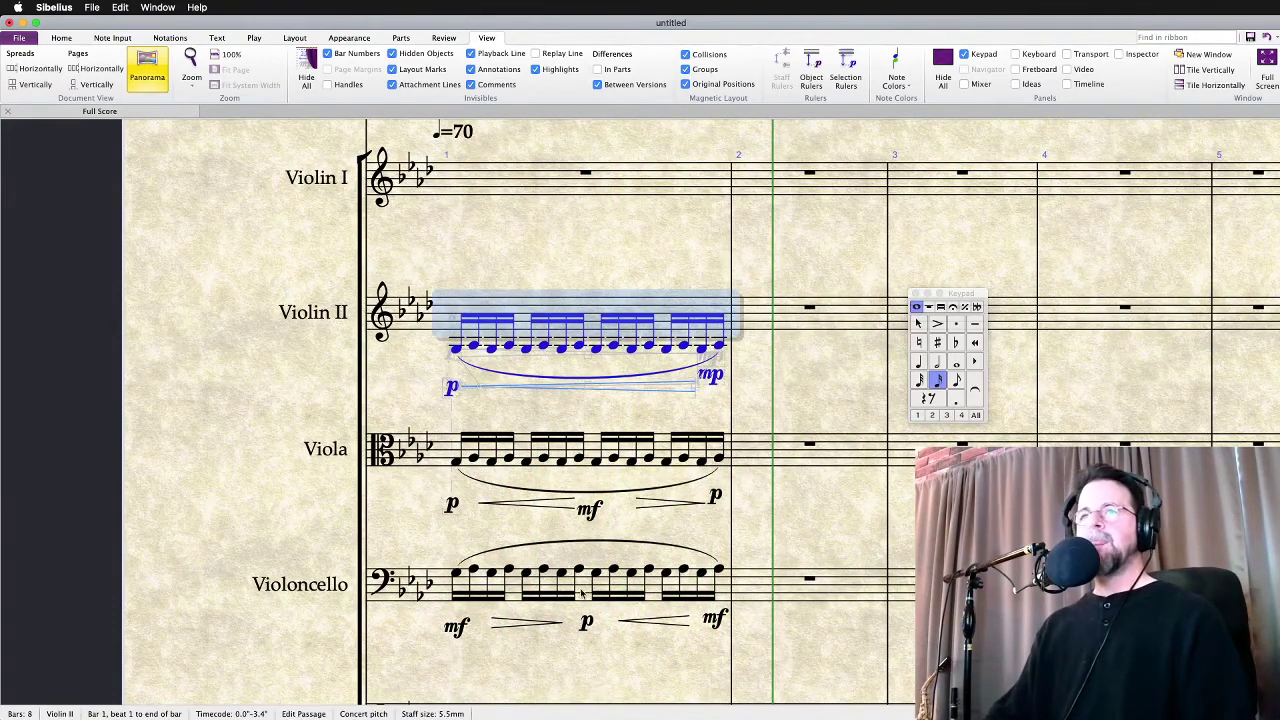
{"action": "left_click", "coordinate": [525, 348]}
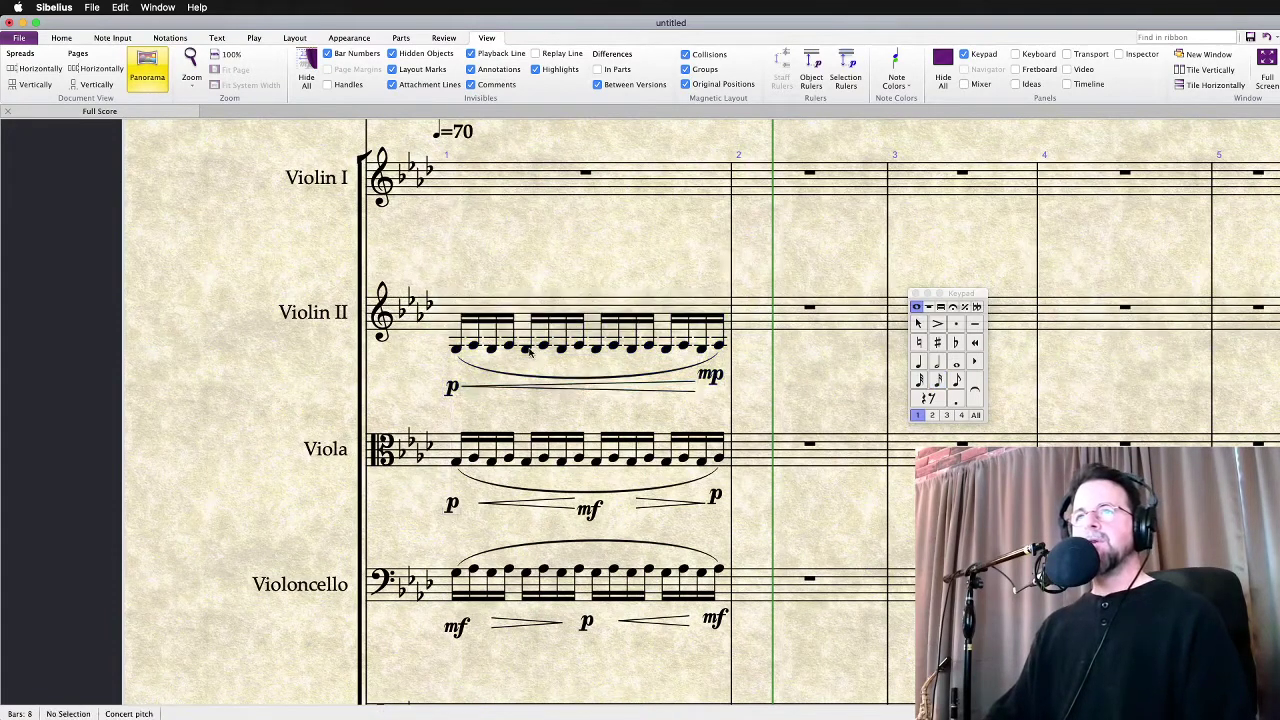
Add notes a third above beats 2 and 4 of bar 1 in Violin II, Viola and Violoncello
{"action": "left_click", "coordinate": [582, 572], "text": "shift"}
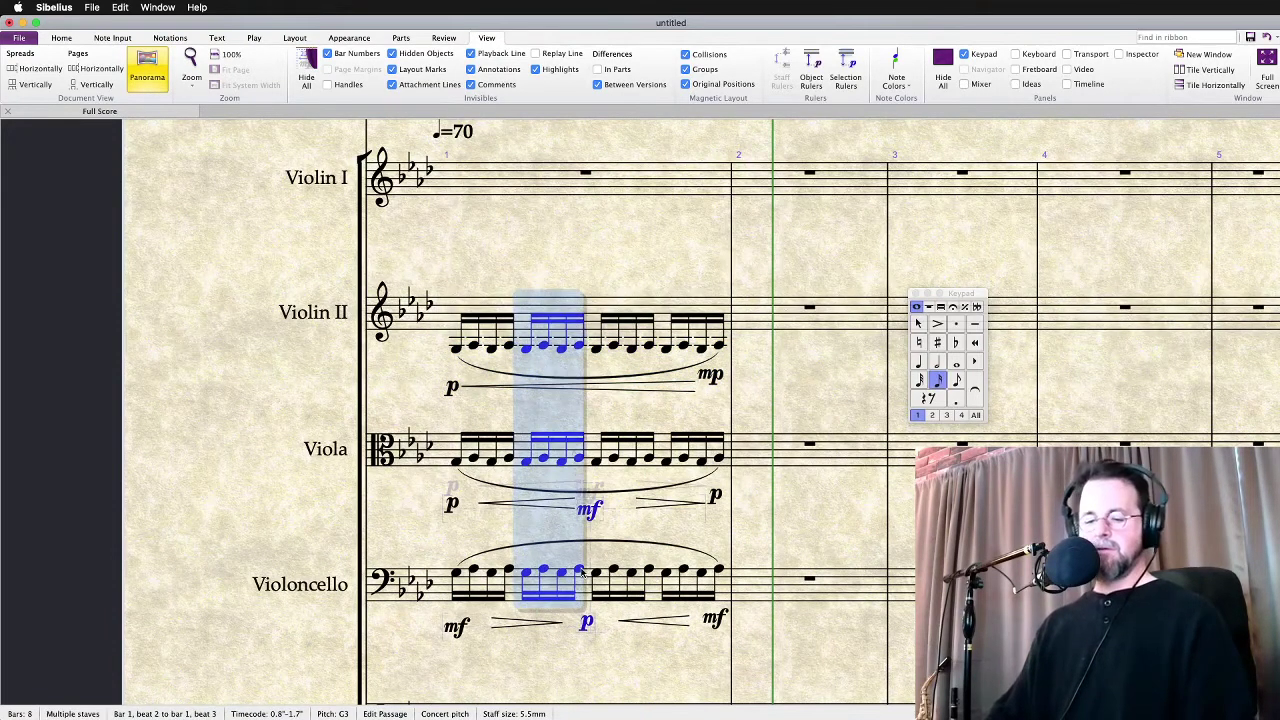
{"action": "key", "text": "7"}
{"action": "left_click", "coordinate": [665, 350]}
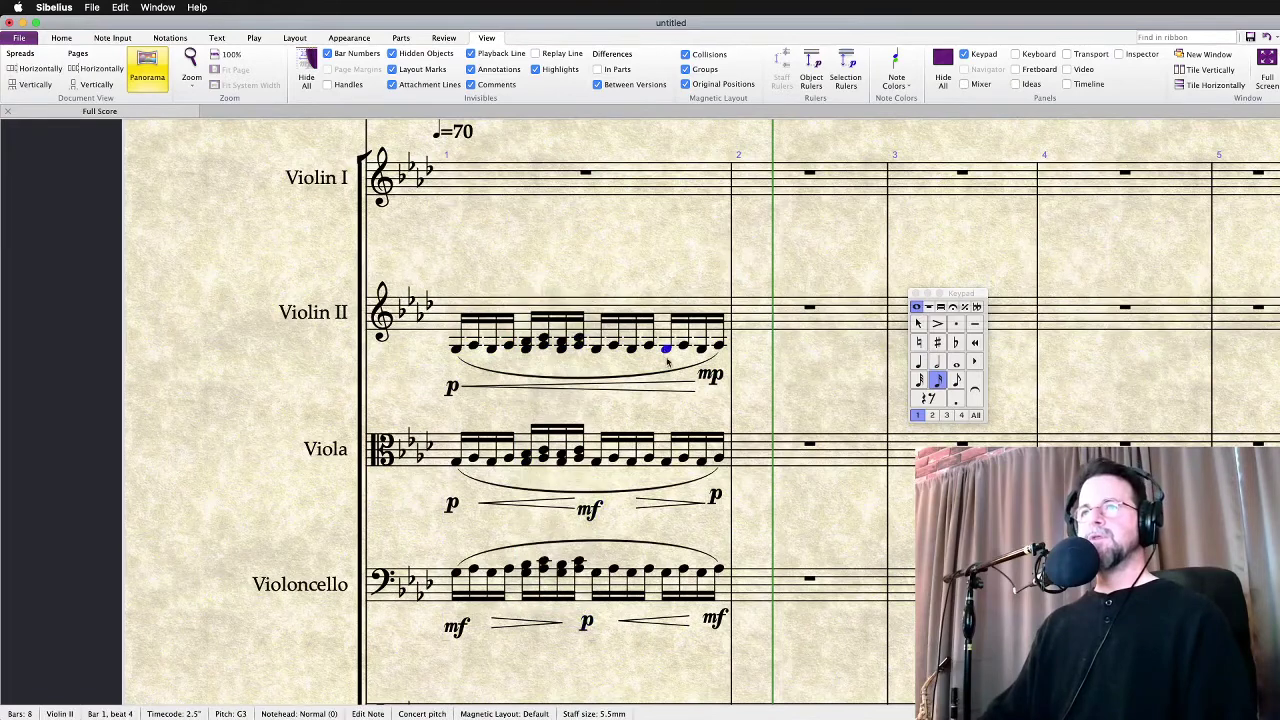
{"action": "left_click", "coordinate": [719, 571], "text": "shift"}
{"action": "key", "text": "7"}
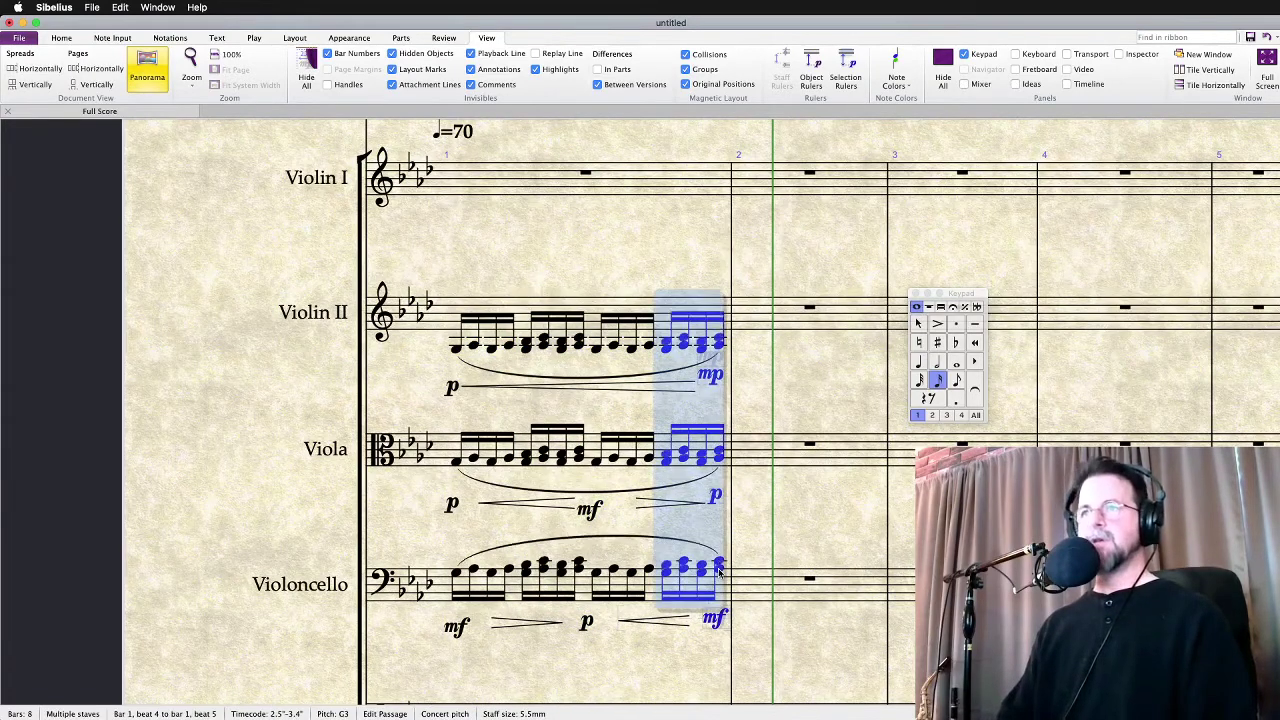
{"action": "key", "text": "Escape"}
Play back bar 1 of Violin II, Viola and Violoncello together to hear the added thirds
{"action": "left_click", "coordinate": [443, 324]}
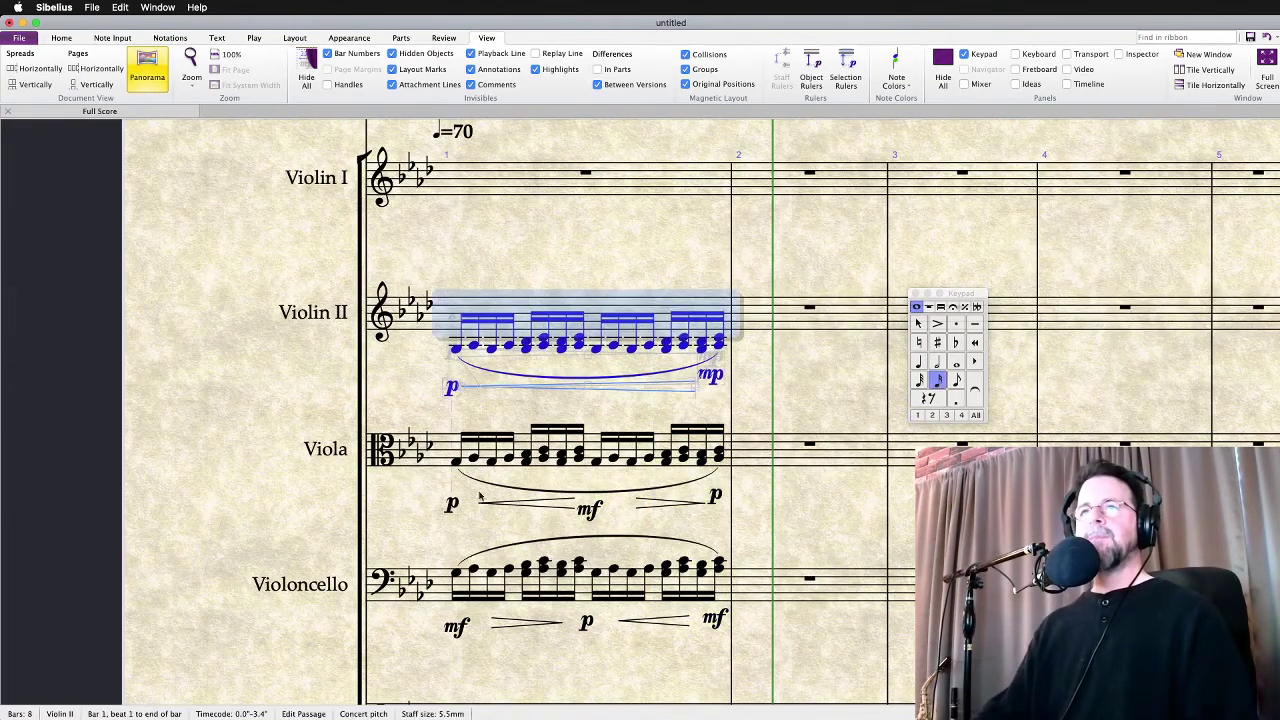
{"action": "left_click", "coordinate": [460, 581], "text": "shift"}
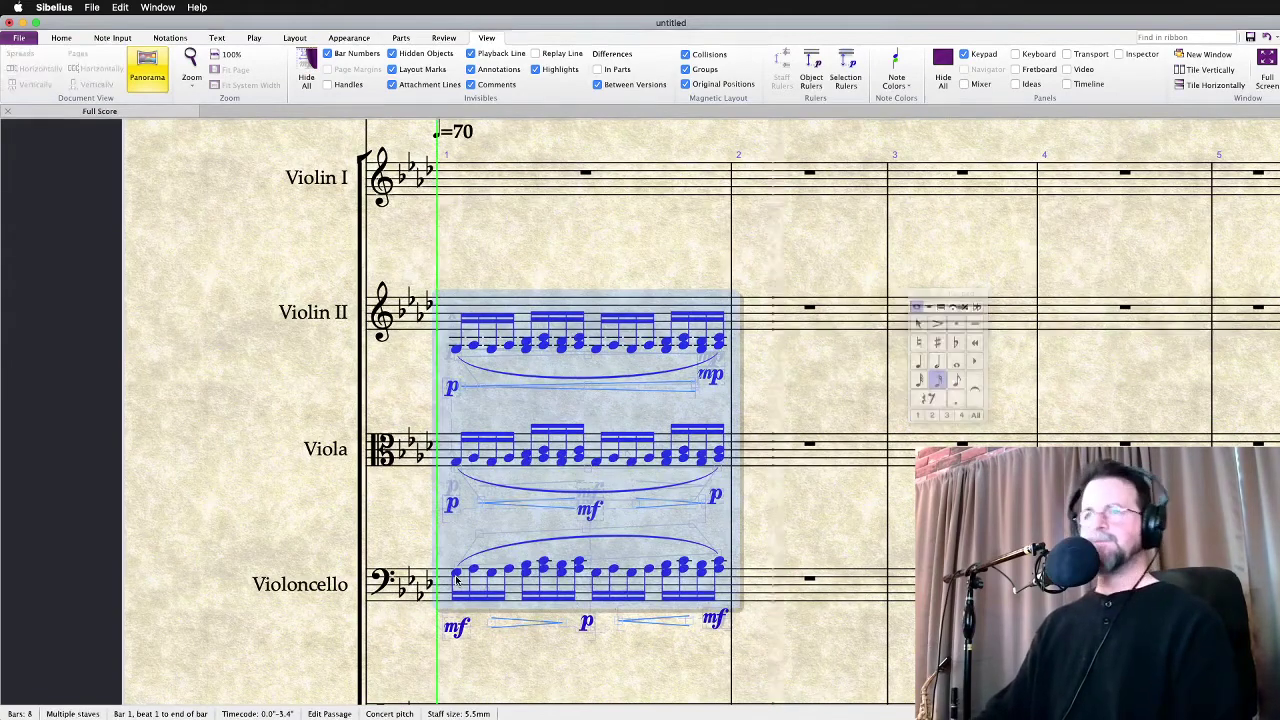
{"action": "key", "text": "space"}
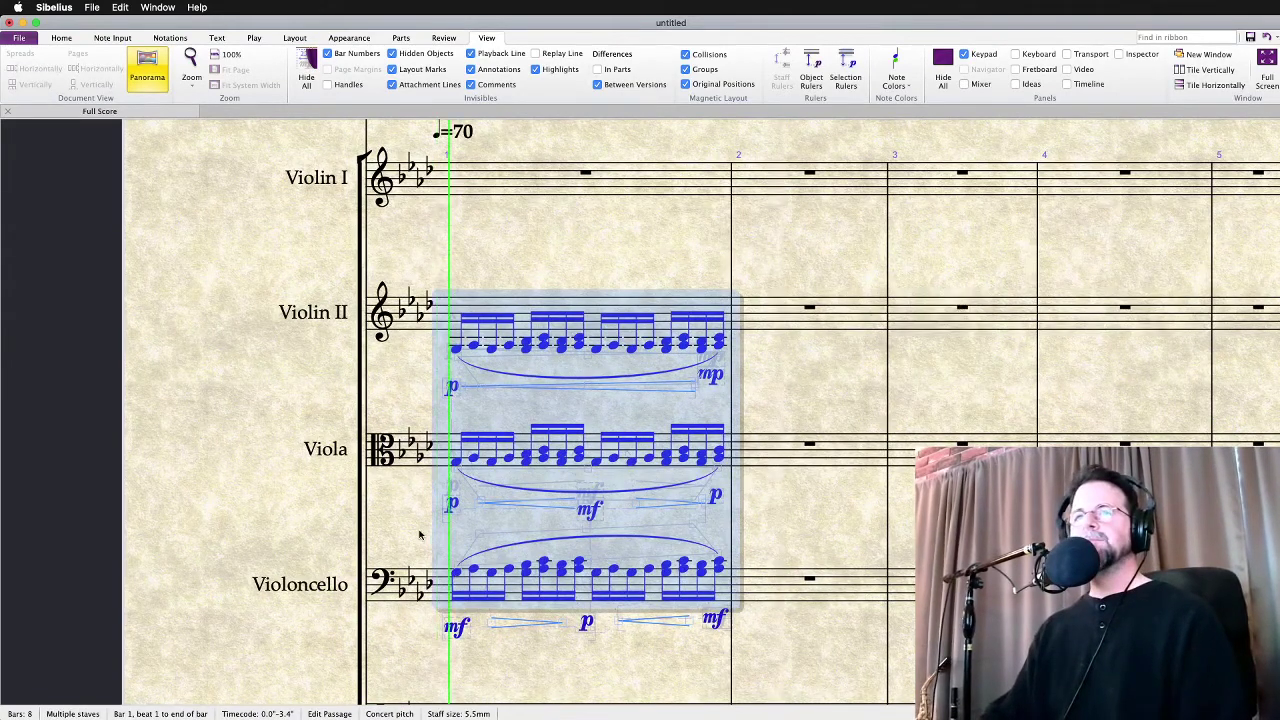
{"action": "left_click", "coordinate": [420, 535]}
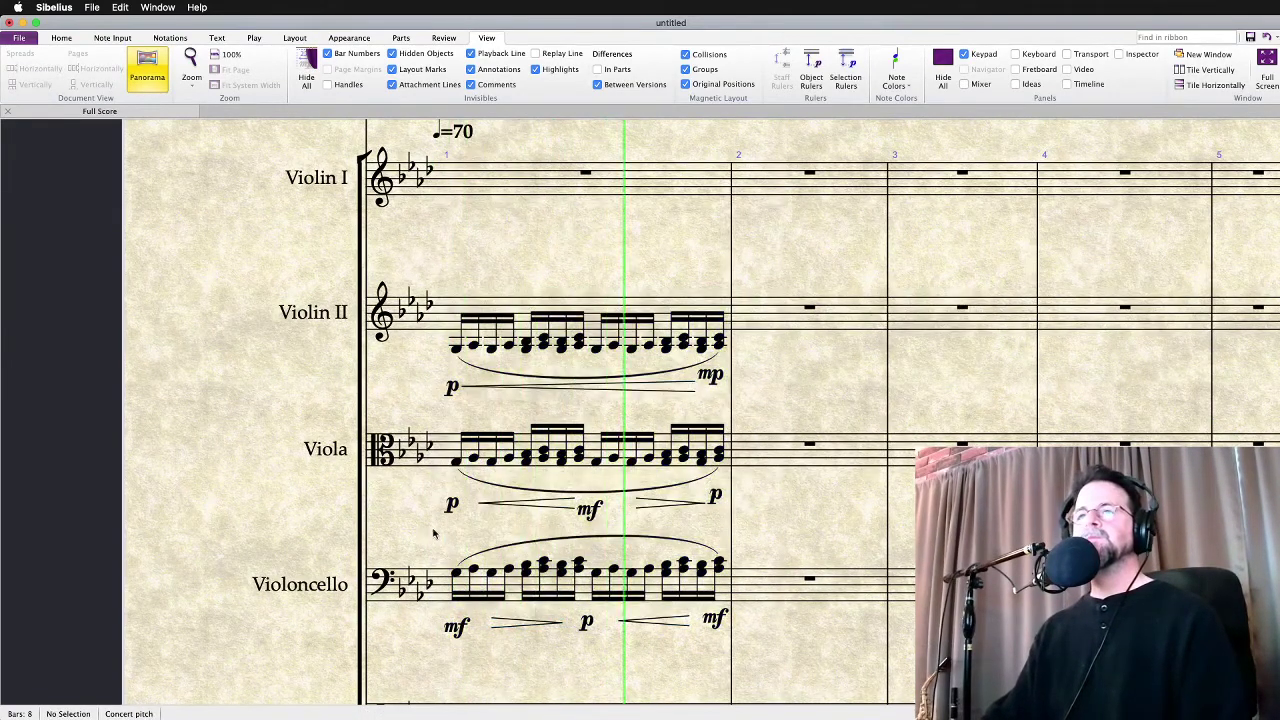
{"action": "key", "text": "space"}
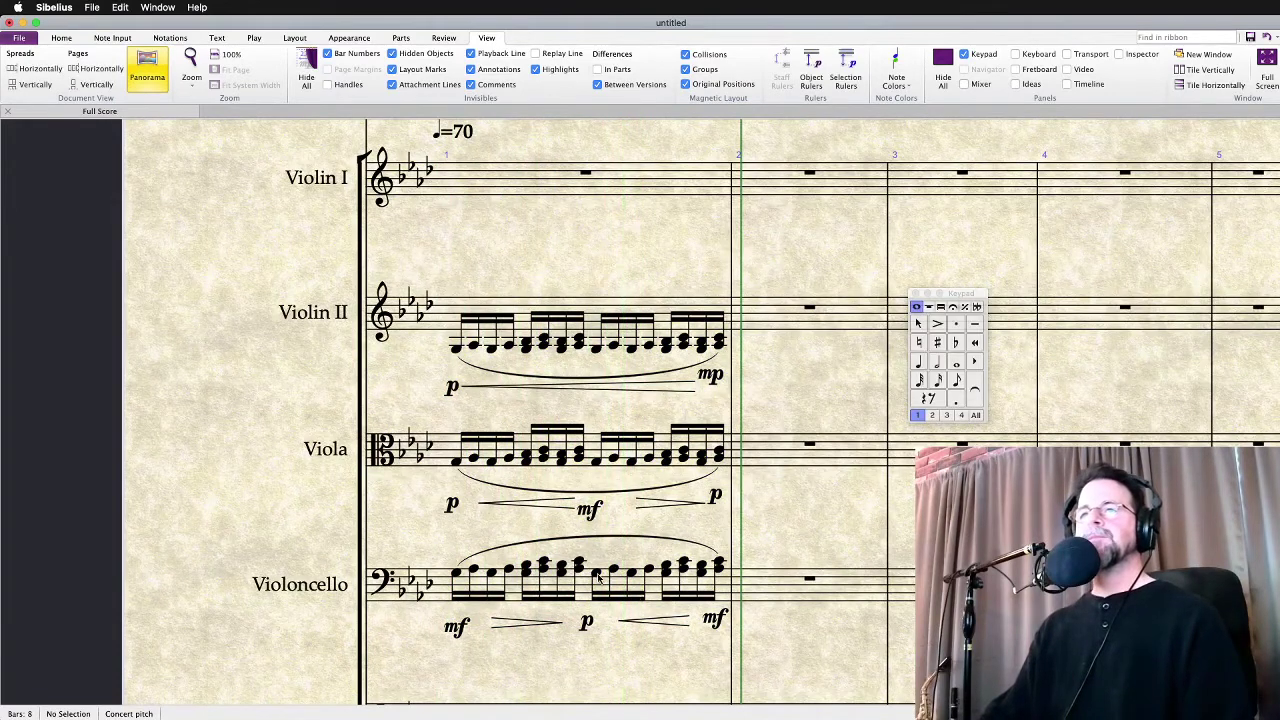
Add notes a sixth above the beat 3 sixteenths of bar 1 in Violoncello and Violin II
{"action": "left_click", "coordinate": [597, 573]}
{"action": "left_click", "coordinate": [646, 570], "text": "shift"}
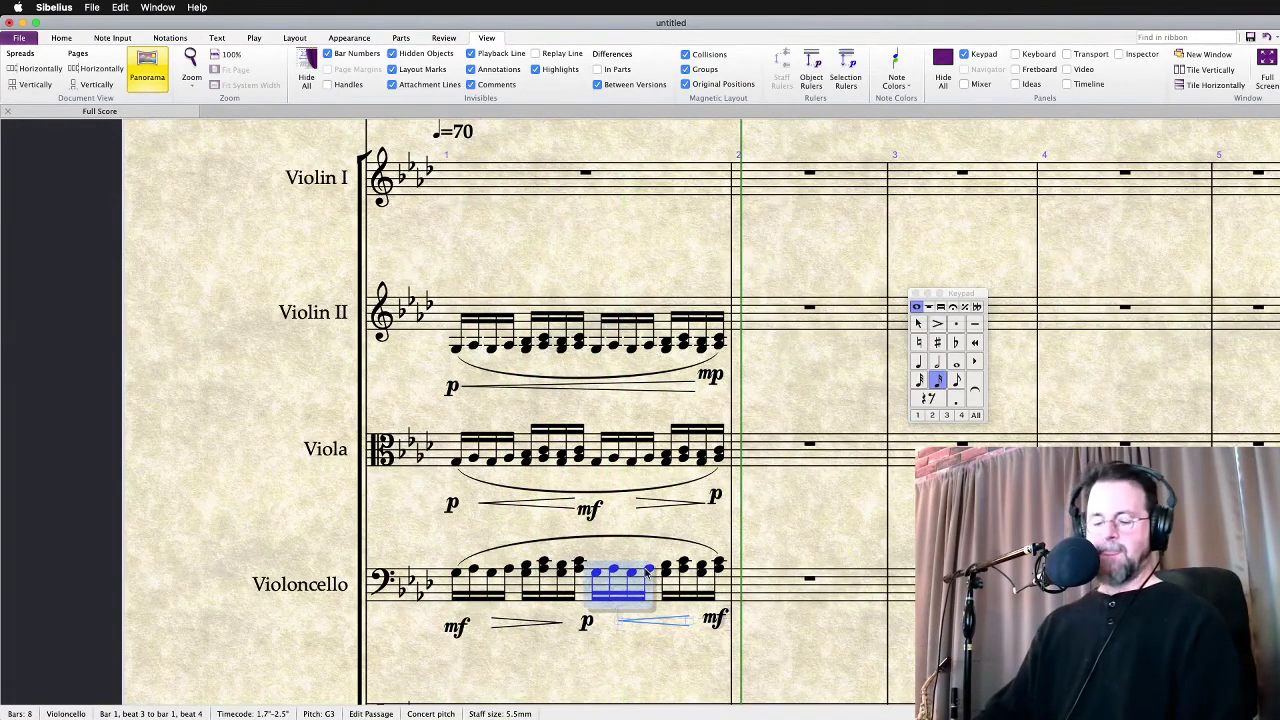
{"action": "key", "text": "6"}
{"action": "left_click", "coordinate": [456, 572]}
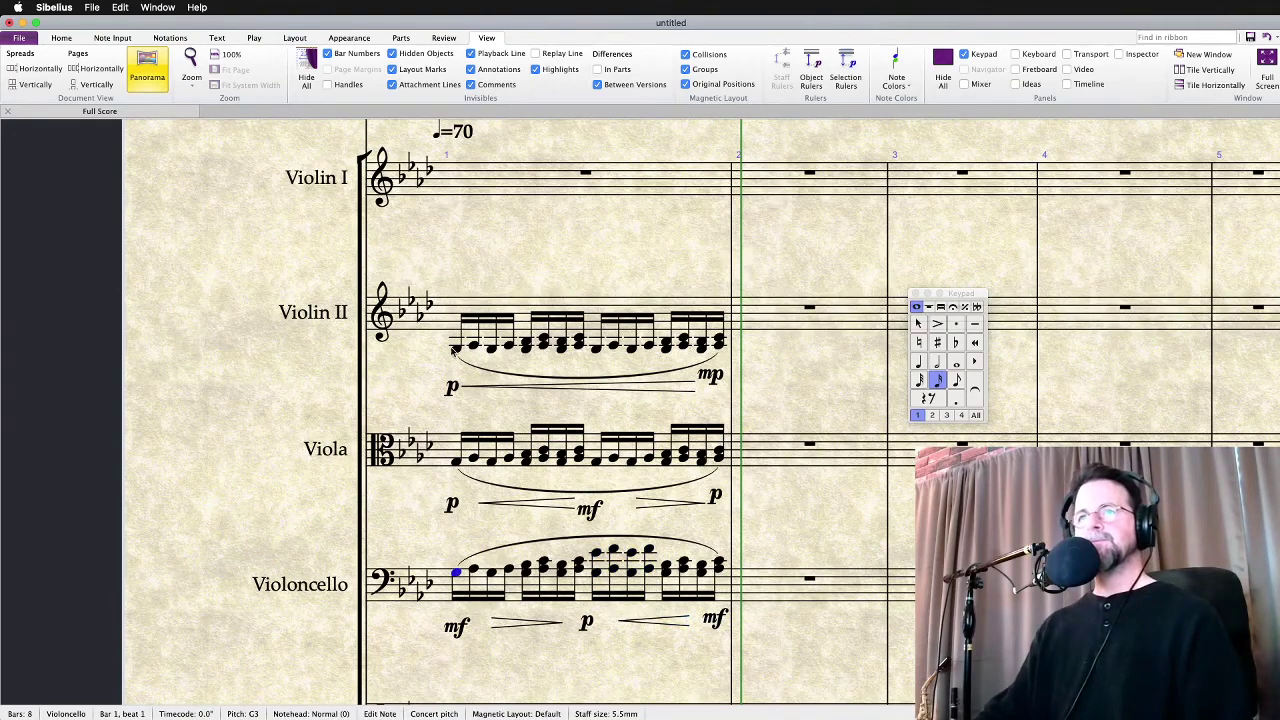
{"action": "left_click", "coordinate": [601, 349]}
{"action": "left_click", "coordinate": [647, 348], "text": "shift"}
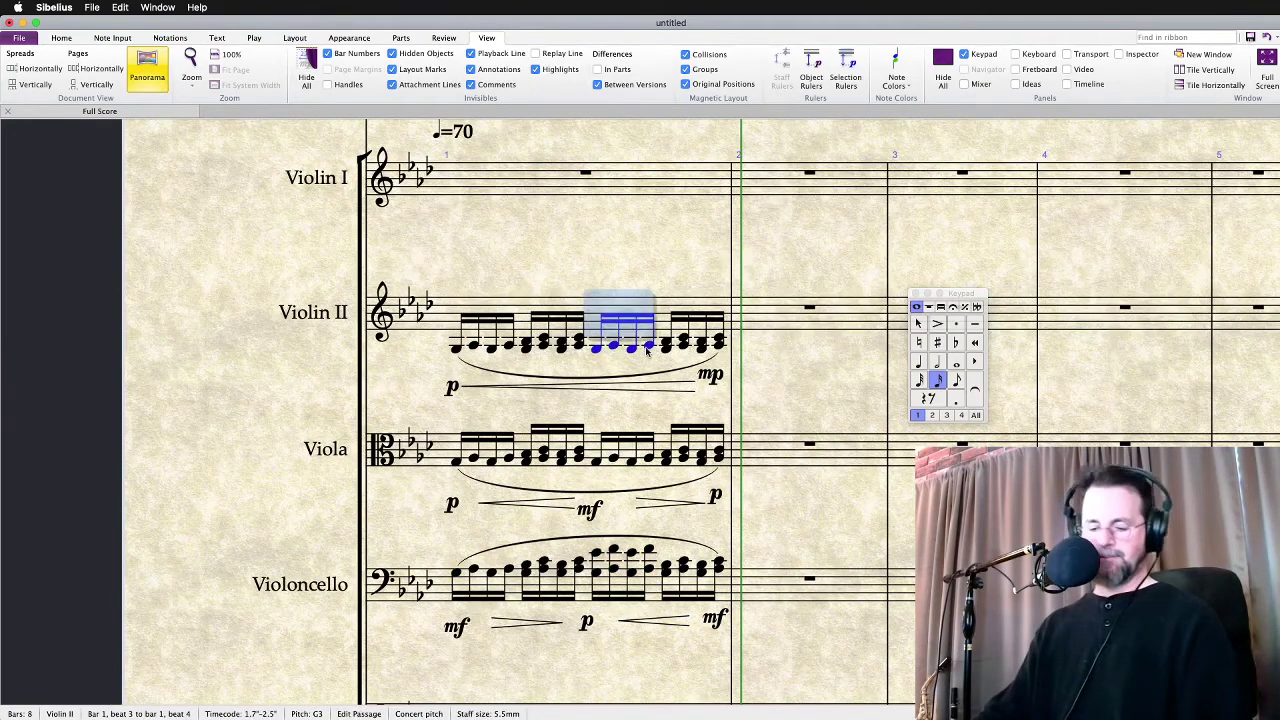
{"action": "key", "text": "3"}
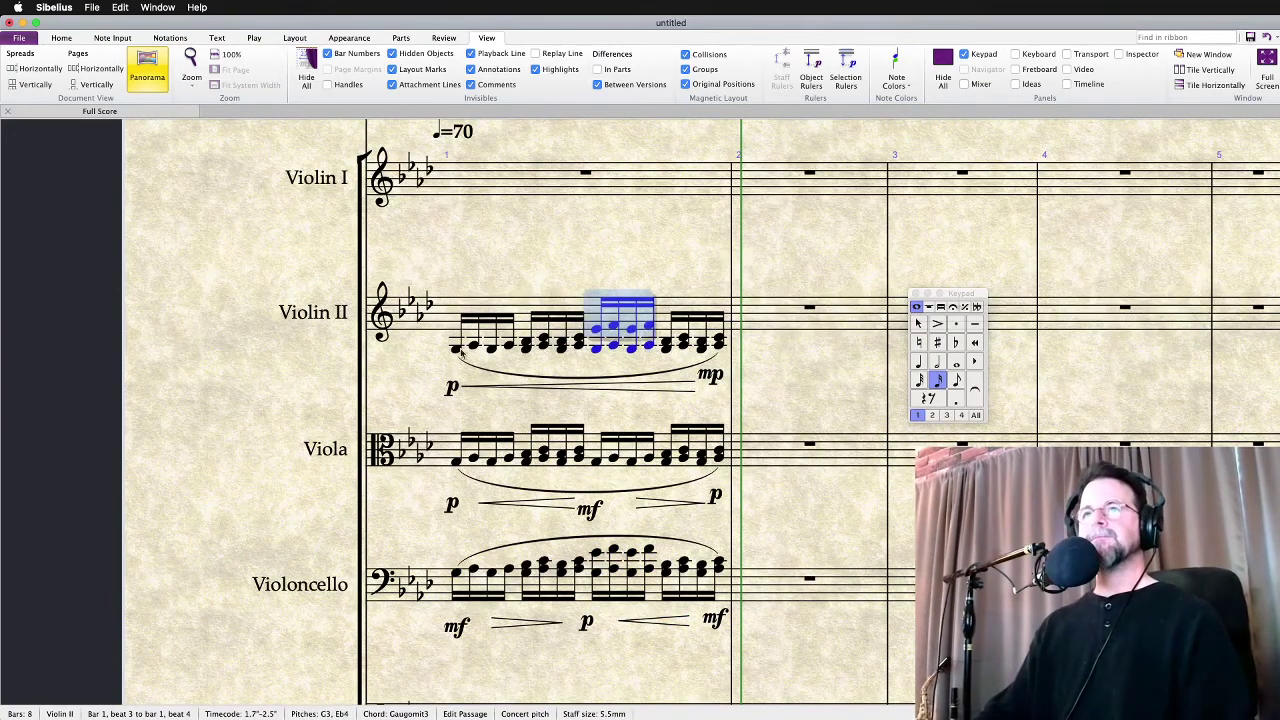
Play back bar 1 of Violin II, Viola and Violoncello to hear the added sixths on beat 3
{"action": "left_click", "coordinate": [459, 572], "text": "shift"}
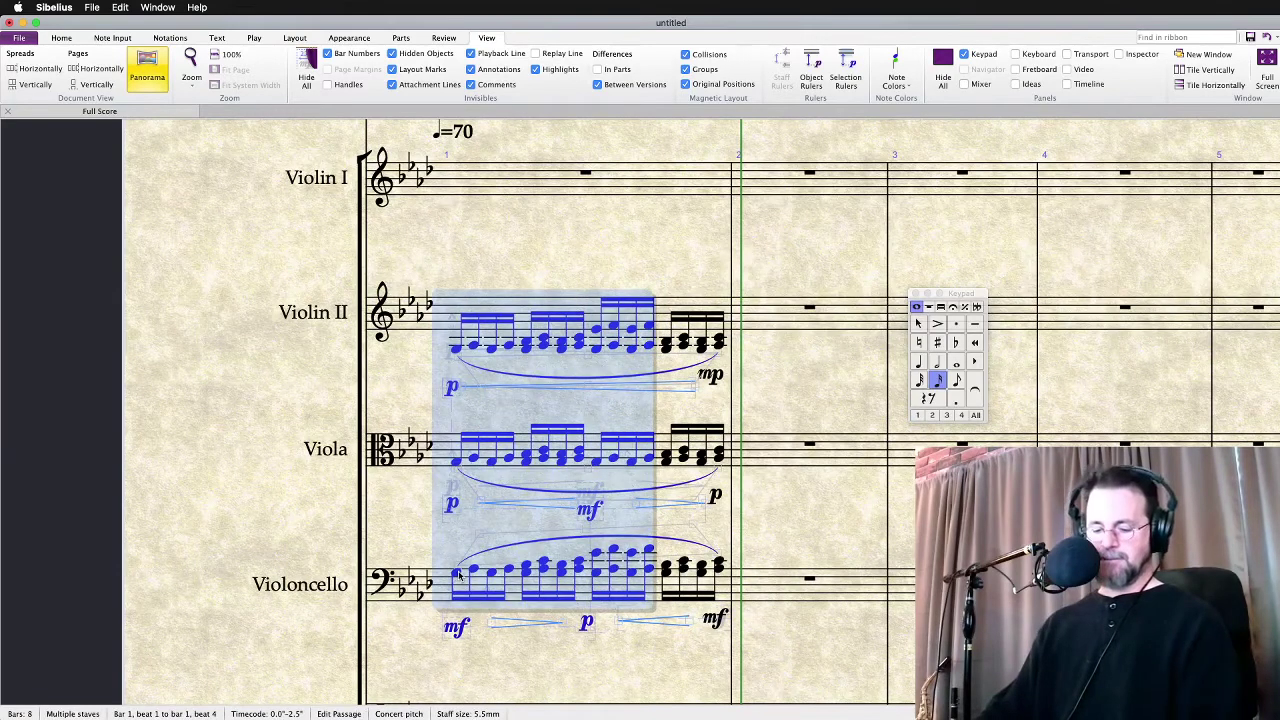
{"action": "key", "text": "p"}
{"action": "left_click", "coordinate": [767, 533]}
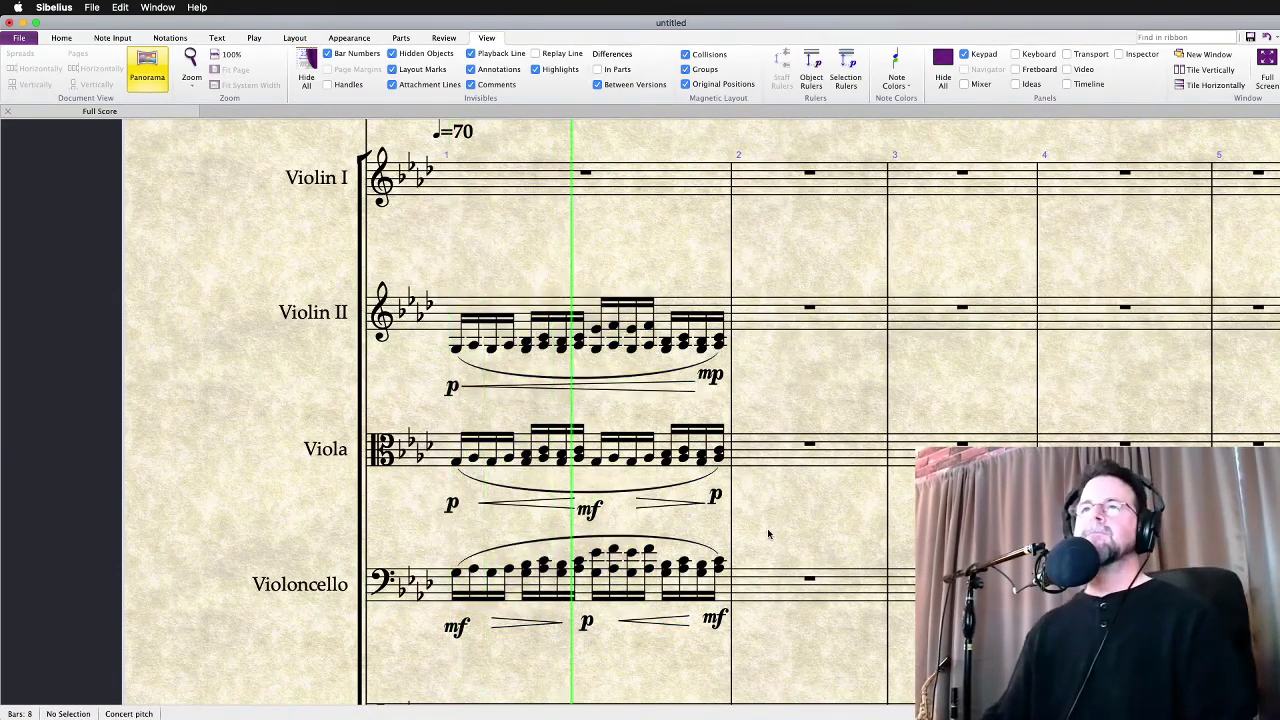
{"action": "key", "text": "space"}
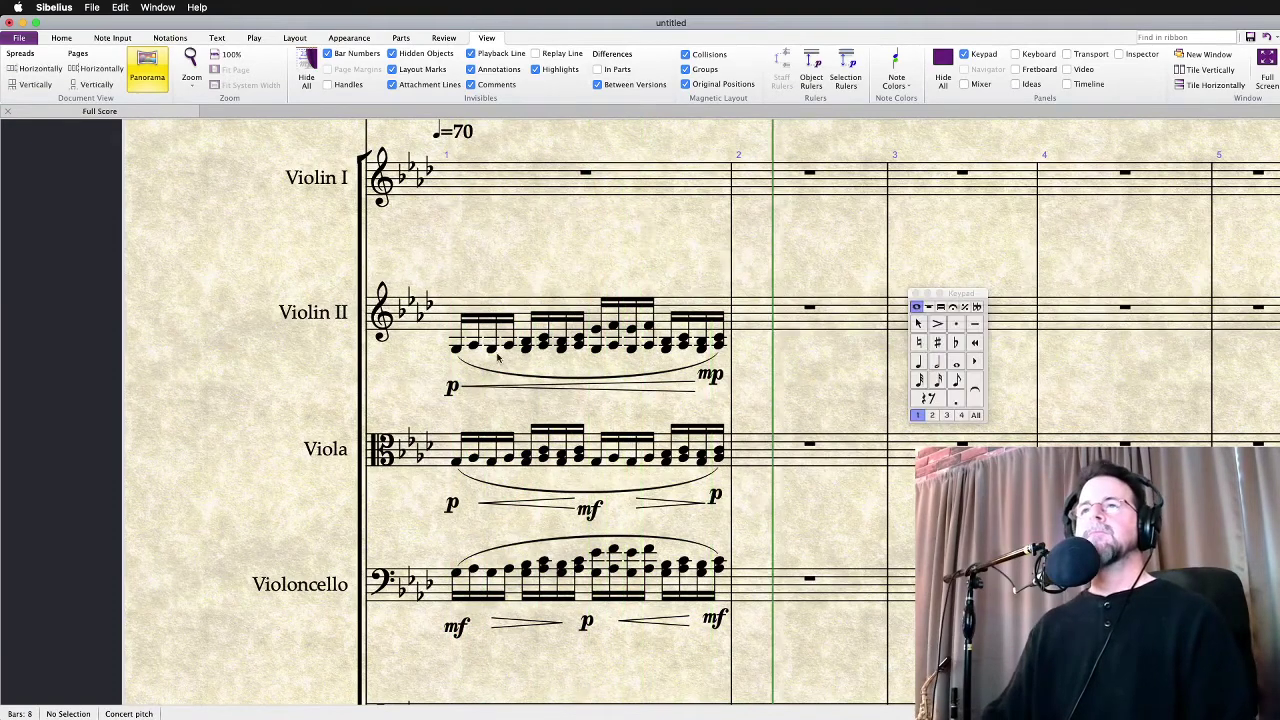
Play back bar 1 of the whole score without the second Tenor Trombone, Timpani MED and Timpani FAST
{"action": "left_click", "coordinate": [474, 313], "text": "super"}
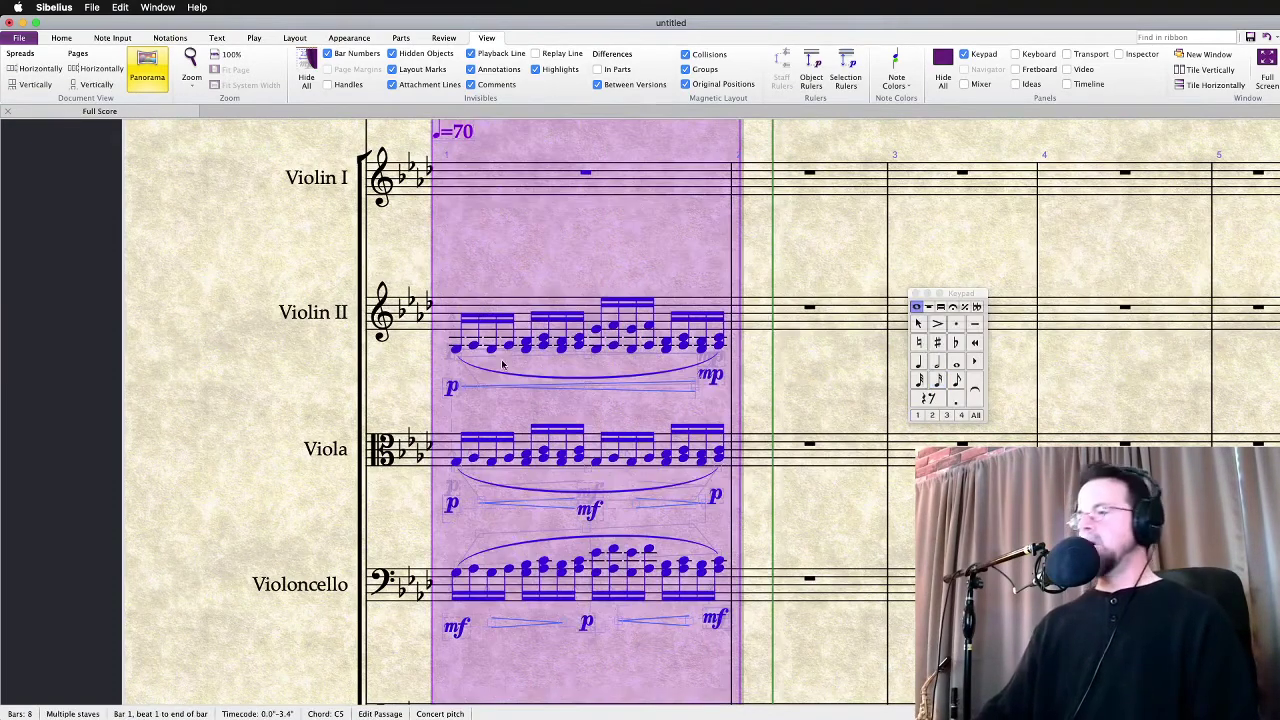
{"action": "scroll", "coordinate": [503, 360], "scroll_direction": "up", "scroll_amount": 10}
{"action": "scroll", "coordinate": [505, 362], "scroll_direction": "right", "scroll_amount": 2}
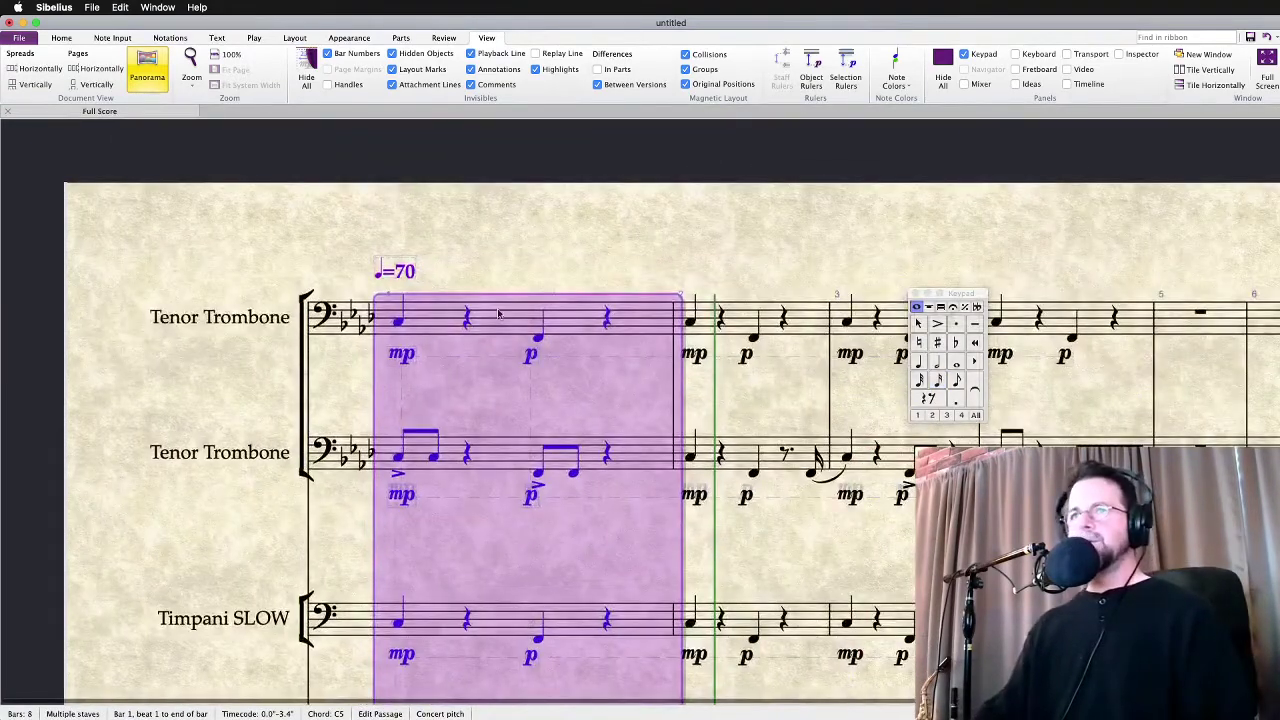
{"action": "left_click", "coordinate": [503, 459], "text": "super"}
{"action": "scroll", "coordinate": [504, 420], "scroll_direction": "down", "scroll_amount": 5}
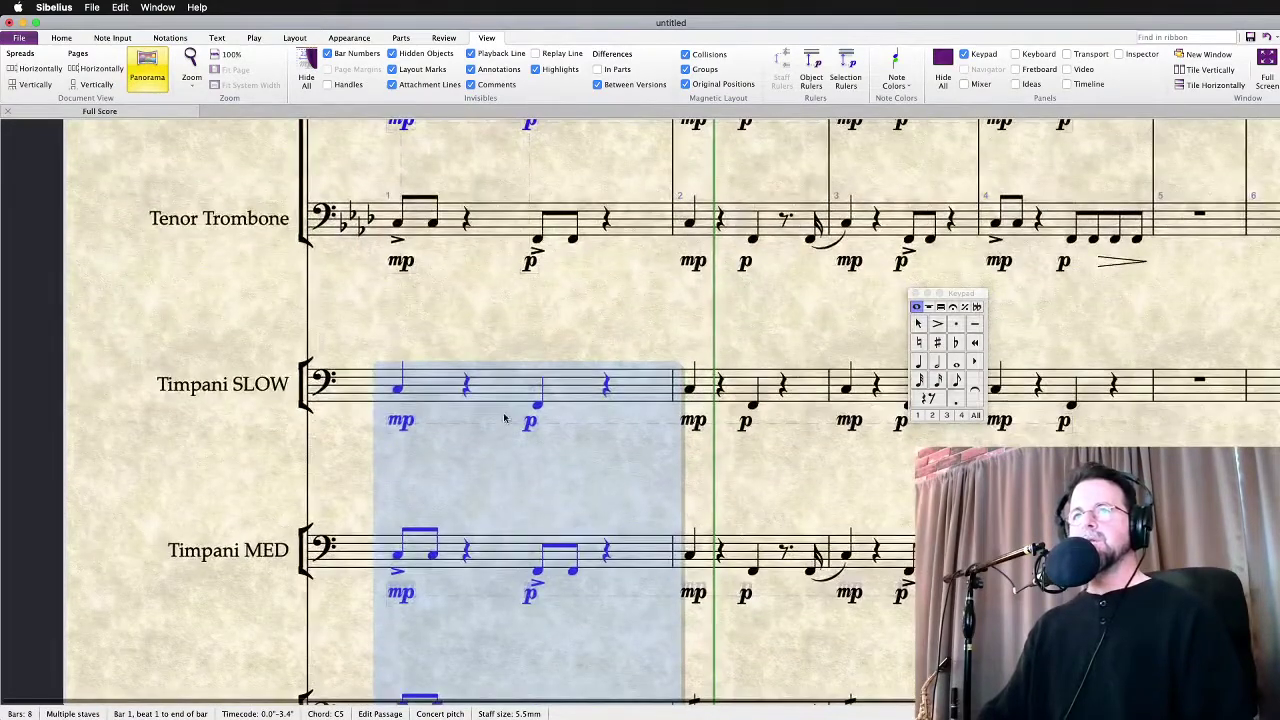
{"action": "left_click", "coordinate": [493, 555], "text": "super"}
{"action": "scroll", "coordinate": [493, 535], "scroll_direction": "down", "scroll_amount": 5}
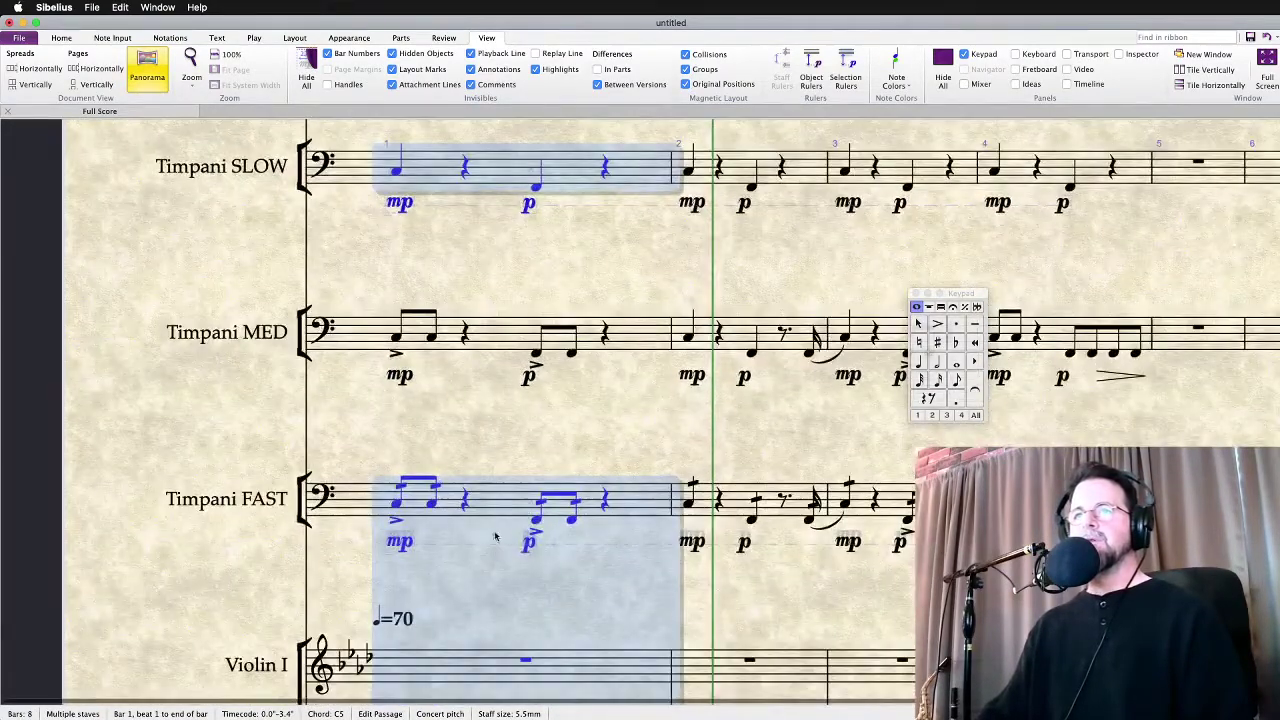
{"action": "left_click", "coordinate": [493, 510], "text": "super"}
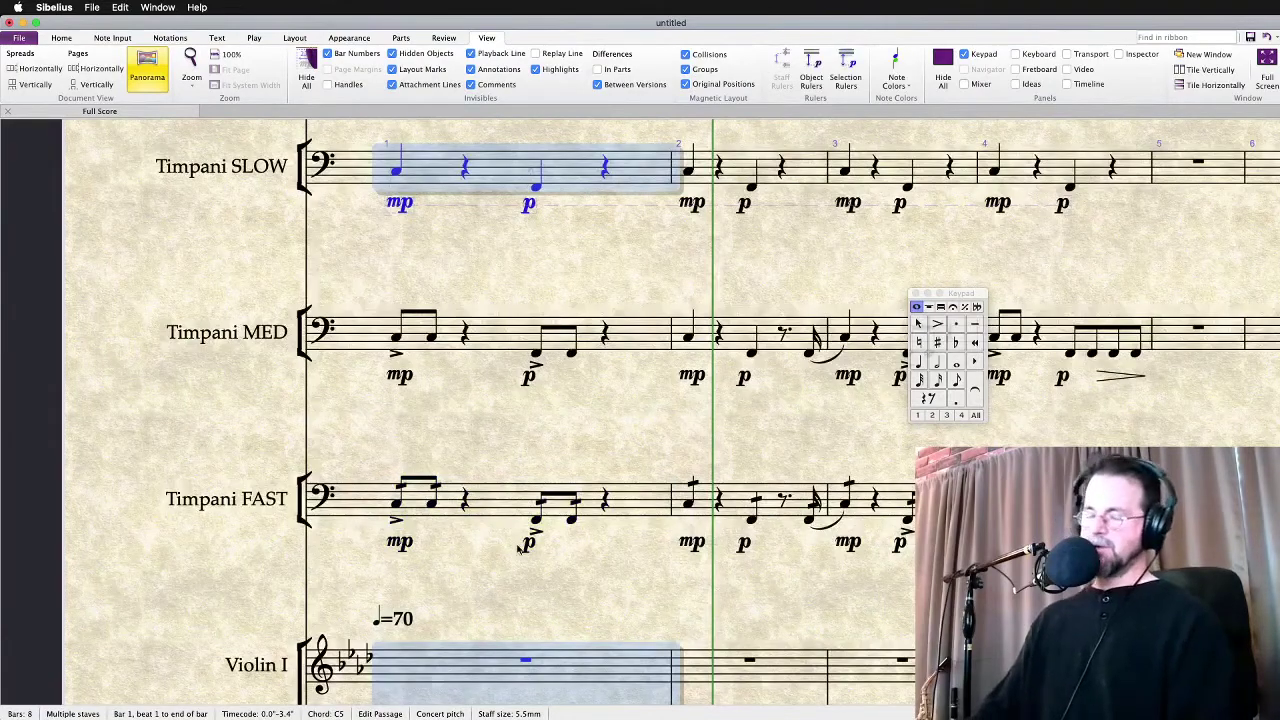
{"action": "key", "text": "p"}
{"action": "scroll", "coordinate": [522, 540], "scroll_direction": "down", "scroll_amount": 9}
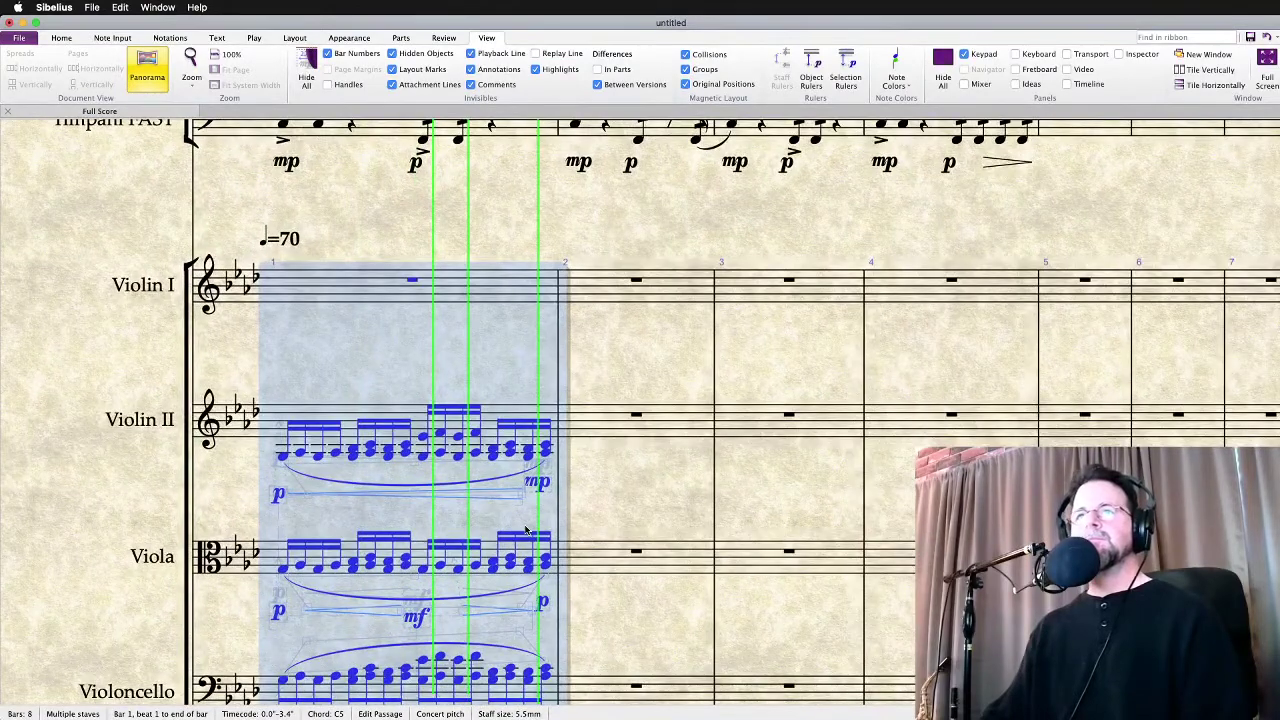
{"action": "key", "text": "Escape"}
{"action": "key", "text": "Escape"}
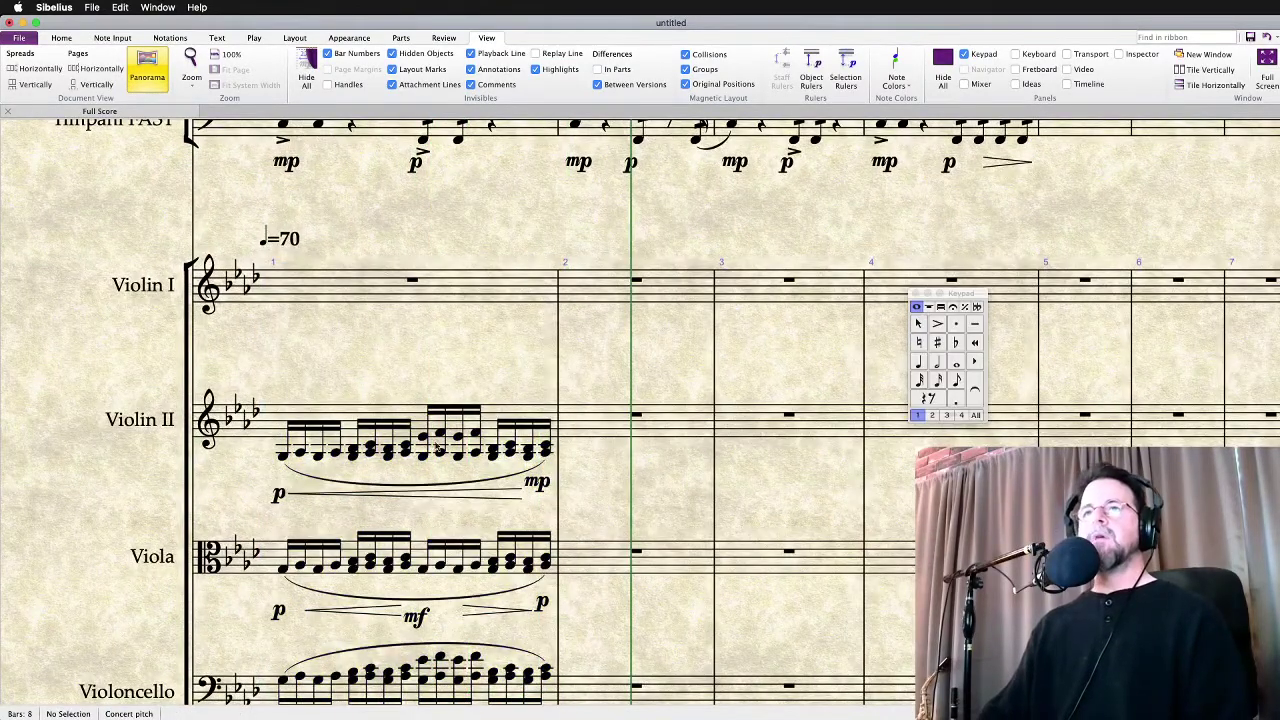
Play back bar 1 of the second Tenor Trombone, Timpani SLOW, Timpani MED and strings, leaving out the first Tenor Trombone and Timpani FAST
{"action": "left_click", "coordinate": [349, 412], "text": "super"}
{"action": "scroll", "coordinate": [349, 591], "scroll_direction": "up", "scroll_amount": 10}
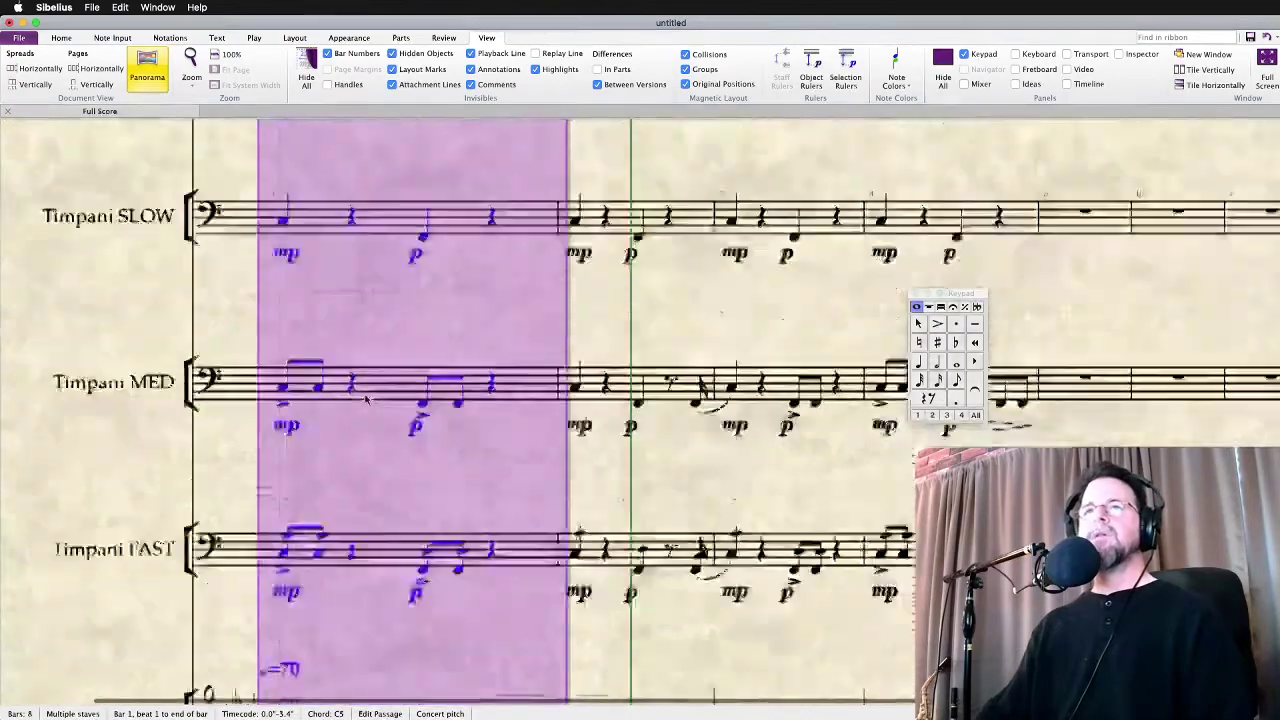
{"action": "left_click", "coordinate": [378, 651], "text": "super"}
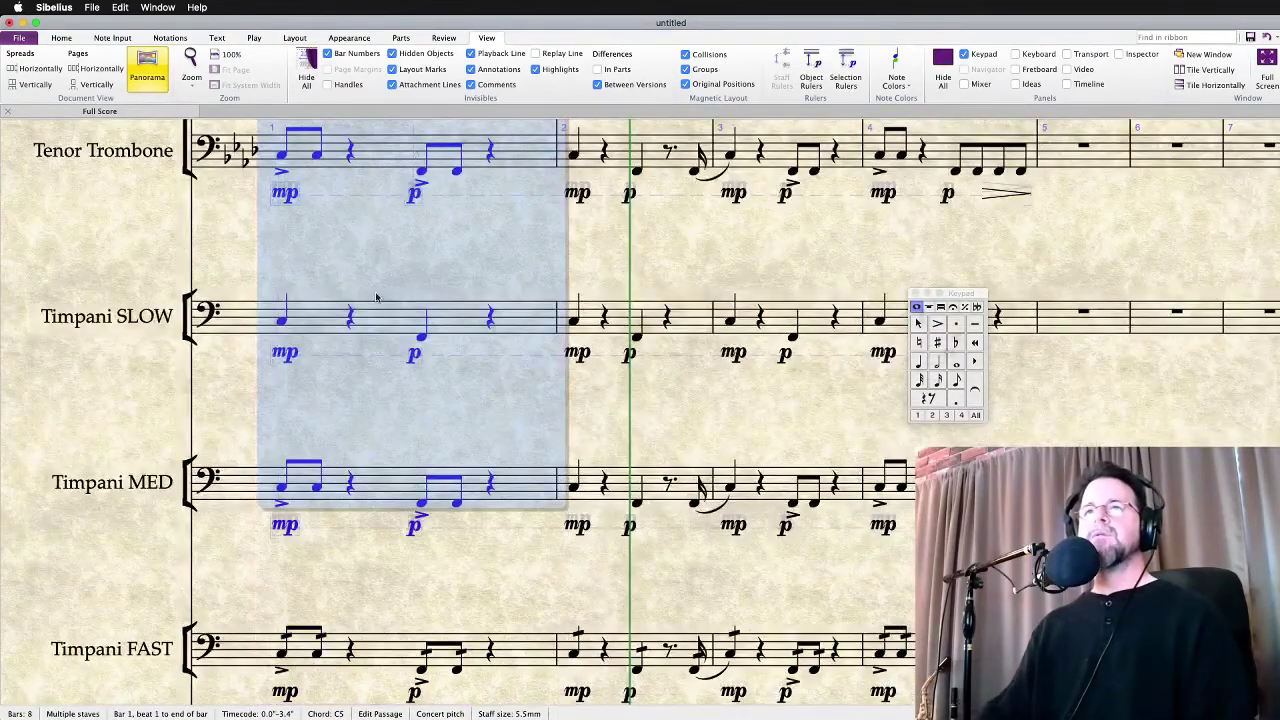
{"action": "left_click", "coordinate": [378, 159], "text": "super"}
{"action": "scroll", "coordinate": [410, 292], "scroll_direction": "up", "scroll_amount": 5}
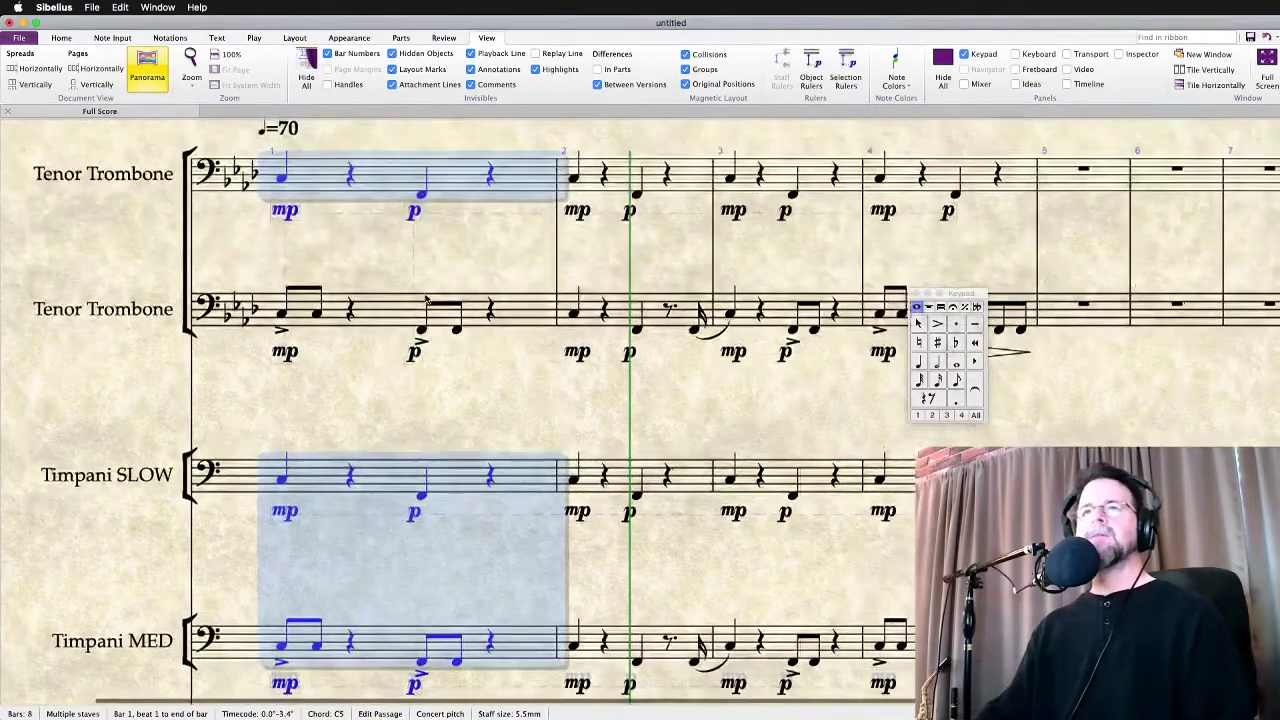
{"action": "scroll", "coordinate": [420, 320], "scroll_direction": "down", "scroll_amount": 4}
{"action": "scroll", "coordinate": [422, 326], "scroll_direction": "up", "scroll_amount": 3}
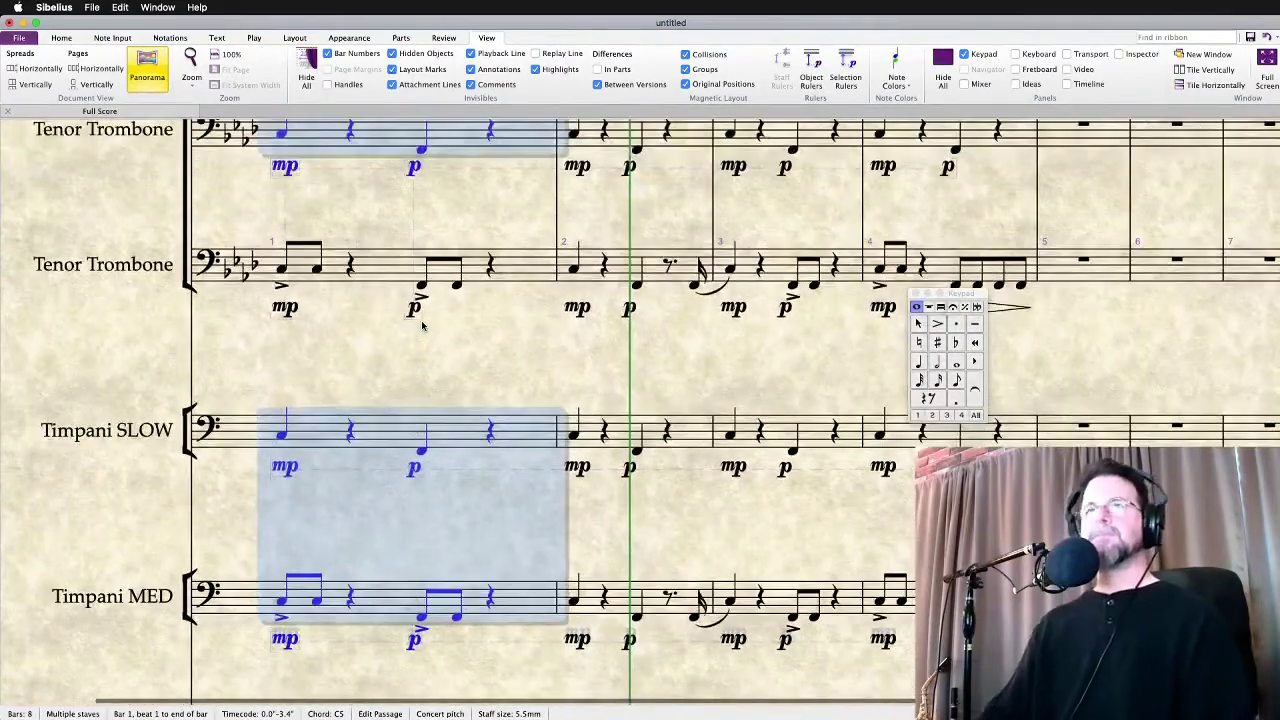
{"action": "key", "text": "space"}
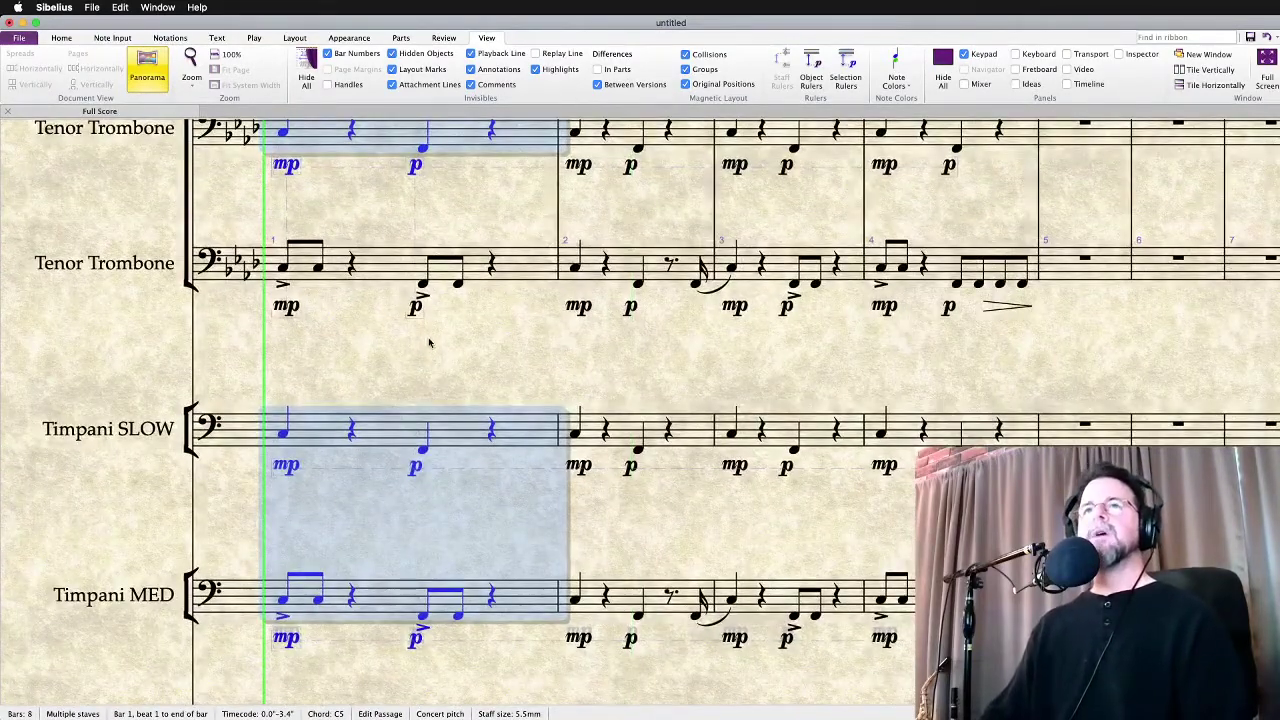
{"action": "key", "text": "space"}
{"action": "left_click", "coordinate": [381, 282], "text": "super"}
{"action": "left_click", "coordinate": [385, 165], "text": "super"}
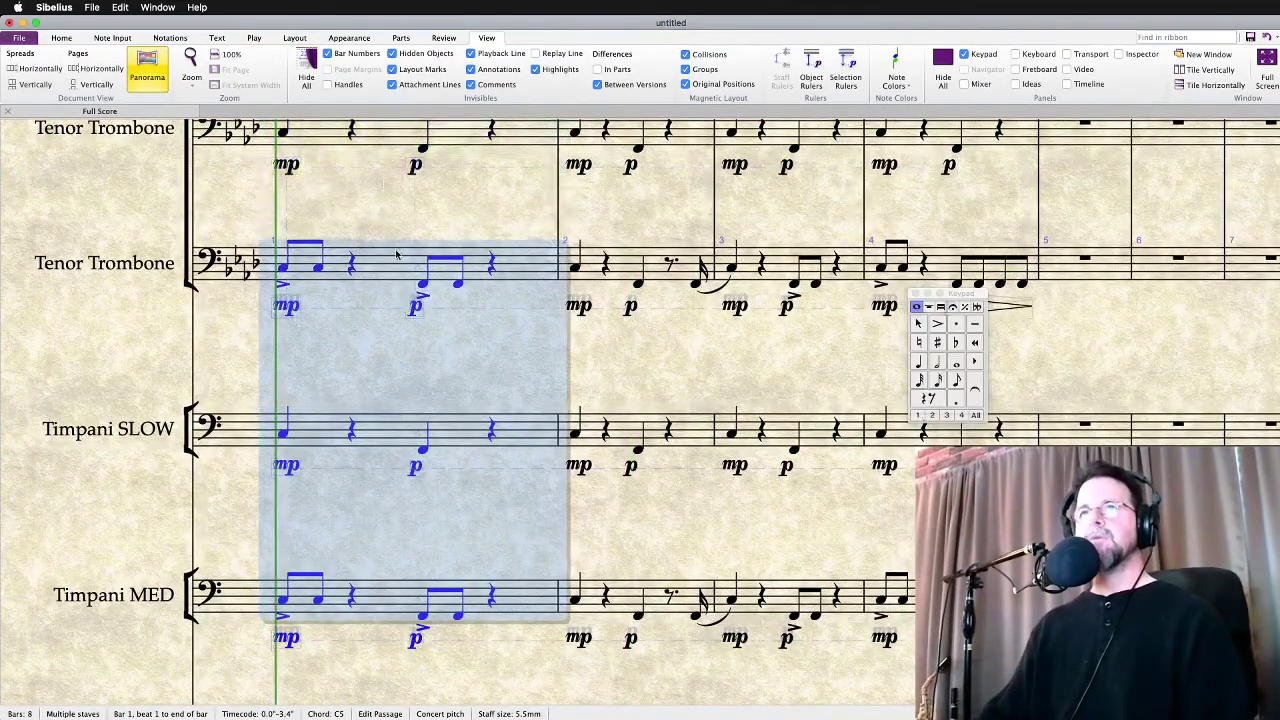
{"action": "key", "text": "space"}
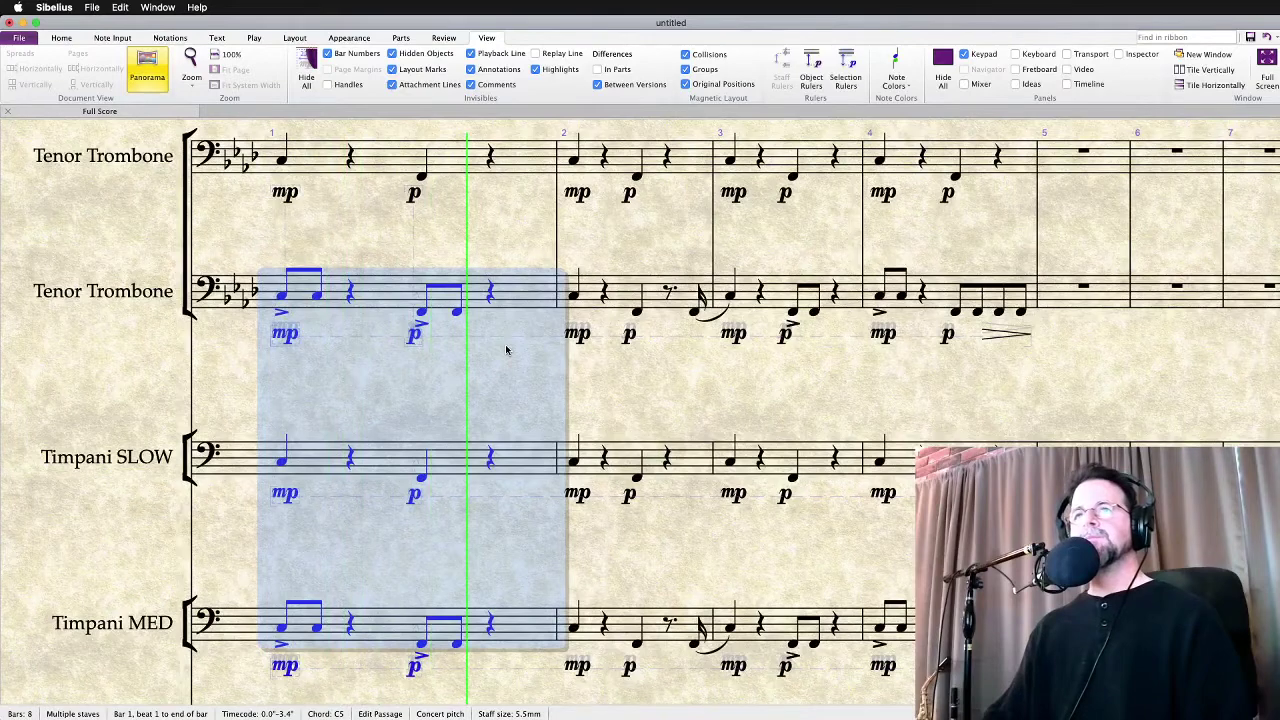
{"action": "key", "text": "space"}
Fill bars 2 to 7 of Violin II, Viola and Violoncello with one-bar repeat signs
{"action": "scroll", "coordinate": [580, 390], "scroll_direction": "down", "scroll_amount": 10}
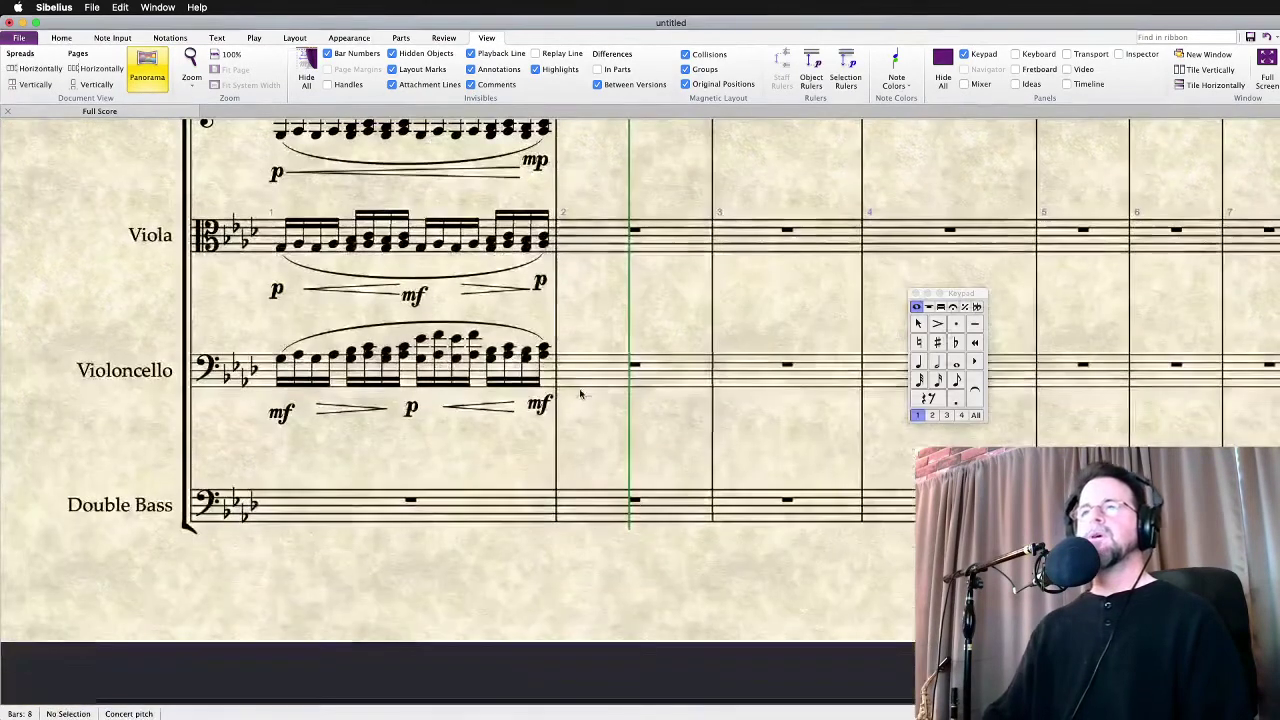
{"action": "left_click", "coordinate": [601, 383]}
{"action": "scroll", "coordinate": [601, 383], "scroll_direction": "up", "scroll_amount": 5}
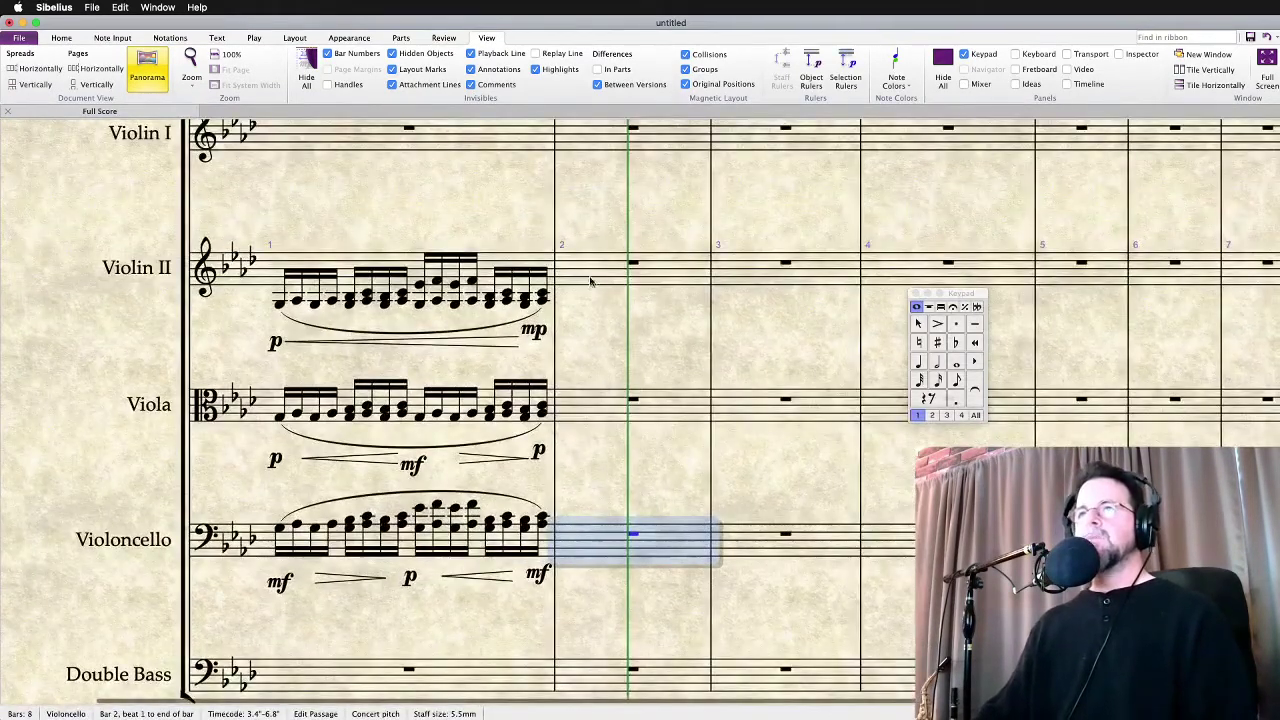
{"action": "left_click", "coordinate": [591, 278], "text": "shift"}
{"action": "left_click", "coordinate": [1263, 280], "text": "shift"}
{"action": "key", "text": "KP_Add"}
{"action": "key", "text": "KP_Add"}
{"action": "key", "text": "KP_Add"}
{"action": "key", "text": "KP_Add"}
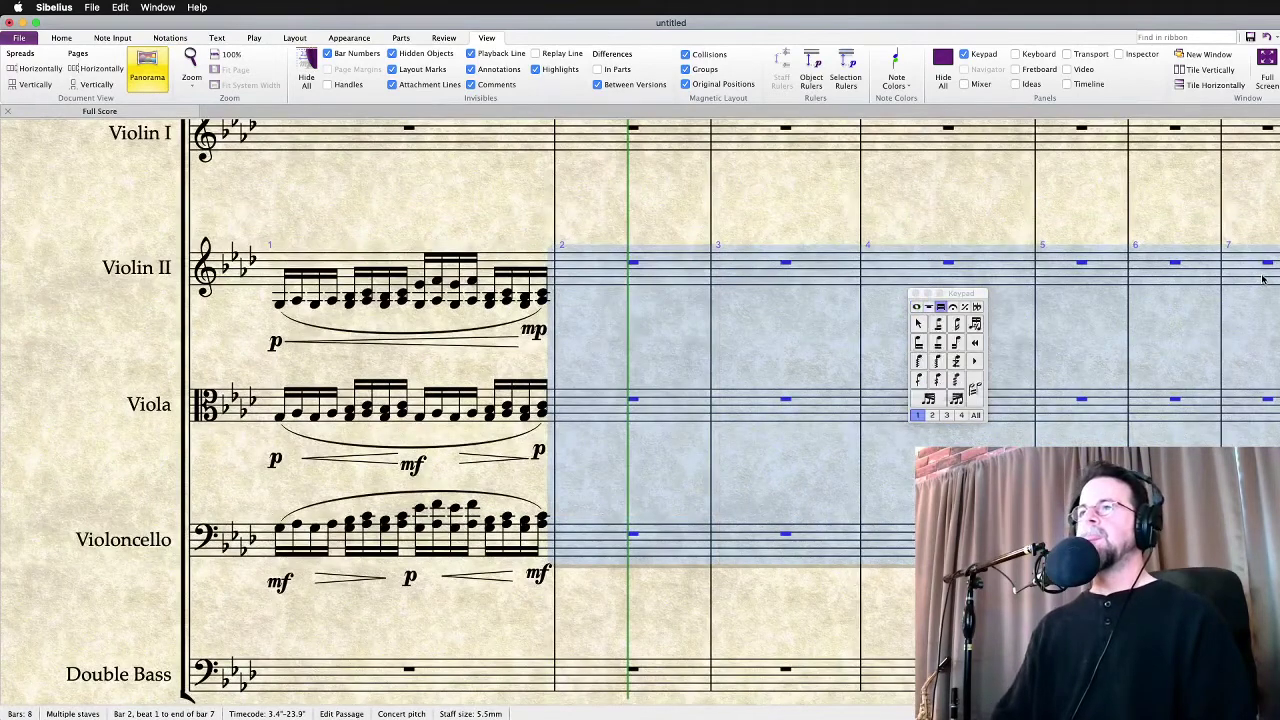
{"action": "key", "text": "KP_1"}
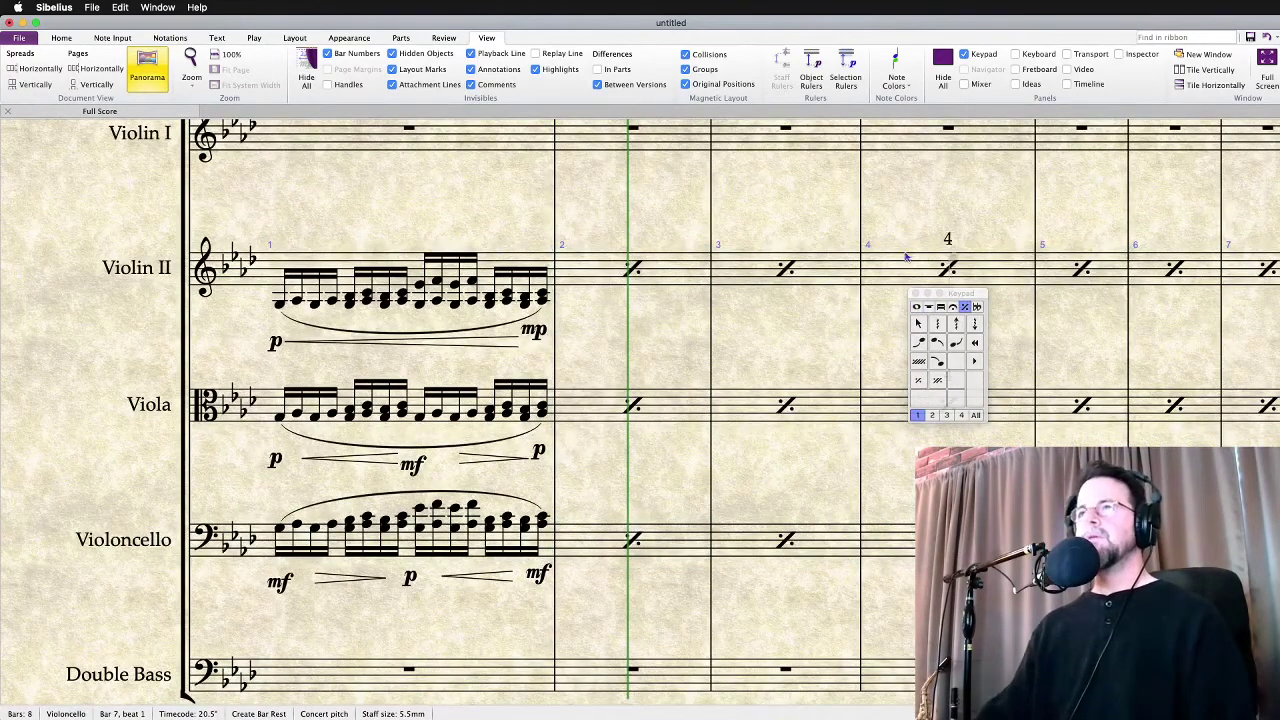
{"action": "key", "text": "Escape"}
{"action": "scroll", "coordinate": [543, 310], "scroll_direction": "up", "scroll_amount": 10}
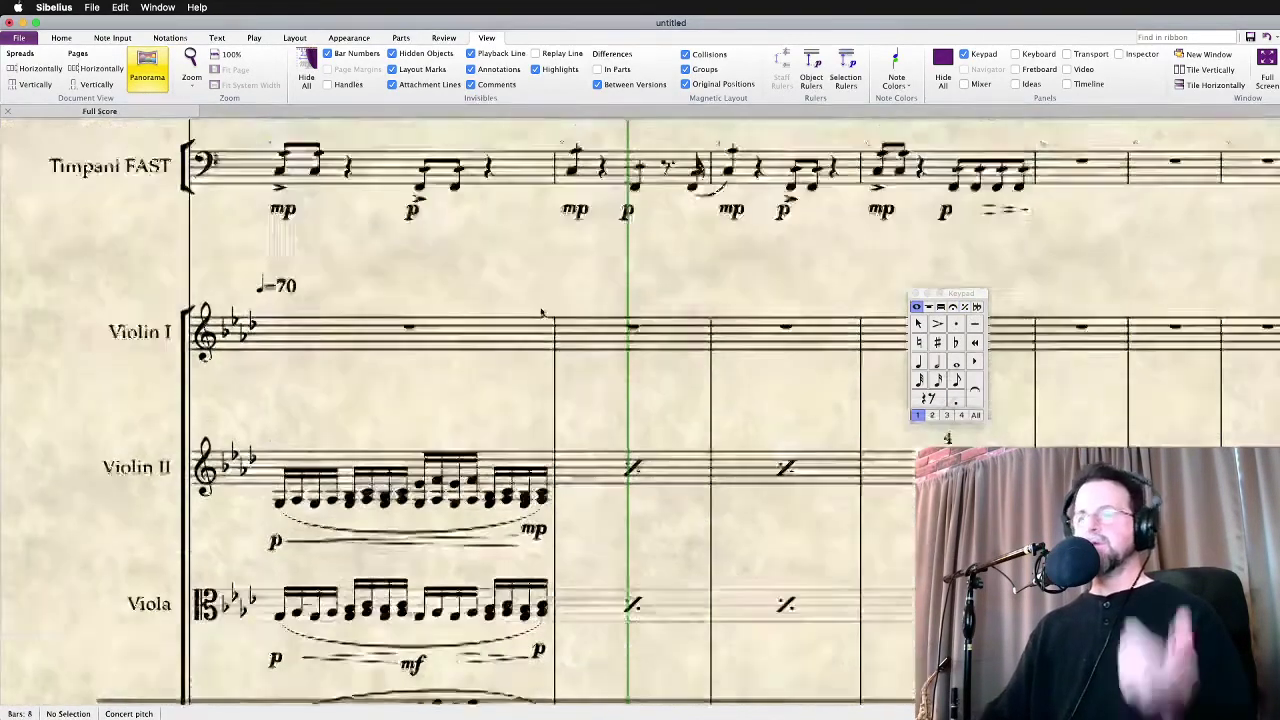
{"action": "scroll", "coordinate": [541, 313], "scroll_direction": "up", "scroll_amount": 5}
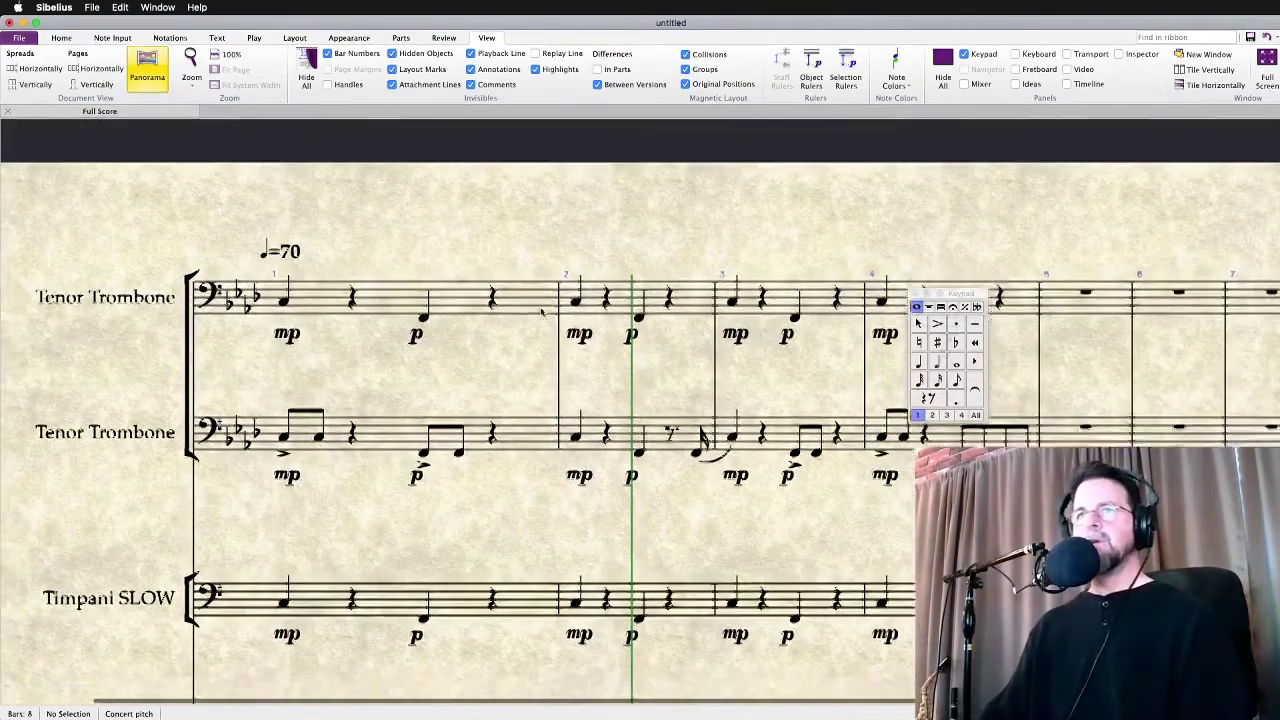
Enter half notes C5 and C6 in bar 2 of Violin I
{"action": "scroll", "coordinate": [541, 313], "scroll_direction": "down", "scroll_amount": 3}
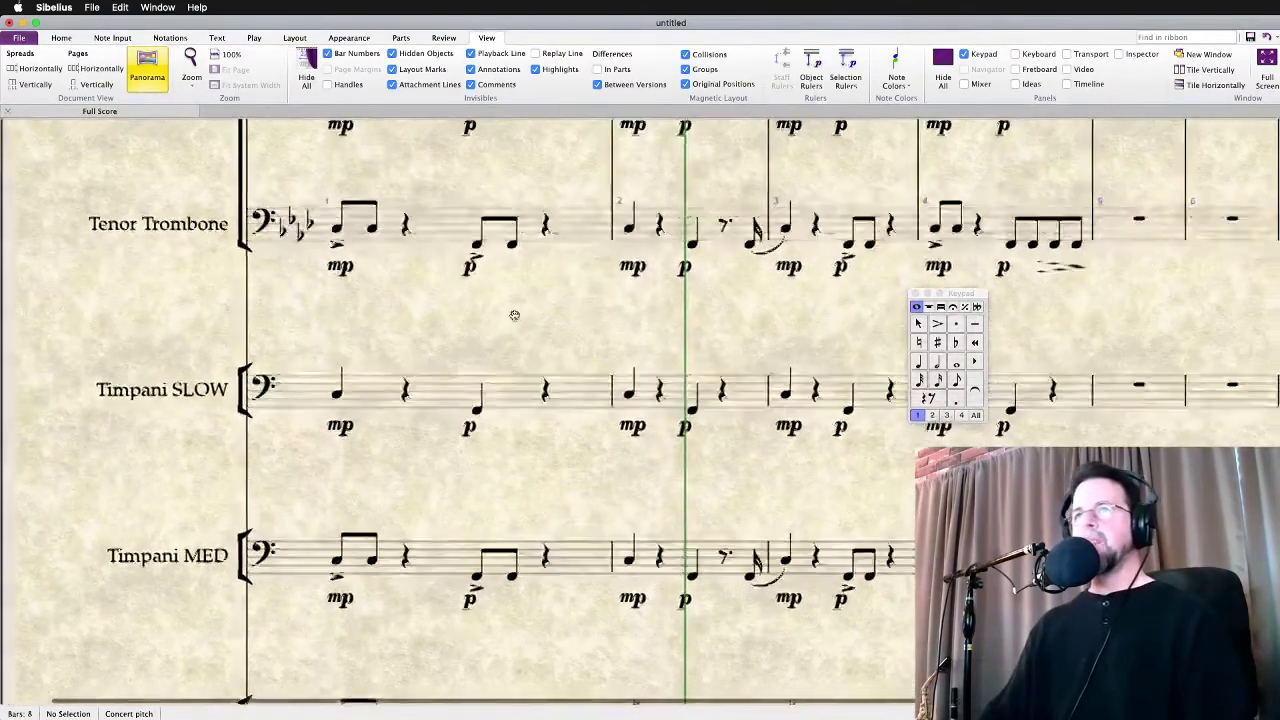
{"action": "scroll", "coordinate": [571, 405], "scroll_direction": "down", "scroll_amount": 3}
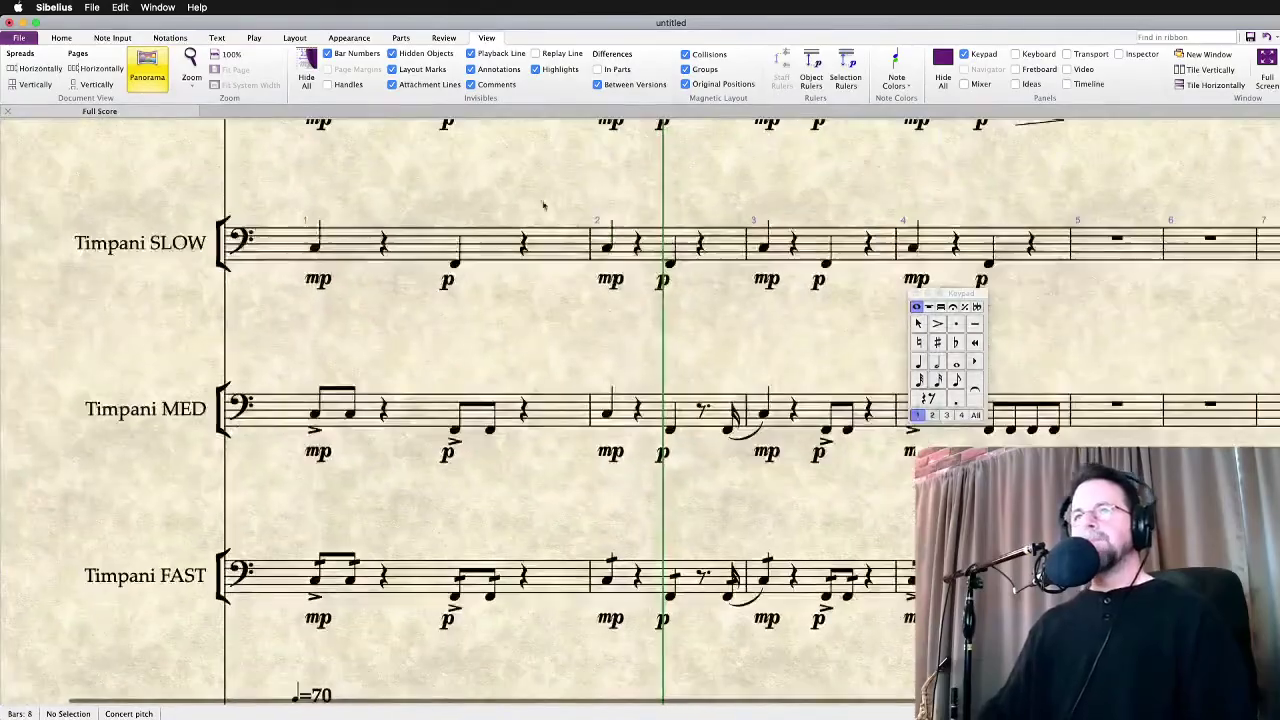
{"action": "scroll", "coordinate": [507, 498], "scroll_direction": "down", "scroll_amount": 4}
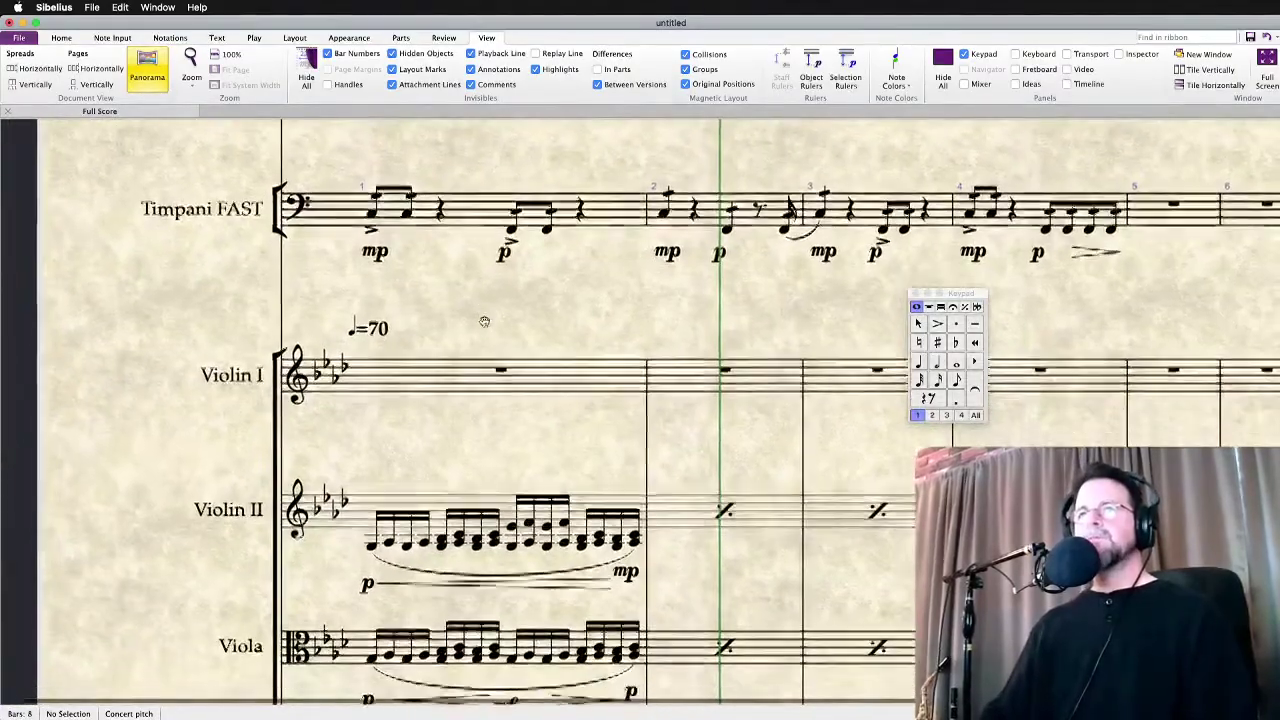
{"action": "left_click_drag", "start_coordinate": [470, 324], "coordinate": [464, 225]}
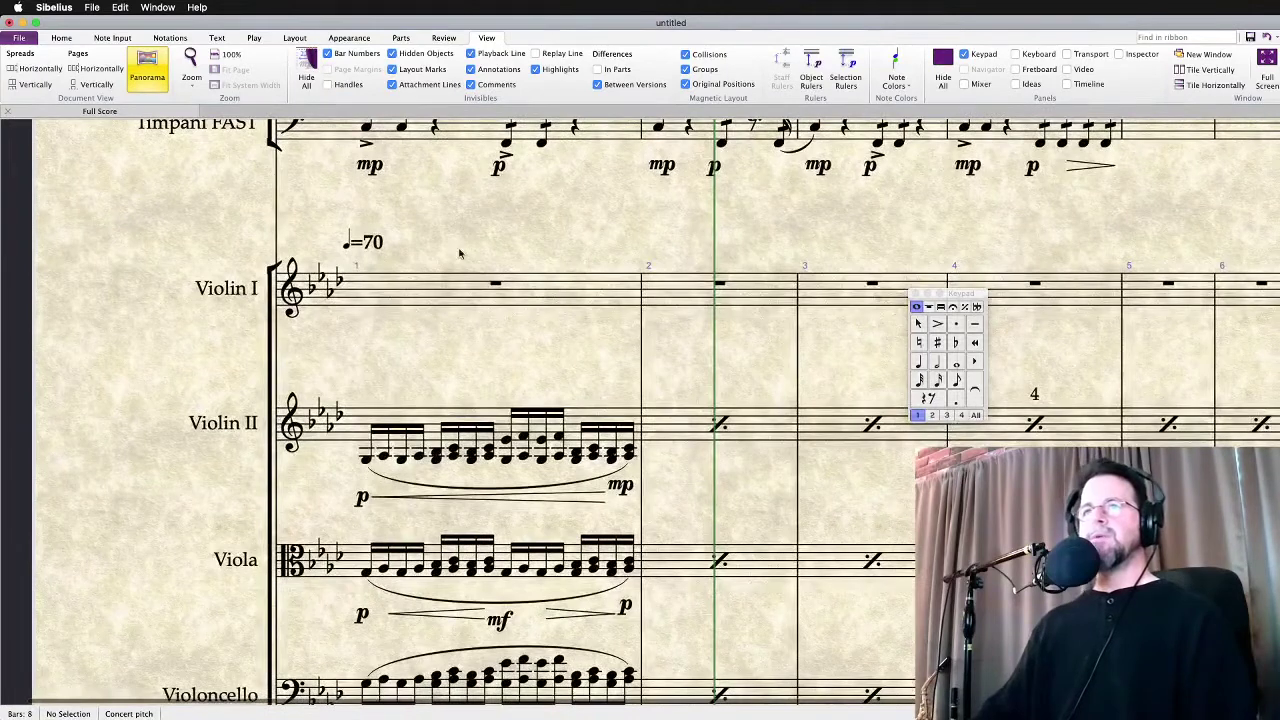
{"action": "left_click", "coordinate": [496, 285]}
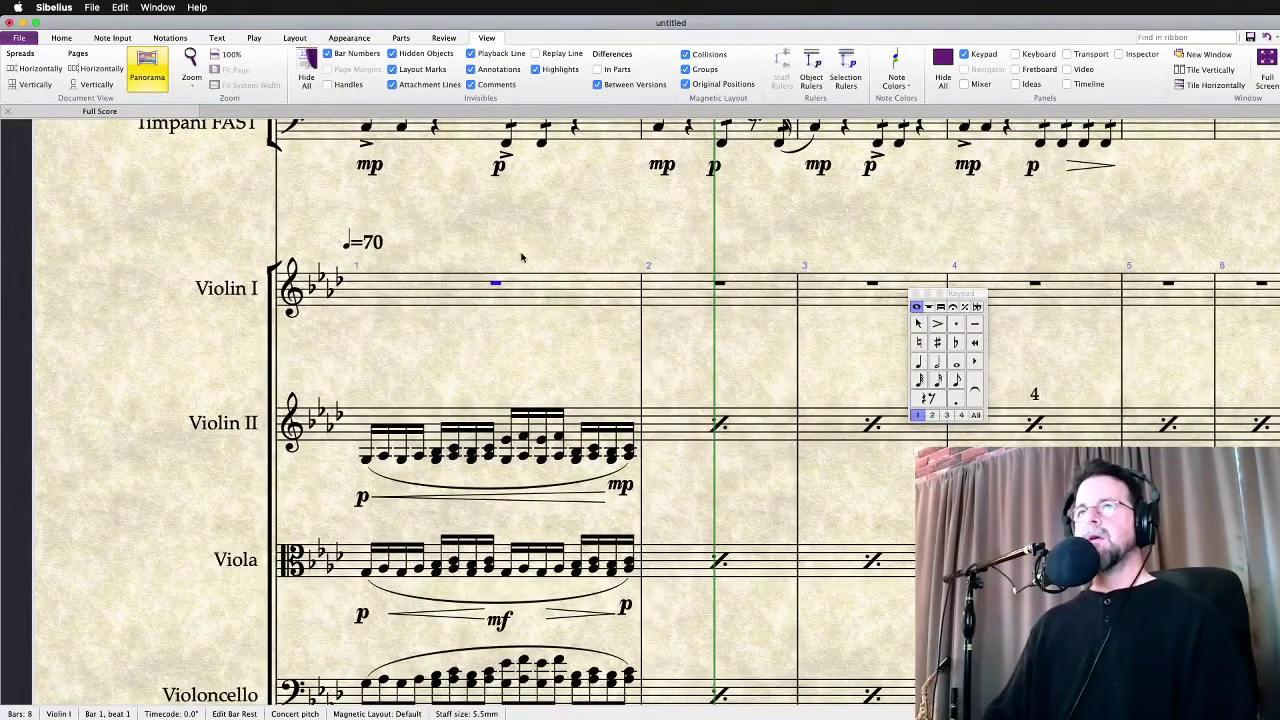
{"action": "key", "text": "Right"}
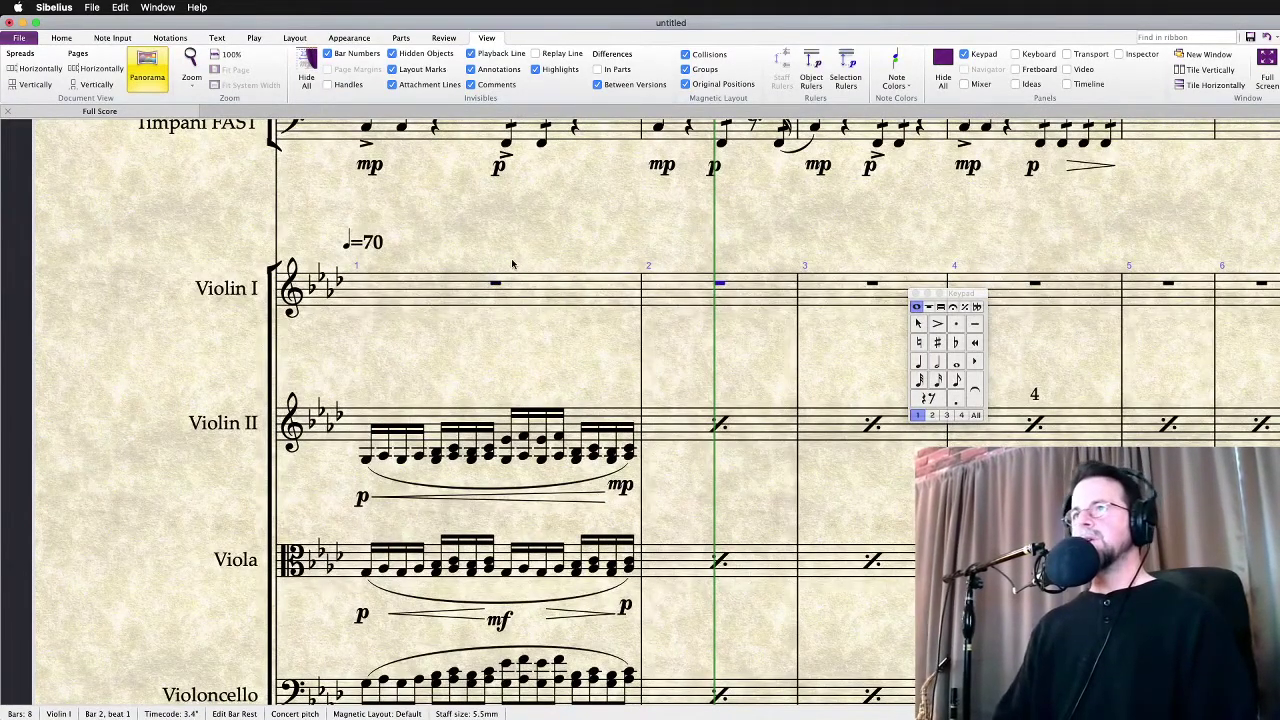
{"action": "key", "text": "4"}
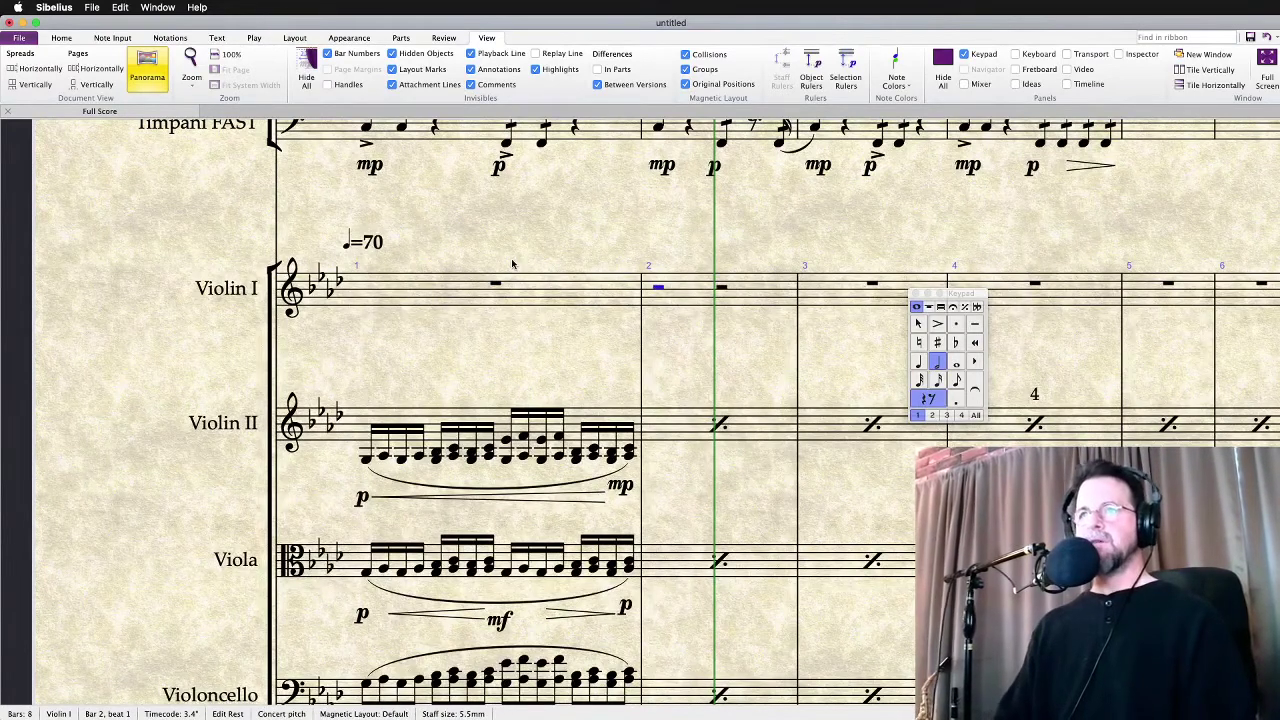
{"action": "key", "text": "c"}
{"action": "key", "text": "c"}
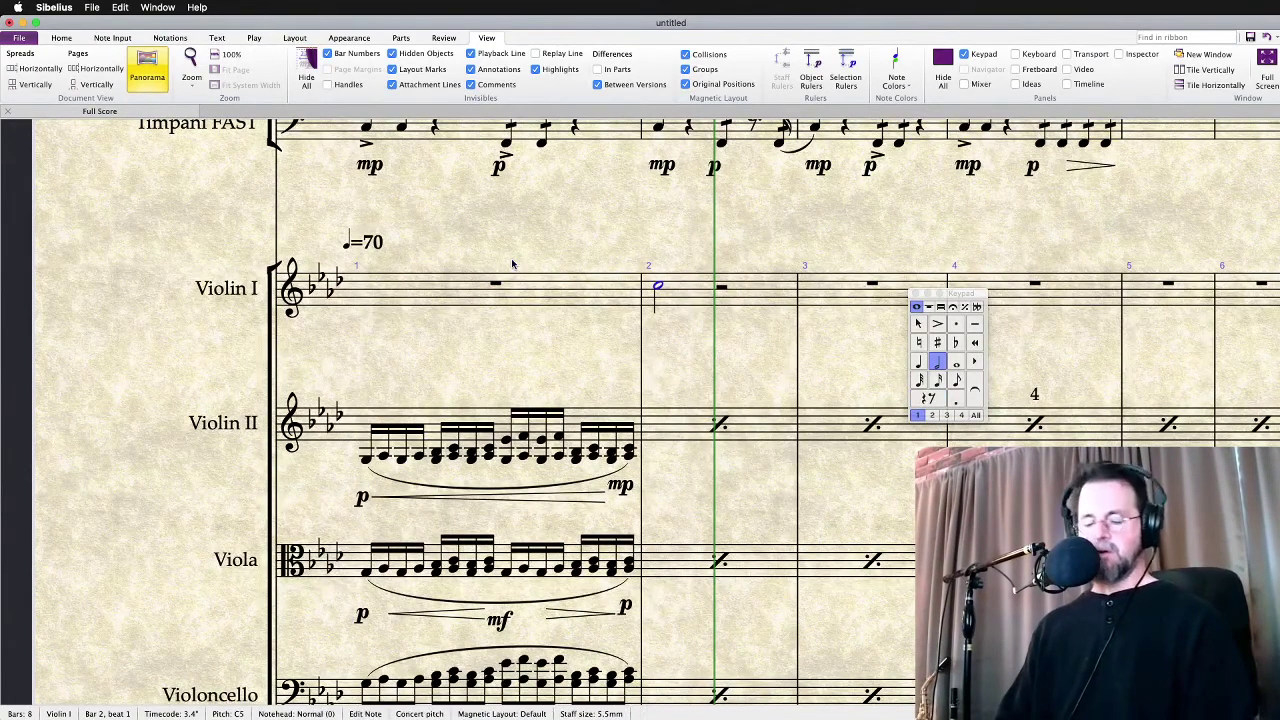
{"action": "key", "text": "super+Up"}
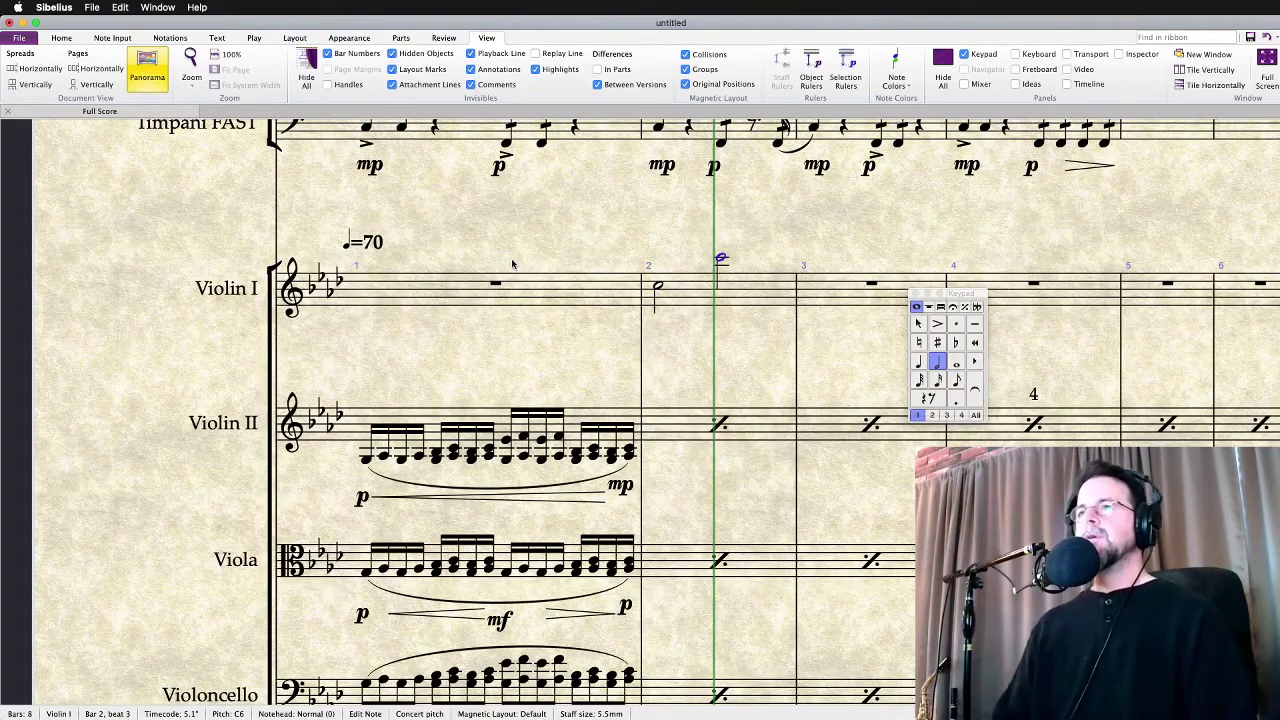
Fill beats 1 and 2 of Violin I's bar 3 with descending chromatic eighth-note triplets from B-flat to E natural, followed by an E-flat eighth
{"action": "key", "text": "3"}
{"action": "key", "text": "b"}
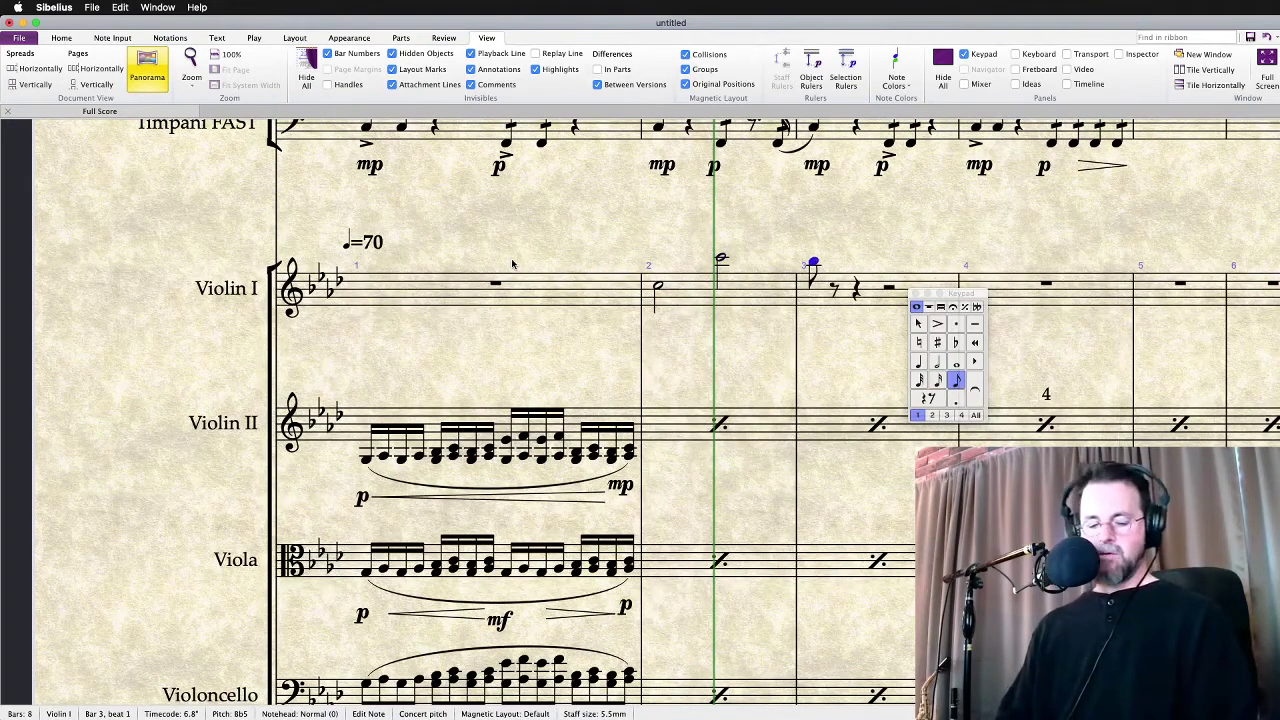
{"action": "key", "text": "super+3"}
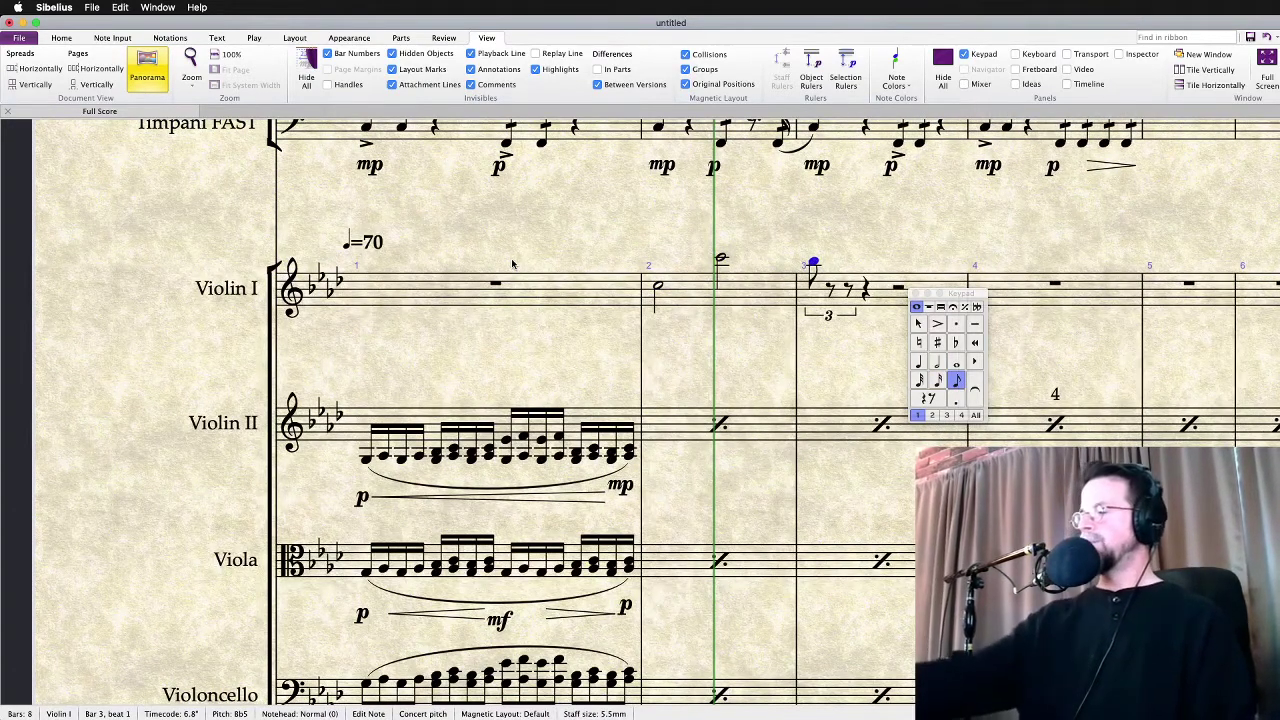
{"action": "key", "text": "a"}
{"action": "key", "text": "7"}
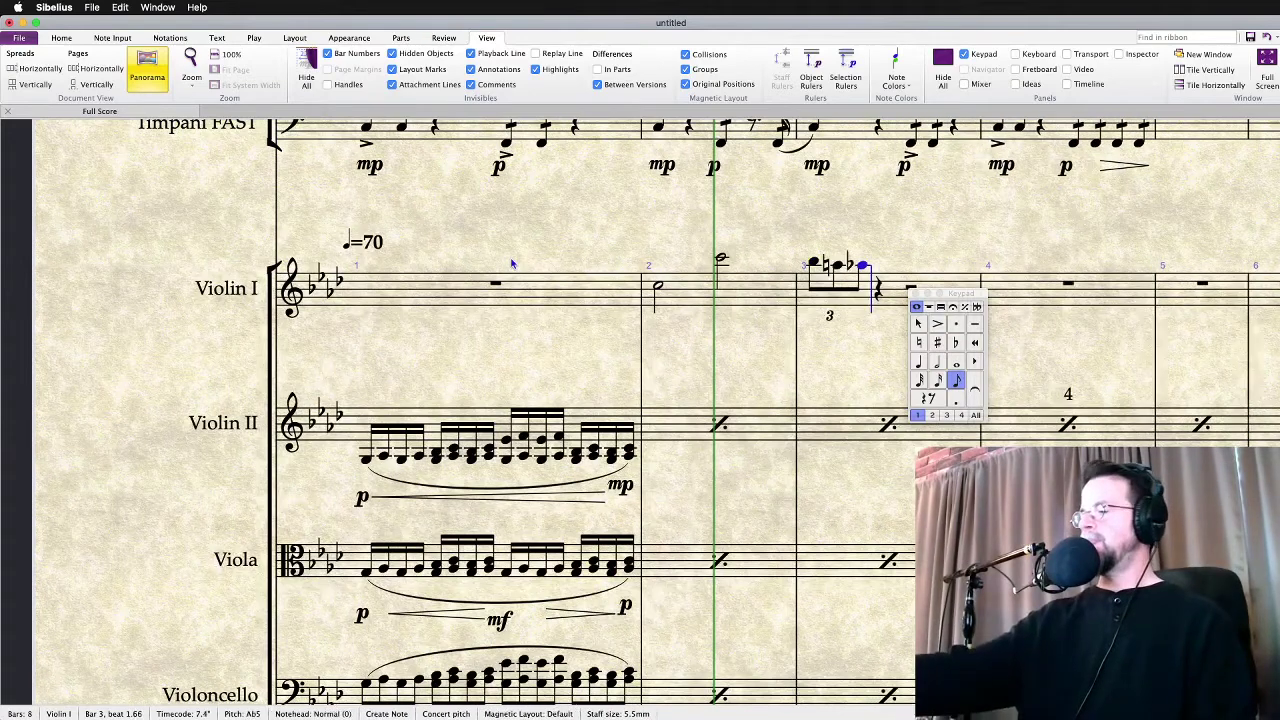
{"action": "key", "text": "b"}
{"action": "key", "text": "g"}
{"action": "key", "text": "f"}
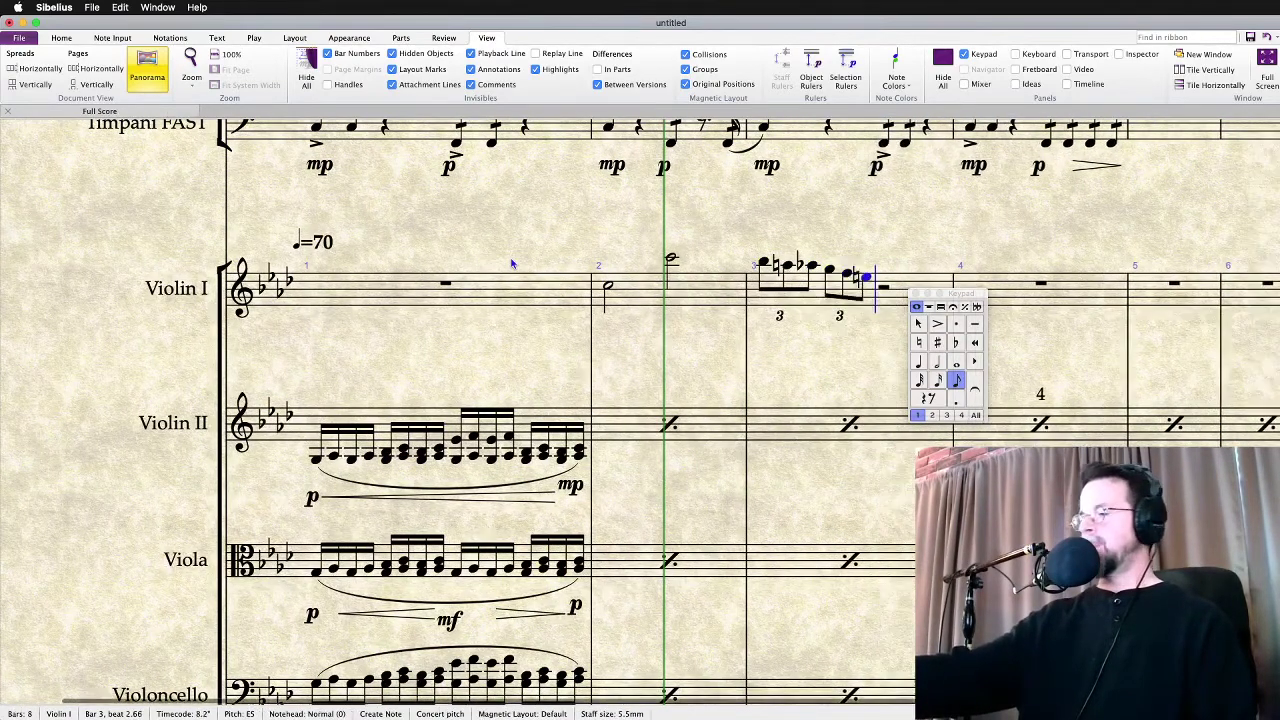
{"action": "key", "text": "e"}
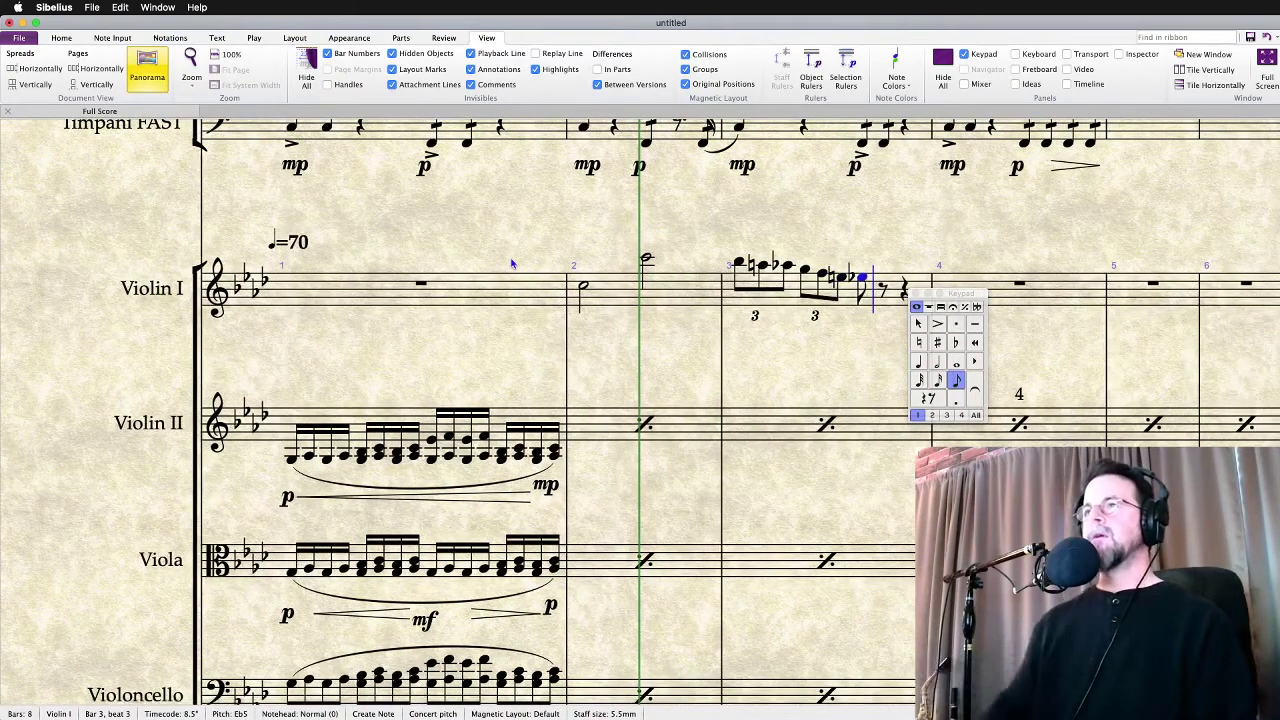
Complete Violin I's bar 3 with tied D-flat and C eighth notes, and enter a half-note C with a diminuendo hairpin in bar 4
{"action": "key", "text": "Escape"}
{"action": "key", "text": "Right"}
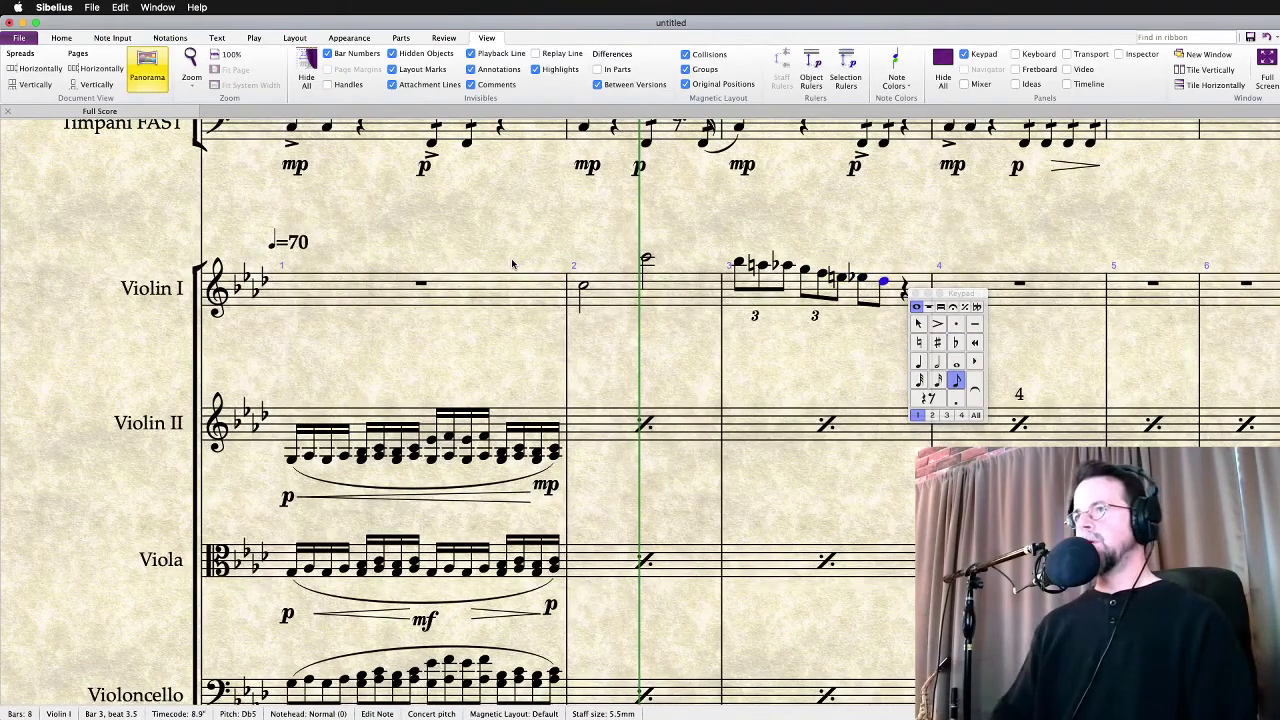
{"action": "key", "text": "Right"}
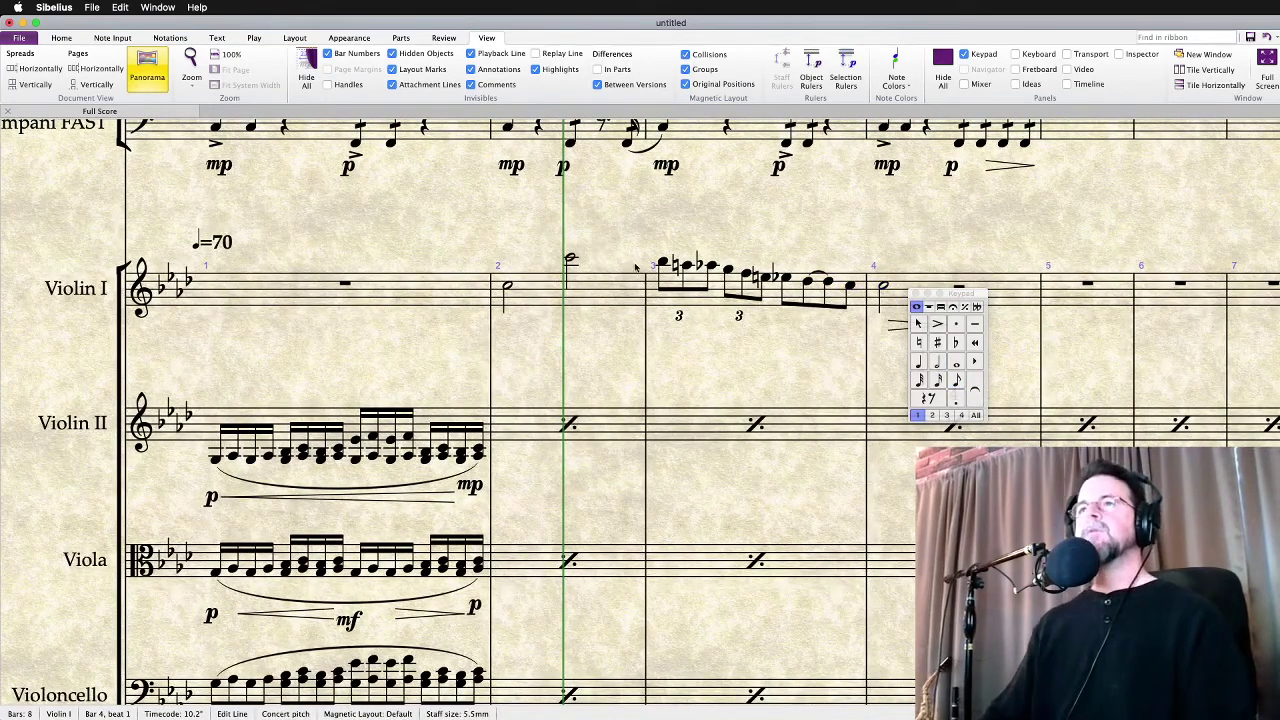
Slur the Violin I phrase from bar 2 to bar 4, adding p in bar 2, a crescendo hairpin, and mp in bar 3
{"action": "left_click", "coordinate": [508, 288], "text": "shift"}
{"action": "key", "text": "s"}
{"action": "left_click", "coordinate": [508, 288]}
{"action": "key", "text": "super+e"}
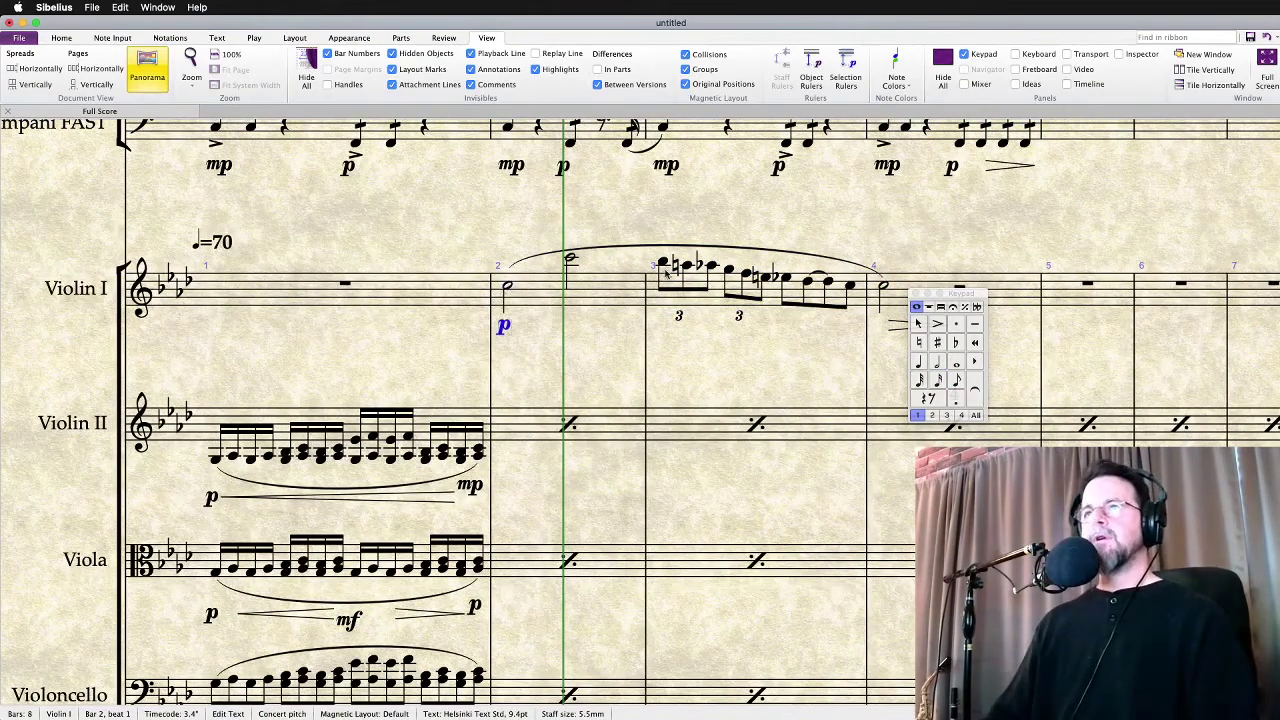
{"action": "type", "text": "p"}
{"action": "key", "text": "BackSpace"}
{"action": "type", "text": "mp"}
{"action": "left_click", "coordinate": [598, 292]}
{"action": "key", "text": "h"}
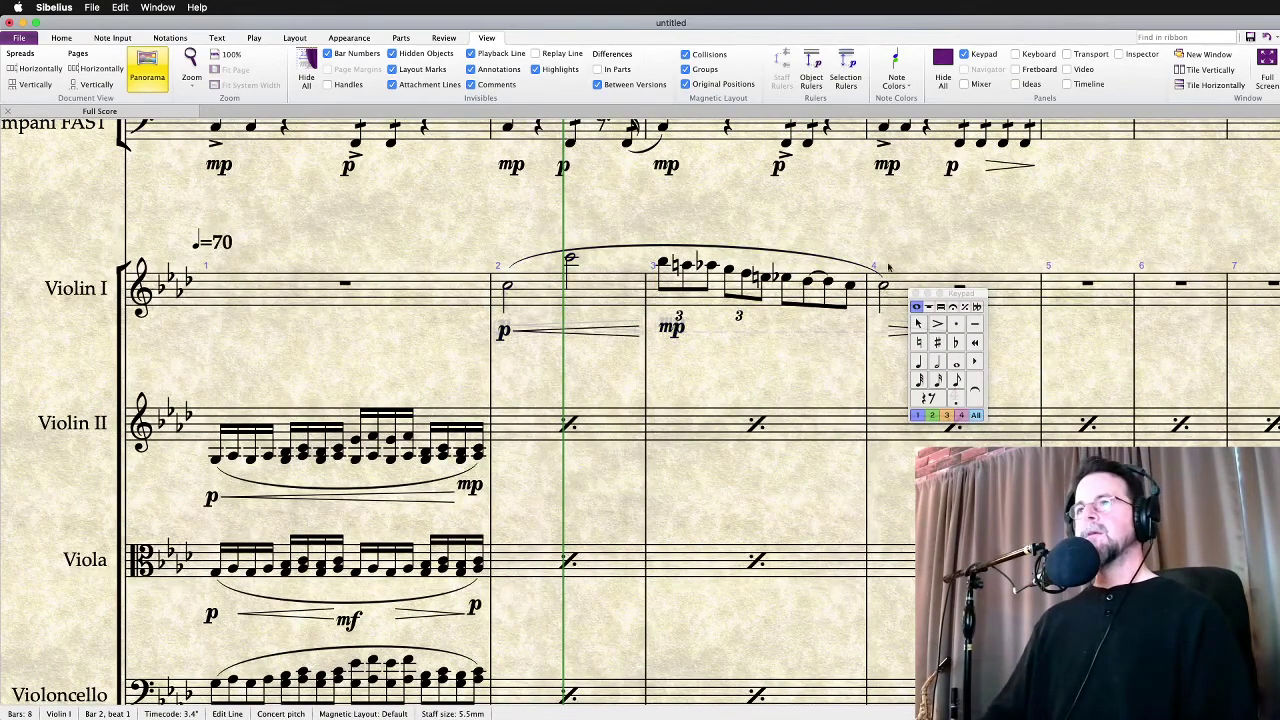
Play back the Violin I phrase from bar 2 into bar 4
{"action": "scroll", "coordinate": [884, 285], "scroll_direction": "right", "scroll_amount": 3}
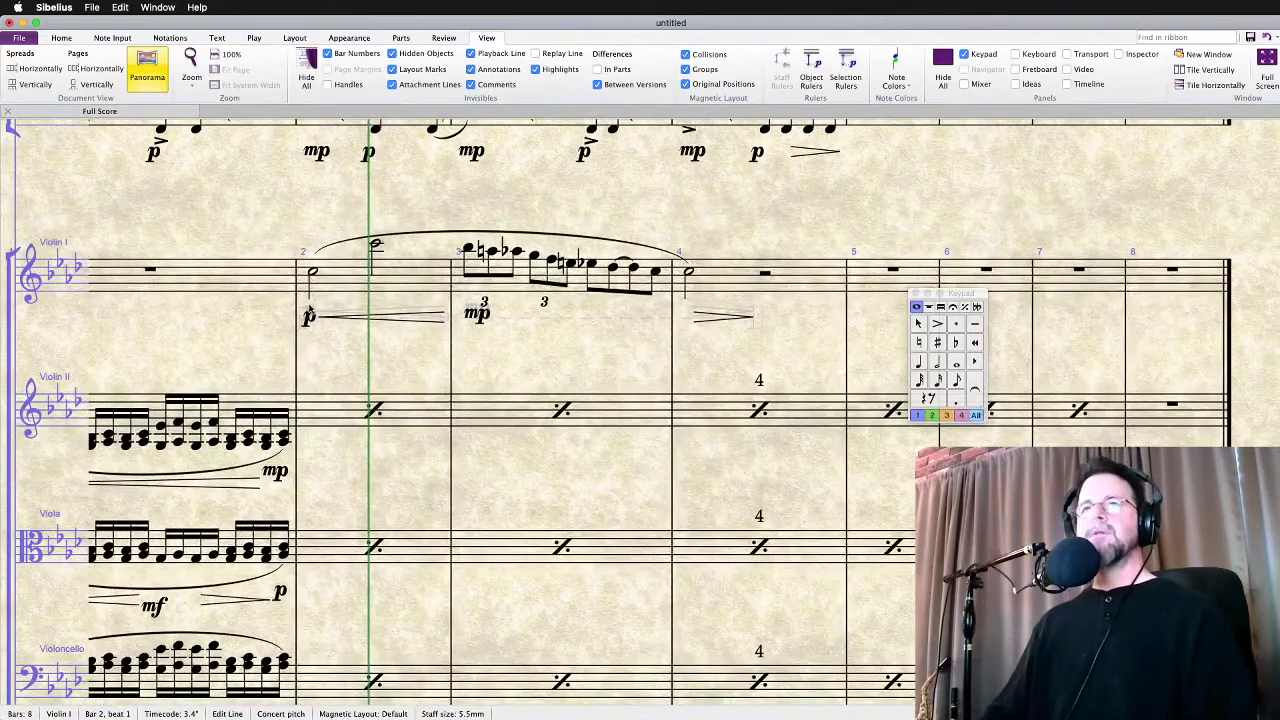
{"action": "left_click", "coordinate": [312, 274]}
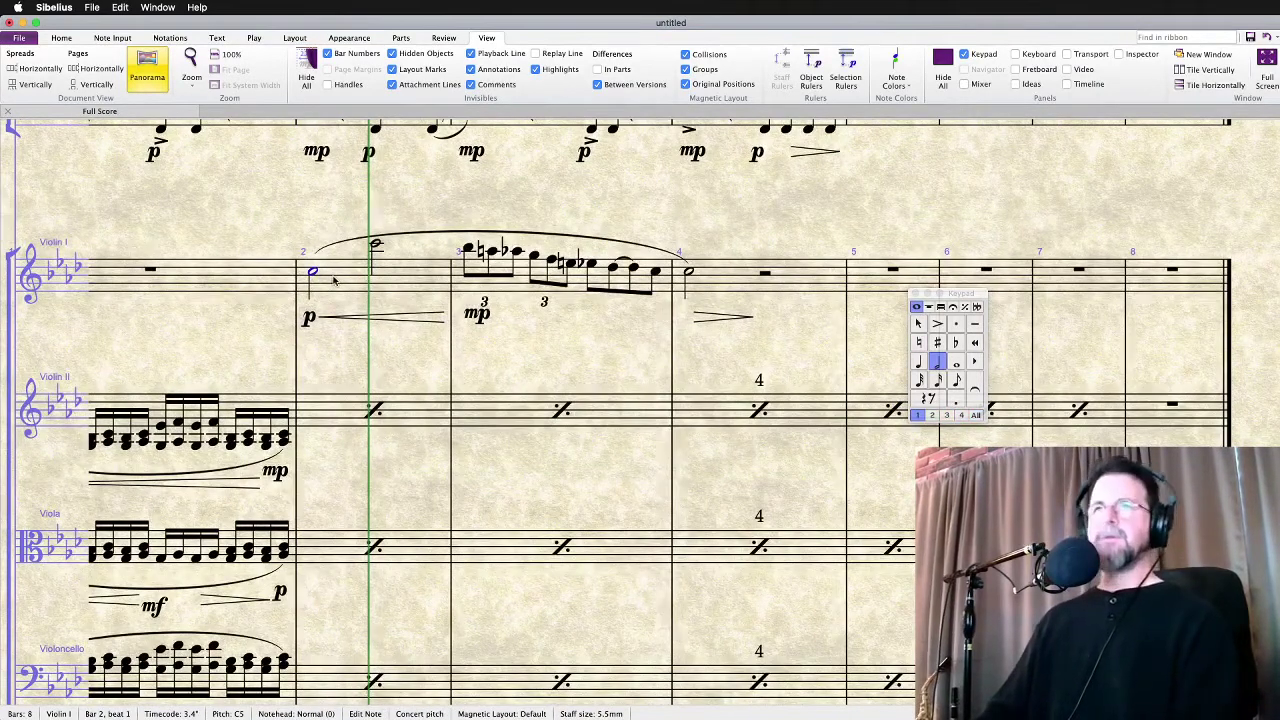
{"action": "key", "text": "space"}
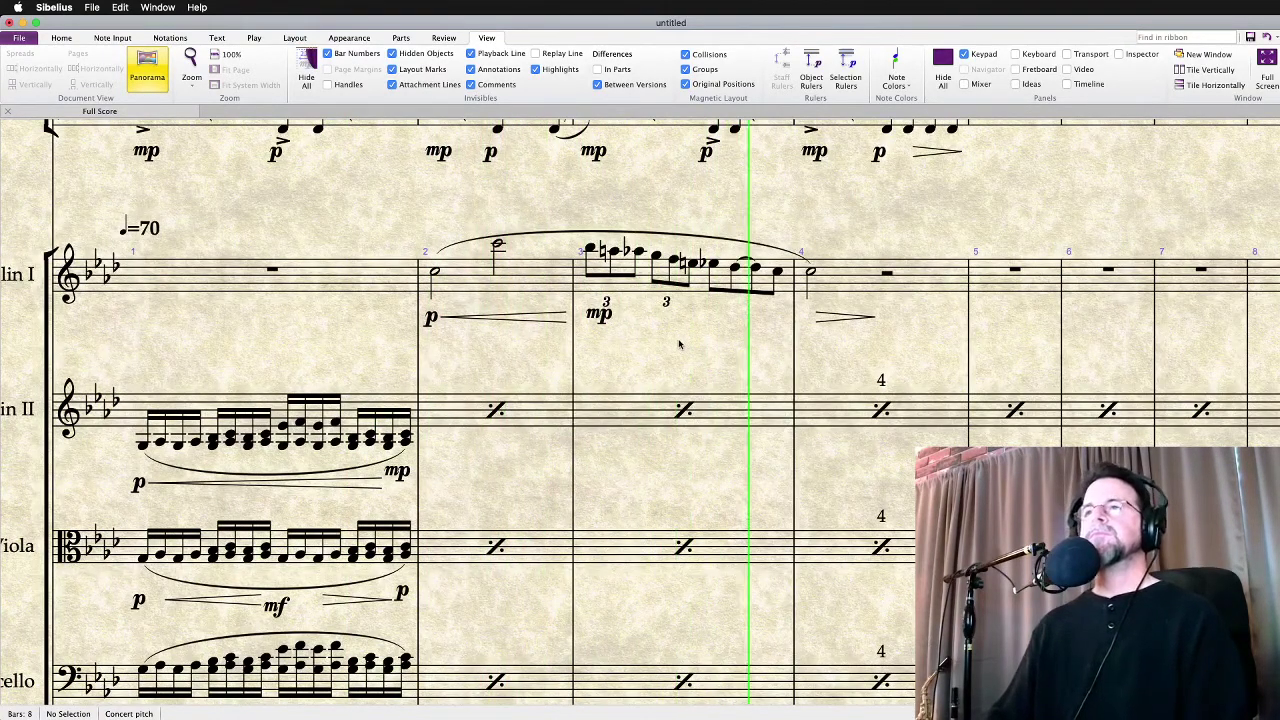
{"action": "key", "text": "space"}
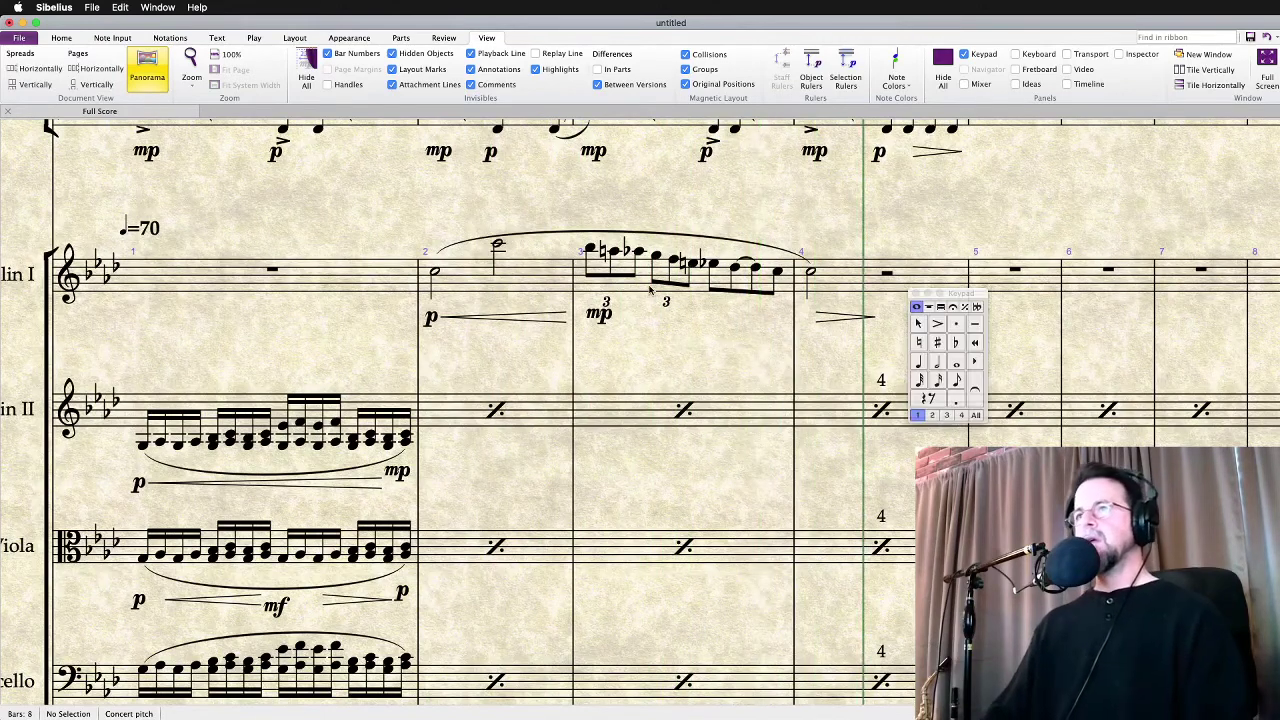
Change Violin I's bar 3 triplets to B-flat, A-flat, G and G-flat, F, E-flat, with D natural on beat 3, and play the bar back
{"action": "left_click", "coordinate": [613, 252]}
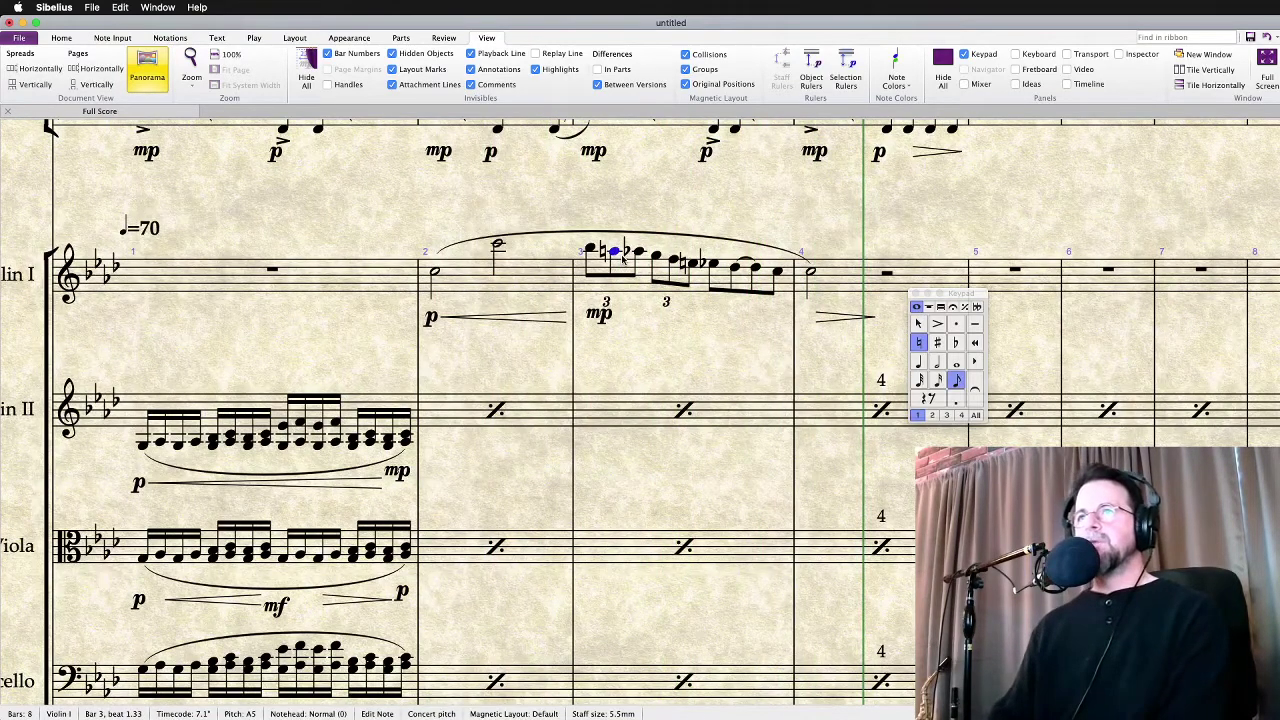
{"action": "key", "text": "7"}
{"action": "key", "text": "Right"}
{"action": "key", "text": "Right"}
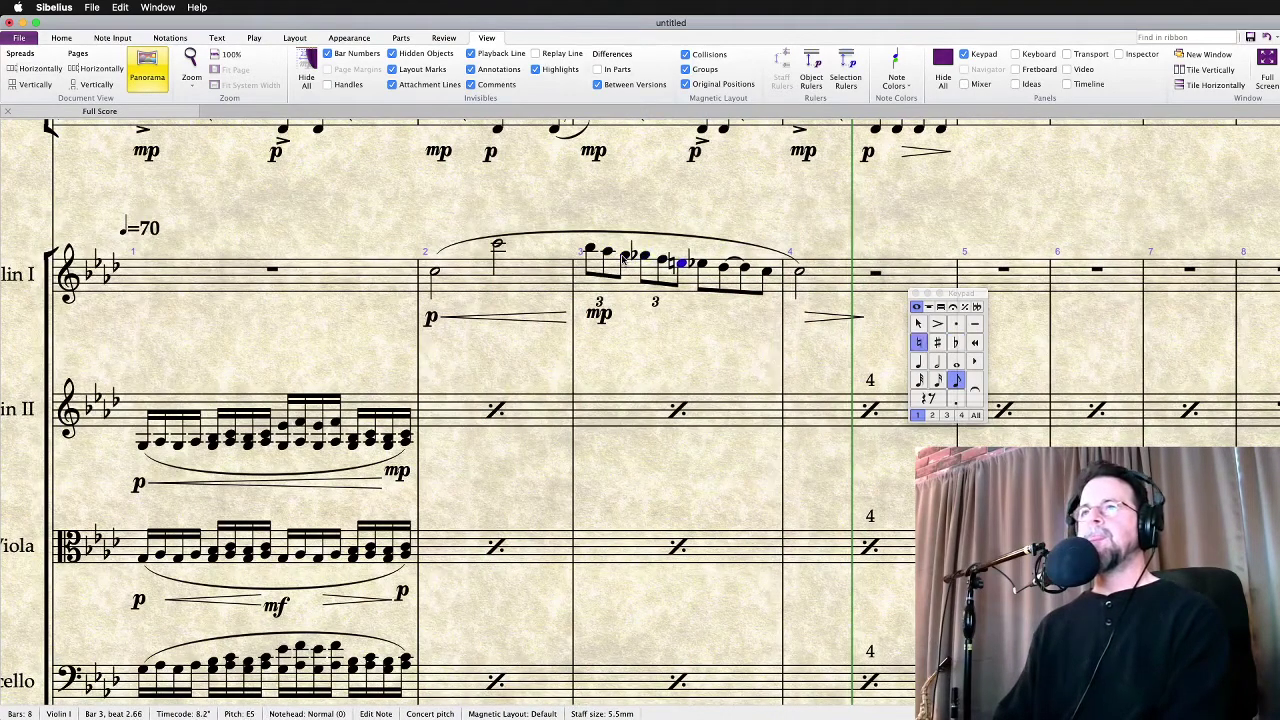
{"action": "key", "text": "Up"}
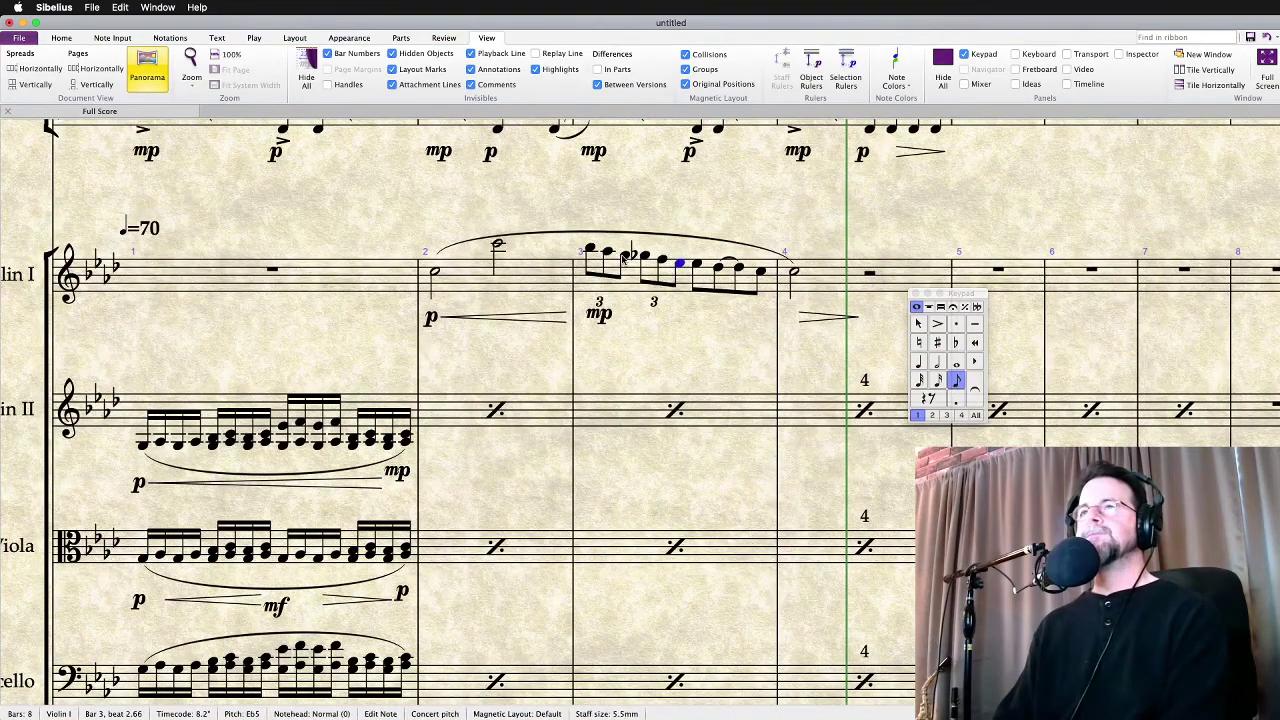
{"action": "key", "text": "Right"}
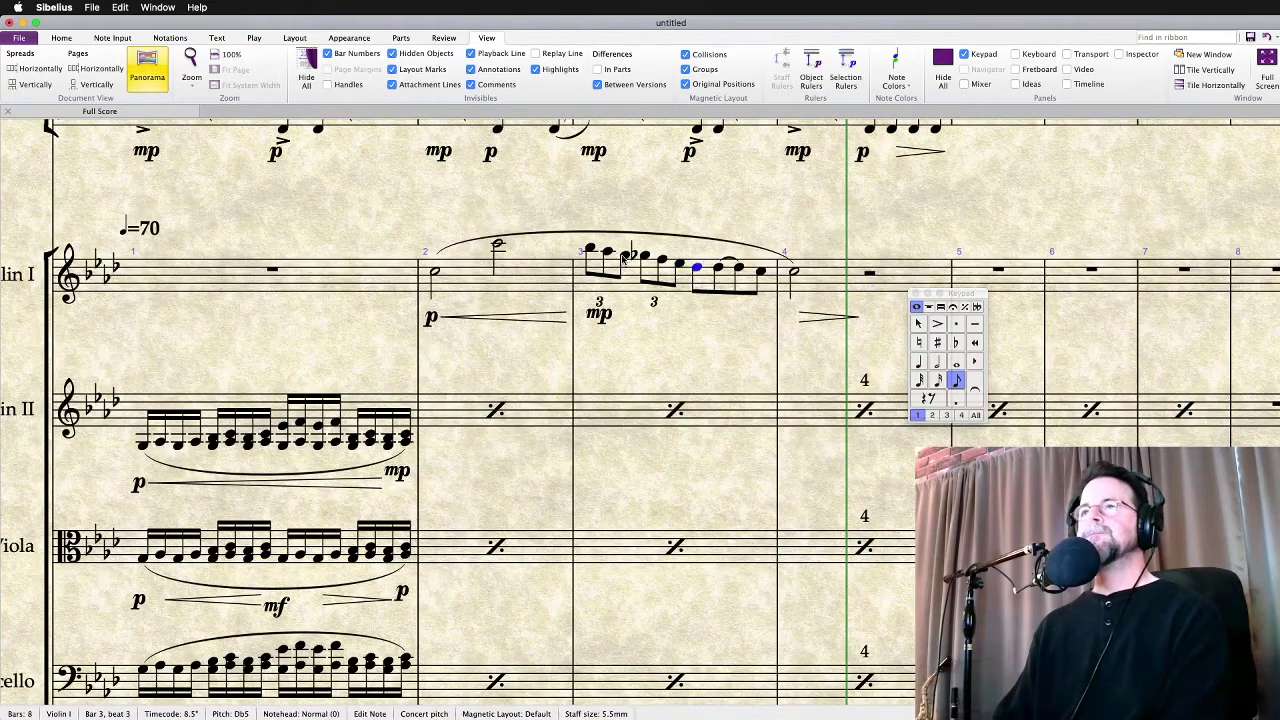
{"action": "key", "text": "Up"}
{"action": "key", "text": "Left"}
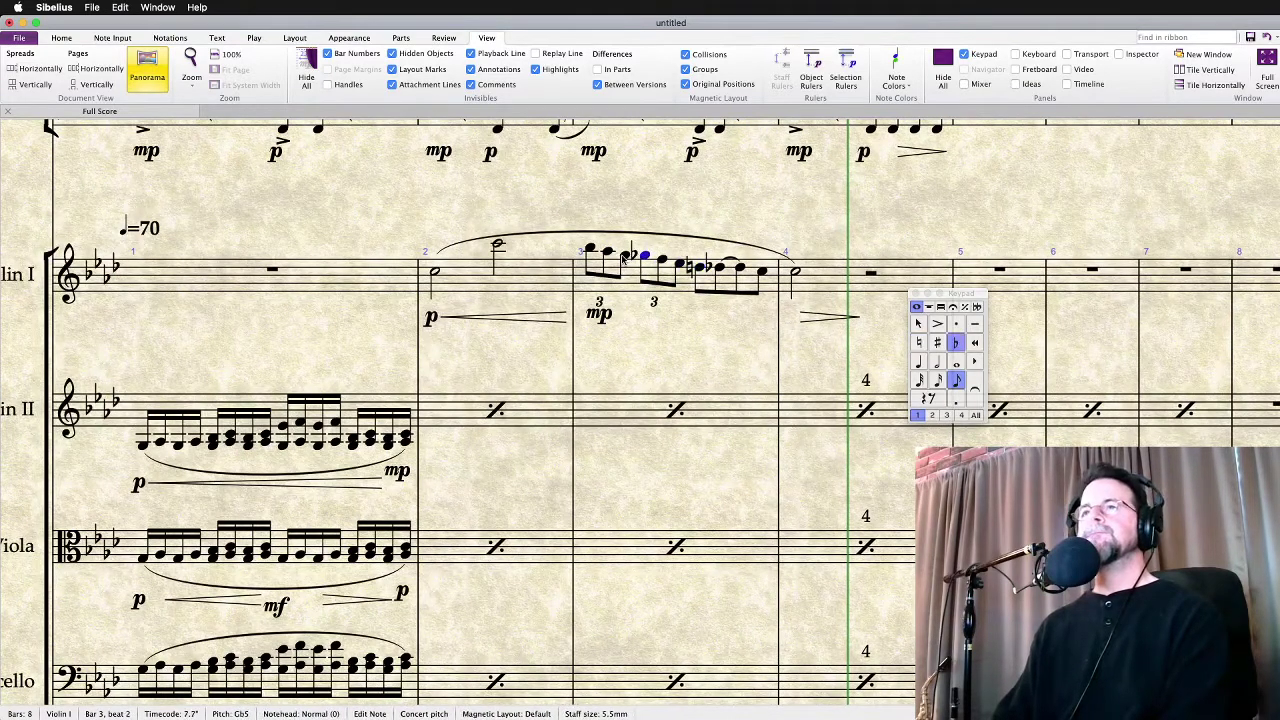
{"action": "key", "text": "Left"}
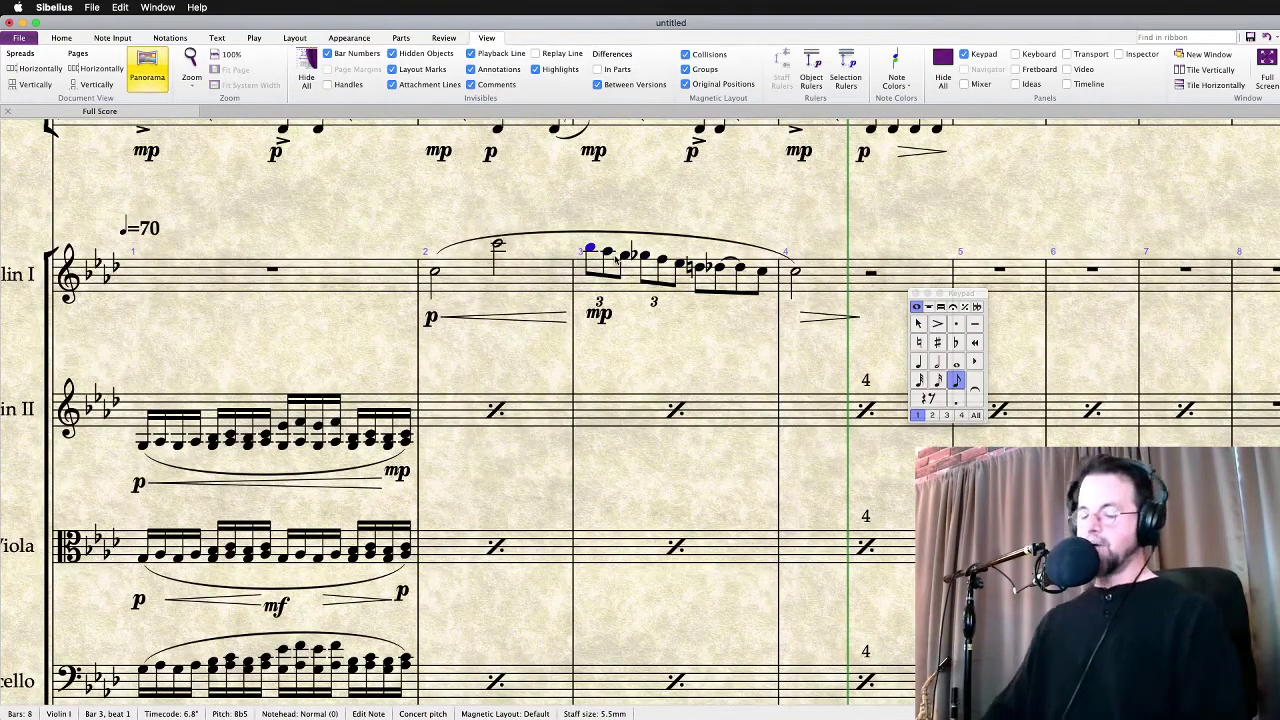
{"action": "key", "text": "p"}
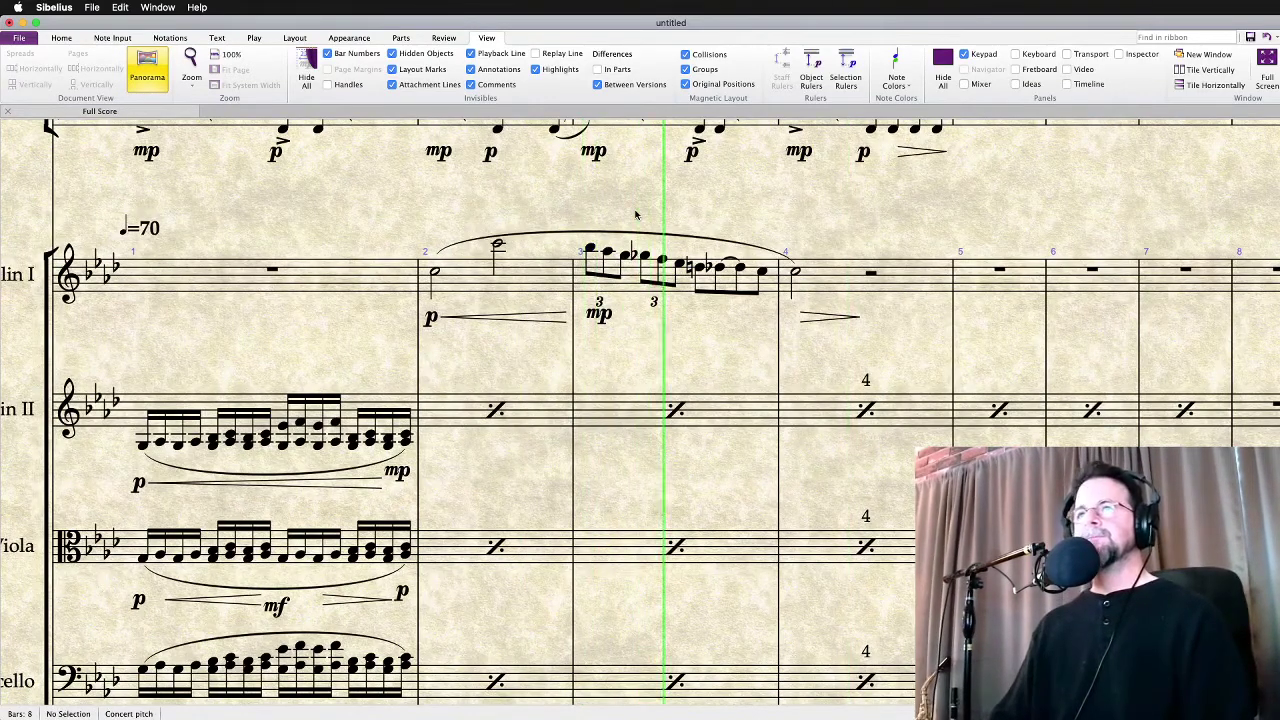
{"action": "key", "text": "Escape"}
Change the beat 3 note in Violin I's bar 3 to E-flat and try G natural on beat 2
{"action": "left_click", "coordinate": [698, 265]}
{"action": "left_click", "coordinate": [638, 261]}
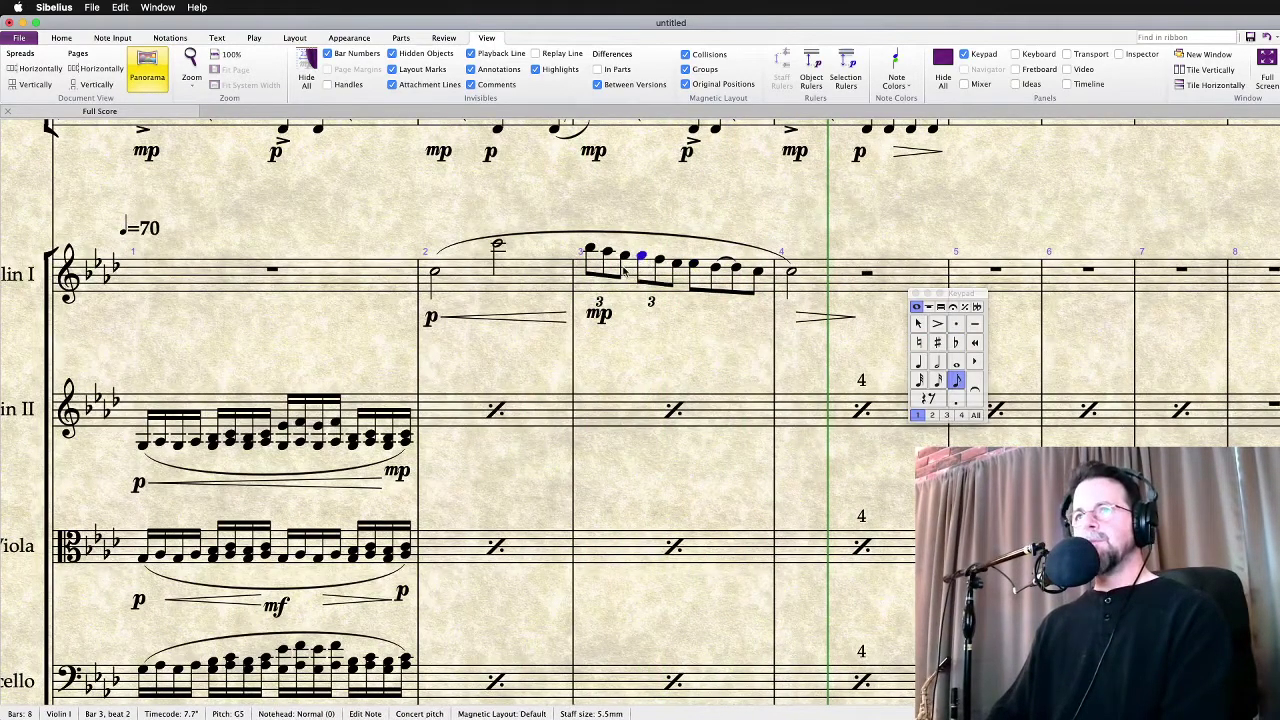
{"action": "key", "text": "9"}
{"action": "left_click", "coordinate": [623, 268]}
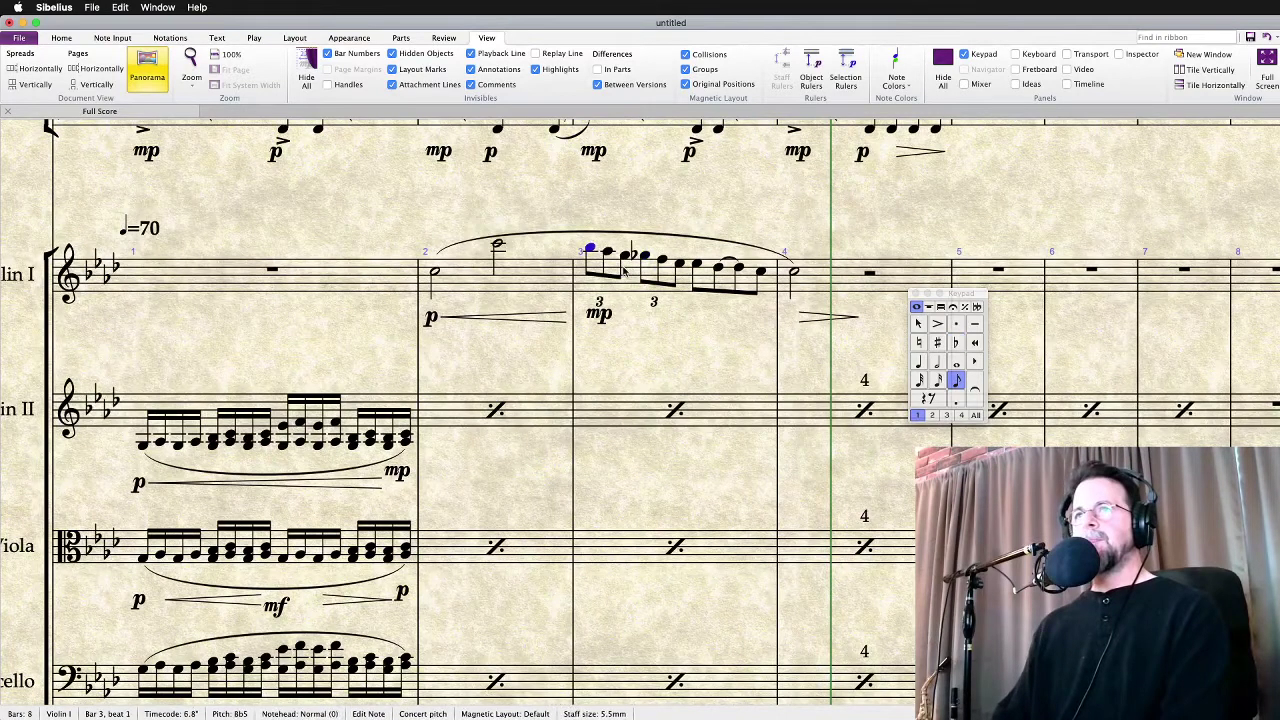
Change the second triplet in Violin I's bar 3 to G natural, G-flat and F
{"action": "key", "text": "Right"}
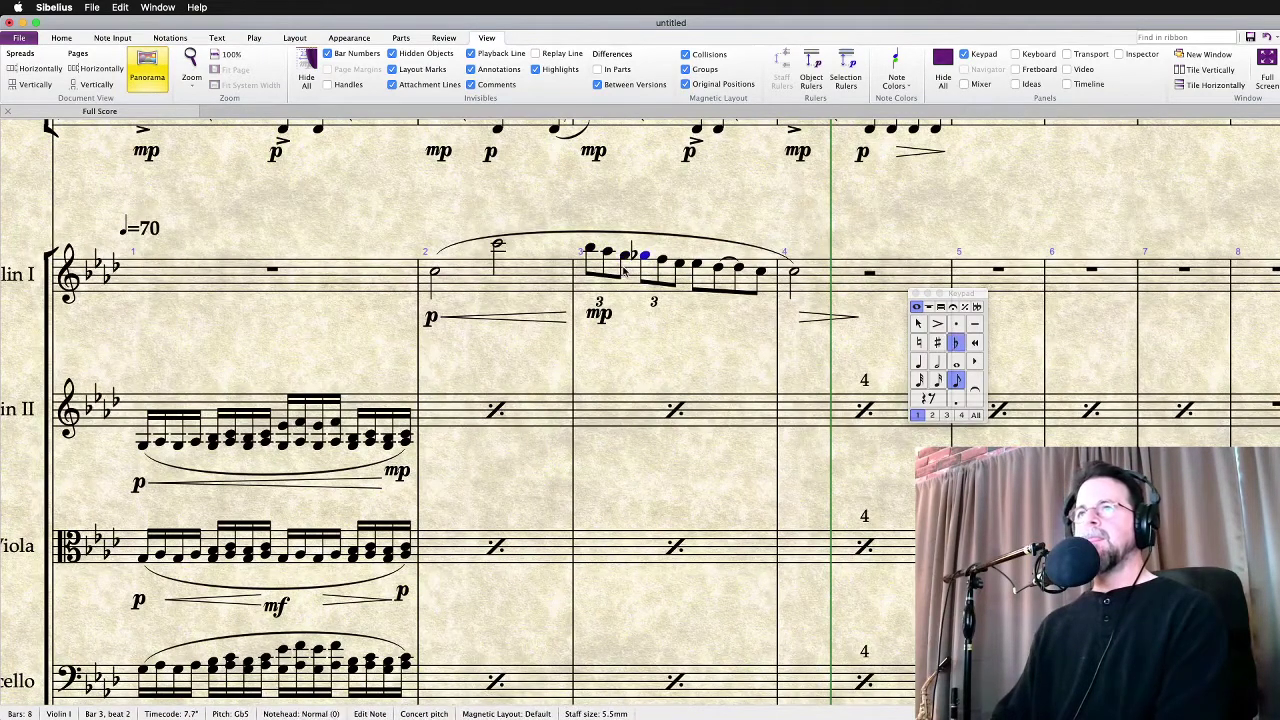
{"action": "key", "text": "9"}
{"action": "key", "text": "Right"}
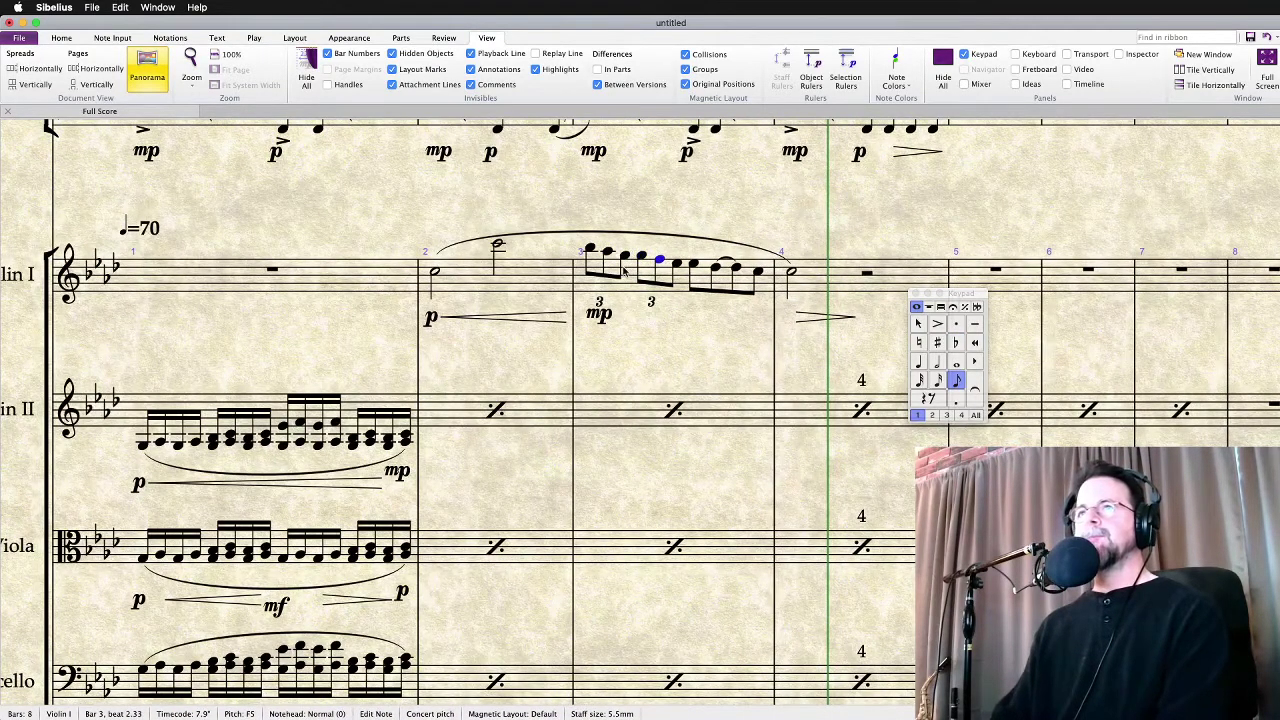
{"action": "key", "text": "9"}
{"action": "key", "text": "Right"}
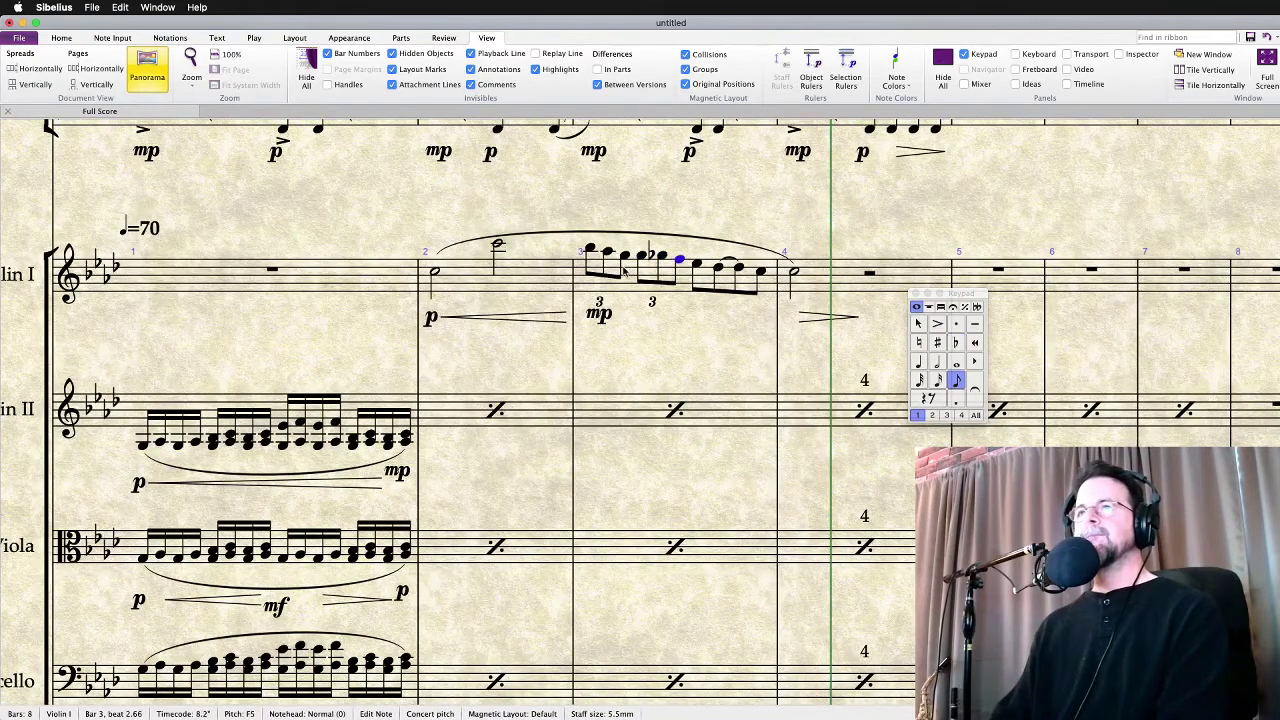
Play back Violin I's bar 3 and change its first triplet to A-flat, B-flat and G
{"action": "key", "text": "Left"}
{"action": "key", "text": "Left"}
{"action": "key", "text": "Left"}
{"action": "key", "text": "Left"}
{"action": "key", "text": "Left"}
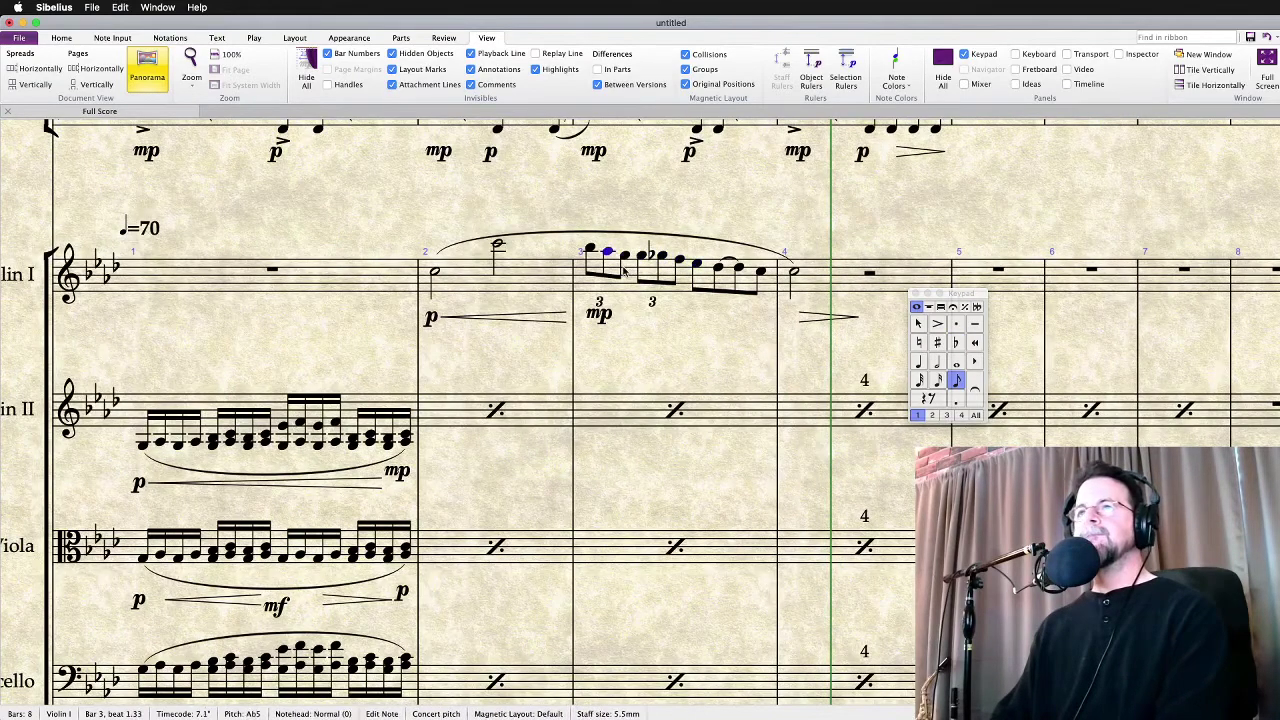
{"action": "key", "text": "p"}
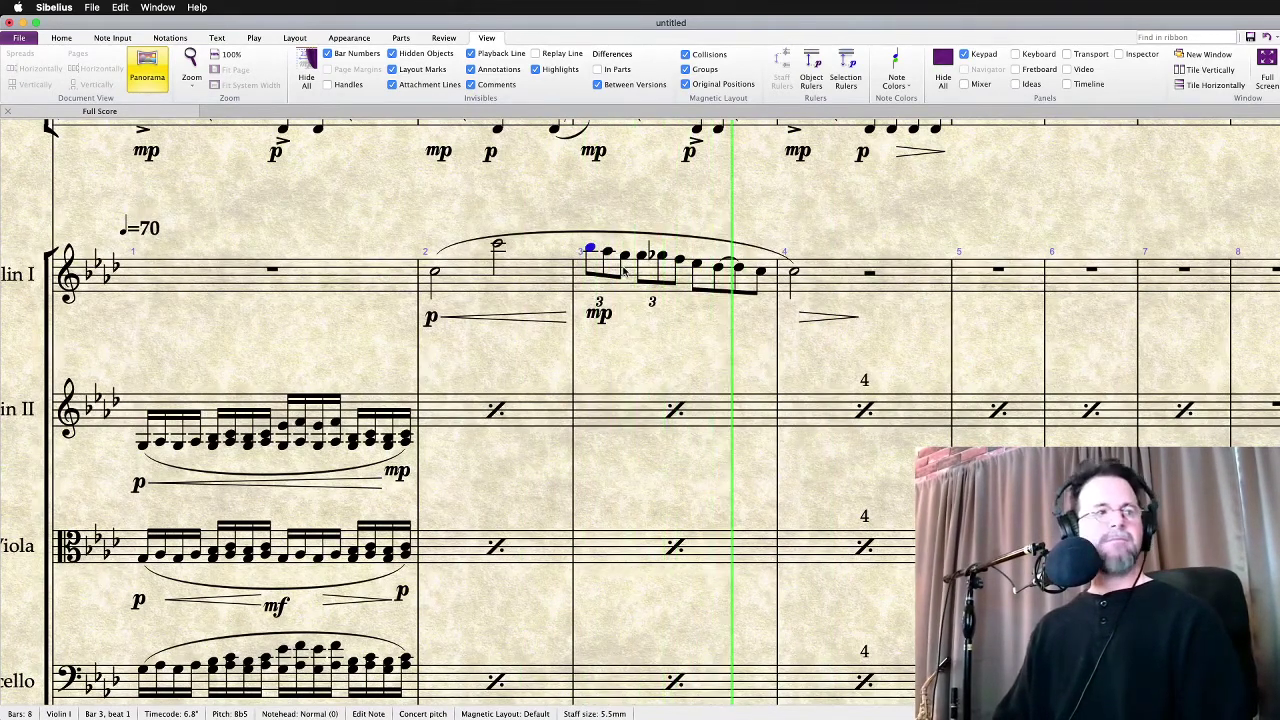
{"action": "key", "text": "space"}
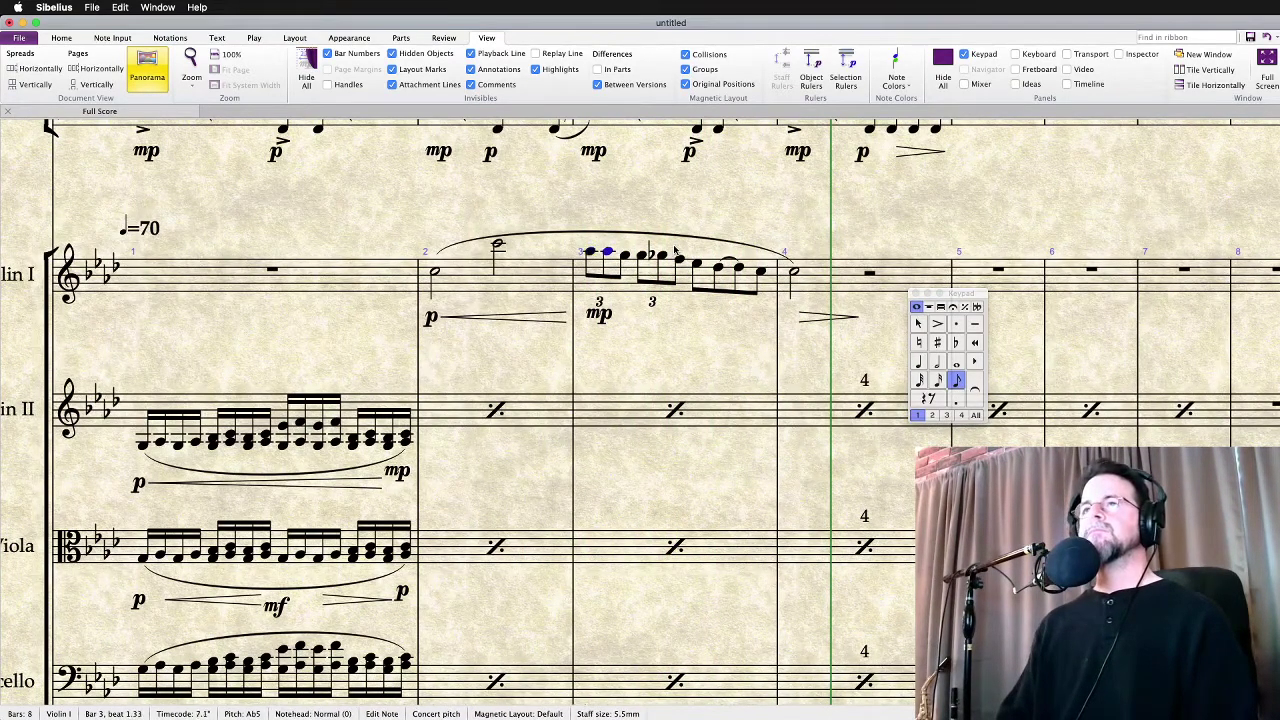
{"action": "key", "text": "Left"}
{"action": "key", "text": "Left"}
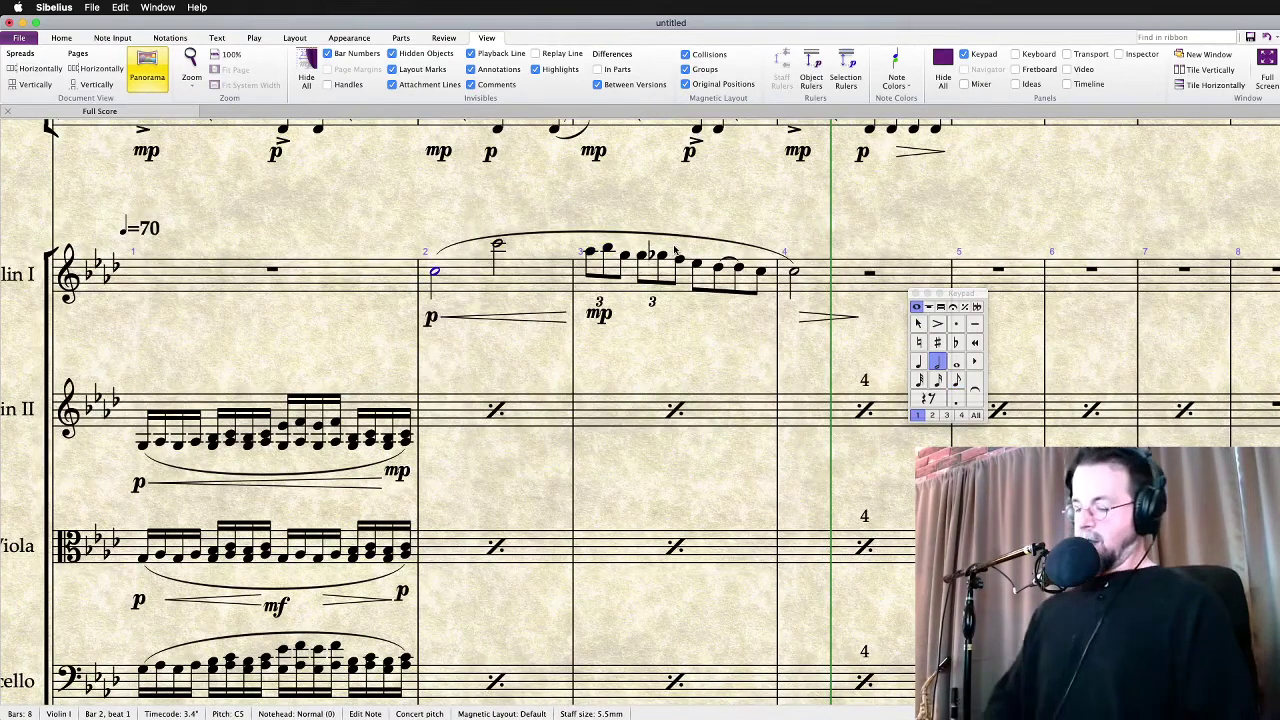
Play the Violin I phrase from bar 2 and change the middle note of bar 3's second triplet to A-flat
{"action": "key", "text": "p"}
{"action": "key", "text": "bracketleft"}
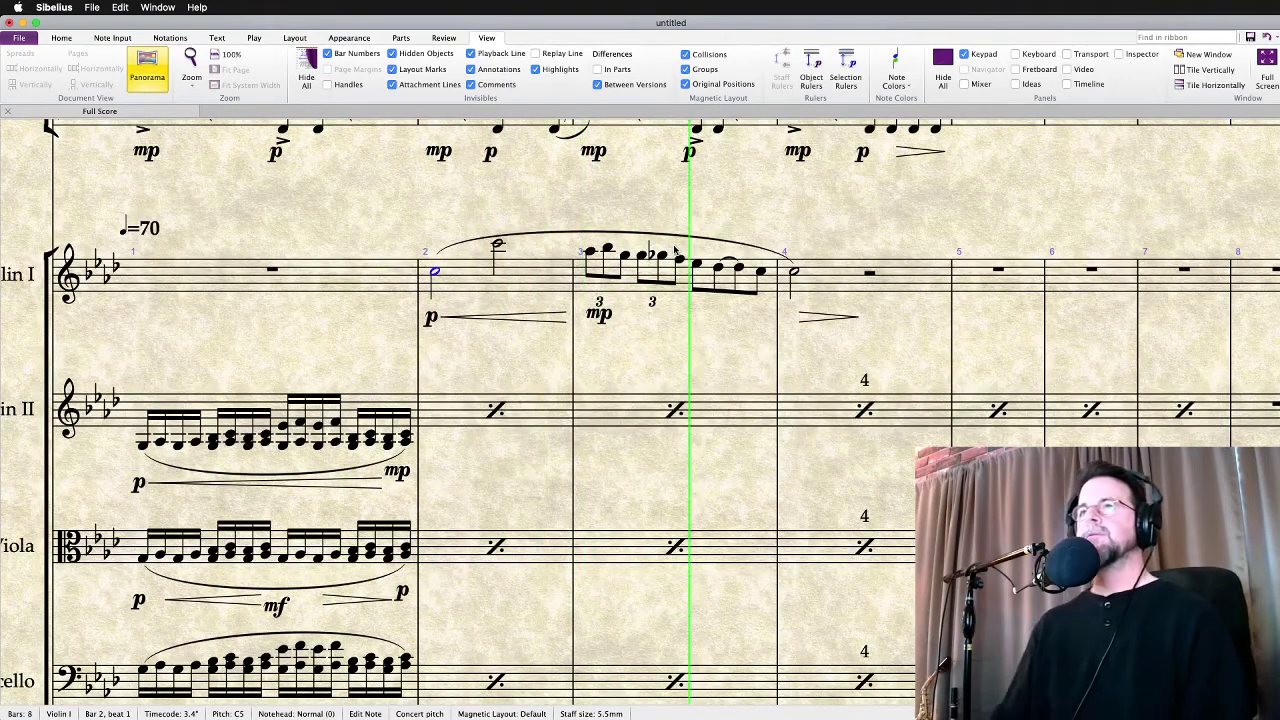
{"action": "left_click", "coordinate": [664, 258]}
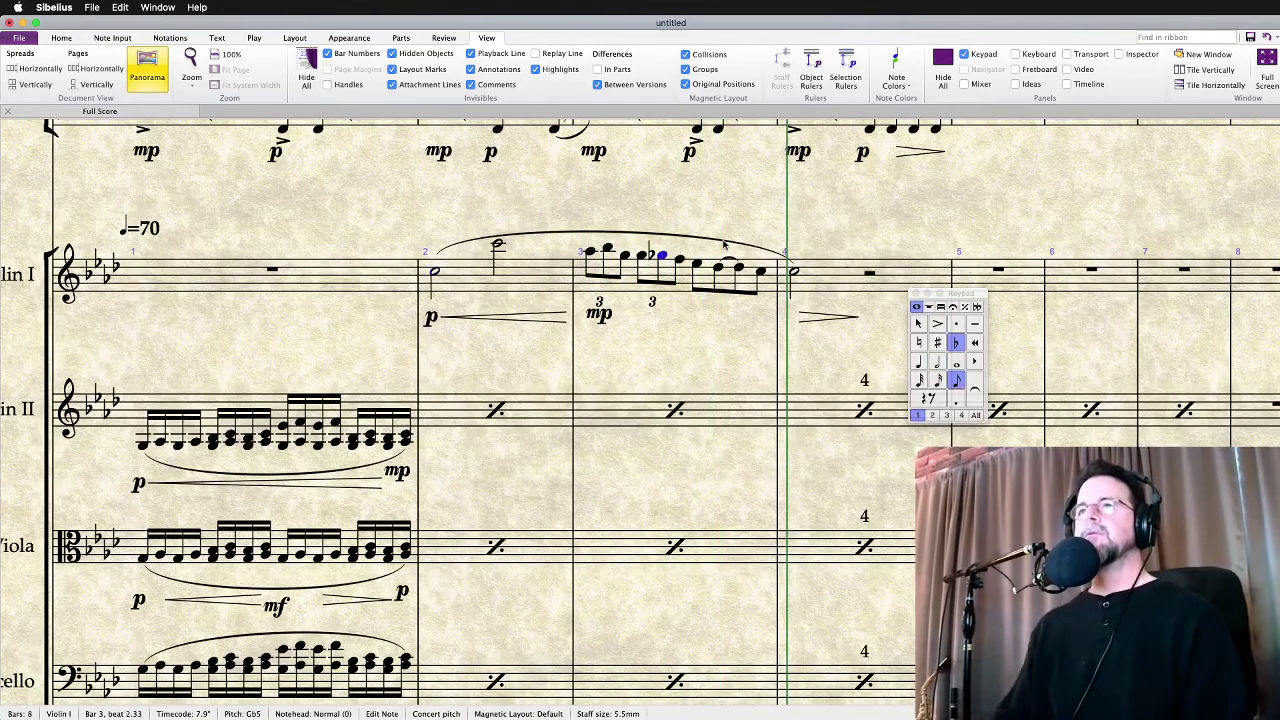
{"action": "key", "text": "Up"}
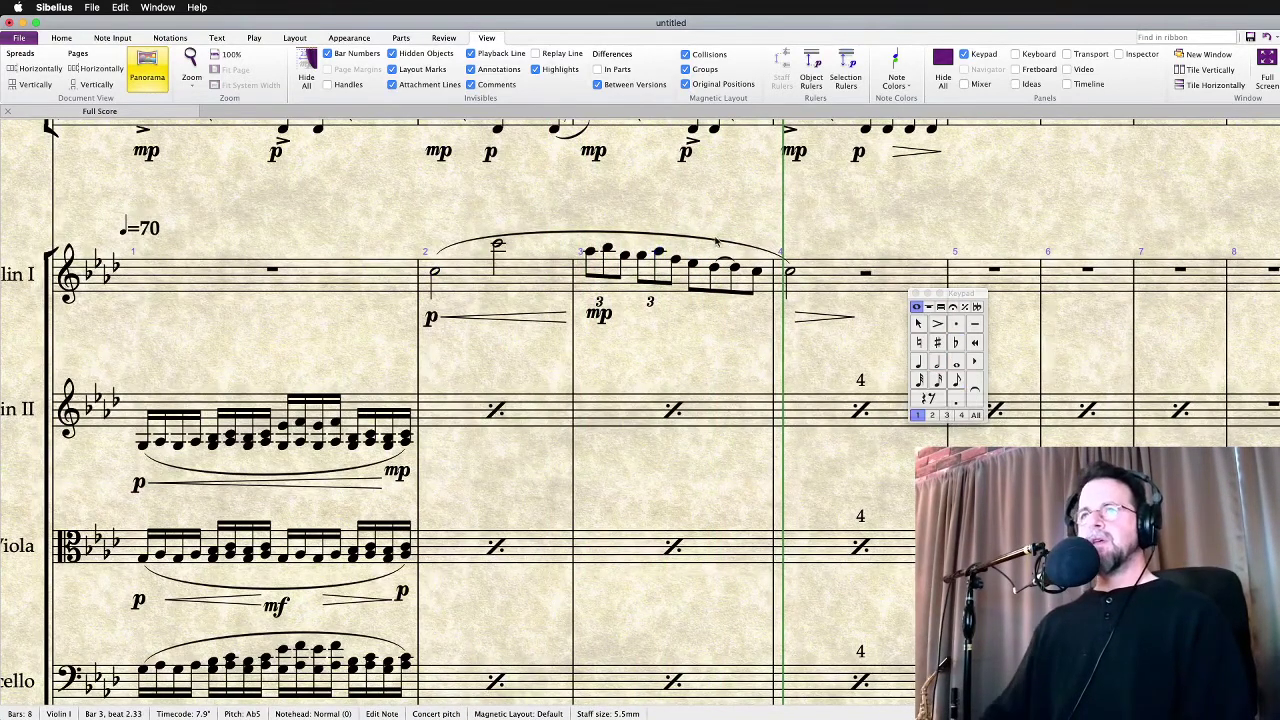
Double the Violin I phrase from bar 2 through the first half of bar 4 an octave higher
{"action": "left_click_drag", "start_coordinate": [578, 212], "coordinate": [651, 212]}
{"action": "left_click", "coordinate": [598, 275]}
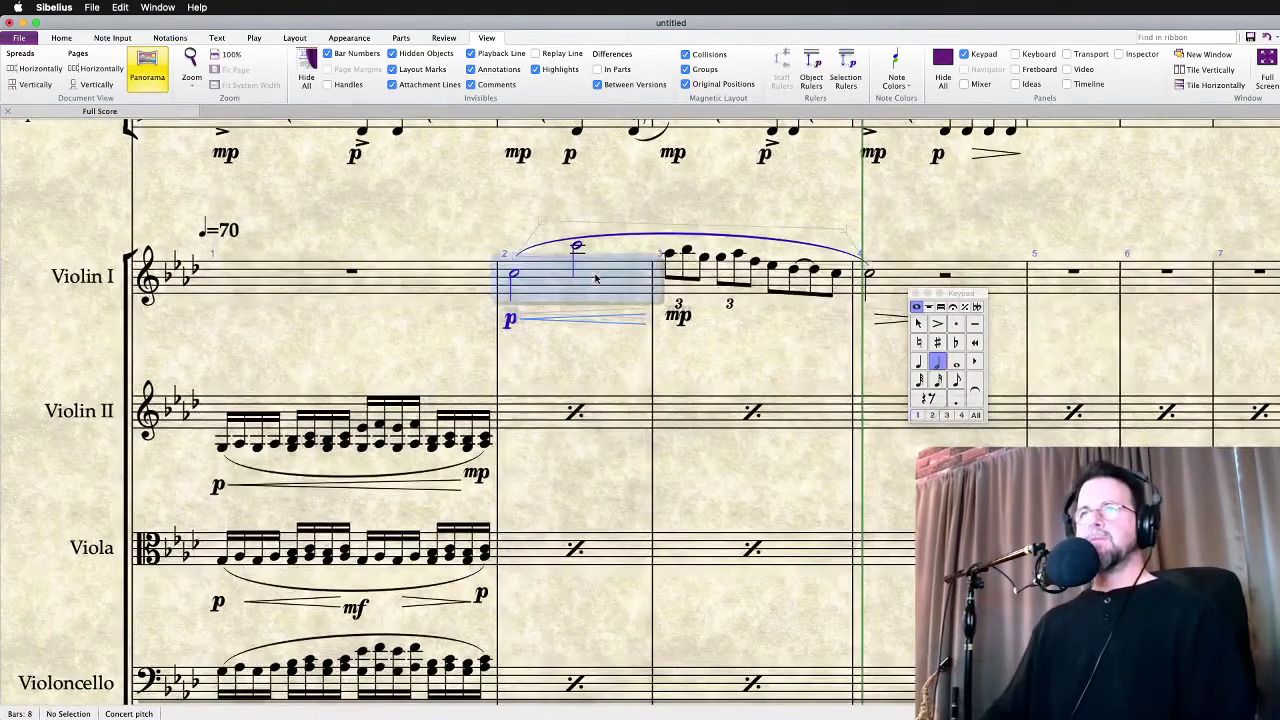
{"action": "left_click", "coordinate": [871, 280], "text": "shift"}
{"action": "key", "text": "8"}
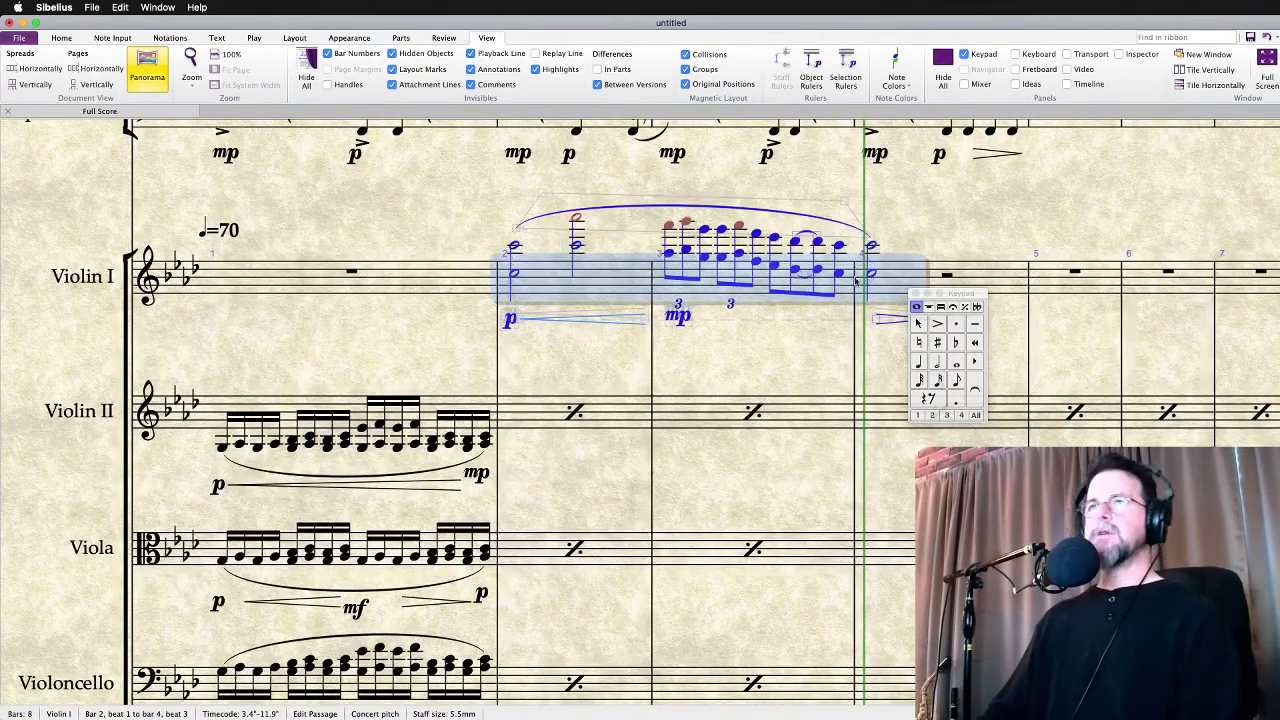
Remove the long slur over the Violin I phrase and add the technique text "molto viv." at bar 2
{"action": "left_click", "coordinate": [527, 226]}
{"action": "left_click", "coordinate": [514, 246]}
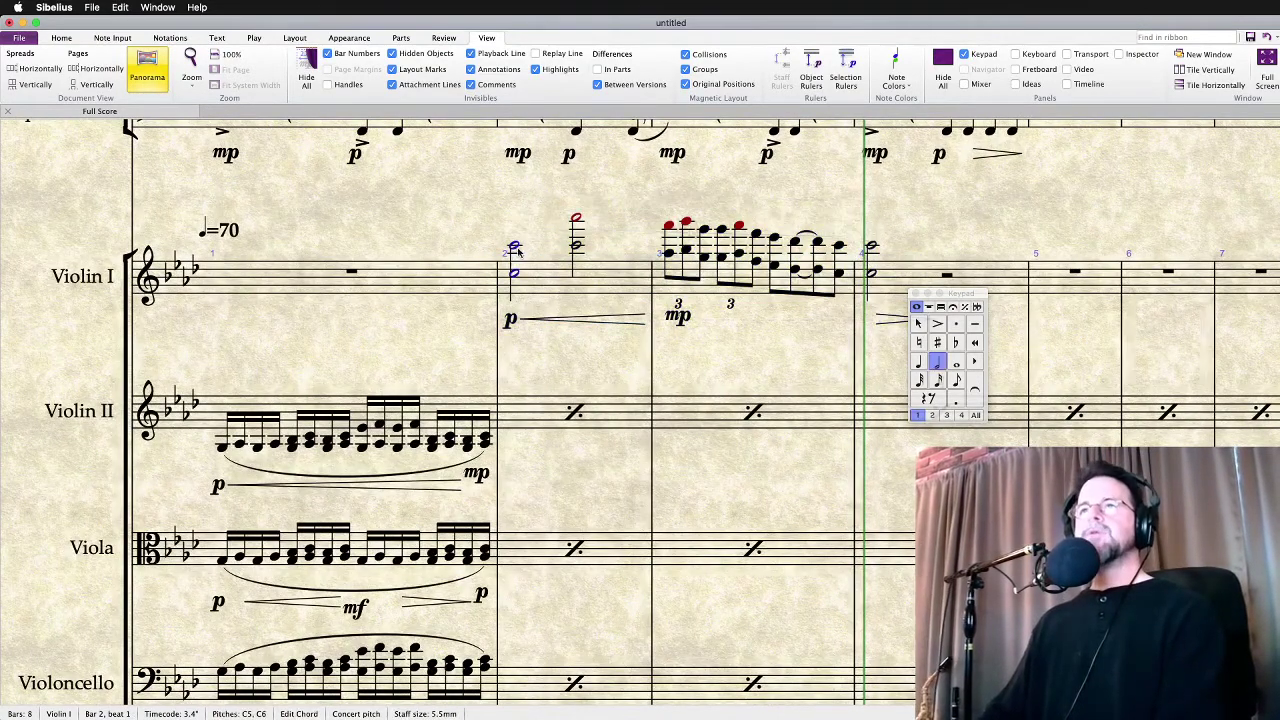
{"action": "key", "text": "super+t"}
{"action": "type", "text": "molto viv."}
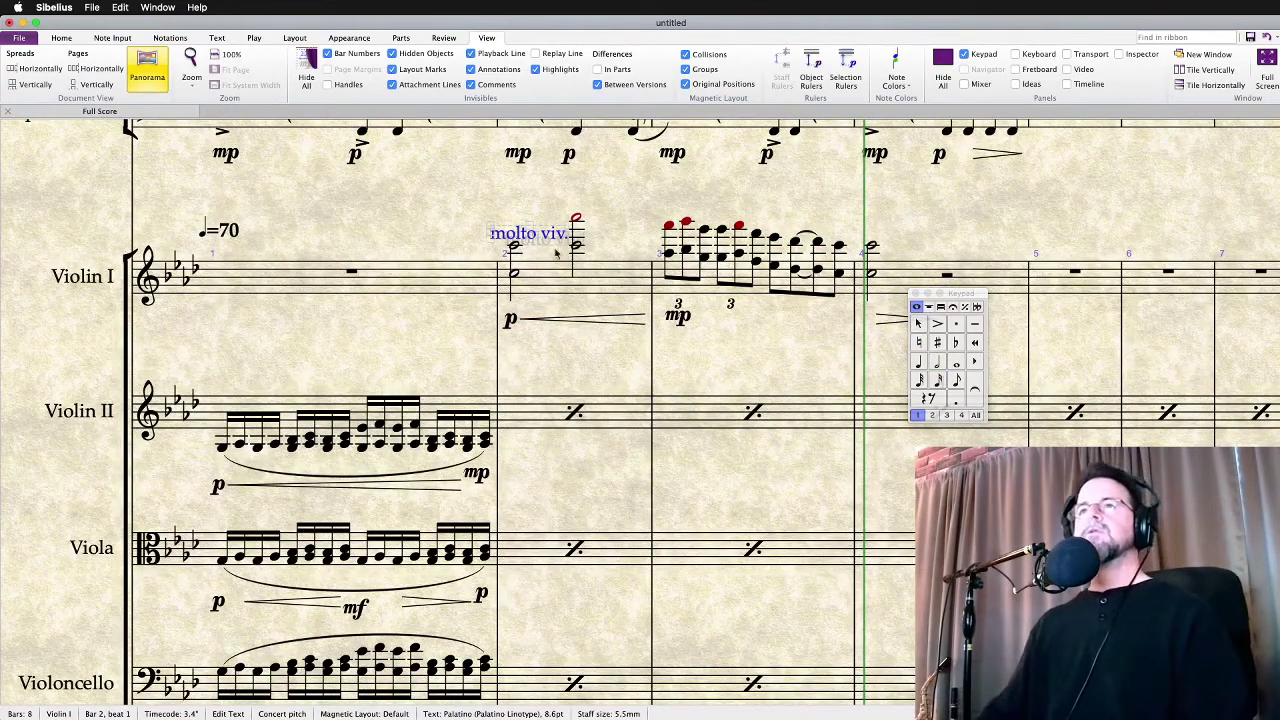
Slur Violin I from the first chord of bar 3 into bar 4 and move the mp to bar 2's second half note
{"action": "left_click", "coordinate": [513, 275]}
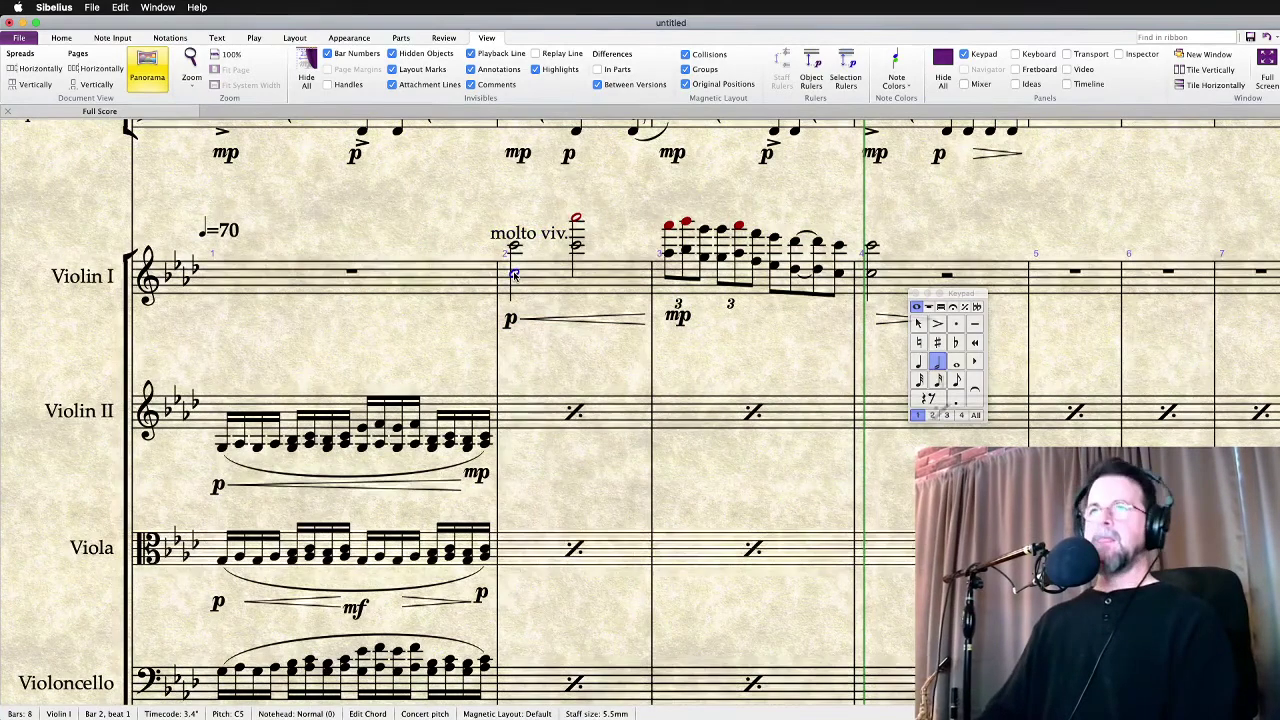
{"action": "key", "text": "p"}
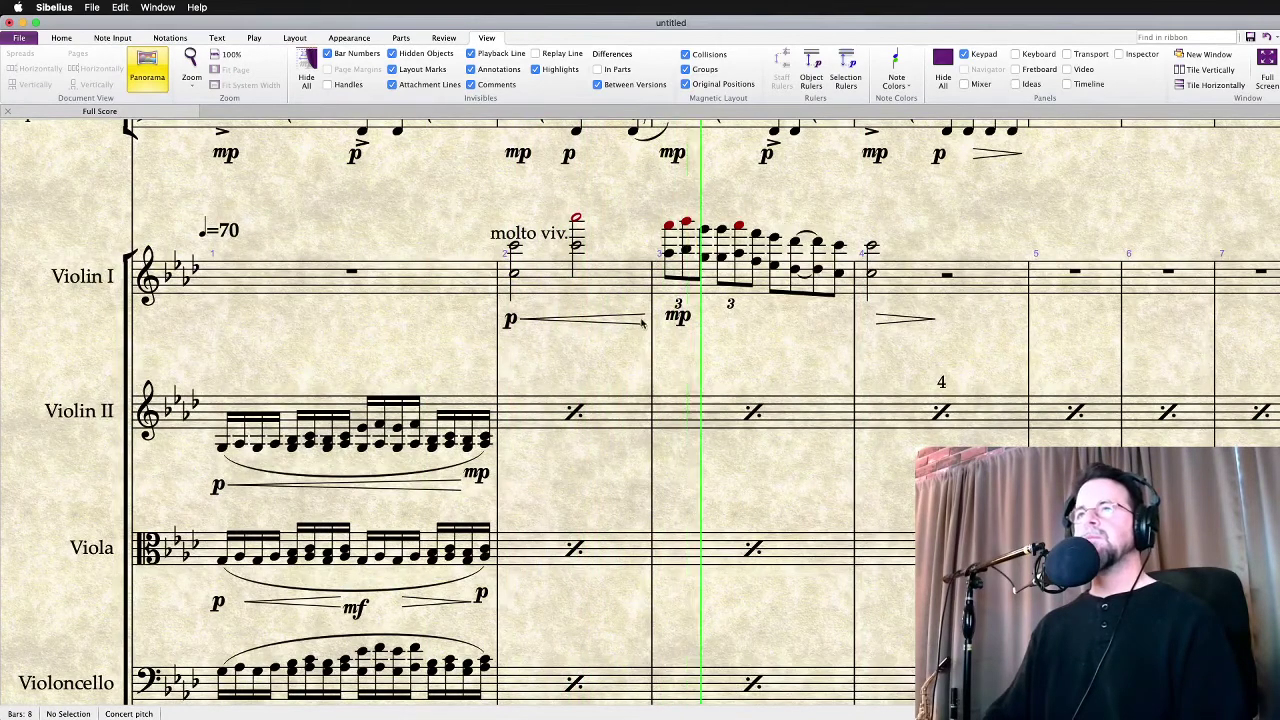
{"action": "left_click", "coordinate": [668, 229]}
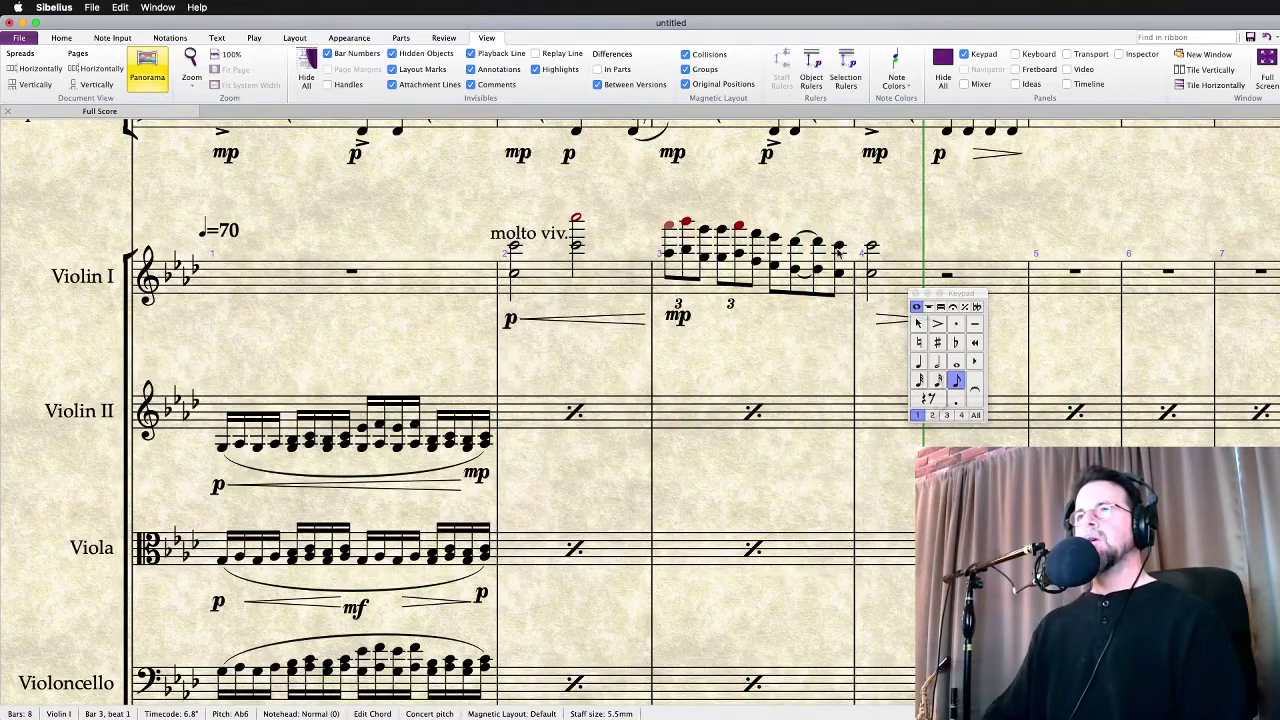
{"action": "left_click", "coordinate": [838, 252], "text": "shift"}
{"action": "key", "text": "shift+Right"}
{"action": "key", "text": "s"}
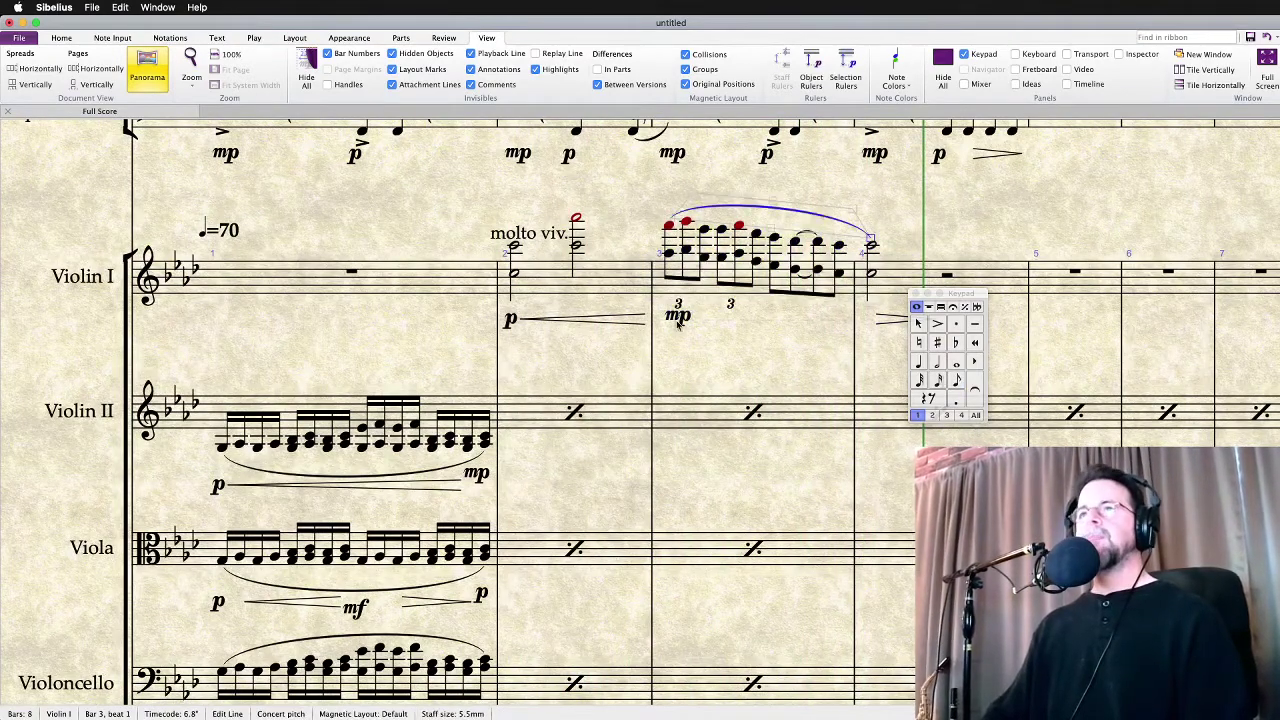
{"action": "left_click_drag", "start_coordinate": [709, 323], "coordinate": [581, 313]}
{"action": "key", "text": "Escape"}
Add a Flute from the woodwinds to the score
{"action": "left_click", "coordinate": [548, 274]}
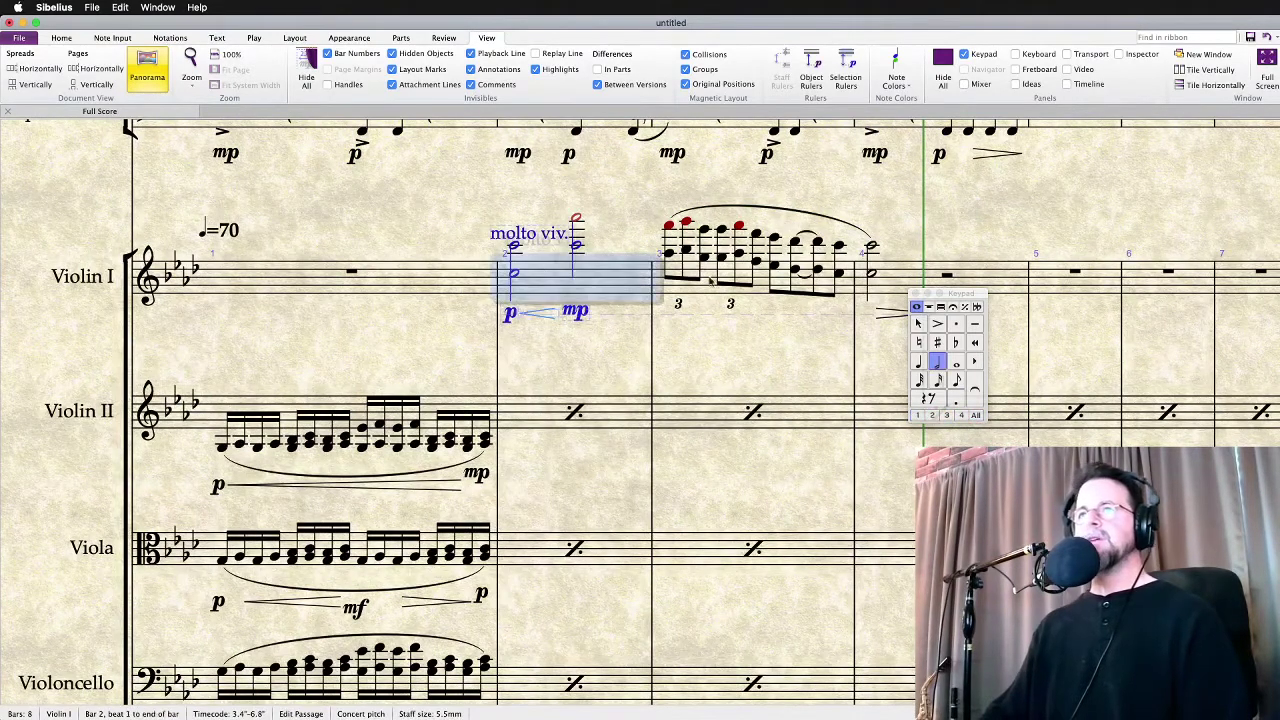
{"action": "left_click", "coordinate": [878, 280], "text": "shift"}
{"action": "scroll", "coordinate": [613, 240], "scroll_direction": "up", "scroll_amount": 5}
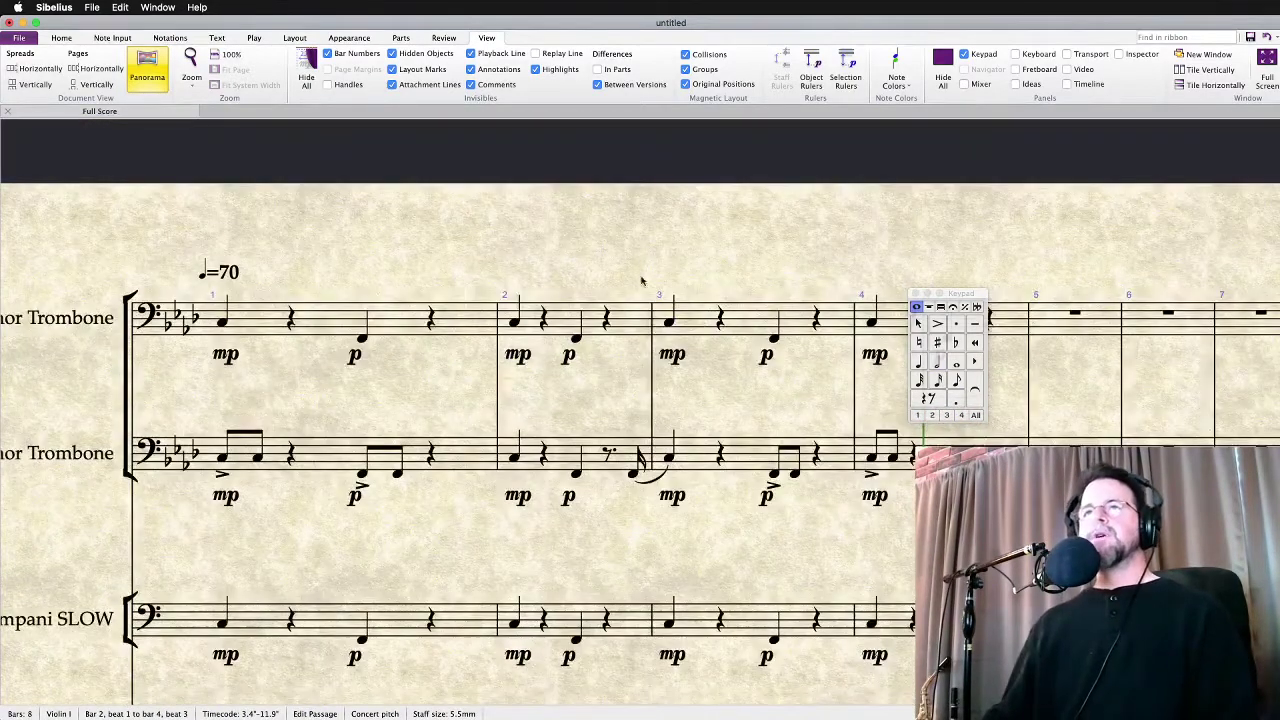
{"action": "key", "text": "i"}
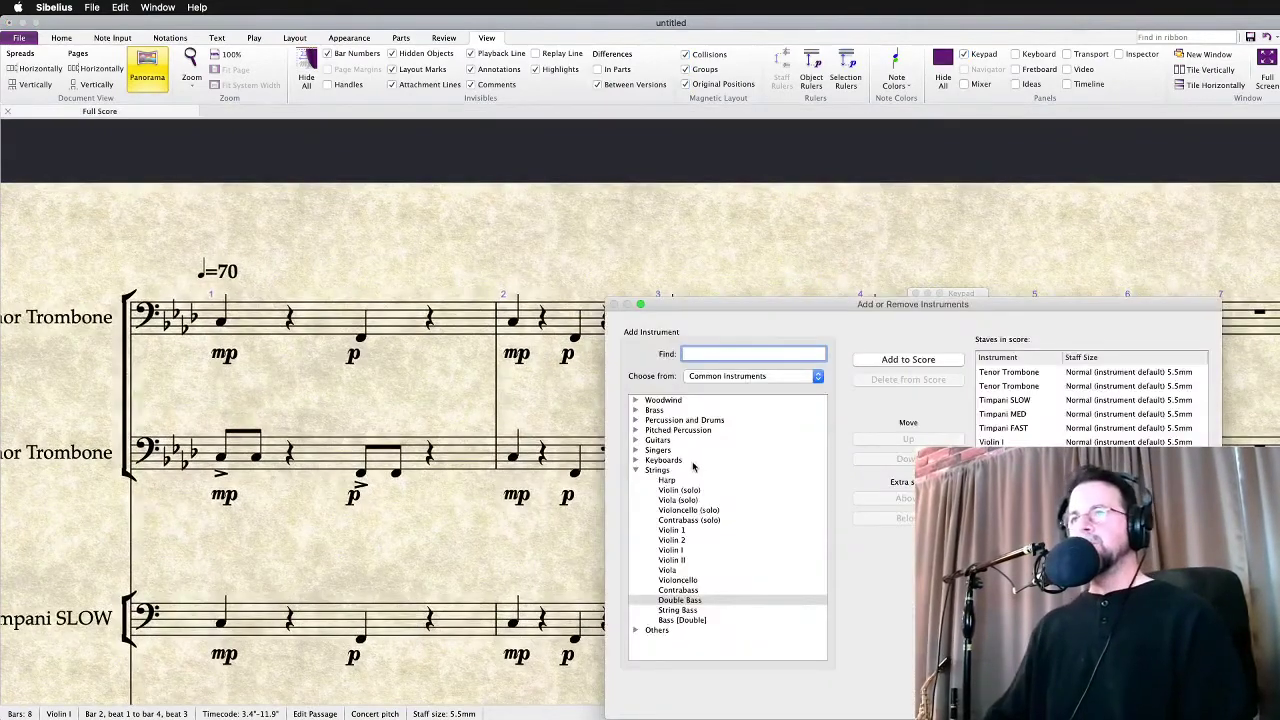
{"action": "left_click", "coordinate": [635, 400]}
{"action": "double_click", "coordinate": [682, 421]}
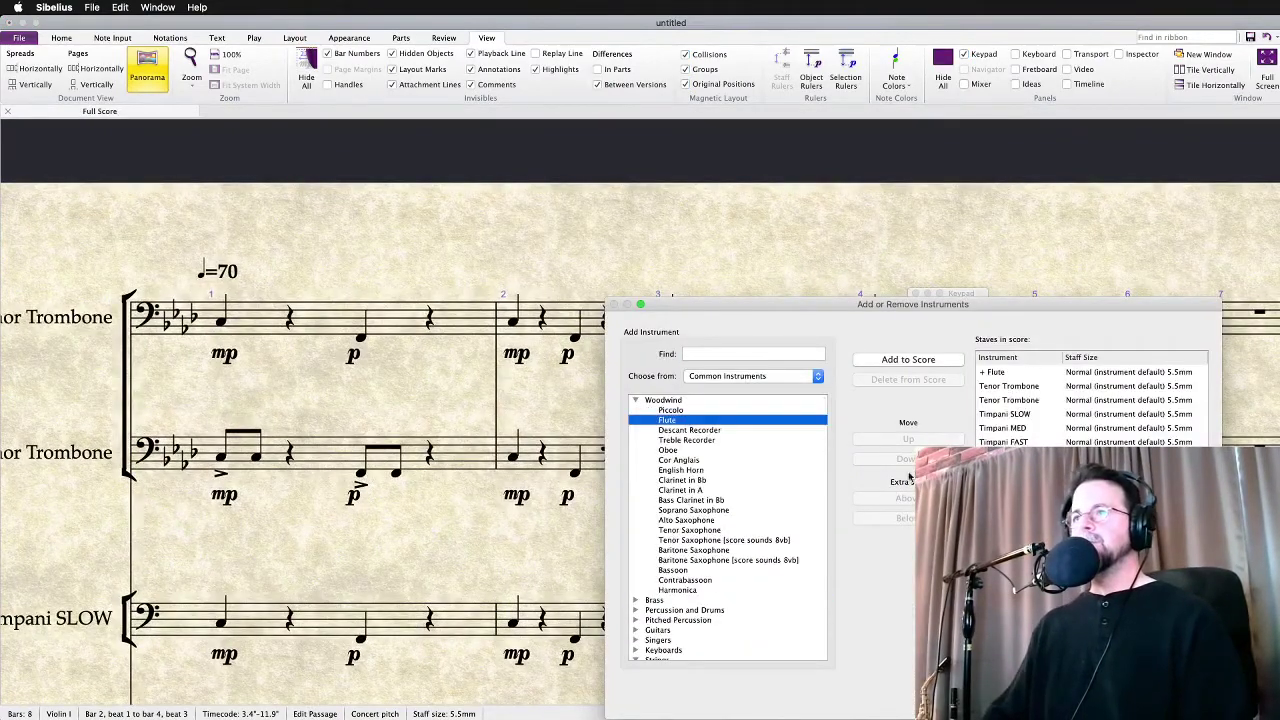
{"action": "key", "text": "Return"}
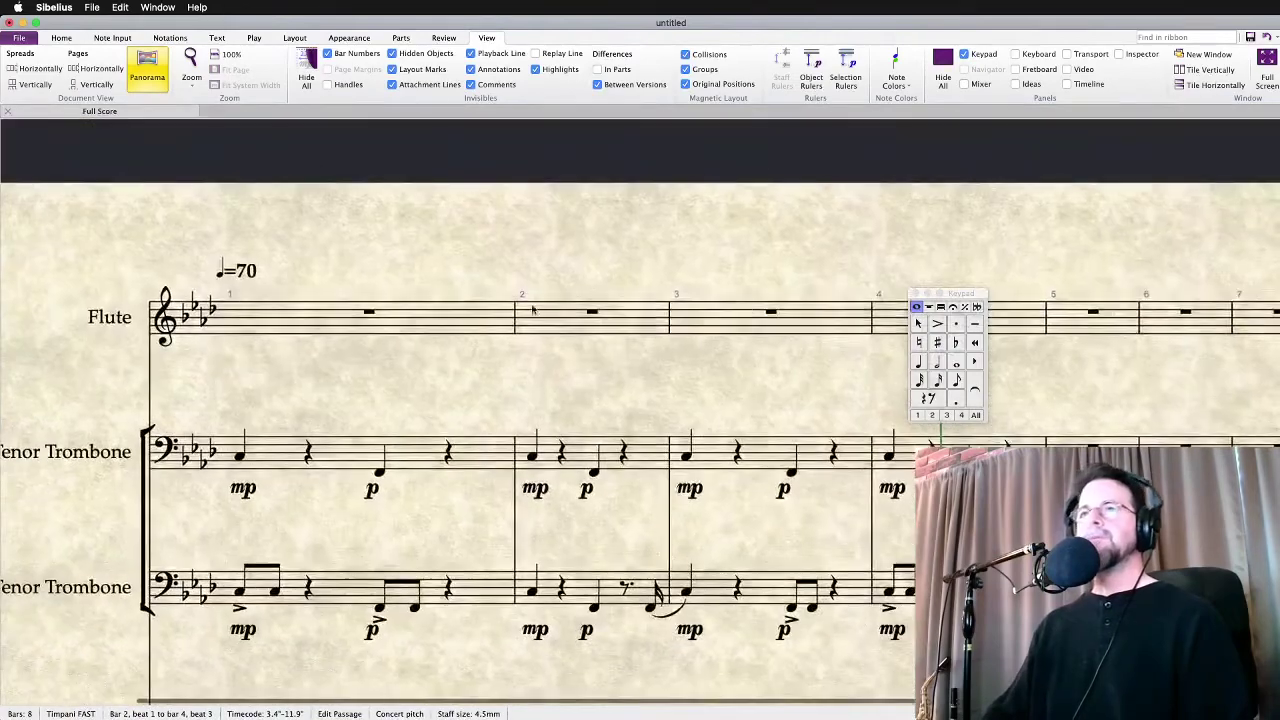
{"action": "left_click", "coordinate": [548, 333], "text": "alt"}
{"action": "key", "text": "super+z"}
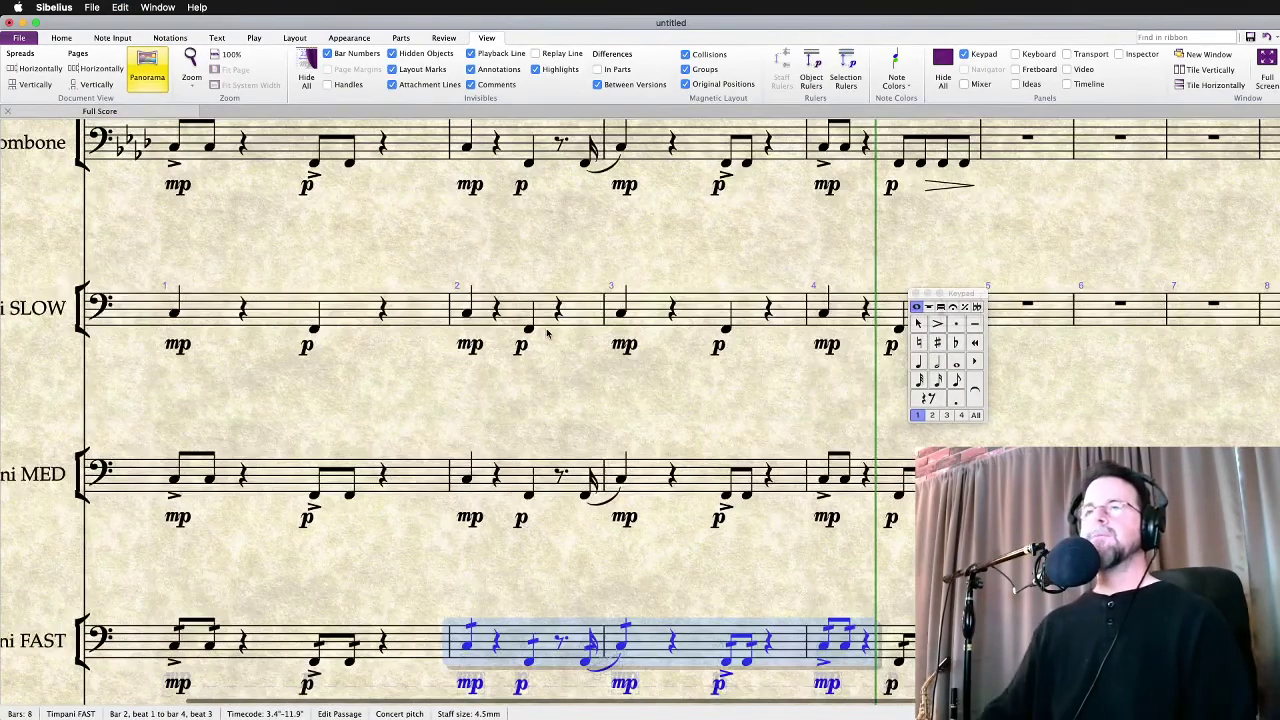
{"action": "key", "text": "super+z"}
{"action": "key", "text": "super+z"}
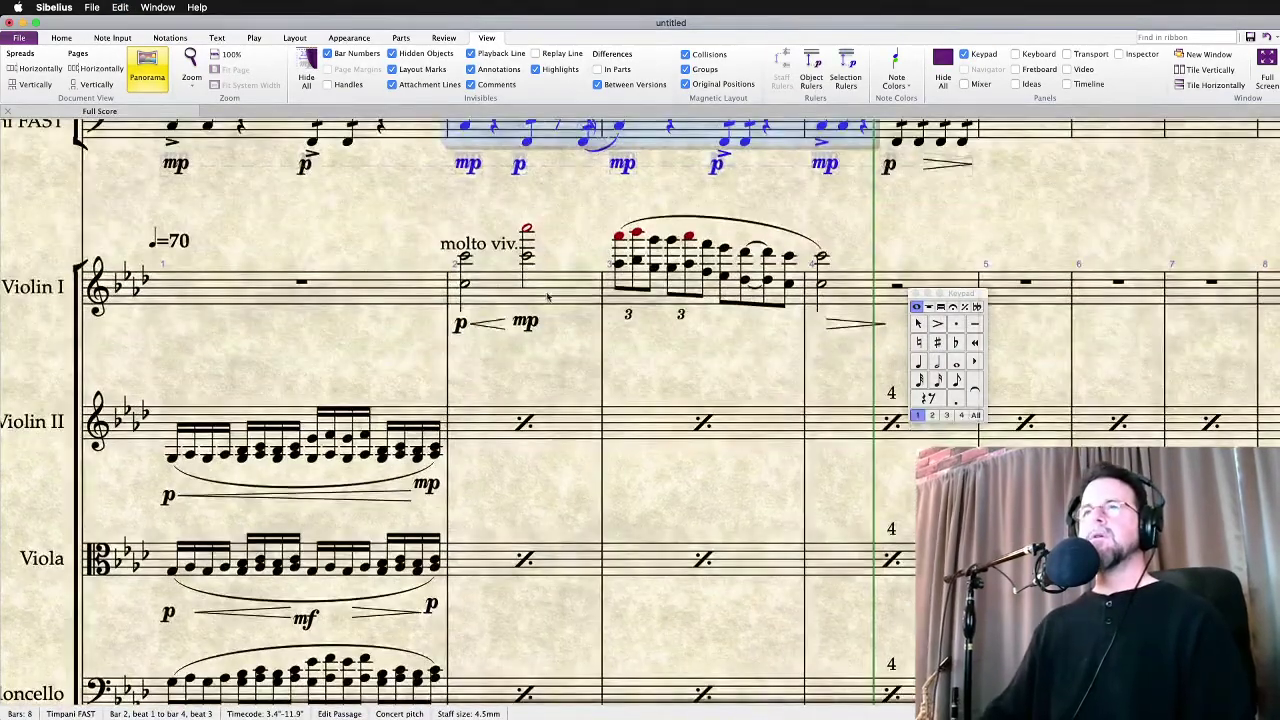
{"action": "key", "text": "super+z"}
Copy the Violin I phrase in bars 2 to 4 into the Flute staff, starting at bar 2
{"action": "left_click", "coordinate": [830, 288], "text": "shift"}
{"action": "scroll", "coordinate": [600, 310], "scroll_direction": "up", "scroll_amount": 5}
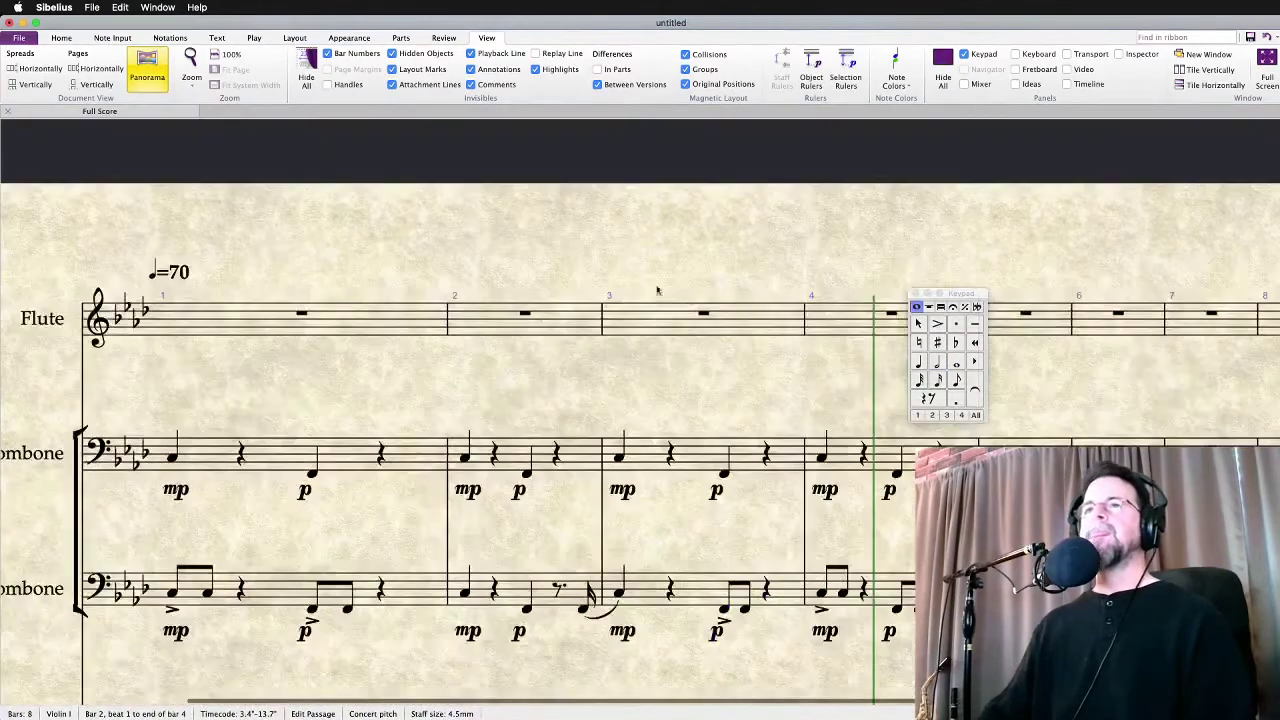
{"action": "left_click", "coordinate": [492, 321], "text": "alt"}
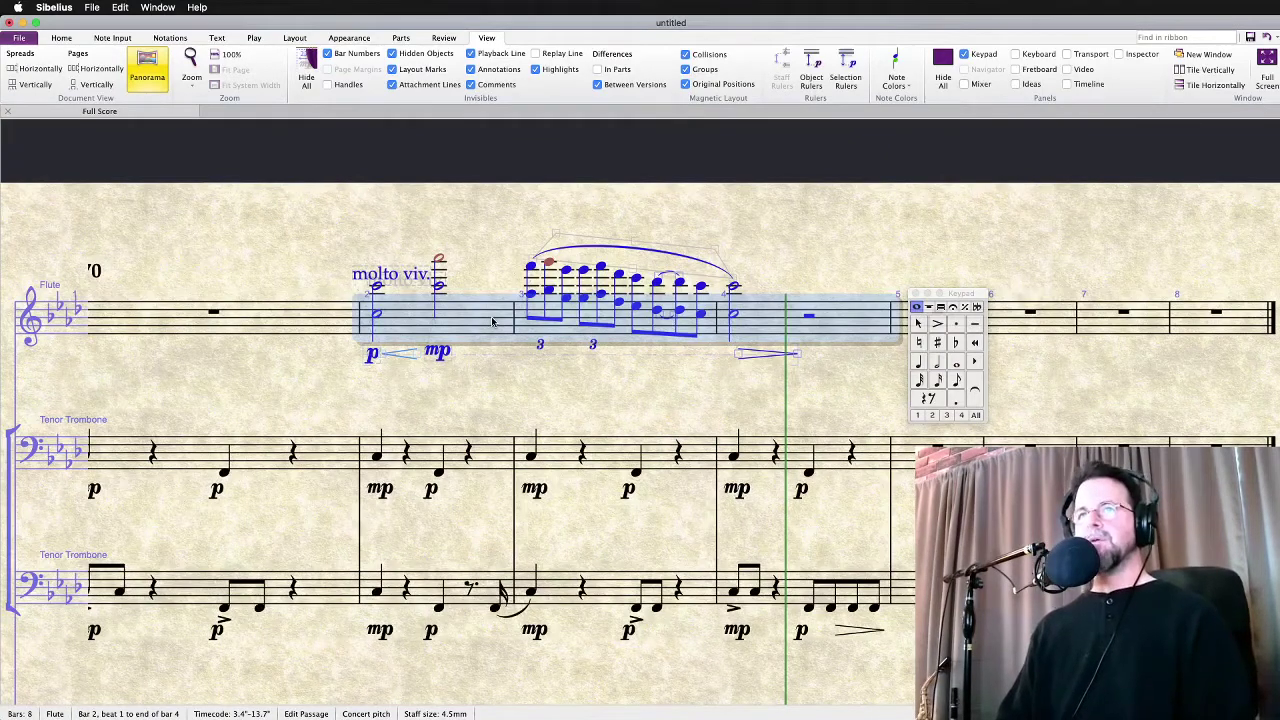
{"action": "key", "text": "Escape"}
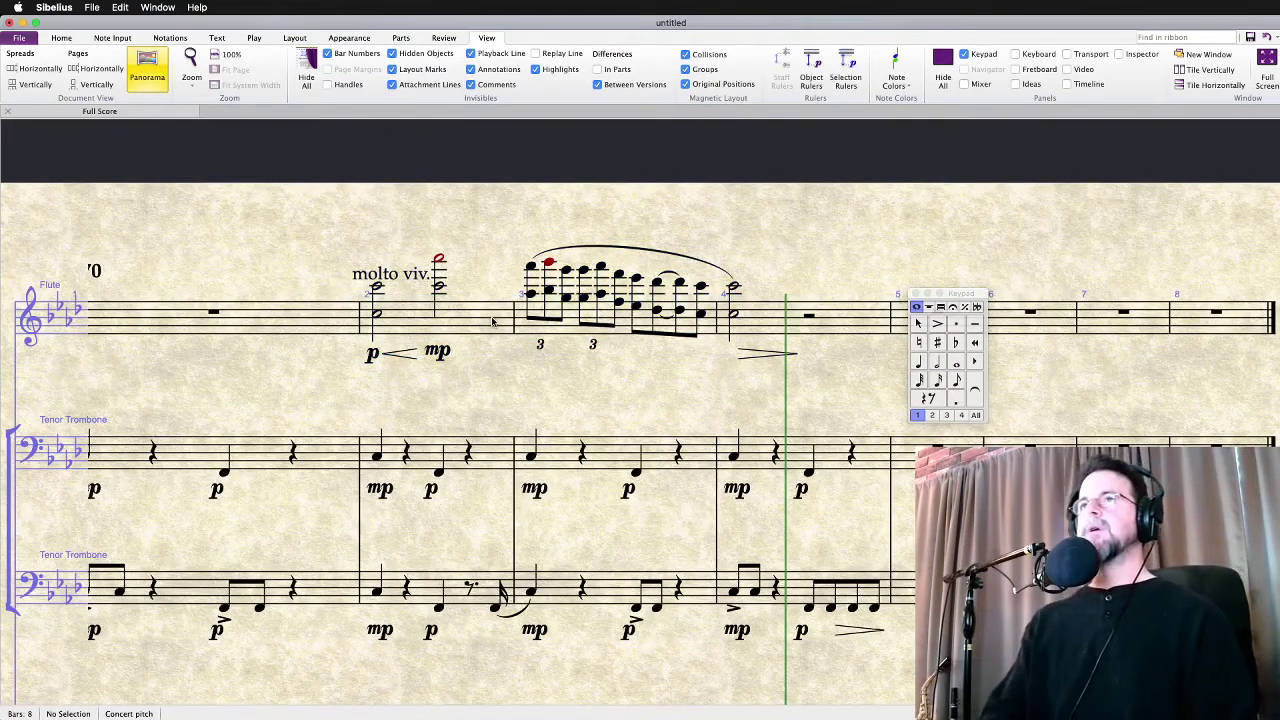
Save the score in the Scores folder as "no way man"
{"action": "key", "text": "super+s"}
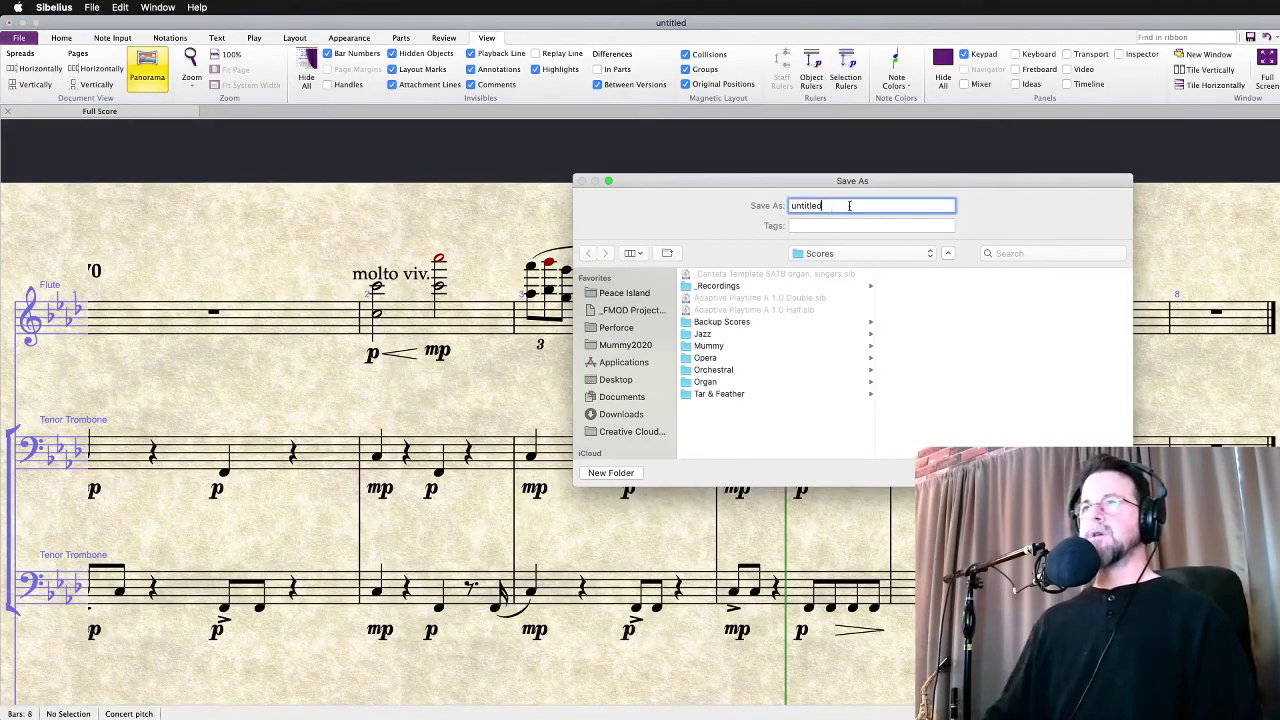
{"action": "type", "text": "no way man"}
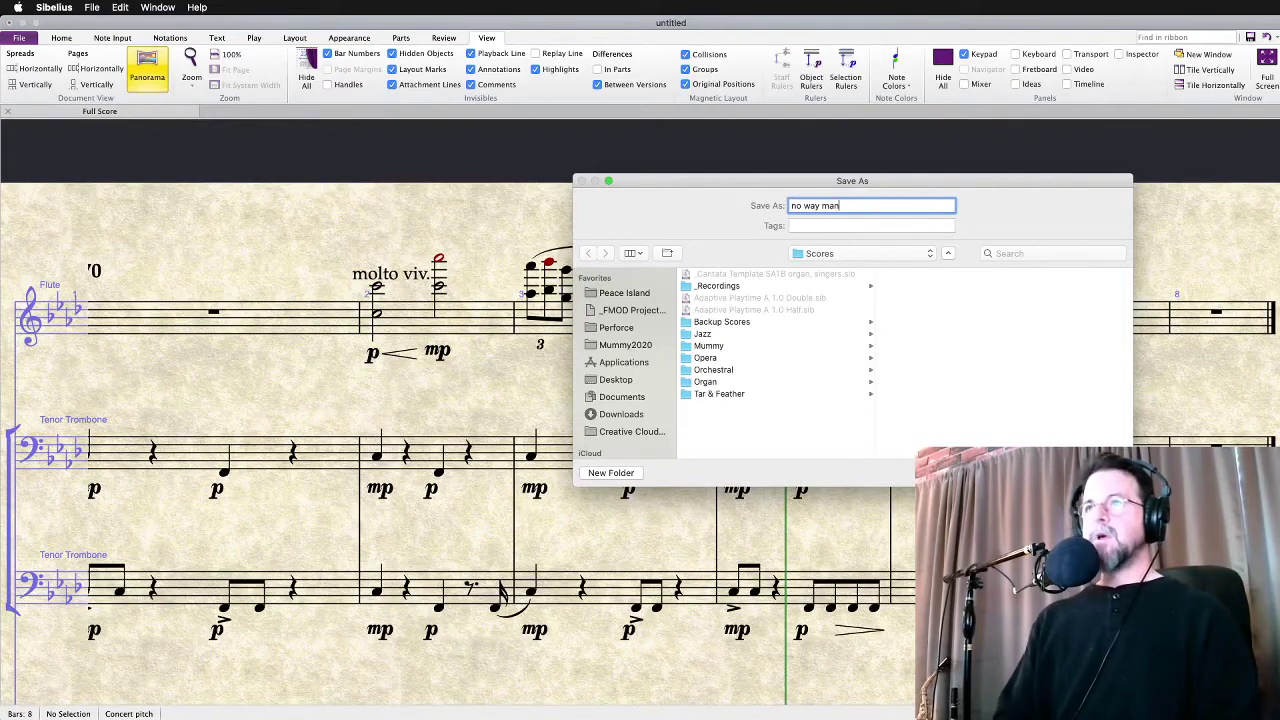
{"action": "key", "text": "Return"}
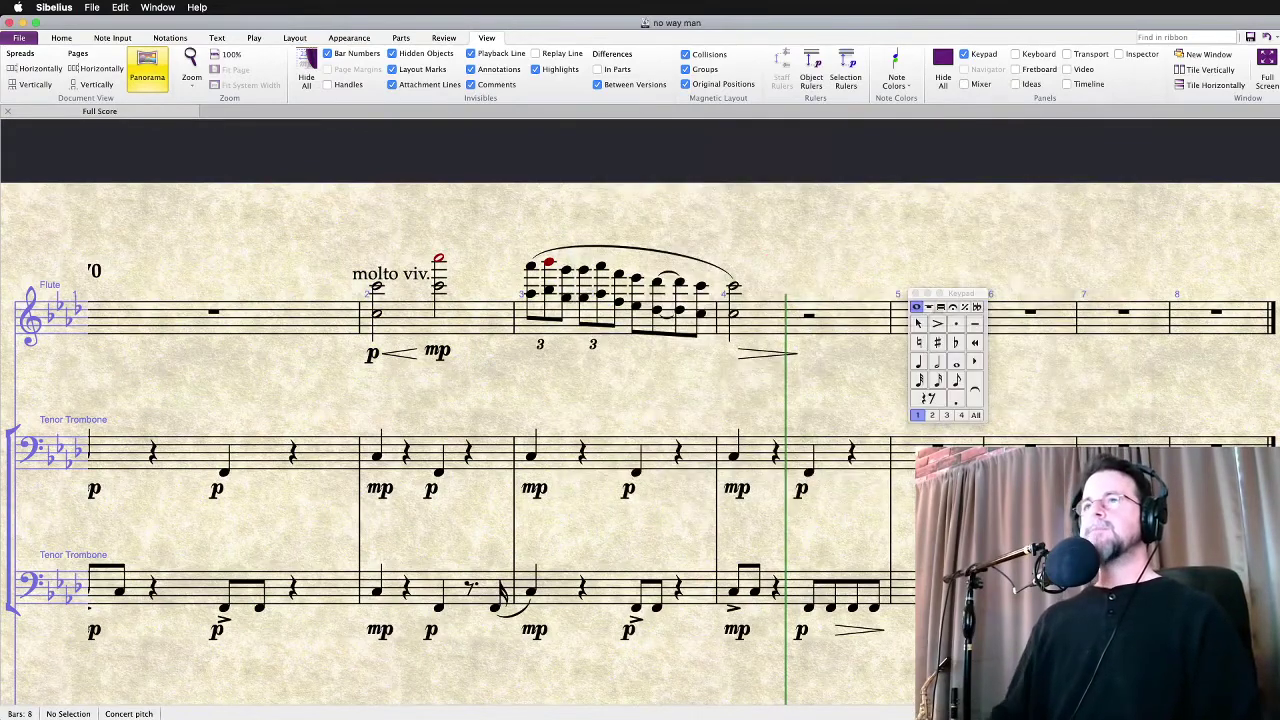
Raise the "molto viv." text higher above the Flute's bar 2
{"action": "left_click_drag", "start_coordinate": [400, 279], "coordinate": [403, 259]}
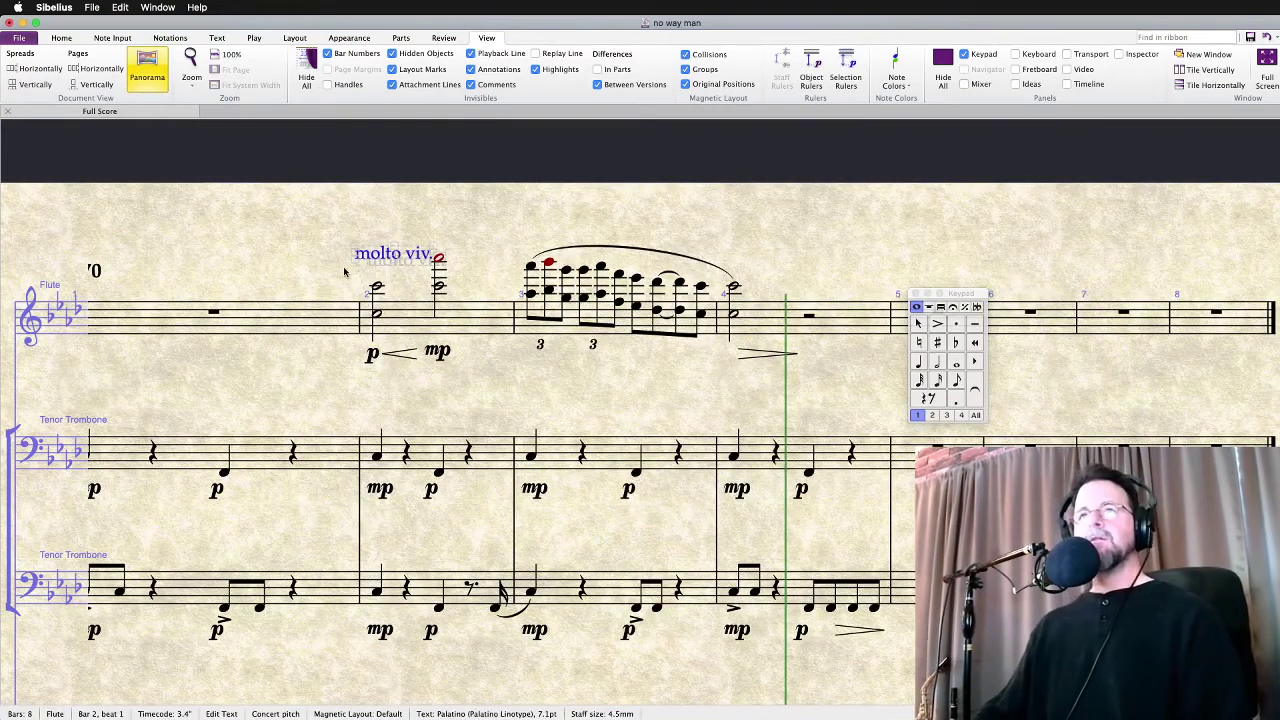
{"action": "key", "text": "Escape"}
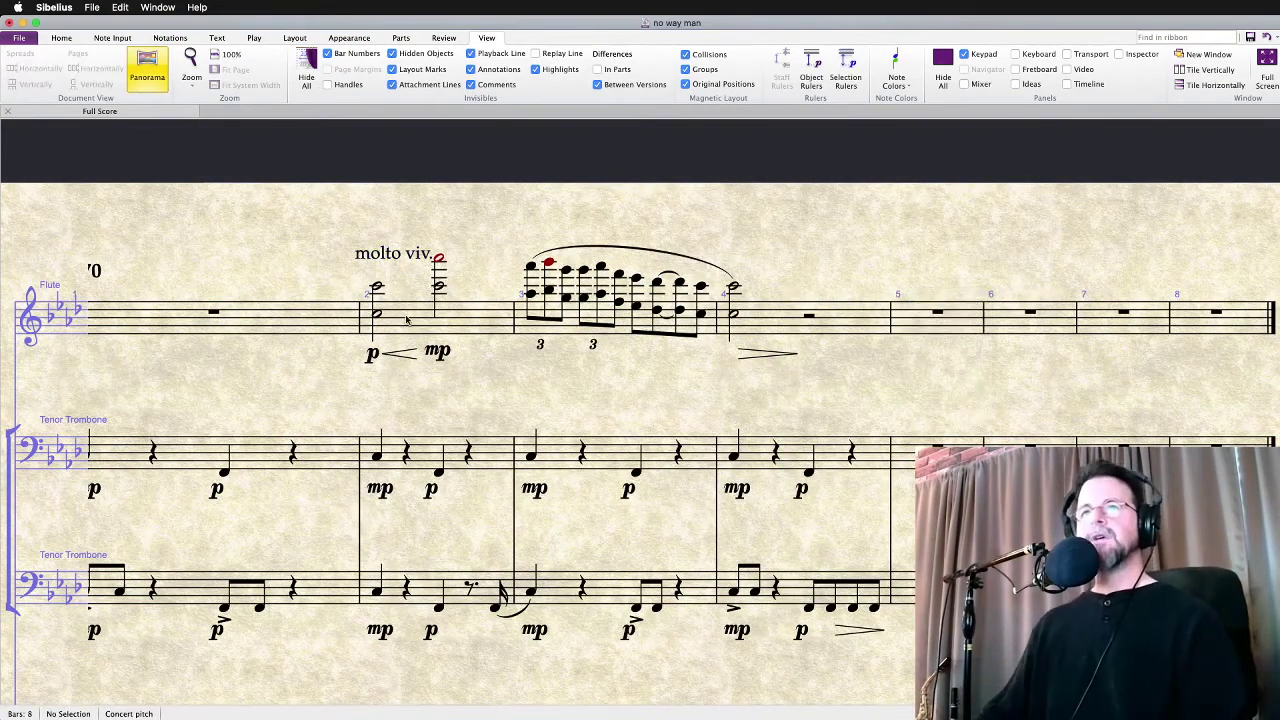
{"action": "left_click", "coordinate": [406, 318]}
{"action": "scroll", "coordinate": [538, 289], "scroll_direction": "down", "scroll_amount": 2}
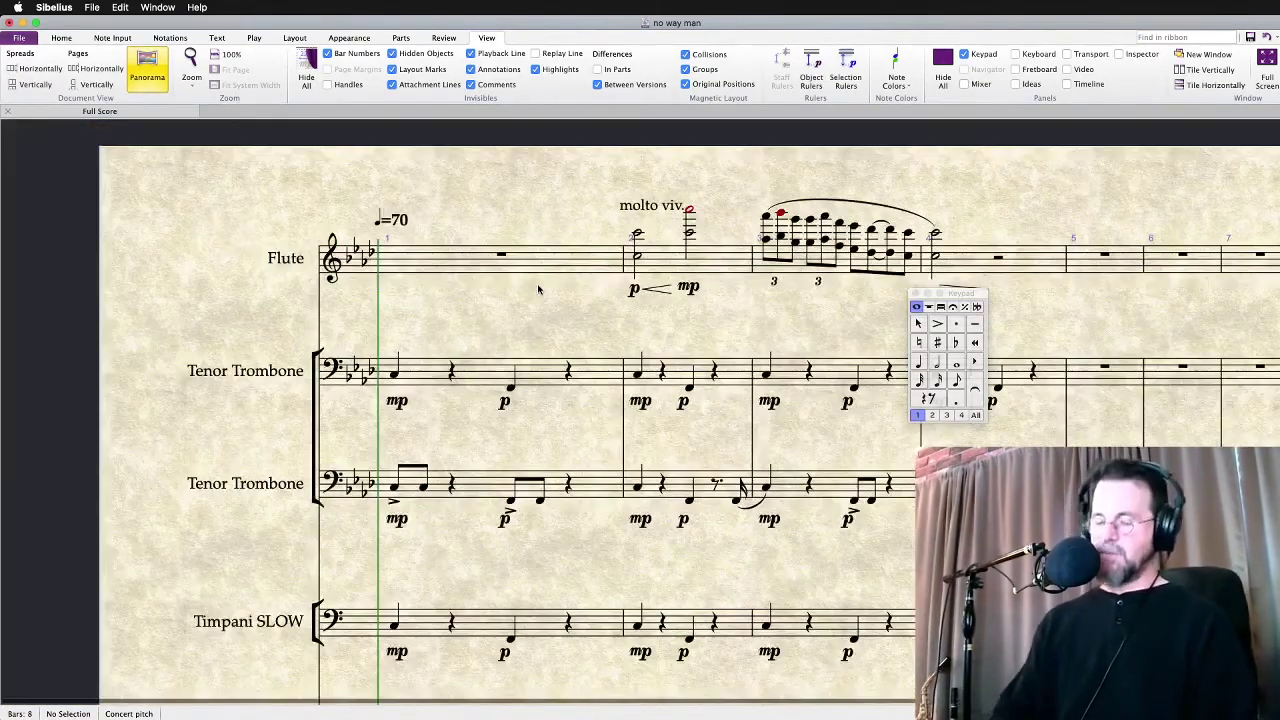
Review the bar 1 patterns down the score and select bar 1 across Violin II, Viola and Violoncello
{"action": "left_click", "coordinate": [482, 484]}
{"action": "scroll", "coordinate": [483, 484], "scroll_direction": "down", "scroll_amount": 5}
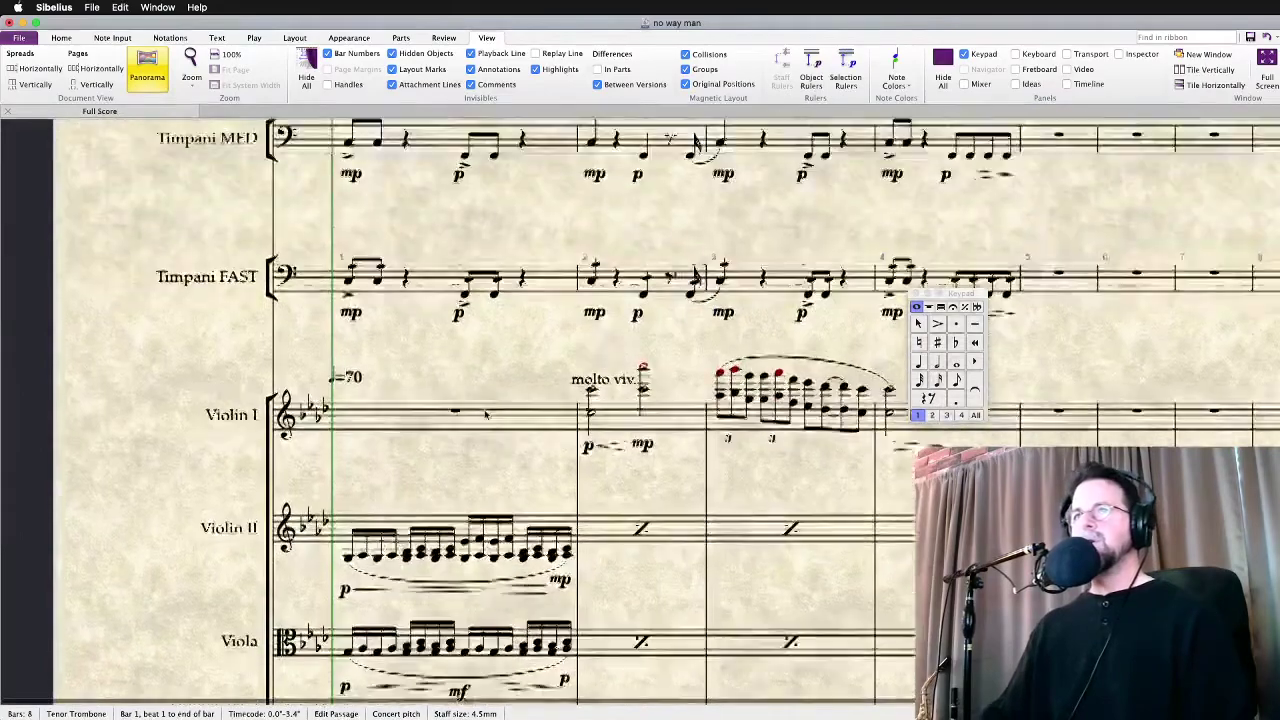
{"action": "scroll", "coordinate": [486, 414], "scroll_direction": "up", "scroll_amount": 1}
{"action": "left_click", "coordinate": [428, 304]}
{"action": "scroll", "coordinate": [472, 470], "scroll_direction": "down", "scroll_amount": 5}
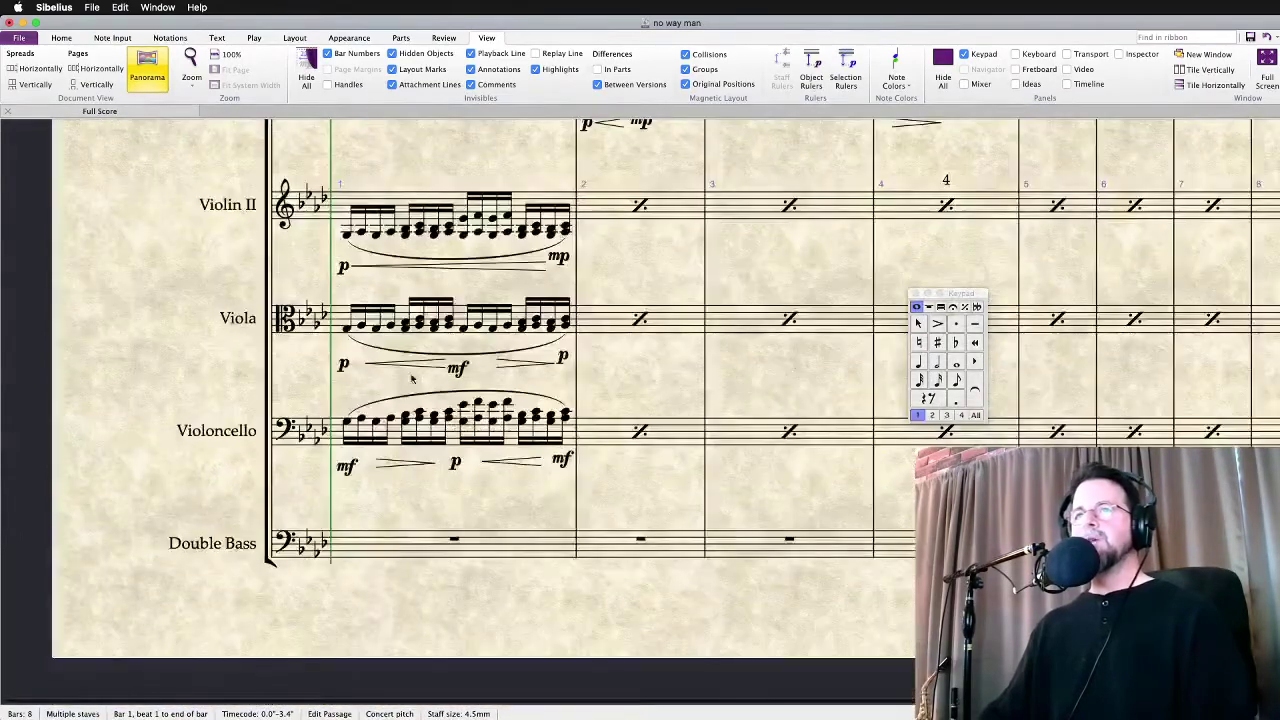
{"action": "left_click", "coordinate": [364, 432]}
{"action": "left_click", "coordinate": [344, 318], "text": "shift"}
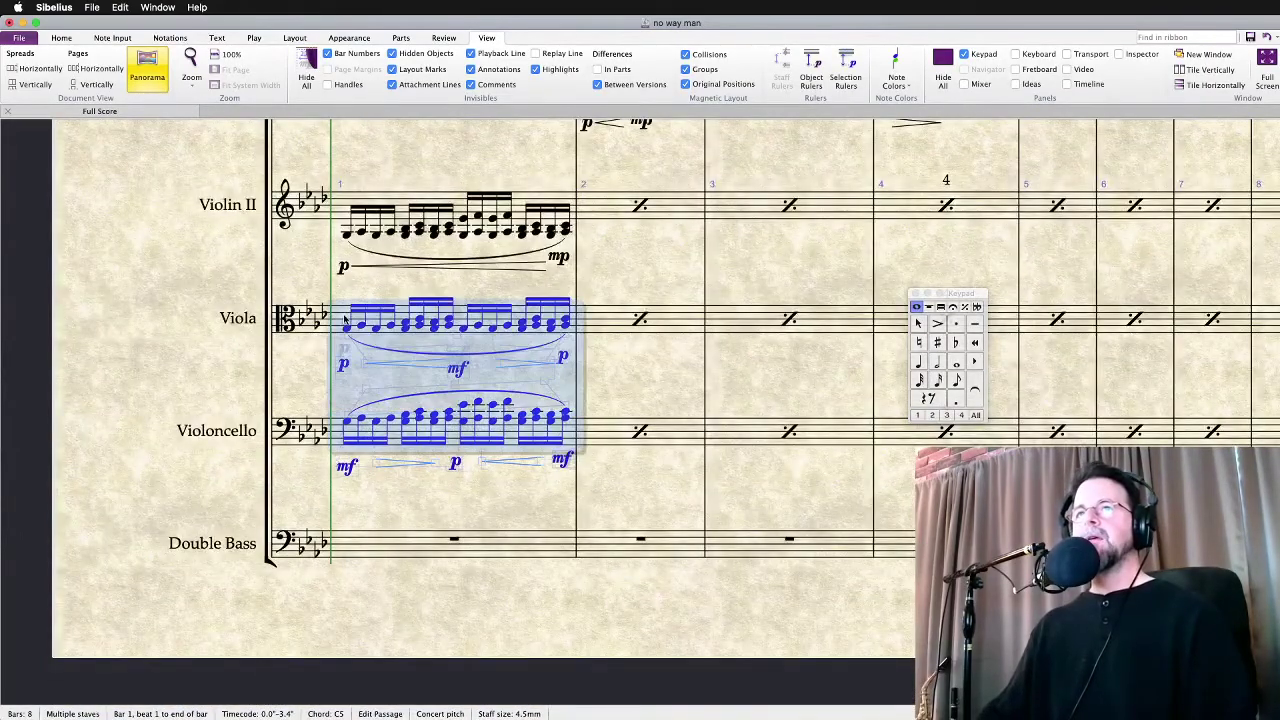
{"action": "left_click", "coordinate": [348, 227], "text": "shift"}
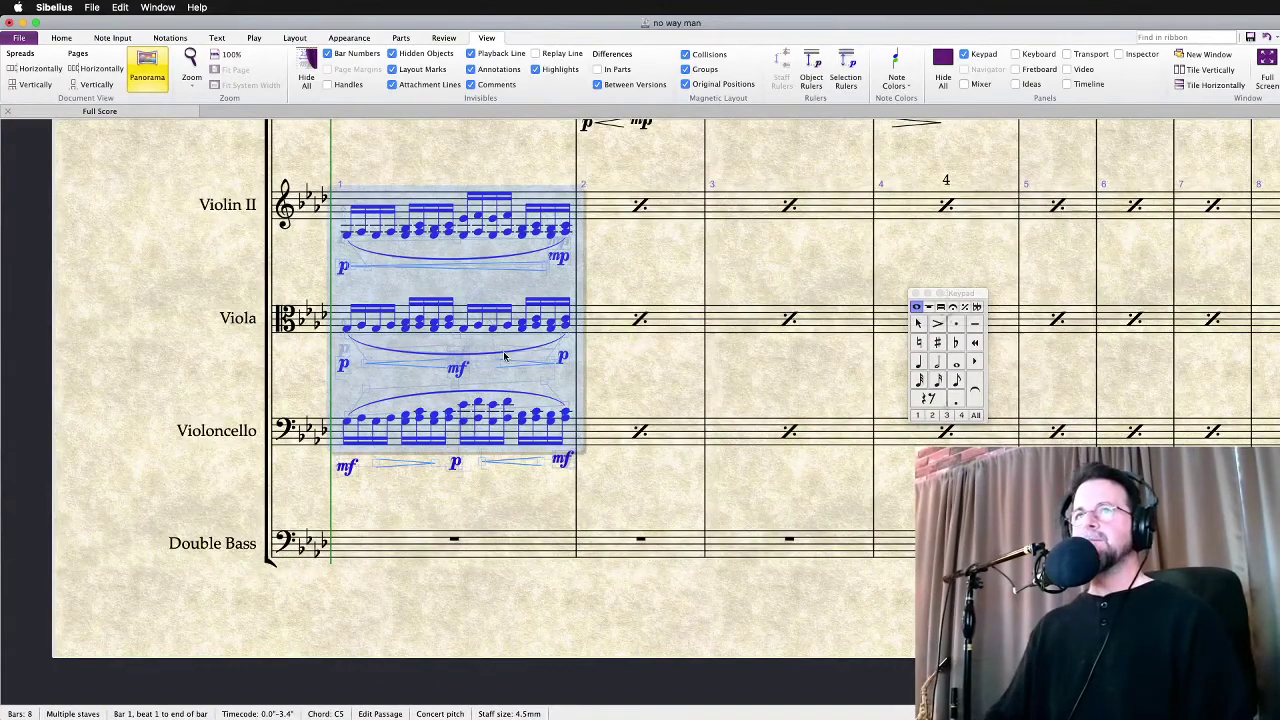
Add bar 1 of the Flute and Violin I staves to the current bar 1 selection
{"action": "scroll", "coordinate": [505, 357], "scroll_direction": "up", "scroll_amount": 2}
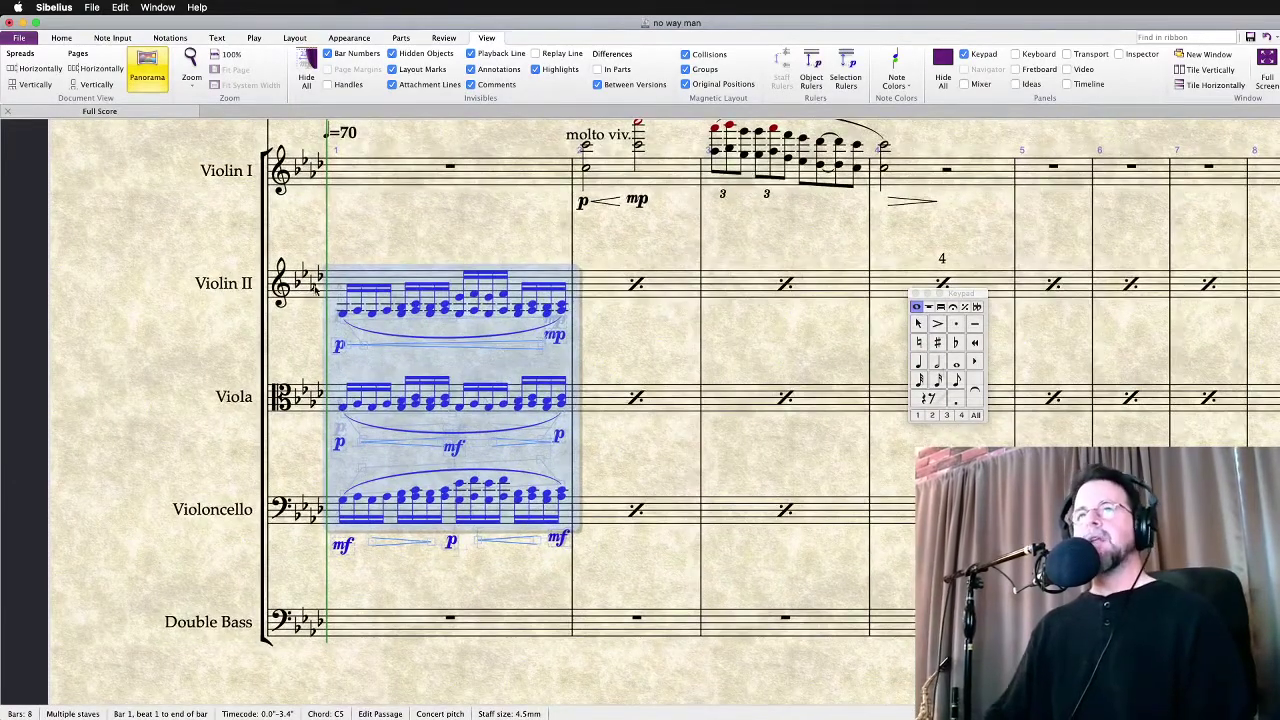
{"action": "scroll", "coordinate": [547, 380], "scroll_direction": "up", "scroll_amount": 3}
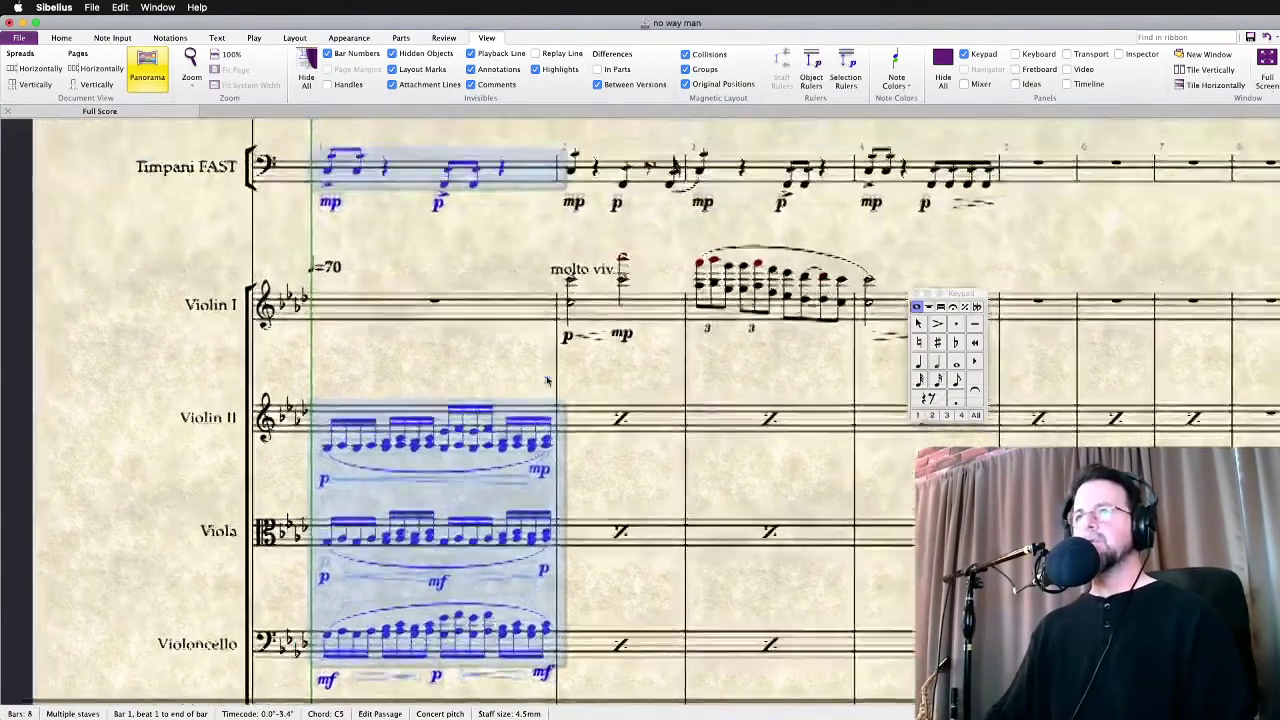
{"action": "scroll", "coordinate": [547, 380], "scroll_direction": "up", "scroll_amount": 10}
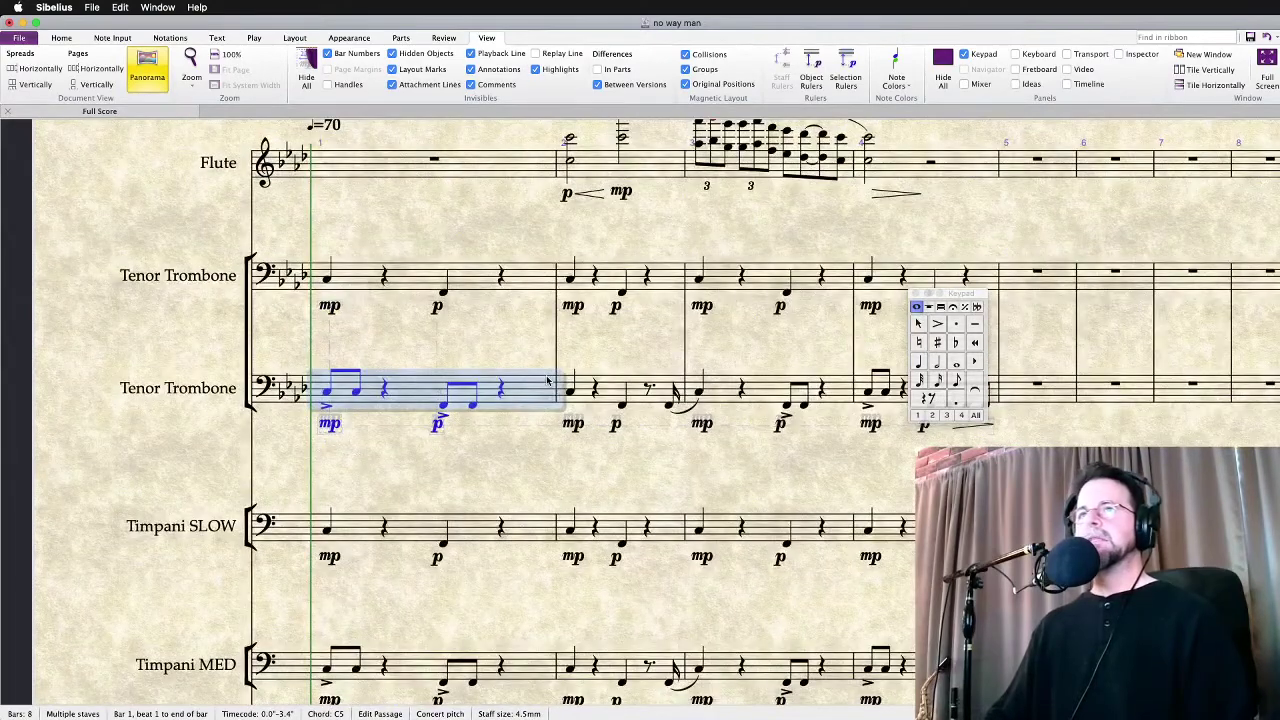
{"action": "scroll", "coordinate": [547, 380], "scroll_direction": "up", "scroll_amount": 3}
{"action": "left_click", "coordinate": [355, 289], "text": "super"}
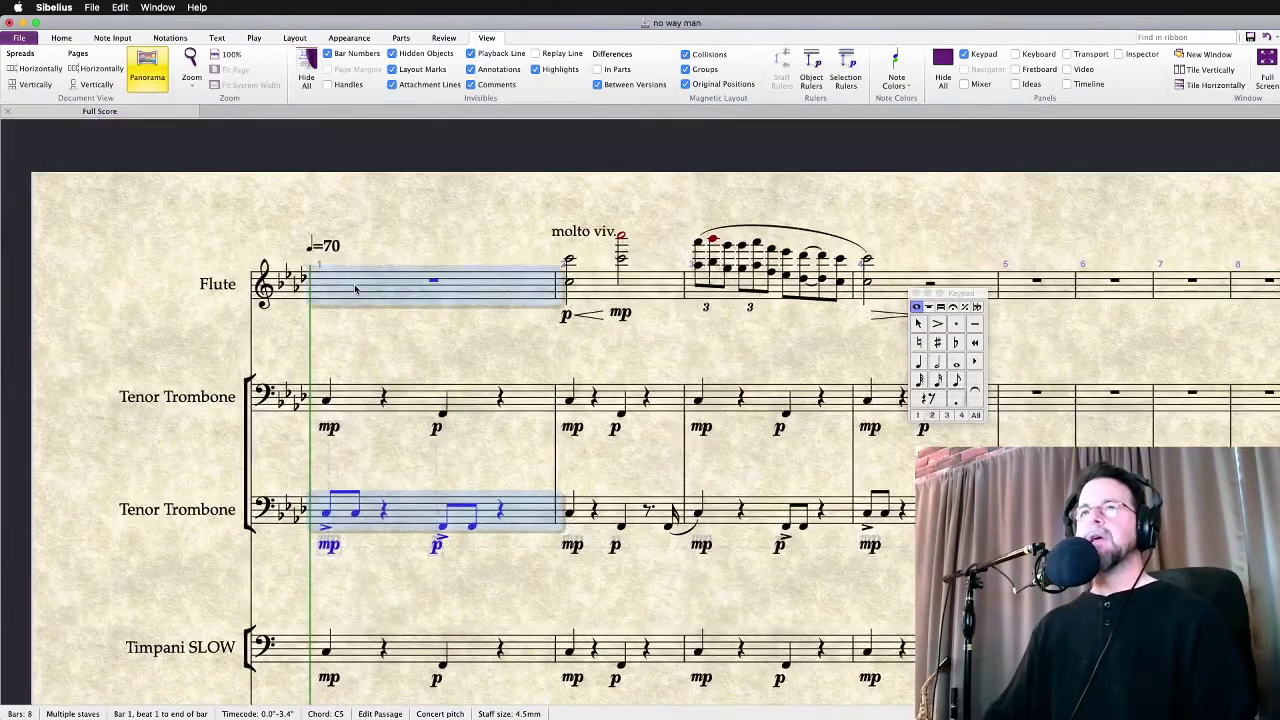
{"action": "scroll", "coordinate": [390, 320], "scroll_direction": "down", "scroll_amount": 10}
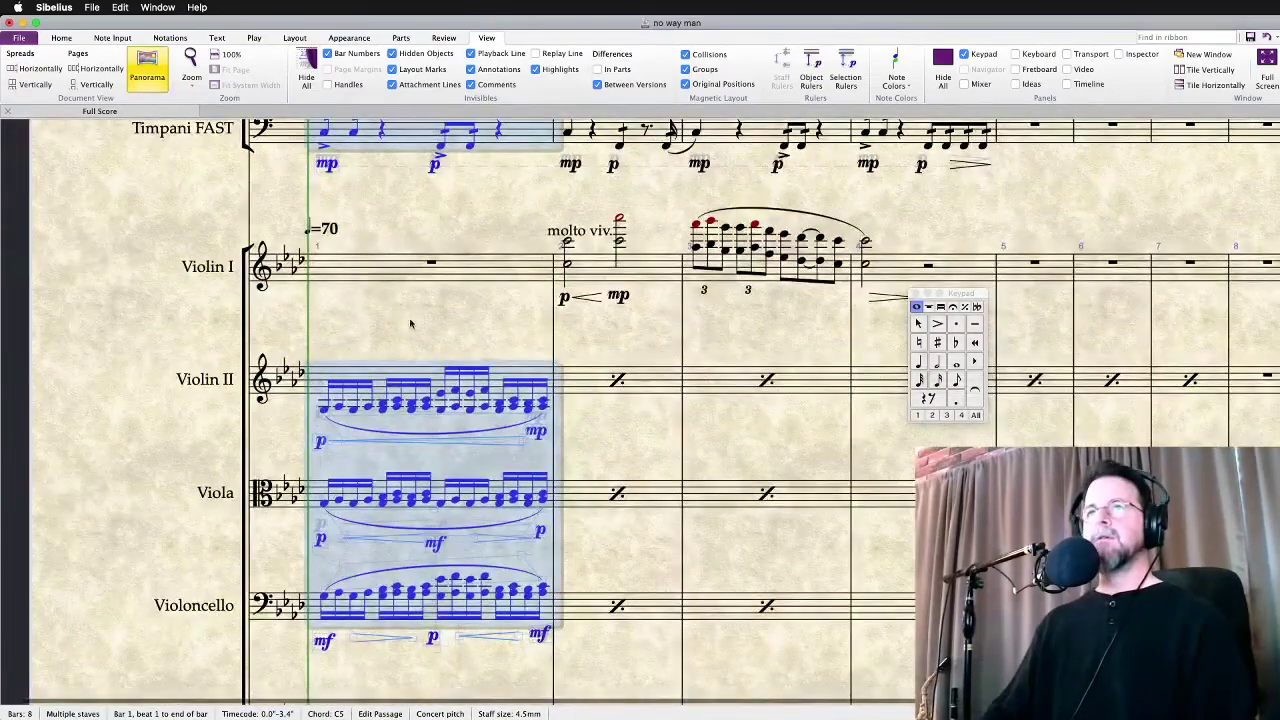
{"action": "left_click", "coordinate": [373, 265], "text": "super"}
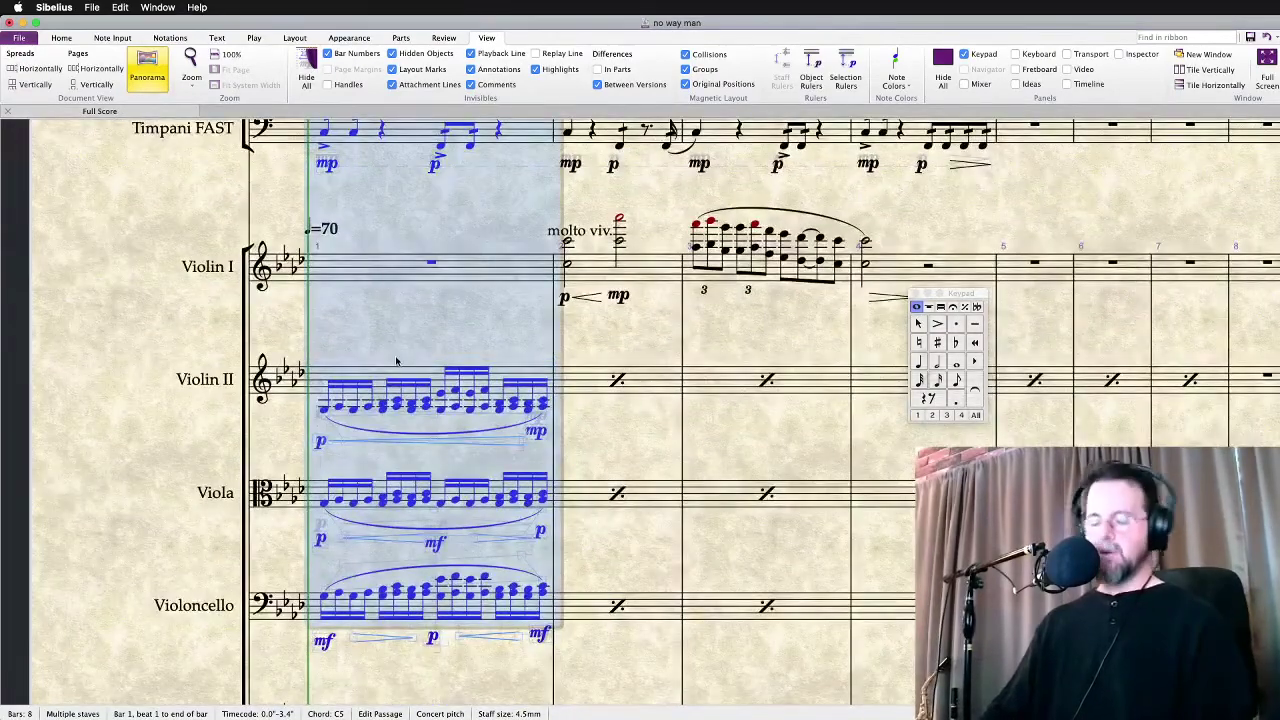
Play the score from bar 1 through bar 4, clear the selection and stop playback
{"action": "scroll", "coordinate": [430, 355], "scroll_direction": "up", "scroll_amount": 5}
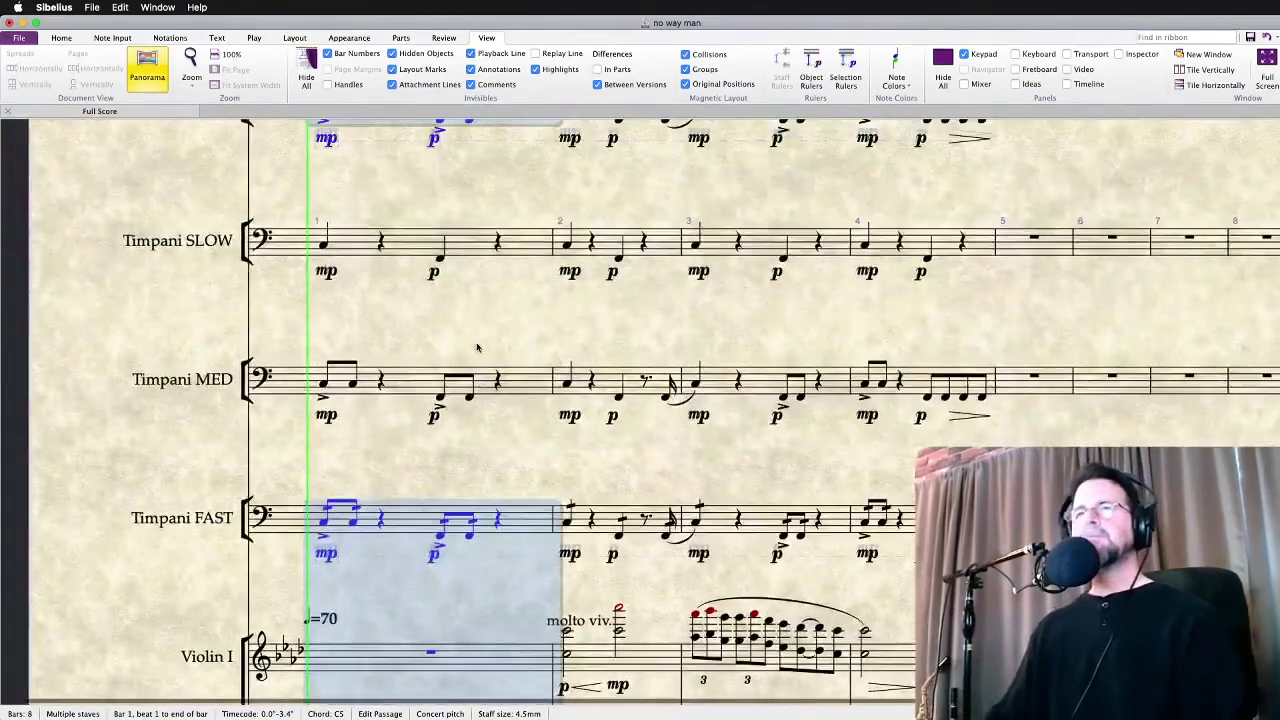
{"action": "scroll", "coordinate": [477, 347], "scroll_direction": "up", "scroll_amount": 3}
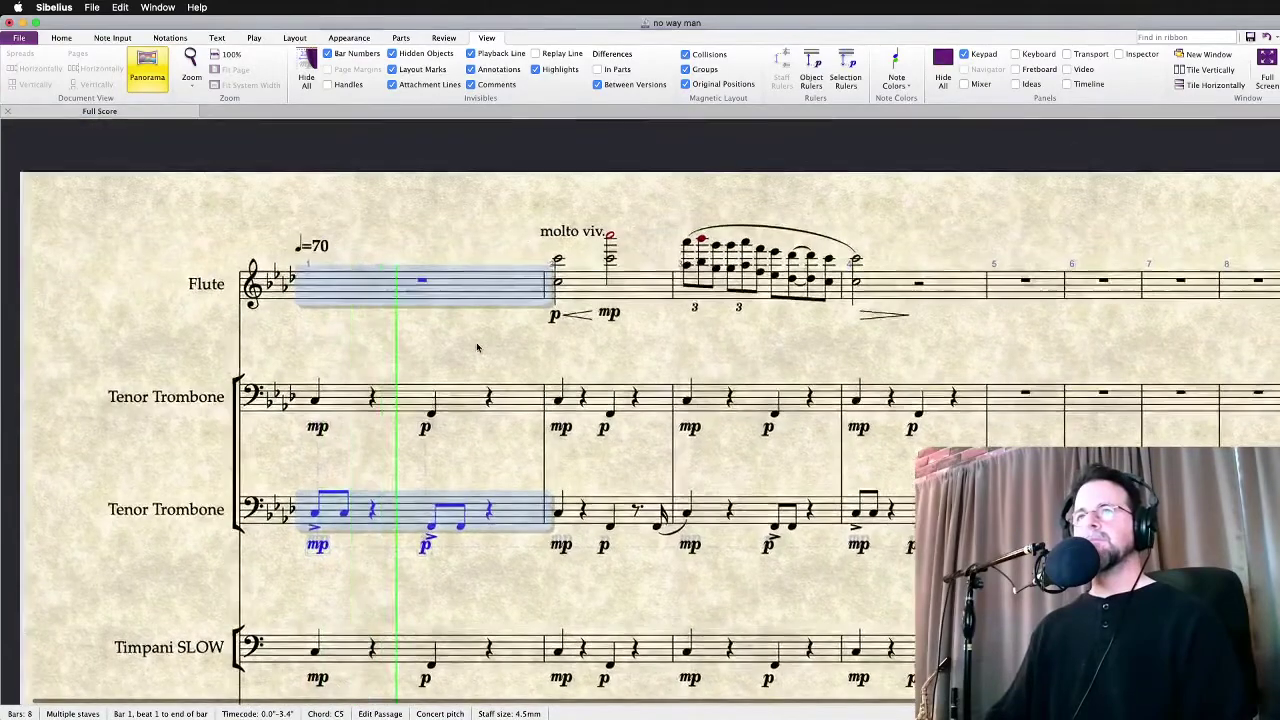
{"action": "scroll", "coordinate": [477, 347], "scroll_direction": "right", "scroll_amount": 2}
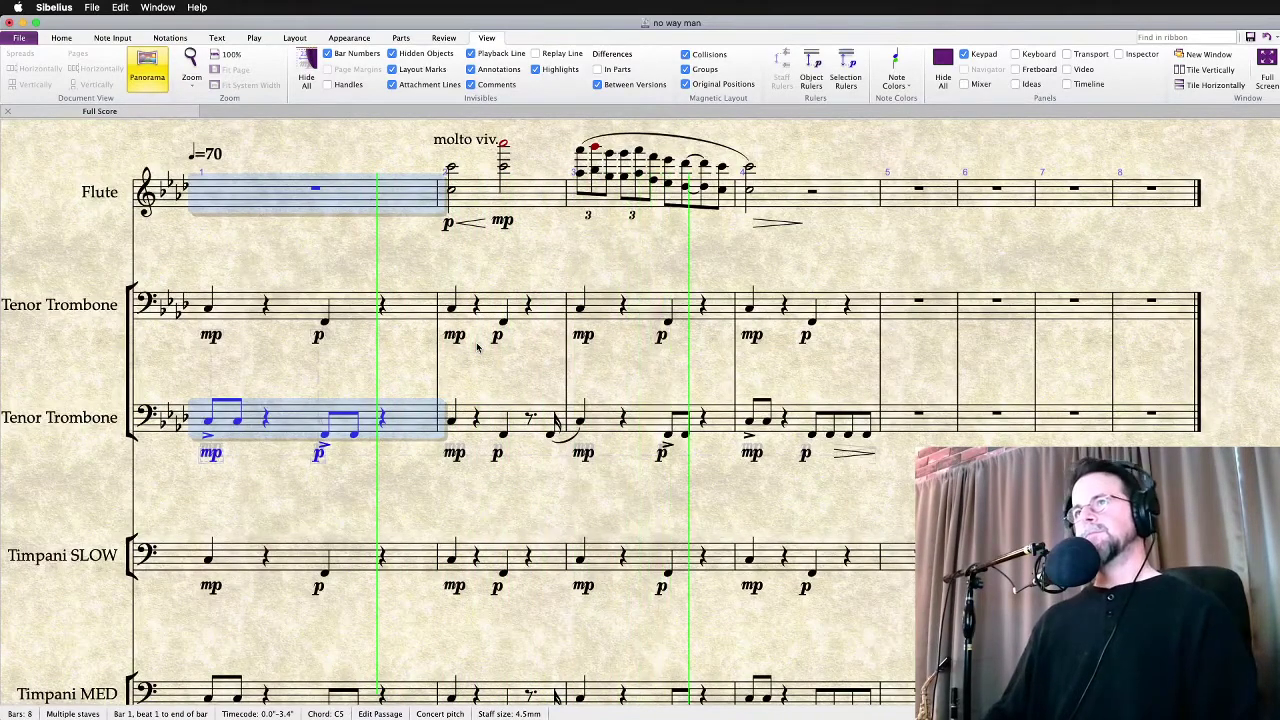
{"action": "left_click", "coordinate": [657, 256]}
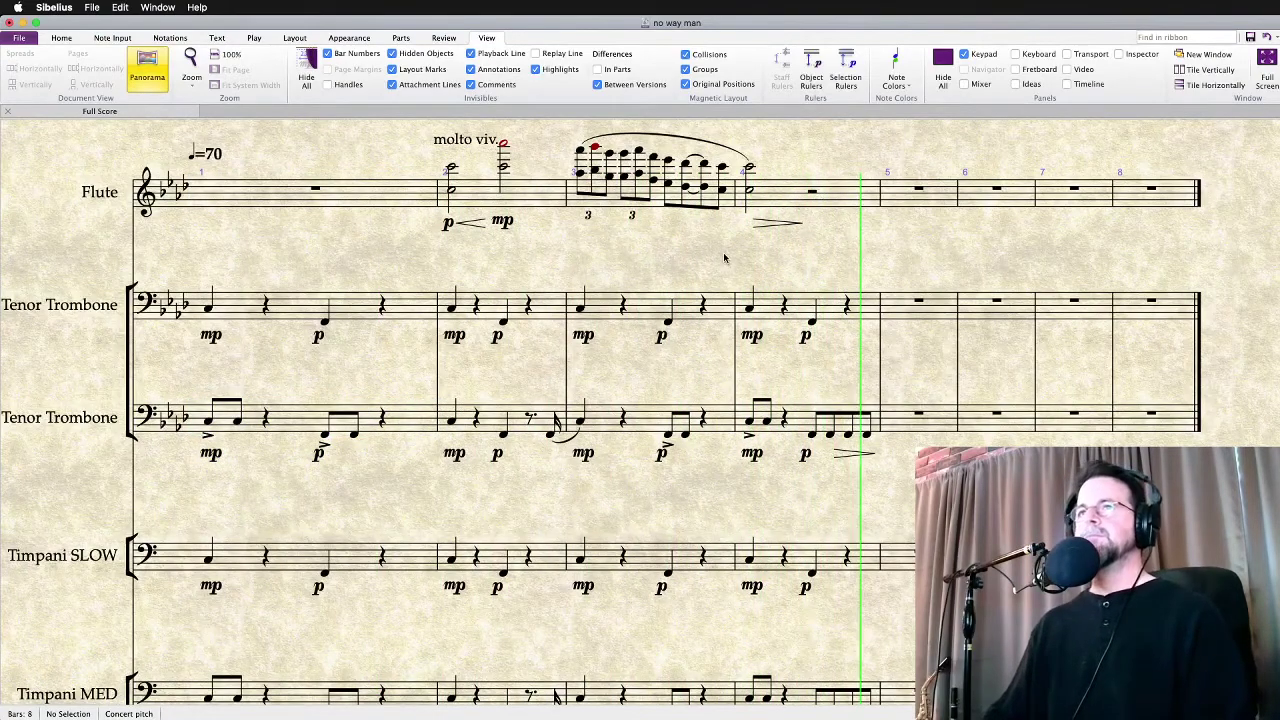
{"action": "key", "text": "space"}
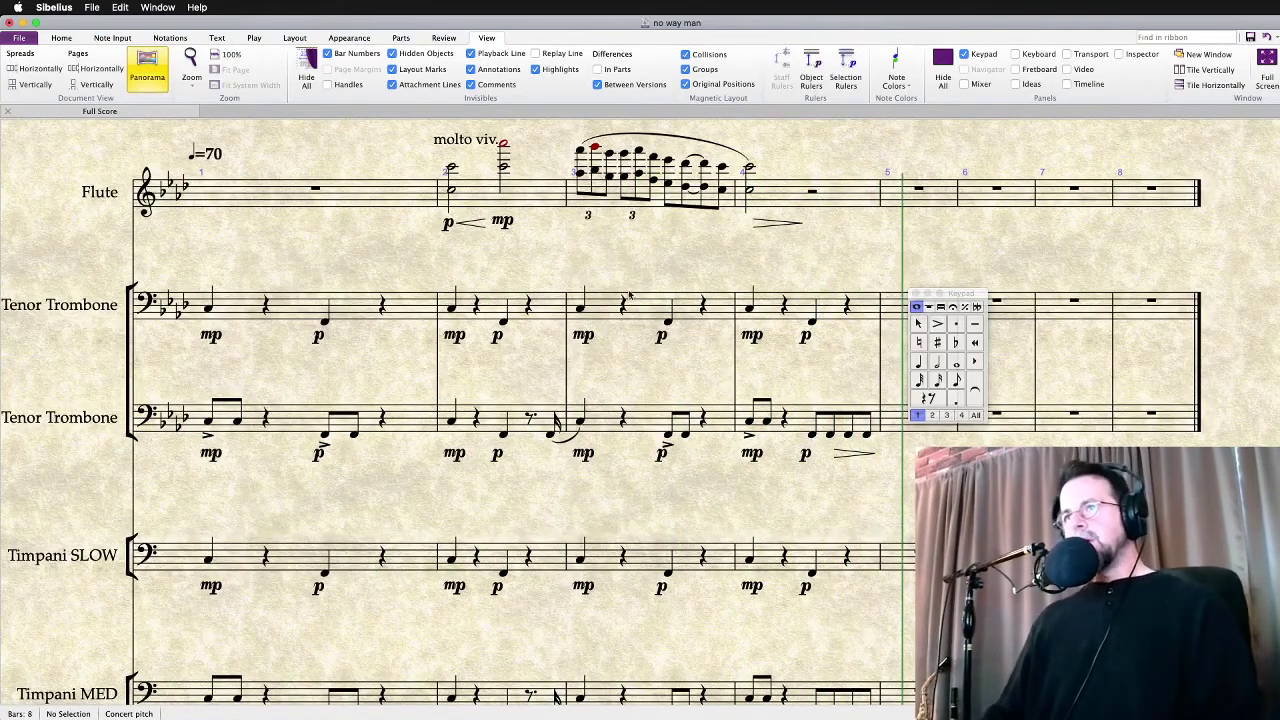
Repeat bars 1 to 4 of both Tenor Trombone staves and the three Timpani staves into bars 5 to 8
{"action": "scroll", "coordinate": [674, 383], "scroll_direction": "down", "scroll_amount": 3}
{"action": "scroll", "coordinate": [674, 383], "scroll_direction": "down", "scroll_amount": 10}
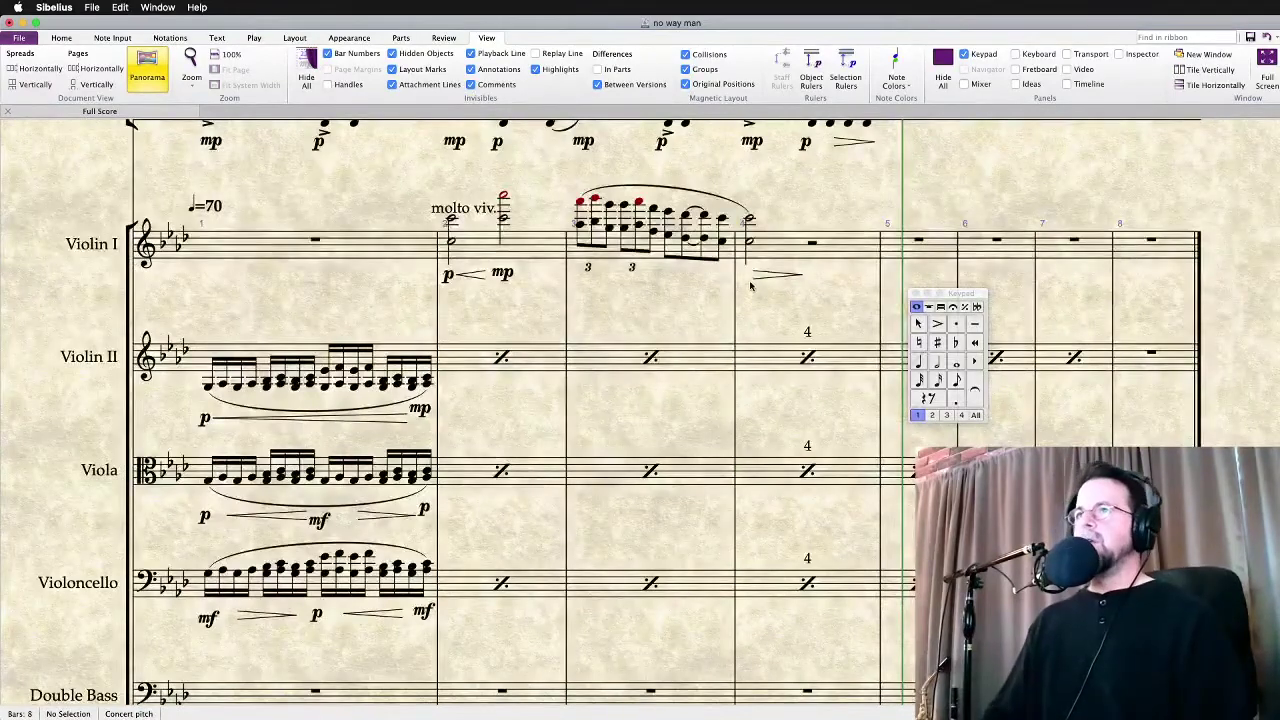
{"action": "scroll", "coordinate": [762, 341], "scroll_direction": "up", "scroll_amount": 3}
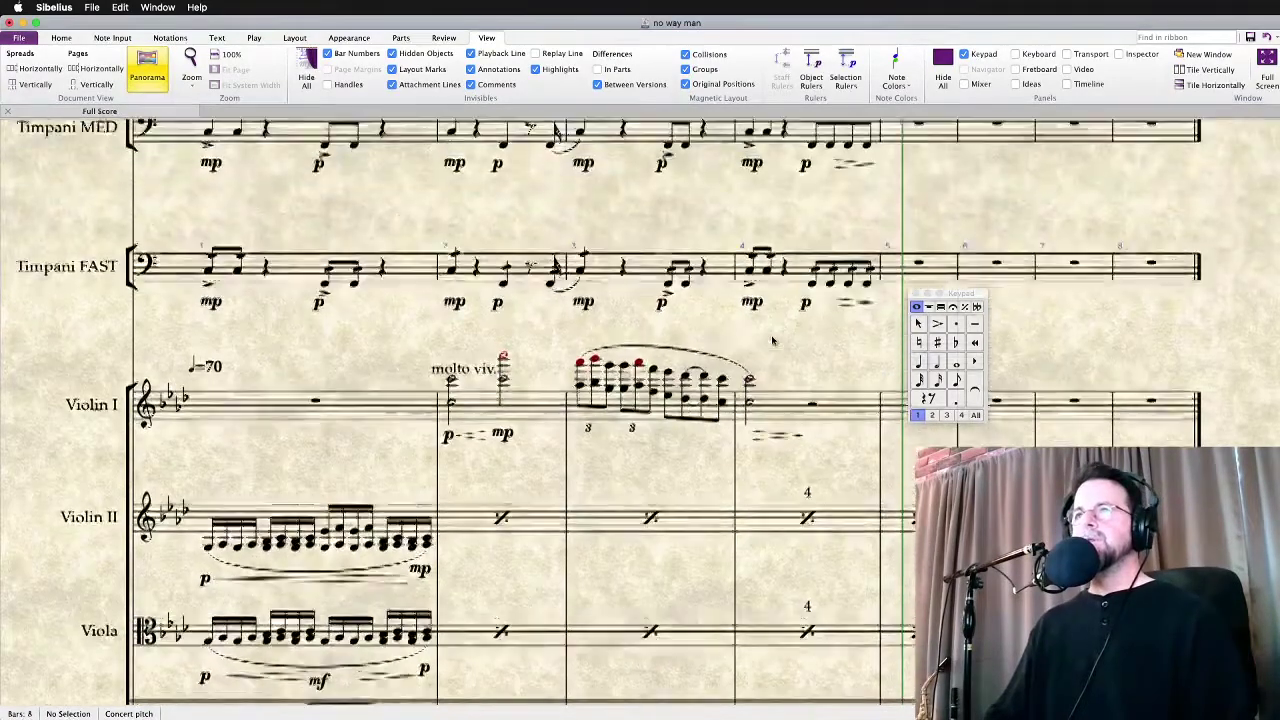
{"action": "left_click", "coordinate": [908, 527]}
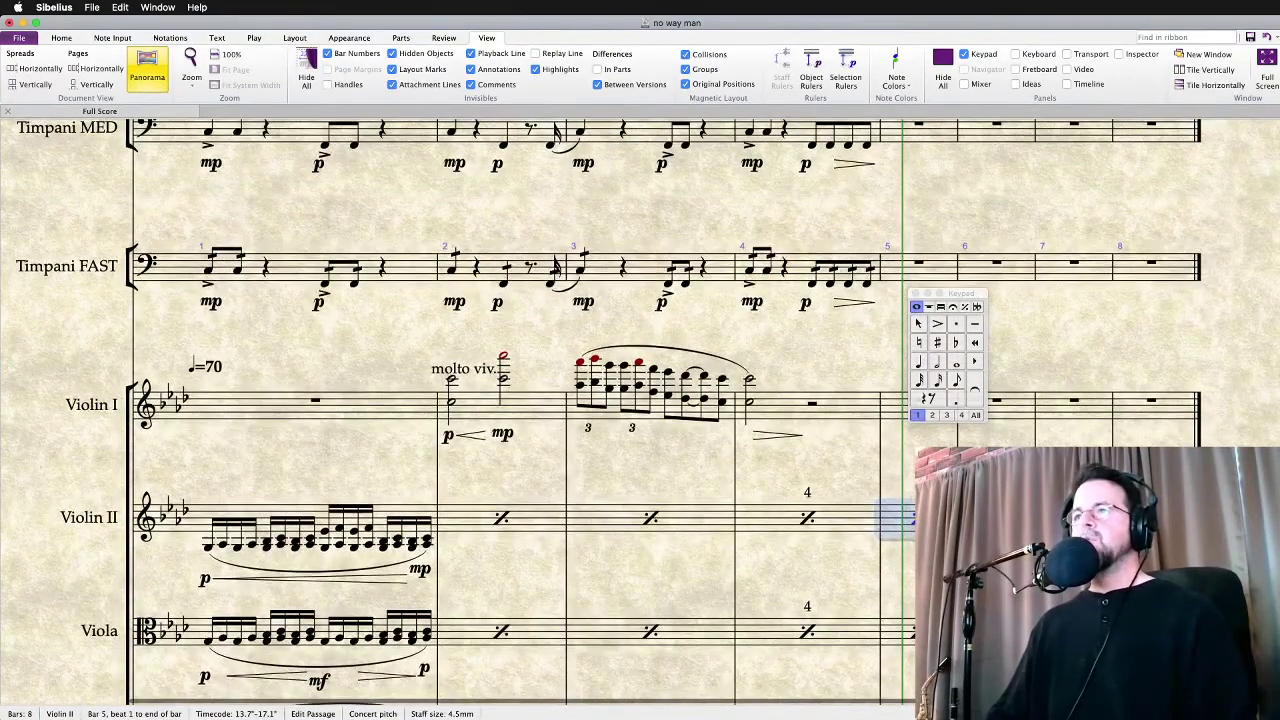
{"action": "left_click", "coordinate": [398, 270]}
{"action": "scroll", "coordinate": [820, 183], "scroll_direction": "up", "scroll_amount": 3}
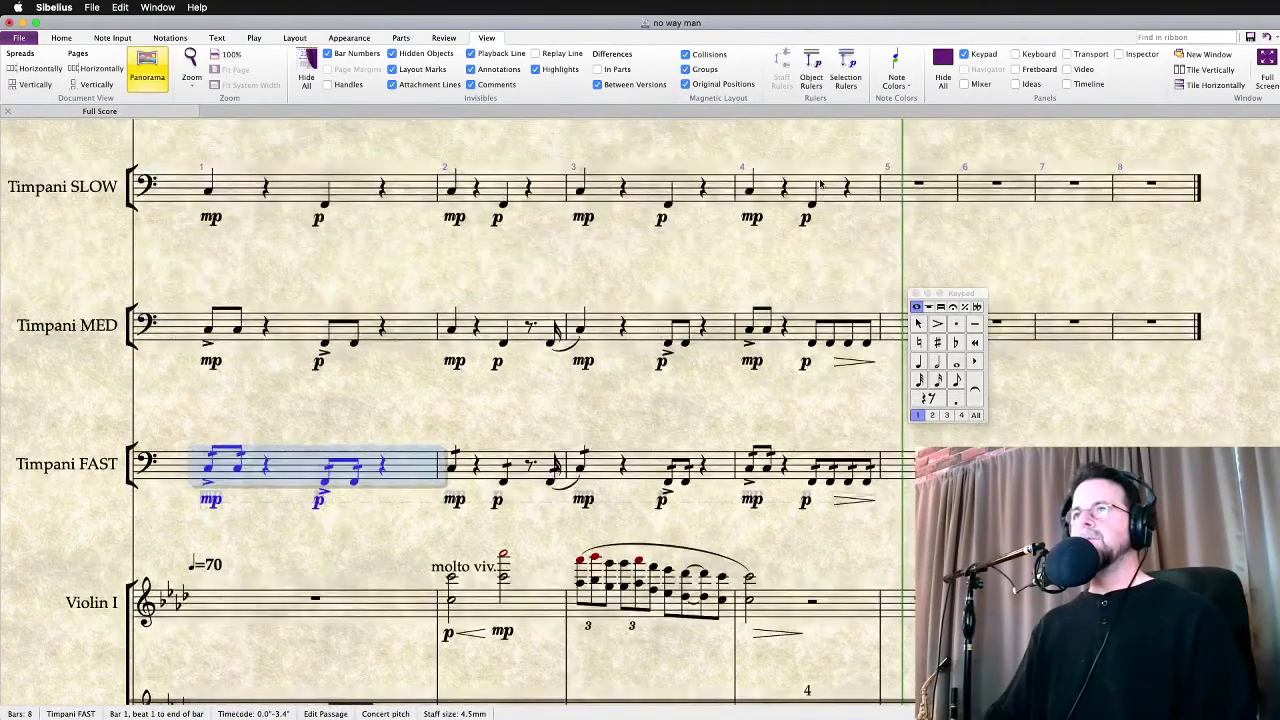
{"action": "left_click", "coordinate": [822, 188], "text": "shift"}
{"action": "scroll", "coordinate": [826, 200], "scroll_direction": "up", "scroll_amount": 5}
{"action": "left_click", "coordinate": [817, 390], "text": "shift"}
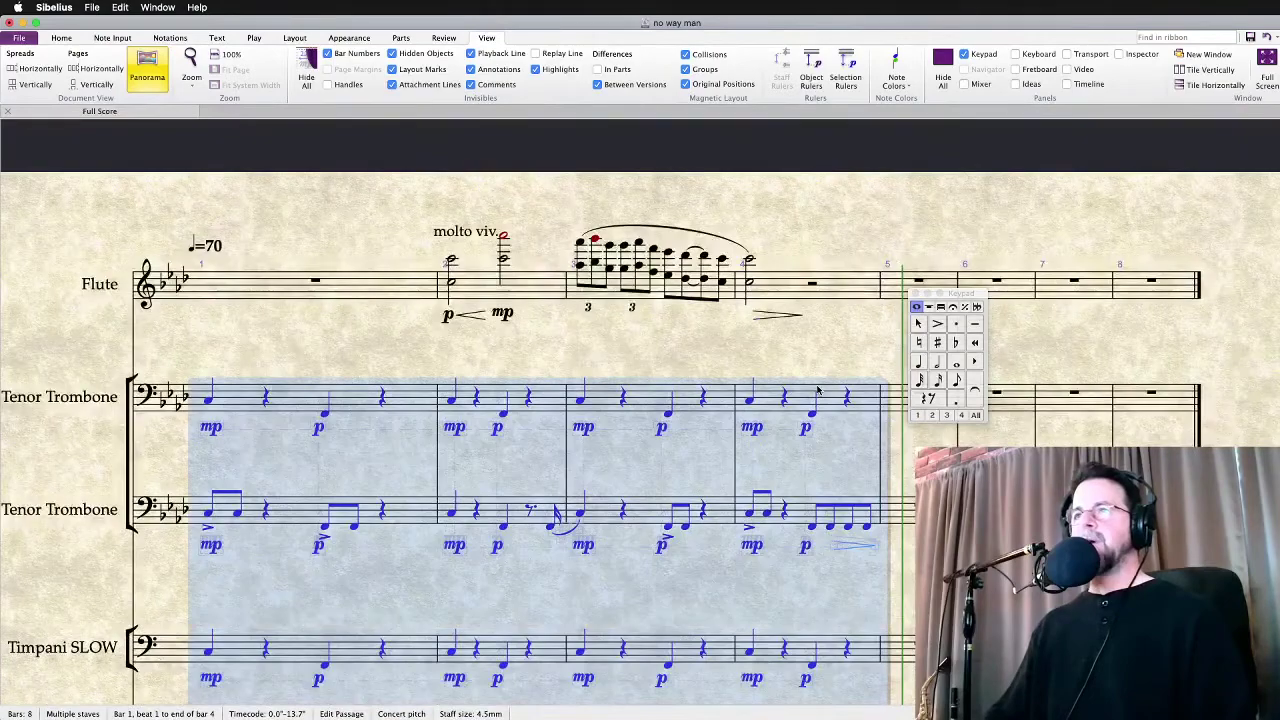
{"action": "scroll", "coordinate": [817, 390], "scroll_direction": "down", "scroll_amount": 5}
{"action": "scroll", "coordinate": [817, 390], "scroll_direction": "right", "scroll_amount": 5}
{"action": "left_click", "coordinate": [749, 349]}
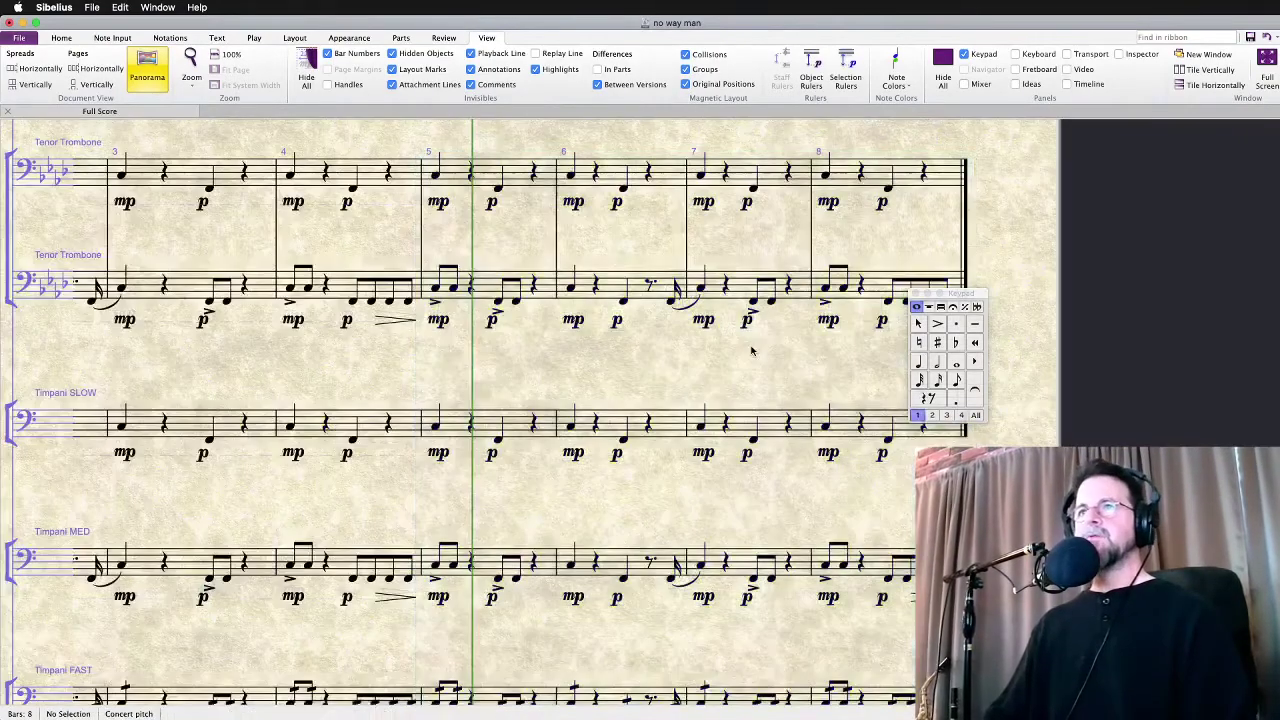
Add a Horn in F and a Trumpet in Bb to the score from the Brass instruments
{"action": "scroll", "coordinate": [752, 350], "scroll_direction": "up", "scroll_amount": 5}
{"action": "scroll", "coordinate": [752, 350], "scroll_direction": "left", "scroll_amount": 10}
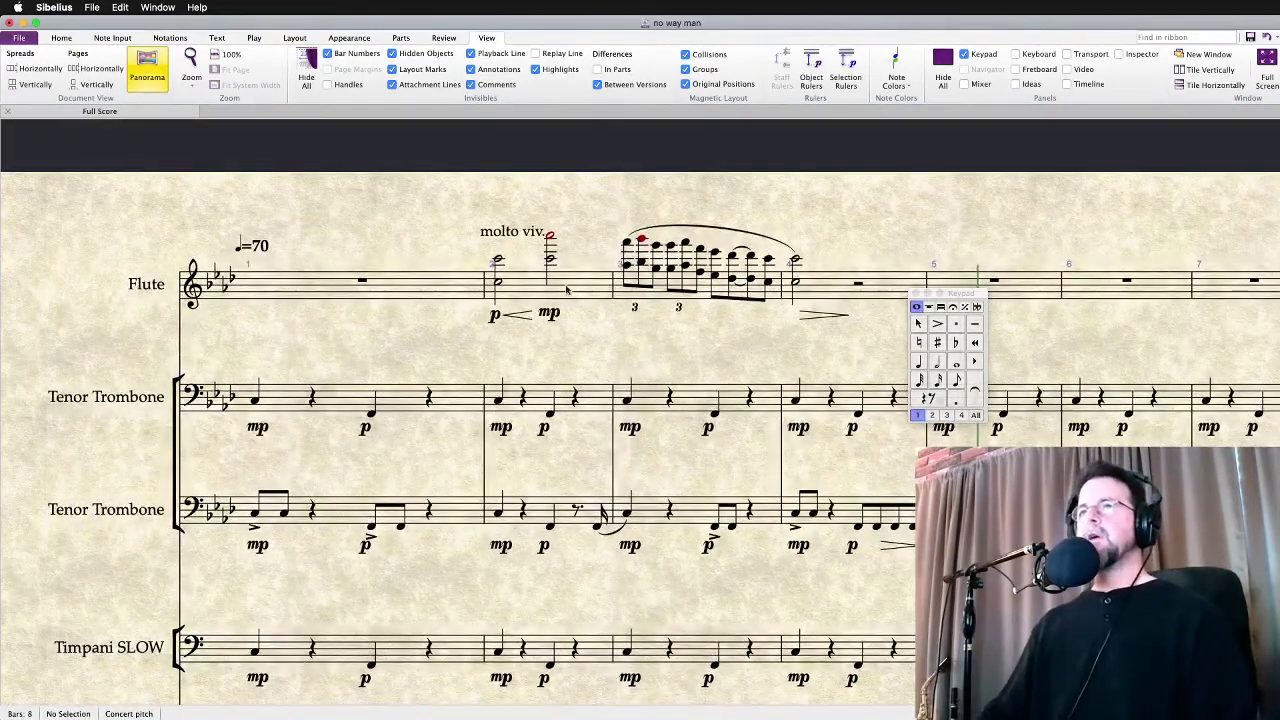
{"action": "left_click", "coordinate": [793, 289]}
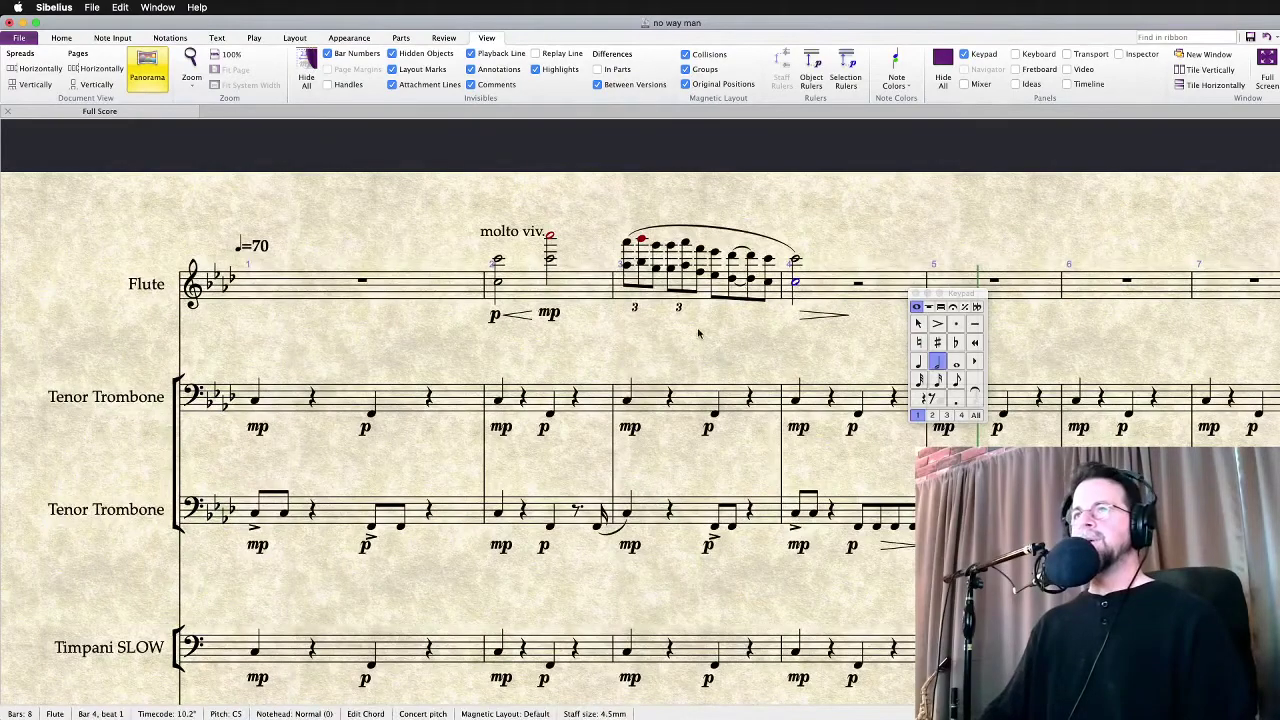
{"action": "key", "text": "Escape"}
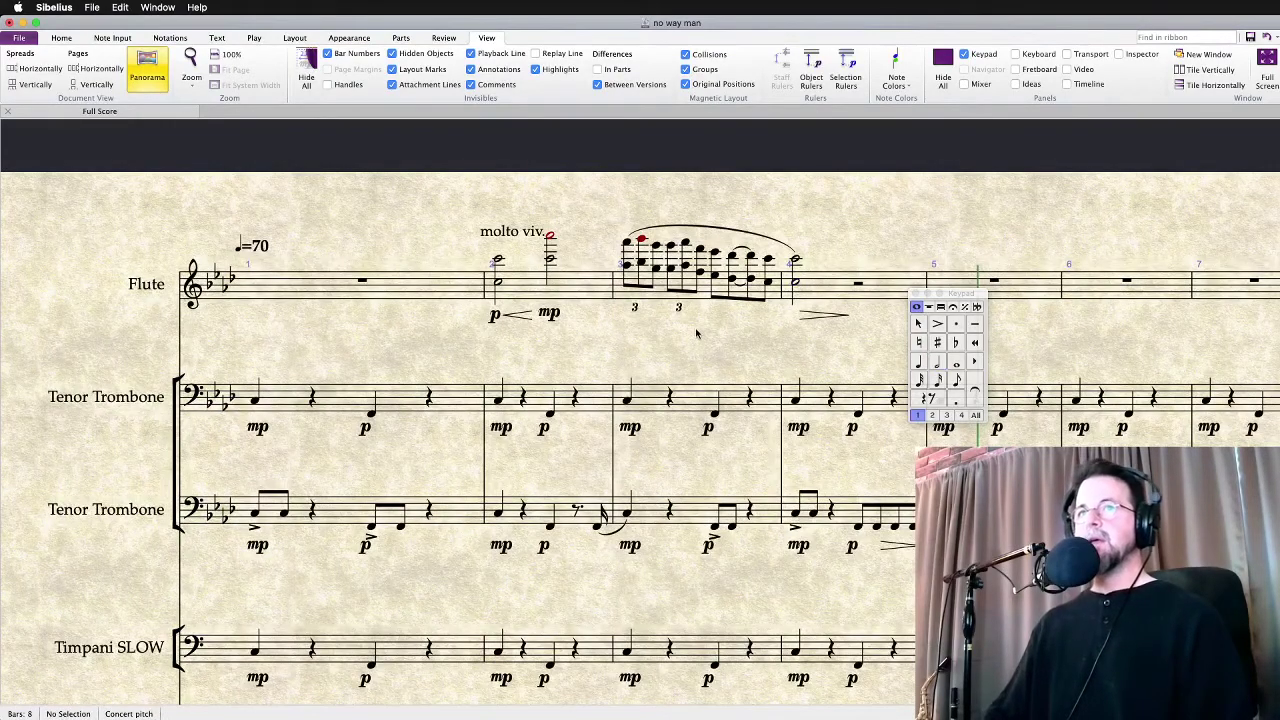
{"action": "key", "text": "i"}
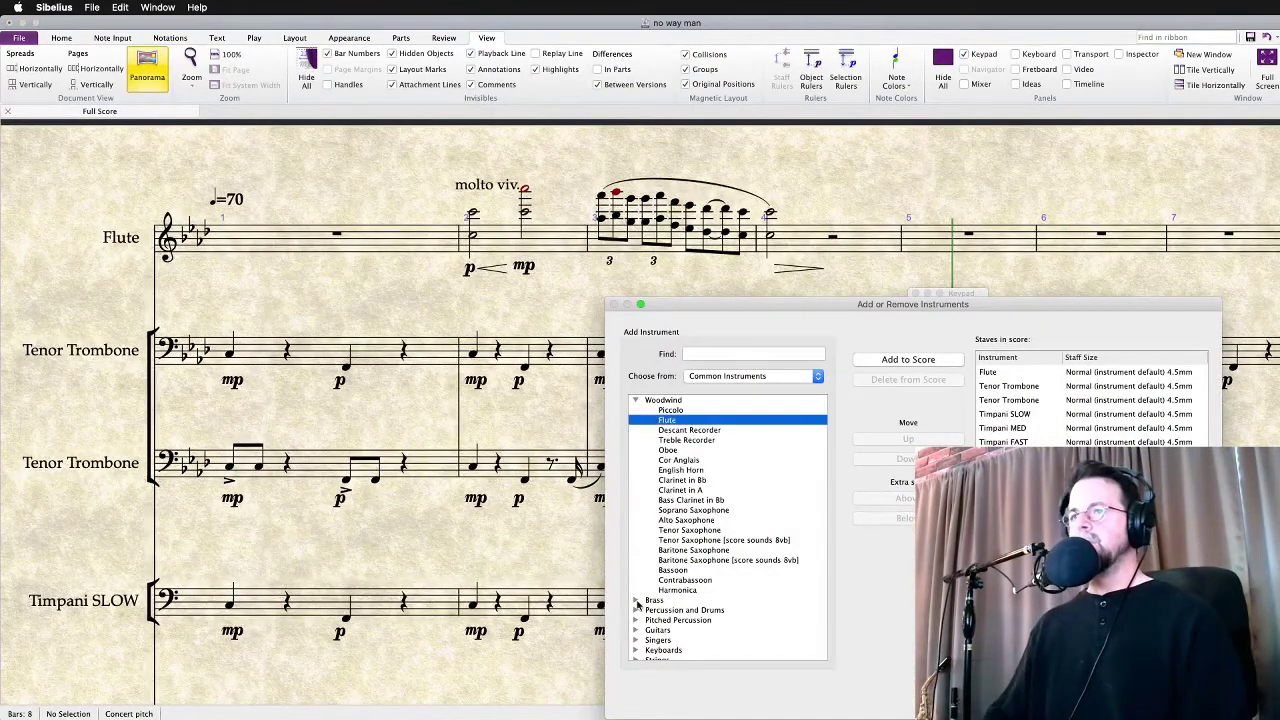
{"action": "left_click", "coordinate": [636, 601]}
{"action": "double_click", "coordinate": [676, 610]}
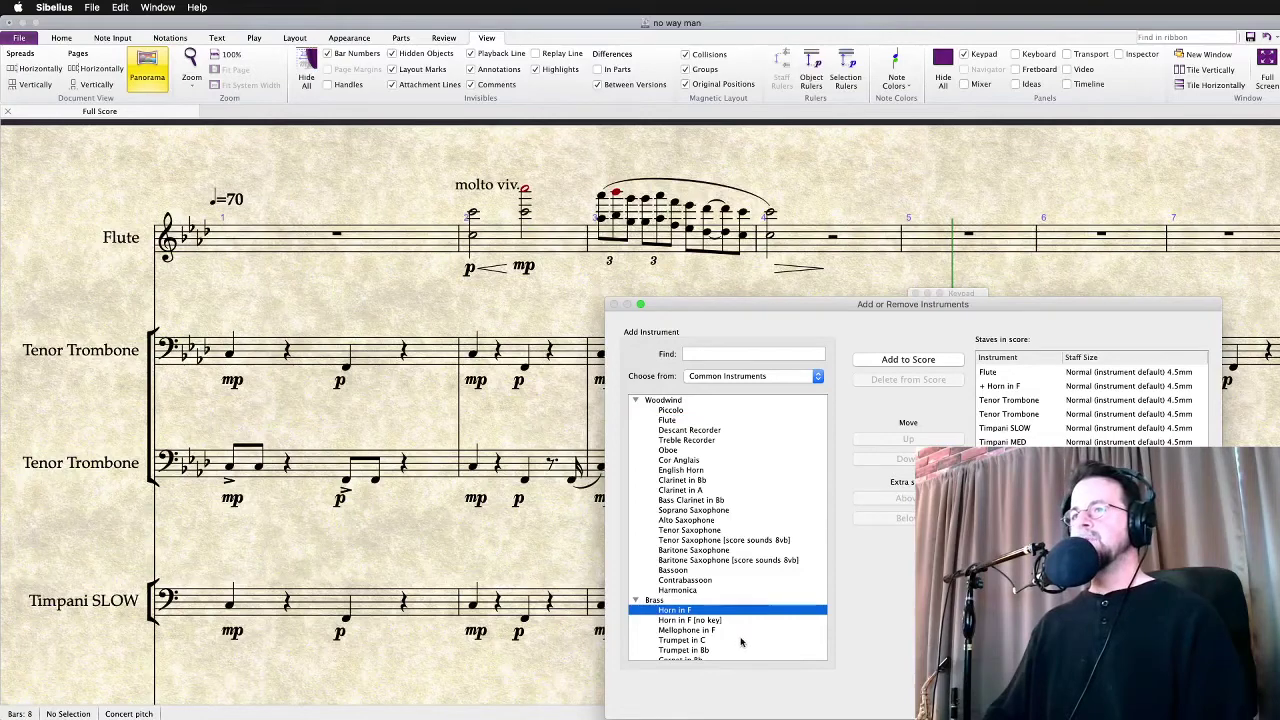
{"action": "double_click", "coordinate": [708, 650]}
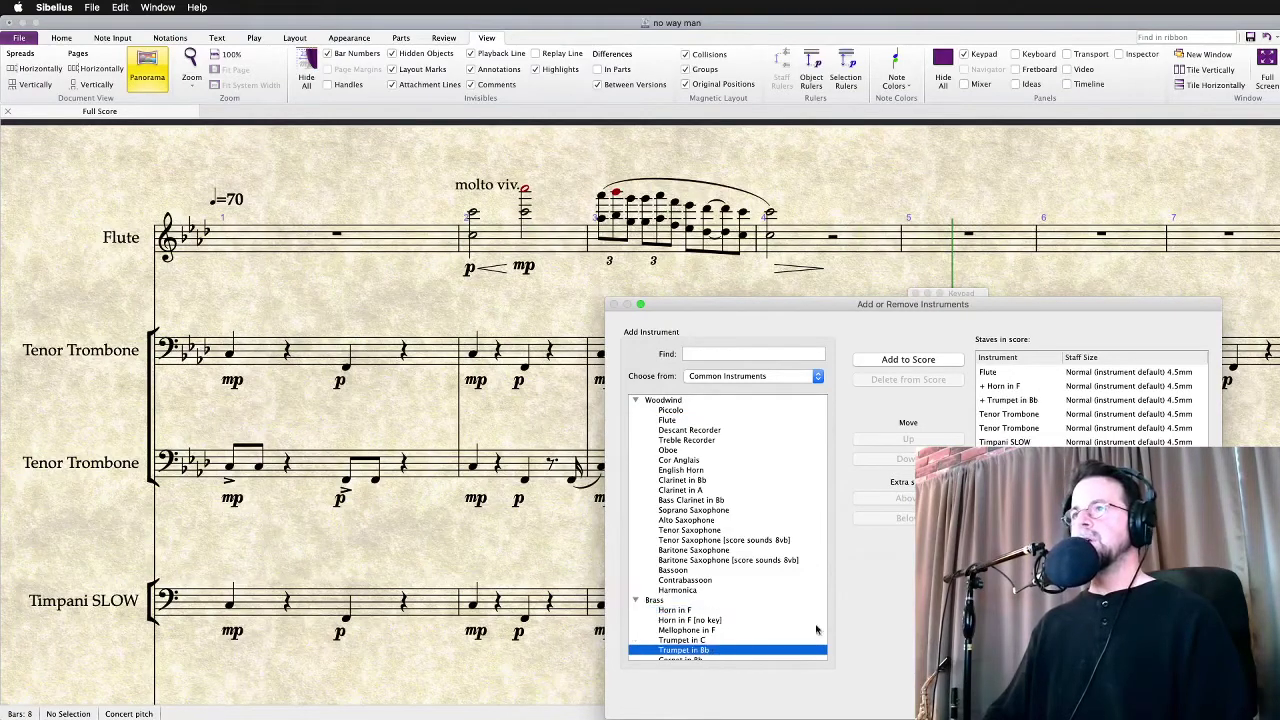
{"action": "key", "text": "Return"}
Select bars 2 to 4 of the Flute, listen to the score from bar 1 into bar 4, and clear the selection
{"action": "scroll", "coordinate": [744, 314], "scroll_direction": "up", "scroll_amount": 5}
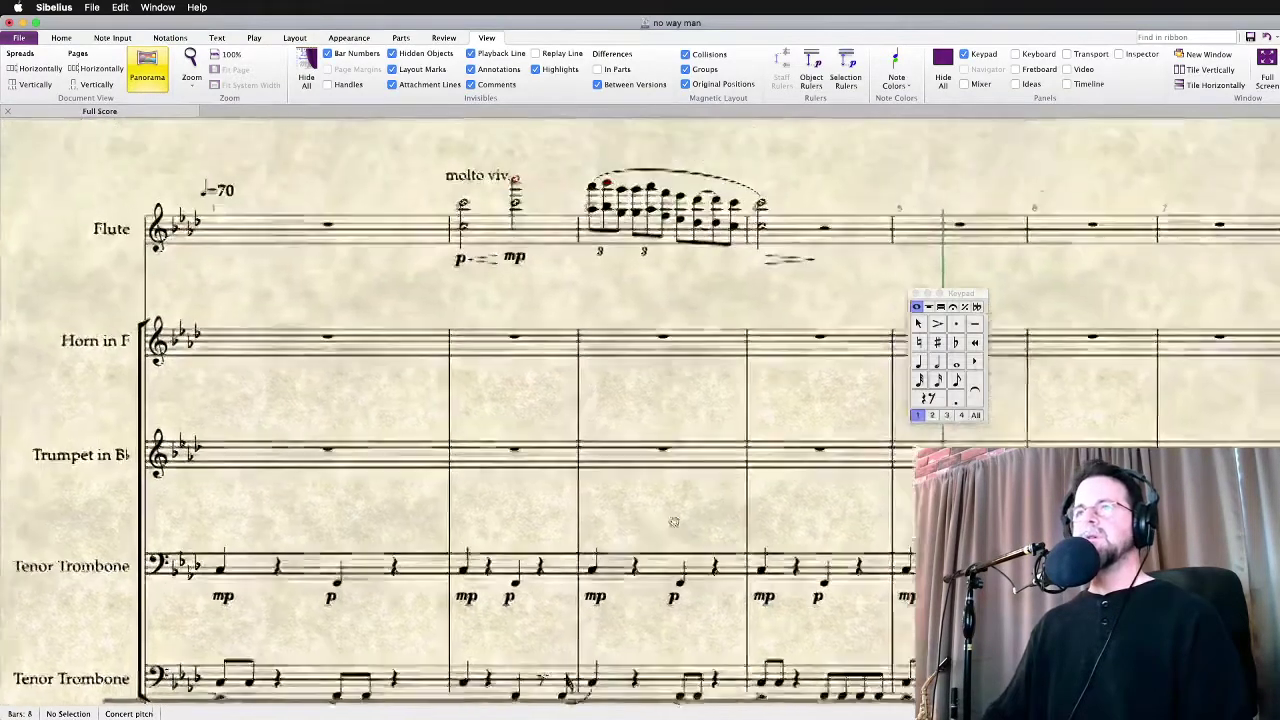
{"action": "left_click", "coordinate": [500, 306]}
{"action": "key", "text": "super+shift+Right"}
{"action": "key", "text": "super+shift+Right"}
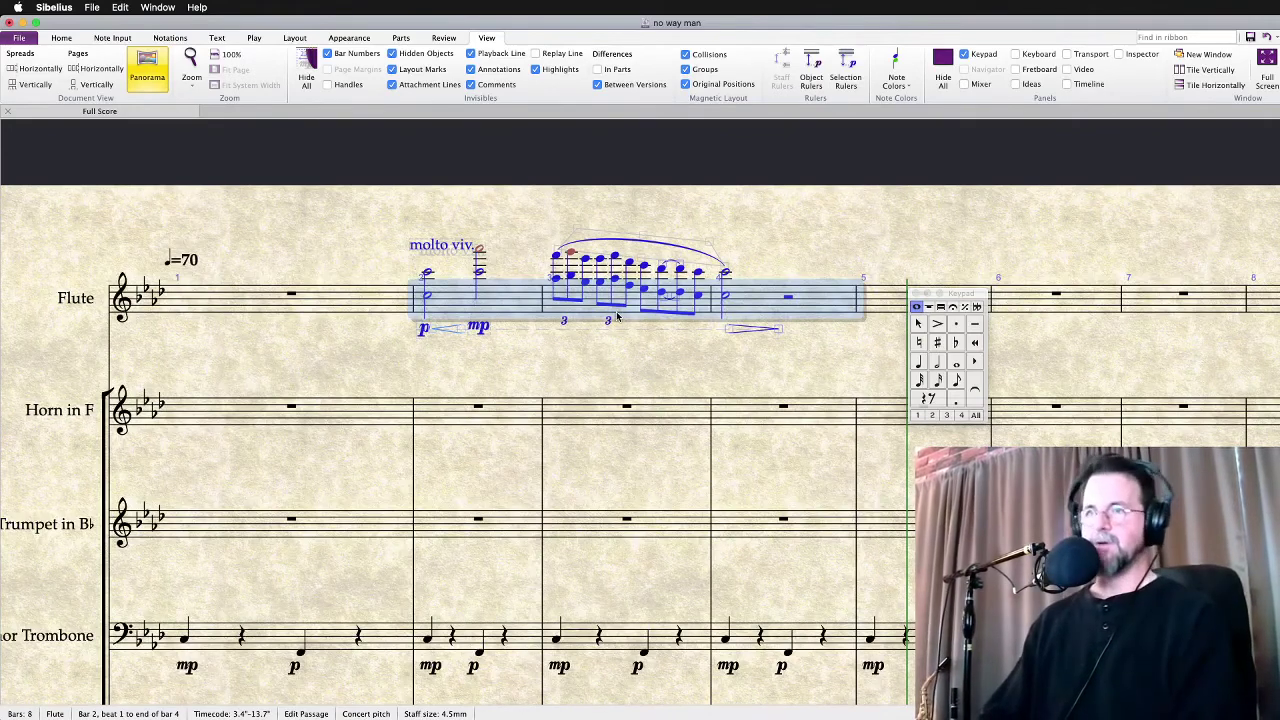
{"action": "key", "text": "space"}
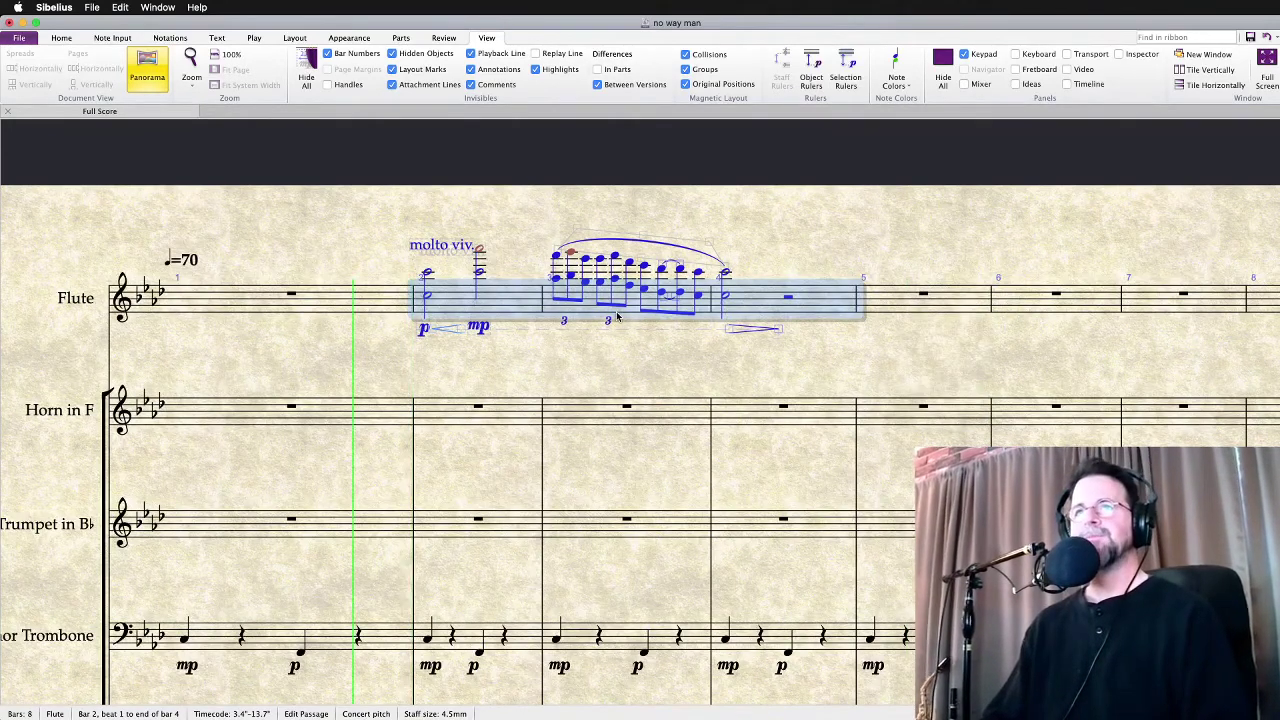
{"action": "left_click", "coordinate": [531, 354]}
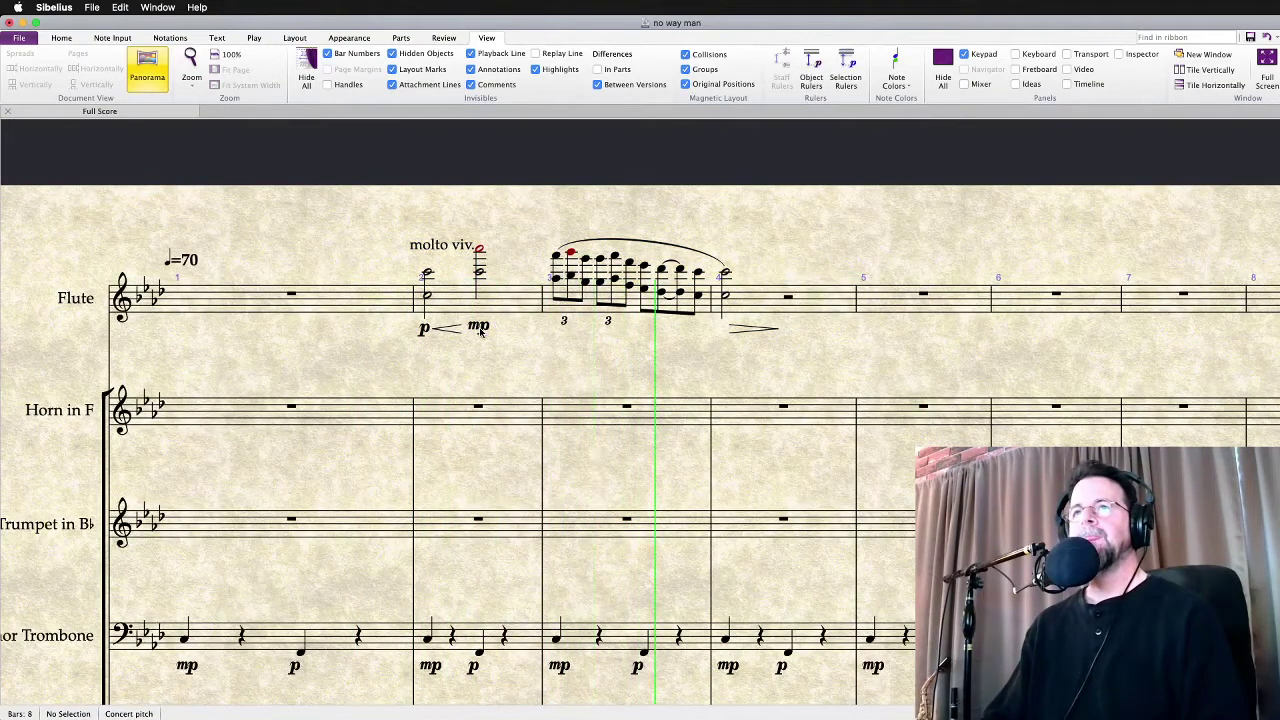
{"action": "key", "text": "space"}
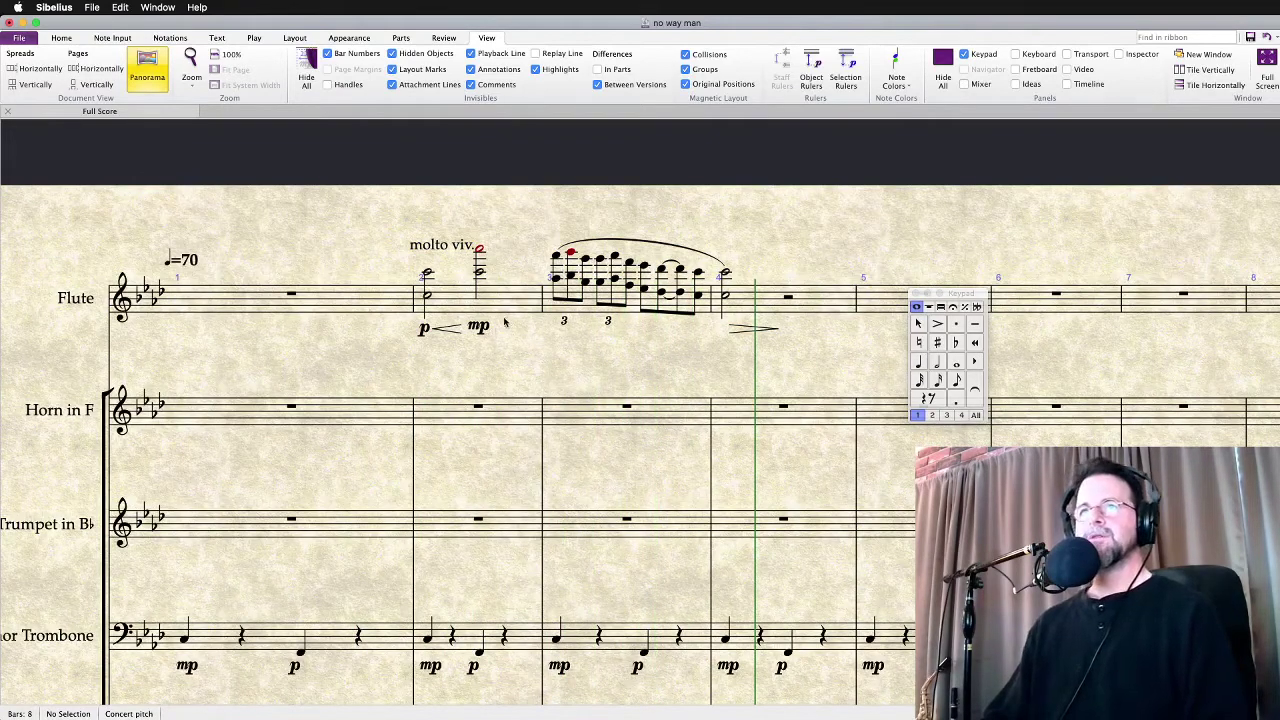
Clear the selection, show the Mixer and pull the first Tenor Trombone's volume down to nearly nothing
{"action": "left_click", "coordinate": [503, 302], "text": "super"}
{"action": "scroll", "coordinate": [500, 460], "scroll_direction": "down", "scroll_amount": 5}
{"action": "key", "text": "Escape"}
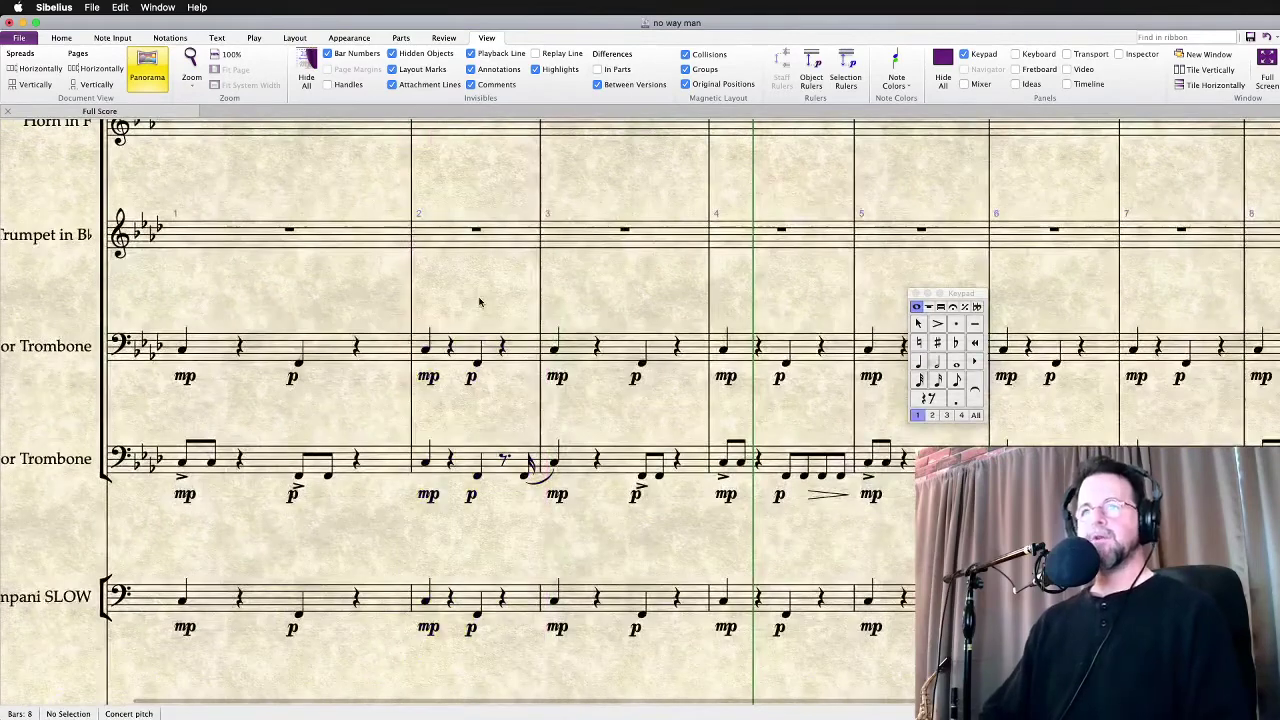
{"action": "key", "text": "m"}
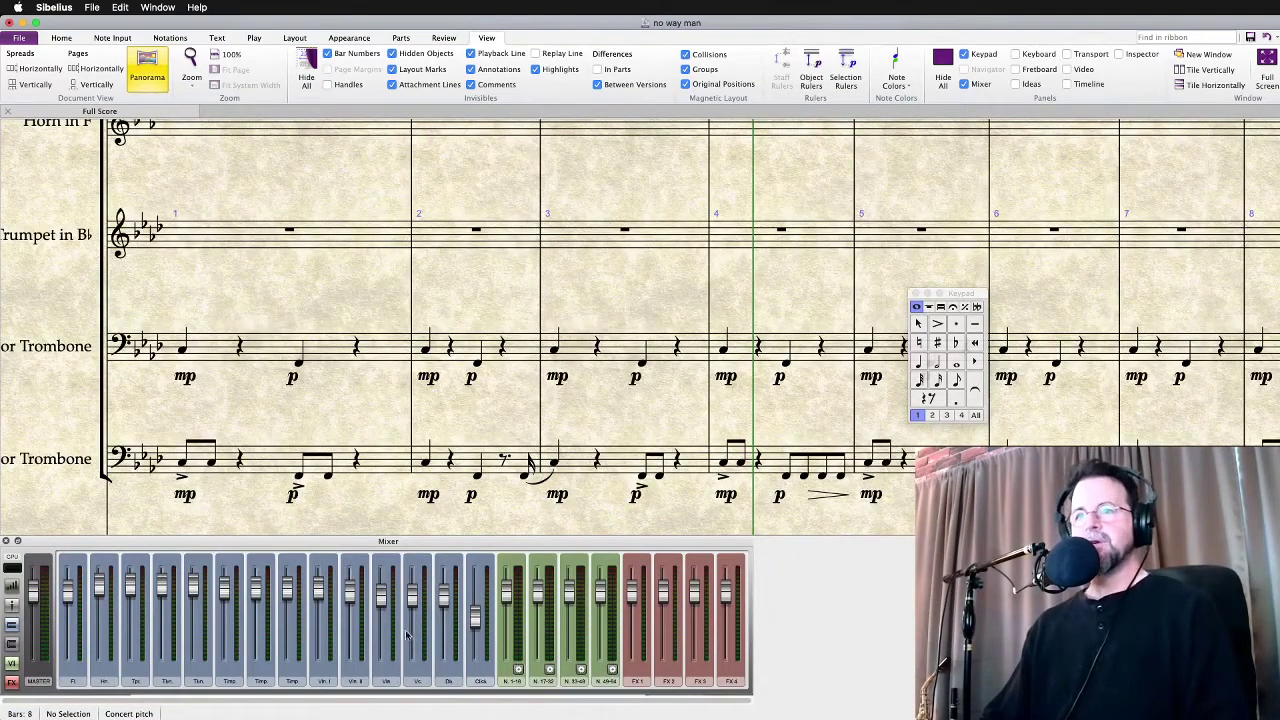
{"action": "scroll", "coordinate": [179, 351], "scroll_direction": "up", "scroll_amount": 5}
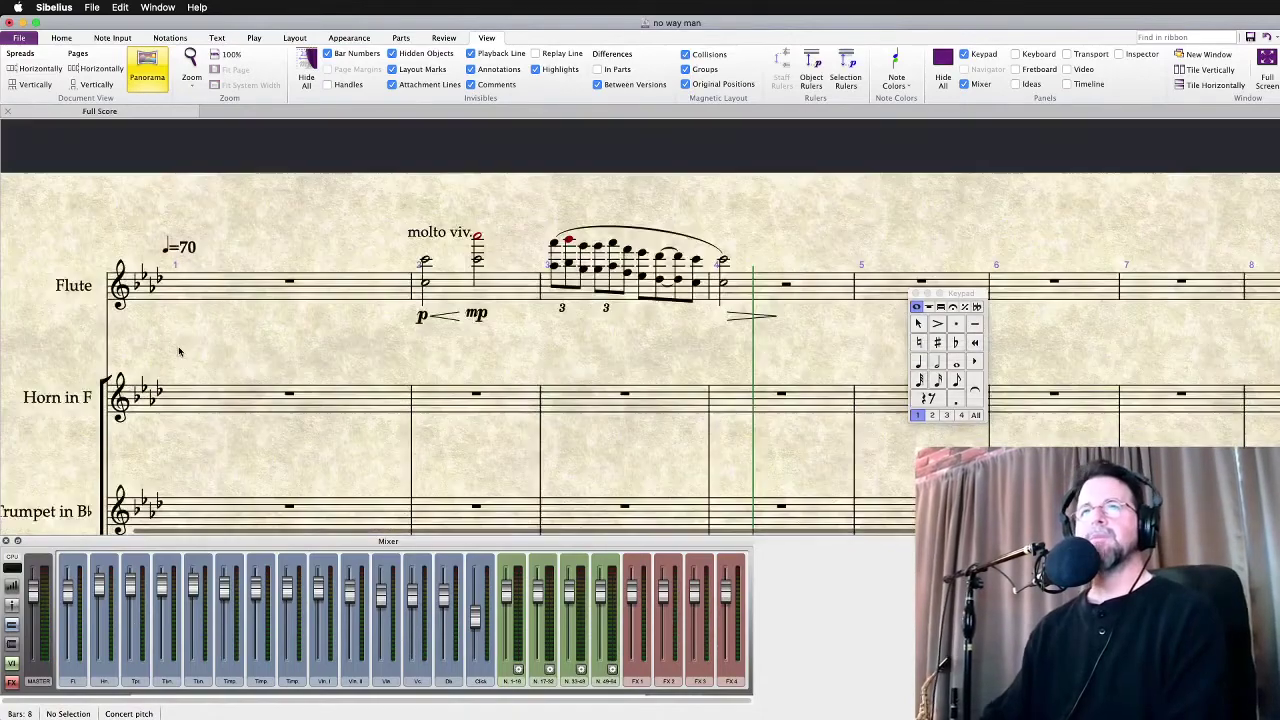
{"action": "scroll", "coordinate": [179, 351], "scroll_direction": "down", "scroll_amount": 5}
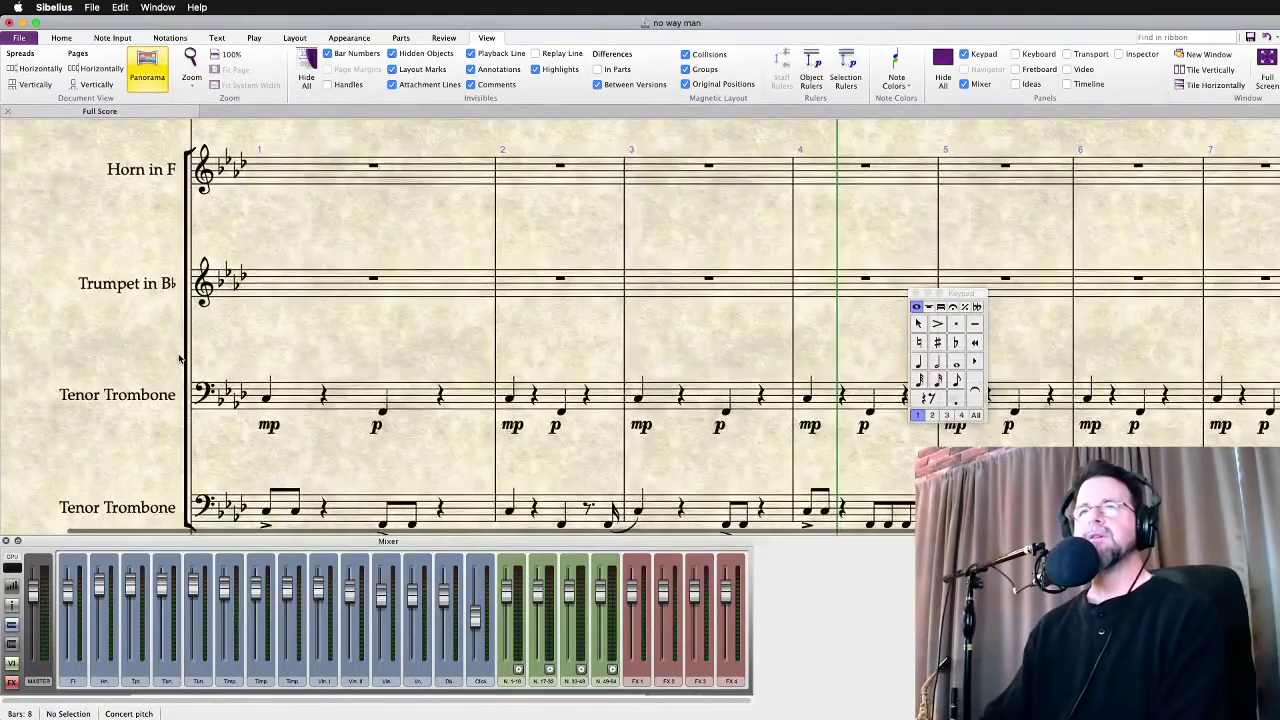
{"action": "scroll", "coordinate": [179, 360], "scroll_direction": "down", "scroll_amount": 4}
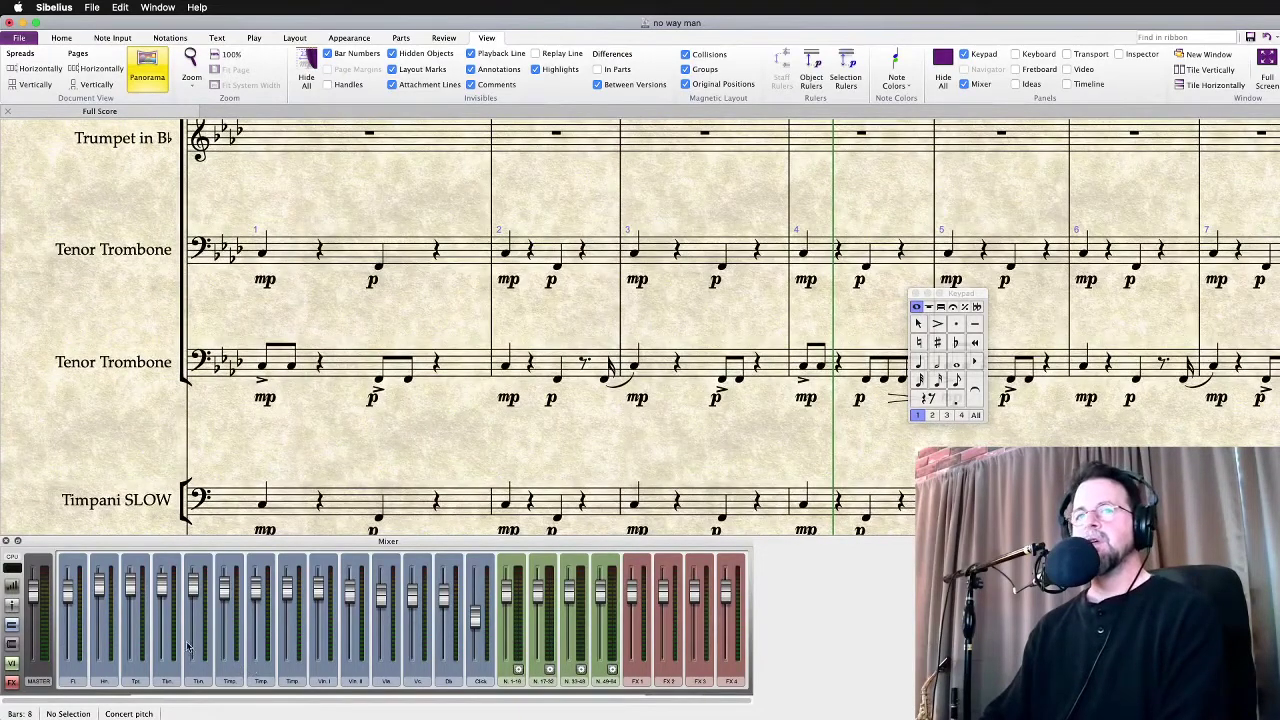
{"action": "left_click_drag", "start_coordinate": [164, 603], "coordinate": [166, 680]}
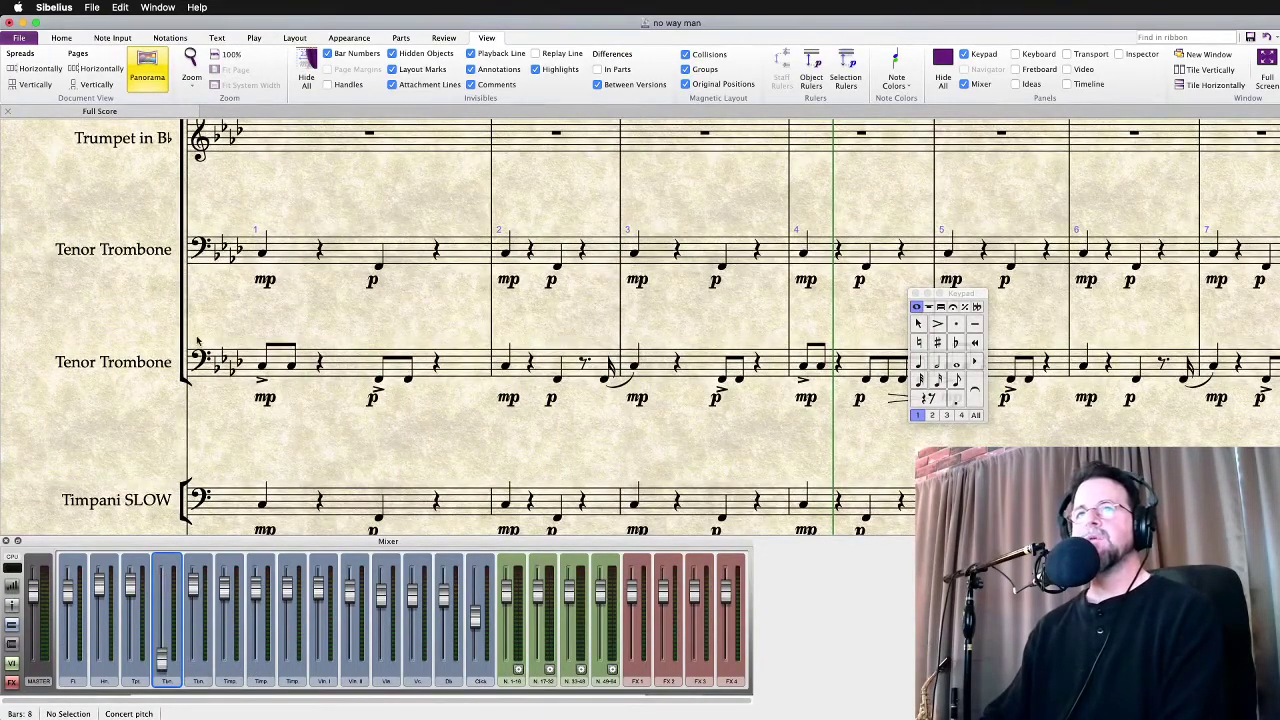
Lower the mixer volumes of Timpani SLOW and Timpani MED to nearly nothing
{"action": "scroll", "coordinate": [165, 403], "scroll_direction": "down", "scroll_amount": 10}
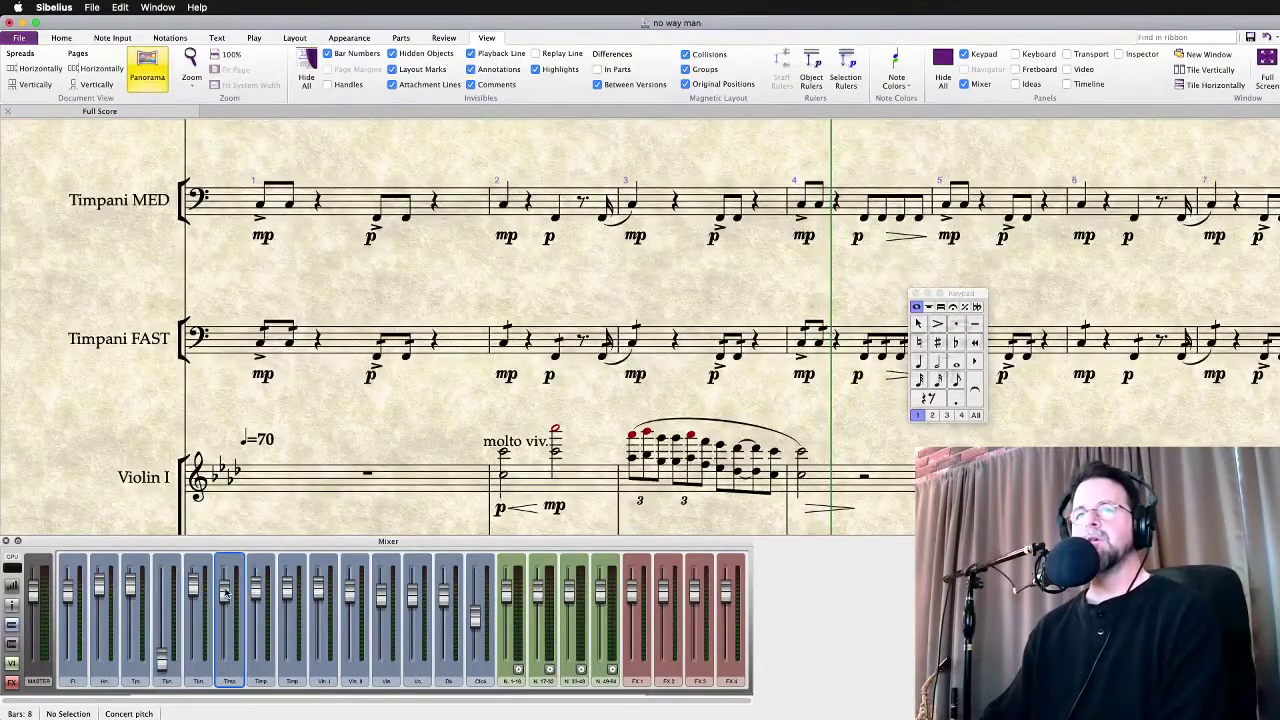
{"action": "left_click_drag", "start_coordinate": [227, 593], "coordinate": [229, 660]}
{"action": "left_click_drag", "start_coordinate": [255, 593], "coordinate": [257, 662]}
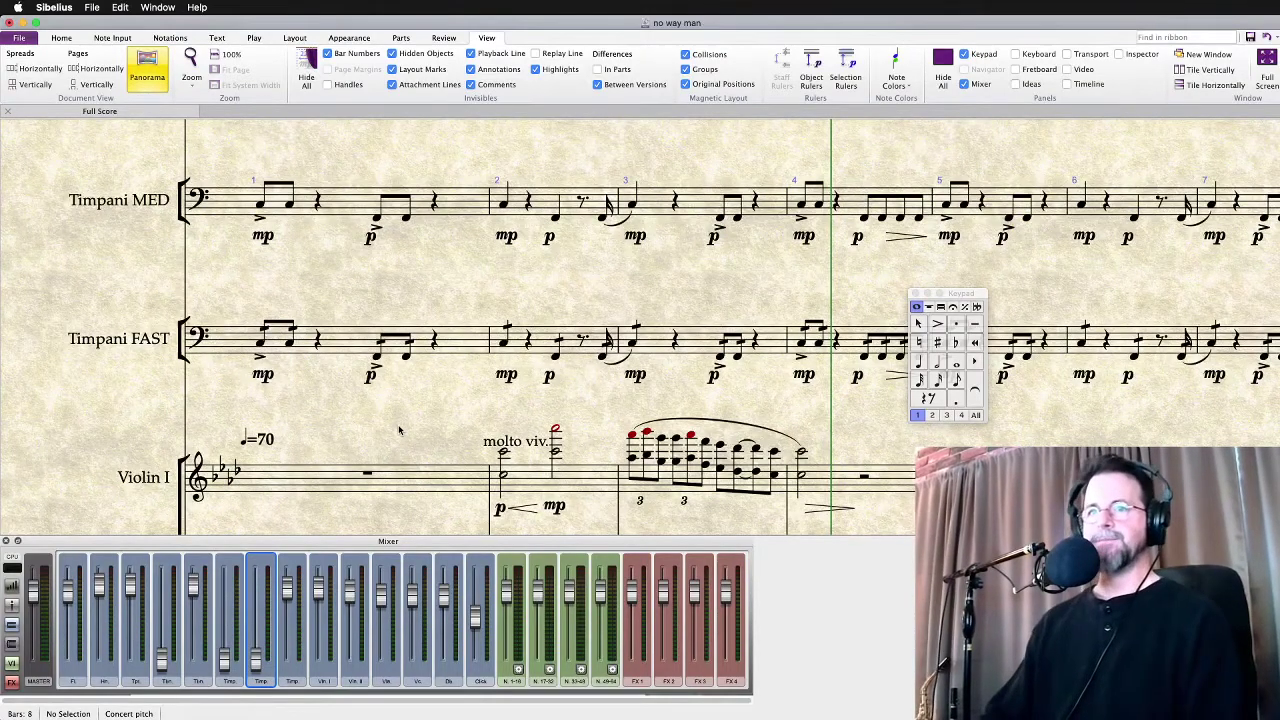
Play the score into bar 4 and stop, replay it from the first Violin I note in bar 2, and clear the selection
{"action": "key", "text": "space"}
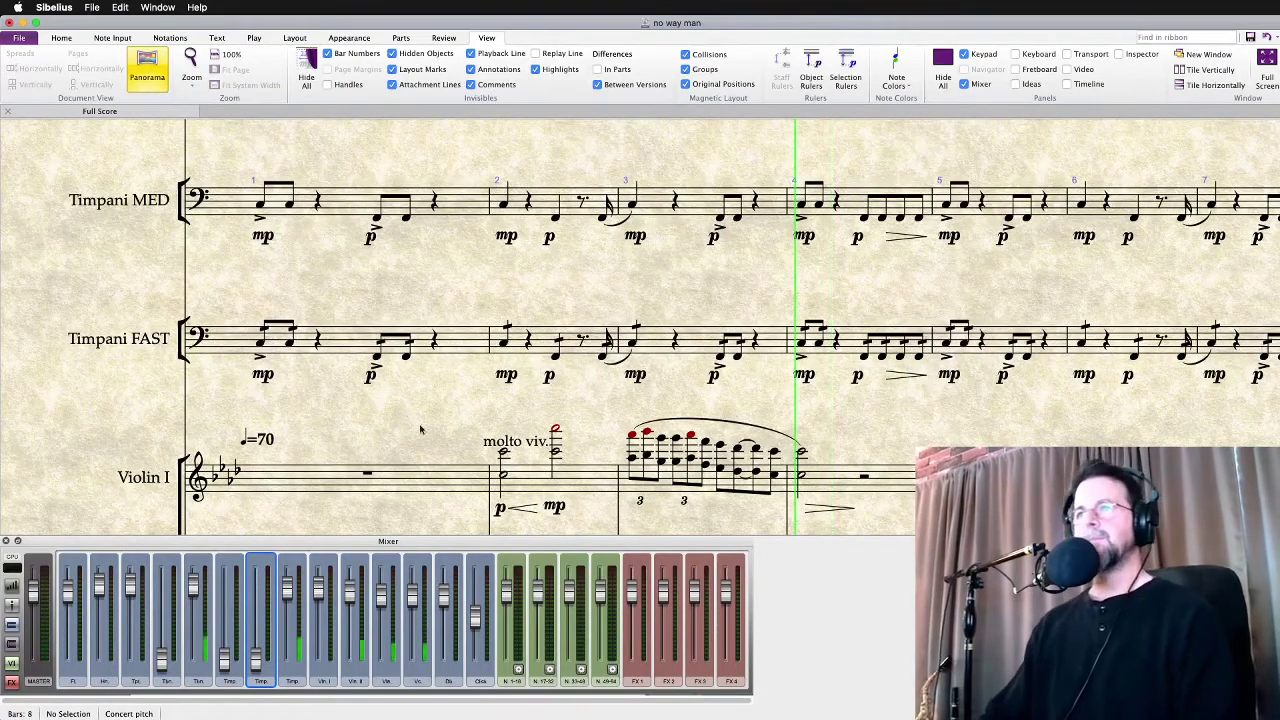
{"action": "key", "text": "space"}
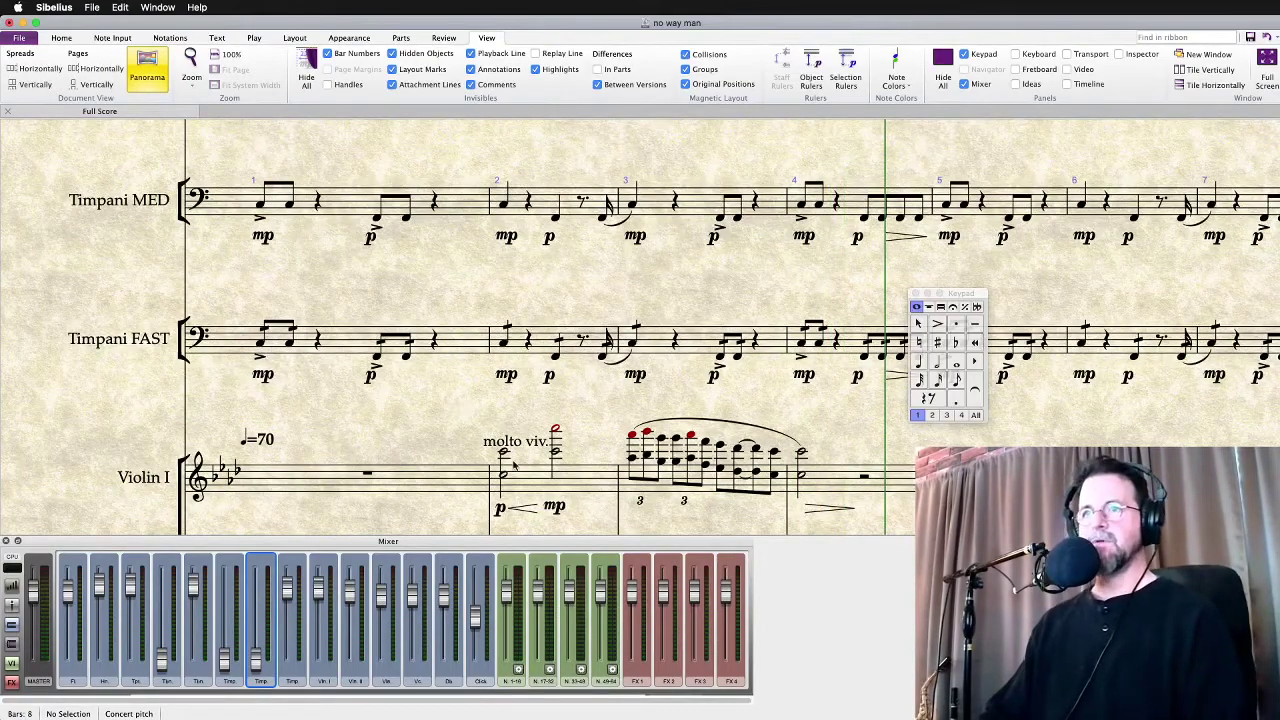
{"action": "left_click", "coordinate": [504, 453]}
{"action": "scroll", "coordinate": [520, 458], "scroll_direction": "up", "scroll_amount": 10}
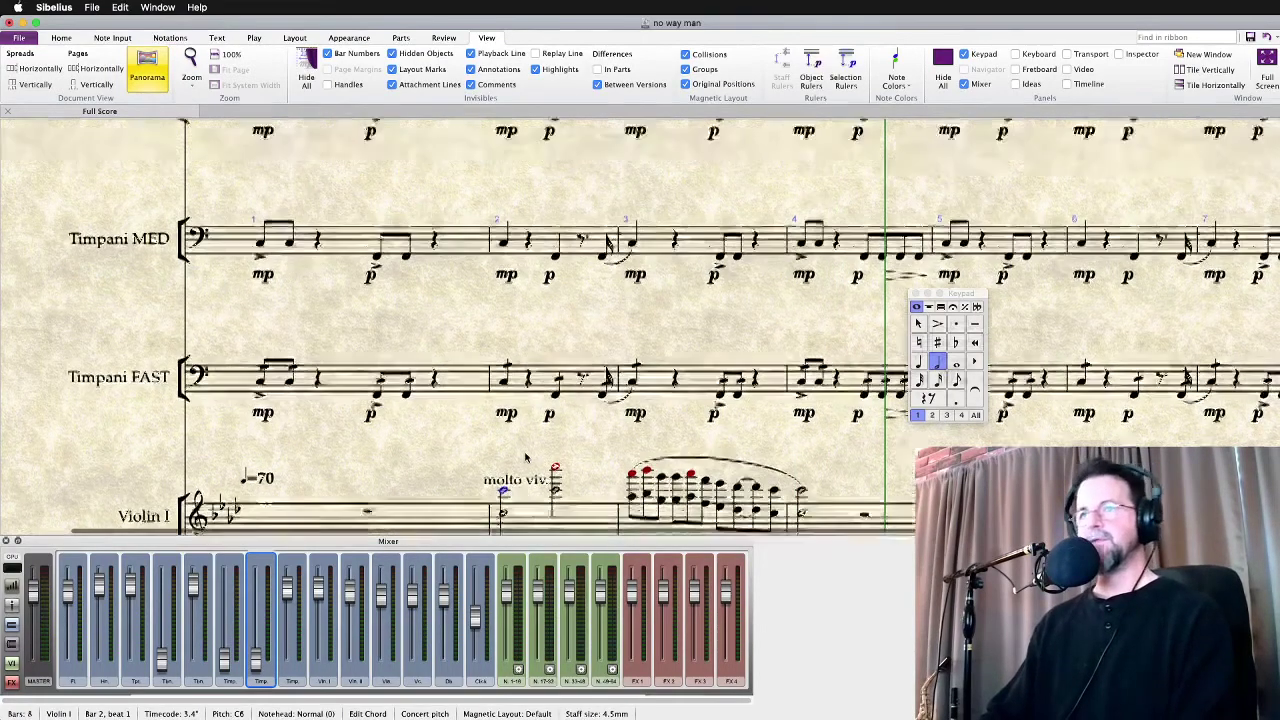
{"action": "scroll", "coordinate": [525, 458], "scroll_direction": "down", "scroll_amount": 10}
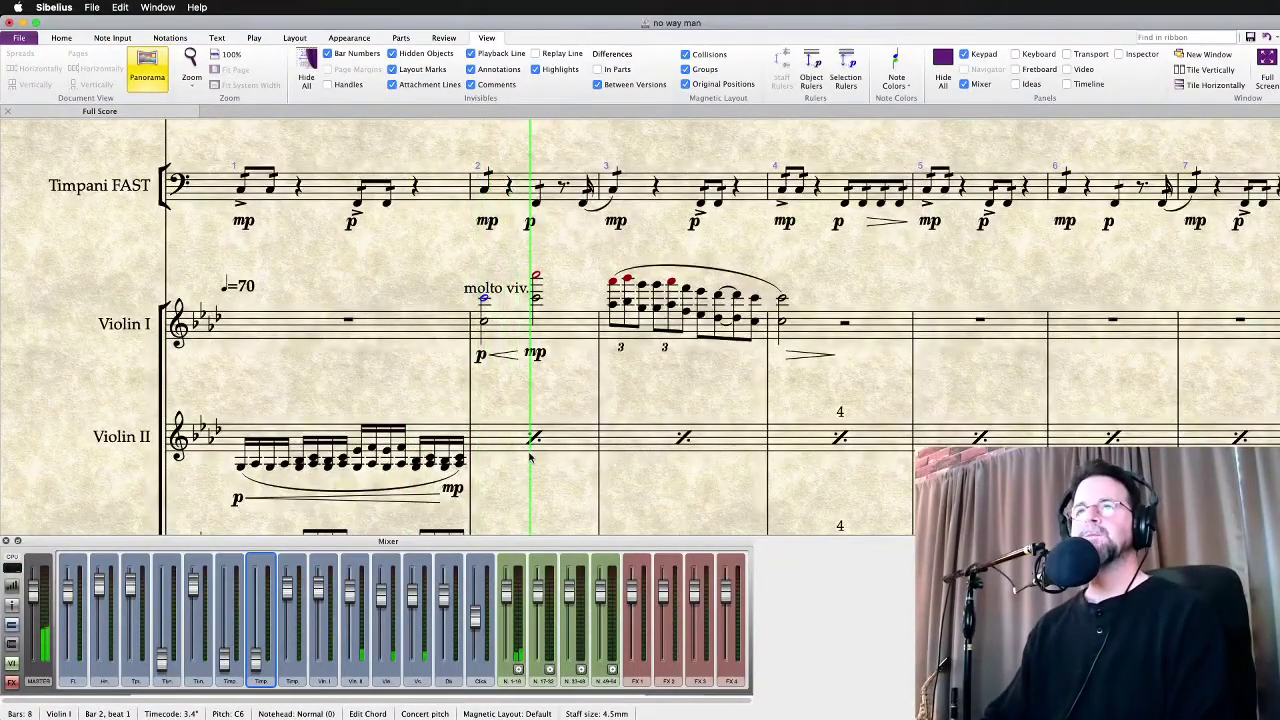
{"action": "left_click", "coordinate": [636, 402]}
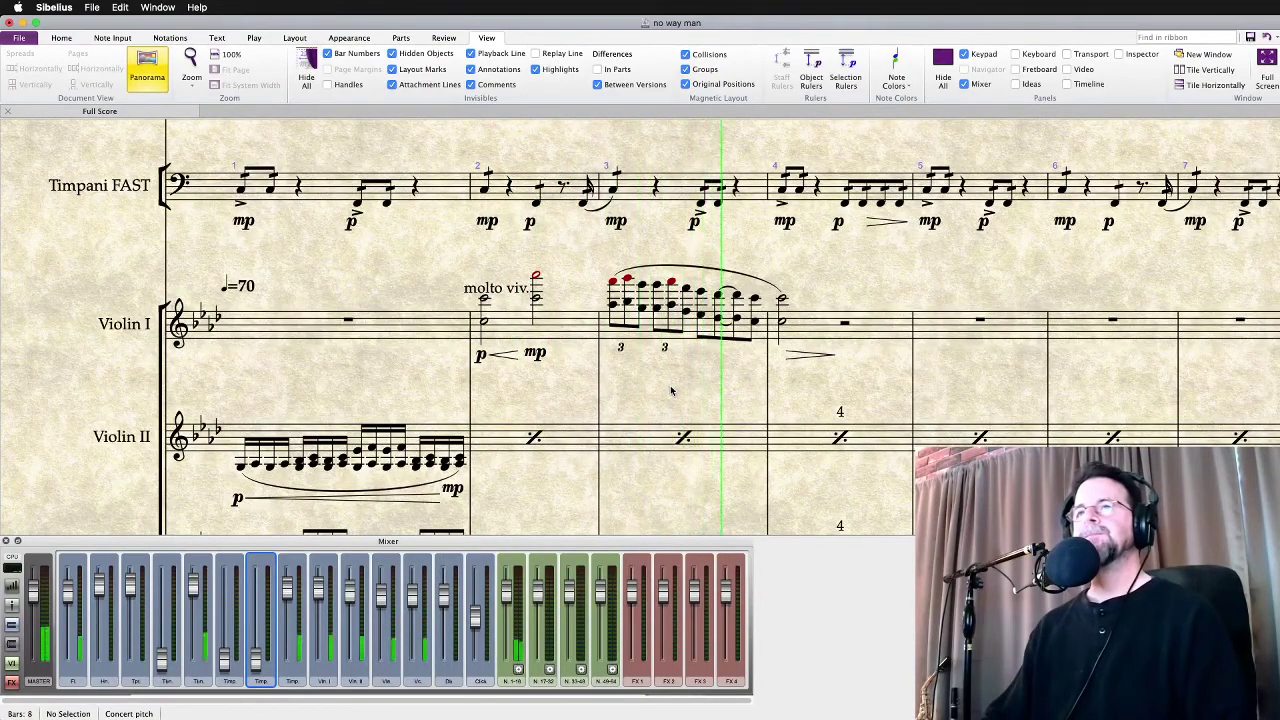
Change the dynamic on beat 3 of Violin I bar 2 to mf
{"action": "left_click", "coordinate": [537, 356]}
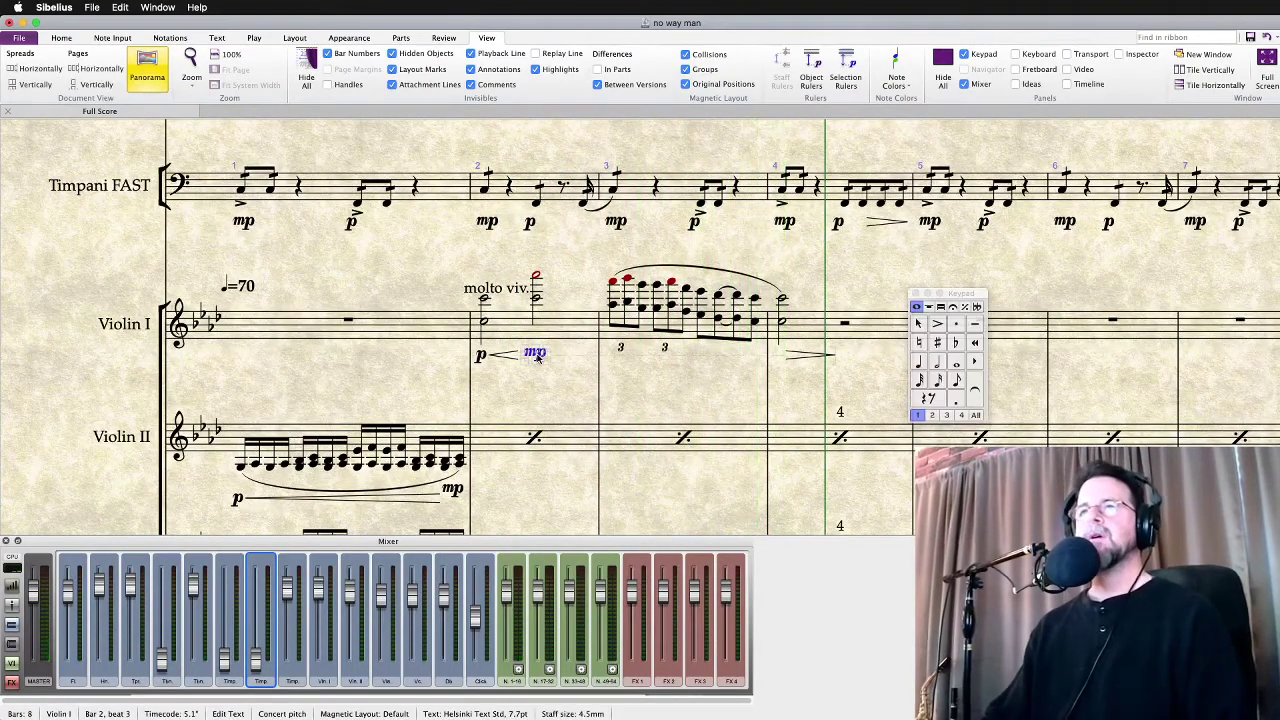
{"action": "double_click", "coordinate": [537, 356]}
{"action": "key", "text": "Escape"}
{"action": "scroll", "coordinate": [571, 353], "scroll_direction": "up", "scroll_amount": 5}
{"action": "key", "text": "Escape"}
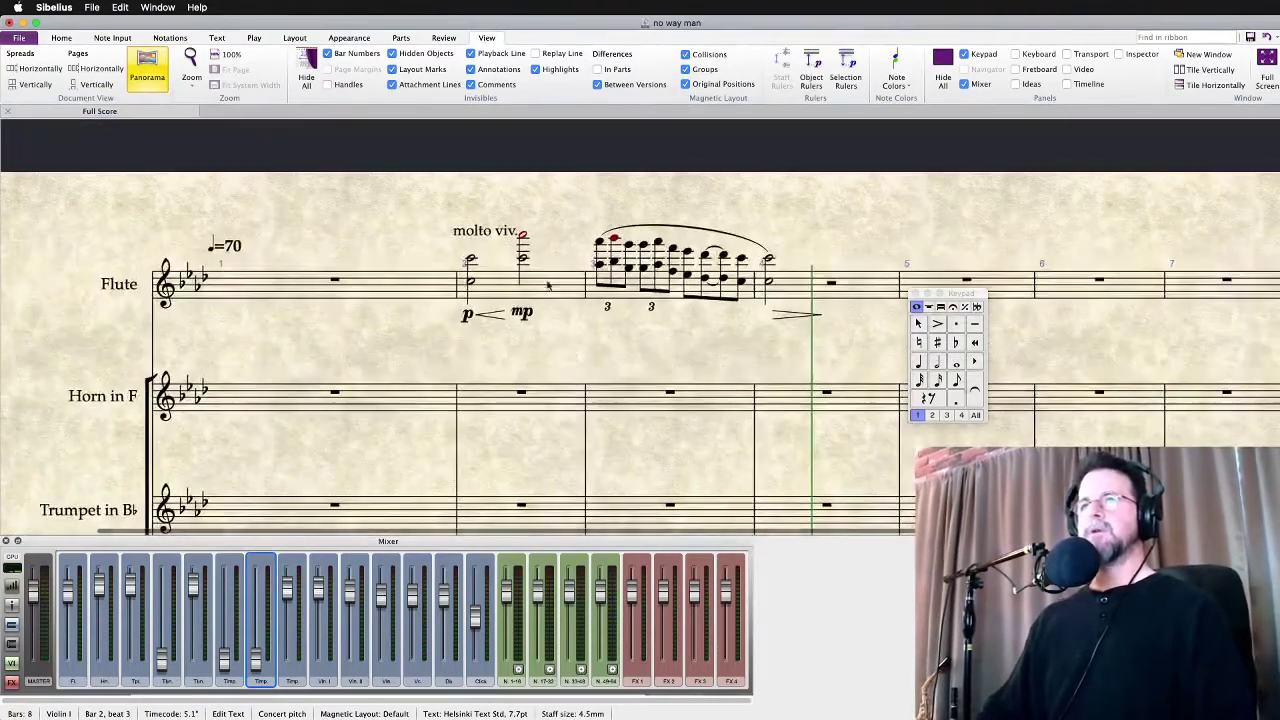
Select bar 2 of the Flute, clear that selection and hide the Mixer
{"action": "left_click", "coordinate": [575, 286]}
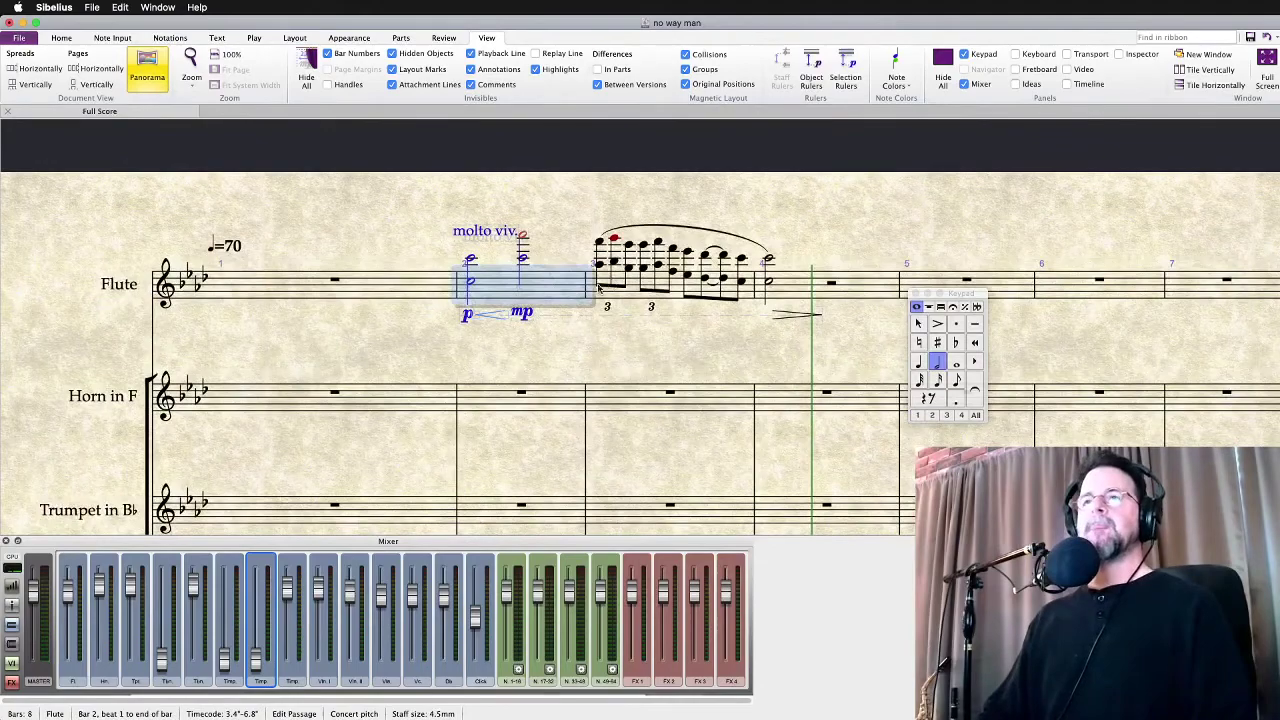
{"action": "key", "text": "Escape"}
{"action": "scroll", "coordinate": [546, 314], "scroll_direction": "down", "scroll_amount": 5}
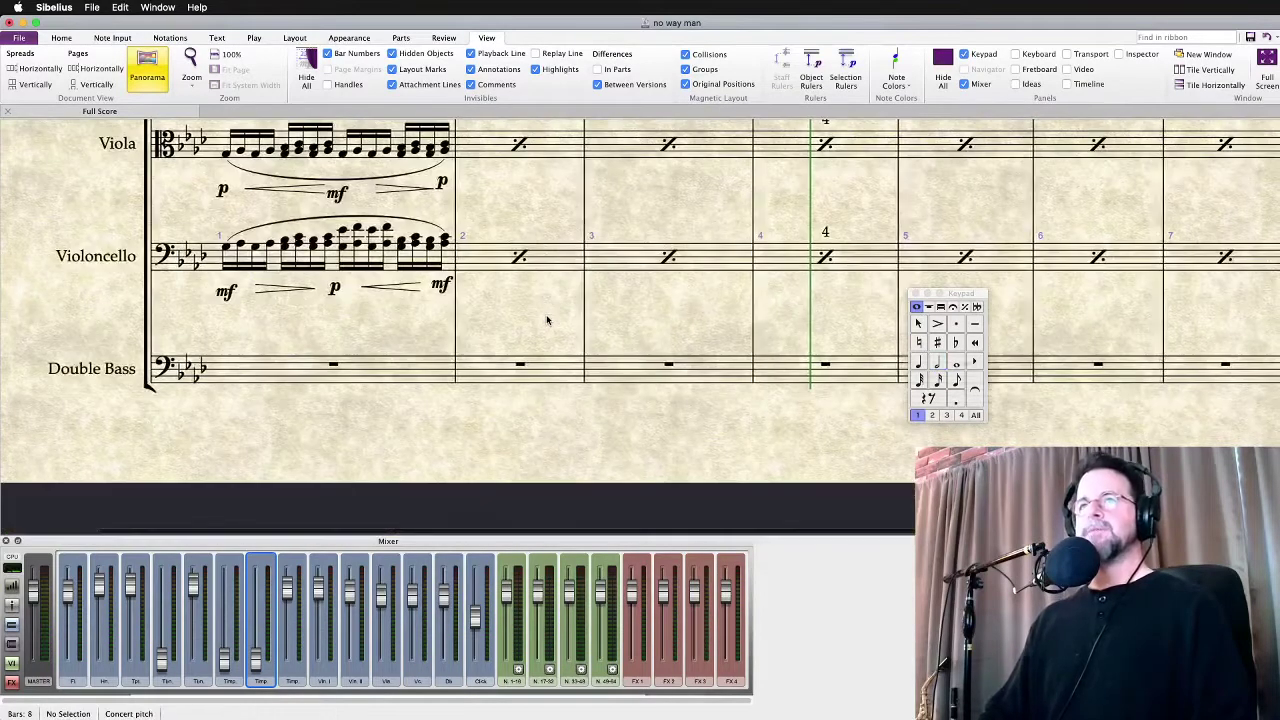
{"action": "scroll", "coordinate": [547, 320], "scroll_direction": "up", "scroll_amount": 1}
{"action": "key", "text": "m"}
Copy bar 2 of Violin I, with its dynamics and text, into bar 4 of the Horn in F
{"action": "scroll", "coordinate": [550, 340], "scroll_direction": "up", "scroll_amount": 2}
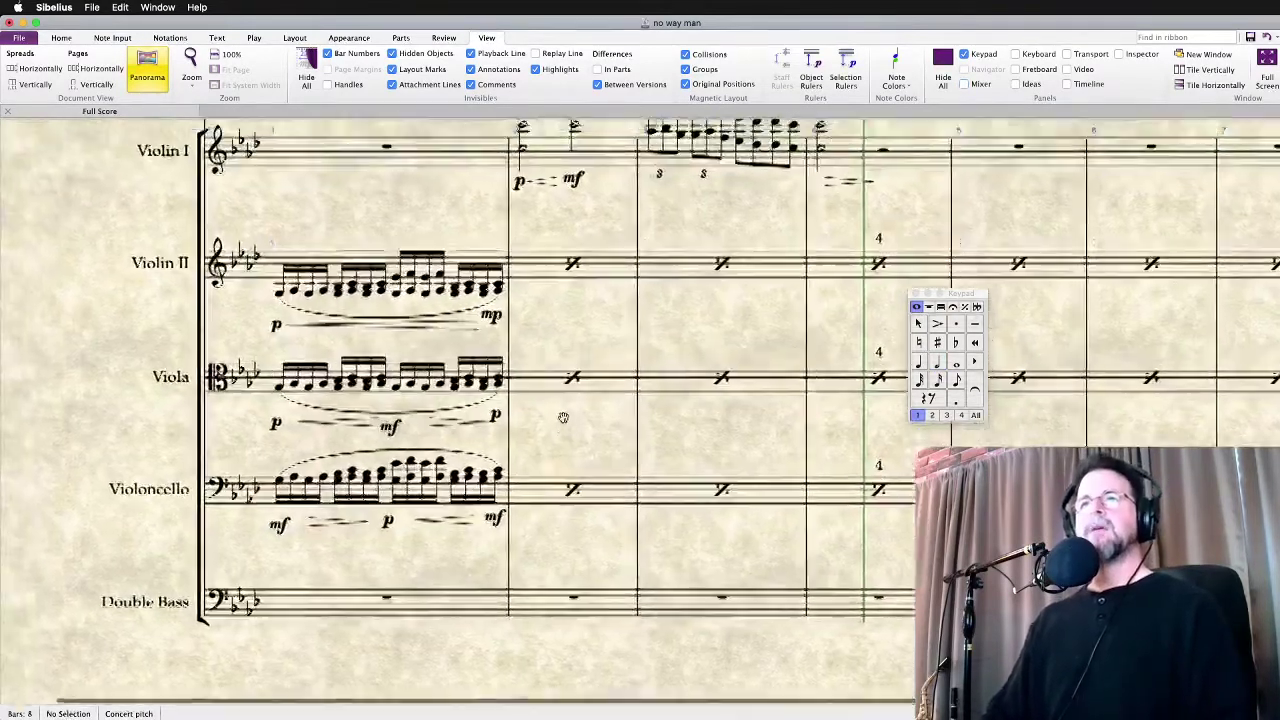
{"action": "scroll", "coordinate": [595, 300], "scroll_direction": "up", "scroll_amount": 2}
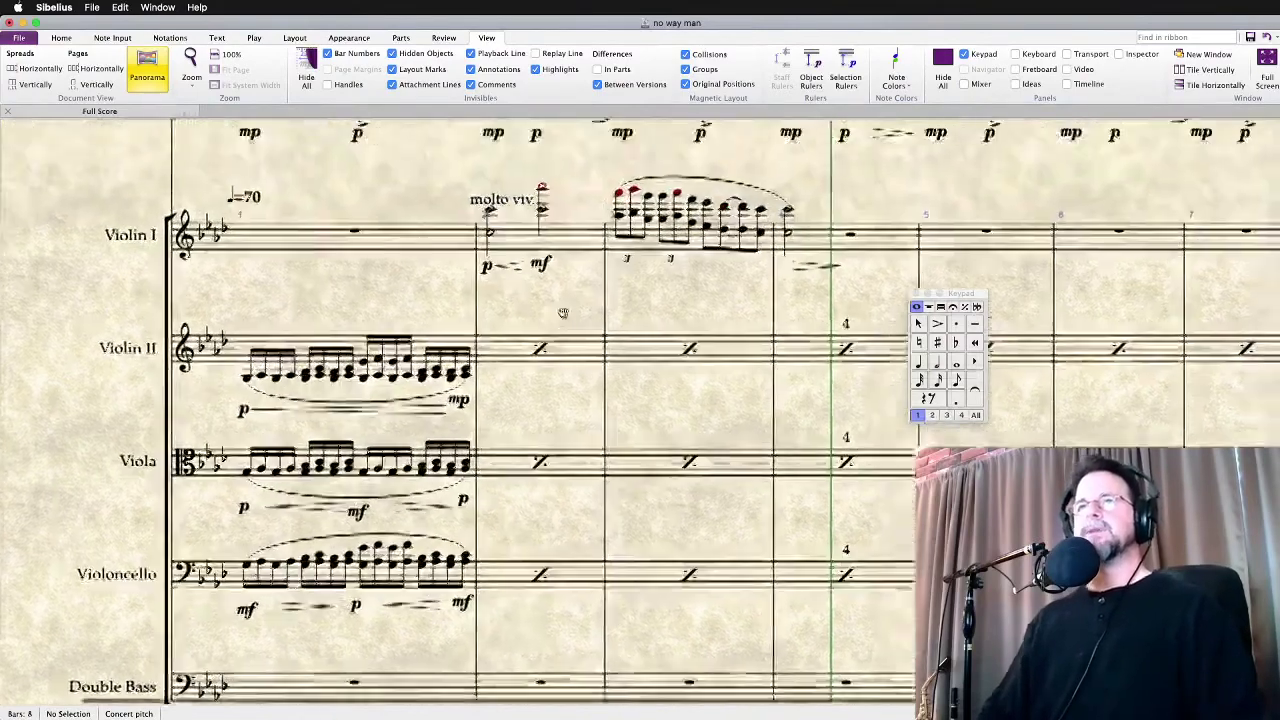
{"action": "scroll", "coordinate": [516, 410], "scroll_direction": "down", "scroll_amount": 2}
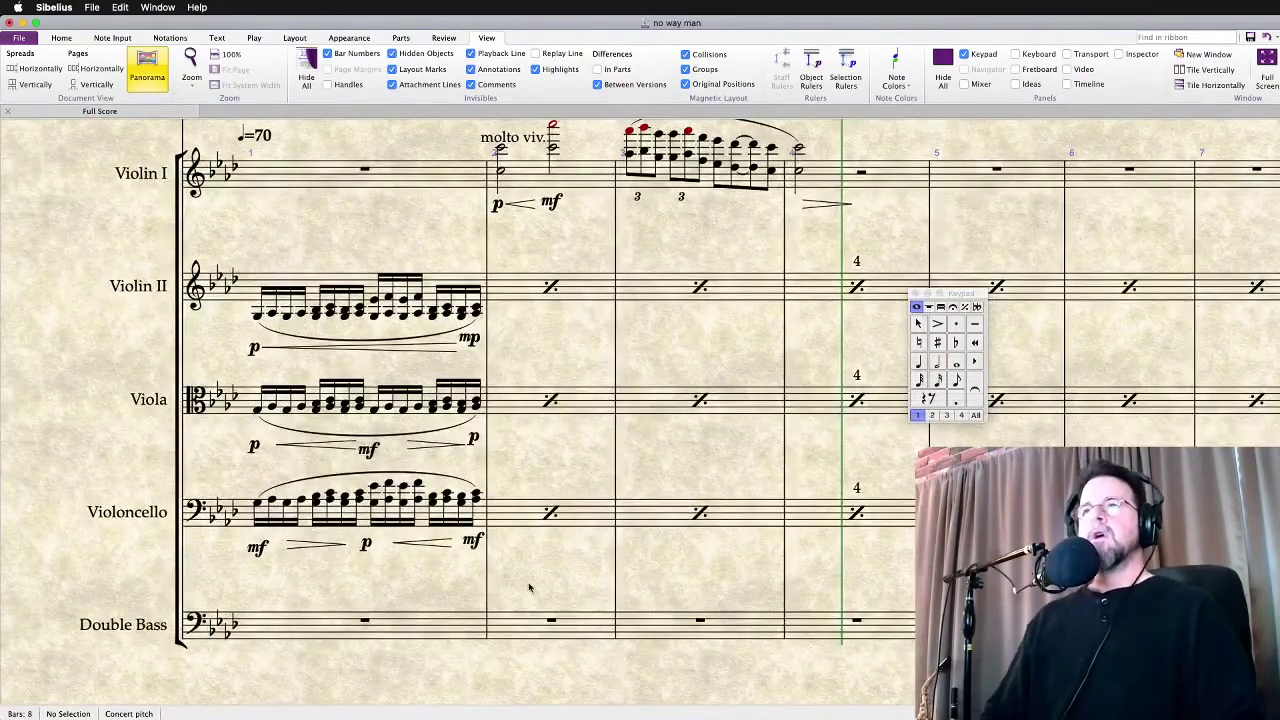
{"action": "scroll", "coordinate": [715, 596], "scroll_direction": "up", "scroll_amount": 15}
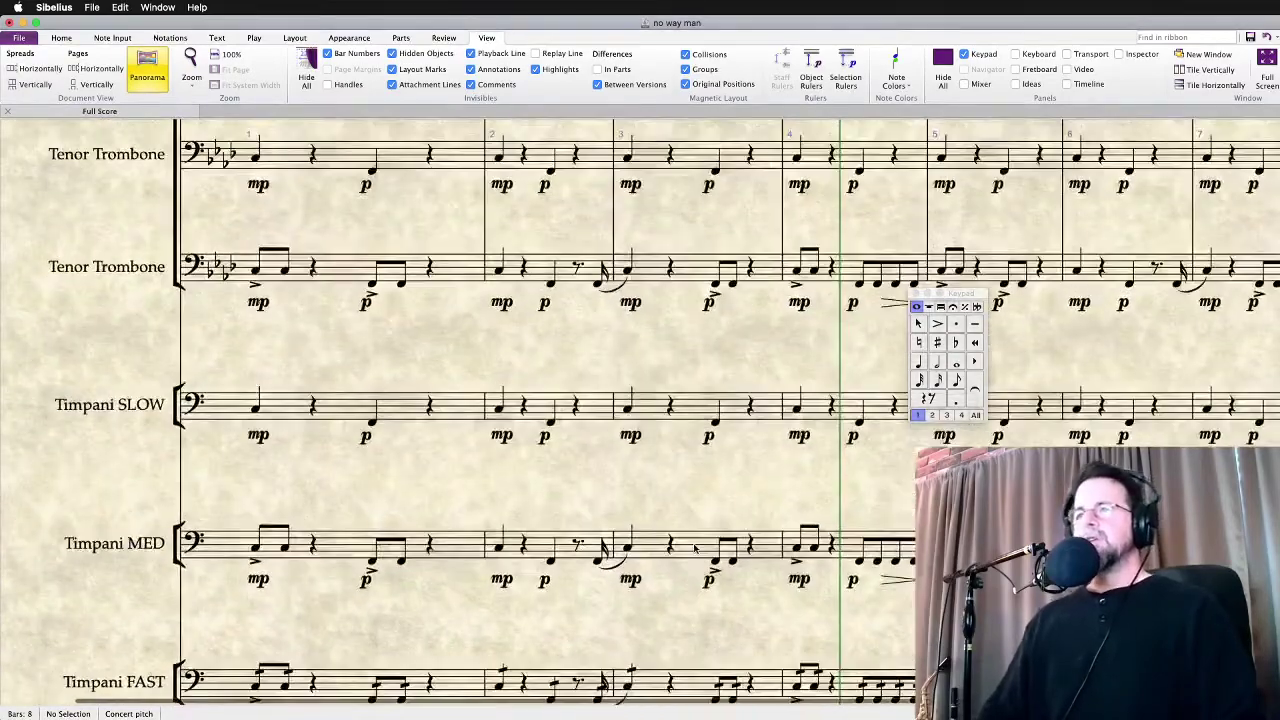
{"action": "scroll", "coordinate": [684, 562], "scroll_direction": "down", "scroll_amount": 10}
{"action": "scroll", "coordinate": [684, 562], "scroll_direction": "up", "scroll_amount": 3}
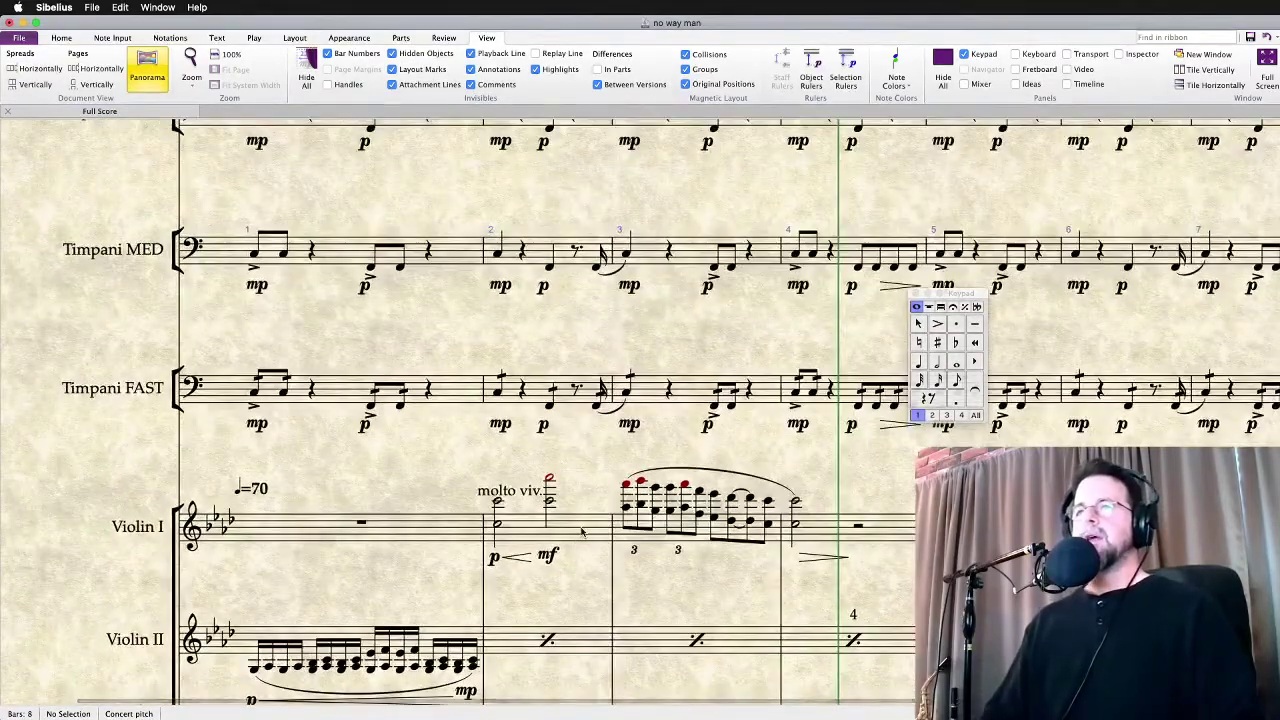
{"action": "left_click", "coordinate": [582, 530]}
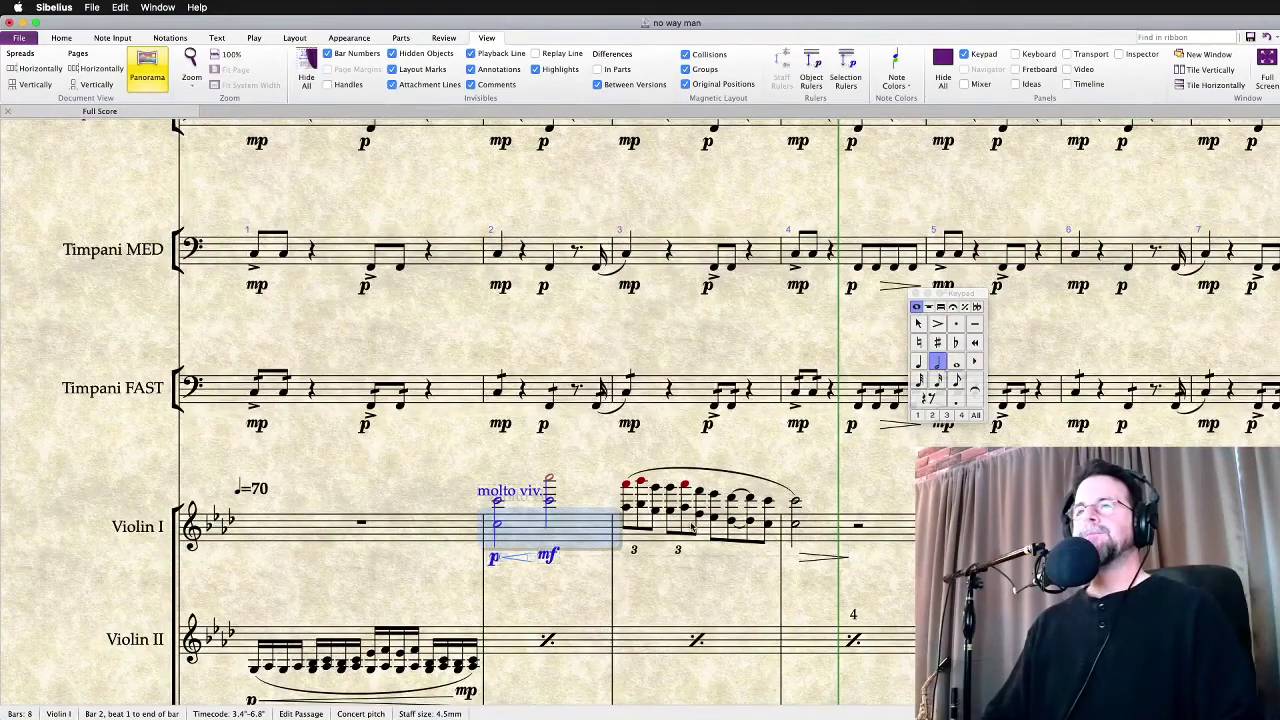
{"action": "scroll", "coordinate": [700, 528], "scroll_direction": "up", "scroll_amount": 5}
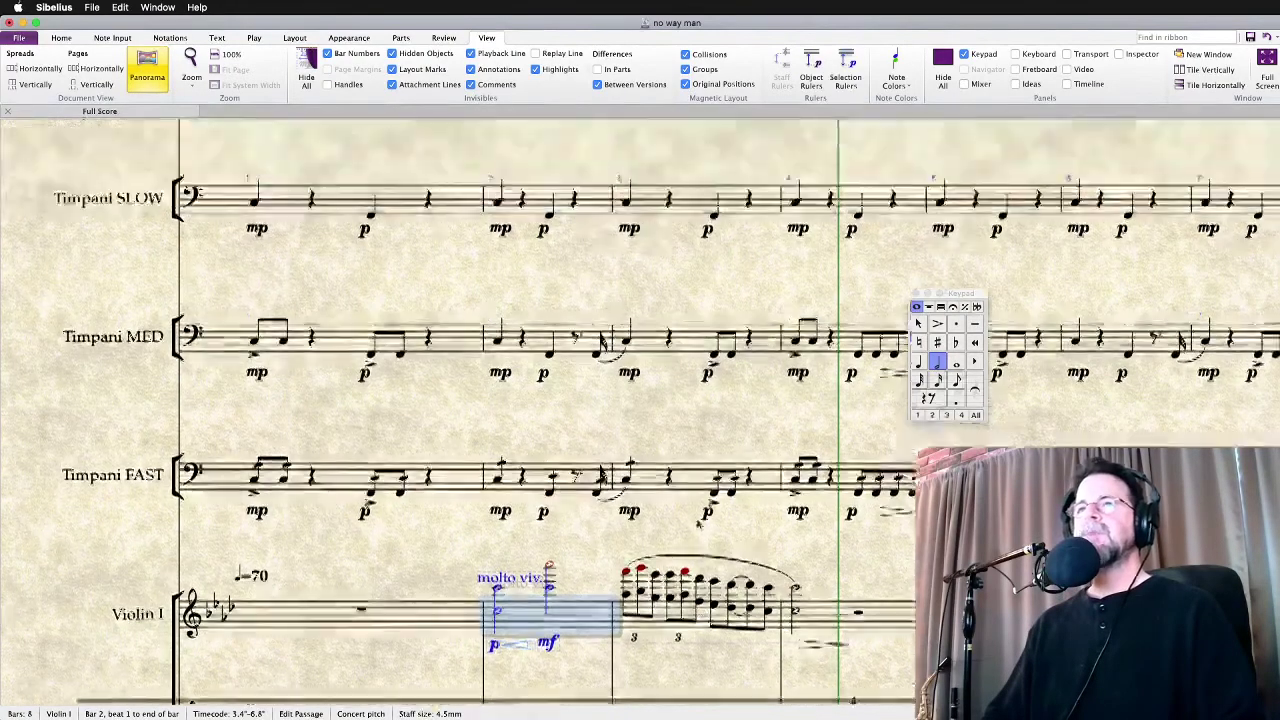
{"action": "scroll", "coordinate": [698, 523], "scroll_direction": "down", "scroll_amount": 2}
{"action": "scroll", "coordinate": [698, 523], "scroll_direction": "up", "scroll_amount": 5}
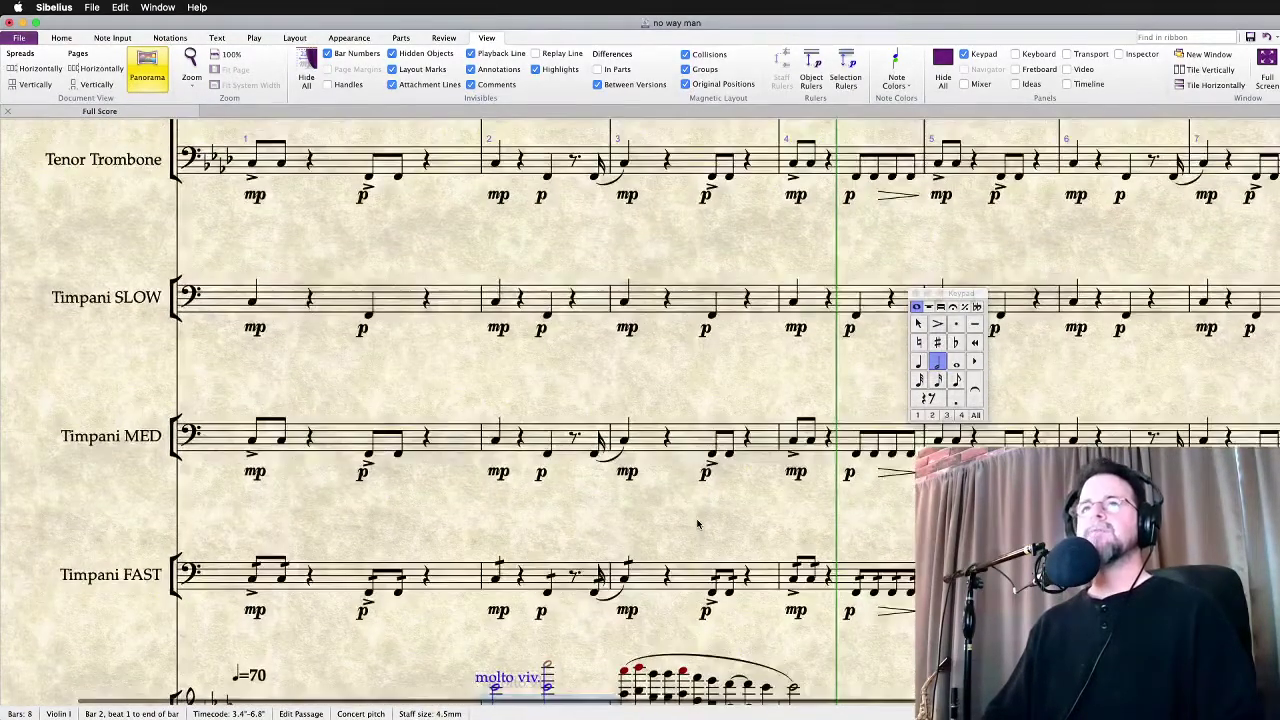
{"action": "scroll", "coordinate": [697, 523], "scroll_direction": "up", "scroll_amount": 5}
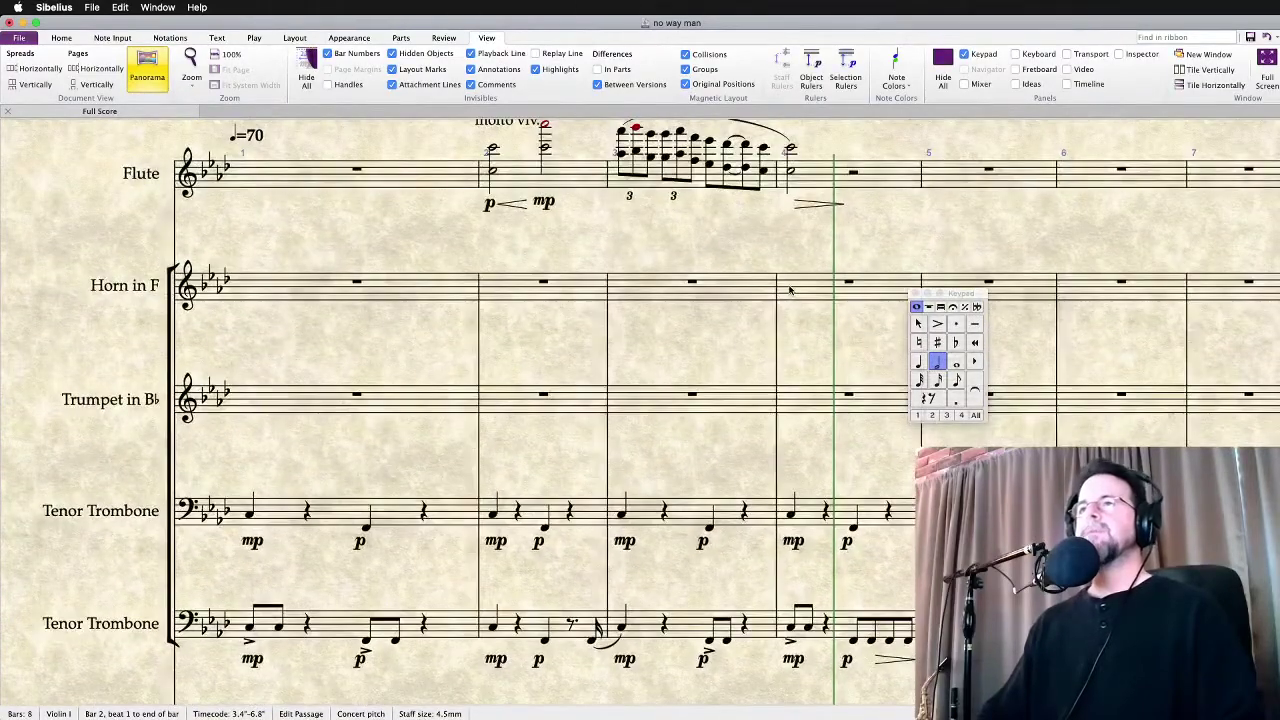
{"action": "left_click", "coordinate": [789, 290], "text": "alt"}
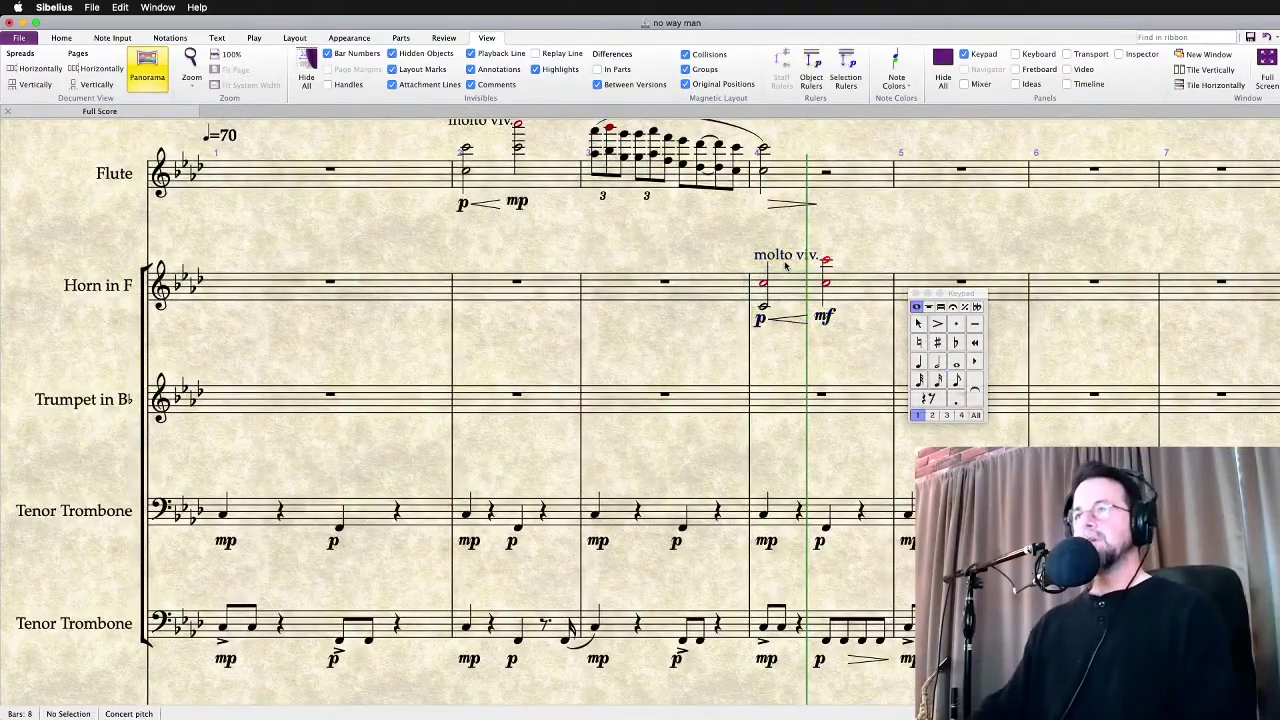
Try deleting the "molto viv." text above bar 4 of the Horn in F, and undo the deletion
{"action": "left_click", "coordinate": [786, 255]}
{"action": "key", "text": "Delete"}
{"action": "left_click", "coordinate": [767, 287]}
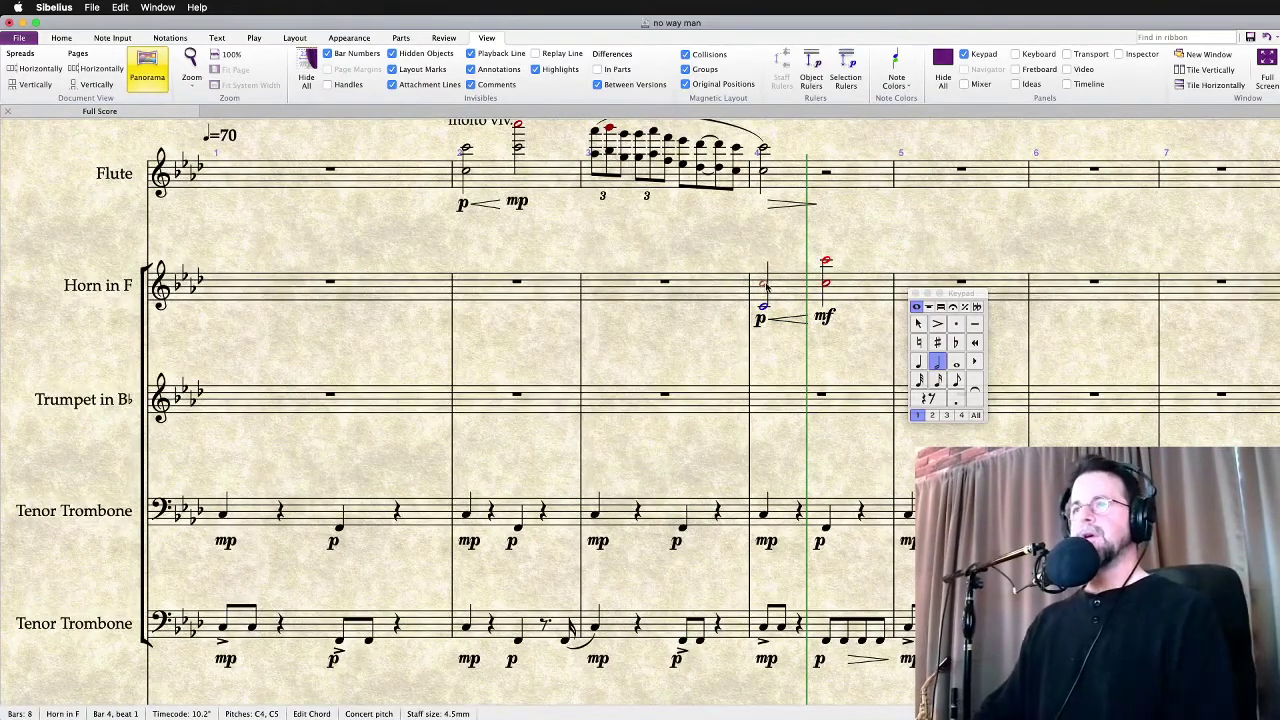
{"action": "key", "text": "super+z"}
{"action": "key", "text": "Escape"}
Shift the upper note of the Horn in F chord on beat 3 of bar 4 by octaves down to C4
{"action": "left_click", "coordinate": [766, 287]}
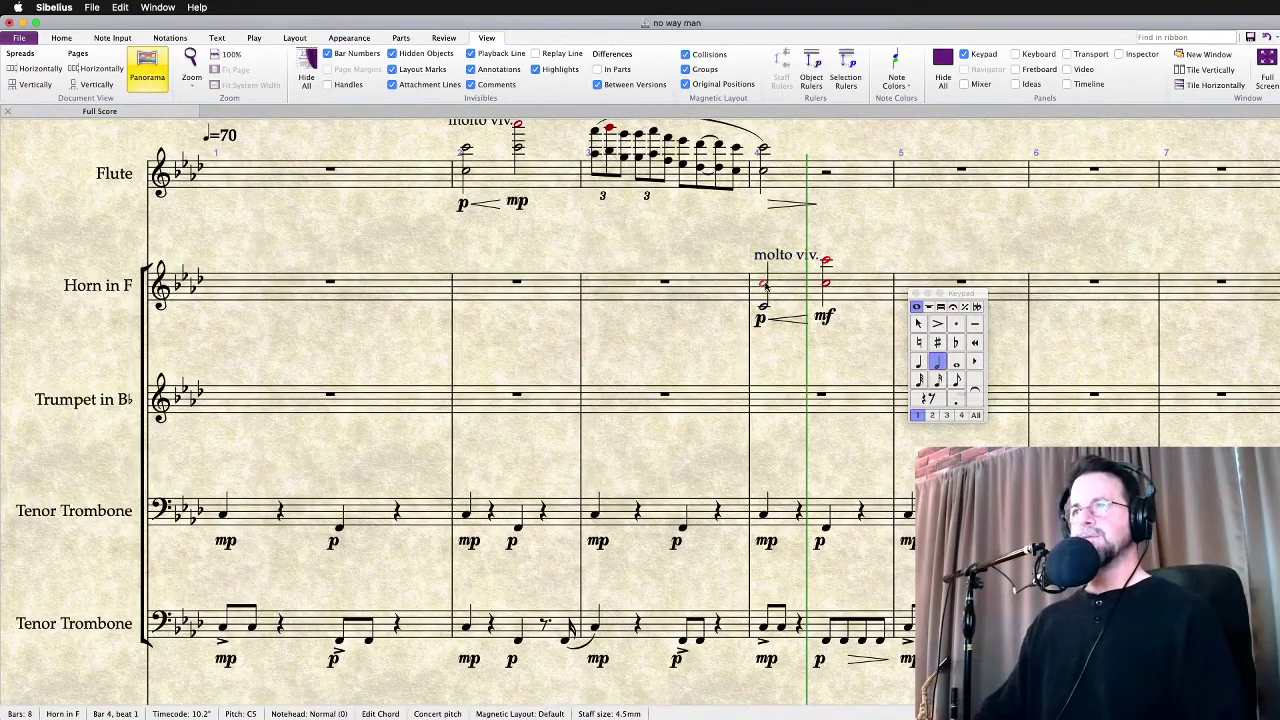
{"action": "key", "text": "Escape"}
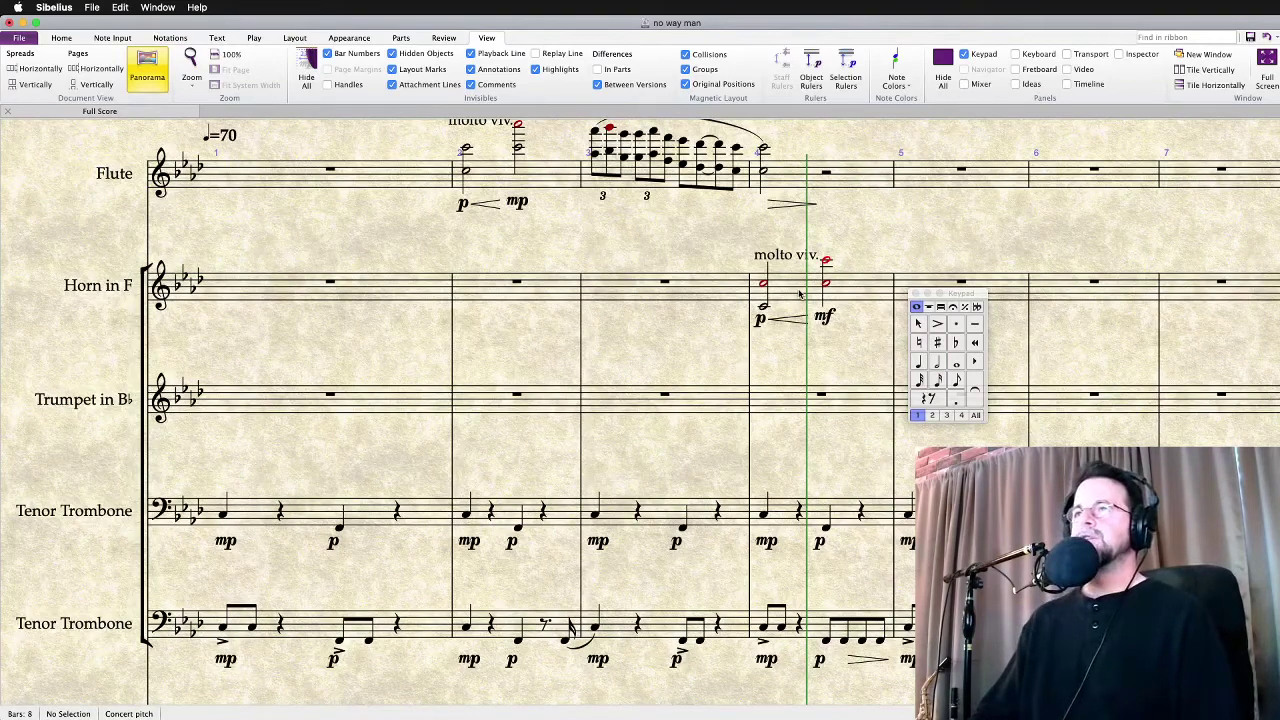
{"action": "left_click", "coordinate": [763, 287]}
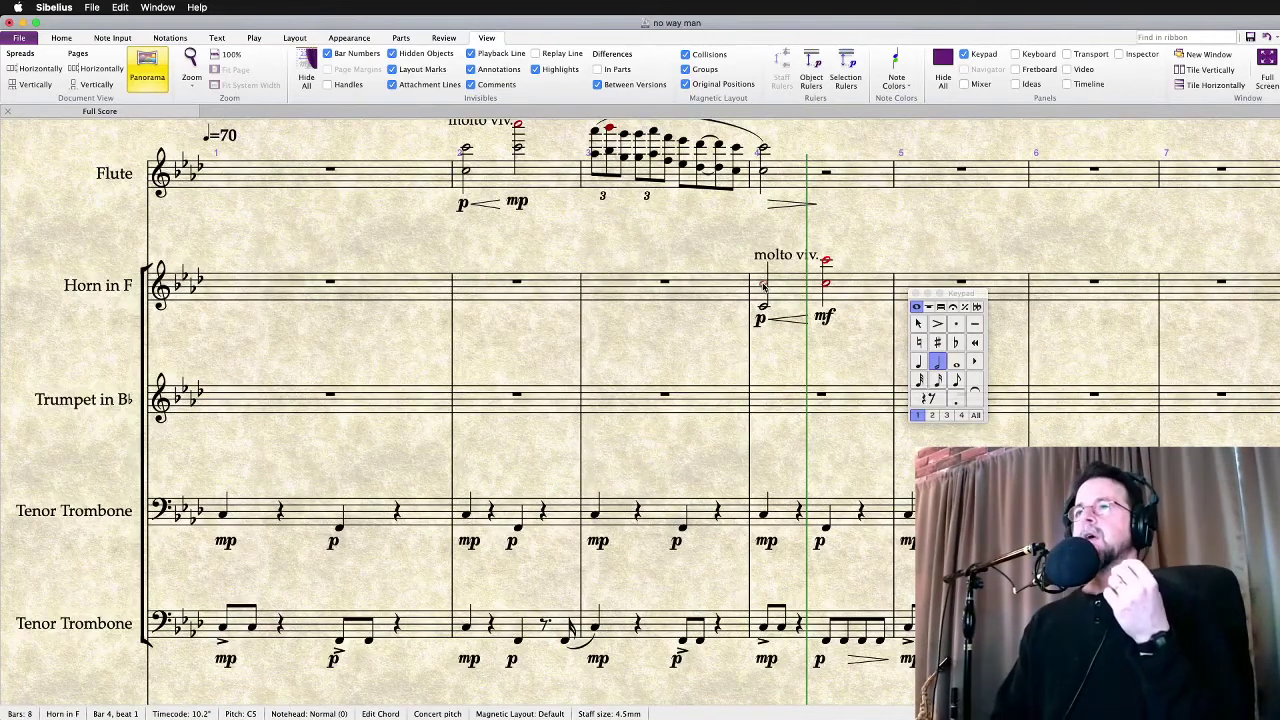
{"action": "left_click", "coordinate": [826, 262]}
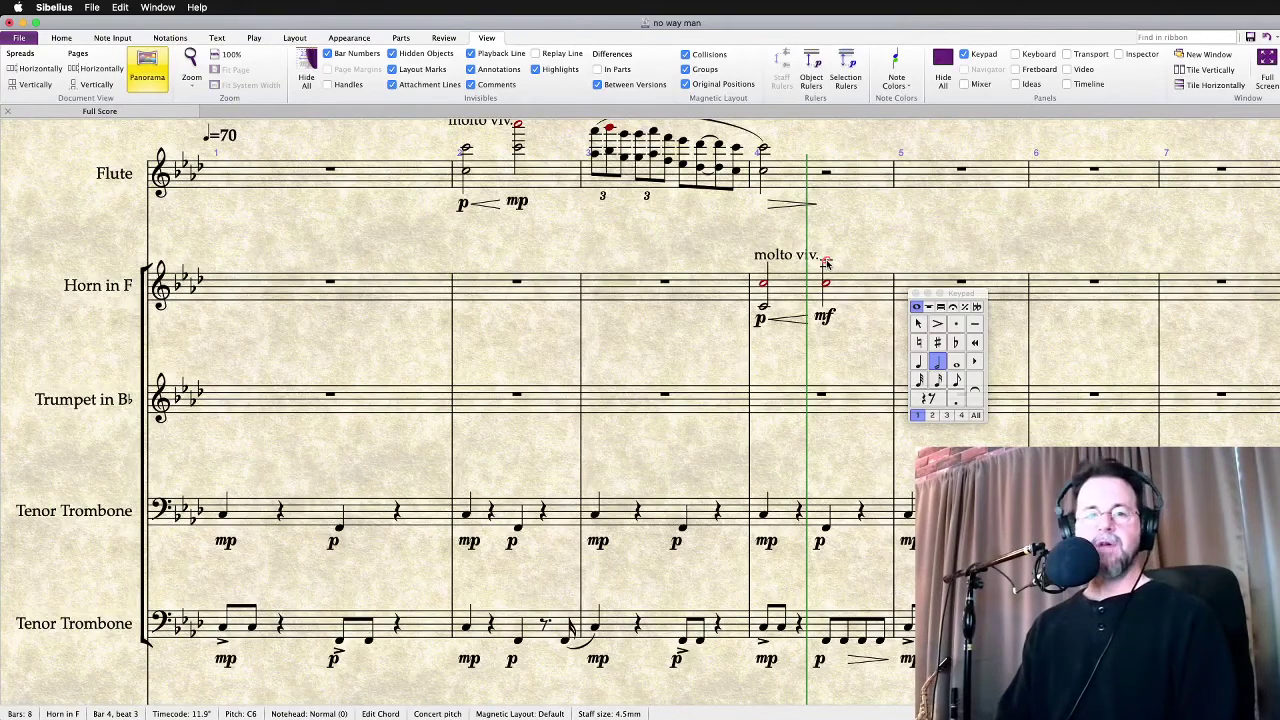
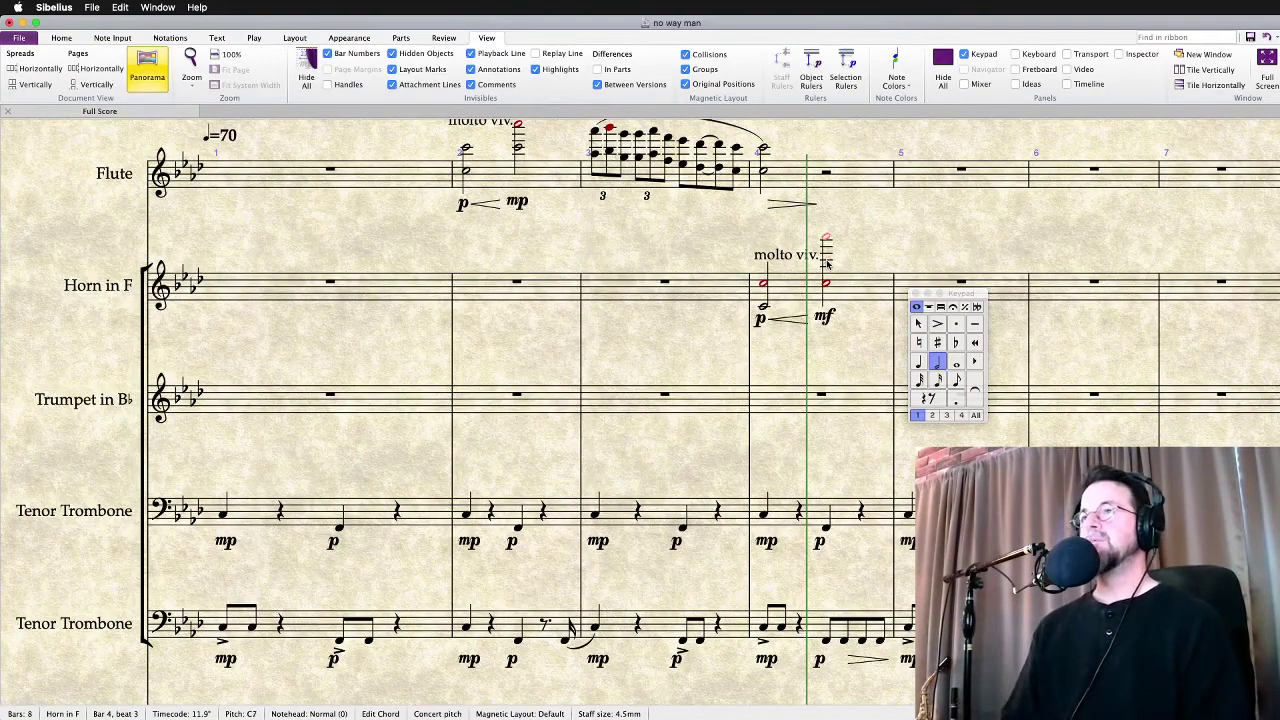
{"action": "key", "text": "super+Up"}
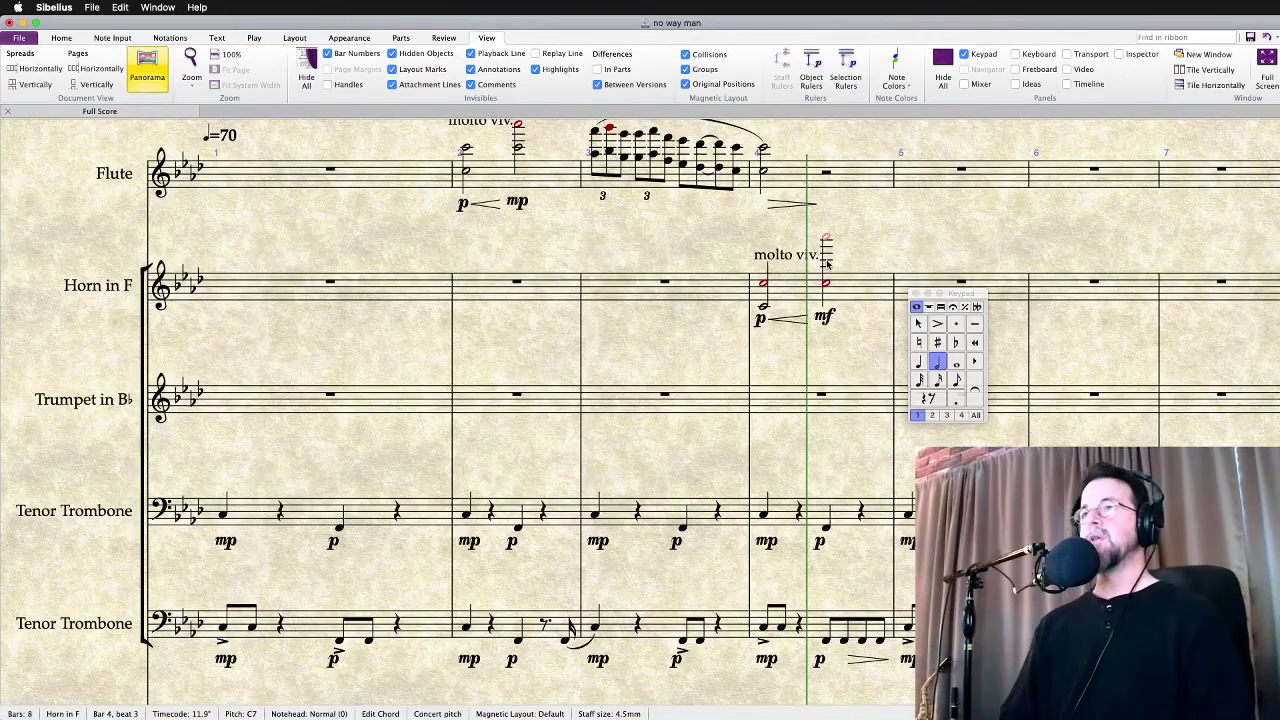
{"action": "key", "text": "super+Down"}
{"action": "key", "text": "super+Down"}
{"action": "key", "text": "super+Down"}
{"action": "key", "text": "super+Down"}
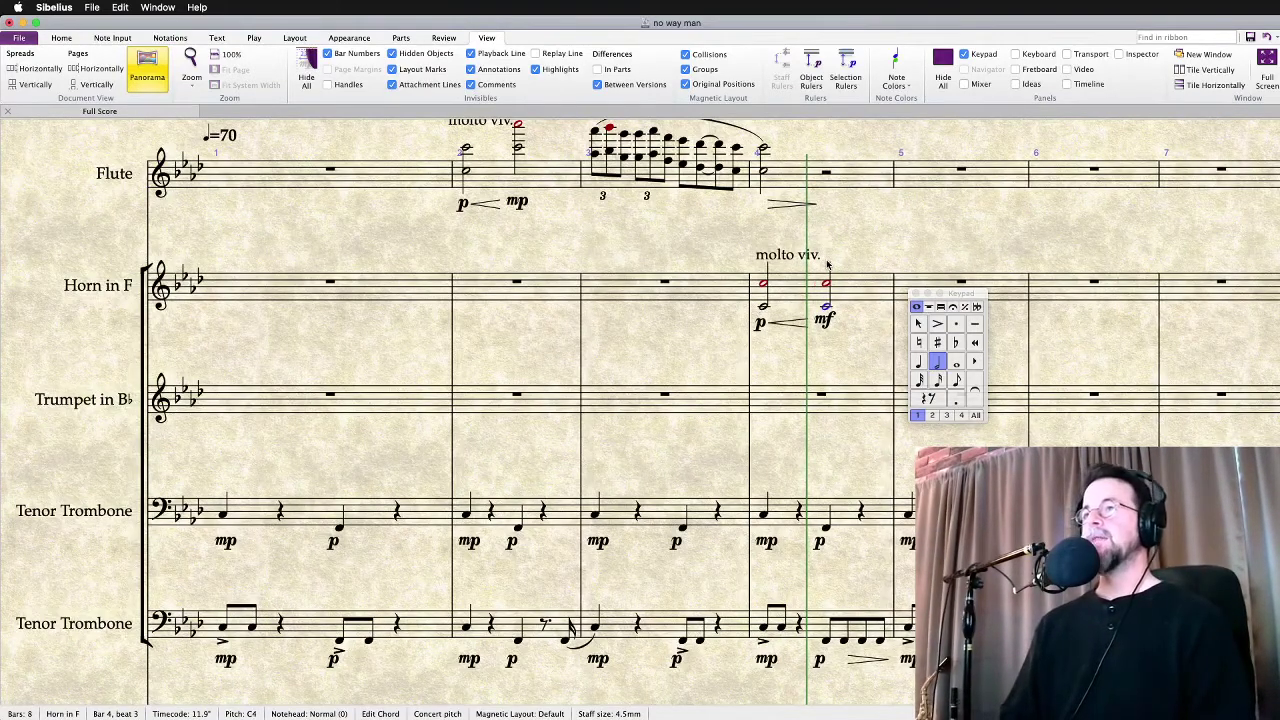
Shift the selected Horn in F note on beat 3 of bar 4 by octaves to C6, and clear the selection
{"action": "key", "text": "super+Down"}
{"action": "key", "text": "super+Down"}
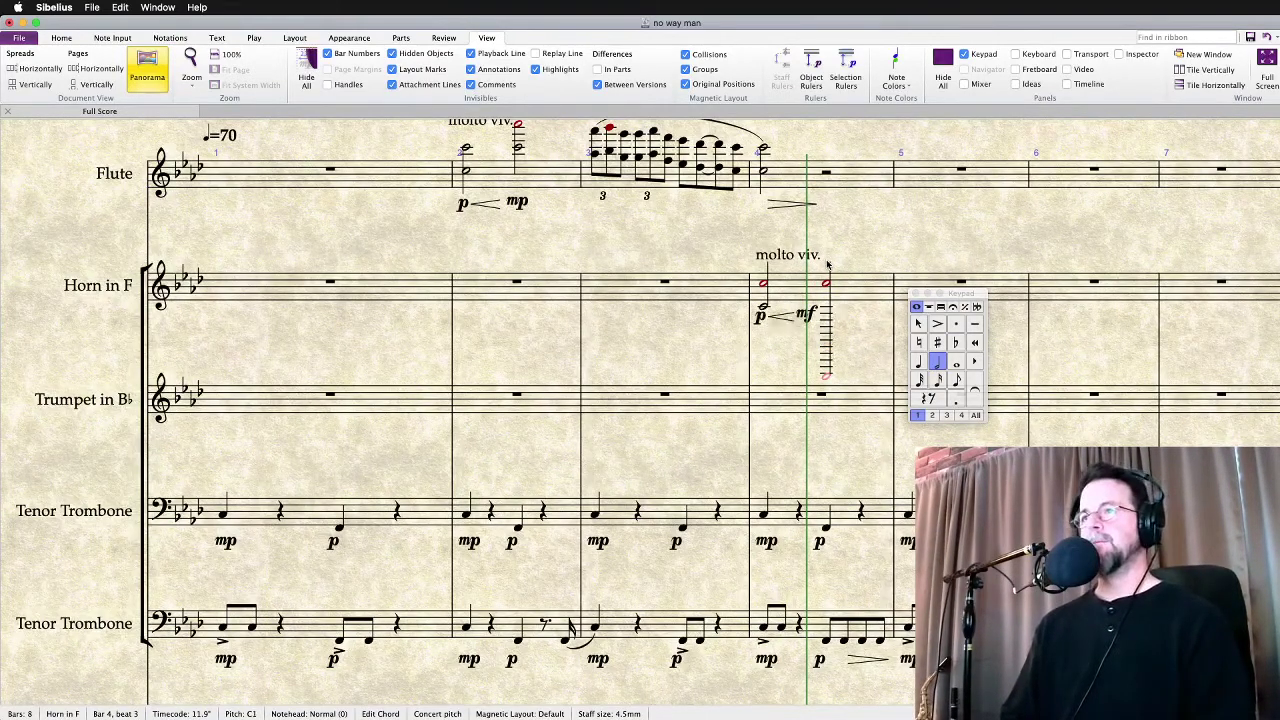
{"action": "key", "text": "super+Up"}
{"action": "key", "text": "super+Up"}
{"action": "key", "text": "super+Up"}
{"action": "key", "text": "super+Up"}
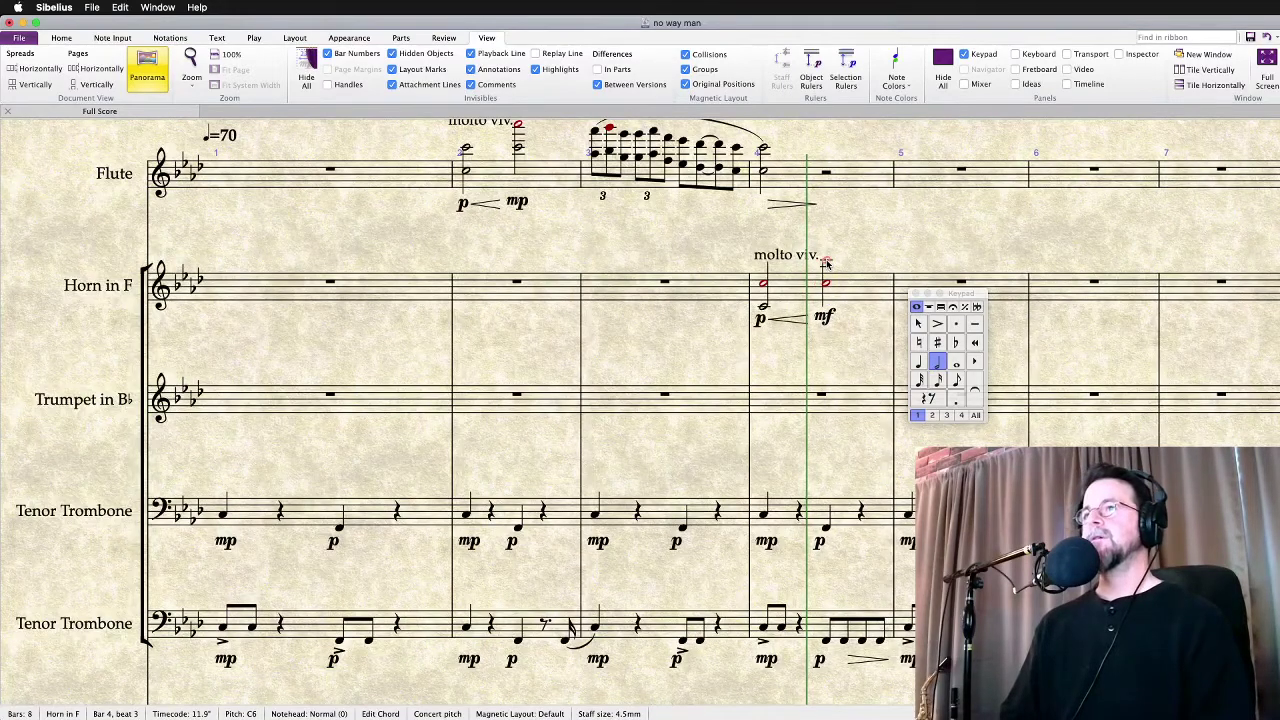
{"action": "key", "text": "Escape"}
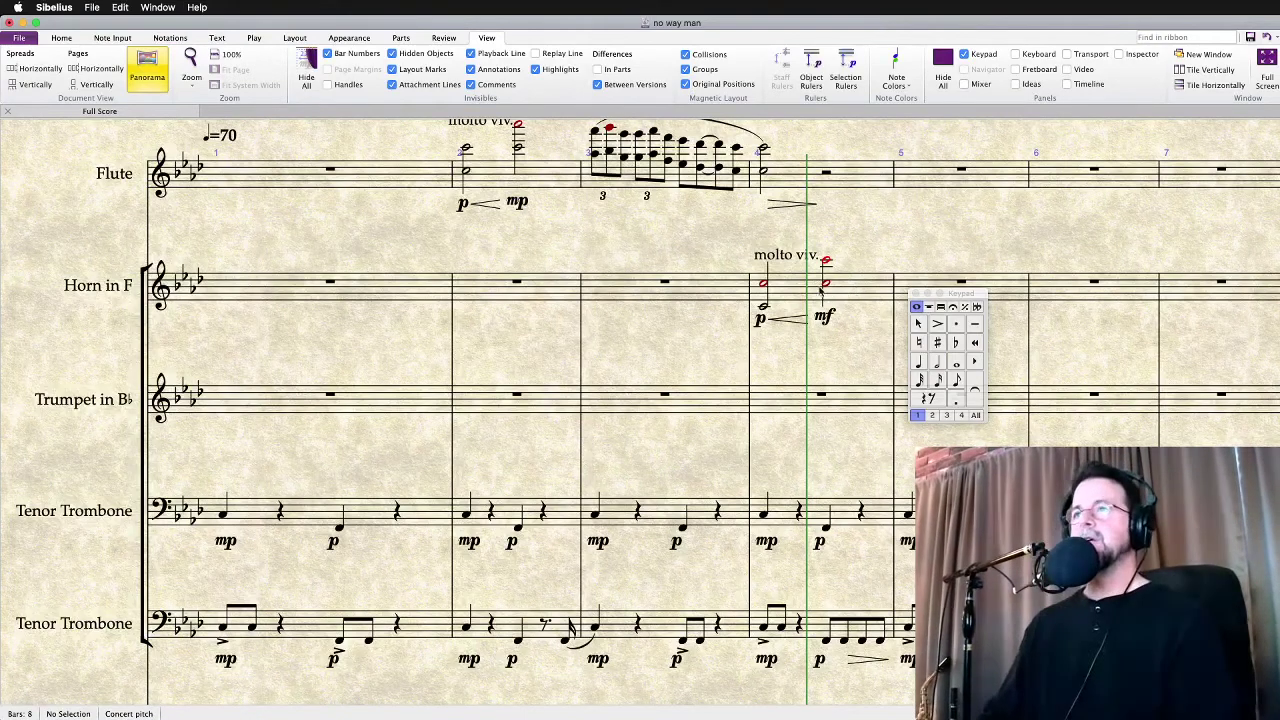
Remove the upper notes of both Horn in F chords in bar 4, and open the "molto viv." text for editing
{"action": "left_click", "coordinate": [763, 285]}
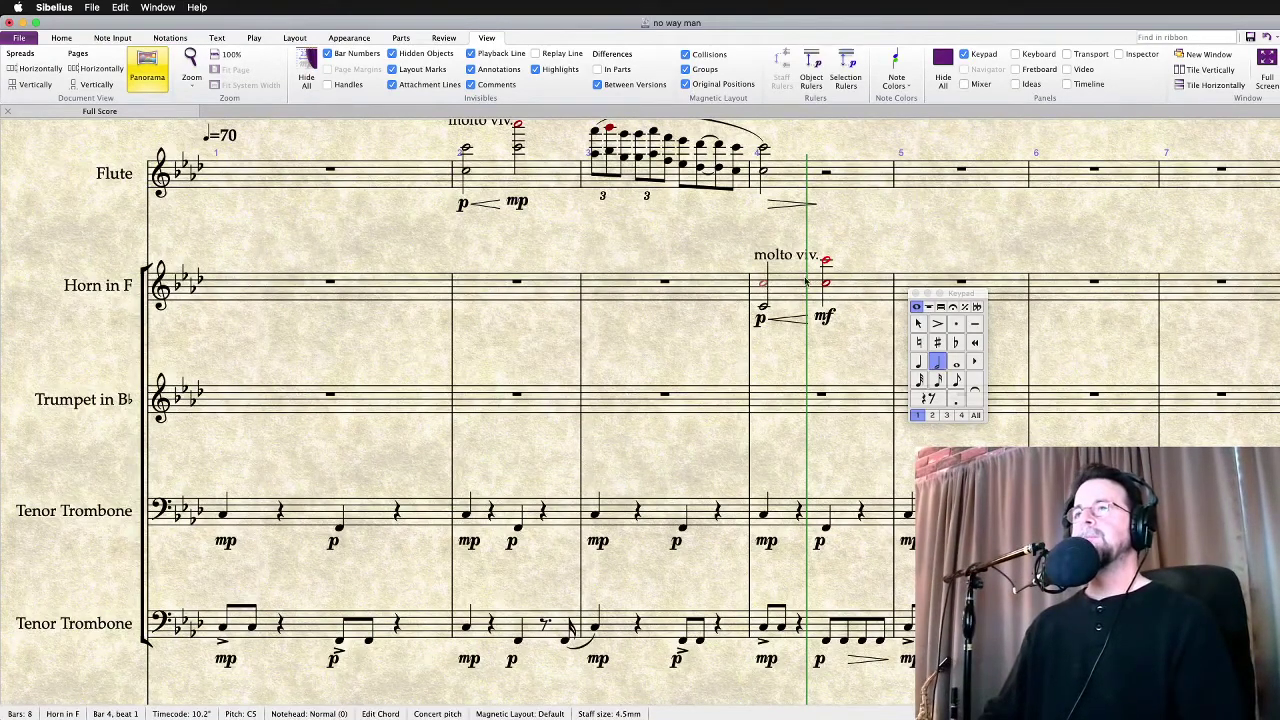
{"action": "double_click", "coordinate": [779, 257]}
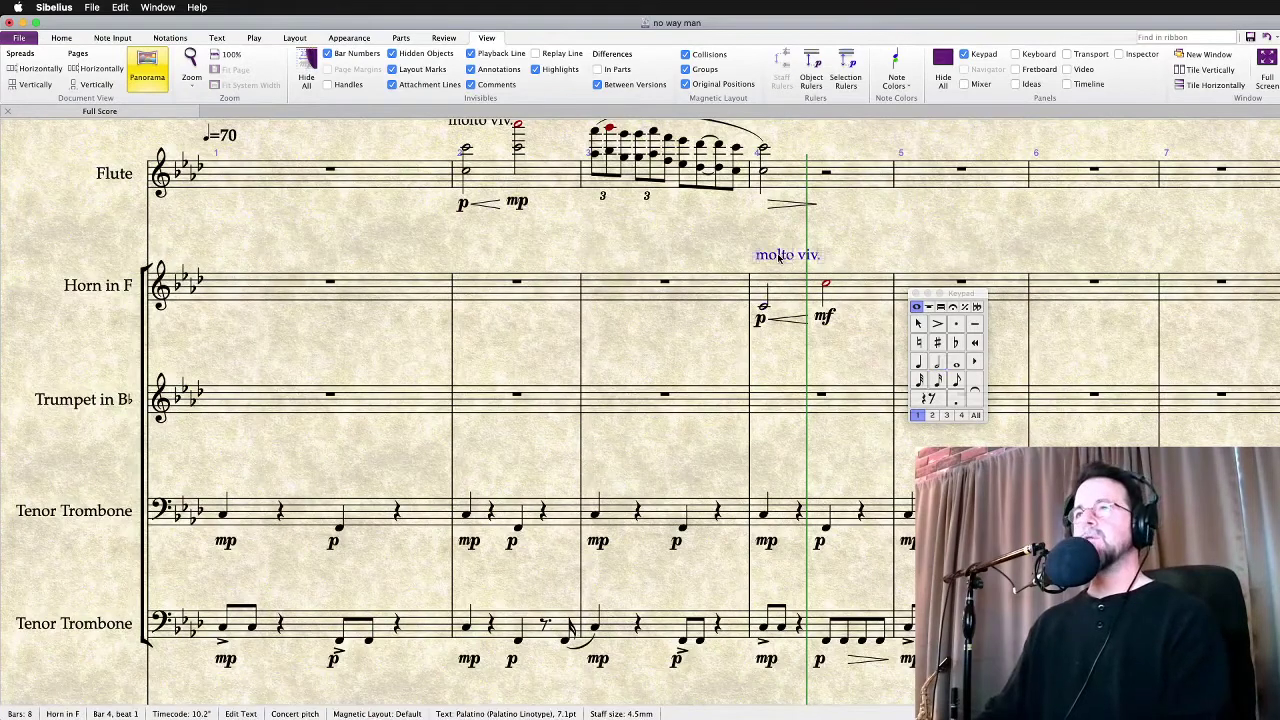
{"action": "key", "text": "Right"}
{"action": "key", "text": "Escape"}
Change the expression text above bar 2 of Violin I to "molto vib."
{"action": "scroll", "coordinate": [789, 281], "scroll_direction": "down", "scroll_amount": 10}
{"action": "scroll", "coordinate": [789, 374], "scroll_direction": "up", "scroll_amount": 5}
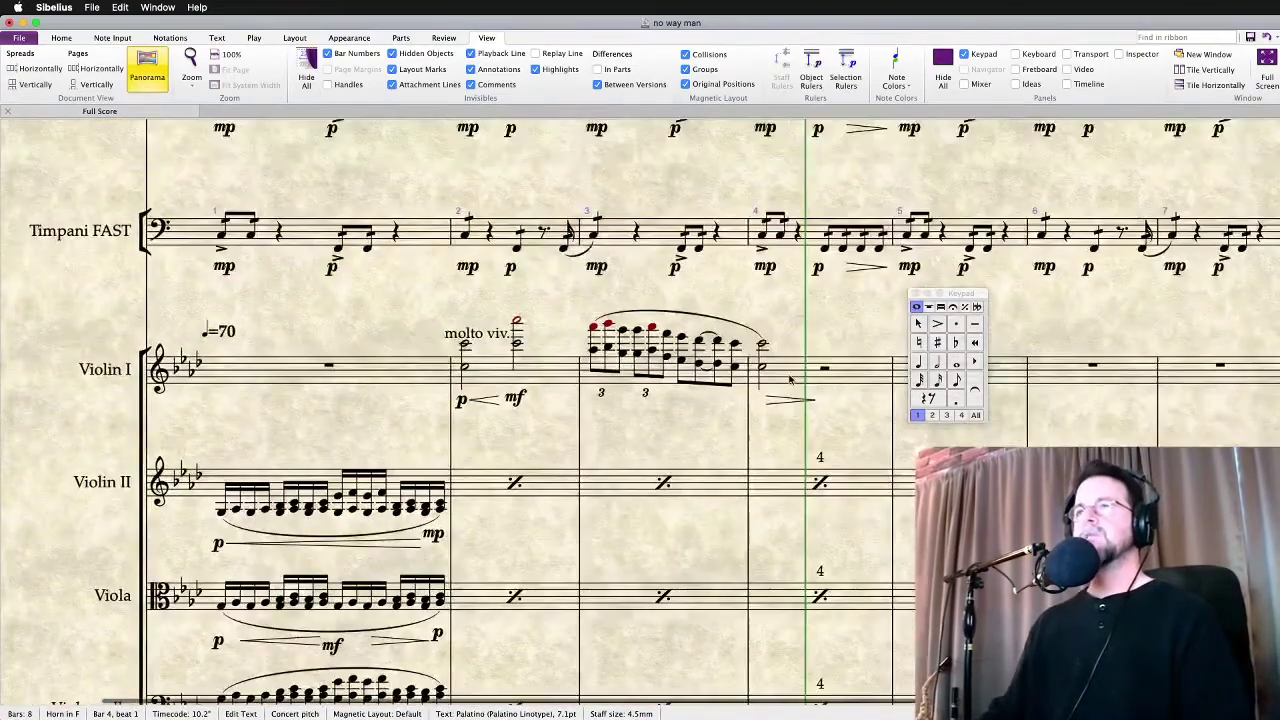
{"action": "double_click", "coordinate": [485, 335]}
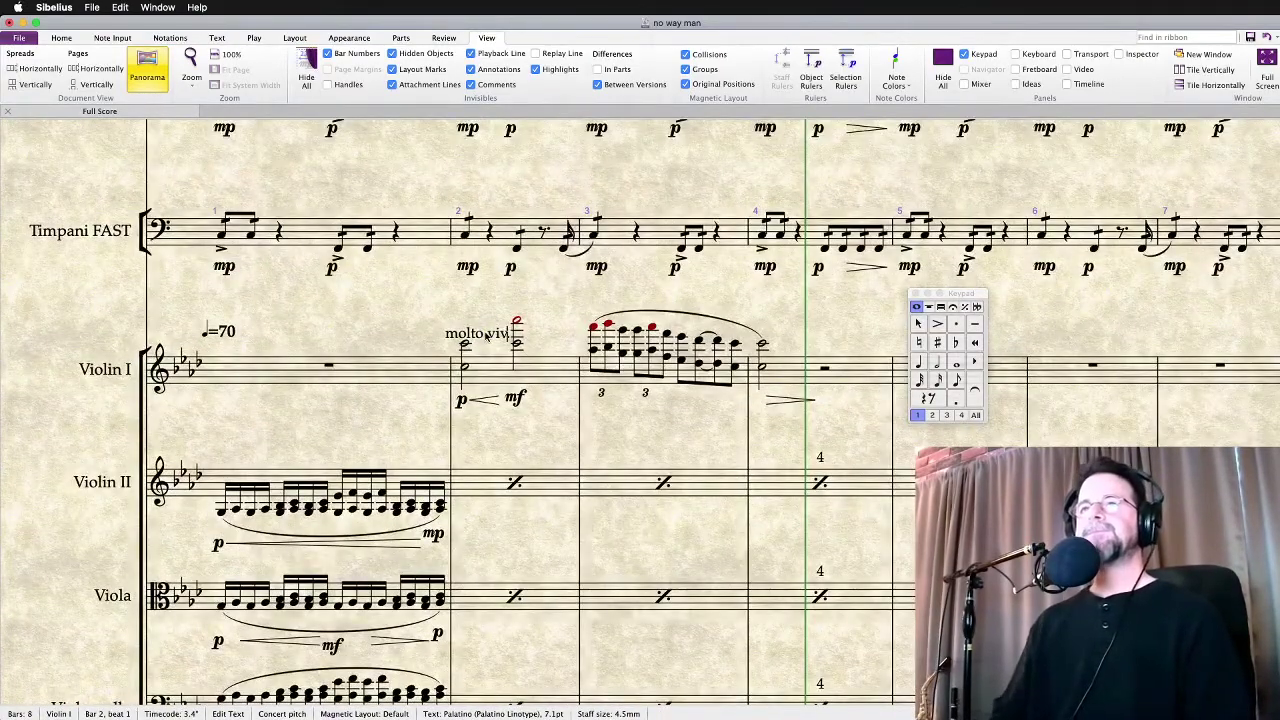
{"action": "type", "text": "b."}
{"action": "key", "text": "Escape"}
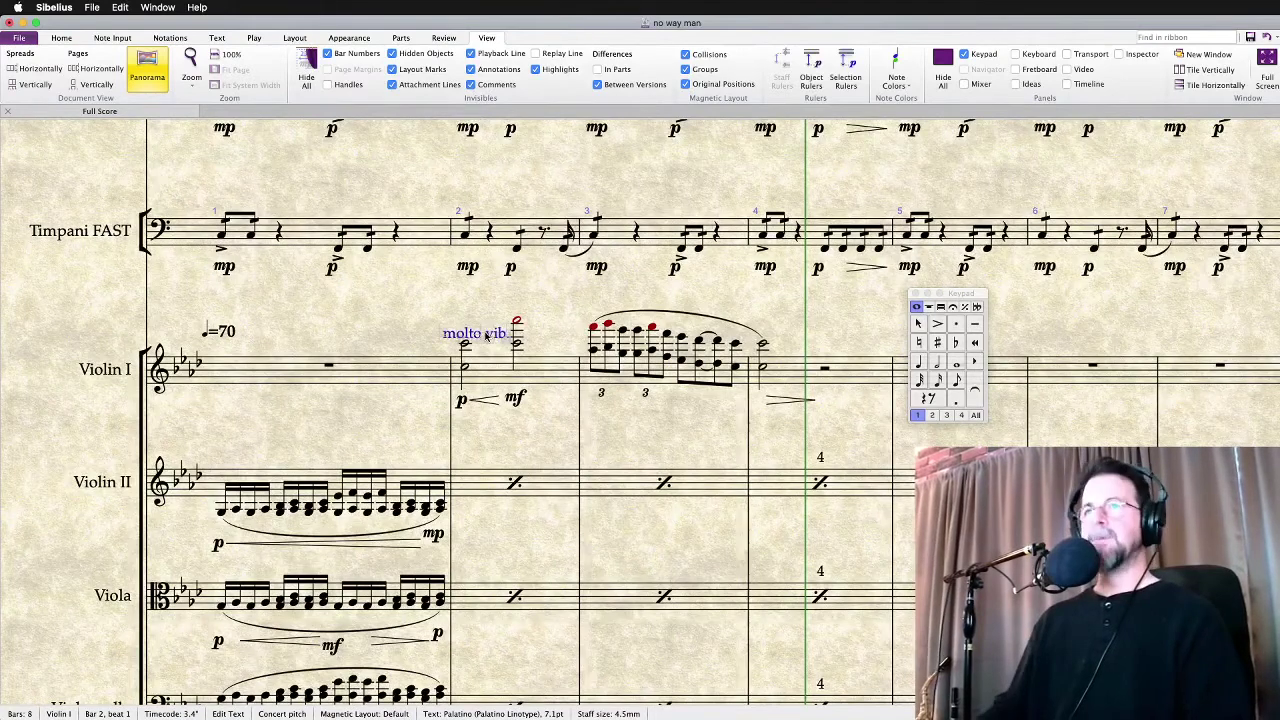
Play back the score from the start of the Violin I part in bar 2
{"action": "left_click", "coordinate": [501, 368]}
{"action": "key", "text": "space"}
{"action": "key", "text": "bracketleft"}
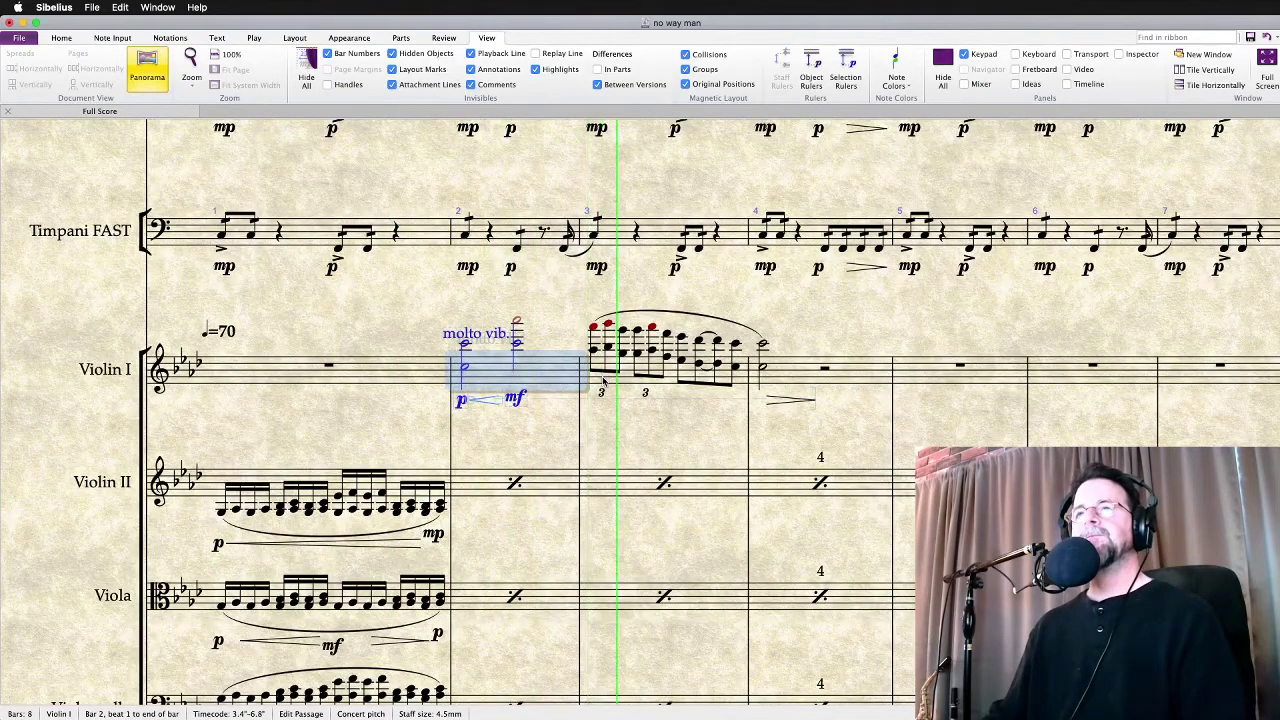
{"action": "key", "text": "Escape"}
{"action": "key", "text": "Escape"}
Play back the score from the Flute's first chord in bar 2
{"action": "scroll", "coordinate": [737, 368], "scroll_direction": "up", "scroll_amount": 15}
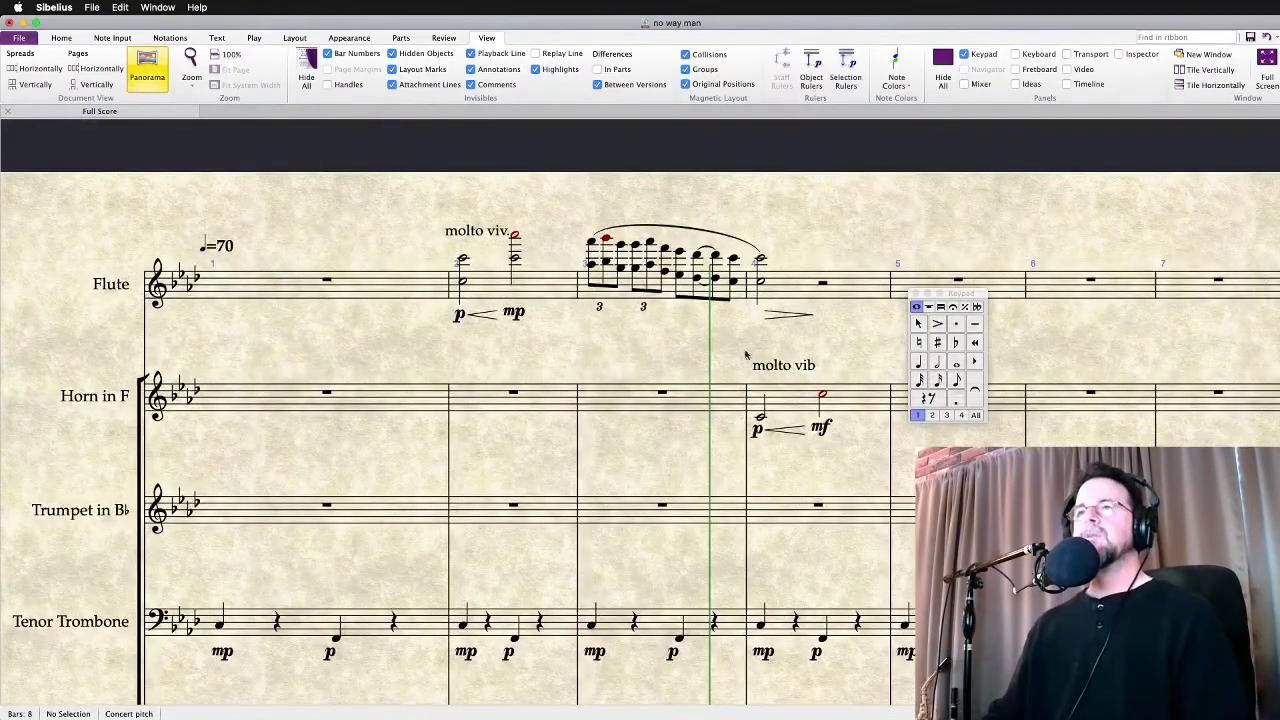
{"action": "scroll", "coordinate": [620, 293], "scroll_direction": "right", "scroll_amount": 3}
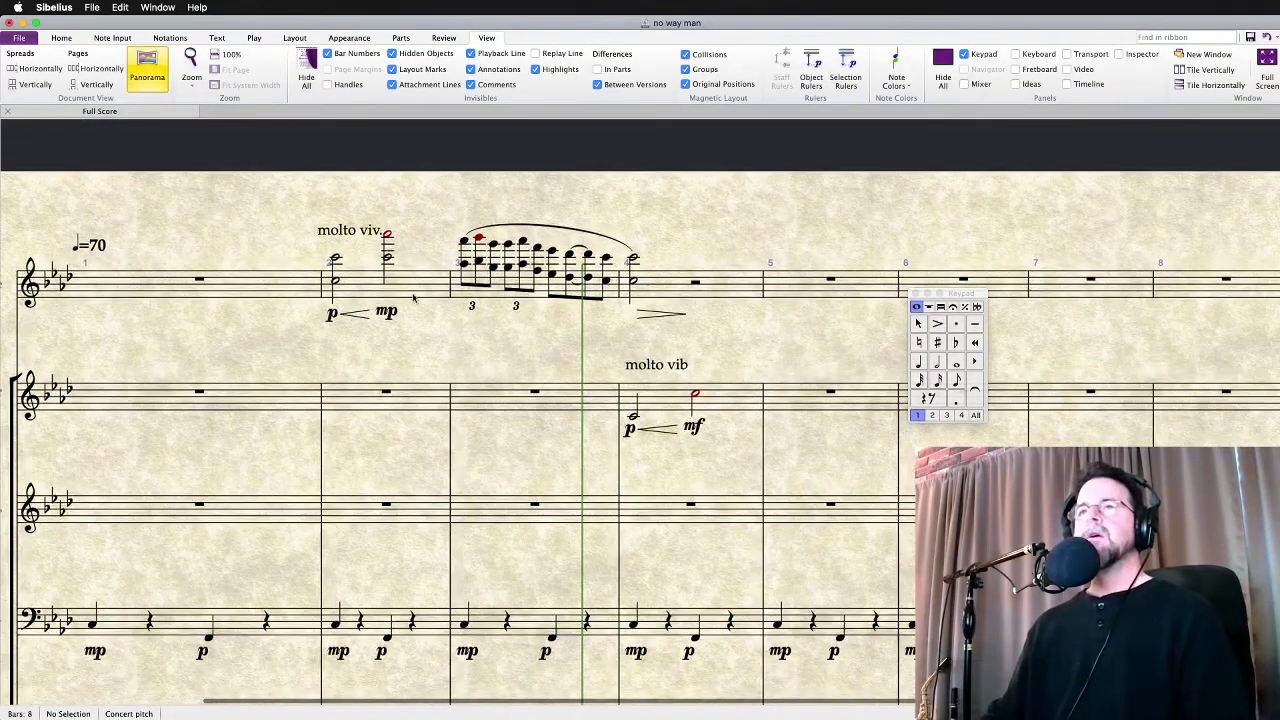
{"action": "left_click", "coordinate": [337, 285]}
{"action": "key", "text": "p"}
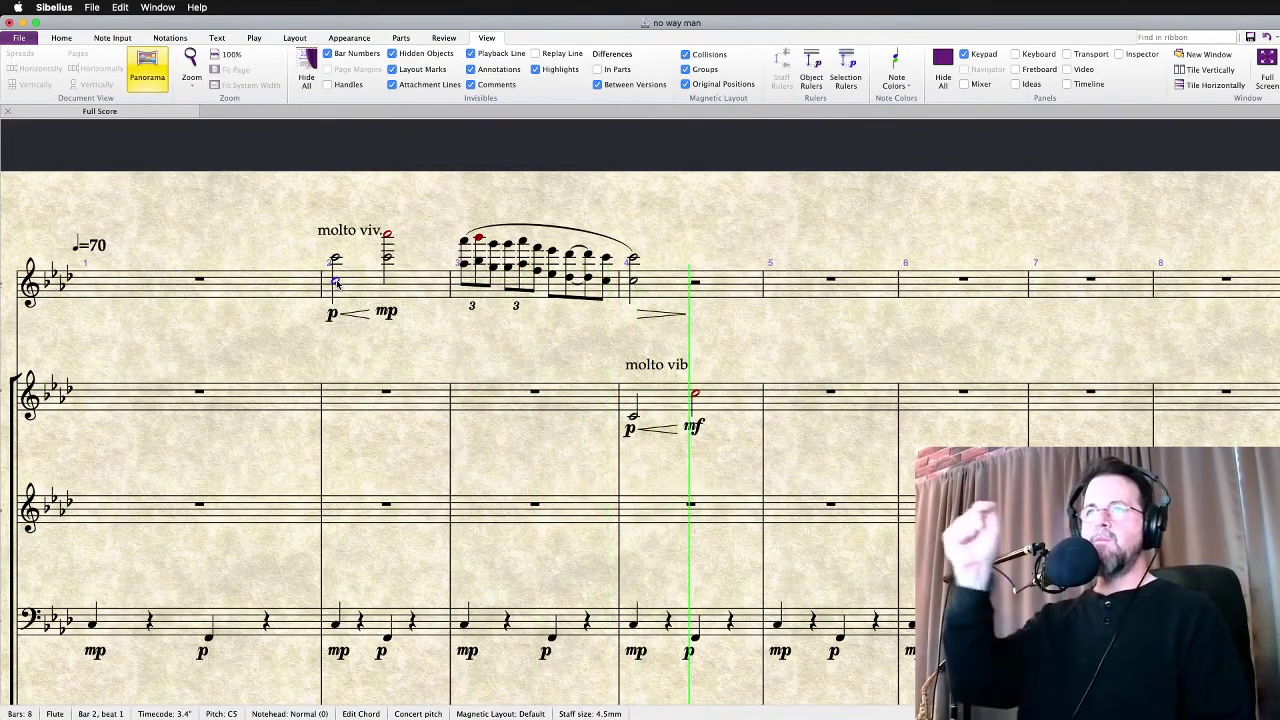
{"action": "key", "text": "Escape"}
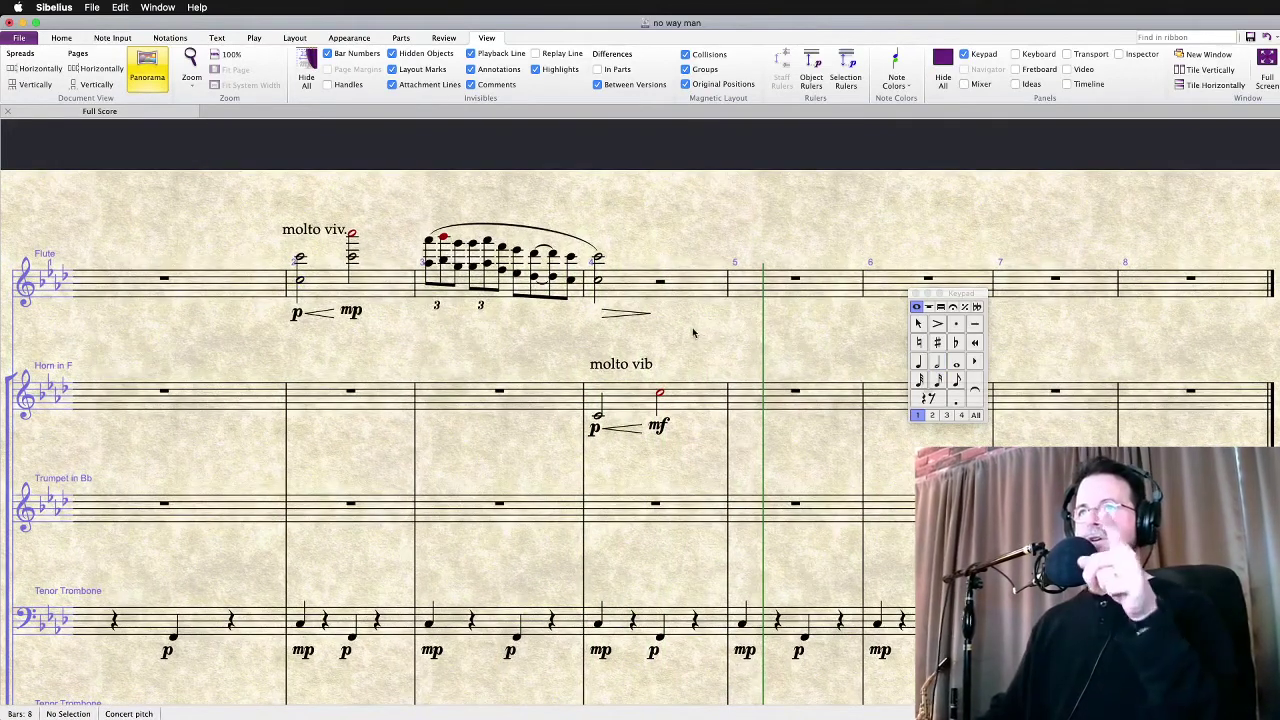
Copy the Flute's last four eighth-note octaves of bar 3 into the start of Horn in F bar 5, keeping only the lower notes
{"action": "left_click_drag", "start_coordinate": [518, 280], "coordinate": [576, 294]}
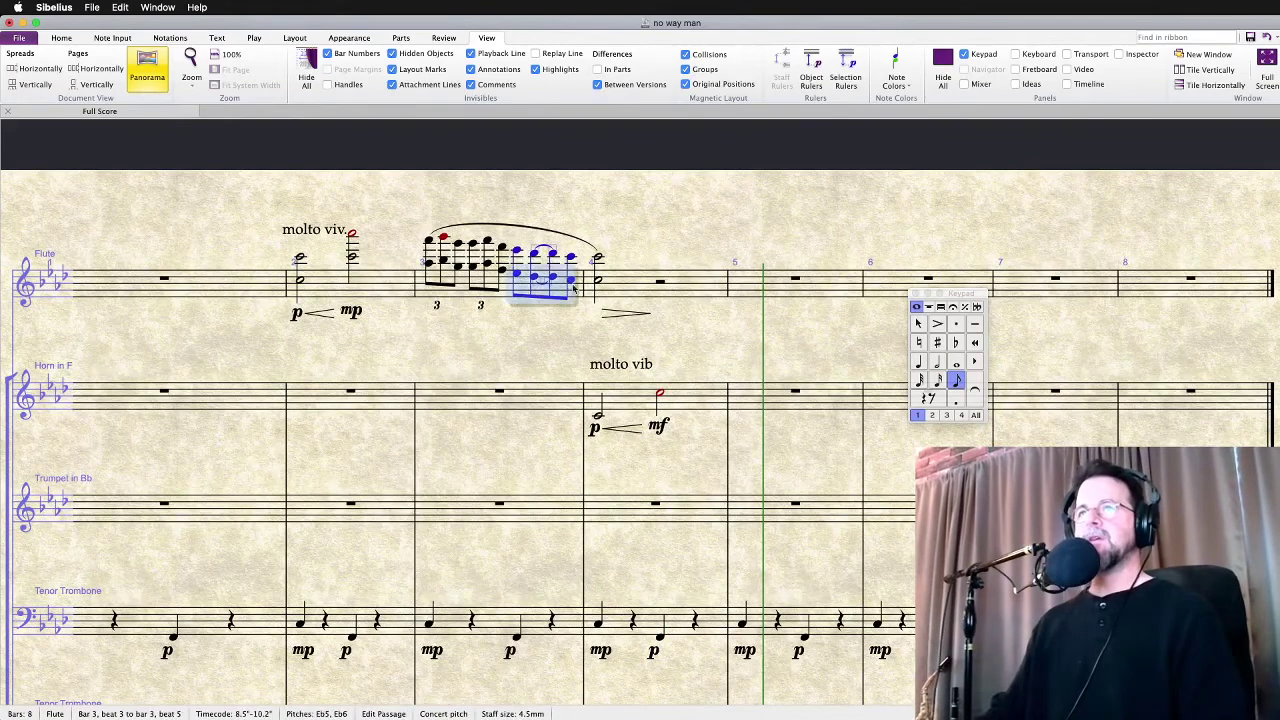
{"action": "left_click", "coordinate": [748, 400], "text": "alt"}
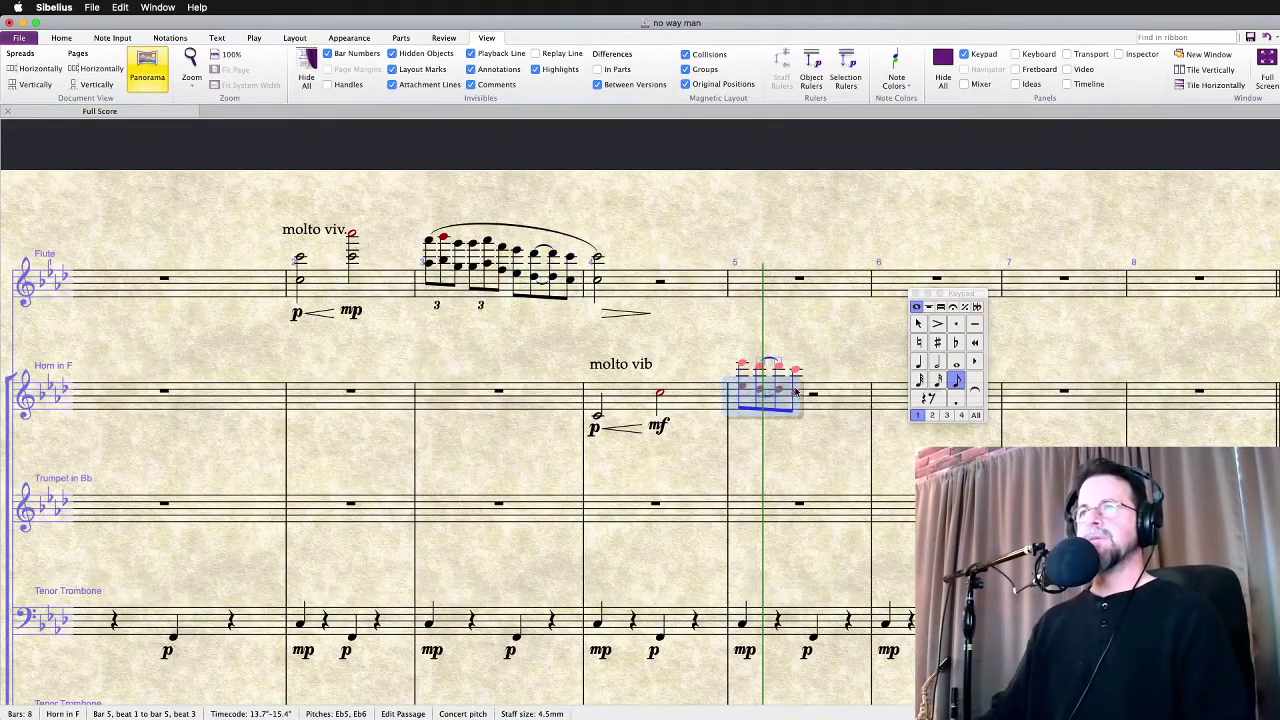
{"action": "key", "text": "ctrl+Down"}
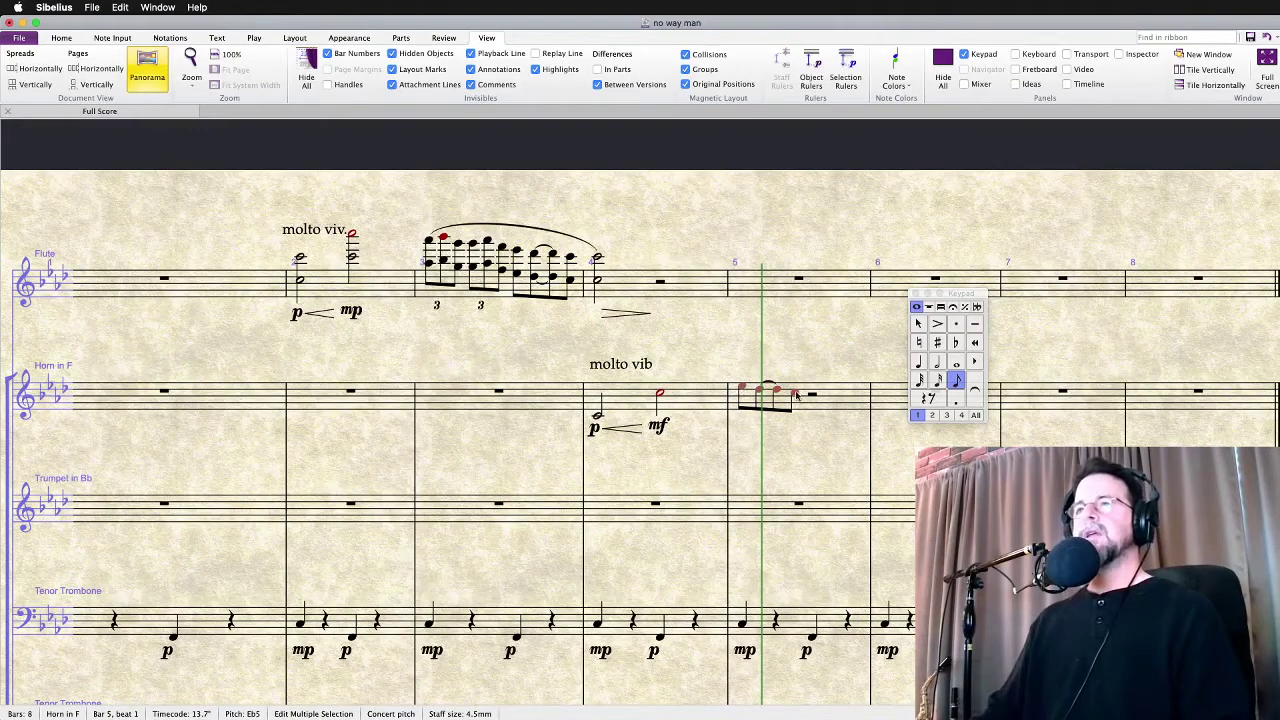
{"action": "left_click", "coordinate": [797, 396], "text": "shift"}
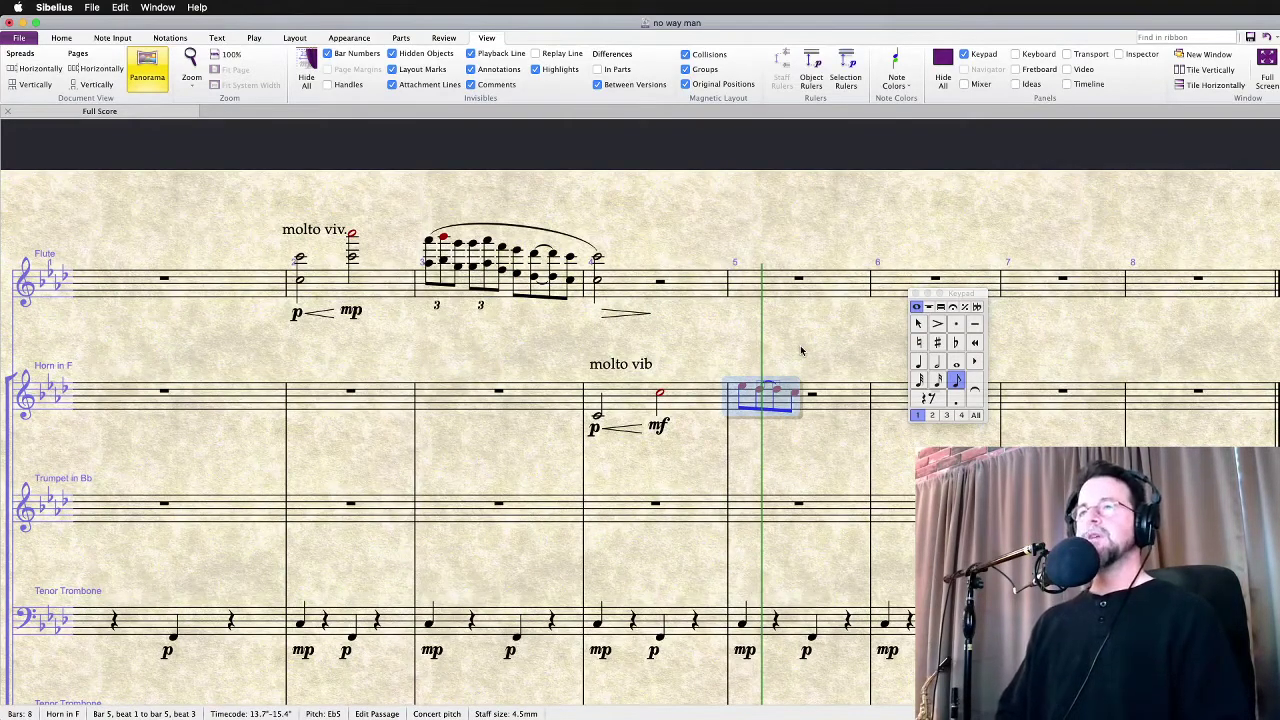
{"action": "key", "text": "Escape"}
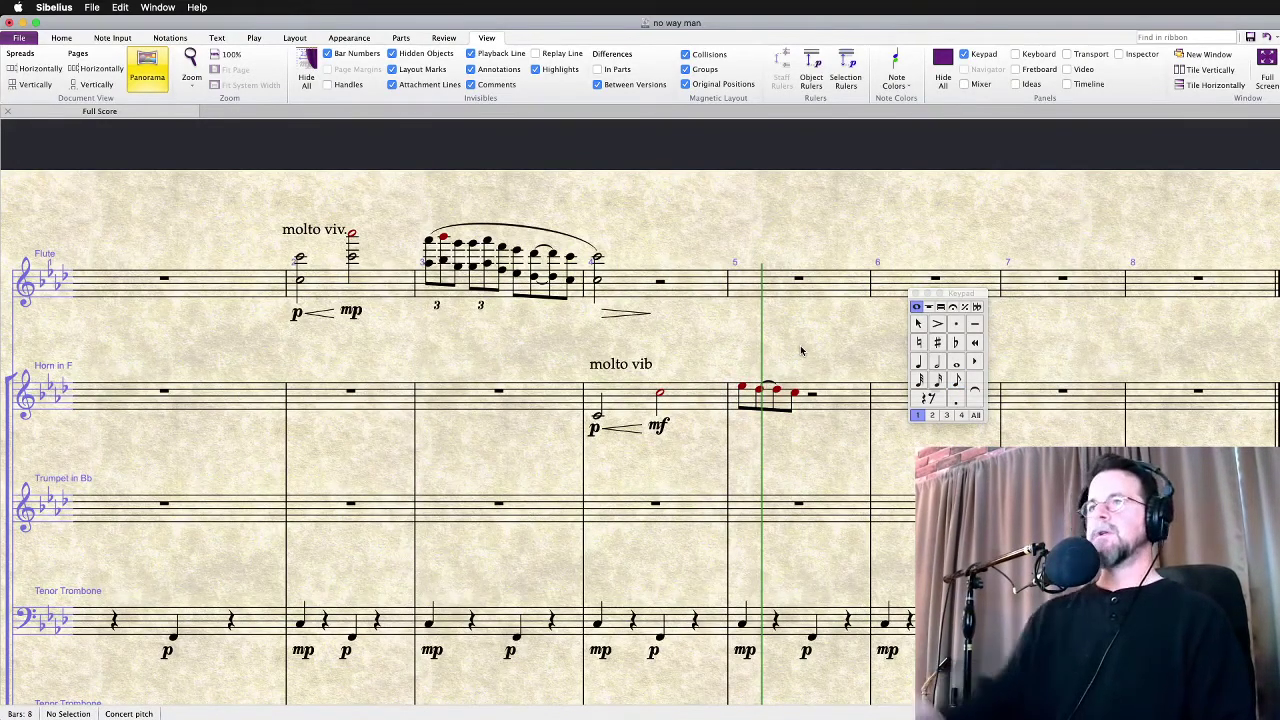
Lower the first copied note in Horn in F bar 5 to Db5, set the other three to C5, and remove their tie
{"action": "left_click", "coordinate": [742, 390]}
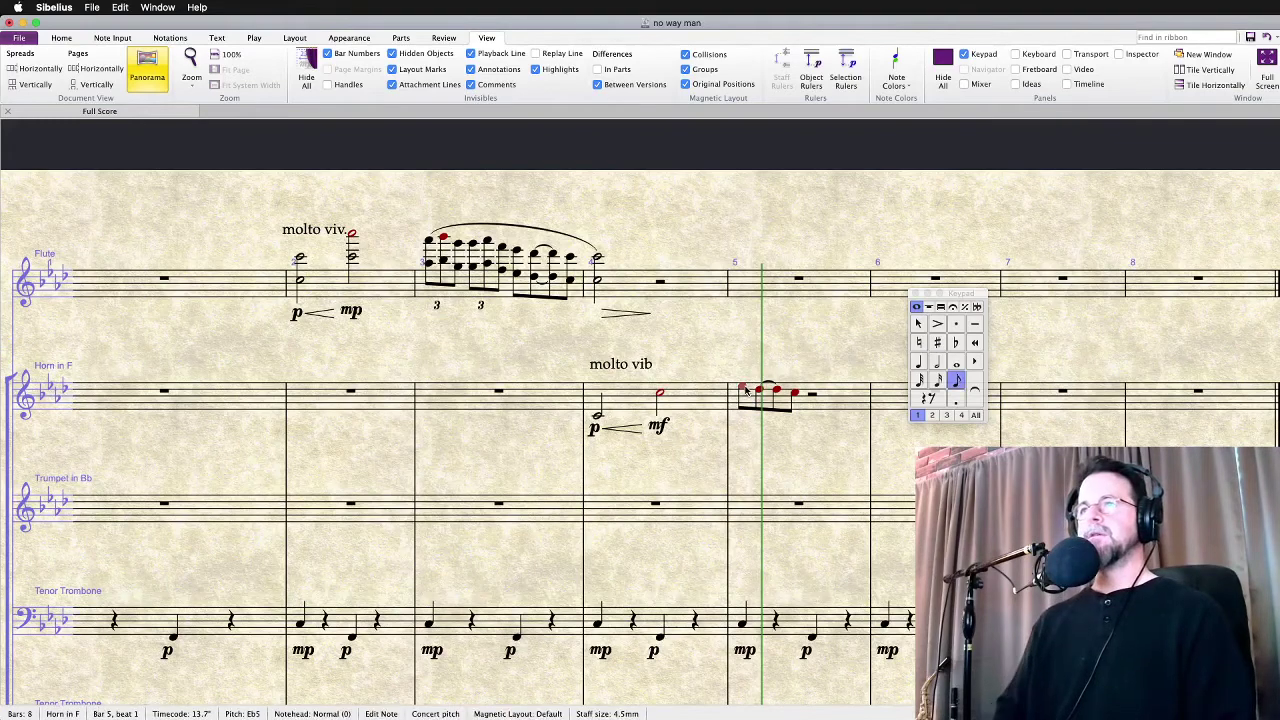
{"action": "key", "text": "Right"}
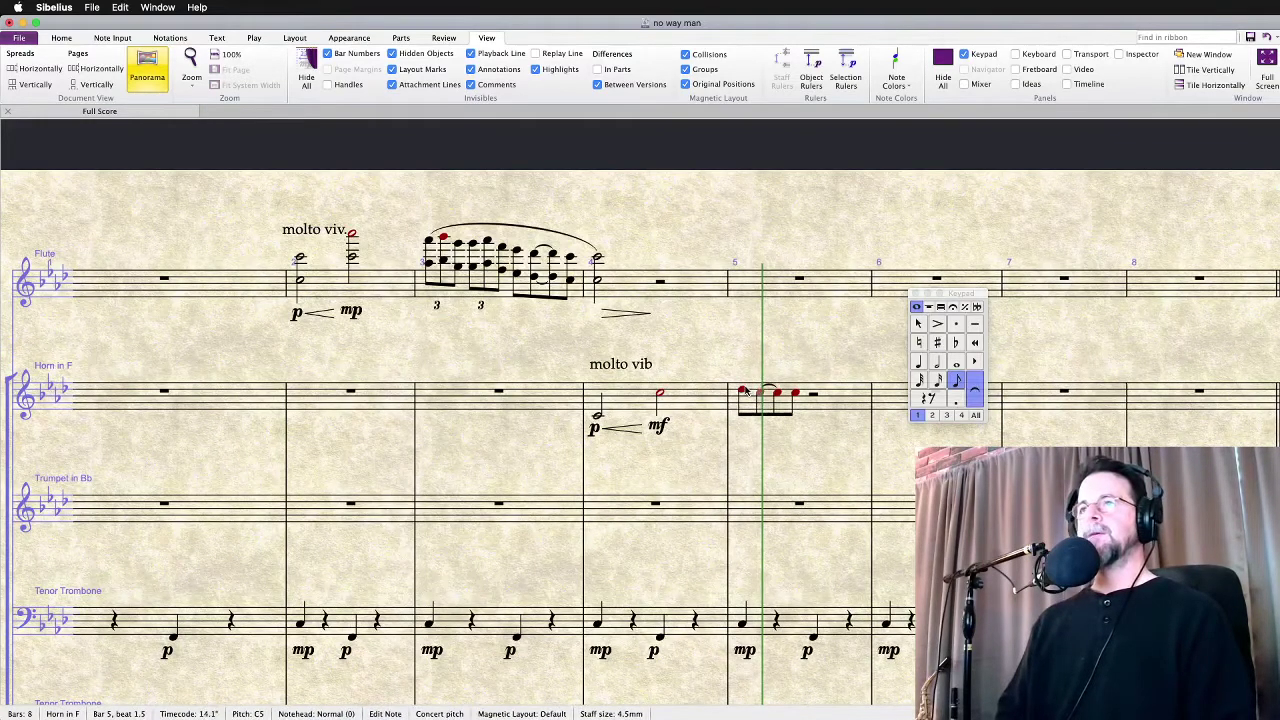
{"action": "key", "text": "Return"}
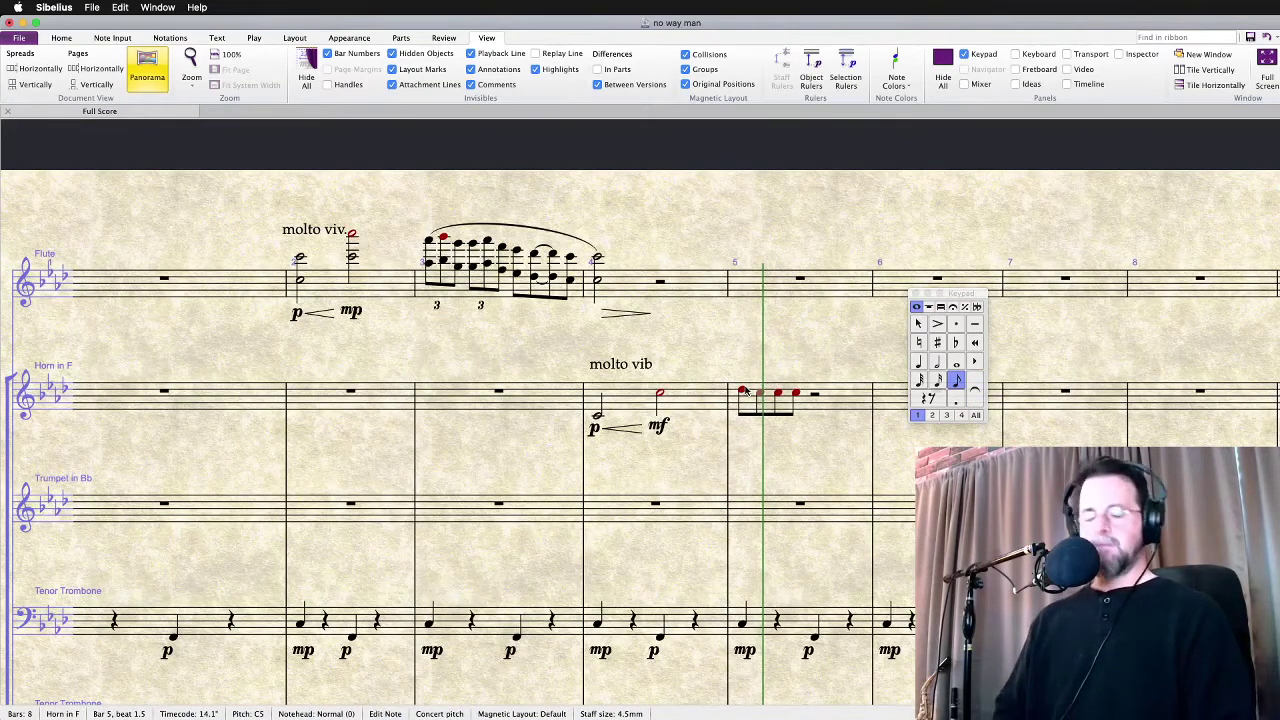
{"action": "key", "text": "Right"}
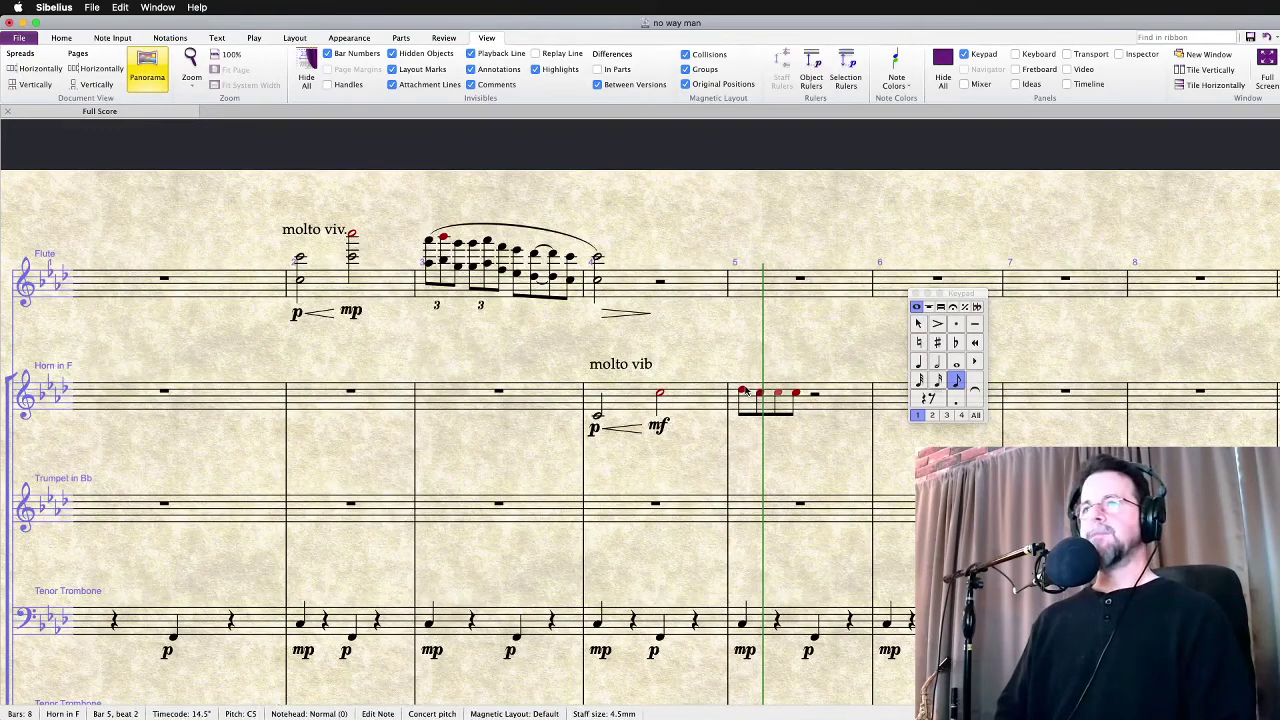
{"action": "key", "text": "Down"}
{"action": "key", "text": "Right"}
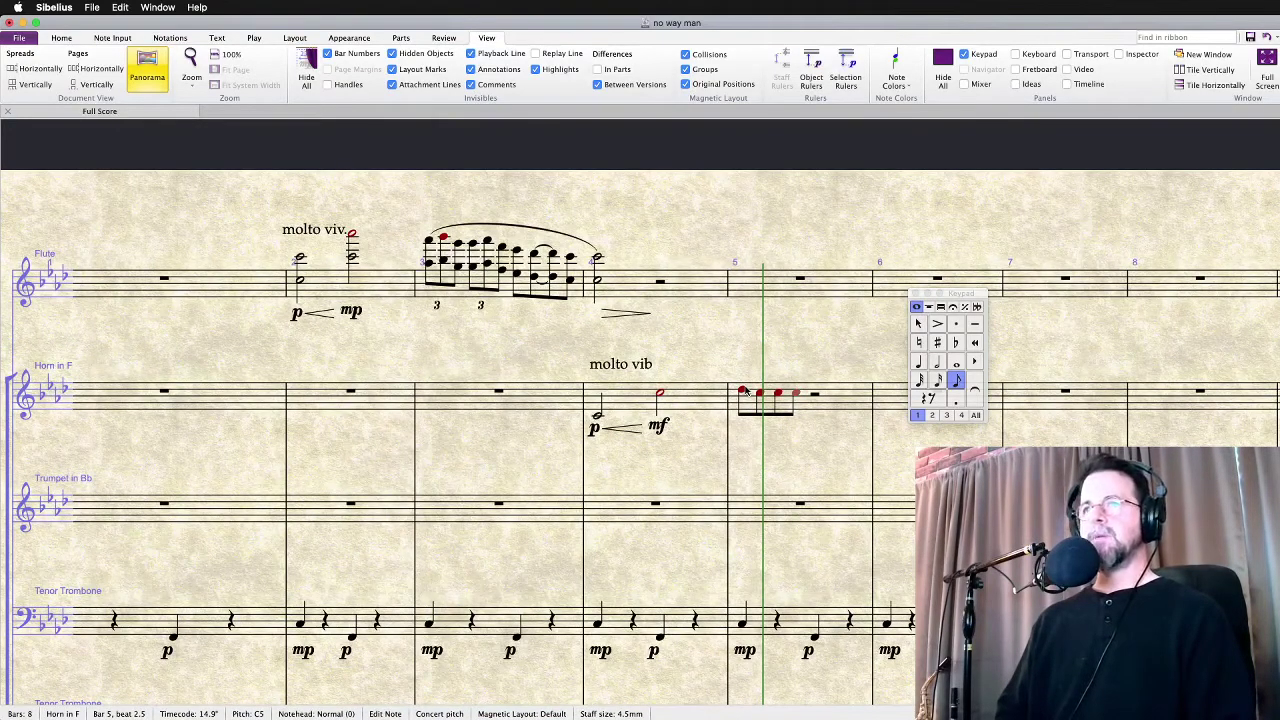
Turn the first two beats of Horn in F bar 5 into eighth-note triplets: Db5, C5, C5, and C5, Bb4, Bb4
{"action": "key", "text": "Left"}
{"action": "key", "text": "Left"}
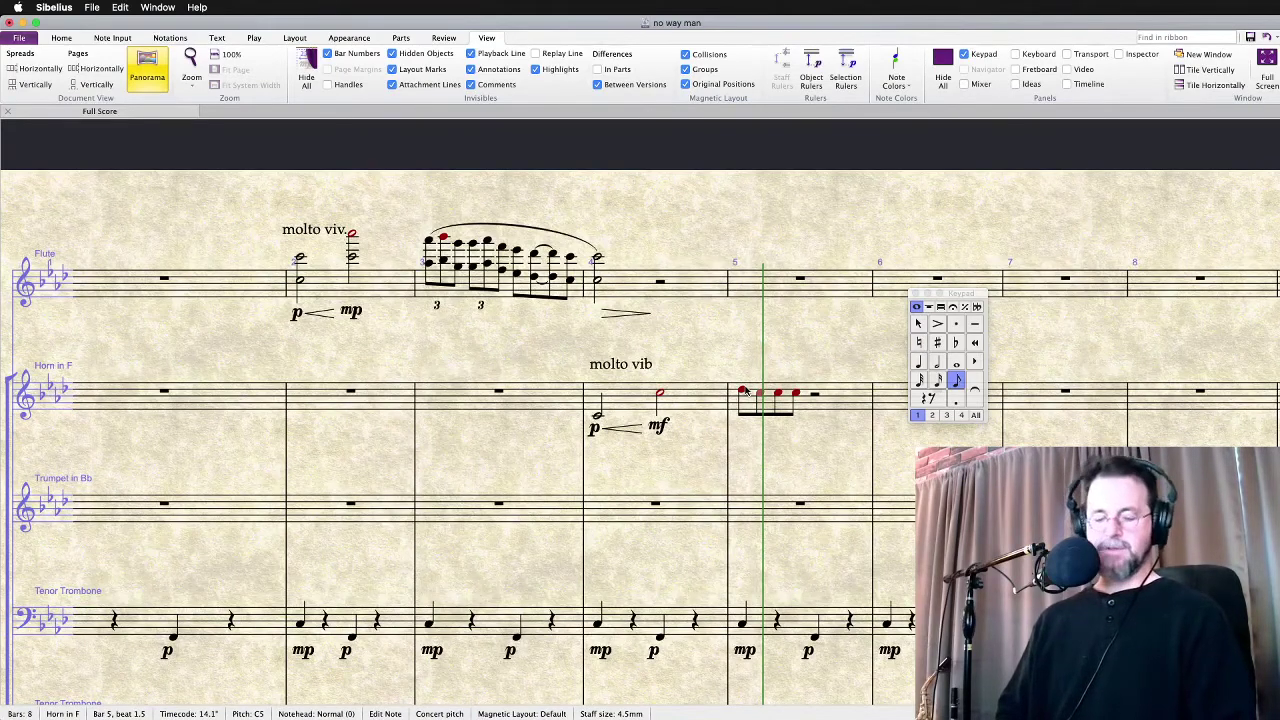
{"action": "key", "text": "super+3"}
{"action": "key", "text": "Left"}
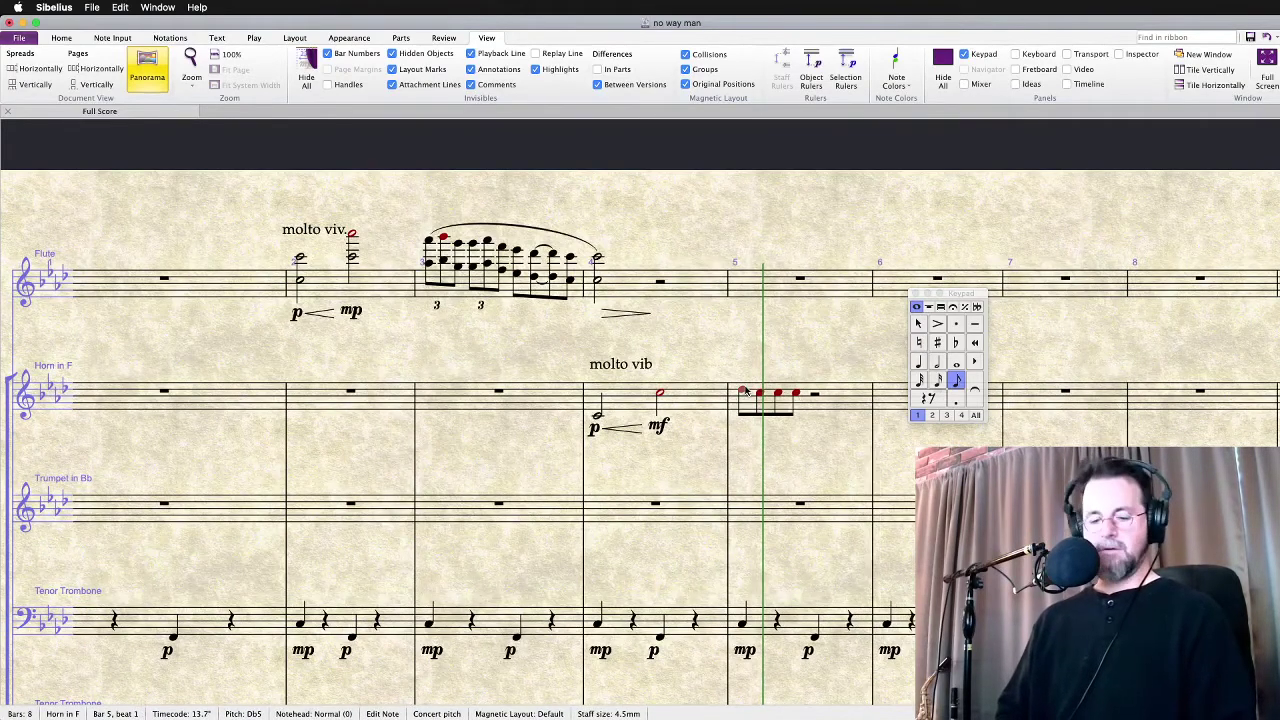
{"action": "key", "text": "super+3"}
{"action": "key", "text": "c"}
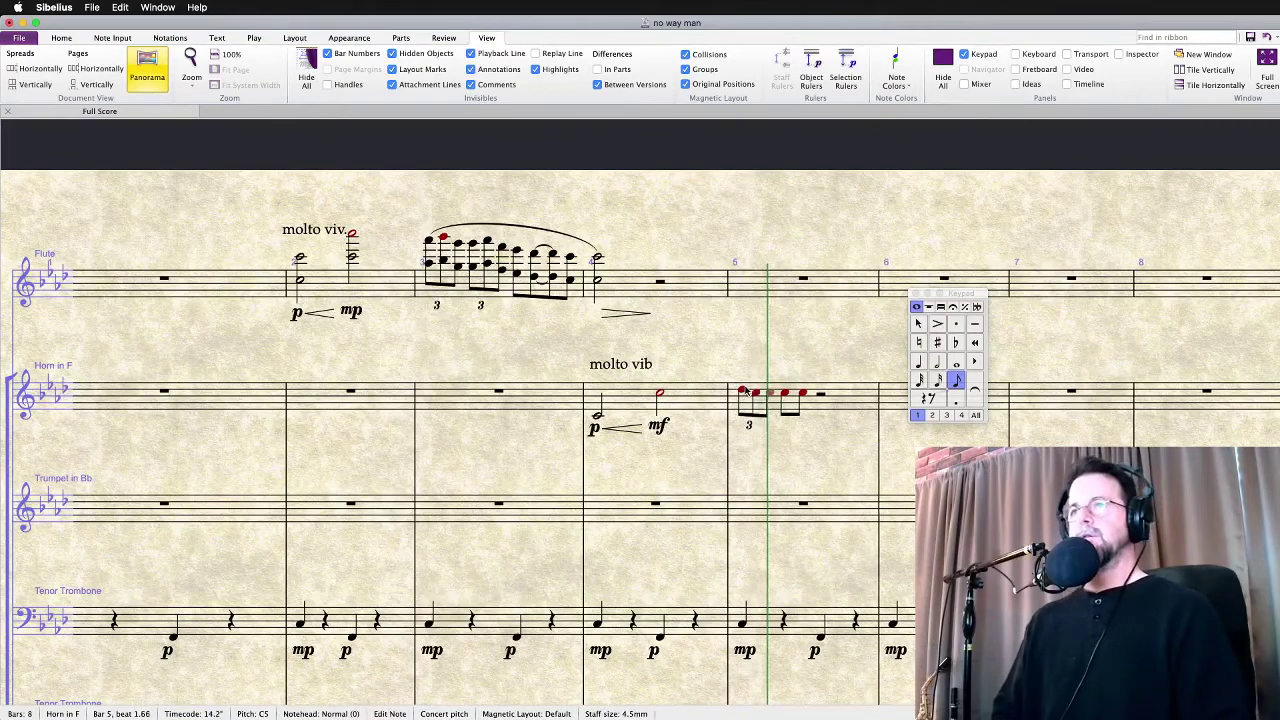
{"action": "key", "text": "super+3"}
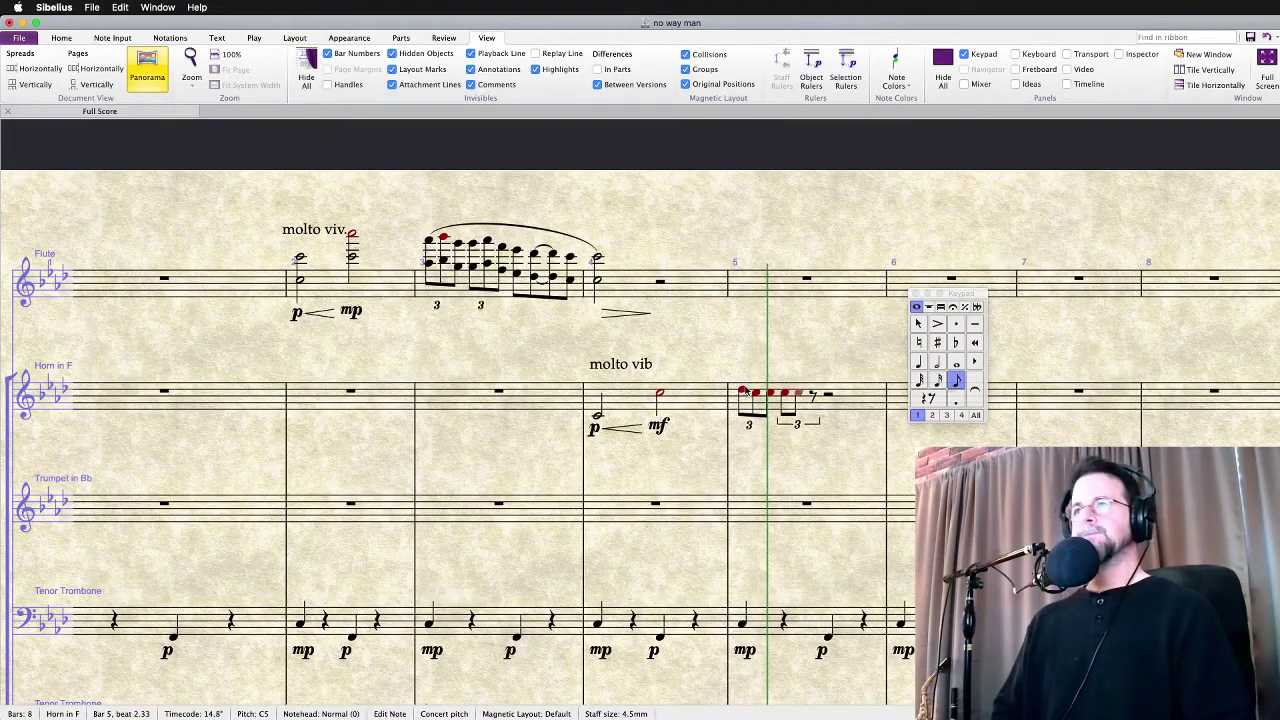
{"action": "key", "text": "b"}
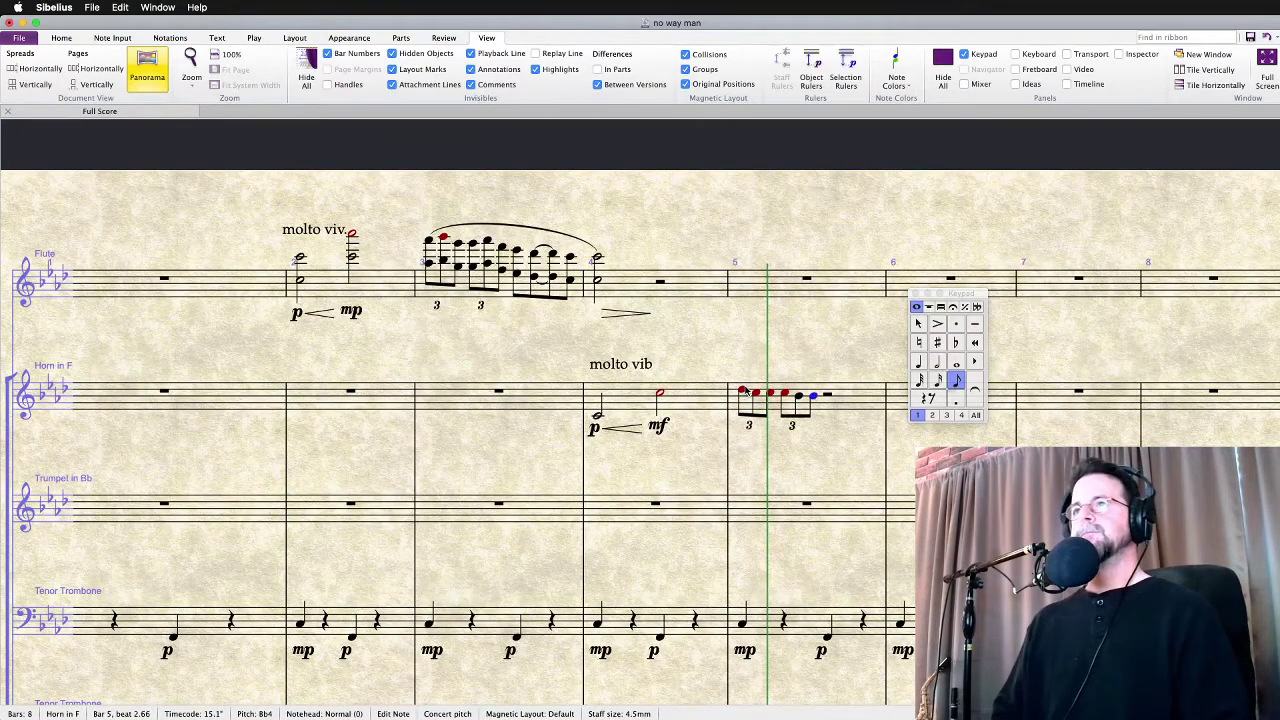
Continue Horn in F bar 5 with an eighth-note Ab4, a quarter-note G4 and an eighth-note F4 tied into bar 6
{"action": "key", "text": "a"}
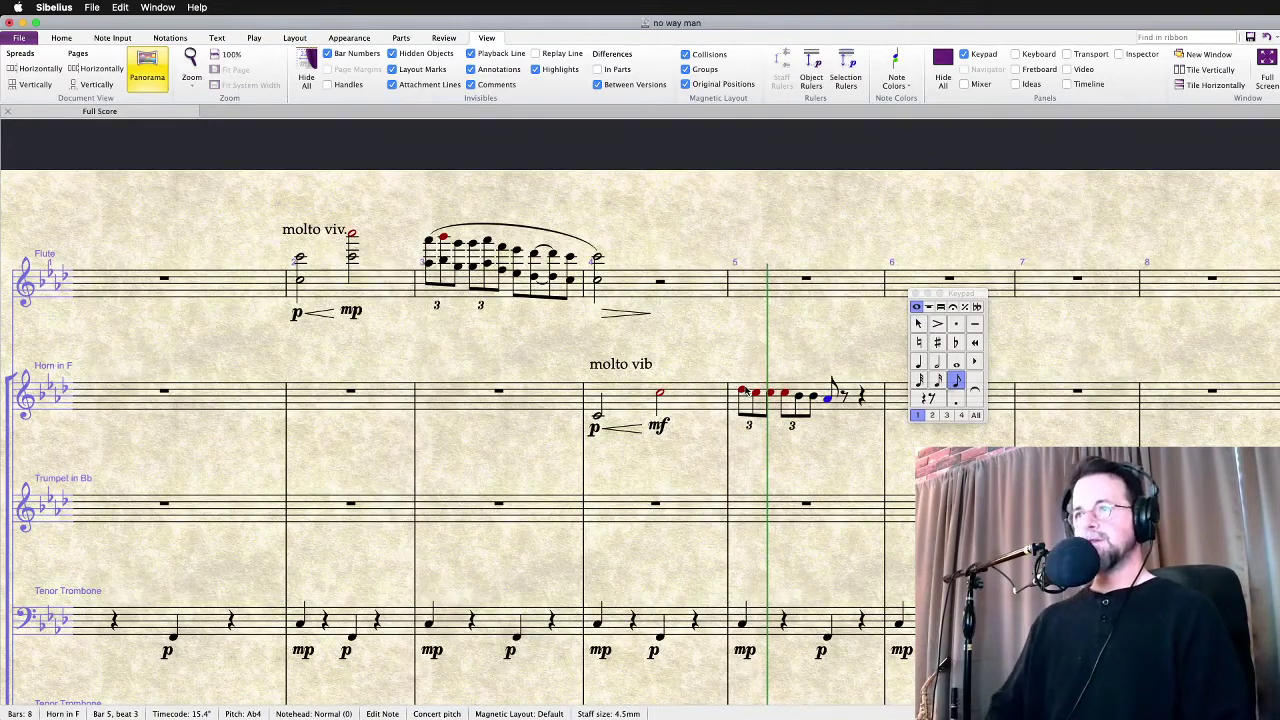
{"action": "key", "text": "g"}
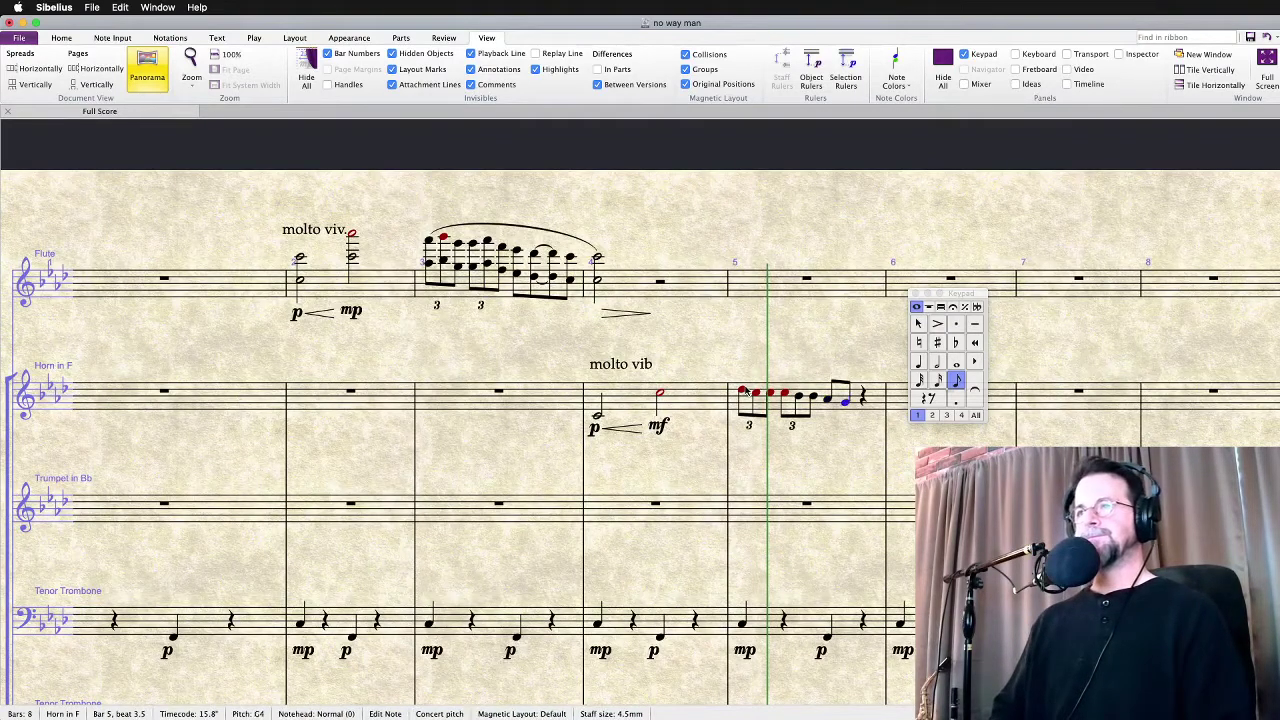
{"action": "key", "text": "4"}
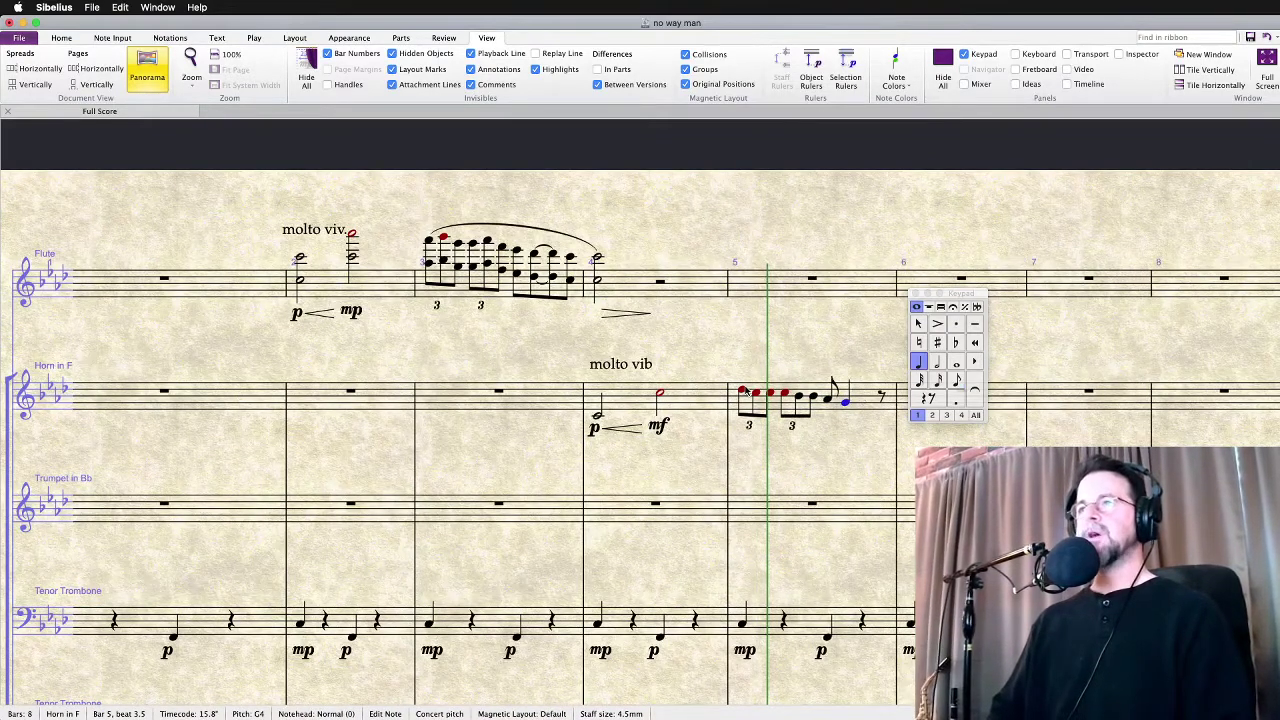
{"action": "key", "text": "f"}
{"action": "key", "text": "3"}
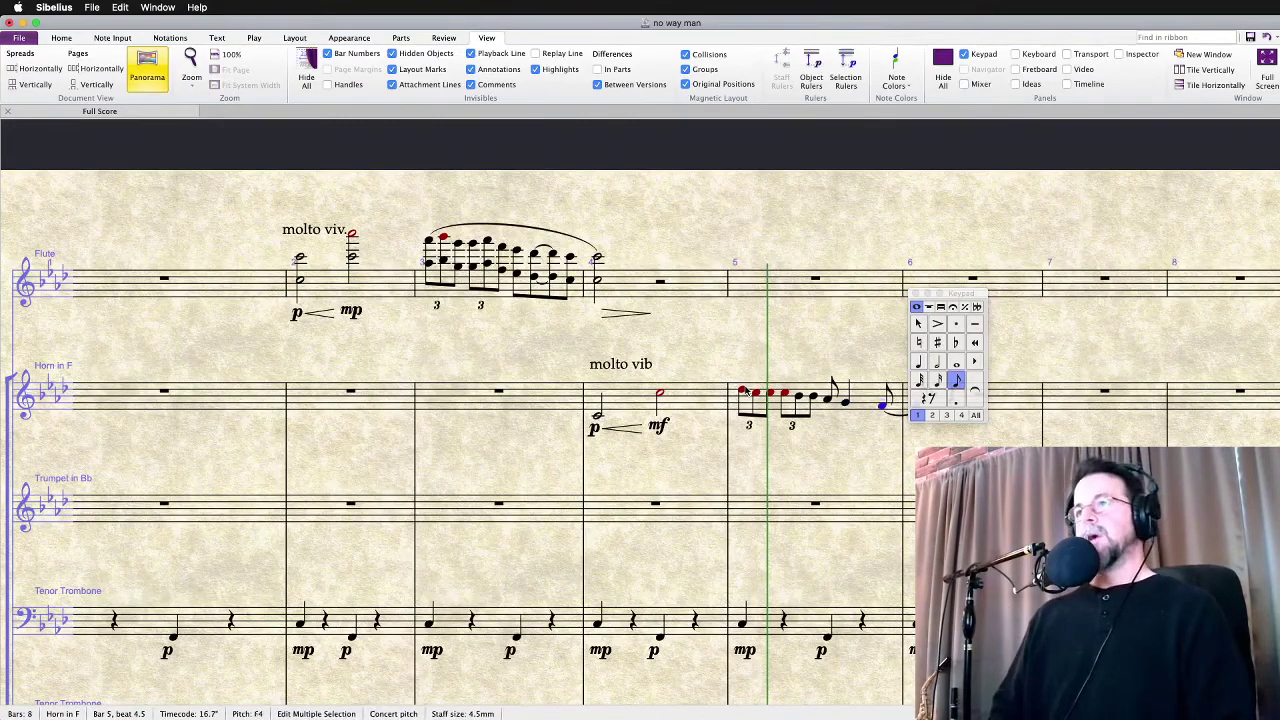
Lengthen the tied F4 in Horn in F bar 6 to a half note and add a diminuendo hairpin below it
{"action": "left_click_drag", "start_coordinate": [963, 298], "coordinate": [1050, 283]}
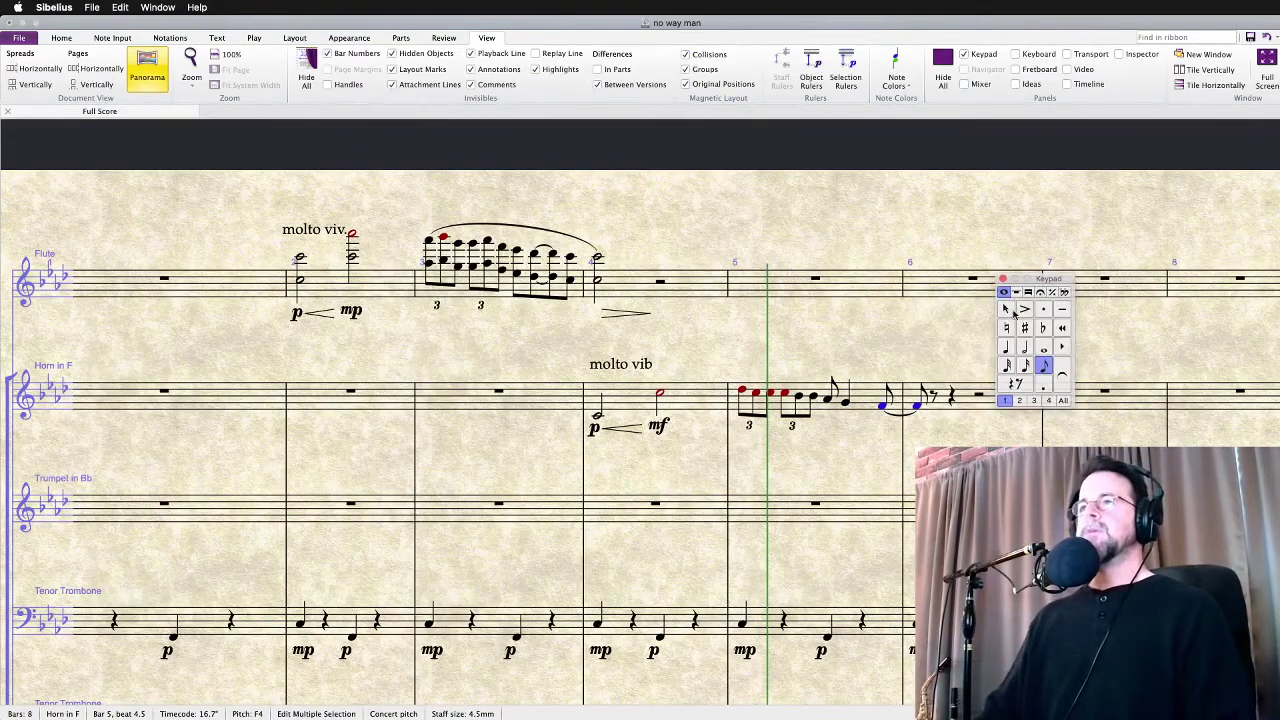
{"action": "key", "text": "Right"}
{"action": "key", "text": "Left"}
{"action": "key", "text": "5"}
{"action": "key", "text": "shift+h"}
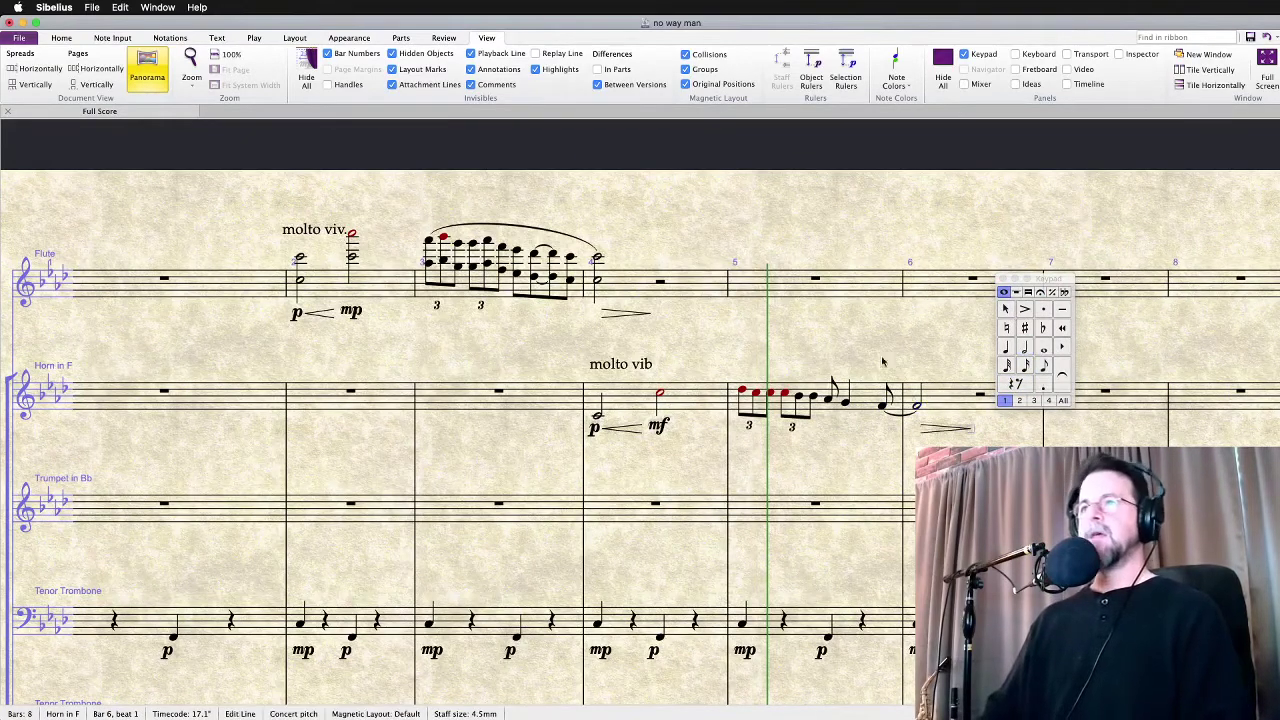
Slur the Horn in F phrase from its first half note in bar 4 to the half note in bar 6
{"action": "left_click", "coordinate": [664, 429]}
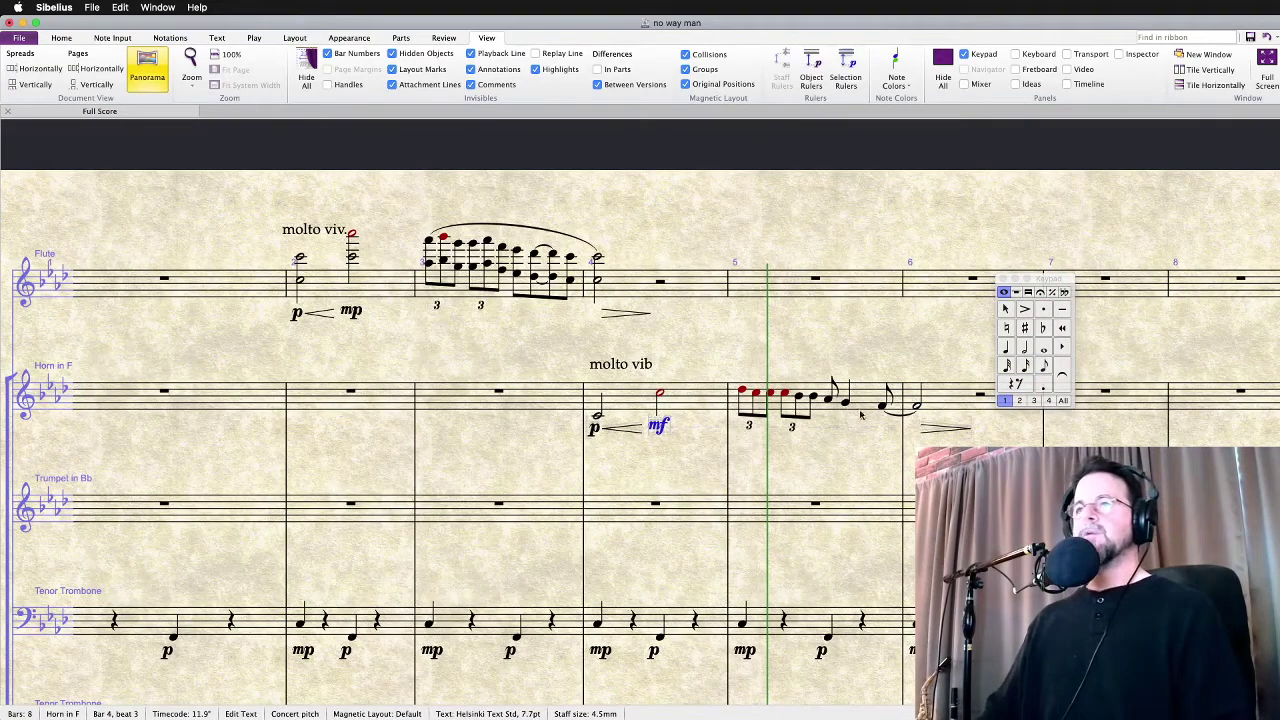
{"action": "left_click", "coordinate": [907, 407]}
{"action": "left_click", "coordinate": [598, 414], "text": "shift"}
{"action": "key", "text": "s"}
{"action": "left_click", "coordinate": [605, 367]}
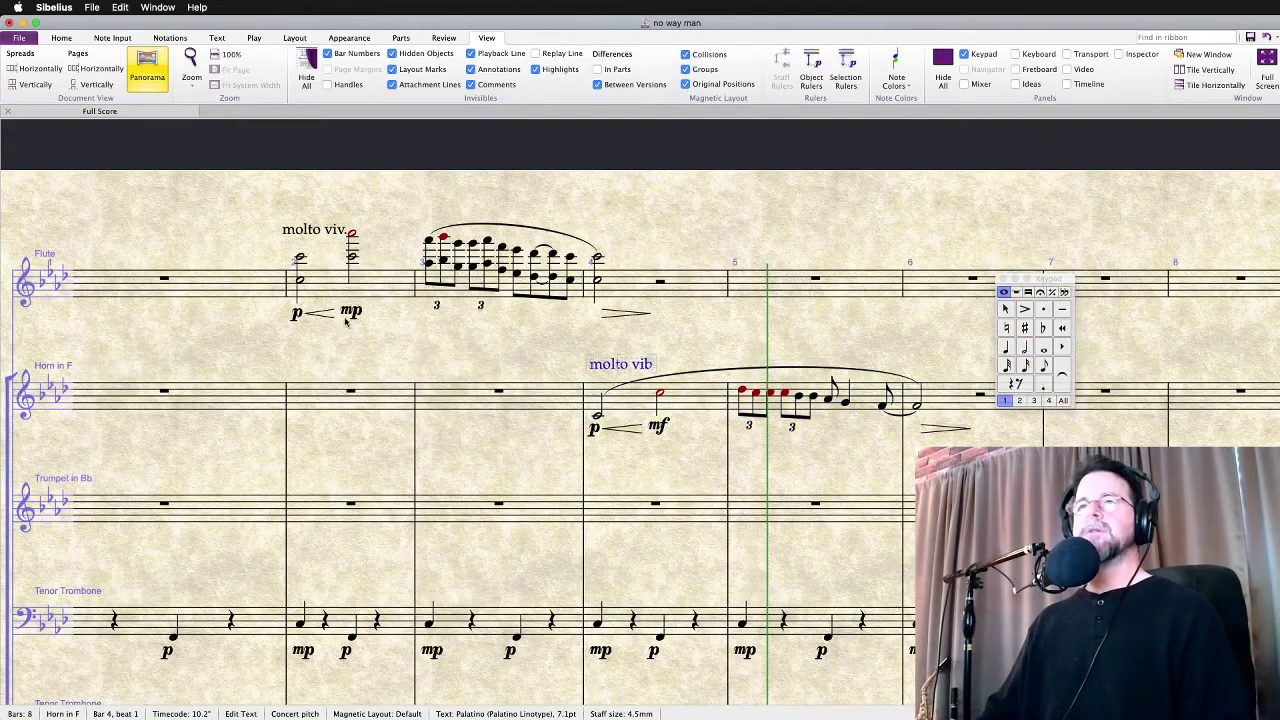
Play back the score from Flute bar 2 through the end of the new horn phrase
{"action": "left_click", "coordinate": [297, 313]}
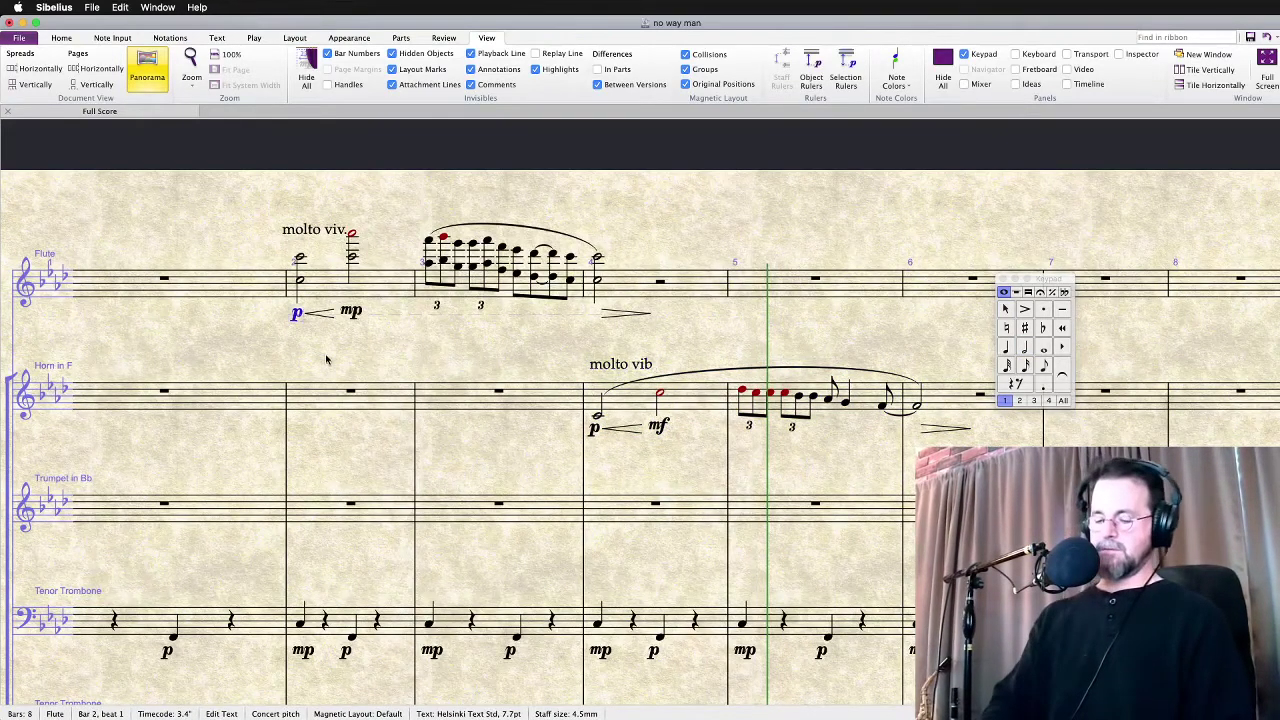
{"action": "scroll", "coordinate": [326, 360], "scroll_direction": "left", "scroll_amount": 2}
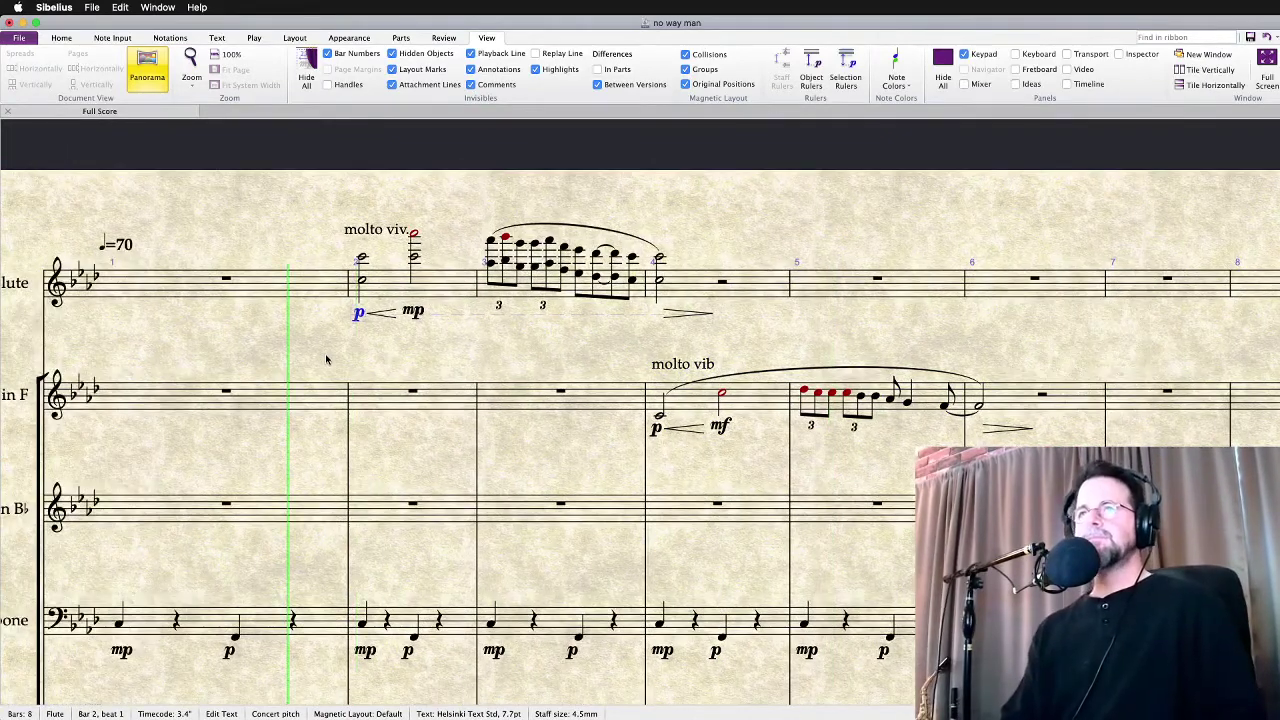
{"action": "key", "text": "space"}
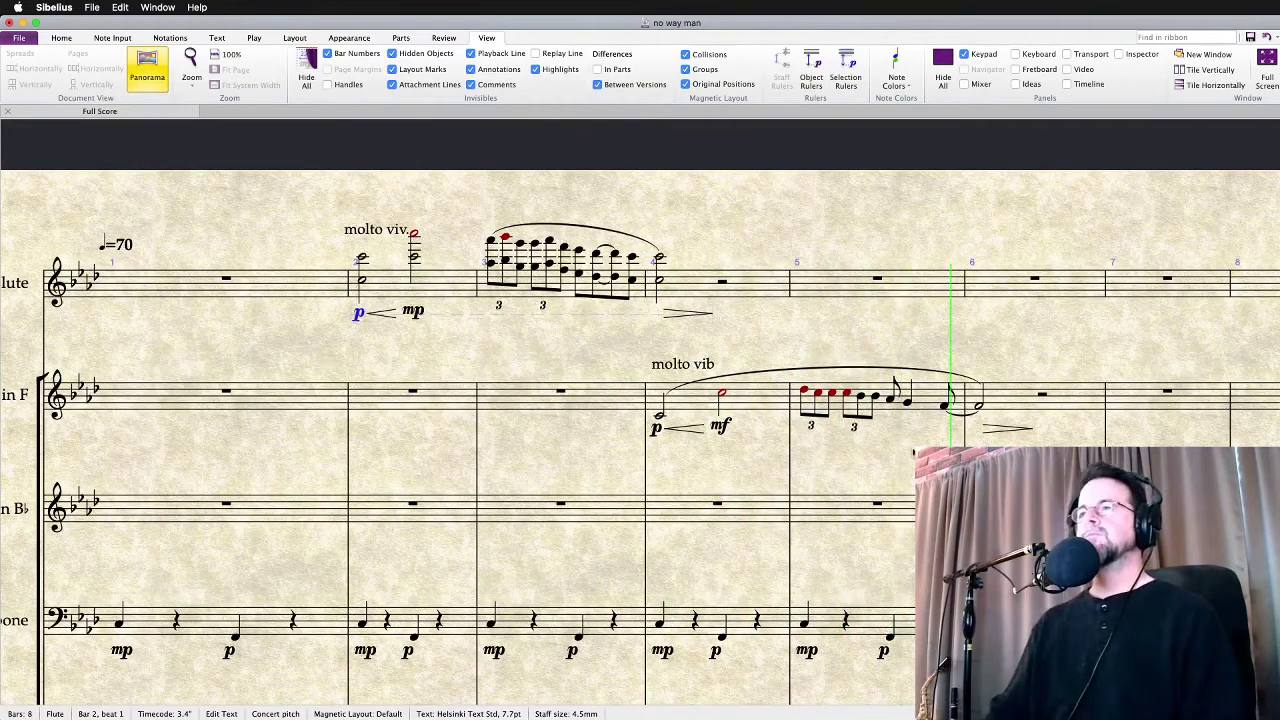
{"action": "key", "text": "Escape"}
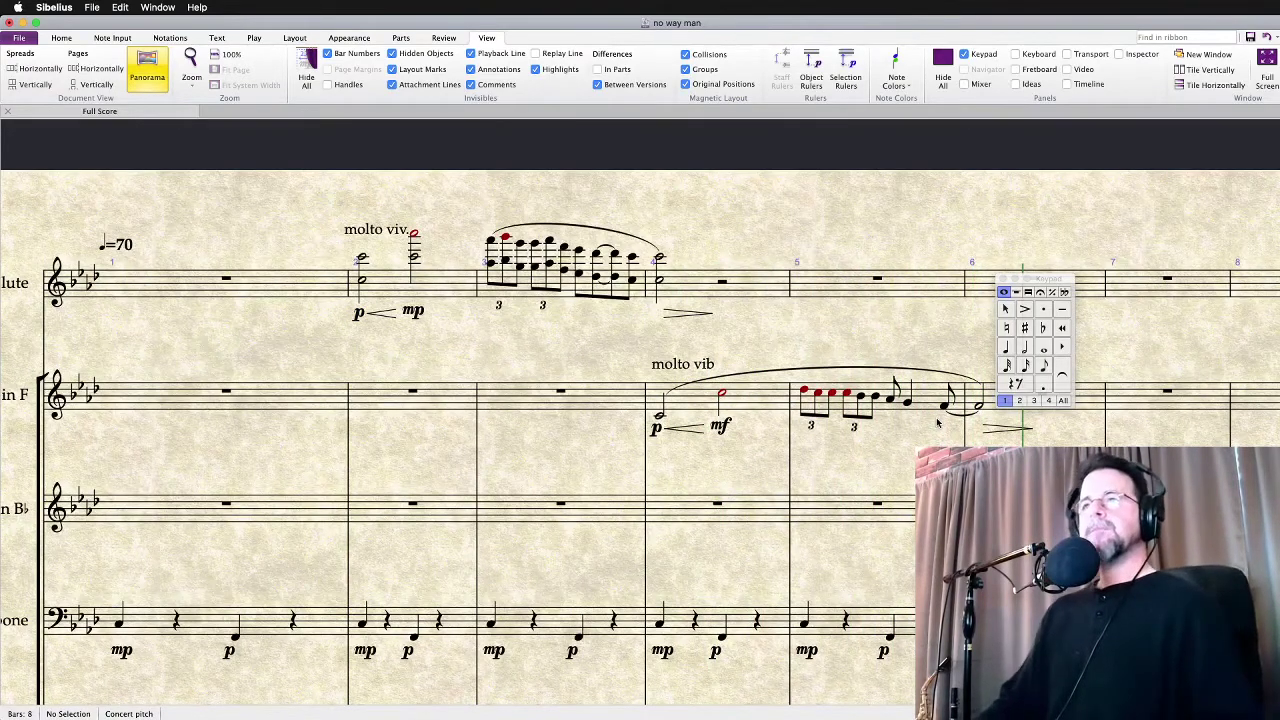
Change the pitch of the tied eighth and half notes across Horn in F bars 5 and 6 to C5
{"action": "left_click", "coordinate": [944, 407]}
{"action": "left_click_drag", "start_coordinate": [944, 407], "coordinate": [942, 443]}
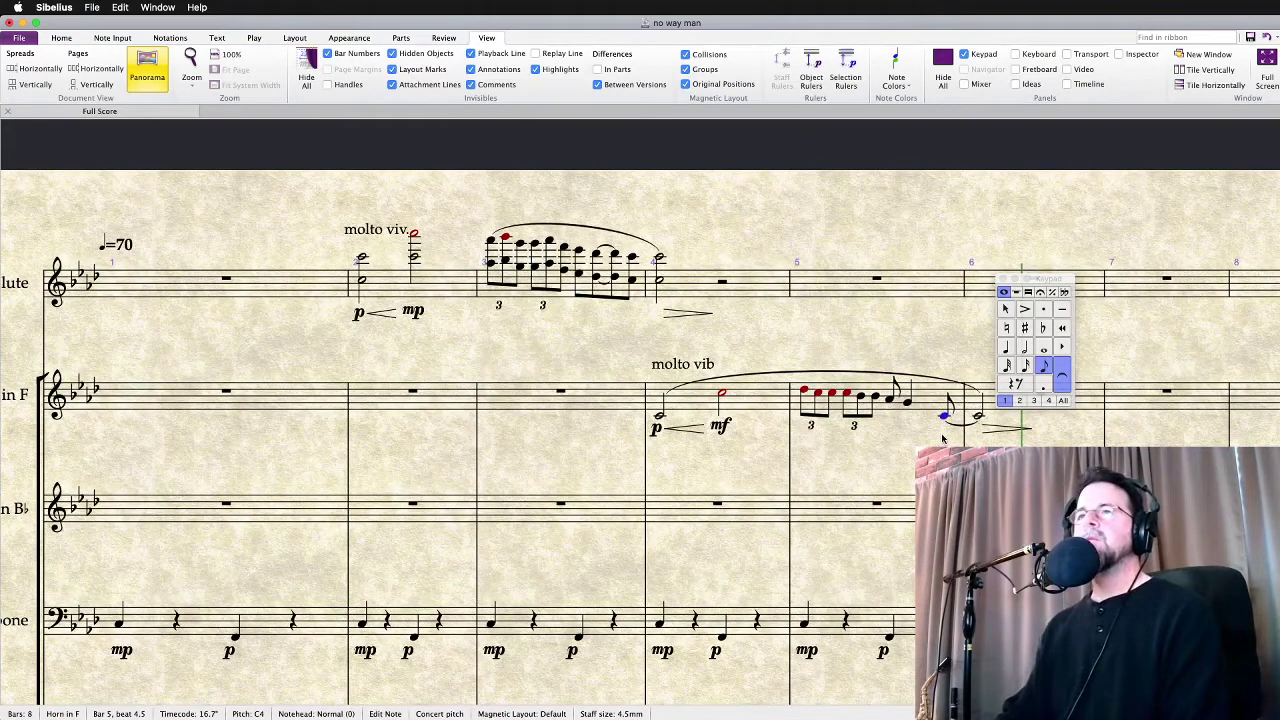
{"action": "key", "text": "Up"}
{"action": "key", "text": "Up"}
{"action": "key", "text": "Up"}
{"action": "key", "text": "Up"}
{"action": "key", "text": "Up"}
{"action": "key", "text": "Up"}
{"action": "key", "text": "Up"}
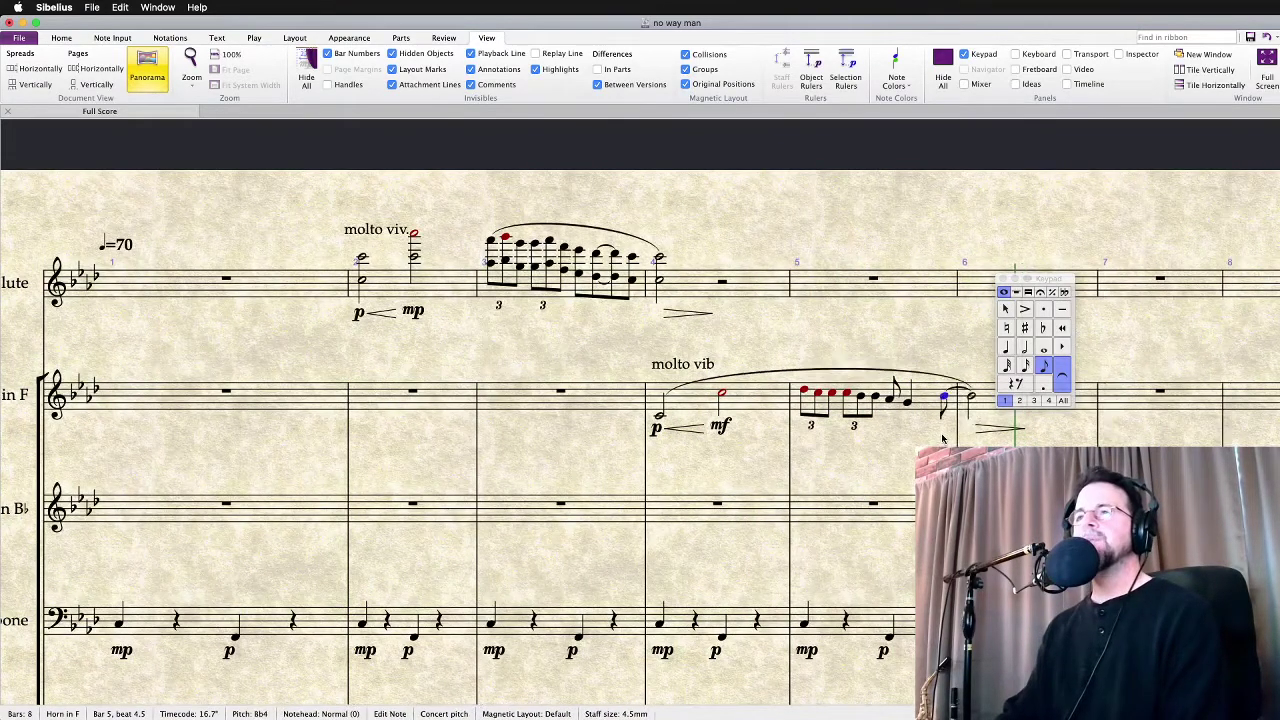
Play back the Horn in F phrase from bar 5 and step back through its notes from beat 3.5 to beat 2.33
{"action": "left_click", "coordinate": [909, 404]}
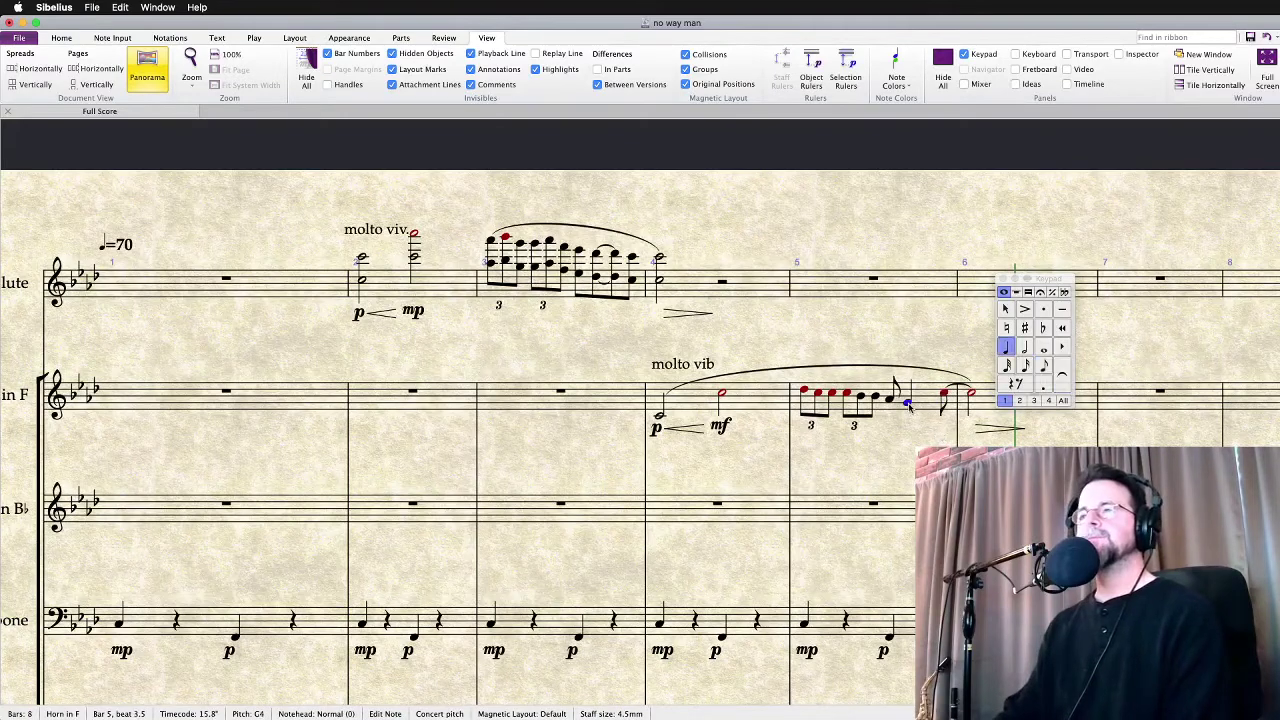
{"action": "left_click", "coordinate": [812, 396]}
{"action": "key", "text": "space"}
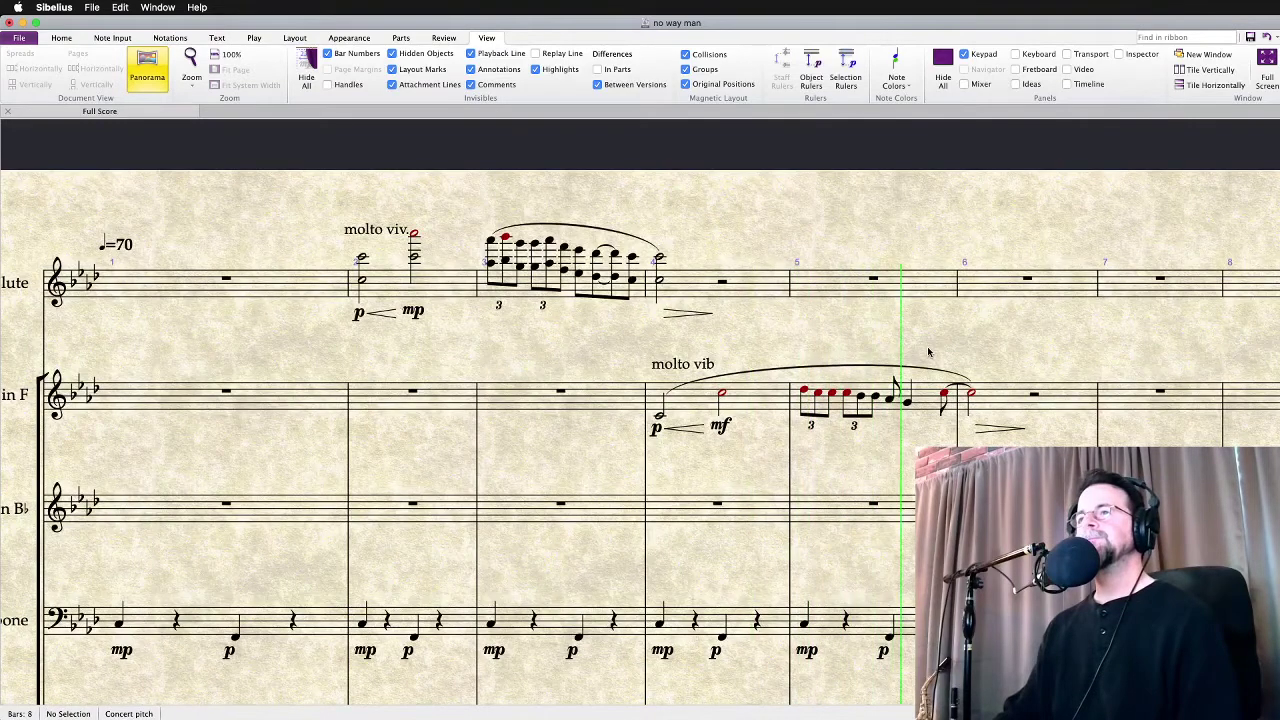
{"action": "left_click", "coordinate": [907, 404]}
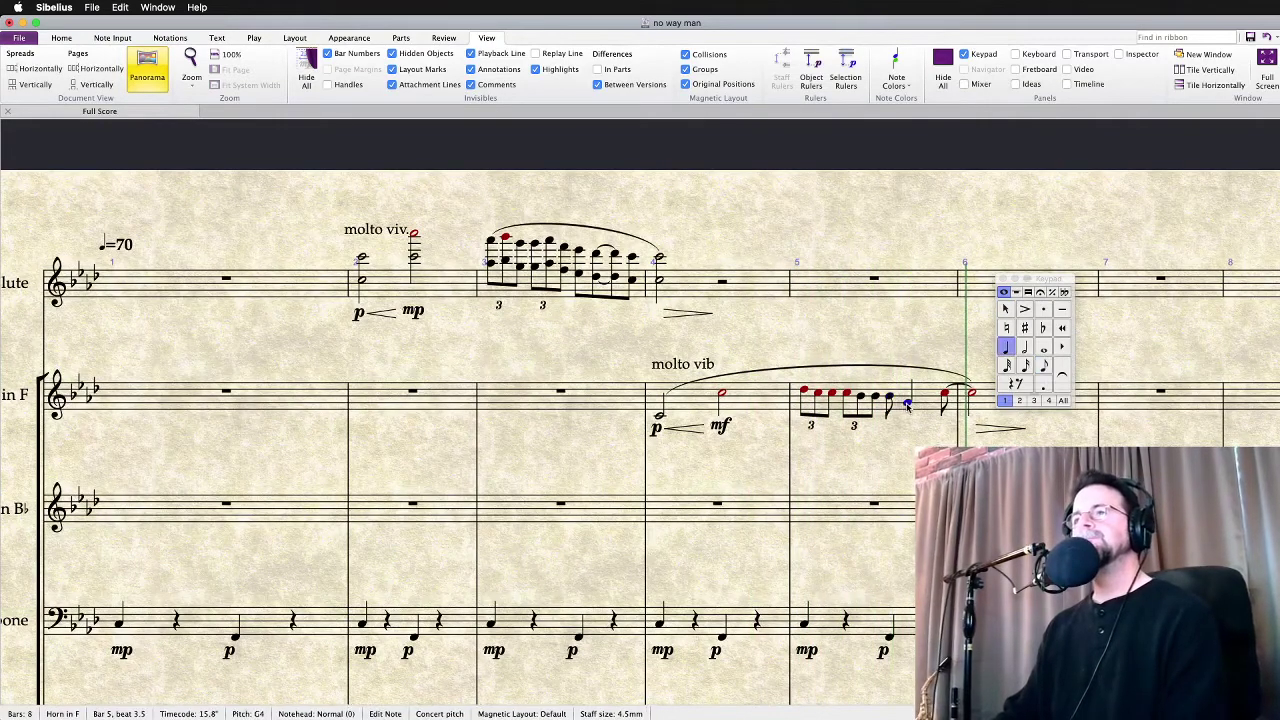
{"action": "key", "text": "Left"}
{"action": "key", "text": "Left"}
{"action": "key", "text": "Left"}
{"action": "key", "text": "Left"}
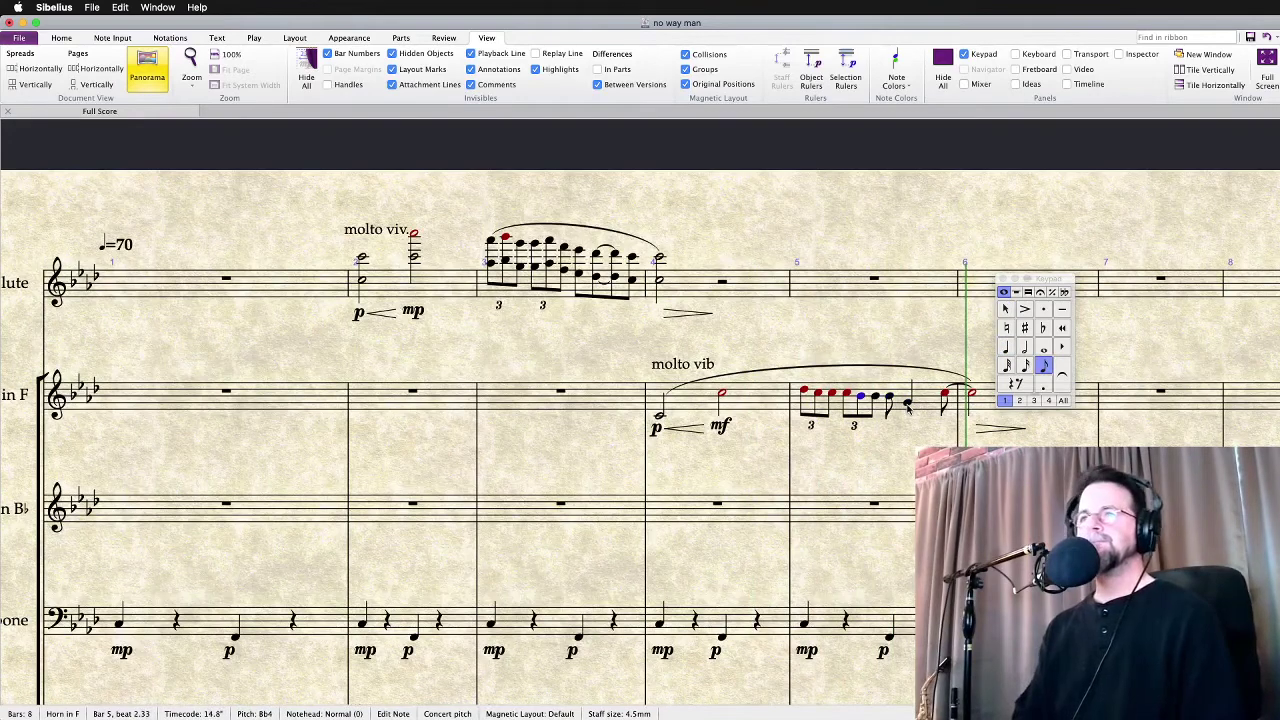
{"action": "key", "text": "Escape"}
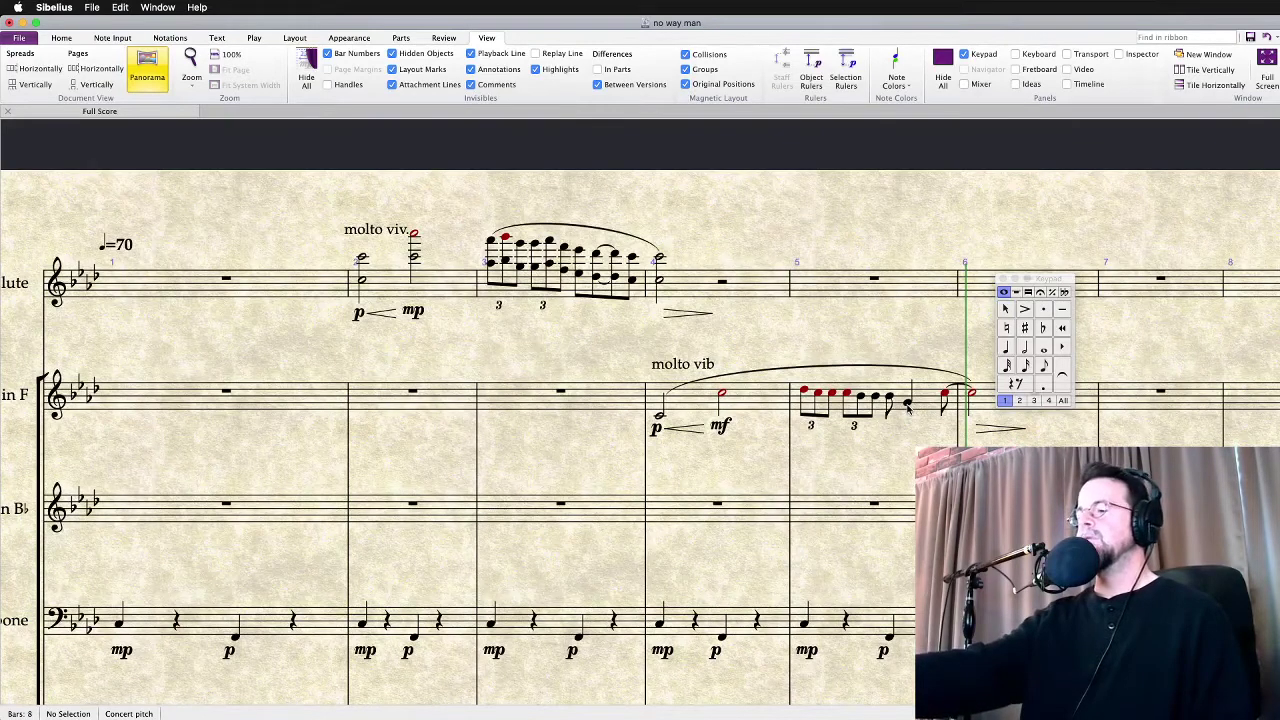
Change the Horn in F bar 5 pitches to Eb5 at beat 1.66, C5 at beat 2.33 and Ab4 at beat 3.5
{"action": "left_click", "coordinate": [832, 392]}
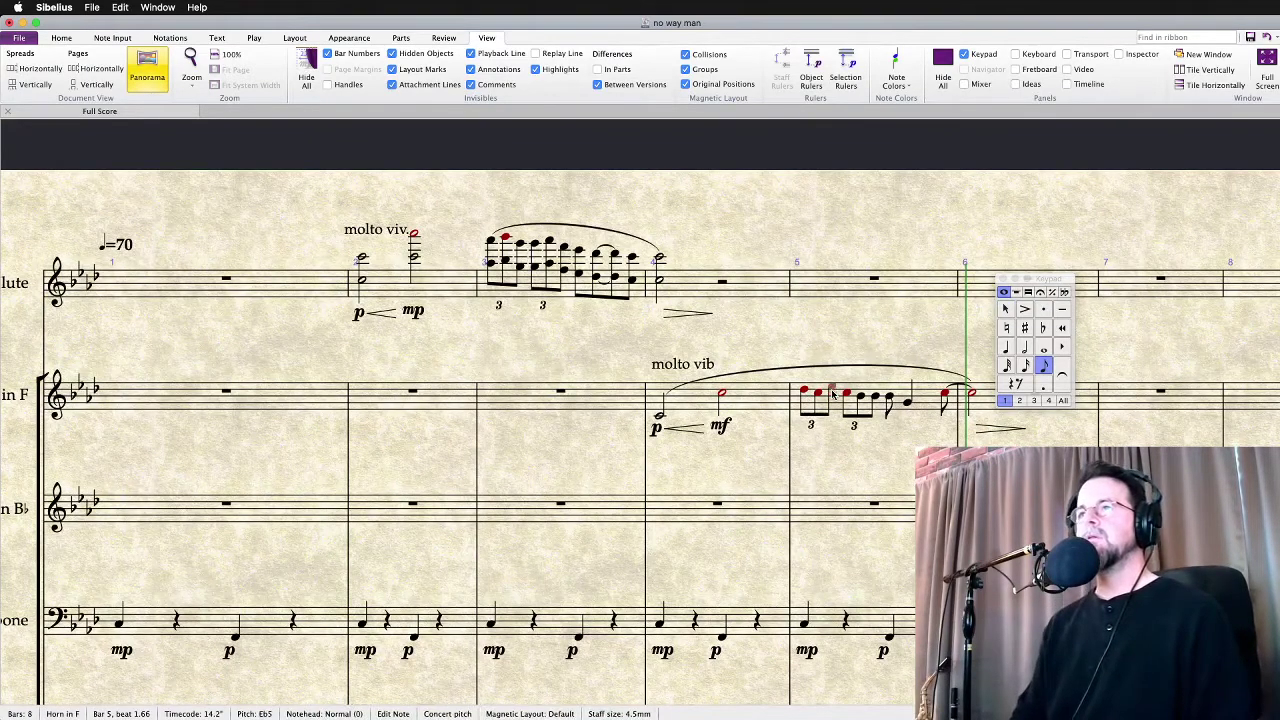
{"action": "key", "text": "Right"}
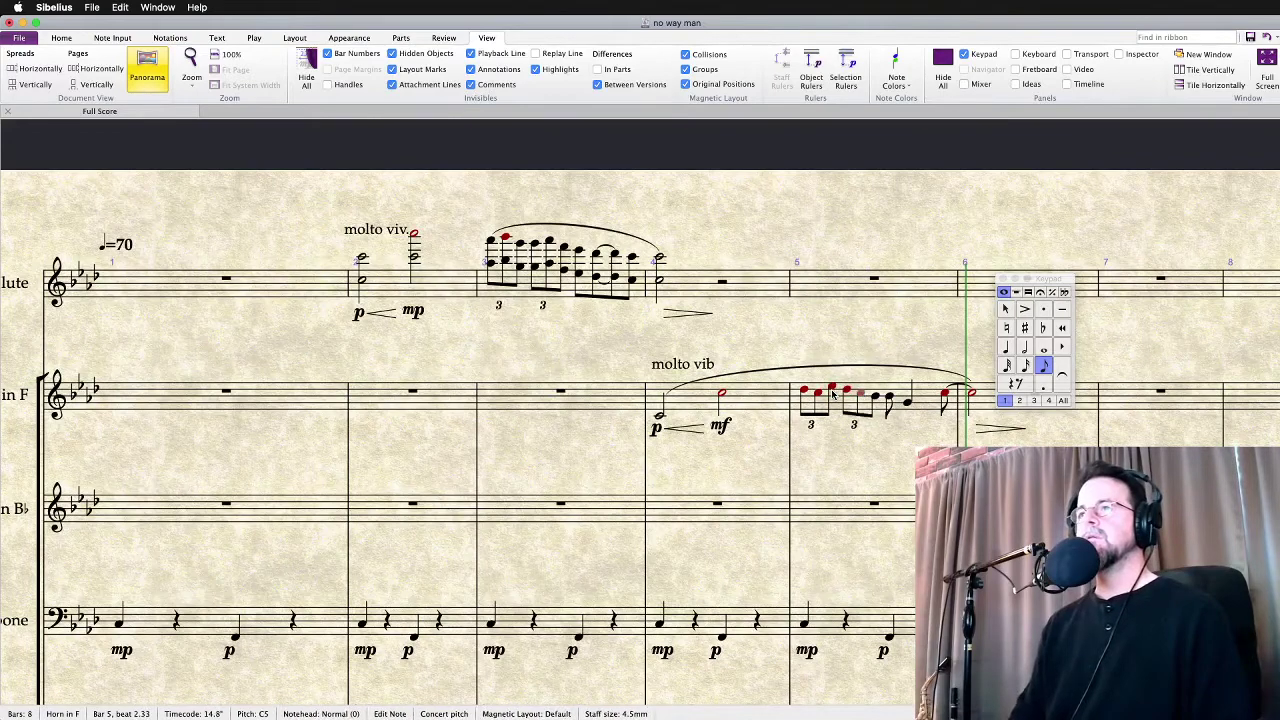
{"action": "key", "text": "Right"}
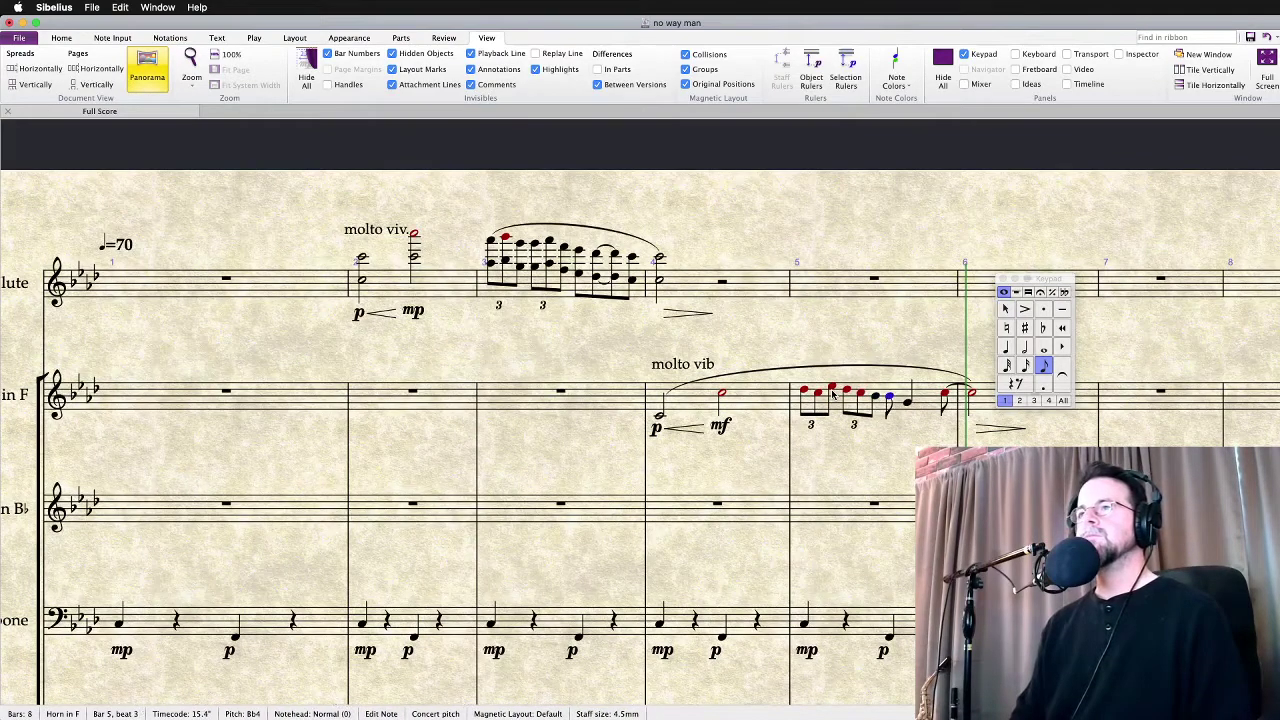
{"action": "key", "text": "Right"}
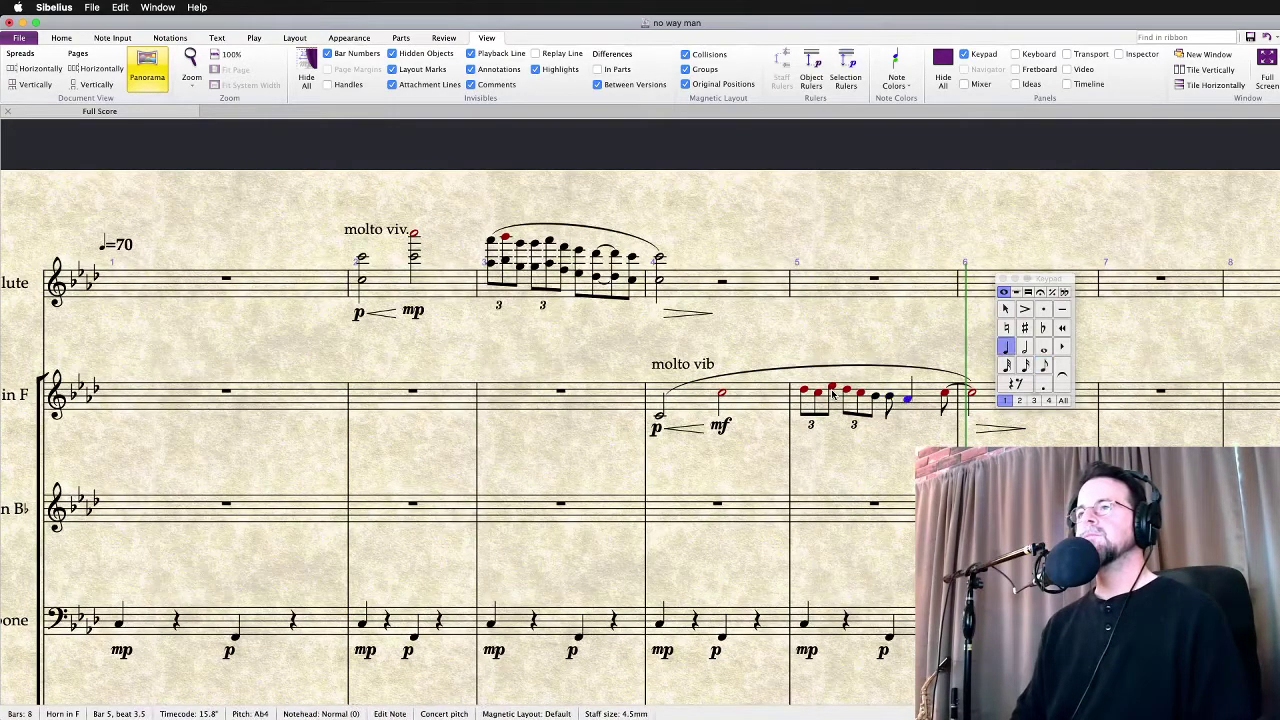
Play back the Horn in F phrase from the first note of bar 5
{"action": "key", "text": "Left"}
{"action": "key", "text": "Left"}
{"action": "key", "text": "Left"}
{"action": "key", "text": "Left"}
{"action": "key", "text": "Left"}
{"action": "key", "text": "Left"}
{"action": "key", "text": "Left"}
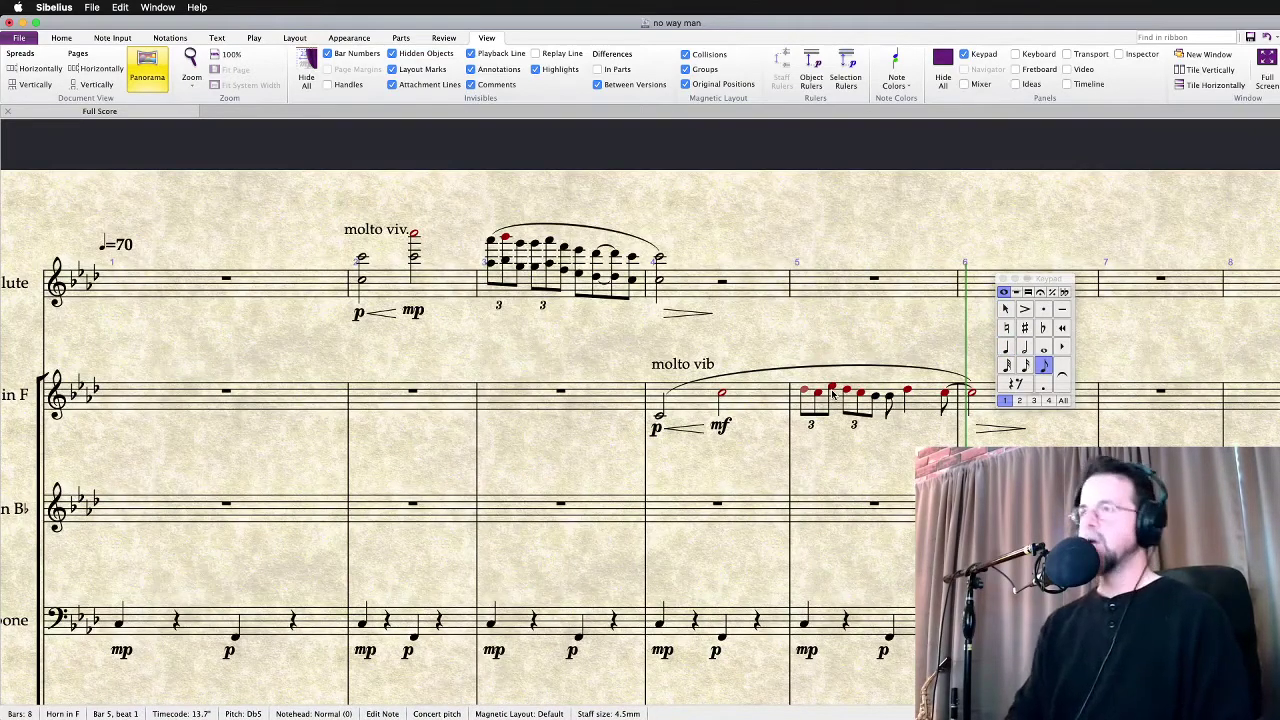
{"action": "key", "text": "p"}
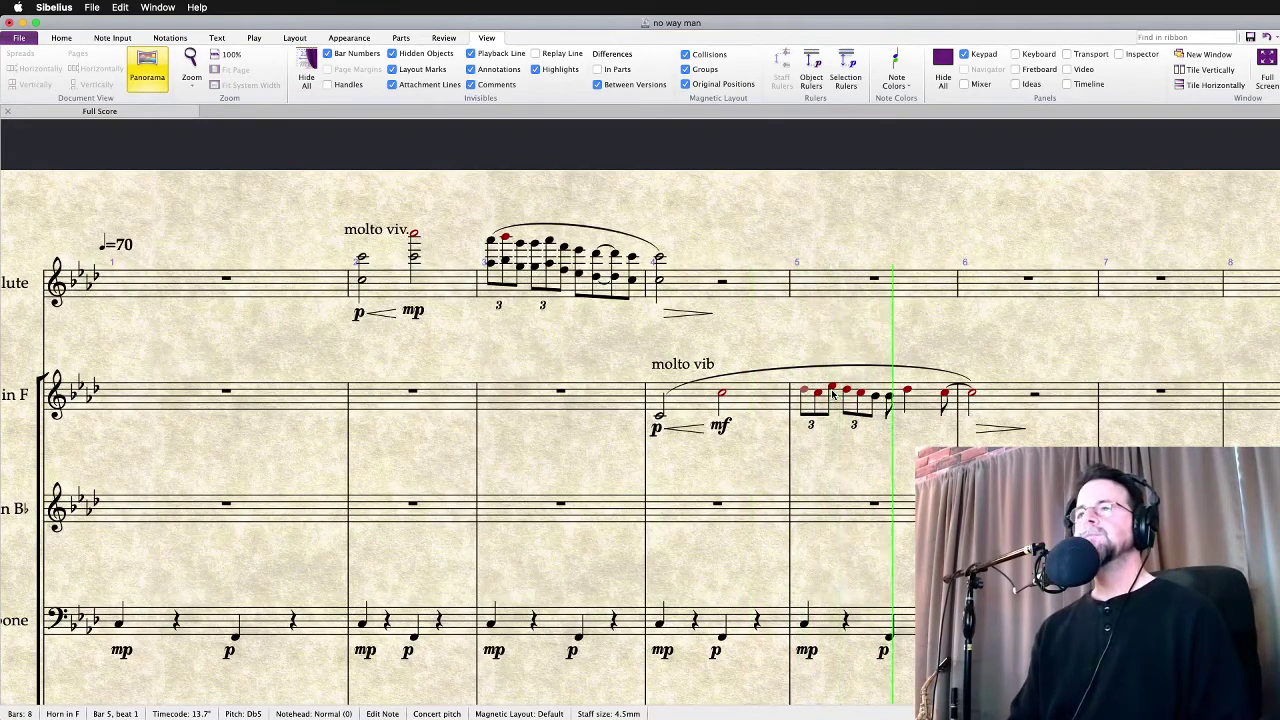
{"action": "key", "text": "Escape"}
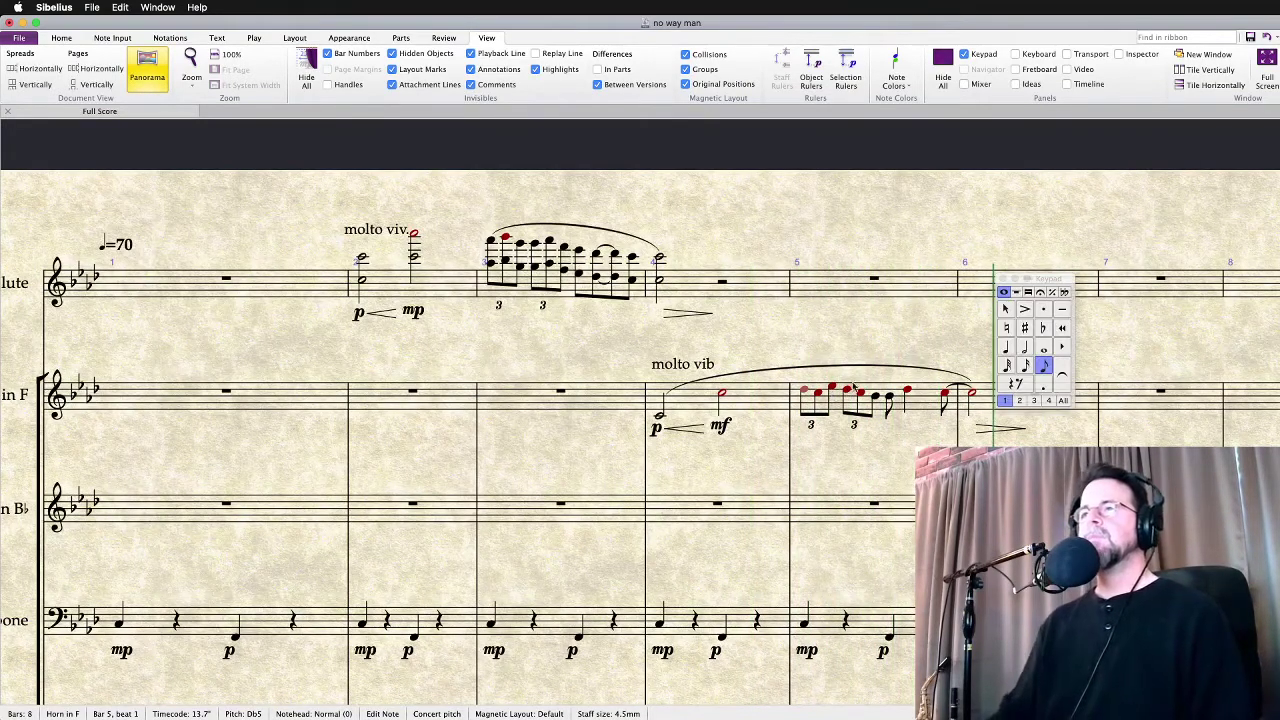
Try Eb5 and C5 as the pitch of the quarter note at beat 3.5 in Horn in F bar 5
{"action": "left_click", "coordinate": [922, 403]}
{"action": "key", "text": "9"}
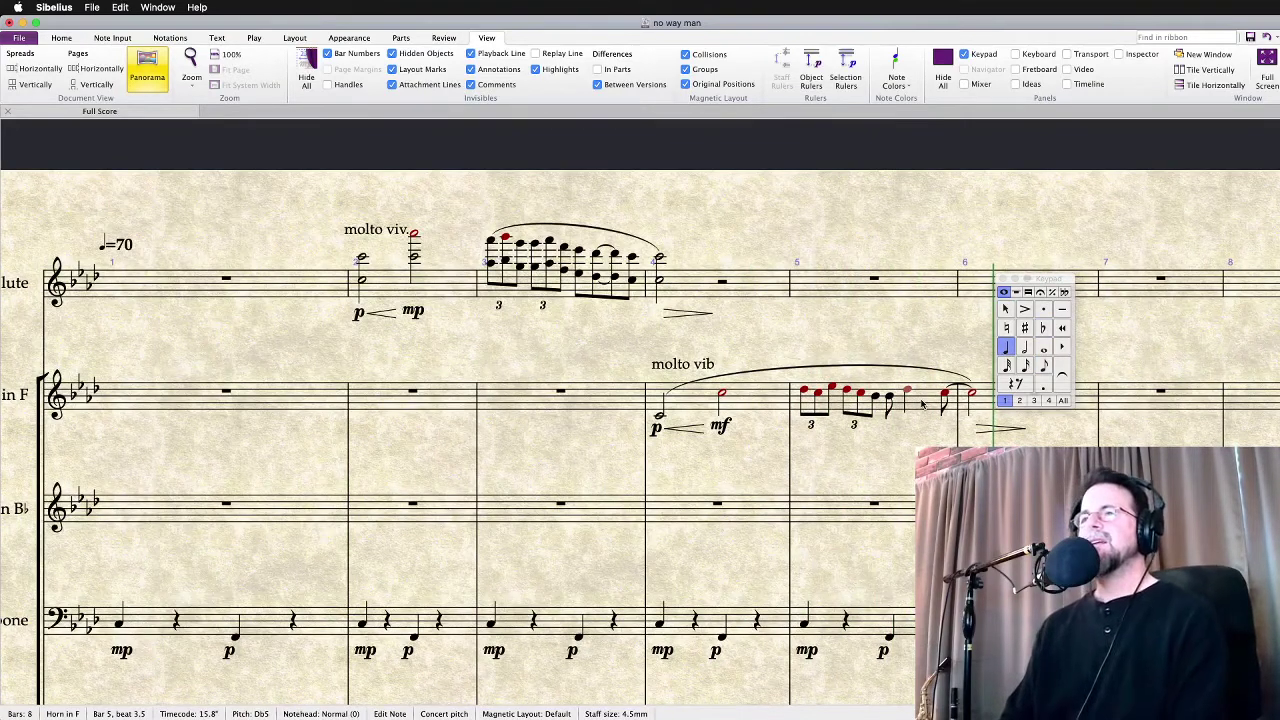
{"action": "key", "text": "Up"}
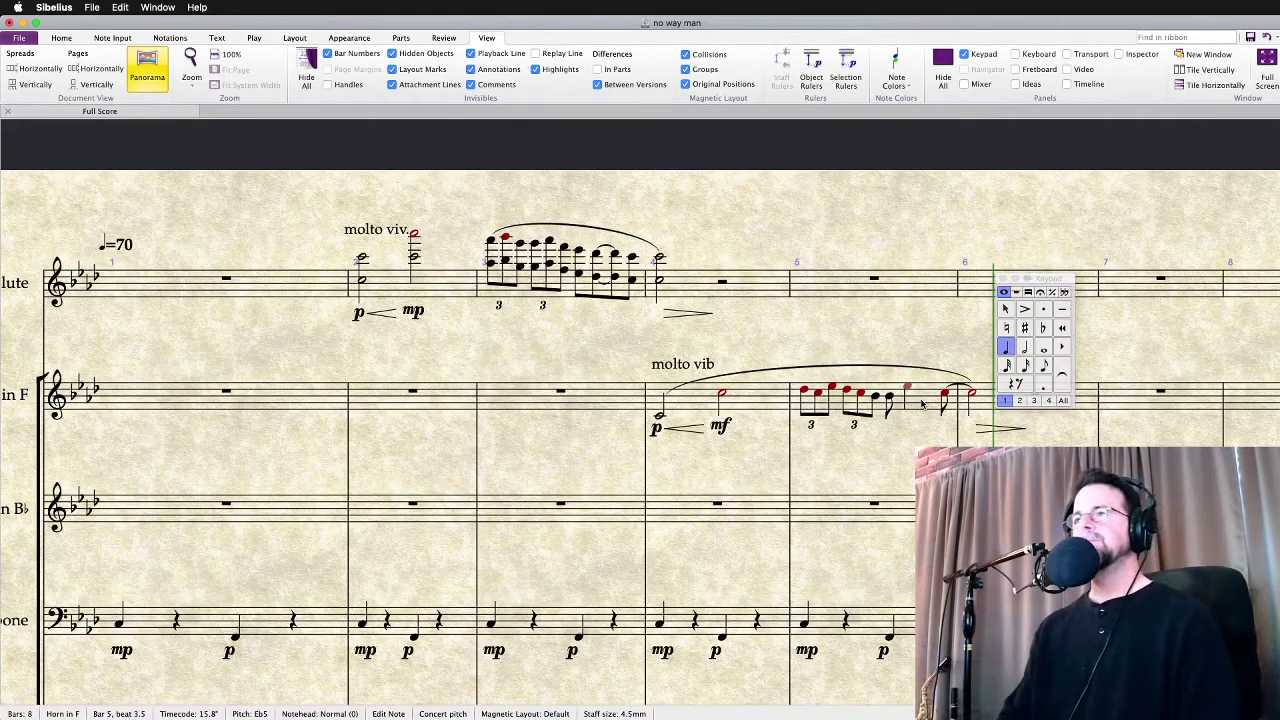
{"action": "key", "text": "Down"}
{"action": "key", "text": "Down"}
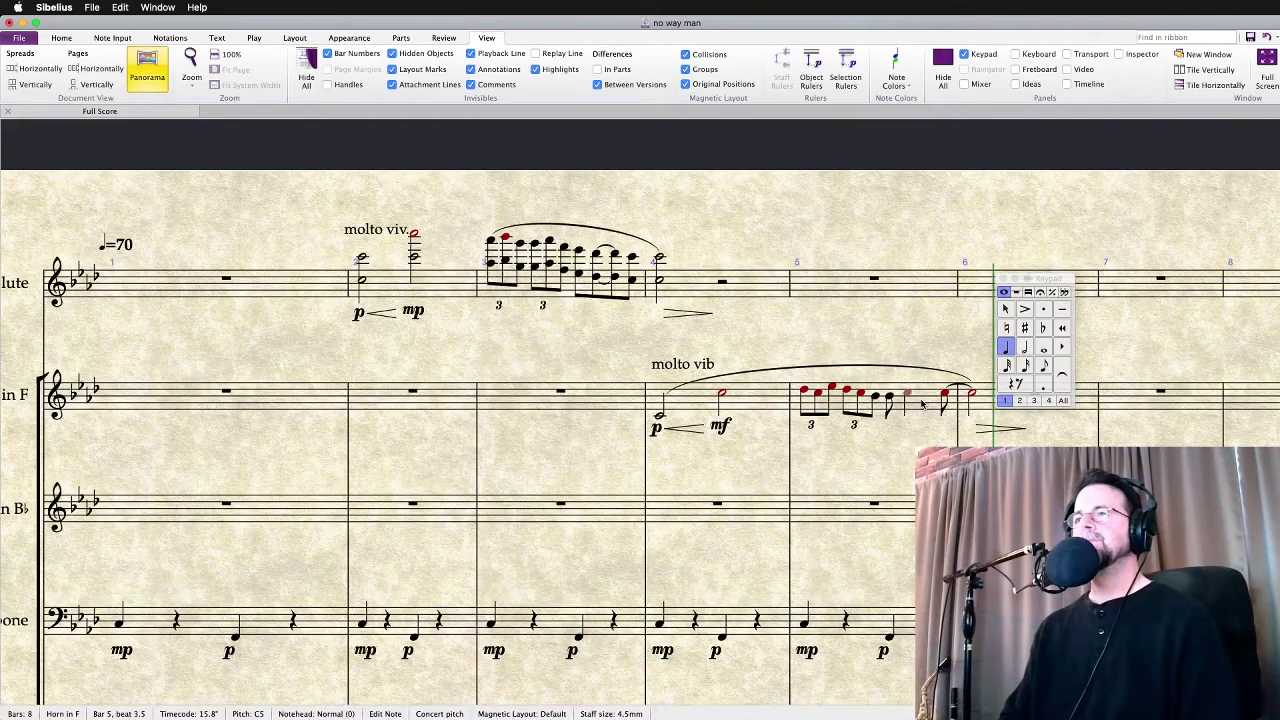
Return to beat 1 of Horn in F bar 5 and play back the phrase with G4 on beat 3.5
{"action": "key", "text": "Left"}
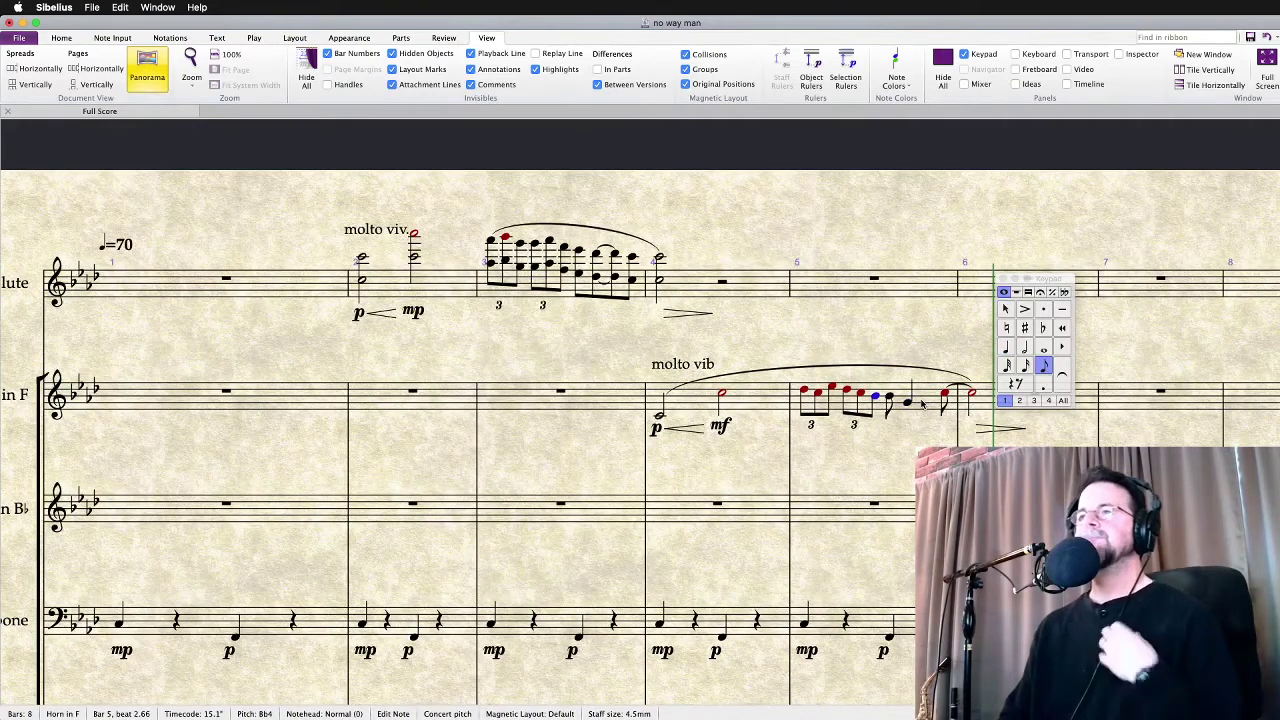
{"action": "key", "text": "Left"}
{"action": "key", "text": "Left"}
{"action": "key", "text": "Left"}
{"action": "key", "text": "Left"}
{"action": "key", "text": "Left"}
{"action": "key", "text": "Left"}
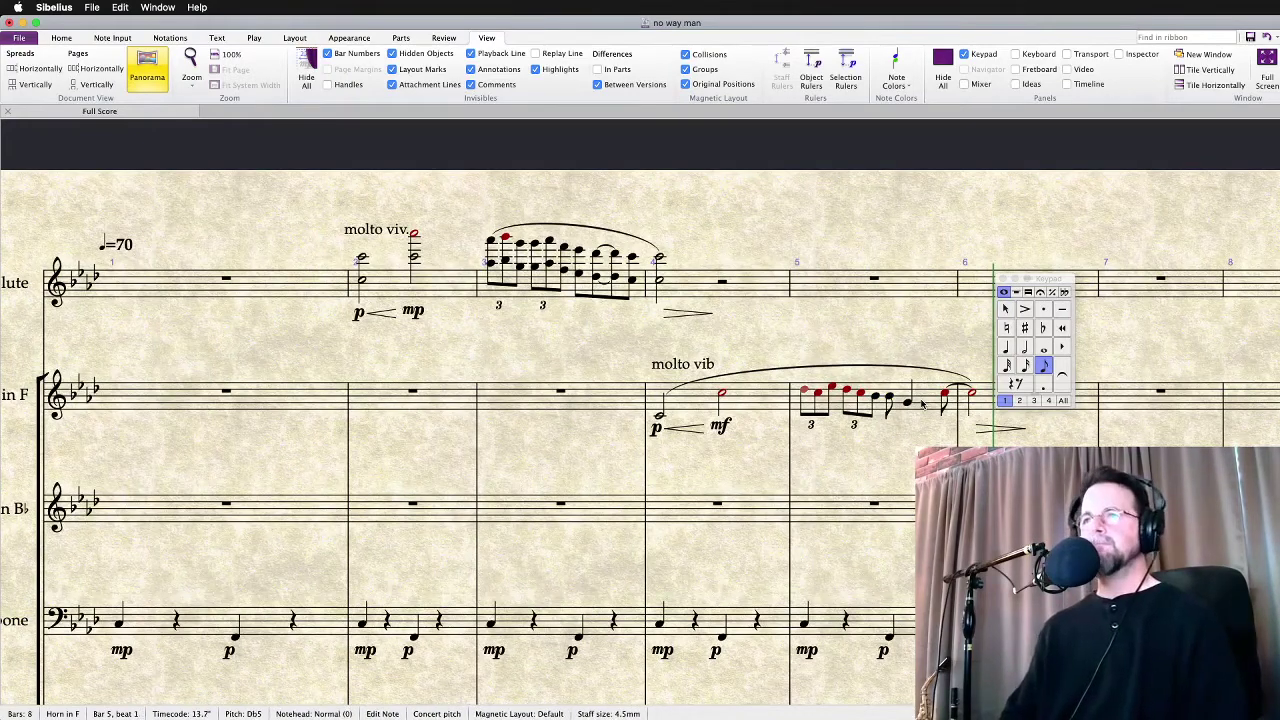
{"action": "key", "text": "space"}
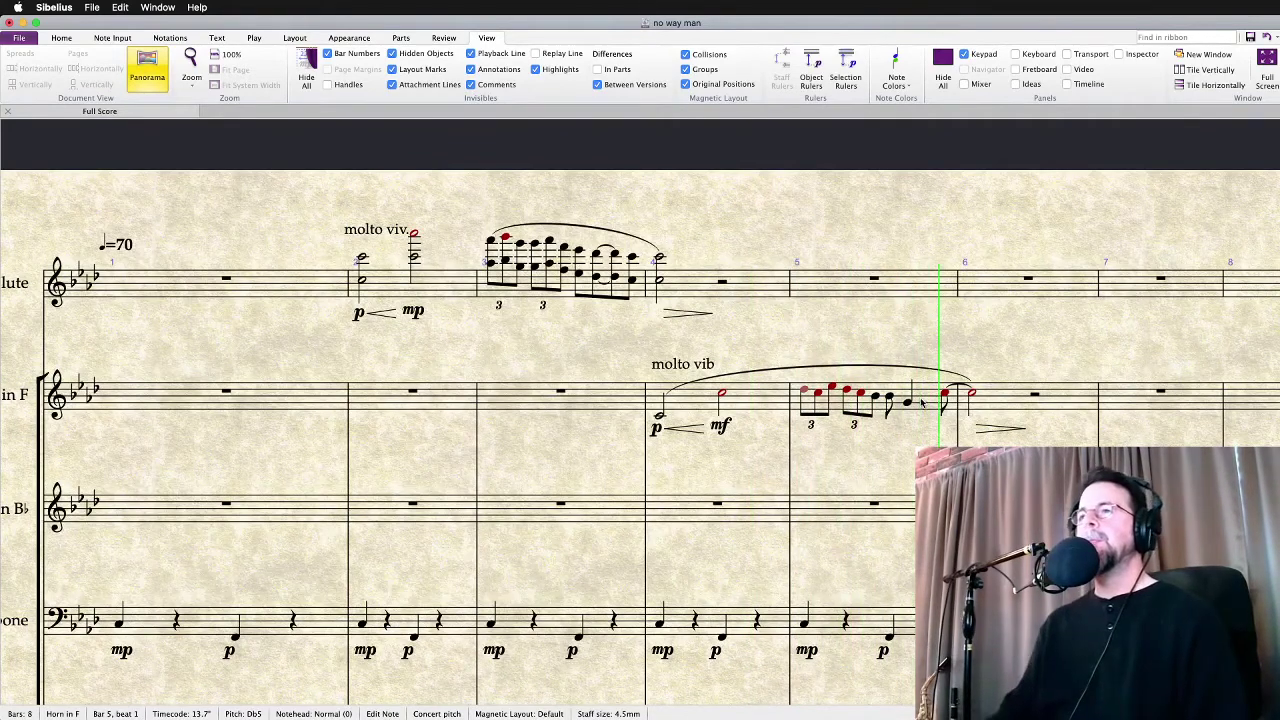
{"action": "key", "text": "space"}
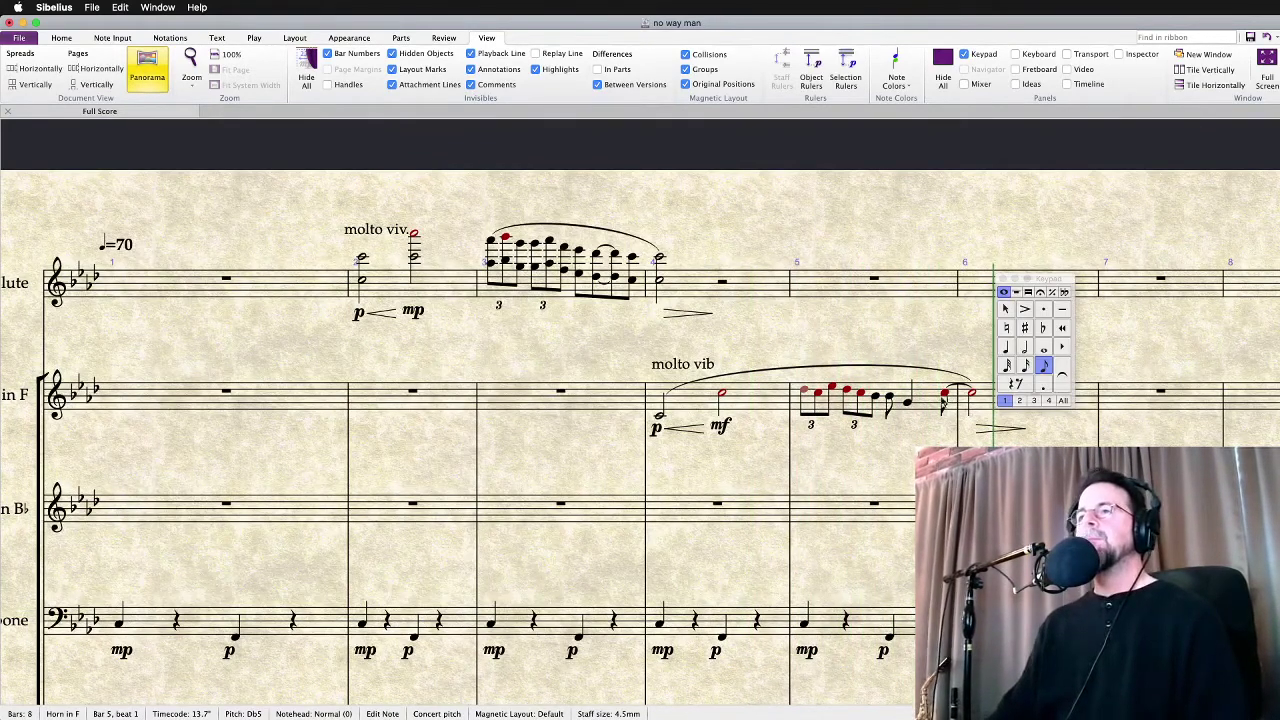
Rework the end of Horn in F bar 5 into eighth notes G4 and F4 leading to a tied Db4
{"action": "key", "text": "Down"}
{"action": "key", "text": "Down"}
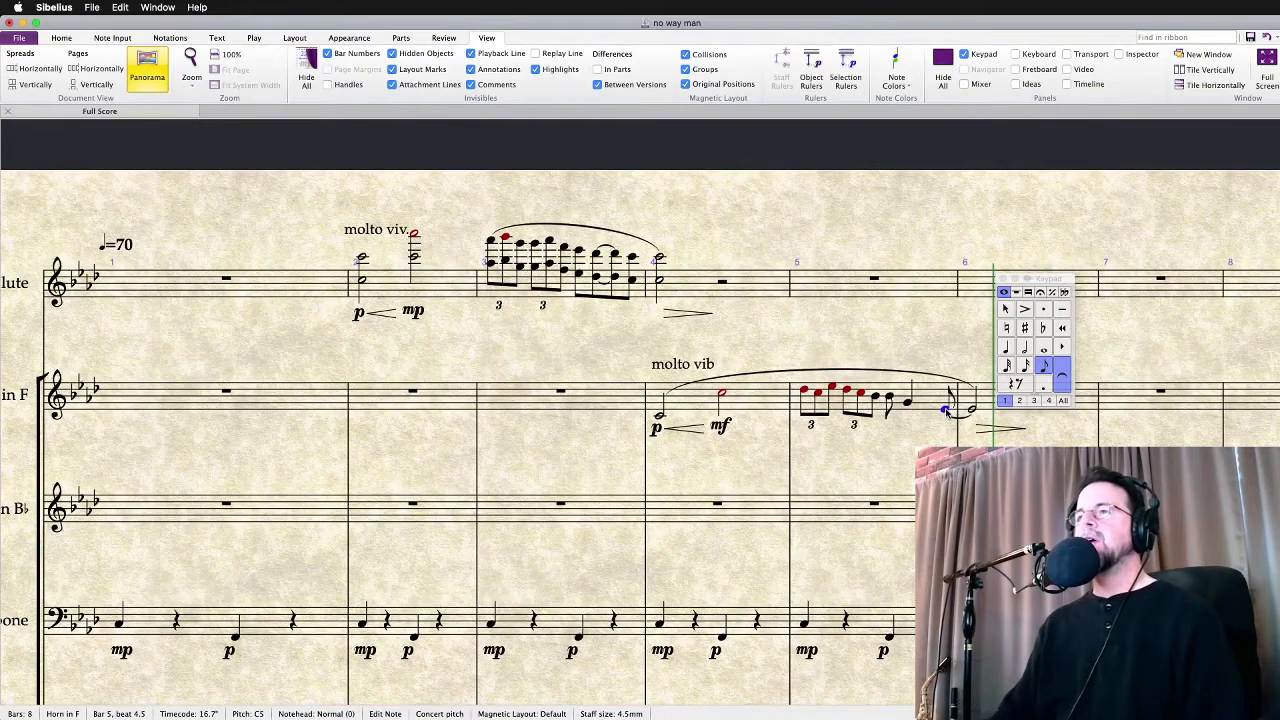
{"action": "key", "text": "Left"}
{"action": "key", "text": "3"}
{"action": "key", "text": "Right"}
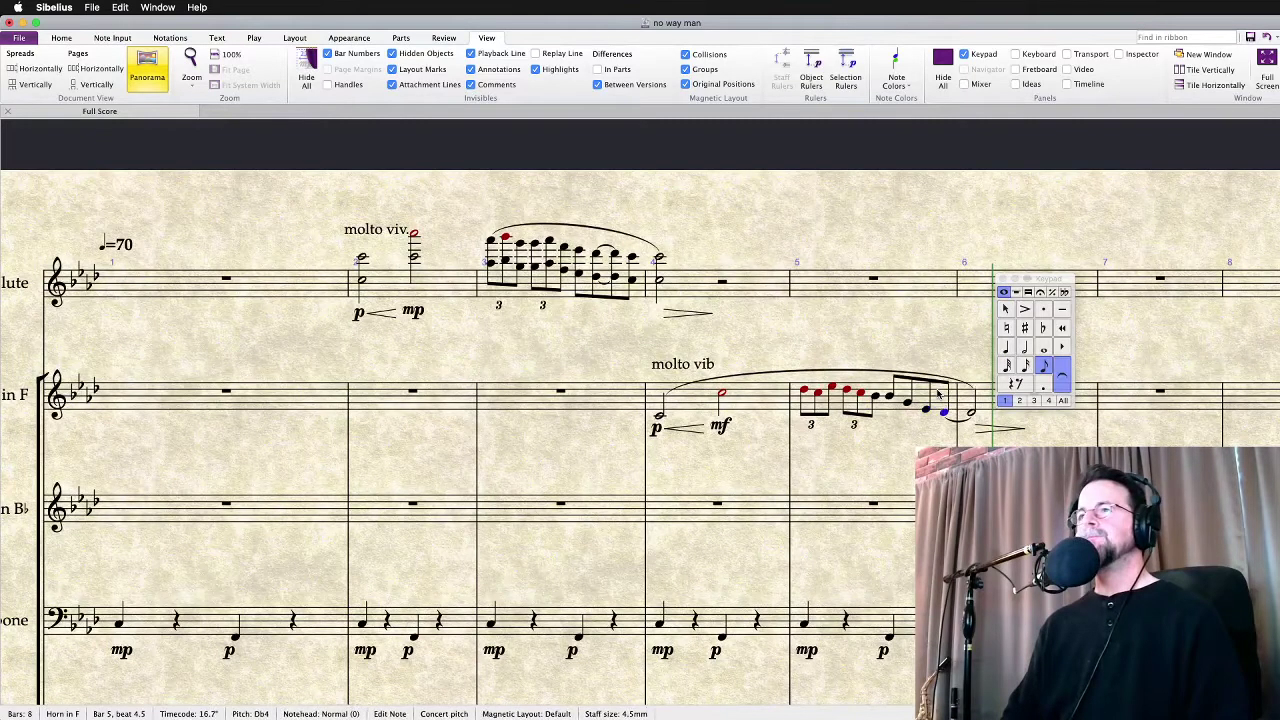
Shorten the tied Db4 in Horn in F bar 6 to a quarter note and add an Eb4 half note on beat 2
{"action": "key", "text": "Right"}
{"action": "key", "text": "4"}
{"action": "key", "text": "e"}
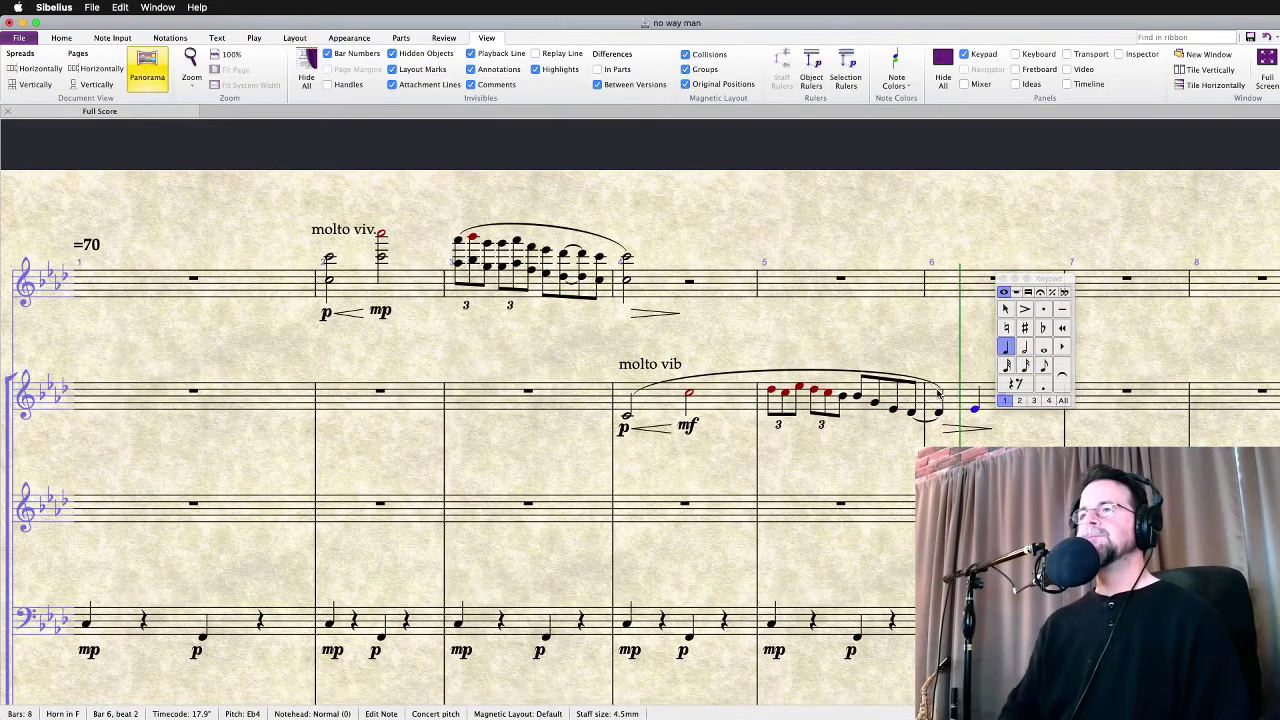
{"action": "key", "text": "3"}
Shift the horn's diminuendo hairpin under the bar 6 half note and extend the phrase slur to that note
{"action": "left_click", "coordinate": [985, 428]}
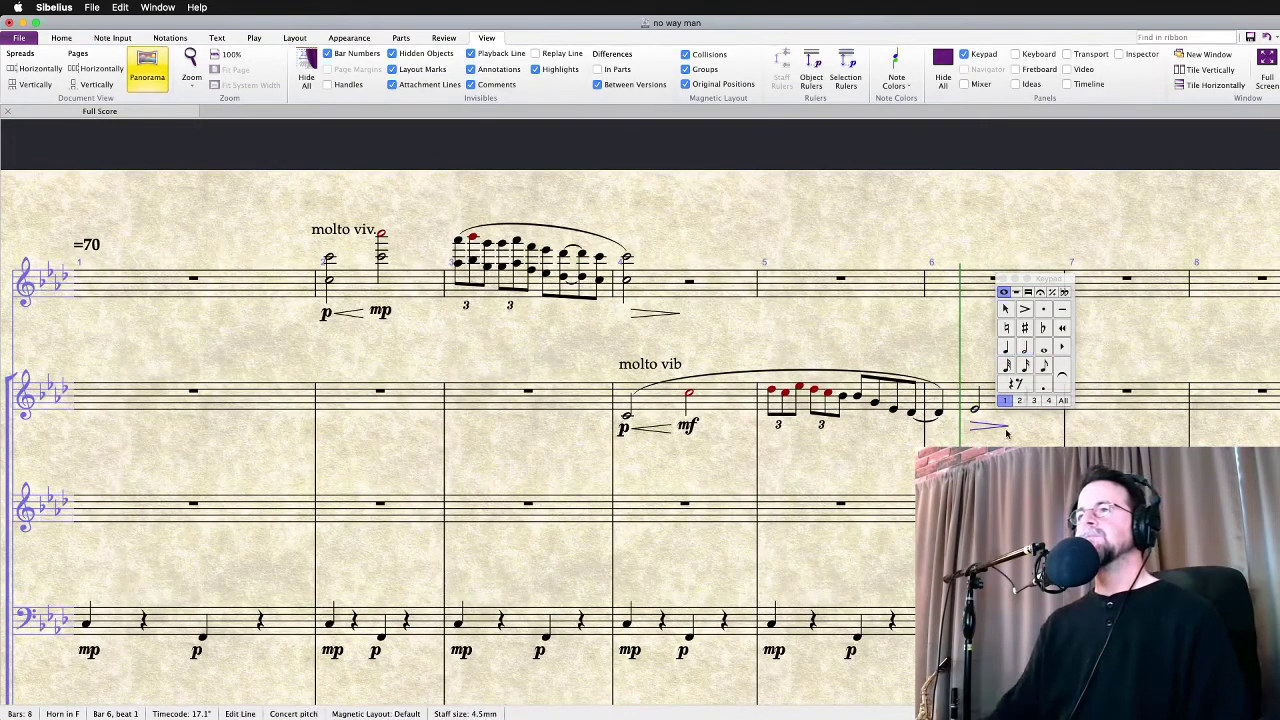
{"action": "left_click", "coordinate": [936, 388]}
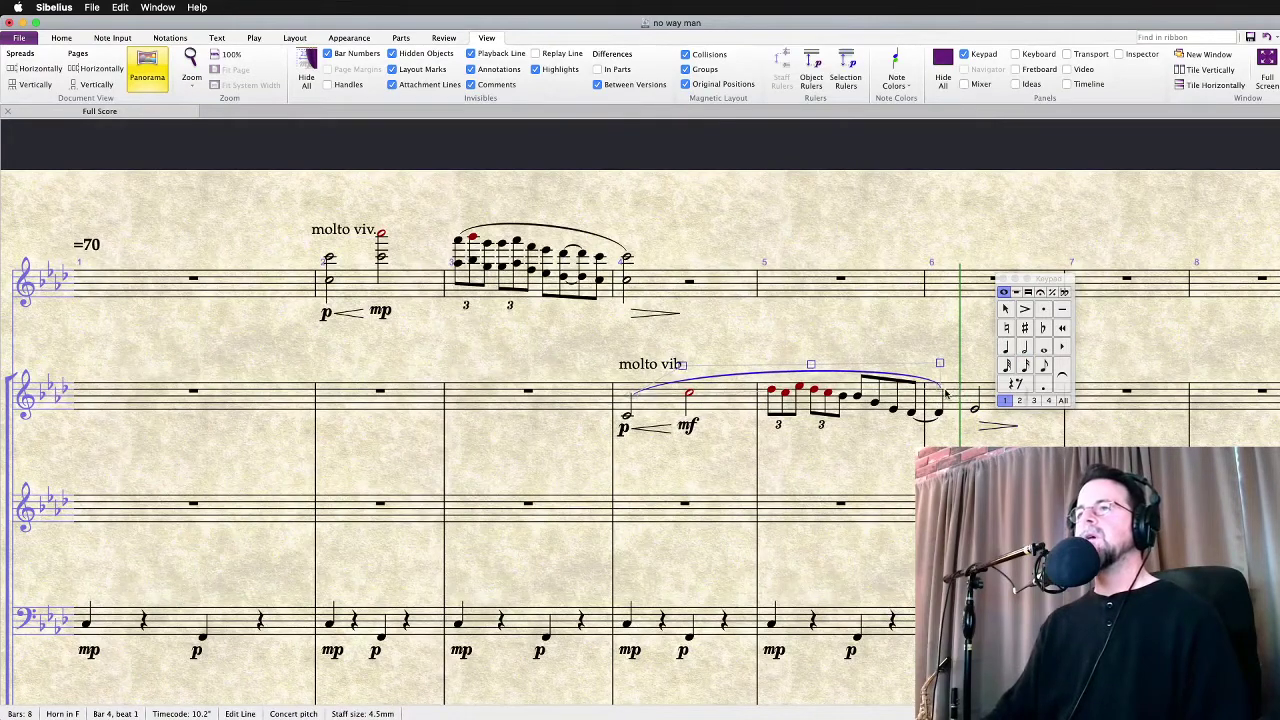
{"action": "left_click_drag", "start_coordinate": [940, 390], "coordinate": [967, 395]}
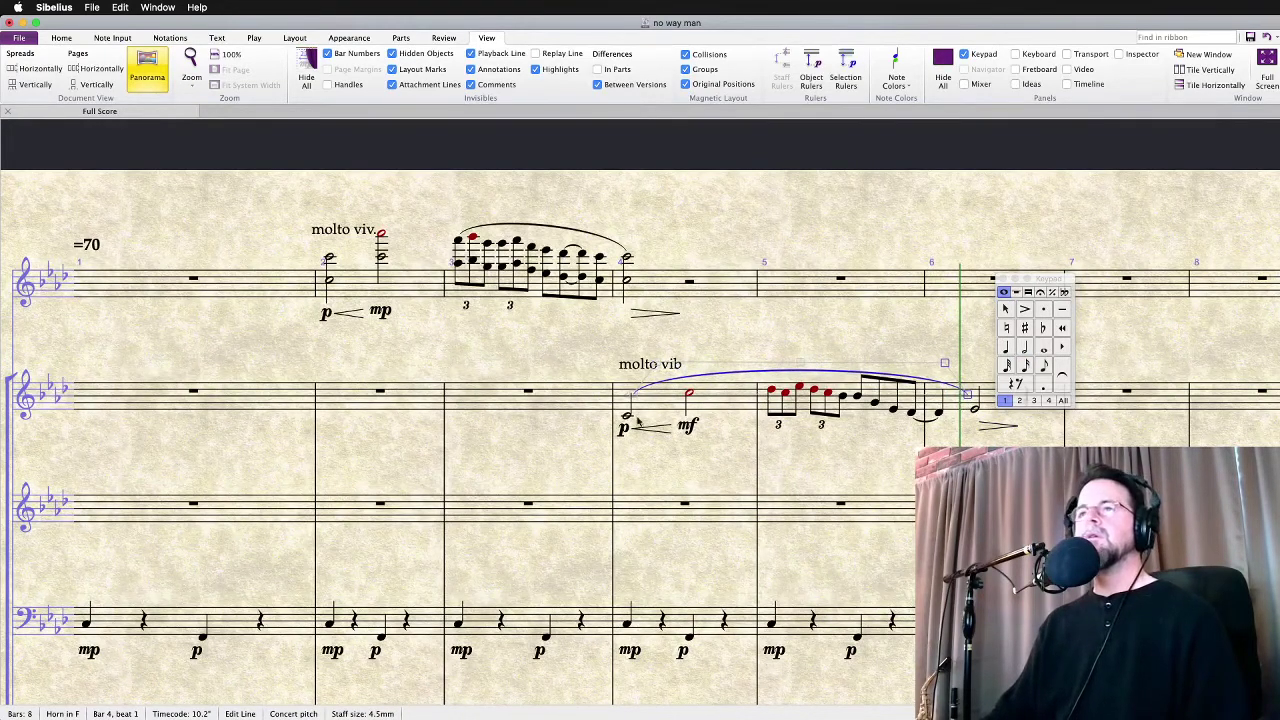
Play back the reworked horn ending from bar 5 beat 1 and check the F4 on beat 4
{"action": "left_click", "coordinate": [771, 392]}
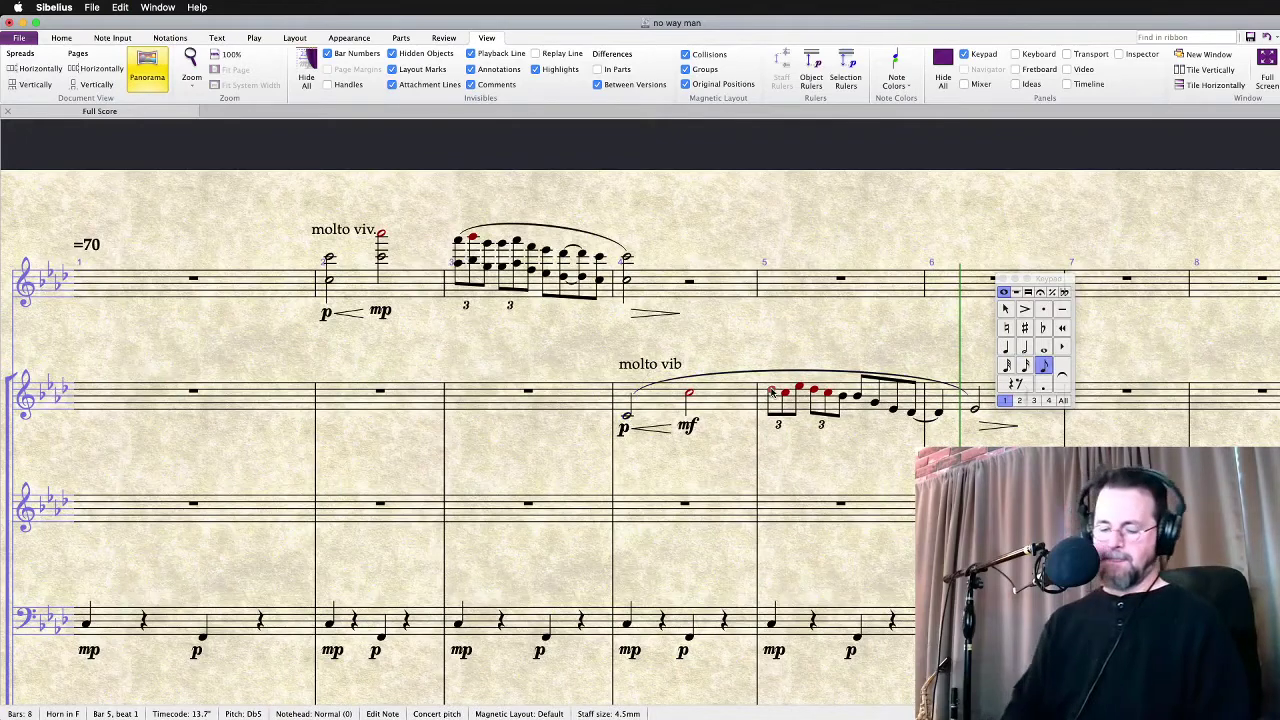
{"action": "key", "text": "p"}
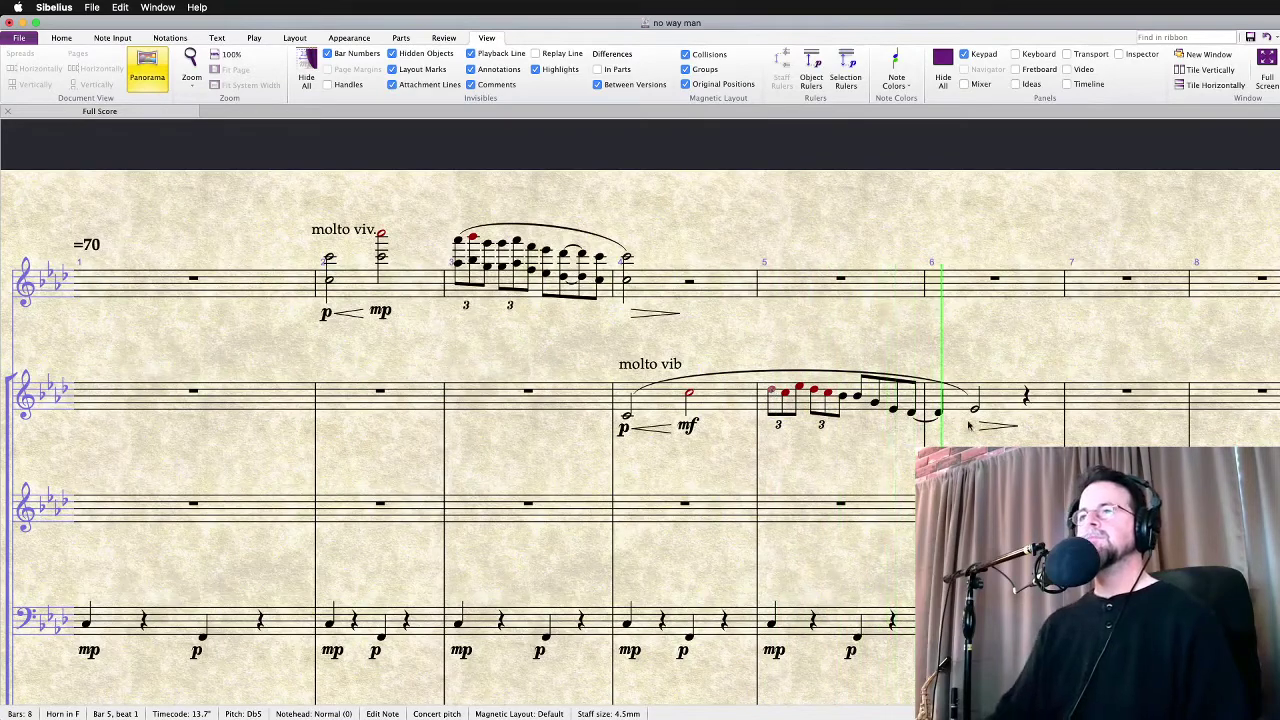
{"action": "key", "text": "space"}
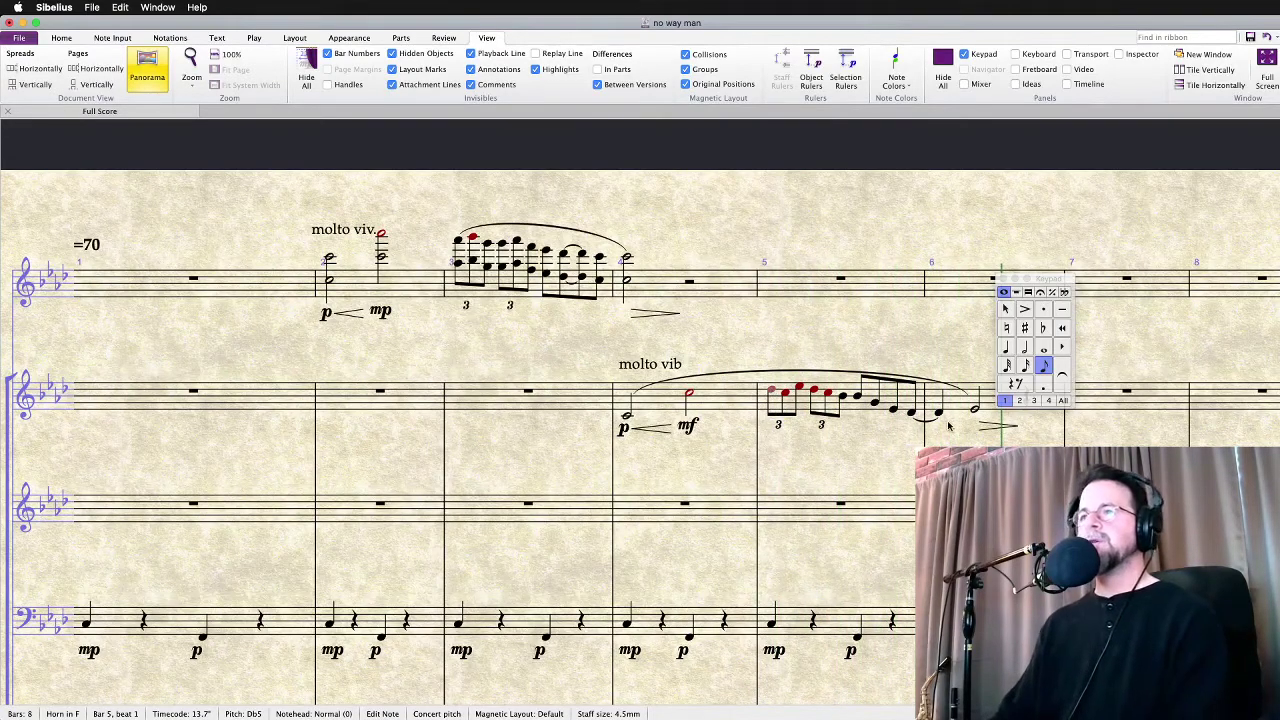
{"action": "left_click", "coordinate": [894, 406]}
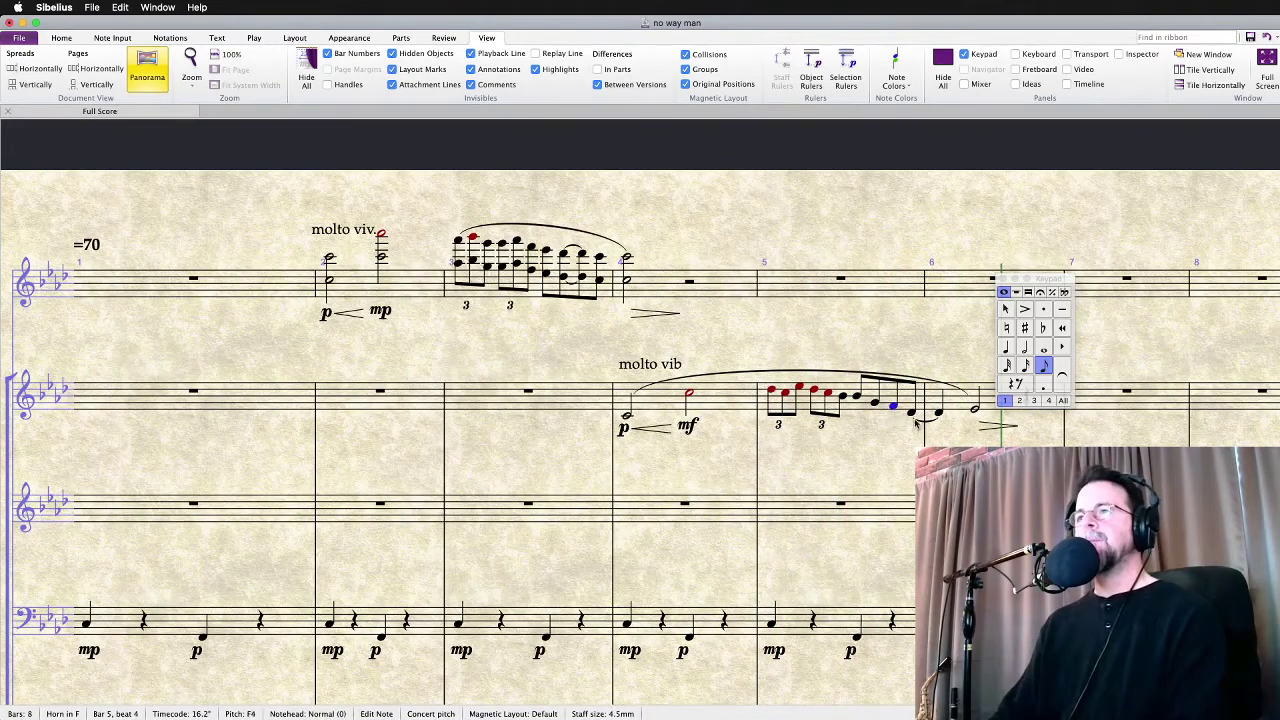
Lower the half note on beat 2 of Horn in F bar 6 to C4 and play back from beat 3 of bar 5
{"action": "left_click", "coordinate": [976, 412]}
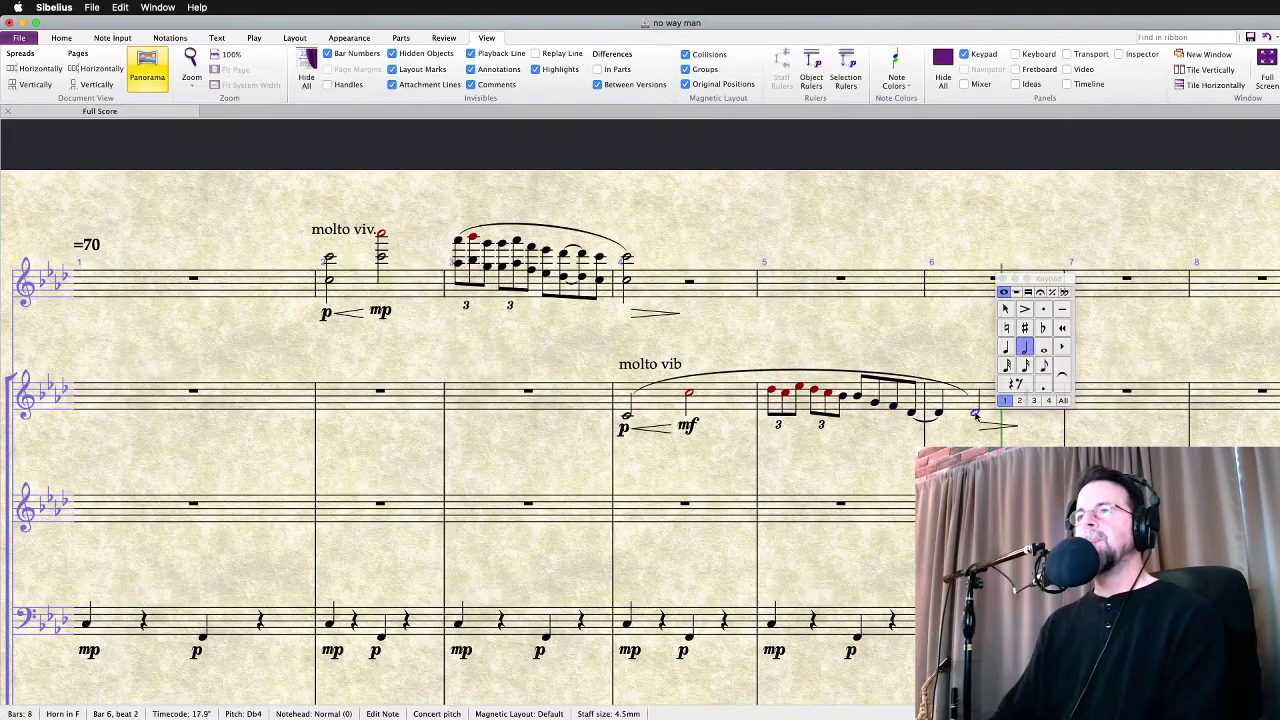
{"action": "left_click", "coordinate": [860, 398]}
{"action": "key", "text": "space"}
{"action": "key", "text": "space"}
{"action": "key", "text": "Escape"}
{"action": "key", "text": "space"}
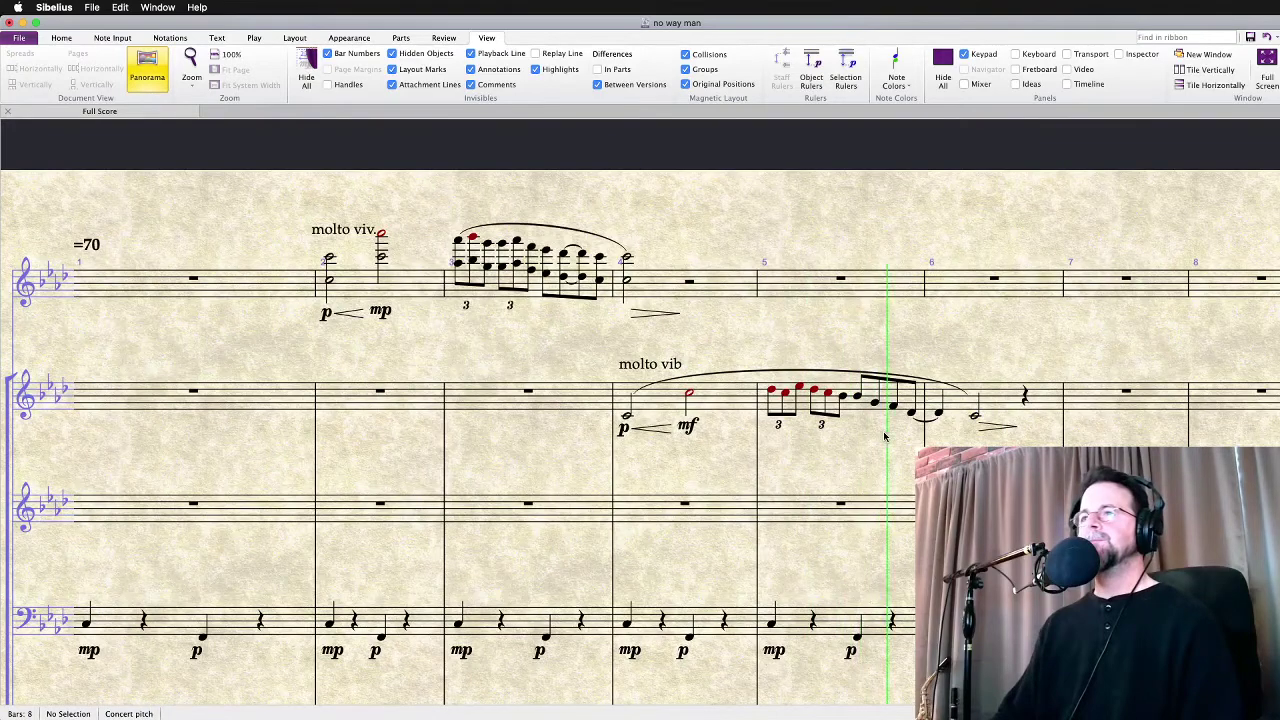
Change the G4 on beat 3.5 of Horn in F bar 5 to a dotted eighth note, removing the F4 after it
{"action": "left_click", "coordinate": [875, 402]}
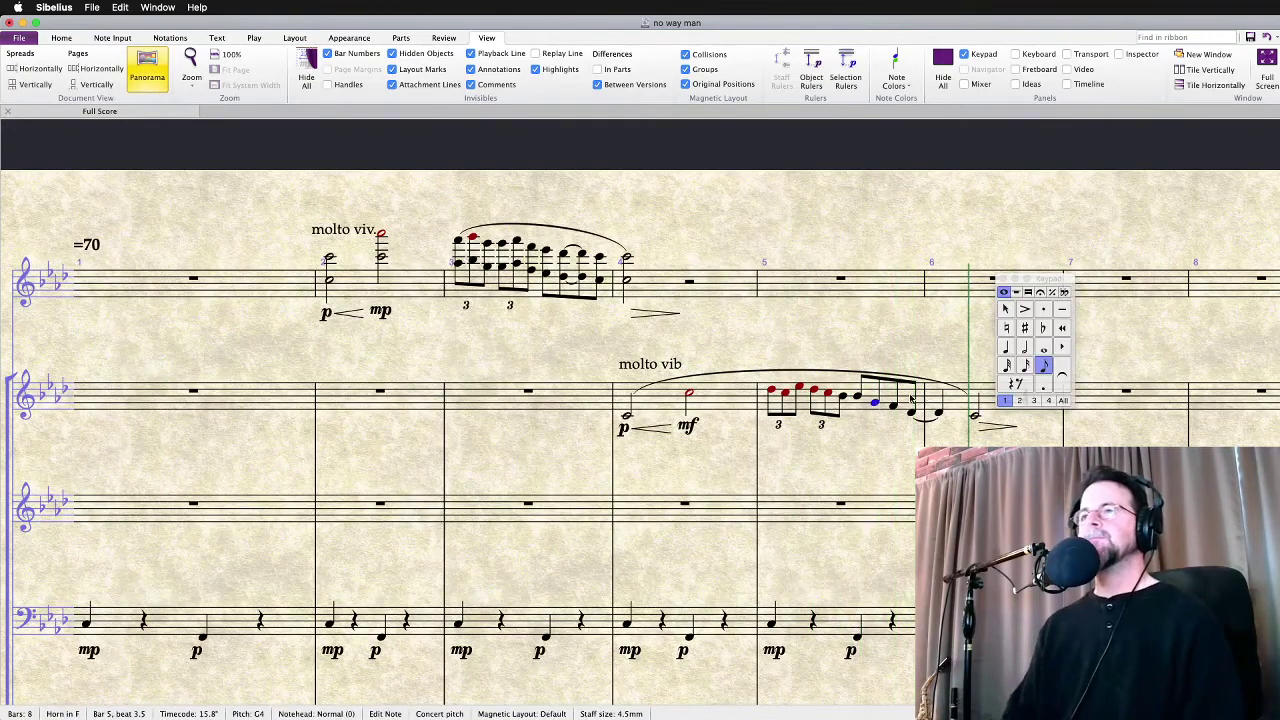
{"action": "key", "text": "5"}
{"action": "left_click", "coordinate": [911, 400]}
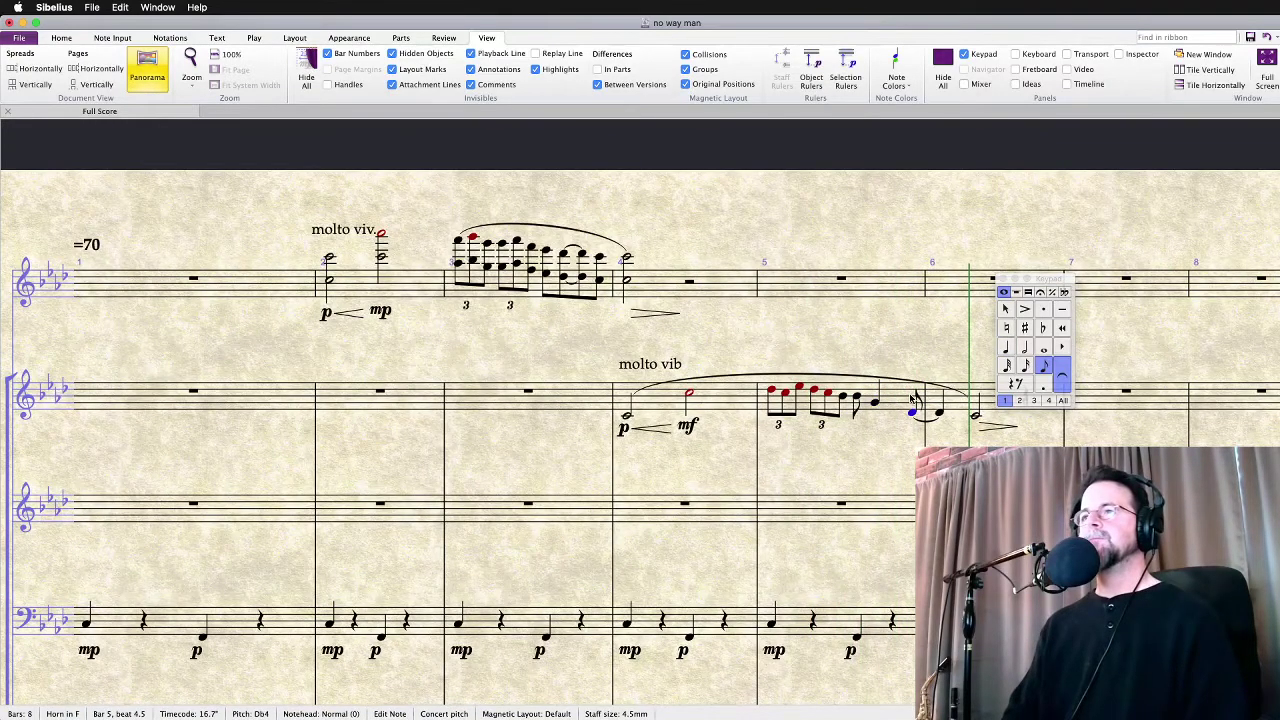
{"action": "key", "text": "Left"}
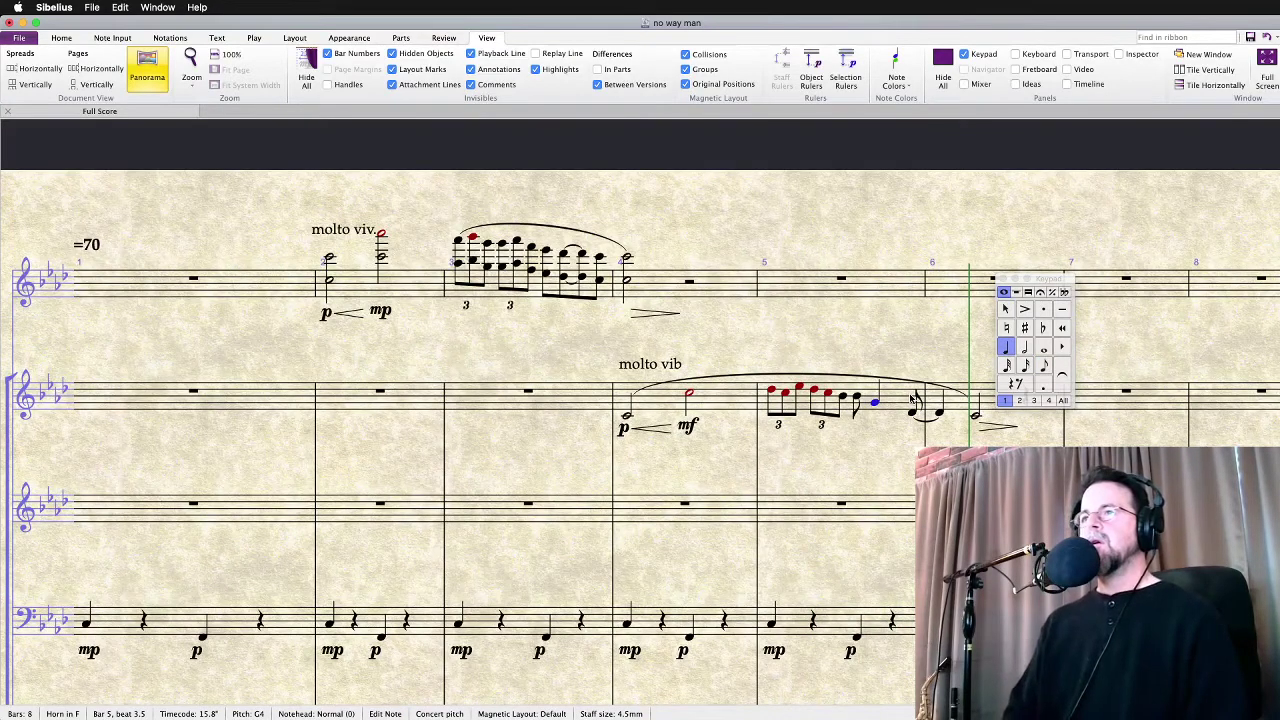
{"action": "key", "text": "3"}
{"action": "key", "text": "period"}
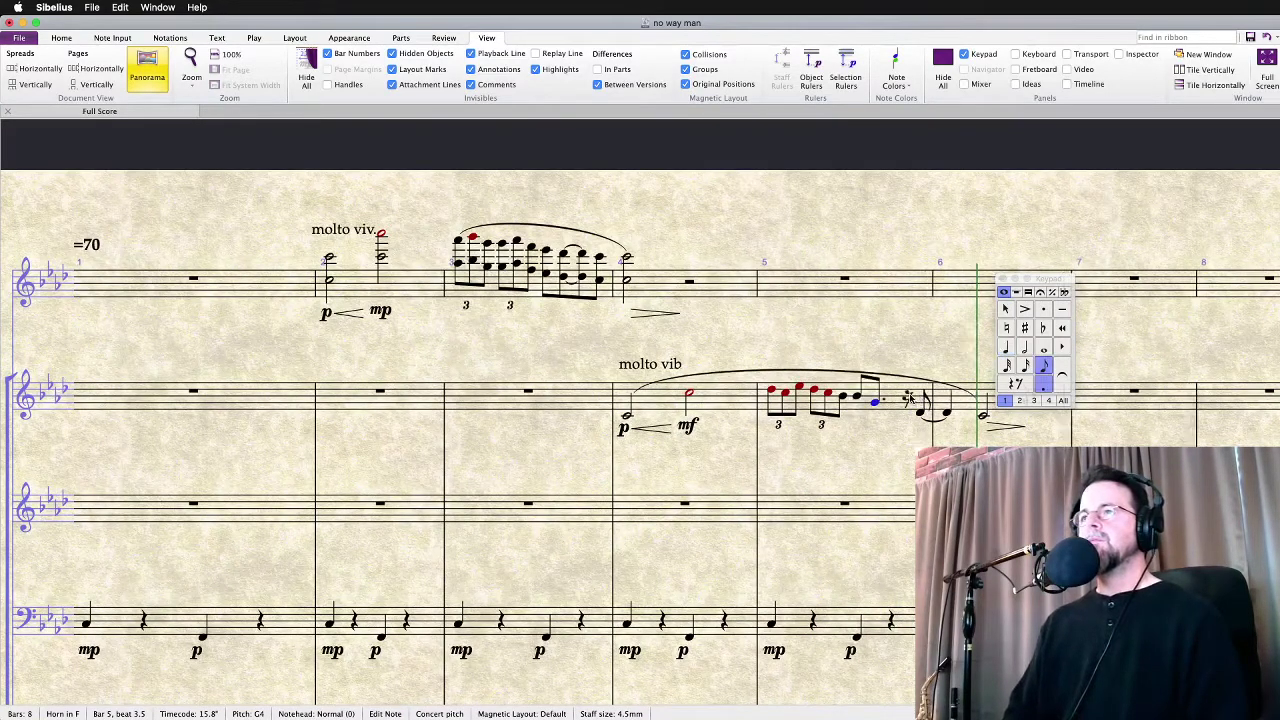
Add a D♭4 sixteenth note on beat 4.25 of Horn in F bar 5 and play back from beat 1 of that bar
{"action": "key", "text": "Right"}
{"action": "key", "text": "d"}
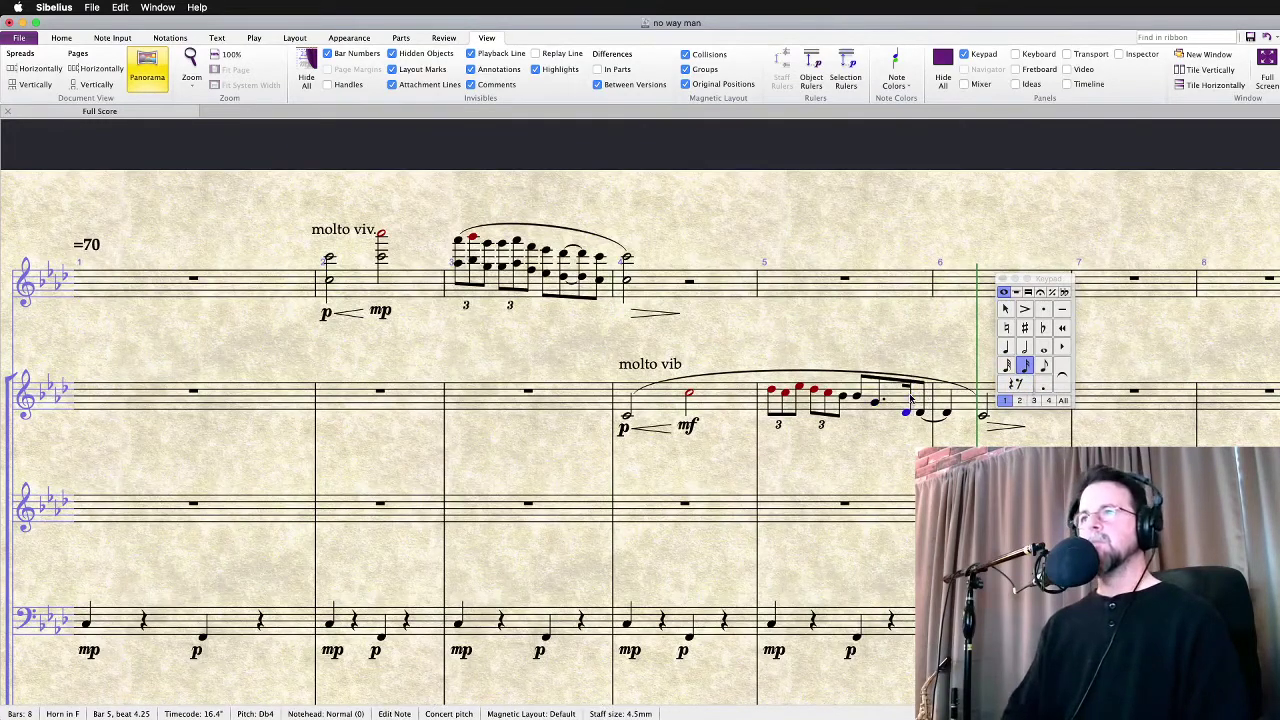
{"action": "key", "text": "Left"}
{"action": "key", "text": "Left"}
{"action": "key", "text": "Left"}
{"action": "key", "text": "Left"}
{"action": "key", "text": "Left"}
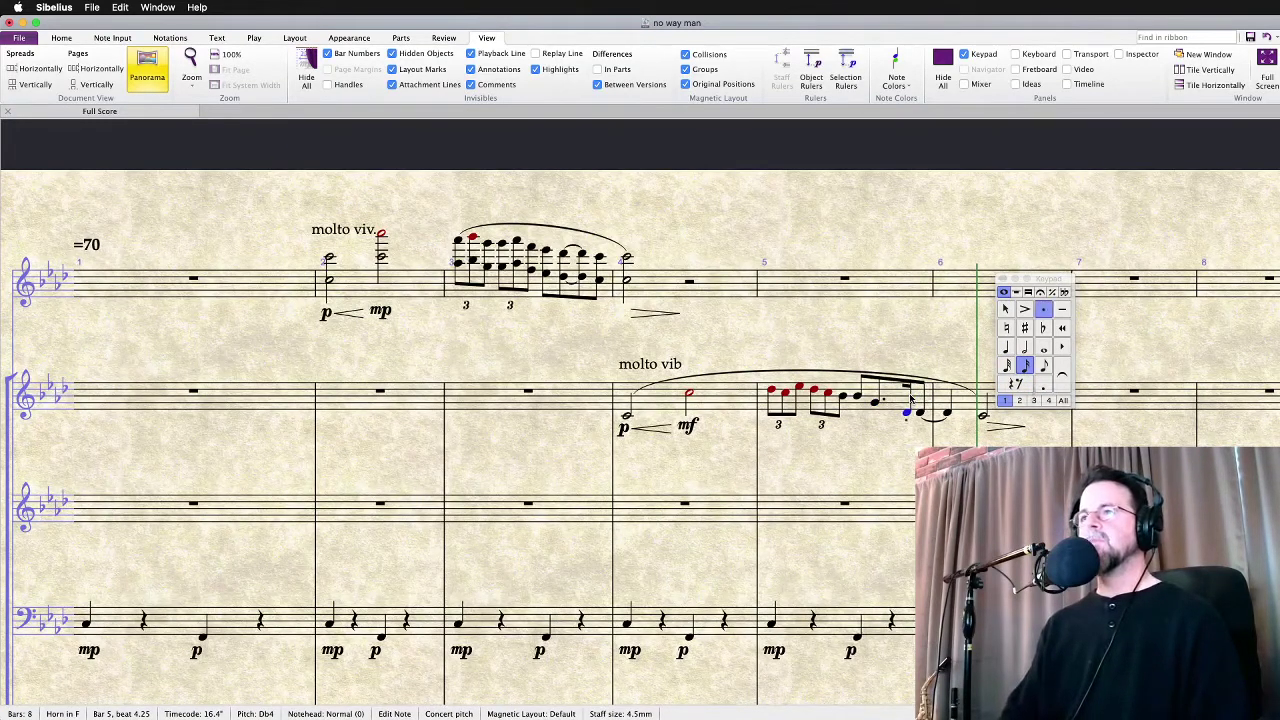
{"action": "key", "text": "Left"}
{"action": "key", "text": "Left"}
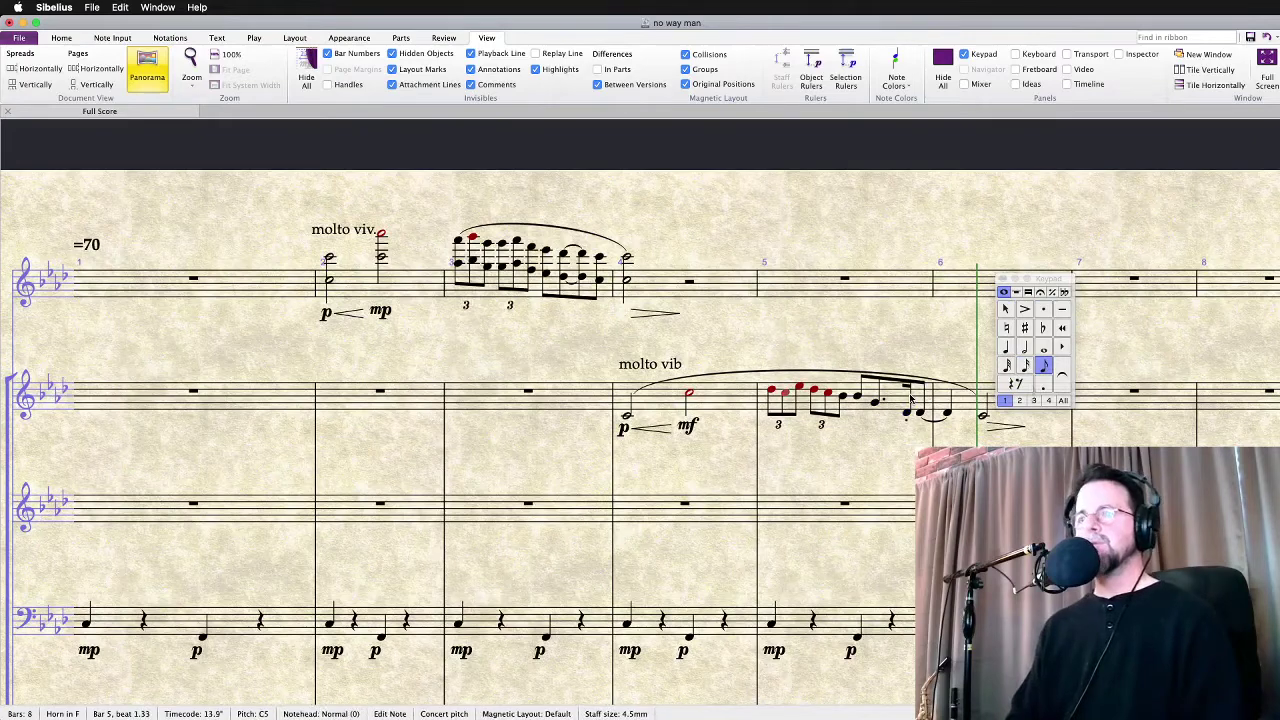
{"action": "key", "text": "p"}
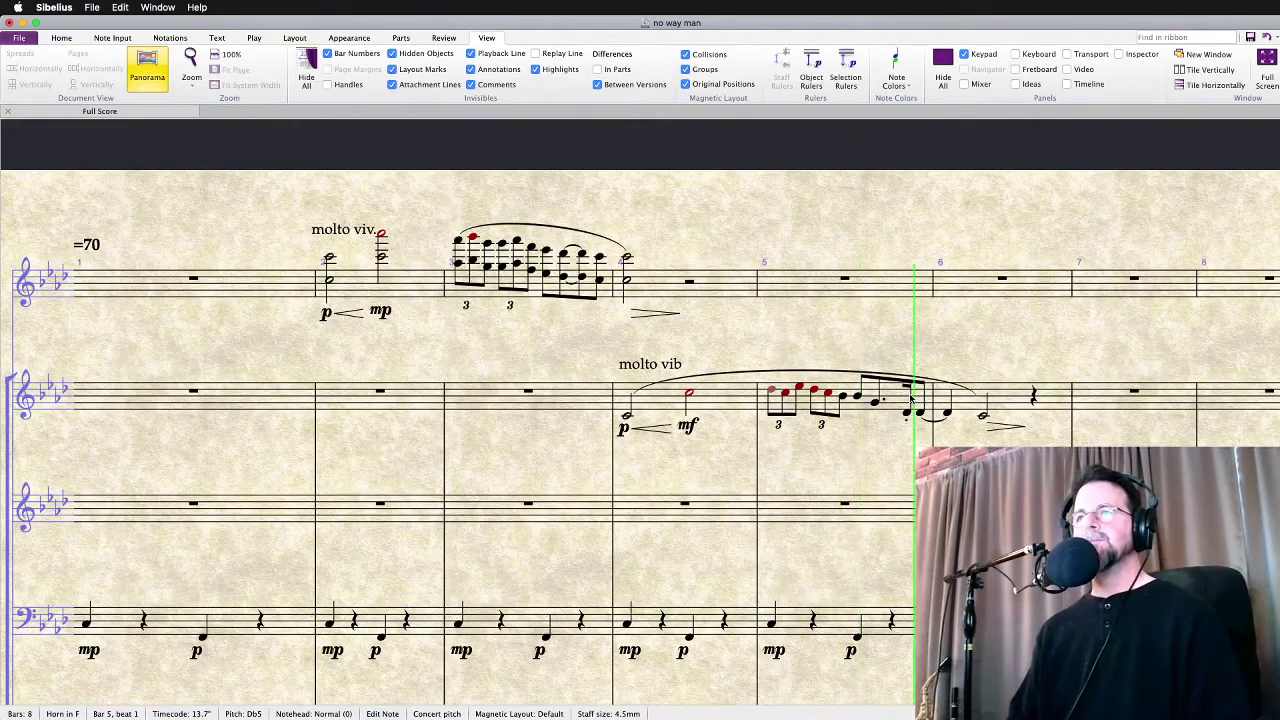
{"action": "key", "text": "Escape"}
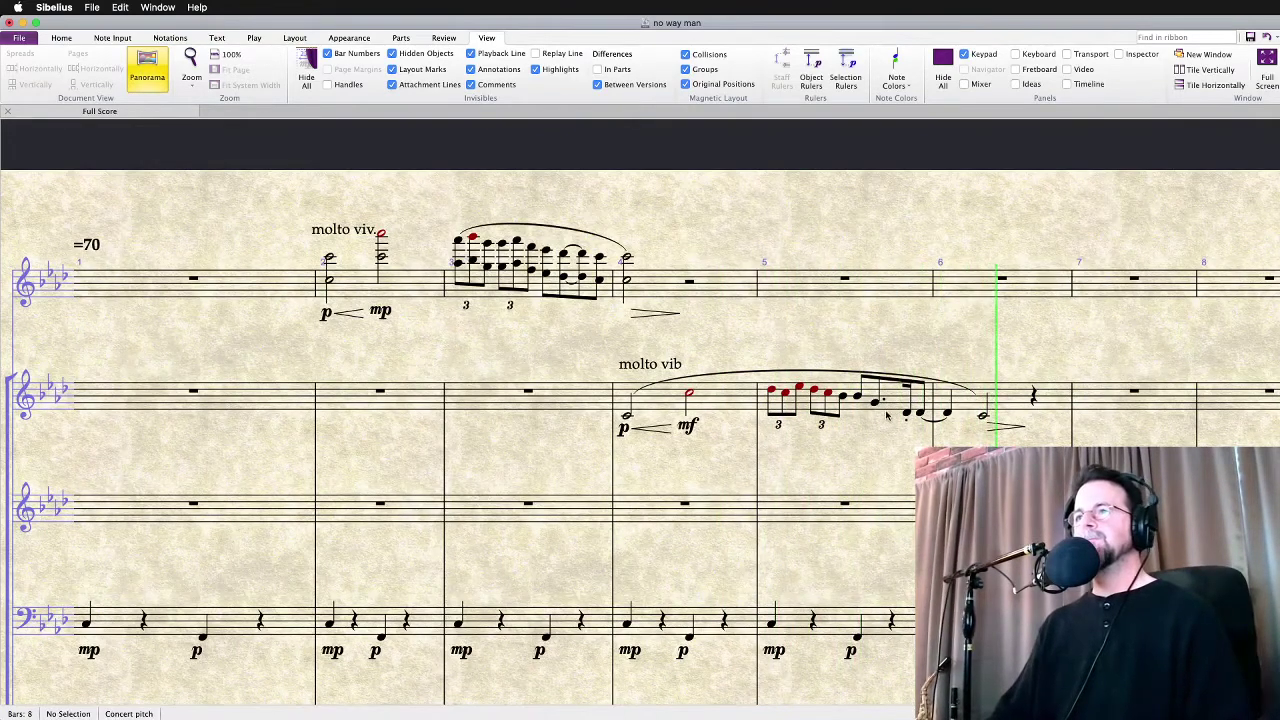
Remove the dot from the G4 on beat 3.5 of Horn in F bar 5 and make it a quarter note
{"action": "left_click", "coordinate": [876, 402]}
{"action": "key", "text": "period"}
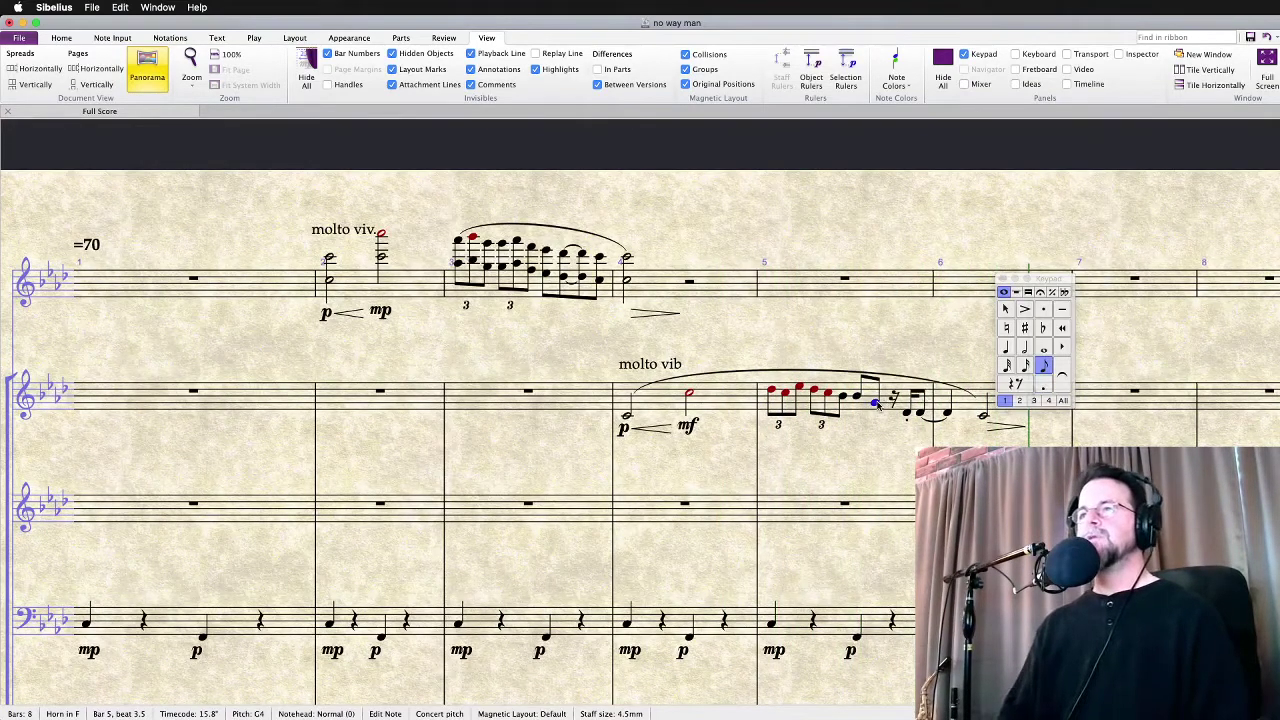
{"action": "key", "text": "4"}
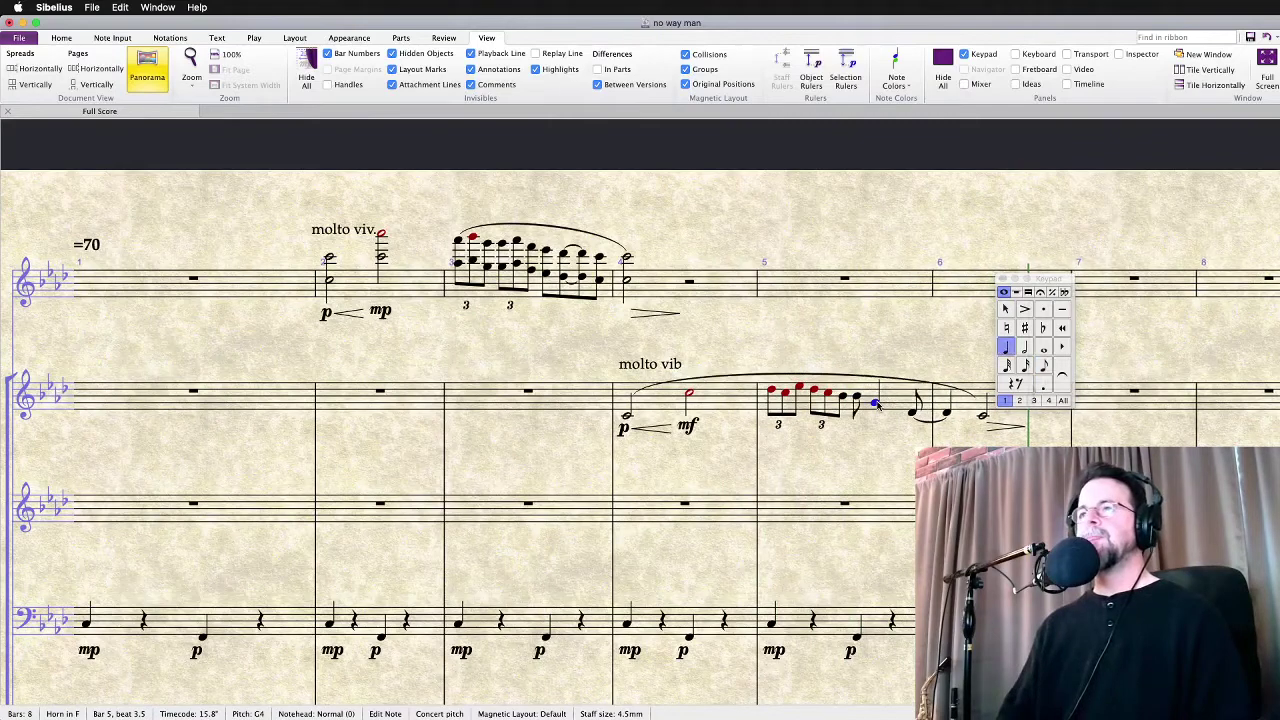
{"action": "left_click", "coordinate": [771, 393]}
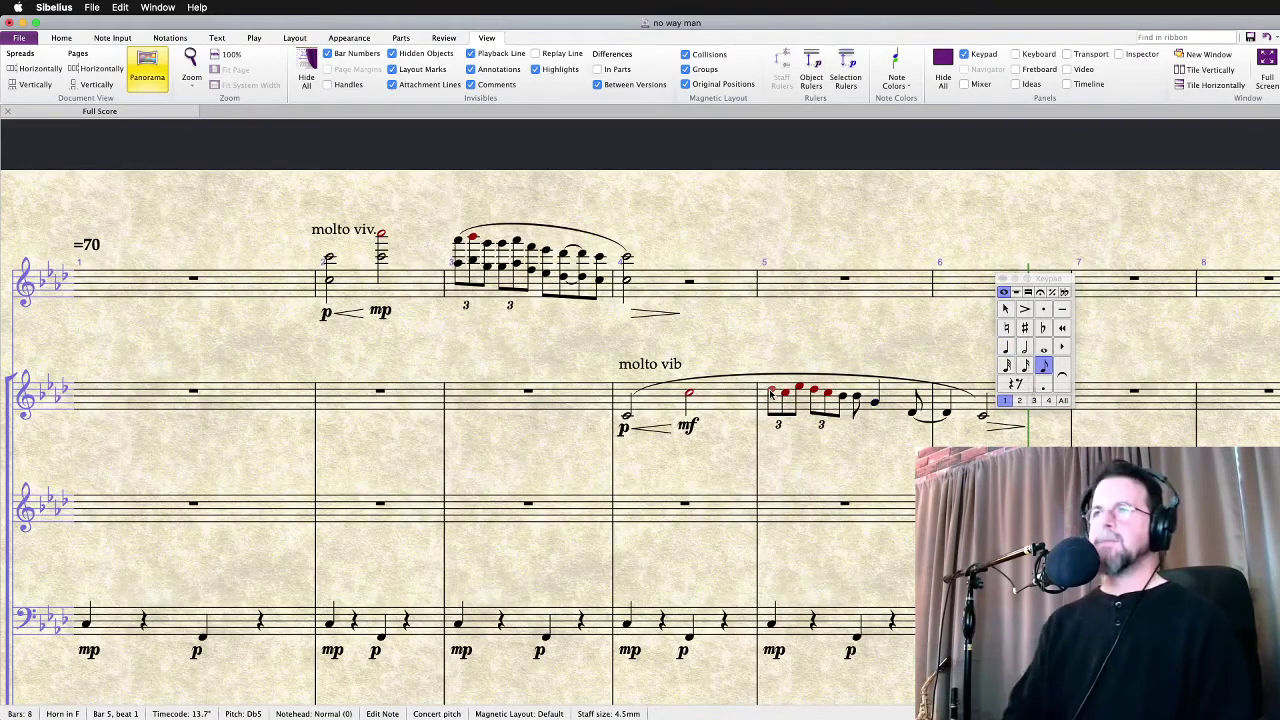
Rewrite beat 3 of Horn in F bar 5 as a triplet of eighth B♭4 and quarter G4, followed by a quarter G4 on beat 4
{"action": "left_click", "coordinate": [856, 398]}
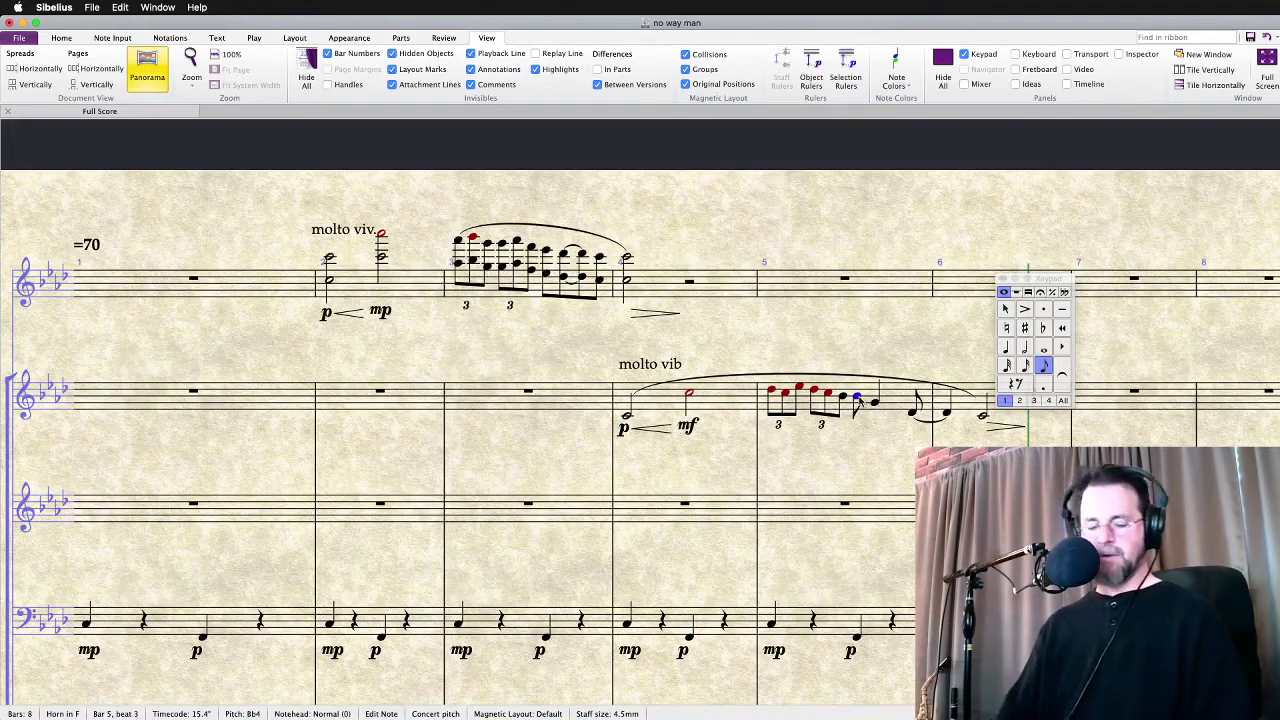
{"action": "key", "text": "super+3"}
{"action": "key", "text": "4"}
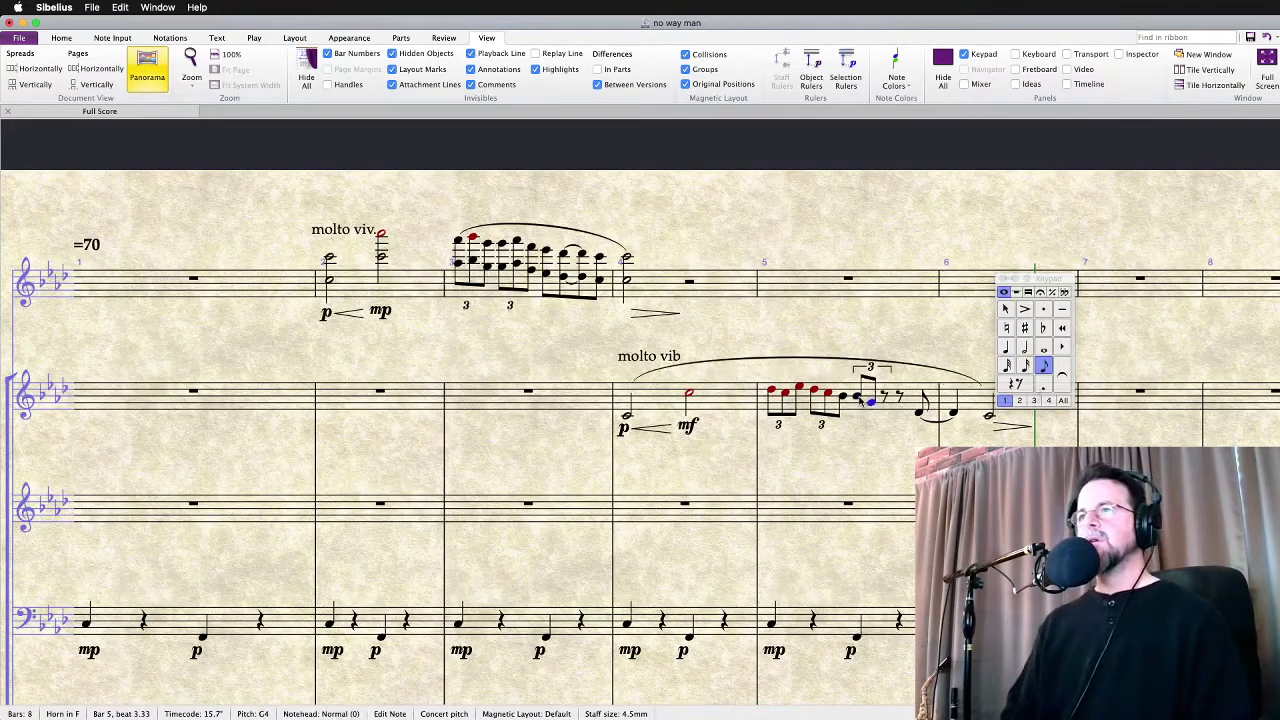
{"action": "key", "text": "g"}
{"action": "key", "text": "g"}
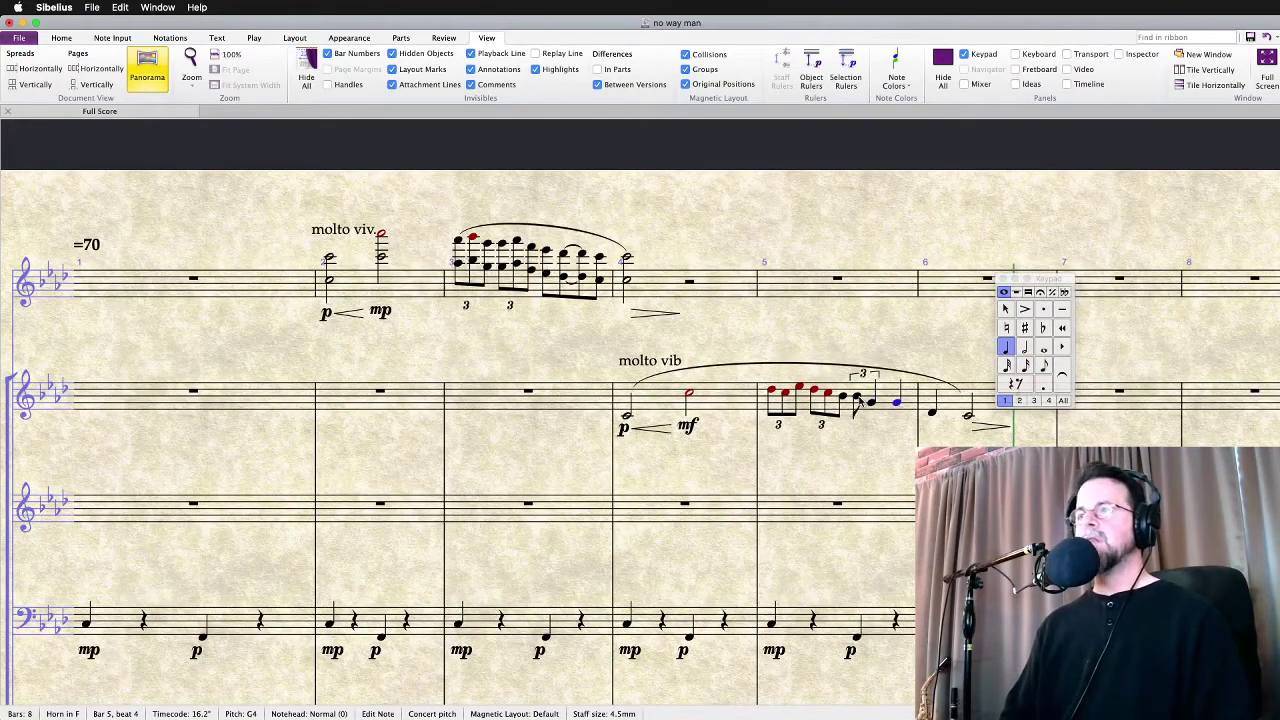
Turn beat 4 of Horn in F bar 5 into a triplet of eighth F4 and quarter D♭4 tied into bar 6
{"action": "key", "text": "super+3"}
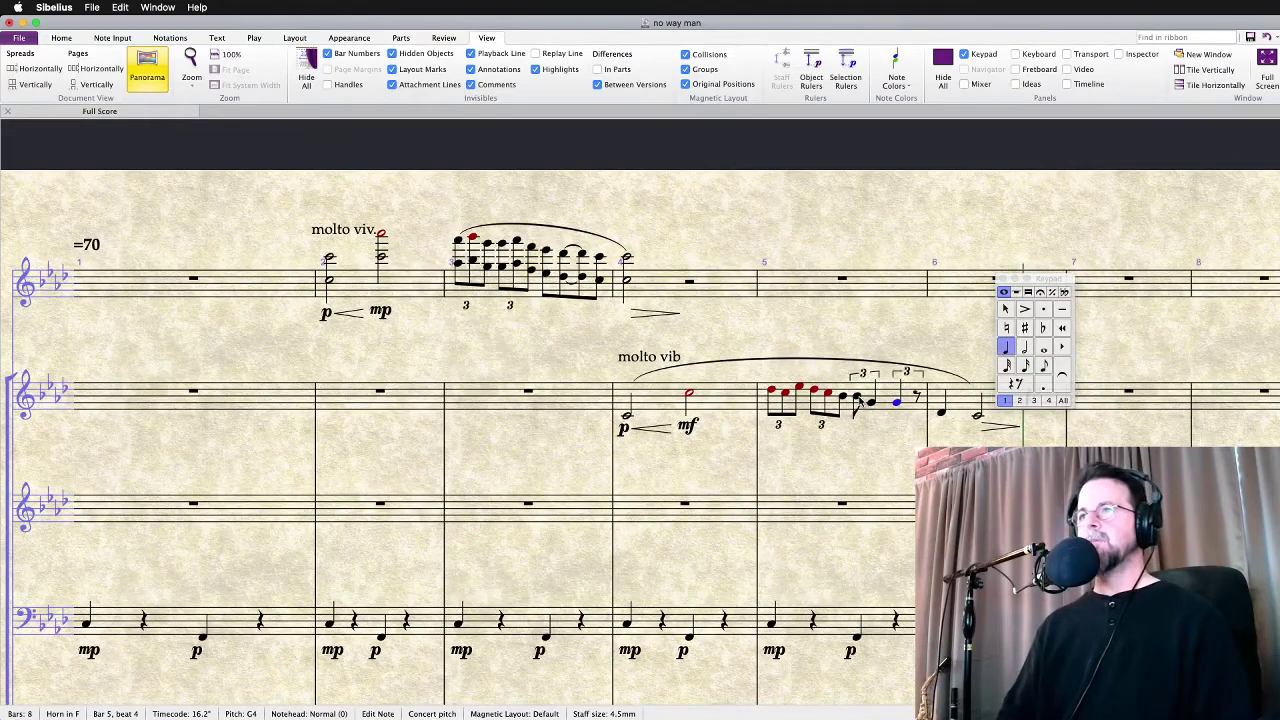
{"action": "key", "text": "Down"}
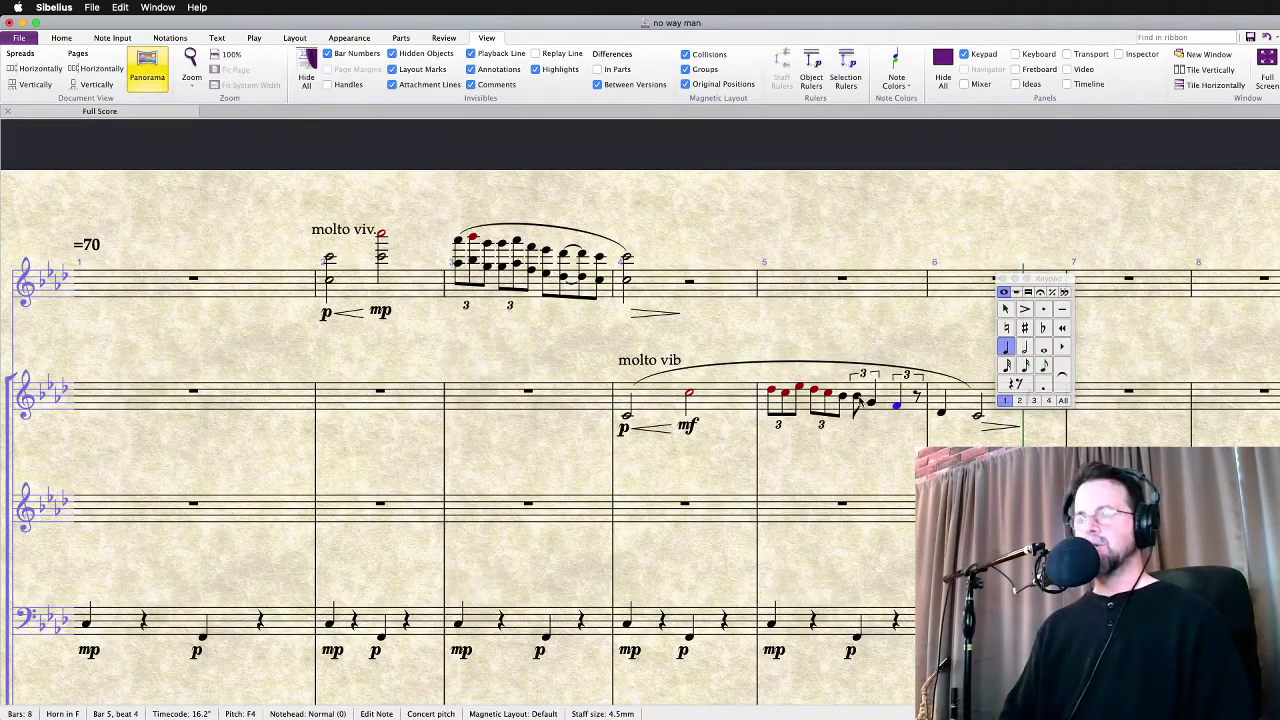
{"action": "key", "text": "3"}
{"action": "key", "text": "e"}
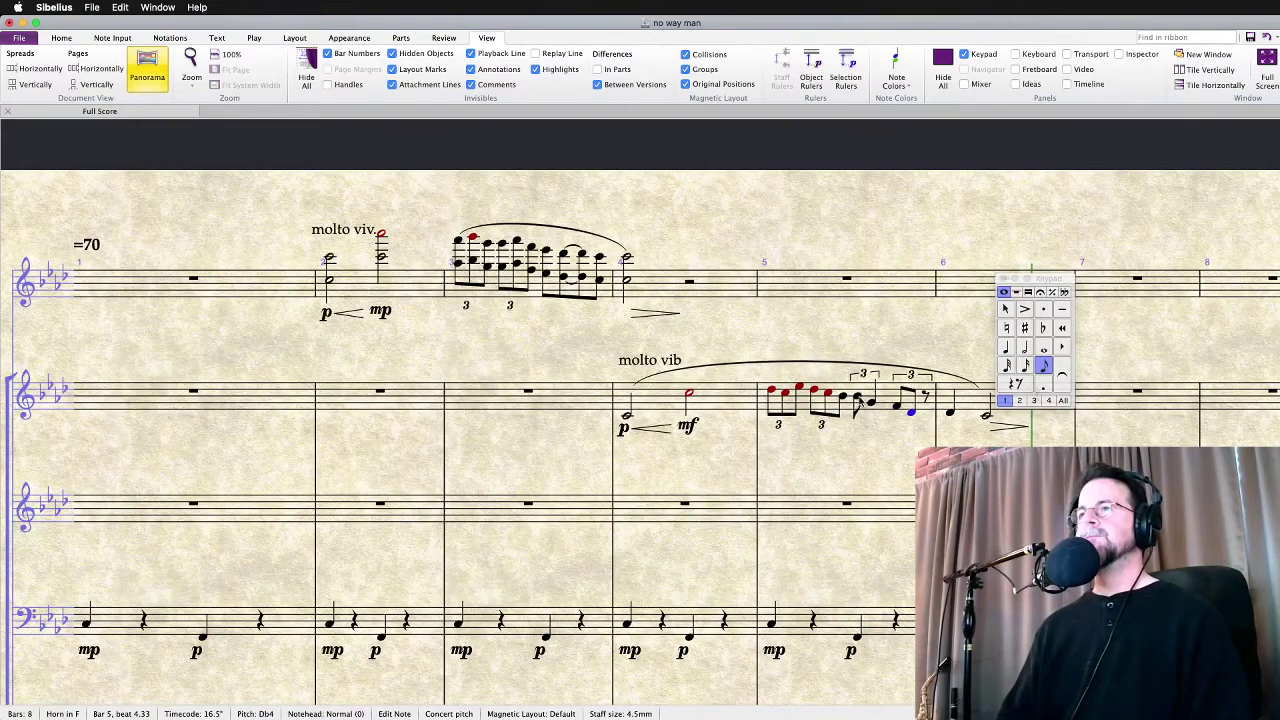
{"action": "key", "text": "4"}
{"action": "key", "text": "Return"}
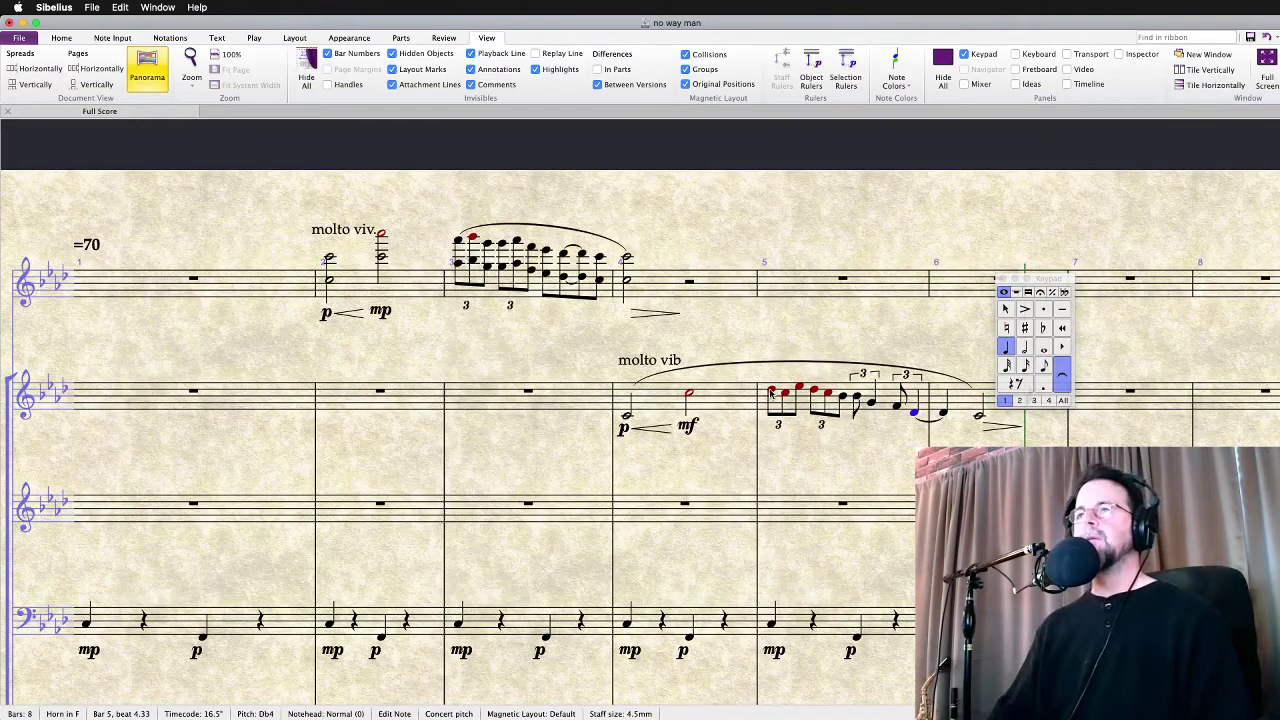
Play back the horn line with its two new triplets from bar 5 beat 1
{"action": "left_click", "coordinate": [770, 393]}
{"action": "key", "text": "p"}
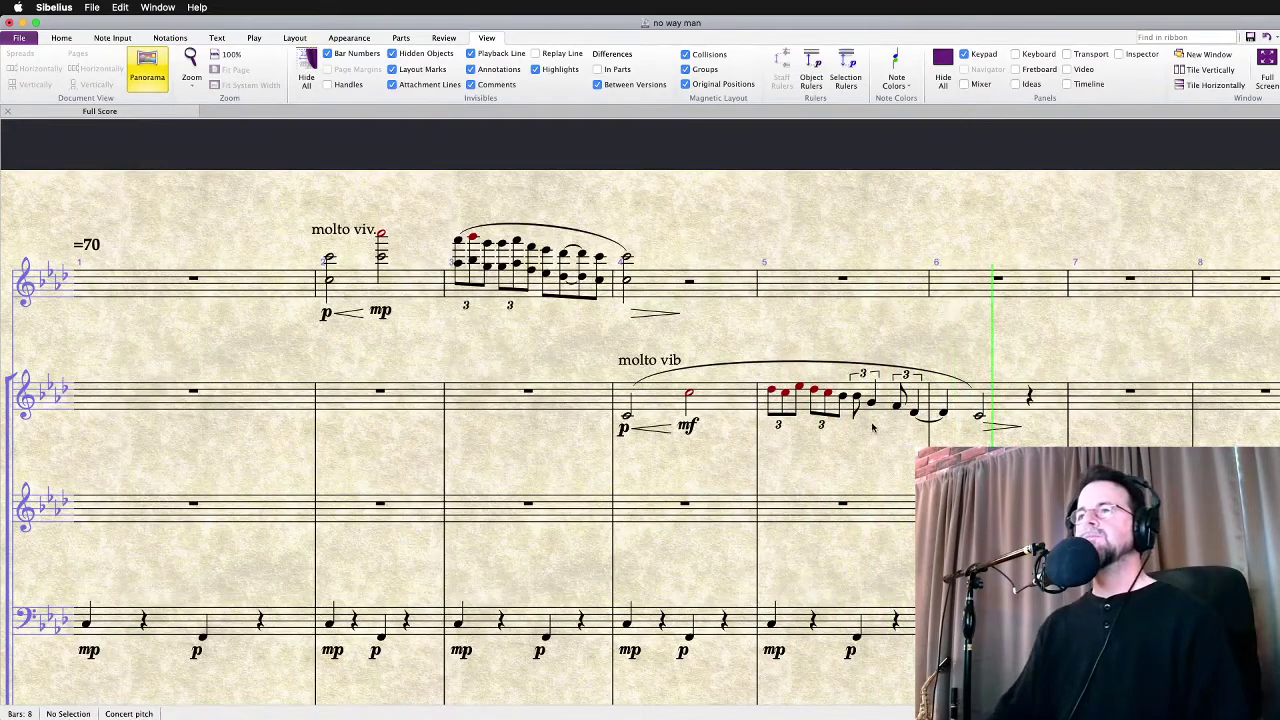
{"action": "key", "text": "space"}
Undo the triplet on beat 4 of Horn in F bar 5, restoring the quarter-note G4
{"action": "left_click", "coordinate": [898, 406]}
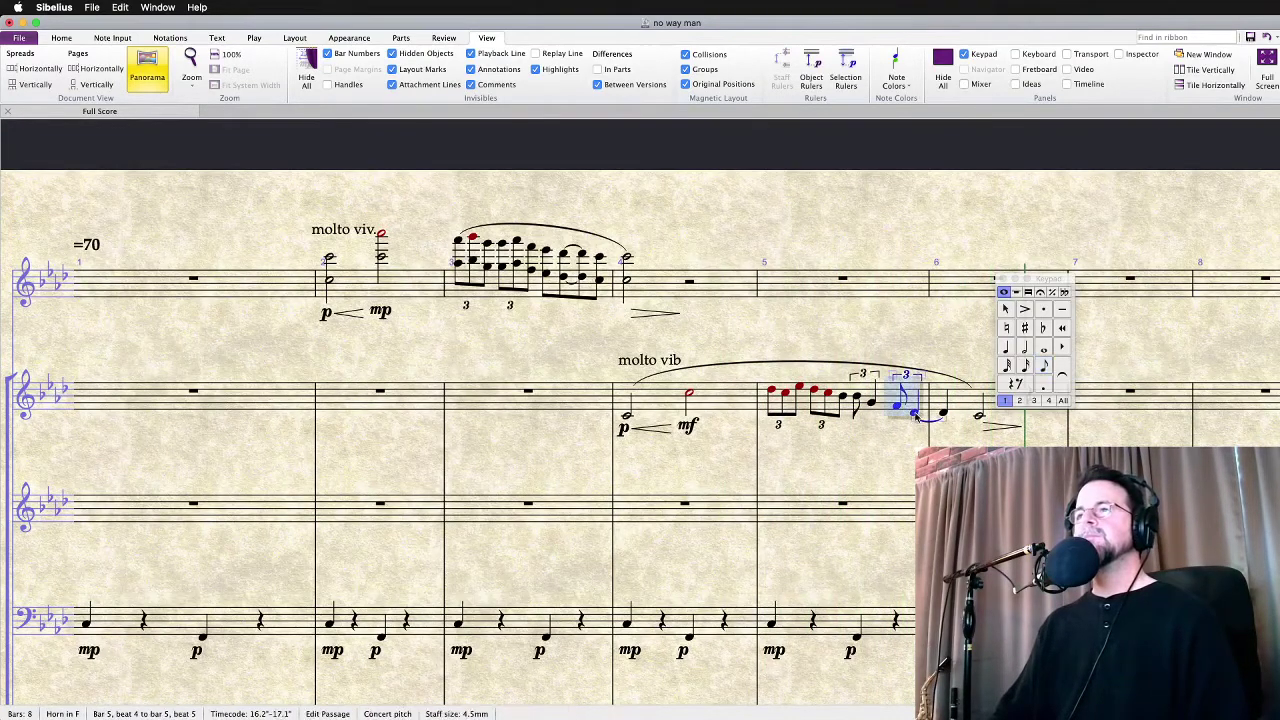
{"action": "key", "text": "super+z"}
{"action": "key", "text": "super+z"}
{"action": "key", "text": "Right"}
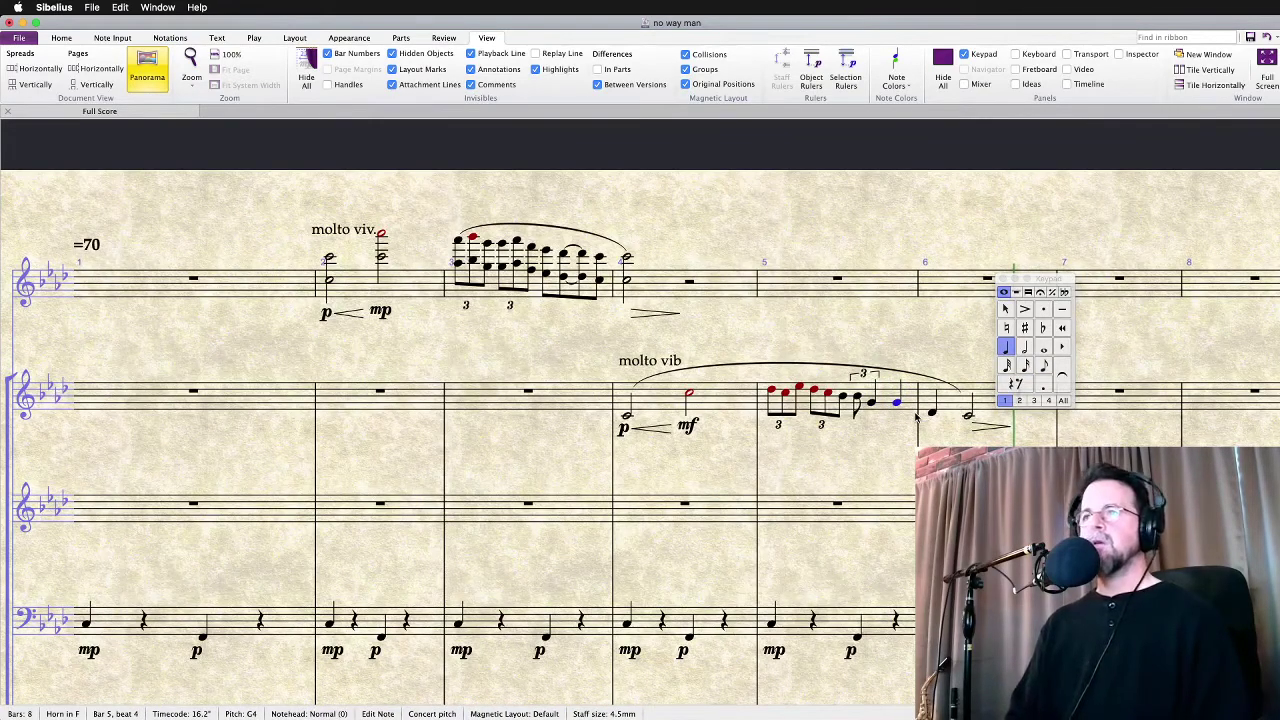
Tie the triplet's G4 to the G4 on beat 4 of Horn in F bar 5, shorten the latter to an eighth, and add an eighth E♭4
{"action": "key", "text": "Left"}
{"action": "key", "text": "Return"}
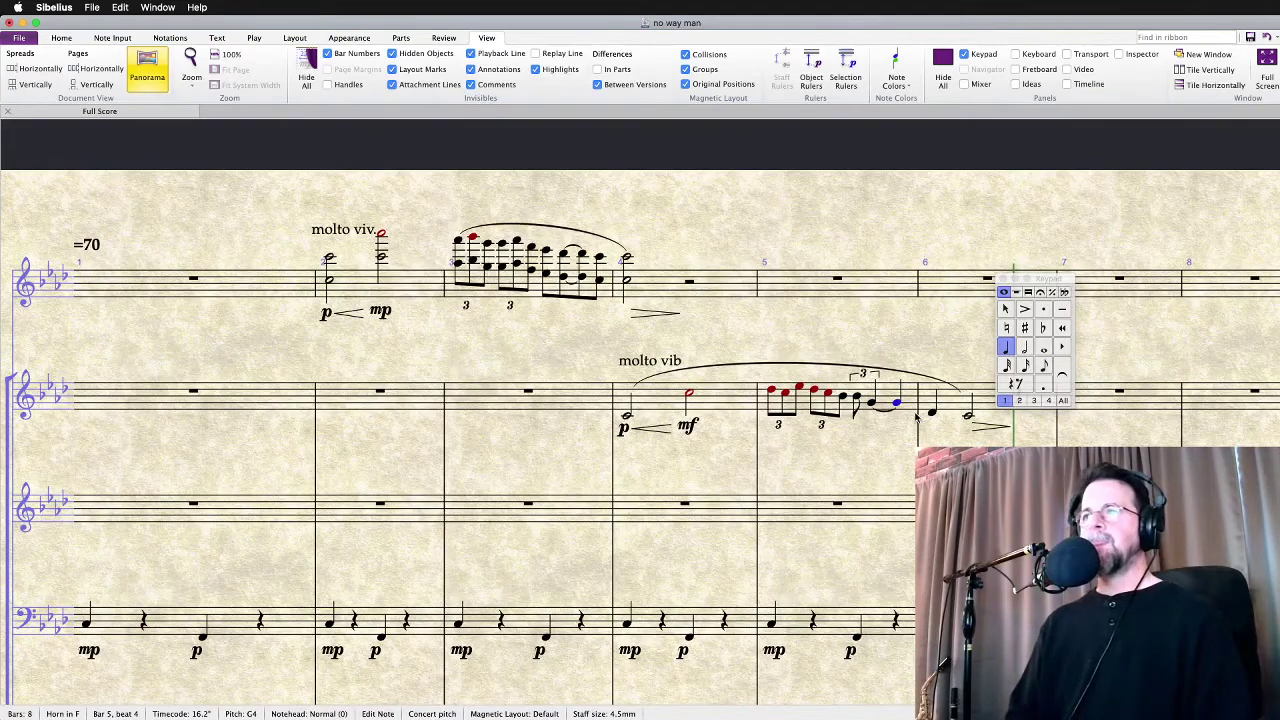
{"action": "key", "text": "3"}
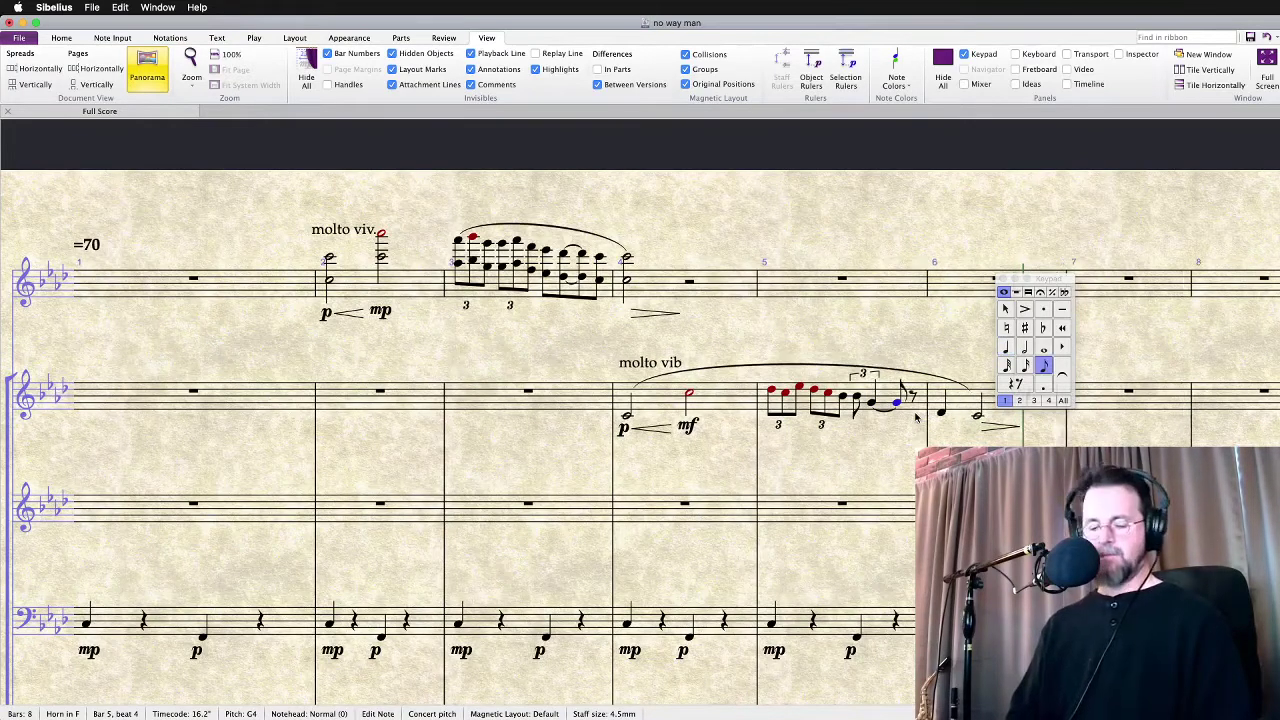
{"action": "key", "text": "e"}
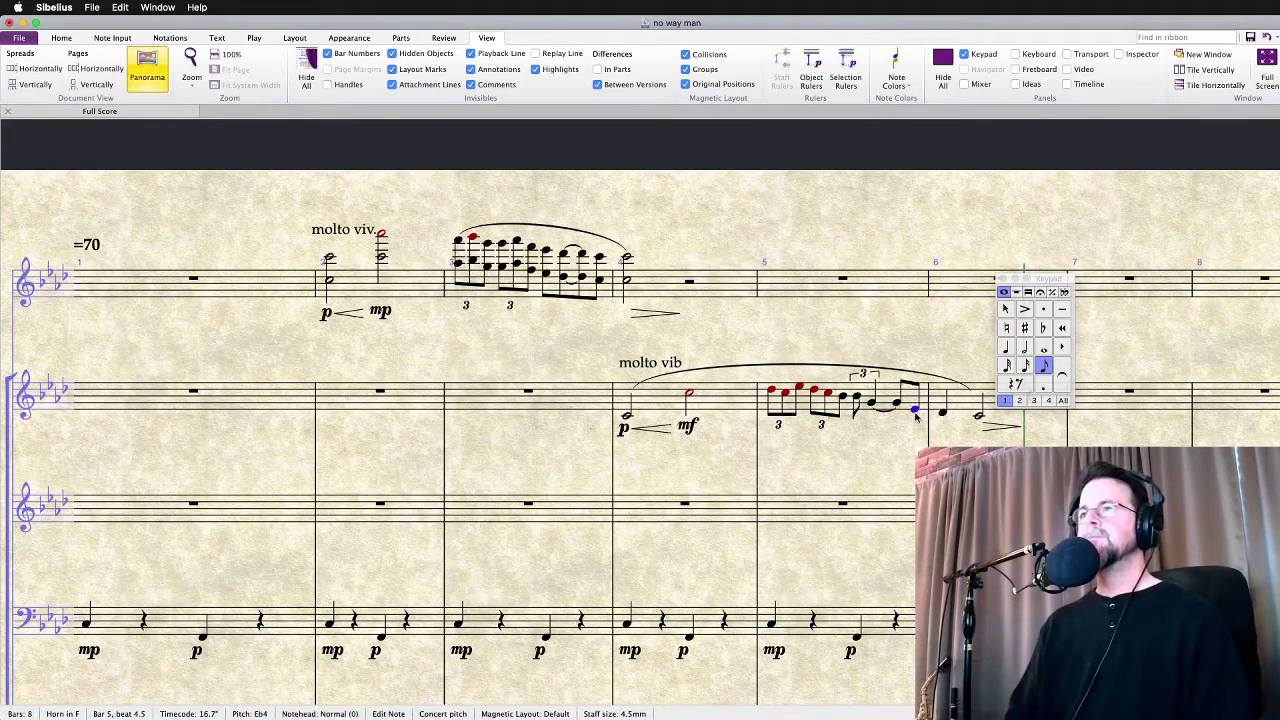
Lower the E♭4 on beat 4.5 of Horn in F bar 5 to D♭4 and play back from beat 1
{"action": "key", "text": "p"}
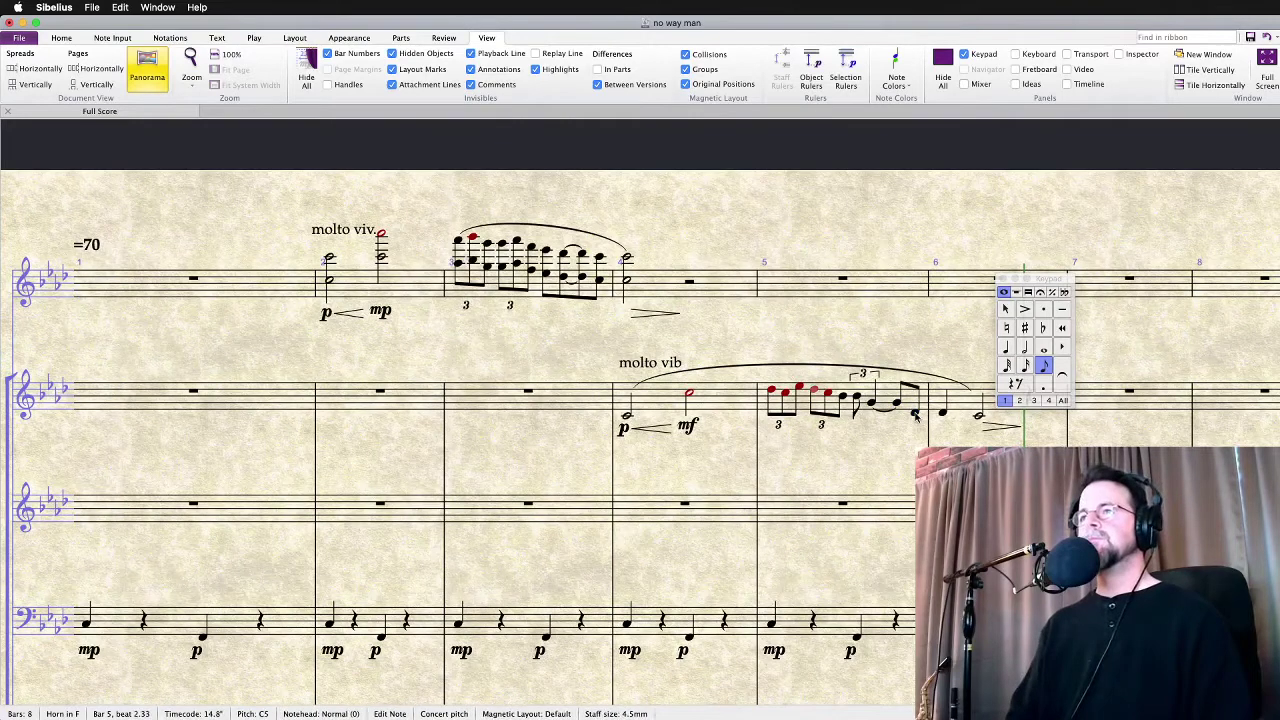
{"action": "key", "text": "p"}
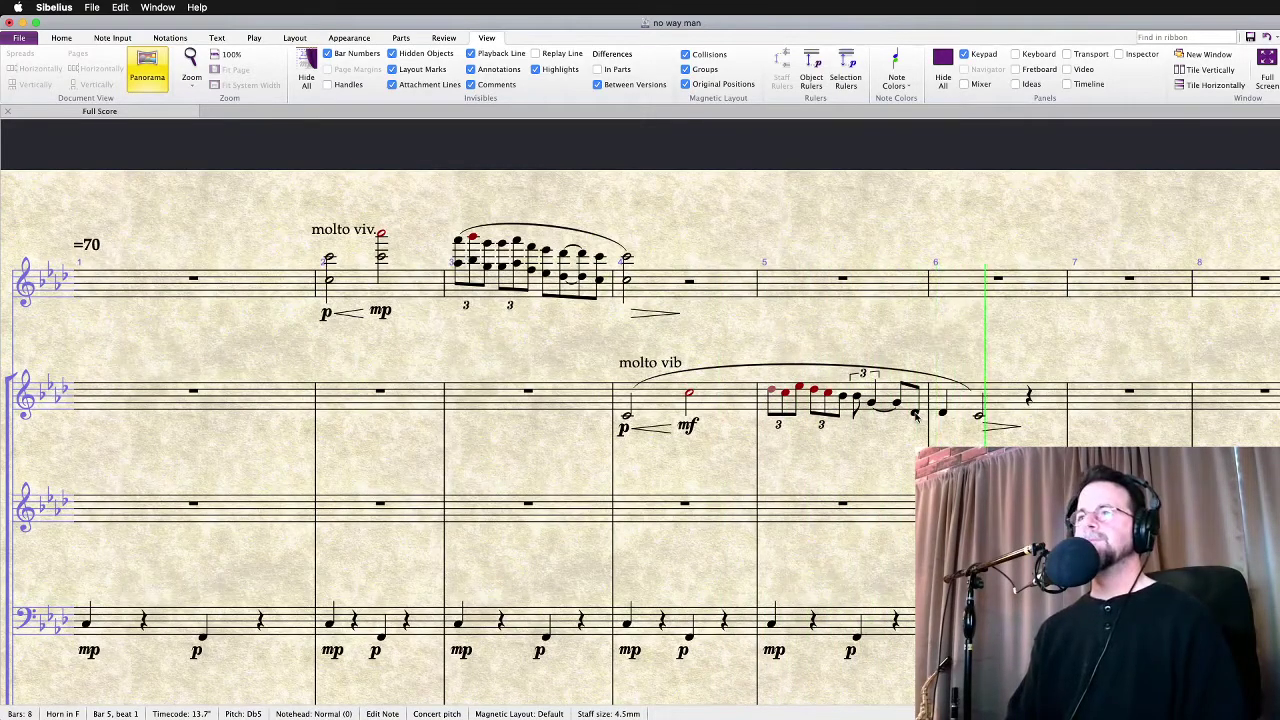
{"action": "key", "text": "Escape"}
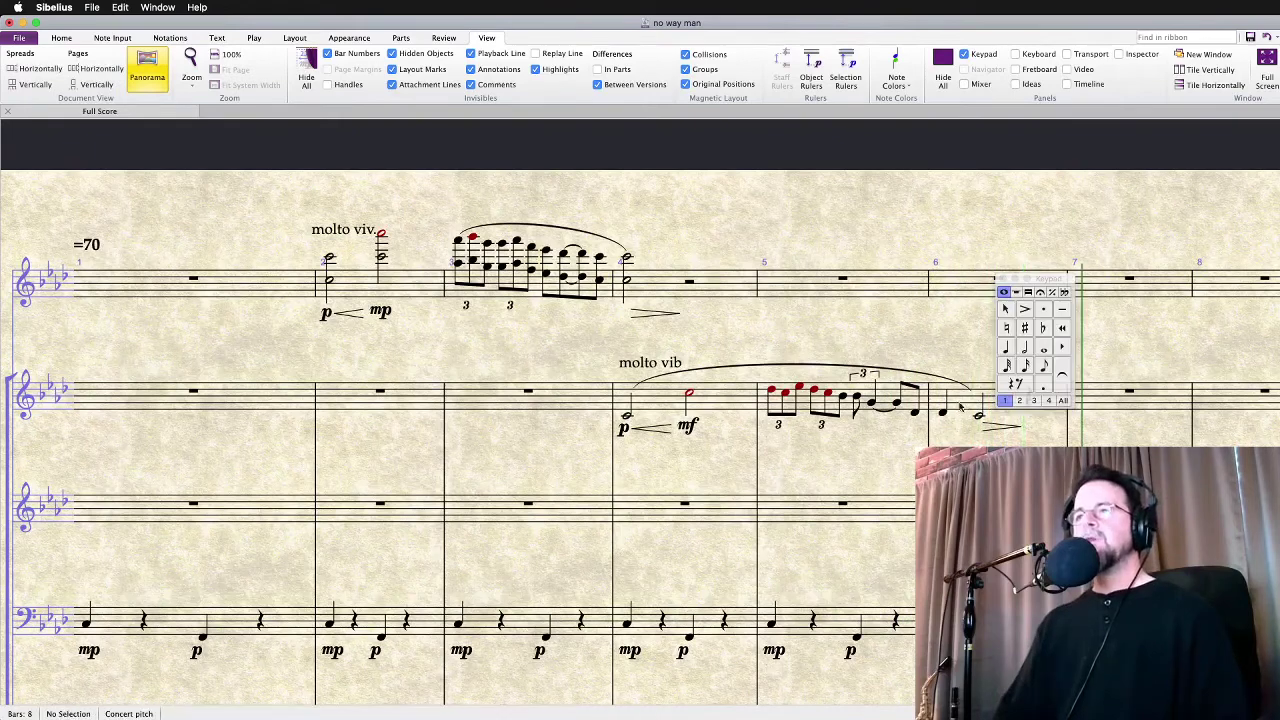
Copy the horn passage from bar 4 beat 3 to the end of bar 6 into the Flute staff at bar 4 beat 3
{"action": "left_click", "coordinate": [963, 410]}
{"action": "left_click", "coordinate": [686, 402], "text": "shift"}
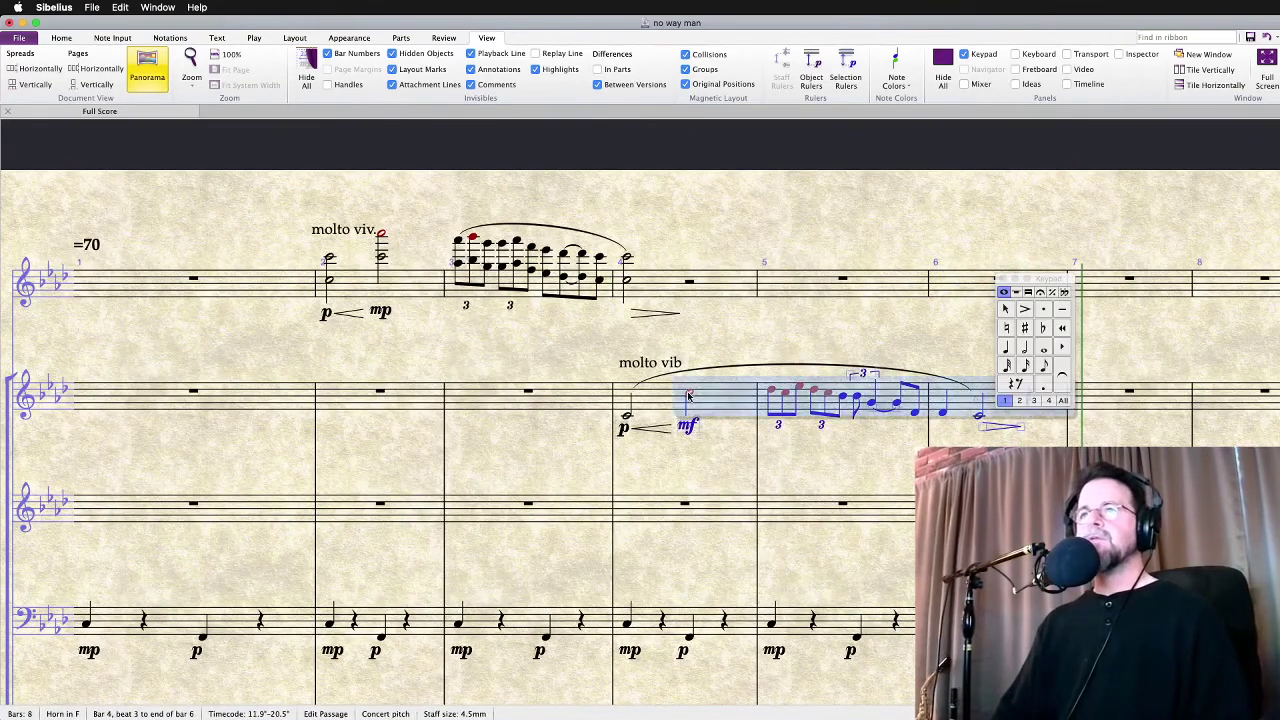
{"action": "left_click", "coordinate": [692, 285], "text": "alt"}
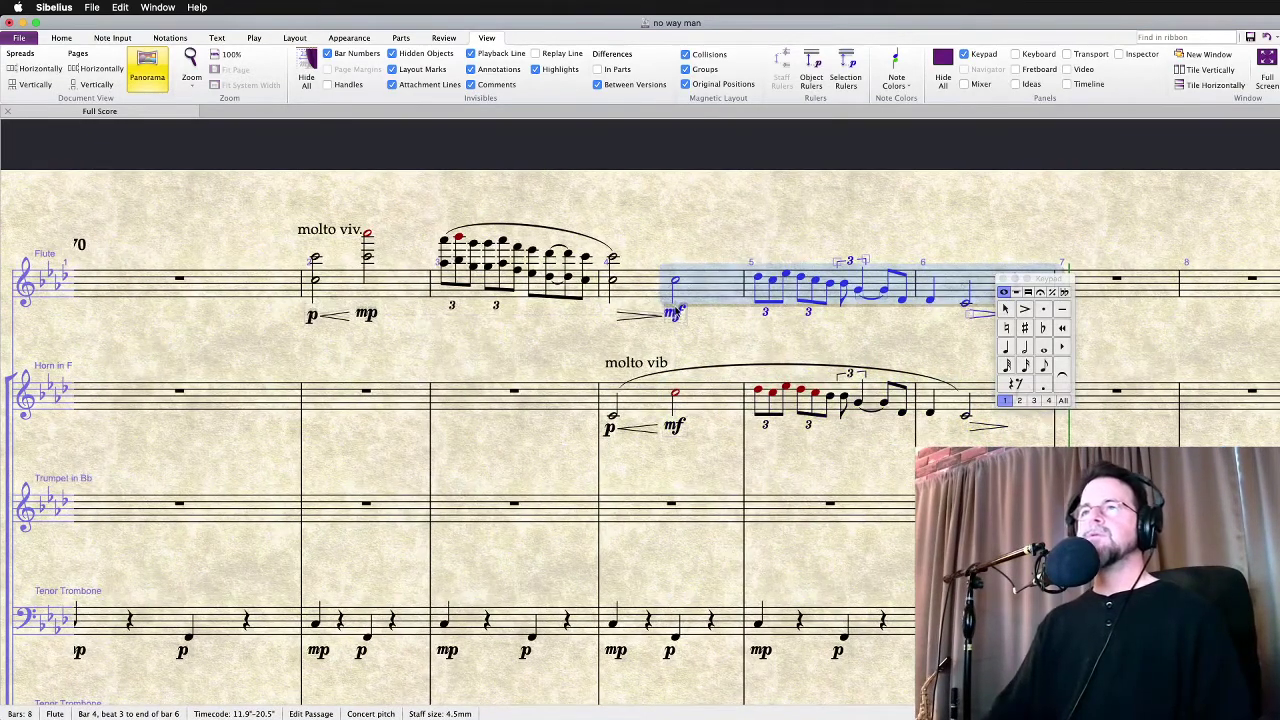
Change the copied flute dynamic at bar 4 beat 3 to p
{"action": "double_click", "coordinate": [675, 313]}
{"action": "key", "text": "BackSpace"}
{"action": "key", "text": "super+p"}
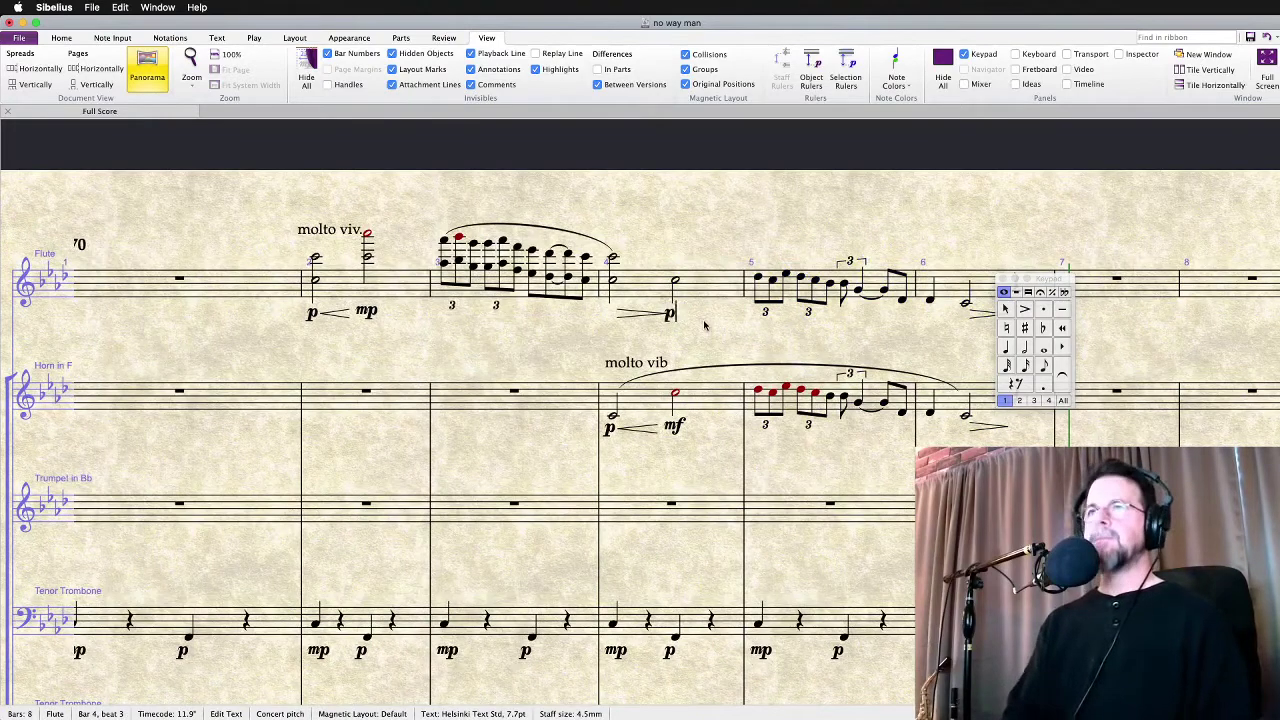
Add a slur over the copied flute phrase from bar 4 beat 3 to the half note in bar 6
{"action": "left_click", "coordinate": [965, 305], "text": "shift"}
{"action": "key", "text": "s"}
{"action": "left_click", "coordinate": [967, 303], "text": "shift"}
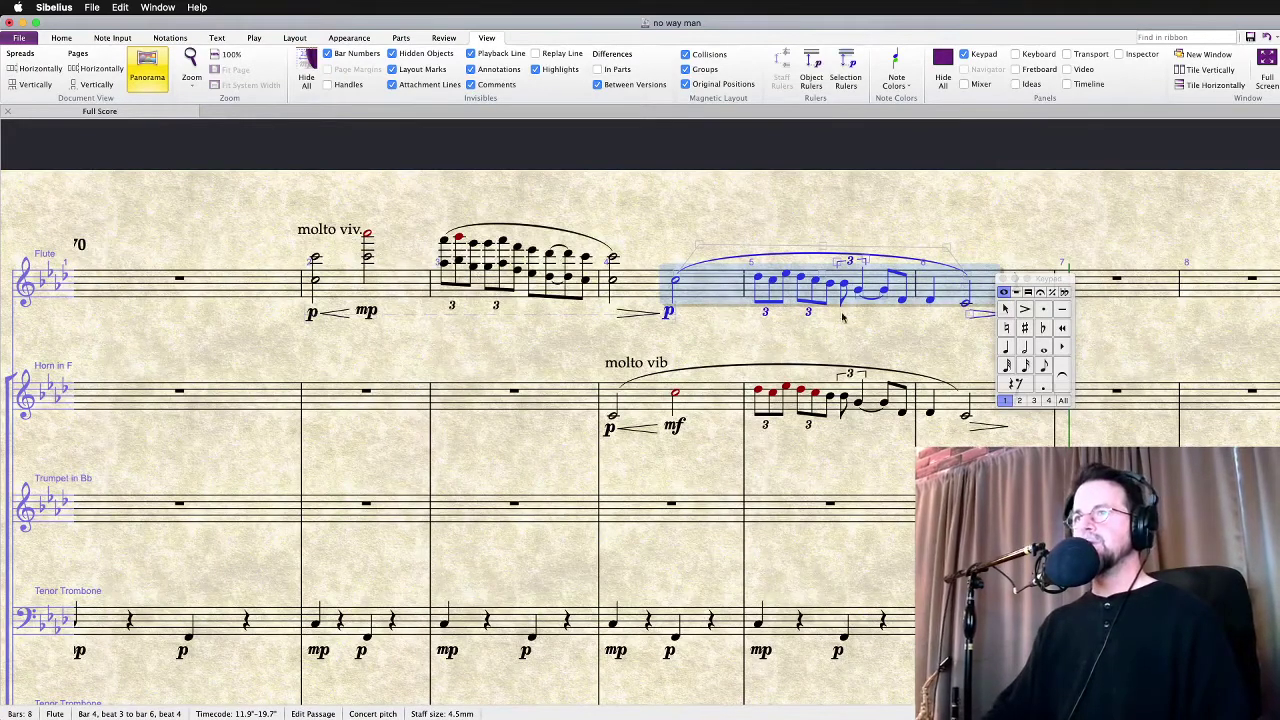
Select bar 4 beat 3 across the Flute and Horn in F staves and play back the doubled phrase
{"action": "left_click", "coordinate": [677, 395]}
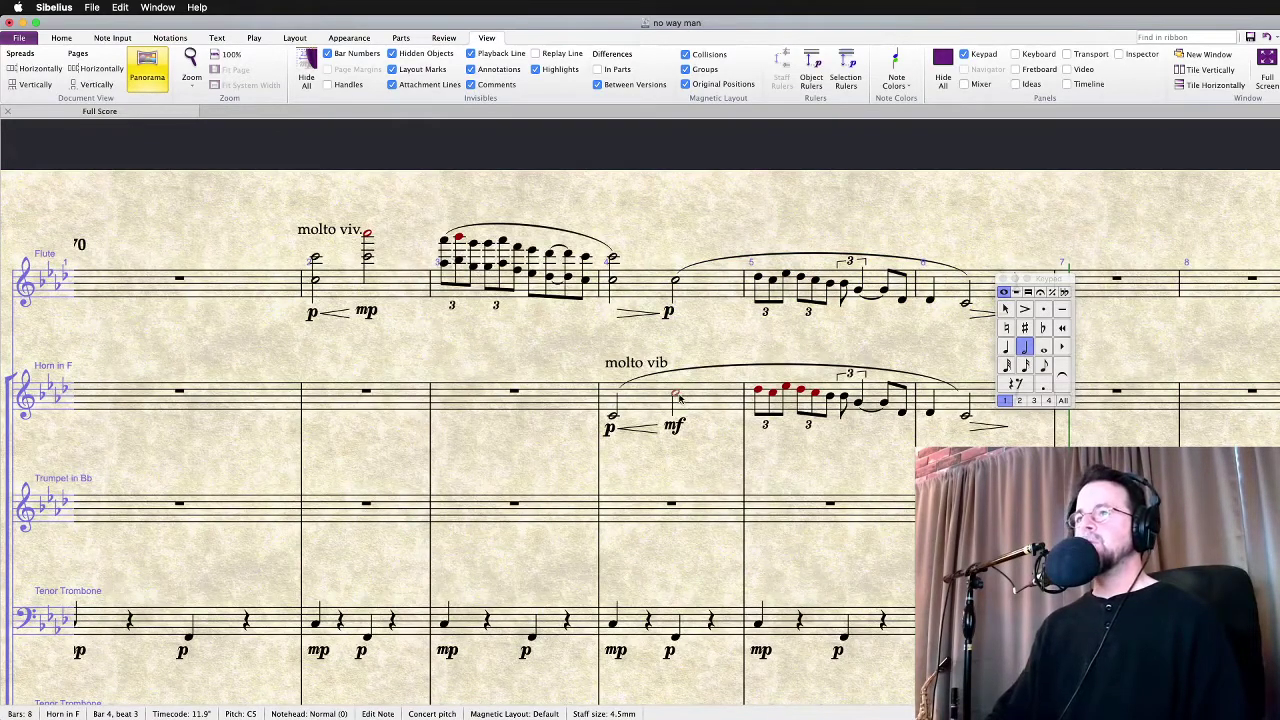
{"action": "left_click", "coordinate": [669, 313]}
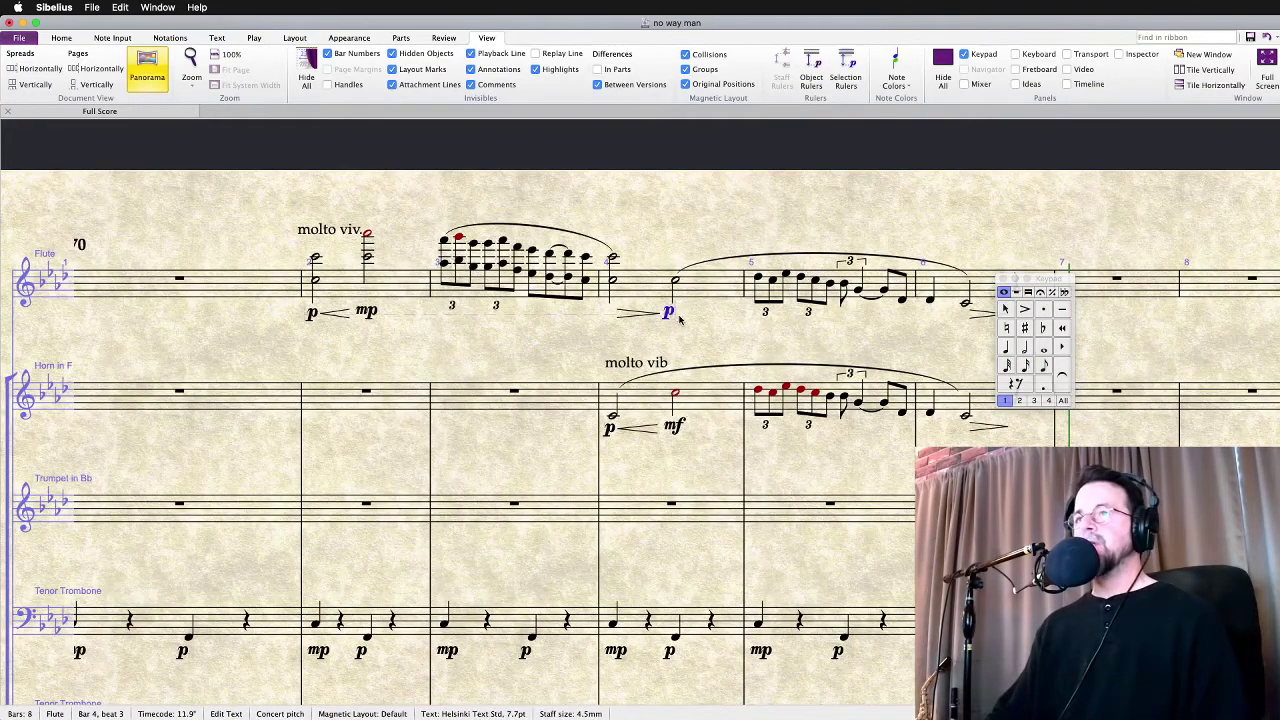
{"action": "left_click", "coordinate": [676, 398]}
{"action": "left_click", "coordinate": [695, 311], "text": "shift"}
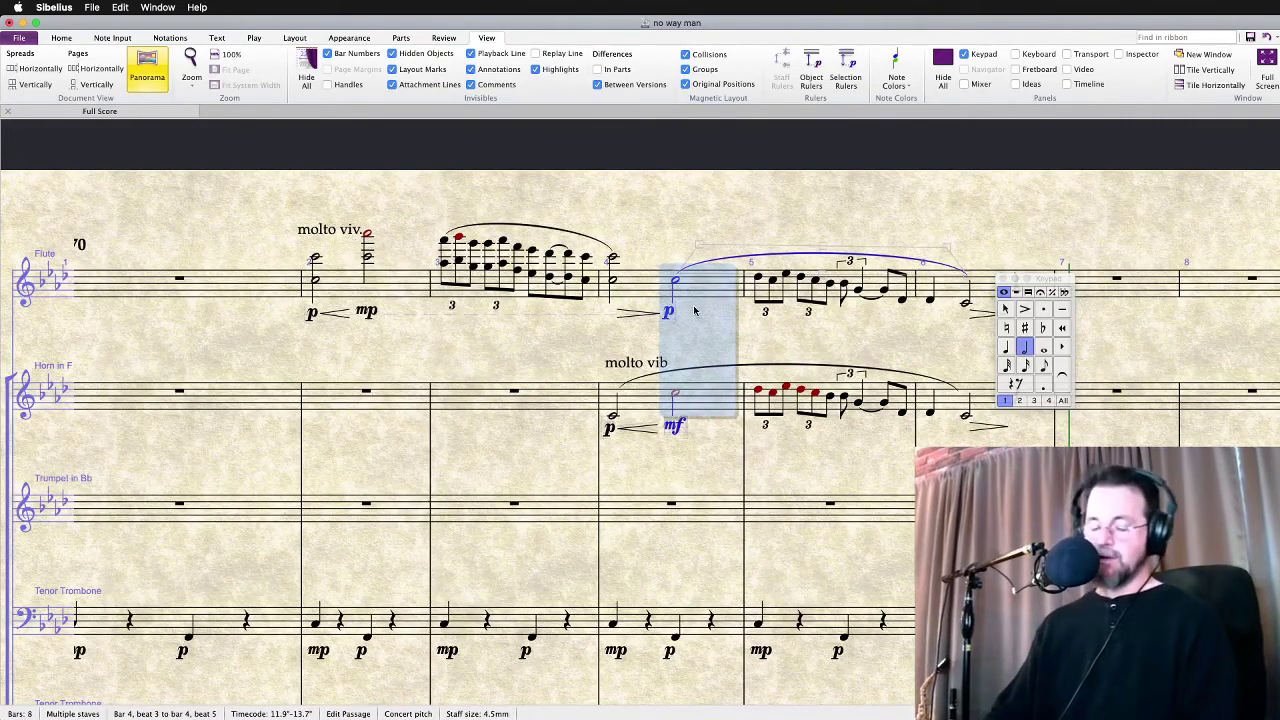
{"action": "key", "text": "space"}
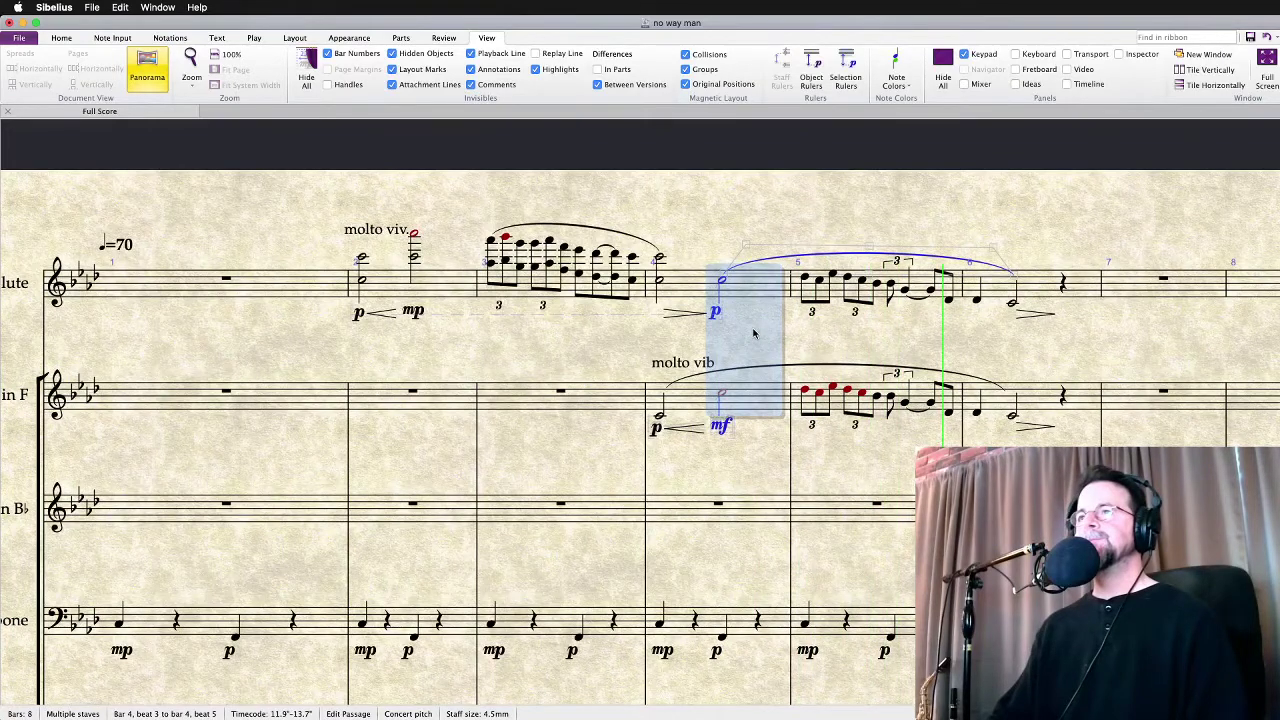
{"action": "key", "text": "Escape"}
Set the flute dynamic at bar 4 beat 3 to mp and play back flute and horn together from there
{"action": "left_click", "coordinate": [713, 318]}
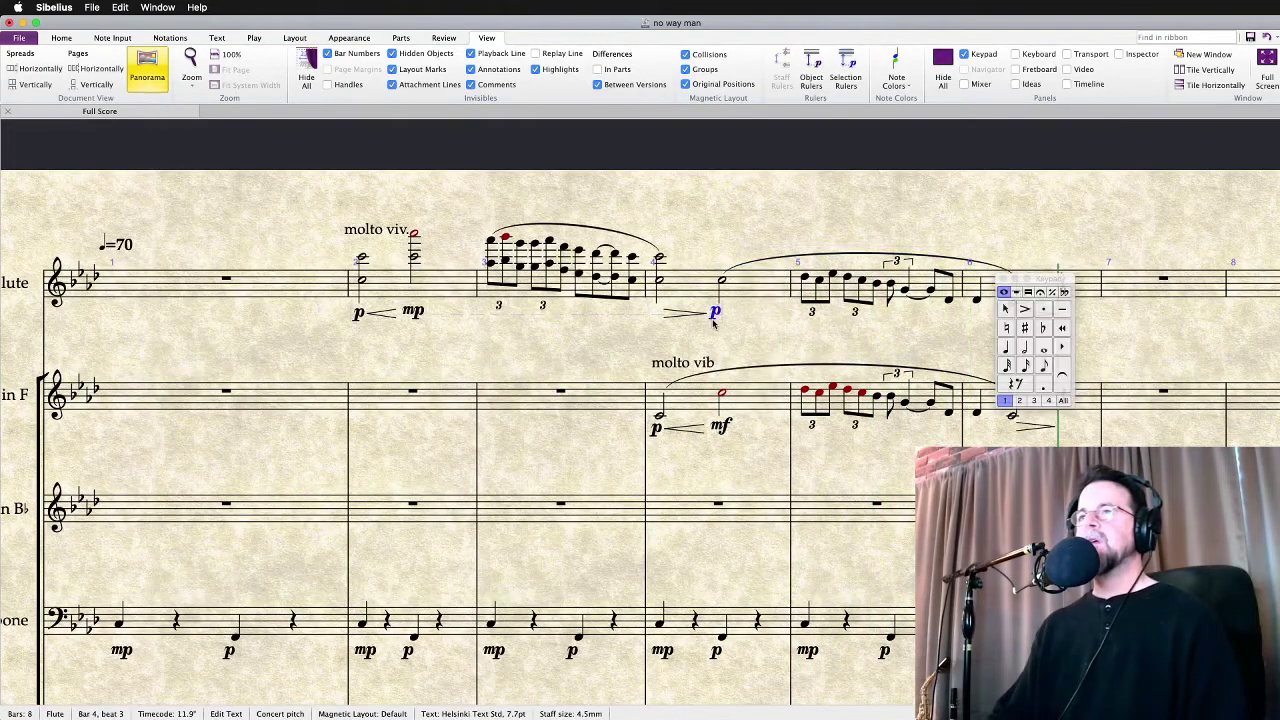
{"action": "key", "text": "BackSpace"}
{"action": "type", "text": "mp"}
{"action": "key", "text": "Escape"}
{"action": "left_click", "coordinate": [722, 398], "text": "shift"}
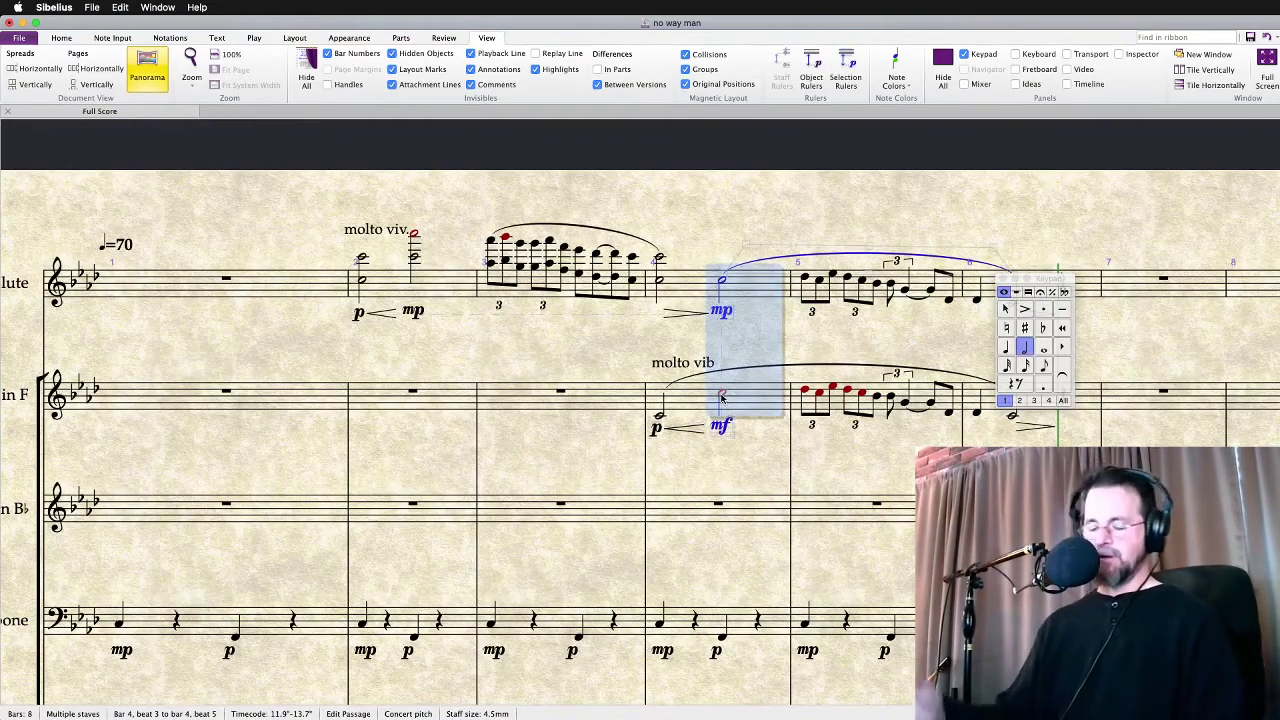
{"action": "key", "text": "space"}
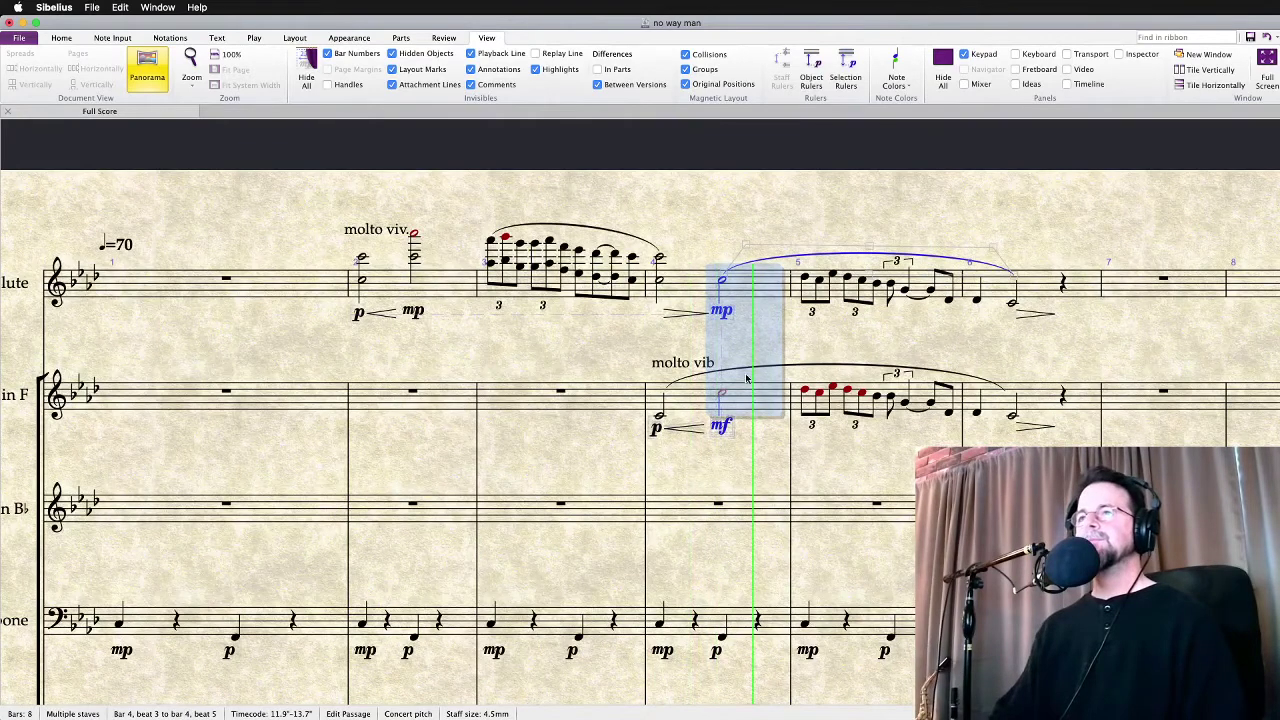
Play back the Horn in F phrase alone from bar 4 beat 3
{"action": "left_click", "coordinate": [740, 360]}
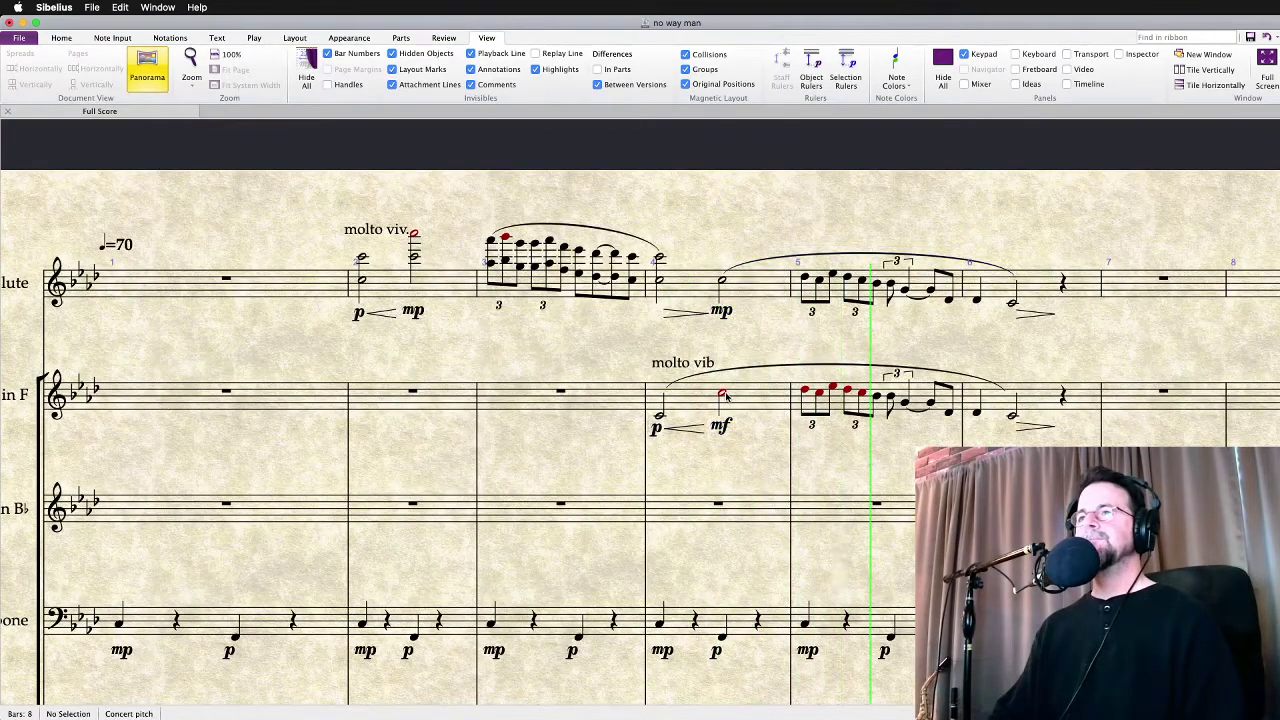
{"action": "key", "text": "space"}
{"action": "left_click", "coordinate": [725, 397]}
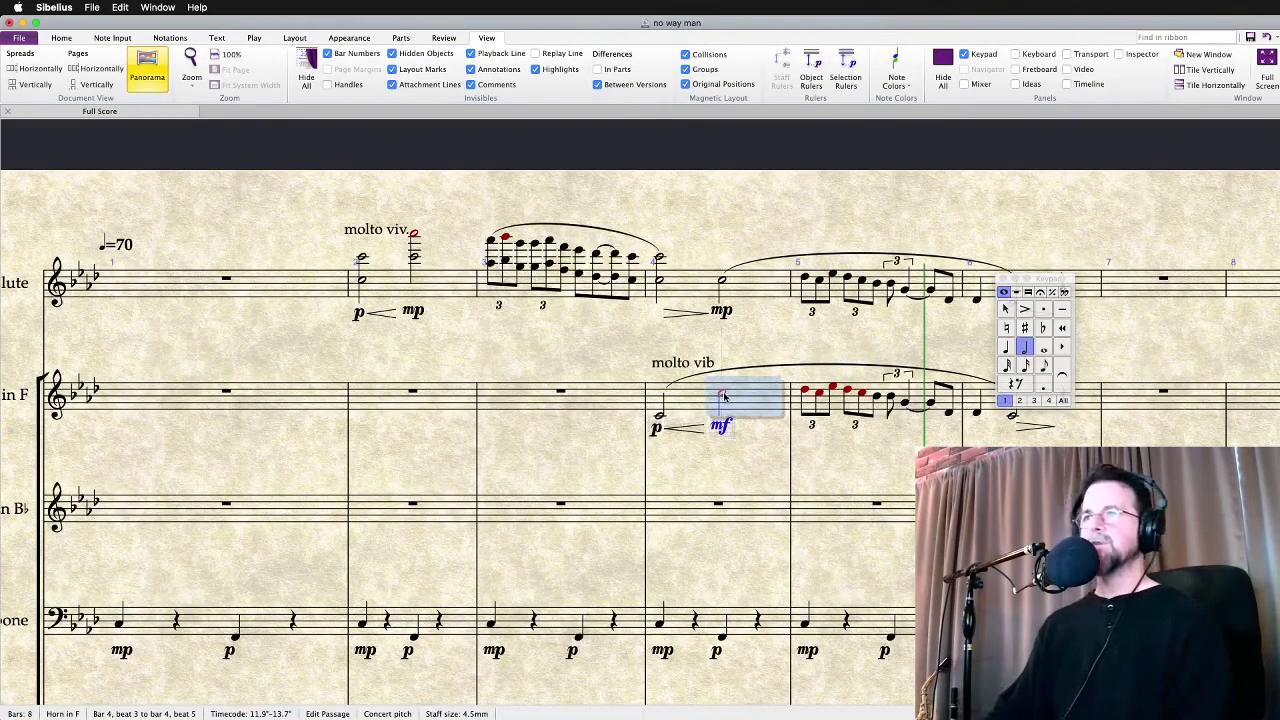
{"action": "key", "text": "space"}
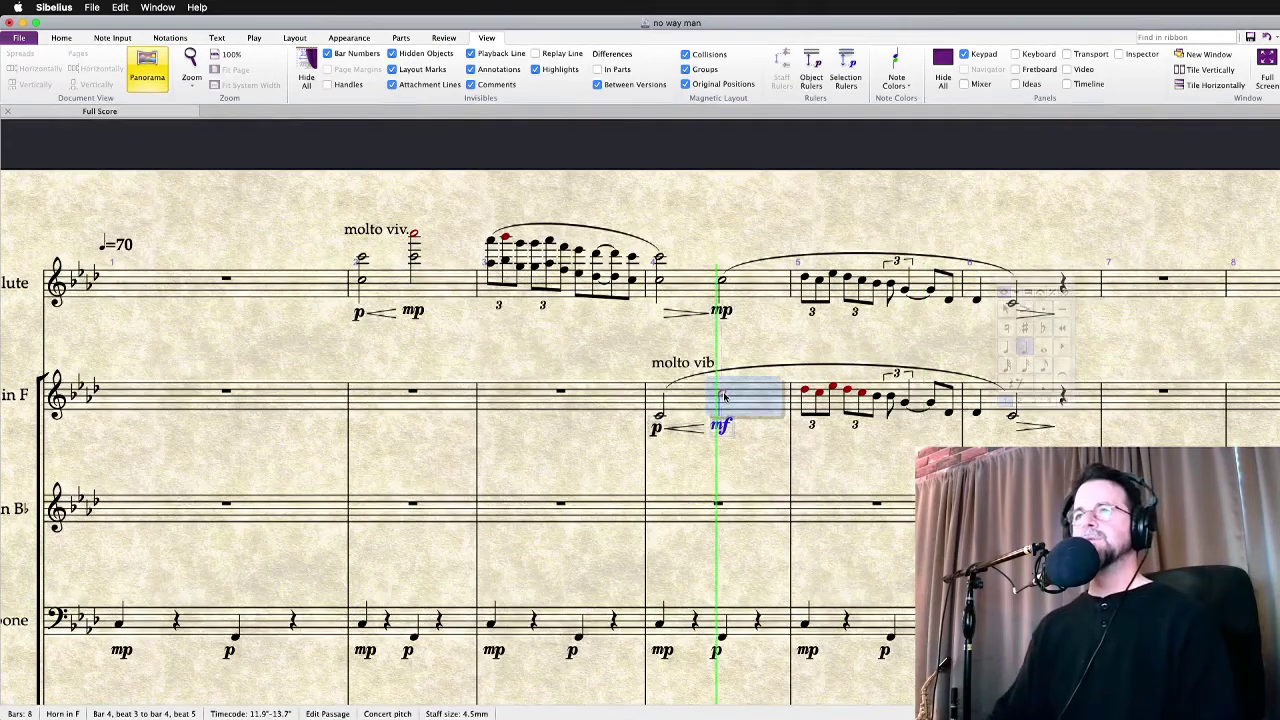
Select the flute half note at bar 4 beat 3 and play back the flute phrase alone
{"action": "left_click", "coordinate": [724, 311]}
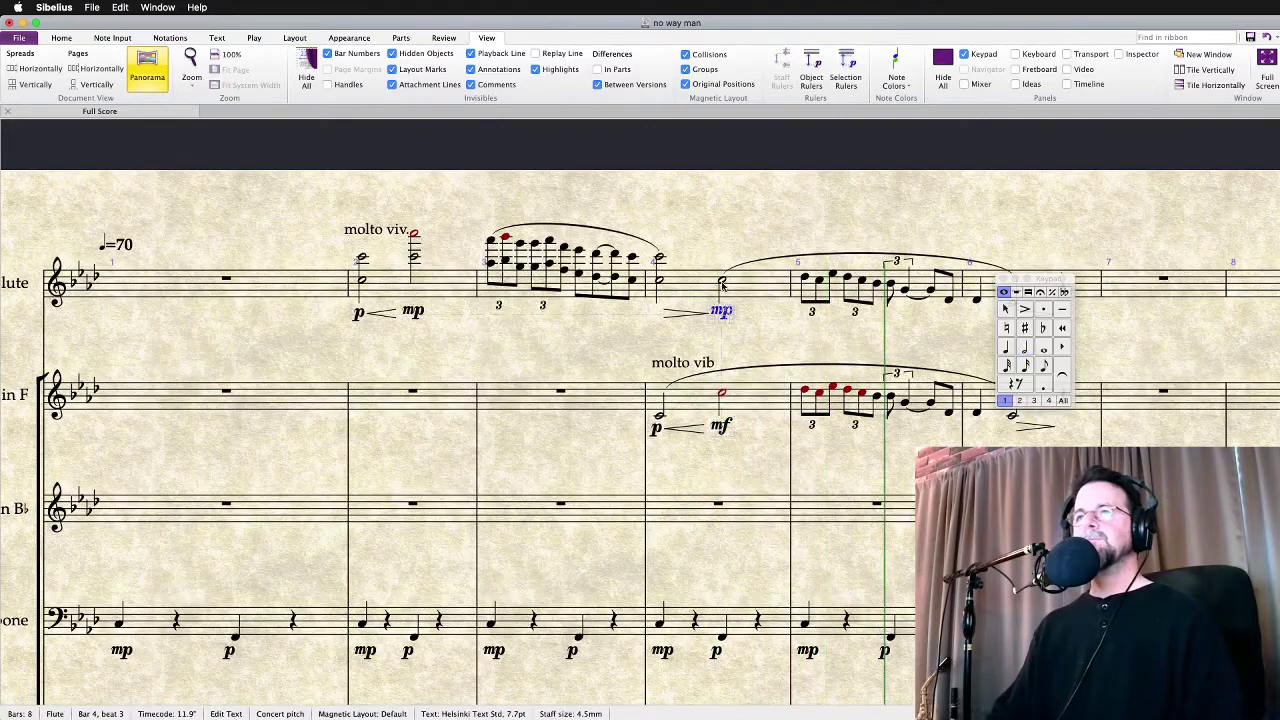
{"action": "left_click", "coordinate": [723, 287]}
{"action": "key", "text": "space"}
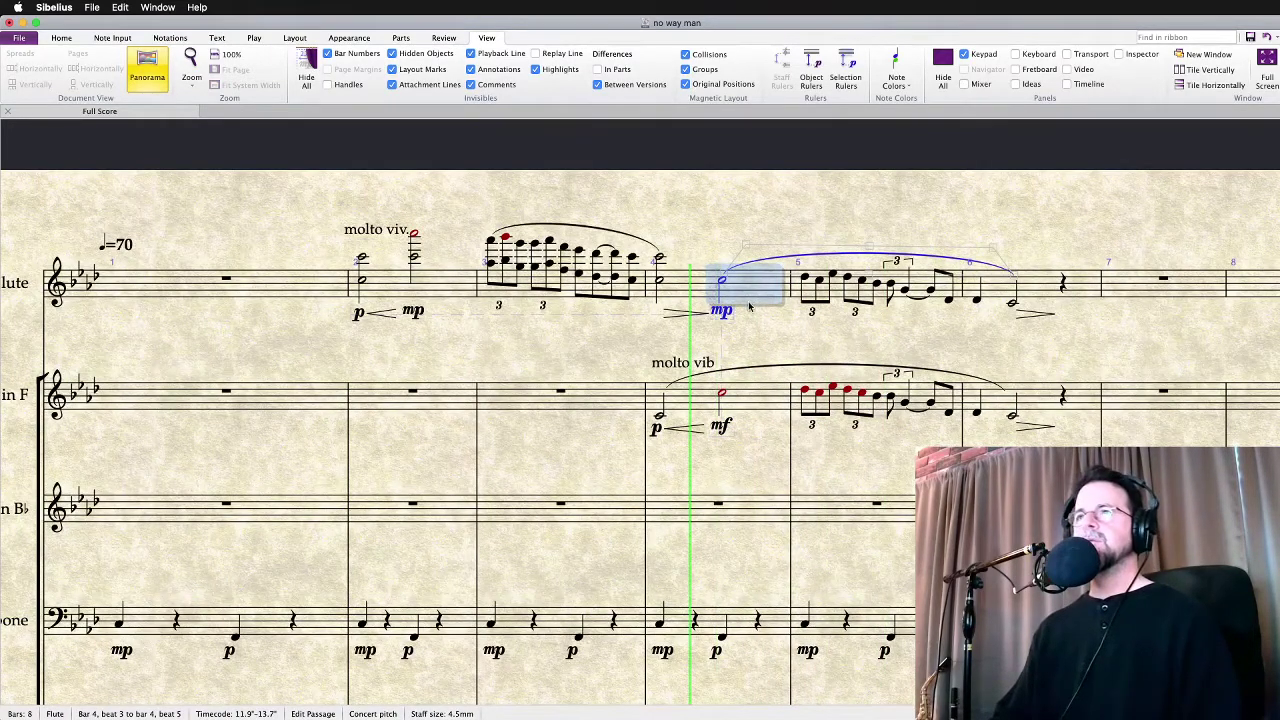
{"action": "key", "text": "space"}
Extend the bar 4 beat 3 selection to the Horn in F, play both parts together, and clear the selection
{"action": "left_click", "coordinate": [724, 397], "text": "shift"}
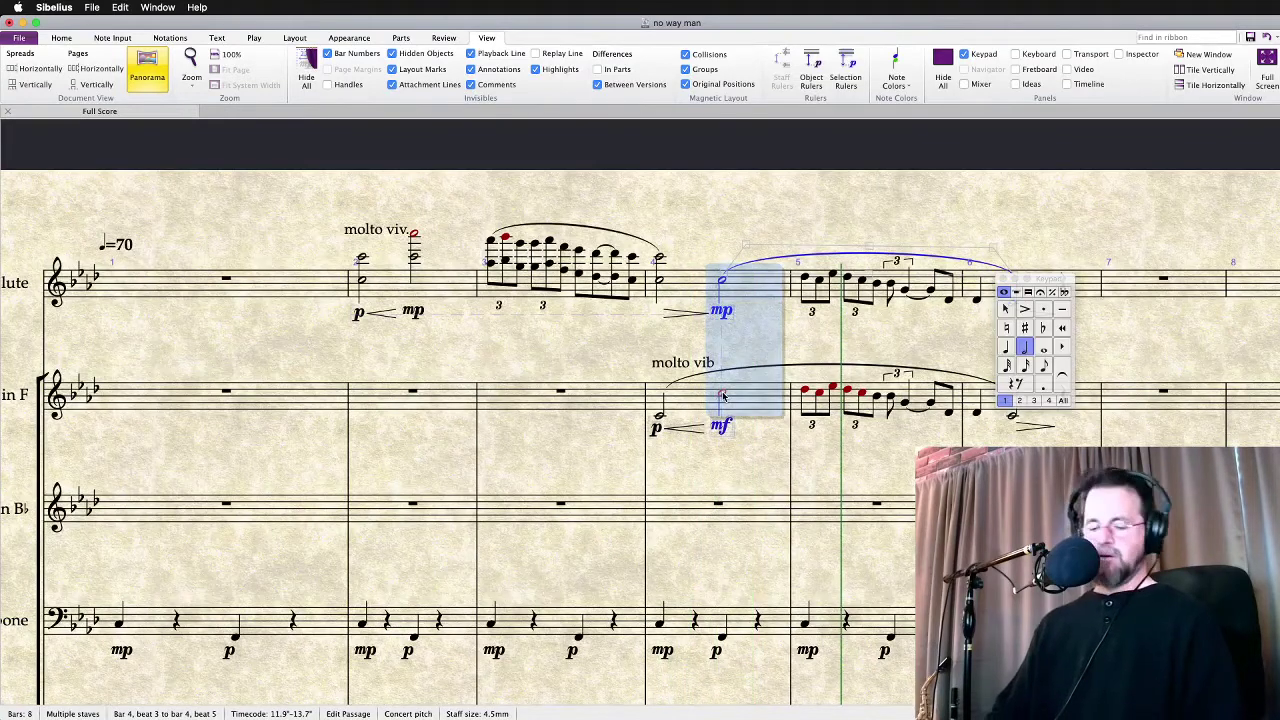
{"action": "key", "text": "space"}
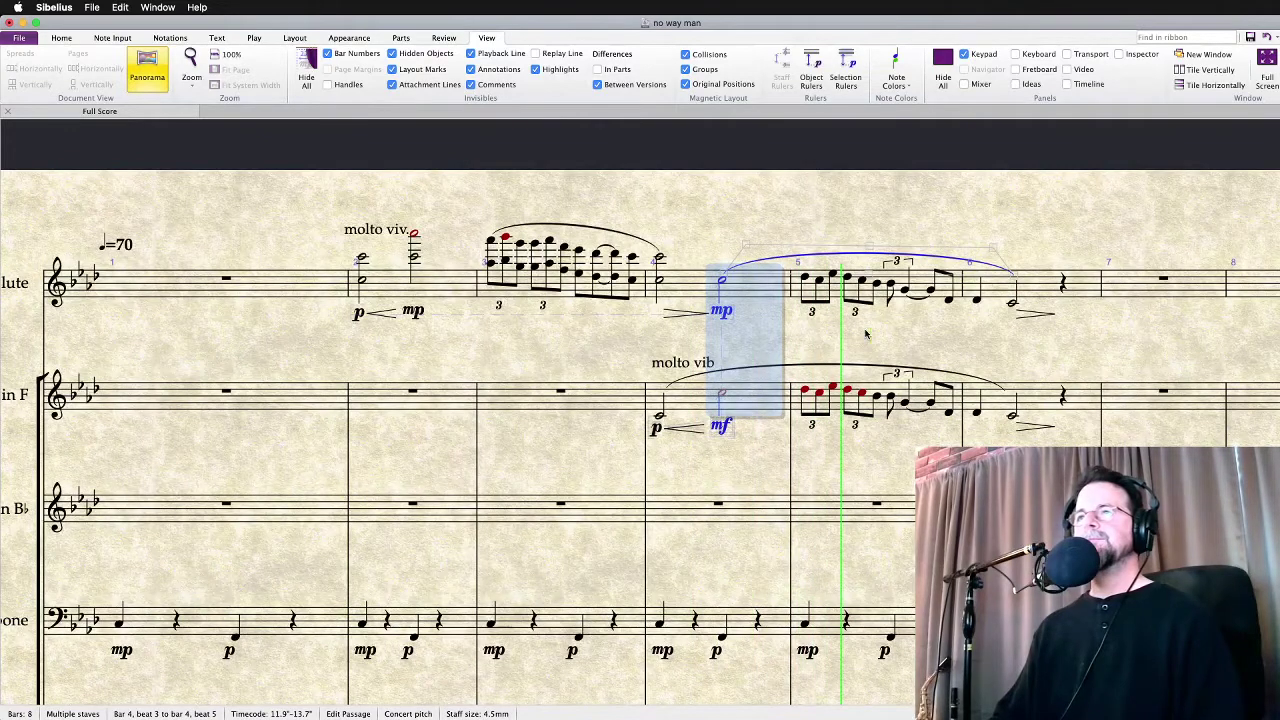
{"action": "key", "text": "Escape"}
{"action": "key", "text": "Escape"}
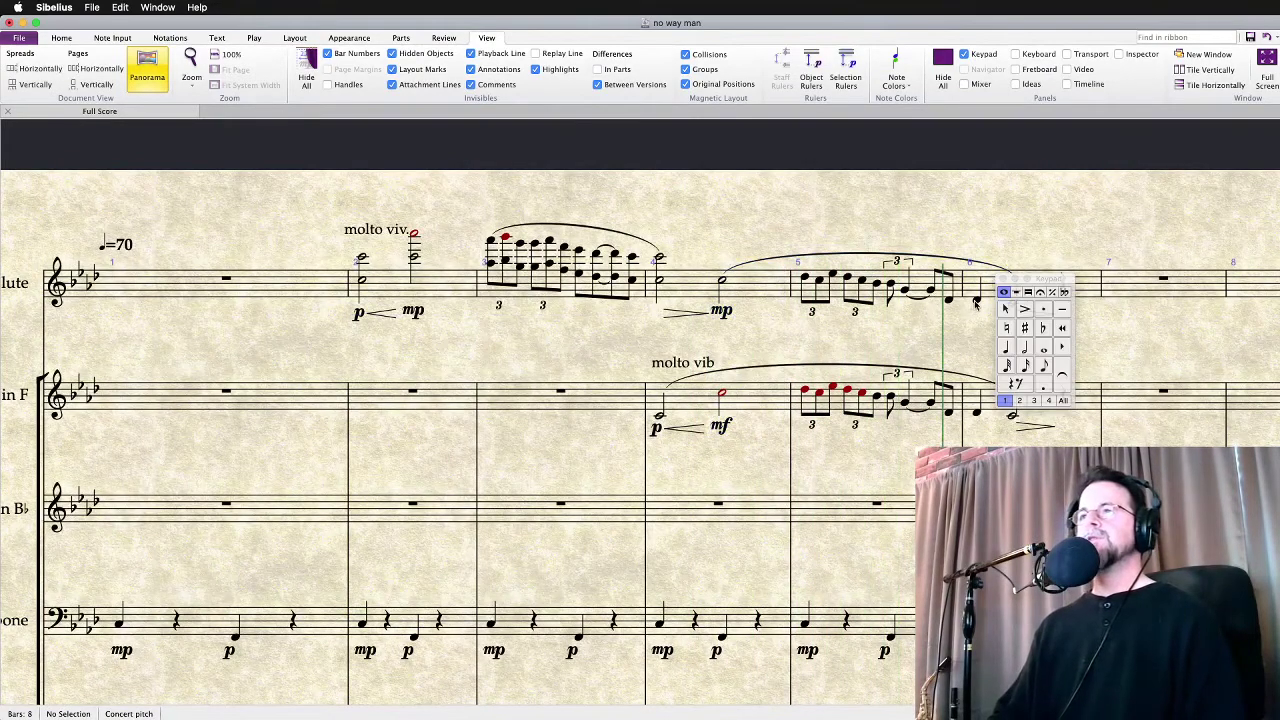
Add an mf dynamic under the flute's first note in bar 6
{"action": "left_click", "coordinate": [975, 303]}
{"action": "key", "text": "ctrl+e"}
{"action": "type", "text": "mf"}
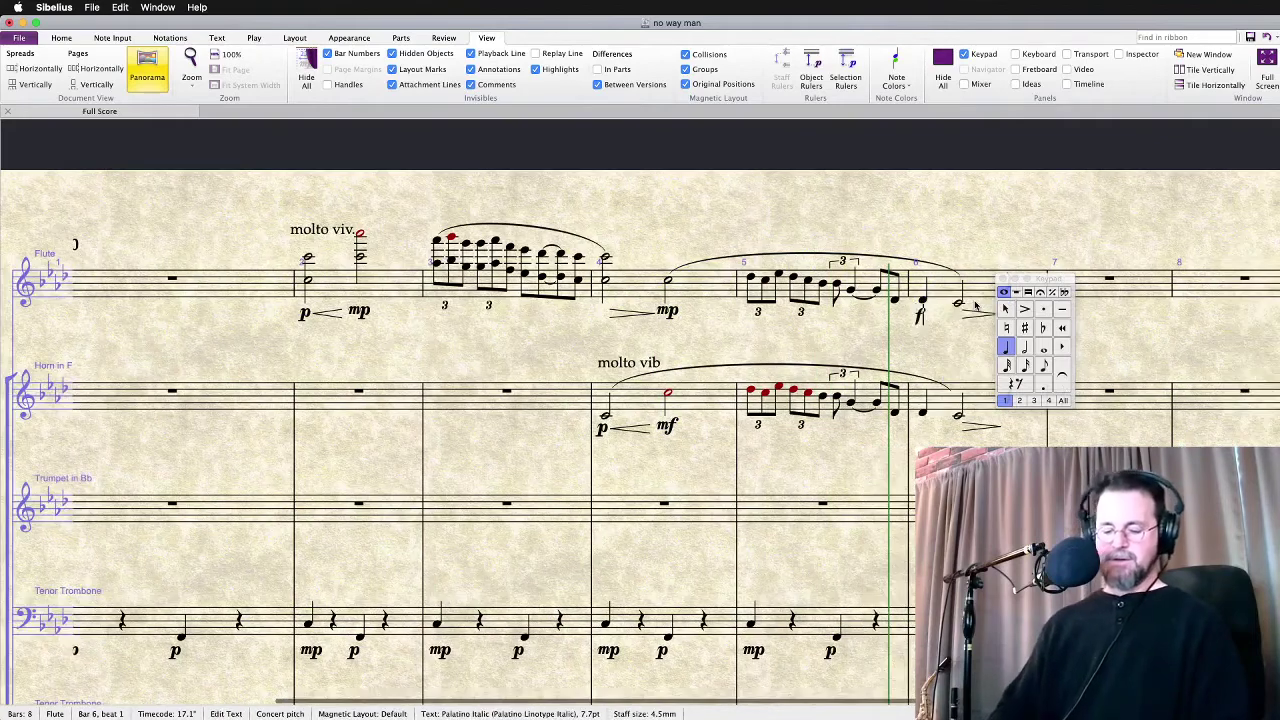
Add a crescendo hairpin under the flute from bar 5 beat 2 to the end of the bar, nudged slightly earlier
{"action": "left_click", "coordinate": [895, 303]}
{"action": "left_click", "coordinate": [797, 281], "text": "shift"}
{"action": "key", "text": "h"}
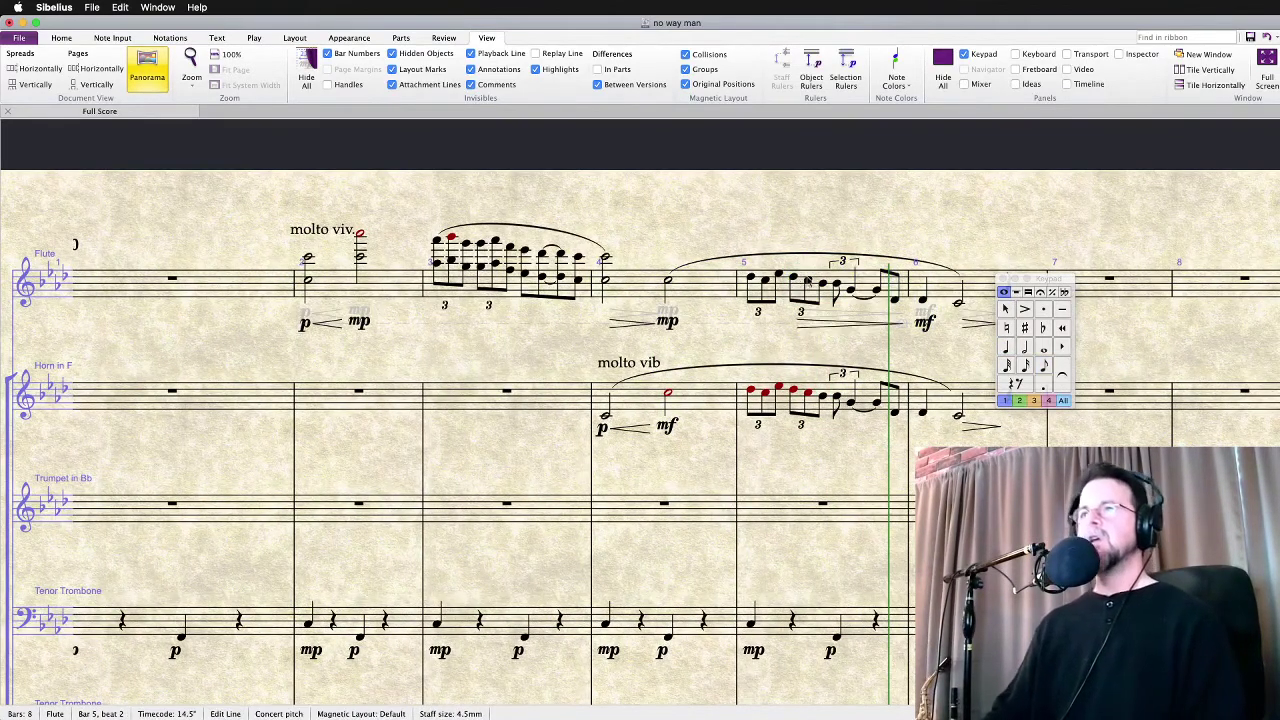
{"action": "key", "text": "super+z"}
{"action": "key", "text": "h"}
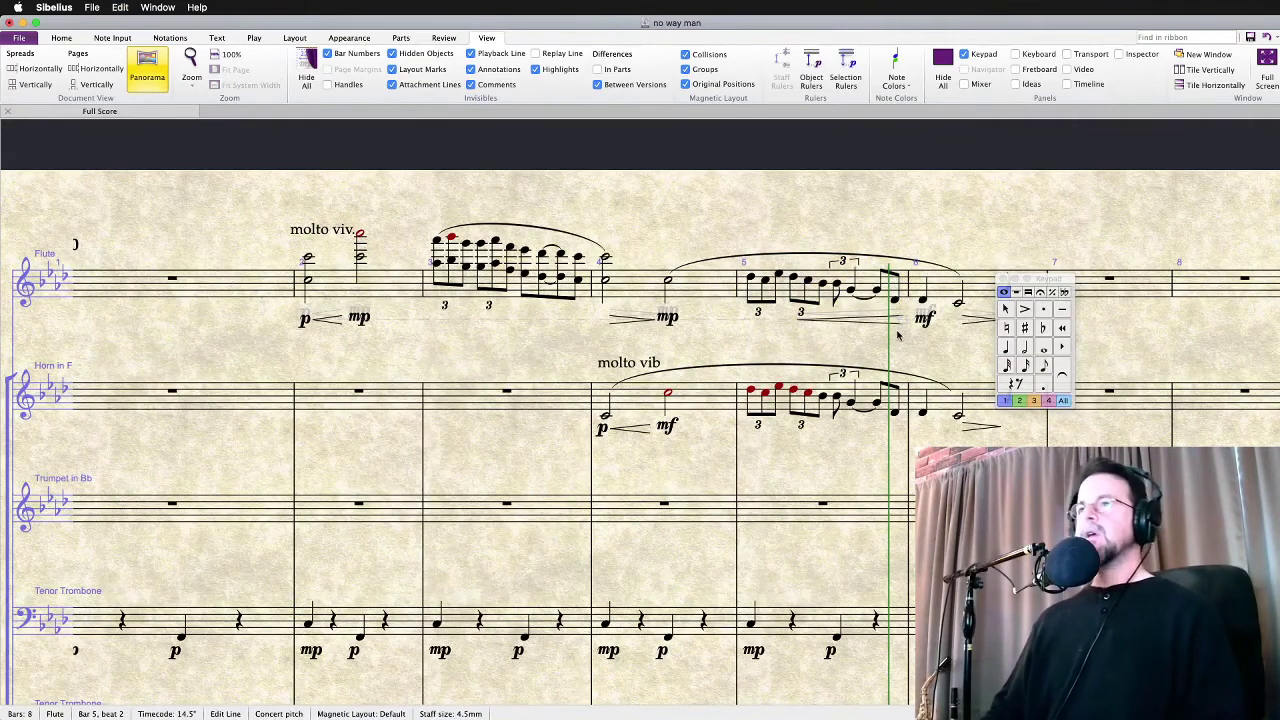
{"action": "left_click", "coordinate": [830, 321]}
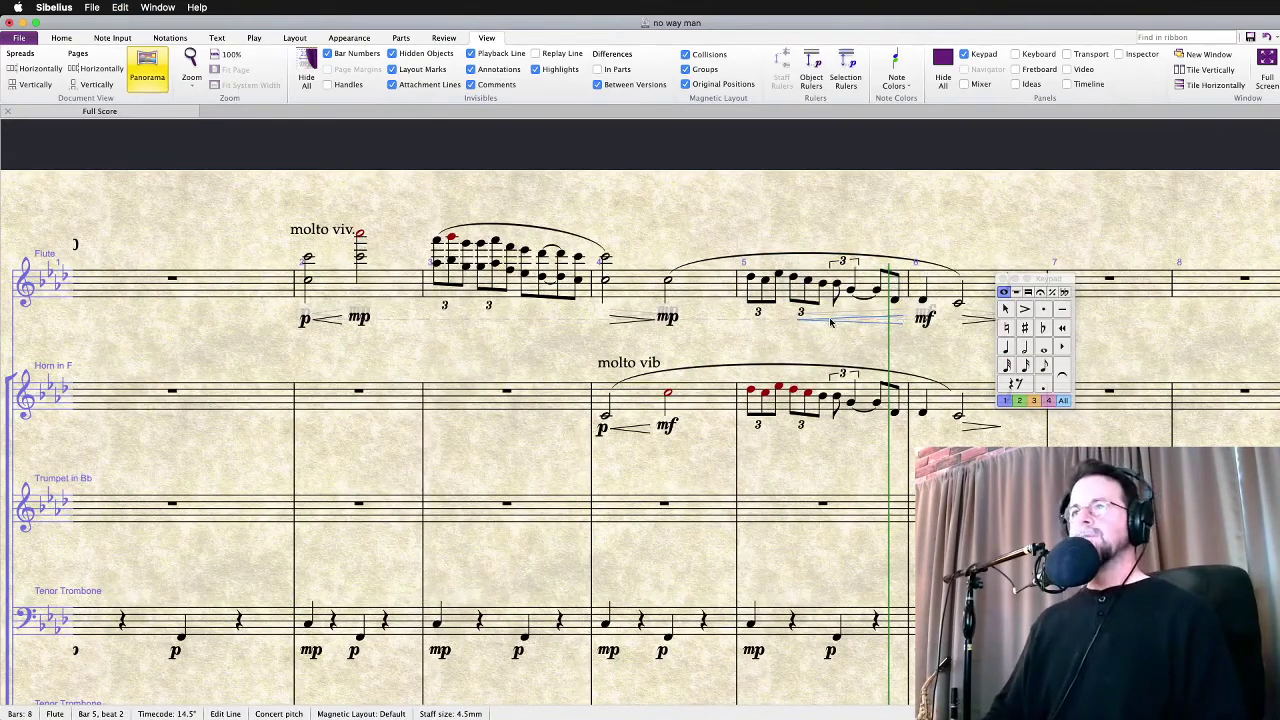
{"action": "left_click", "coordinate": [646, 321]}
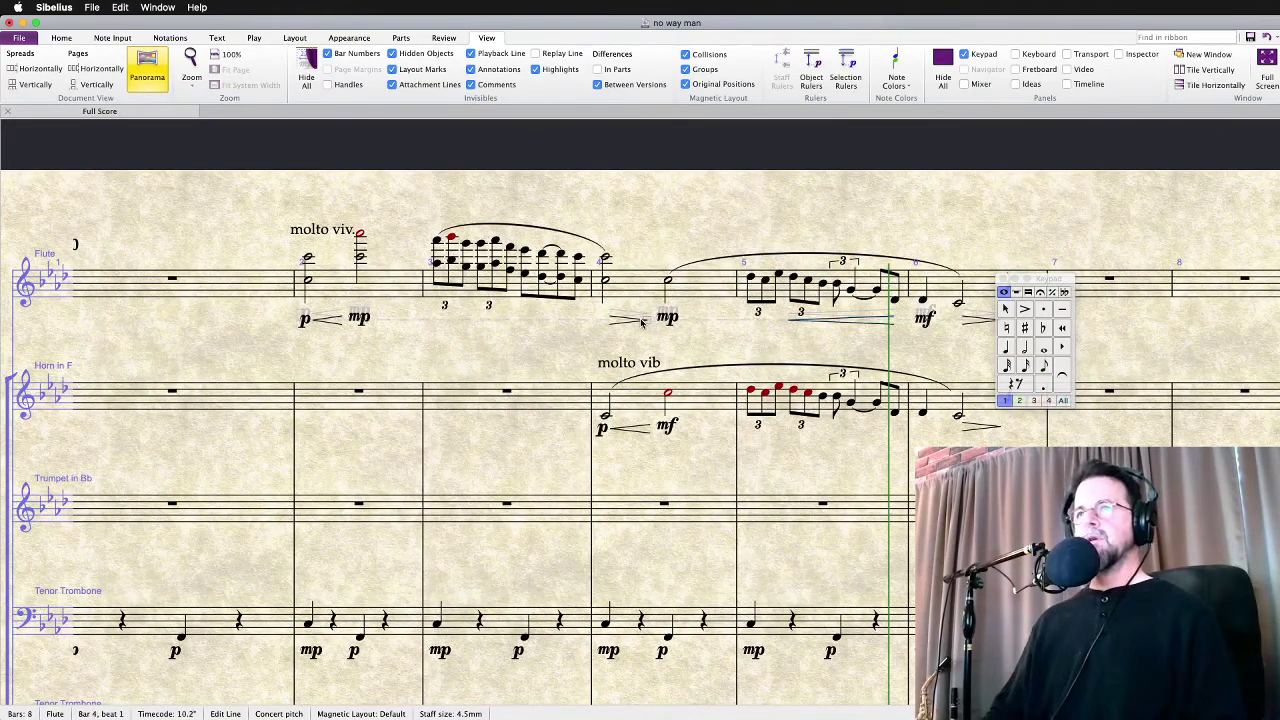
{"action": "left_click", "coordinate": [240, 247]}
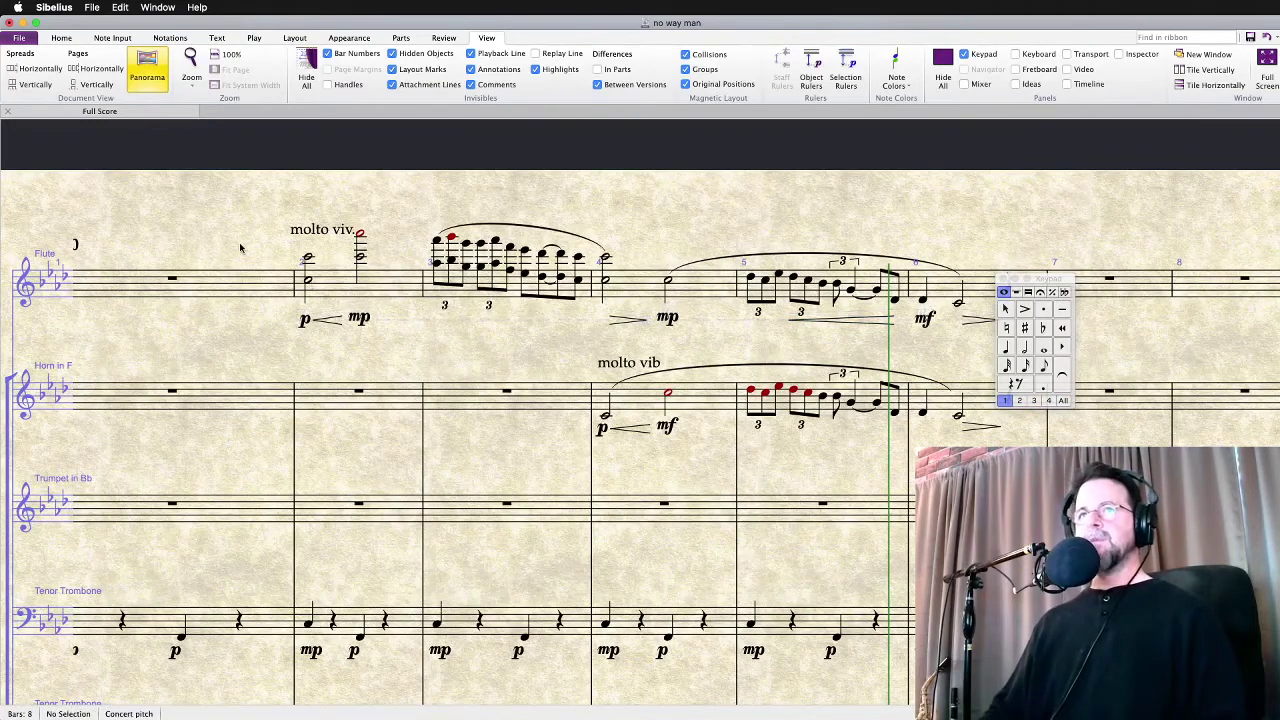
Play back the score from the beginning while reviewing all staves from the flute to the double bass
{"action": "key", "text": "super+["}
{"action": "key", "text": "space"}
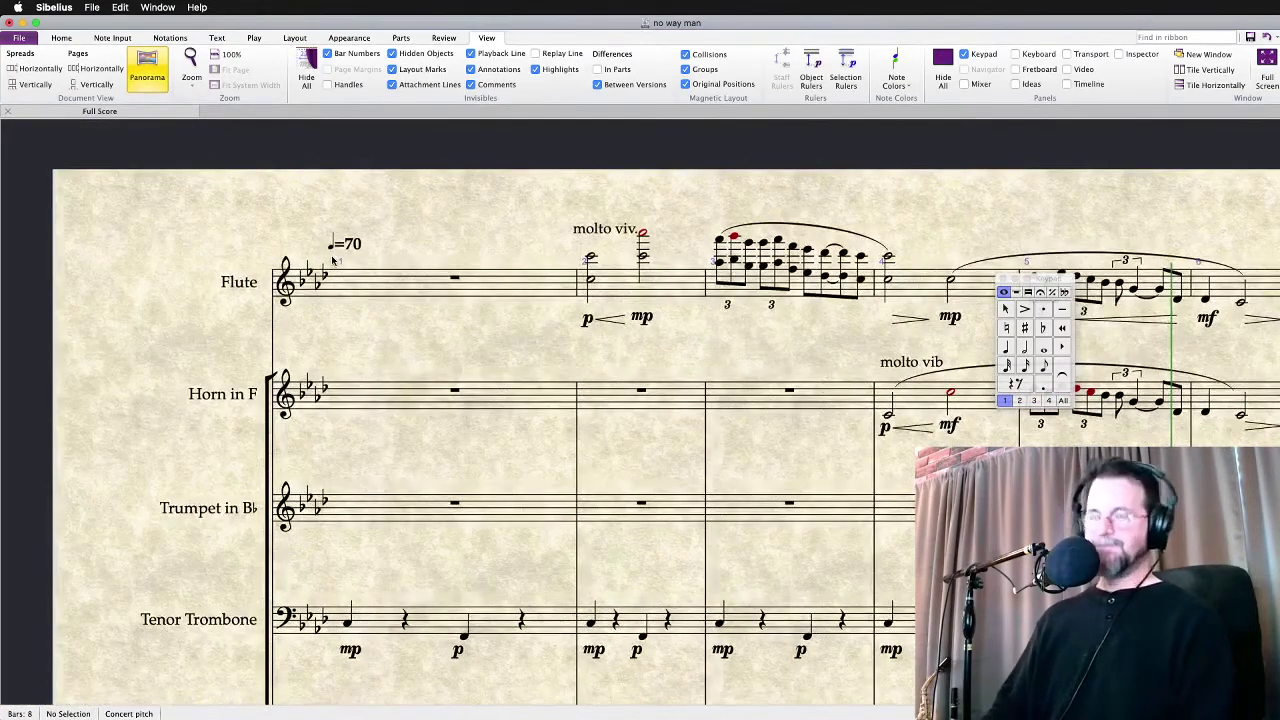
{"action": "key", "text": "super+minus"}
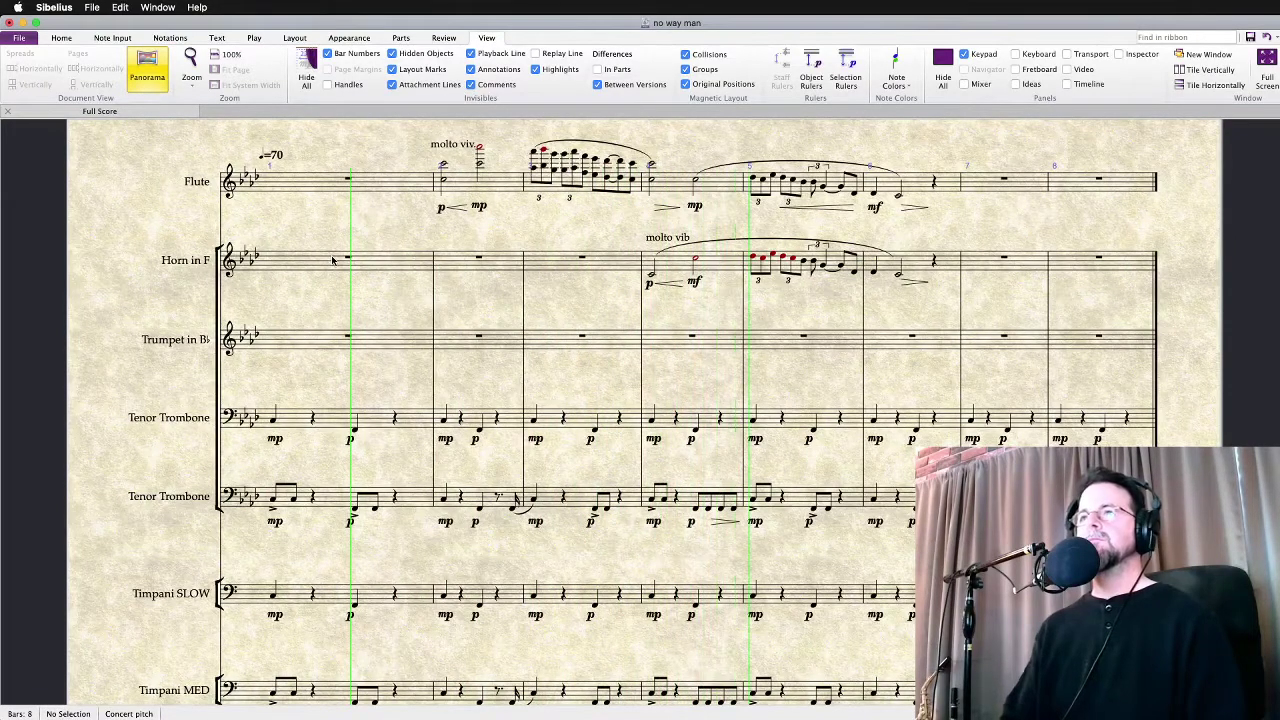
{"action": "scroll", "coordinate": [345, 297], "scroll_direction": "down", "scroll_amount": 5}
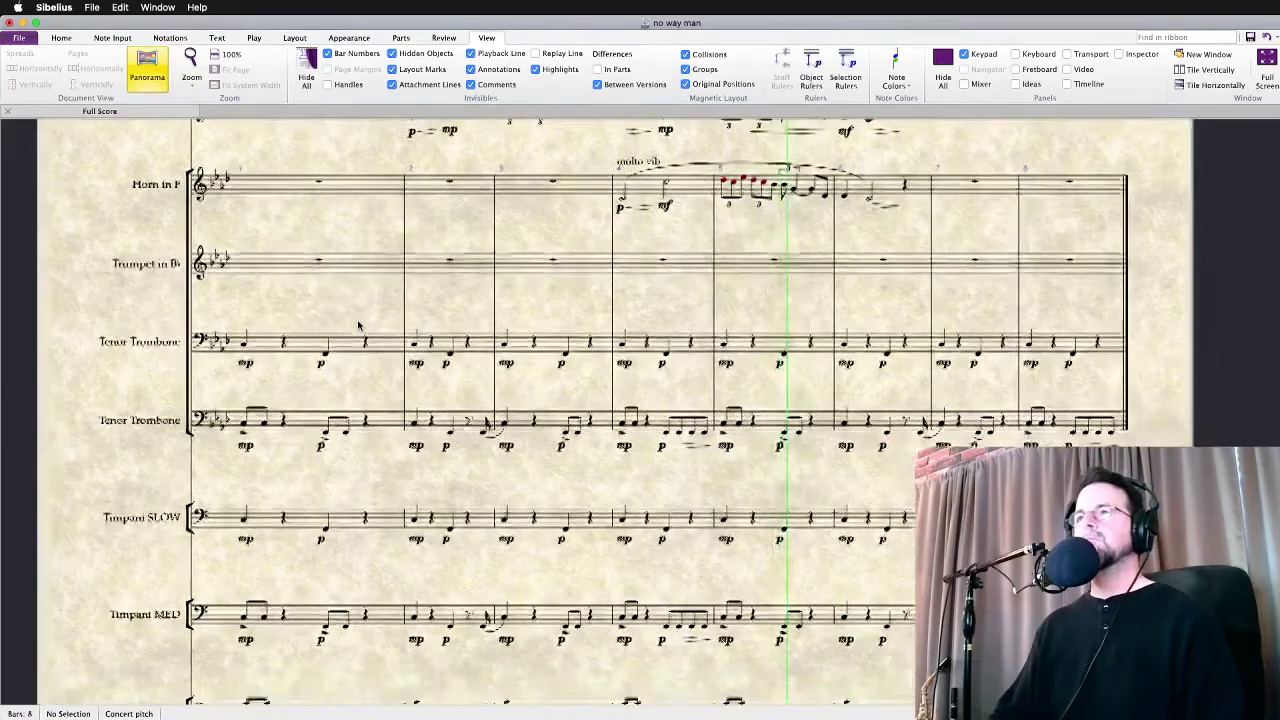
{"action": "scroll", "coordinate": [358, 325], "scroll_direction": "down", "scroll_amount": 10}
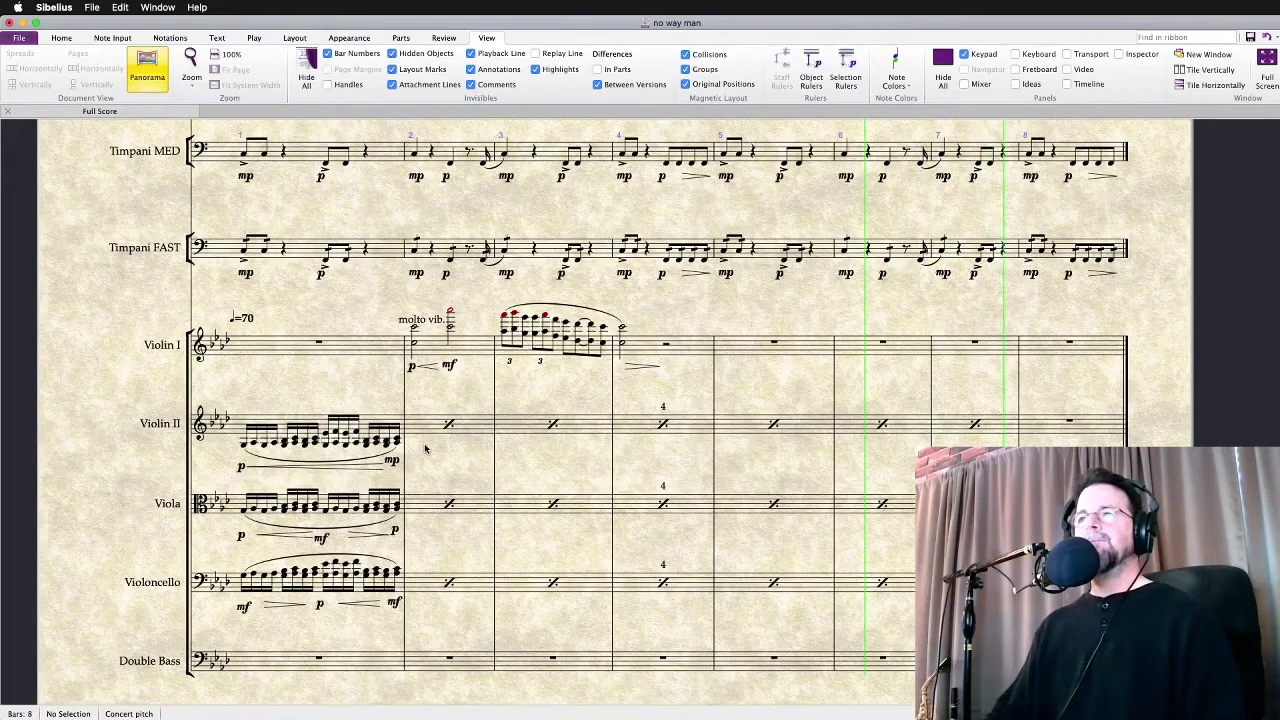
{"action": "key", "text": "space"}
Enter a quarter rest followed by slurred quarter notes F and E-flat on beats 2 and 3 of Double Bass bar 1
{"action": "left_click_drag", "start_coordinate": [472, 550], "coordinate": [518, 503]}
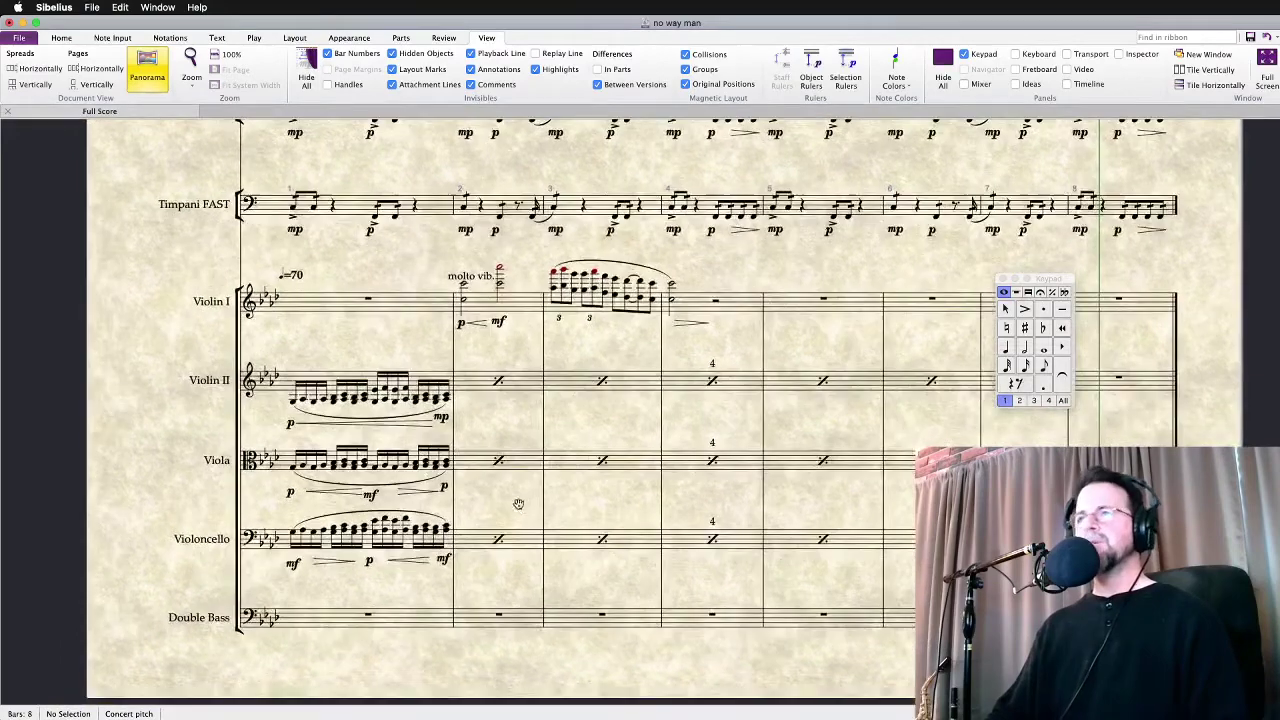
{"action": "left_click", "coordinate": [368, 617]}
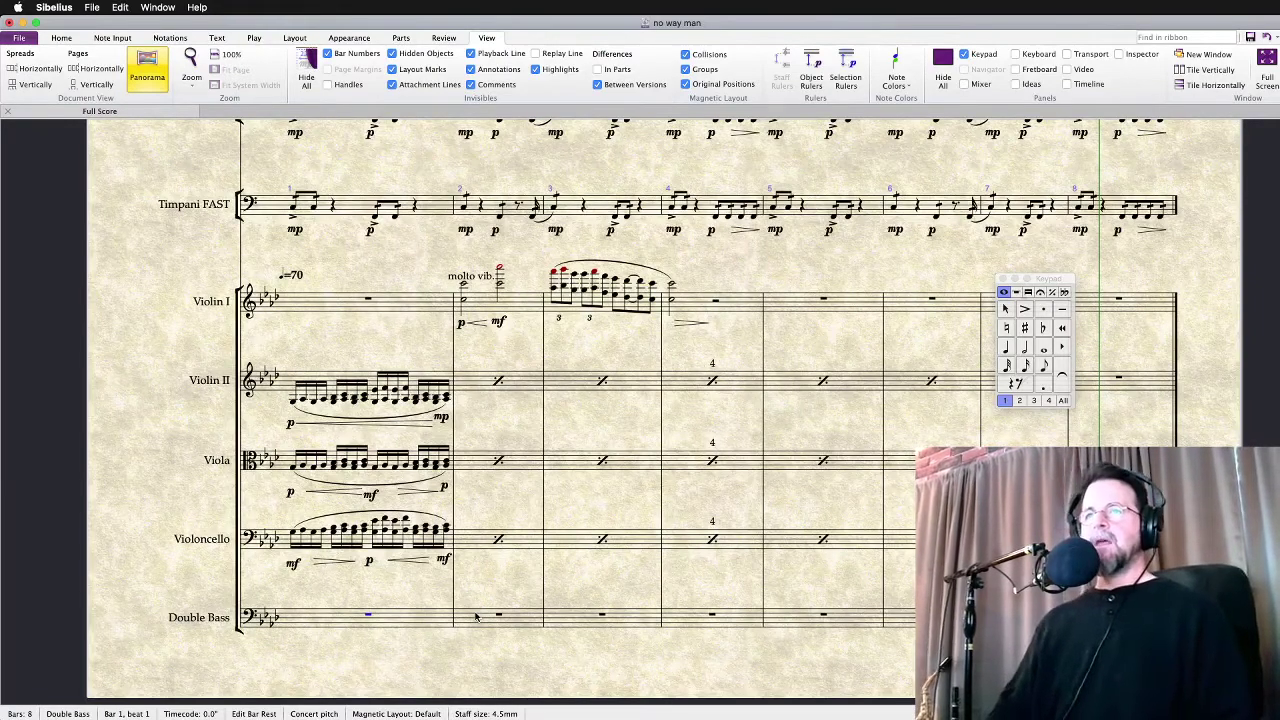
{"action": "key", "text": "4"}
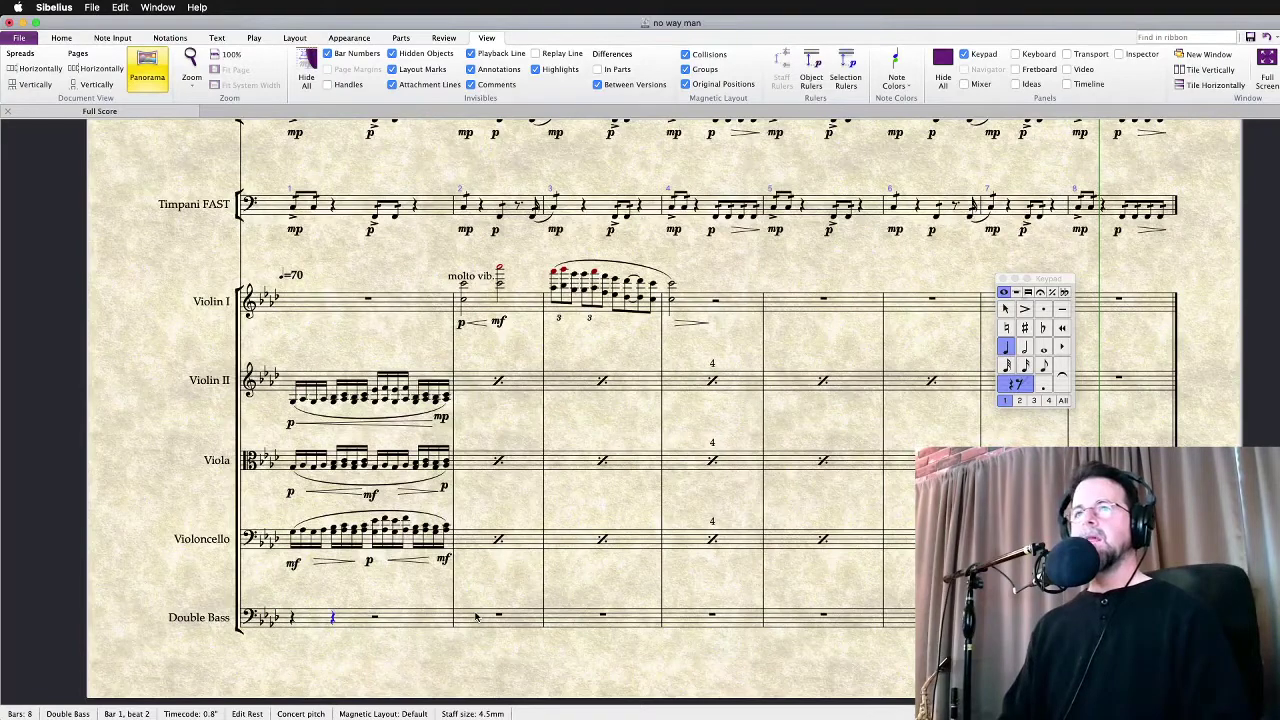
{"action": "key", "text": "f"}
{"action": "key", "text": "ctrl+Down"}
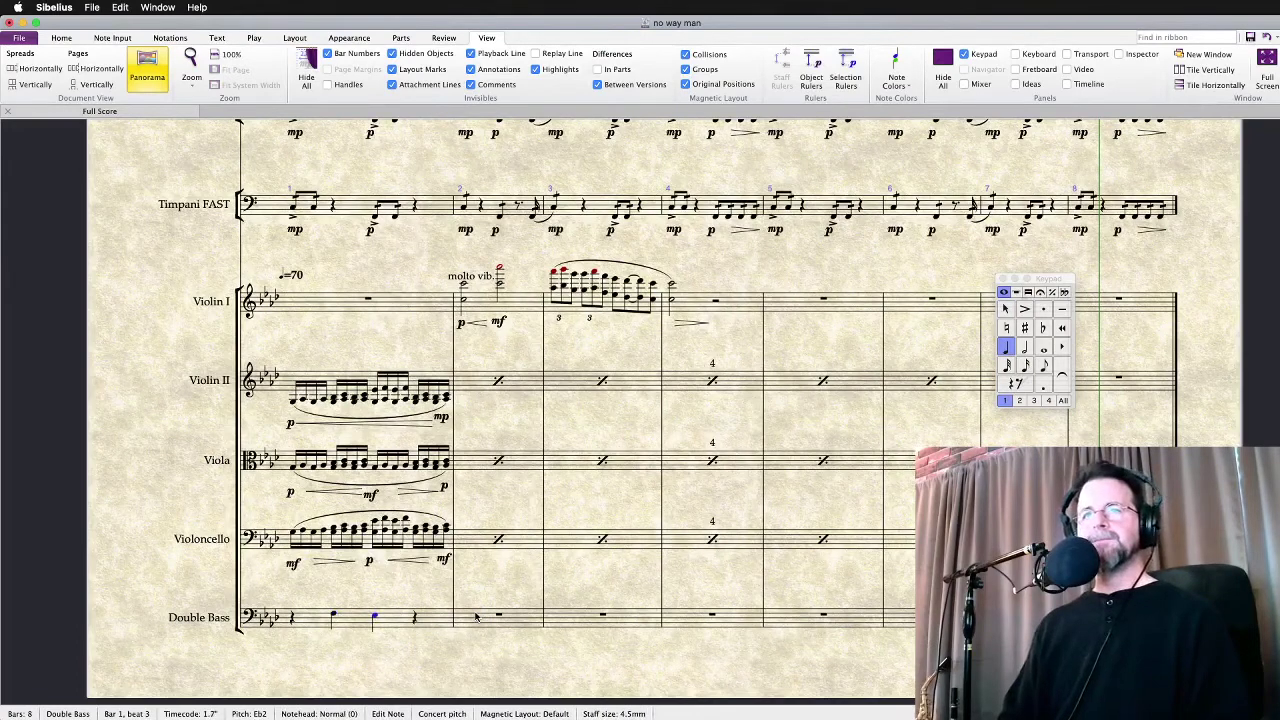
{"action": "key", "text": "s"}
{"action": "key", "text": "Escape"}
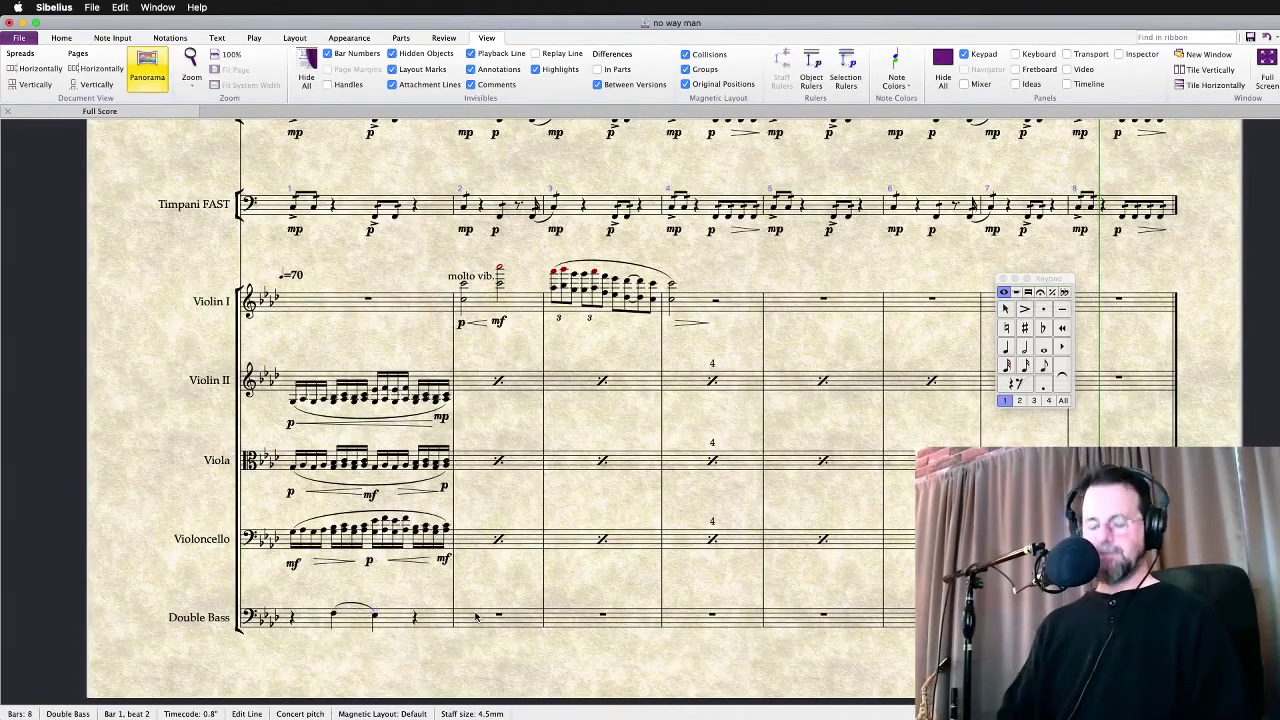
Play back the opening bar and lower the Double Bass note on beat 3 to Db2
{"action": "key", "text": "space"}
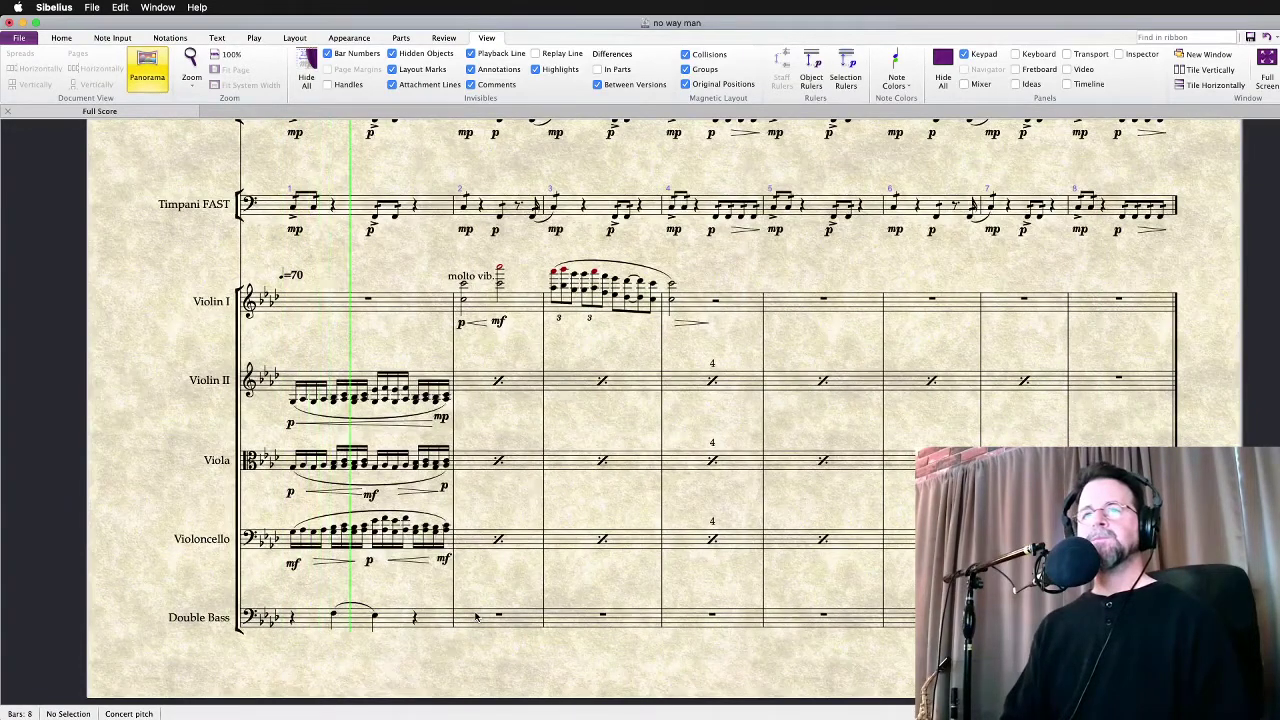
{"action": "key", "text": "space"}
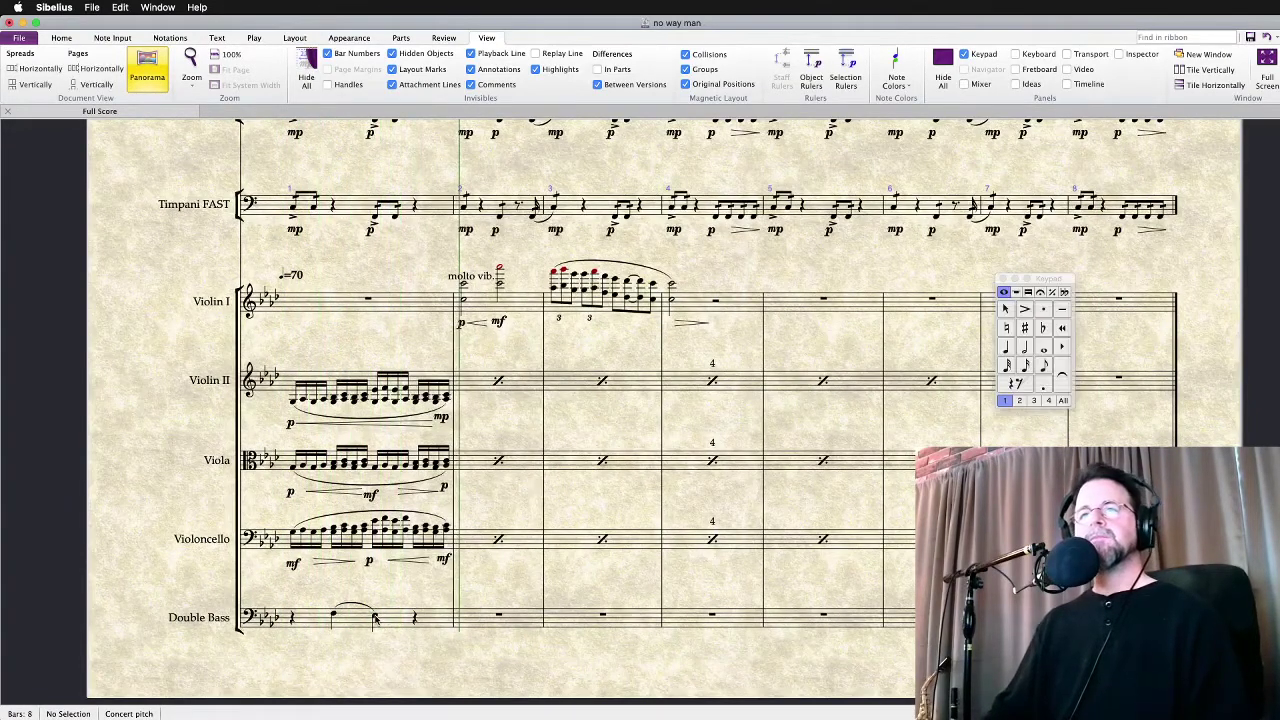
{"action": "left_click", "coordinate": [375, 617]}
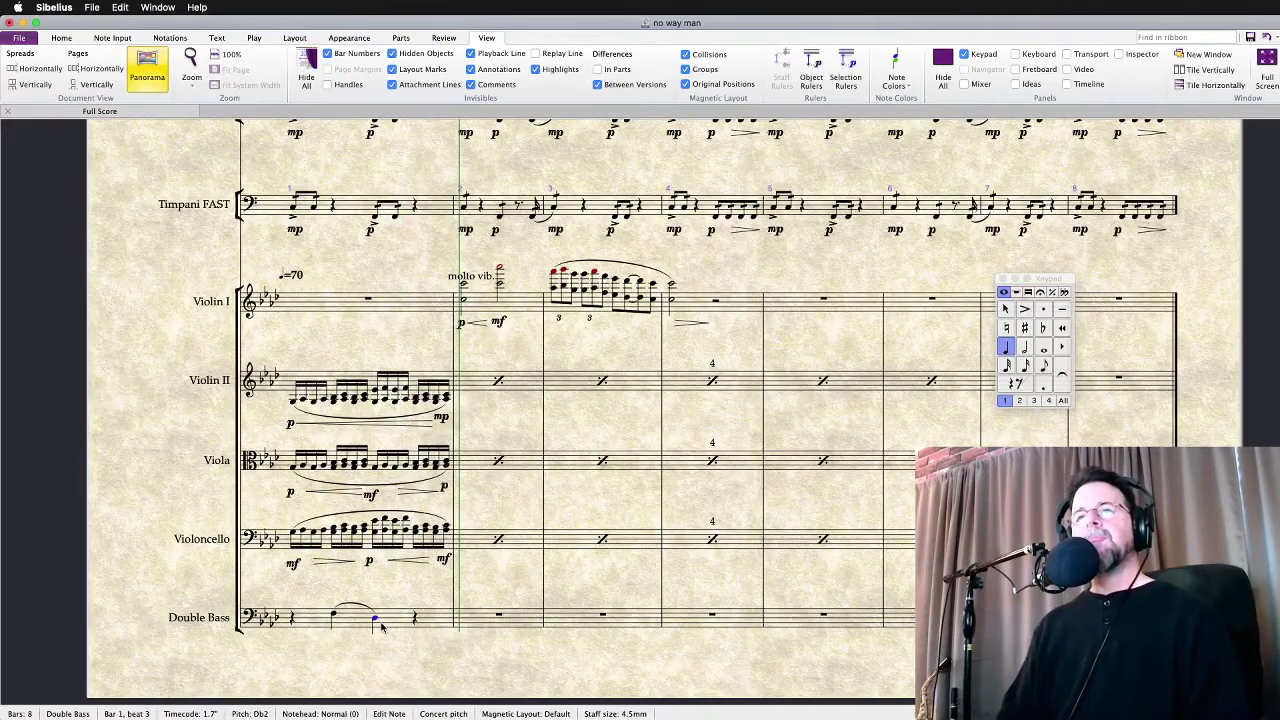
Repeat the Double Bass figure from bar 1 into bar 2 and play back from bar 2
{"action": "scroll", "coordinate": [370, 640], "scroll_direction": "up", "scroll_amount": 3}
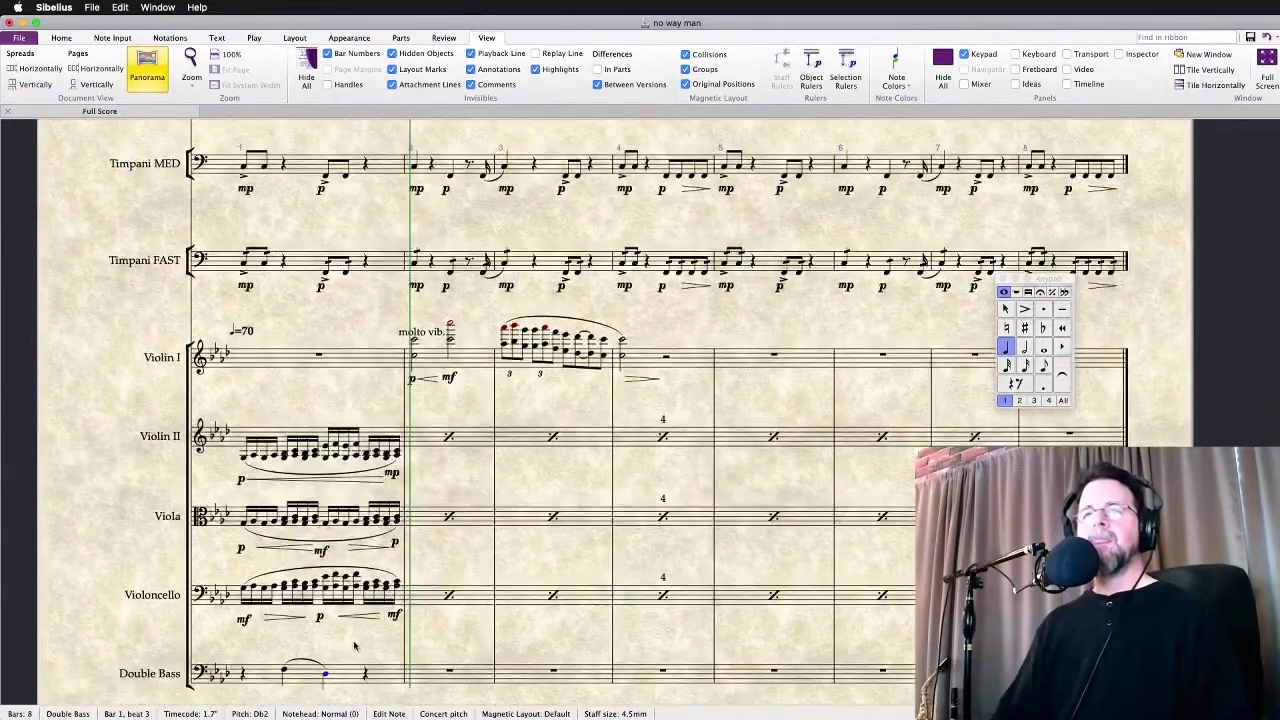
{"action": "left_click", "coordinate": [348, 672]}
{"action": "key", "text": "r"}
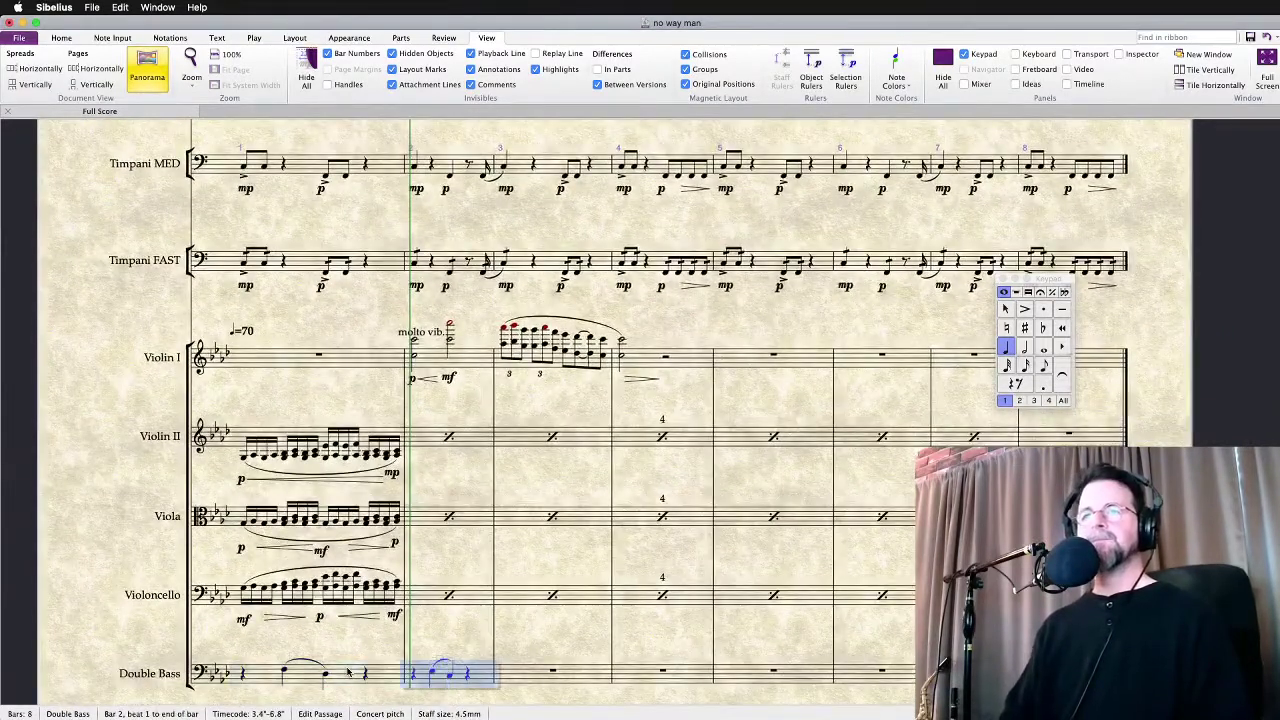
{"action": "key", "text": "Left"}
{"action": "key", "text": "space"}
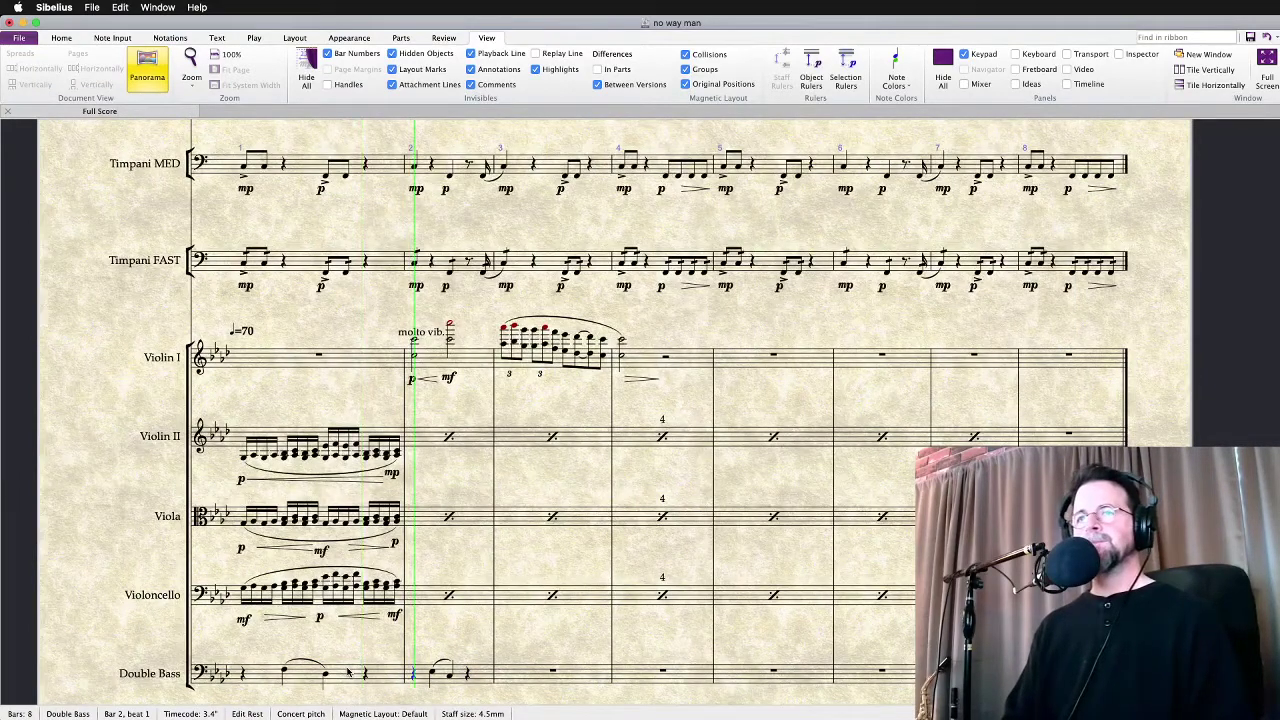
{"action": "key", "text": "space"}
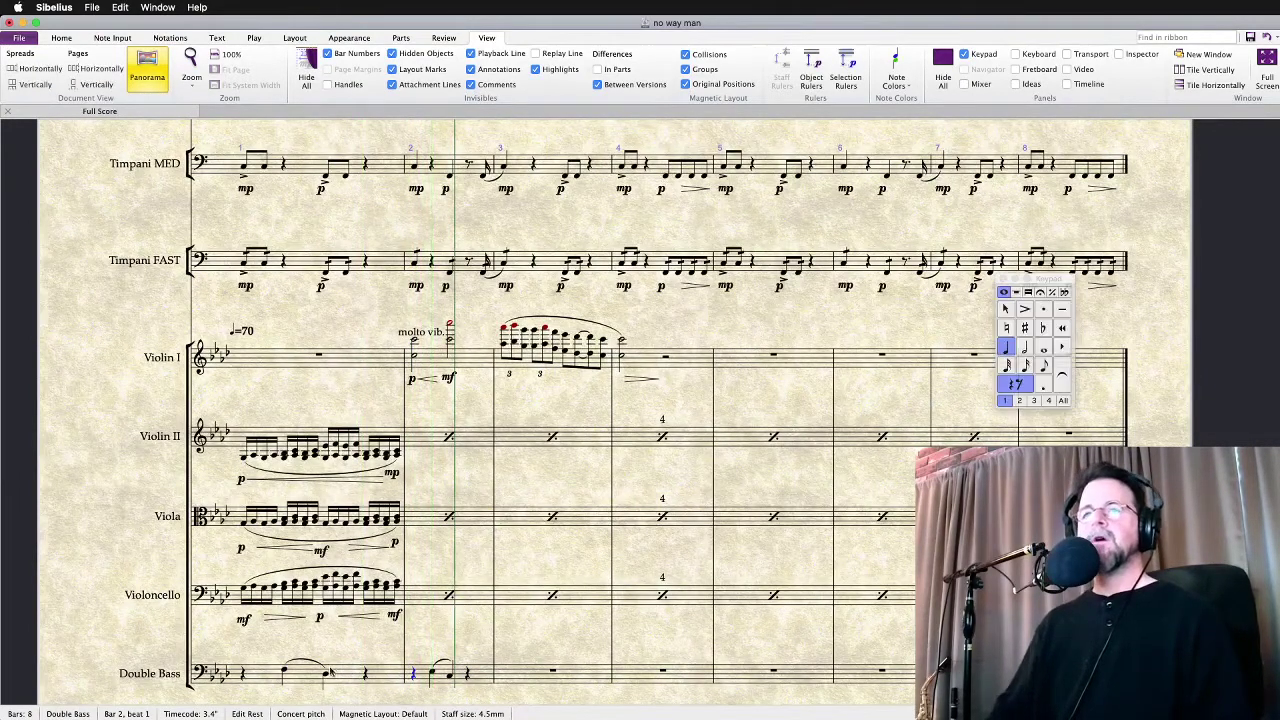
Repeat the slurred Double Bass figure into bars 3, 4 and 5, stepping its pitch down, and clear the selection
{"action": "left_click", "coordinate": [446, 682]}
{"action": "left_click", "coordinate": [515, 677]}
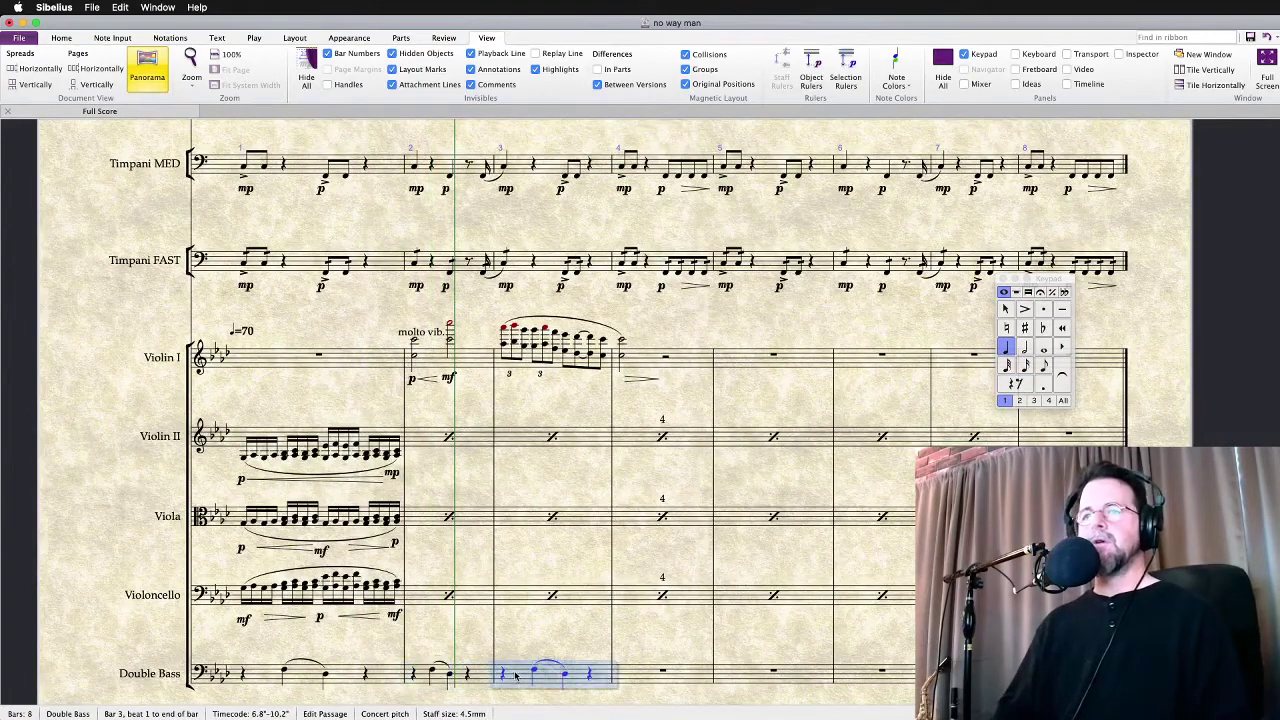
{"action": "key", "text": "r"}
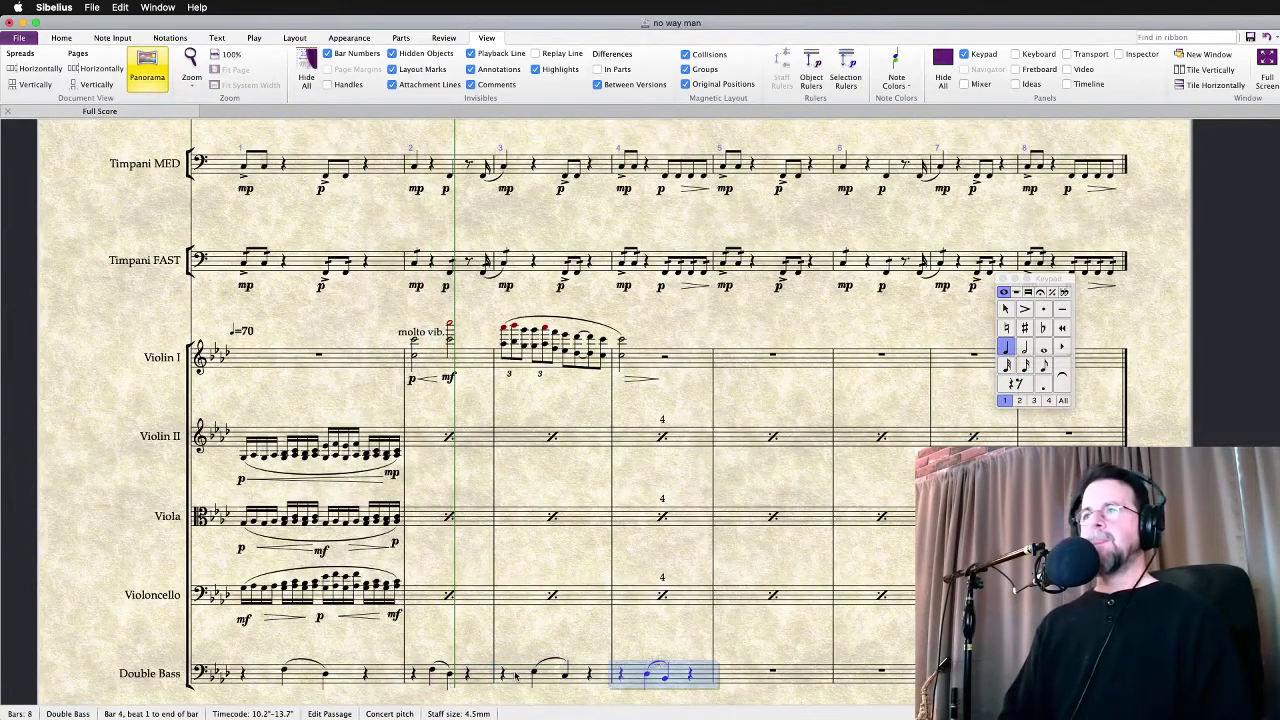
{"action": "key", "text": "r"}
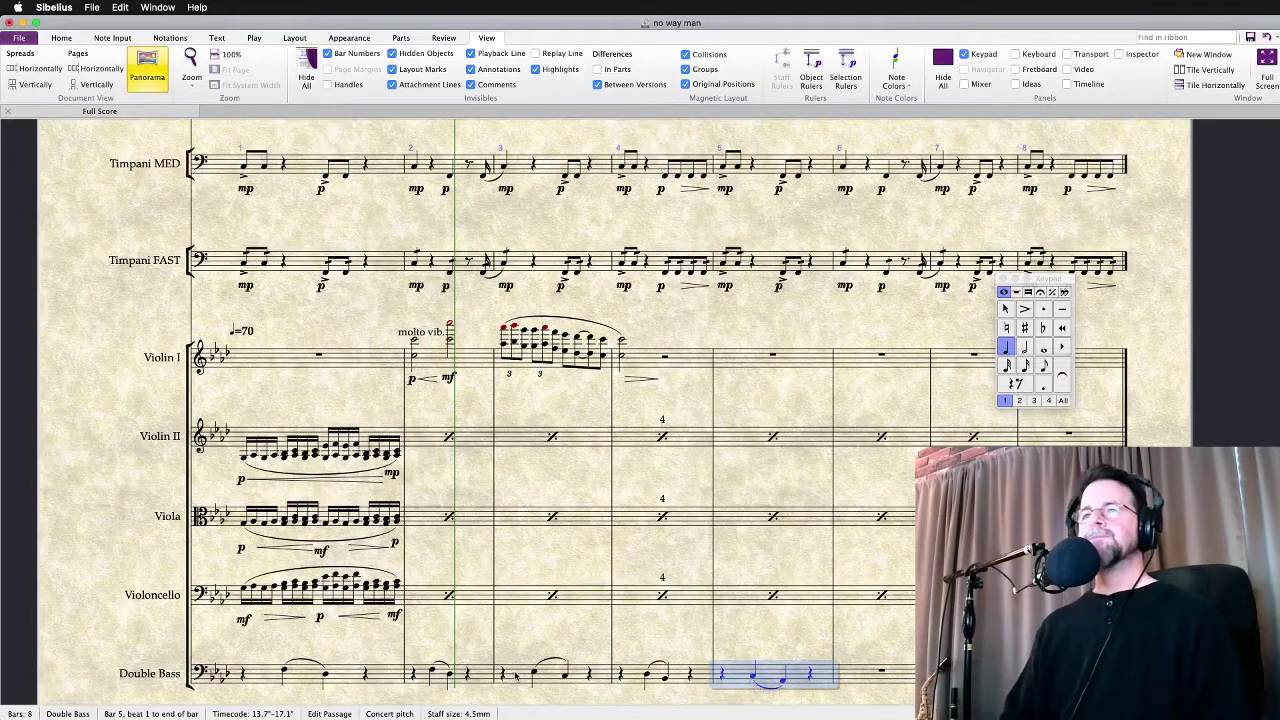
{"action": "left_click", "coordinate": [515, 677], "text": "shift"}
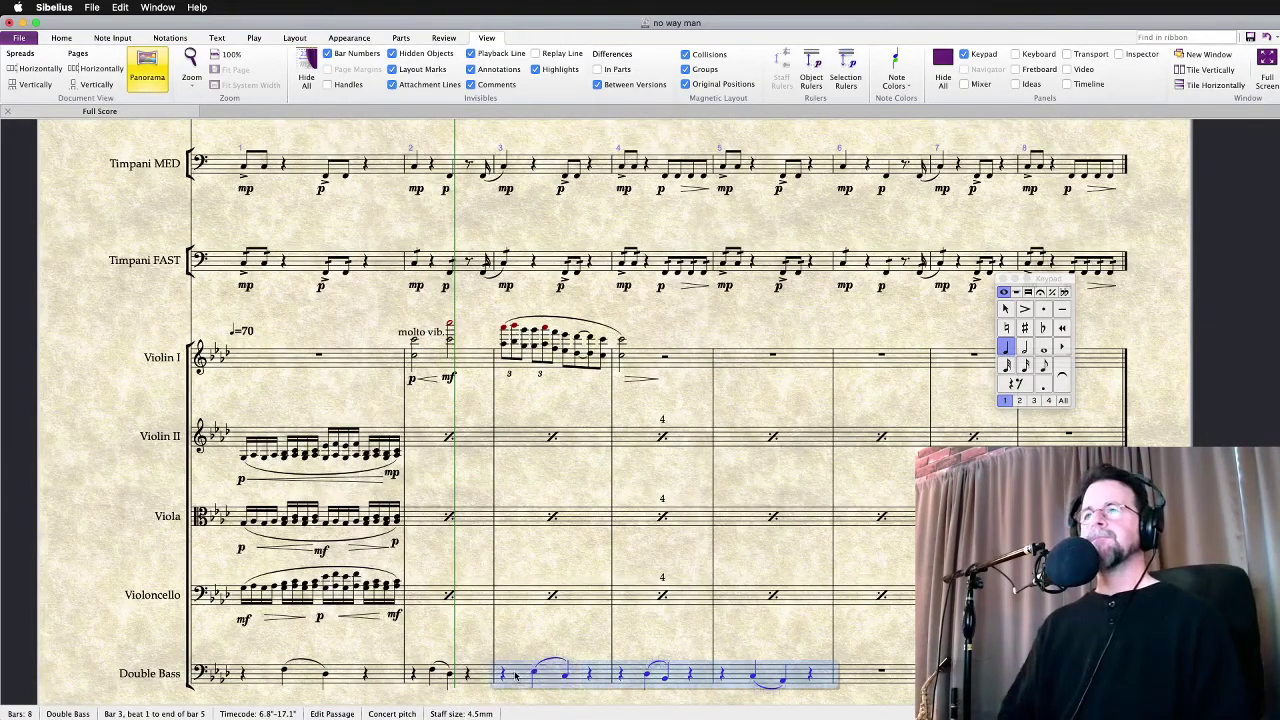
{"action": "left_click", "coordinate": [435, 632]}
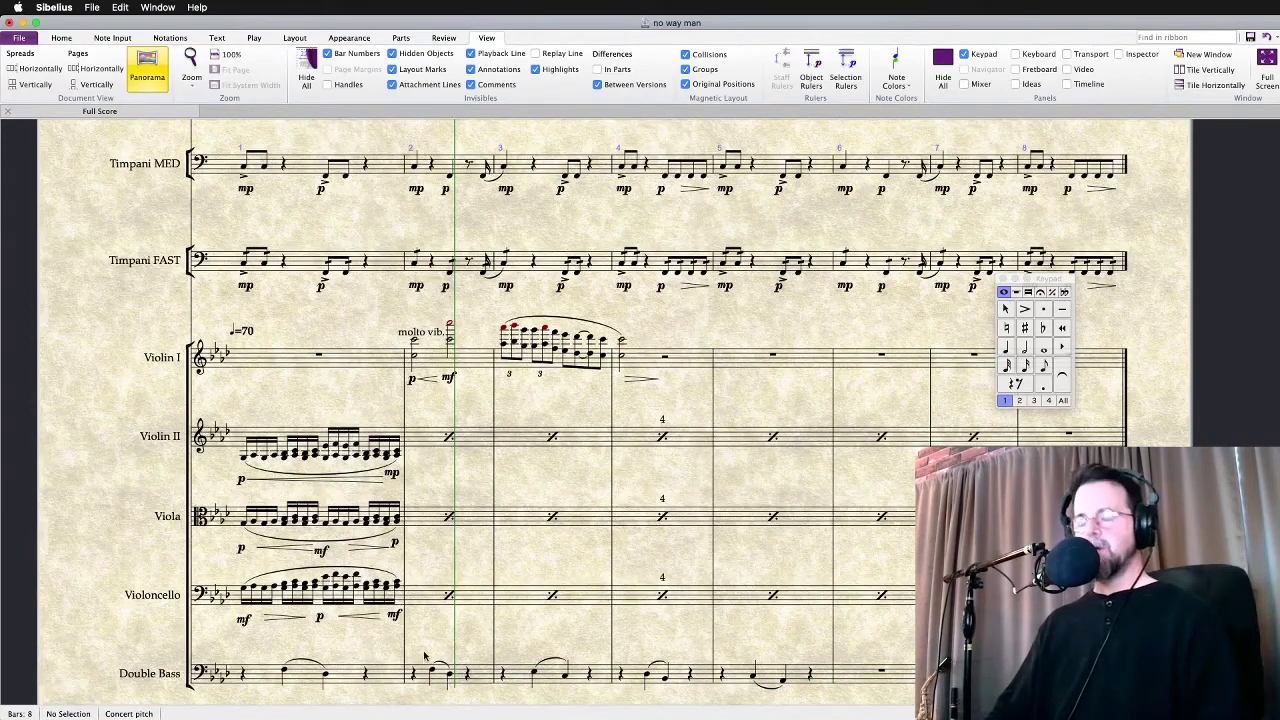
Play back the opening and re-pitch the Double Bass figure in bars 1 to 5 to F on beat 2 and C2 on beat 3
{"action": "key", "text": "space"}
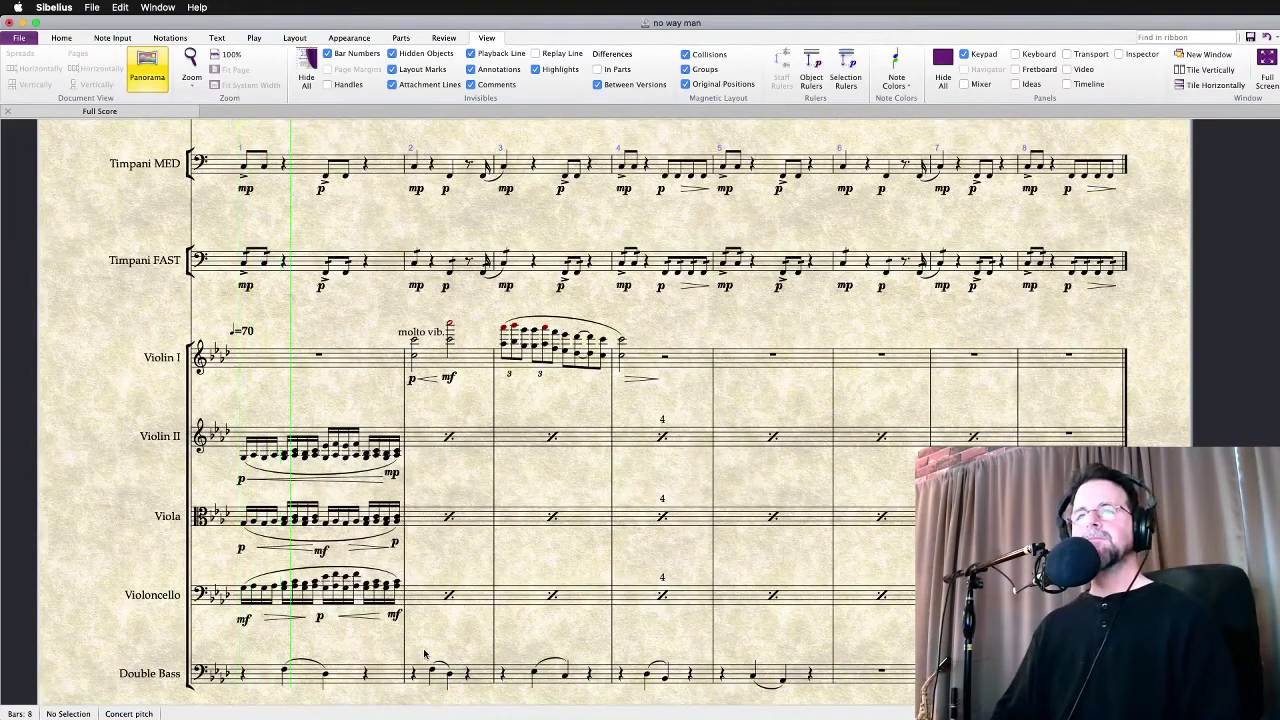
{"action": "key", "text": "space"}
{"action": "left_click", "coordinate": [327, 676]}
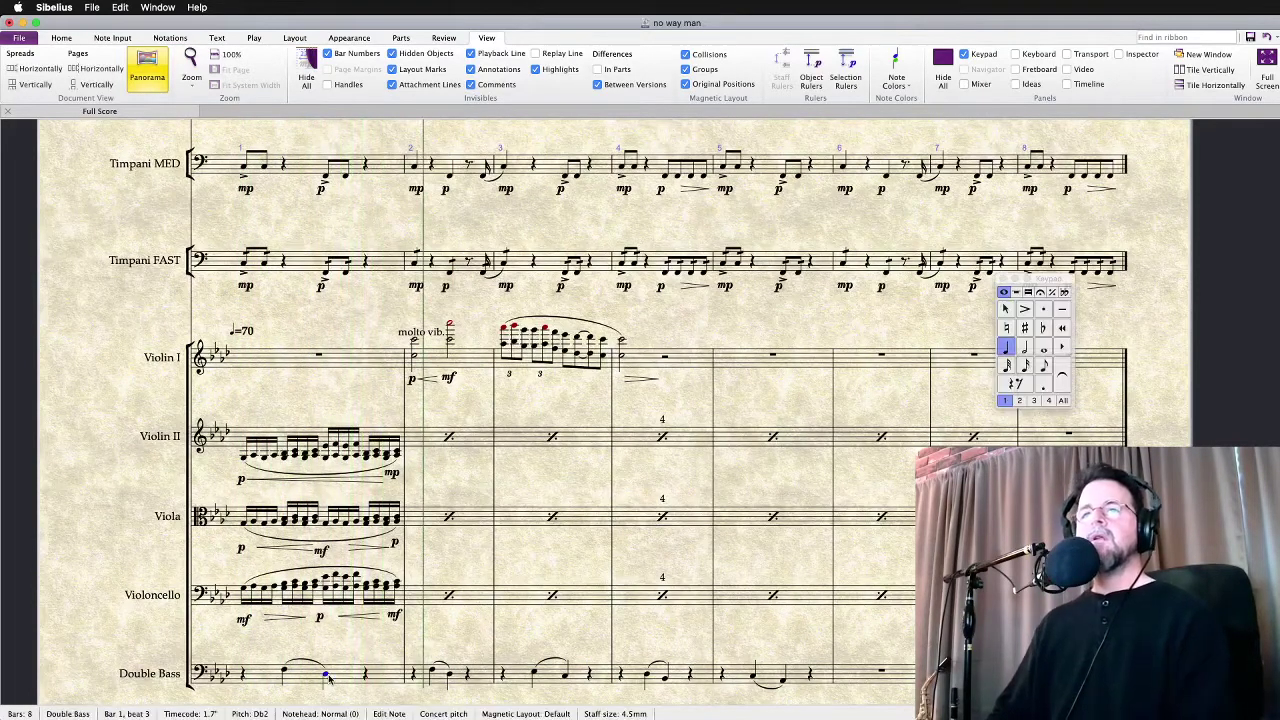
{"action": "left_click", "coordinate": [450, 677]}
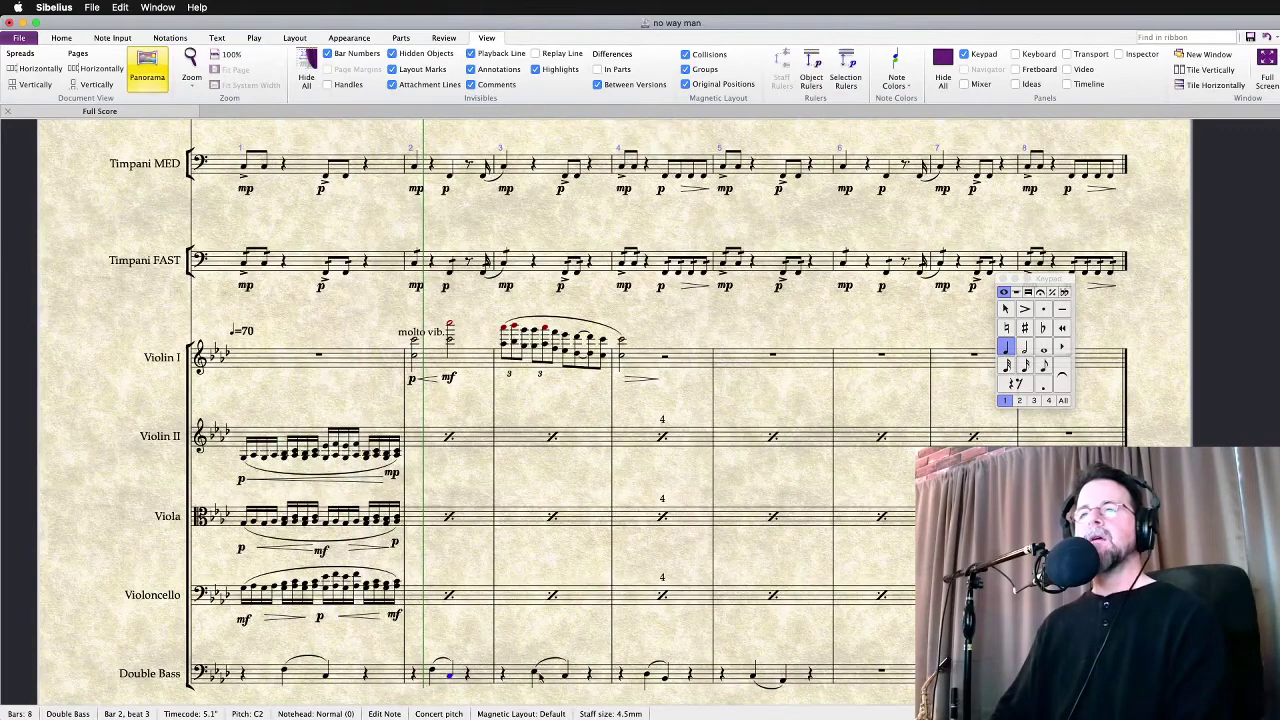
{"action": "left_click", "coordinate": [647, 673]}
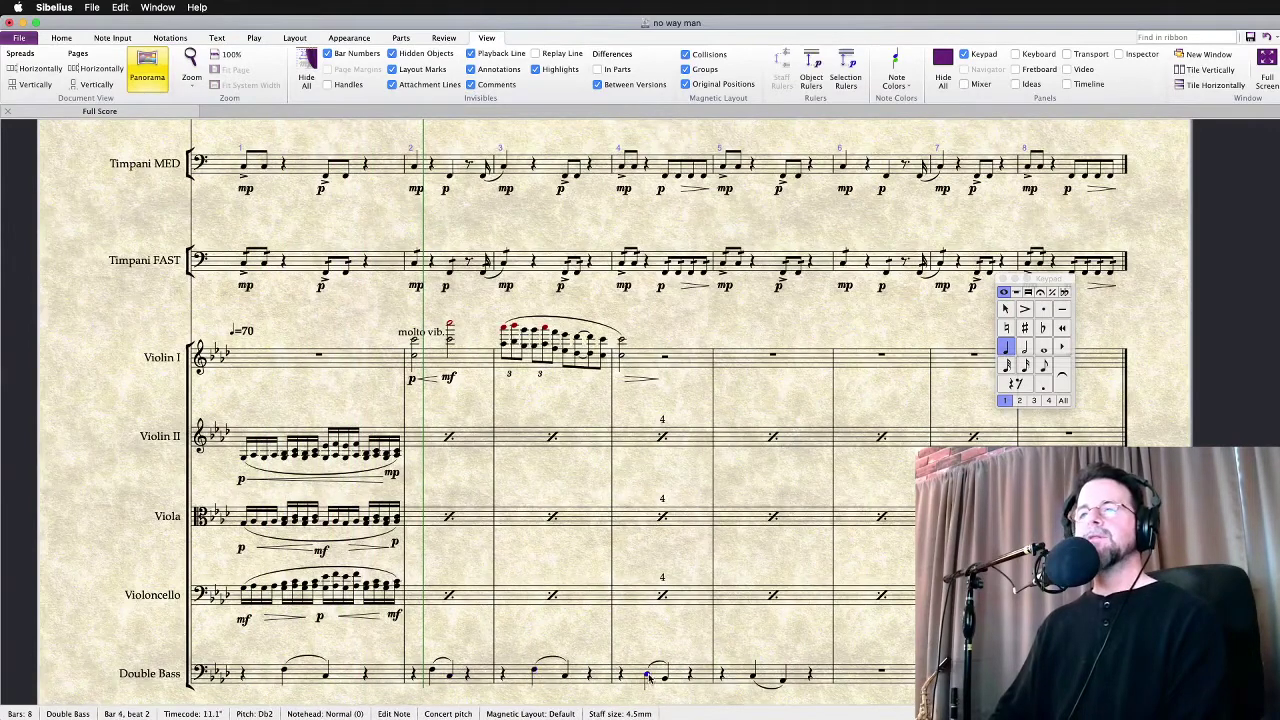
{"action": "left_click", "coordinate": [665, 676]}
{"action": "left_click", "coordinate": [754, 675]}
{"action": "left_click", "coordinate": [783, 678]}
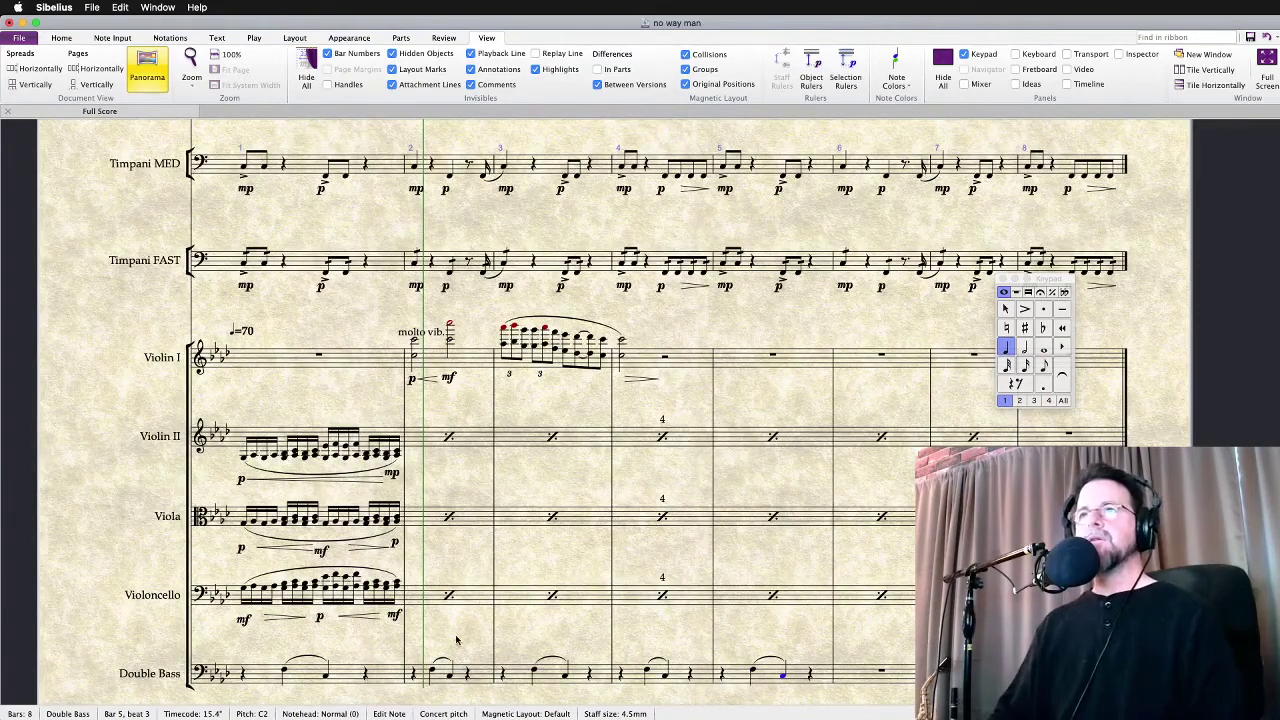
Repeat the slurred Double Bass figure from bar 5 into bars 6 and 7 and clear the selection
{"action": "left_click", "coordinate": [796, 670]}
{"action": "left_click", "coordinate": [860, 680]}
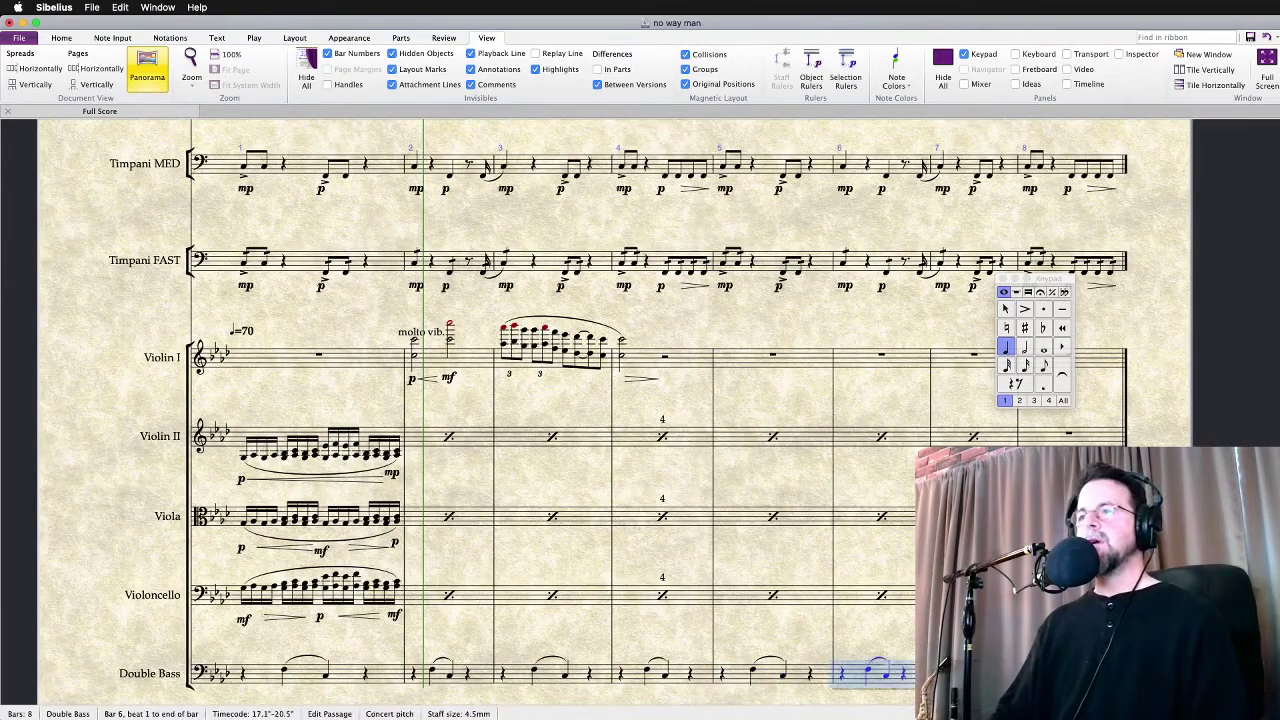
{"action": "left_click", "coordinate": [1070, 673]}
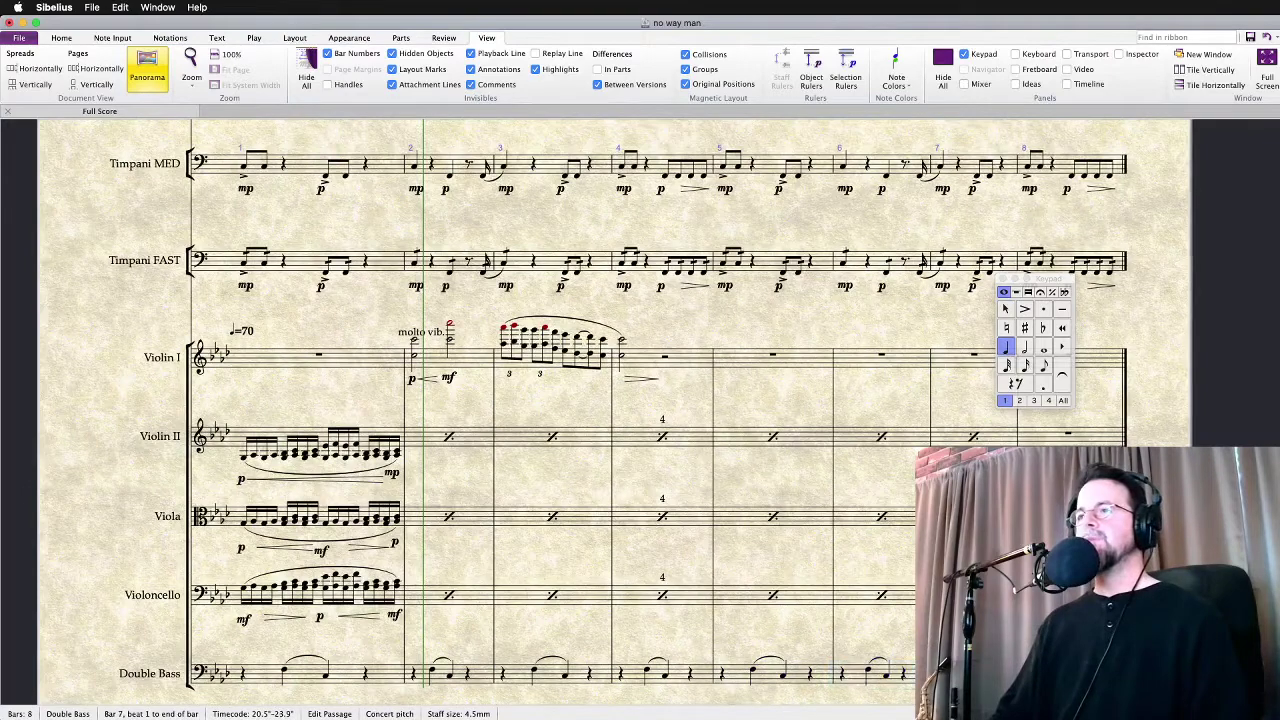
{"action": "left_click", "coordinate": [742, 632]}
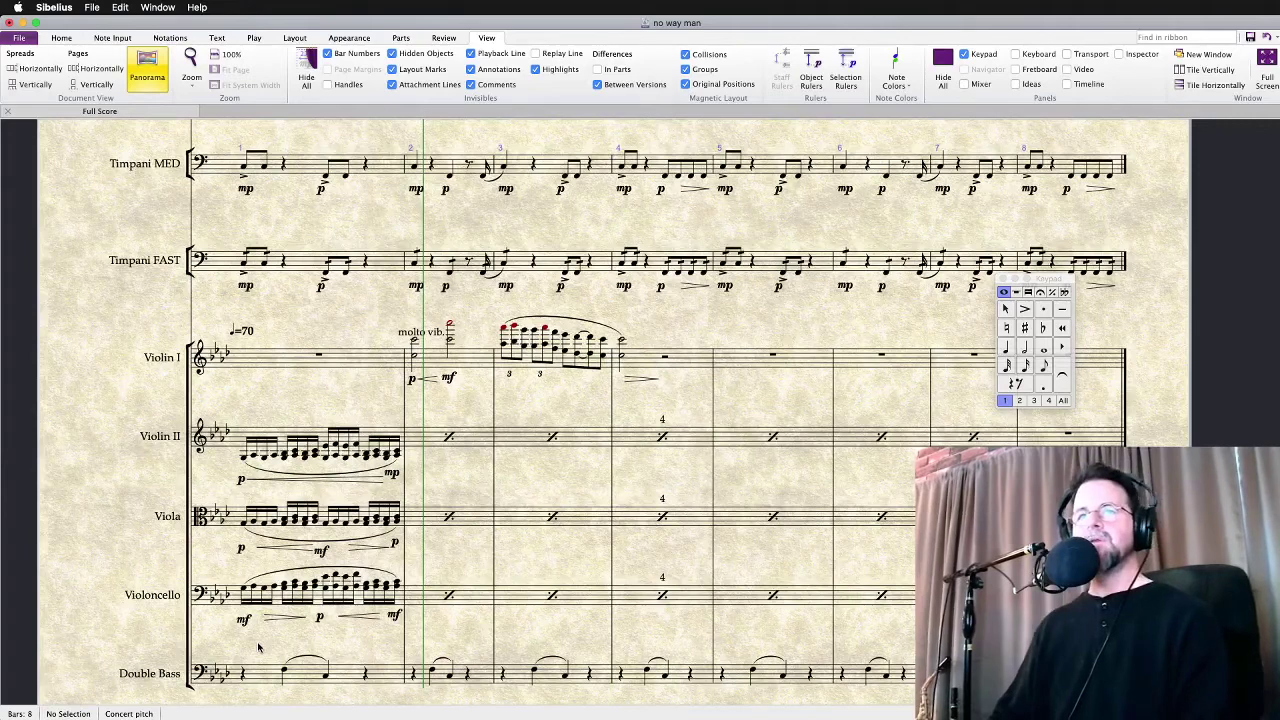
Add an mp dynamic under the Double Bass note on beat 2 of bar 1 and save the score
{"action": "left_click", "coordinate": [285, 678]}
{"action": "left_click", "coordinate": [286, 674]}
{"action": "key", "text": "super+e"}
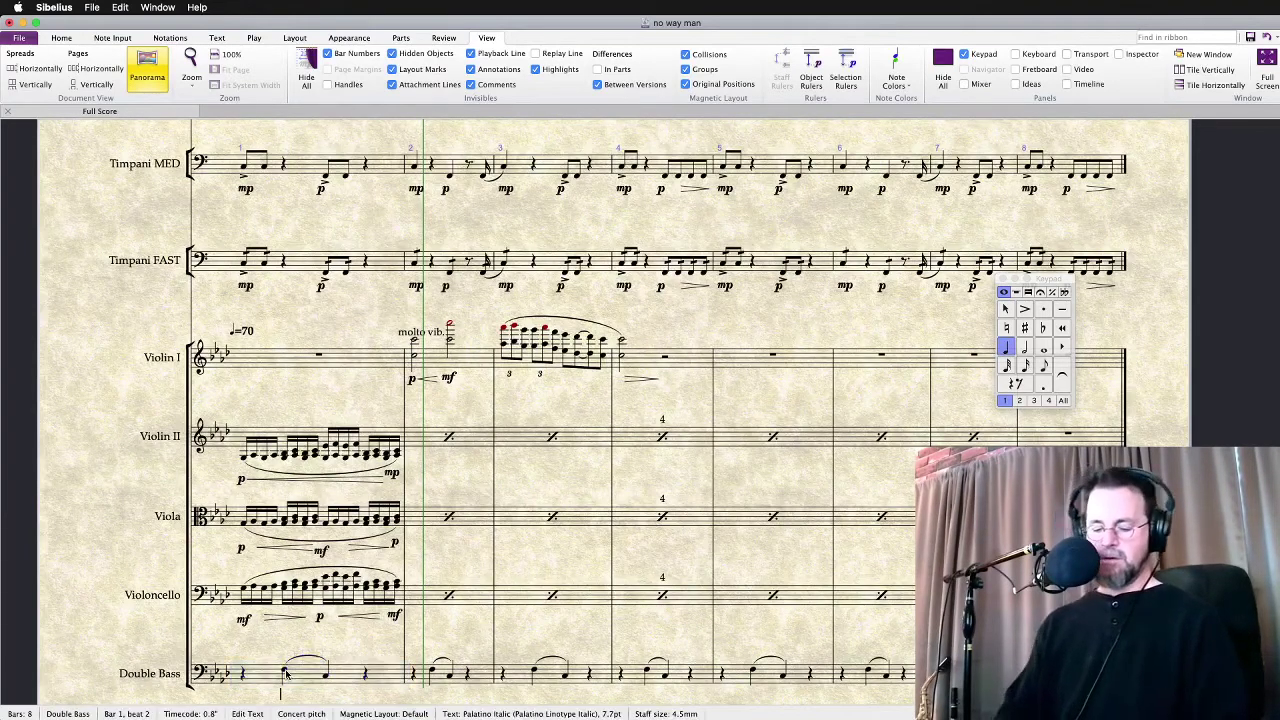
{"action": "key", "text": "Escape"}
{"action": "key", "text": "Escape"}
{"action": "key", "text": "super+s"}
Play back the score from the beginning through the flute and horn answer in bars 4 to 6
{"action": "key", "text": "space"}
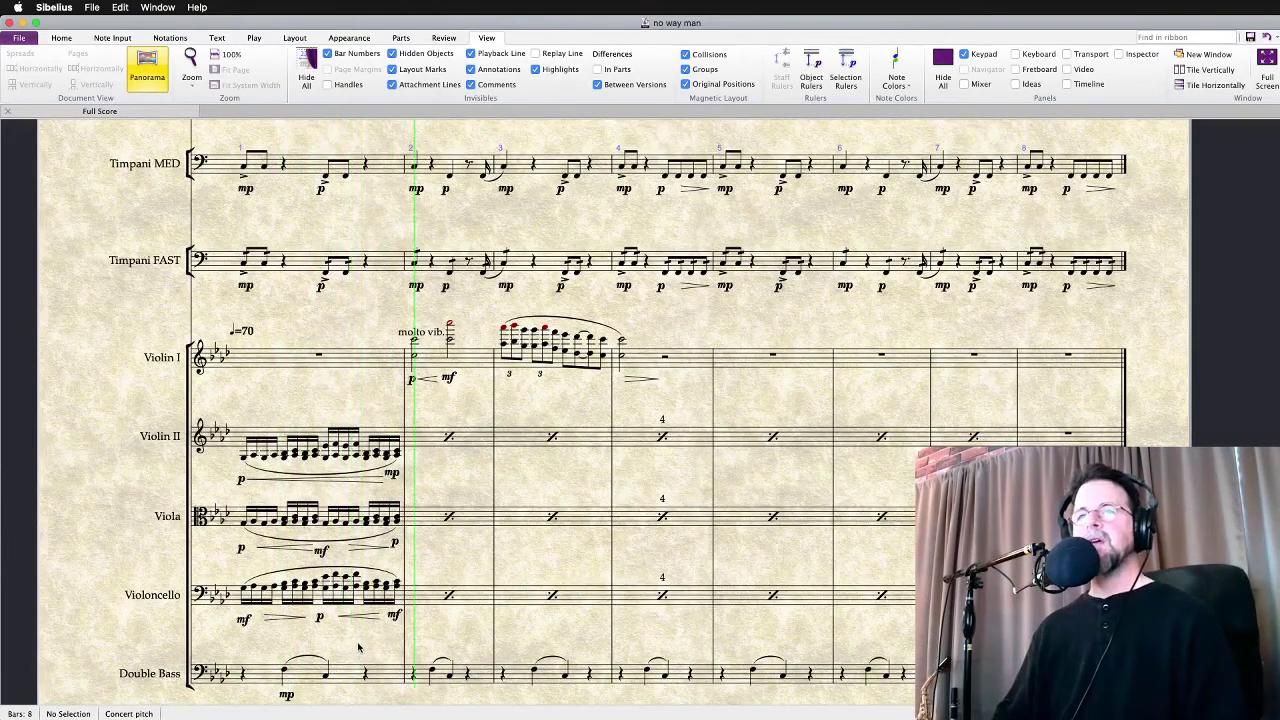
{"action": "scroll", "coordinate": [358, 627], "scroll_direction": "down", "scroll_amount": 2}
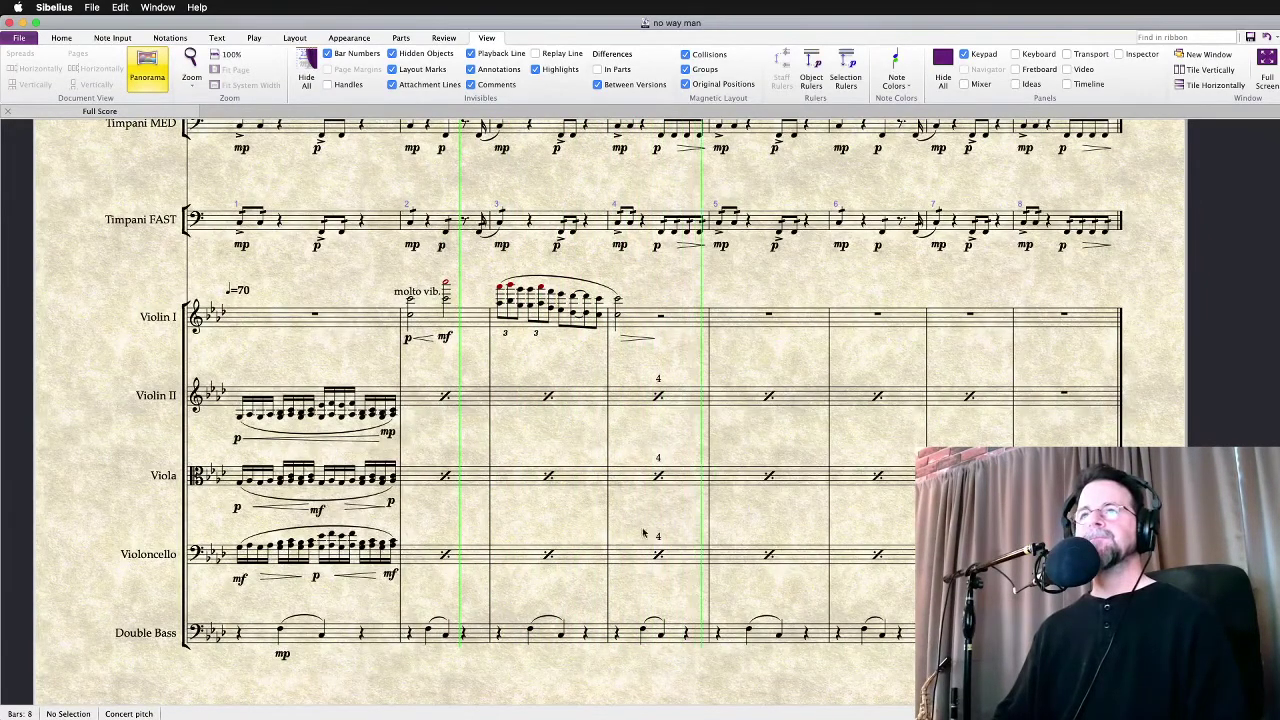
{"action": "scroll", "coordinate": [500, 450], "scroll_direction": "up", "scroll_amount": 10}
{"action": "scroll", "coordinate": [651, 403], "scroll_direction": "up", "scroll_amount": 2}
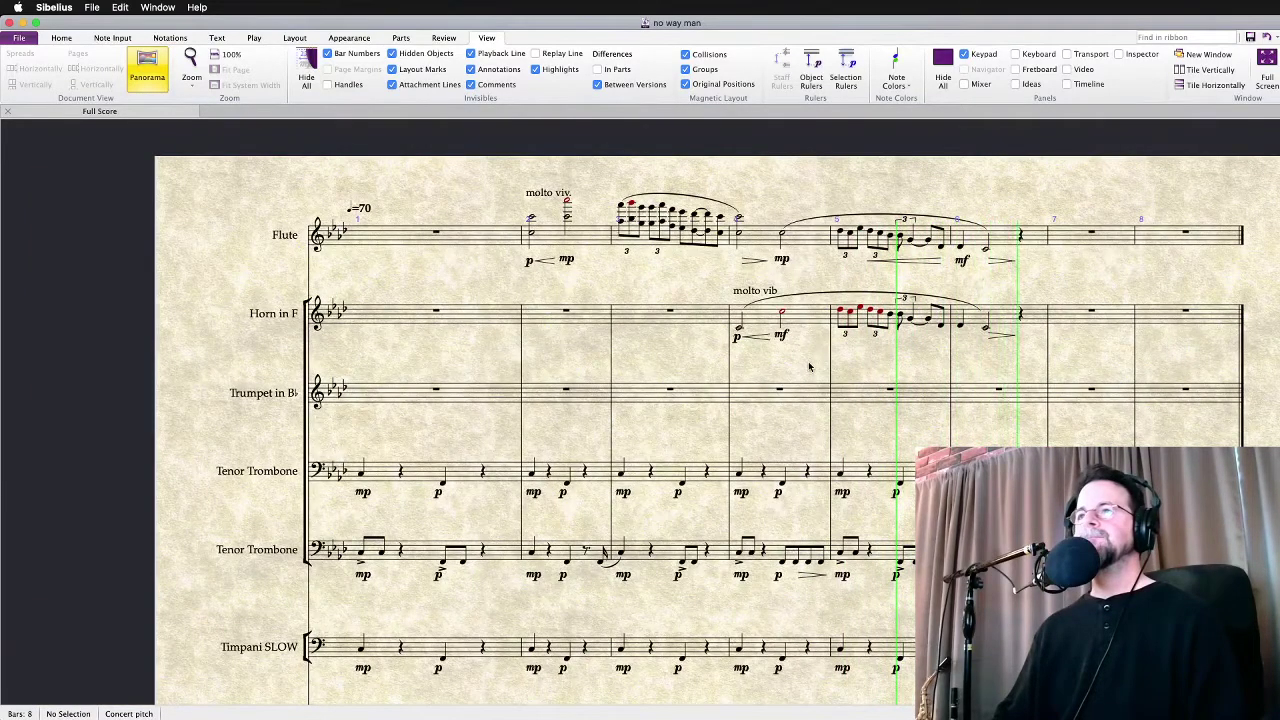
{"action": "key", "text": "space"}
Move the horn phrase in bars 4 to 6 to the Trumpet in B-flat staff and delete its "molto vib" text
{"action": "left_click", "coordinate": [783, 338]}
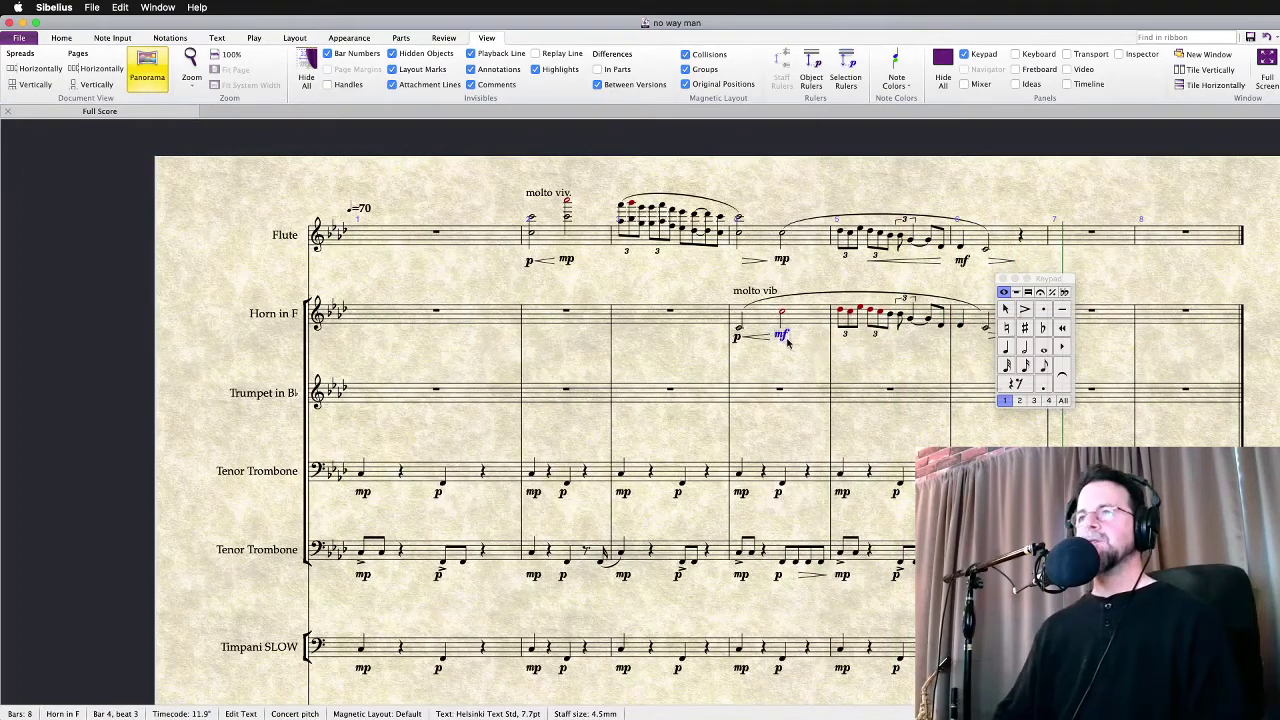
{"action": "left_click", "coordinate": [785, 322]}
{"action": "scroll", "coordinate": [680, 350], "scroll_direction": "right", "scroll_amount": 3}
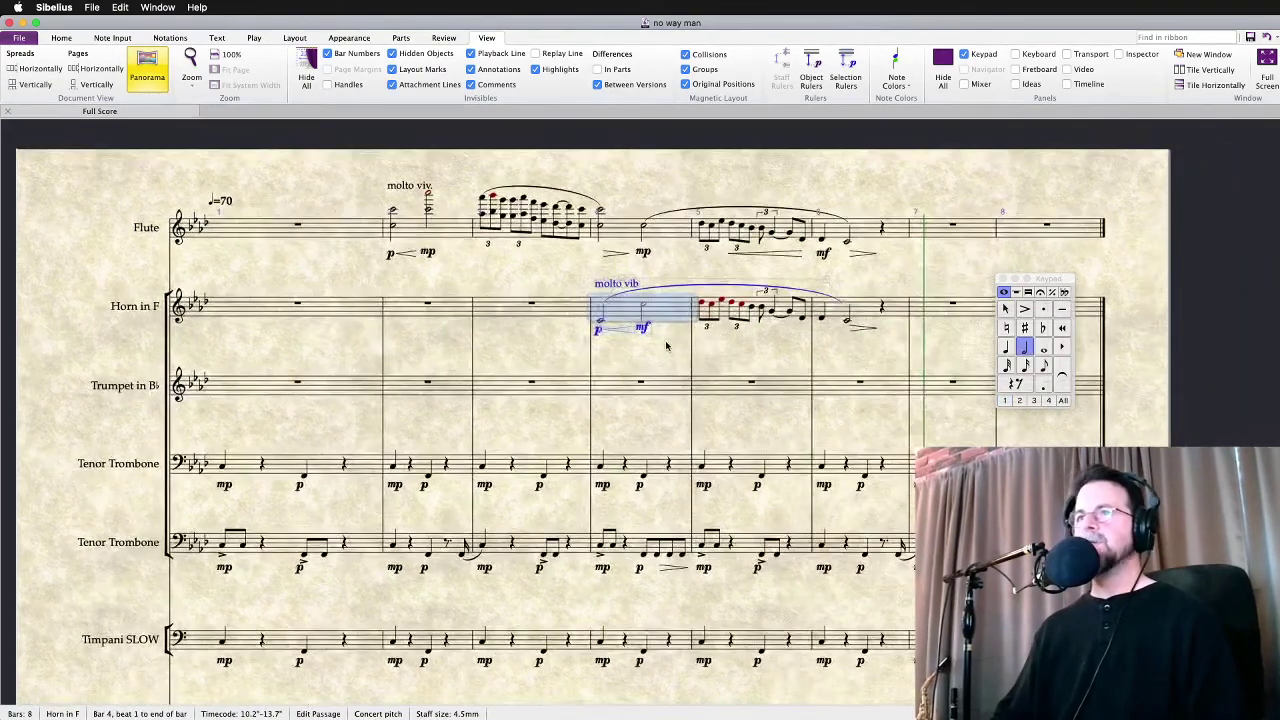
{"action": "left_click", "coordinate": [828, 313], "text": "shift"}
{"action": "key", "text": "super+x"}
{"action": "left_click", "coordinate": [617, 378]}
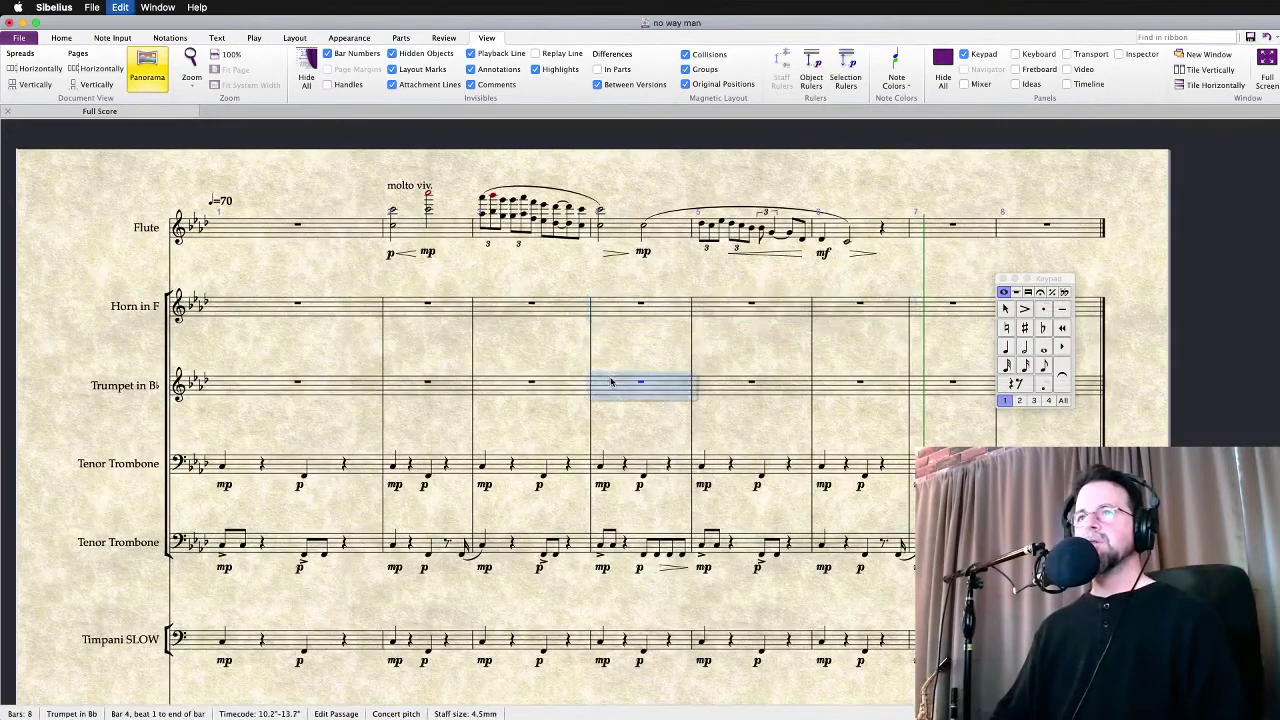
{"action": "key", "text": "super+v"}
{"action": "left_click", "coordinate": [615, 363]}
{"action": "key", "text": "Delete"}
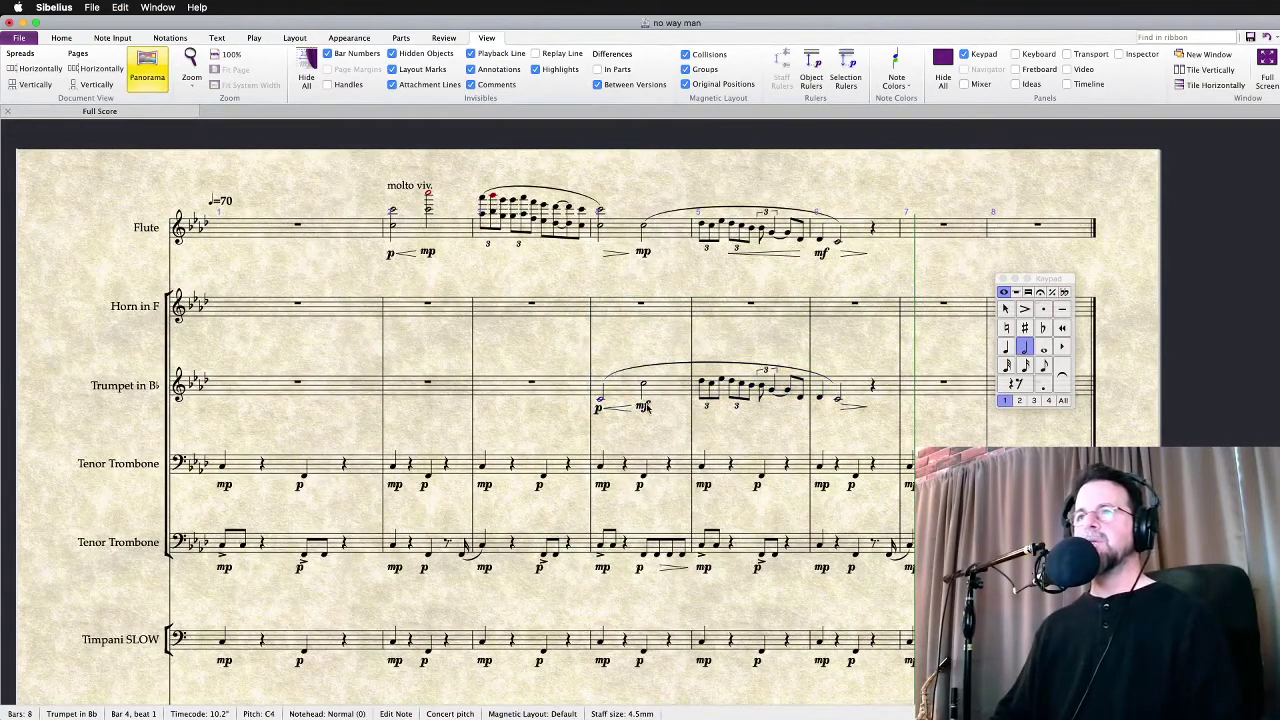
Change the trumpet's mf on beat 3 of bar 4 to mp and play back from bar 4
{"action": "left_click", "coordinate": [645, 406]}
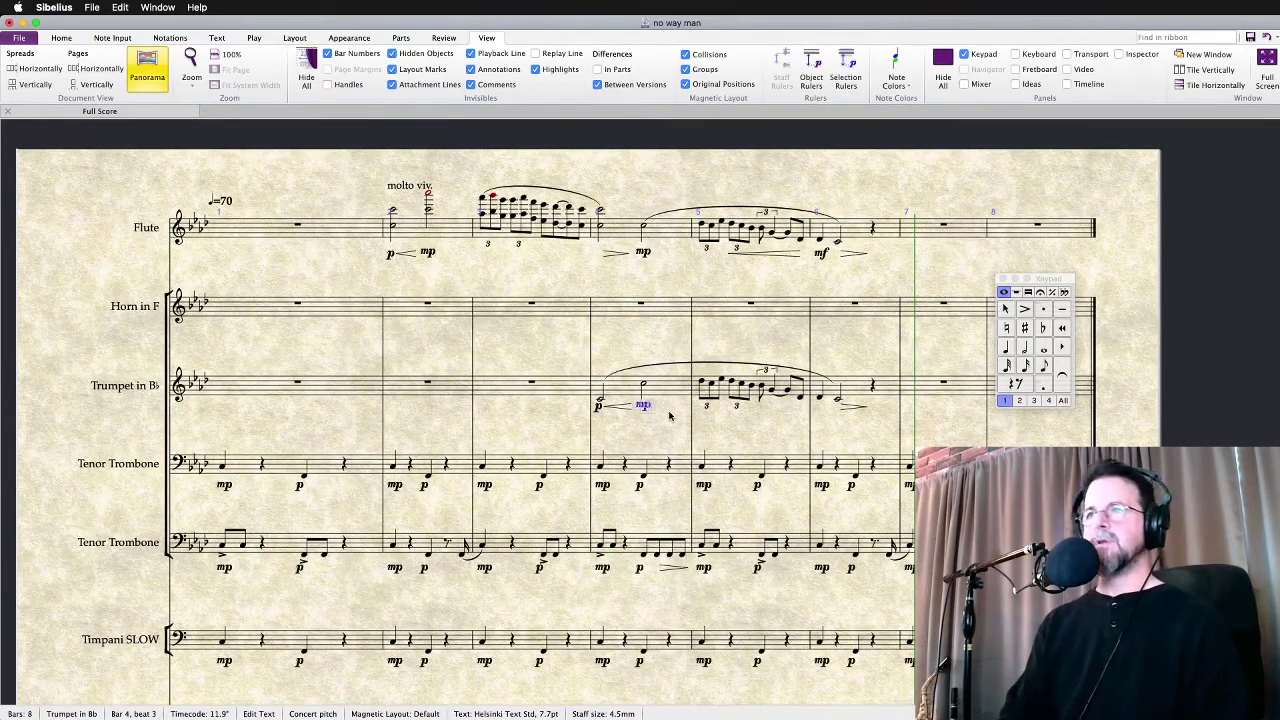
{"action": "left_click", "coordinate": [597, 408]}
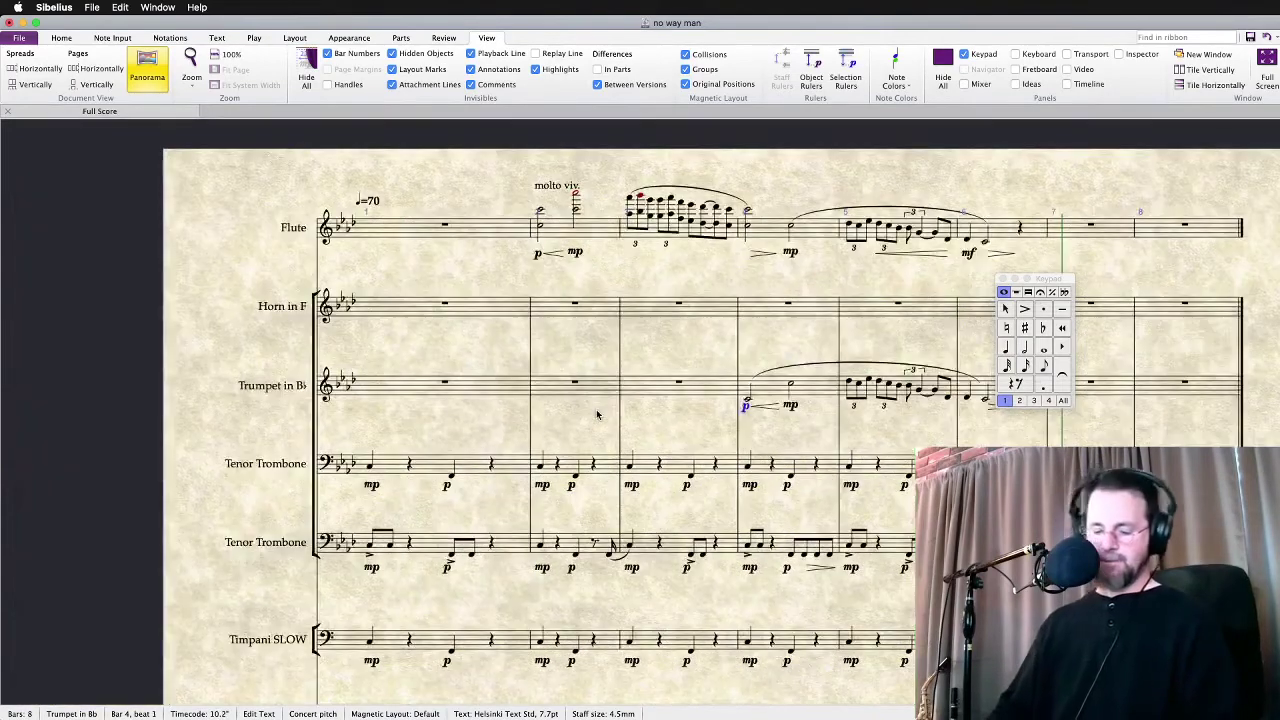
{"action": "key", "text": "p"}
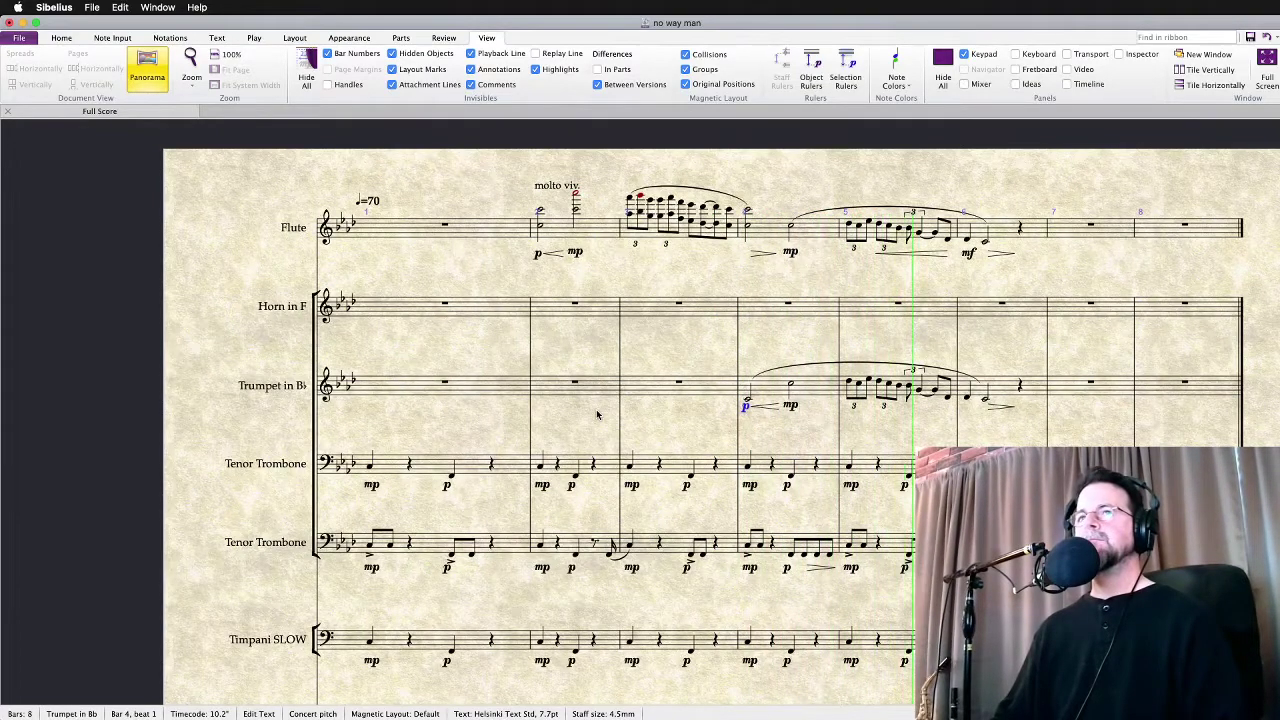
Replace the trumpet's triplet on beat 3 of bar 5 with plain eighth notes A-flat and G
{"action": "left_click", "coordinate": [910, 390]}
{"action": "left_click", "coordinate": [919, 396], "text": "shift"}
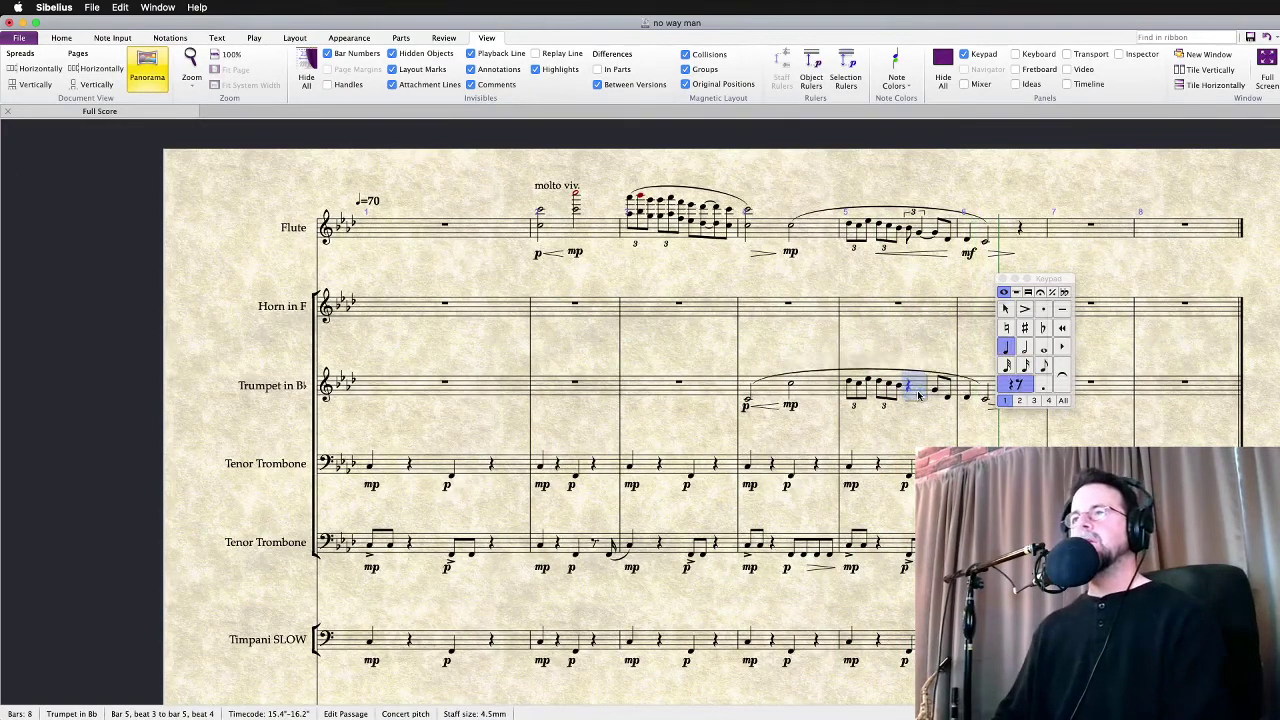
{"action": "key", "text": "Delete"}
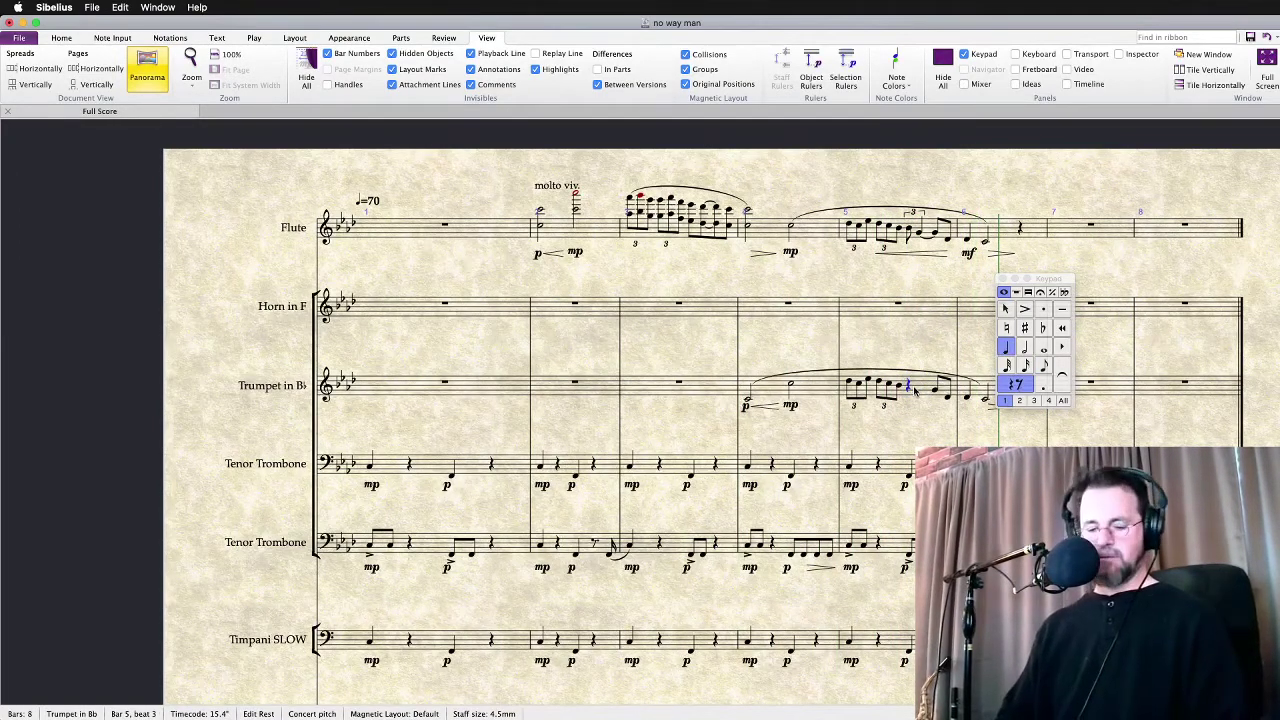
{"action": "type", "text": "3ag"}
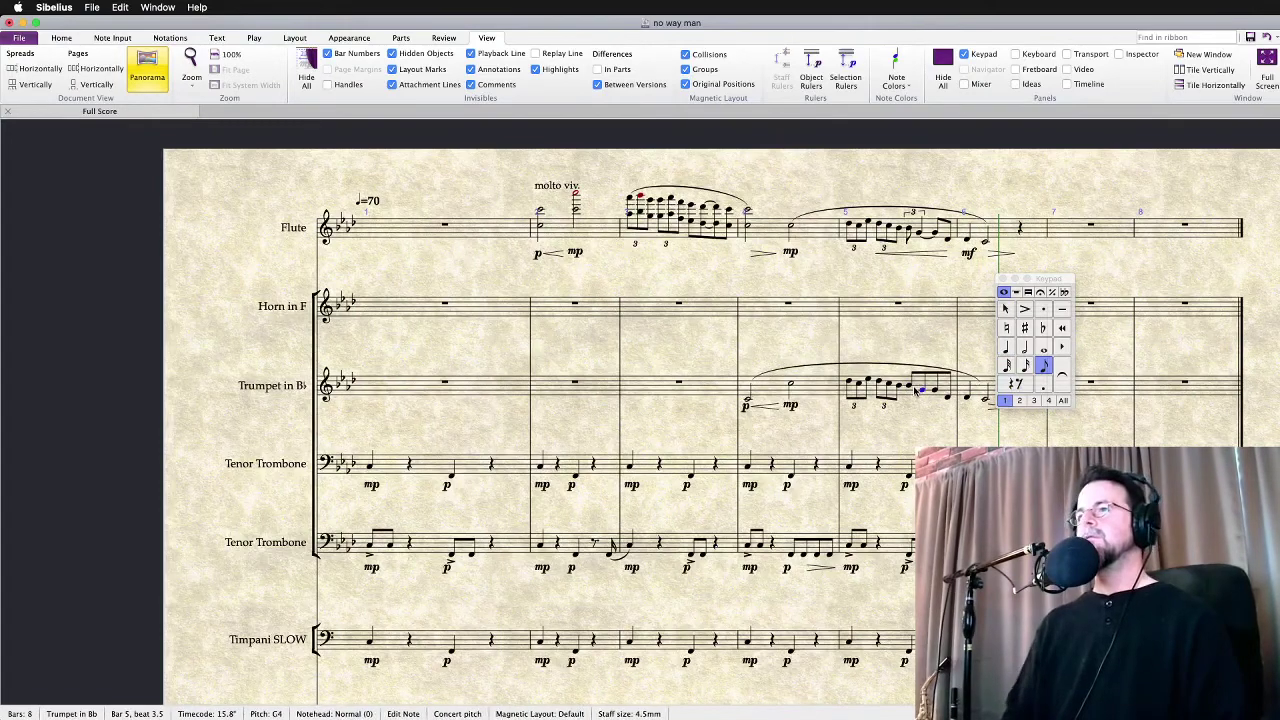
{"action": "key", "text": "Escape"}
Copy the trumpet's bar 5 onto the flute's bar 5 and clear the selection
{"action": "left_click", "coordinate": [900, 383]}
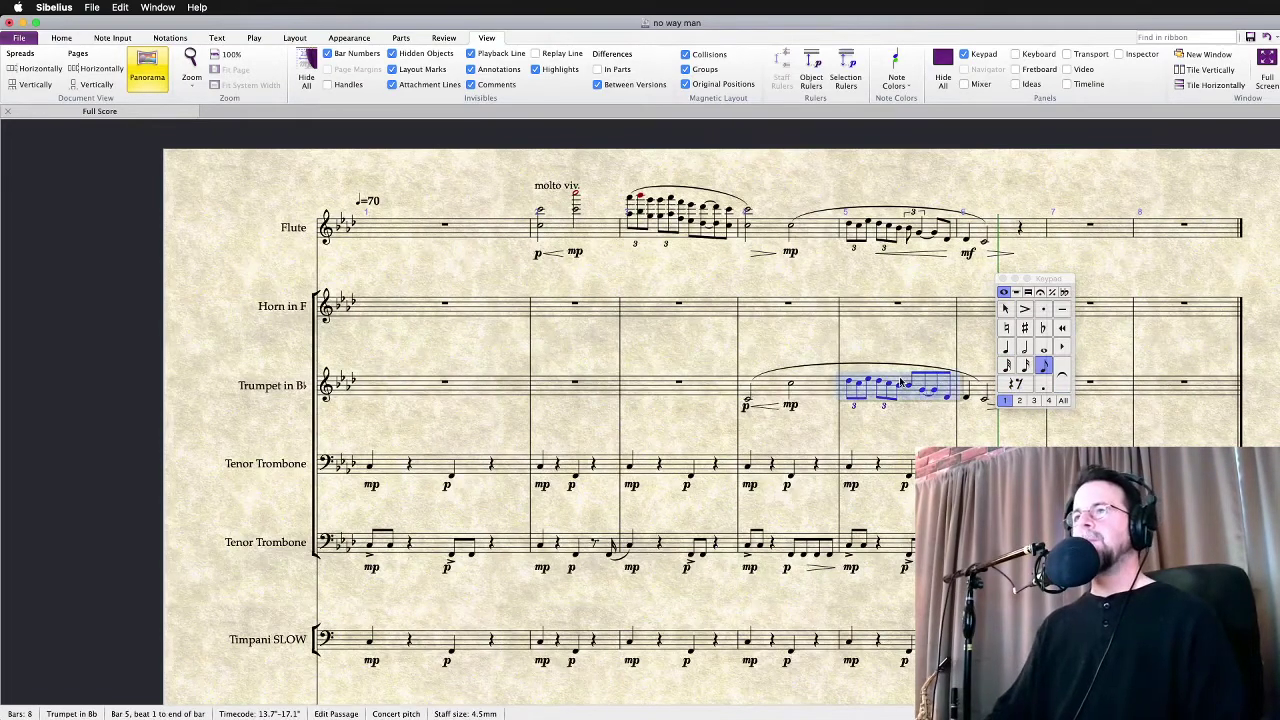
{"action": "left_click", "coordinate": [849, 227], "text": "alt"}
{"action": "key", "text": "Escape"}
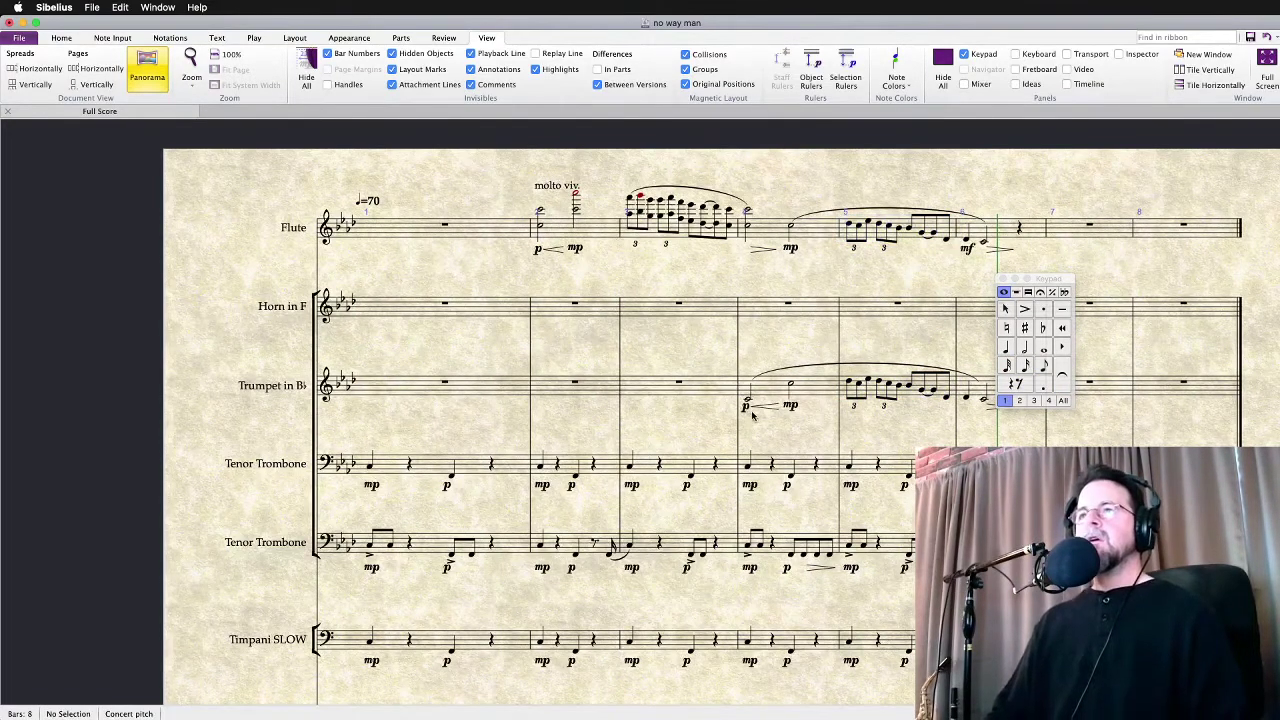
Move the trumpet phrase in bars 4 to 6 back to the Horn in F staff, starting at bar 4
{"action": "left_click", "coordinate": [745, 407]}
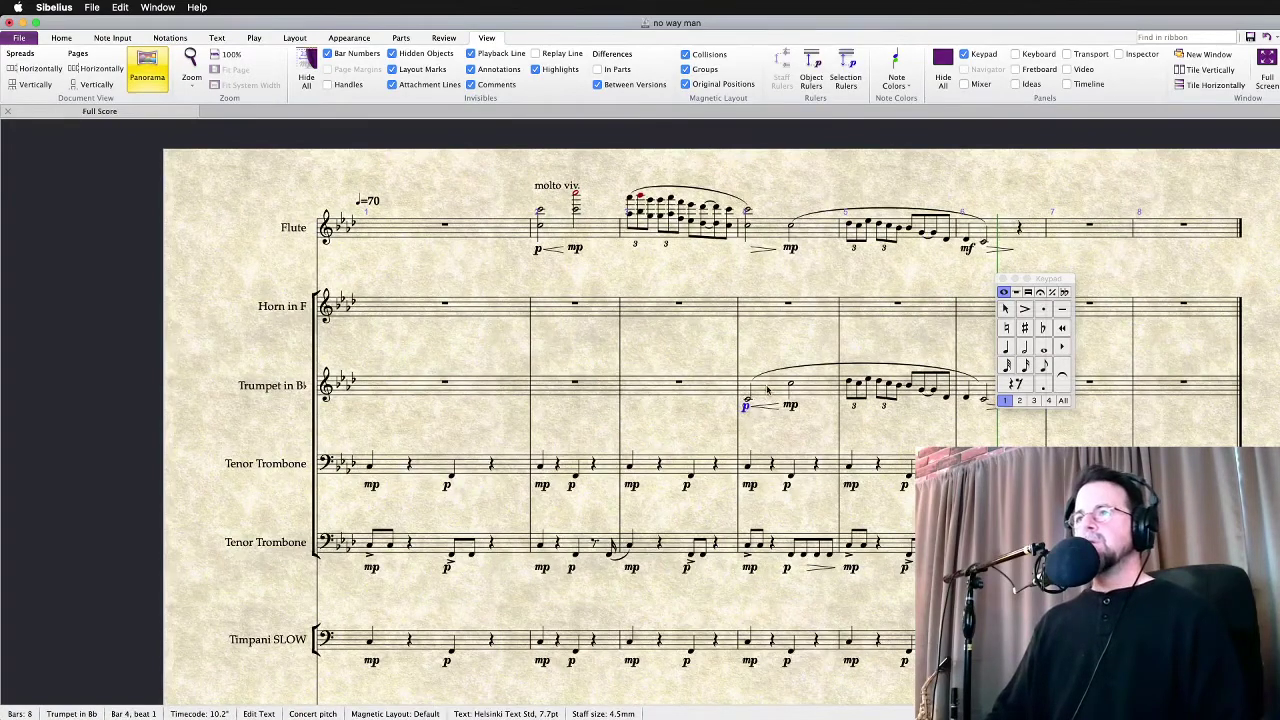
{"action": "left_click", "coordinate": [767, 390]}
{"action": "left_click", "coordinate": [983, 385], "text": "shift"}
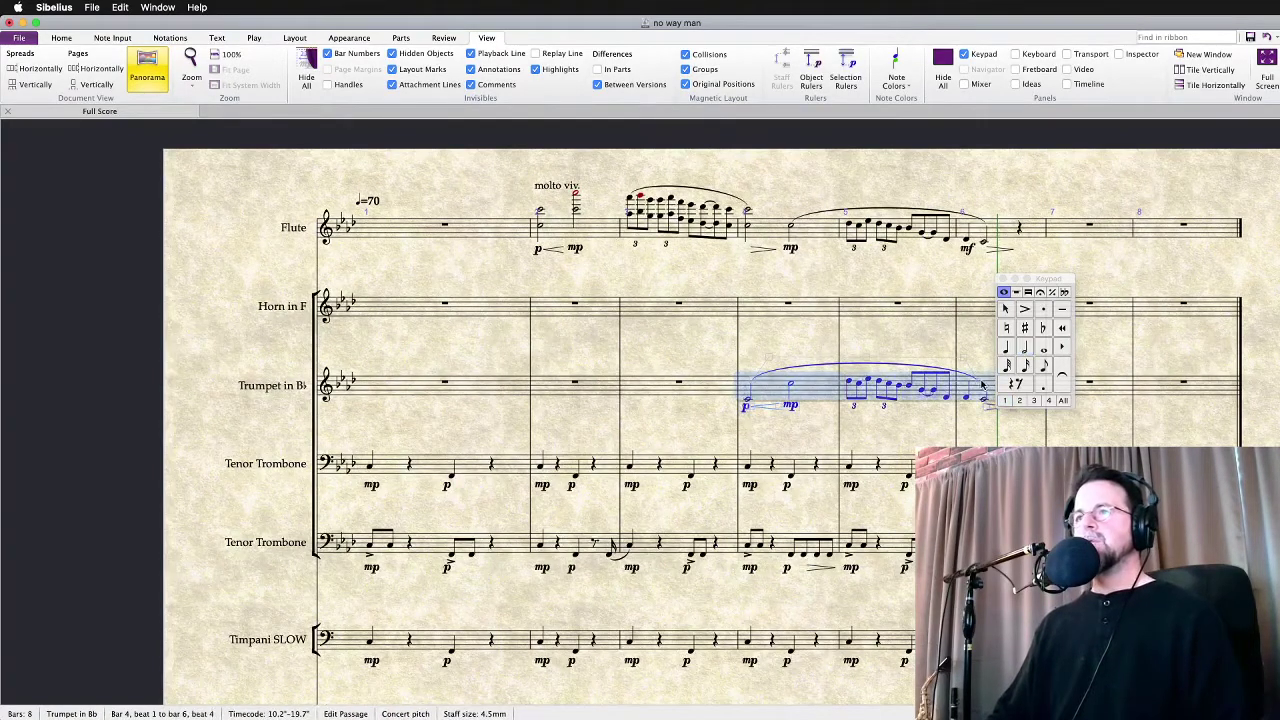
{"action": "key", "text": "super+x"}
{"action": "left_click", "coordinate": [755, 310]}
{"action": "key", "text": "super+v"}
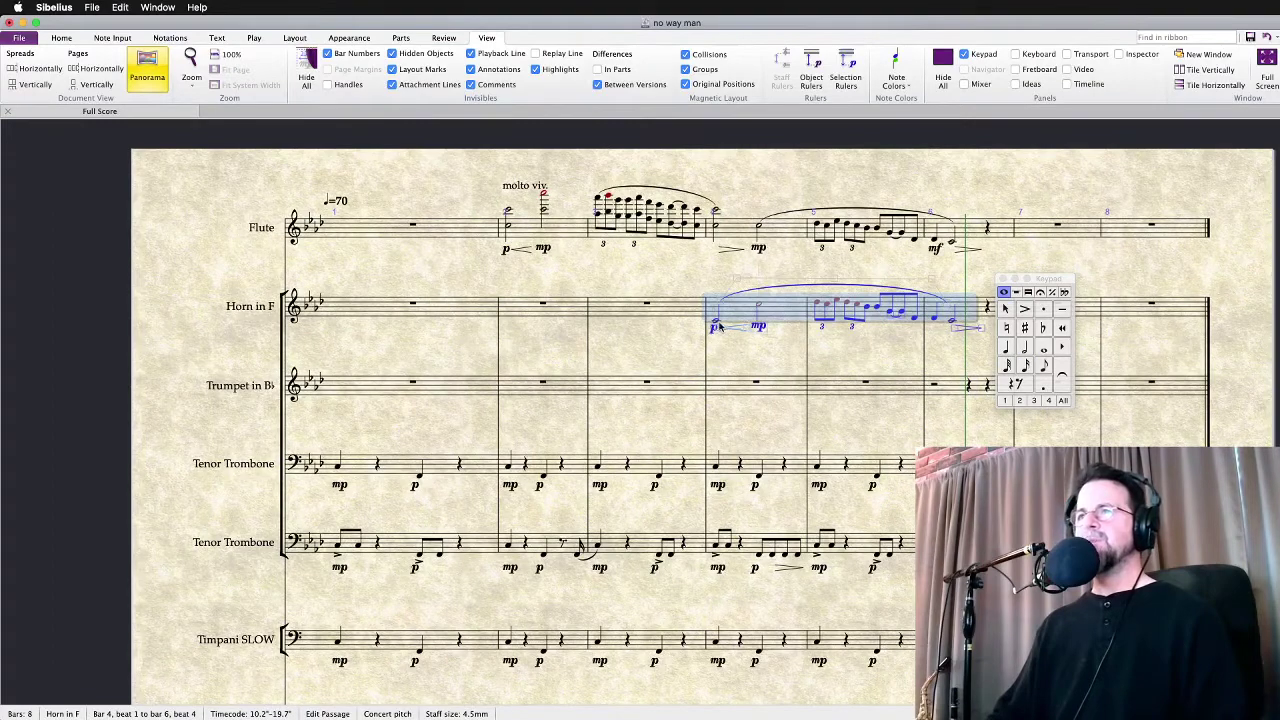
Check the horn and flute pitches at the start of bar 4 and play back from the flute entry in bar 2
{"action": "left_click", "coordinate": [716, 323]}
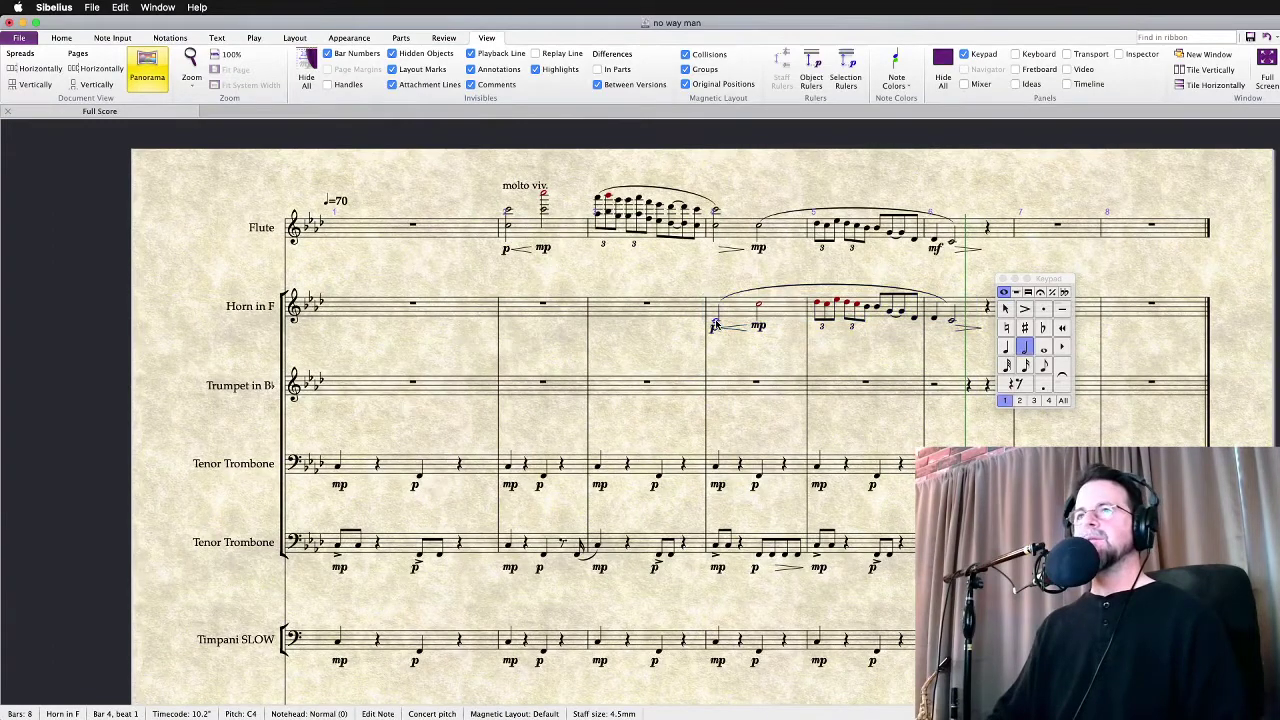
{"action": "left_click", "coordinate": [716, 211]}
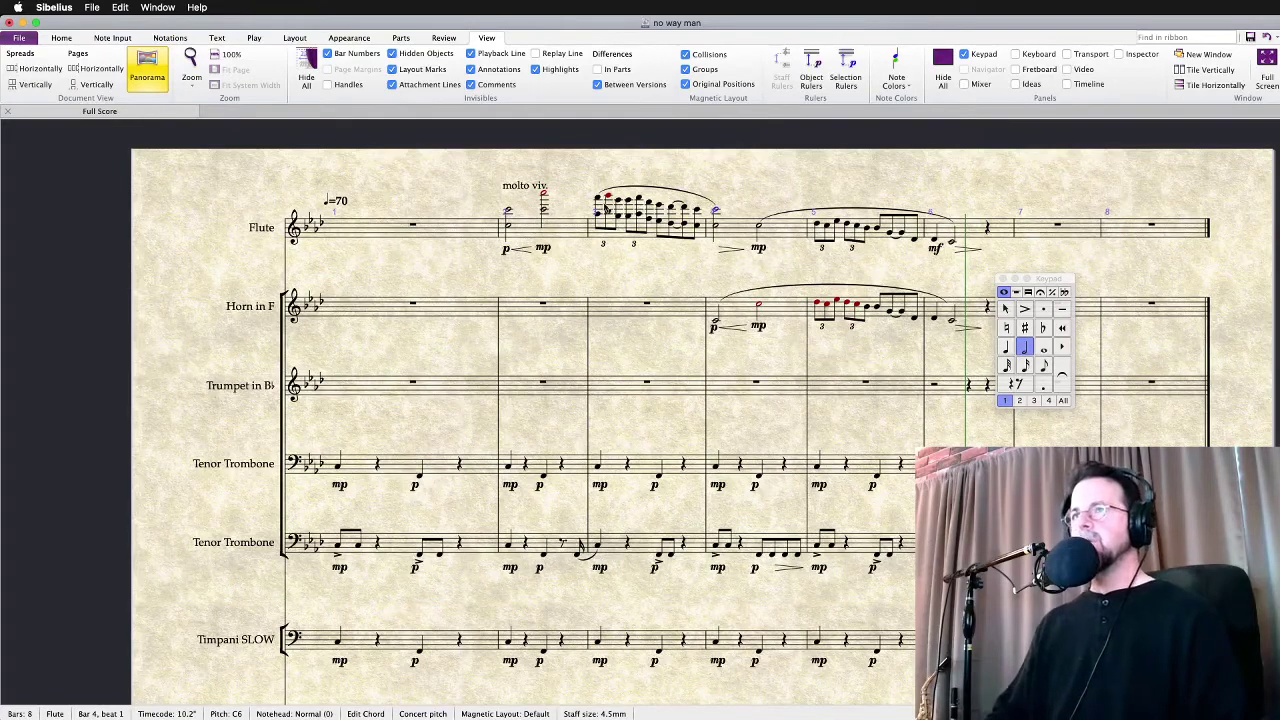
{"action": "left_click", "coordinate": [509, 225]}
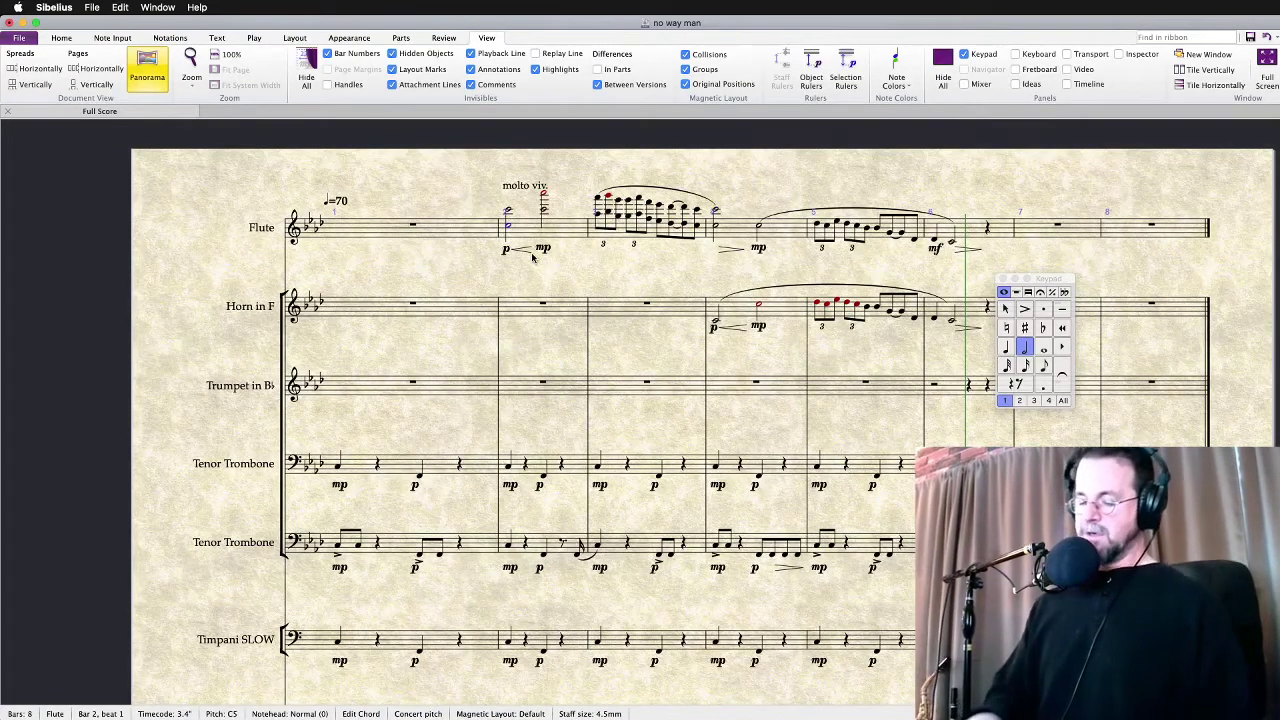
{"action": "key", "text": "p"}
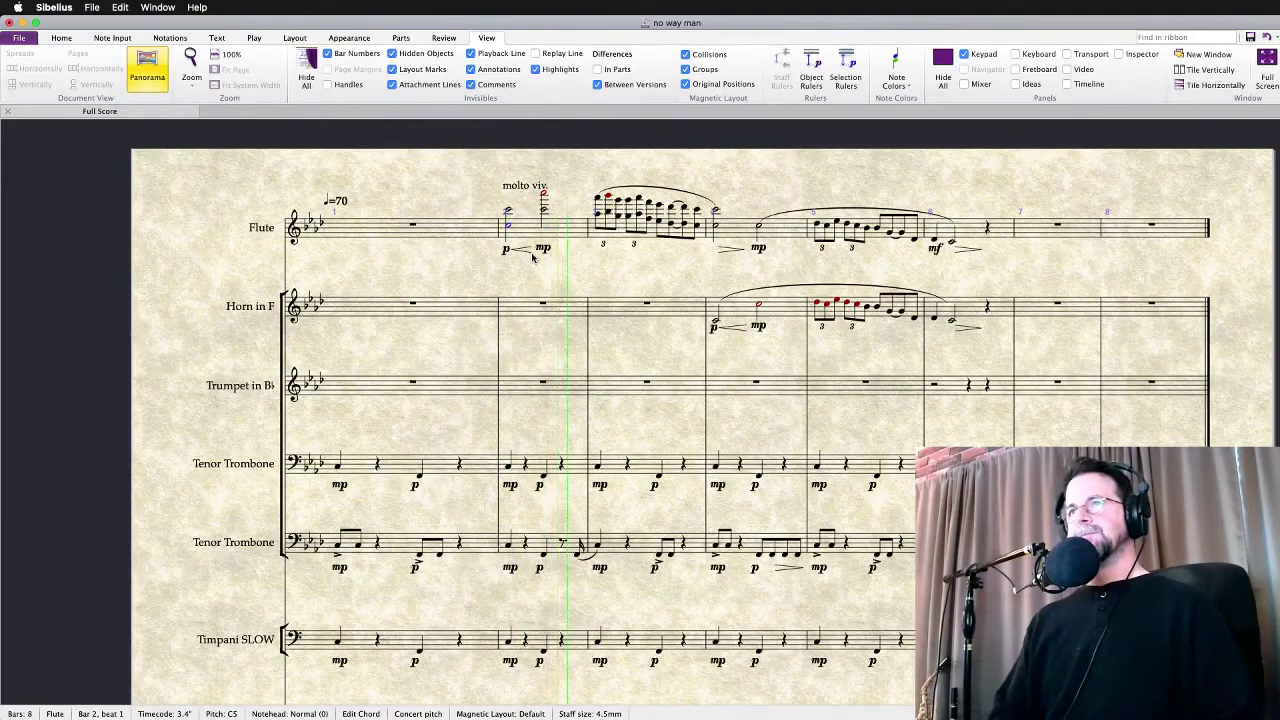
{"action": "left_click", "coordinate": [624, 278]}
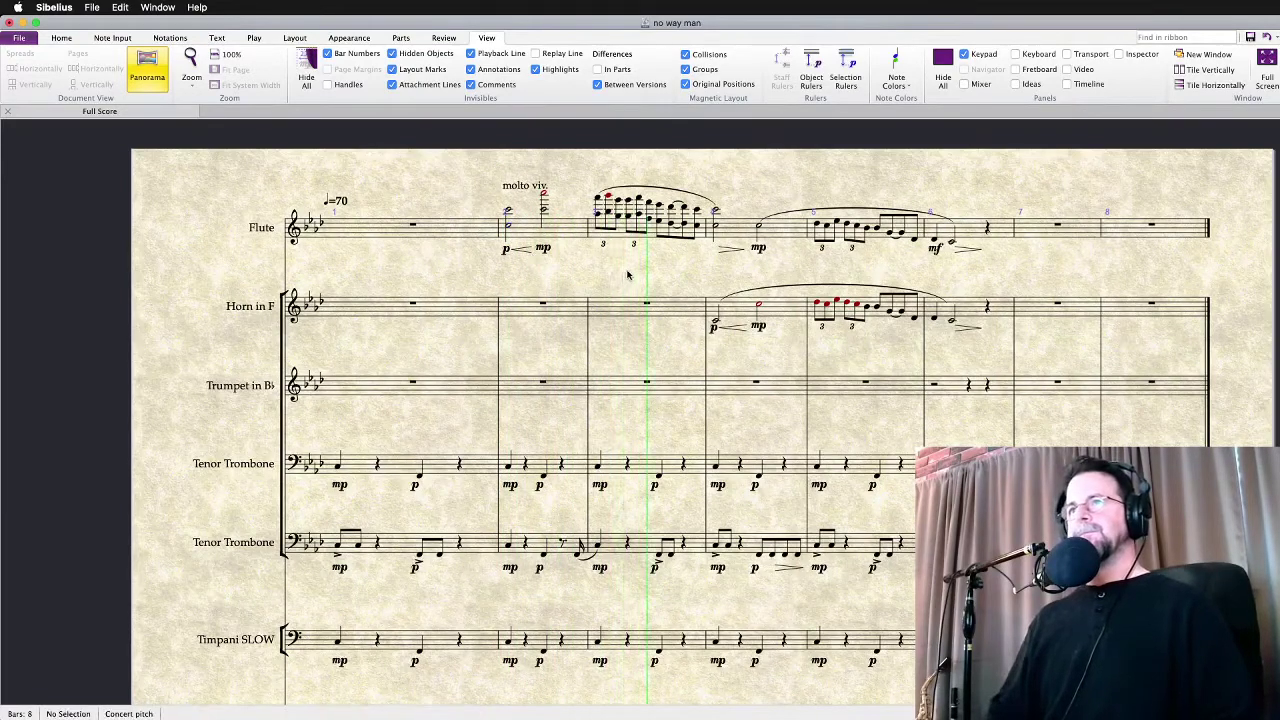
{"action": "key", "text": "space"}
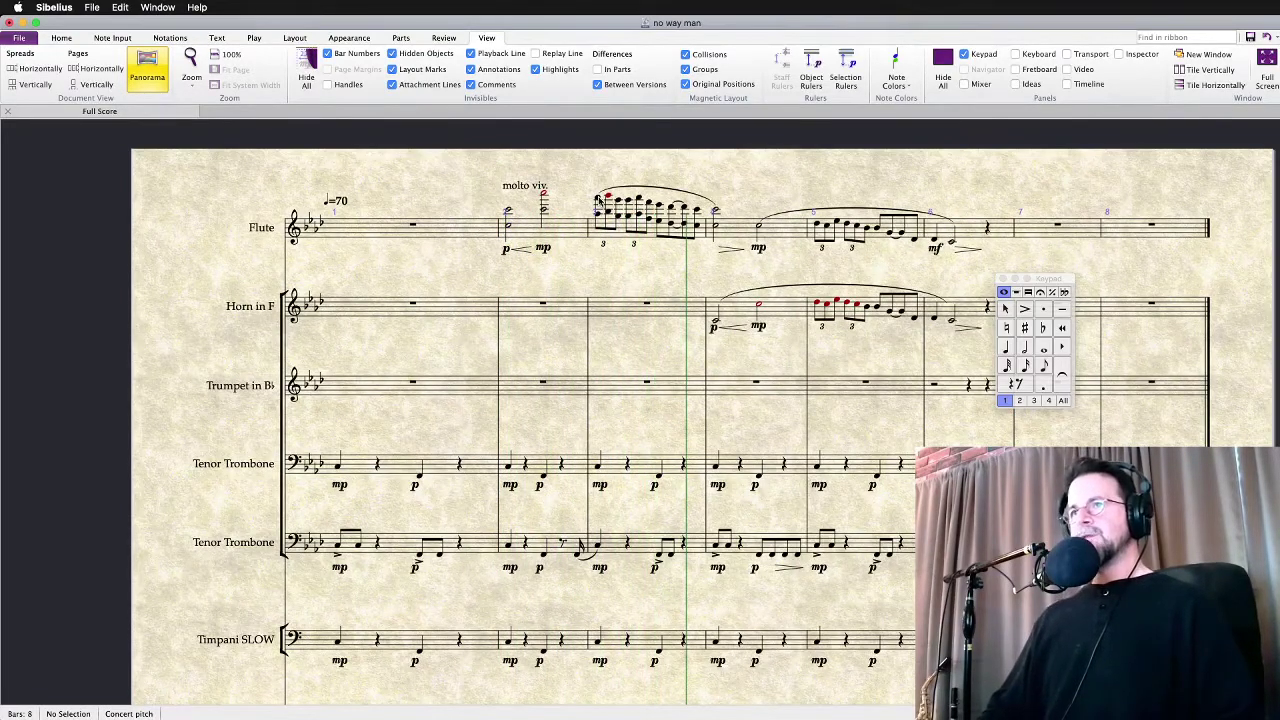
Remove the upper octave notes from the flute line from bar 2 to the start of bar 4, keeping the lower notes
{"action": "left_click", "coordinate": [638, 198]}
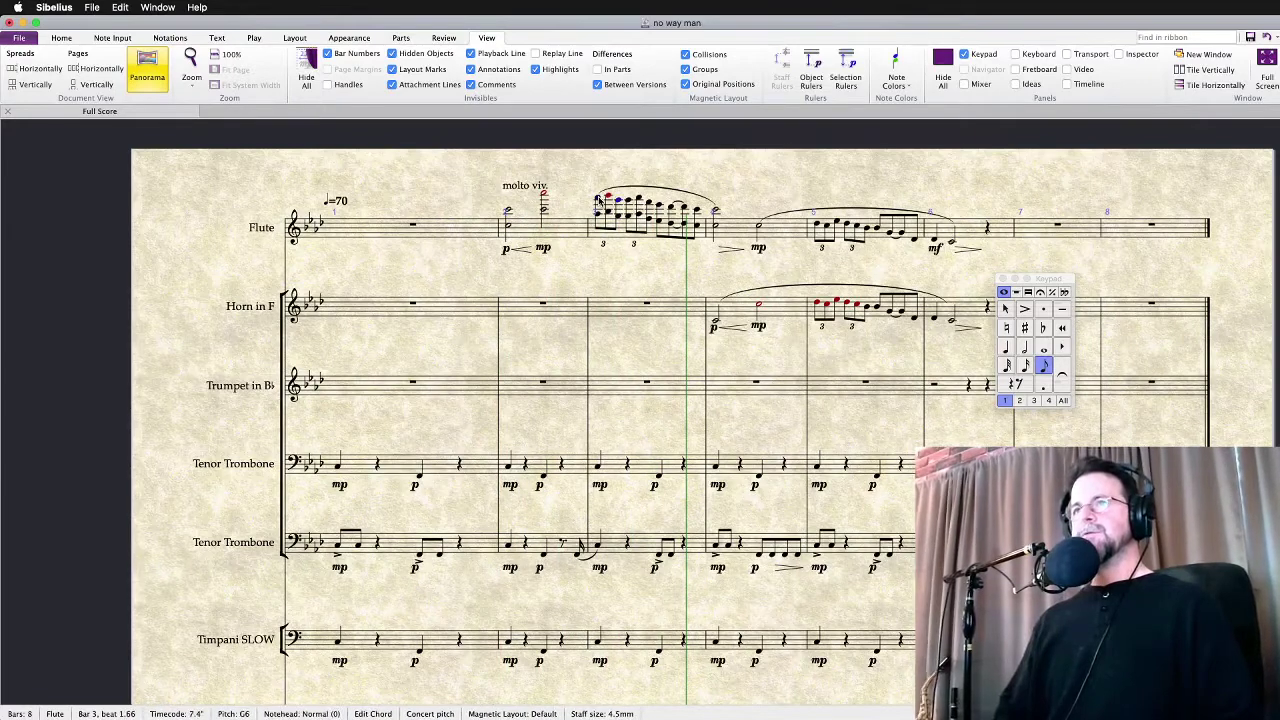
{"action": "key", "text": "Right"}
{"action": "key", "text": "Right"}
{"action": "key", "text": "Right"}
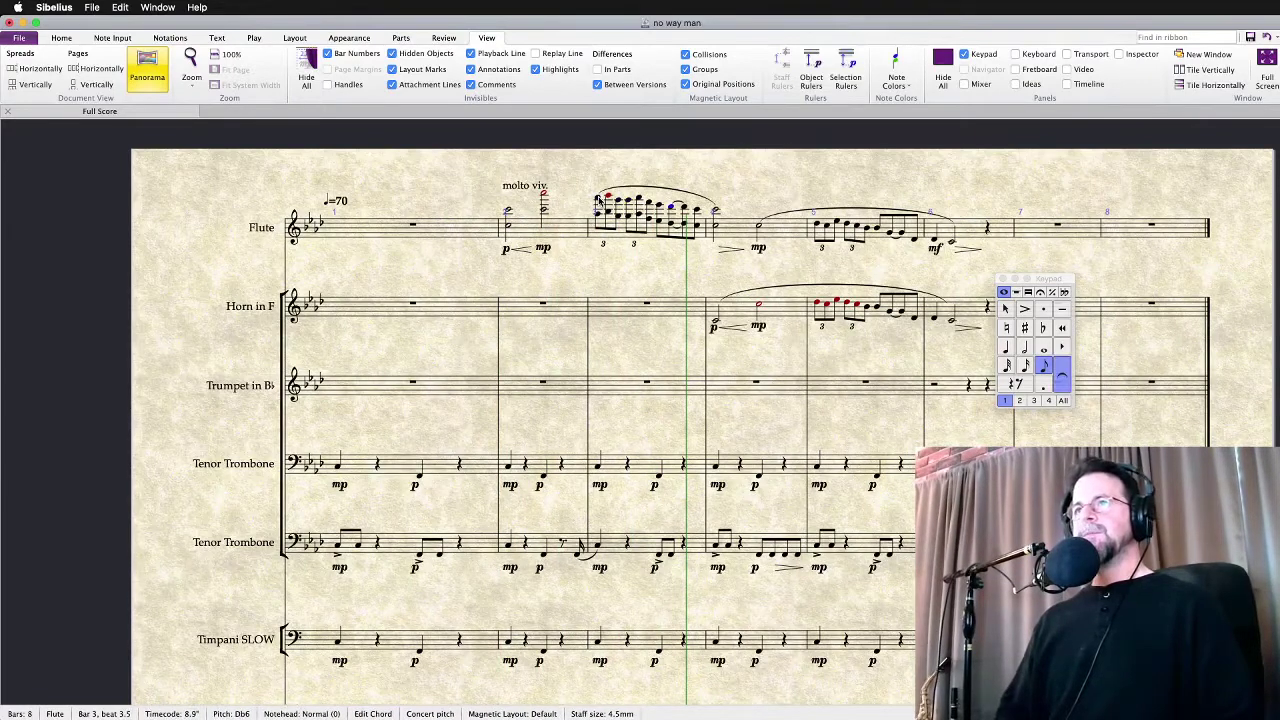
{"action": "left_click", "coordinate": [508, 217]}
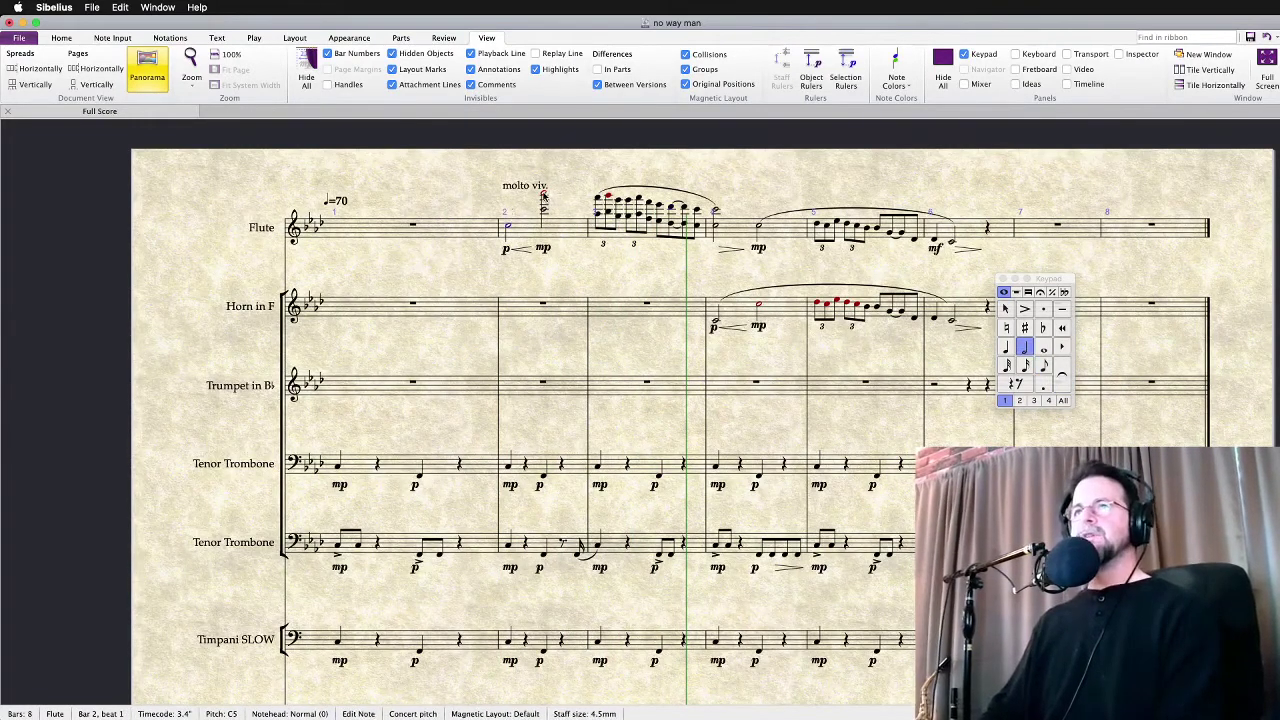
{"action": "left_click", "coordinate": [597, 199]}
{"action": "key", "text": "shift+Right"}
{"action": "key", "text": "shift+Right"}
{"action": "key", "text": "shift+Right"}
{"action": "key", "text": "shift+Right"}
{"action": "key", "text": "shift+Right"}
{"action": "key", "text": "shift+Right"}
{"action": "key", "text": "shift+Right"}
{"action": "key", "text": "shift+Right"}
{"action": "key", "text": "shift+Right"}
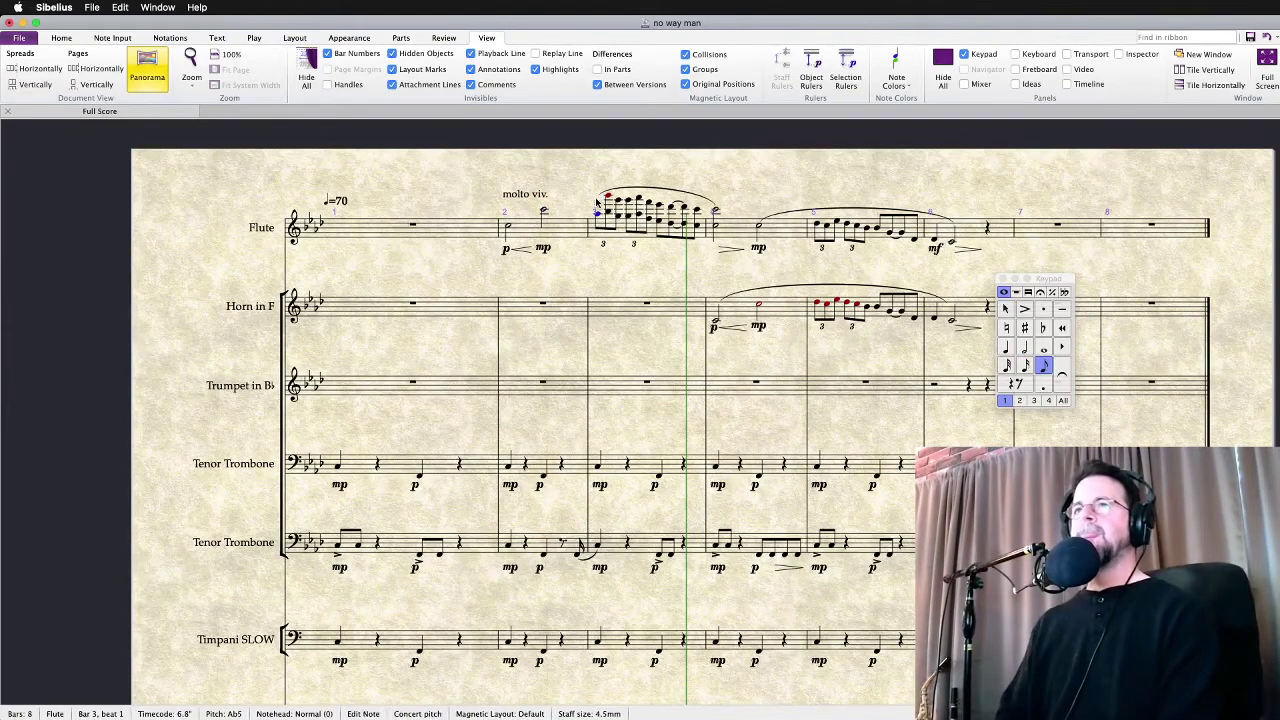
{"action": "key", "text": "ctrl+Down"}
{"action": "key", "text": "shift+Right"}
{"action": "key", "text": "ctrl+Down"}
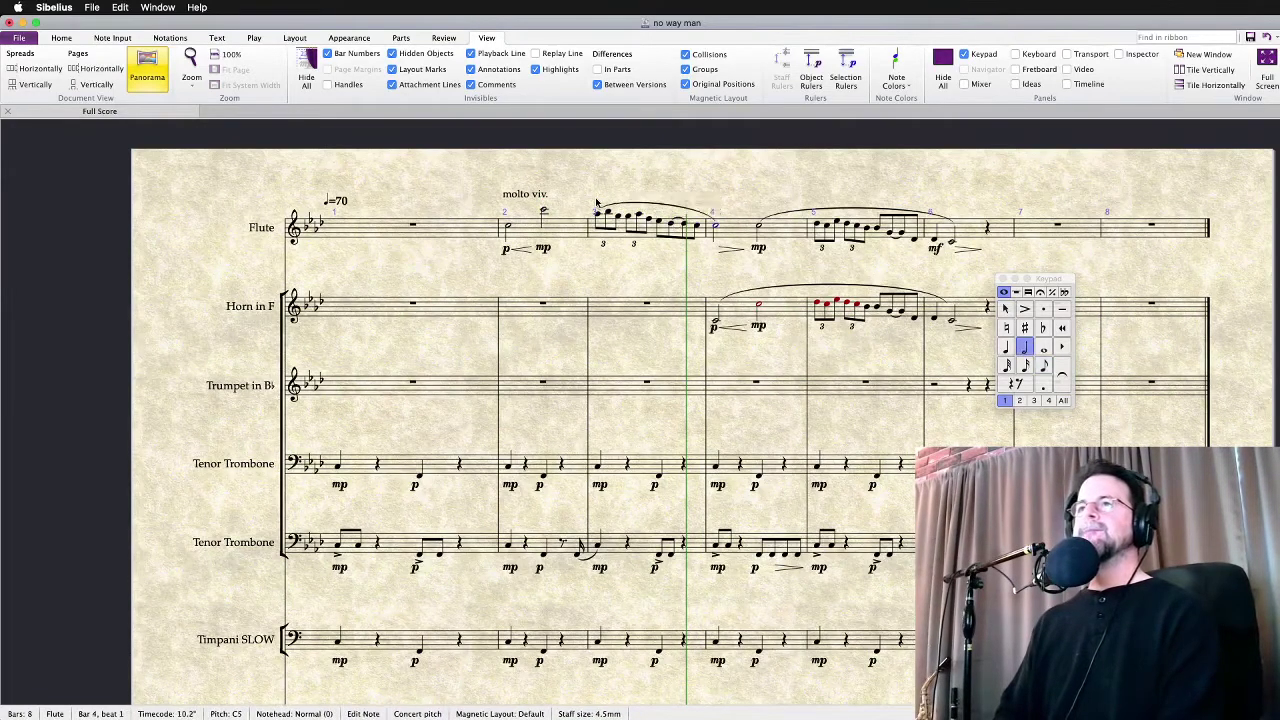
{"action": "key", "text": "Escape"}
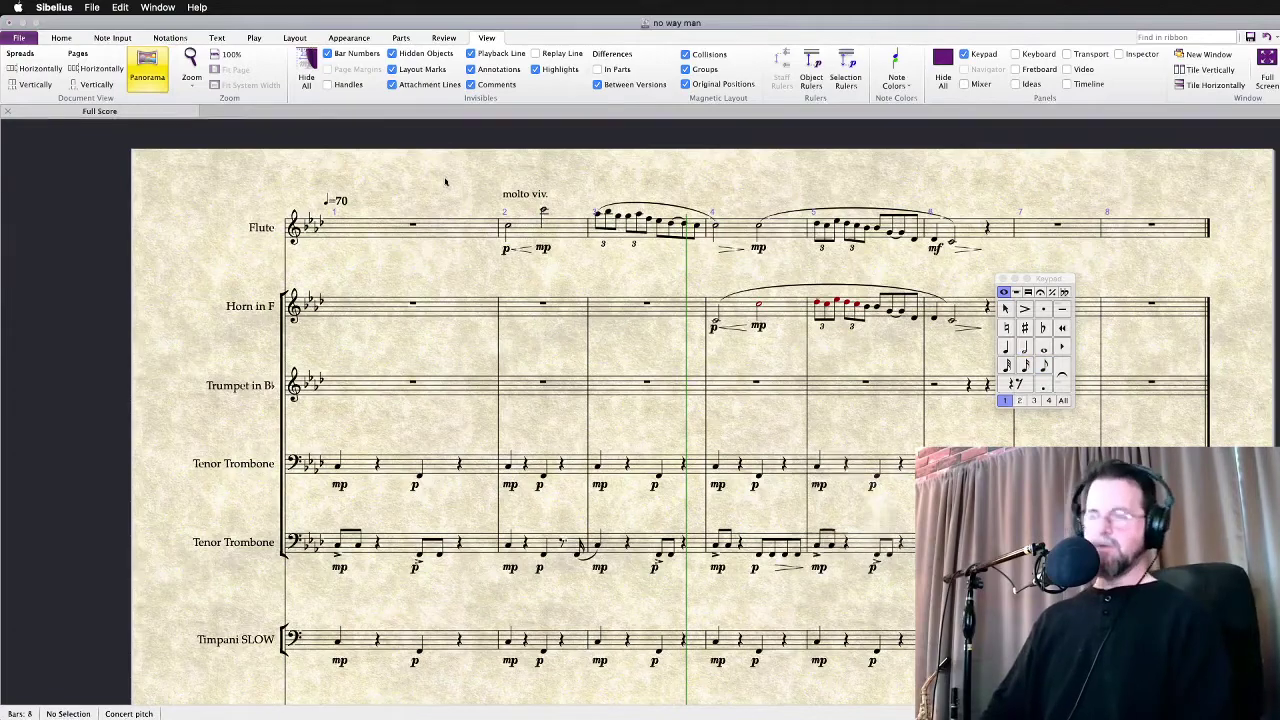
Add a Piccolo from the woodwind instruments to the score, above the Flute
{"action": "key", "text": "i"}
{"action": "left_click", "coordinate": [635, 410]}
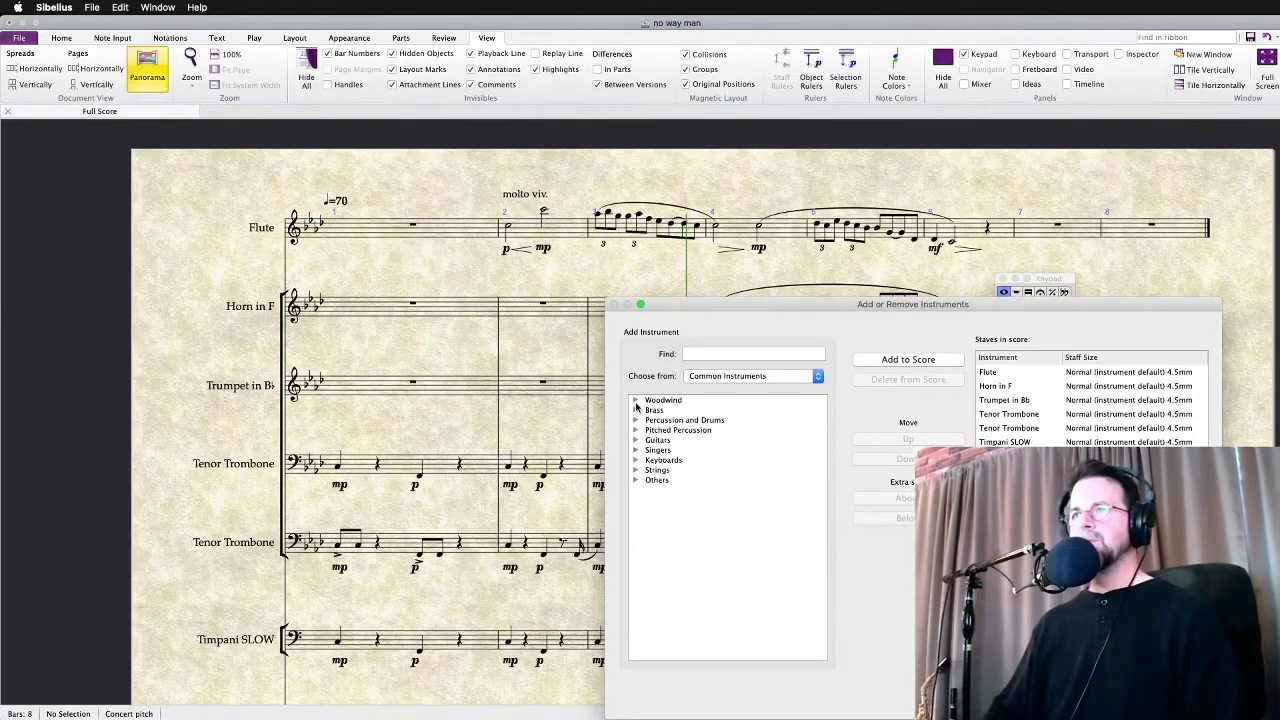
{"action": "left_click", "coordinate": [635, 400]}
{"action": "double_click", "coordinate": [669, 411]}
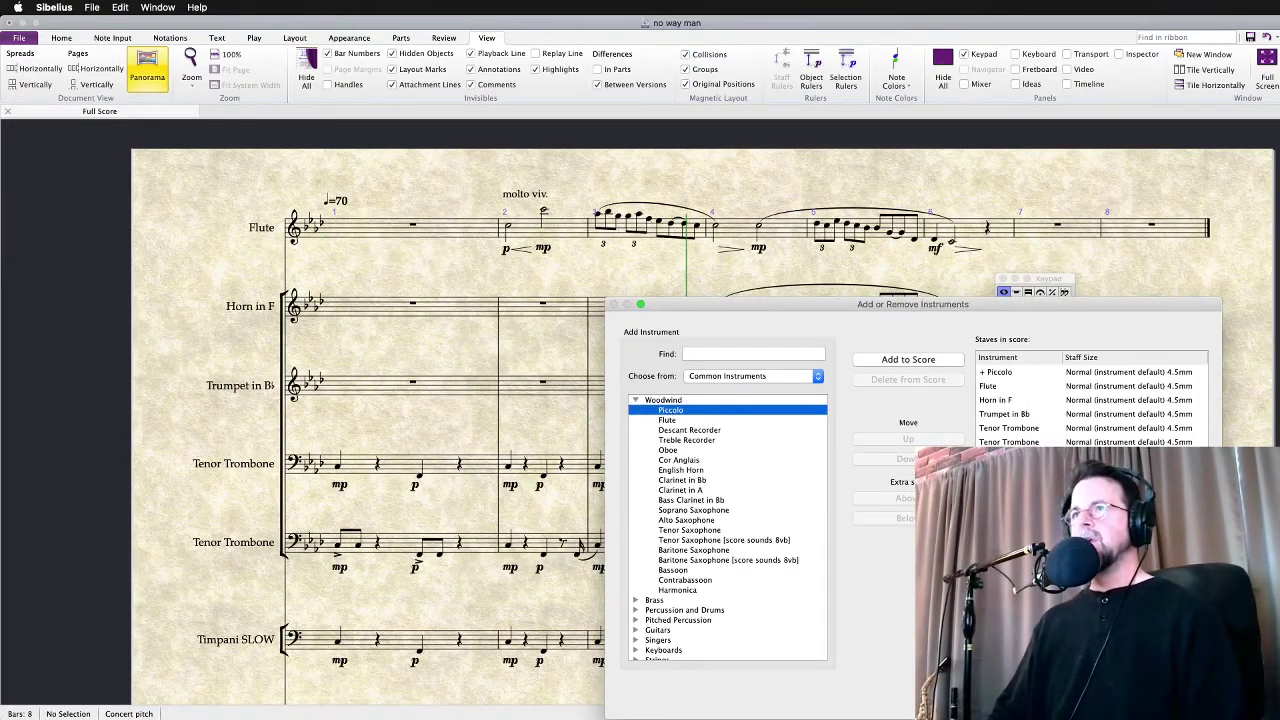
{"action": "key", "text": "Return"}
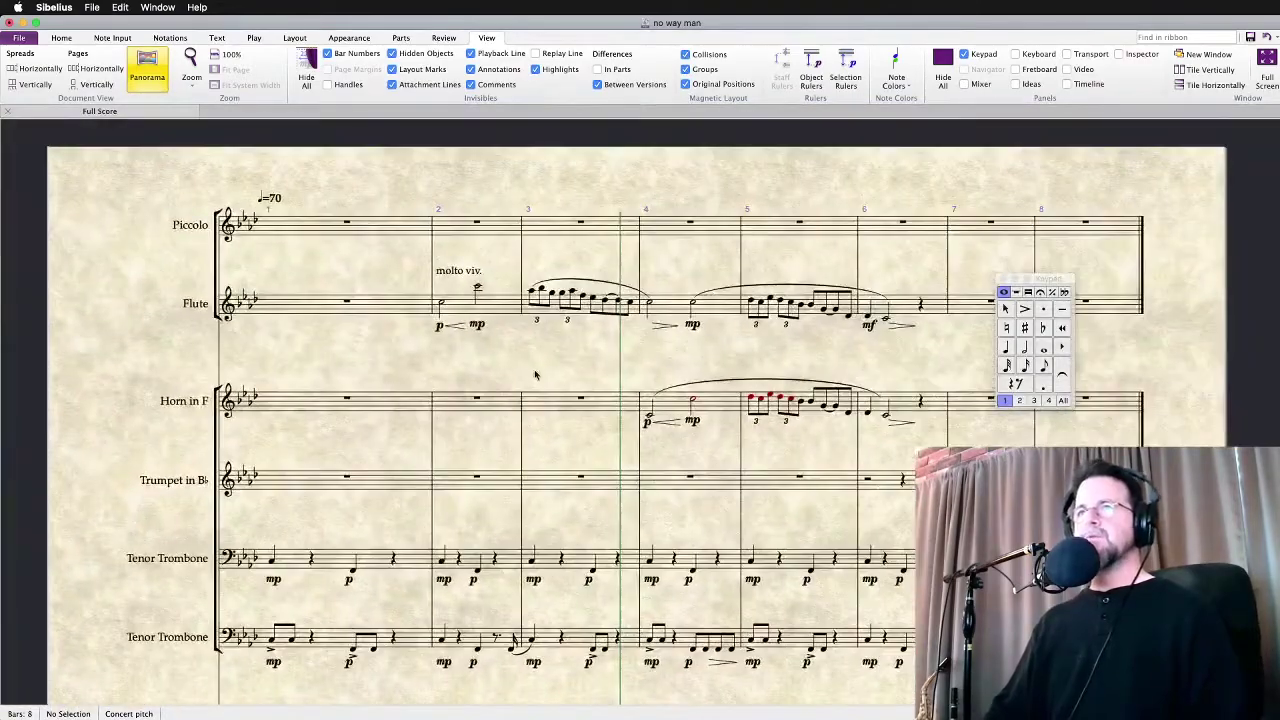
Copy the flute's bars 2 to 6 onto the Piccolo staff, starting at bar 2
{"action": "left_click", "coordinate": [491, 307]}
{"action": "left_click", "coordinate": [905, 308], "text": "shift"}
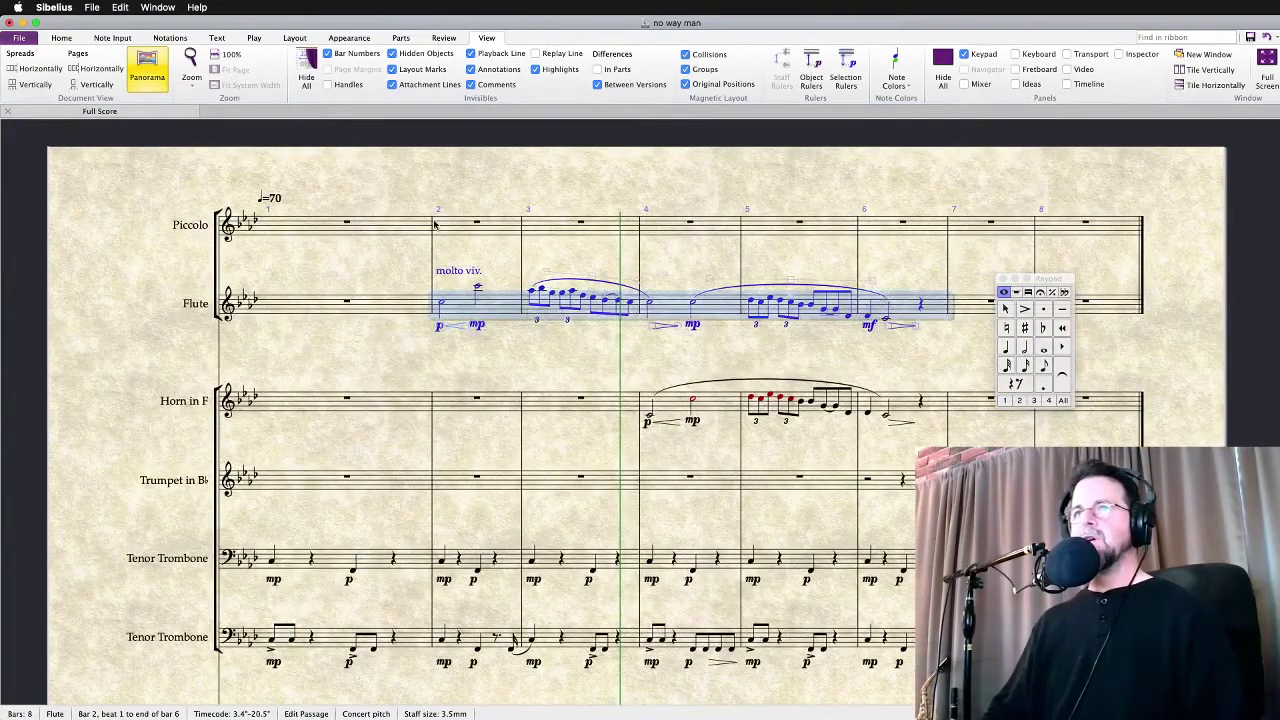
{"action": "left_click", "coordinate": [448, 231], "text": "alt"}
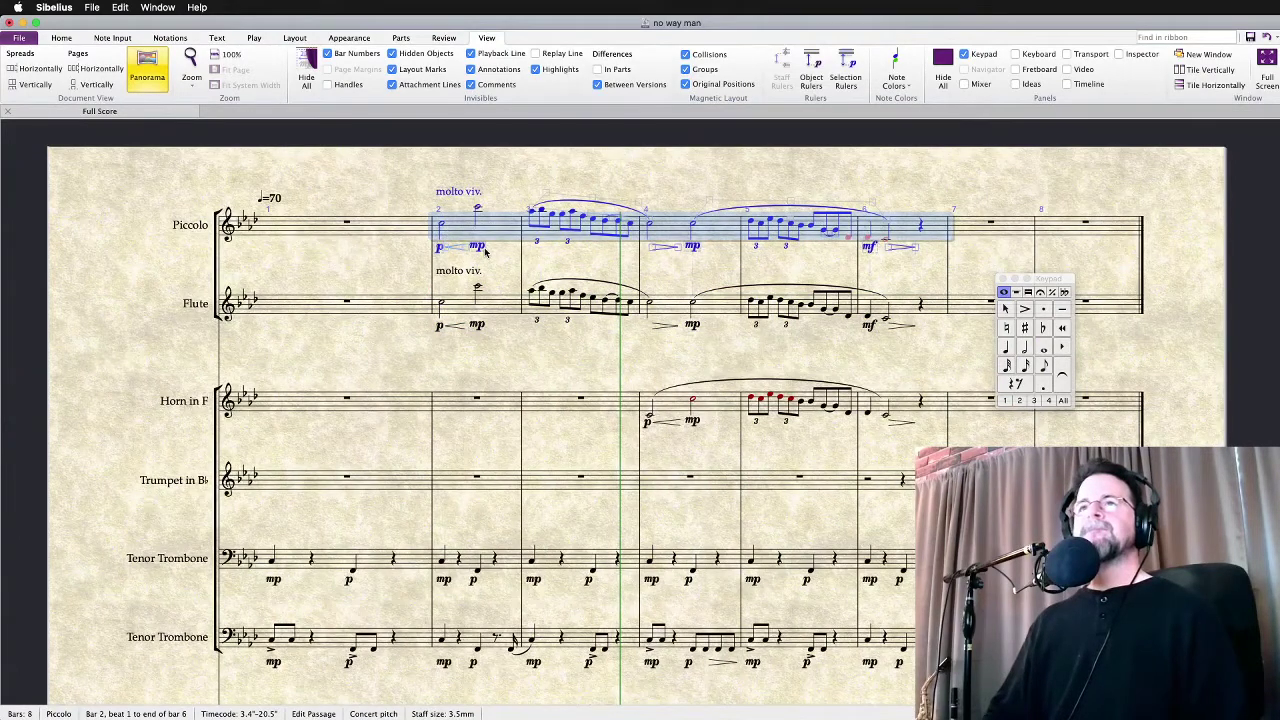
Delete the piccolo's dynamics and hairpins in bars 2 to 6, keeping only the opening p in bar 2
{"action": "double_click", "coordinate": [479, 250]}
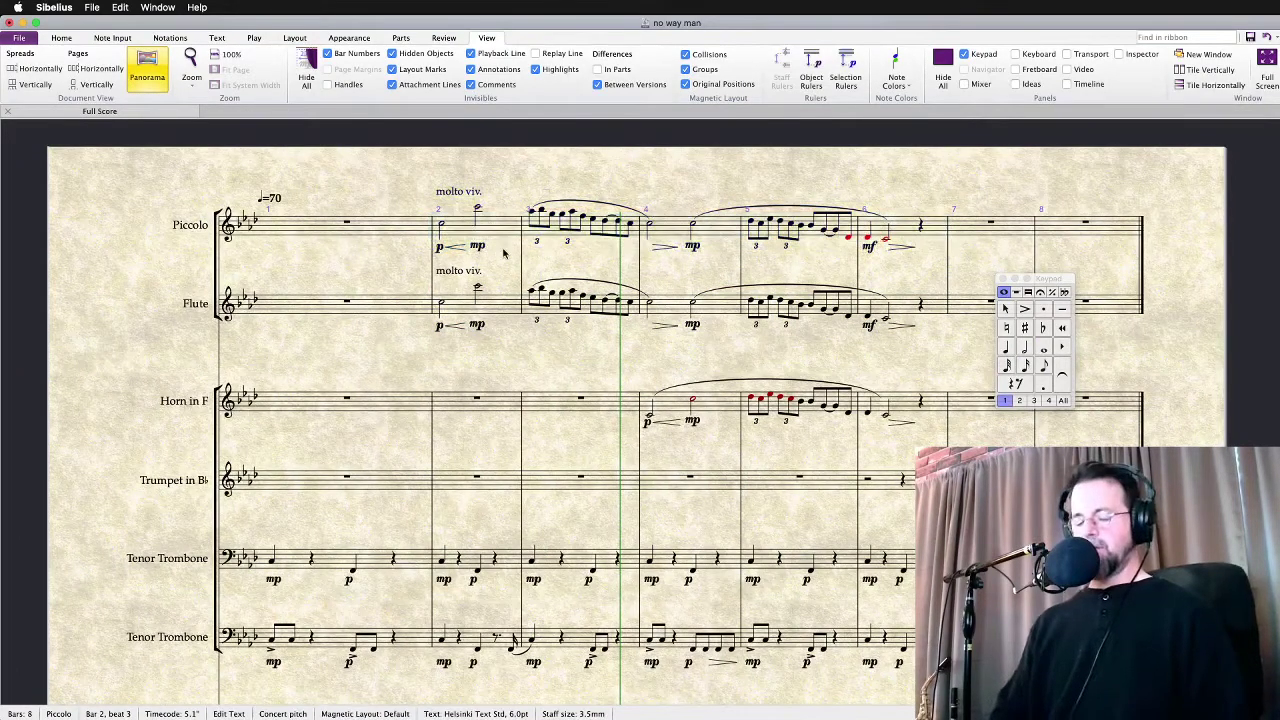
{"action": "key", "text": "Escape"}
{"action": "key", "text": "Delete"}
{"action": "left_click", "coordinate": [678, 252]}
{"action": "key", "text": "Delete"}
{"action": "left_click", "coordinate": [689, 249]}
{"action": "key", "text": "Delete"}
{"action": "left_click", "coordinate": [869, 249]}
{"action": "key", "text": "Delete"}
{"action": "left_click", "coordinate": [903, 252]}
{"action": "key", "text": "Delete"}
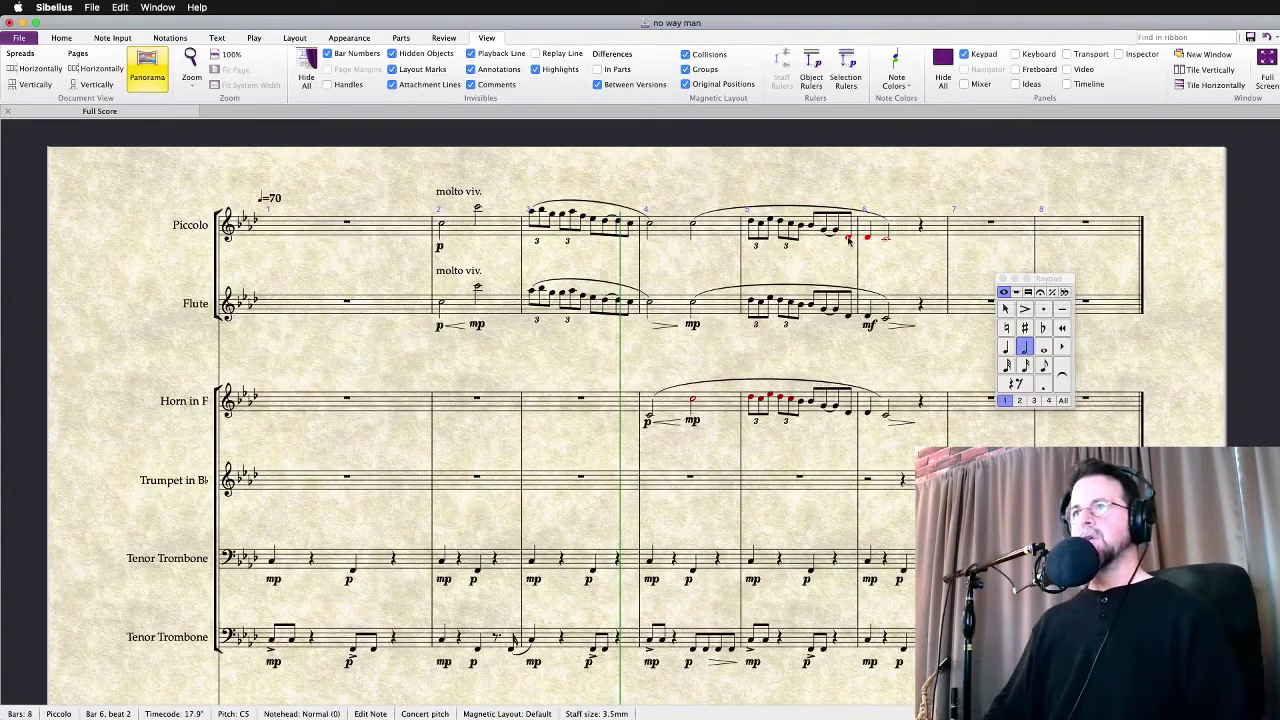
Delete the piccolo's second phrase from beat 3 of bar 4 through bar 6
{"action": "key", "text": "shift+Right"}
{"action": "key", "text": "shift+Right"}
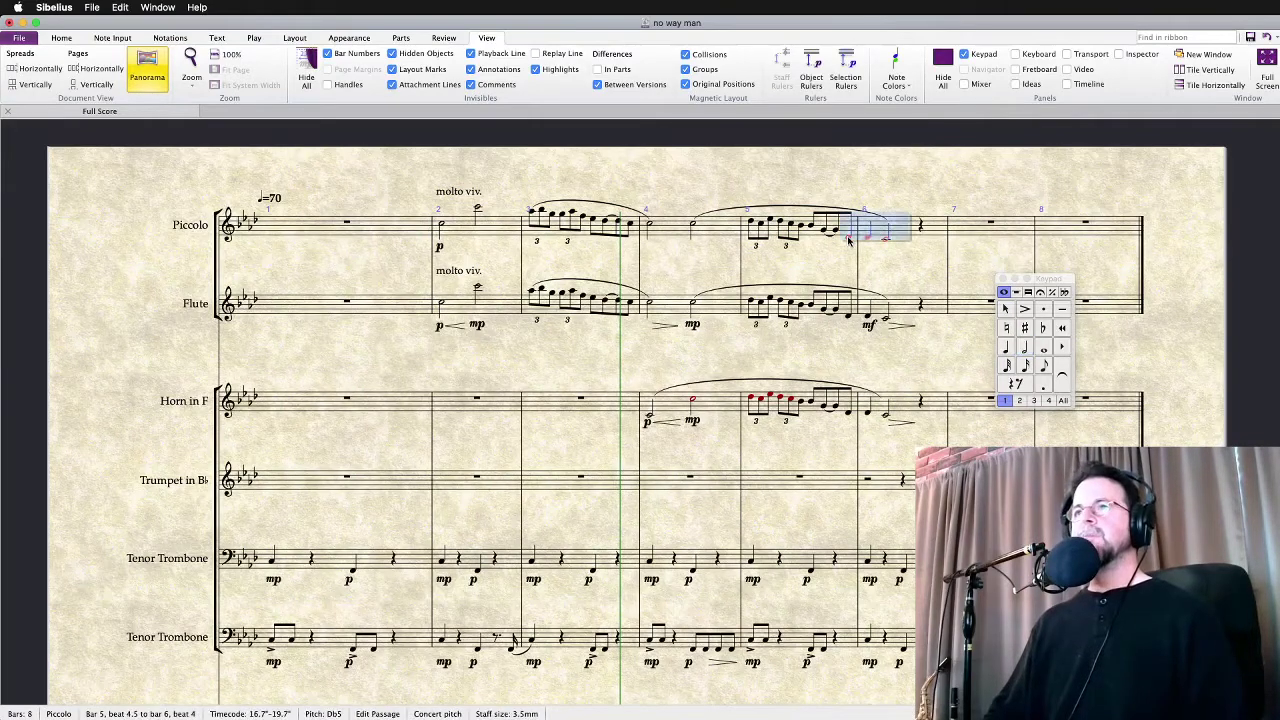
{"action": "left_click", "coordinate": [693, 228], "text": "shift"}
{"action": "key", "text": "Delete"}
{"action": "key", "text": "Escape"}
{"action": "left_click", "coordinate": [881, 232]}
{"action": "key", "text": "Escape"}
Play back from the piccolo and flute entry in bar 2 to check the doubled melody with the orchestra
{"action": "left_click", "coordinate": [446, 246]}
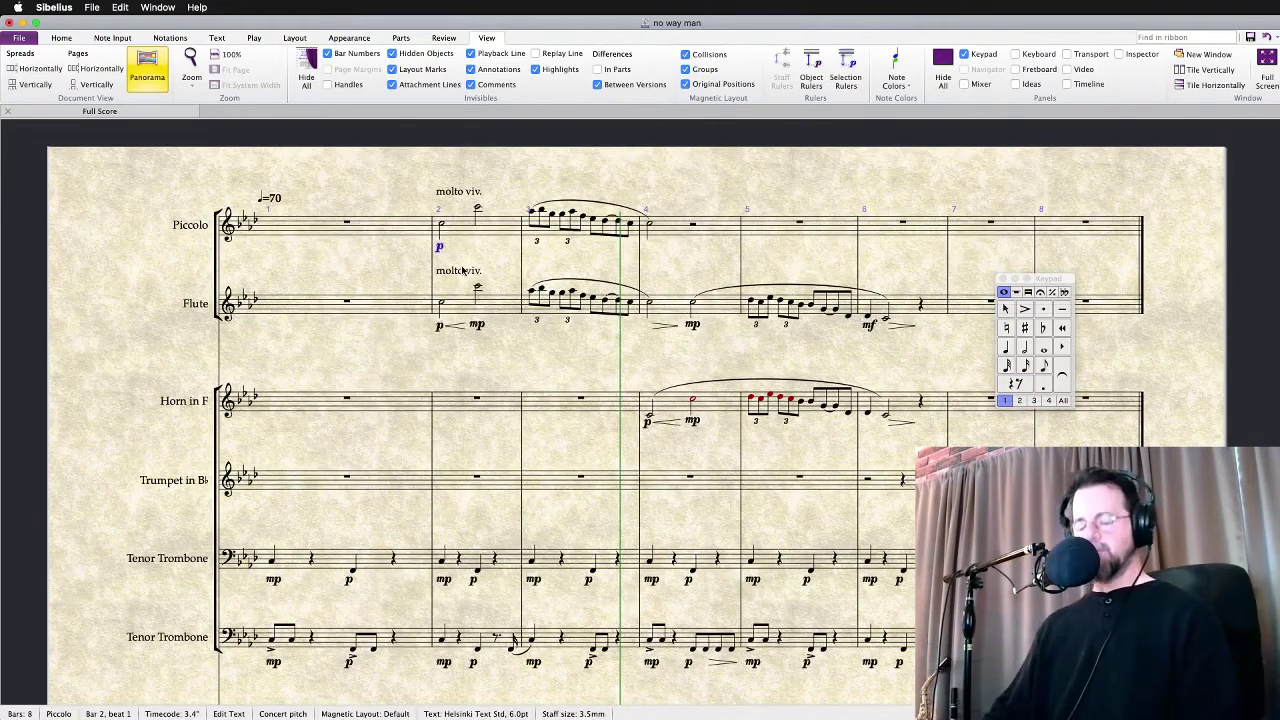
{"action": "left_click", "coordinate": [477, 325]}
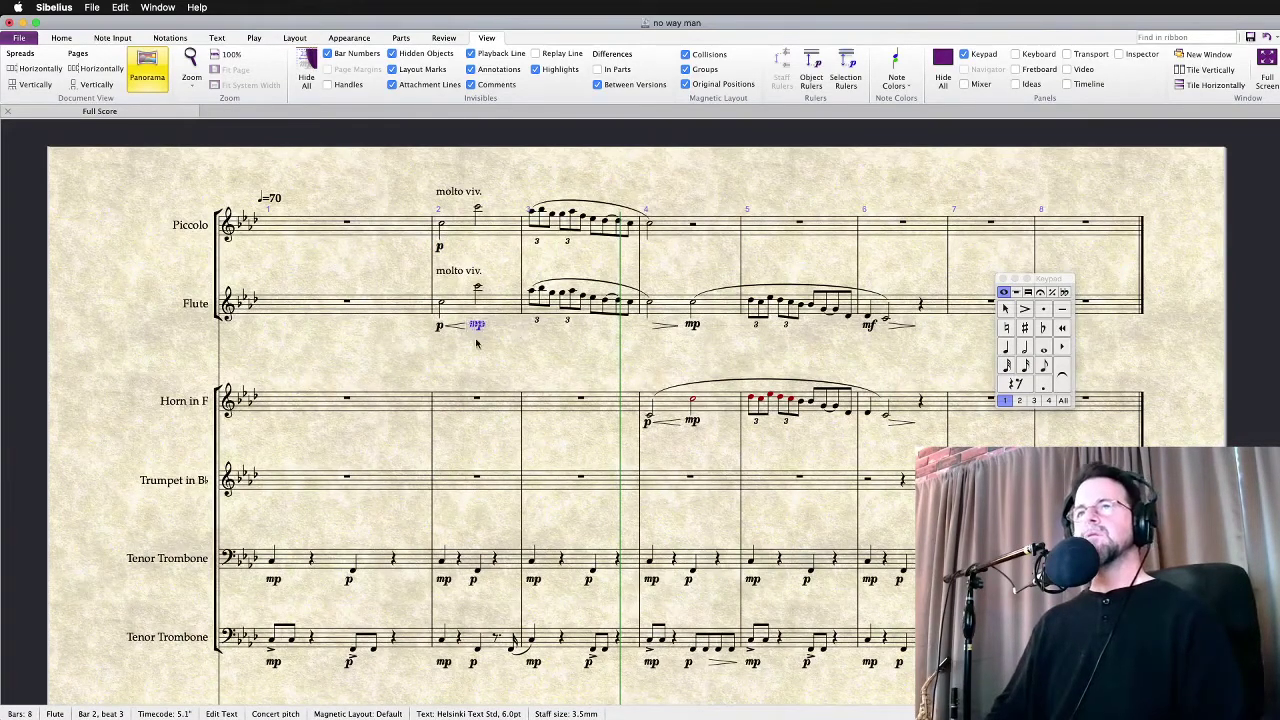
{"action": "left_click", "coordinate": [441, 331]}
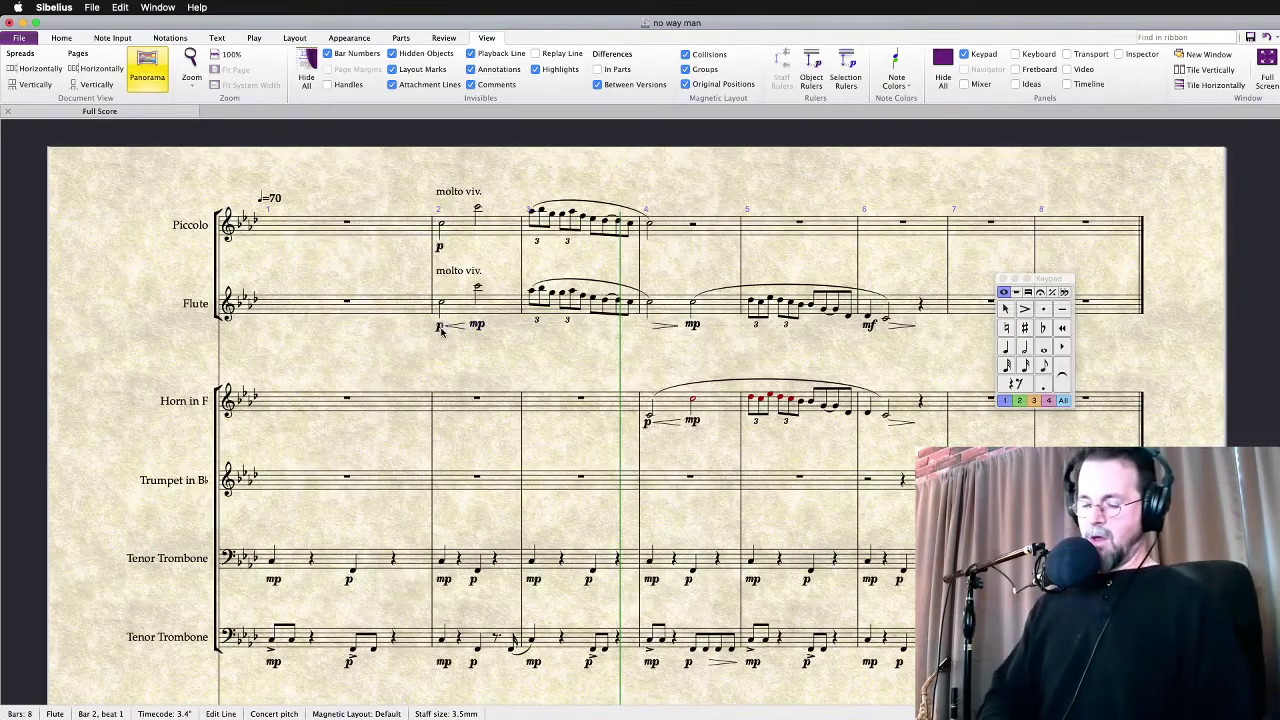
{"action": "key", "text": "p"}
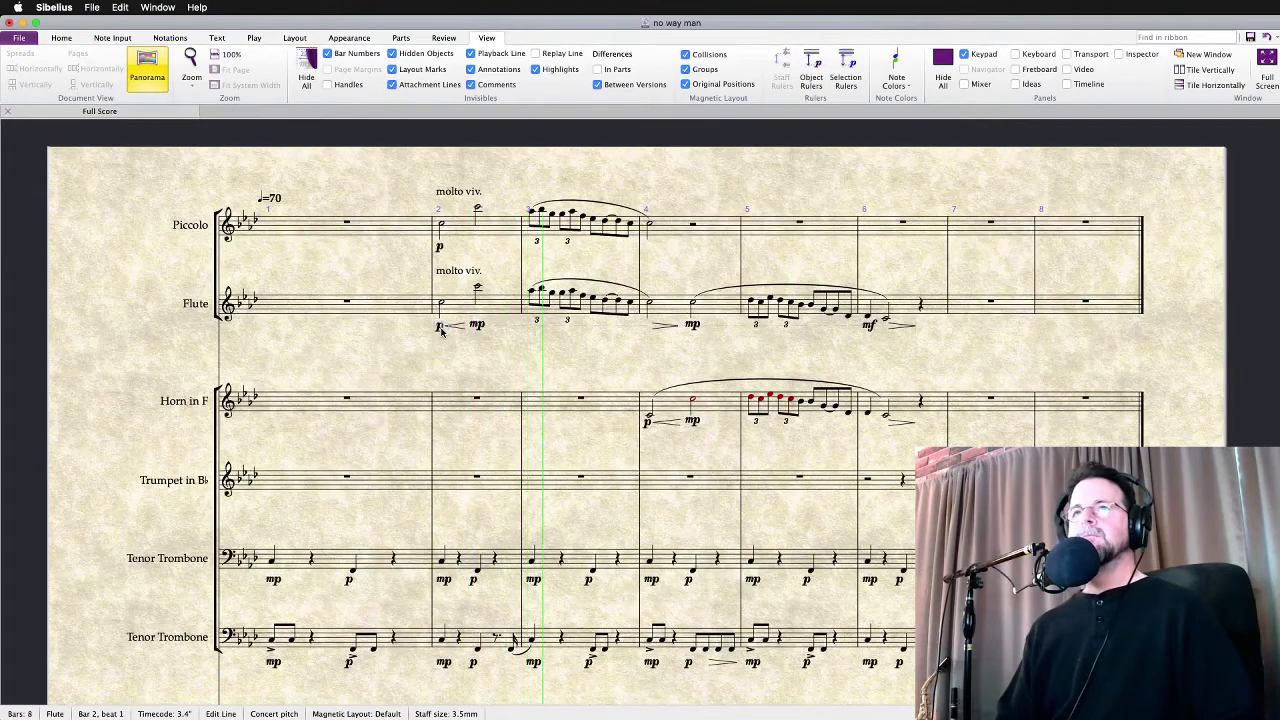
{"action": "left_click", "coordinate": [545, 355]}
{"action": "left_click_drag", "start_coordinate": [549, 355], "coordinate": [499, 337]}
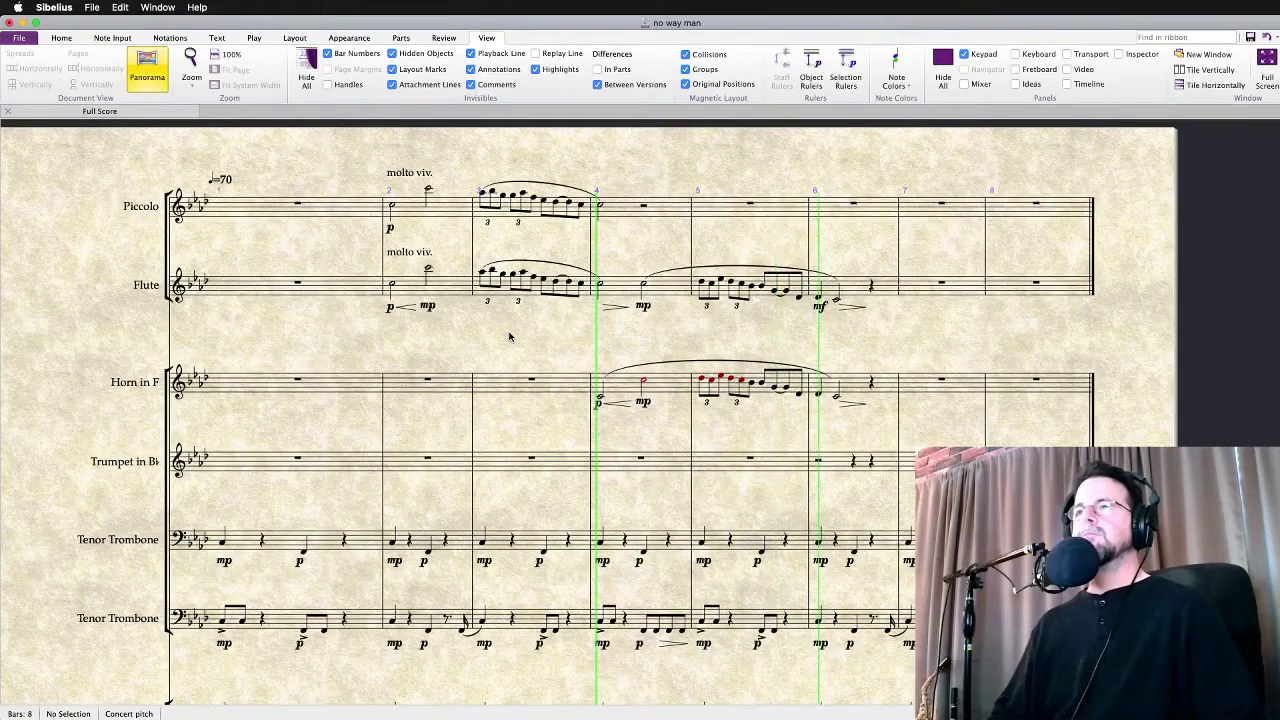
{"action": "scroll", "coordinate": [900, 412], "scroll_direction": "down", "scroll_amount": 3}
{"action": "scroll", "coordinate": [900, 412], "scroll_direction": "down", "scroll_amount": 5}
{"action": "key", "text": "space"}
Play back from the start of bar 5 on the Double Bass staff and check its notes in bar 8
{"action": "scroll", "coordinate": [1022, 414], "scroll_direction": "up", "scroll_amount": 4}
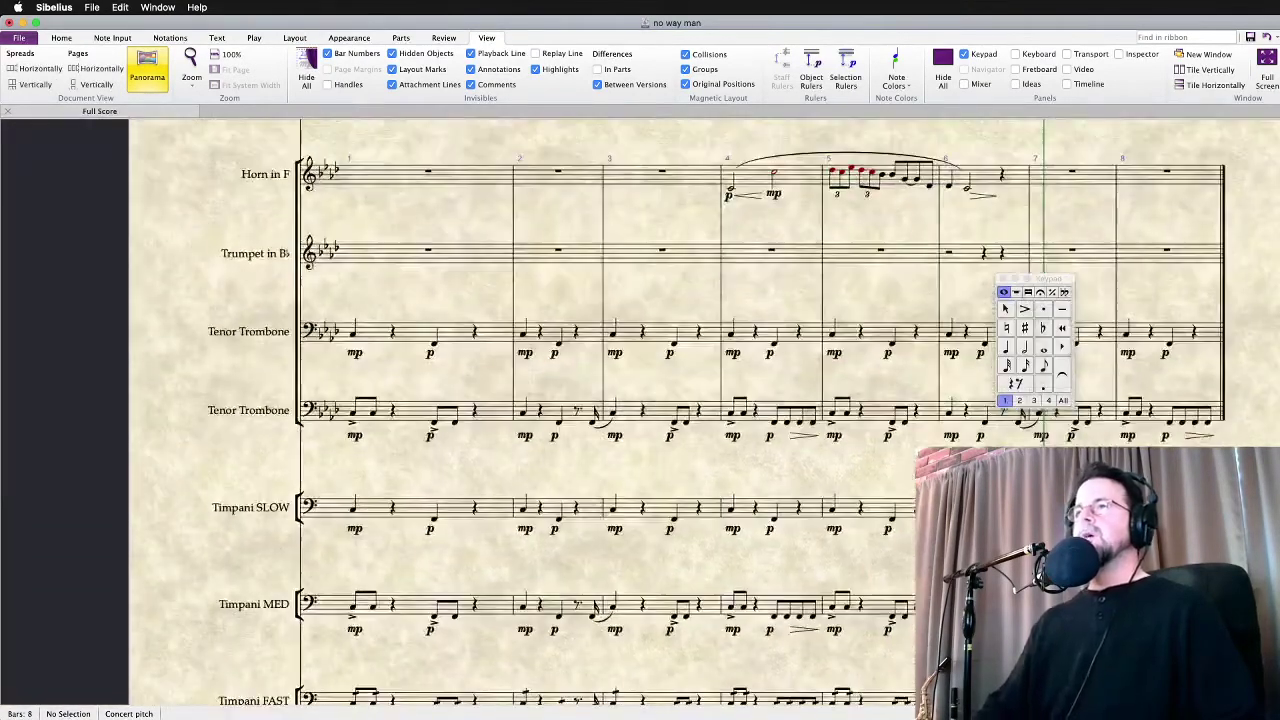
{"action": "left_click", "coordinate": [952, 181]}
{"action": "scroll", "coordinate": [952, 181], "scroll_direction": "down", "scroll_amount": 10}
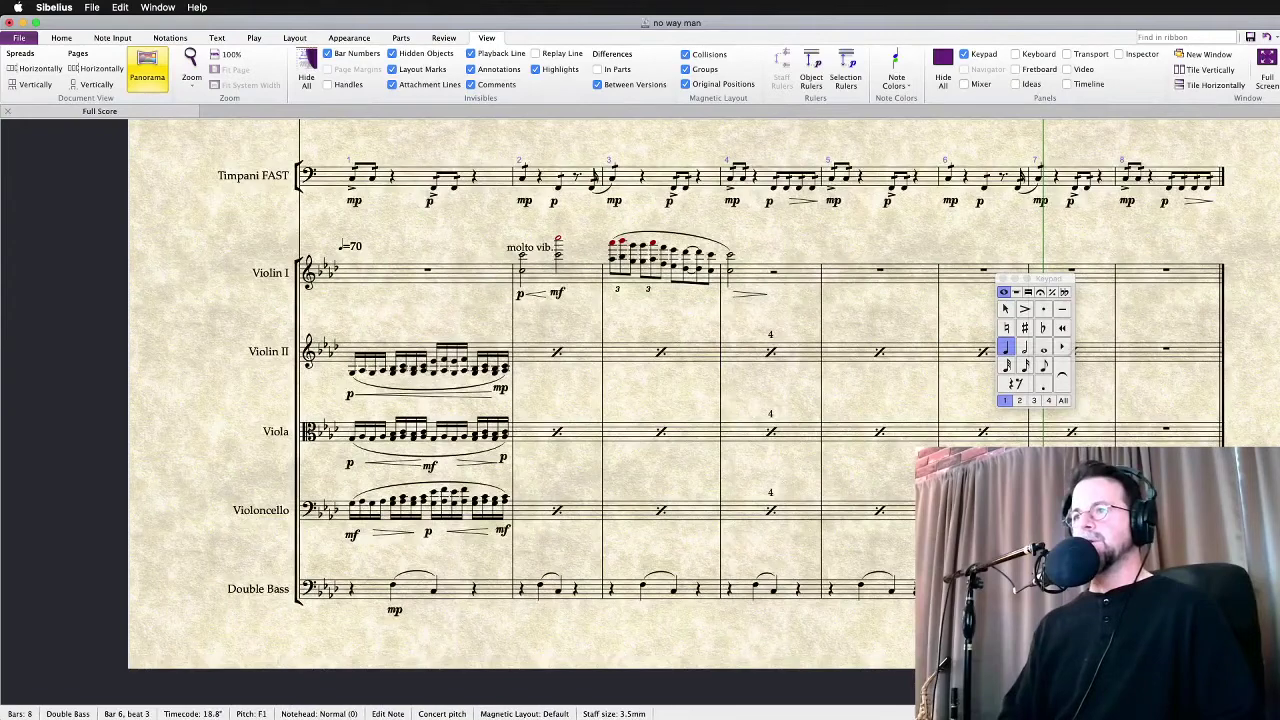
{"action": "key", "text": "Left"}
{"action": "key", "text": "Left"}
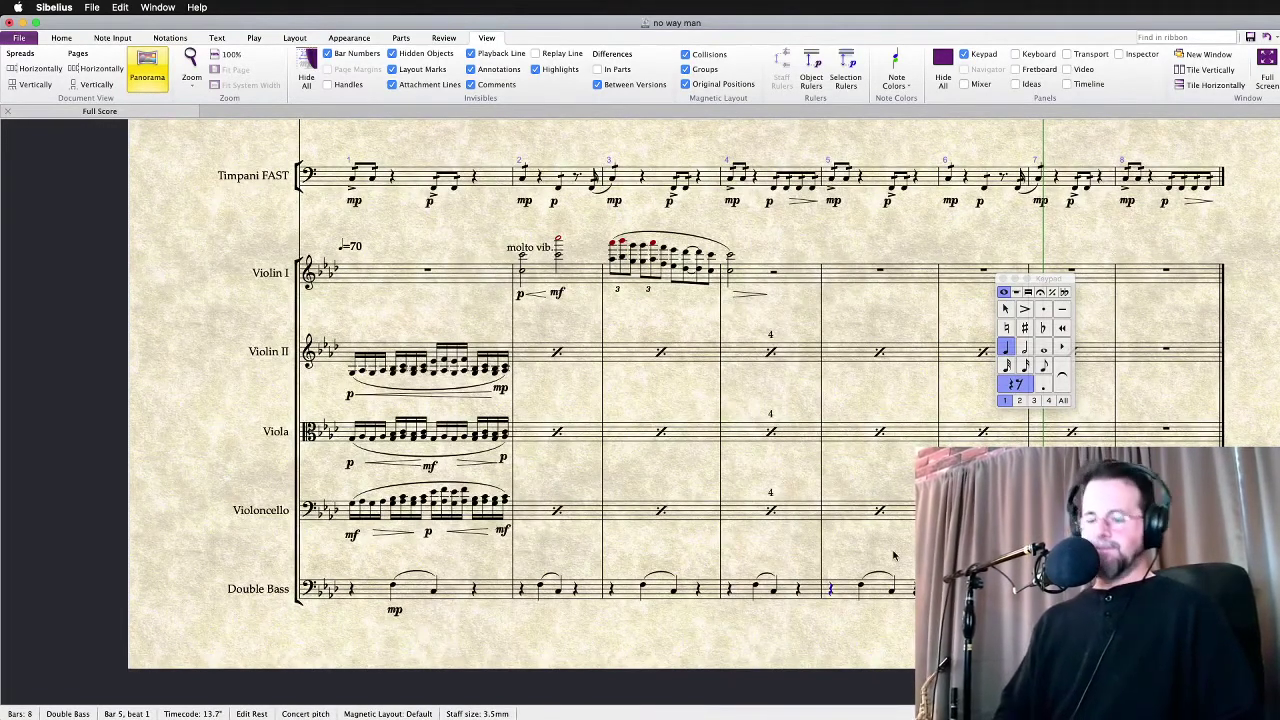
{"action": "key", "text": "super+Left"}
{"action": "key", "text": "p"}
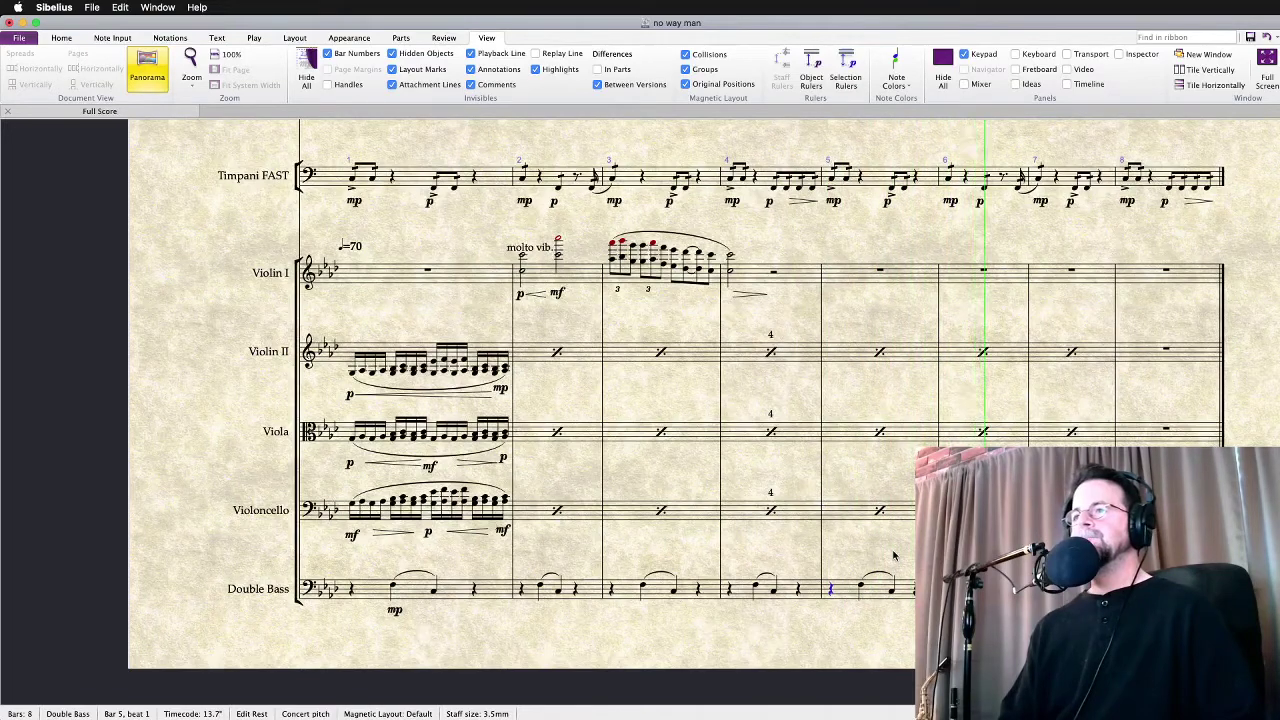
{"action": "left_click", "coordinate": [894, 556]}
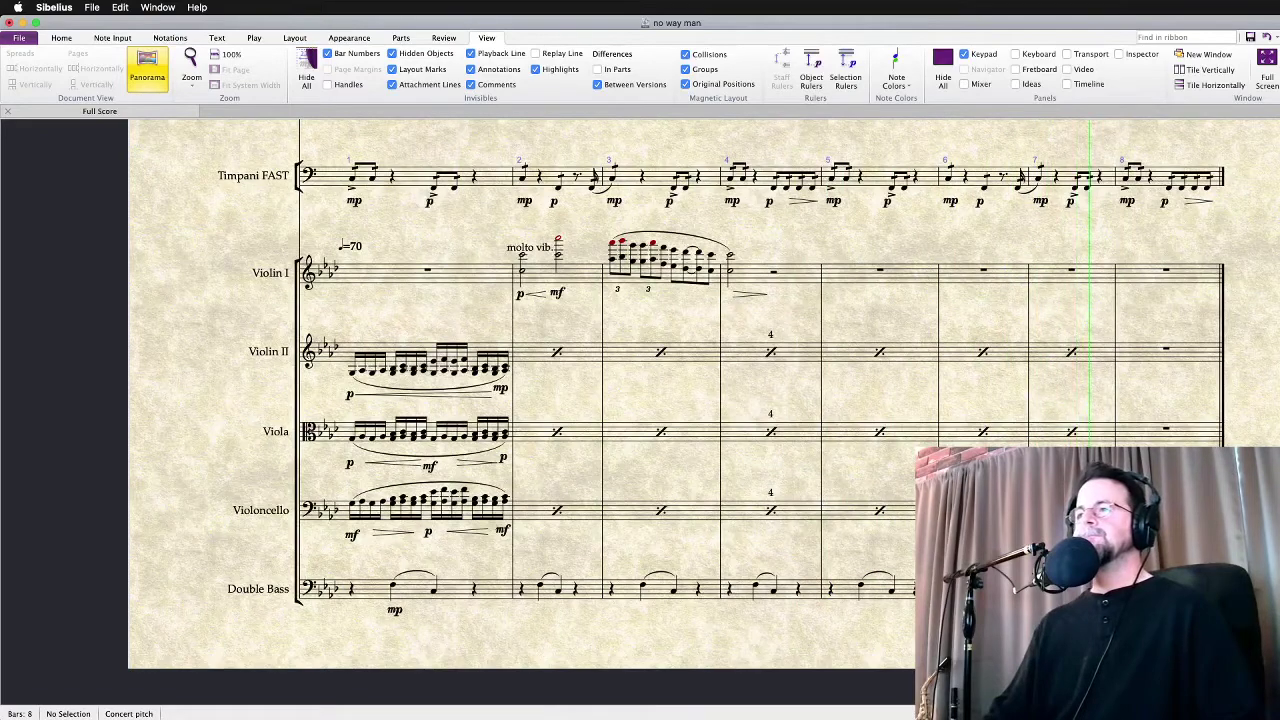
{"action": "left_click", "coordinate": [1165, 588]}
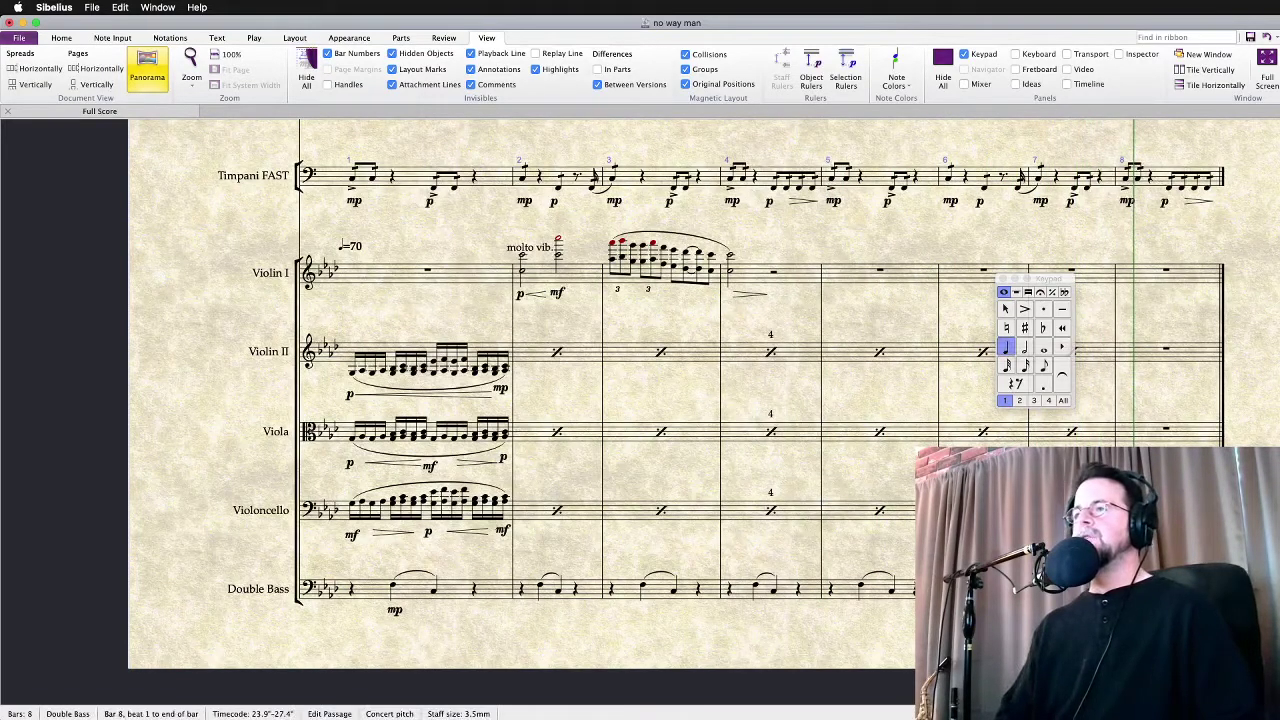
{"action": "left_click", "coordinate": [1167, 588]}
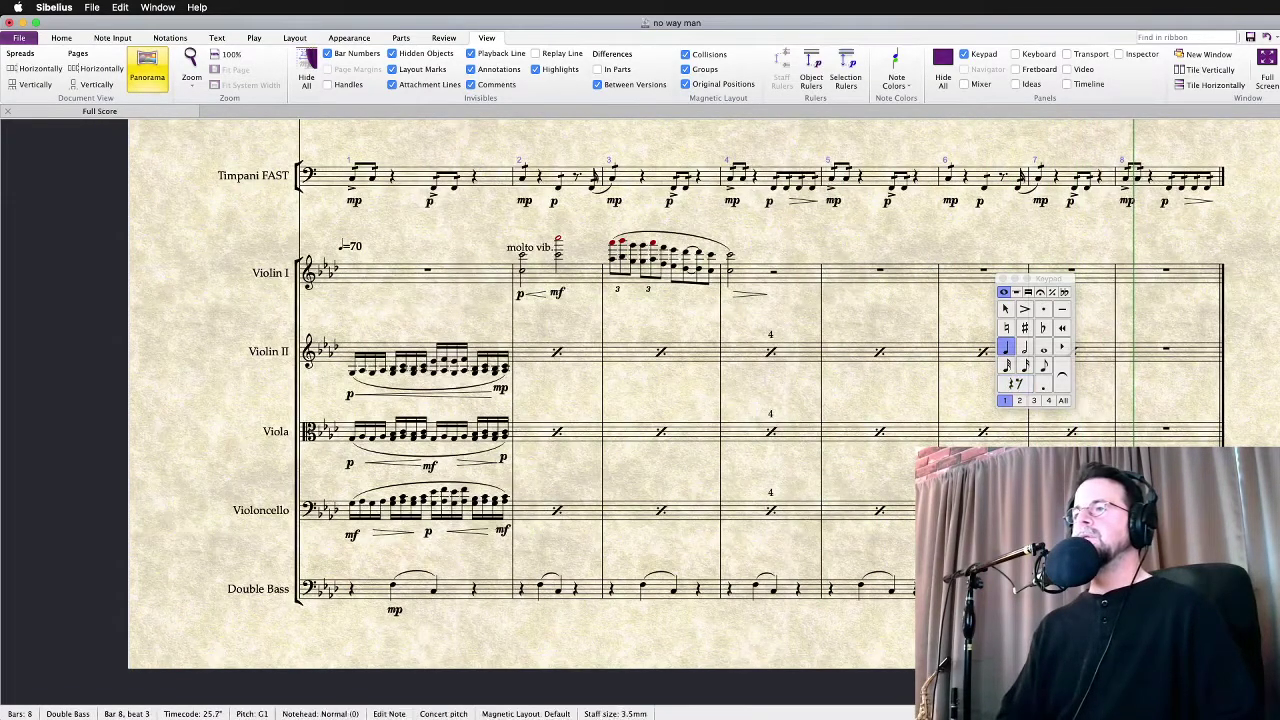
{"action": "key", "text": "Escape"}
Examine the score from the Piccolo staff down through the brass and timpani staves
{"action": "left_click_drag", "start_coordinate": [551, 319], "coordinate": [514, 395]}
{"action": "left_click_drag", "start_coordinate": [393, 378], "coordinate": [393, 709]}
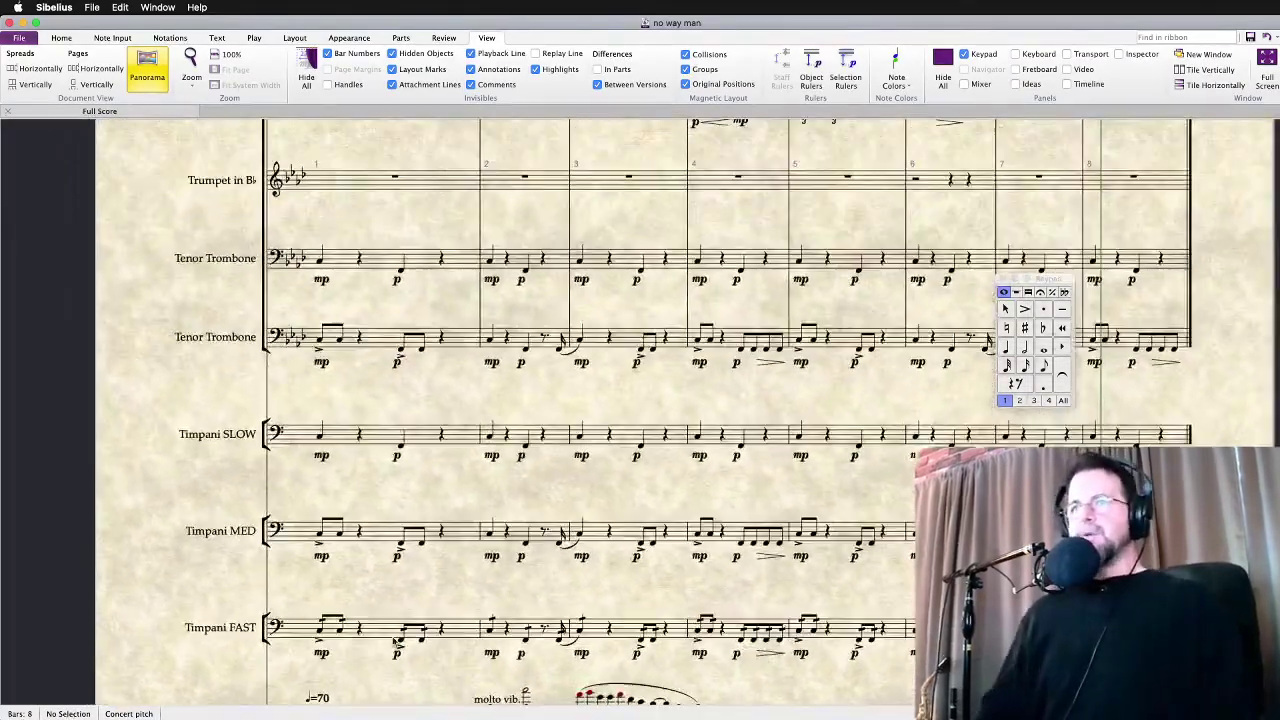
{"action": "left_click_drag", "start_coordinate": [380, 394], "coordinate": [351, 537]}
{"action": "scroll", "coordinate": [351, 537], "scroll_direction": "up", "scroll_amount": 5}
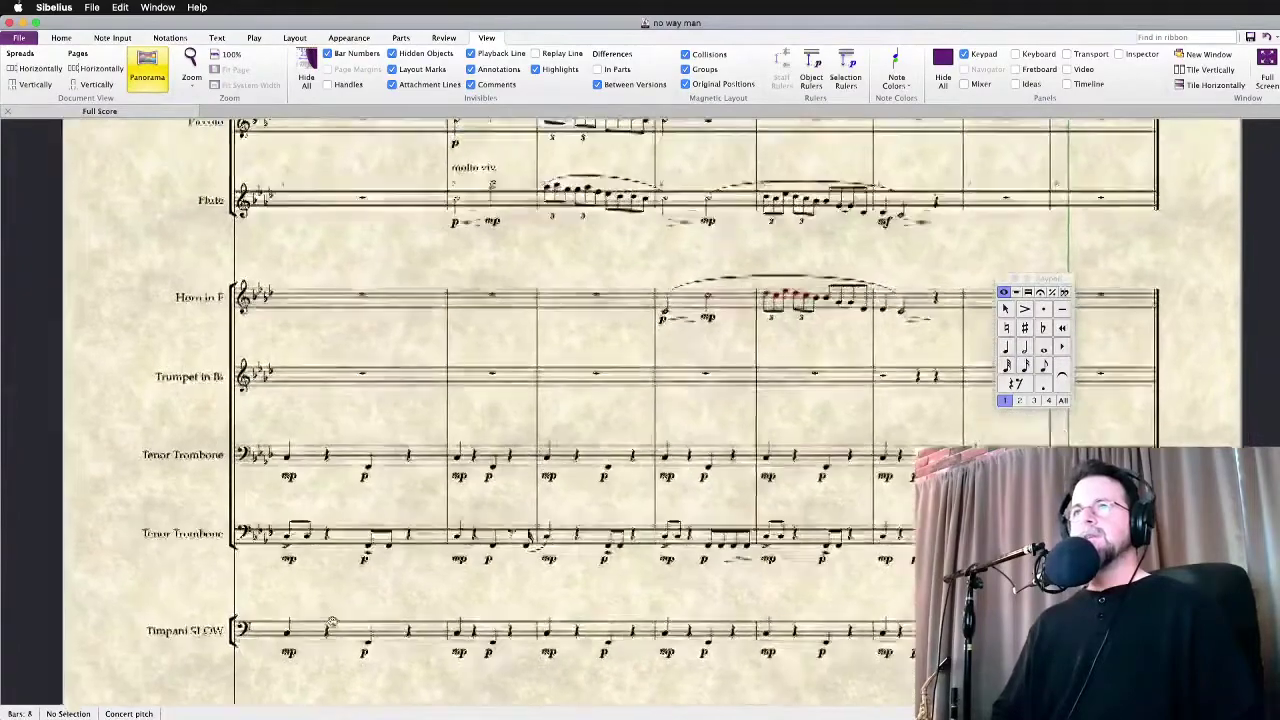
{"action": "scroll", "coordinate": [446, 266], "scroll_direction": "right", "scroll_amount": 2}
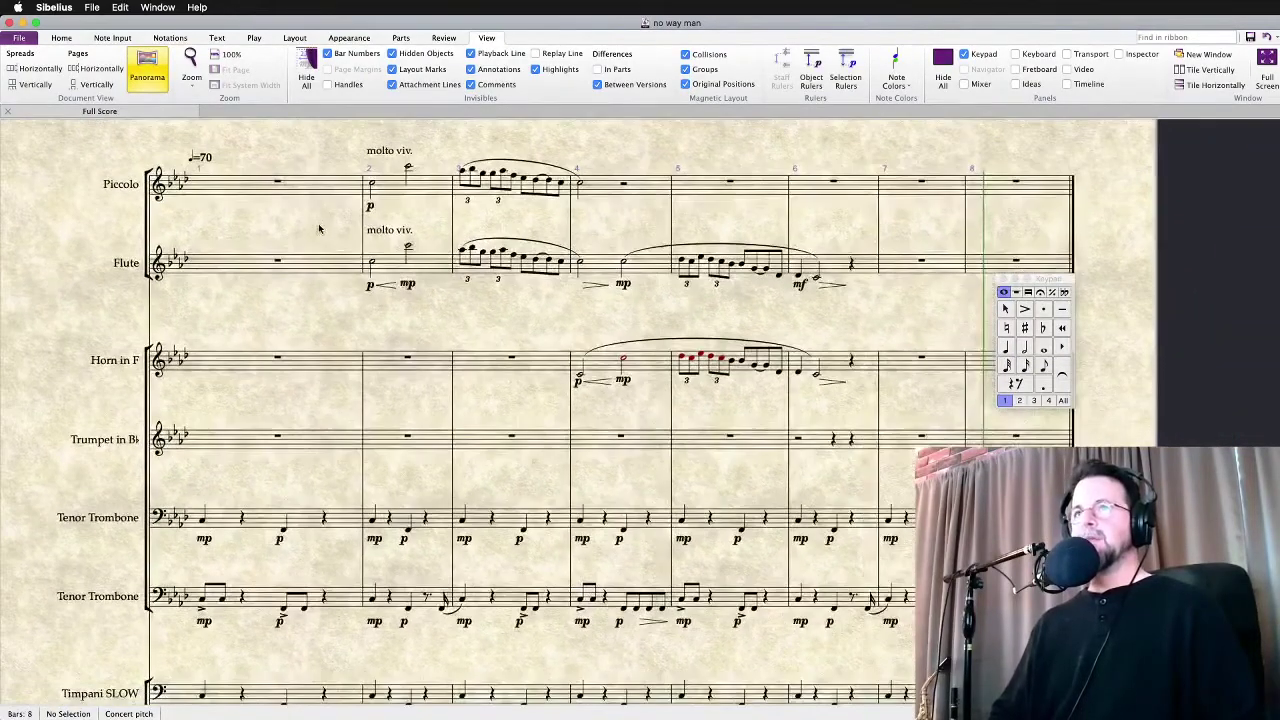
{"action": "left_click", "coordinate": [369, 207]}
{"action": "scroll", "coordinate": [400, 224], "scroll_direction": "down", "scroll_amount": 3}
{"action": "scroll", "coordinate": [400, 224], "scroll_direction": "left", "scroll_amount": 3}
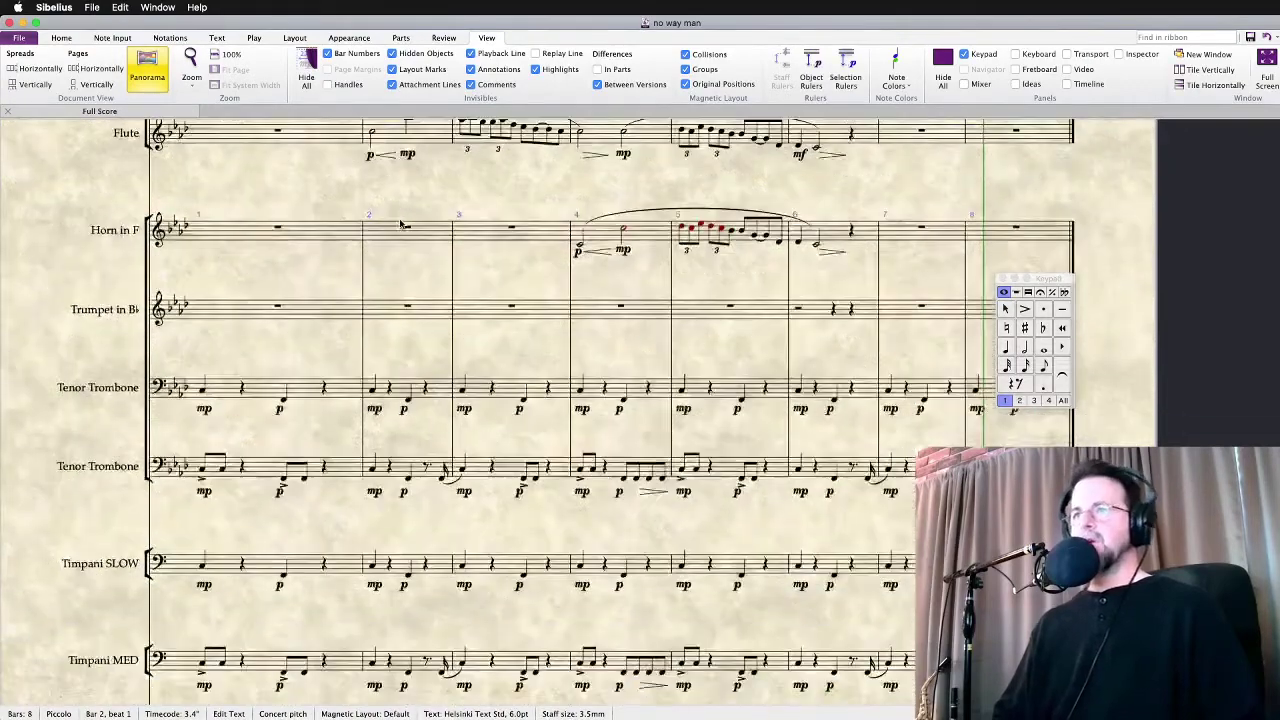
{"action": "key", "text": "Escape"}
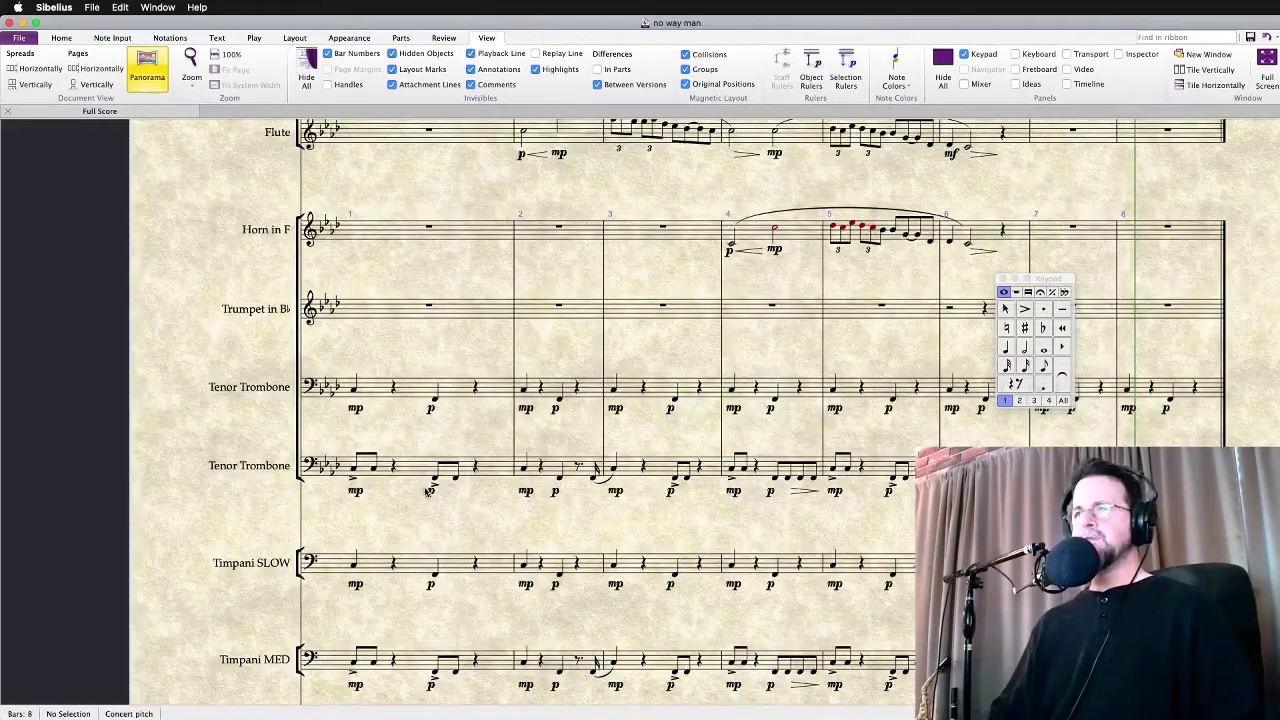
{"action": "scroll", "coordinate": [479, 541], "scroll_direction": "down", "scroll_amount": 4}
{"action": "scroll", "coordinate": [479, 541], "scroll_direction": "right", "scroll_amount": 2}
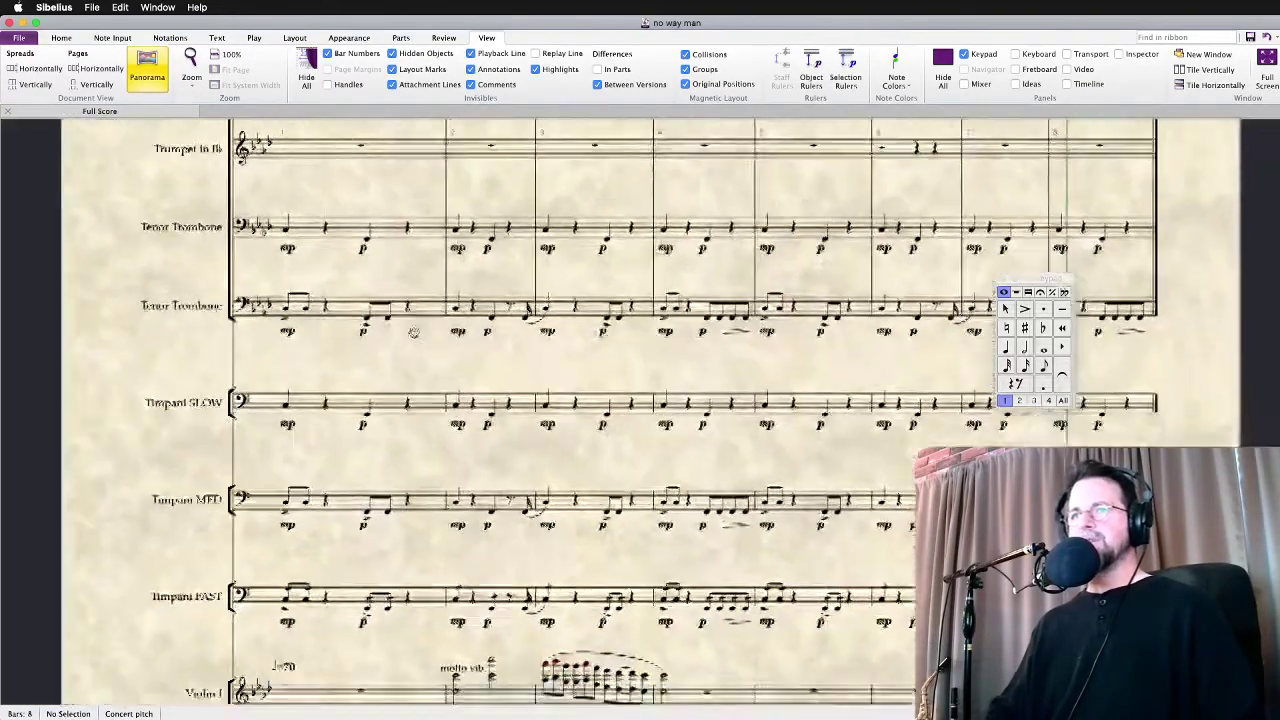
{"action": "scroll", "coordinate": [388, 252], "scroll_direction": "up", "scroll_amount": 2}
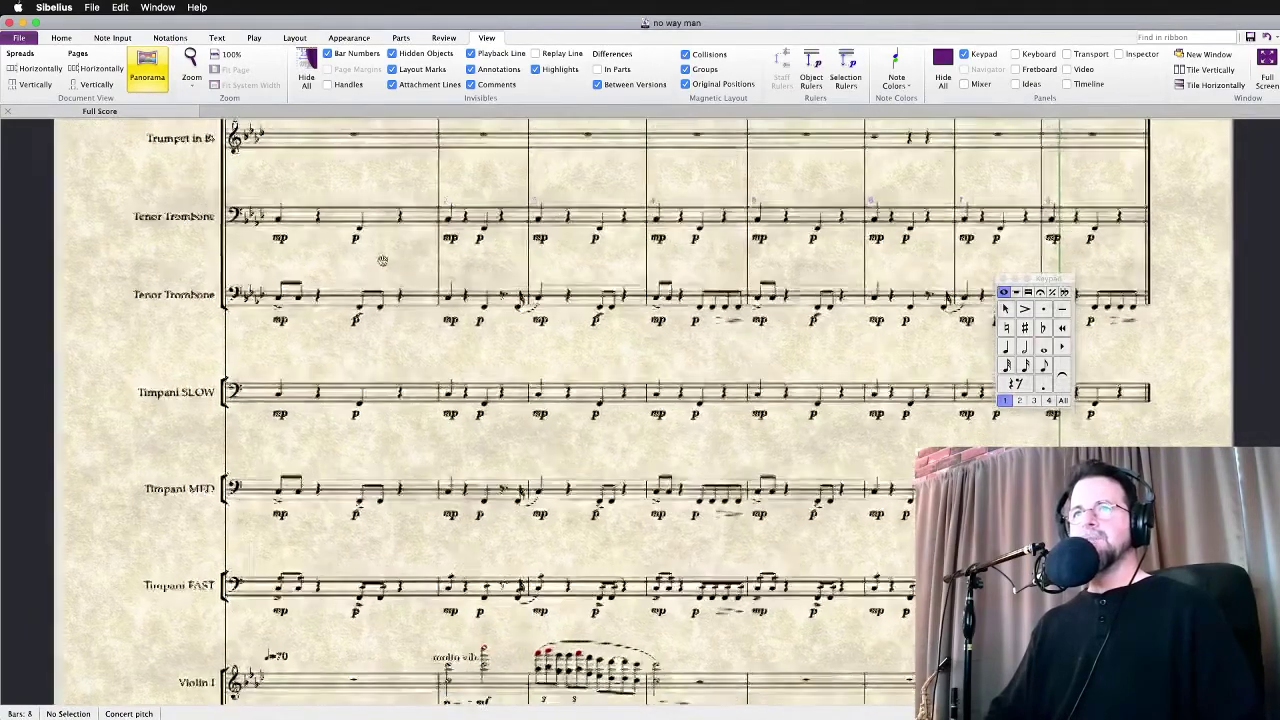
Move the Timpani SLOW staff closer to the Tenor Trombone and the Timpani MED staff closer to Timpani SLOW
{"action": "left_click", "coordinate": [287, 427]}
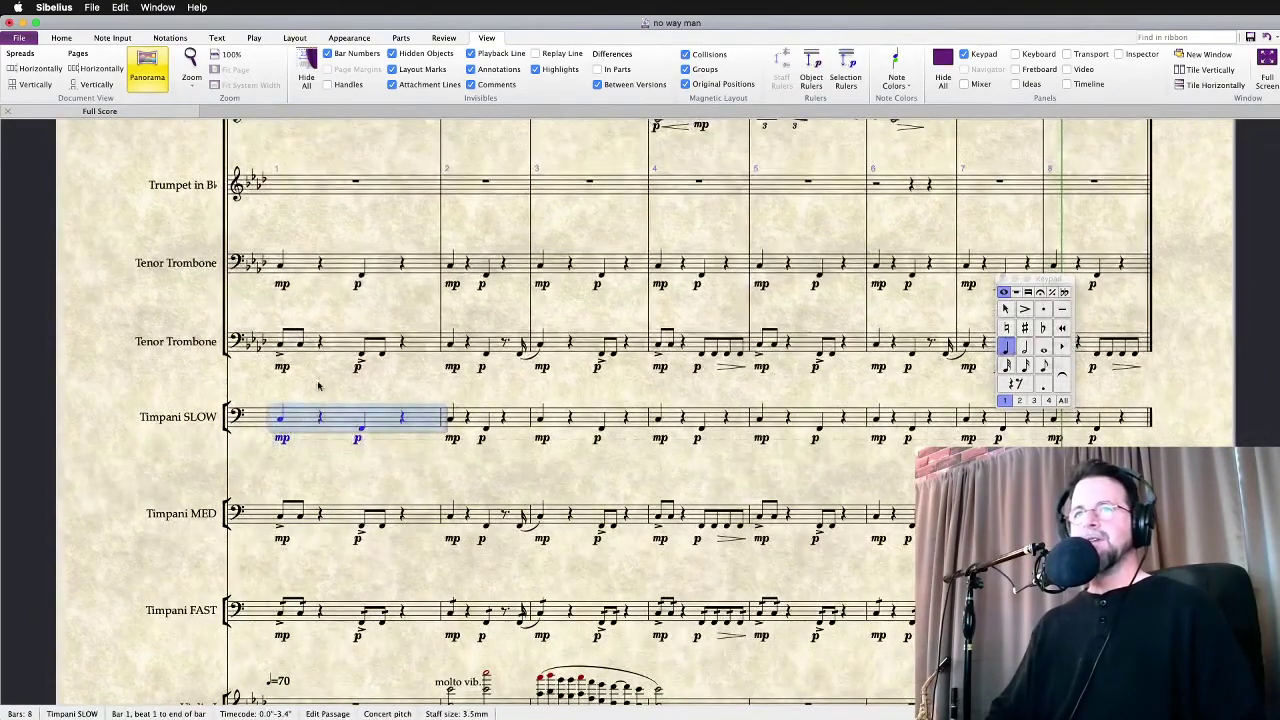
{"action": "left_click", "coordinate": [322, 384]}
{"action": "left_click", "coordinate": [346, 508]}
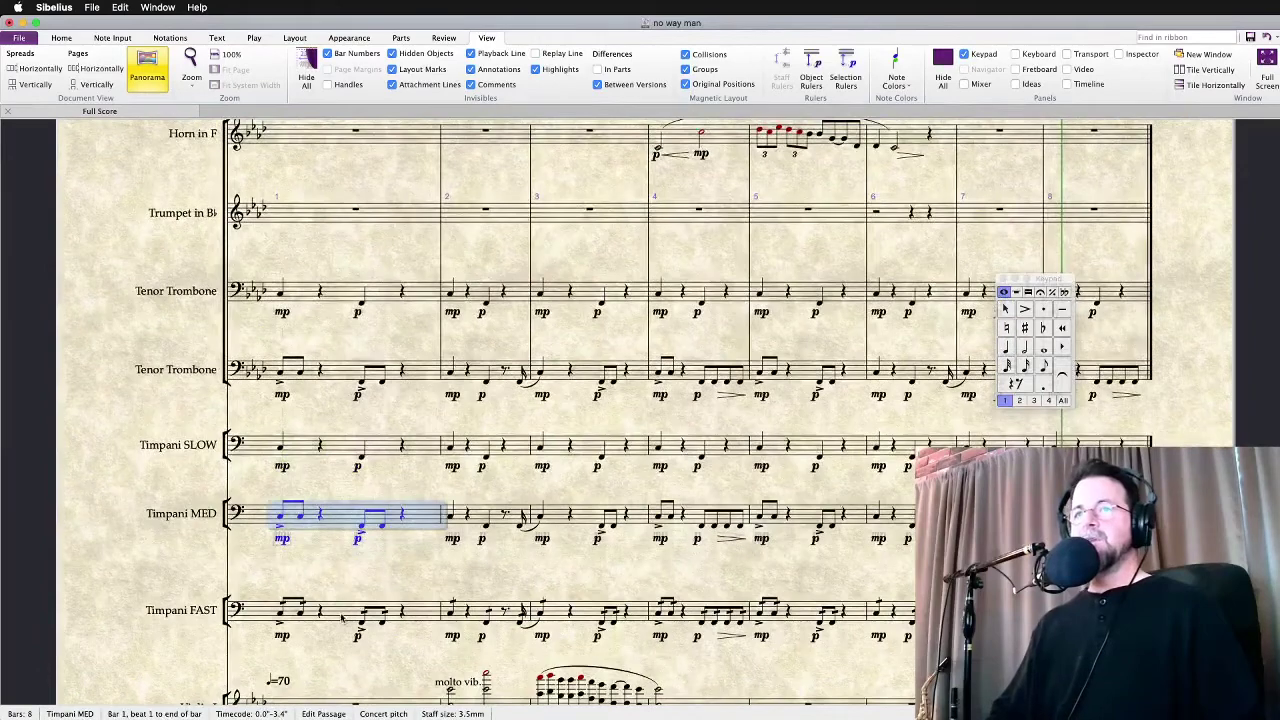
Move the Timpani FAST staff closer to Timpani MED and tighten the gap between the Timpani SLOW and Timpani MED staves
{"action": "left_click", "coordinate": [341, 618]}
{"action": "left_click", "coordinate": [343, 574]}
{"action": "left_click", "coordinate": [334, 481]}
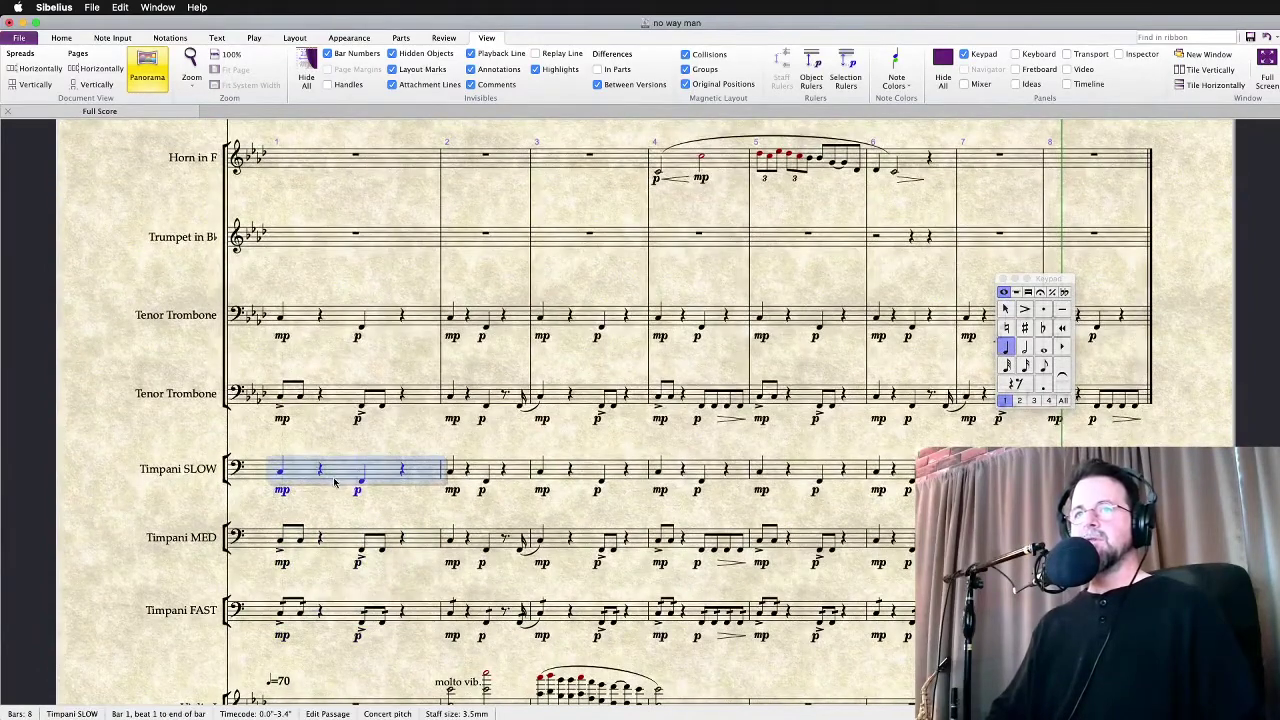
{"action": "left_click", "coordinate": [335, 538]}
{"action": "left_click", "coordinate": [345, 506]}
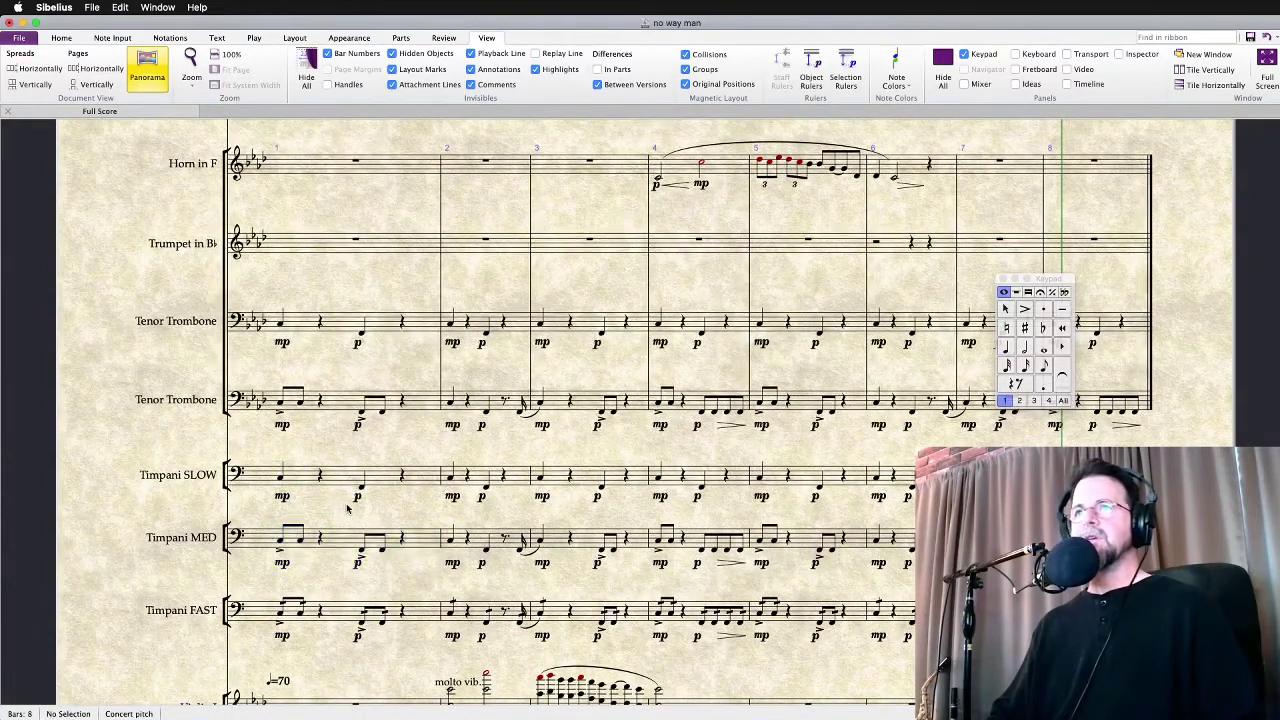
{"action": "scroll", "coordinate": [365, 343], "scroll_direction": "left", "scroll_amount": 2}
{"action": "scroll", "coordinate": [365, 343], "scroll_direction": "up", "scroll_amount": 5}
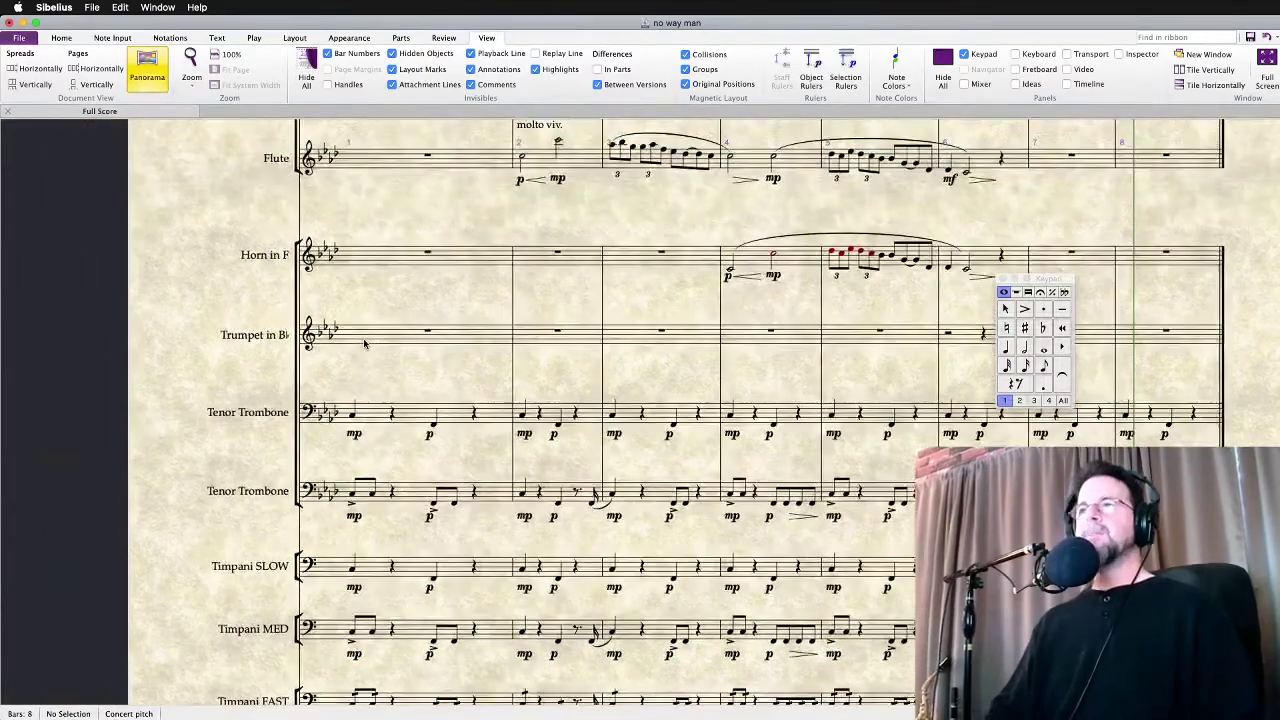
{"action": "left_click", "coordinate": [353, 207]}
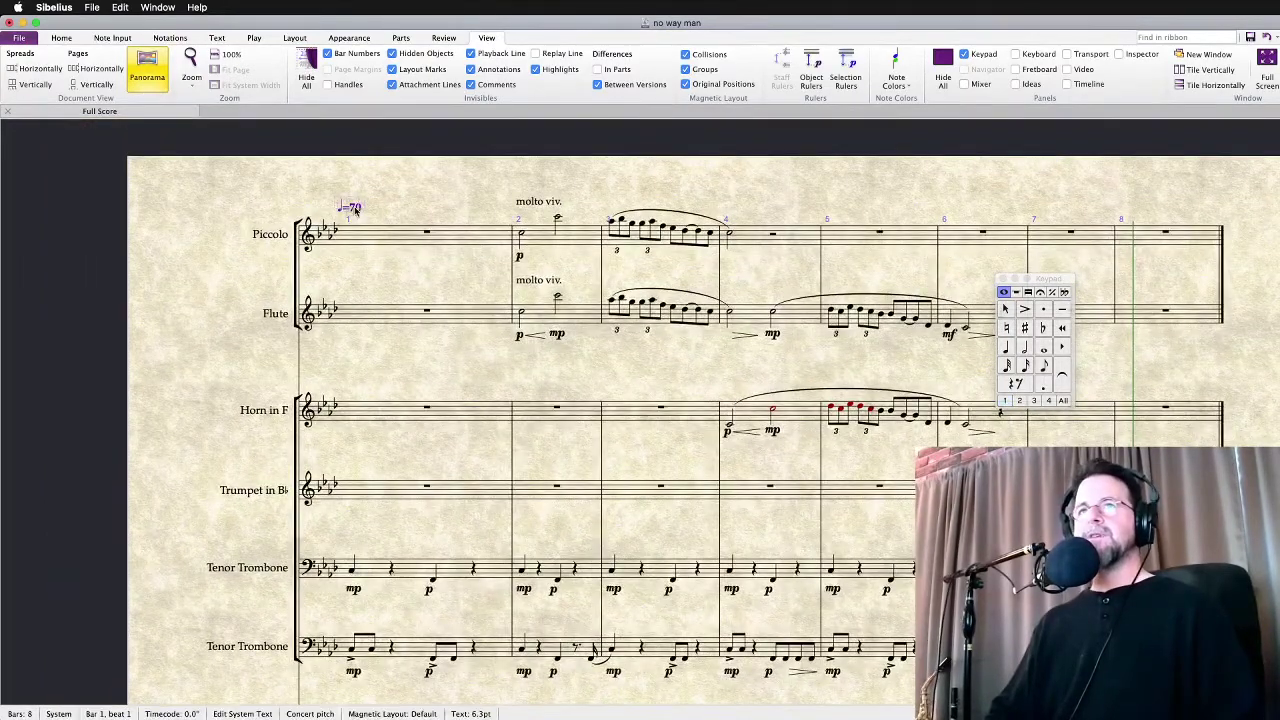
{"action": "key", "text": "Escape"}
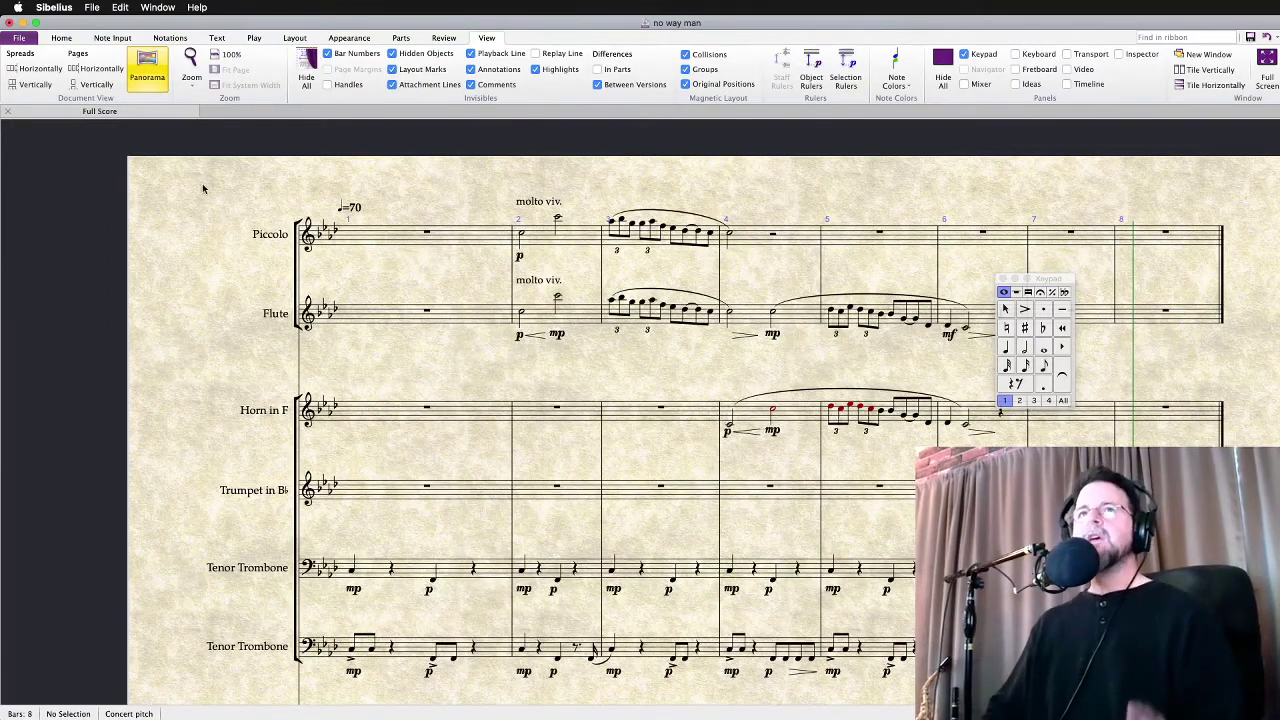
Add a second Violin II, Viola and Violoncello staff to the score's string section
{"action": "scroll", "coordinate": [470, 527], "scroll_direction": "down", "scroll_amount": 10}
{"action": "left_click_drag", "start_coordinate": [451, 562], "coordinate": [413, 580]}
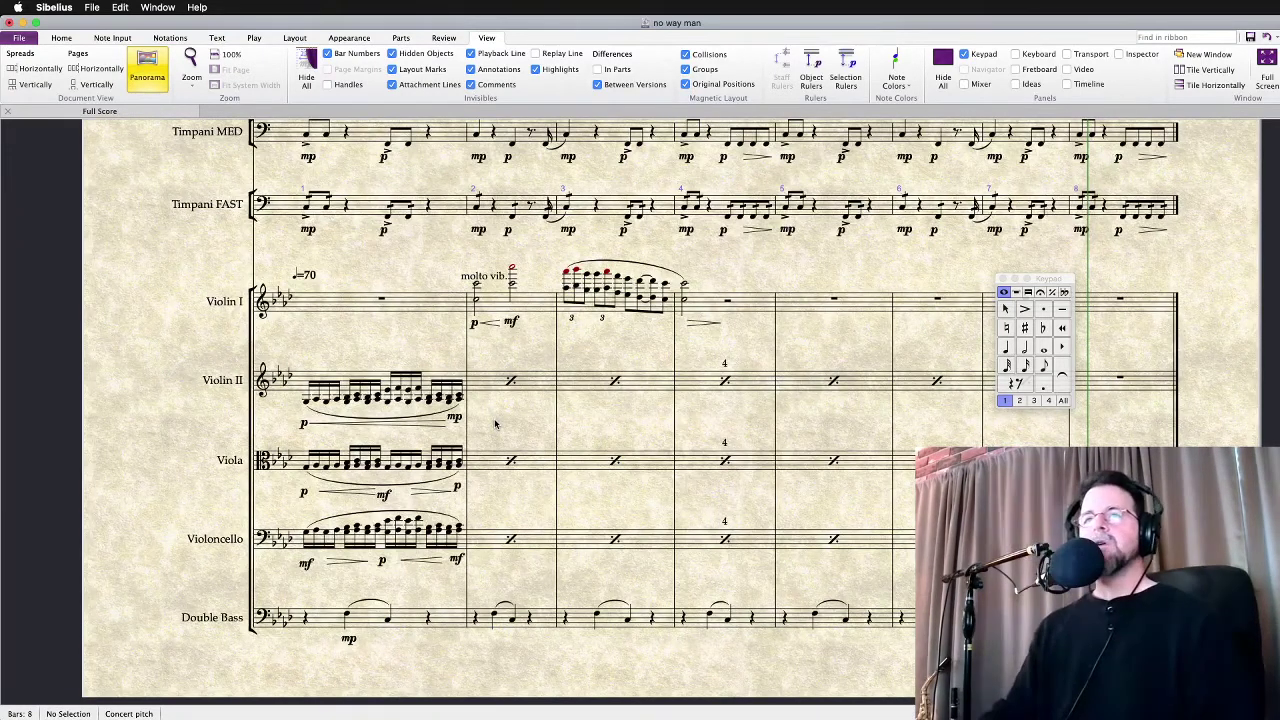
{"action": "left_click", "coordinate": [500, 432]}
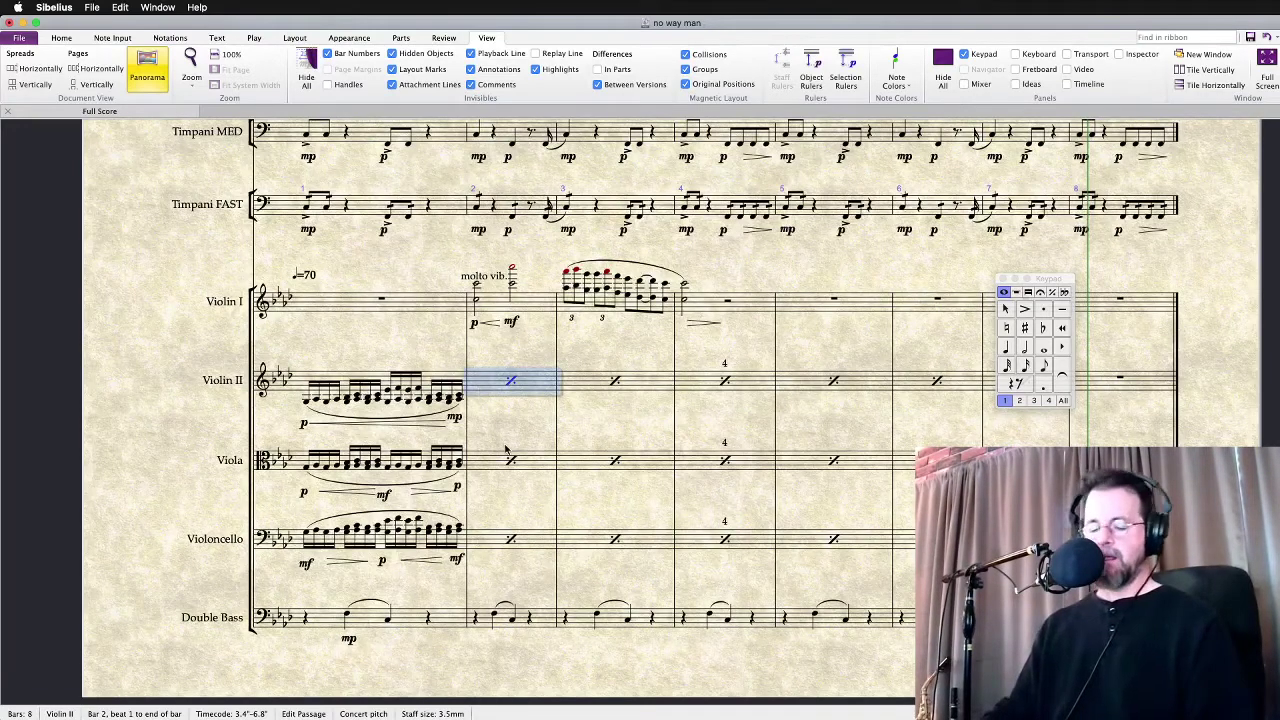
{"action": "key", "text": "i"}
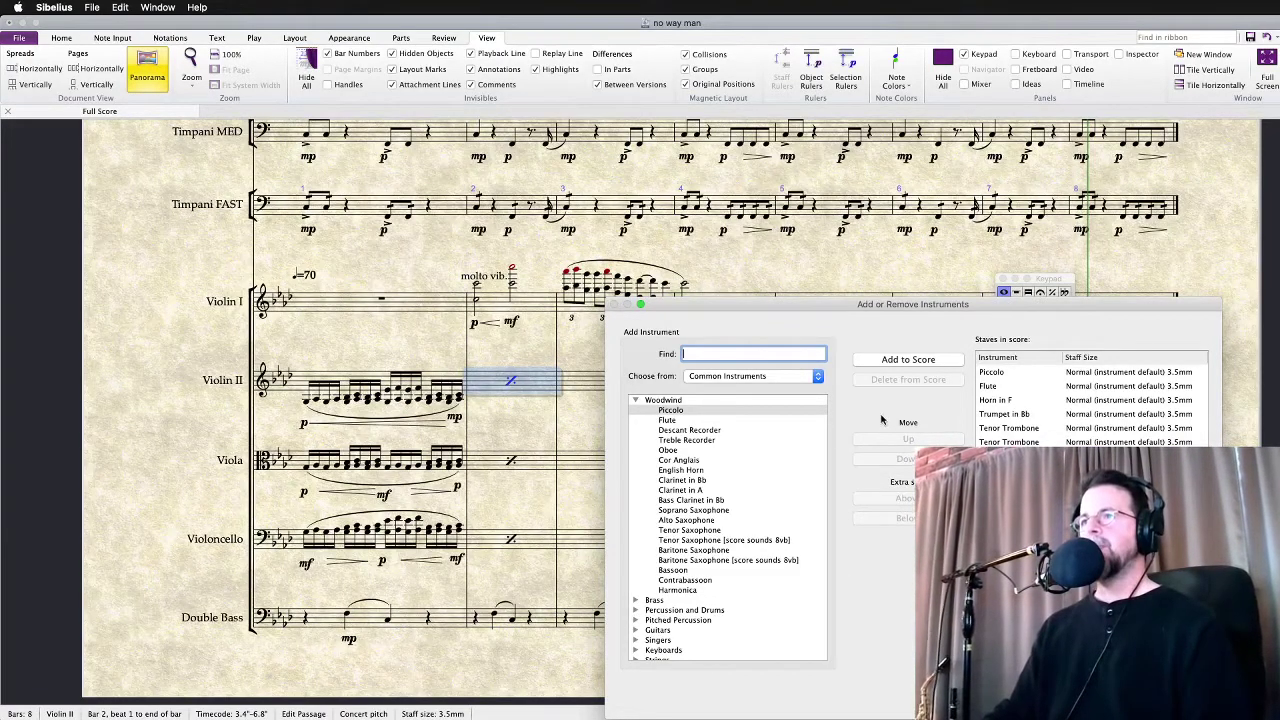
{"action": "left_click_drag", "start_coordinate": [815, 307], "coordinate": [799, 326]}
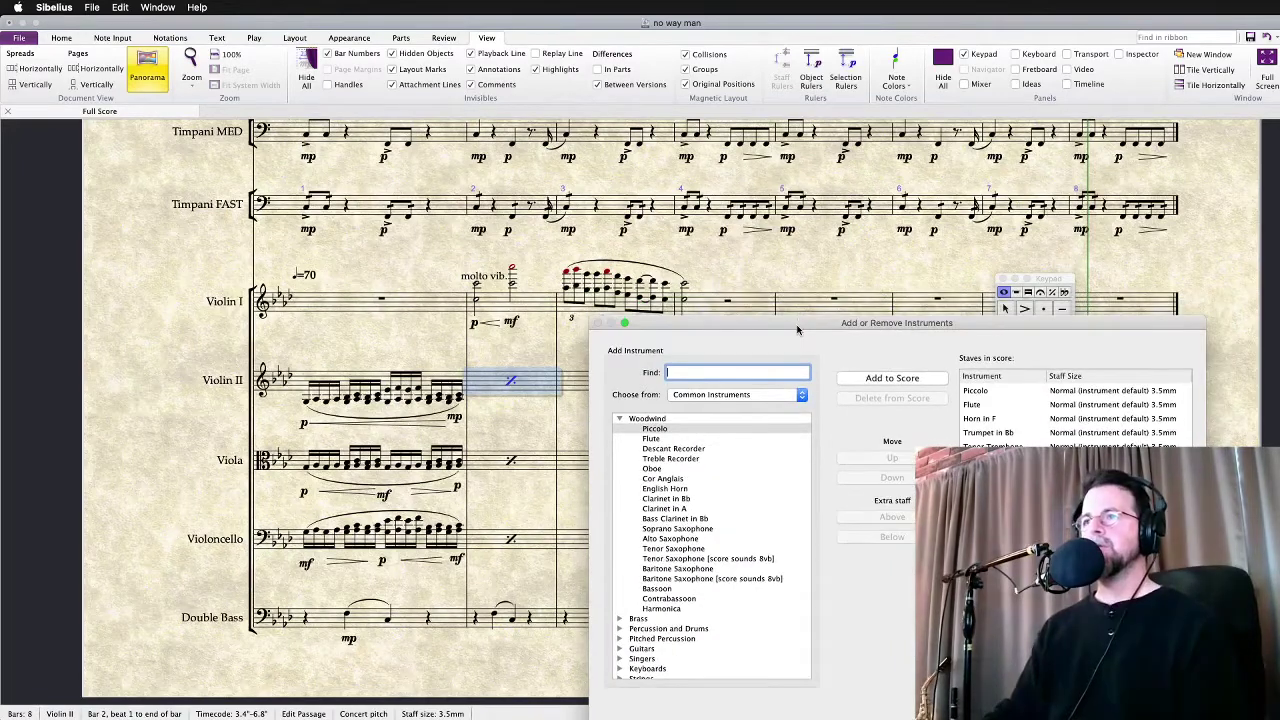
{"action": "left_click", "coordinate": [619, 419]}
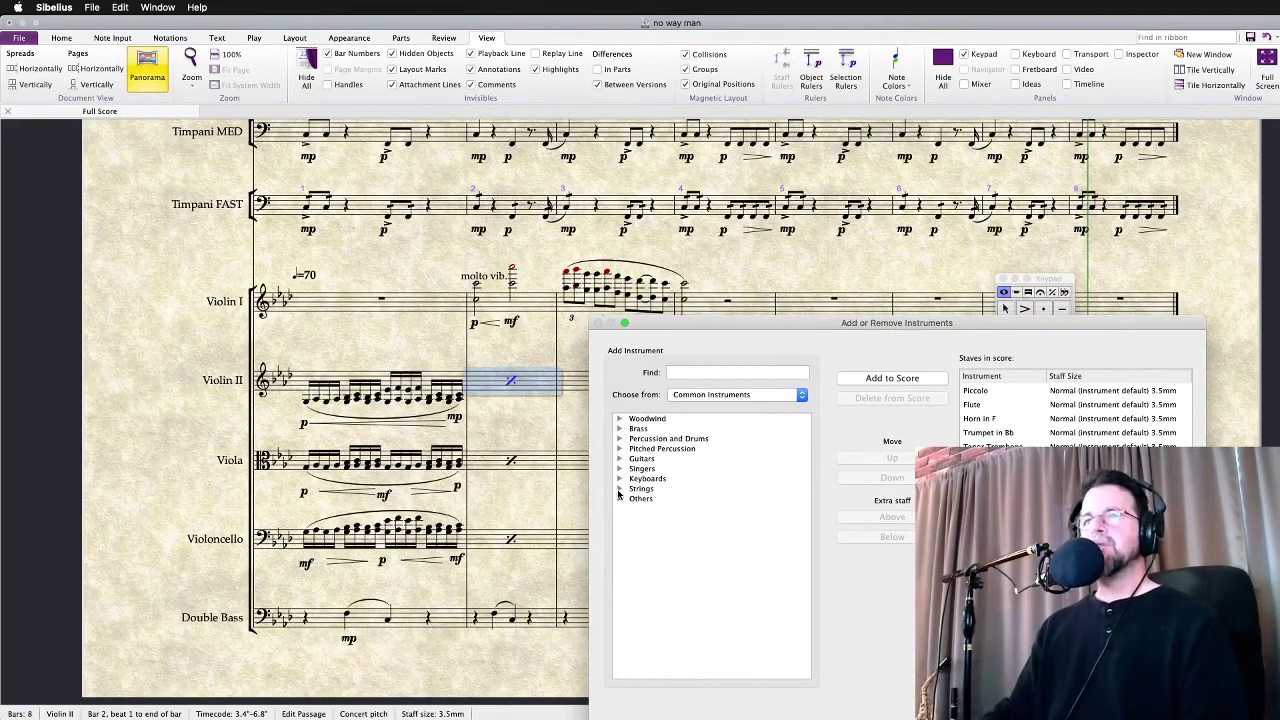
{"action": "left_click", "coordinate": [619, 488]}
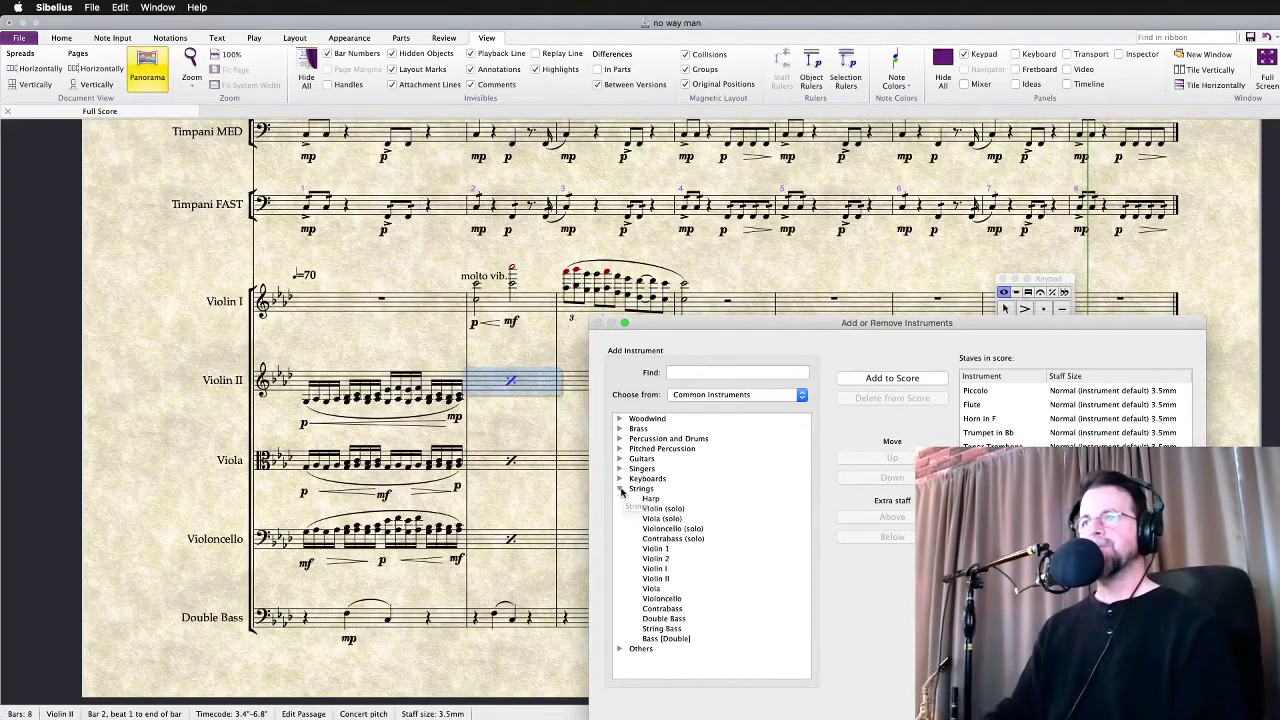
{"action": "left_click", "coordinate": [680, 578]}
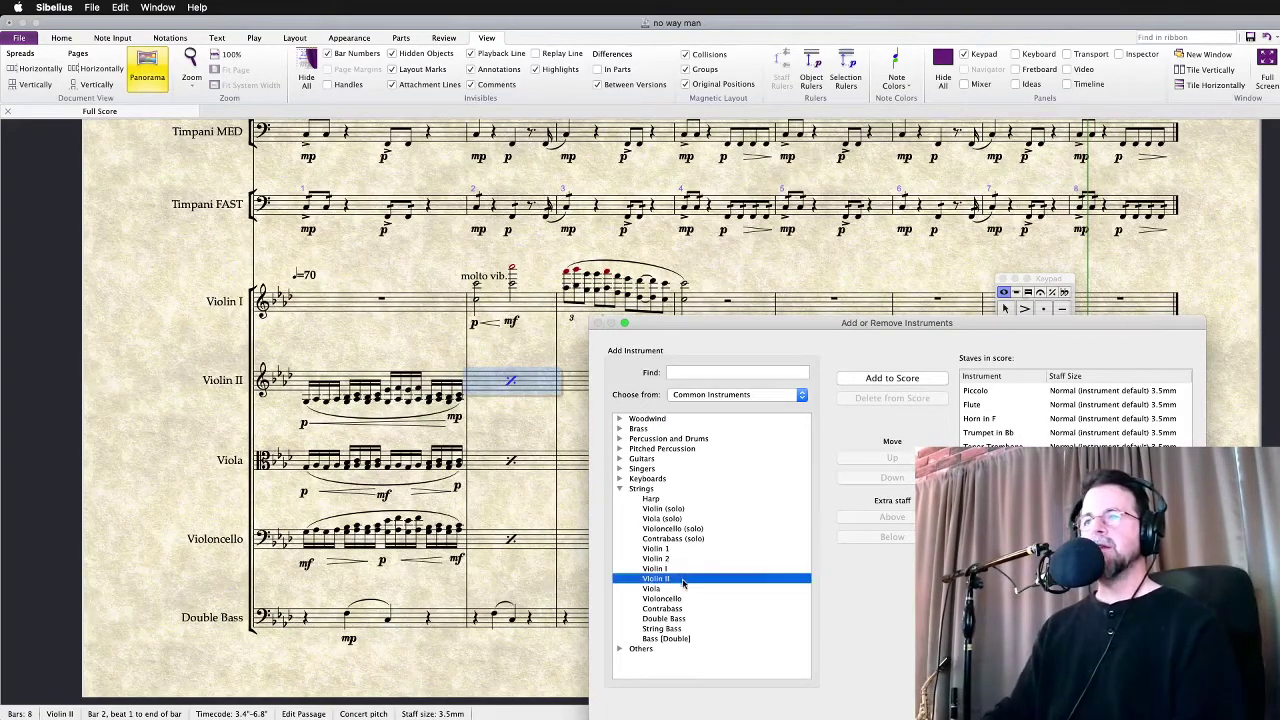
{"action": "left_click", "coordinate": [681, 590]}
{"action": "left_click", "coordinate": [684, 599]}
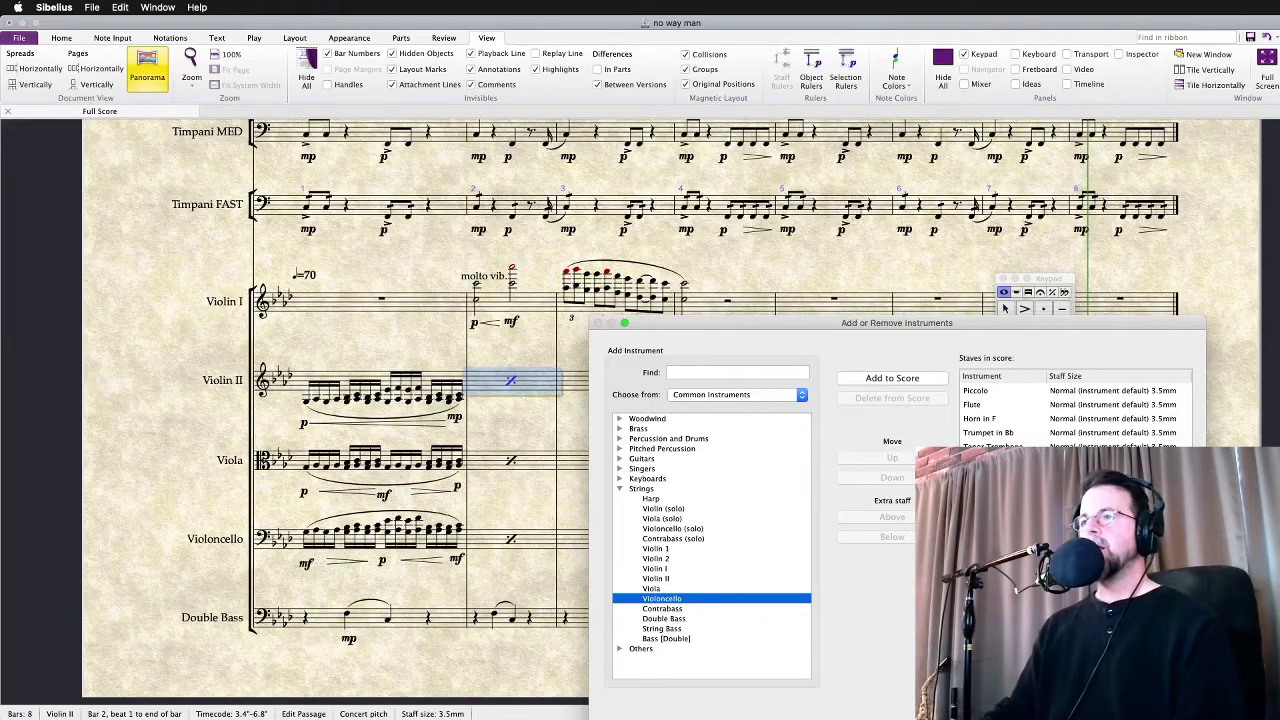
{"action": "key", "text": "Return"}
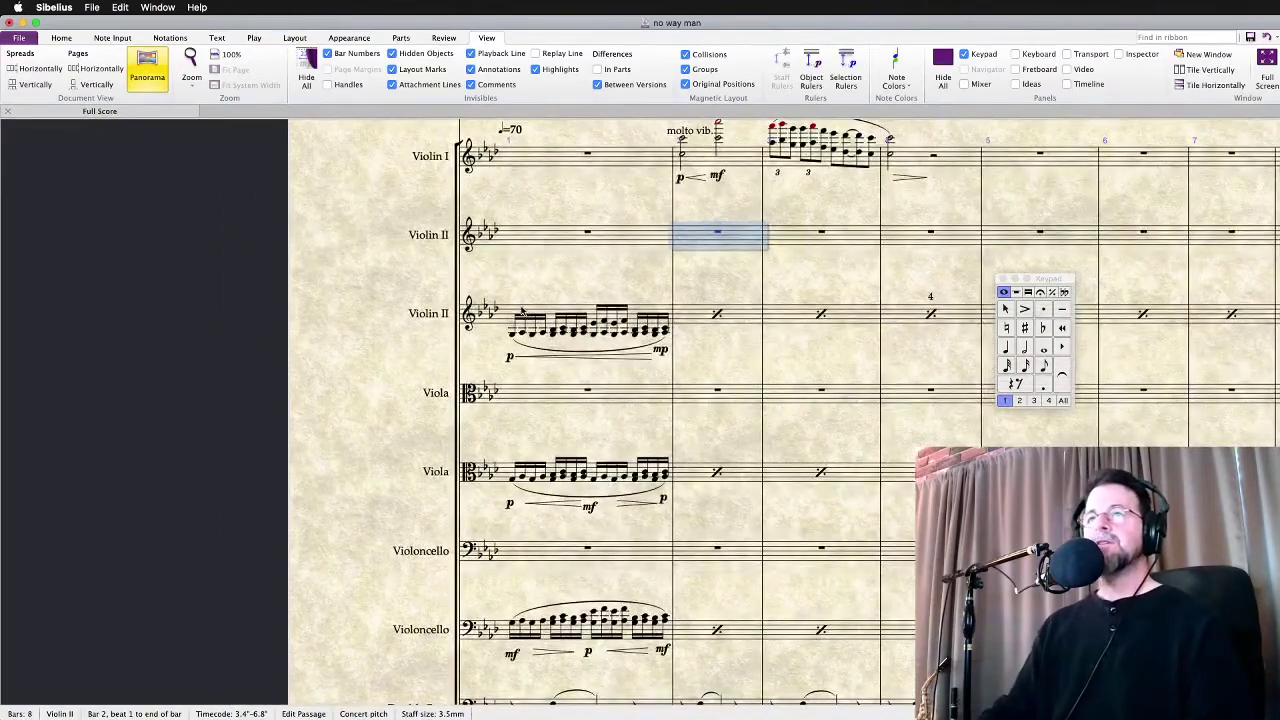
Copy bar 1 of the Violin II and Viola parts to the empty staves above them, changing the copied notes to eighth notes
{"action": "left_click", "coordinate": [522, 312]}
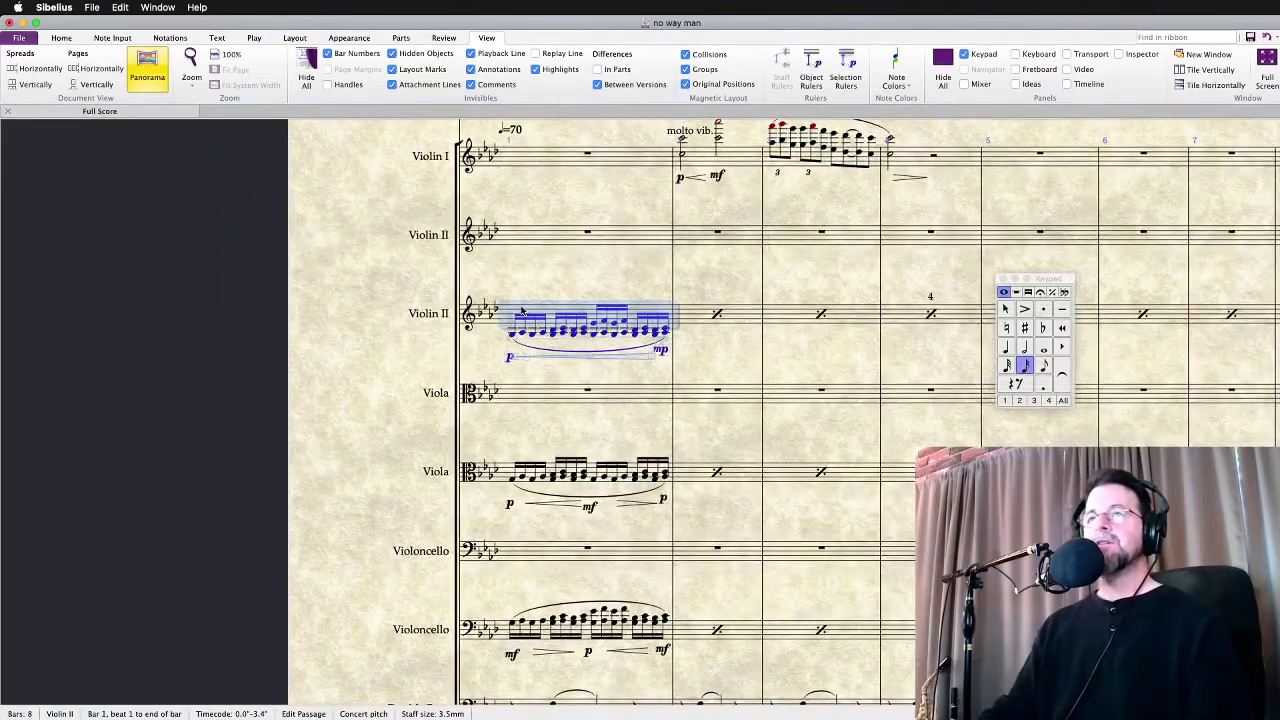
{"action": "left_click", "coordinate": [516, 239], "text": "alt"}
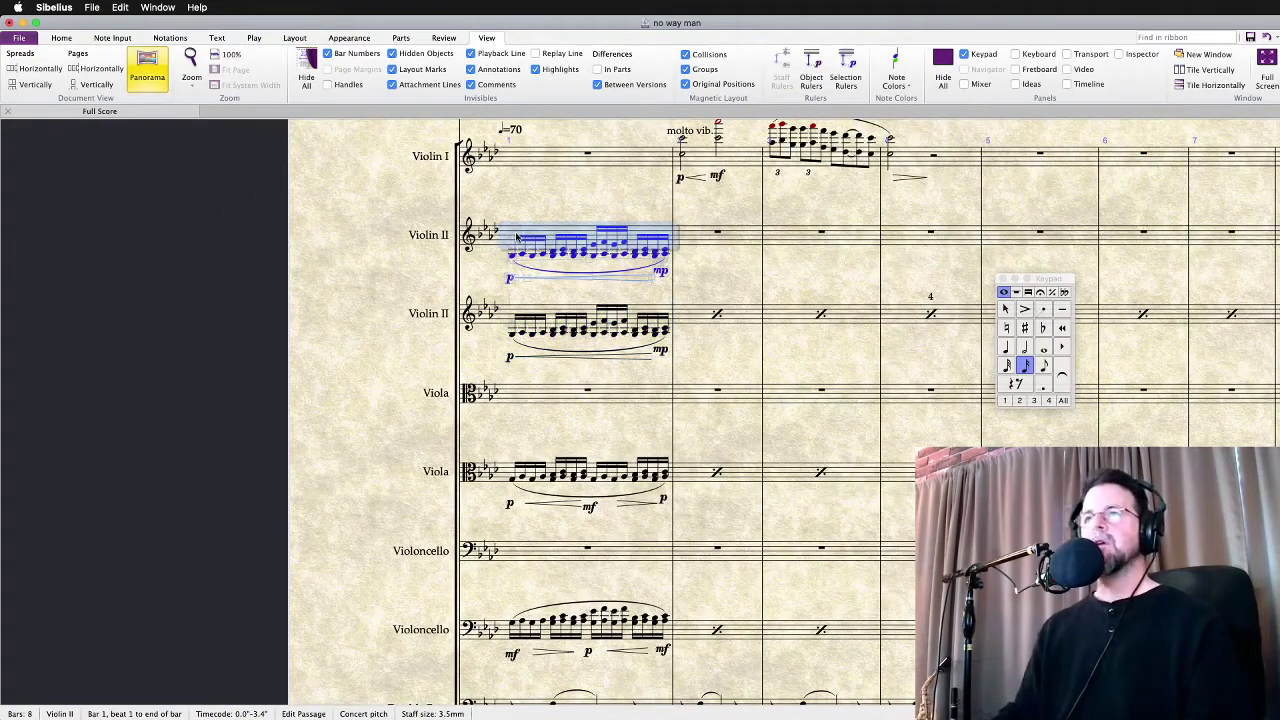
{"action": "key", "text": "3"}
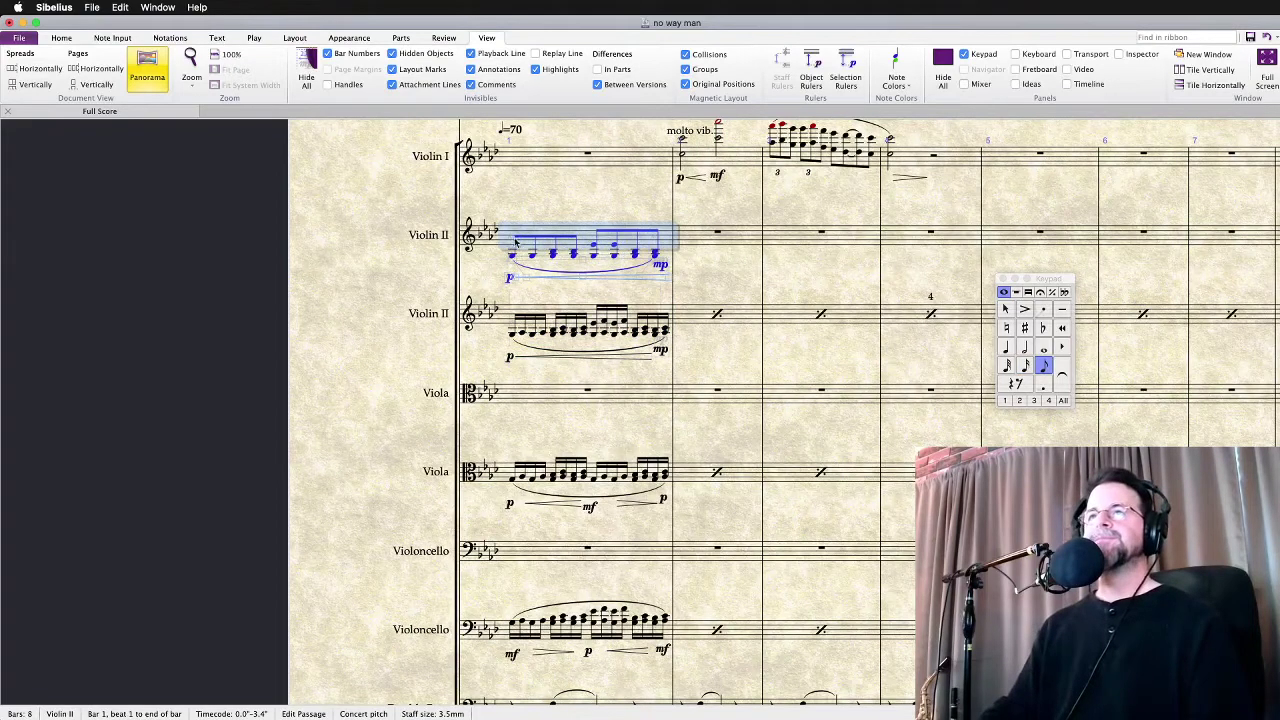
{"action": "left_click", "coordinate": [549, 470]}
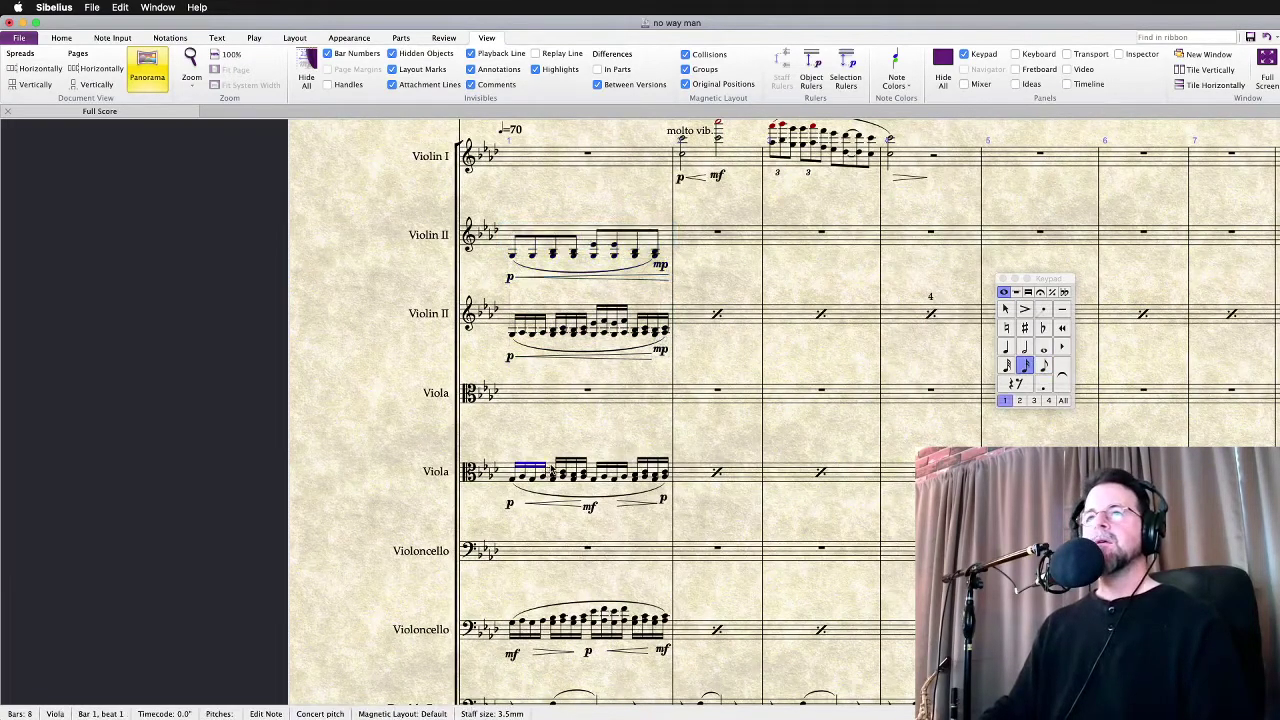
{"action": "left_click", "coordinate": [550, 469]}
{"action": "left_click", "coordinate": [521, 395], "text": "alt"}
{"action": "key", "text": "3"}
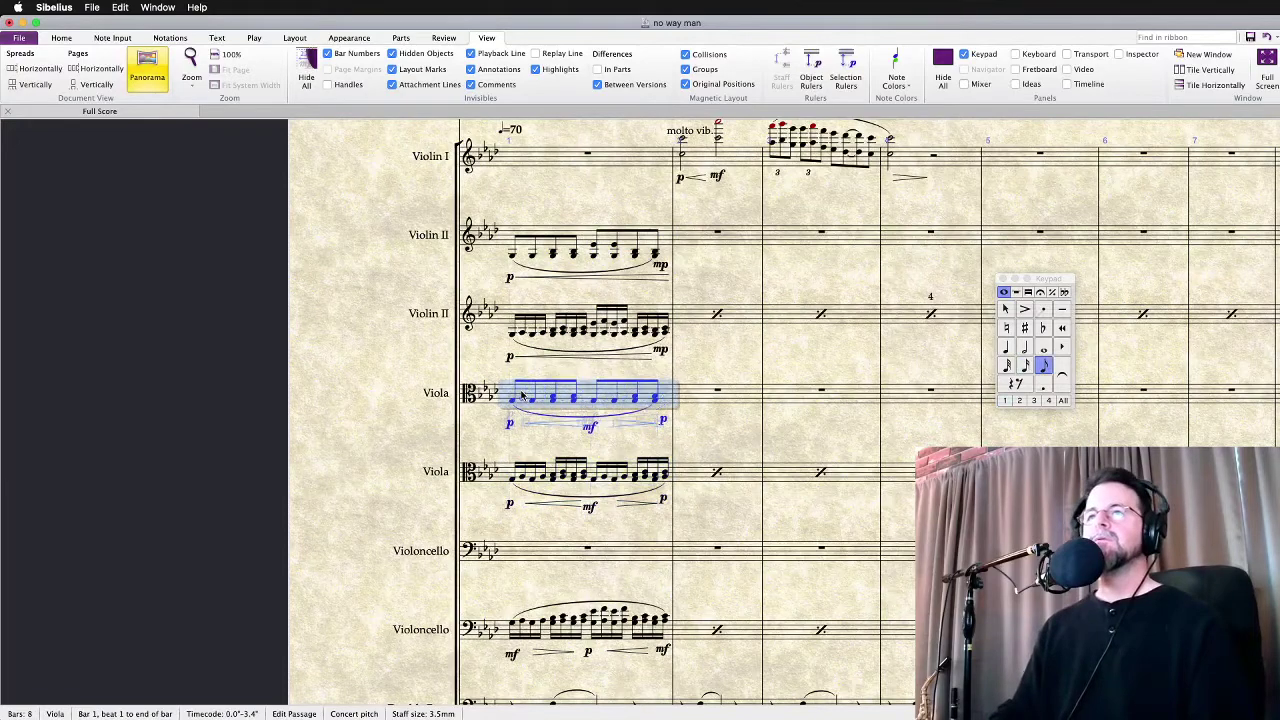
Copy the Violoncello's bar 1 to the empty Violoncello staff above it and change the copied notes to eighth notes
{"action": "left_click", "coordinate": [512, 627]}
{"action": "left_click", "coordinate": [517, 632]}
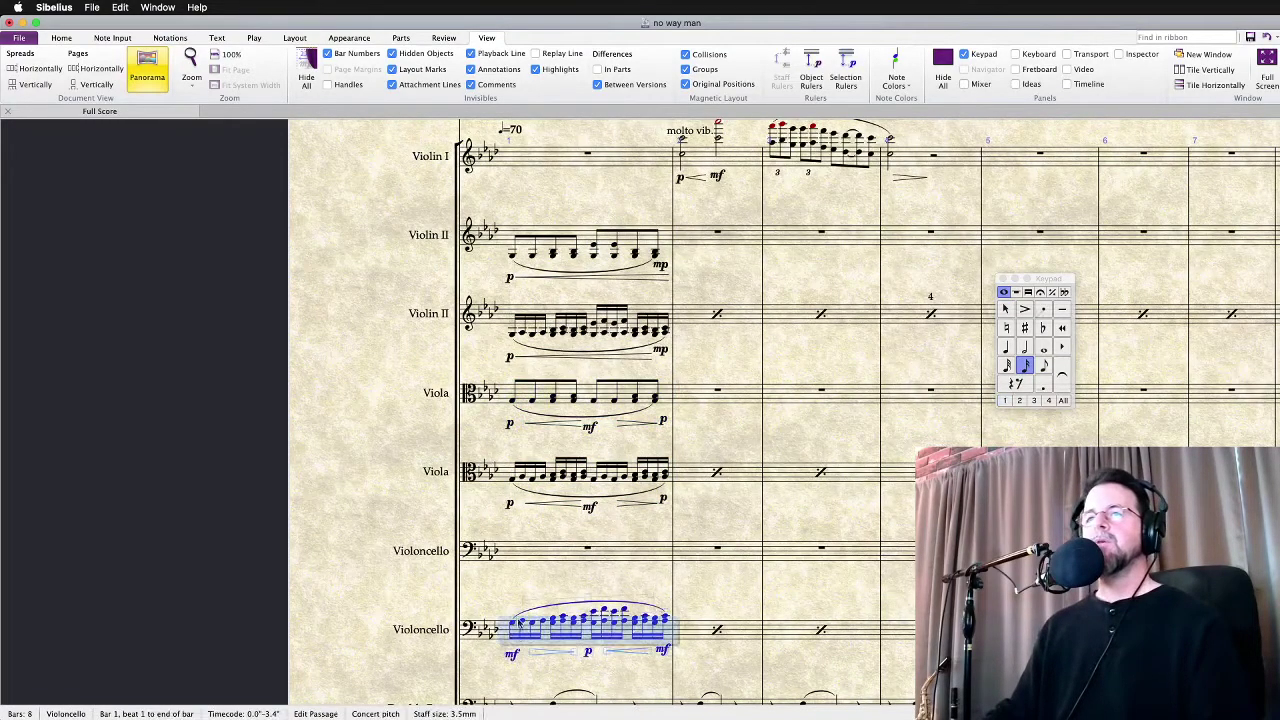
{"action": "left_click", "coordinate": [520, 550], "text": "alt"}
{"action": "key", "text": "3"}
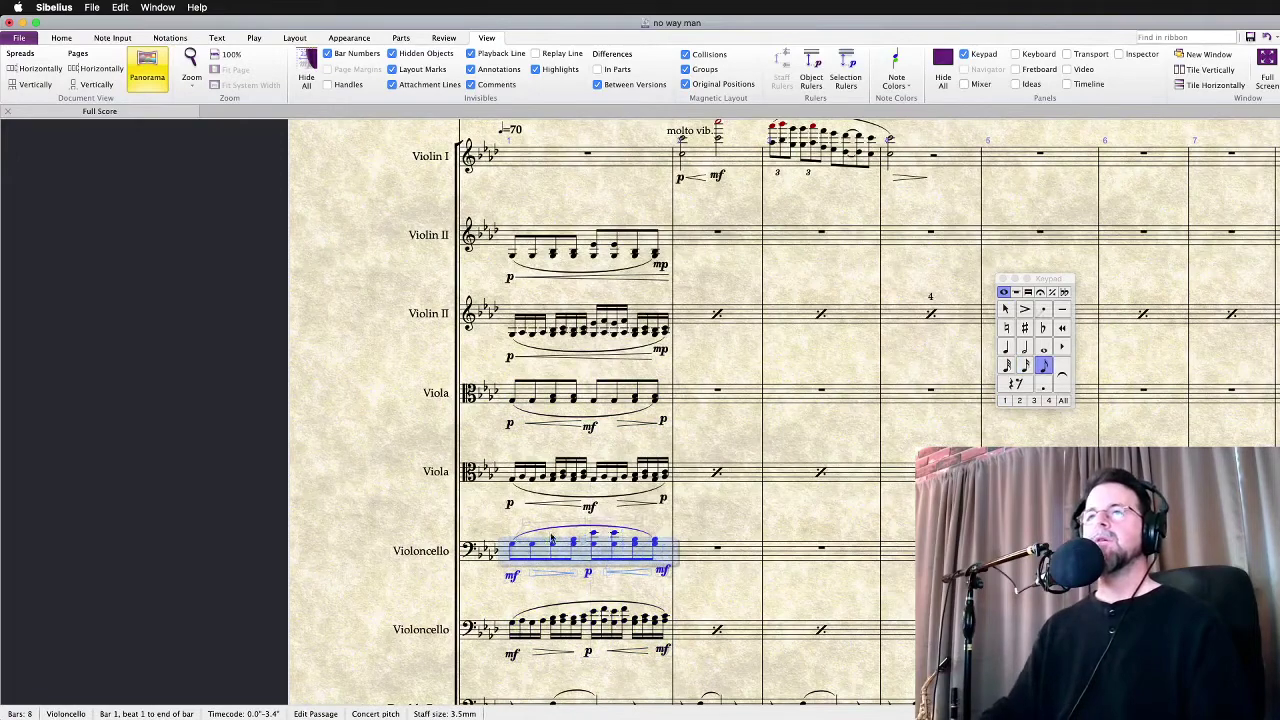
{"action": "key", "text": "Escape"}
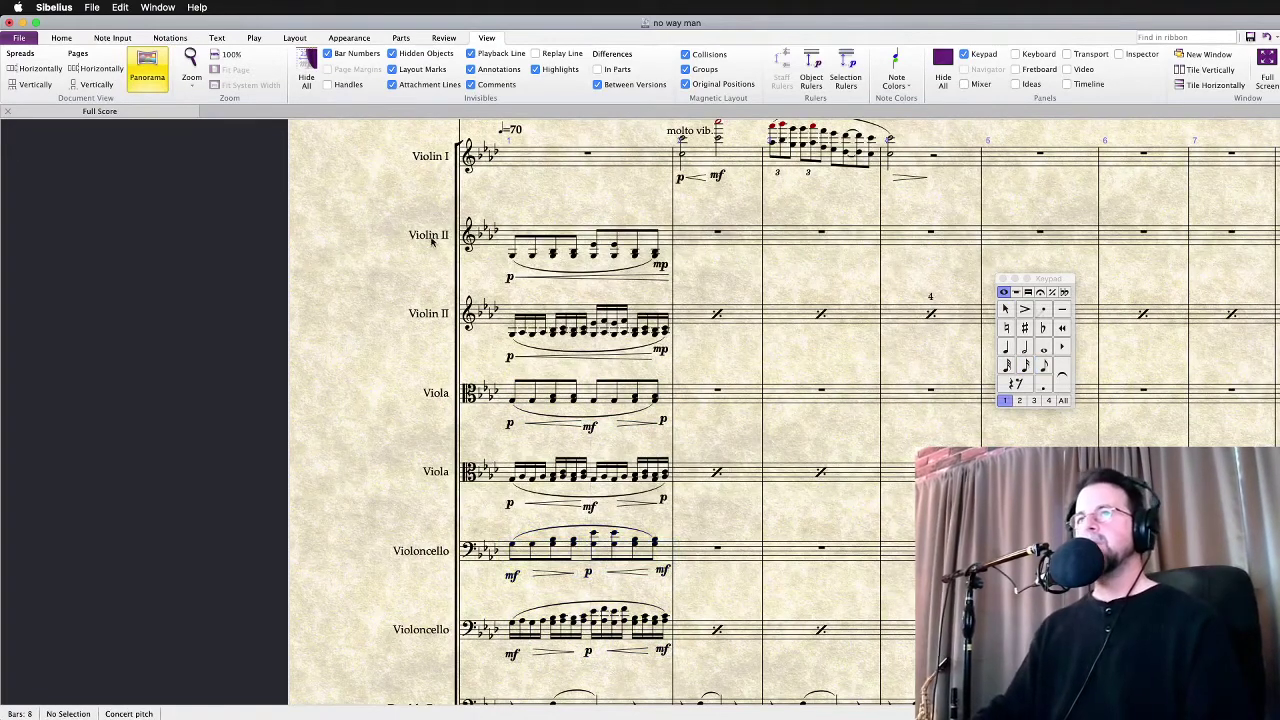
Rename the upper Violin II staff as Violin II SLOW and the lower one as Violin II FAST
{"action": "double_click", "coordinate": [428, 236]}
{"action": "type", "text": "SLOW"}
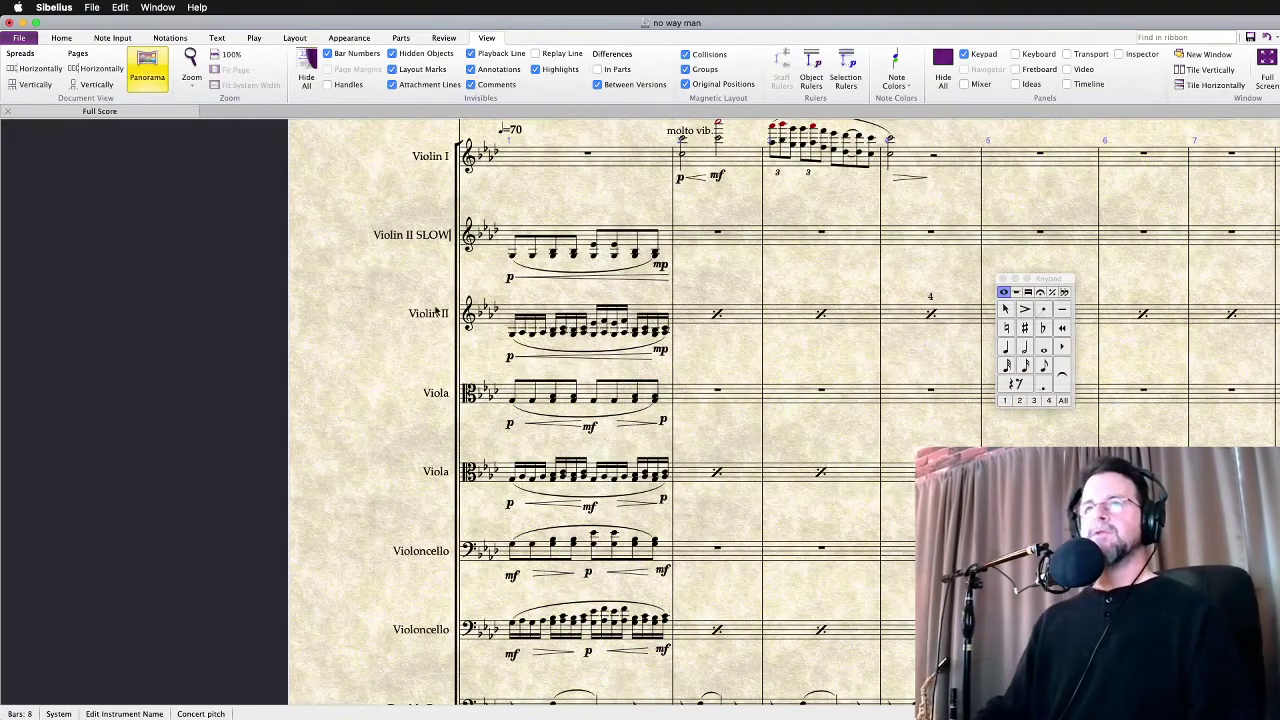
{"action": "key", "text": "Escape"}
{"action": "double_click", "coordinate": [430, 314]}
{"action": "type", "text": "FAST"}
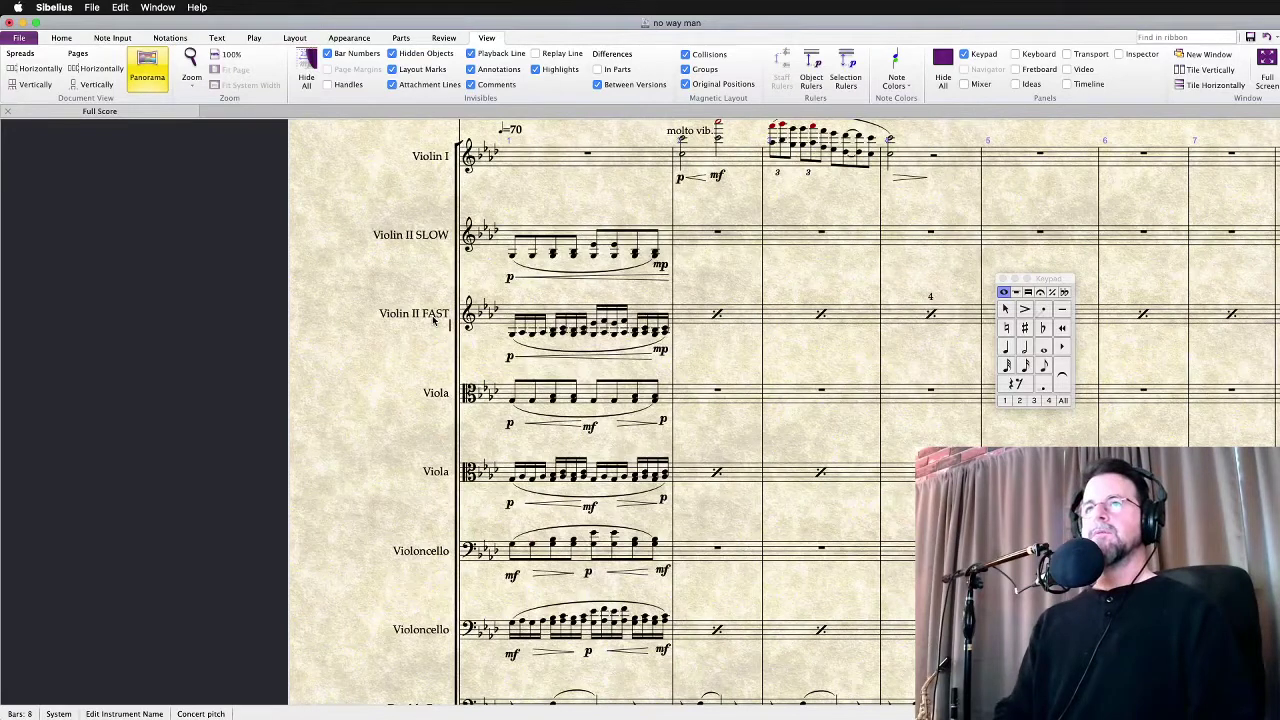
{"action": "key", "text": "Escape"}
Rename the upper Viola staff as Viola SLOW and the lower one as Viola FAST
{"action": "double_click", "coordinate": [436, 394]}
{"action": "type", "text": "SLOW"}
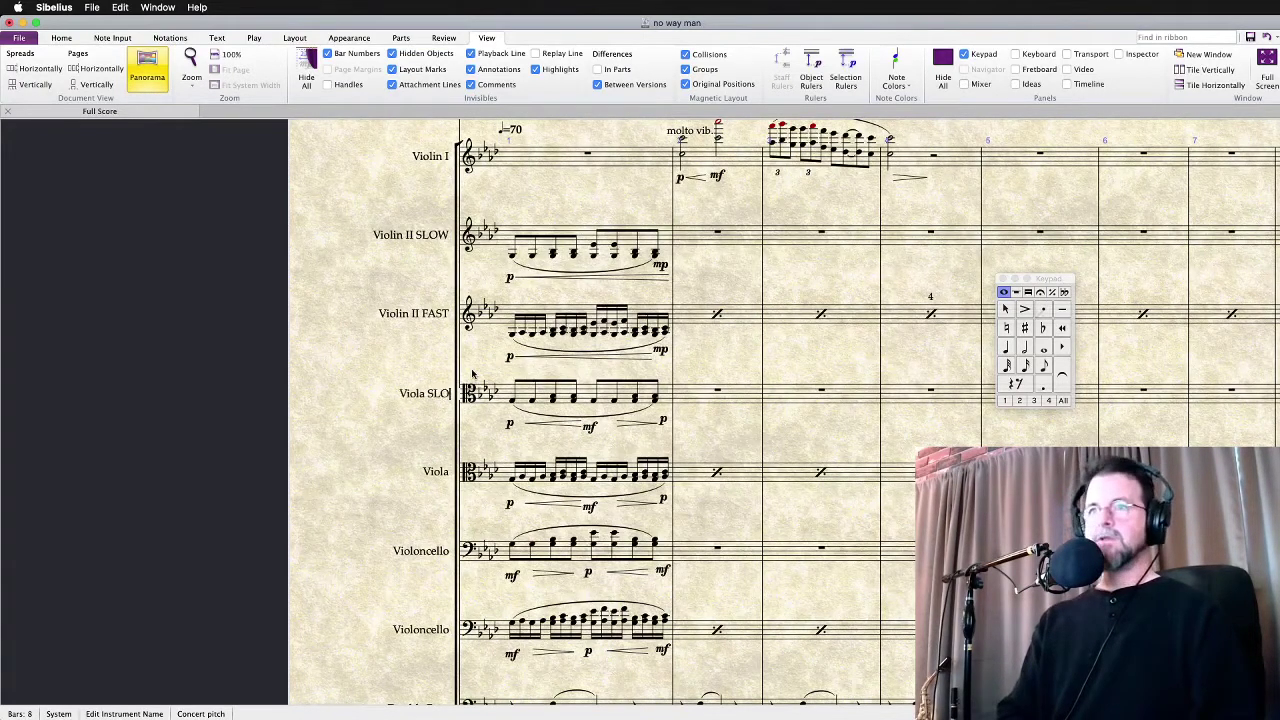
{"action": "double_click", "coordinate": [439, 471]}
{"action": "type", "text": "FAST"}
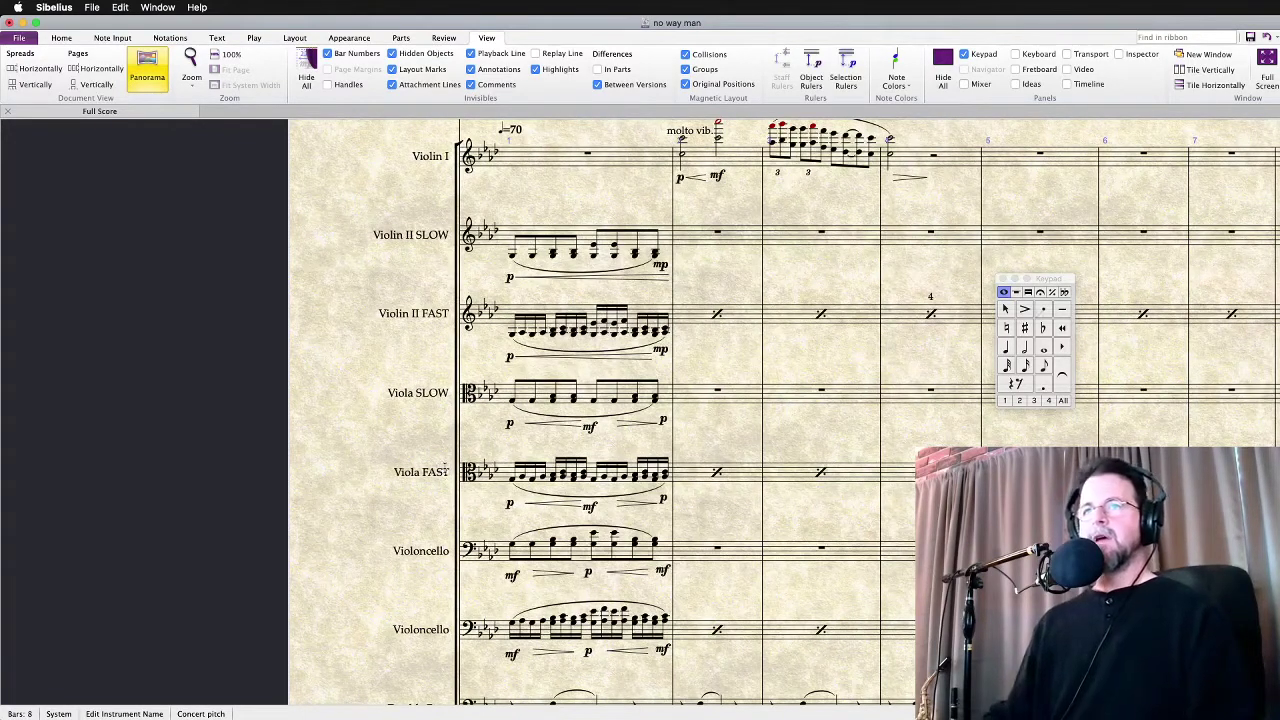
Rename the upper Violoncello staff as Violoncello SLOW and the lower one as Violoncello FAST
{"action": "double_click", "coordinate": [436, 551]}
{"action": "type", "text": "SLOW"}
{"action": "key", "text": "Escape"}
{"action": "double_click", "coordinate": [427, 630]}
{"action": "type", "text": "FAST"}
{"action": "key", "text": "Escape"}
Play back bar 1 of the strings with only the FAST versions of Violin II, Viola and Violoncello selected
{"action": "left_click", "coordinate": [541, 549], "text": "super"}
{"action": "left_click", "coordinate": [539, 540], "text": "super"}
{"action": "left_click", "coordinate": [533, 395], "text": "super"}
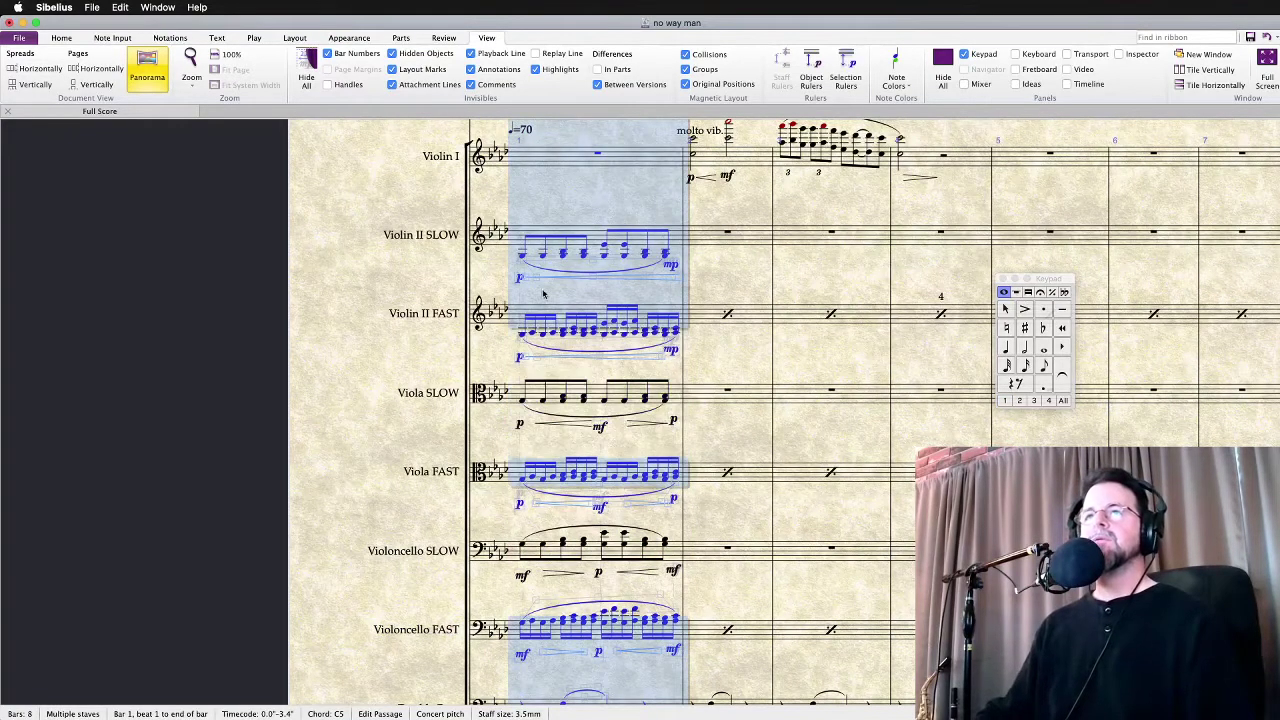
{"action": "left_click", "coordinate": [525, 240], "text": "super"}
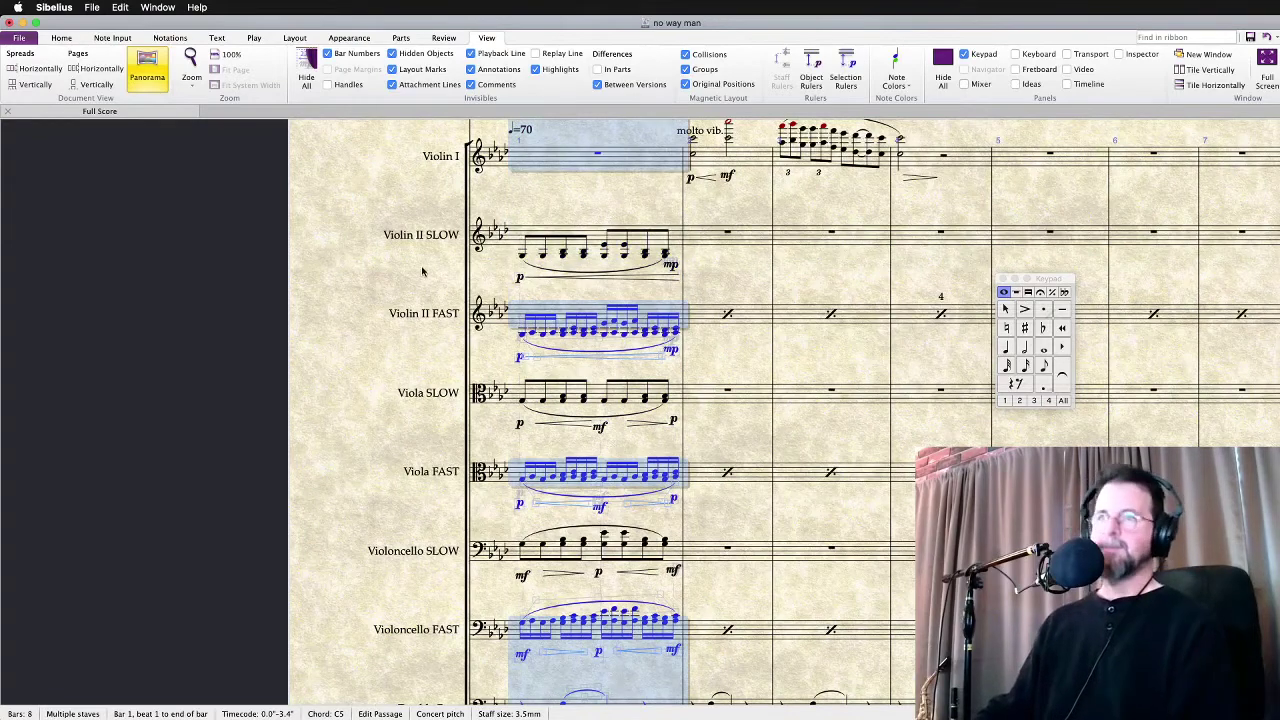
{"action": "key", "text": "space"}
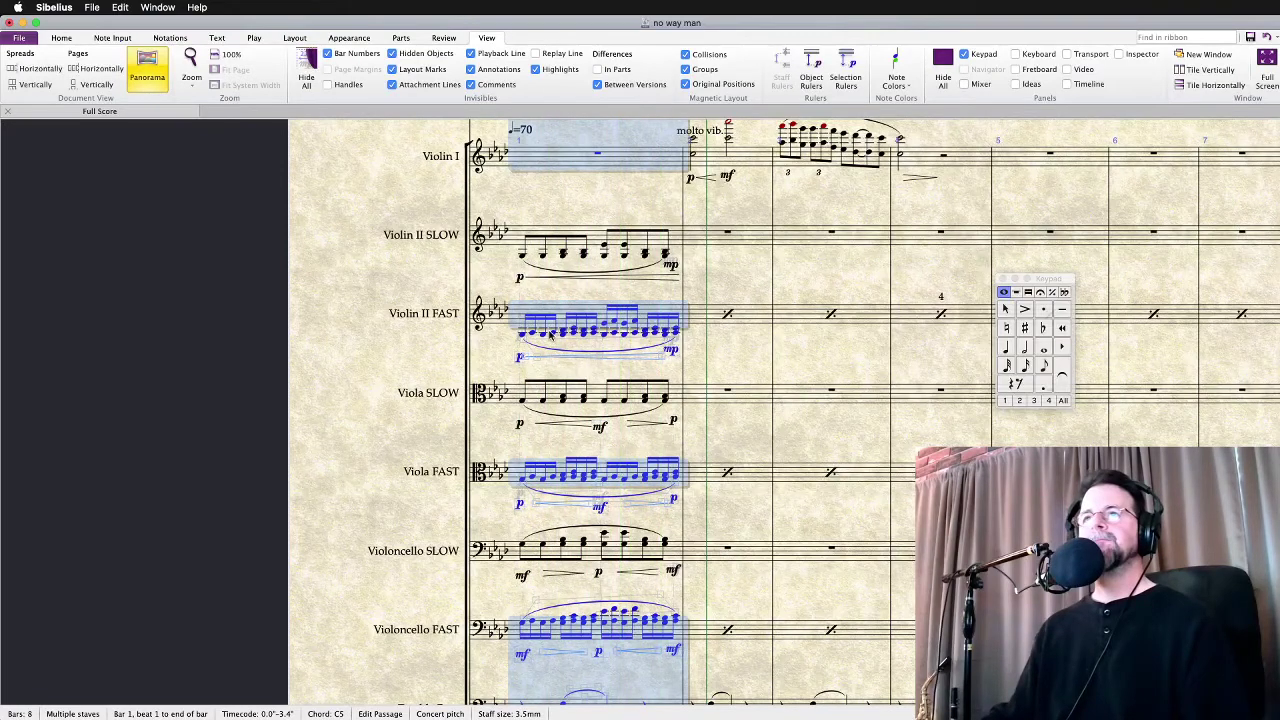
{"action": "key", "text": "Escape"}
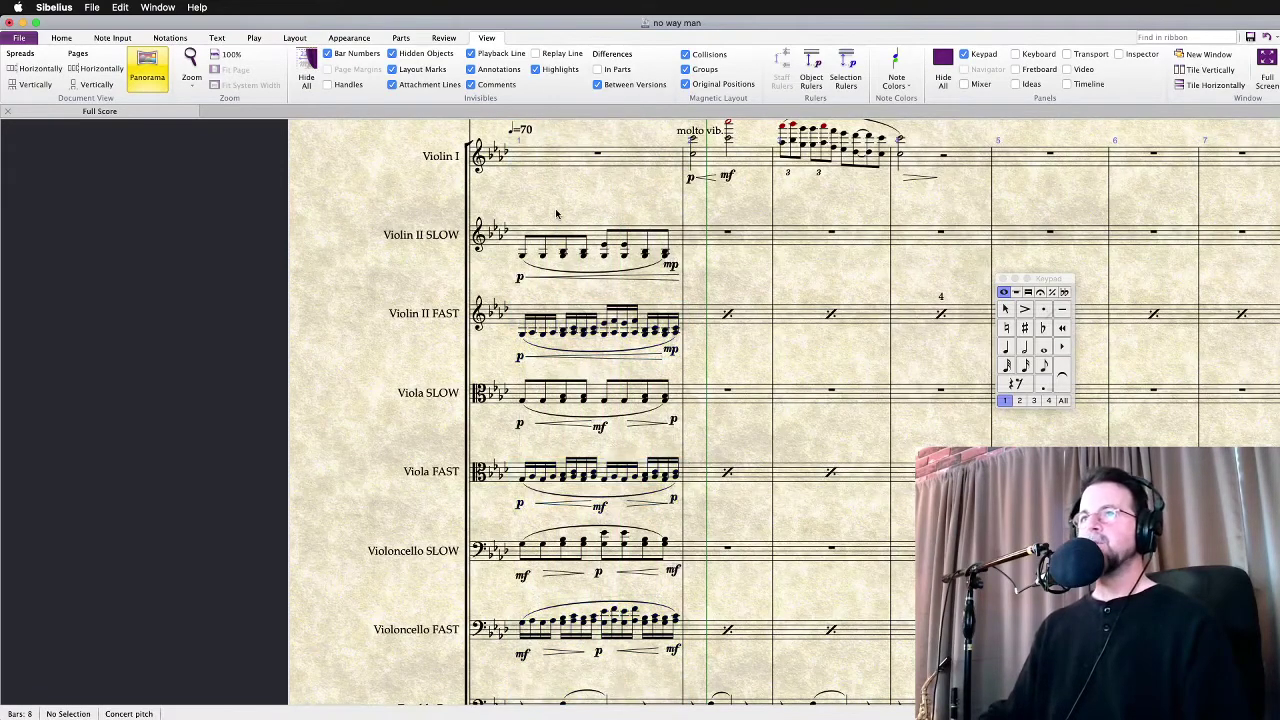
Play back bar 1 of the SLOW Violin II, Viola and Violoncello staves together with the Double Bass
{"action": "left_click", "coordinate": [530, 236]}
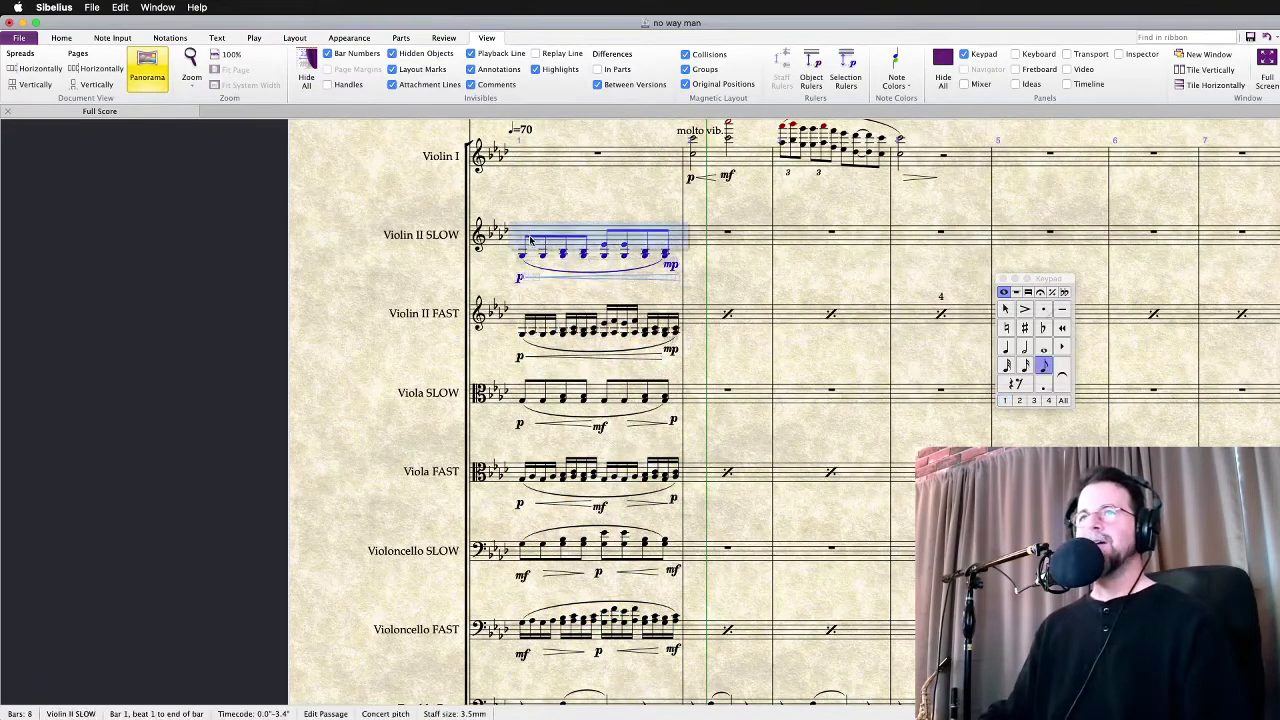
{"action": "left_click", "coordinate": [514, 393], "text": "super"}
{"action": "left_click", "coordinate": [529, 549], "text": "super"}
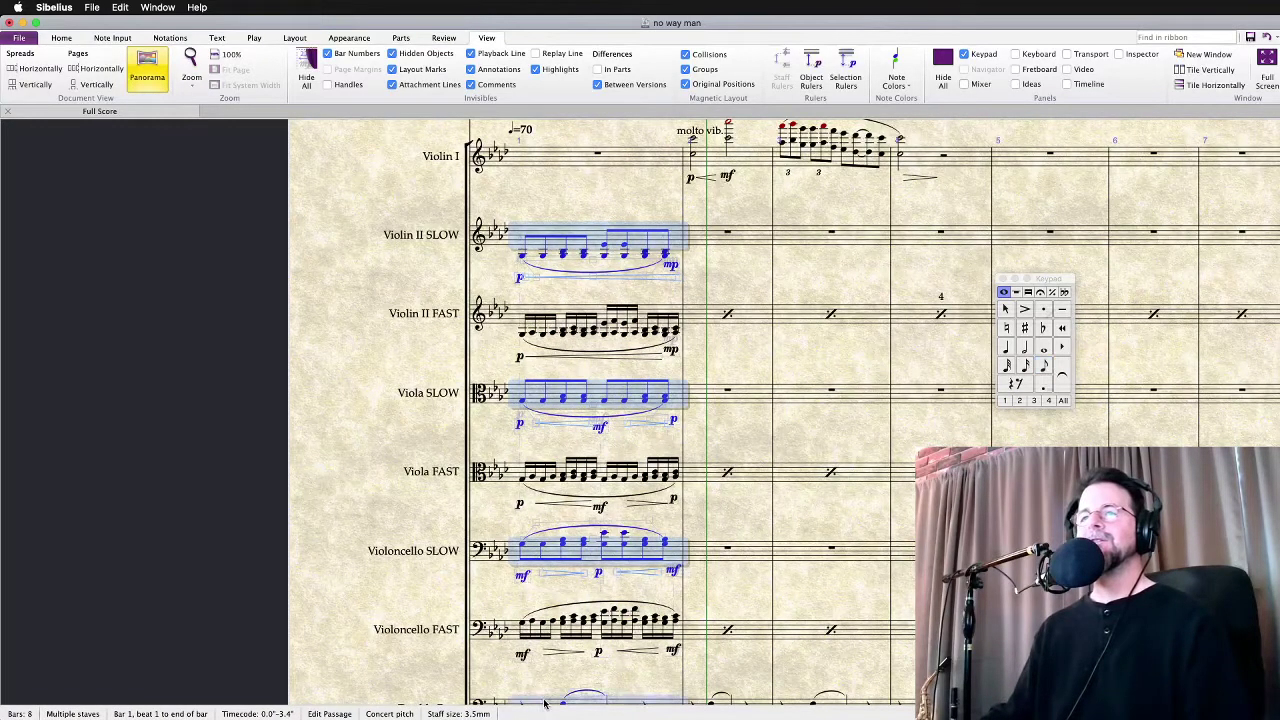
{"action": "key", "text": "p"}
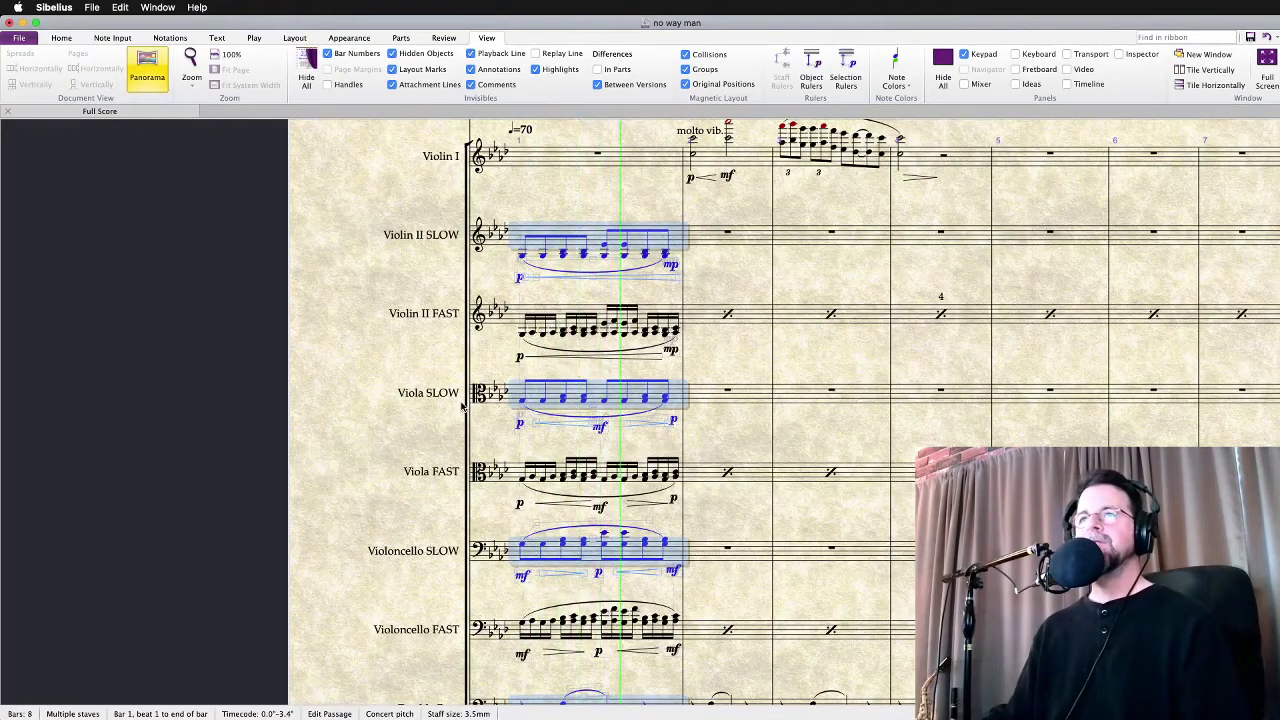
{"action": "key", "text": "Escape"}
{"action": "key", "text": "Escape"}
Add staccato dots to the eighth notes that fall on the beats in bar 1 of Violin II SLOW
{"action": "left_click", "coordinate": [524, 254]}
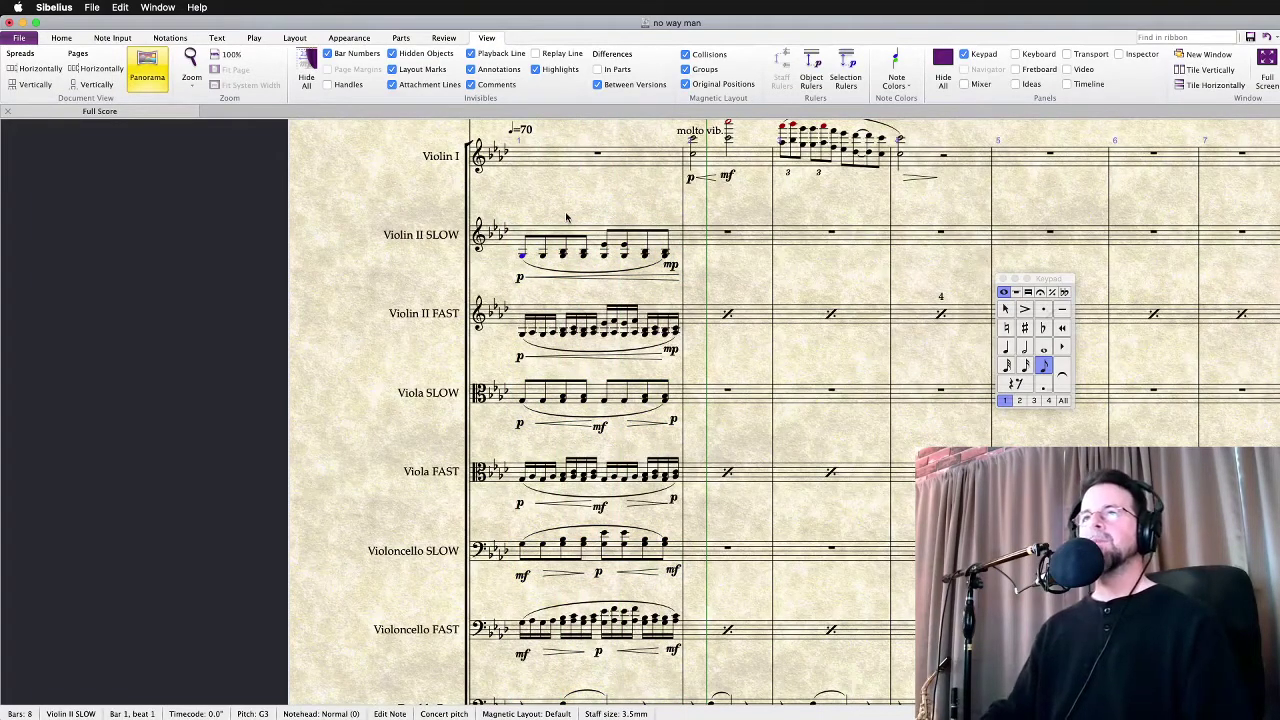
{"action": "key", "text": "KP_Multiply"}
{"action": "key", "text": "Right"}
{"action": "key", "text": "Right"}
{"action": "key", "text": "Right"}
{"action": "key", "text": "Right"}
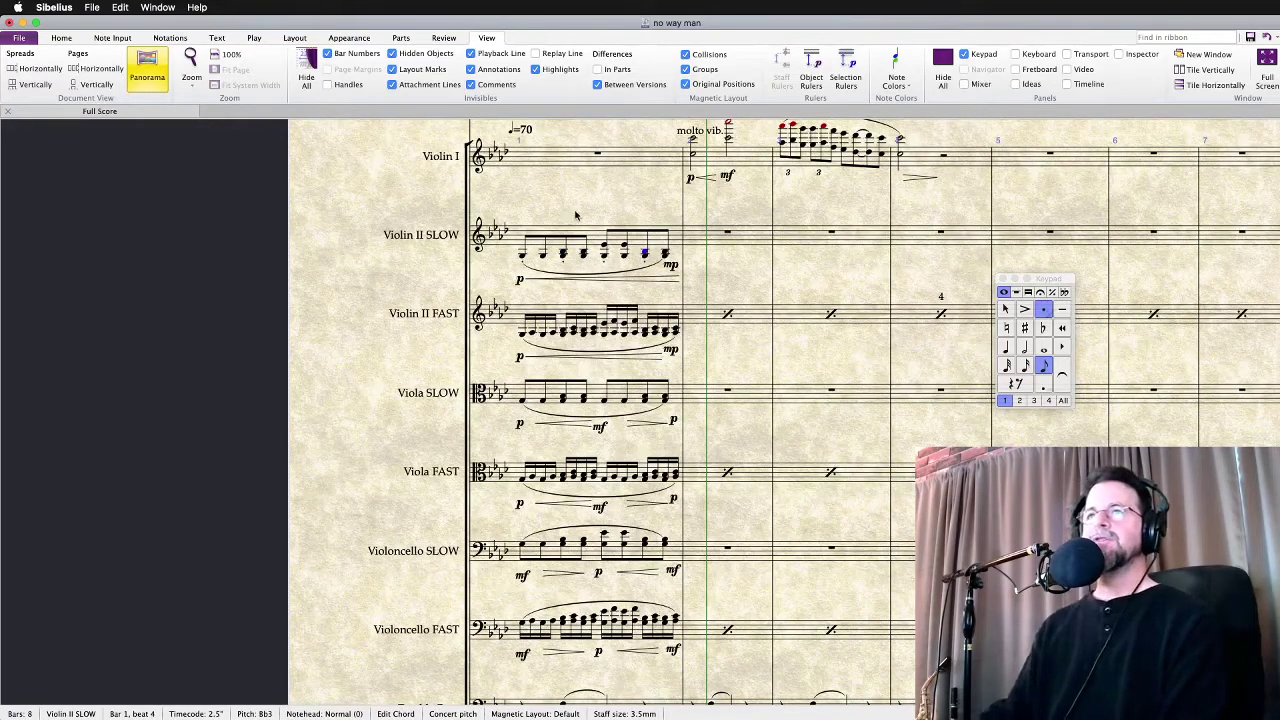
Play back bar 1 of the Violin II SLOW staff on its own
{"action": "left_click", "coordinate": [595, 234]}
{"action": "key", "text": "space"}
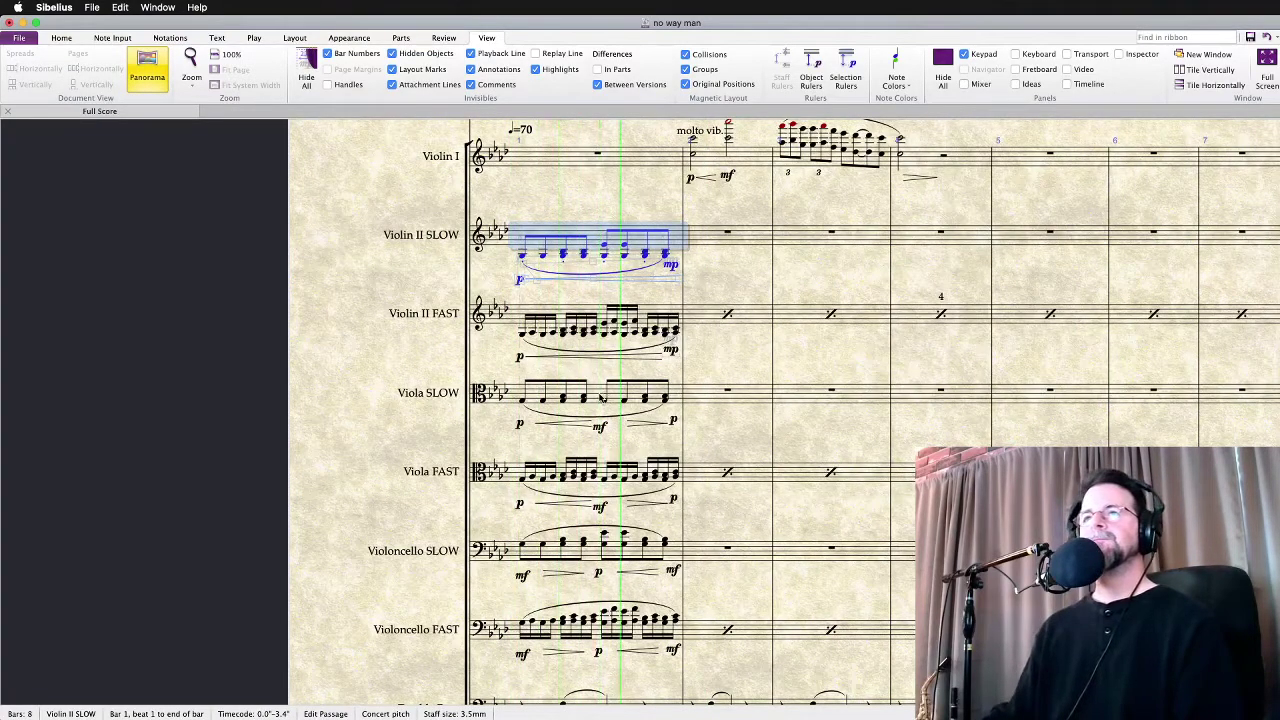
{"action": "key", "text": "space"}
Add staccato dots to the off-beat eighth notes in bar 1 of Viola SLOW
{"action": "left_click", "coordinate": [522, 400]}
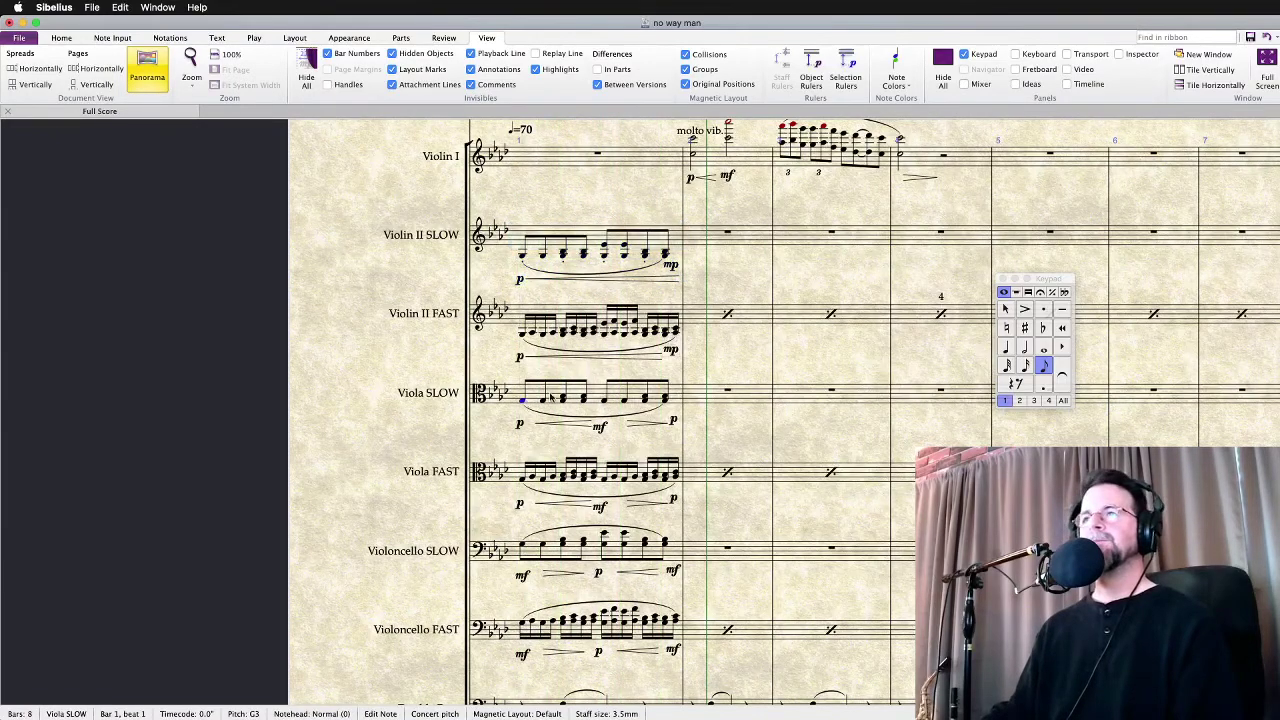
{"action": "key", "text": "Right"}
{"action": "key", "text": "Right"}
{"action": "key", "text": "Right"}
{"action": "key", "text": "Right"}
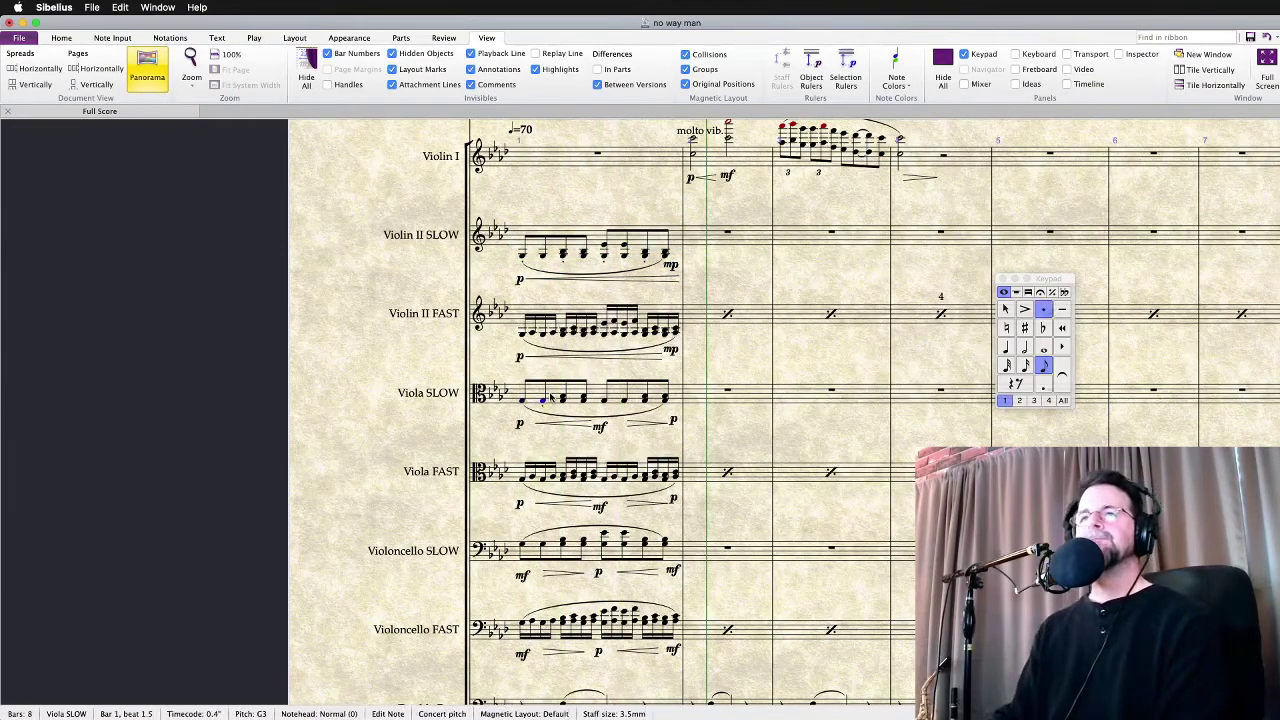
{"action": "key", "text": "Right"}
{"action": "key", "text": "Right"}
{"action": "key", "text": "Right"}
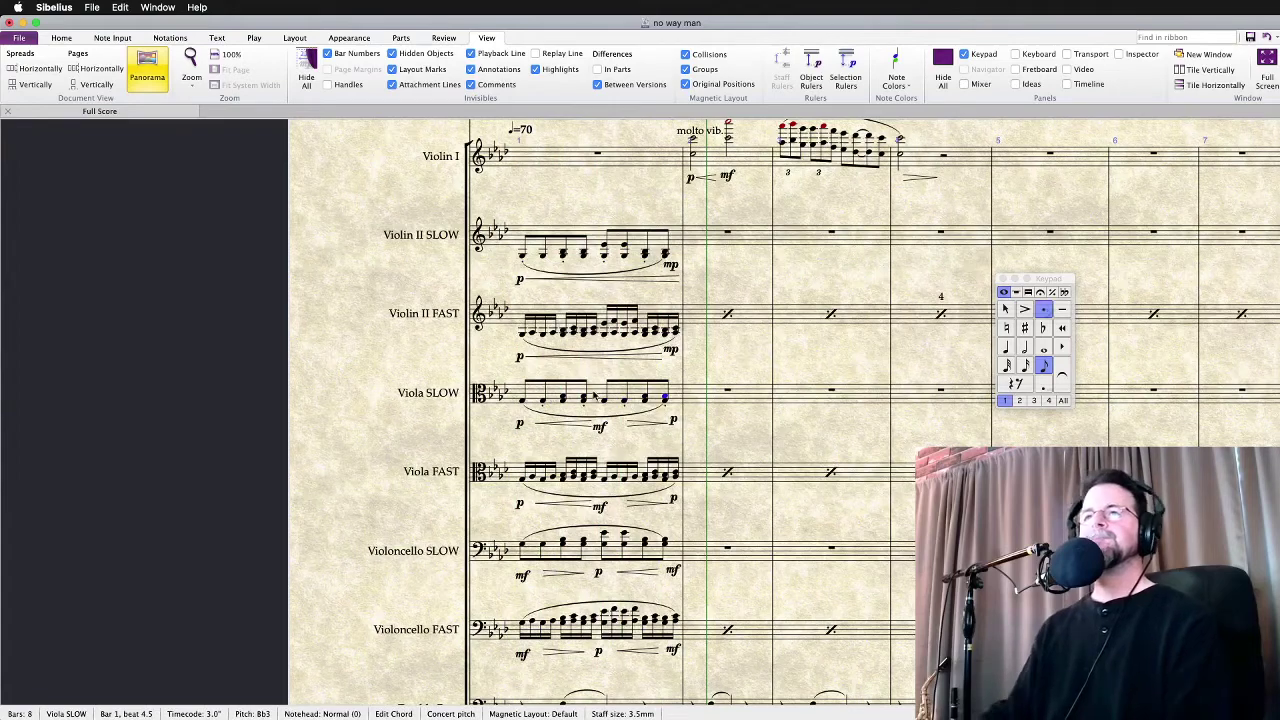
Play back bar 1 of Viola SLOW together with Violin II SLOW
{"action": "left_click", "coordinate": [596, 398]}
{"action": "left_click", "coordinate": [591, 240], "text": "super"}
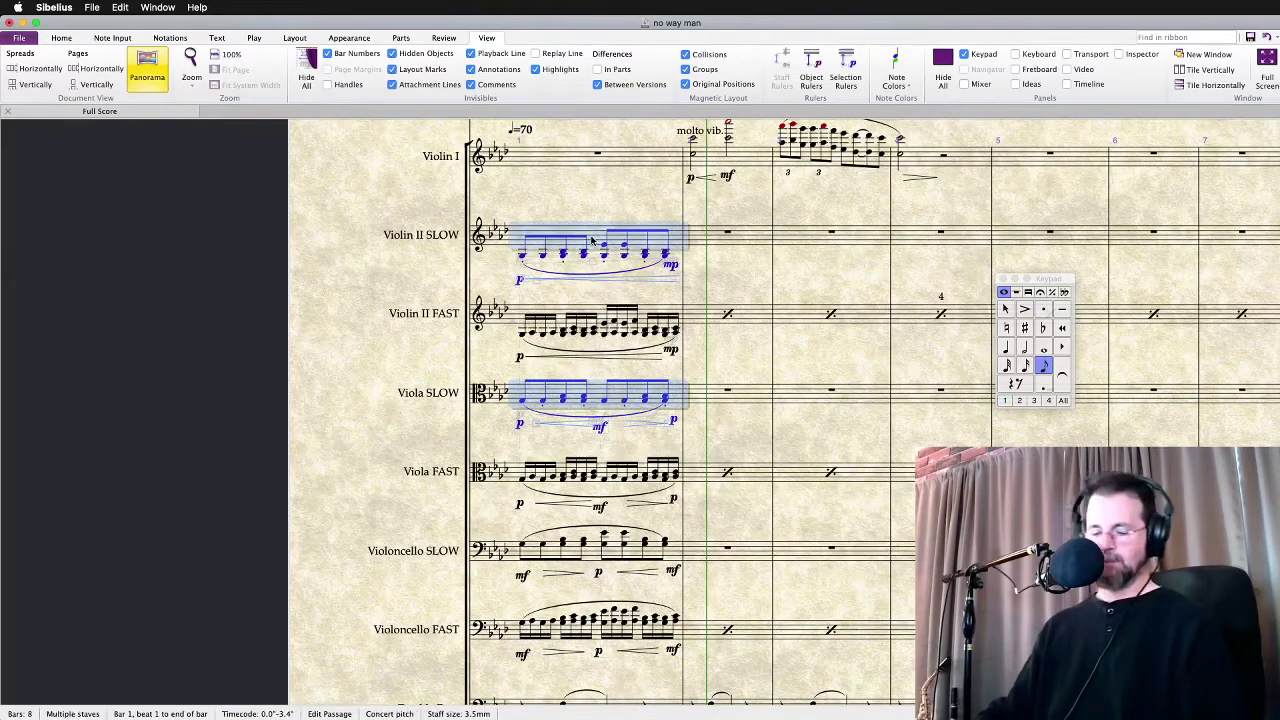
{"action": "key", "text": "p"}
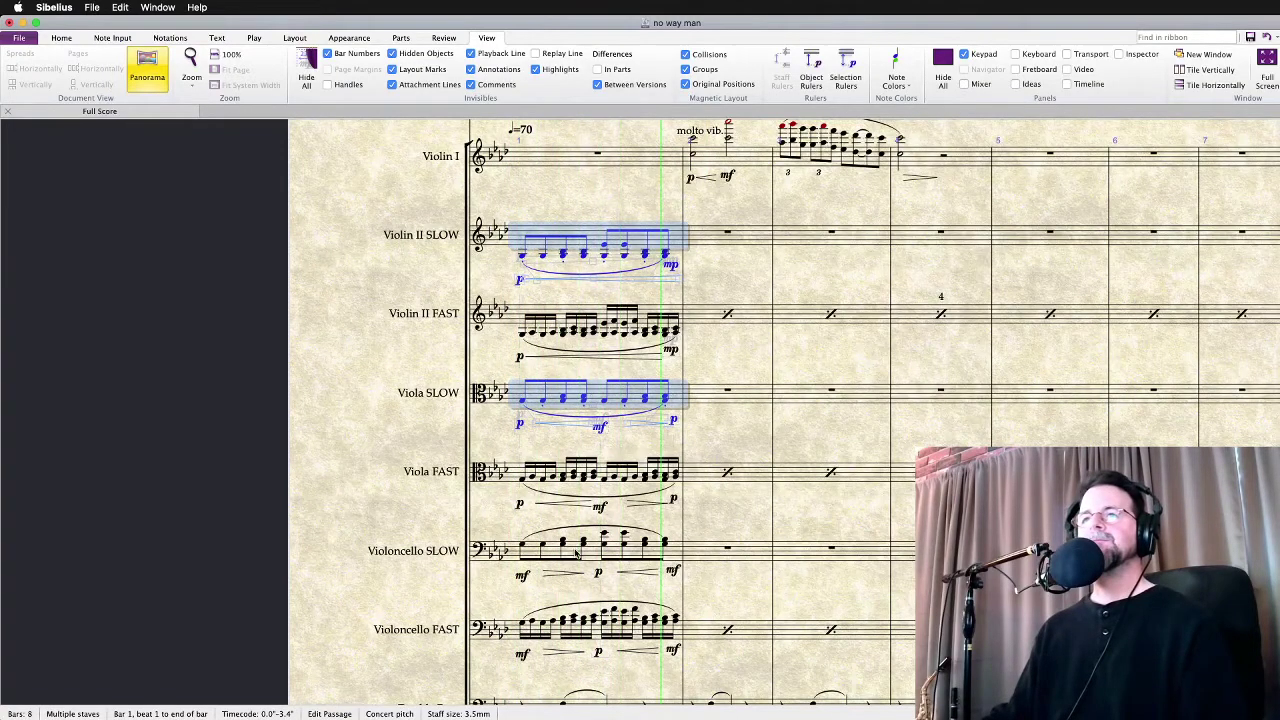
Add staccato dots to several of the eighth notes in bar 1 of Violoncello SLOW
{"action": "left_click", "coordinate": [520, 546]}
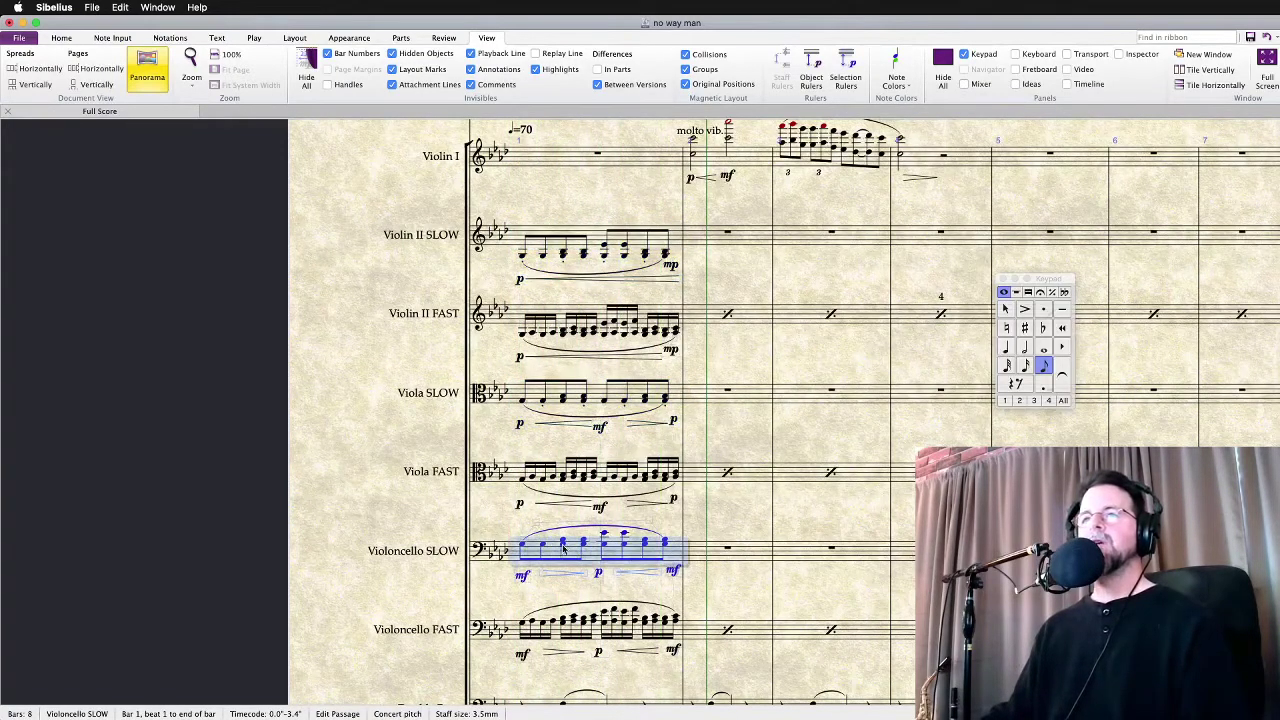
{"action": "left_click", "coordinate": [522, 545]}
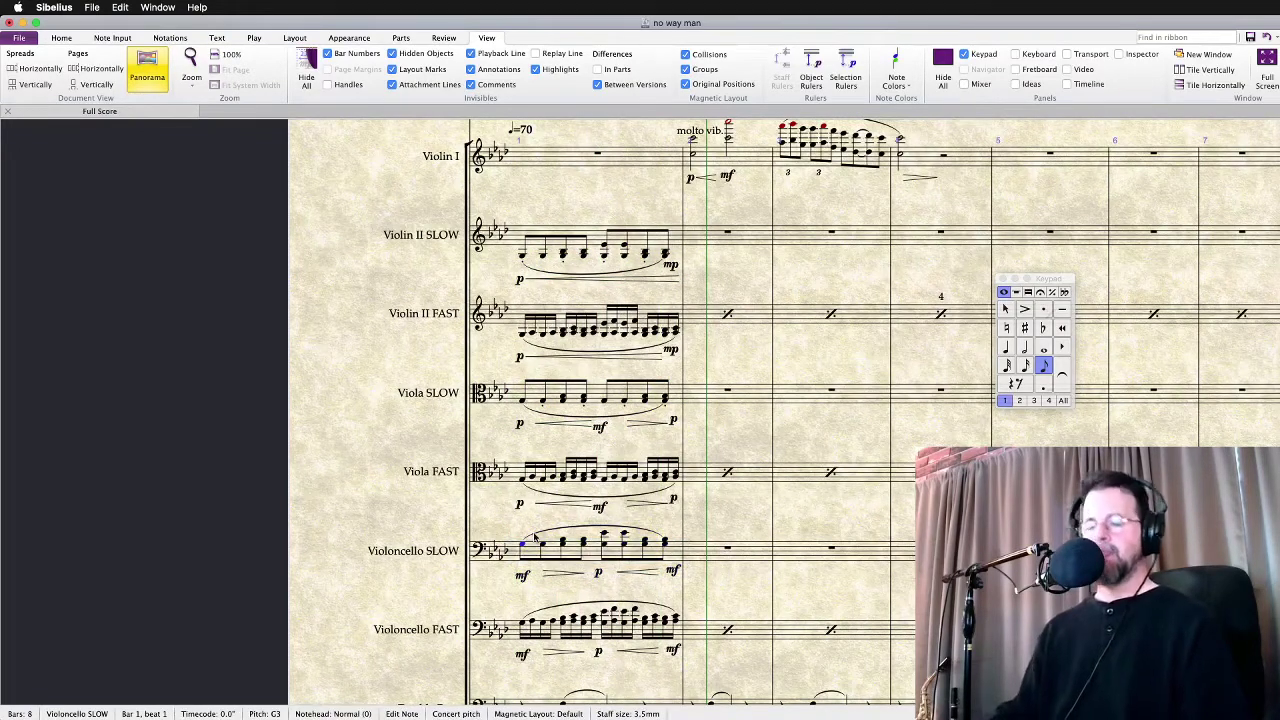
{"action": "key", "text": "Right"}
{"action": "key", "text": "Right"}
{"action": "key", "text": "Right"}
{"action": "key", "text": "Right"}
{"action": "key", "text": "Right"}
{"action": "key", "text": "Right"}
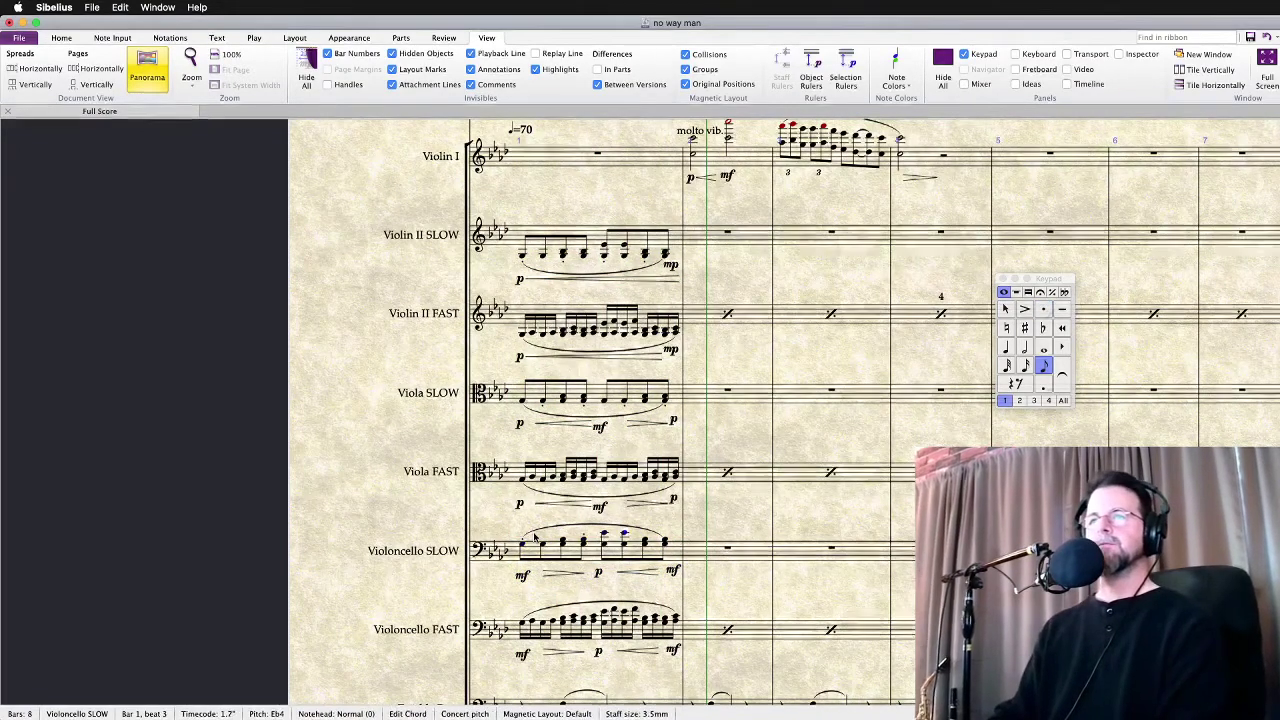
Play back bar 1 of Violin II SLOW, Viola SLOW and Violoncello SLOW together
{"action": "left_click", "coordinate": [594, 550]}
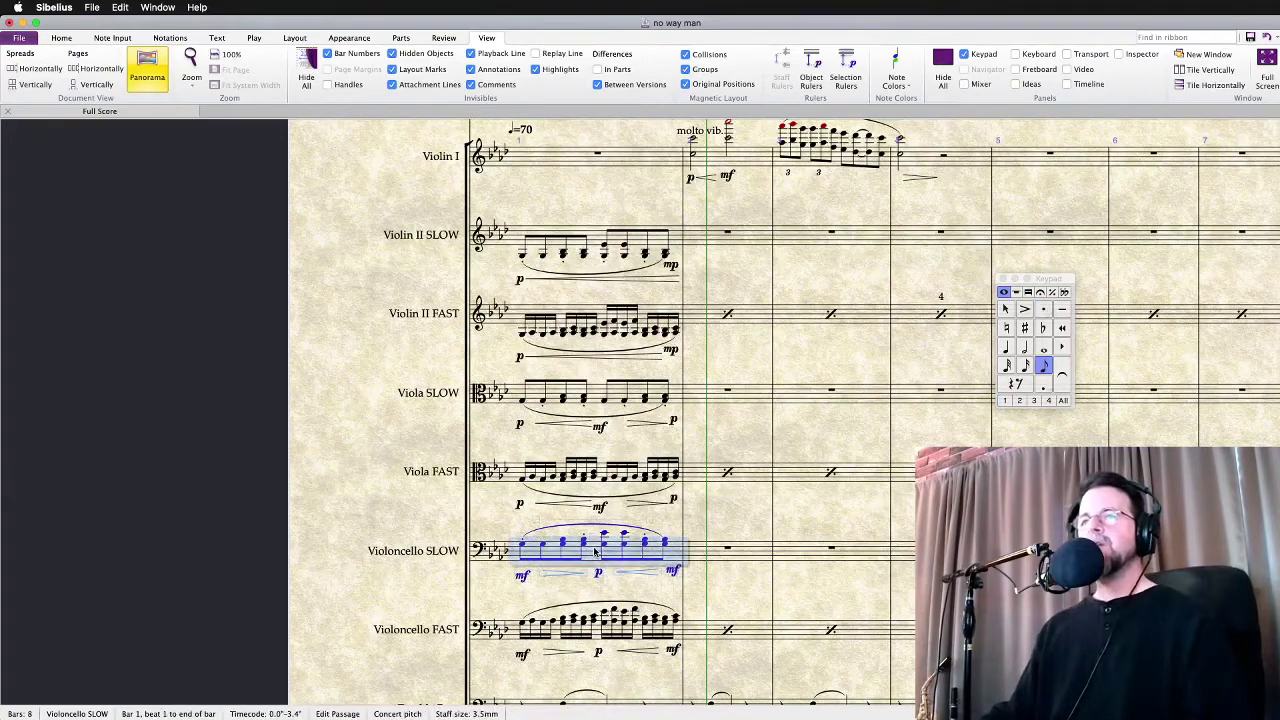
{"action": "left_click", "coordinate": [599, 397], "text": "super"}
{"action": "left_click", "coordinate": [594, 240], "text": "super"}
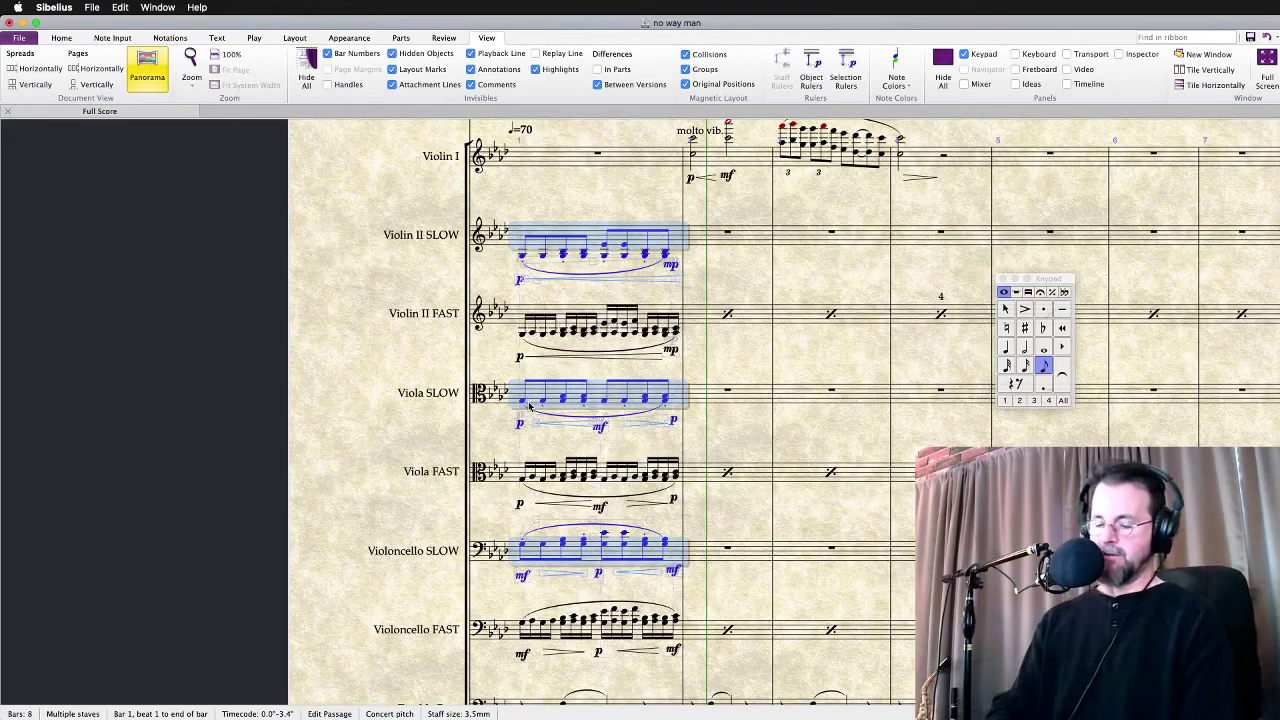
{"action": "key", "text": "space"}
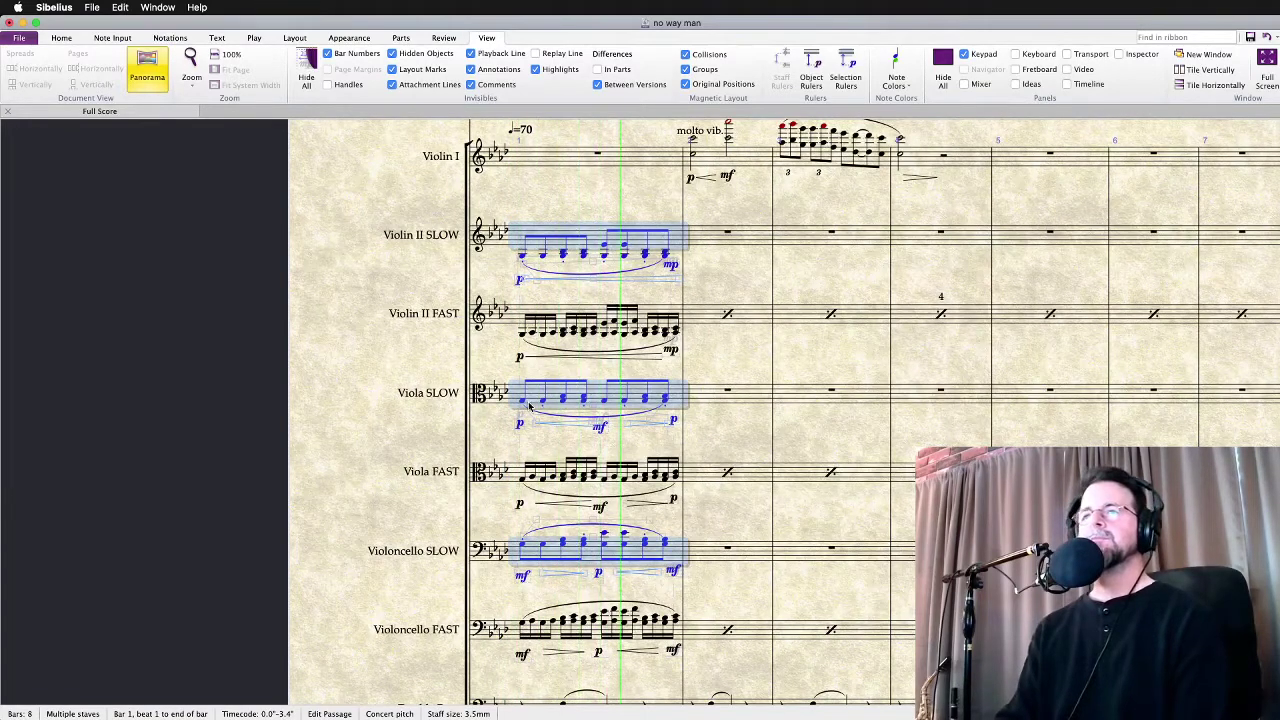
{"action": "key", "text": "space"}
Copy the repeat-bar signs in bars 2 to 7 of Violin II FAST to the Violin II, Viola and Violoncello SLOW staves
{"action": "left_click", "coordinate": [754, 318]}
{"action": "left_click", "coordinate": [1264, 320], "text": "shift"}
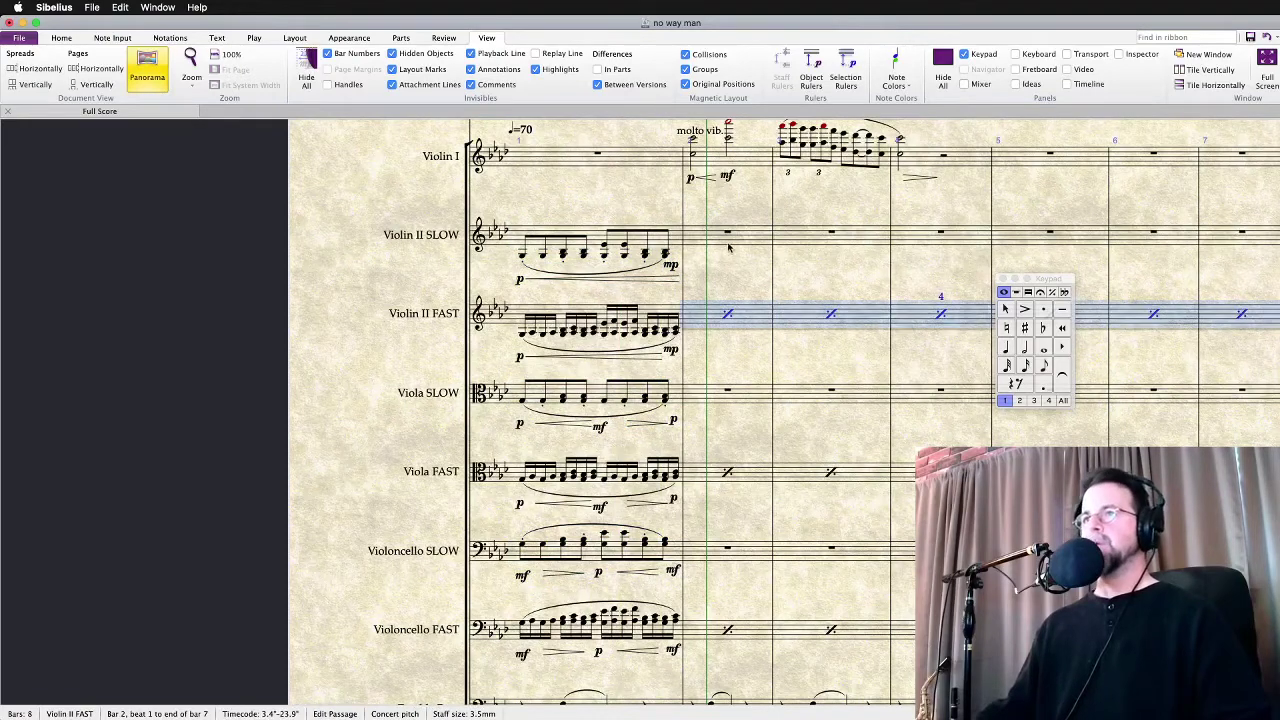
{"action": "key", "text": "alt+Up"}
{"action": "left_click", "coordinate": [716, 580], "text": "alt"}
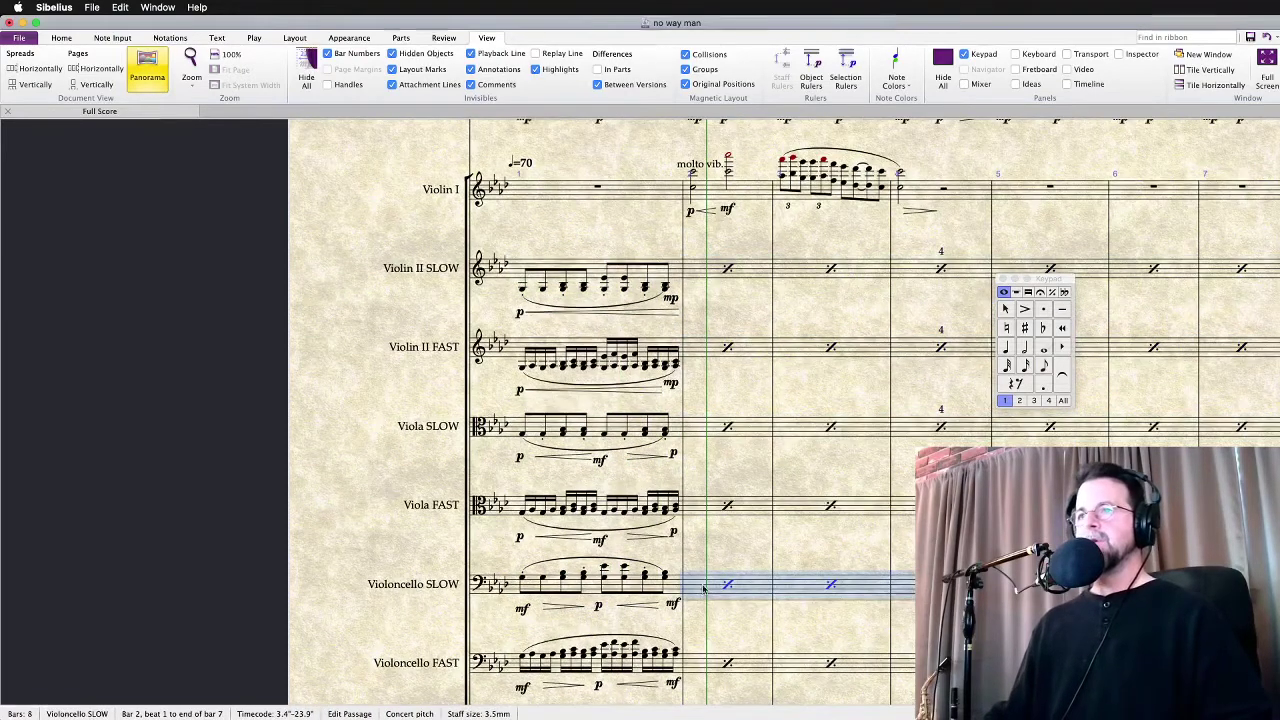
Change the Double Bass dynamic in bar 1 to mf
{"action": "left_click_drag", "start_coordinate": [700, 558], "coordinate": [697, 446]}
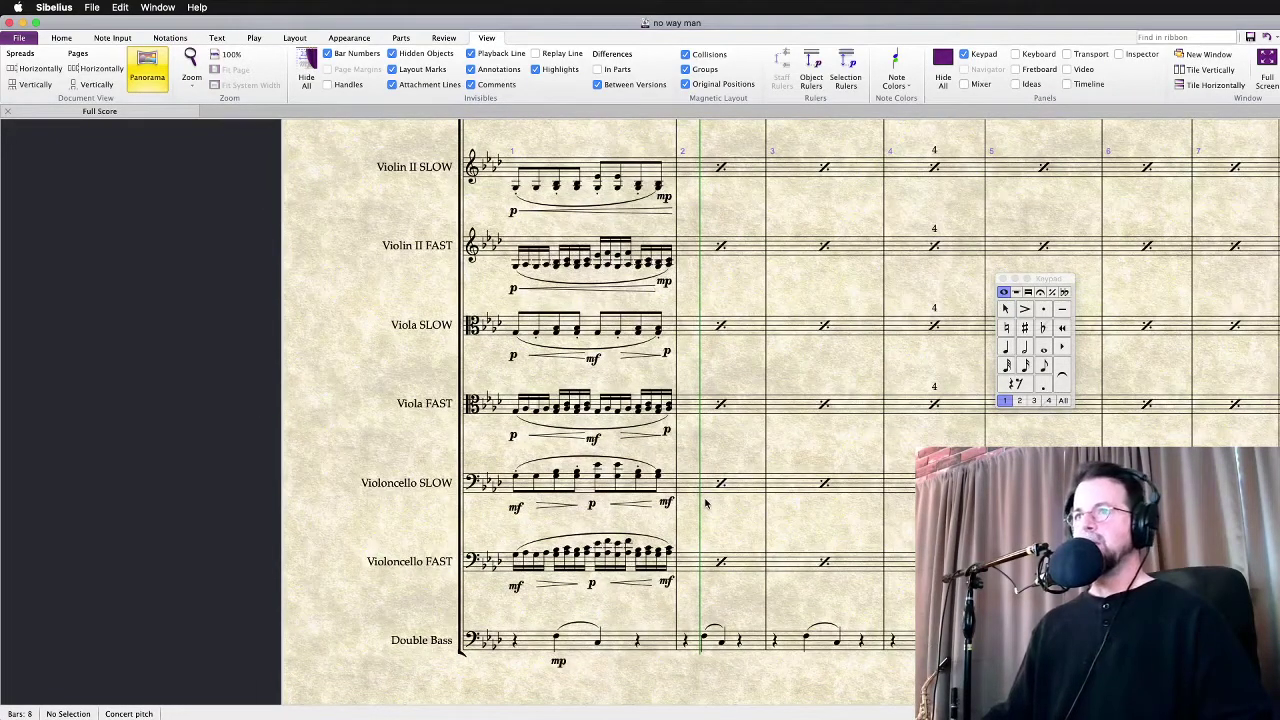
{"action": "left_click", "coordinate": [515, 509]}
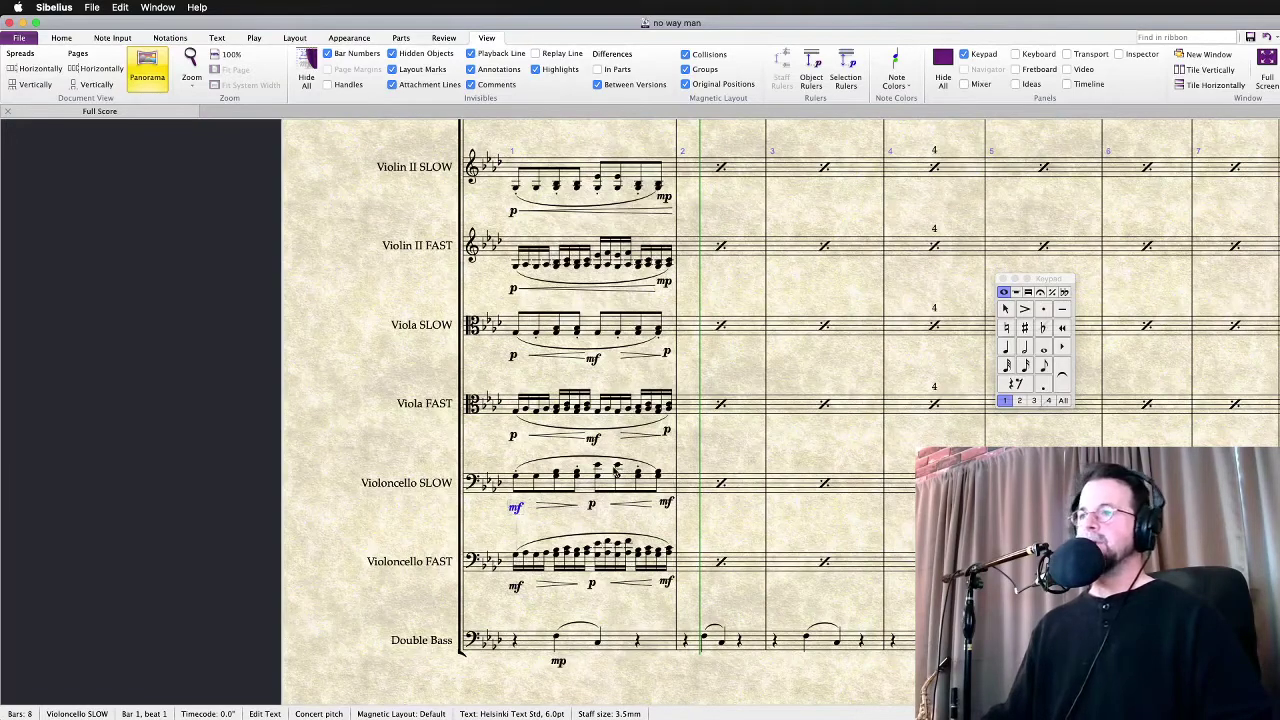
{"action": "left_click", "coordinate": [559, 663]}
{"action": "type", "text": "m"}
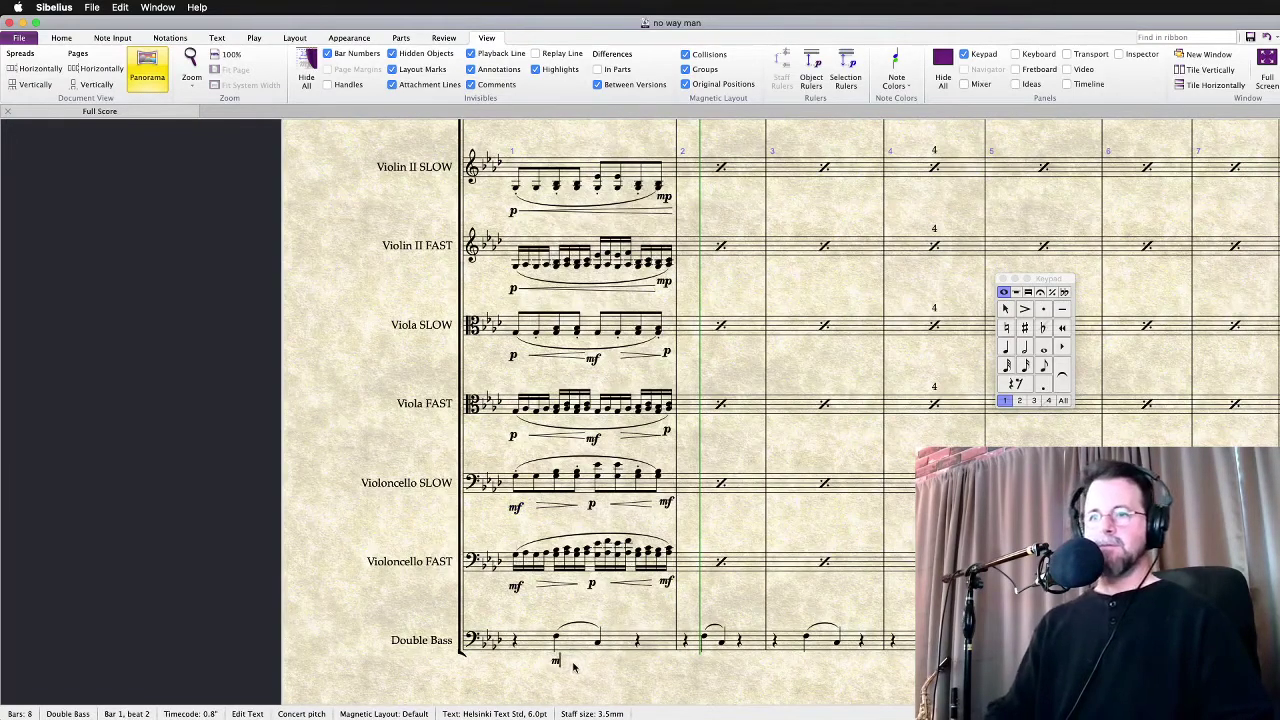
{"action": "key", "text": "Escape"}
Play back bar 1 of Violin II FAST, Viola FAST and Violoncello FAST, then clear the selection
{"action": "left_click_drag", "start_coordinate": [709, 449], "coordinate": [652, 474]}
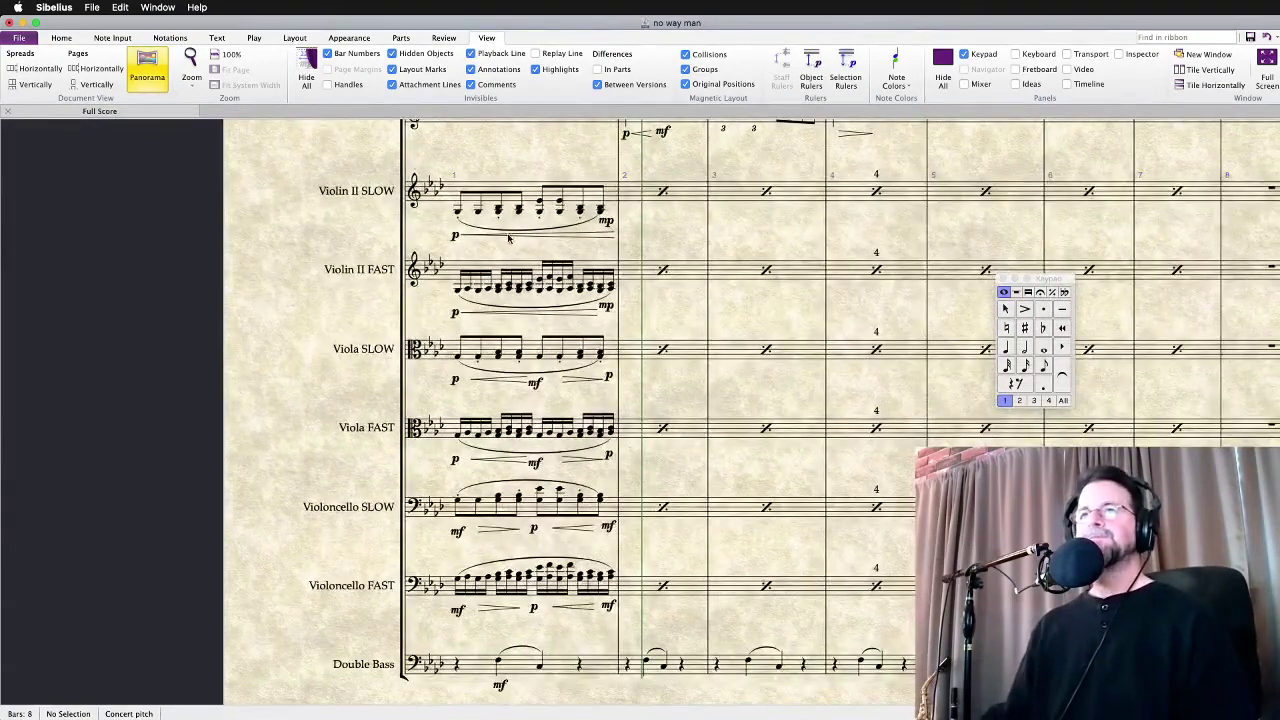
{"action": "left_click", "coordinate": [490, 268]}
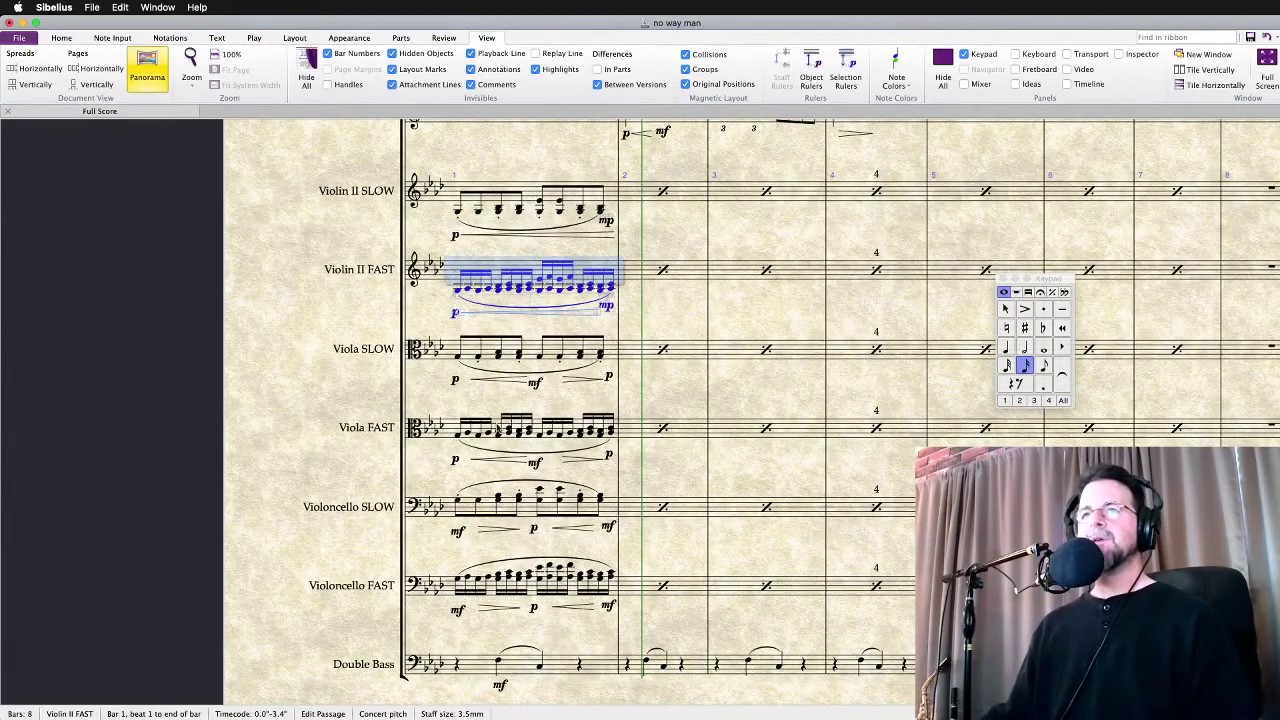
{"action": "left_click", "coordinate": [497, 430], "text": "super"}
{"action": "left_click", "coordinate": [474, 588], "text": "super"}
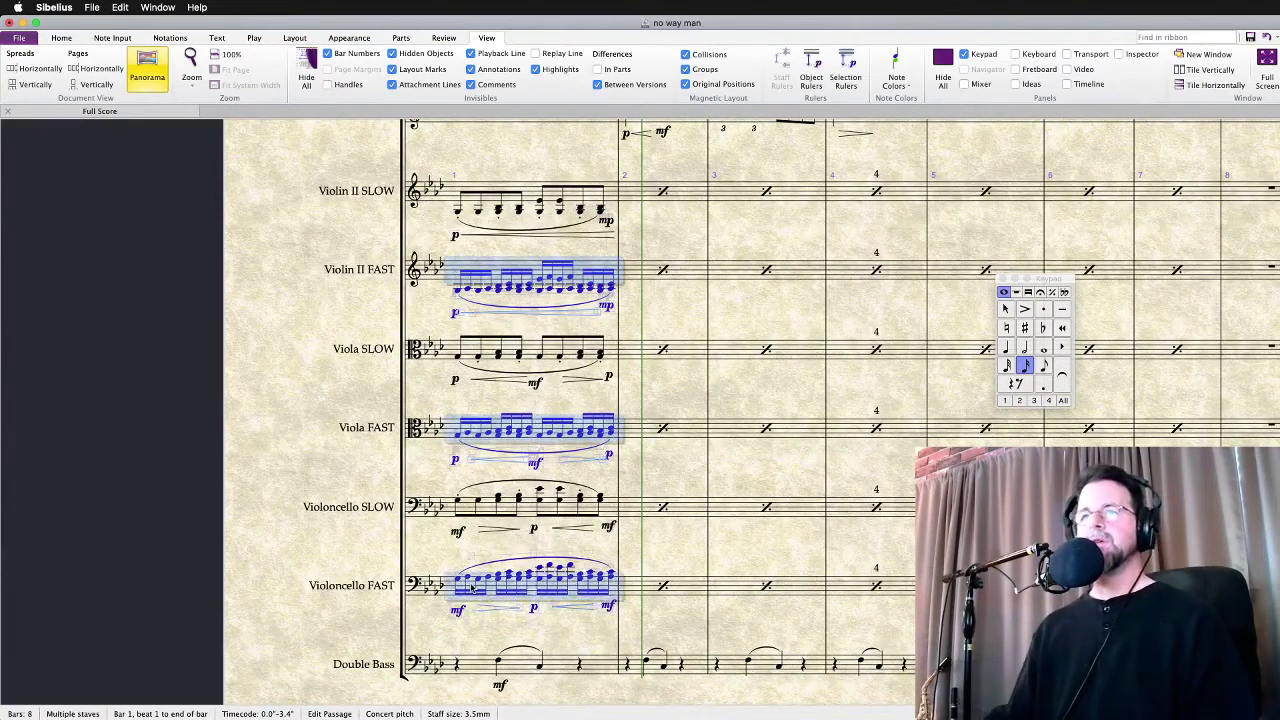
{"action": "key", "text": "space"}
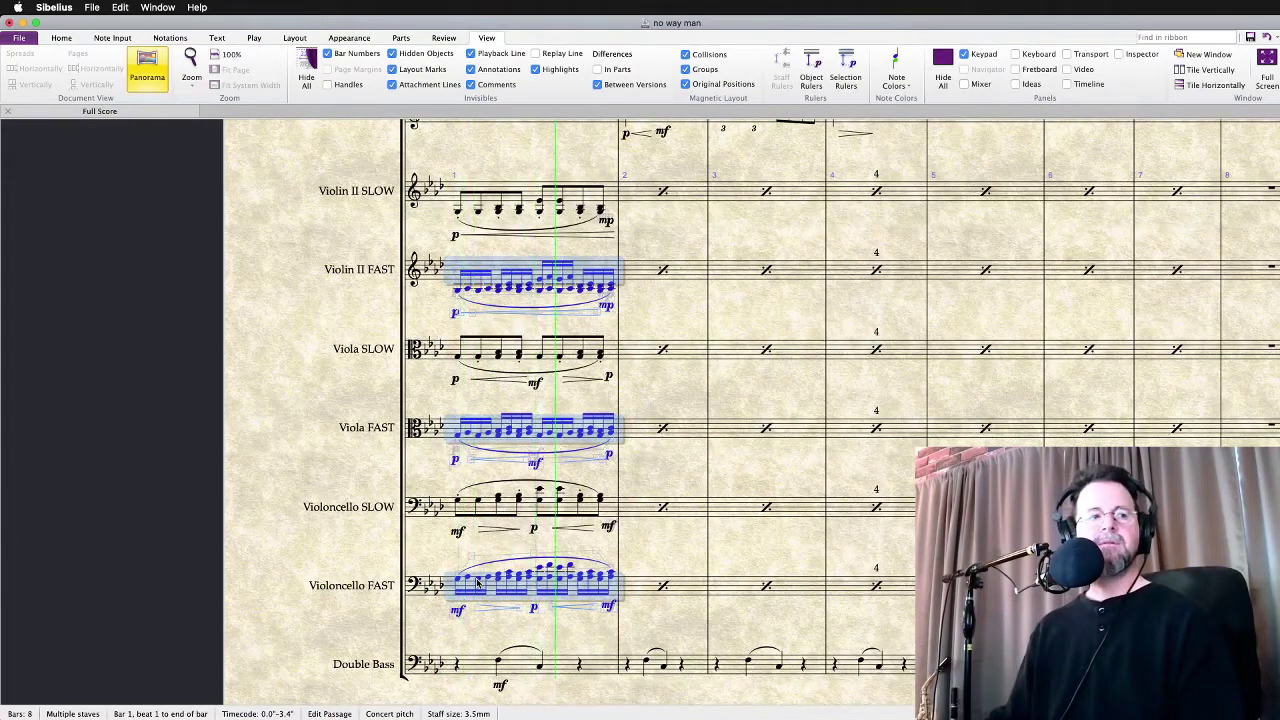
{"action": "key", "text": "Escape"}
{"action": "key", "text": "Escape"}
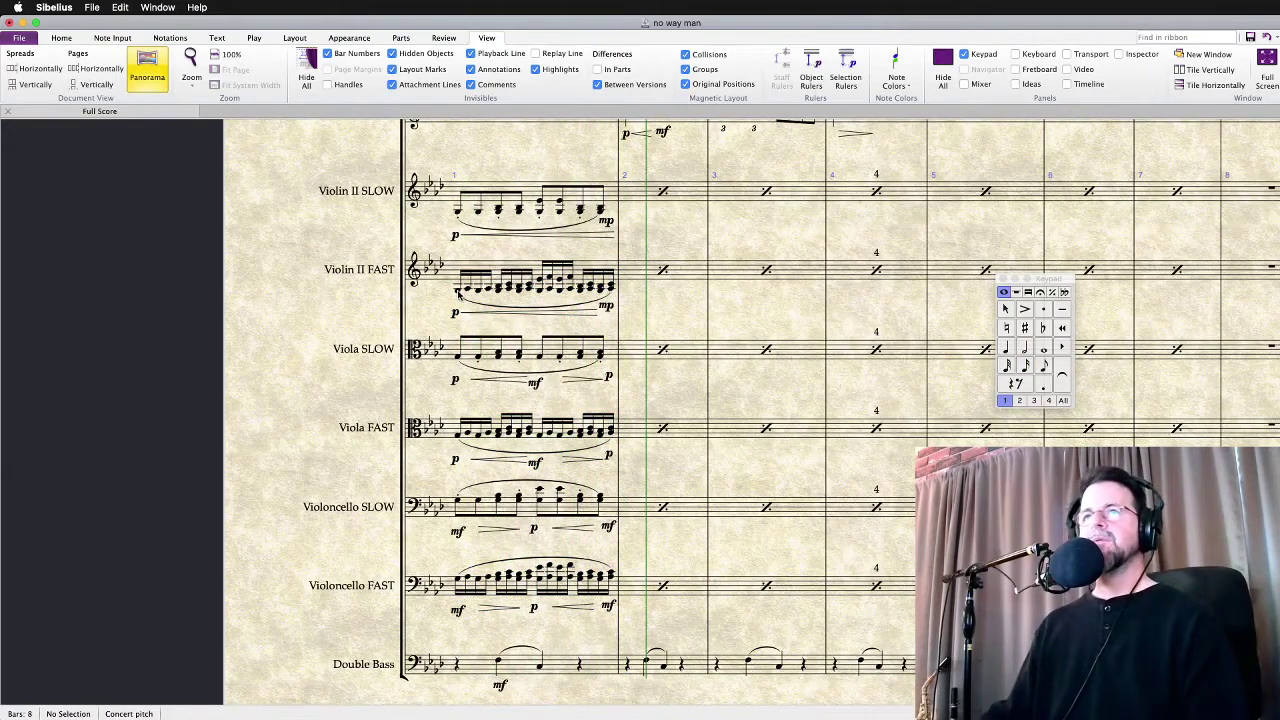
Add accents to the first sixteenth note of each beat in bar 1 of Violin II FAST
{"action": "left_click", "coordinate": [458, 290]}
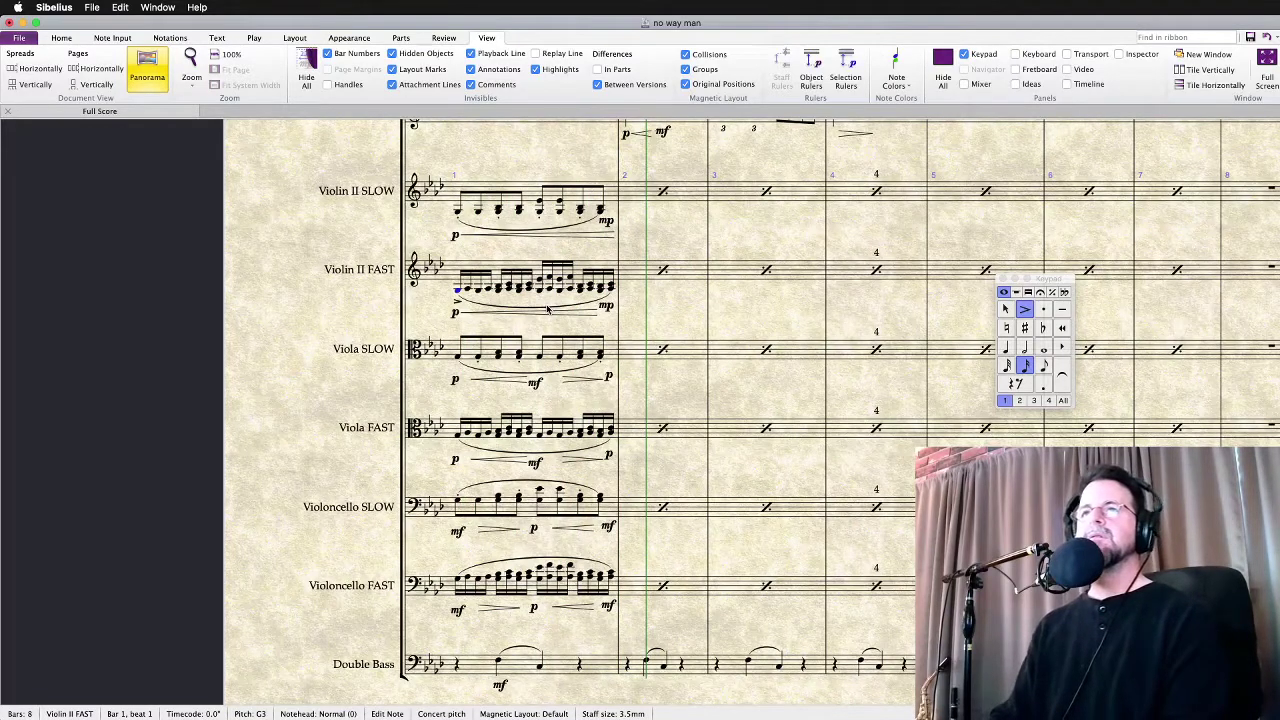
{"action": "left_click", "coordinate": [501, 291]}
{"action": "left_click", "coordinate": [539, 290], "text": "super"}
{"action": "key", "text": "Escape"}
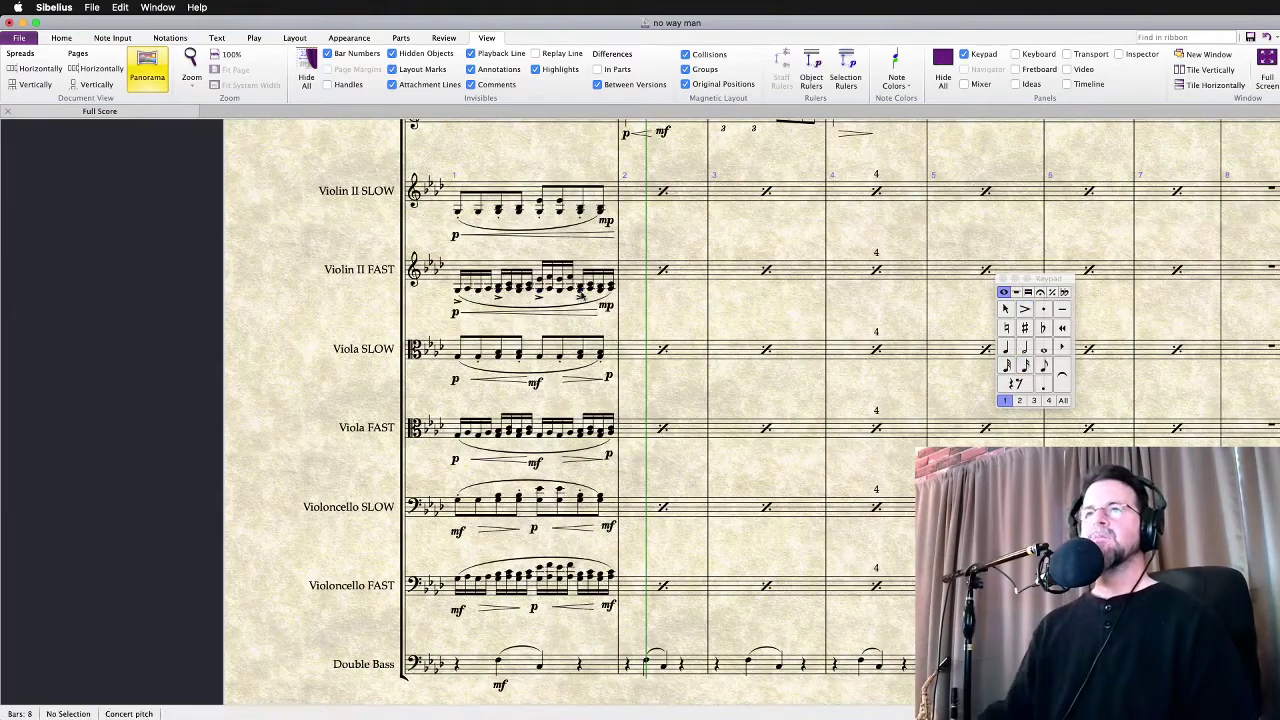
Play back bar 1 of the FAST Violin II, Viola and Violoncello staves together with the Double Bass
{"action": "left_click", "coordinate": [537, 267]}
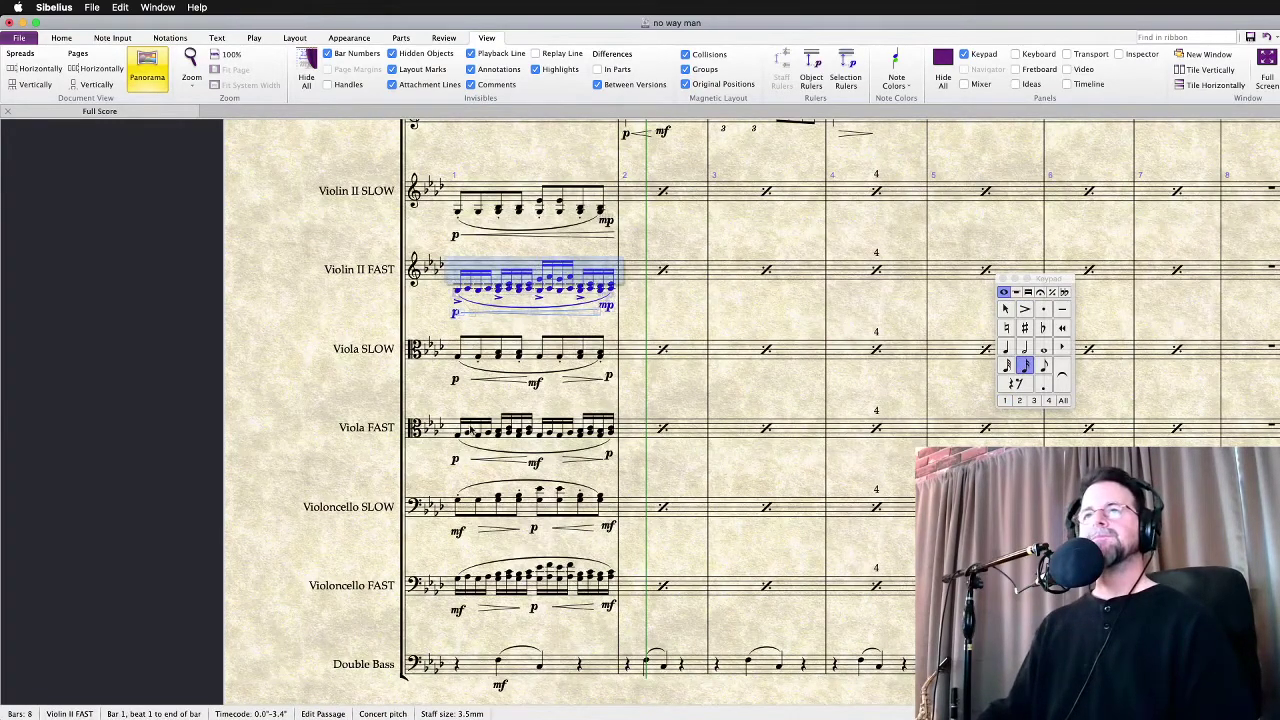
{"action": "left_click", "coordinate": [455, 431], "text": "super"}
{"action": "left_click", "coordinate": [456, 590], "text": "super"}
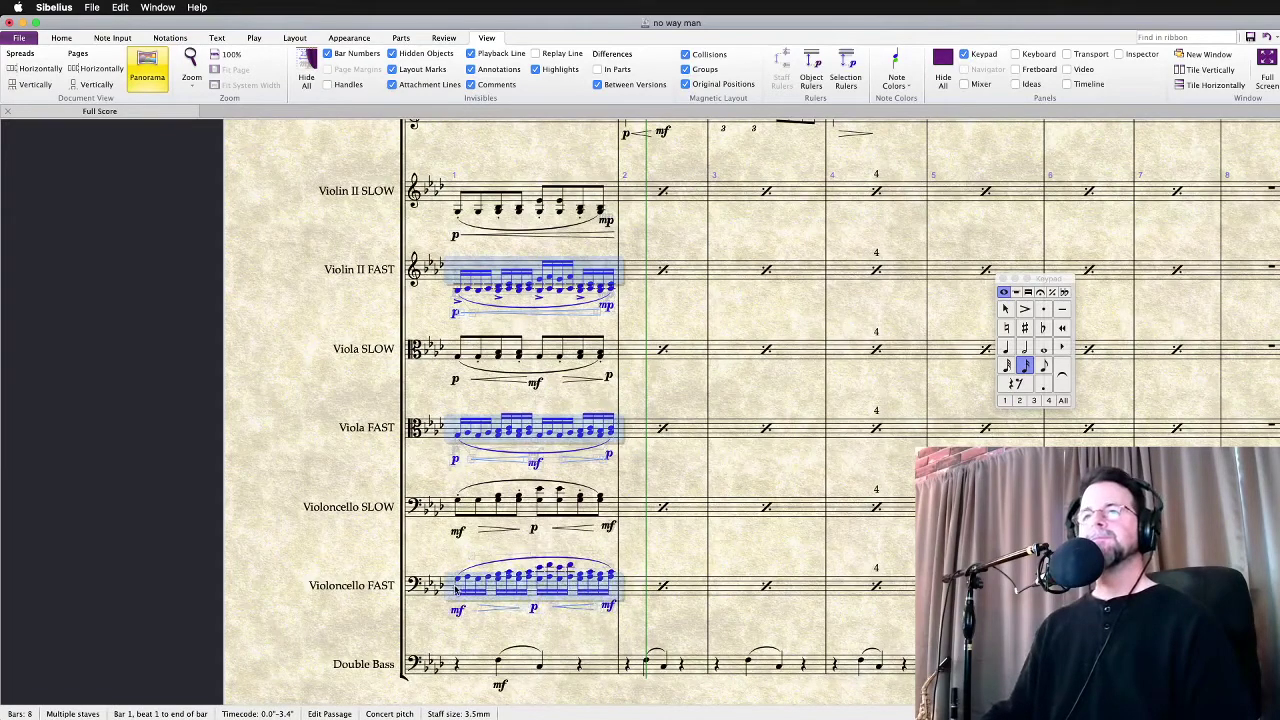
{"action": "left_click", "coordinate": [466, 669], "text": "super"}
{"action": "key", "text": "space"}
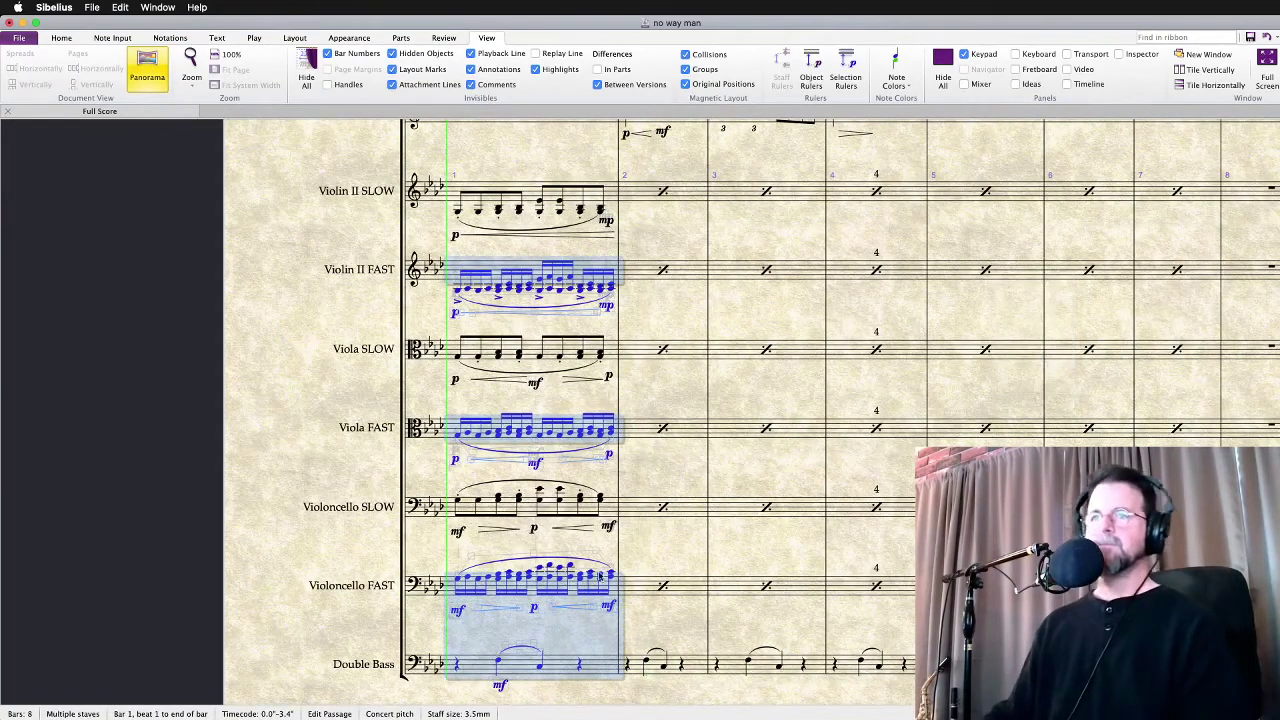
{"action": "left_click", "coordinate": [655, 474]}
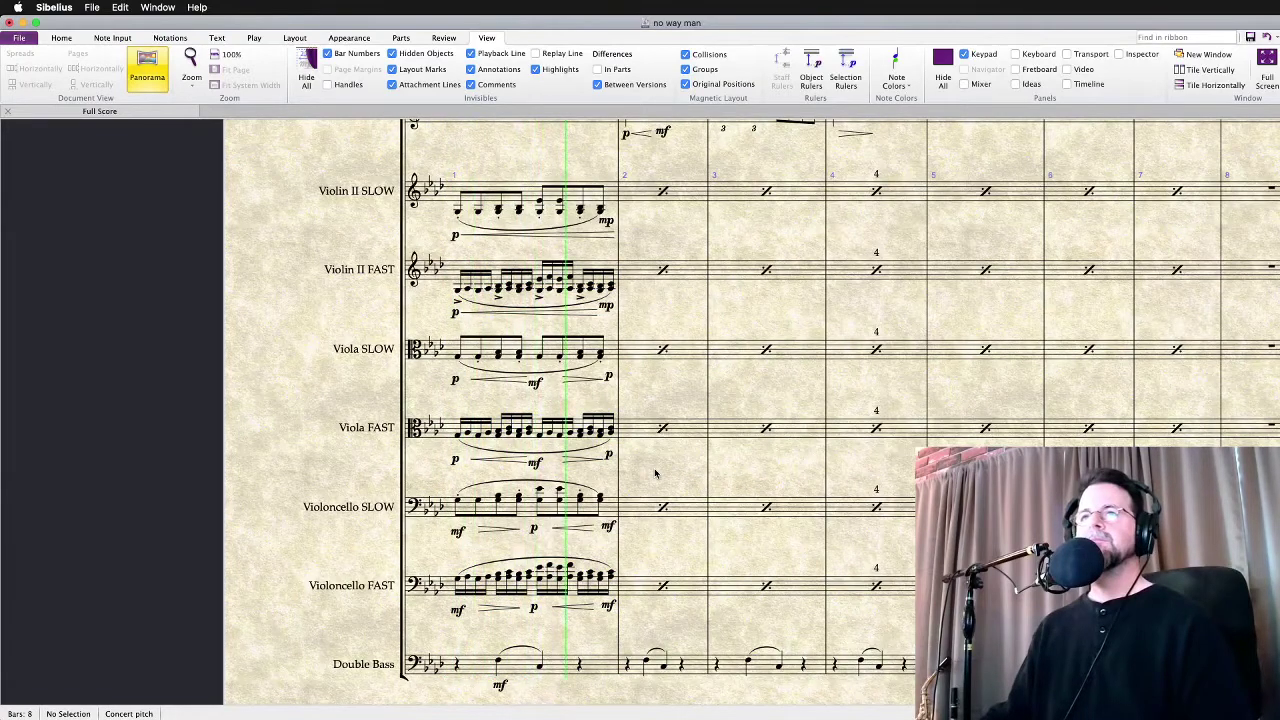
{"action": "key", "text": "space"}
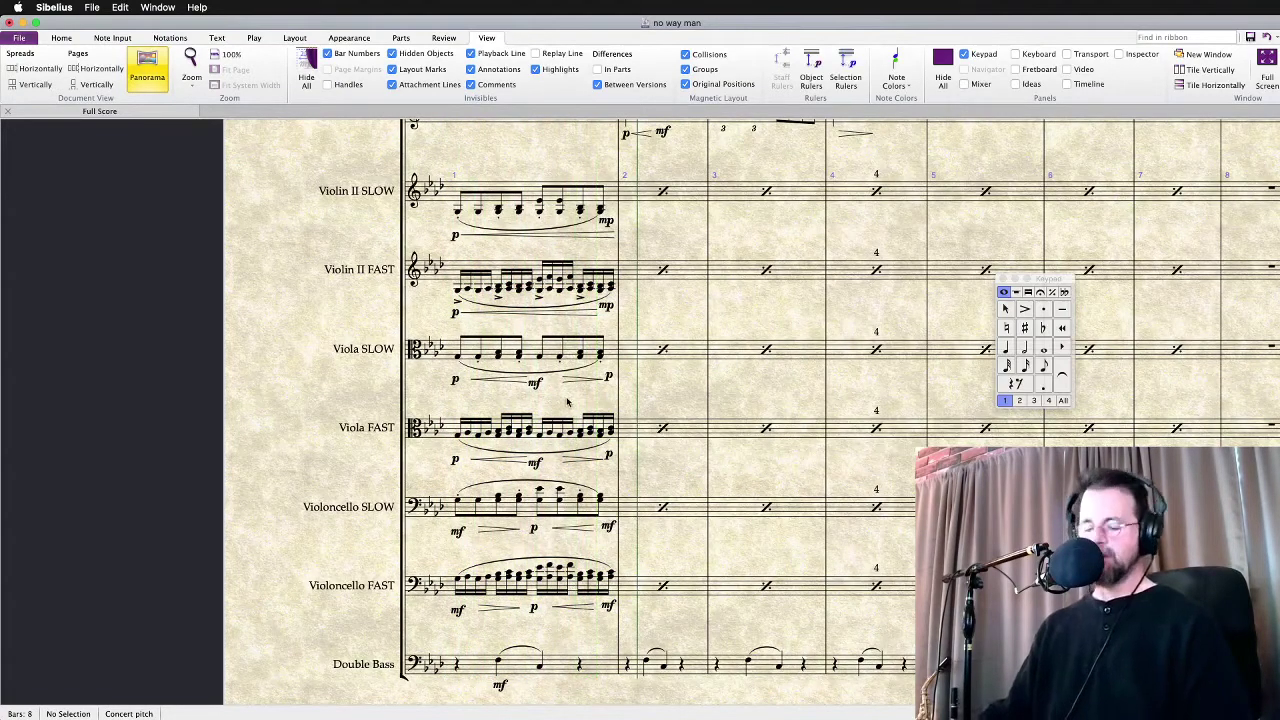
Show the Mixer, raise the lowered instrument faders and line up the neighbouring channels at the same level
{"action": "key", "text": "m"}
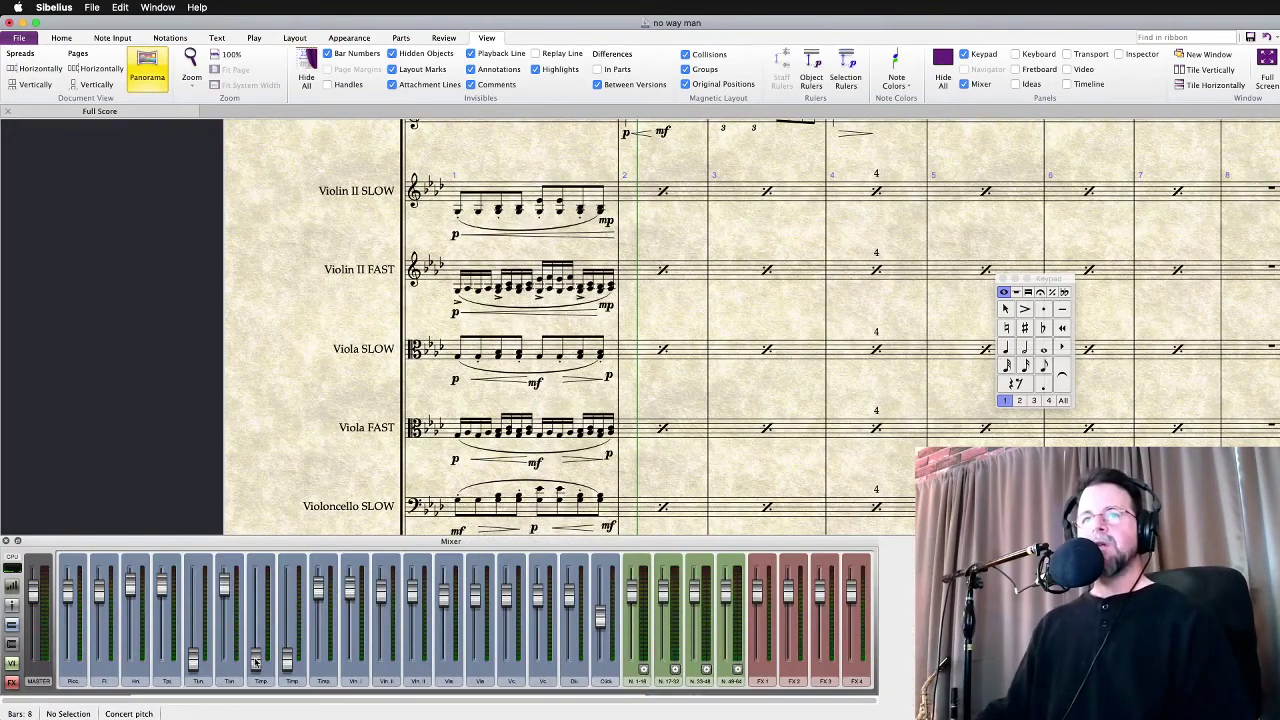
{"action": "left_click", "coordinate": [192, 669]}
{"action": "left_click_drag", "start_coordinate": [255, 662], "coordinate": [287, 585]}
{"action": "left_click", "coordinate": [133, 592]}
{"action": "left_click", "coordinate": [162, 590]}
{"action": "left_click", "coordinate": [194, 596]}
{"action": "left_click", "coordinate": [224, 592]}
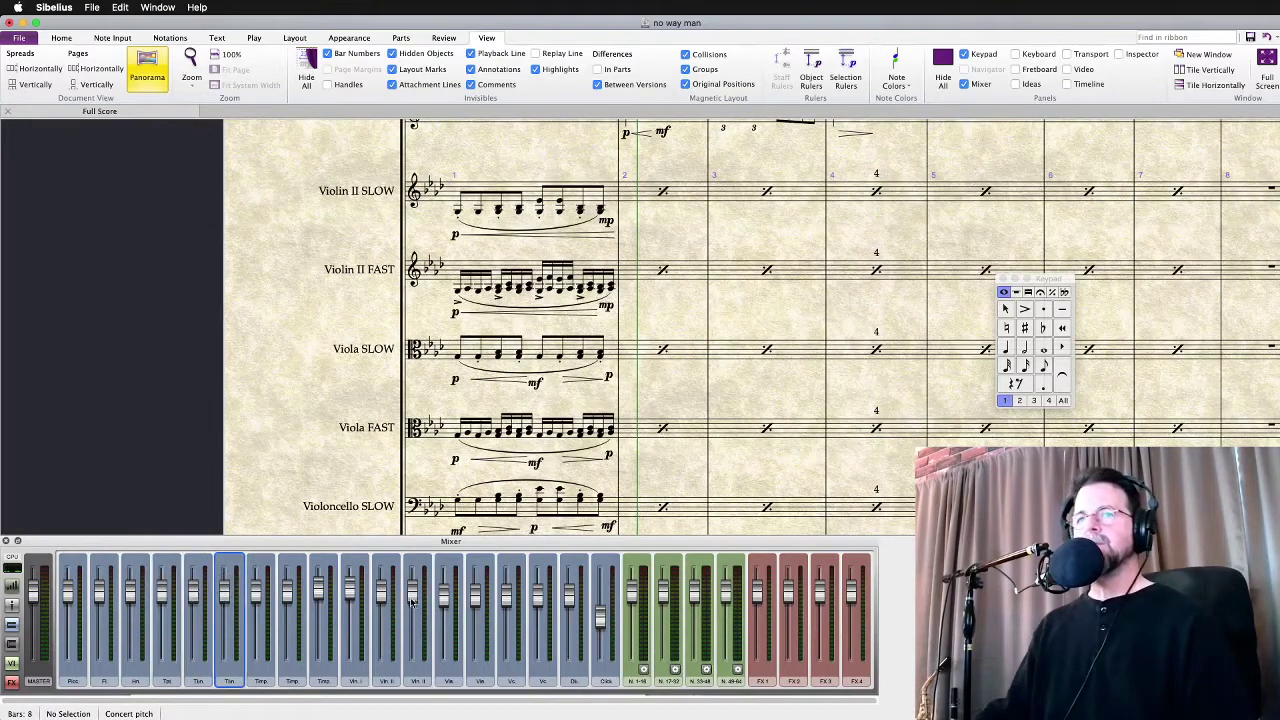
Even out the remaining timpani and string faders in the Mixer, and hide the Mixer
{"action": "left_click", "coordinate": [354, 592]}
{"action": "left_click", "coordinate": [318, 595]}
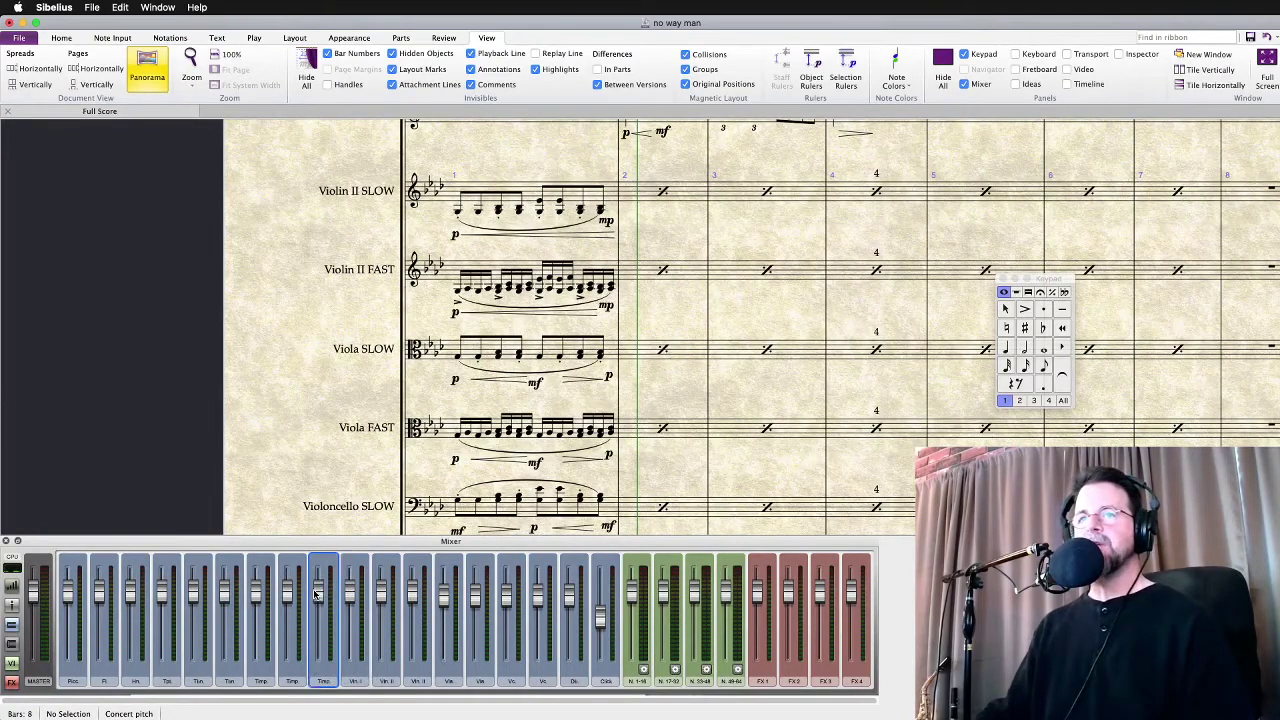
{"action": "left_click", "coordinate": [508, 600]}
{"action": "left_click", "coordinate": [477, 600]}
{"action": "left_click", "coordinate": [446, 600]}
{"action": "left_click", "coordinate": [572, 598]}
{"action": "left_click", "coordinate": [540, 600]}
{"action": "left_click", "coordinate": [510, 600]}
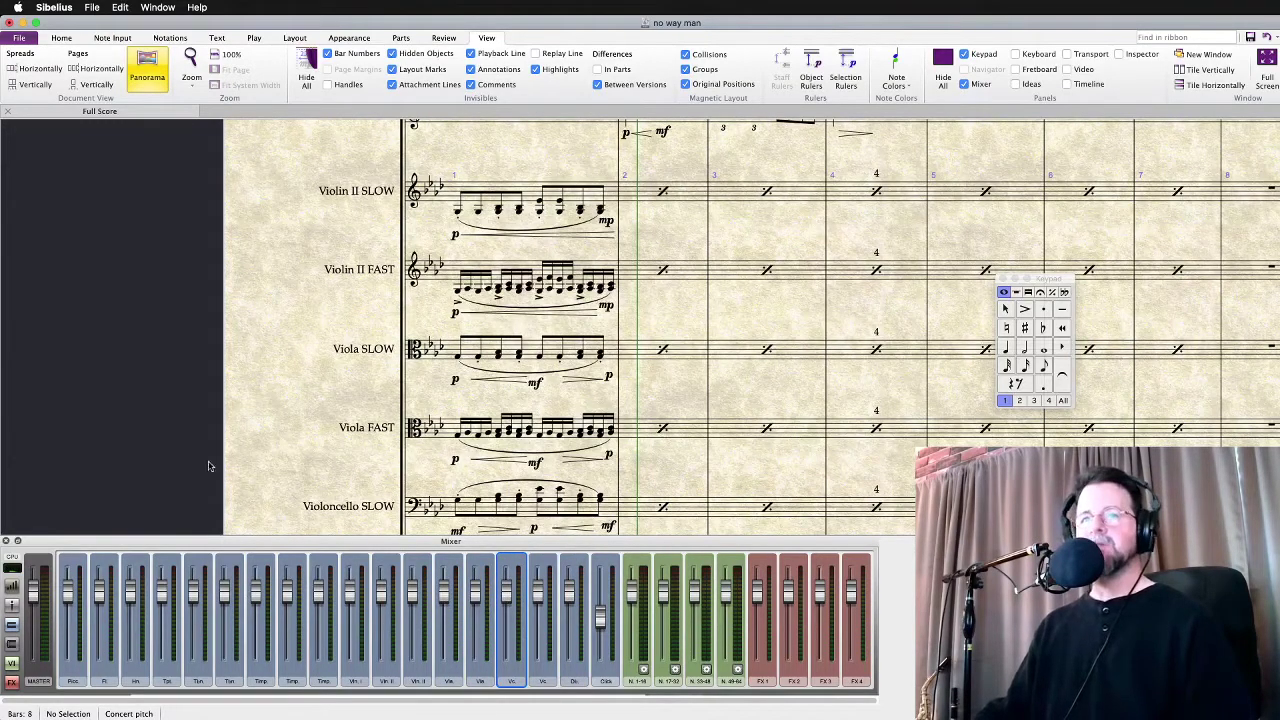
{"action": "key", "text": "m"}
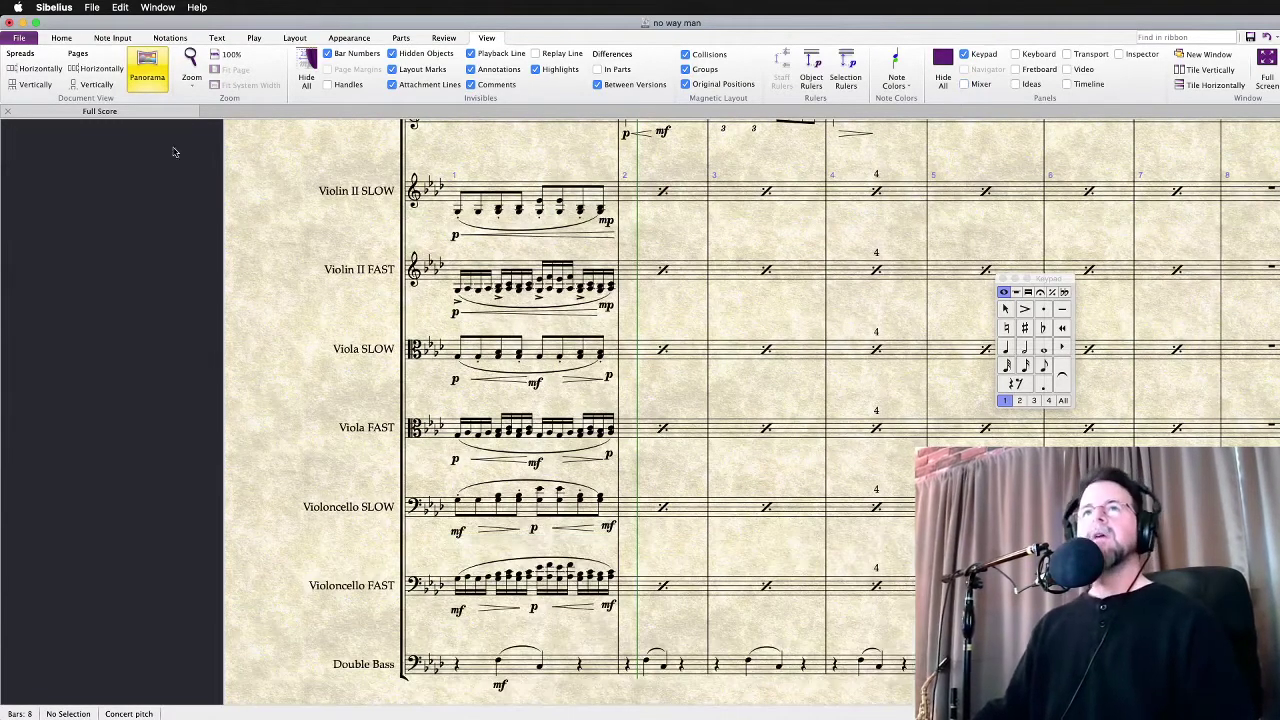
Start the Export Each Staff as Audio plug-in and set the exported file name prefix to "nwm"
{"action": "left_click", "coordinate": [61, 37]}
{"action": "left_click", "coordinate": [850, 75]}
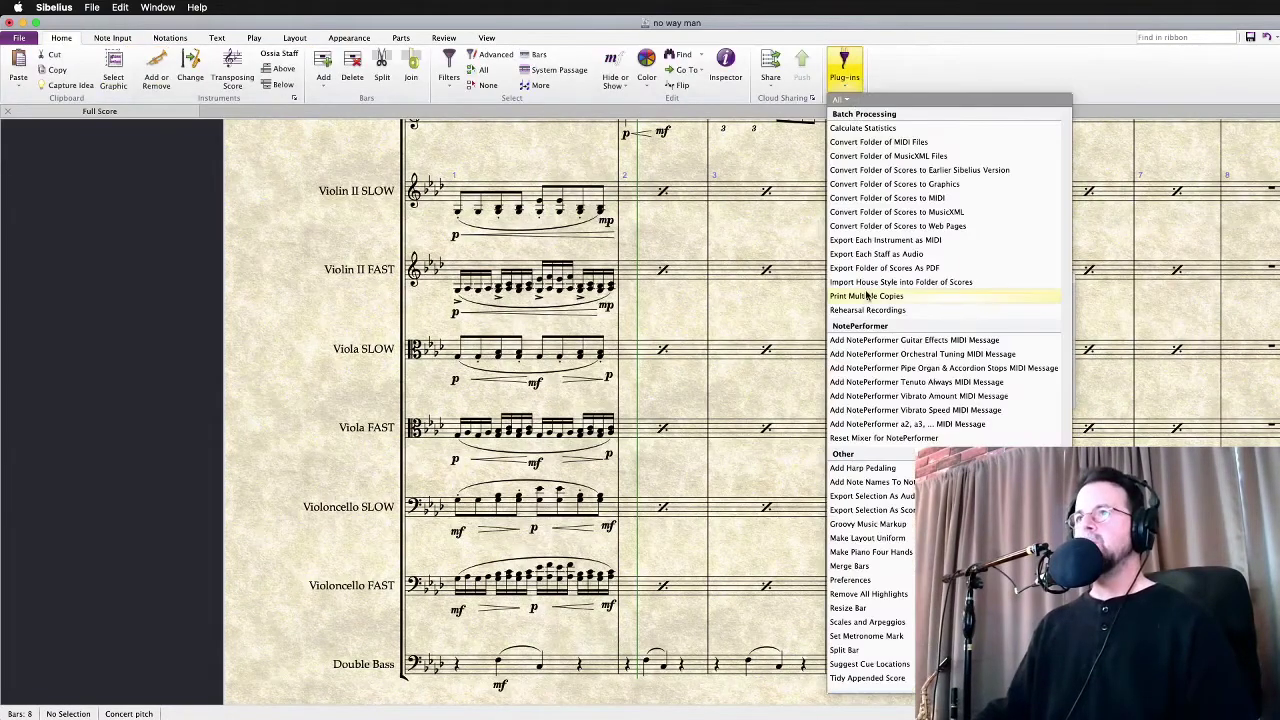
{"action": "left_click", "coordinate": [885, 256]}
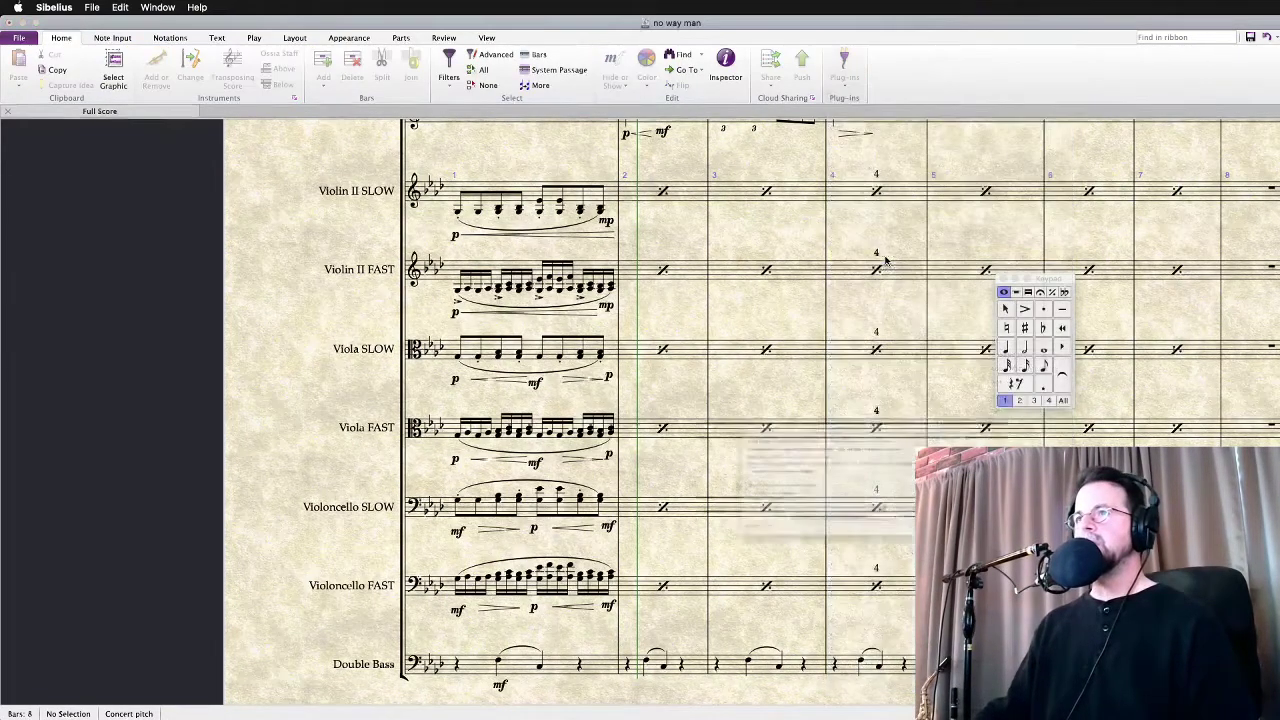
{"action": "left_click_drag", "start_coordinate": [710, 365], "coordinate": [478, 438]}
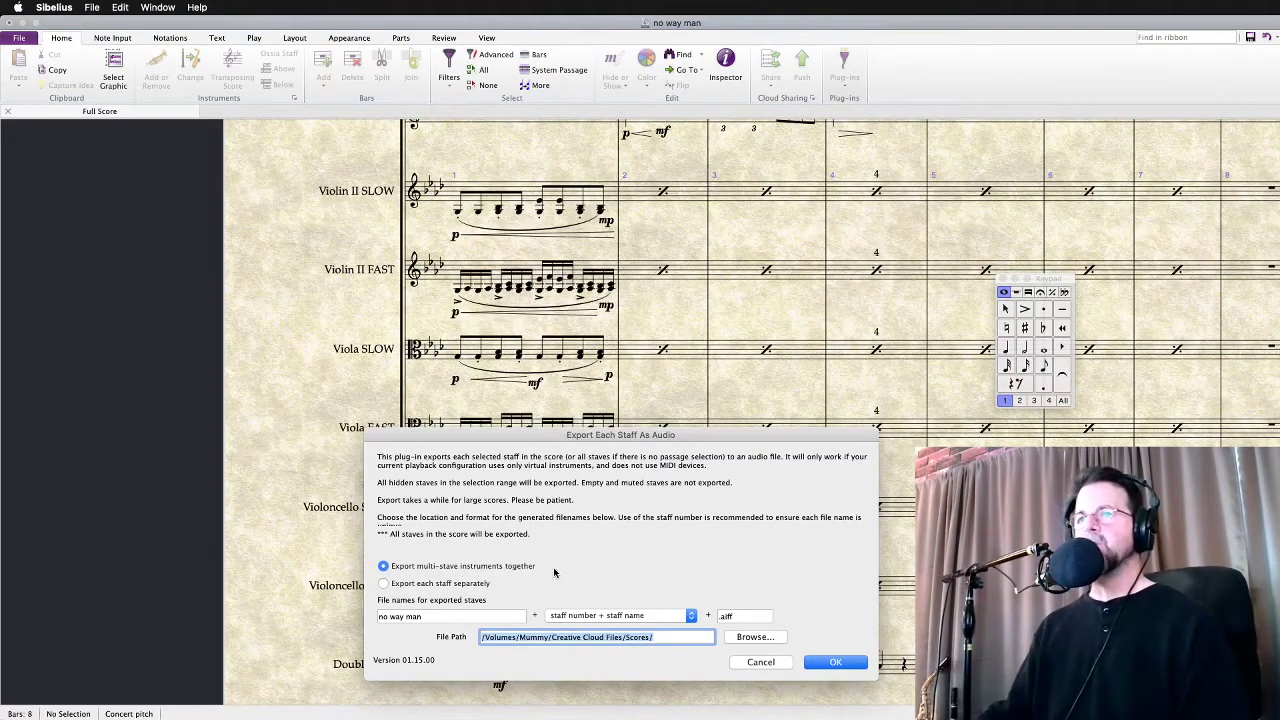
{"action": "left_click_drag", "start_coordinate": [432, 617], "coordinate": [333, 613]}
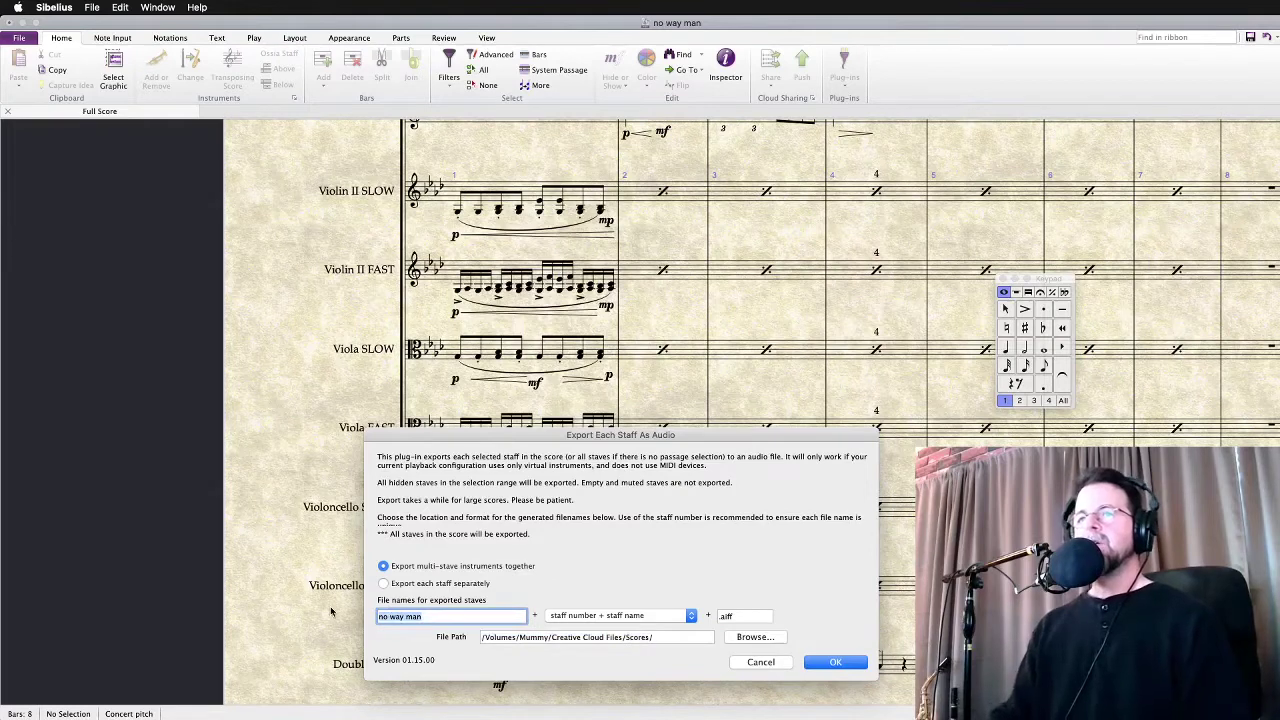
{"action": "key", "text": "BackSpace"}
{"action": "type", "text": "nwm"}
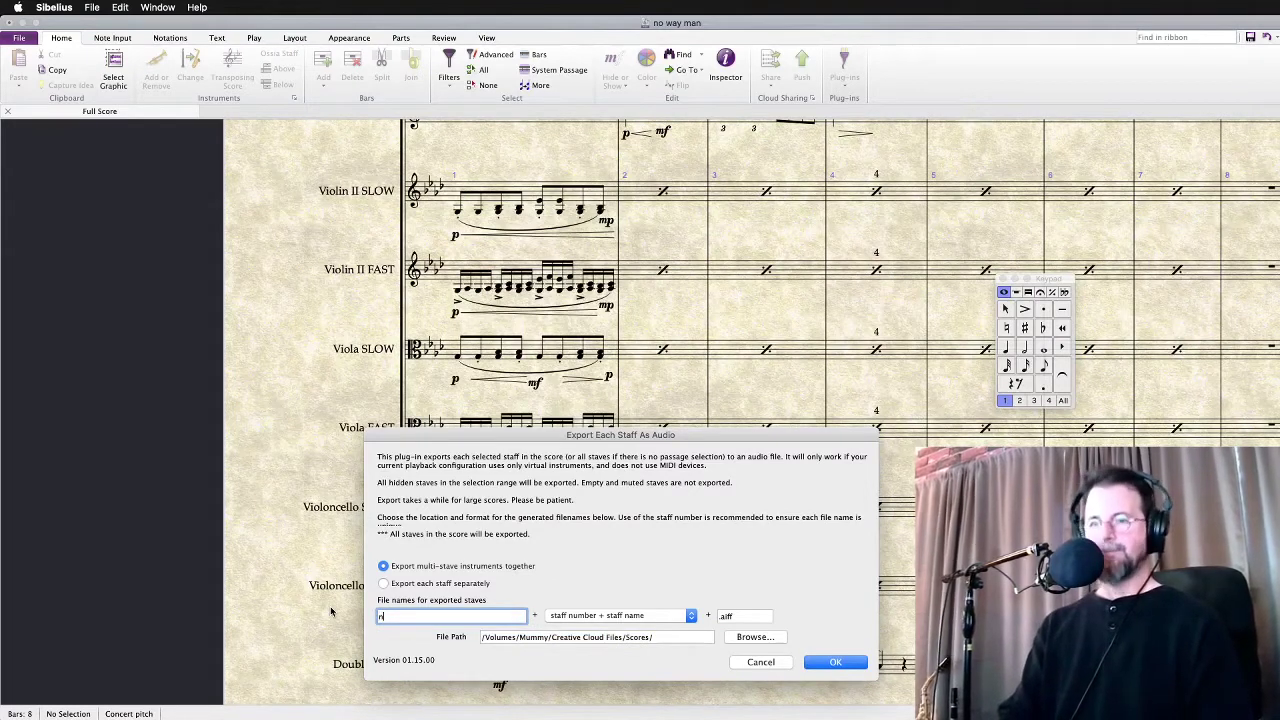
Create a folder named "NWM Files" on the Desktop and choose it as the path for the staff audio export
{"action": "left_click", "coordinate": [752, 637]}
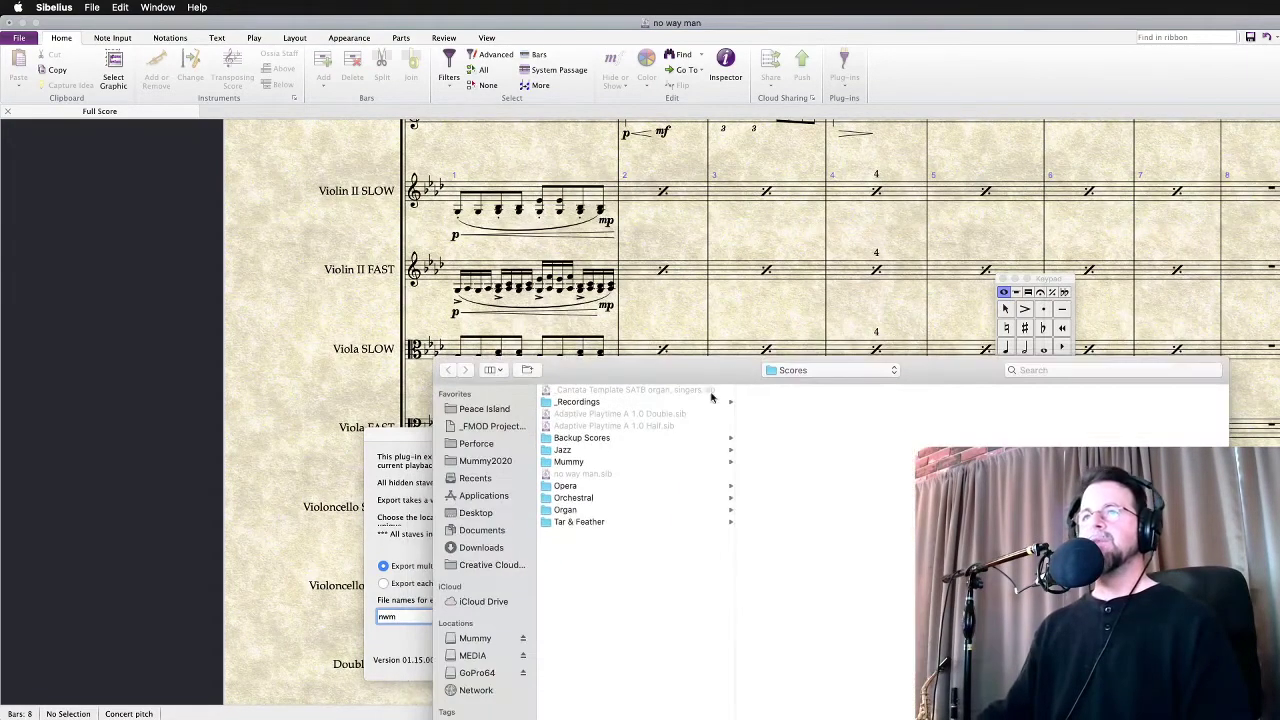
{"action": "left_click", "coordinate": [488, 512]}
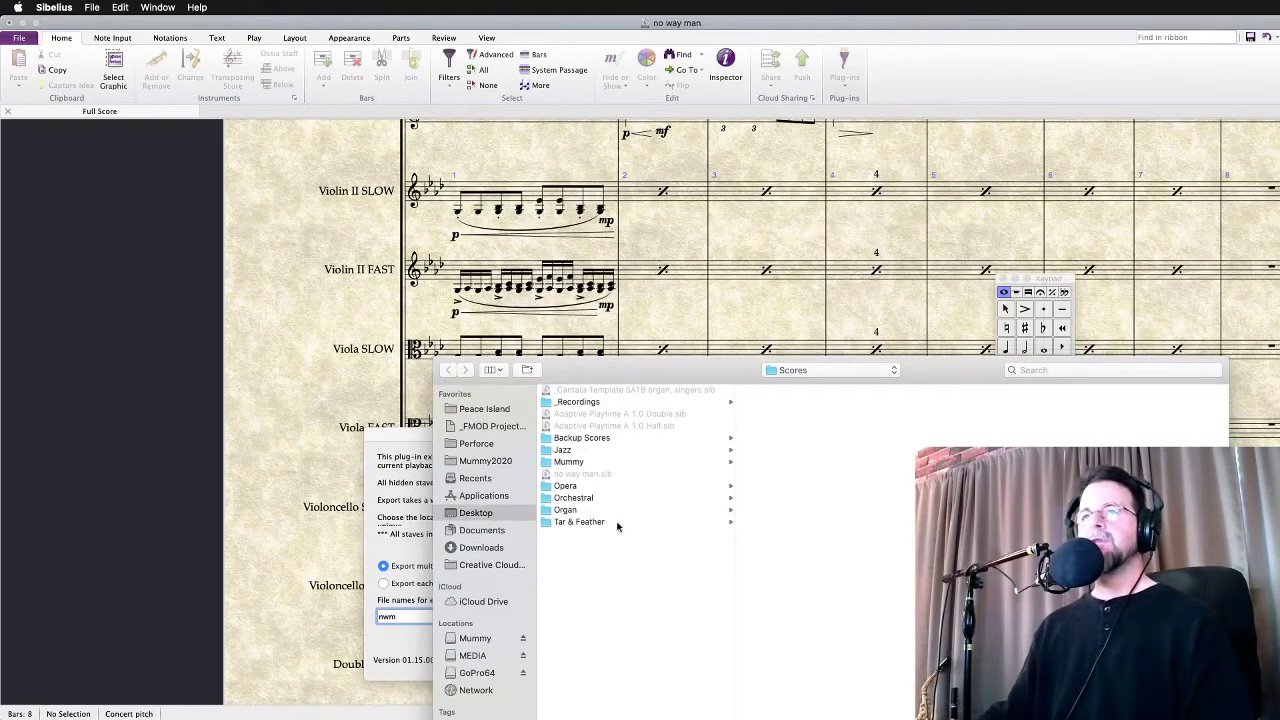
{"action": "left_click", "coordinate": [954, 310]}
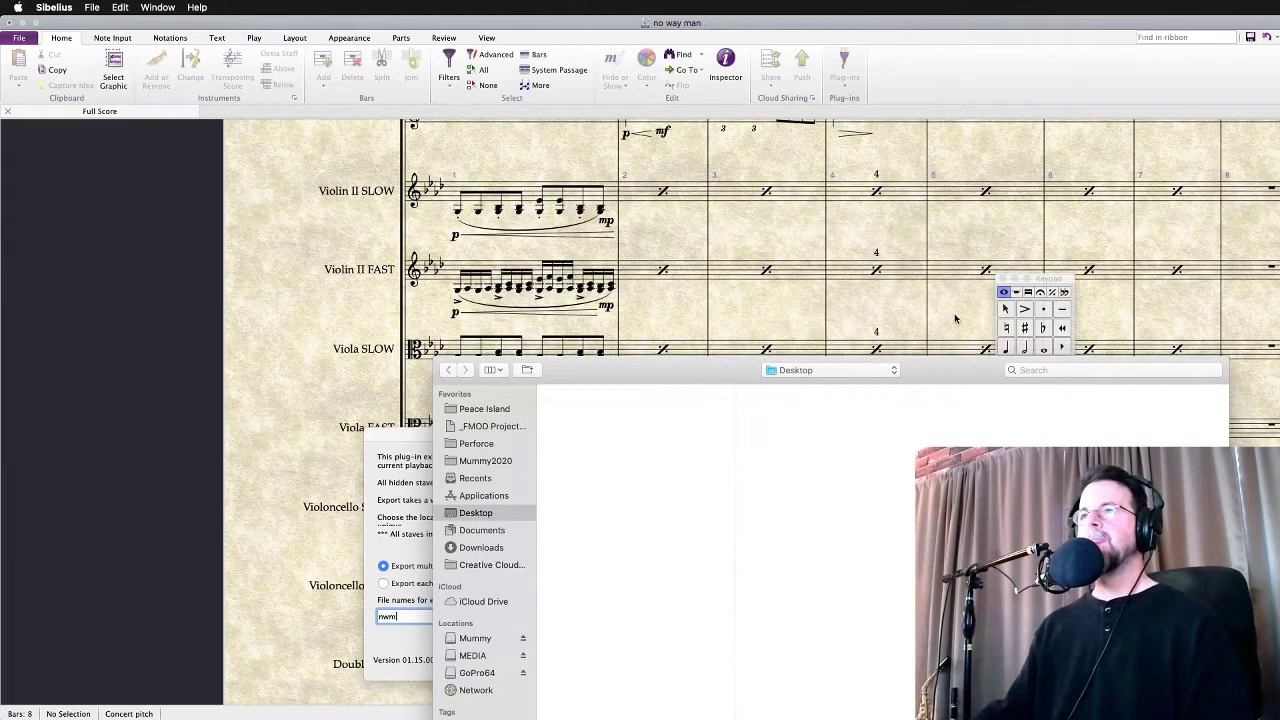
{"action": "key", "text": "super+shift+n"}
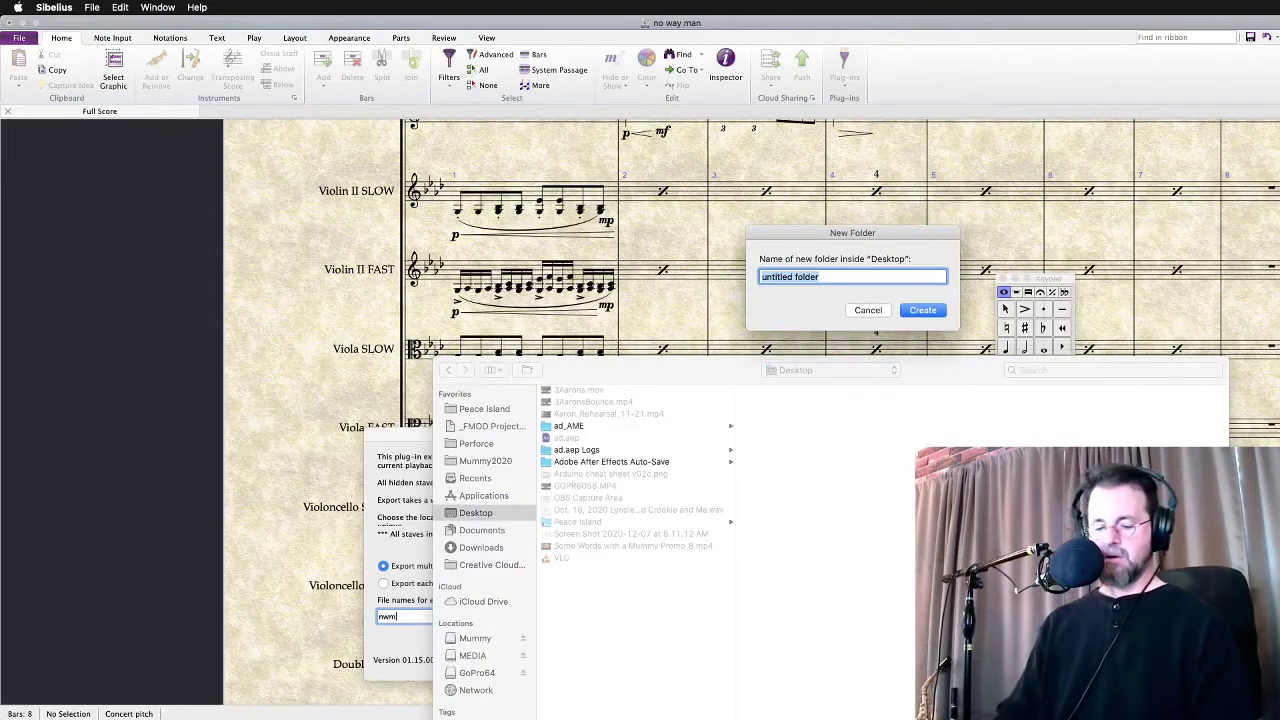
{"action": "type", "text": "NWM Files"}
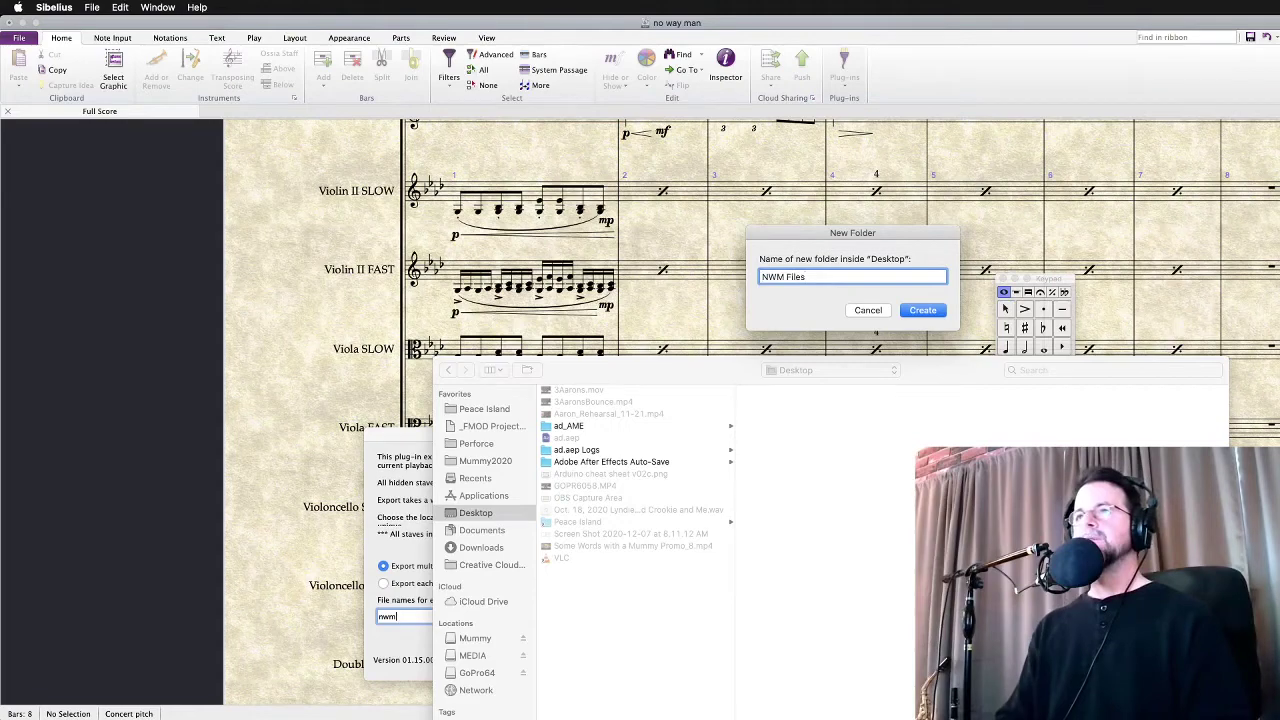
{"action": "key", "text": "Return"}
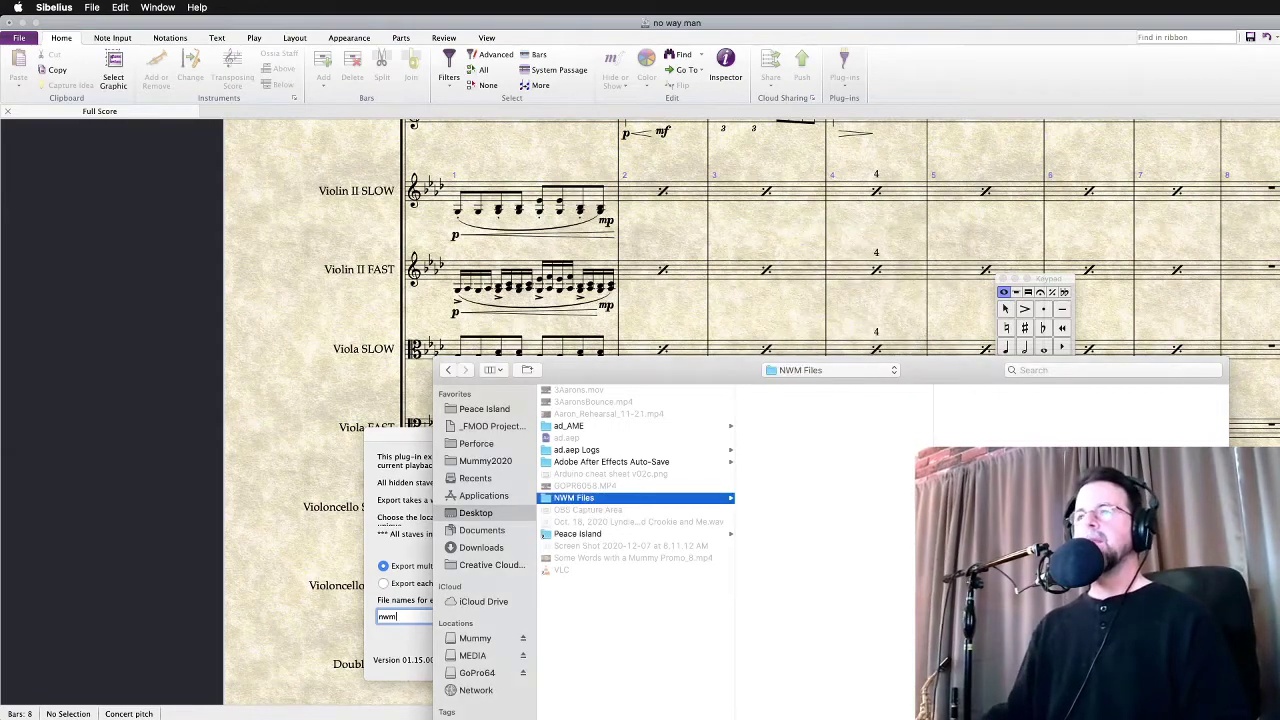
{"action": "key", "text": "Return"}
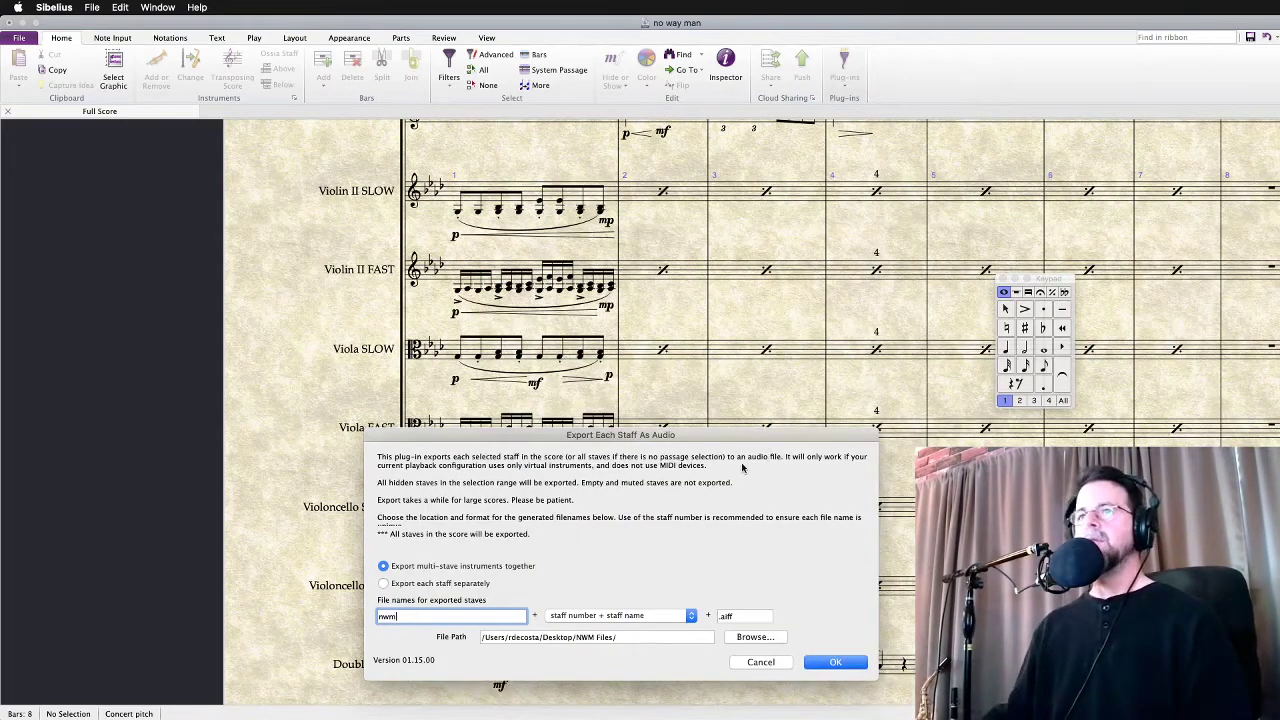
Export all staves as AIFF audio files and close the plug-in trace report
{"action": "left_click", "coordinate": [834, 662]}
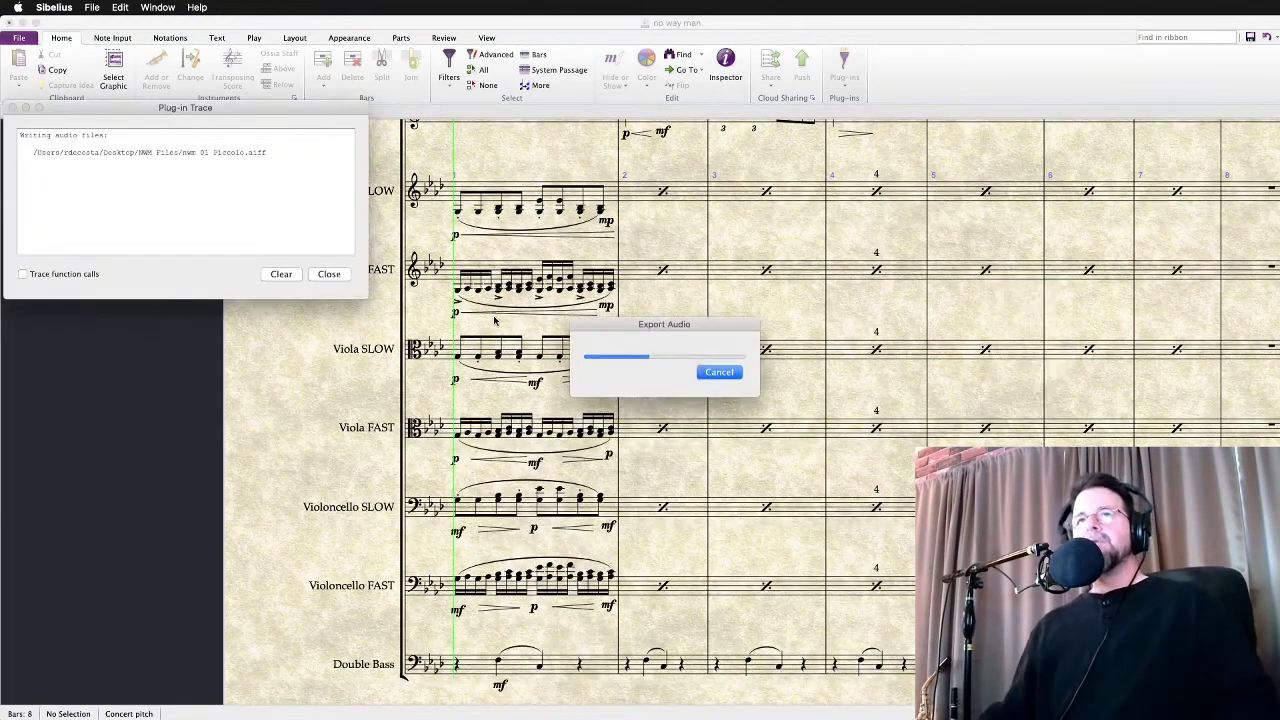
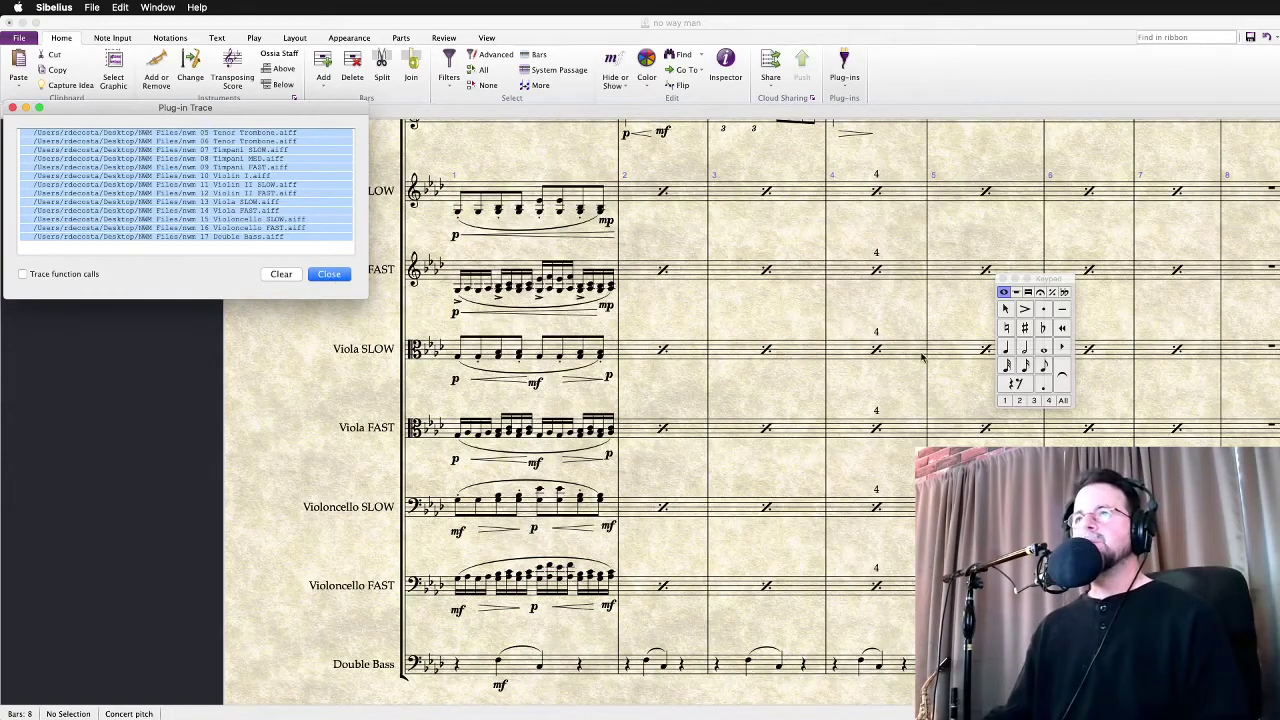
{"action": "scroll", "coordinate": [619, 386], "scroll_direction": "up", "scroll_amount": 10}
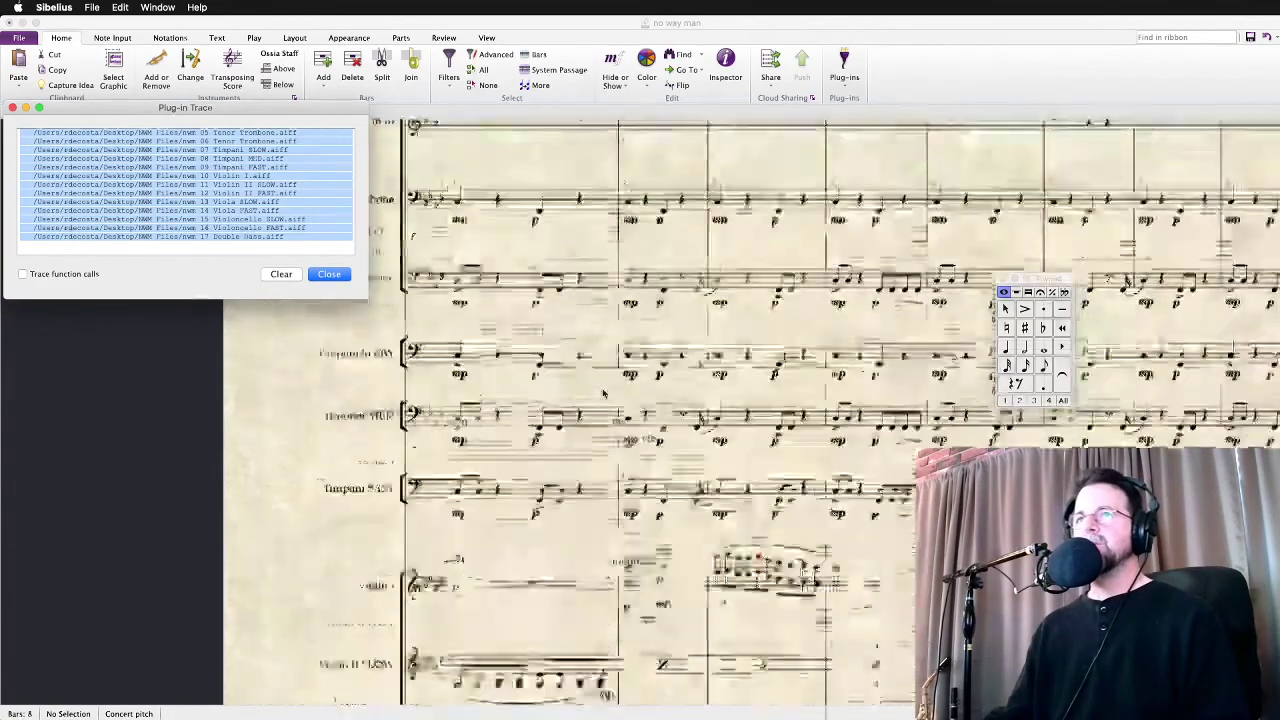
{"action": "scroll", "coordinate": [610, 390], "scroll_direction": "down", "scroll_amount": 10}
{"action": "scroll", "coordinate": [603, 393], "scroll_direction": "down", "scroll_amount": 5}
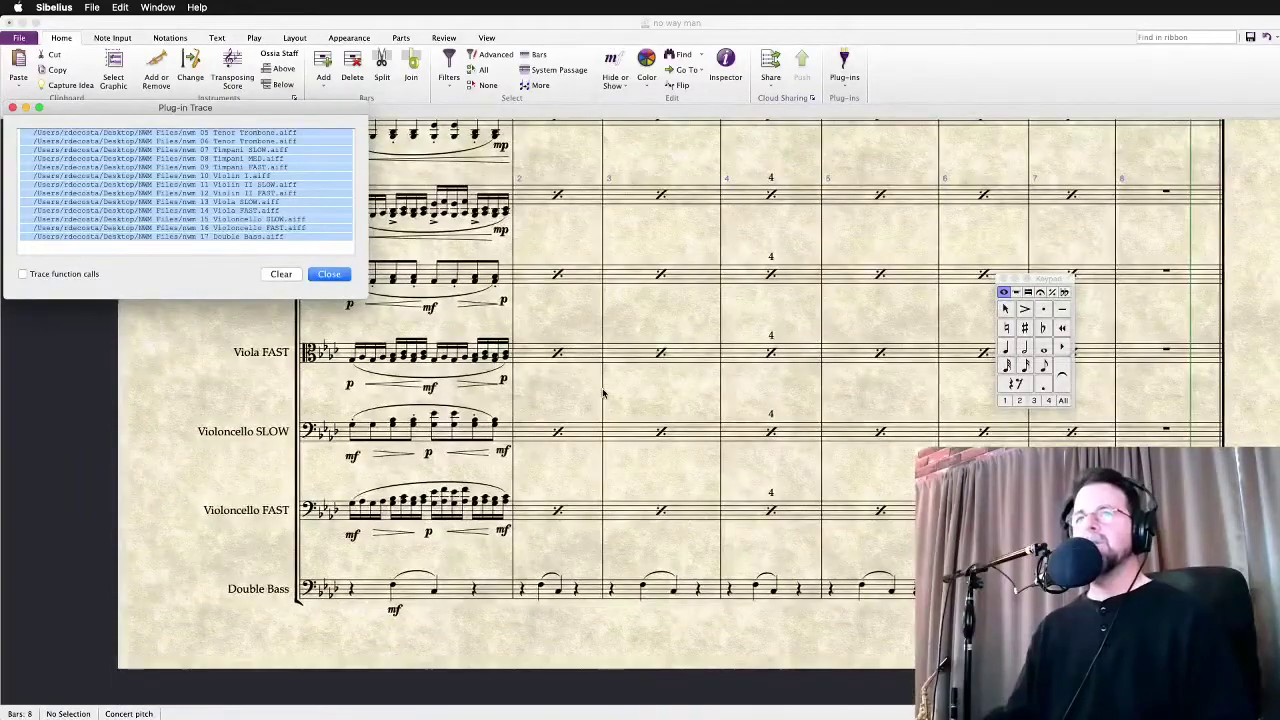
{"action": "left_click", "coordinate": [329, 274]}
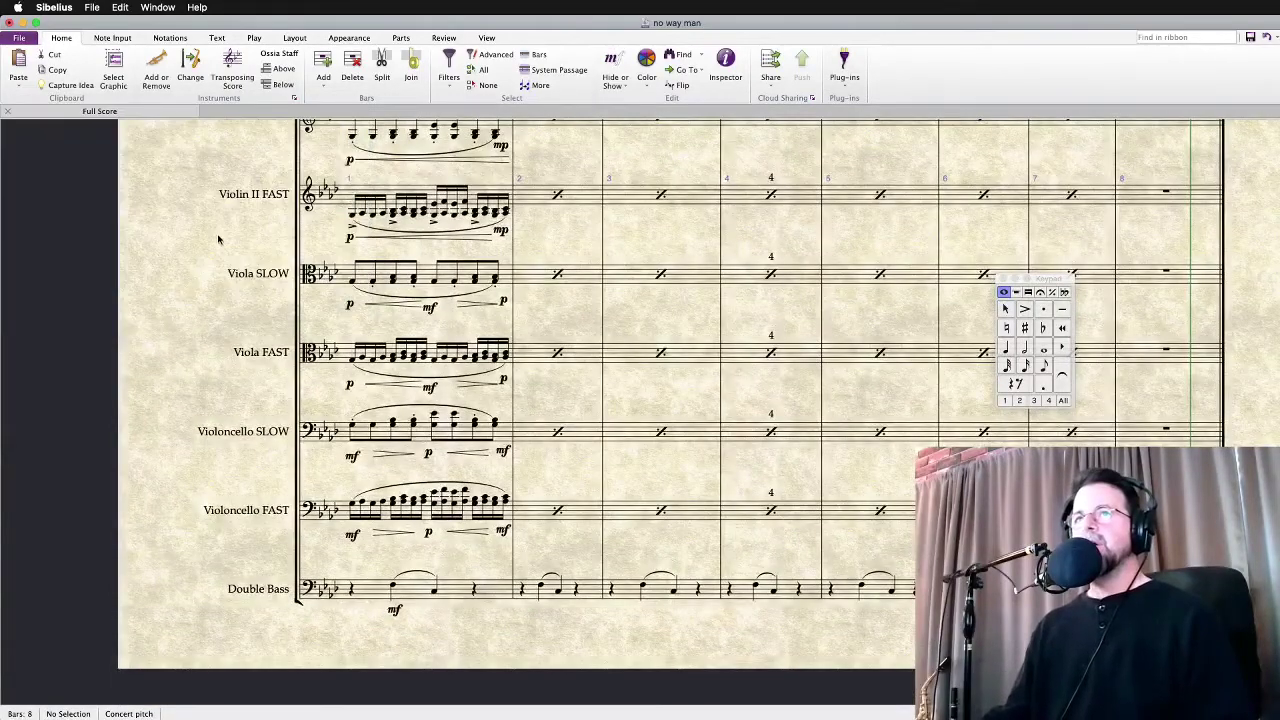
Export the score as a Type 1 MIDI file named "no way man" into the NWM Files folder on the Desktop
{"action": "scroll", "coordinate": [192, 287], "scroll_direction": "up", "scroll_amount": 10}
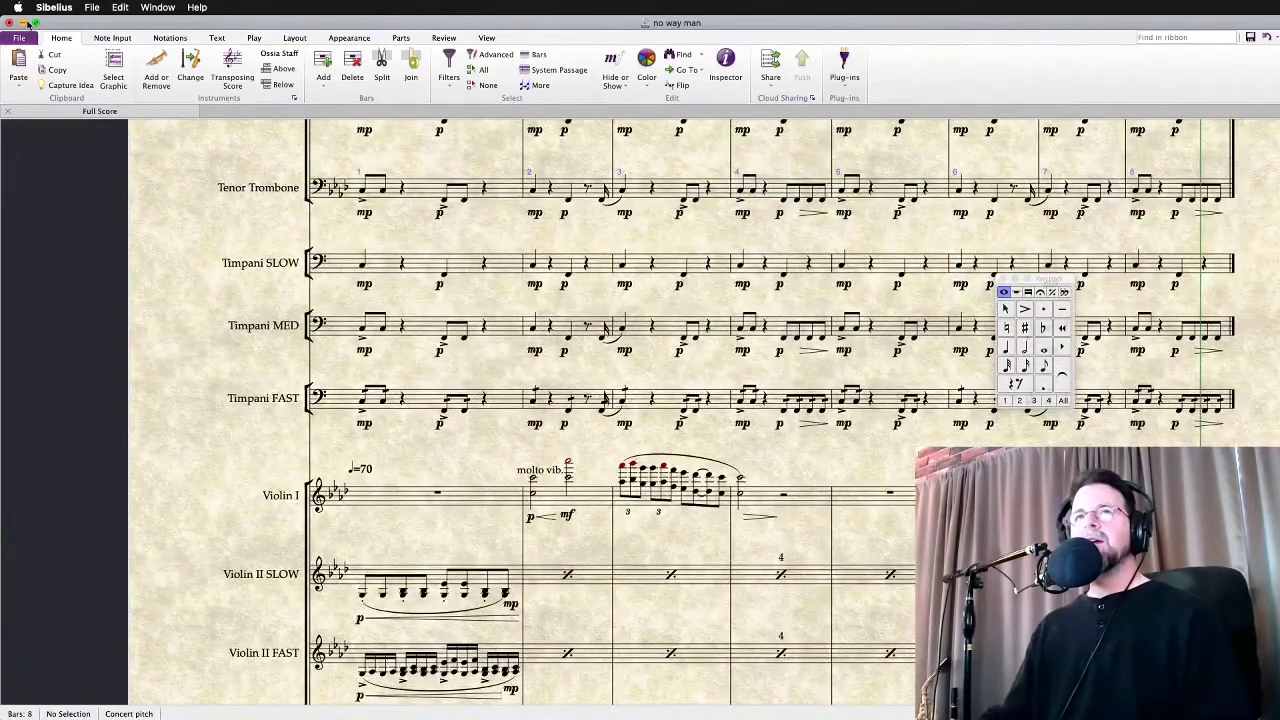
{"action": "left_click", "coordinate": [19, 40]}
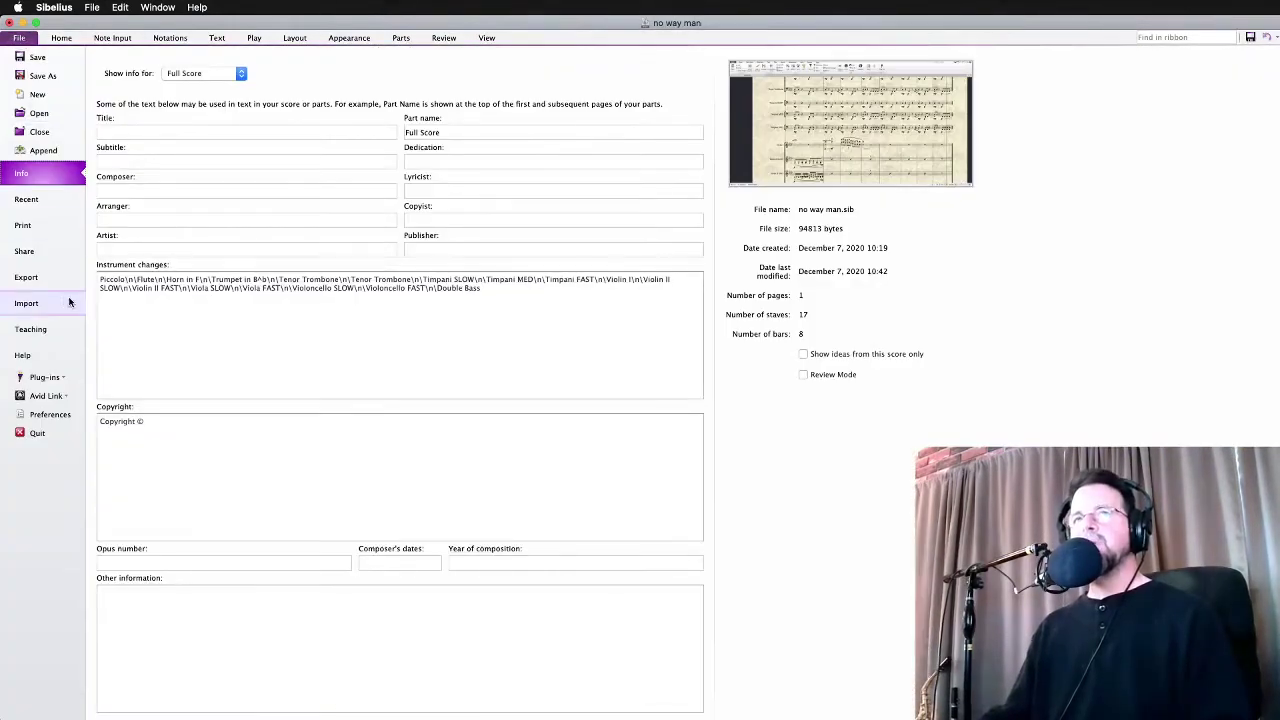
{"action": "left_click", "coordinate": [57, 278]}
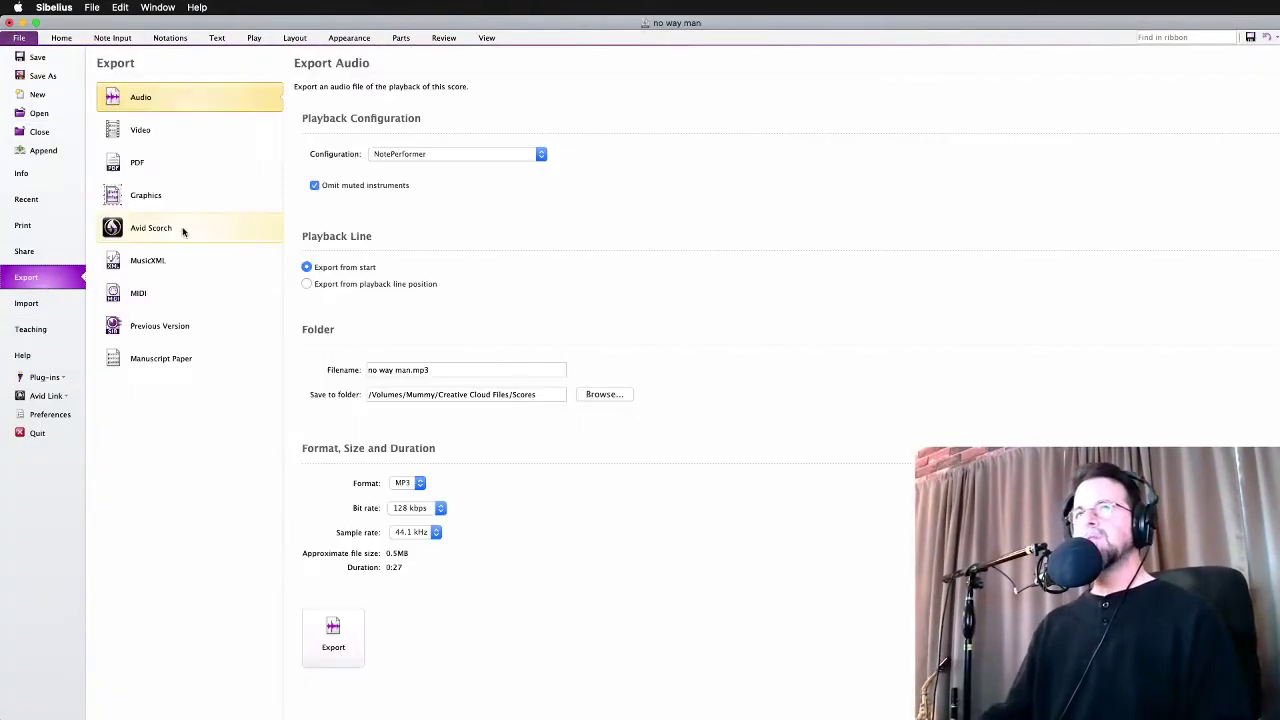
{"action": "left_click", "coordinate": [175, 296]}
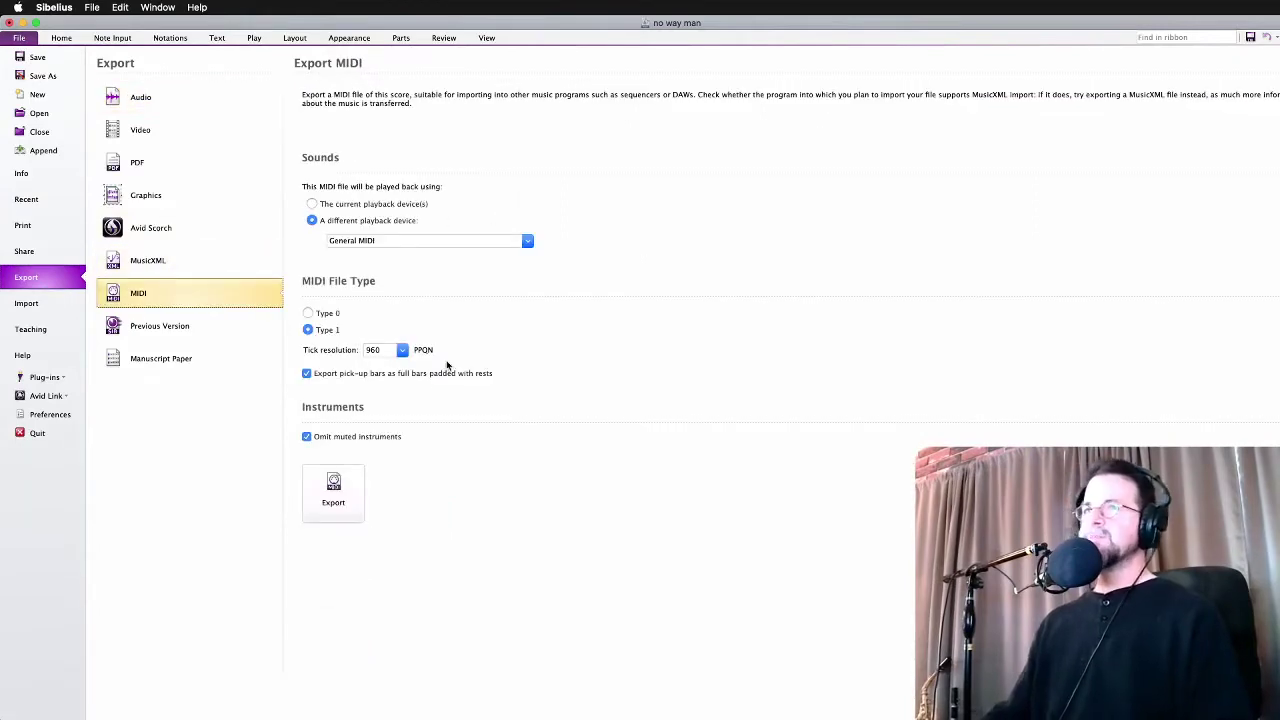
{"action": "left_click", "coordinate": [333, 490]}
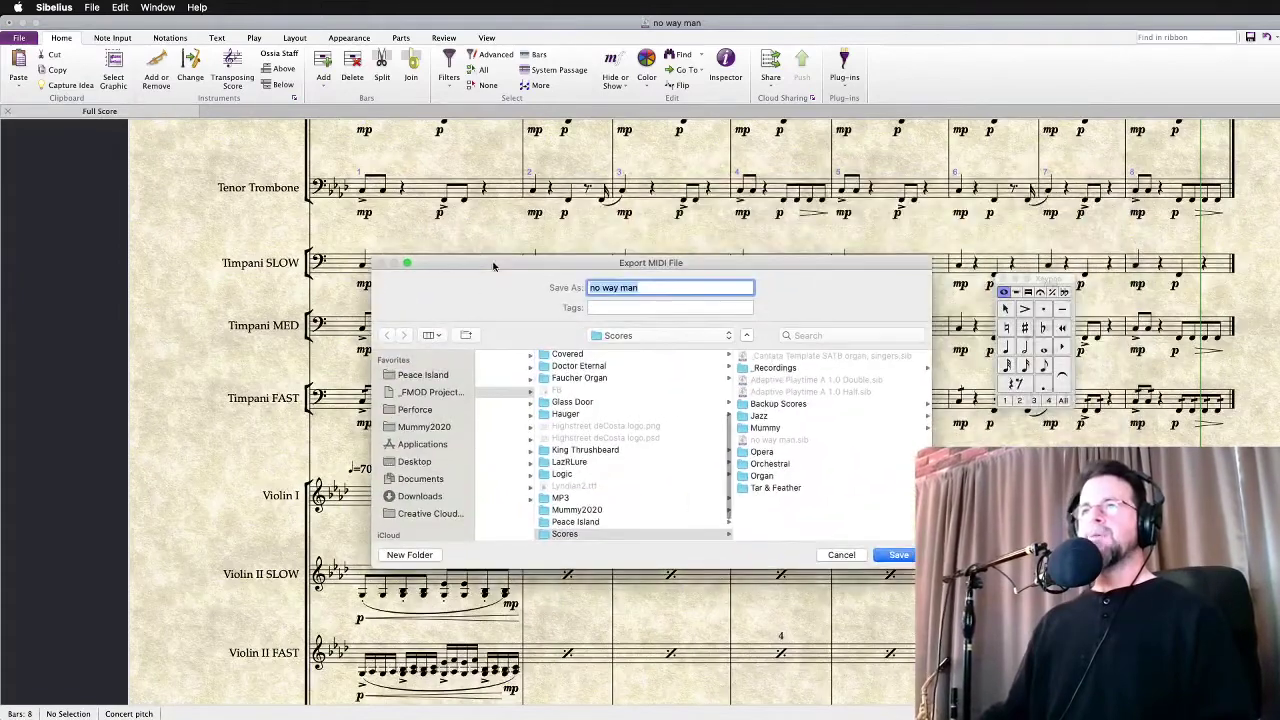
{"action": "left_click", "coordinate": [416, 462]}
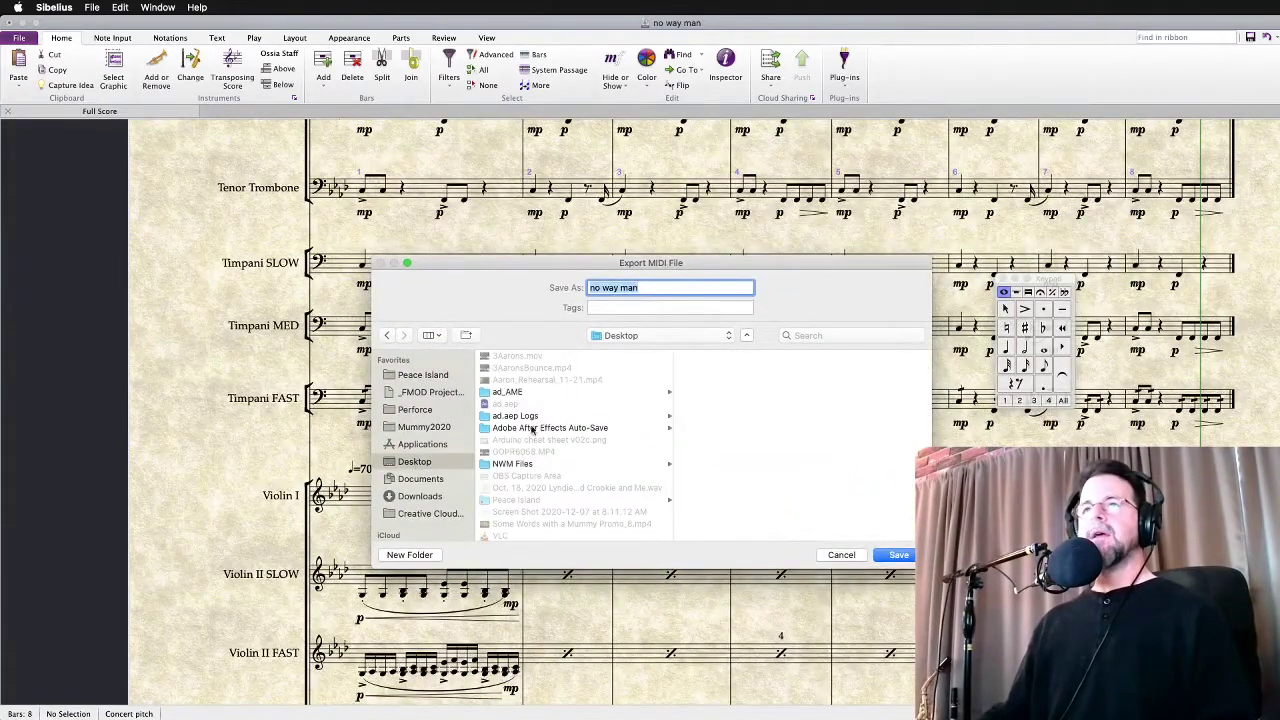
{"action": "left_click", "coordinate": [528, 466]}
{"action": "key", "text": "Return"}
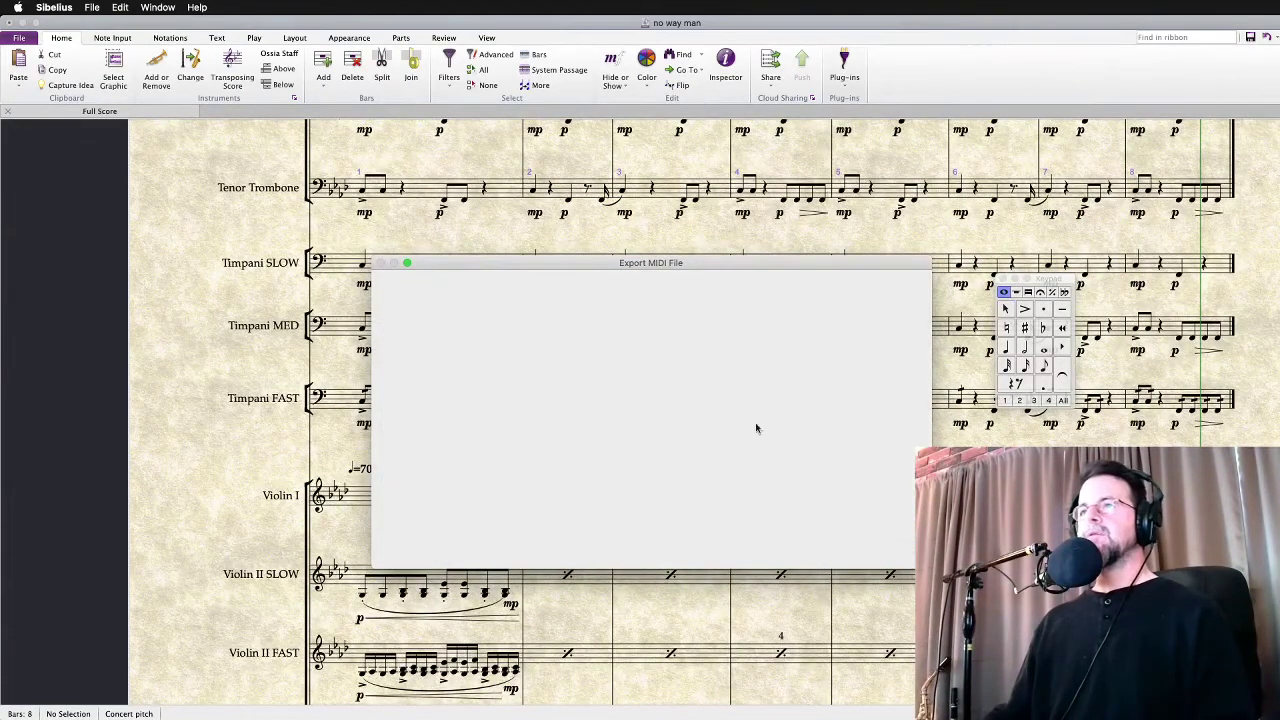
Minimize the score window and the Loopback window, and switch to Logic Pro
{"action": "left_click", "coordinate": [22, 22]}
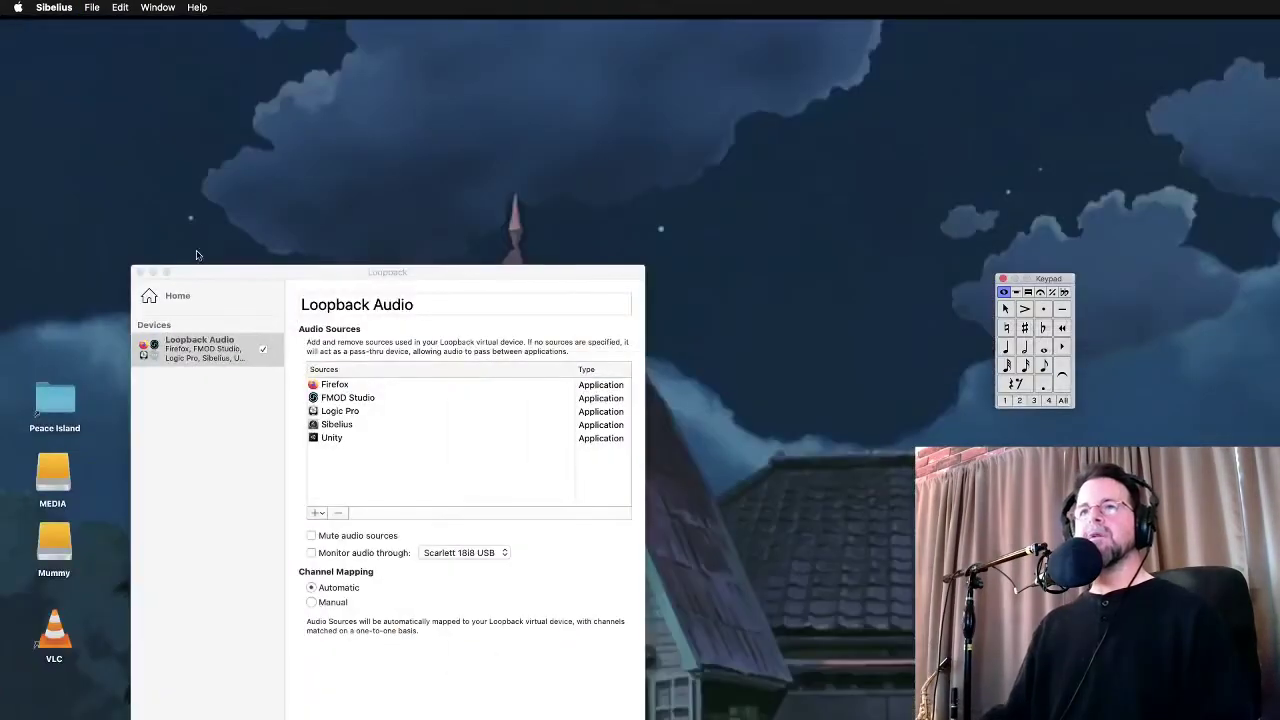
{"action": "left_click", "coordinate": [153, 275]}
{"action": "key", "text": "super+Tab"}
{"action": "key", "text": "super+Tab"}
{"action": "key", "text": "super+Tab"}
{"action": "key", "text": "super+Tab"}
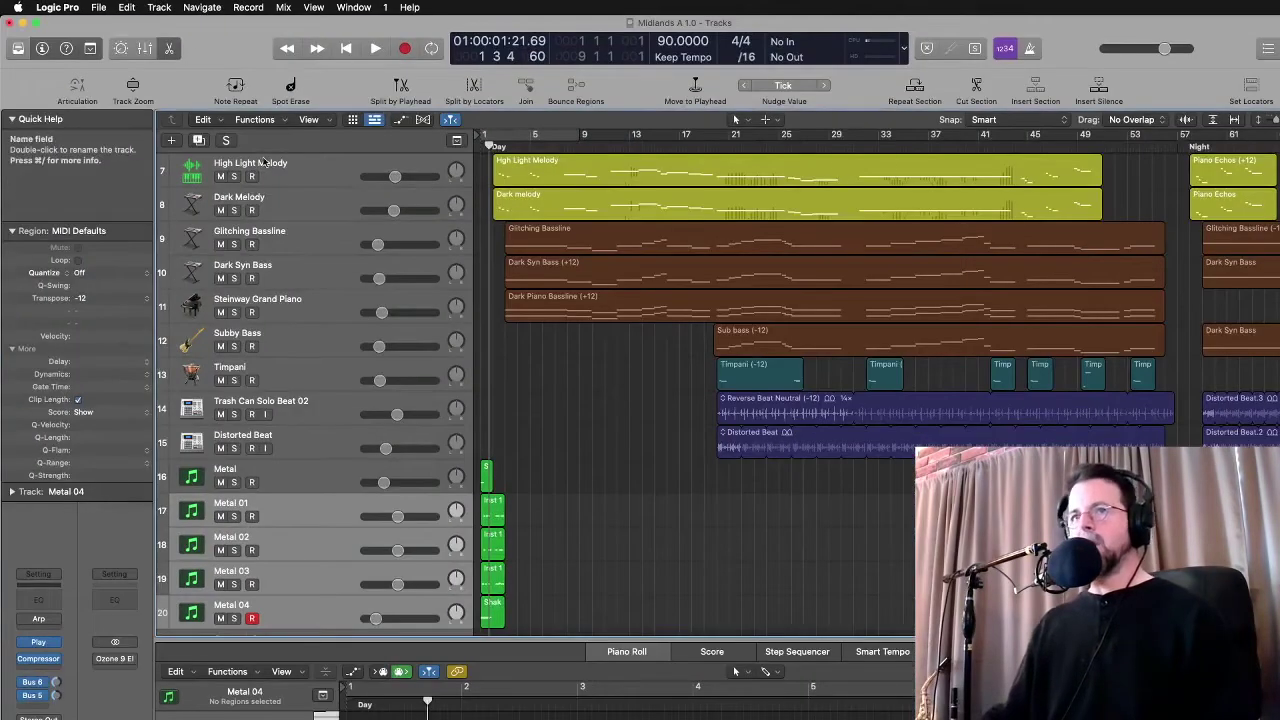
Leave the Midlands A 1.0 project and create a new empty Logic Pro project with one audio track
{"action": "key", "text": "super+w"}
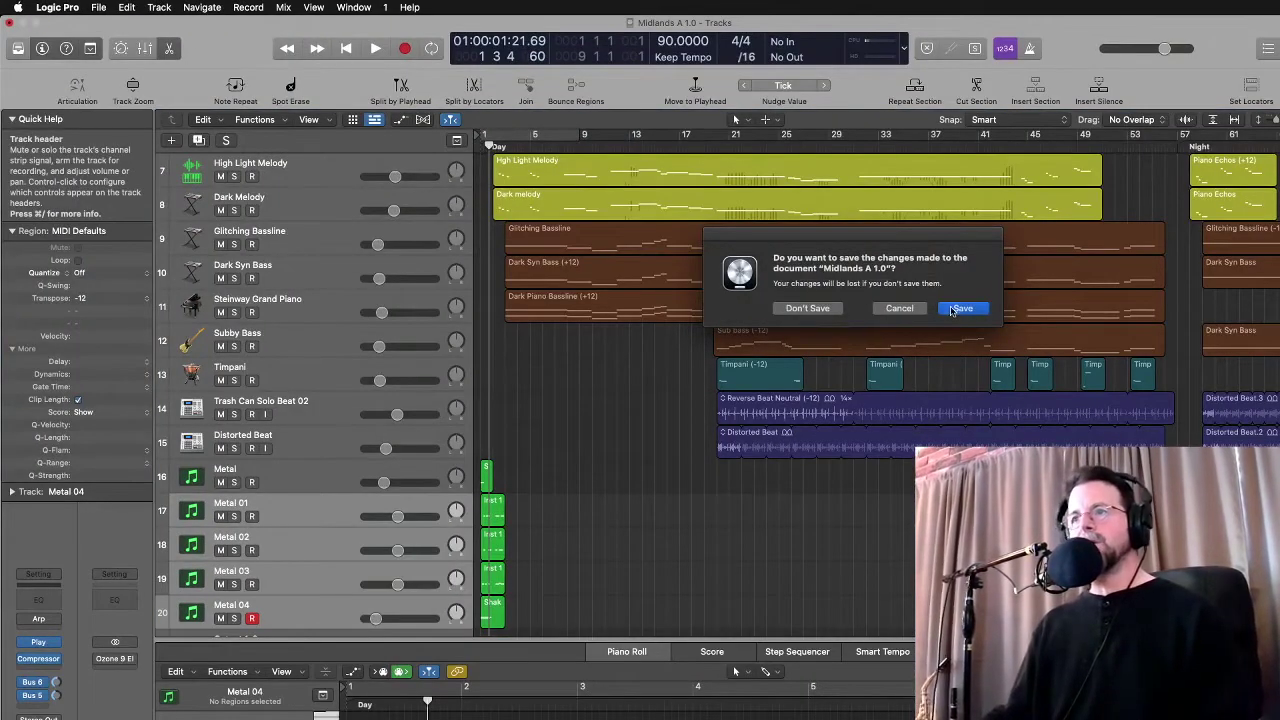
{"action": "left_click", "coordinate": [899, 308]}
{"action": "left_click", "coordinate": [98, 7]}
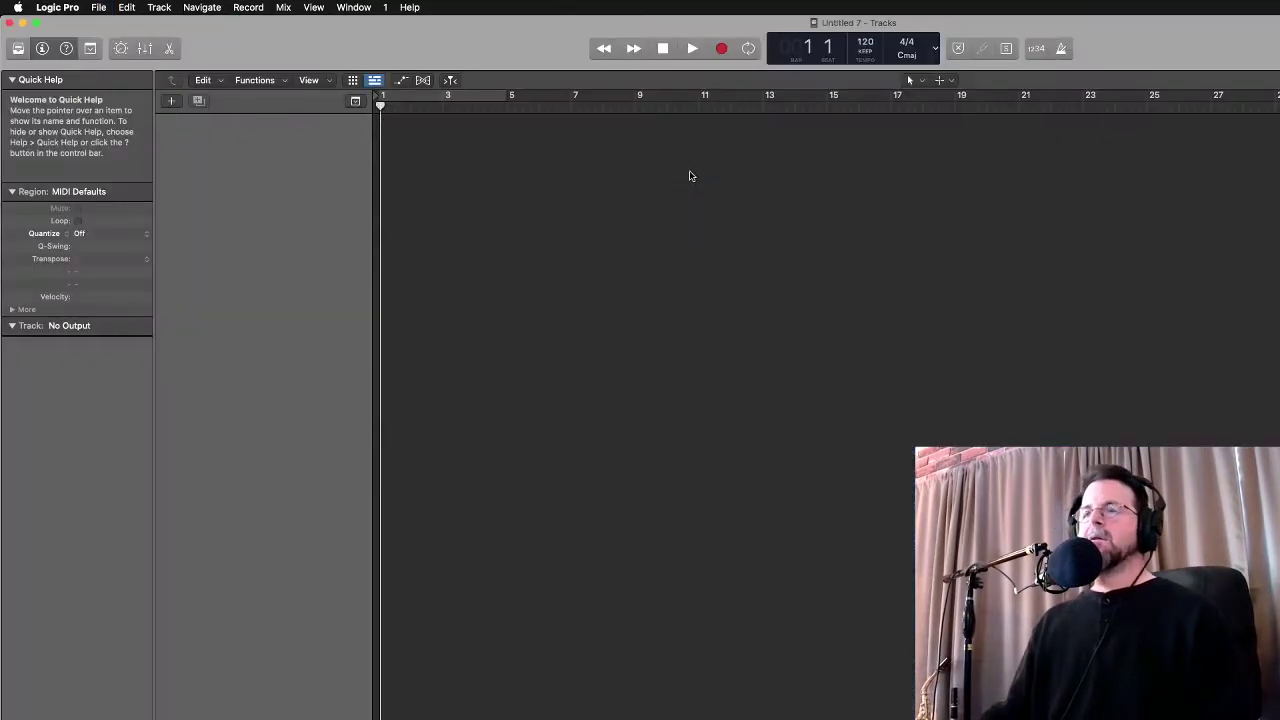
{"action": "left_click", "coordinate": [804, 50]}
{"action": "key", "text": "Return"}
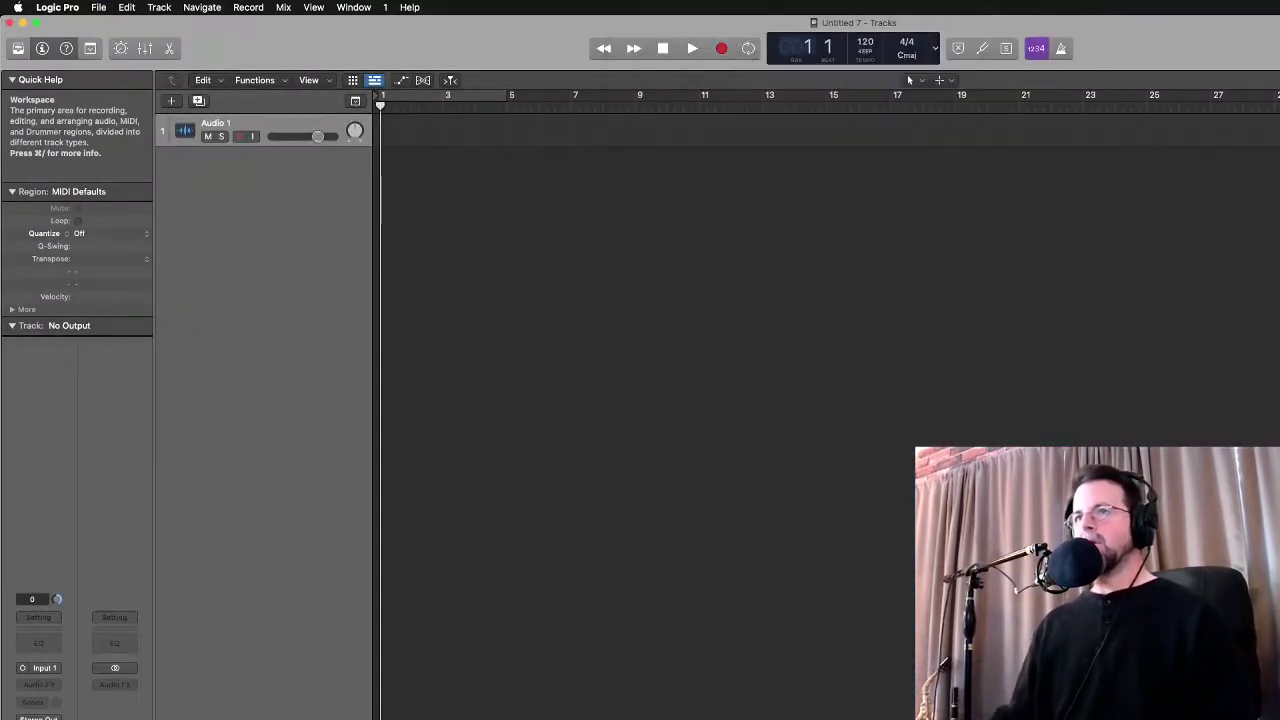
Switch to Finder and show the contents of the Desktop folder
{"action": "key", "text": "super+Tab"}
{"action": "key", "text": "super+Tab"}
{"action": "key", "text": "super+Tab"}
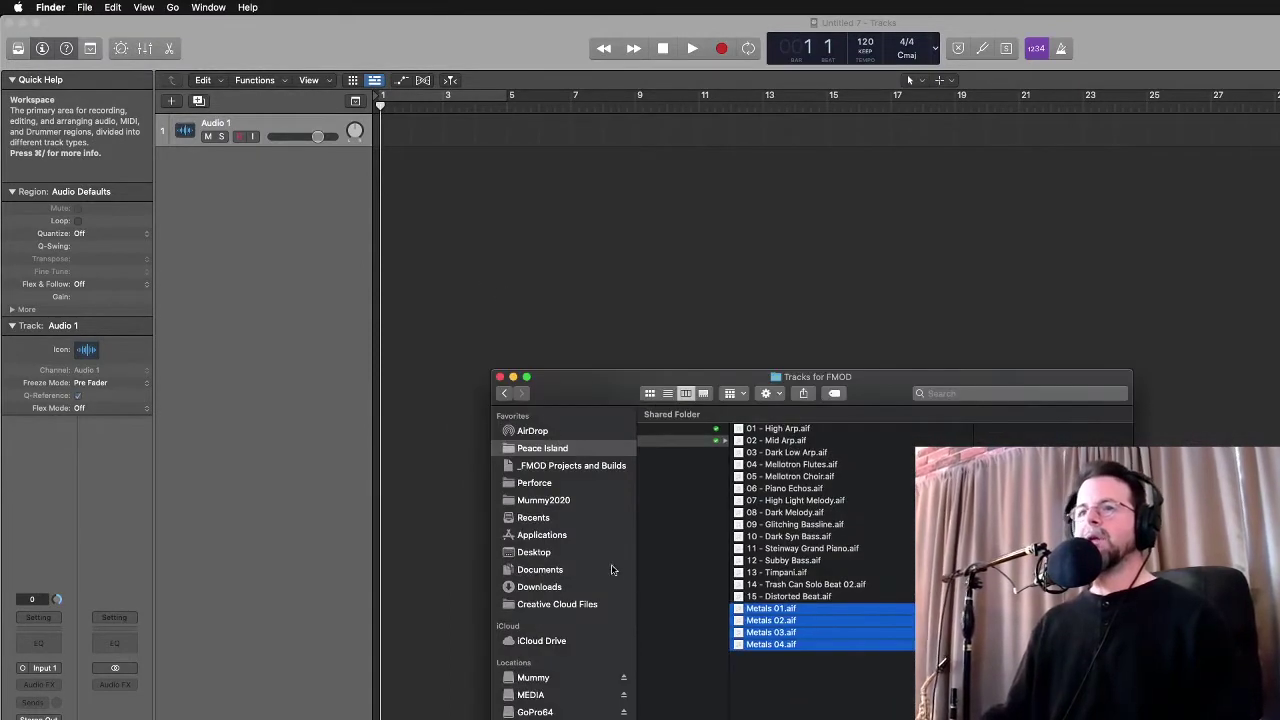
{"action": "left_click", "coordinate": [540, 553]}
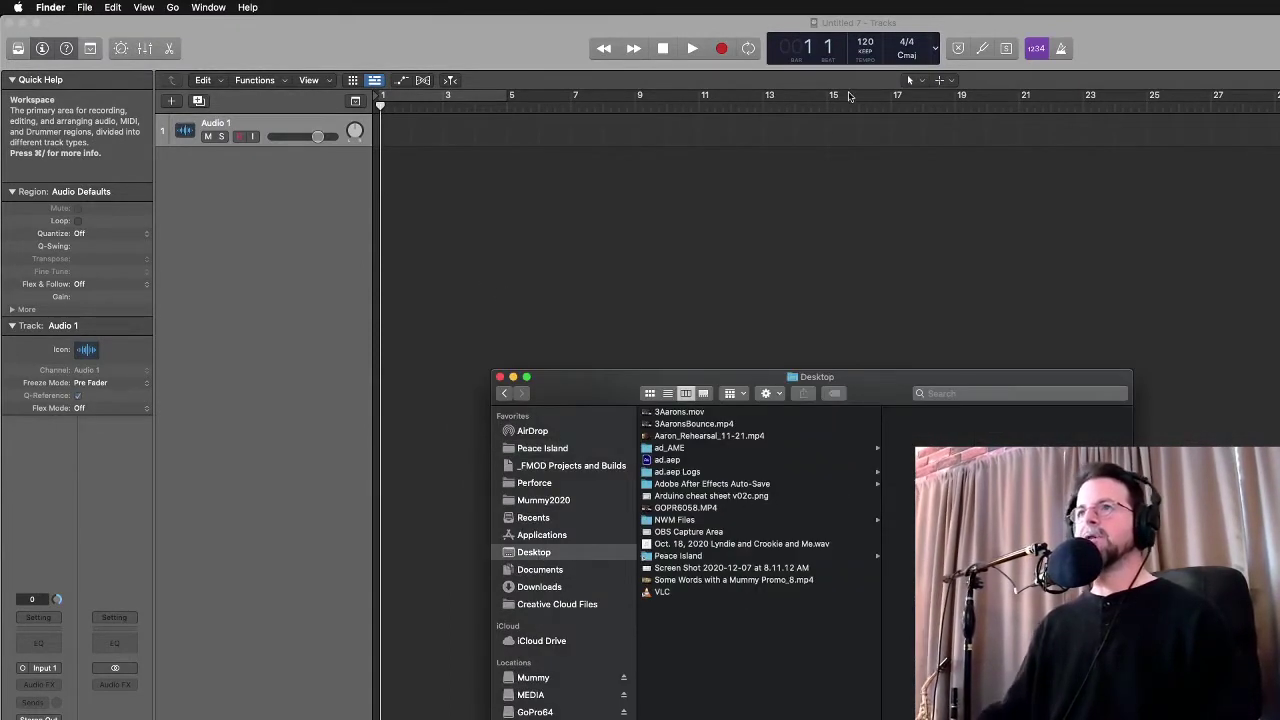
{"action": "key", "text": "super+Tab"}
{"action": "key", "text": "super+Tab"}
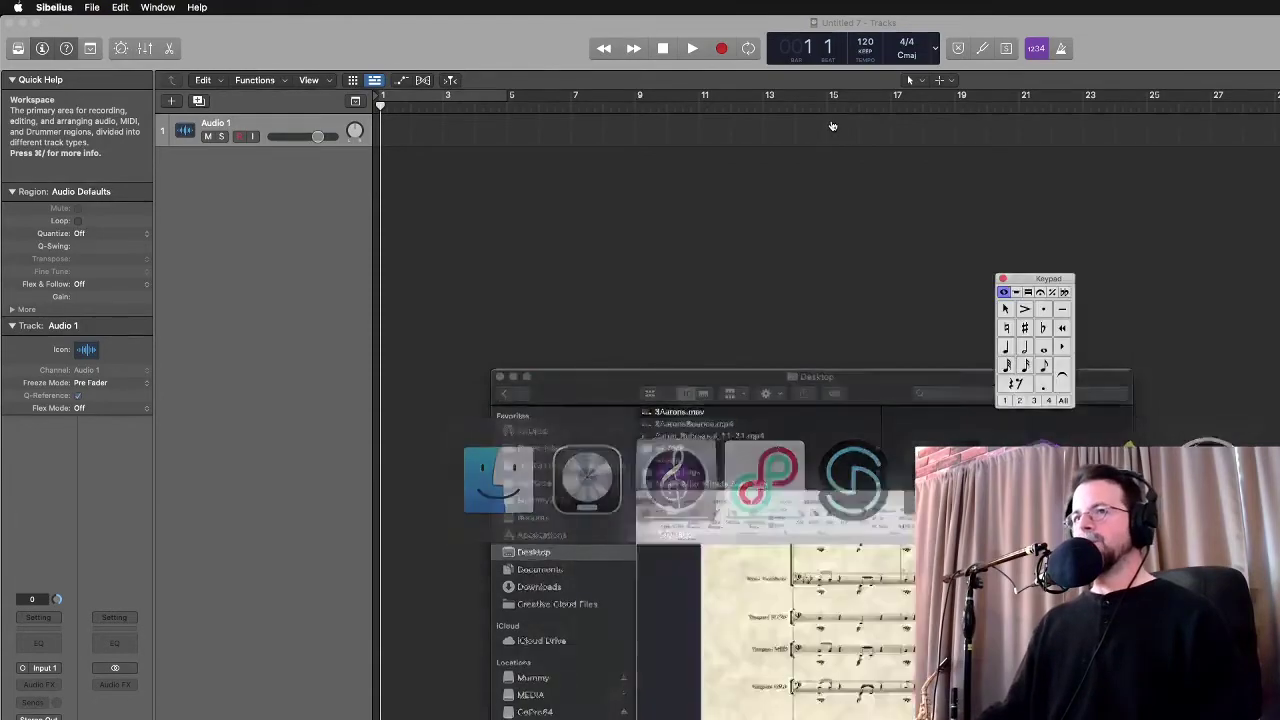
{"action": "scroll", "coordinate": [709, 240], "scroll_direction": "up", "scroll_amount": 5}
{"action": "key", "text": "super+Tab"}
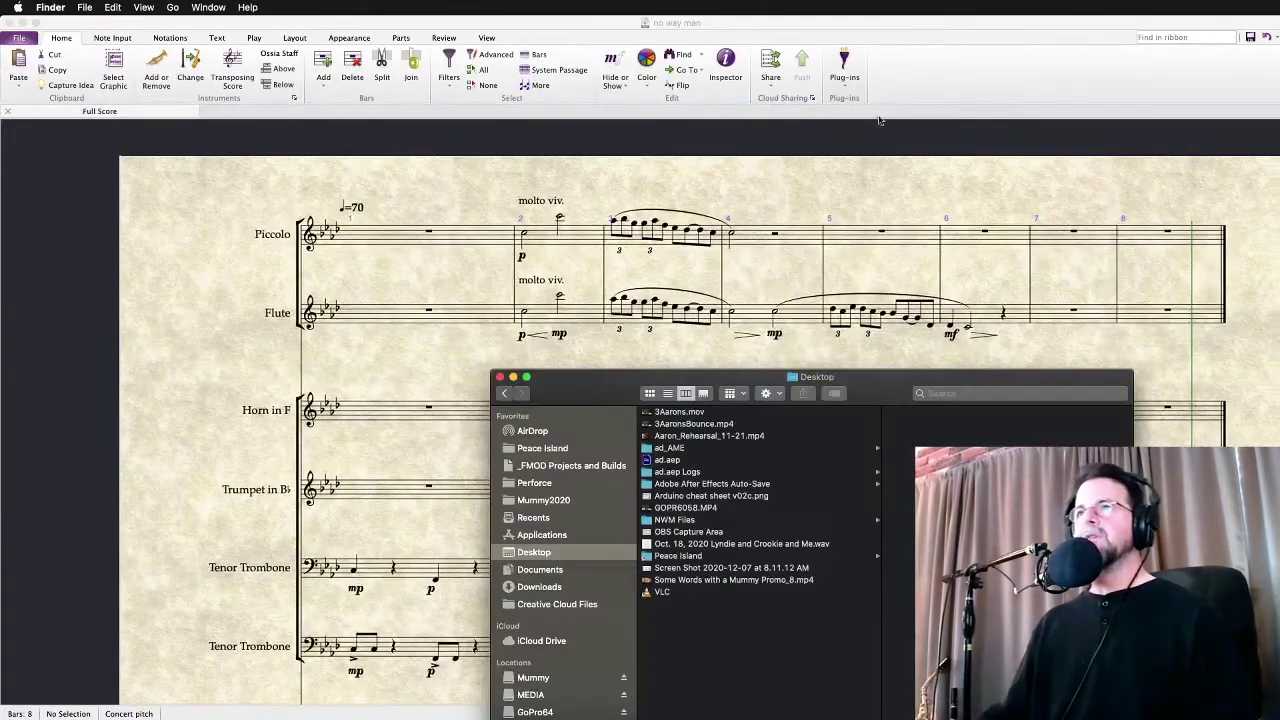
{"action": "key", "text": "super+Tab"}
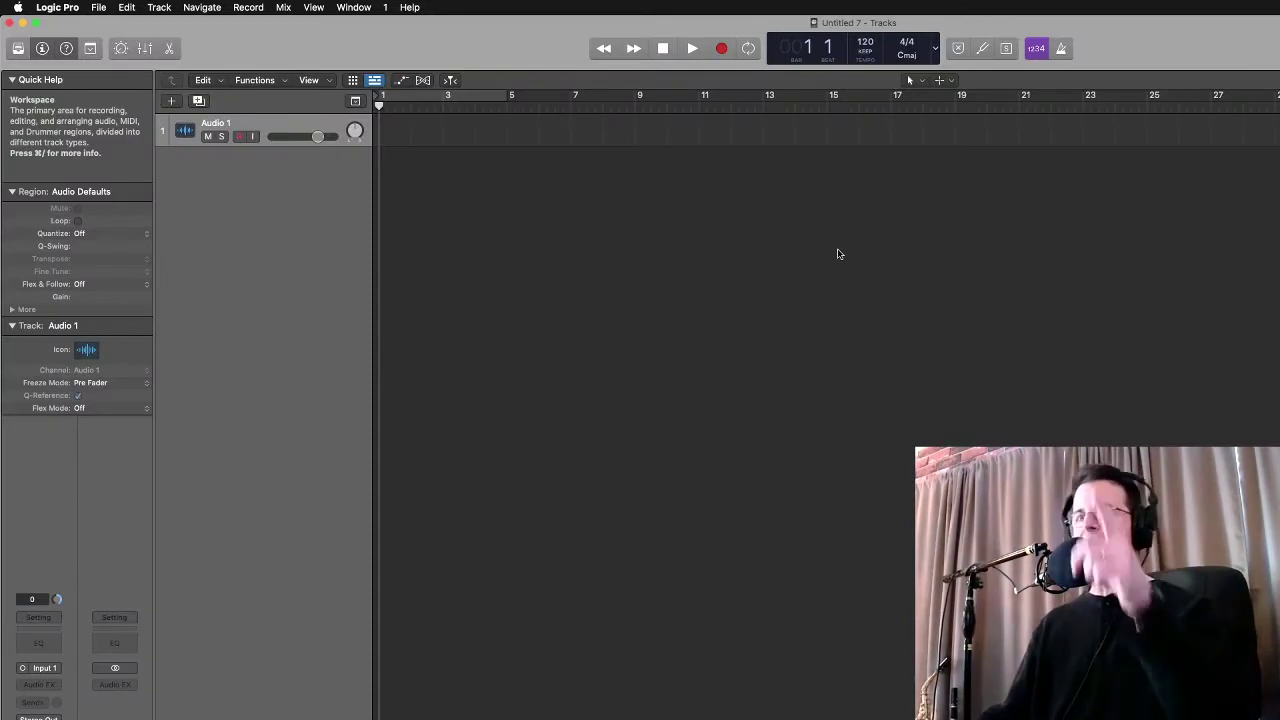
Import no way man.mid from the Desktop's NWM Files folder into the Logic Pro project at bar 1, including its tempo
{"action": "key", "text": "super+Tab"}
{"action": "key", "text": "super+Tab"}
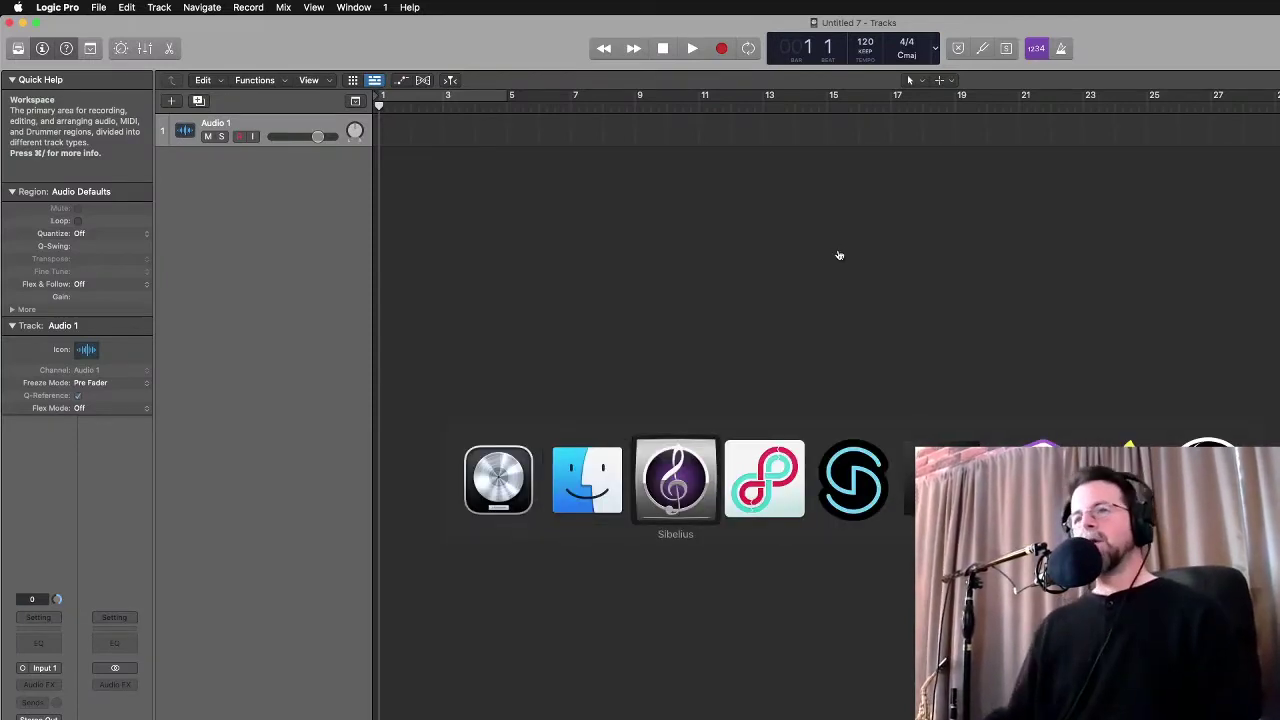
{"action": "left_click", "coordinate": [618, 472]}
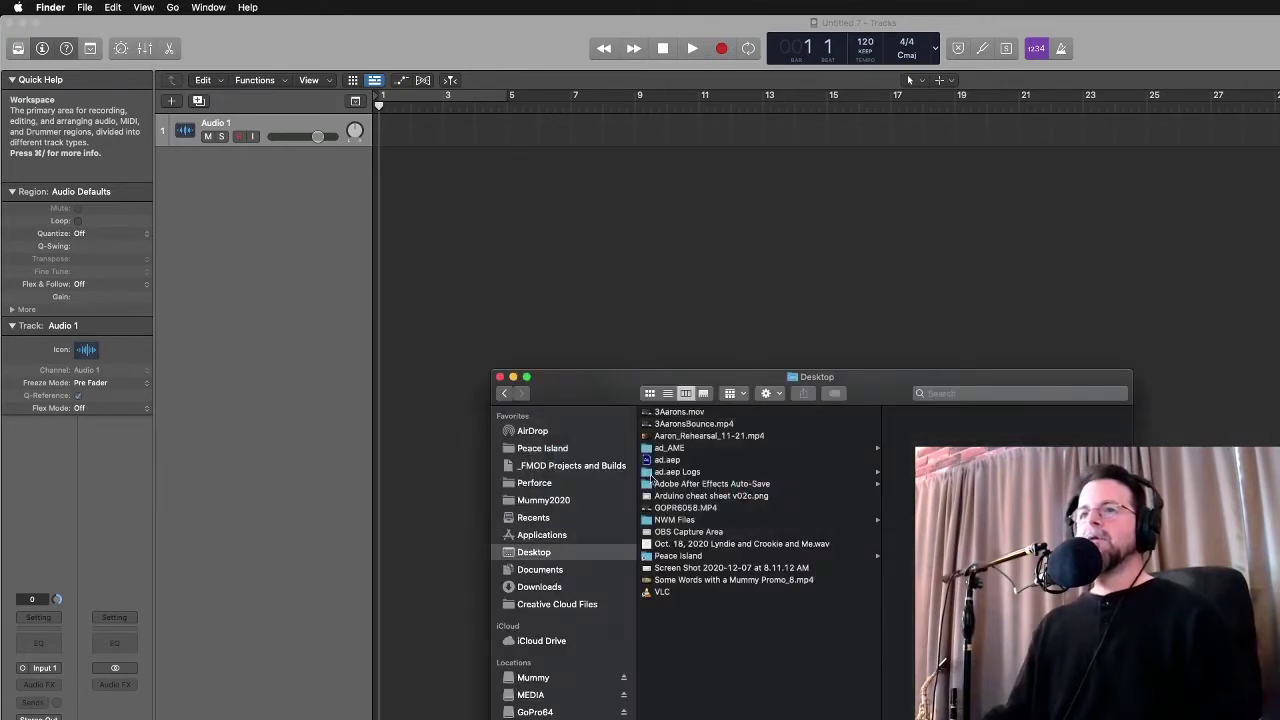
{"action": "left_click", "coordinate": [676, 520]}
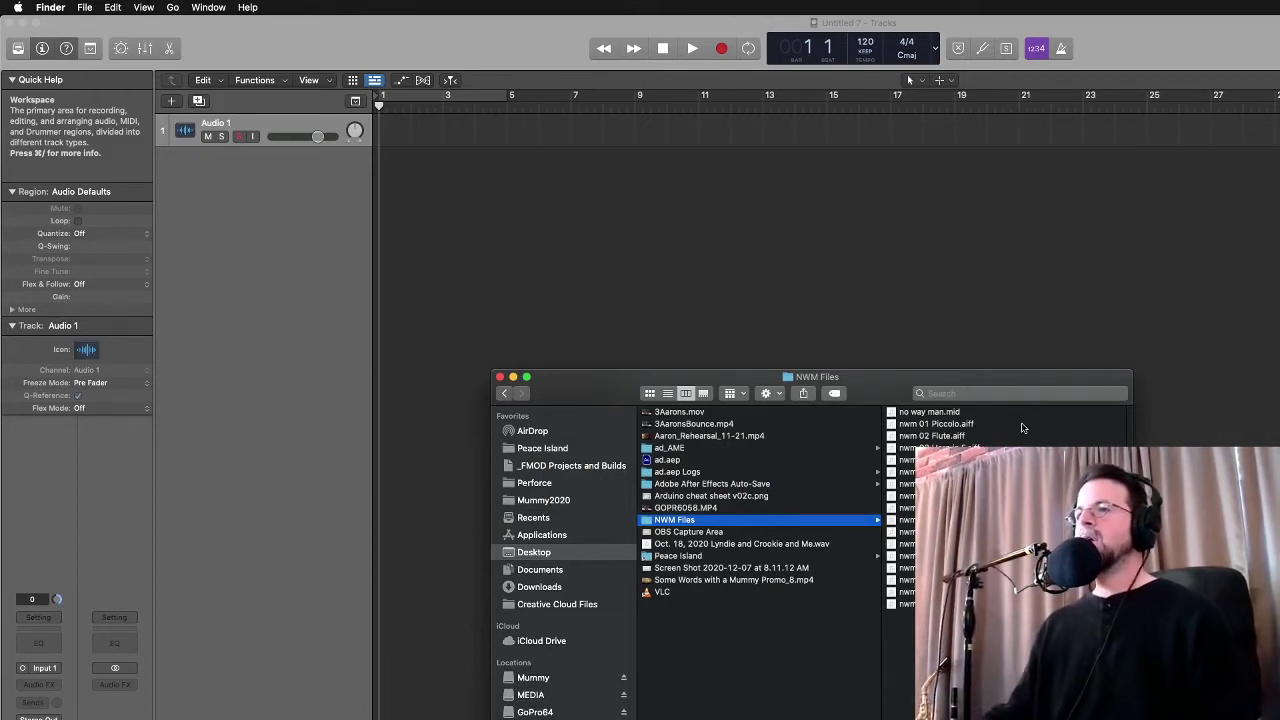
{"action": "left_click_drag", "start_coordinate": [948, 416], "coordinate": [383, 137]}
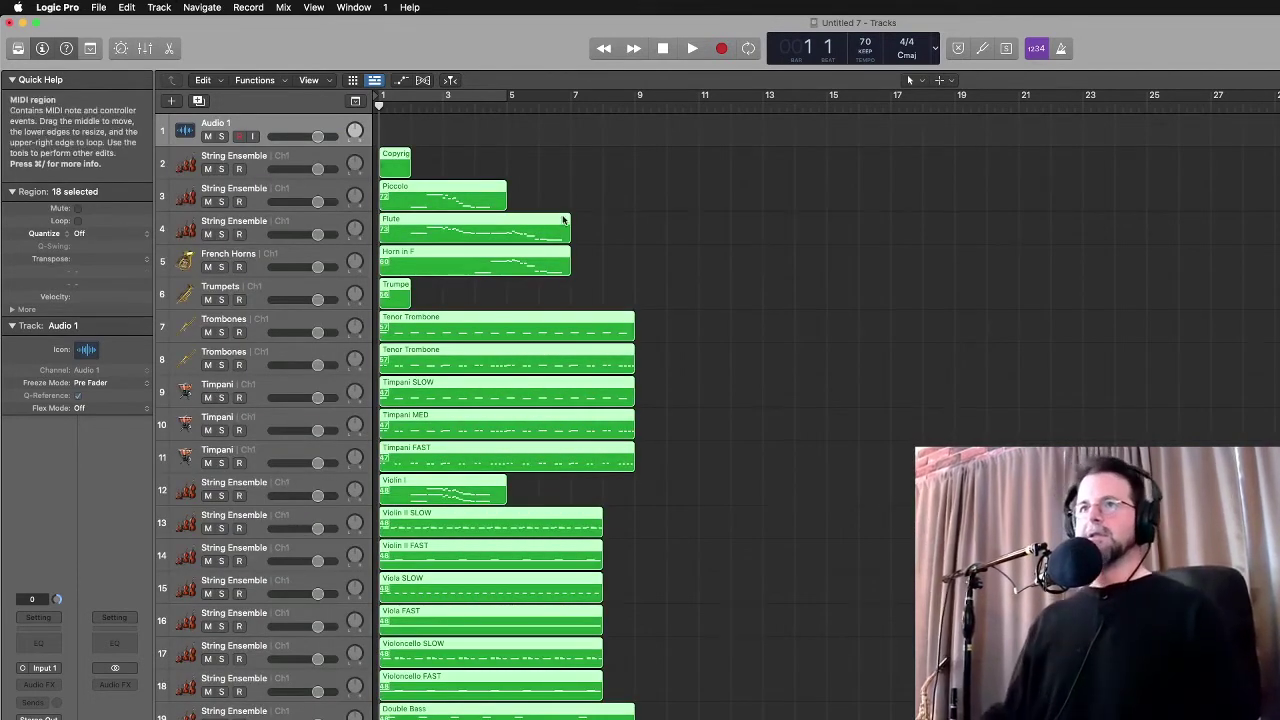
Delete the imported Copyright region together with its empty String Ensemble track
{"action": "left_click", "coordinate": [386, 168]}
{"action": "key", "text": "BackSpace"}
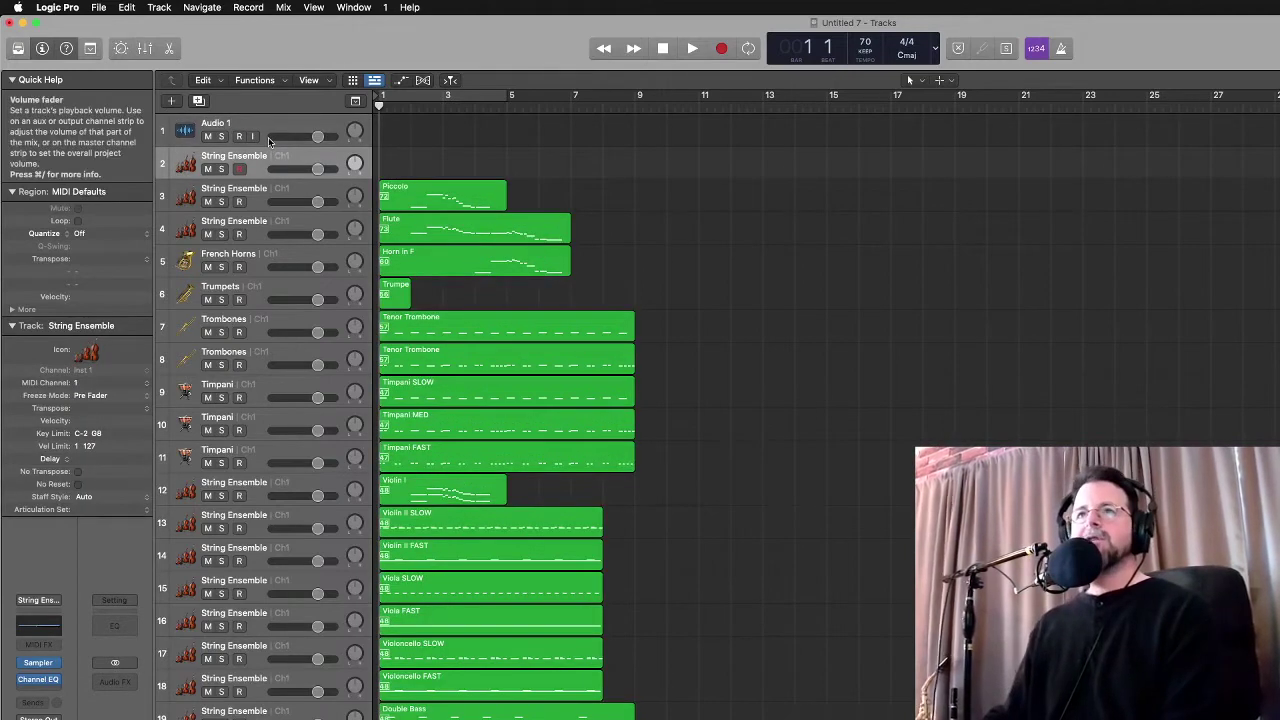
{"action": "key", "text": "super+BackSpace"}
{"action": "left_click", "coordinate": [288, 163]}
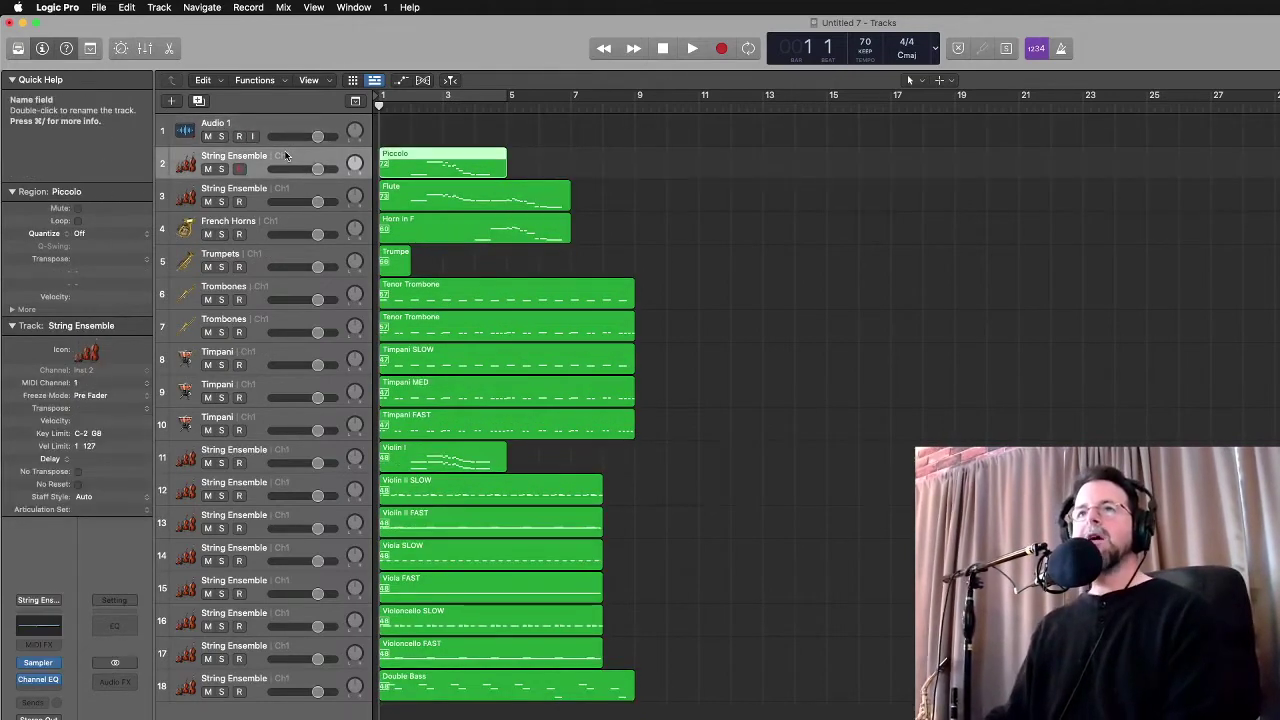
Fit all imported MIDI regions in the view and play a short passage from bar 1
{"action": "key", "text": "super+a"}
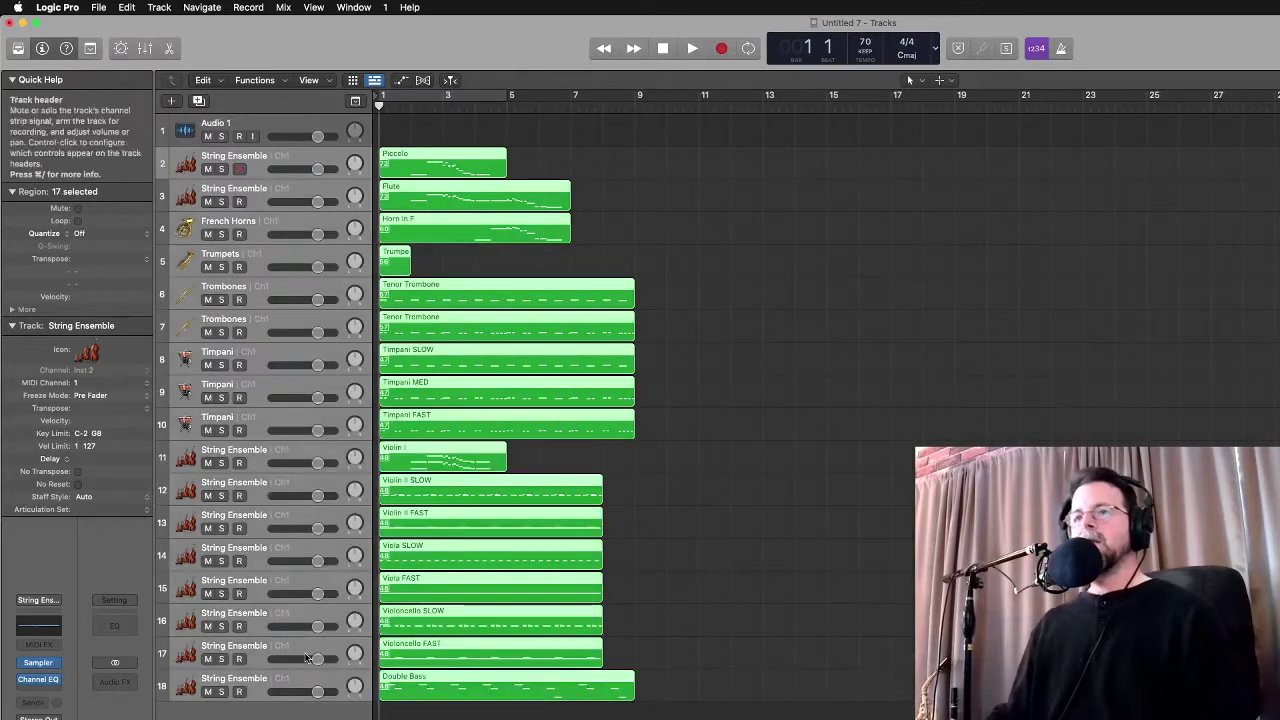
{"action": "key", "text": "z"}
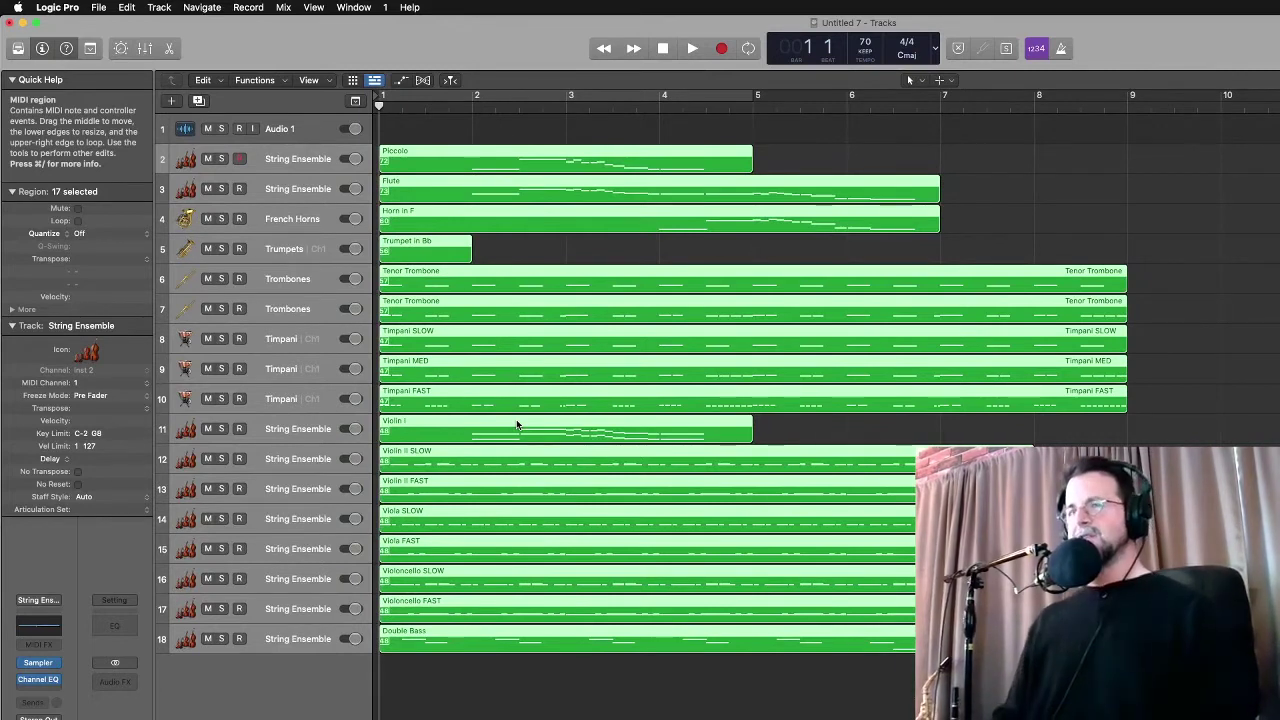
{"action": "key", "text": "space"}
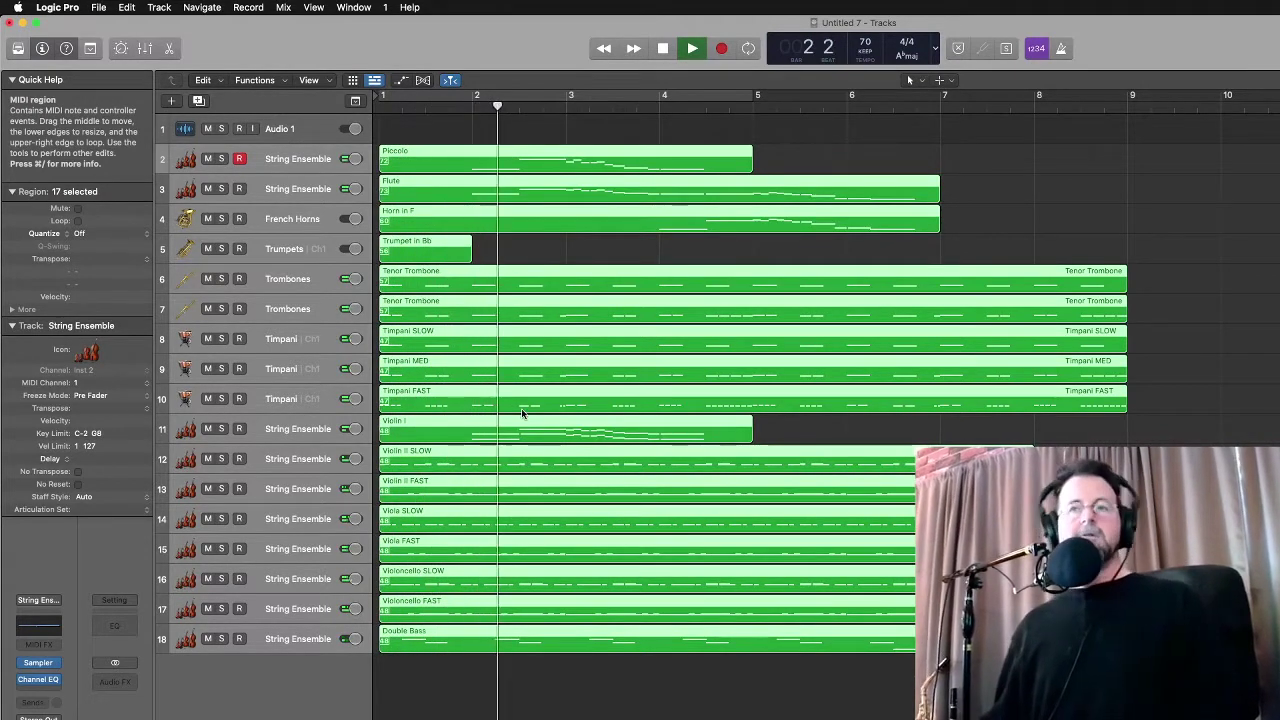
{"action": "key", "text": "space"}
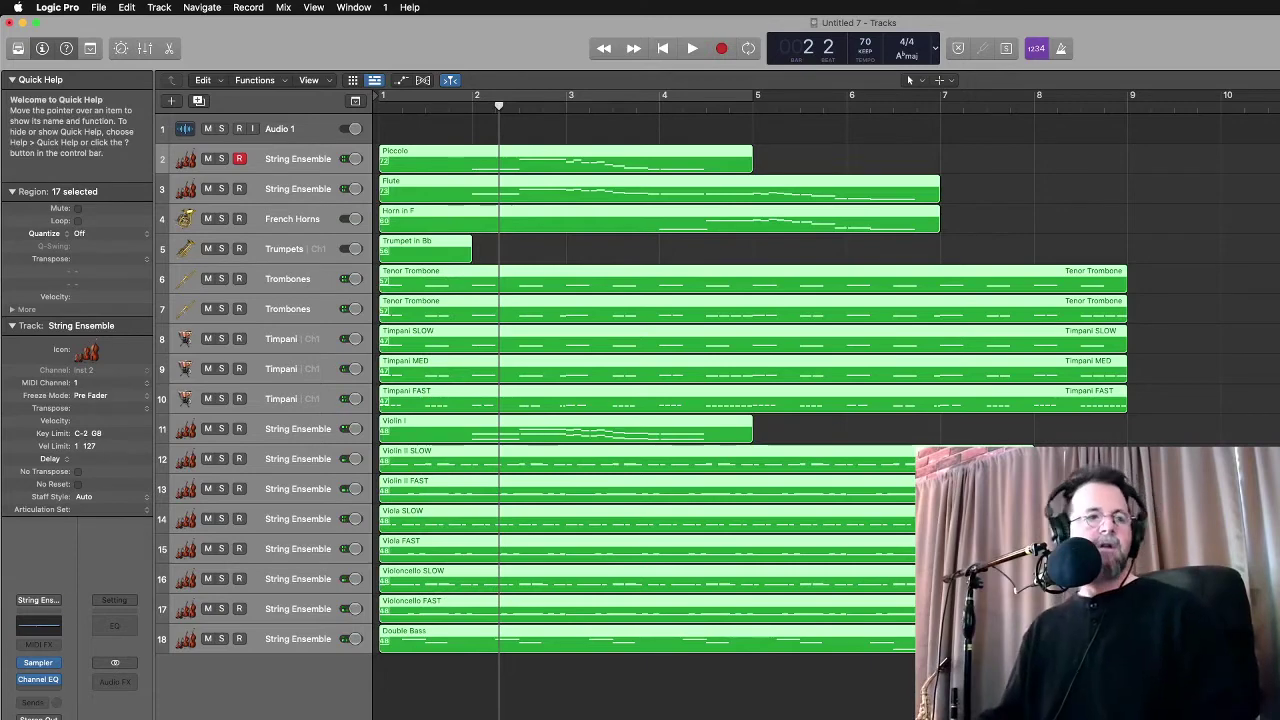
Switch to Loopback and enable monitoring of the Loopback Audio device through Scarlett 18i8 USB
{"action": "key", "text": "super+Tab"}
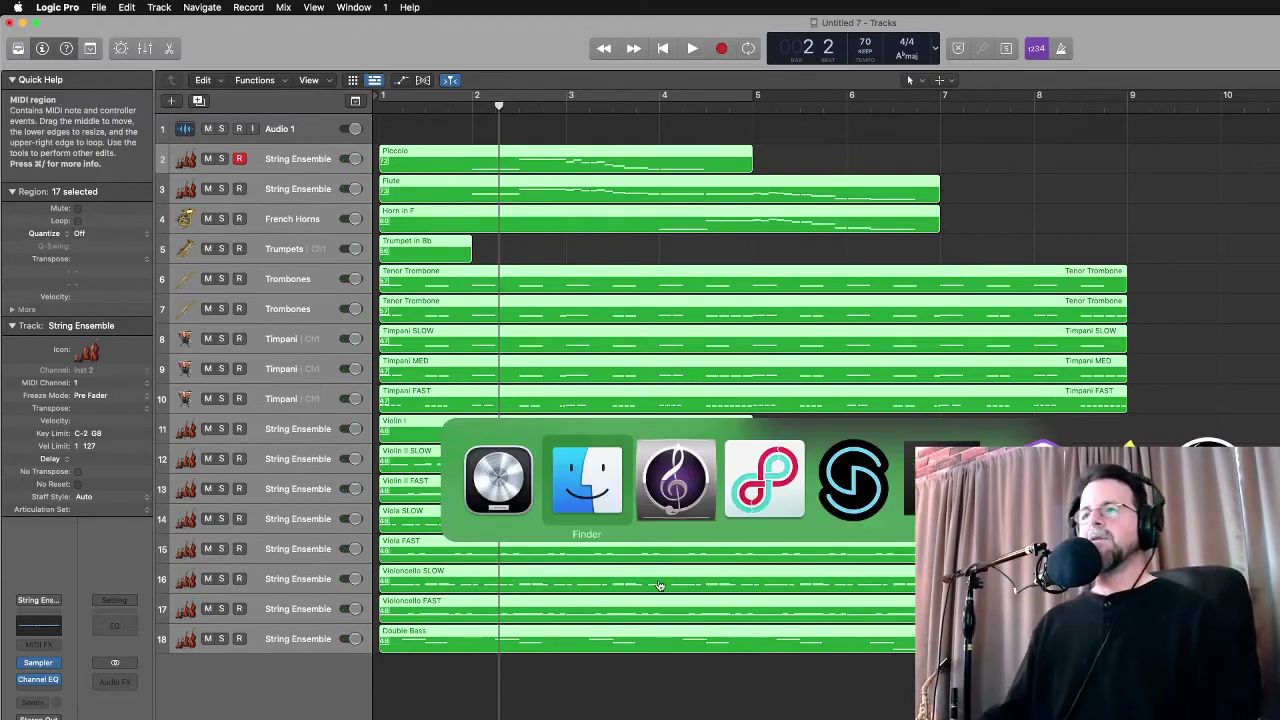
{"action": "key", "text": "super+Tab"}
{"action": "key", "text": "super+Tab"}
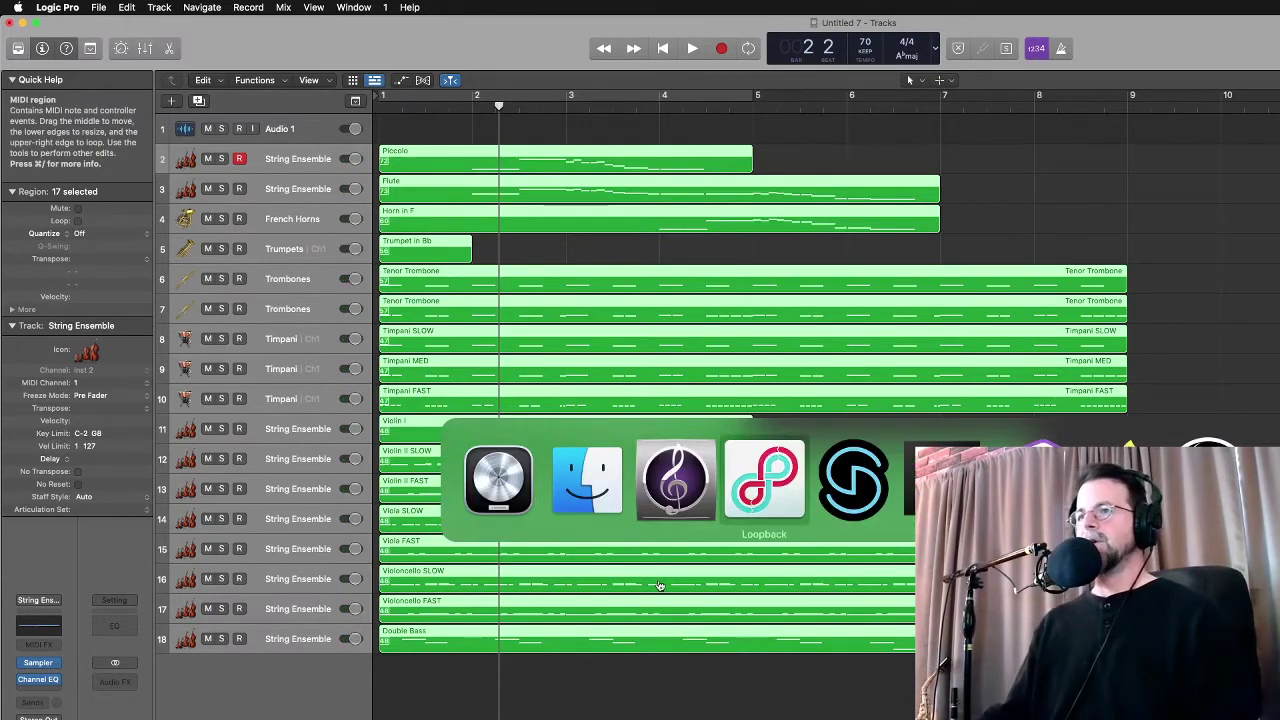
{"action": "left_click", "coordinate": [358, 412]}
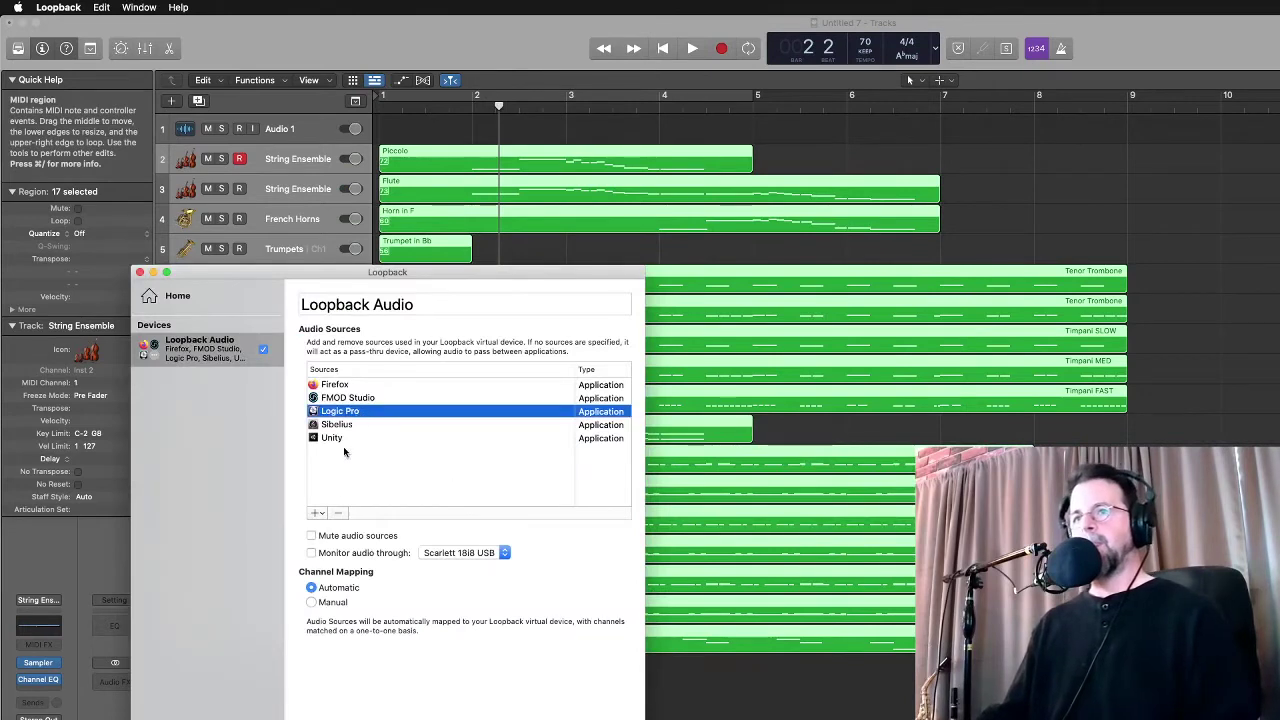
{"action": "left_click", "coordinate": [349, 554]}
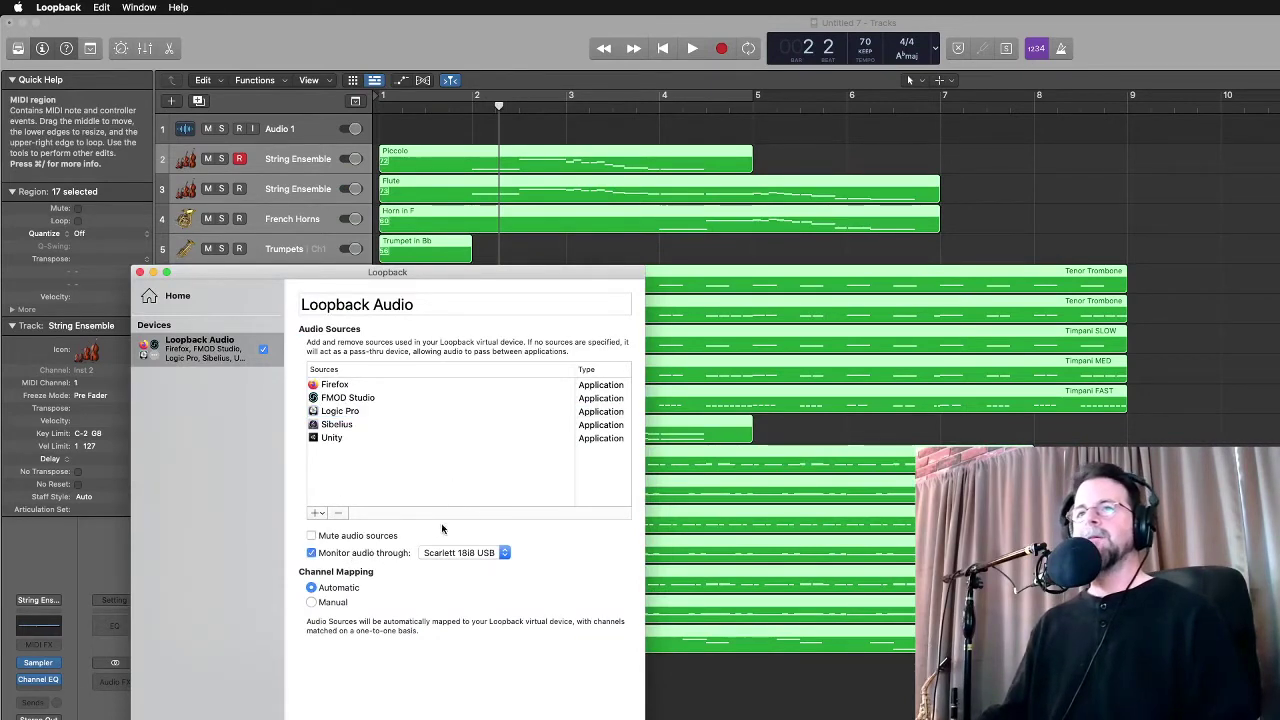
Return to Logic Pro and listen to the imported MIDI arrangement from bar 1
{"action": "left_click", "coordinate": [778, 428]}
{"action": "key", "text": "space"}
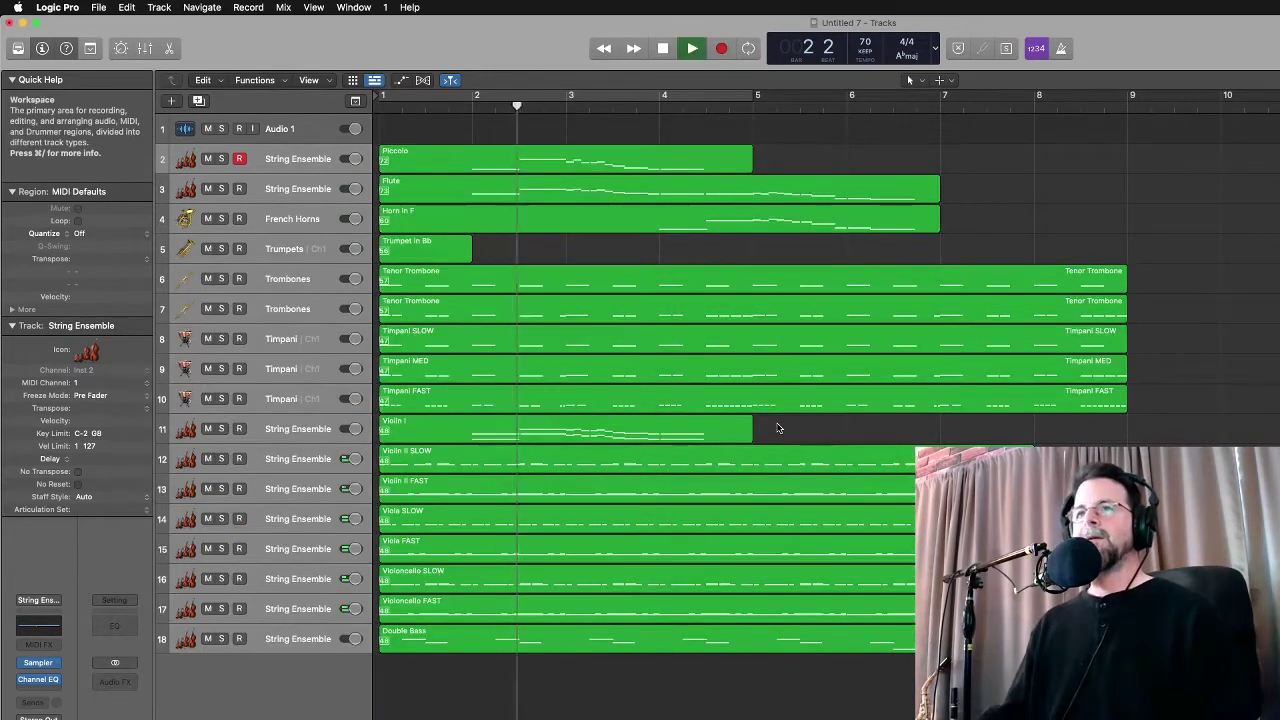
{"action": "key", "text": "space"}
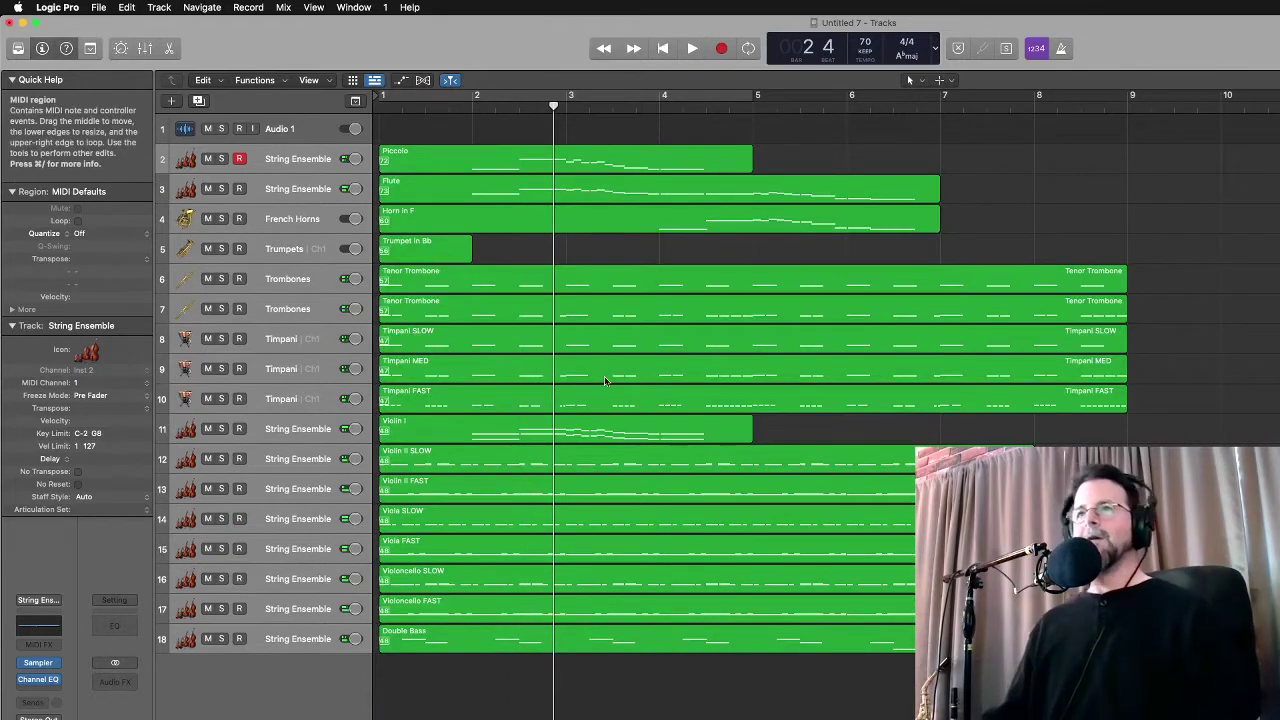
{"action": "key", "text": "Return"}
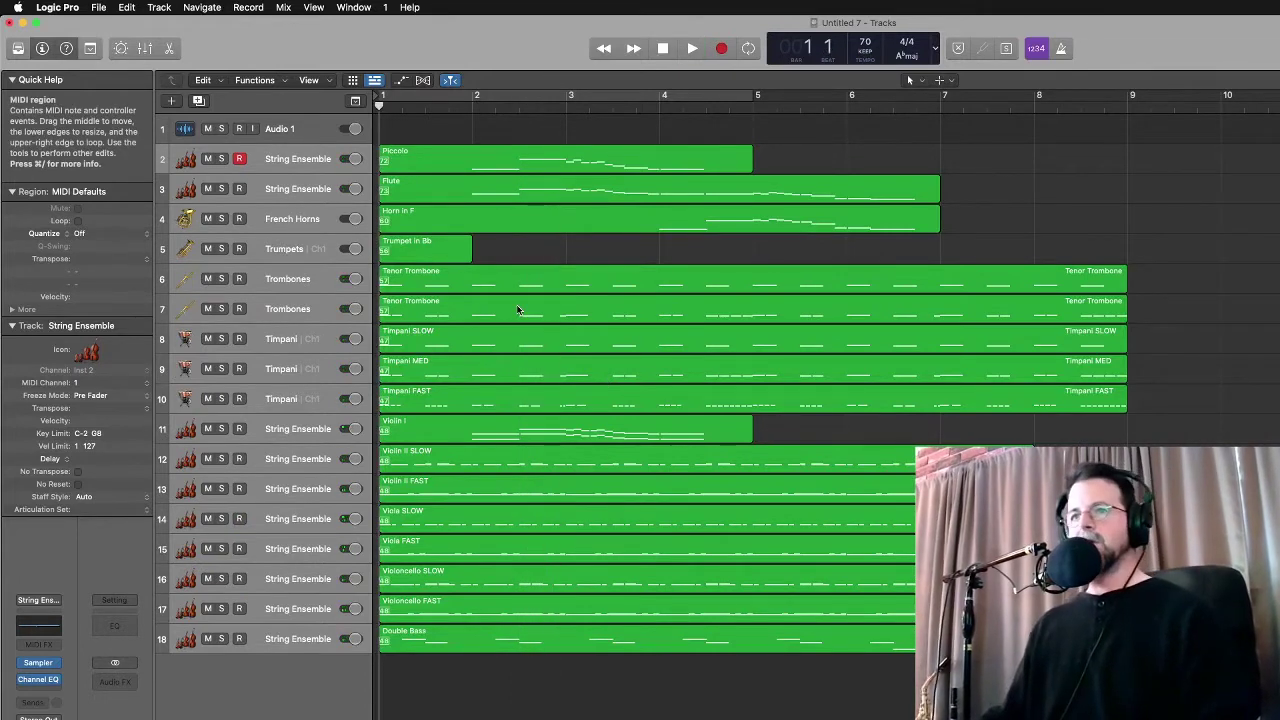
{"action": "key", "text": "space"}
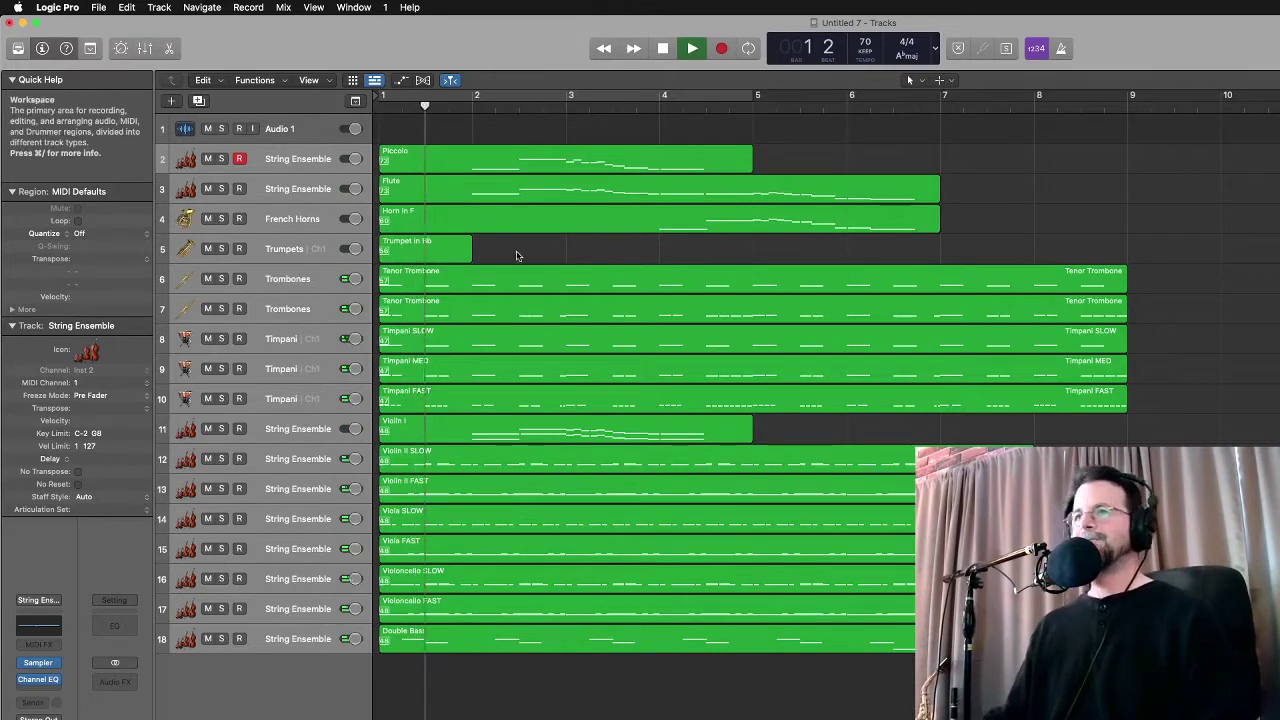
{"action": "left_click", "coordinate": [300, 279]}
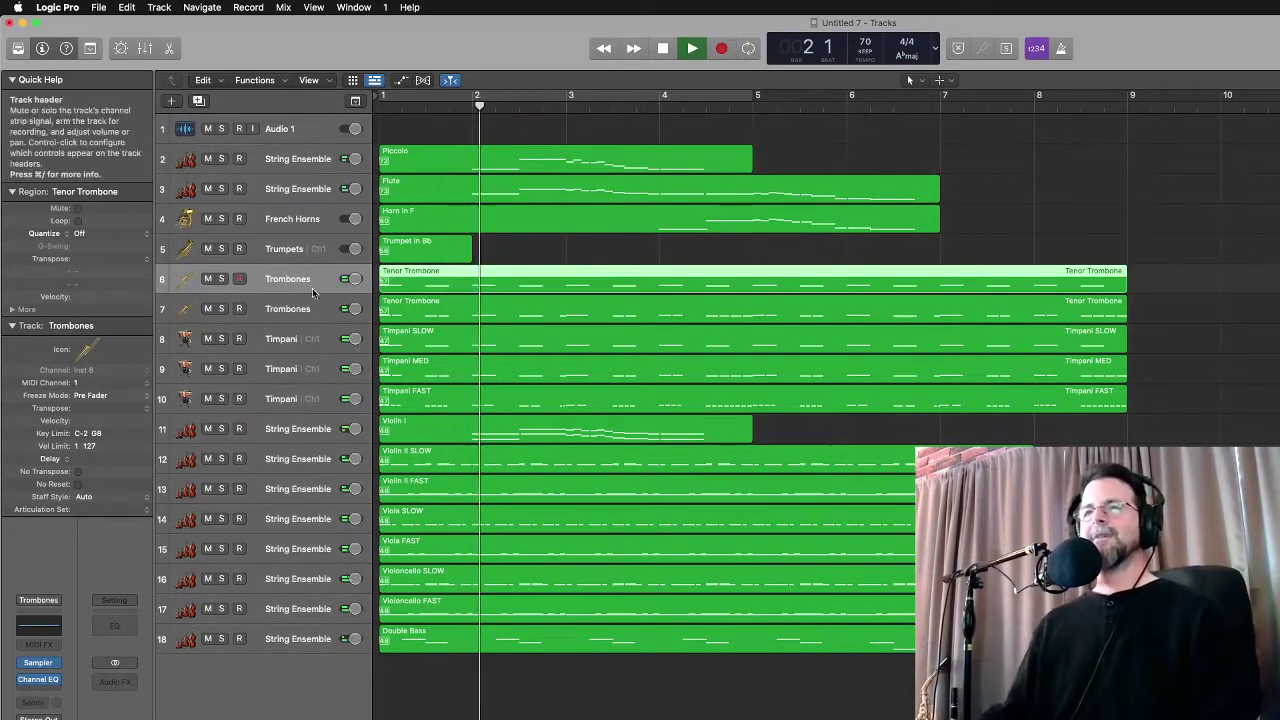
{"action": "key", "text": "space"}
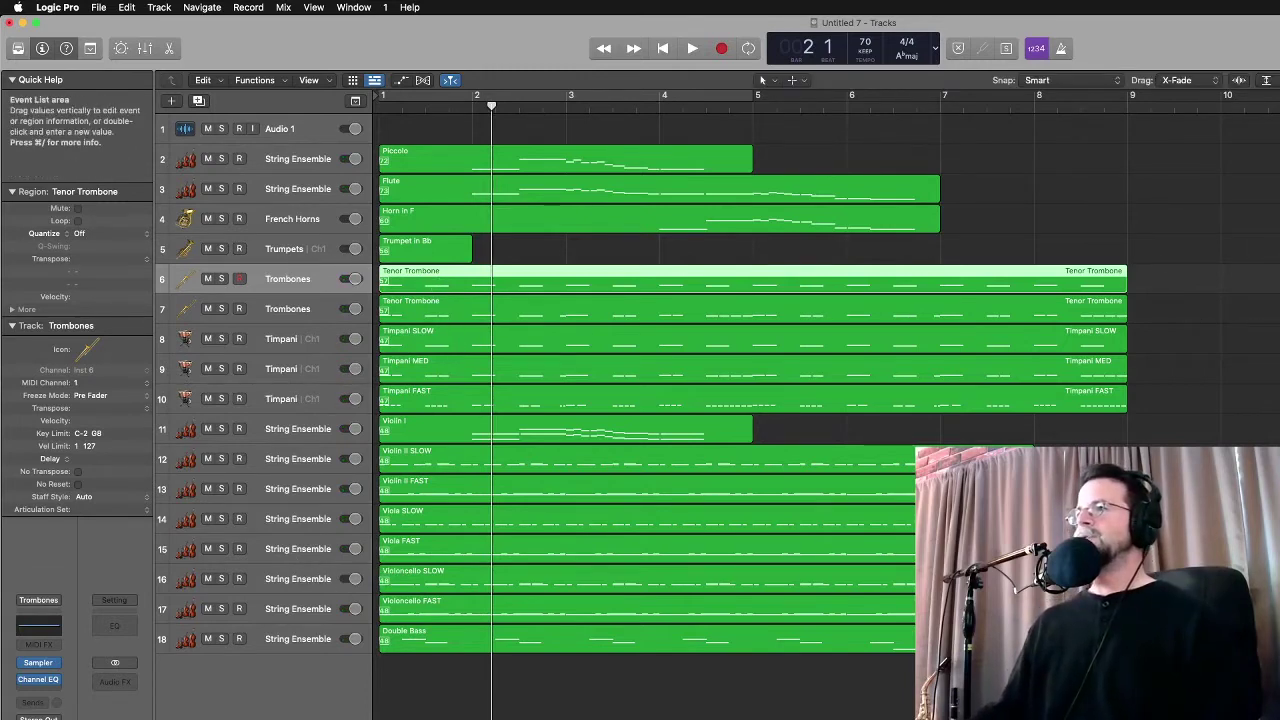
Remove the program change events from the Piccolo, Flute and Horn in F regions using the Event List
{"action": "left_click", "coordinate": [305, 160]}
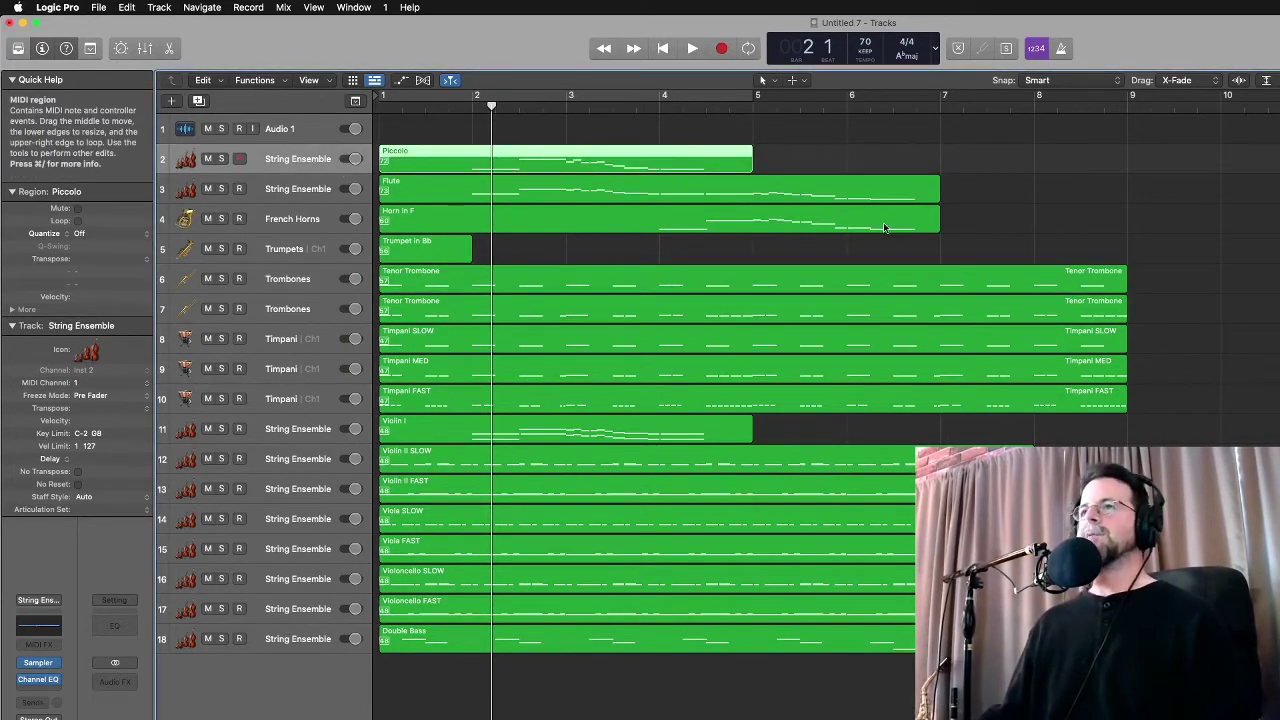
{"action": "key", "text": "super+Up"}
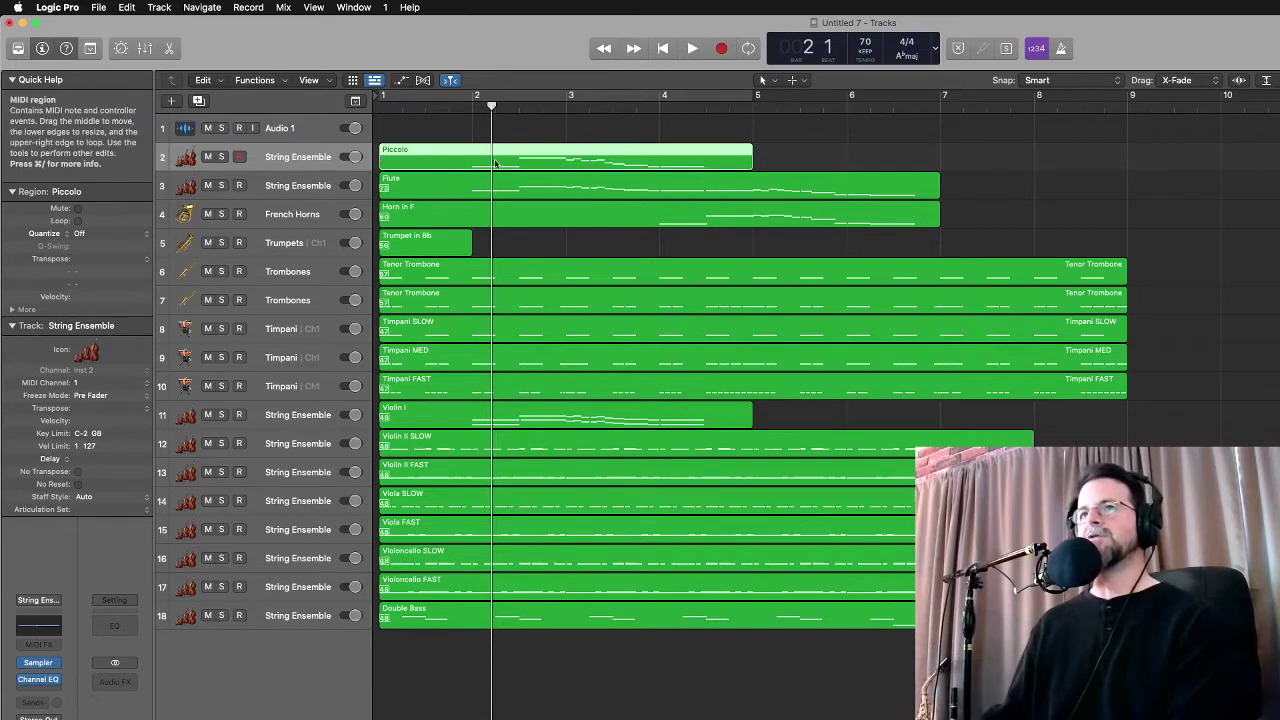
{"action": "left_click", "coordinate": [576, 176]}
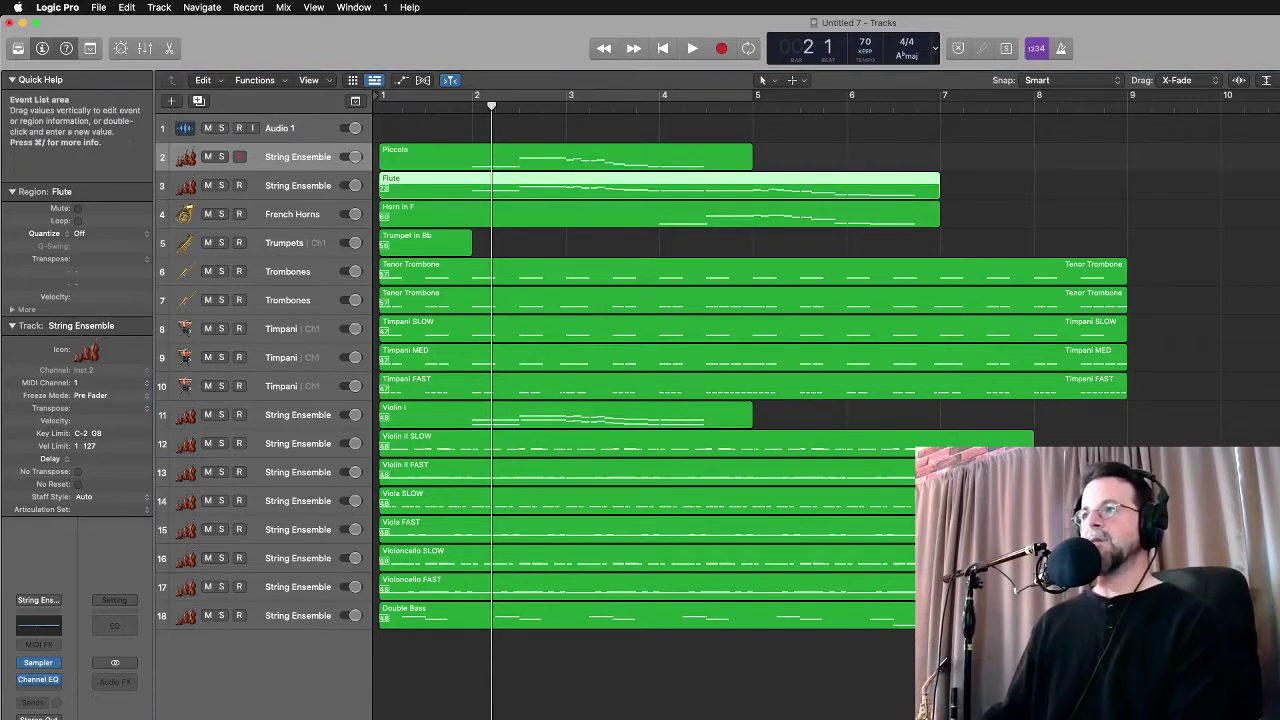
{"action": "left_click", "coordinate": [538, 214]}
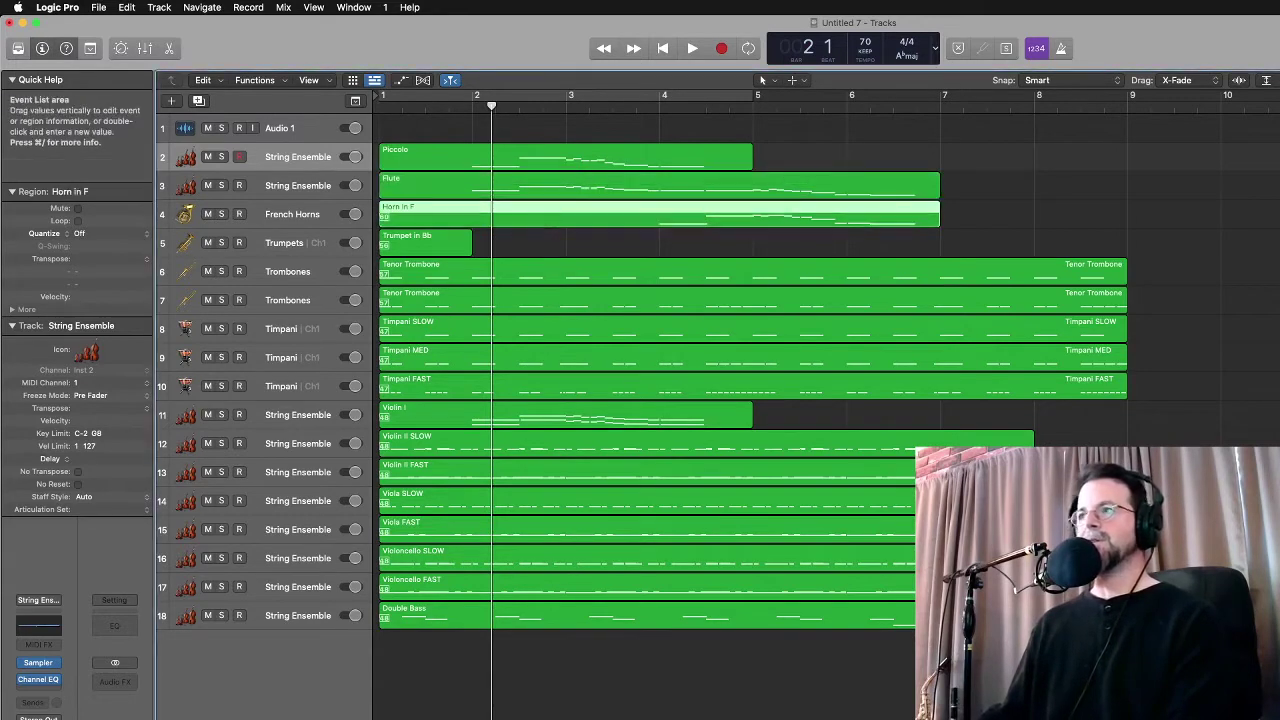
Delete the Trumpet in Bb region and its Trumpets track
{"action": "left_click", "coordinate": [380, 248]}
{"action": "key", "text": "Delete"}
{"action": "key", "text": "super+BackSpace"}
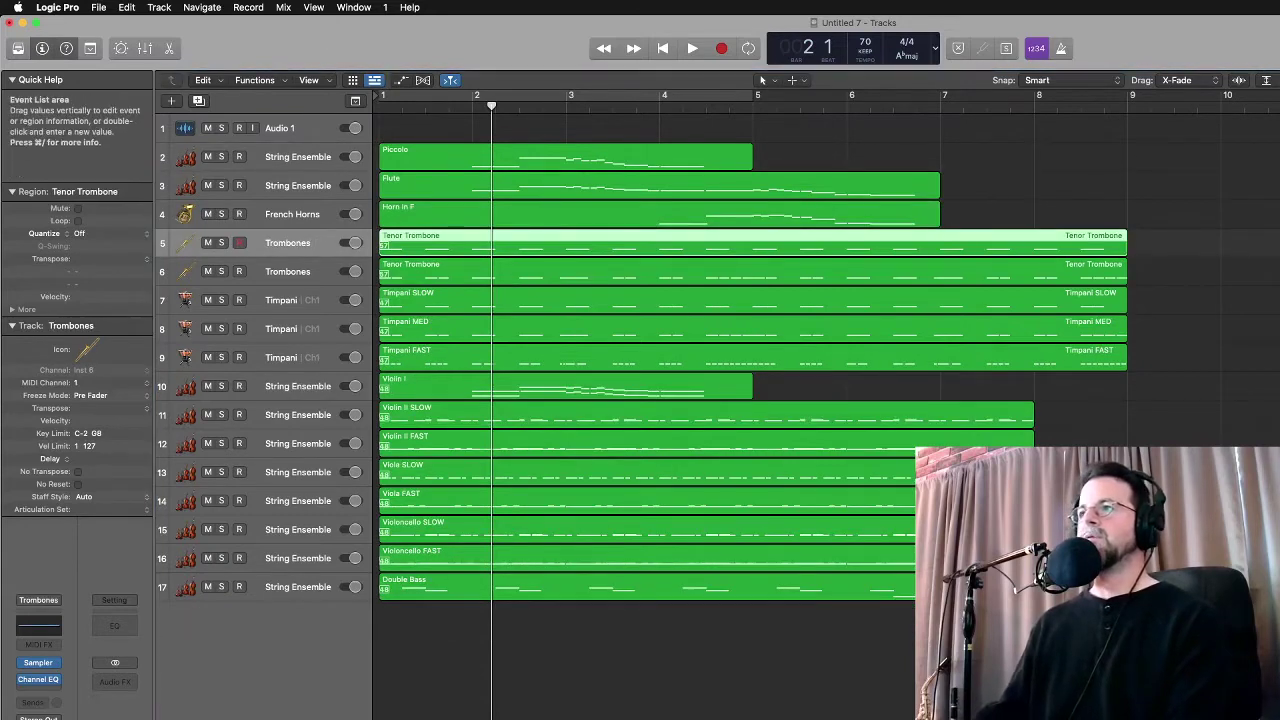
Remove the program change events from both Tenor Trombone regions and the Timpani SLOW, MED and FAST regions
{"action": "left_click", "coordinate": [1045, 278]}
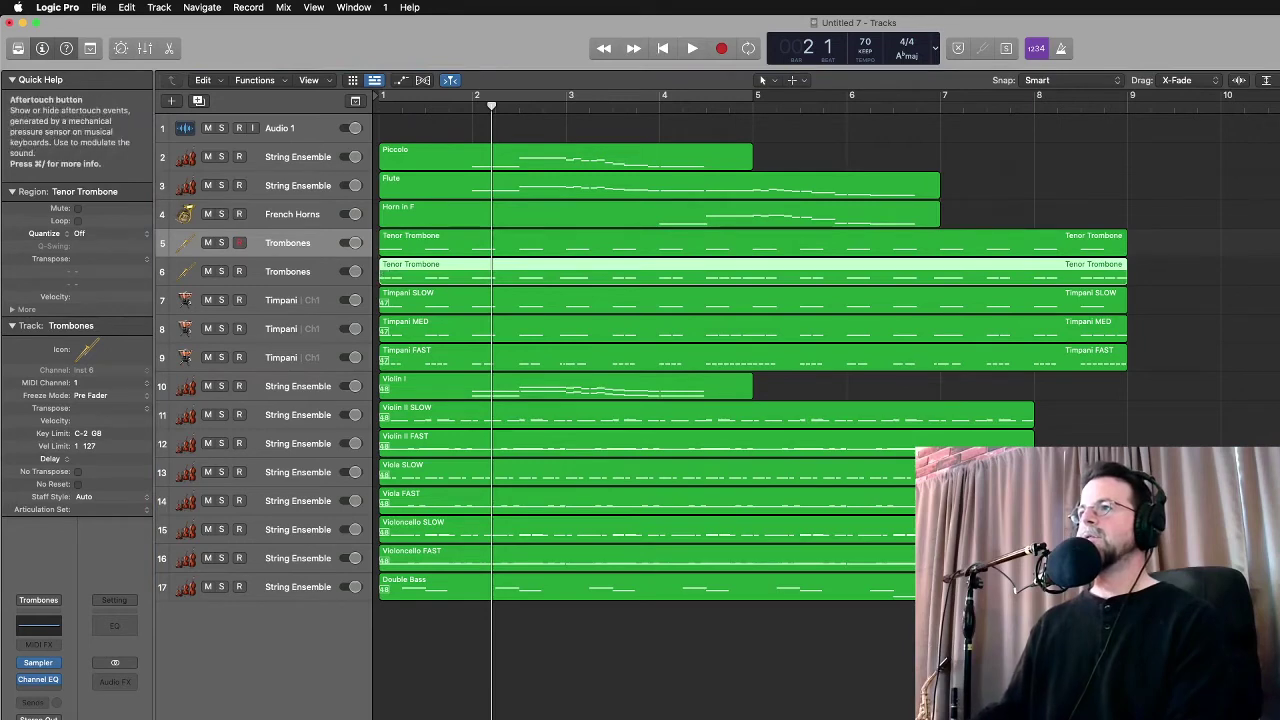
{"action": "left_click", "coordinate": [1114, 294]}
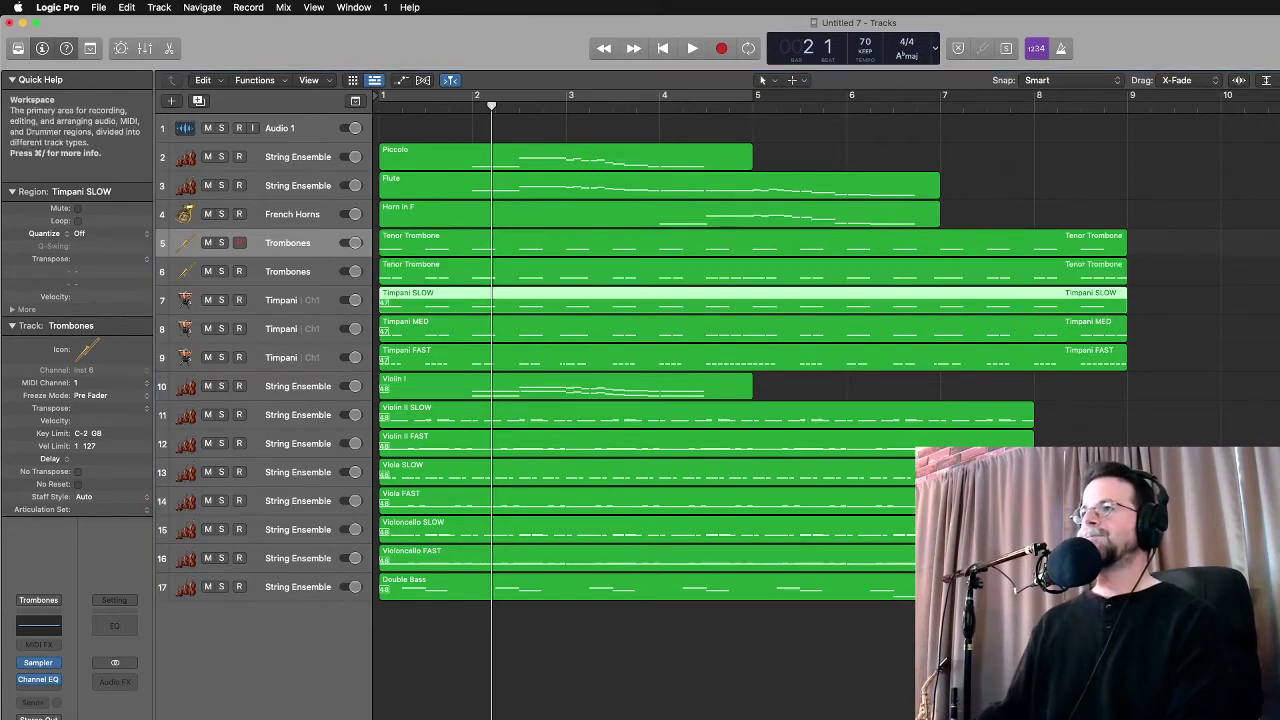
{"action": "left_click", "coordinate": [997, 335]}
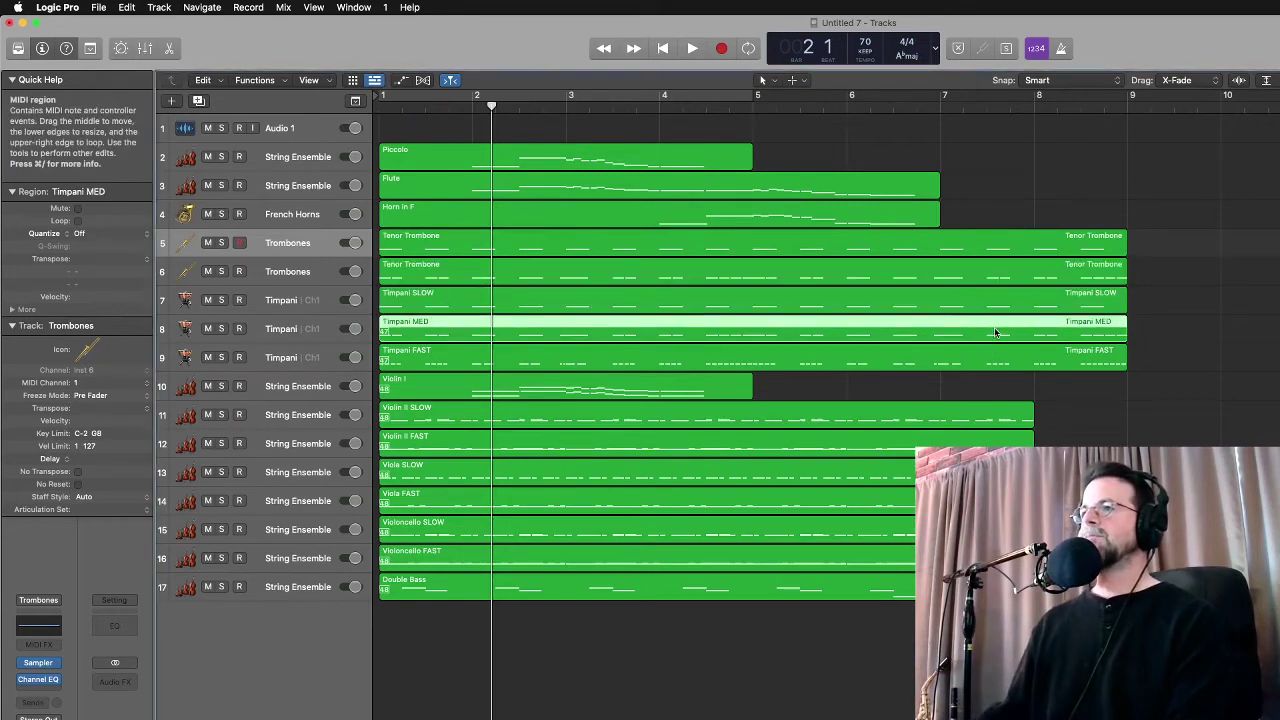
{"action": "left_click", "coordinate": [1070, 352]}
Remove the program change events from the Violin I, Violin II, Viola, Violoncello and Double Bass regions, including all SLOW and FAST parts
{"action": "left_click", "coordinate": [750, 386]}
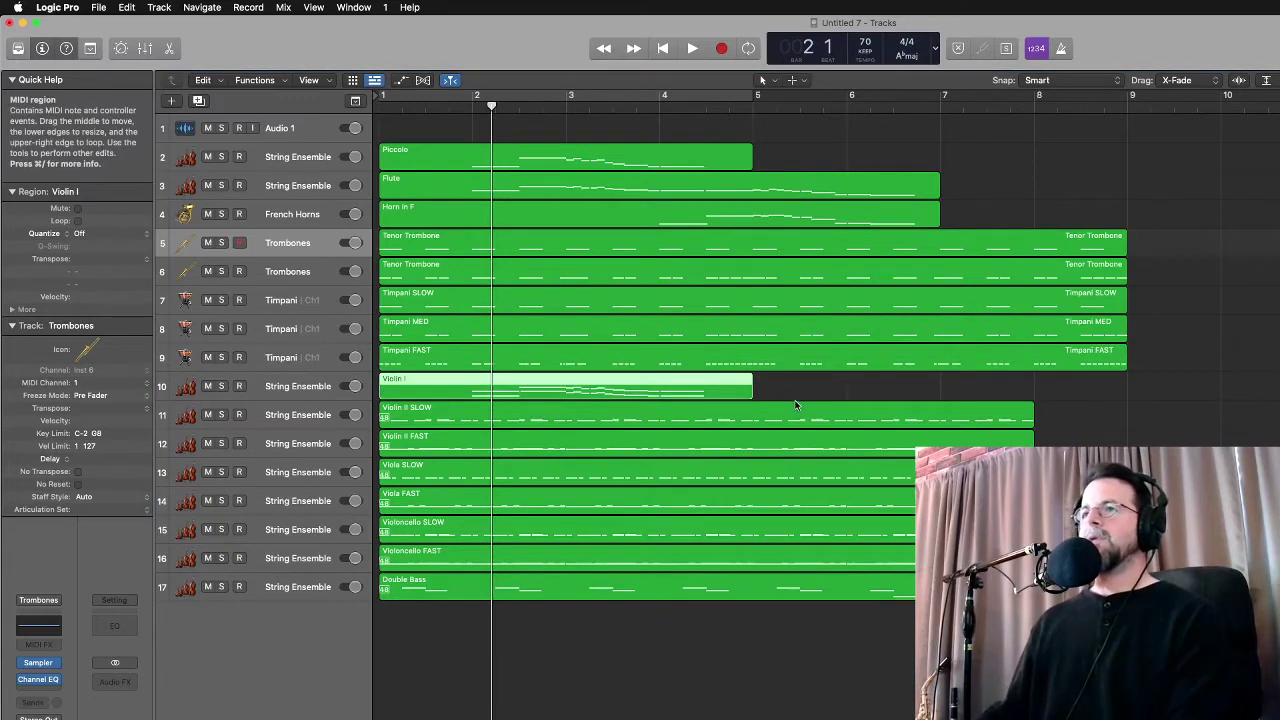
{"action": "left_click", "coordinate": [797, 412]}
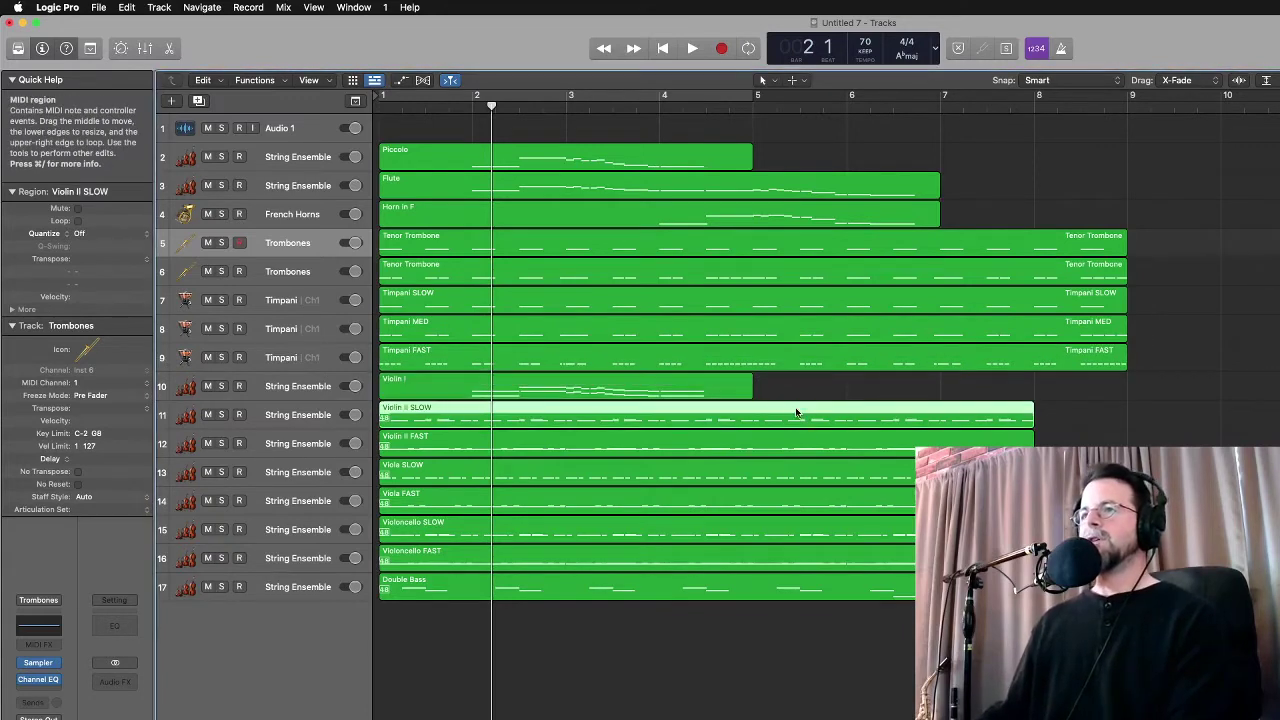
{"action": "left_click", "coordinate": [862, 451]}
{"action": "left_click", "coordinate": [996, 470]}
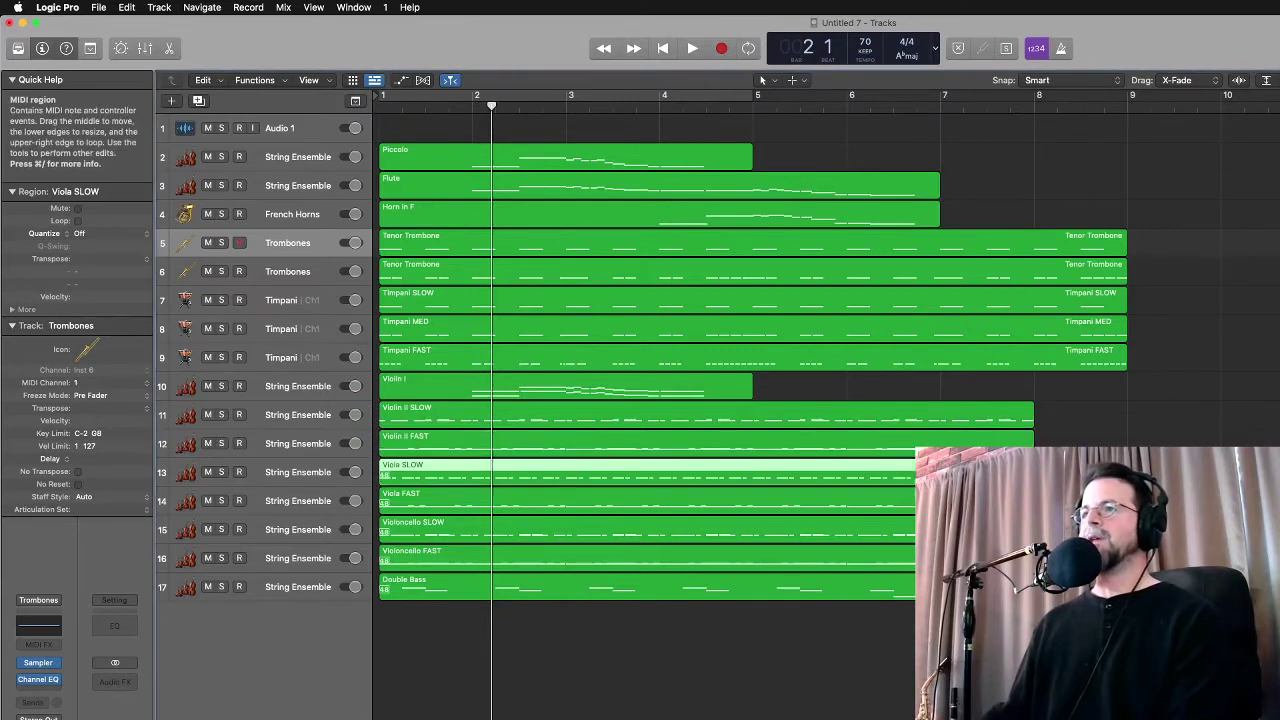
{"action": "left_click", "coordinate": [996, 499]}
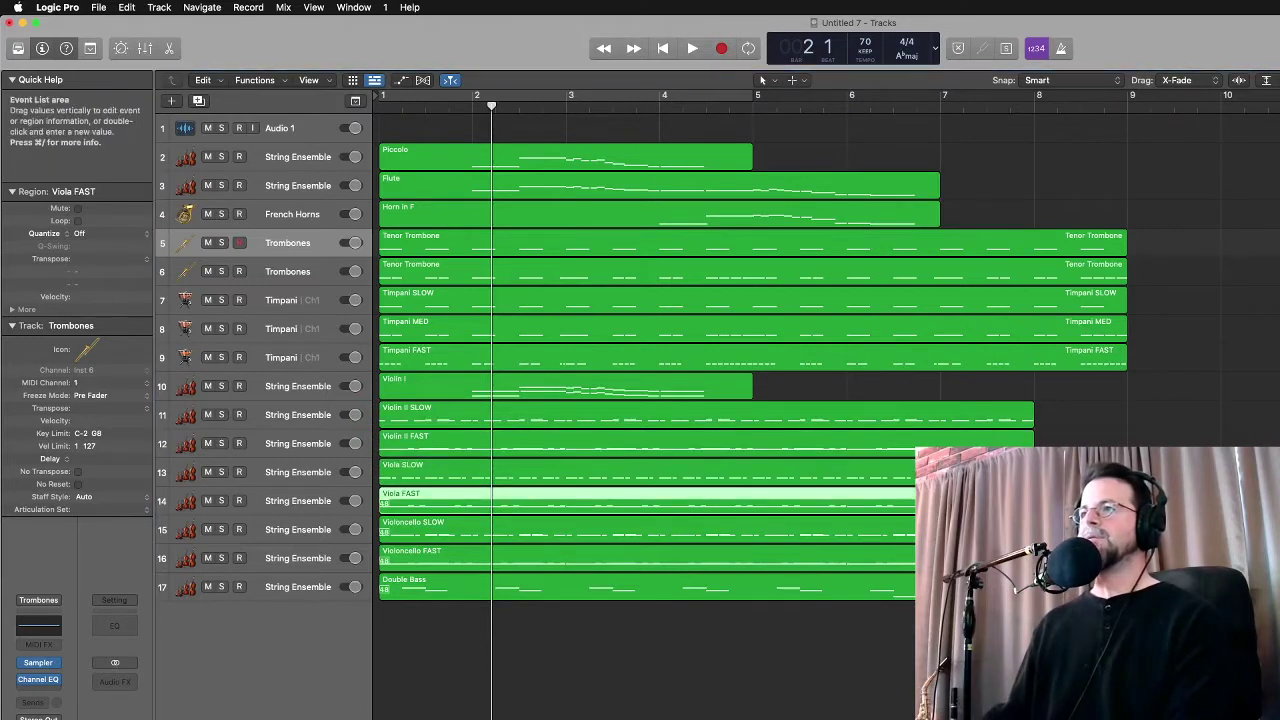
{"action": "left_click", "coordinate": [996, 528]}
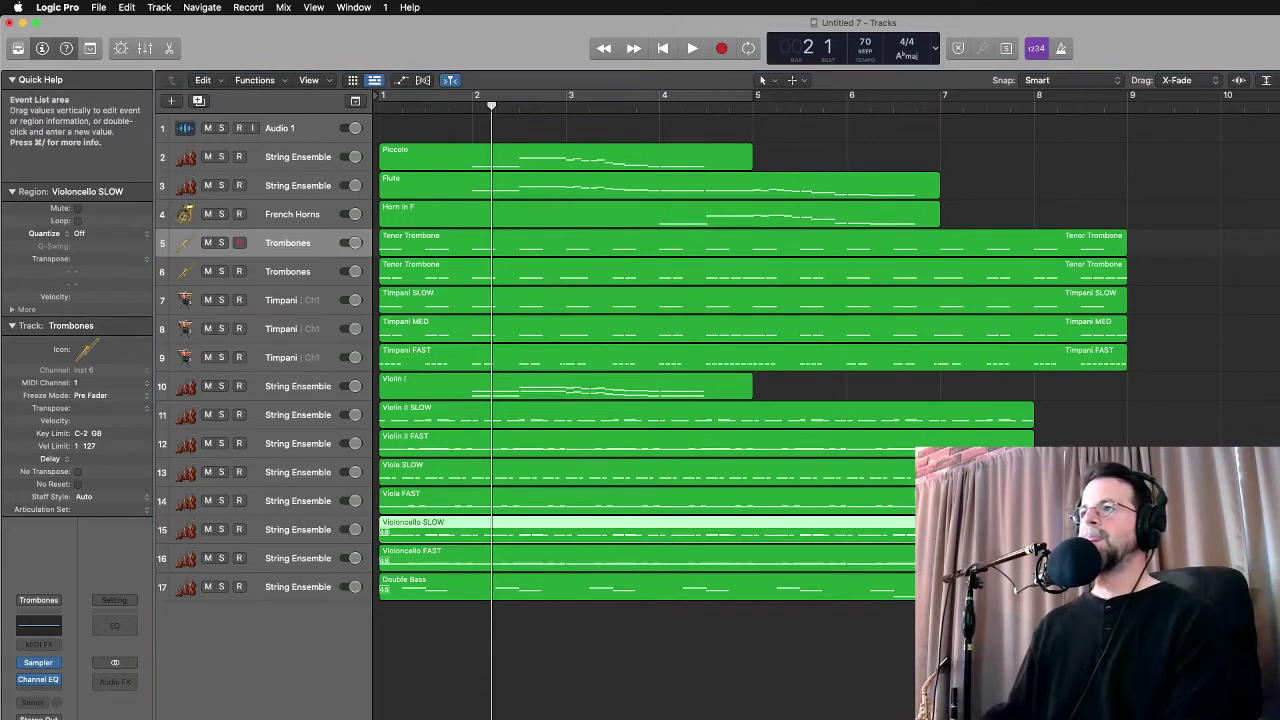
{"action": "left_click", "coordinate": [996, 557]}
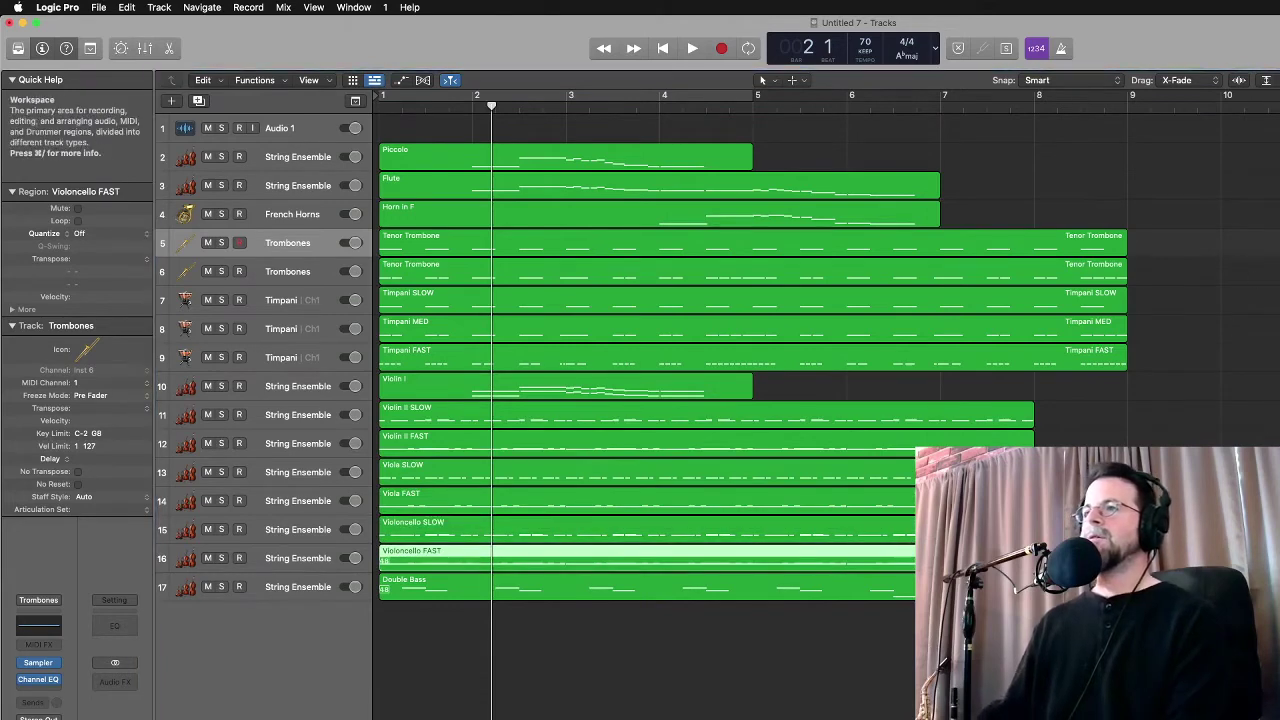
{"action": "left_click", "coordinate": [996, 586]}
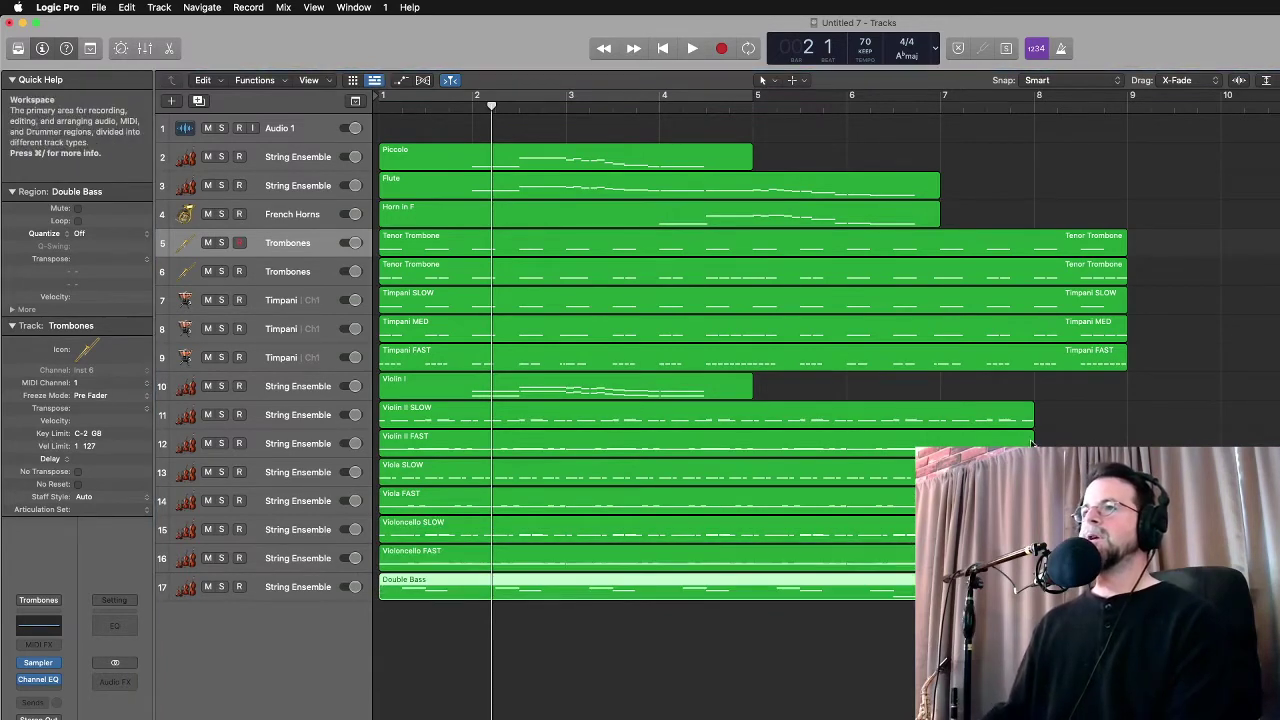
Save the project as No Way Man in the Logic folder
{"action": "left_click", "coordinate": [414, 126]}
{"action": "left_click", "coordinate": [427, 106]}
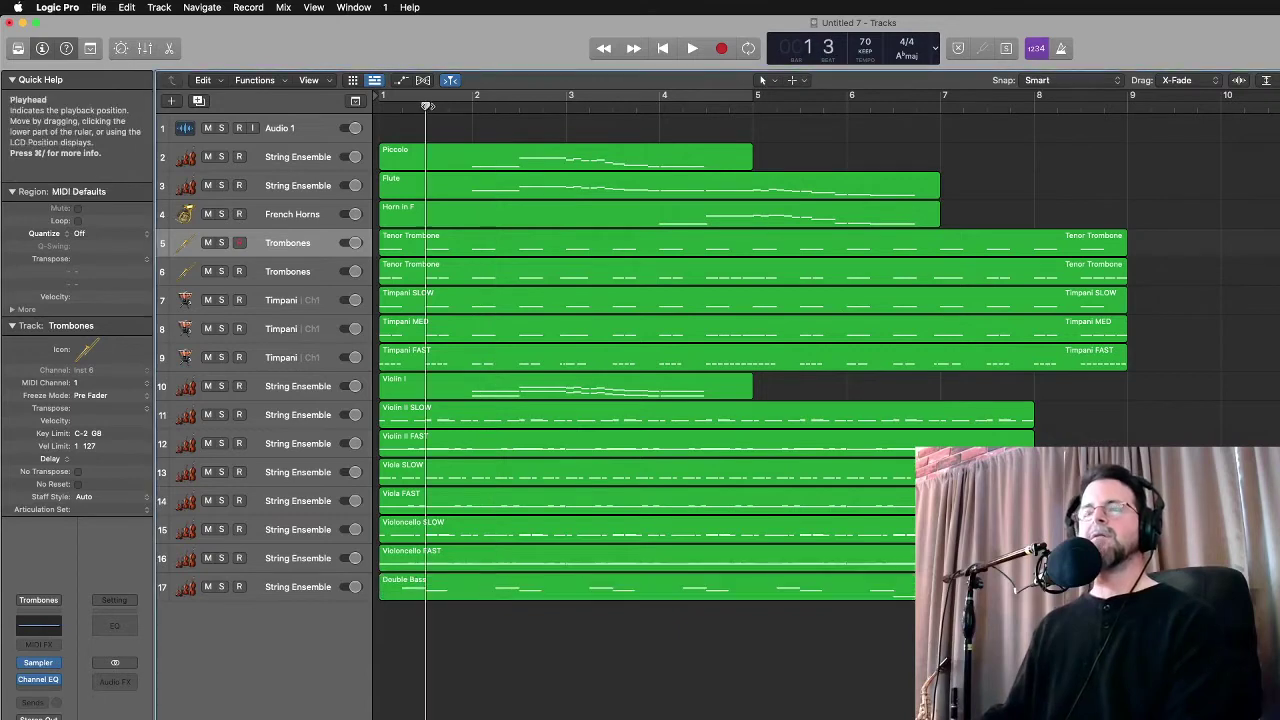
{"action": "key", "text": "super+s"}
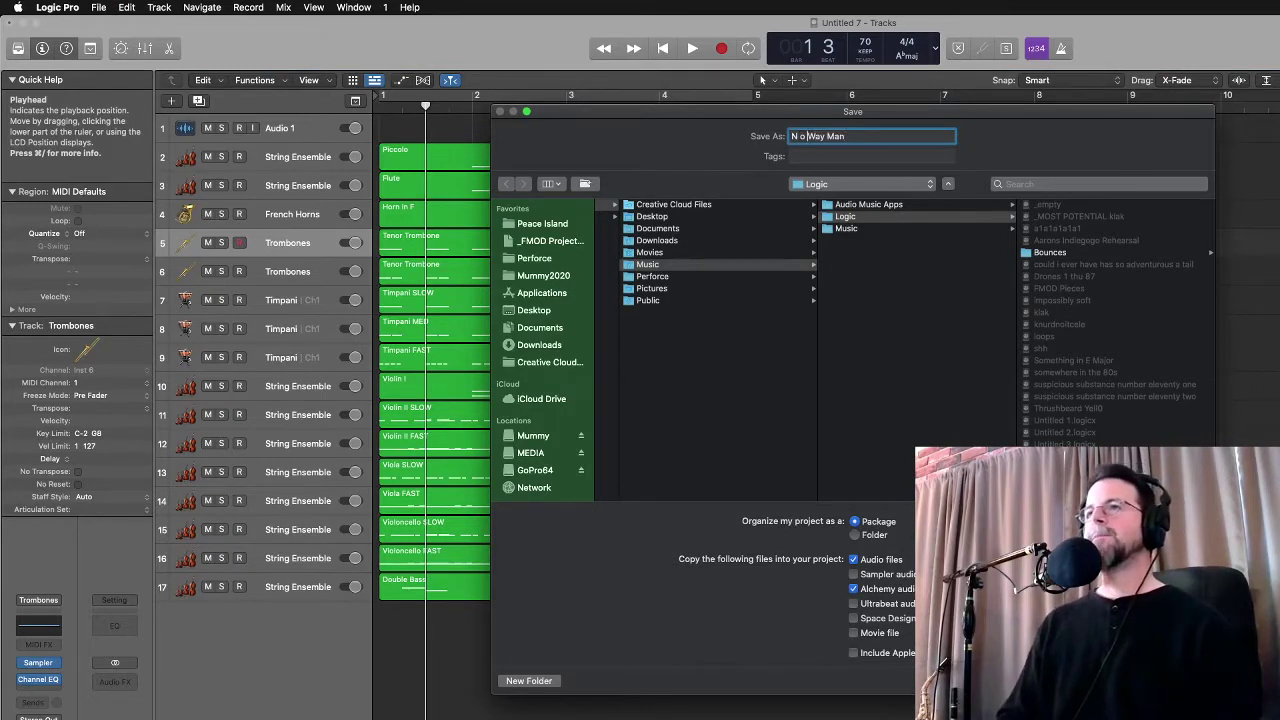
{"action": "key", "text": "Return"}
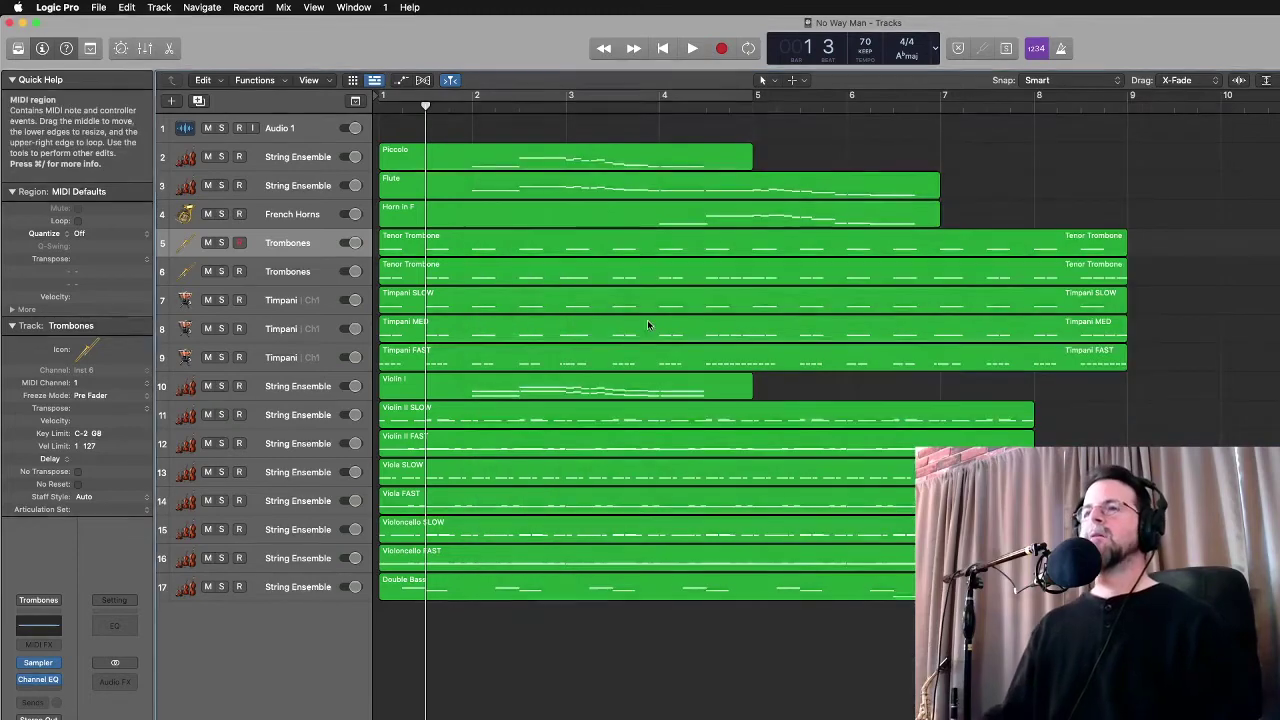
Return the playhead to bar 1 and mute every MIDI region except Double Bass
{"action": "key", "text": "Return"}
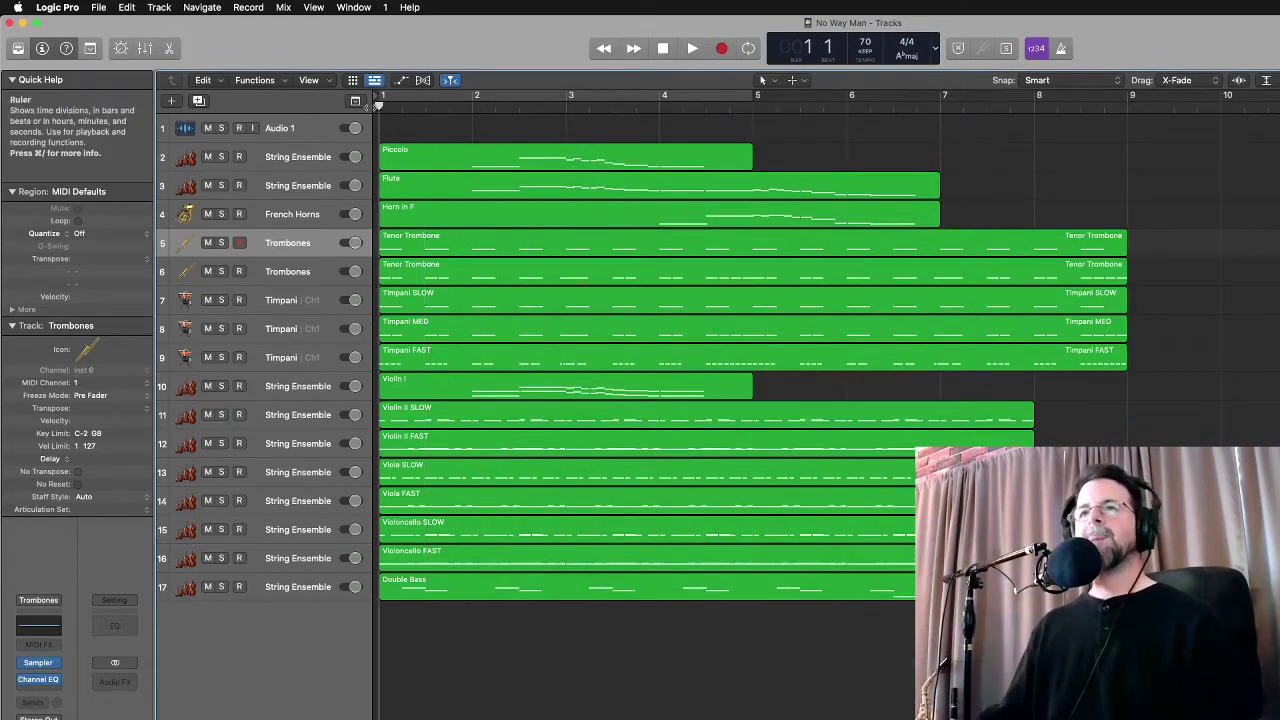
{"action": "key", "text": "super+a"}
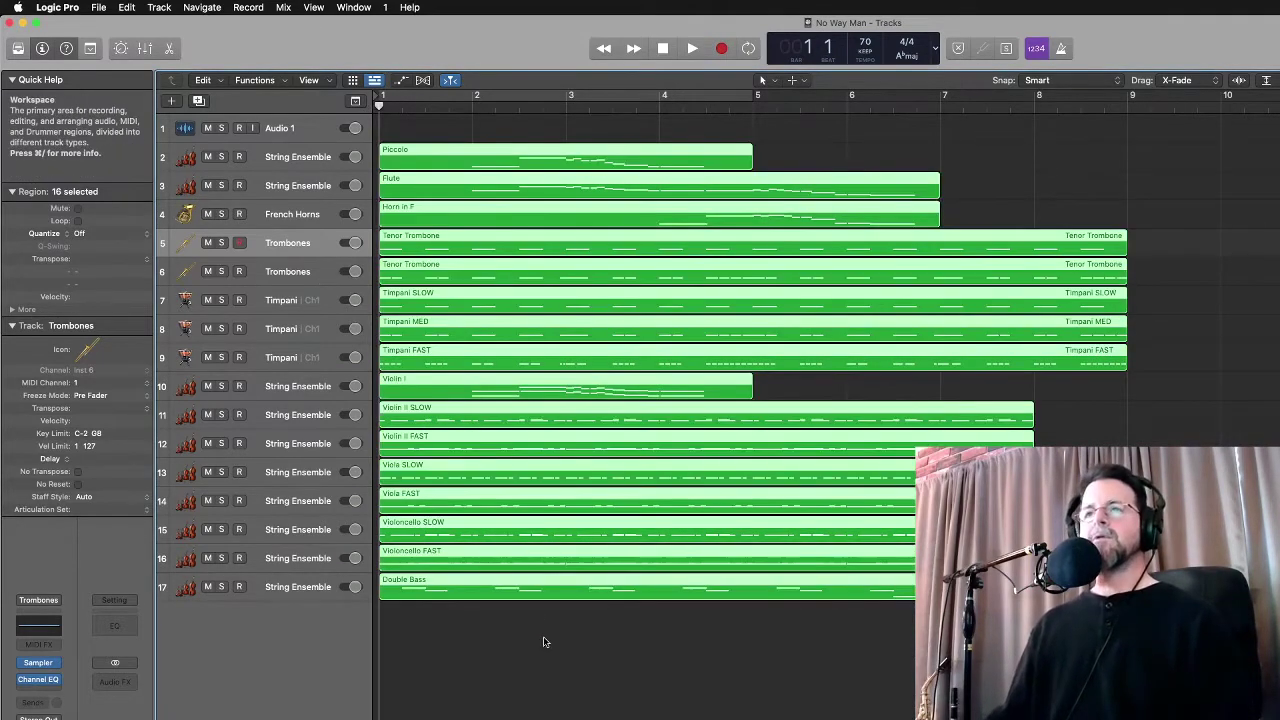
{"action": "left_click", "coordinate": [543, 642]}
{"action": "left_click", "coordinate": [279, 587]}
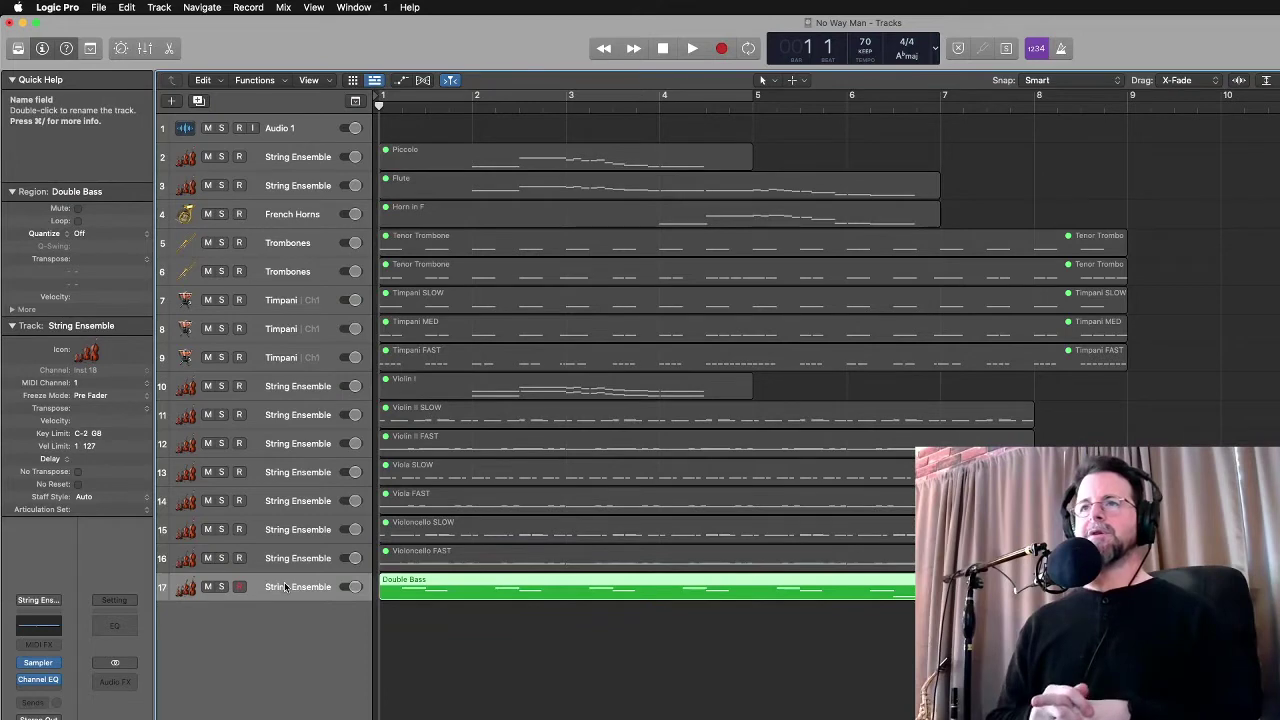
Show the Mixer and reset the channel strips of all the MIDI instrument tracks from Piccolo to Double Bass
{"action": "left_click", "coordinate": [296, 299]}
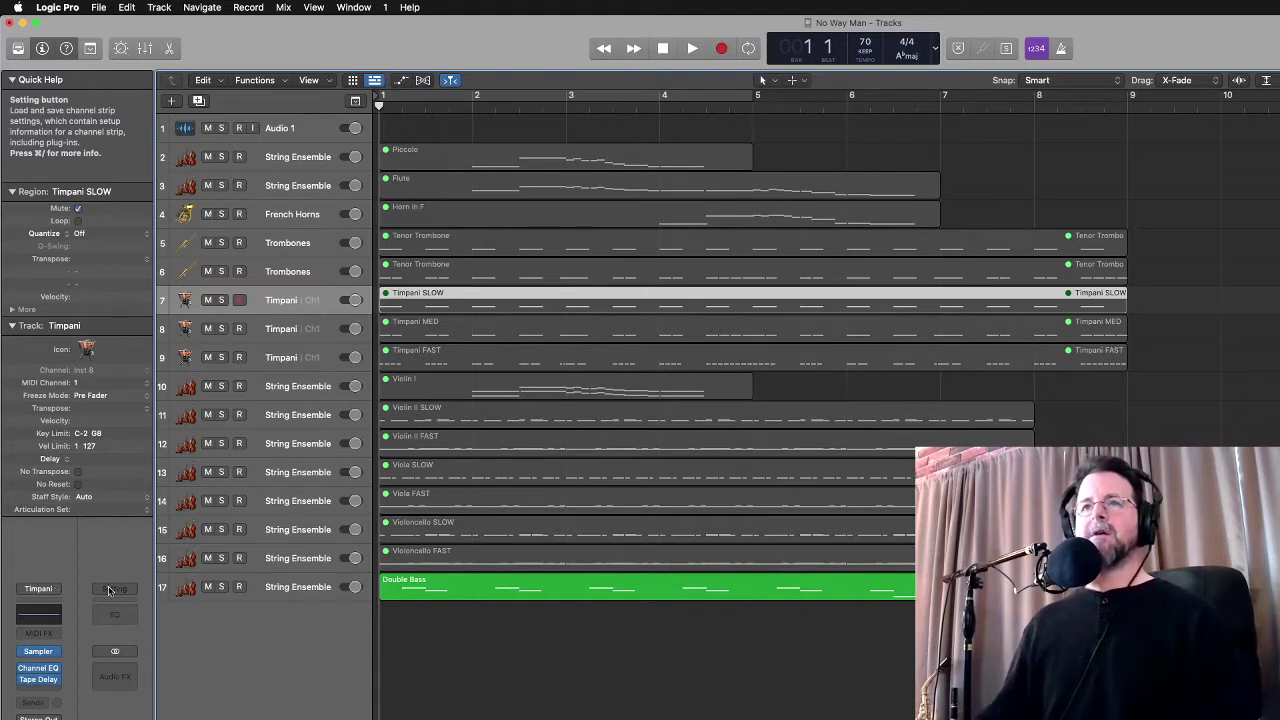
{"action": "key", "text": "x"}
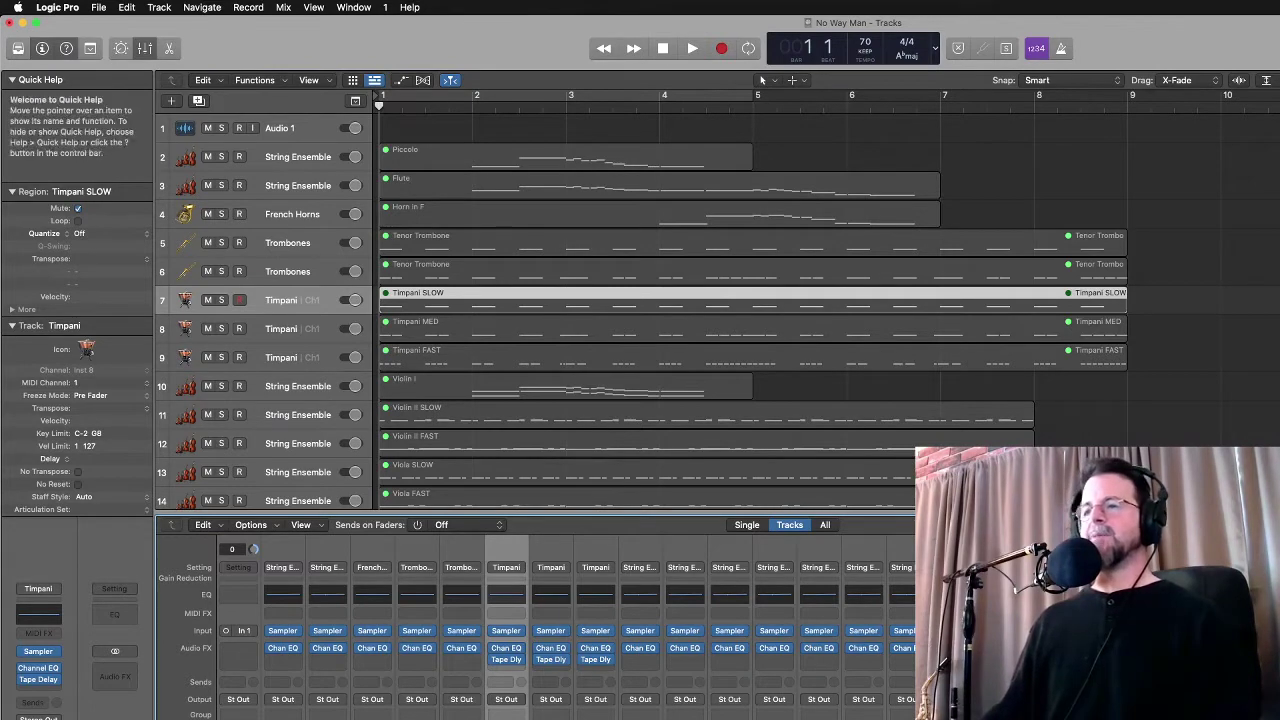
{"action": "scroll", "coordinate": [640, 300], "scroll_direction": "down", "scroll_amount": 3}
{"action": "left_click", "coordinate": [450, 487]}
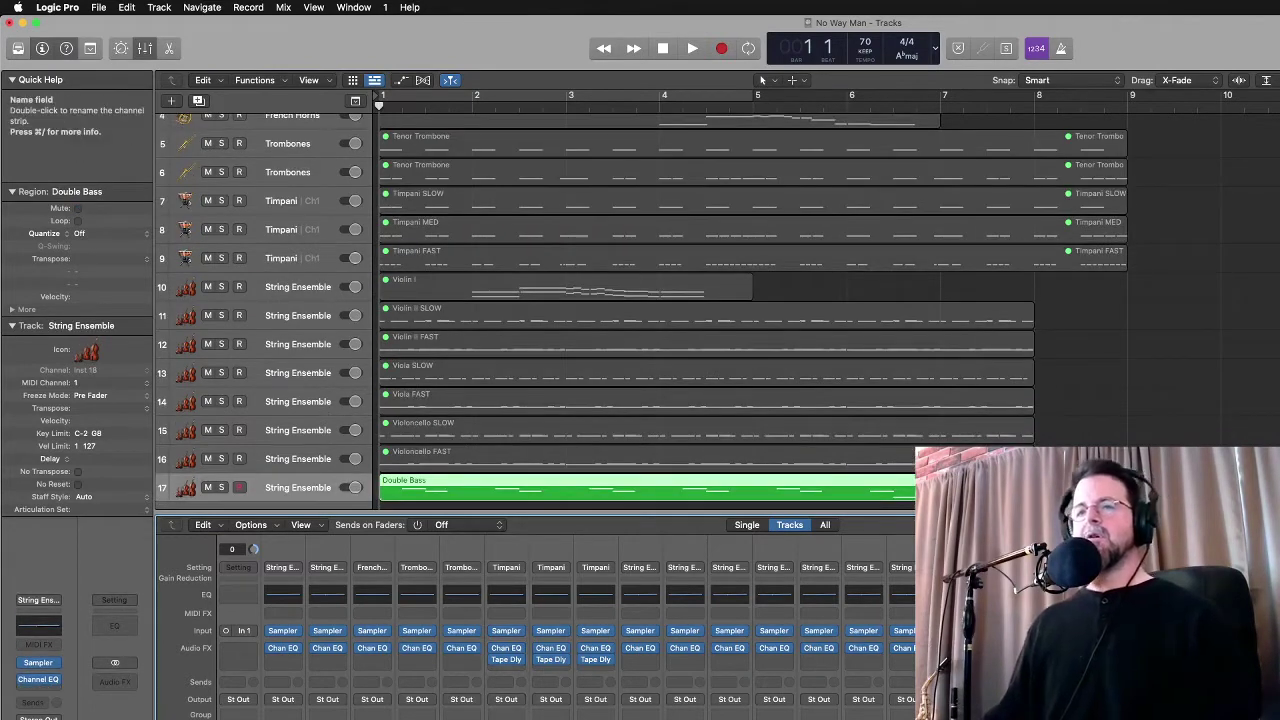
{"action": "key", "text": "super+a"}
{"action": "scroll", "coordinate": [640, 300], "scroll_direction": "up", "scroll_amount": 2}
{"action": "left_click", "coordinate": [292, 573]}
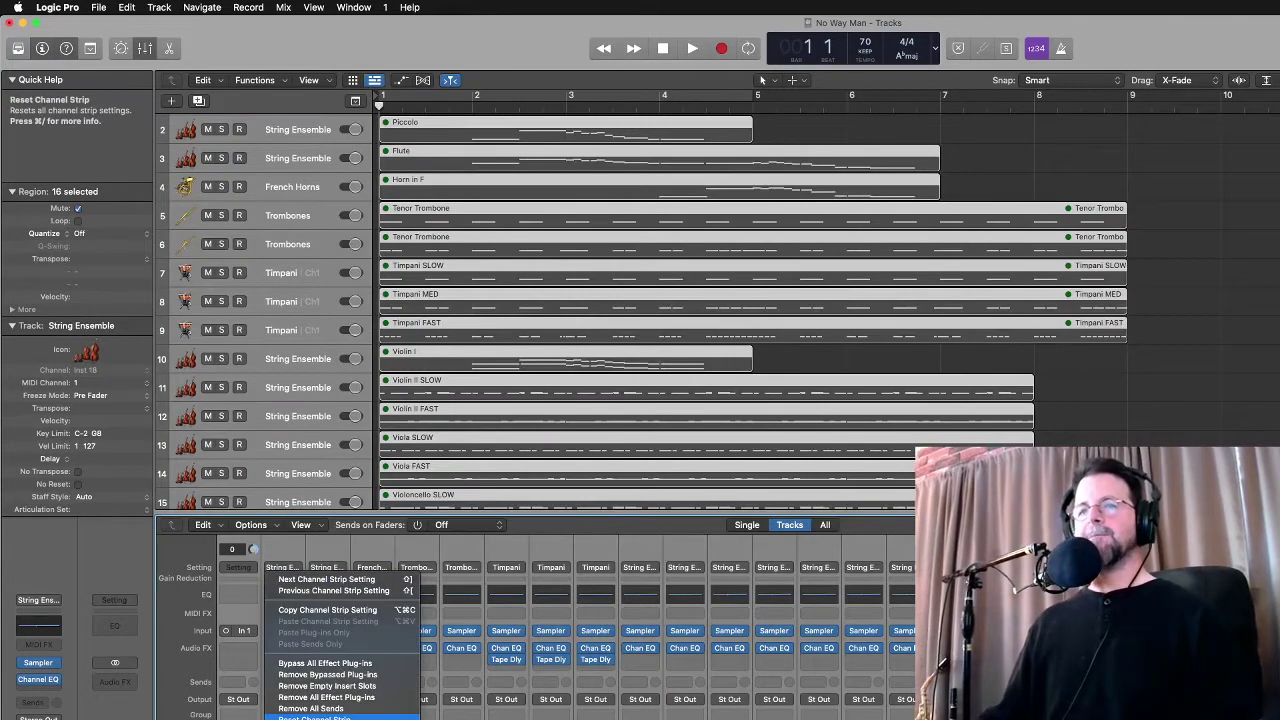
{"action": "left_click", "coordinate": [315, 717]}
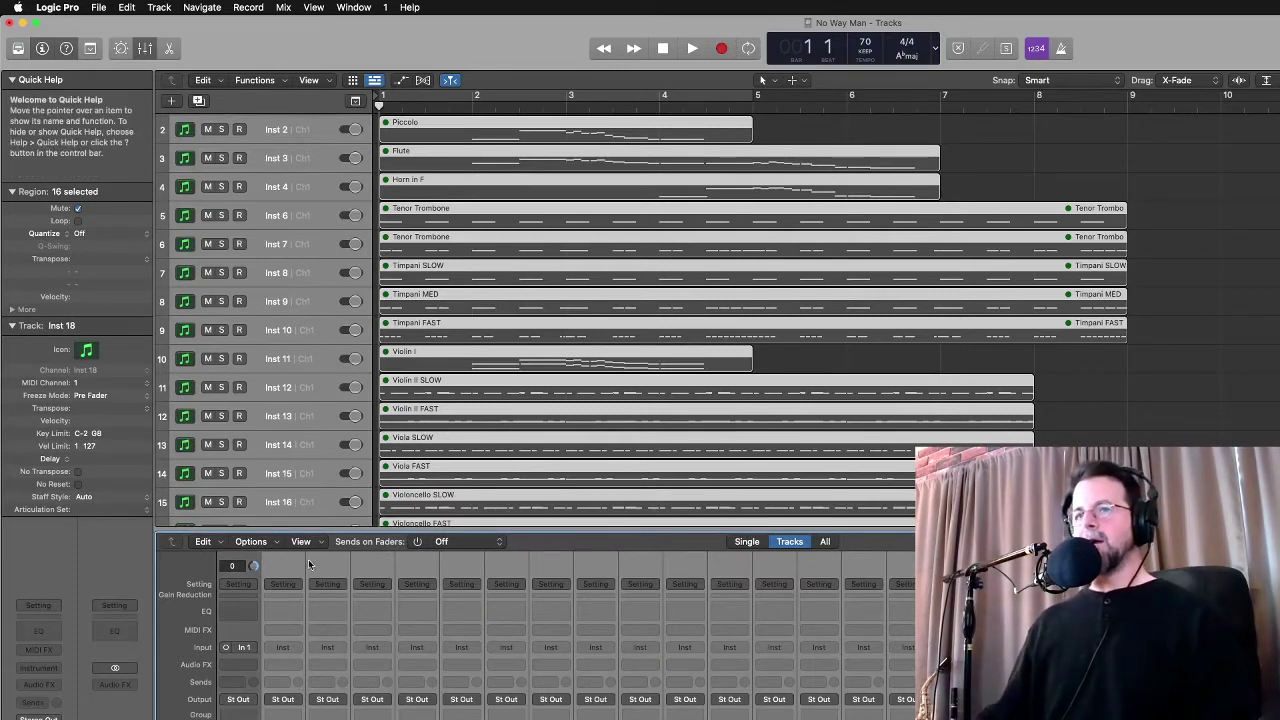
{"action": "left_click", "coordinate": [305, 647]}
{"action": "mouse_move", "coordinate": [305, 684]}
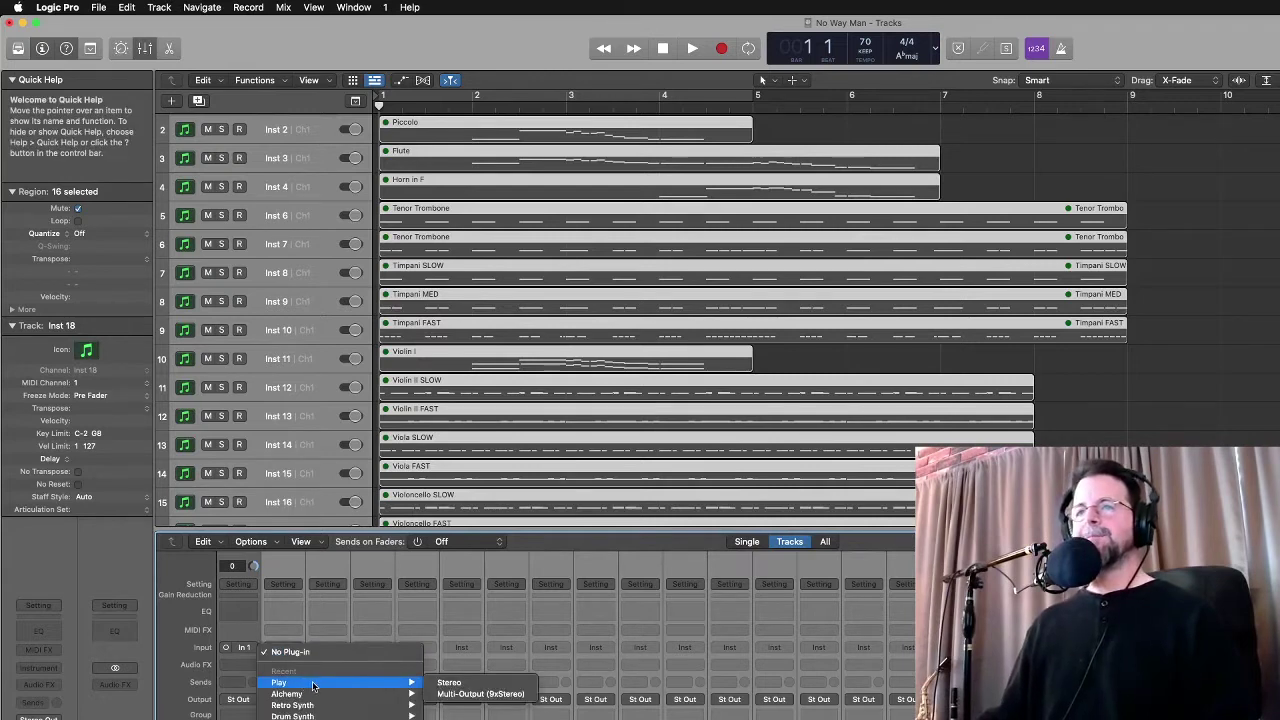
{"action": "key", "text": "Escape"}
Insert the Play instrument plug-in on the Timpani SLOW track
{"action": "left_click", "coordinate": [260, 307]}
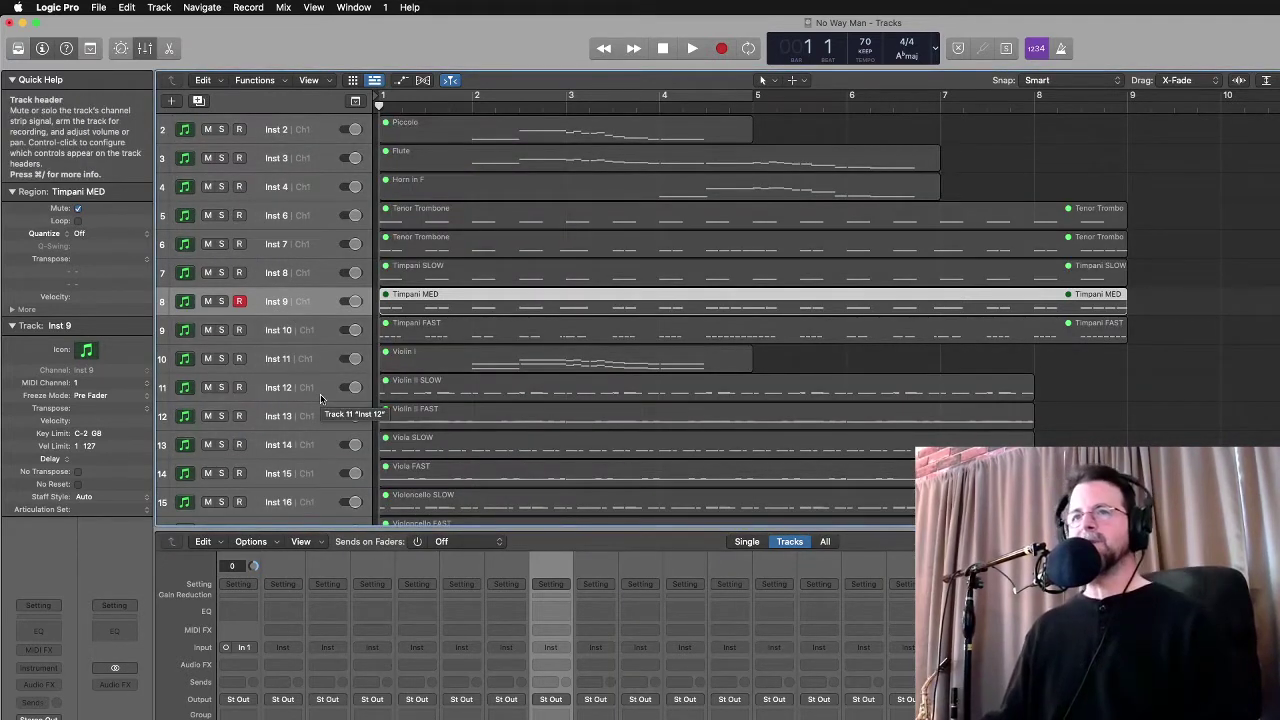
{"action": "scroll", "coordinate": [290, 300], "scroll_direction": "down", "scroll_amount": 2}
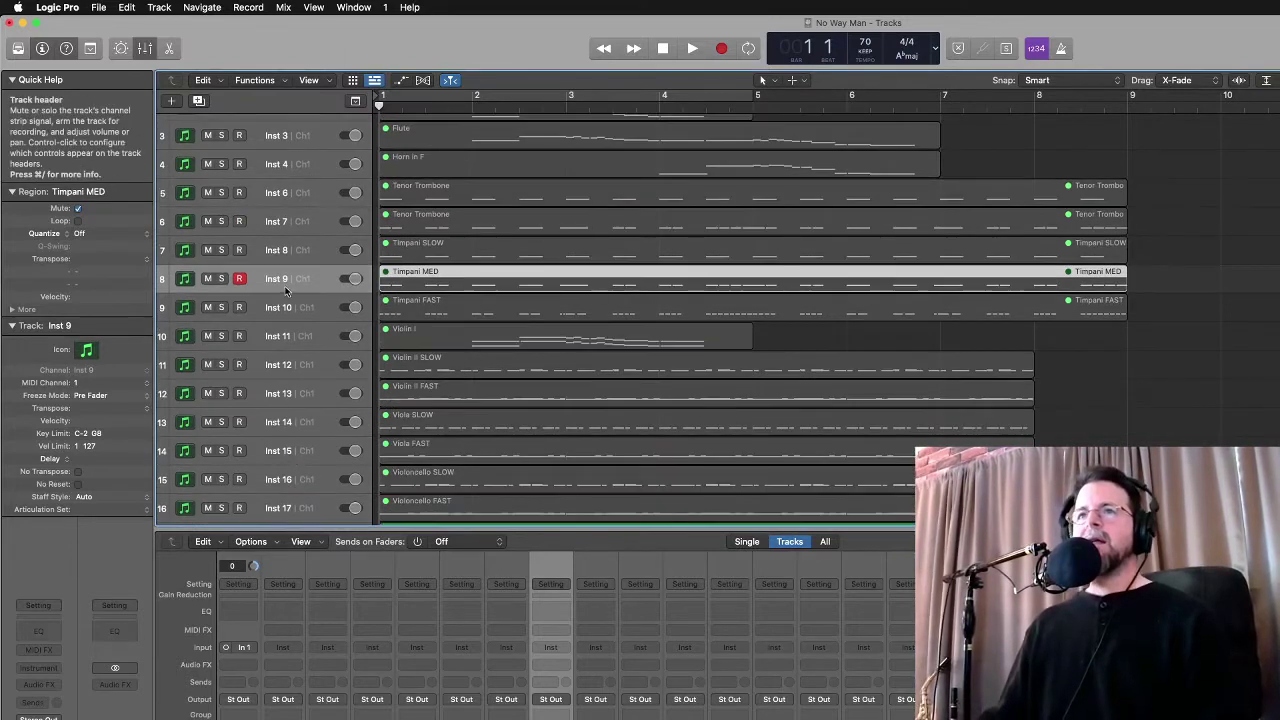
{"action": "left_click", "coordinate": [284, 252]}
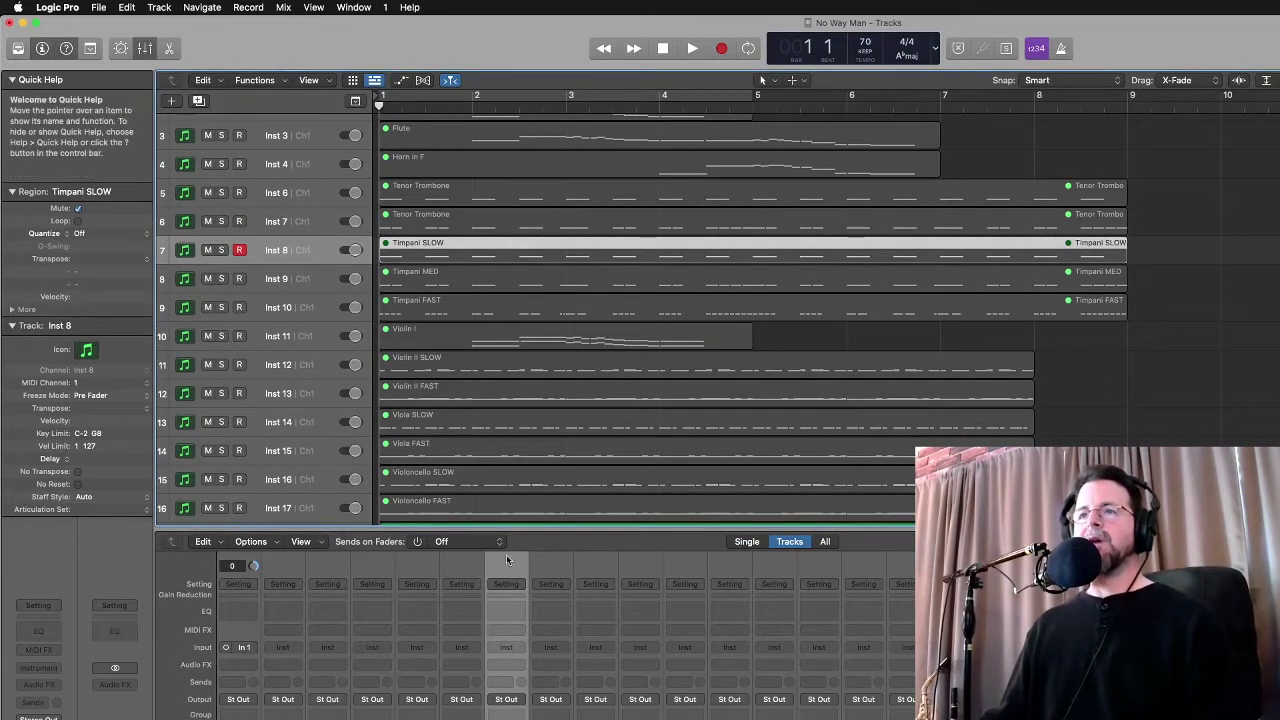
{"action": "left_click", "coordinate": [520, 650]}
{"action": "left_click", "coordinate": [588, 656]}
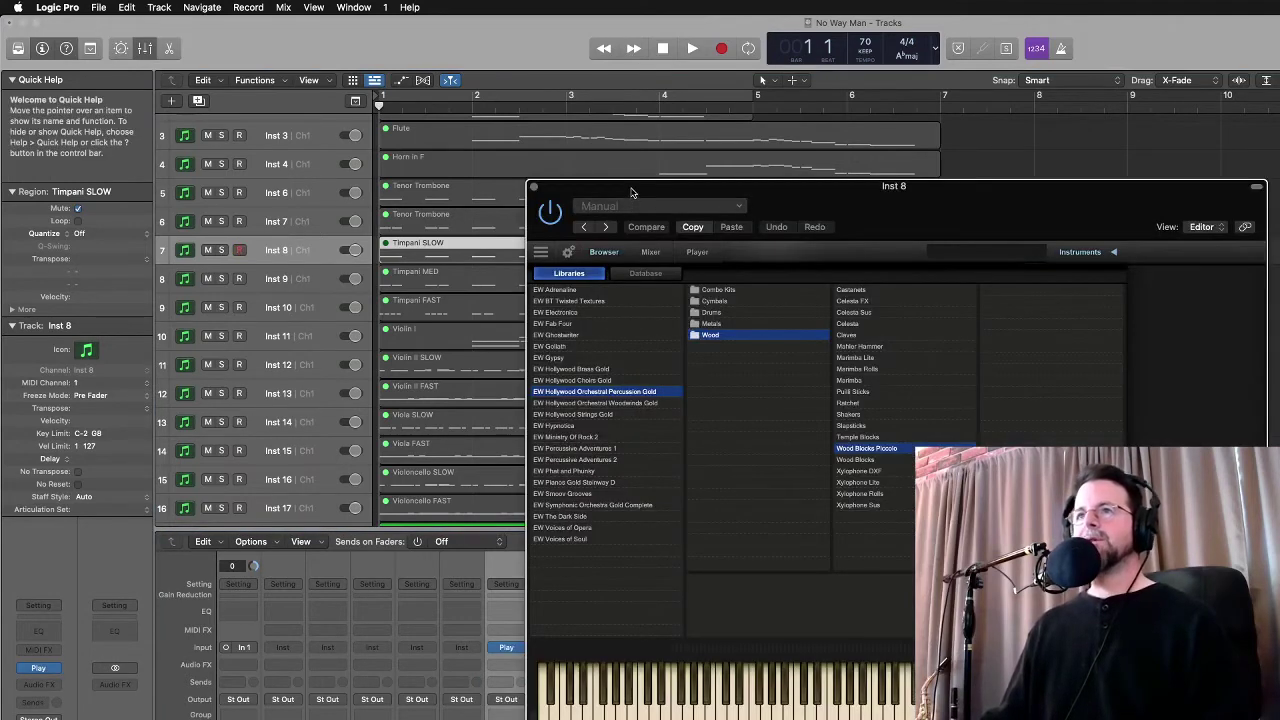
Load the Timpani Flt Shrt patch from the Drums > Timpani folder of EW Hollywood Orchestral Percussion Gold
{"action": "left_click_drag", "start_coordinate": [632, 190], "coordinate": [513, 254]}
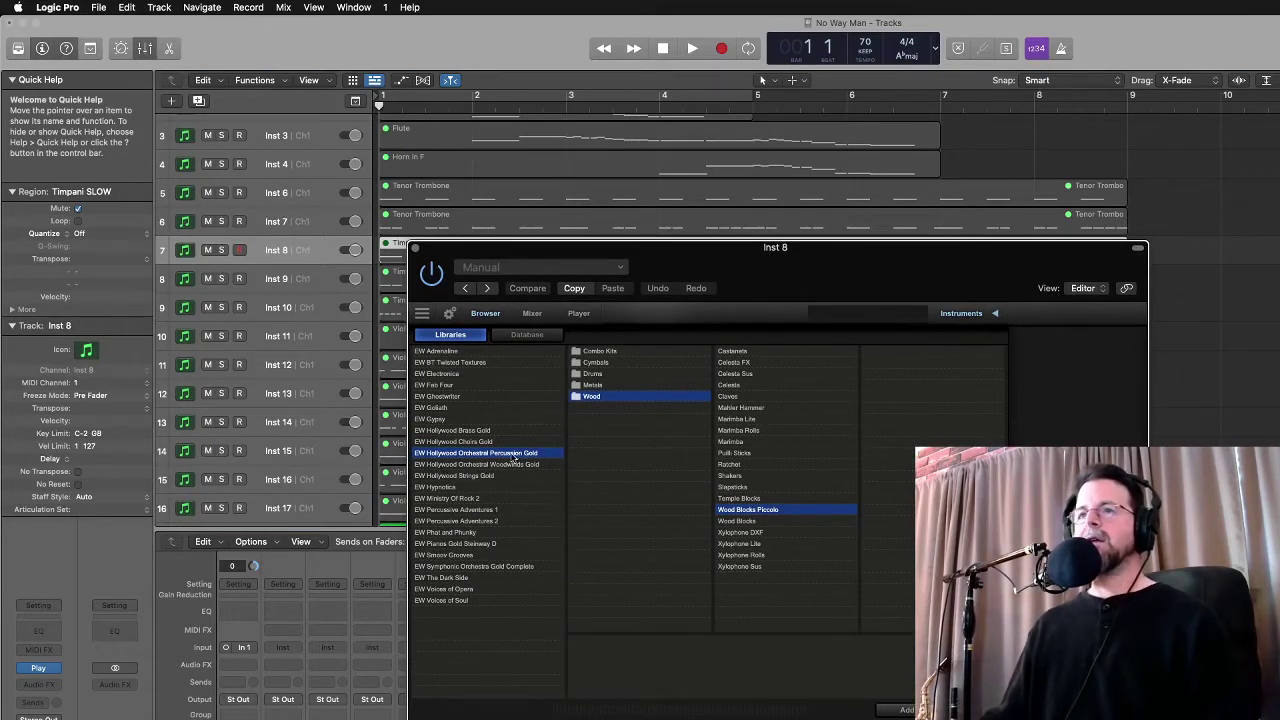
{"action": "left_click", "coordinate": [594, 374]}
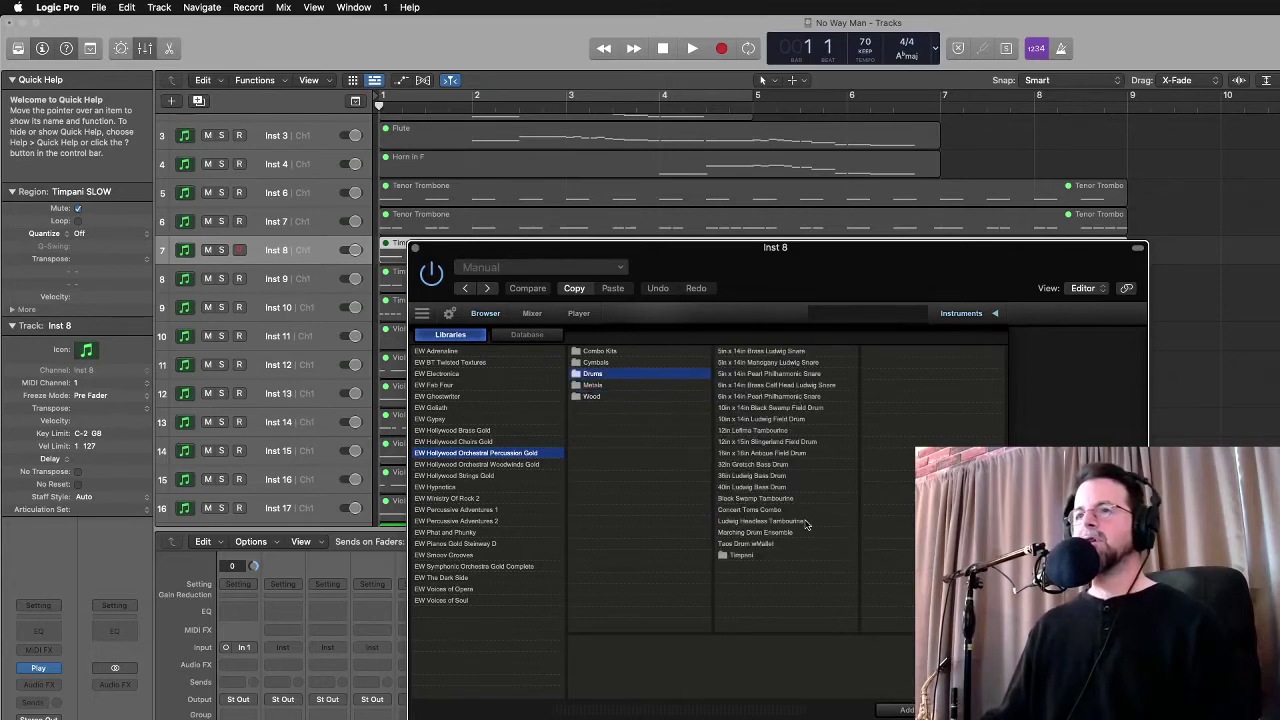
{"action": "left_click", "coordinate": [741, 556]}
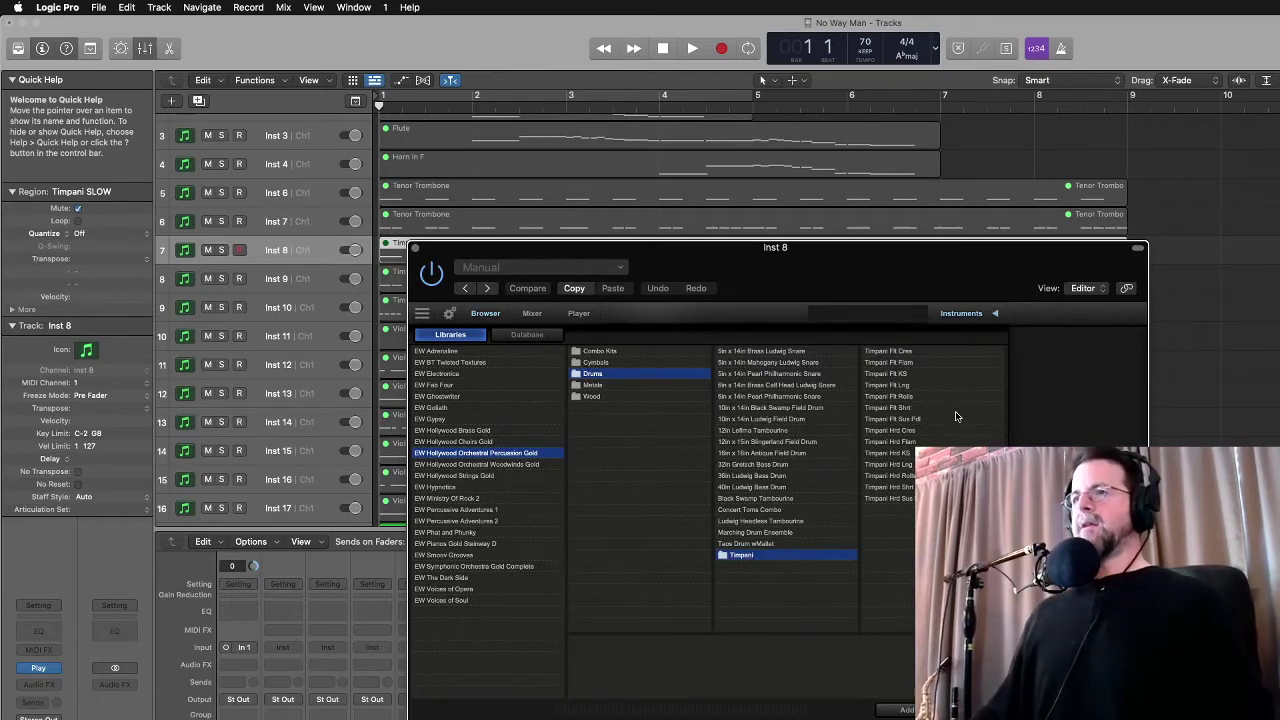
{"action": "left_click", "coordinate": [897, 410]}
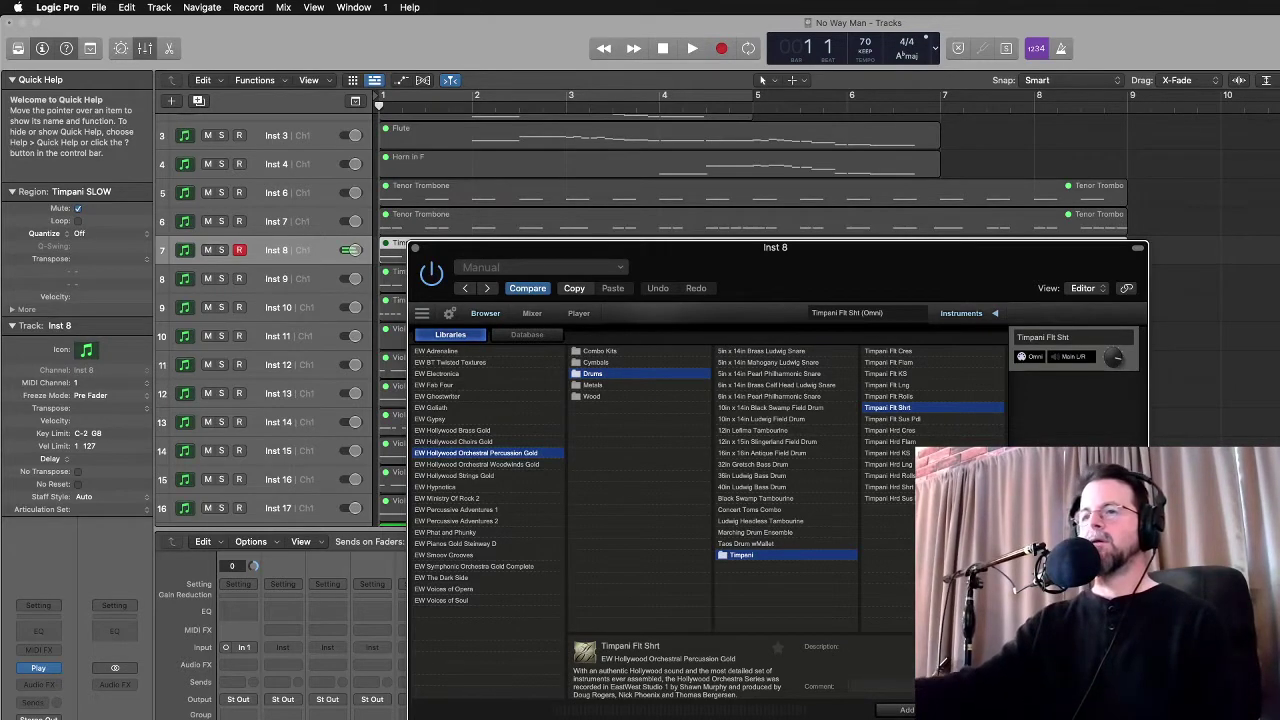
Unmute the Timpani SLOW region and play it with Cycle mode on over bars 1 to 5
{"action": "left_click", "coordinate": [386, 250]}
{"action": "left_click_drag", "start_coordinate": [463, 252], "coordinate": [553, 327]}
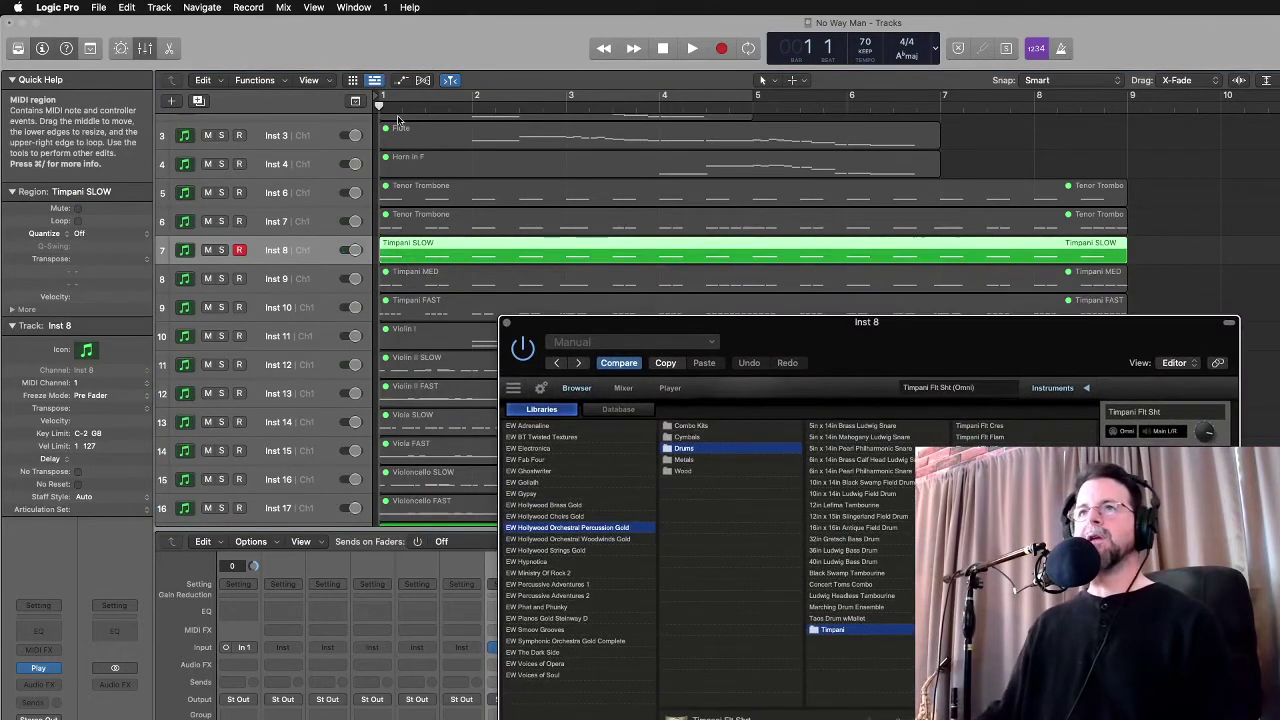
{"action": "key", "text": "c"}
{"action": "key", "text": "space"}
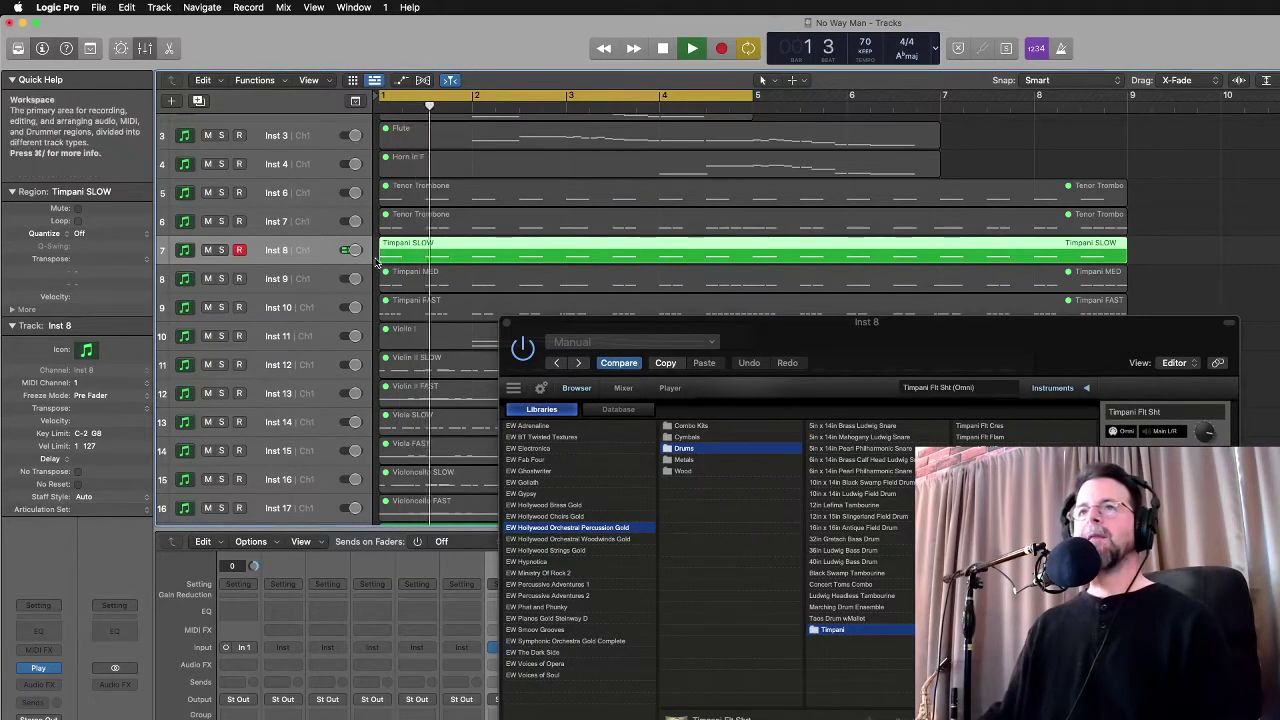
Widen the track headers to show longer volume sliders, close the Play plug-in window and stop playback
{"action": "left_click_drag", "start_coordinate": [377, 262], "coordinate": [467, 265]}
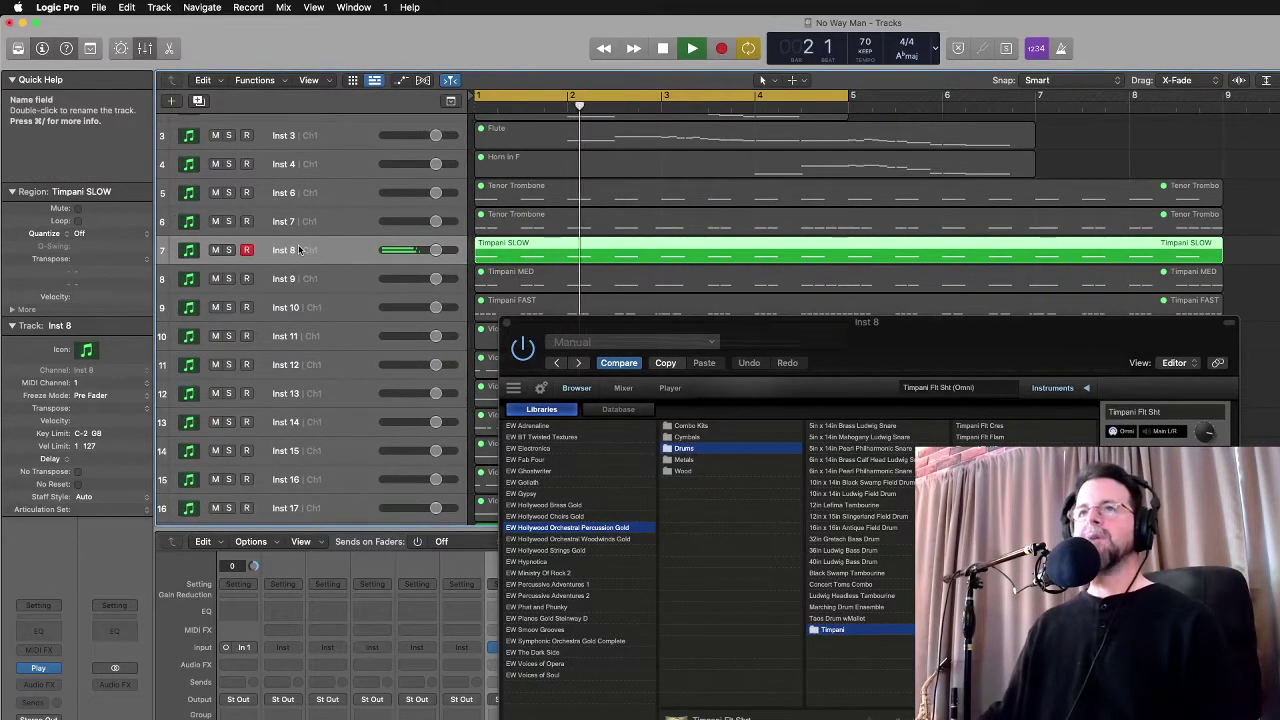
{"action": "left_click_drag", "start_coordinate": [727, 329], "coordinate": [740, 315]}
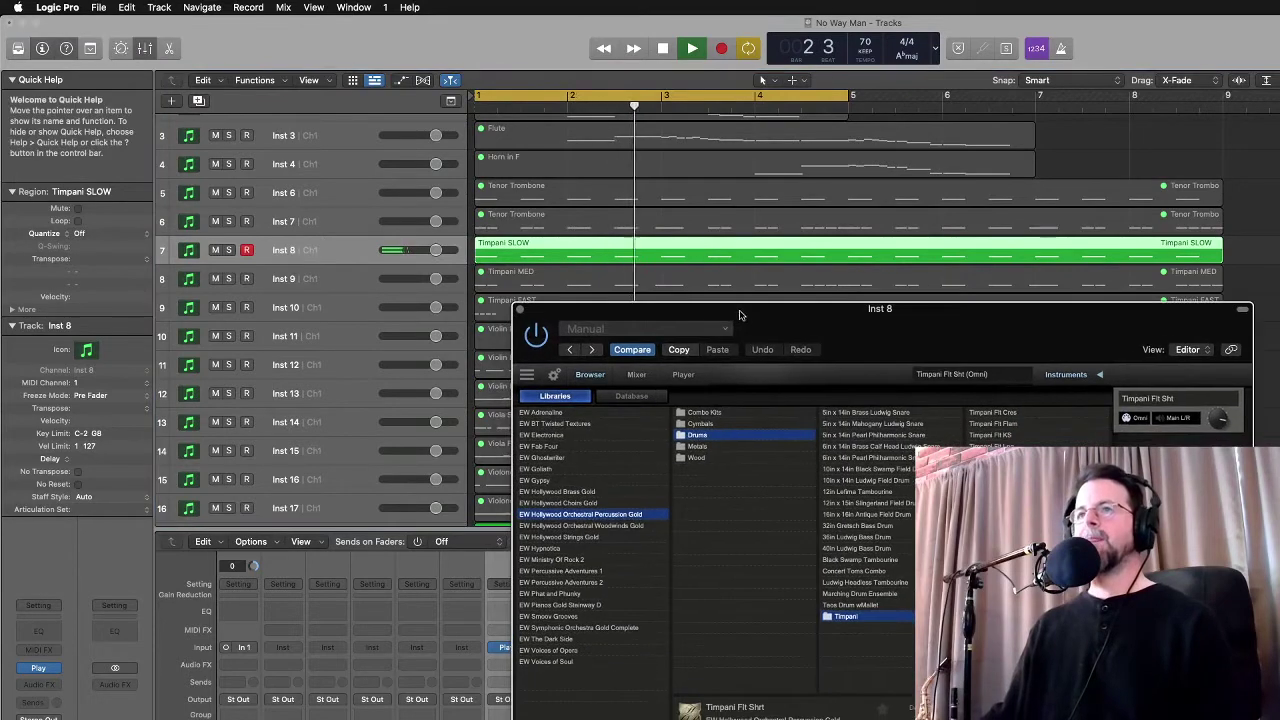
{"action": "left_click", "coordinate": [520, 312]}
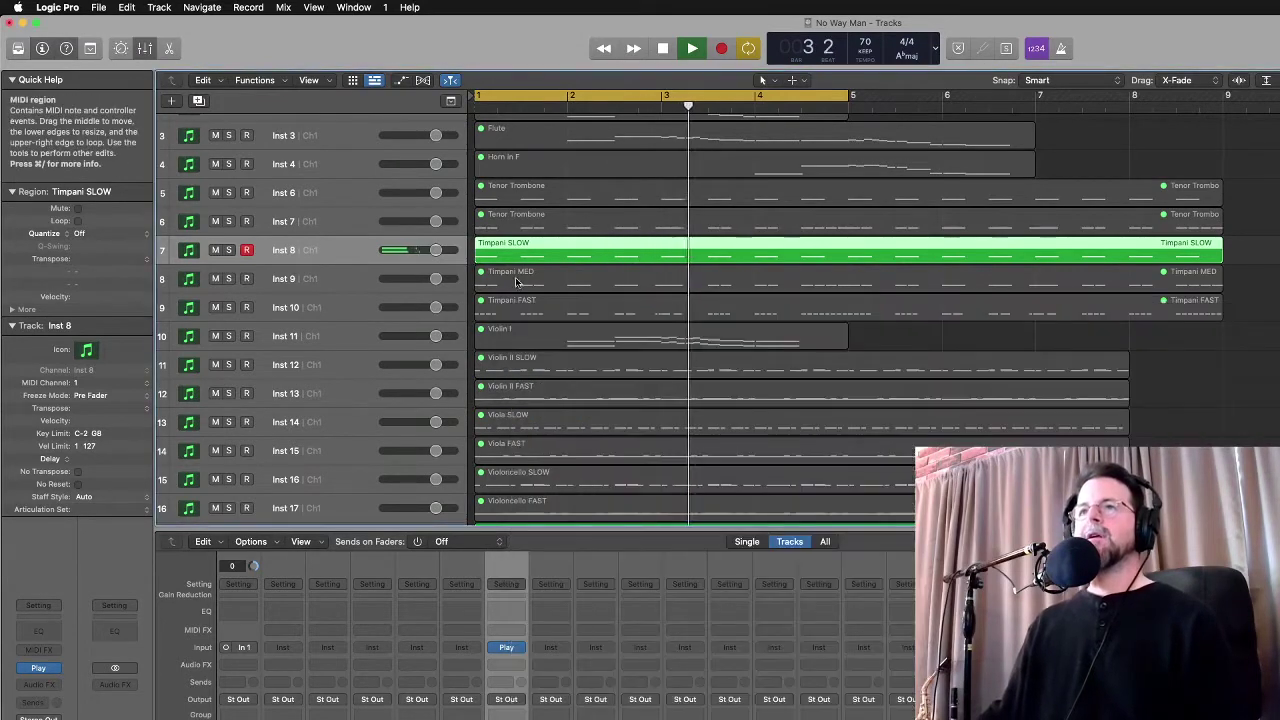
{"action": "key", "text": "space"}
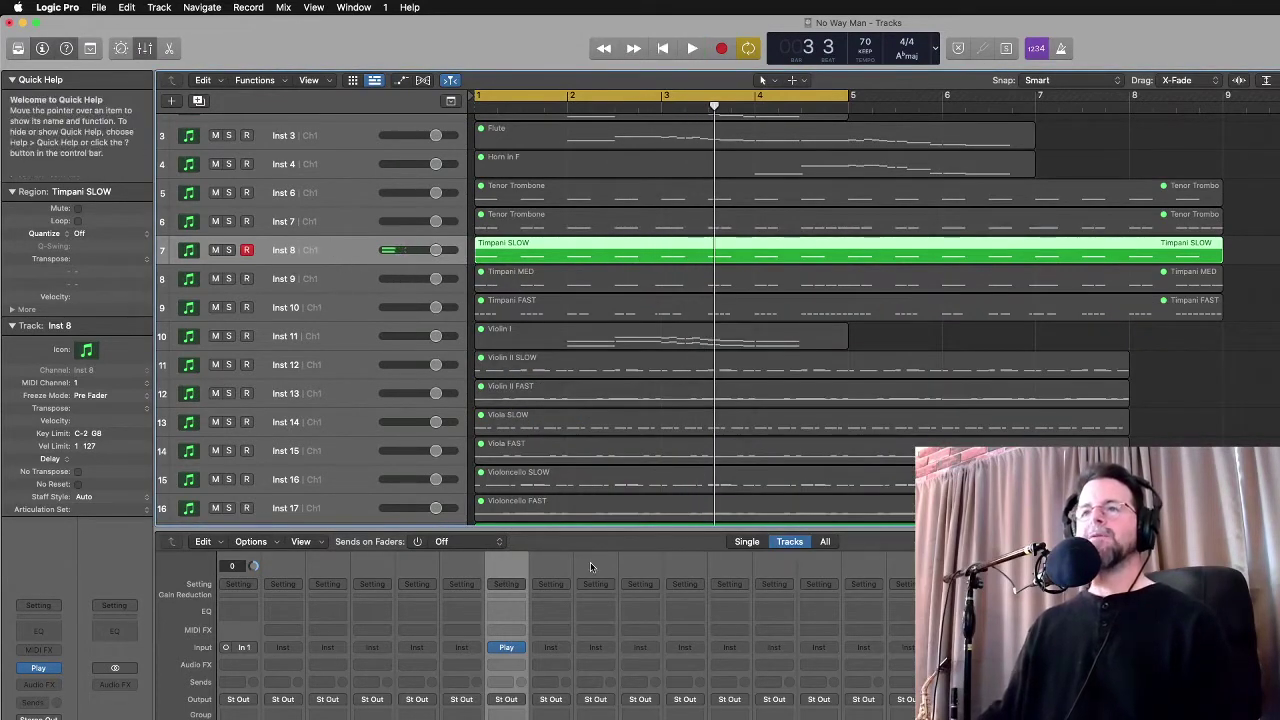
Insert a Compressor with the Opto Toms drum preset on the Timpani SLOW track and audition it
{"action": "left_click", "coordinate": [508, 665]}
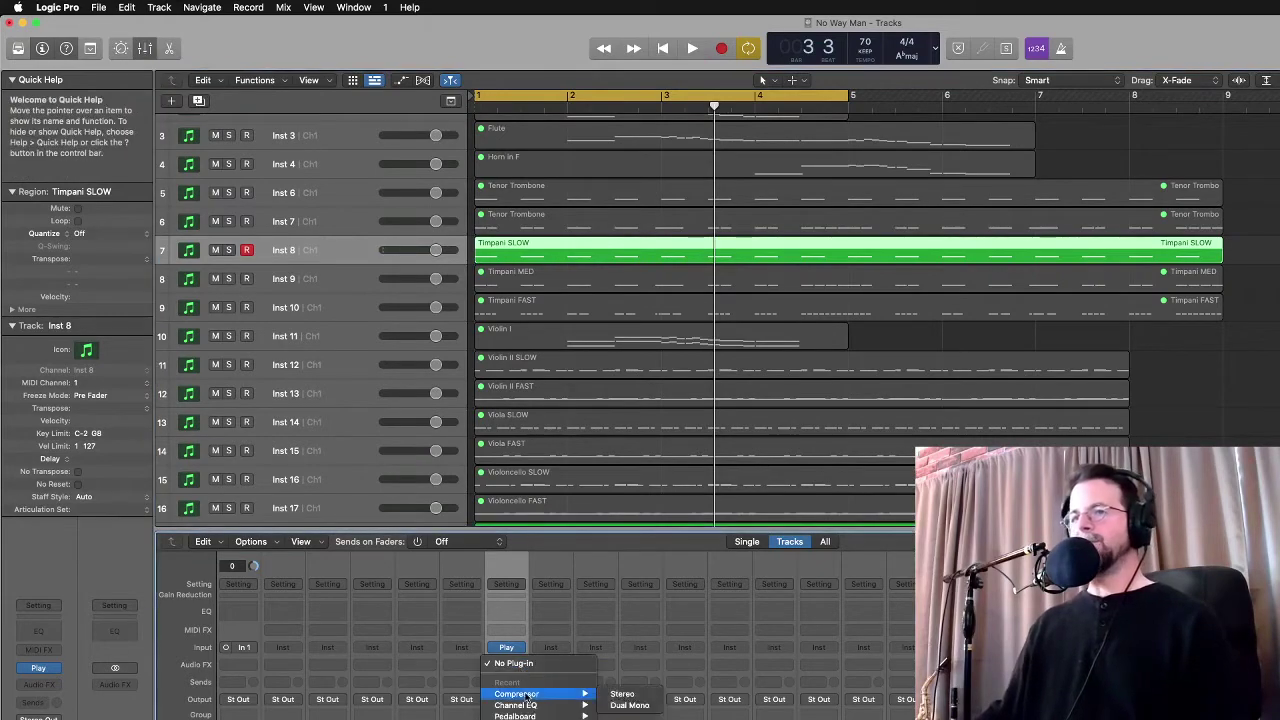
{"action": "left_click", "coordinate": [533, 697]}
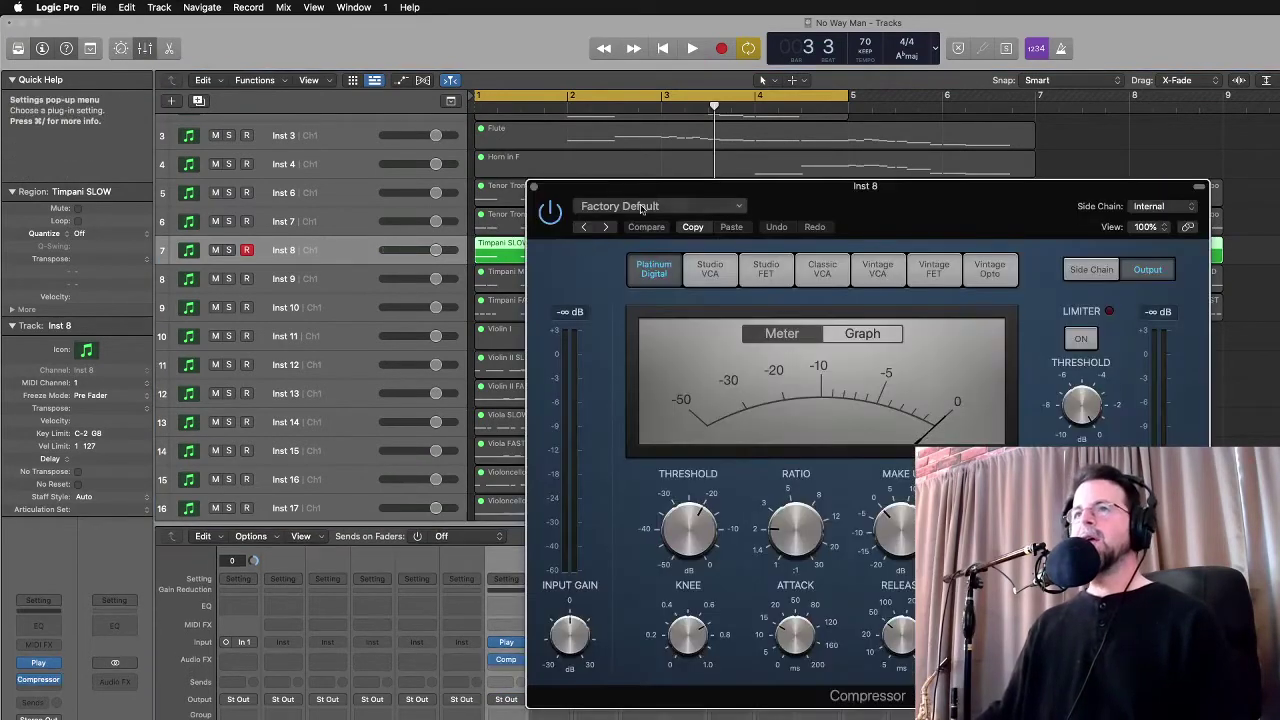
{"action": "left_click_drag", "start_coordinate": [660, 178], "coordinate": [506, 394]}
{"action": "left_click", "coordinate": [505, 414]}
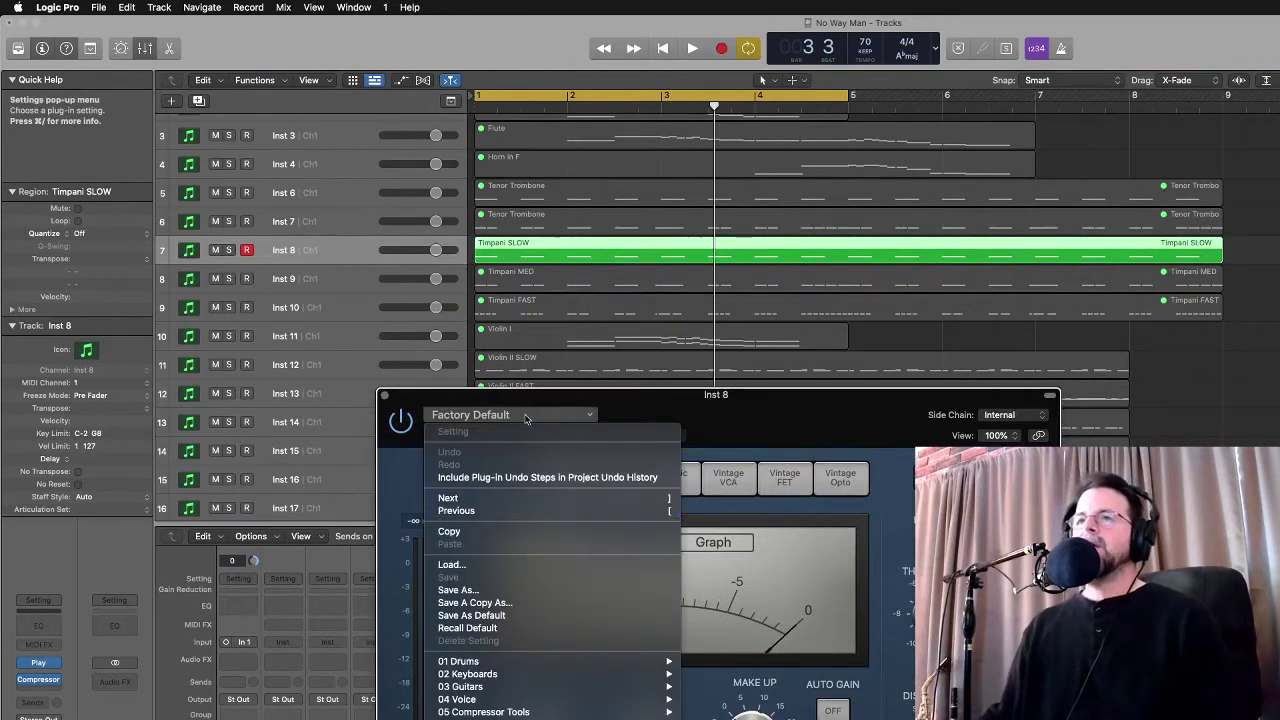
{"action": "mouse_move", "coordinate": [557, 700]}
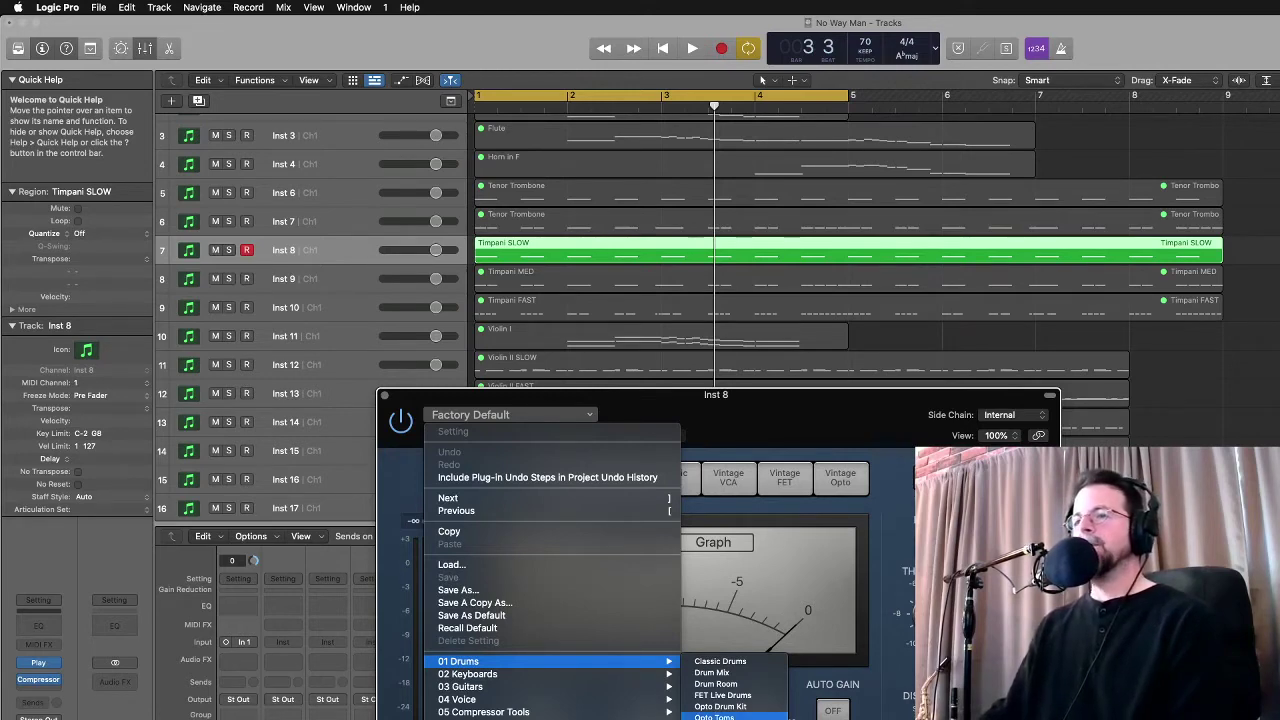
{"action": "left_click", "coordinate": [714, 716]}
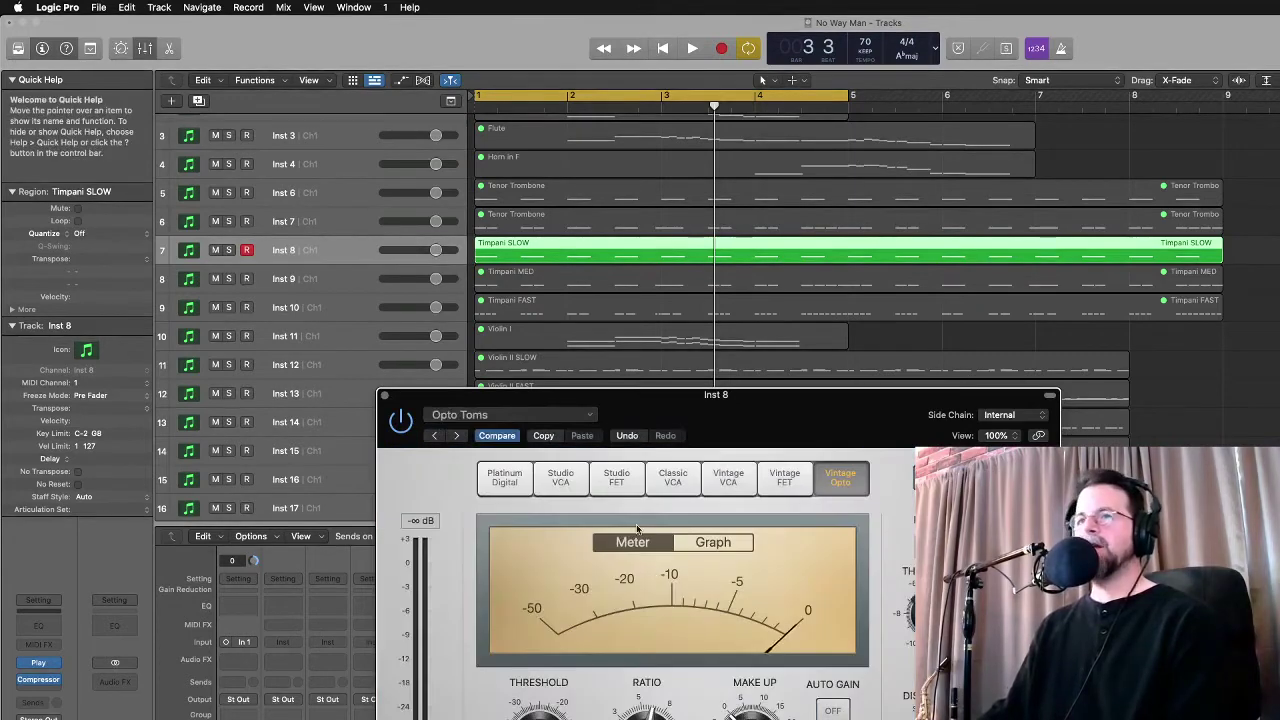
{"action": "key", "text": "space"}
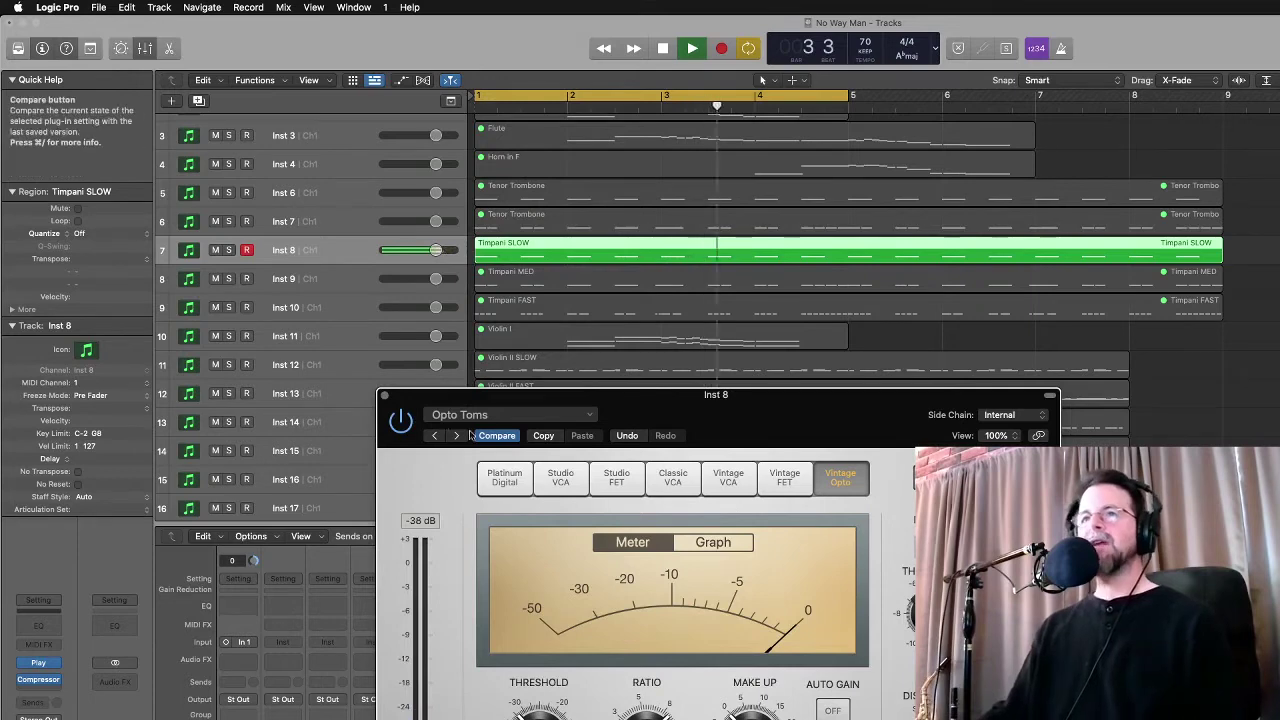
Close the compressor window, lower the Inst 8 track's volume slightly and stop playback
{"action": "left_click", "coordinate": [384, 394]}
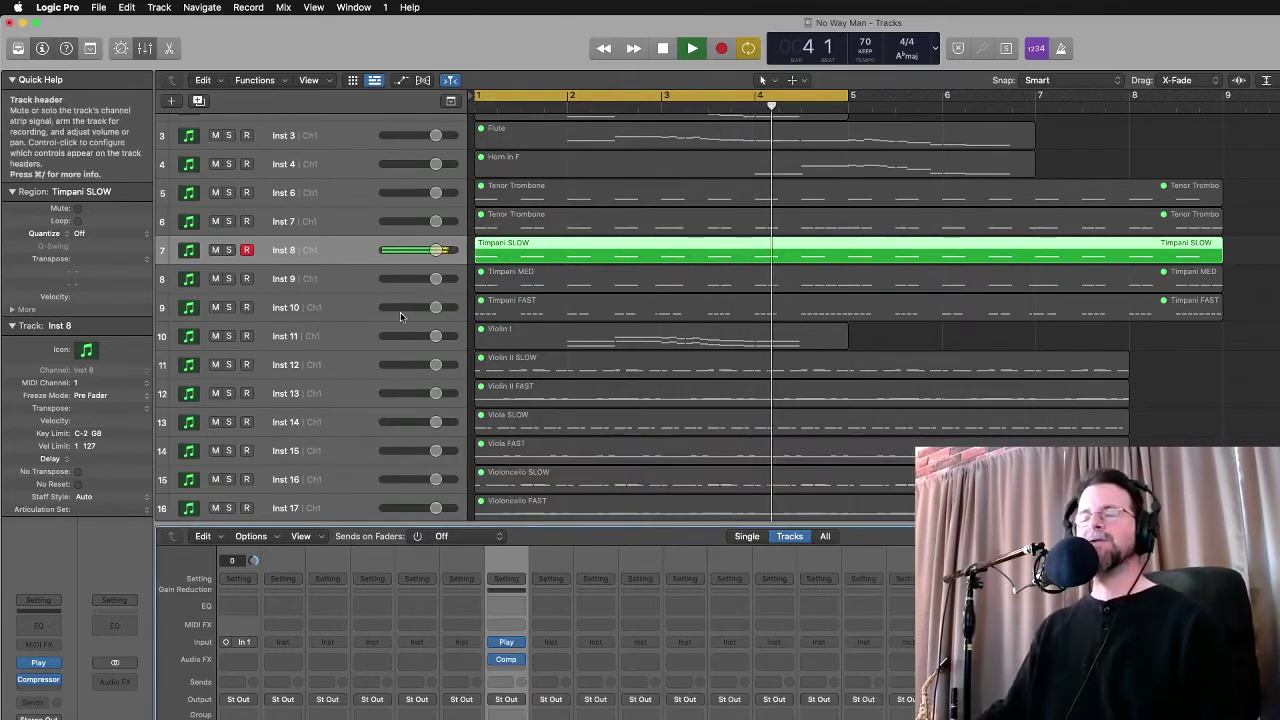
{"action": "left_click_drag", "start_coordinate": [436, 250], "coordinate": [423, 250]}
{"action": "key", "text": "space"}
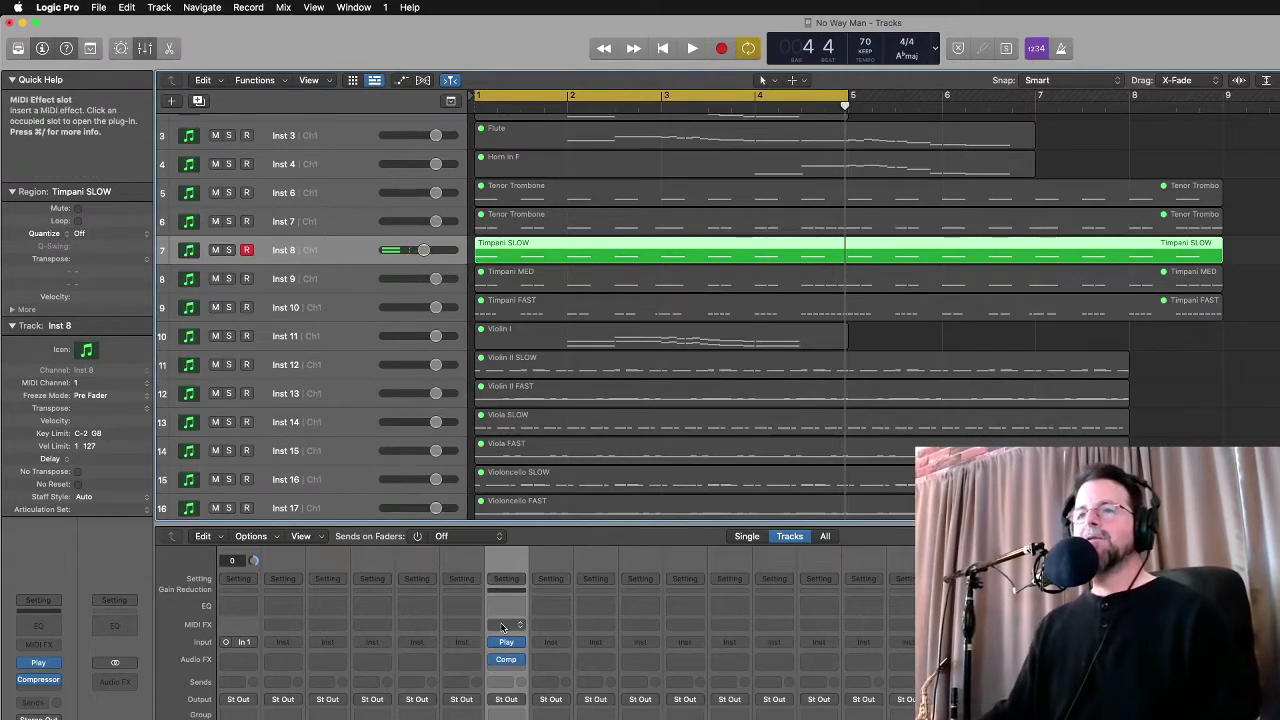
Add a Channel EQ to the Inst 8 channel strip and load the Tom EQ Floor preset from the drum presets
{"action": "double_click", "coordinate": [504, 605]}
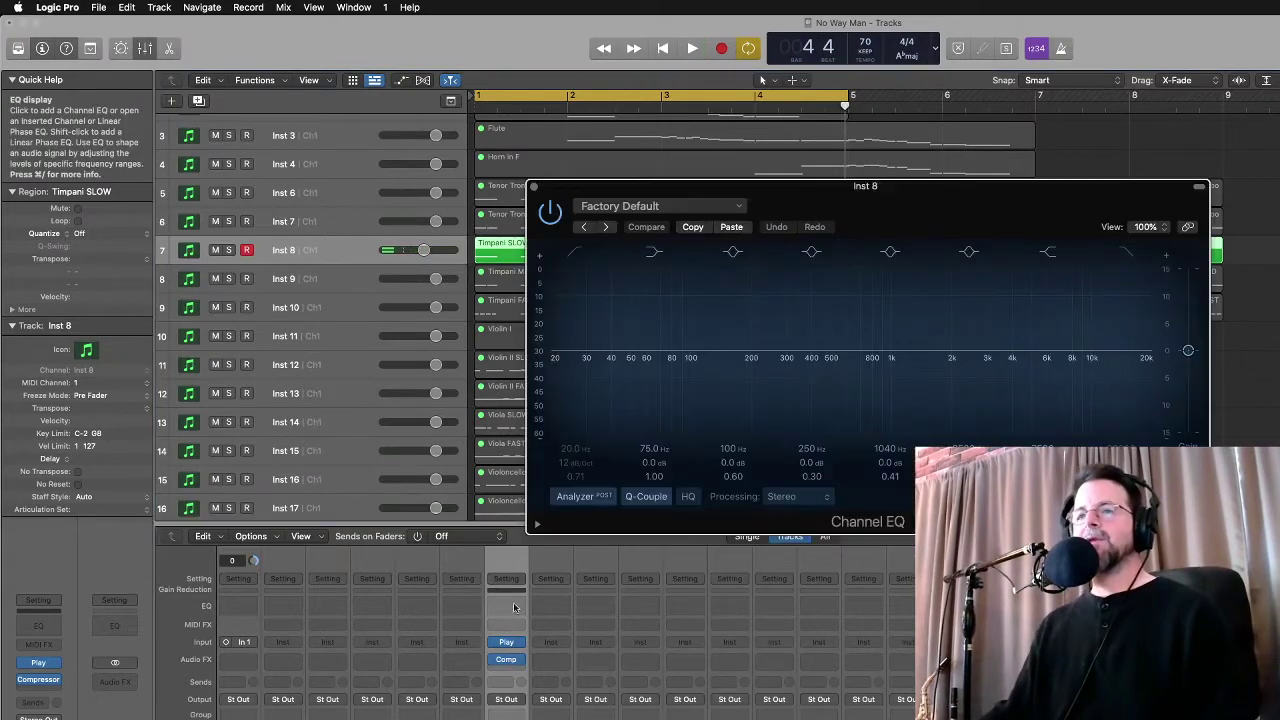
{"action": "left_click", "coordinate": [730, 206]}
{"action": "mouse_move", "coordinate": [714, 452]}
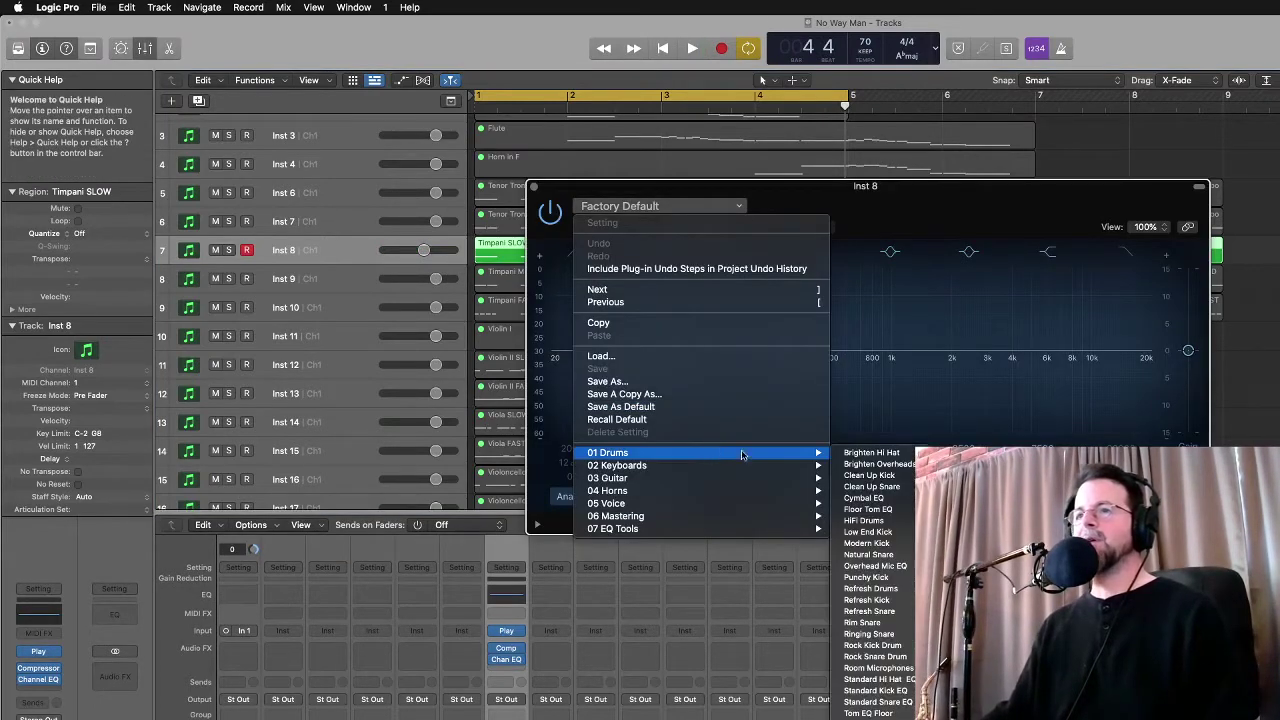
{"action": "left_click", "coordinate": [903, 712]}
{"action": "left_click_drag", "start_coordinate": [687, 196], "coordinate": [743, 397]}
Play the timpani loop while bypassing and re-enabling the Channel EQ to compare the sound, leaving it on and closing its window
{"action": "key", "text": "space"}
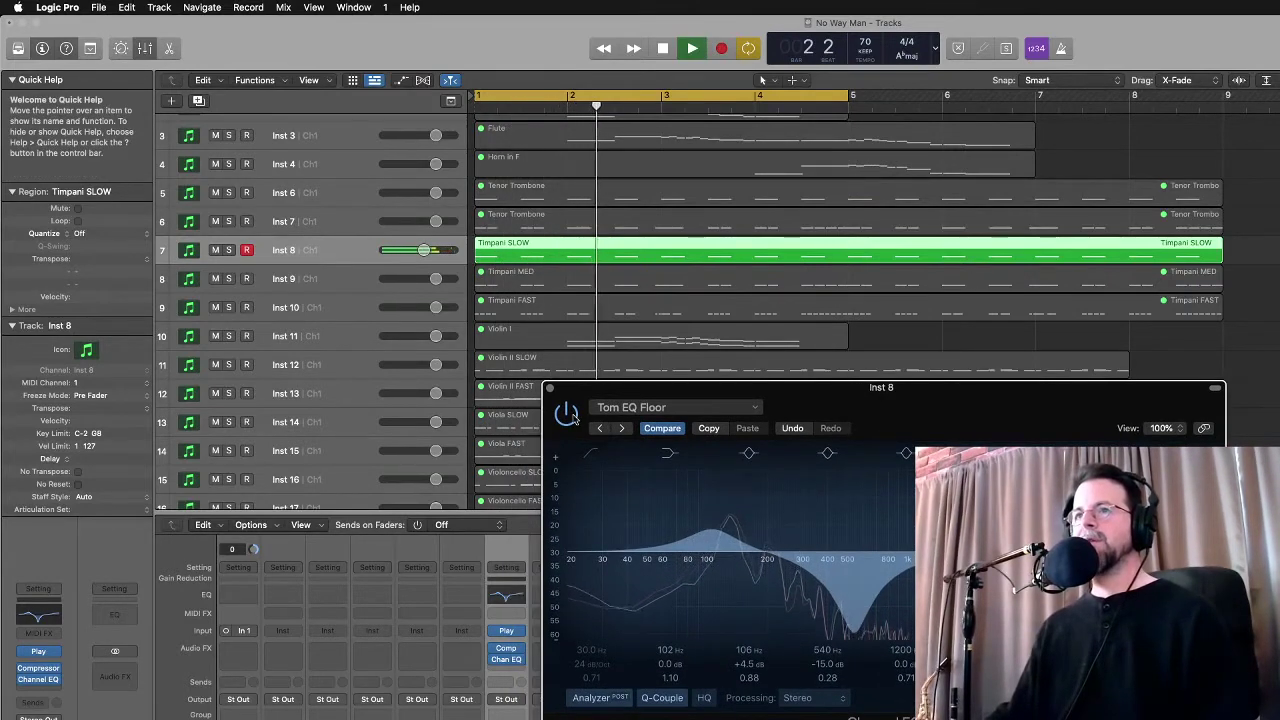
{"action": "left_click", "coordinate": [571, 414]}
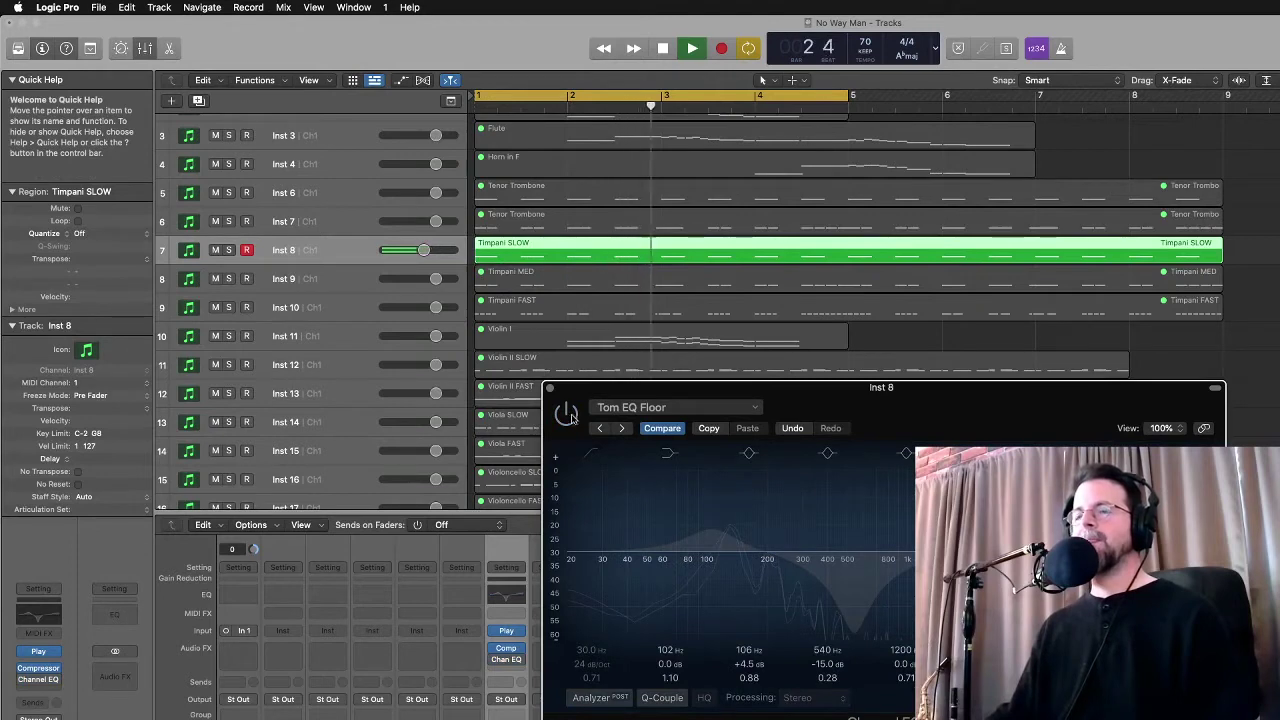
{"action": "left_click", "coordinate": [566, 414]}
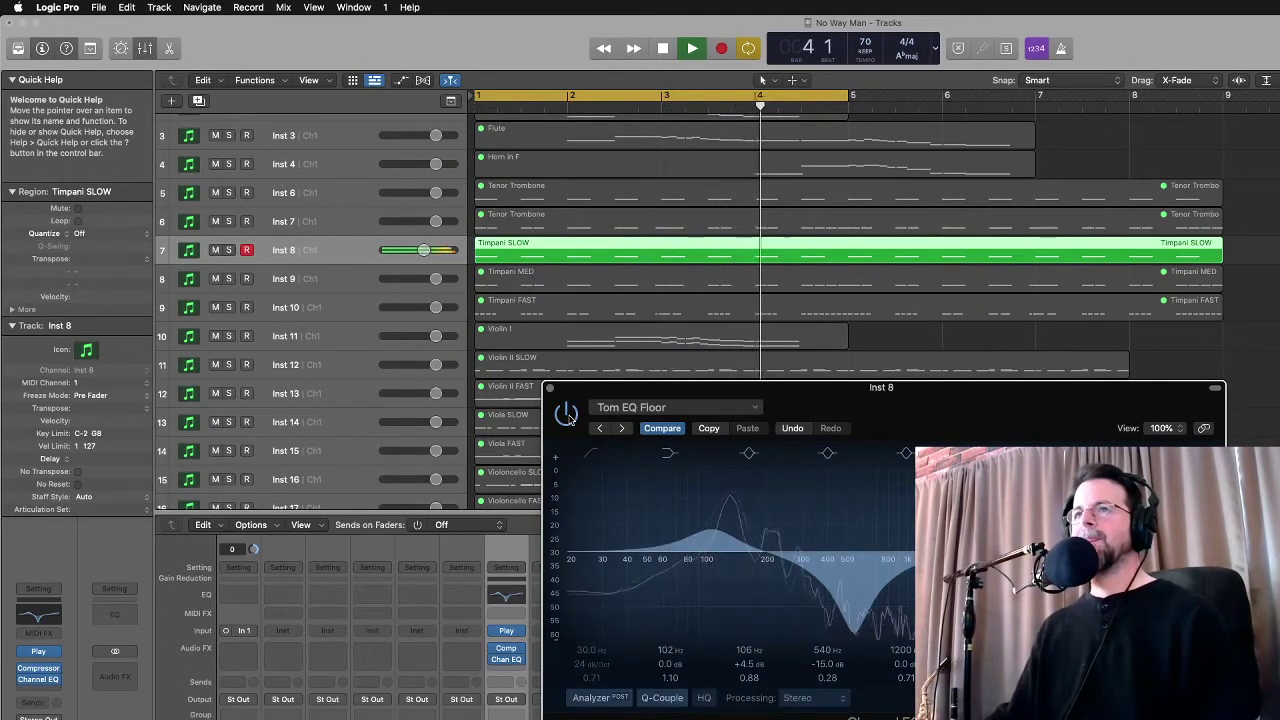
{"action": "left_click", "coordinate": [566, 413]}
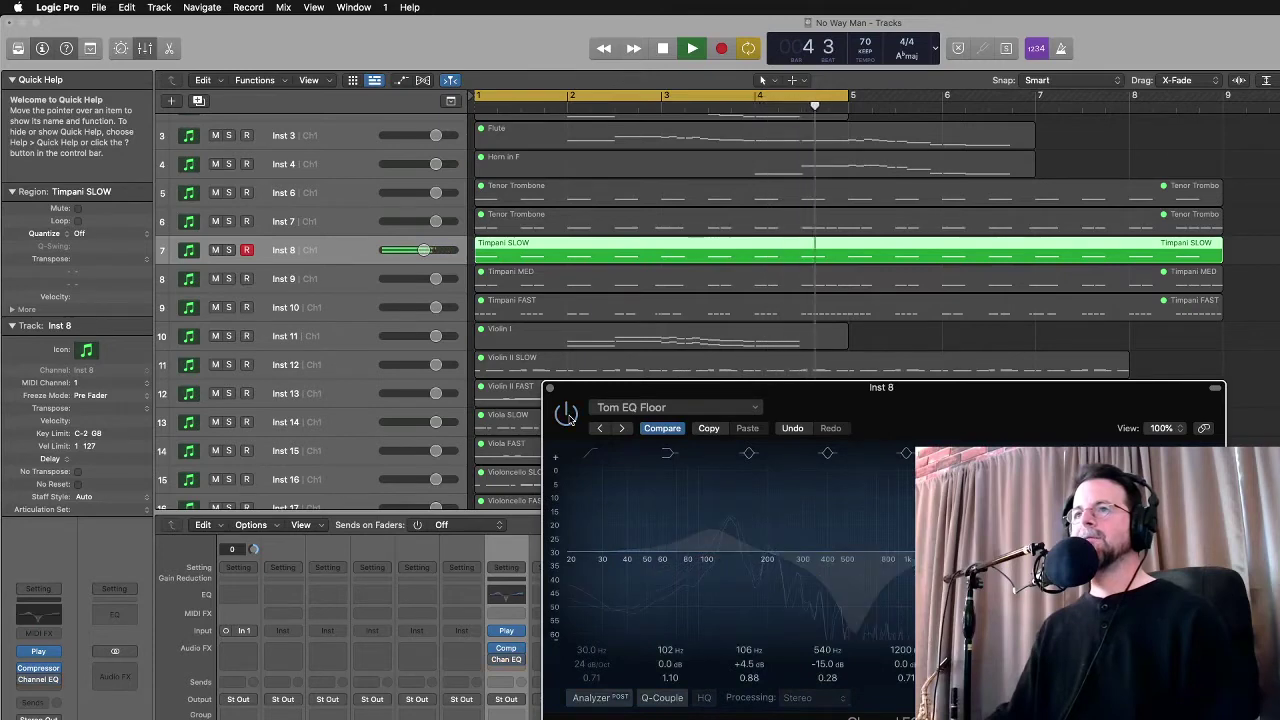
{"action": "left_click", "coordinate": [566, 414]}
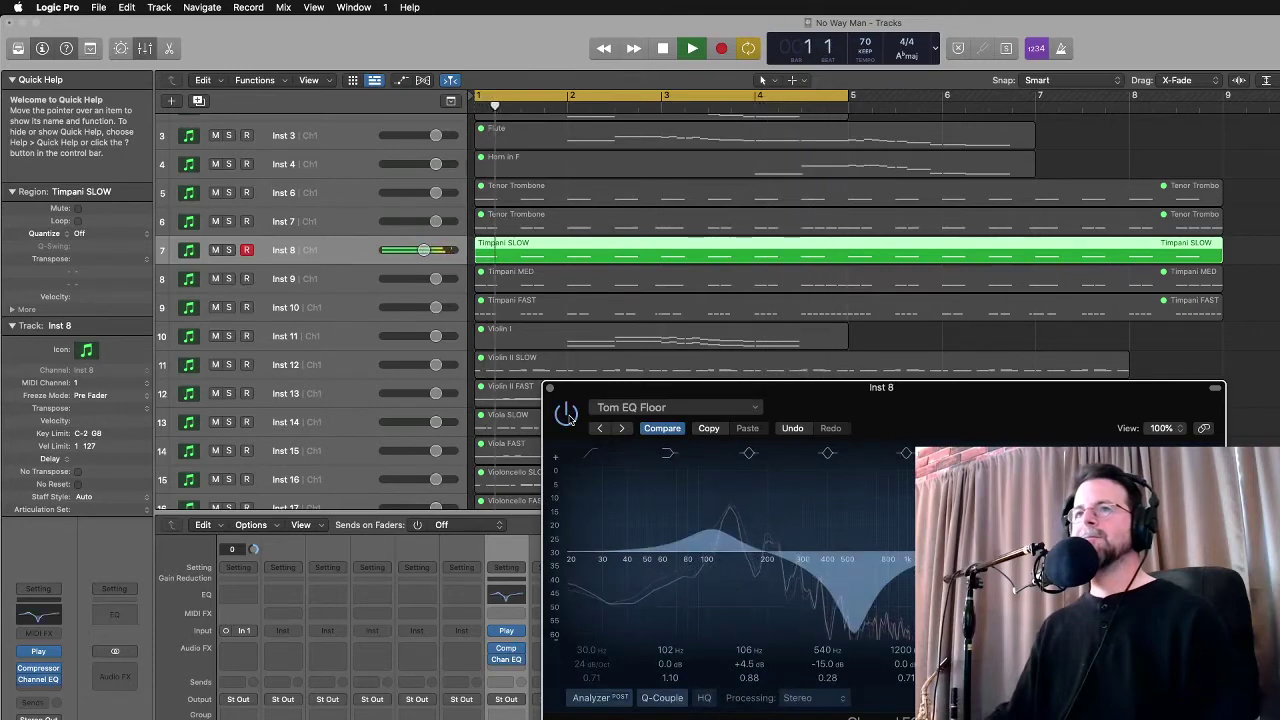
{"action": "key", "text": "space"}
{"action": "left_click", "coordinate": [549, 387]}
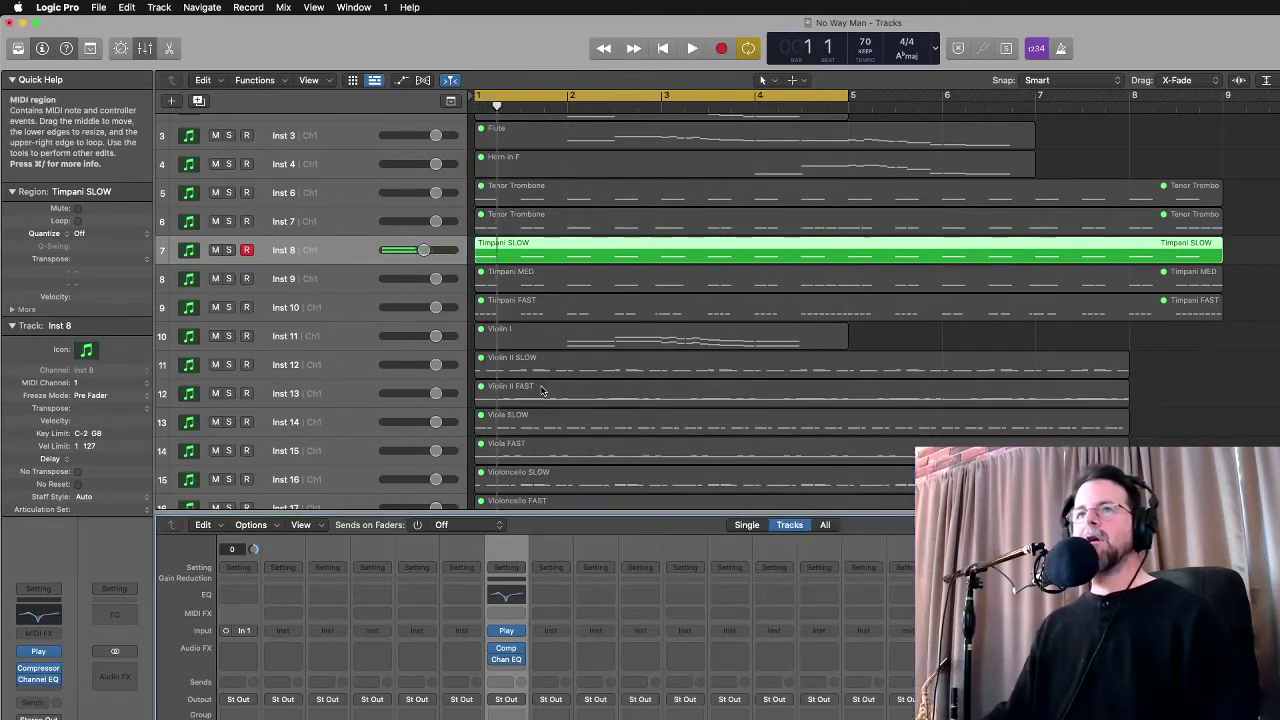
Rename the Inst 8 track as Timp SLOW and copy its channel strip settings to Inst 9 and Inst 10
{"action": "double_click", "coordinate": [285, 248]}
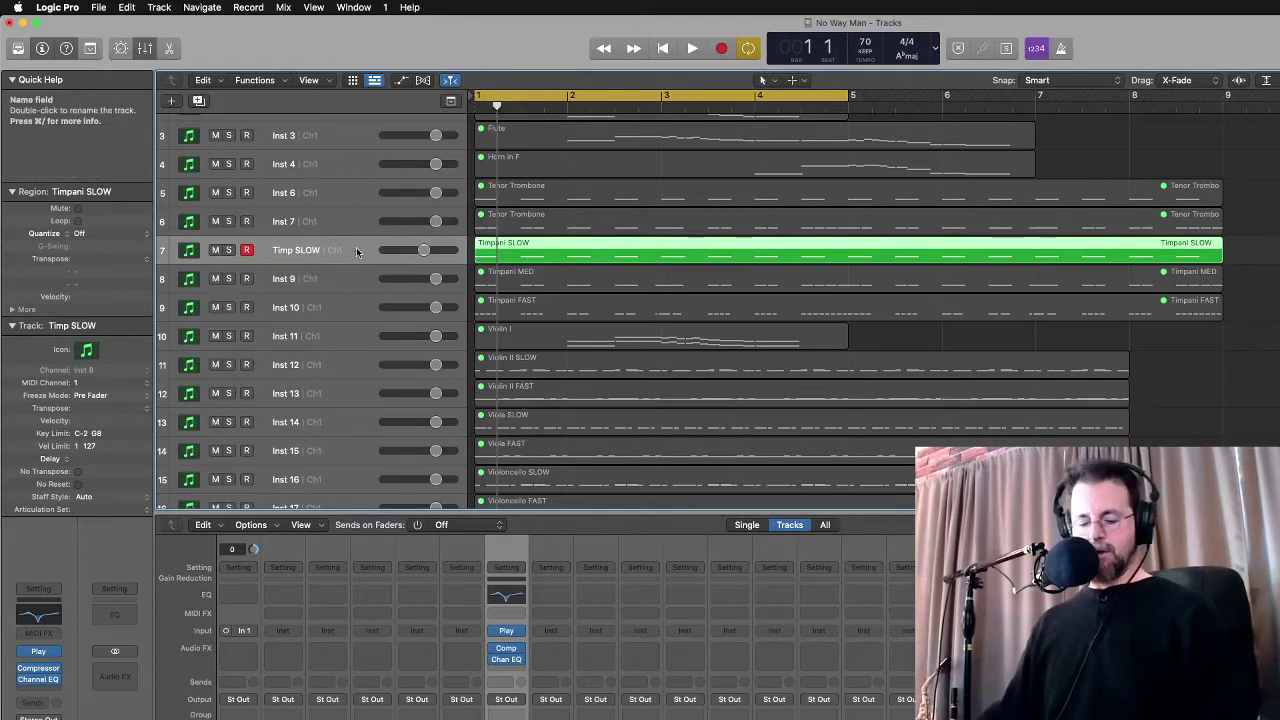
{"action": "left_click", "coordinate": [330, 278]}
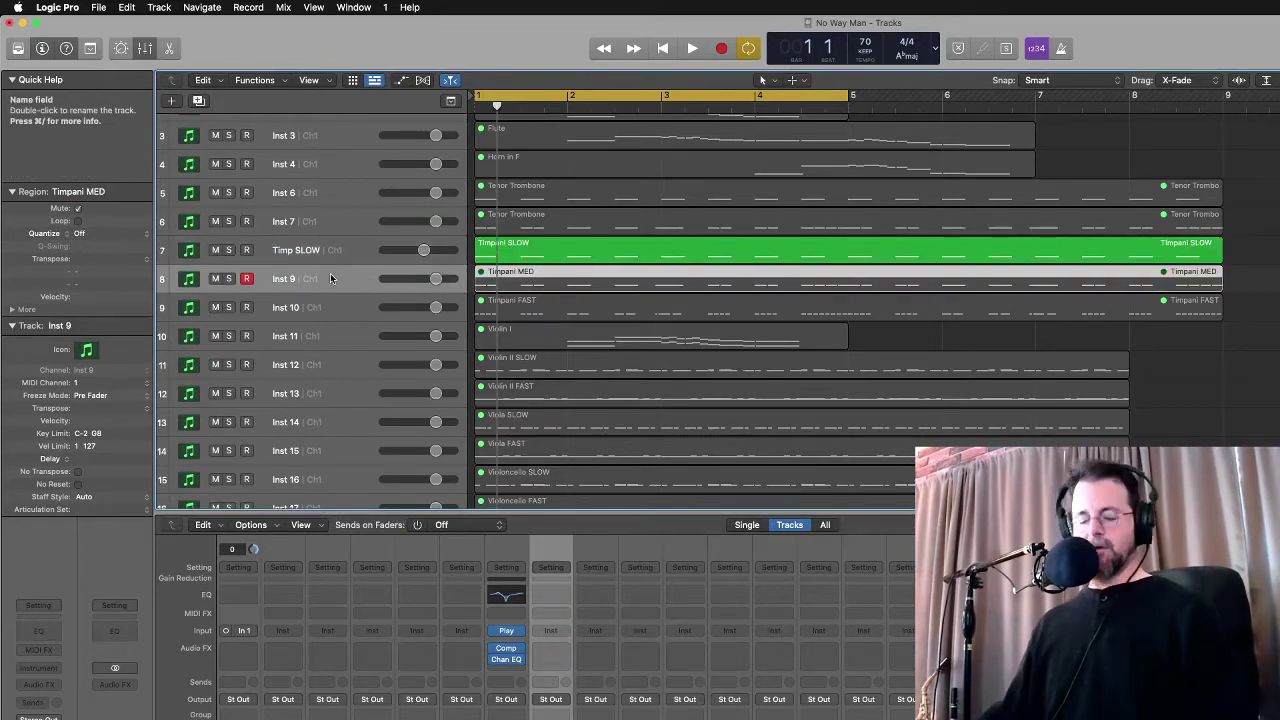
{"action": "left_click", "coordinate": [332, 309]}
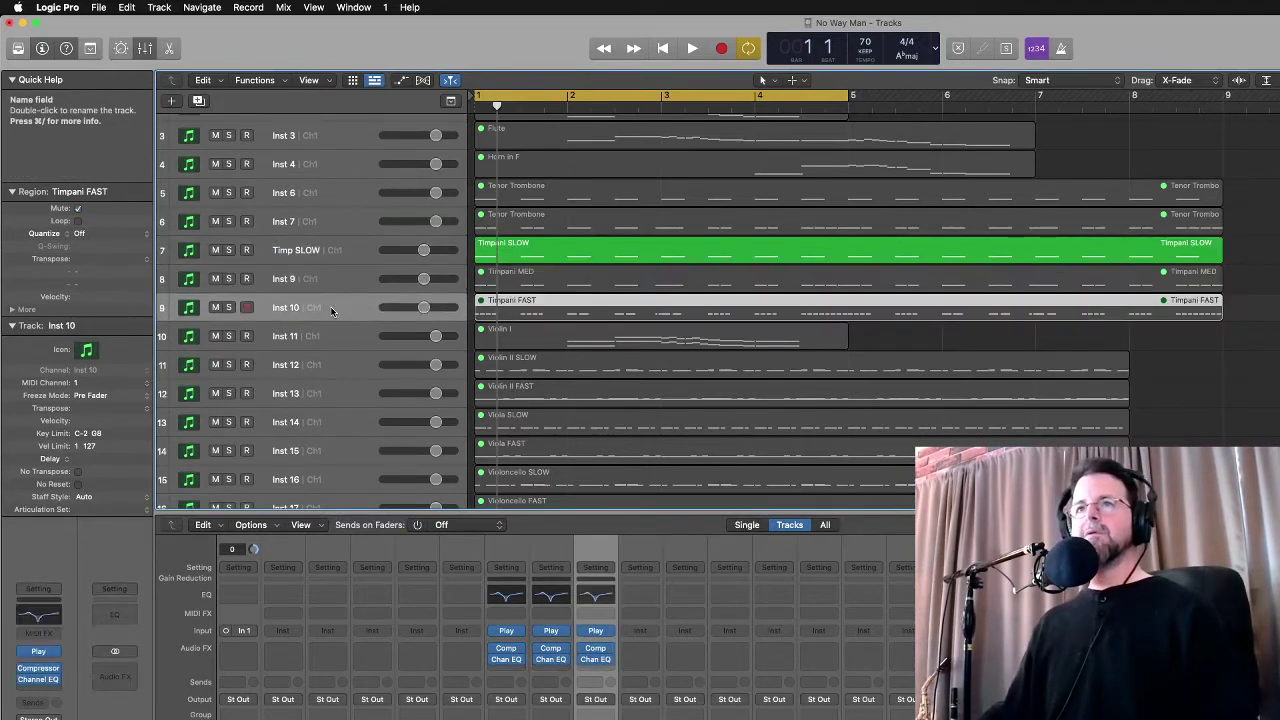
Rename the Inst 9 track as Timp MED and the Inst 10 track as Timp FAST
{"action": "double_click", "coordinate": [288, 278]}
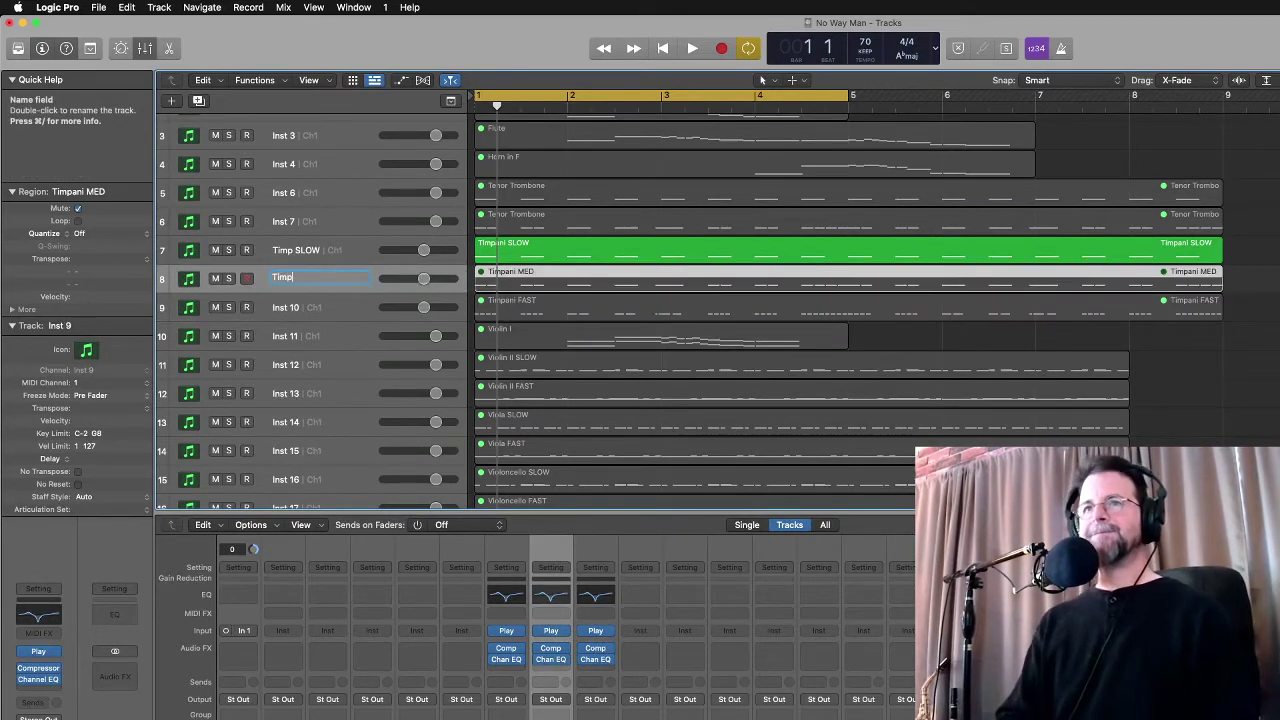
{"action": "double_click", "coordinate": [288, 306]}
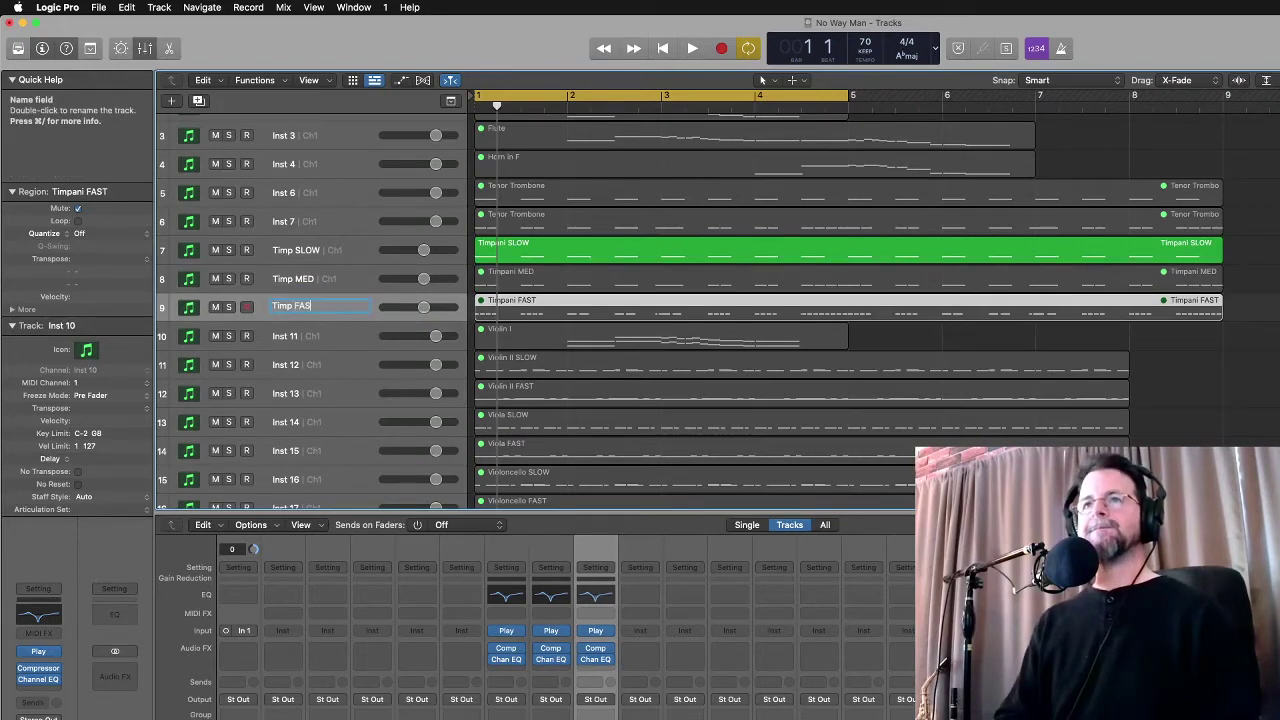
{"action": "left_click", "coordinate": [335, 251], "text": "shift"}
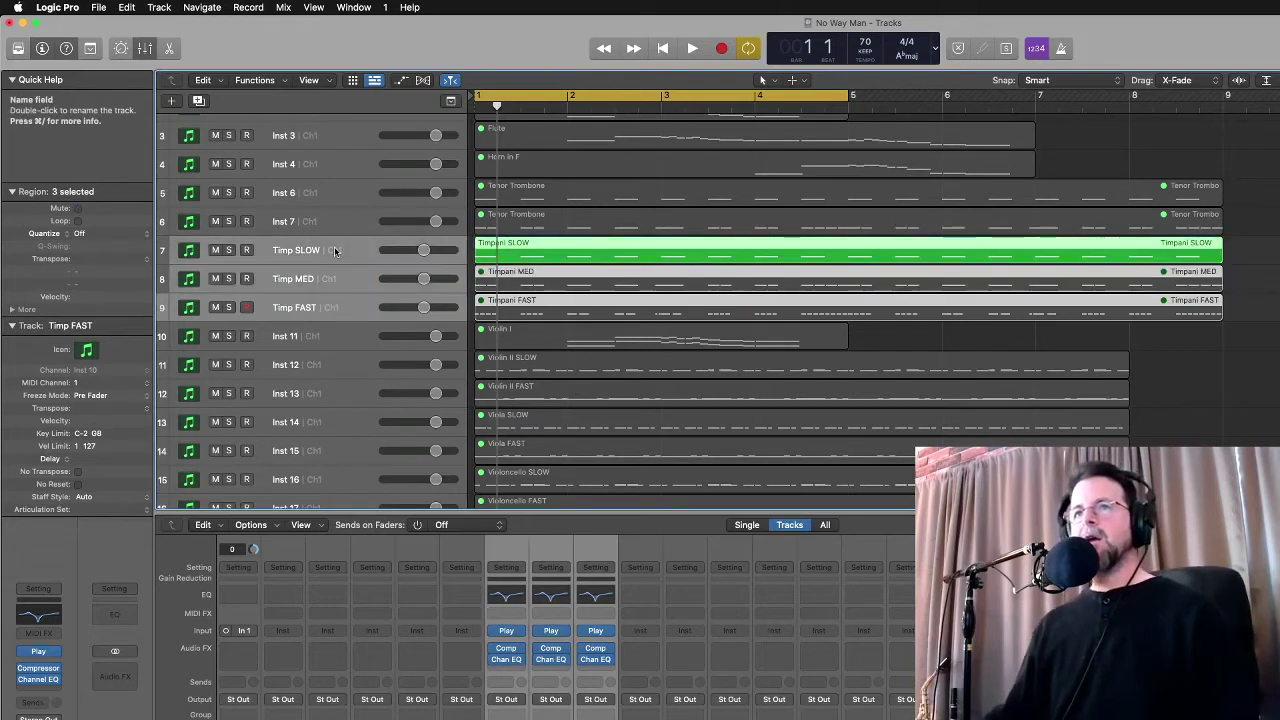
View the available track icons and the Library sound categories for the Timp SLOW track, leaving both unchanged
{"action": "left_click", "coordinate": [335, 251]}
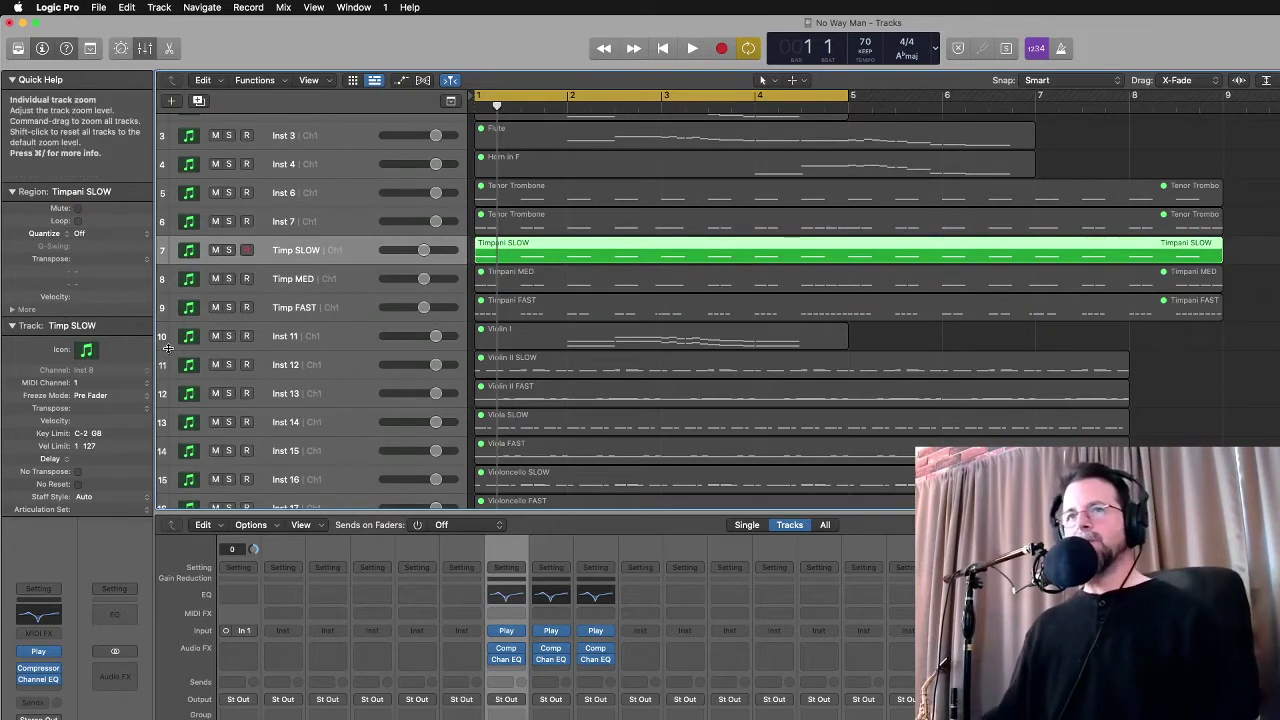
{"action": "left_click", "coordinate": [88, 353]}
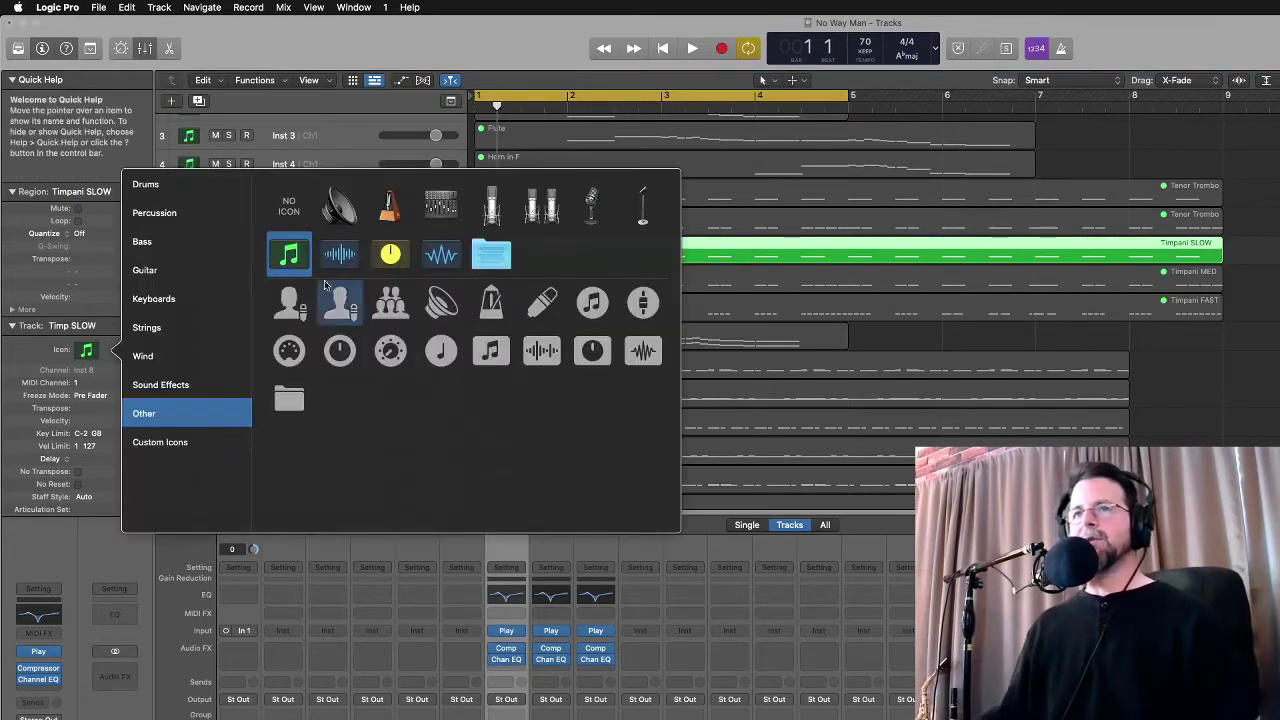
{"action": "left_click", "coordinate": [300, 237]}
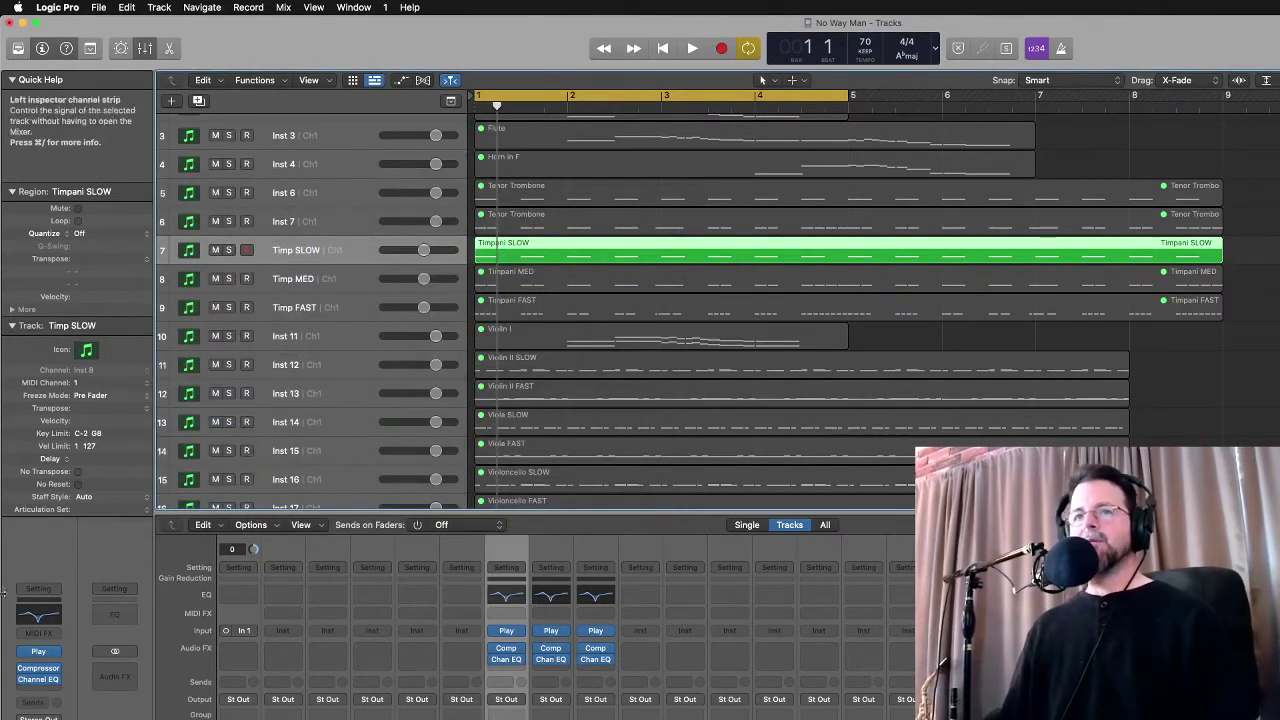
{"action": "key", "text": "y"}
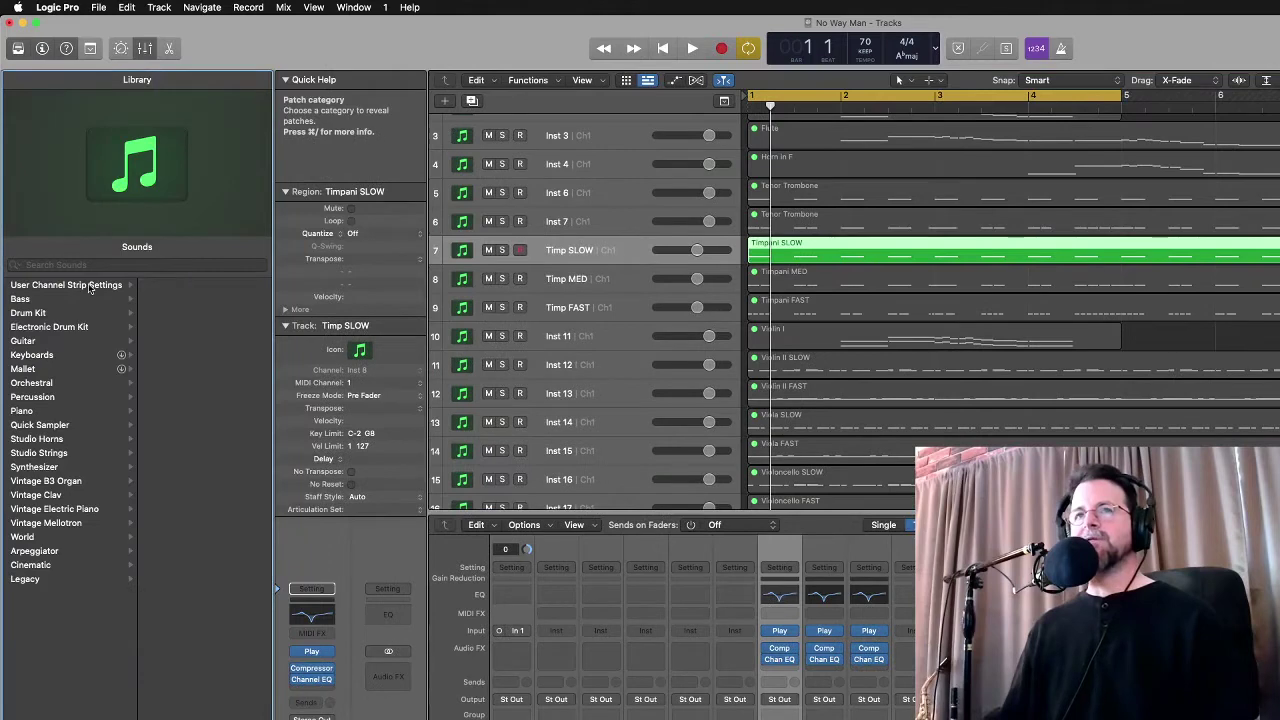
{"action": "key", "text": "y"}
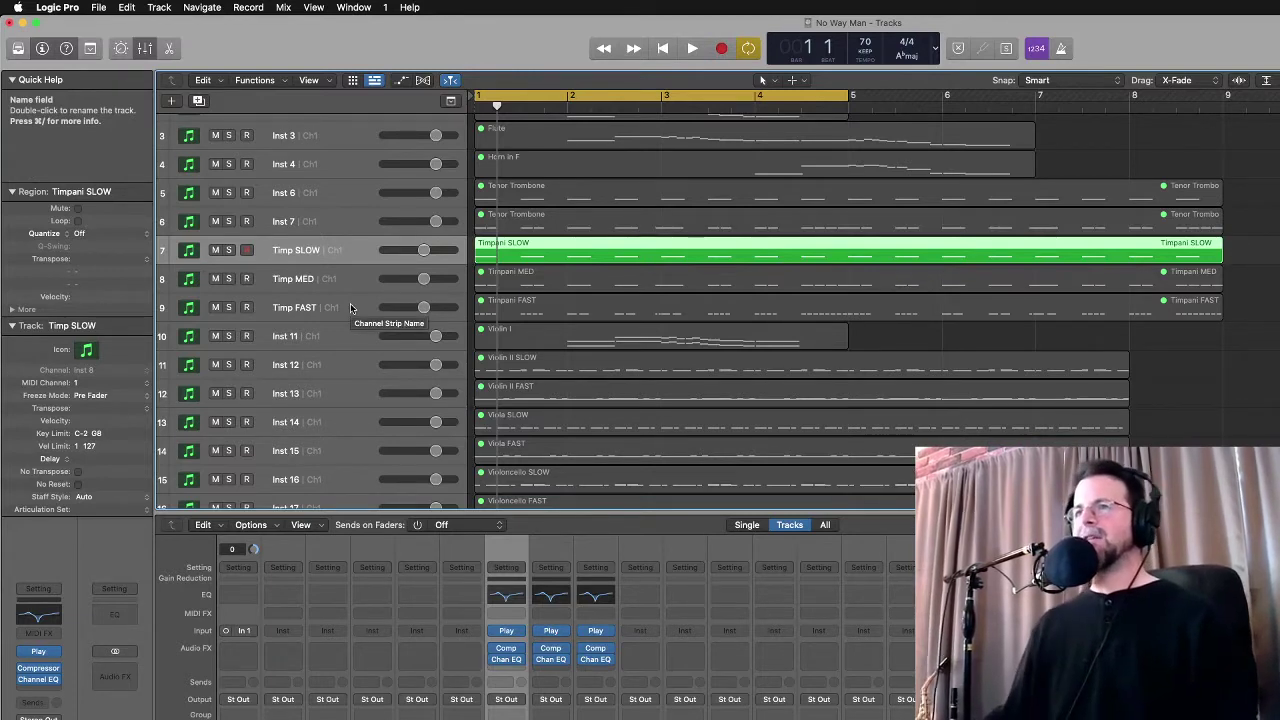
Unmute the Timpani MED and Timpani FAST regions
{"action": "scroll", "coordinate": [349, 307], "scroll_direction": "down", "scroll_amount": 3}
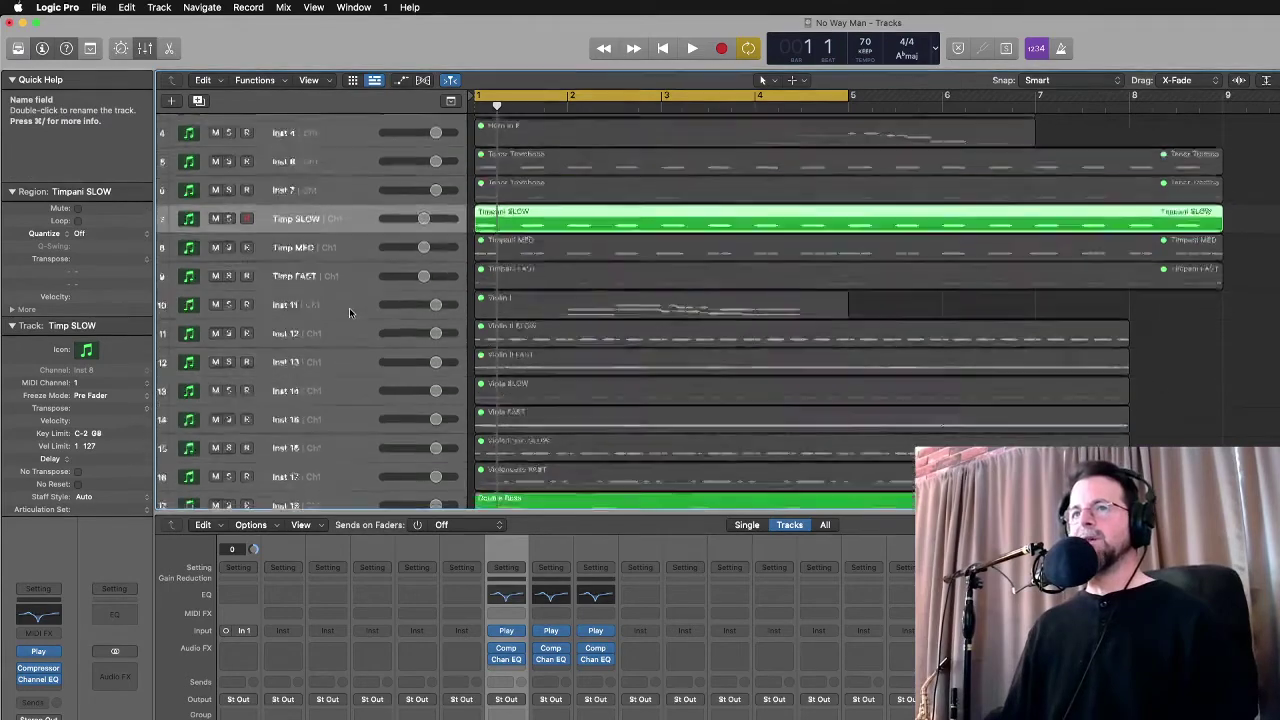
{"action": "scroll", "coordinate": [406, 261], "scroll_direction": "up", "scroll_amount": 3}
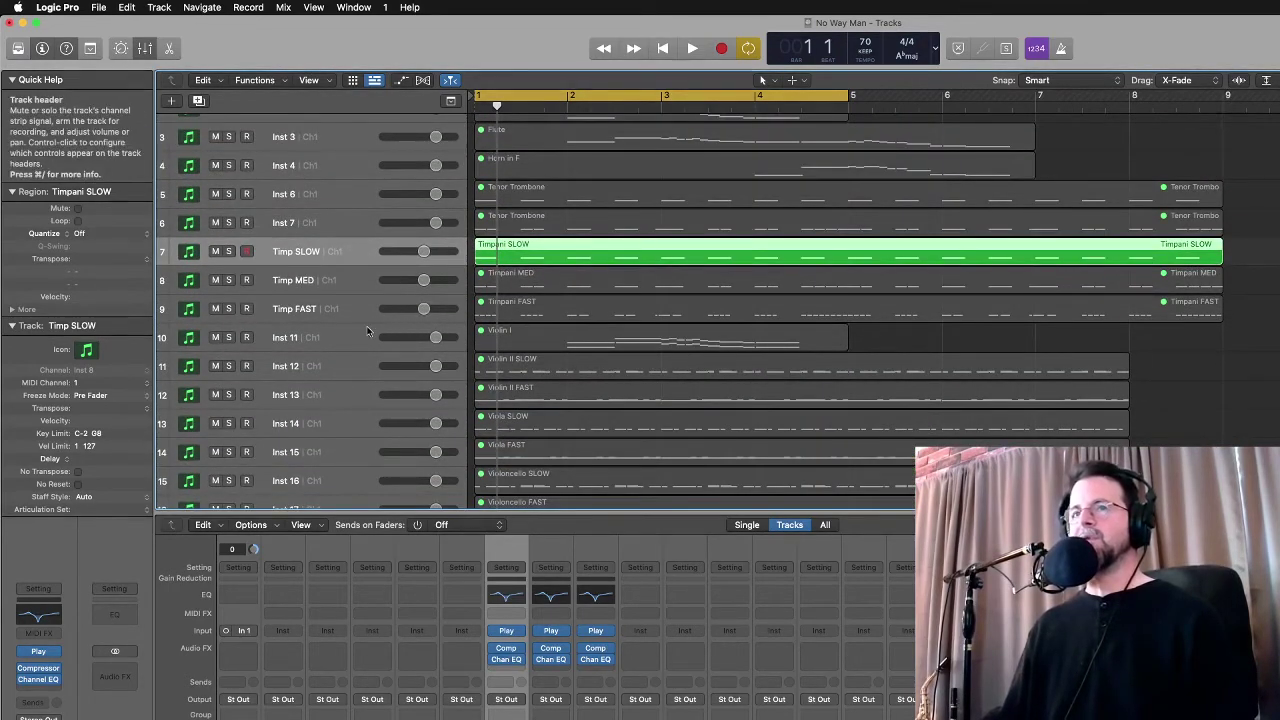
{"action": "scroll", "coordinate": [367, 331], "scroll_direction": "down", "scroll_amount": 4}
{"action": "scroll", "coordinate": [367, 327], "scroll_direction": "up", "scroll_amount": 2}
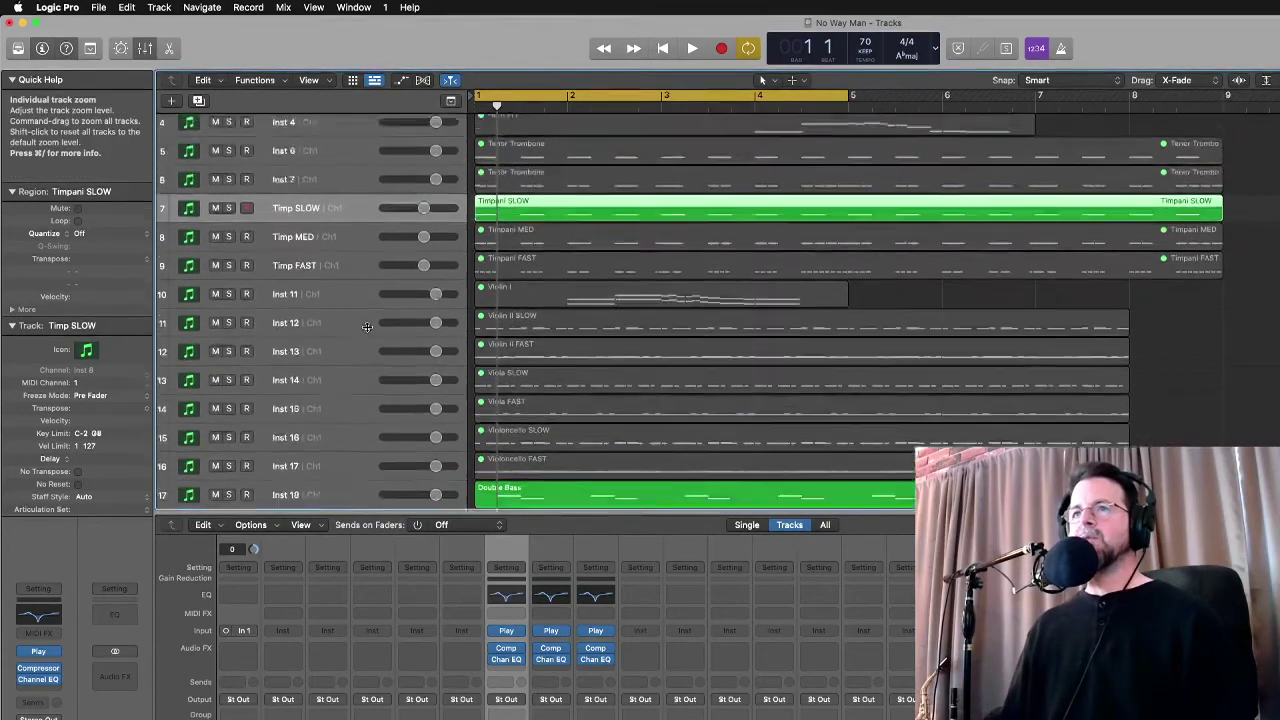
{"action": "scroll", "coordinate": [367, 327], "scroll_direction": "up", "scroll_amount": 1}
{"action": "left_click", "coordinate": [343, 264]}
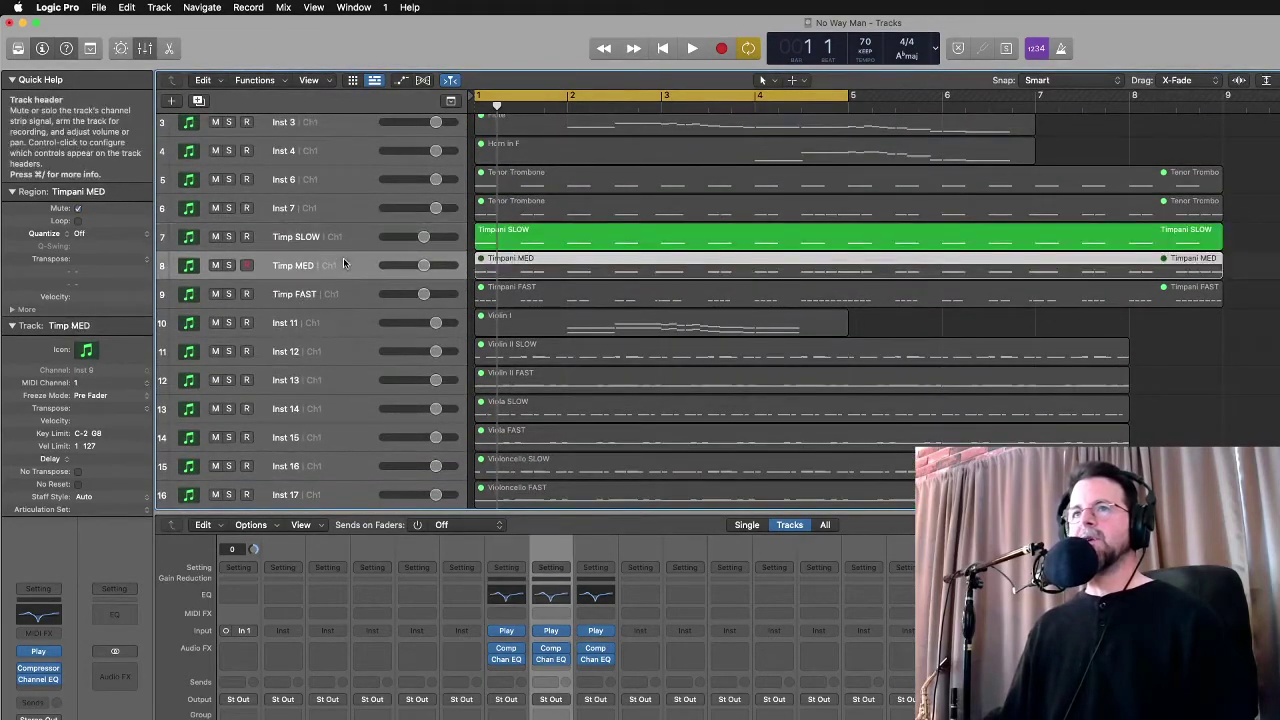
{"action": "left_click", "coordinate": [374, 295]}
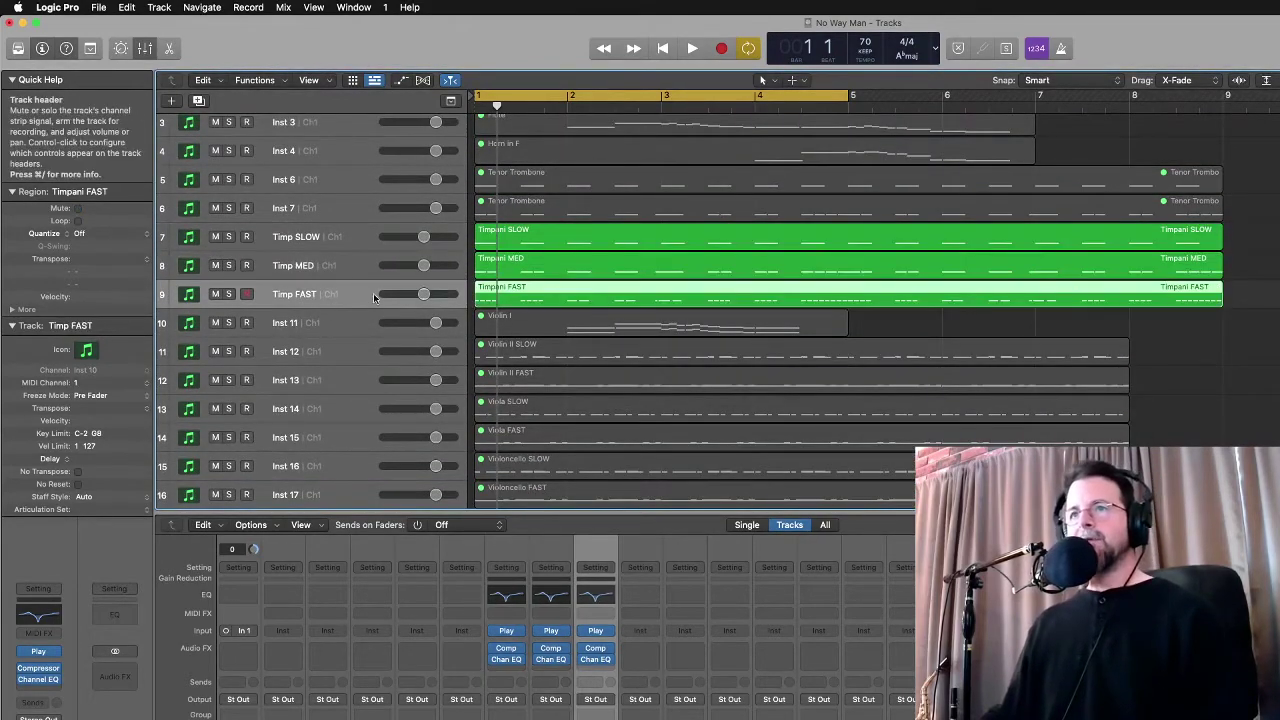
Mute the Timpani SLOW and Timpani MED regions, leaving Timpani FAST active
{"action": "left_click", "coordinate": [284, 265]}
{"action": "left_click", "coordinate": [294, 237], "text": "shift"}
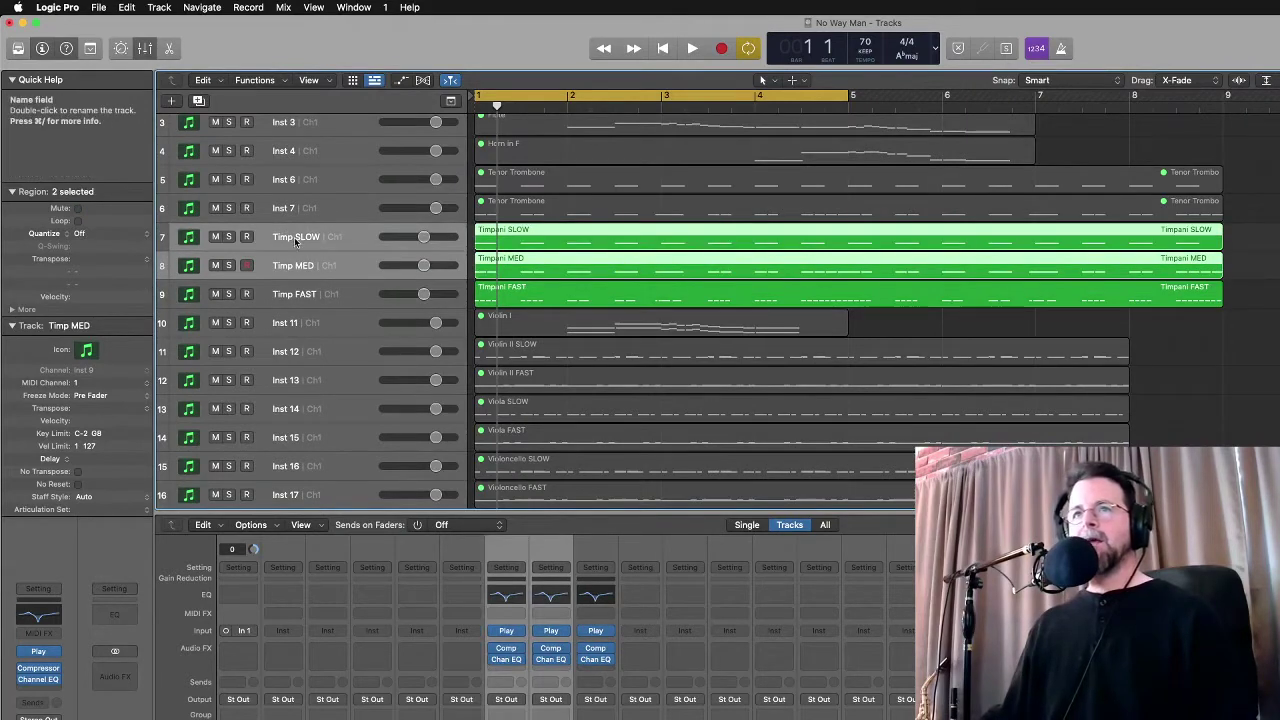
{"action": "left_click", "coordinate": [335, 295]}
{"action": "scroll", "coordinate": [335, 290], "scroll_direction": "up", "scroll_amount": 3}
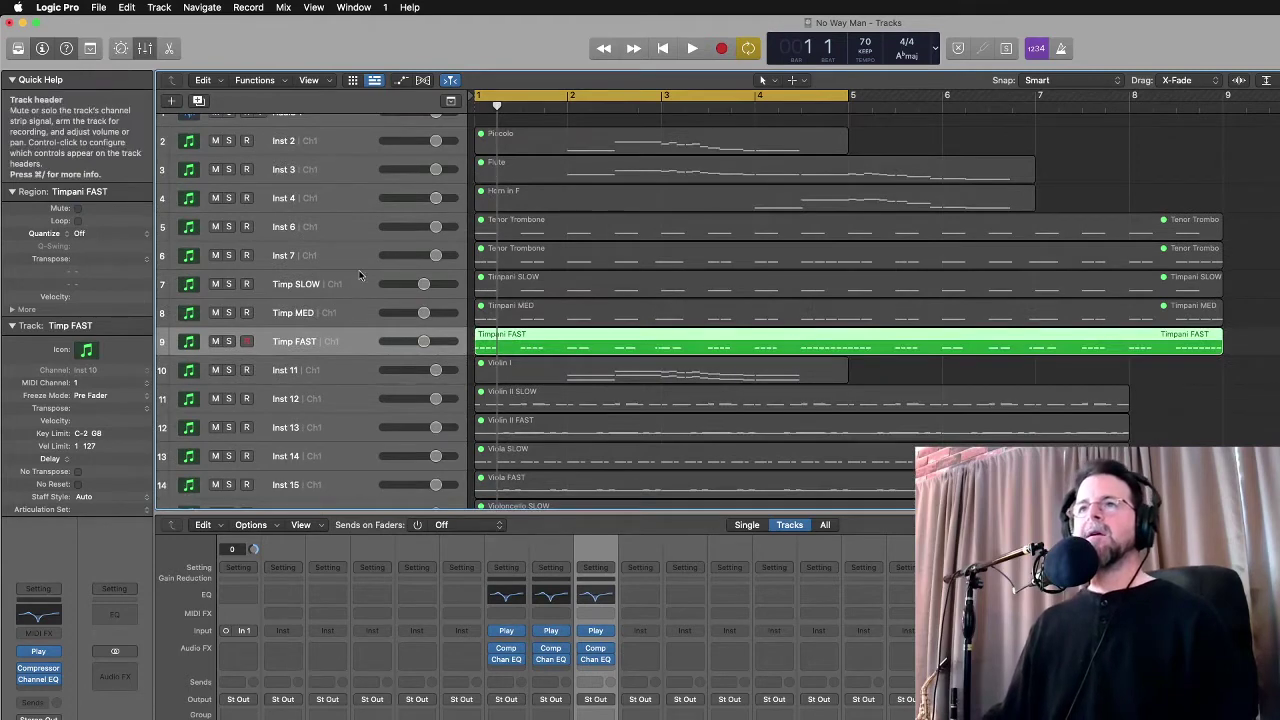
{"action": "left_click", "coordinate": [341, 264]}
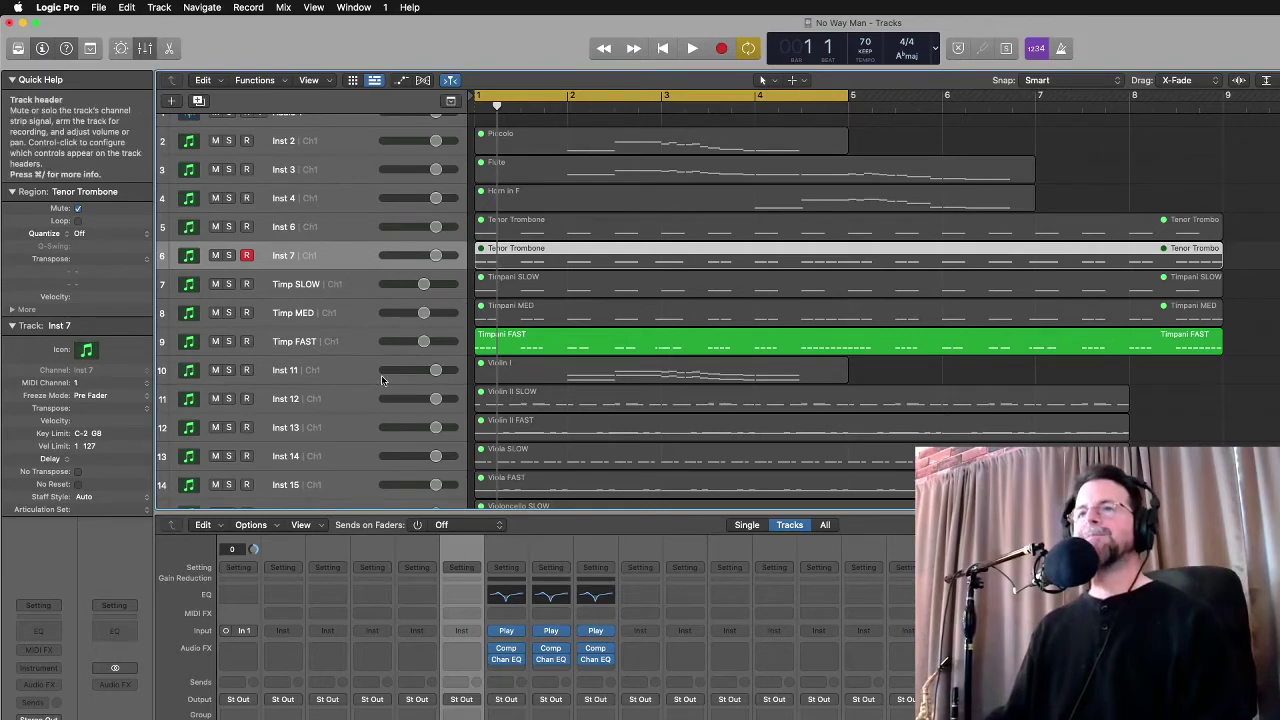
{"action": "scroll", "coordinate": [370, 378], "scroll_direction": "down", "scroll_amount": 3}
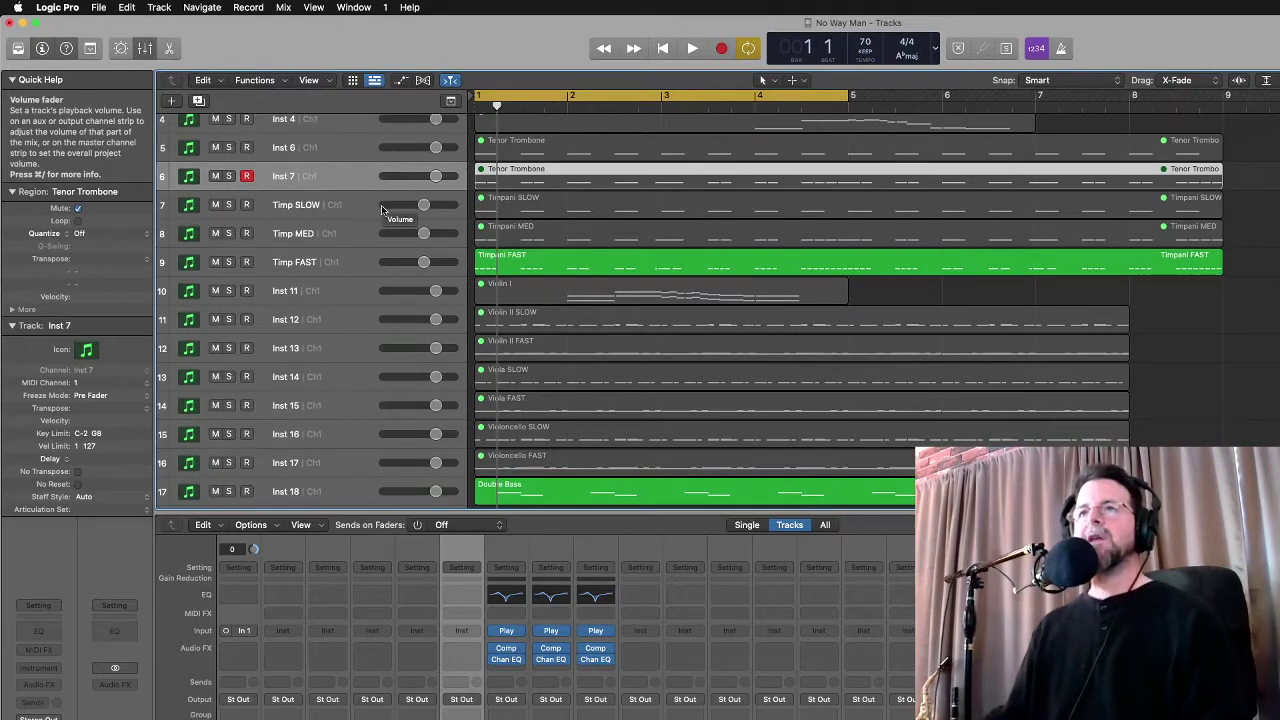
{"action": "left_click", "coordinate": [335, 262]}
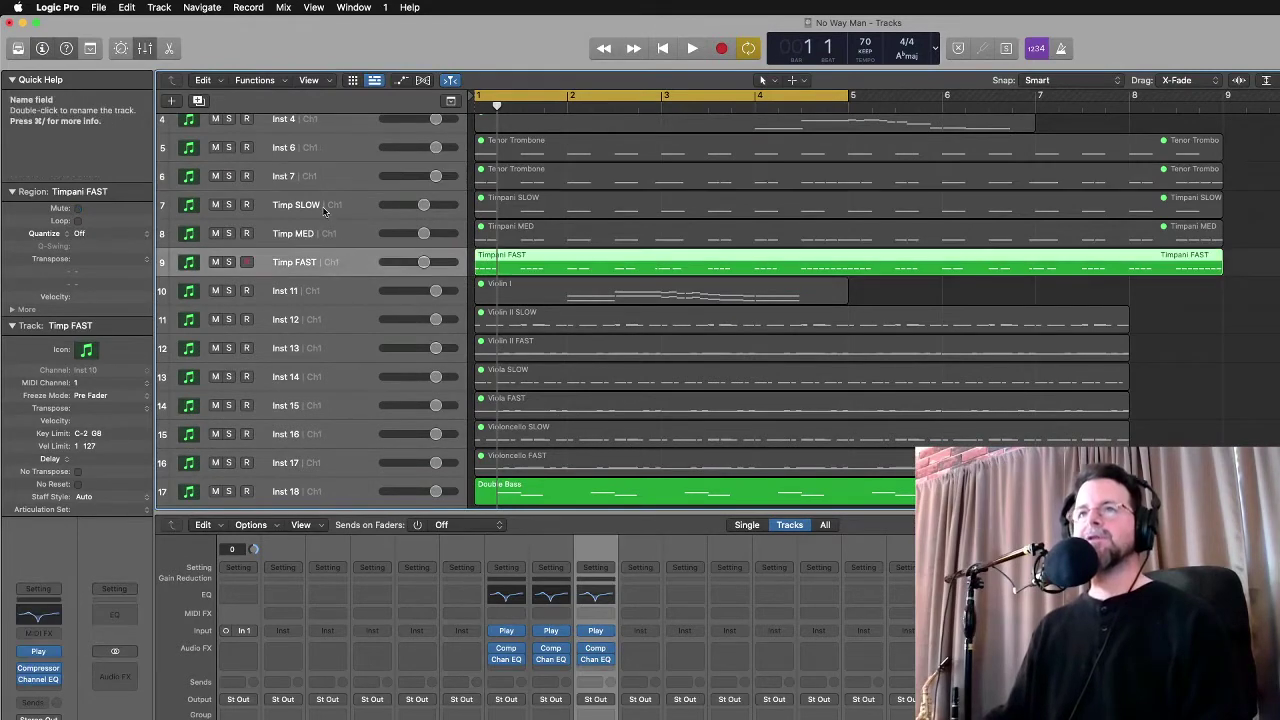
{"action": "left_click", "coordinate": [328, 206], "text": "shift"}
Copy the Play instrument, Compressor and Channel EQ from the Timp FAST channel strip to Inst 12 and open its Play instrument
{"action": "left_click", "coordinate": [318, 320]}
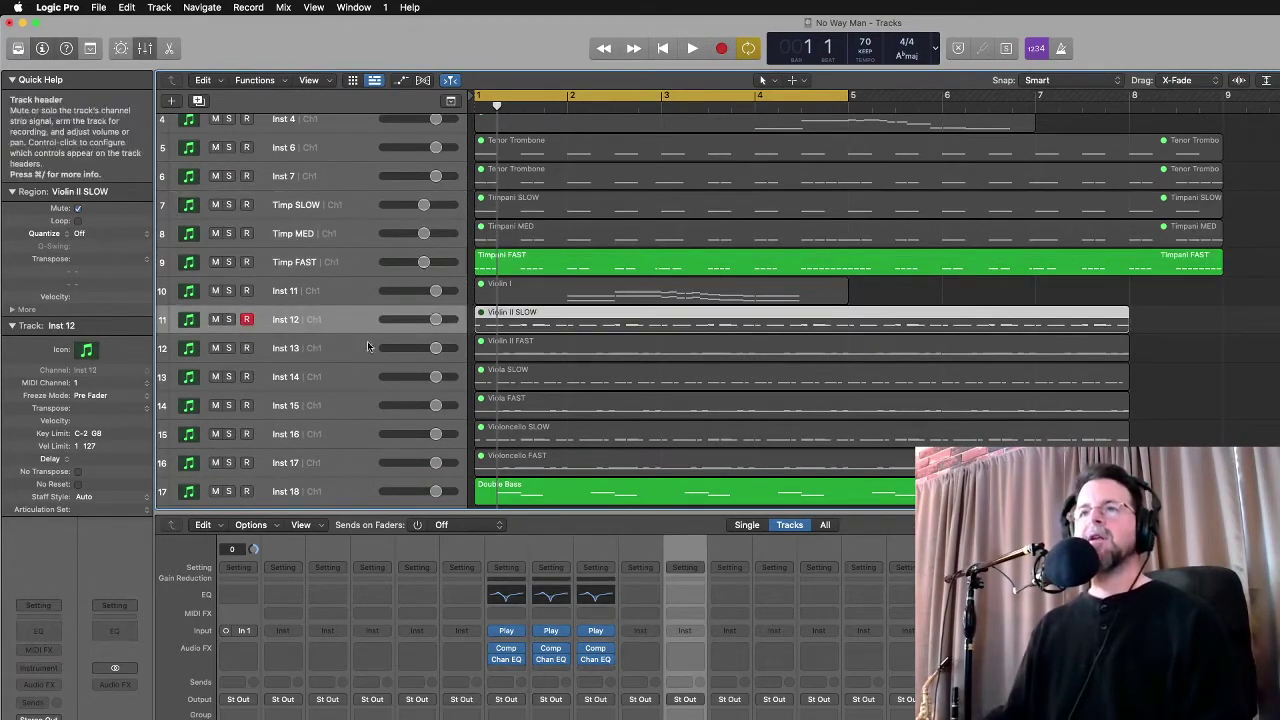
{"action": "left_click_drag", "start_coordinate": [600, 631], "coordinate": [685, 630]}
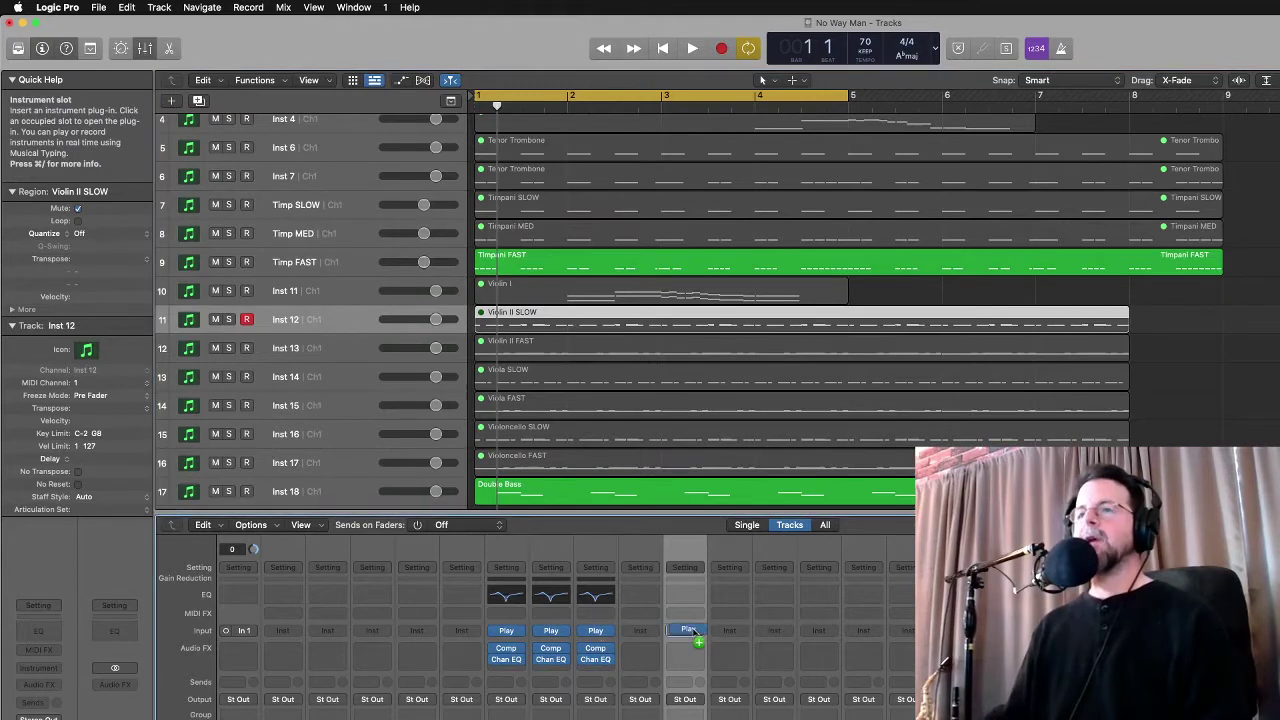
{"action": "left_click_drag", "start_coordinate": [596, 650], "coordinate": [686, 655]}
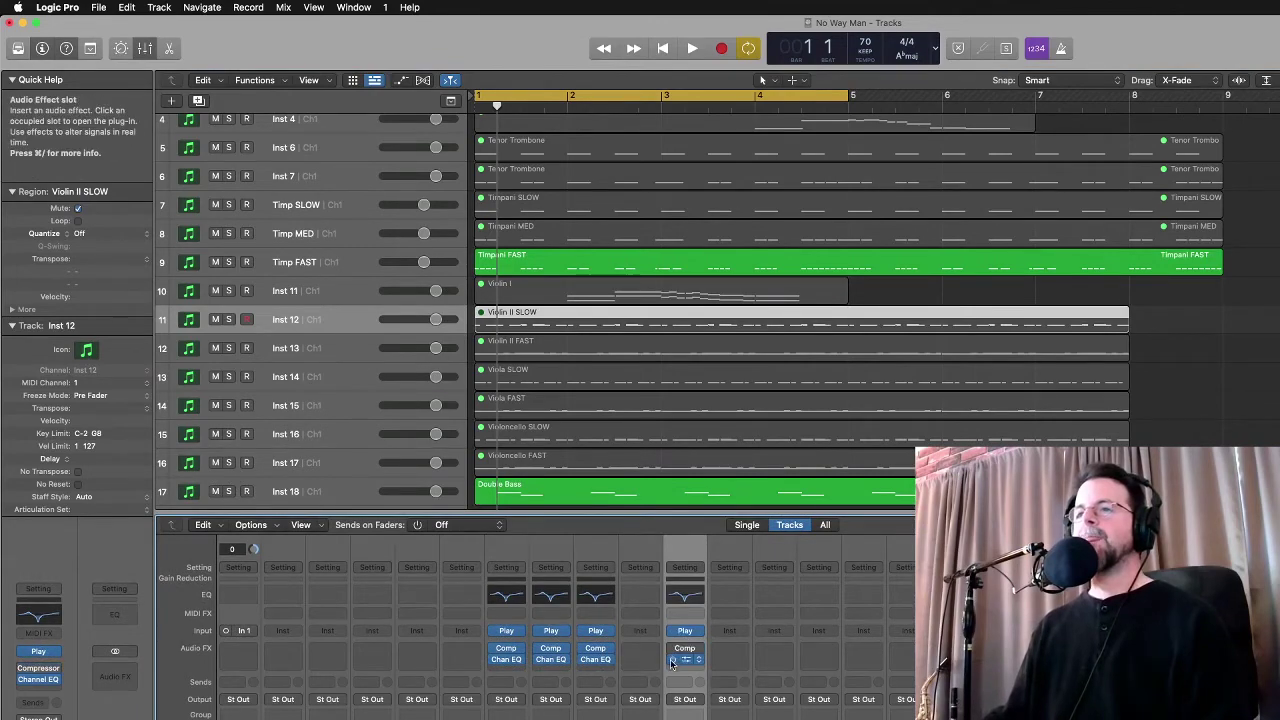
{"action": "left_click", "coordinate": [685, 630]}
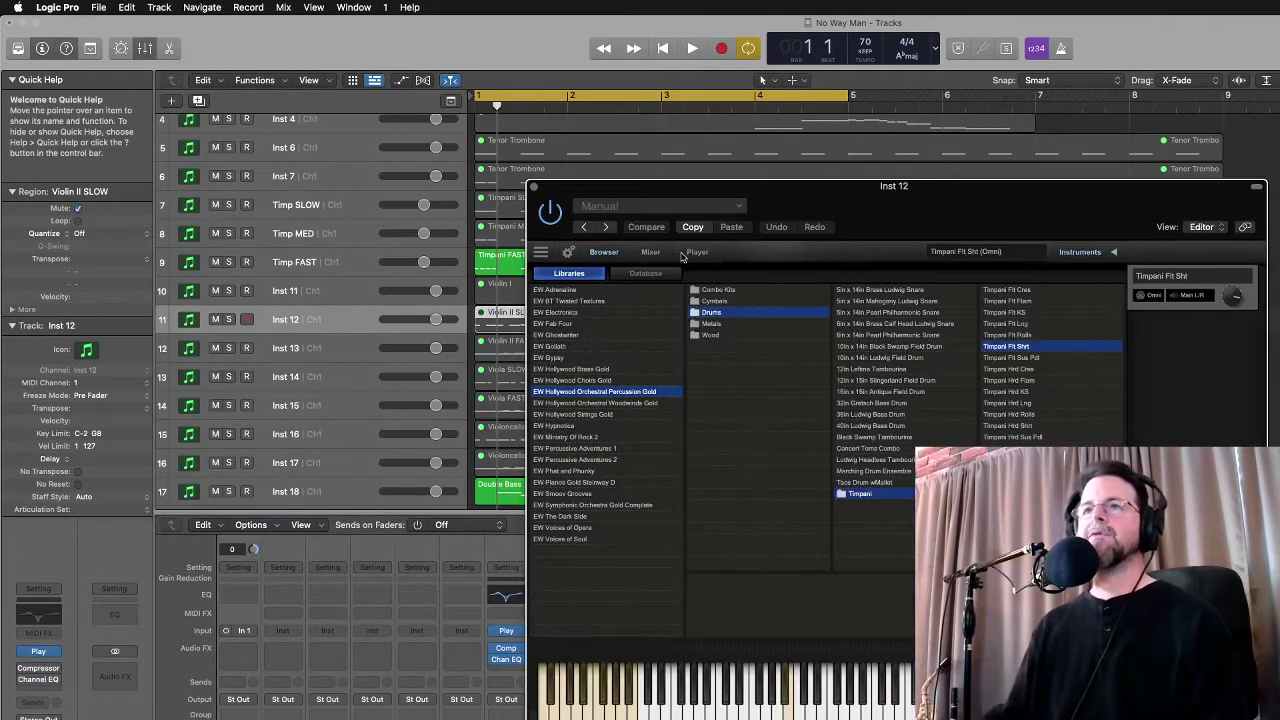
Close the Play instrument window of Inst 12 and select the Timp FAST track
{"action": "left_click_drag", "start_coordinate": [700, 186], "coordinate": [798, 268]}
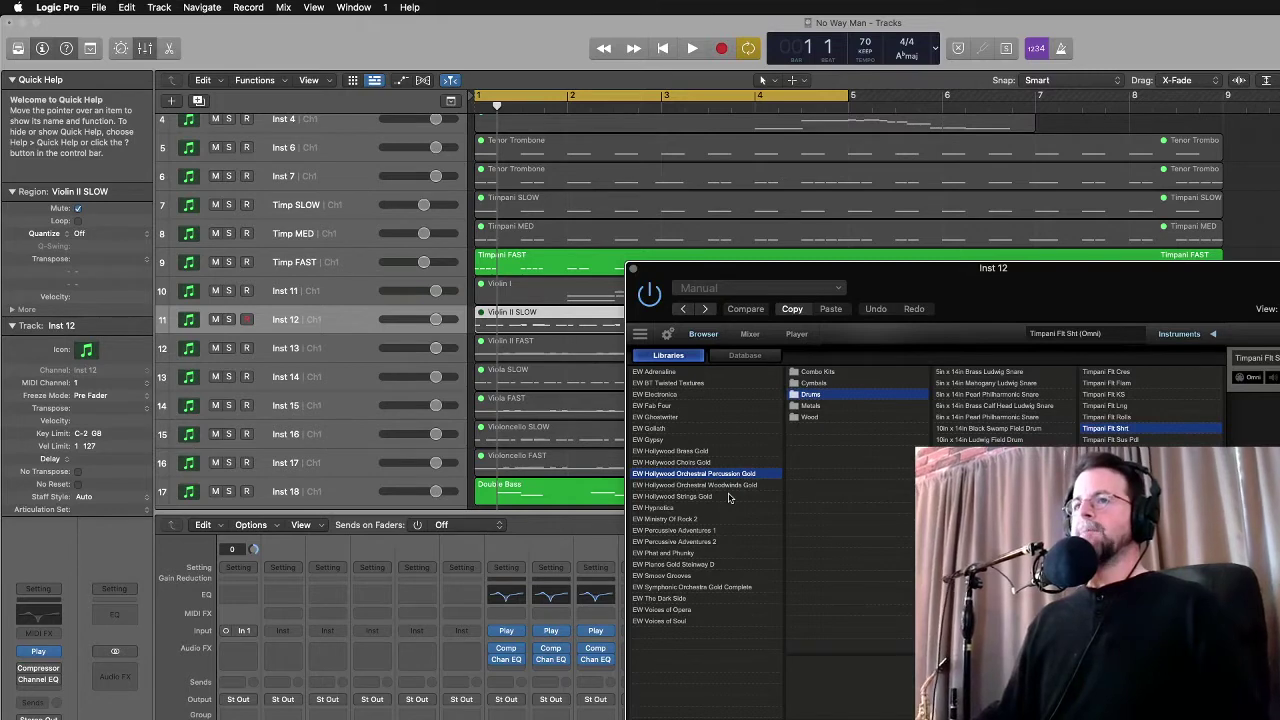
{"action": "left_click", "coordinate": [632, 268]}
{"action": "left_click", "coordinate": [294, 262]}
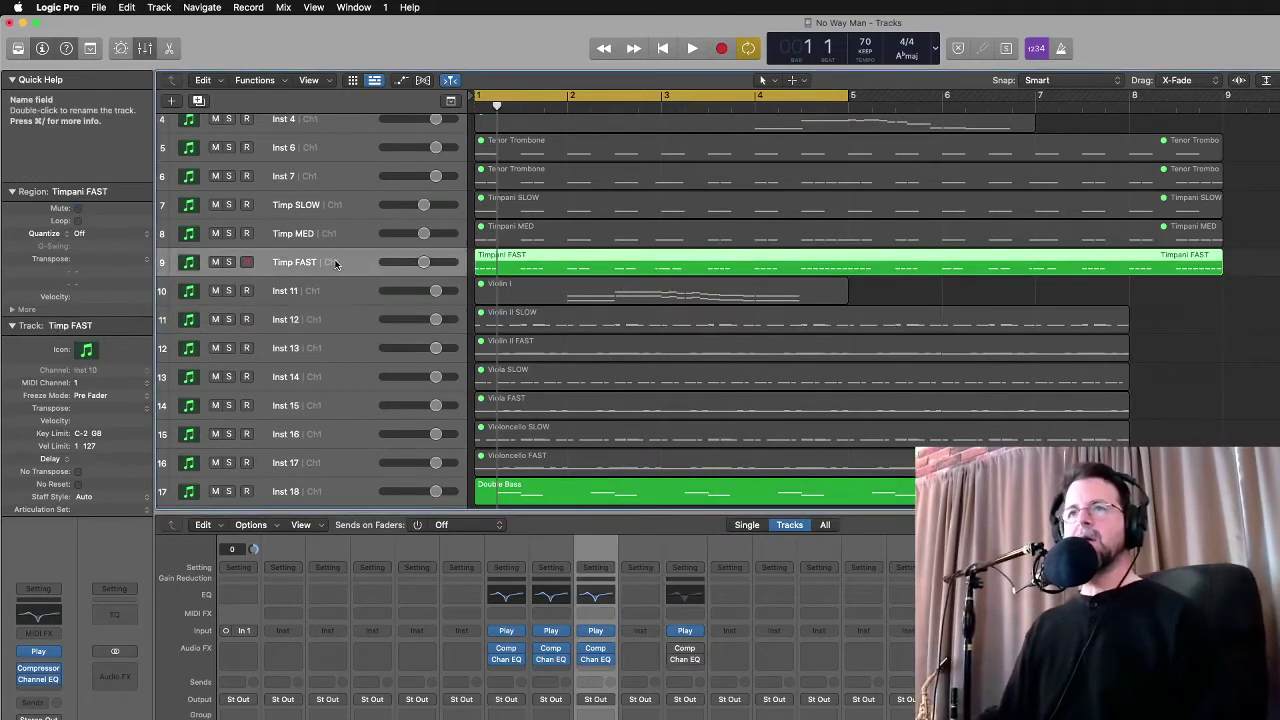
Hide the Inst 2 to Inst 7 and Inst 11 to Inst 17 tracks, keeping Audio 1, the timpani tracks and Inst 18
{"action": "left_click", "coordinate": [330, 460]}
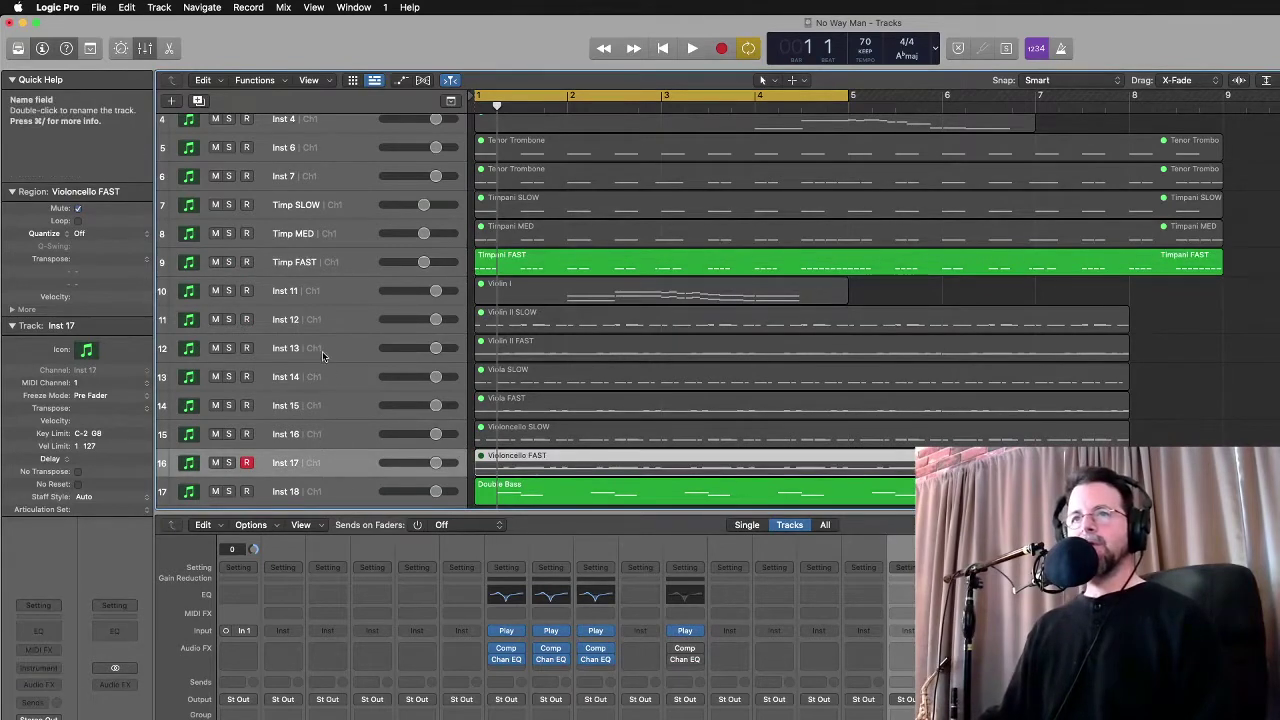
{"action": "left_click", "coordinate": [320, 350], "text": "shift"}
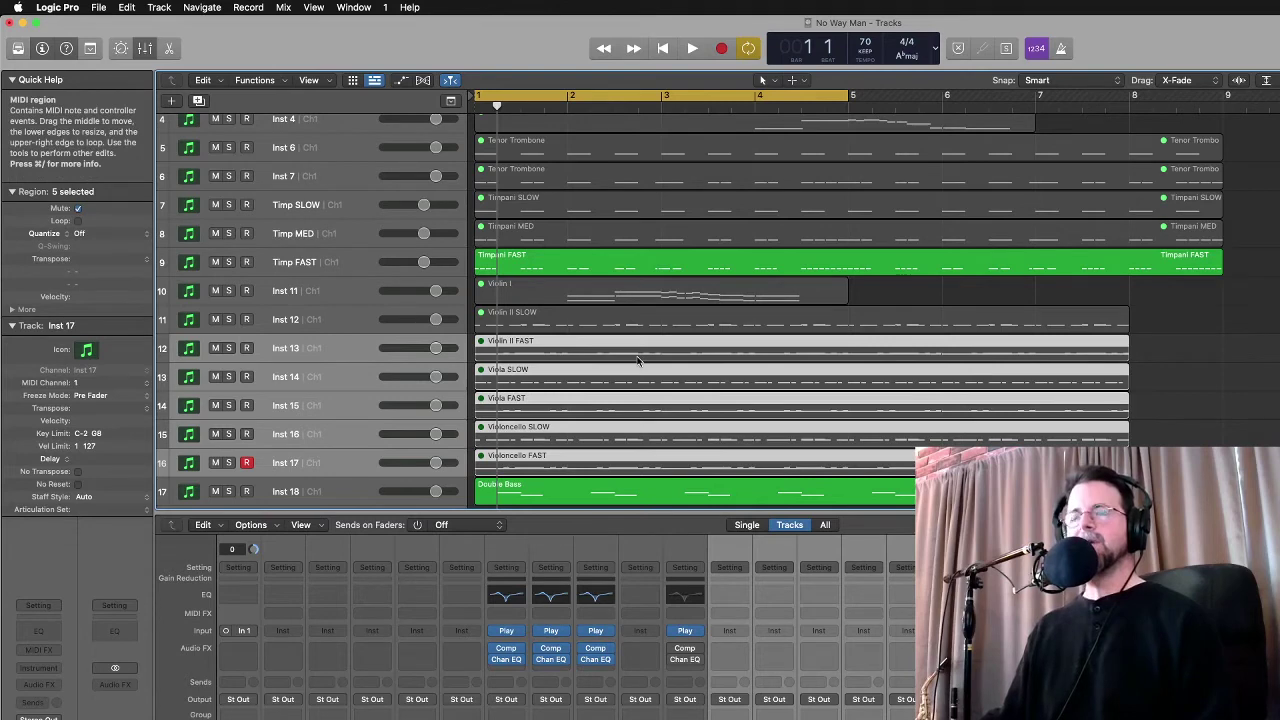
{"action": "left_click", "coordinate": [336, 347]}
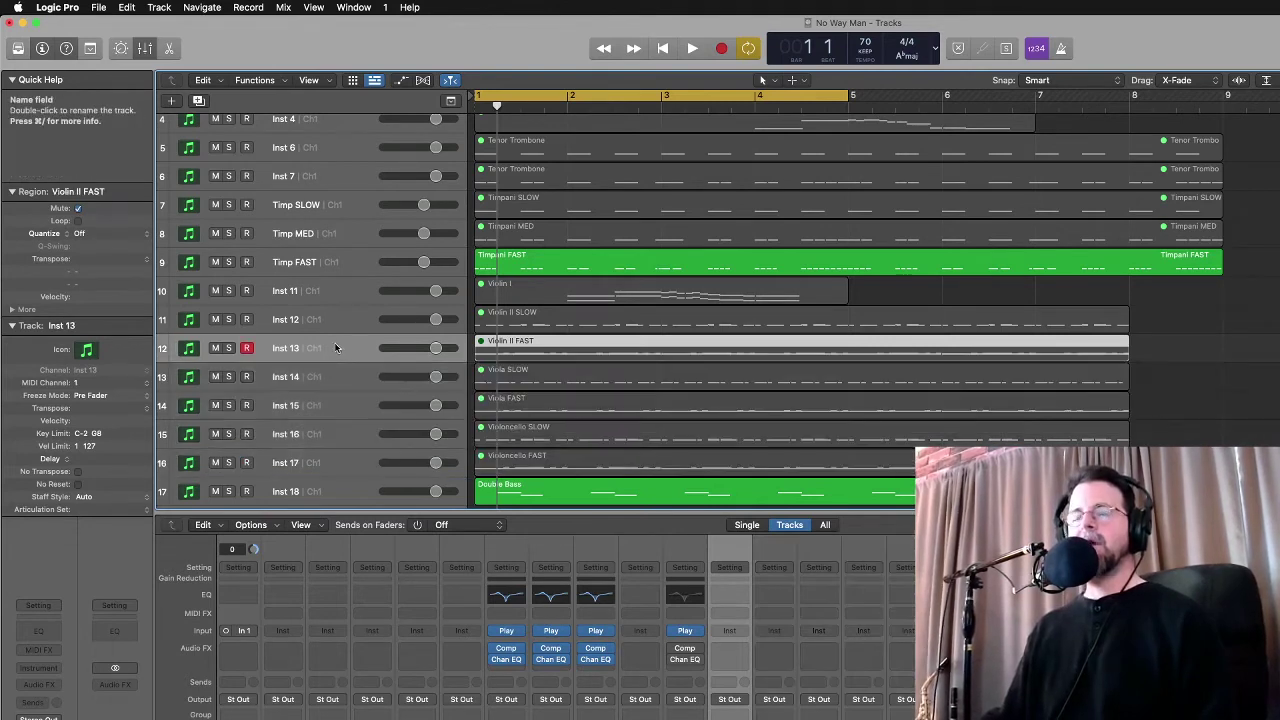
{"action": "left_click", "coordinate": [338, 460]}
{"action": "left_click", "coordinate": [355, 290], "text": "shift"}
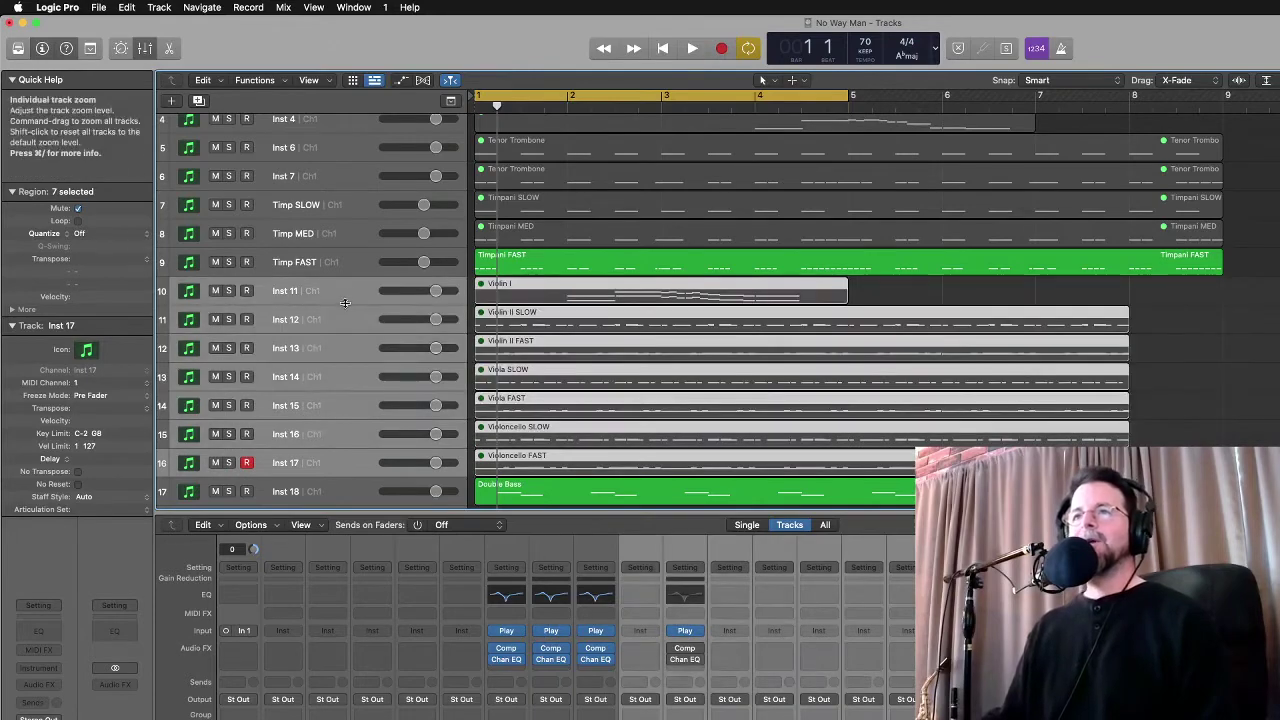
{"action": "scroll", "coordinate": [350, 248], "scroll_direction": "up", "scroll_amount": 3}
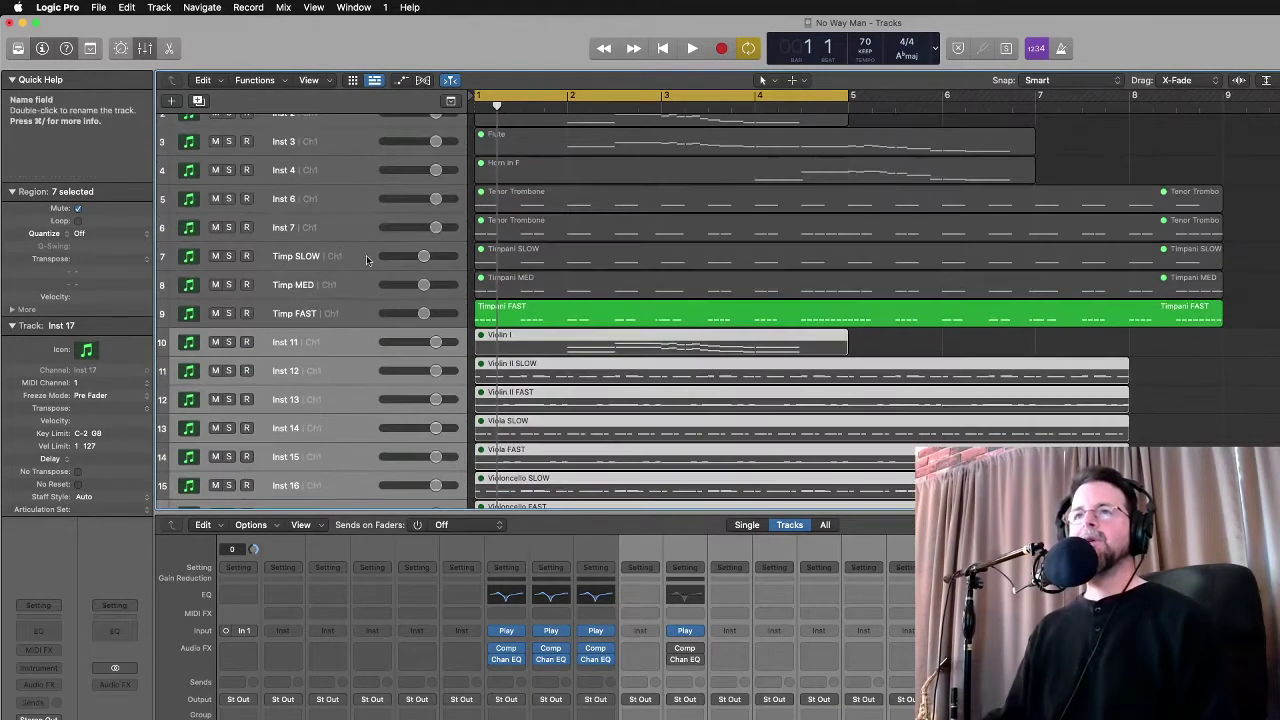
{"action": "left_click_drag", "start_coordinate": [345, 290], "coordinate": [341, 157]}
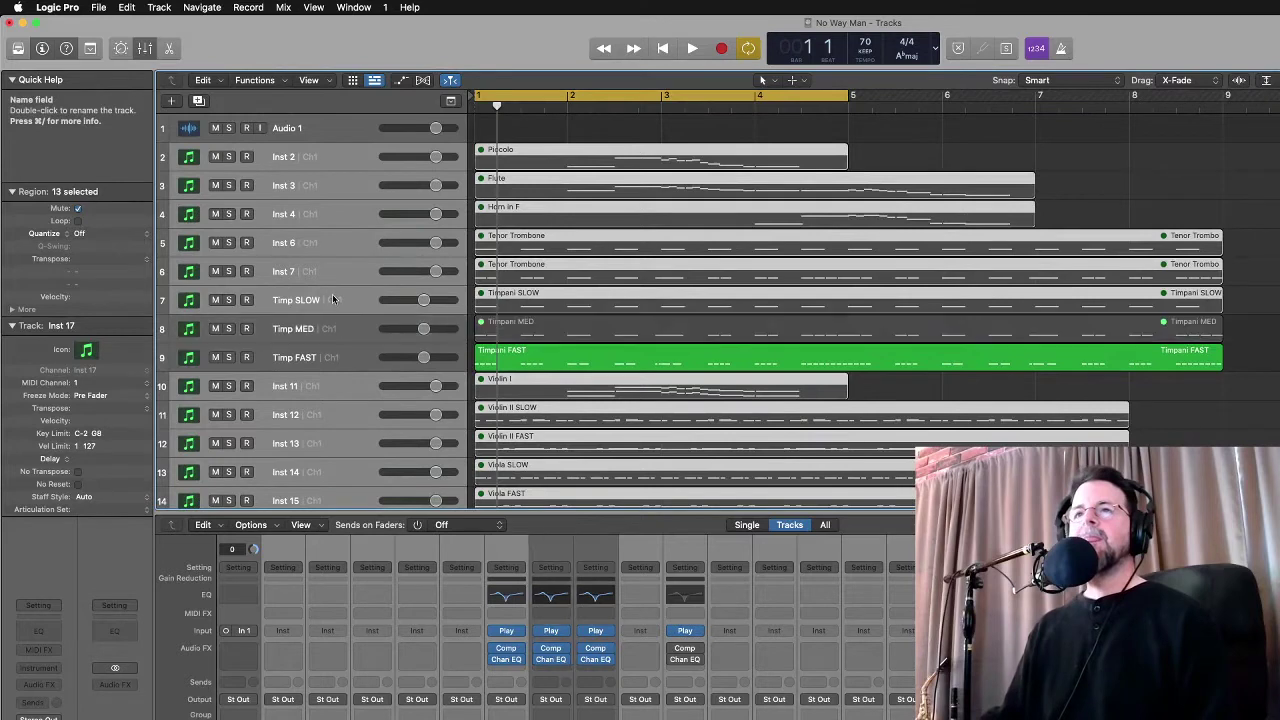
{"action": "right_click", "coordinate": [330, 208]}
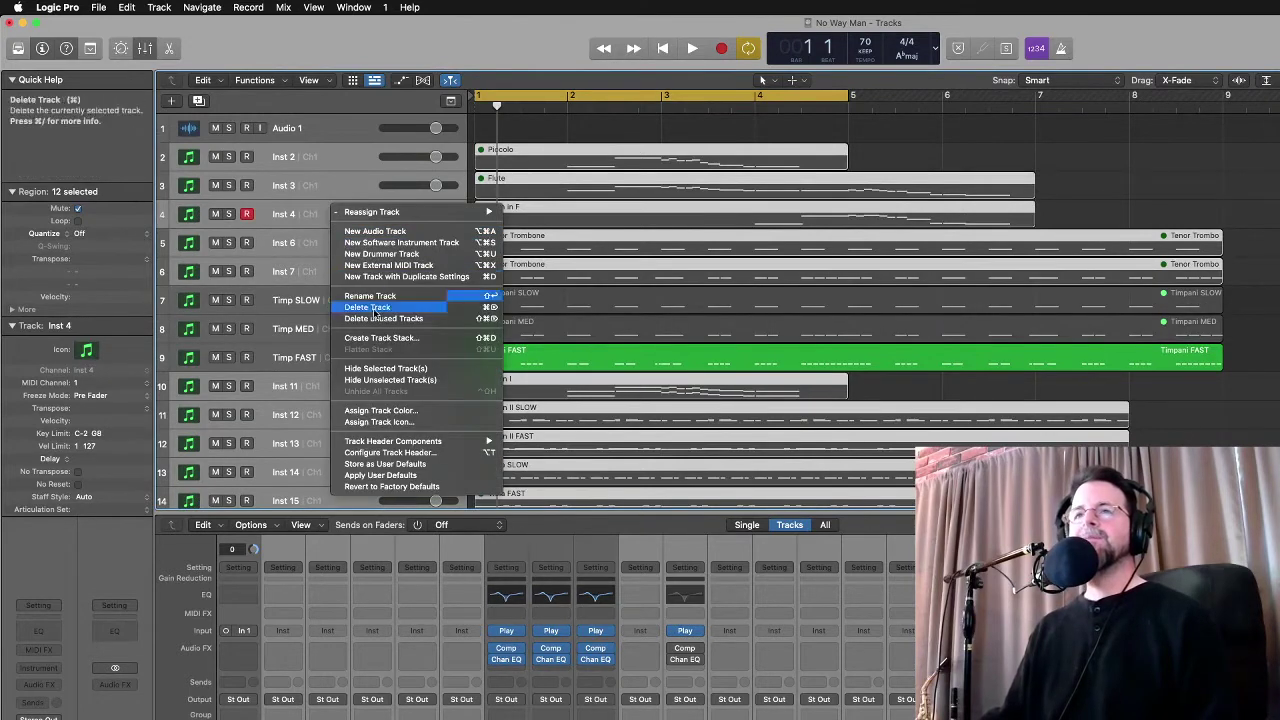
{"action": "left_click", "coordinate": [421, 376]}
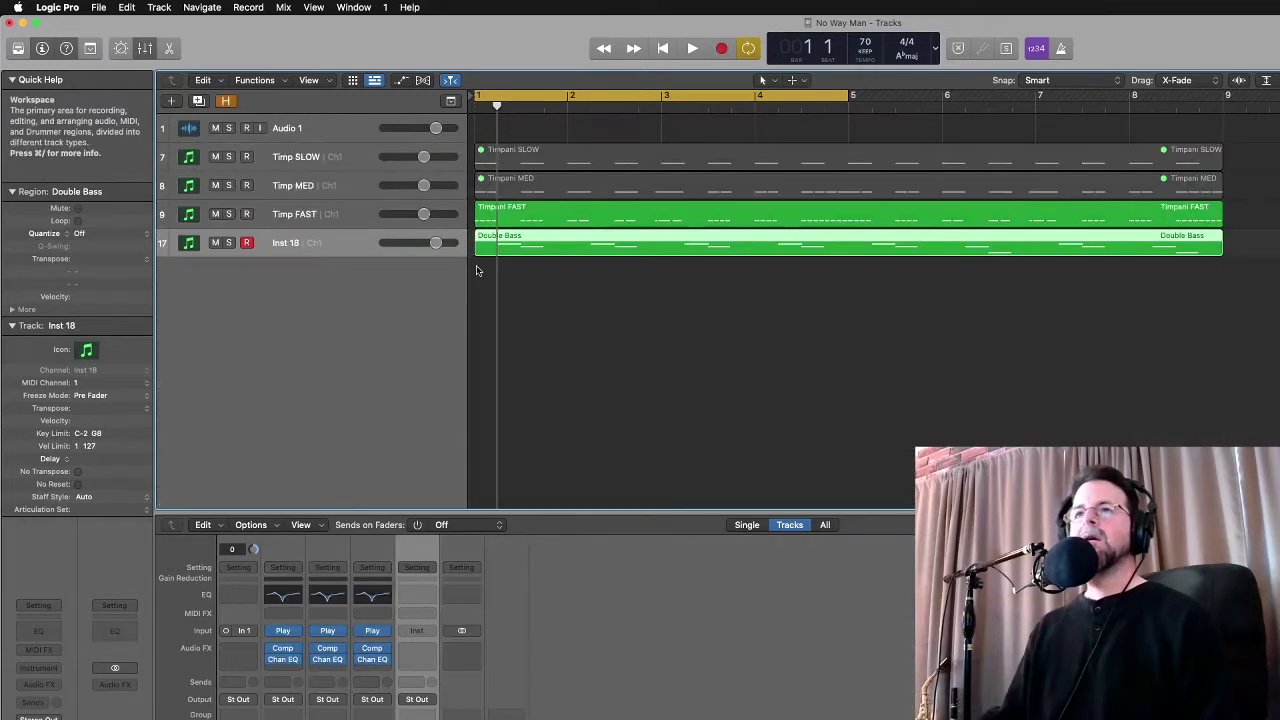
{"action": "left_click", "coordinate": [519, 286]}
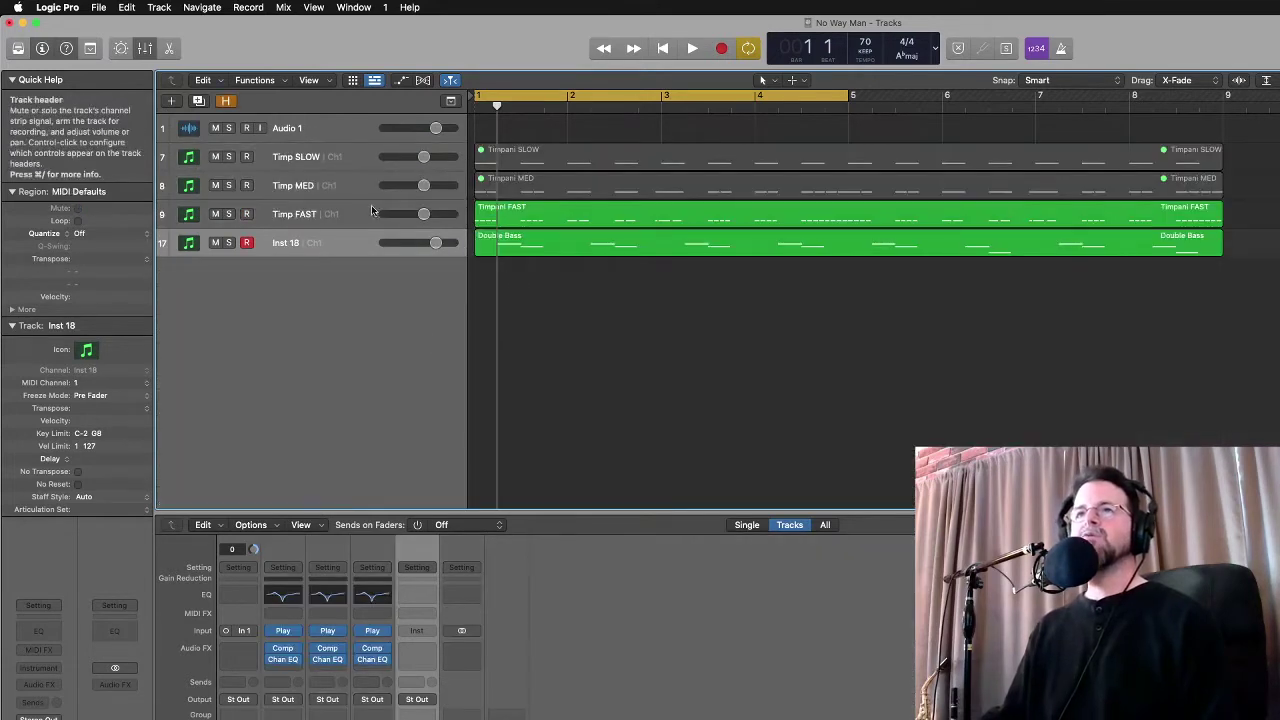
Unmute the Timpani SLOW and Timpani MED regions and select the Inst 18 track
{"action": "left_click", "coordinate": [307, 165]}
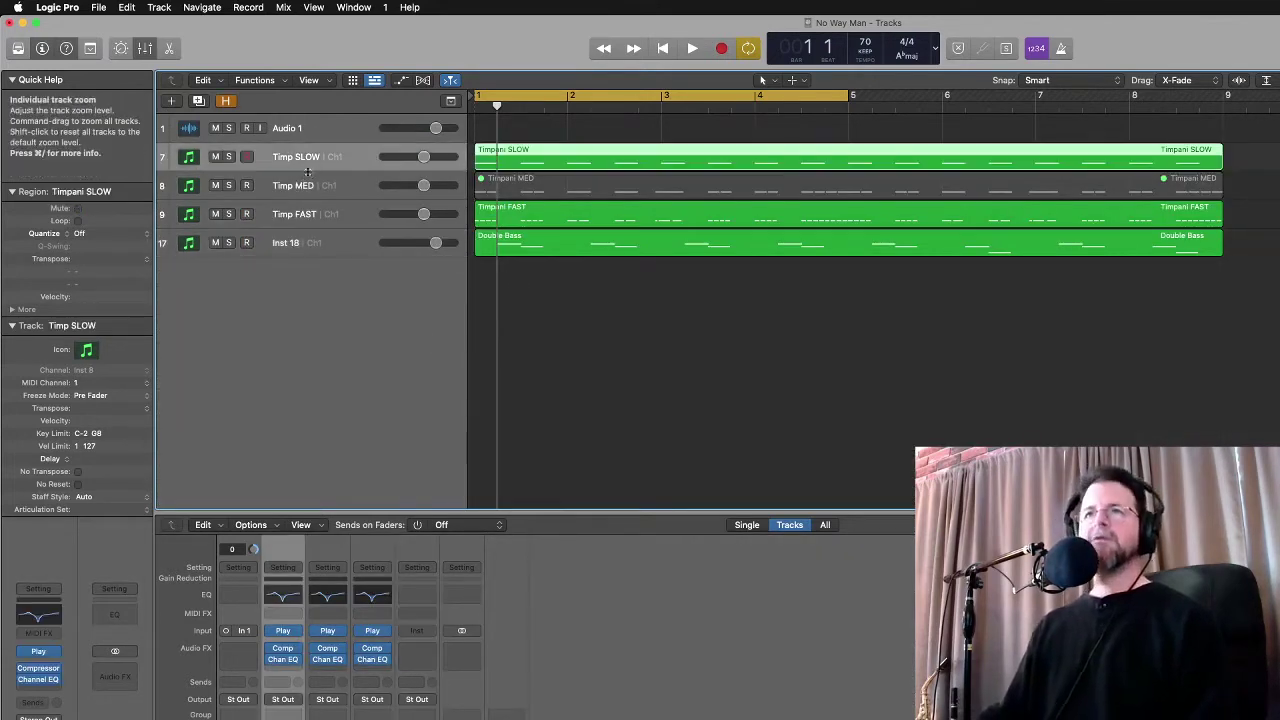
{"action": "left_click", "coordinate": [300, 186]}
{"action": "left_click", "coordinate": [309, 246]}
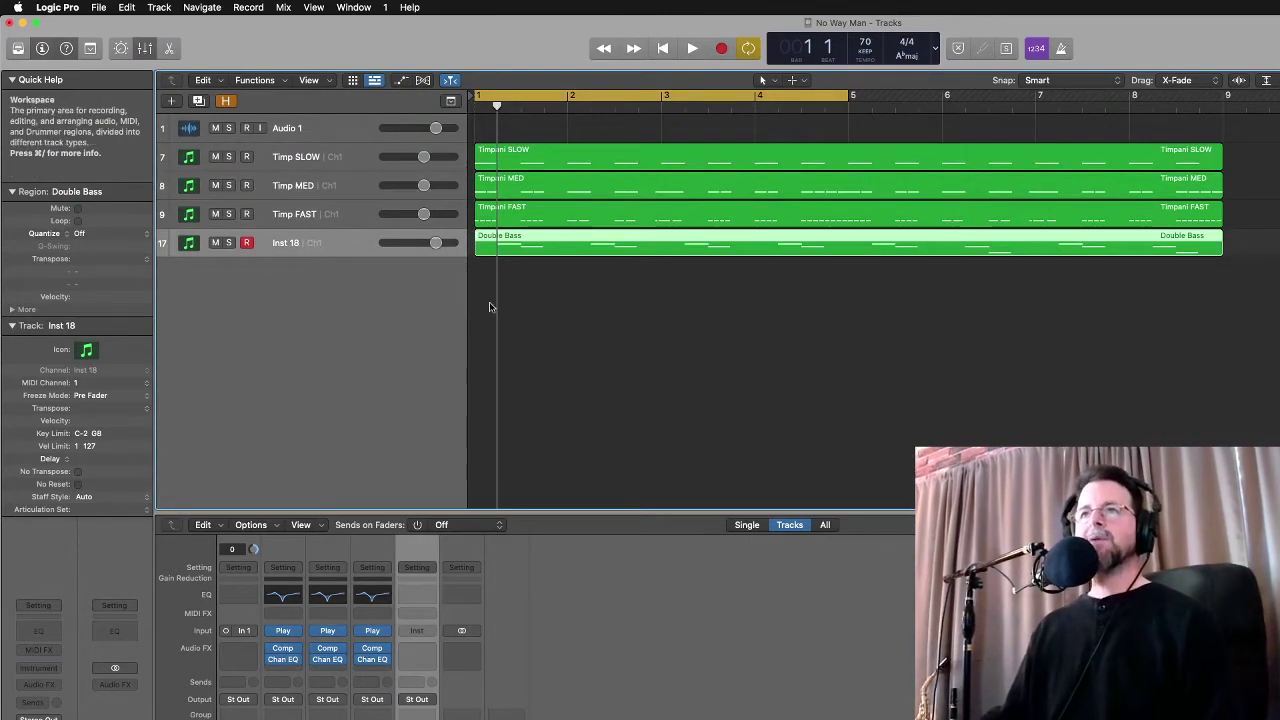
Switch to Finder and add all files of the NWM Files folder at bar 1 below Inst 18, each on its own track
{"action": "key", "text": "Return"}
{"action": "key", "text": "super+Tab"}
{"action": "key", "text": "super+Tab"}
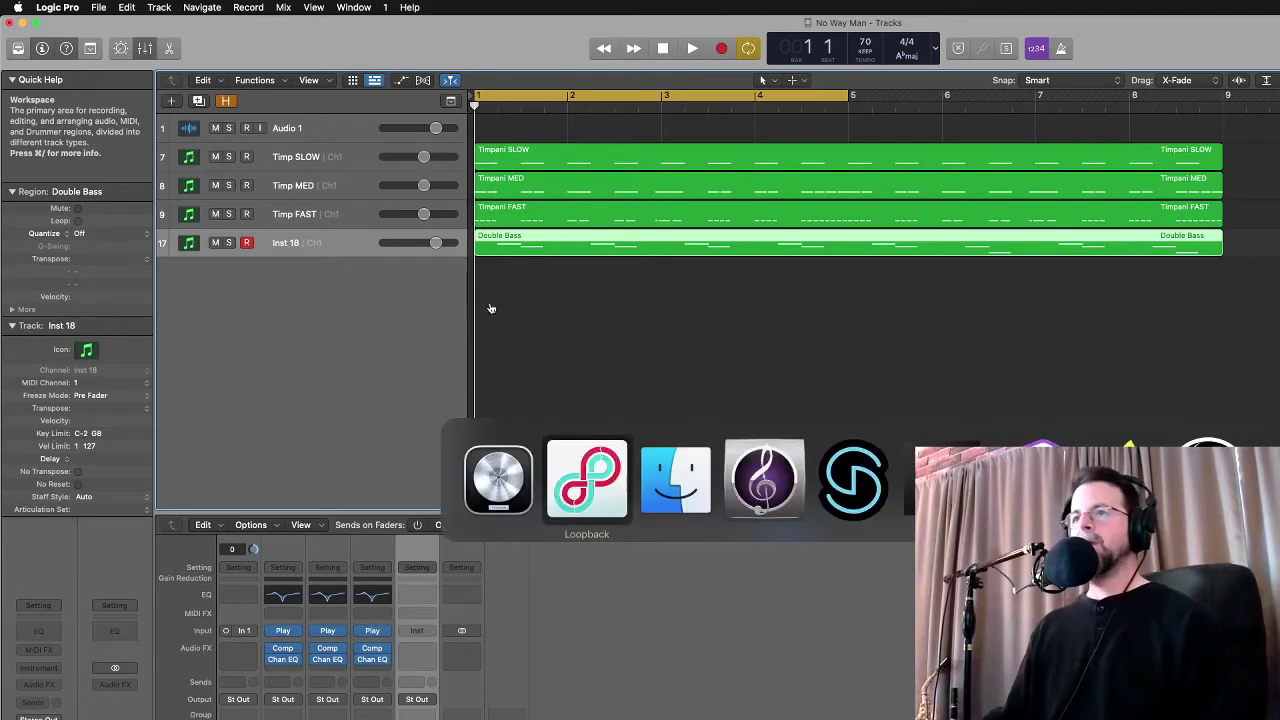
{"action": "key", "text": "Right"}
{"action": "key", "text": "super+a"}
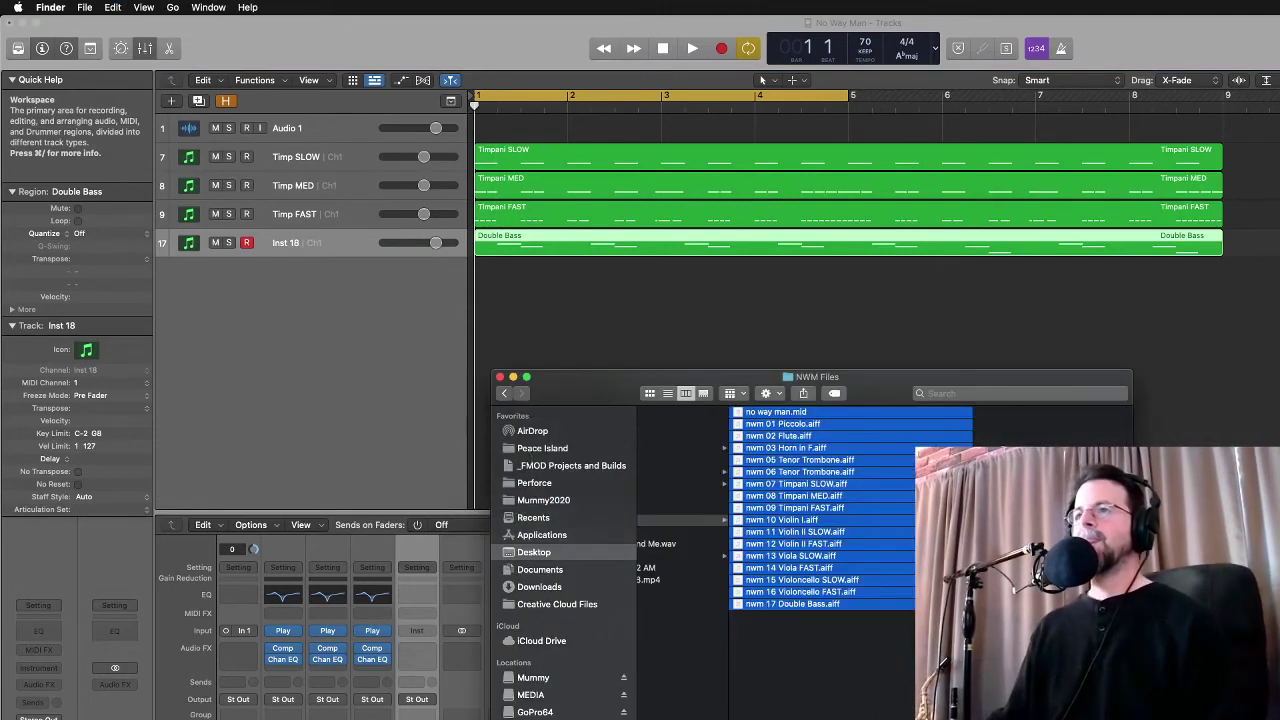
{"action": "left_click_drag", "start_coordinate": [793, 428], "coordinate": [479, 288]}
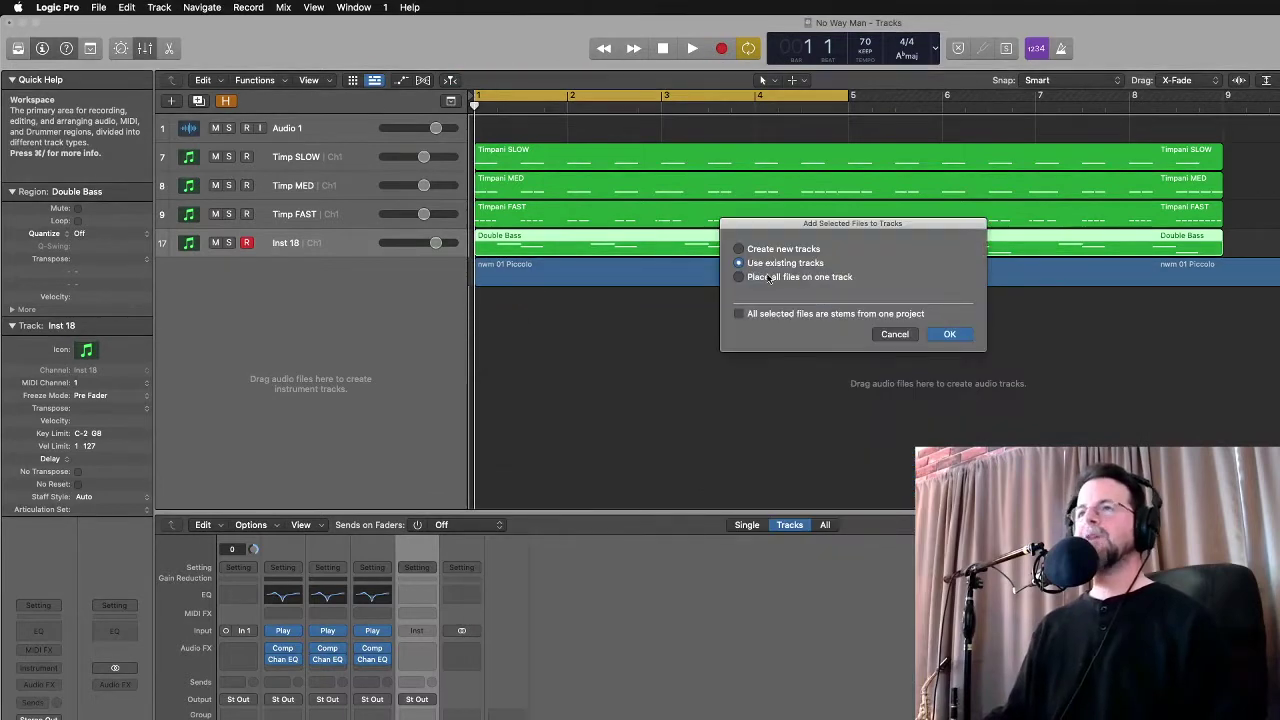
{"action": "left_click", "coordinate": [949, 335]}
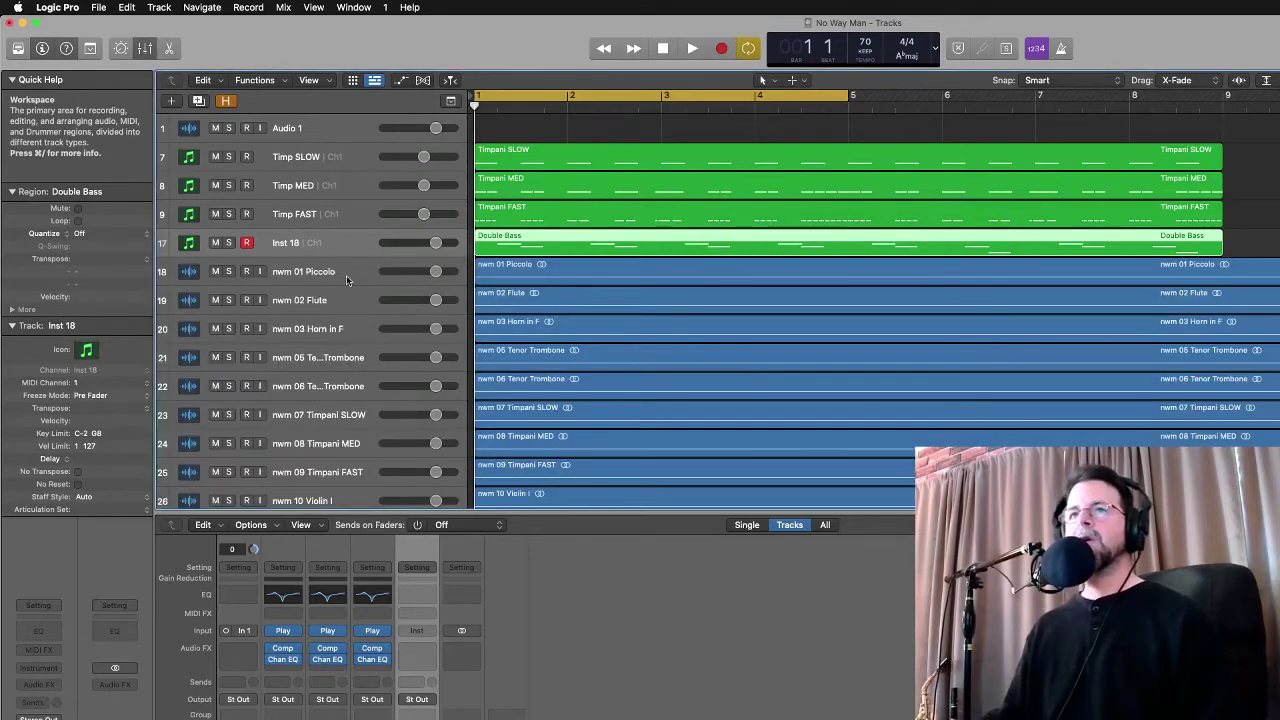
Mute the Timp SLOW, Timp MED, Timp FAST and Inst 18 tracks together
{"action": "left_click", "coordinate": [346, 275]}
{"action": "scroll", "coordinate": [331, 395], "scroll_direction": "down", "scroll_amount": 3}
{"action": "scroll", "coordinate": [331, 395], "scroll_direction": "up", "scroll_amount": 4}
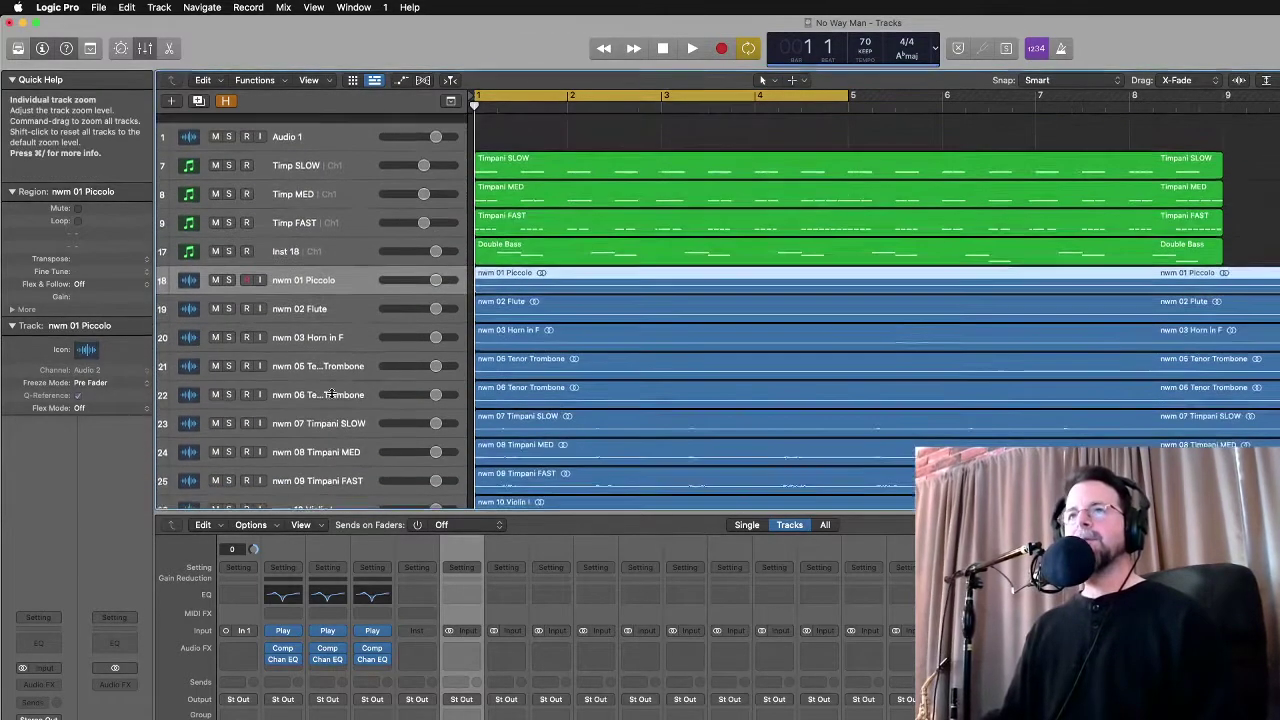
{"action": "scroll", "coordinate": [331, 395], "scroll_direction": "down", "scroll_amount": 1}
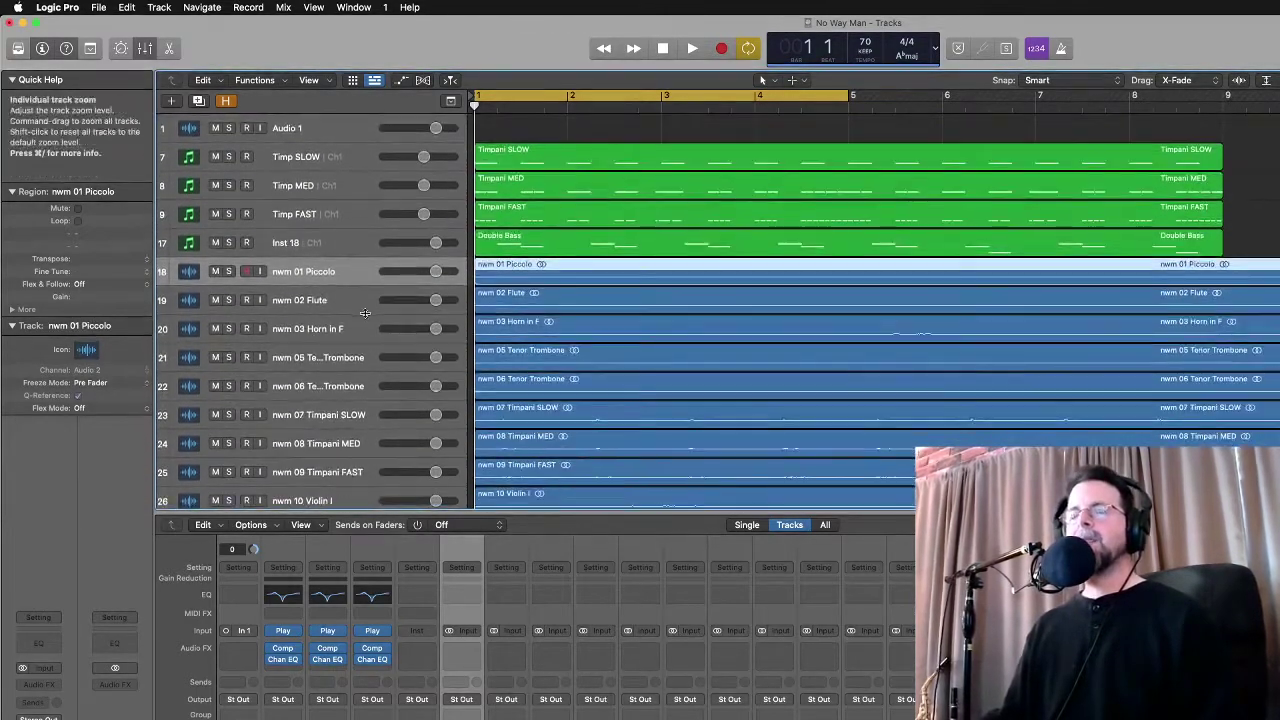
{"action": "left_click", "coordinate": [288, 242]}
{"action": "left_click", "coordinate": [211, 157], "text": "shift"}
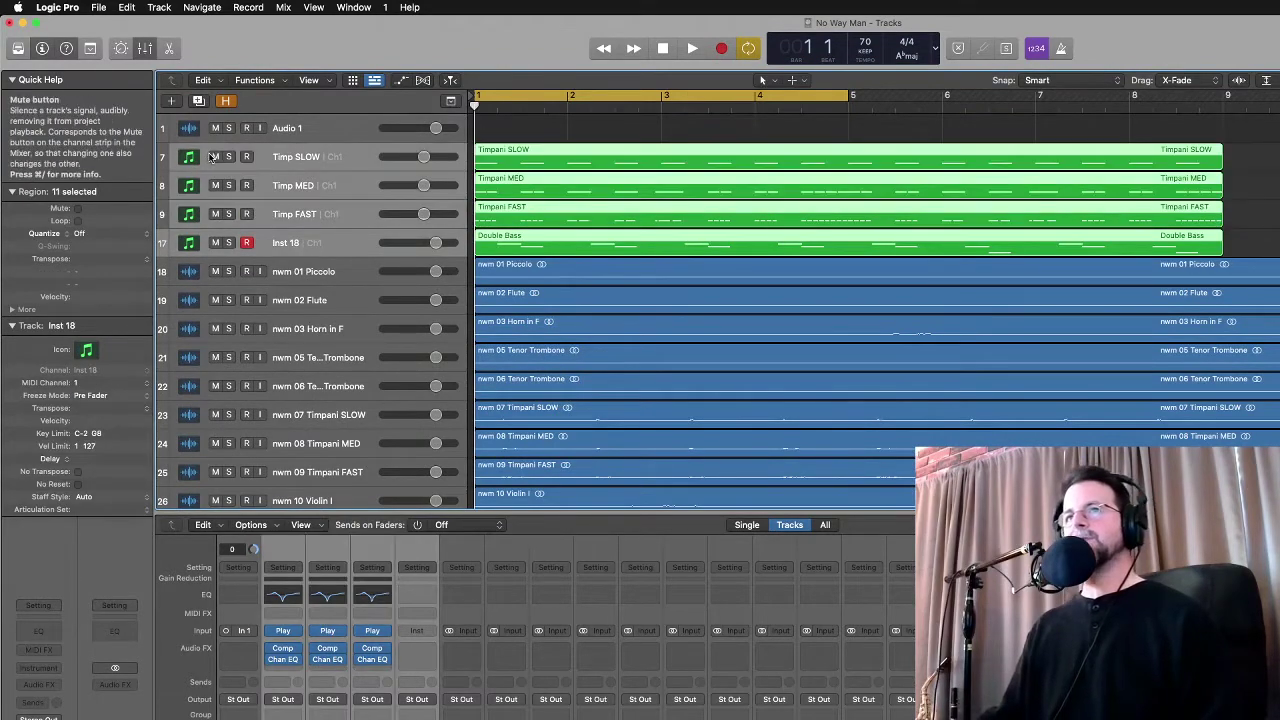
{"action": "left_click", "coordinate": [213, 157]}
Play the imported audio from bar 1 and examine the waveforms of the nwm tracks up close
{"action": "left_click", "coordinate": [362, 272]}
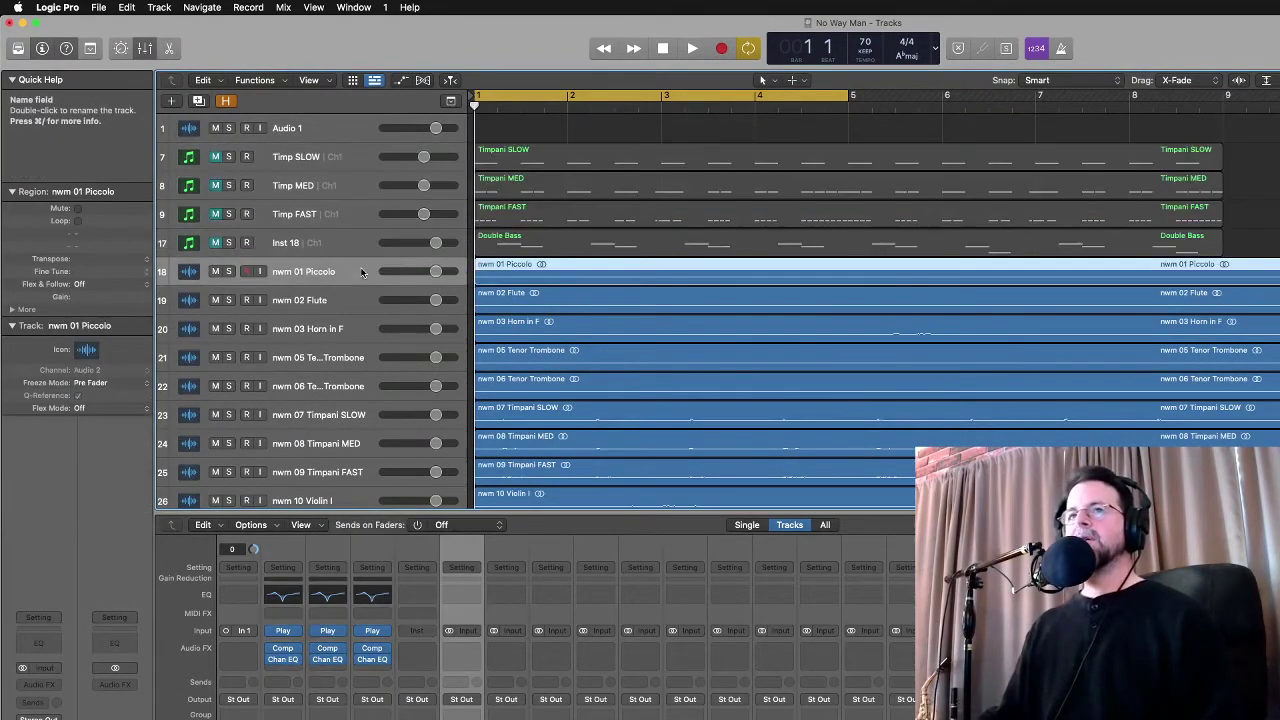
{"action": "scroll", "coordinate": [356, 300], "scroll_direction": "down", "scroll_amount": 4}
{"action": "key", "text": "space"}
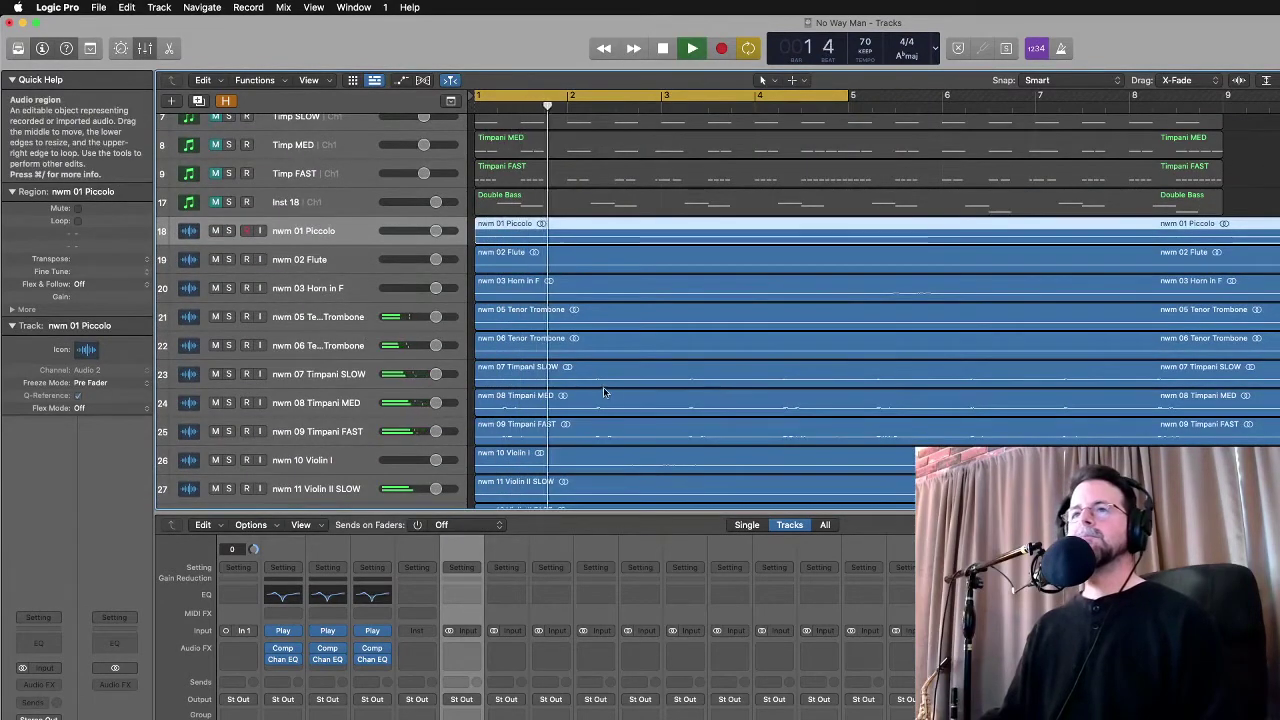
{"action": "key", "text": "super+Down"}
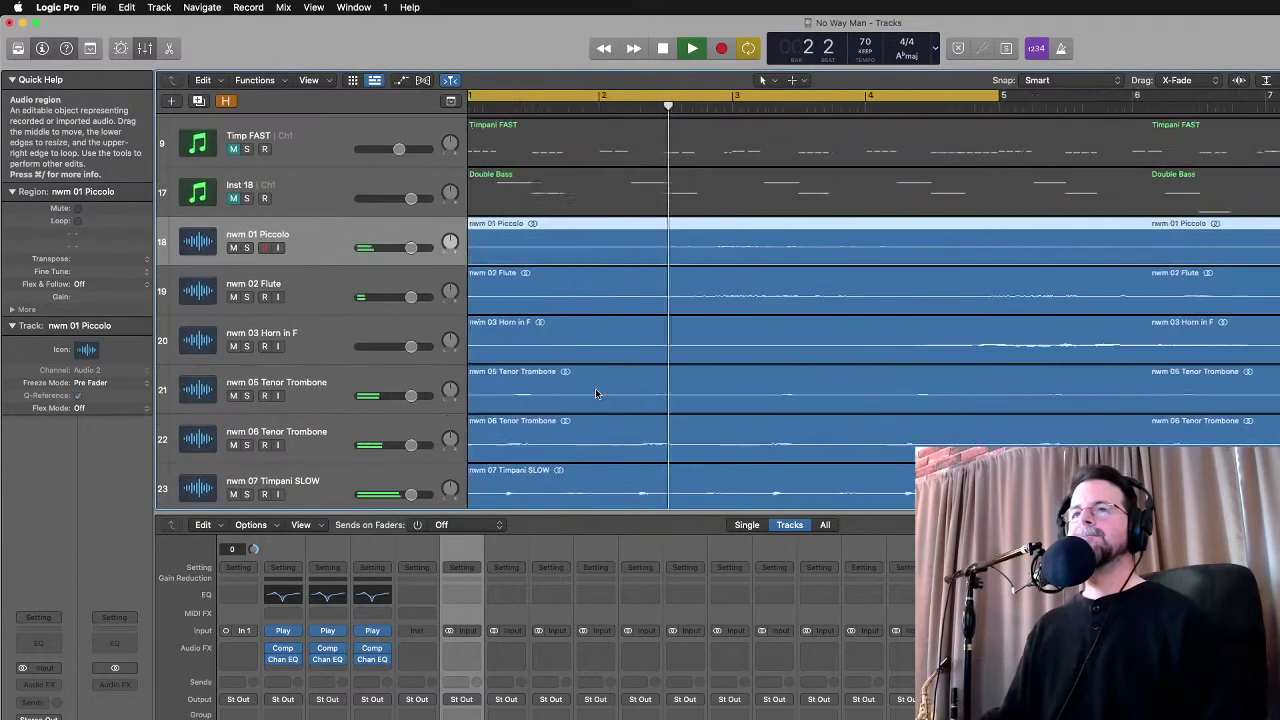
{"action": "key", "text": "super+Right"}
{"action": "scroll", "coordinate": [595, 390], "scroll_direction": "down", "scroll_amount": 3}
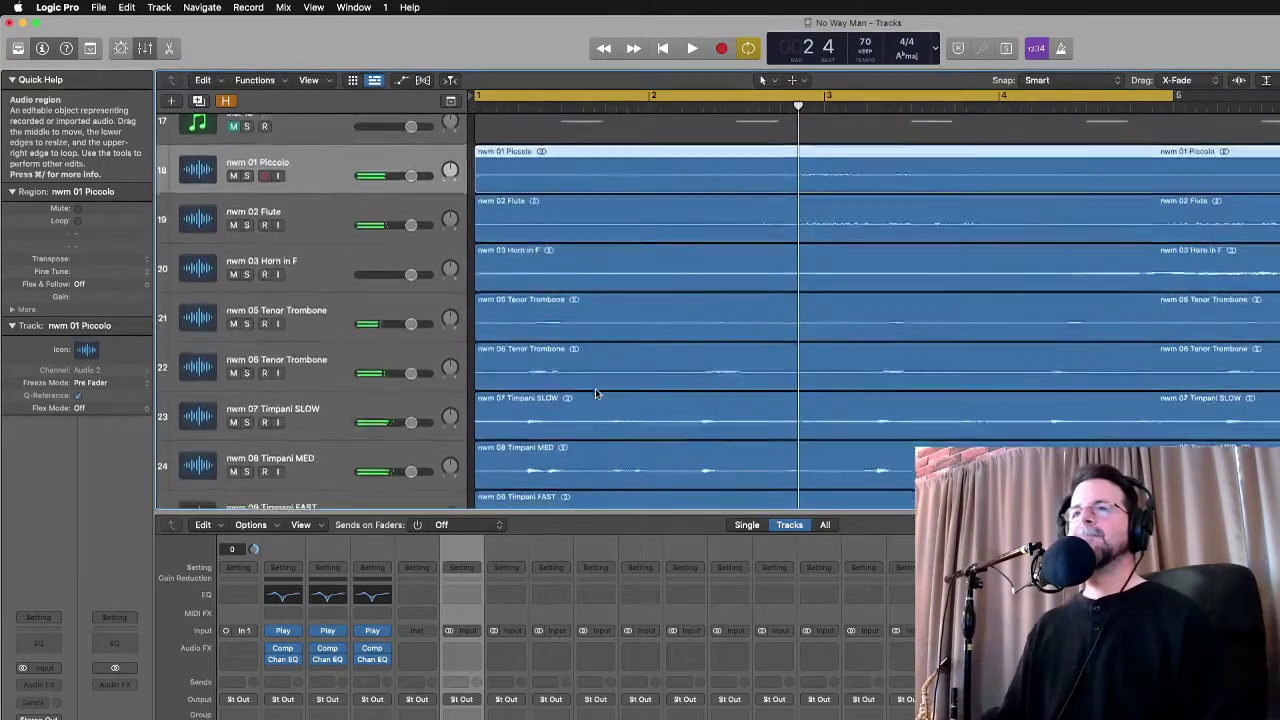
Turn on waveform zoom for the audio regions and play the opening of the arrangement
{"action": "left_click", "coordinate": [494, 359]}
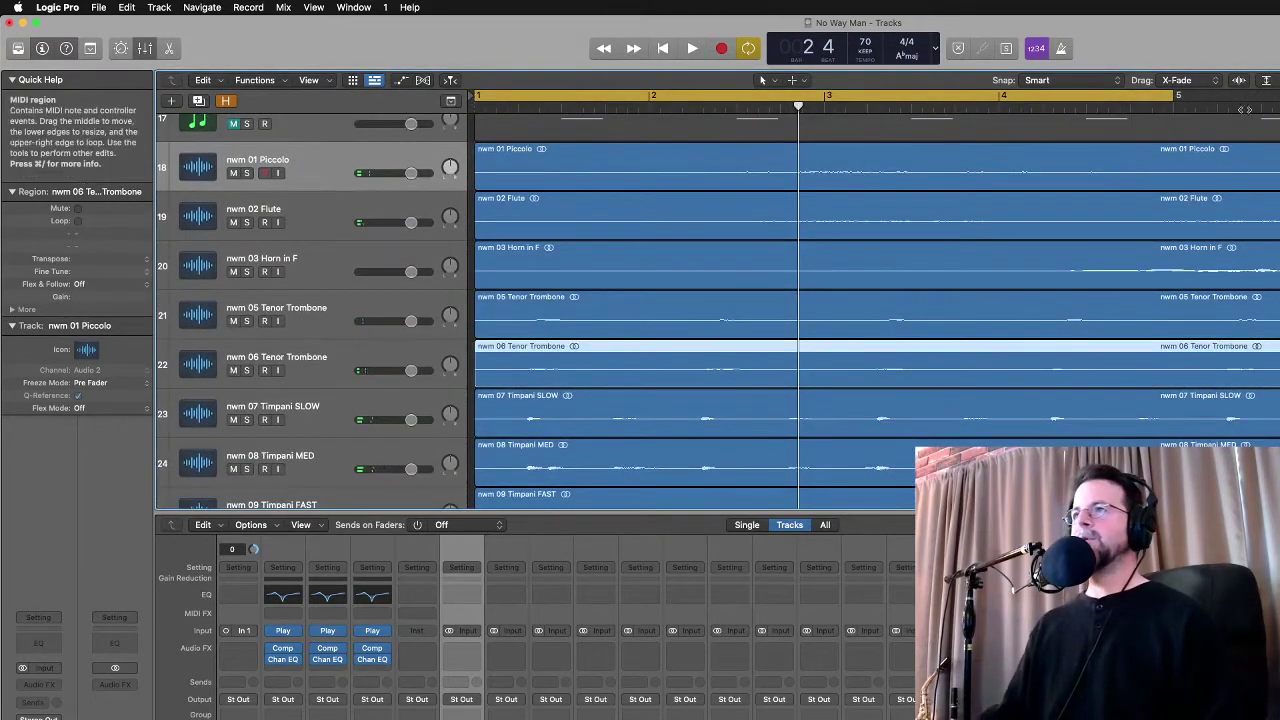
{"action": "left_click", "coordinate": [1238, 80]}
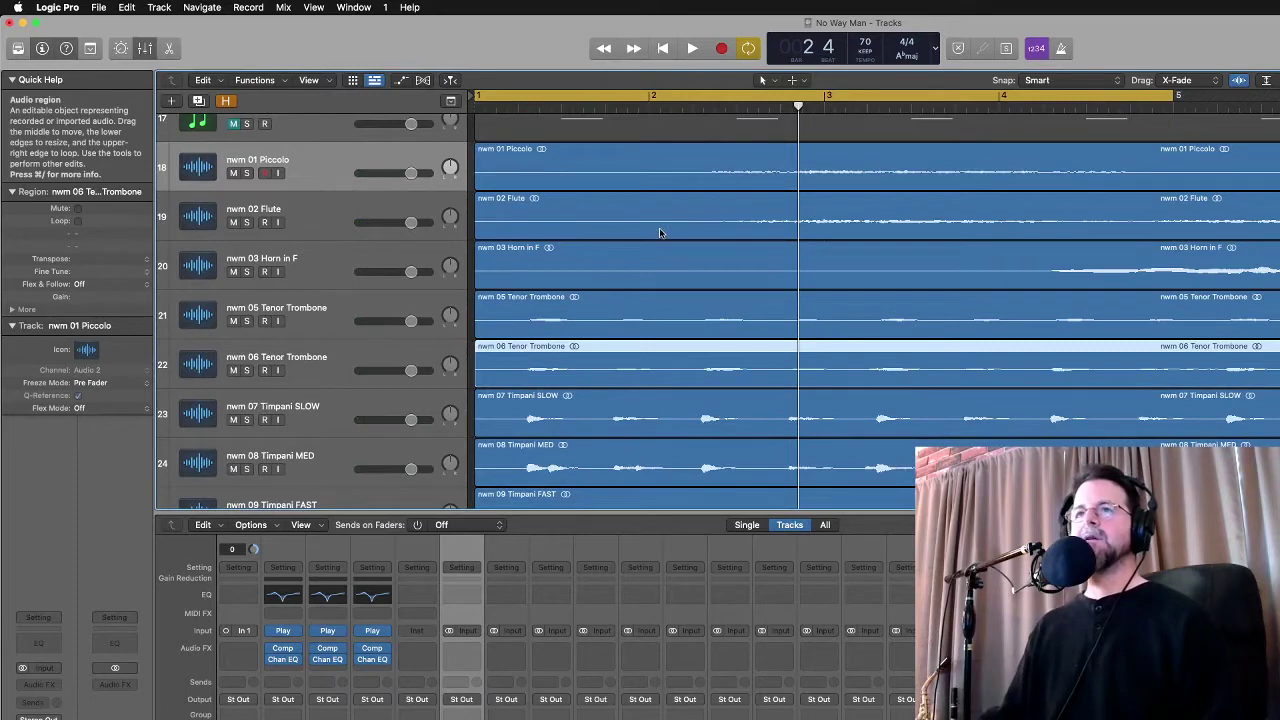
{"action": "key", "text": "space"}
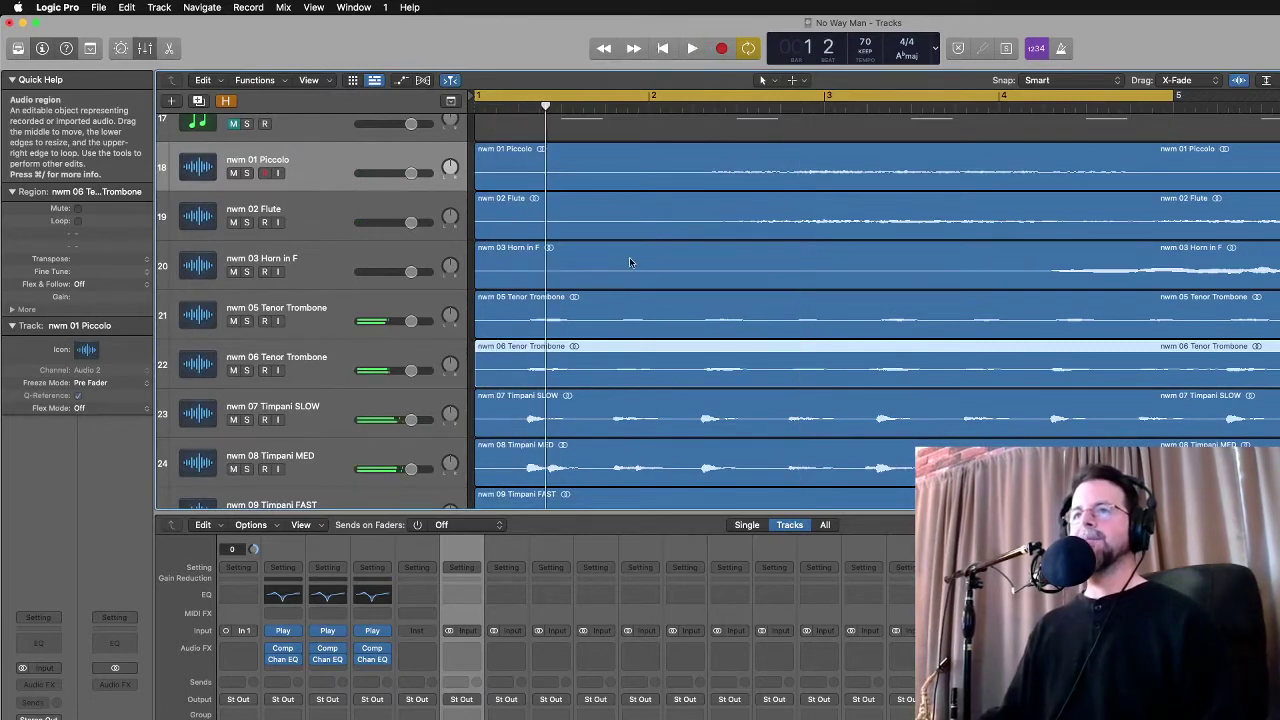
Trim the start of all regions together to the first timpani hit, just after beat 2 of bar 1
{"action": "key", "text": "super+a"}
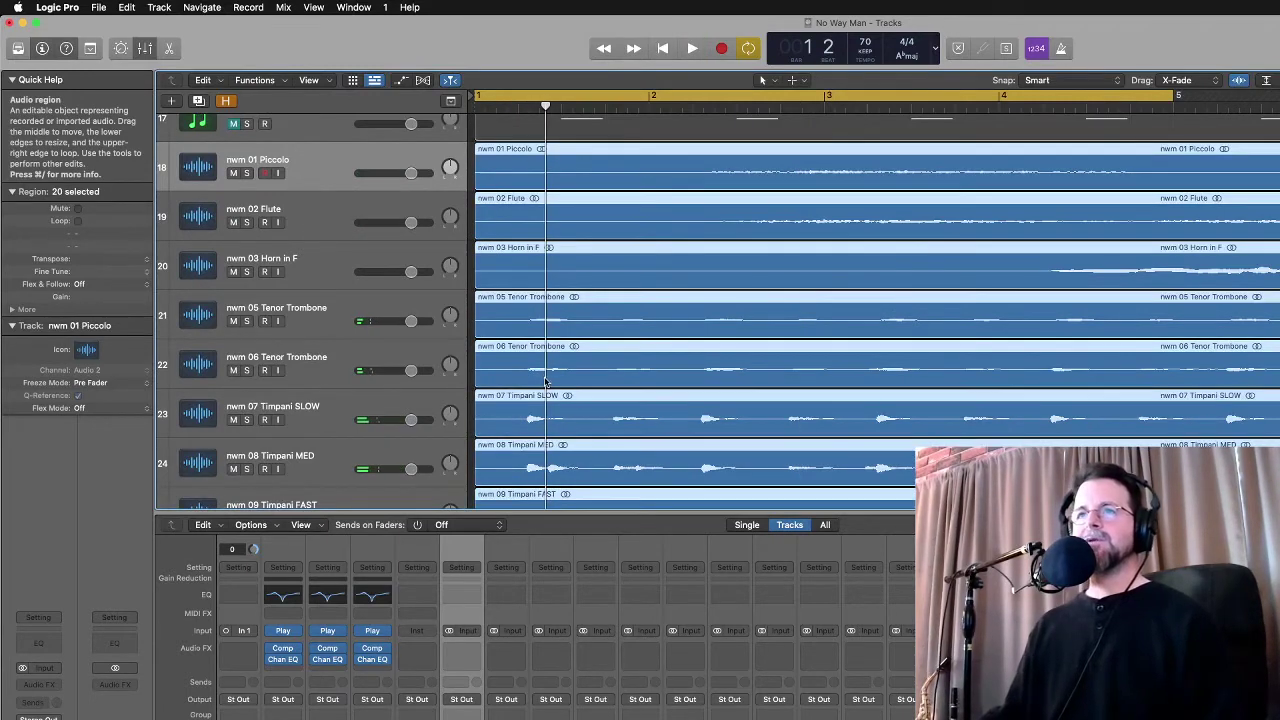
{"action": "key", "text": "super+Down"}
{"action": "key", "text": "super+Right"}
{"action": "key", "text": "super+Right"}
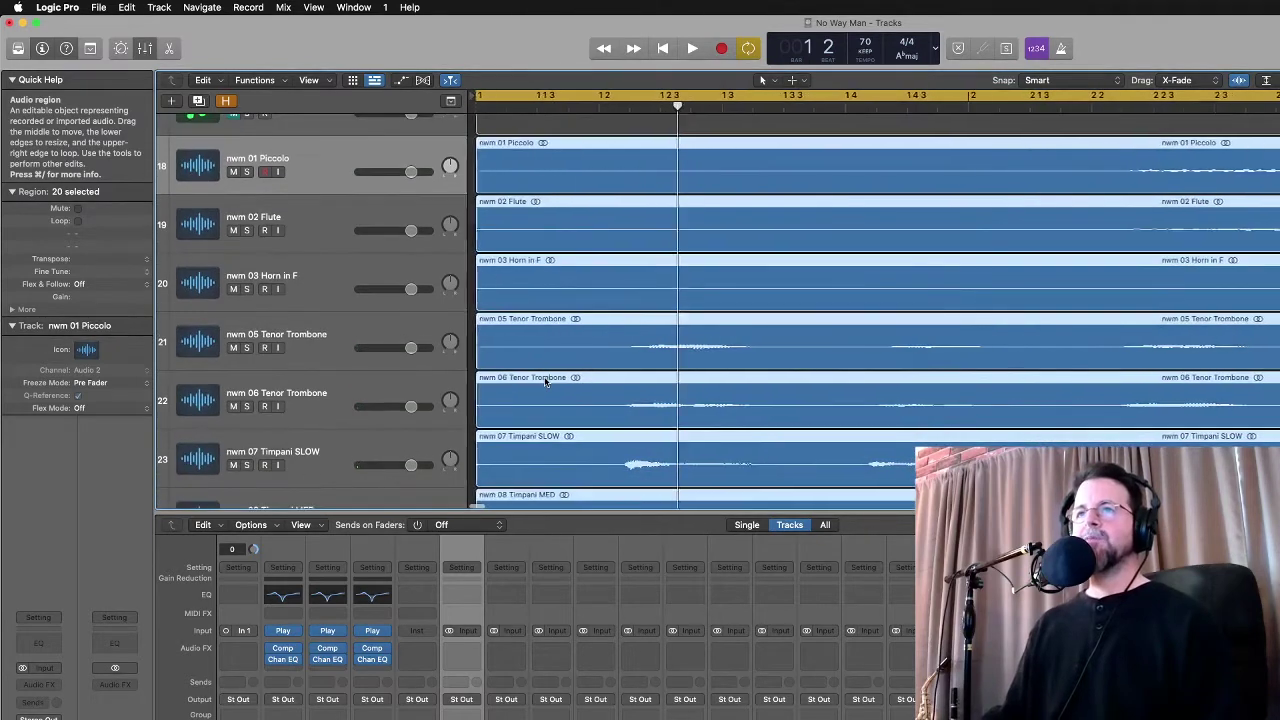
{"action": "left_click_drag", "start_coordinate": [480, 362], "coordinate": [633, 352]}
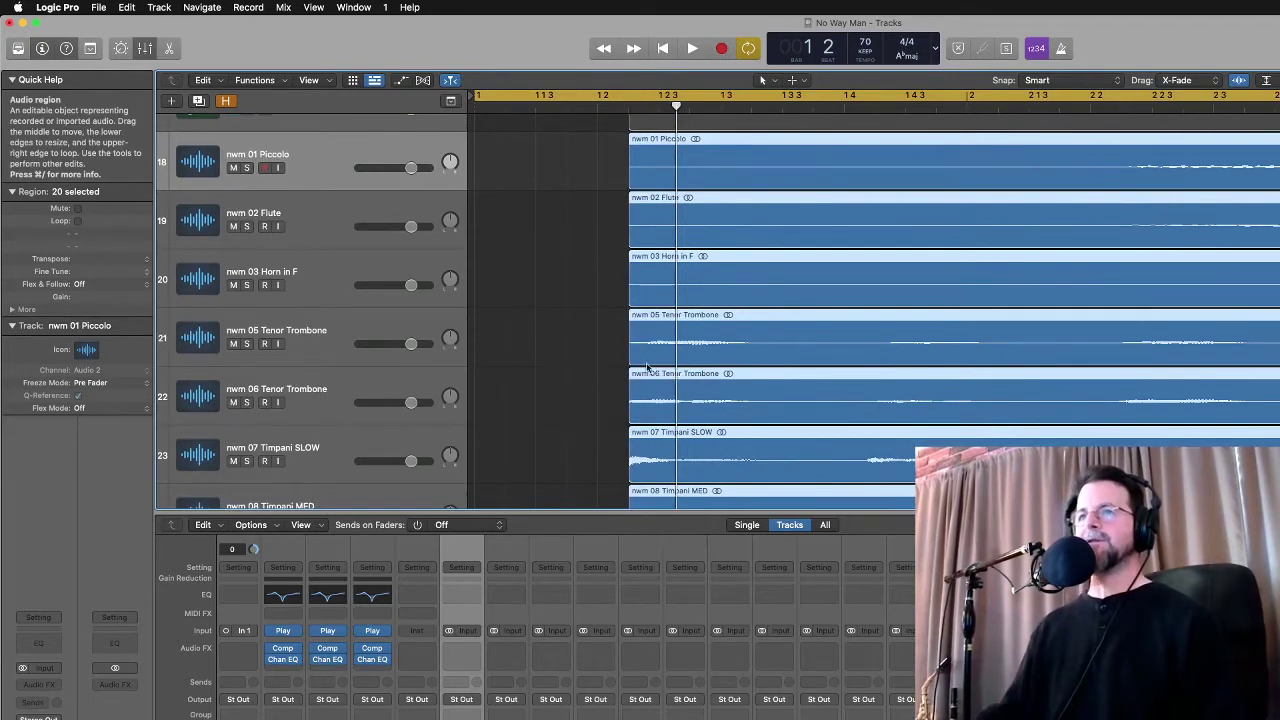
{"action": "left_click", "coordinate": [620, 465]}
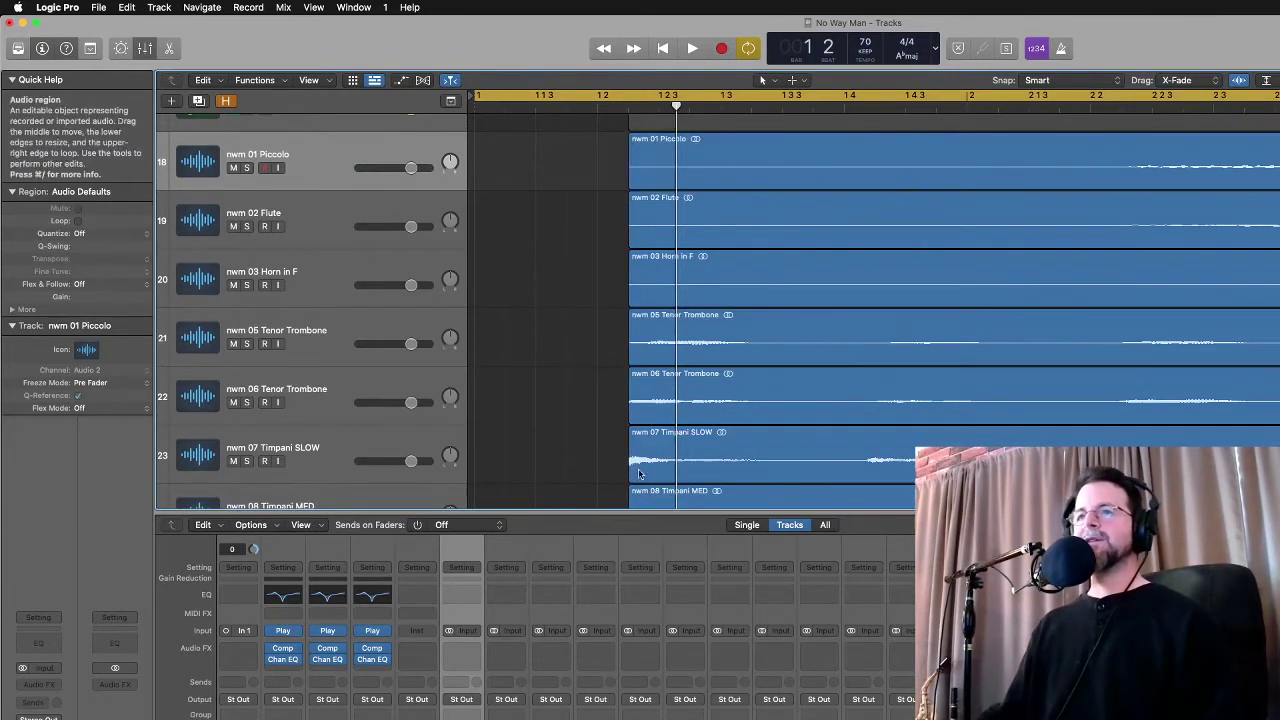
{"action": "key", "text": "super+a"}
{"action": "left_click_drag", "start_coordinate": [627, 468], "coordinate": [624, 469]}
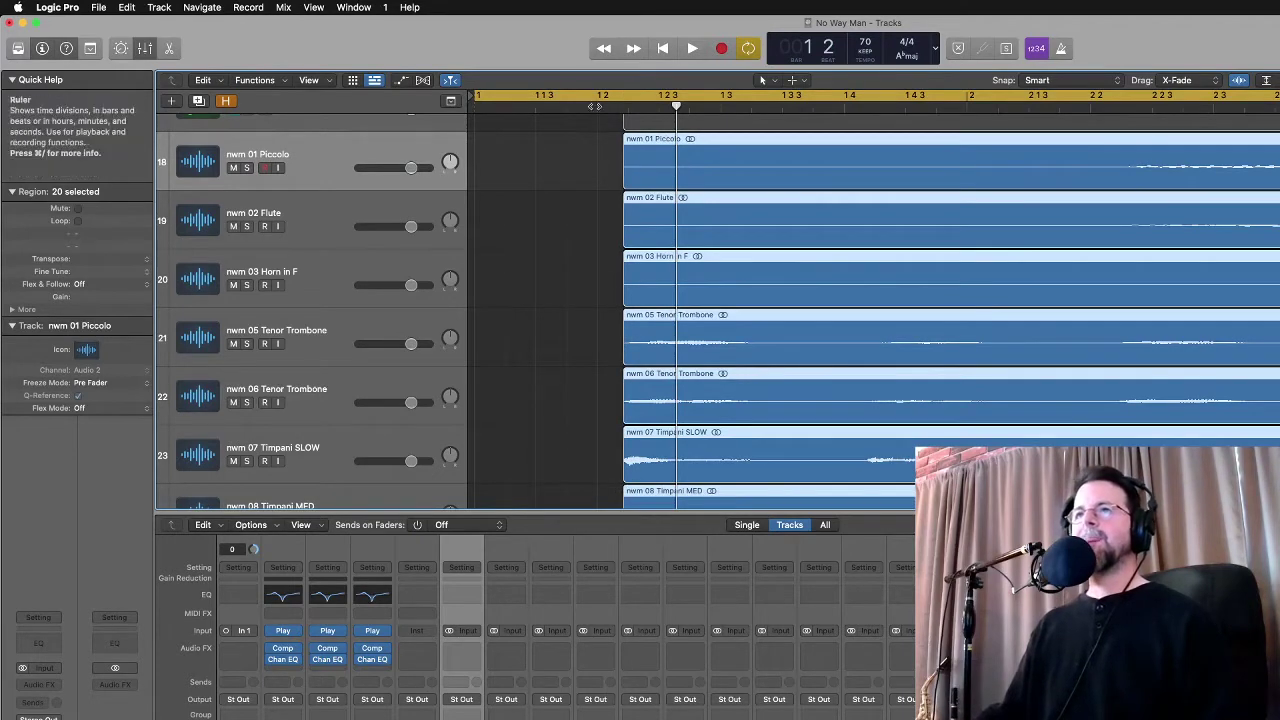
Deselect the regions and play from about beat 2 of bar 1 to check the trimmed start
{"action": "left_click", "coordinate": [597, 106]}
{"action": "key", "text": "space"}
{"action": "left_click", "coordinate": [590, 208]}
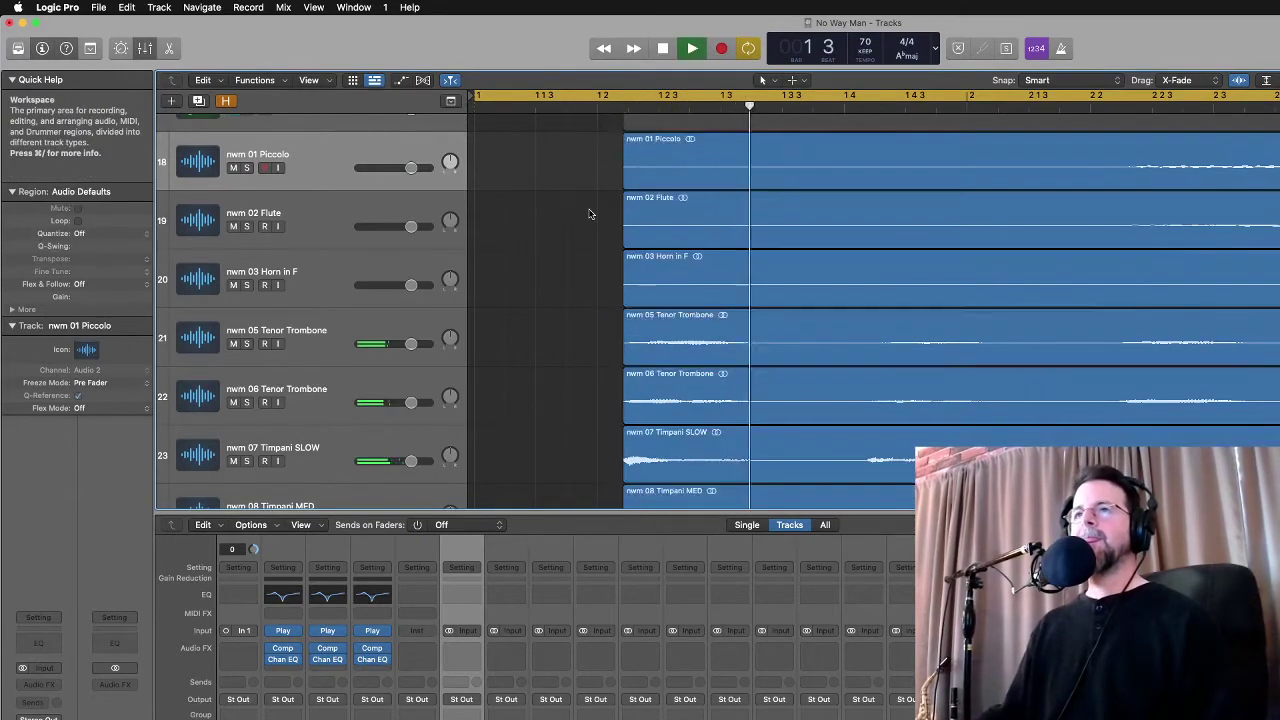
Reduce the track height and hide the Mixer to show more of the imported nwm tracks
{"action": "left_click", "coordinate": [589, 328], "text": "ctrl+alt"}
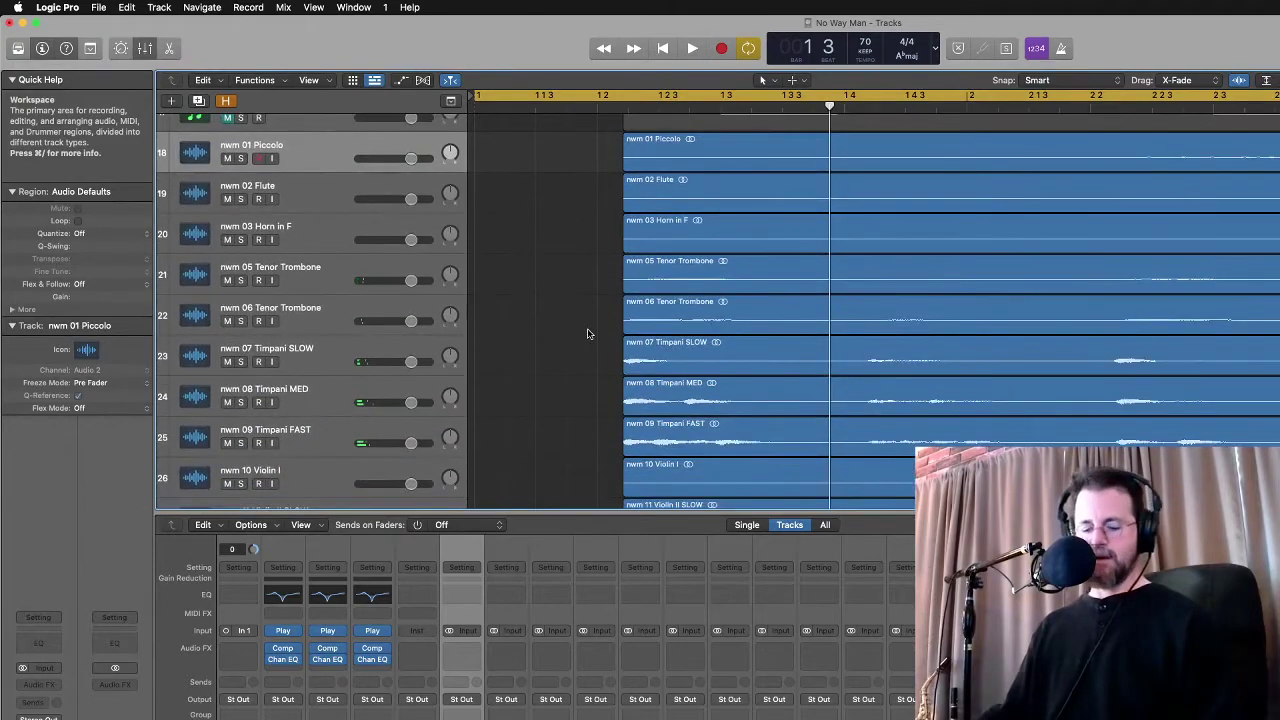
{"action": "key", "text": "x"}
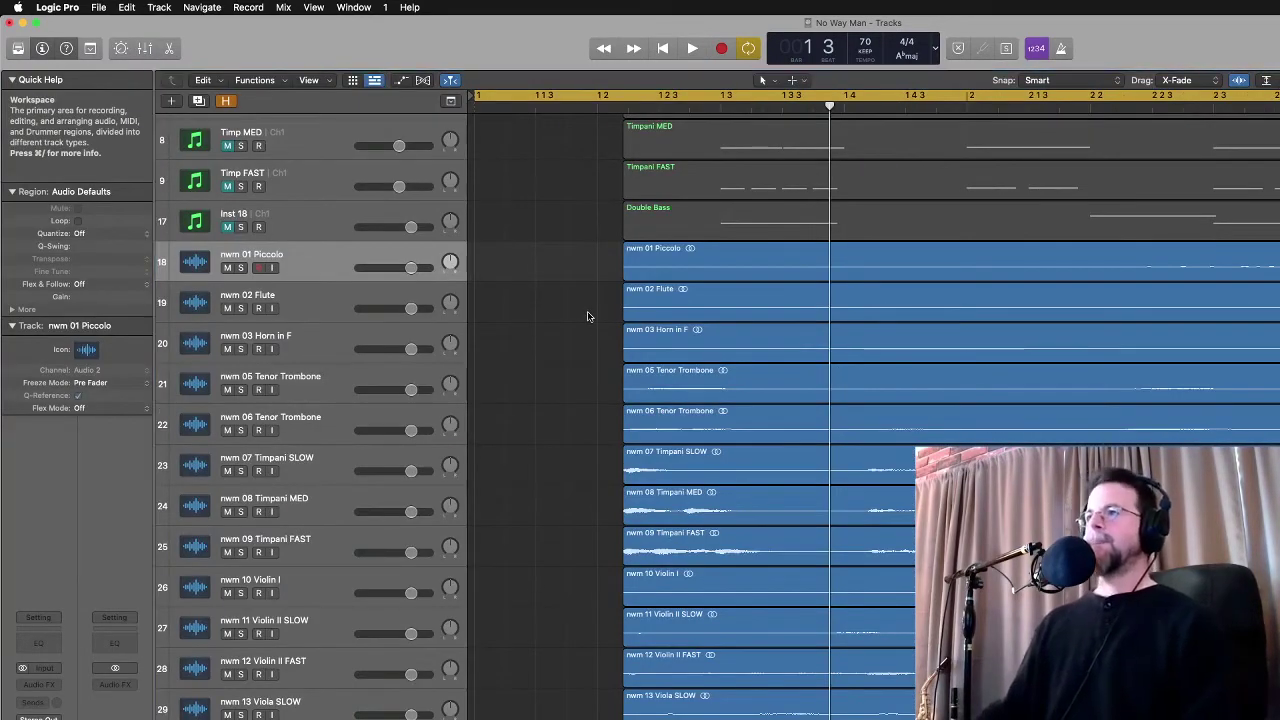
Move all the nwm audio regions together to the start of bar 1, play the opening, and deselect the regions
{"action": "left_click_drag", "start_coordinate": [594, 260], "coordinate": [910, 712]}
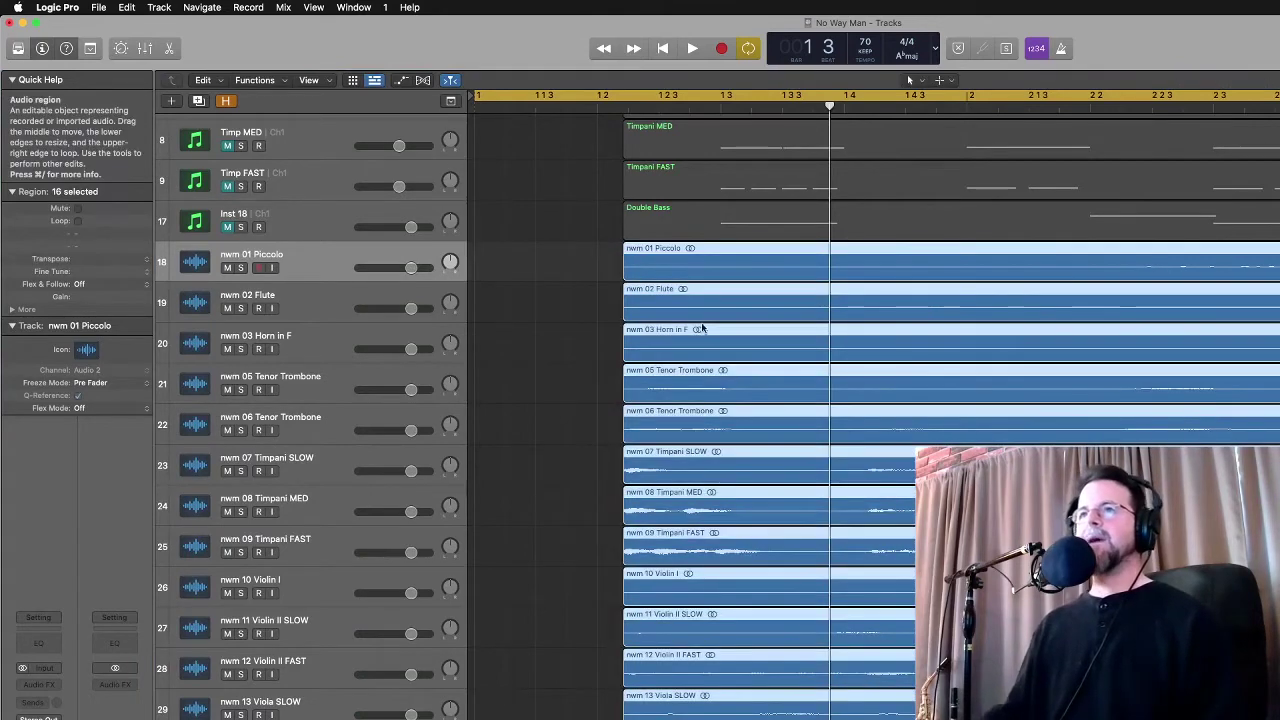
{"action": "left_click_drag", "start_coordinate": [685, 266], "coordinate": [537, 266]}
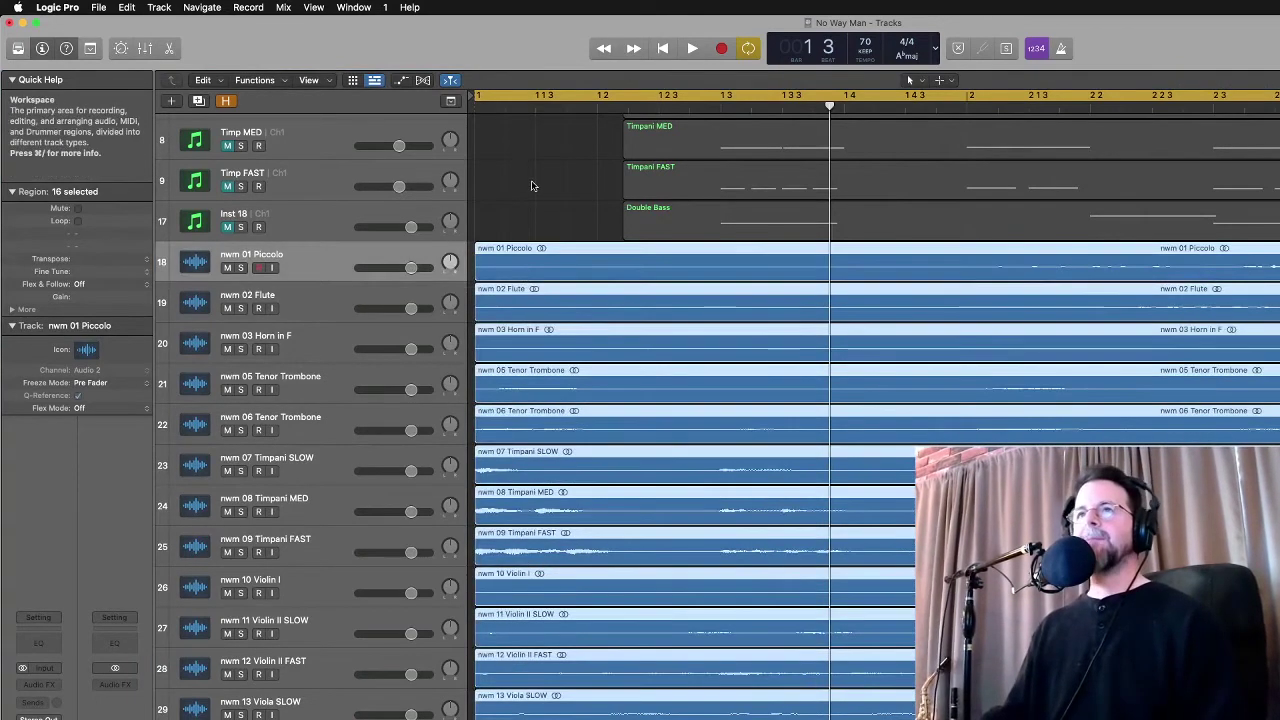
{"action": "key", "text": "space"}
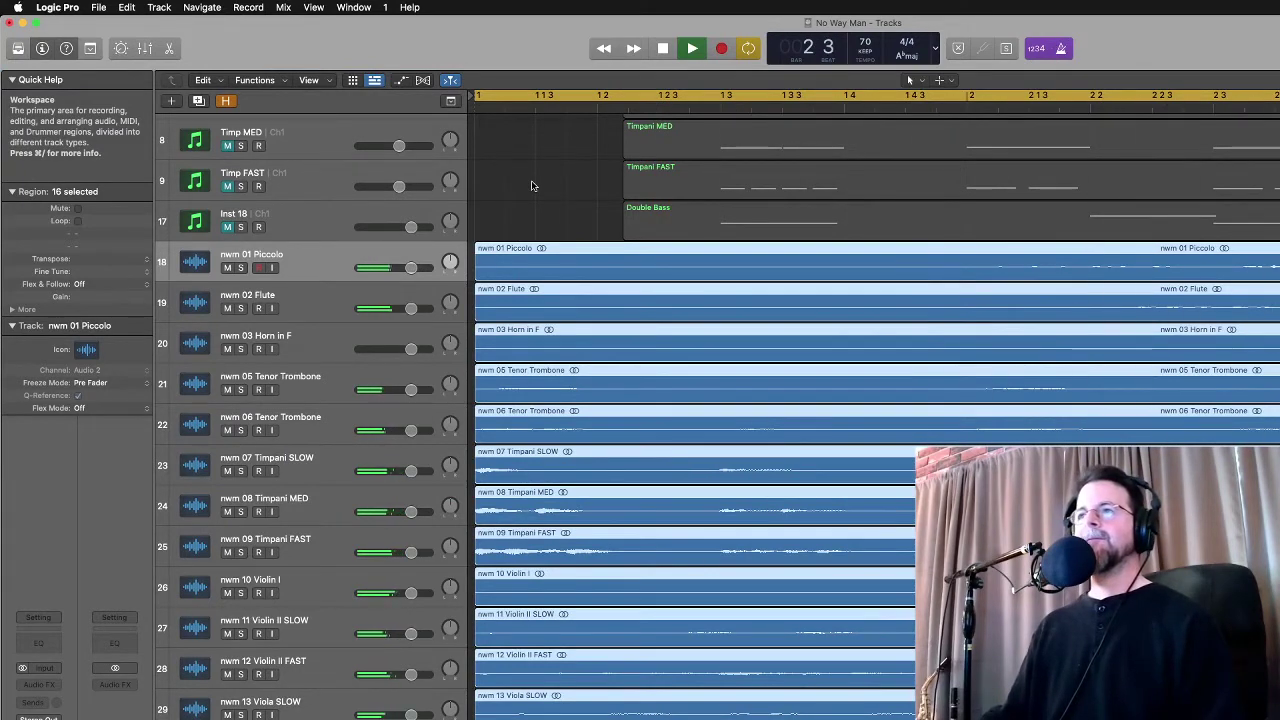
{"action": "left_click", "coordinate": [528, 201]}
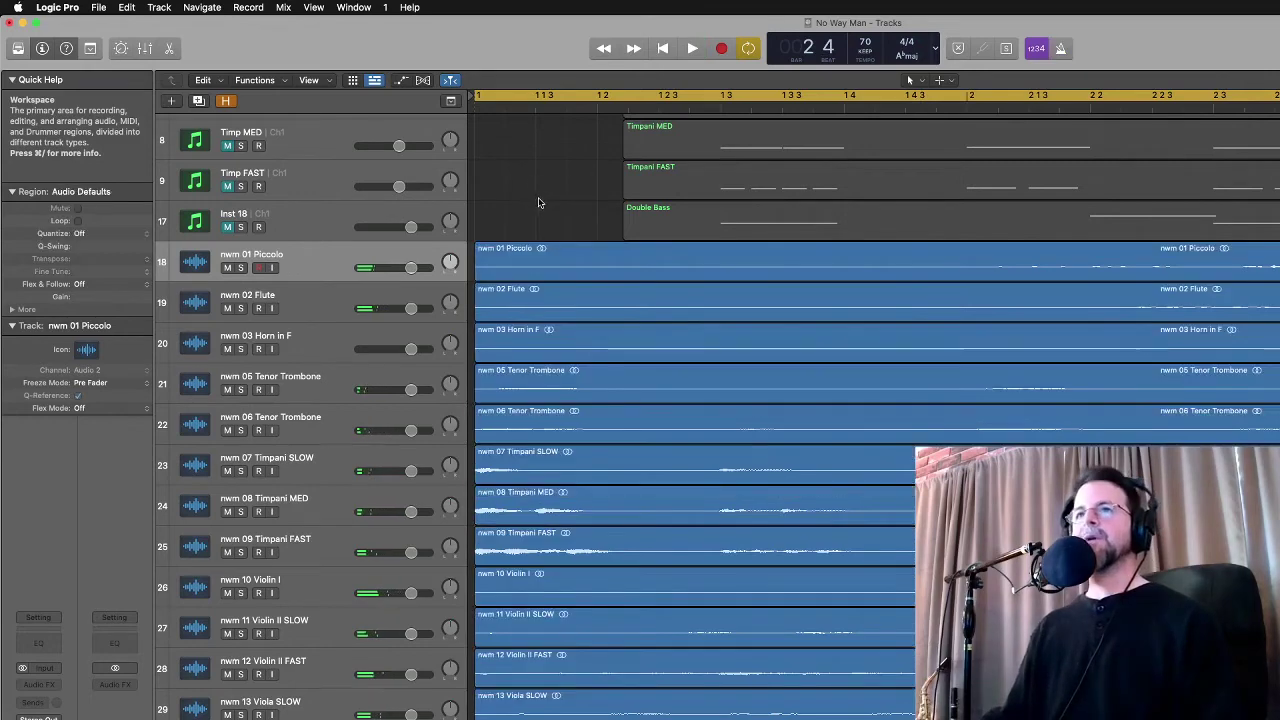
{"action": "scroll", "coordinate": [563, 209], "scroll_direction": "up", "scroll_amount": 2}
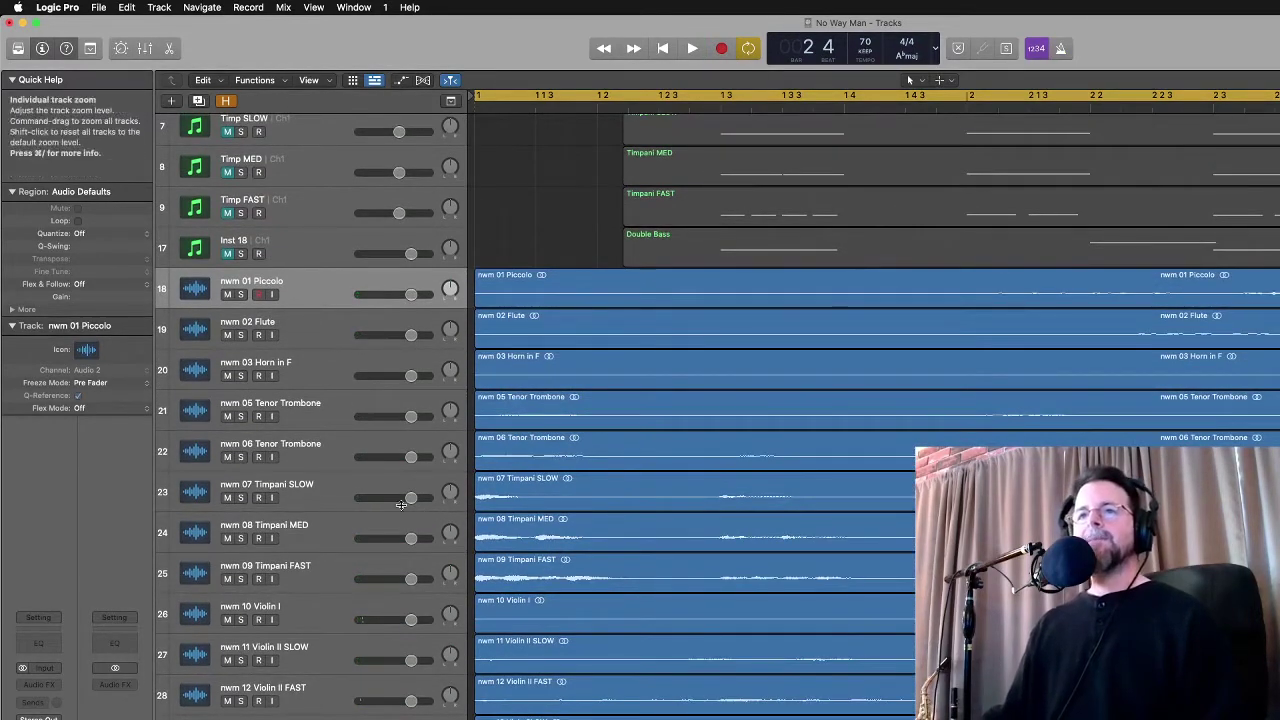
{"action": "left_click", "coordinate": [329, 489]}
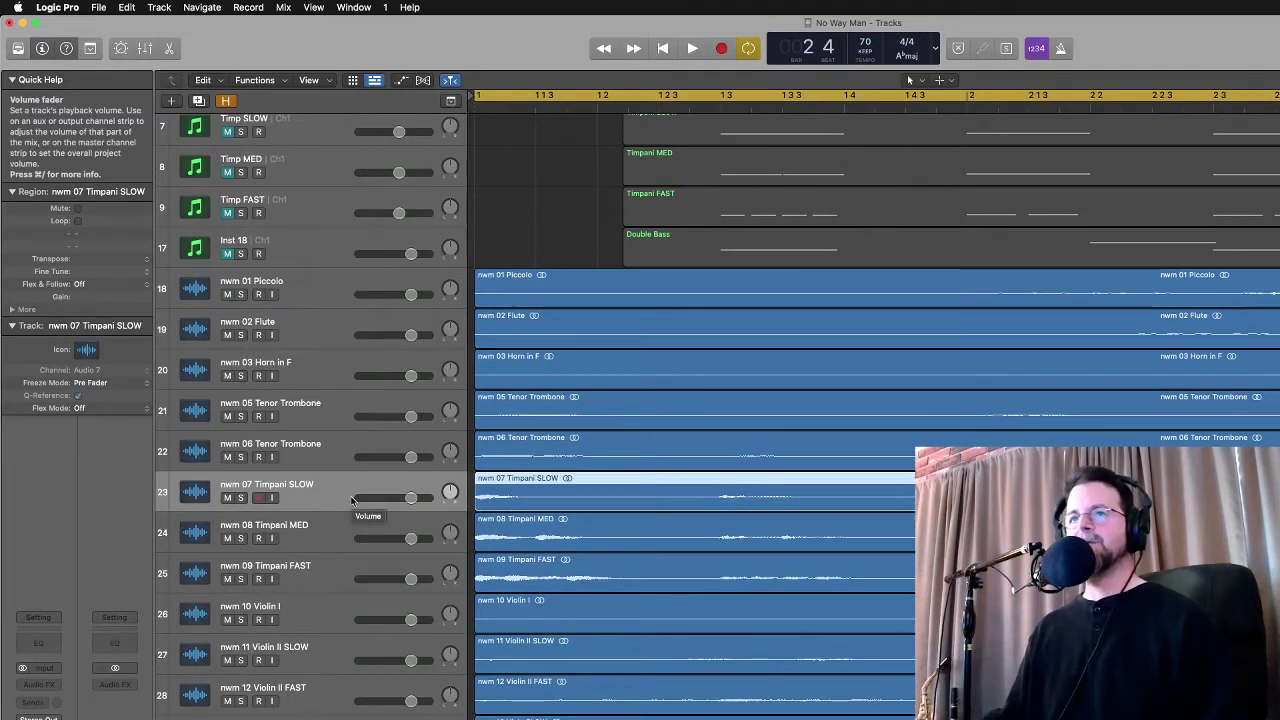
{"action": "left_click", "coordinate": [330, 529]}
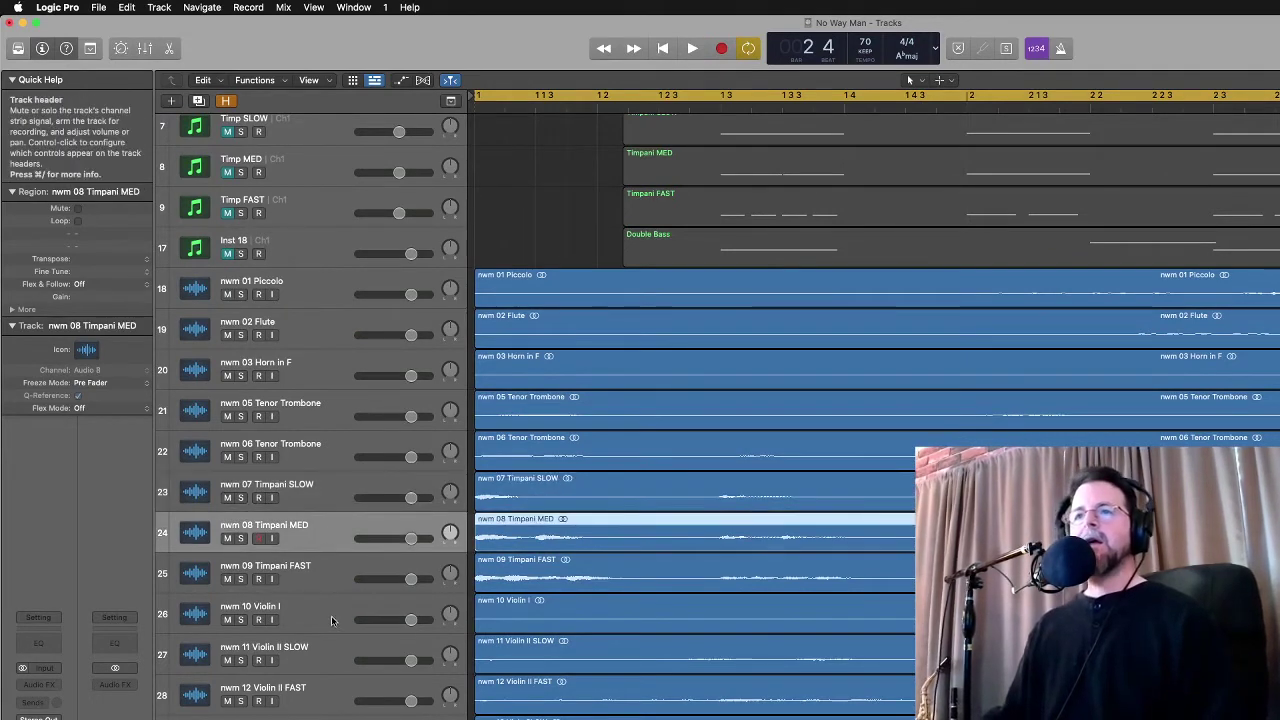
{"action": "scroll", "coordinate": [320, 450], "scroll_direction": "up", "scroll_amount": 2}
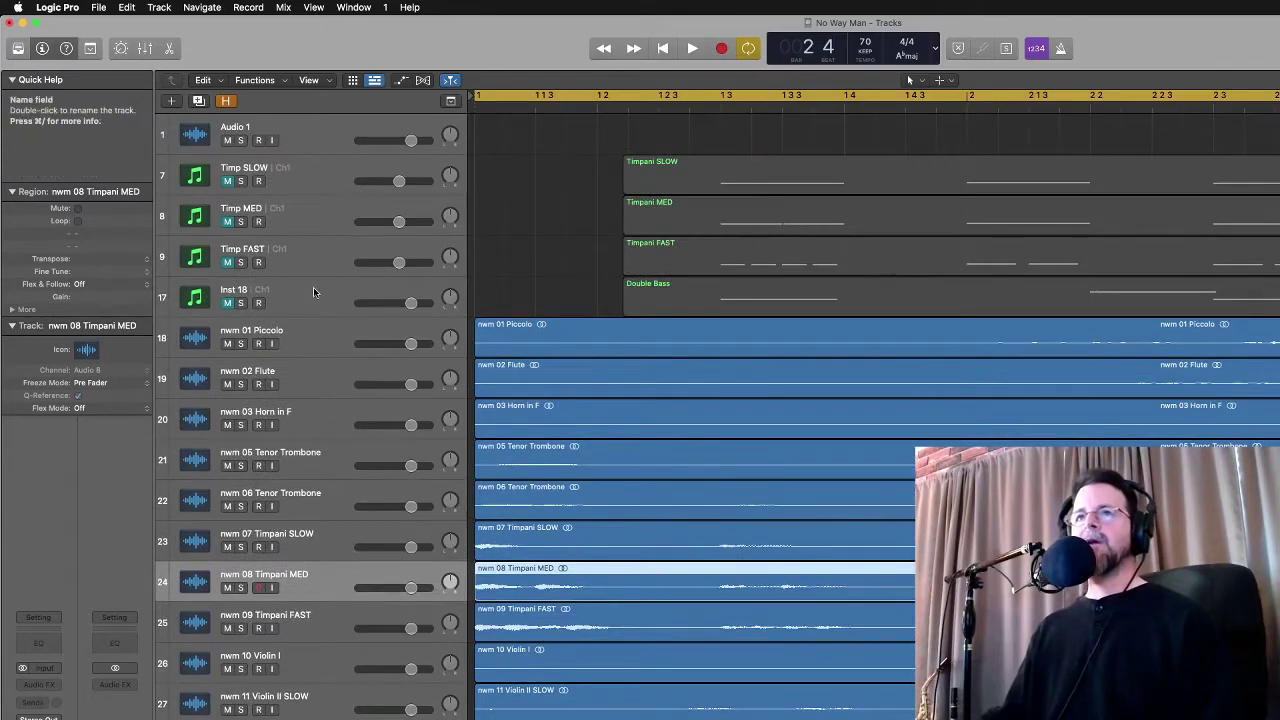
{"action": "left_click", "coordinate": [314, 291]}
{"action": "left_click", "coordinate": [306, 142], "text": "shift"}
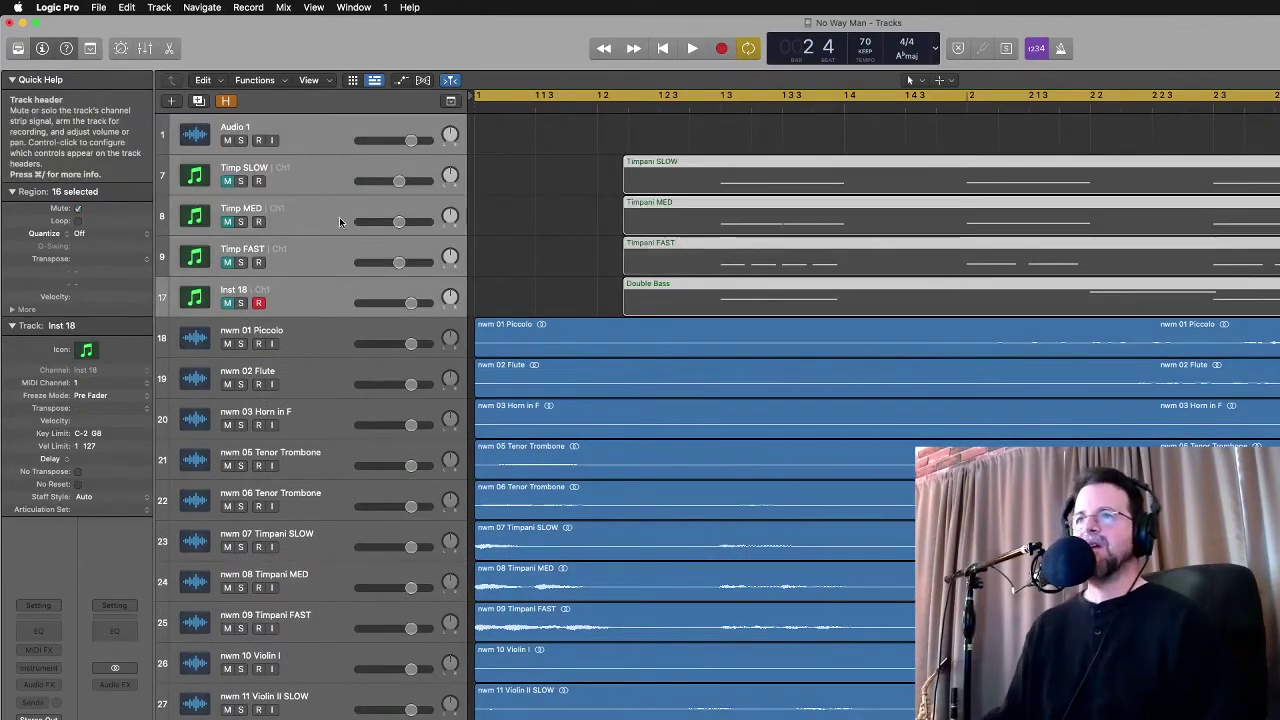
{"action": "scroll", "coordinate": [371, 403], "scroll_direction": "down", "scroll_amount": 2}
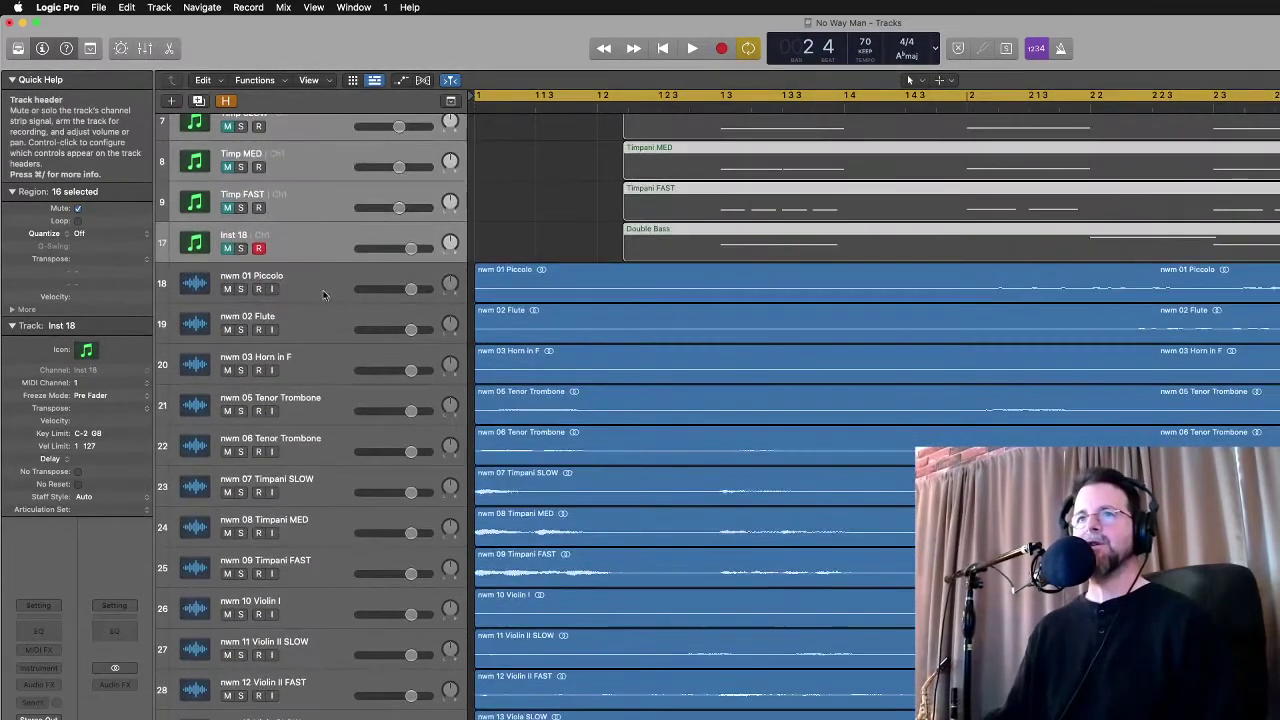
Search the sound library for "pic" and apply the Piccolo patch to the nwm 01 Piccolo track
{"action": "left_click", "coordinate": [316, 287]}
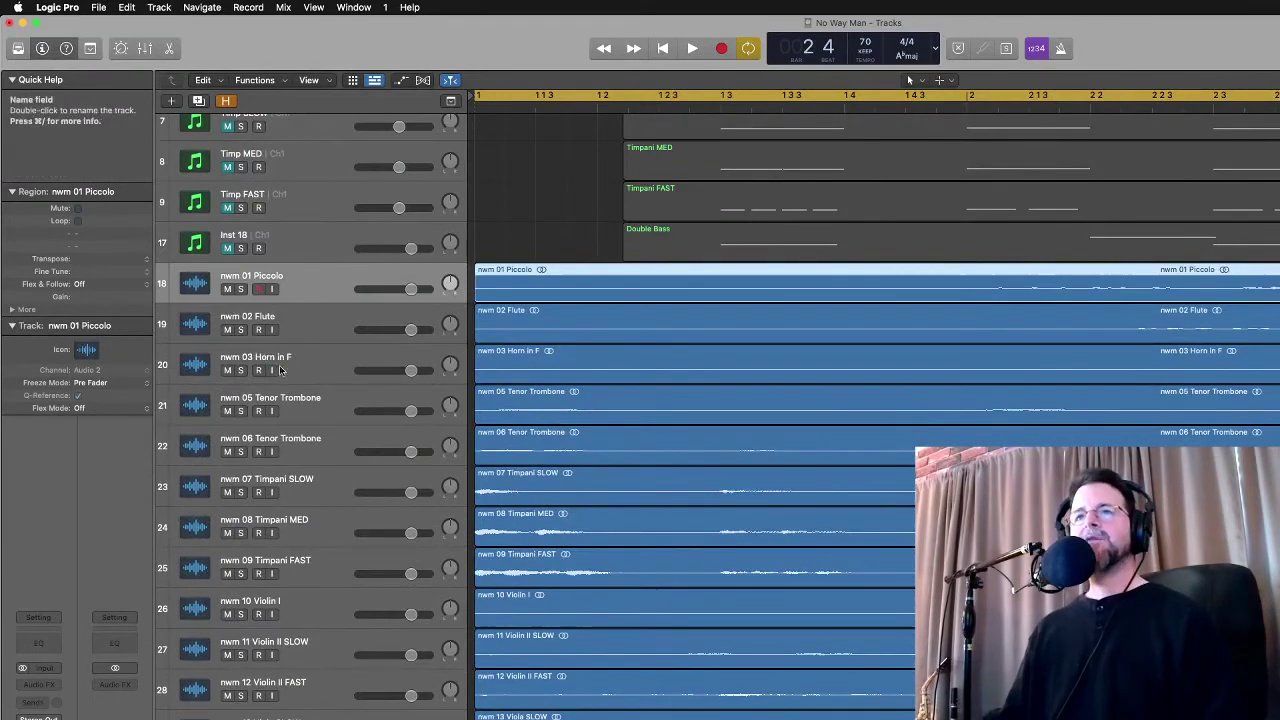
{"action": "key", "text": "y"}
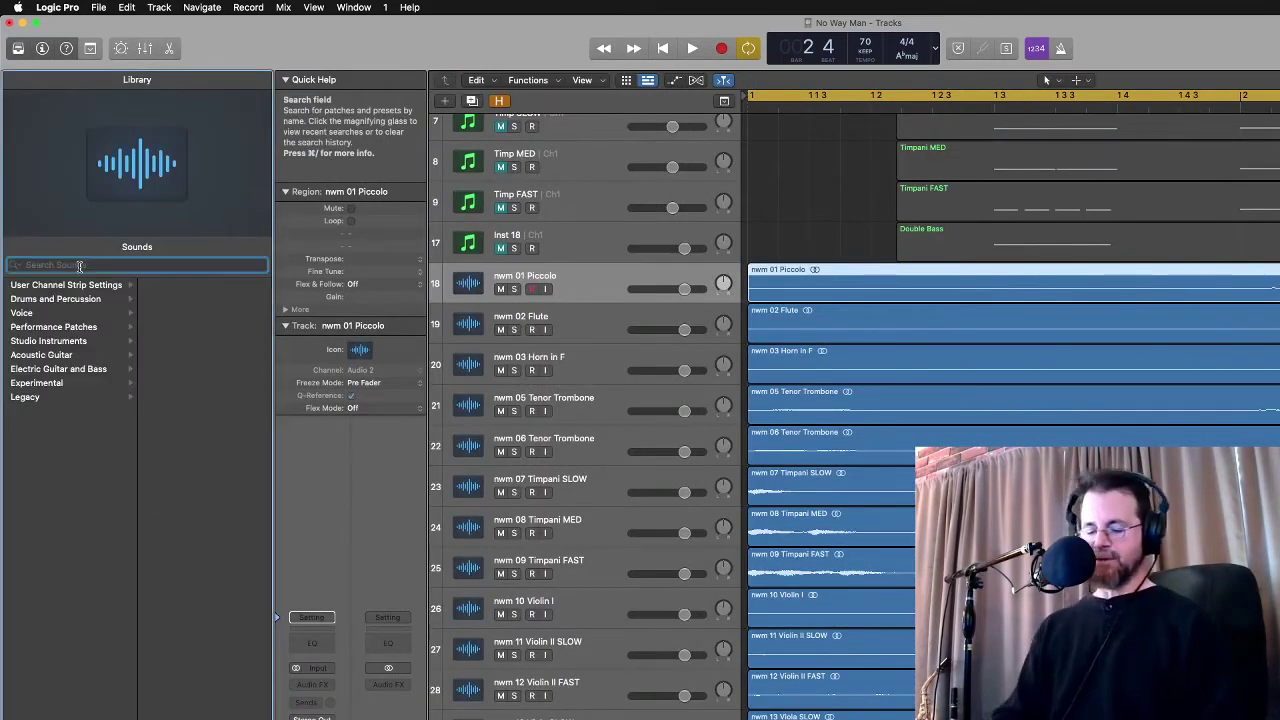
{"action": "type", "text": "pic"}
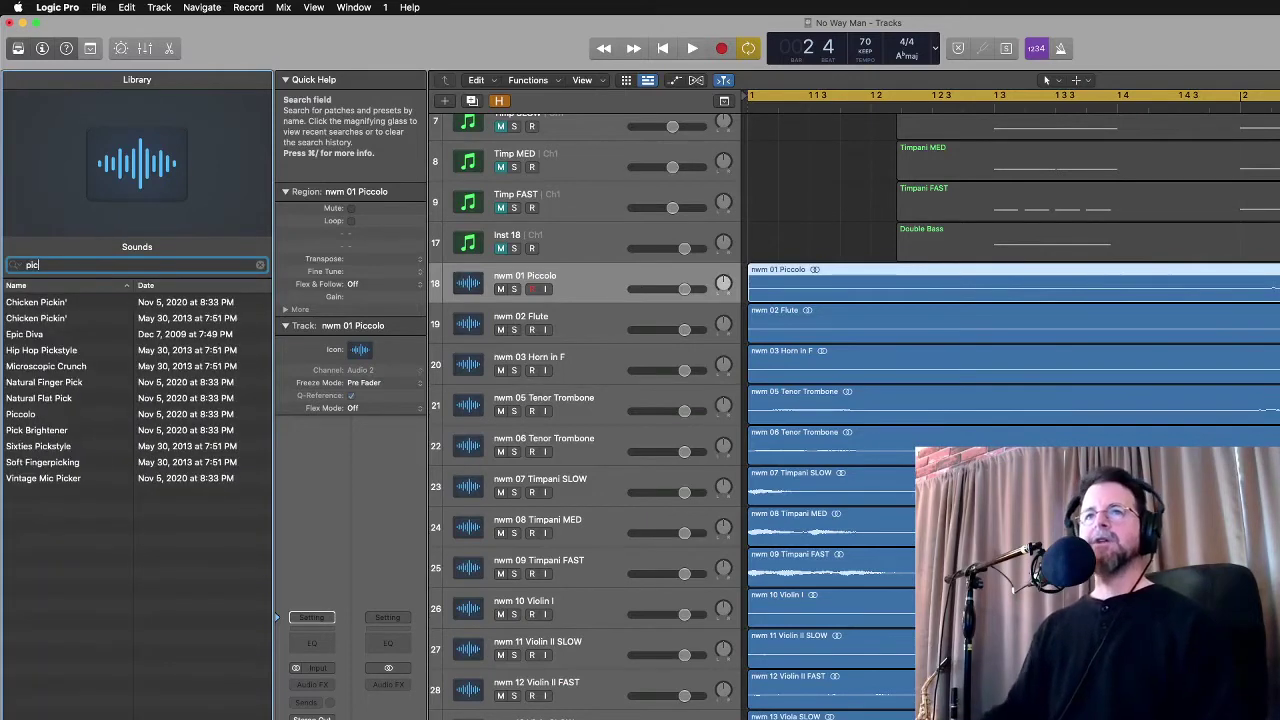
{"action": "left_click", "coordinate": [62, 414]}
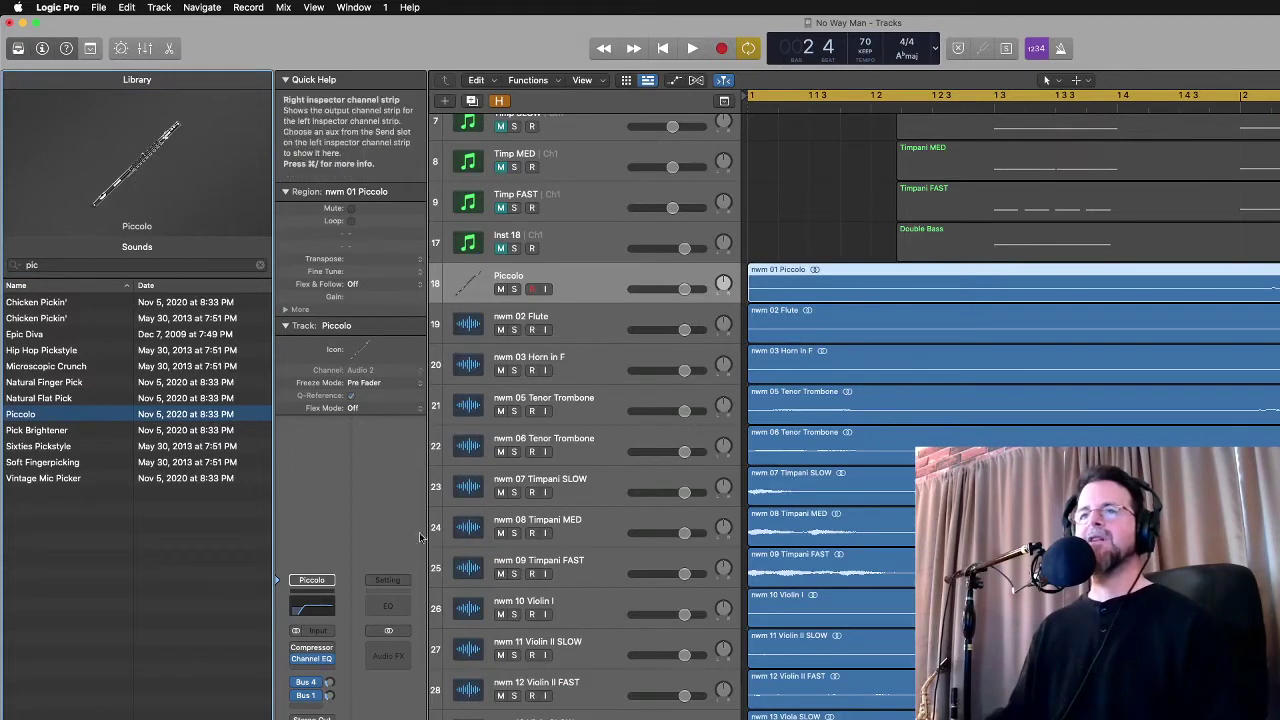
Solo the Piccolo track and play it from bar 2 to hear the applied patch
{"action": "left_click", "coordinate": [296, 650]}
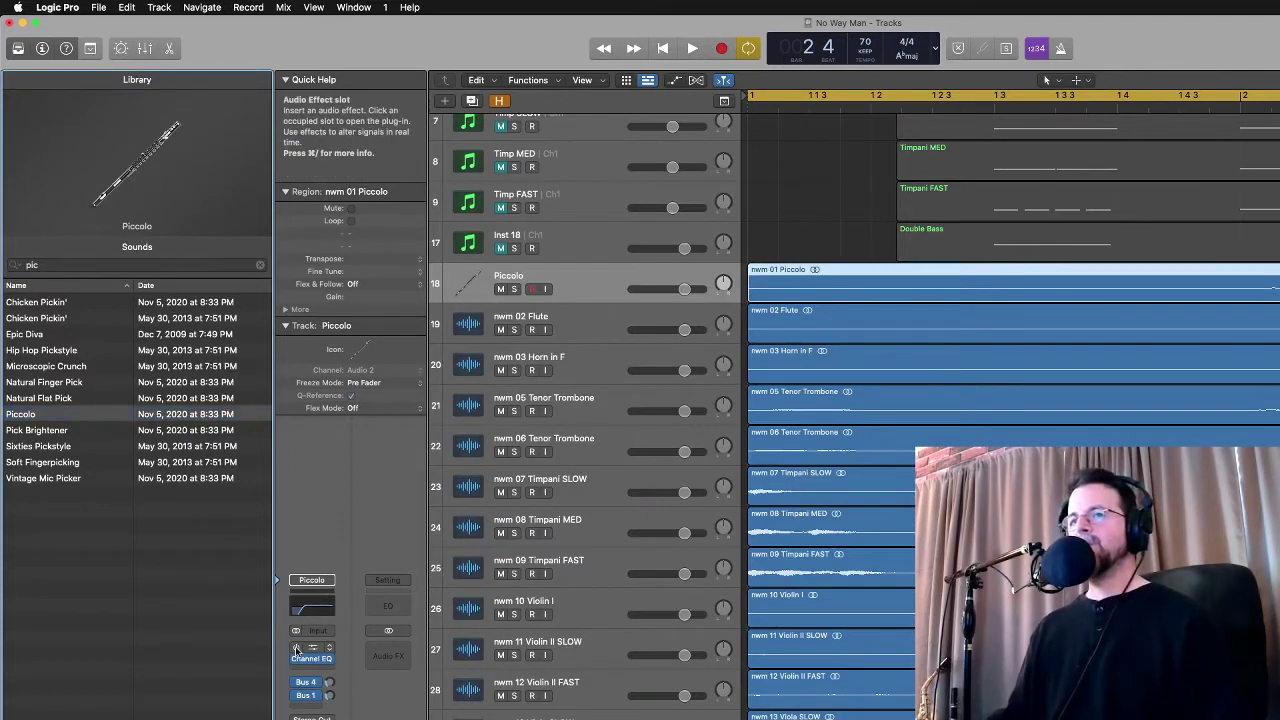
{"action": "left_click", "coordinate": [895, 247]}
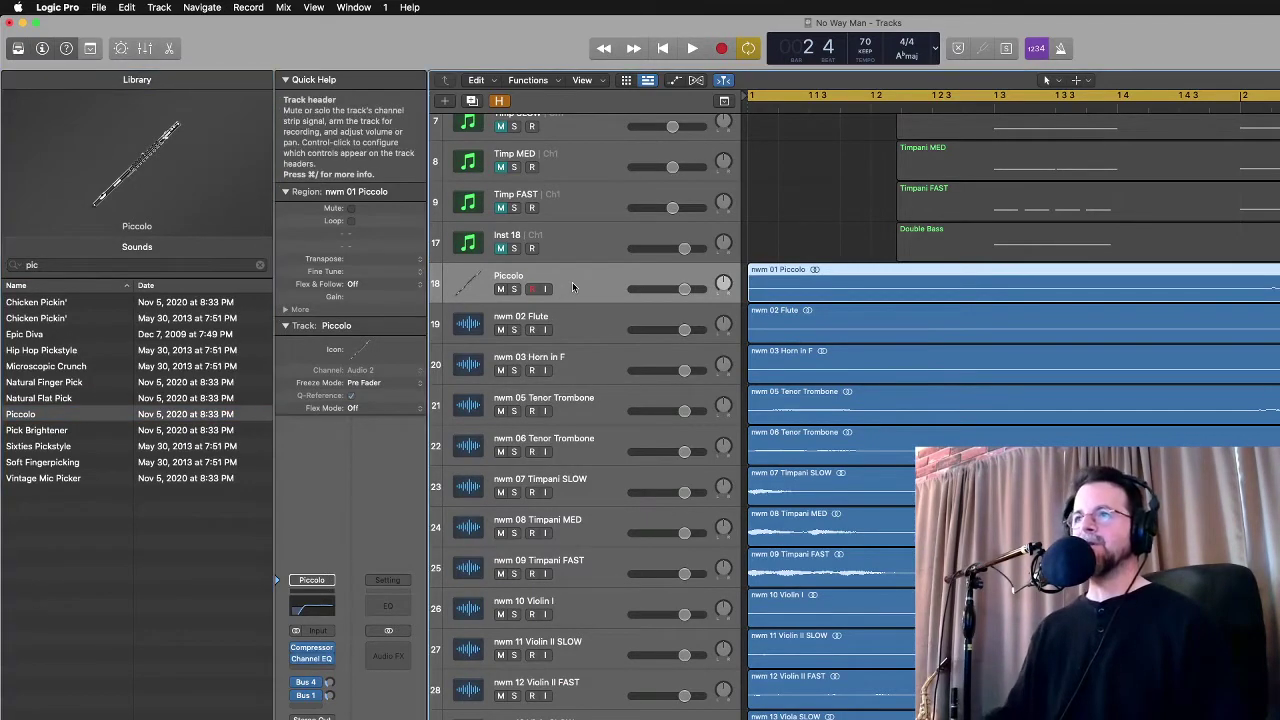
{"action": "key", "text": "s"}
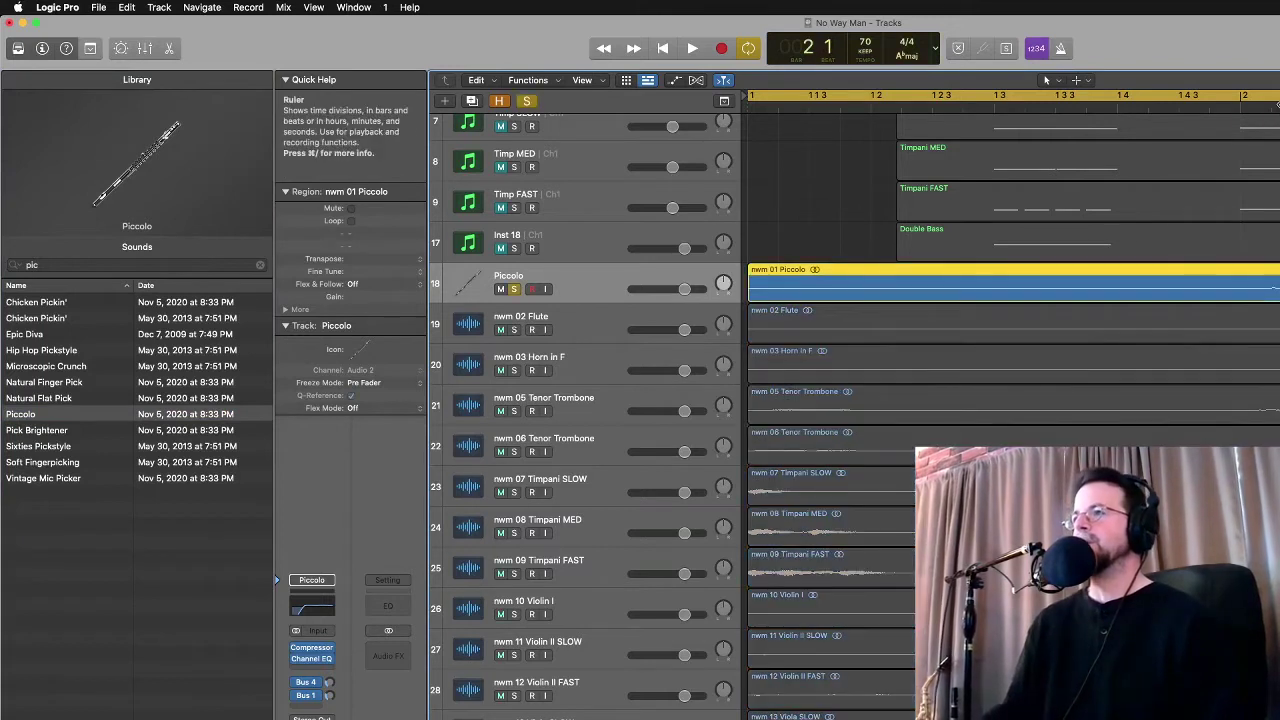
{"action": "key", "text": "space"}
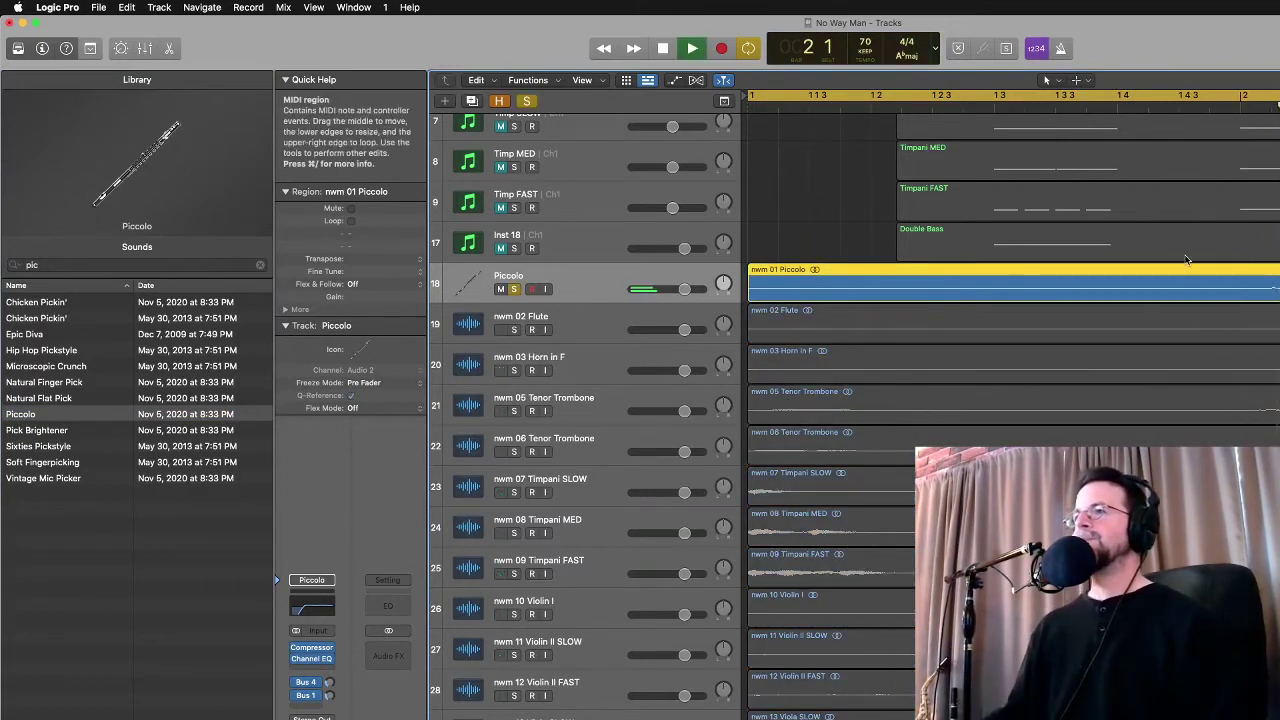
{"action": "scroll", "coordinate": [1186, 260], "scroll_direction": "down", "scroll_amount": 5}
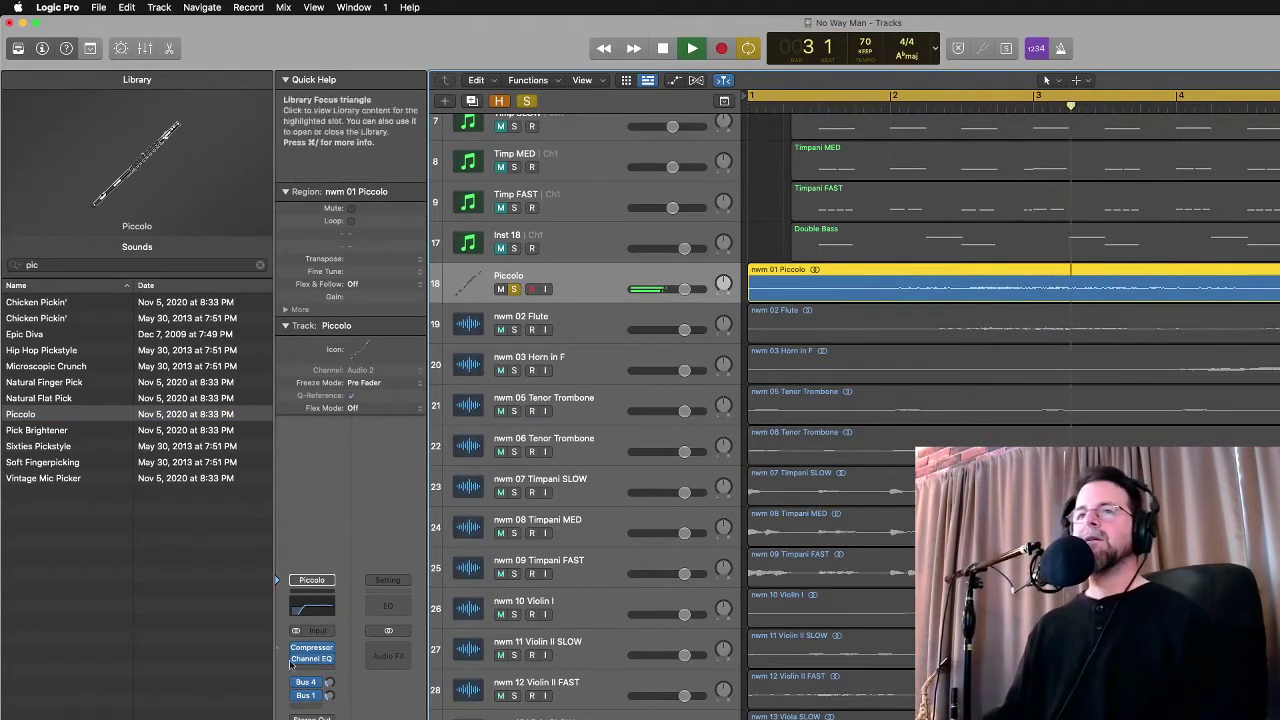
Compare the Piccolo with its Compressor, Channel EQ and bus sends bypassed and enabled, and unsolo the track
{"action": "key", "text": "space"}
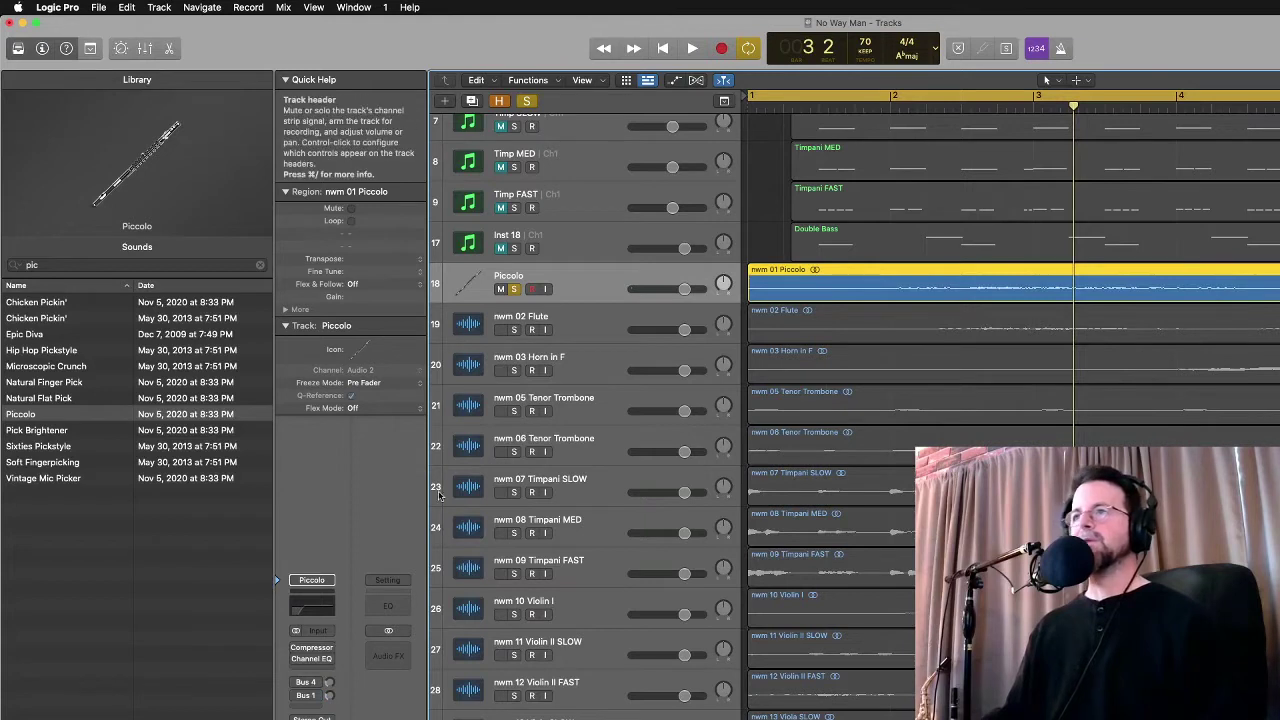
{"action": "key", "text": "Return"}
{"action": "key", "text": "space"}
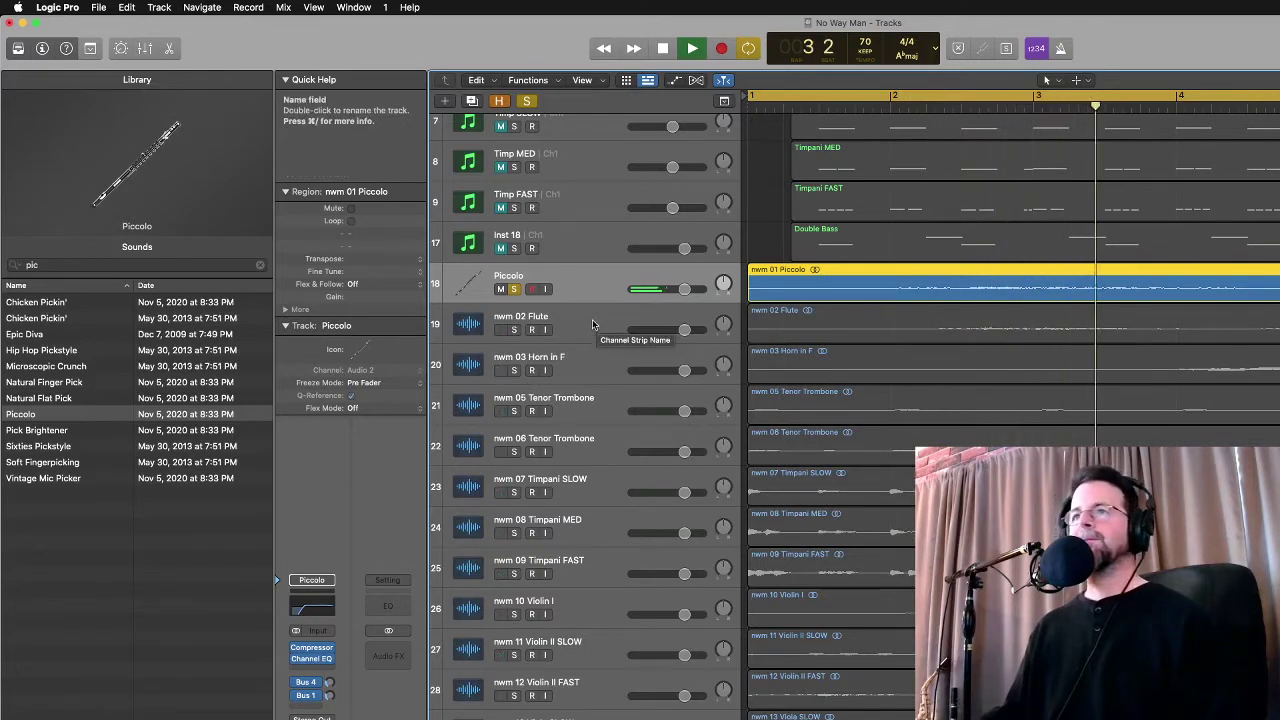
{"action": "key", "text": "space"}
{"action": "left_click", "coordinate": [514, 289]}
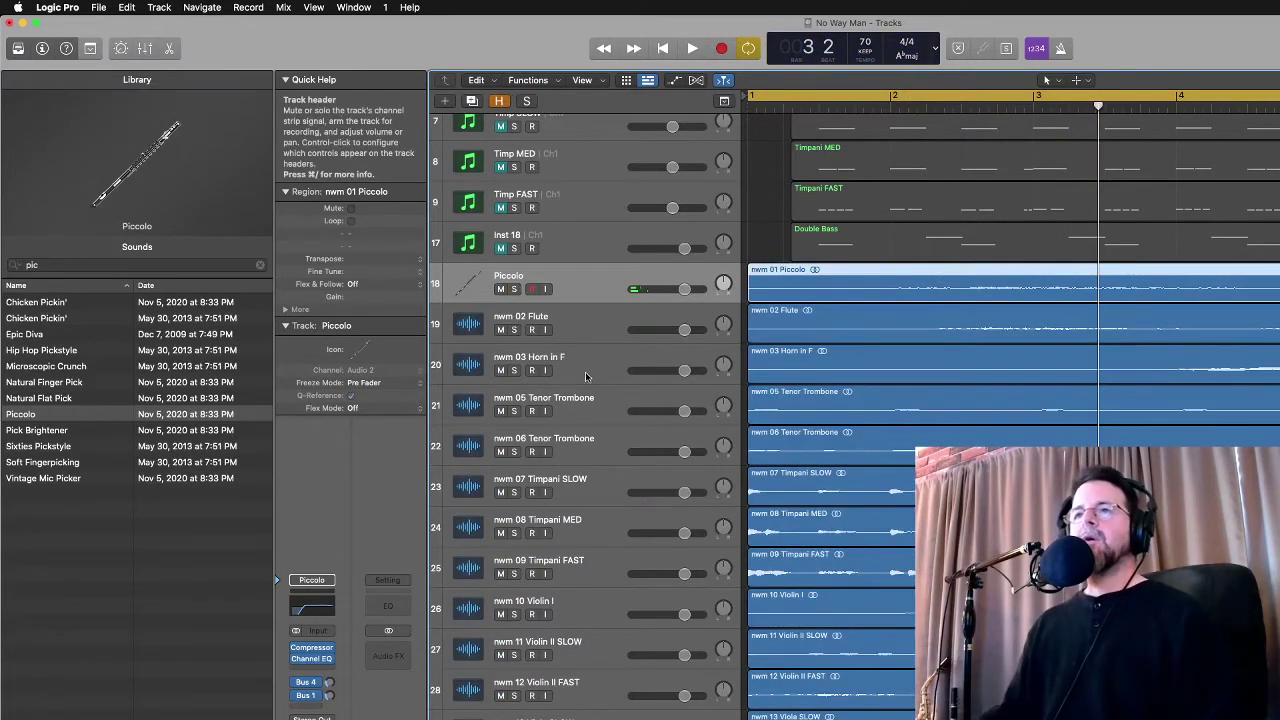
Search the sound library for "flute" and apply the Flute patch to the nwm 02 Flute track
{"action": "left_click", "coordinate": [572, 410]}
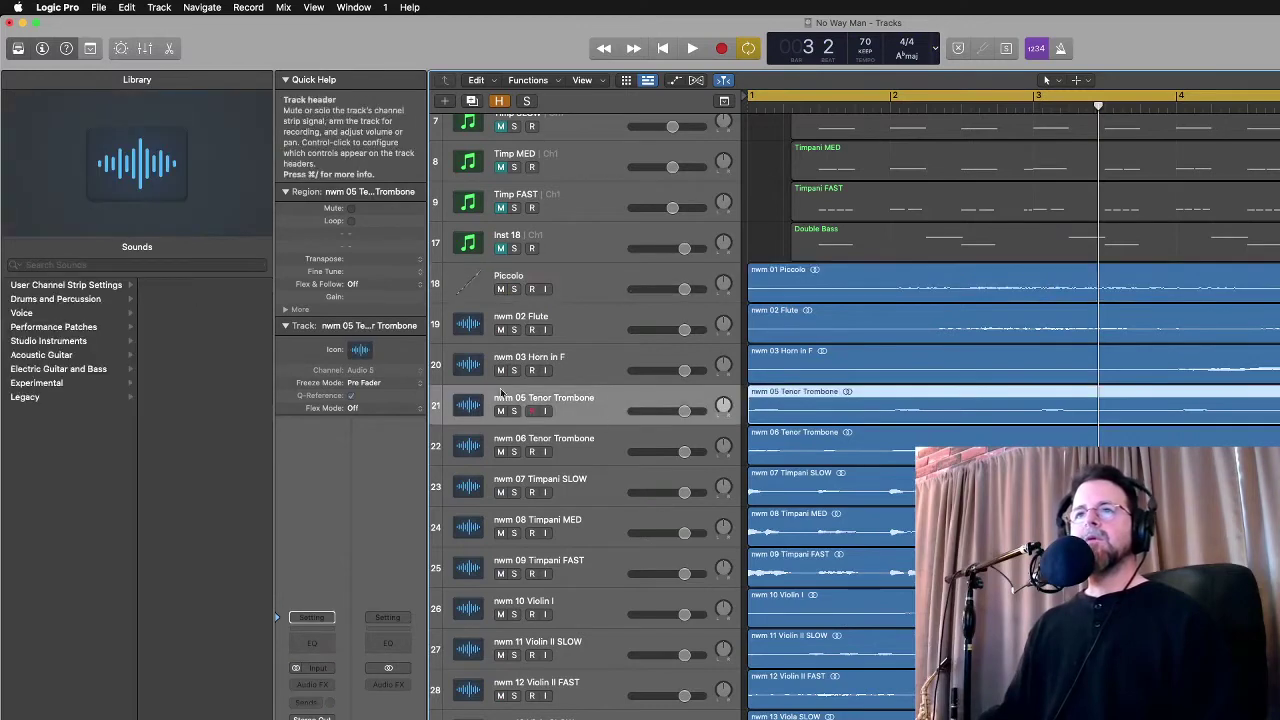
{"action": "left_click", "coordinate": [203, 266]}
{"action": "type", "text": "flute"}
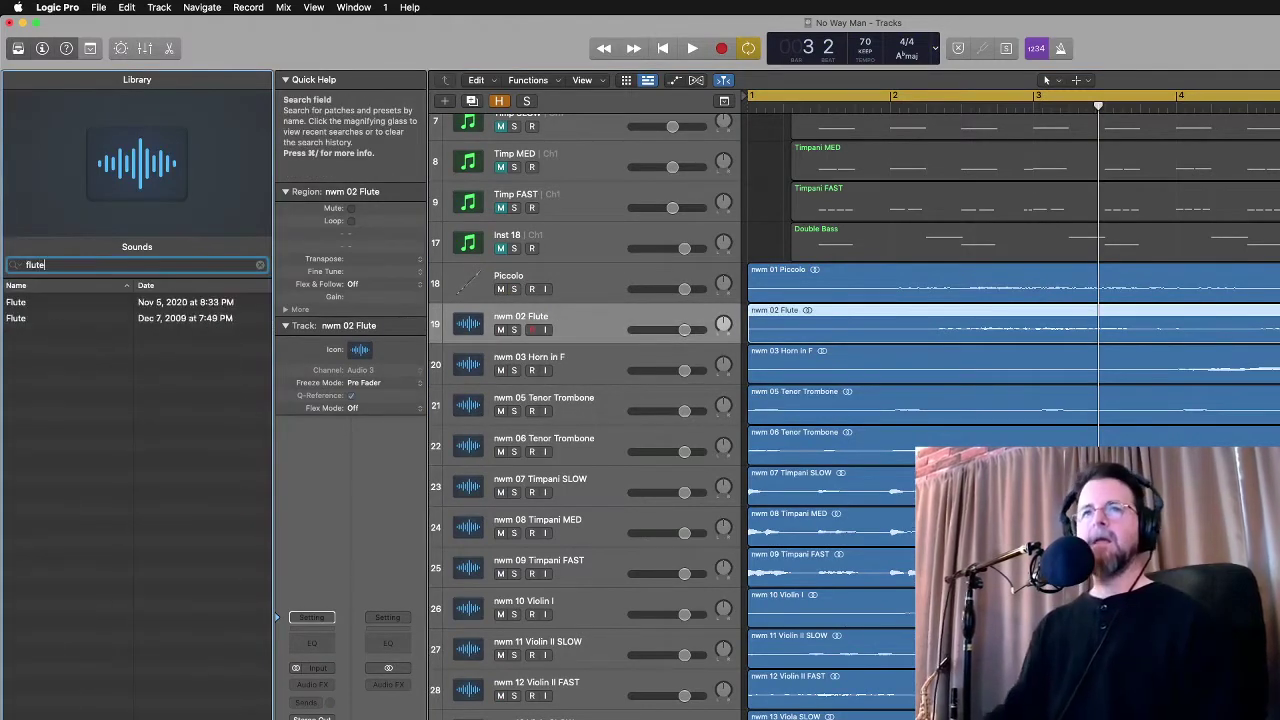
{"action": "left_click", "coordinate": [79, 302]}
Search the sound library for "horn" and apply the French Horn patch to the nwm 03 Horn in F track
{"action": "key", "text": "Down"}
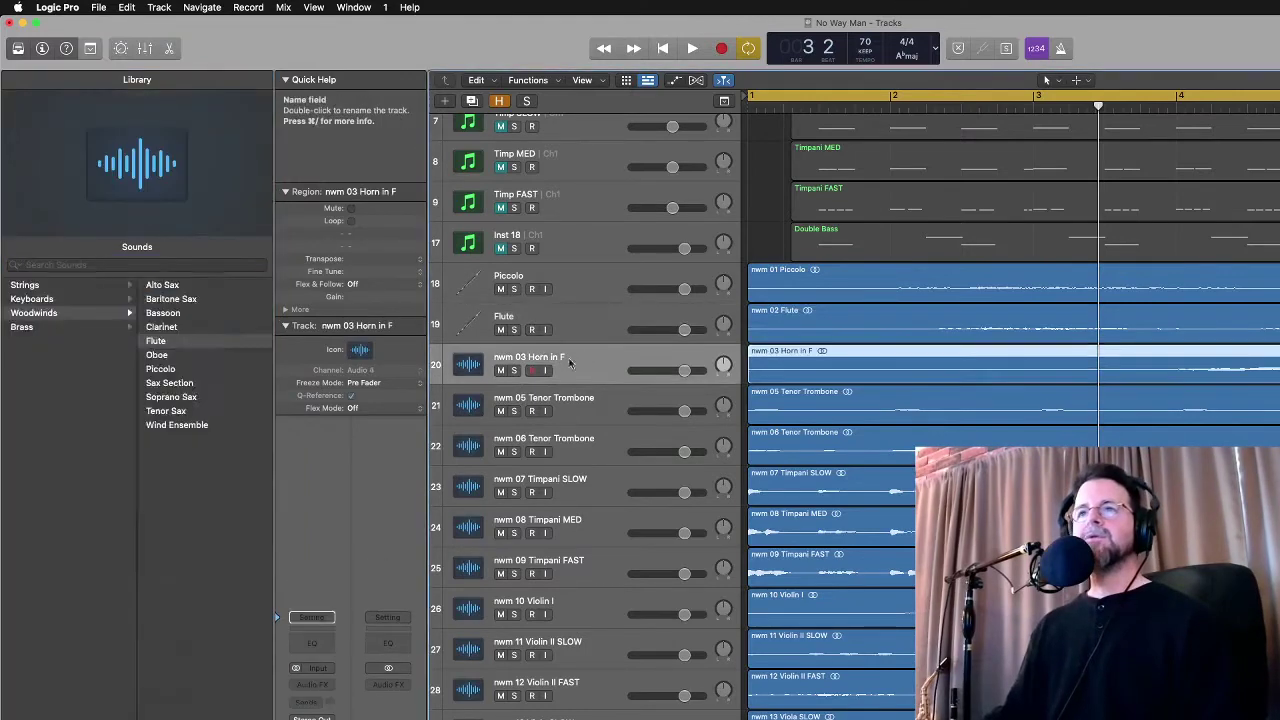
{"action": "left_click", "coordinate": [110, 265]}
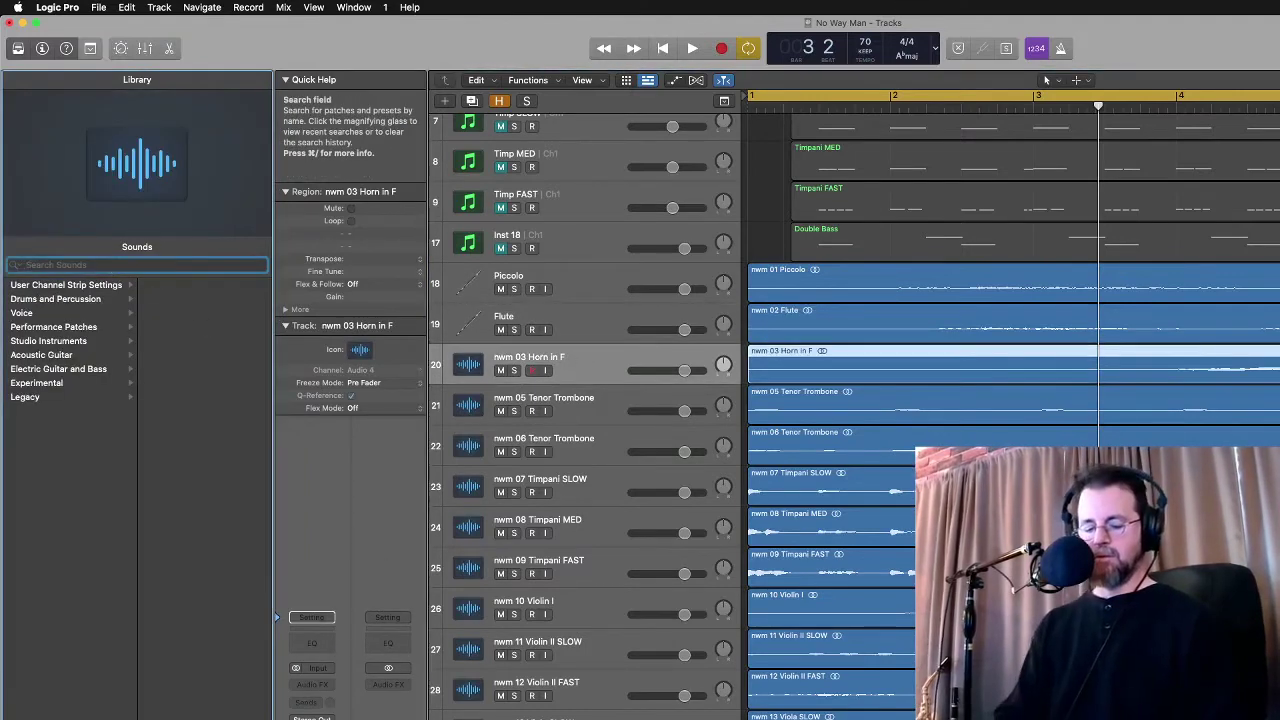
{"action": "type", "text": "hor"}
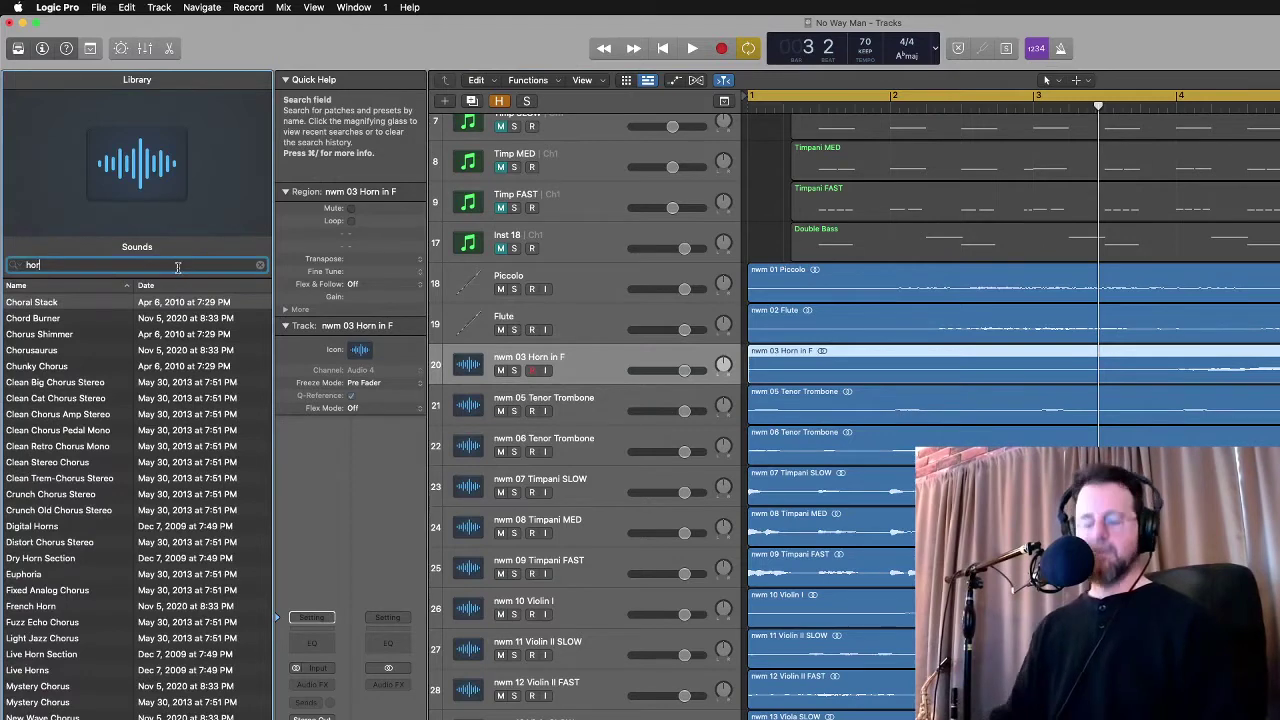
{"action": "type", "text": "n"}
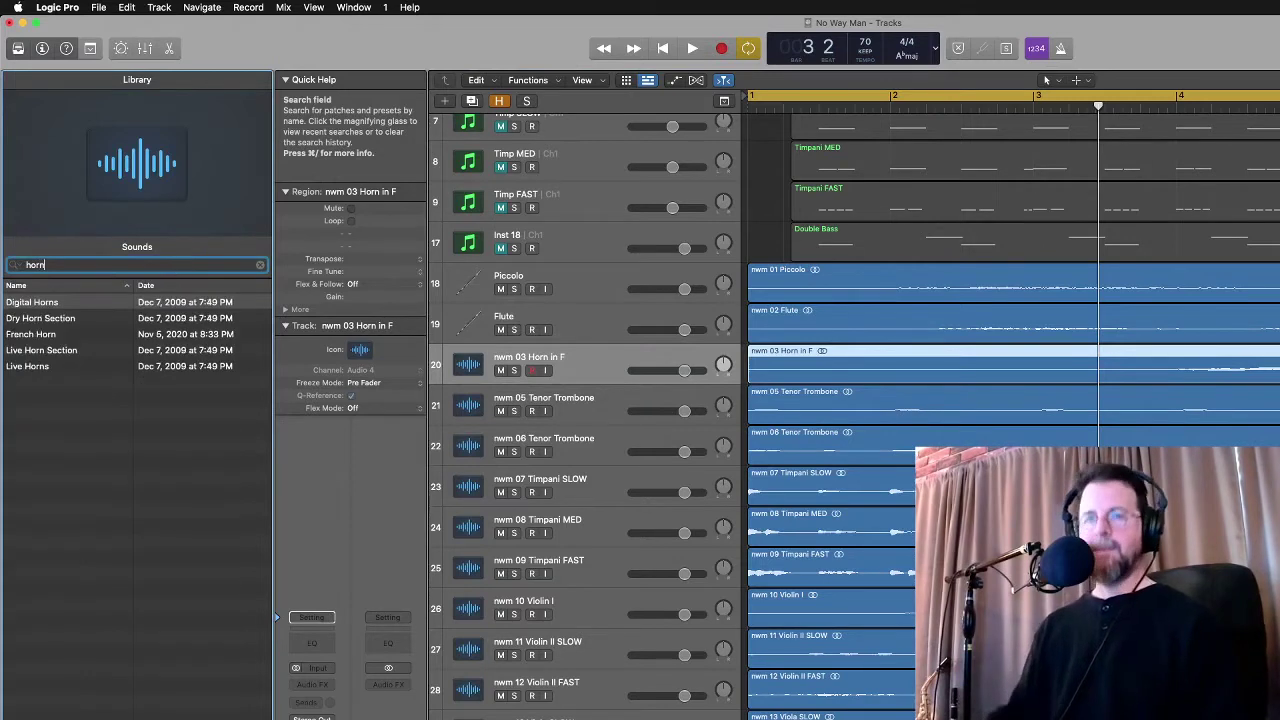
{"action": "left_click", "coordinate": [44, 336]}
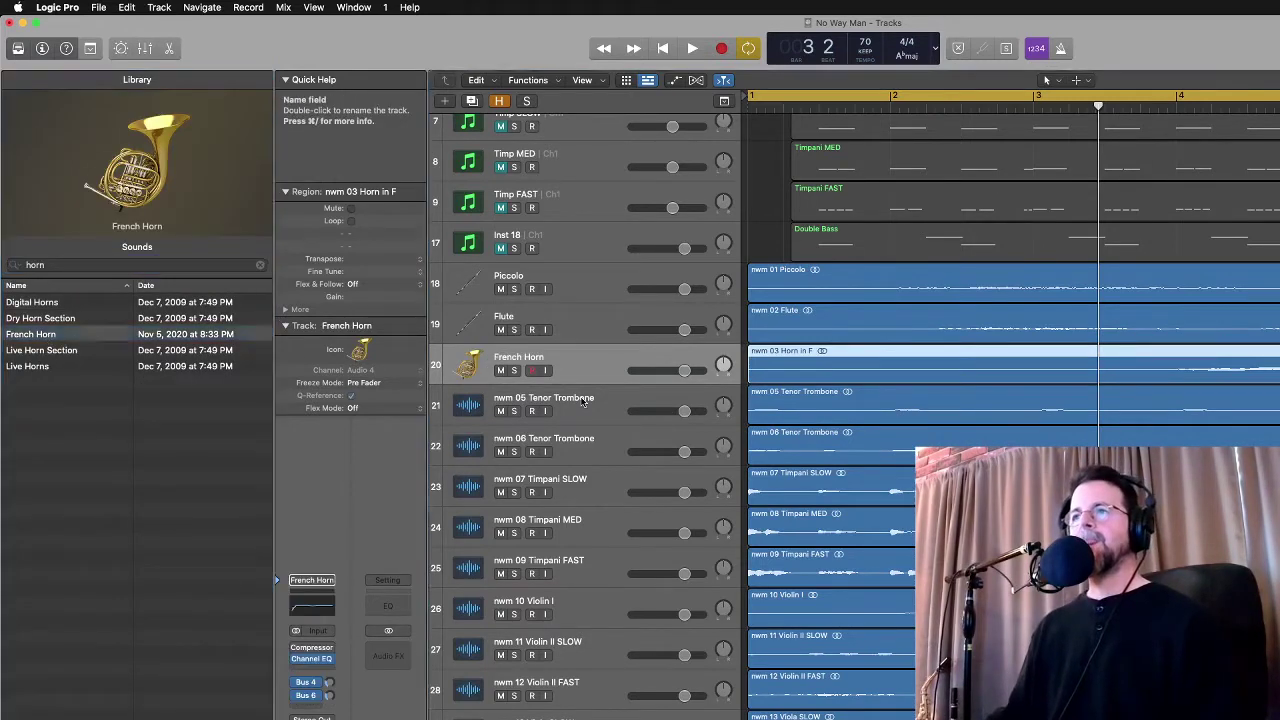
Search the sound library for "tromb" and apply the Trombone patch to the nwm 05 and nwm 06 Tenor Trombone tracks
{"action": "left_click", "coordinate": [584, 401]}
{"action": "left_click", "coordinate": [125, 265]}
{"action": "type", "text": "tromb"}
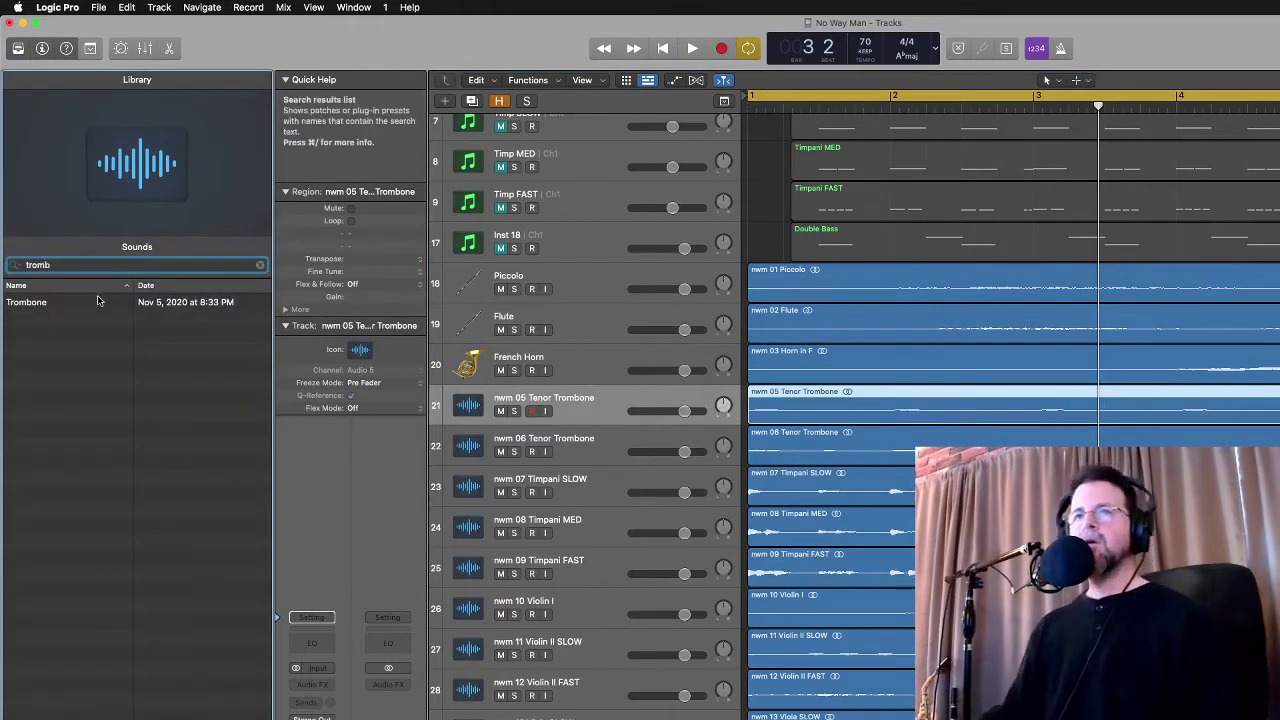
{"action": "left_click", "coordinate": [99, 300]}
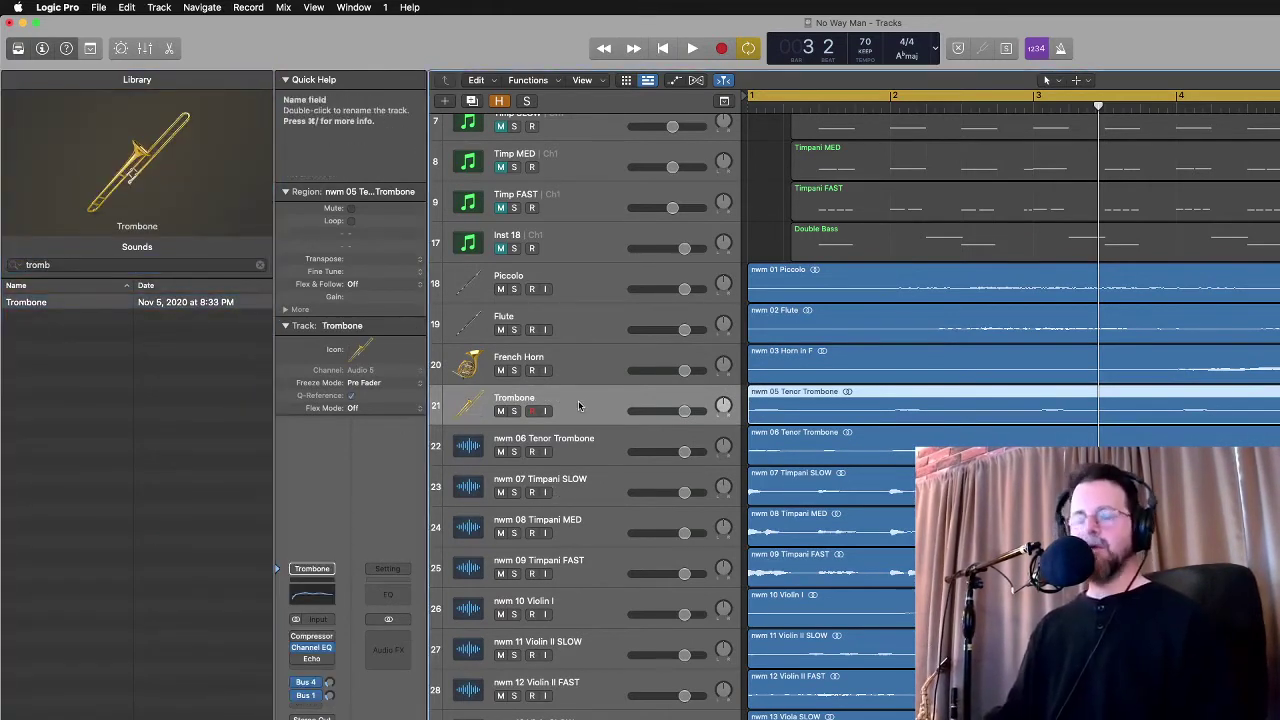
{"action": "left_click", "coordinate": [587, 439]}
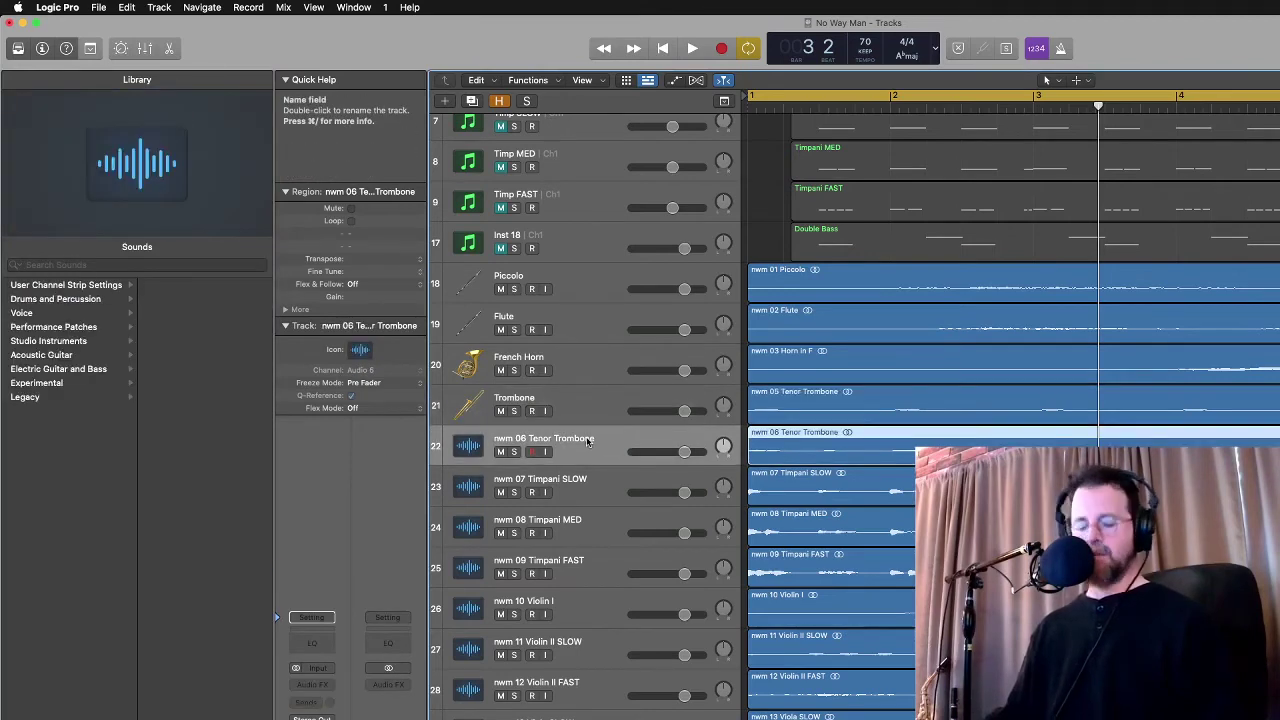
Search the sound library for "timp" for the nwm 07 Timpani SLOW track
{"action": "left_click", "coordinate": [540, 479]}
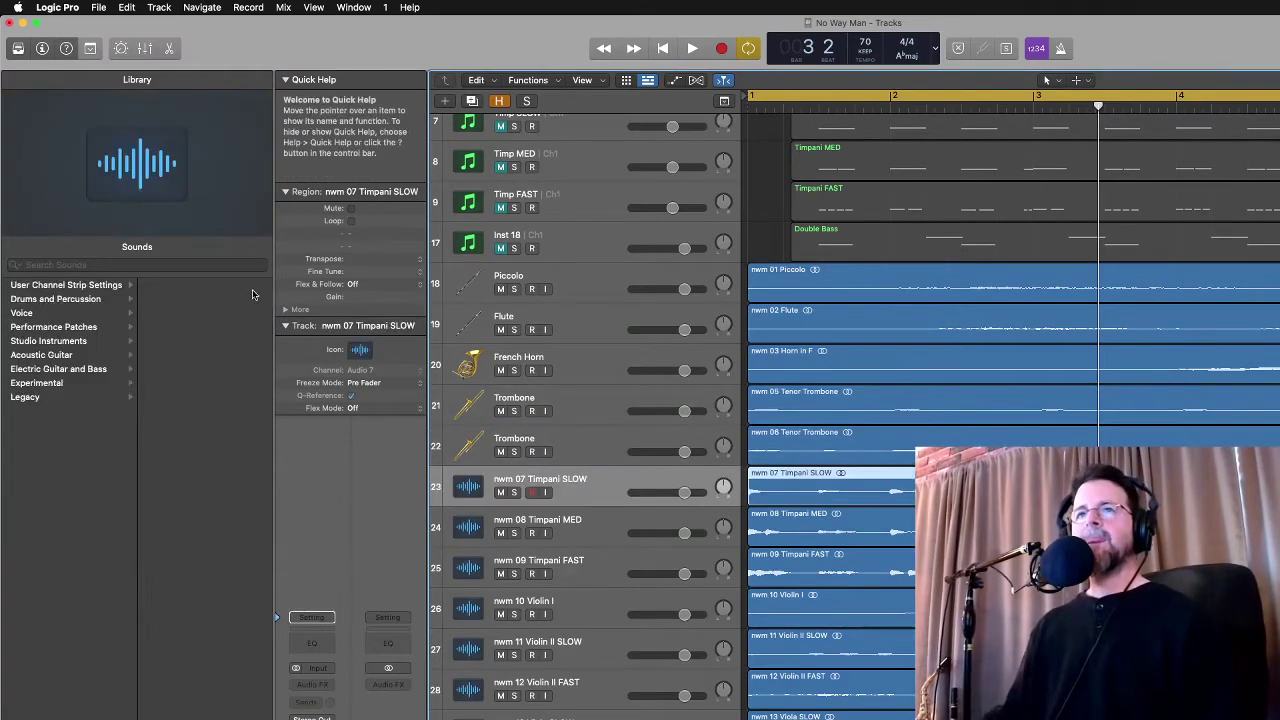
{"action": "left_click", "coordinate": [181, 263]}
{"action": "type", "text": "timp"}
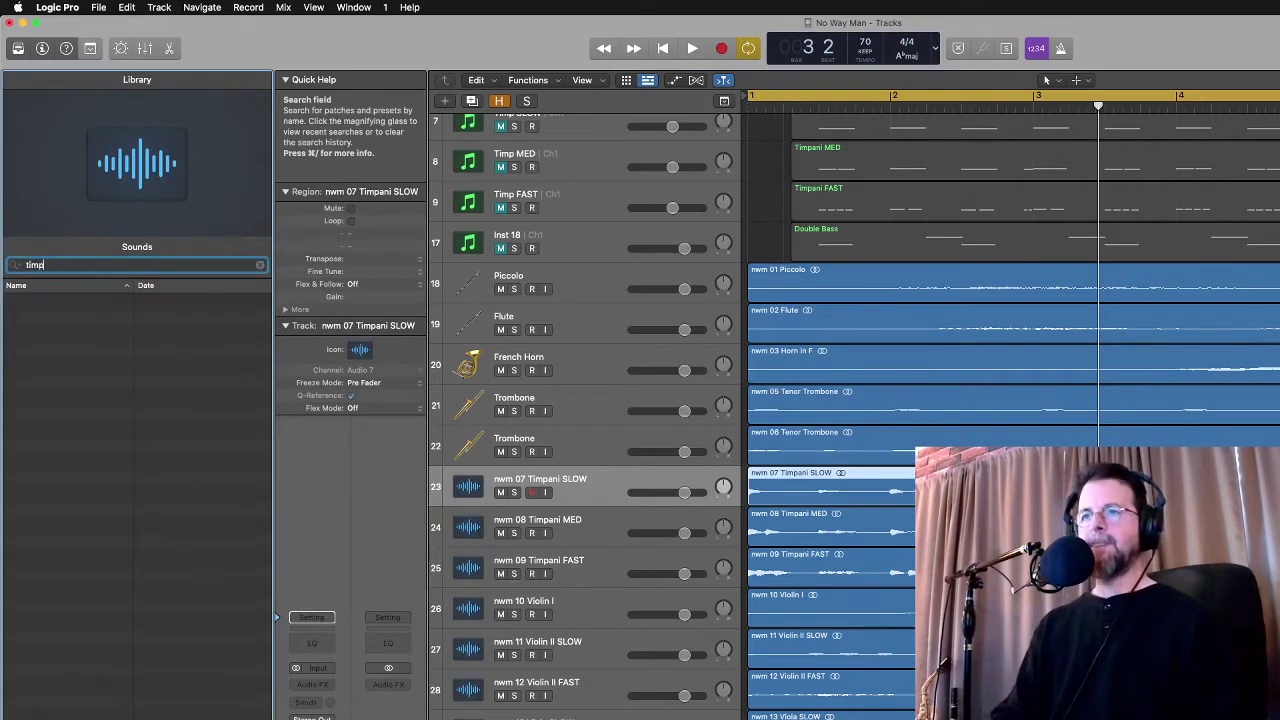
Delete the nwm 07 Timpani SLOW, nwm 08 Timpani MED and nwm 09 Timpani FAST audio tracks
{"action": "left_click", "coordinate": [586, 560], "text": "shift"}
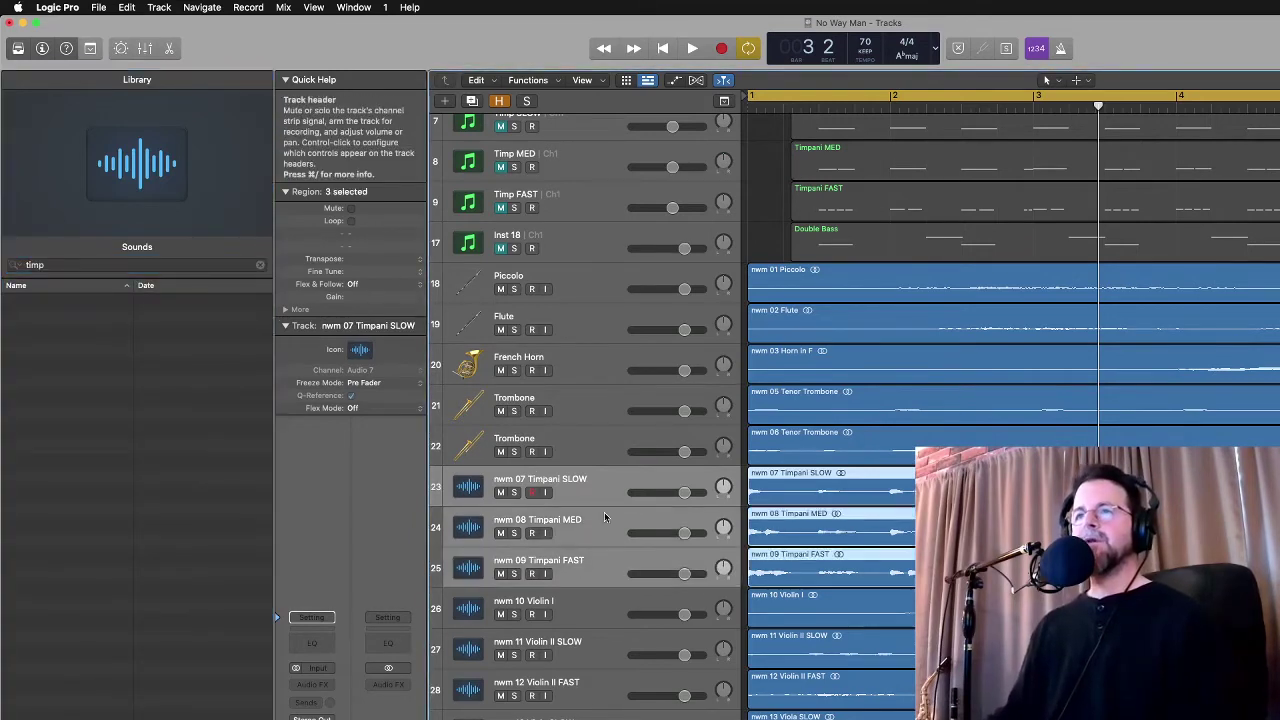
{"action": "key", "text": "Delete"}
{"action": "key", "text": "super+BackSpace"}
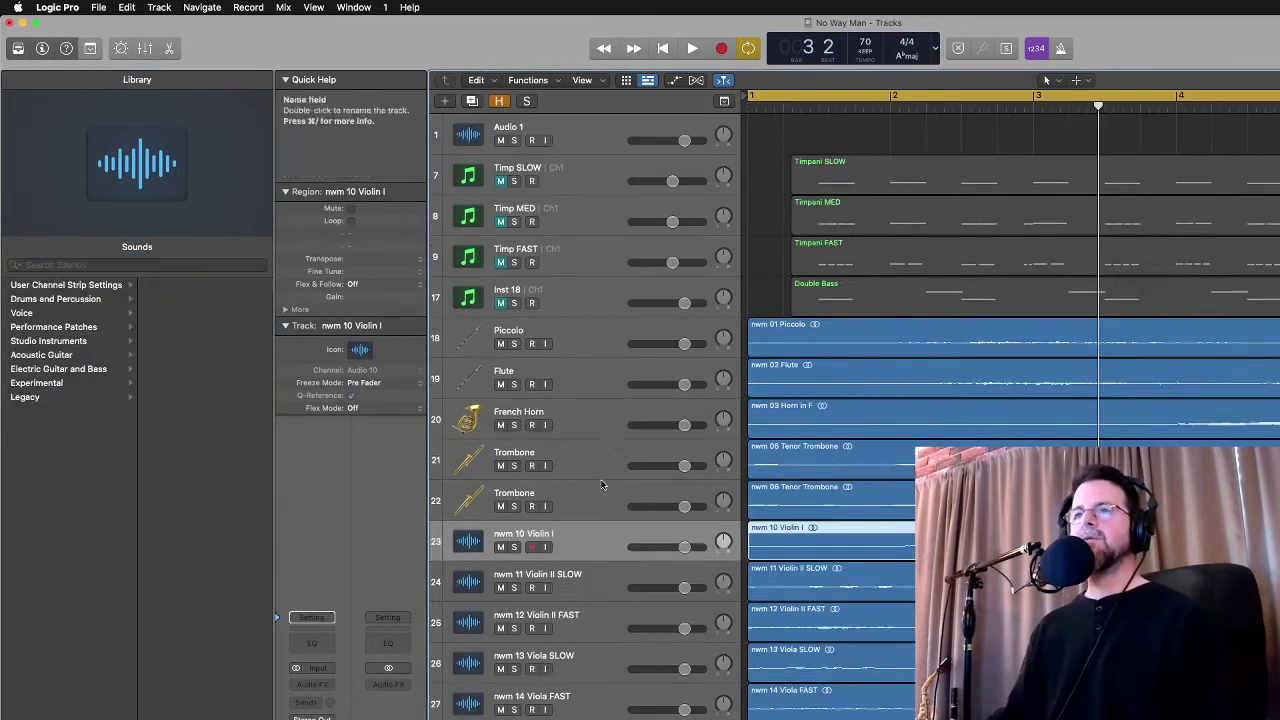
Move the Timp SLOW, Timp MED and Timp FAST instrument tracks between the second Trombone and nwm 10 Violin I tracks and unmute them
{"action": "left_click", "coordinate": [569, 178]}
{"action": "left_click", "coordinate": [582, 260], "text": "shift"}
{"action": "left_click_drag", "start_coordinate": [592, 185], "coordinate": [605, 470]}
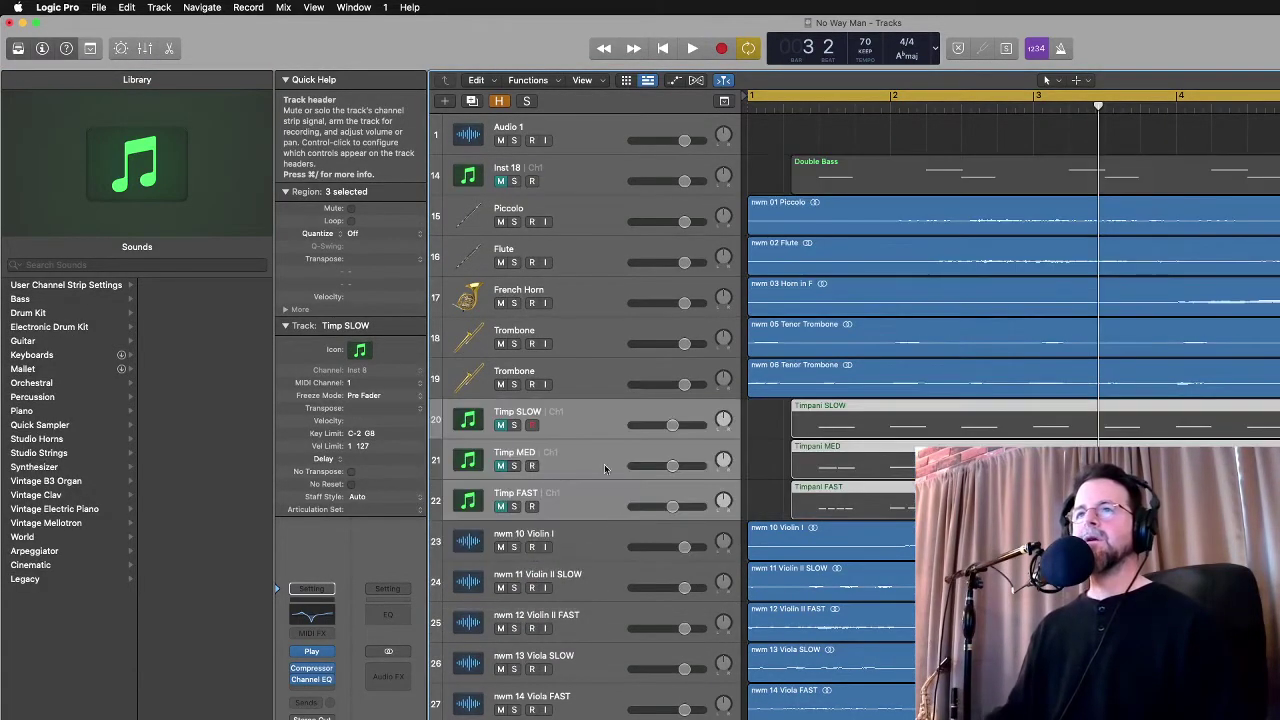
{"action": "left_click", "coordinate": [753, 445]}
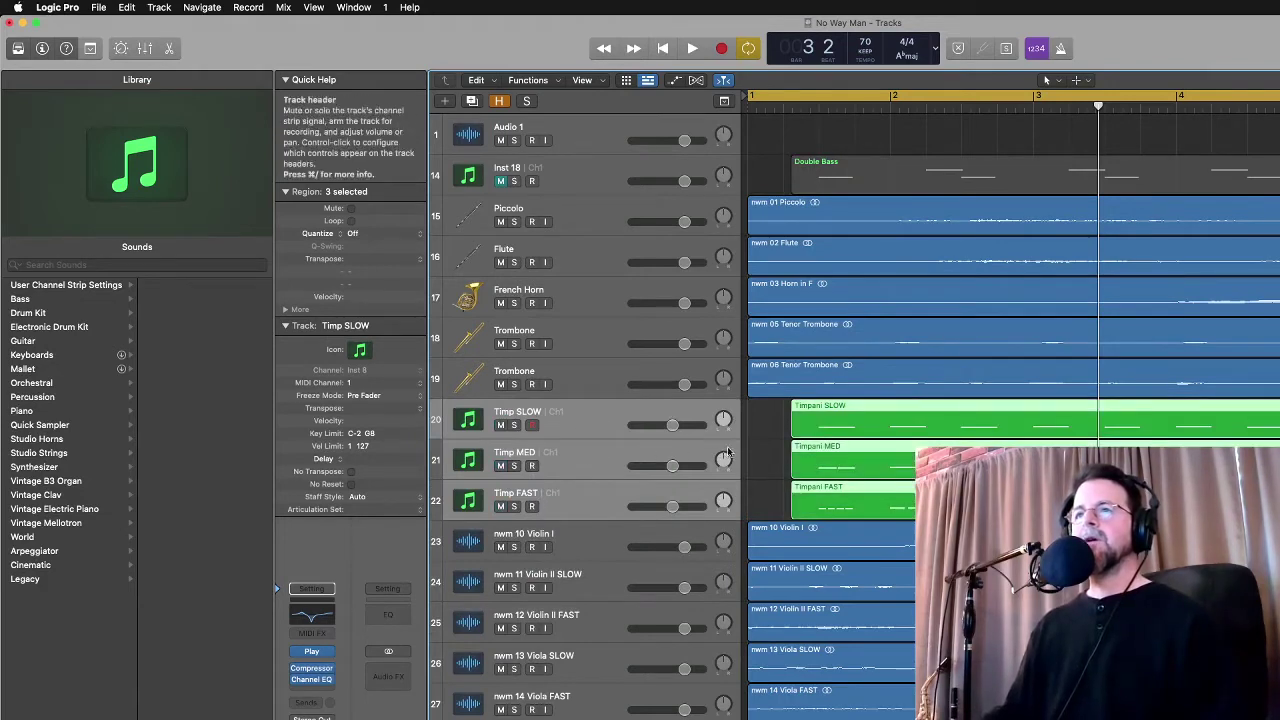
{"action": "left_click", "coordinate": [581, 422]}
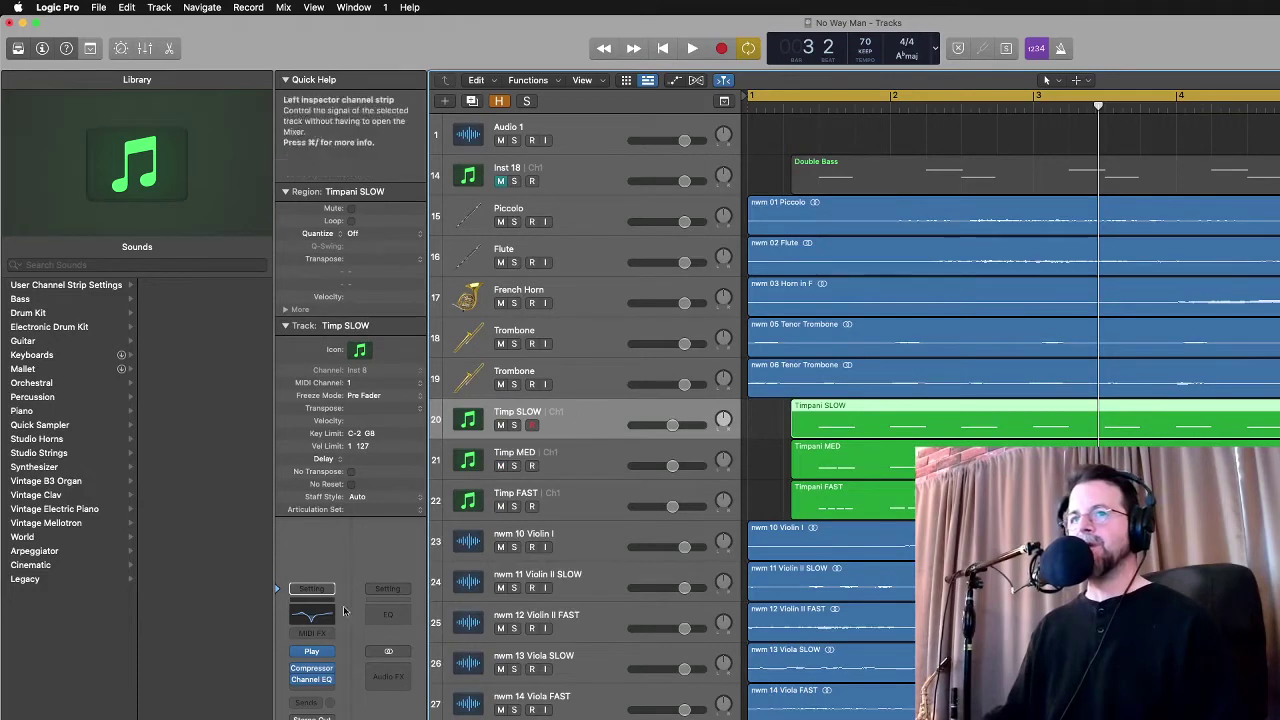
{"action": "left_click", "coordinate": [604, 538]}
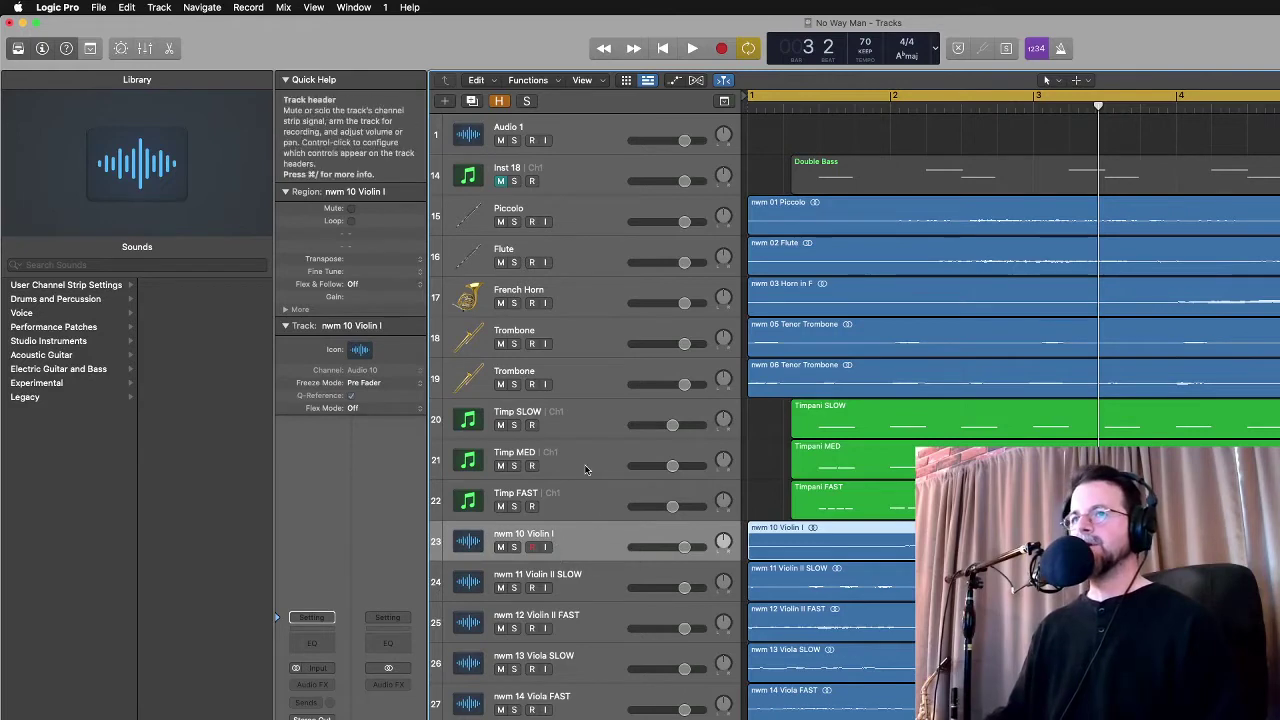
{"action": "left_click", "coordinate": [579, 433]}
{"action": "left_click", "coordinate": [577, 495], "text": "shift"}
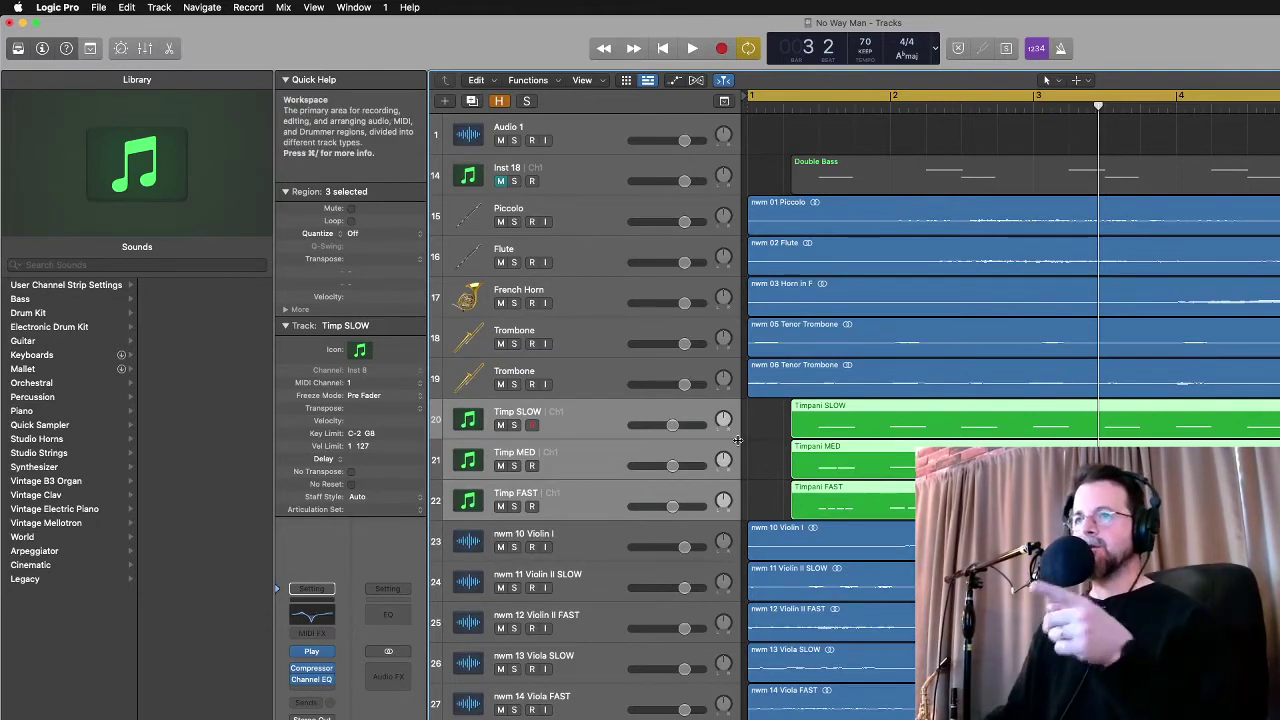
{"action": "left_click", "coordinate": [577, 464]}
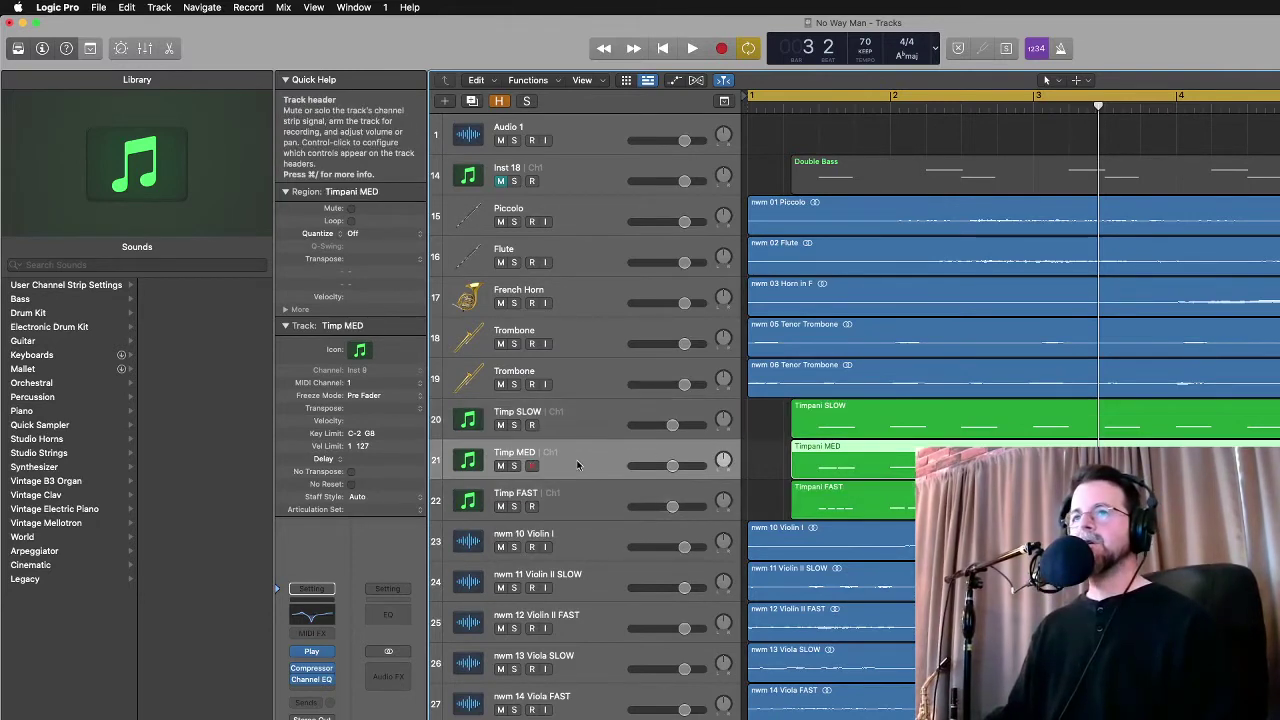
Listen to the nwm 10 Violin I track soloed from bar 2, and unsolo it when playback is stopped
{"action": "left_click", "coordinate": [581, 545]}
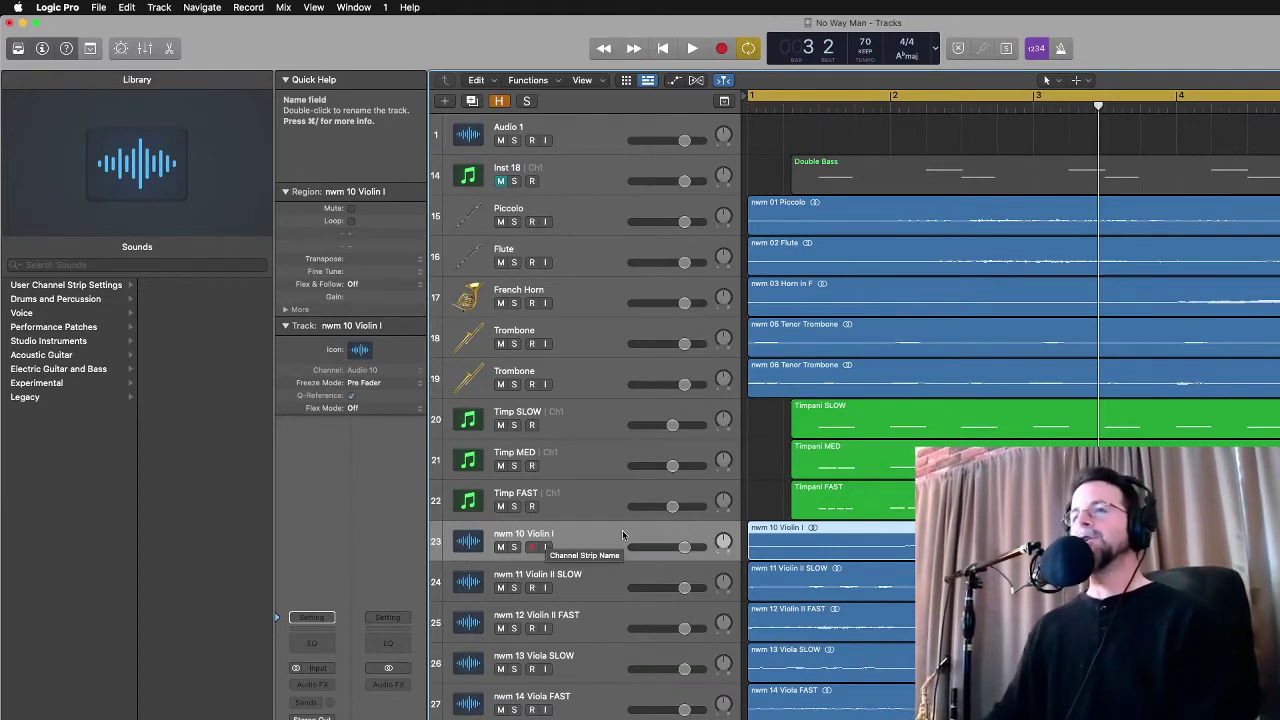
{"action": "left_click", "coordinate": [573, 586]}
{"action": "left_click", "coordinate": [577, 549]}
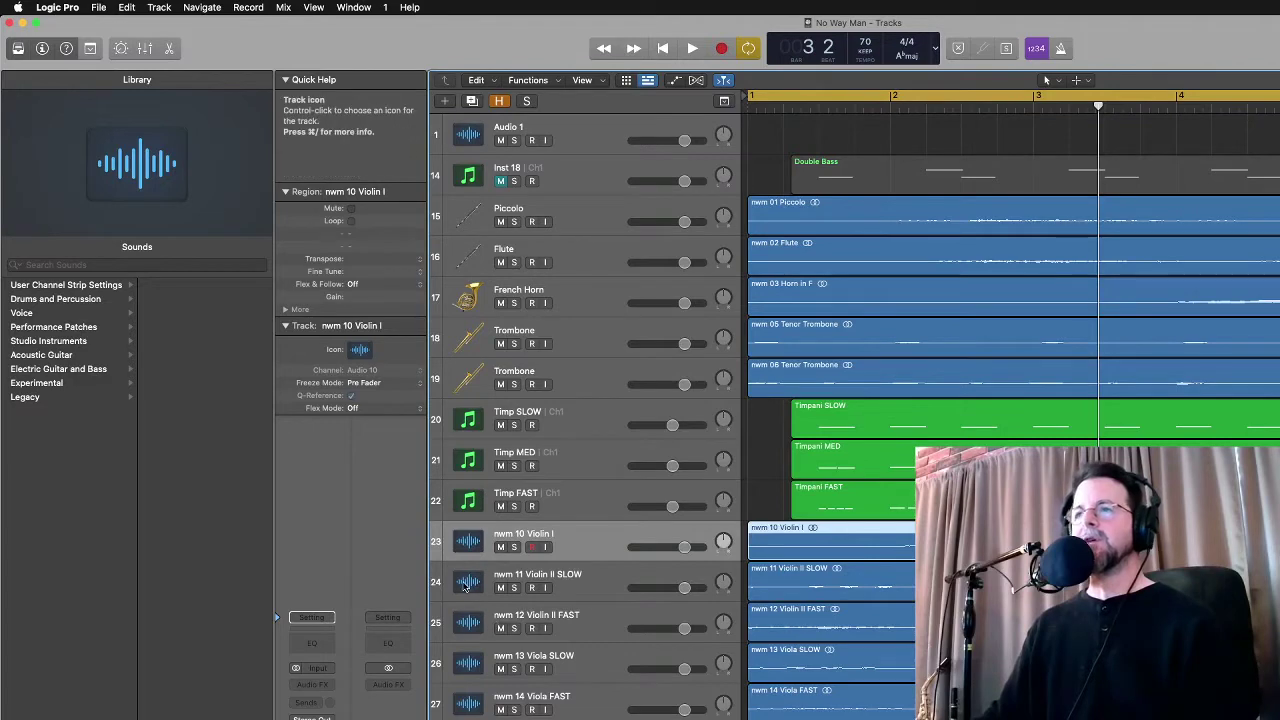
{"action": "key", "text": "ctrl+s"}
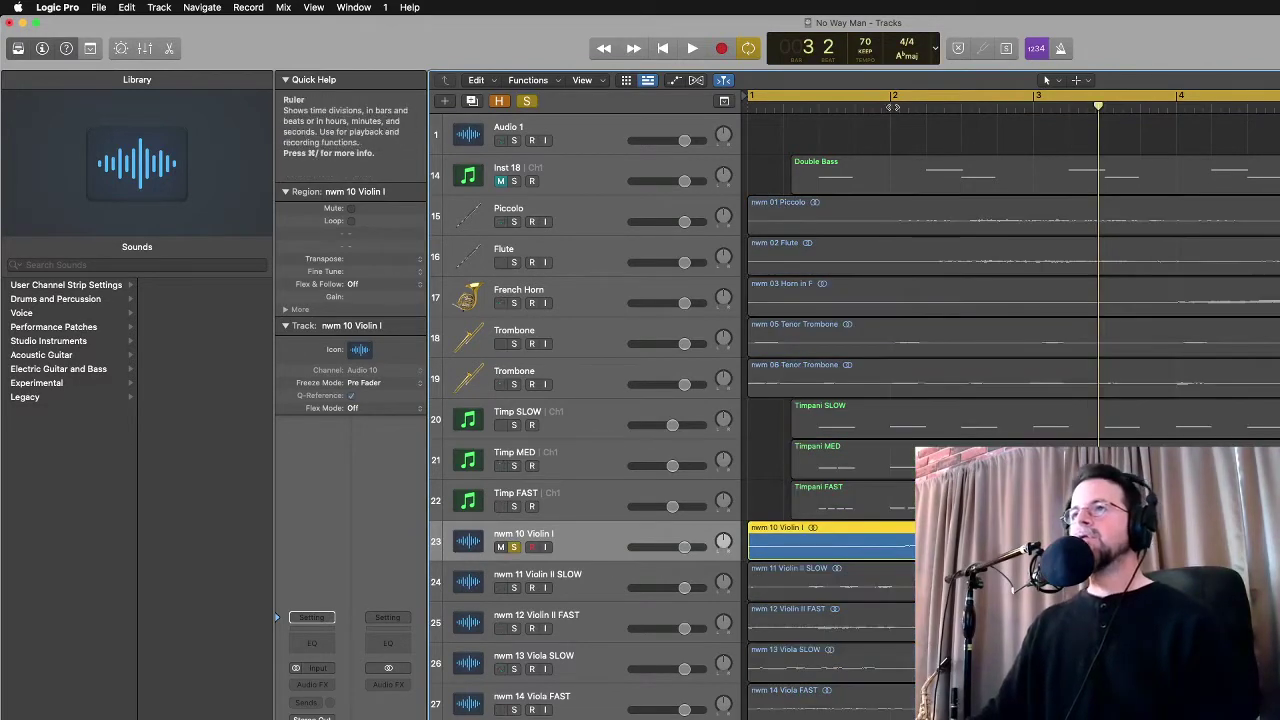
{"action": "left_click", "coordinate": [893, 107]}
{"action": "key", "text": "space"}
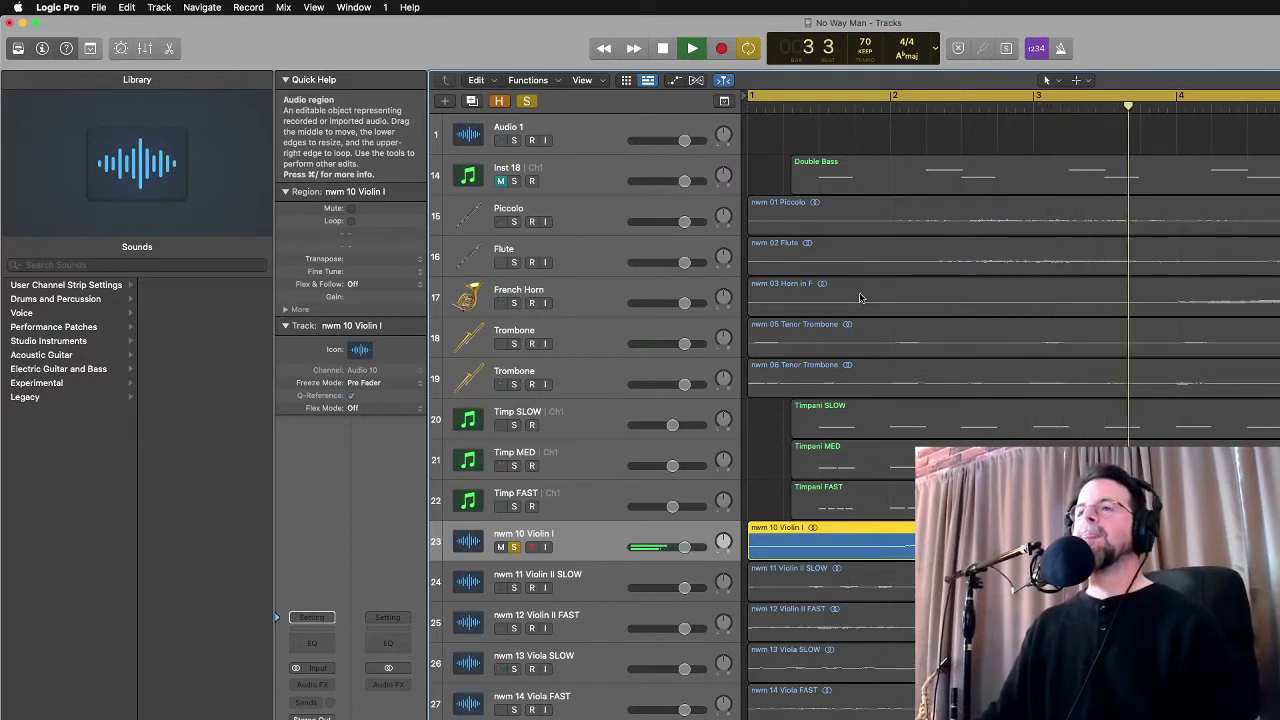
{"action": "key", "text": "ctrl+s"}
{"action": "key", "text": "space"}
Search the sound library for "viol" and apply the Violin patch dated Nov 5, 2020 to the nwm 10 Violin I track
{"action": "left_click", "coordinate": [190, 264]}
{"action": "type", "text": "vio"}
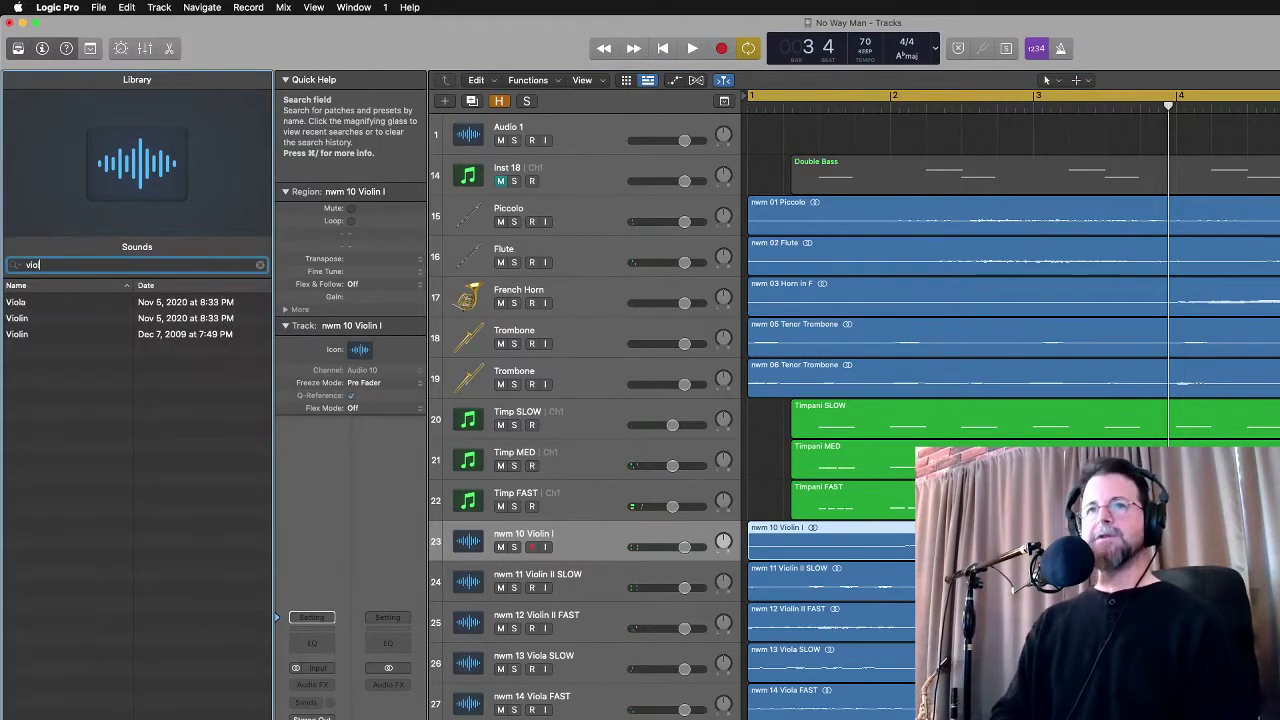
{"action": "type", "text": "l"}
{"action": "left_click", "coordinate": [55, 318]}
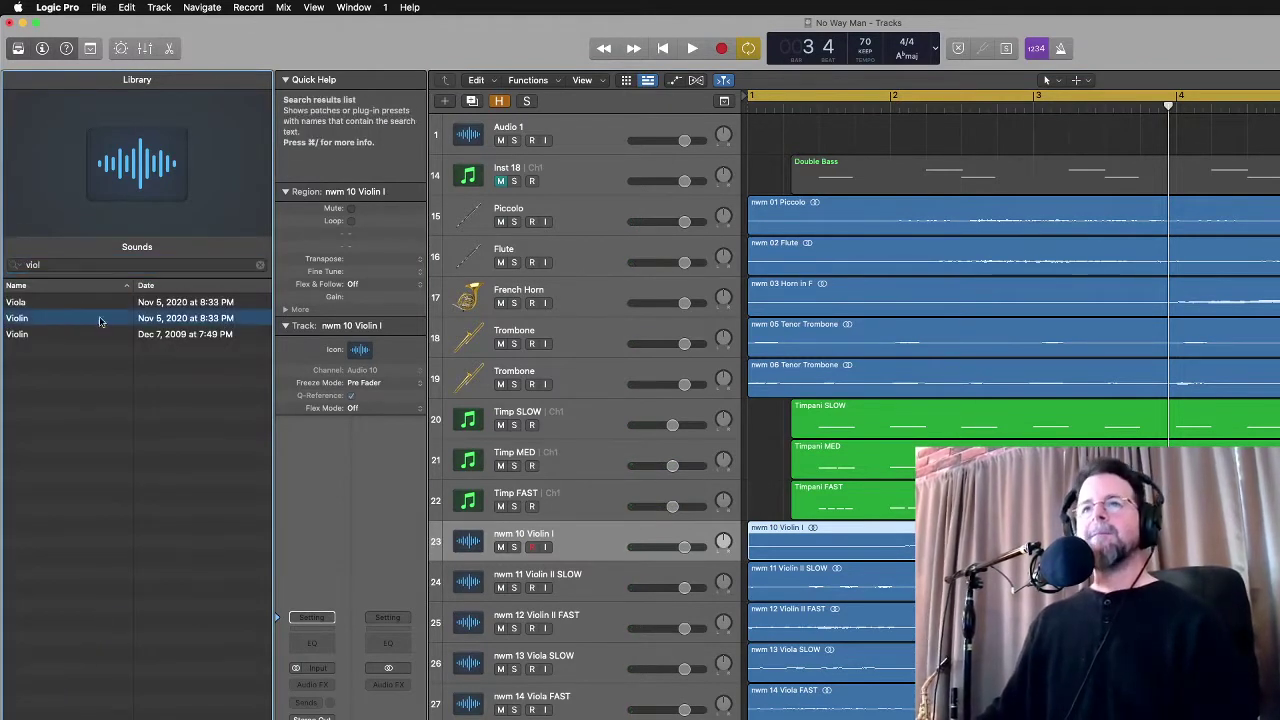
Play the Violin track soloed from around bar 2 and load the Opto Squeezed preset from 05 Compressor Tools into its Compressor
{"action": "key", "text": "space"}
{"action": "key", "text": "s"}
{"action": "left_click", "coordinate": [925, 107]}
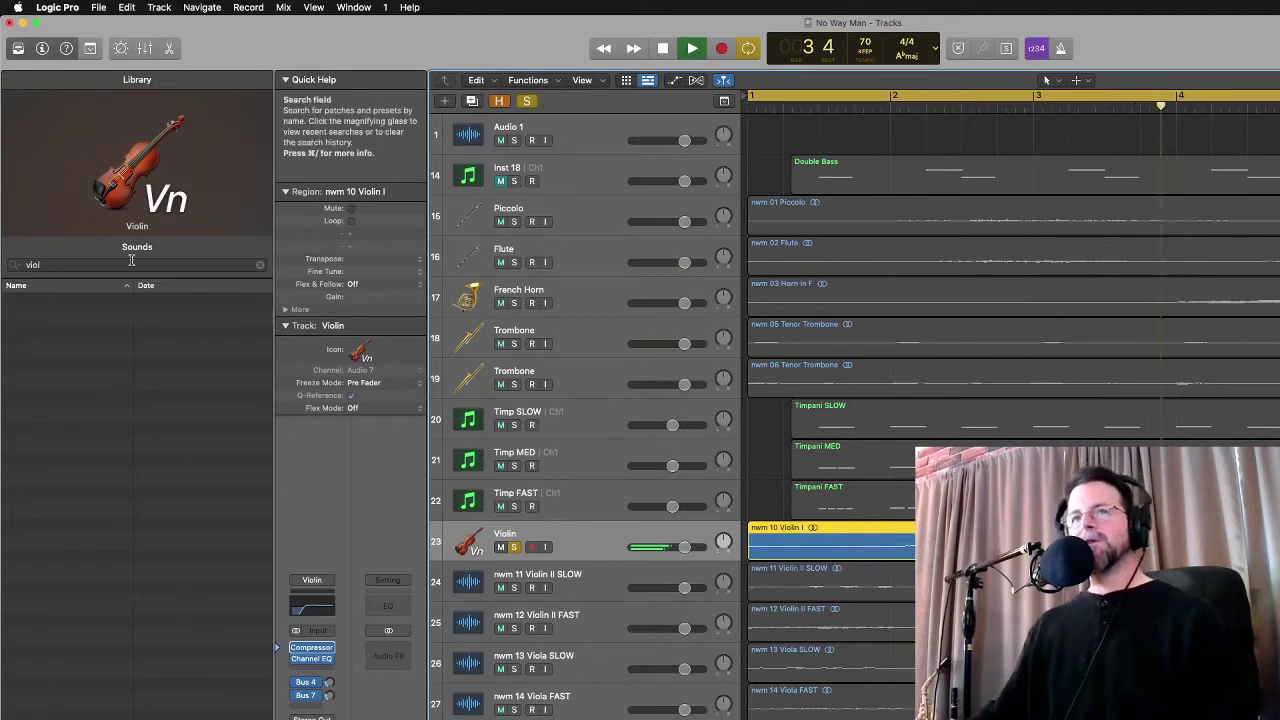
{"action": "left_click", "coordinate": [260, 265]}
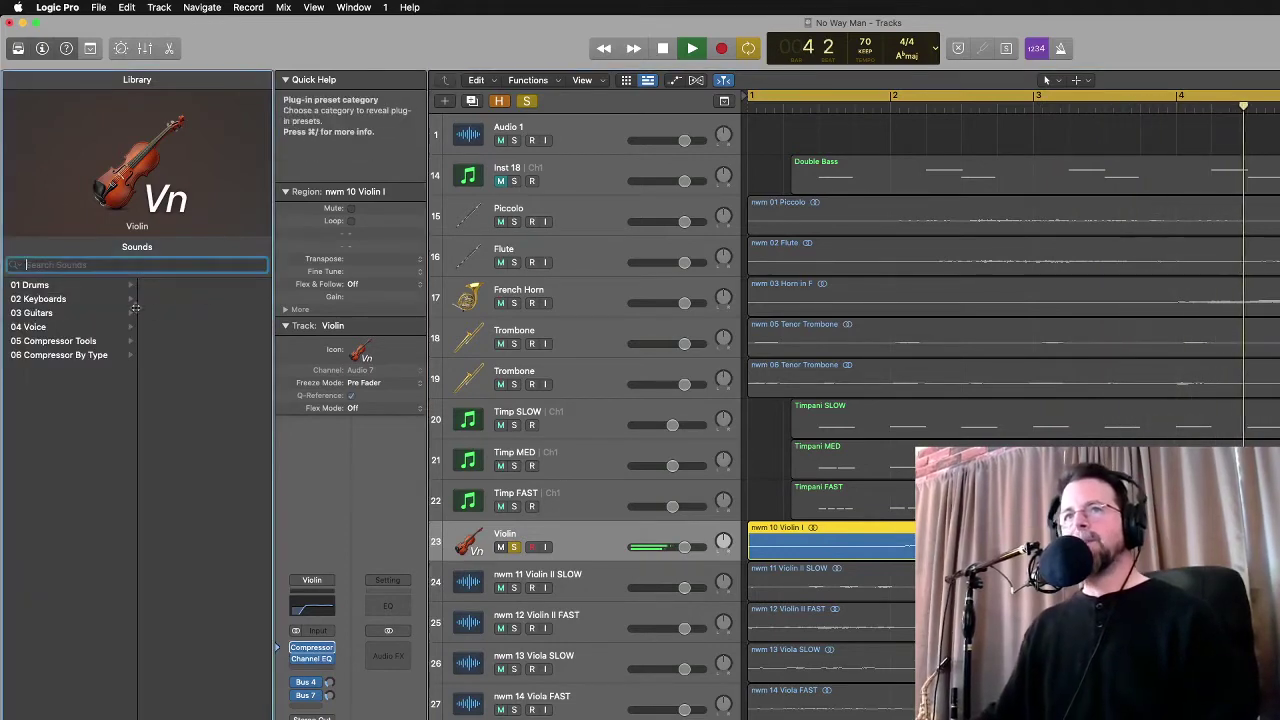
{"action": "left_click", "coordinate": [74, 342]}
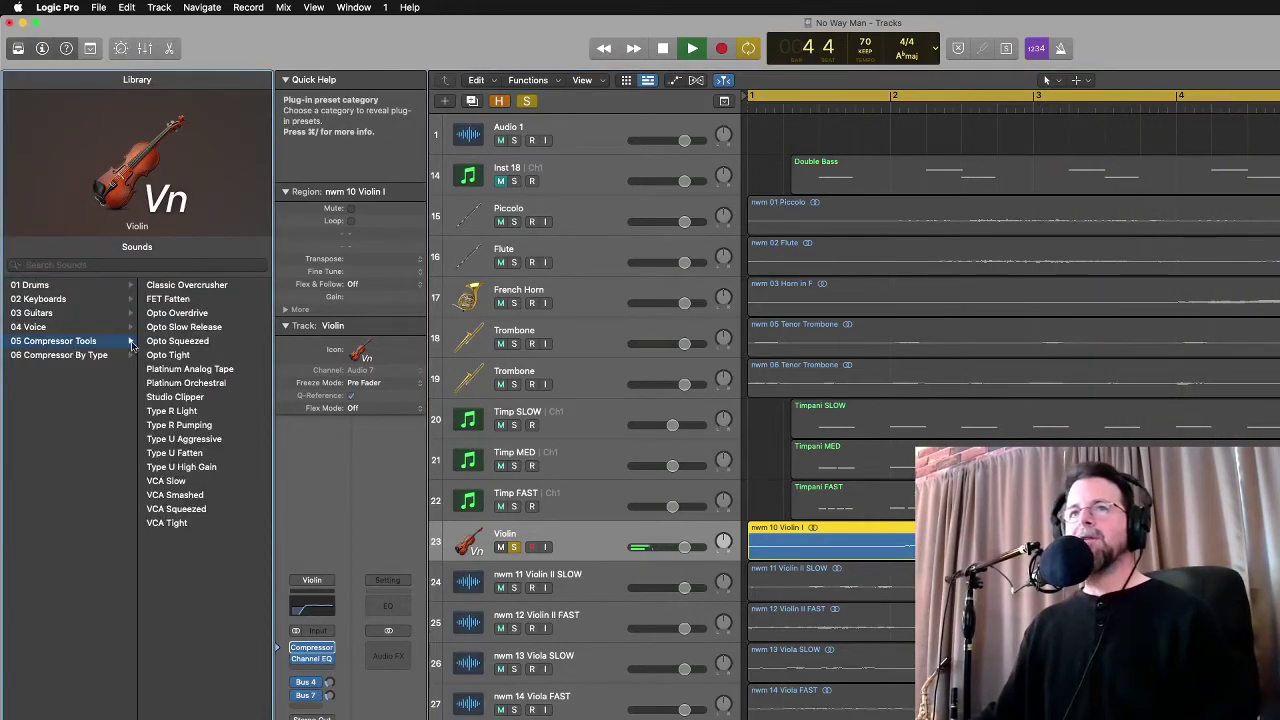
{"action": "left_click", "coordinate": [185, 341]}
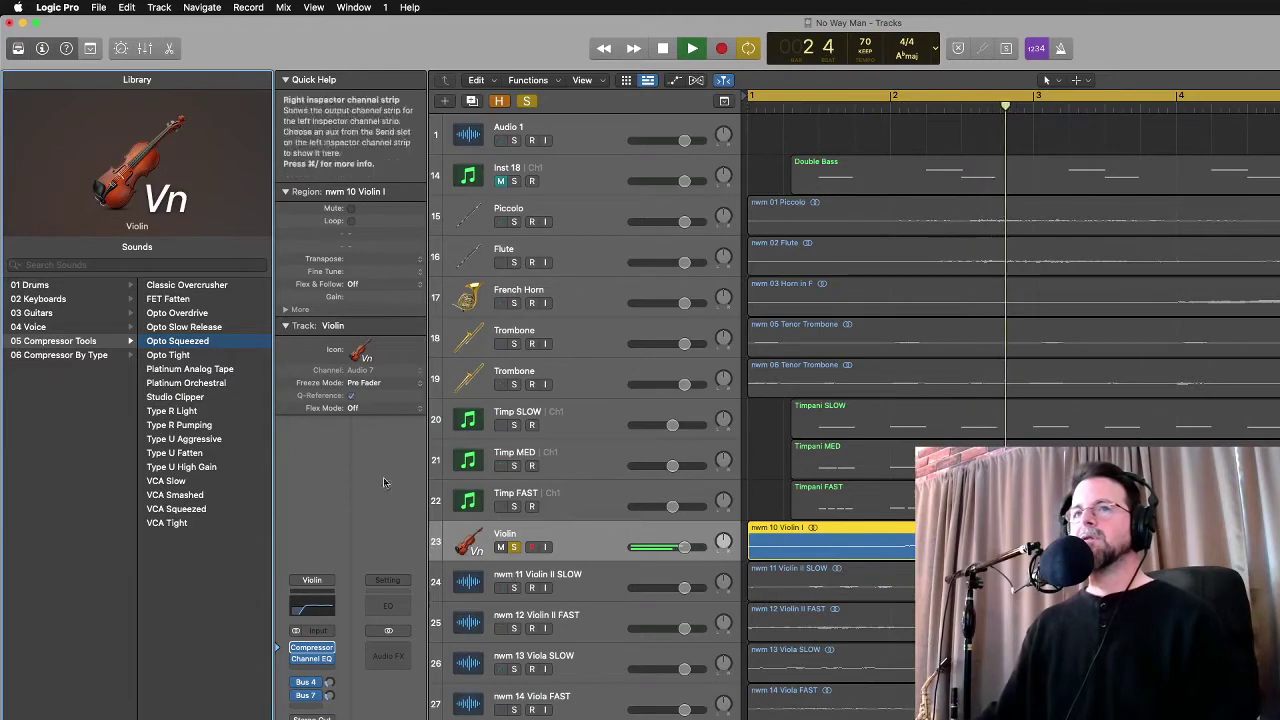
Inspect the Violin track's Compressor settings, close the plug-in, and stop the soloed playback
{"action": "left_click", "coordinate": [322, 648]}
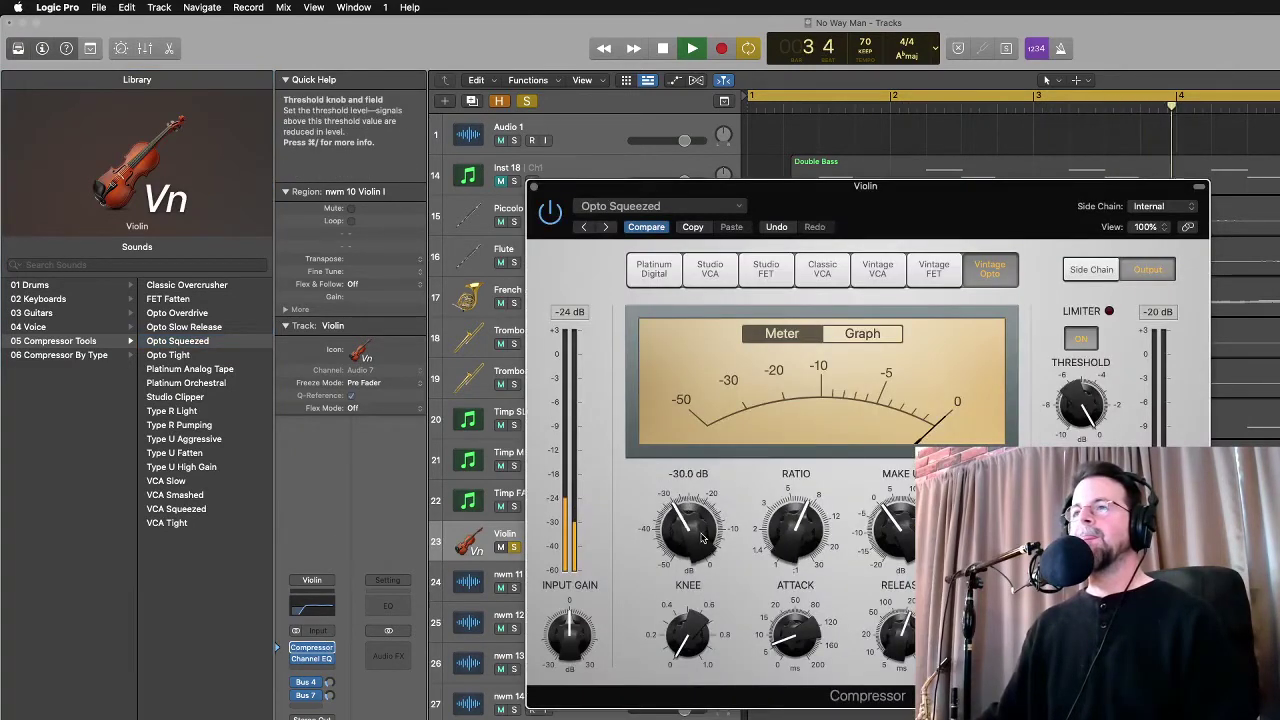
{"action": "left_click", "coordinate": [535, 188]}
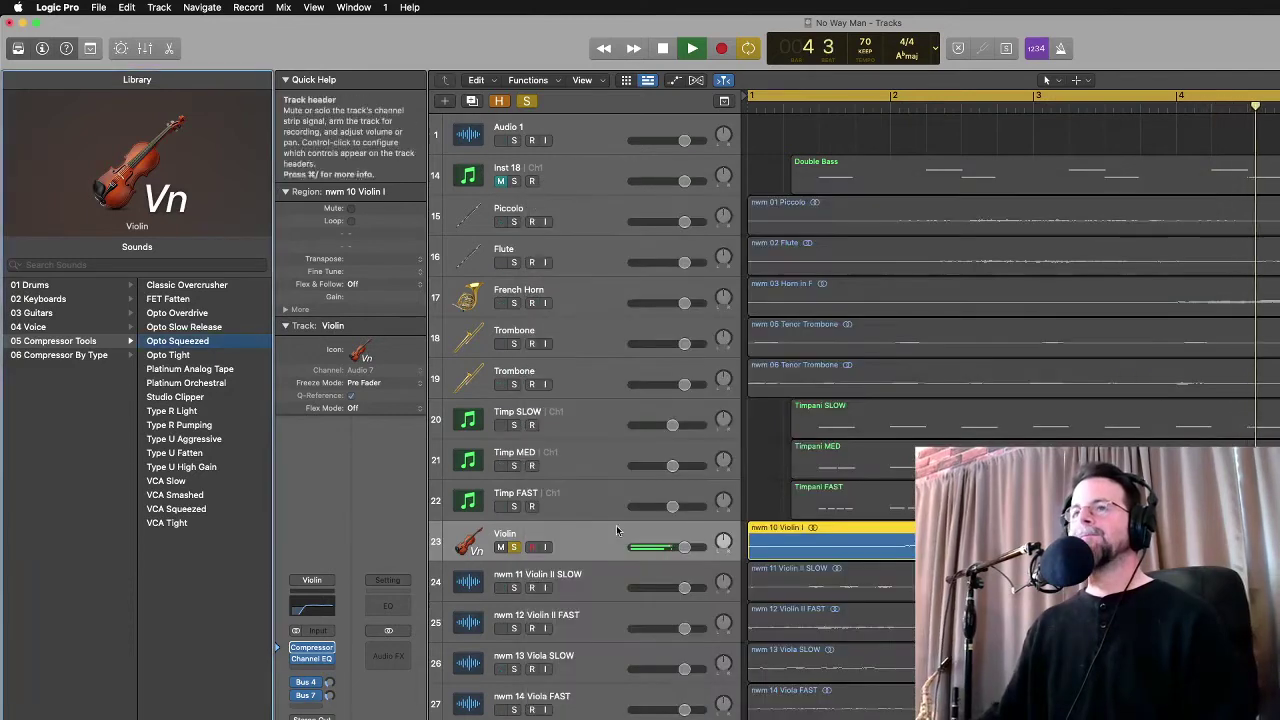
{"action": "key", "text": "space"}
Copy the Violin channel strip setting to the nwm 11 Violin II SLOW and nwm 12 Violin II FAST tracks
{"action": "left_click", "coordinate": [583, 587]}
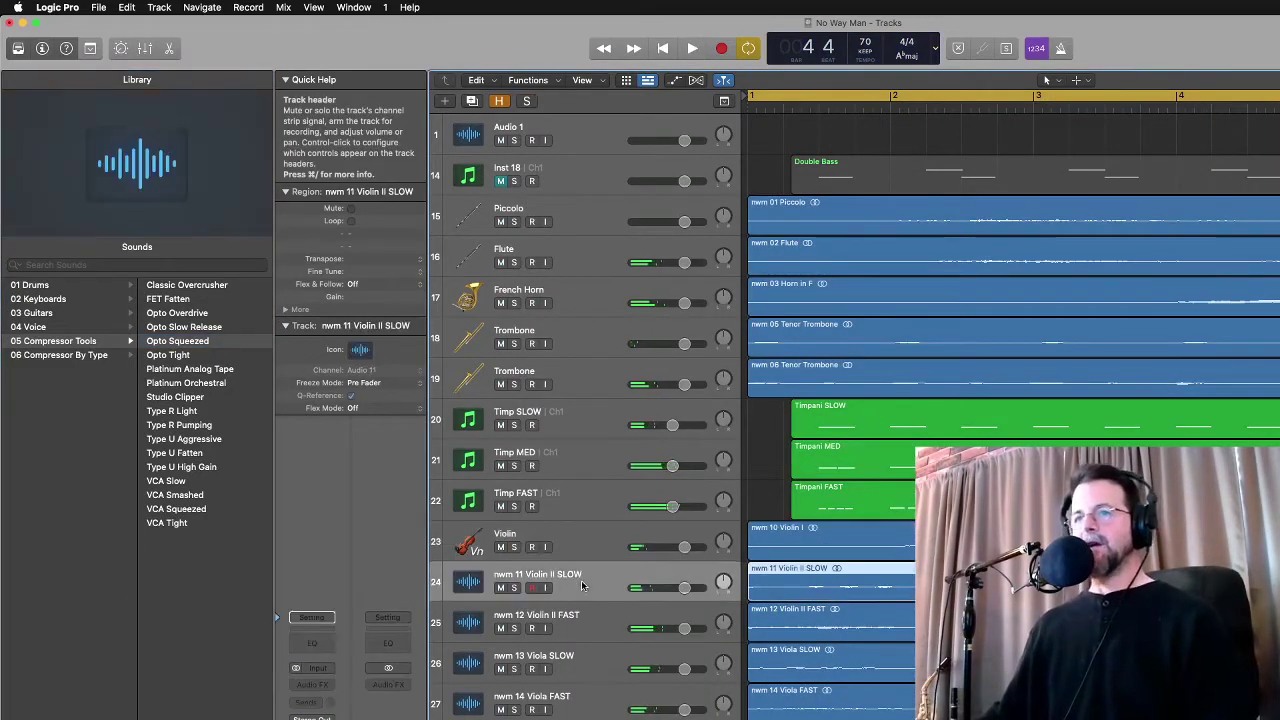
{"action": "left_click", "coordinate": [585, 540]}
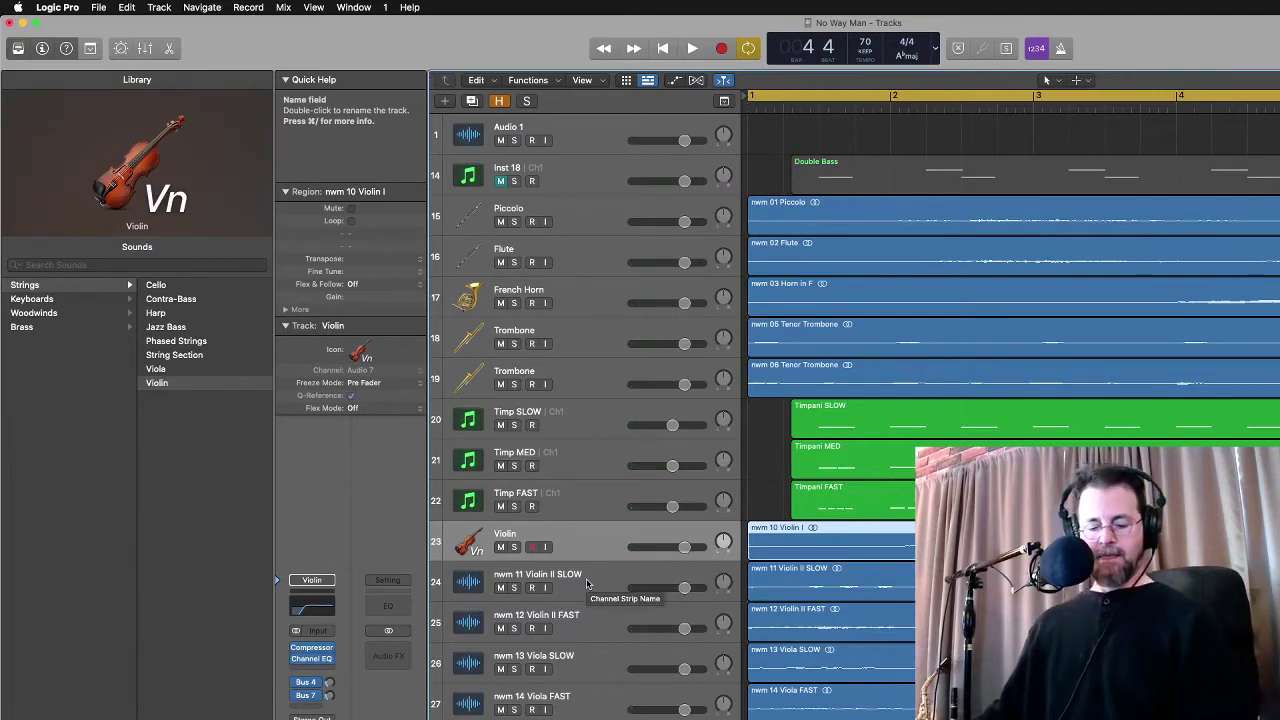
{"action": "left_click", "coordinate": [586, 586]}
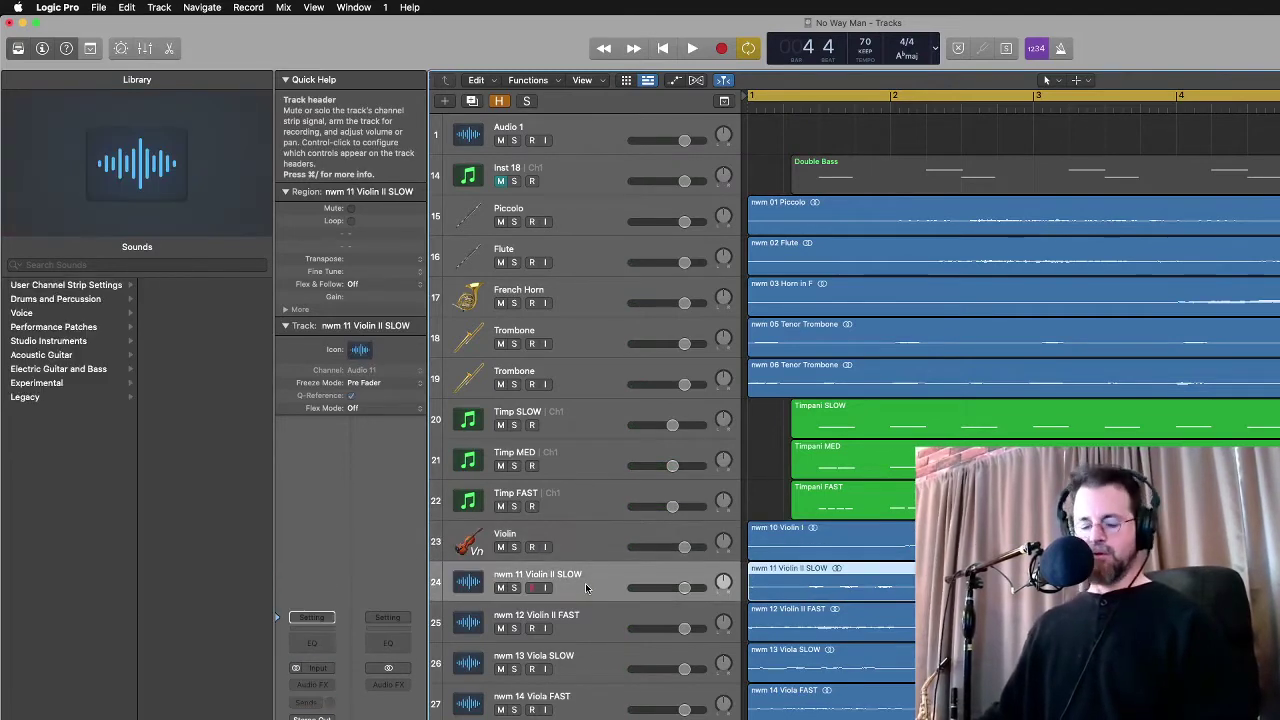
{"action": "key", "text": "alt+super+v"}
{"action": "left_click", "coordinate": [590, 620]}
{"action": "key", "text": "alt+super+v"}
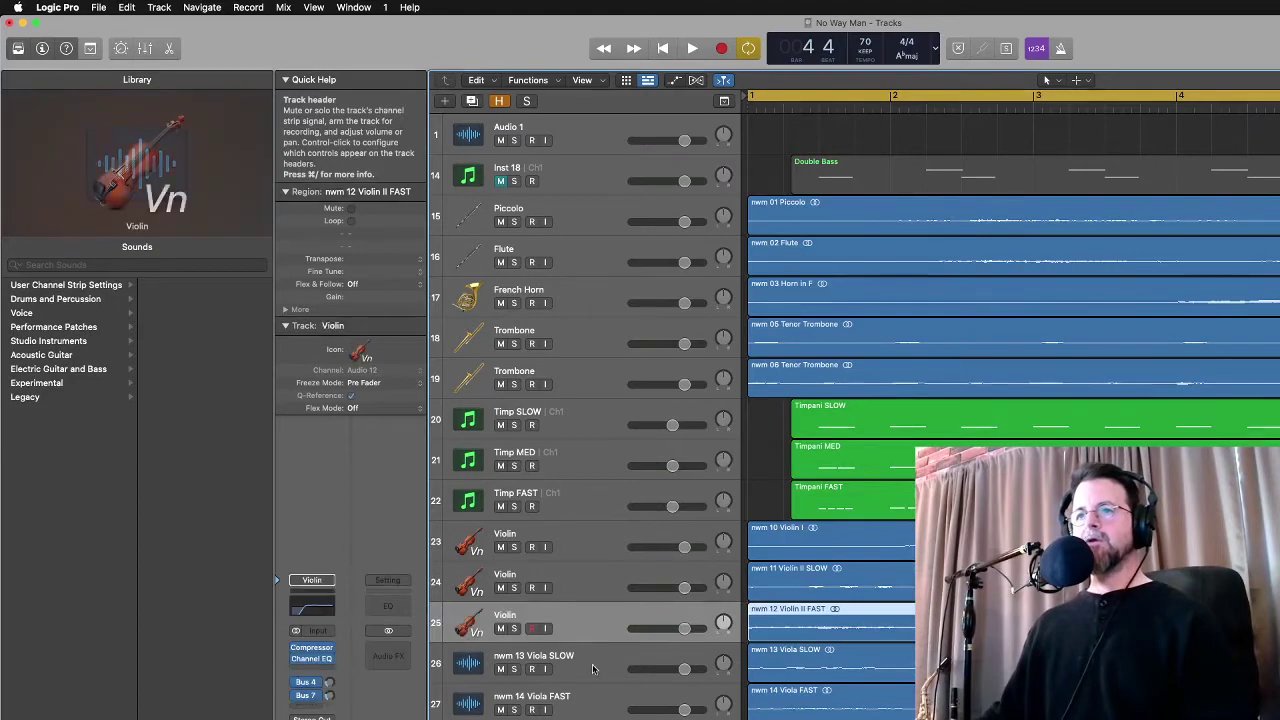
Search the sound library for "viol" and apply the Viola patch to the nwm 13 Viola SLOW and nwm 14 Viola FAST tracks
{"action": "left_click", "coordinate": [590, 668]}
{"action": "left_click", "coordinate": [139, 264]}
{"action": "type", "text": "viol"}
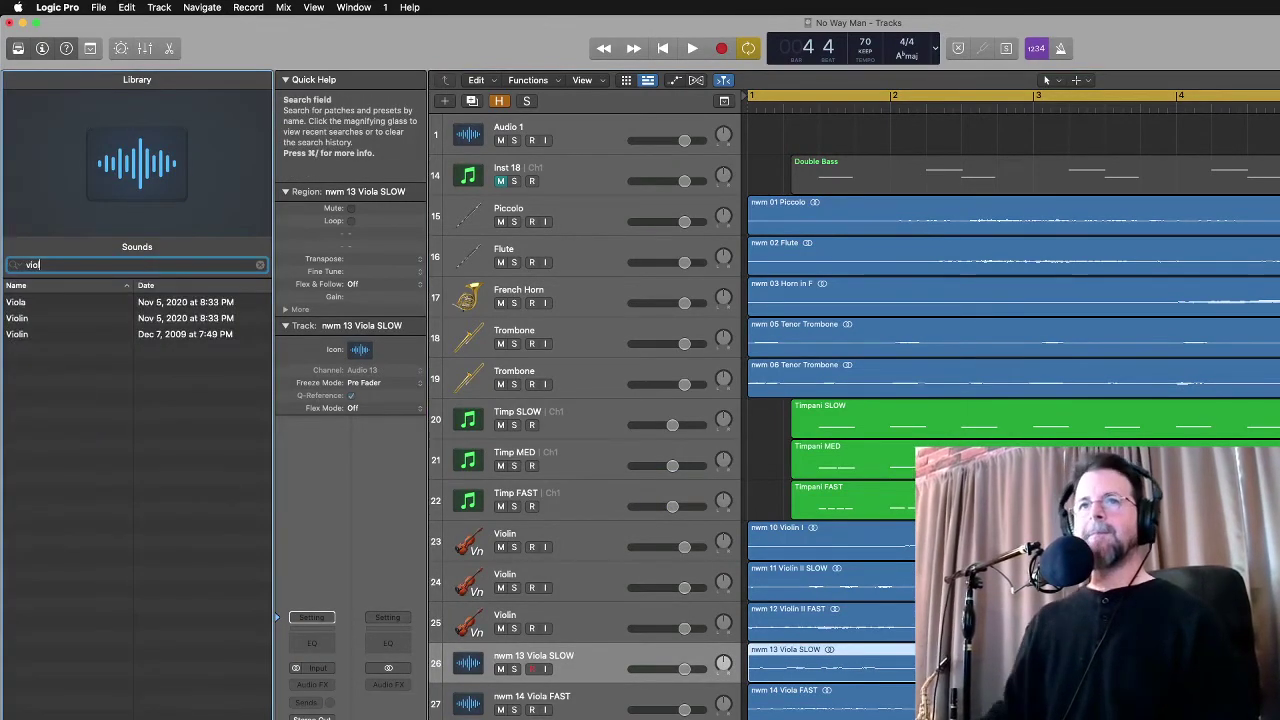
{"action": "left_click", "coordinate": [113, 303]}
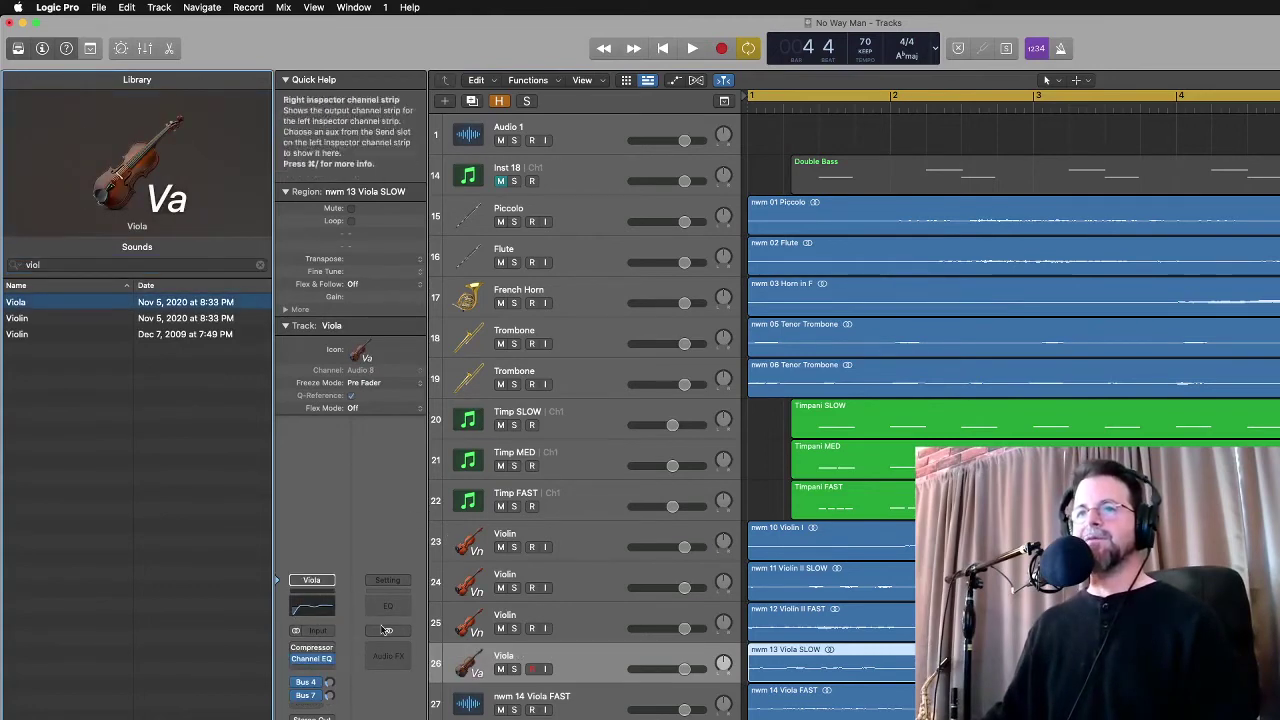
{"action": "left_click", "coordinate": [577, 664]}
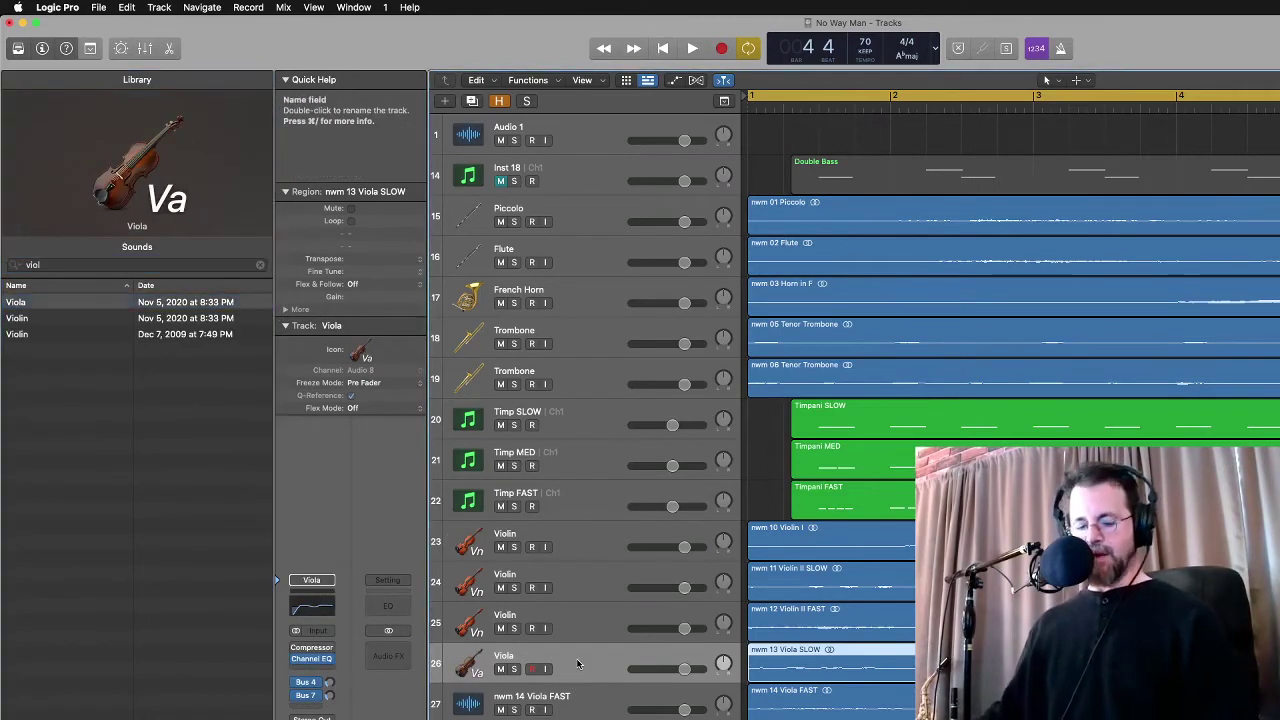
{"action": "left_click", "coordinate": [577, 695]}
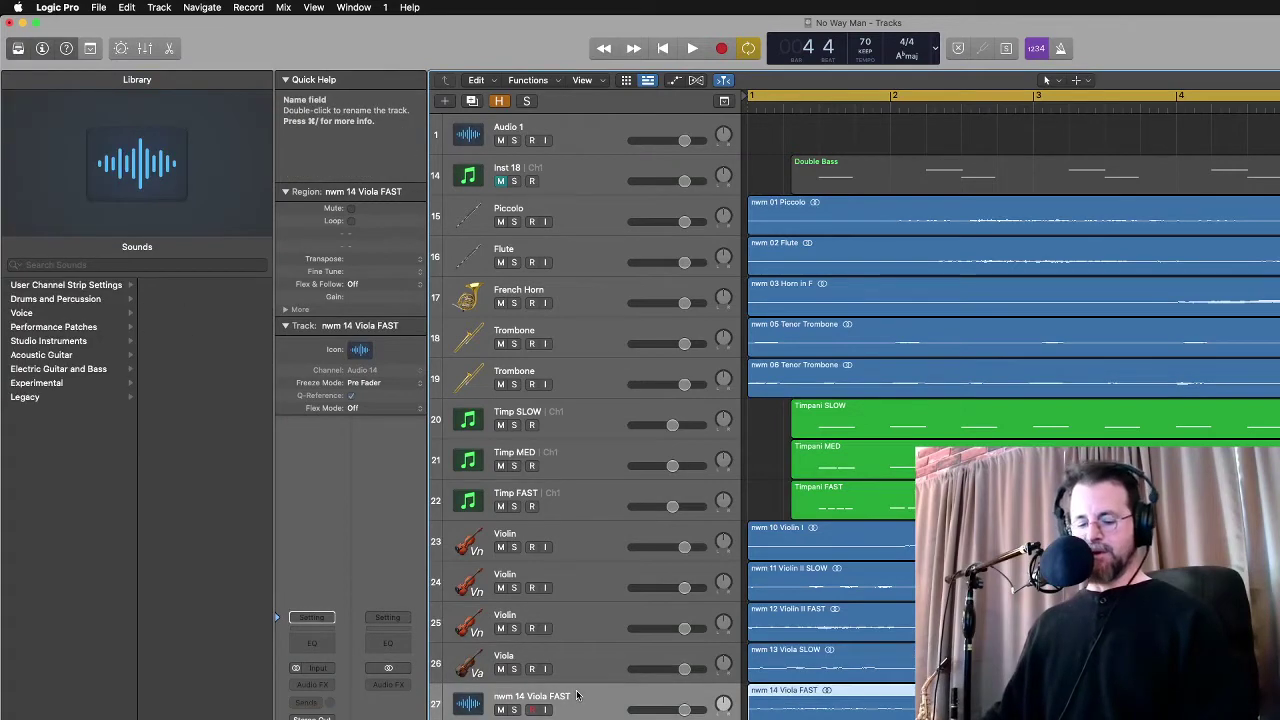
Search the sound library for "cell" and apply the Cello patch to the nwm 15 Violoncello SLOW and nwm 16 Violoncello FAST tracks
{"action": "left_click", "coordinate": [517, 719]}
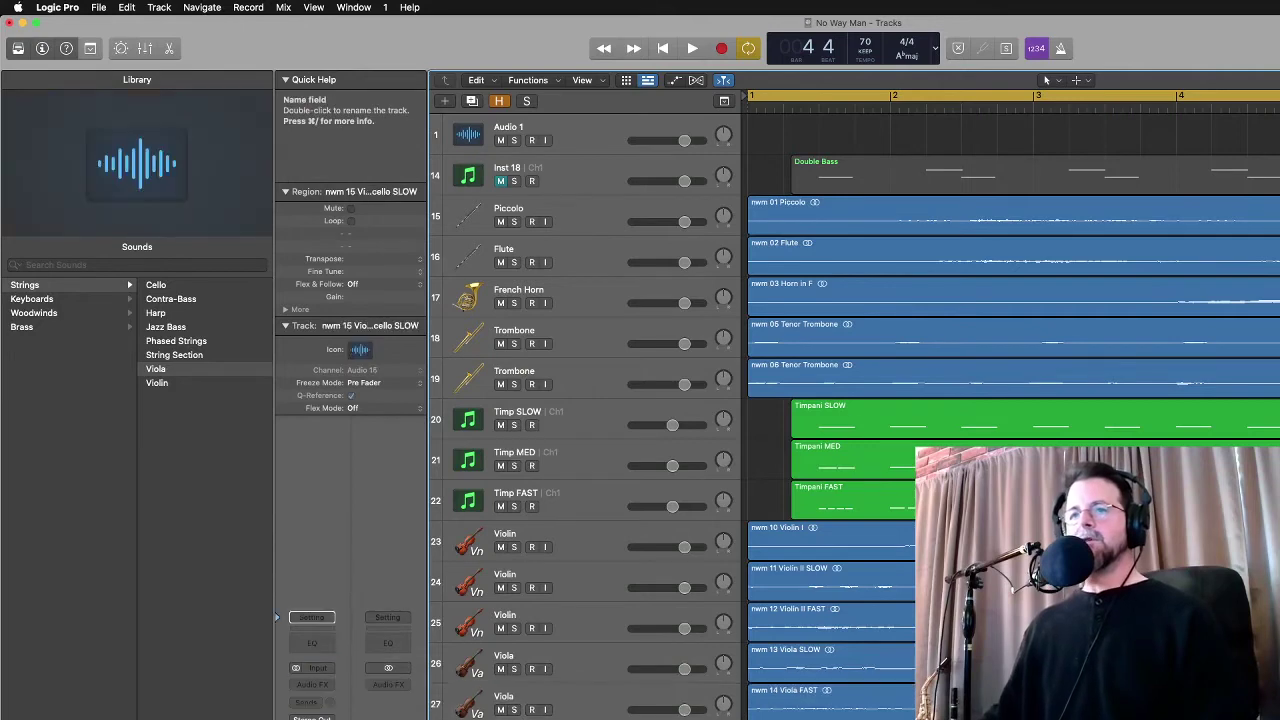
{"action": "left_click", "coordinate": [169, 266]}
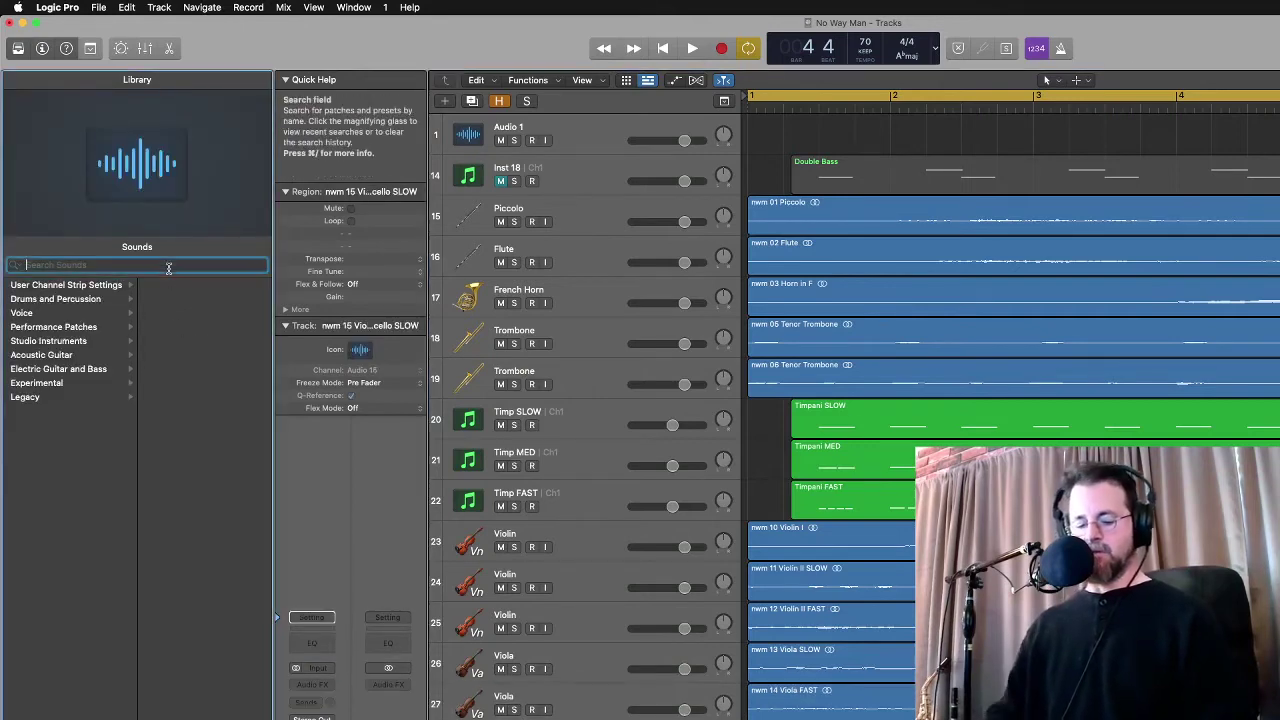
{"action": "type", "text": "cell"}
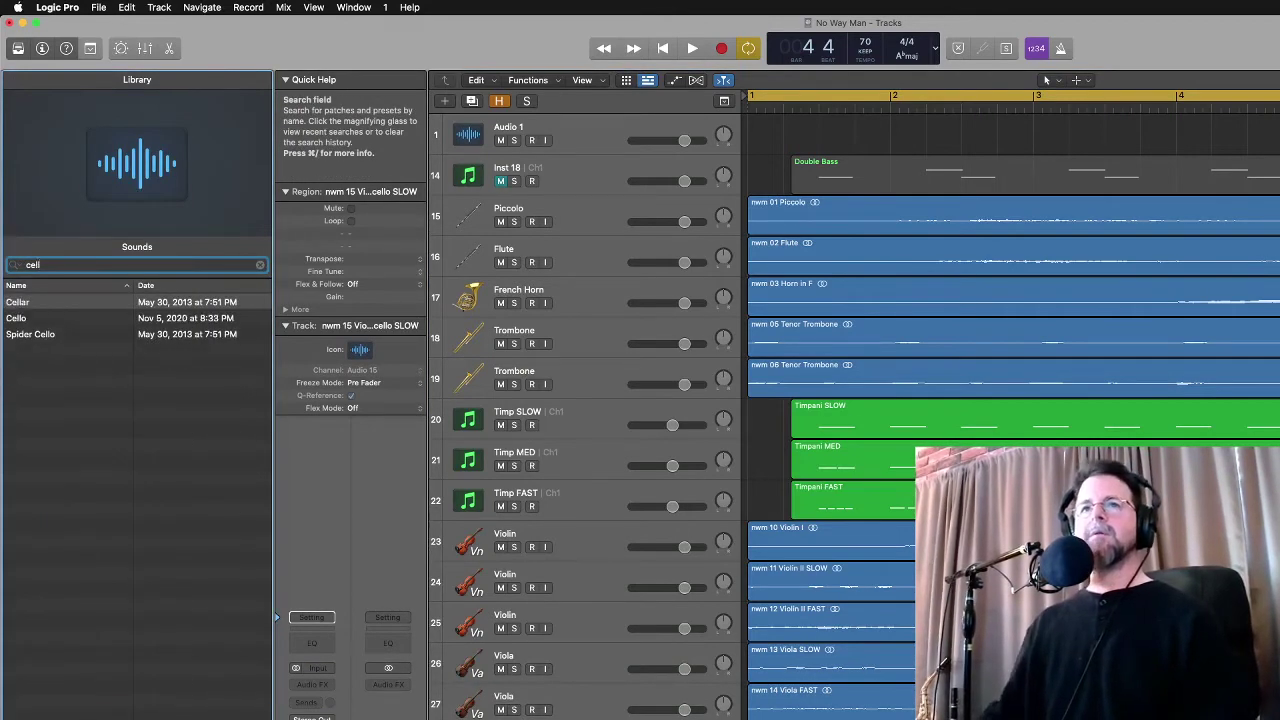
{"action": "left_click", "coordinate": [66, 318]}
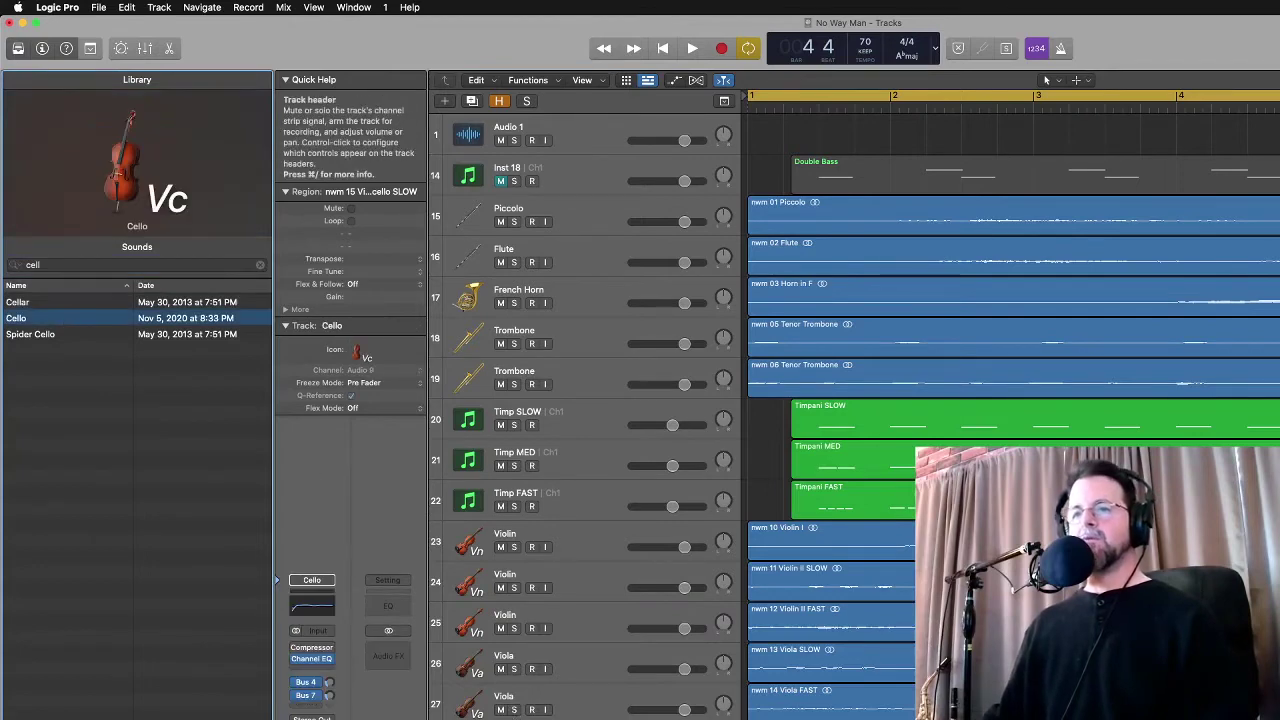
{"action": "key", "text": "Down"}
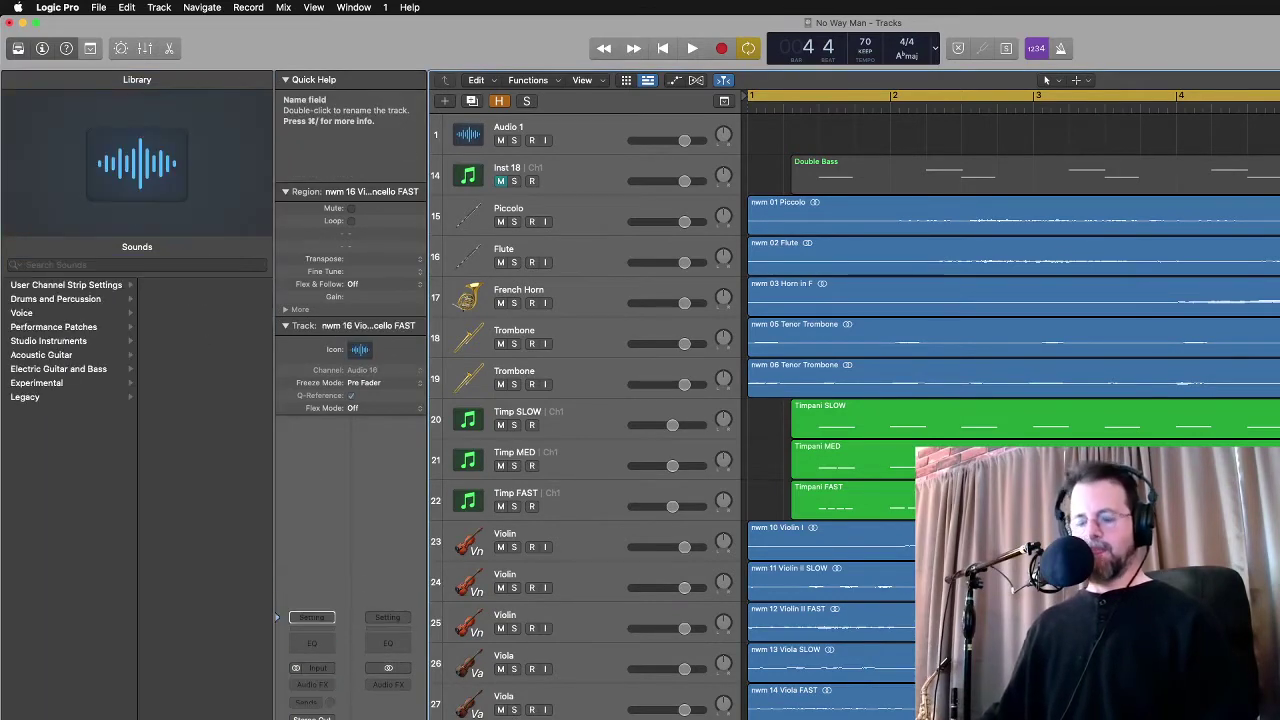
Search the sound library for "contr" and apply the Contra-Bass patch to the nwm 17 Double Bass track, clearing the search
{"action": "key", "text": "Down"}
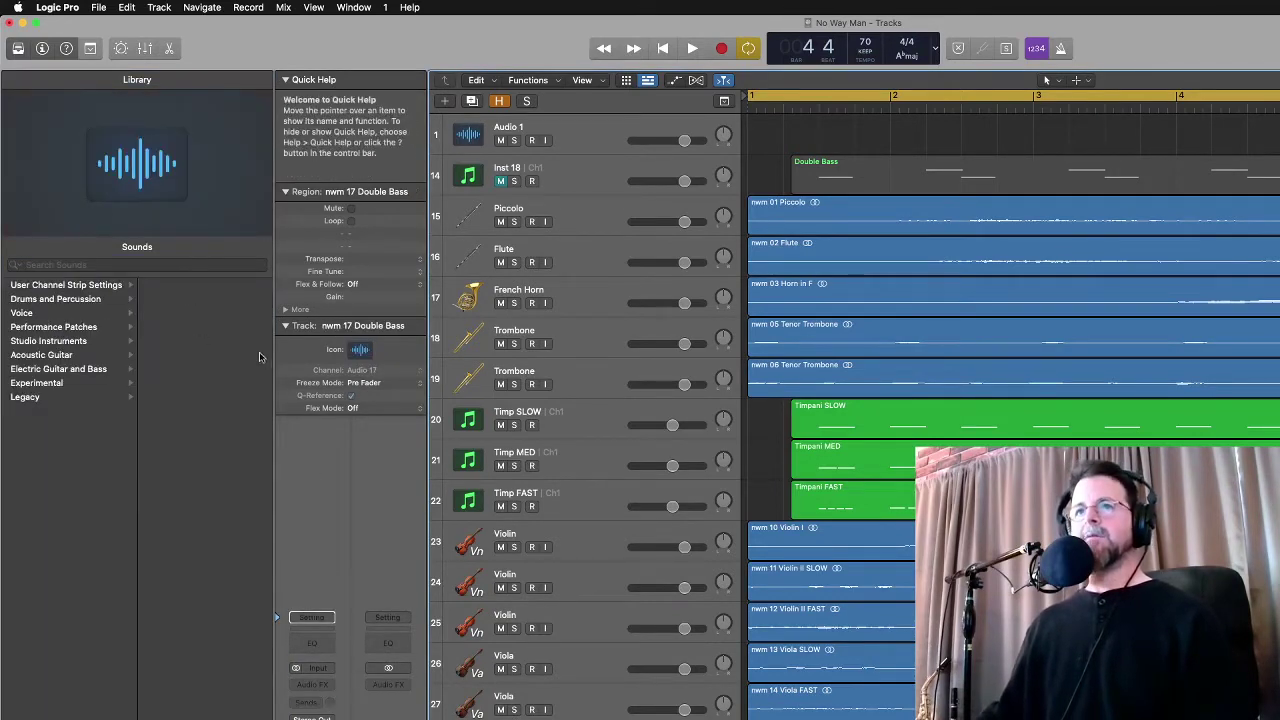
{"action": "left_click", "coordinate": [133, 264]}
{"action": "type", "text": "doubl"}
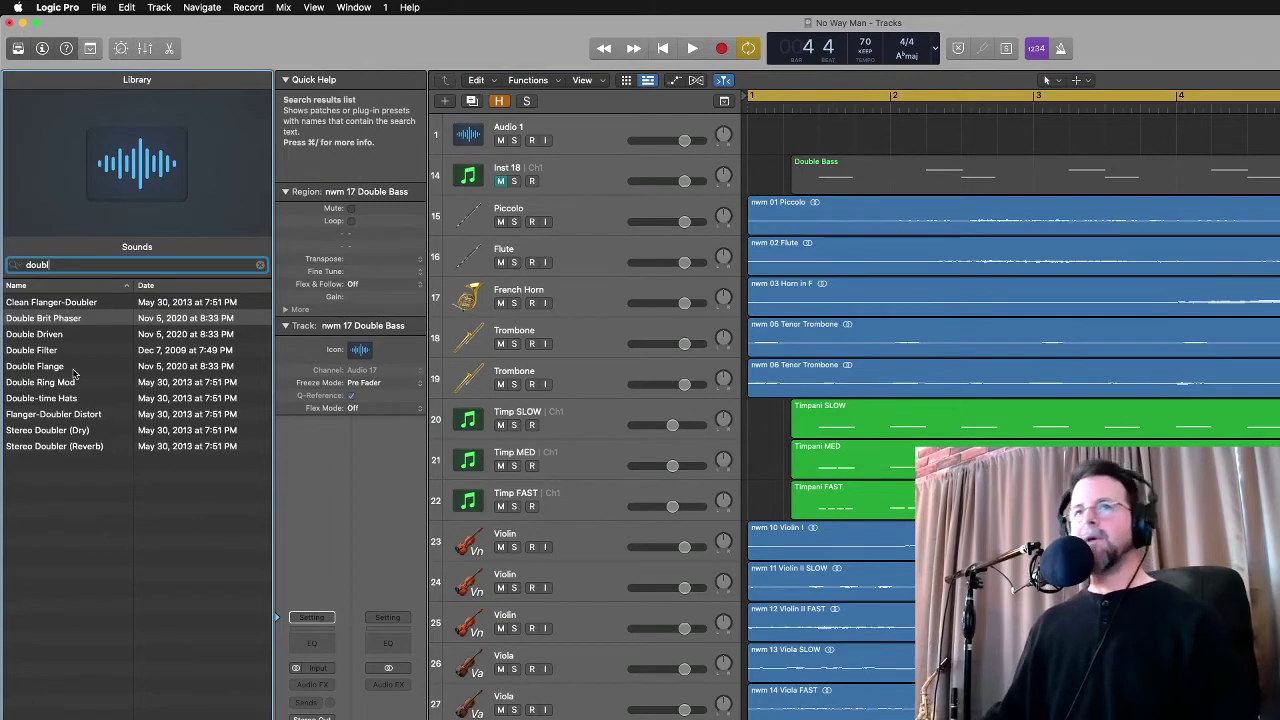
{"action": "type", "text": "contr"}
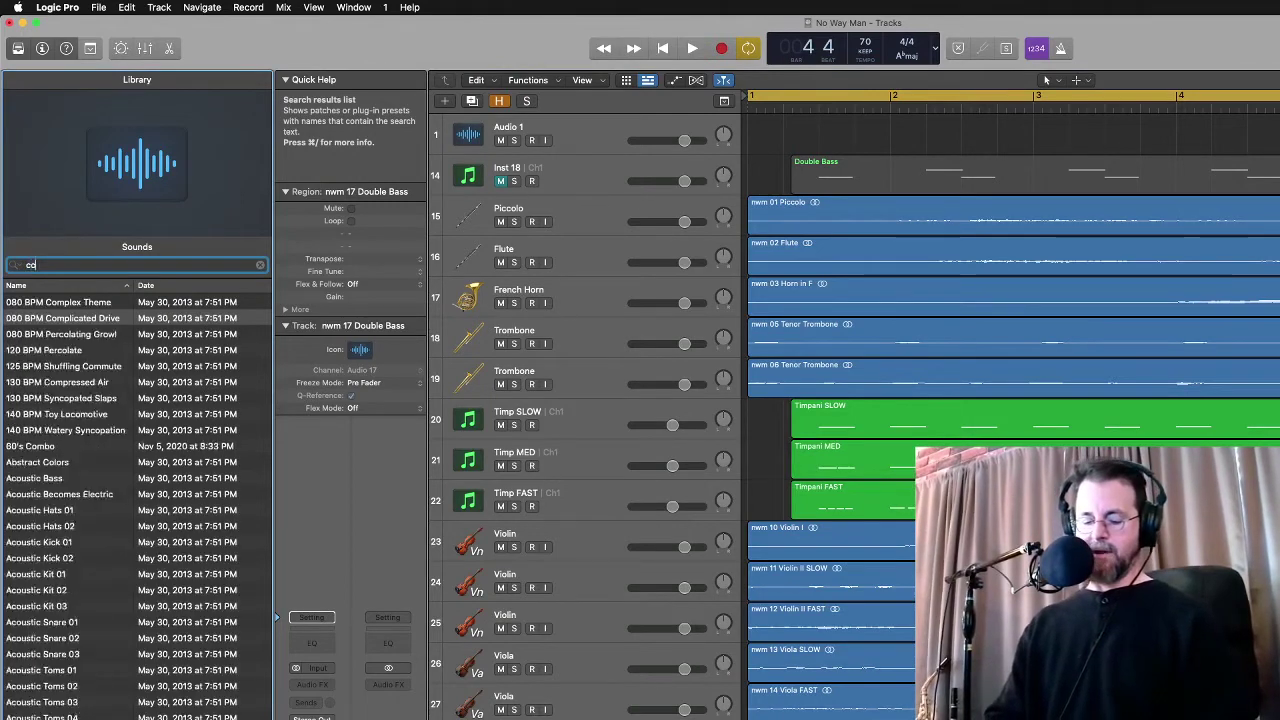
{"action": "left_click", "coordinate": [70, 303]}
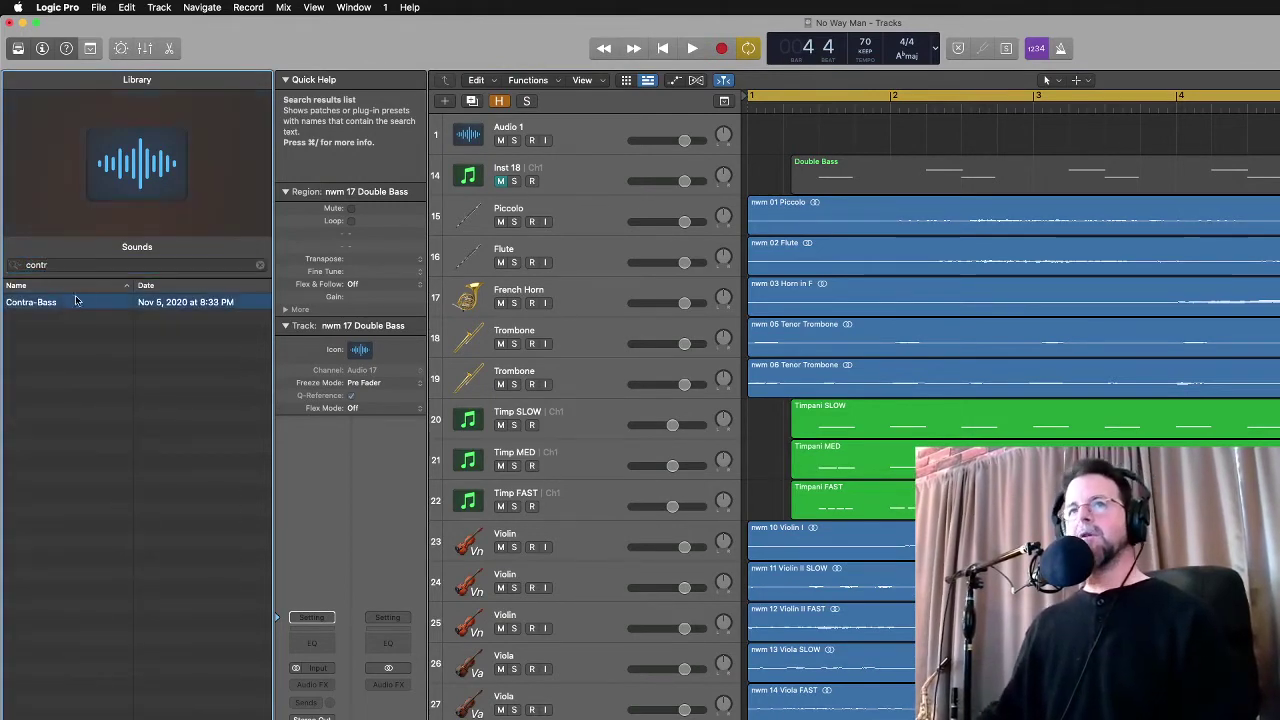
{"action": "left_click", "coordinate": [258, 266]}
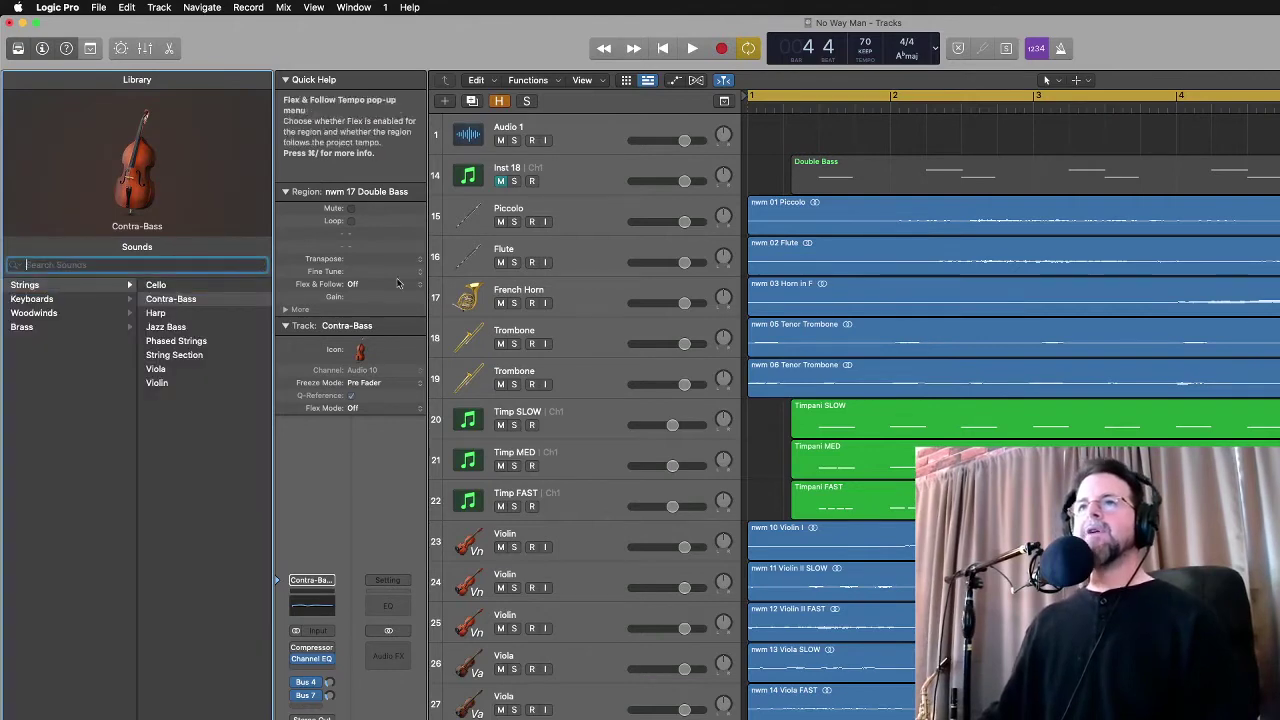
Move the Inst 18 track below the Contra-Bass track and browse the Bass category of the user channel strip settings for it
{"action": "left_click", "coordinate": [559, 167]}
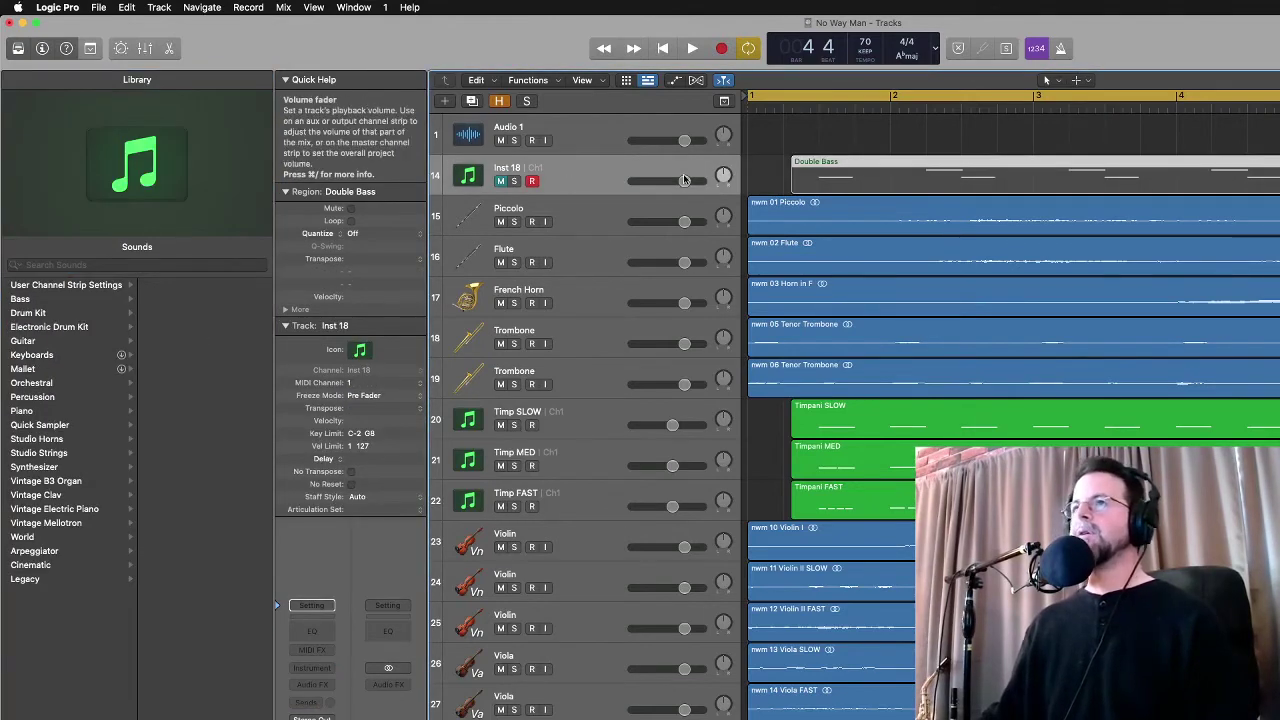
{"action": "key", "text": "super+BackSpace"}
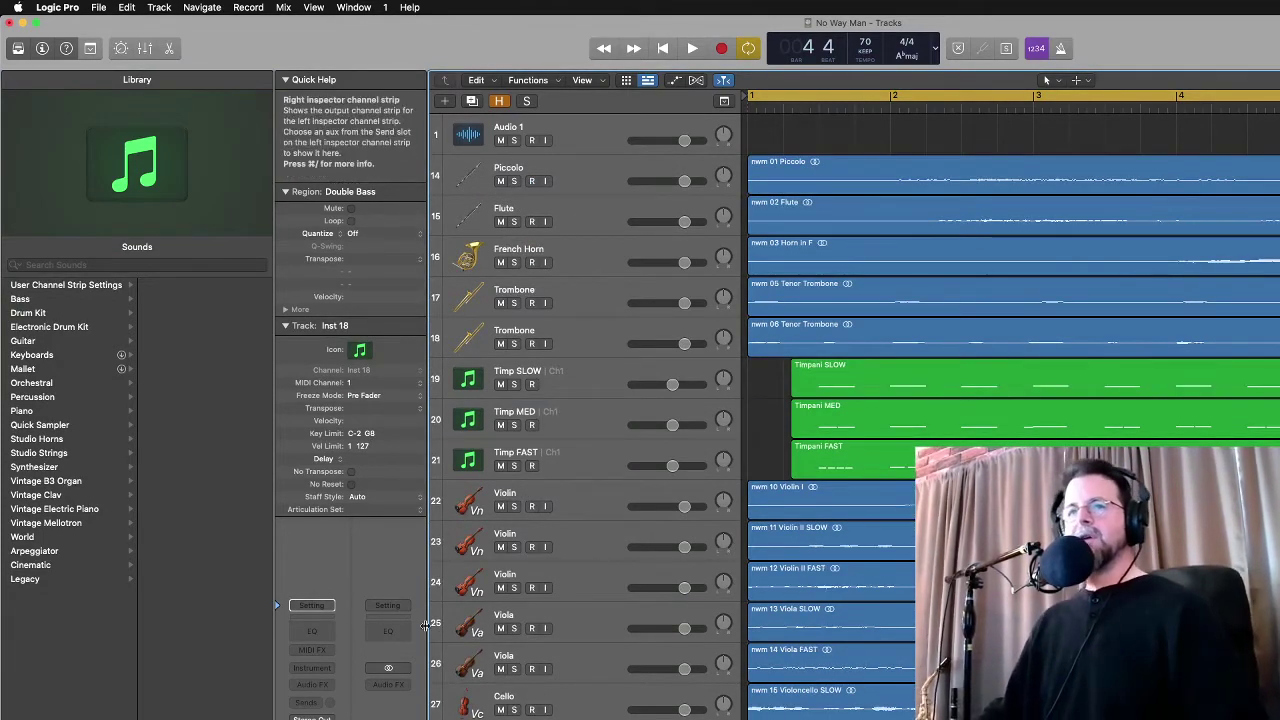
{"action": "left_click", "coordinate": [107, 287]}
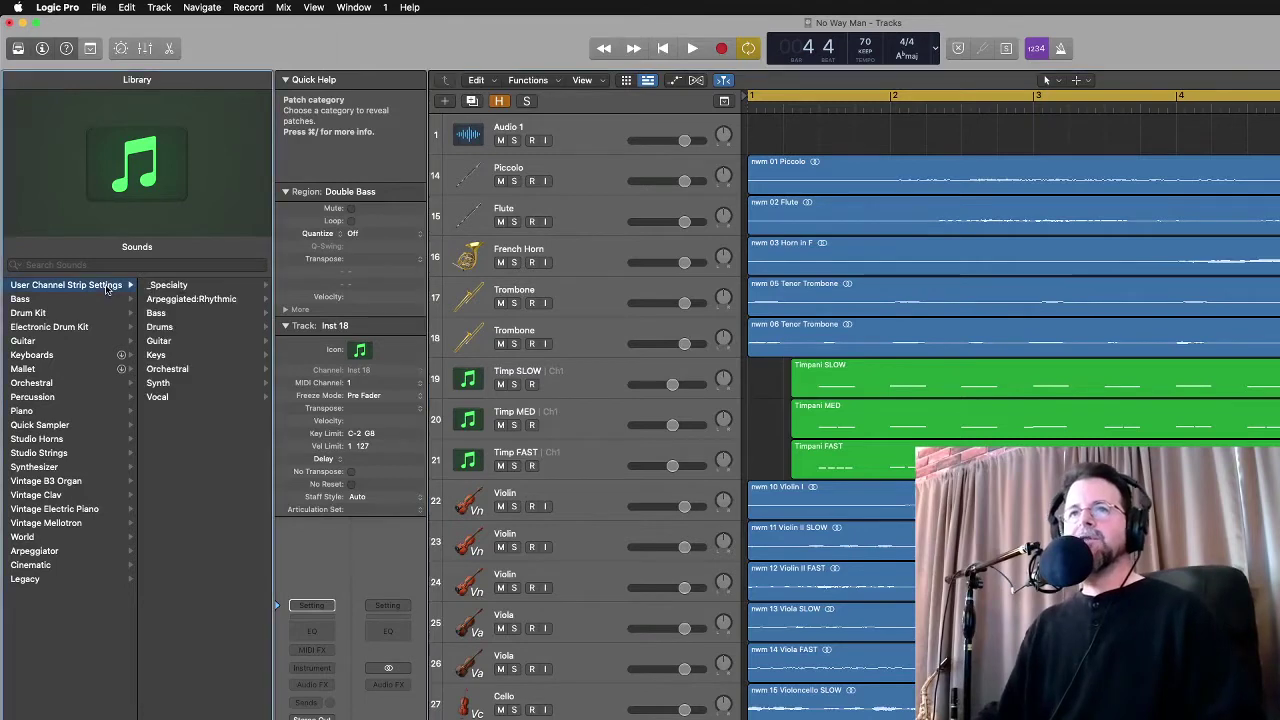
{"action": "left_click", "coordinate": [170, 285]}
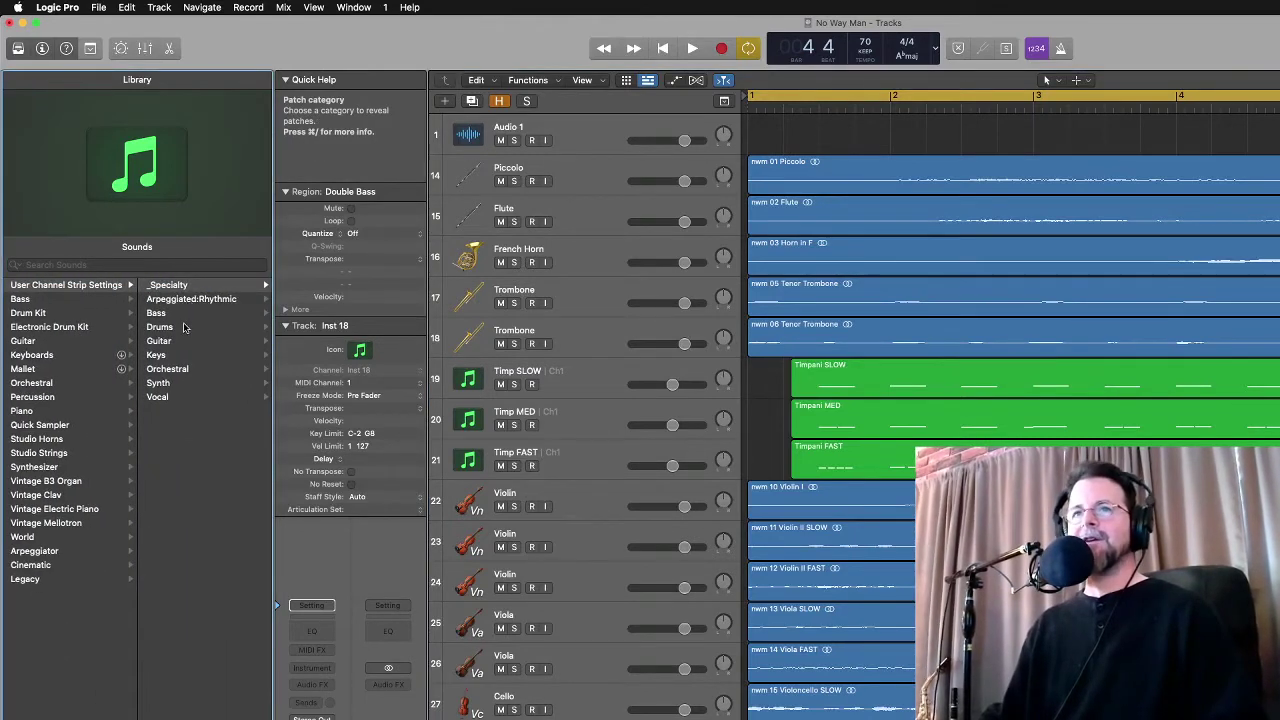
{"action": "left_click", "coordinate": [168, 313]}
{"action": "left_click", "coordinate": [170, 286]}
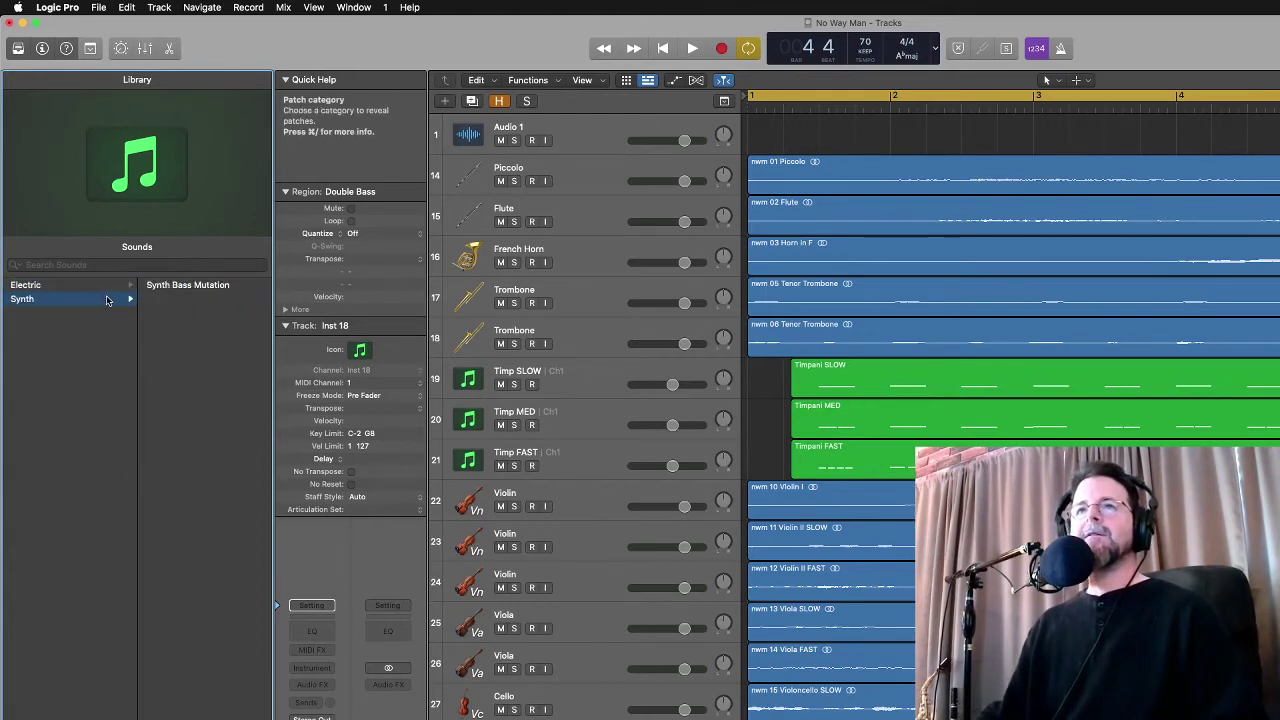
{"action": "scroll", "coordinate": [174, 312], "scroll_direction": "left", "scroll_amount": 3}
{"action": "scroll", "coordinate": [175, 341], "scroll_direction": "left", "scroll_amount": 3}
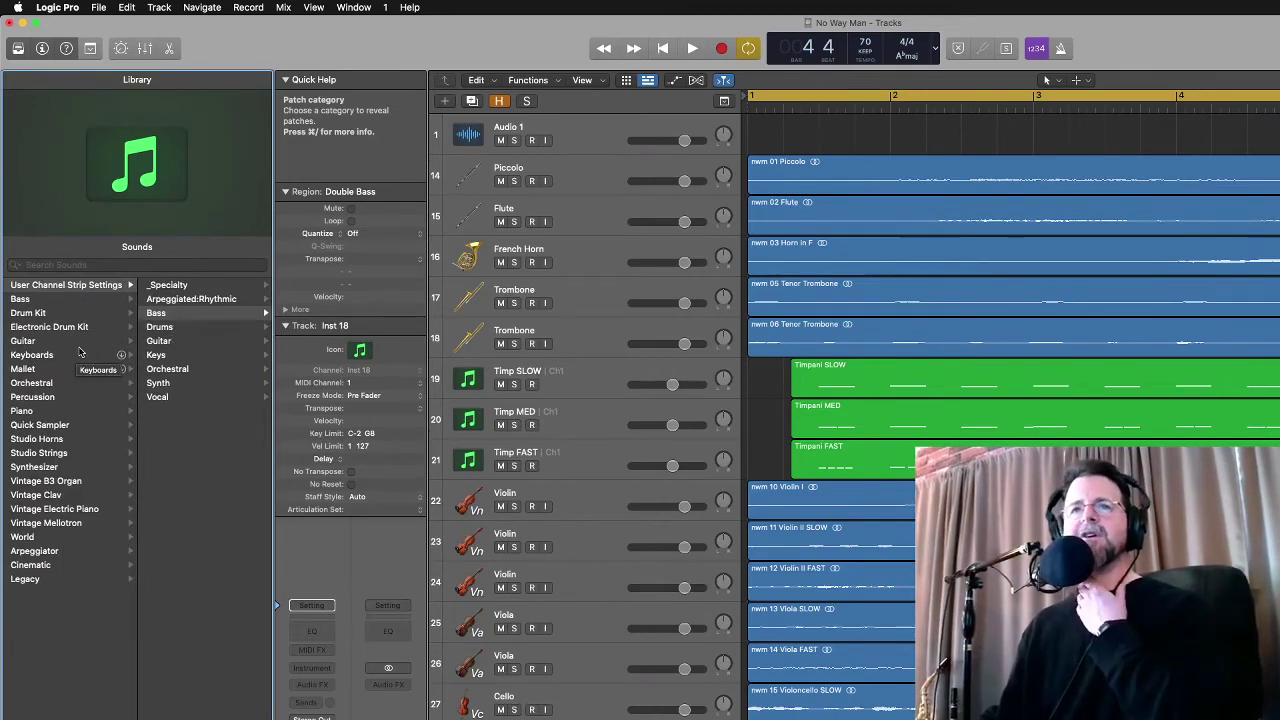
Search the sound library for "subb" and choose the first Subby Bass result
{"action": "left_click", "coordinate": [78, 264]}
{"action": "type", "text": "subb"}
{"action": "key", "text": "Down"}
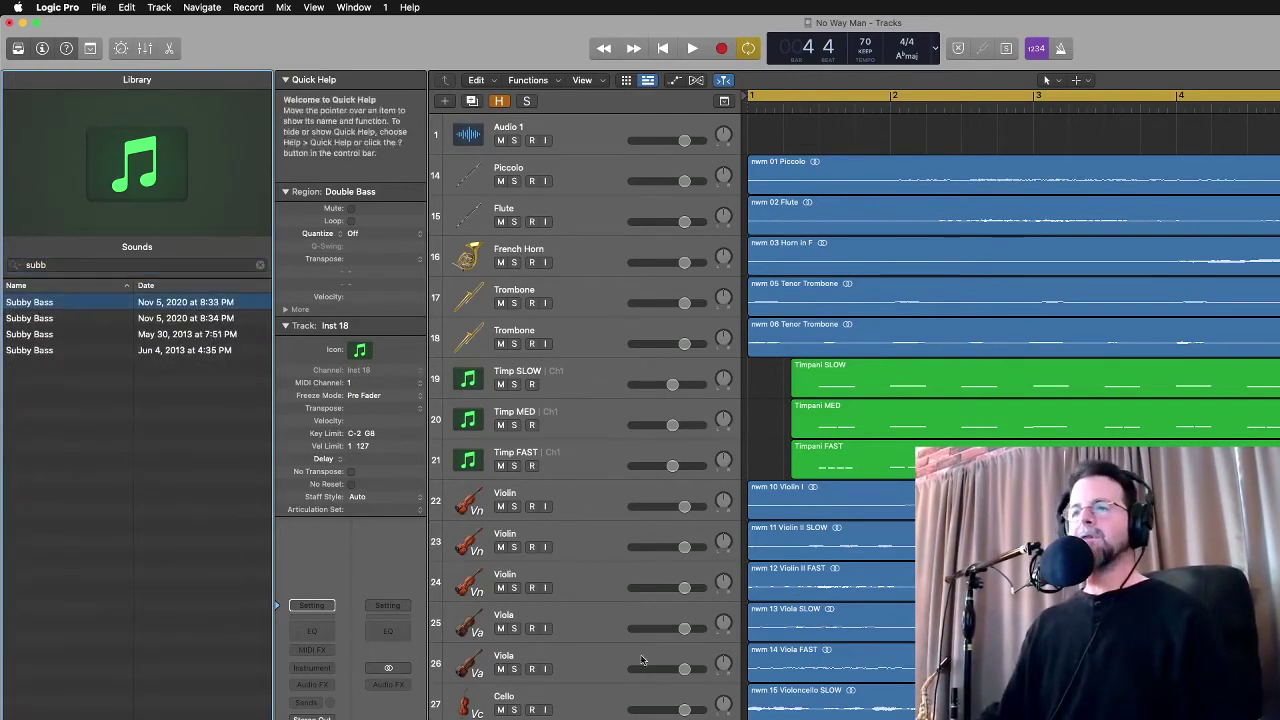
Unmute and solo the Inst 18 track and play it with its Double Bass region open in the Piano Roll
{"action": "key", "text": "ctrl+m"}
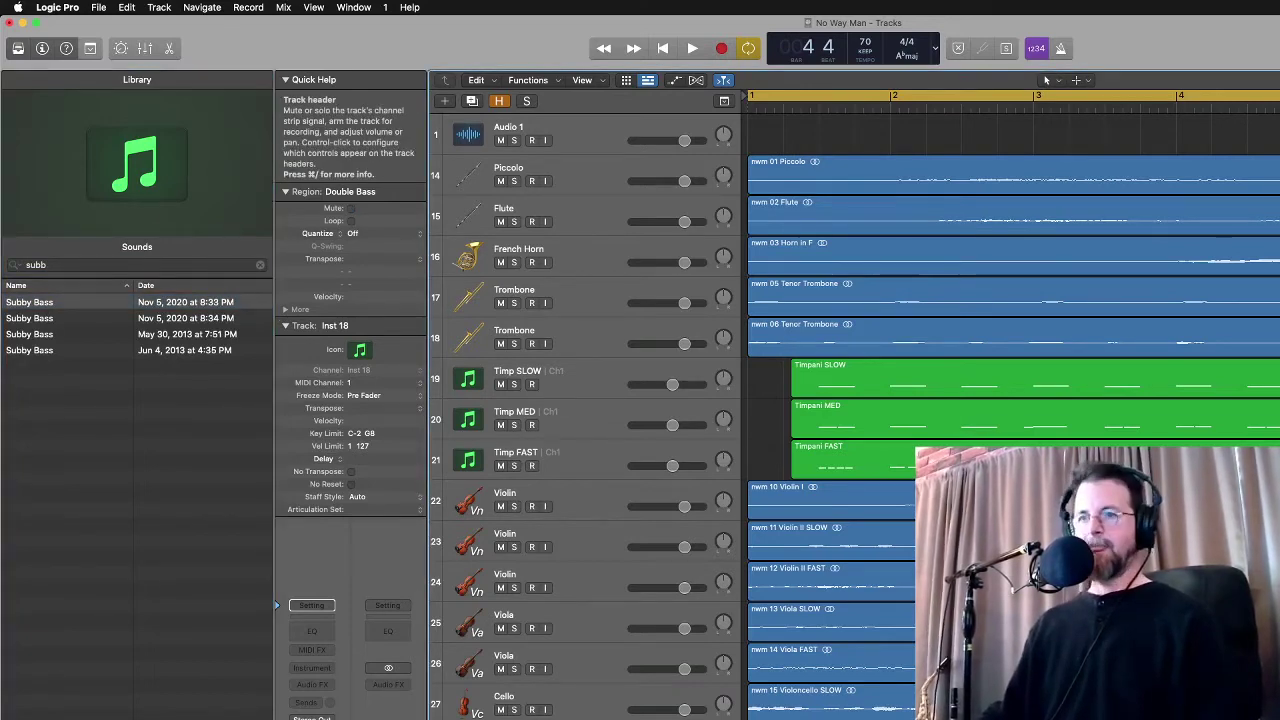
{"action": "key", "text": "ctrl+s"}
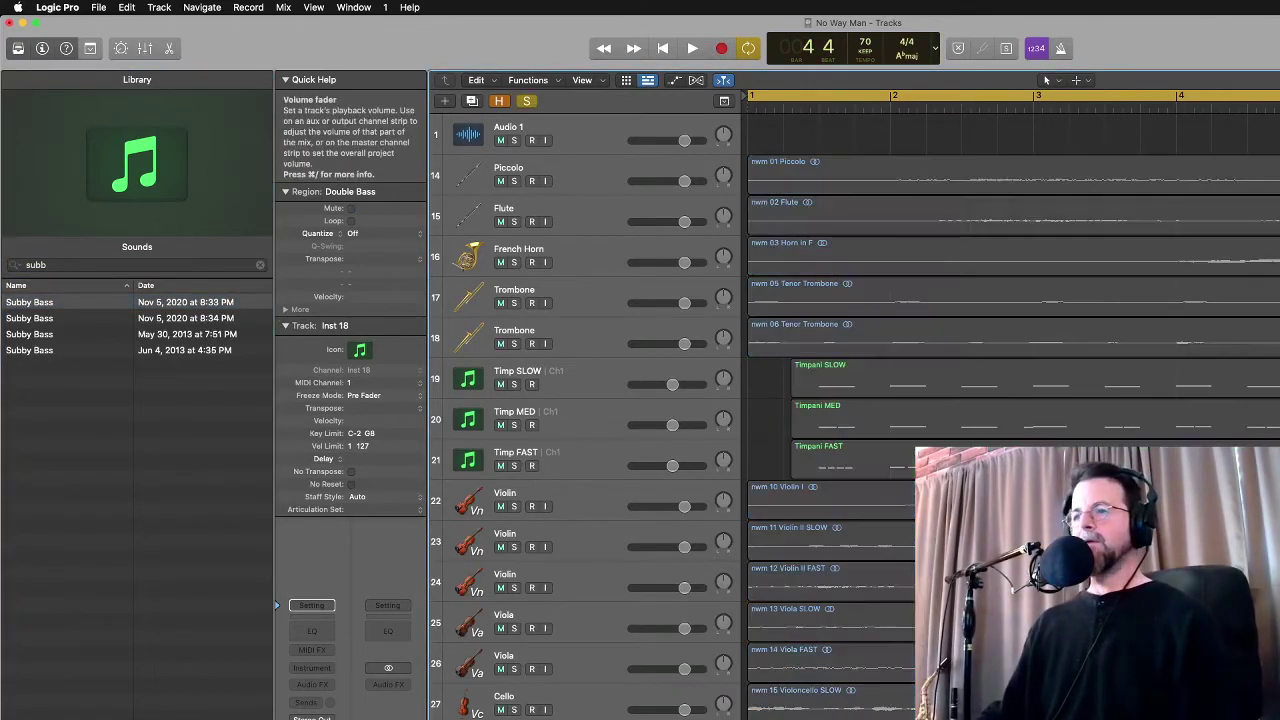
{"action": "key", "text": "space"}
{"action": "key", "text": "p"}
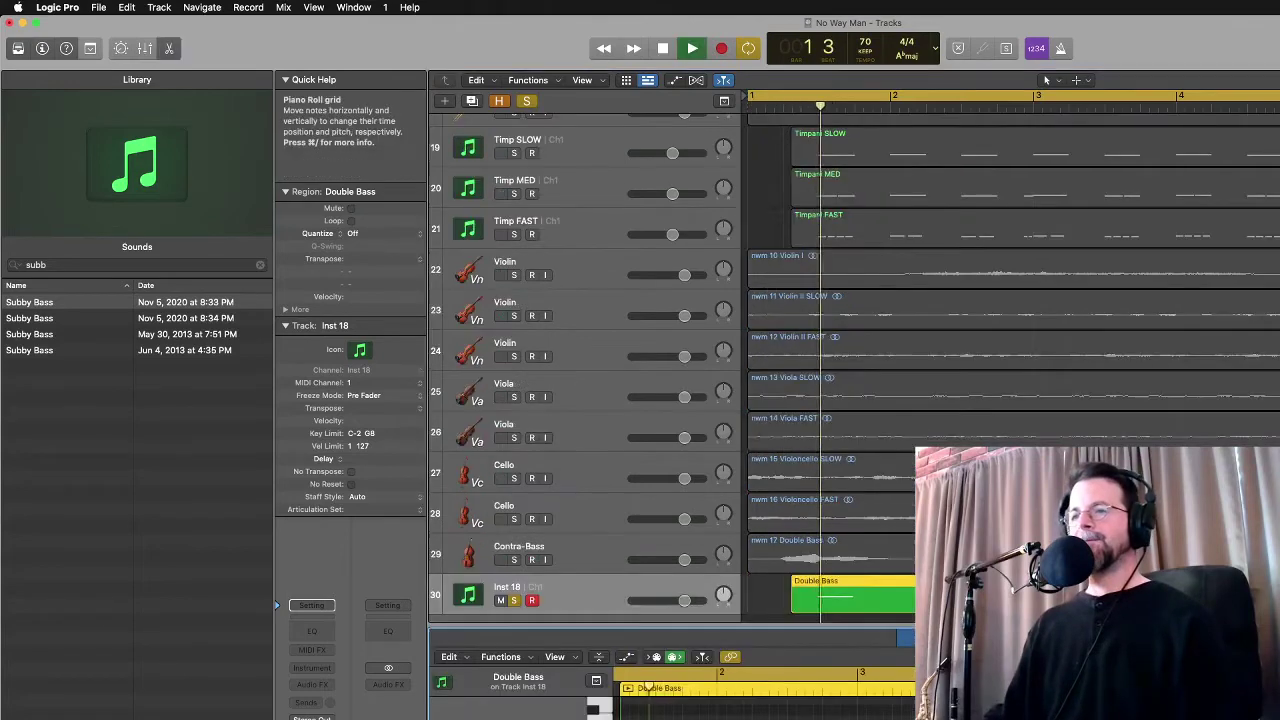
{"action": "key", "text": "space"}
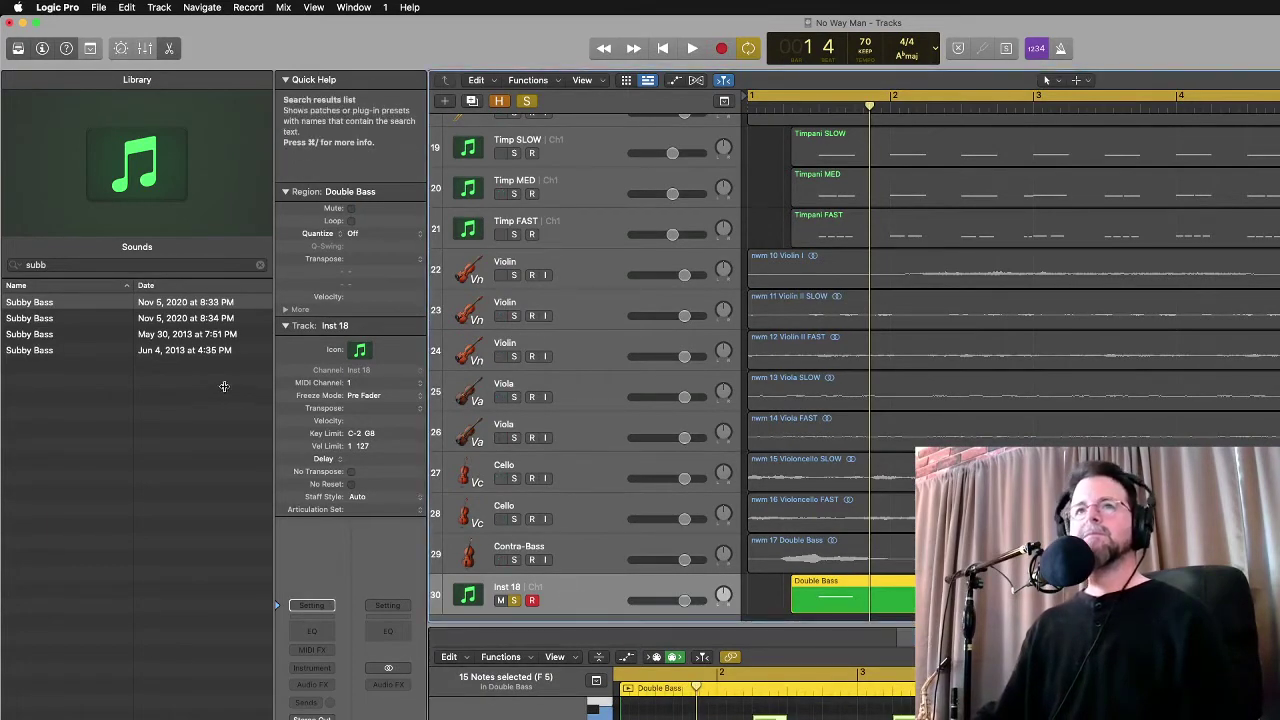
Load the Subby Bass patch dated Nov 5, 2020 at 8:34 PM on the Inst 18 track and audition it soloed
{"action": "left_click", "coordinate": [50, 318]}
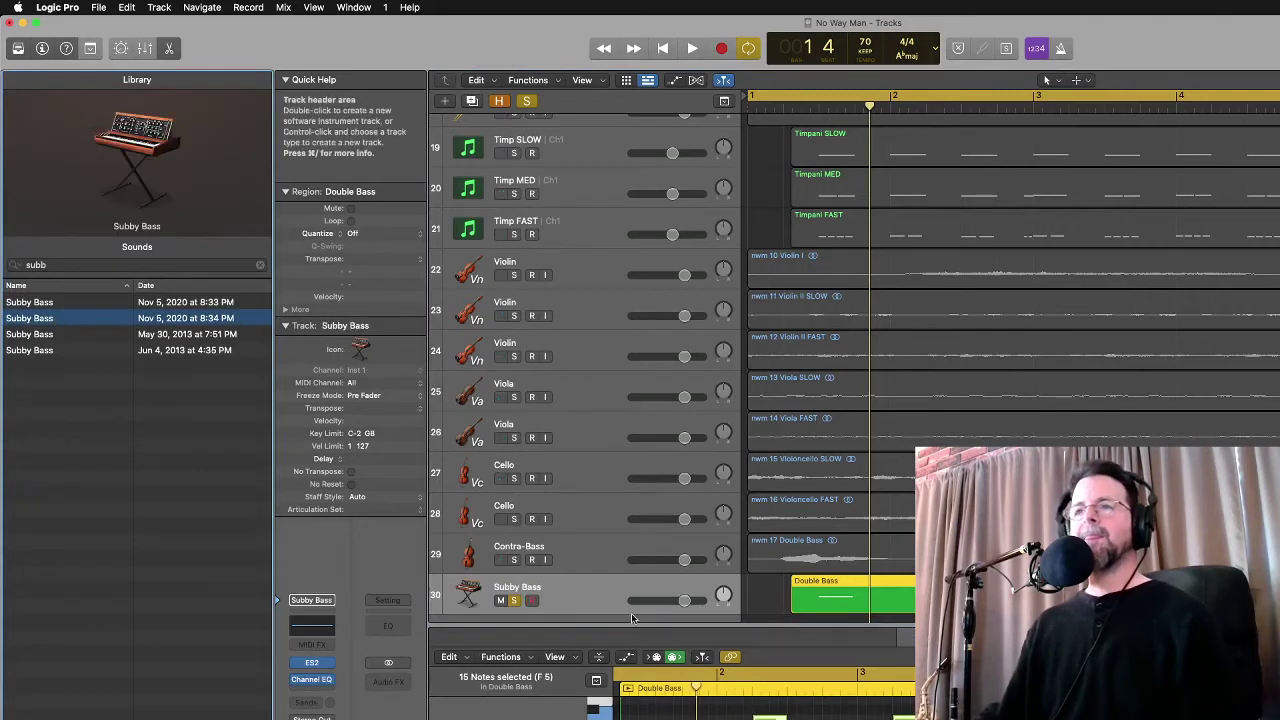
{"action": "key", "text": "space"}
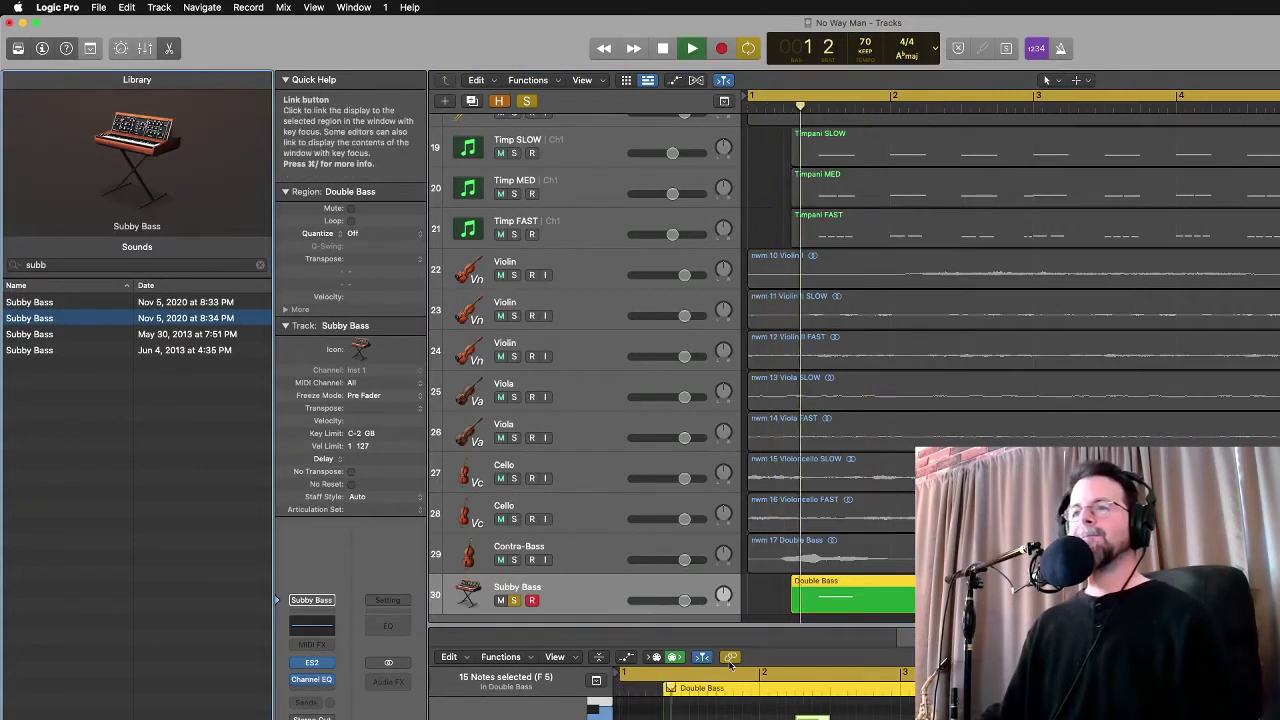
{"action": "left_click", "coordinate": [735, 708]}
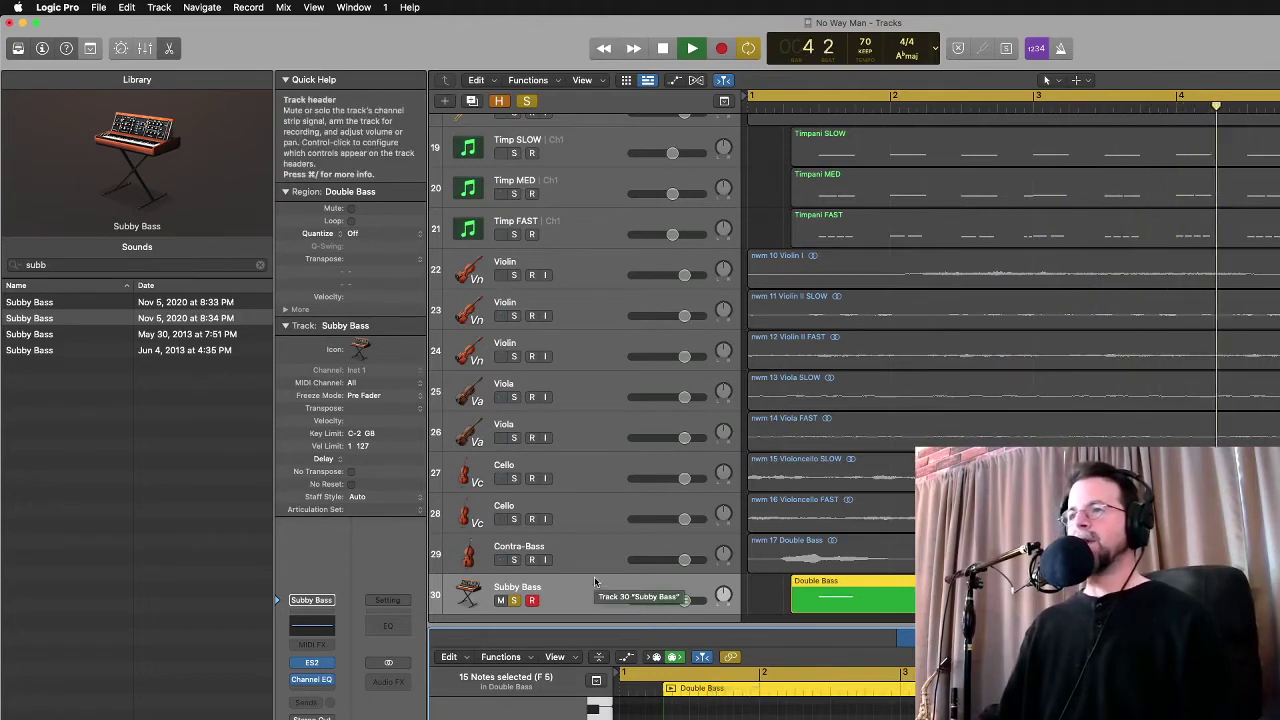
Unsolo the Subby Bass track and lower its volume while the full arrangement plays
{"action": "left_click", "coordinate": [514, 601]}
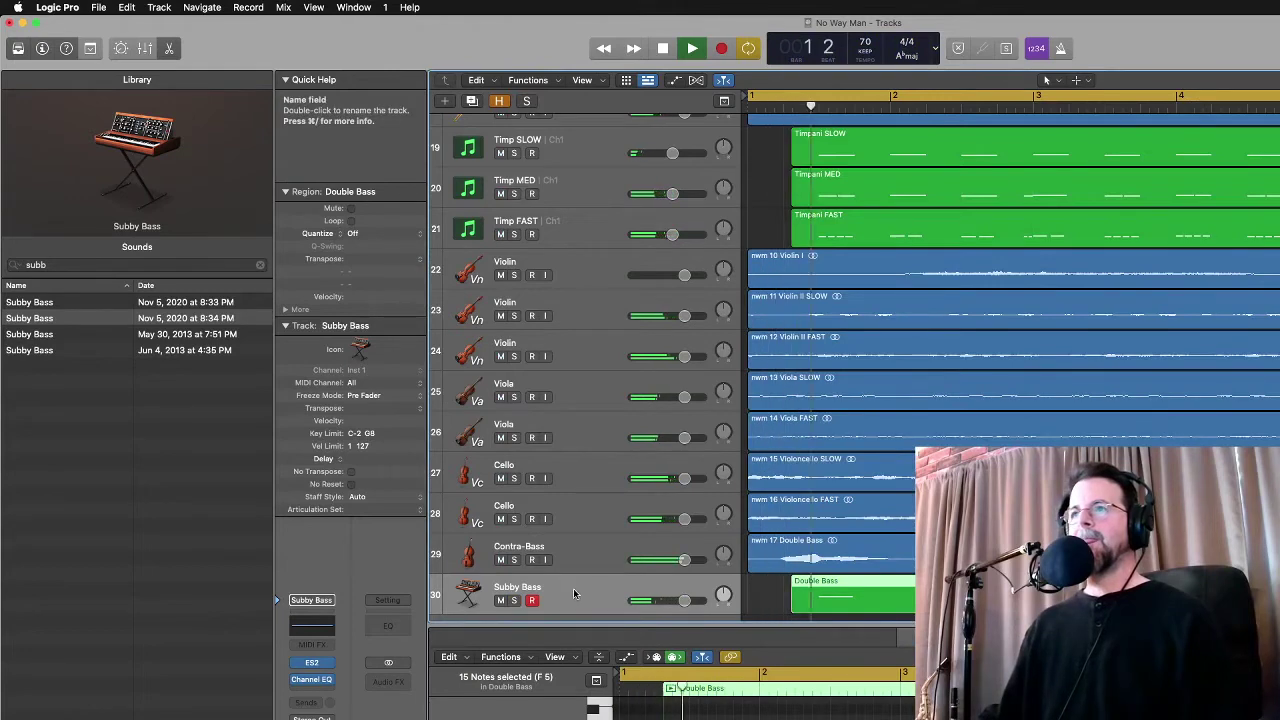
{"action": "left_click_drag", "start_coordinate": [683, 600], "coordinate": [664, 600]}
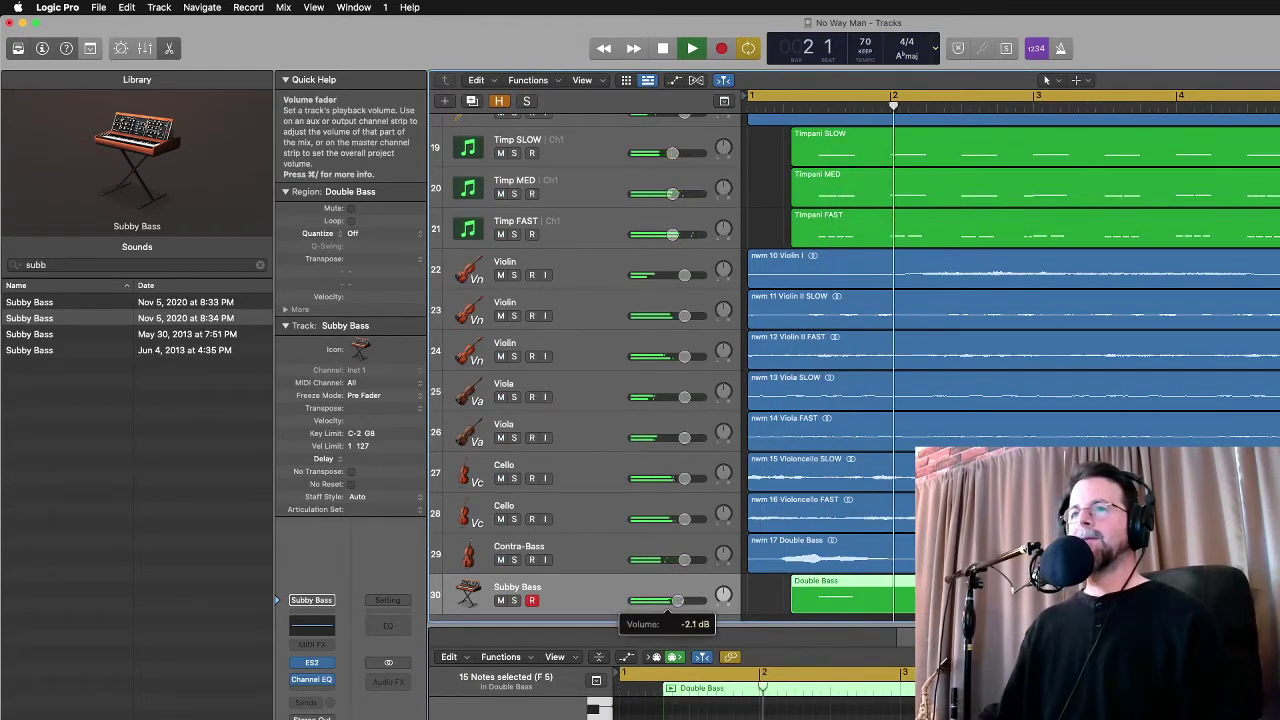
{"action": "key", "text": "space"}
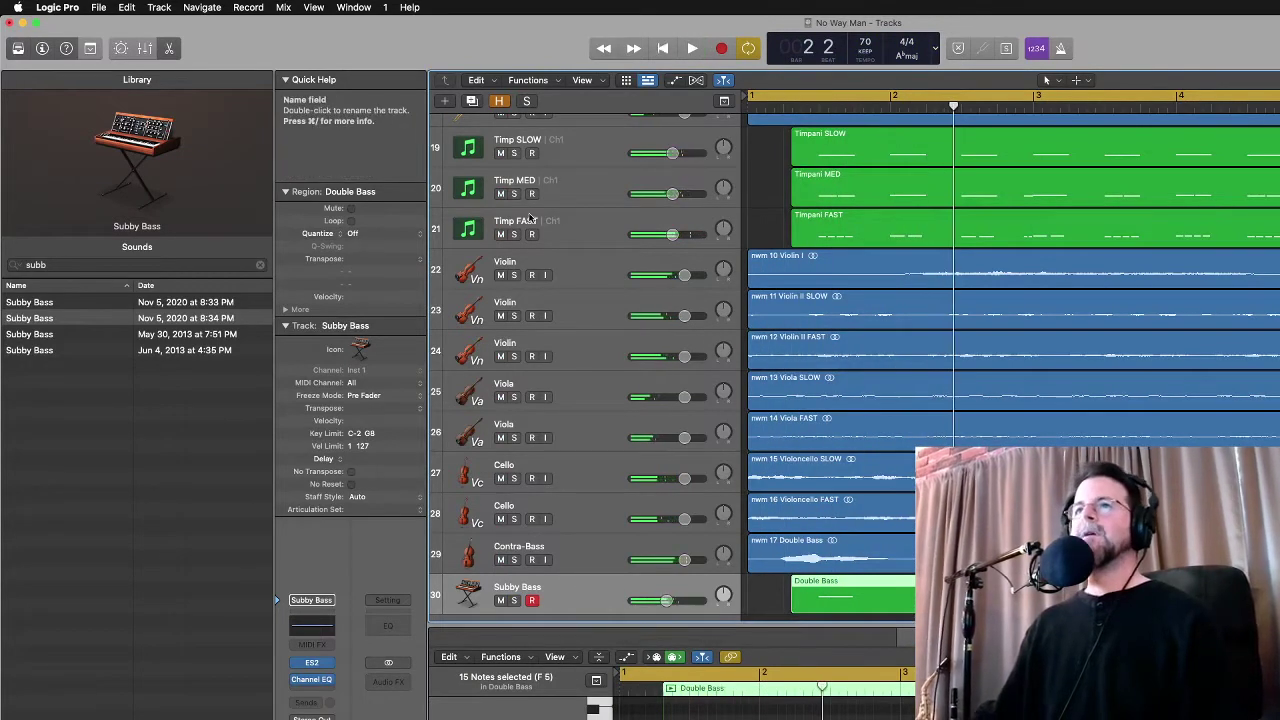
Mute the Timp MED and Timp SLOW tracks and lower the Timp FAST volume during playback
{"action": "left_click", "coordinate": [500, 194]}
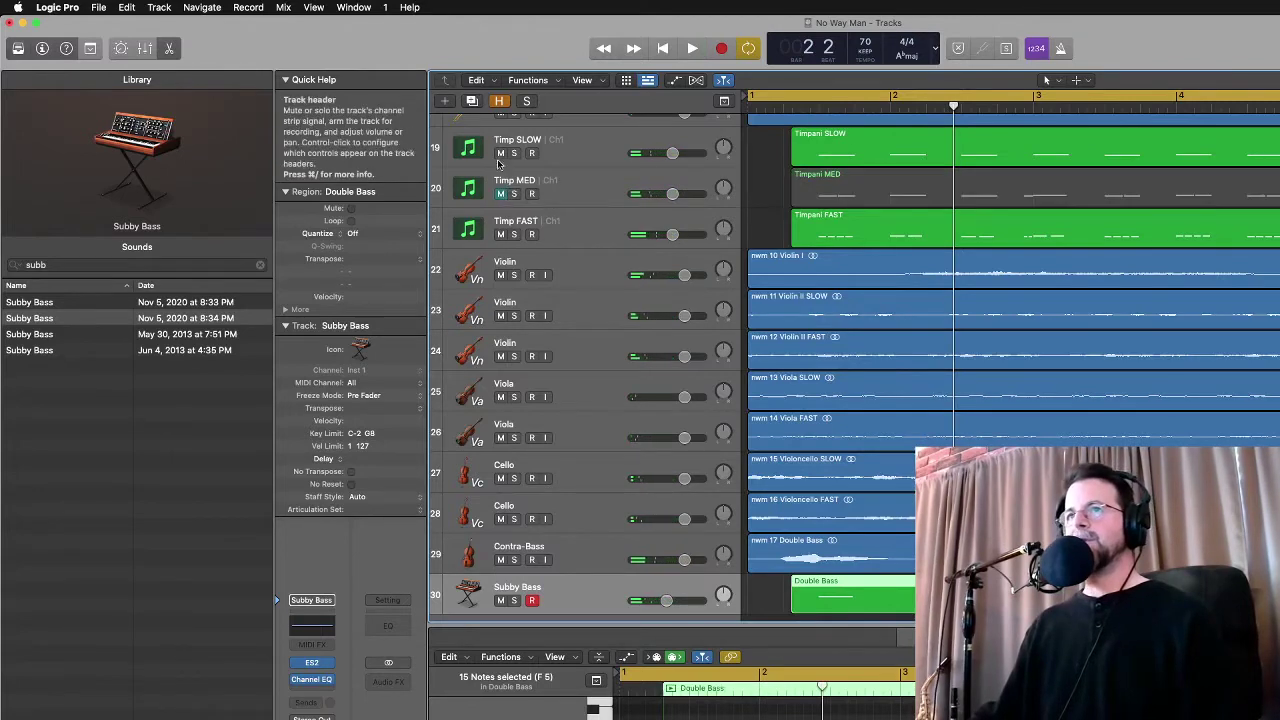
{"action": "left_click", "coordinate": [500, 153]}
{"action": "key", "text": "space"}
{"action": "mouse_move", "coordinate": [672, 234]}
{"action": "left_mouse_down"}
{"action": "mouse_move", "coordinate": [640, 236]}
{"action": "mouse_move", "coordinate": [663, 237]}
{"action": "left_mouse_up"}
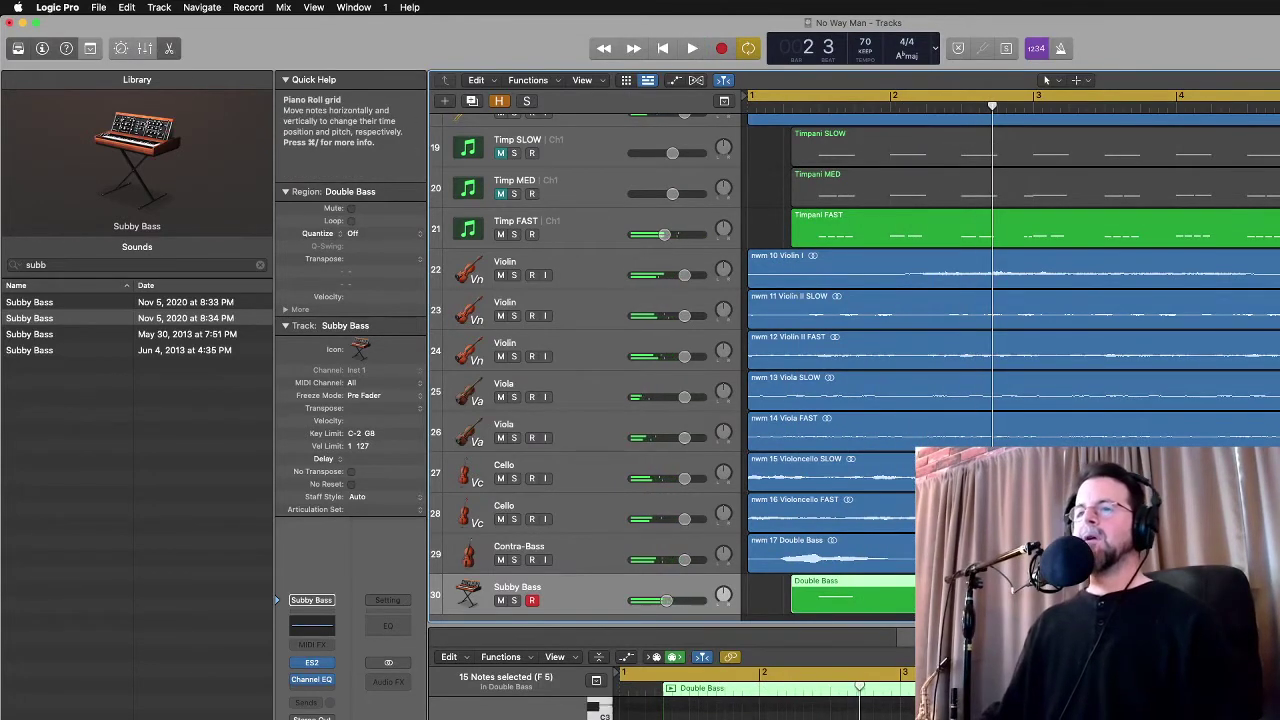
Switch the Piano Roll to the Timp FAST track's region and select all of its notes
{"action": "key", "text": "super+shift+a"}
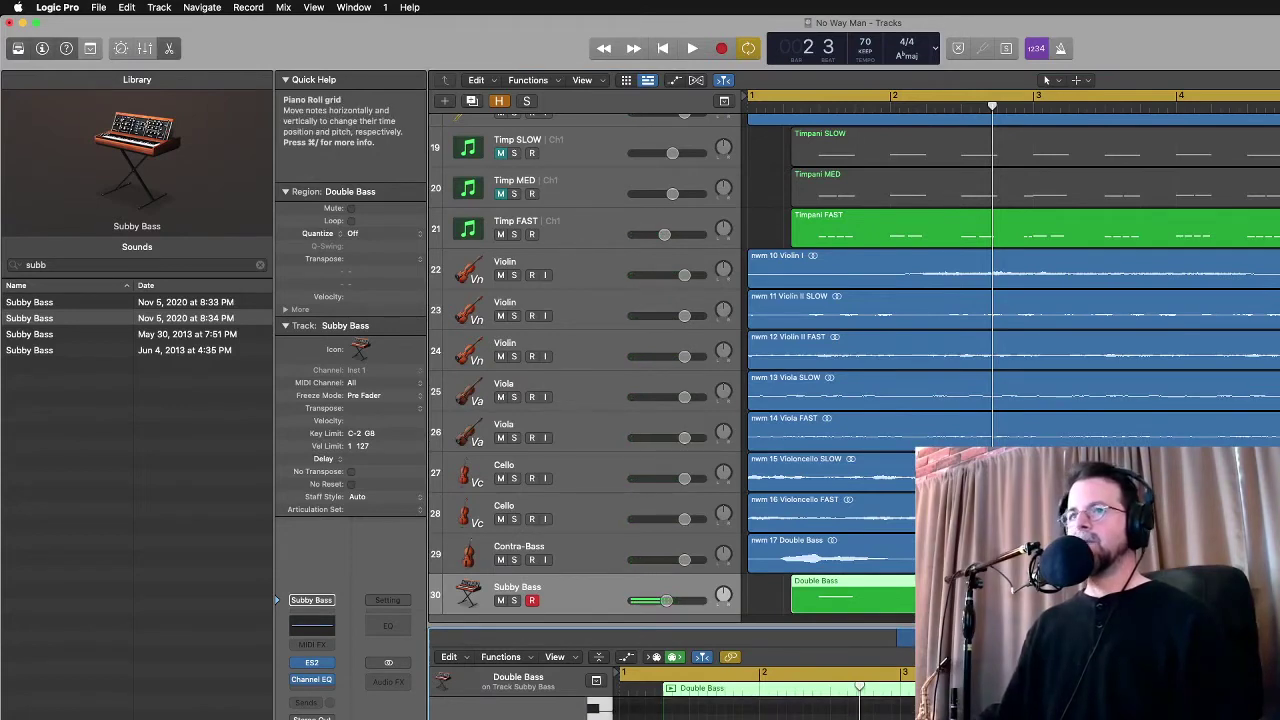
{"action": "left_click", "coordinate": [600, 240]}
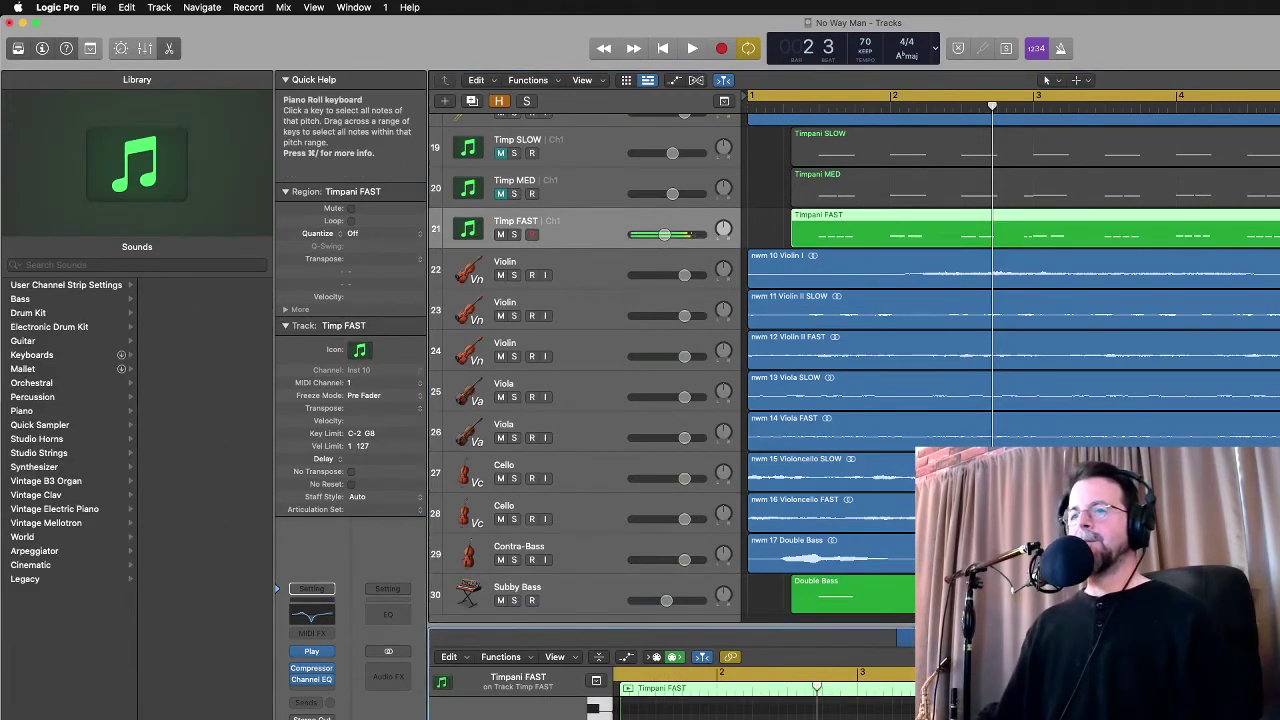
{"action": "key", "text": "super+a"}
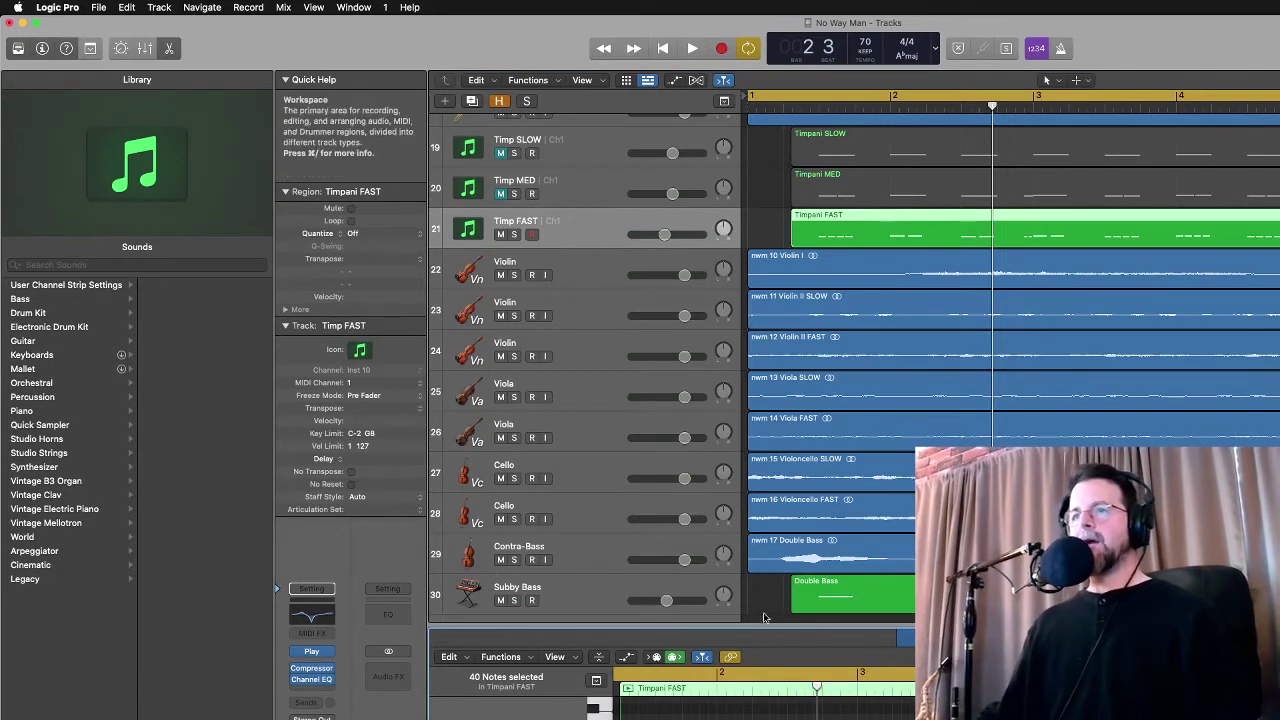
Select the Subby Bass track, play the full arrangement from bar 1, and lower the Timp FAST volume further
{"action": "left_click", "coordinate": [578, 585]}
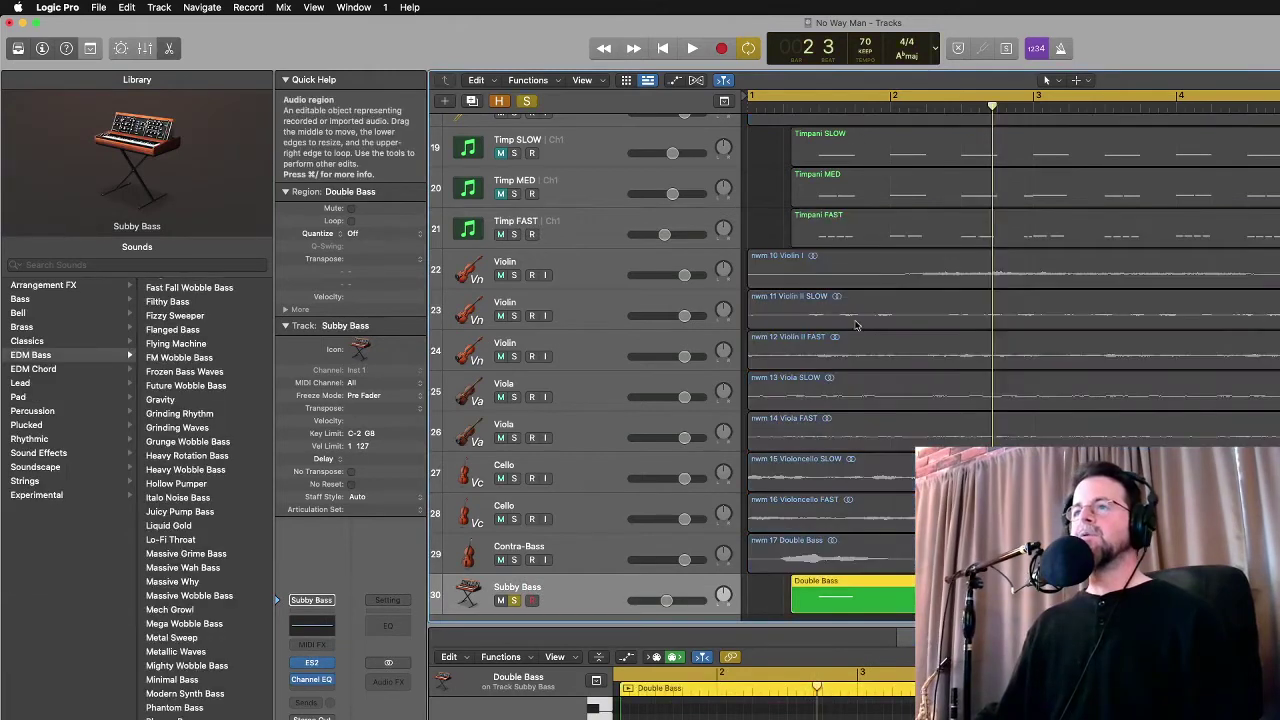
{"action": "left_click", "coordinate": [800, 106]}
{"action": "key", "text": "space"}
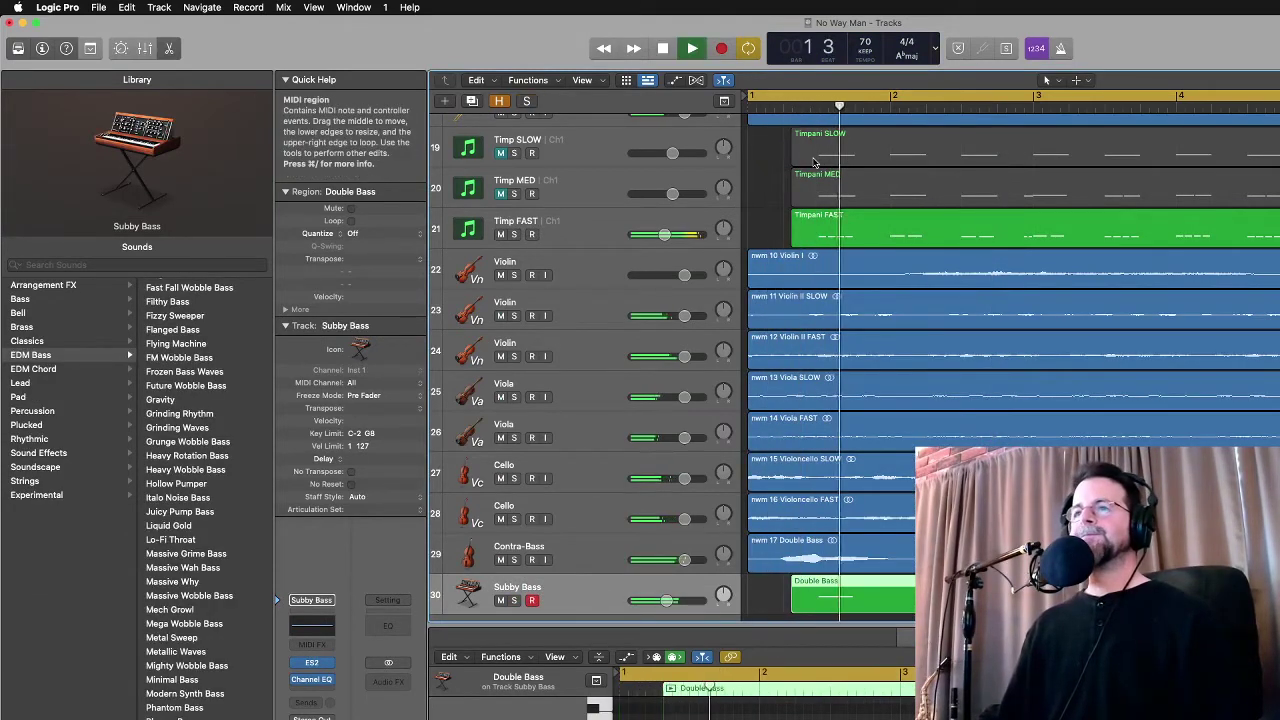
{"action": "left_click_drag", "start_coordinate": [666, 236], "coordinate": [657, 236]}
{"action": "key", "text": "space"}
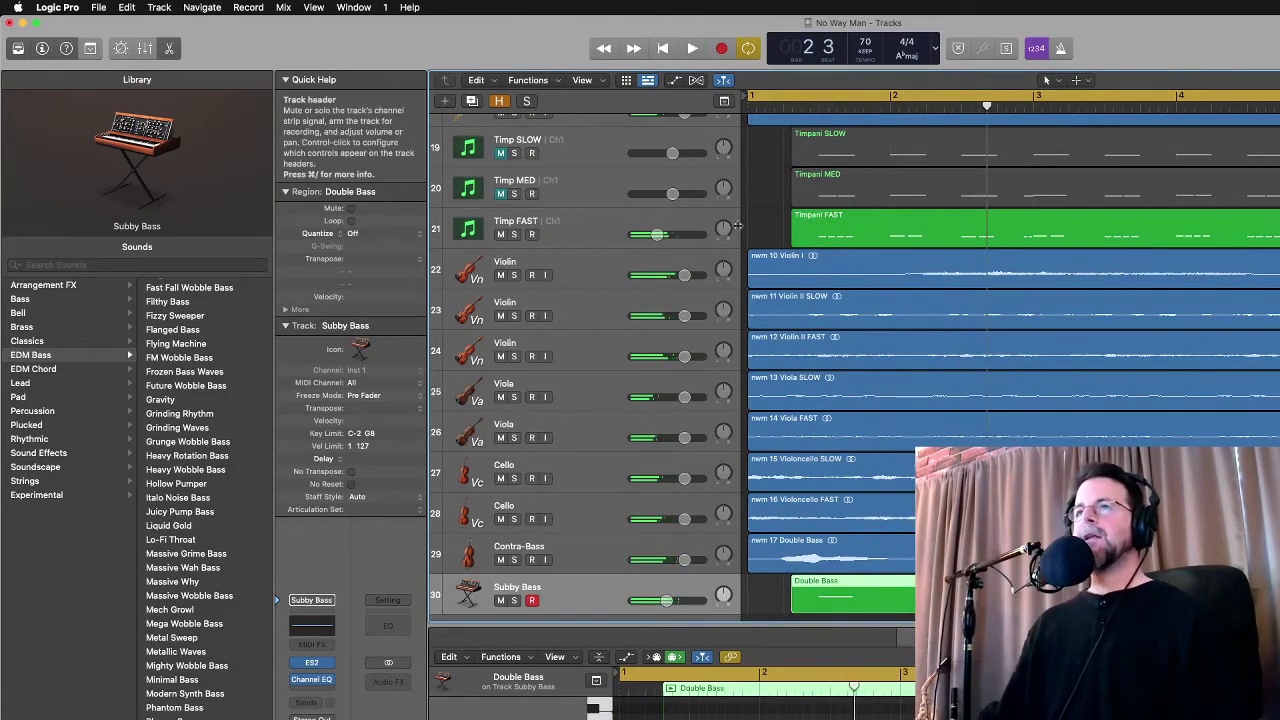
Turn off cycle playback and move the playhead back to the start of bar 1
{"action": "left_click", "coordinate": [780, 219]}
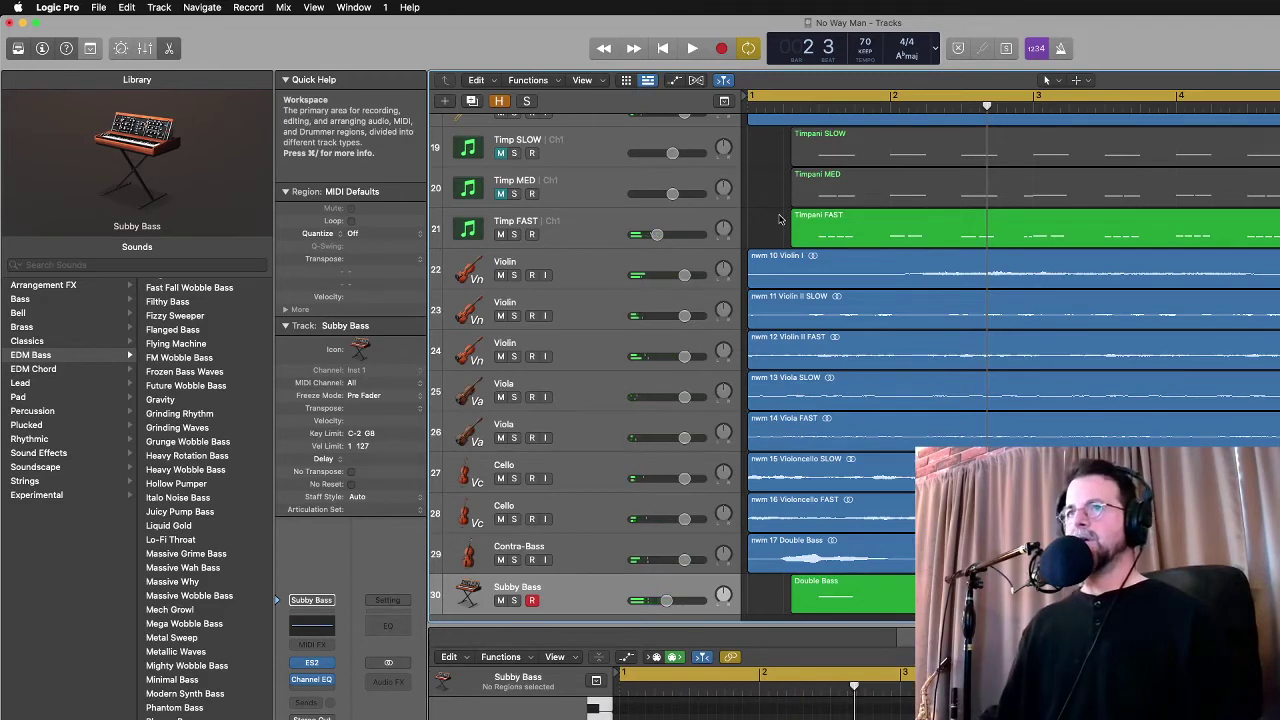
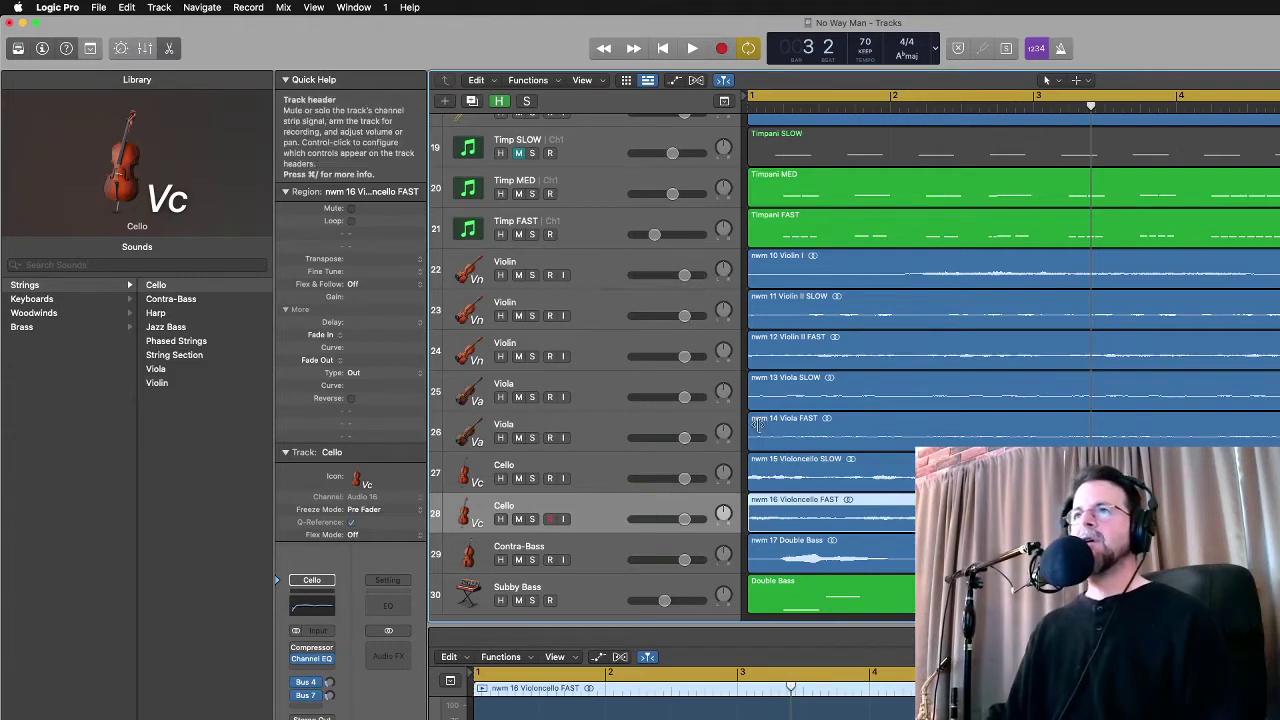
{"action": "left_click", "coordinate": [892, 100]}
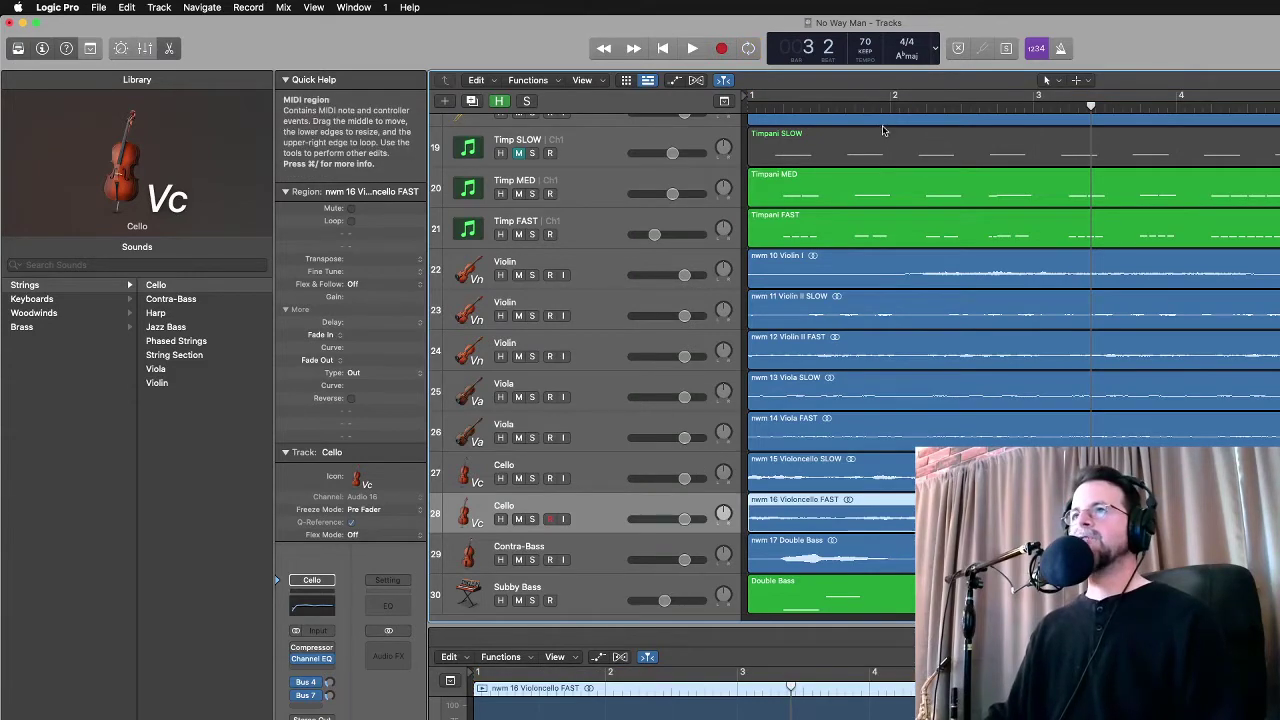
{"action": "left_click", "coordinate": [888, 106]}
{"action": "left_click", "coordinate": [855, 107]}
{"action": "left_click", "coordinate": [886, 108]}
{"action": "left_click_drag", "start_coordinate": [889, 107], "coordinate": [847, 110]}
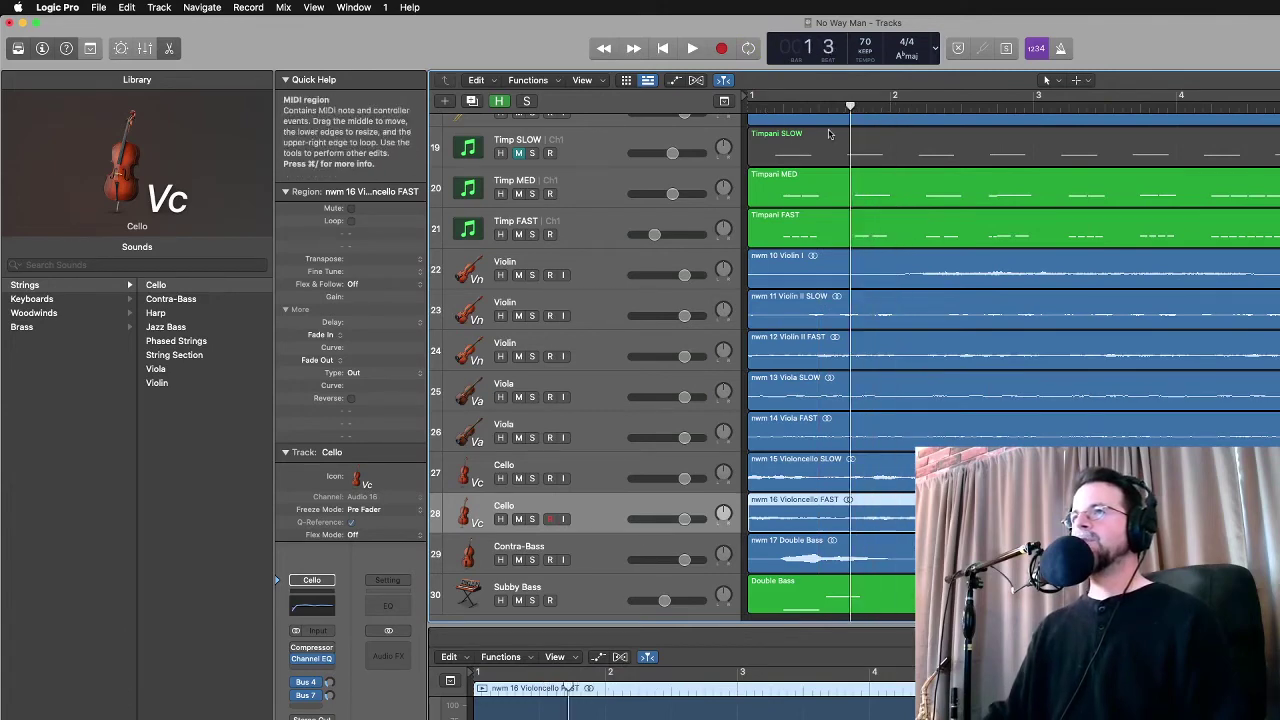
{"action": "left_click_drag", "start_coordinate": [851, 107], "coordinate": [727, 107]}
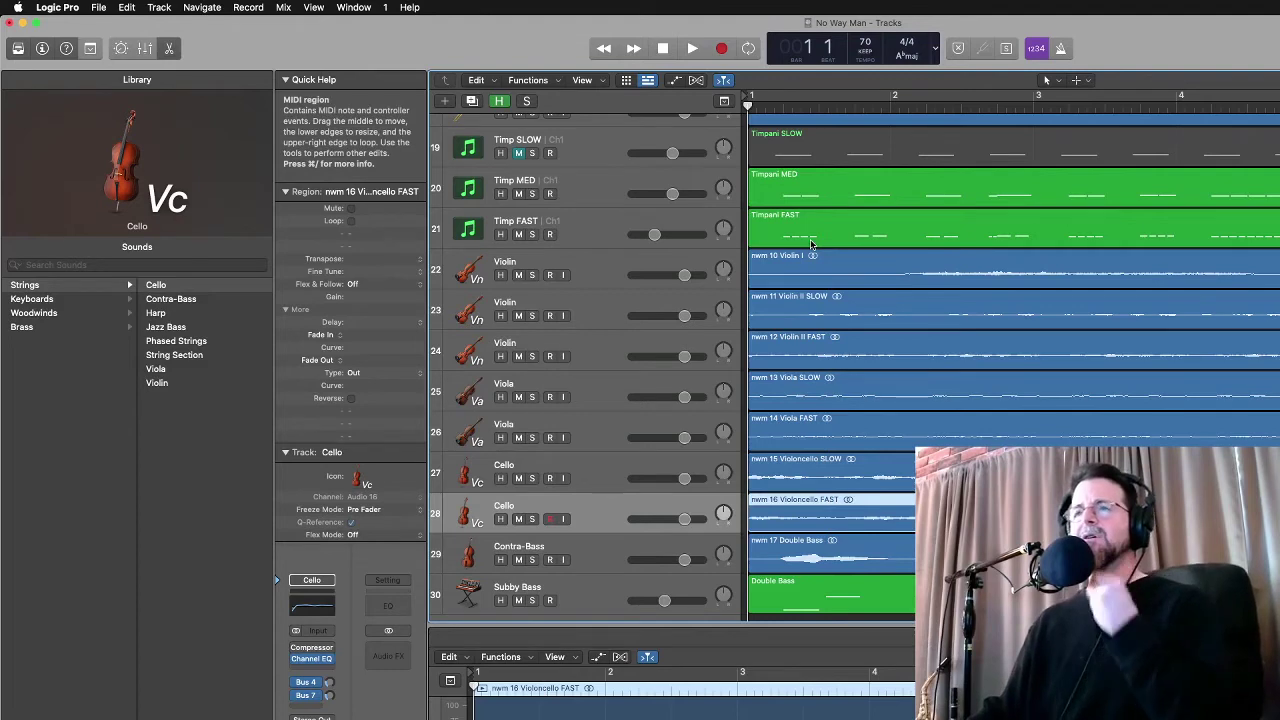
Hide the Library and delete the hidden-flagged Inst 16 and Inst 17 tracks together with their cello regions
{"action": "left_click", "coordinate": [614, 233]}
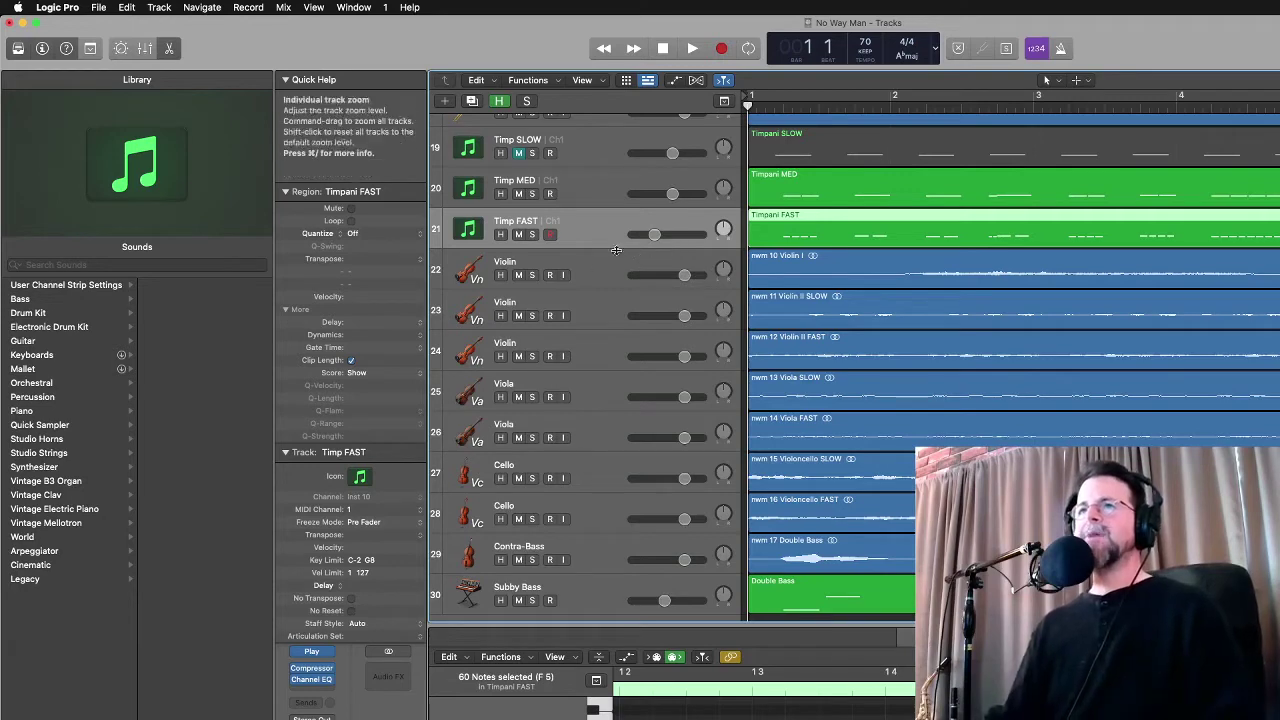
{"action": "left_click", "coordinate": [630, 265]}
{"action": "scroll", "coordinate": [810, 310], "scroll_direction": "up", "scroll_amount": 5}
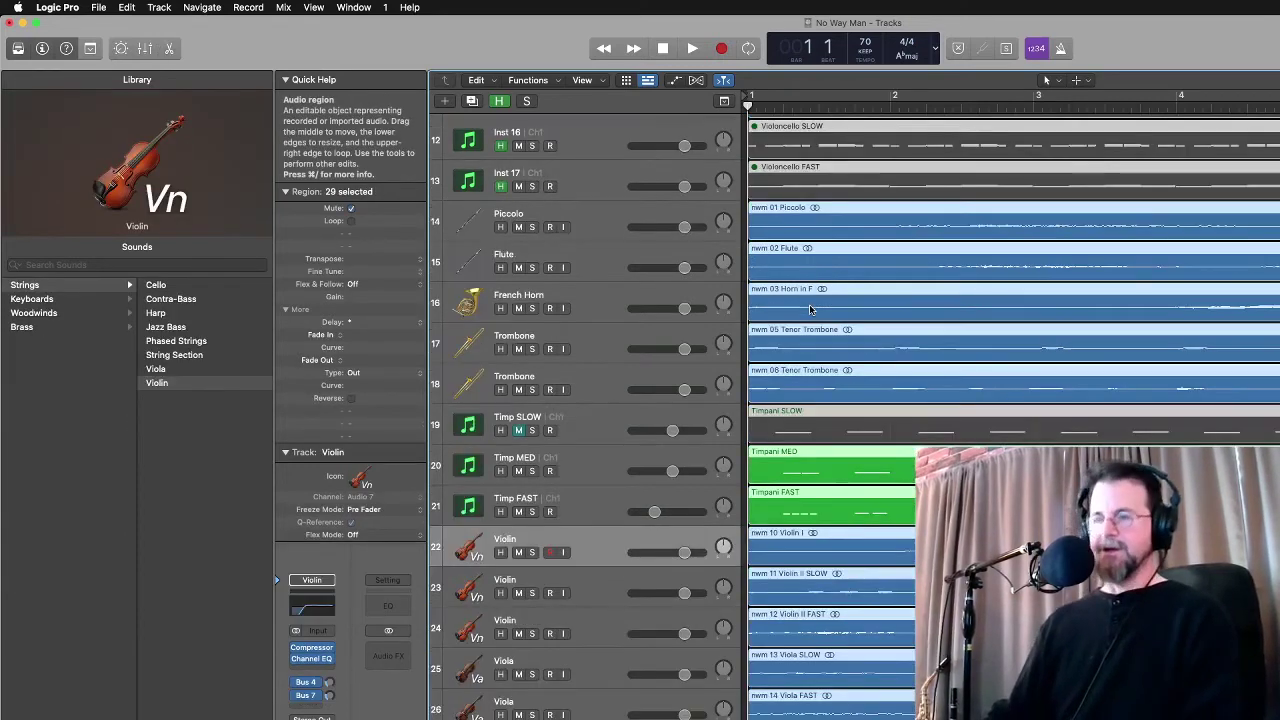
{"action": "key", "text": "y"}
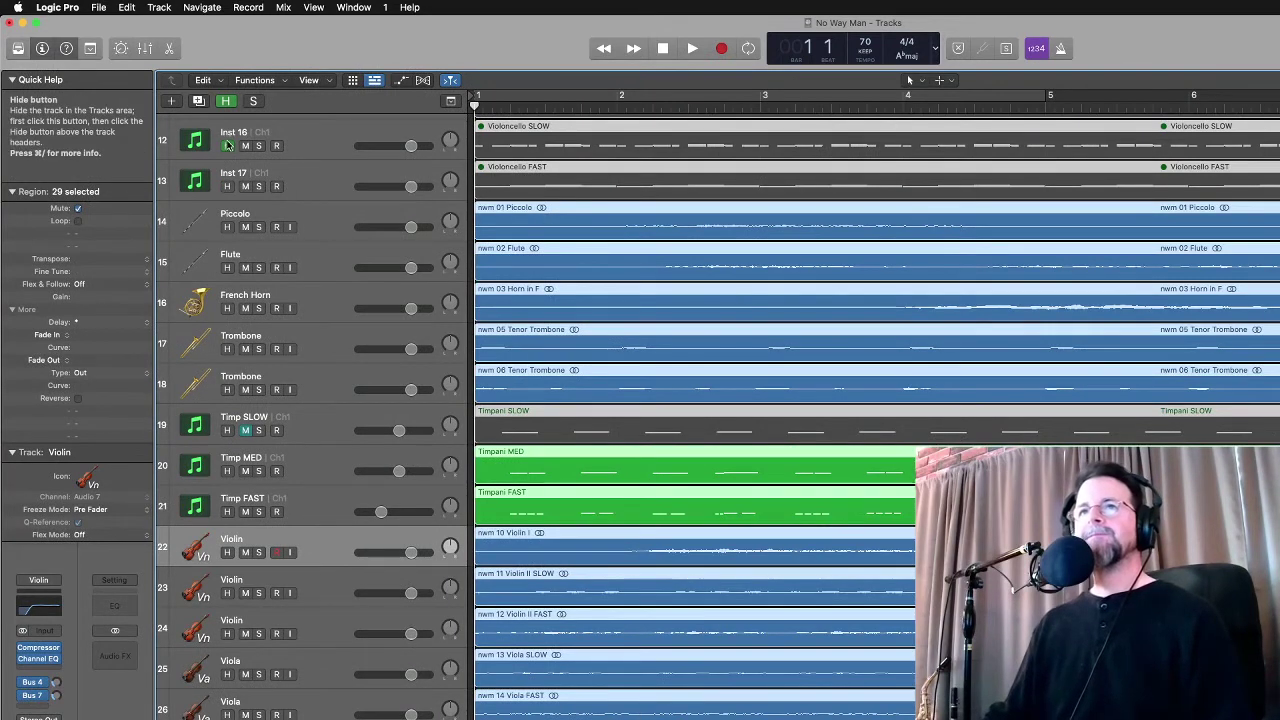
{"action": "left_click", "coordinate": [320, 186]}
{"action": "key", "text": "Delete"}
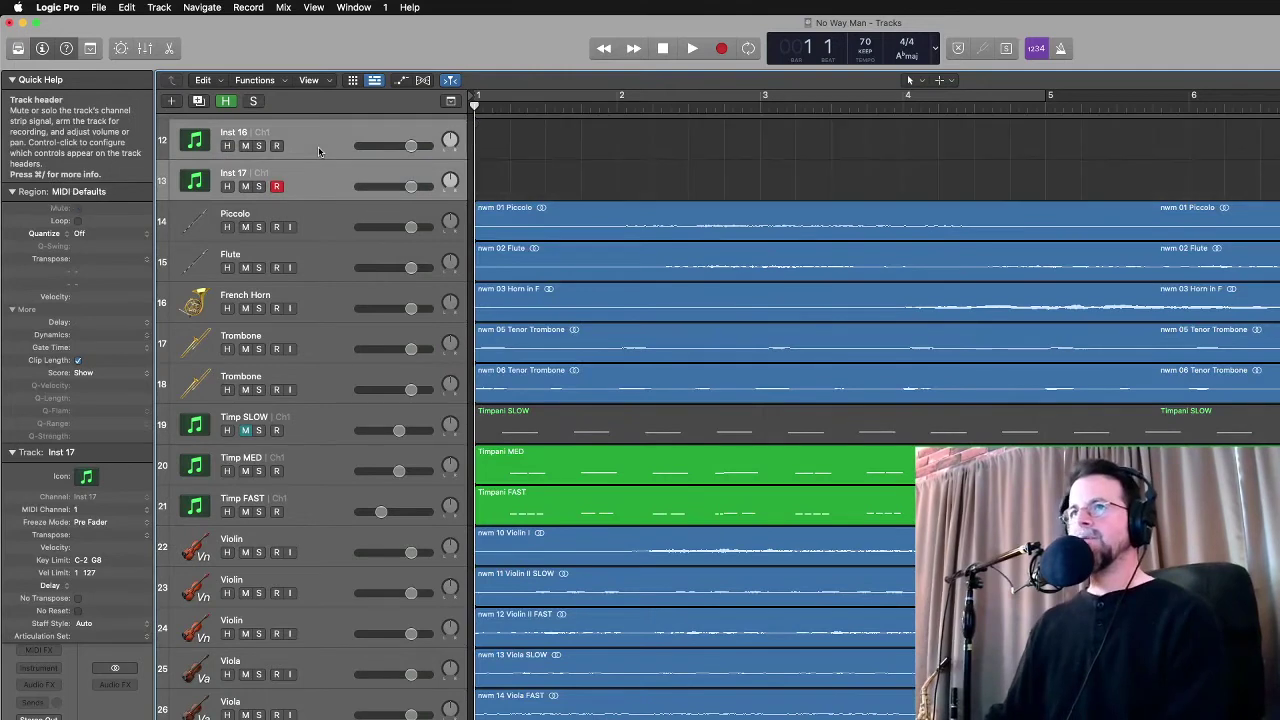
{"action": "key", "text": "super+BackSpace"}
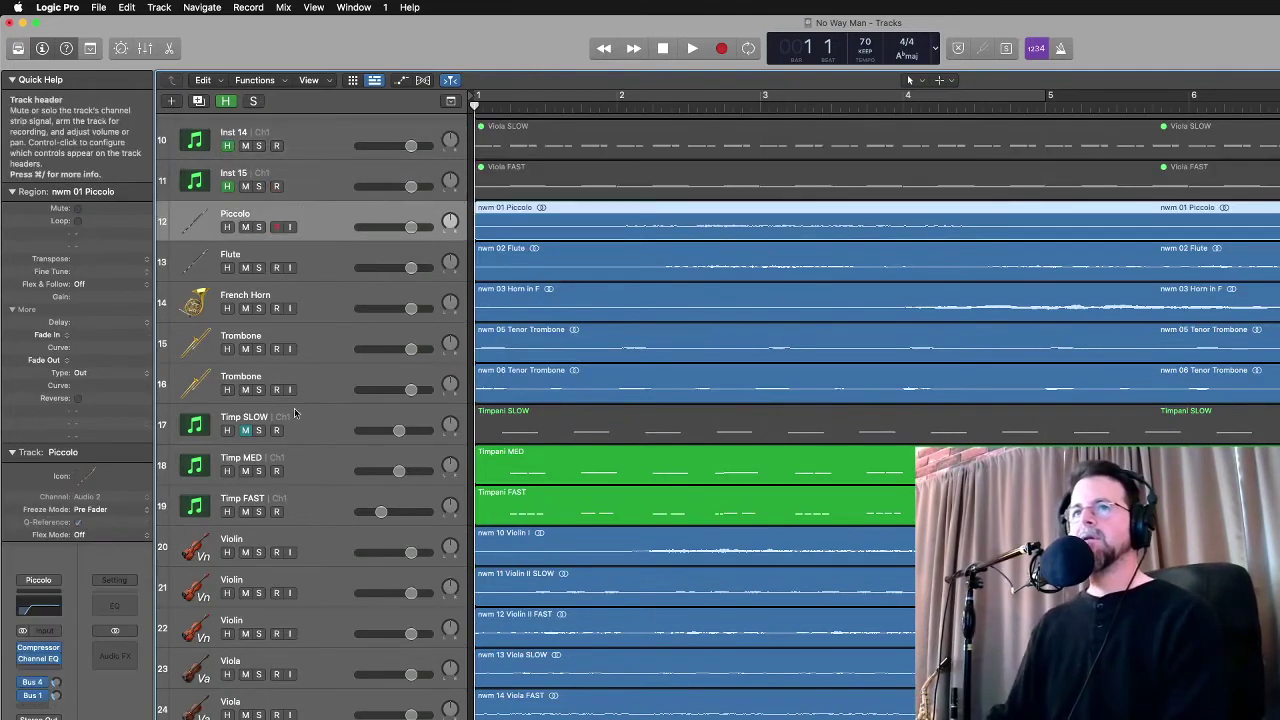
Unmute the Timp SLOW track and open the Timpani MED and Timpani FAST regions together in the Piano Roll
{"action": "left_click", "coordinate": [245, 430]}
{"action": "left_click", "coordinate": [295, 428]}
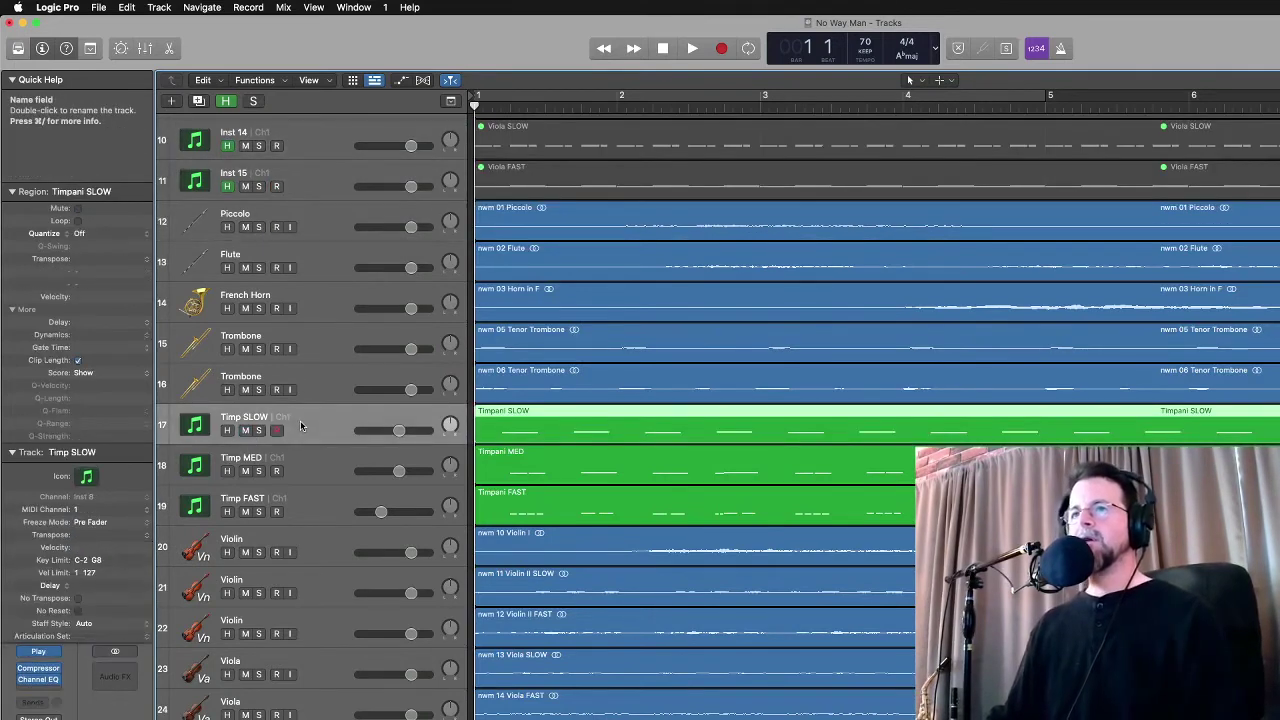
{"action": "left_click", "coordinate": [542, 479]}
{"action": "left_click", "coordinate": [545, 508], "text": "shift"}
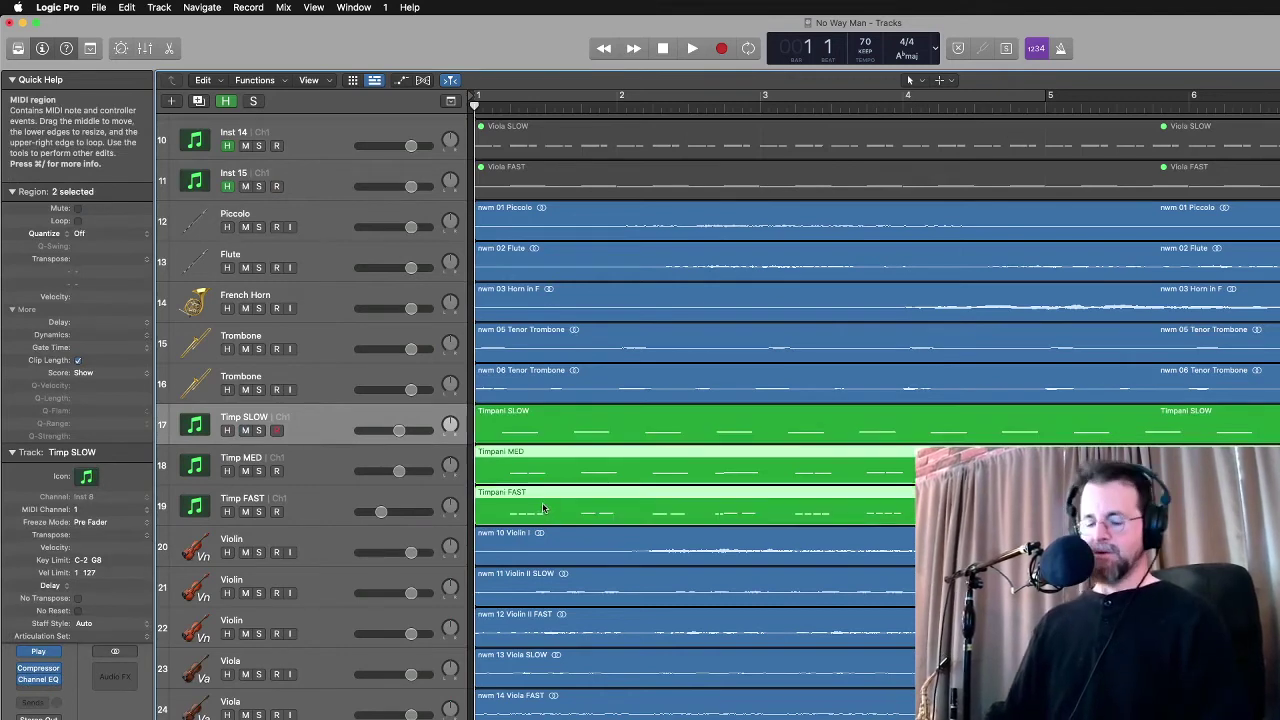
{"action": "key", "text": "p"}
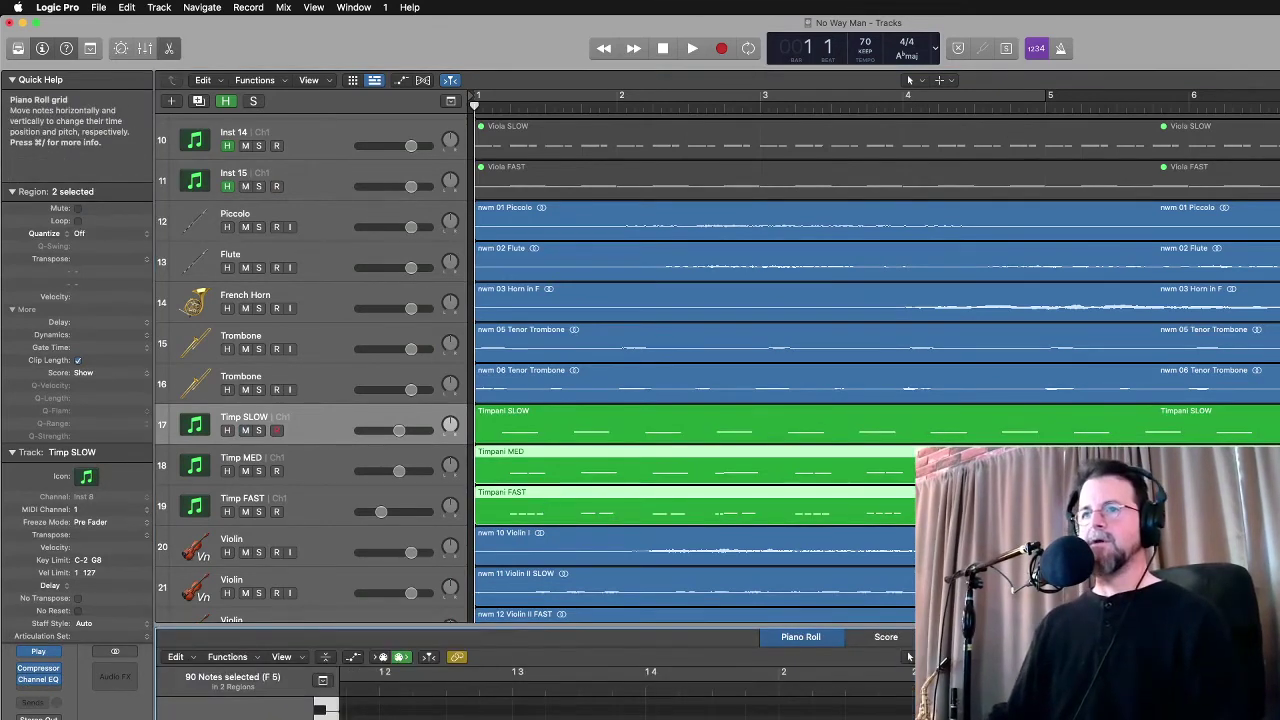
Check the three timpani regions in the Piano Roll, then play the arrangement from bar 1 with all timpani tracks audible
{"action": "left_click", "coordinate": [508, 430]}
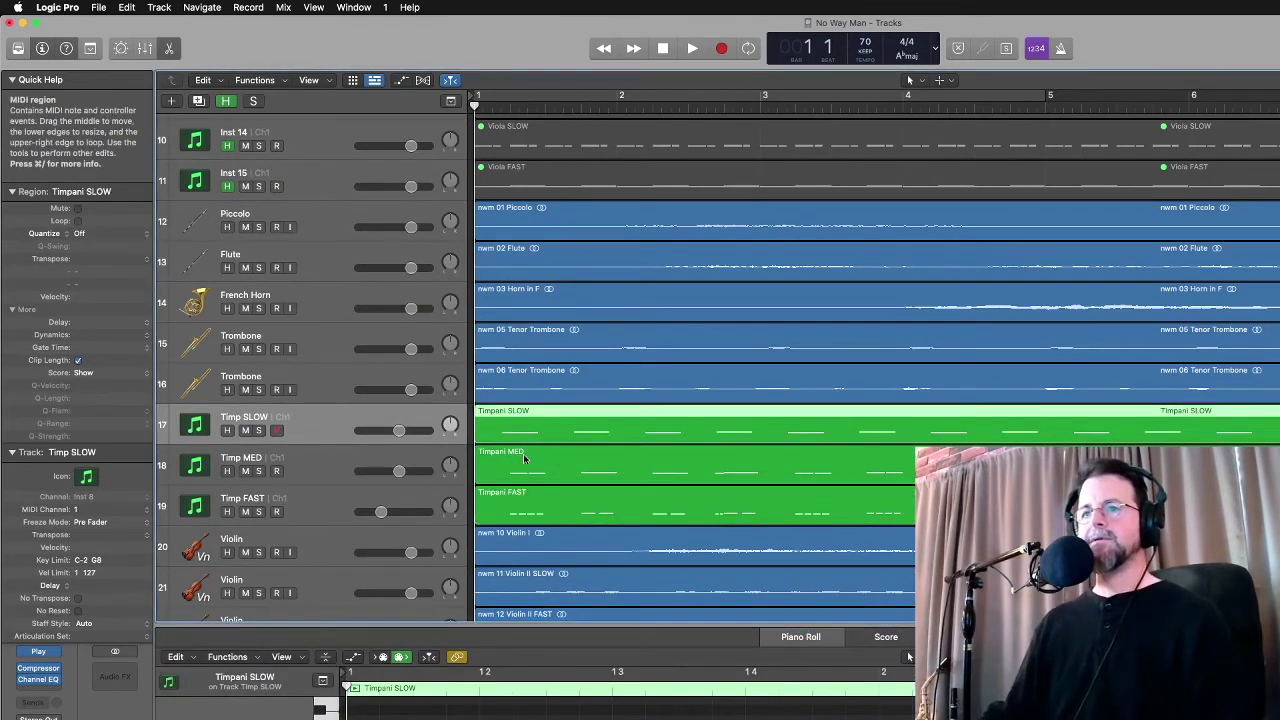
{"action": "left_click", "coordinate": [514, 516]}
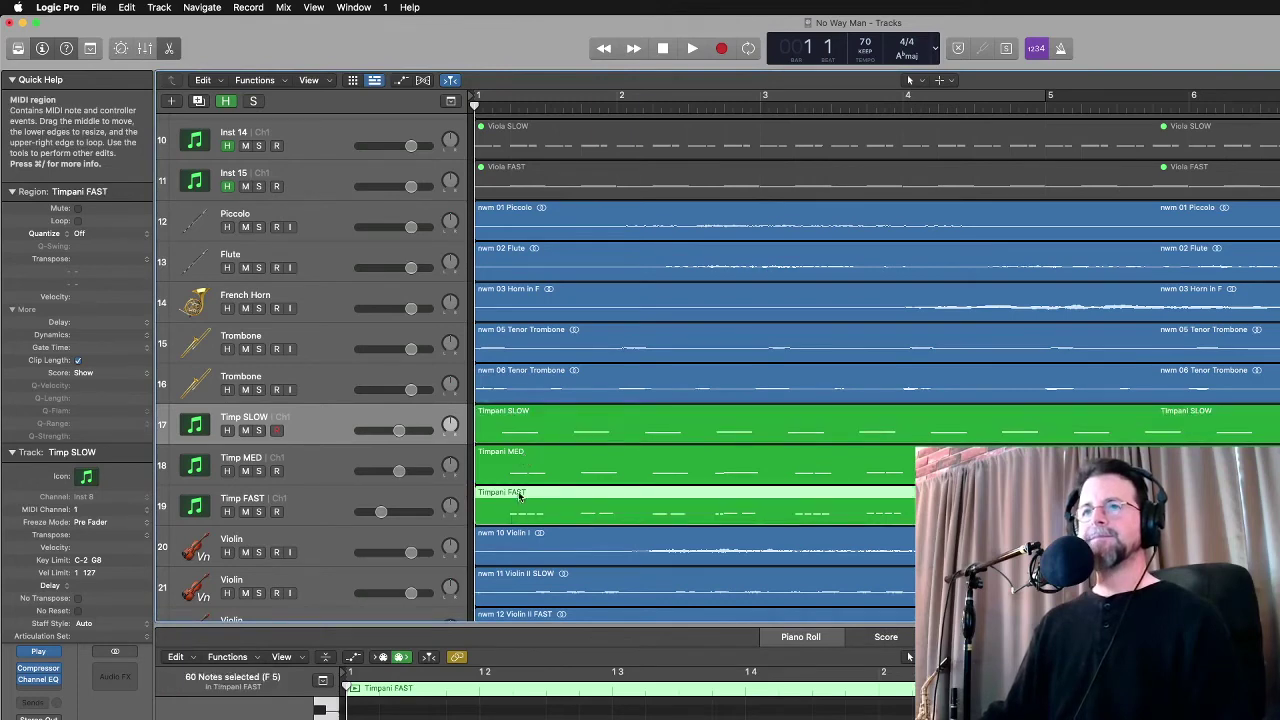
{"action": "left_click", "coordinate": [517, 474]}
{"action": "left_click", "coordinate": [519, 436], "text": "shift"}
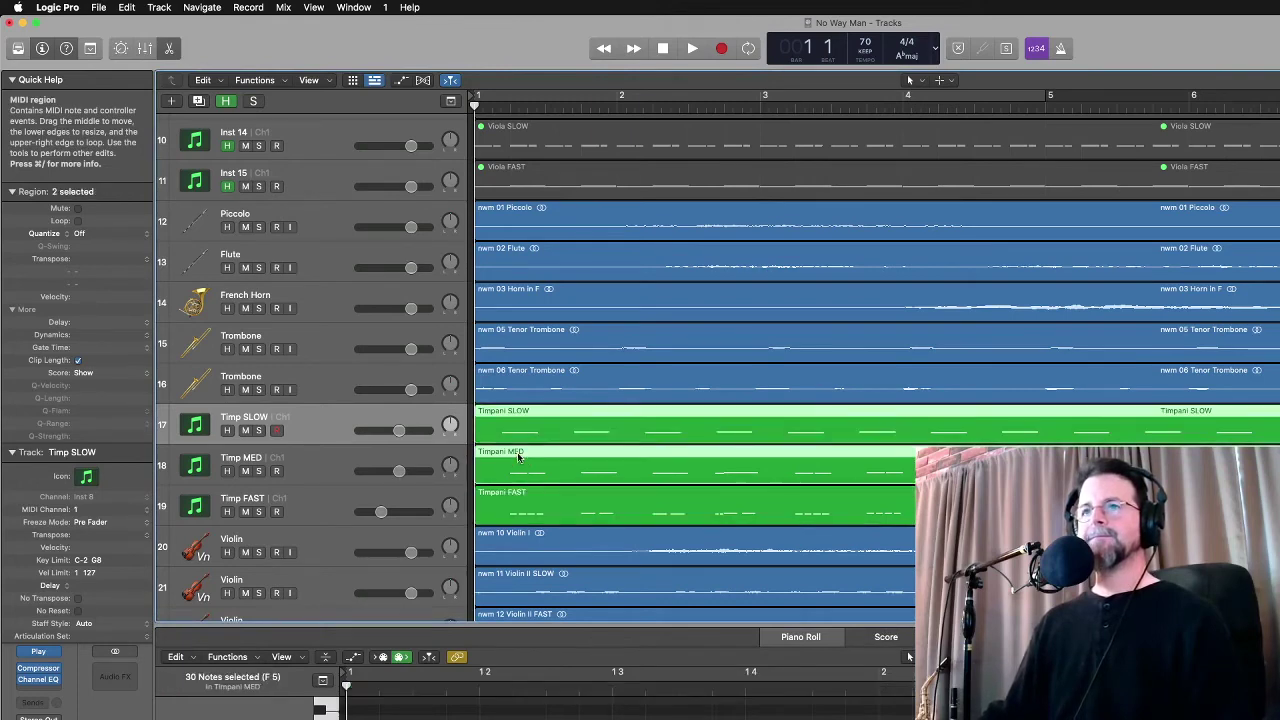
{"action": "left_click", "coordinate": [513, 457]}
{"action": "left_click", "coordinate": [513, 428]}
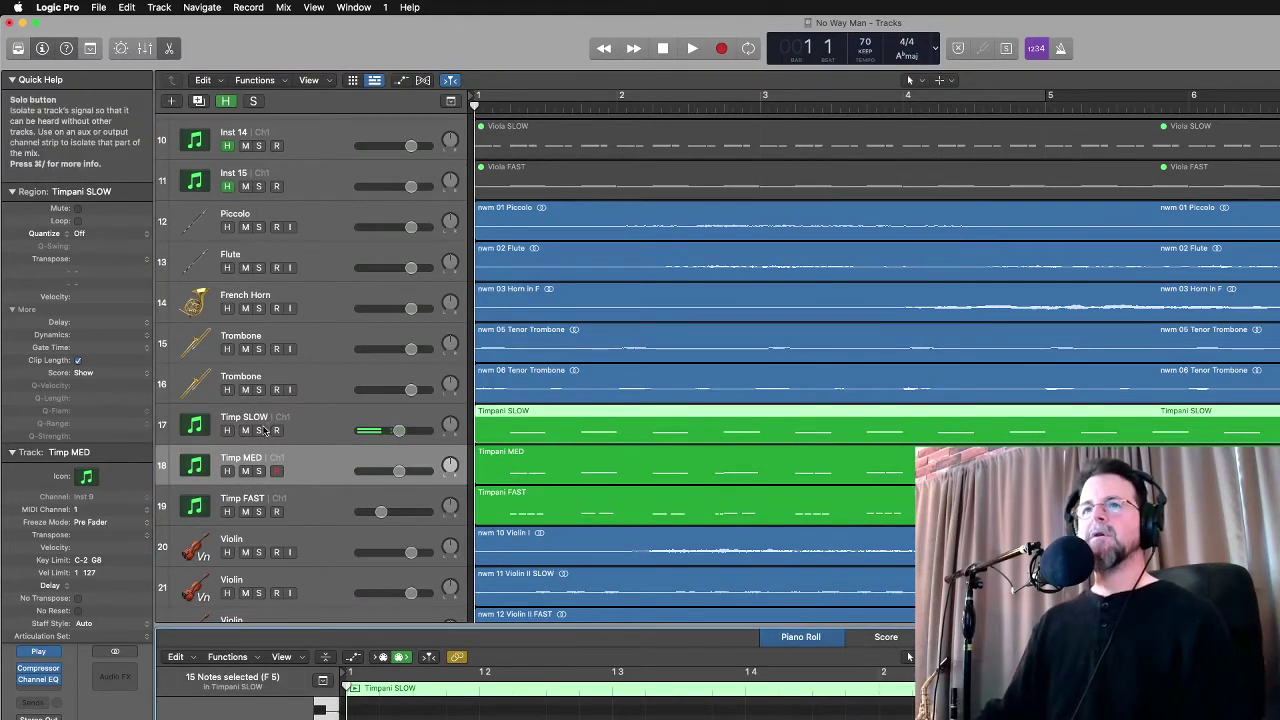
{"action": "key", "text": "space"}
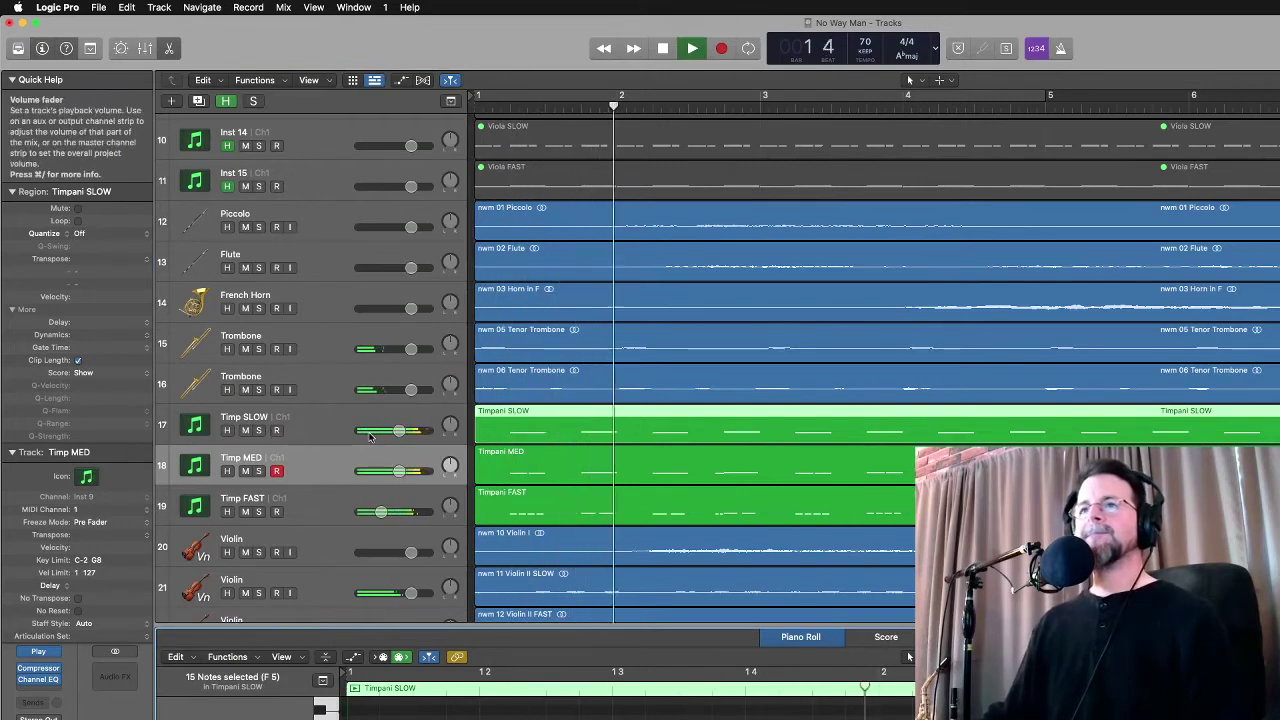
{"action": "key", "text": "space"}
{"action": "left_click", "coordinate": [320, 433]}
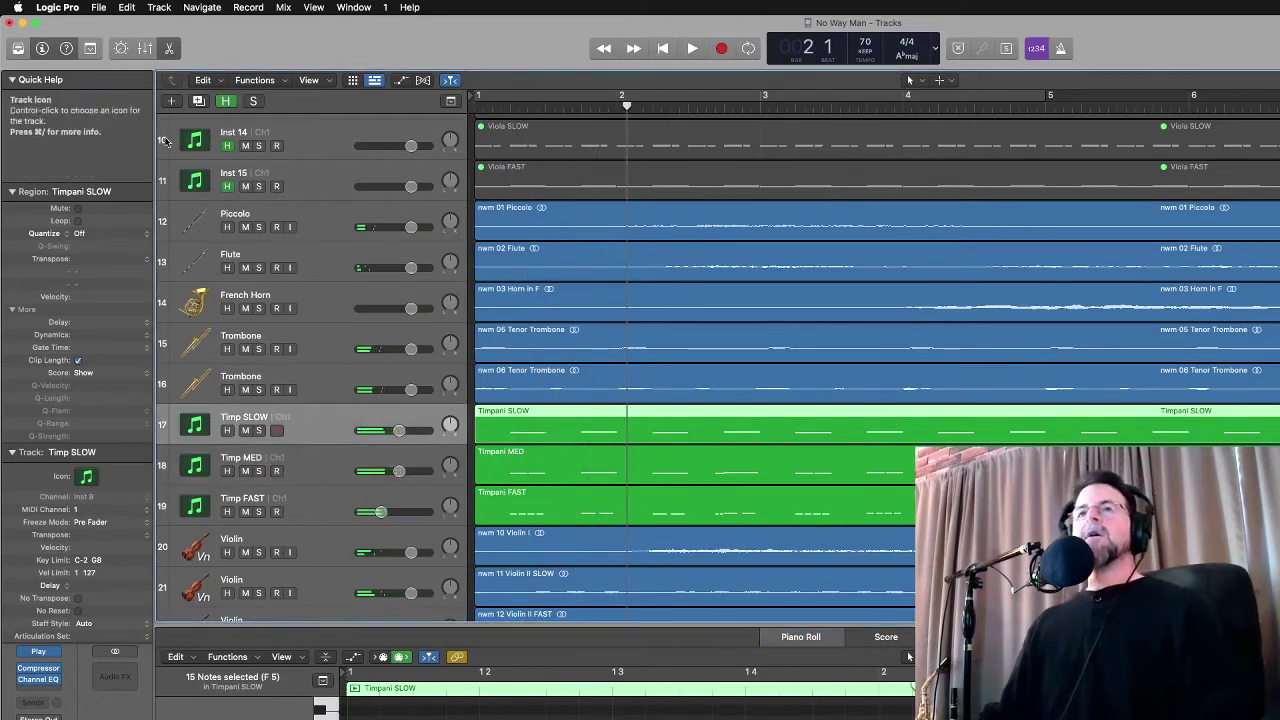
Examine the full length of the arrangement and where the audio and timpani regions end
{"action": "left_click", "coordinate": [98, 7]}
{"action": "key", "text": "Escape"}
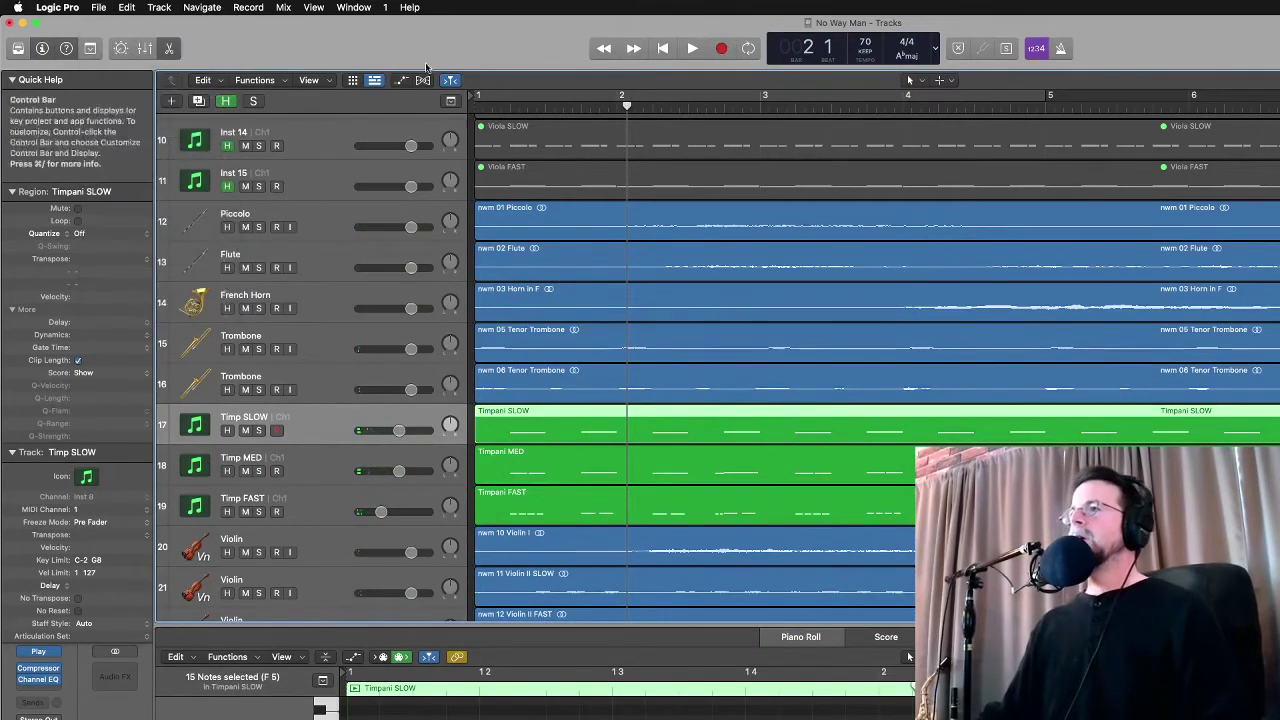
{"action": "key", "text": "super+Down"}
{"action": "key", "text": "super+Left"}
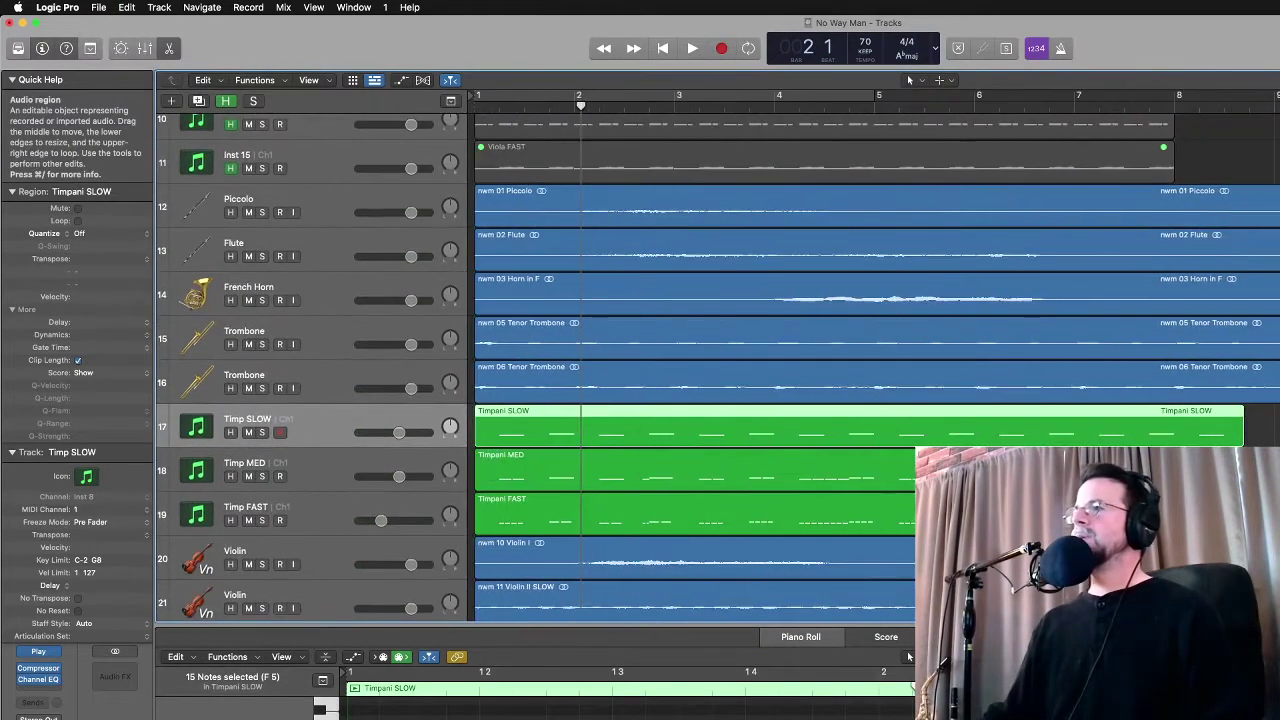
{"action": "key", "text": "super+Left"}
{"action": "key", "text": "super+Left"}
{"action": "key", "text": "super+Left"}
{"action": "key", "text": "super+Left"}
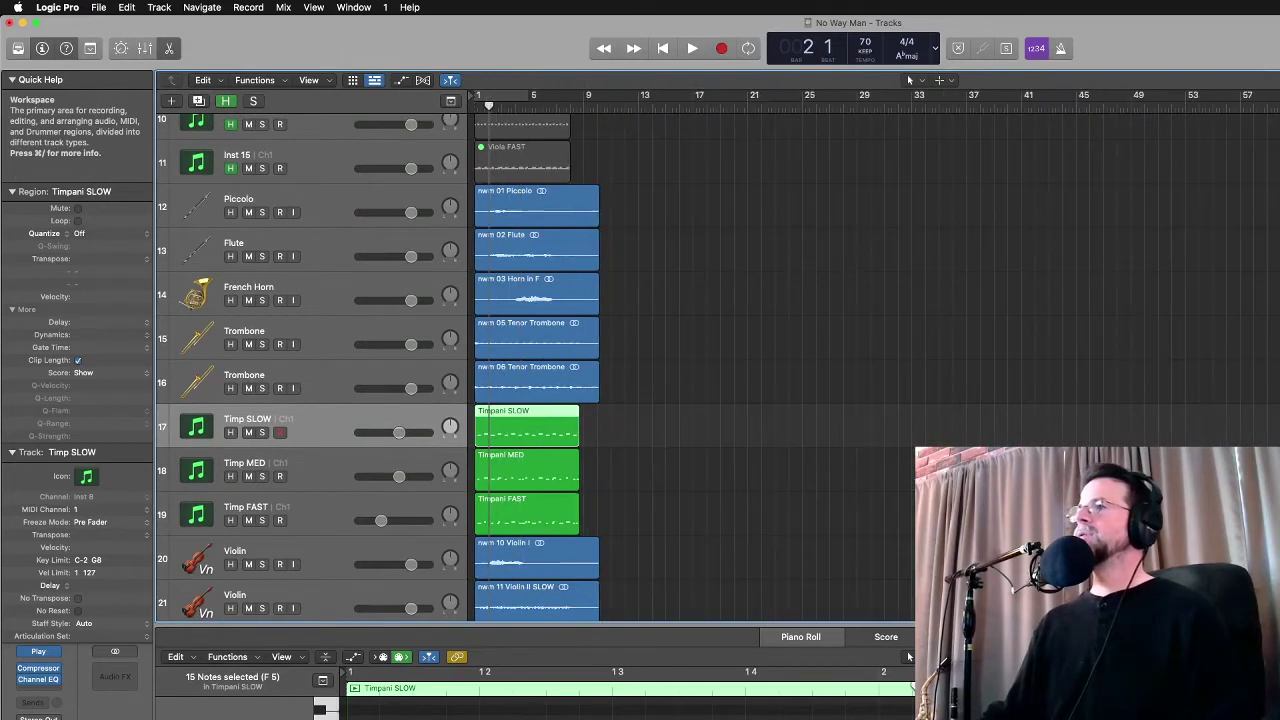
{"action": "mouse_move", "coordinate": [1270, 120]}
{"action": "left_mouse_down"}
{"action": "mouse_move", "coordinate": [526, 134]}
{"action": "mouse_move", "coordinate": [555, 134]}
{"action": "left_mouse_up"}
{"action": "left_click", "coordinate": [662, 201], "text": "ctrl+alt"}
{"action": "key", "text": "super+Right"}
{"action": "key", "text": "super+Right"}
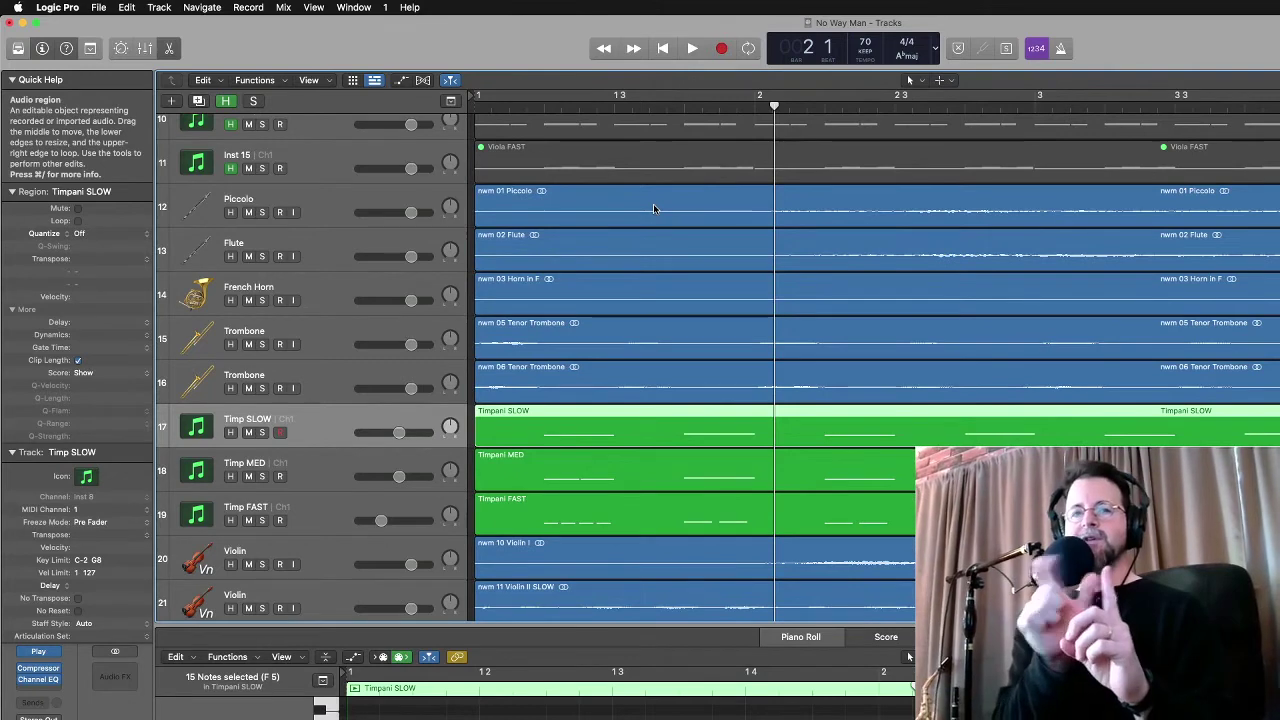
Start exporting all tracks as audio files and choose the NWM Files folder on the Desktop as the destination
{"action": "left_click", "coordinate": [99, 7]}
{"action": "mouse_move", "coordinate": [200, 291]}
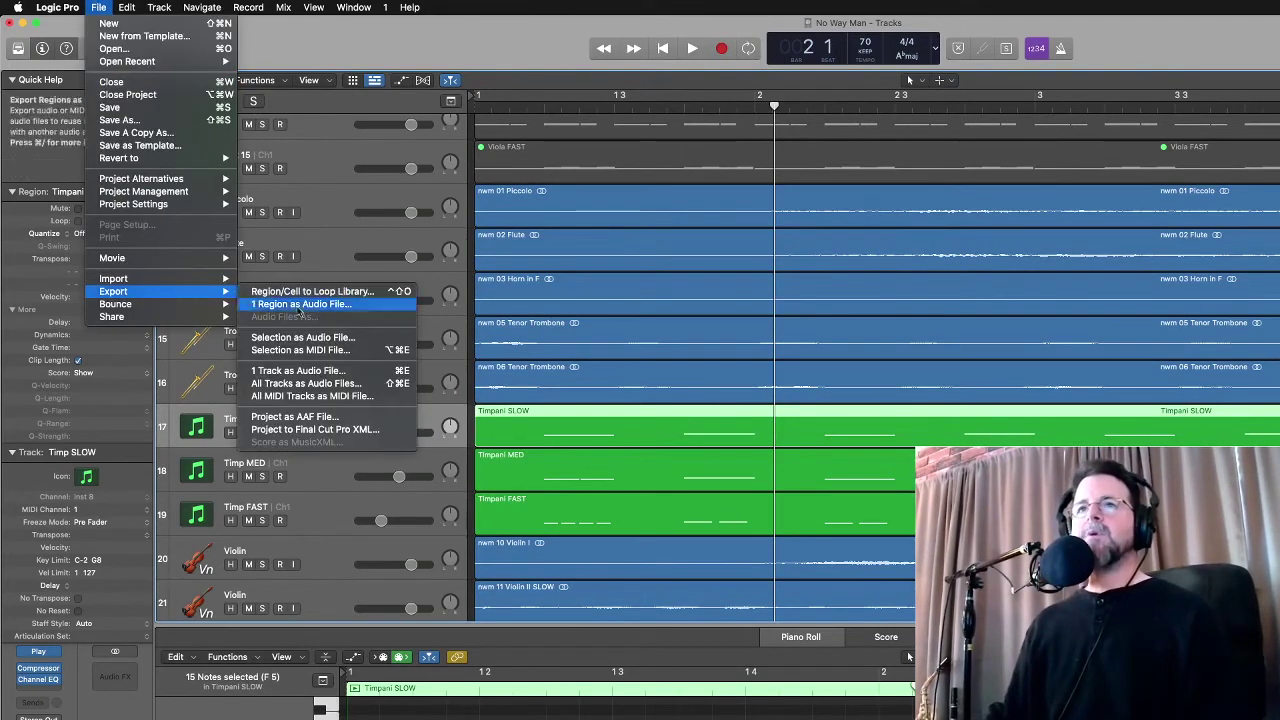
{"action": "left_click", "coordinate": [305, 383]}
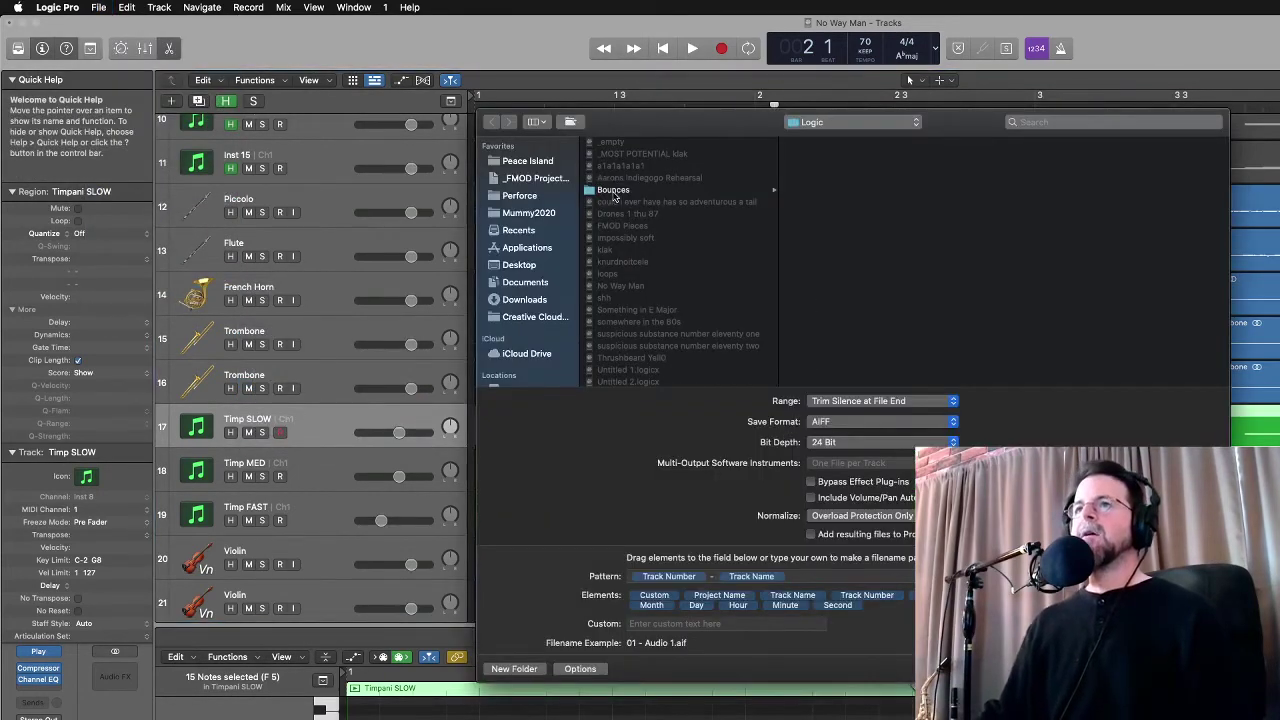
{"action": "left_click", "coordinate": [537, 264]}
{"action": "left_click", "coordinate": [630, 250]}
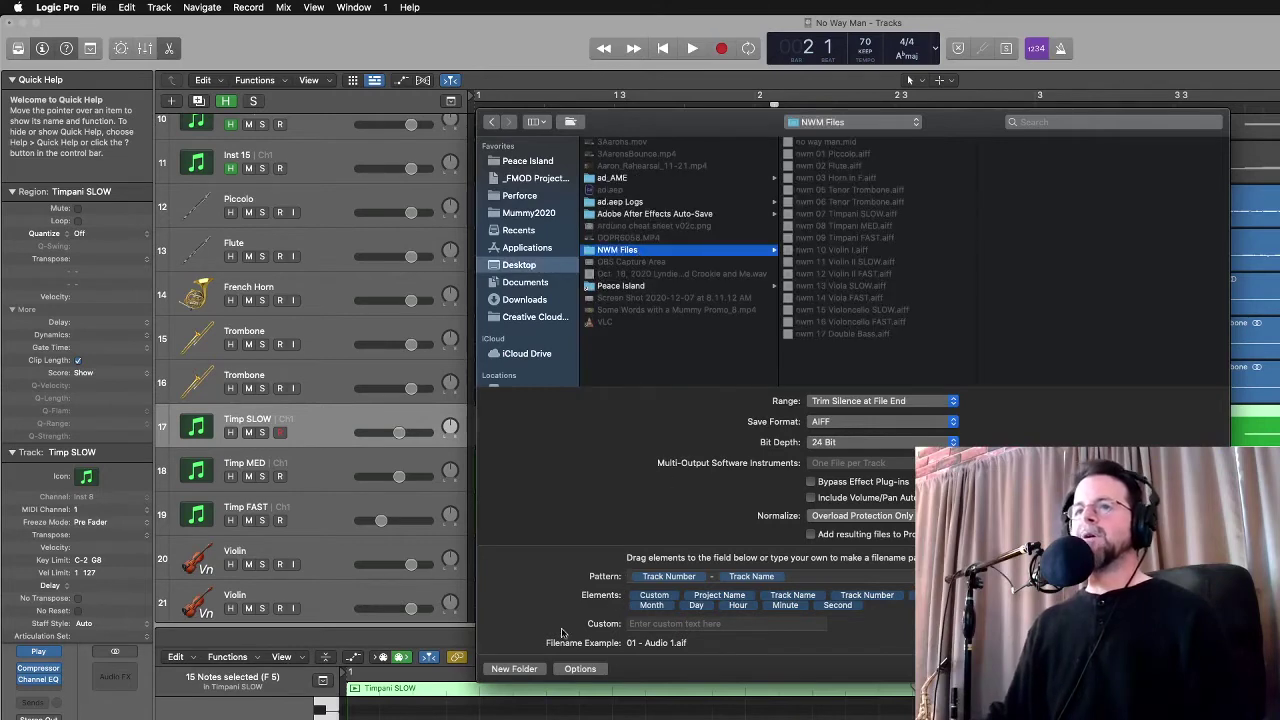
Create a folder named FMOD Tracks inside NWM Files and export the tracks into it
{"action": "left_click", "coordinate": [516, 669]}
{"action": "type", "text": "FMOD Tracks"}
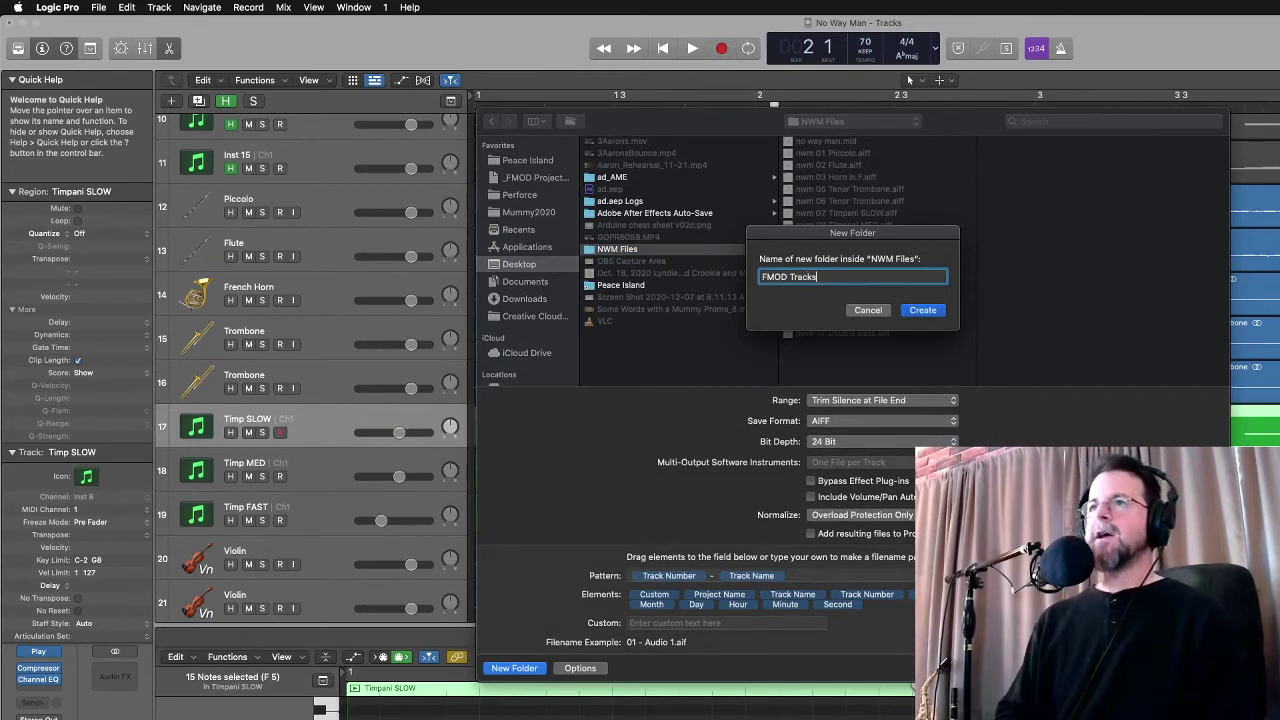
{"action": "key", "text": "Return"}
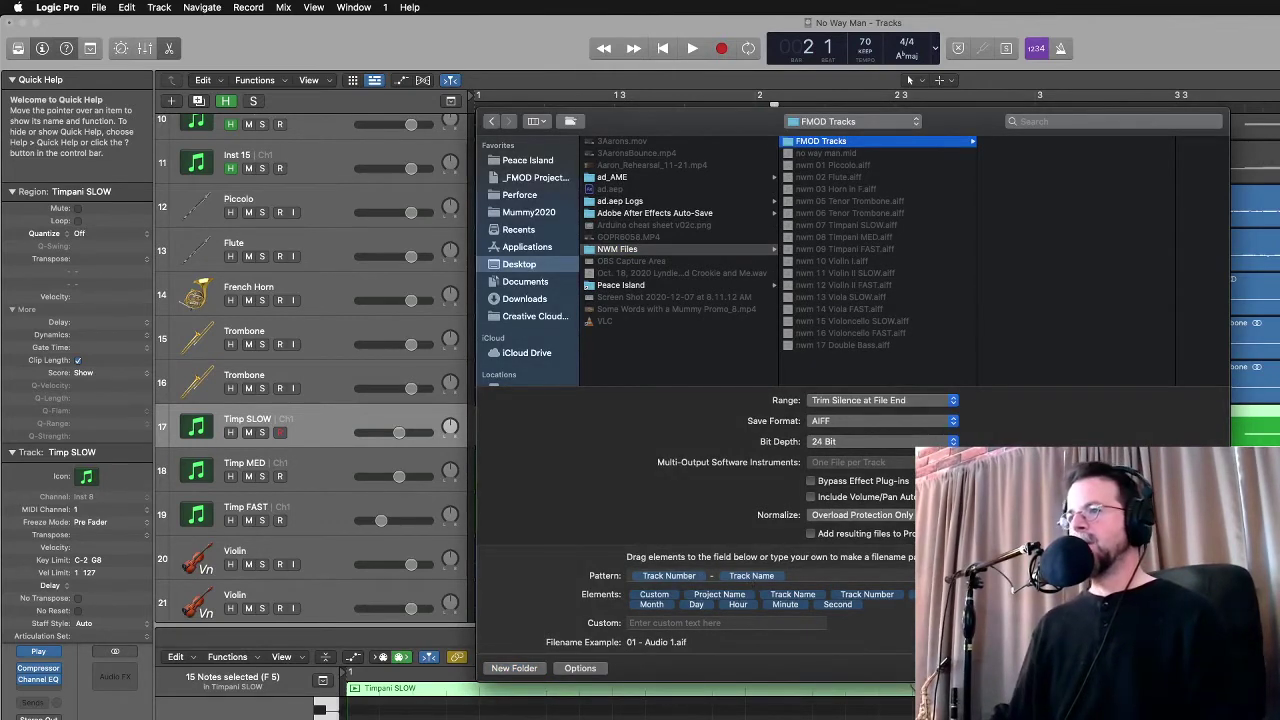
{"action": "key", "text": "Return"}
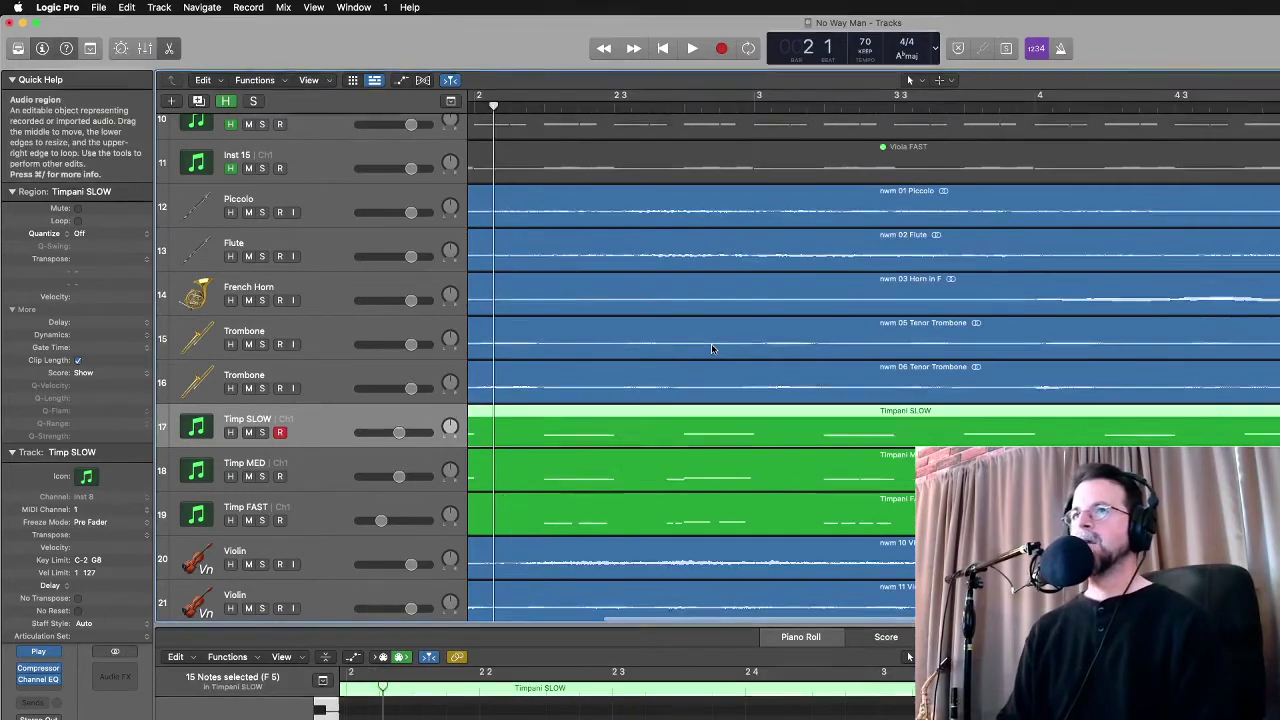
Minimize the Logic Pro project window and switch to FMOD Studio
{"action": "left_click", "coordinate": [21, 23]}
{"action": "left_click", "coordinate": [36, 128]}
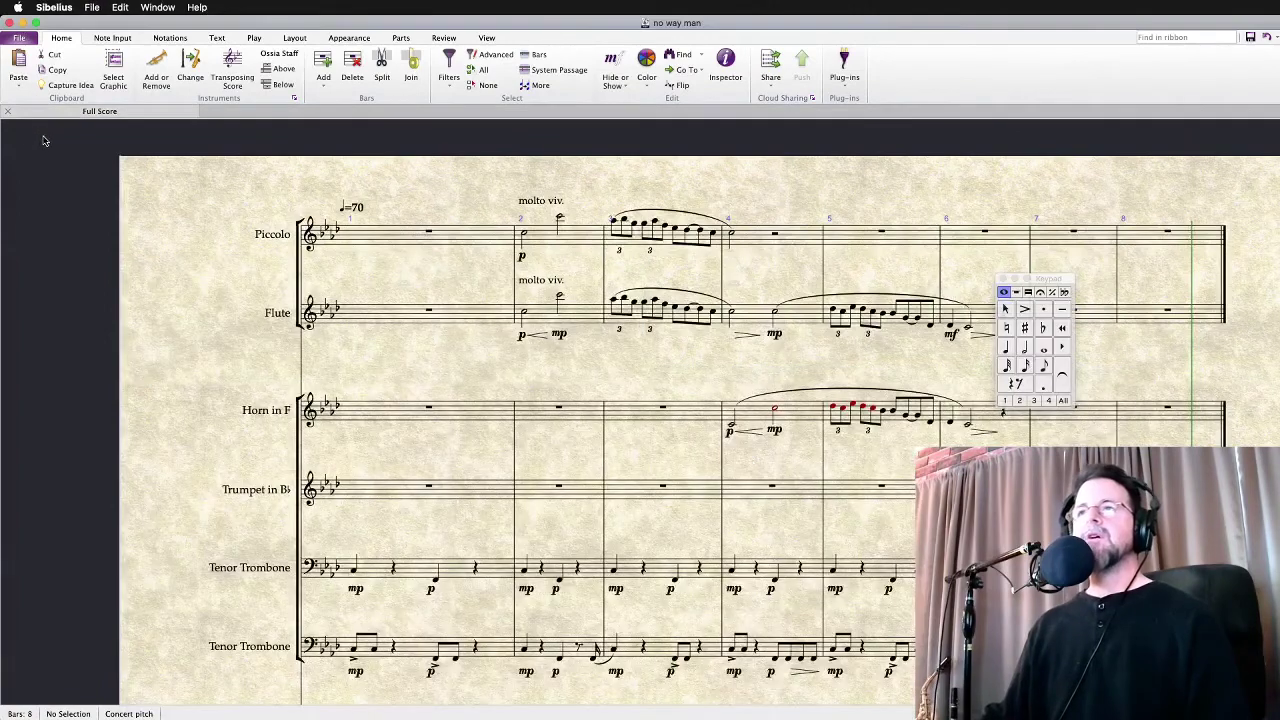
{"action": "key", "text": "super+Tab"}
{"action": "key", "text": "super+Tab"}
{"action": "key", "text": "super+Tab"}
{"action": "key", "text": "super+Tab"}
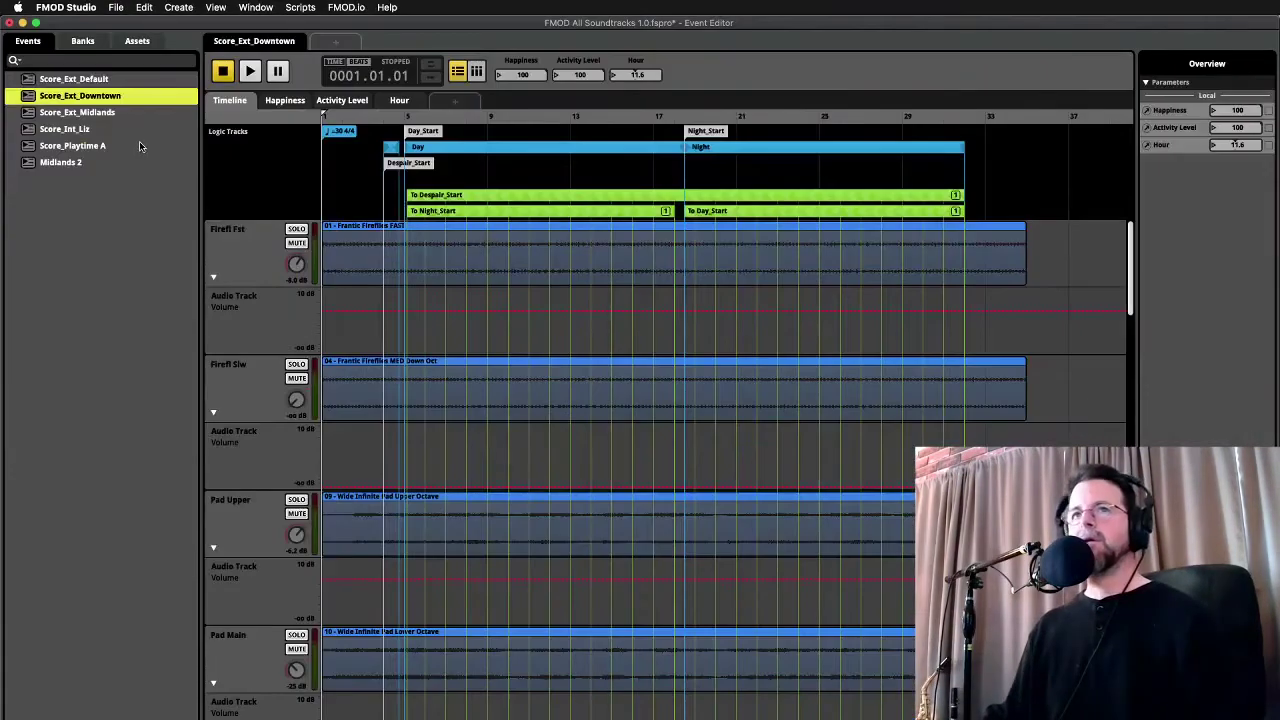
Create a new 2D timeline event and name it No Way Man
{"action": "right_click", "coordinate": [45, 226]}
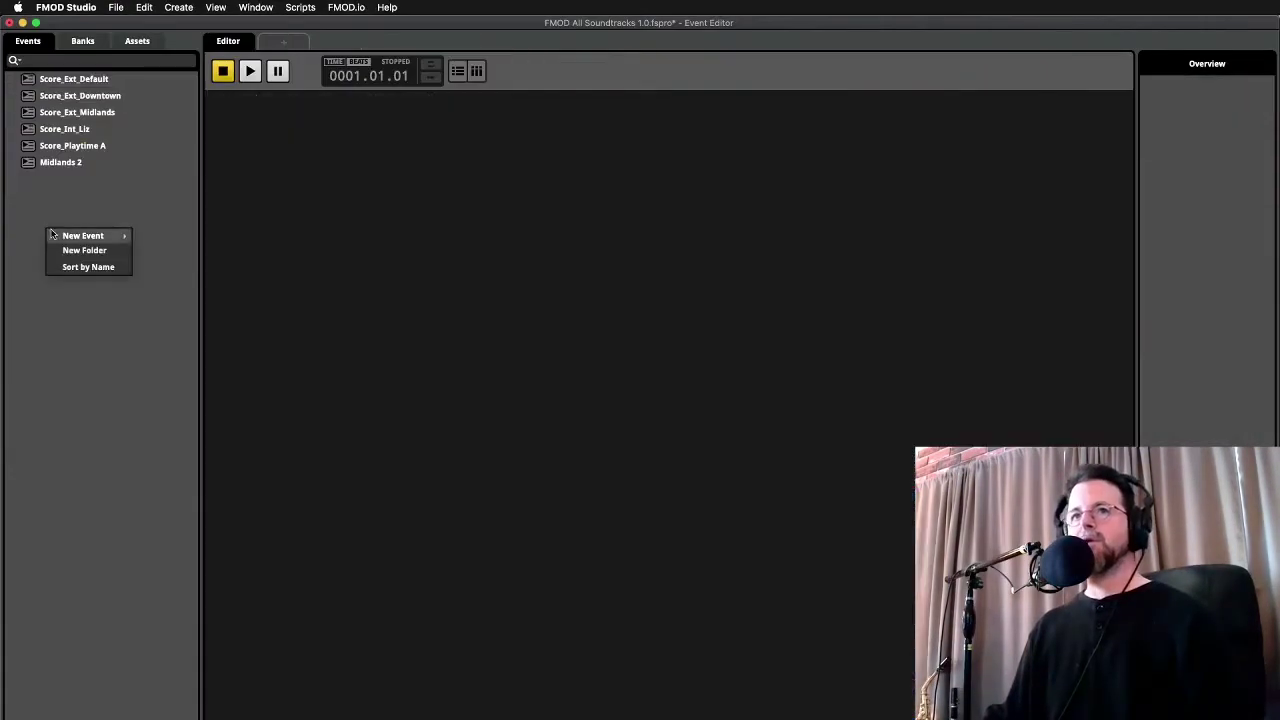
{"action": "mouse_move", "coordinate": [62, 236]}
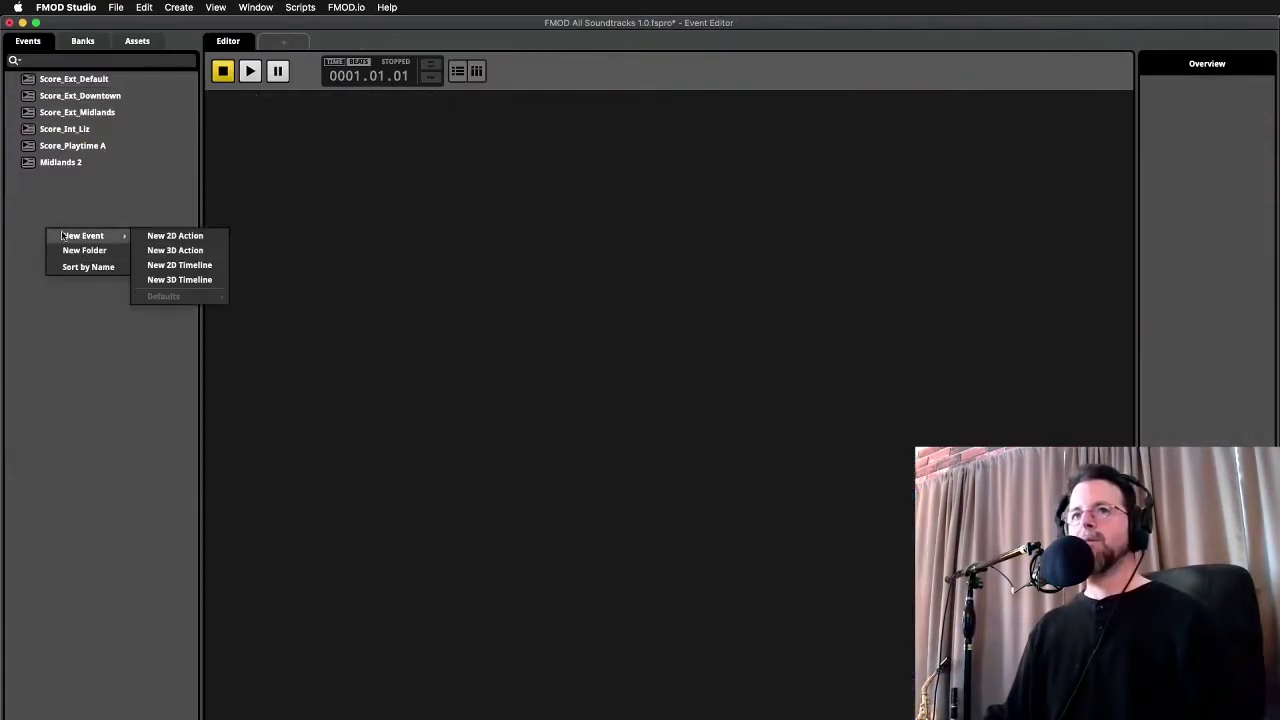
{"action": "left_click", "coordinate": [170, 265]}
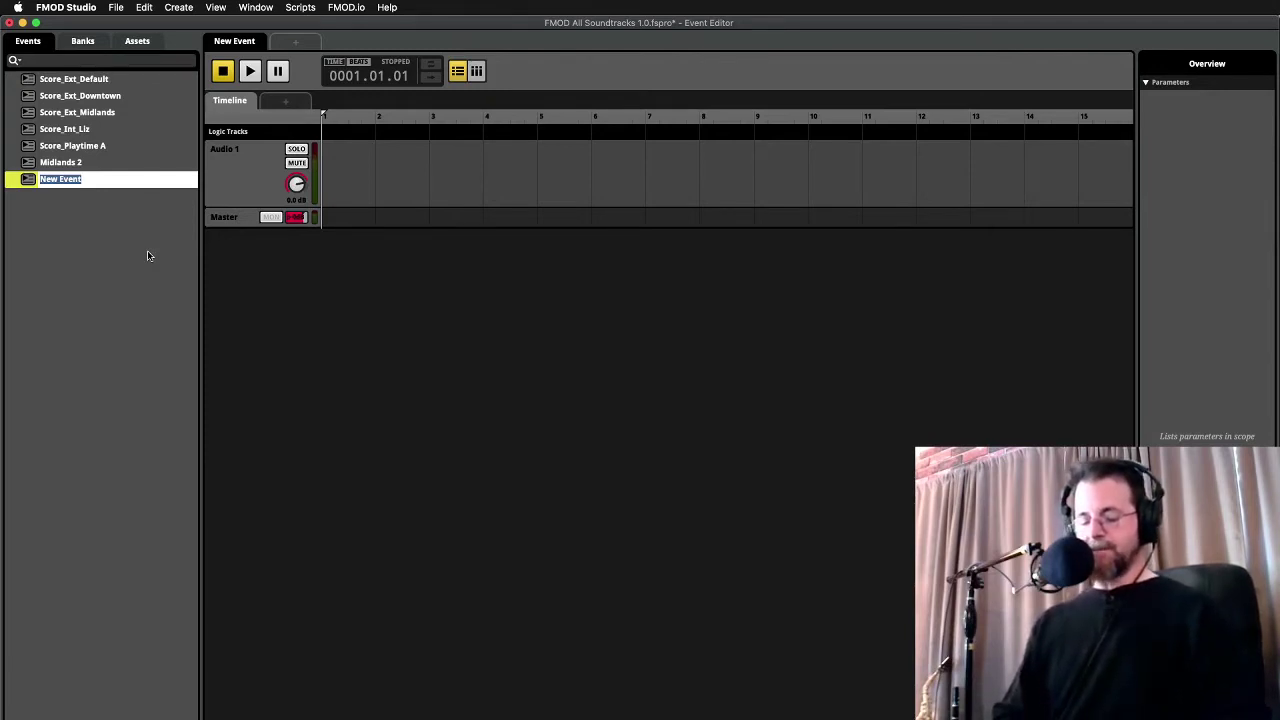
{"action": "type", "text": "No Way Ma"}
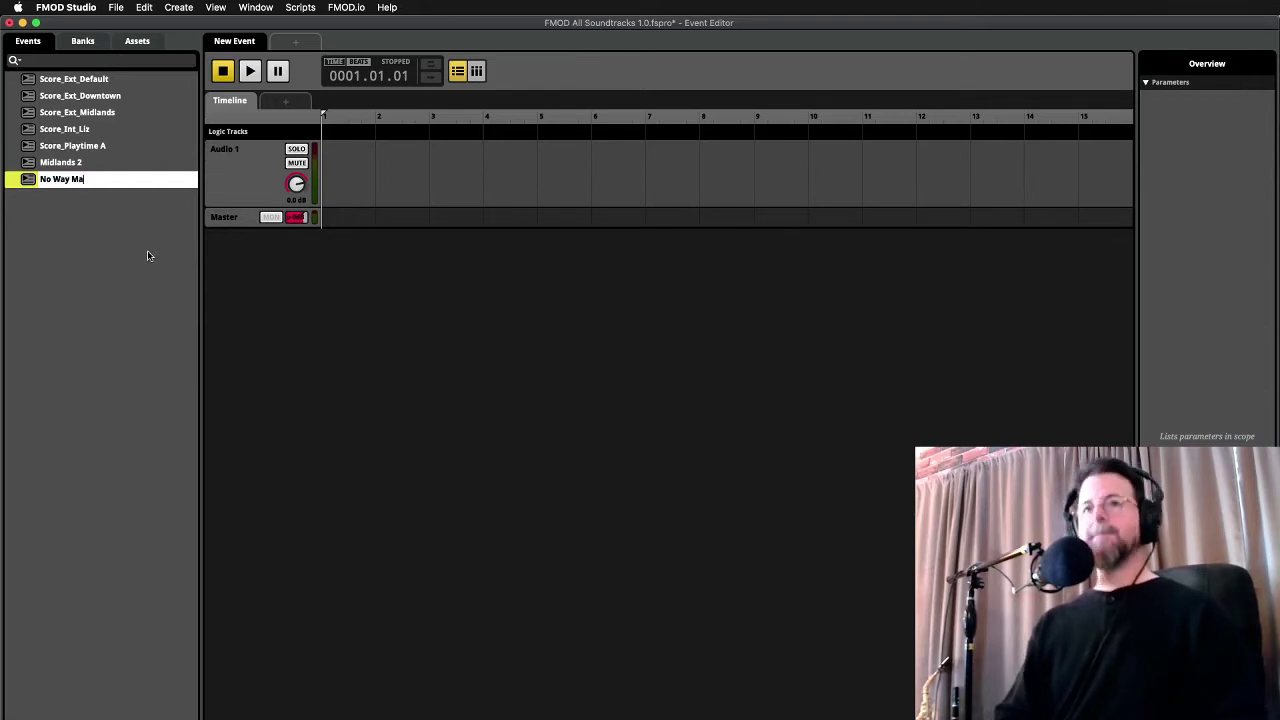
{"action": "type", "text": "n"}
{"action": "key", "text": "Return"}
Assign the No Way Man event to the Master bank
{"action": "right_click", "coordinate": [166, 182]}
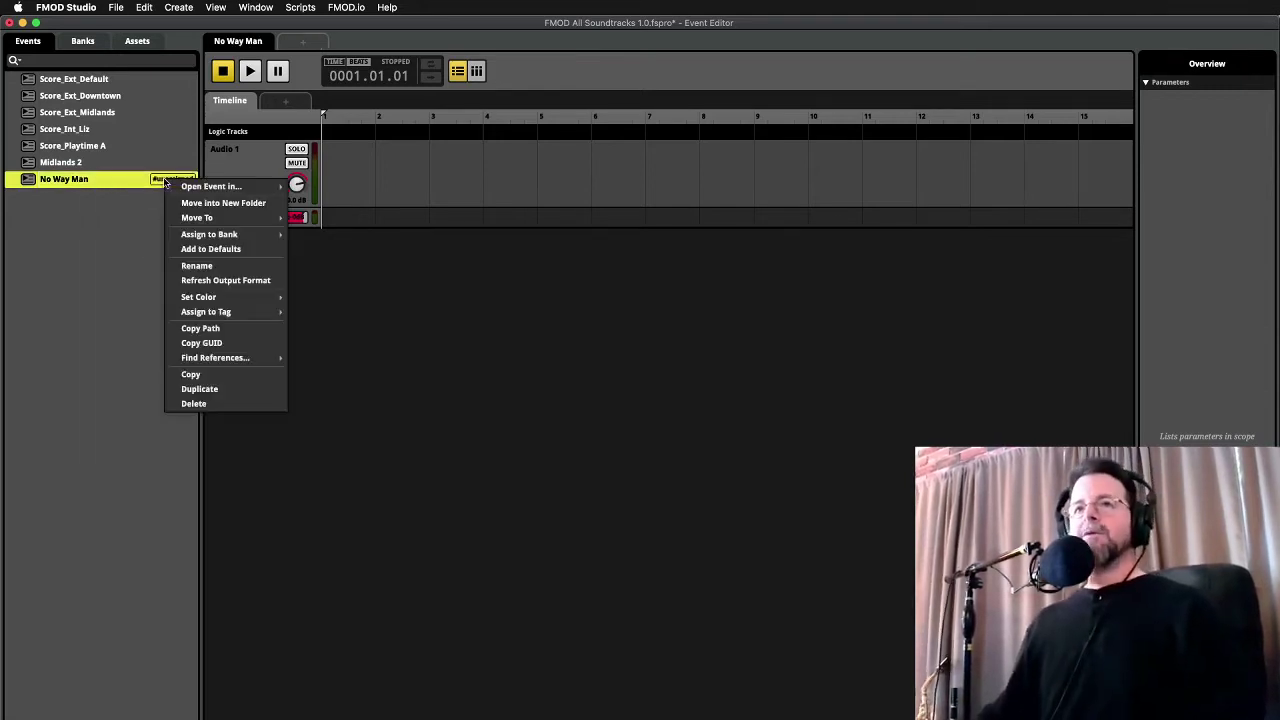
{"action": "mouse_move", "coordinate": [224, 217]}
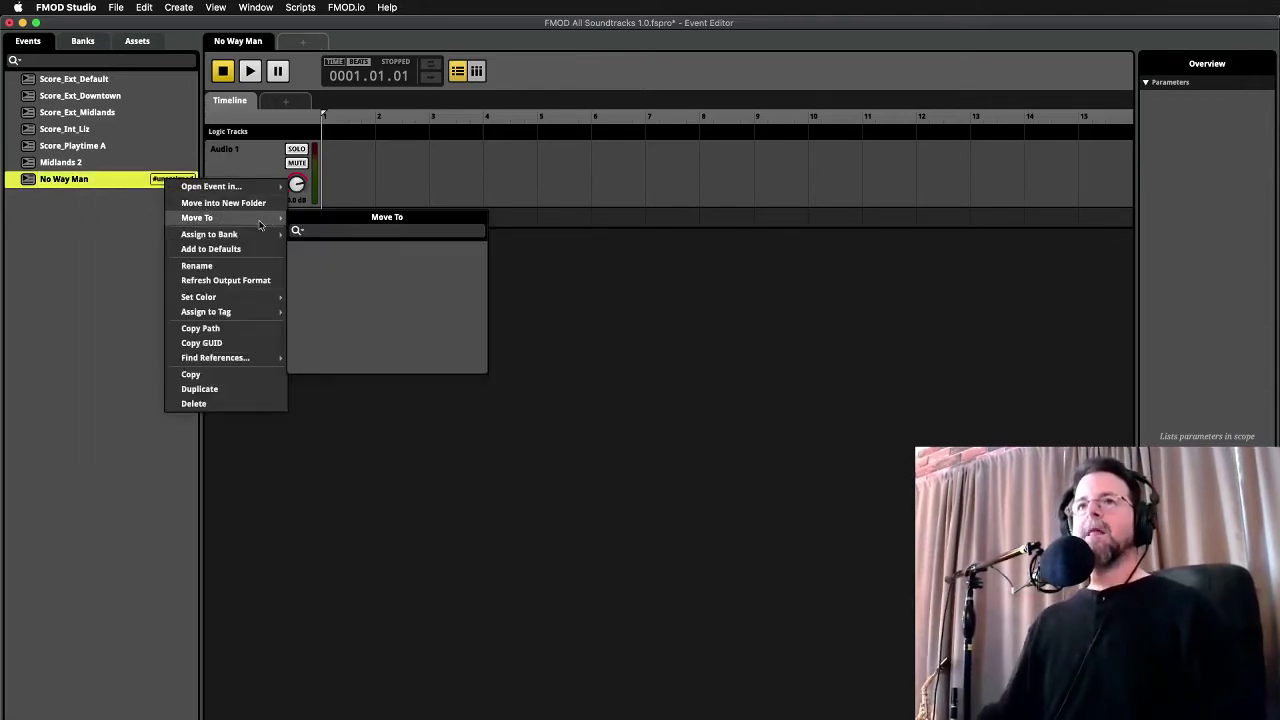
{"action": "mouse_move", "coordinate": [274, 238]}
{"action": "mouse_move", "coordinate": [322, 243]}
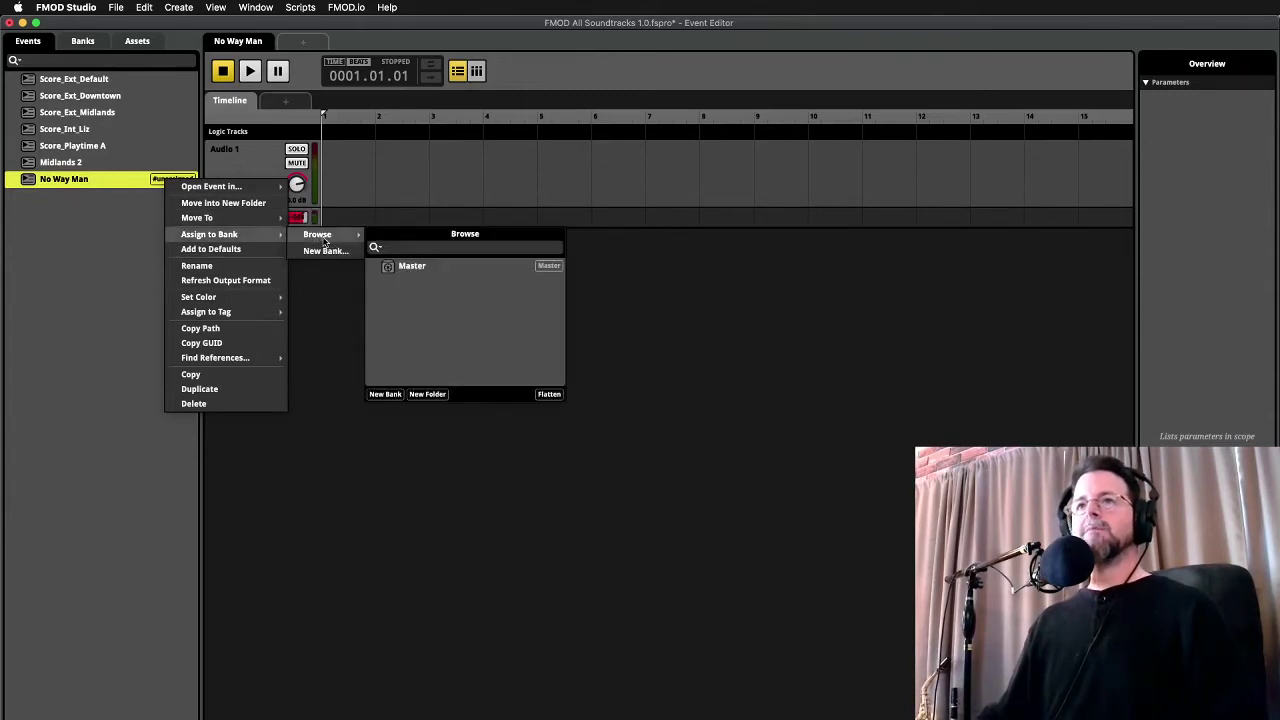
{"action": "left_click", "coordinate": [397, 266]}
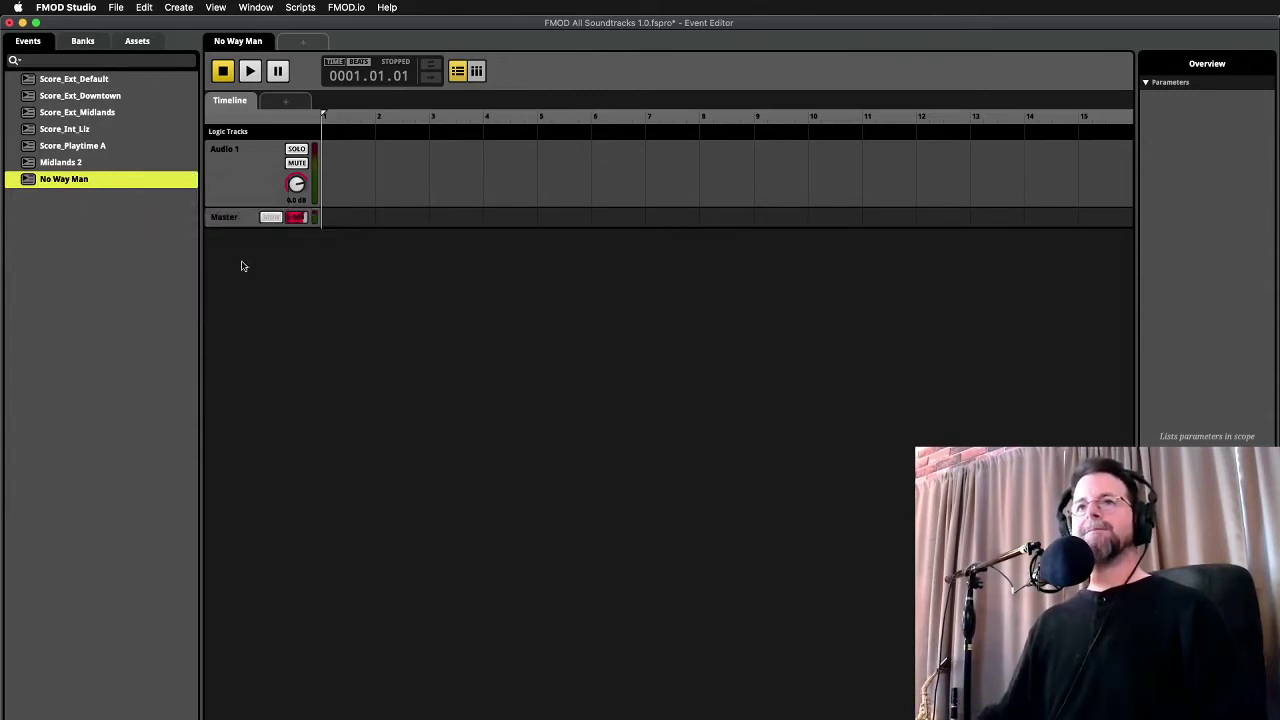
Switch to Finder, select every audio file in the FMOD Tracks folder and add them as separate tracks in the No Way Man event
{"action": "key", "text": "super+Tab"}
{"action": "key", "text": "super+Tab"}
{"action": "key", "text": "super+Tab"}
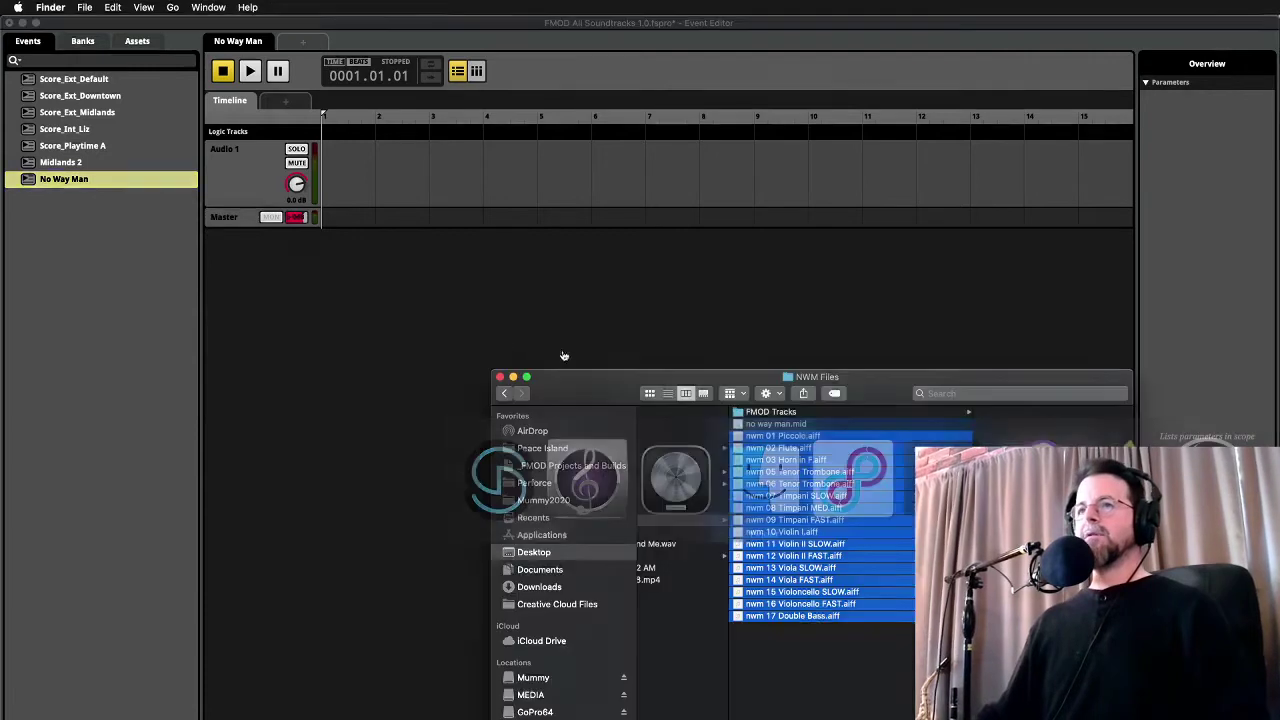
{"action": "left_click", "coordinate": [815, 411]}
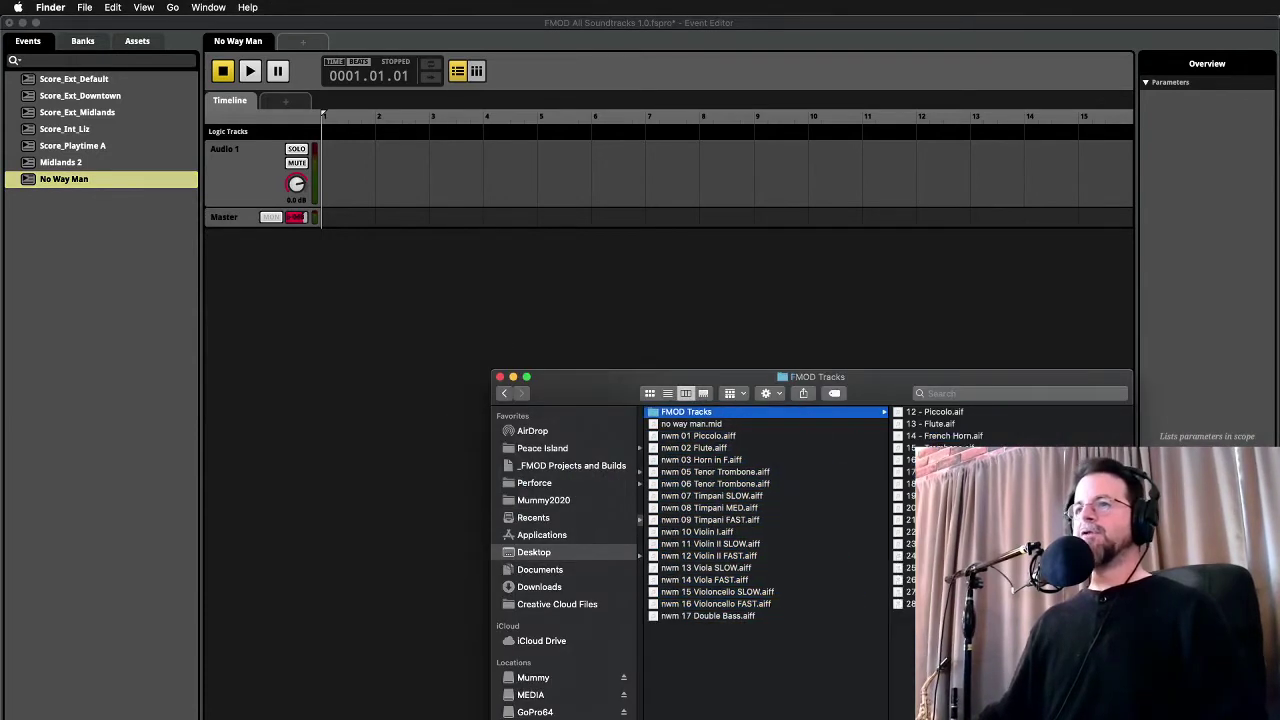
{"action": "key", "text": "Right"}
{"action": "key", "text": "super+a"}
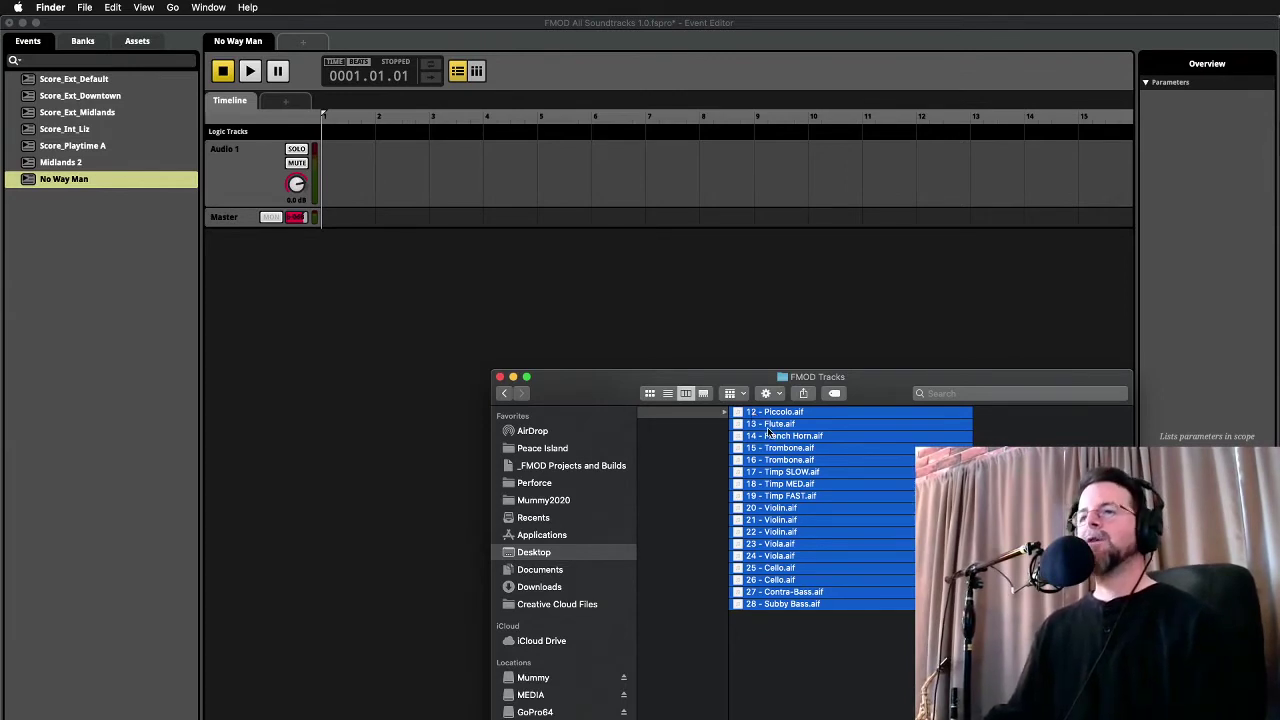
{"action": "left_click_drag", "start_coordinate": [753, 421], "coordinate": [228, 176]}
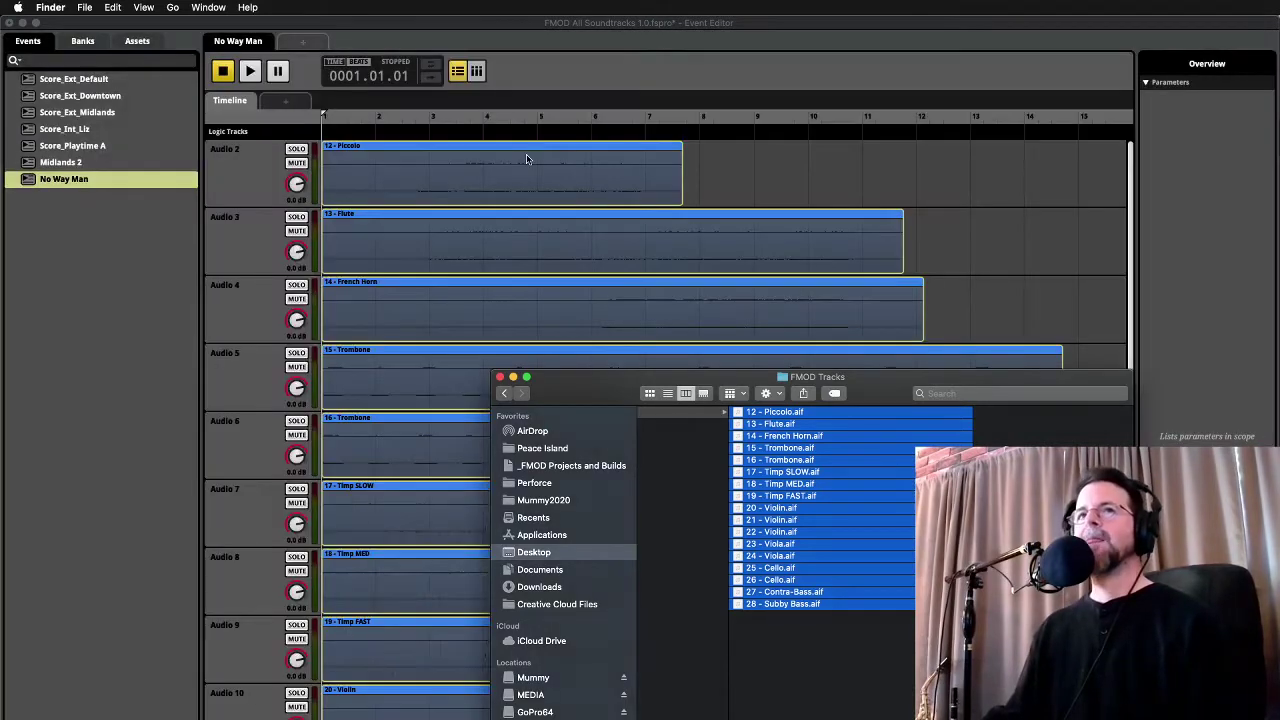
{"action": "left_click", "coordinate": [517, 71]}
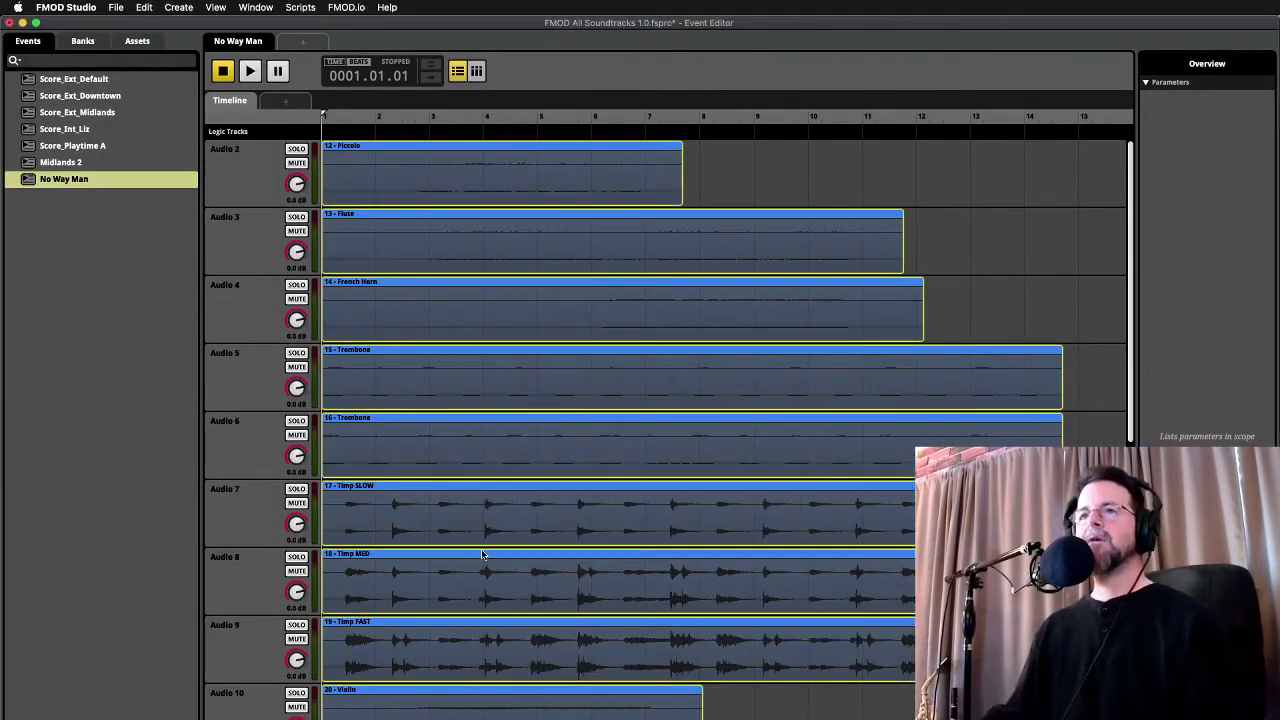
Look over the imported tracks and play the start of the event to check them
{"action": "scroll", "coordinate": [482, 554], "scroll_direction": "down", "scroll_amount": 10}
{"action": "scroll", "coordinate": [506, 511], "scroll_direction": "up", "scroll_amount": 10}
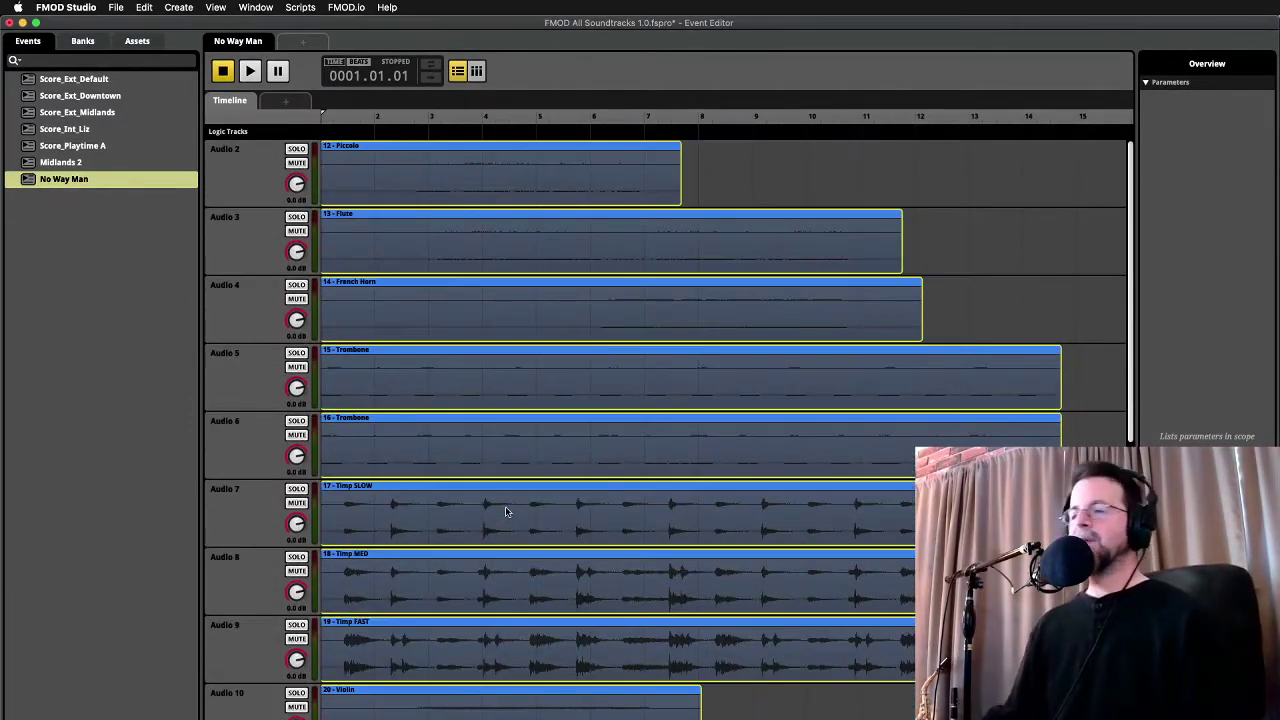
{"action": "key", "text": "space"}
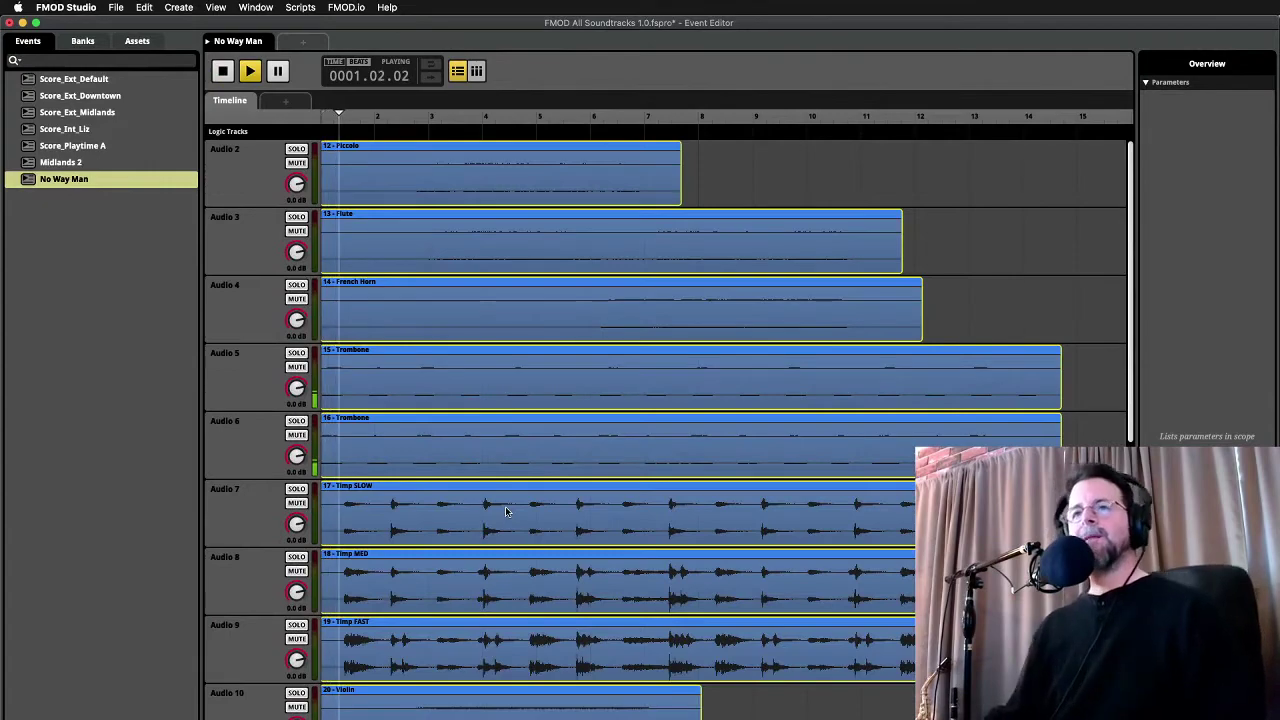
{"action": "key", "text": "space"}
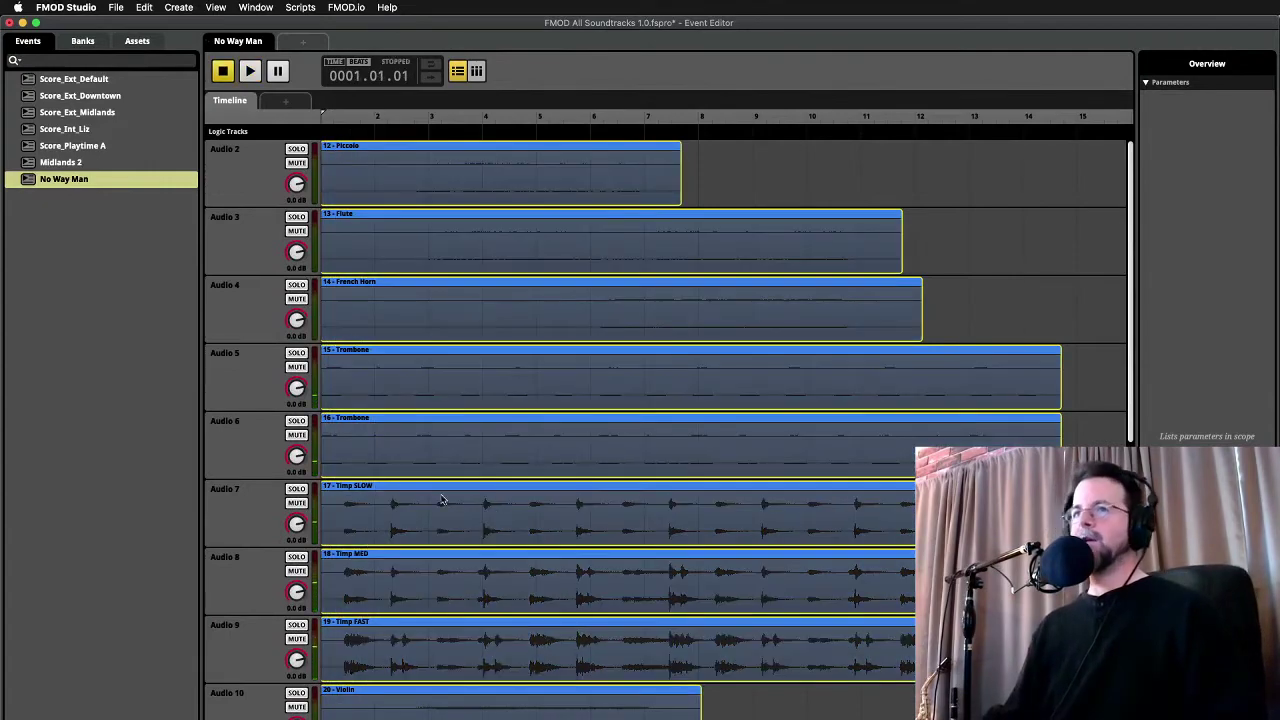
{"action": "scroll", "coordinate": [443, 498], "scroll_direction": "down", "scroll_amount": 1}
{"action": "scroll", "coordinate": [443, 498], "scroll_direction": "down", "scroll_amount": 6}
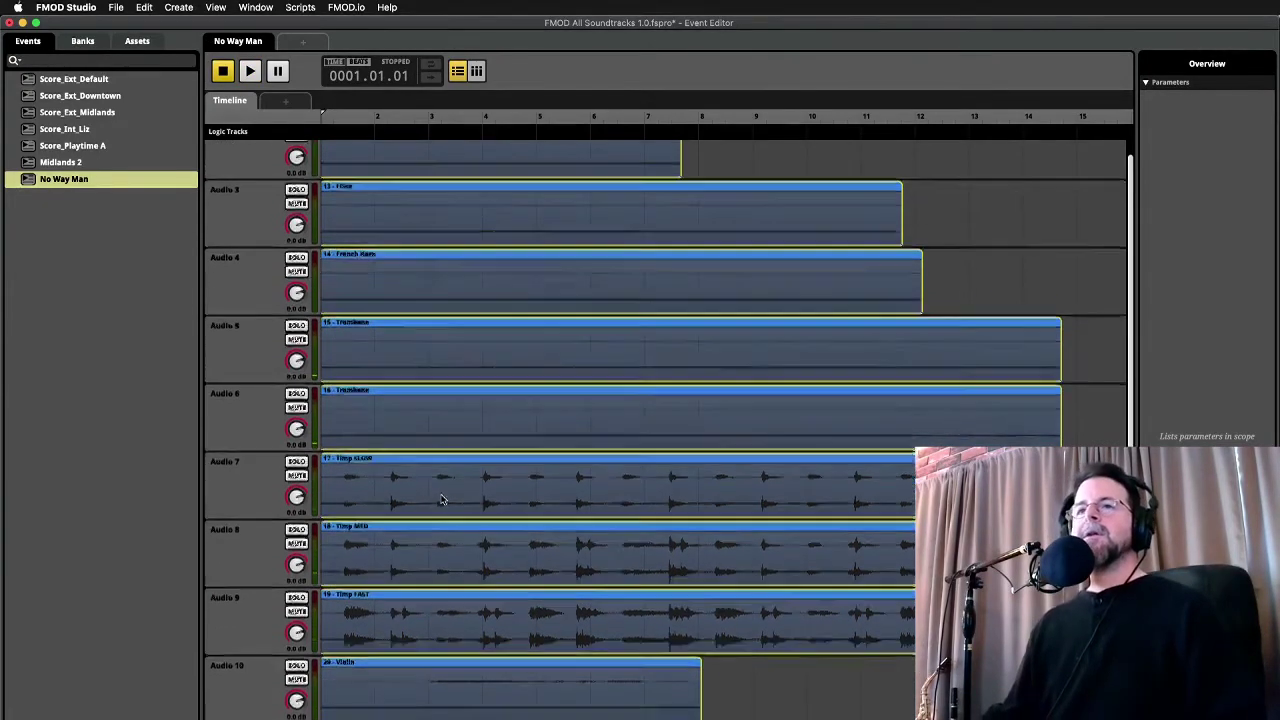
{"action": "scroll", "coordinate": [443, 498], "scroll_direction": "up", "scroll_amount": 6}
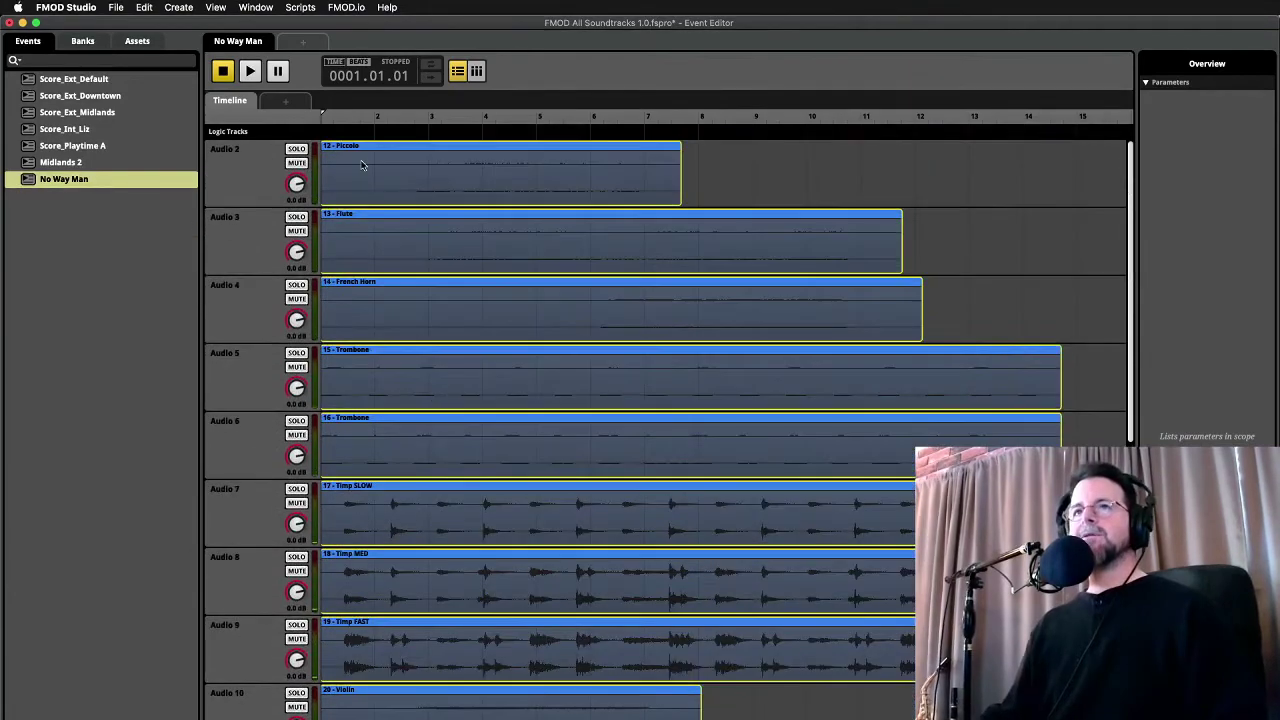
Add a parameter sheet for Activity Level to the No Way Man event
{"action": "left_click", "coordinate": [292, 105]}
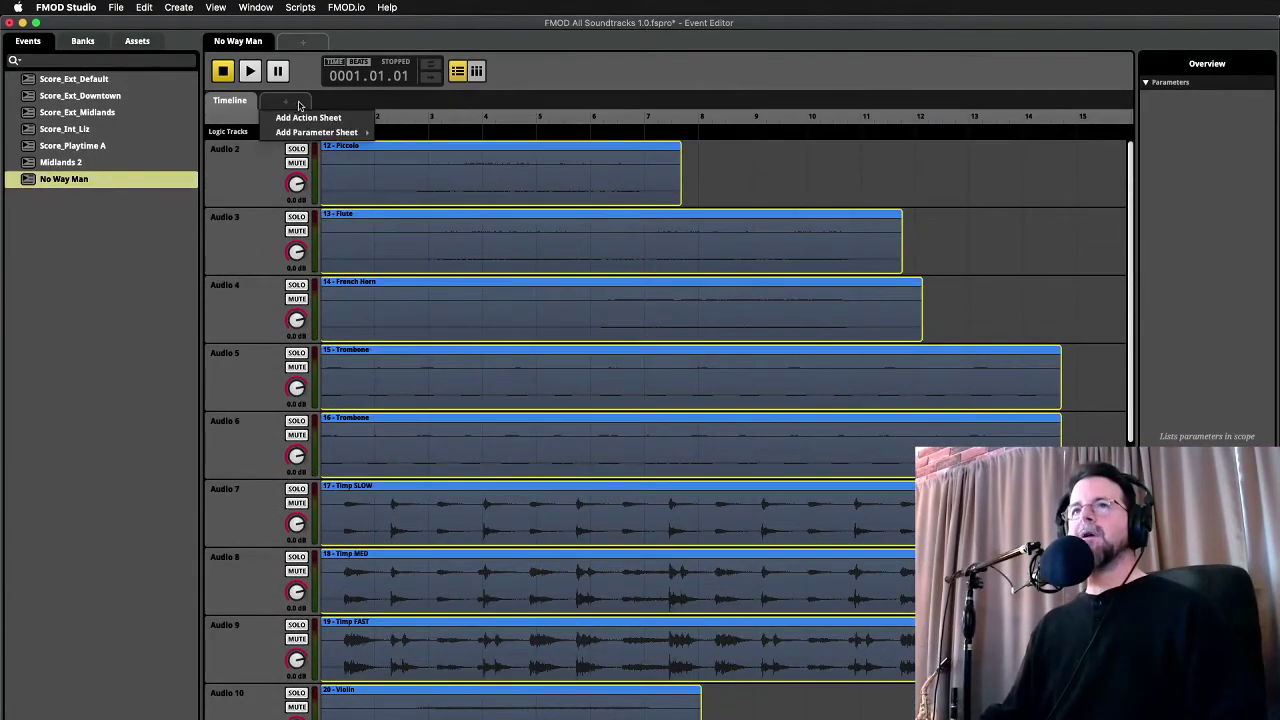
{"action": "mouse_move", "coordinate": [347, 135]}
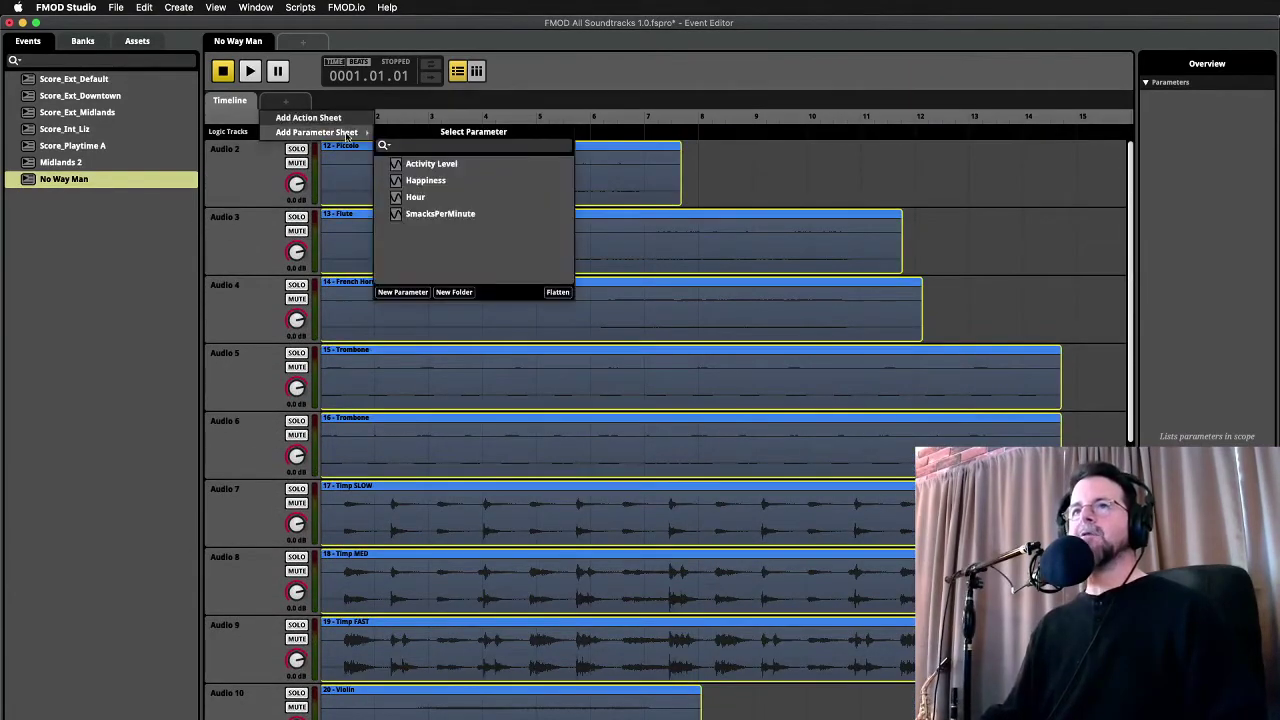
{"action": "left_click", "coordinate": [433, 164]}
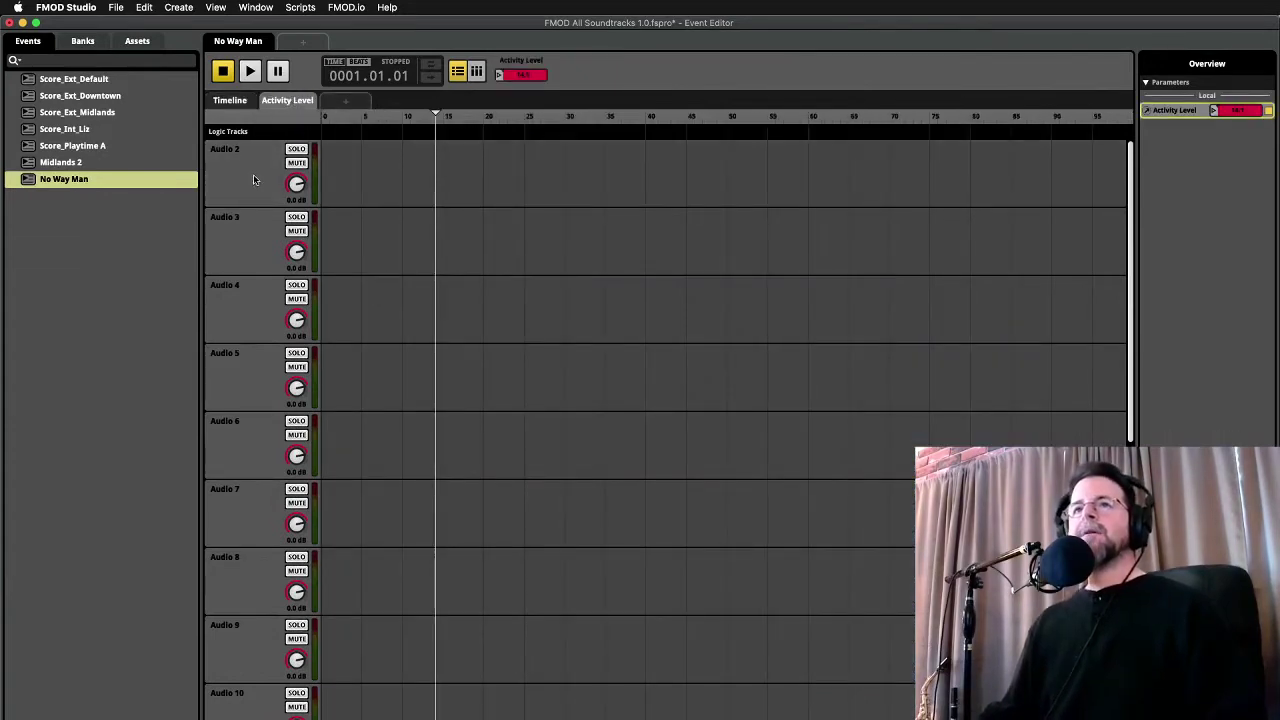
Return to the timeline and rename the track holding the slow timpani audio as Timp SLOW
{"action": "left_click", "coordinate": [229, 101]}
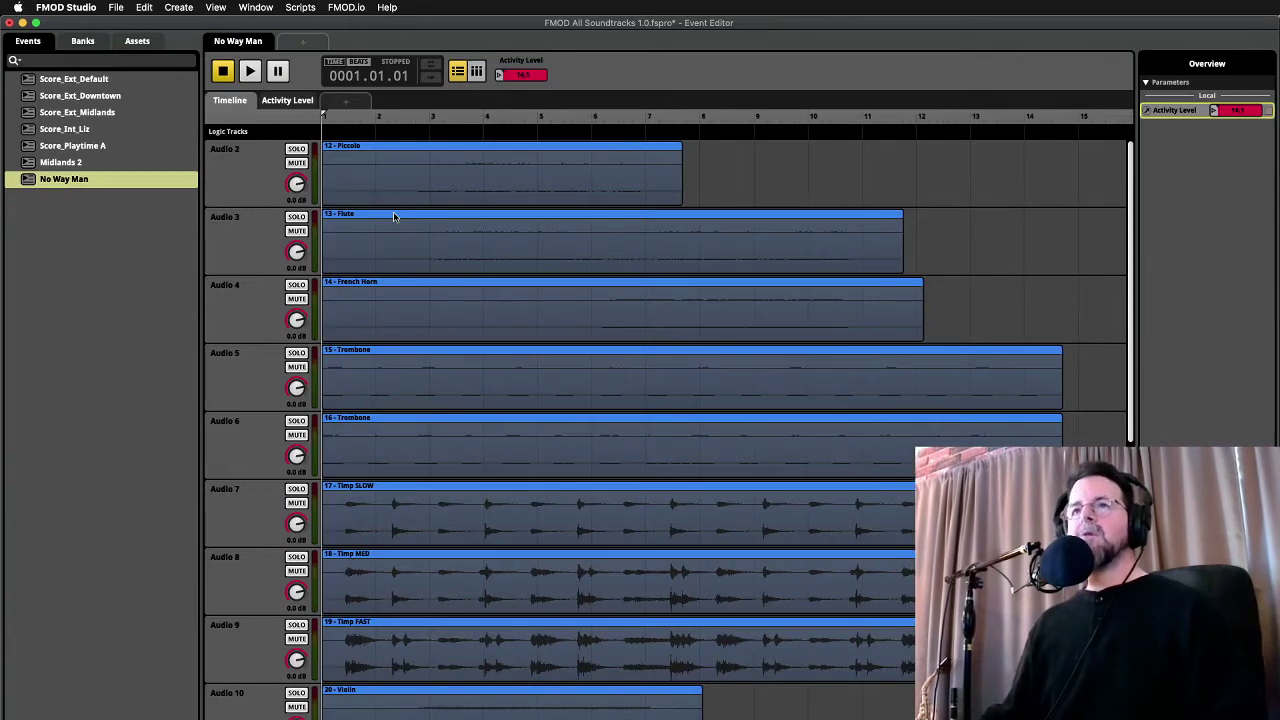
{"action": "left_click", "coordinate": [254, 521]}
{"action": "double_click", "coordinate": [226, 488]}
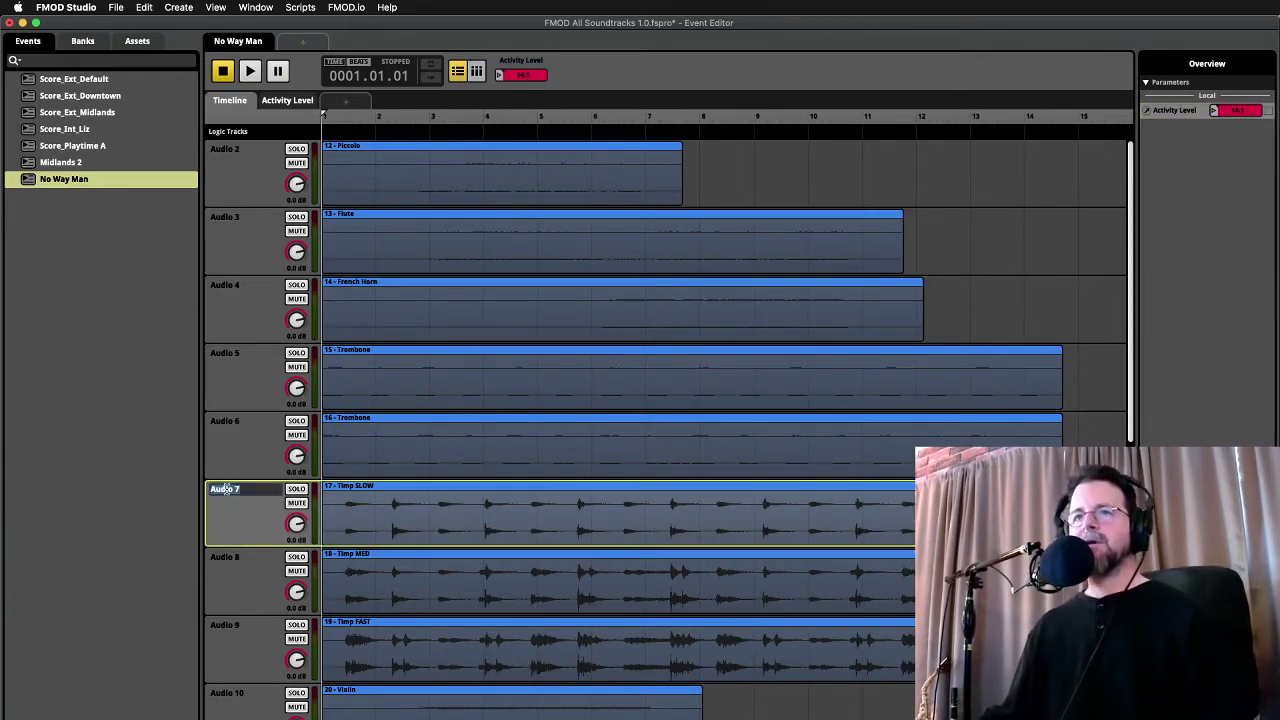
{"action": "type", "text": "Timp Slow"}
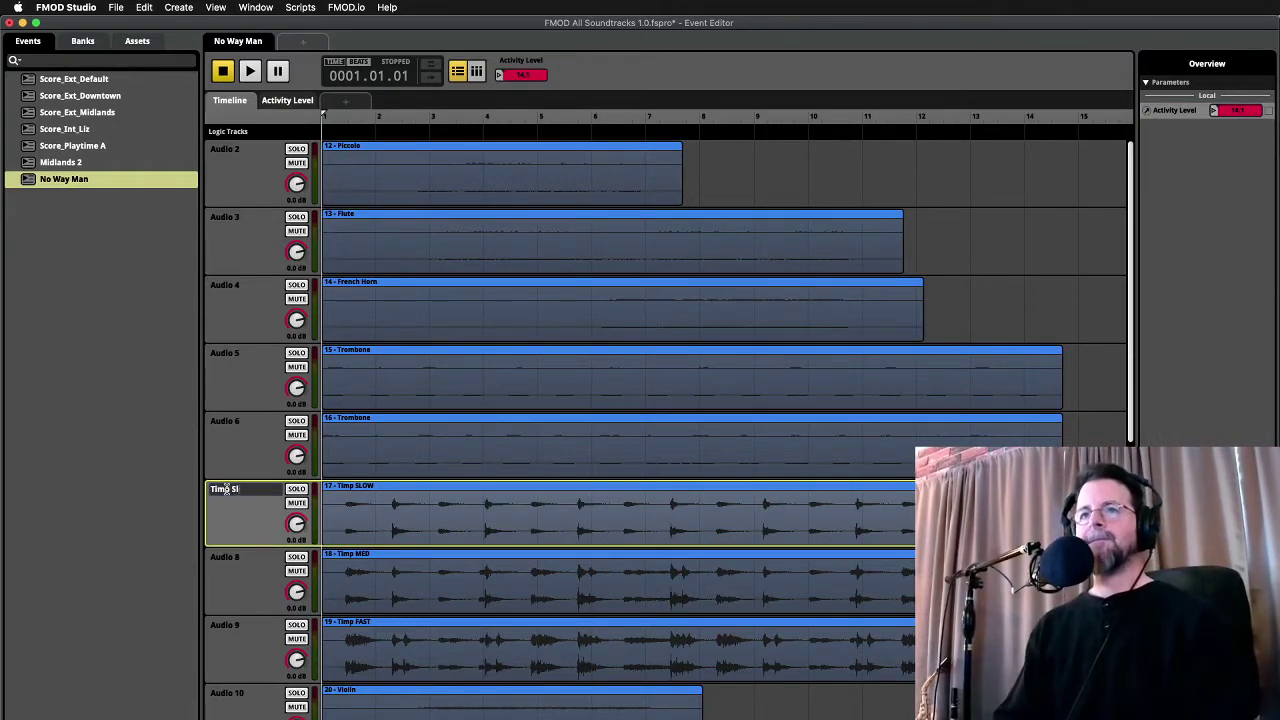
{"action": "type", "text": "W"}
{"action": "key", "text": "Return"}
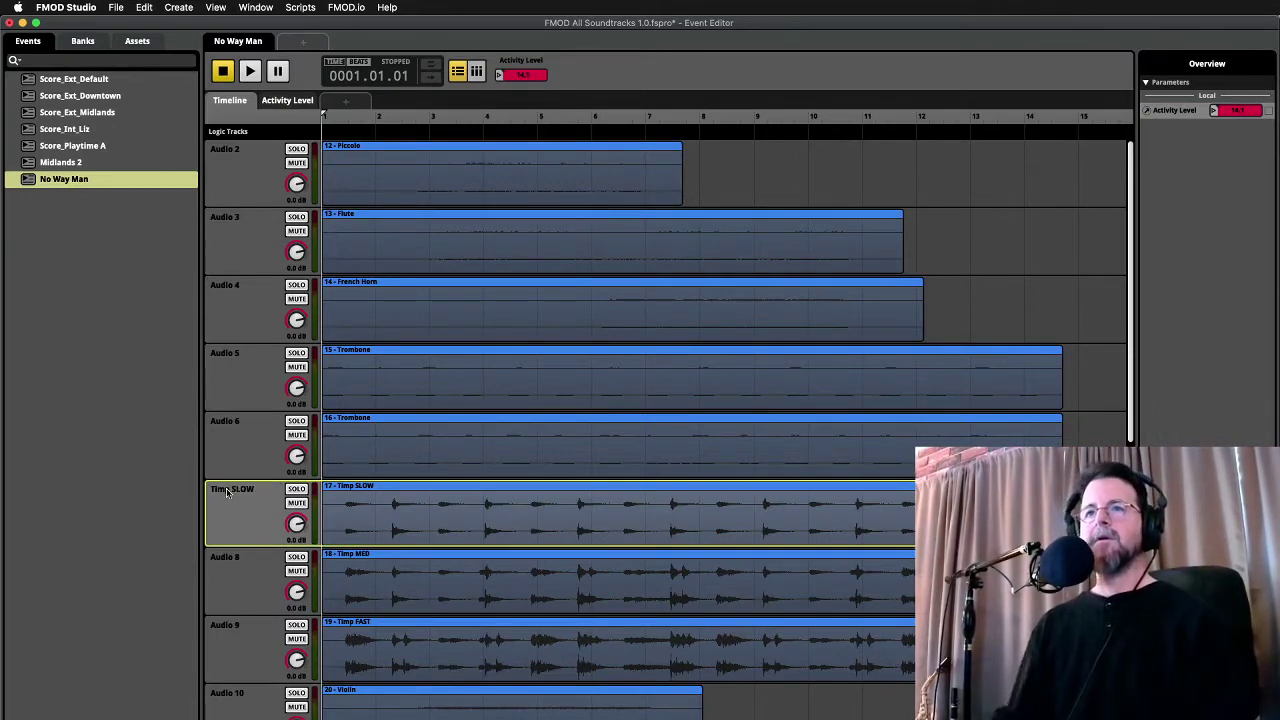
Rename the medium timpani track as Timp MED and the fast timpani track as Timp FAST
{"action": "left_click", "coordinate": [239, 567]}
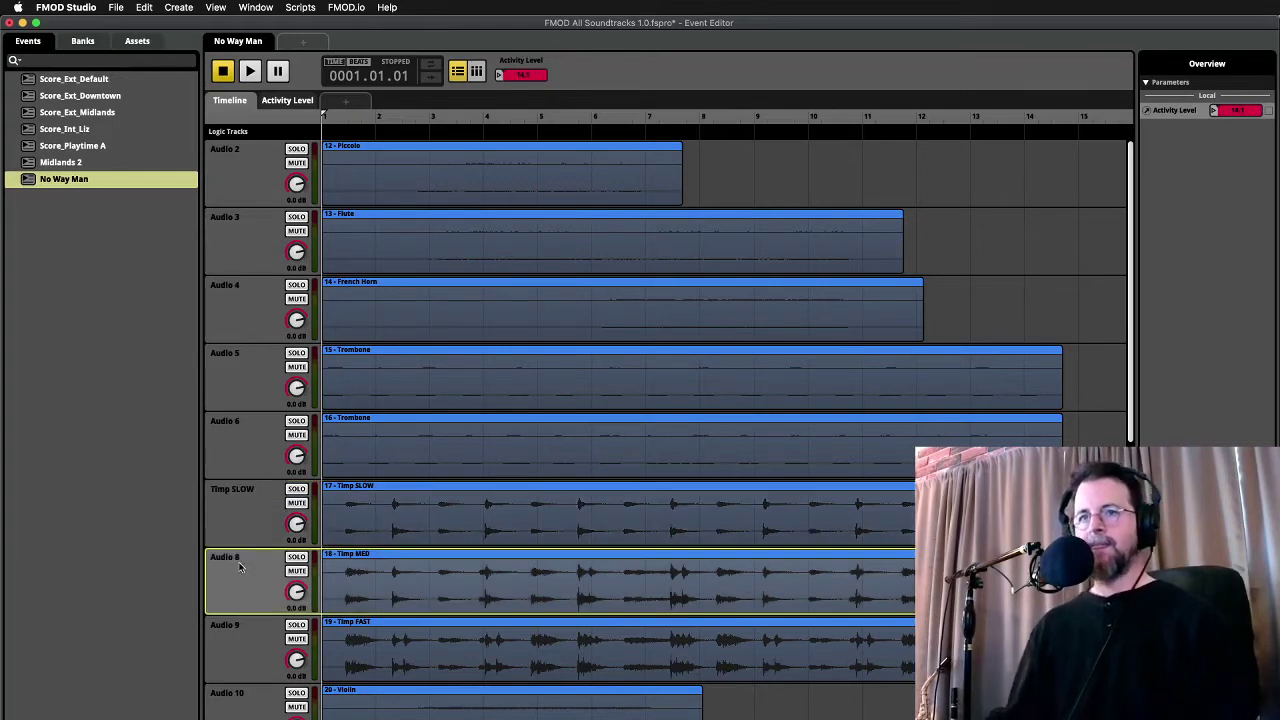
{"action": "double_click", "coordinate": [227, 562]}
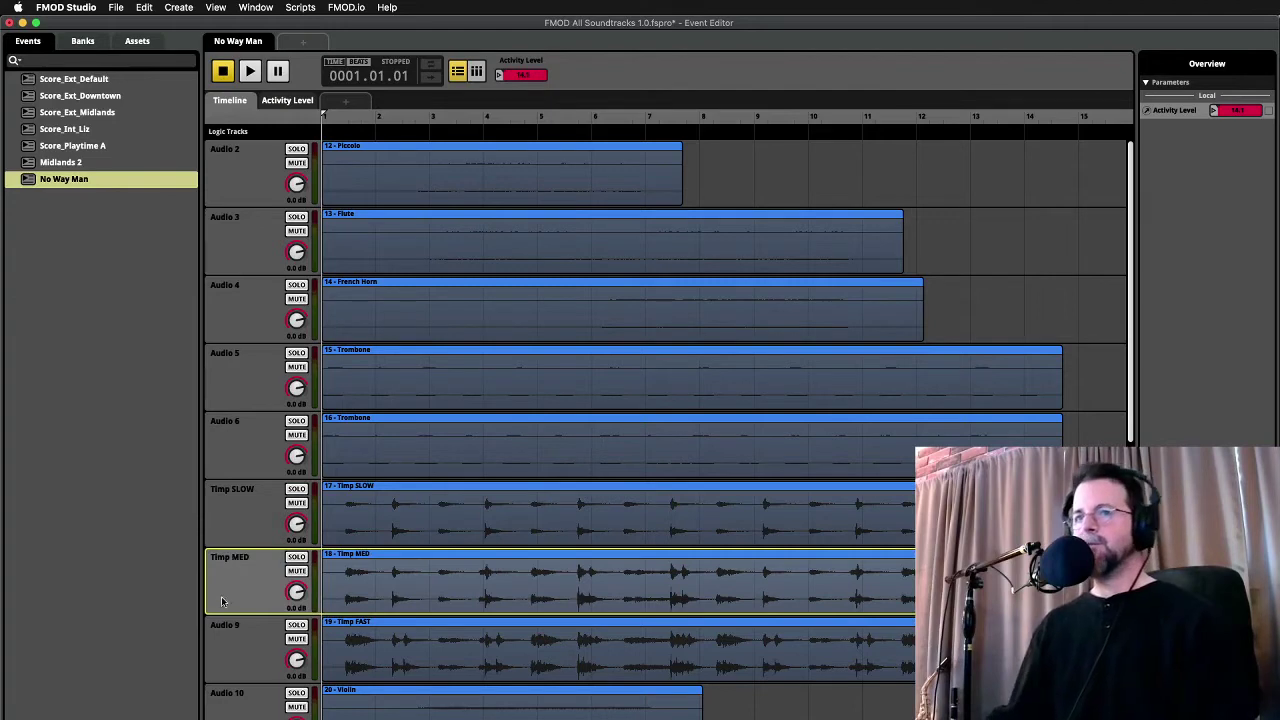
{"action": "left_click", "coordinate": [231, 628]}
{"action": "left_click", "coordinate": [231, 628]}
{"action": "type", "text": "Timp FAST"}
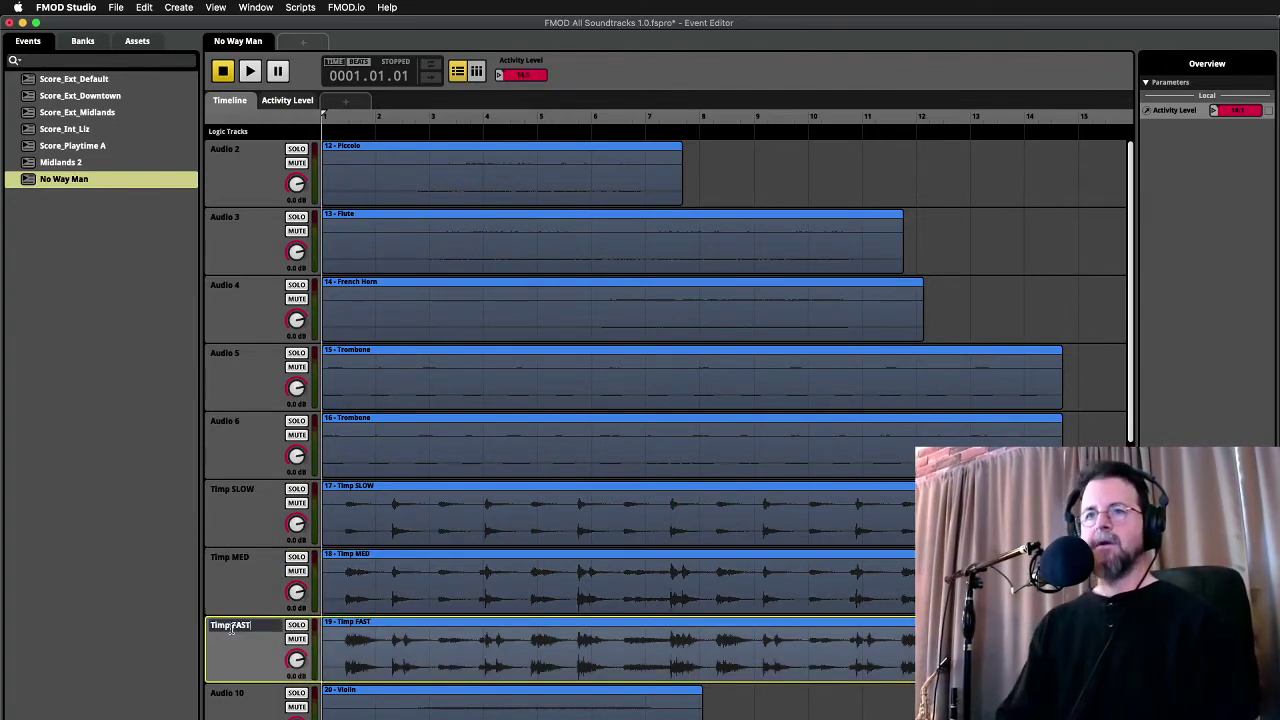
{"action": "key", "text": "Return"}
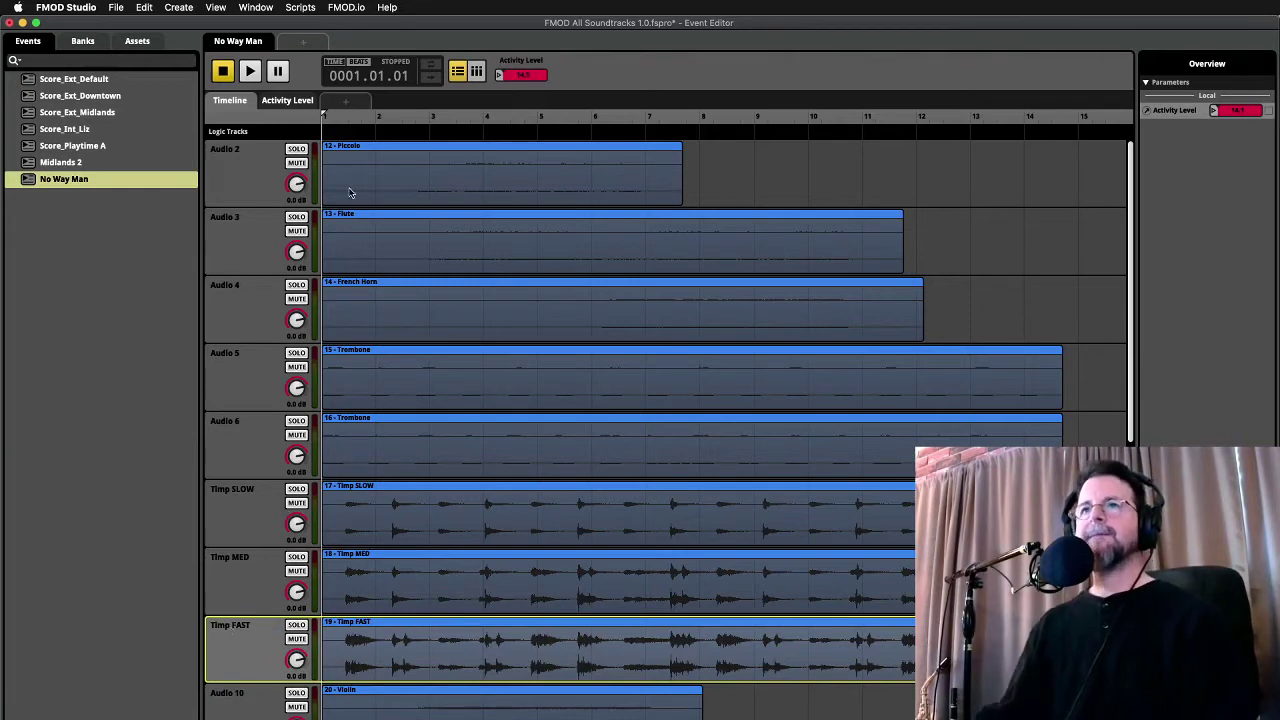
On the Activity Level sheet, add volume automation to the Timp FAST, Timp MED and Timp SLOW tracks
{"action": "left_click", "coordinate": [287, 101]}
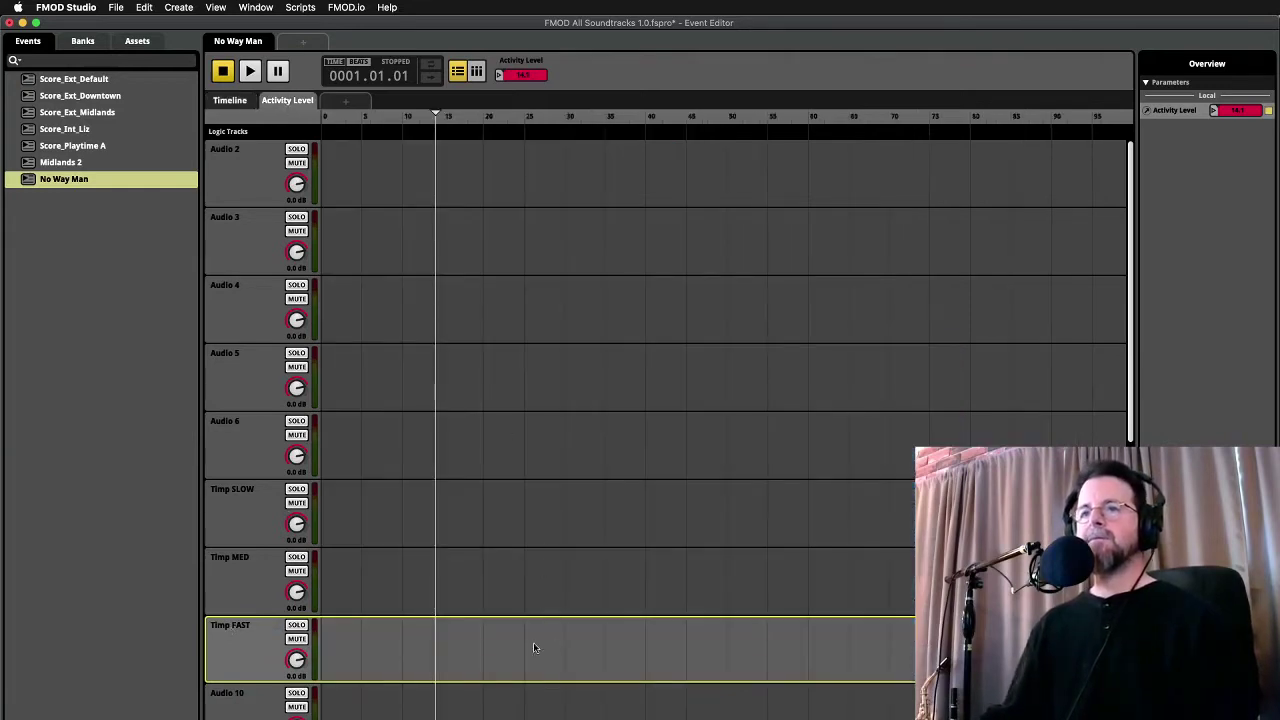
{"action": "right_click", "coordinate": [292, 660]}
{"action": "left_click", "coordinate": [318, 669]}
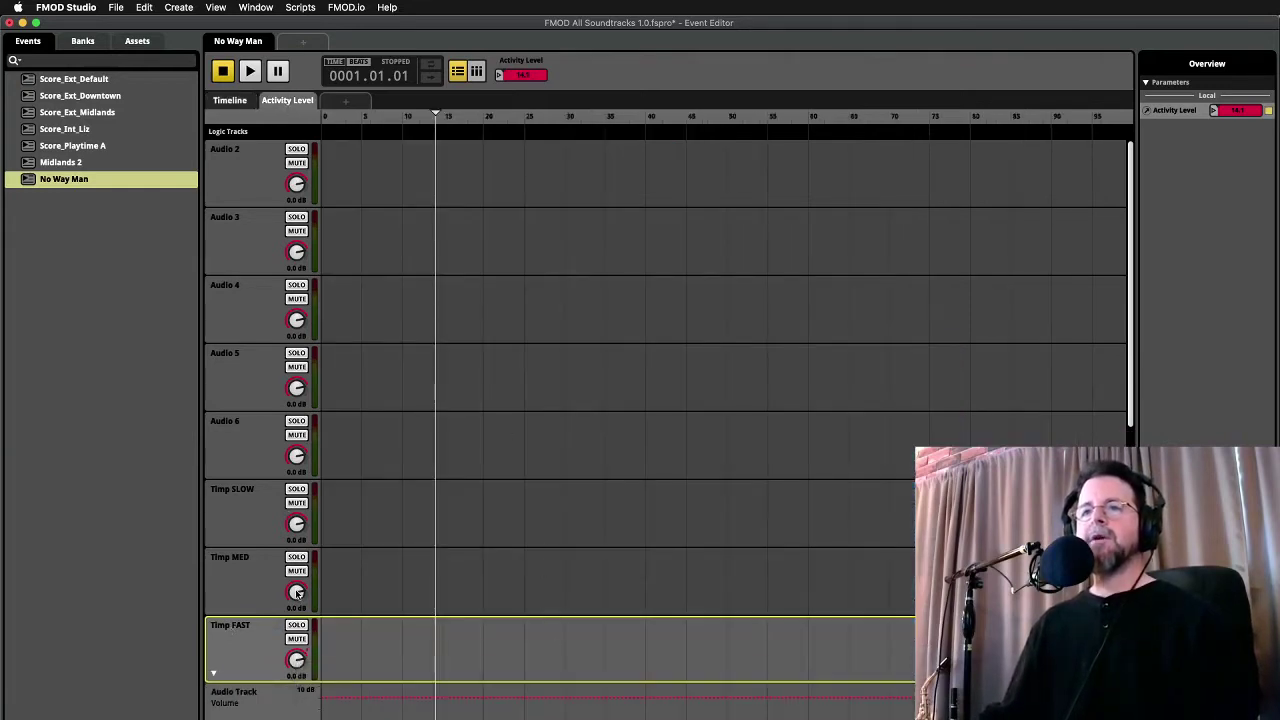
{"action": "right_click", "coordinate": [297, 593]}
{"action": "left_click", "coordinate": [344, 599]}
{"action": "right_click", "coordinate": [297, 525]}
{"action": "left_click", "coordinate": [345, 531]}
Fade the Timp SLOW volume from 0 dB at Activity Level about 32 down to -oo dB at about 37
{"action": "scroll", "coordinate": [460, 531], "scroll_direction": "down", "scroll_amount": 3}
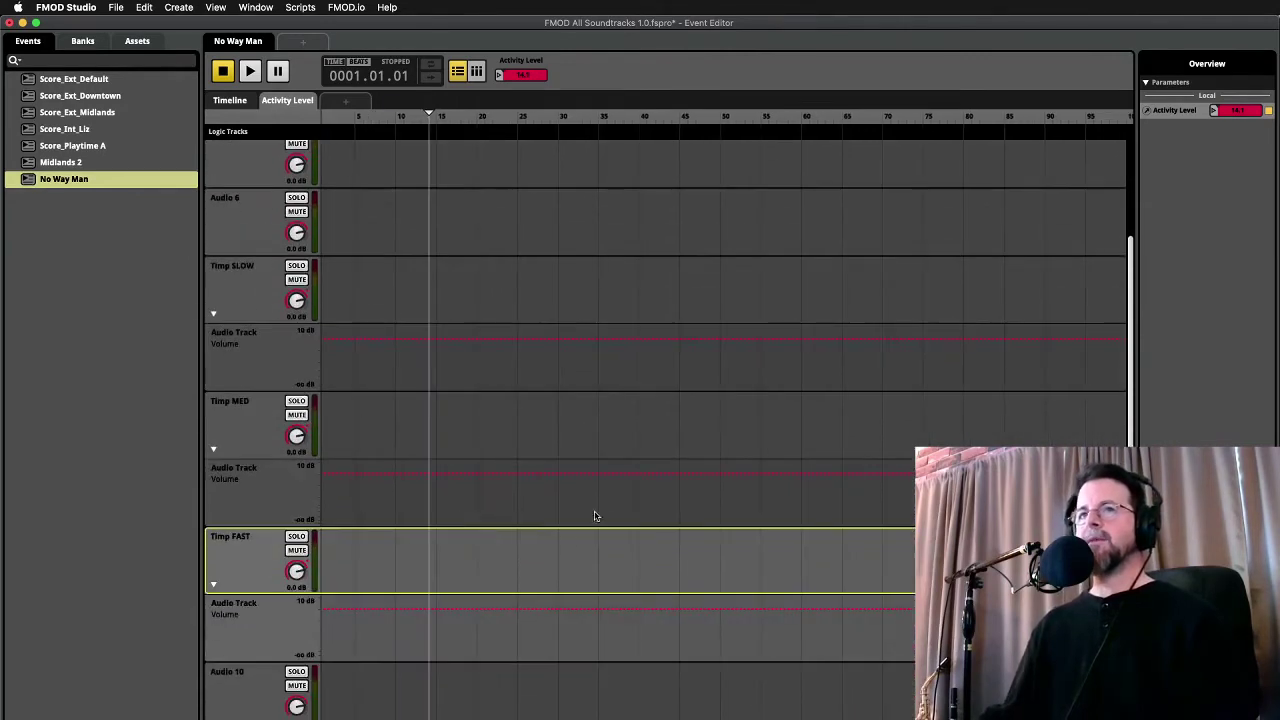
{"action": "left_click", "coordinate": [605, 338]}
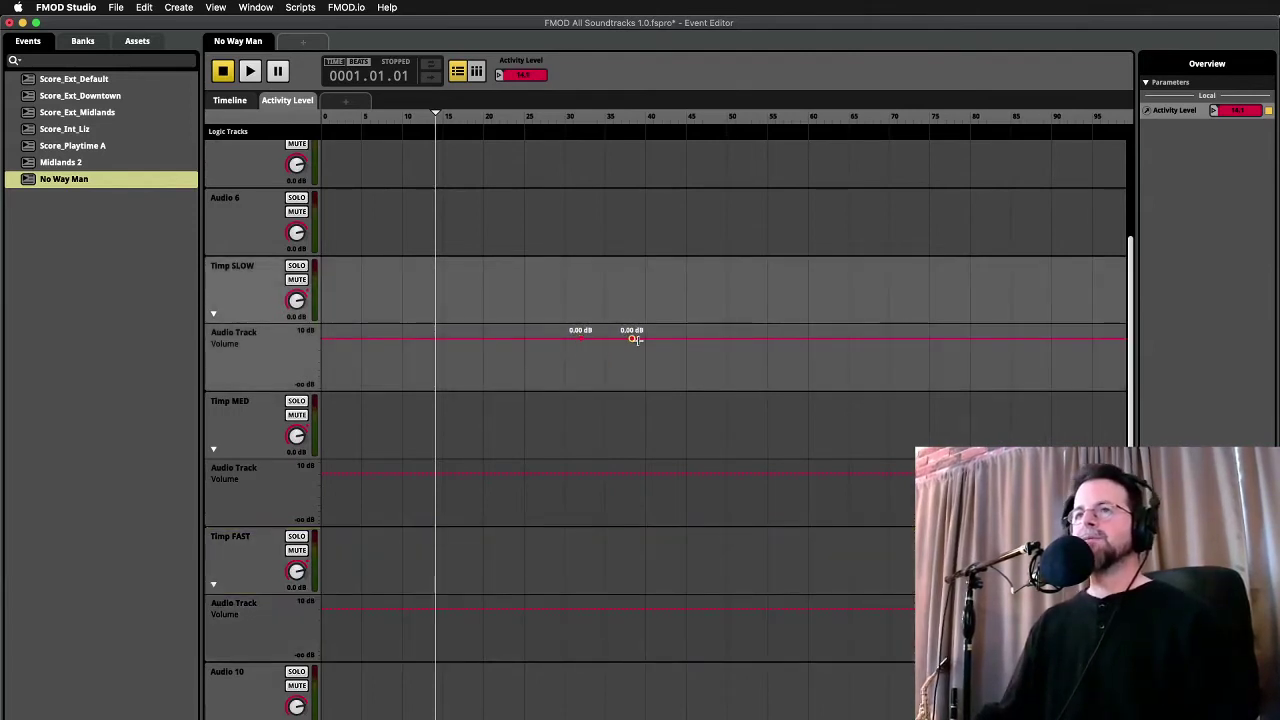
{"action": "left_click_drag", "start_coordinate": [631, 338], "coordinate": [620, 387]}
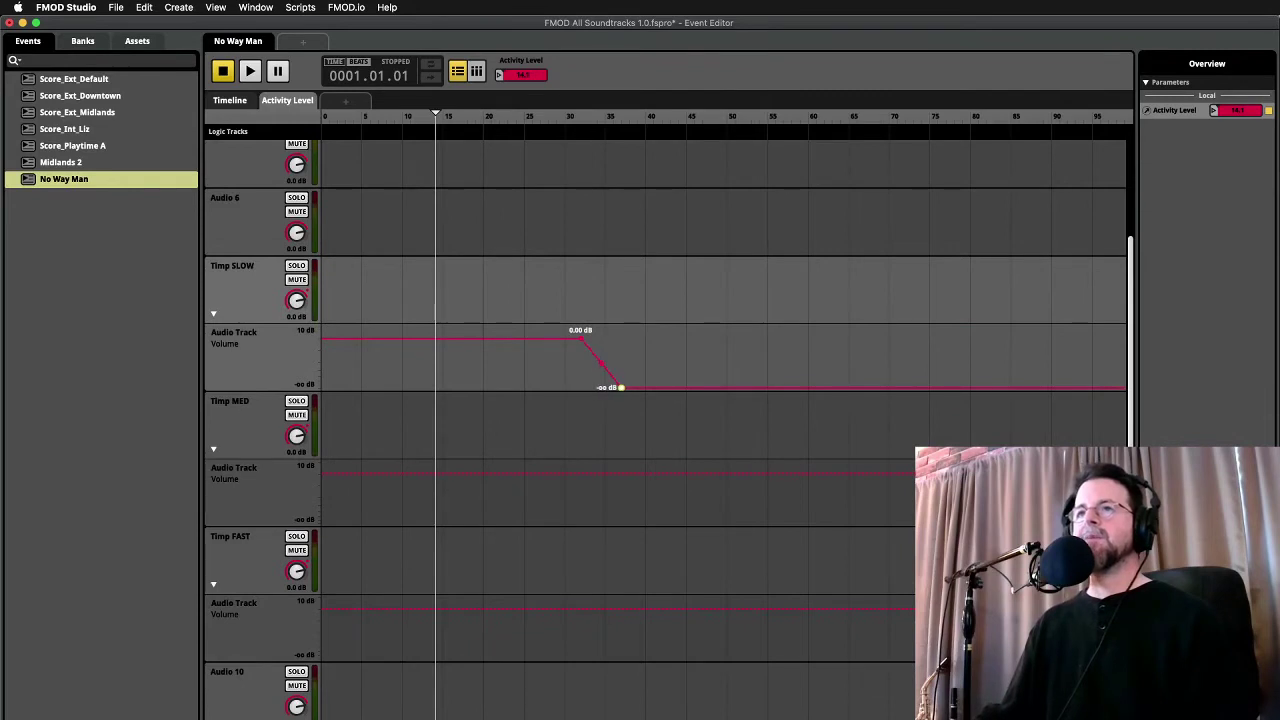
Fade the Timp MED volume in from -oo dB at Activity Level about 32 to 0 dB at about 36
{"action": "left_click", "coordinate": [590, 473]}
{"action": "left_click", "coordinate": [608, 473]}
{"action": "left_click_drag", "start_coordinate": [590, 473], "coordinate": [580, 522]}
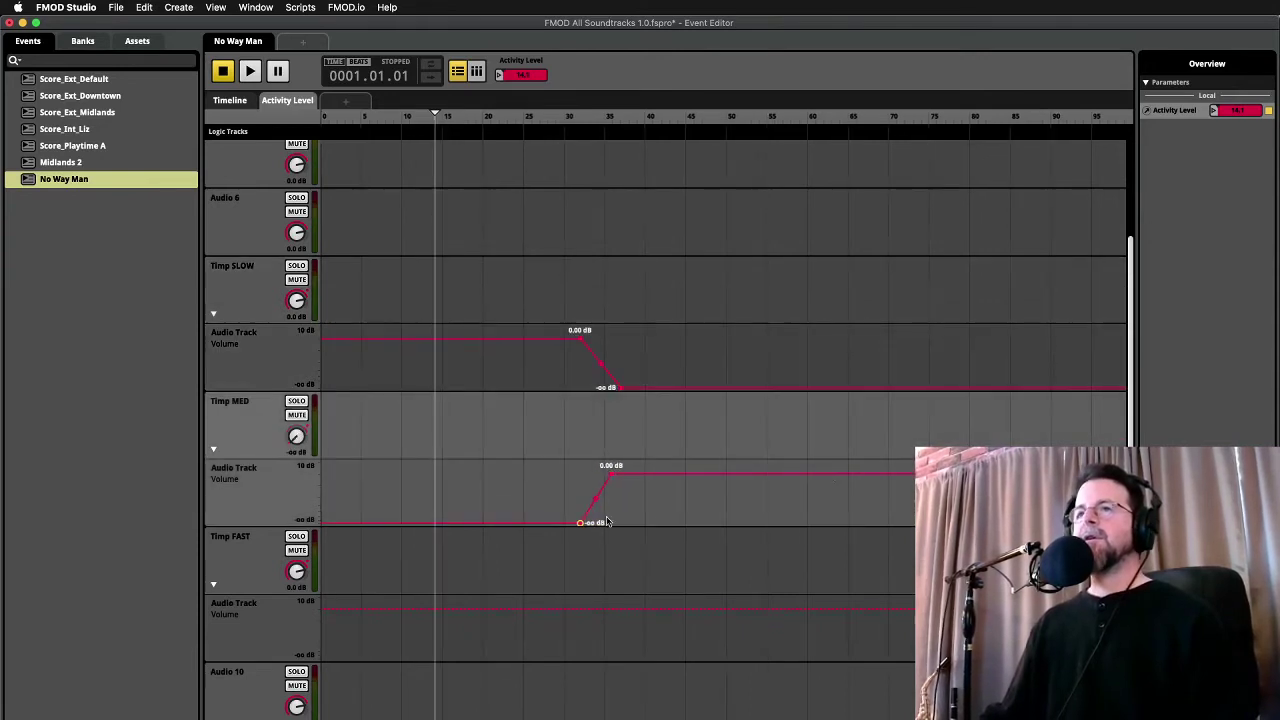
Fade Timp MED out from 0 dB at Activity Level about 65 to -oo dB at 69, and Timp FAST in to 0 dB between about 65 and 70
{"action": "left_click", "coordinate": [885, 473]}
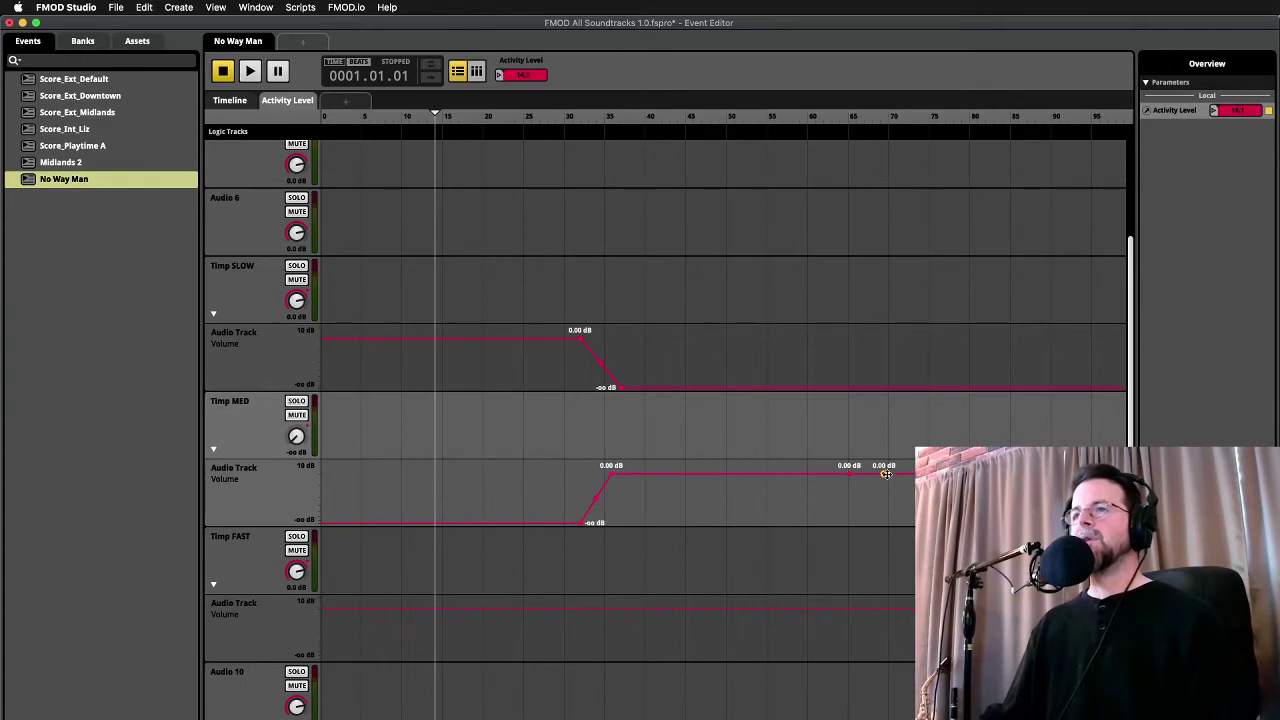
{"action": "left_click_drag", "start_coordinate": [884, 474], "coordinate": [884, 522]}
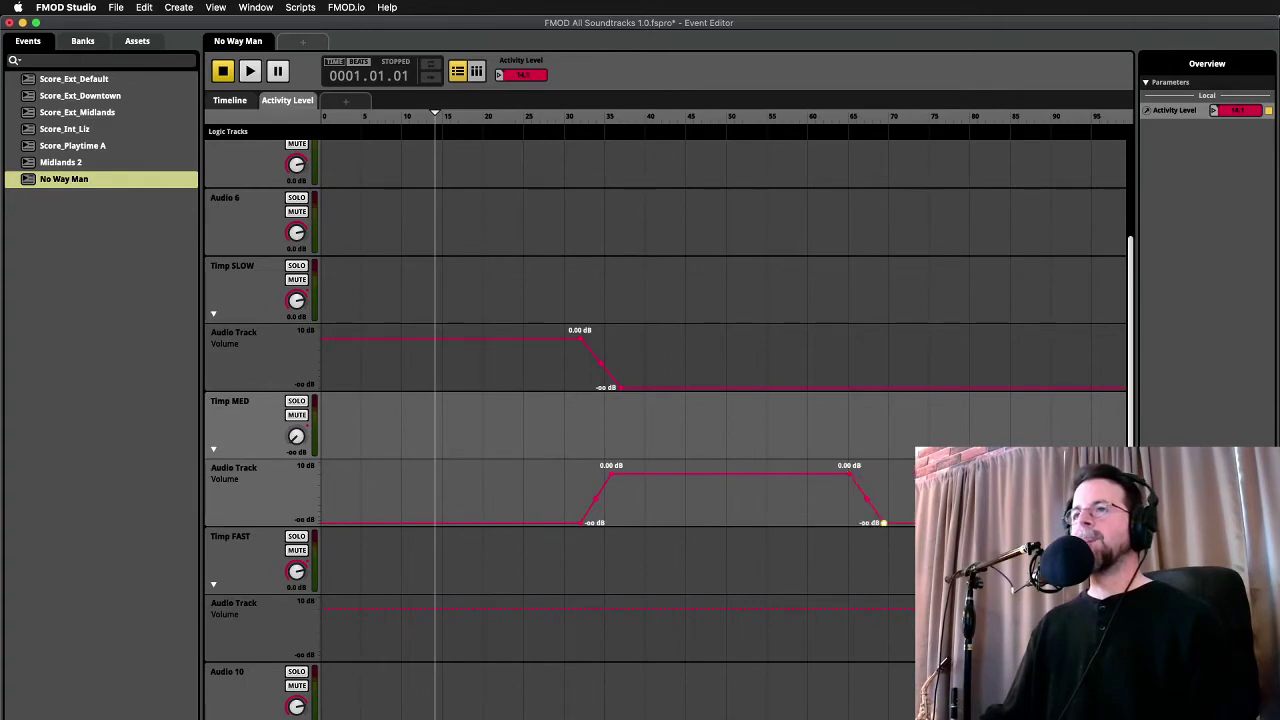
{"action": "left_click", "coordinate": [888, 604]}
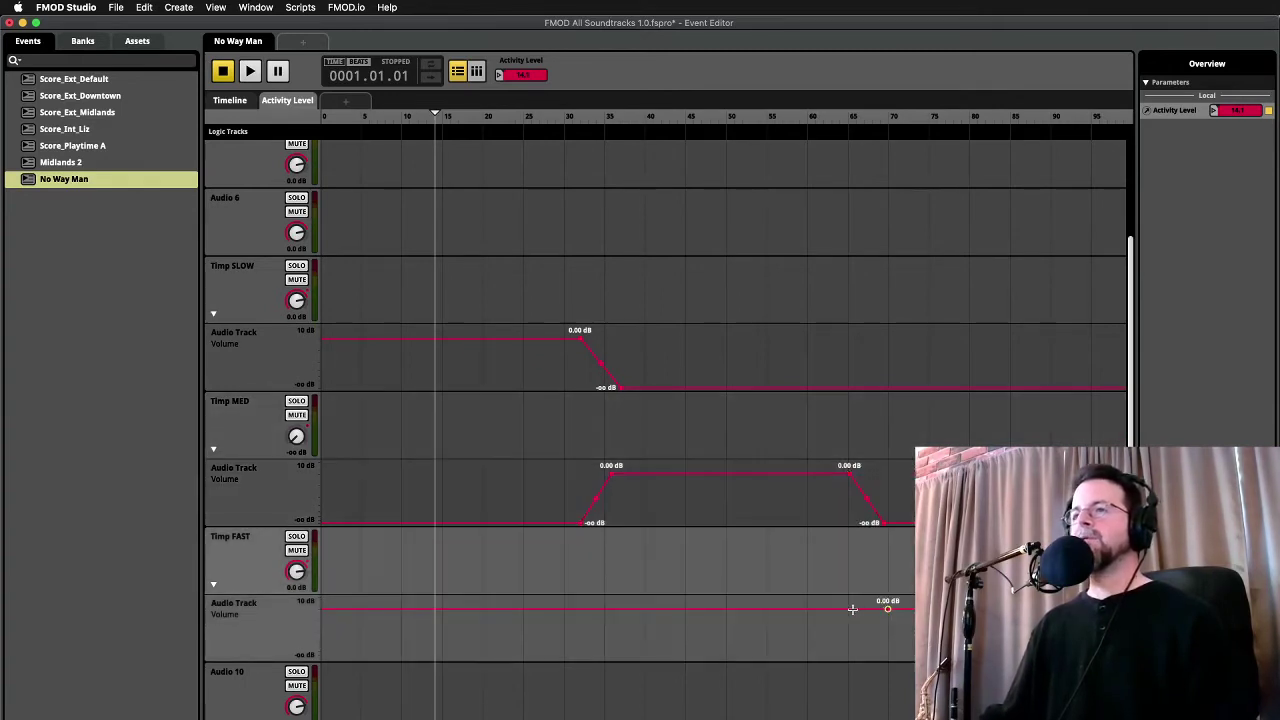
{"action": "left_click_drag", "start_coordinate": [852, 608], "coordinate": [851, 658]}
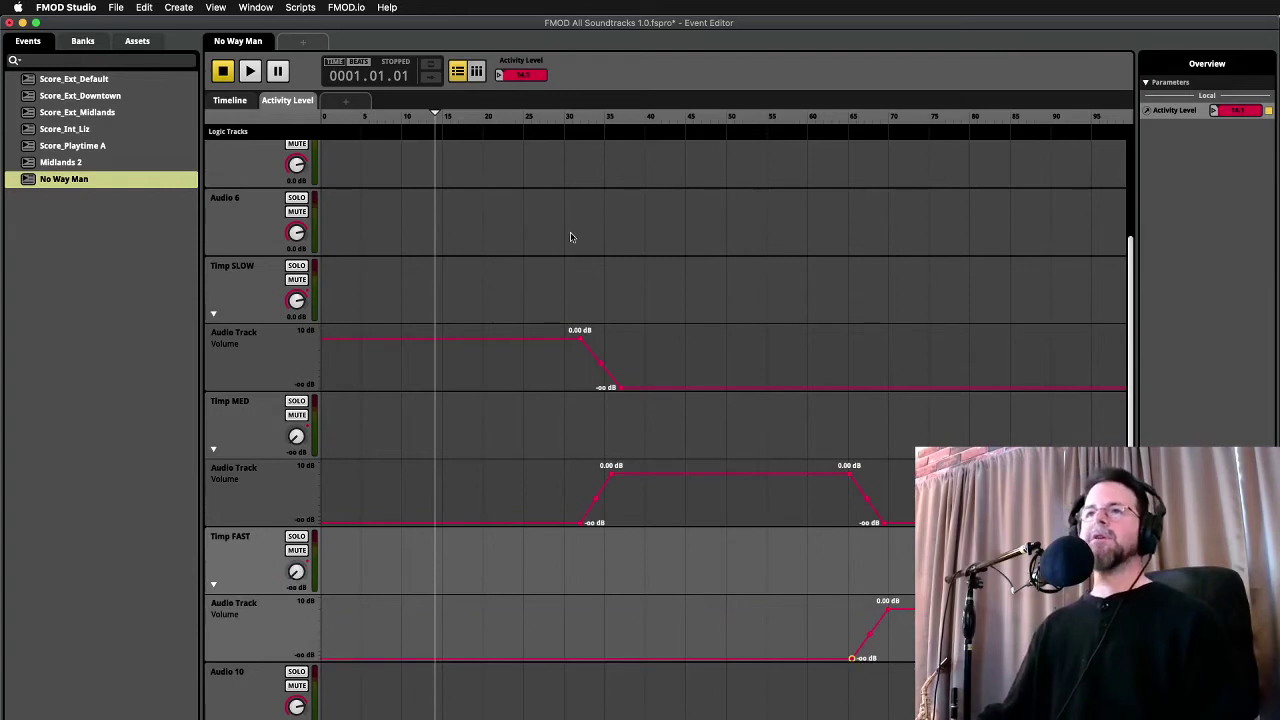
Set the Activity Level to about 12 and briefly audition the full event
{"action": "left_click", "coordinate": [419, 117]}
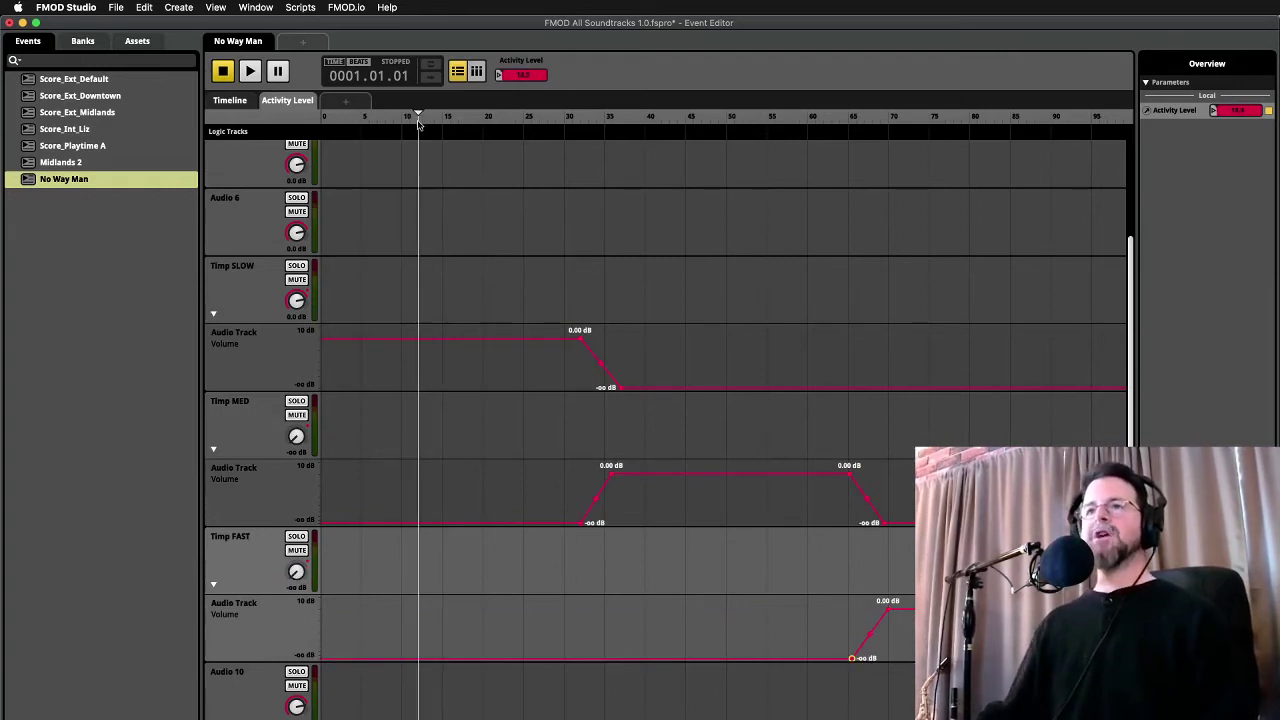
{"action": "key", "text": "space"}
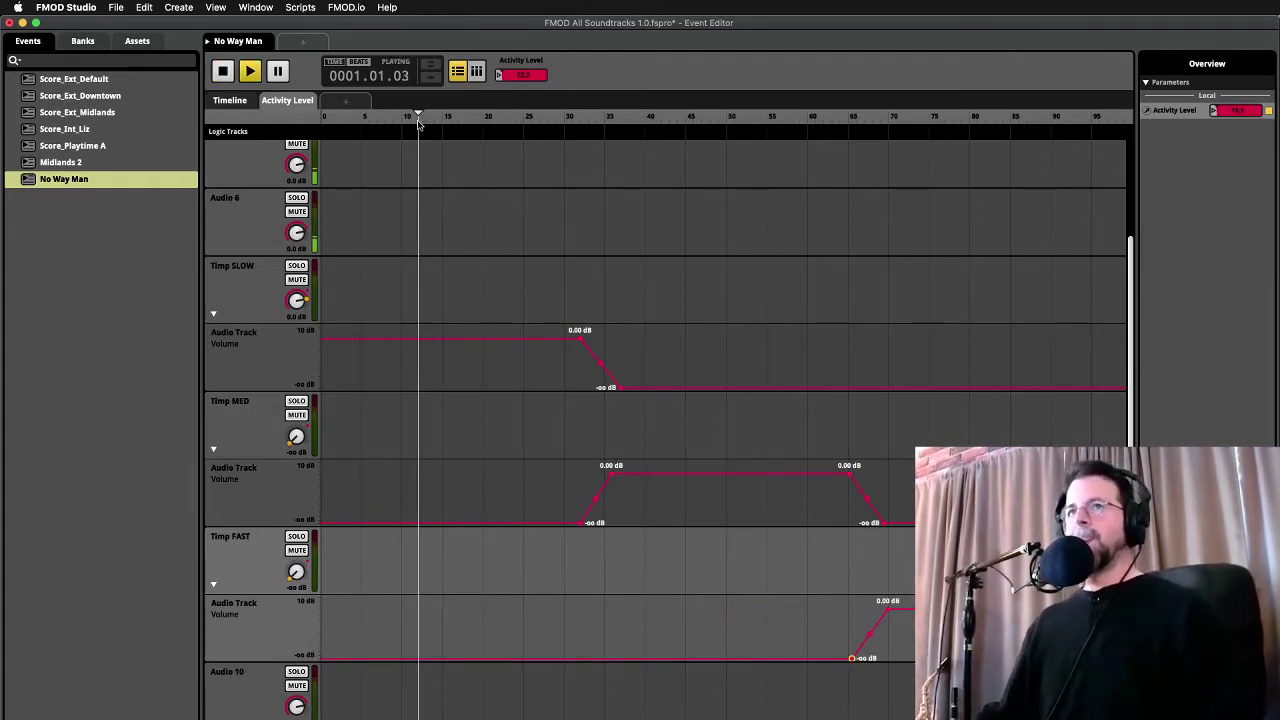
{"action": "key", "text": "space"}
Solo the Timp MED, Timp SLOW and Timp FAST tracks
{"action": "left_click", "coordinate": [250, 100]}
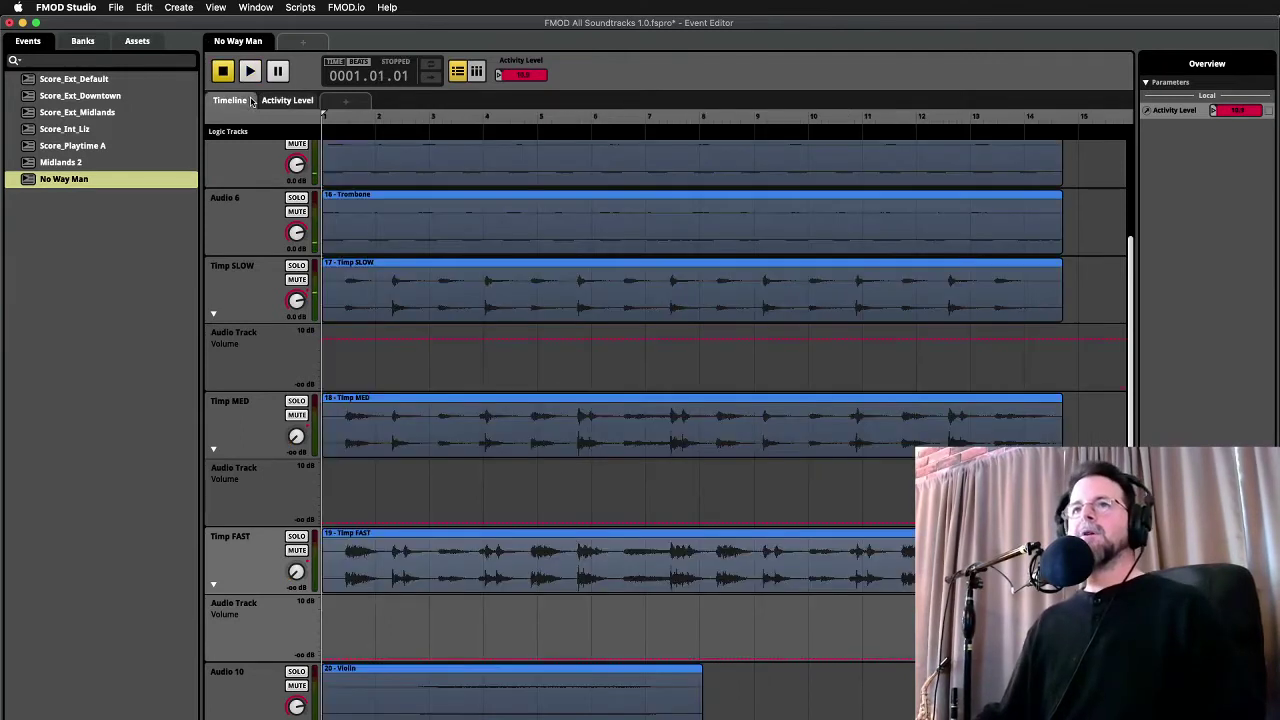
{"action": "left_click", "coordinate": [296, 401]}
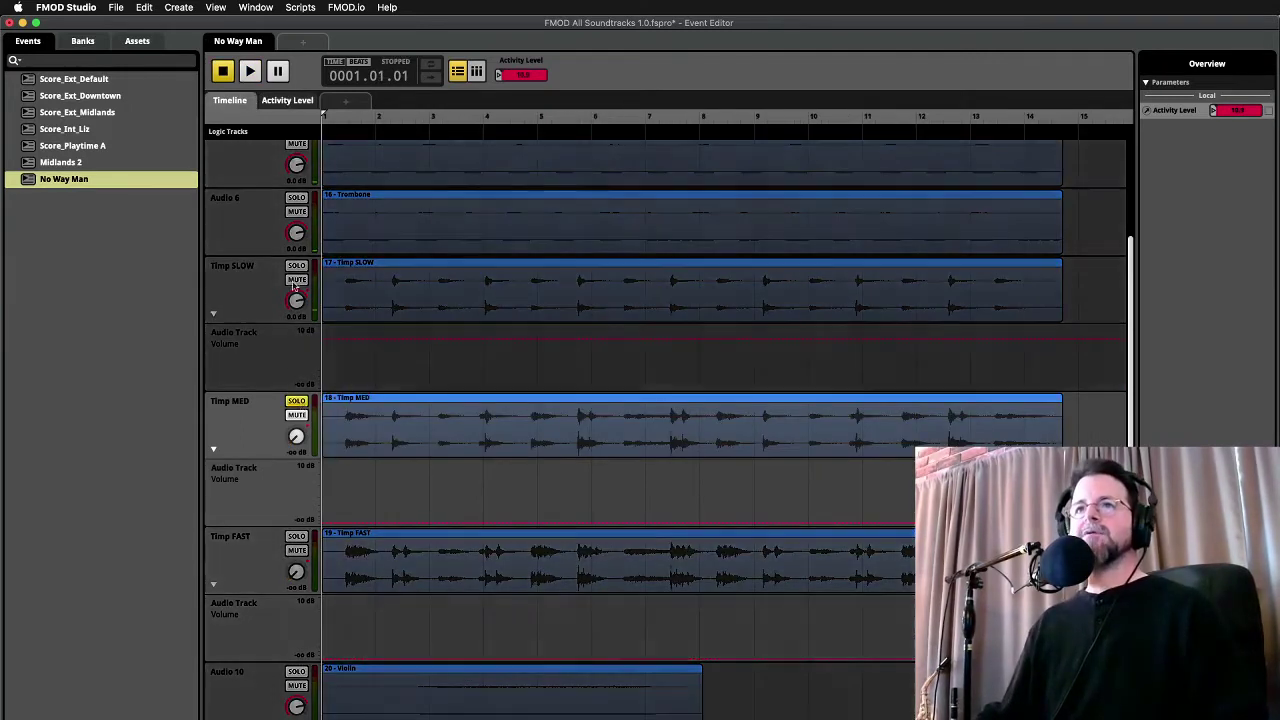
{"action": "left_click", "coordinate": [296, 265]}
{"action": "left_click", "coordinate": [296, 537]}
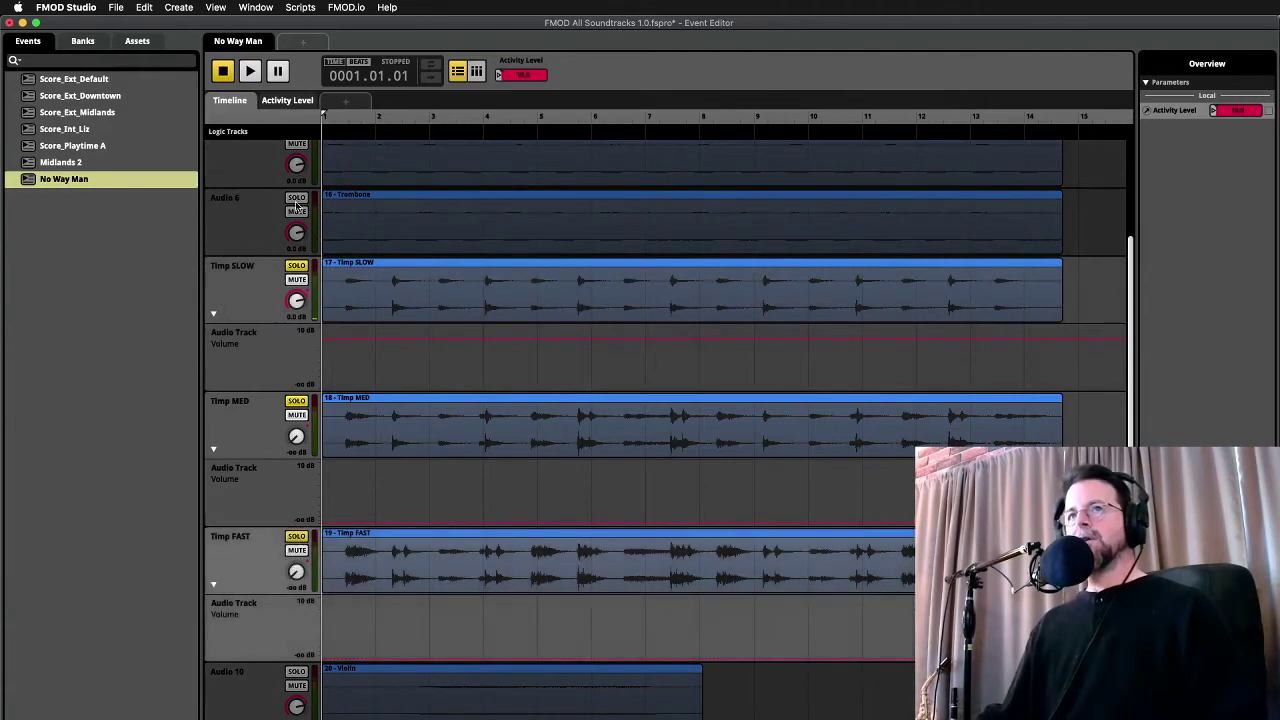
Audition the soloed timpani while raising the Activity Level to about 44 and on to about 53
{"action": "left_click", "coordinate": [290, 101]}
{"action": "key", "text": "space"}
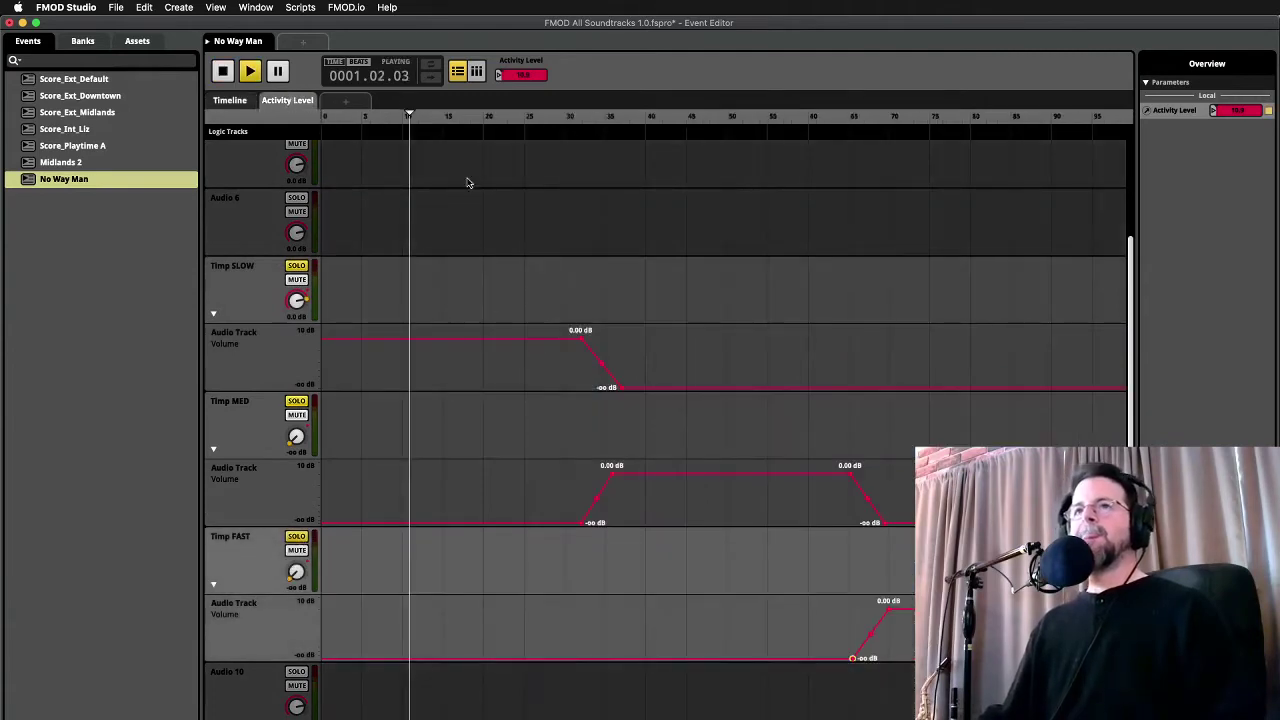
{"action": "left_click_drag", "start_coordinate": [409, 117], "coordinate": [678, 150]}
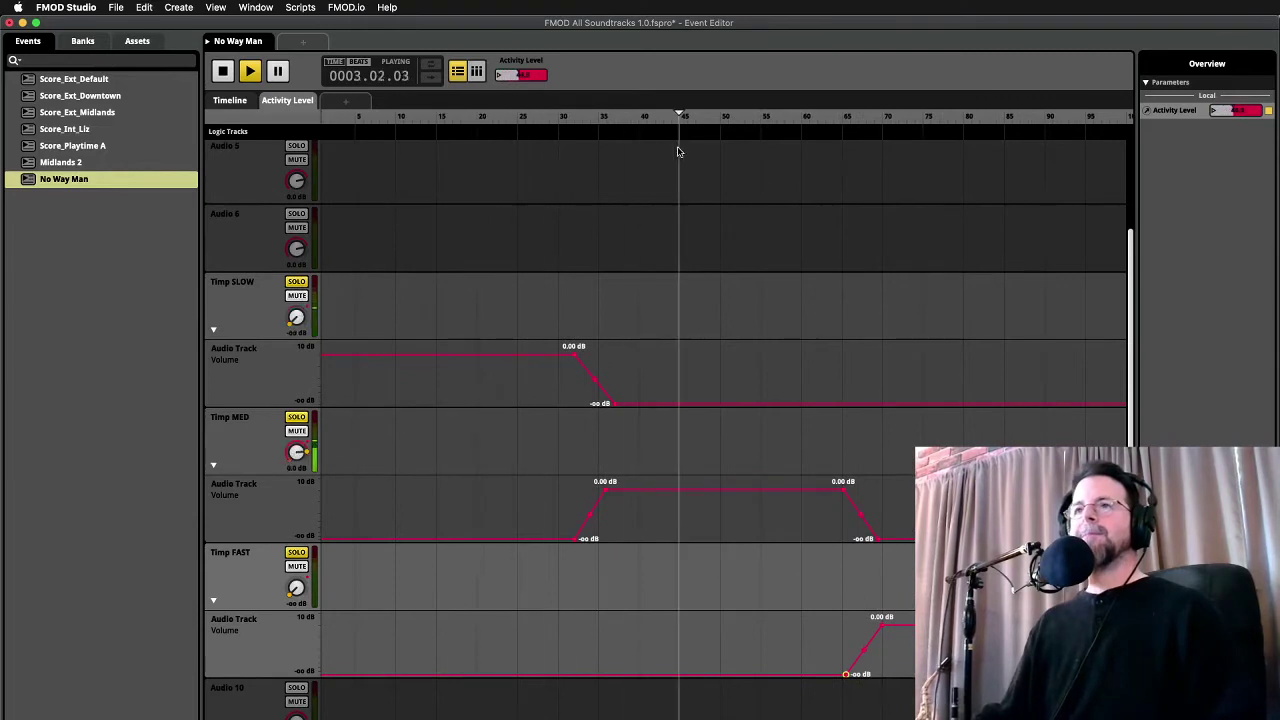
{"action": "left_click_drag", "start_coordinate": [680, 118], "coordinate": [751, 117]}
{"action": "key", "text": "space"}
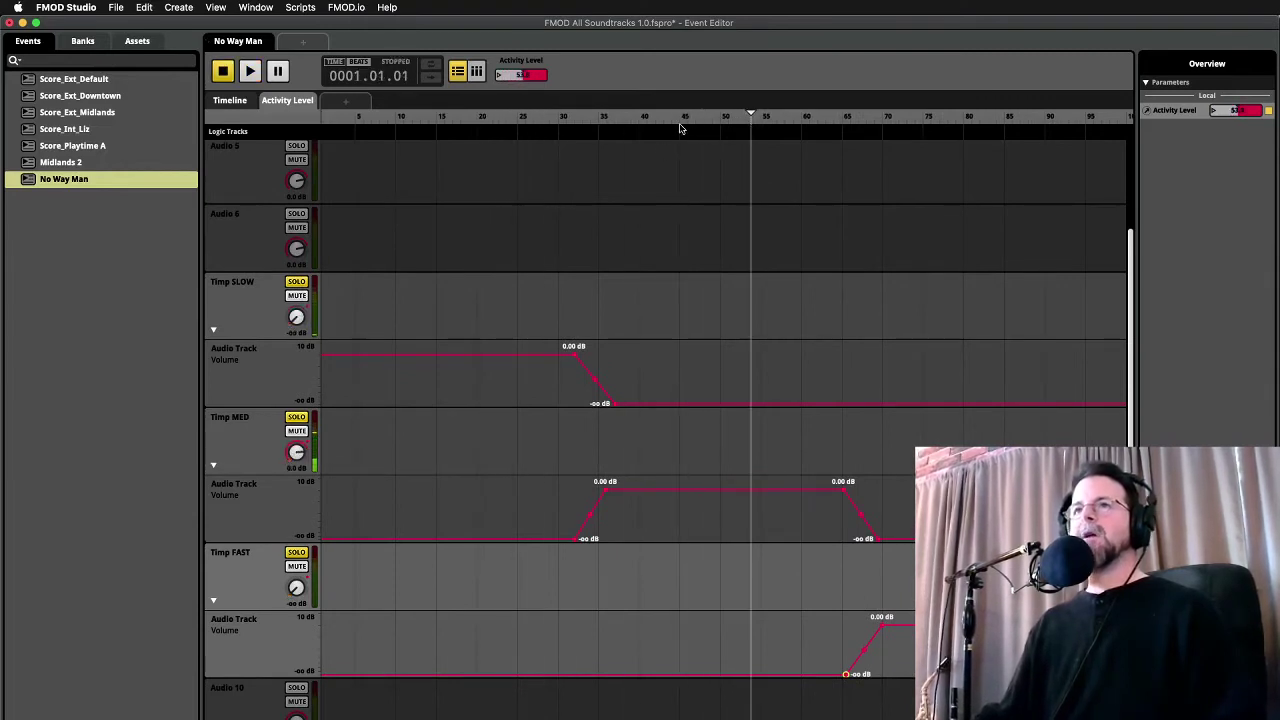
Switch to Loopback, turn off audio monitoring through Scarlett 18i8 USB for the Loopback Audio device, and close its window
{"action": "key", "text": "super+Tab"}
{"action": "key", "text": "super+Tab"}
{"action": "key", "text": "super+Tab"}
{"action": "key", "text": "super+Tab"}
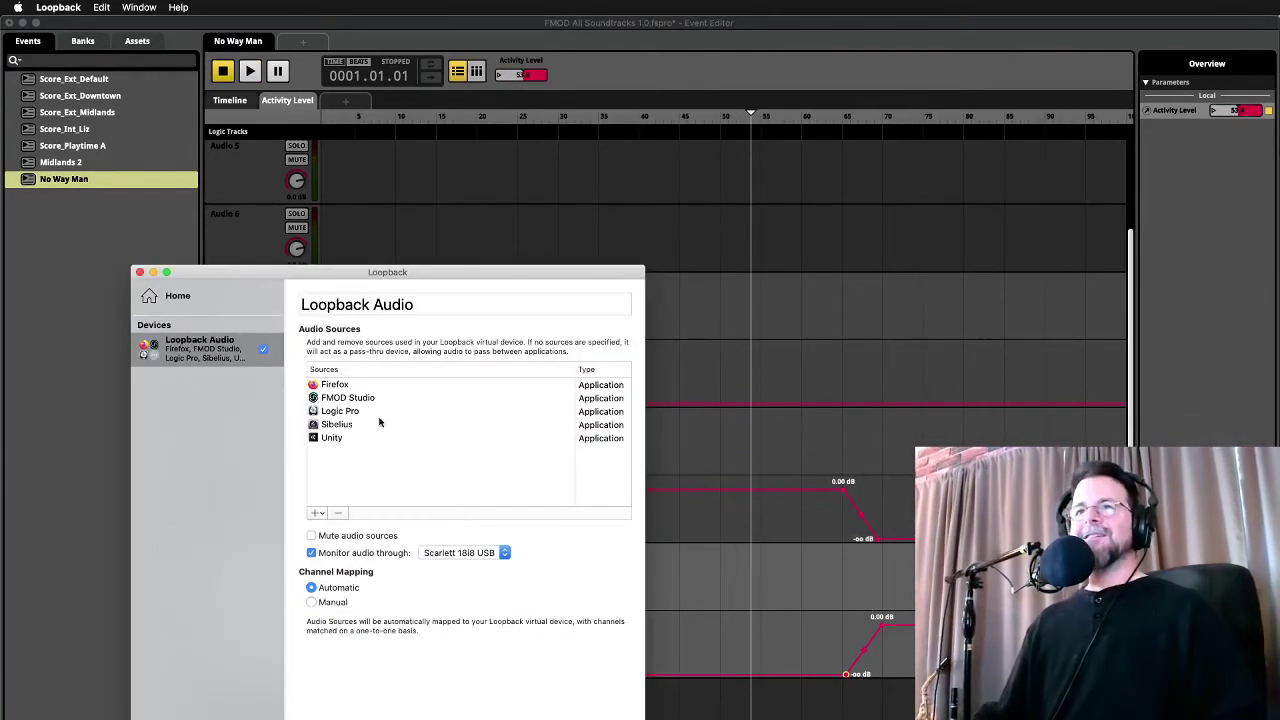
{"action": "left_click", "coordinate": [344, 398]}
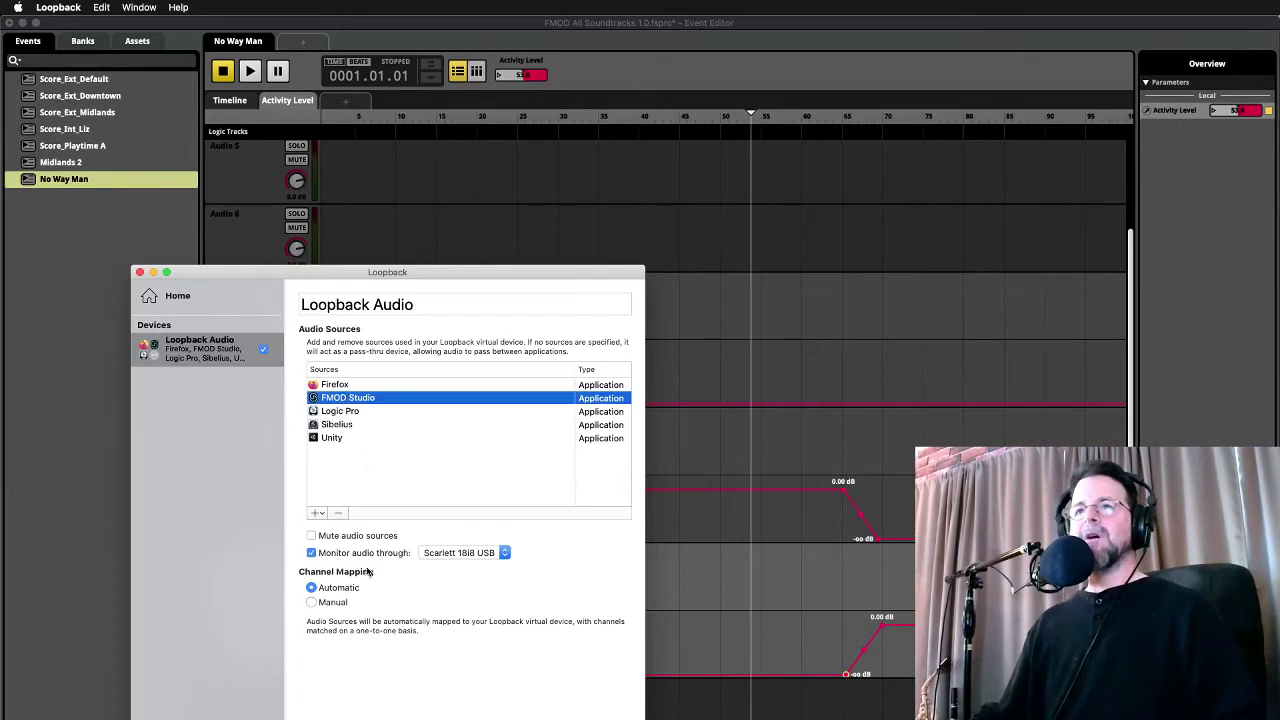
{"action": "left_click", "coordinate": [356, 556]}
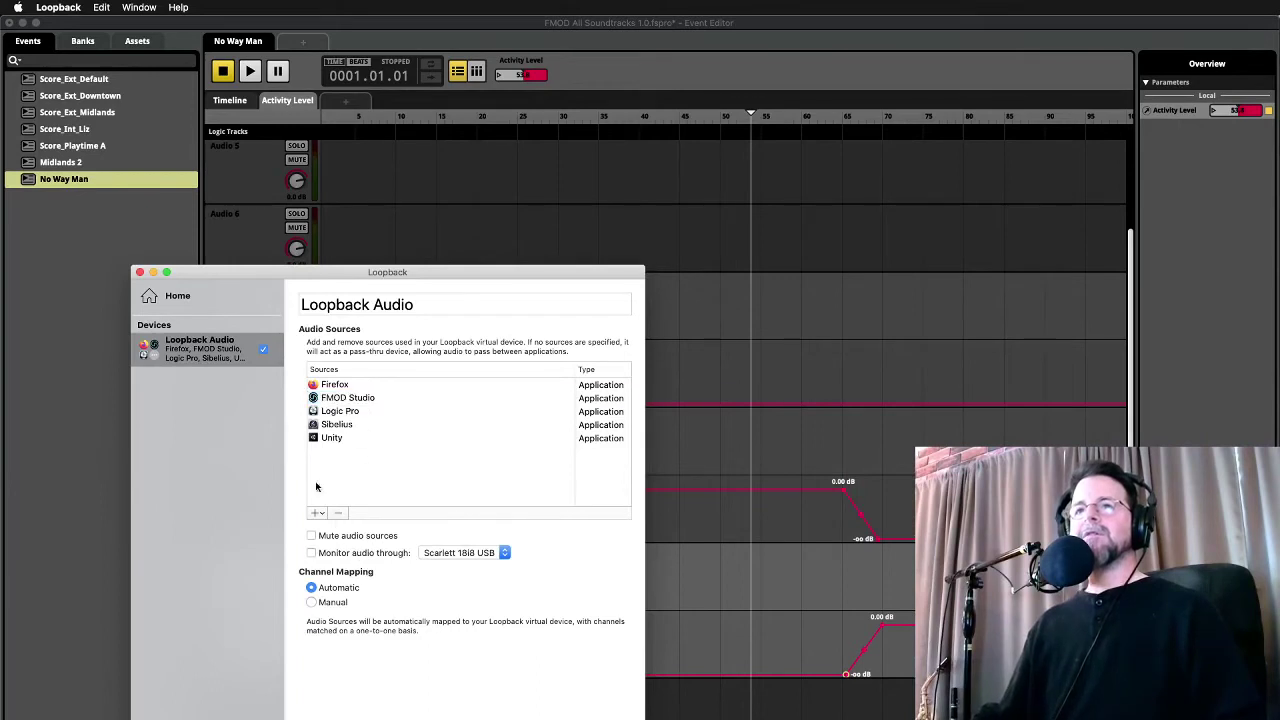
{"action": "left_click", "coordinate": [139, 273]}
Back in FMOD Studio, audition the soloed timpani while sweeping the Activity Level down to about 34, the Timp SLOW to Timp MED crossfade
{"action": "left_click", "coordinate": [567, 328]}
{"action": "key", "text": "space"}
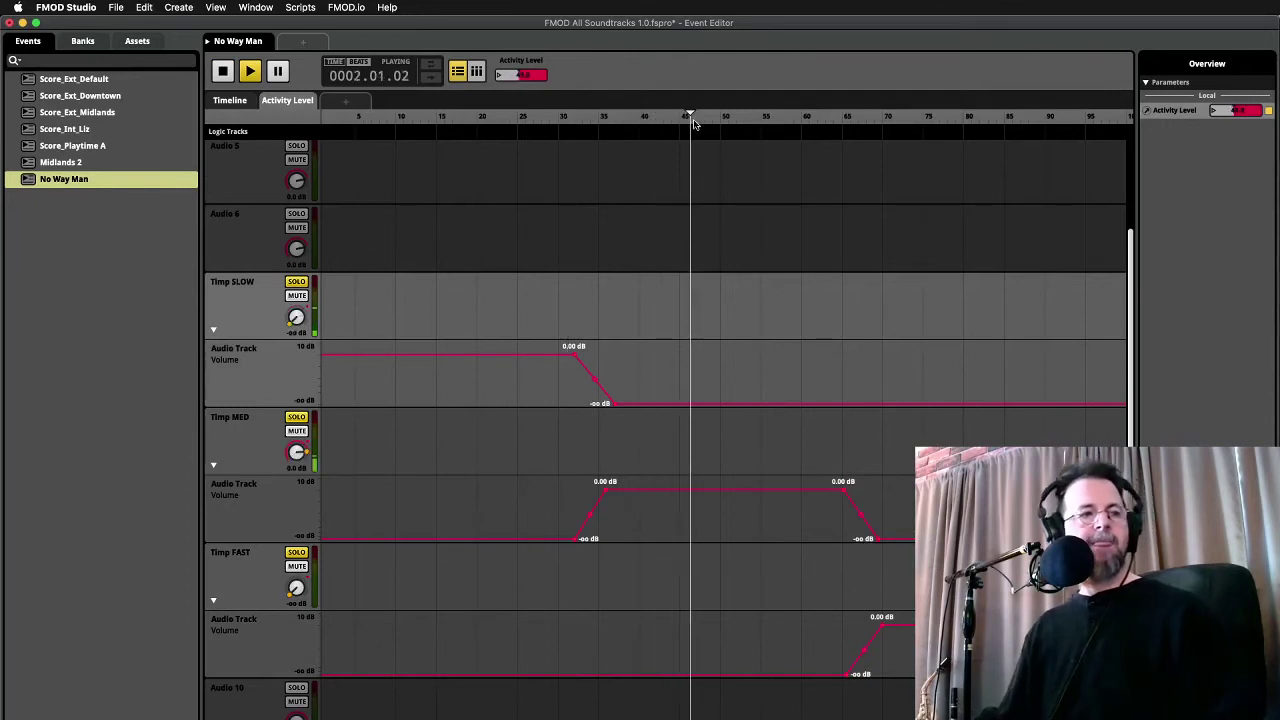
{"action": "left_click_drag", "start_coordinate": [730, 127], "coordinate": [595, 152]}
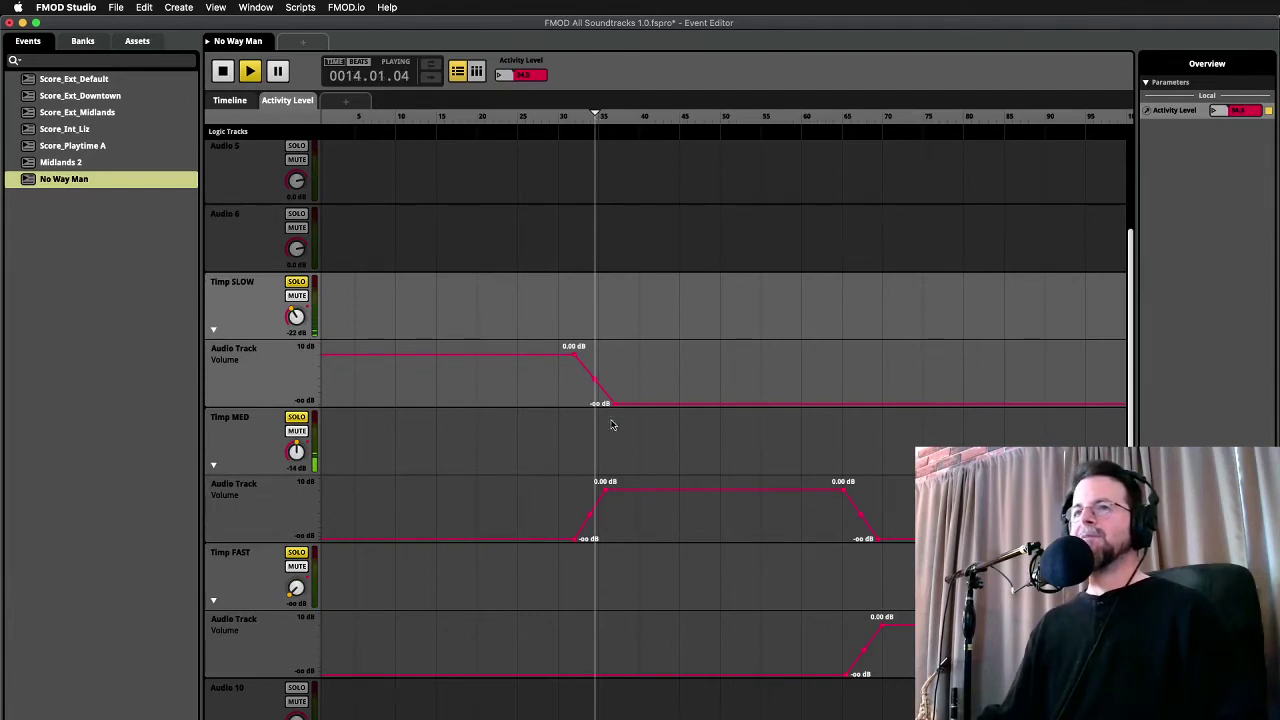
{"action": "key", "text": "space"}
Tighten the first crossfade: Timp MED rises between Activity Level about 34 and 35, and Timp SLOW falls between about 34 and 36
{"action": "left_click_drag", "start_coordinate": [604, 492], "coordinate": [614, 491]}
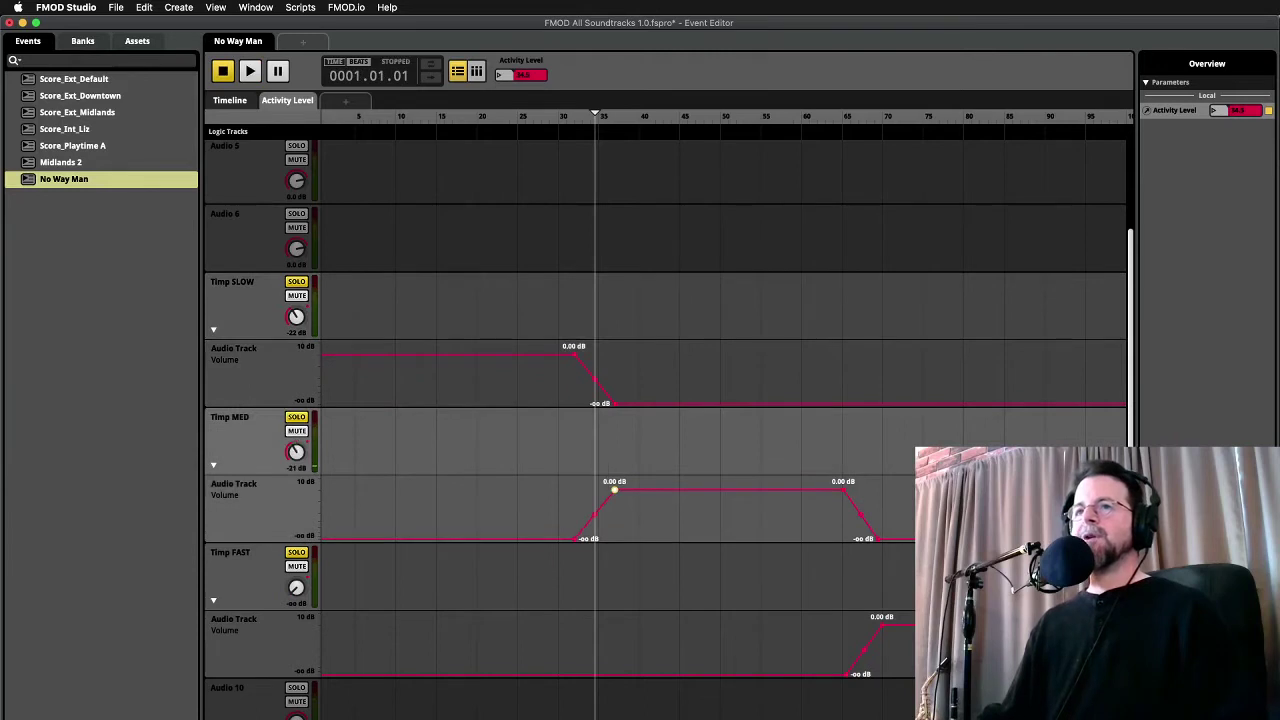
{"action": "left_click_drag", "start_coordinate": [573, 539], "coordinate": [590, 539]}
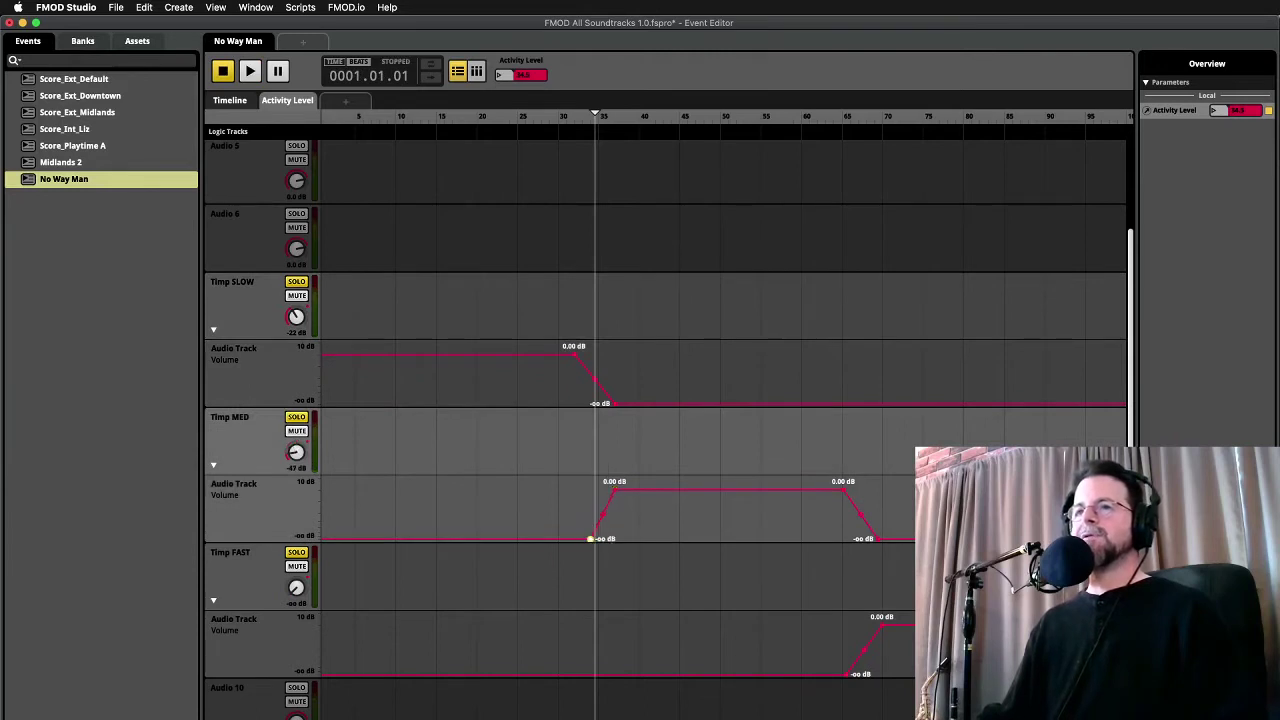
{"action": "left_click_drag", "start_coordinate": [616, 491], "coordinate": [598, 490]}
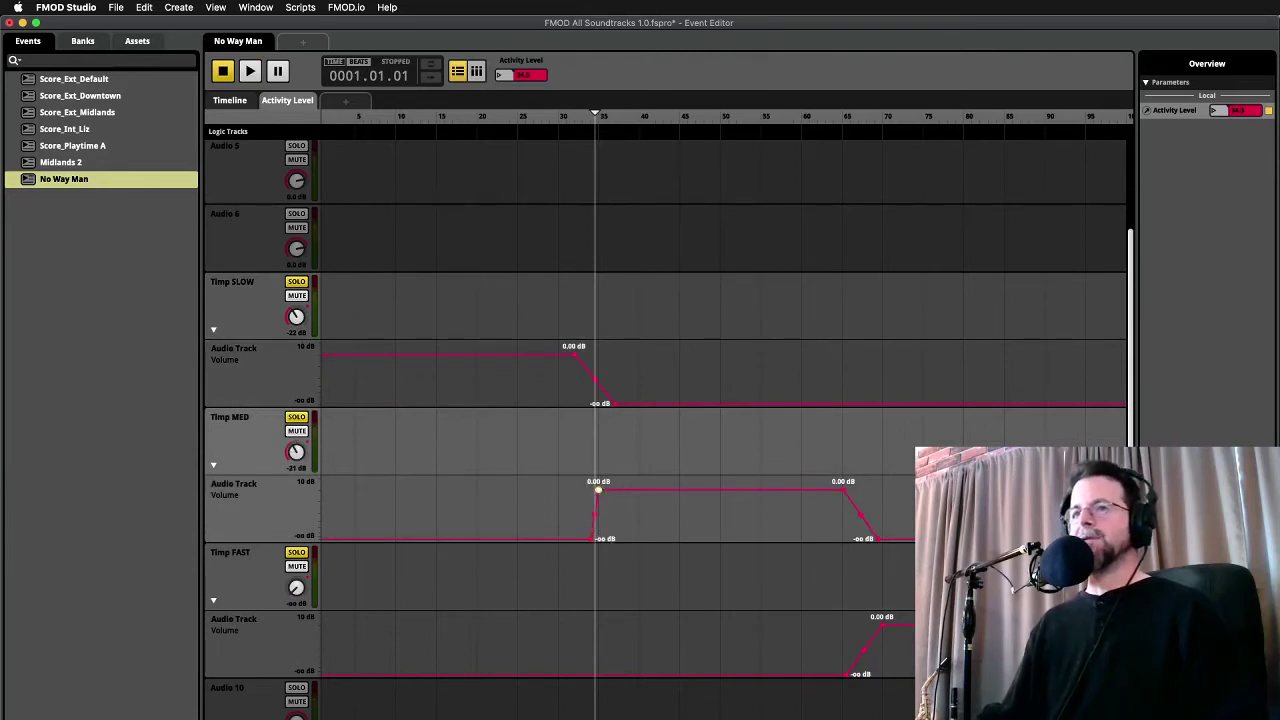
{"action": "left_click_drag", "start_coordinate": [614, 403], "coordinate": [606, 403]}
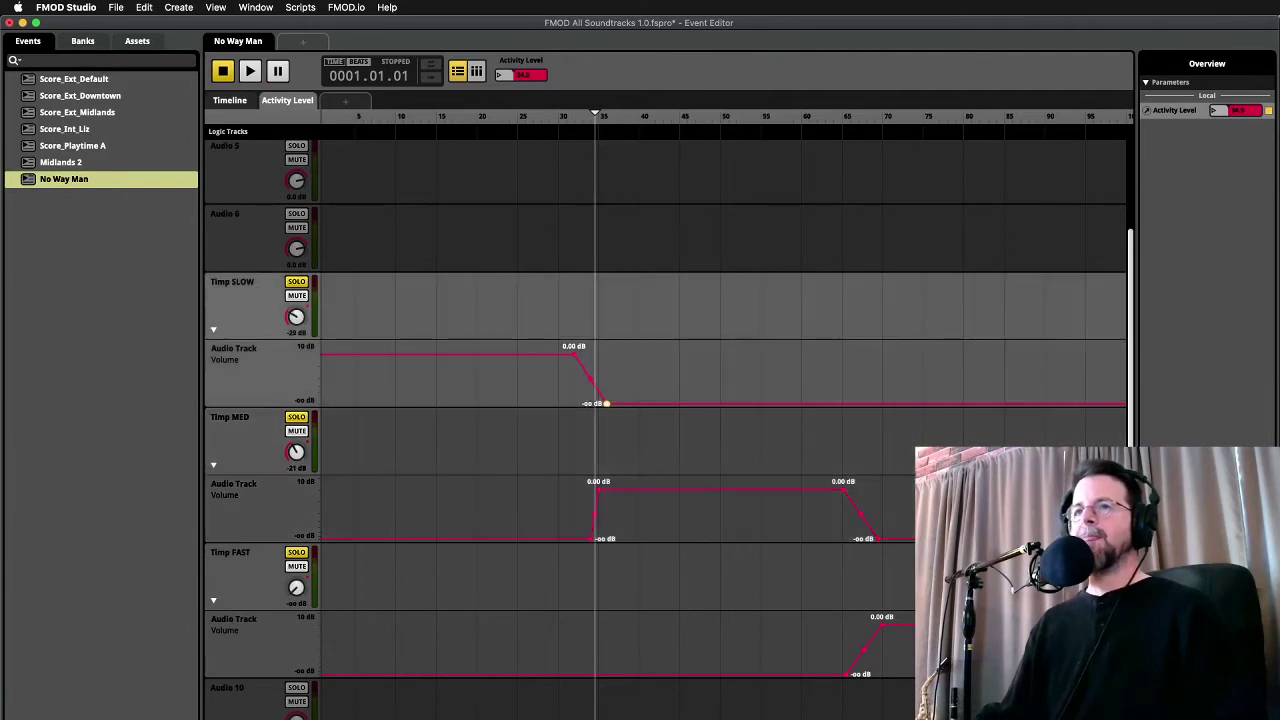
{"action": "left_click_drag", "start_coordinate": [573, 355], "coordinate": [590, 355]}
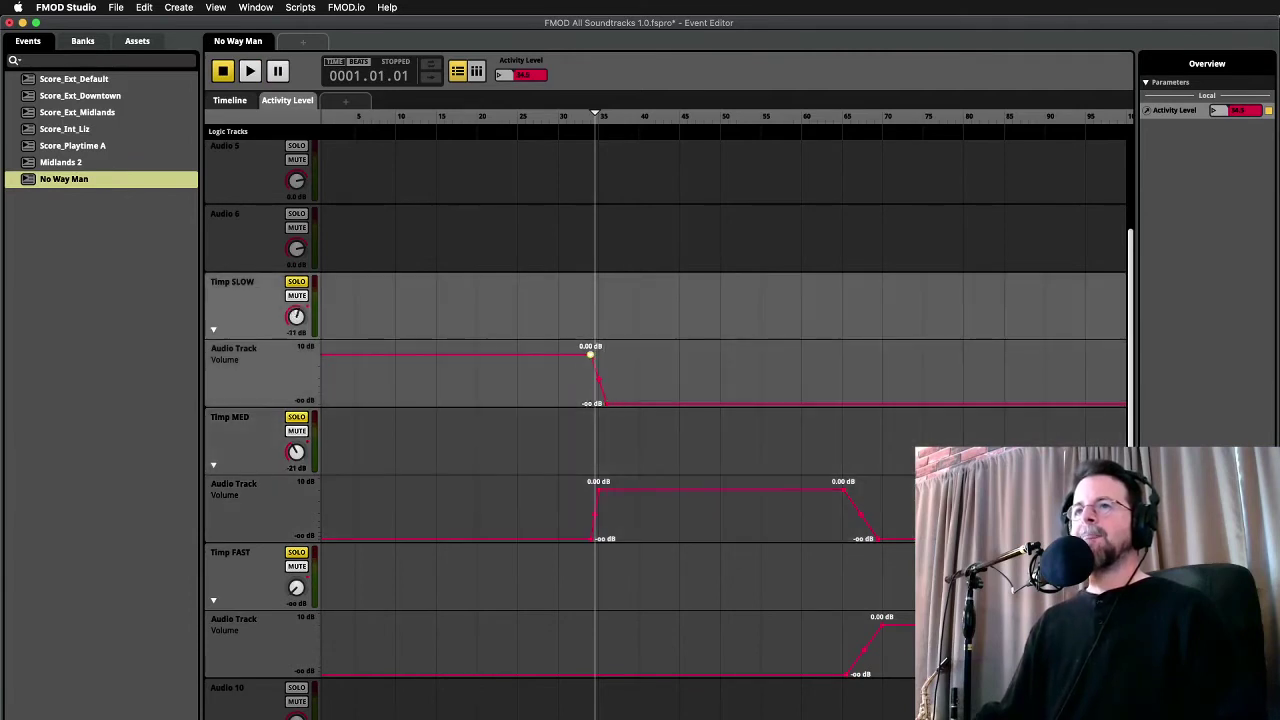
Add a loop region on the timeline from bar 1 to the start of bar 8 and audition it
{"action": "left_click", "coordinate": [230, 101]}
{"action": "right_click", "coordinate": [428, 136]}
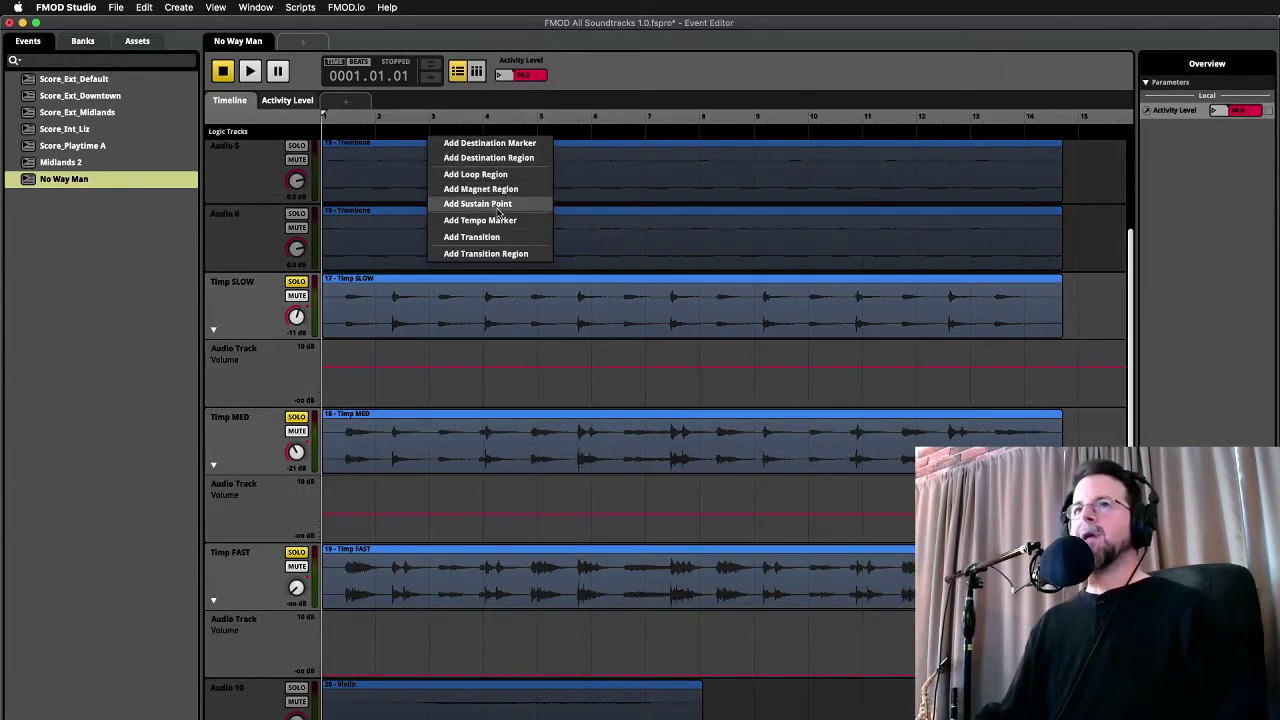
{"action": "left_click", "coordinate": [476, 174]}
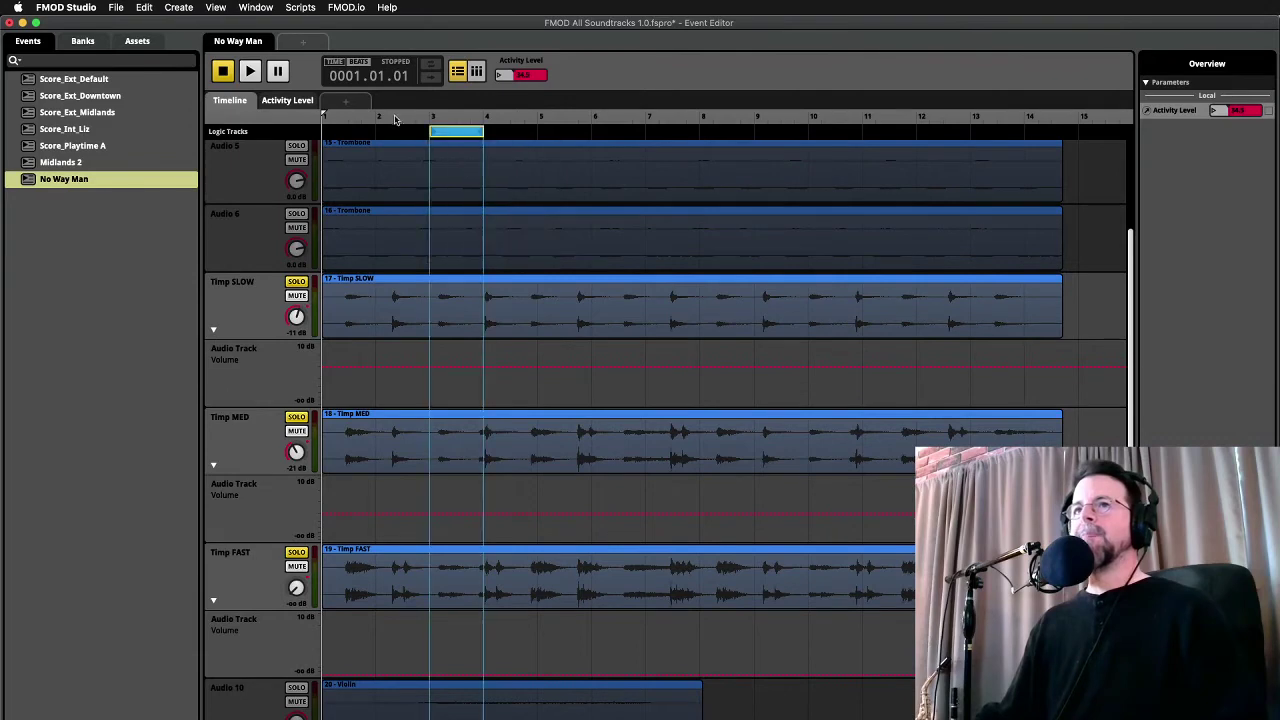
{"action": "left_click_drag", "start_coordinate": [431, 132], "coordinate": [330, 136]}
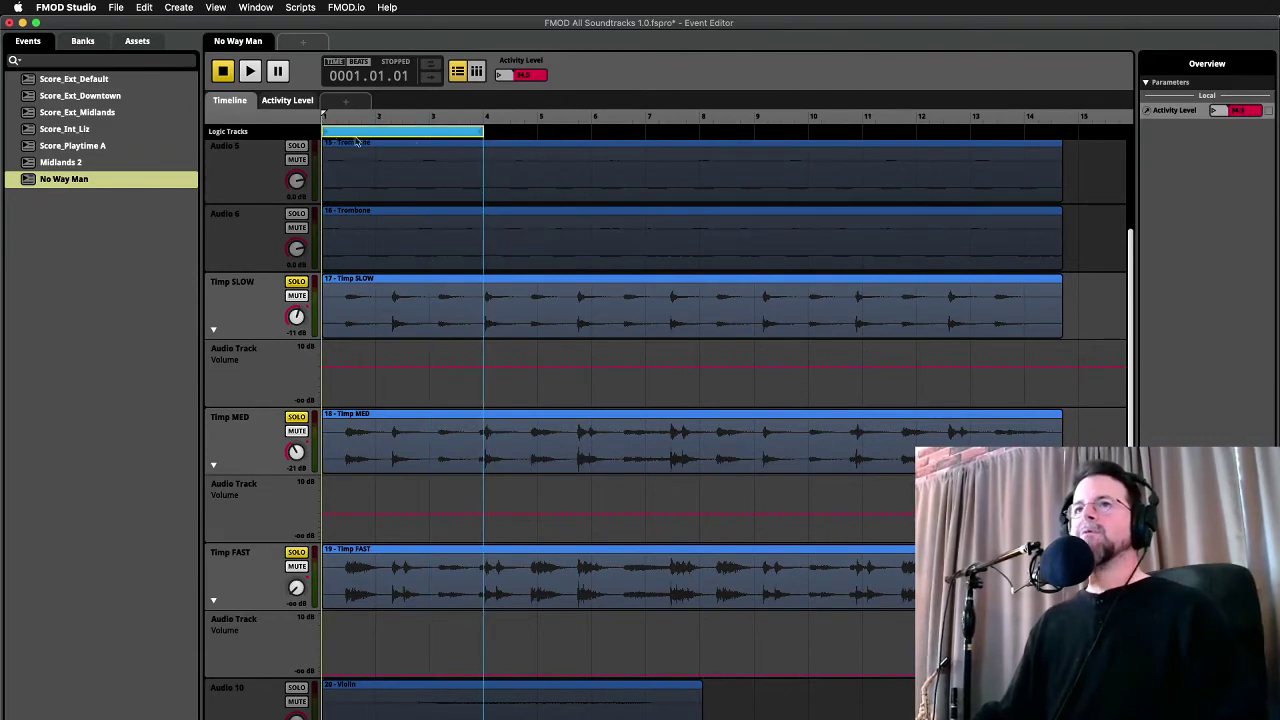
{"action": "left_click", "coordinate": [485, 133]}
{"action": "left_click_drag", "start_coordinate": [481, 131], "coordinate": [703, 133]}
{"action": "key", "text": "space"}
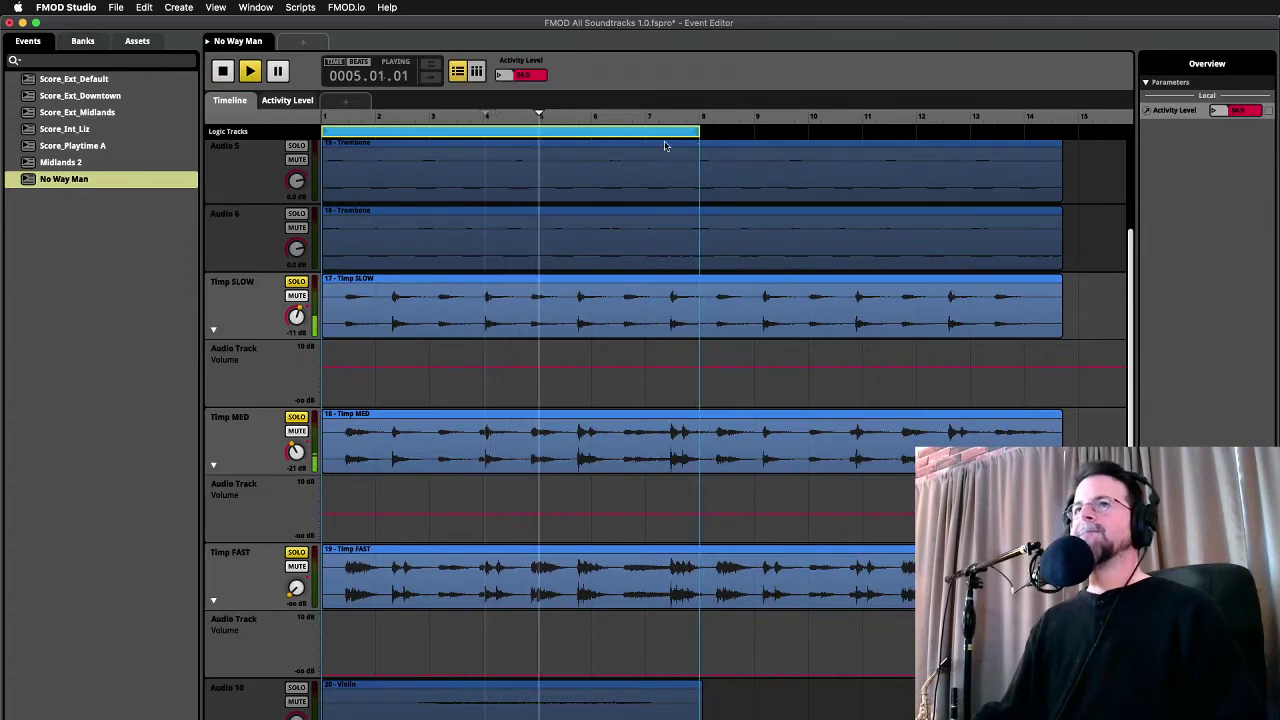
{"action": "key", "text": "space"}
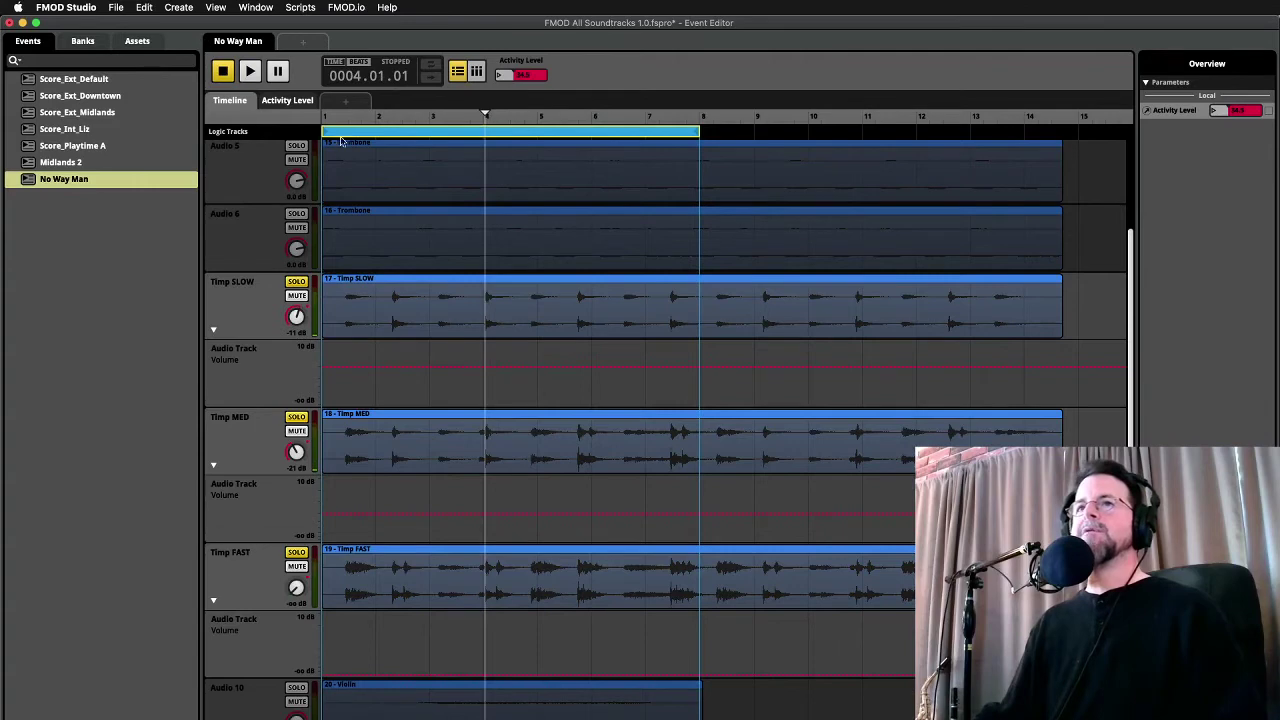
Delete the loop region from the timeline
{"action": "right_click", "coordinate": [718, 137]}
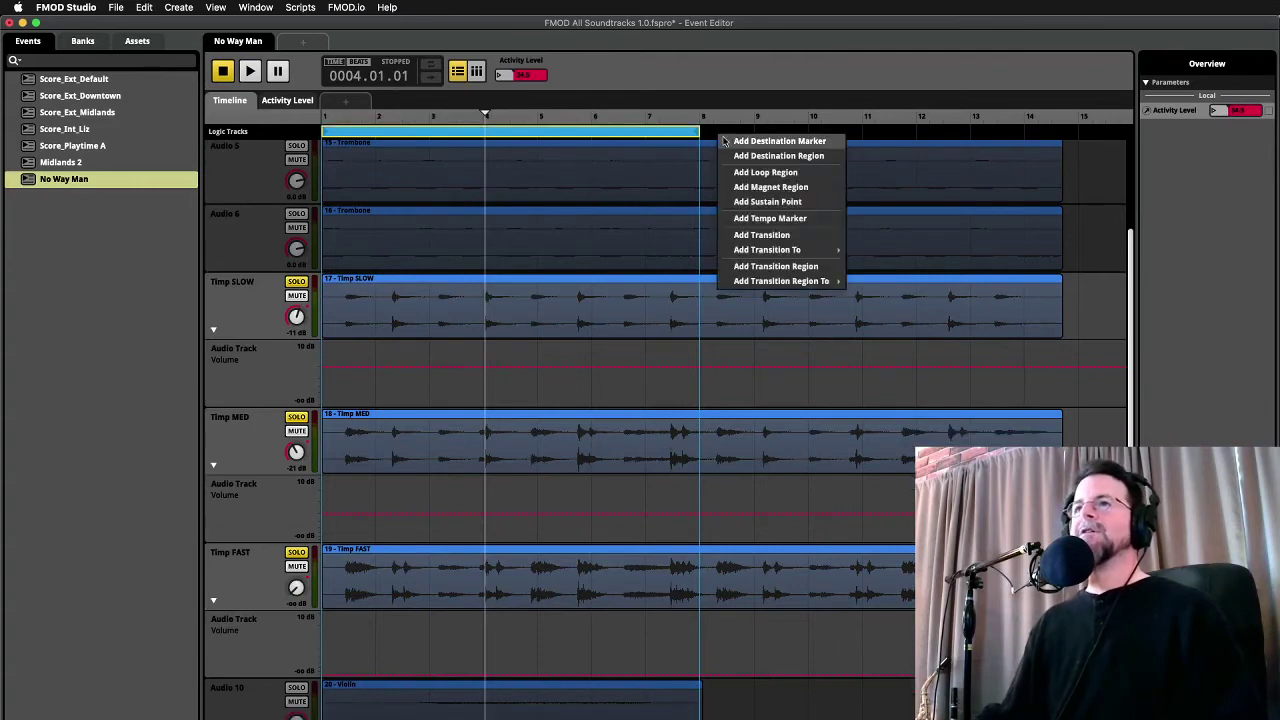
{"action": "left_click", "coordinate": [534, 140]}
{"action": "scroll", "coordinate": [354, 143], "scroll_direction": "up", "scroll_amount": 1}
{"action": "scroll", "coordinate": [357, 166], "scroll_direction": "down", "scroll_amount": 1}
{"action": "key", "text": "Delete"}
Add a tempo marker at bar 1 set to 70 in 4/4, checking the tempo in the Sibelius score
{"action": "right_click", "coordinate": [340, 136]}
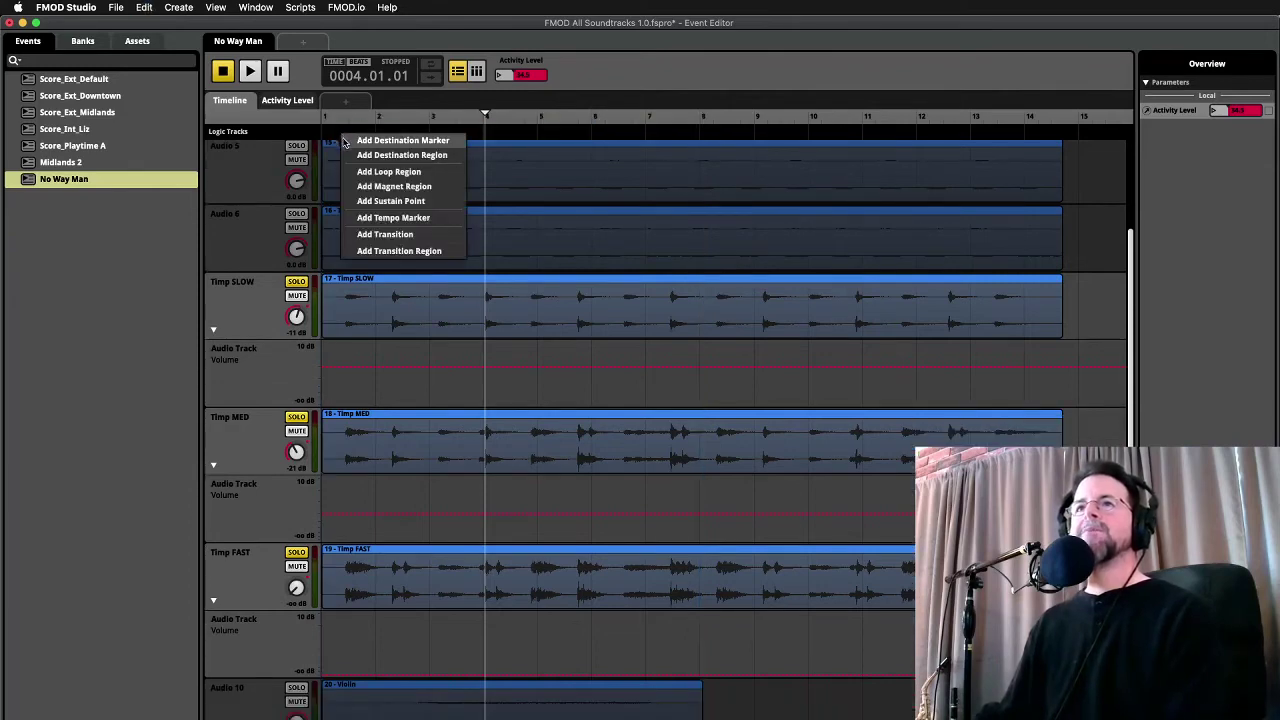
{"action": "left_click", "coordinate": [393, 217]}
{"action": "left_click_drag", "start_coordinate": [353, 140], "coordinate": [331, 137]}
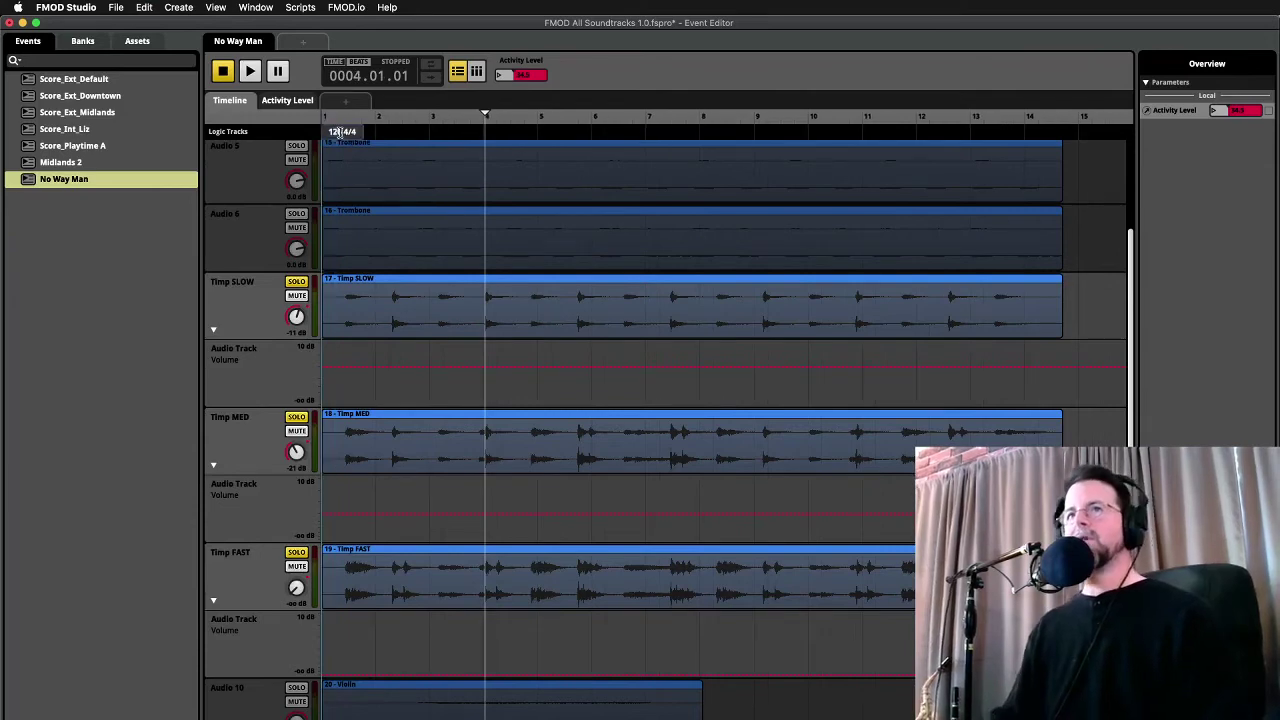
{"action": "key", "text": "super+c"}
{"action": "left_click", "coordinate": [341, 133]}
{"action": "key", "text": "super+Tab"}
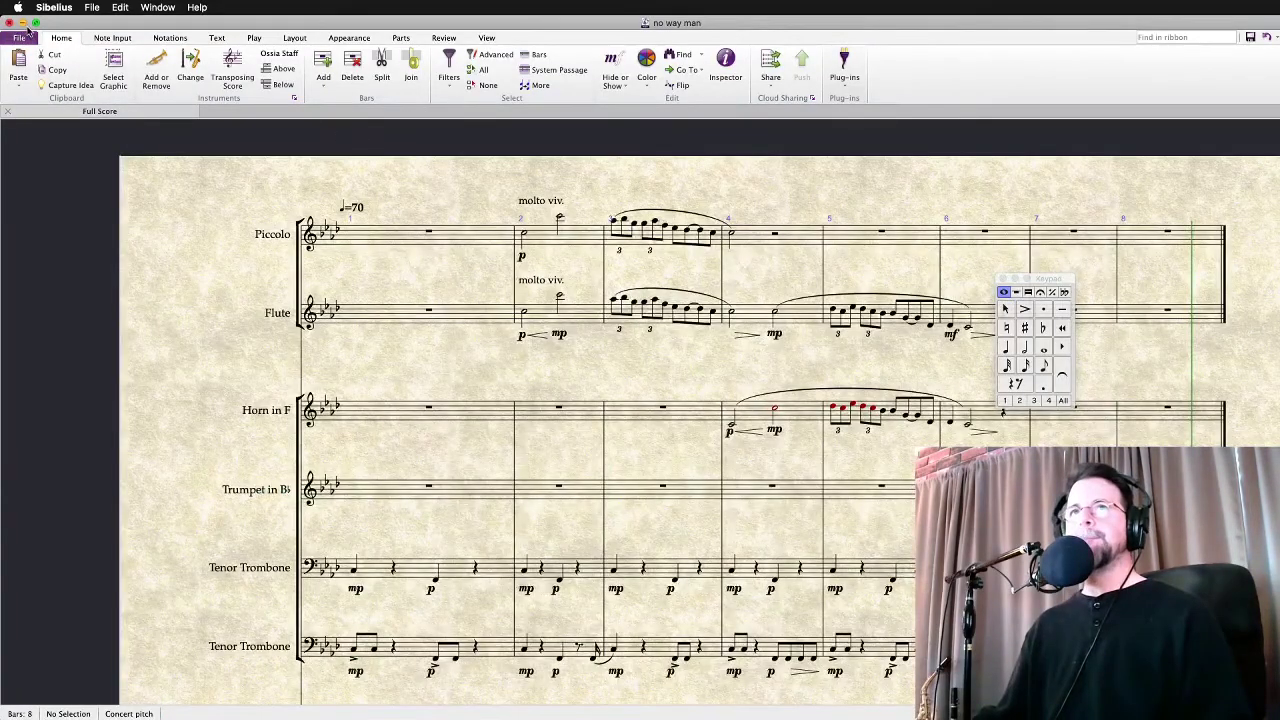
{"action": "key", "text": "super+Tab"}
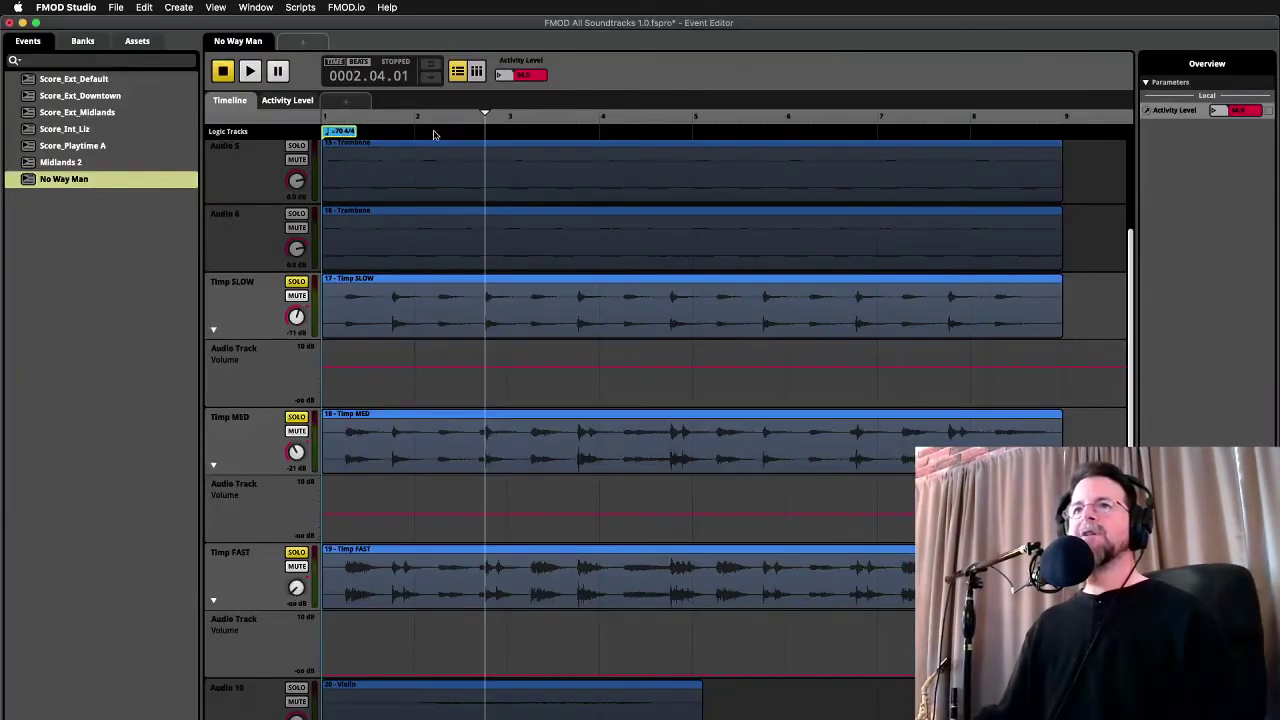
Audition the soloed timpani from bar 3 and again from just before bar 2
{"action": "left_click_drag", "start_coordinate": [476, 131], "coordinate": [510, 119]}
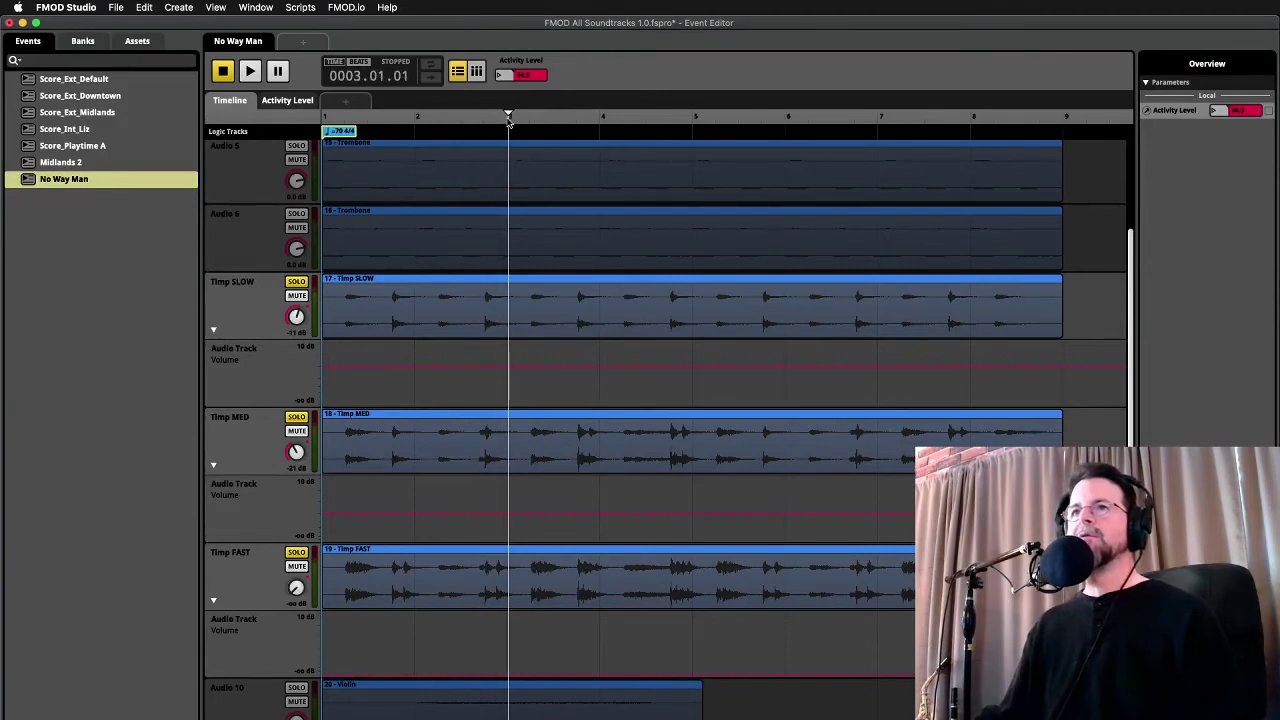
{"action": "key", "text": "space"}
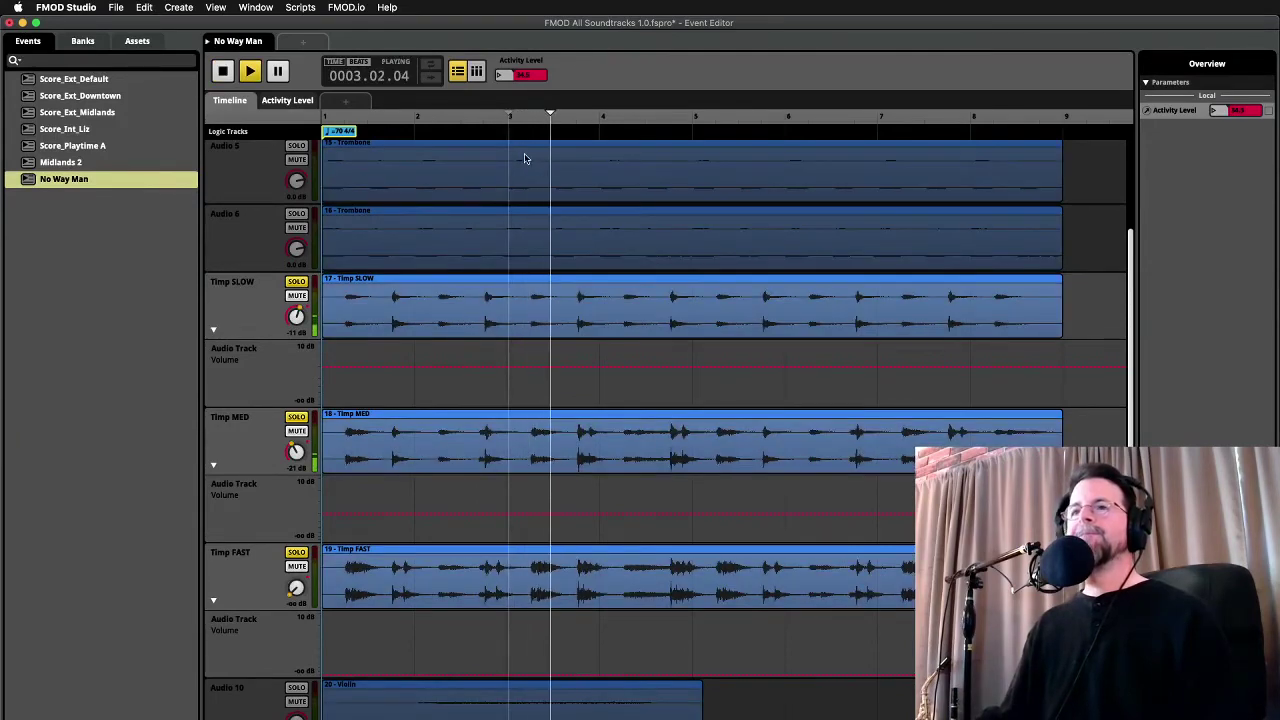
{"action": "left_click", "coordinate": [407, 118]}
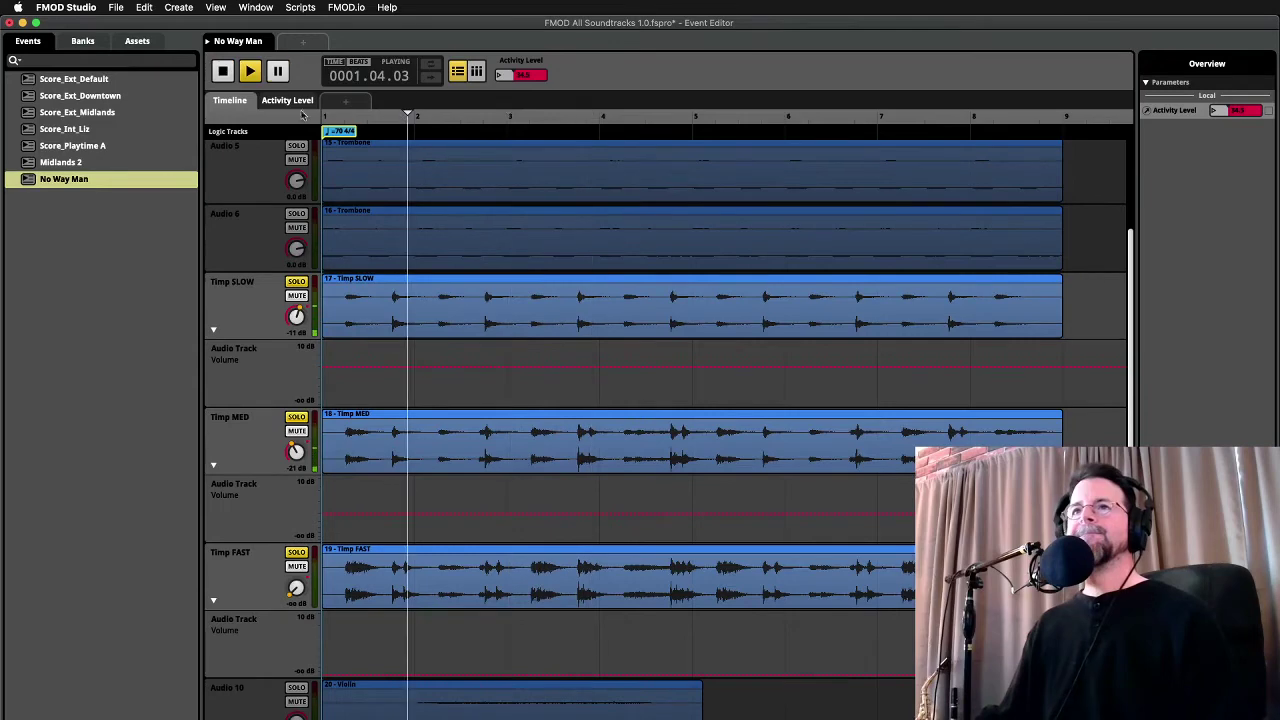
Add a loop region from bar 1 to the start of bar 9, matching the timpani clips, and audition it
{"action": "key", "text": "space"}
{"action": "right_click", "coordinate": [386, 134]}
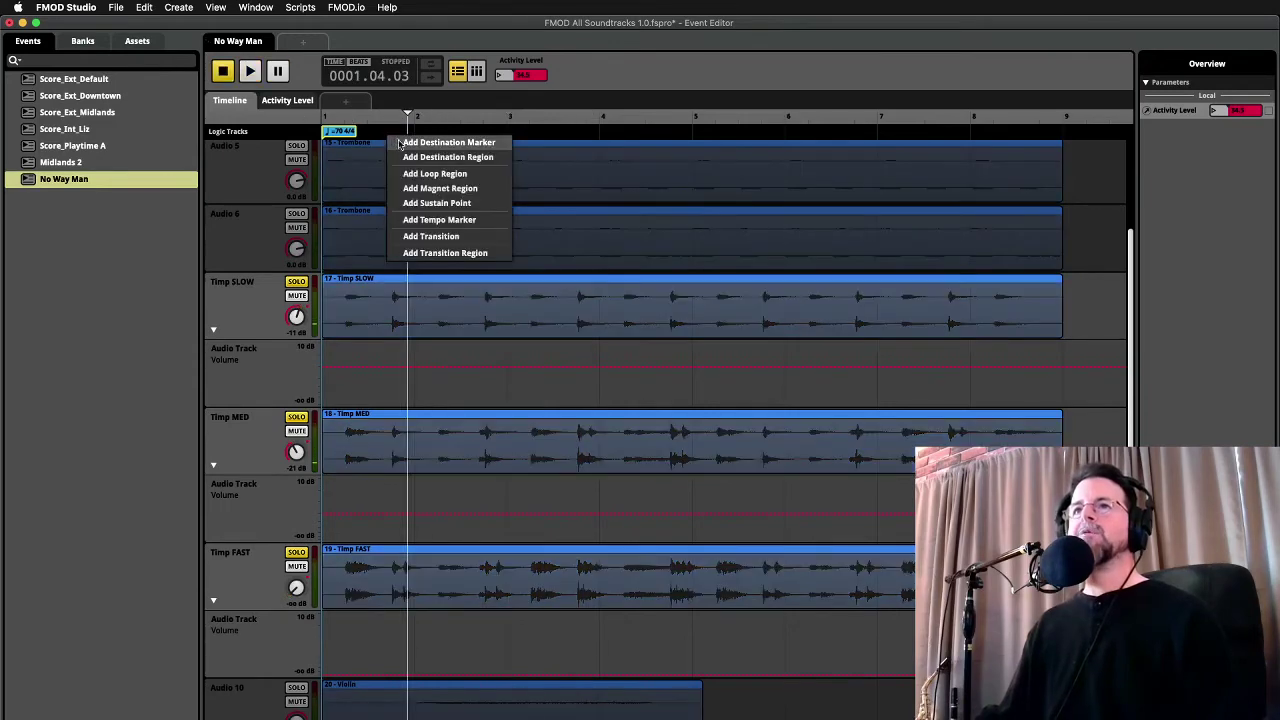
{"action": "left_click", "coordinate": [416, 174]}
{"action": "left_click_drag", "start_coordinate": [417, 138], "coordinate": [322, 147]}
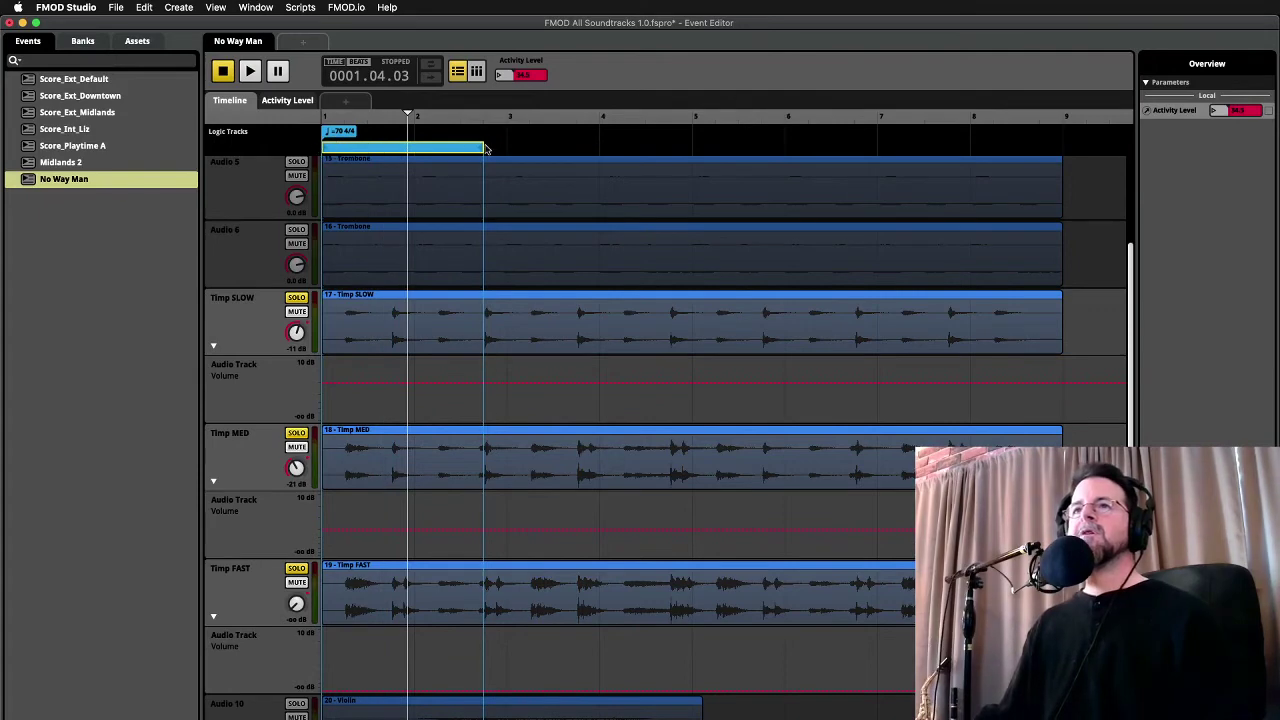
{"action": "left_click_drag", "start_coordinate": [482, 147], "coordinate": [691, 148]}
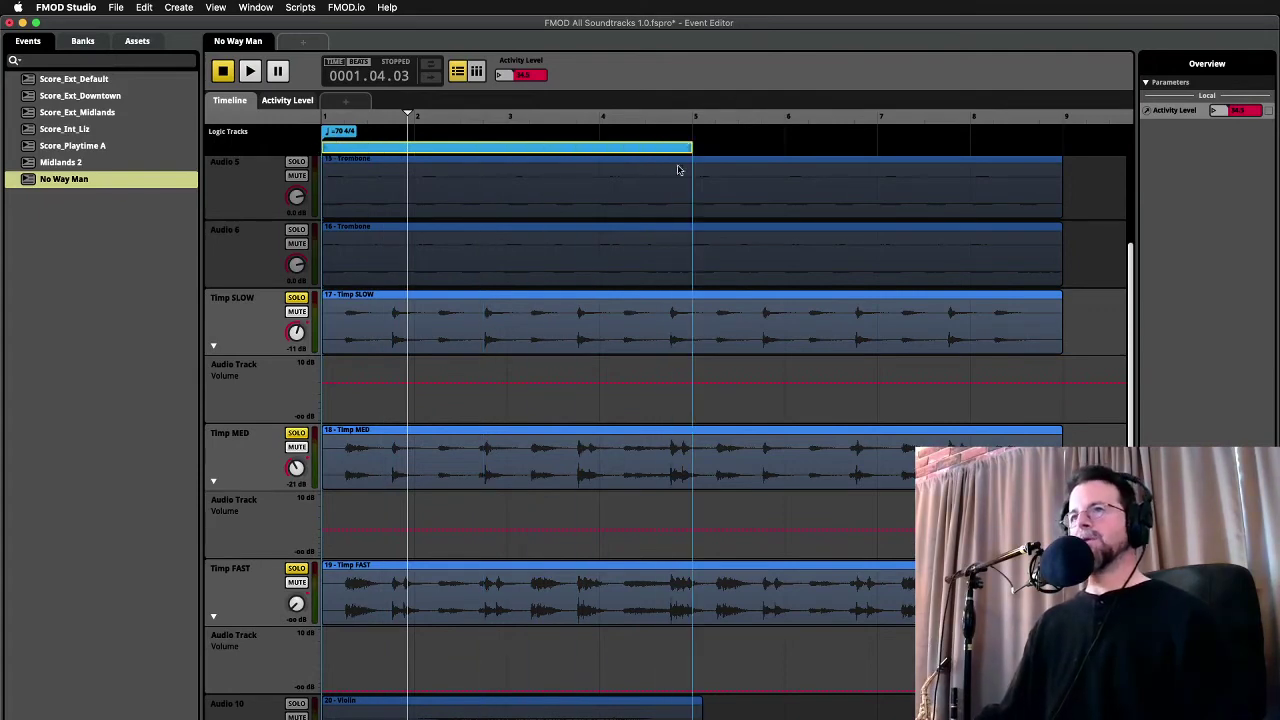
{"action": "key", "text": "space"}
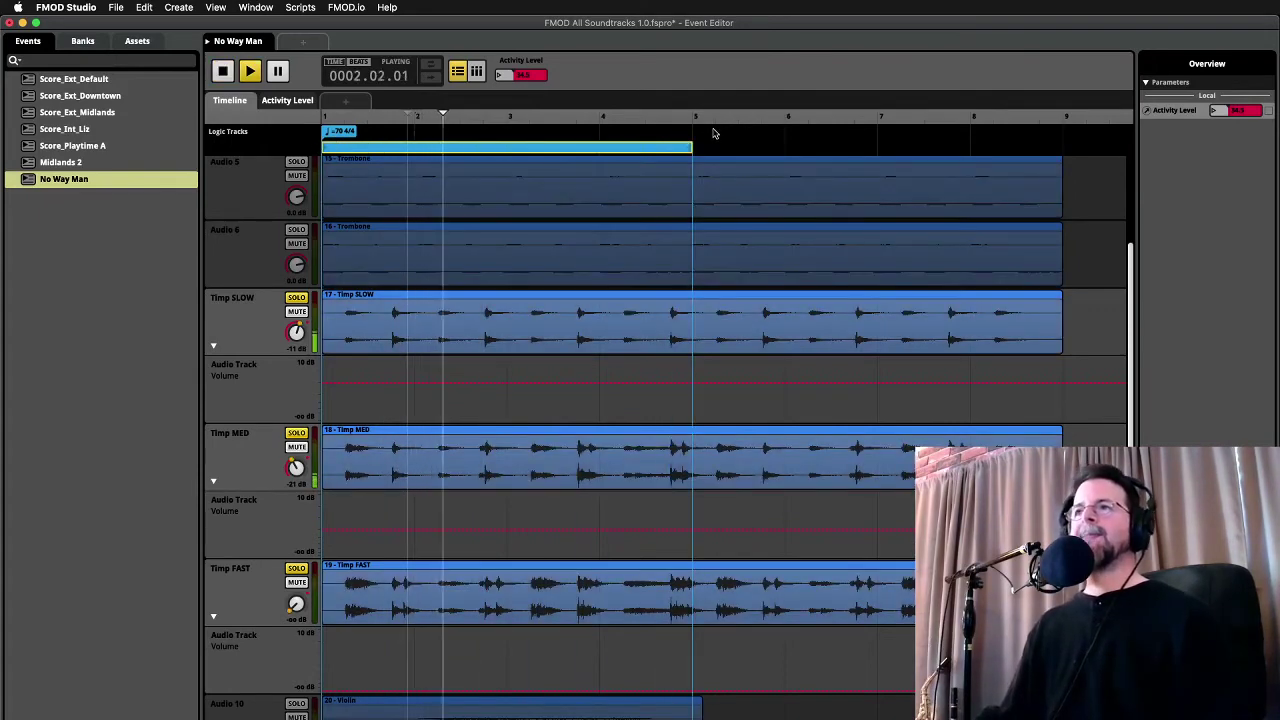
{"action": "left_click_drag", "start_coordinate": [687, 147], "coordinate": [1062, 147]}
{"action": "key", "text": "space"}
Tighten the Timp MED to Timp FAST volume crossfade on the Activity Level sheet to a narrow range around 67
{"action": "left_click", "coordinate": [293, 101]}
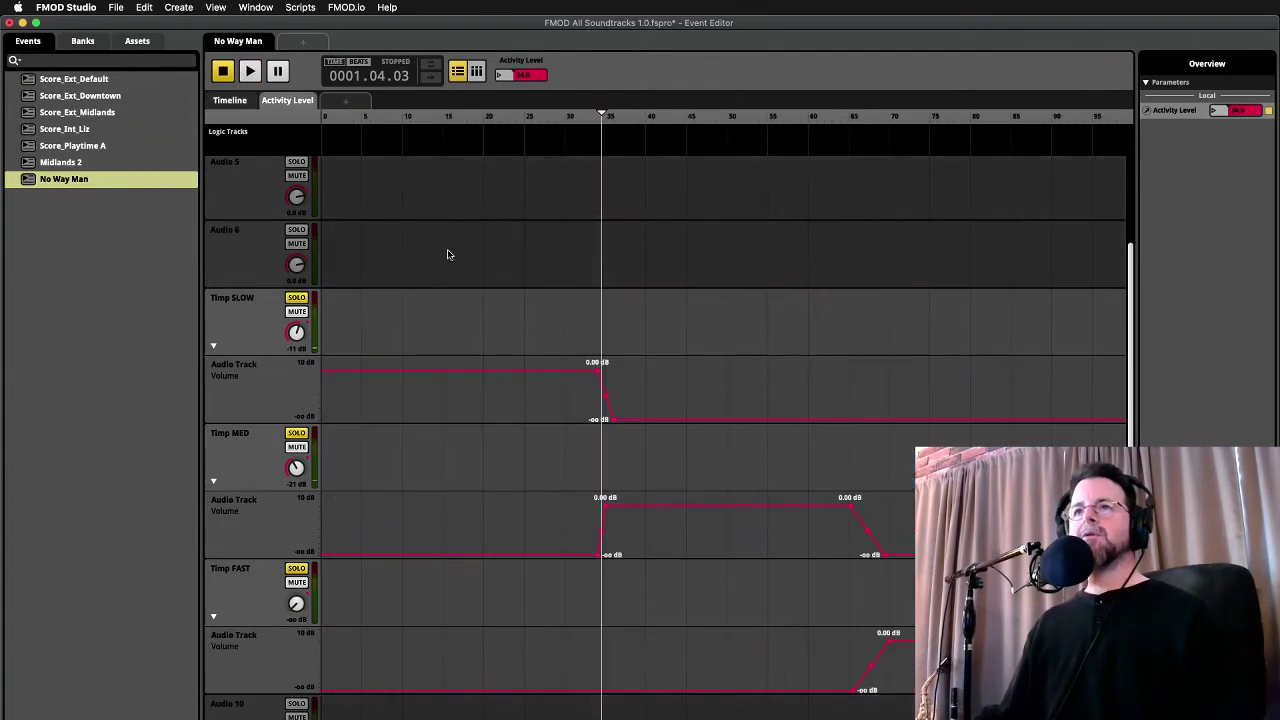
{"action": "left_click_drag", "start_coordinate": [624, 148], "coordinate": [868, 120]}
{"action": "key", "text": "space"}
{"action": "key", "text": "space"}
{"action": "left_click_drag", "start_coordinate": [850, 508], "coordinate": [865, 507]}
{"action": "left_click_drag", "start_coordinate": [884, 554], "coordinate": [872, 554]}
{"action": "left_click_drag", "start_coordinate": [855, 689], "coordinate": [864, 690]}
{"action": "left_click_drag", "start_coordinate": [887, 644], "coordinate": [872, 641]}
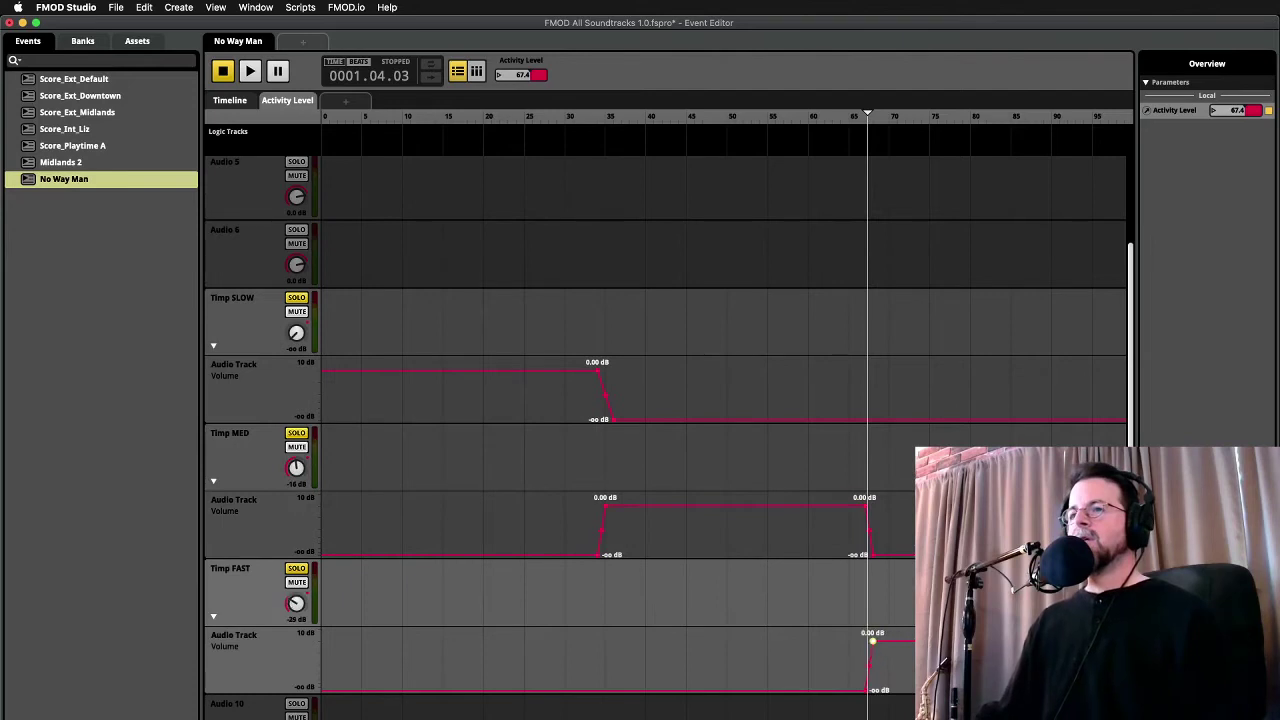
Audition the soloed timpani while lowering the Activity Level from the second crossfade to about 48
{"action": "key", "text": "space"}
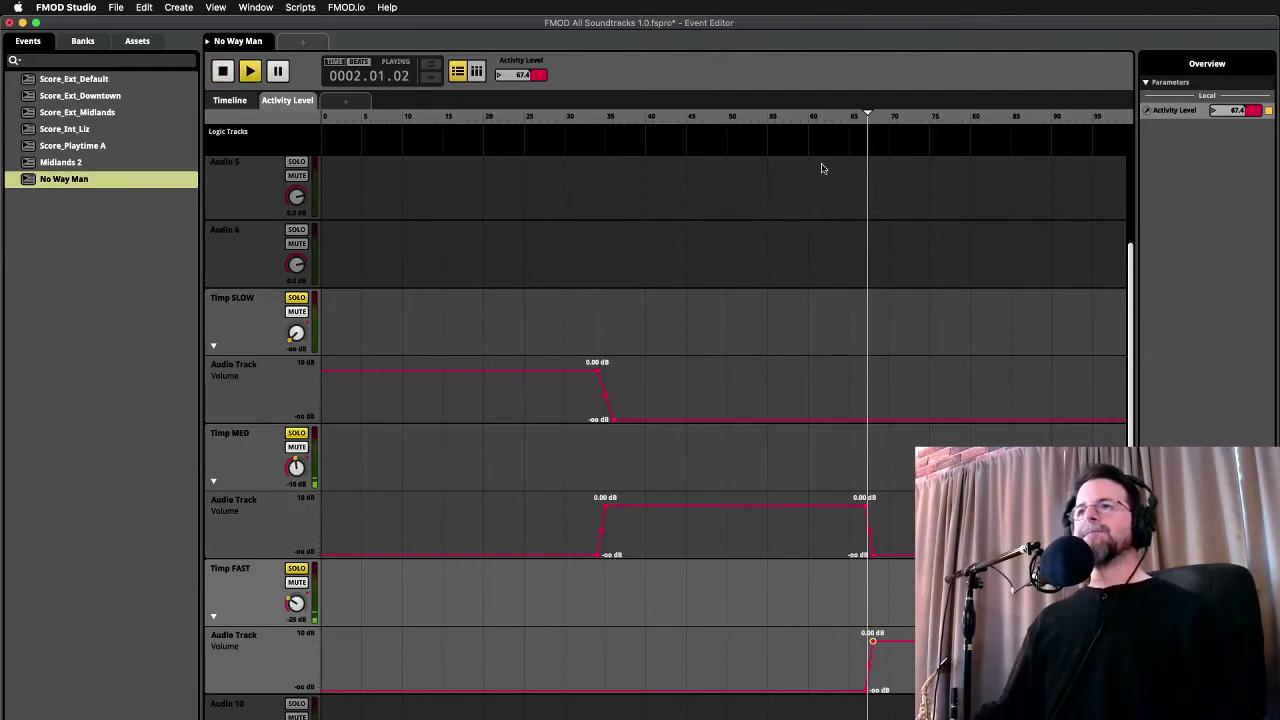
{"action": "left_click_drag", "start_coordinate": [858, 118], "coordinate": [715, 114]}
{"action": "key", "text": "space"}
Collapse the volume automation lanes of Timp SLOW, Timp MED and Timp FAST, and unsolo all three tracks
{"action": "left_click", "coordinate": [213, 347]}
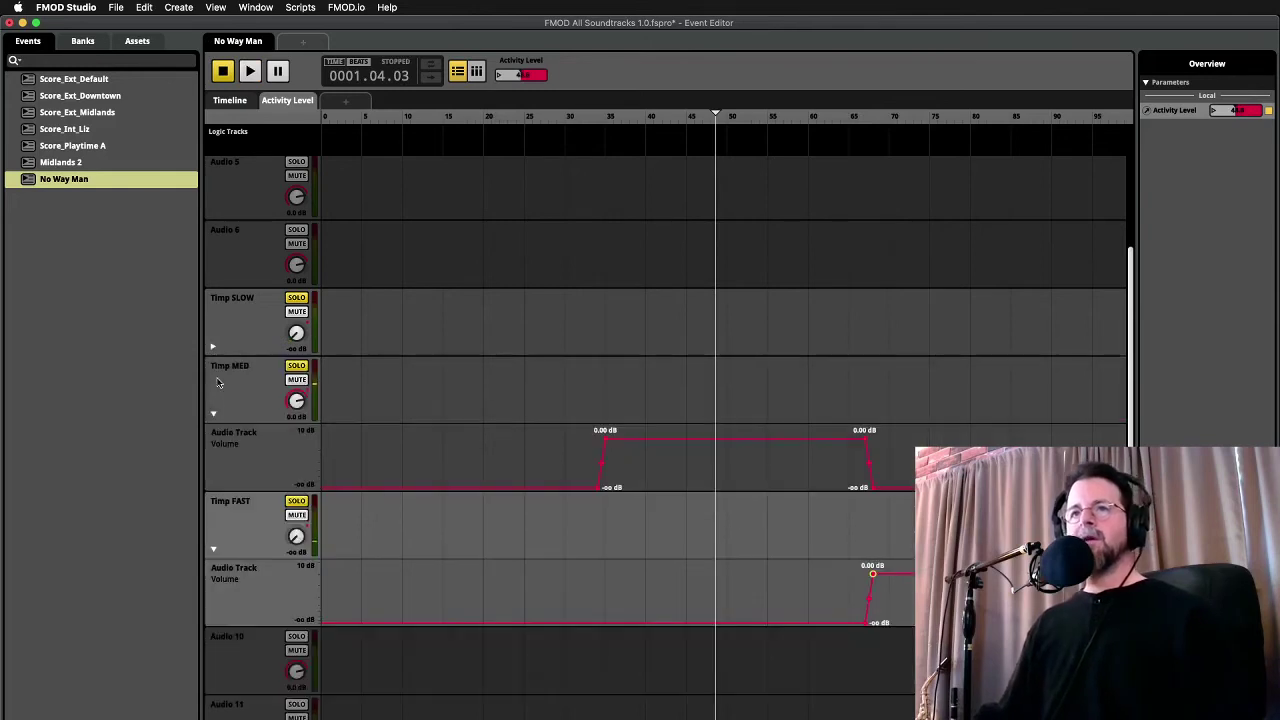
{"action": "left_click", "coordinate": [216, 415]}
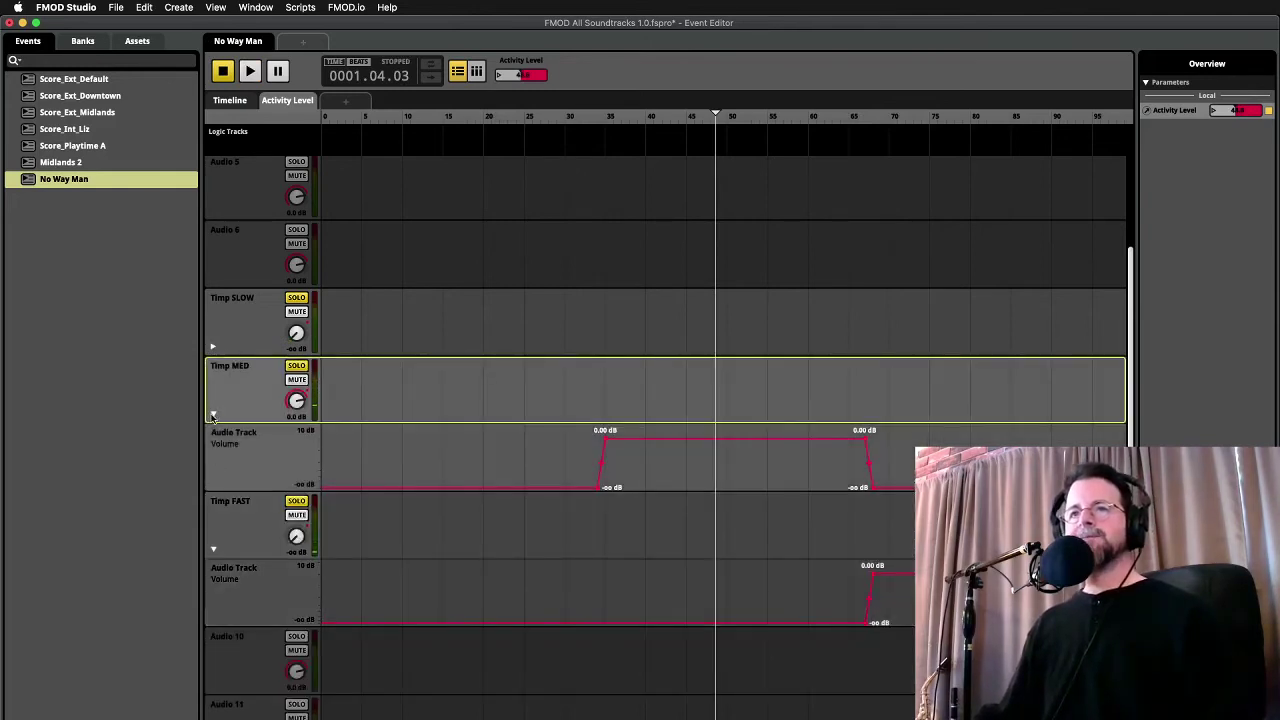
{"action": "left_click", "coordinate": [212, 414]}
{"action": "left_click", "coordinate": [212, 482]}
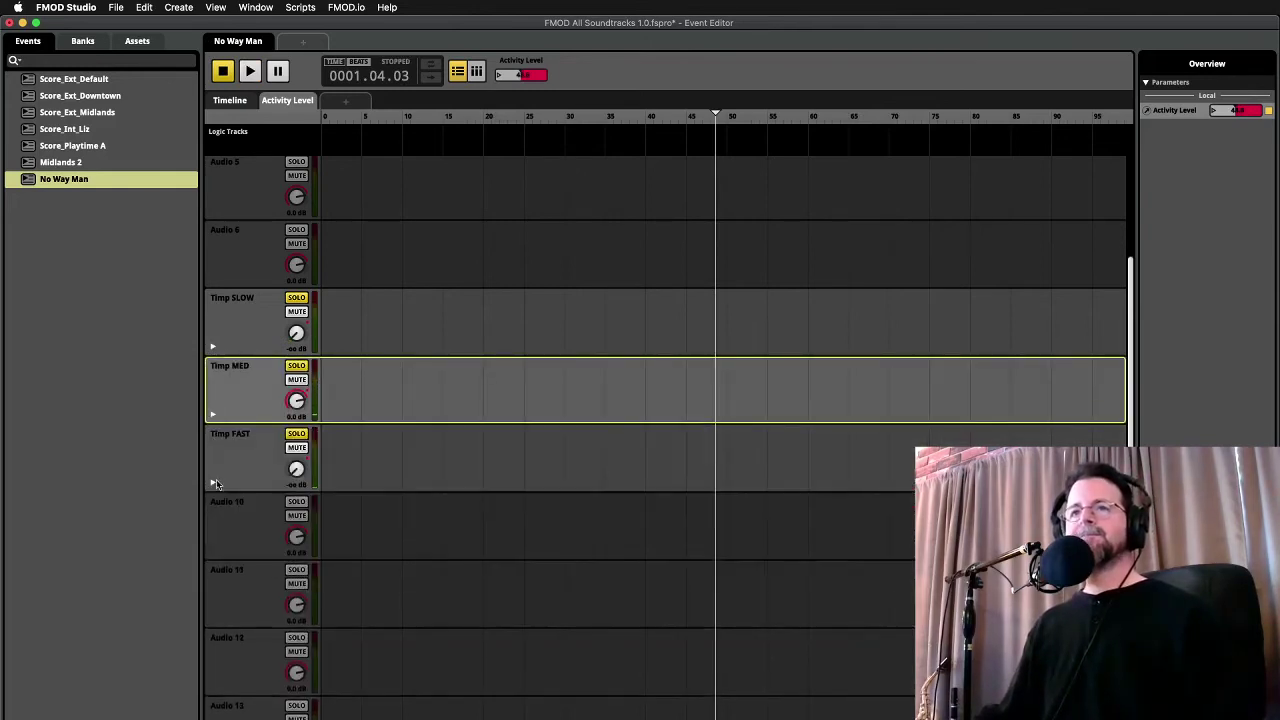
{"action": "left_click", "coordinate": [296, 434]}
{"action": "left_click", "coordinate": [296, 365]}
{"action": "left_click", "coordinate": [296, 298]}
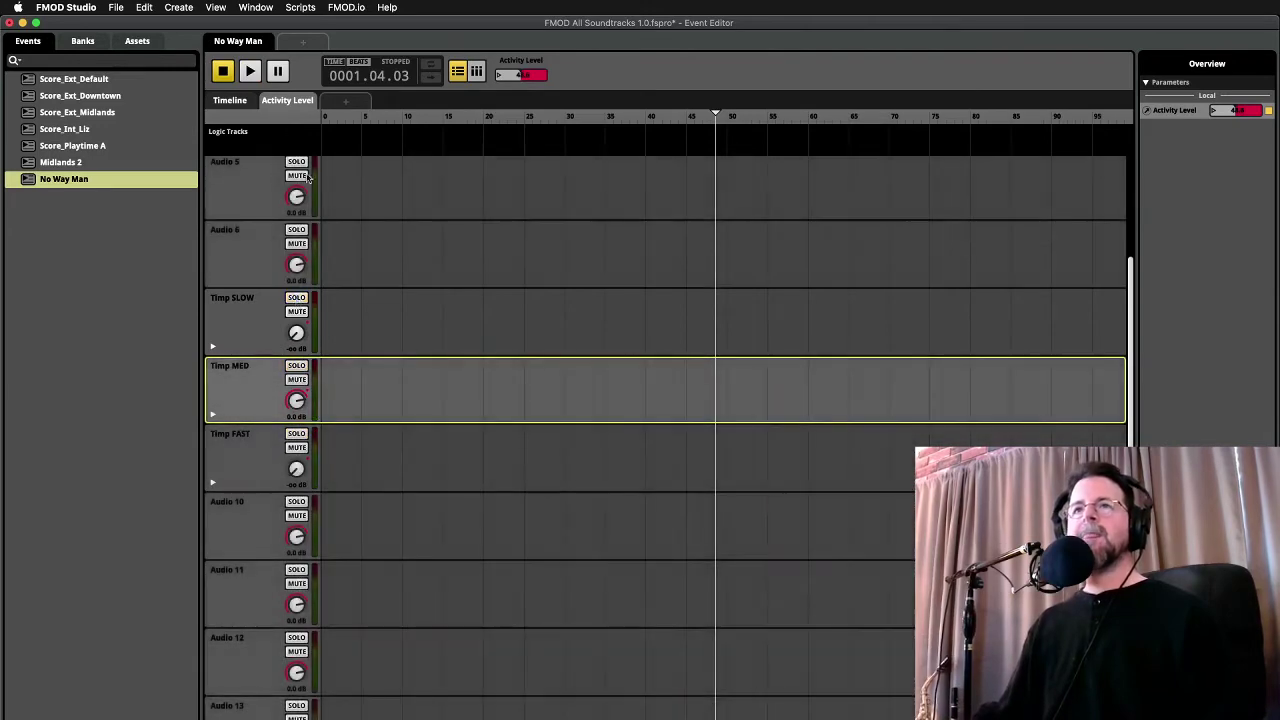
Add volume automation to the Audio 10 violin track on the Activity Level sheet
{"action": "left_click", "coordinate": [229, 100]}
{"action": "scroll", "coordinate": [261, 511], "scroll_direction": "down", "scroll_amount": 1}
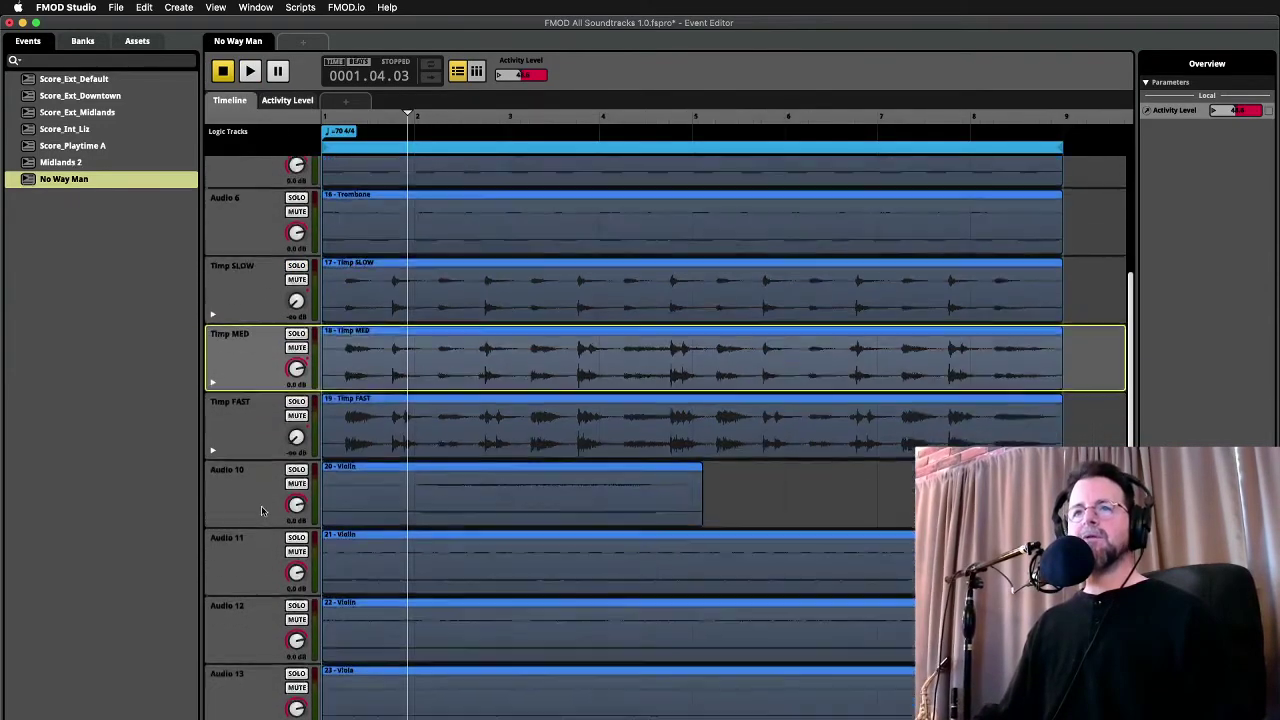
{"action": "scroll", "coordinate": [261, 511], "scroll_direction": "down", "scroll_amount": 3}
{"action": "left_click", "coordinate": [268, 380]}
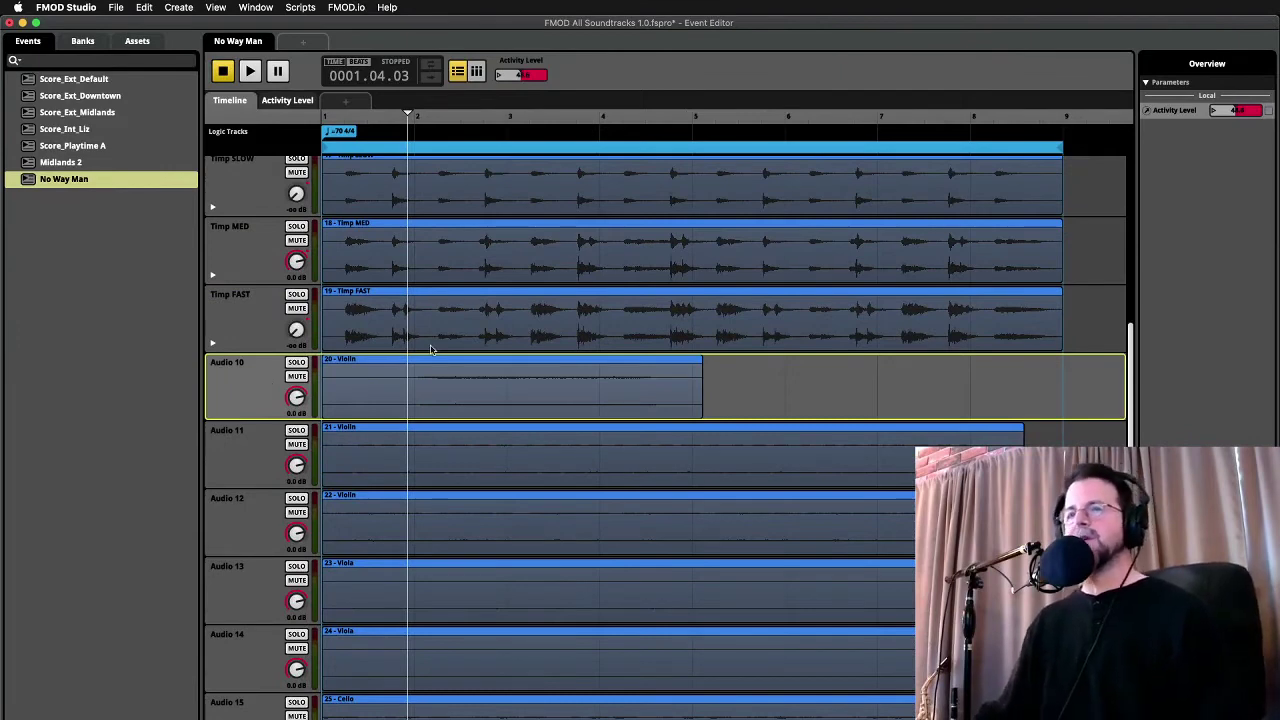
{"action": "left_click", "coordinate": [293, 102]}
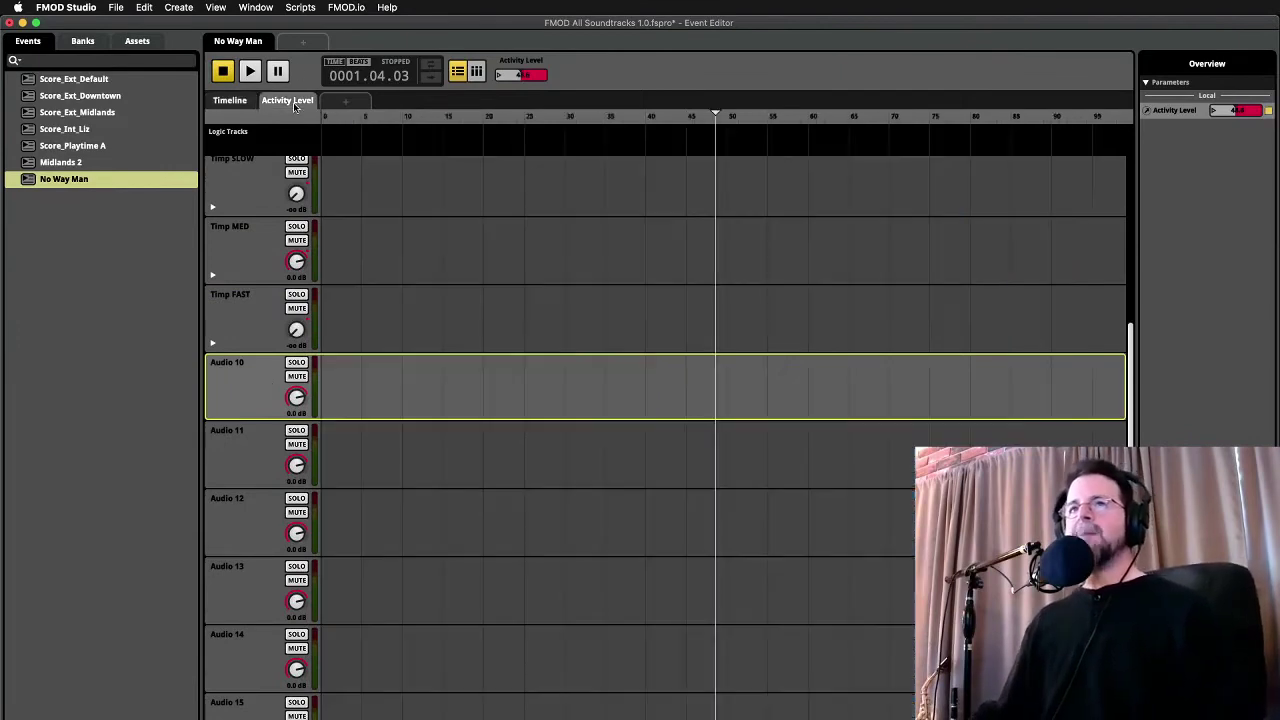
{"action": "right_click", "coordinate": [296, 398]}
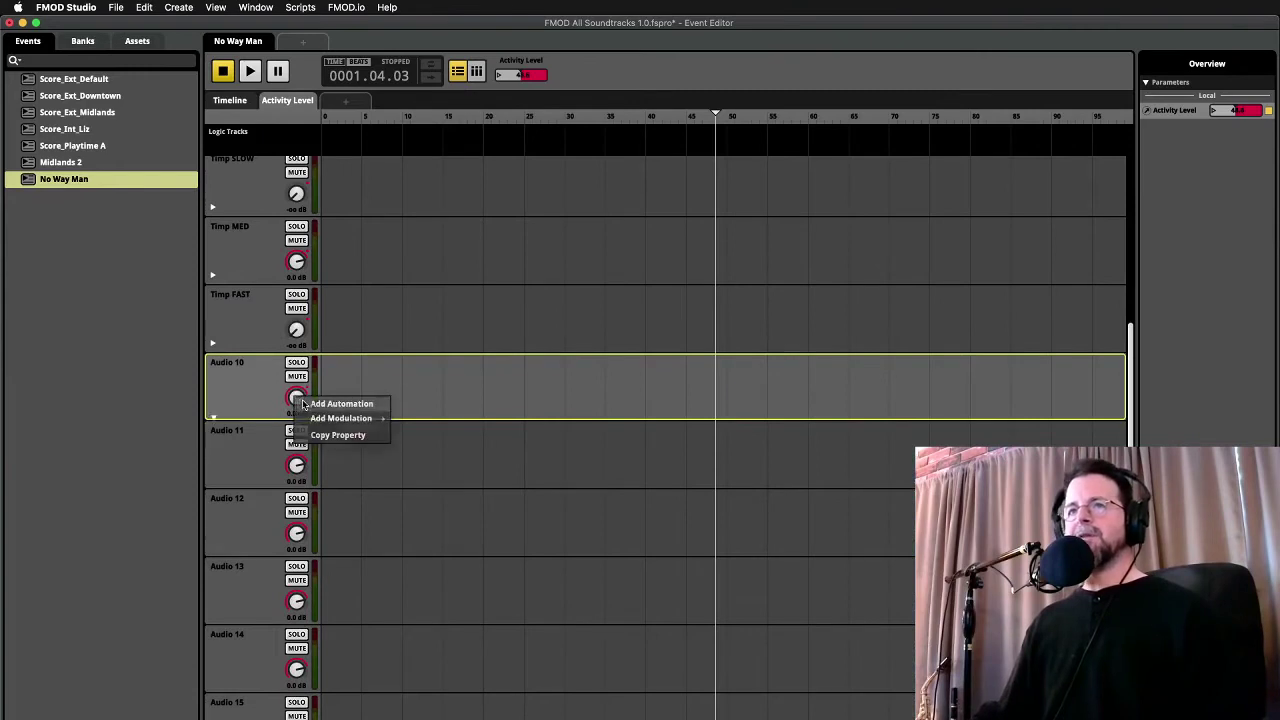
{"action": "left_click", "coordinate": [340, 403]}
Ramp the Audio 10 volume from -34 dB at Activity Level 5 to 0 dB at about 35 and audition it
{"action": "left_click", "coordinate": [605, 434]}
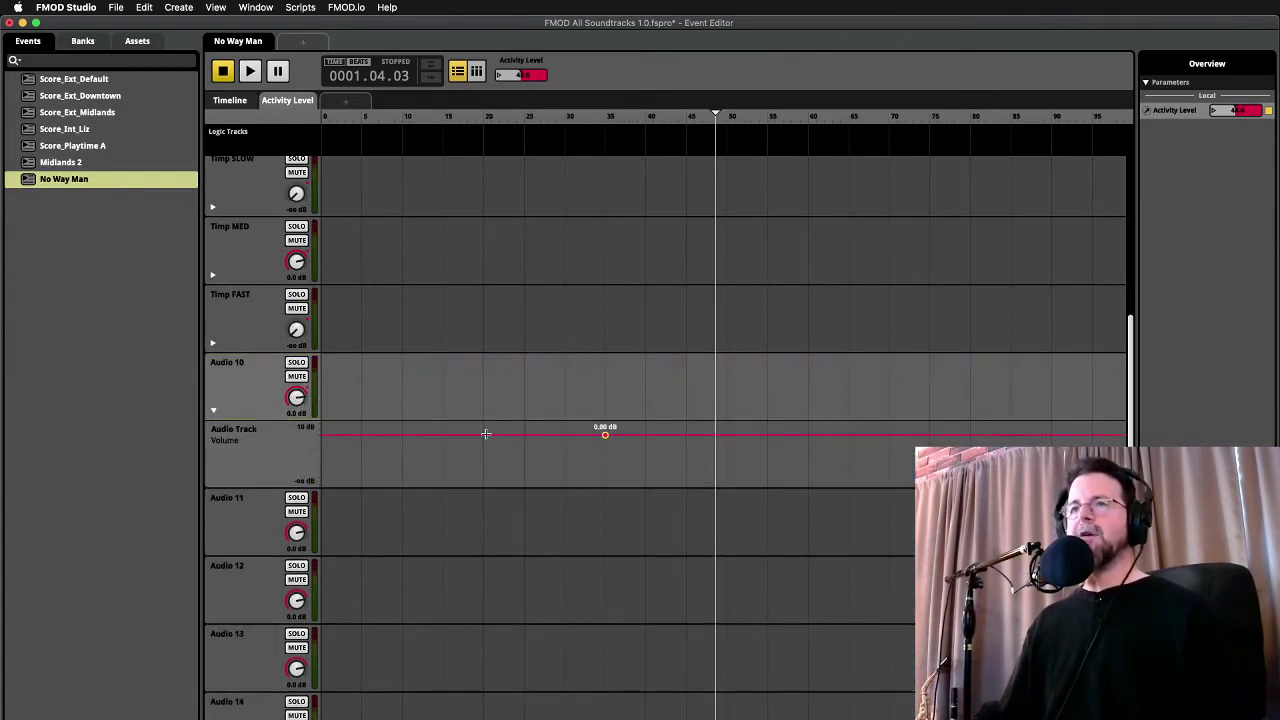
{"action": "left_click_drag", "start_coordinate": [485, 435], "coordinate": [362, 462]}
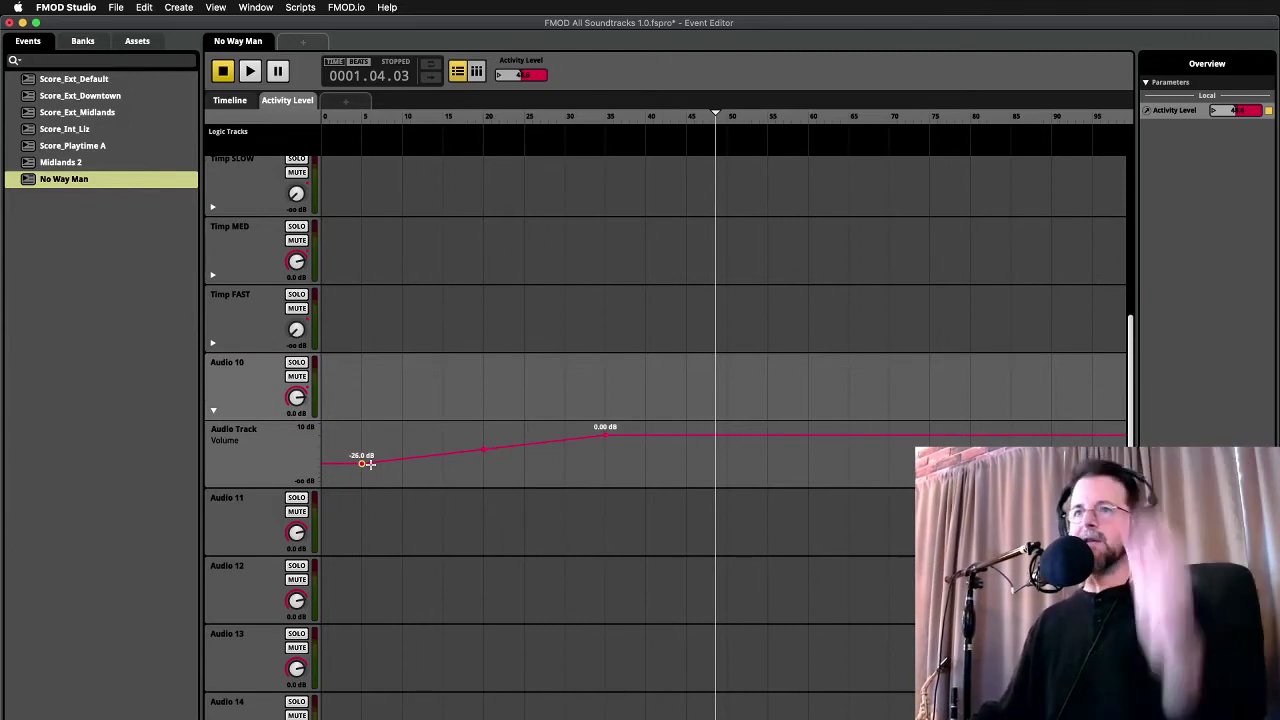
{"action": "left_click_drag", "start_coordinate": [363, 462], "coordinate": [362, 467]}
{"action": "key", "text": "space"}
{"action": "key", "text": "space"}
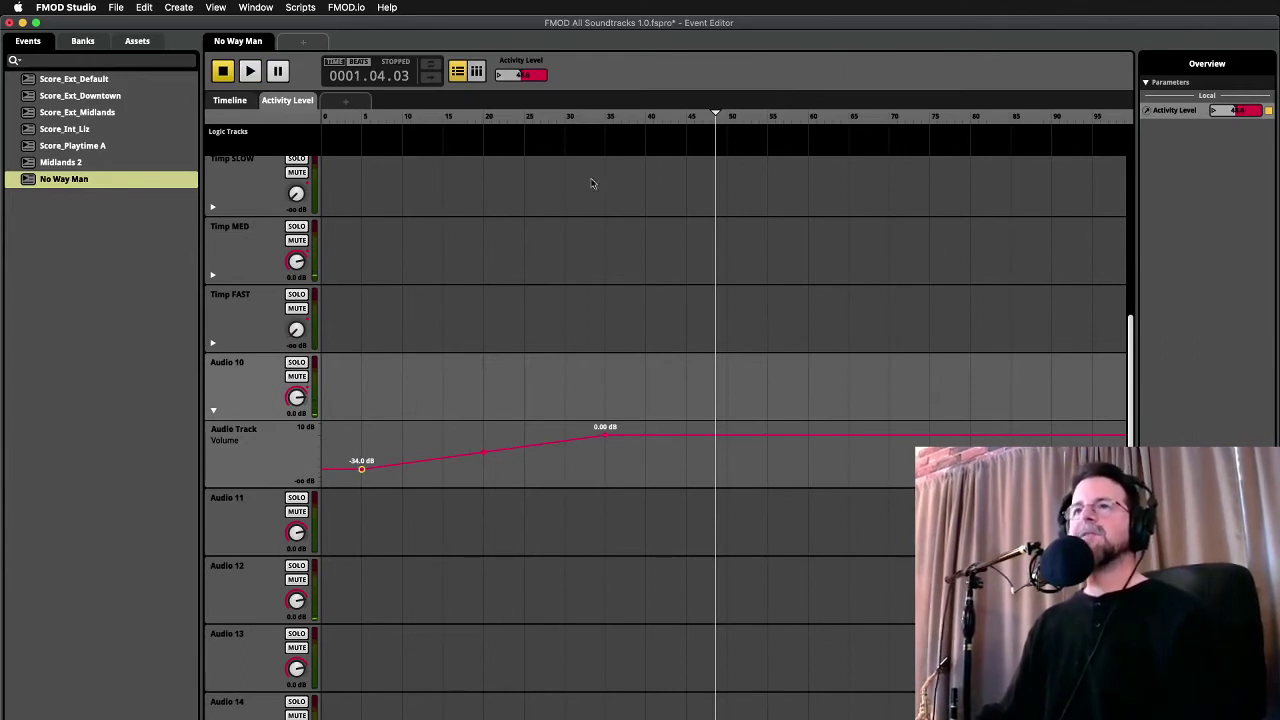
Add a volume automation lane to the Audio 12 violin track
{"action": "left_click", "coordinate": [230, 101]}
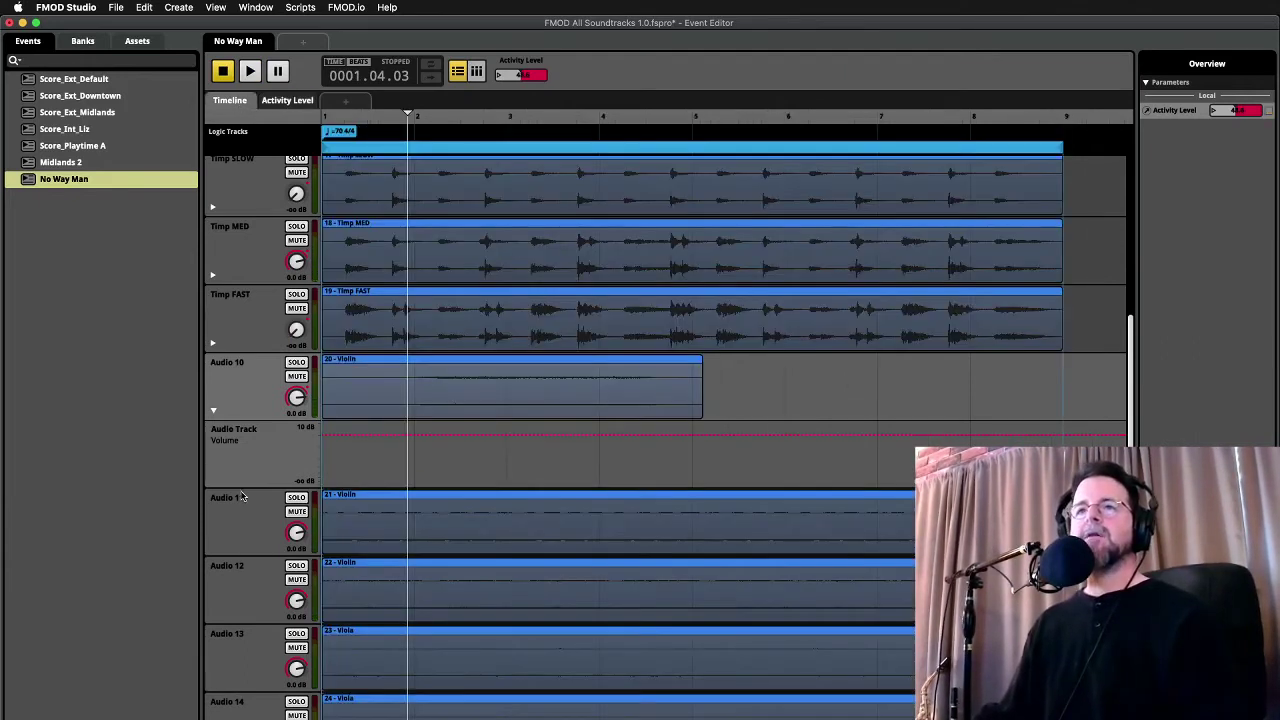
{"action": "scroll", "coordinate": [240, 497], "scroll_direction": "down", "scroll_amount": 5}
{"action": "left_click", "coordinate": [255, 262]}
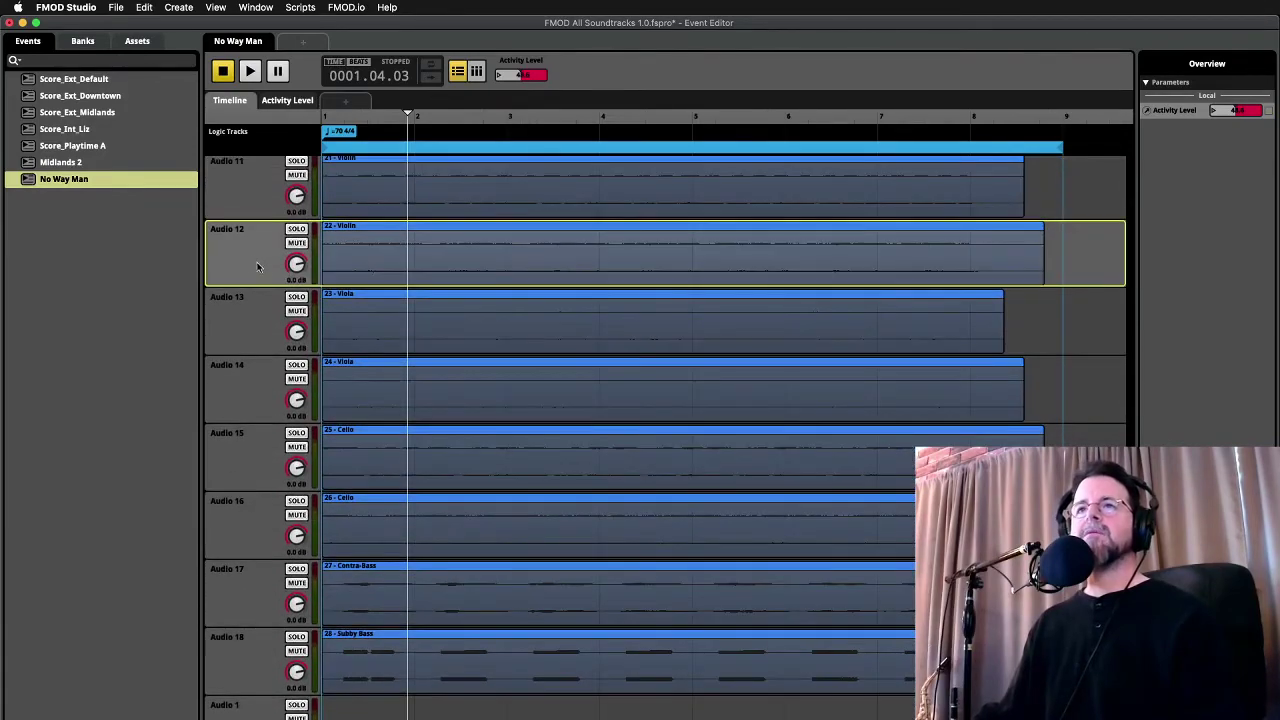
{"action": "right_click", "coordinate": [293, 268]}
{"action": "left_click", "coordinate": [305, 274]}
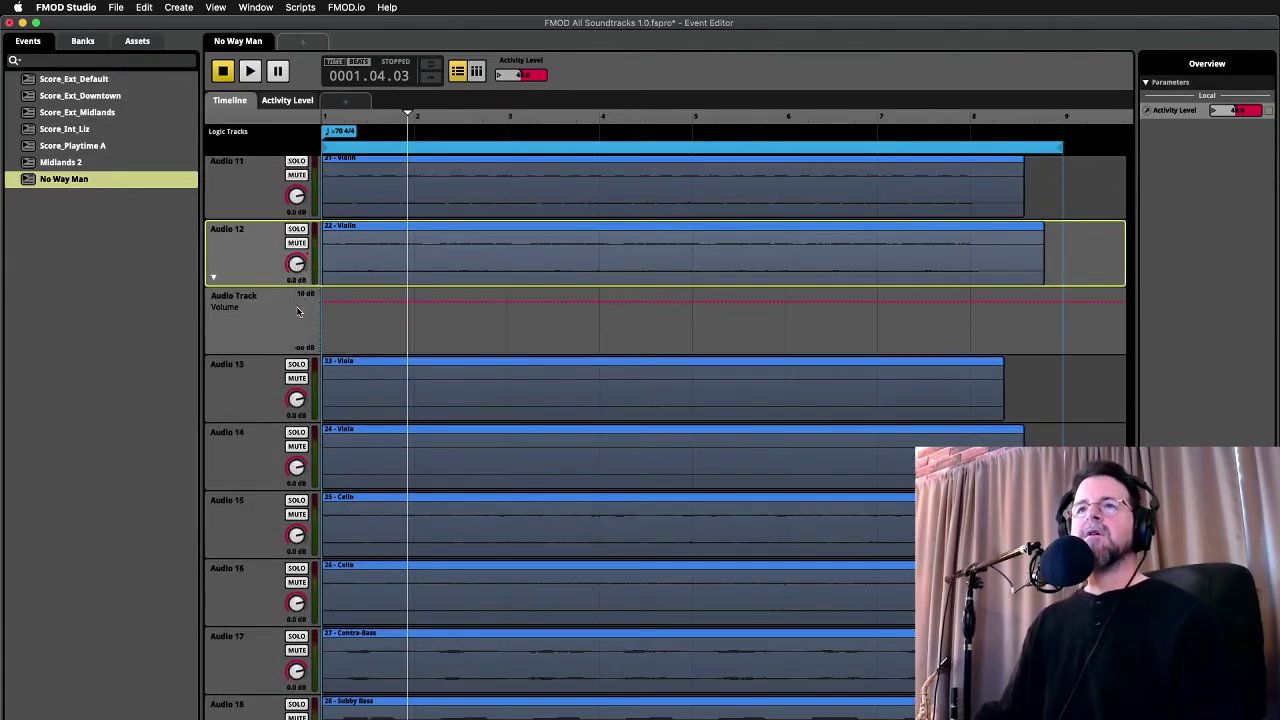
{"action": "right_click", "coordinate": [297, 404]}
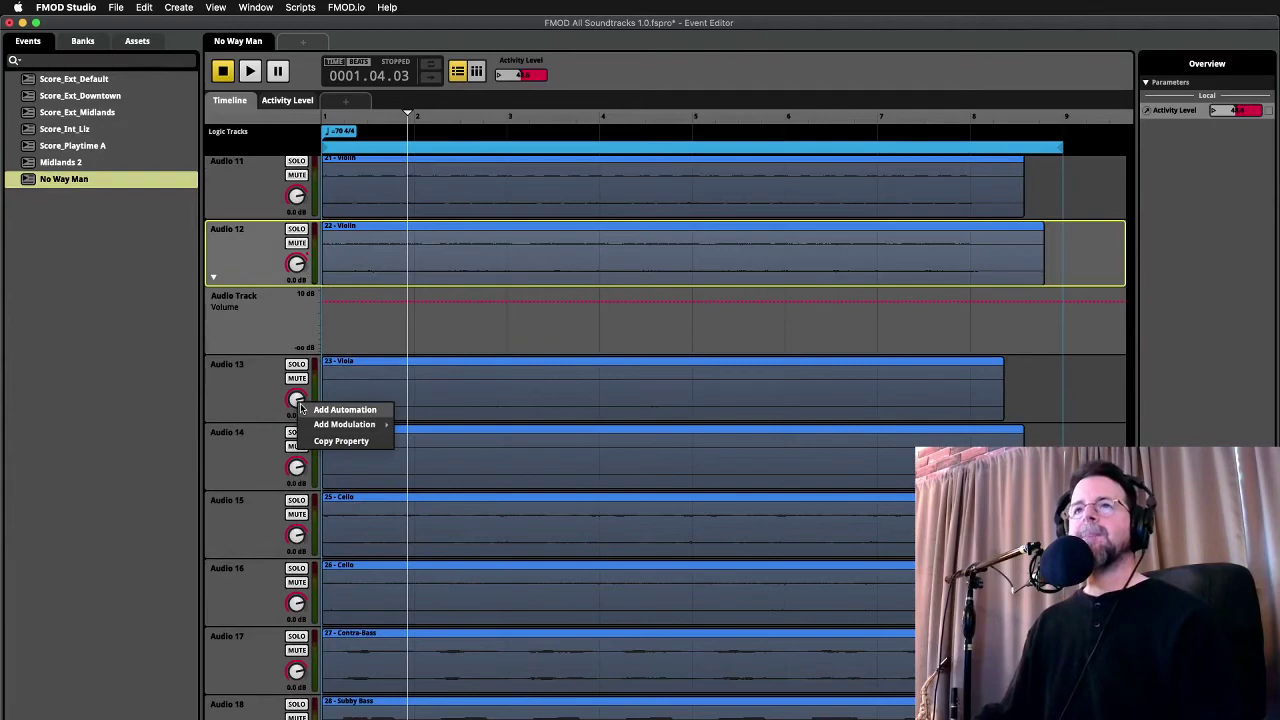
{"action": "left_click", "coordinate": [268, 172]}
Solo and audition the Audio 12, Audio 13 and Audio 11 string tracks one at a time, unsoloing each
{"action": "scroll", "coordinate": [255, 208], "scroll_direction": "up", "scroll_amount": 3}
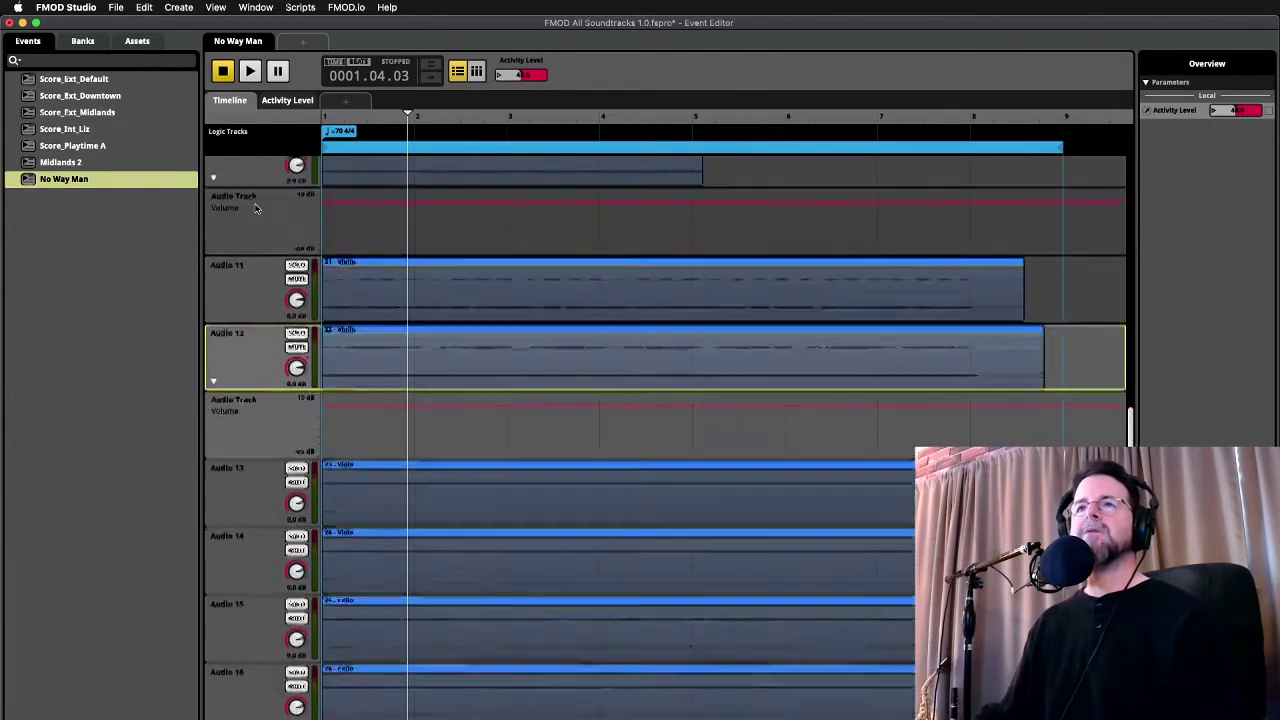
{"action": "left_click", "coordinate": [297, 336]}
{"action": "key", "text": "space"}
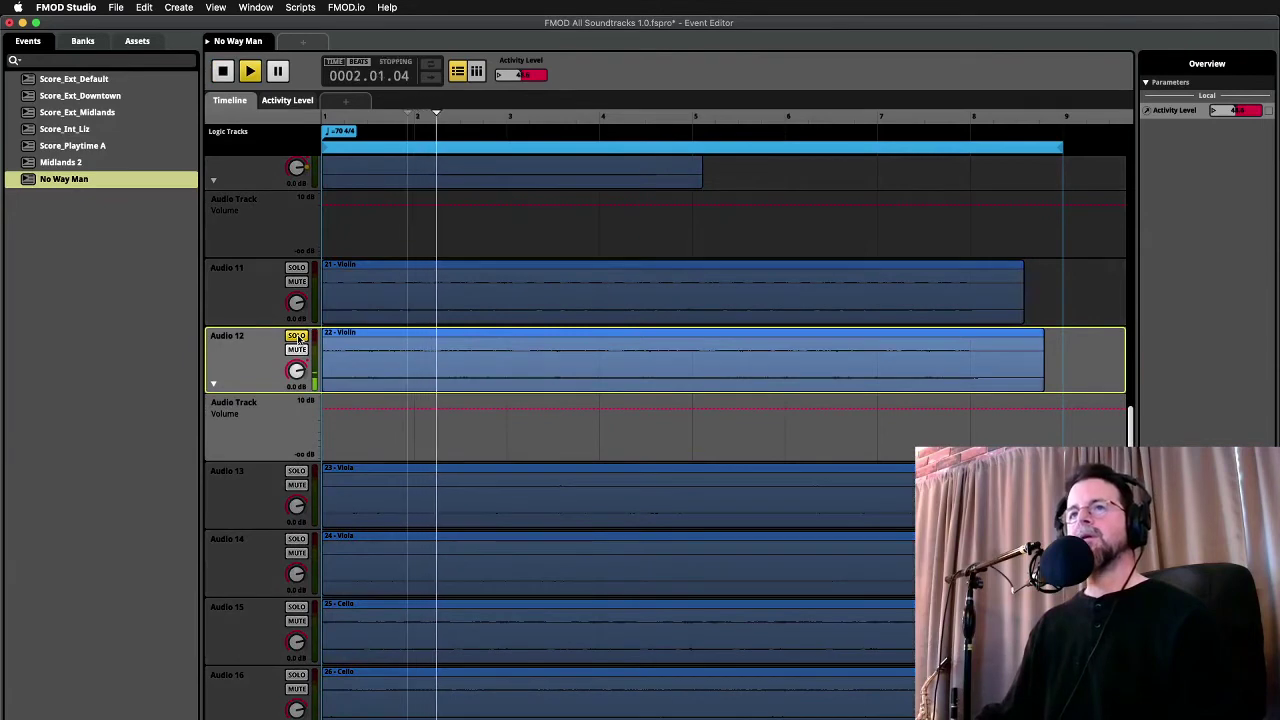
{"action": "left_click", "coordinate": [297, 336]}
{"action": "key", "text": "space"}
{"action": "left_click", "coordinate": [299, 474]}
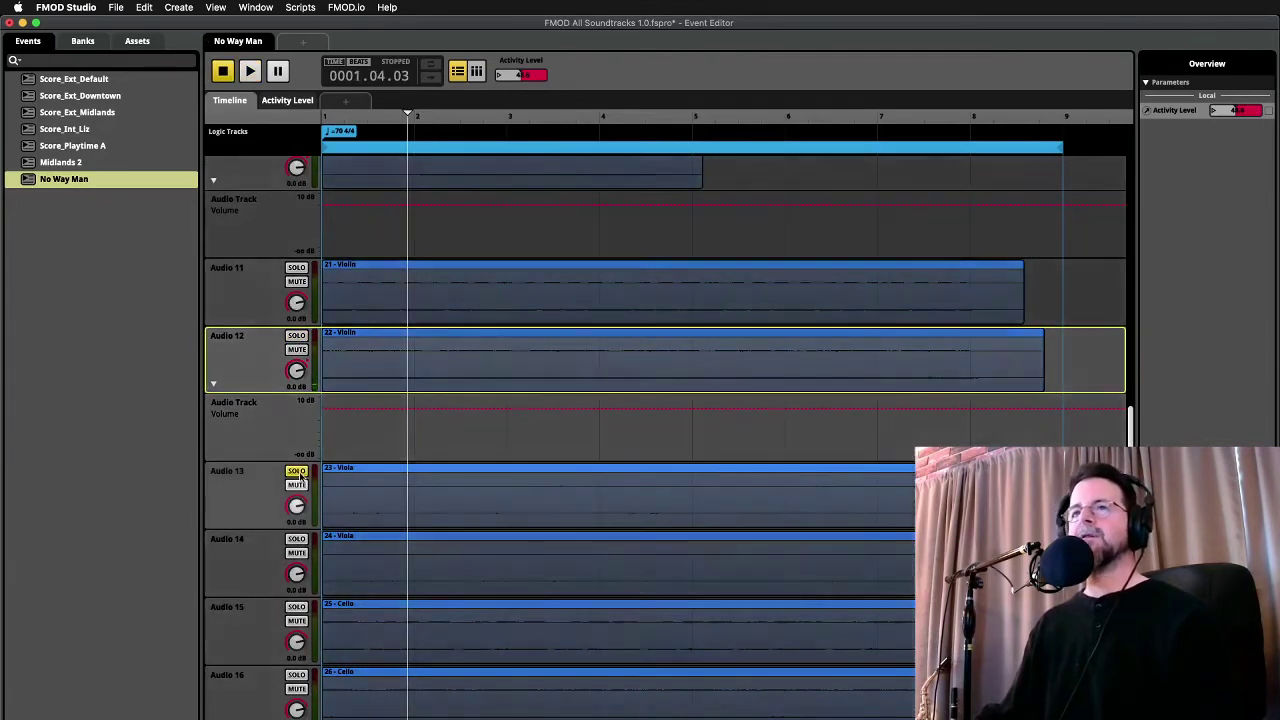
{"action": "key", "text": "space"}
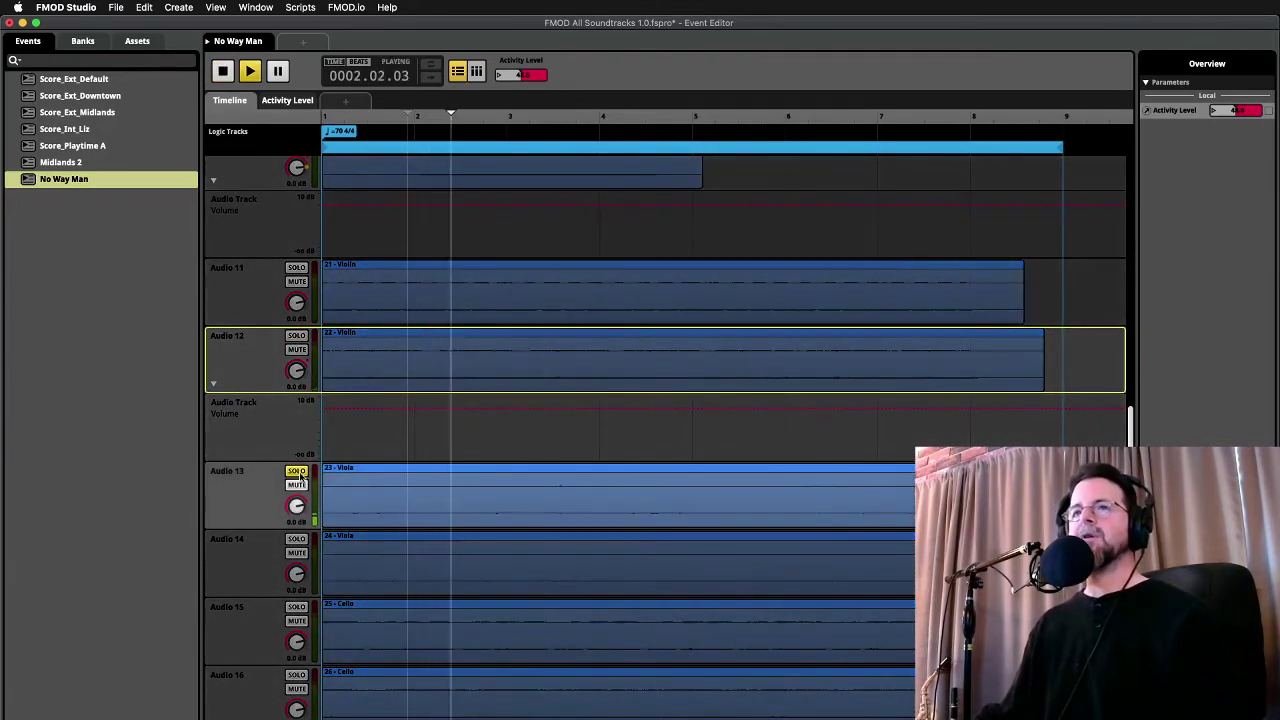
{"action": "key", "text": "space"}
{"action": "left_click", "coordinate": [299, 474]}
{"action": "left_click", "coordinate": [297, 268]}
{"action": "key", "text": "space"}
{"action": "key", "text": "space"}
{"action": "left_click", "coordinate": [297, 268]}
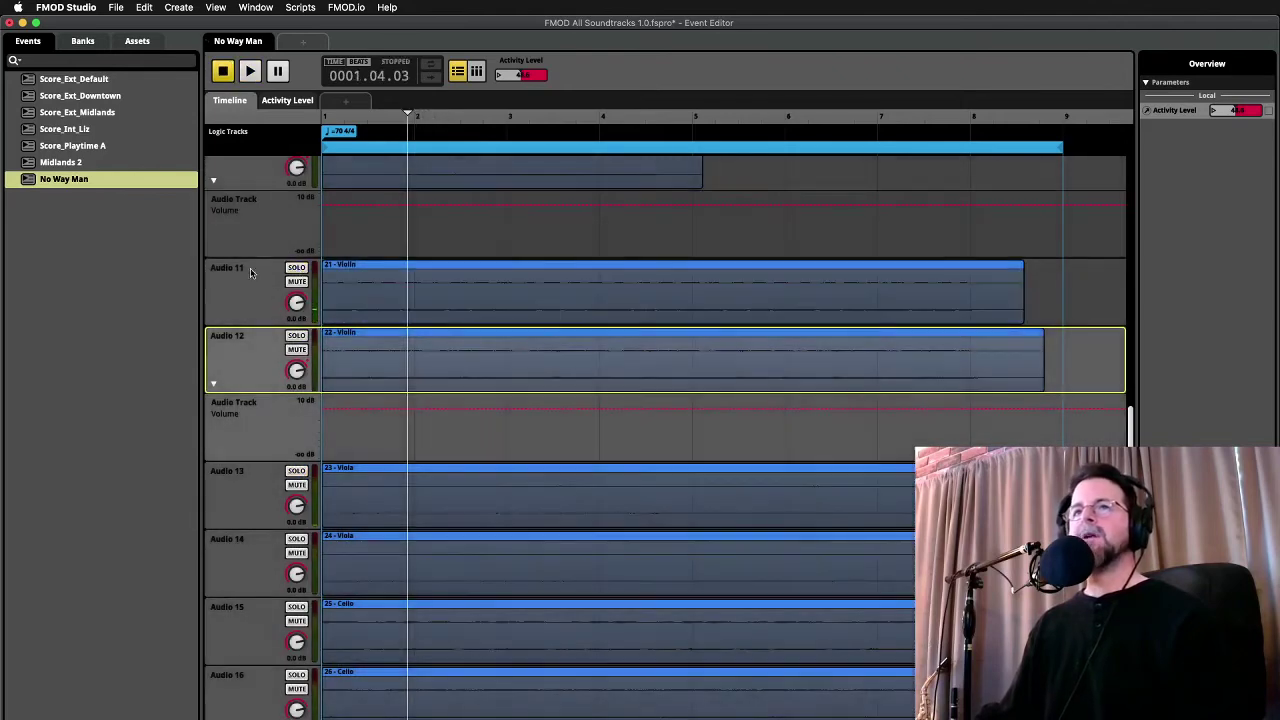
Rename the Audio 11 track as "Vln MED"
{"action": "left_click", "coordinate": [243, 268]}
{"action": "double_click", "coordinate": [243, 268]}
{"action": "type", "text": "Vio"}
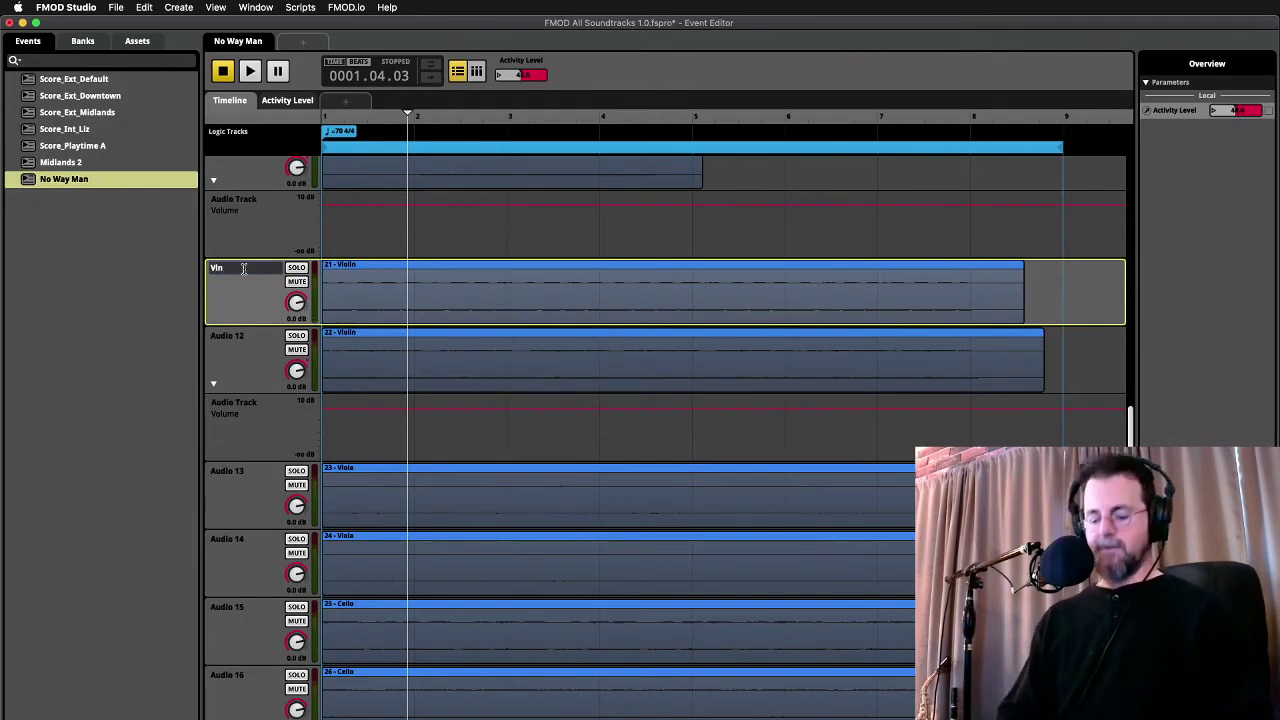
{"action": "type", "text": " MED"}
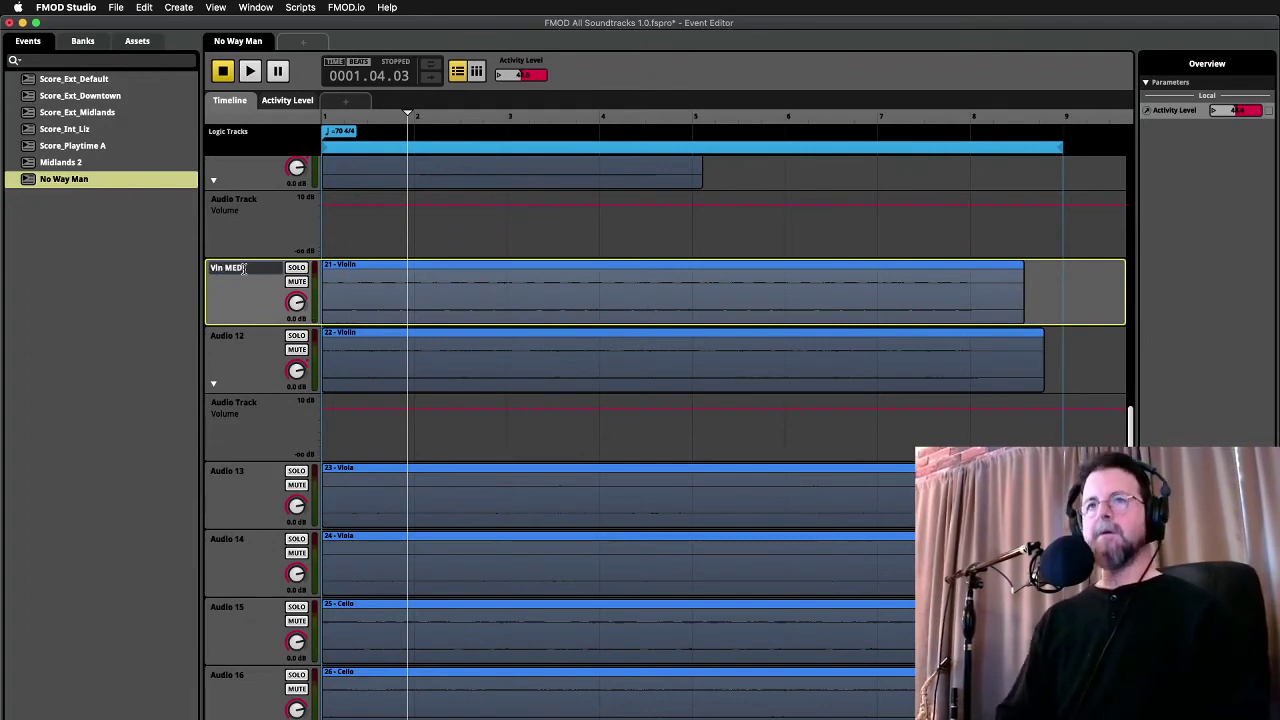
{"action": "key", "text": "Return"}
Rename the Audio 12 track as "Vln FAST"
{"action": "double_click", "coordinate": [230, 338]}
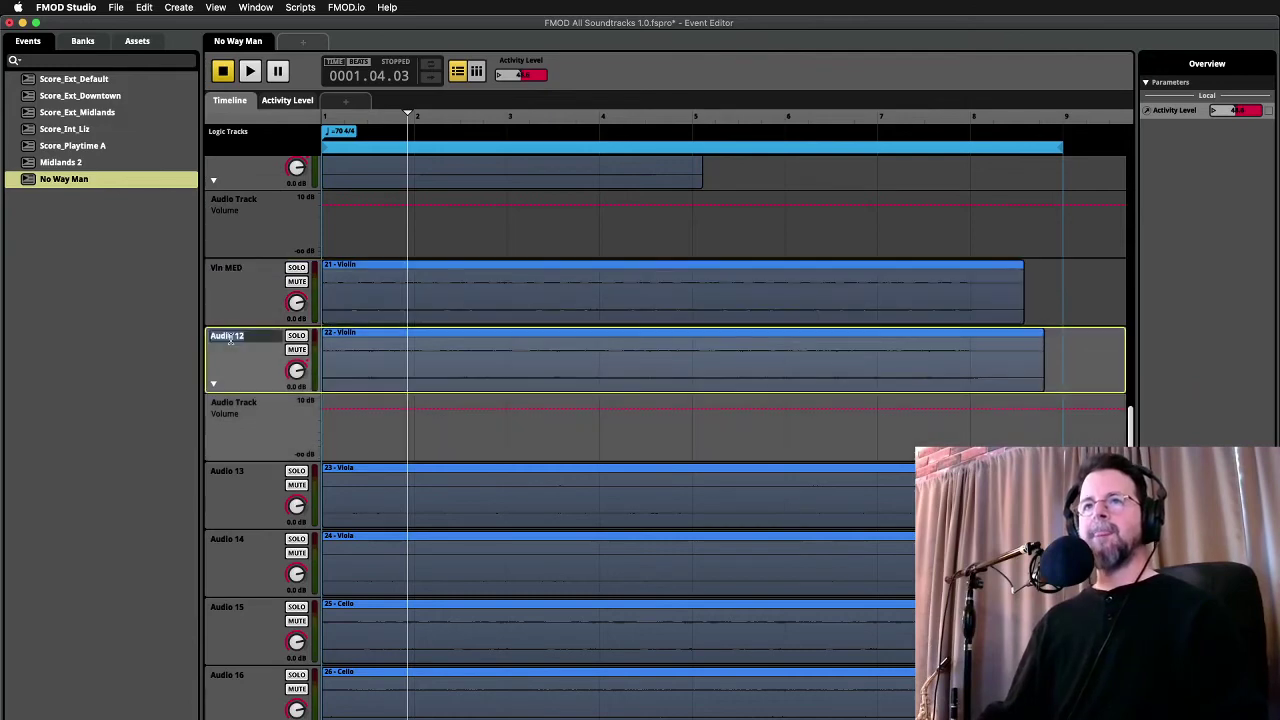
{"action": "type", "text": "Vln F"}
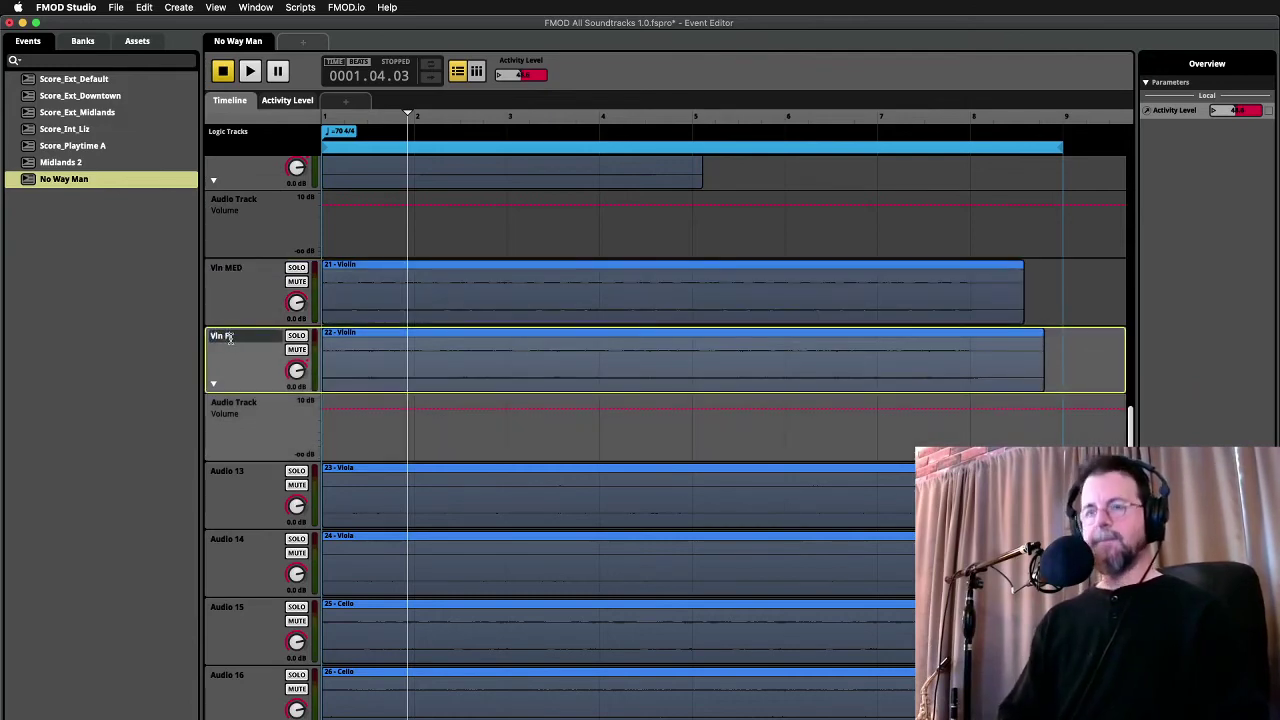
{"action": "type", "text": "AST"}
{"action": "key", "text": "Return"}
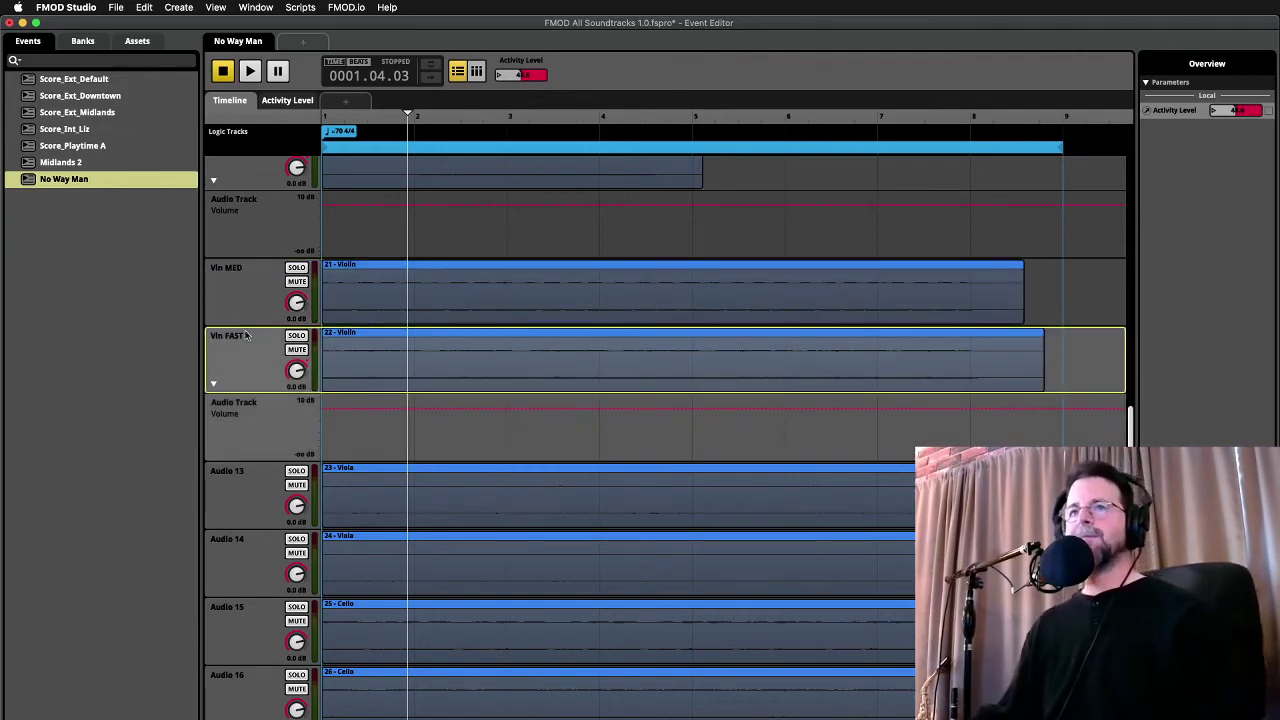
Rename the Audio 13 track as "Viola MED"
{"action": "left_click", "coordinate": [240, 288]}
{"action": "double_click", "coordinate": [232, 472]}
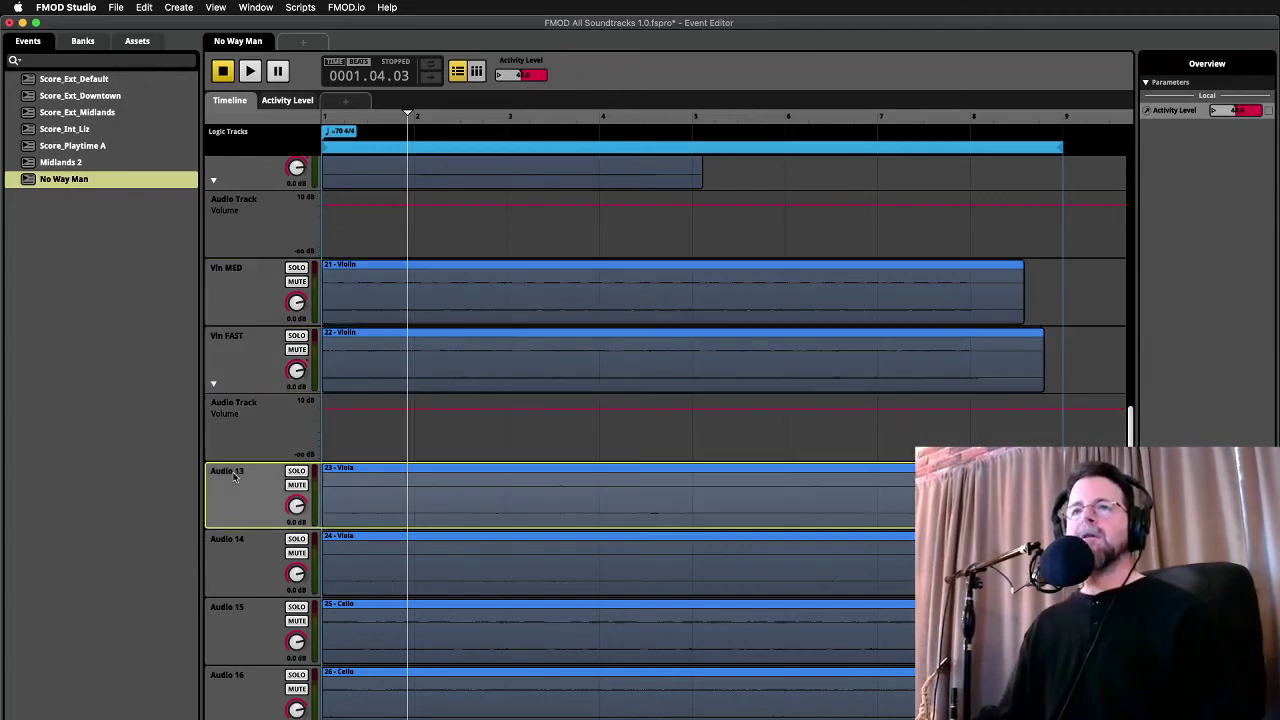
{"action": "type", "text": "Viola MED"}
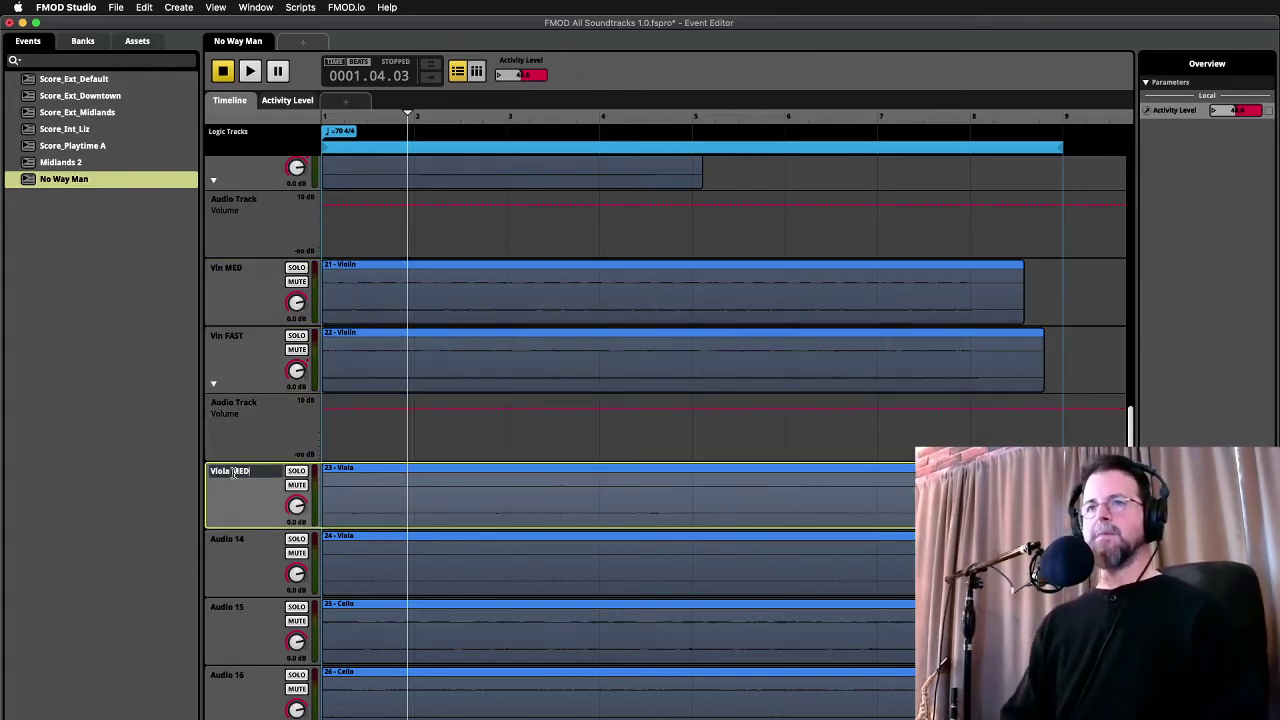
{"action": "key", "text": "Return"}
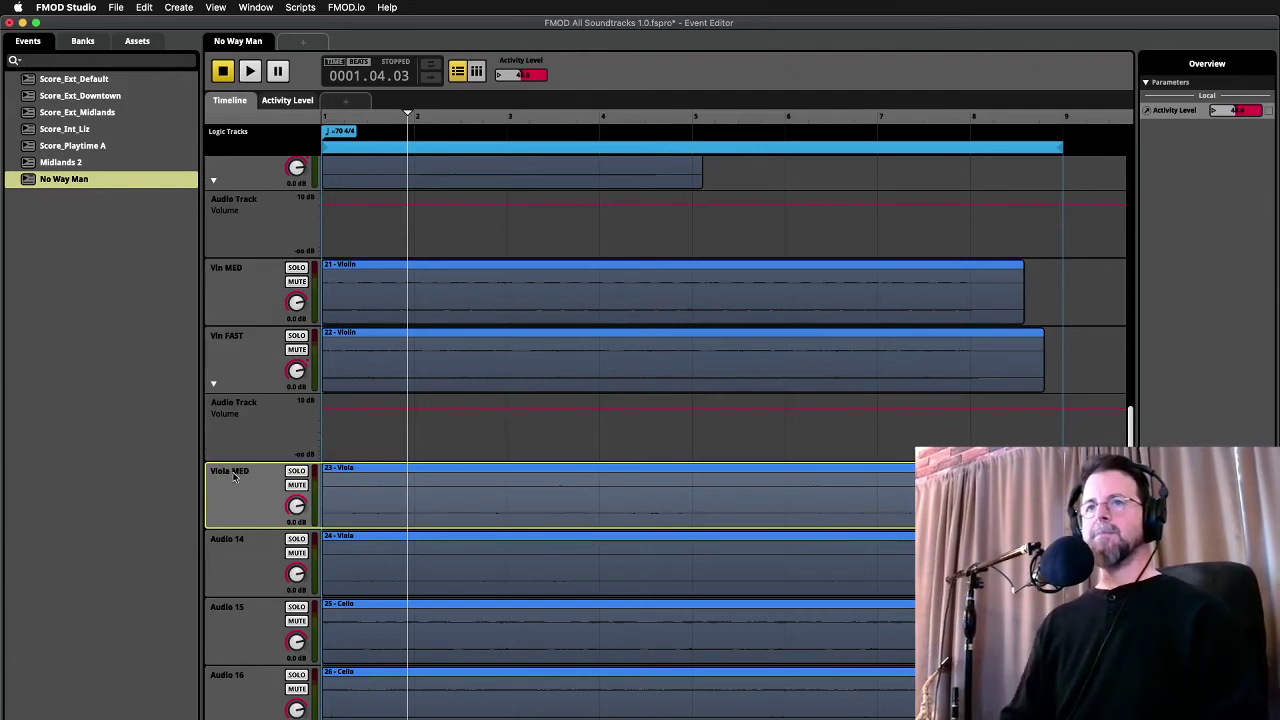
Rename the Audio 14 track as "Viola FAST"
{"action": "double_click", "coordinate": [229, 539]}
{"action": "type", "text": "Viola FAST"}
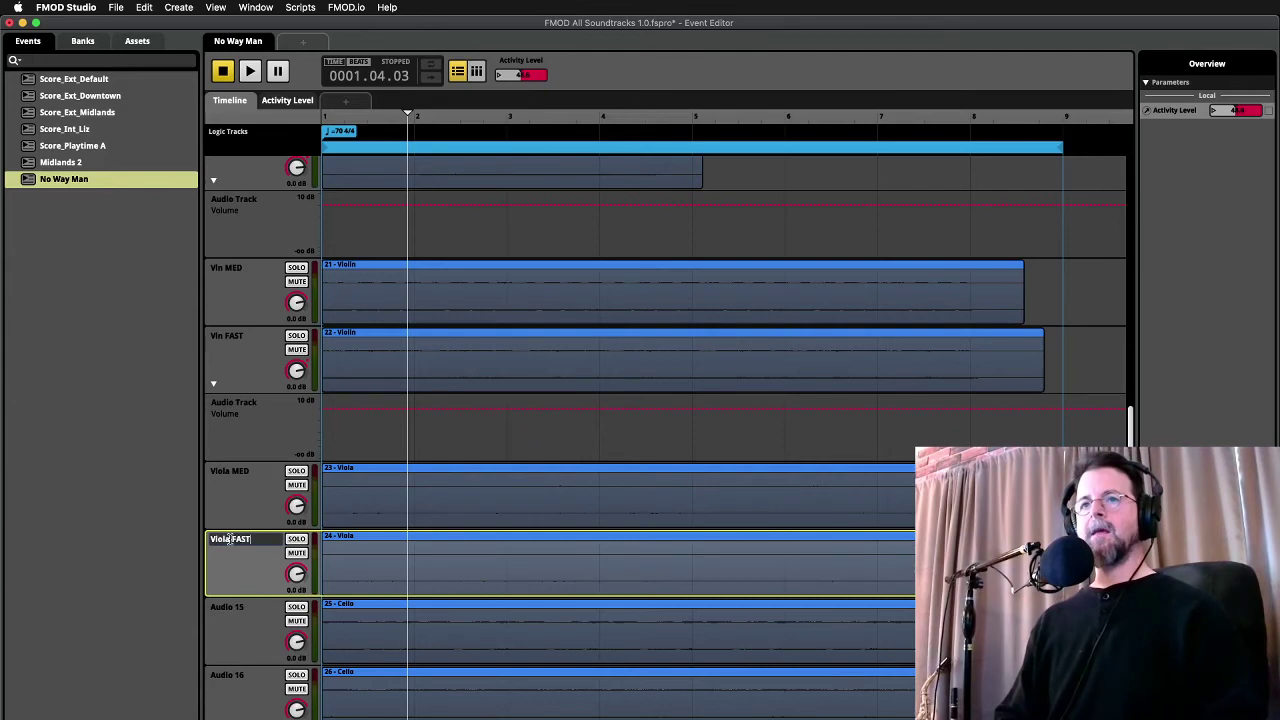
{"action": "key", "text": "Return"}
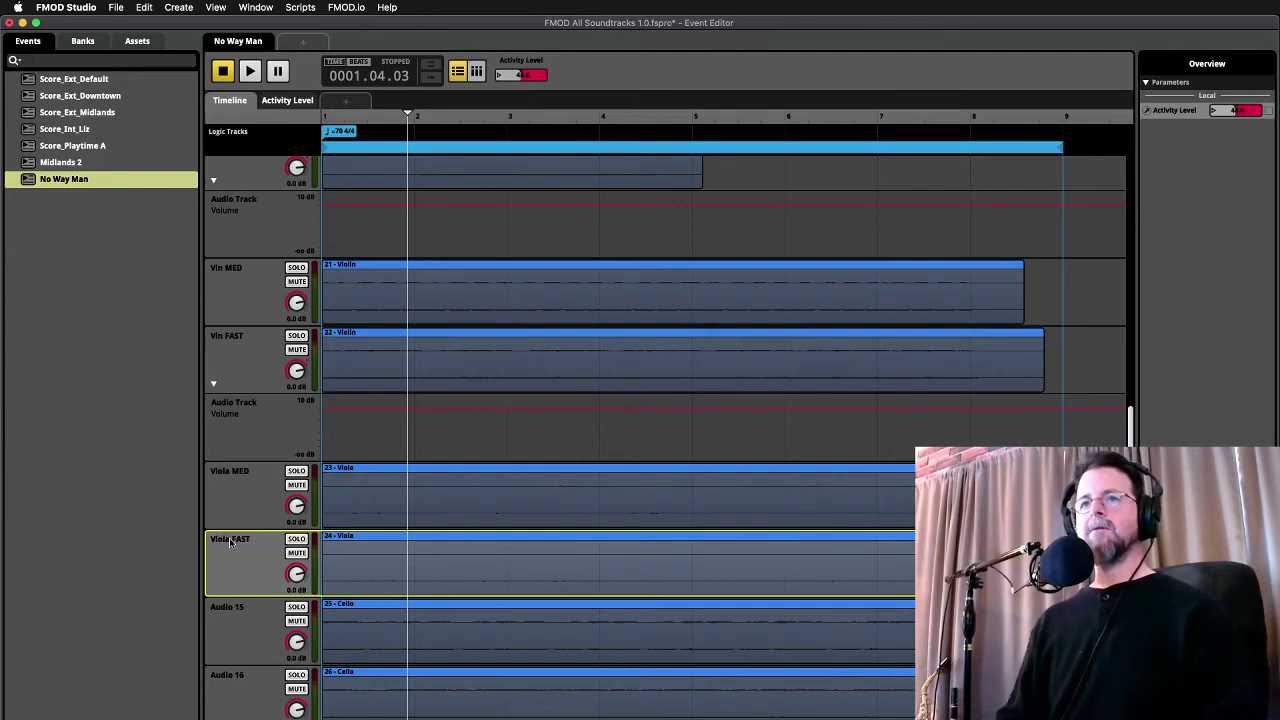
Rename the Audio 15 cello track as "Vc MED"
{"action": "double_click", "coordinate": [230, 609]}
{"action": "type", "text": "V"}
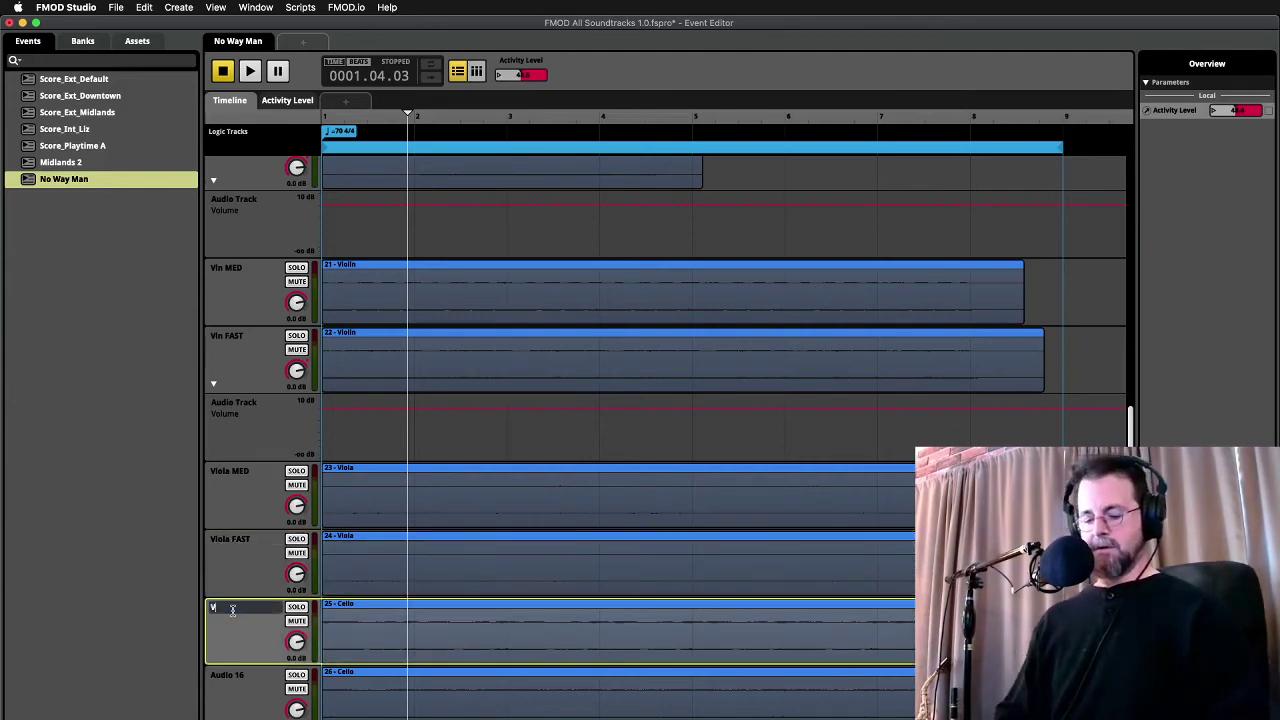
{"action": "type", "text": "c MED"}
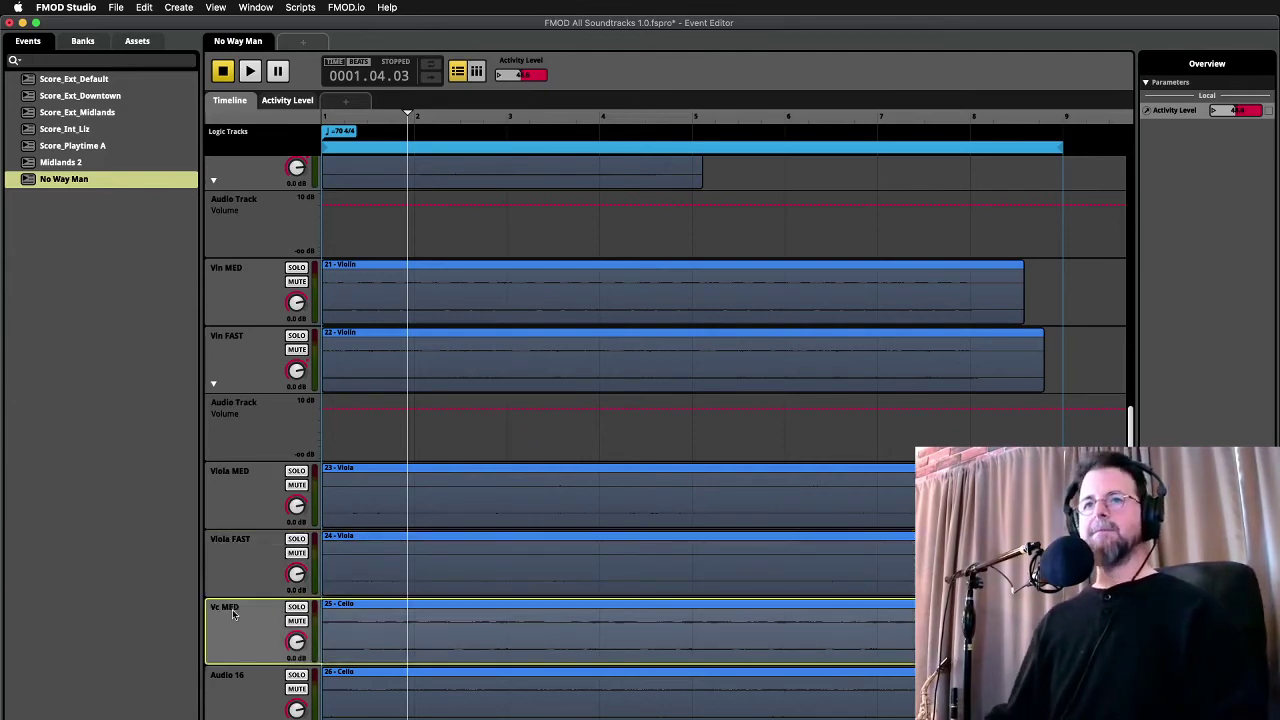
Shorten the two viola track names to "Vla FAST" and "Vla MED"
{"action": "left_click", "coordinate": [227, 553]}
{"action": "double_click", "coordinate": [222, 541]}
{"action": "type", "text": "Vl"}
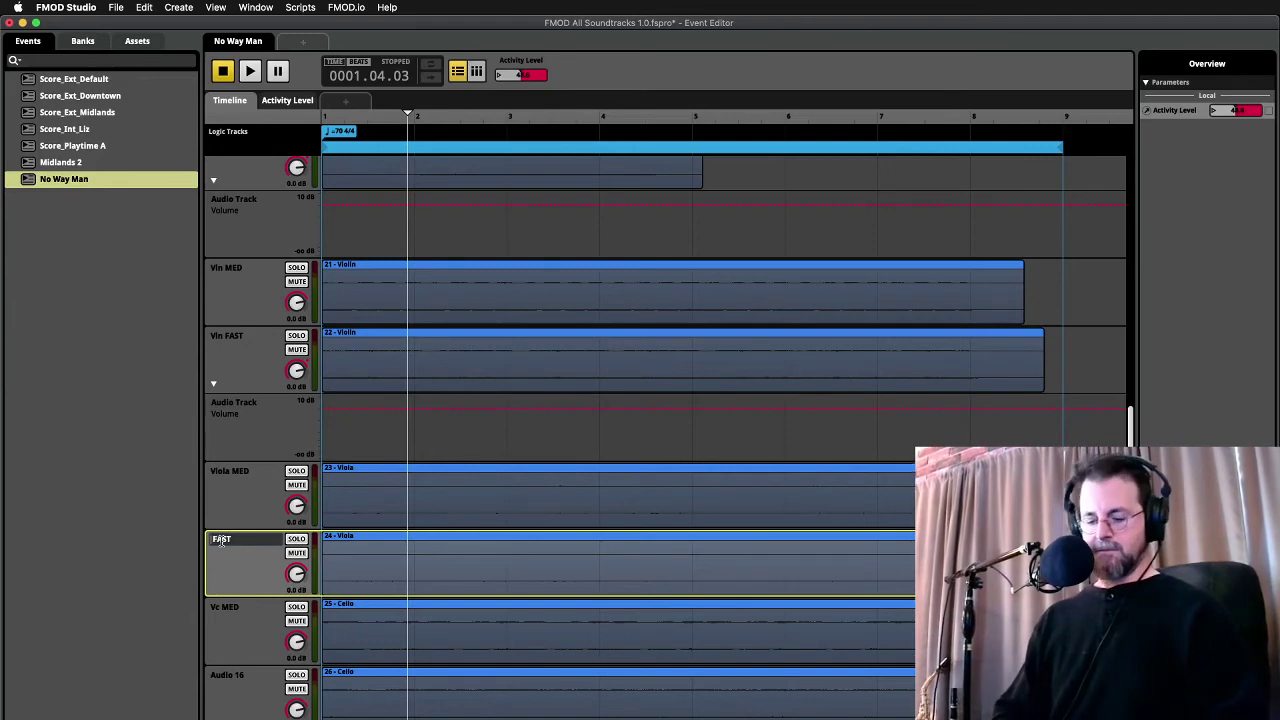
{"action": "type", "text": "a"}
{"action": "key", "text": "Return"}
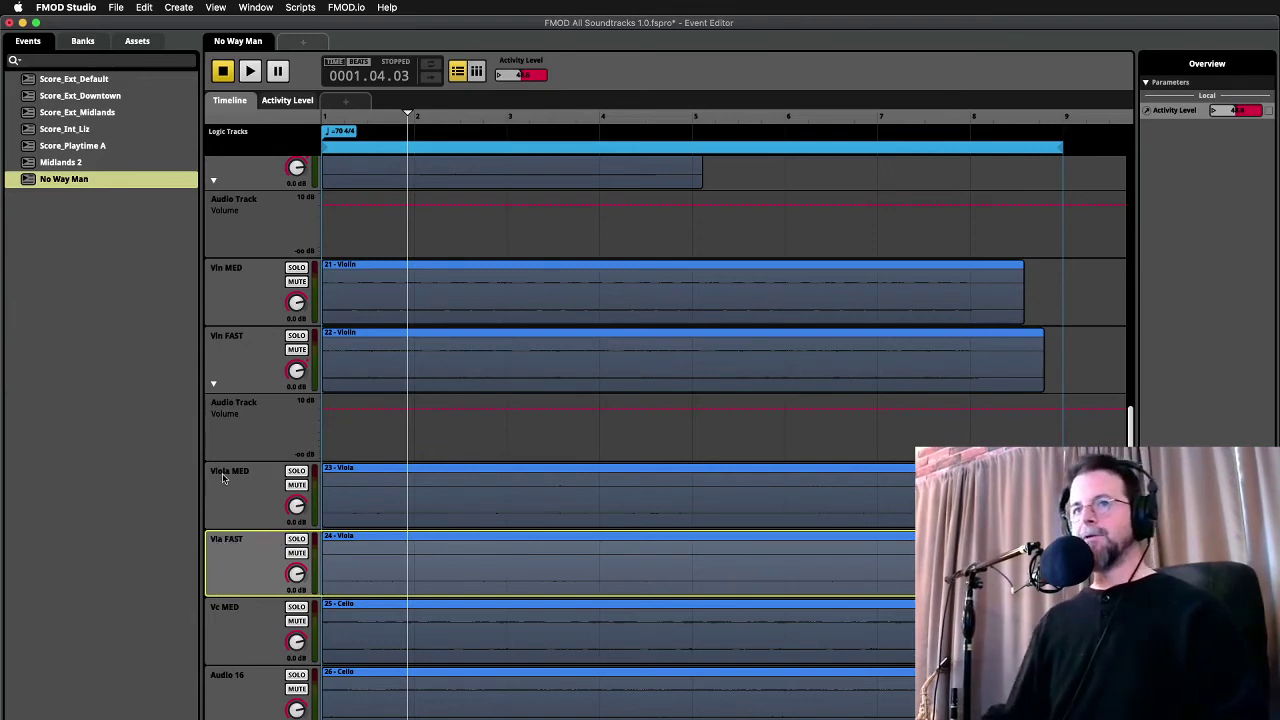
{"action": "double_click", "coordinate": [226, 472]}
{"action": "type", "text": "Vla"}
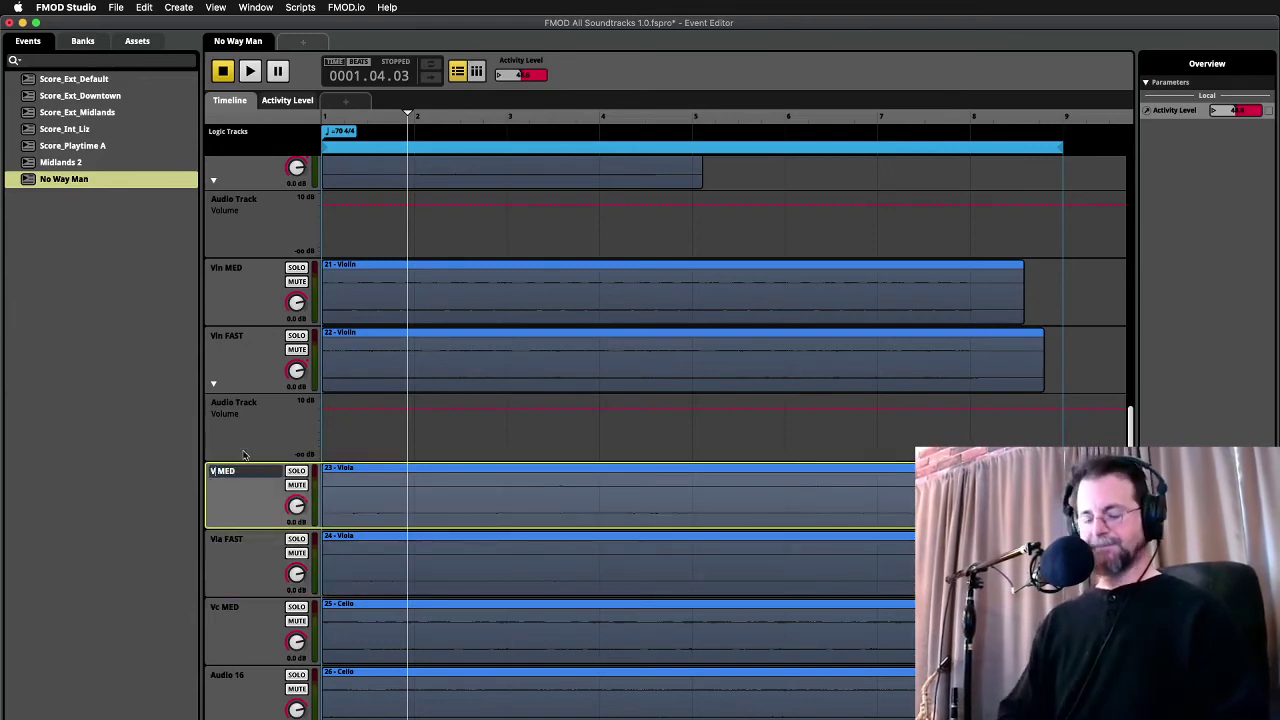
{"action": "key", "text": "Return"}
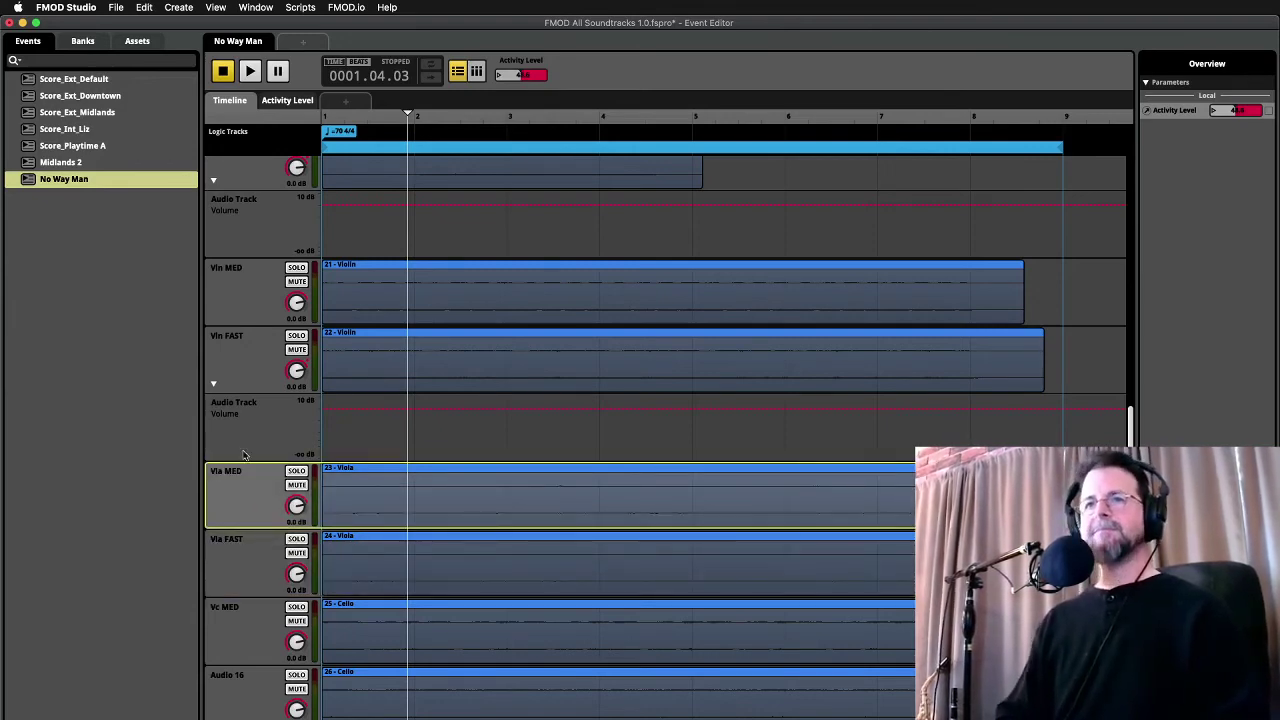
Rename the Audio 16 cello track as "Vc FAST"
{"action": "double_click", "coordinate": [229, 675]}
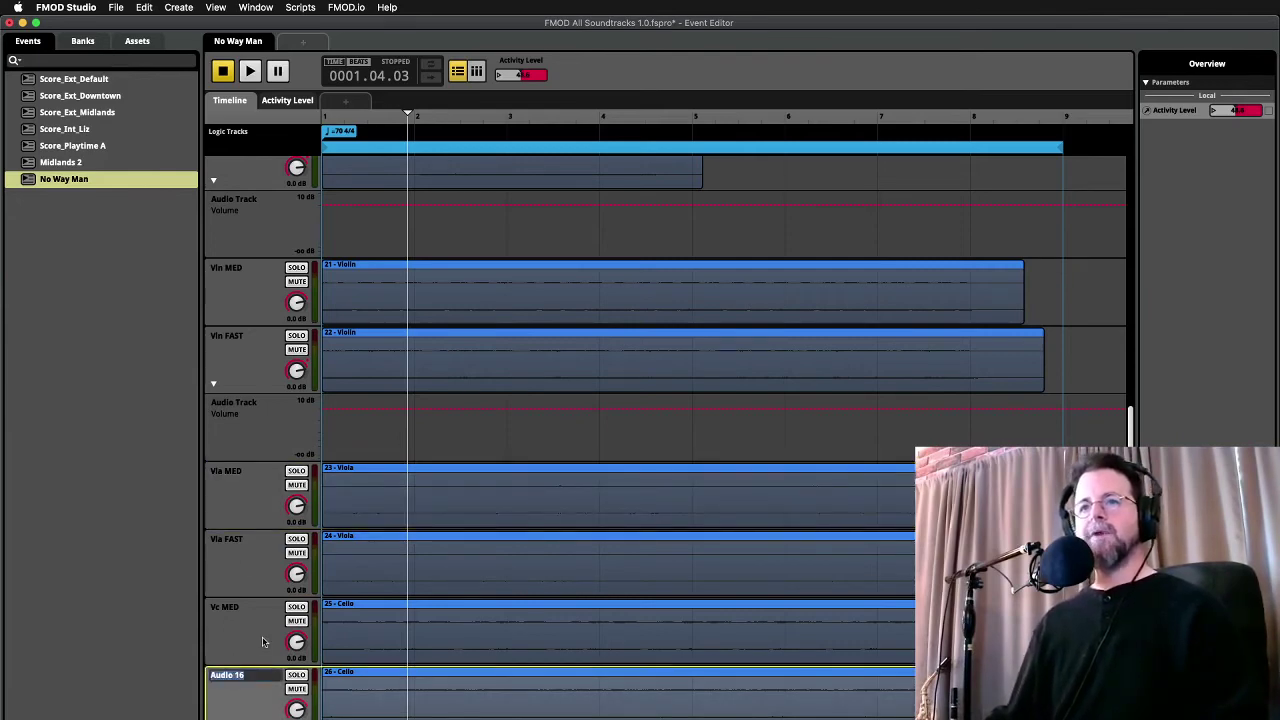
{"action": "type", "text": "Vc FAST"}
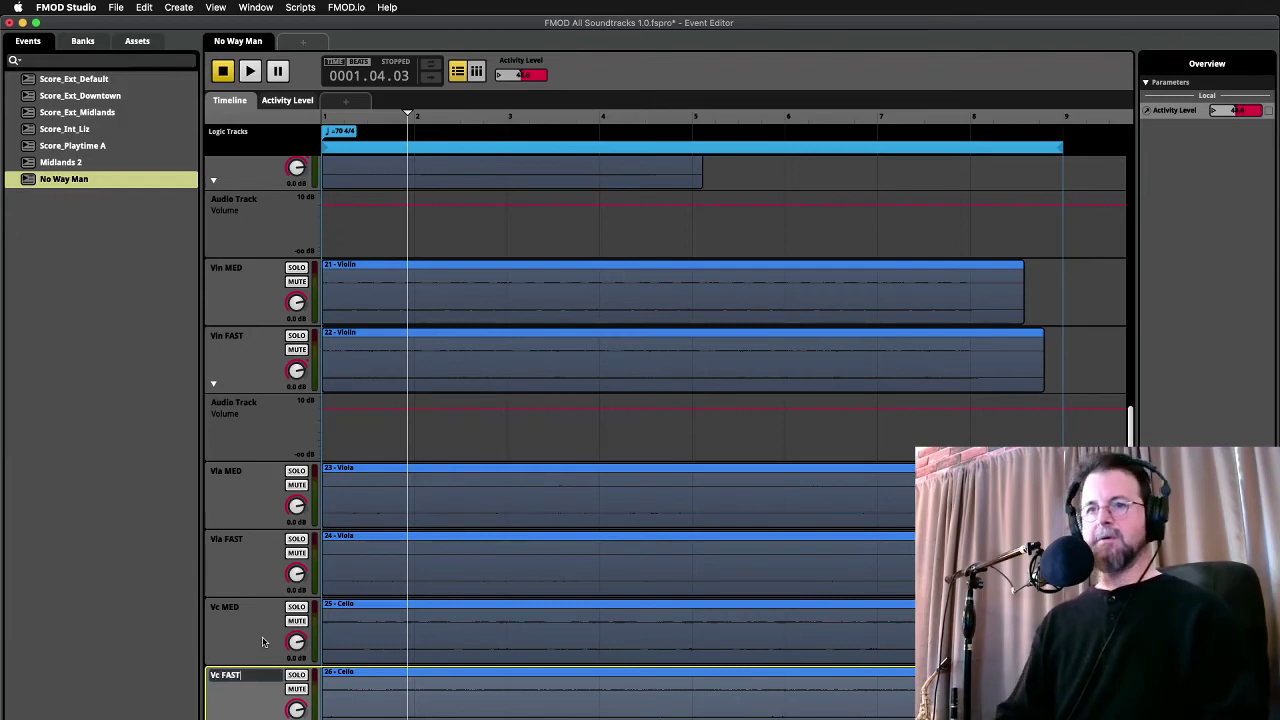
{"action": "key", "text": "Return"}
Play the event and solo the MED and FAST tracks of the violins, violas and cellos together, then stop playback
{"action": "key", "text": "space"}
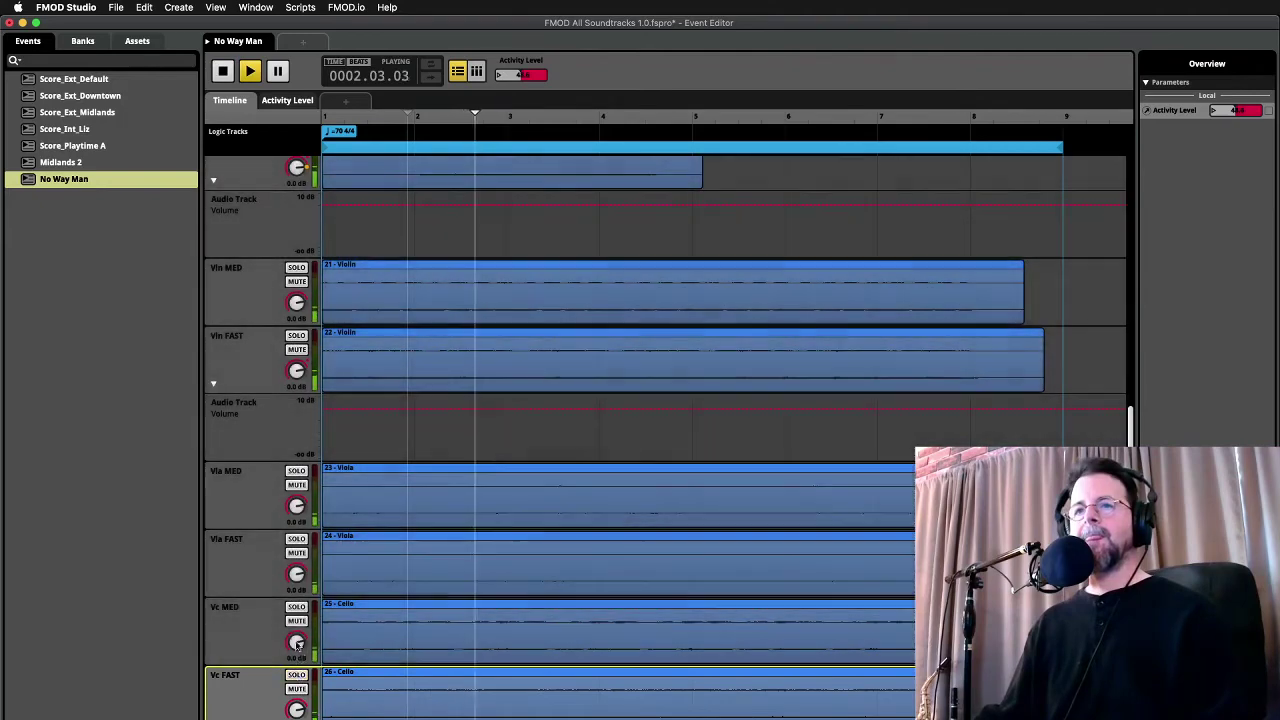
{"action": "left_click", "coordinate": [296, 608]}
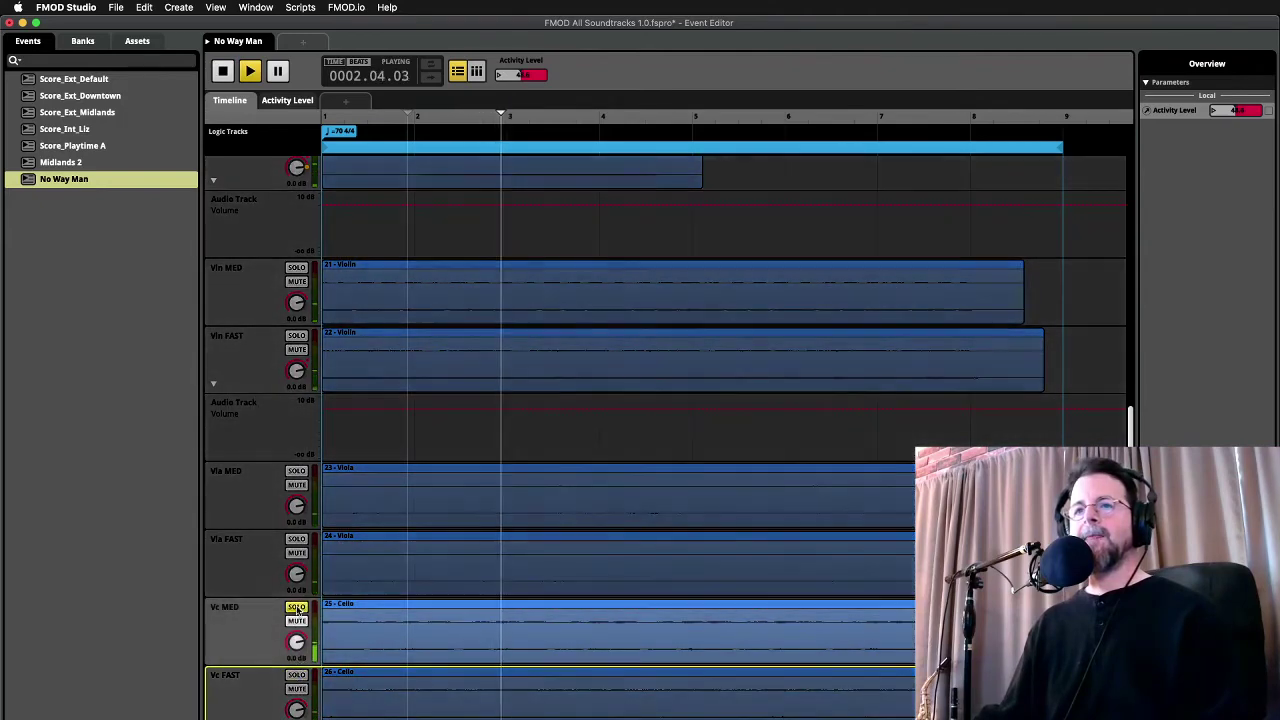
{"action": "left_click", "coordinate": [296, 470]}
{"action": "left_click", "coordinate": [296, 268]}
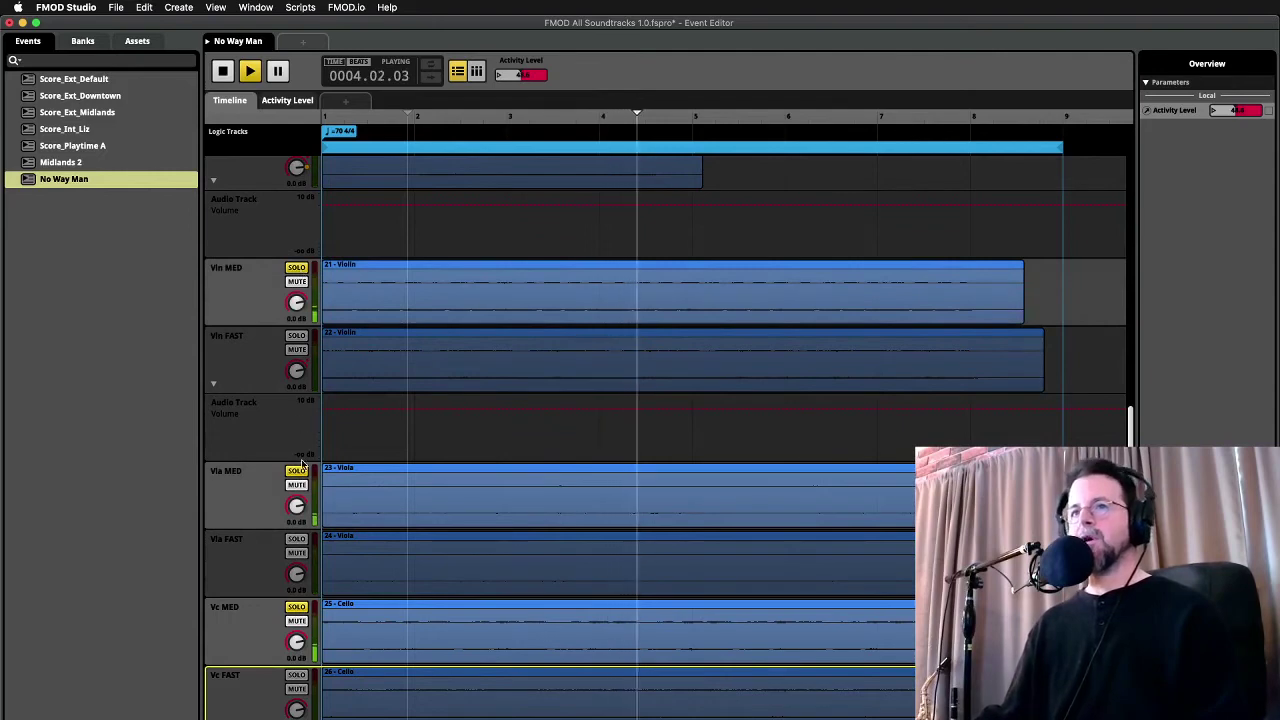
{"action": "left_click", "coordinate": [296, 336]}
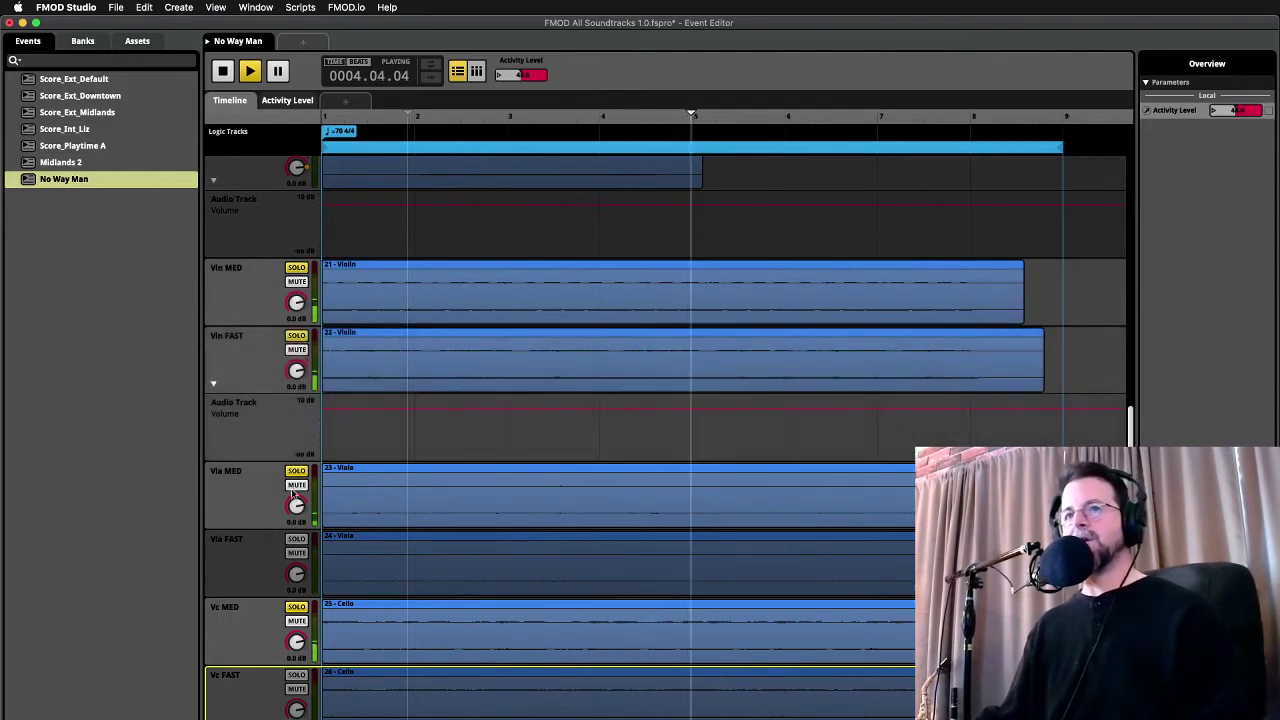
{"action": "left_click", "coordinate": [296, 538]}
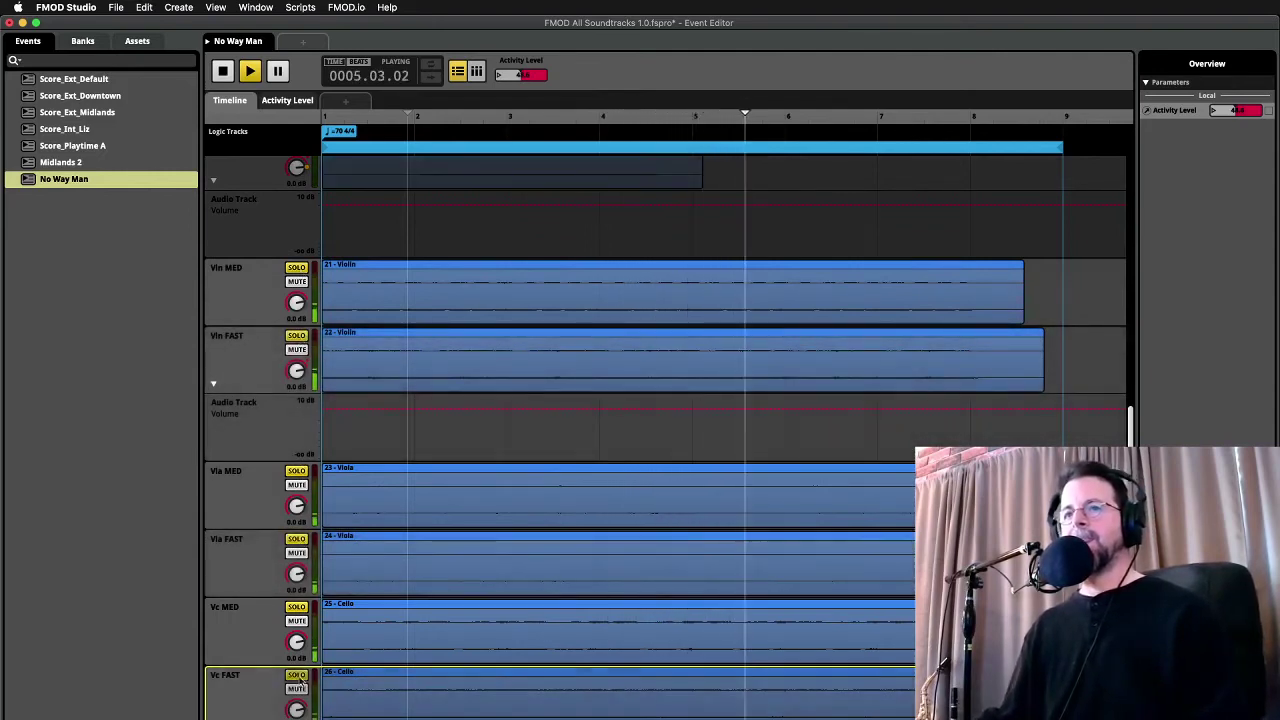
{"action": "key", "text": "space"}
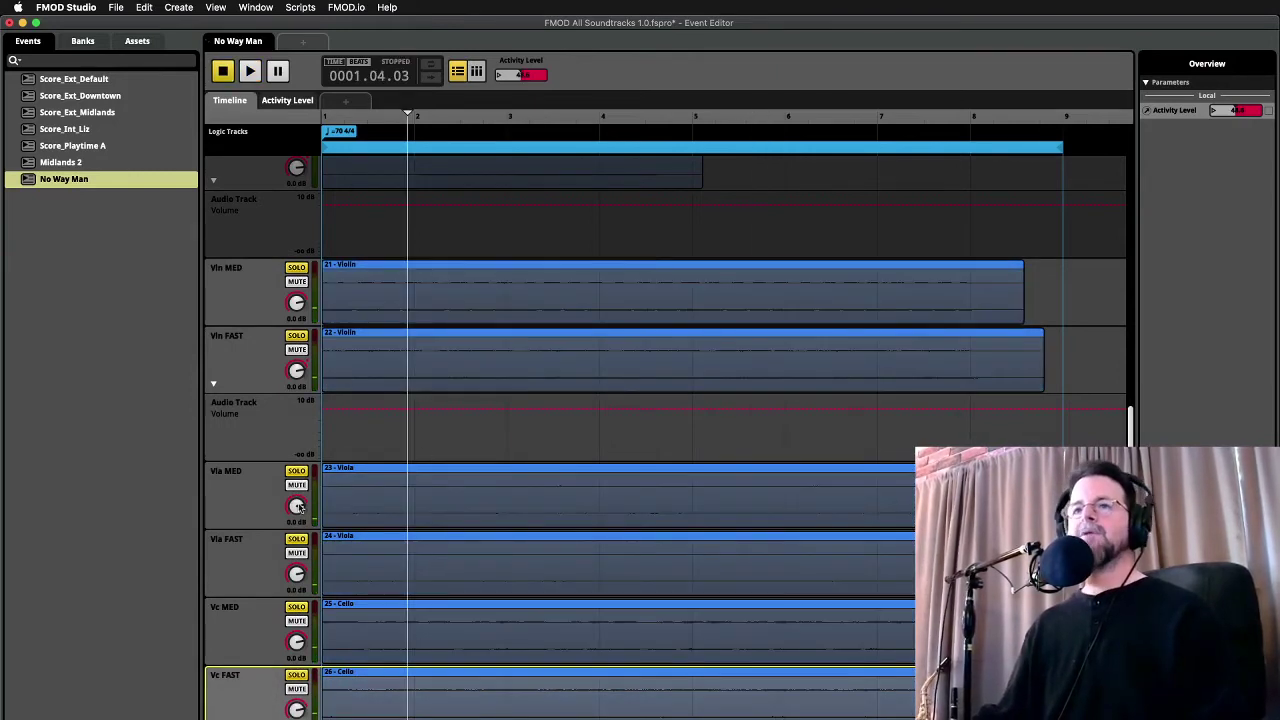
Add volume automation by Activity Level to the Vla MED, Vla FAST and Vc FAST tracks
{"action": "left_click", "coordinate": [290, 100]}
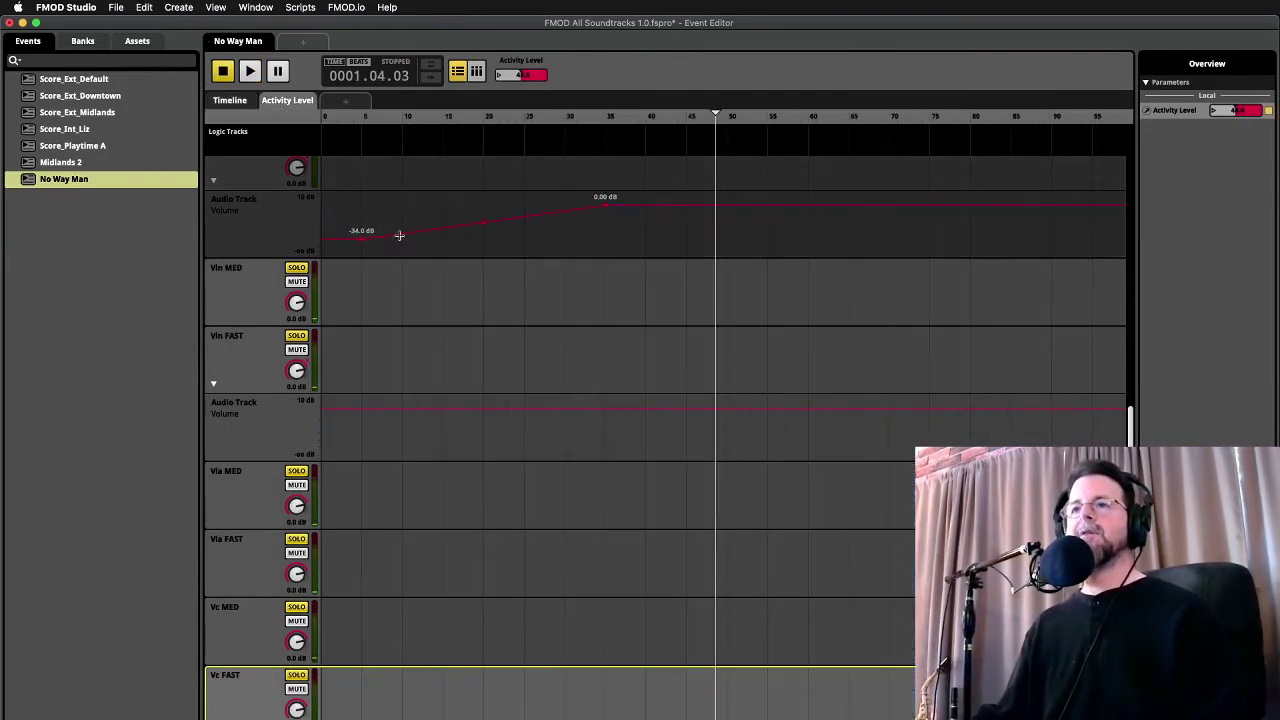
{"action": "right_click", "coordinate": [296, 506]}
{"action": "left_click", "coordinate": [322, 512]}
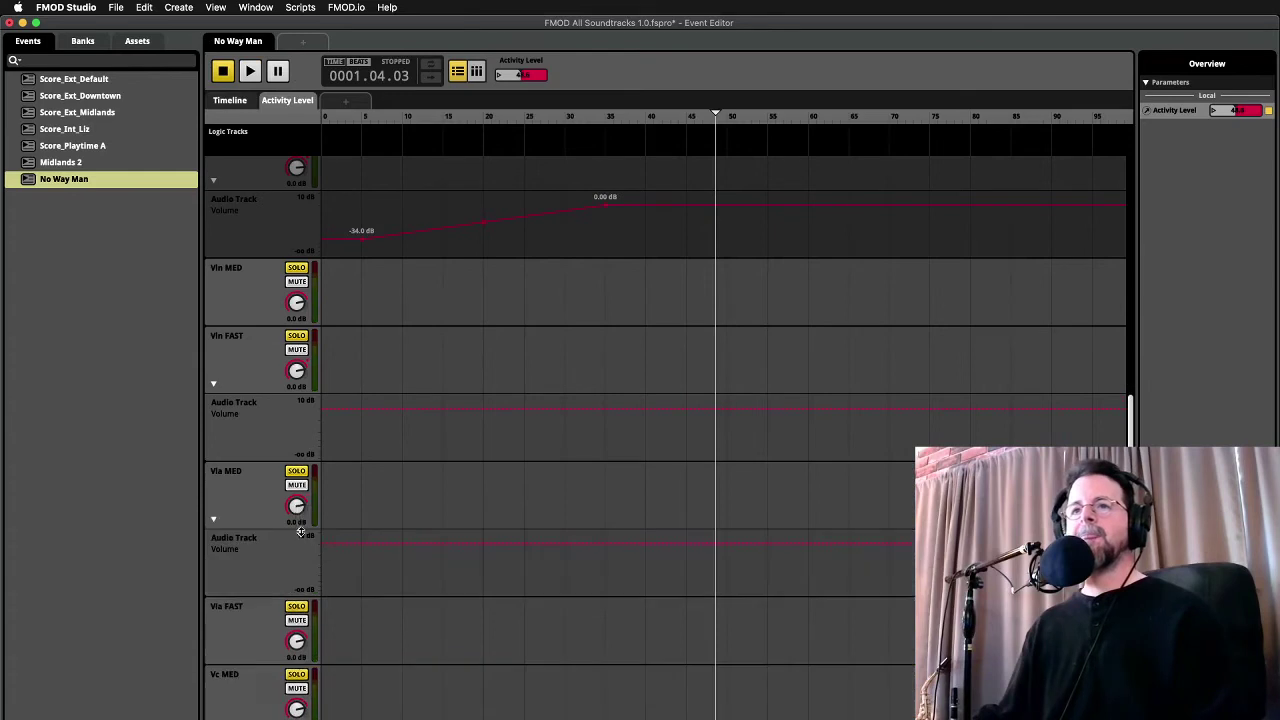
{"action": "right_click", "coordinate": [296, 641]}
{"action": "left_click", "coordinate": [322, 647]}
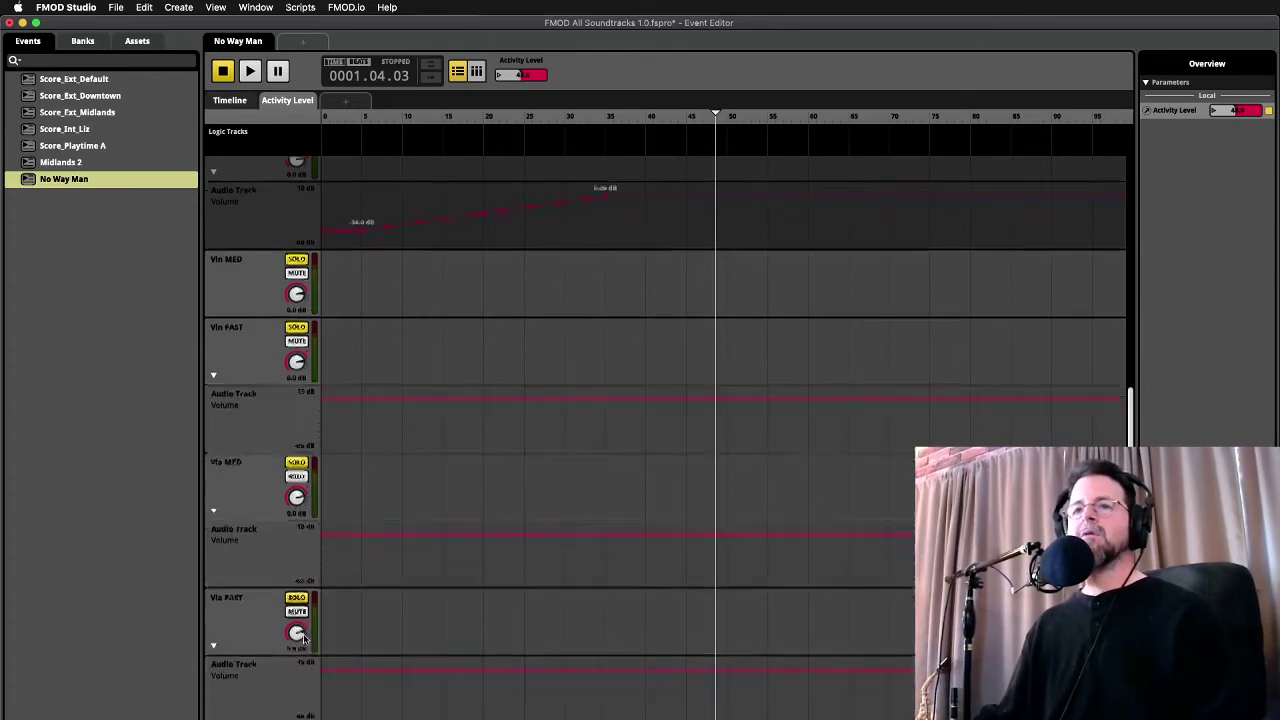
{"action": "scroll", "coordinate": [303, 560], "scroll_direction": "down", "scroll_amount": 5}
{"action": "left_click", "coordinate": [303, 522]}
{"action": "right_click", "coordinate": [296, 506]}
{"action": "left_click", "coordinate": [322, 512]}
{"action": "right_click", "coordinate": [293, 645]}
{"action": "left_click", "coordinate": [303, 652]}
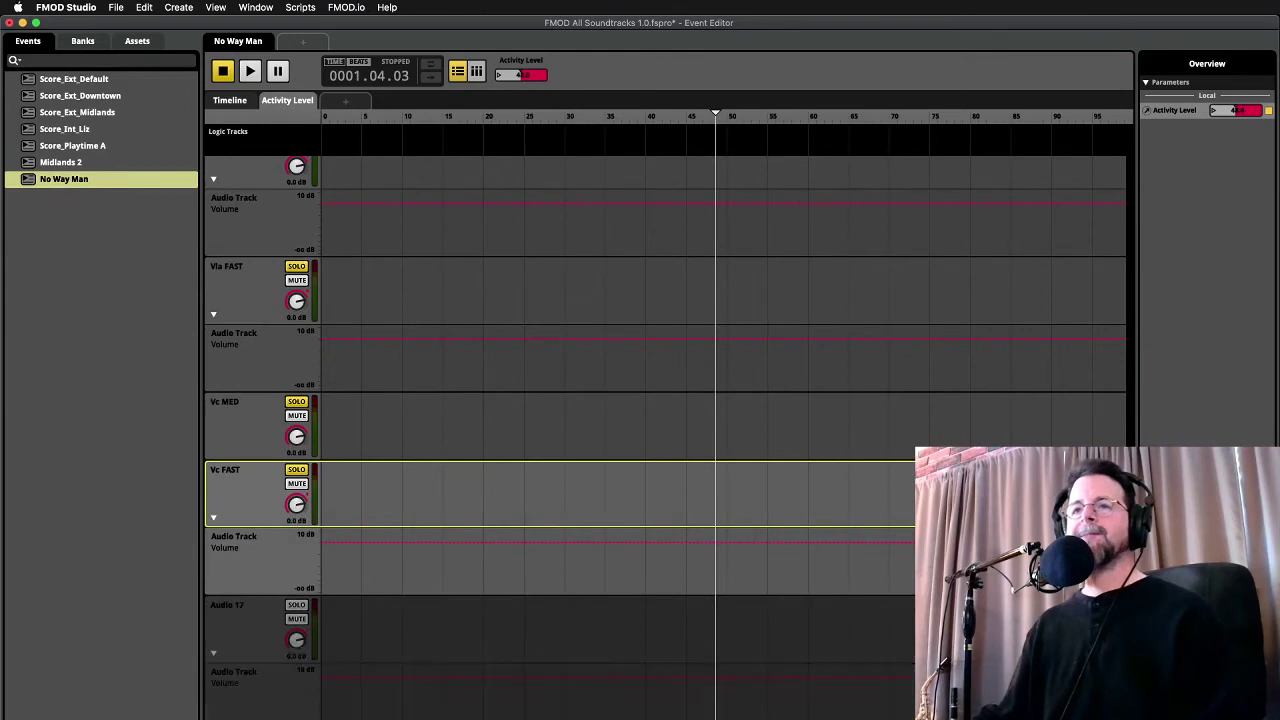
{"action": "right_click", "coordinate": [305, 651]}
{"action": "left_click", "coordinate": [307, 649]}
{"action": "right_click", "coordinate": [307, 649]}
{"action": "left_click", "coordinate": [309, 648]}
{"action": "right_click", "coordinate": [297, 645]}
{"action": "left_click", "coordinate": [360, 566]}
Add volume automation by Activity Level to the Vln MED track while briefly playing the soloed strings
{"action": "scroll", "coordinate": [360, 566], "scroll_direction": "up", "scroll_amount": 4}
{"action": "scroll", "coordinate": [360, 566], "scroll_direction": "up", "scroll_amount": 2}
{"action": "scroll", "coordinate": [403, 400], "scroll_direction": "up", "scroll_amount": 2}
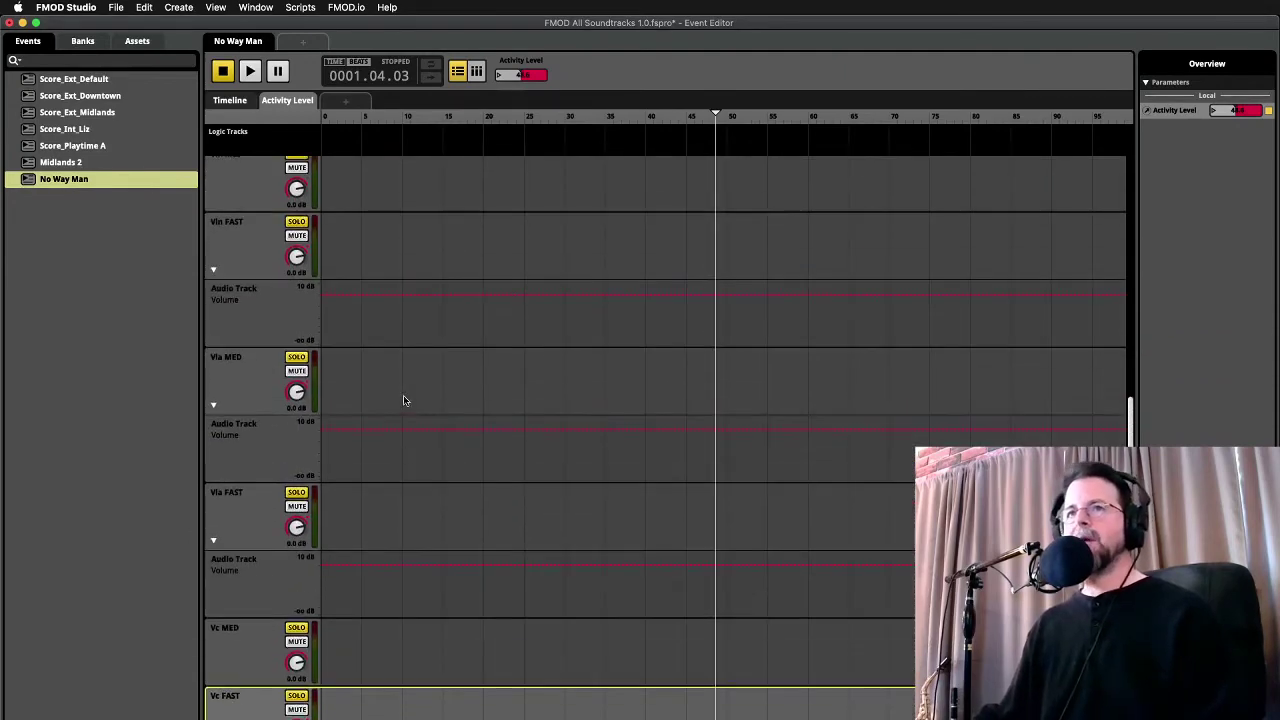
{"action": "scroll", "coordinate": [372, 315], "scroll_direction": "up", "scroll_amount": 2}
{"action": "key", "text": "space"}
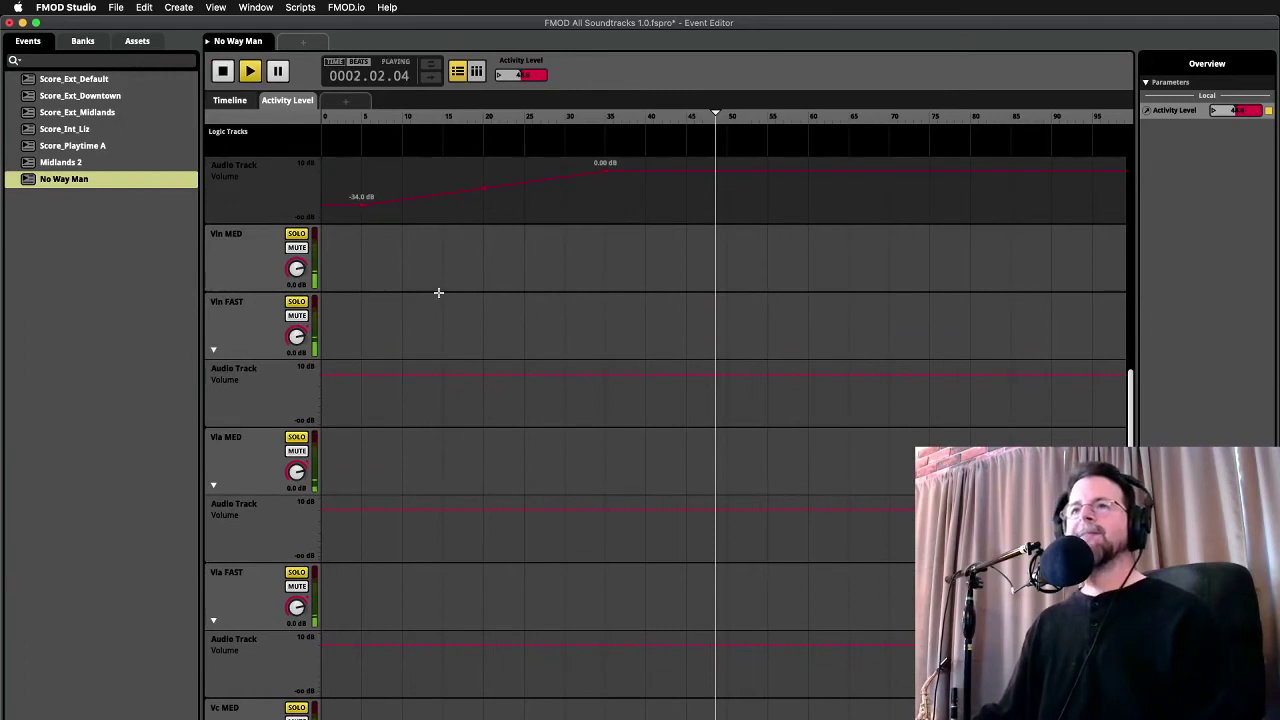
{"action": "right_click", "coordinate": [305, 268]}
{"action": "left_click", "coordinate": [314, 275]}
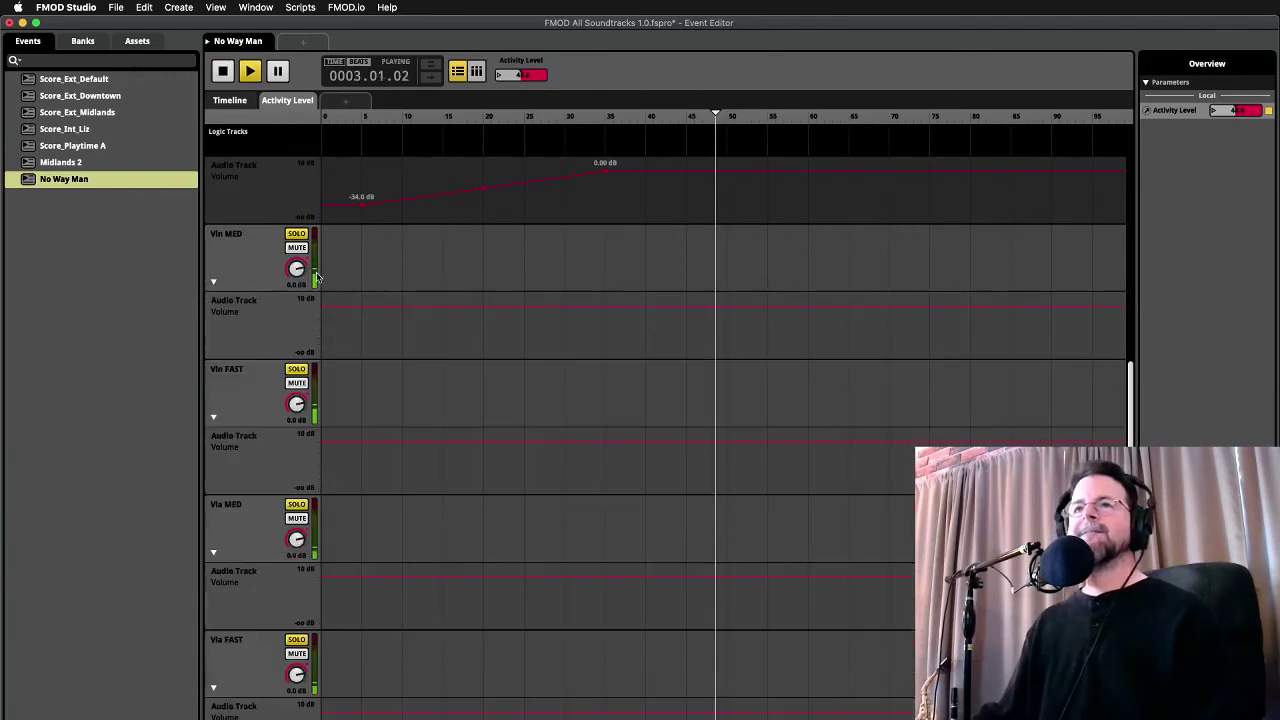
{"action": "key", "text": "space"}
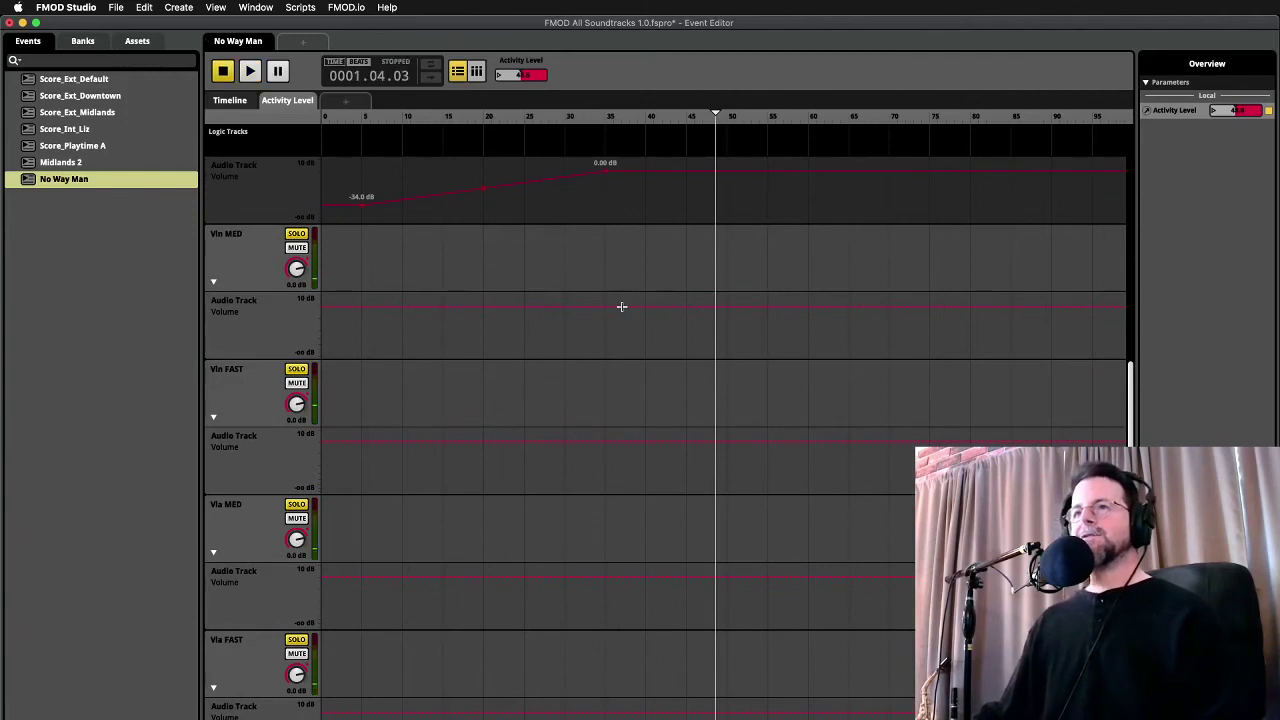
Shape the Vln MED volume curve to hold 0 dB up to about Activity Level 46 and fall to -oo dB at the maximum
{"action": "left_click", "coordinate": [724, 308]}
{"action": "left_click", "coordinate": [695, 306]}
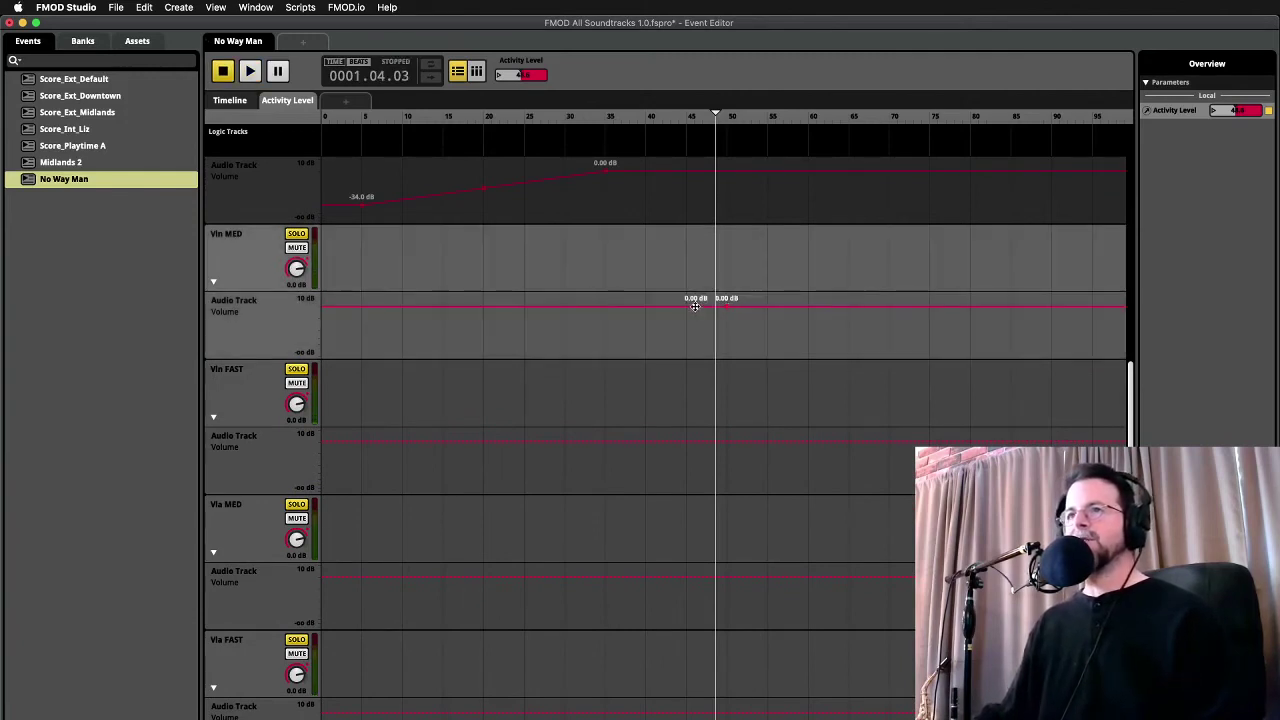
{"action": "left_click_drag", "start_coordinate": [695, 306], "coordinate": [323, 355]}
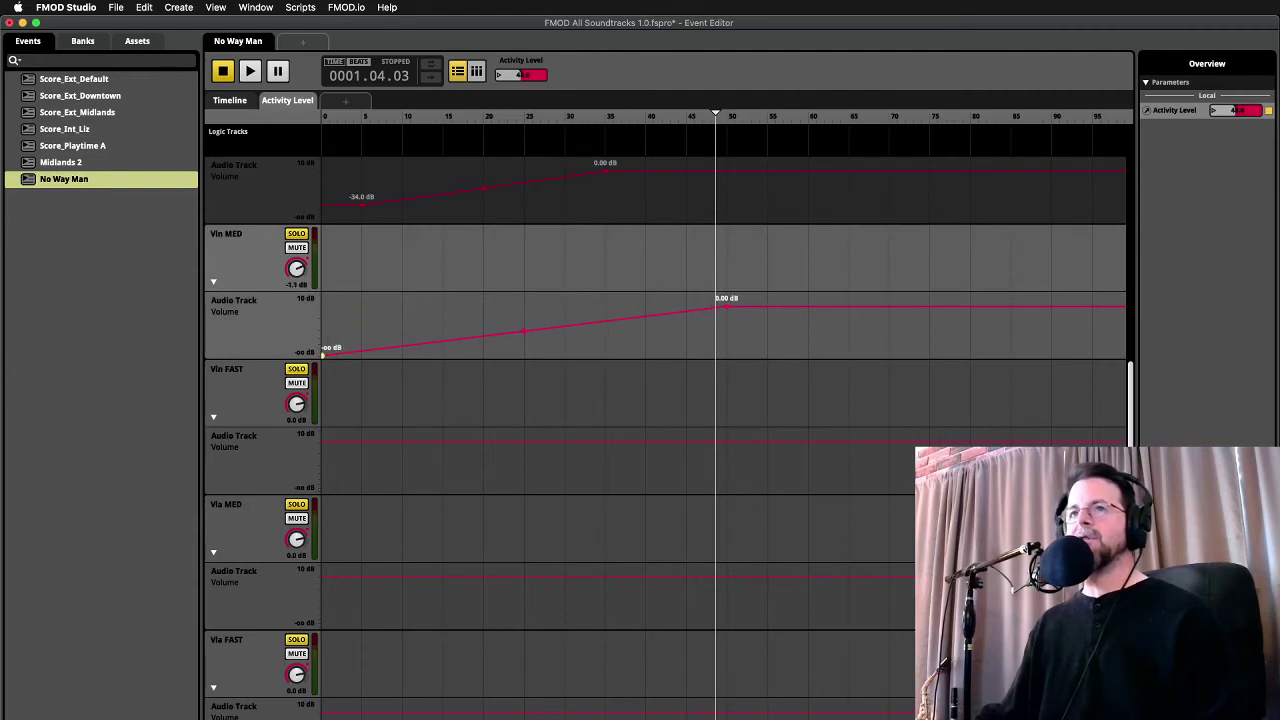
{"action": "left_click", "coordinate": [525, 331]}
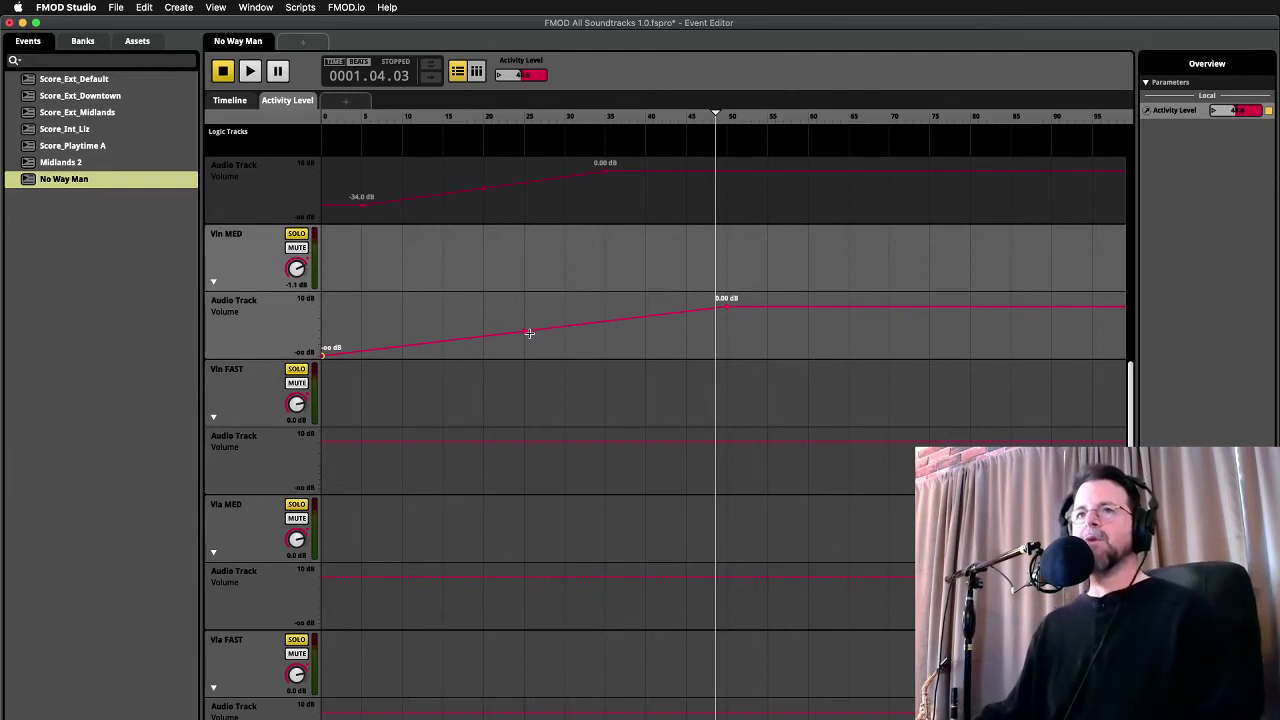
{"action": "left_click_drag", "start_coordinate": [524, 331], "coordinate": [523, 320]}
{"action": "left_click_drag", "start_coordinate": [324, 350], "coordinate": [1122, 352]}
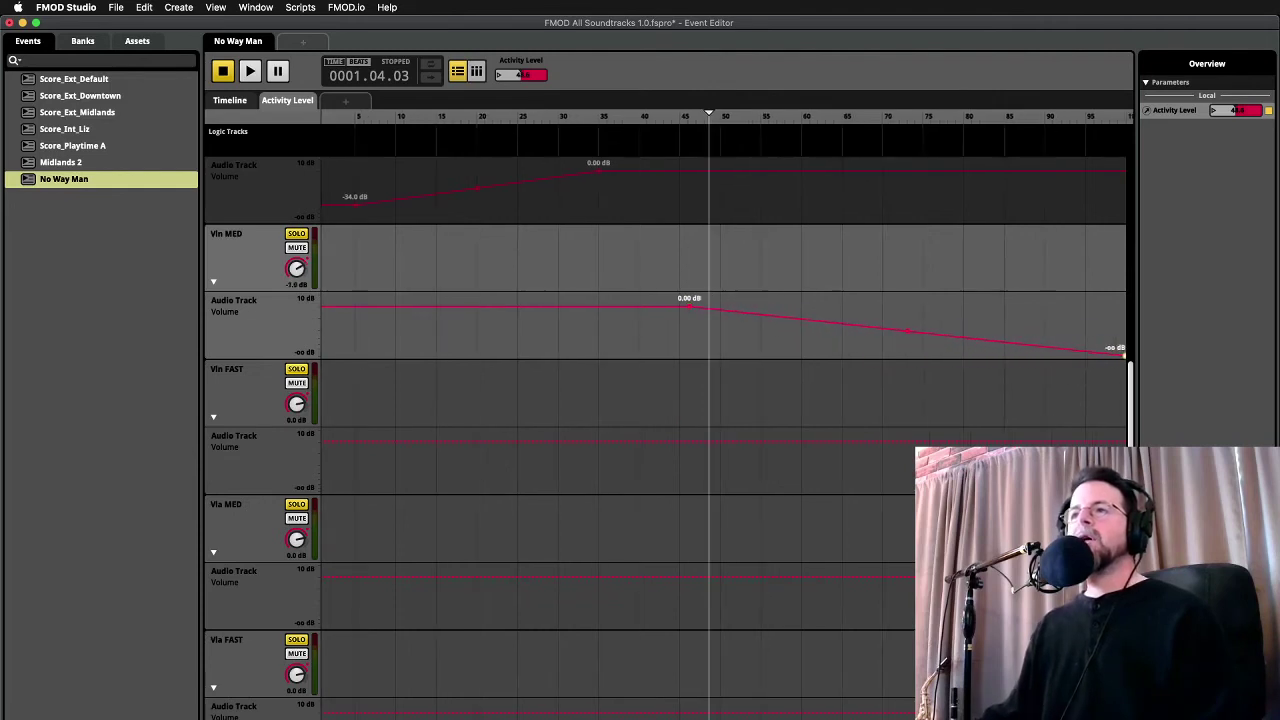
Shape the Vln FAST volume curve to rise from -oo dB at Activity Level 0 to 0 dB at about 49
{"action": "left_click", "coordinate": [688, 441]}
{"action": "left_click", "coordinate": [770, 441]}
{"action": "left_click_drag", "start_coordinate": [690, 441], "coordinate": [324, 488]}
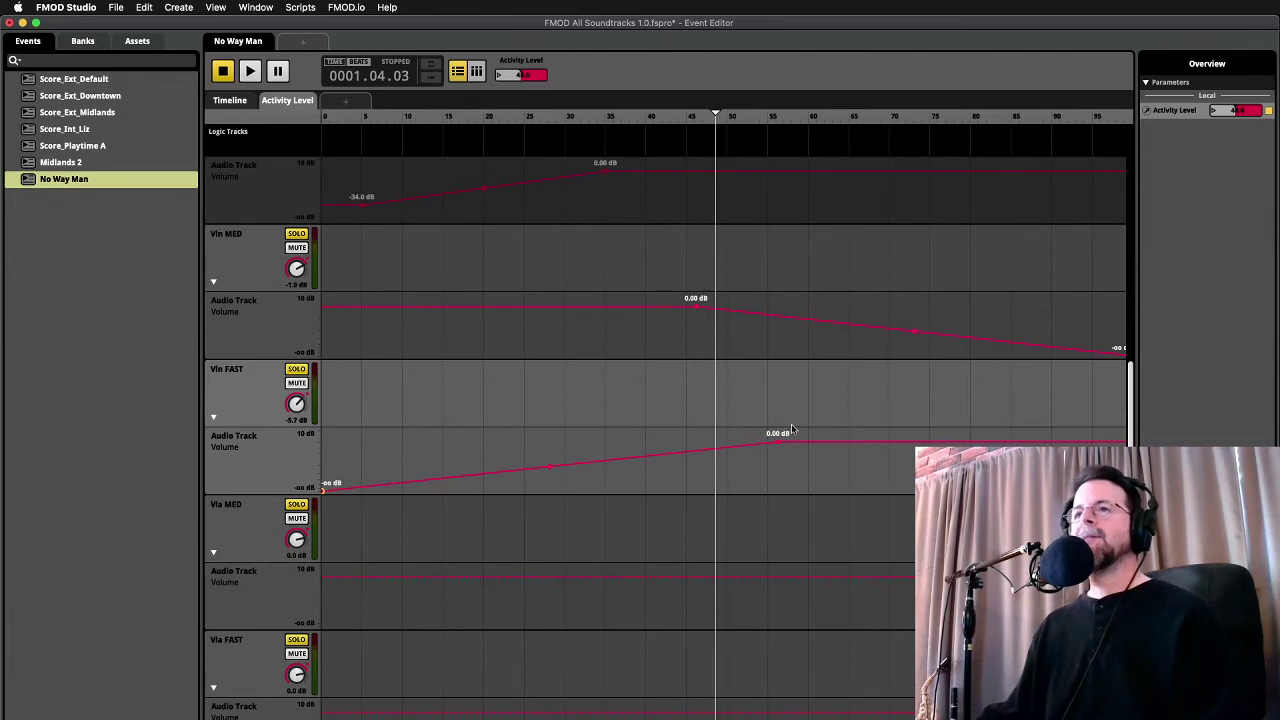
{"action": "left_click_drag", "start_coordinate": [776, 441], "coordinate": [718, 441]}
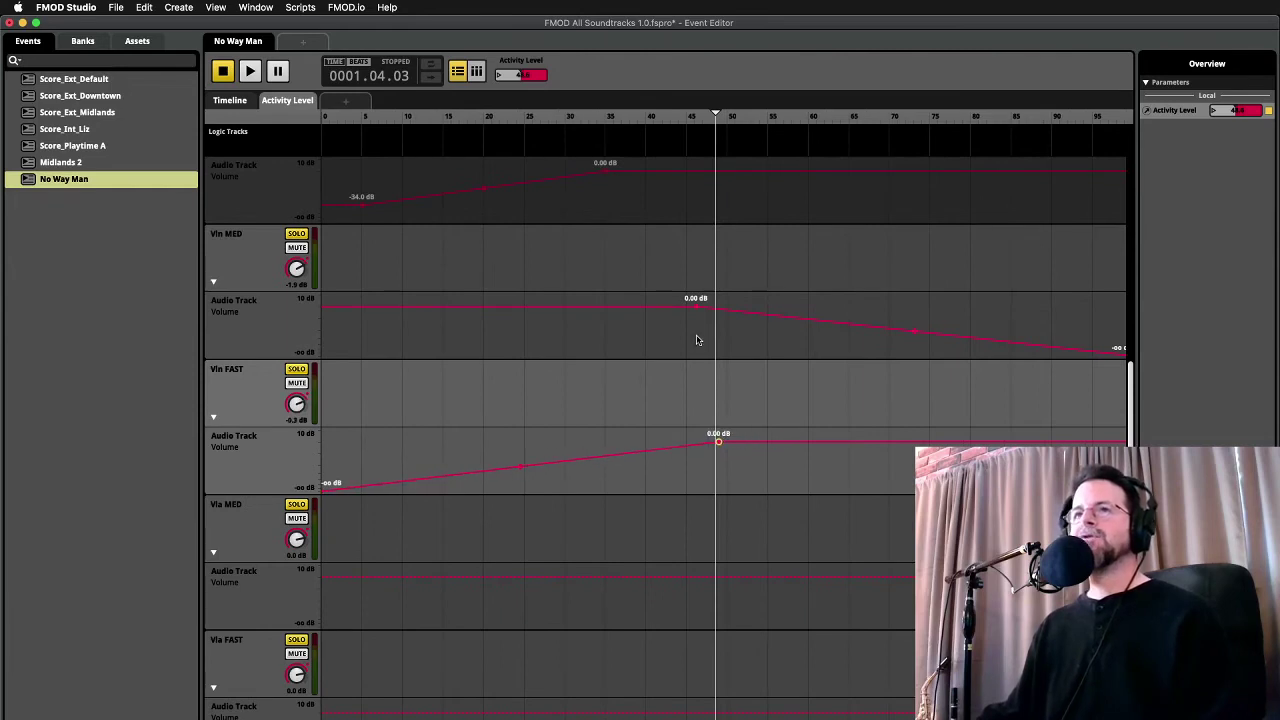
Audition the violin crossfade during playback while lowering the Activity Level to about 15, then stop
{"action": "key", "text": "space"}
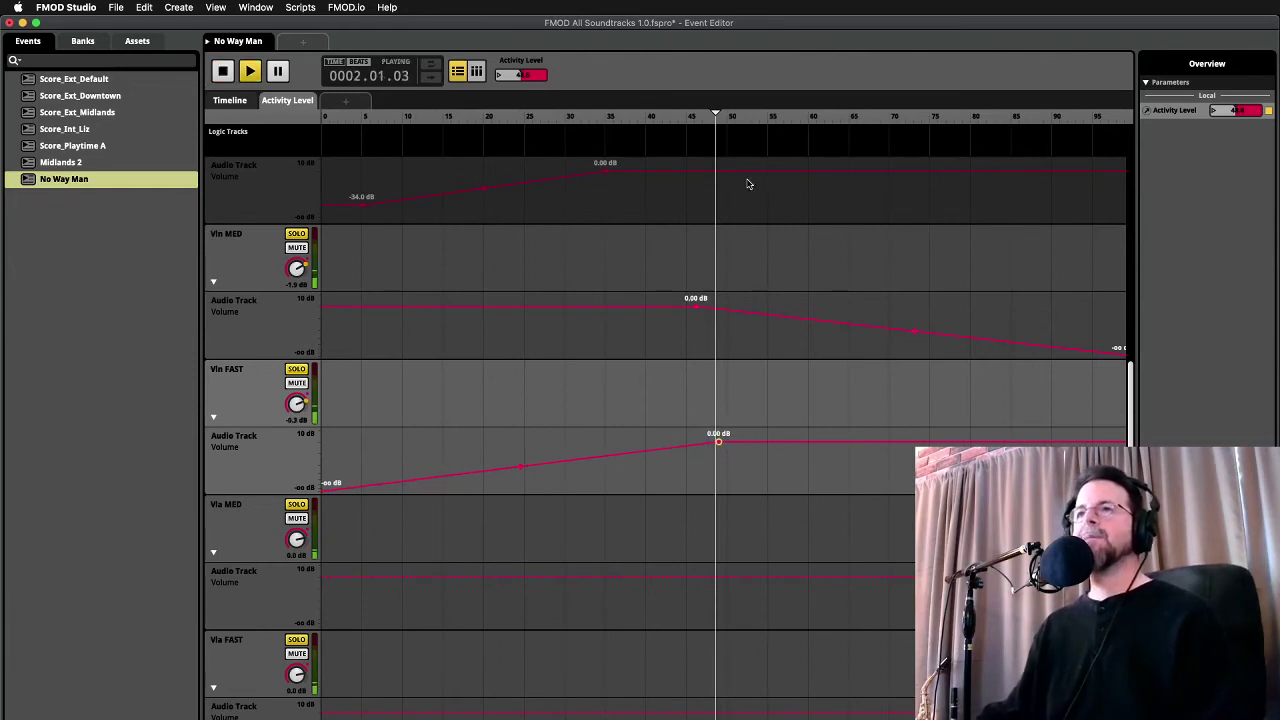
{"action": "left_click", "coordinate": [718, 118]}
{"action": "left_click_drag", "start_coordinate": [718, 118], "coordinate": [416, 215]}
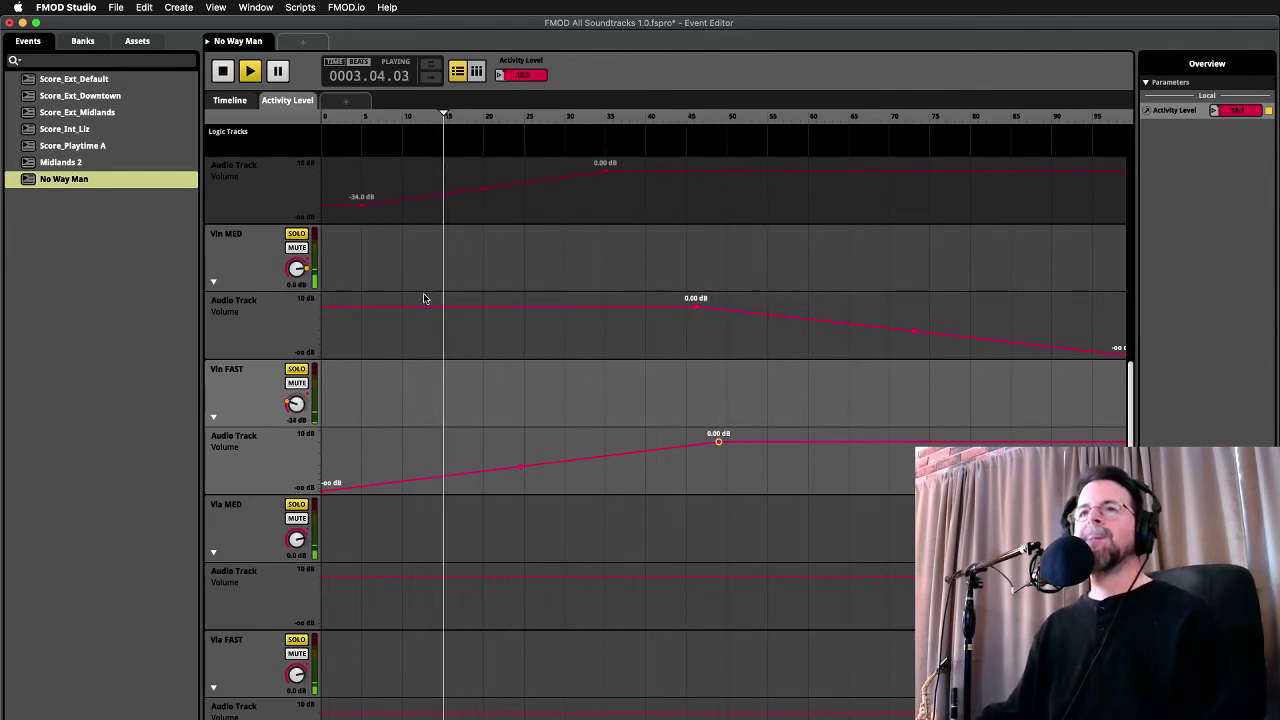
{"action": "key", "text": "space"}
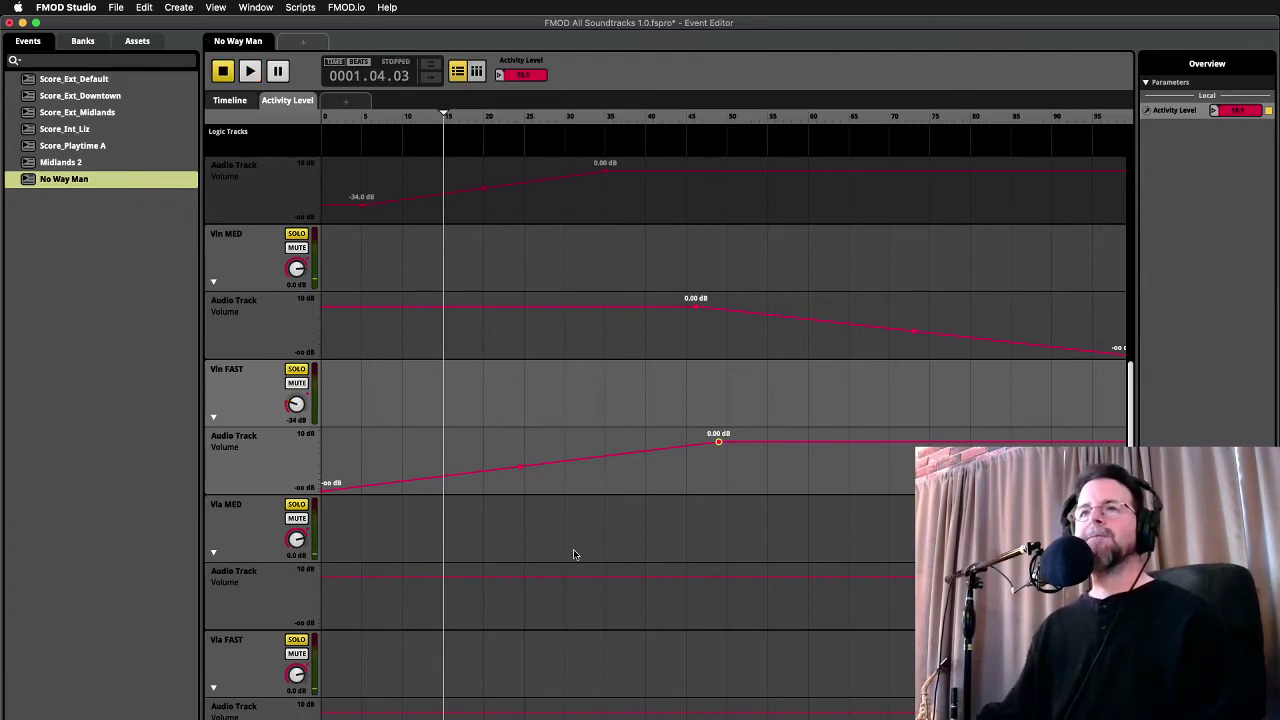
Shape the Vla MED volume to fall from 0 dB at Activity Level 46 to -oo dB, and Vla FAST to rise from -75 dB to 0 dB at 47
{"action": "left_click", "coordinate": [245, 261]}
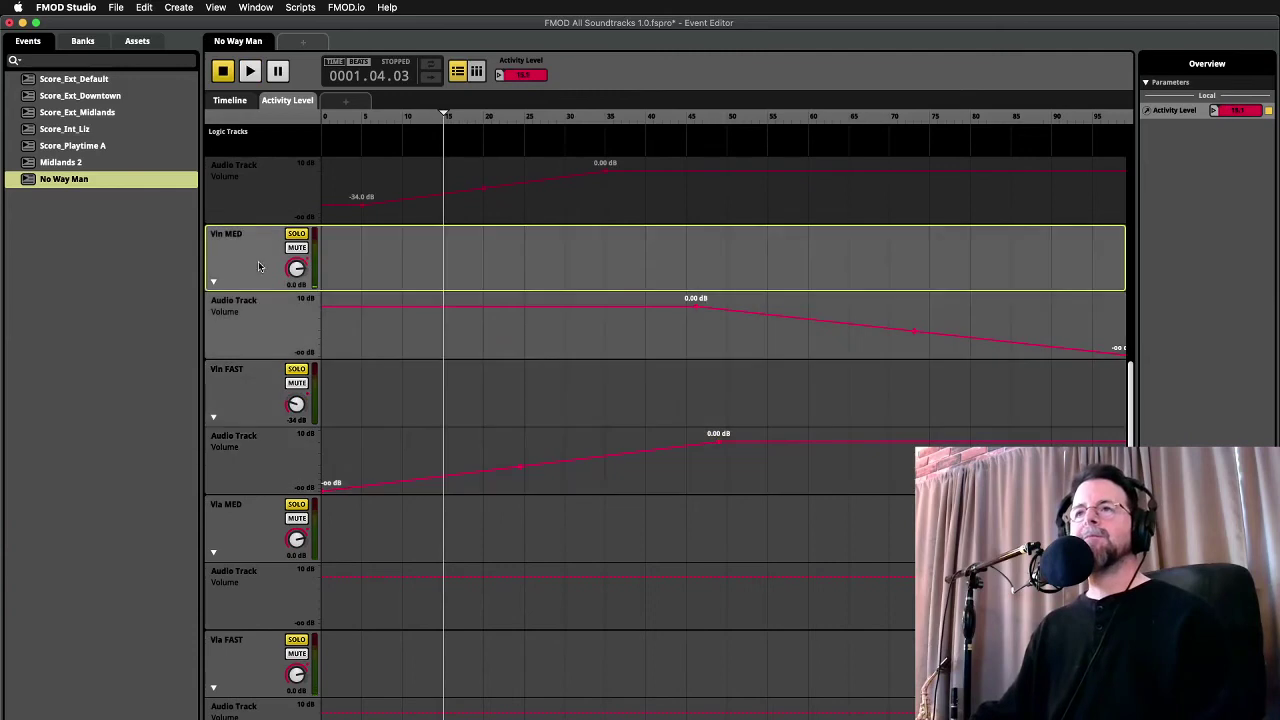
{"action": "left_click", "coordinate": [257, 412]}
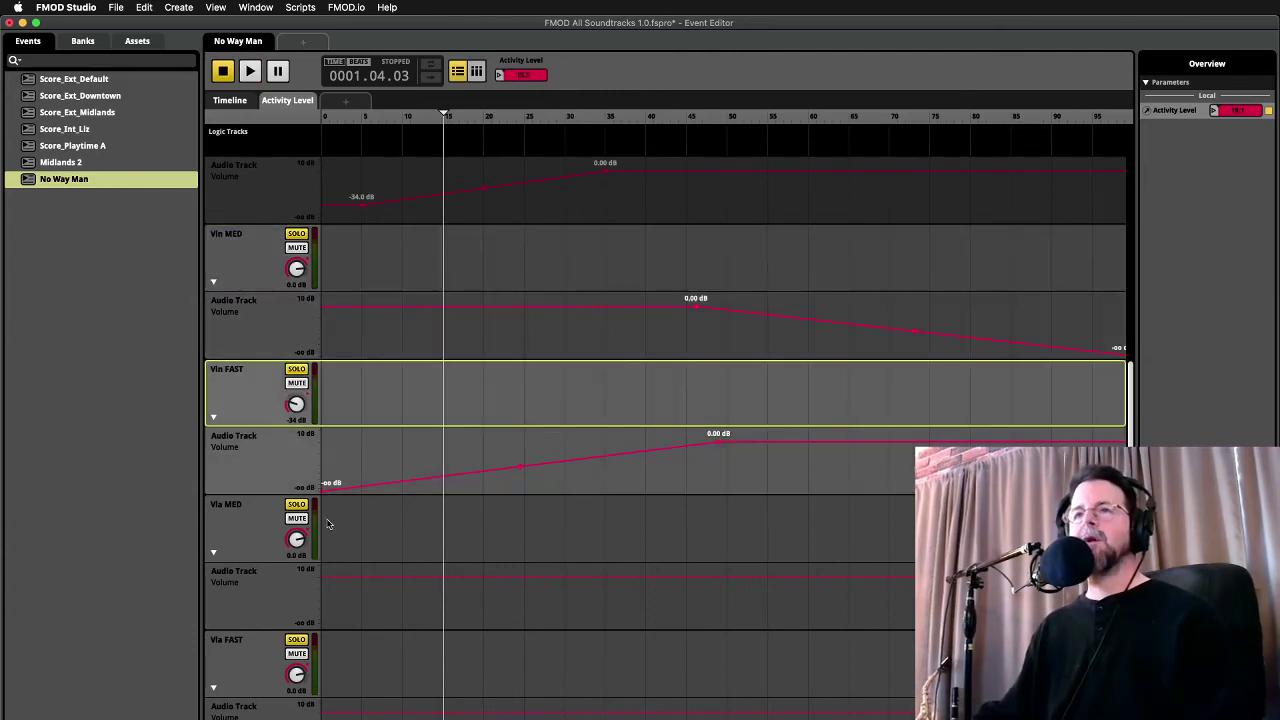
{"action": "left_click", "coordinate": [239, 519]}
{"action": "left_click", "coordinate": [697, 577]}
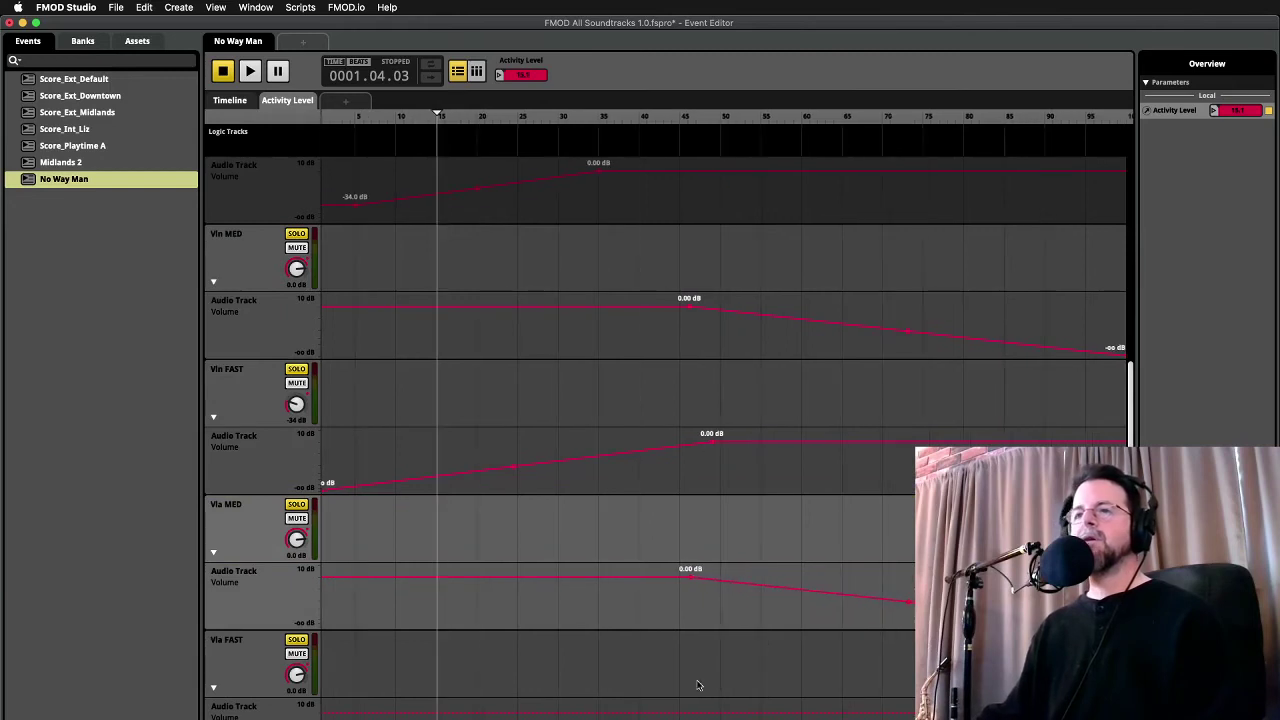
{"action": "left_click", "coordinate": [697, 711]}
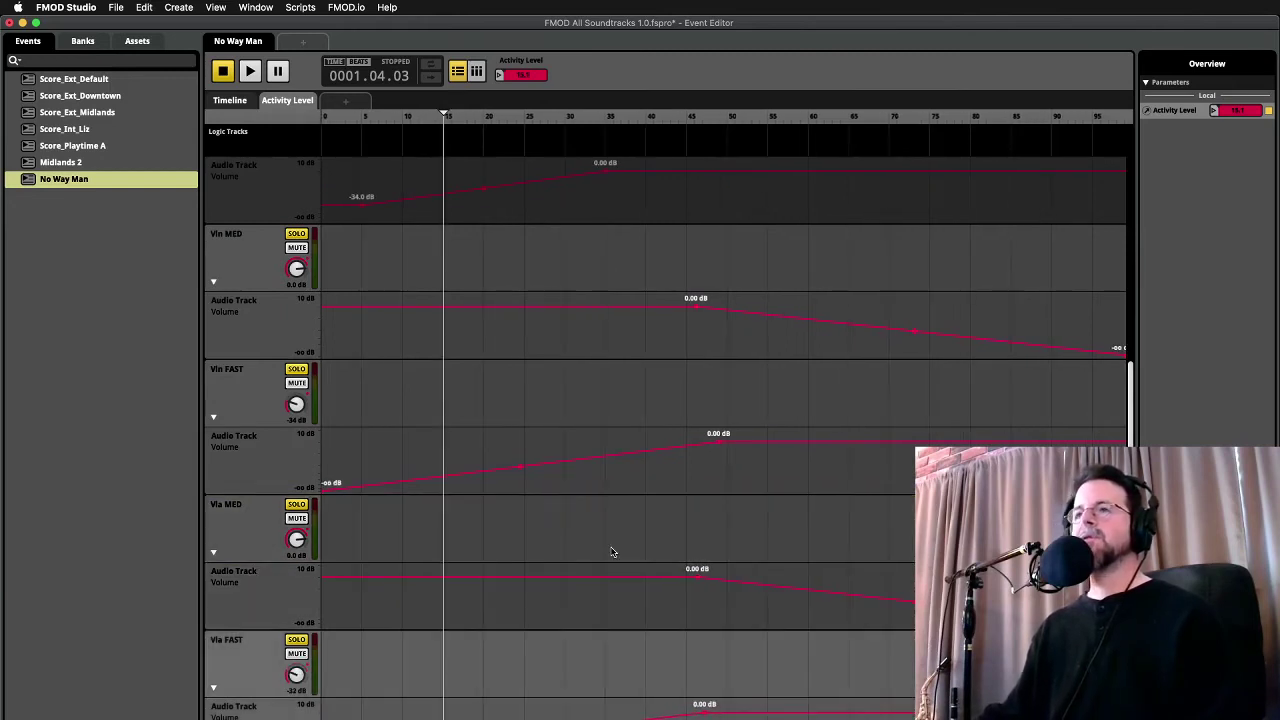
{"action": "scroll", "coordinate": [612, 551], "scroll_direction": "down", "scroll_amount": 5}
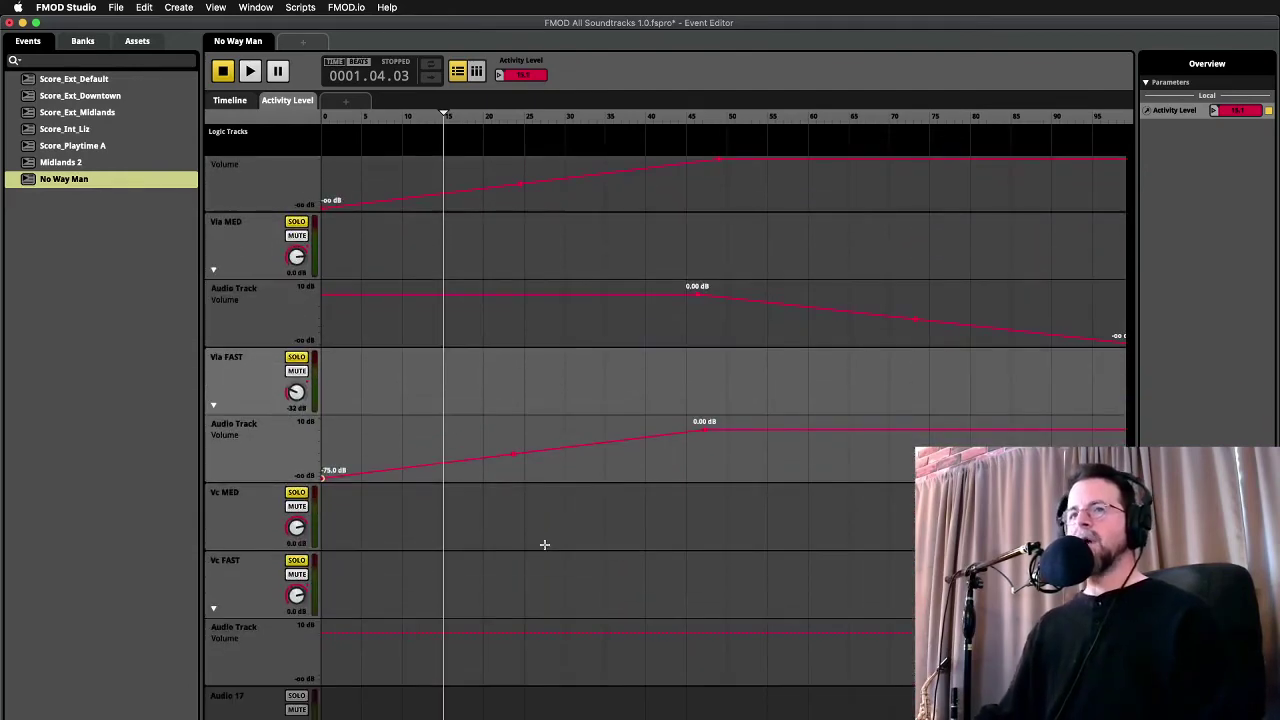
Automate the Vc MED volume to fall from 0 dB after Activity Level of about 47, and Vc FAST to rise to 0 dB at about 49
{"action": "right_click", "coordinate": [297, 528]}
{"action": "left_click", "coordinate": [372, 537]}
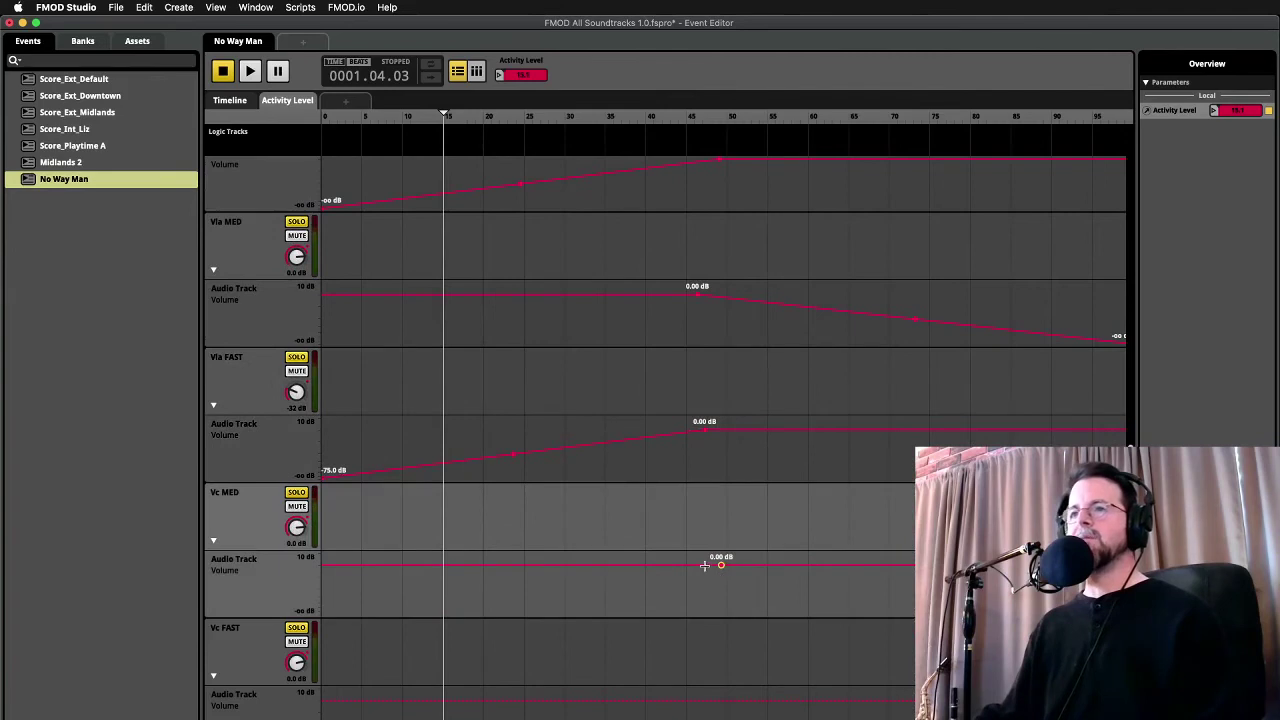
{"action": "left_click_drag", "start_coordinate": [720, 565], "coordinate": [960, 594]}
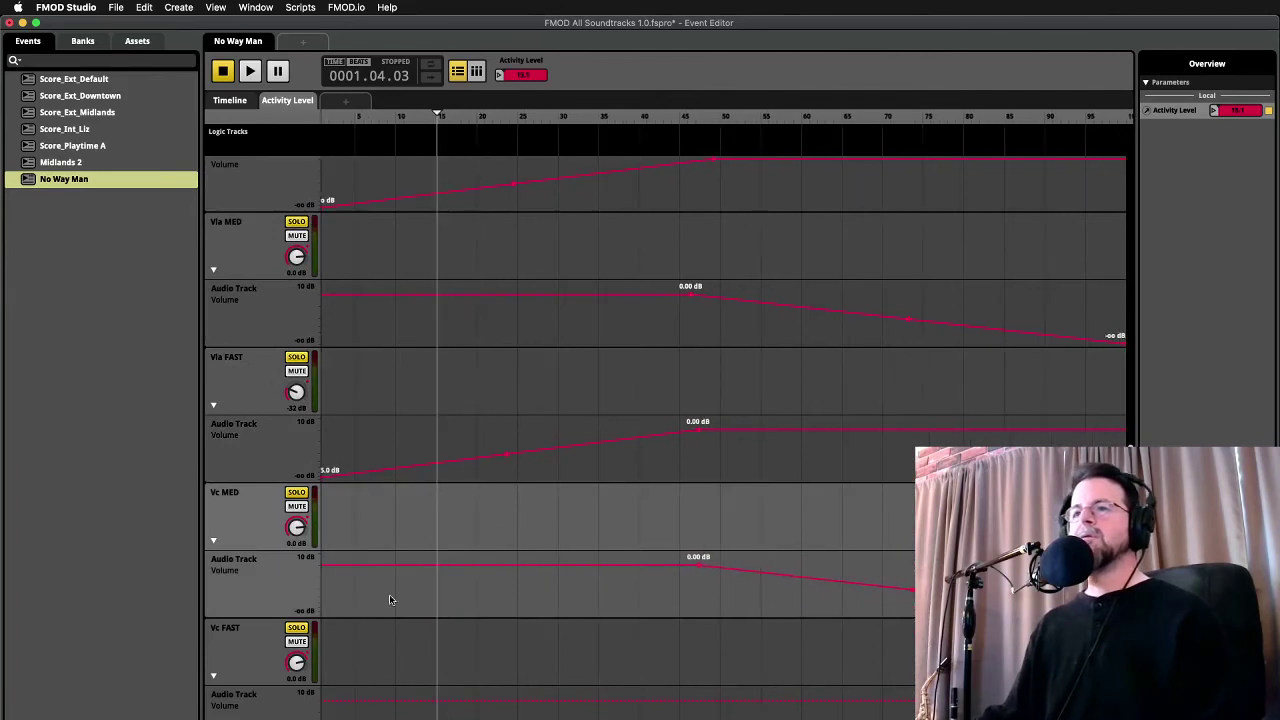
{"action": "left_click_drag", "start_coordinate": [732, 700], "coordinate": [560, 719]}
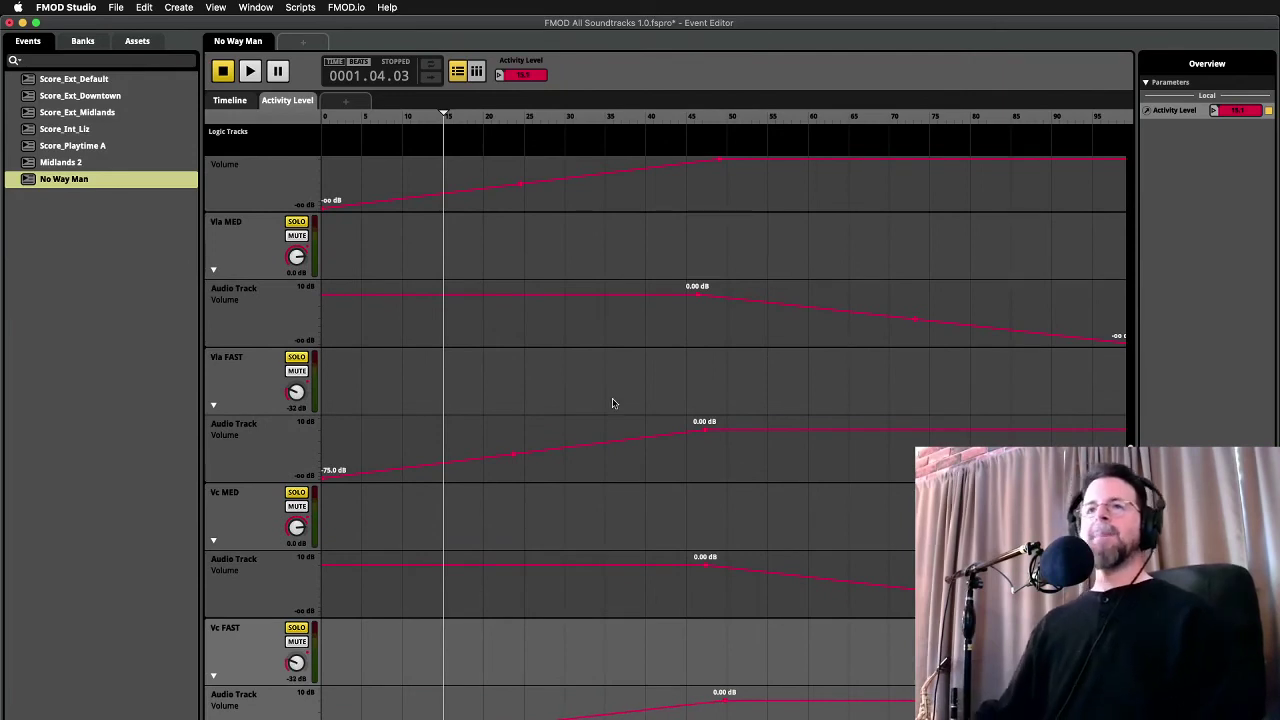
Audition the soloed strings while lowering the Activity Level to about 10, and stop playback
{"action": "key", "text": "space"}
{"action": "left_click_drag", "start_coordinate": [446, 118], "coordinate": [407, 129]}
{"action": "key", "text": "space"}
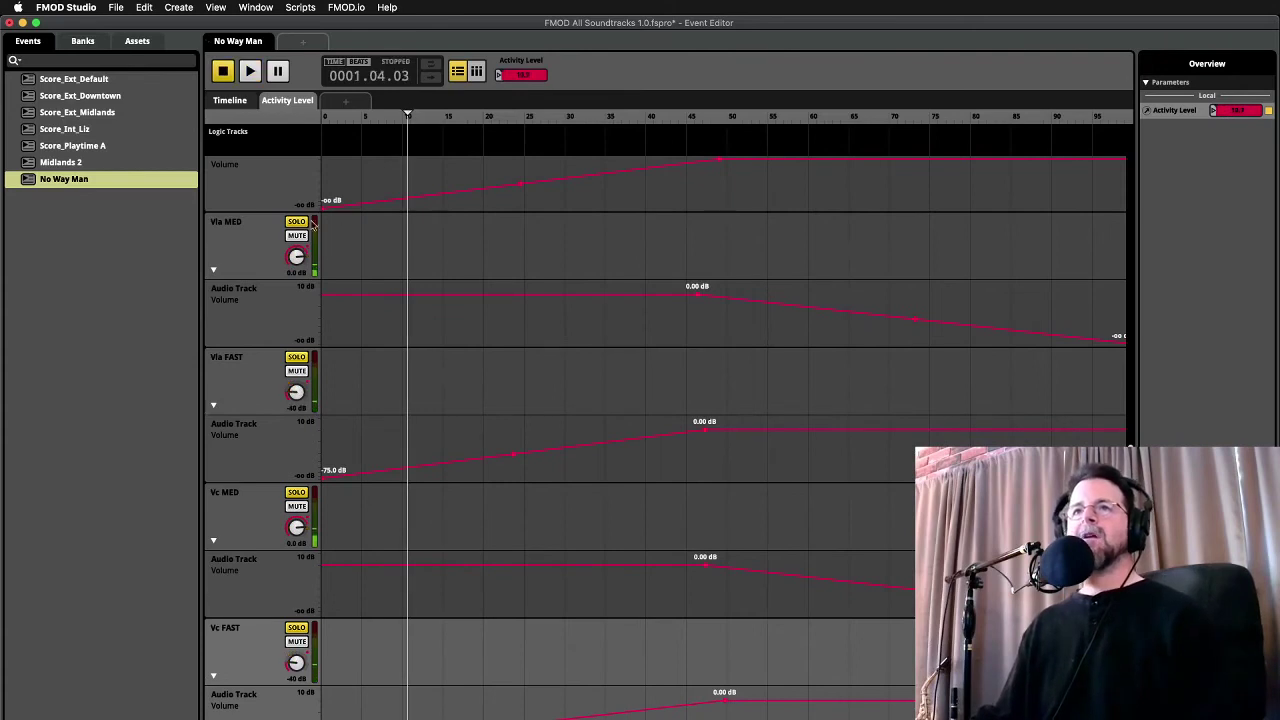
Turn off solo on the MED and FAST tracks of the cello, viola and violin
{"action": "left_click", "coordinate": [298, 629]}
{"action": "left_click", "coordinate": [296, 493]}
{"action": "left_click", "coordinate": [291, 441]}
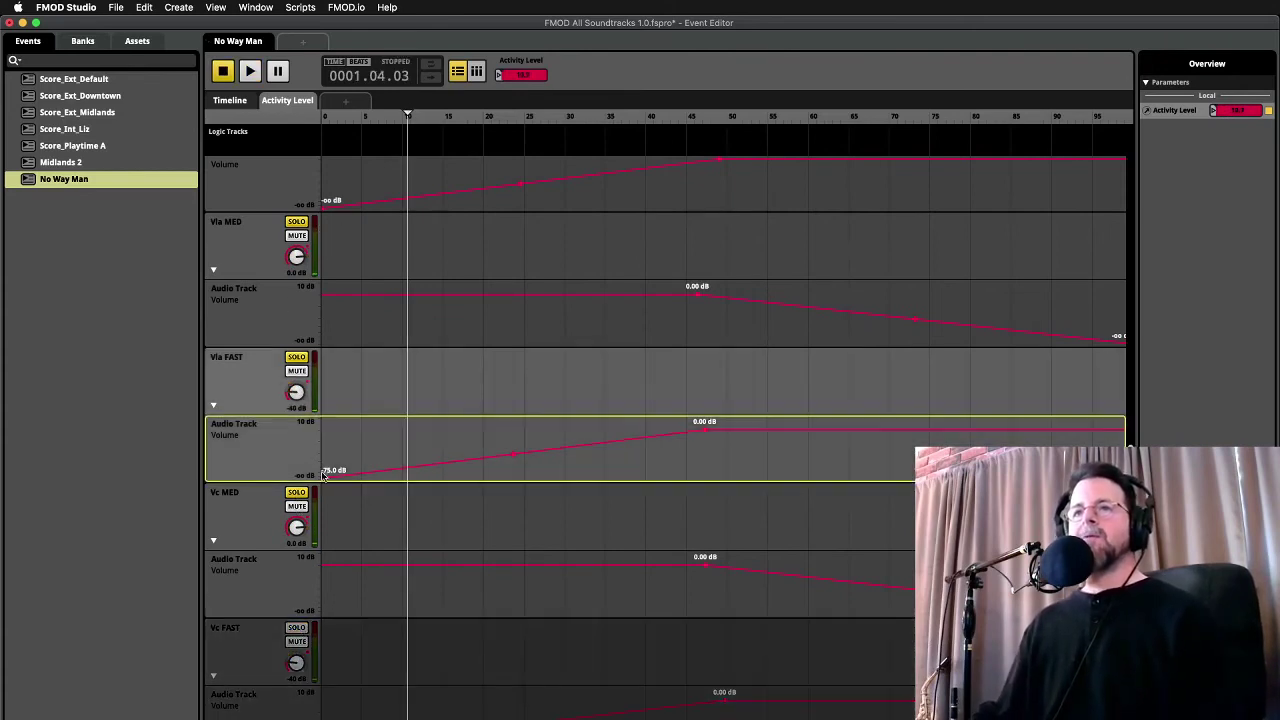
{"action": "left_click", "coordinate": [296, 358]}
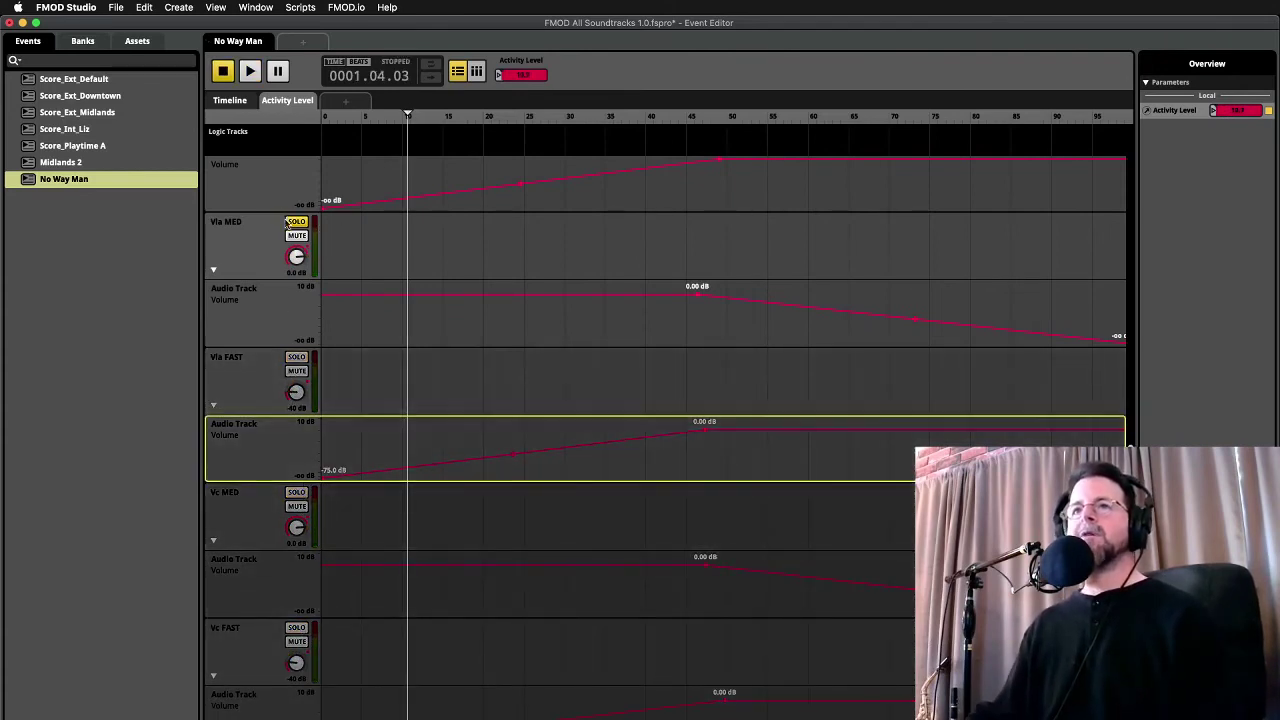
{"action": "left_click", "coordinate": [296, 222]}
{"action": "scroll", "coordinate": [295, 390], "scroll_direction": "up", "scroll_amount": 5}
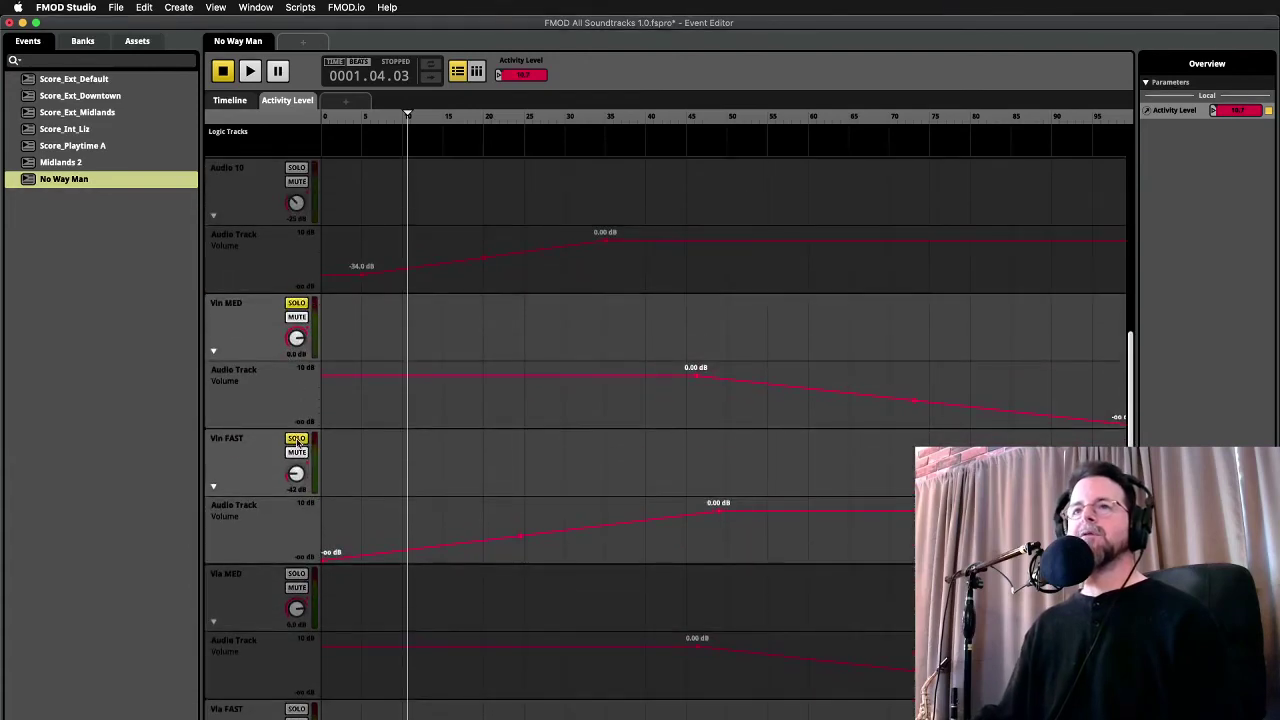
{"action": "left_click", "coordinate": [296, 439]}
{"action": "left_click", "coordinate": [296, 303]}
{"action": "scroll", "coordinate": [414, 360], "scroll_direction": "up", "scroll_amount": 3}
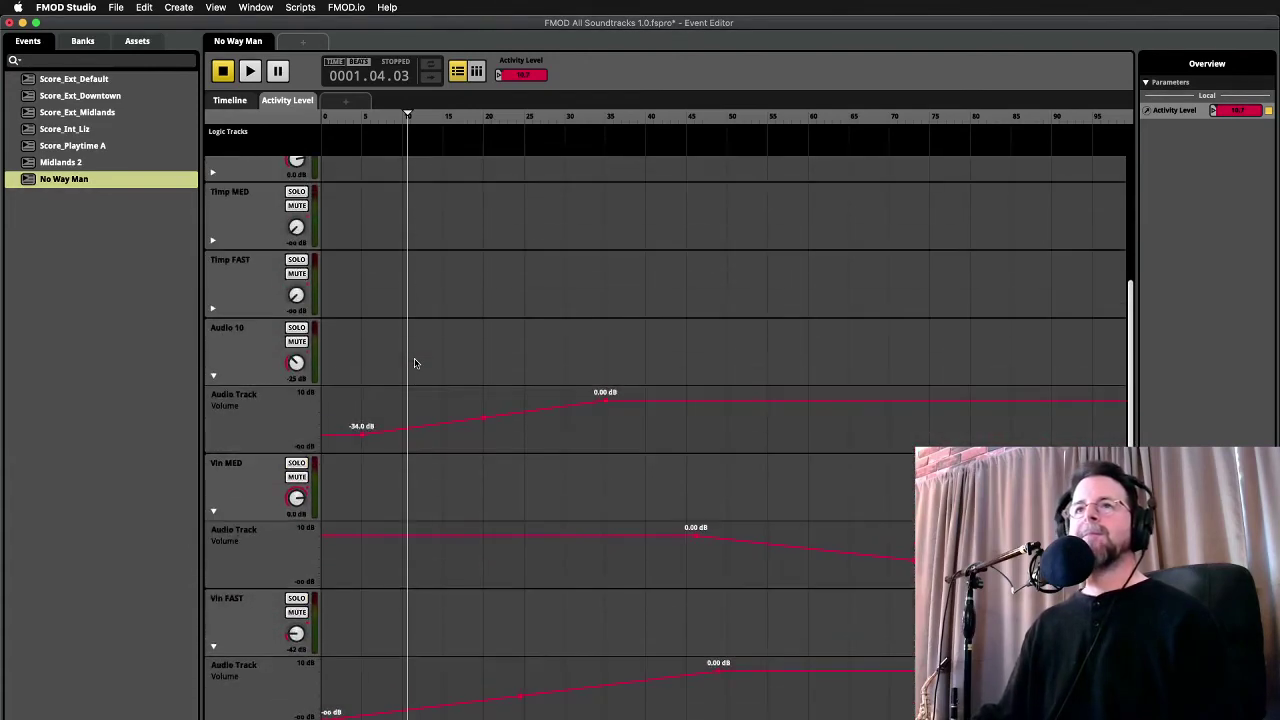
Audition the full mix on the timeline while raising the Activity Level to 77.5, stop, and move the playhead back within bar 1
{"action": "key", "text": "space"}
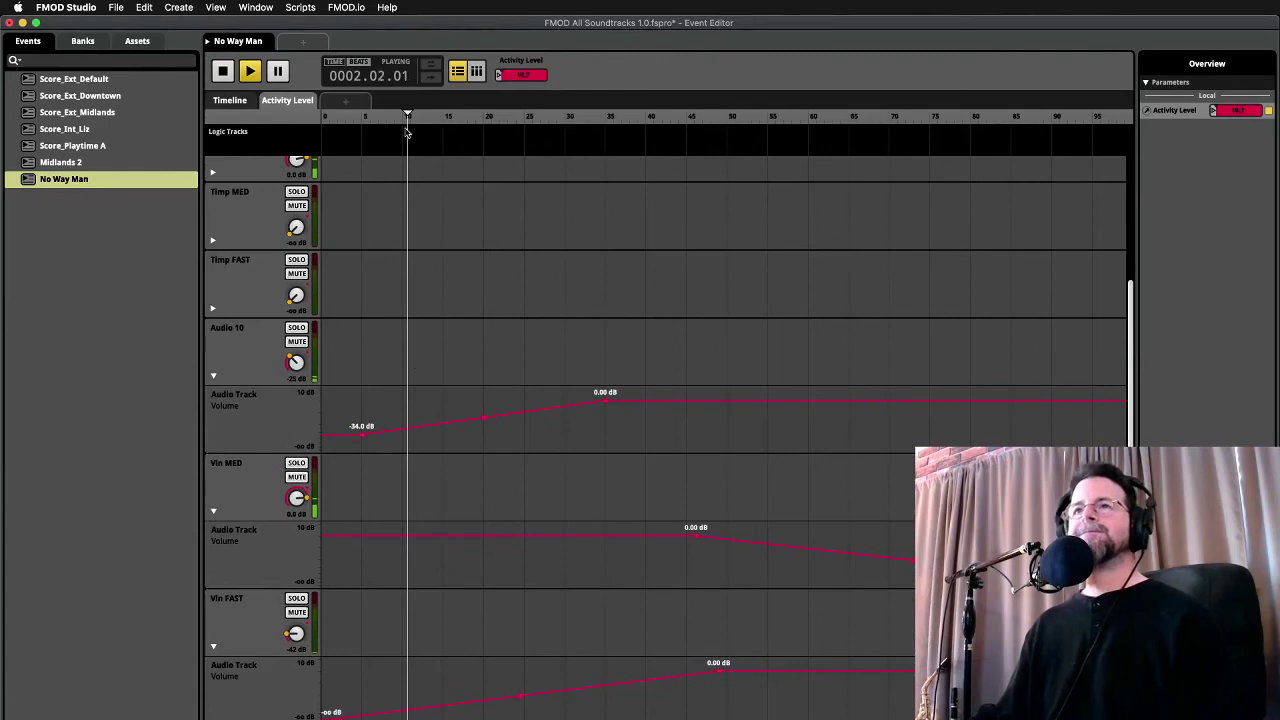
{"action": "scroll", "coordinate": [506, 320], "scroll_direction": "up", "scroll_amount": 4}
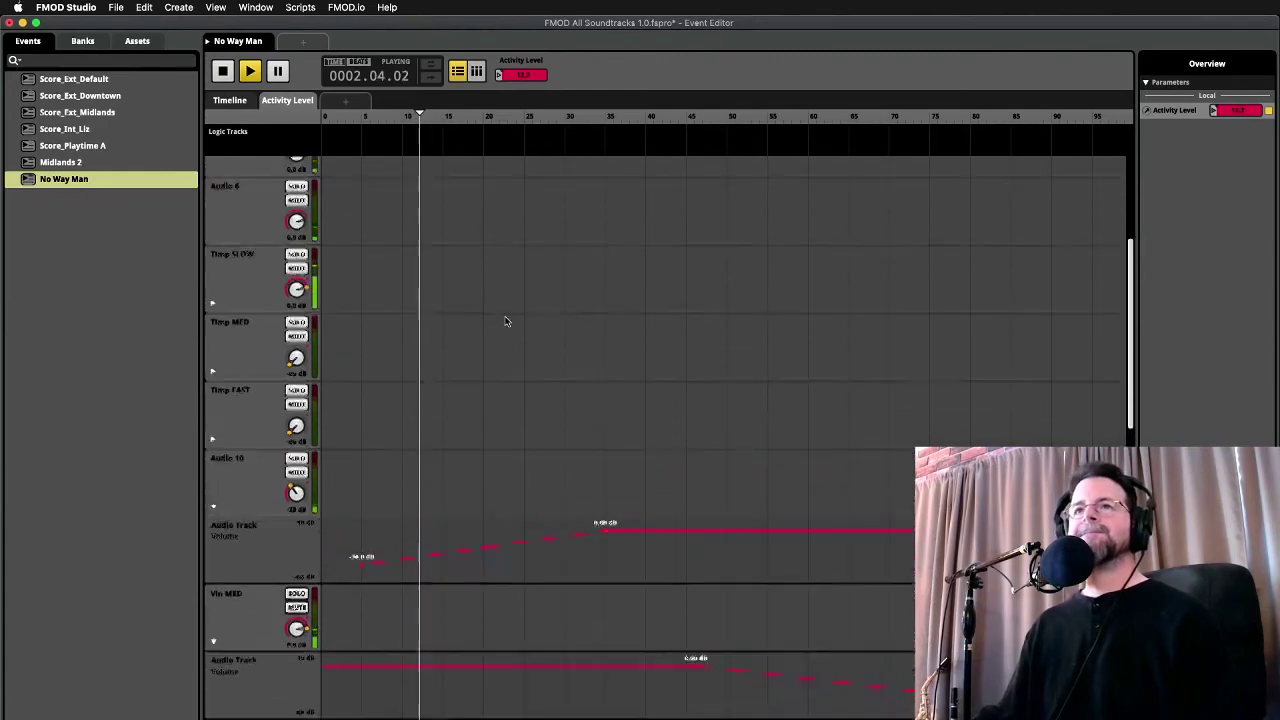
{"action": "scroll", "coordinate": [506, 321], "scroll_direction": "up", "scroll_amount": 3}
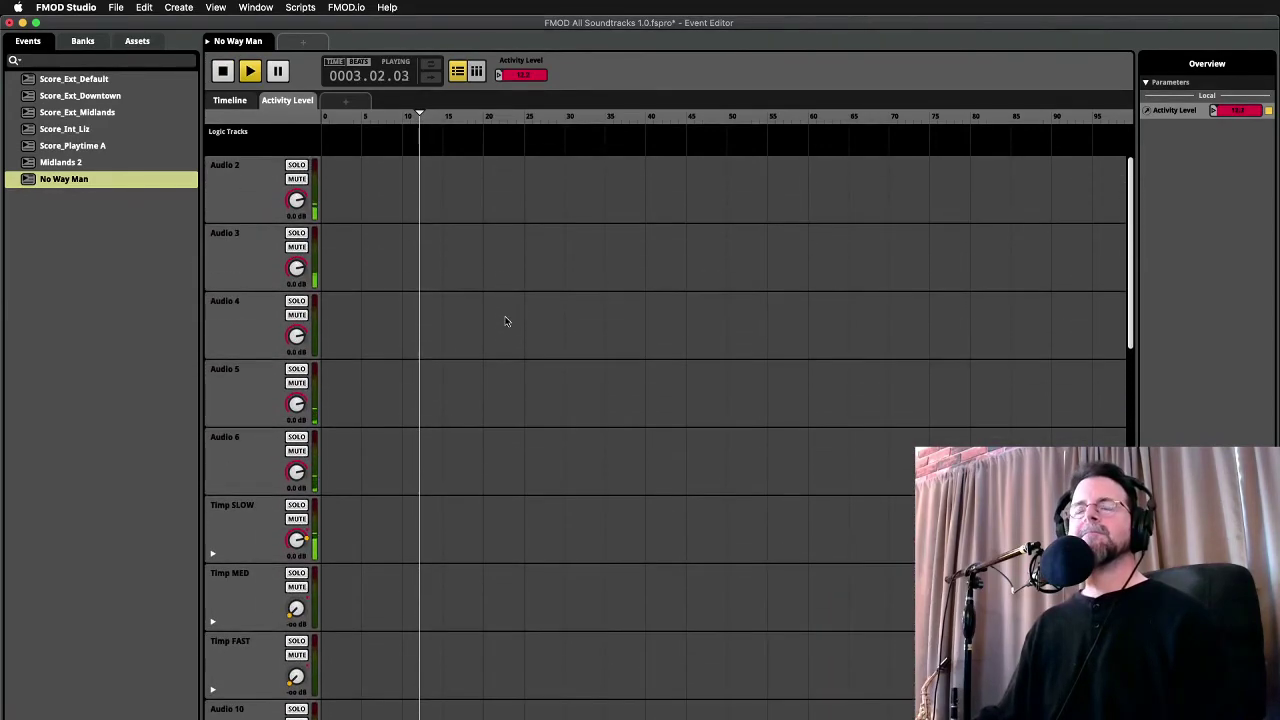
{"action": "left_click", "coordinate": [243, 101]}
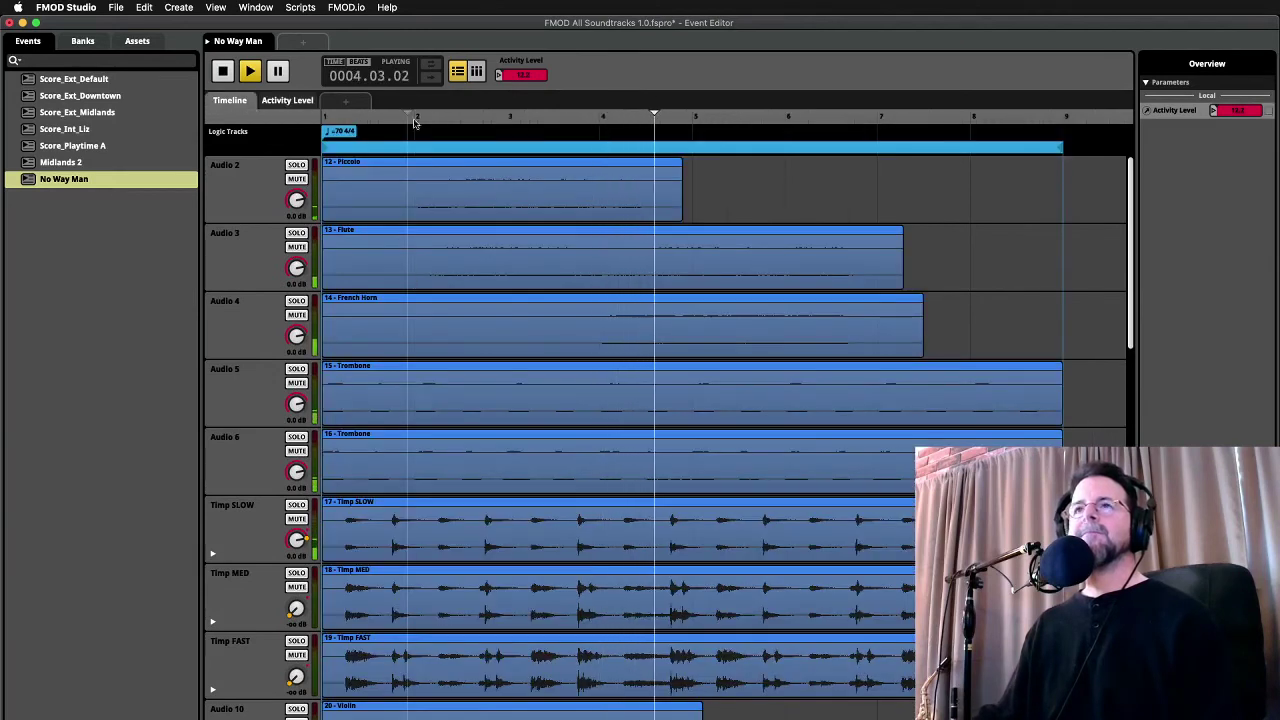
{"action": "left_click_drag", "start_coordinate": [515, 76], "coordinate": [515, 70]}
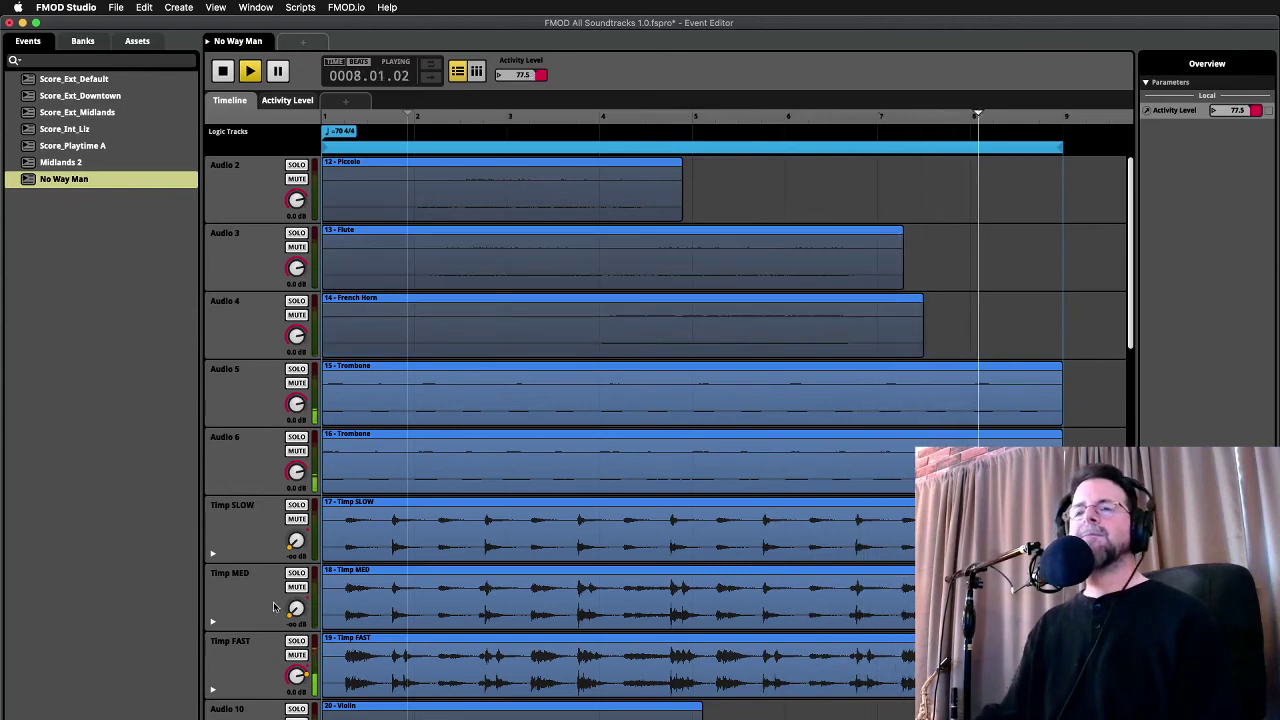
{"action": "key", "text": "space"}
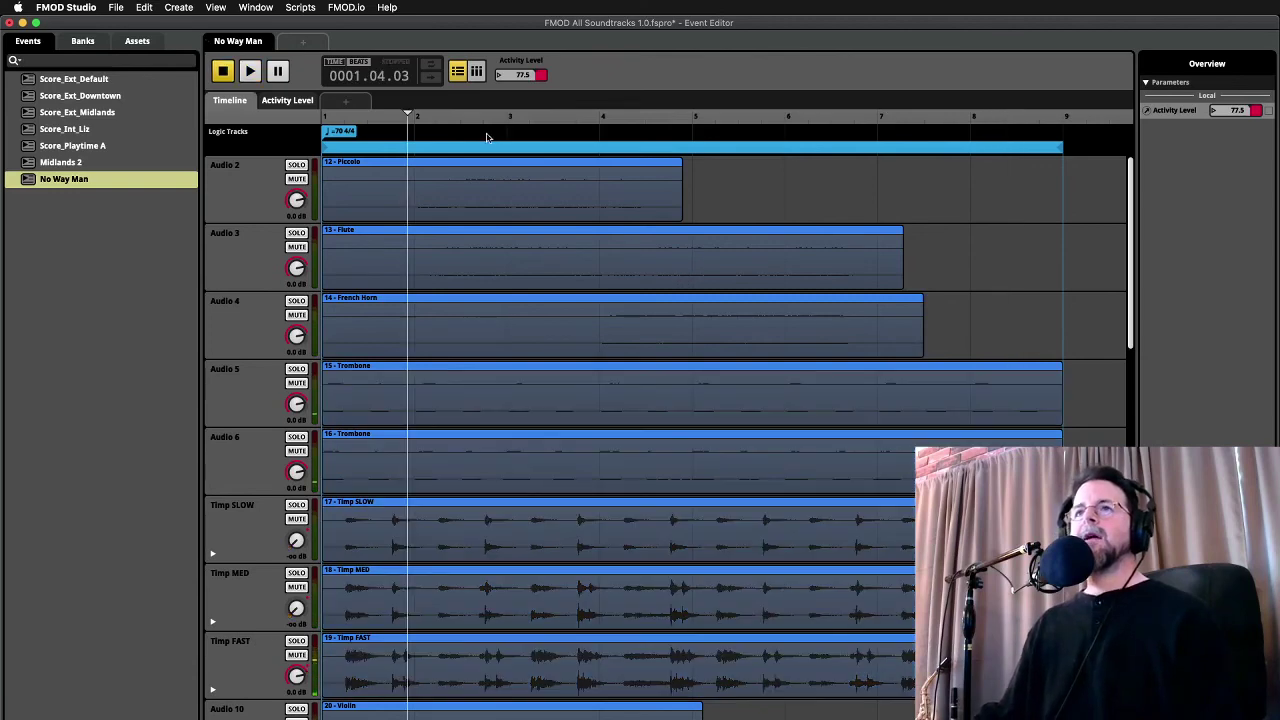
{"action": "left_click_drag", "start_coordinate": [409, 115], "coordinate": [363, 120]}
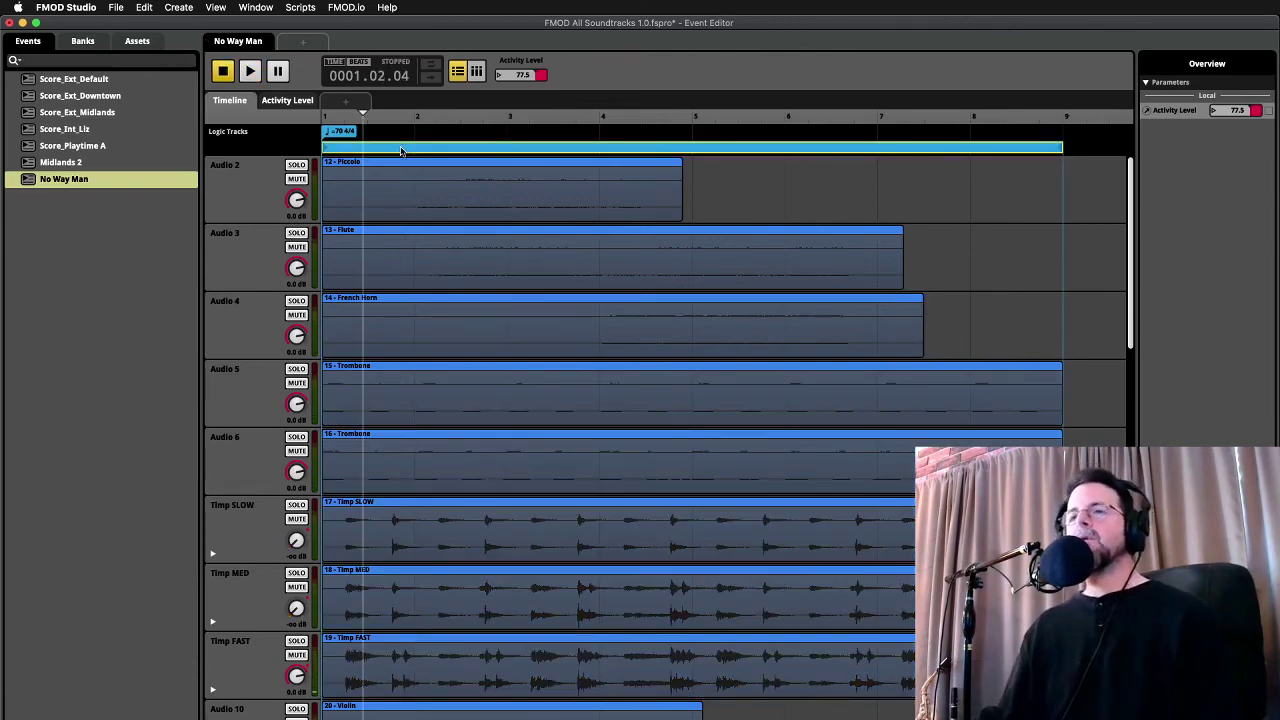
{"action": "scroll", "coordinate": [415, 286], "scroll_direction": "down", "scroll_amount": 3}
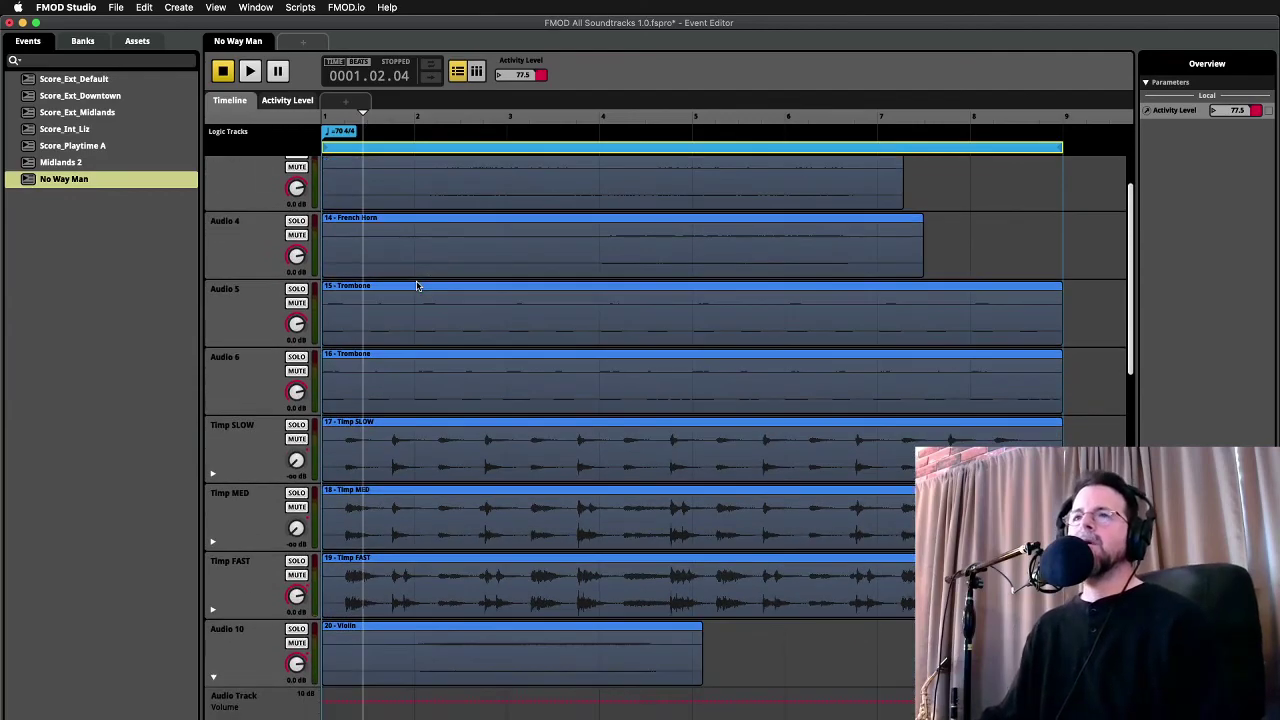
{"action": "scroll", "coordinate": [417, 286], "scroll_direction": "up", "scroll_amount": 3}
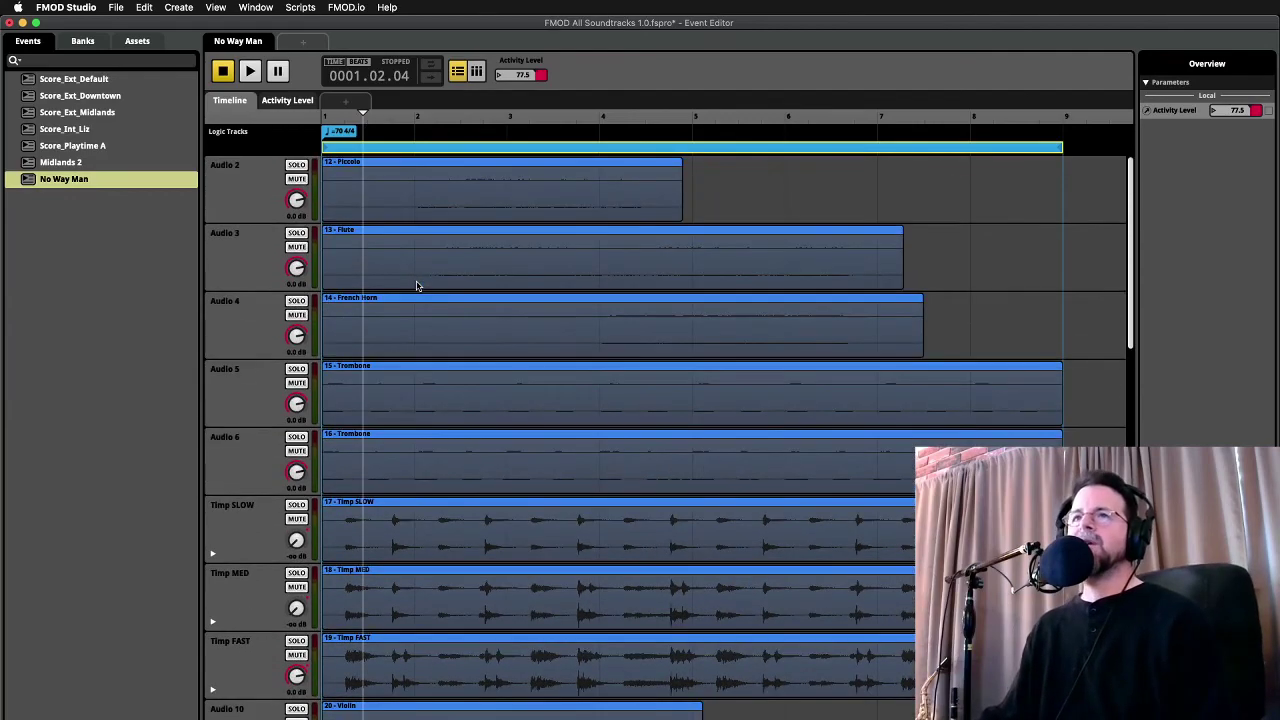
Save the FMOD project and reopen the No Way Man event
{"action": "left_click", "coordinate": [33, 183]}
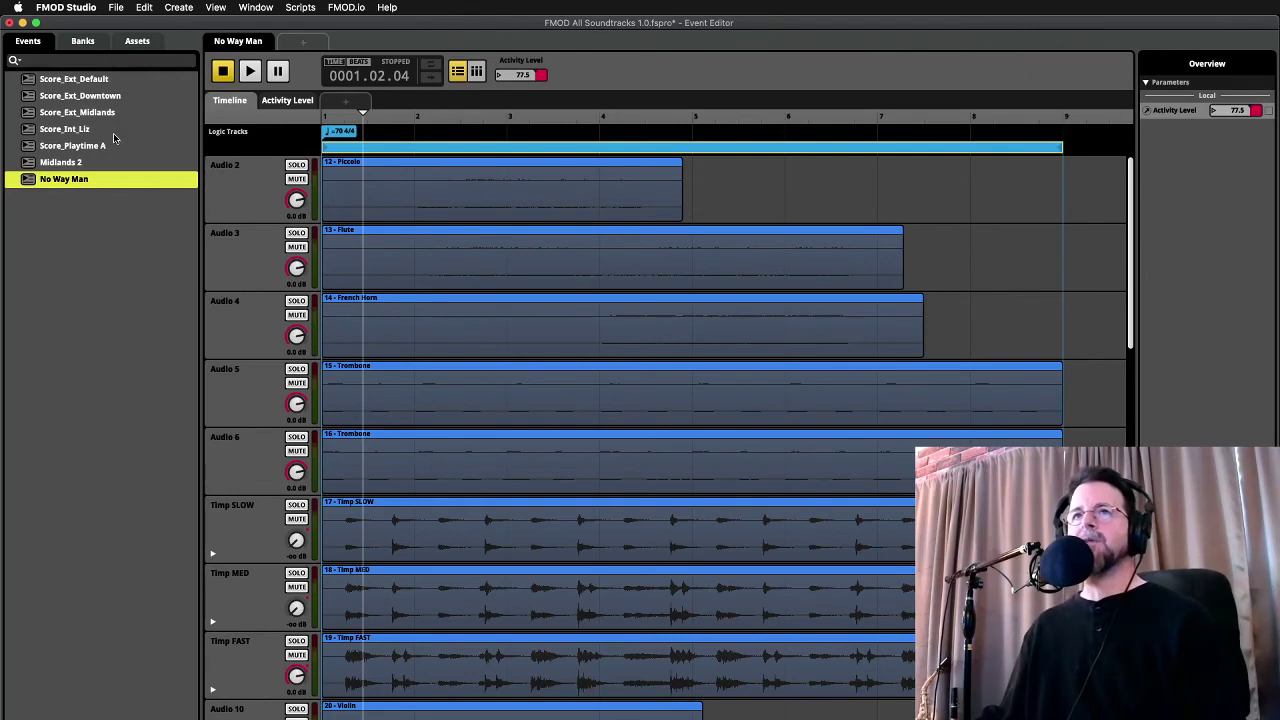
{"action": "left_click", "coordinate": [64, 182]}
{"action": "left_click", "coordinate": [82, 206]}
{"action": "key", "text": "super+s"}
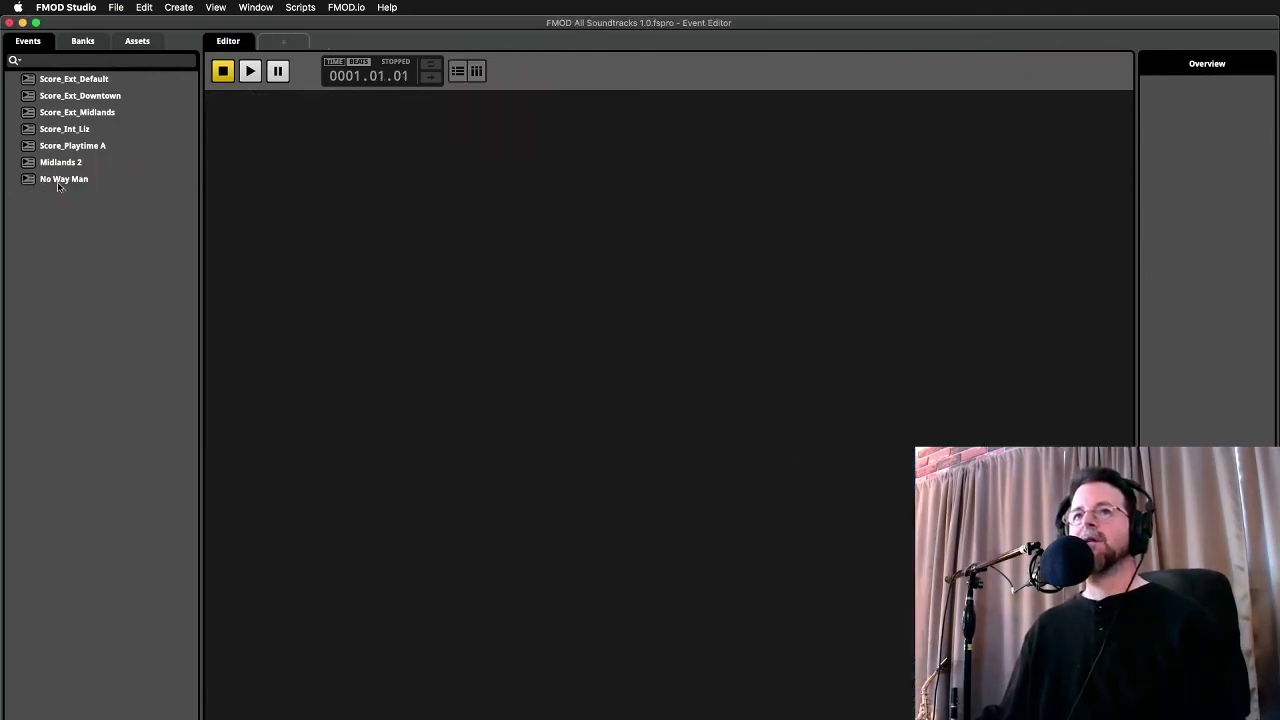
{"action": "left_click", "coordinate": [57, 180]}
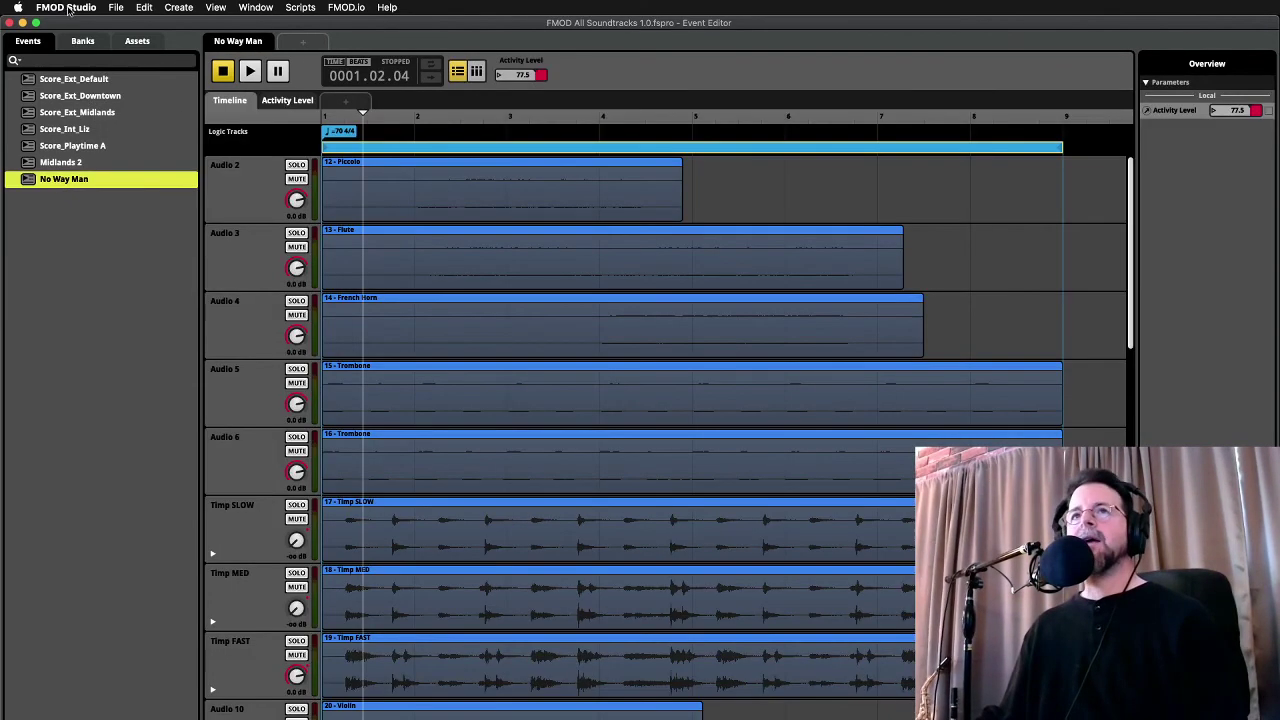
Build the project's banks, continuing past the build warnings, and move the build progress window clear of the corner
{"action": "left_click", "coordinate": [115, 8]}
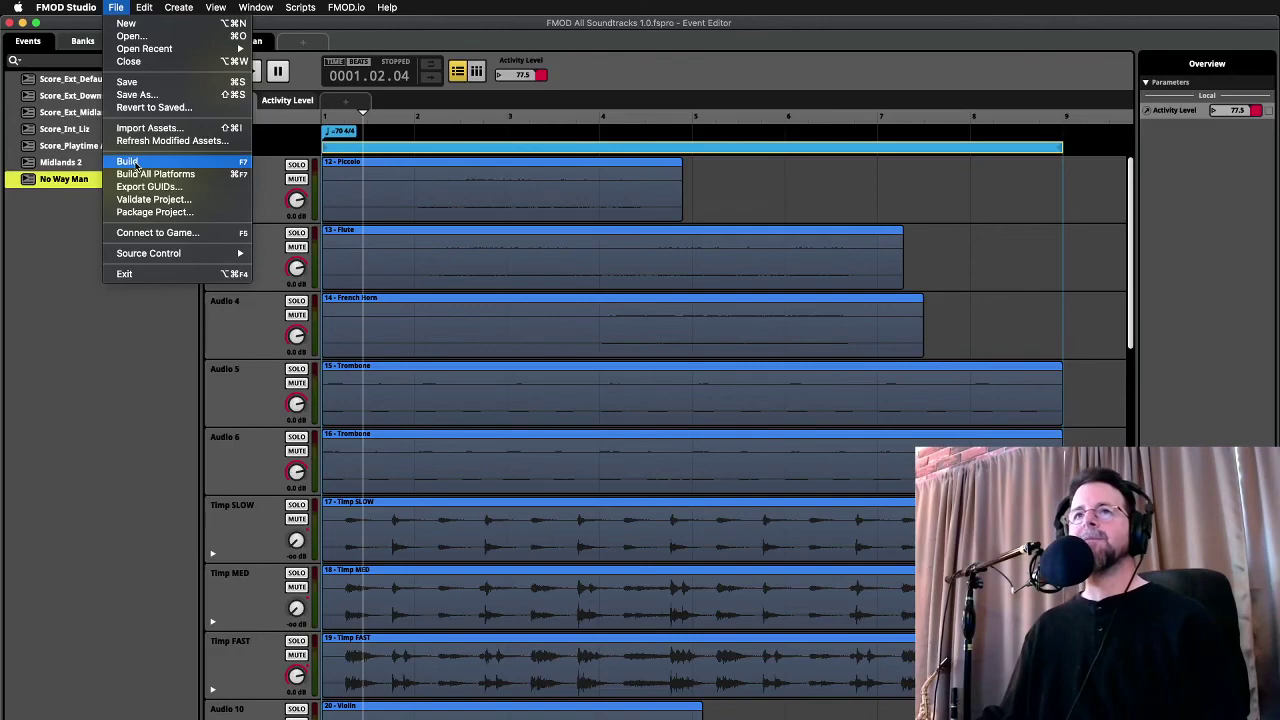
{"action": "left_click", "coordinate": [132, 162]}
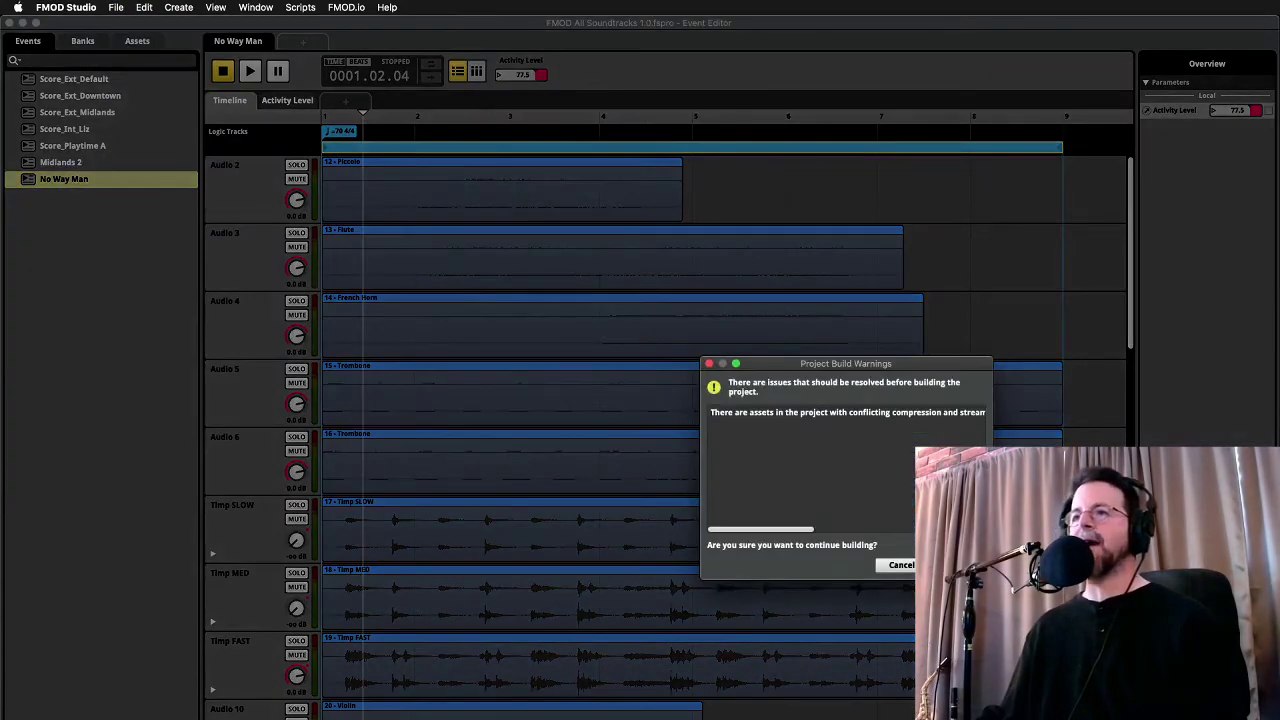
{"action": "key", "text": "Return"}
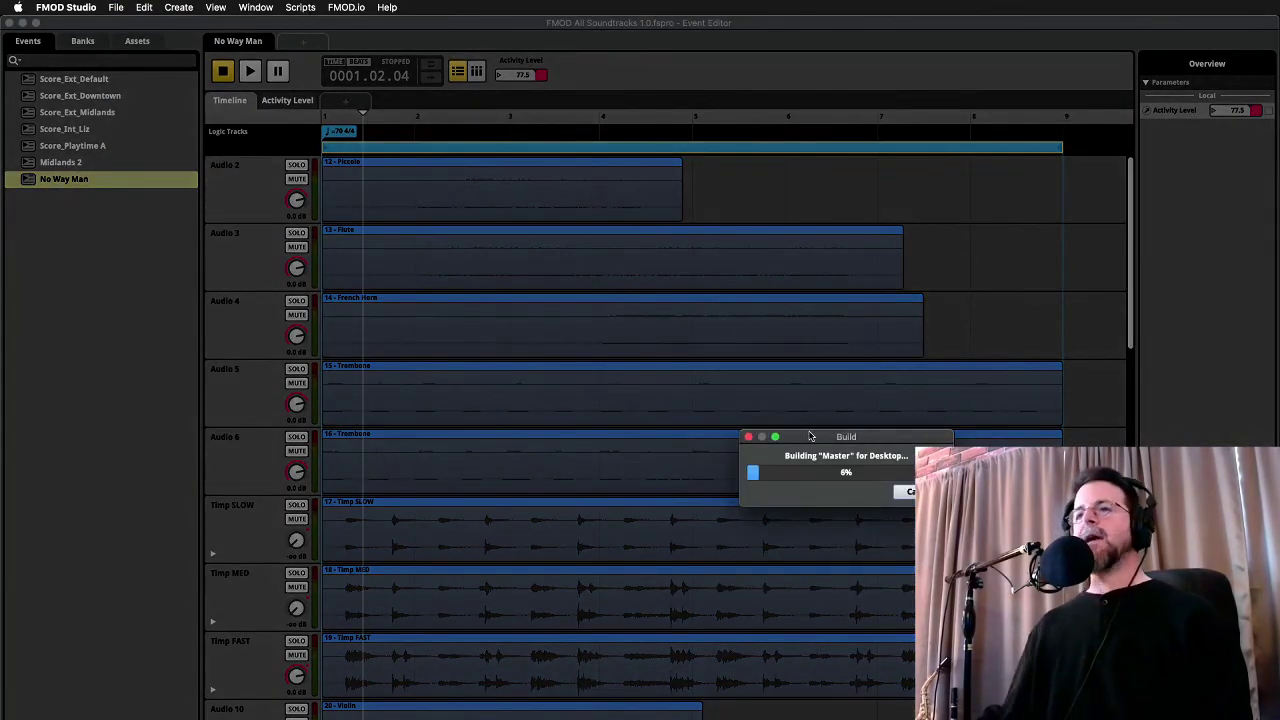
{"action": "left_click_drag", "start_coordinate": [810, 436], "coordinate": [710, 395]}
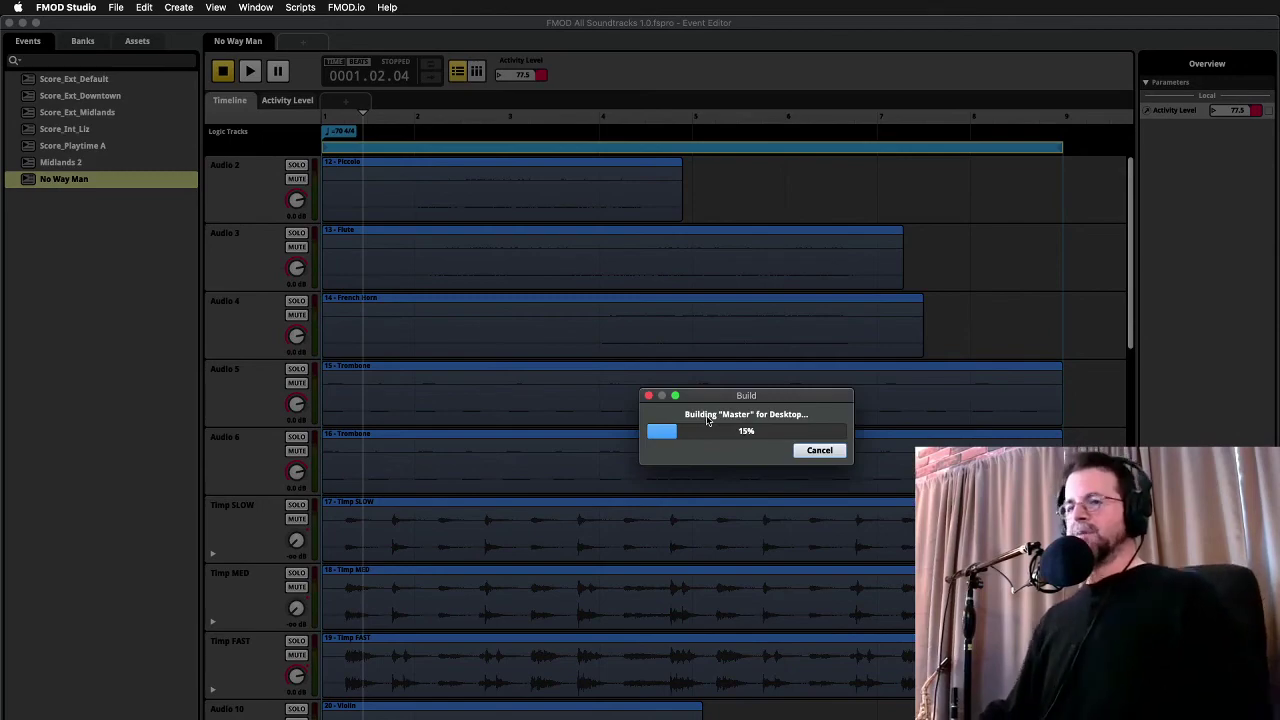
Switch to the Unity project, getting the FMOD Studio window out of the way, and show the Console
{"action": "key", "text": "super+Tab"}
{"action": "key", "text": "super+Tab"}
{"action": "key", "text": "super+Tab"}
{"action": "key", "text": "super+Tab"}
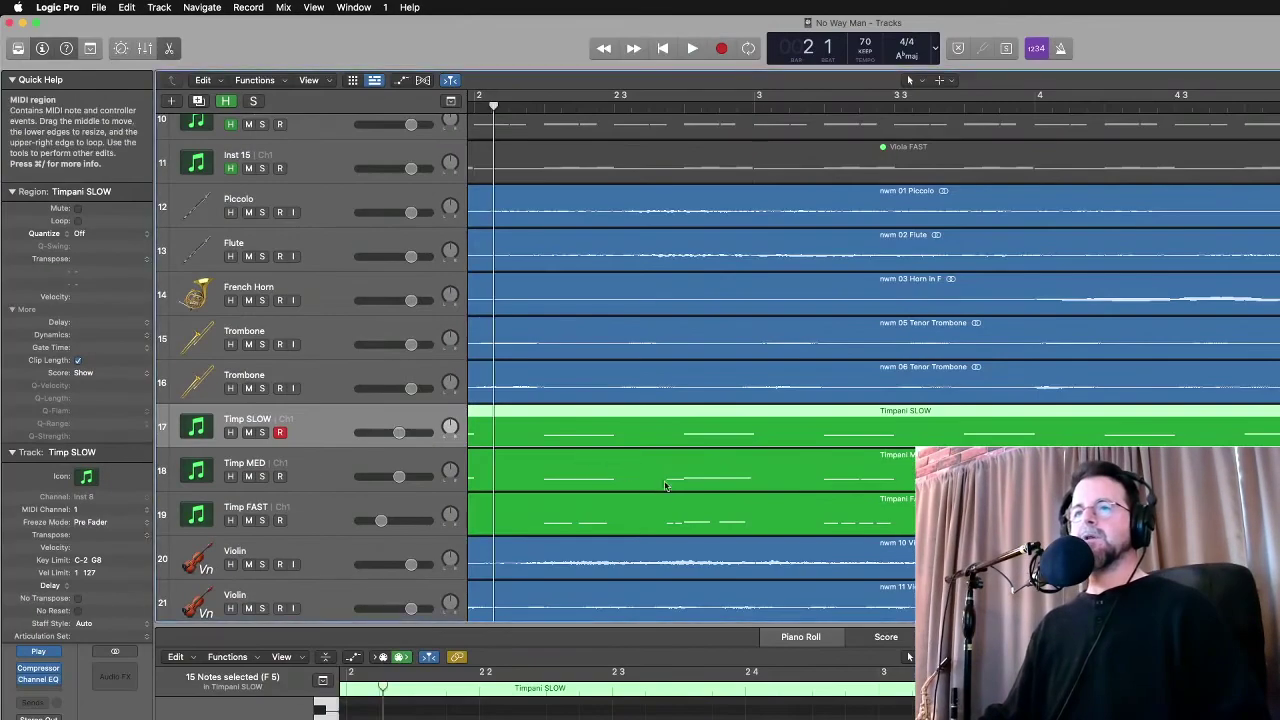
{"action": "key", "text": "super+Tab"}
{"action": "key", "text": "super+Tab"}
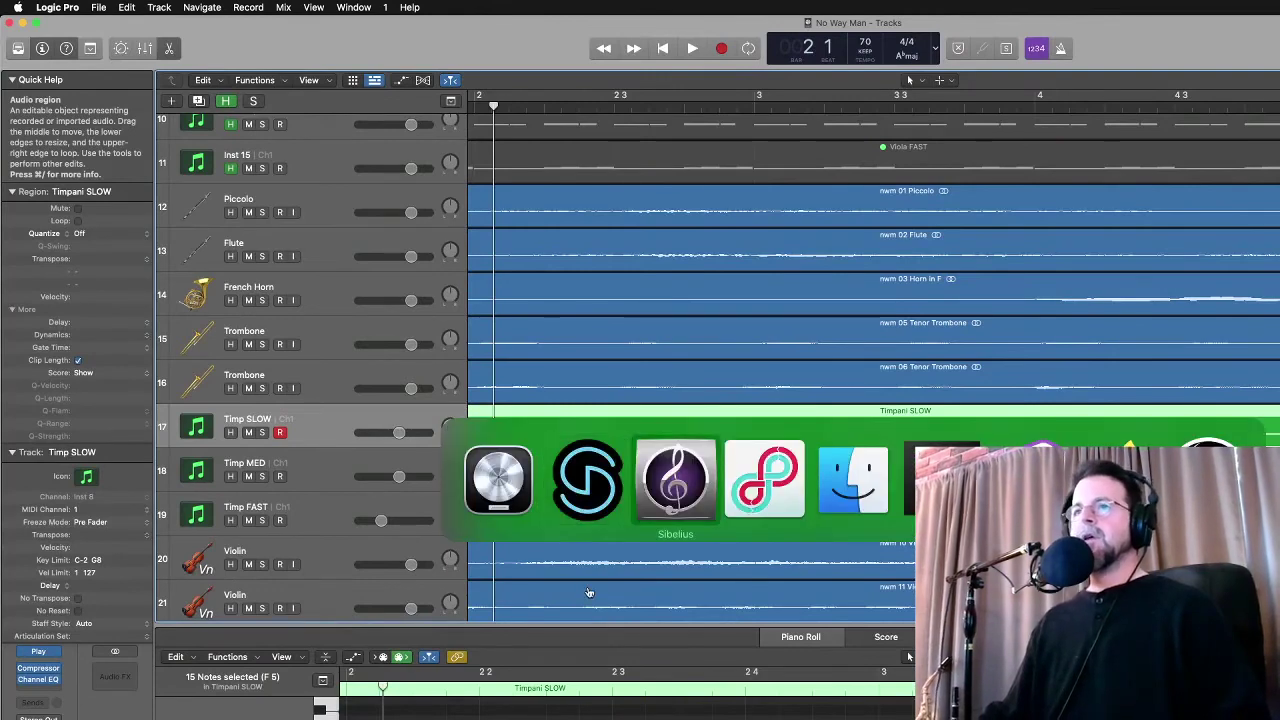
{"action": "key", "text": "super+Tab"}
{"action": "key", "text": "super+Tab"}
{"action": "key", "text": "super+Tab"}
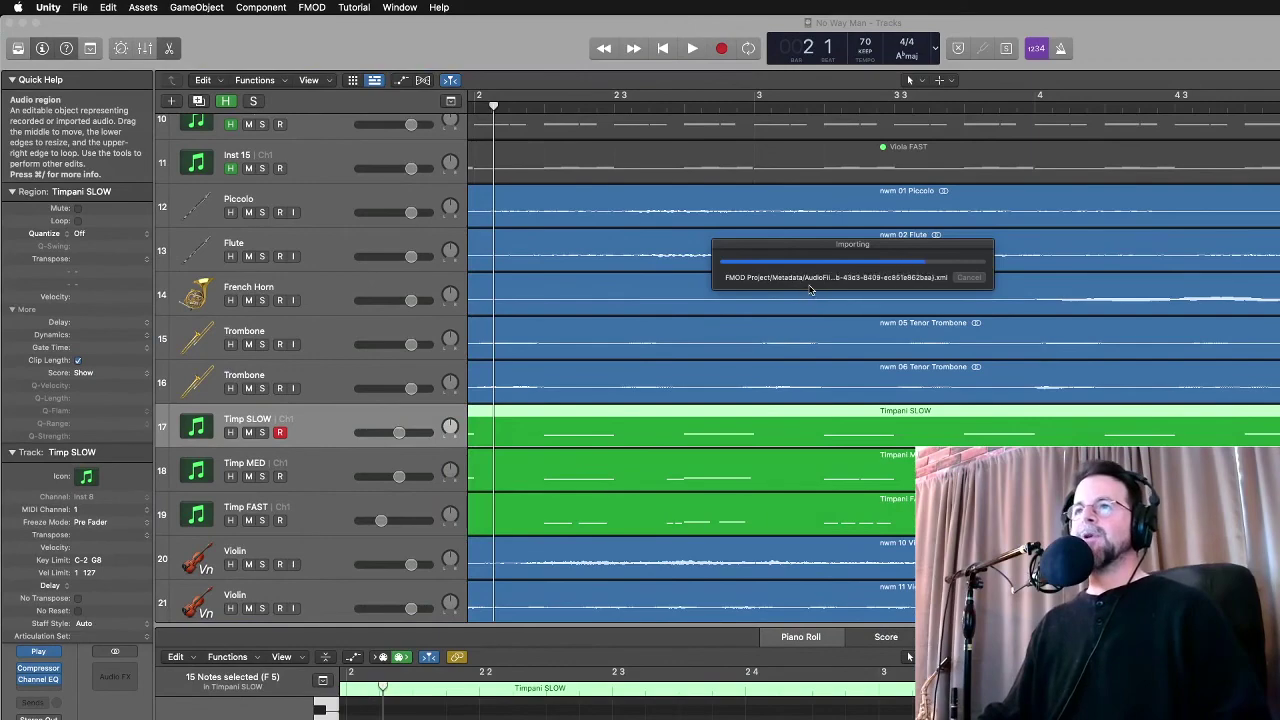
{"action": "left_click", "coordinate": [23, 23]}
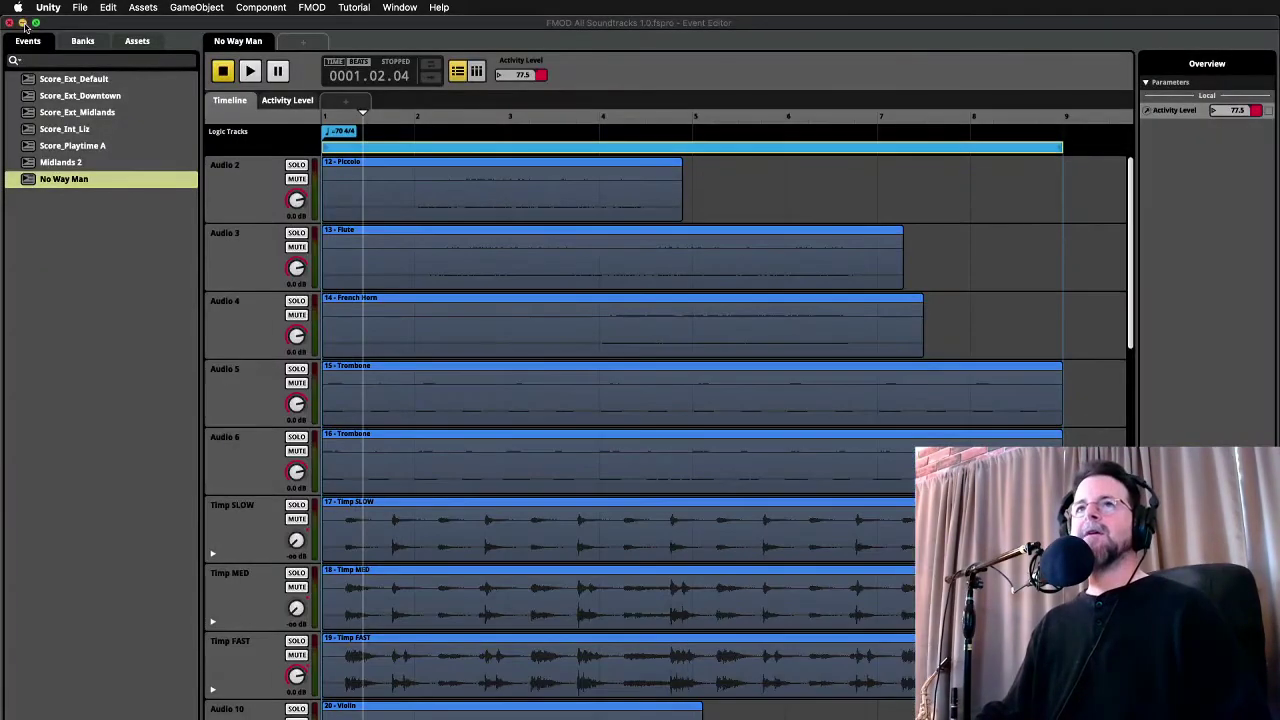
{"action": "key", "text": "super+Tab"}
{"action": "key", "text": "super+Tab"}
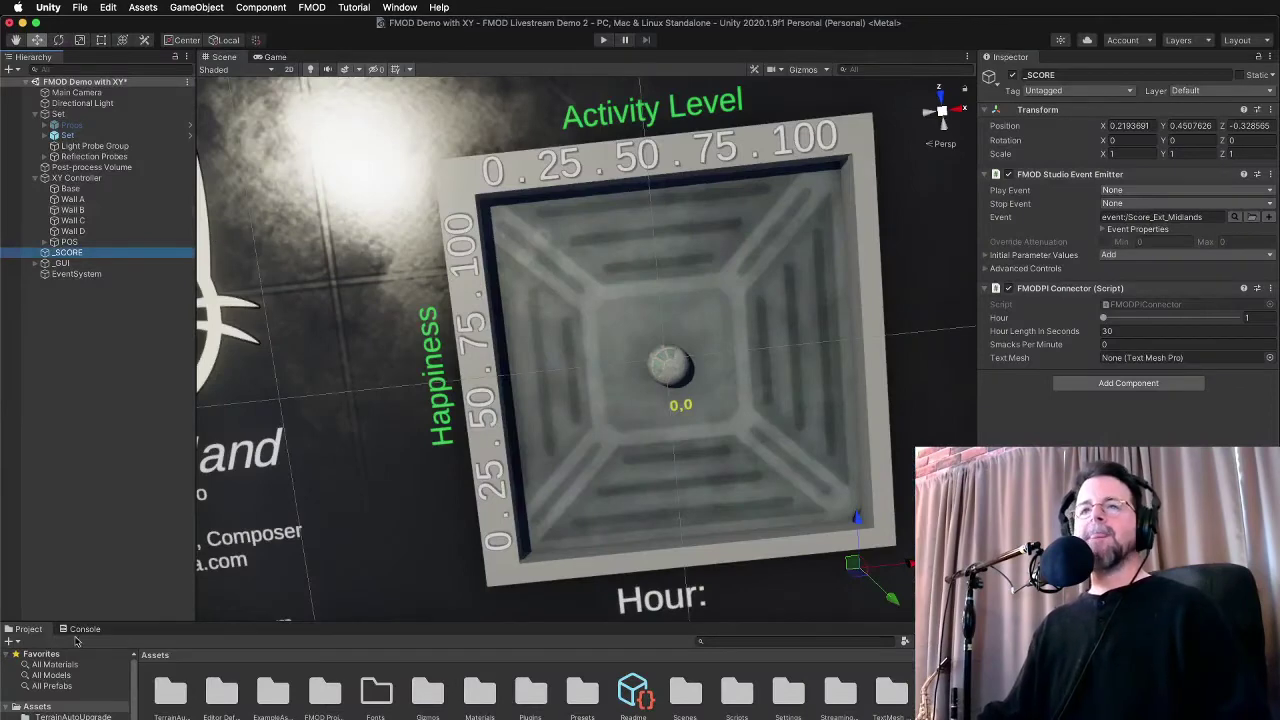
{"action": "left_click", "coordinate": [80, 629]}
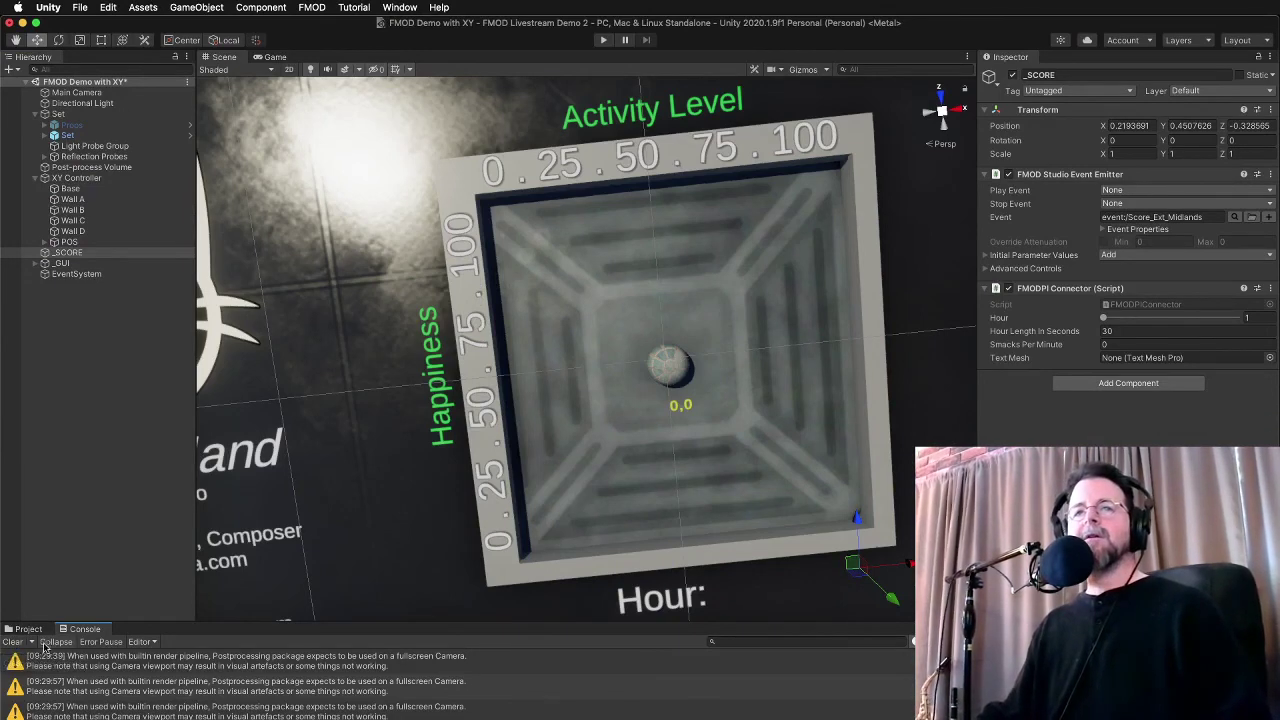
Shrink the Console area slightly and assign the No Way Man event to the _SCORE object's FMOD Studio Event Emitter
{"action": "left_click", "coordinate": [62, 667]}
{"action": "mouse_move", "coordinate": [119, 623]}
{"action": "left_mouse_down"}
{"action": "mouse_move", "coordinate": [127, 519]}
{"action": "mouse_move", "coordinate": [138, 633]}
{"action": "left_mouse_up"}
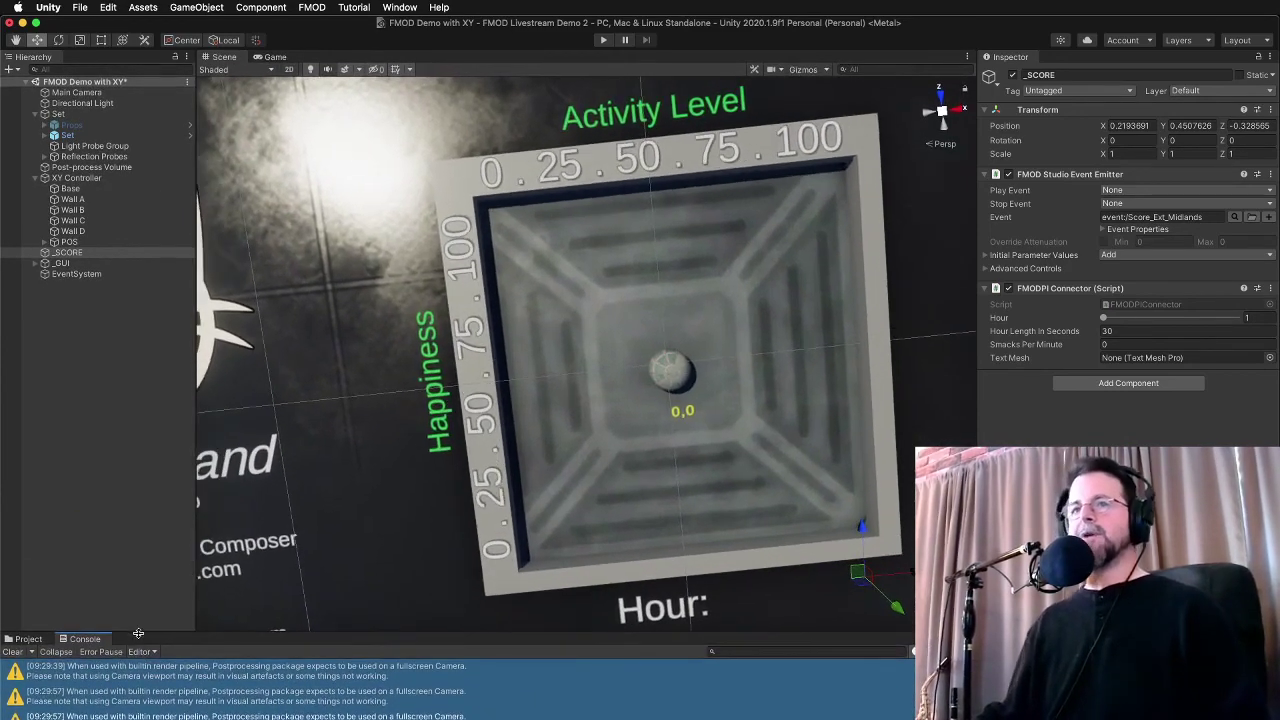
{"action": "left_click", "coordinate": [66, 253]}
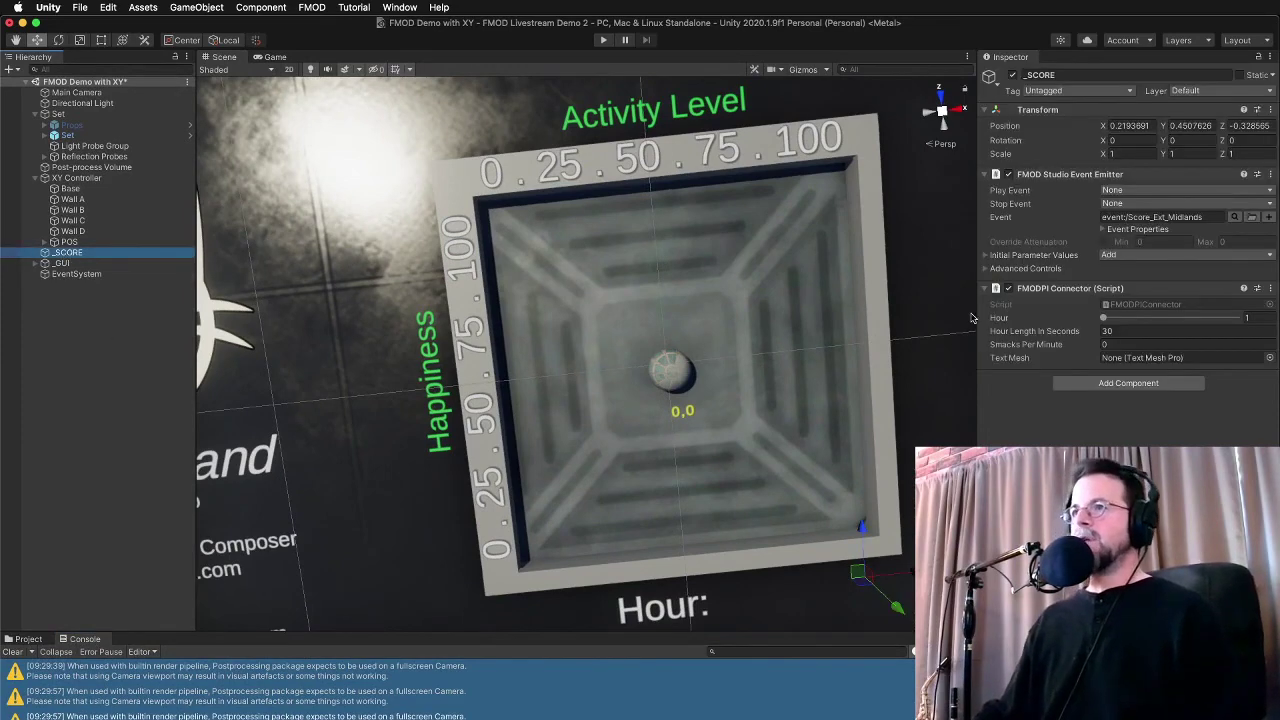
{"action": "left_click", "coordinate": [1235, 217]}
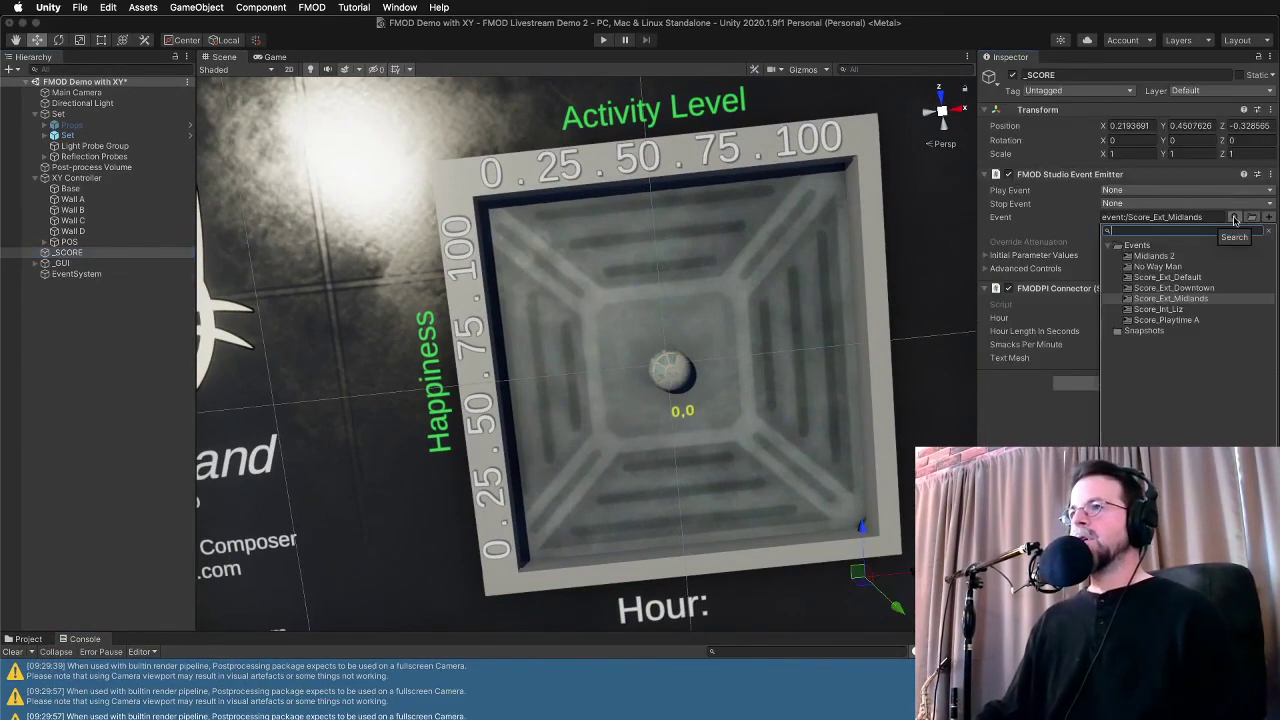
{"action": "left_click", "coordinate": [1170, 268]}
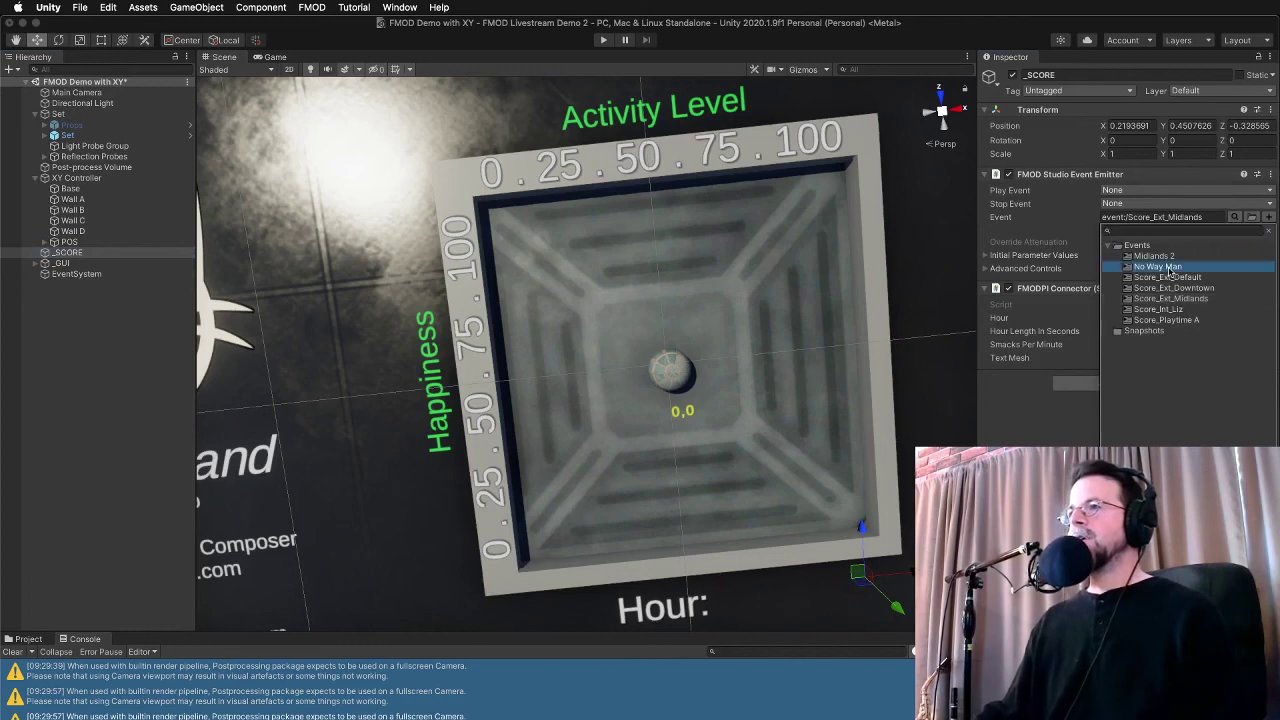
{"action": "double_click", "coordinate": [1157, 268]}
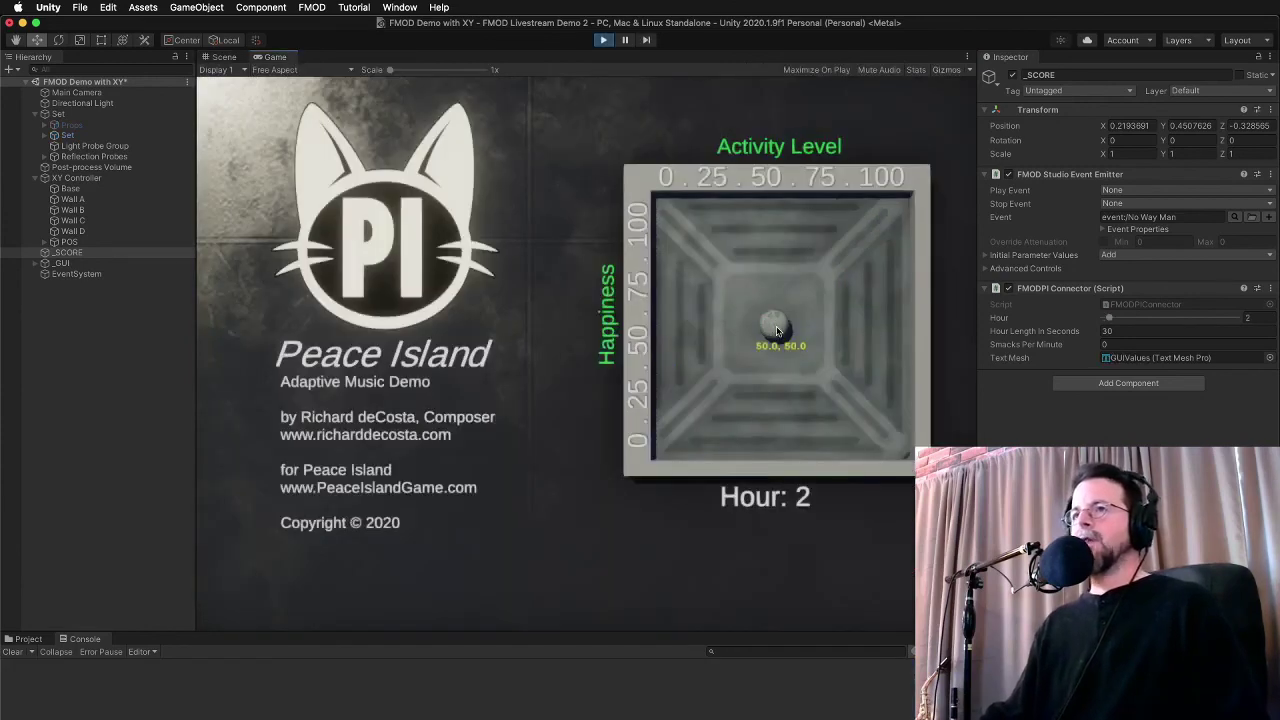
Test the No Way Man score in play mode by moving the XY controller ball to about 53.8, 45.9, and stop playing
{"action": "mouse_move", "coordinate": [777, 331]}
{"action": "left_mouse_down"}
{"action": "mouse_move", "coordinate": [766, 318]}
{"action": "mouse_move", "coordinate": [673, 326]}
{"action": "mouse_move", "coordinate": [662, 385]}
{"action": "mouse_move", "coordinate": [662, 308]}
{"action": "mouse_move", "coordinate": [658, 376]}
{"action": "mouse_move", "coordinate": [664, 322]}
{"action": "mouse_move", "coordinate": [662, 364]}
{"action": "mouse_move", "coordinate": [725, 348]}
{"action": "mouse_move", "coordinate": [740, 343]}
{"action": "mouse_move", "coordinate": [752, 296]}
{"action": "mouse_move", "coordinate": [877, 328]}
{"action": "mouse_move", "coordinate": [765, 321]}
{"action": "left_mouse_up"}
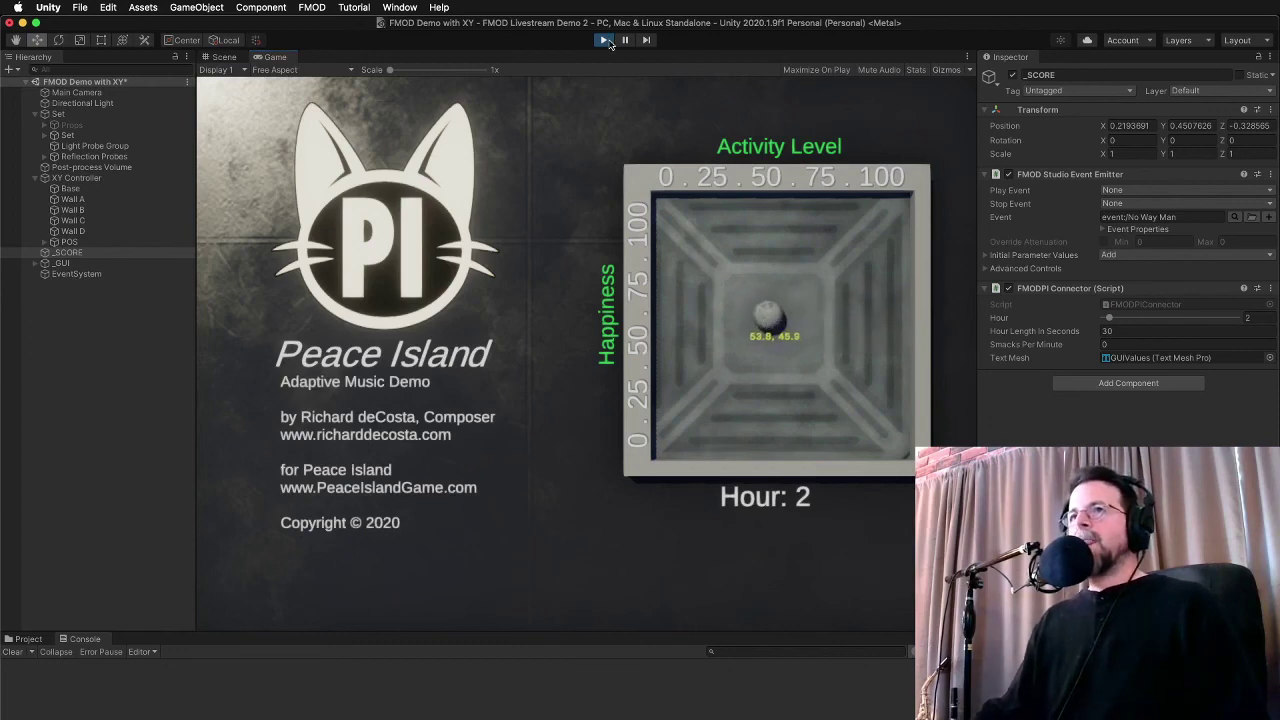
{"action": "left_click", "coordinate": [604, 40]}
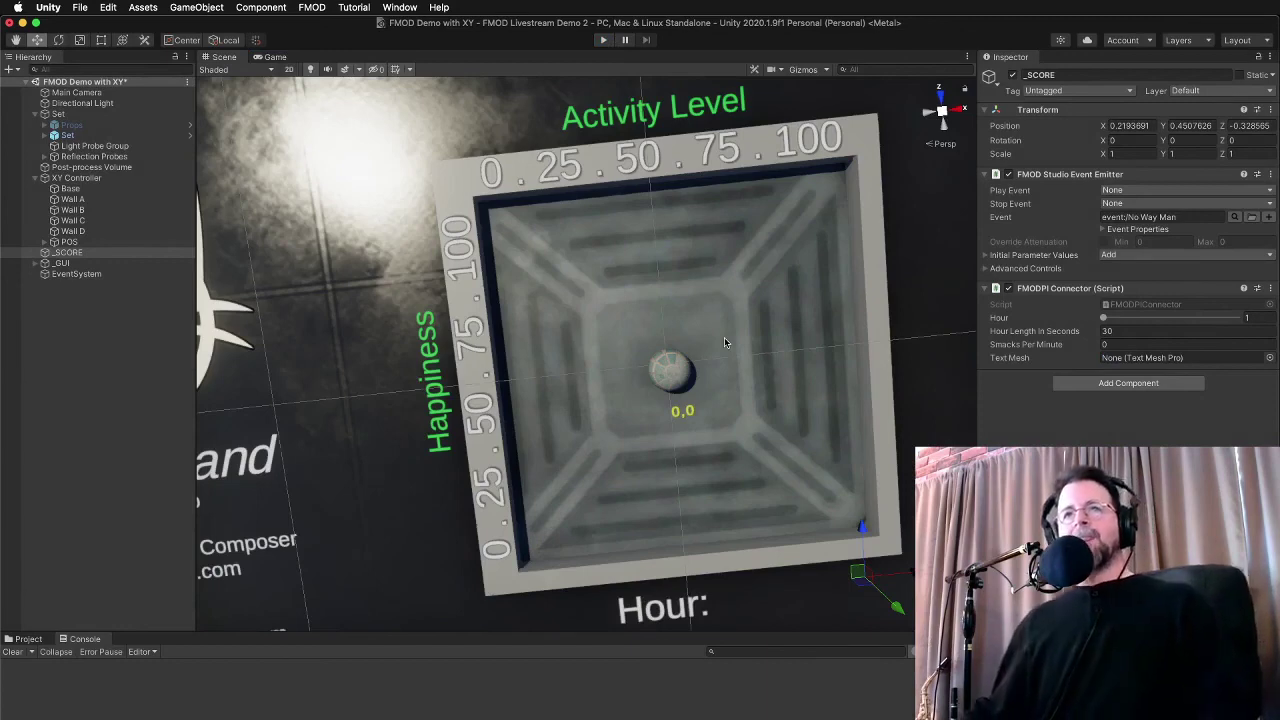